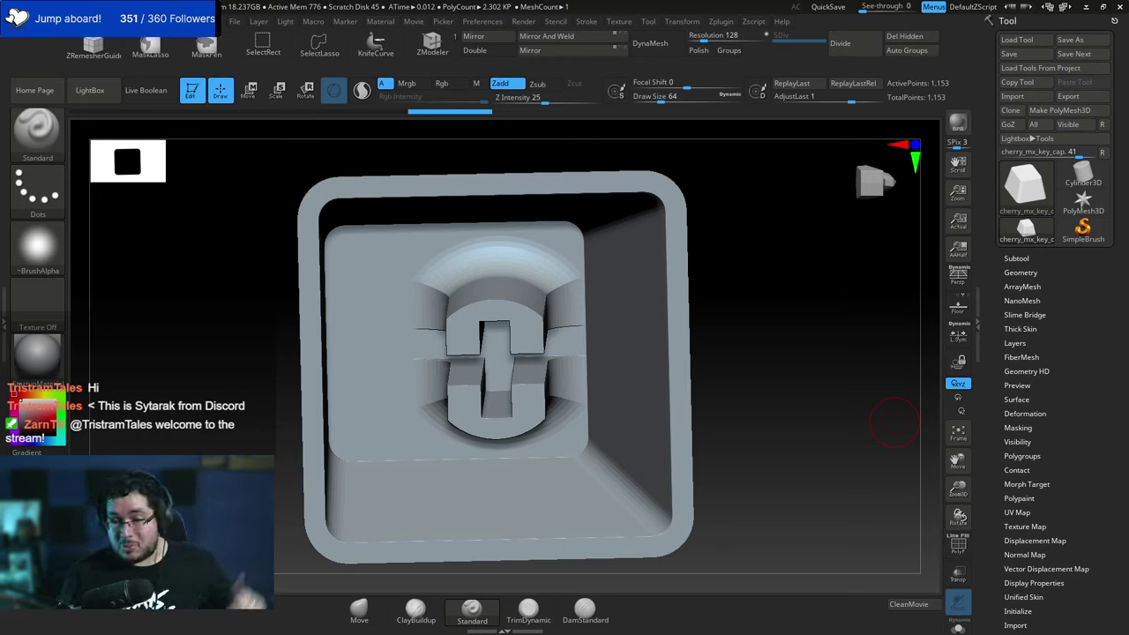
{"action": "left_click_drag", "start_coordinate": [822, 420], "coordinate": [827, 444]}
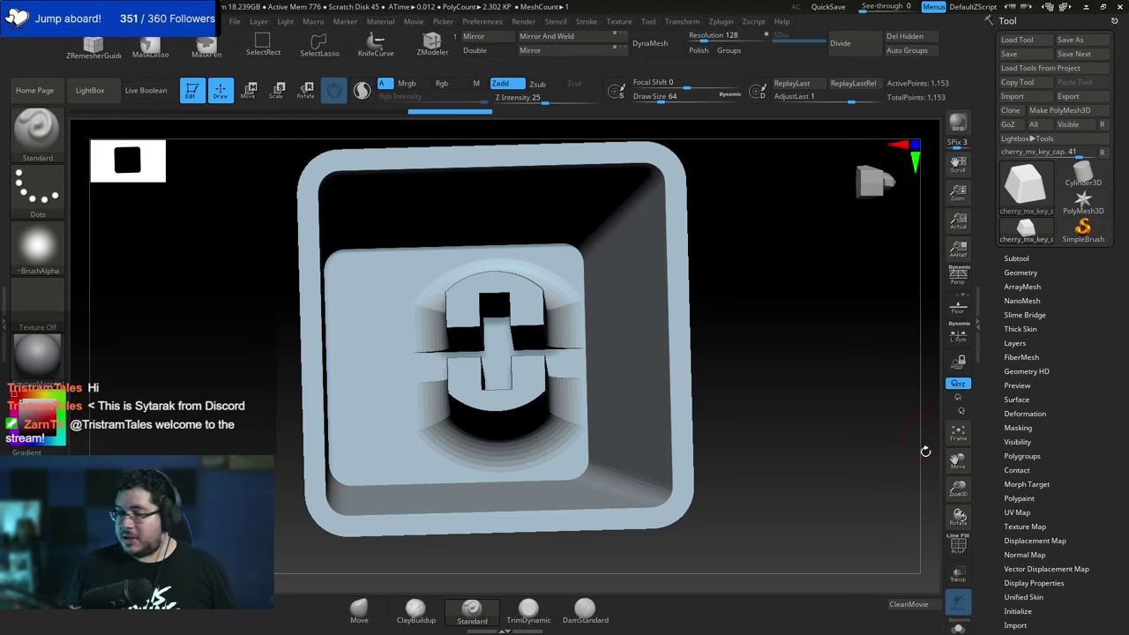
{"action": "left_click_drag", "start_coordinate": [777, 390], "coordinate": [709, 430]}
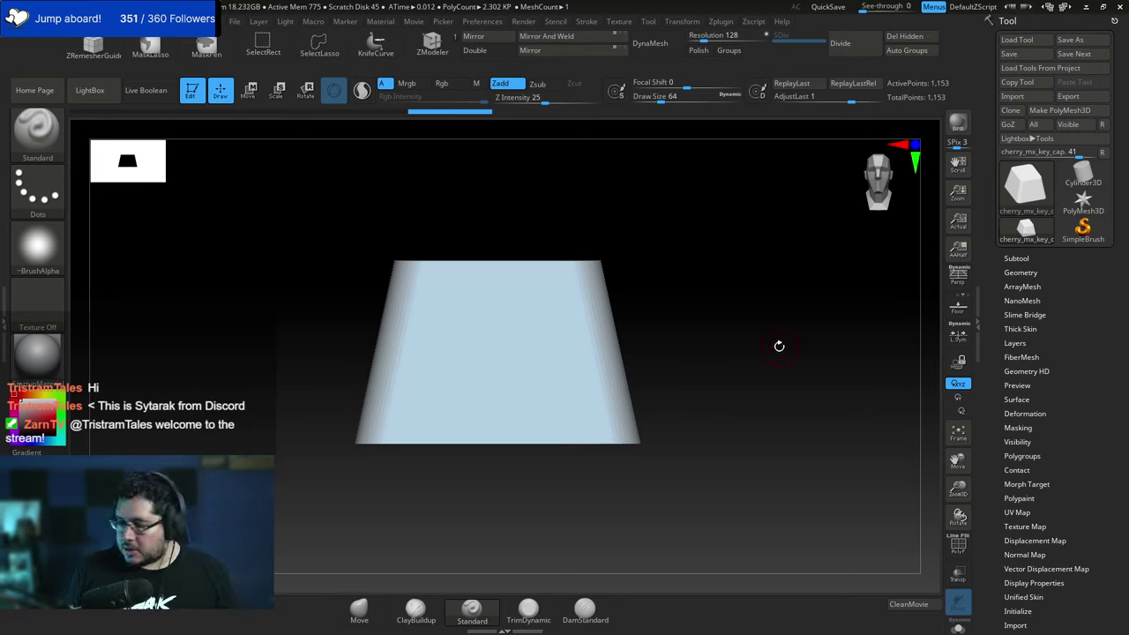
{"action": "left_click_drag", "start_coordinate": [778, 346], "coordinate": [737, 418]}
Launch PureRef and switch to the Abe_Images folder that holds the reference pictures.
{"action": "key", "text": "super"}
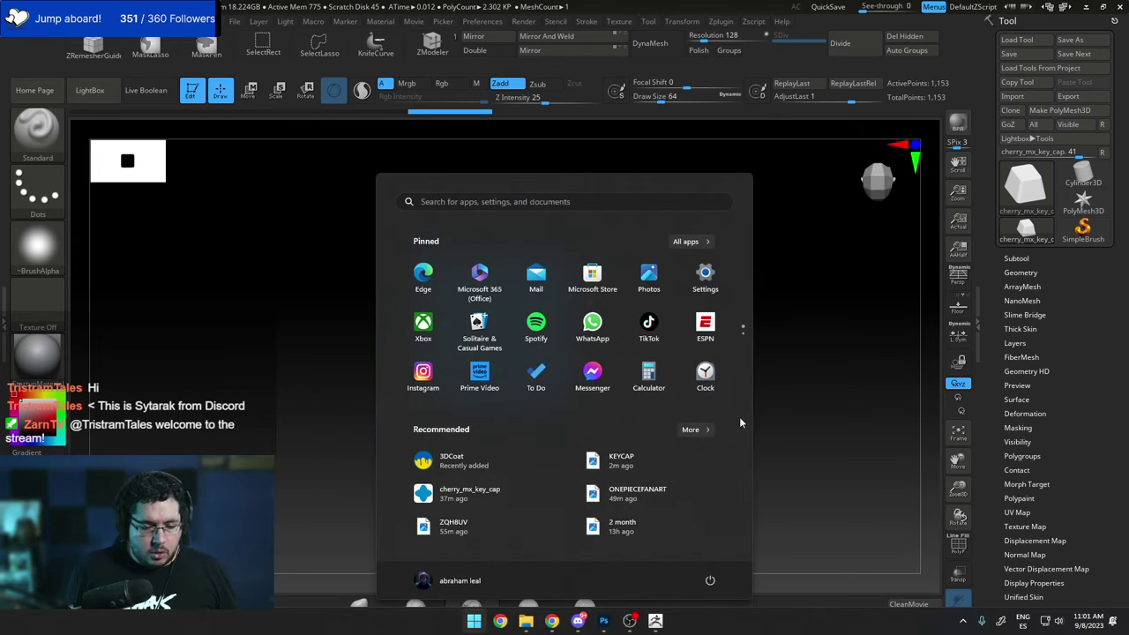
{"action": "type", "text": "pure"}
{"action": "key", "text": "Escape"}
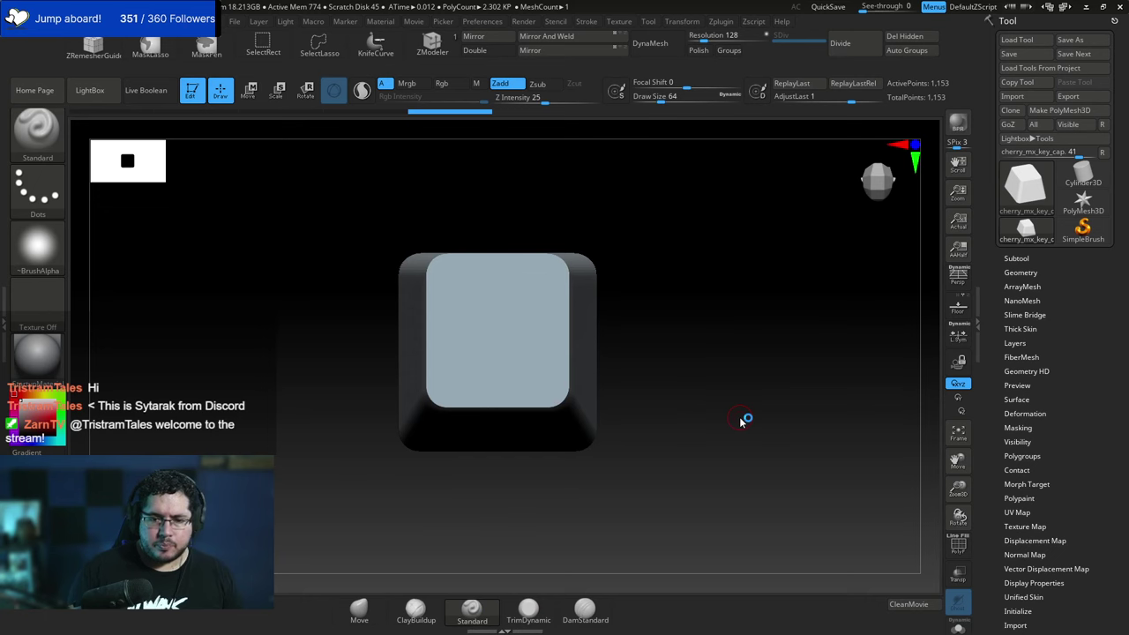
{"action": "key", "text": "alt+Tab"}
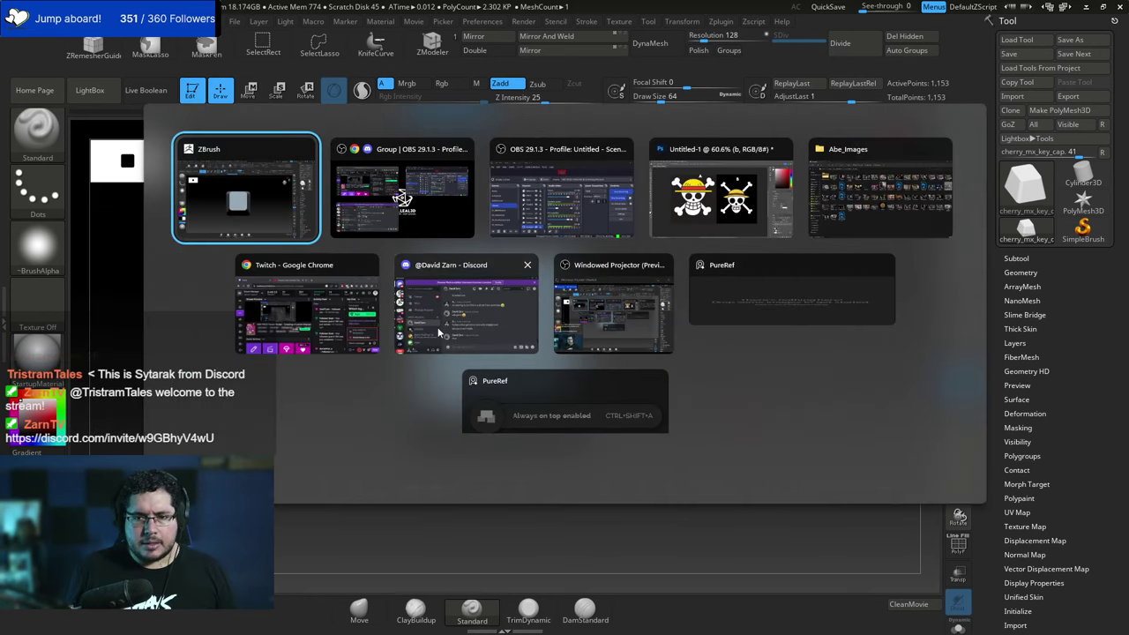
{"action": "left_click", "coordinate": [888, 201]}
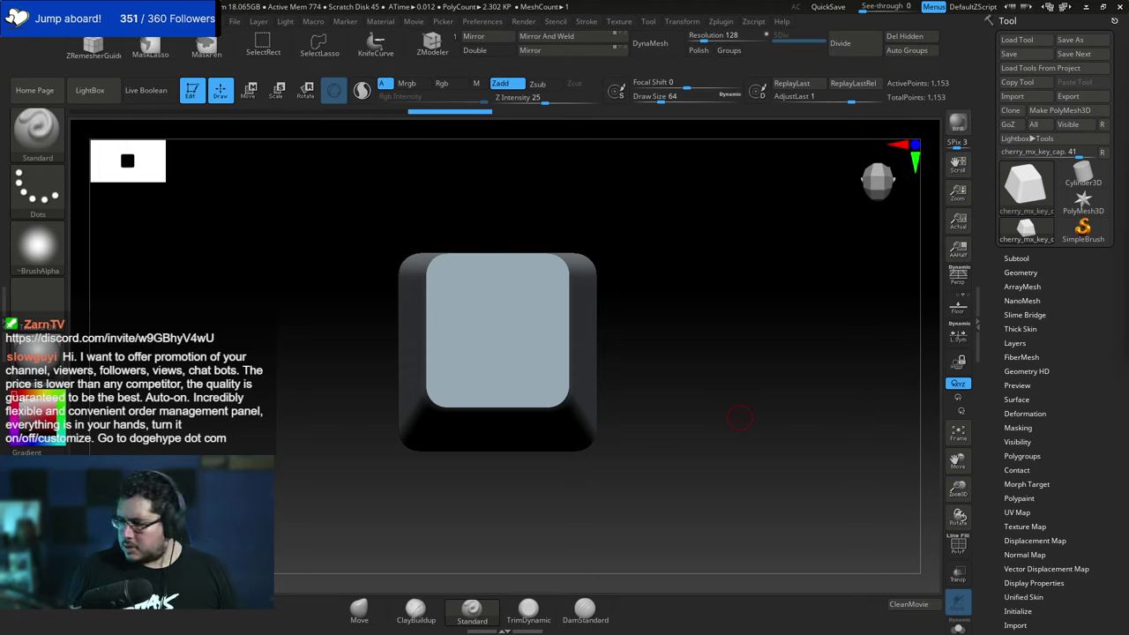
Paste the straw-hat skull image into PureRef, enlarge it to fill the window, and place the window beside the keycap.
{"action": "right_click_drag", "start_coordinate": [760, 361], "coordinate": [845, 327]}
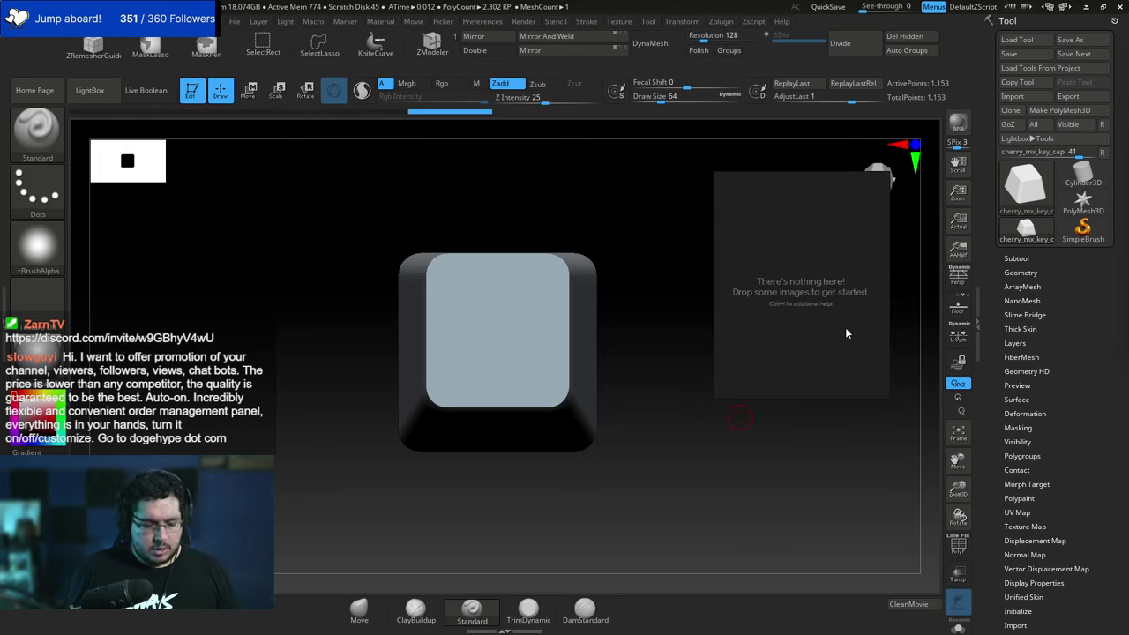
{"action": "key", "text": "ctrl+v"}
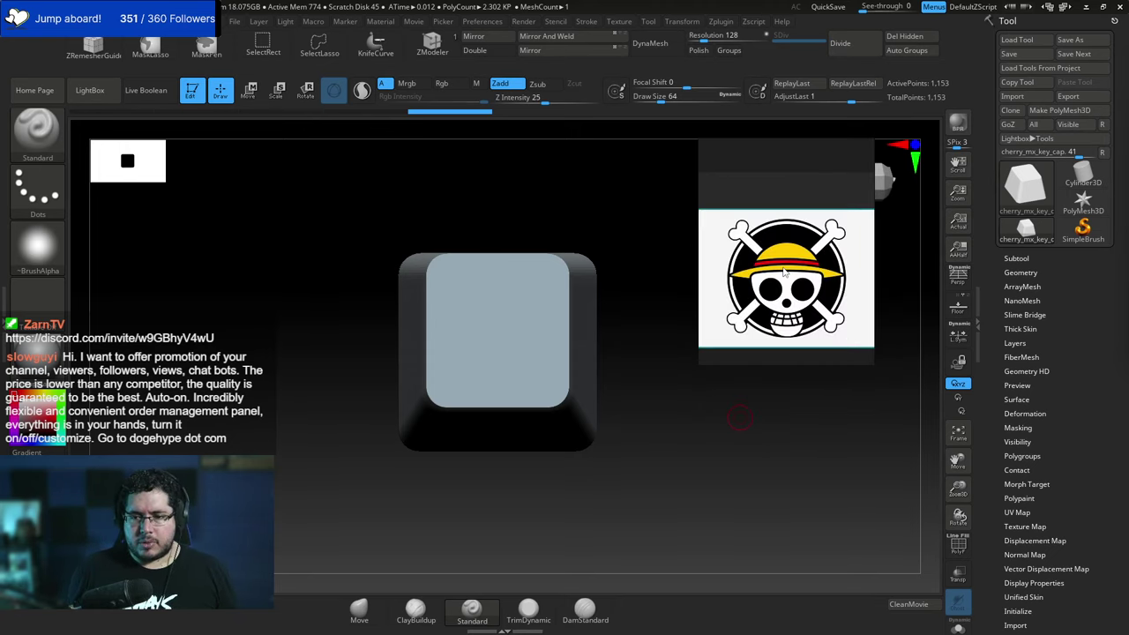
{"action": "scroll", "coordinate": [784, 272], "scroll_direction": "up", "scroll_amount": 2}
{"action": "middle_click_drag", "start_coordinate": [820, 289], "coordinate": [823, 270]}
{"action": "right_click_drag", "start_coordinate": [822, 269], "coordinate": [681, 317]}
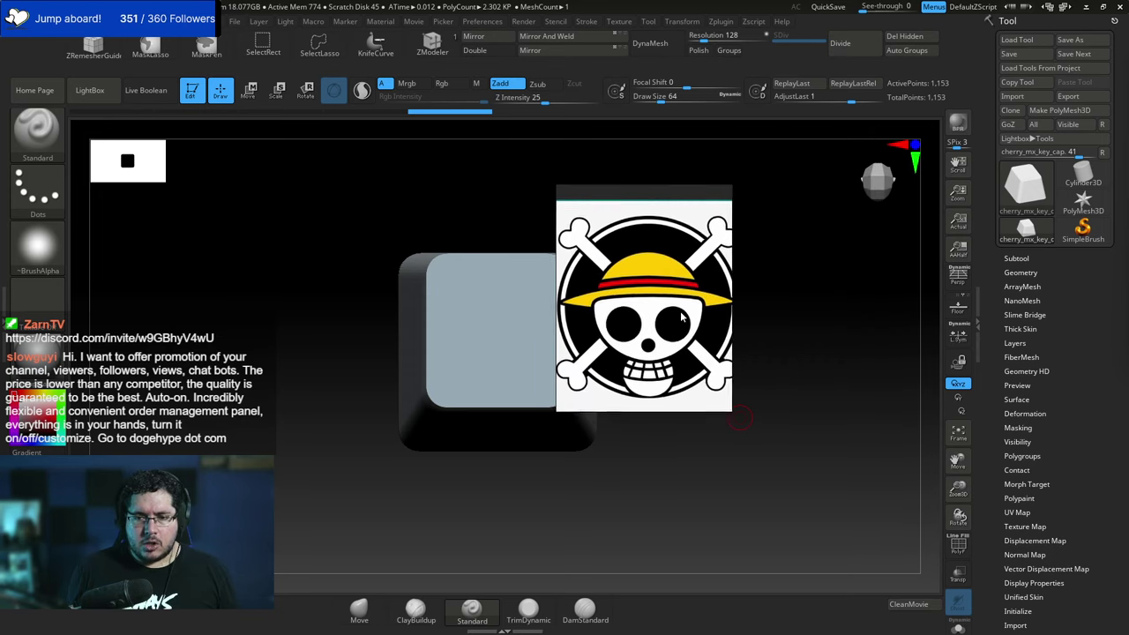
{"action": "left_click_drag", "start_coordinate": [681, 317], "coordinate": [540, 335]}
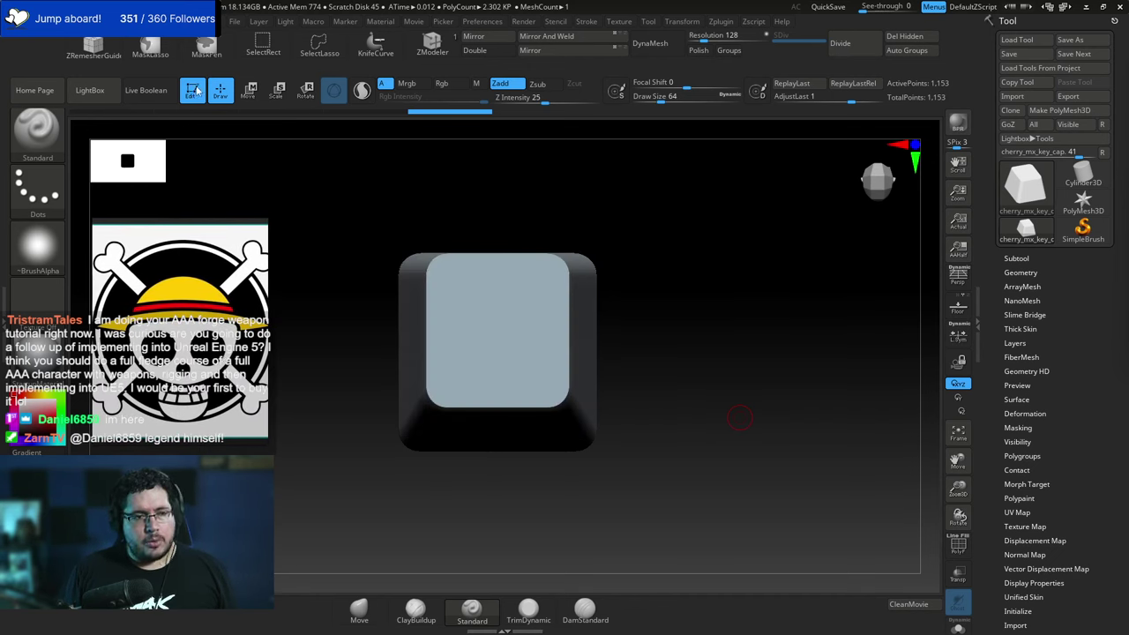
Restore the front-on view of the keycap's top face with the Custom 2 transform.
{"action": "mouse_move", "coordinate": [122, 22]}
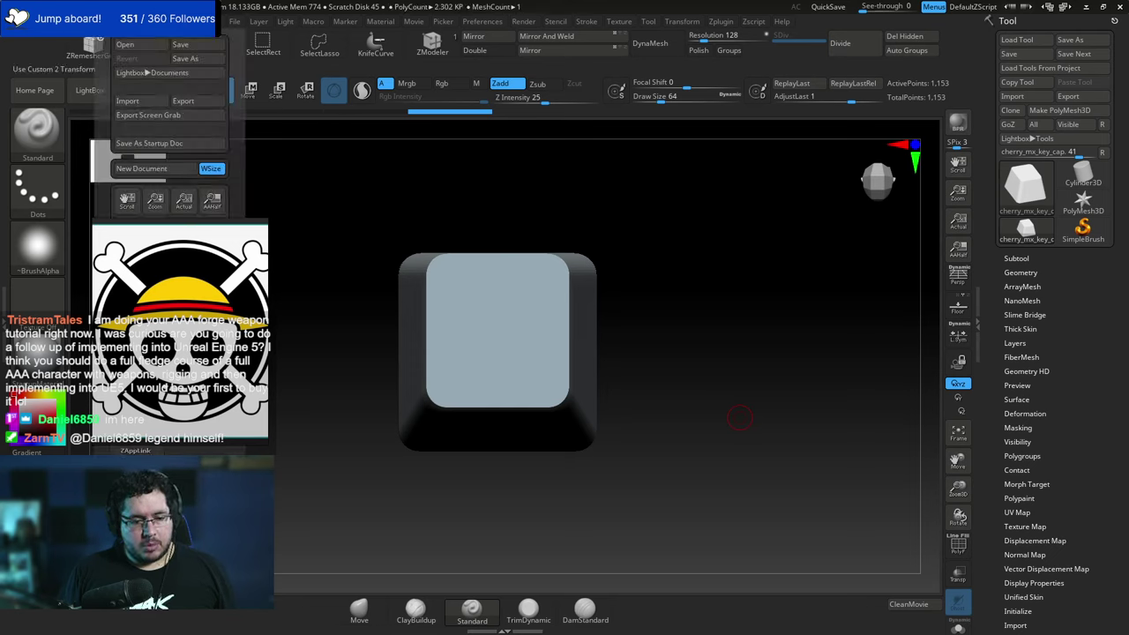
{"action": "left_click_drag", "start_coordinate": [398, 506], "coordinate": [651, 379]}
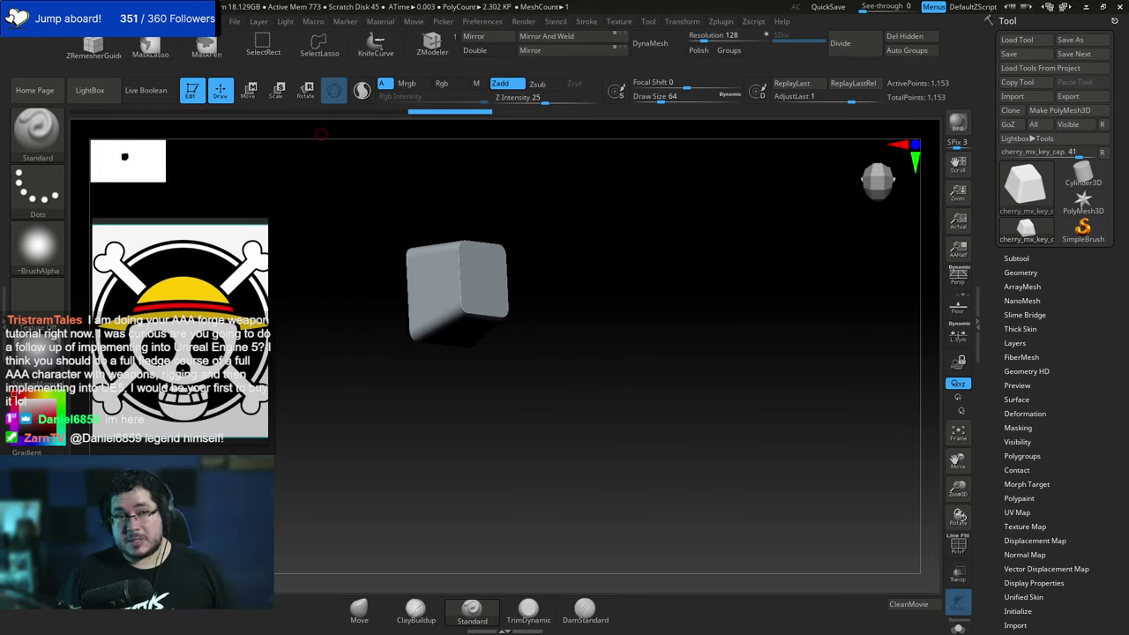
{"action": "mouse_move", "coordinate": [131, 21]}
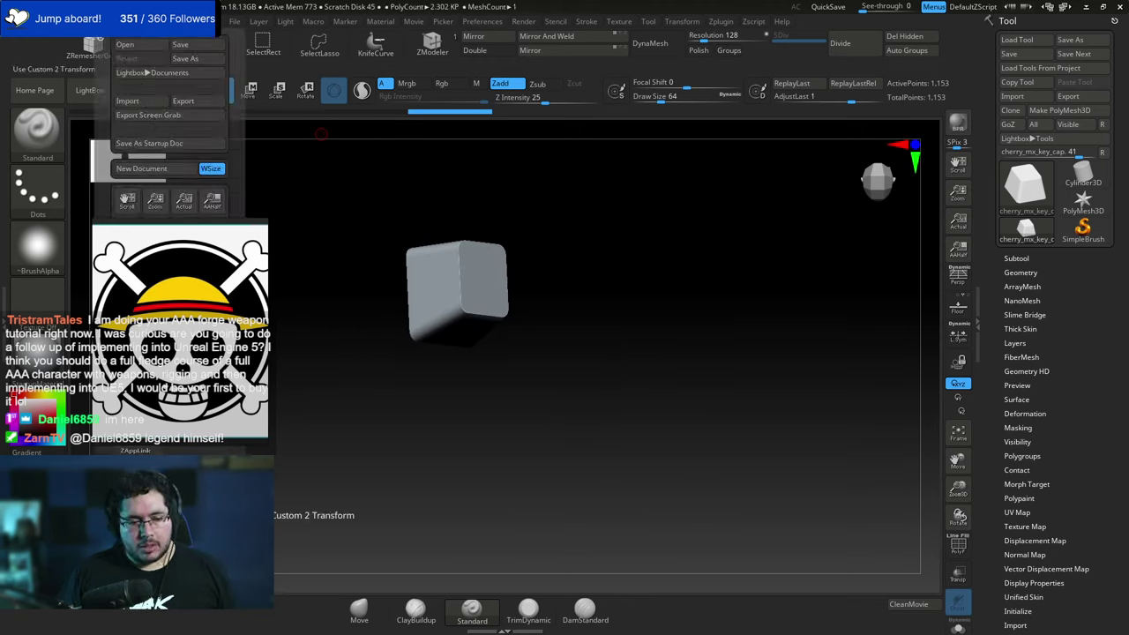
{"action": "left_click", "coordinate": [204, 504]}
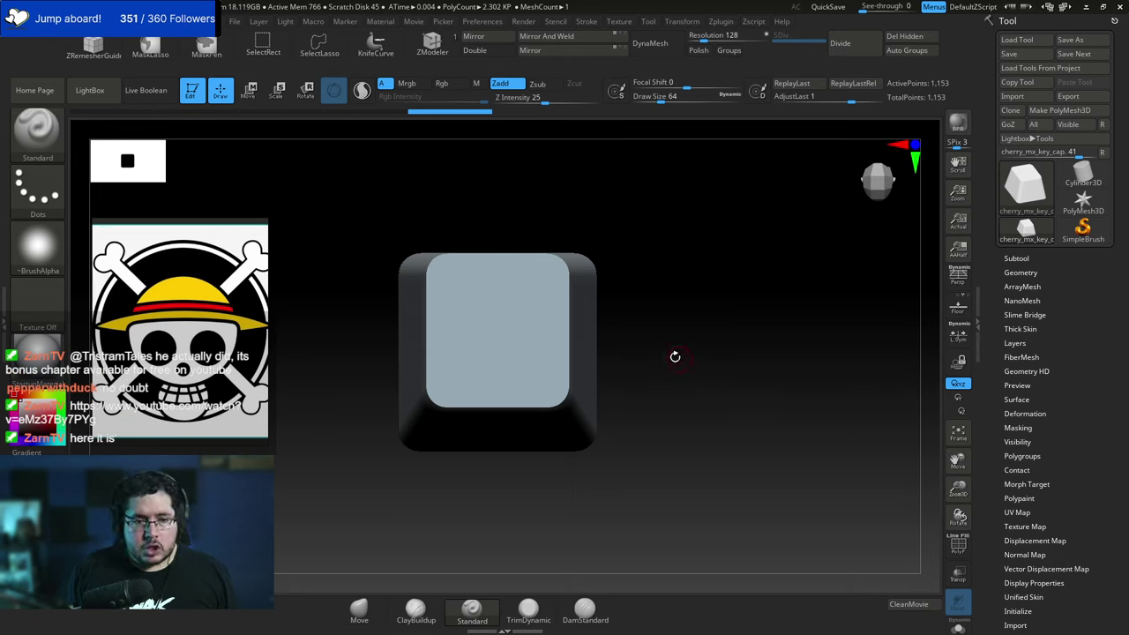
Append a sphere to the keycap tool as a new subtool and make it the active one.
{"action": "left_click", "coordinate": [1016, 257]}
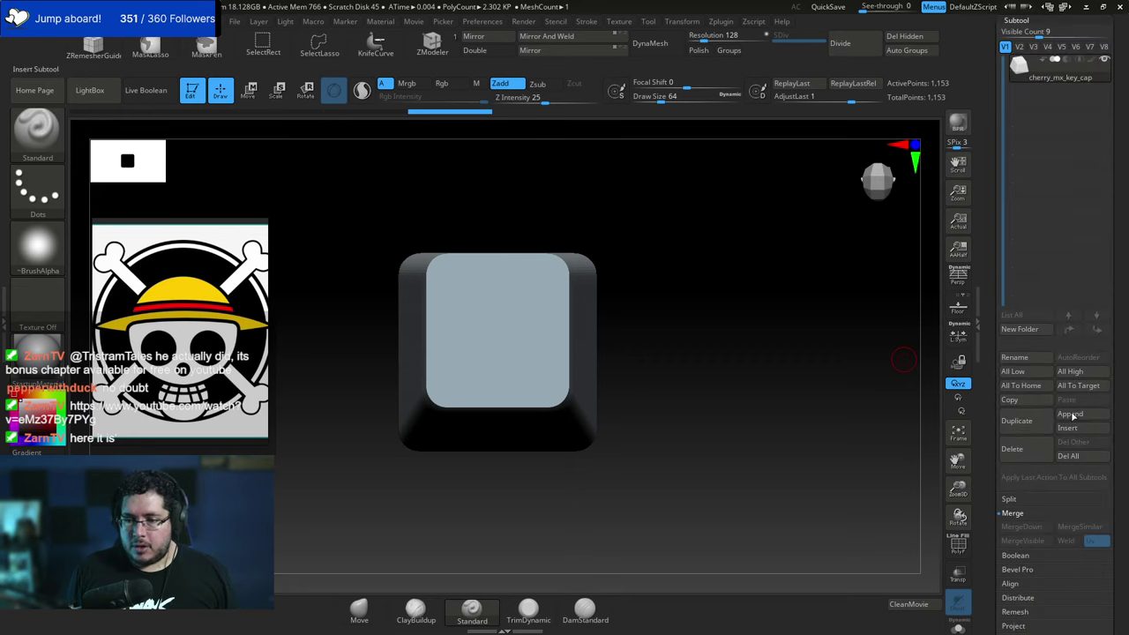
{"action": "left_click", "coordinate": [1077, 415]}
{"action": "left_click", "coordinate": [1077, 414]}
{"action": "left_click", "coordinate": [676, 382]}
{"action": "left_click", "coordinate": [552, 369], "text": "alt"}
Flatten the sphere along its depth to about 0.56 and scale it down to fit within the keycap's top face.
{"action": "left_click_drag", "start_coordinate": [657, 364], "coordinate": [693, 380]}
{"action": "key", "text": "w"}
{"action": "mouse_move", "coordinate": [562, 352]}
{"action": "left_mouse_down"}
{"action": "mouse_move", "coordinate": [665, 353]}
{"action": "mouse_move", "coordinate": [560, 355]}
{"action": "mouse_move", "coordinate": [569, 356]}
{"action": "left_mouse_up"}
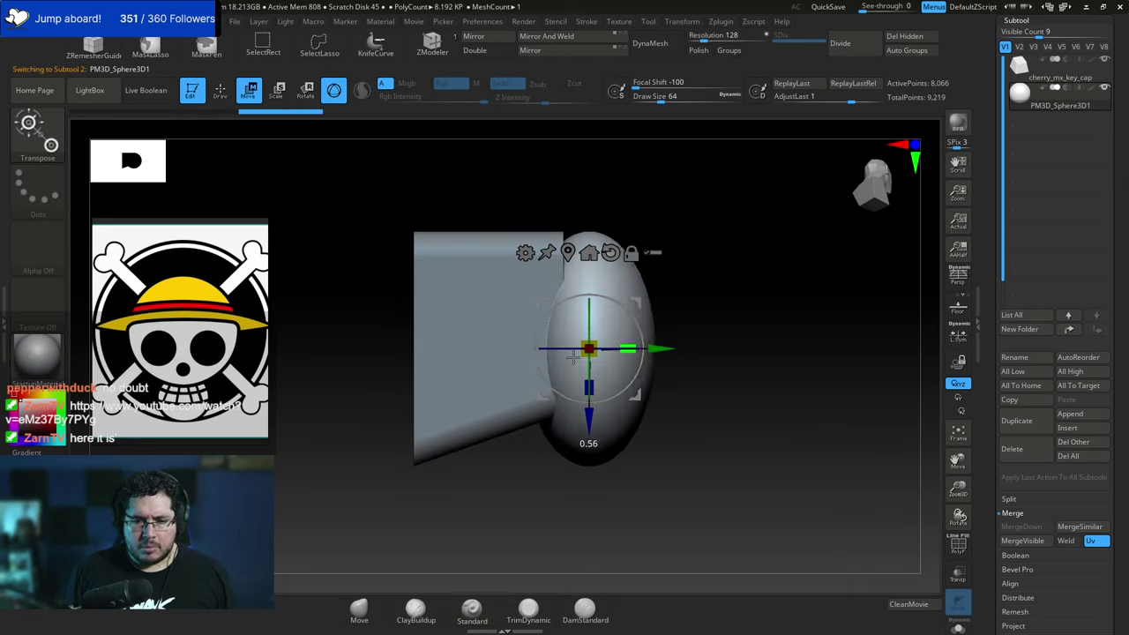
{"action": "left_click_drag", "start_coordinate": [659, 349], "coordinate": [683, 356]}
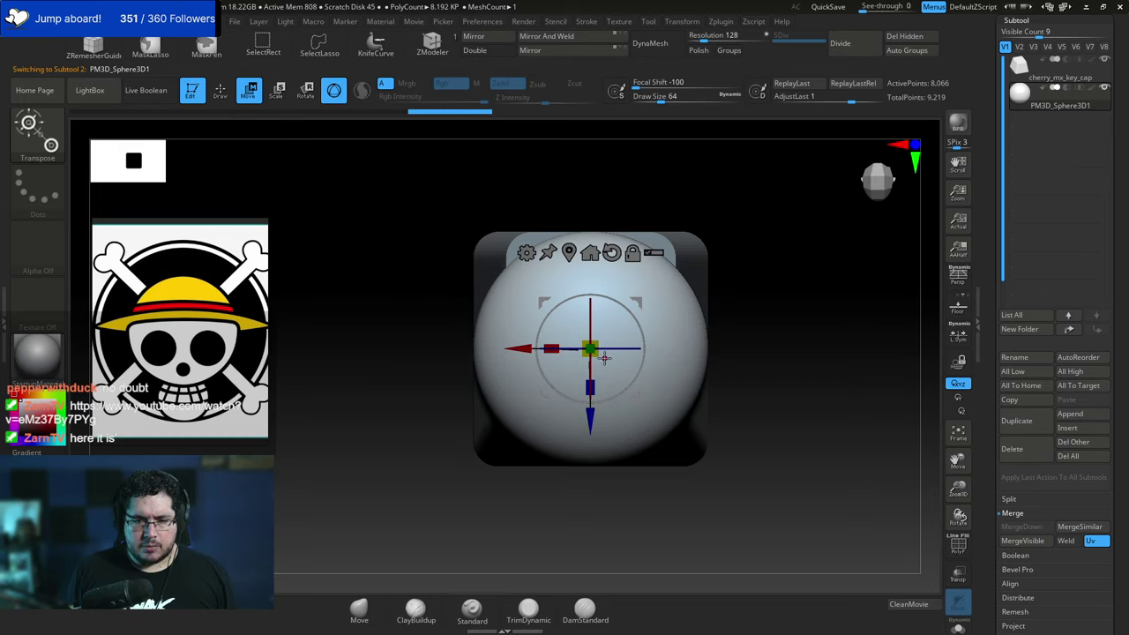
{"action": "left_click_drag", "start_coordinate": [604, 357], "coordinate": [568, 364]}
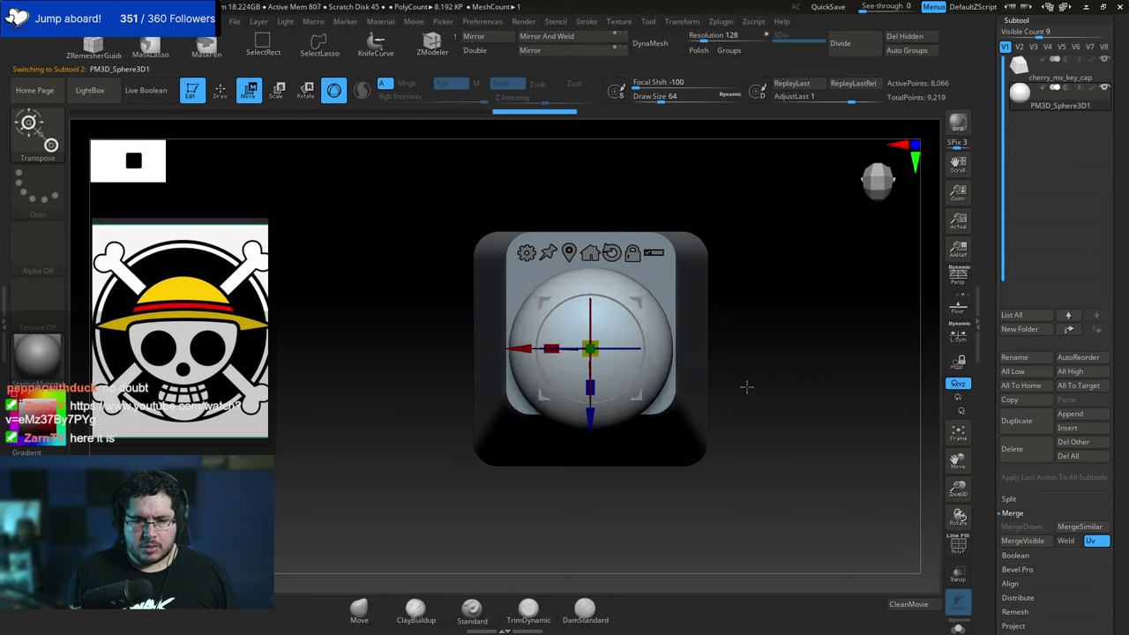
Adjust the sphere's depth and position so it sits against the centre of the keycap's top face.
{"action": "left_click_drag", "start_coordinate": [746, 387], "coordinate": [708, 375], "text": "shift"}
{"action": "left_click_drag", "start_coordinate": [632, 352], "coordinate": [662, 352]}
{"action": "left_click_drag", "start_coordinate": [666, 351], "coordinate": [641, 350]}
{"action": "mouse_move", "coordinate": [560, 419]}
{"action": "left_mouse_down"}
{"action": "mouse_move", "coordinate": [566, 398]}
{"action": "mouse_move", "coordinate": [564, 418]}
{"action": "left_mouse_up"}
{"action": "left_click_drag", "start_coordinate": [672, 358], "coordinate": [610, 359]}
Return to Draw mode, frame the sphere and convert it to DynaMesh at resolution 128.
{"action": "key", "text": "q"}
{"action": "mouse_move", "coordinate": [724, 326]}
{"action": "left_mouse_down"}
{"action": "mouse_move", "coordinate": [733, 355]}
{"action": "mouse_move", "coordinate": [746, 330]}
{"action": "mouse_move", "coordinate": [729, 300]}
{"action": "left_mouse_up"}
{"action": "key", "text": "f"}
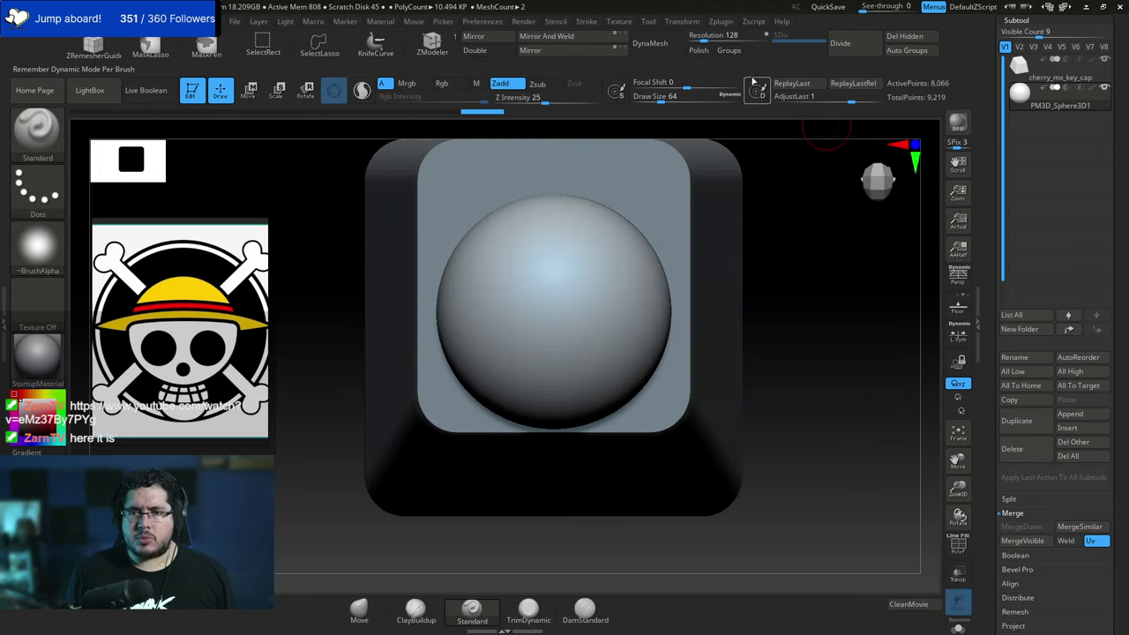
{"action": "left_click", "coordinate": [650, 43]}
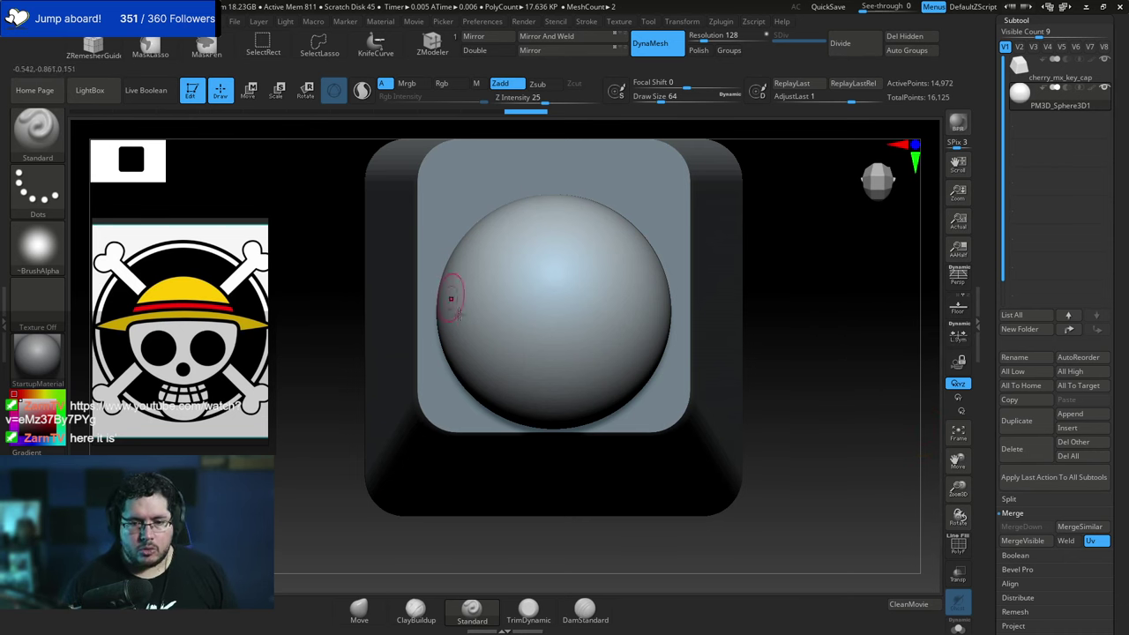
Choose the ClayBuildup brush and give it the round Alpha 06.
{"action": "key", "text": "b"}
{"action": "key", "text": "c"}
{"action": "key", "text": "b"}
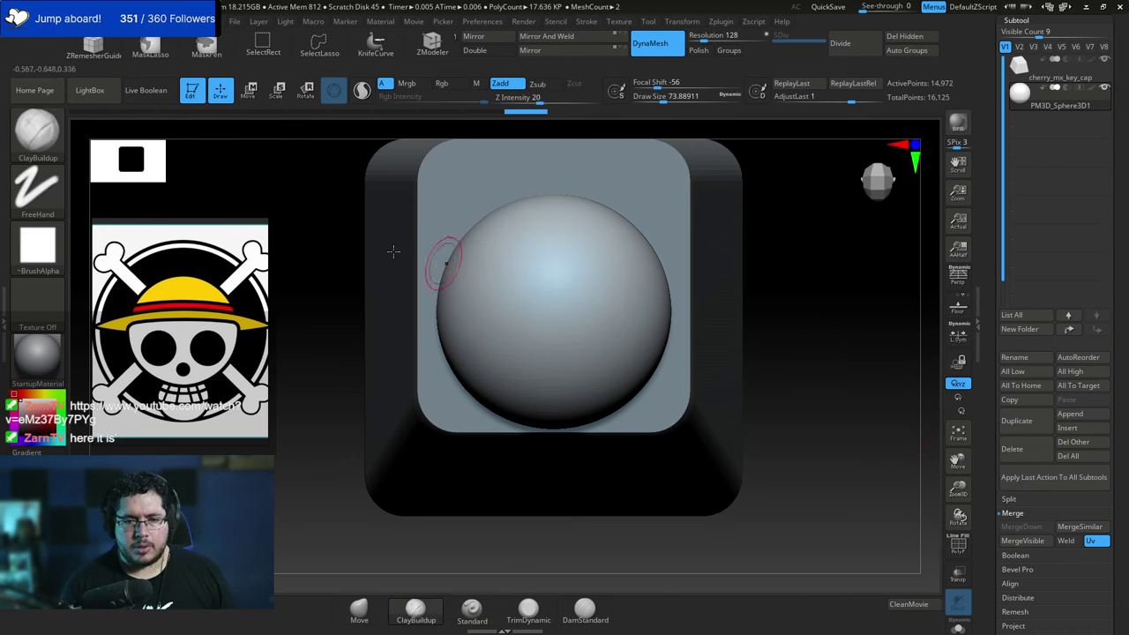
{"action": "left_click", "coordinate": [36, 253]}
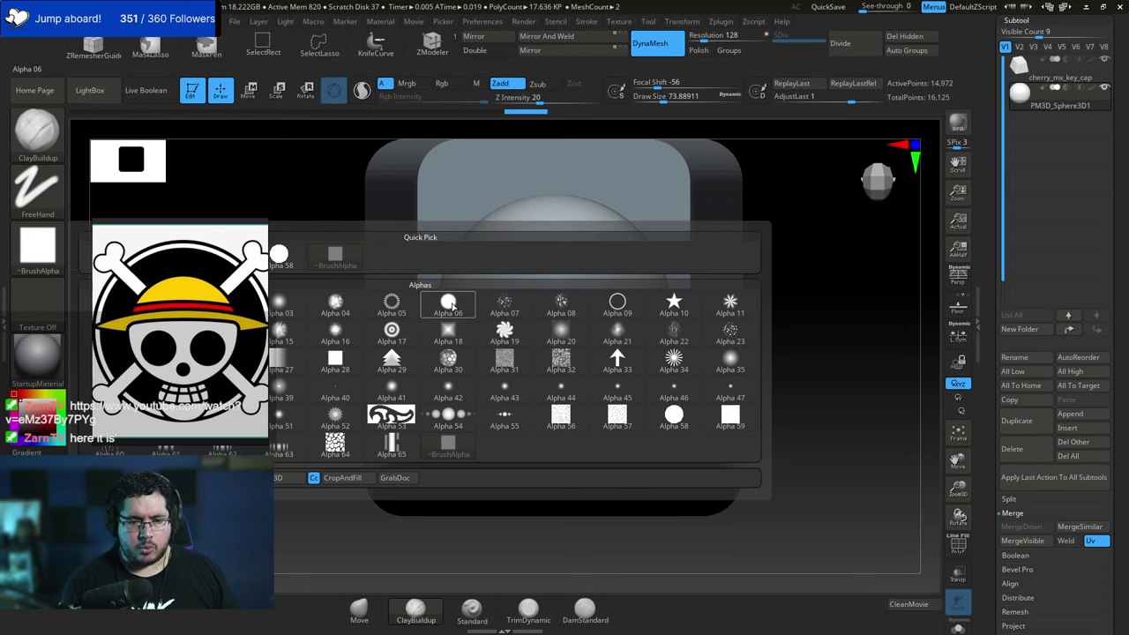
{"action": "left_click", "coordinate": [460, 304]}
Turn on symmetry, set the draw size to about 108 and carve two round eye sockets into the sphere.
{"action": "key", "text": "space"}
{"action": "left_click_drag", "start_coordinate": [531, 269], "coordinate": [517, 290]}
{"action": "key", "text": "x"}
{"action": "key", "text": "space"}
{"action": "left_click", "coordinate": [498, 311]}
{"action": "key", "text": "space"}
{"action": "left_click", "coordinate": [489, 319]}
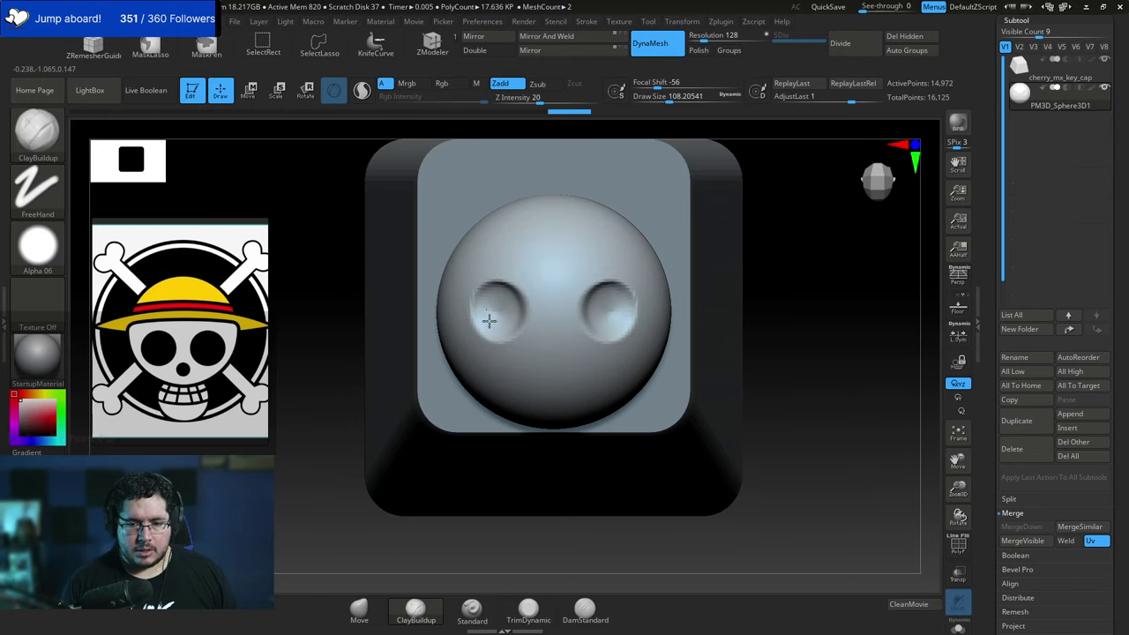
{"action": "mouse_move", "coordinate": [501, 326]}
{"action": "left_mouse_down"}
{"action": "mouse_move", "coordinate": [484, 331]}
{"action": "mouse_move", "coordinate": [518, 302]}
{"action": "left_mouse_up"}
Smooth the inside and rims of both eye sockets.
{"action": "left_click_drag", "start_coordinate": [760, 234], "coordinate": [828, 238]}
{"action": "mouse_move", "coordinate": [502, 300]}
{"action": "left_mouse_down", "text": "shift"}
{"action": "mouse_move", "coordinate": [496, 315]}
{"action": "mouse_move", "coordinate": [474, 314]}
{"action": "mouse_move", "coordinate": [508, 325]}
{"action": "mouse_move", "coordinate": [493, 331]}
{"action": "left_mouse_up", "text": "shift"}
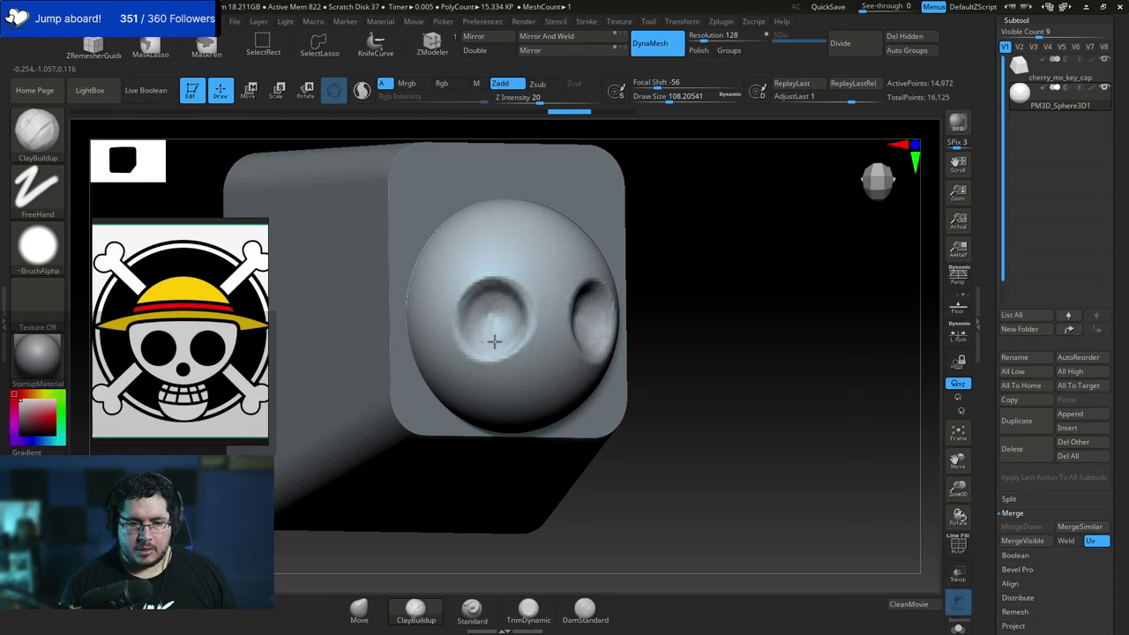
{"action": "key", "text": "shift"}
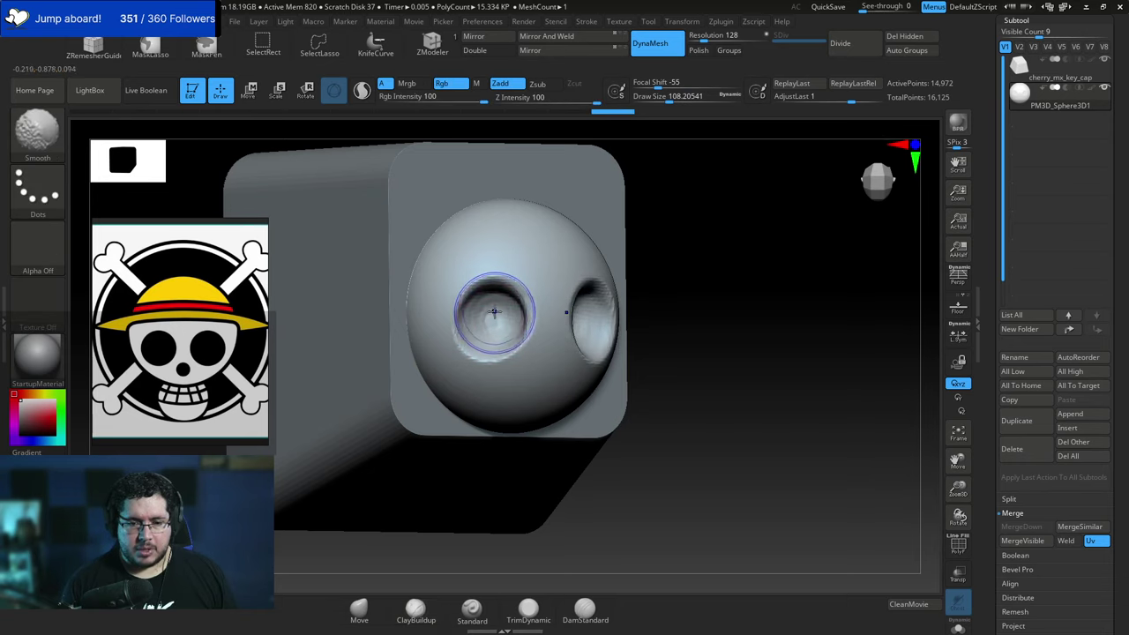
{"action": "left_click_drag", "start_coordinate": [504, 323], "coordinate": [514, 326], "text": "shift"}
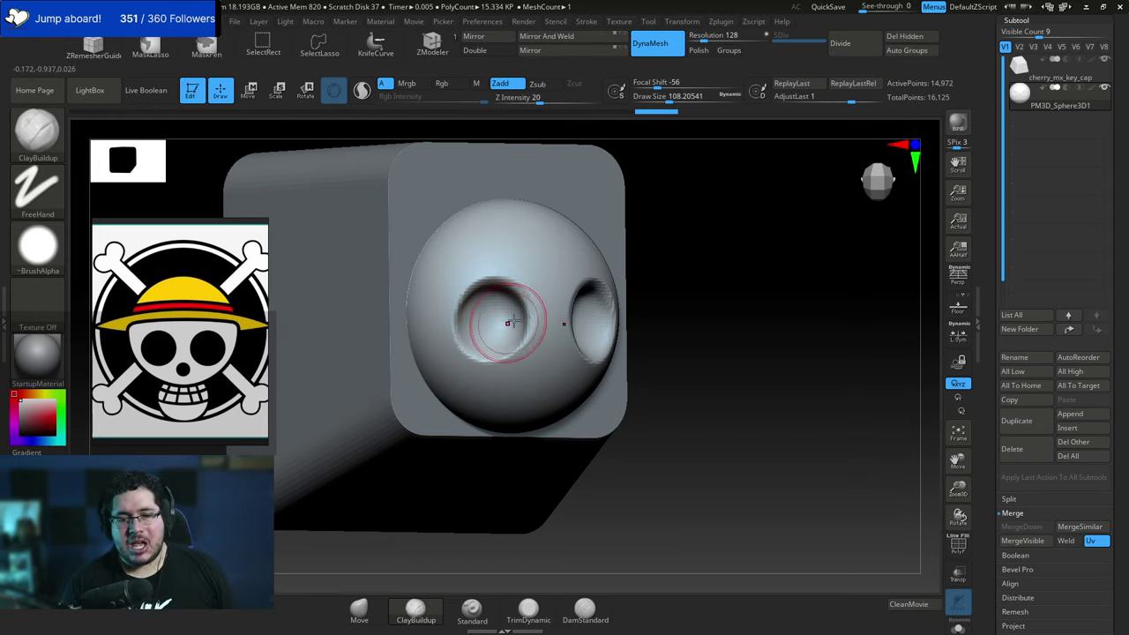
Reduce the draw size to about 54 and carve a small nose cavity centred below the eye sockets.
{"action": "left_click_drag", "start_coordinate": [713, 228], "coordinate": [708, 229], "text": "shift"}
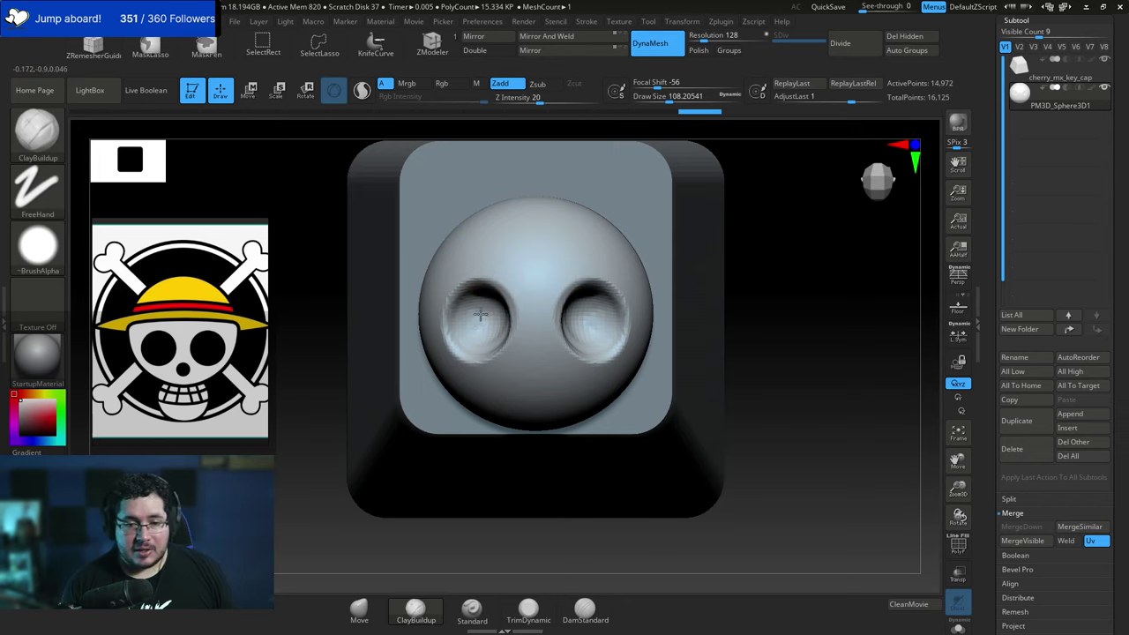
{"action": "key", "text": "space"}
{"action": "left_click", "coordinate": [555, 320]}
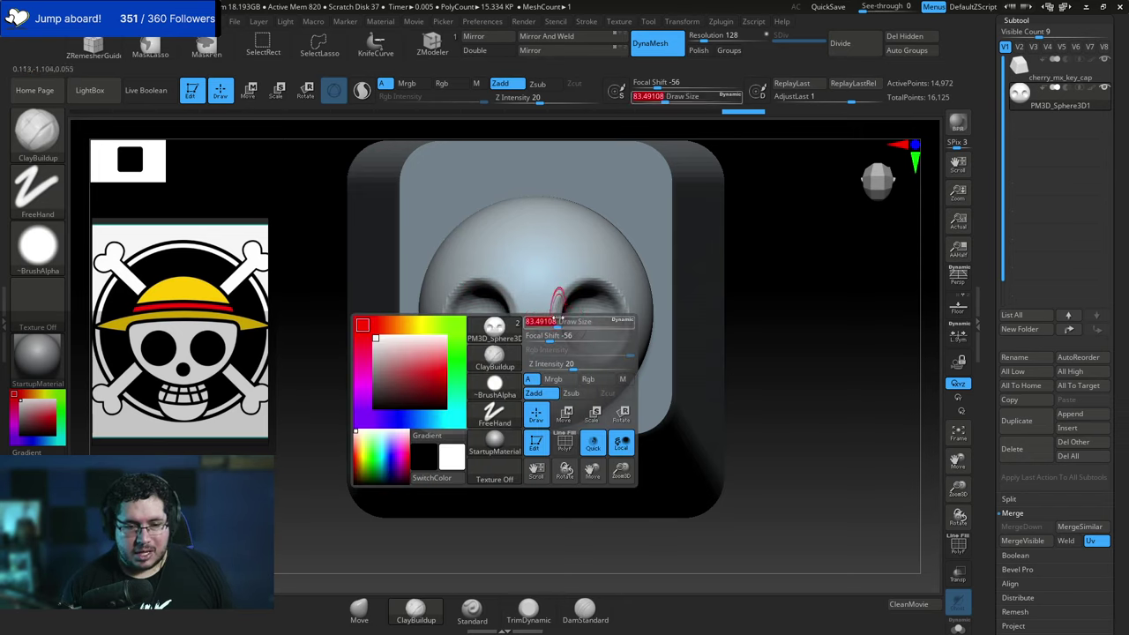
{"action": "key", "text": "space"}
{"action": "left_click_drag", "start_coordinate": [541, 373], "coordinate": [537, 375]}
{"action": "key", "text": "space"}
{"action": "left_click_drag", "start_coordinate": [537, 375], "coordinate": [536, 388]}
Examine the eye sockets and nose cavity from an angle and from the front.
{"action": "left_click_drag", "start_coordinate": [770, 287], "coordinate": [729, 280]}
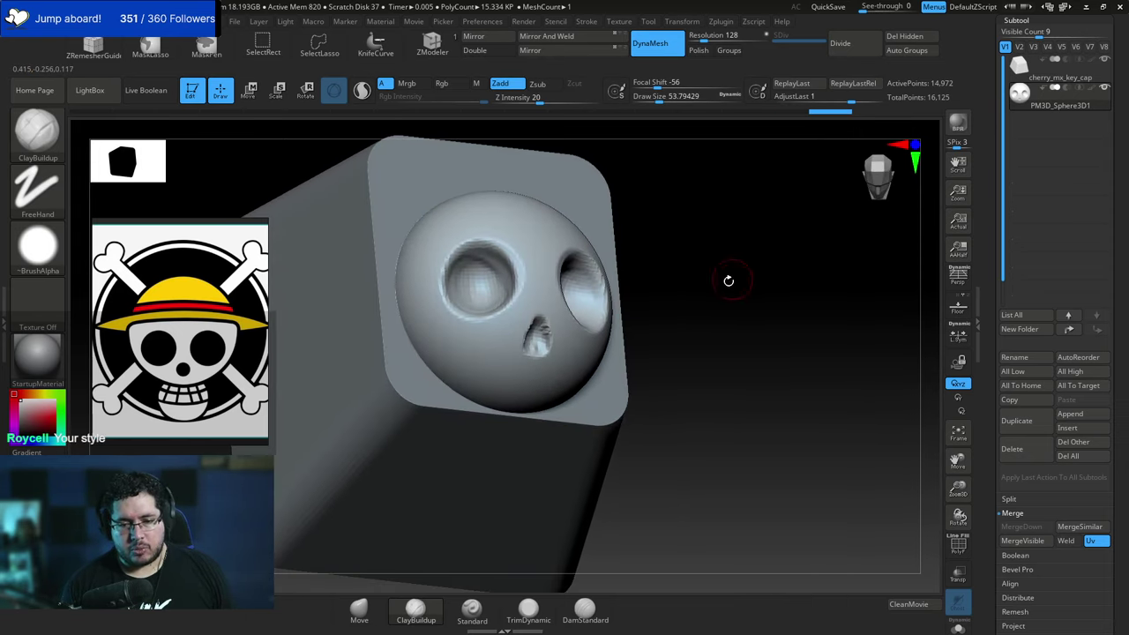
{"action": "mouse_move", "coordinate": [680, 320]}
{"action": "left_mouse_down", "text": "alt"}
{"action": "mouse_move", "coordinate": [683, 291]}
{"action": "mouse_move", "coordinate": [667, 314]}
{"action": "left_mouse_up", "text": "alt"}
{"action": "left_click_drag", "start_coordinate": [701, 253], "coordinate": [715, 281], "text": "alt"}
{"action": "key", "text": "w"}
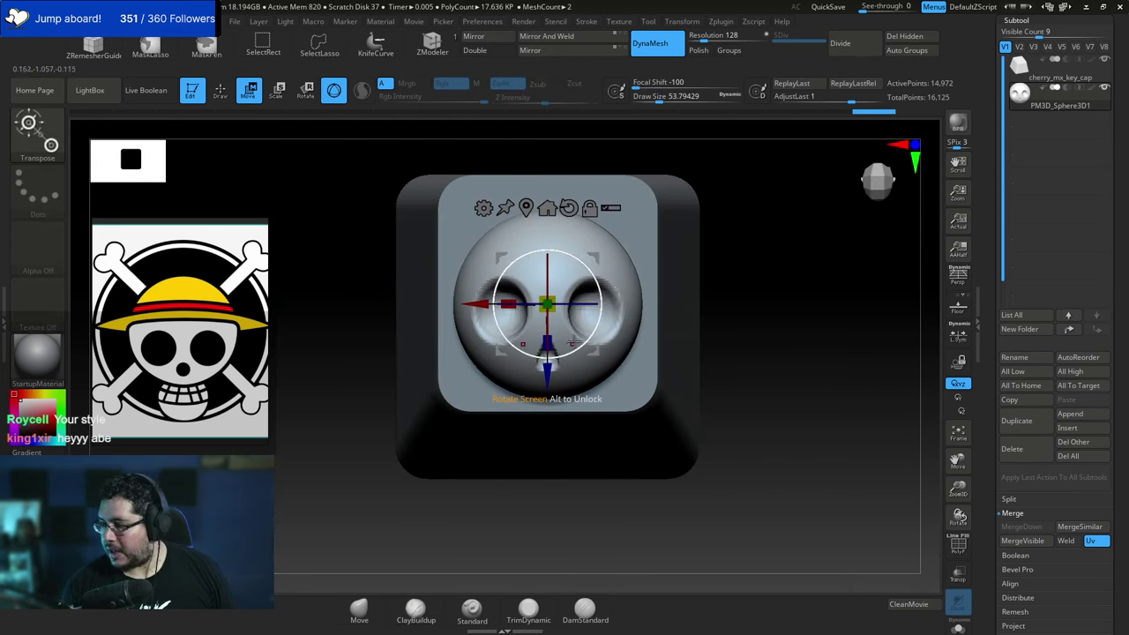
{"action": "key", "text": "q"}
{"action": "key", "text": "f"}
{"action": "left_click_drag", "start_coordinate": [729, 256], "coordinate": [723, 274], "text": "alt"}
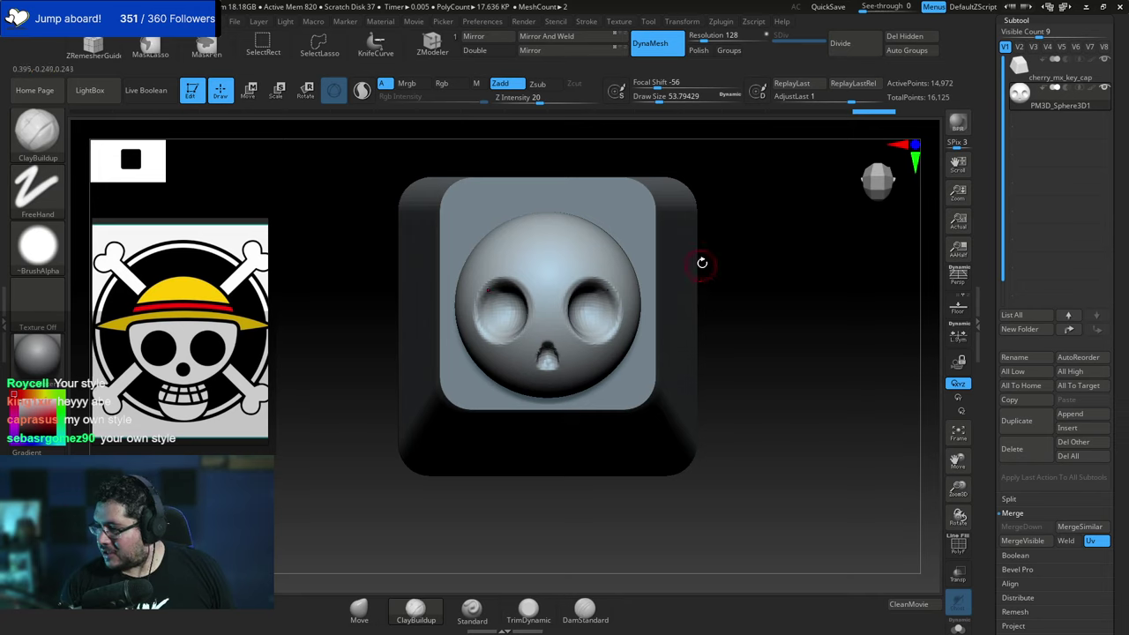
{"action": "left_click_drag", "start_coordinate": [715, 287], "coordinate": [738, 295]}
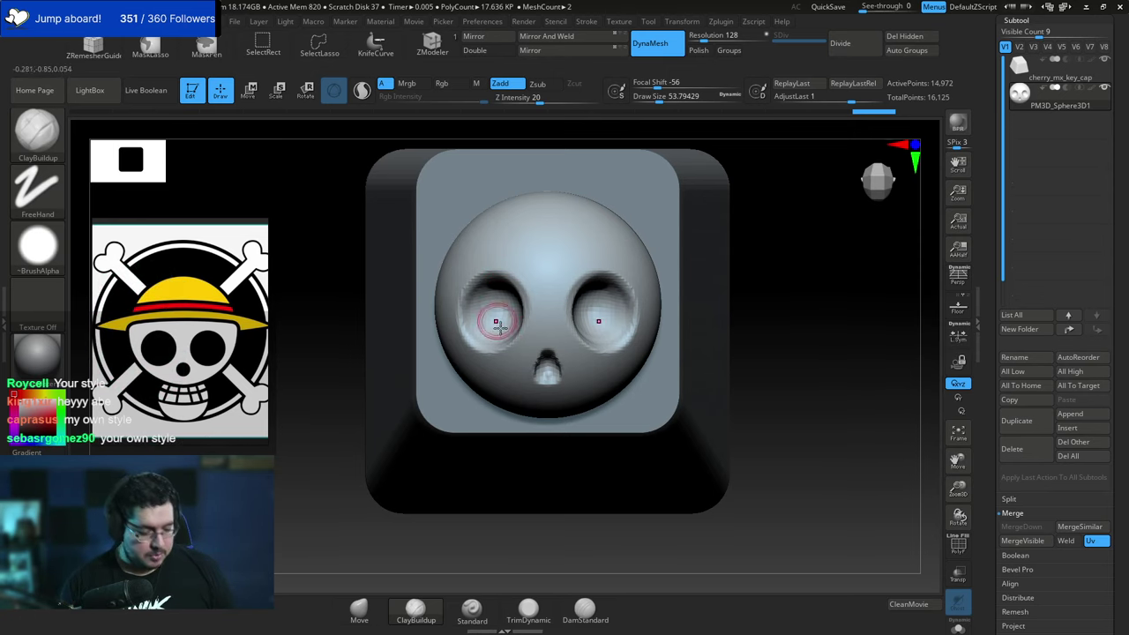
Build up clay around and below the nose cavity, starting with a draw size of about 56, to form the upper jaw.
{"action": "key", "text": "space"}
{"action": "left_click_drag", "start_coordinate": [749, 243], "coordinate": [820, 251]}
{"action": "key", "text": "space"}
{"action": "mouse_move", "coordinate": [609, 307]}
{"action": "left_mouse_down"}
{"action": "mouse_move", "coordinate": [544, 377]}
{"action": "mouse_move", "coordinate": [589, 380]}
{"action": "left_mouse_up"}
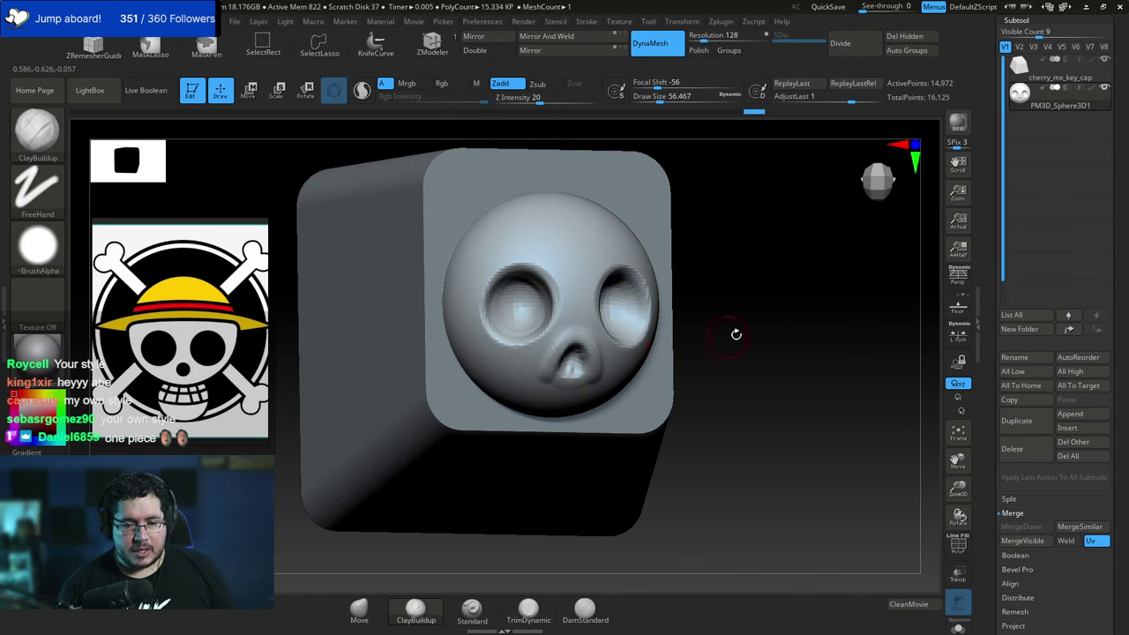
{"action": "left_click_drag", "start_coordinate": [735, 333], "coordinate": [729, 284], "text": "alt"}
{"action": "key", "text": "b"}
{"action": "key", "text": "space"}
{"action": "left_click_drag", "start_coordinate": [572, 344], "coordinate": [582, 345]}
{"action": "left_click_drag", "start_coordinate": [684, 291], "coordinate": [726, 282]}
Enlarge the draw size to about 124 and build up the jaw and cheeks on both sides of the skull's lower part.
{"action": "key", "text": "space"}
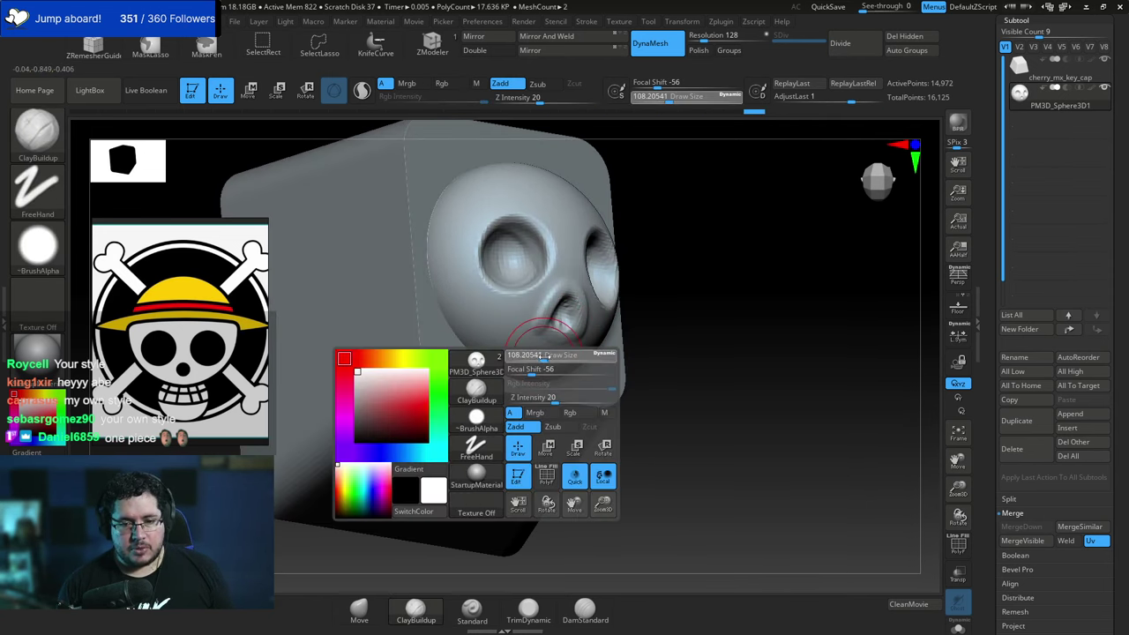
{"action": "left_click_drag", "start_coordinate": [563, 353], "coordinate": [570, 353]}
{"action": "mouse_move", "coordinate": [498, 346]}
{"action": "left_mouse_down"}
{"action": "mouse_move", "coordinate": [541, 362]}
{"action": "mouse_move", "coordinate": [530, 384]}
{"action": "mouse_move", "coordinate": [496, 358]}
{"action": "mouse_move", "coordinate": [527, 367]}
{"action": "mouse_move", "coordinate": [506, 358]}
{"action": "mouse_move", "coordinate": [529, 305]}
{"action": "mouse_move", "coordinate": [521, 376]}
{"action": "mouse_move", "coordinate": [512, 377]}
{"action": "mouse_move", "coordinate": [523, 357]}
{"action": "left_mouse_up"}
{"action": "left_click_drag", "start_coordinate": [776, 346], "coordinate": [679, 316]}
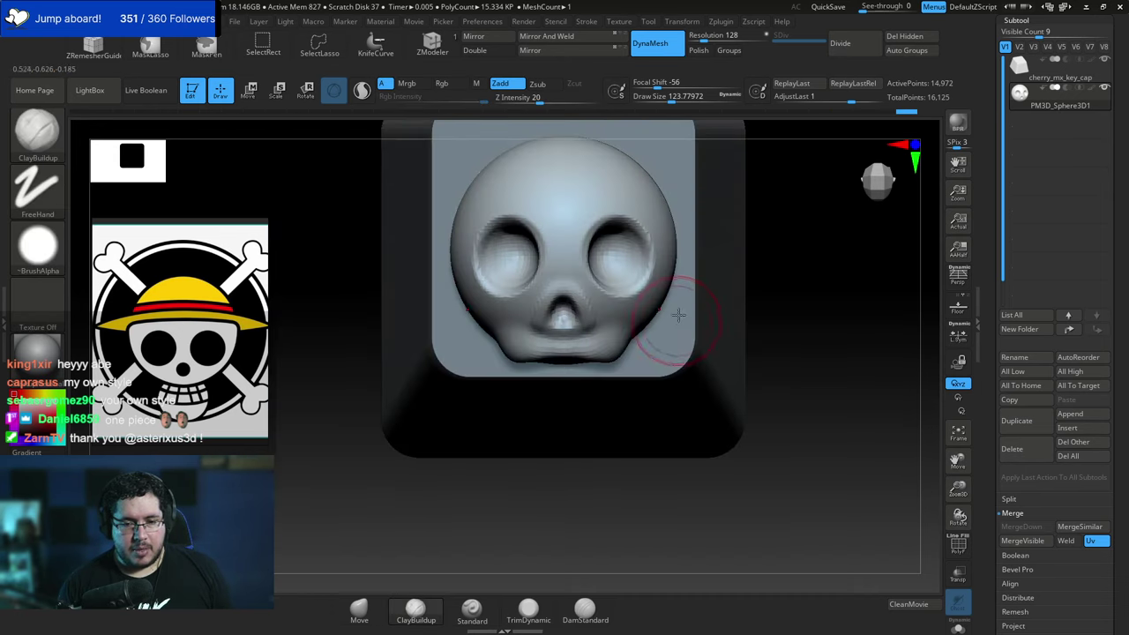
Reduce the draw size to about 87 and carve hollow temples into both sides of the skull beside the eye sockets.
{"action": "left_click_drag", "start_coordinate": [767, 273], "coordinate": [705, 267]}
{"action": "key", "text": "space"}
{"action": "mouse_move", "coordinate": [633, 295]}
{"action": "left_mouse_down"}
{"action": "mouse_move", "coordinate": [610, 305]}
{"action": "mouse_move", "coordinate": [633, 293]}
{"action": "mouse_move", "coordinate": [646, 250]}
{"action": "mouse_move", "coordinate": [640, 275]}
{"action": "left_mouse_up"}
{"action": "left_click_drag", "start_coordinate": [857, 247], "coordinate": [567, 252]}
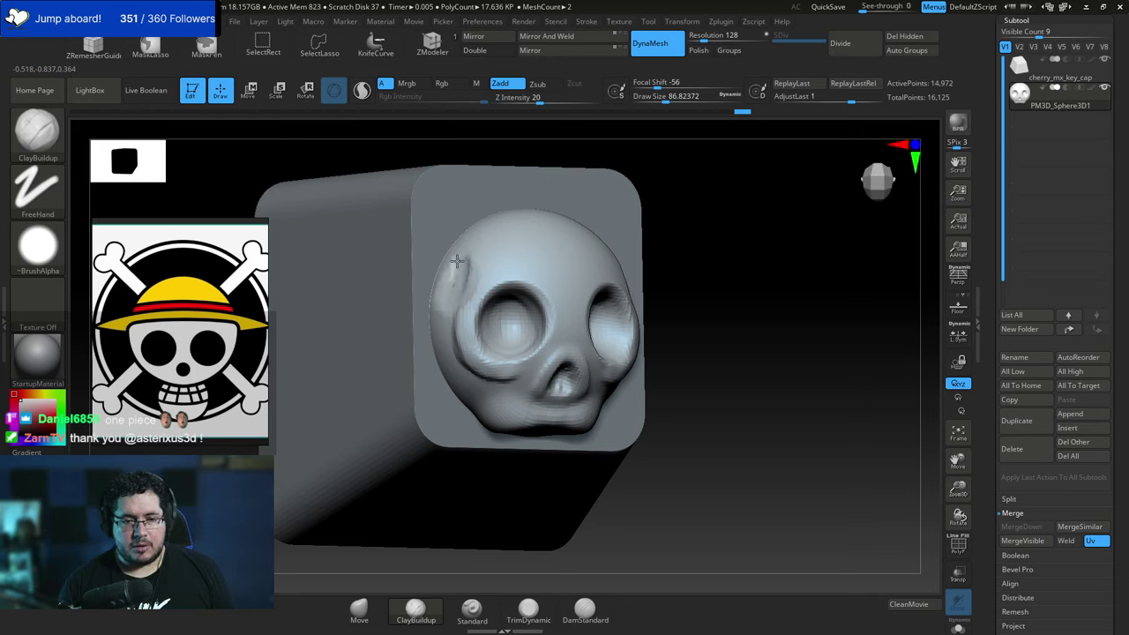
{"action": "left_click_drag", "start_coordinate": [460, 285], "coordinate": [465, 282]}
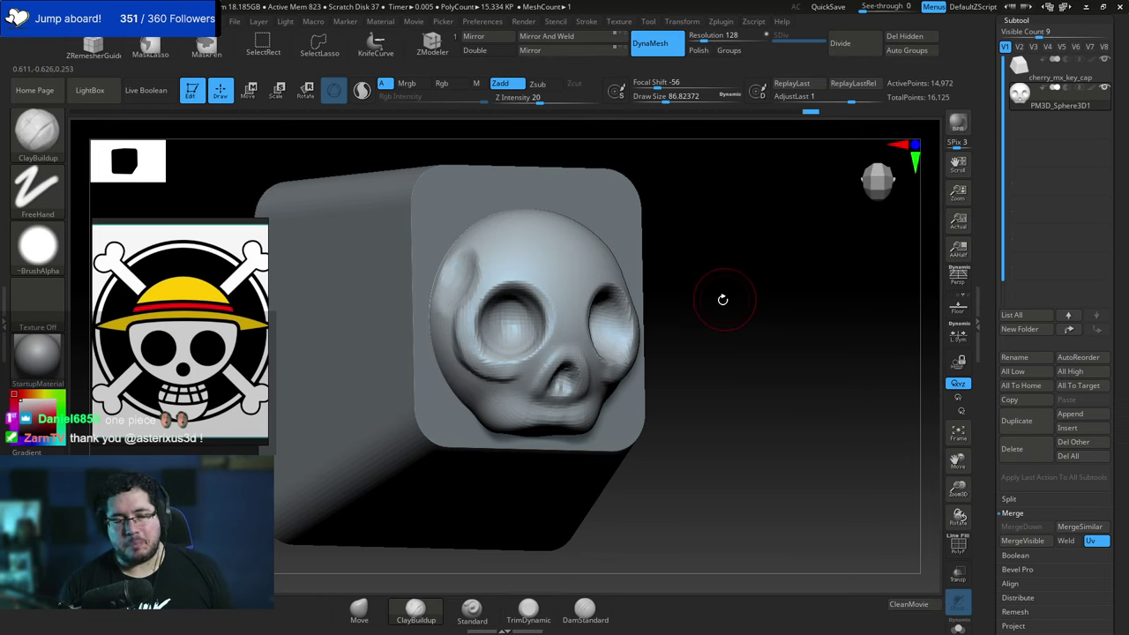
Build up the cheekbones along the lower outer rims of the eye sockets with draw sizes of about 59 to 65.
{"action": "mouse_move", "coordinate": [738, 297]}
{"action": "left_mouse_down"}
{"action": "mouse_move", "coordinate": [731, 308]}
{"action": "mouse_move", "coordinate": [731, 257]}
{"action": "mouse_move", "coordinate": [701, 295]}
{"action": "mouse_move", "coordinate": [786, 269]}
{"action": "left_mouse_up"}
{"action": "key", "text": "space"}
{"action": "left_click_drag", "start_coordinate": [666, 301], "coordinate": [660, 301]}
{"action": "key", "text": "space"}
{"action": "left_click_drag", "start_coordinate": [540, 358], "coordinate": [560, 349]}
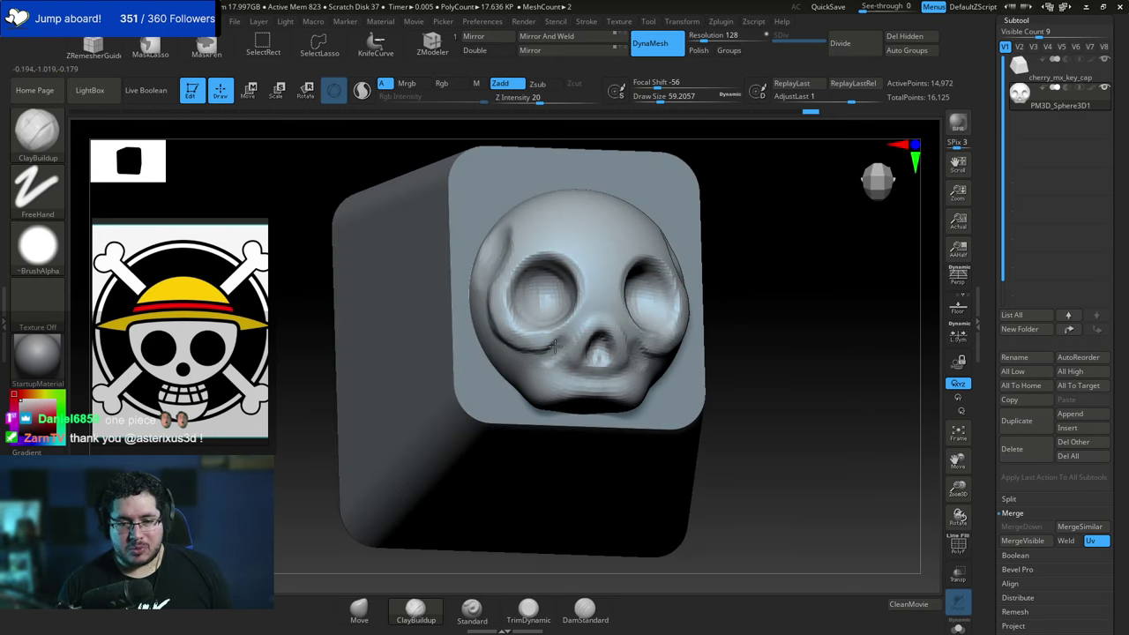
{"action": "key", "text": "bracketright"}
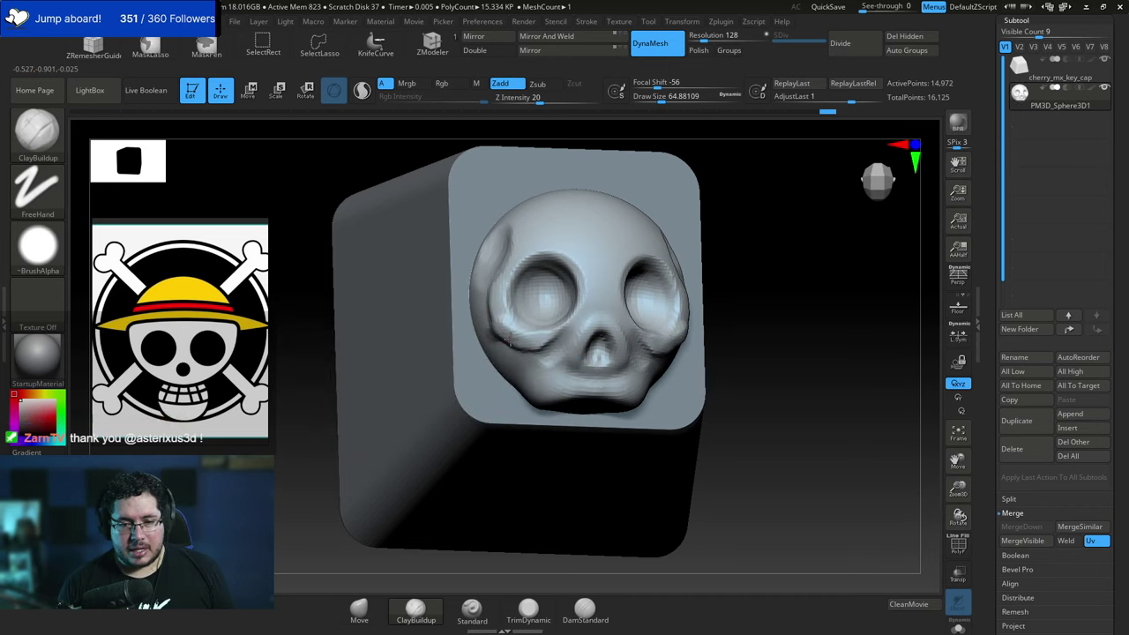
{"action": "left_click_drag", "start_coordinate": [507, 332], "coordinate": [516, 340]}
{"action": "left_click_drag", "start_coordinate": [857, 290], "coordinate": [869, 300]}
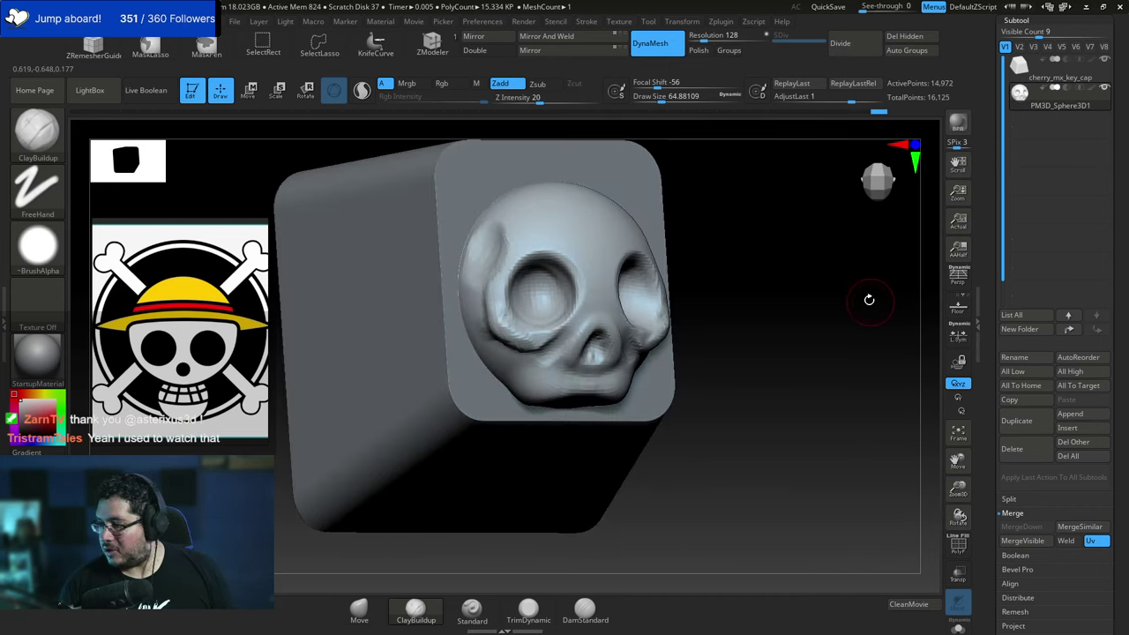
Switch to the TrimDynamic brush with a draw size of about 65 and flatten the cheekbones and outer eye-socket rims.
{"action": "key", "text": "b"}
{"action": "key", "text": "t"}
{"action": "key", "text": "d"}
{"action": "key", "text": "space"}
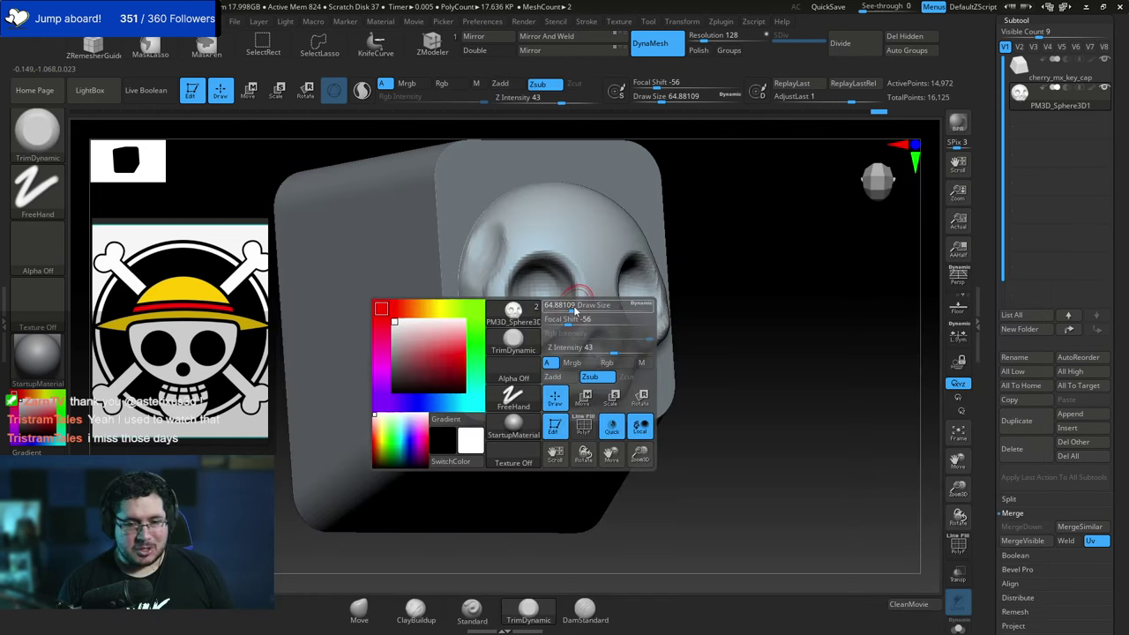
{"action": "key", "text": "bracketright"}
{"action": "mouse_move", "coordinate": [489, 285]}
{"action": "left_mouse_down"}
{"action": "mouse_move", "coordinate": [497, 317]}
{"action": "mouse_move", "coordinate": [524, 345]}
{"action": "mouse_move", "coordinate": [562, 337]}
{"action": "left_mouse_up"}
{"action": "mouse_move", "coordinate": [763, 262]}
{"action": "left_mouse_down", "text": "shift"}
{"action": "mouse_move", "coordinate": [732, 285]}
{"action": "mouse_move", "coordinate": [762, 294]}
{"action": "mouse_move", "coordinate": [776, 319]}
{"action": "mouse_move", "coordinate": [837, 277]}
{"action": "mouse_move", "coordinate": [796, 250]}
{"action": "left_mouse_up", "text": "shift"}
{"action": "key", "text": "space"}
{"action": "left_click", "coordinate": [599, 322]}
{"action": "left_click_drag", "start_coordinate": [587, 312], "coordinate": [581, 302]}
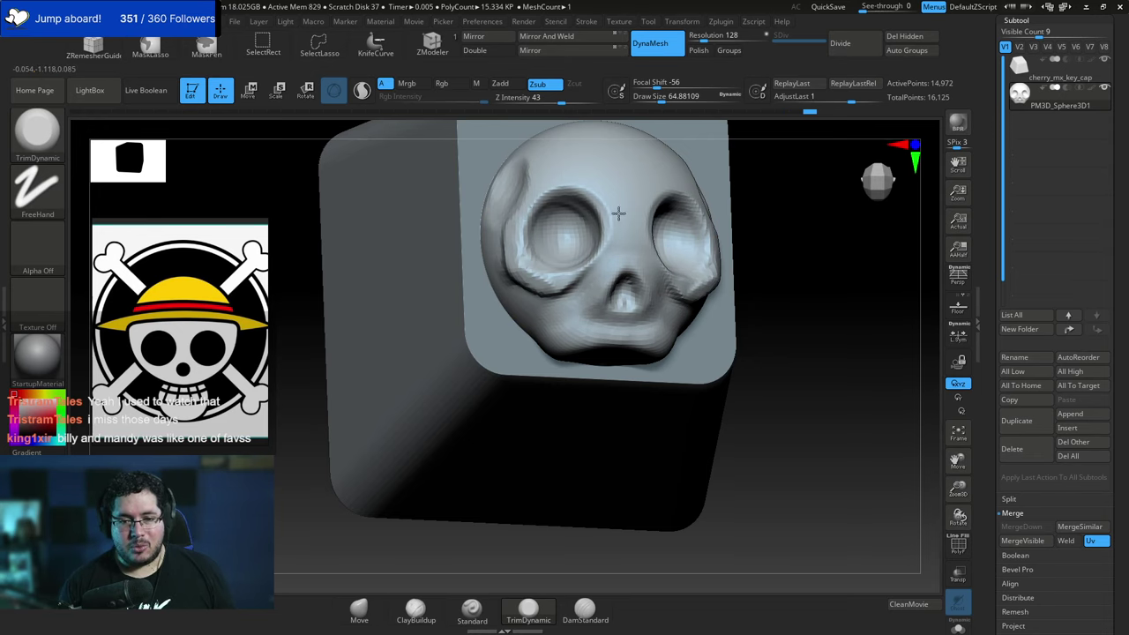
Raise the skull's DynaMesh resolution to 304 and remesh it.
{"action": "mouse_move", "coordinate": [765, 240]}
{"action": "left_mouse_down", "text": "alt"}
{"action": "mouse_move", "coordinate": [761, 211]}
{"action": "mouse_move", "coordinate": [666, 272]}
{"action": "left_mouse_up", "text": "alt"}
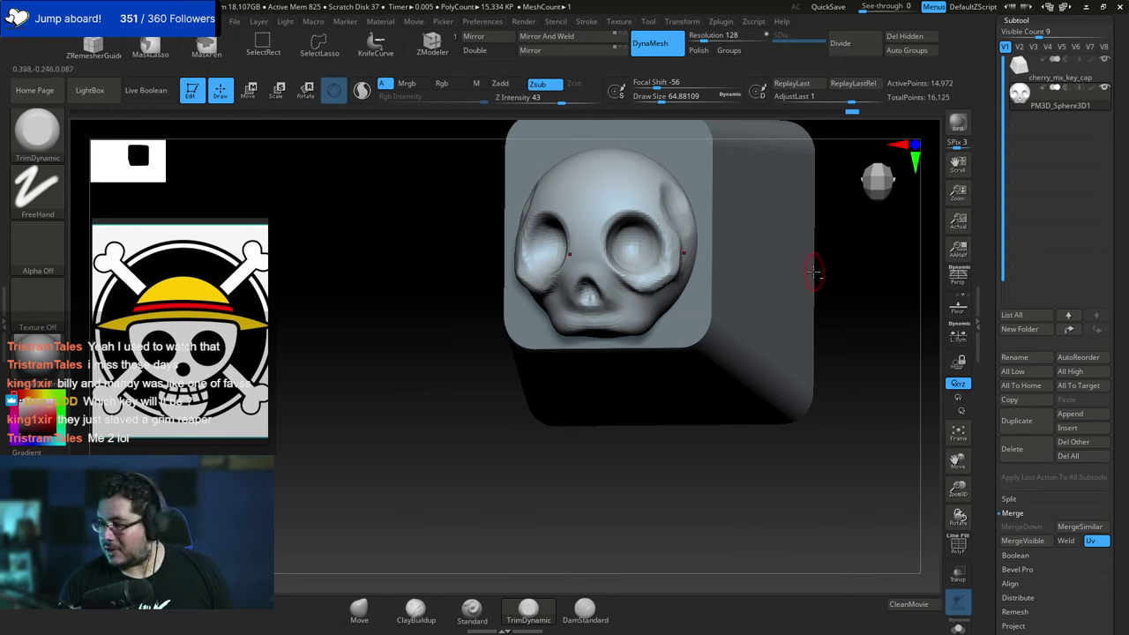
{"action": "left_click_drag", "start_coordinate": [872, 258], "coordinate": [823, 288], "text": "alt"}
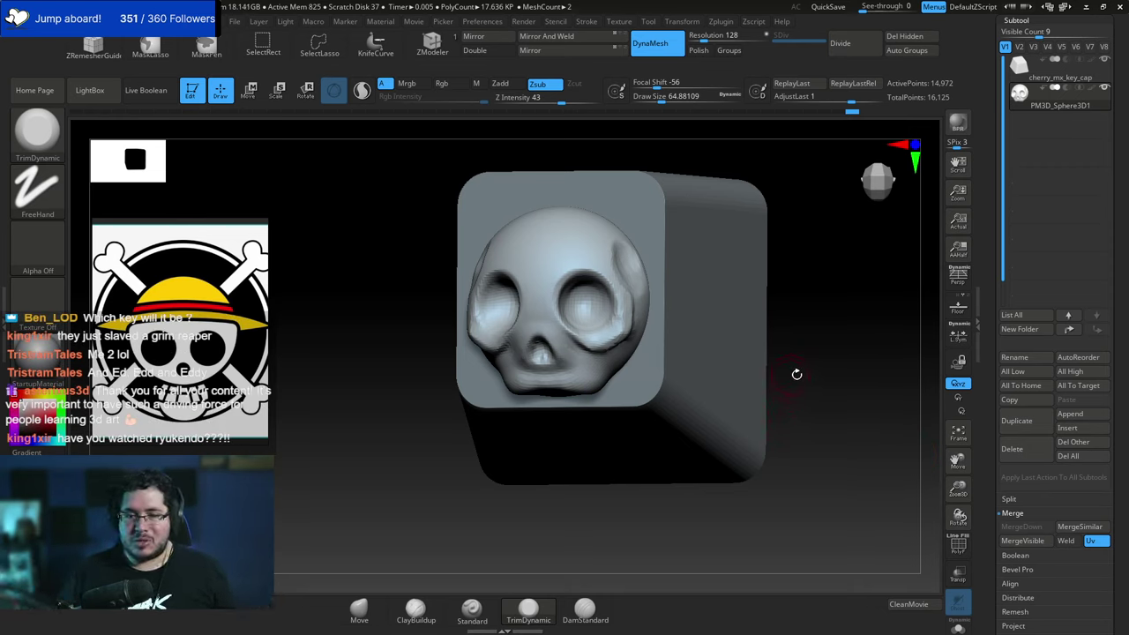
{"action": "left_click_drag", "start_coordinate": [798, 374], "coordinate": [852, 389], "text": "shift"}
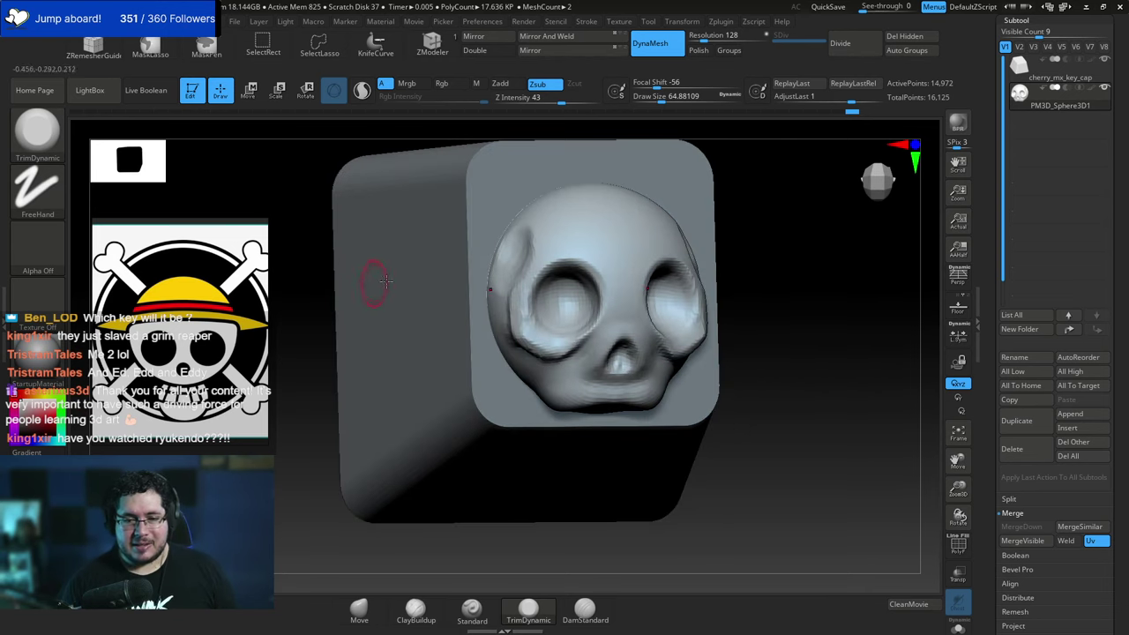
{"action": "left_click_drag", "start_coordinate": [703, 38], "coordinate": [710, 38]}
{"action": "left_click_drag", "start_coordinate": [750, 240], "coordinate": [761, 307], "text": "ctrl"}
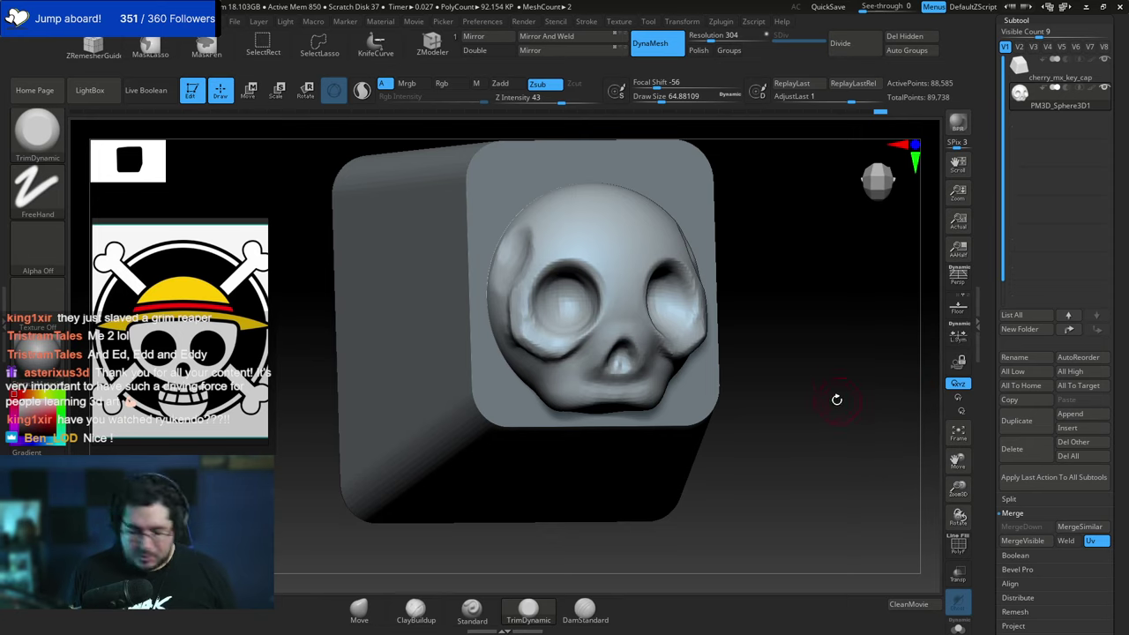
Plane the eye-socket rims and cheekbones with TrimDynamic at a draw size of about 59.
{"action": "key", "text": "b"}
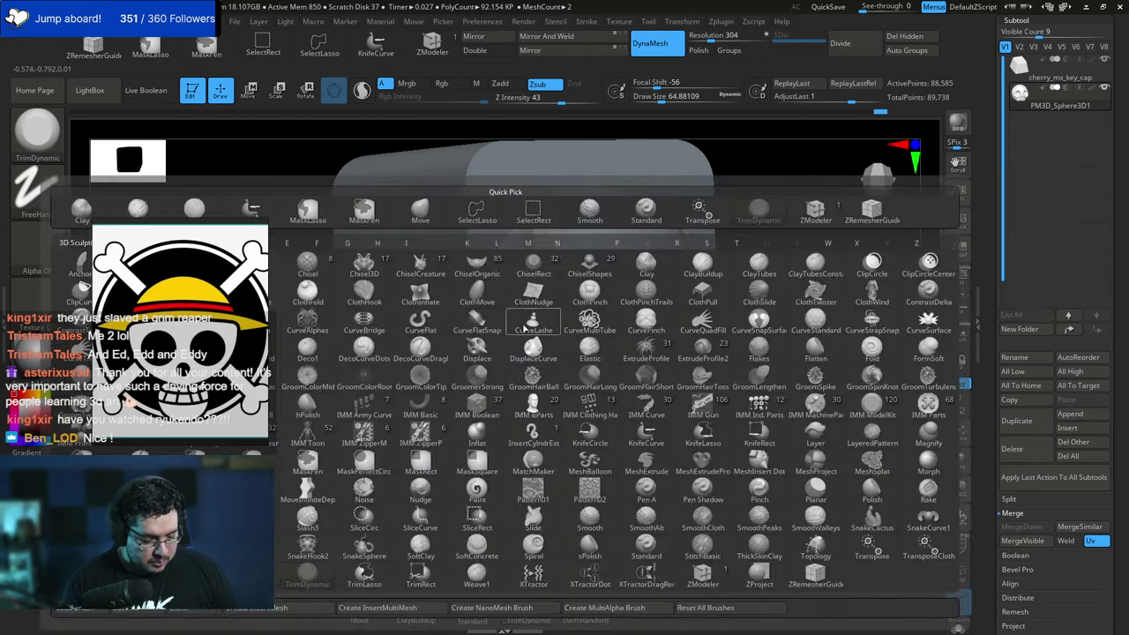
{"action": "key", "text": "t"}
{"action": "key", "text": "d"}
{"action": "key", "text": "space"}
{"action": "left_click", "coordinate": [498, 316]}
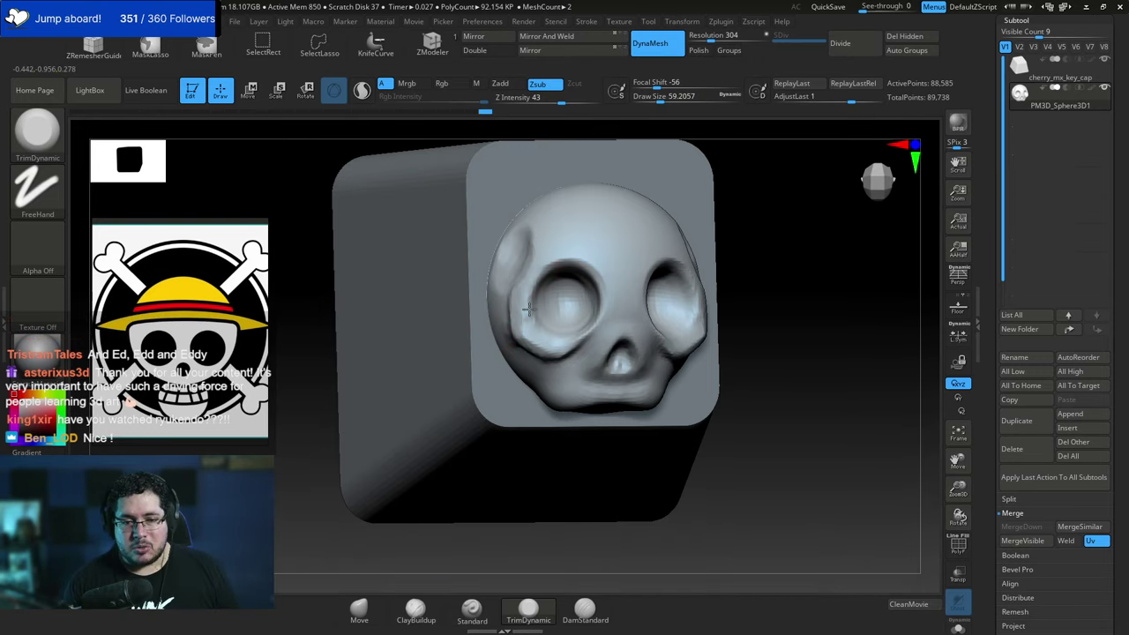
{"action": "left_click_drag", "start_coordinate": [551, 340], "coordinate": [544, 336]}
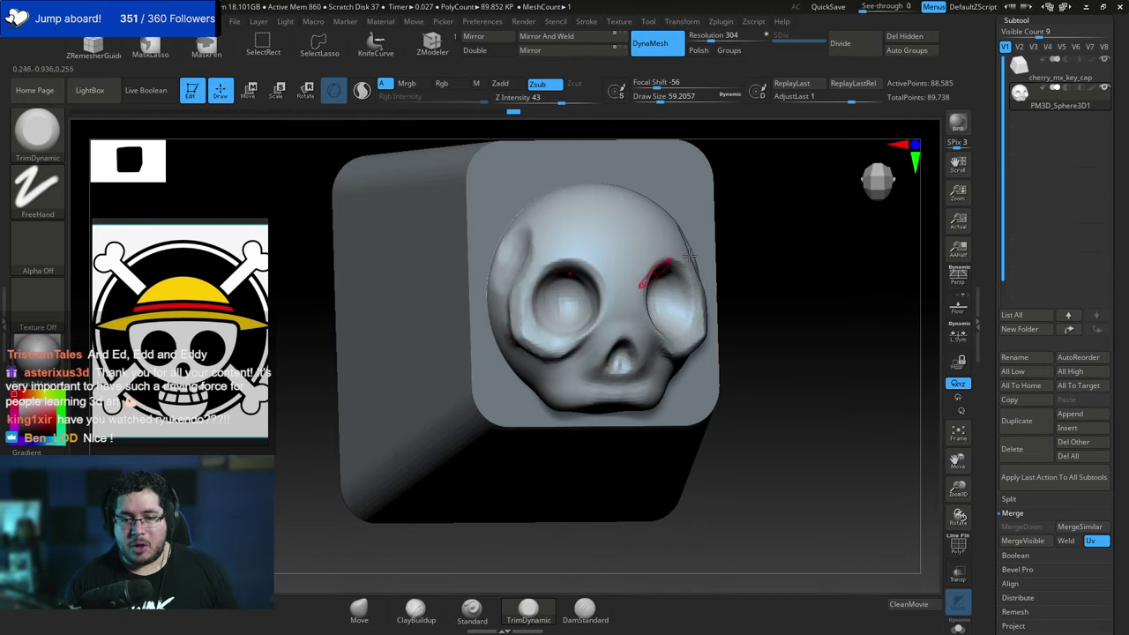
{"action": "left_click_drag", "start_coordinate": [798, 256], "coordinate": [733, 236]}
{"action": "left_click_drag", "start_coordinate": [816, 291], "coordinate": [732, 318]}
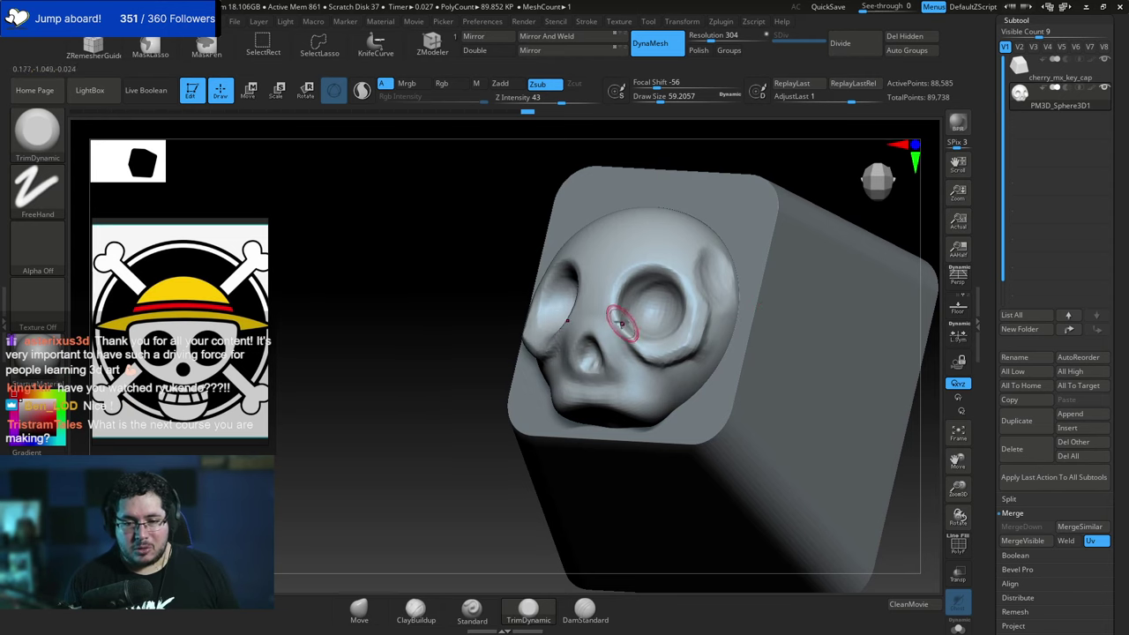
{"action": "key", "text": "bracketright"}
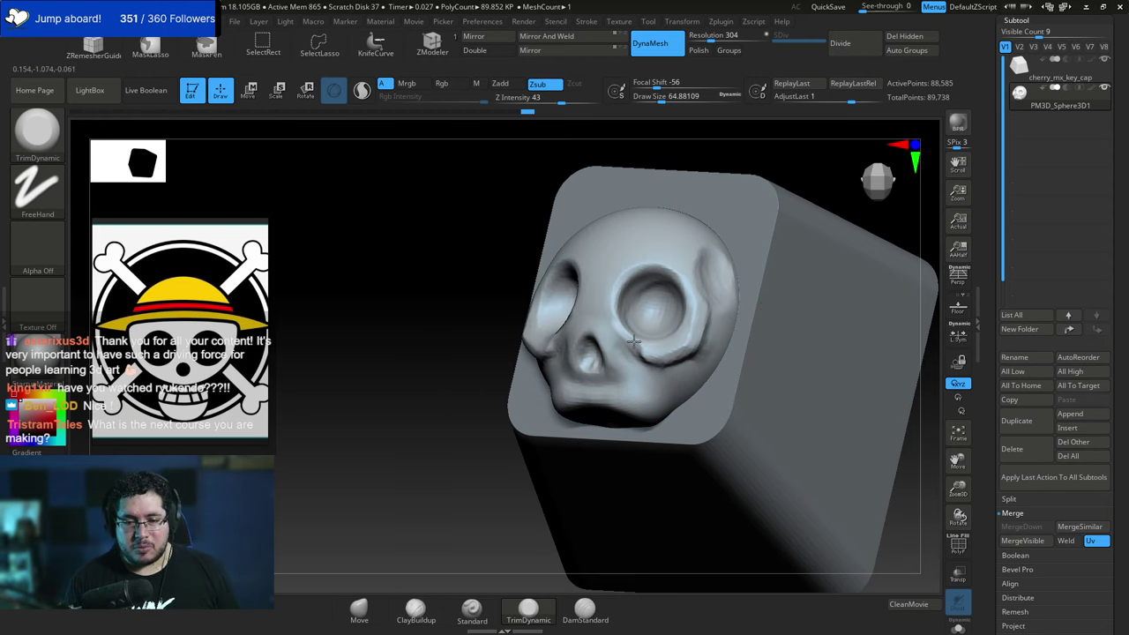
Build up clay between the nose cavity and eye sockets using ClayBuildup at a draw size of about 59, and smooth it.
{"action": "key", "text": "b"}
{"action": "key", "text": "c"}
{"action": "key", "text": "b"}
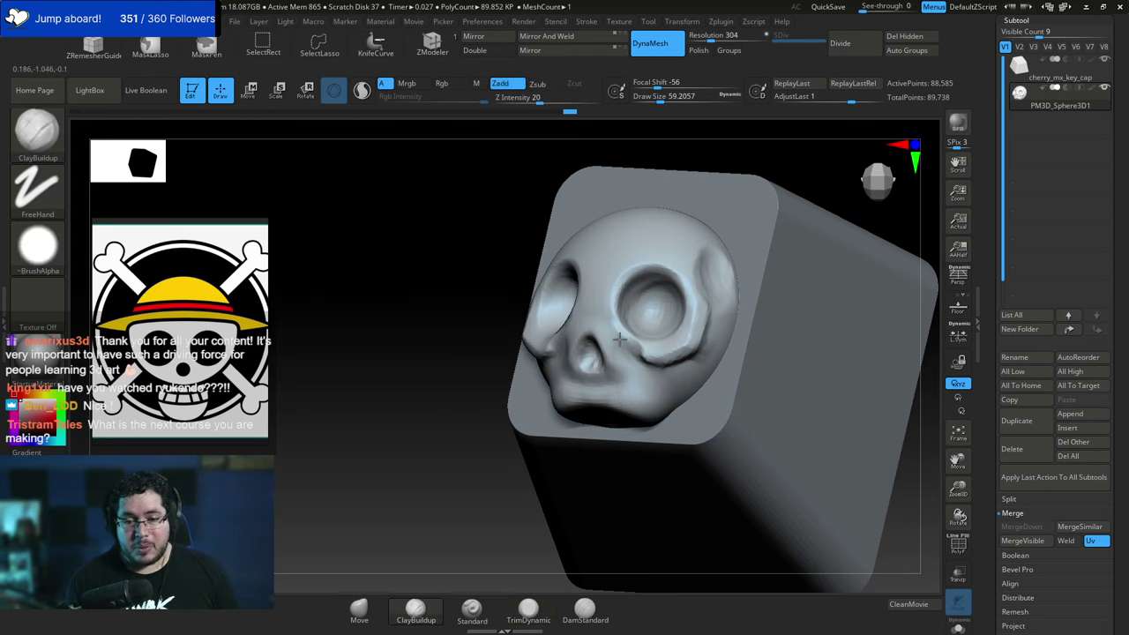
{"action": "right_click_drag", "start_coordinate": [623, 352], "coordinate": [553, 352]}
{"action": "key", "text": "shift"}
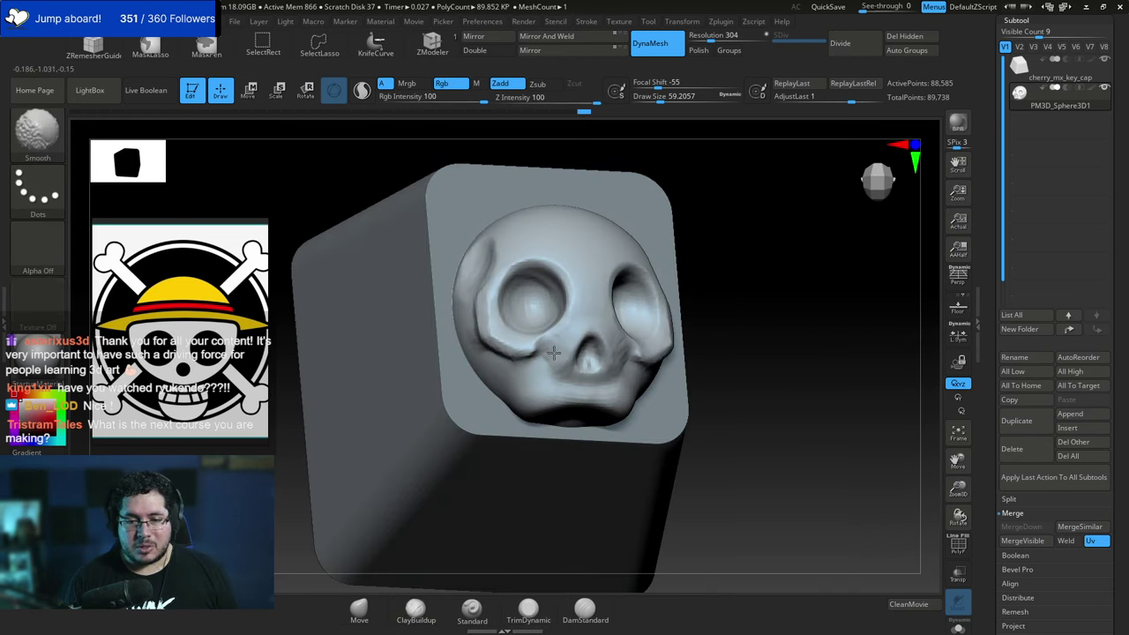
{"action": "right_click", "coordinate": [594, 371]}
Append a sphere subtool, select it, and scale and move it beneath the upper jaw as the base of the lower jaw.
{"action": "mouse_move", "coordinate": [720, 367]}
{"action": "right_mouse_down", "text": "ctrl"}
{"action": "mouse_move", "coordinate": [733, 341]}
{"action": "mouse_move", "coordinate": [730, 371]}
{"action": "mouse_move", "coordinate": [767, 352]}
{"action": "mouse_move", "coordinate": [514, 389]}
{"action": "right_mouse_up", "text": "ctrl"}
{"action": "left_click", "coordinate": [1069, 413]}
{"action": "left_click", "coordinate": [676, 381]}
{"action": "left_click", "coordinate": [512, 387], "text": "alt"}
{"action": "key", "text": "w"}
{"action": "left_click_drag", "start_coordinate": [509, 302], "coordinate": [583, 303]}
{"action": "left_click_drag", "start_coordinate": [508, 375], "coordinate": [508, 422]}
{"action": "left_click_drag", "start_coordinate": [511, 350], "coordinate": [438, 341]}
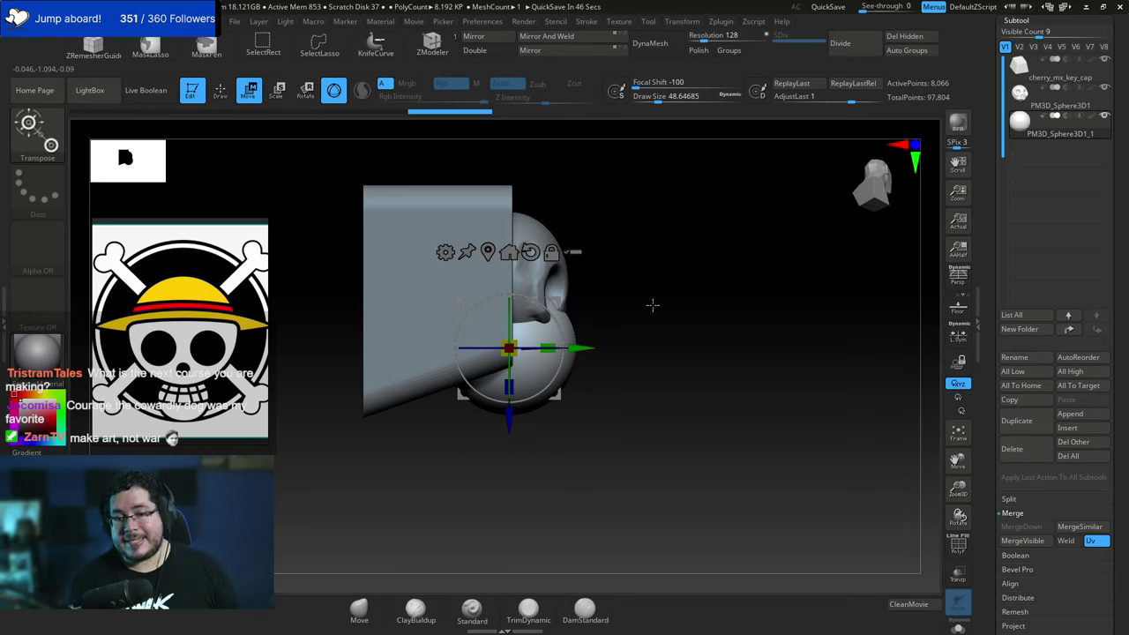
Scale the jaw sphere down slightly to fit under the upper jaw.
{"action": "left_click_drag", "start_coordinate": [652, 306], "coordinate": [597, 312], "text": "shift"}
{"action": "key", "text": "q"}
{"action": "key", "text": "w"}
{"action": "left_click_drag", "start_coordinate": [510, 348], "coordinate": [492, 337]}
{"action": "key", "text": "q"}
{"action": "left_click_drag", "start_coordinate": [631, 292], "coordinate": [680, 326], "text": "alt"}
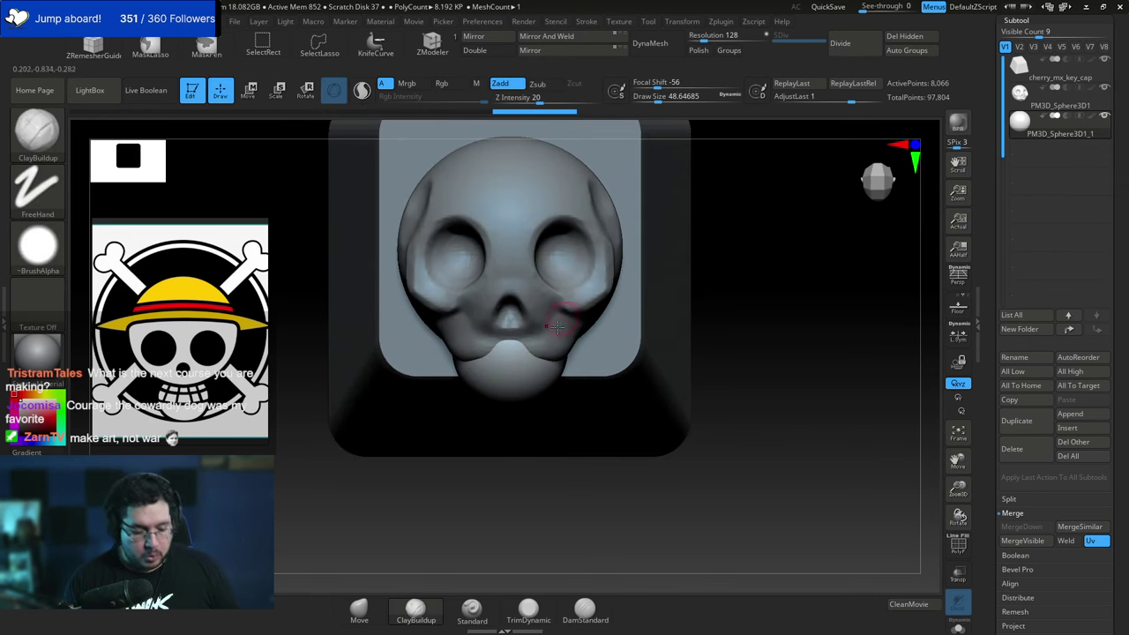
Switch to the Move brush with a draw size of about 262 and push the jaw sphere's top into shape under the upper jaw.
{"action": "key", "text": "b"}
{"action": "key", "text": "Escape"}
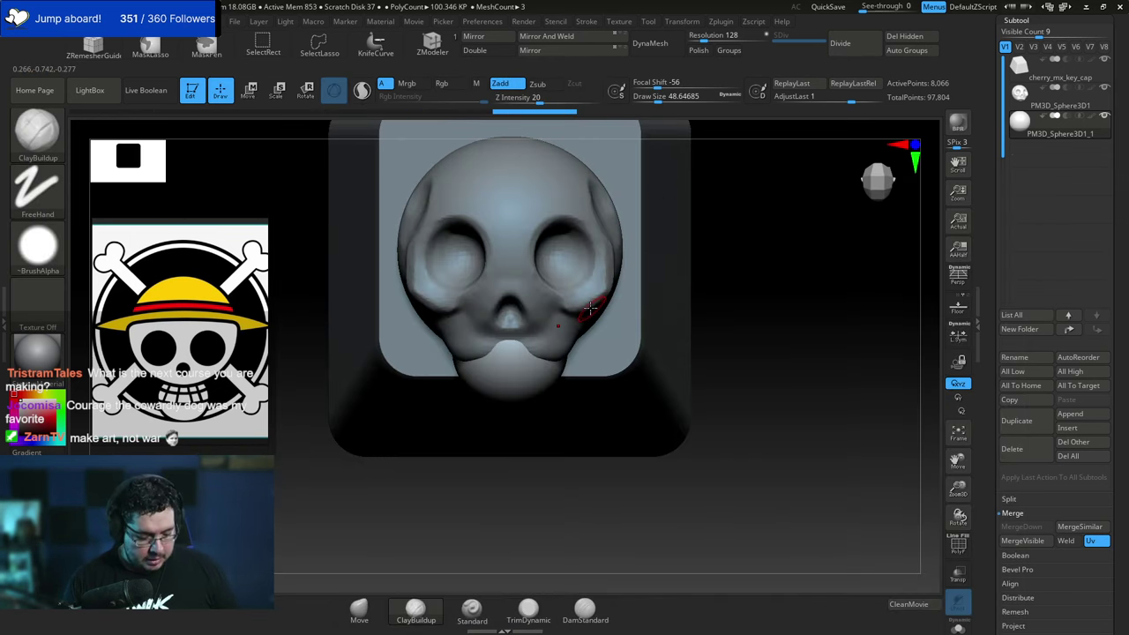
{"action": "key", "text": "b"}
{"action": "key", "text": "m"}
{"action": "key", "text": "v"}
{"action": "key", "text": "space"}
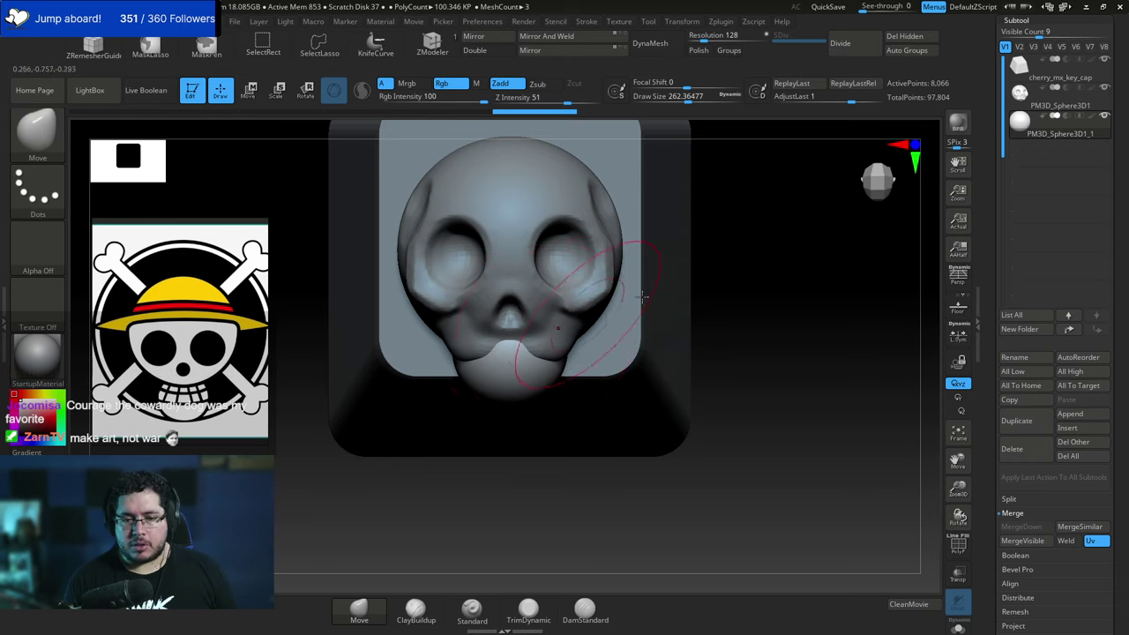
{"action": "right_click_drag", "start_coordinate": [643, 296], "coordinate": [611, 321]}
{"action": "left_click_drag", "start_coordinate": [582, 341], "coordinate": [581, 338]}
{"action": "left_click_drag", "start_coordinate": [764, 314], "coordinate": [712, 318], "text": "shift"}
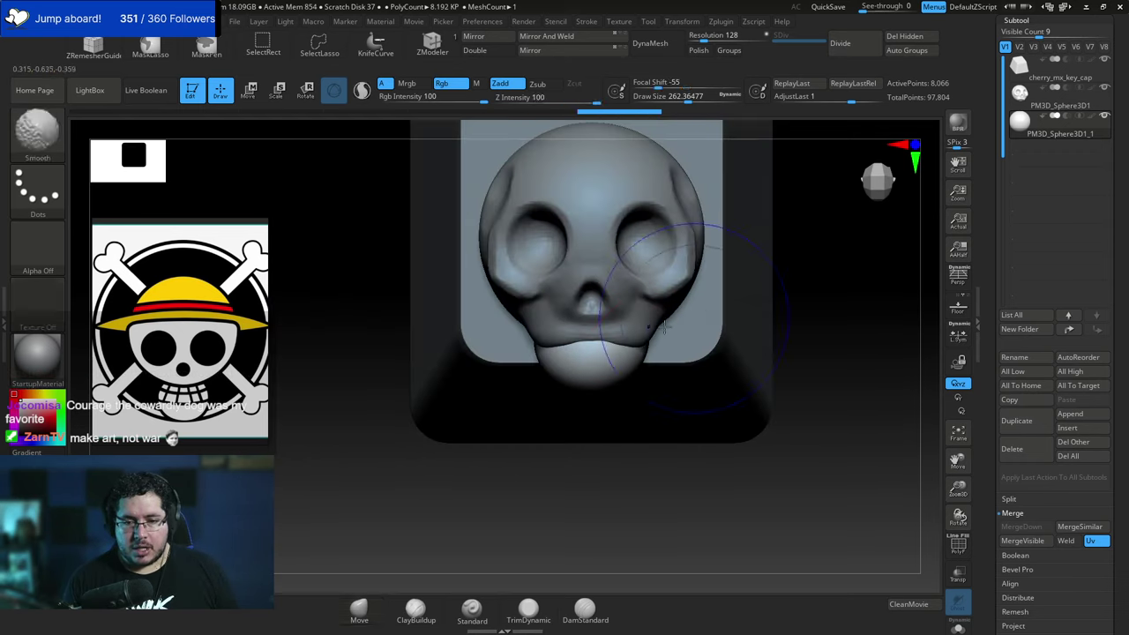
{"action": "left_click_drag", "start_coordinate": [628, 354], "coordinate": [622, 369]}
Widen the lower jaw's upper sides with the Move brush at a draw size of about 245.
{"action": "left_click_drag", "start_coordinate": [615, 486], "coordinate": [539, 463]}
{"action": "left_click_drag", "start_coordinate": [605, 398], "coordinate": [601, 412]}
{"action": "mouse_move", "coordinate": [601, 411]}
{"action": "right_mouse_down"}
{"action": "mouse_move", "coordinate": [547, 441]}
{"action": "mouse_move", "coordinate": [578, 396]}
{"action": "right_mouse_up"}
{"action": "key", "text": "space"}
{"action": "left_click_drag", "start_coordinate": [578, 396], "coordinate": [571, 396]}
{"action": "left_click_drag", "start_coordinate": [644, 370], "coordinate": [664, 362]}
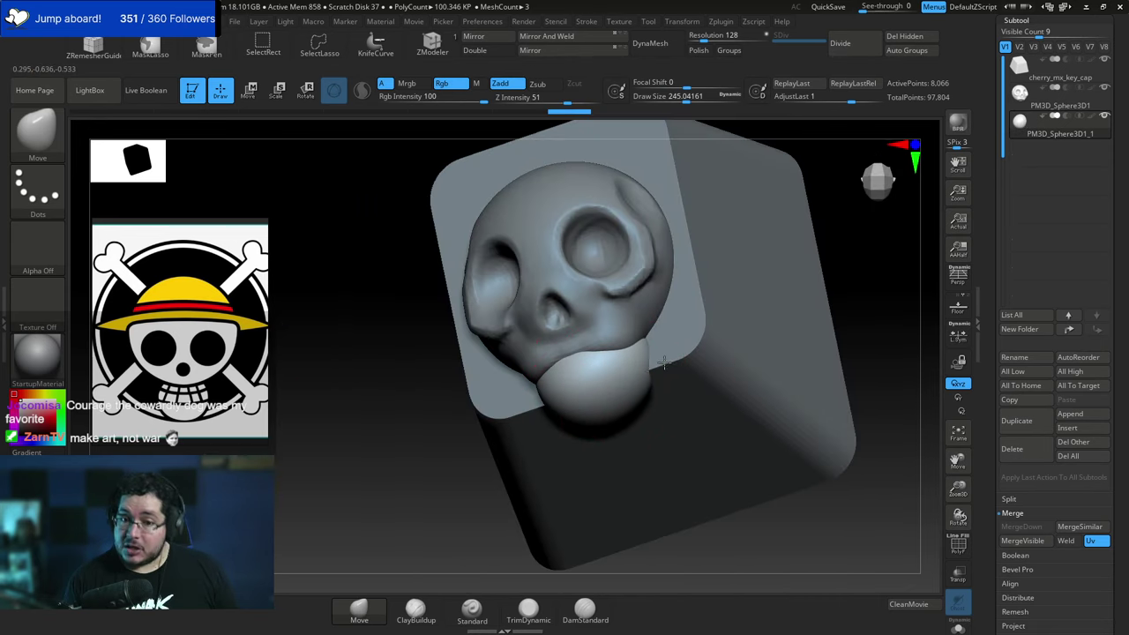
{"action": "right_click_drag", "start_coordinate": [790, 284], "coordinate": [655, 327]}
{"action": "right_click_drag", "start_coordinate": [559, 409], "coordinate": [517, 365], "text": "shift"}
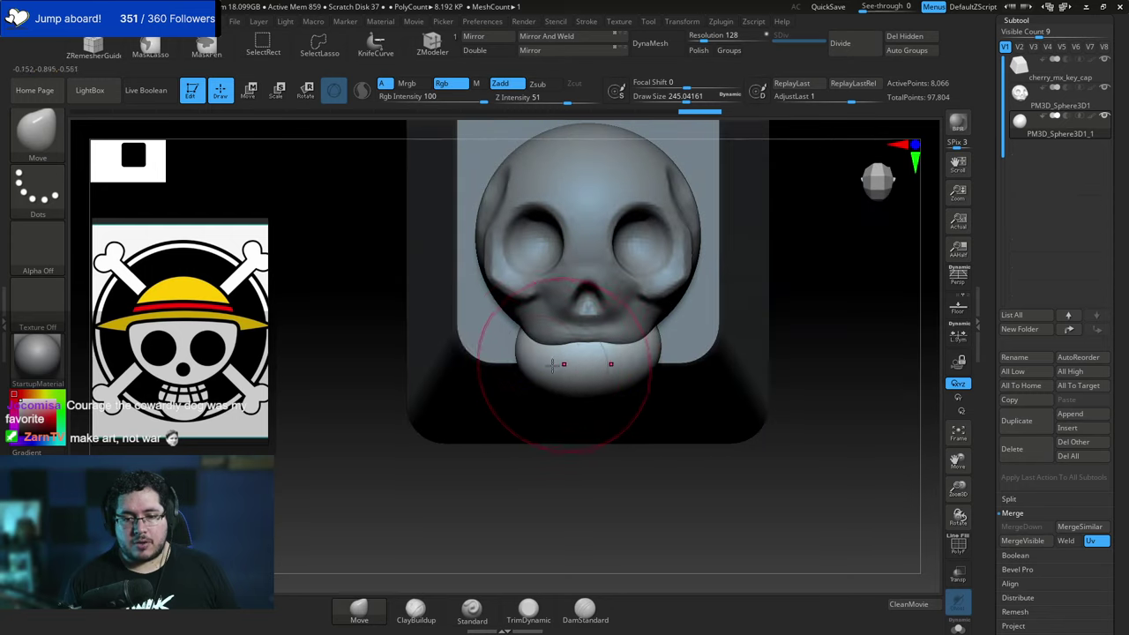
{"action": "left_click_drag", "start_coordinate": [533, 355], "coordinate": [524, 350]}
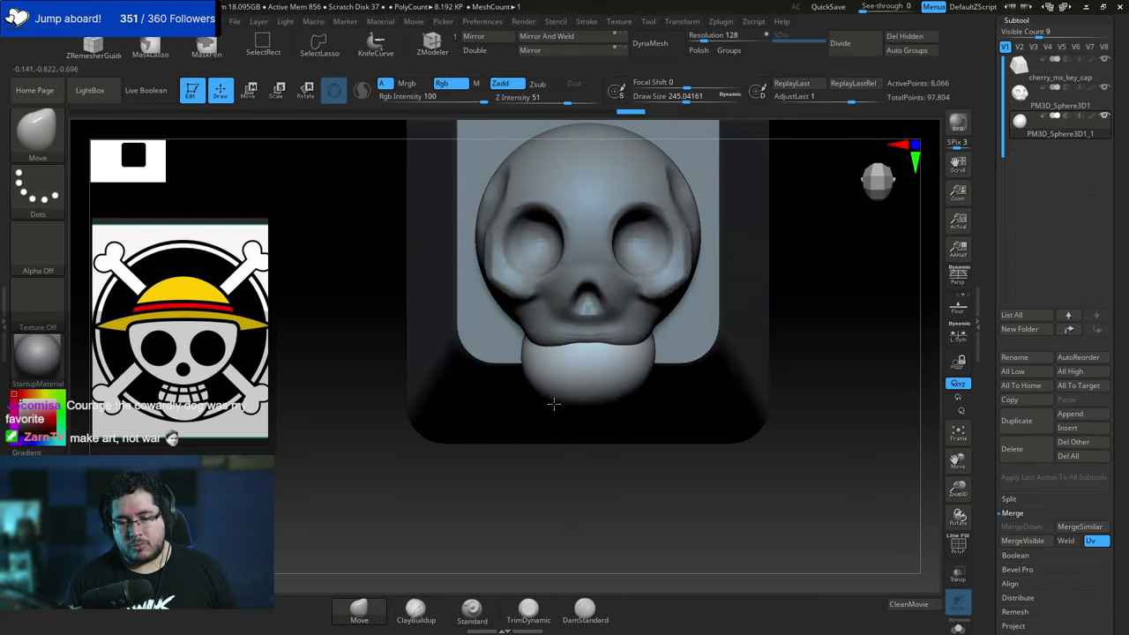
Reshape the back of the lower jaw in profile with the Move brush at a draw size of about 262.
{"action": "right_click_drag", "start_coordinate": [793, 279], "coordinate": [836, 280], "text": "shift"}
{"action": "key", "text": "space"}
{"action": "left_click_drag", "start_coordinate": [559, 359], "coordinate": [568, 359]}
{"action": "mouse_move", "coordinate": [500, 390]}
{"action": "left_mouse_down"}
{"action": "mouse_move", "coordinate": [536, 390]}
{"action": "mouse_move", "coordinate": [532, 374]}
{"action": "mouse_move", "coordinate": [524, 381]}
{"action": "left_mouse_up"}
{"action": "key", "text": "space"}
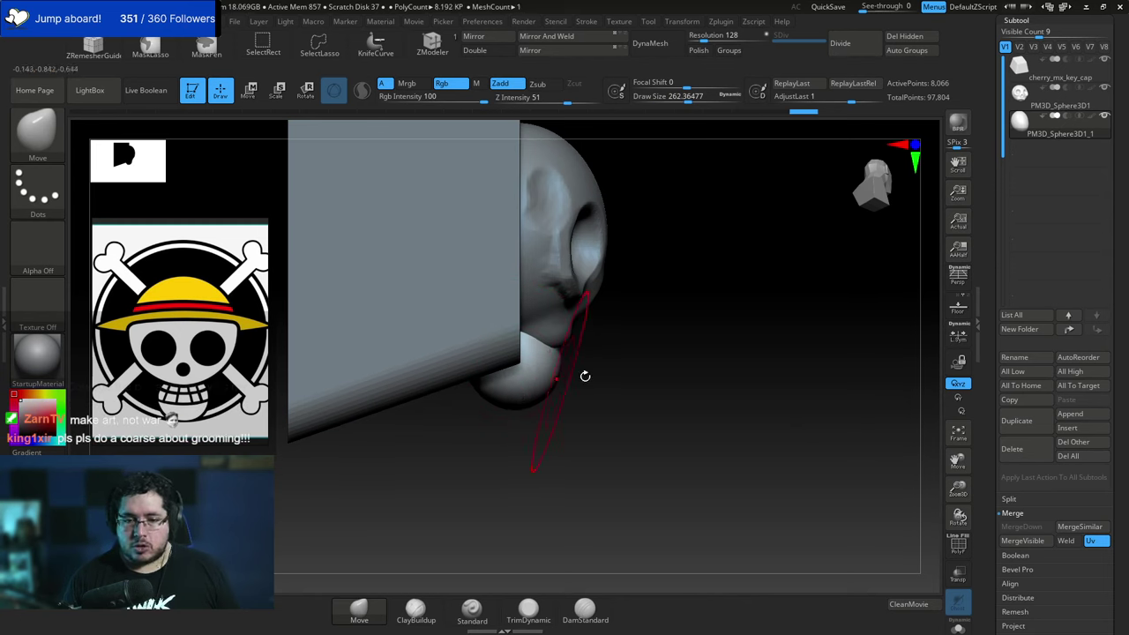
Reshape the lower jaw's underside and profile with the Move brush, bringing the draw size to about 257.
{"action": "mouse_move", "coordinate": [609, 375]}
{"action": "right_mouse_down", "text": "shift"}
{"action": "mouse_move", "coordinate": [584, 368]}
{"action": "mouse_move", "coordinate": [794, 316]}
{"action": "right_mouse_up", "text": "shift"}
{"action": "right_click_drag", "start_coordinate": [591, 389], "coordinate": [599, 359]}
{"action": "right_click_drag", "start_coordinate": [677, 364], "coordinate": [719, 350]}
{"action": "key", "text": "space"}
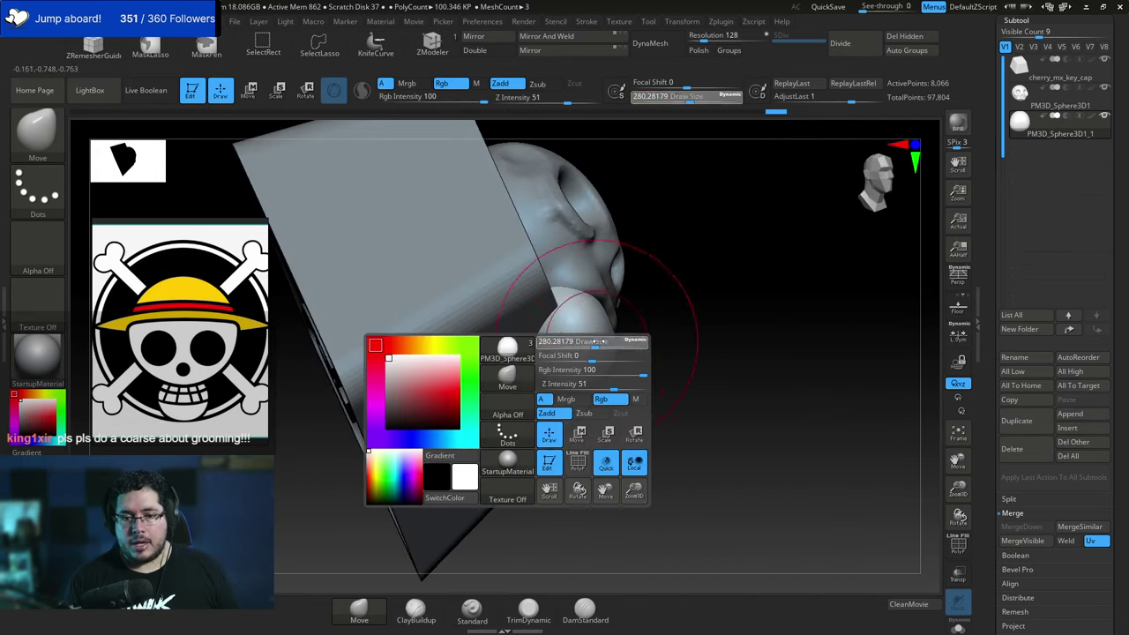
{"action": "left_click", "coordinate": [597, 340]}
{"action": "key", "text": "space"}
{"action": "left_click", "coordinate": [537, 367]}
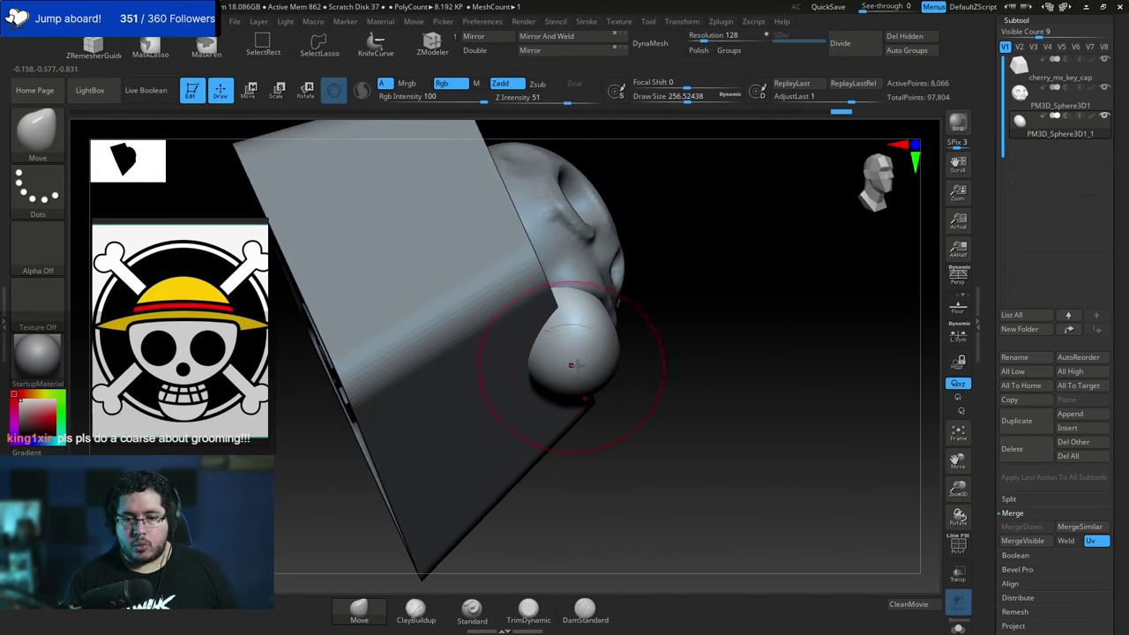
Square off the lower jaw's upper corners from the front and set the draw size to about 223.
{"action": "right_click_drag", "start_coordinate": [616, 357], "coordinate": [655, 323]}
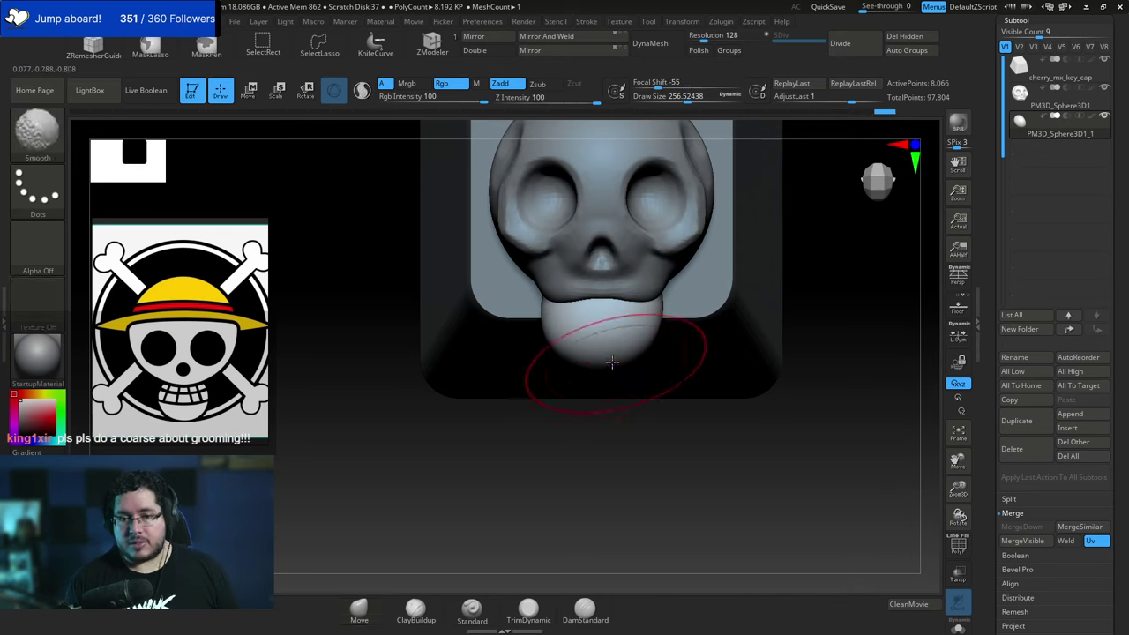
{"action": "left_click_drag", "start_coordinate": [662, 311], "coordinate": [664, 312]}
{"action": "key", "text": "space"}
{"action": "left_click", "coordinate": [649, 306]}
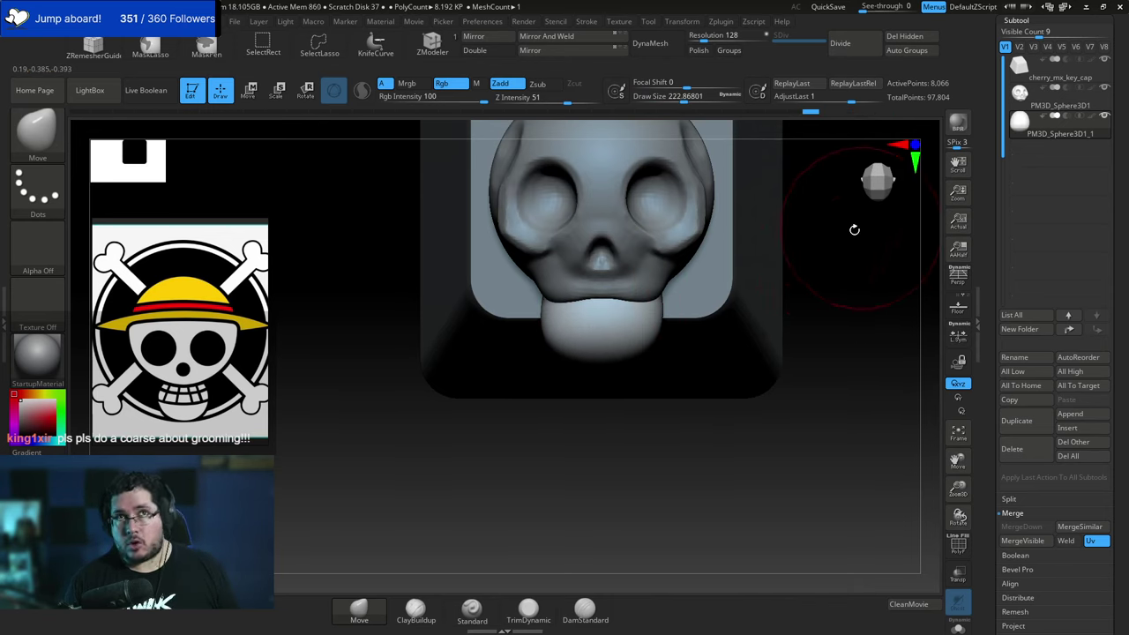
Reduce the Move brush's draw size to about 87.
{"action": "mouse_move", "coordinate": [816, 276]}
{"action": "right_mouse_down", "text": "alt"}
{"action": "mouse_move", "coordinate": [806, 323]}
{"action": "mouse_move", "coordinate": [801, 250]}
{"action": "mouse_move", "coordinate": [779, 289]}
{"action": "right_mouse_up", "text": "alt"}
{"action": "key", "text": "space"}
{"action": "left_click", "coordinate": [799, 311]}
{"action": "key", "text": "space"}
{"action": "left_click", "coordinate": [771, 289]}
{"action": "key", "text": "space"}
{"action": "left_click", "coordinate": [556, 326]}
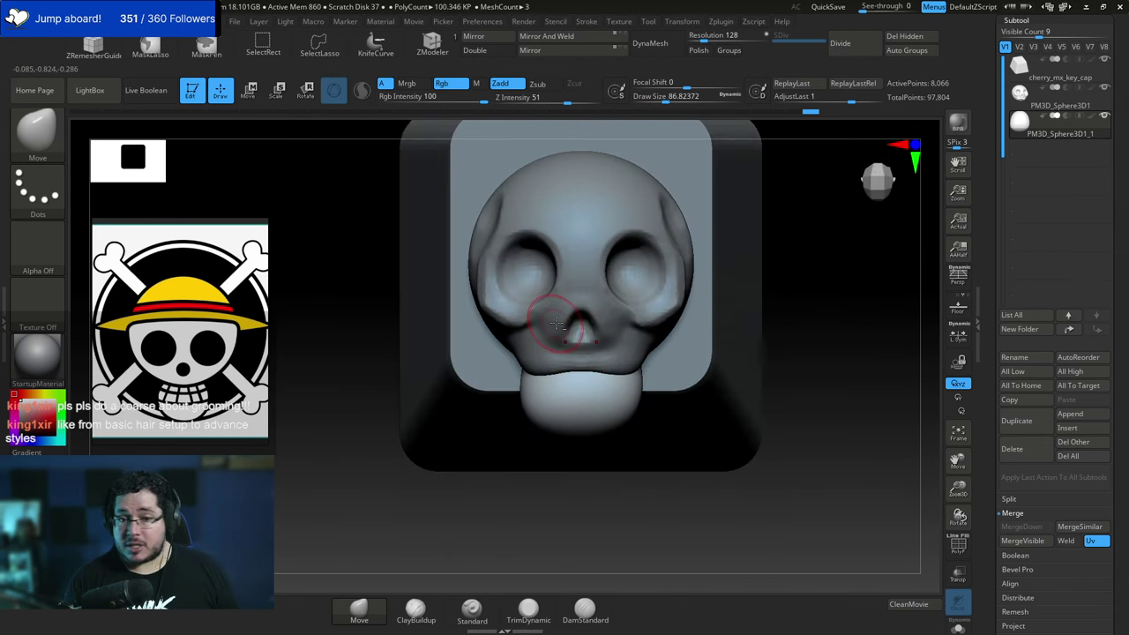
Select the skull subtool and build up the nose bridge between the eye sockets using ClayBuildup with draw sizes of about 74 to 94.
{"action": "left_click", "coordinate": [579, 295], "text": "alt"}
{"action": "key", "text": "b"}
{"action": "key", "text": "c"}
{"action": "key", "text": "b"}
{"action": "key", "text": "space"}
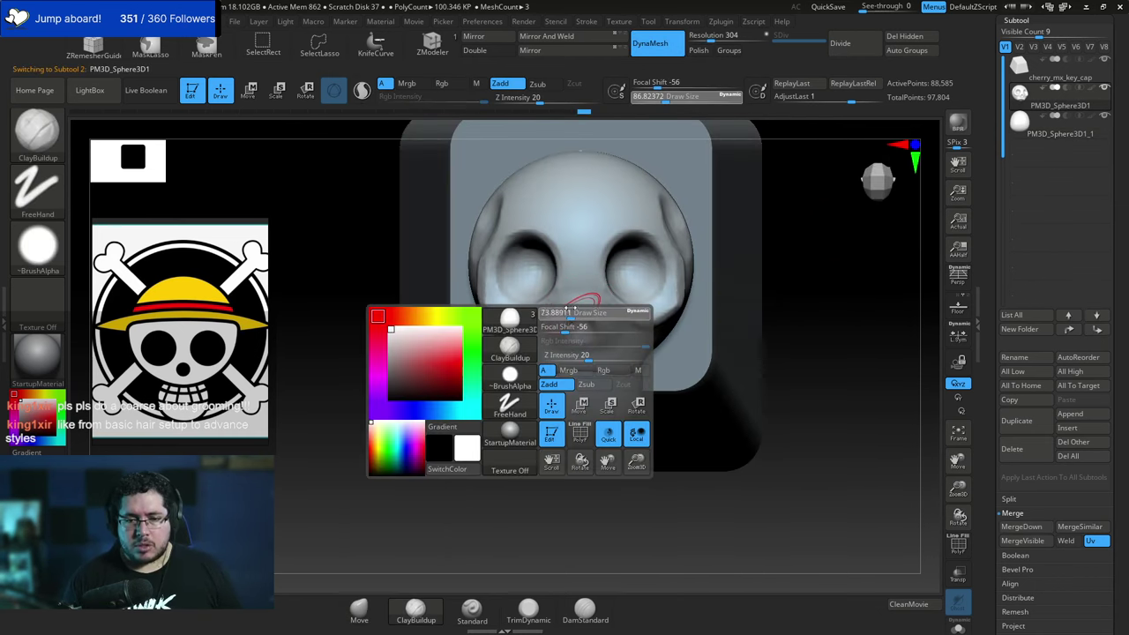
{"action": "left_click", "coordinate": [569, 310]}
{"action": "left_click_drag", "start_coordinate": [547, 323], "coordinate": [552, 304]}
{"action": "key", "text": "space"}
{"action": "left_click", "coordinate": [559, 304]}
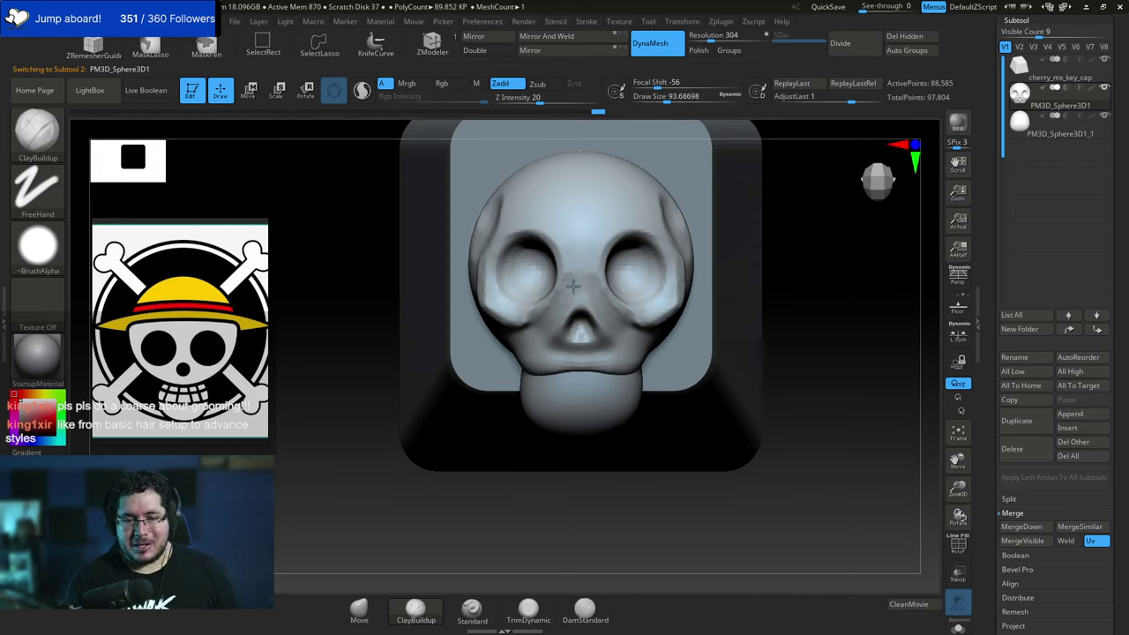
{"action": "mouse_move", "coordinate": [573, 284]}
{"action": "right_mouse_down"}
{"action": "mouse_move", "coordinate": [562, 328]}
{"action": "mouse_move", "coordinate": [520, 351]}
{"action": "mouse_move", "coordinate": [472, 348]}
{"action": "right_mouse_up"}
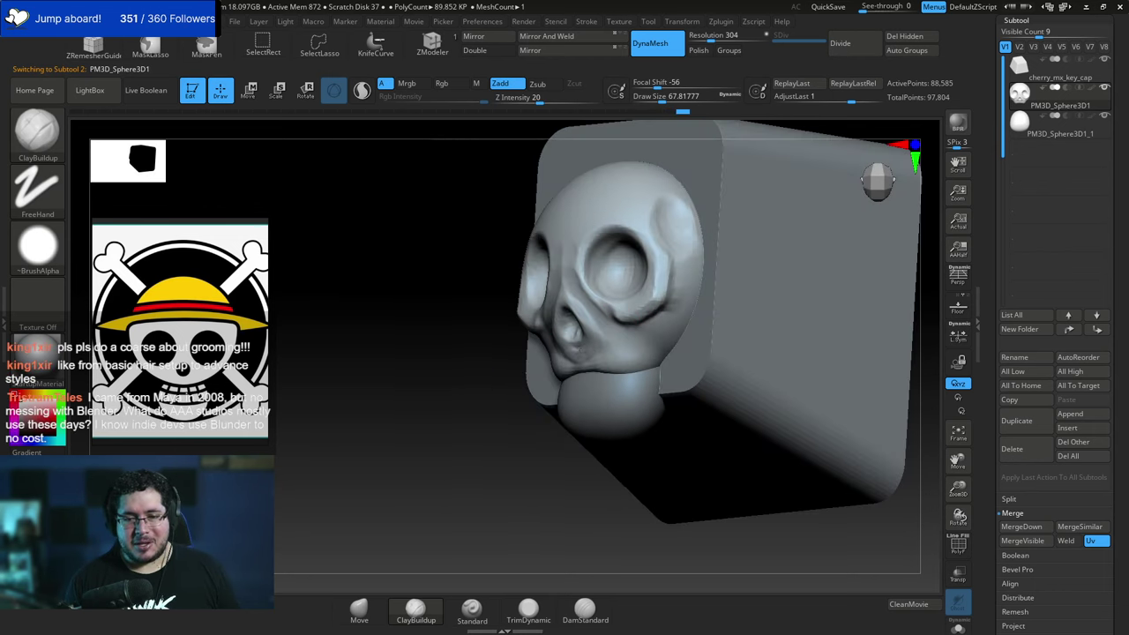
Smooth the area beneath the skull's nose and build up the upper jaw with ClayBuildup at a draw size of about 56.
{"action": "right_click_drag", "start_coordinate": [589, 352], "coordinate": [728, 354]}
{"action": "left_click_drag", "start_coordinate": [559, 356], "coordinate": [552, 351], "text": "shift"}
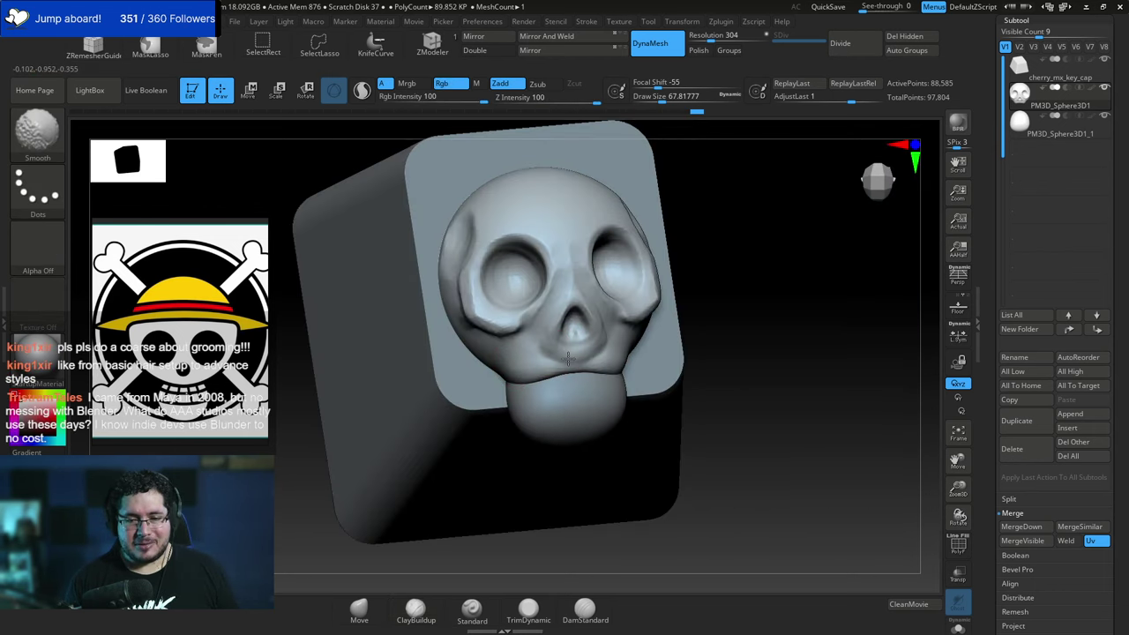
{"action": "key", "text": "space"}
{"action": "left_click", "coordinate": [544, 350]}
{"action": "right_click_drag", "start_coordinate": [721, 277], "coordinate": [650, 276]}
{"action": "key", "text": "space"}
{"action": "mouse_move", "coordinate": [504, 345]}
{"action": "left_mouse_down"}
{"action": "mouse_move", "coordinate": [494, 350]}
{"action": "mouse_move", "coordinate": [503, 358]}
{"action": "left_mouse_up"}
{"action": "key", "text": "space"}
{"action": "key", "text": "space"}
{"action": "key", "text": "space"}
{"action": "left_click_drag", "start_coordinate": [622, 363], "coordinate": [614, 365]}
{"action": "right_click_drag", "start_coordinate": [703, 336], "coordinate": [364, 403]}
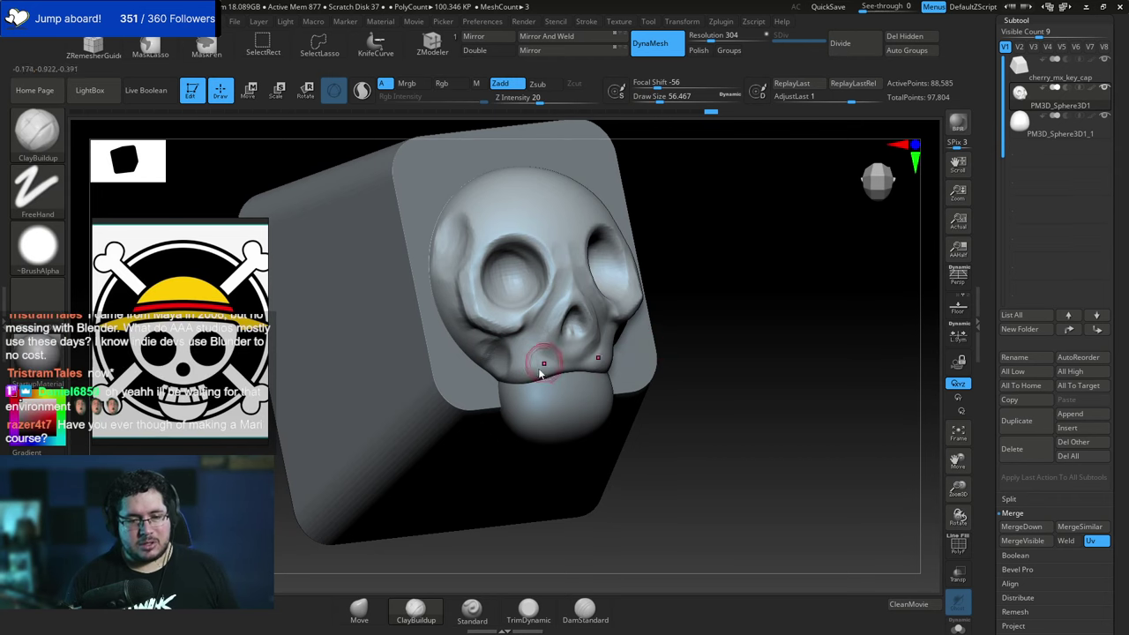
Add more clay along the front of the upper jaw with a ClayBuildup draw size of about 59.
{"action": "key", "text": "space"}
{"action": "left_click_drag", "start_coordinate": [539, 357], "coordinate": [569, 363]}
{"action": "key", "text": "space"}
{"action": "key", "text": "space"}
{"action": "right_click_drag", "start_coordinate": [729, 344], "coordinate": [714, 301]}
{"action": "right_click_drag", "start_coordinate": [714, 301], "coordinate": [708, 318], "text": "ctrl"}
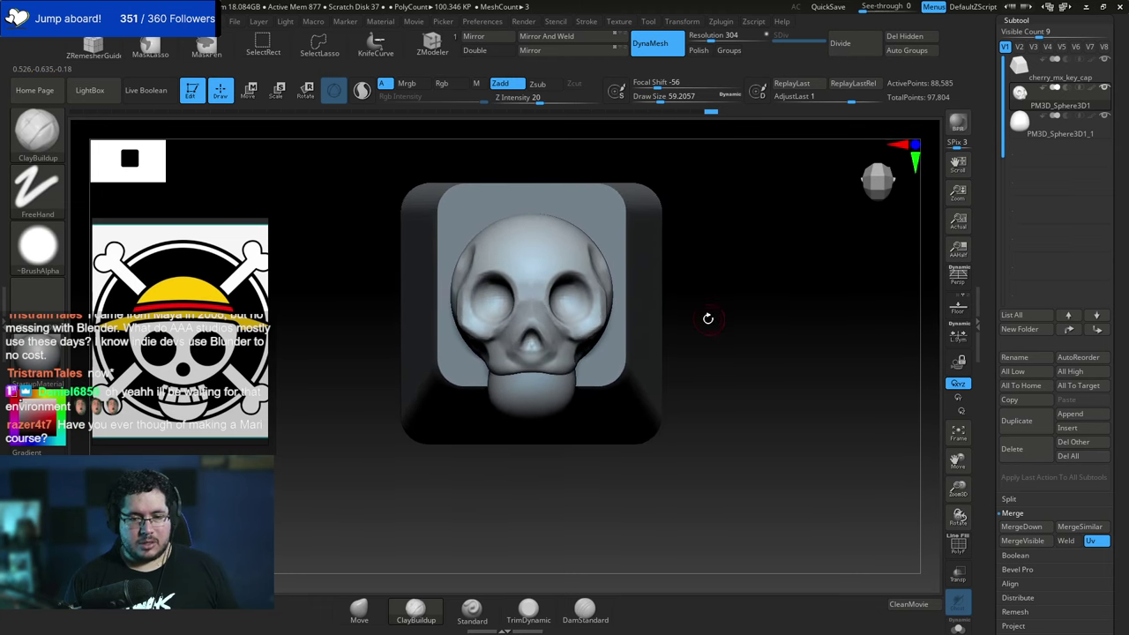
Move the skull and lower jaw together up the keycap face by about 0.247, scale them down slightly and adjust their depth.
{"action": "key", "text": "w"}
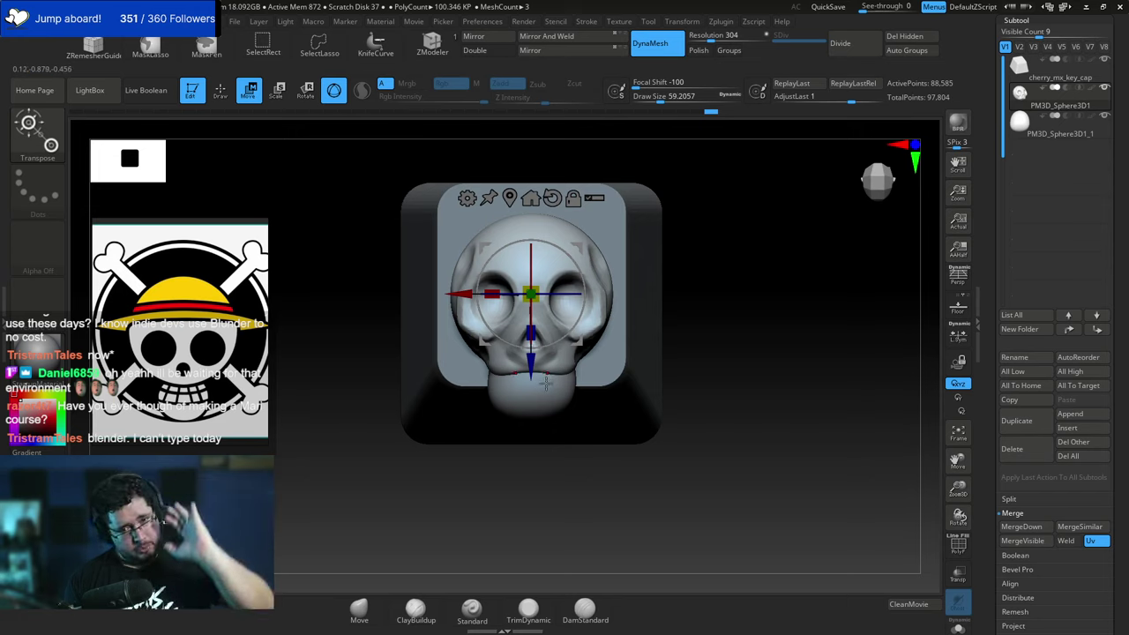
{"action": "left_click", "coordinate": [636, 236], "text": "alt"}
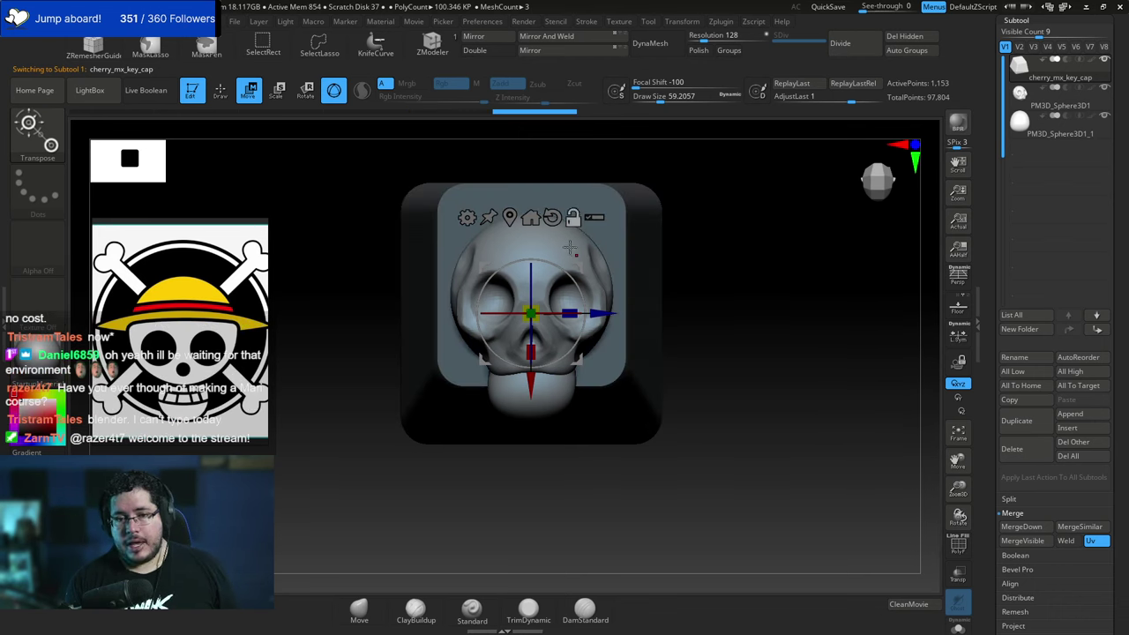
{"action": "left_click", "coordinate": [551, 391], "text": "alt"}
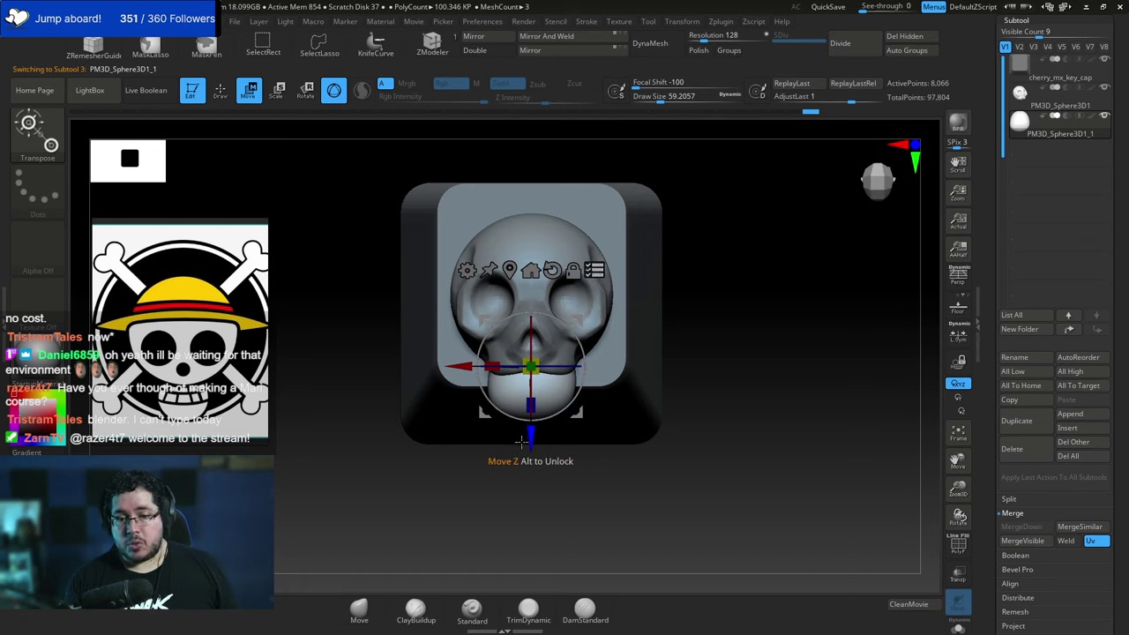
{"action": "left_click_drag", "start_coordinate": [521, 441], "coordinate": [533, 406]}
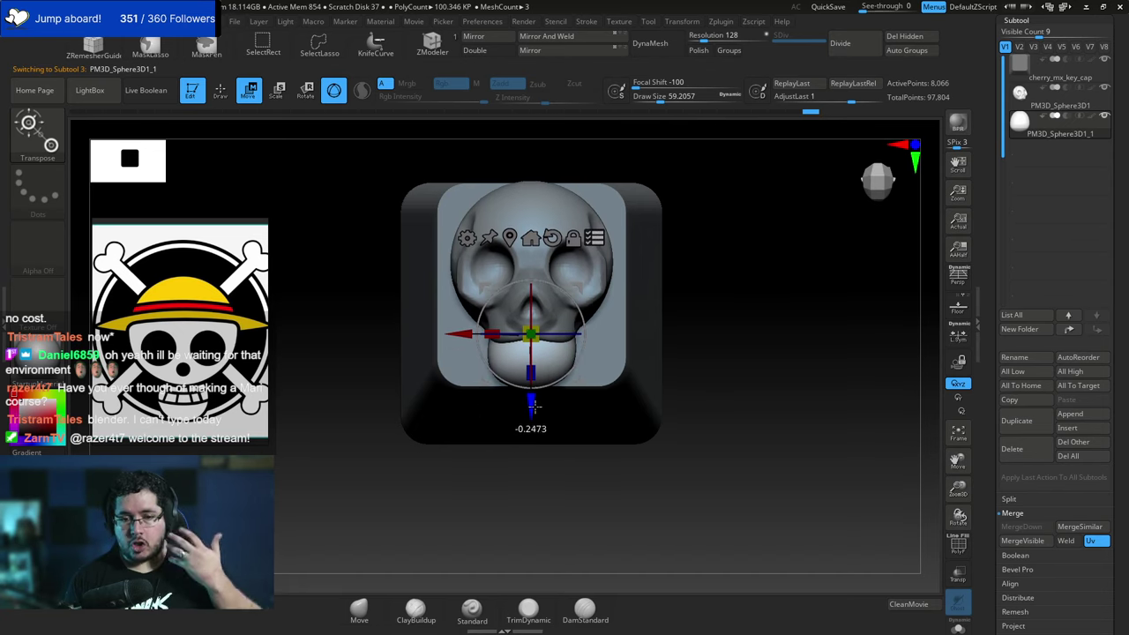
{"action": "left_click_drag", "start_coordinate": [530, 334], "coordinate": [538, 340]}
{"action": "left_click_drag", "start_coordinate": [693, 285], "coordinate": [553, 294]}
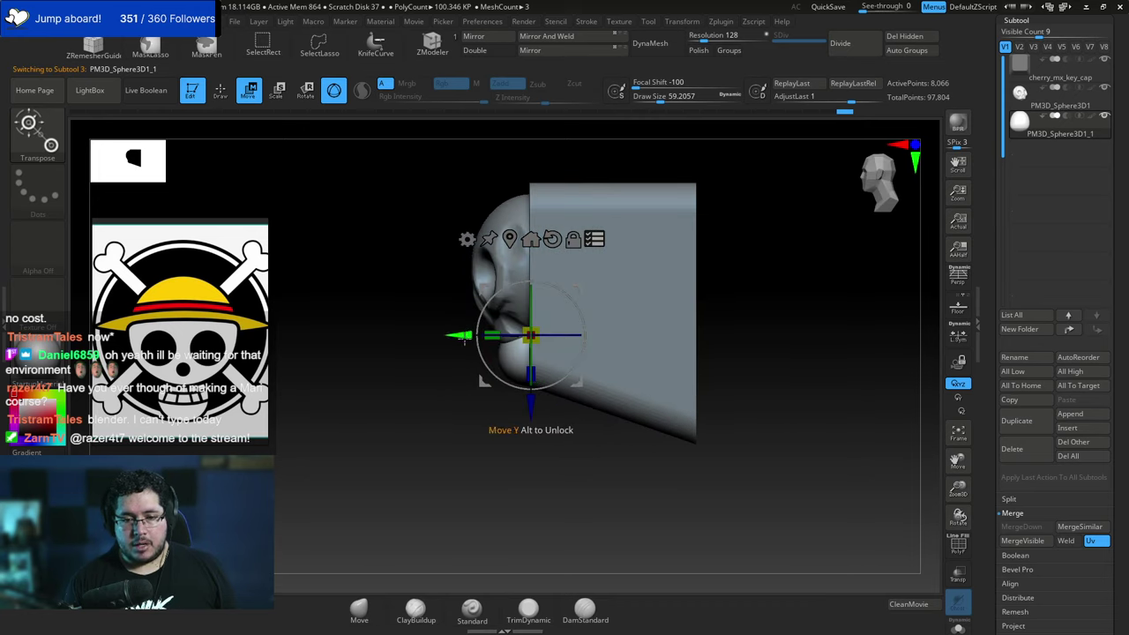
{"action": "left_click_drag", "start_coordinate": [463, 339], "coordinate": [460, 339]}
{"action": "left_click_drag", "start_coordinate": [388, 388], "coordinate": [493, 399], "text": "shift"}
{"action": "key", "text": "q"}
{"action": "mouse_move", "coordinate": [726, 314]}
{"action": "left_mouse_down", "text": "alt"}
{"action": "mouse_move", "coordinate": [704, 292]}
{"action": "mouse_move", "coordinate": [683, 327]}
{"action": "mouse_move", "coordinate": [700, 305]}
{"action": "mouse_move", "coordinate": [698, 320]}
{"action": "left_mouse_up", "text": "alt"}
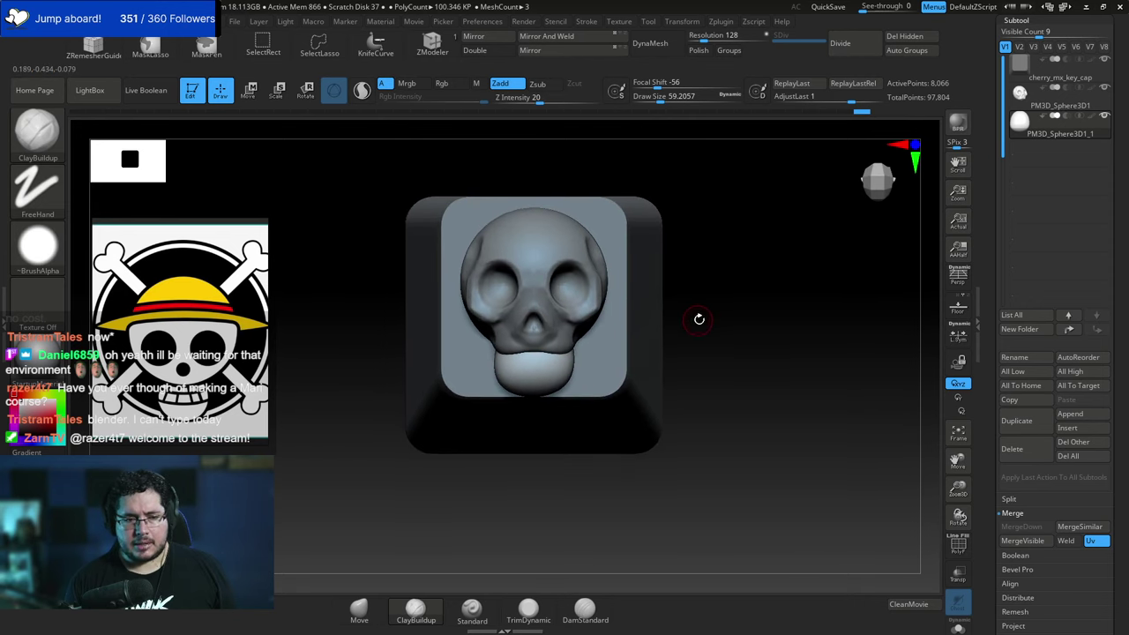
Append a cylinder as a new subtool and select it.
{"action": "left_click", "coordinate": [1083, 414]}
{"action": "left_click", "coordinate": [783, 394]}
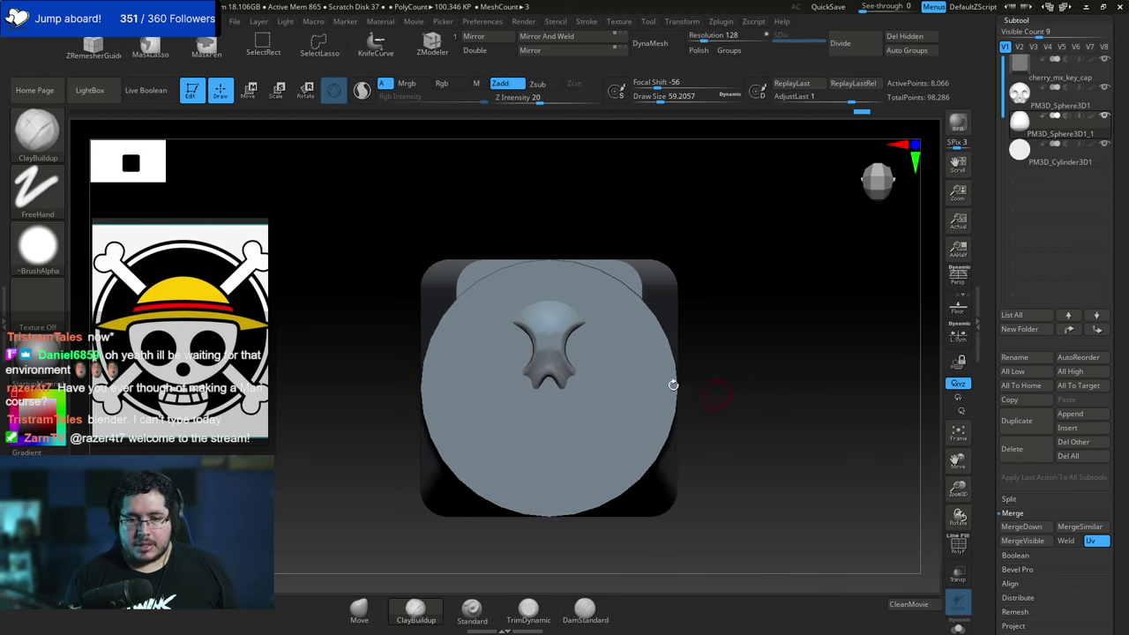
{"action": "left_click", "coordinate": [634, 388], "text": "alt"}
Shrink the cylinder into a thin rod and move it out in front of the skull.
{"action": "left_click_drag", "start_coordinate": [771, 363], "coordinate": [679, 371]}
{"action": "key", "text": "w"}
{"action": "left_click_drag", "start_coordinate": [618, 389], "coordinate": [568, 310]}
{"action": "key", "text": "ctrl+z"}
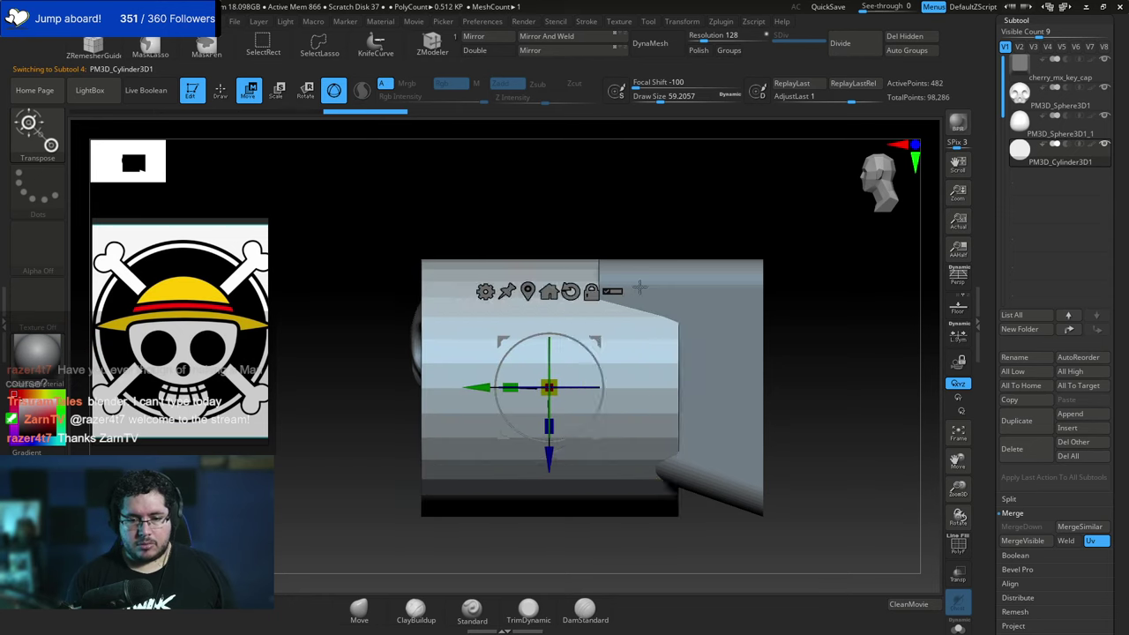
{"action": "key", "text": "ctrl+z"}
{"action": "key", "text": "ctrl+shift+z"}
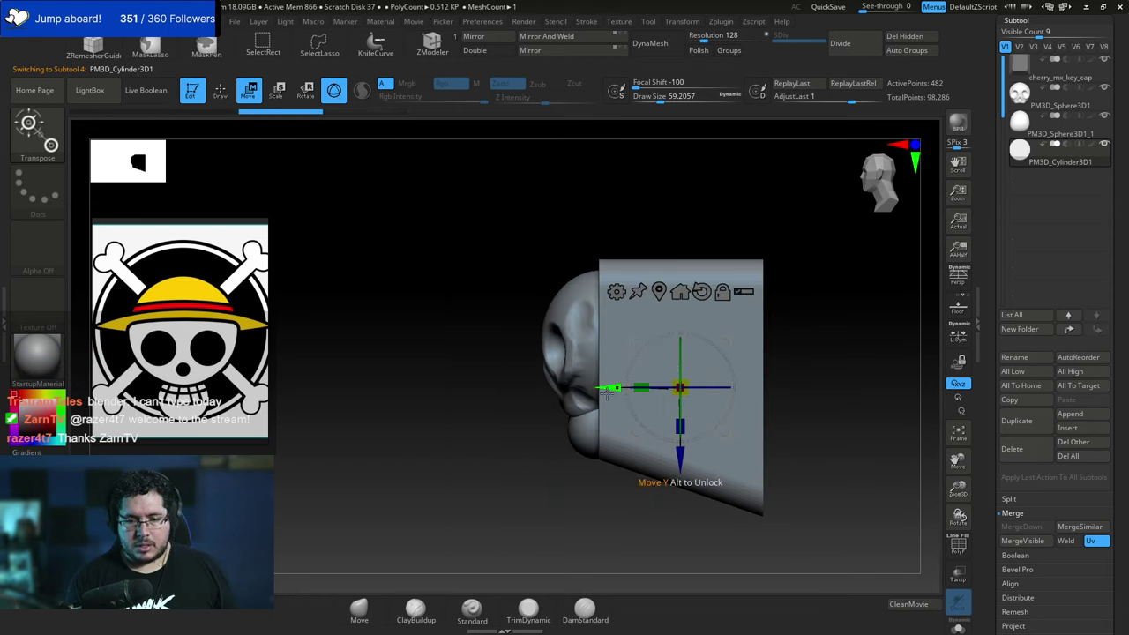
{"action": "key", "text": "ctrl+shift+z"}
{"action": "left_click_drag", "start_coordinate": [517, 399], "coordinate": [361, 390]}
{"action": "left_click_drag", "start_coordinate": [379, 428], "coordinate": [424, 437], "text": "shift"}
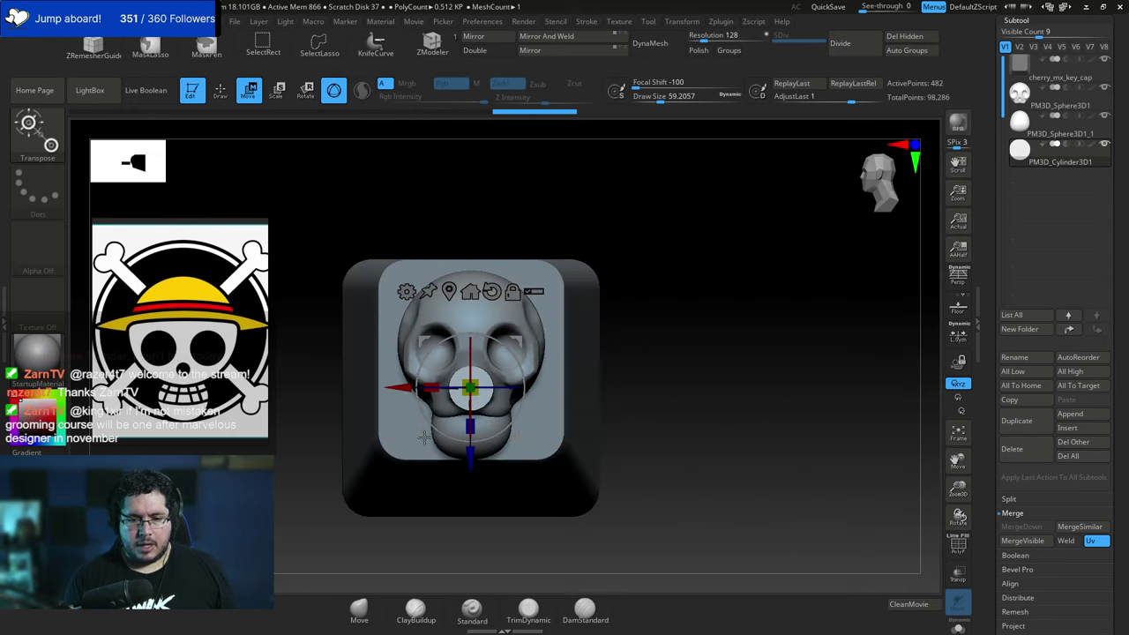
Rotate the thin cylinder from the side view so it stands upright in front of the skull.
{"action": "left_click_drag", "start_coordinate": [599, 353], "coordinate": [521, 353], "text": "shift"}
{"action": "left_click_drag", "start_coordinate": [439, 347], "coordinate": [527, 329], "text": "shift"}
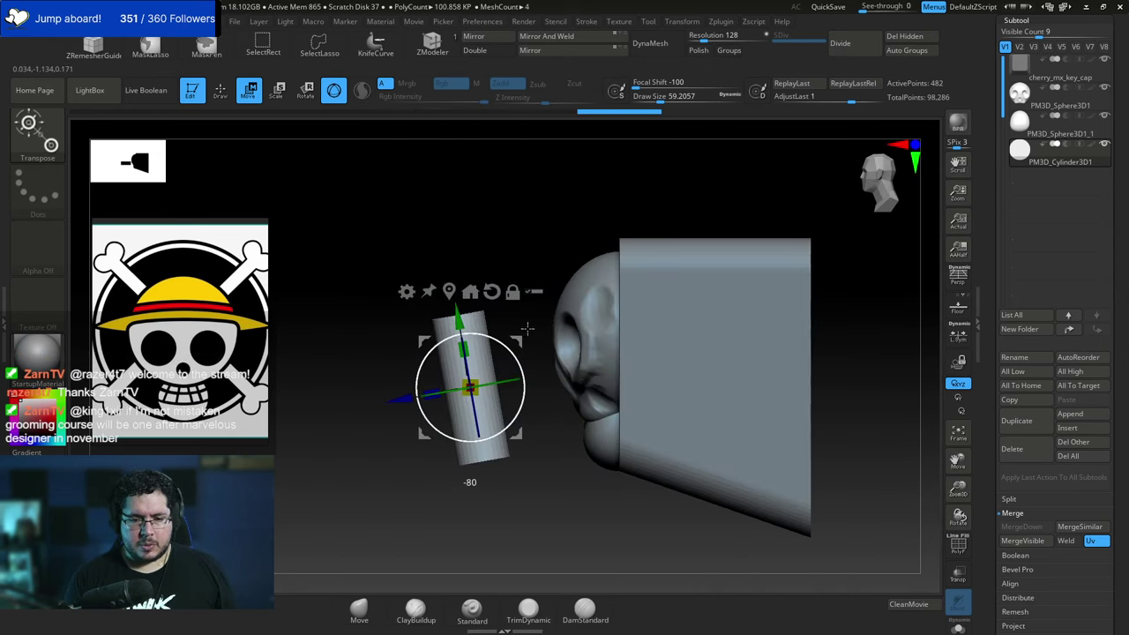
{"action": "key", "text": "ctrl+shift+z"}
{"action": "key", "text": "ctrl+shift+z"}
{"action": "key", "text": "ctrl+shift+z"}
{"action": "key", "text": "ctrl+shift+z"}
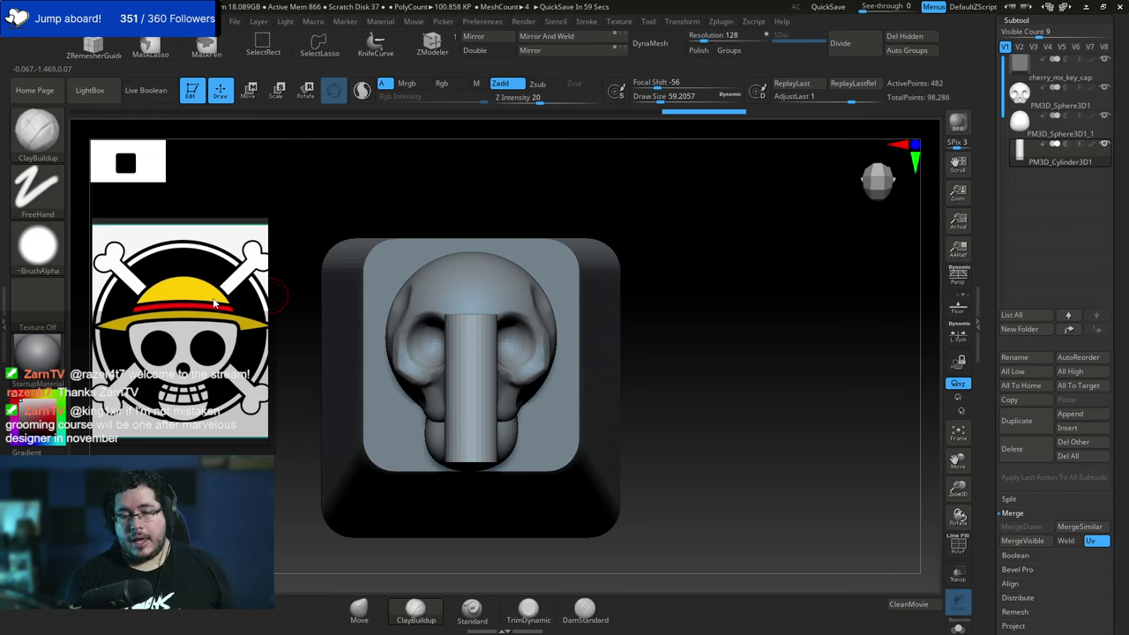
Try to tilt the cylinder diagonally and place it over the skull's upper side like a crossbone.
{"action": "key", "text": "r"}
{"action": "left_click_drag", "start_coordinate": [471, 388], "coordinate": [457, 390]}
{"action": "left_click_drag", "start_coordinate": [519, 368], "coordinate": [532, 398]}
{"action": "left_click_drag", "start_coordinate": [509, 330], "coordinate": [557, 247]}
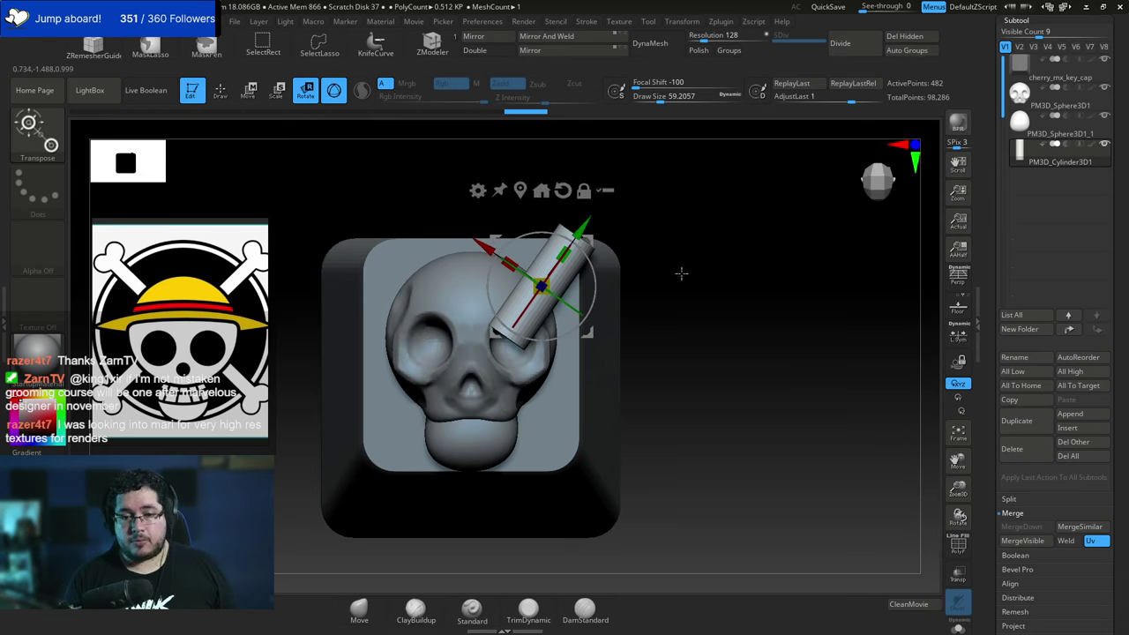
{"action": "key", "text": "ctrl+z"}
{"action": "key", "text": "ctrl+z"}
{"action": "key", "text": "ctrl+z"}
{"action": "key", "text": "ctrl+z"}
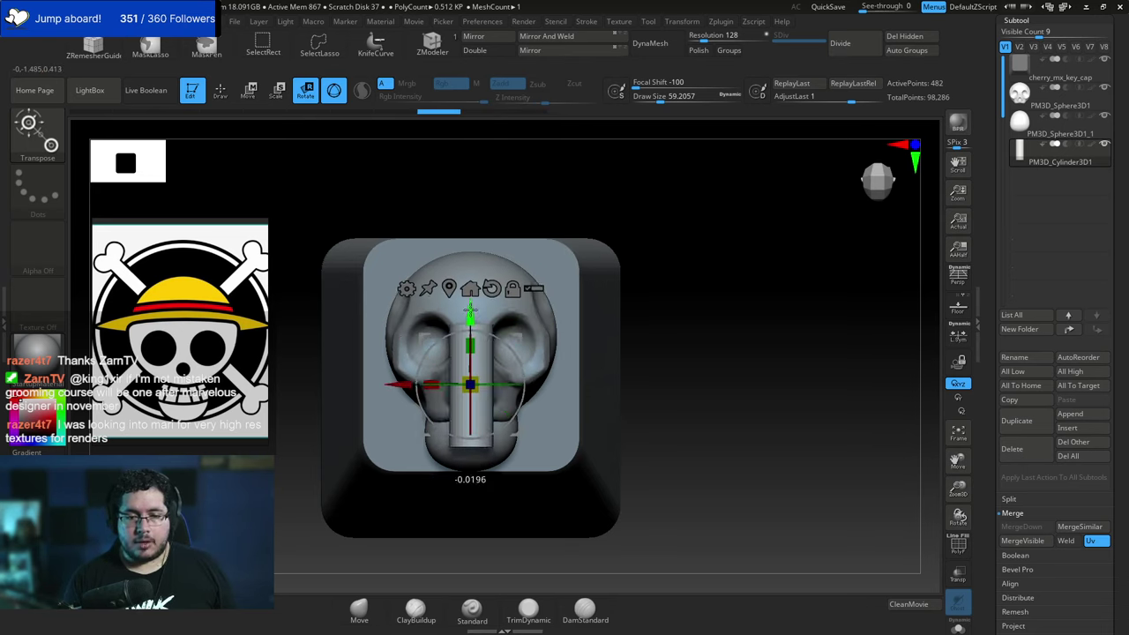
Raise the upright cylinder above the skull's eye sockets and convert it to DynaMesh at resolution 128.
{"action": "key", "text": "q"}
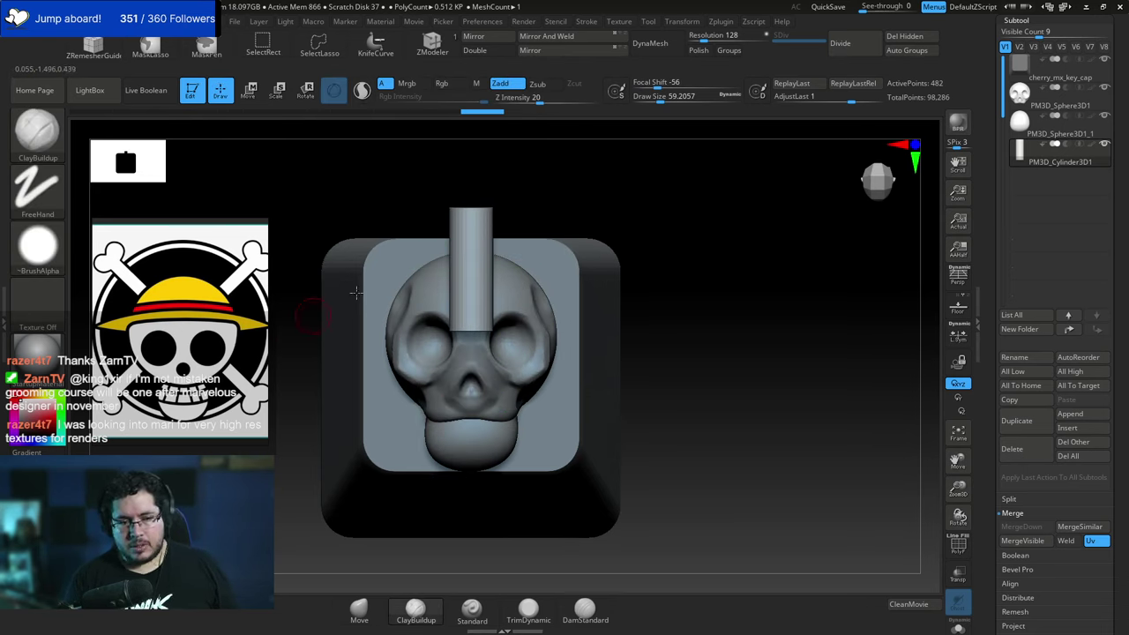
{"action": "left_click_drag", "start_coordinate": [726, 249], "coordinate": [739, 357], "text": "alt"}
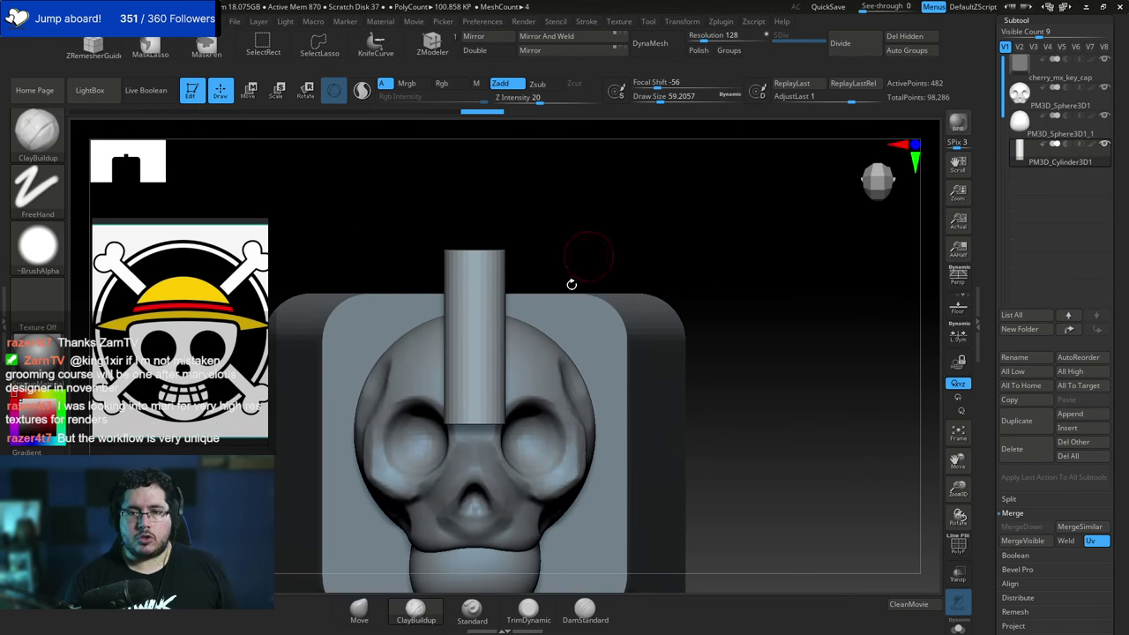
{"action": "left_click", "coordinate": [668, 48]}
{"action": "left_click_drag", "start_coordinate": [634, 240], "coordinate": [610, 272]}
{"action": "right_click_drag", "start_coordinate": [609, 272], "coordinate": [516, 266], "text": "shift"}
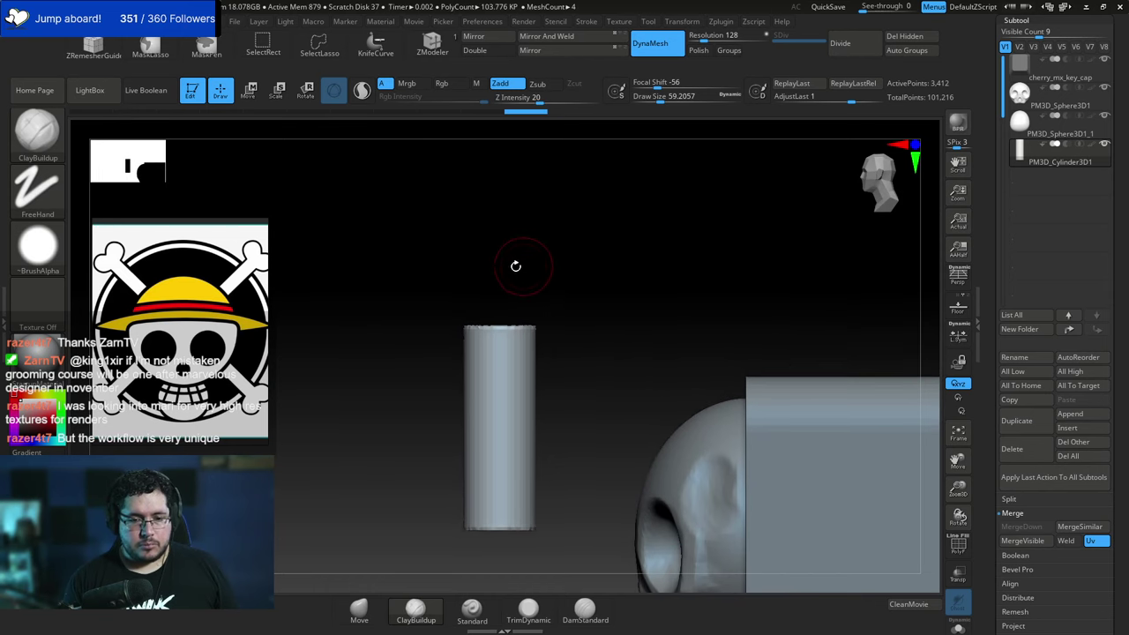
Insert a PolySphere from the IMM Basic brush at the upper end of the cylinder.
{"action": "key", "text": "b"}
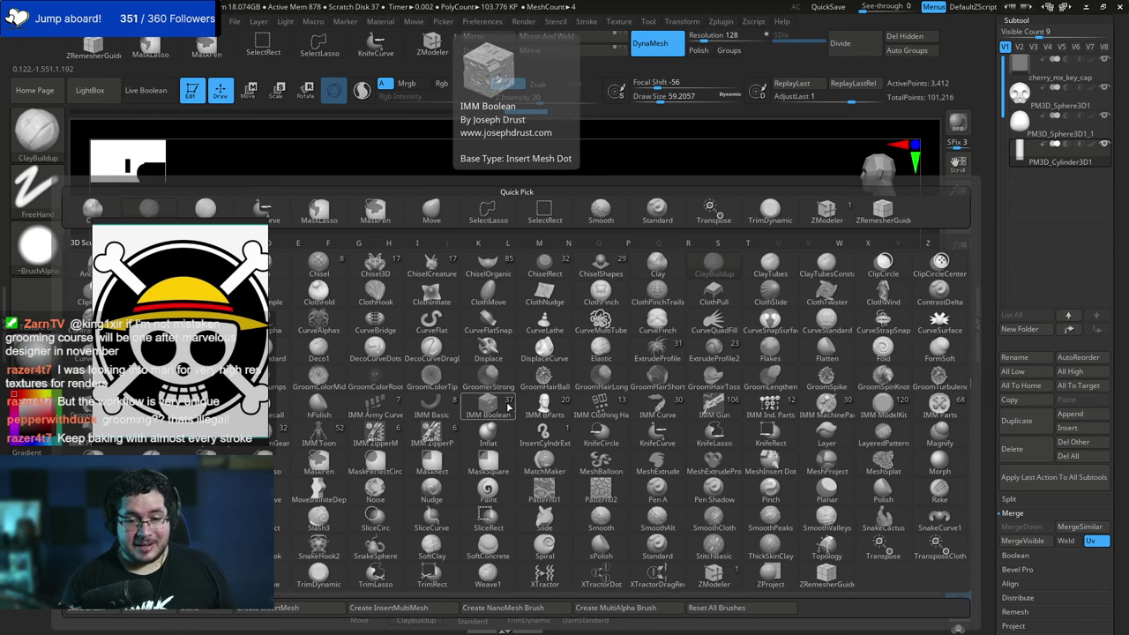
{"action": "left_click", "coordinate": [432, 410]}
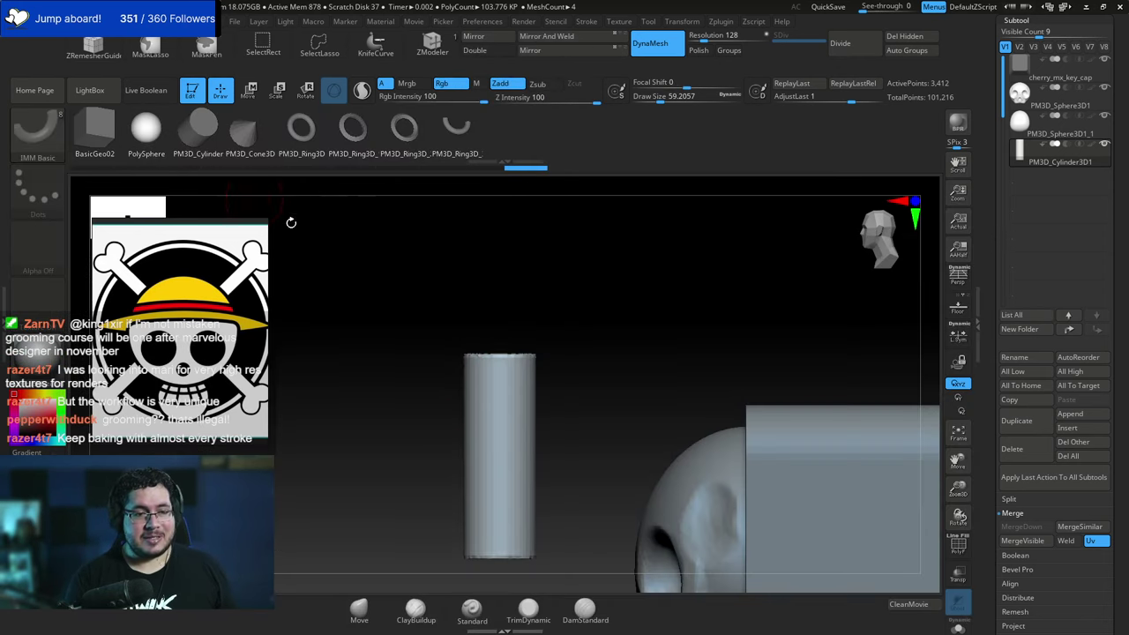
{"action": "left_click_drag", "start_coordinate": [505, 369], "coordinate": [520, 414]}
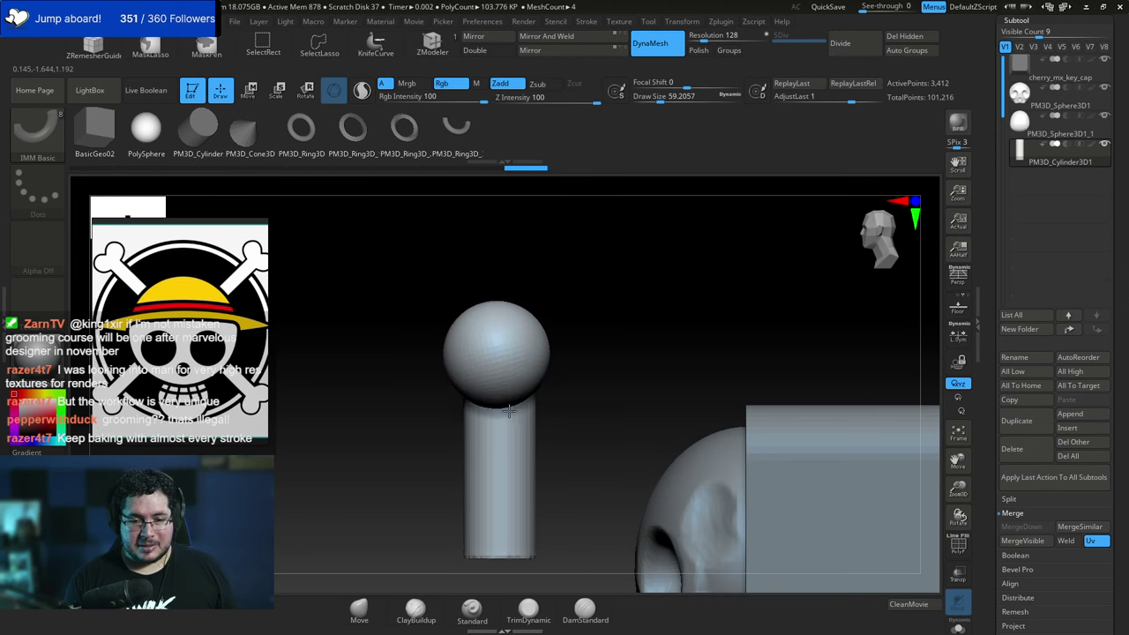
Offset the sphere to one side of the cylinder's upper end and apply Mirror And Weld to form two bone knobs.
{"action": "left_click_drag", "start_coordinate": [592, 335], "coordinate": [683, 330]}
{"action": "key", "text": "w"}
{"action": "left_click_drag", "start_coordinate": [535, 354], "coordinate": [497, 304]}
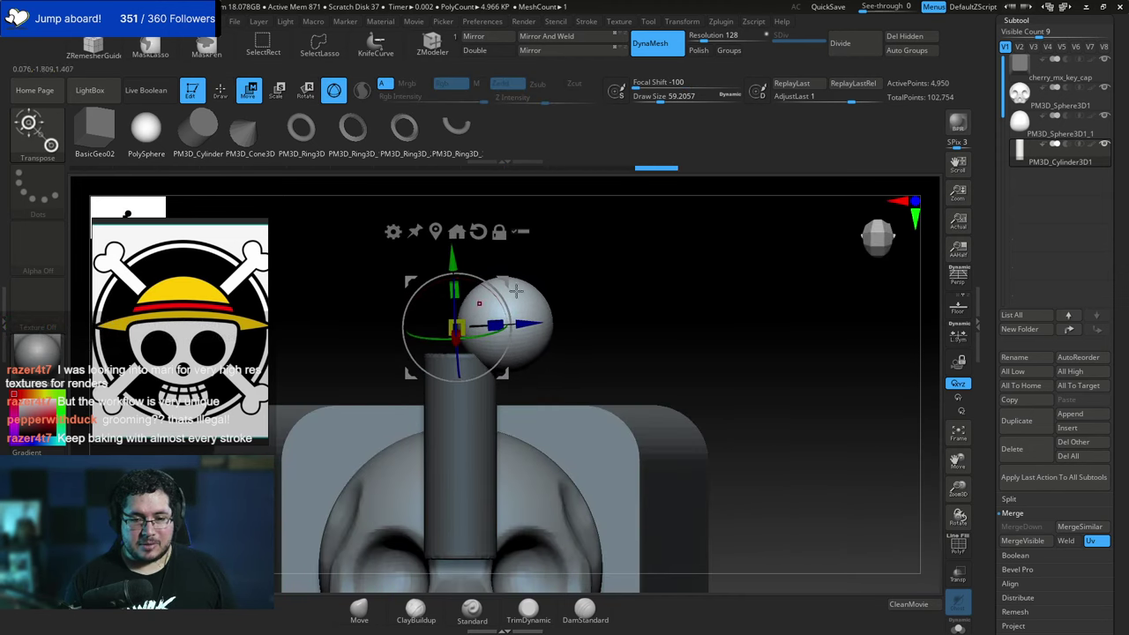
{"action": "right_click_drag", "start_coordinate": [515, 291], "coordinate": [502, 300], "text": "shift"}
{"action": "left_click_drag", "start_coordinate": [391, 349], "coordinate": [401, 346]}
{"action": "key", "text": "q"}
{"action": "left_click_drag", "start_coordinate": [573, 309], "coordinate": [651, 273]}
{"action": "left_click", "coordinate": [551, 39]}
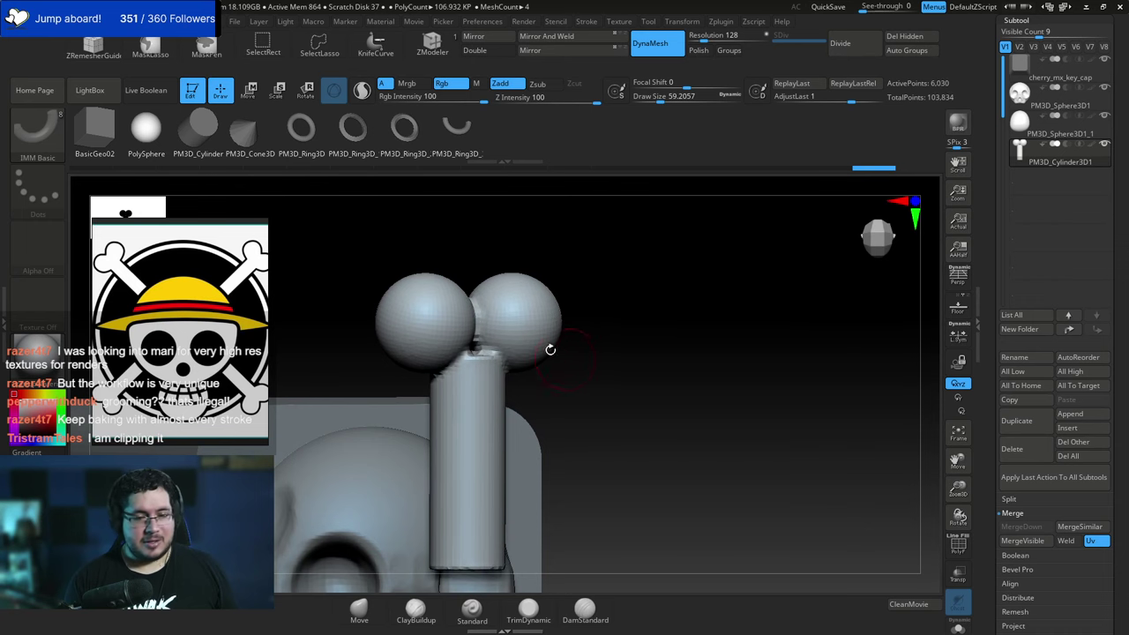
Thicken the crease where the knobs meet the bone shaft using the Inflat brush at a draw size of about 108.
{"action": "key", "text": "b"}
{"action": "key", "text": "i"}
{"action": "key", "text": "n"}
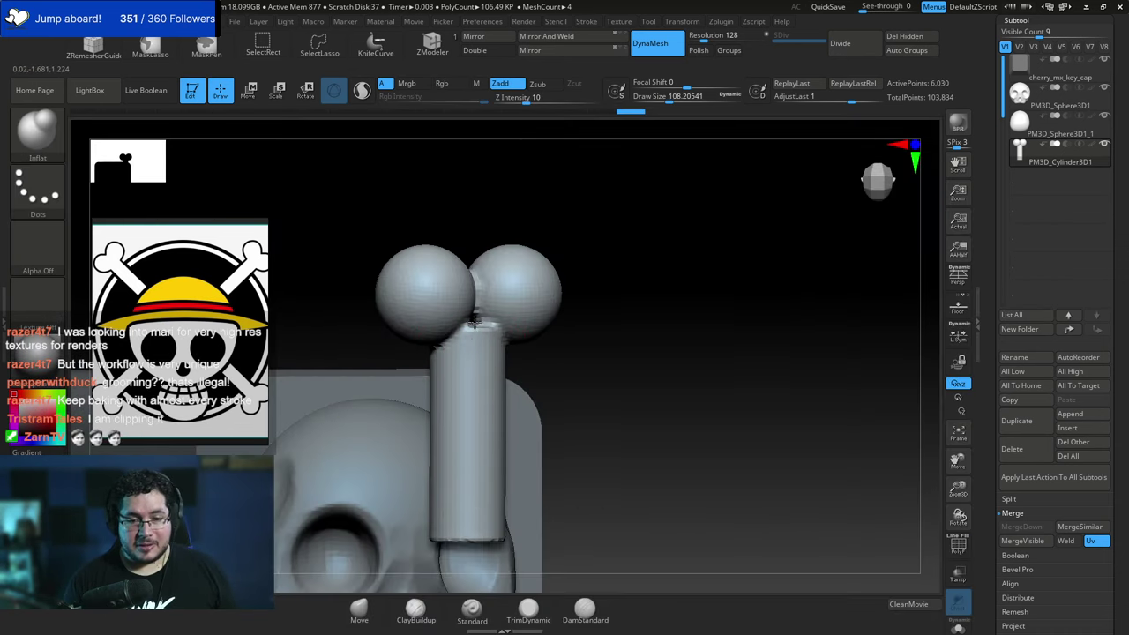
{"action": "left_click_drag", "start_coordinate": [643, 315], "coordinate": [594, 310]}
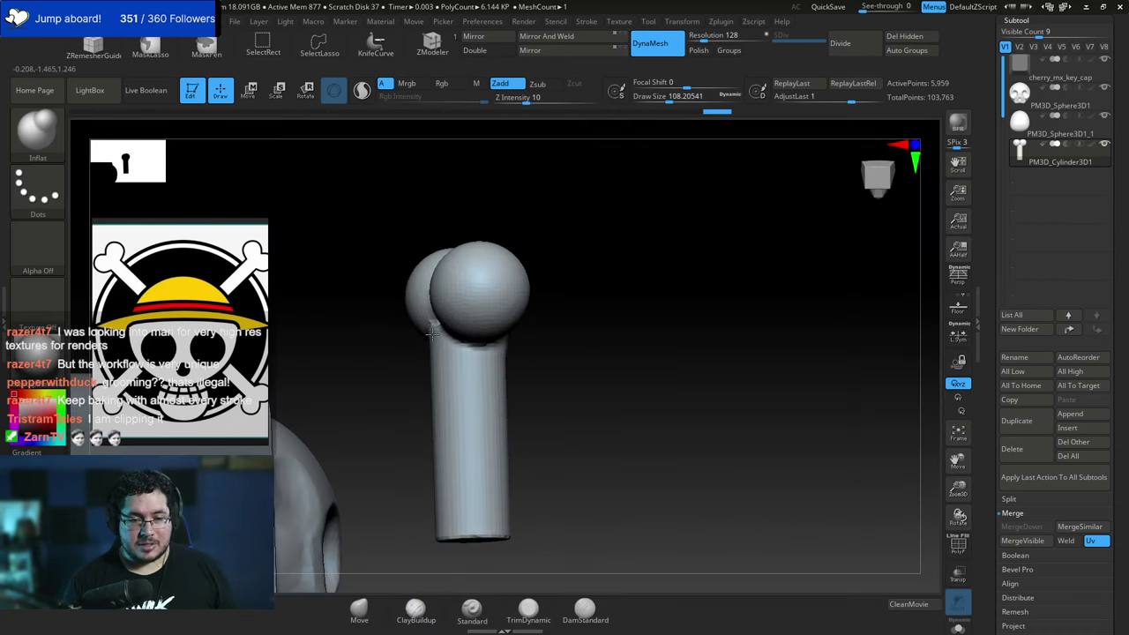
{"action": "left_click_drag", "start_coordinate": [425, 329], "coordinate": [448, 315]}
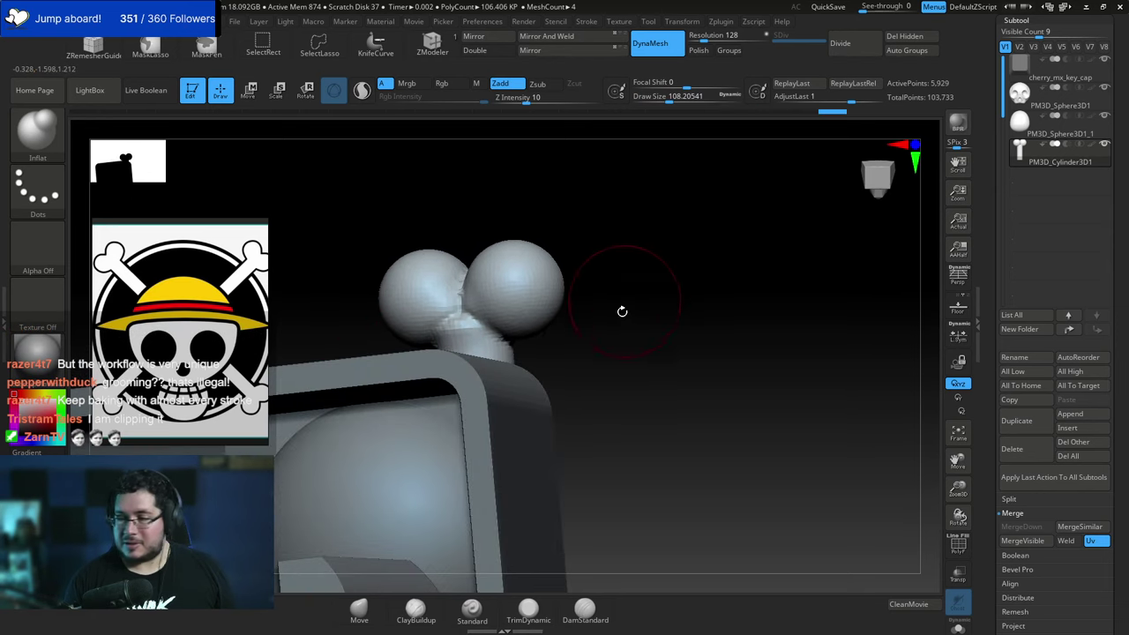
{"action": "left_click_drag", "start_coordinate": [620, 310], "coordinate": [561, 289]}
Flatten the outer surface of the bone knobs with the TrimDynamic brush at a draw size of about 83.
{"action": "key", "text": "b"}
{"action": "key", "text": "c"}
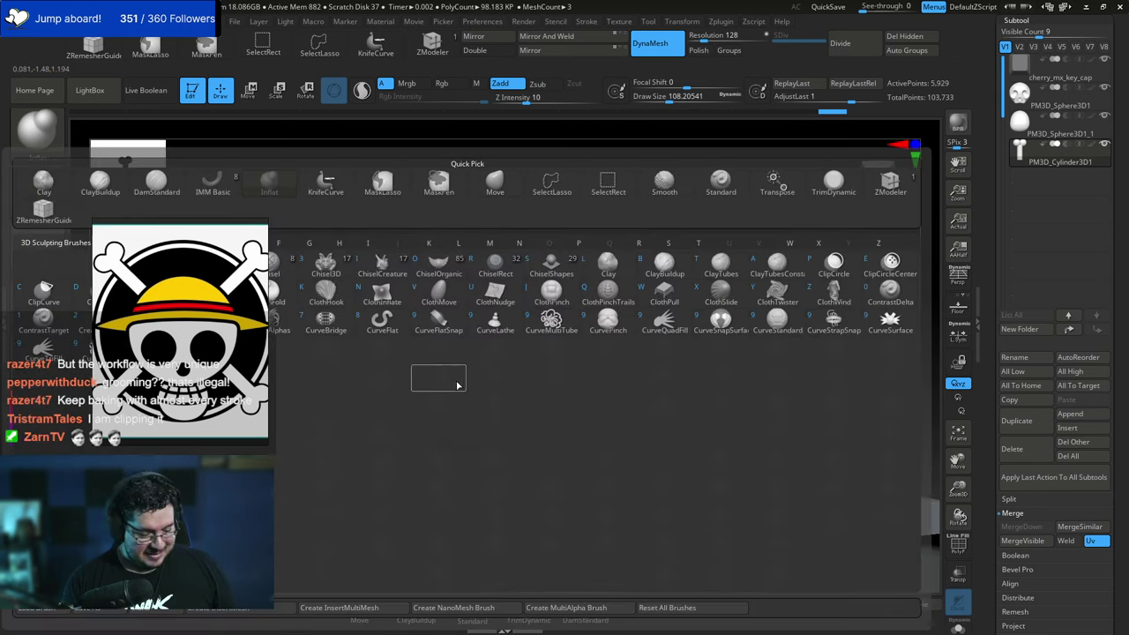
{"action": "key", "text": "b"}
{"action": "key", "text": "b"}
{"action": "key", "text": "t"}
{"action": "key", "text": "d"}
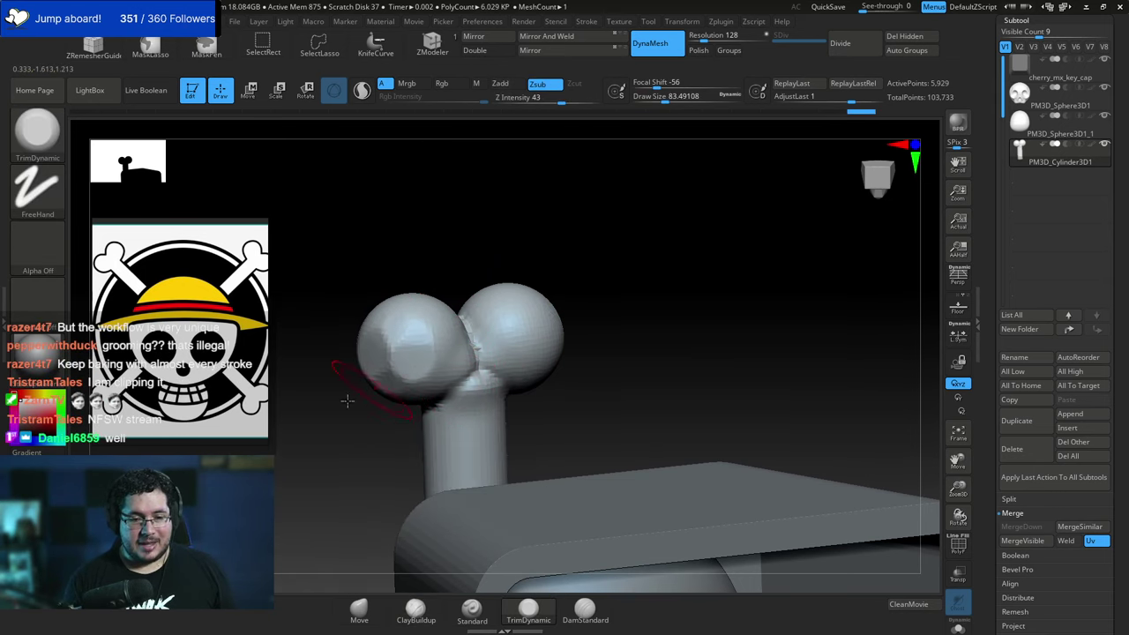
{"action": "left_click_drag", "start_coordinate": [347, 400], "coordinate": [361, 343]}
{"action": "left_click_drag", "start_coordinate": [383, 378], "coordinate": [536, 300]}
Fill the join between the bone shaft and its knobs with ClayBuildup at a draw size of about 62.
{"action": "key", "text": "b"}
{"action": "key", "text": "c"}
{"action": "key", "text": "b"}
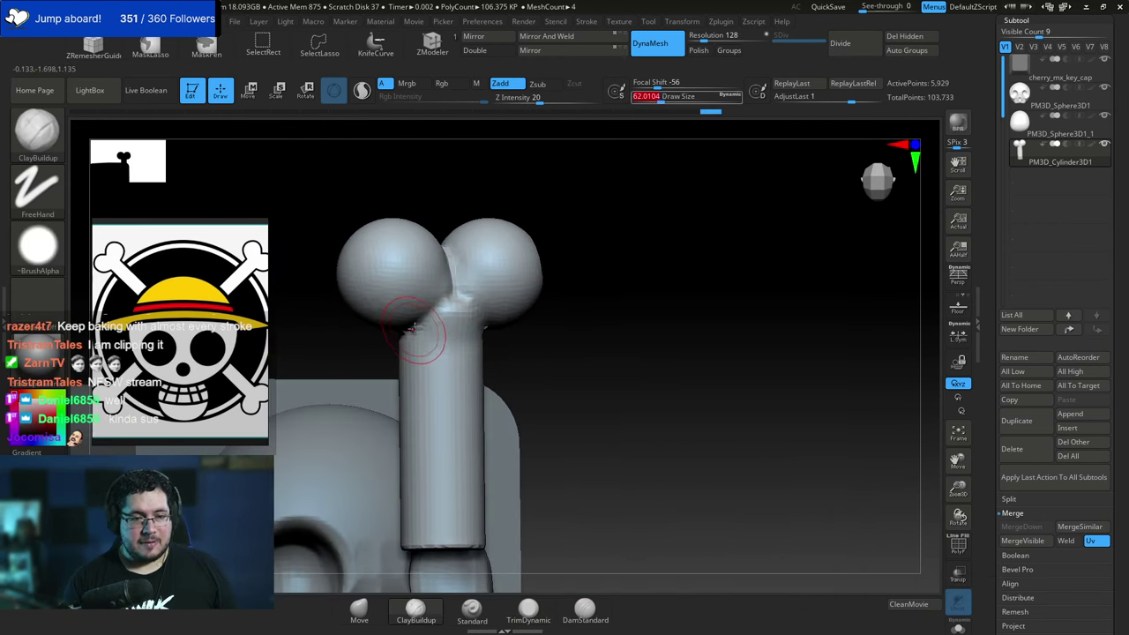
{"action": "left_click_drag", "start_coordinate": [577, 292], "coordinate": [566, 250], "text": "shift"}
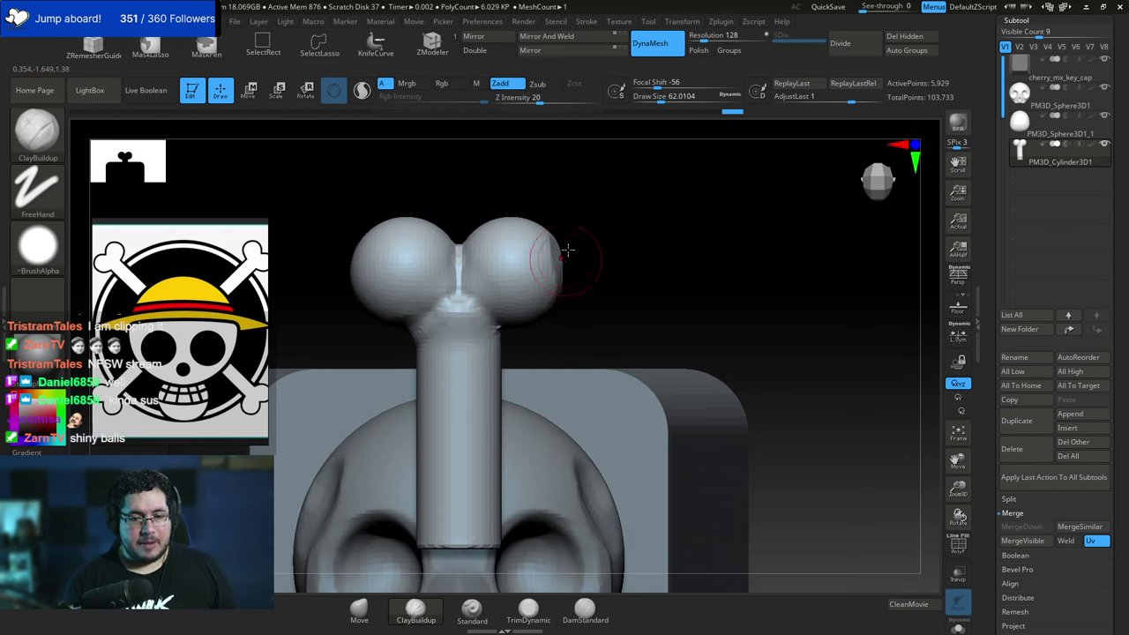
{"action": "key", "text": "n"}
{"action": "key", "text": "comma"}
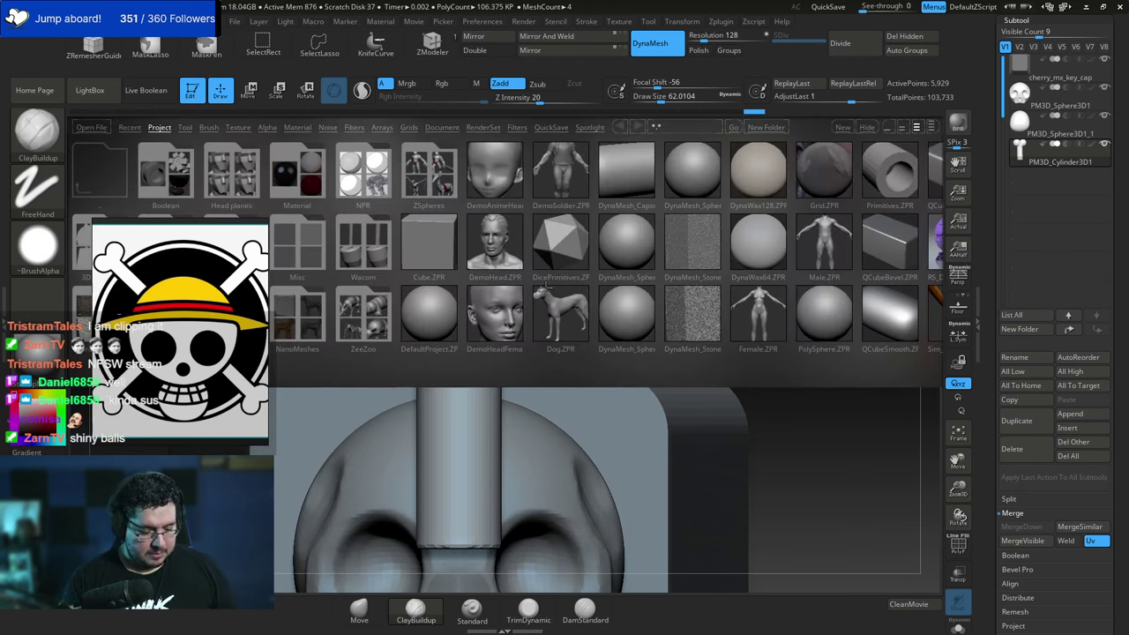
{"action": "key", "text": "n"}
{"action": "key", "text": "comma"}
{"action": "key", "text": "n"}
{"action": "key", "text": "comma"}
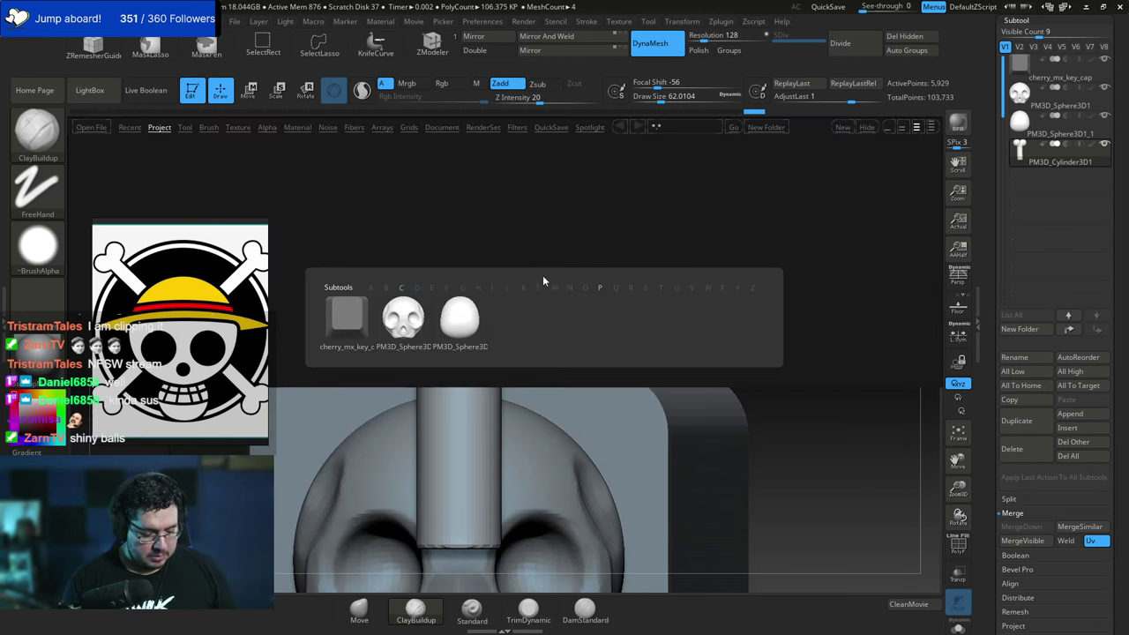
{"action": "key", "text": "comma"}
{"action": "key", "text": "comma"}
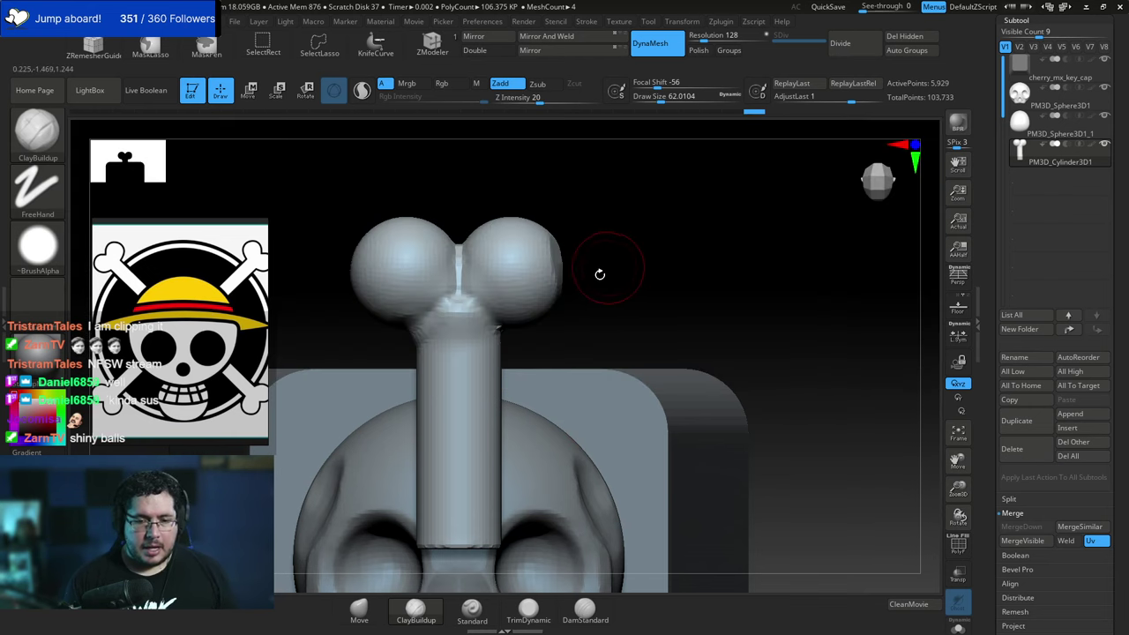
Reshape the bone's two knobs into slightly uneven lobes with the Move brush at a draw size of about 197.
{"action": "key", "text": "b"}
{"action": "key", "text": "m"}
{"action": "key", "text": "v"}
{"action": "key", "text": "space"}
{"action": "left_click", "coordinate": [541, 284]}
{"action": "left_click_drag", "start_coordinate": [542, 284], "coordinate": [531, 245]}
{"action": "key", "text": "space"}
{"action": "left_click", "coordinate": [539, 243]}
{"action": "left_click_drag", "start_coordinate": [407, 257], "coordinate": [408, 265]}
{"action": "key", "text": "space"}
{"action": "left_click", "coordinate": [448, 272]}
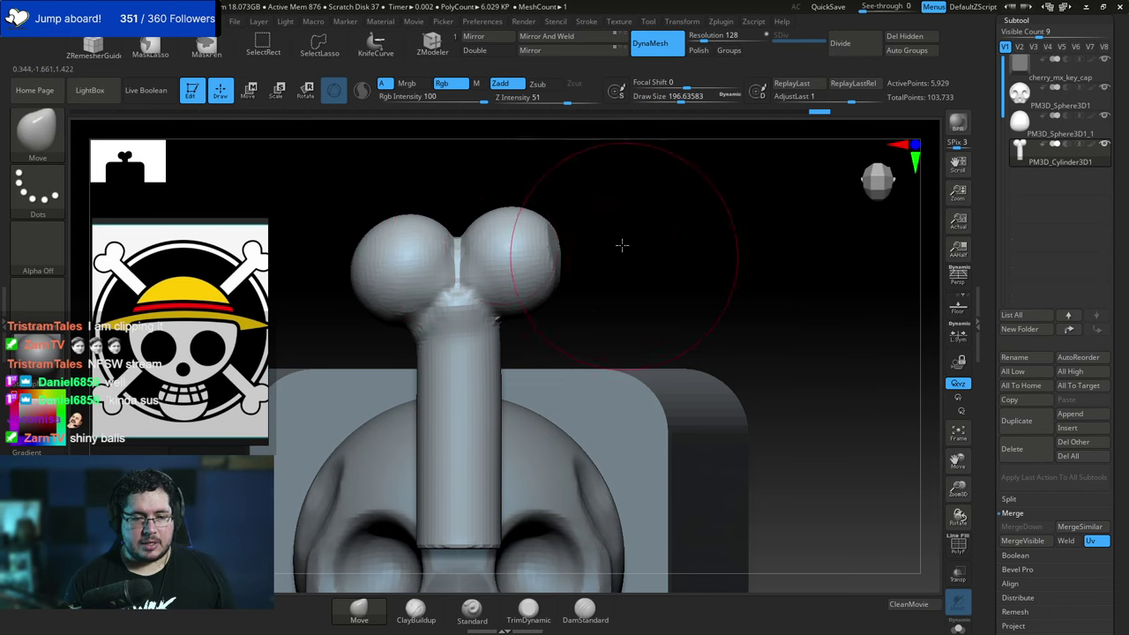
Reset the gizmo orientation and move the bone back in depth until it sits behind the skull at the keycap's face.
{"action": "left_click_drag", "start_coordinate": [622, 244], "coordinate": [617, 265], "text": "alt"}
{"action": "mouse_move", "coordinate": [617, 265]}
{"action": "left_mouse_down"}
{"action": "mouse_move", "coordinate": [583, 277]}
{"action": "mouse_move", "coordinate": [574, 259]}
{"action": "mouse_move", "coordinate": [591, 254]}
{"action": "left_mouse_up"}
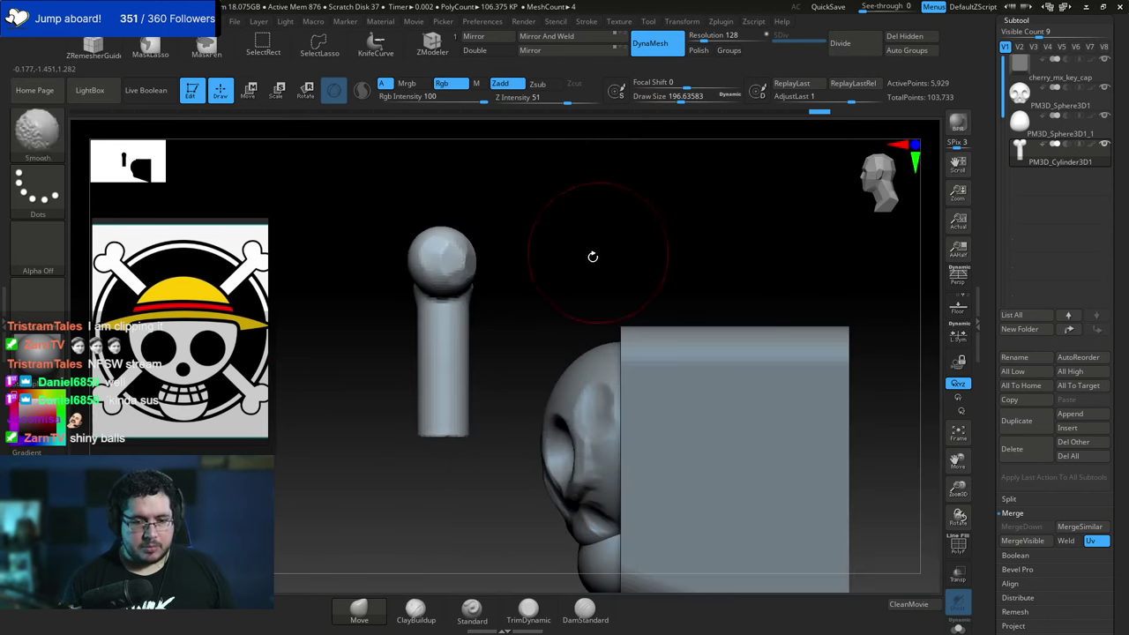
{"action": "key", "text": "w"}
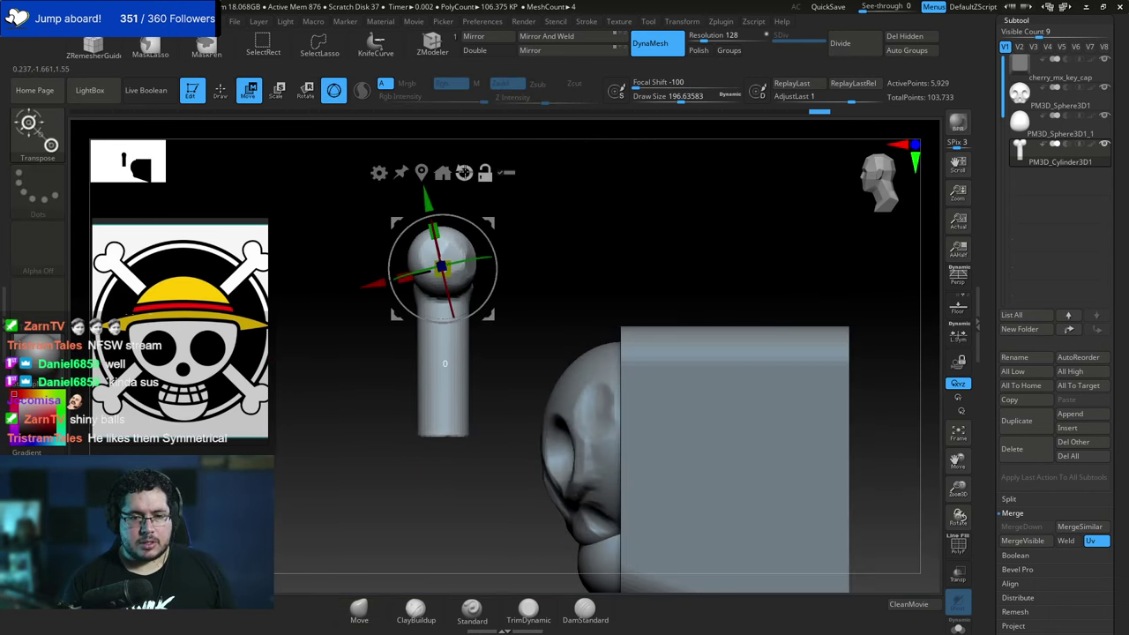
{"action": "left_click", "coordinate": [464, 173], "text": "alt"}
{"action": "left_click_drag", "start_coordinate": [366, 268], "coordinate": [563, 264]}
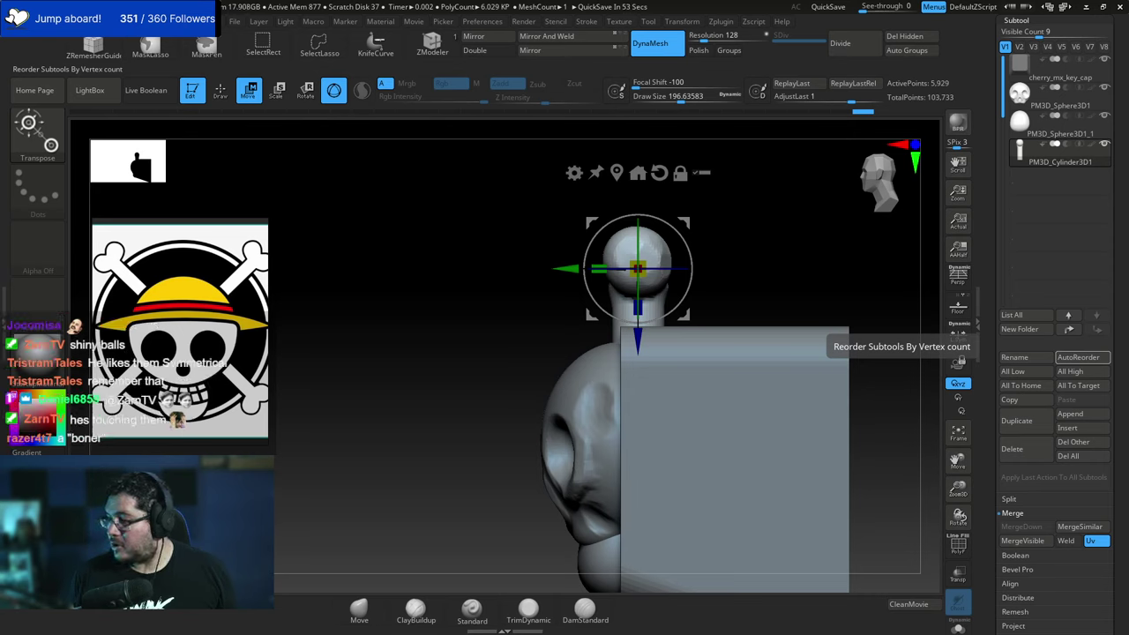
{"action": "left_click_drag", "start_coordinate": [730, 241], "coordinate": [574, 309]}
{"action": "mouse_move", "coordinate": [699, 269]}
{"action": "left_mouse_down"}
{"action": "mouse_move", "coordinate": [738, 271]}
{"action": "mouse_move", "coordinate": [638, 273]}
{"action": "mouse_move", "coordinate": [636, 303]}
{"action": "mouse_move", "coordinate": [557, 296]}
{"action": "left_mouse_up"}
{"action": "key", "text": "q"}
{"action": "key", "text": "b"}
{"action": "key", "text": "m"}
{"action": "key", "text": "v"}
{"action": "key", "text": "space"}
{"action": "key", "text": "space"}
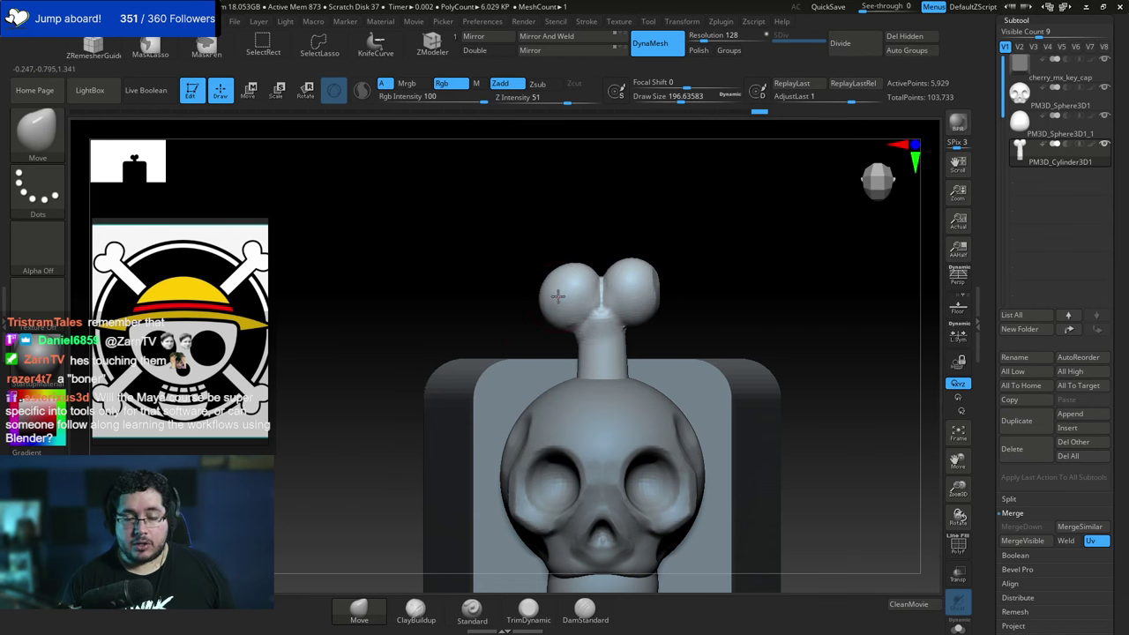
{"action": "left_click_drag", "start_coordinate": [696, 248], "coordinate": [705, 292], "text": "alt"}
{"action": "key", "text": "b"}
{"action": "key", "text": "r"}
{"action": "key", "text": "b"}
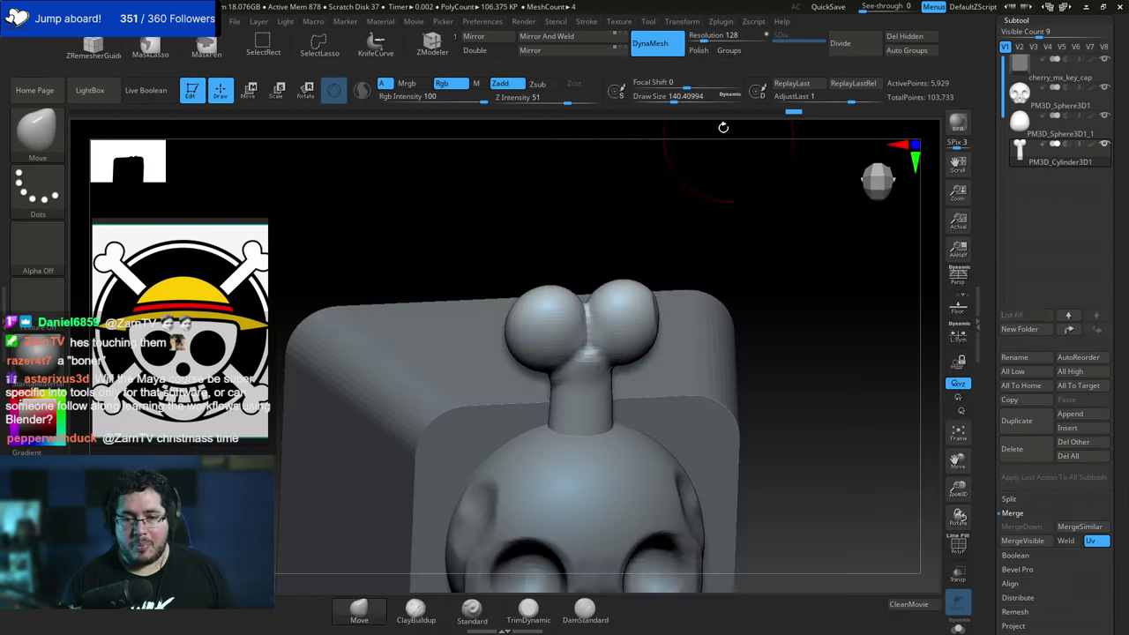
{"action": "key", "text": "space"}
{"action": "left_click_drag", "start_coordinate": [654, 227], "coordinate": [559, 318]}
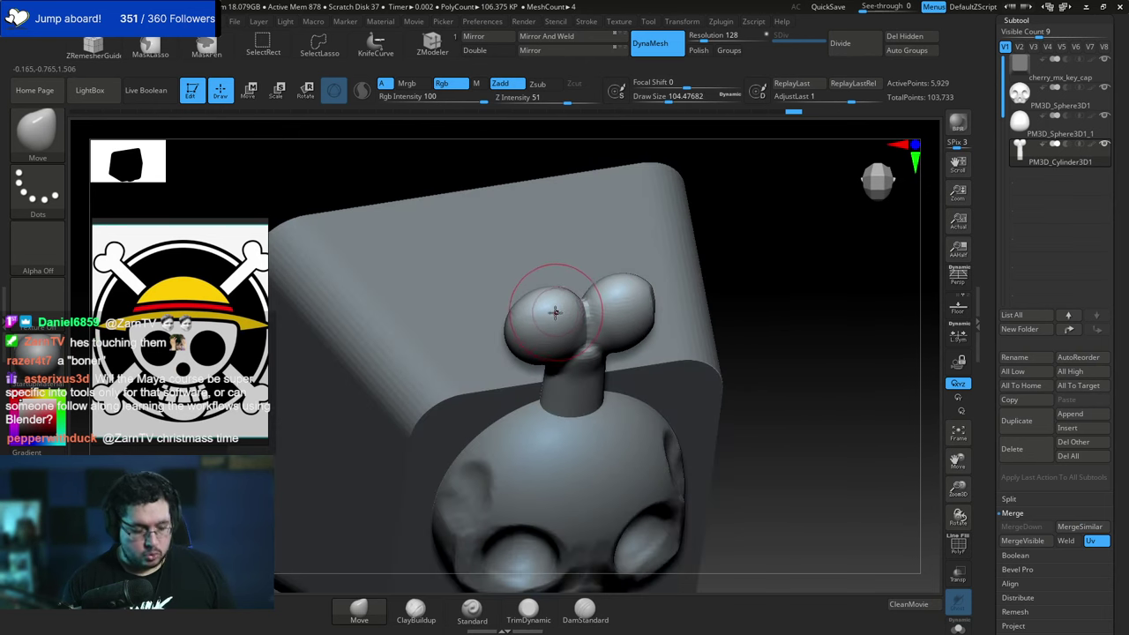
{"action": "key", "text": "b"}
{"action": "key", "text": "r"}
{"action": "key", "text": "b"}
{"action": "left_click", "coordinate": [552, 295]}
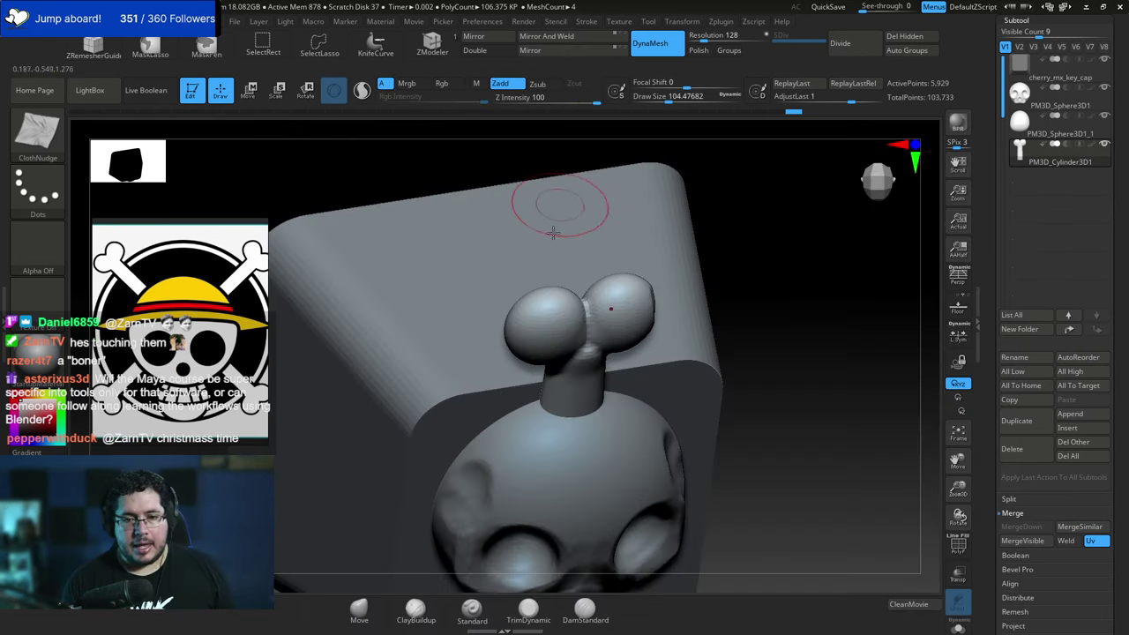
{"action": "key", "text": "space"}
{"action": "left_click_drag", "start_coordinate": [552, 232], "coordinate": [556, 336]}
{"action": "key", "text": "b"}
{"action": "key", "text": "r"}
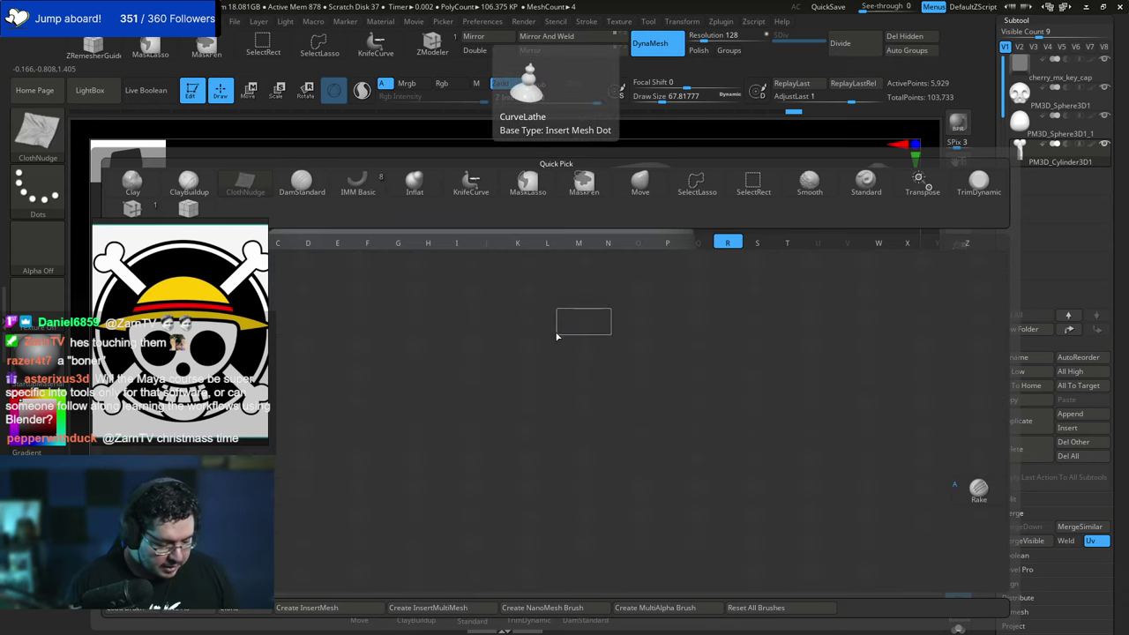
{"action": "key", "text": "b"}
{"action": "key", "text": "Escape"}
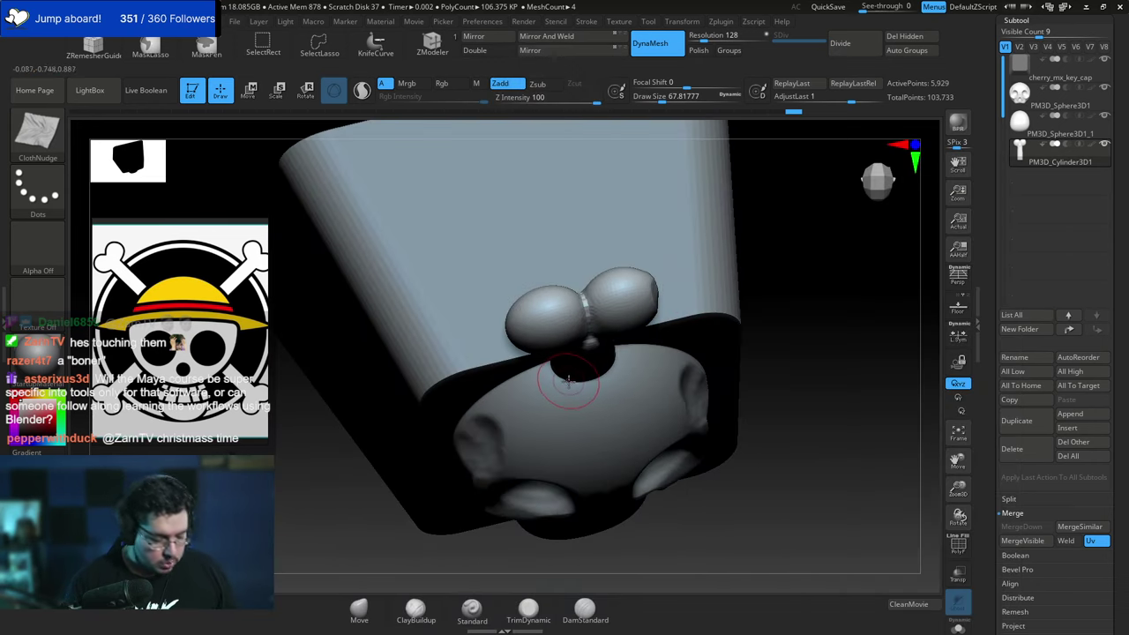
Flatten facets into the upper surfaces of the bone knobs and trim the side of the shaft with the TrimDynamic brush.
{"action": "key", "text": "b"}
{"action": "key", "text": "t"}
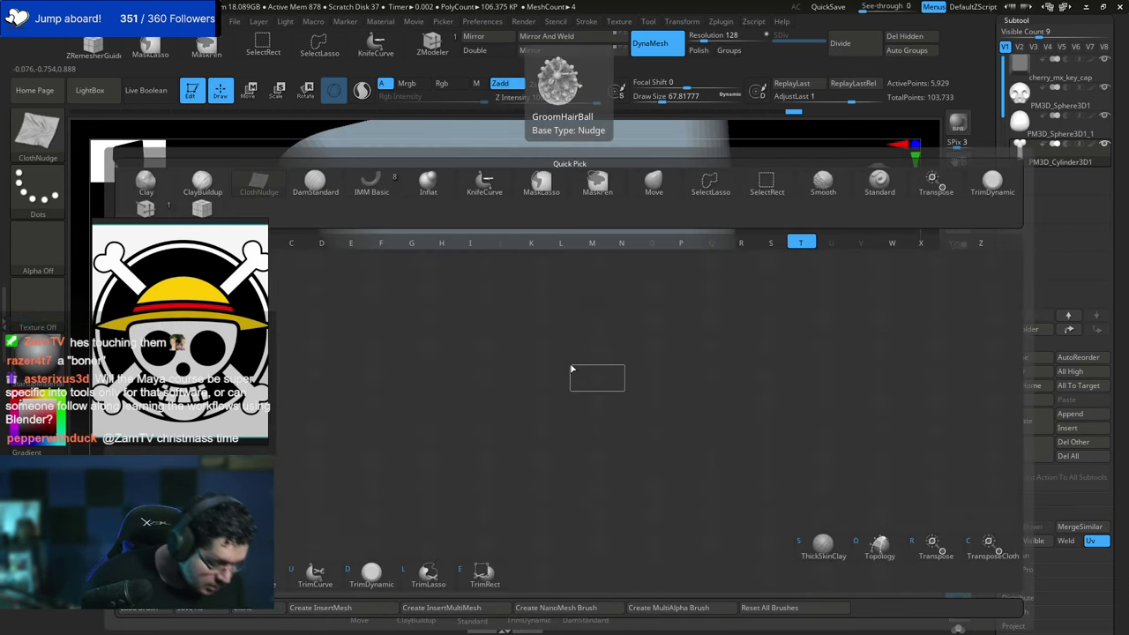
{"action": "key", "text": "d"}
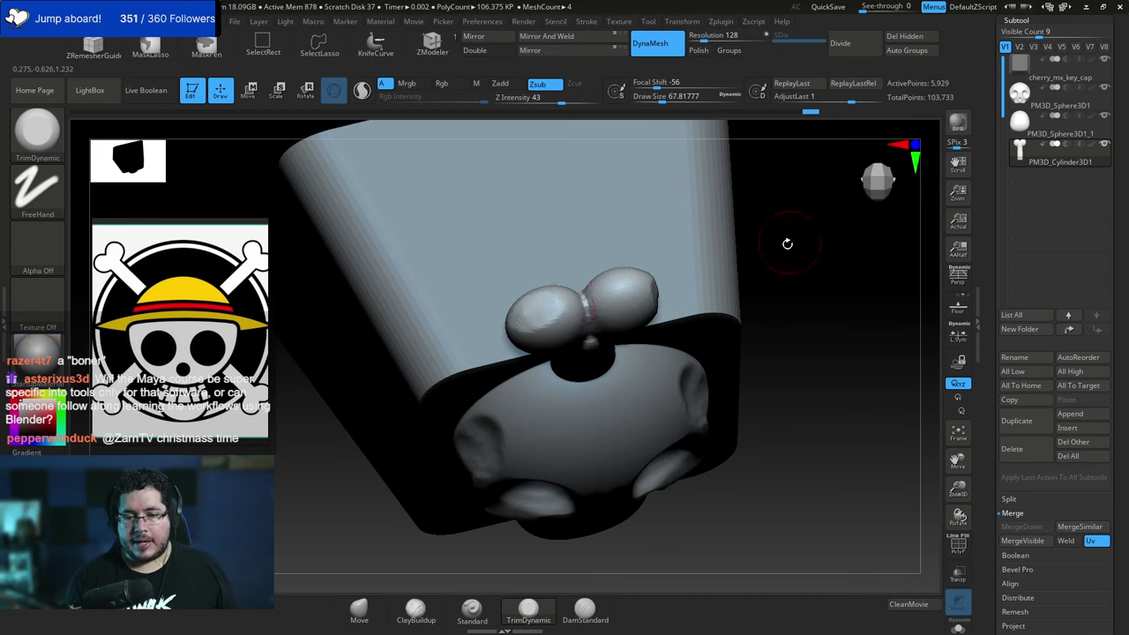
{"action": "mouse_move", "coordinate": [787, 243]}
{"action": "left_mouse_down"}
{"action": "mouse_move", "coordinate": [512, 313]}
{"action": "mouse_move", "coordinate": [506, 342]}
{"action": "left_mouse_up"}
{"action": "left_click_drag", "start_coordinate": [664, 280], "coordinate": [763, 286]}
{"action": "left_click_drag", "start_coordinate": [543, 311], "coordinate": [562, 314]}
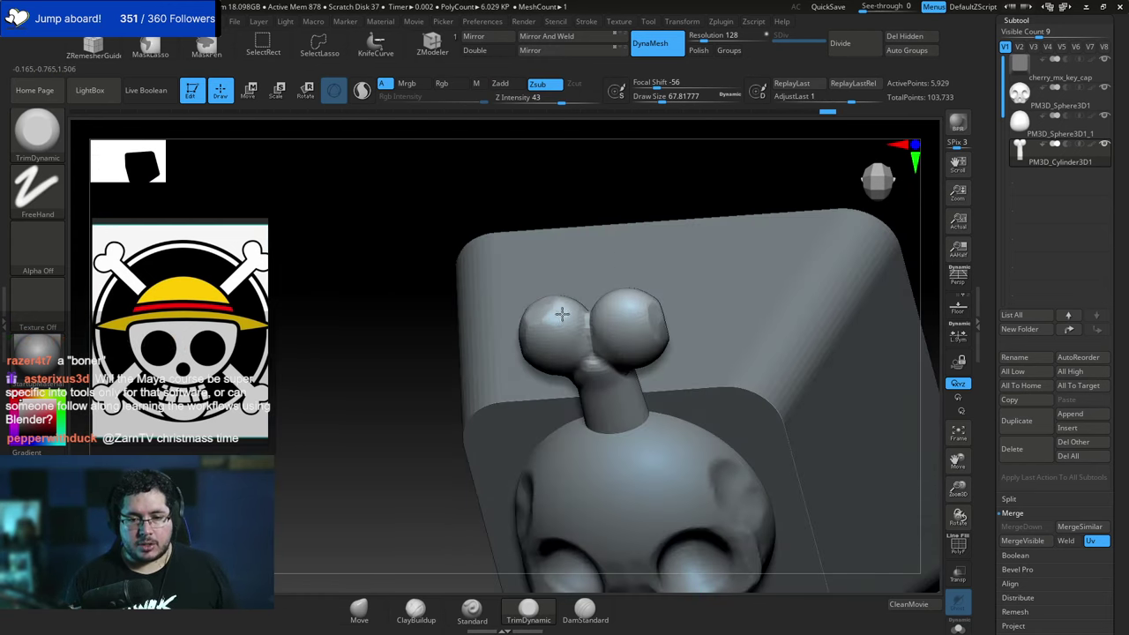
{"action": "mouse_move", "coordinate": [624, 207]}
{"action": "left_mouse_down"}
{"action": "mouse_move", "coordinate": [576, 333]}
{"action": "mouse_move", "coordinate": [615, 355]}
{"action": "mouse_move", "coordinate": [621, 319]}
{"action": "left_mouse_up"}
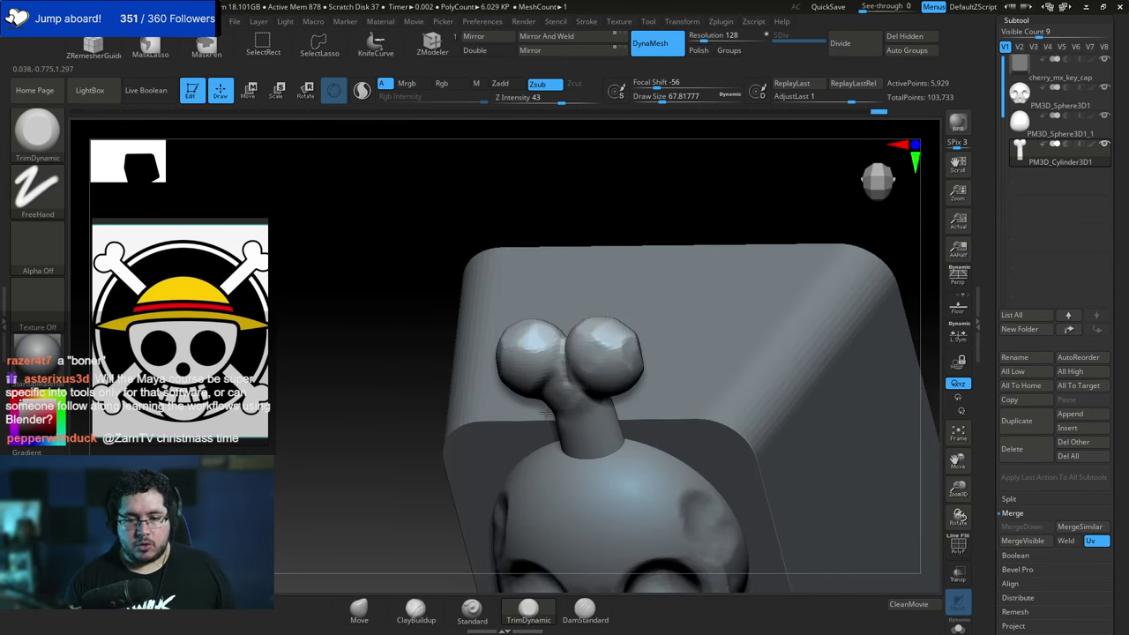
{"action": "left_click_drag", "start_coordinate": [684, 188], "coordinate": [681, 195], "text": "shift"}
{"action": "left_click_drag", "start_coordinate": [534, 410], "coordinate": [533, 456]}
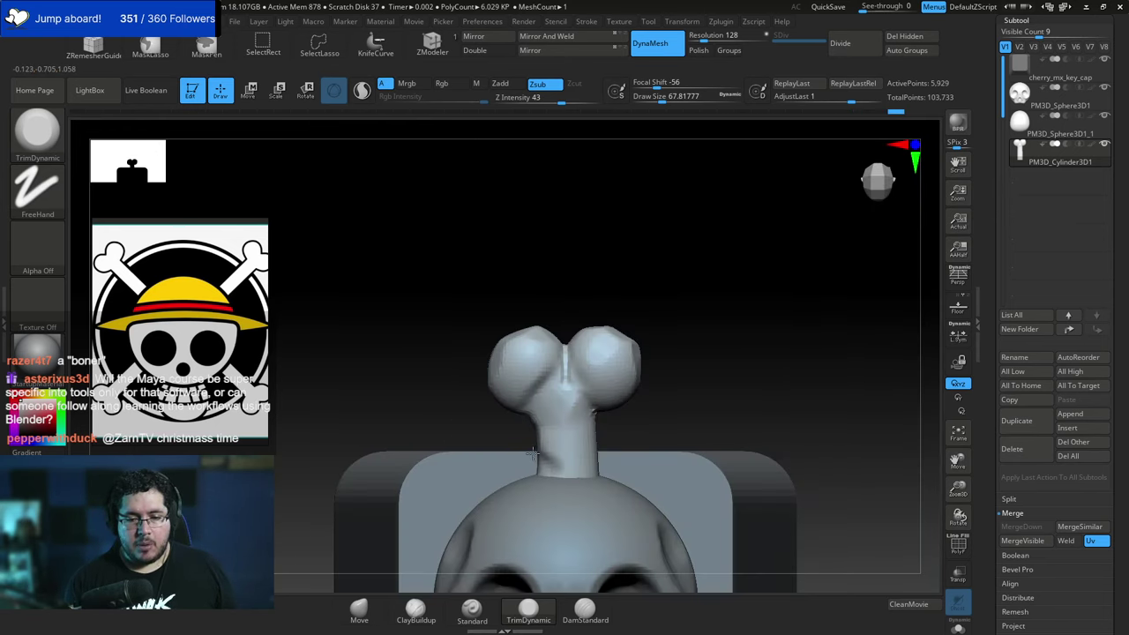
Build up and smooth the transition between the knobs and the bone shaft with ClayBuildup at a draw size of about 51.
{"action": "mouse_move", "coordinate": [674, 378]}
{"action": "left_mouse_down"}
{"action": "mouse_move", "coordinate": [654, 305]}
{"action": "mouse_move", "coordinate": [547, 370]}
{"action": "mouse_move", "coordinate": [519, 429]}
{"action": "mouse_move", "coordinate": [536, 423]}
{"action": "left_mouse_up"}
{"action": "key", "text": "b"}
{"action": "key", "text": "c"}
{"action": "key", "text": "b"}
{"action": "key", "text": "space"}
{"action": "left_click_drag", "start_coordinate": [536, 423], "coordinate": [570, 416]}
{"action": "left_click_drag", "start_coordinate": [656, 304], "coordinate": [585, 388], "text": "shift"}
{"action": "mouse_move", "coordinate": [659, 248]}
{"action": "left_mouse_down", "text": "alt"}
{"action": "mouse_move", "coordinate": [667, 222]}
{"action": "mouse_move", "coordinate": [659, 307]}
{"action": "left_mouse_up", "text": "alt"}
{"action": "key", "text": "space"}
{"action": "left_click_drag", "start_coordinate": [545, 277], "coordinate": [522, 294]}
{"action": "key", "text": "space"}
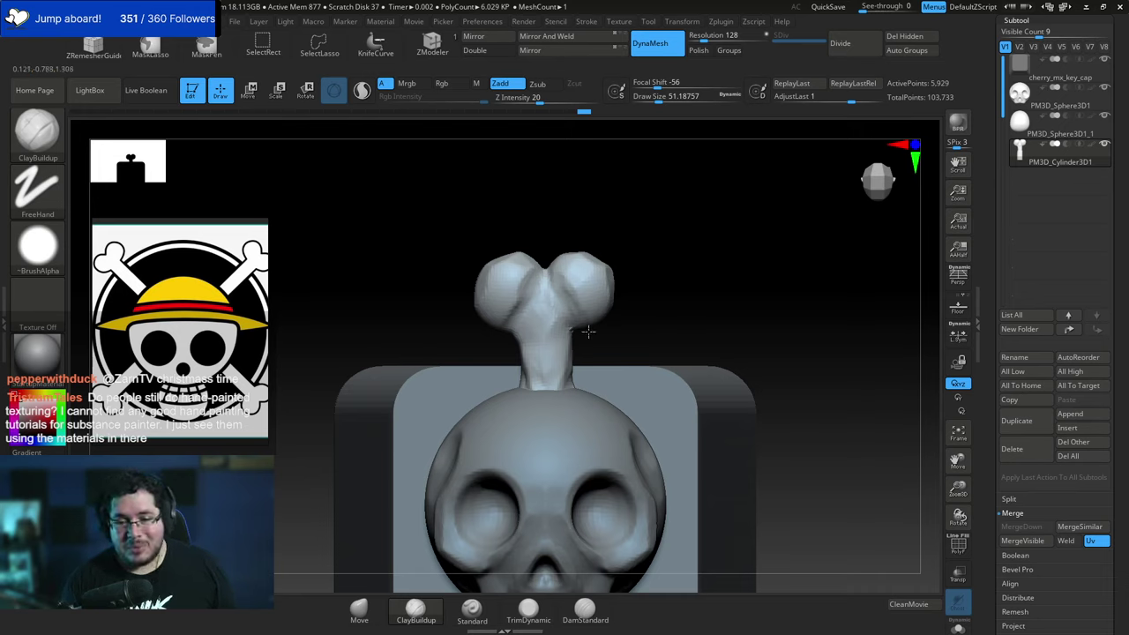
Add volume to the lower bone shaft near the skull with ClayBuildup at a draw size of about 62.
{"action": "mouse_move", "coordinate": [588, 331]}
{"action": "left_mouse_down"}
{"action": "mouse_move", "coordinate": [711, 261]}
{"action": "mouse_move", "coordinate": [606, 321]}
{"action": "mouse_move", "coordinate": [642, 324]}
{"action": "left_mouse_up"}
{"action": "key", "text": "space"}
{"action": "right_click_drag", "start_coordinate": [643, 323], "coordinate": [621, 335]}
{"action": "mouse_move", "coordinate": [629, 342]}
{"action": "left_mouse_down"}
{"action": "mouse_move", "coordinate": [651, 349]}
{"action": "mouse_move", "coordinate": [702, 287]}
{"action": "mouse_move", "coordinate": [693, 251]}
{"action": "left_mouse_up"}
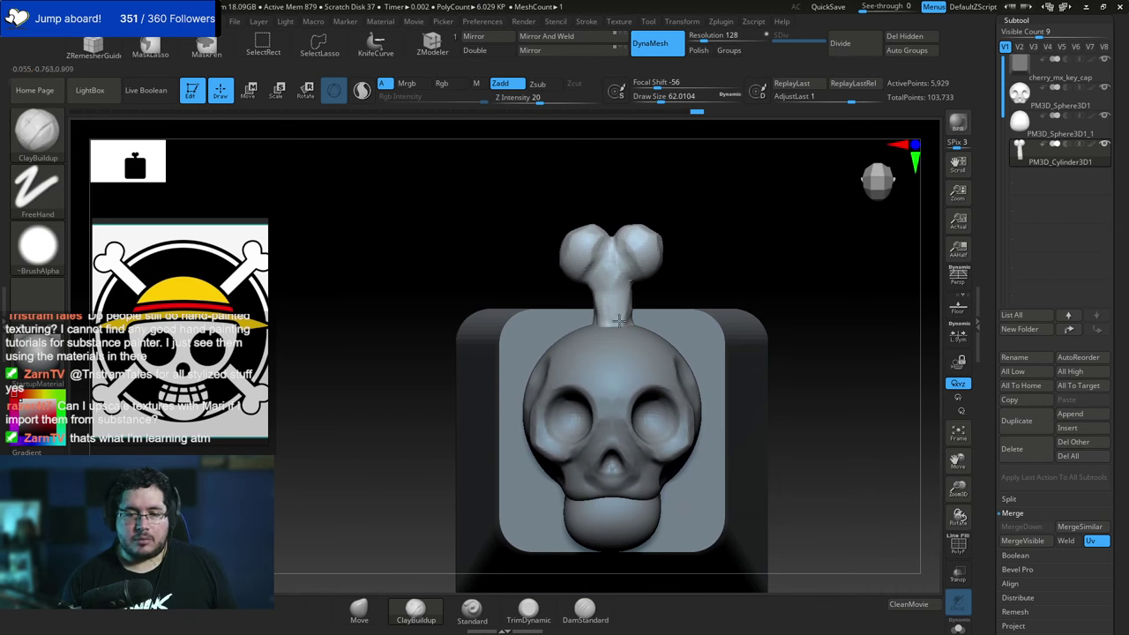
{"action": "mouse_move", "coordinate": [598, 324]}
{"action": "left_mouse_down"}
{"action": "mouse_move", "coordinate": [701, 264]}
{"action": "mouse_move", "coordinate": [715, 270]}
{"action": "left_mouse_up"}
Flatten the front of the bone shaft just above the skull with TrimDynamic at a draw size of about 83.
{"action": "key", "text": "b"}
{"action": "key", "text": "t"}
{"action": "key", "text": "d"}
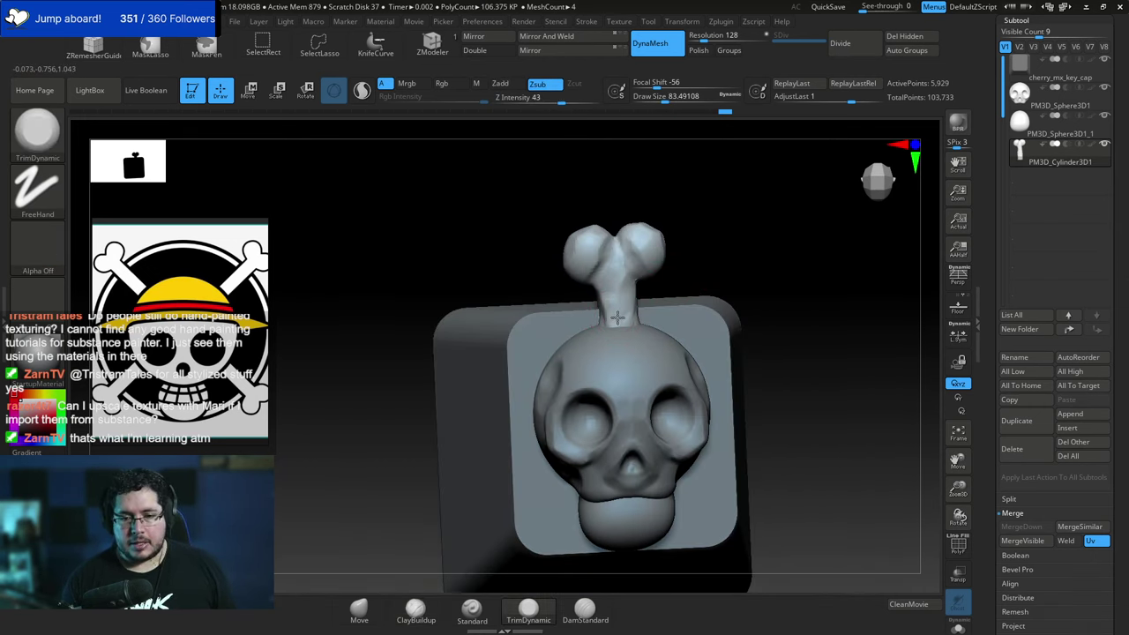
{"action": "left_click_drag", "start_coordinate": [648, 258], "coordinate": [633, 269], "text": "shift"}
{"action": "left_click_drag", "start_coordinate": [626, 295], "coordinate": [625, 313]}
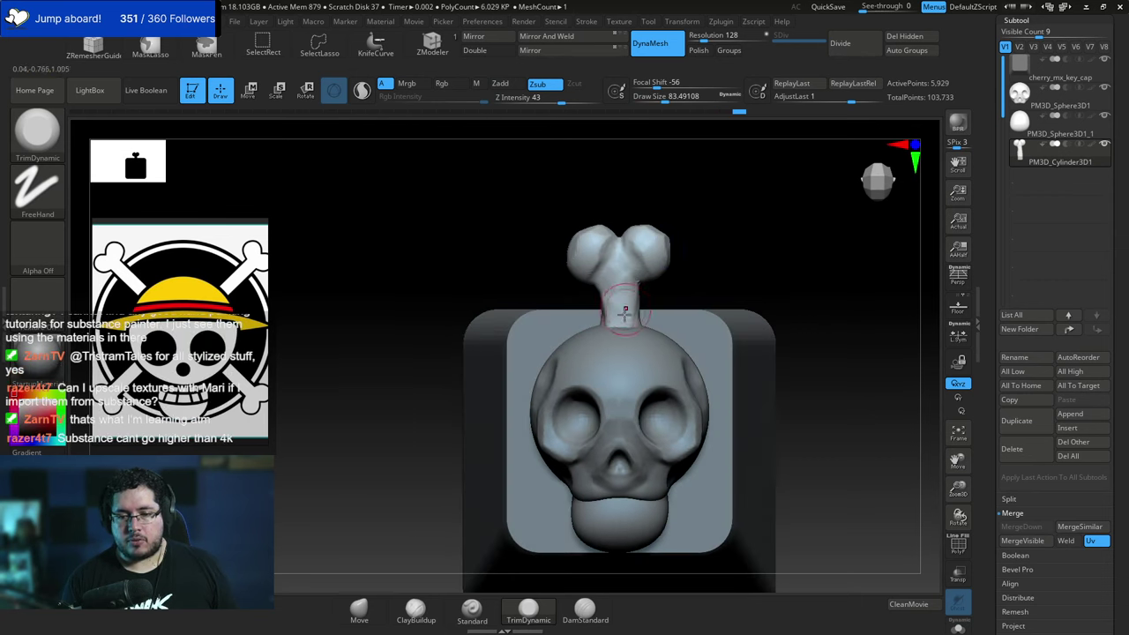
Shift the bone's gizmo pivot down to the skull's centre and rotate the bone diagonally toward the keycap's upper corner.
{"action": "left_click_drag", "start_coordinate": [730, 247], "coordinate": [711, 221], "text": "alt"}
{"action": "key", "text": "w"}
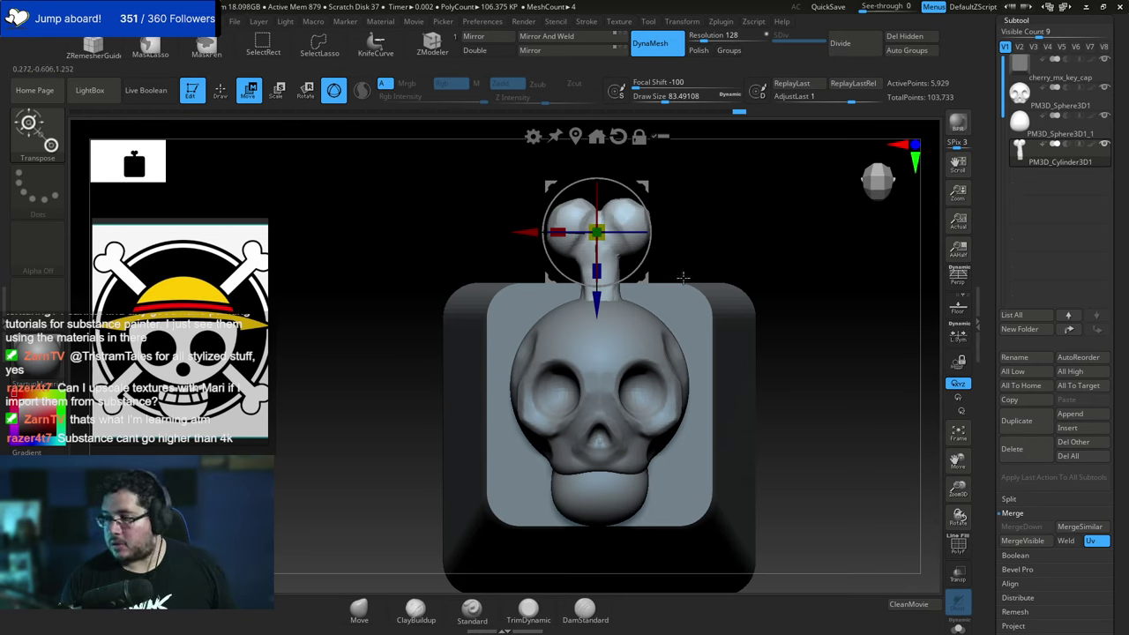
{"action": "left_click_drag", "start_coordinate": [698, 254], "coordinate": [686, 279], "text": "alt"}
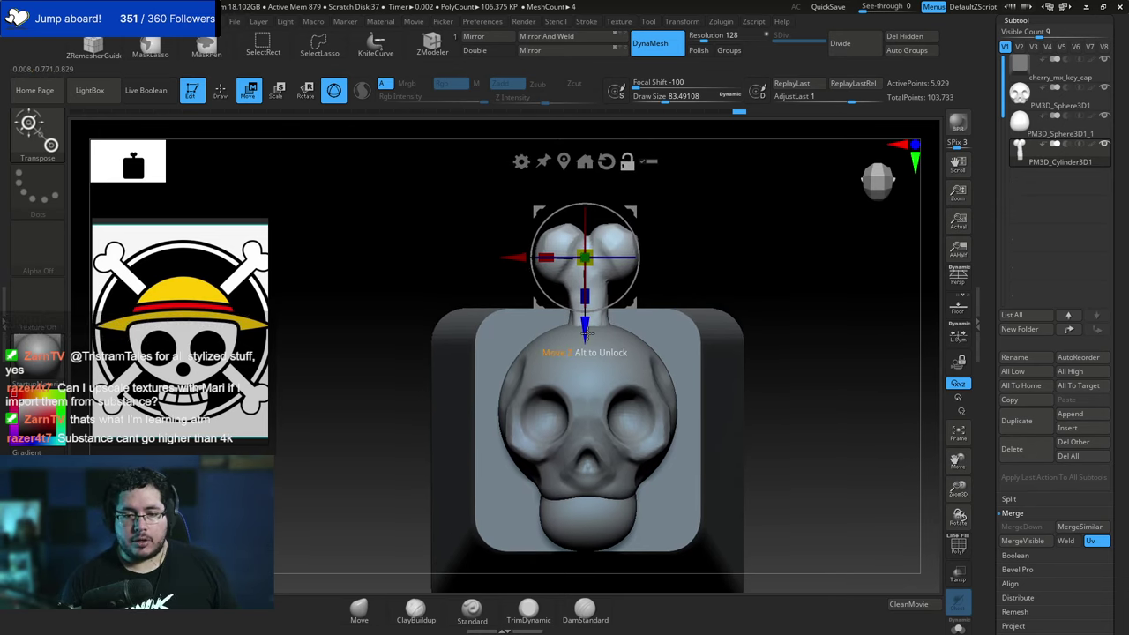
{"action": "left_click_drag", "start_coordinate": [584, 334], "coordinate": [582, 464], "text": "alt"}
{"action": "left_click_drag", "start_coordinate": [613, 343], "coordinate": [652, 410], "text": "shift"}
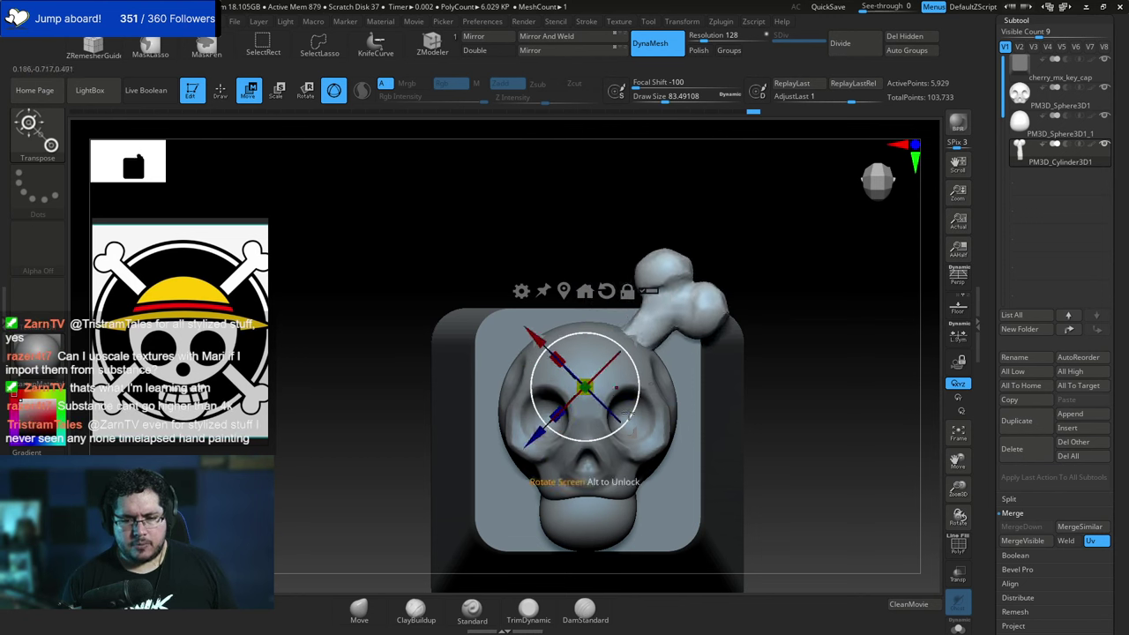
Slide the diagonal bone along and across its axis so its knobs sit at the keycap's upper corner.
{"action": "left_click_drag", "start_coordinate": [535, 435], "coordinate": [554, 417]}
{"action": "left_click_drag", "start_coordinate": [552, 316], "coordinate": [567, 330]}
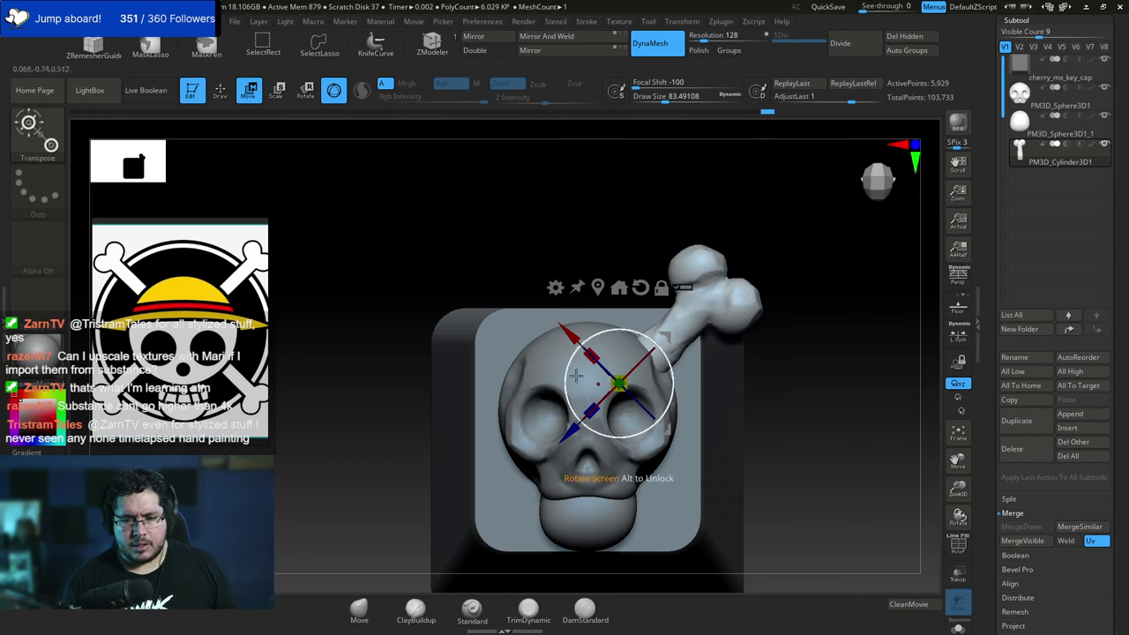
{"action": "left_click_drag", "start_coordinate": [566, 437], "coordinate": [549, 453]}
Adjust the diagonal bone's depth from the side so it sits behind the skull against the keycap's face.
{"action": "left_click_drag", "start_coordinate": [825, 293], "coordinate": [768, 294], "text": "shift"}
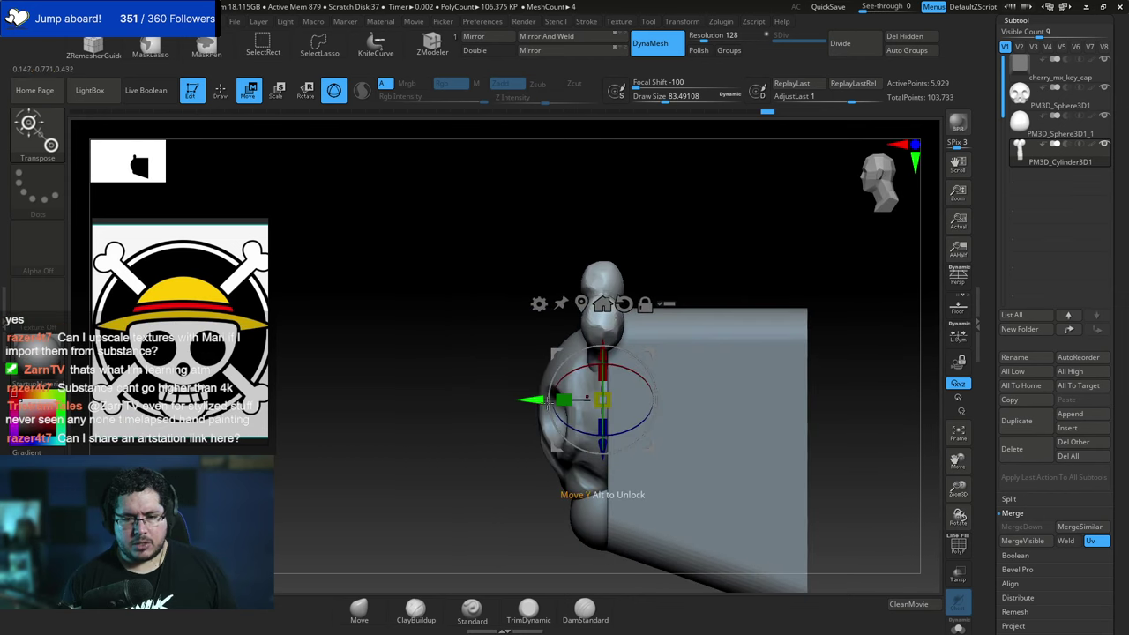
{"action": "left_click_drag", "start_coordinate": [532, 401], "coordinate": [540, 401]}
{"action": "left_click_drag", "start_coordinate": [471, 393], "coordinate": [582, 380]}
{"action": "left_click_drag", "start_coordinate": [795, 280], "coordinate": [671, 320]}
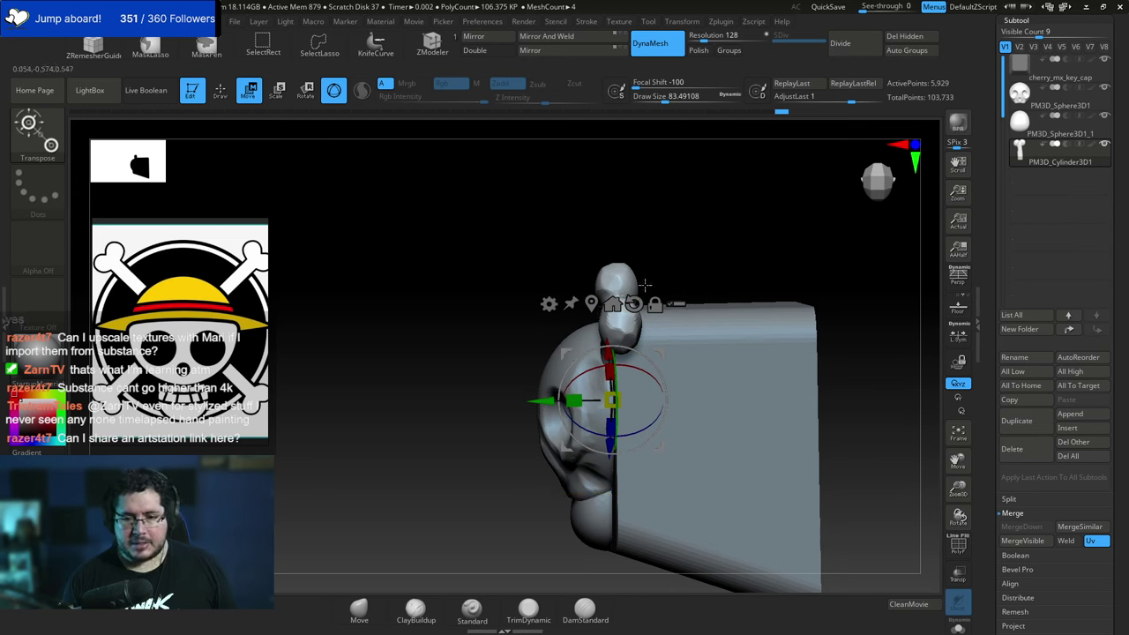
{"action": "left_click_drag", "start_coordinate": [777, 276], "coordinate": [730, 215]}
{"action": "left_click_drag", "start_coordinate": [546, 397], "coordinate": [541, 393]}
Mirror the diagonal bone to the skull's other side using Mirror and Mirror And Weld.
{"action": "key", "text": "q"}
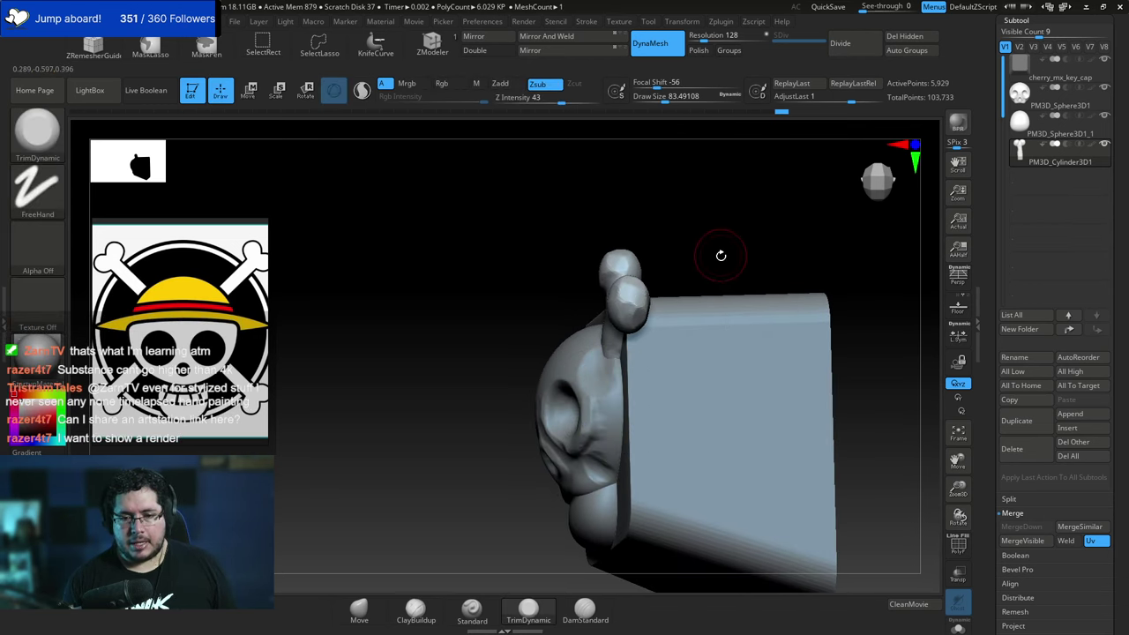
{"action": "mouse_move", "coordinate": [721, 255]}
{"action": "left_mouse_down", "text": "shift"}
{"action": "mouse_move", "coordinate": [774, 270]}
{"action": "mouse_move", "coordinate": [760, 247]}
{"action": "left_mouse_up", "text": "shift"}
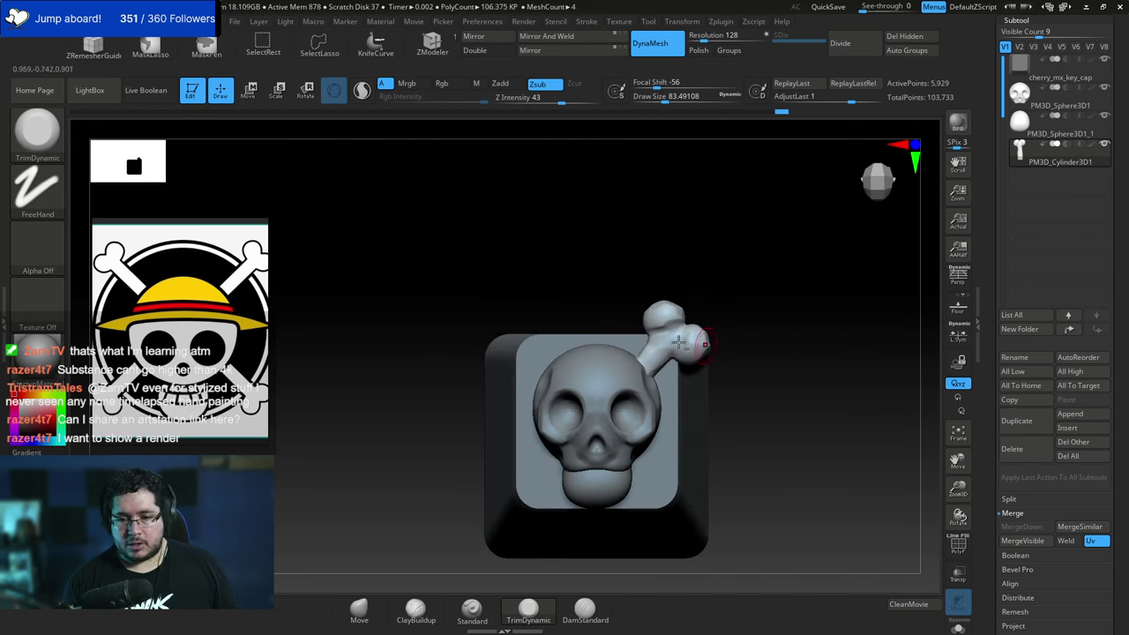
{"action": "left_click_drag", "start_coordinate": [637, 364], "coordinate": [605, 373]}
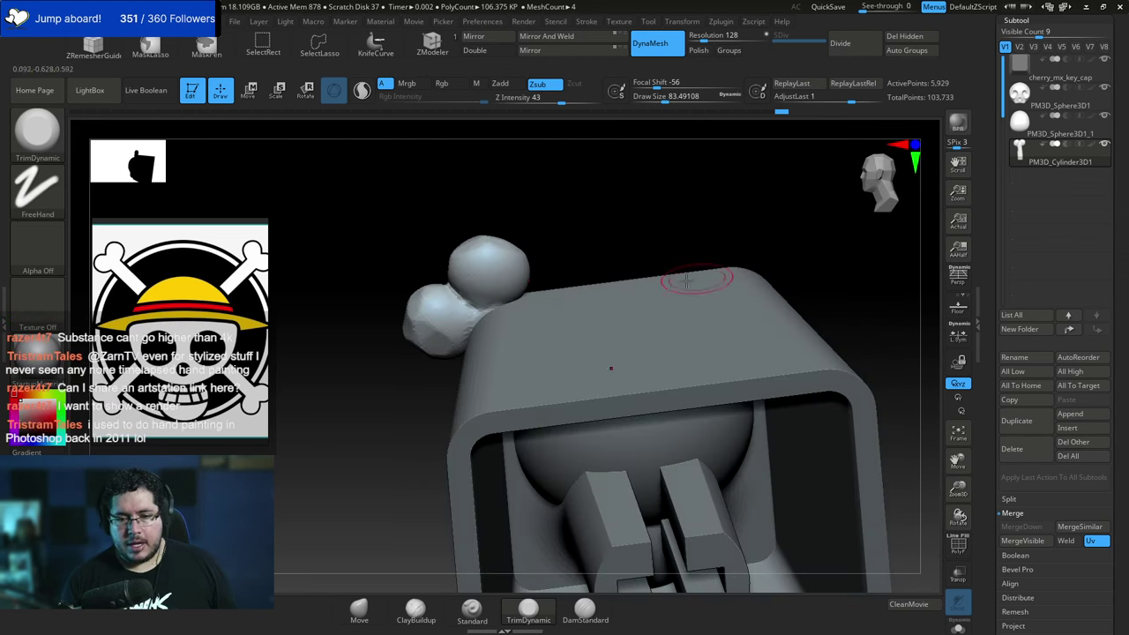
{"action": "left_click_drag", "start_coordinate": [410, 408], "coordinate": [564, 375]}
{"action": "left_click_drag", "start_coordinate": [842, 314], "coordinate": [826, 252], "text": "alt"}
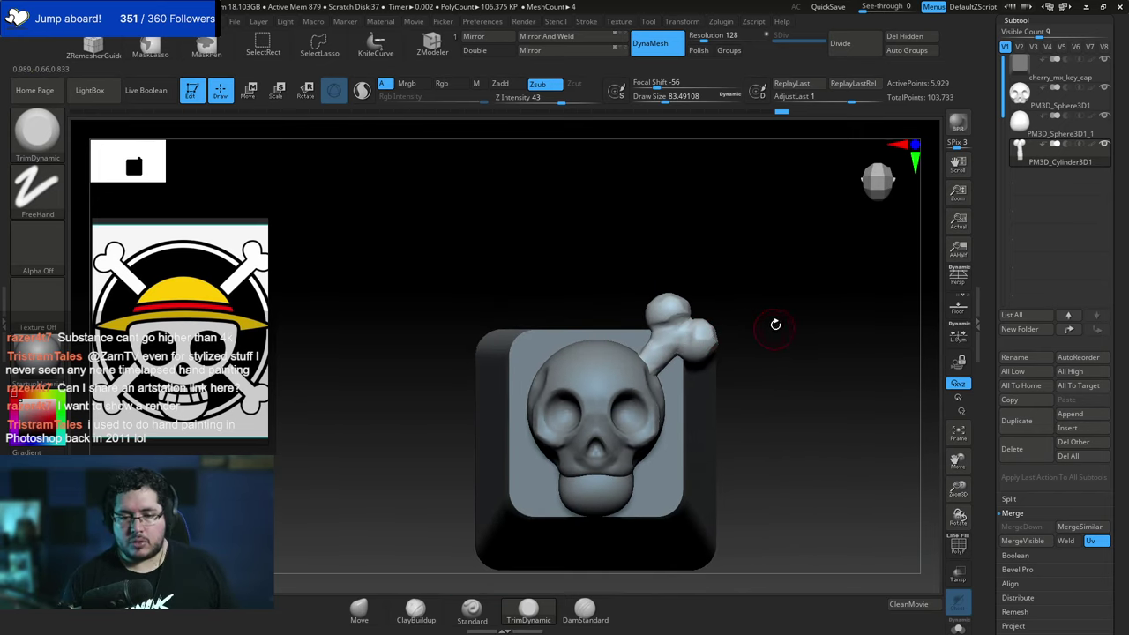
{"action": "left_click_drag", "start_coordinate": [775, 325], "coordinate": [770, 290], "text": "alt"}
{"action": "left_click_drag", "start_coordinate": [673, 309], "coordinate": [674, 302]}
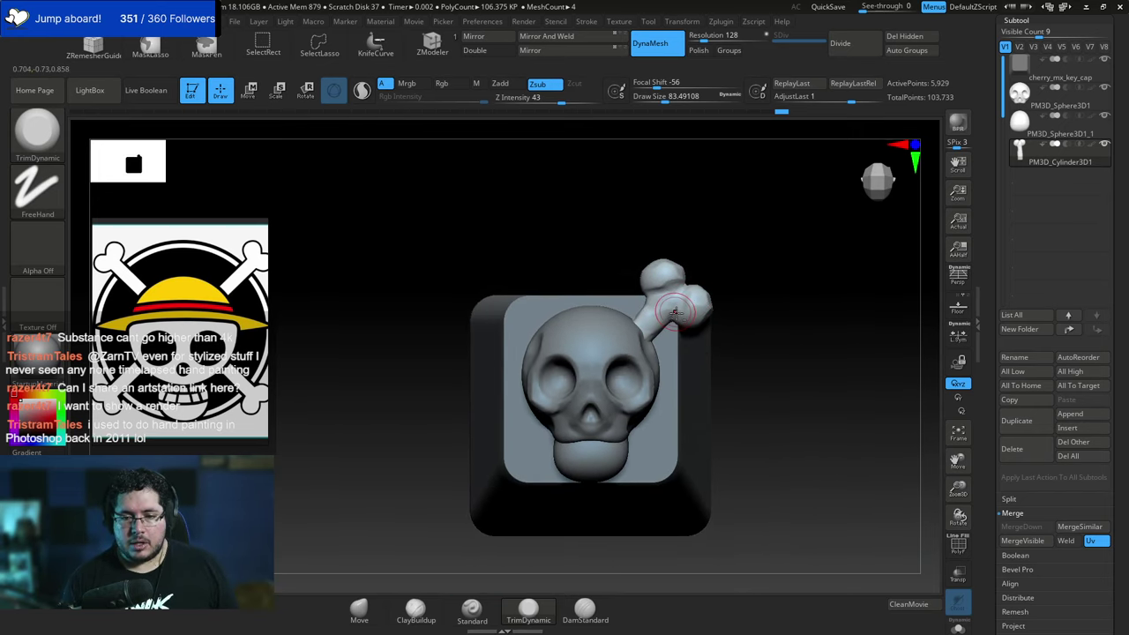
{"action": "left_click", "coordinate": [548, 53]}
{"action": "left_click", "coordinate": [546, 36]}
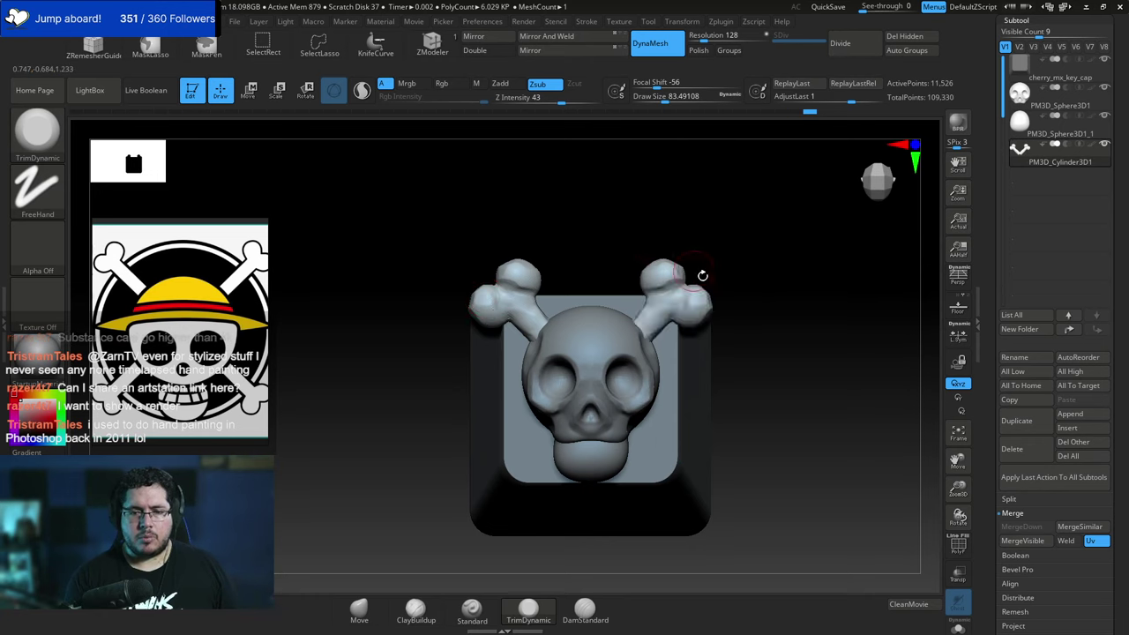
Duplicate the mirrored bones subtool, turn the copy upside down, and move it to the keycap's lower corners beside the jaw.
{"action": "key", "text": "w"}
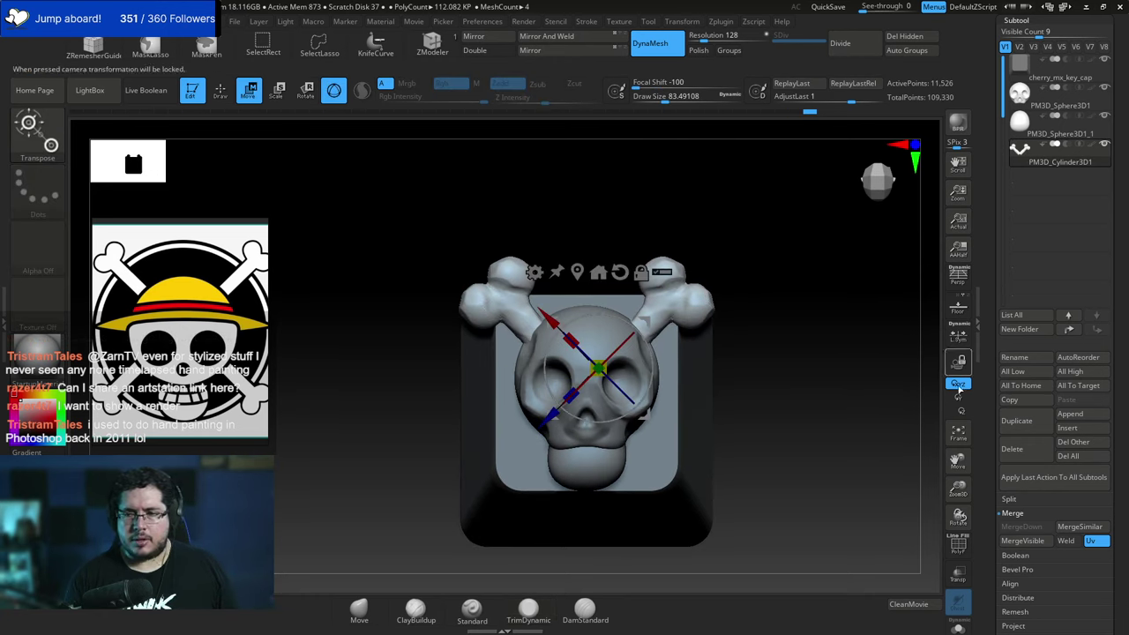
{"action": "key", "text": "ctrl+shift+d"}
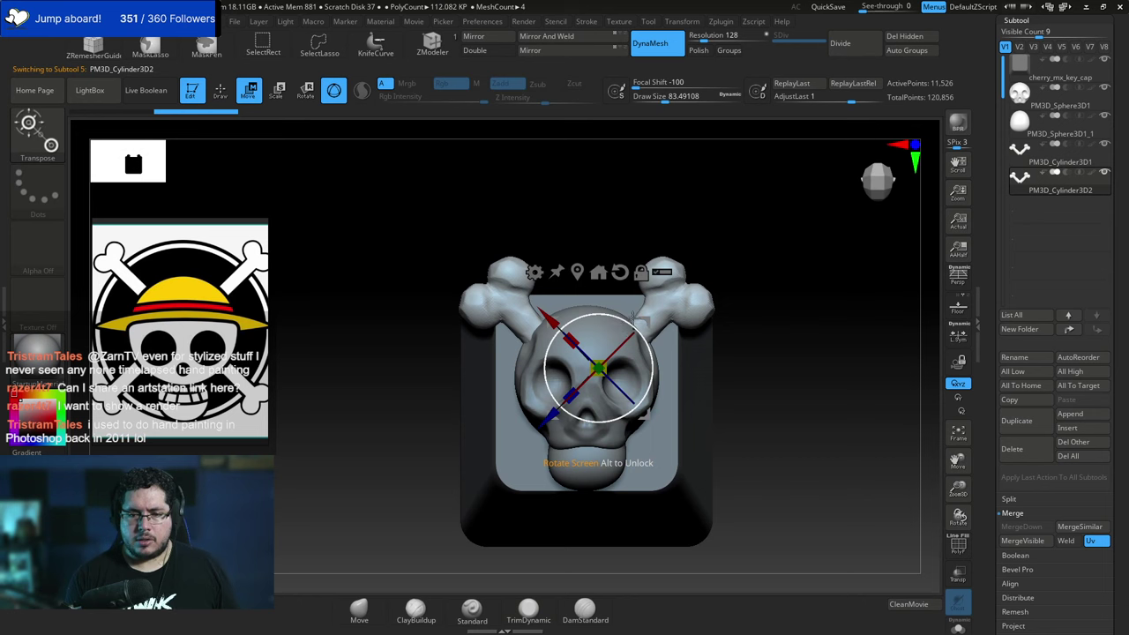
{"action": "left_click_drag", "start_coordinate": [635, 315], "coordinate": [605, 324]}
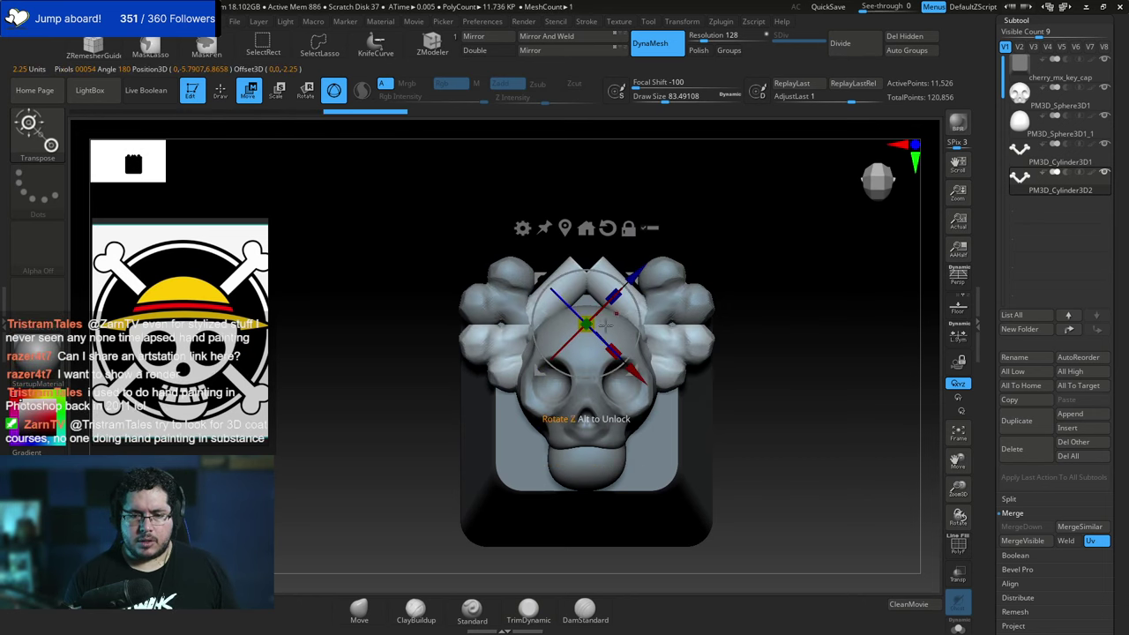
{"action": "left_click_drag", "start_coordinate": [588, 395], "coordinate": [582, 517]}
{"action": "left_click_drag", "start_coordinate": [508, 442], "coordinate": [585, 443]}
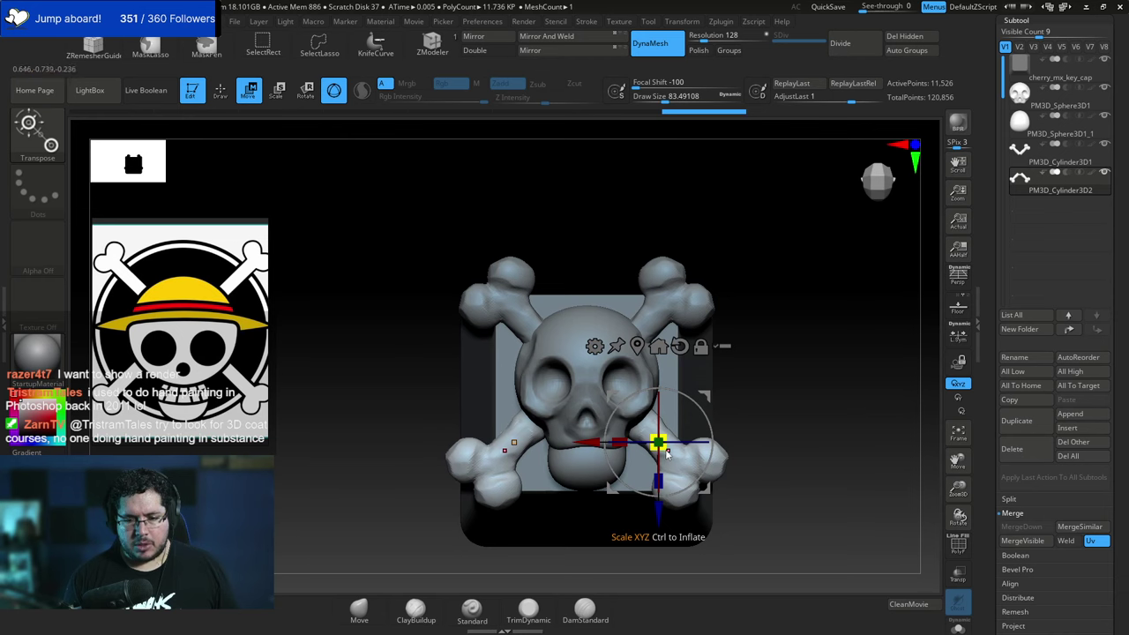
Fine-tune the lower crossbones' scale and position beside the jaw and check their fit against the keycap from behind.
{"action": "left_click_drag", "start_coordinate": [665, 451], "coordinate": [660, 445]}
{"action": "left_click_drag", "start_coordinate": [658, 518], "coordinate": [658, 511]}
{"action": "left_click_drag", "start_coordinate": [582, 446], "coordinate": [592, 446]}
{"action": "key", "text": "q"}
{"action": "left_click_drag", "start_coordinate": [812, 406], "coordinate": [705, 410]}
{"action": "left_click_drag", "start_coordinate": [535, 482], "coordinate": [628, 463]}
{"action": "left_click_drag", "start_coordinate": [794, 391], "coordinate": [703, 416]}
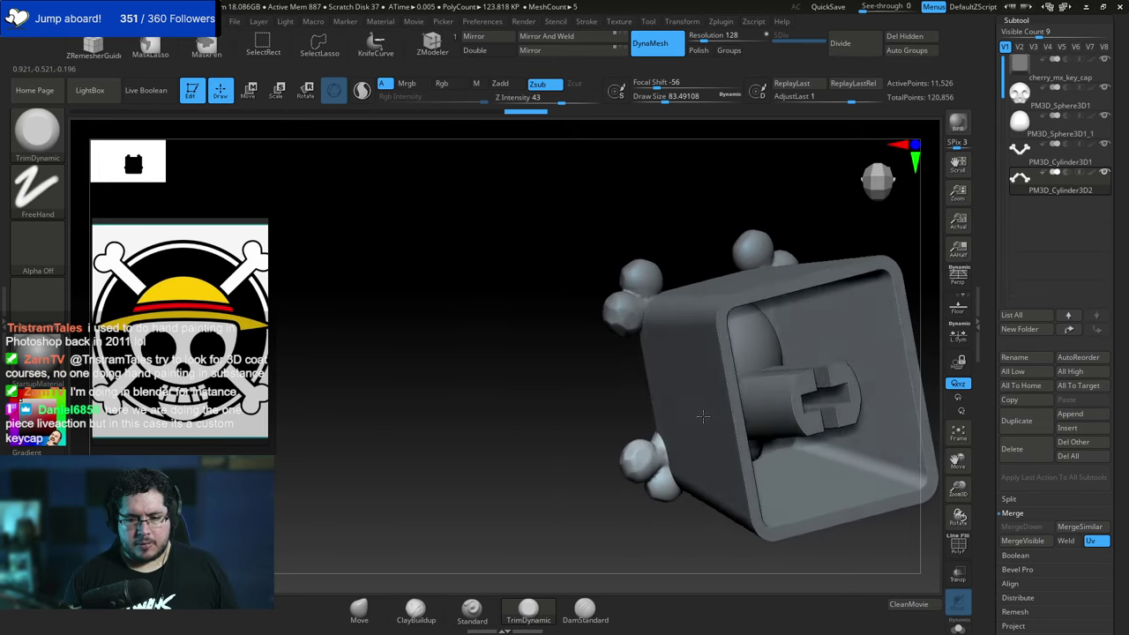
{"action": "right_click_drag", "start_coordinate": [703, 416], "coordinate": [651, 444]}
Nudge the lower crossbones down and sideways, and tilt them slightly so they line up with the upper pair.
{"action": "key", "text": "w"}
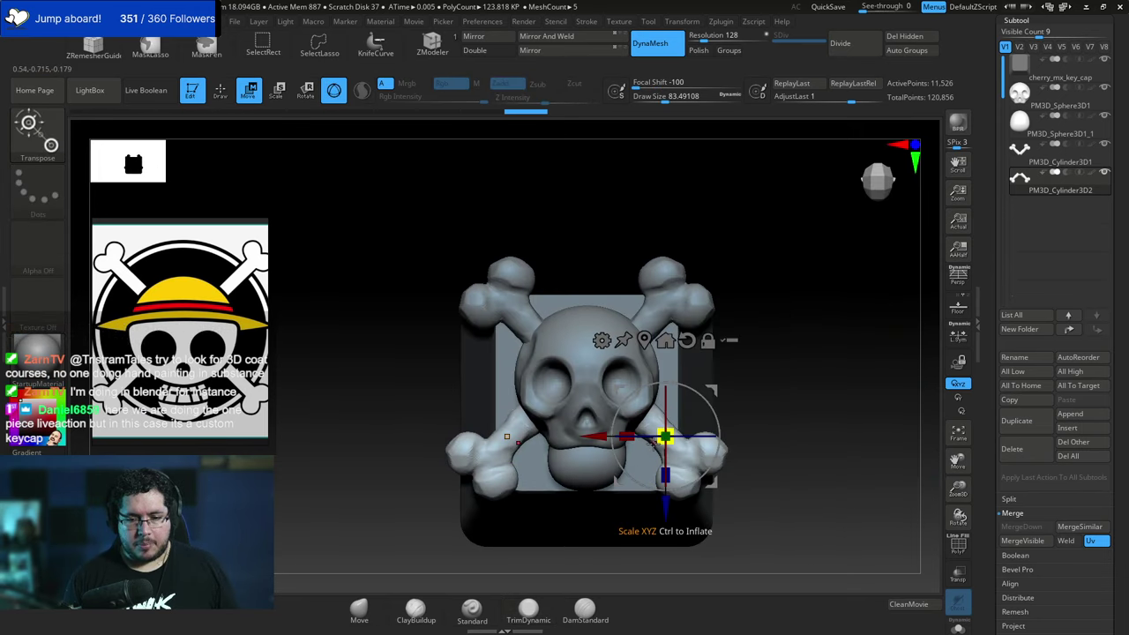
{"action": "left_click_drag", "start_coordinate": [661, 509], "coordinate": [661, 519]}
{"action": "left_click_drag", "start_coordinate": [589, 446], "coordinate": [587, 446]}
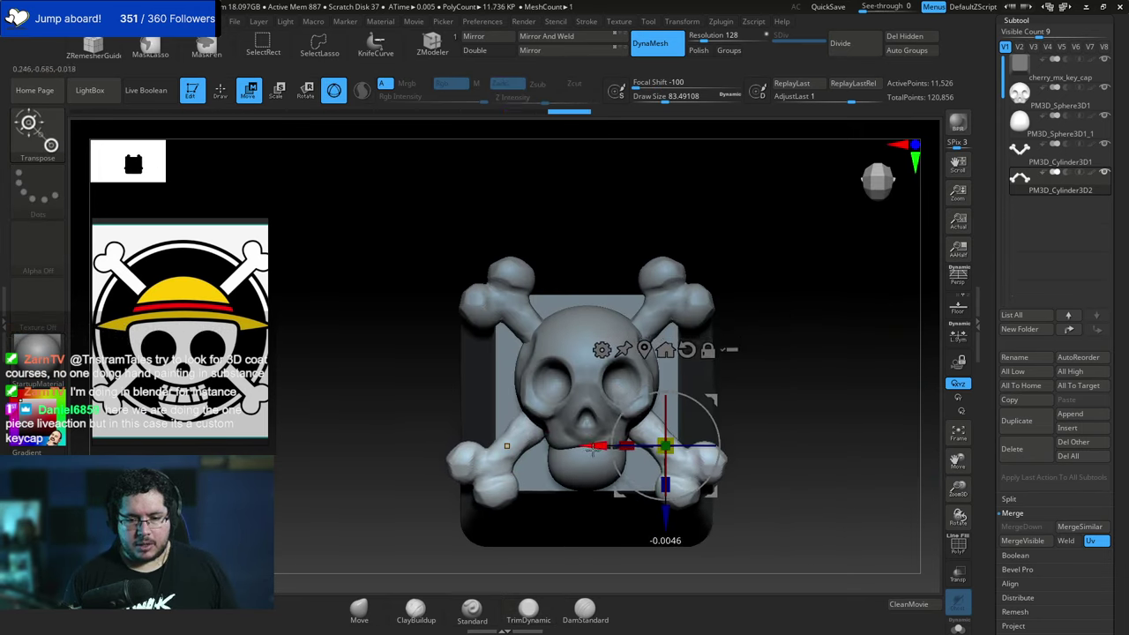
{"action": "left_click_drag", "start_coordinate": [700, 413], "coordinate": [696, 409]}
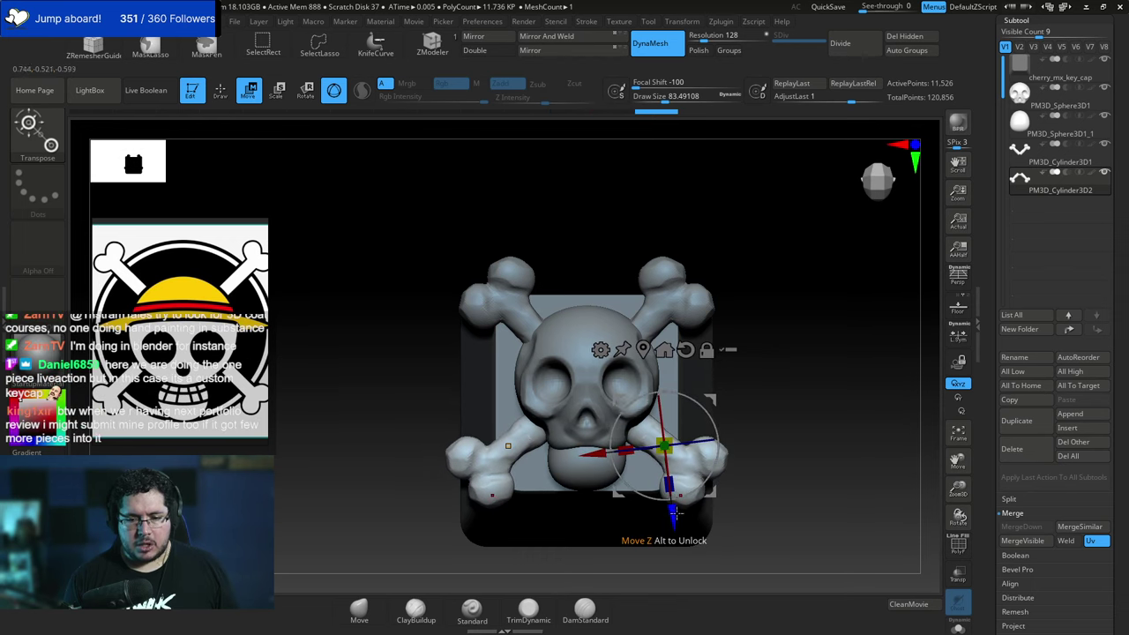
{"action": "left_click_drag", "start_coordinate": [674, 512], "coordinate": [672, 510]}
{"action": "left_click_drag", "start_coordinate": [592, 451], "coordinate": [589, 452]}
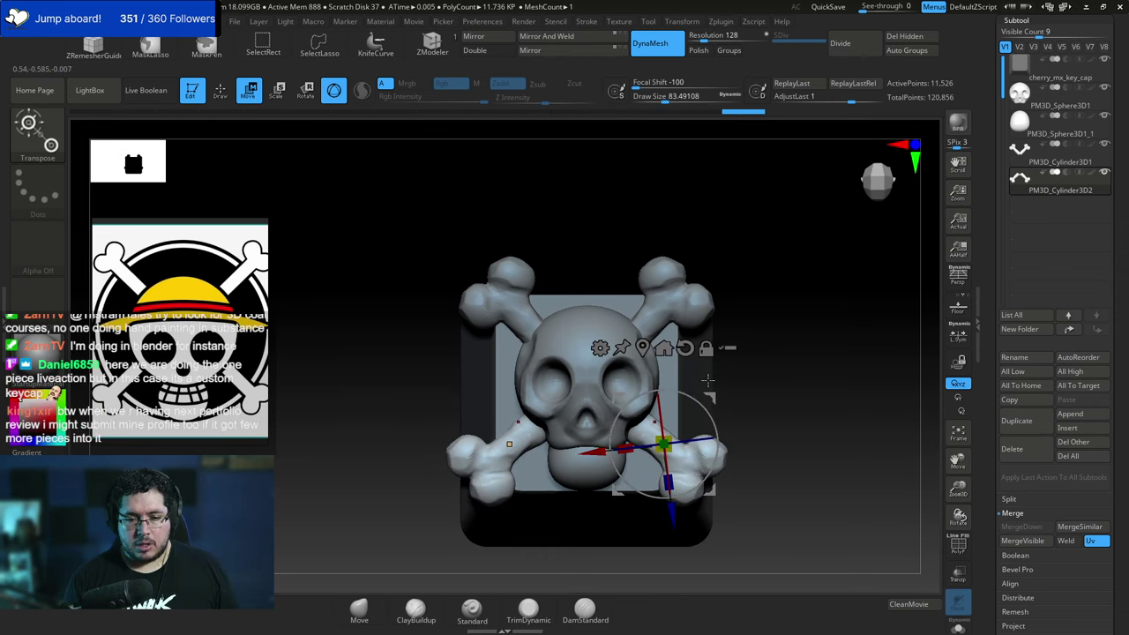
{"action": "key", "text": "q"}
{"action": "mouse_move", "coordinate": [807, 419]}
{"action": "right_mouse_down"}
{"action": "mouse_move", "coordinate": [720, 409]}
{"action": "mouse_move", "coordinate": [605, 537]}
{"action": "mouse_move", "coordinate": [601, 494]}
{"action": "mouse_move", "coordinate": [554, 479]}
{"action": "mouse_move", "coordinate": [574, 512]}
{"action": "mouse_move", "coordinate": [552, 496]}
{"action": "mouse_move", "coordinate": [600, 519]}
{"action": "mouse_move", "coordinate": [570, 496]}
{"action": "mouse_move", "coordinate": [544, 517]}
{"action": "right_mouse_up"}
{"action": "right_click_drag", "start_coordinate": [730, 381], "coordinate": [786, 394], "text": "ctrl"}
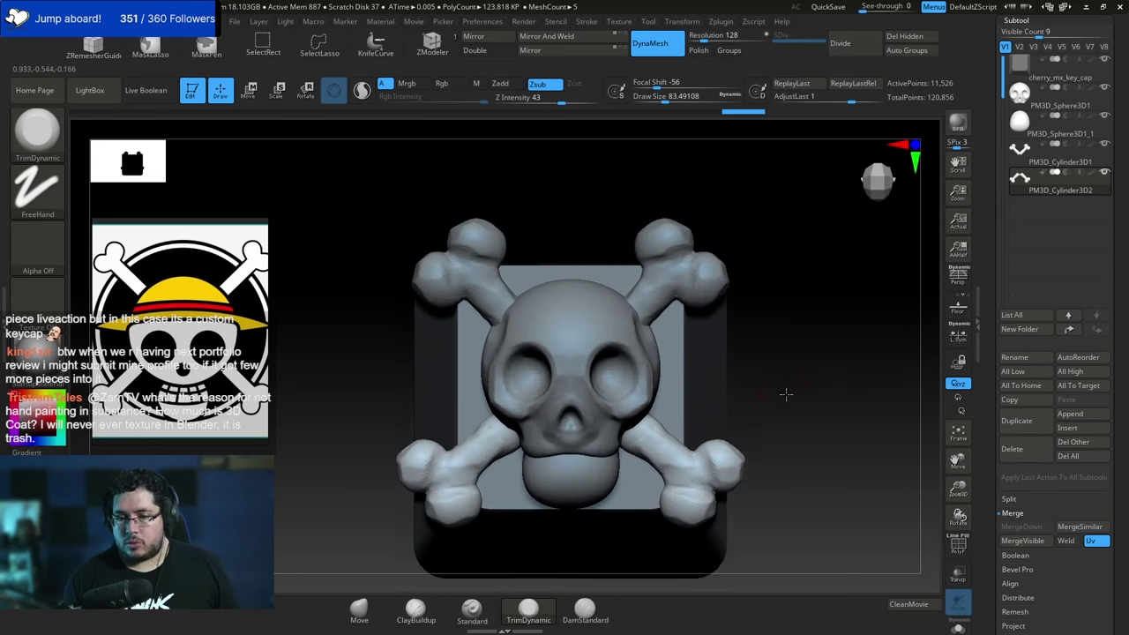
Select the skull subtool and build up the bone between the eye sockets with ClayBuildup at a draw size of about 77.
{"action": "left_click_drag", "start_coordinate": [786, 394], "coordinate": [816, 401]}
{"action": "left_click", "coordinate": [600, 360], "text": "alt"}
{"action": "left_click_drag", "start_coordinate": [721, 358], "coordinate": [755, 381]}
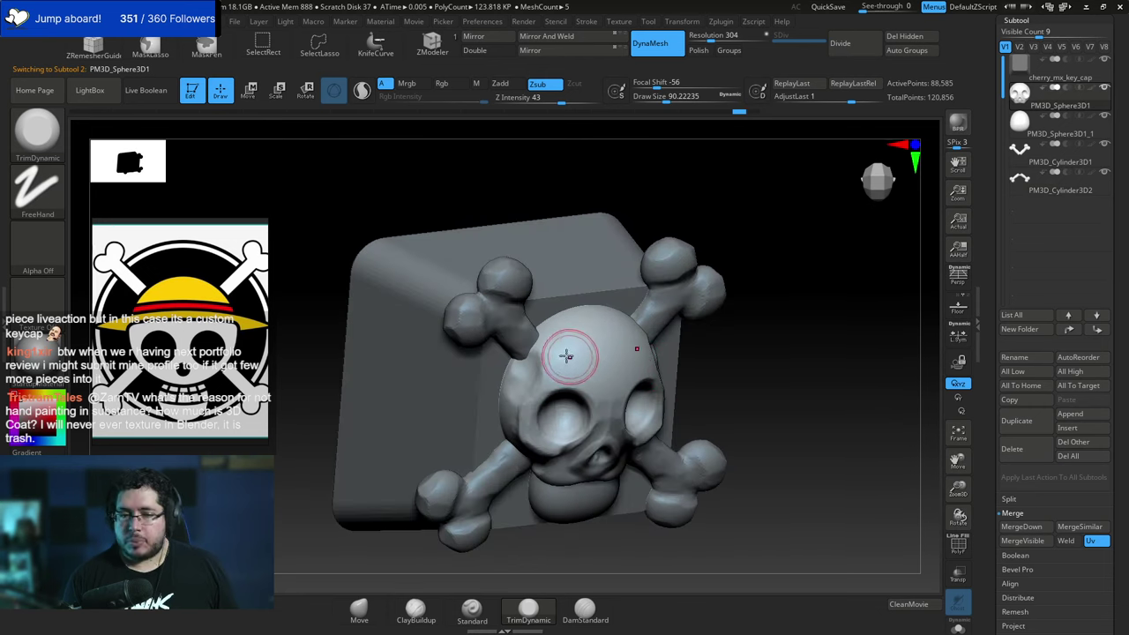
{"action": "key", "text": "space"}
{"action": "left_click_drag", "start_coordinate": [565, 355], "coordinate": [562, 356]}
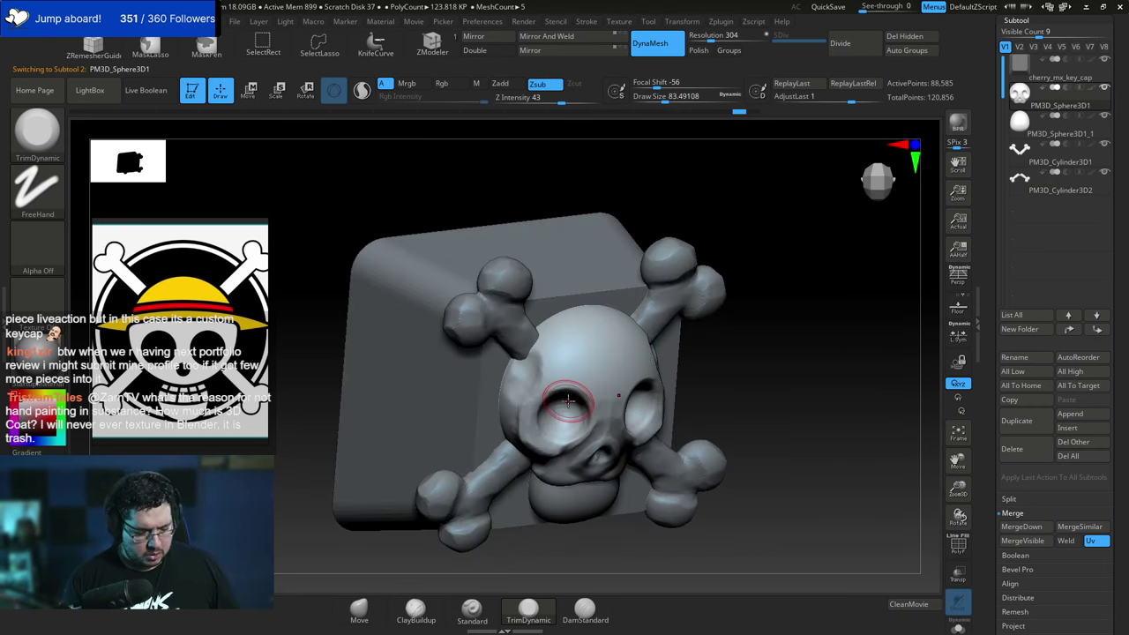
{"action": "key", "text": "2"}
{"action": "key", "text": "space"}
{"action": "left_click_drag", "start_coordinate": [568, 401], "coordinate": [566, 401]}
{"action": "left_click_drag", "start_coordinate": [764, 365], "coordinate": [711, 333]}
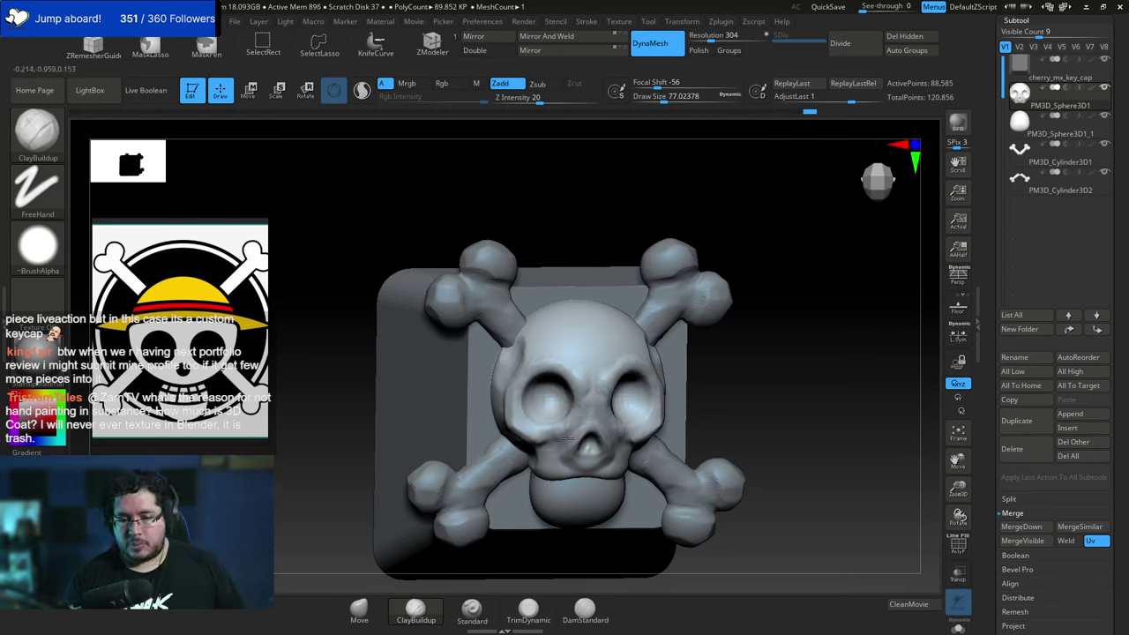
Build up and smooth the bone along the nose bridge and around the nose cavity.
{"action": "mouse_move", "coordinate": [741, 345]}
{"action": "left_mouse_down"}
{"action": "mouse_move", "coordinate": [750, 345]}
{"action": "mouse_move", "coordinate": [635, 341]}
{"action": "left_mouse_up"}
{"action": "left_click_drag", "start_coordinate": [585, 415], "coordinate": [604, 422]}
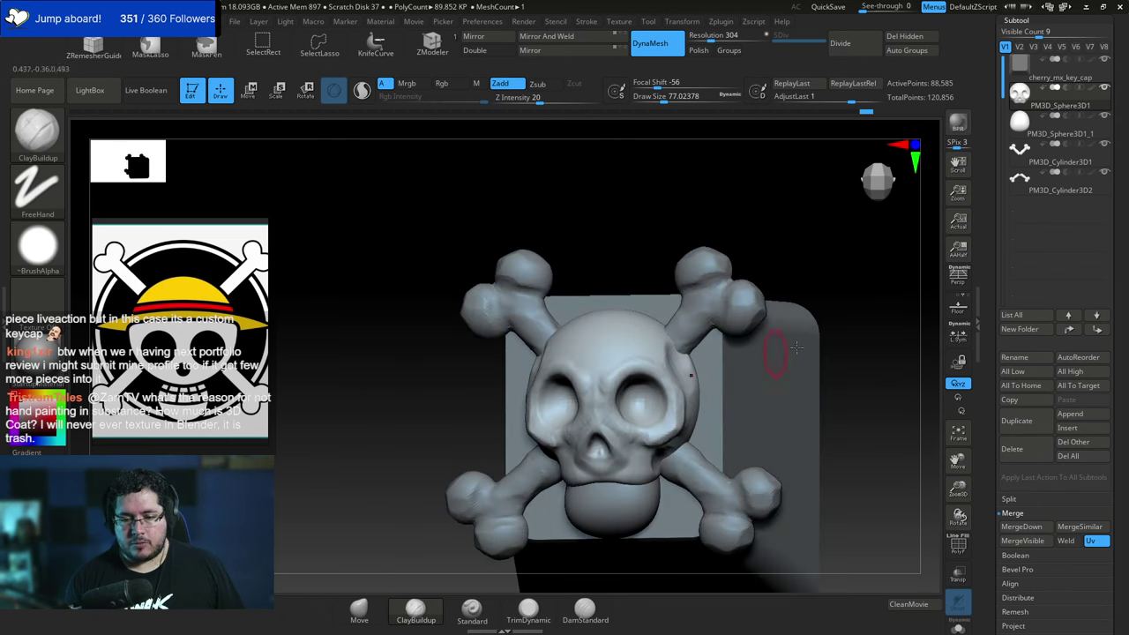
{"action": "mouse_move", "coordinate": [776, 344]}
{"action": "left_mouse_down", "text": "shift"}
{"action": "mouse_move", "coordinate": [820, 336]}
{"action": "mouse_move", "coordinate": [697, 361]}
{"action": "mouse_move", "coordinate": [798, 371]}
{"action": "left_mouse_up", "text": "shift"}
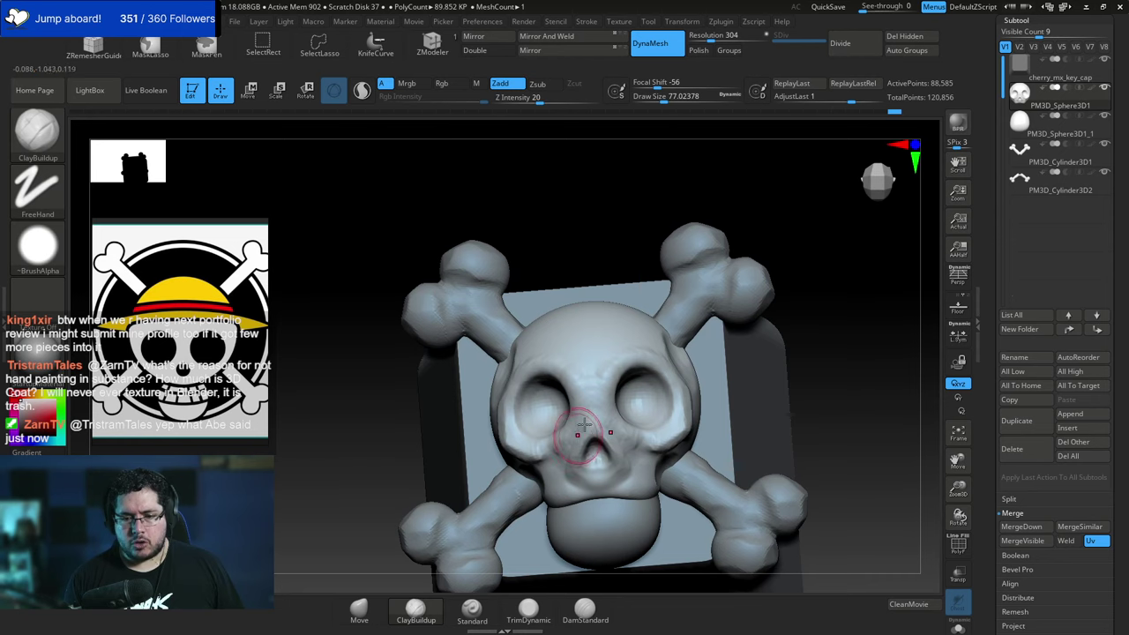
{"action": "left_click_drag", "start_coordinate": [571, 435], "coordinate": [575, 430]}
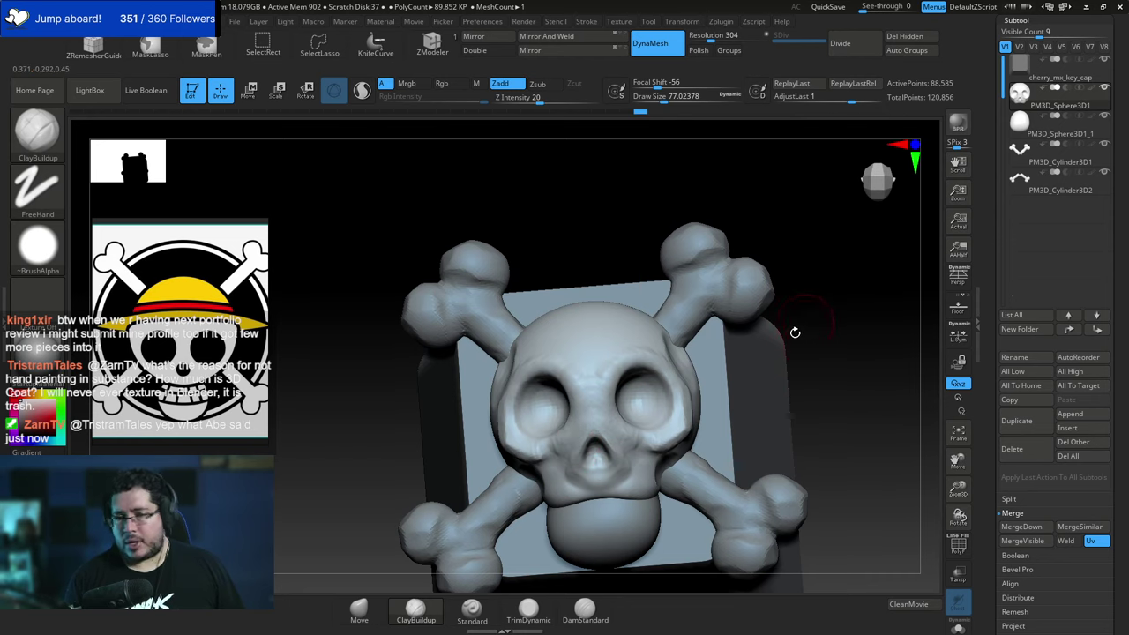
{"action": "mouse_move", "coordinate": [812, 348]}
{"action": "left_mouse_down"}
{"action": "mouse_move", "coordinate": [788, 378]}
{"action": "mouse_move", "coordinate": [737, 346]}
{"action": "left_mouse_up"}
Reduce the draw size to about 71 and refine the skull's brow and eye-socket rims, smoothing the strokes.
{"action": "key", "text": "space"}
{"action": "left_click_drag", "start_coordinate": [593, 402], "coordinate": [585, 402]}
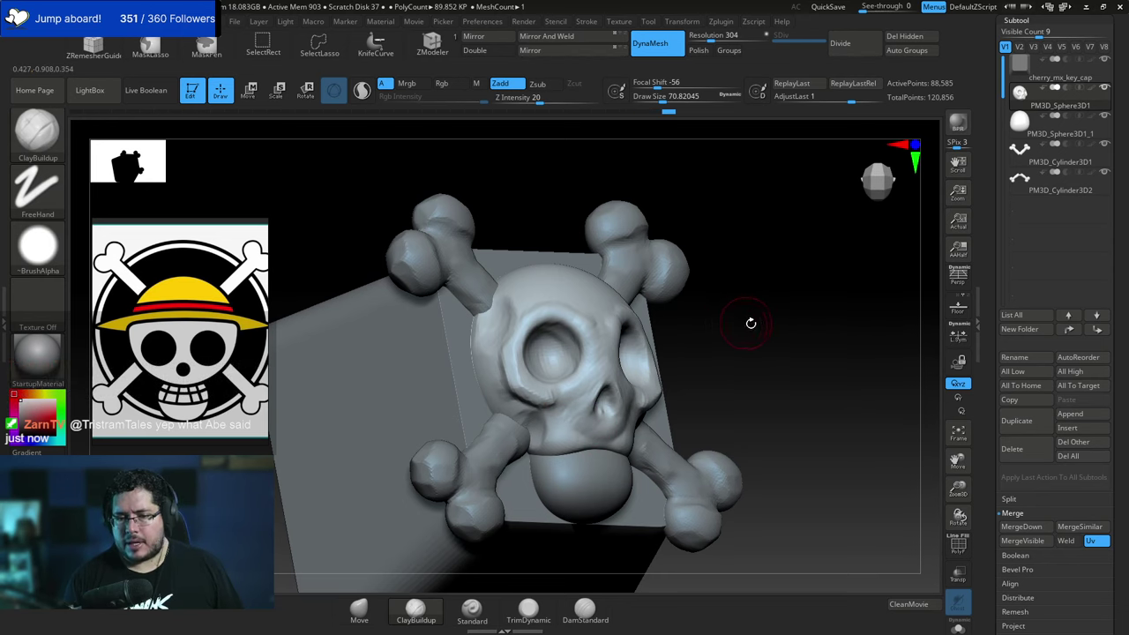
{"action": "left_click_drag", "start_coordinate": [750, 322], "coordinate": [756, 334], "text": "shift"}
{"action": "left_click_drag", "start_coordinate": [833, 309], "coordinate": [788, 335]}
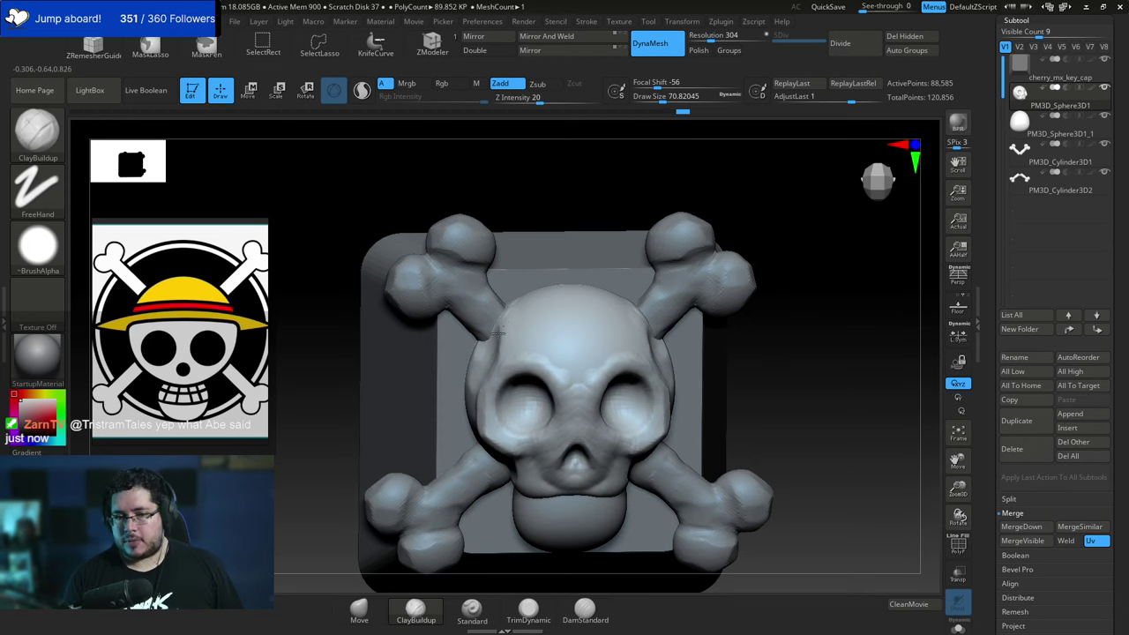
{"action": "left_click_drag", "start_coordinate": [769, 362], "coordinate": [839, 339]}
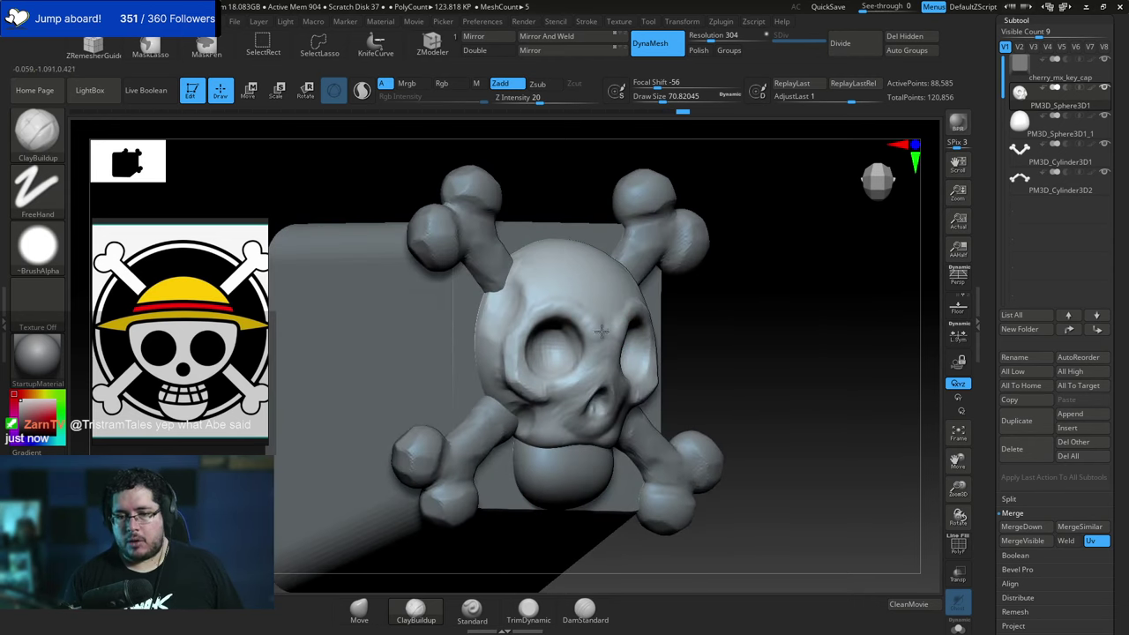
{"action": "right_click_drag", "start_coordinate": [642, 321], "coordinate": [583, 350]}
{"action": "left_click_drag", "start_coordinate": [407, 383], "coordinate": [458, 387]}
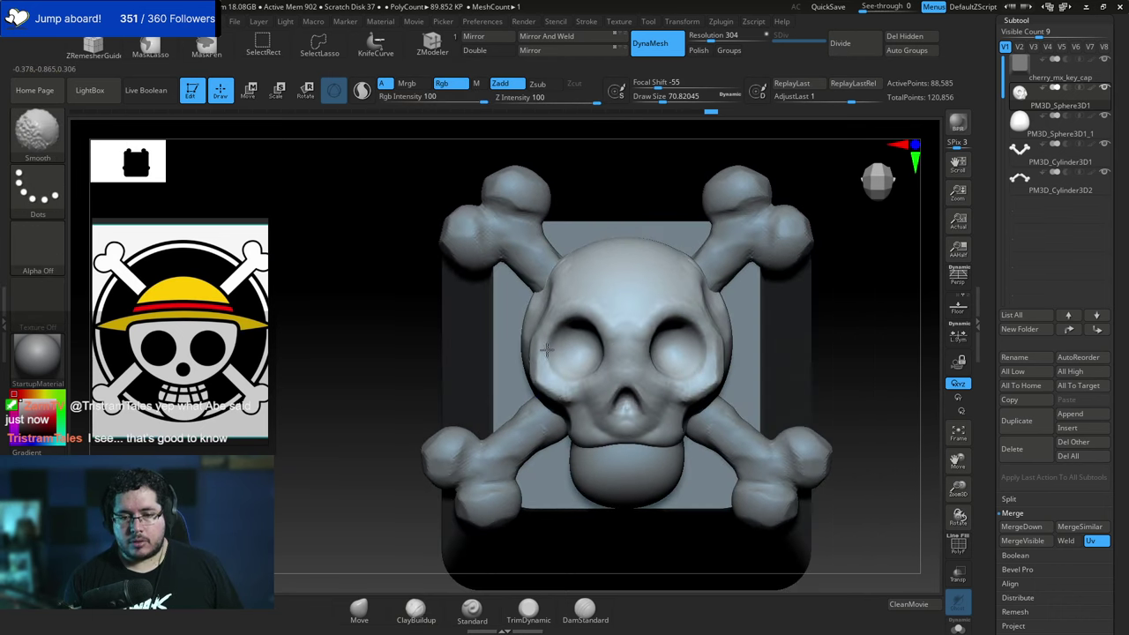
Add clay to the skull's upper jaw below the nose cavity.
{"action": "left_click_drag", "start_coordinate": [816, 322], "coordinate": [850, 300]}
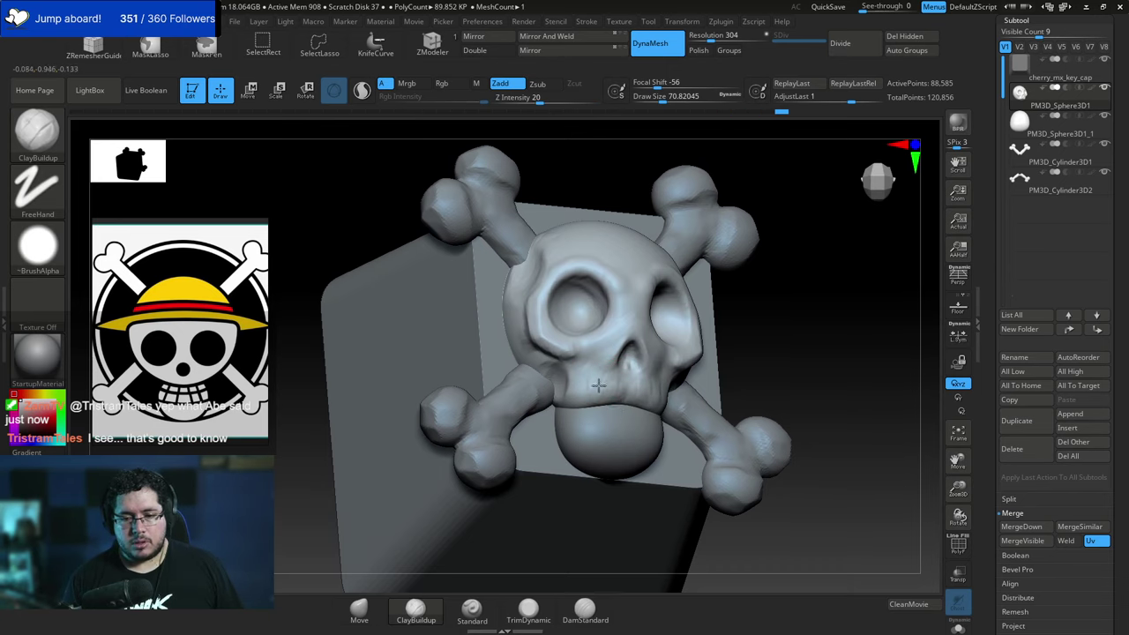
{"action": "left_click_drag", "start_coordinate": [598, 386], "coordinate": [609, 387]}
{"action": "left_click_drag", "start_coordinate": [783, 319], "coordinate": [734, 337]}
{"action": "left_click_drag", "start_coordinate": [820, 326], "coordinate": [785, 323], "text": "alt"}
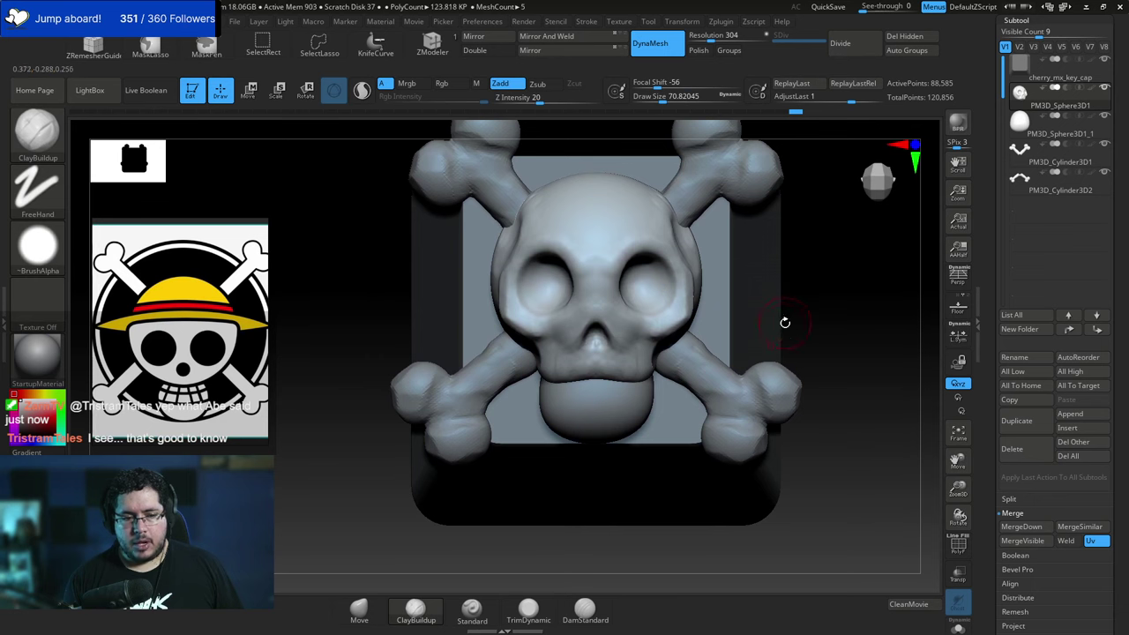
Select the lower jaw subtool and narrow its sides with the Move brush at a draw size of about 158.
{"action": "left_click", "coordinate": [641, 399], "text": "alt"}
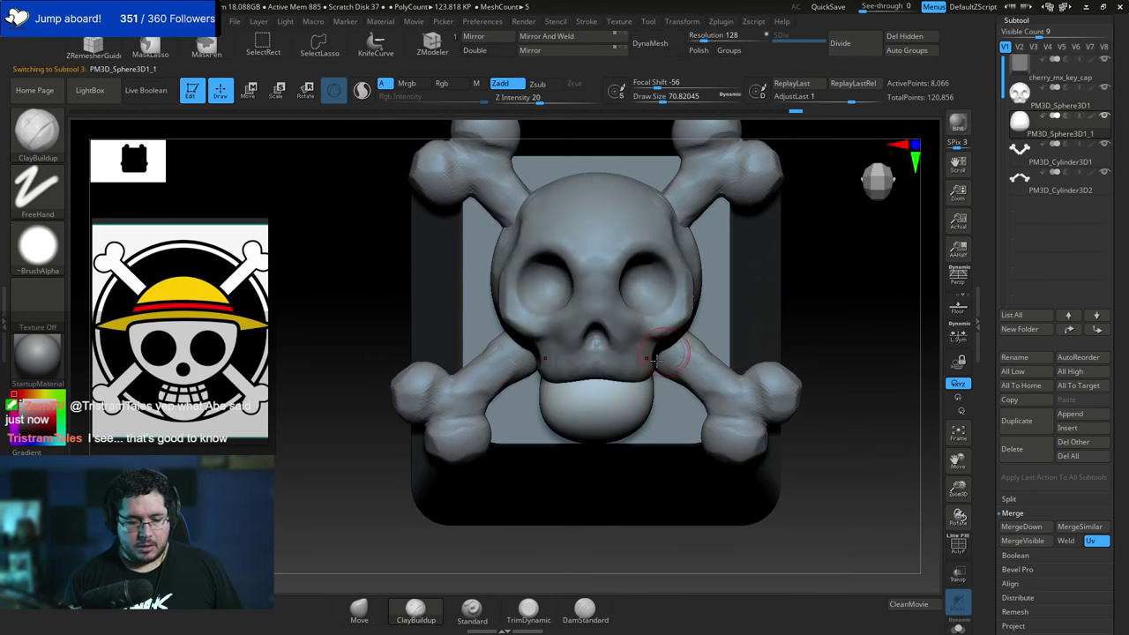
{"action": "key", "text": "b"}
{"action": "key", "text": "m"}
{"action": "key", "text": "v"}
{"action": "key", "text": "space"}
{"action": "left_click_drag", "start_coordinate": [647, 376], "coordinate": [640, 377]}
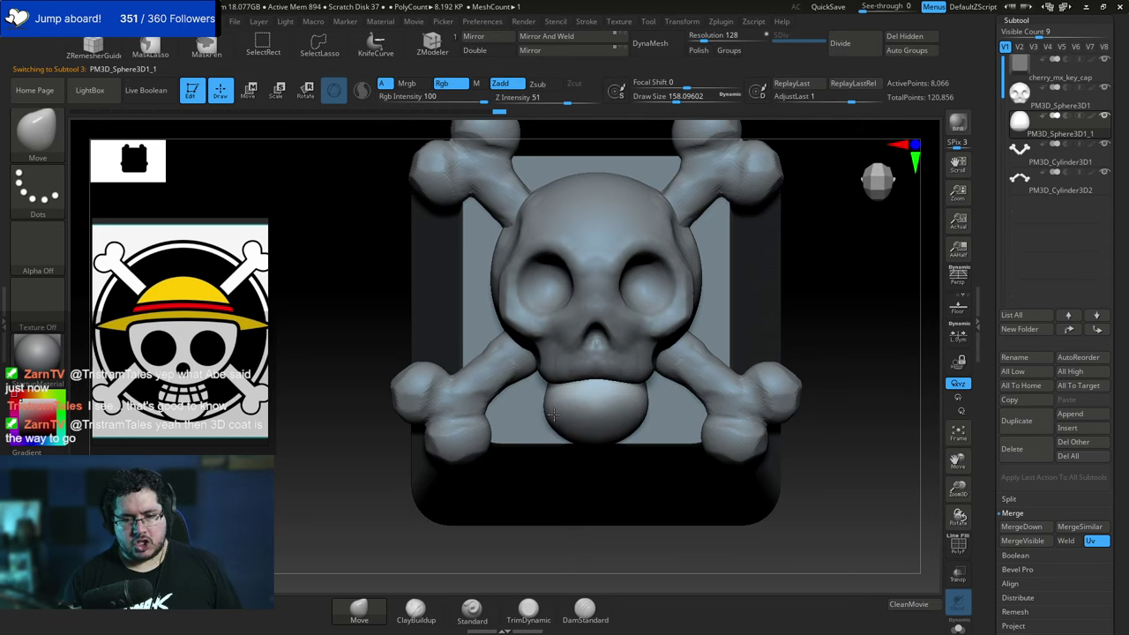
{"action": "left_click_drag", "start_coordinate": [816, 352], "coordinate": [739, 348]}
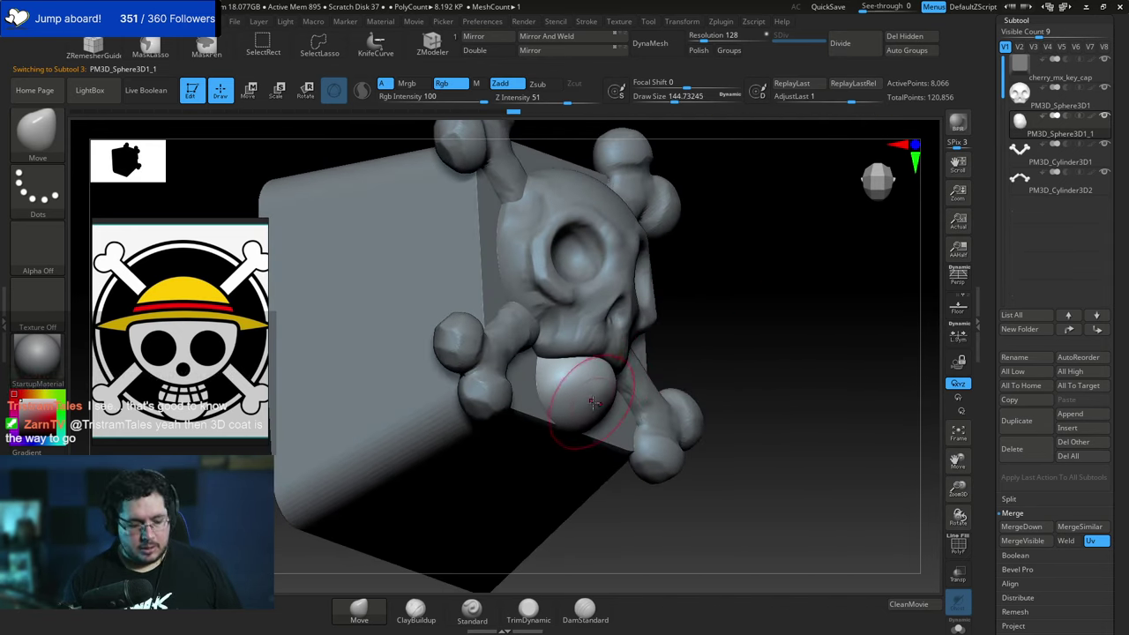
Build up the chin and lower edge of the jaw with ClayBuildup, starting at a draw size of about 101.
{"action": "key", "text": "b"}
{"action": "key", "text": "c"}
{"action": "key", "text": "b"}
{"action": "key", "text": "space"}
{"action": "left_click_drag", "start_coordinate": [594, 399], "coordinate": [586, 402]}
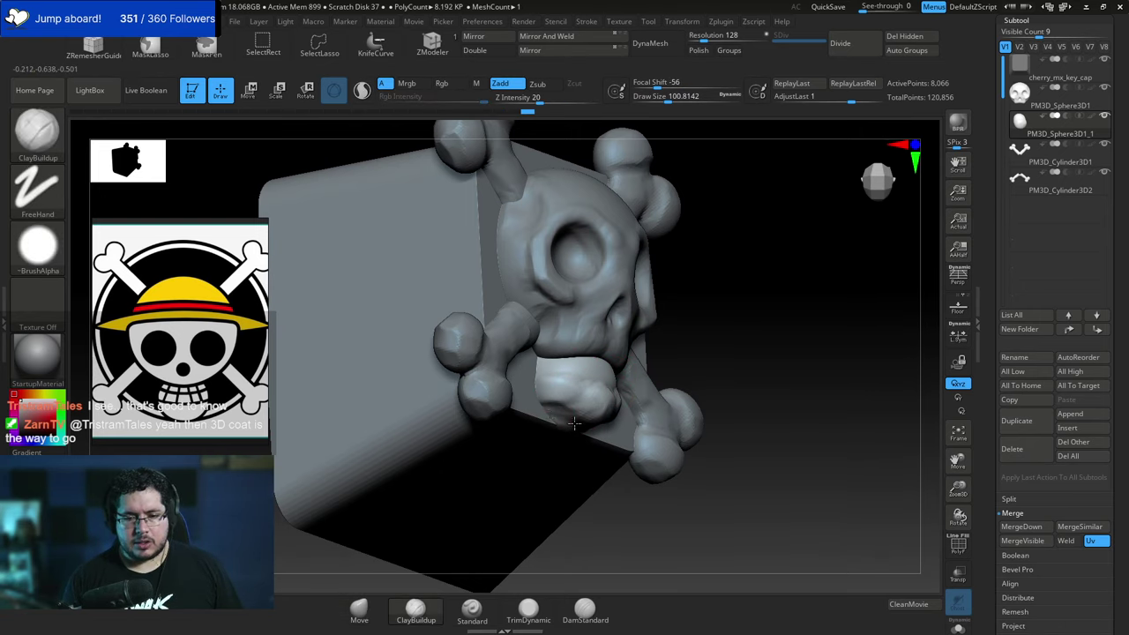
{"action": "left_click_drag", "start_coordinate": [579, 414], "coordinate": [586, 413]}
{"action": "left_click_drag", "start_coordinate": [776, 339], "coordinate": [679, 333]}
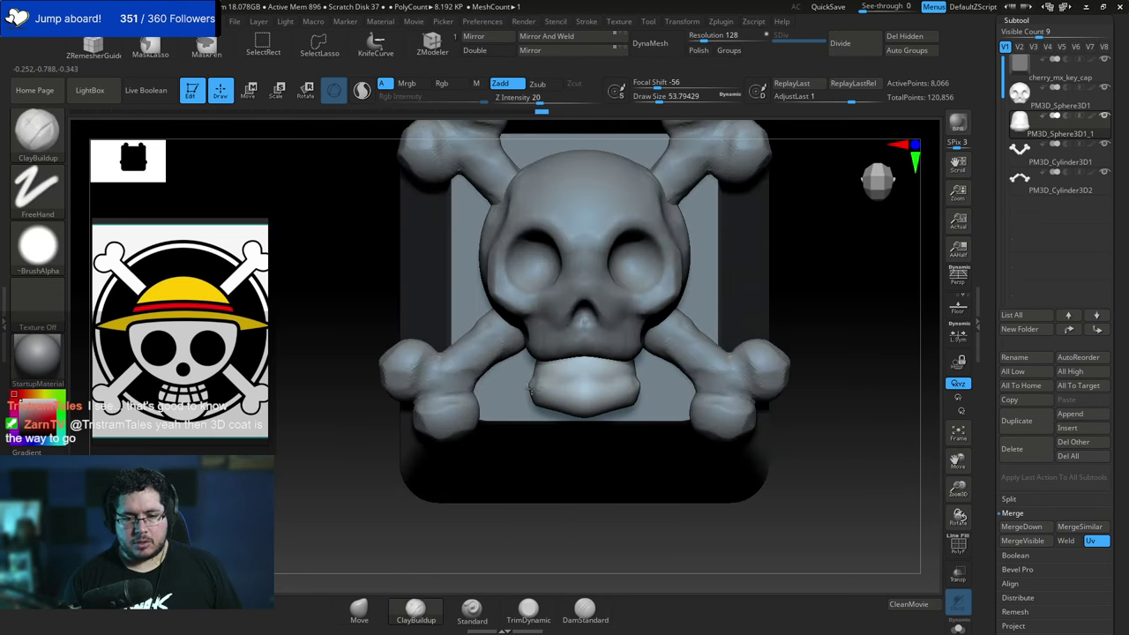
Smooth the sides and underside of the lower jaw.
{"action": "key", "text": "shift"}
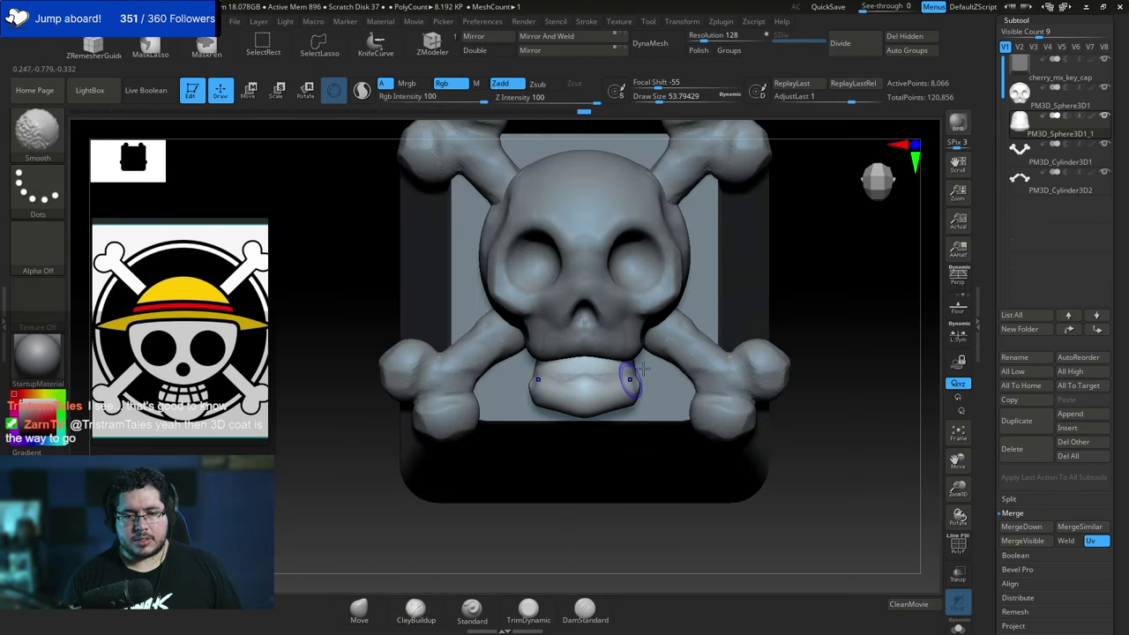
{"action": "mouse_move", "coordinate": [780, 339]}
{"action": "left_mouse_down", "text": "alt"}
{"action": "mouse_move", "coordinate": [788, 300]}
{"action": "mouse_move", "coordinate": [770, 341]}
{"action": "left_mouse_up", "text": "alt"}
{"action": "left_click_drag", "start_coordinate": [578, 416], "coordinate": [564, 411], "text": "shift"}
{"action": "left_click_drag", "start_coordinate": [693, 351], "coordinate": [758, 316]}
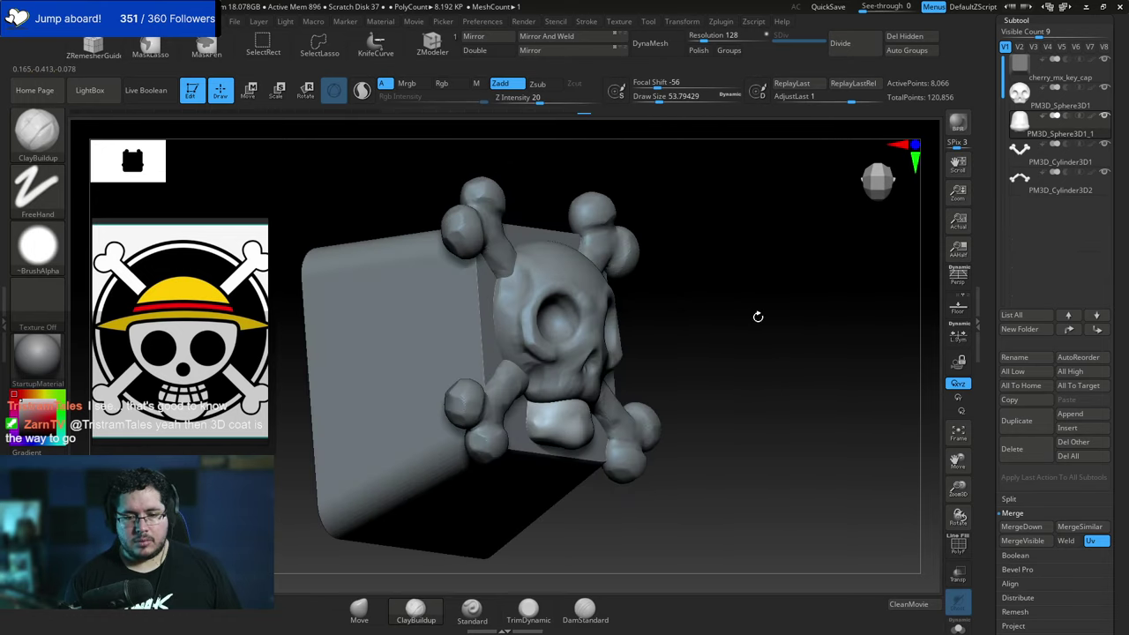
Set the draw size to about 74 and build up the lower jaw's corners and front, smoothing the surface.
{"action": "key", "text": "space"}
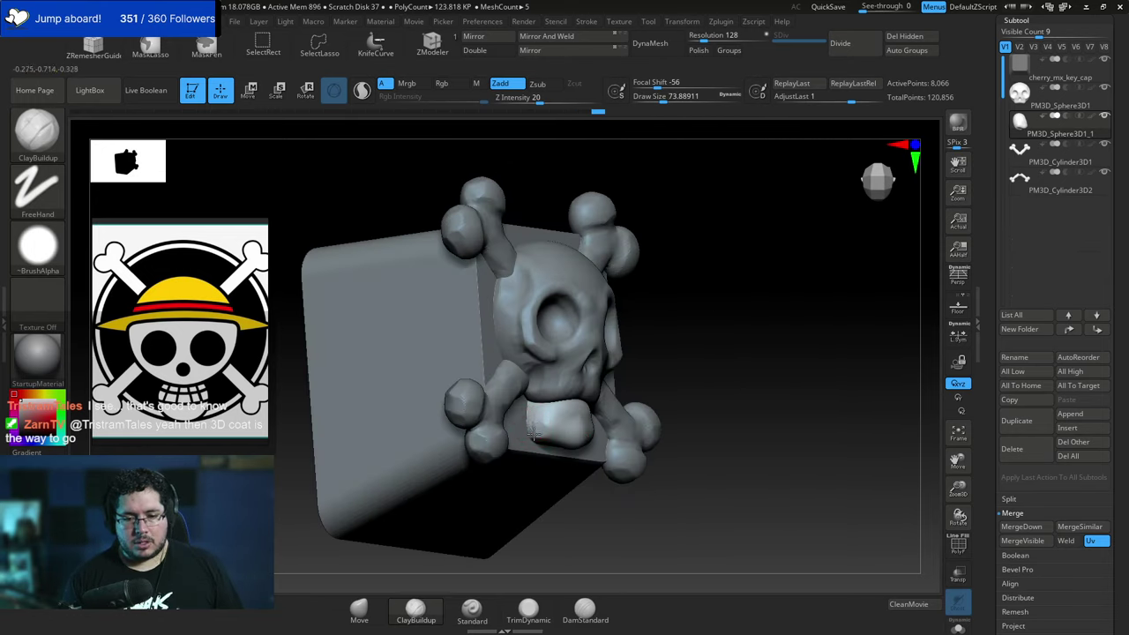
{"action": "right_click_drag", "start_coordinate": [558, 443], "coordinate": [543, 426], "text": "shift"}
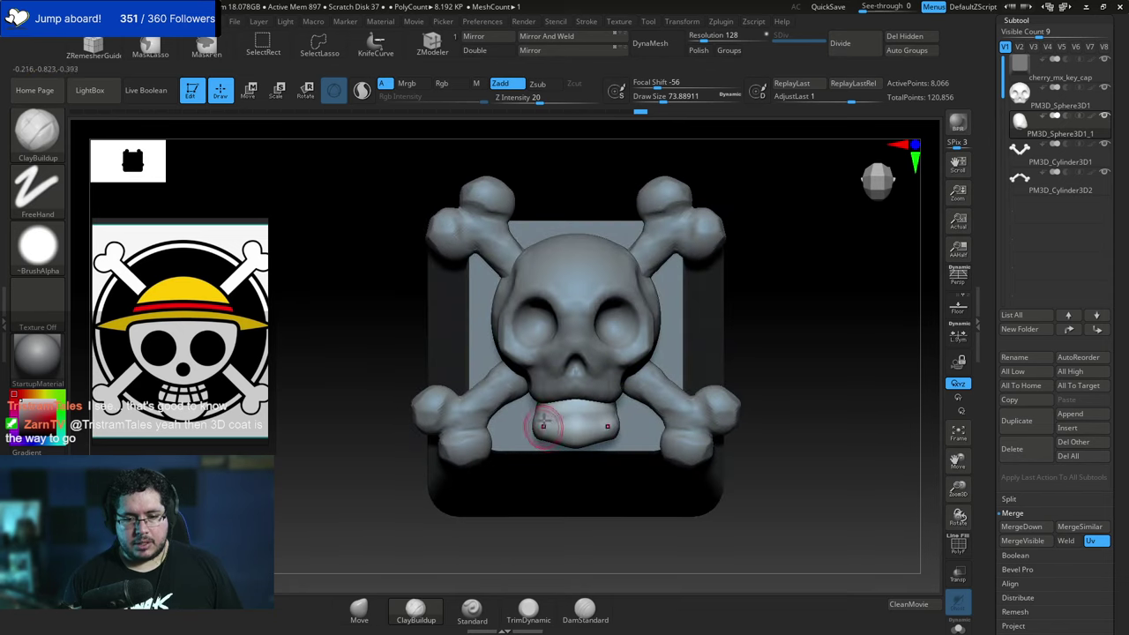
{"action": "right_click_drag", "start_coordinate": [554, 522], "coordinate": [553, 431]}
{"action": "left_click_drag", "start_coordinate": [566, 415], "coordinate": [582, 428]}
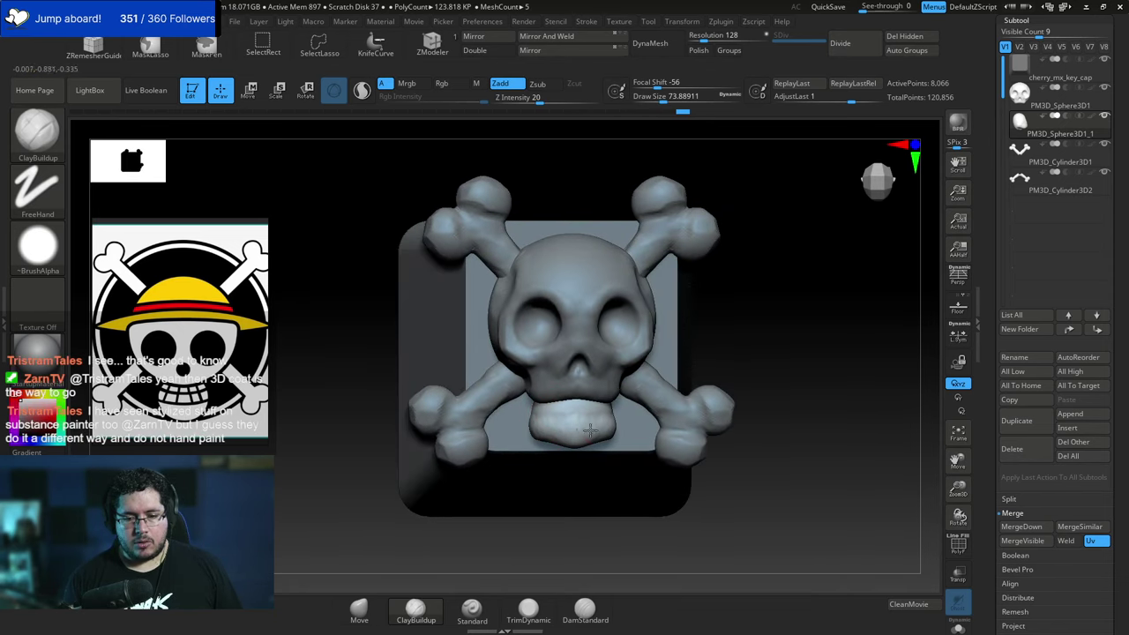
{"action": "right_click_drag", "start_coordinate": [784, 281], "coordinate": [768, 274], "text": "shift"}
{"action": "right_click_drag", "start_coordinate": [732, 332], "coordinate": [698, 327], "text": "ctrl"}
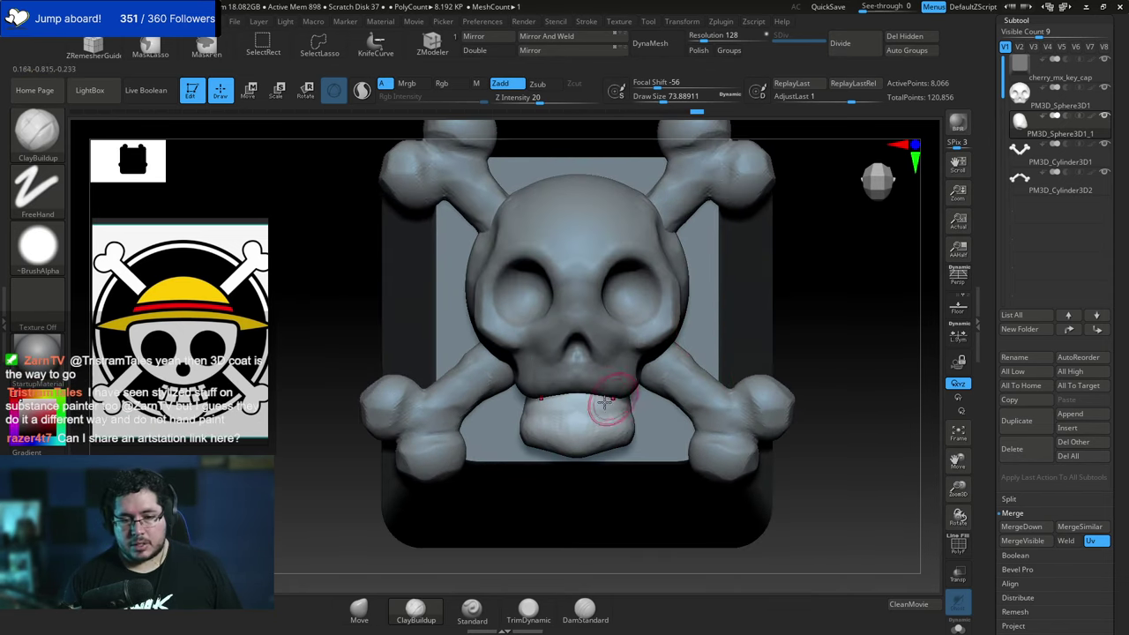
Select the skull and reshape its upper jaw edge and cheekbones with the Move brush at a draw size of about 108.
{"action": "left_click", "coordinate": [541, 372], "text": "alt"}
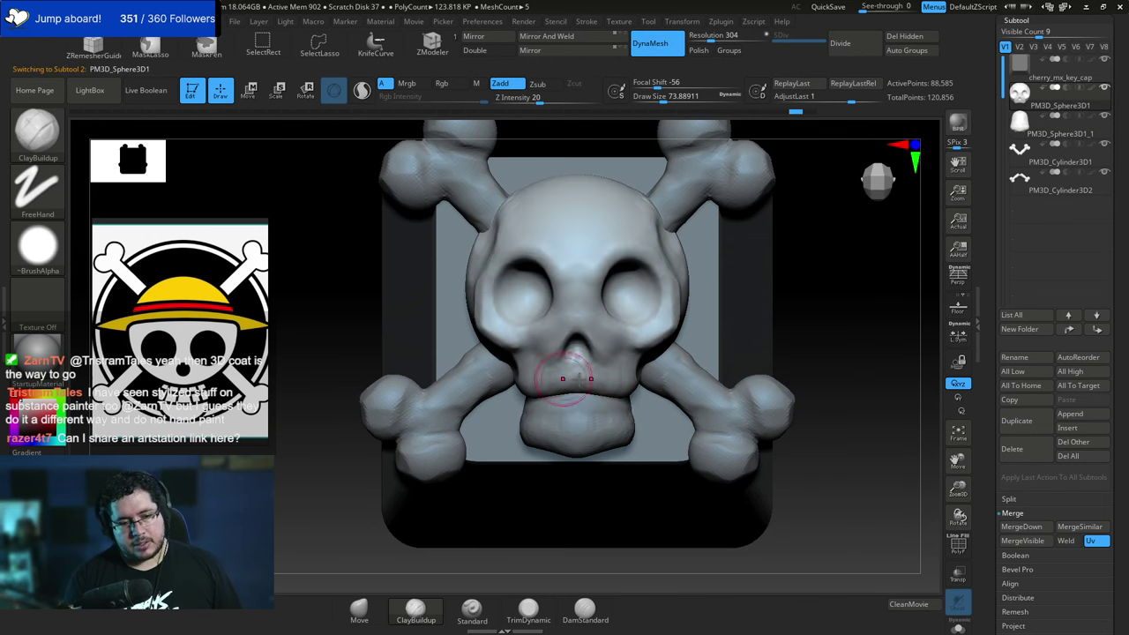
{"action": "key", "text": "b"}
{"action": "key", "text": "m"}
{"action": "key", "text": "v"}
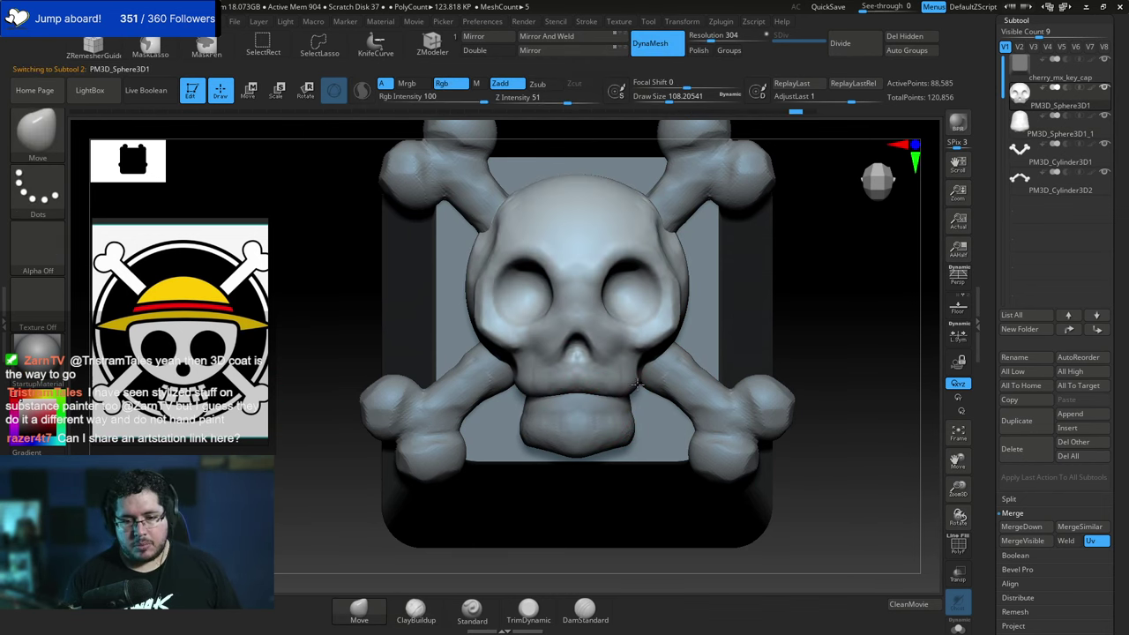
{"action": "left_click_drag", "start_coordinate": [637, 385], "coordinate": [585, 396]}
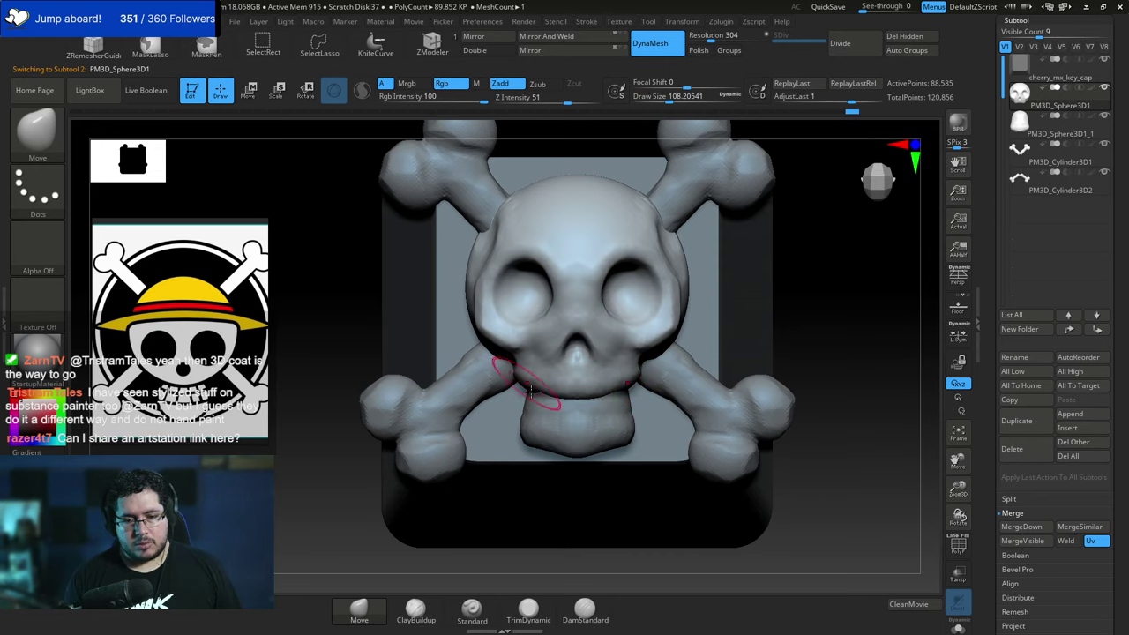
{"action": "left_click_drag", "start_coordinate": [791, 316], "coordinate": [645, 380]}
{"action": "left_click_drag", "start_coordinate": [486, 419], "coordinate": [718, 320]}
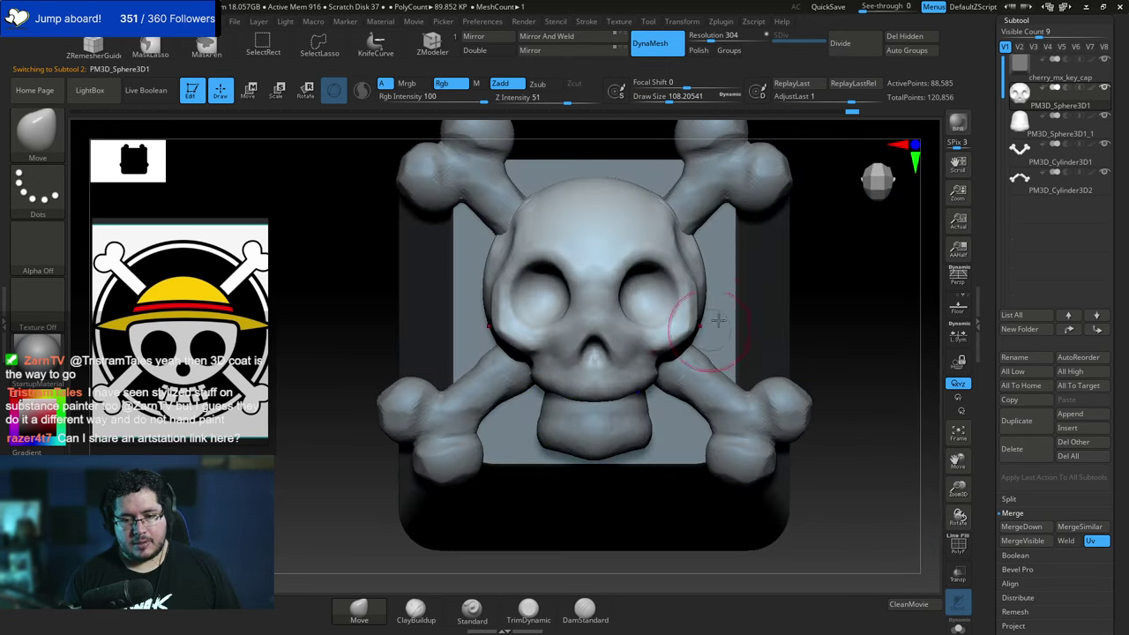
{"action": "left_click_drag", "start_coordinate": [851, 374], "coordinate": [787, 339]}
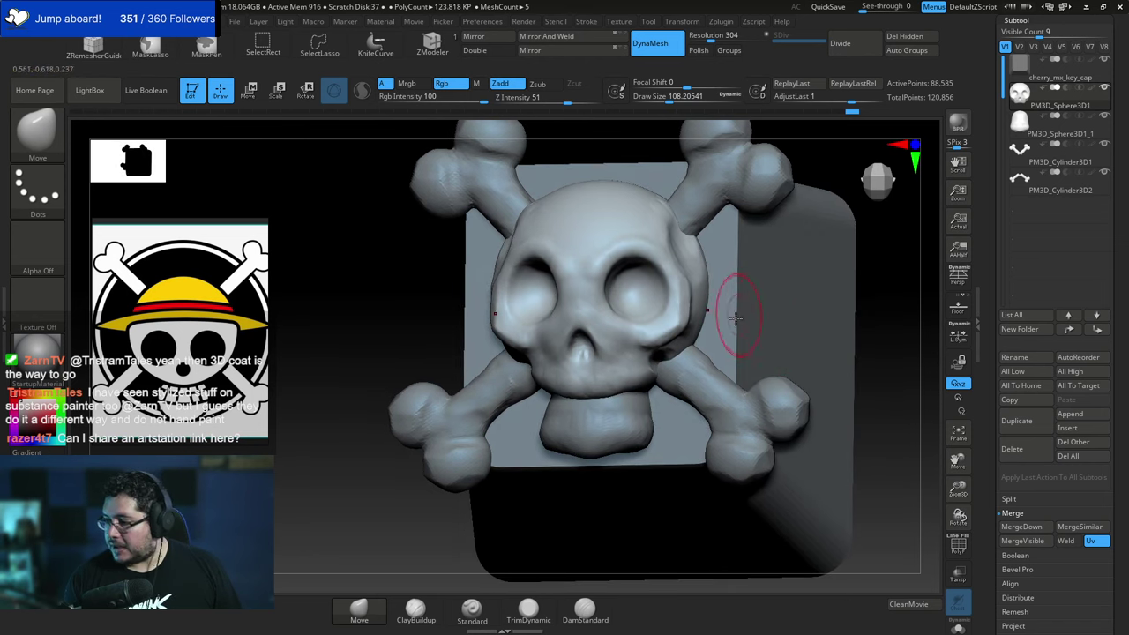
Build up the side of the skull behind the cheekbone with ClayBuildup at a draw size of about 74.
{"action": "key", "text": "b"}
{"action": "key", "text": "c"}
{"action": "key", "text": "b"}
{"action": "key", "text": "space"}
{"action": "left_click_drag", "start_coordinate": [701, 351], "coordinate": [697, 350]}
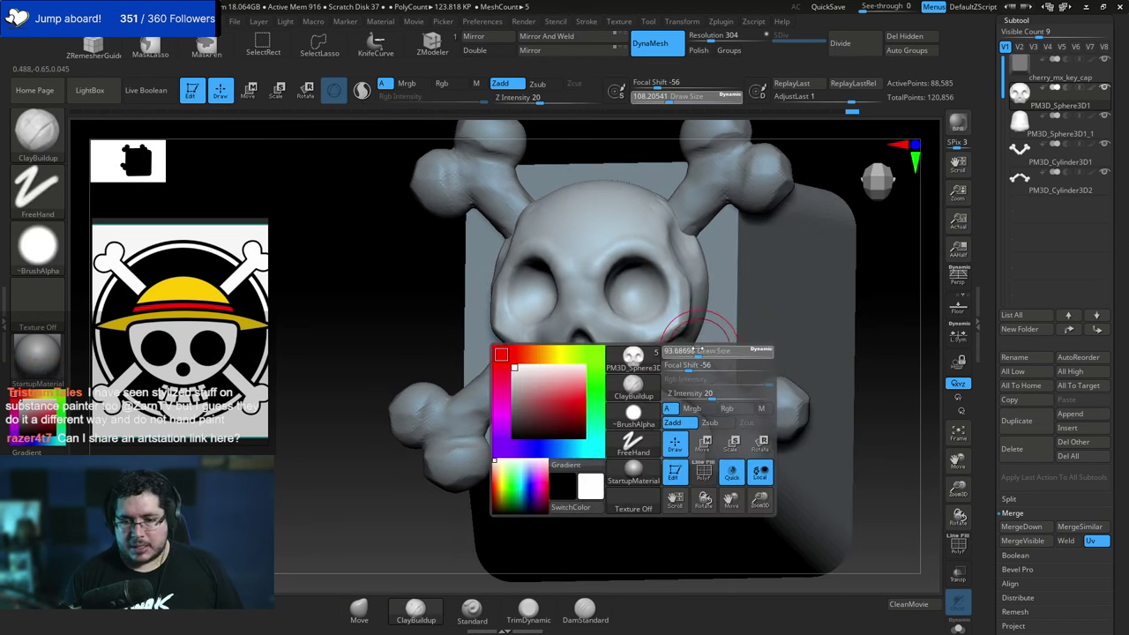
{"action": "left_click_drag", "start_coordinate": [864, 307], "coordinate": [666, 344]}
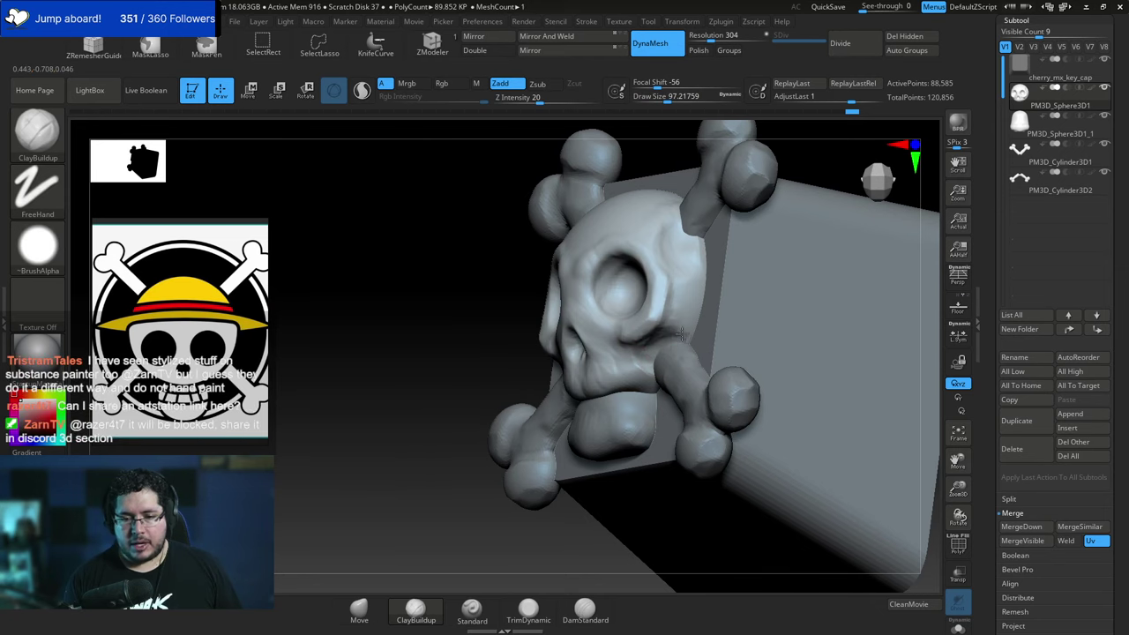
{"action": "key", "text": "space"}
{"action": "left_click_drag", "start_coordinate": [681, 342], "coordinate": [676, 341]}
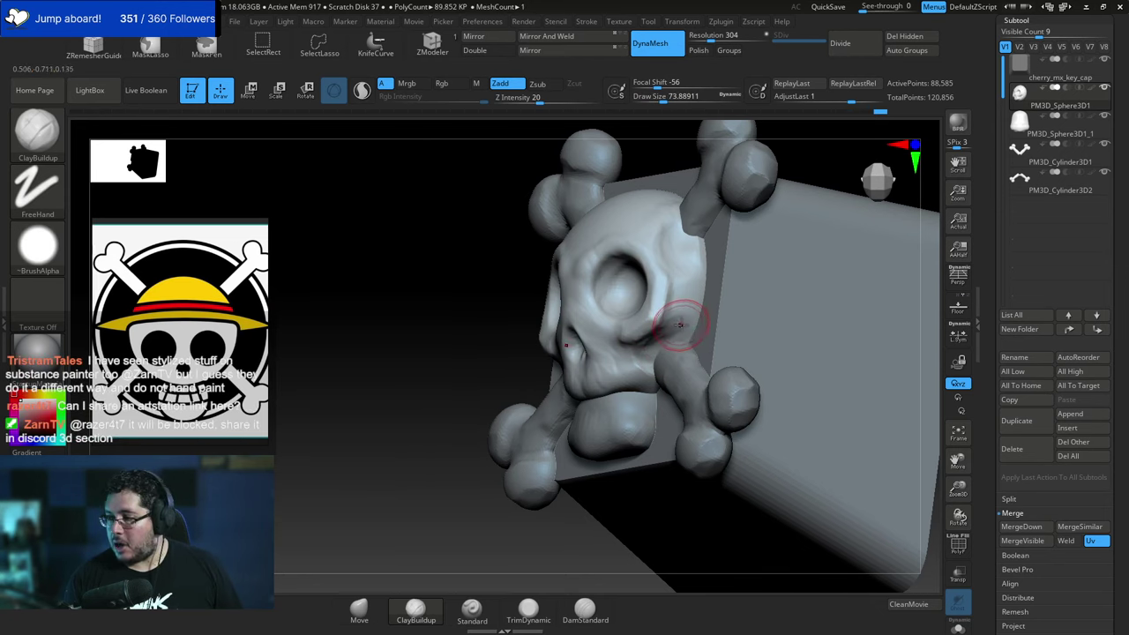
{"action": "left_click_drag", "start_coordinate": [685, 291], "coordinate": [678, 340]}
Set the draw size to about 54, then build up and smooth the sides of the upper jaw below the cheekbones.
{"action": "key", "text": "space"}
{"action": "left_click_drag", "start_coordinate": [460, 394], "coordinate": [814, 294]}
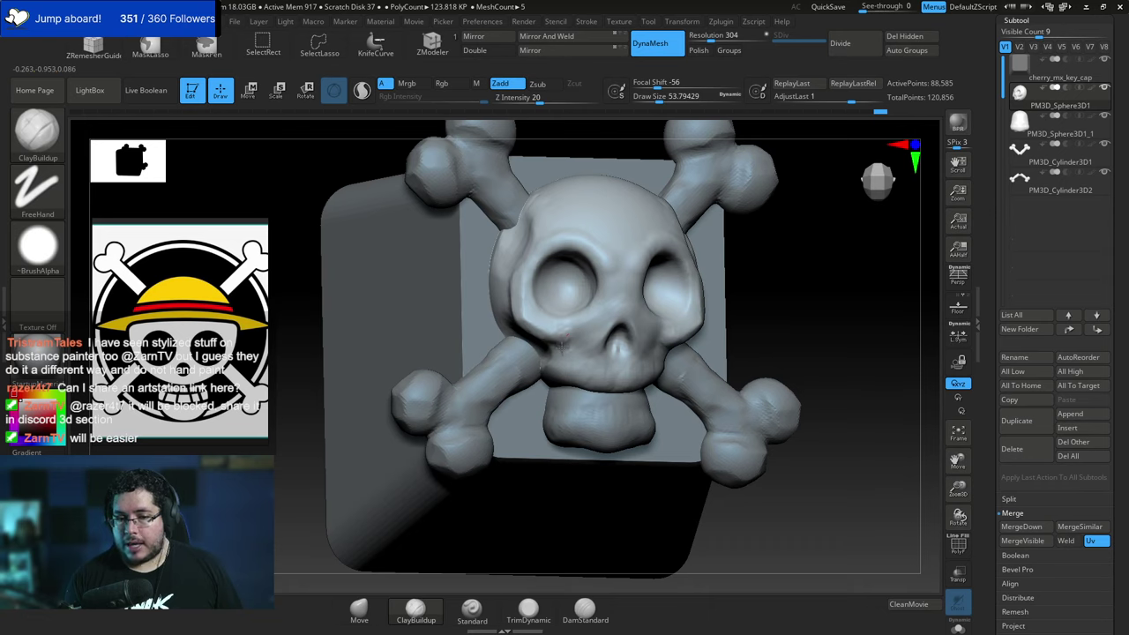
{"action": "left_click_drag", "start_coordinate": [571, 331], "coordinate": [572, 334]}
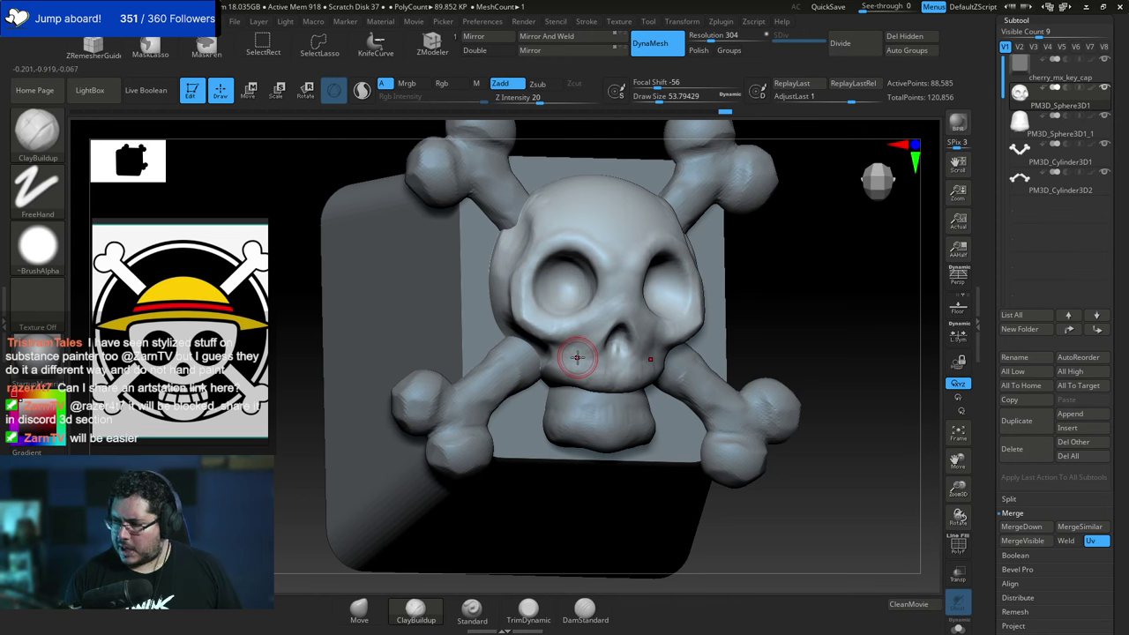
{"action": "key", "text": "super"}
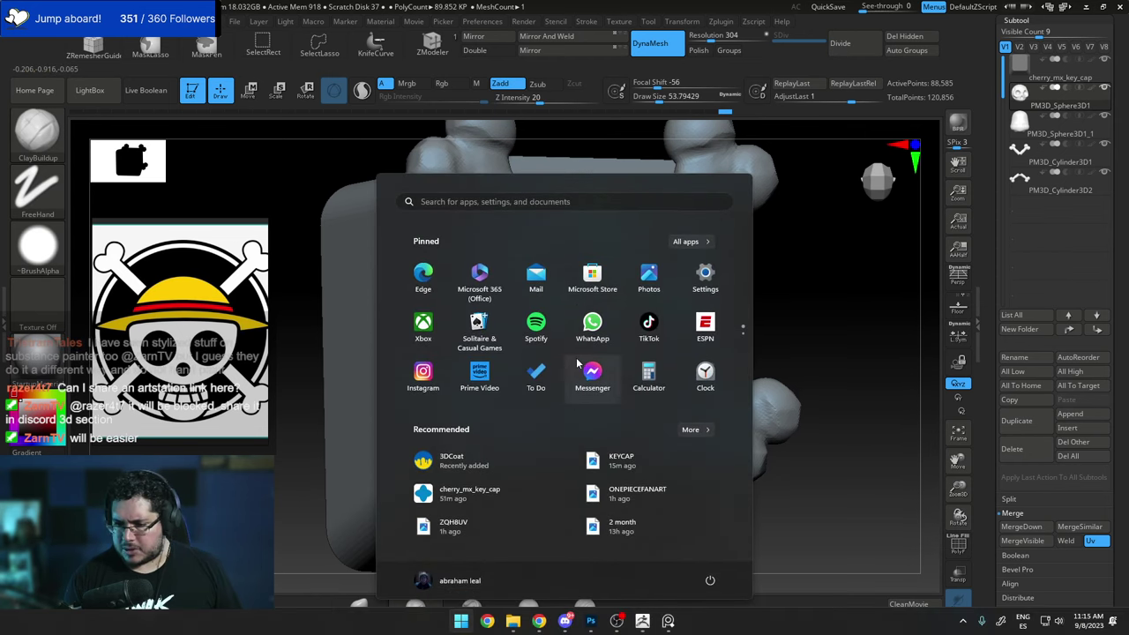
{"action": "key", "text": "super"}
{"action": "left_click_drag", "start_coordinate": [781, 292], "coordinate": [646, 359], "text": "shift"}
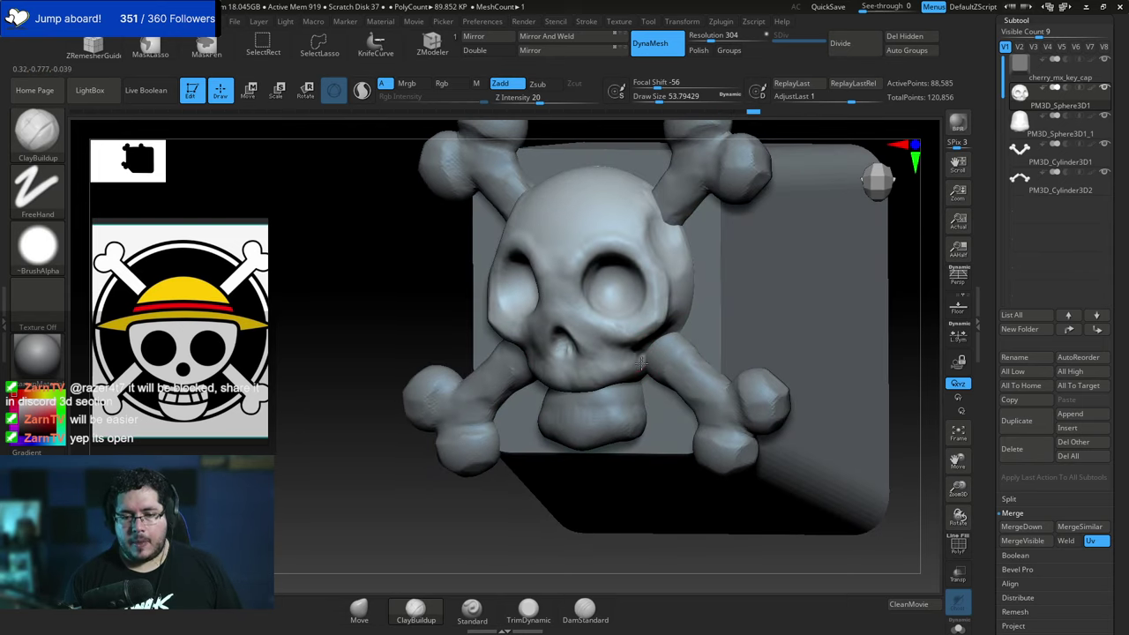
{"action": "mouse_move", "coordinate": [342, 352]}
{"action": "left_mouse_down"}
{"action": "mouse_move", "coordinate": [343, 400]}
{"action": "mouse_move", "coordinate": [365, 380]}
{"action": "left_mouse_up"}
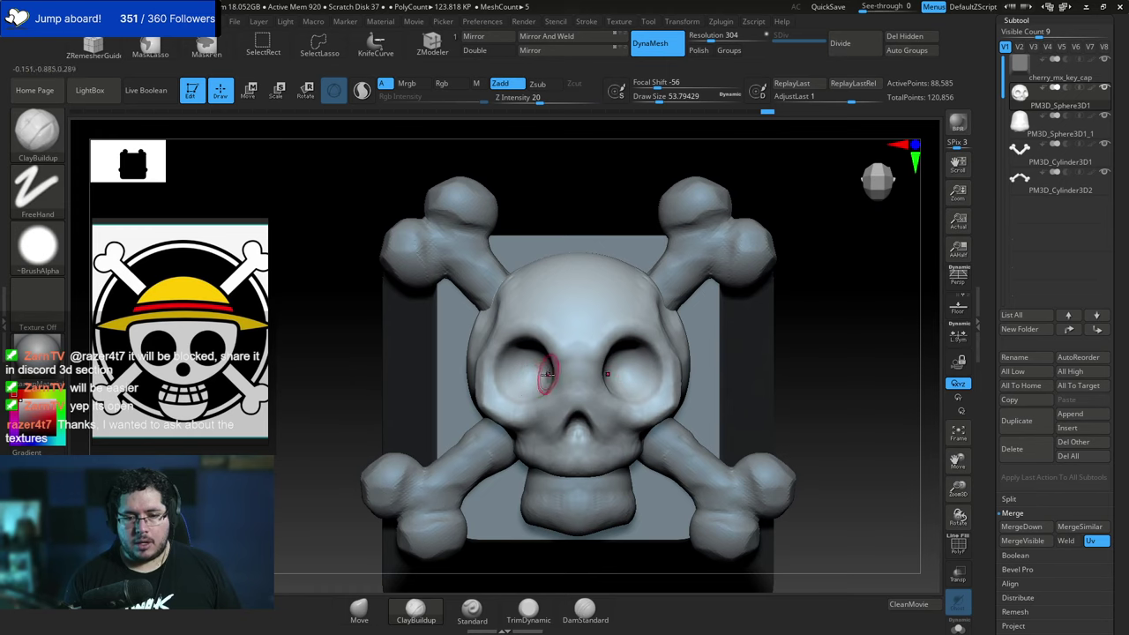
Fill out the insides of the eye sockets at a draw size of about 71 and smooth them.
{"action": "key", "text": "s"}
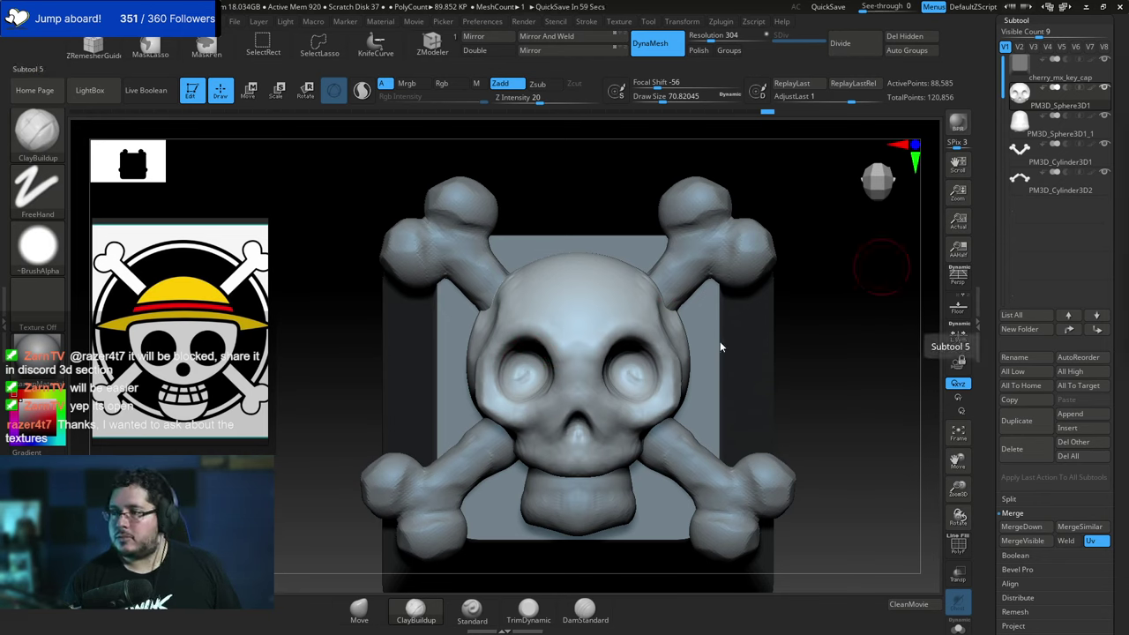
{"action": "left_click_drag", "start_coordinate": [735, 320], "coordinate": [749, 302]}
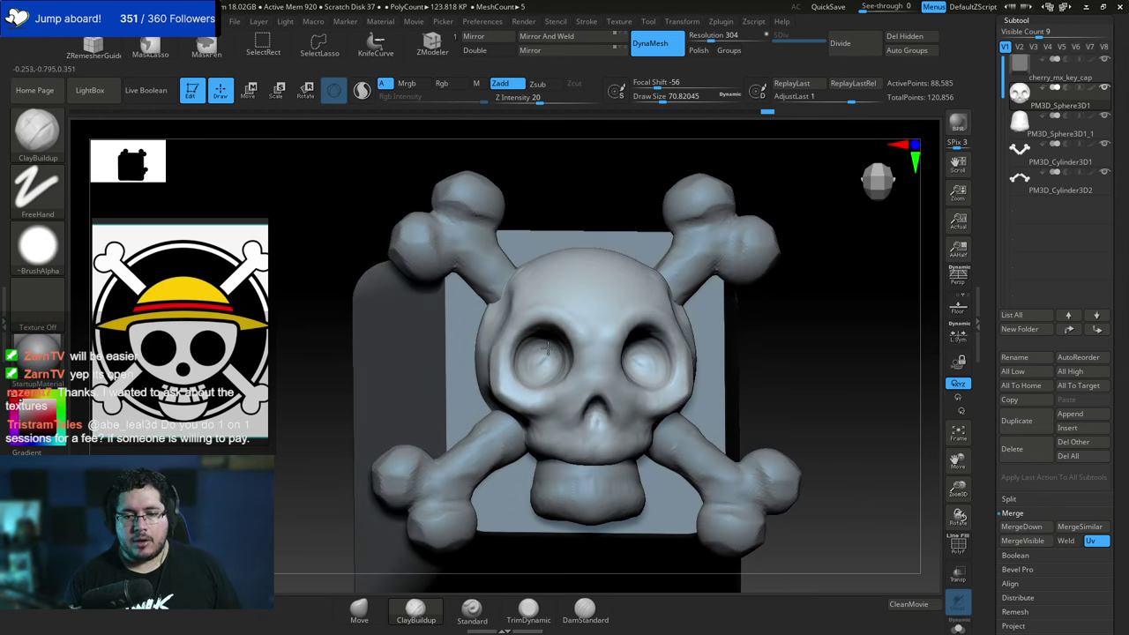
{"action": "left_click_drag", "start_coordinate": [546, 351], "coordinate": [536, 370], "text": "shift"}
{"action": "mouse_move", "coordinate": [820, 328]}
{"action": "left_mouse_down"}
{"action": "mouse_move", "coordinate": [773, 341]}
{"action": "mouse_move", "coordinate": [935, 332]}
{"action": "left_mouse_up"}
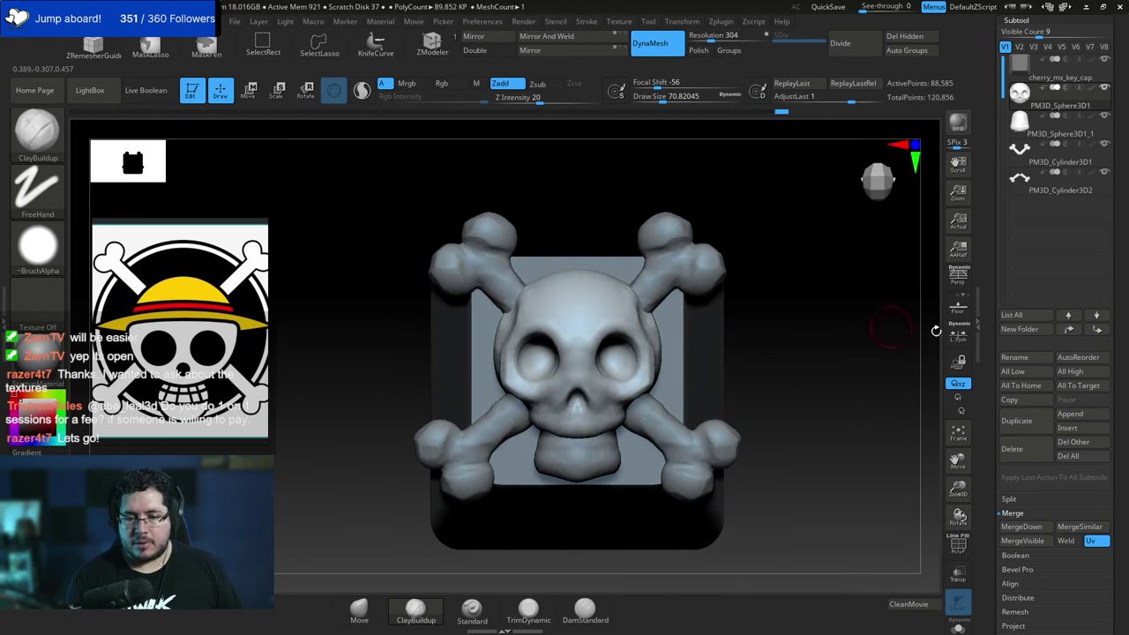
Append a cube, scale it down to a small block and place it in front of the skull's mouth.
{"action": "left_click", "coordinate": [1081, 415]}
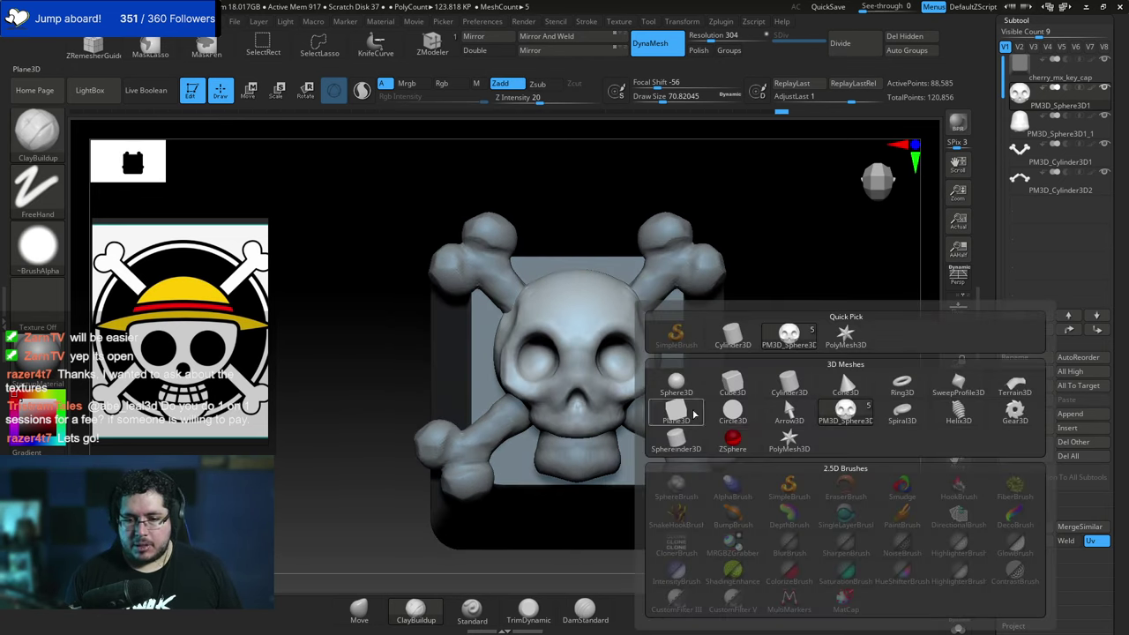
{"action": "left_click", "coordinate": [732, 385]}
{"action": "key", "text": "w"}
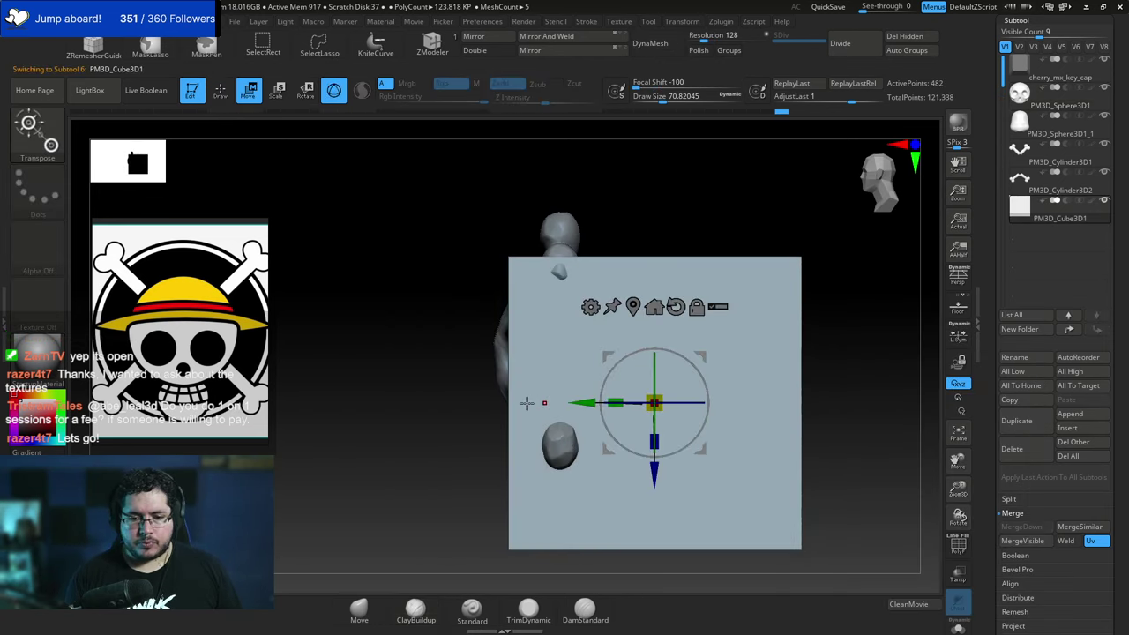
{"action": "left_click_drag", "start_coordinate": [584, 402], "coordinate": [402, 403]}
{"action": "left_click_drag", "start_coordinate": [482, 409], "coordinate": [172, 434]}
{"action": "left_click_drag", "start_coordinate": [413, 405], "coordinate": [397, 404]}
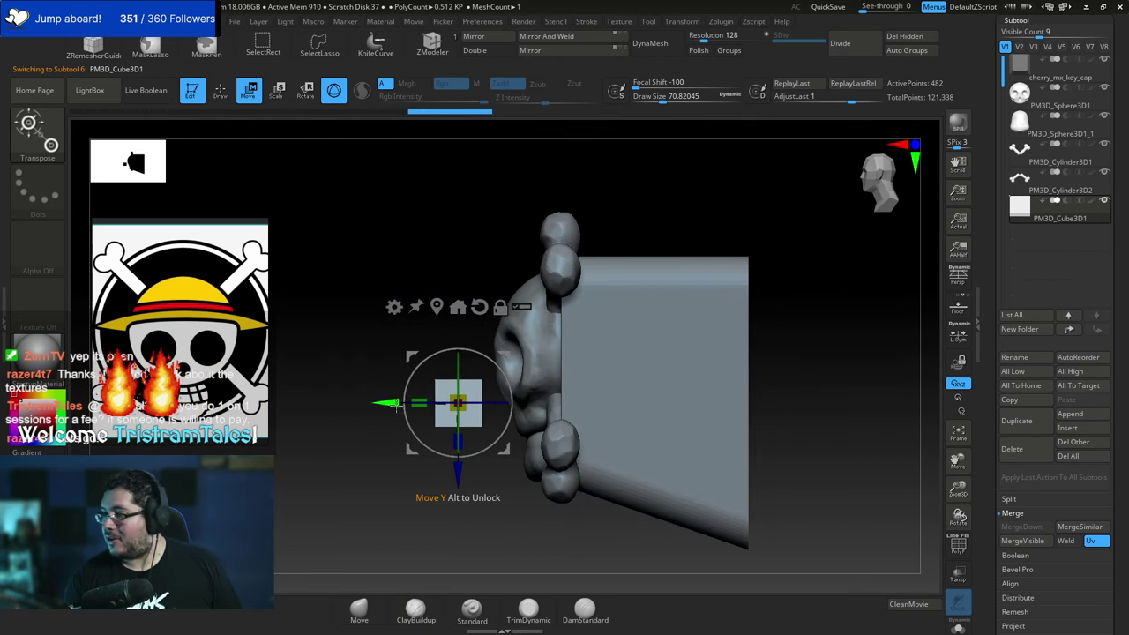
Flatten the small cube from front to back and DynaMesh it at resolution 128.
{"action": "left_click_drag", "start_coordinate": [360, 453], "coordinate": [367, 499], "text": "alt"}
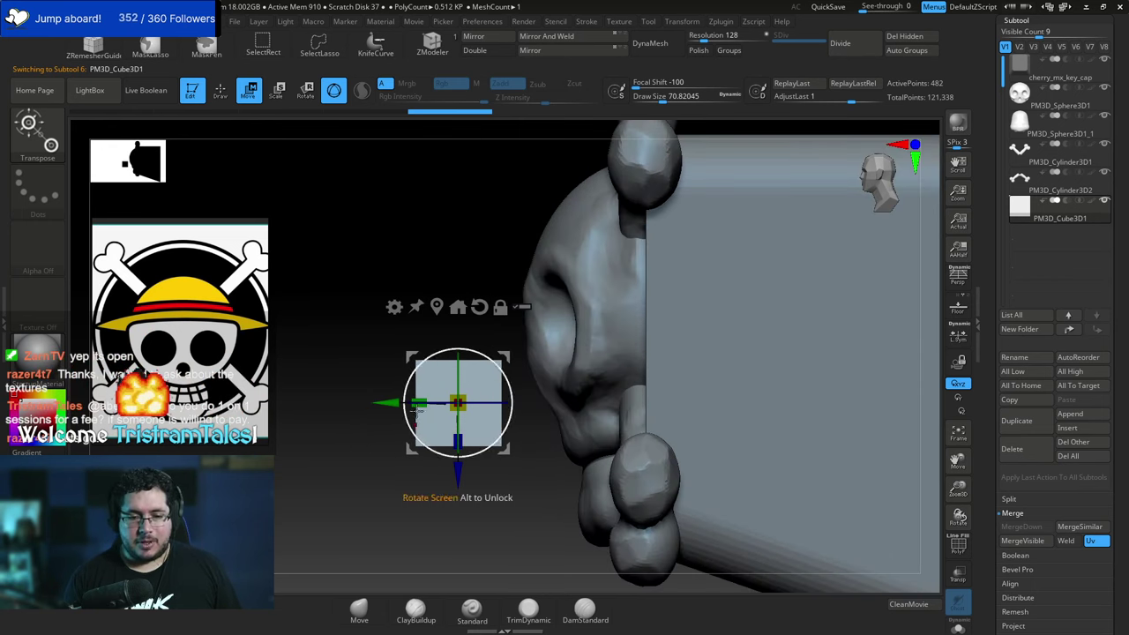
{"action": "left_click_drag", "start_coordinate": [419, 404], "coordinate": [448, 405]}
{"action": "left_click_drag", "start_coordinate": [380, 484], "coordinate": [382, 503]}
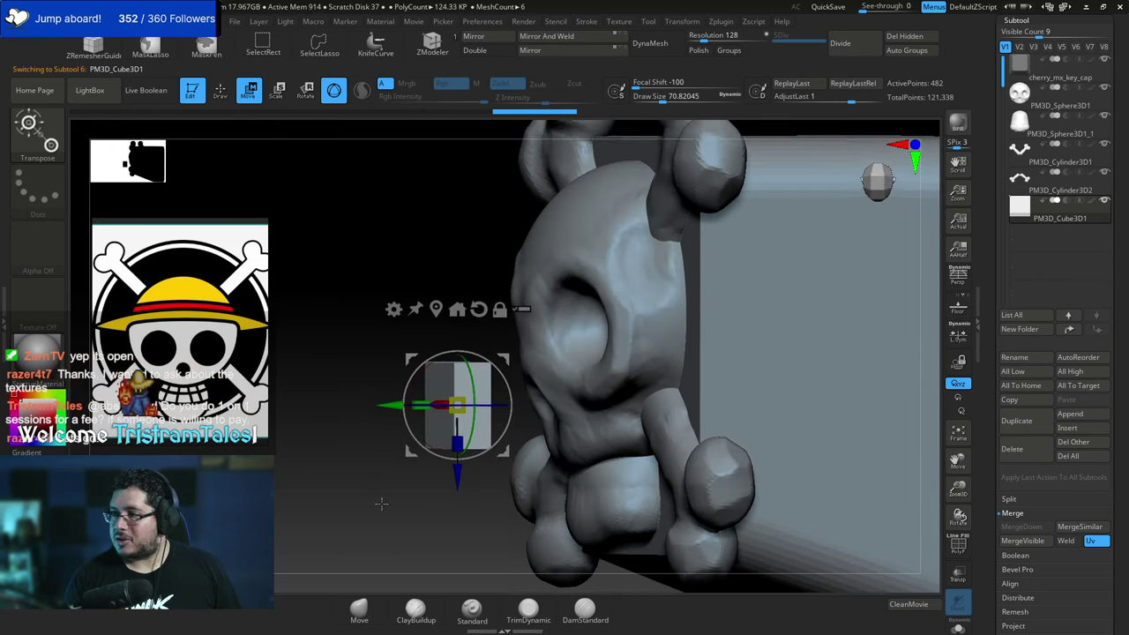
{"action": "right_click_drag", "start_coordinate": [381, 503], "coordinate": [383, 521], "text": "ctrl"}
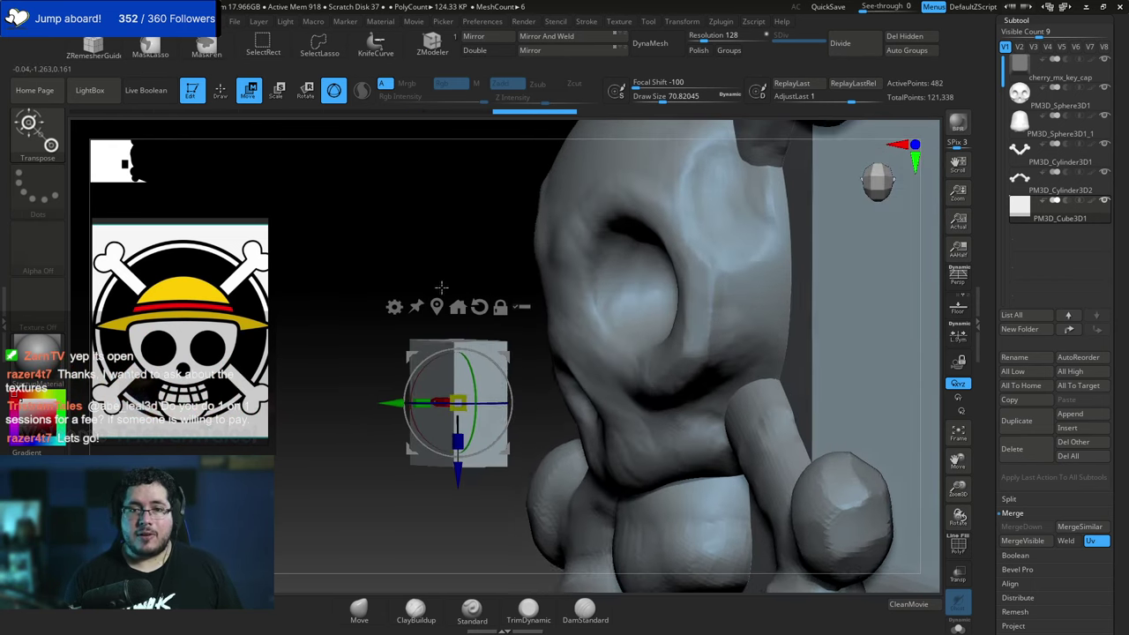
{"action": "mouse_move", "coordinate": [441, 288]}
{"action": "left_mouse_down"}
{"action": "mouse_move", "coordinate": [526, 281]}
{"action": "mouse_move", "coordinate": [382, 270]}
{"action": "left_mouse_up"}
{"action": "left_click", "coordinate": [653, 44]}
{"action": "key", "text": "q"}
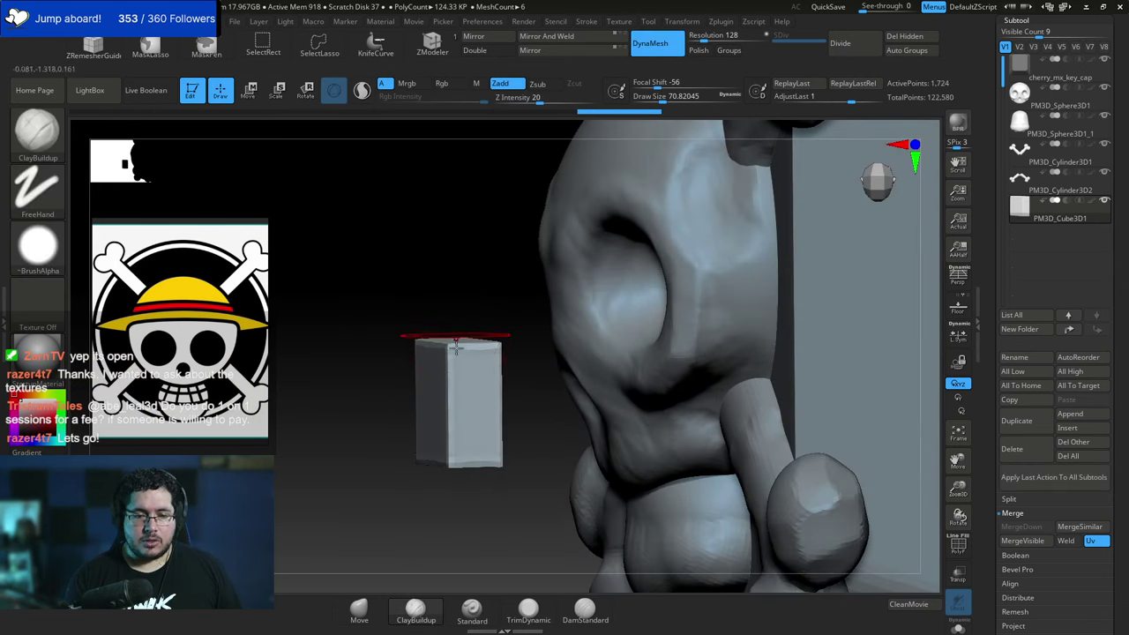
Bevel the block's edges with the TrimDynamic brush at a draw size of about 49.
{"action": "key", "text": "b"}
{"action": "key", "text": "t"}
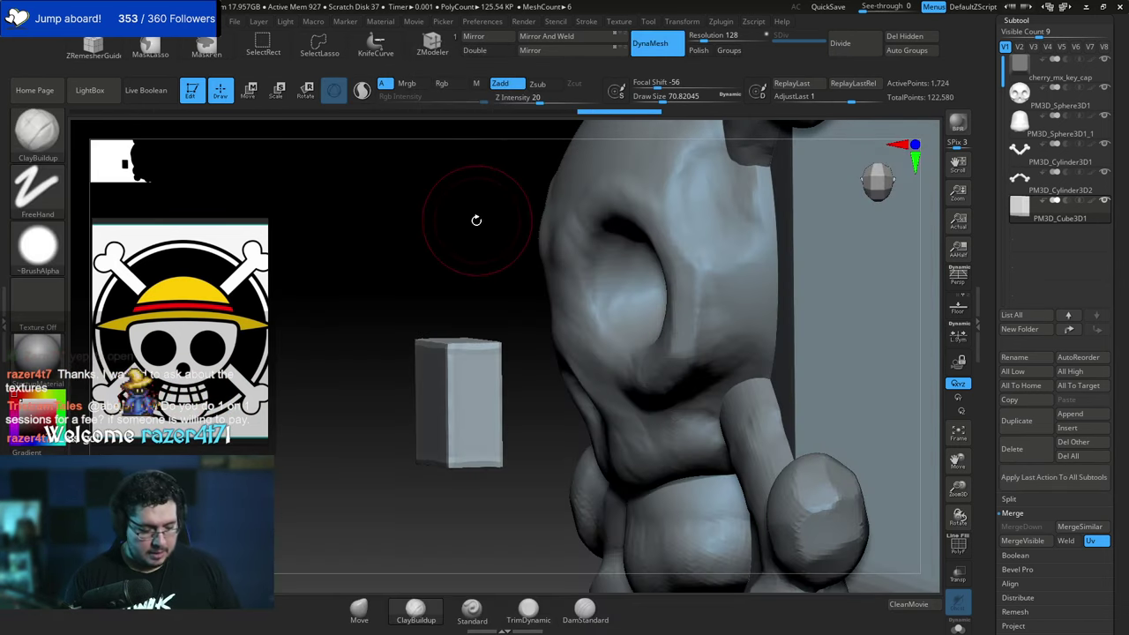
{"action": "key", "text": "b"}
{"action": "key", "text": "t"}
{"action": "key", "text": "d"}
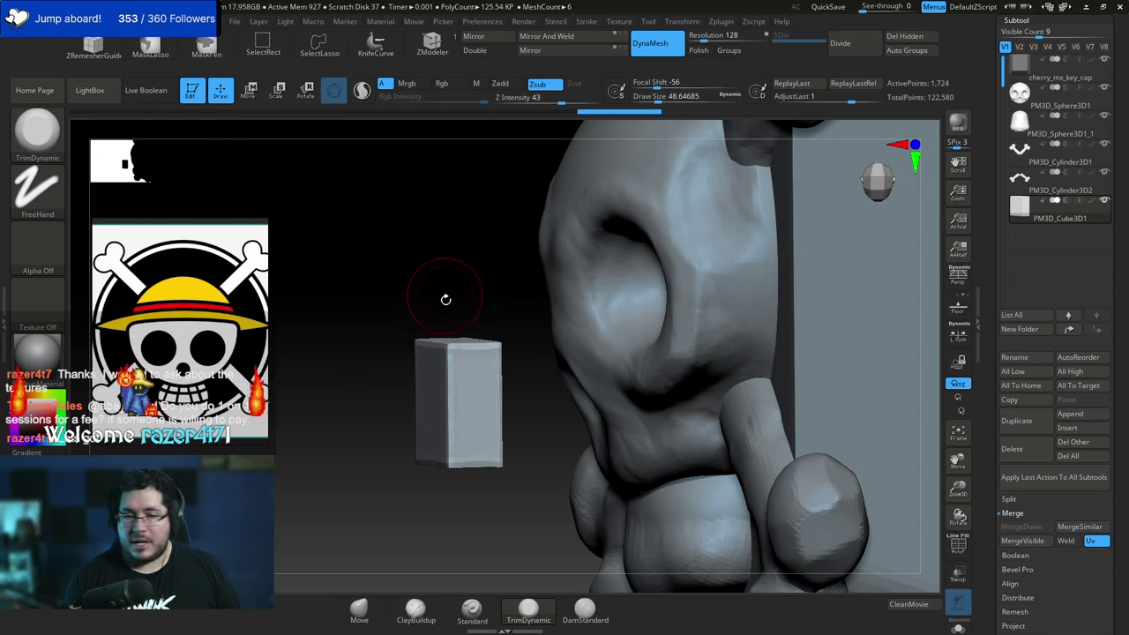
{"action": "mouse_move", "coordinate": [445, 299]}
{"action": "left_mouse_down"}
{"action": "mouse_move", "coordinate": [465, 374]}
{"action": "mouse_move", "coordinate": [457, 463]}
{"action": "left_mouse_up"}
{"action": "key", "text": "ctrl"}
{"action": "mouse_move", "coordinate": [440, 504]}
{"action": "left_mouse_down"}
{"action": "mouse_move", "coordinate": [434, 416]}
{"action": "mouse_move", "coordinate": [534, 450]}
{"action": "left_mouse_up"}
{"action": "left_click_drag", "start_coordinate": [294, 579], "coordinate": [393, 458]}
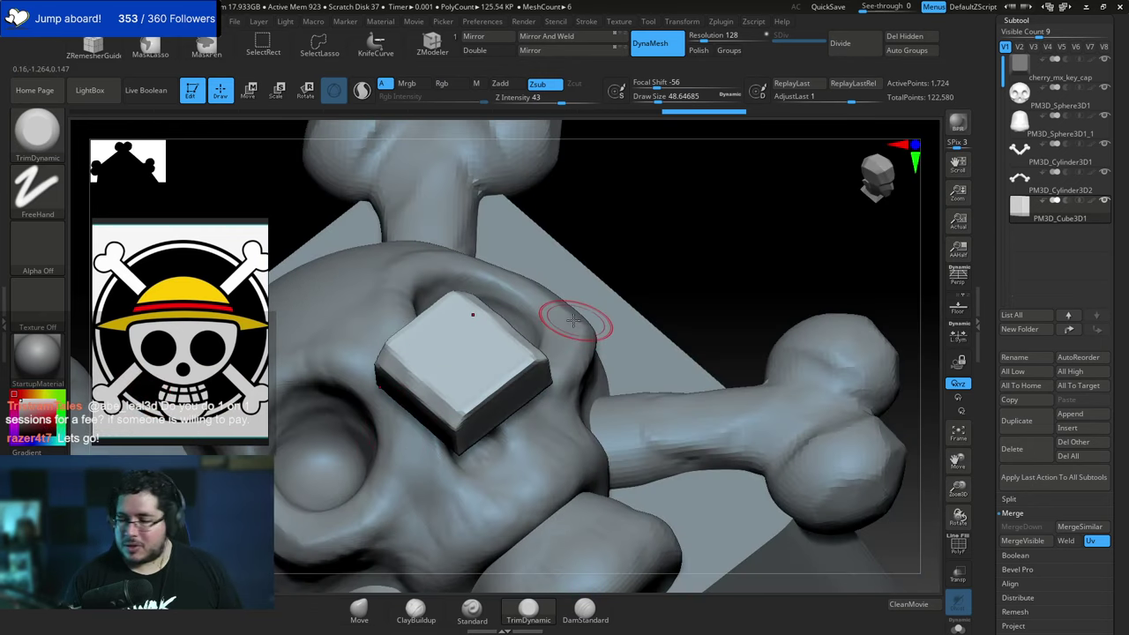
Trim and smooth the block's remaining edges and corners into a rounded tooth shape.
{"action": "left_click_drag", "start_coordinate": [697, 252], "coordinate": [668, 256]}
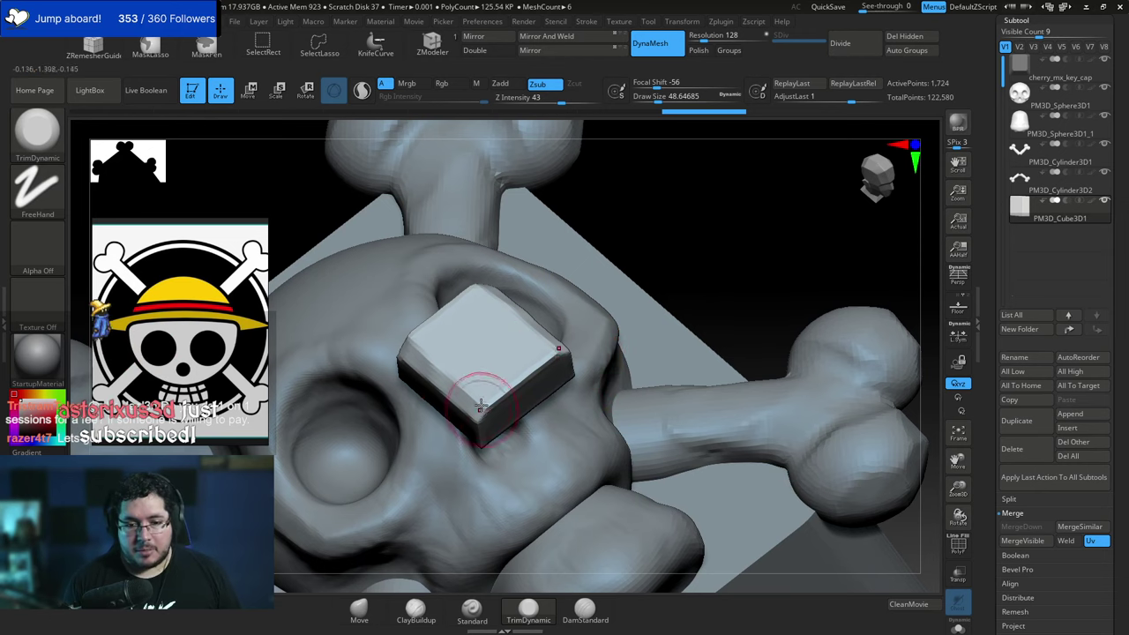
{"action": "mouse_move", "coordinate": [481, 405]}
{"action": "left_mouse_down"}
{"action": "mouse_move", "coordinate": [548, 360]}
{"action": "mouse_move", "coordinate": [480, 409]}
{"action": "left_mouse_up"}
{"action": "left_click_drag", "start_coordinate": [719, 231], "coordinate": [522, 356]}
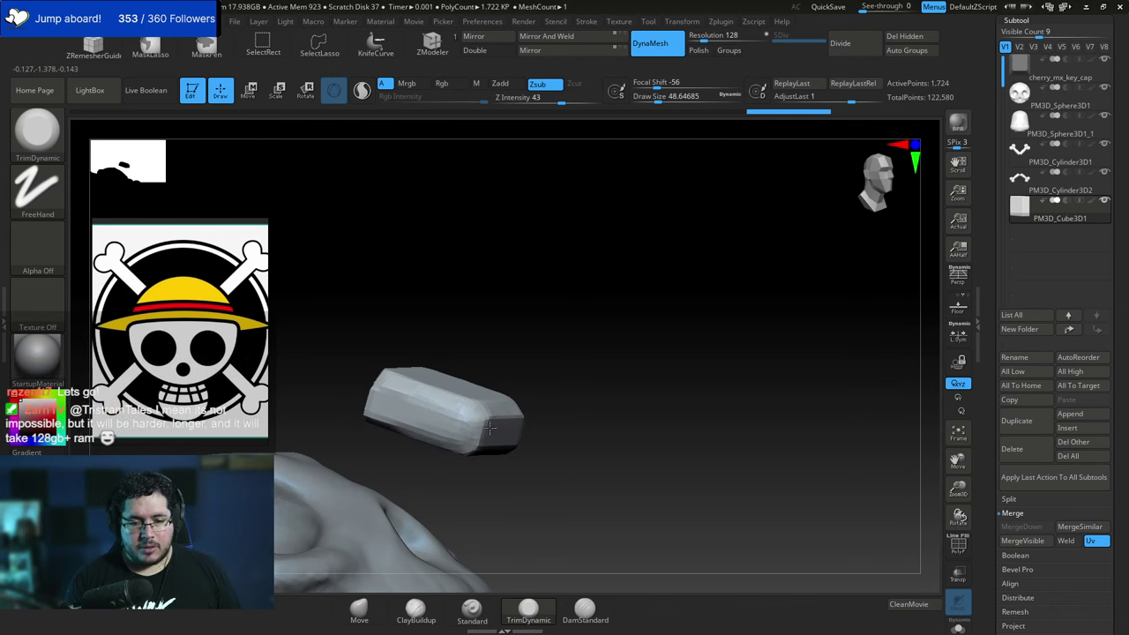
{"action": "right_click_drag", "start_coordinate": [489, 428], "coordinate": [490, 409]}
{"action": "left_click_drag", "start_coordinate": [491, 409], "coordinate": [529, 398]}
{"action": "right_click_drag", "start_coordinate": [554, 377], "coordinate": [531, 359], "text": "shift"}
{"action": "left_click_drag", "start_coordinate": [534, 384], "coordinate": [526, 395]}
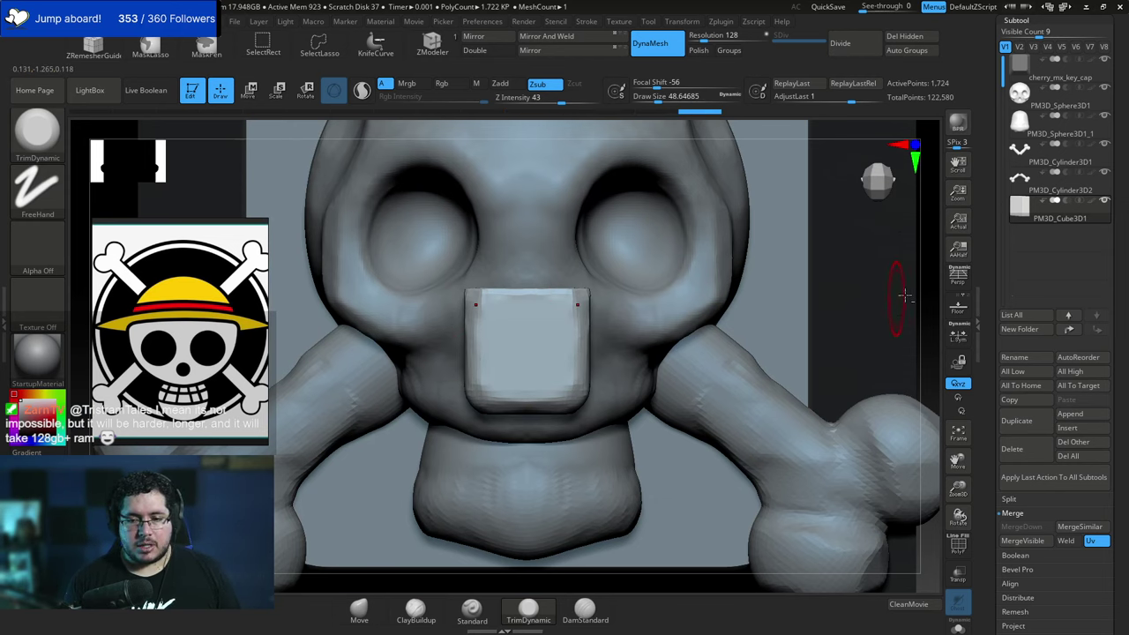
Scale the tooth down and position it at the mouth between the upper and lower jaw.
{"action": "left_click_drag", "start_coordinate": [923, 276], "coordinate": [652, 330], "text": "alt"}
{"action": "key", "text": "w"}
{"action": "left_click_drag", "start_coordinate": [486, 381], "coordinate": [540, 381]}
{"action": "left_click_drag", "start_coordinate": [614, 382], "coordinate": [564, 380]}
{"action": "left_click_drag", "start_coordinate": [633, 453], "coordinate": [633, 490]}
{"action": "left_click_drag", "start_coordinate": [569, 416], "coordinate": [701, 392]}
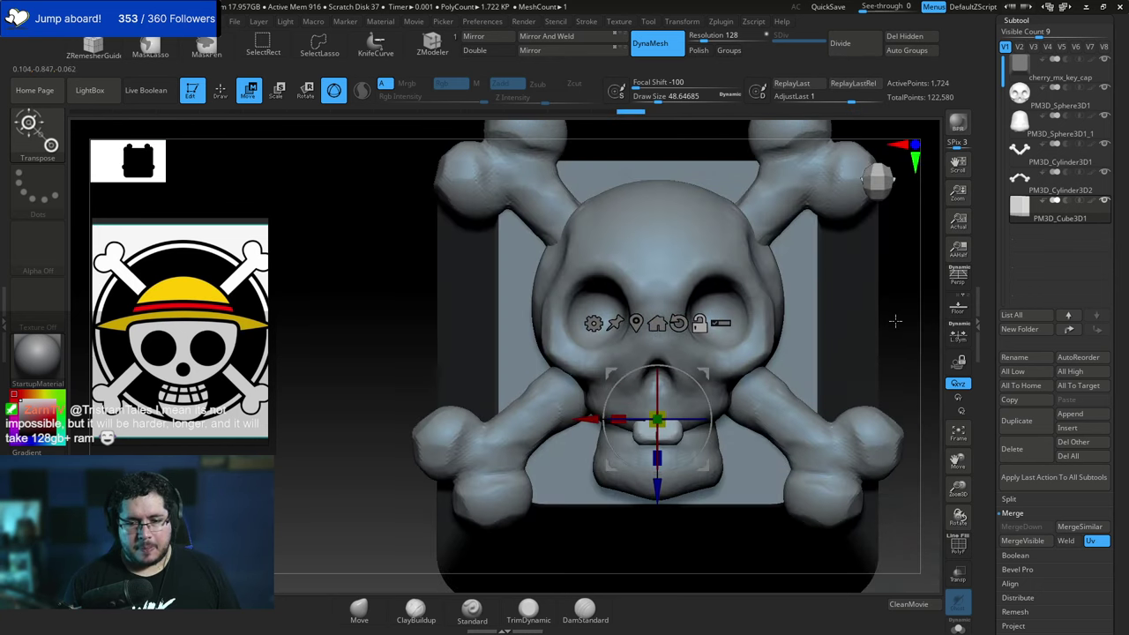
Narrow the tooth and lower it onto the upper edge of the lower jaw, centred under the nose.
{"action": "left_click_drag", "start_coordinate": [899, 325], "coordinate": [842, 388], "text": "alt"}
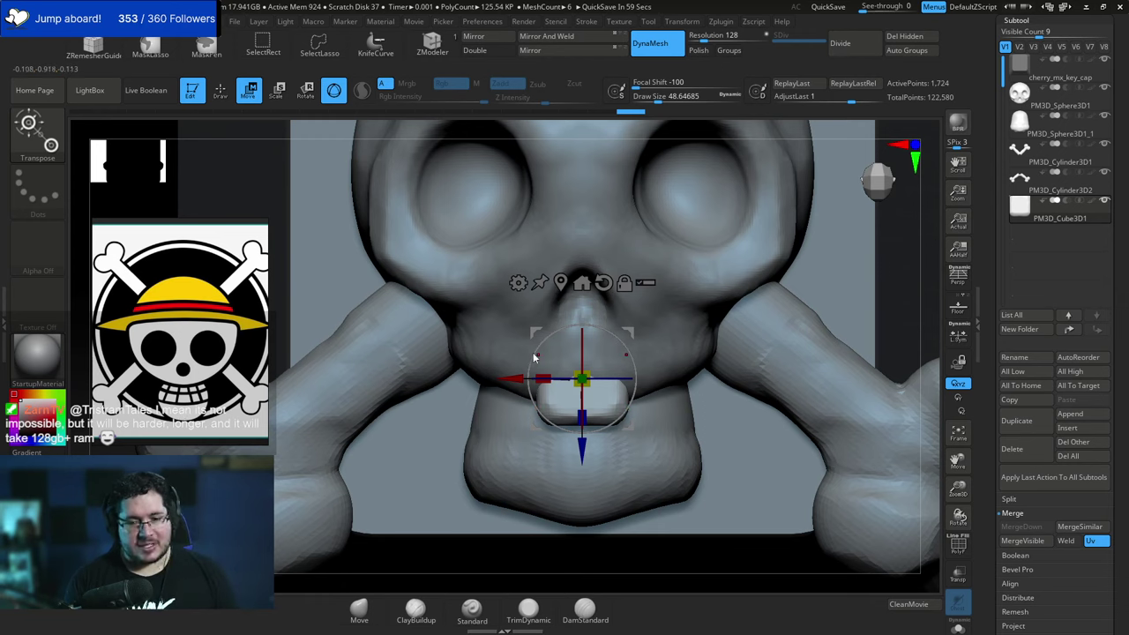
{"action": "left_click_drag", "start_coordinate": [583, 393], "coordinate": [579, 491]}
{"action": "left_click_drag", "start_coordinate": [582, 417], "coordinate": [591, 423]}
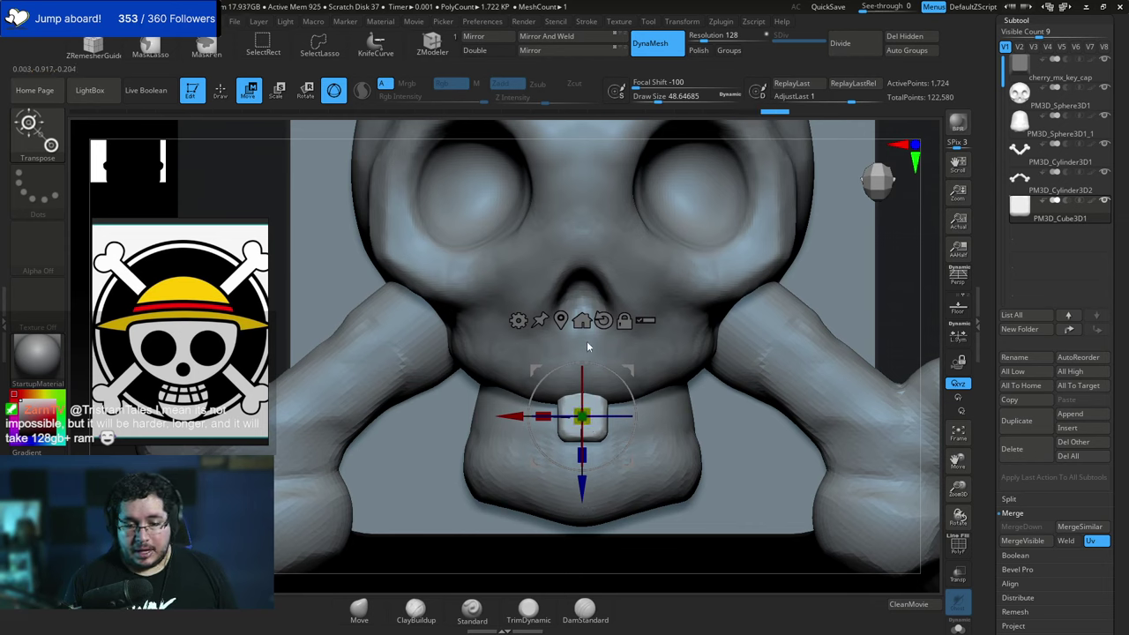
Copy the tooth twice sideways to form a row of three along the lower jaw.
{"action": "key", "text": "q"}
{"action": "key", "text": "w"}
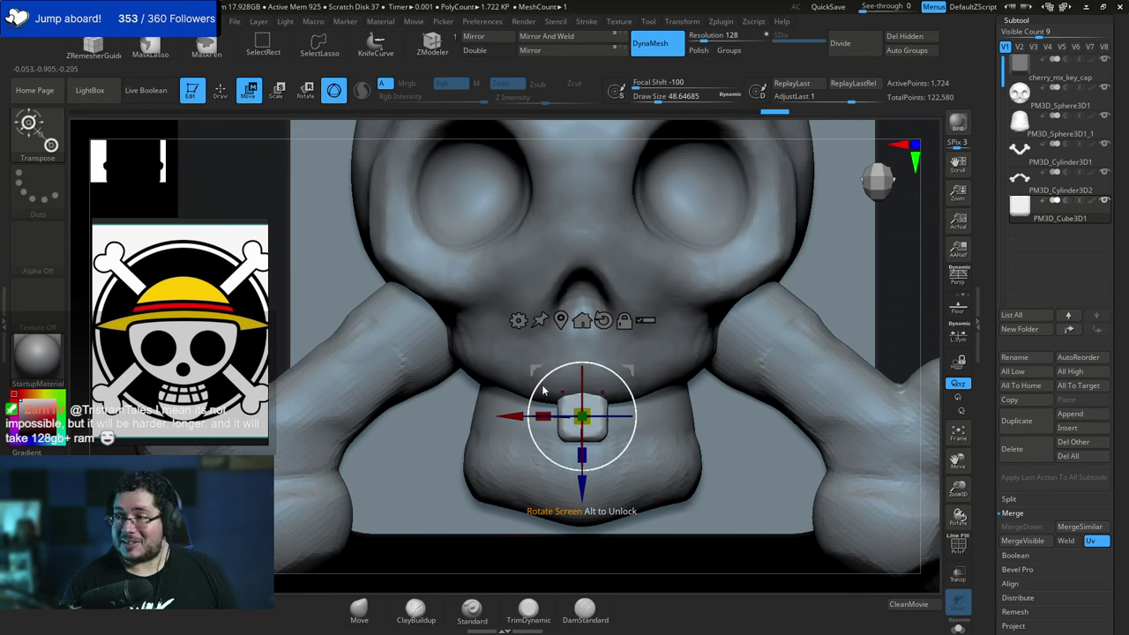
{"action": "left_click_drag", "start_coordinate": [526, 420], "coordinate": [605, 419], "text": "ctrl"}
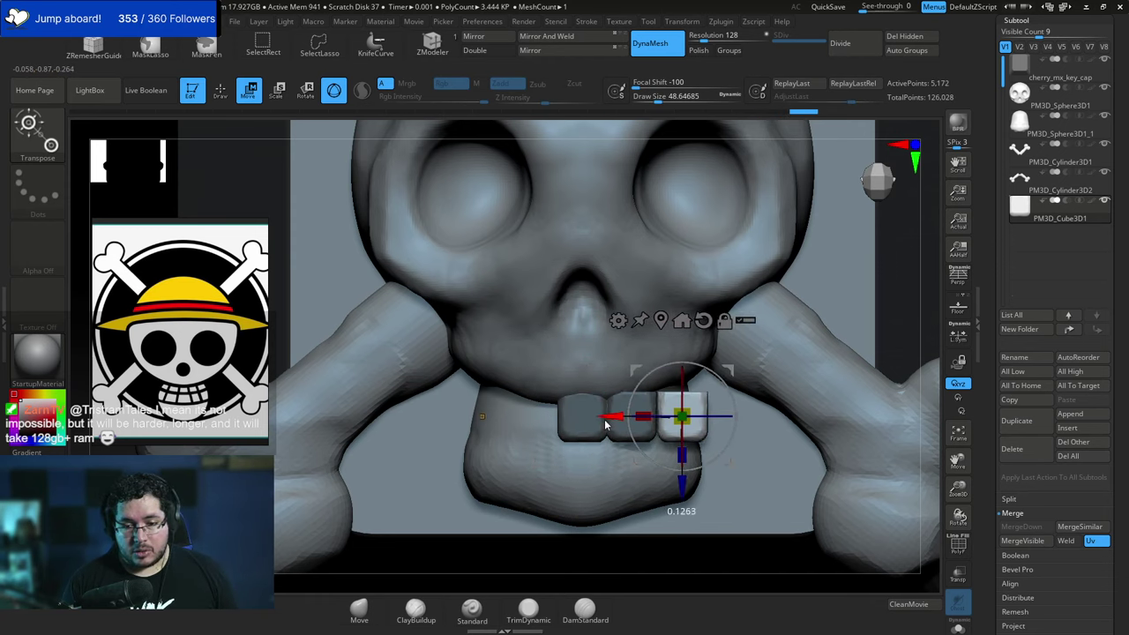
Clear the mask on the tooth subtool and assign its teeth polygroups with Auto Groups.
{"action": "key", "text": "q"}
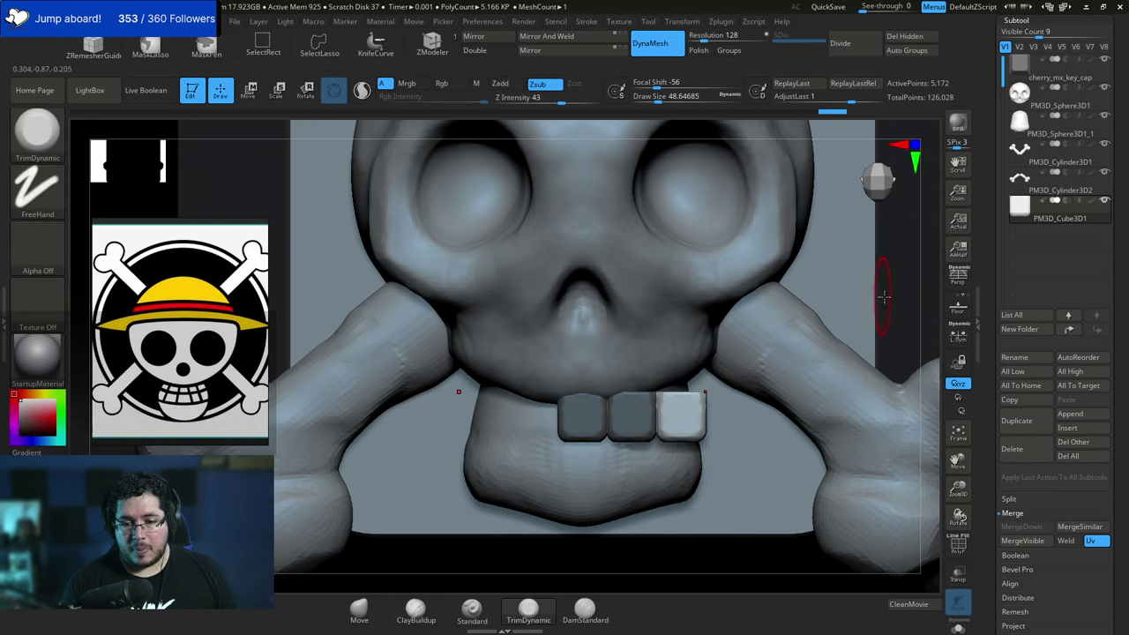
{"action": "left_click", "coordinate": [901, 316], "text": "alt"}
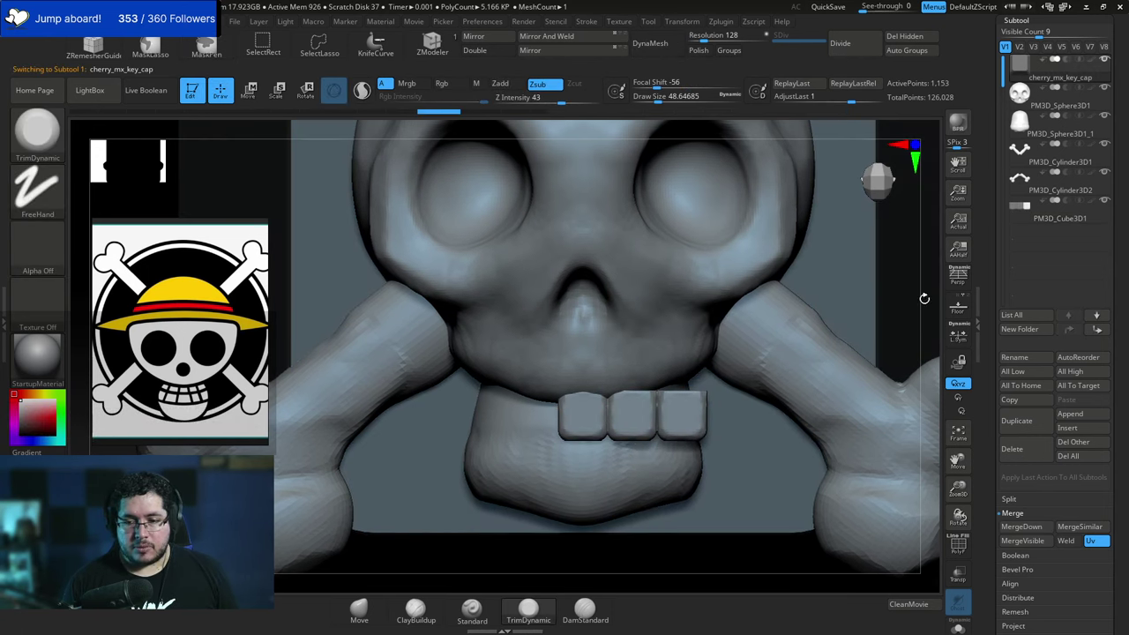
{"action": "key", "text": "f"}
{"action": "left_click", "coordinate": [635, 405], "text": "alt"}
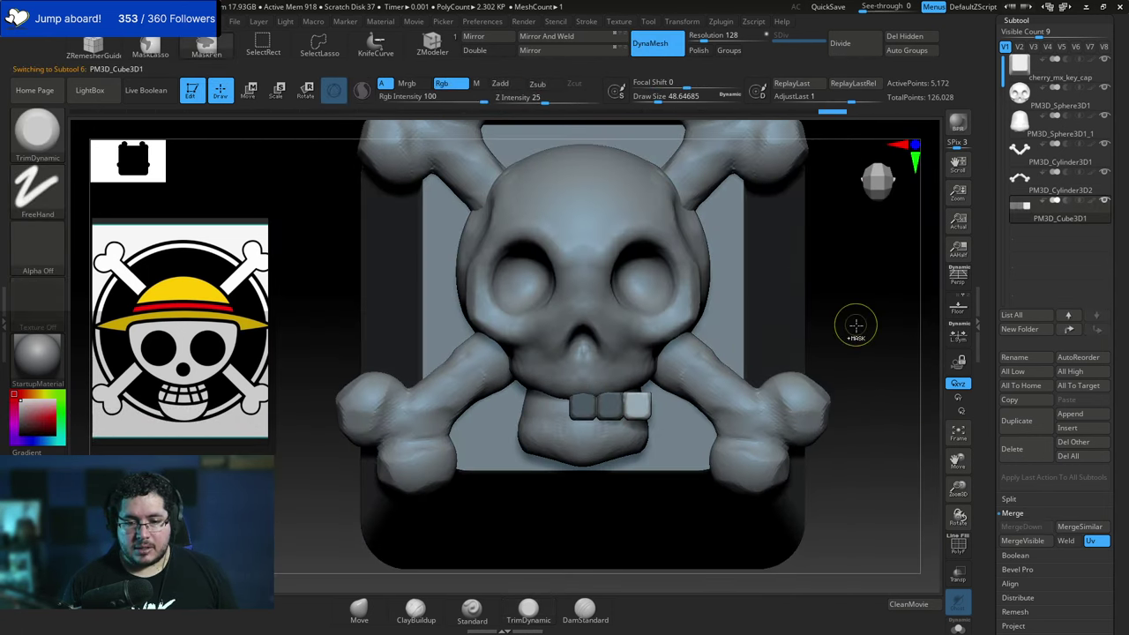
{"action": "left_click_drag", "start_coordinate": [856, 326], "coordinate": [843, 306], "text": "ctrl"}
{"action": "left_click", "coordinate": [917, 54]}
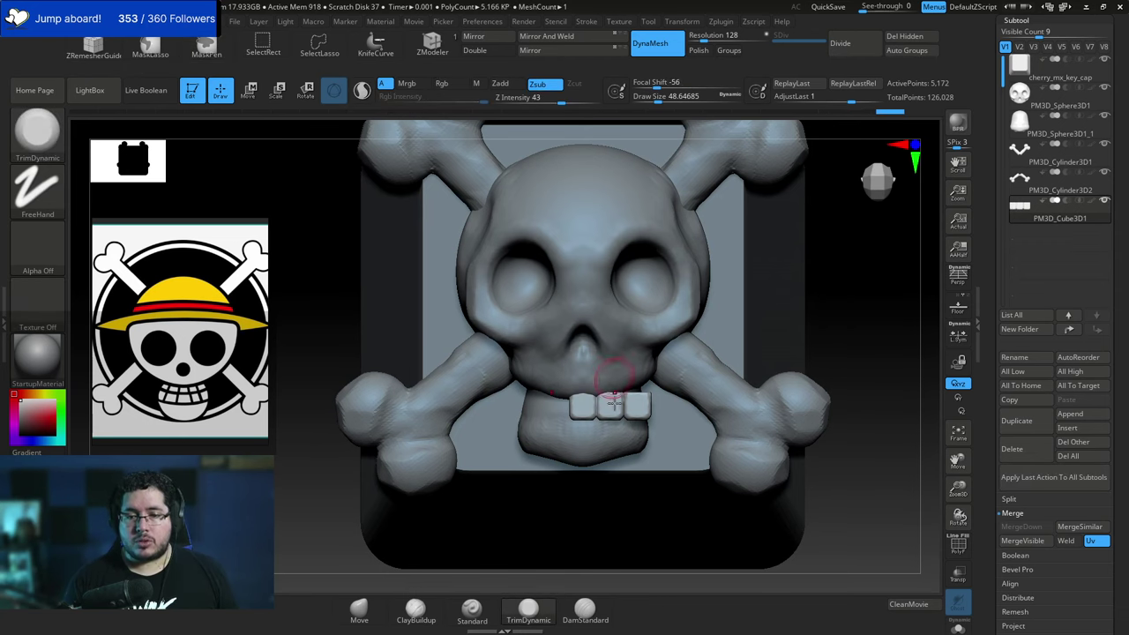
Mirror and weld the three teeth across to form a symmetrical row of five along the lower jaw.
{"action": "left_click_drag", "start_coordinate": [866, 369], "coordinate": [834, 347], "text": "alt"}
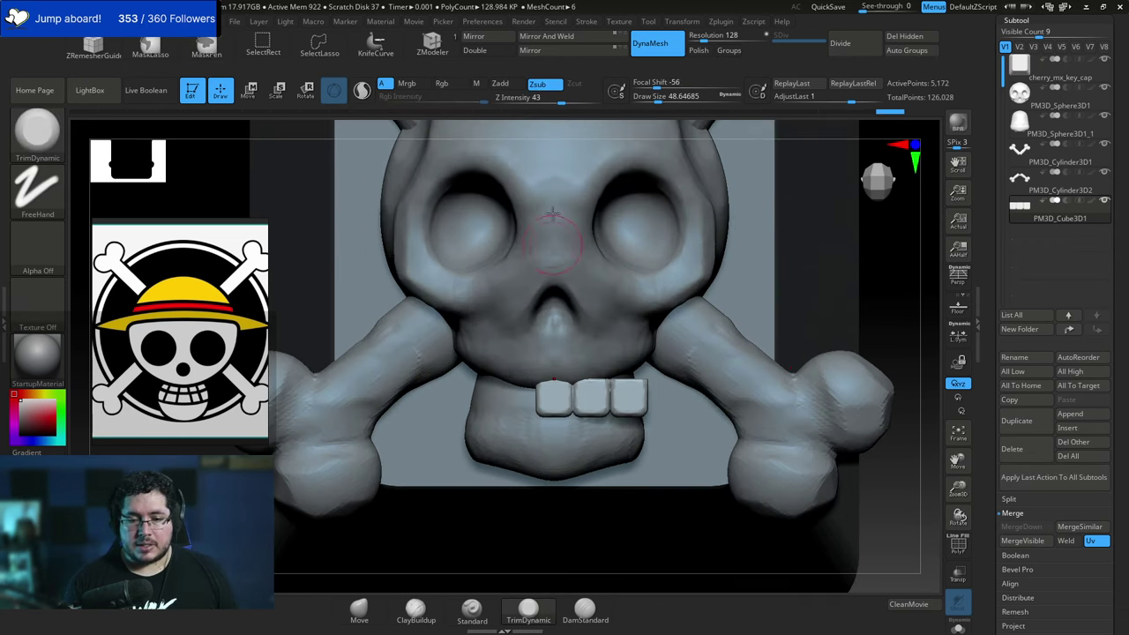
{"action": "left_click", "coordinate": [535, 37]}
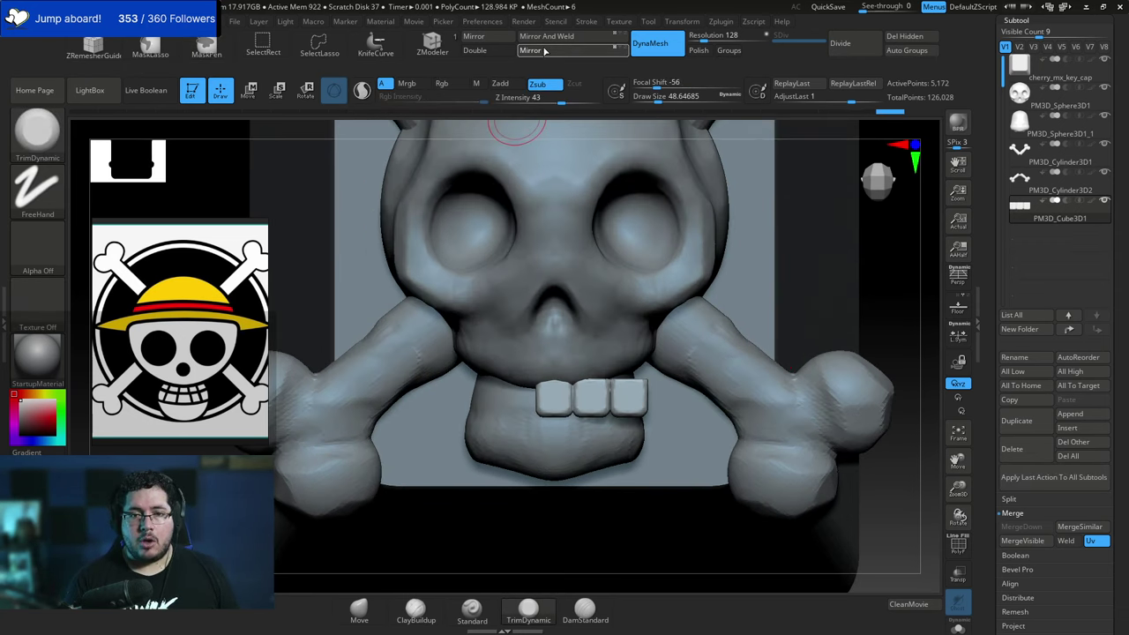
{"action": "left_click", "coordinate": [958, 546]}
{"action": "left_click", "coordinate": [958, 547]}
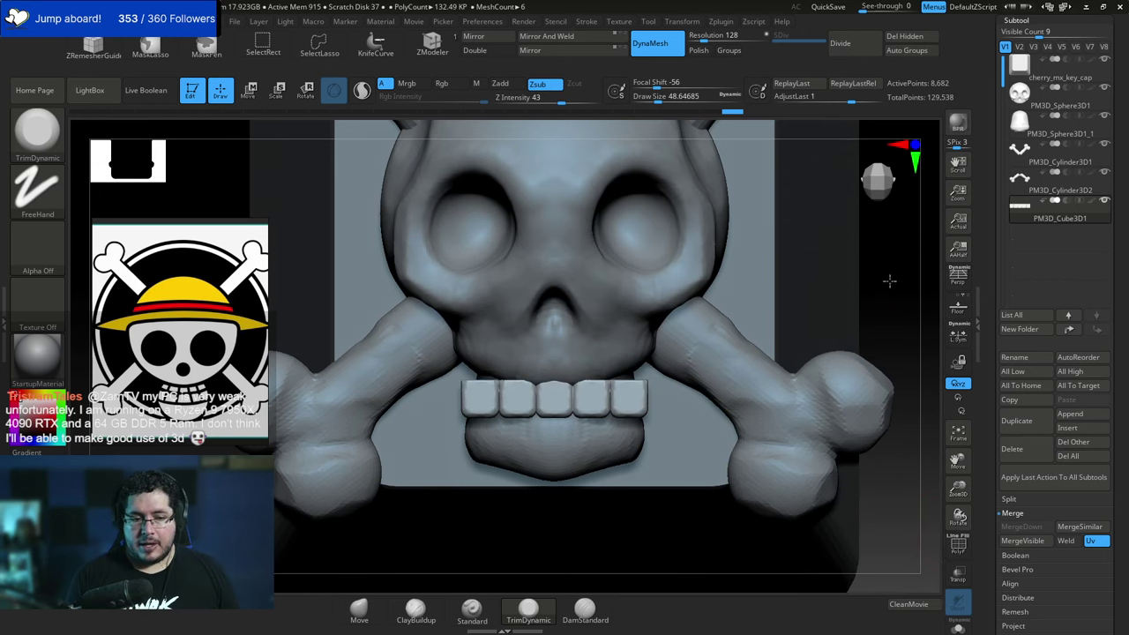
Centre the transform gizmo on the row of teeth and apply the Bend Arc deformer to it.
{"action": "key", "text": "w"}
{"action": "left_click", "coordinate": [608, 302]}
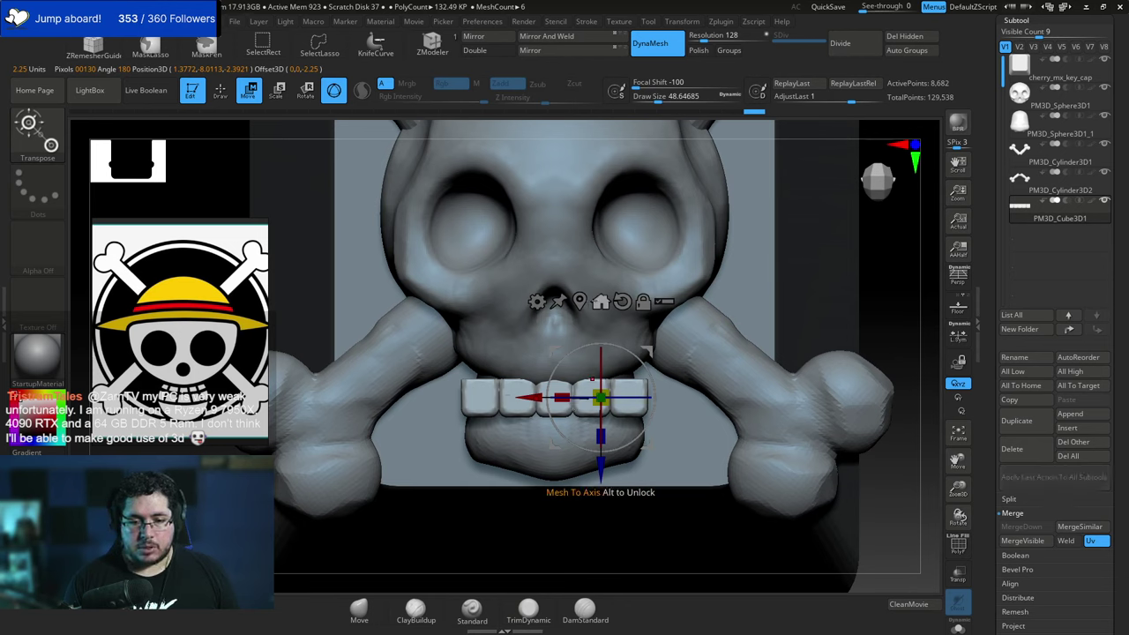
{"action": "left_click", "coordinate": [580, 303]}
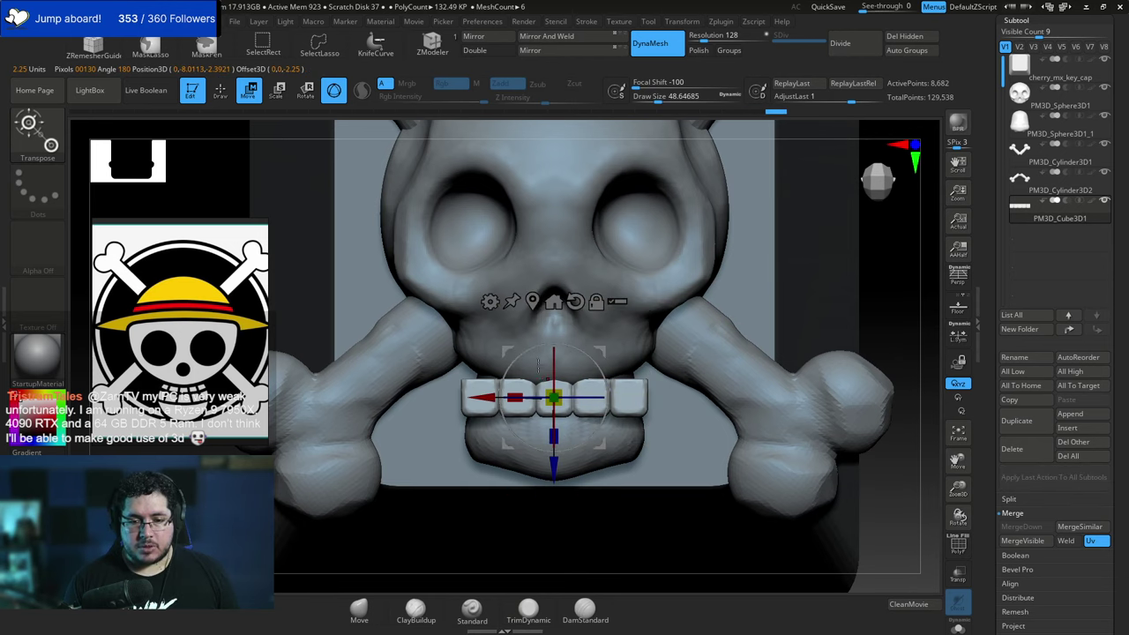
{"action": "left_click", "coordinate": [490, 301]}
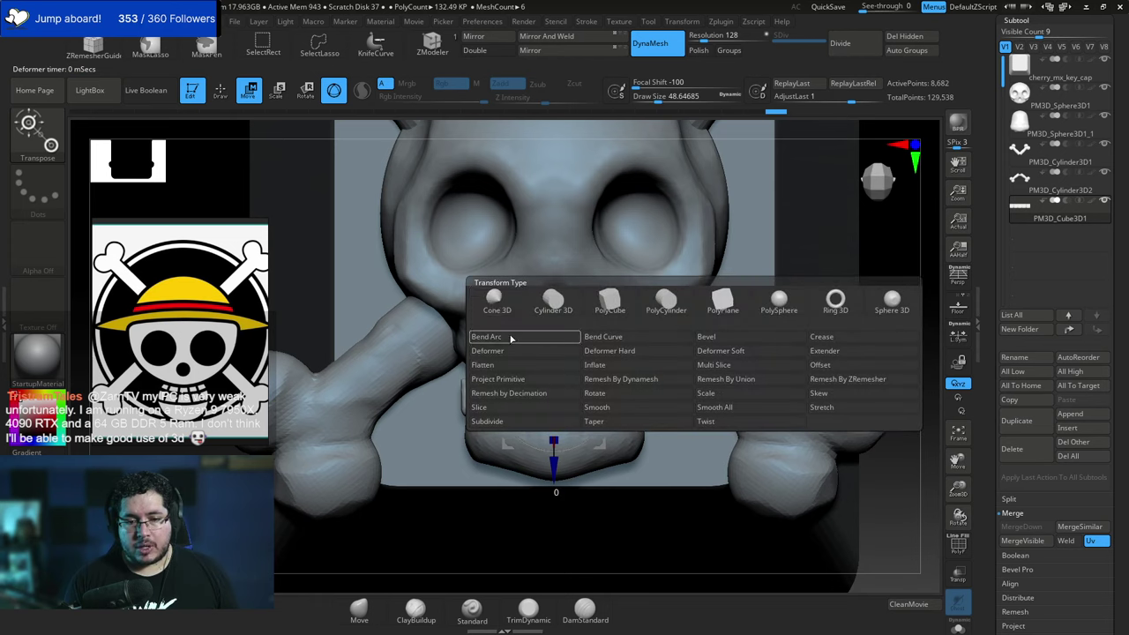
{"action": "left_click", "coordinate": [552, 339]}
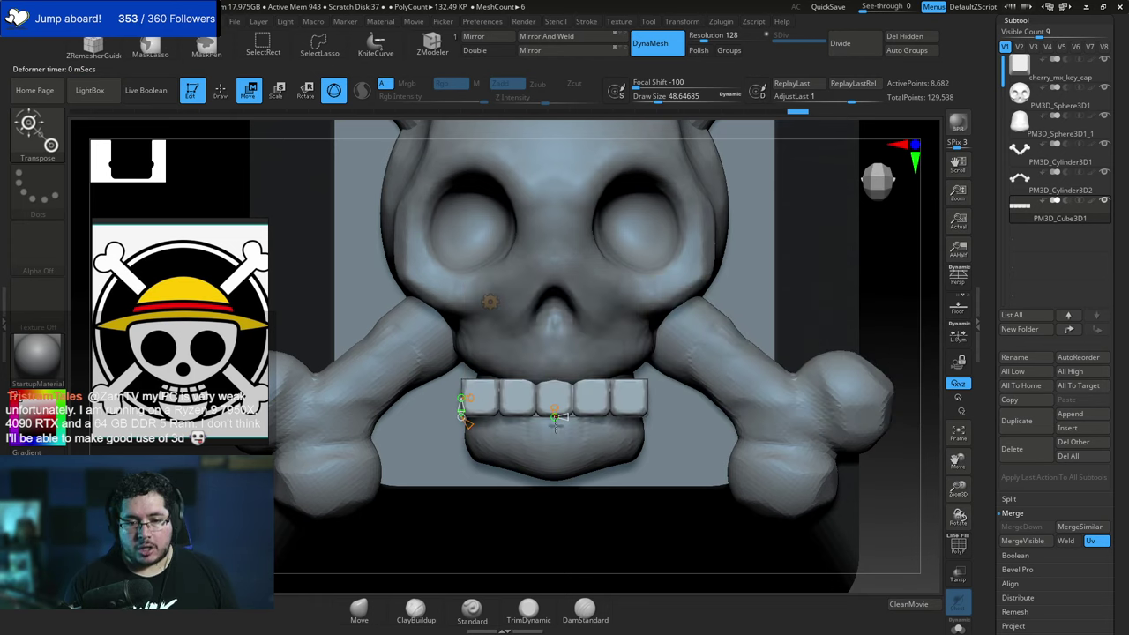
Bend the row of teeth backwards into an arc that follows the curve of the jaw.
{"action": "mouse_move", "coordinate": [556, 423]}
{"action": "left_mouse_down"}
{"action": "mouse_move", "coordinate": [555, 408]}
{"action": "mouse_move", "coordinate": [697, 403]}
{"action": "left_mouse_up"}
{"action": "left_click_drag", "start_coordinate": [554, 416], "coordinate": [558, 384]}
{"action": "left_click_drag", "start_coordinate": [884, 297], "coordinate": [757, 363]}
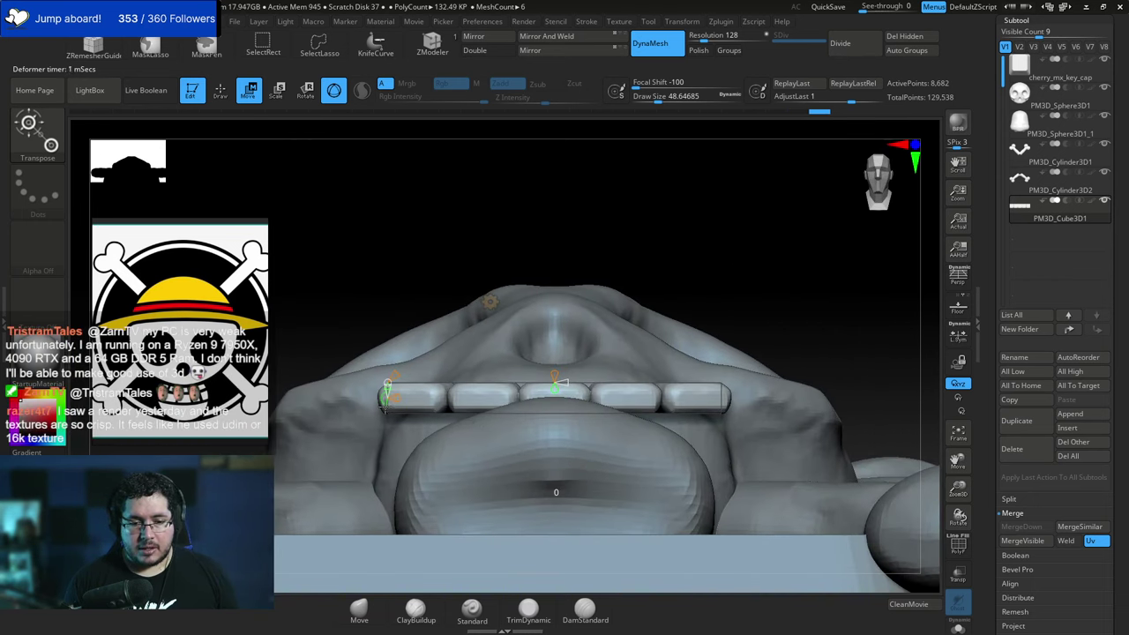
{"action": "left_click_drag", "start_coordinate": [373, 447], "coordinate": [388, 383]}
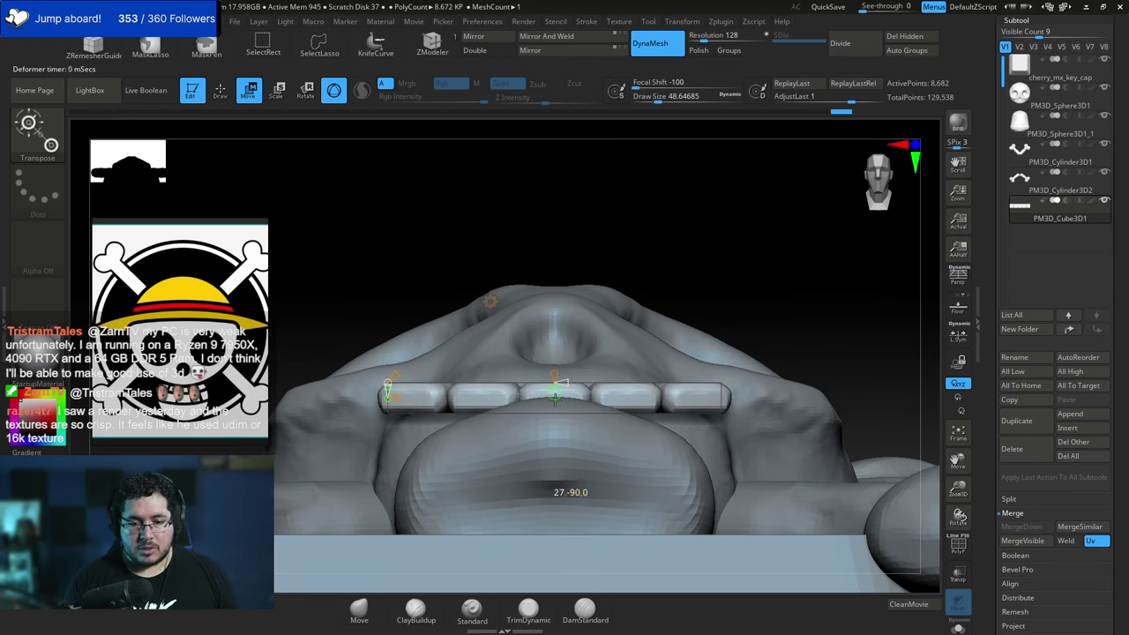
{"action": "left_click_drag", "start_coordinate": [553, 397], "coordinate": [572, 396]}
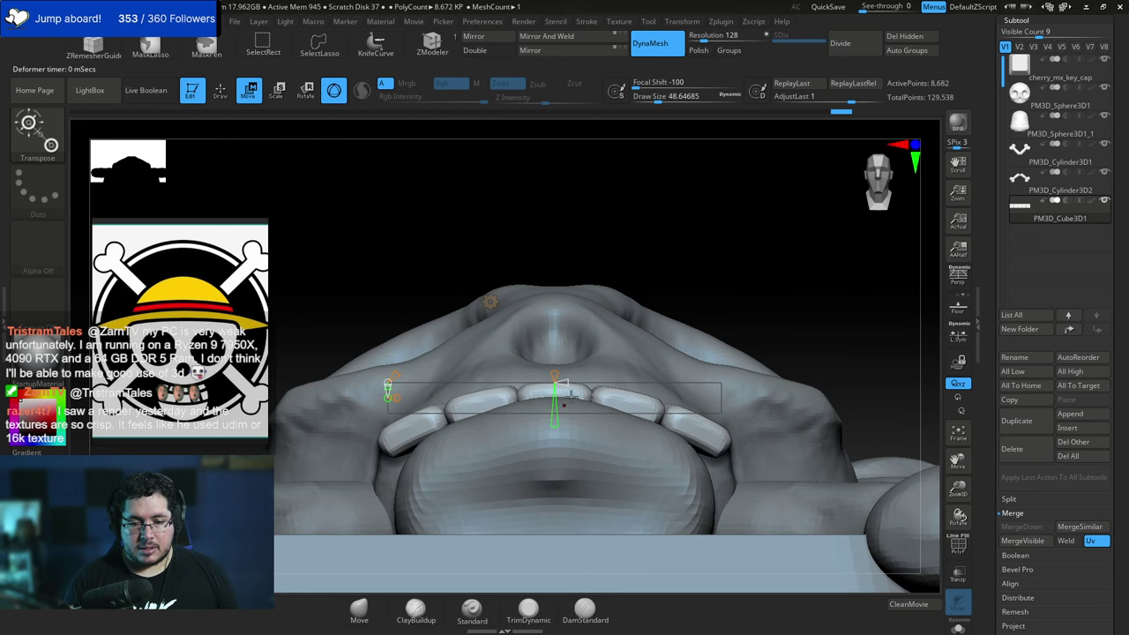
{"action": "left_click_drag", "start_coordinate": [718, 282], "coordinate": [714, 432]}
{"action": "key", "text": "q"}
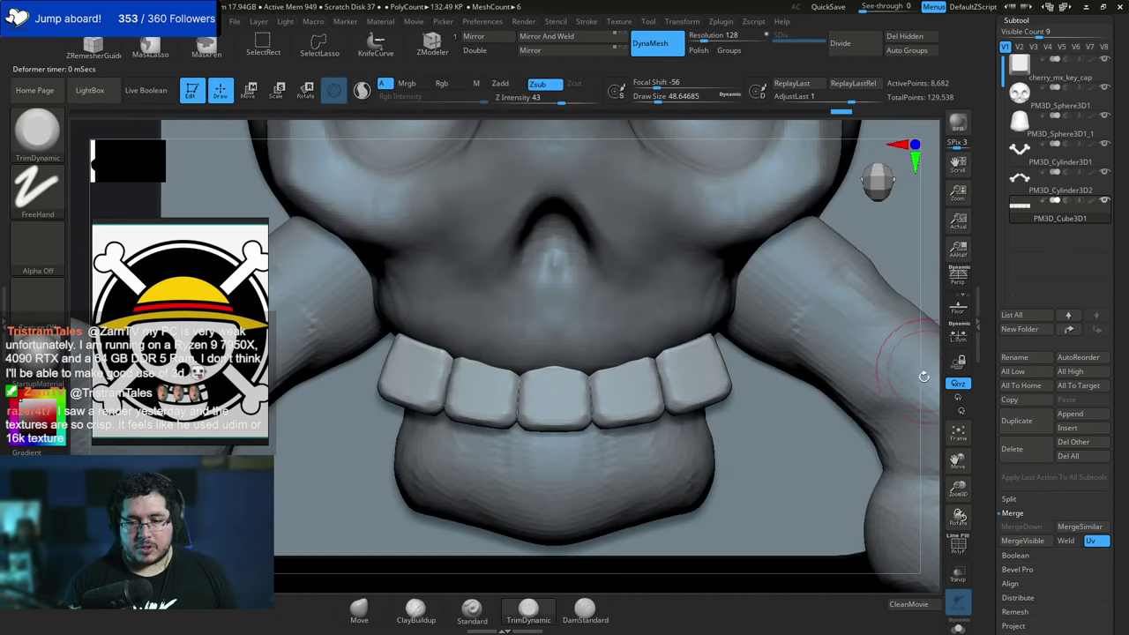
Switch to the Move brush and enlarge its draw size for reshaping the curved row of teeth.
{"action": "right_click_drag", "start_coordinate": [922, 375], "coordinate": [888, 276], "text": "ctrl"}
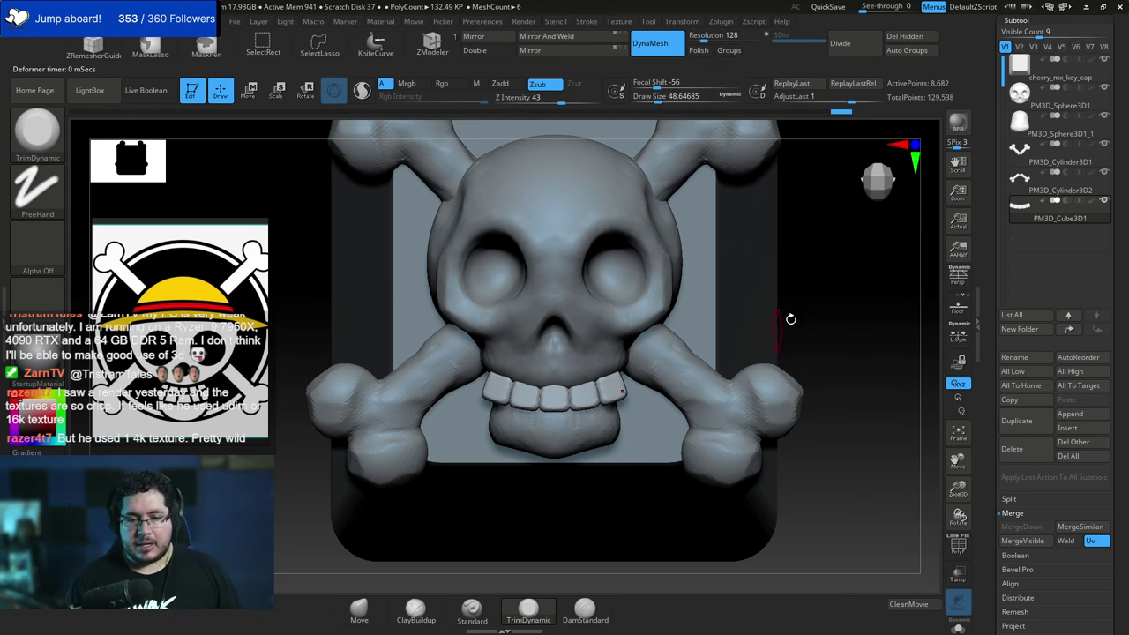
{"action": "right_click_drag", "start_coordinate": [790, 318], "coordinate": [784, 386], "text": "ctrl"}
{"action": "key", "text": "b"}
{"action": "key", "text": "m"}
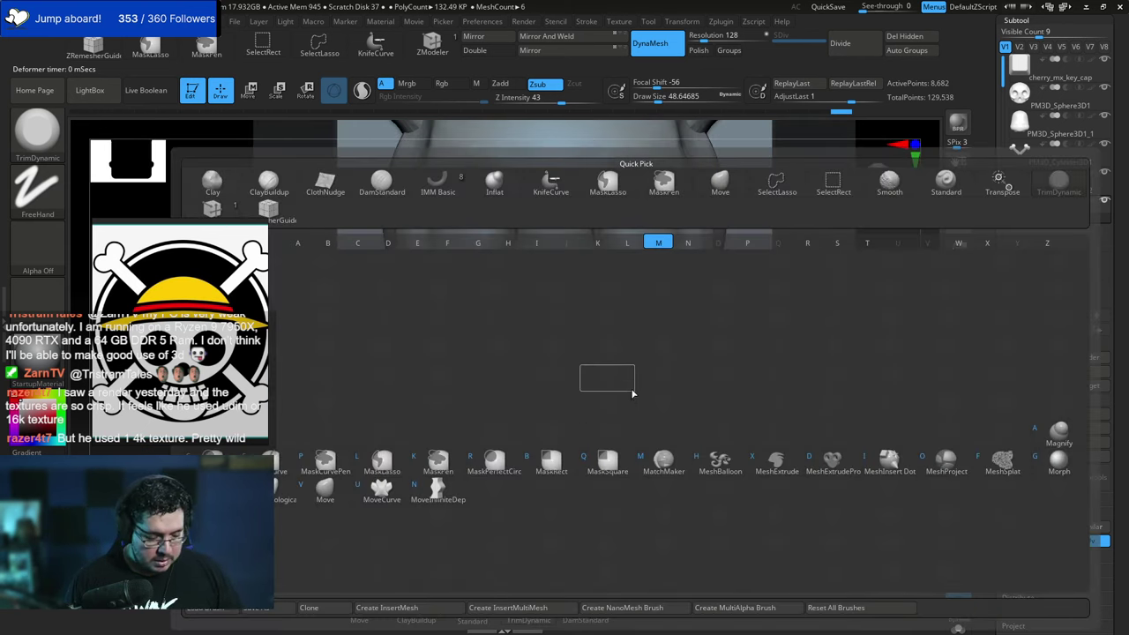
{"action": "key", "text": "v"}
{"action": "key", "text": "space"}
{"action": "key", "text": "space"}
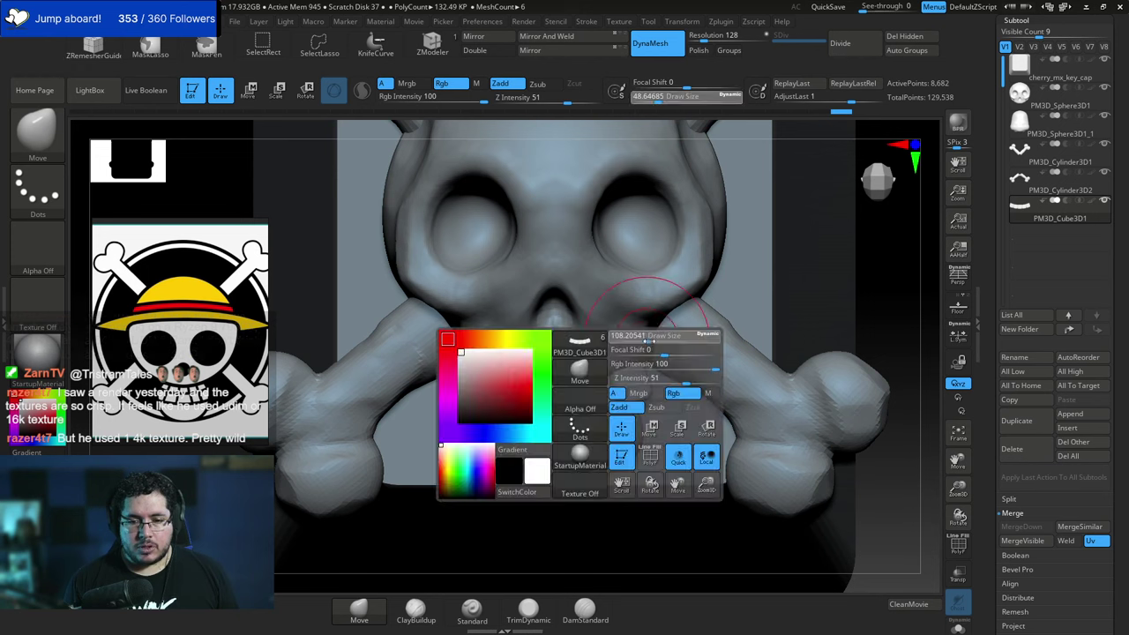
{"action": "mouse_move", "coordinate": [646, 340]}
{"action": "left_mouse_down"}
{"action": "mouse_move", "coordinate": [663, 340]}
{"action": "mouse_move", "coordinate": [625, 379]}
{"action": "left_mouse_up"}
{"action": "key", "text": "space"}
Push the outermost teeth inward against the jaw with the Move brush at a draw size of about 104.
{"action": "mouse_move", "coordinate": [862, 311]}
{"action": "left_mouse_down"}
{"action": "mouse_move", "coordinate": [817, 300]}
{"action": "mouse_move", "coordinate": [520, 327]}
{"action": "mouse_move", "coordinate": [583, 318]}
{"action": "left_mouse_up"}
{"action": "left_click_drag", "start_coordinate": [768, 297], "coordinate": [757, 384], "text": "alt"}
{"action": "key", "text": "space"}
{"action": "left_click_drag", "start_coordinate": [654, 342], "coordinate": [643, 352]}
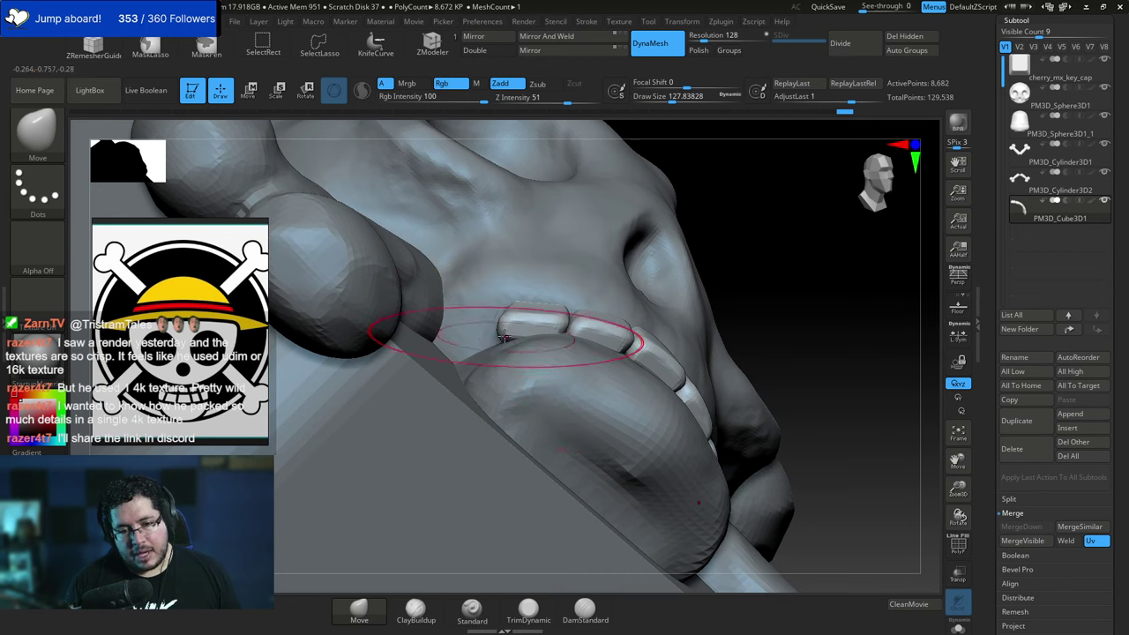
{"action": "key", "text": "["}
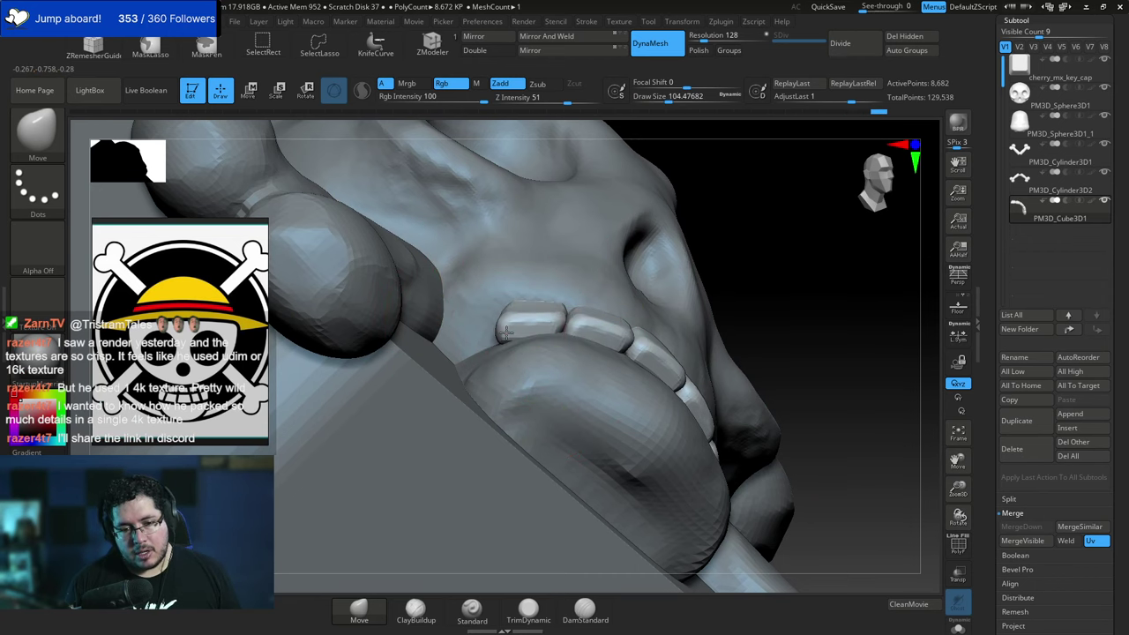
{"action": "key", "text": "ctrl+z"}
{"action": "mouse_move", "coordinate": [511, 329]}
{"action": "right_mouse_down"}
{"action": "mouse_move", "coordinate": [454, 345]}
{"action": "mouse_move", "coordinate": [537, 304]}
{"action": "right_mouse_up"}
{"action": "left_click_drag", "start_coordinate": [537, 302], "coordinate": [531, 300]}
{"action": "right_click_drag", "start_coordinate": [531, 300], "coordinate": [472, 290]}
{"action": "left_click_drag", "start_coordinate": [518, 281], "coordinate": [514, 277]}
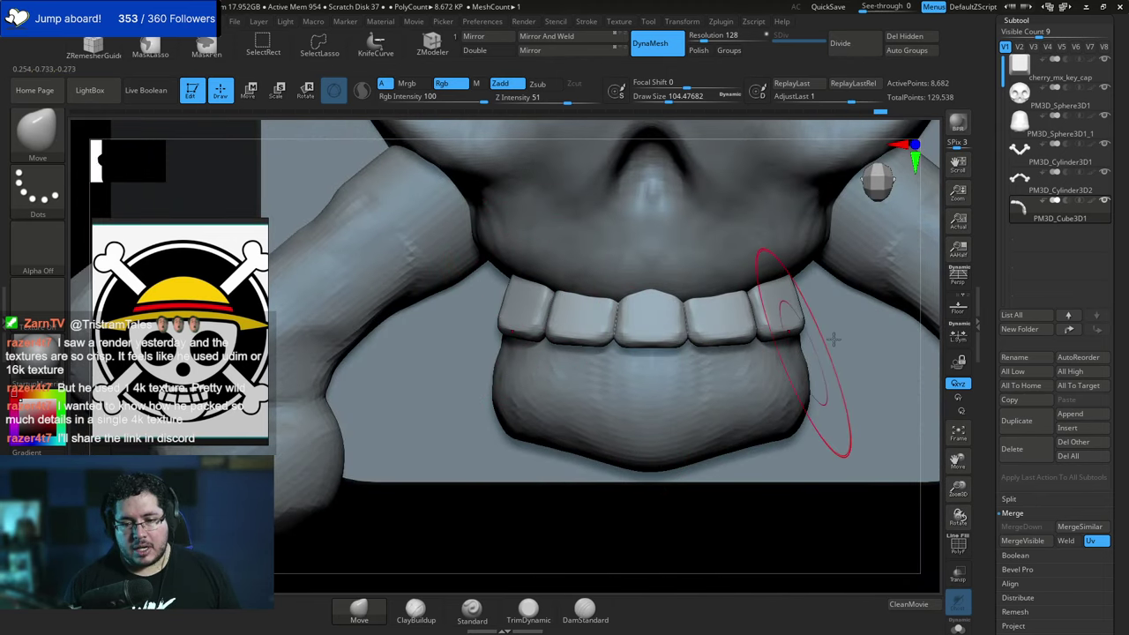
Nudge the outermost teeth slightly narrower and higher from the front, and reduce the Move brush's draw size to about 59.
{"action": "key", "text": "ctrl+z"}
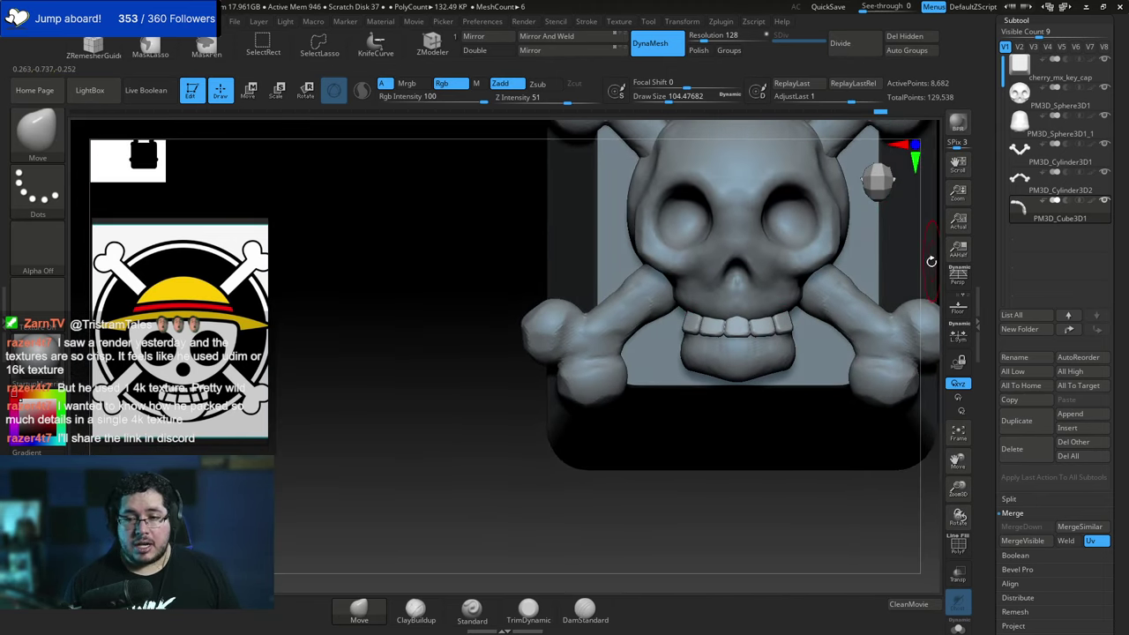
{"action": "right_click_drag", "start_coordinate": [930, 260], "coordinate": [838, 357], "text": "alt"}
{"action": "right_click_drag", "start_coordinate": [838, 357], "coordinate": [817, 303]}
{"action": "key", "text": "ctrl+z"}
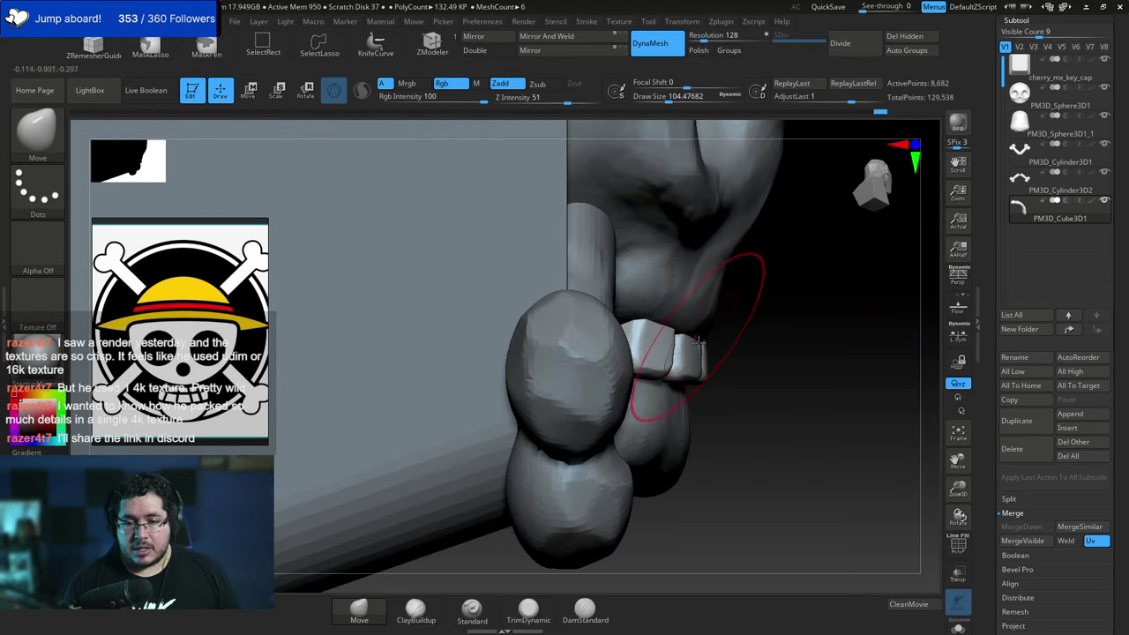
{"action": "key", "text": "ctrl+shift+z"}
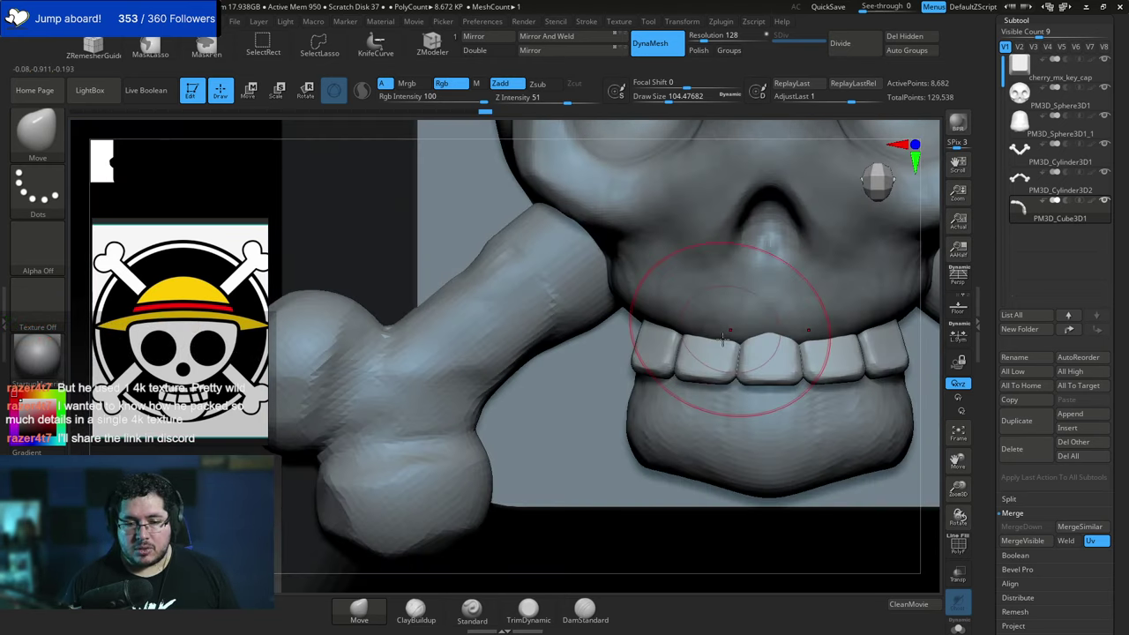
{"action": "left_click_drag", "start_coordinate": [894, 334], "coordinate": [894, 326]}
{"action": "left_click_drag", "start_coordinate": [643, 350], "coordinate": [638, 344]}
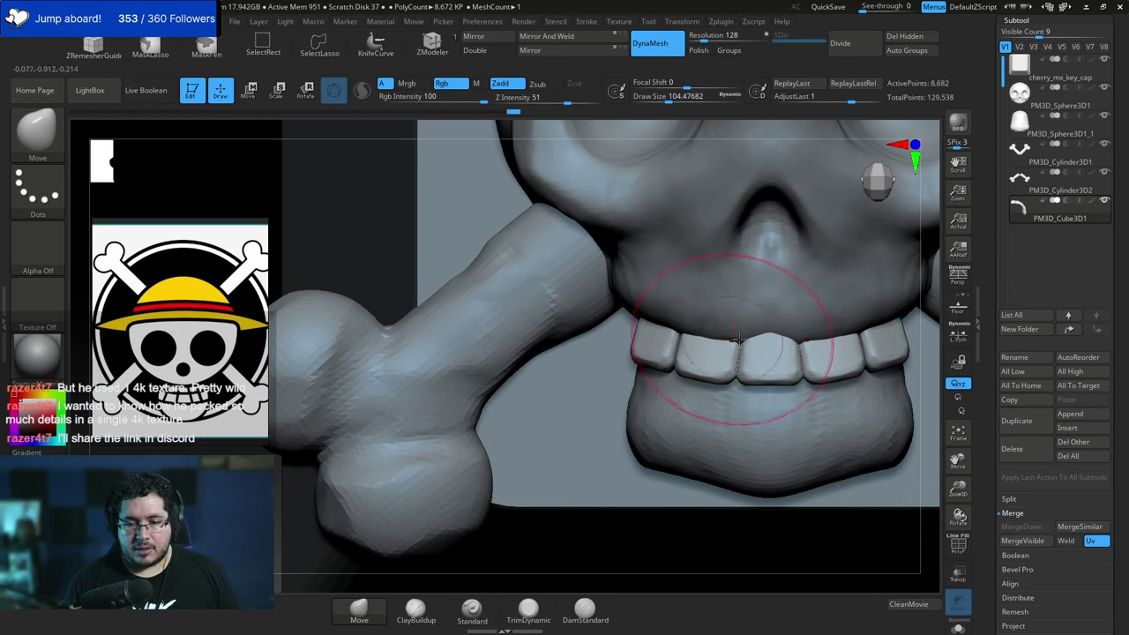
{"action": "mouse_move", "coordinate": [925, 340]}
{"action": "left_mouse_down", "text": "alt"}
{"action": "mouse_move", "coordinate": [766, 331]}
{"action": "mouse_move", "coordinate": [737, 350]}
{"action": "left_mouse_up", "text": "alt"}
{"action": "key", "text": "space"}
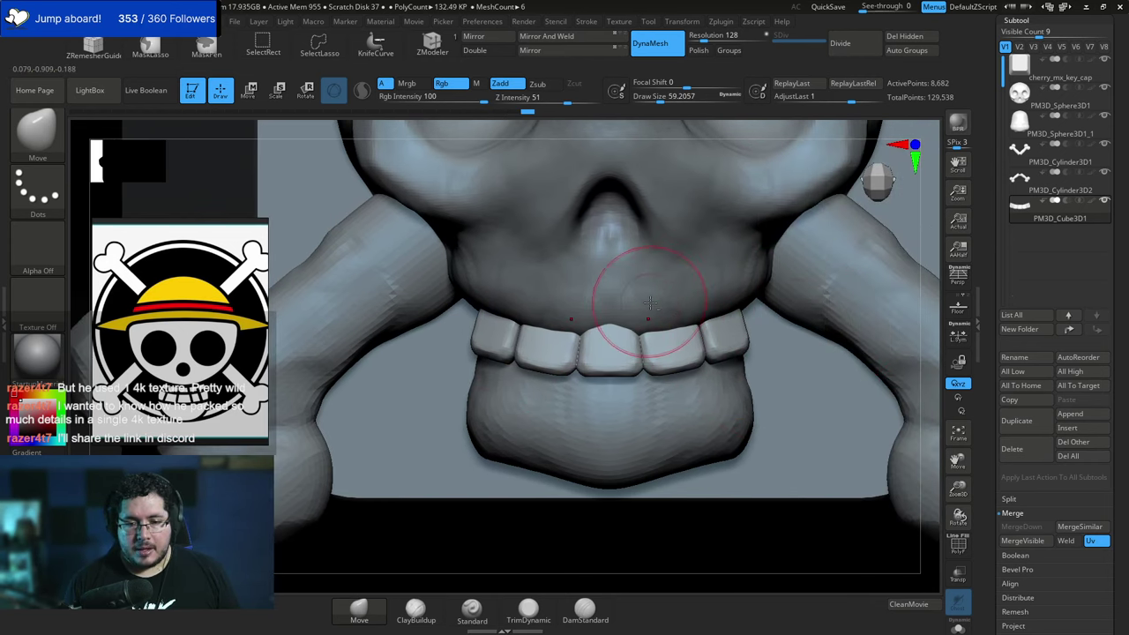
Select the skull and build up gum and root volume above the central teeth with the ClayBuildup brush.
{"action": "left_click", "coordinate": [564, 304], "text": "alt"}
{"action": "key", "text": "b"}
{"action": "key", "text": "c"}
{"action": "key", "text": "b"}
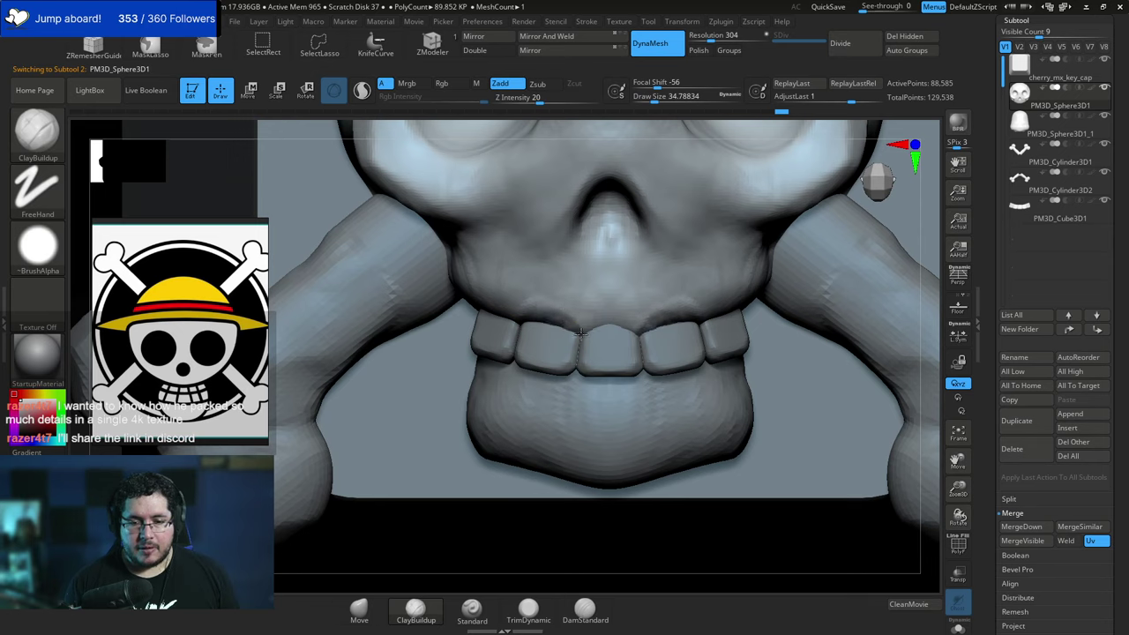
{"action": "mouse_move", "coordinate": [580, 332]}
{"action": "left_mouse_down"}
{"action": "mouse_move", "coordinate": [617, 309]}
{"action": "mouse_move", "coordinate": [526, 318]}
{"action": "left_mouse_up"}
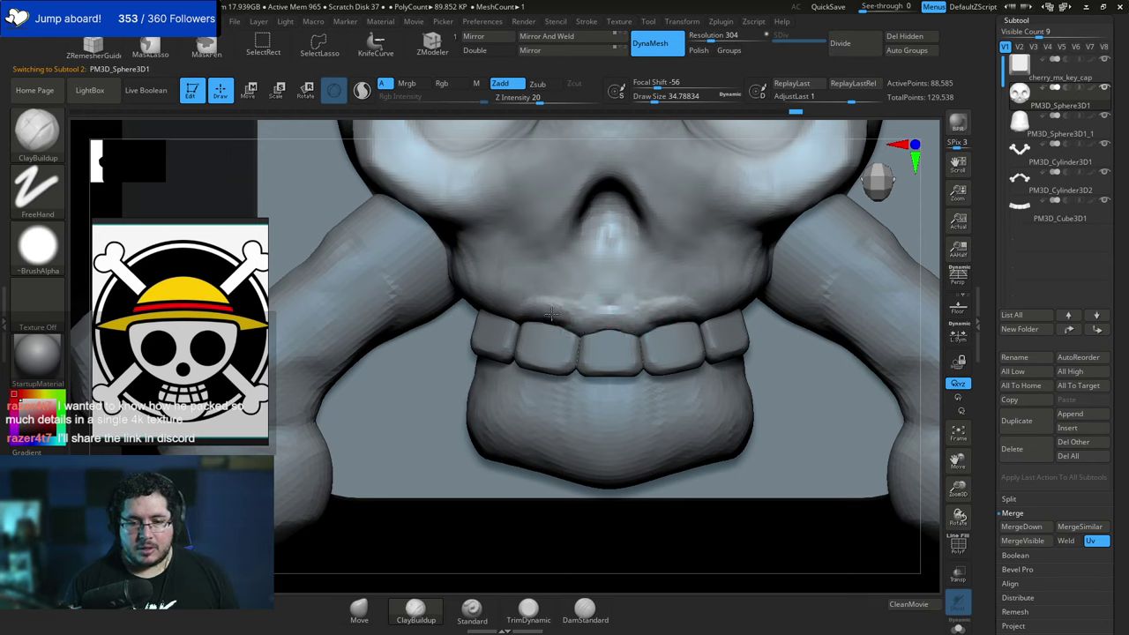
{"action": "left_click_drag", "start_coordinate": [616, 307], "coordinate": [606, 271]}
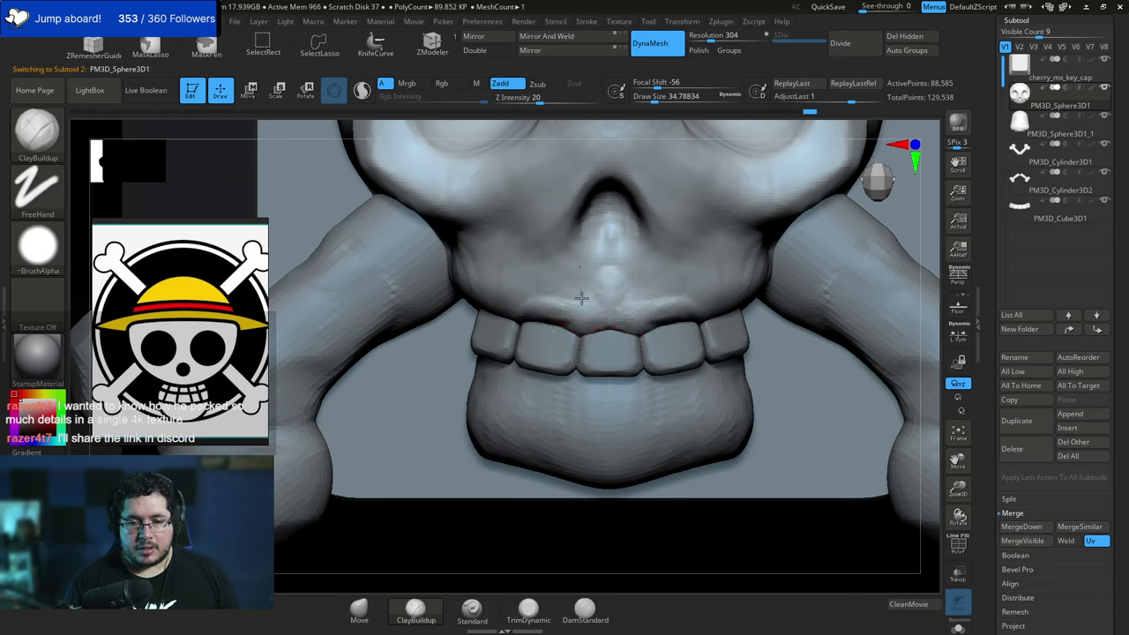
{"action": "mouse_move", "coordinate": [587, 318]}
{"action": "left_mouse_down"}
{"action": "mouse_move", "coordinate": [599, 273]}
{"action": "mouse_move", "coordinate": [556, 298]}
{"action": "mouse_move", "coordinate": [568, 300]}
{"action": "left_mouse_up"}
Add raised root ridges with ClayBuildup on the upper jaw above the side teeth.
{"action": "left_click_drag", "start_coordinate": [930, 267], "coordinate": [781, 268]}
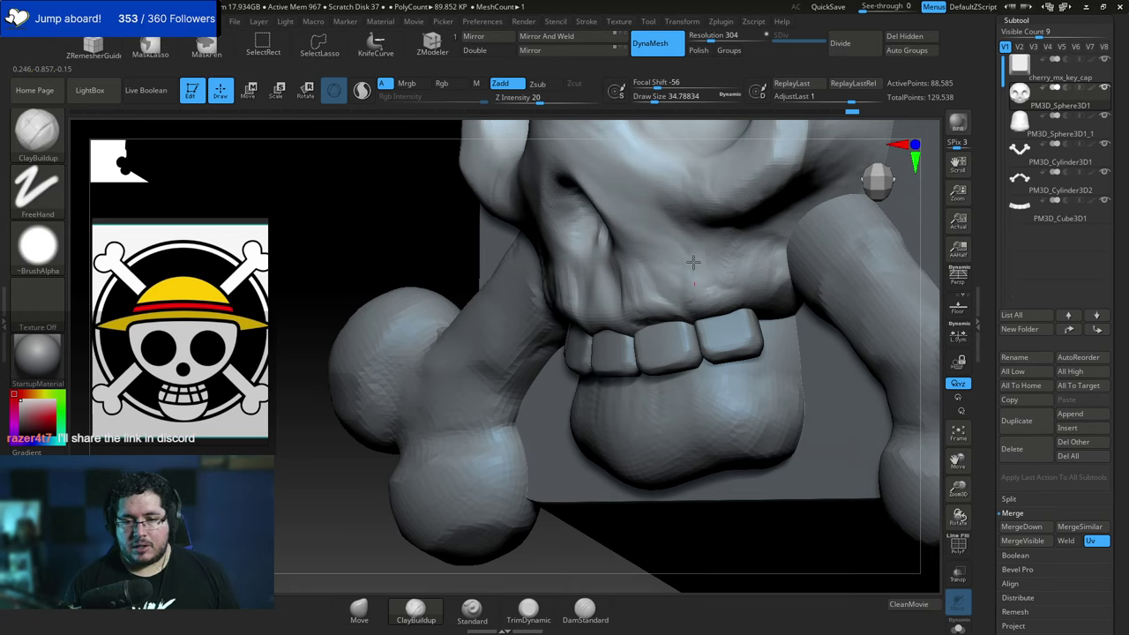
{"action": "left_click_drag", "start_coordinate": [693, 262], "coordinate": [698, 253]}
{"action": "left_click_drag", "start_coordinate": [725, 289], "coordinate": [696, 247]}
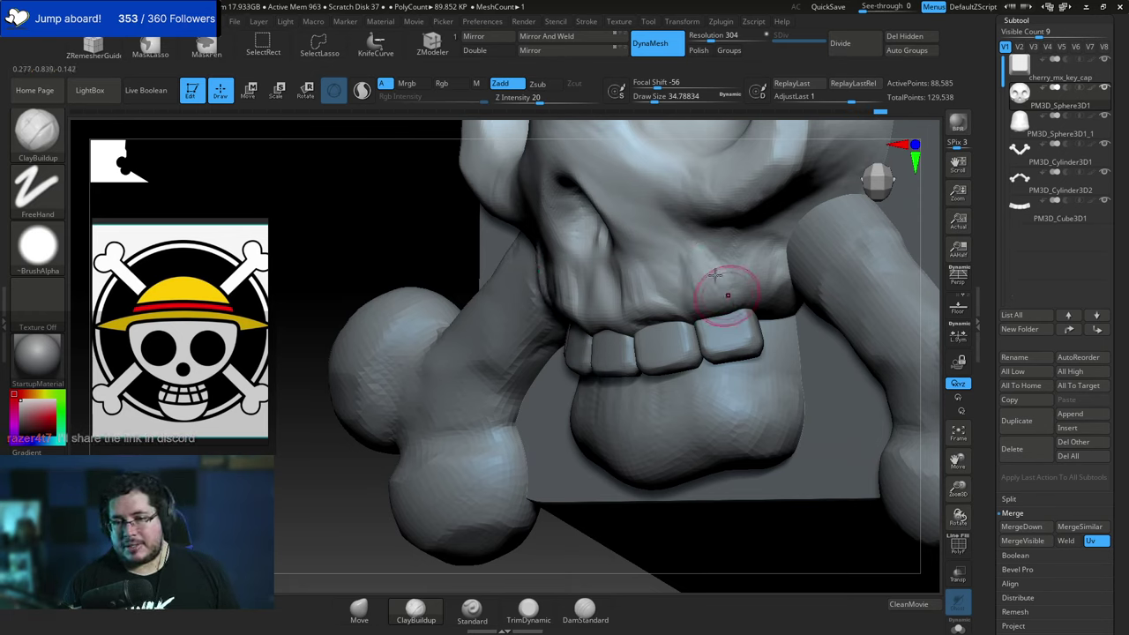
{"action": "mouse_move", "coordinate": [725, 294]}
{"action": "left_mouse_down"}
{"action": "mouse_move", "coordinate": [692, 263]}
{"action": "mouse_move", "coordinate": [657, 267]}
{"action": "mouse_move", "coordinate": [648, 247]}
{"action": "mouse_move", "coordinate": [658, 239]}
{"action": "left_mouse_up"}
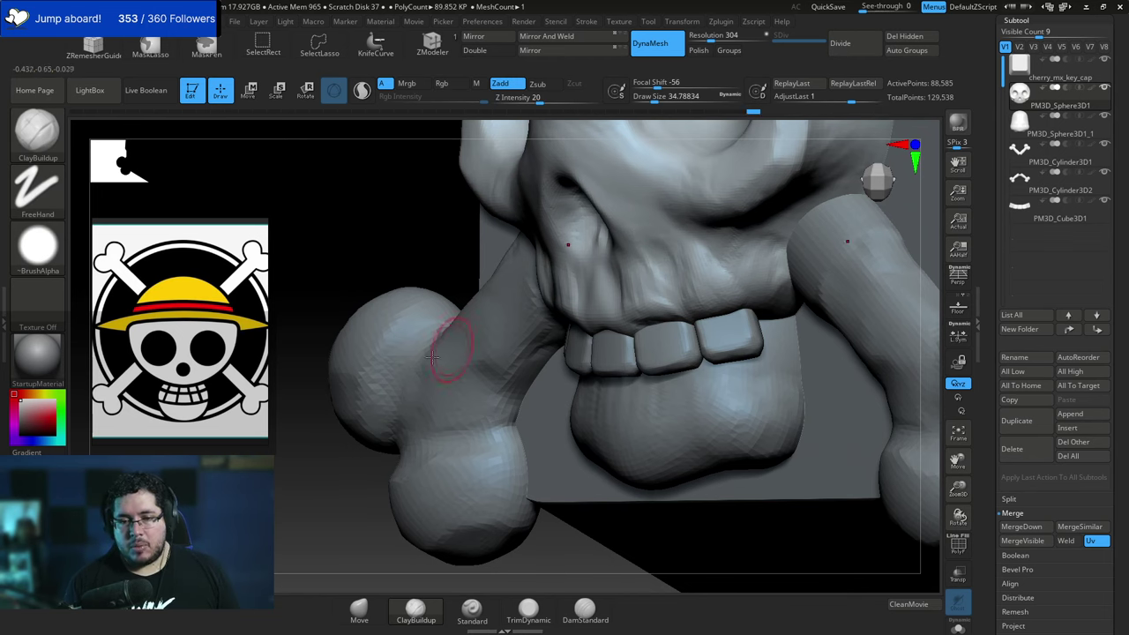
{"action": "left_click_drag", "start_coordinate": [404, 263], "coordinate": [564, 287]}
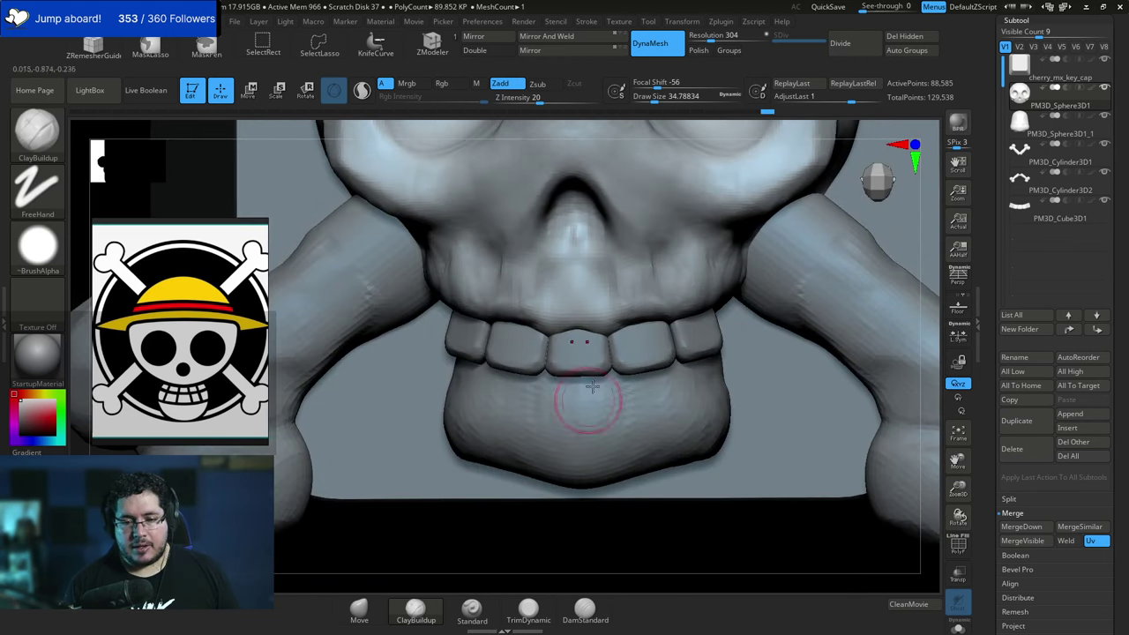
Select the teeth, leave the Bend Arc deformer, and raise and narrow the row slightly to fit the jaw.
{"action": "left_click_drag", "start_coordinate": [920, 362], "coordinate": [914, 207], "text": "alt"}
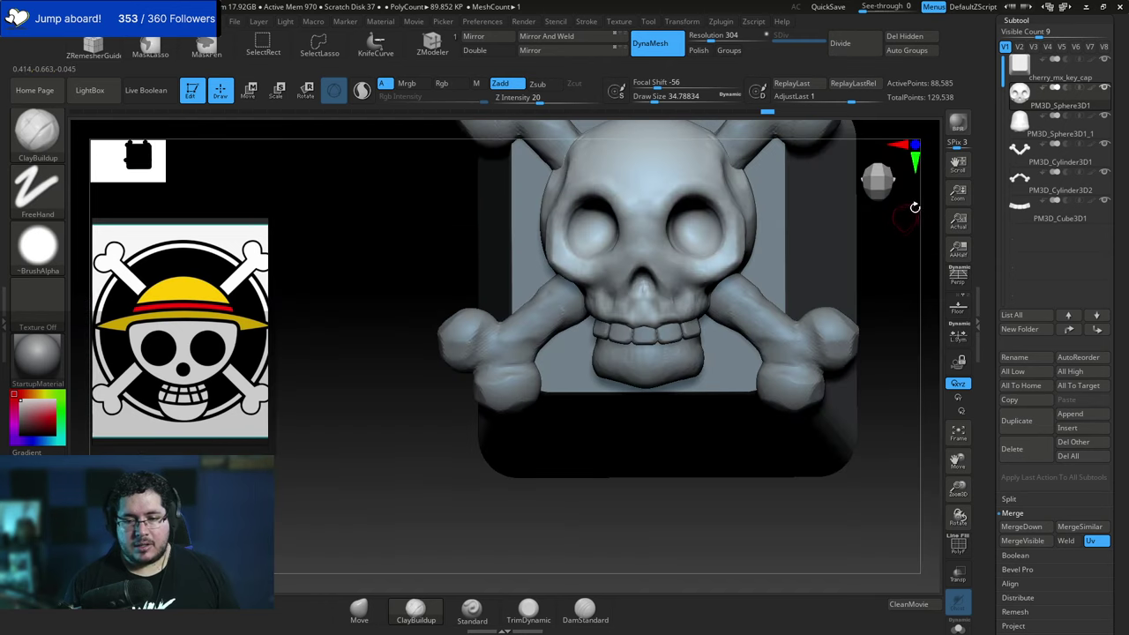
{"action": "mouse_move", "coordinate": [884, 289]}
{"action": "left_mouse_down", "text": "alt"}
{"action": "mouse_move", "coordinate": [899, 239]}
{"action": "mouse_move", "coordinate": [879, 259]}
{"action": "mouse_move", "coordinate": [855, 389]}
{"action": "left_mouse_up", "text": "alt"}
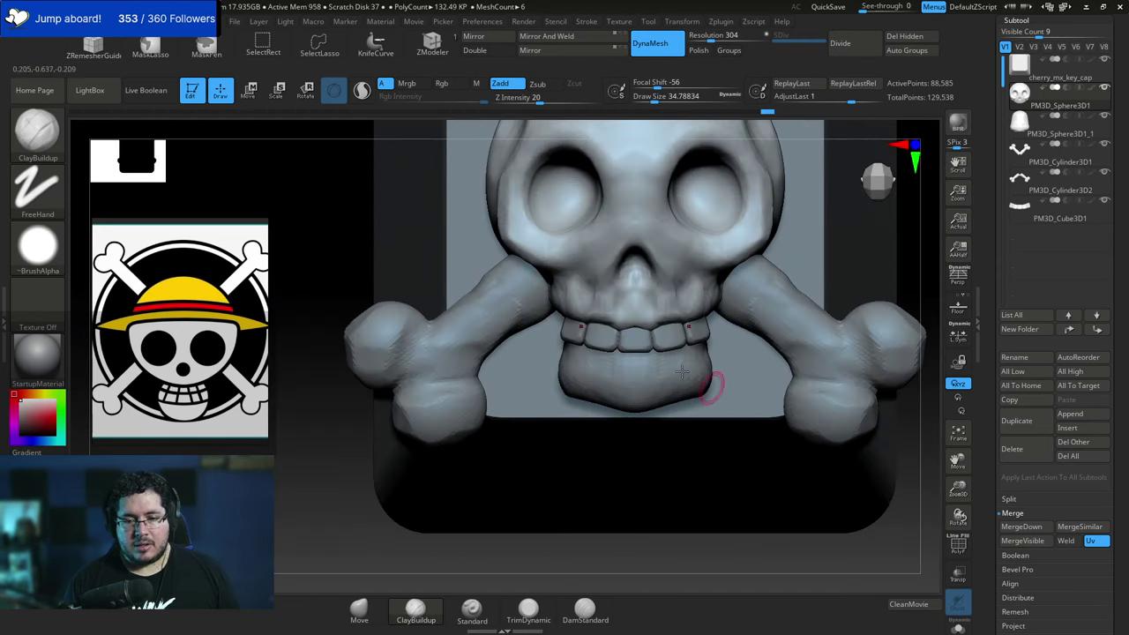
{"action": "left_click", "coordinate": [634, 342], "text": "alt"}
{"action": "key", "text": "w"}
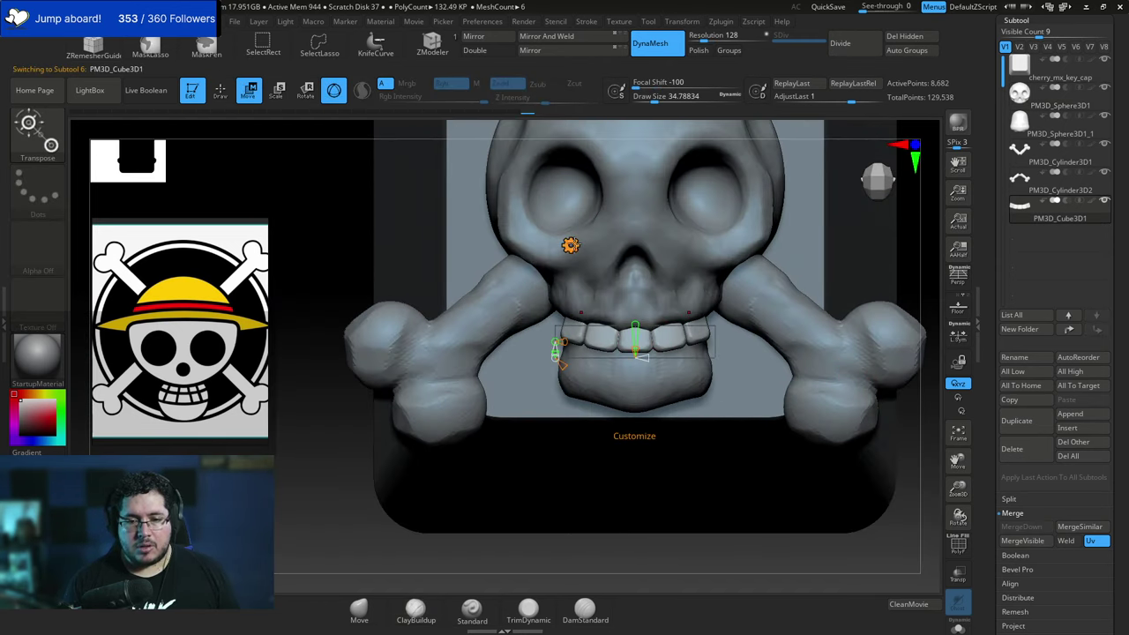
{"action": "left_click", "coordinate": [570, 244]}
{"action": "left_click", "coordinate": [772, 245]}
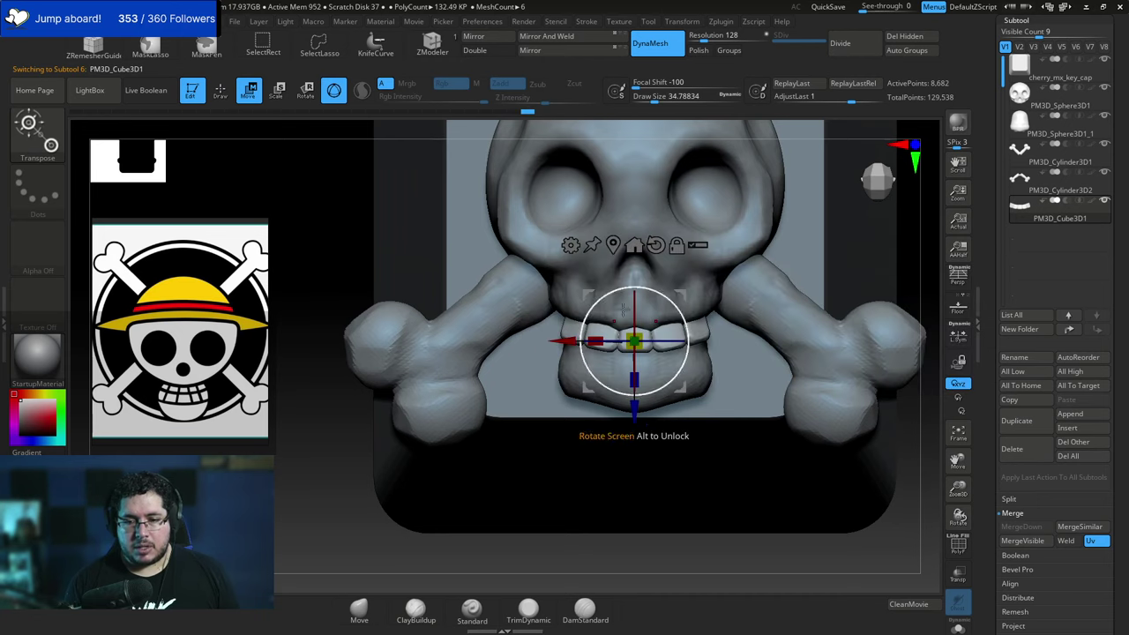
{"action": "left_click_drag", "start_coordinate": [635, 415], "coordinate": [635, 414]}
{"action": "left_click_drag", "start_coordinate": [596, 341], "coordinate": [603, 342]}
Duplicate the row of teeth downward onto the front of the lower jaw.
{"action": "key", "text": "q"}
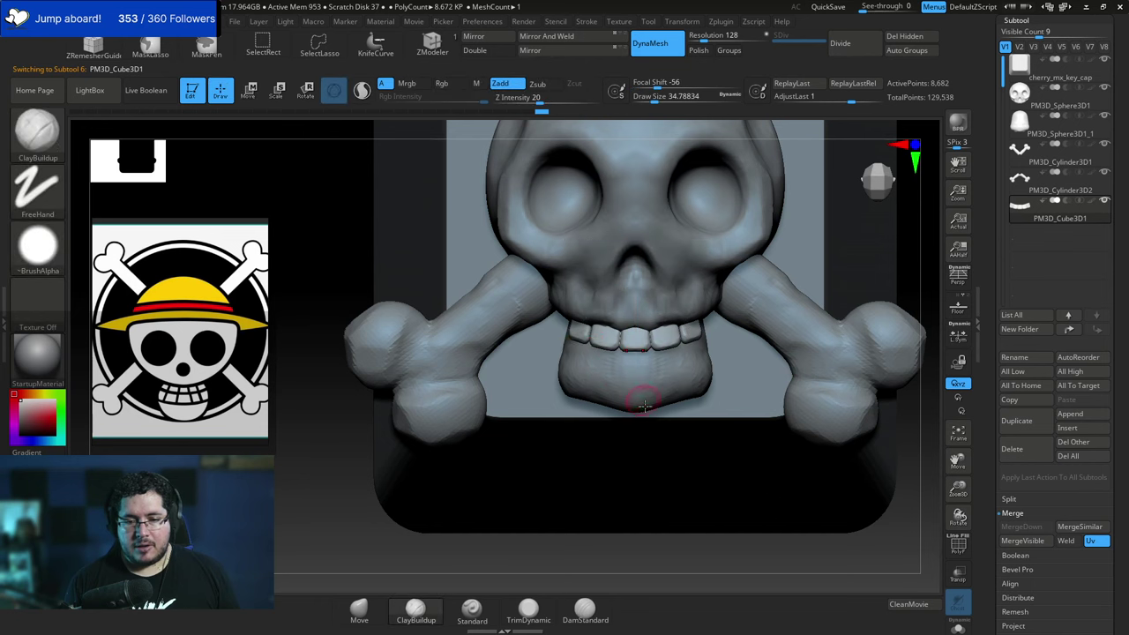
{"action": "key", "text": "w"}
{"action": "left_click_drag", "start_coordinate": [631, 421], "coordinate": [625, 467], "text": "ctrl"}
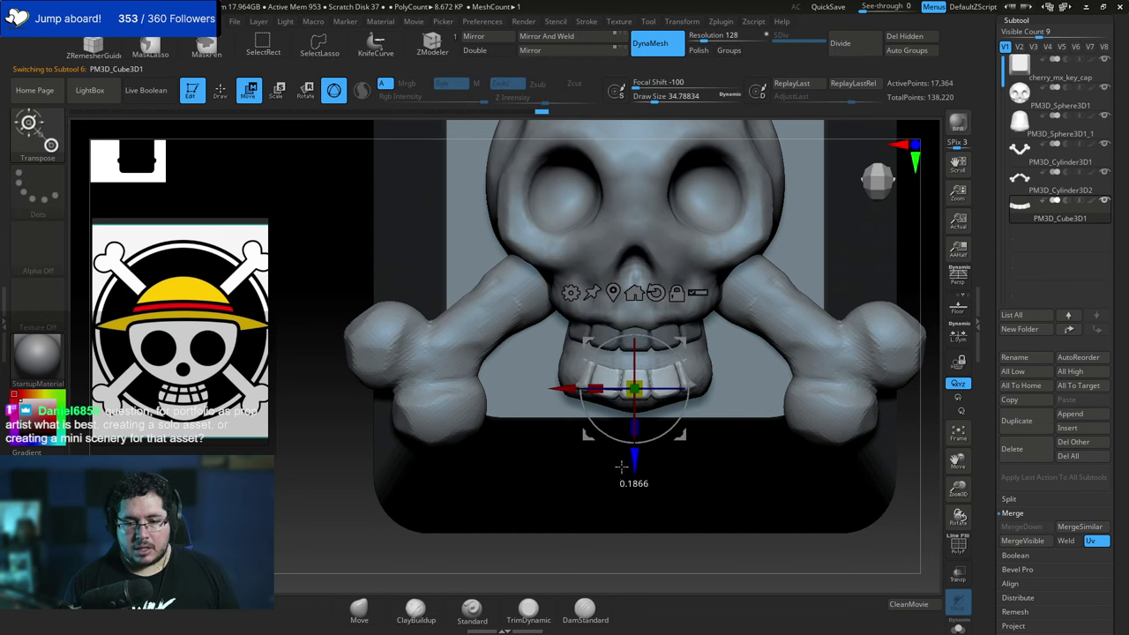
Turn the copied row of teeth upside down for the lower jaw.
{"action": "left_click_drag", "start_coordinate": [672, 350], "coordinate": [606, 423], "text": "shift"}
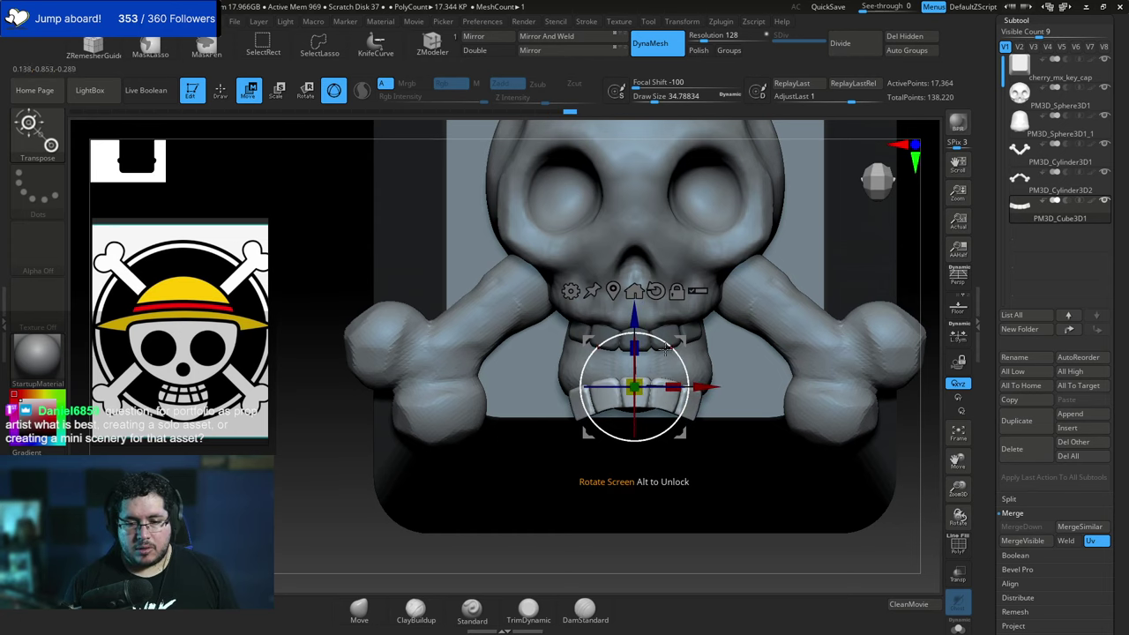
Try raising the flipped row onto the lower jaw and reshaping its ends with the Move brush, and undo both changes.
{"action": "left_click_drag", "start_coordinate": [634, 314], "coordinate": [634, 289]}
{"action": "key", "text": "q"}
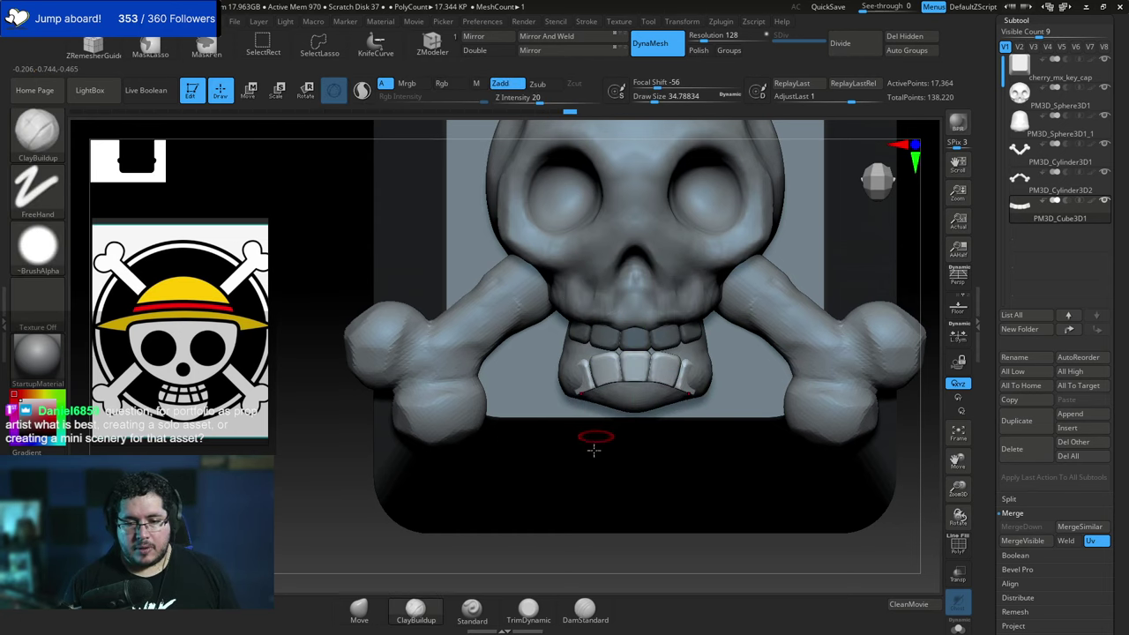
{"action": "mouse_move", "coordinate": [573, 429]}
{"action": "left_mouse_down"}
{"action": "mouse_move", "coordinate": [587, 409]}
{"action": "mouse_move", "coordinate": [654, 406]}
{"action": "mouse_move", "coordinate": [685, 353]}
{"action": "mouse_move", "coordinate": [674, 352]}
{"action": "left_mouse_up"}
{"action": "key", "text": "b"}
{"action": "key", "text": "m"}
{"action": "key", "text": "v"}
{"action": "key", "text": "space"}
{"action": "mouse_move", "coordinate": [569, 381]}
{"action": "left_mouse_down", "text": "shift"}
{"action": "mouse_move", "coordinate": [608, 375]}
{"action": "mouse_move", "coordinate": [594, 405]}
{"action": "left_mouse_up", "text": "shift"}
{"action": "key", "text": "space"}
{"action": "key", "text": "ctrl+z"}
{"action": "key", "text": "ctrl+z"}
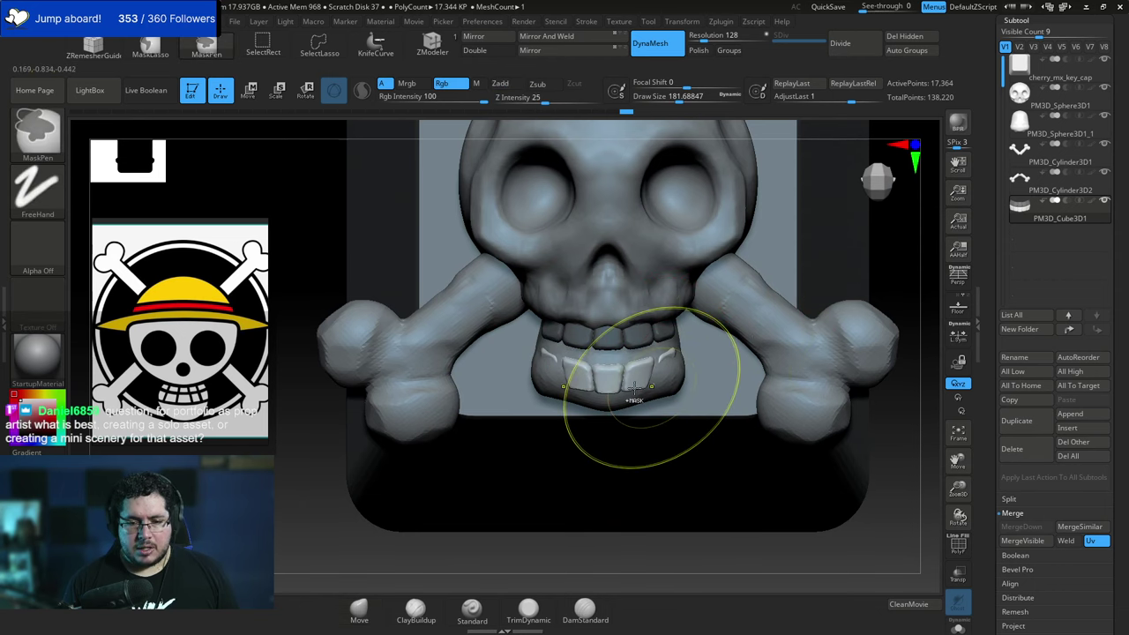
{"action": "key", "text": "ctrl+z"}
{"action": "key", "text": "ctrl+z"}
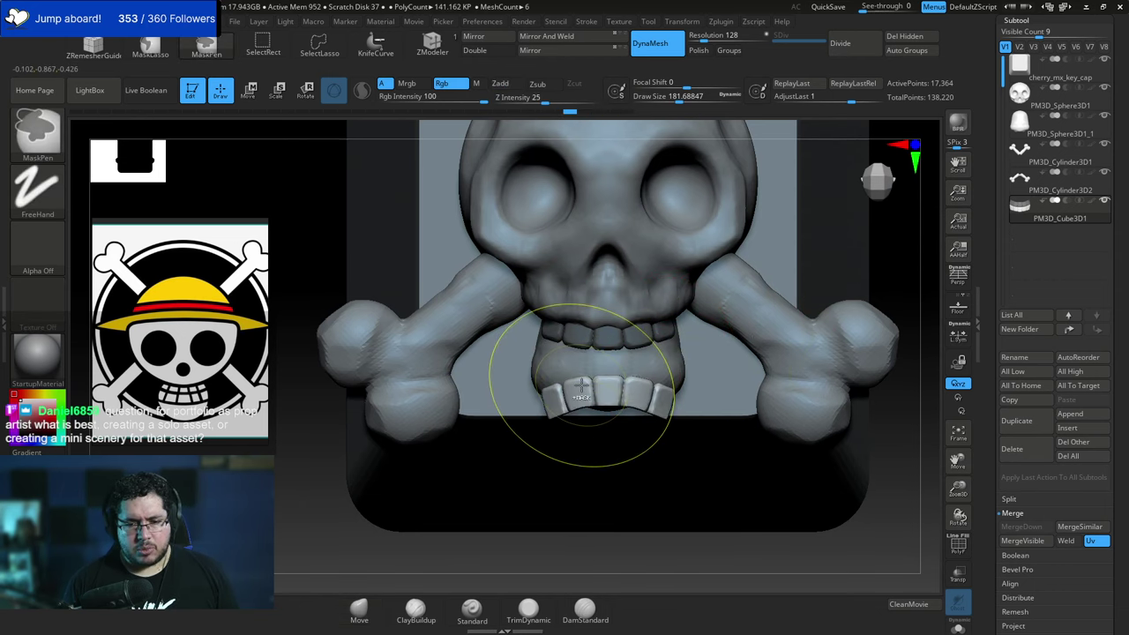
Raise the flipped row to just below the upper teeth and lift its outer ends with the Move brush.
{"action": "key", "text": "w"}
{"action": "left_click_drag", "start_coordinate": [607, 315], "coordinate": [607, 289]}
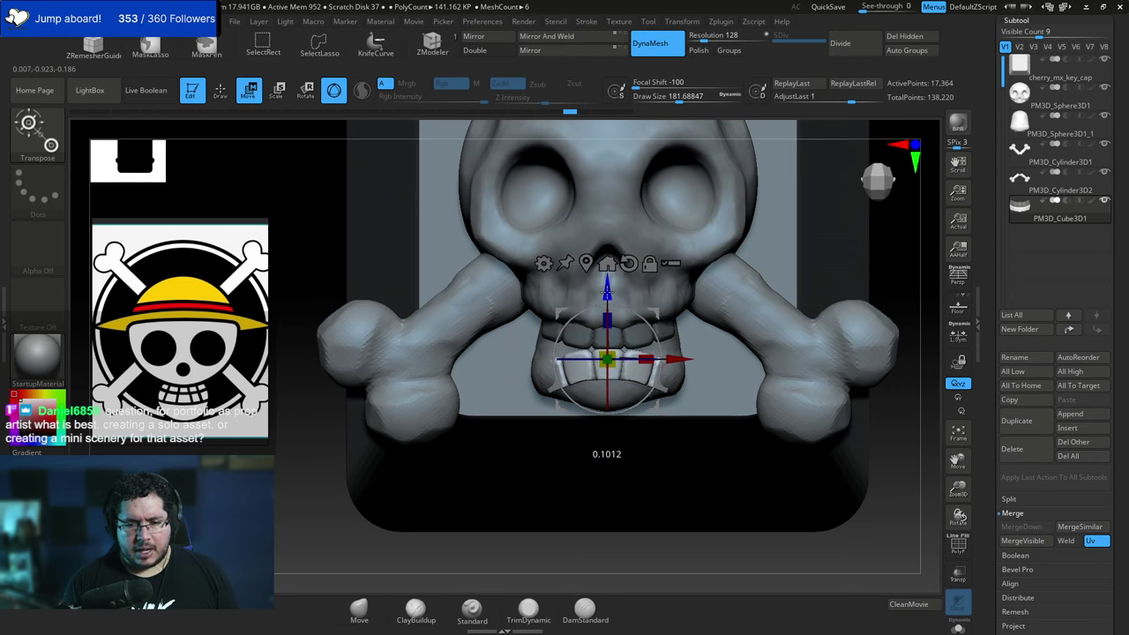
{"action": "key", "text": "q"}
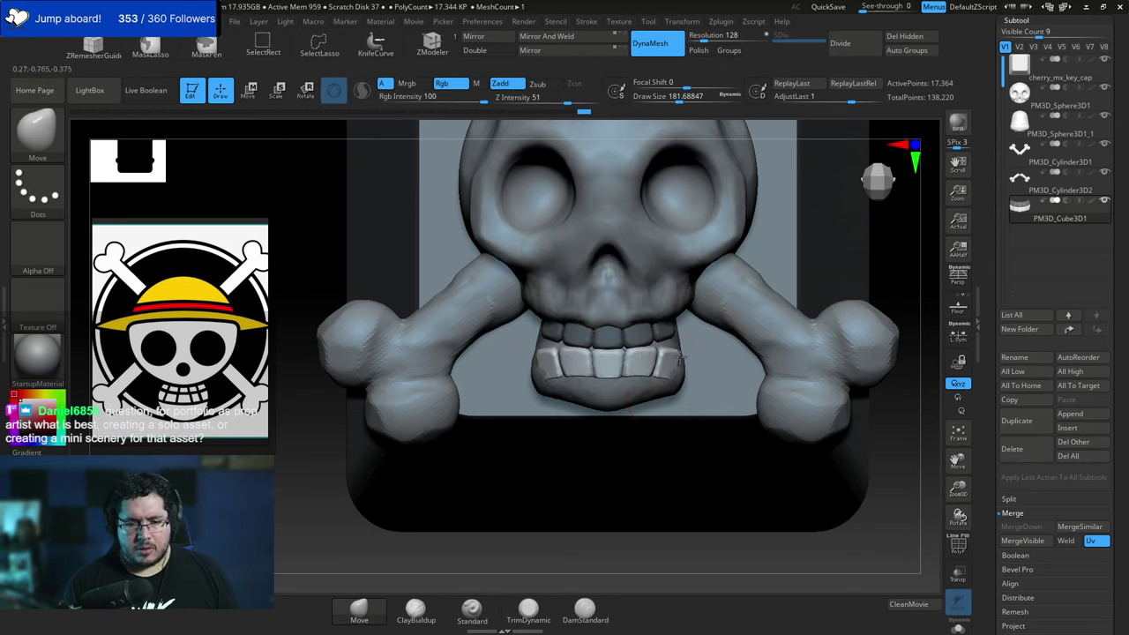
{"action": "key", "text": "space"}
{"action": "left_click_drag", "start_coordinate": [679, 348], "coordinate": [677, 370]}
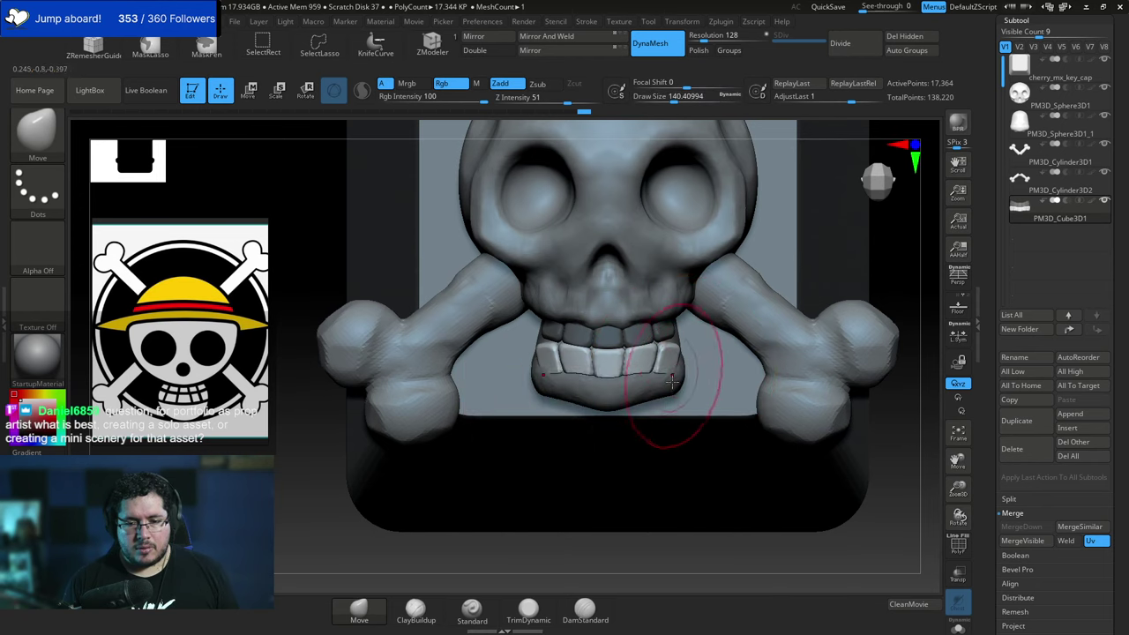
{"action": "key", "text": "bracketleft"}
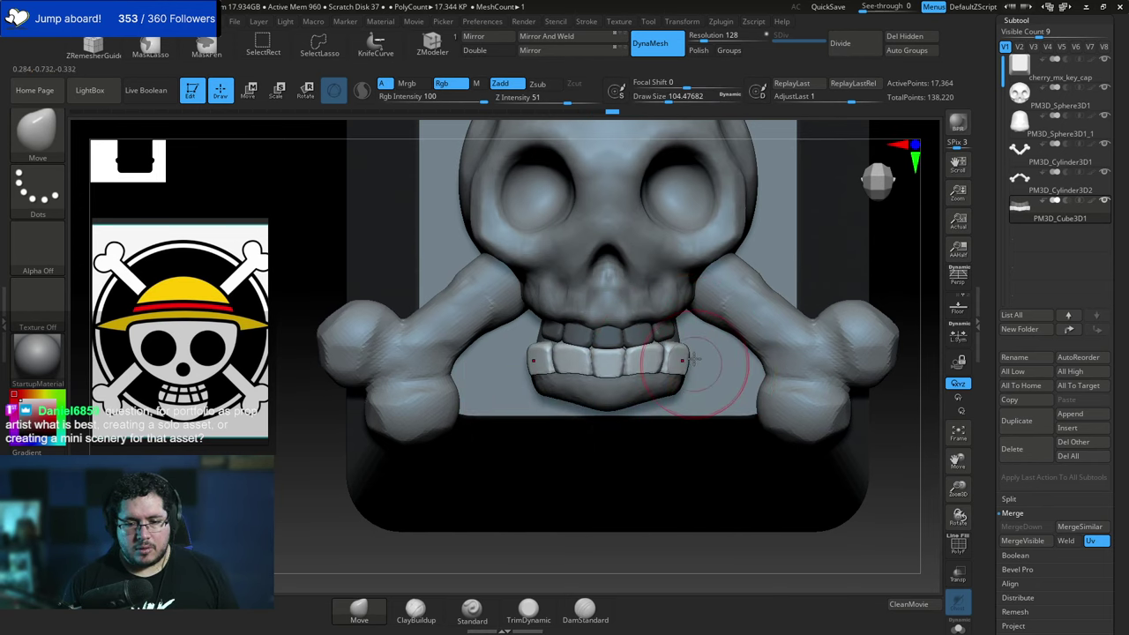
Shape the outermost teeth of the lower row with the Move brush so they wrap back around the sides of the jaw.
{"action": "left_click_drag", "start_coordinate": [893, 288], "coordinate": [677, 343]}
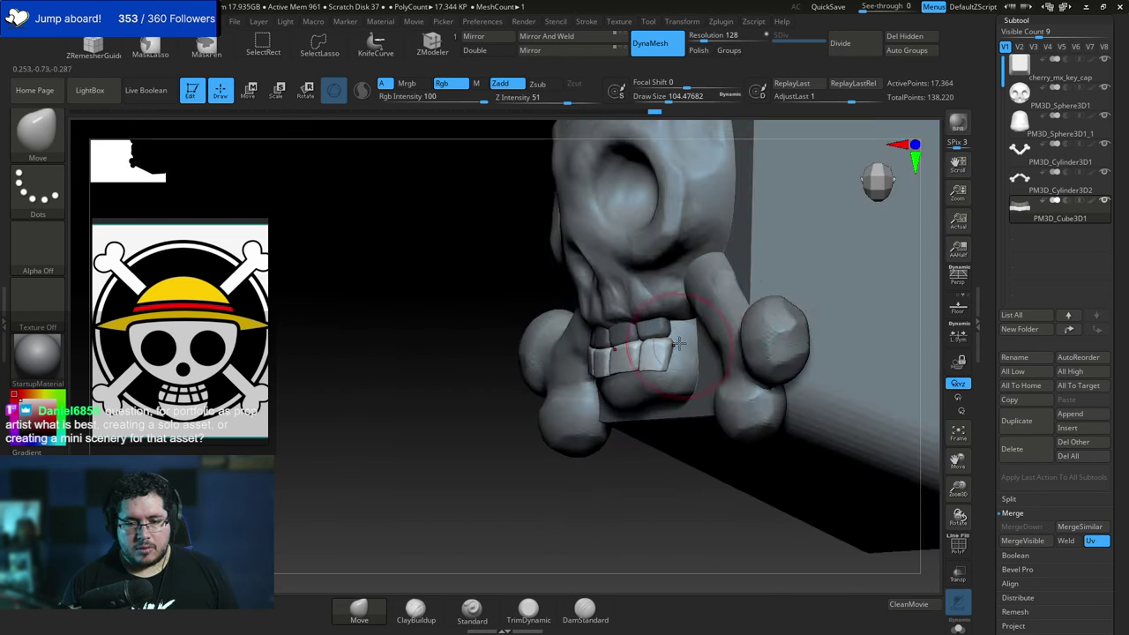
{"action": "left_click_drag", "start_coordinate": [564, 473], "coordinate": [481, 467]}
{"action": "key", "text": "space"}
{"action": "left_click_drag", "start_coordinate": [622, 385], "coordinate": [667, 357]}
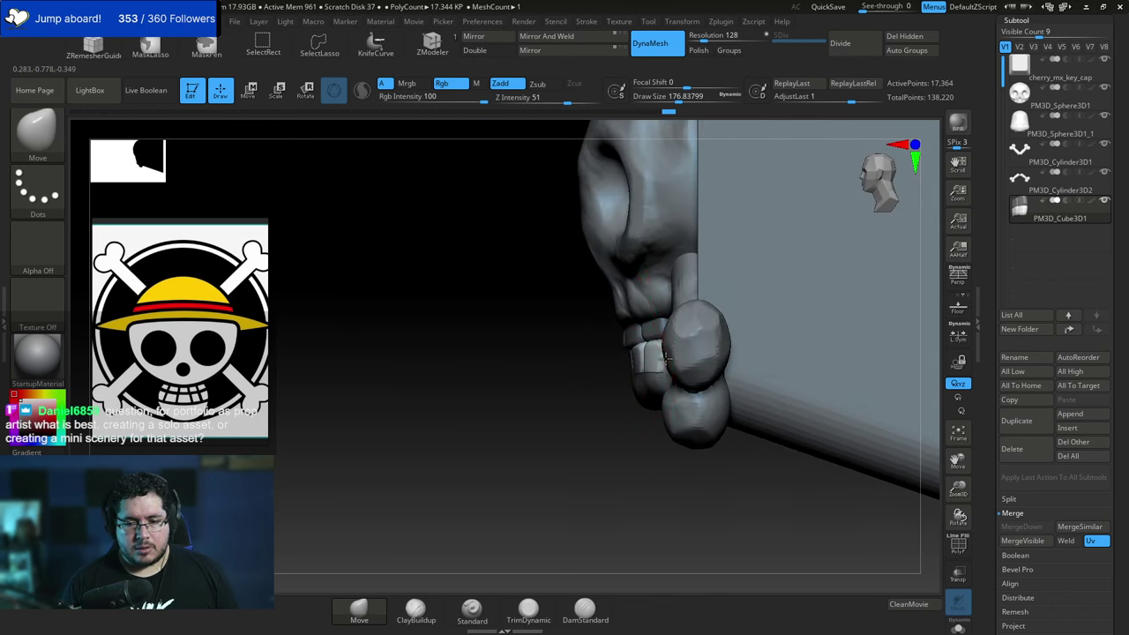
{"action": "mouse_move", "coordinate": [598, 417]}
{"action": "left_mouse_down"}
{"action": "mouse_move", "coordinate": [641, 422]}
{"action": "mouse_move", "coordinate": [672, 376]}
{"action": "left_mouse_up"}
{"action": "key", "text": "space"}
{"action": "left_click_drag", "start_coordinate": [672, 376], "coordinate": [642, 337]}
{"action": "key", "text": "space"}
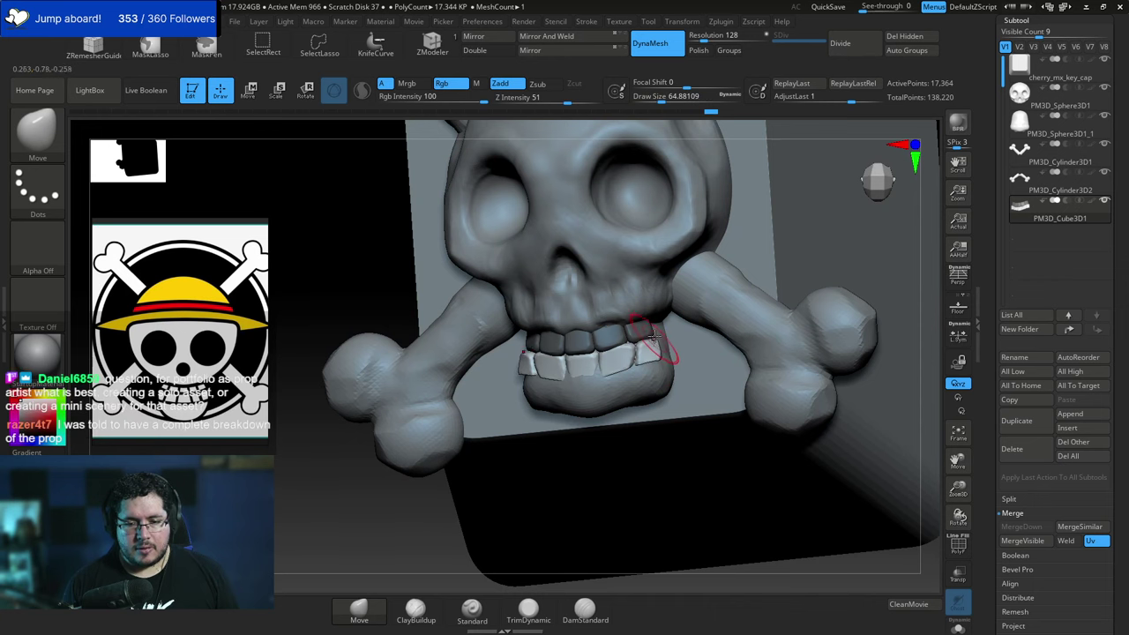
{"action": "right_click_drag", "start_coordinate": [561, 426], "coordinate": [441, 403]}
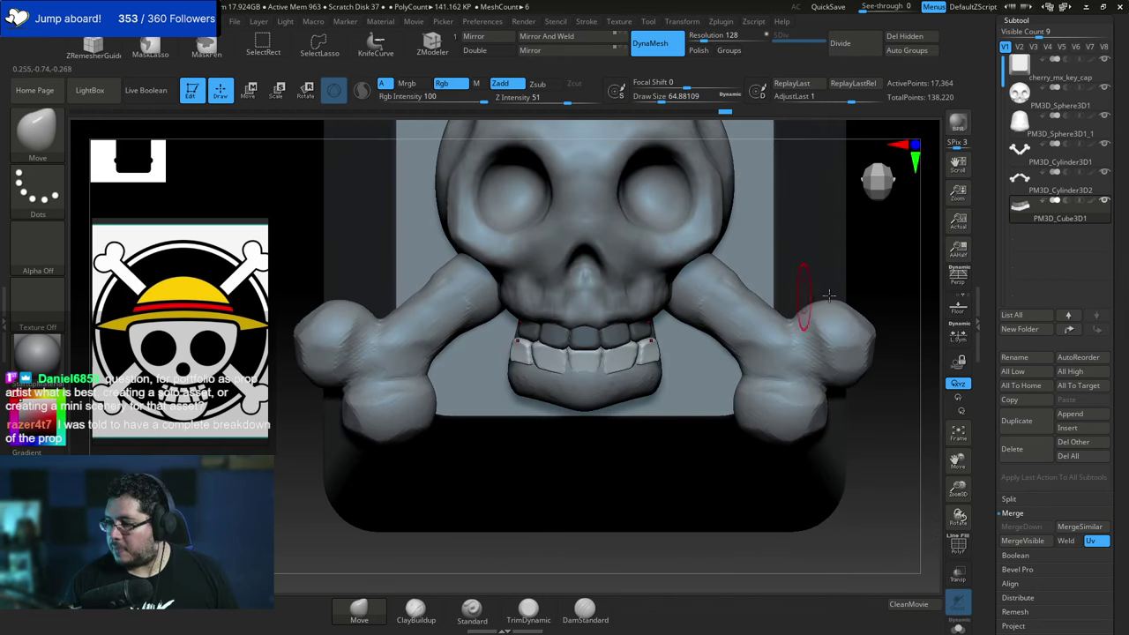
Adjust the lower row's curvature along the front of the jaw with a larger Move brush, working from the side and below.
{"action": "left_click_drag", "start_coordinate": [875, 280], "coordinate": [785, 291]}
{"action": "key", "text": "space"}
{"action": "mouse_move", "coordinate": [492, 408]}
{"action": "left_mouse_down"}
{"action": "mouse_move", "coordinate": [503, 407]}
{"action": "mouse_move", "coordinate": [485, 404]}
{"action": "left_mouse_up"}
{"action": "right_click_drag", "start_coordinate": [487, 406], "coordinate": [573, 397]}
{"action": "left_click_drag", "start_coordinate": [566, 431], "coordinate": [581, 415]}
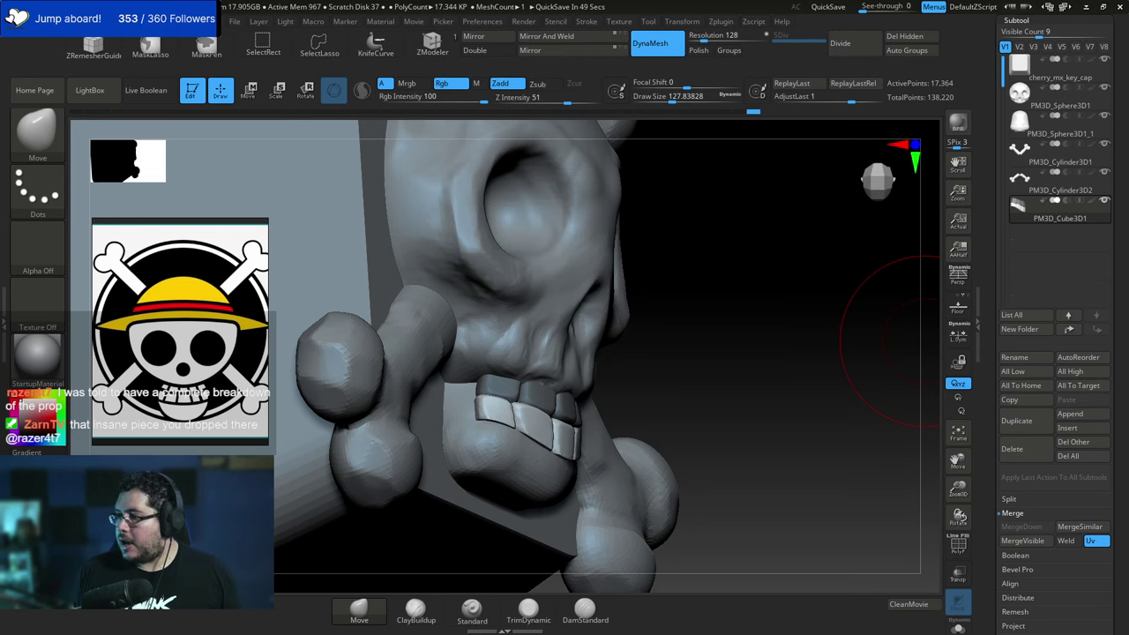
{"action": "left_click_drag", "start_coordinate": [790, 322], "coordinate": [842, 296]}
{"action": "key", "text": "space"}
{"action": "left_click_drag", "start_coordinate": [535, 417], "coordinate": [542, 416]}
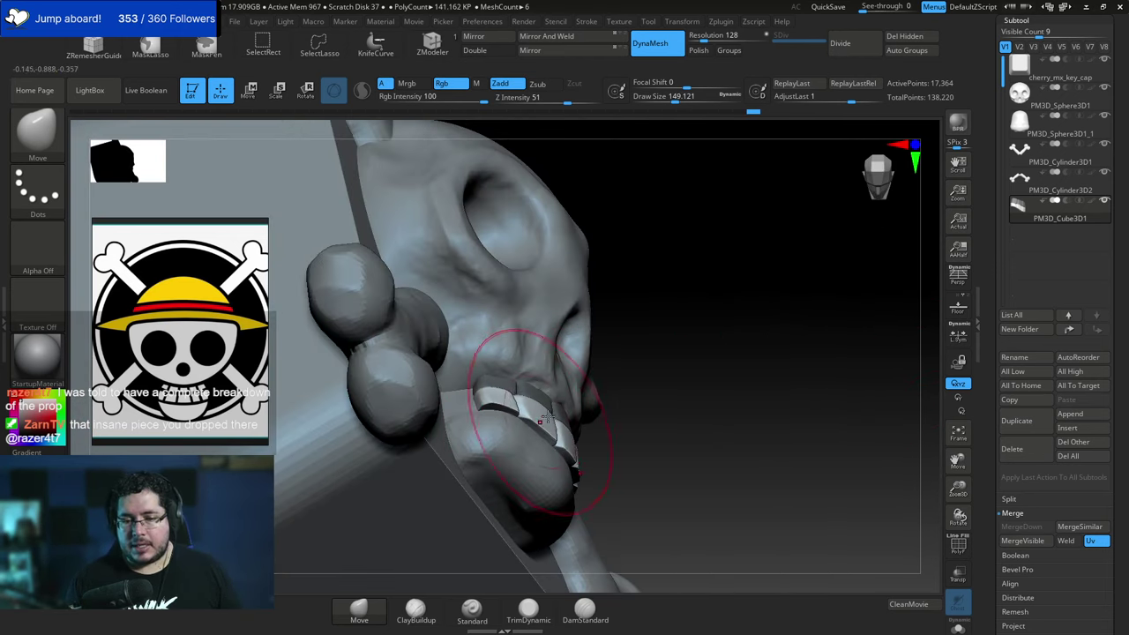
Refine the height and spacing of individual lower teeth with a smaller Move brush so they line up under the upper row.
{"action": "left_click_drag", "start_coordinate": [732, 397], "coordinate": [632, 404], "text": "shift"}
{"action": "key", "text": "space"}
{"action": "key", "text": "space"}
{"action": "mouse_move", "coordinate": [558, 433]}
{"action": "left_mouse_down"}
{"action": "mouse_move", "coordinate": [523, 401]}
{"action": "mouse_move", "coordinate": [518, 425]}
{"action": "mouse_move", "coordinate": [557, 424]}
{"action": "left_mouse_up"}
{"action": "key", "text": "space"}
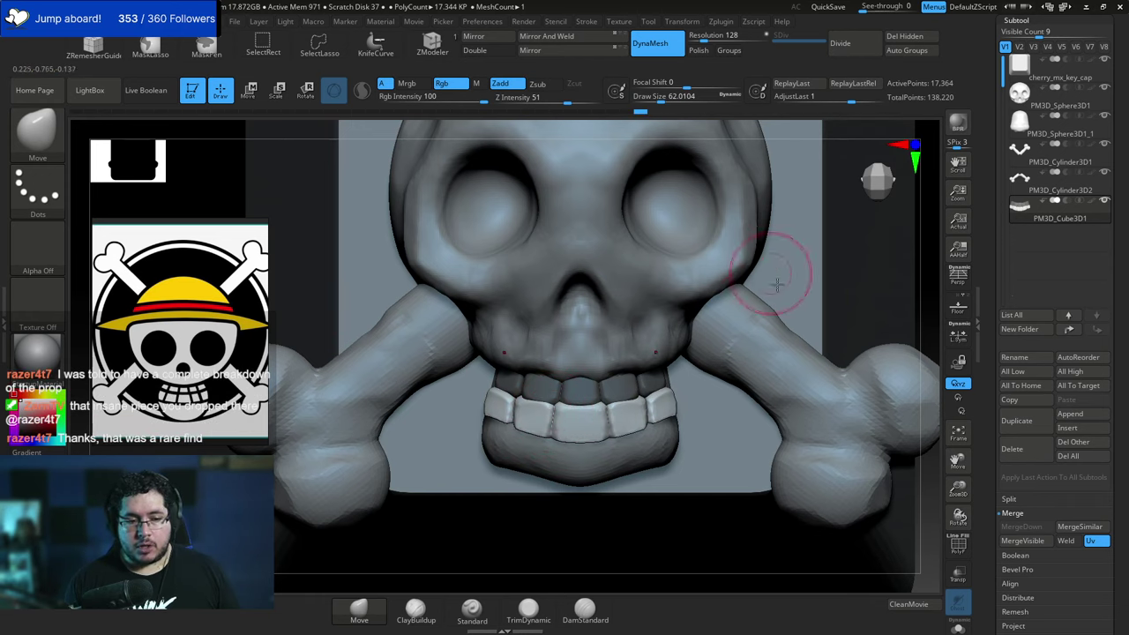
{"action": "left_click_drag", "start_coordinate": [924, 300], "coordinate": [596, 377]}
{"action": "left_click_drag", "start_coordinate": [399, 566], "coordinate": [516, 414]}
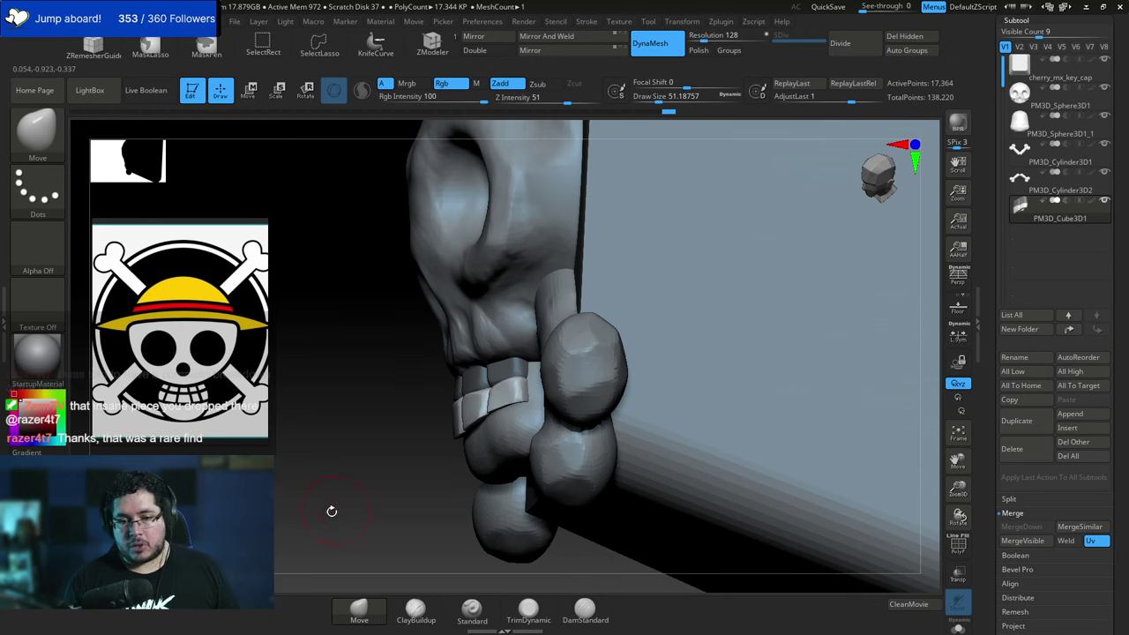
{"action": "left_click_drag", "start_coordinate": [330, 511], "coordinate": [536, 411]}
{"action": "left_click_drag", "start_coordinate": [849, 297], "coordinate": [620, 358], "text": "alt"}
{"action": "left_click_drag", "start_coordinate": [622, 415], "coordinate": [578, 422]}
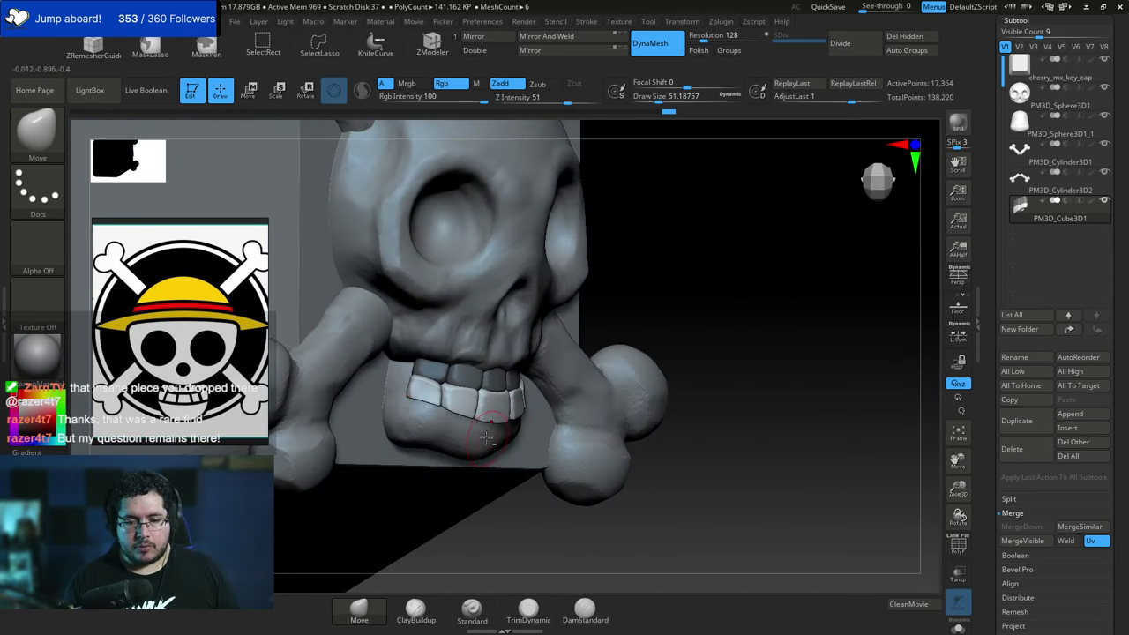
{"action": "left_click_drag", "start_coordinate": [683, 316], "coordinate": [765, 262]}
Select the lower jaw and pull its front and sides outward with the Move brush to seat the lower teeth.
{"action": "left_click", "coordinate": [457, 430], "text": "alt"}
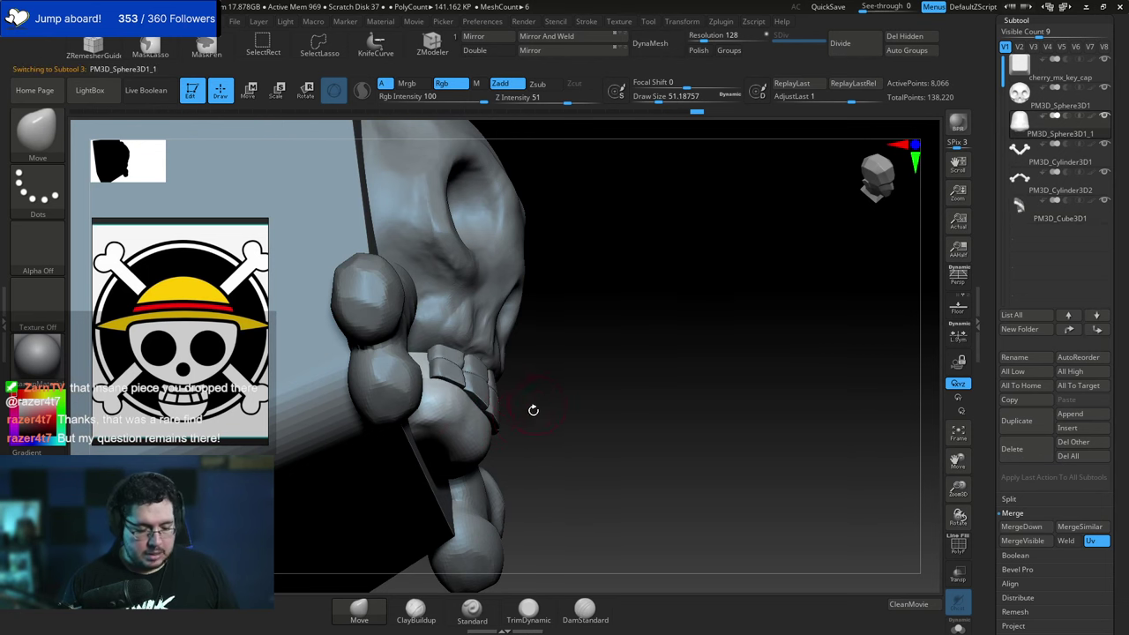
{"action": "key", "text": "b"}
{"action": "key", "text": "m"}
{"action": "key", "text": "v"}
{"action": "key", "text": "space"}
{"action": "left_click_drag", "start_coordinate": [495, 411], "coordinate": [513, 411]}
{"action": "left_click_drag", "start_coordinate": [484, 434], "coordinate": [503, 453]}
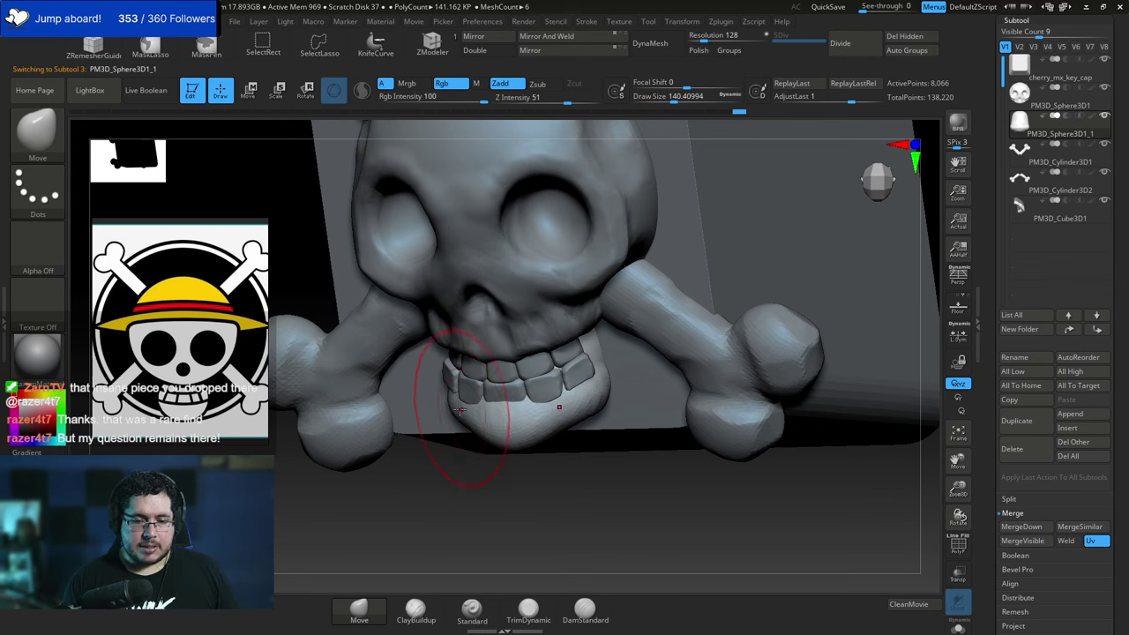
{"action": "left_click_drag", "start_coordinate": [459, 409], "coordinate": [449, 413]}
{"action": "mouse_move", "coordinate": [429, 457]}
{"action": "left_mouse_down"}
{"action": "mouse_move", "coordinate": [479, 454]}
{"action": "mouse_move", "coordinate": [470, 453]}
{"action": "left_mouse_up"}
{"action": "key", "text": "space"}
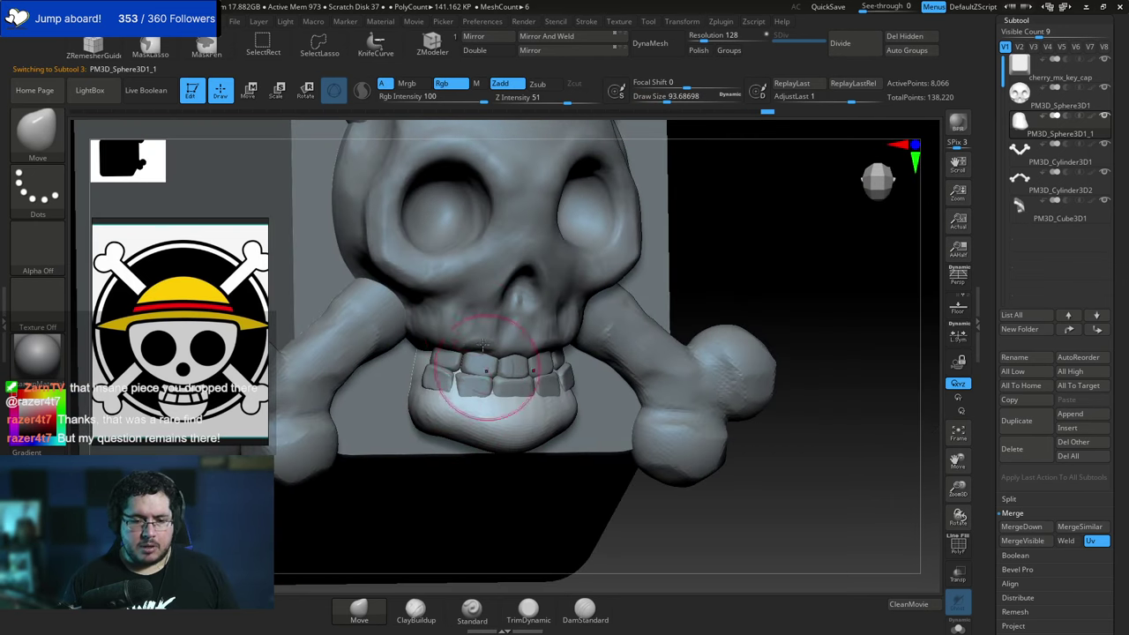
Build up gum and root volume on the lower jaw beneath the teeth with the ClayBuildup brush.
{"action": "key", "text": "b"}
{"action": "key", "text": "c"}
{"action": "key", "text": "b"}
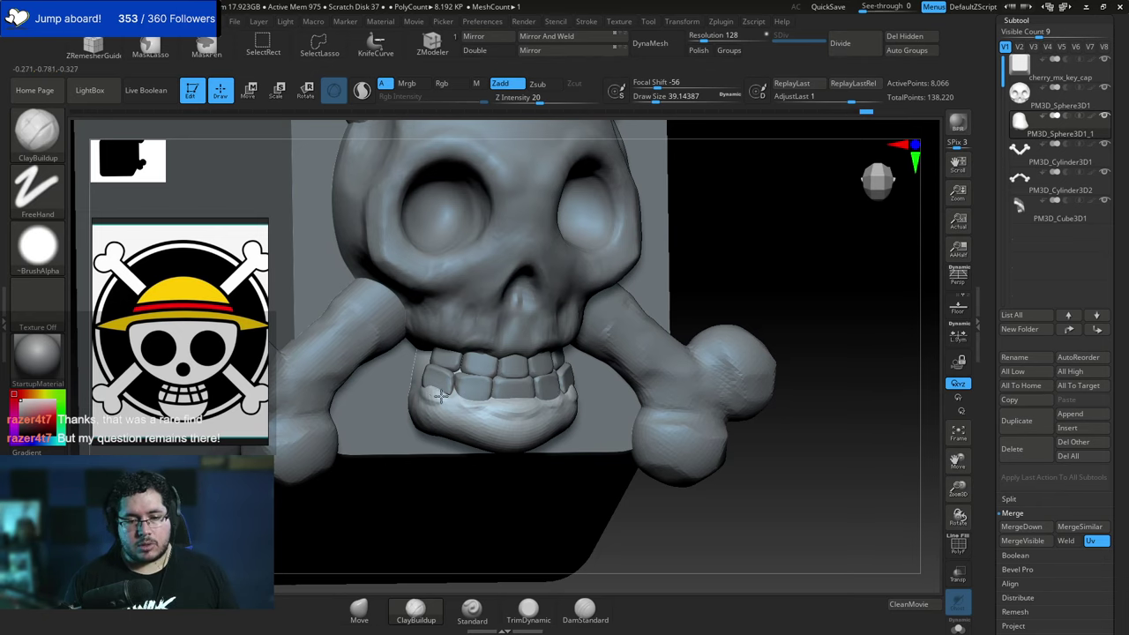
{"action": "right_click_drag", "start_coordinate": [613, 289], "coordinate": [540, 284]}
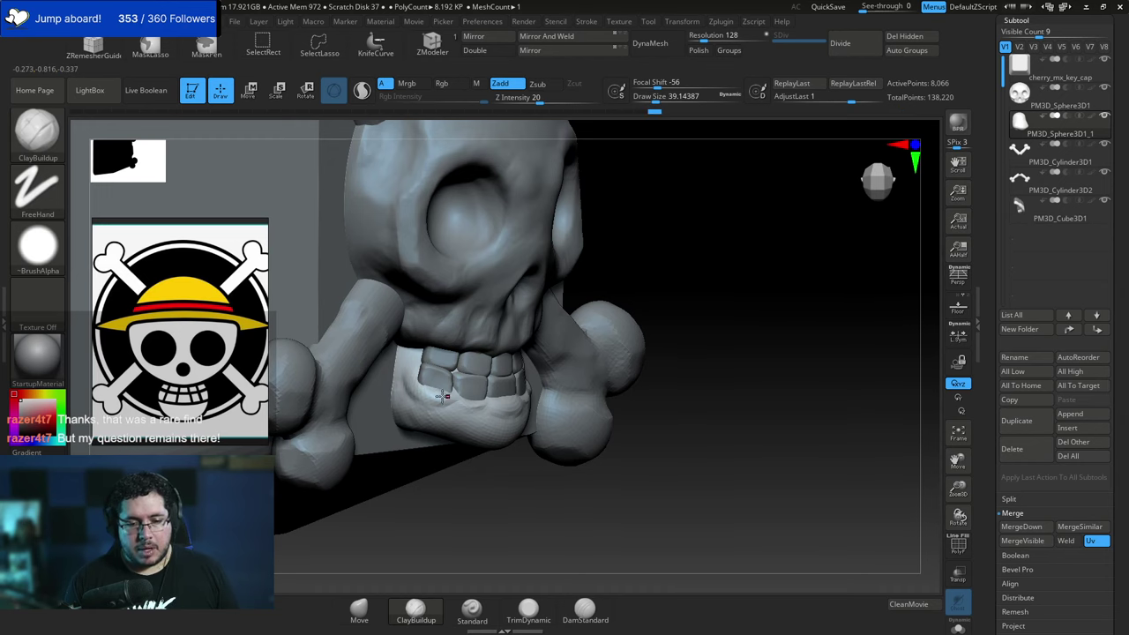
{"action": "right_click_drag", "start_coordinate": [527, 298], "coordinate": [599, 297]}
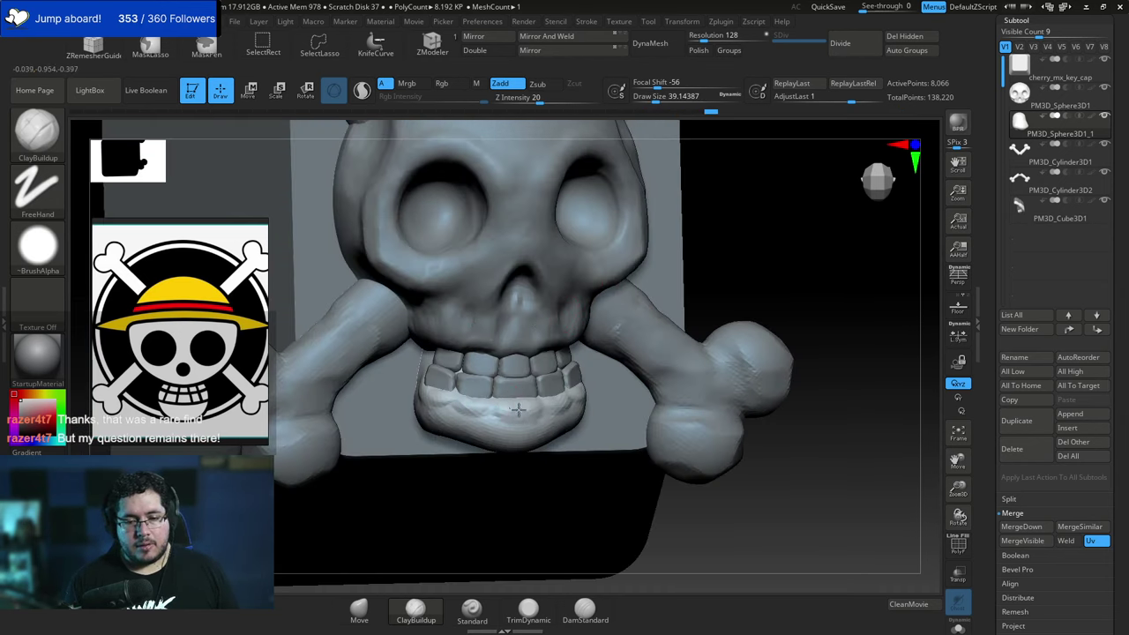
Remesh the lower jaw with DynaMesh at resolution 504 and smooth its surface.
{"action": "left_click", "coordinate": [652, 43]}
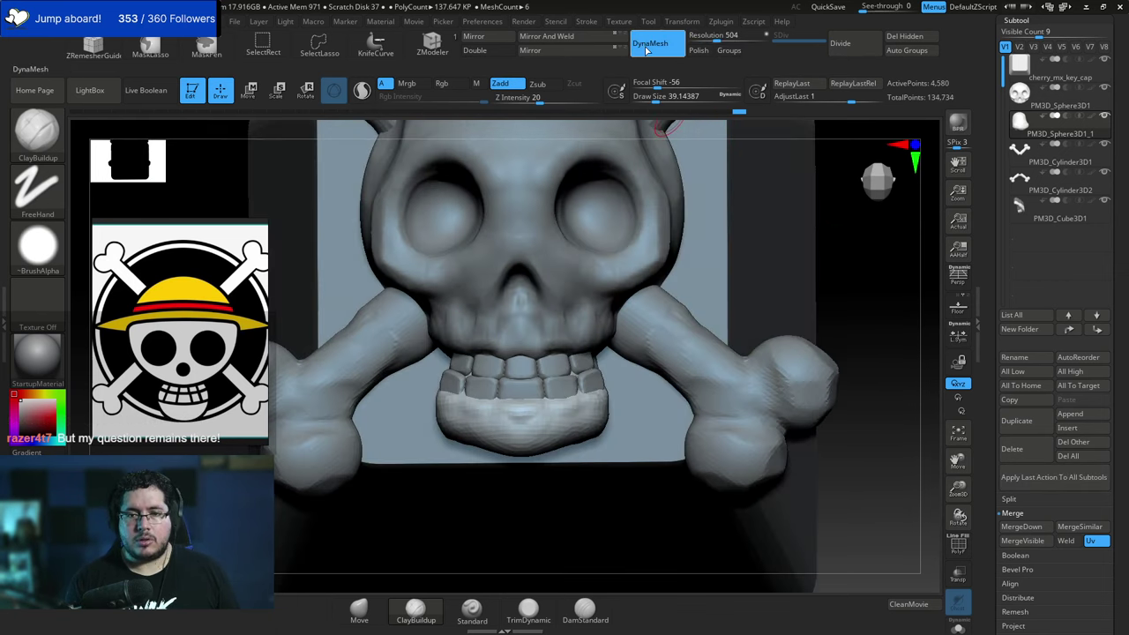
{"action": "mouse_move", "coordinate": [826, 242]}
{"action": "left_mouse_down", "text": "ctrl"}
{"action": "mouse_move", "coordinate": [864, 276]}
{"action": "mouse_move", "coordinate": [857, 284]}
{"action": "left_mouse_up", "text": "ctrl"}
{"action": "mouse_move", "coordinate": [511, 410]}
{"action": "left_mouse_down", "text": "shift"}
{"action": "mouse_move", "coordinate": [439, 381]}
{"action": "mouse_move", "coordinate": [510, 417]}
{"action": "left_mouse_up", "text": "shift"}
{"action": "mouse_move", "coordinate": [831, 279]}
{"action": "left_mouse_down", "text": "alt"}
{"action": "mouse_move", "coordinate": [786, 305]}
{"action": "mouse_move", "coordinate": [726, 271]}
{"action": "left_mouse_up", "text": "alt"}
{"action": "left_click_drag", "start_coordinate": [693, 307], "coordinate": [781, 342], "text": "alt"}
Select the skull and build up a raised rim around the nasal opening with a small ClayBuildup brush.
{"action": "left_click", "coordinate": [471, 297], "text": "alt"}
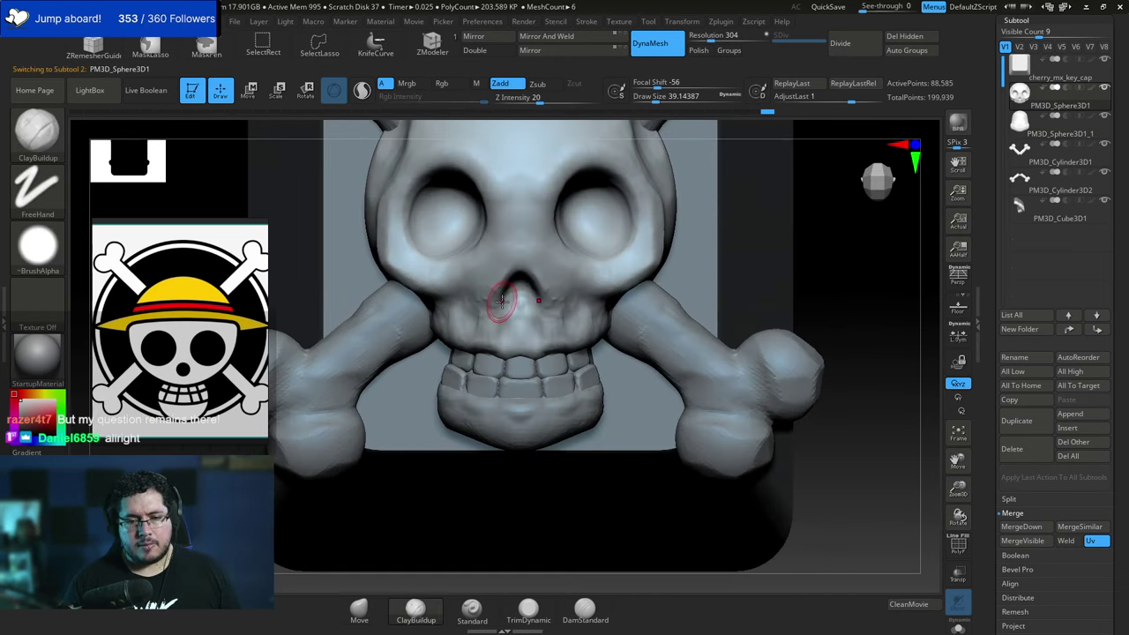
{"action": "key", "text": "["}
{"action": "mouse_move", "coordinate": [514, 312]}
{"action": "left_mouse_down"}
{"action": "mouse_move", "coordinate": [531, 312]}
{"action": "mouse_move", "coordinate": [503, 297]}
{"action": "left_mouse_up"}
{"action": "key", "text": "space"}
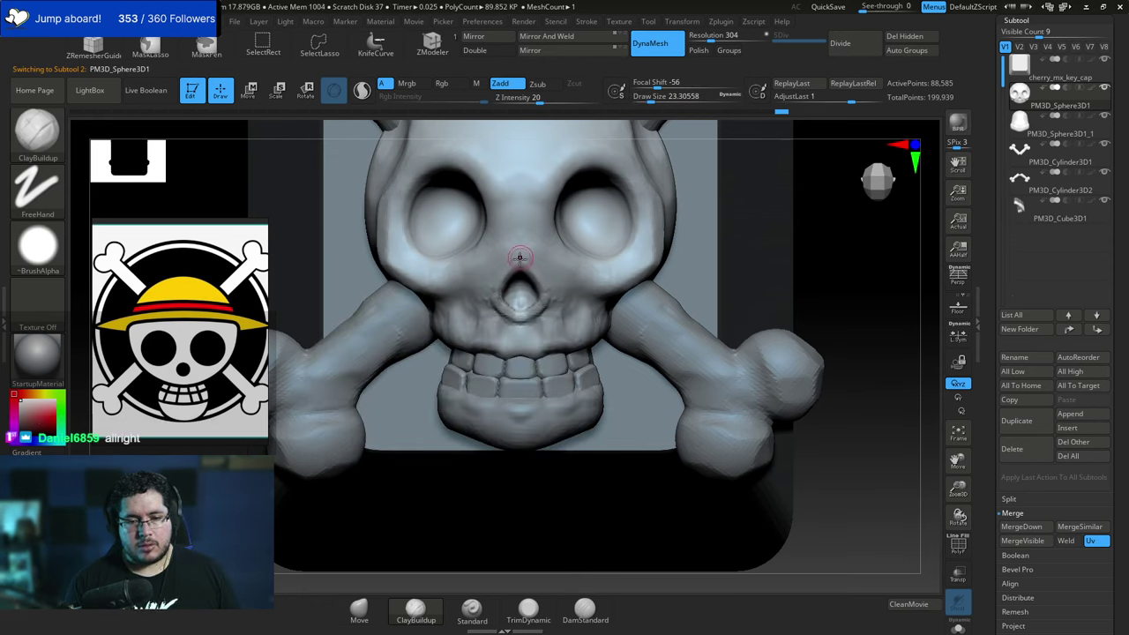
Build up the nasal bridge and the bone beside the nose with ClayBuildup, and smooth the area between the eye sockets.
{"action": "key", "text": "bracketright"}
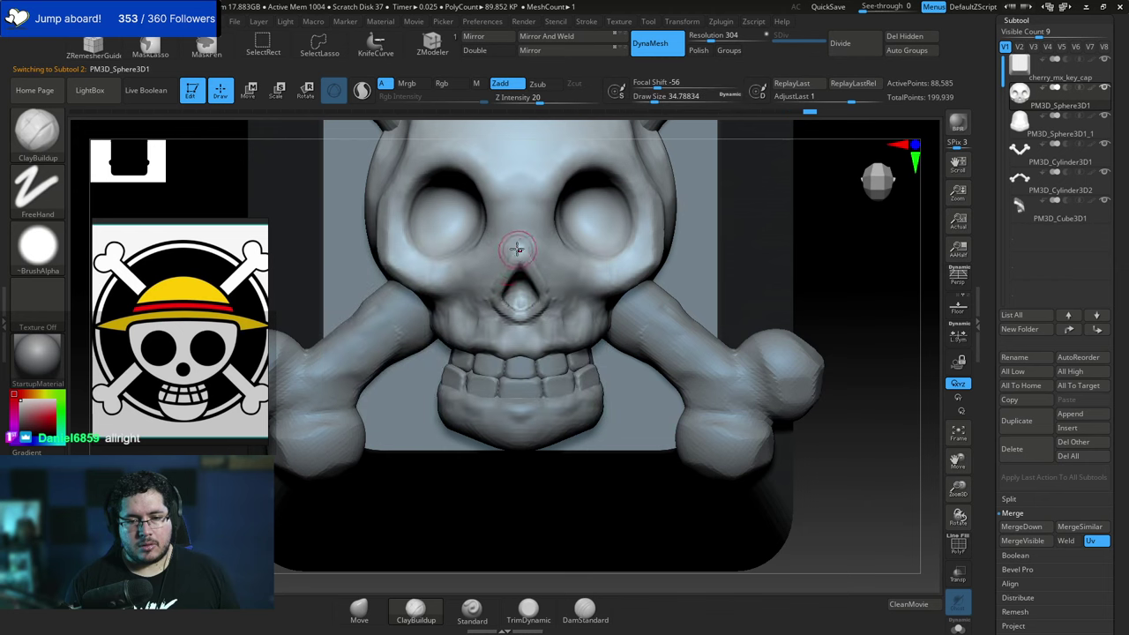
{"action": "key", "text": "bracketright"}
{"action": "left_click_drag", "start_coordinate": [793, 222], "coordinate": [509, 293]}
{"action": "key", "text": "space"}
{"action": "mouse_move", "coordinate": [501, 278]}
{"action": "left_mouse_down"}
{"action": "mouse_move", "coordinate": [512, 302]}
{"action": "mouse_move", "coordinate": [499, 270]}
{"action": "mouse_move", "coordinate": [508, 308]}
{"action": "mouse_move", "coordinate": [486, 347]}
{"action": "left_mouse_up"}
{"action": "key", "text": "space"}
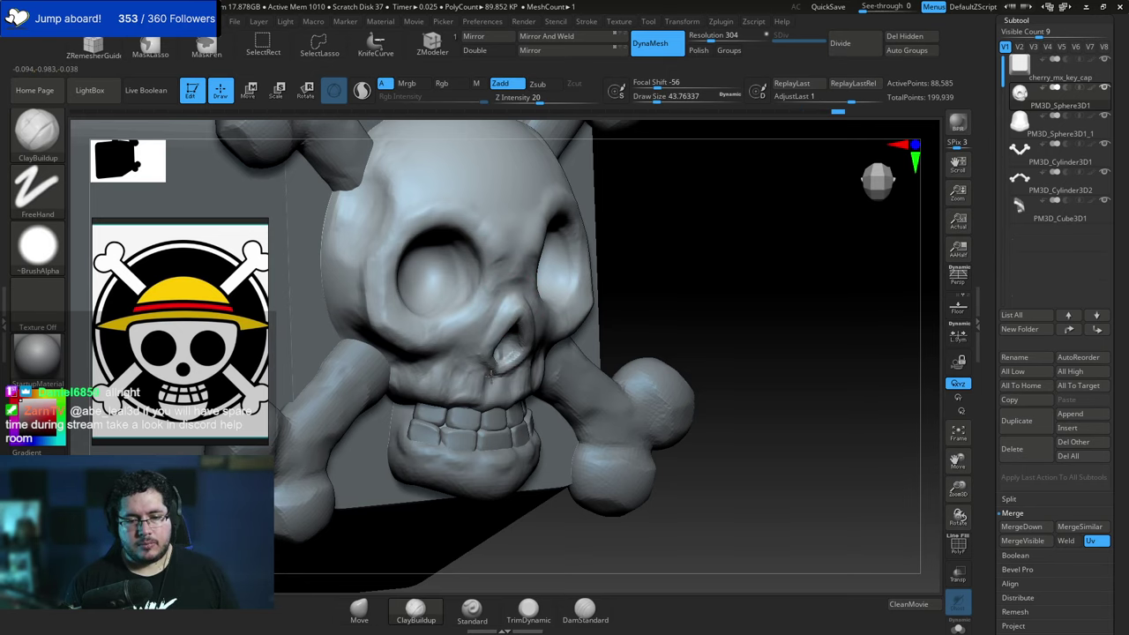
{"action": "left_click_drag", "start_coordinate": [700, 239], "coordinate": [614, 214], "text": "shift"}
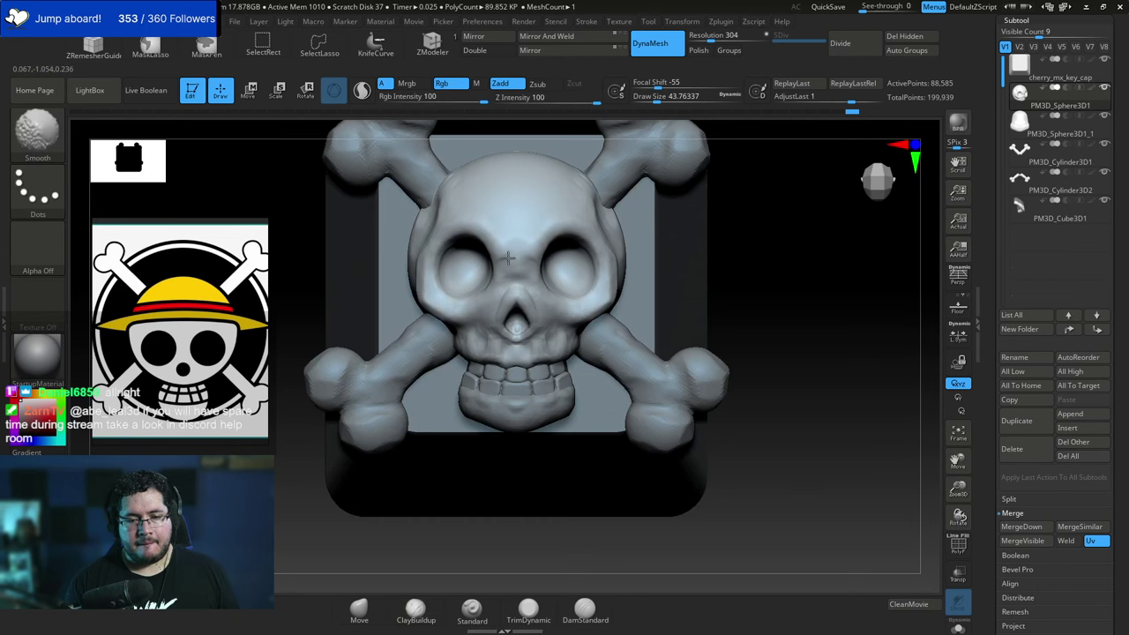
{"action": "right_click_drag", "start_coordinate": [540, 300], "coordinate": [738, 277], "text": "ctrl"}
{"action": "key", "text": "space"}
{"action": "left_click_drag", "start_coordinate": [549, 310], "coordinate": [554, 310]}
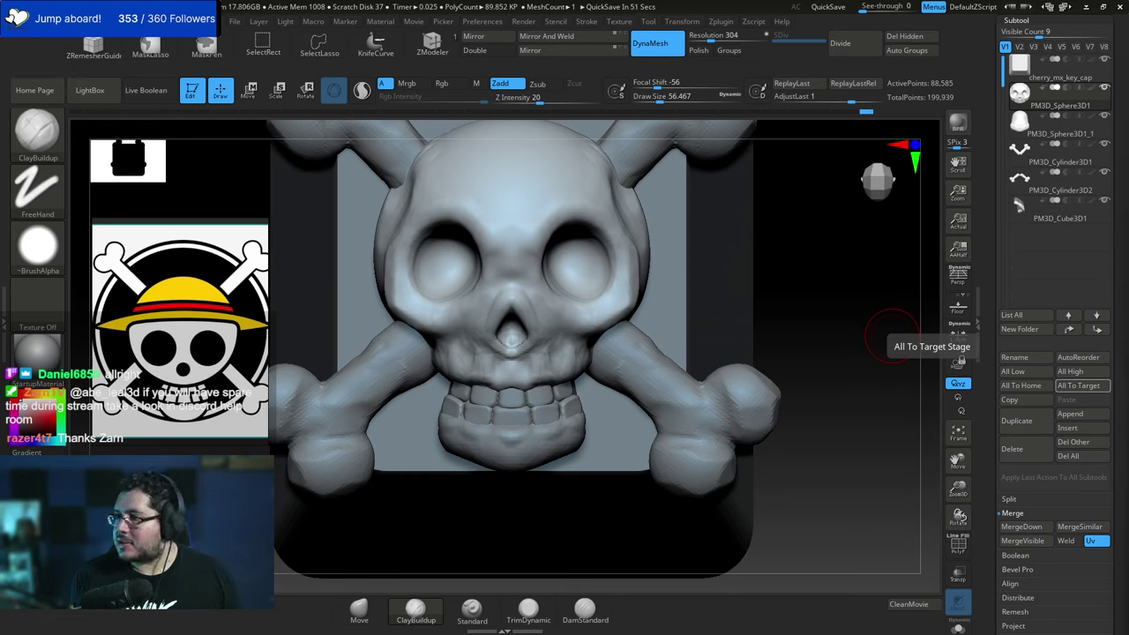
Switch to the browser and examine the Old Mining Lantern ArtStation project's description and texture renders, and return to the ZBrush sculpt.
{"action": "key", "text": "alt+Tab"}
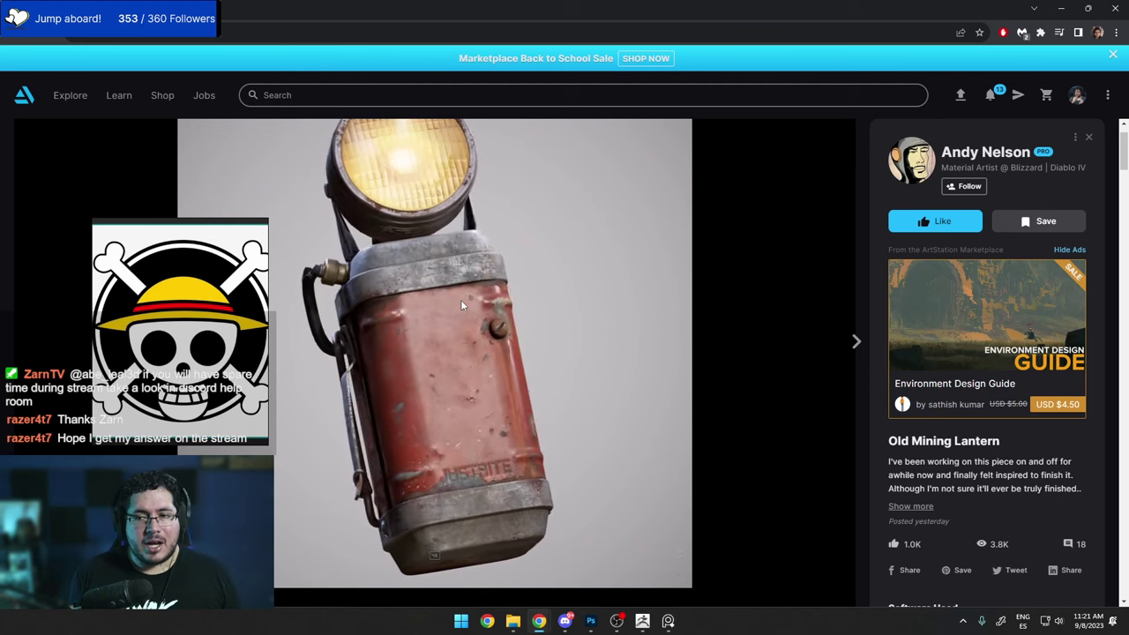
{"action": "scroll", "coordinate": [461, 304], "scroll_direction": "down", "scroll_amount": 2}
{"action": "scroll", "coordinate": [460, 304], "scroll_direction": "down", "scroll_amount": 4}
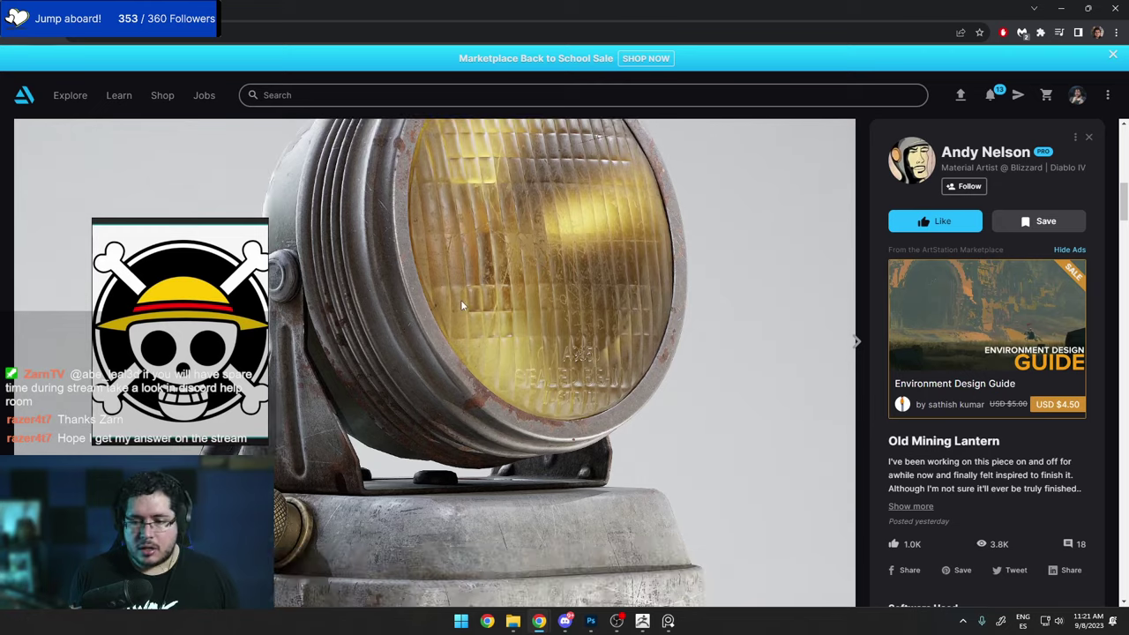
{"action": "left_click", "coordinate": [922, 506]}
{"action": "scroll", "coordinate": [924, 454], "scroll_direction": "down", "scroll_amount": 1}
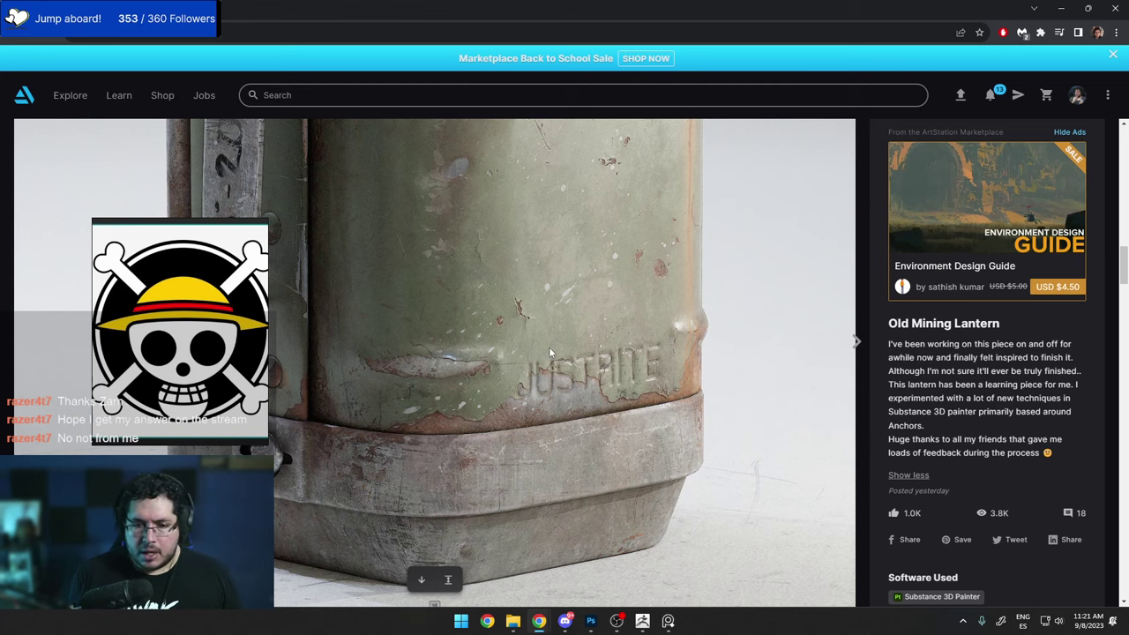
{"action": "scroll", "coordinate": [549, 352], "scroll_direction": "down", "scroll_amount": 5}
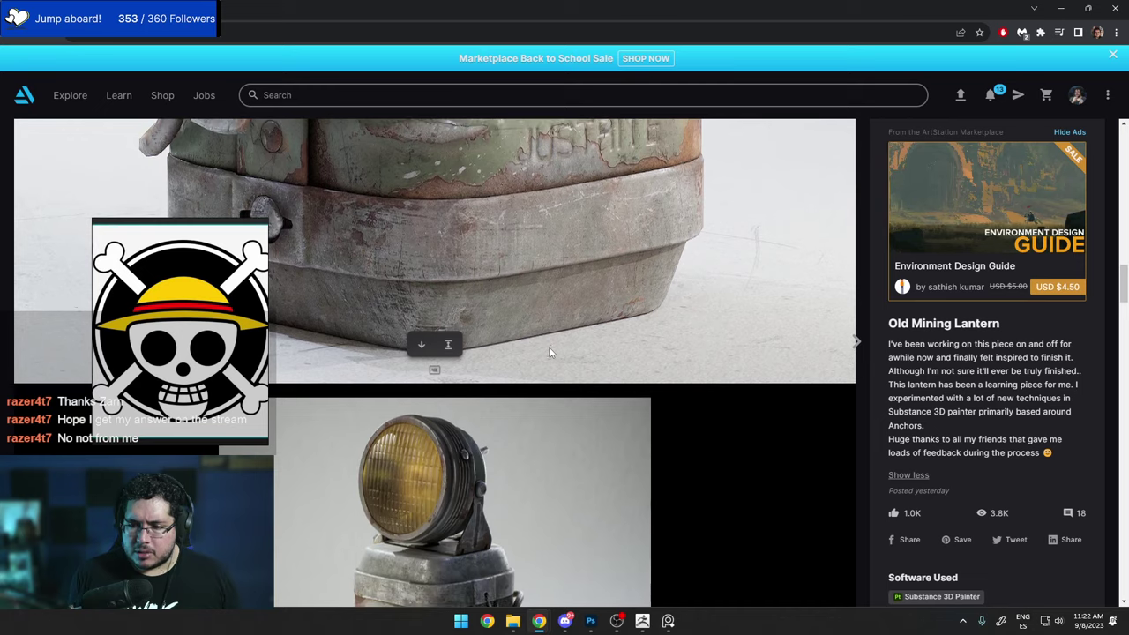
{"action": "scroll", "coordinate": [548, 352], "scroll_direction": "down", "scroll_amount": 10}
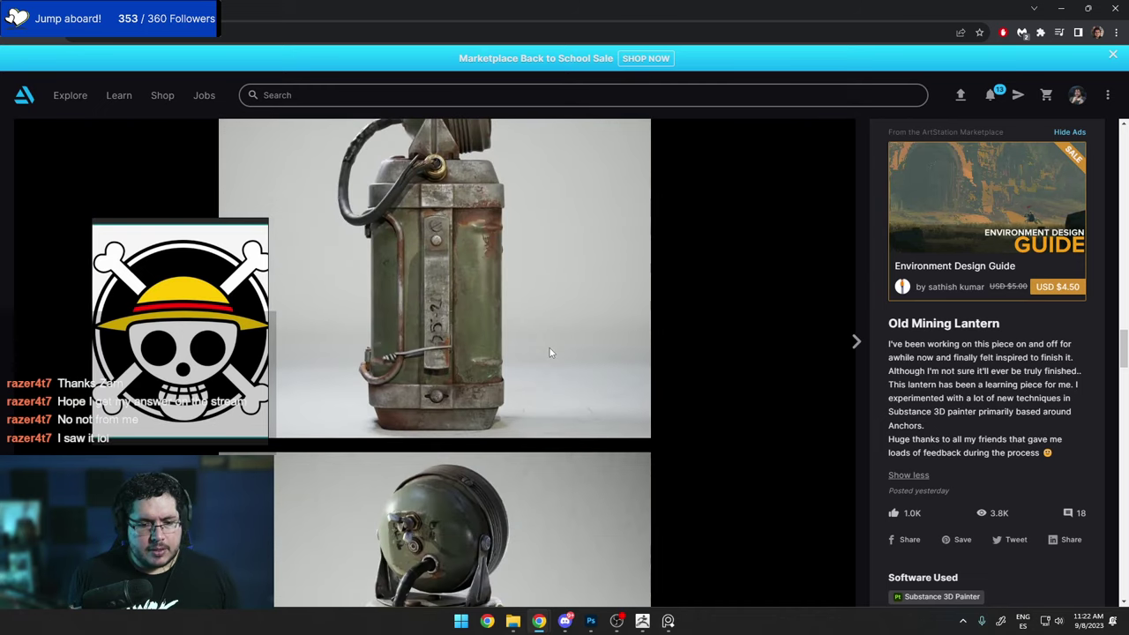
{"action": "scroll", "coordinate": [548, 351], "scroll_direction": "down", "scroll_amount": 15}
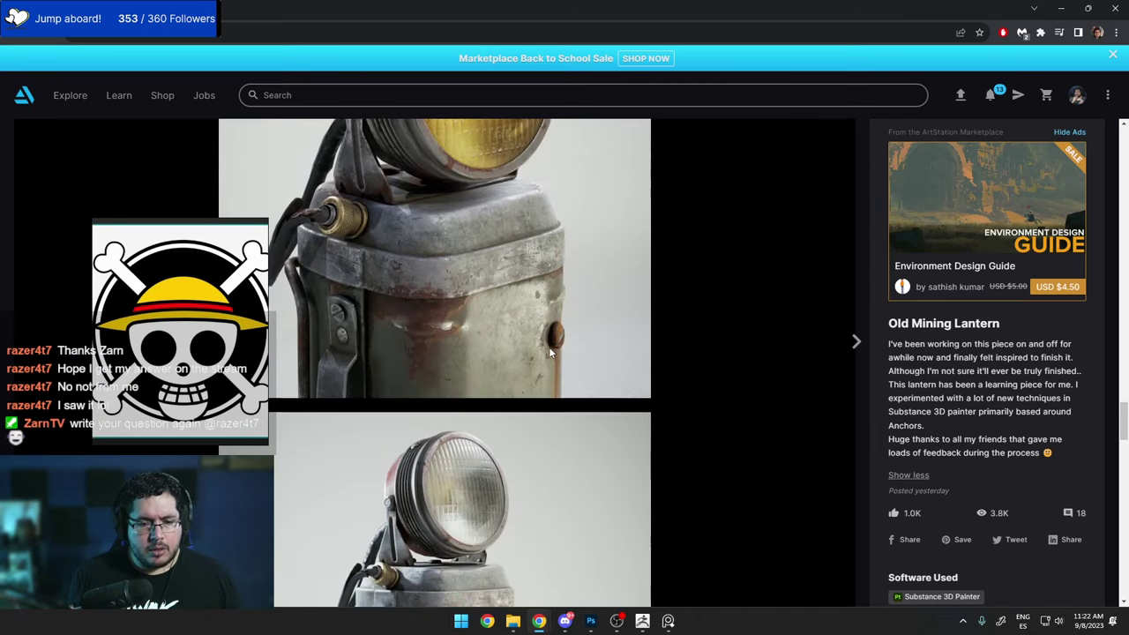
{"action": "scroll", "coordinate": [548, 352], "scroll_direction": "down", "scroll_amount": 15}
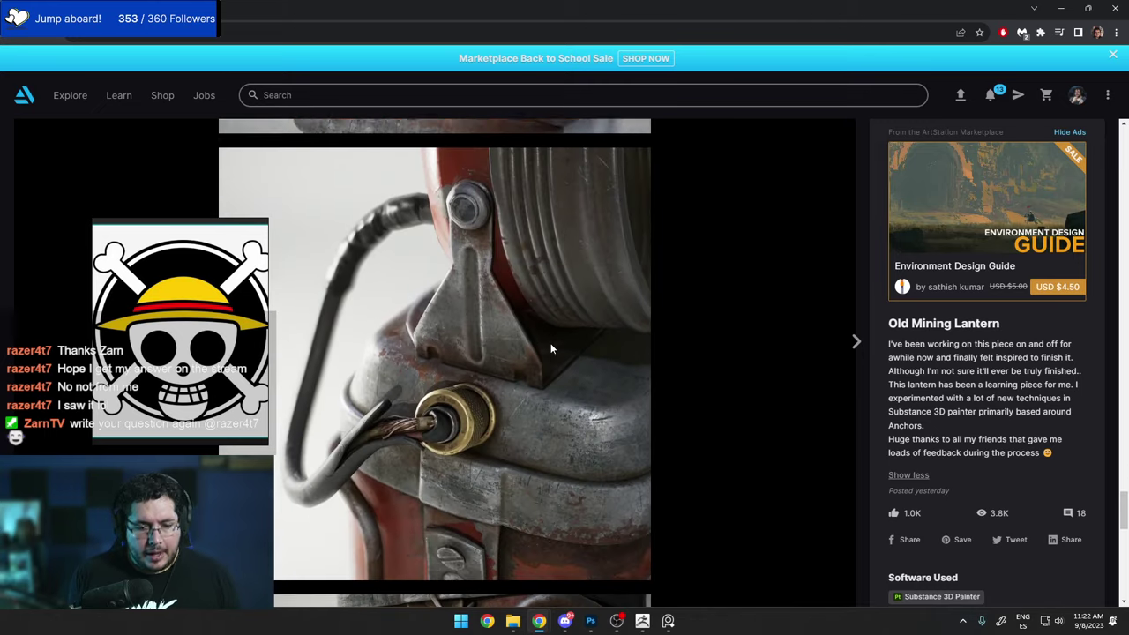
{"action": "scroll", "coordinate": [550, 348], "scroll_direction": "down", "scroll_amount": 8}
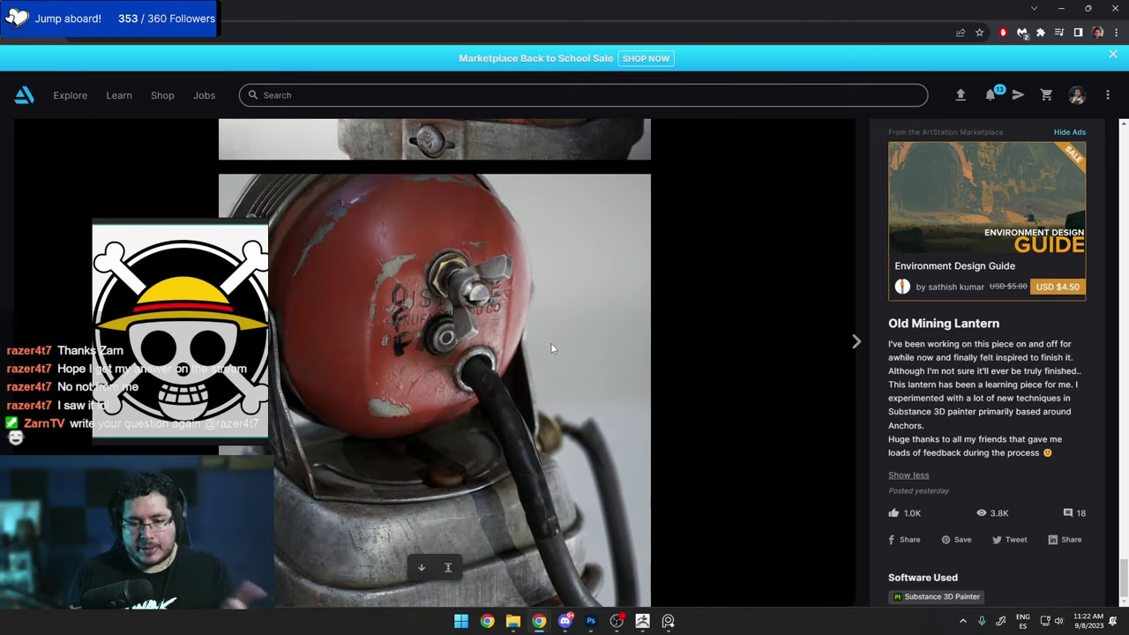
{"action": "left_click", "coordinate": [1113, 9]}
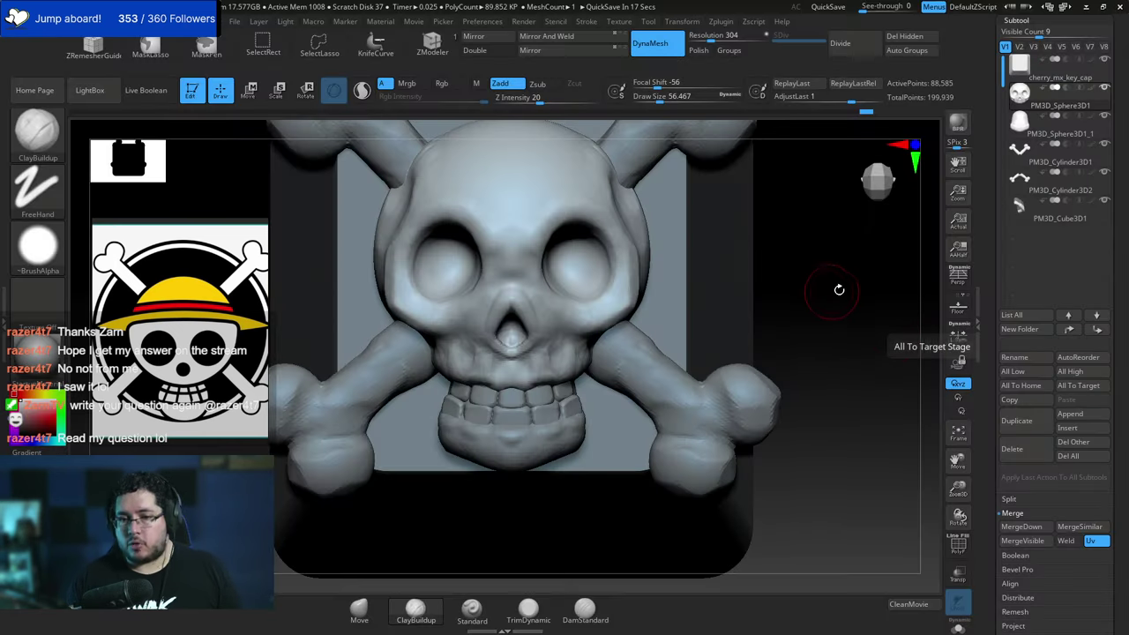
Enlarge the ClayBuildup brush to a draw size of about 65 for working on the skull's temple and cheekbone.
{"action": "left_click_drag", "start_coordinate": [820, 278], "coordinate": [801, 357], "text": "alt"}
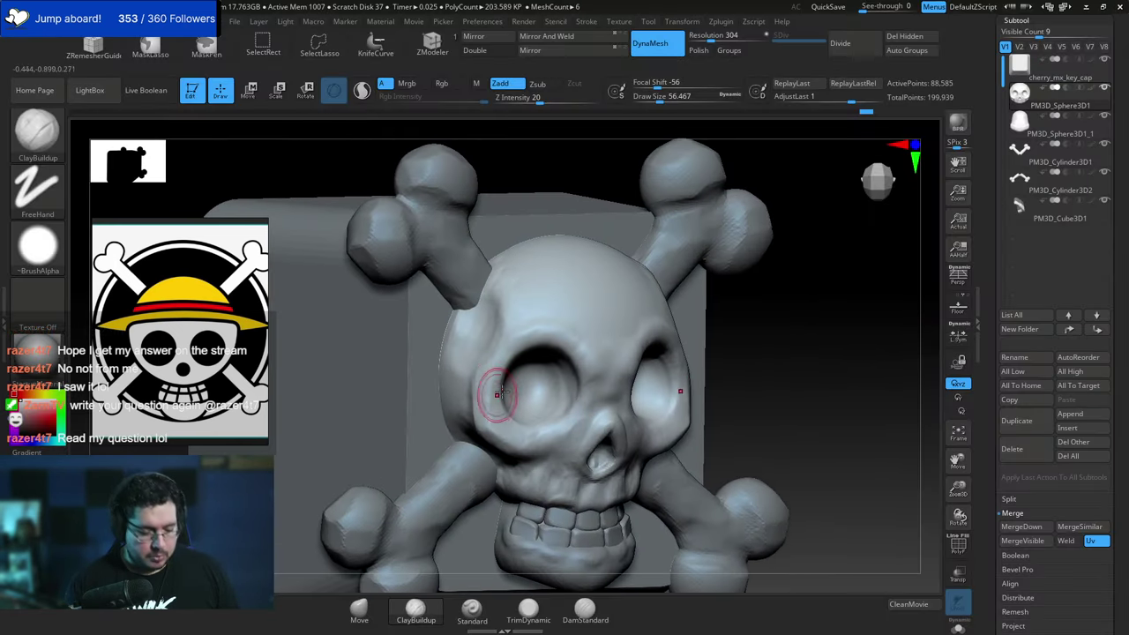
{"action": "key", "text": "bracketright"}
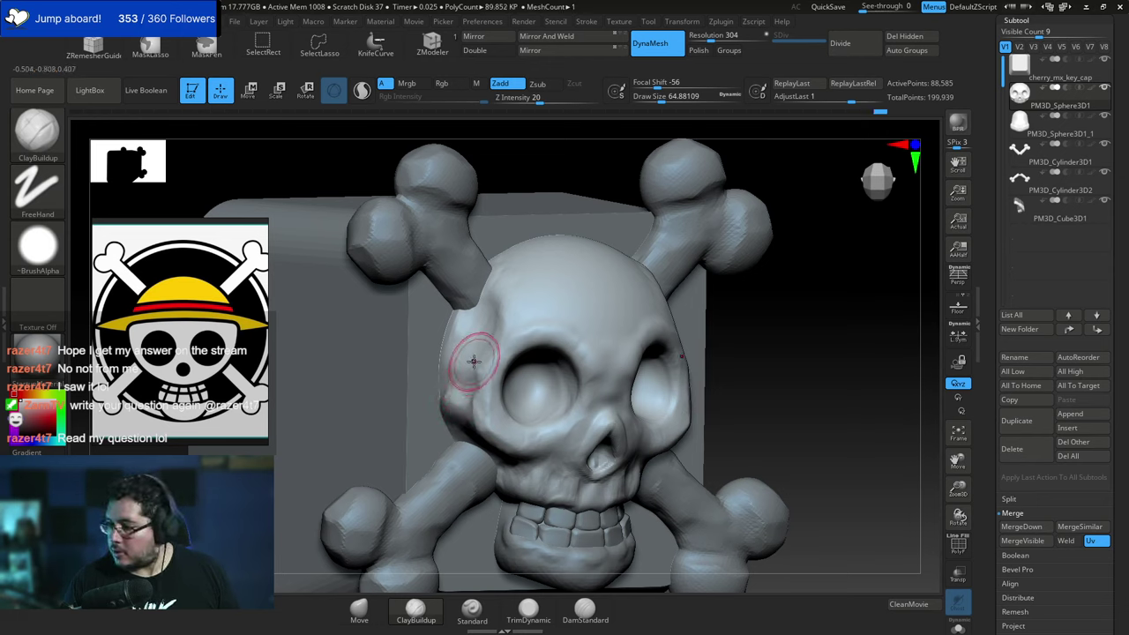
{"action": "left_click", "coordinate": [1070, 371]}
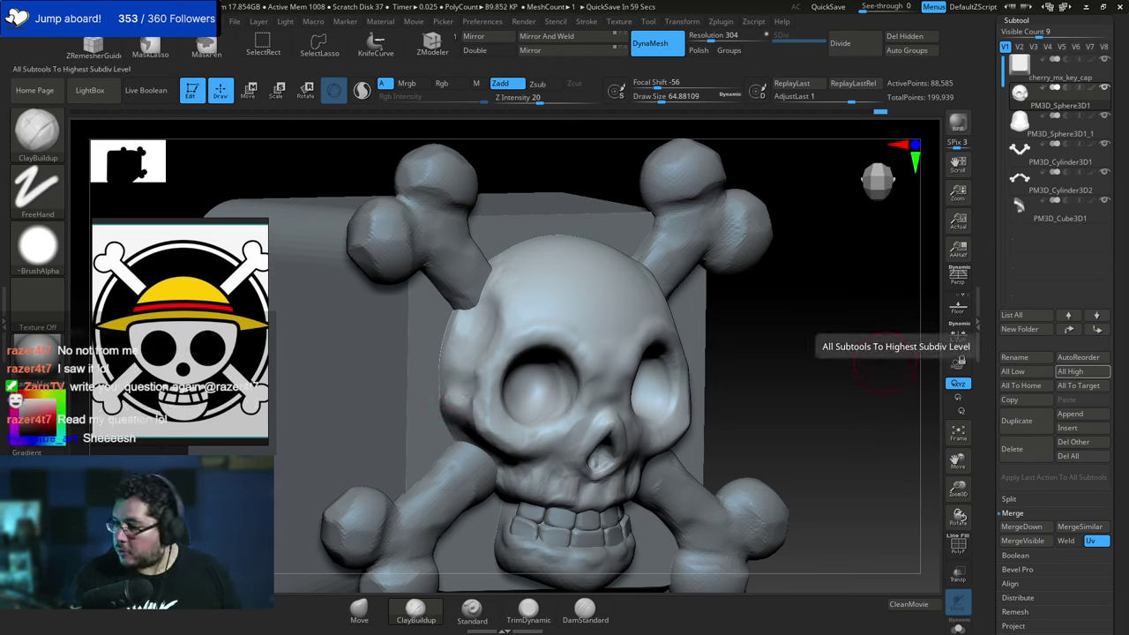
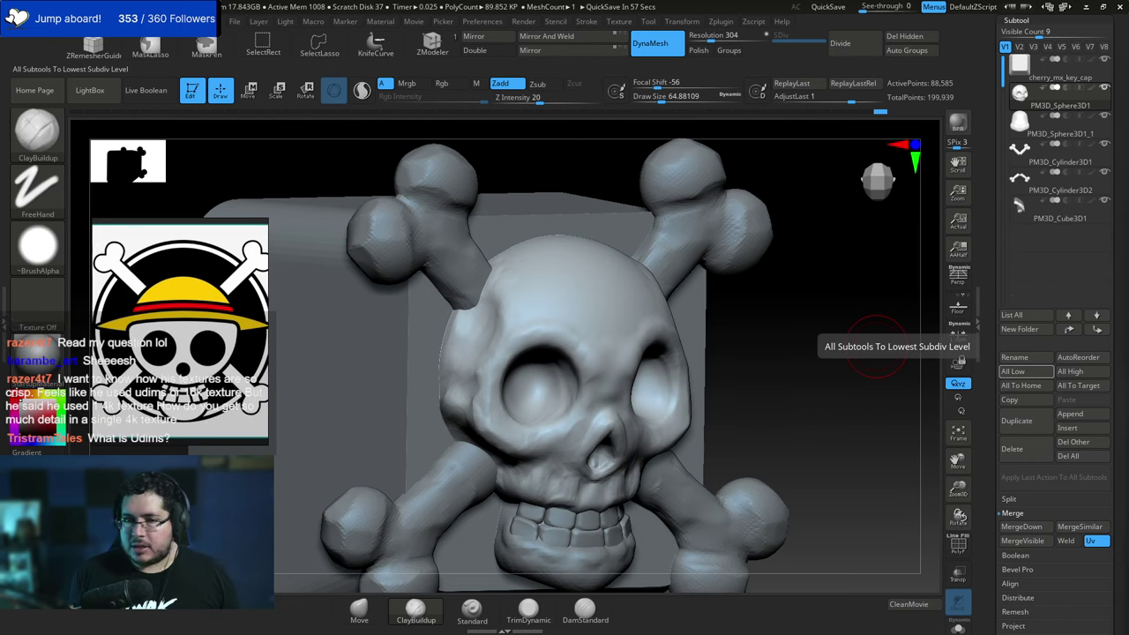
Switch to the browser again and examine the surface detail in the Old Mining Lantern renders, and return to the ZBrush sculpt.
{"action": "key", "text": "alt+Tab"}
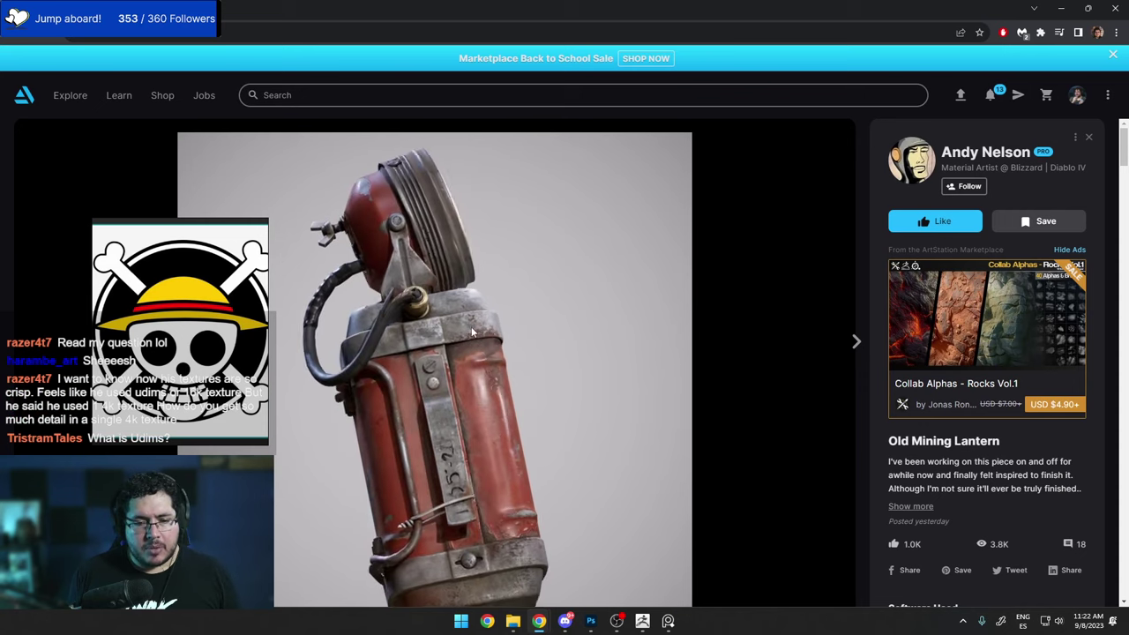
{"action": "scroll", "coordinate": [470, 327], "scroll_direction": "down", "scroll_amount": 5}
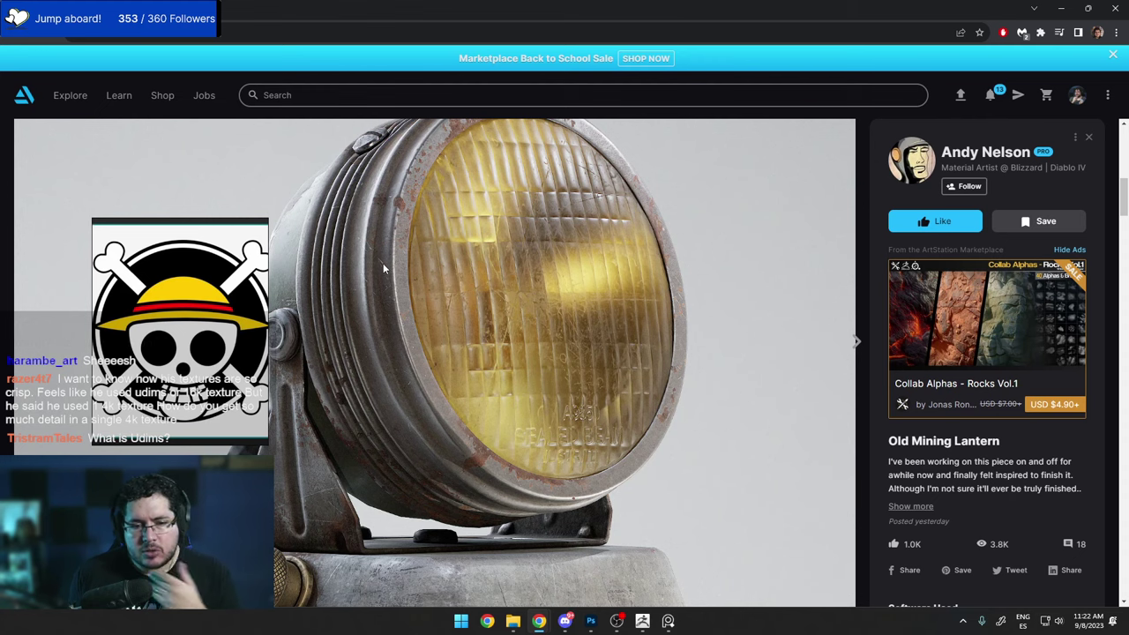
{"action": "scroll", "coordinate": [383, 263], "scroll_direction": "down", "scroll_amount": 4}
{"action": "scroll", "coordinate": [382, 267], "scroll_direction": "down", "scroll_amount": 2}
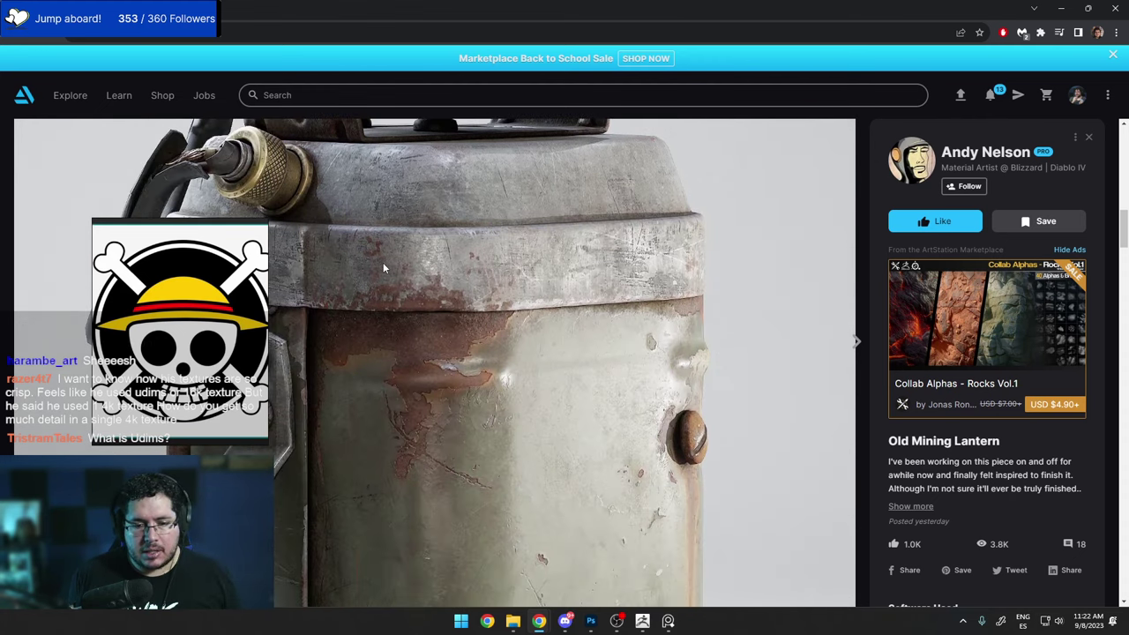
{"action": "scroll", "coordinate": [383, 265], "scroll_direction": "down", "scroll_amount": 3}
{"action": "scroll", "coordinate": [382, 264], "scroll_direction": "down", "scroll_amount": 8}
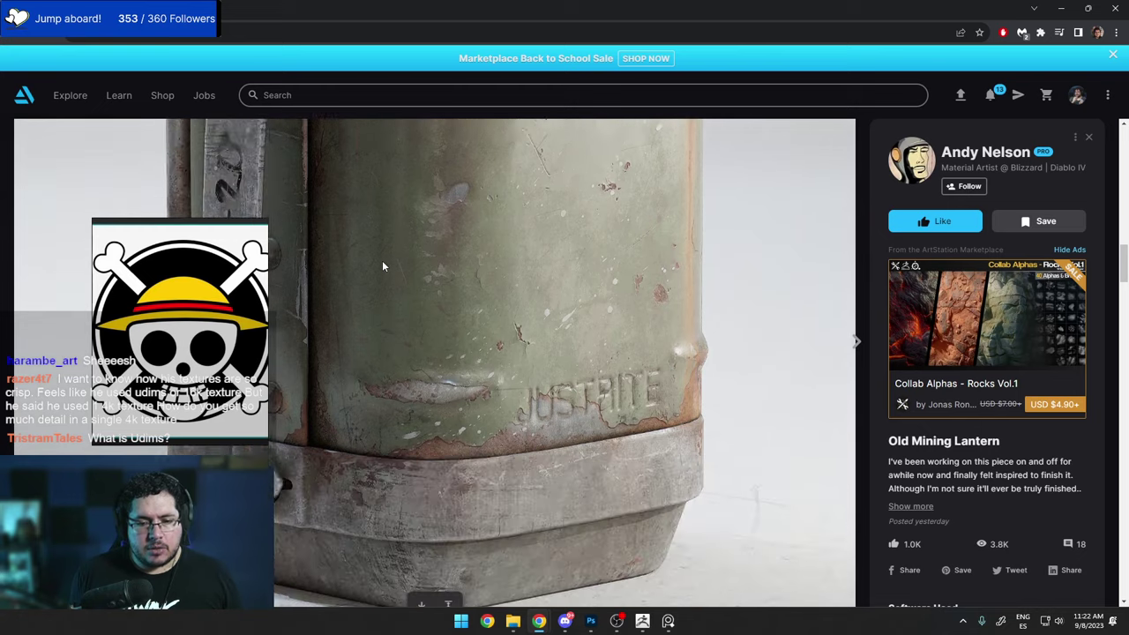
{"action": "scroll", "coordinate": [381, 260], "scroll_direction": "down", "scroll_amount": 10}
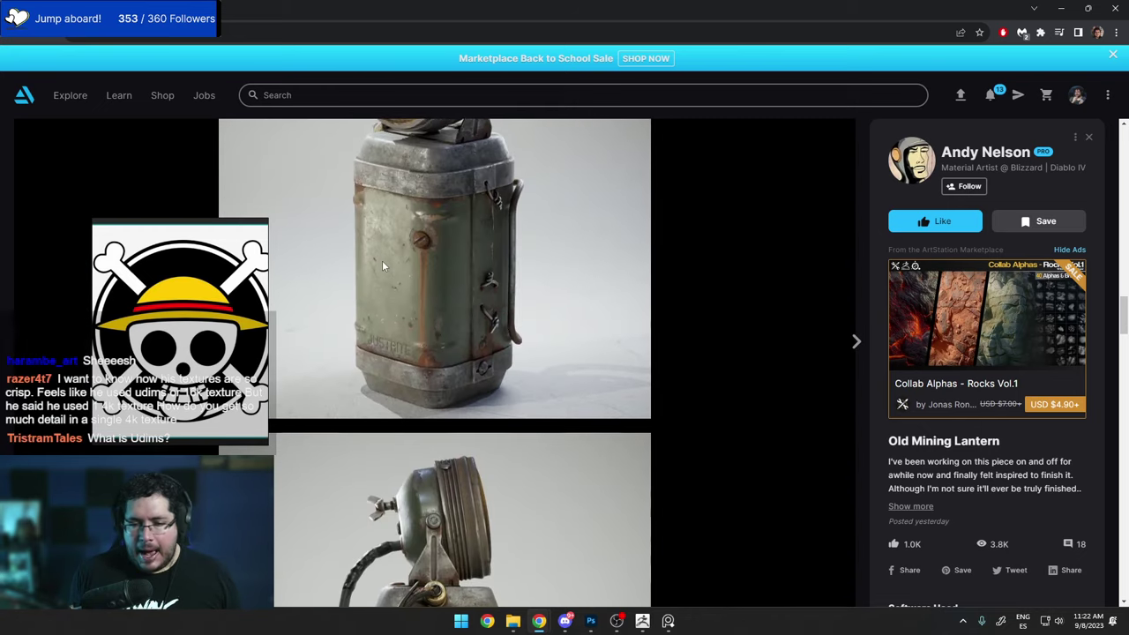
{"action": "scroll", "coordinate": [382, 265], "scroll_direction": "down", "scroll_amount": 10}
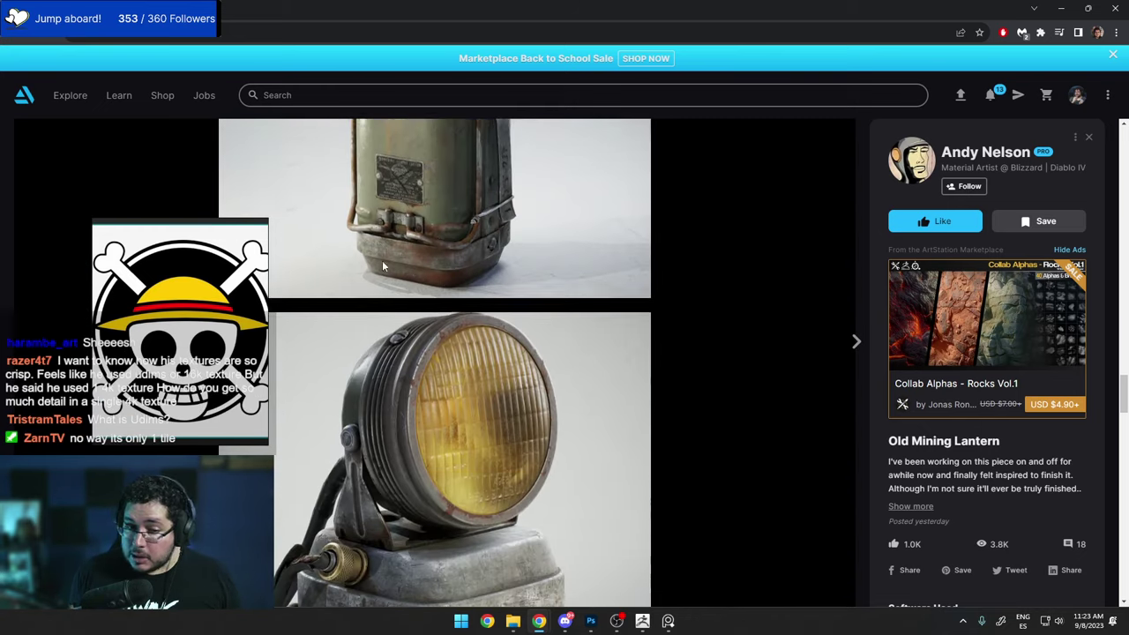
{"action": "scroll", "coordinate": [382, 264], "scroll_direction": "down", "scroll_amount": 8}
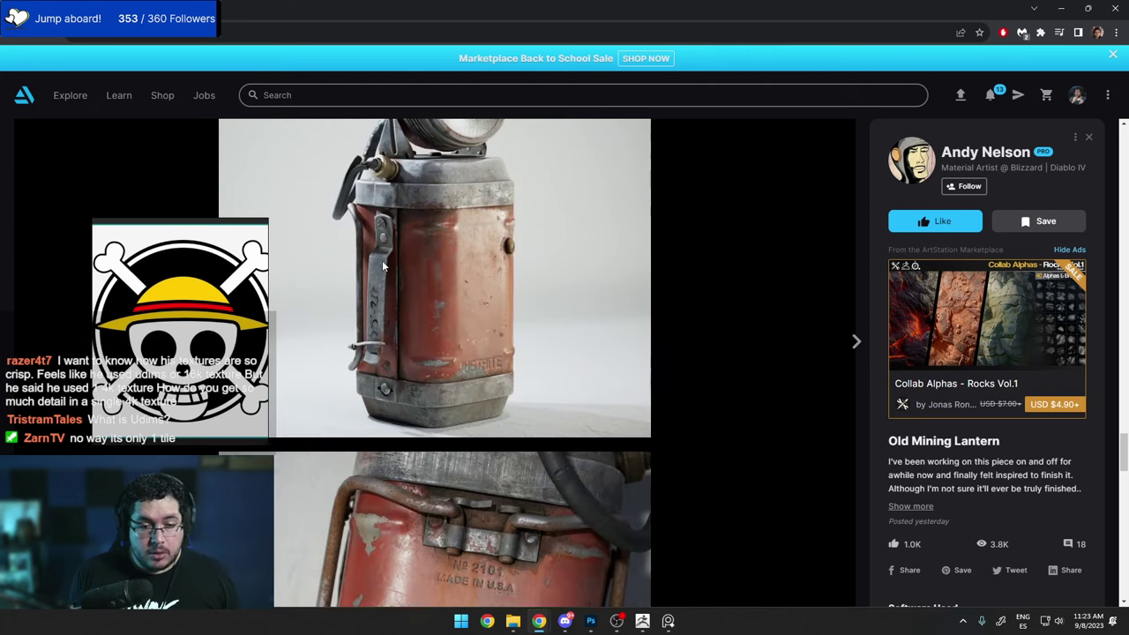
{"action": "scroll", "coordinate": [382, 265], "scroll_direction": "down", "scroll_amount": 8}
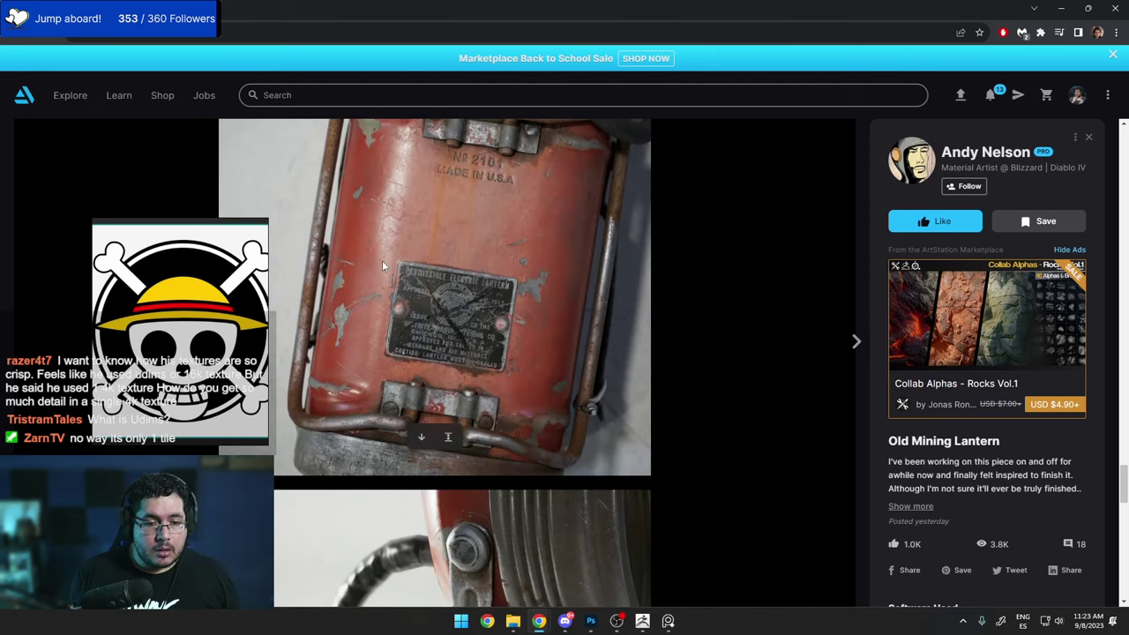
{"action": "scroll", "coordinate": [382, 265], "scroll_direction": "down", "scroll_amount": 10}
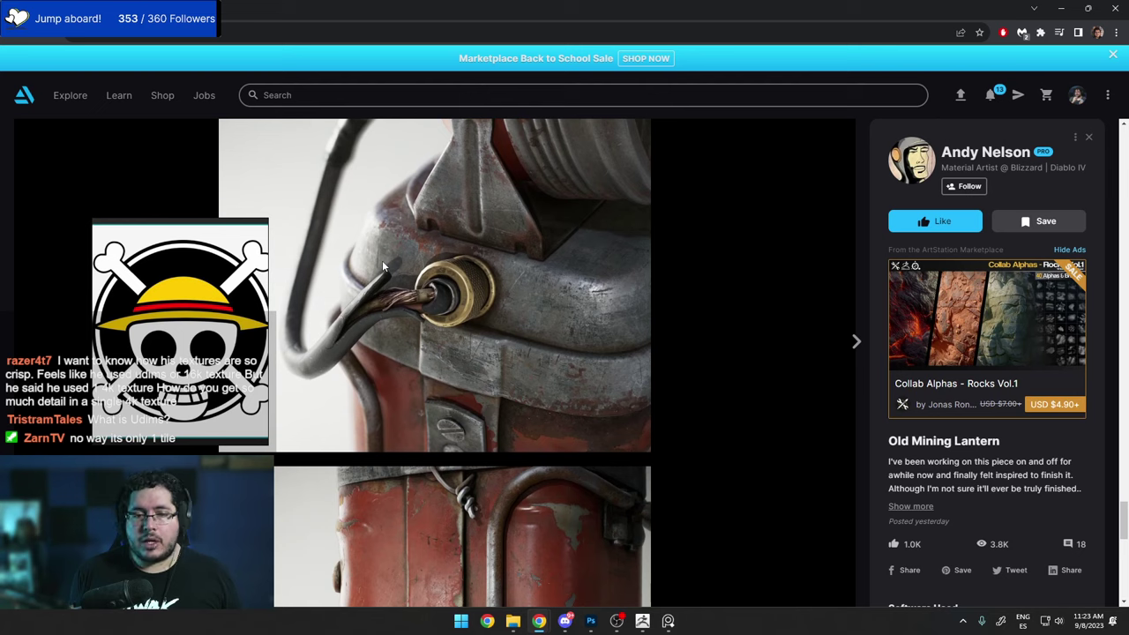
{"action": "scroll", "coordinate": [381, 261], "scroll_direction": "down", "scroll_amount": 1}
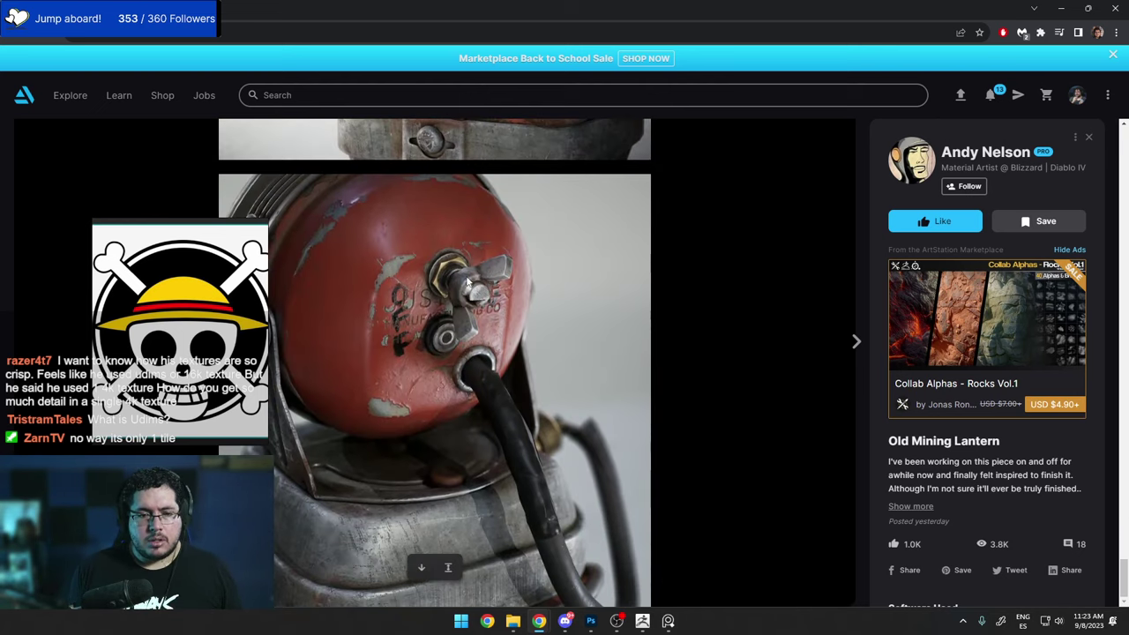
{"action": "left_click", "coordinate": [1062, 11]}
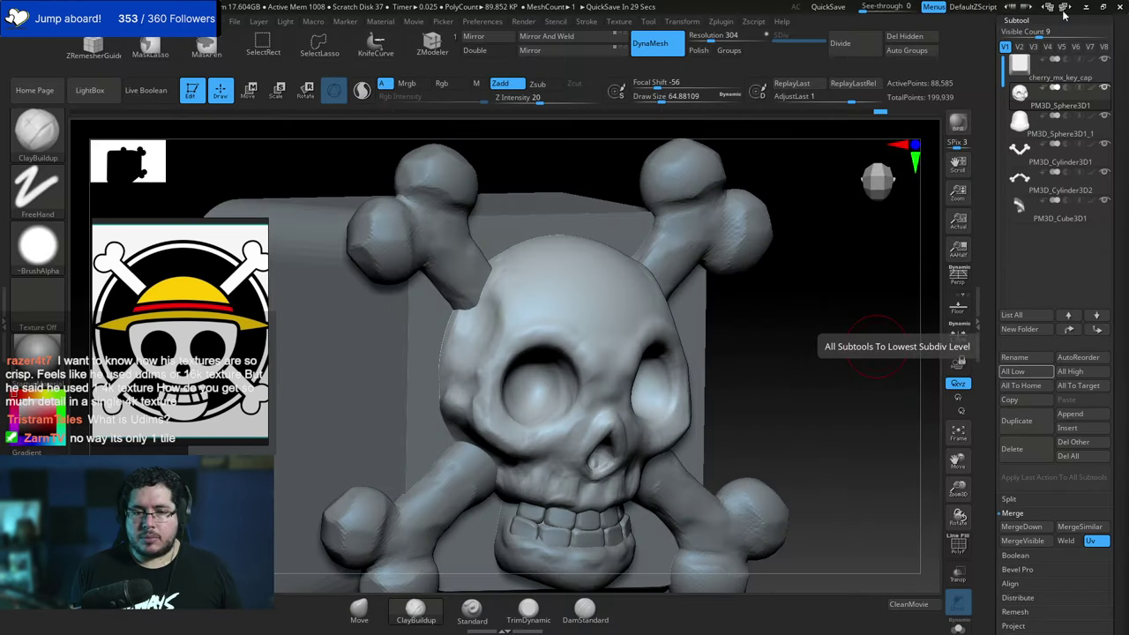
Build up the temple and the bone beside the outer eye socket with ClayBuildup, varying the draw size between about 87 and 41.
{"action": "left_click_drag", "start_coordinate": [784, 300], "coordinate": [680, 253]}
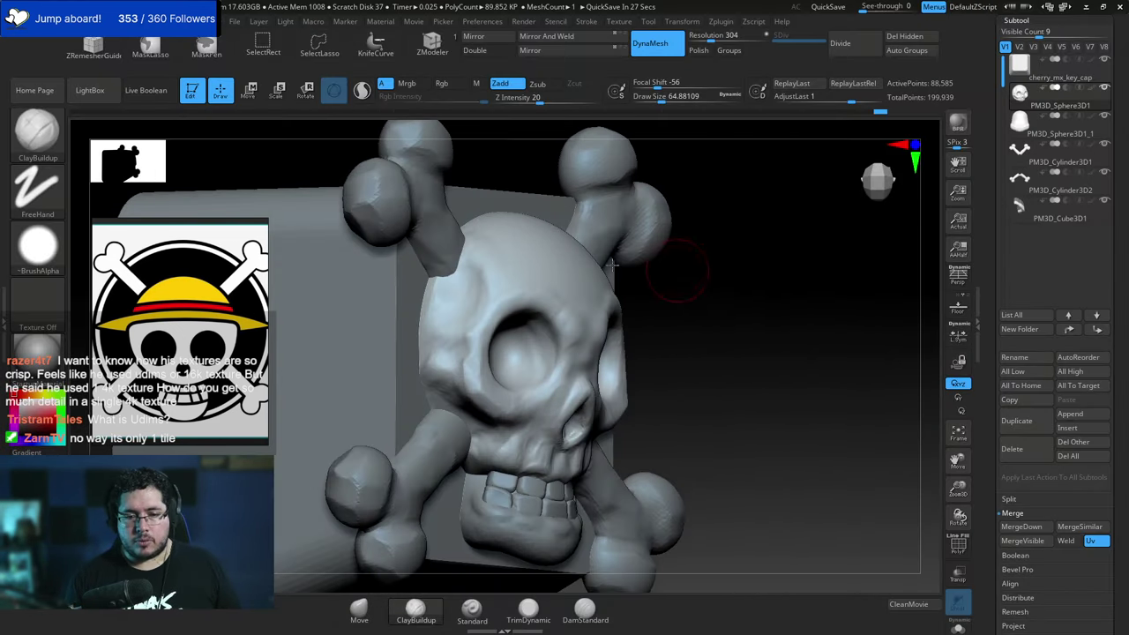
{"action": "key", "text": "space"}
{"action": "left_click", "coordinate": [449, 331]}
{"action": "mouse_move", "coordinate": [435, 334]}
{"action": "left_mouse_down"}
{"action": "mouse_move", "coordinate": [445, 315]}
{"action": "mouse_move", "coordinate": [456, 340]}
{"action": "left_mouse_up"}
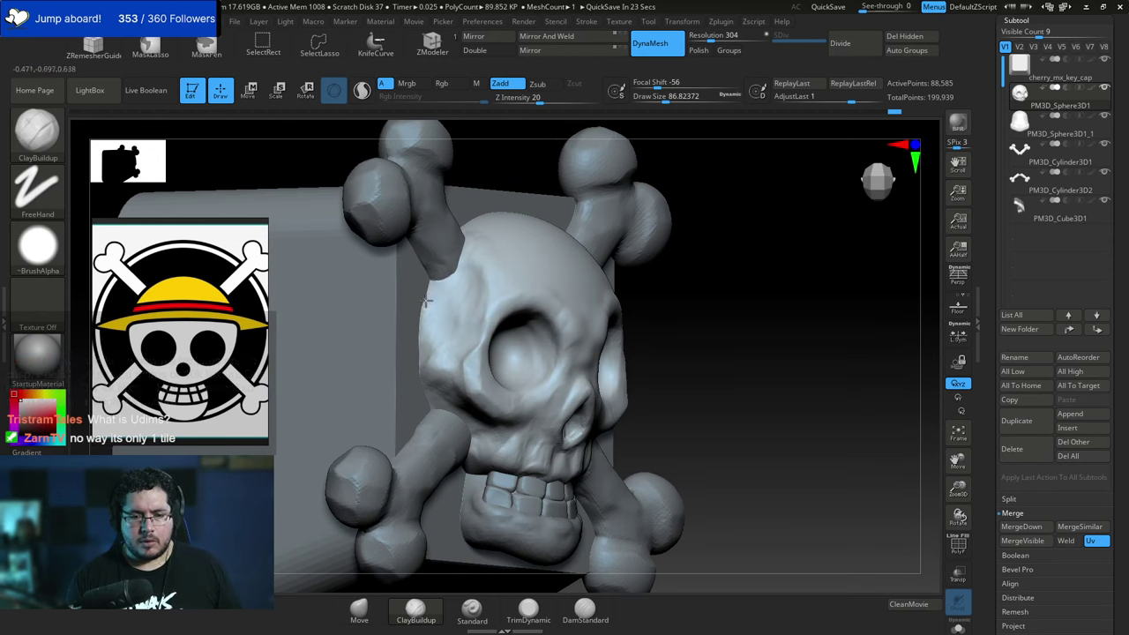
{"action": "left_click_drag", "start_coordinate": [471, 323], "coordinate": [485, 335]}
{"action": "key", "text": "["}
{"action": "key", "text": "bracketleft"}
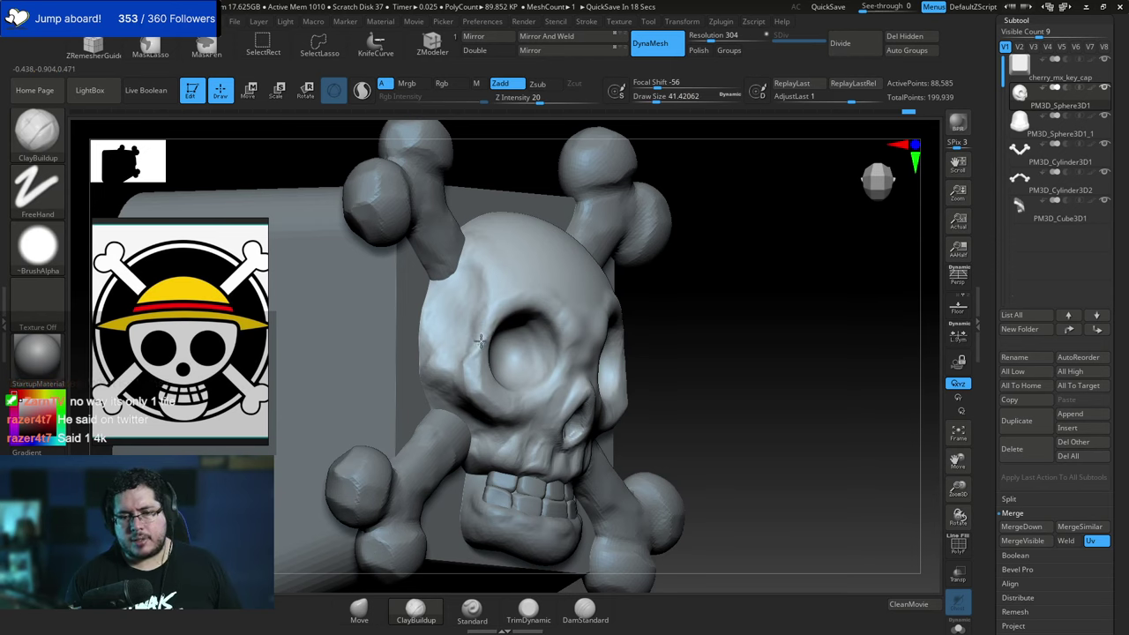
{"action": "key", "text": "bracketright"}
{"action": "key", "text": "space"}
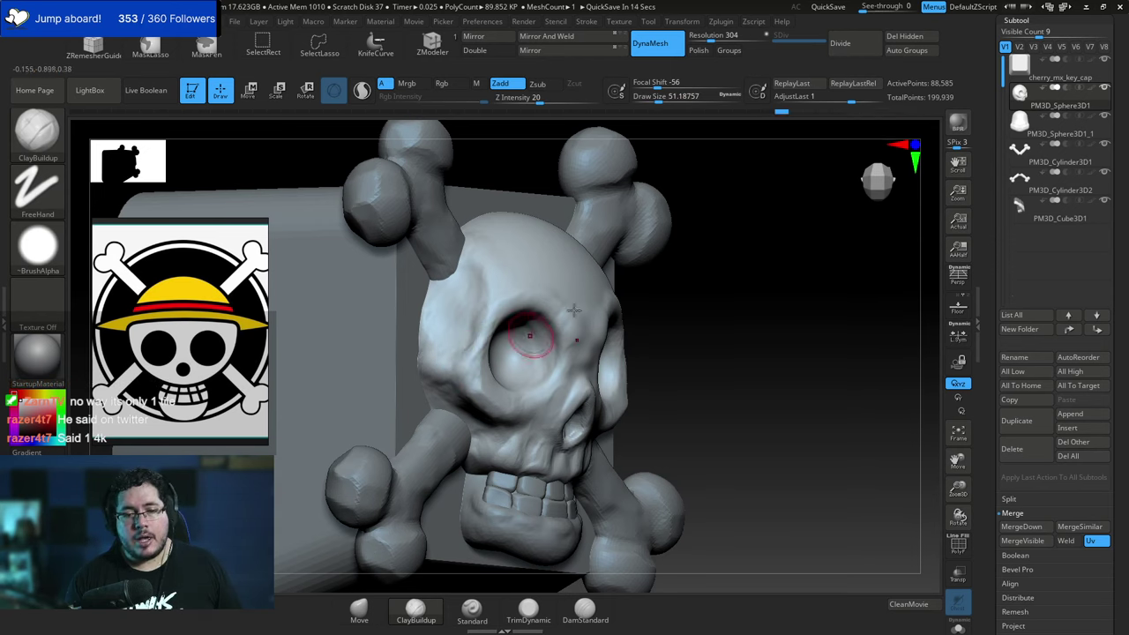
Shape the temple hollow on the skull's opposite side with ClayBuildup at a draw size of about 65.
{"action": "left_click_drag", "start_coordinate": [786, 283], "coordinate": [696, 246], "text": "shift"}
{"action": "left_click_drag", "start_coordinate": [854, 283], "coordinate": [611, 325]}
{"action": "key", "text": "bracketright"}
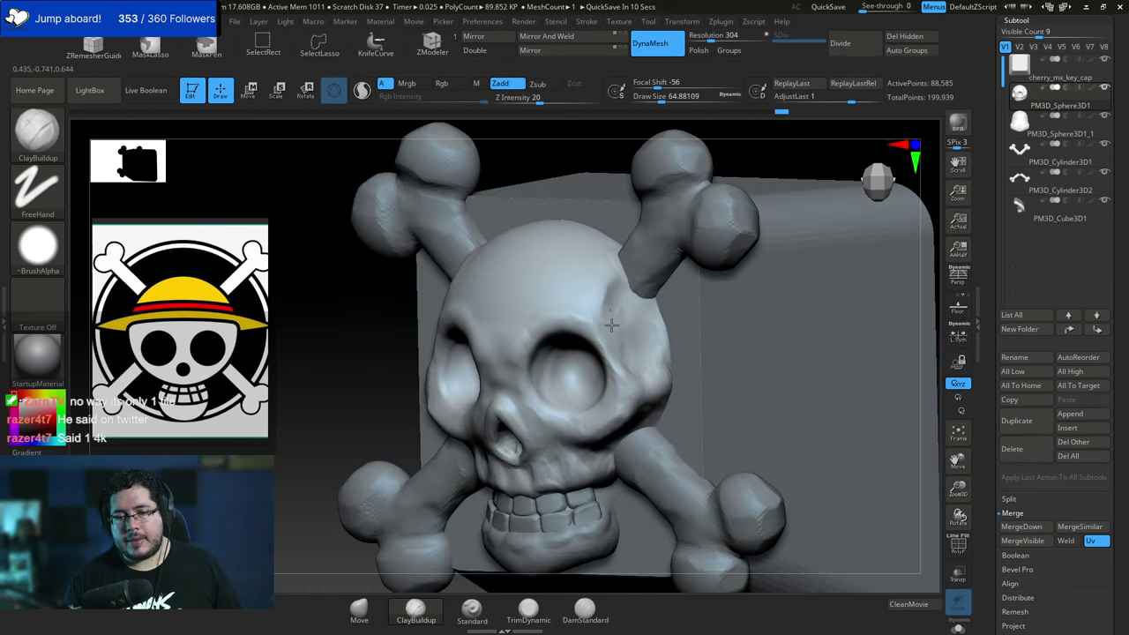
{"action": "left_click_drag", "start_coordinate": [925, 282], "coordinate": [908, 218], "text": "alt"}
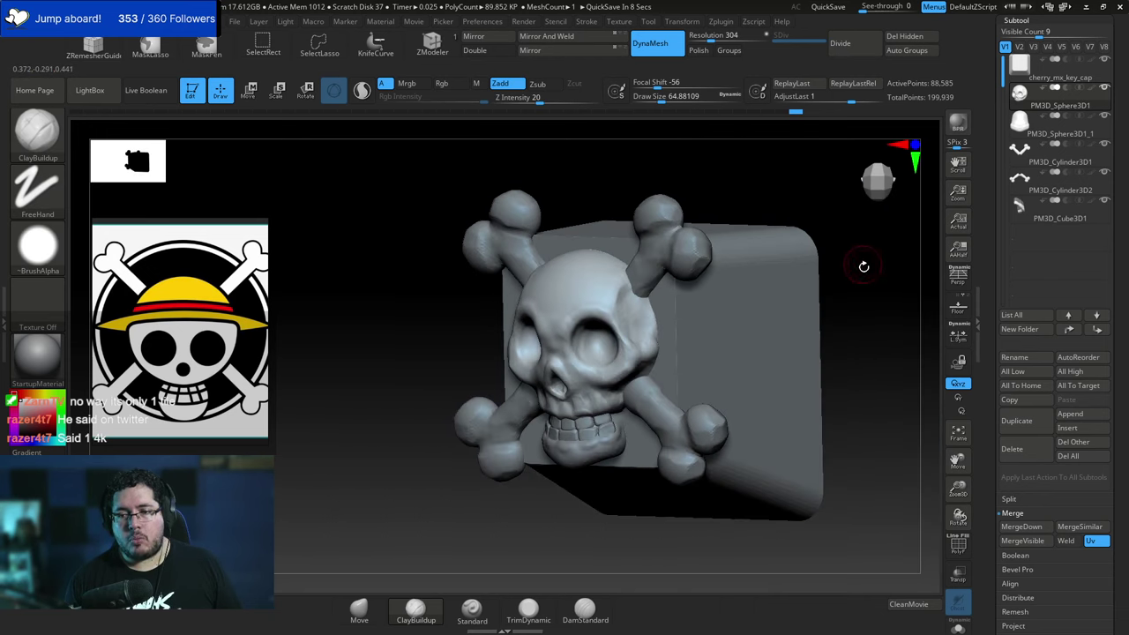
{"action": "mouse_move", "coordinate": [864, 267]}
{"action": "left_mouse_down", "text": "shift"}
{"action": "mouse_move", "coordinate": [791, 239]}
{"action": "mouse_move", "coordinate": [788, 305]}
{"action": "mouse_move", "coordinate": [770, 308]}
{"action": "left_mouse_up", "text": "shift"}
Undo the last temple stroke and refine the bone behind the eye socket with ClayBuildup at a draw size of about 59.
{"action": "key", "text": "space"}
{"action": "left_click", "coordinate": [699, 315]}
{"action": "right_click_drag", "start_coordinate": [815, 288], "coordinate": [609, 328]}
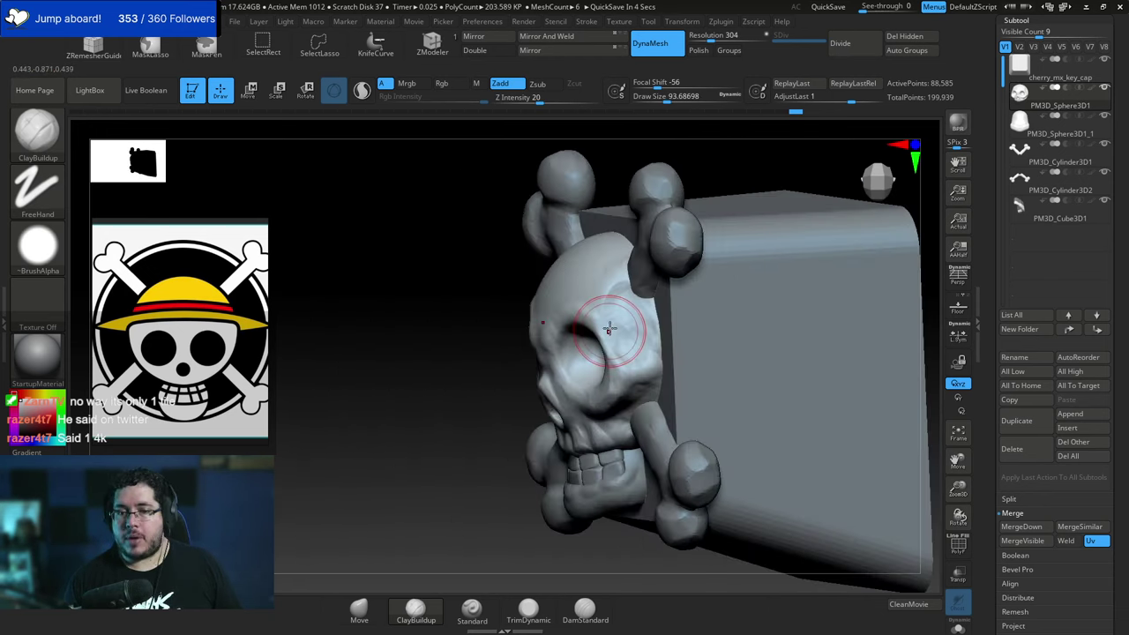
{"action": "key", "text": "ctrl+z"}
{"action": "key", "text": "space"}
{"action": "left_click", "coordinate": [605, 315]}
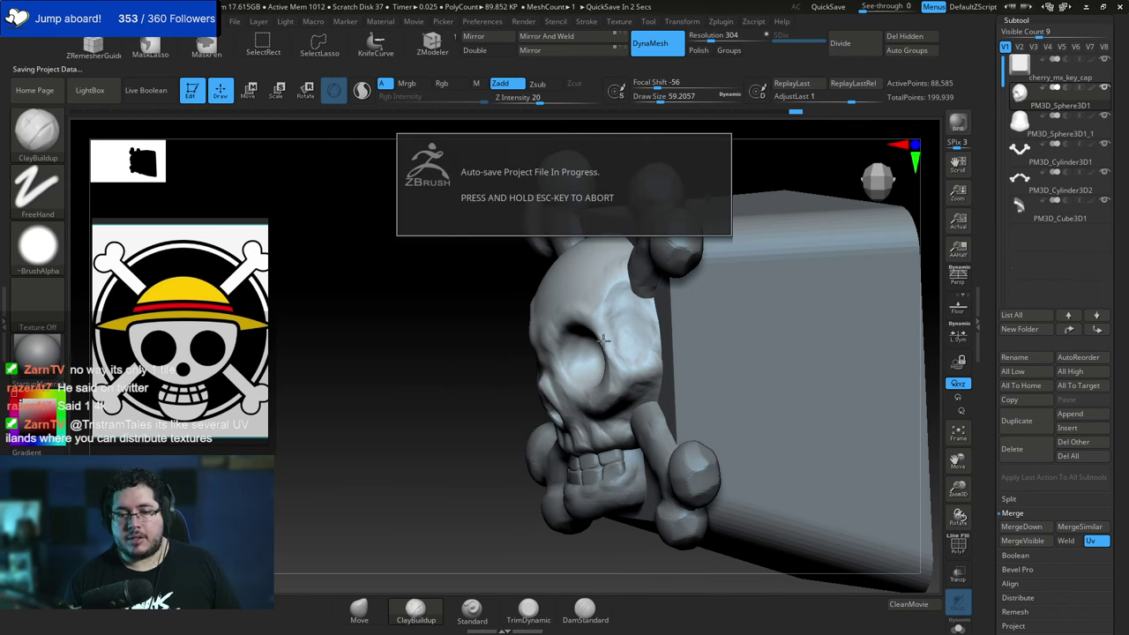
{"action": "mouse_move", "coordinate": [483, 421]}
{"action": "left_mouse_down", "text": "shift"}
{"action": "mouse_move", "coordinate": [624, 371]}
{"action": "mouse_move", "coordinate": [603, 389]}
{"action": "left_mouse_up", "text": "shift"}
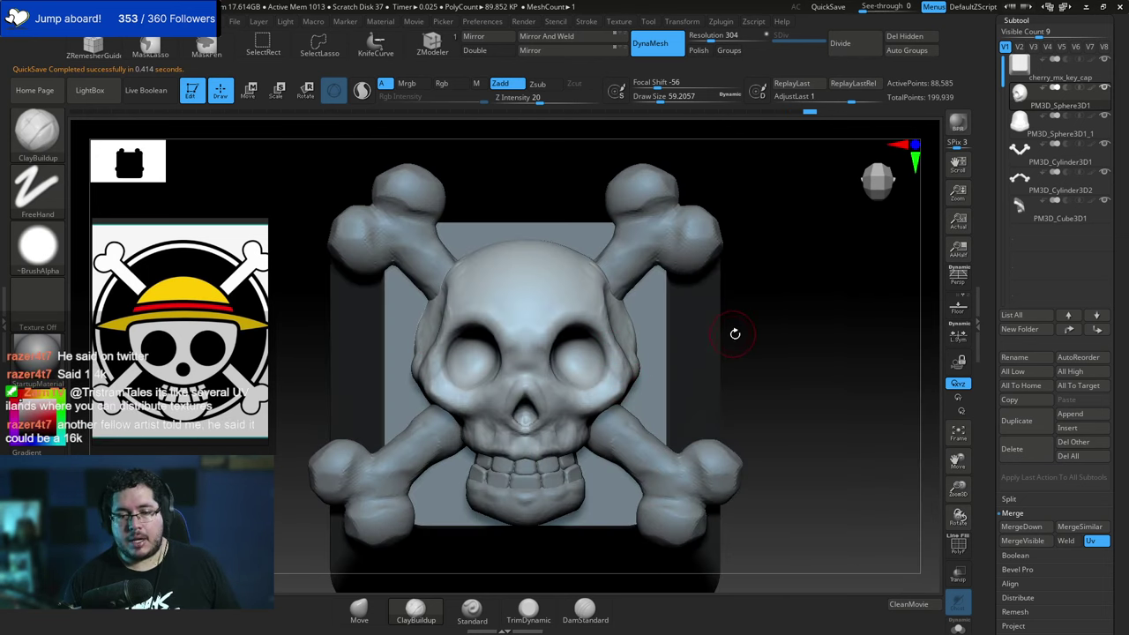
Try to flatten the bone above the upper side teeth with TrimDynamic at a draw size of about 35.
{"action": "mouse_move", "coordinate": [733, 332]}
{"action": "left_mouse_down", "text": "alt"}
{"action": "mouse_move", "coordinate": [721, 328]}
{"action": "mouse_move", "coordinate": [748, 314]}
{"action": "mouse_move", "coordinate": [630, 275]}
{"action": "left_mouse_up", "text": "alt"}
{"action": "key", "text": "b"}
{"action": "key", "text": "t"}
{"action": "key", "text": "d"}
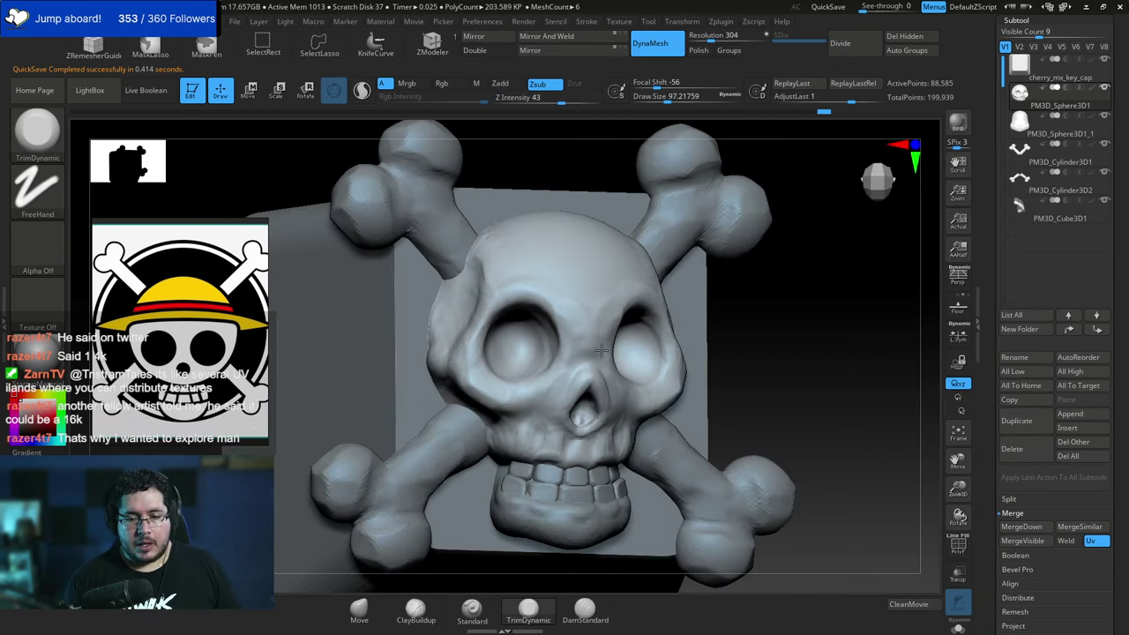
{"action": "left_click_drag", "start_coordinate": [767, 291], "coordinate": [734, 253]}
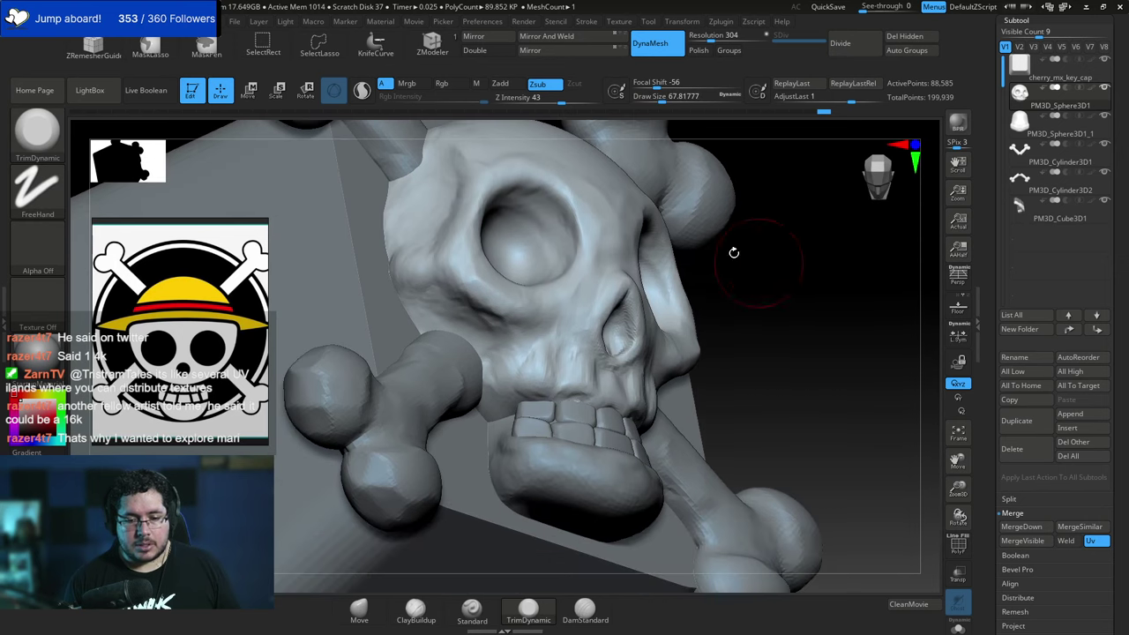
{"action": "key", "text": "space"}
{"action": "left_click_drag", "start_coordinate": [527, 390], "coordinate": [533, 405]}
{"action": "key", "text": "space"}
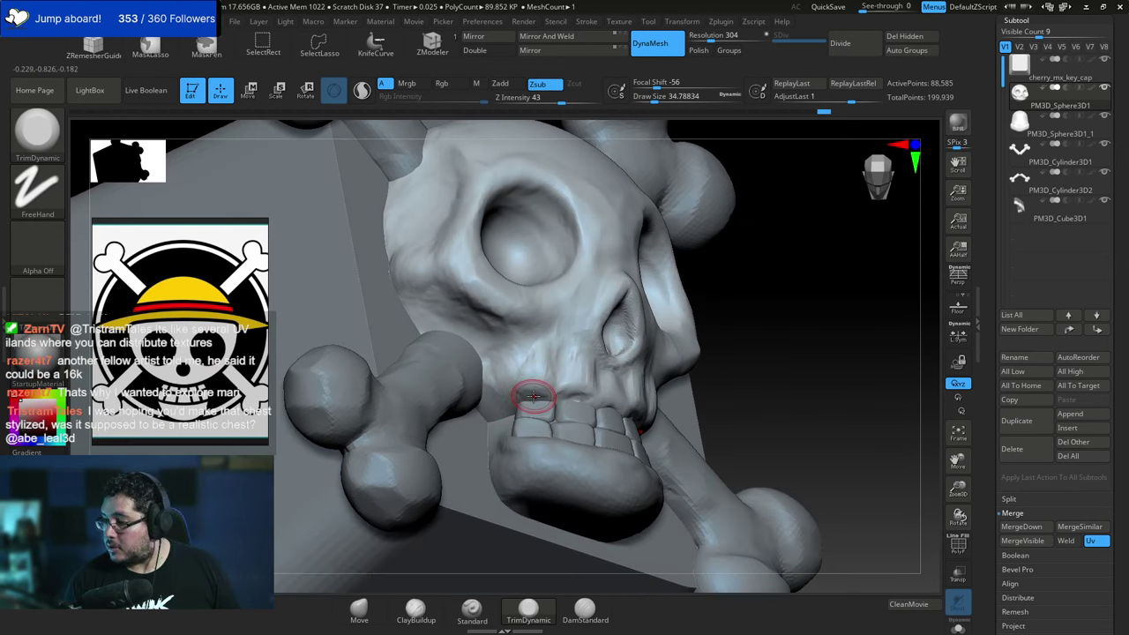
{"action": "key", "text": "ctrl+z"}
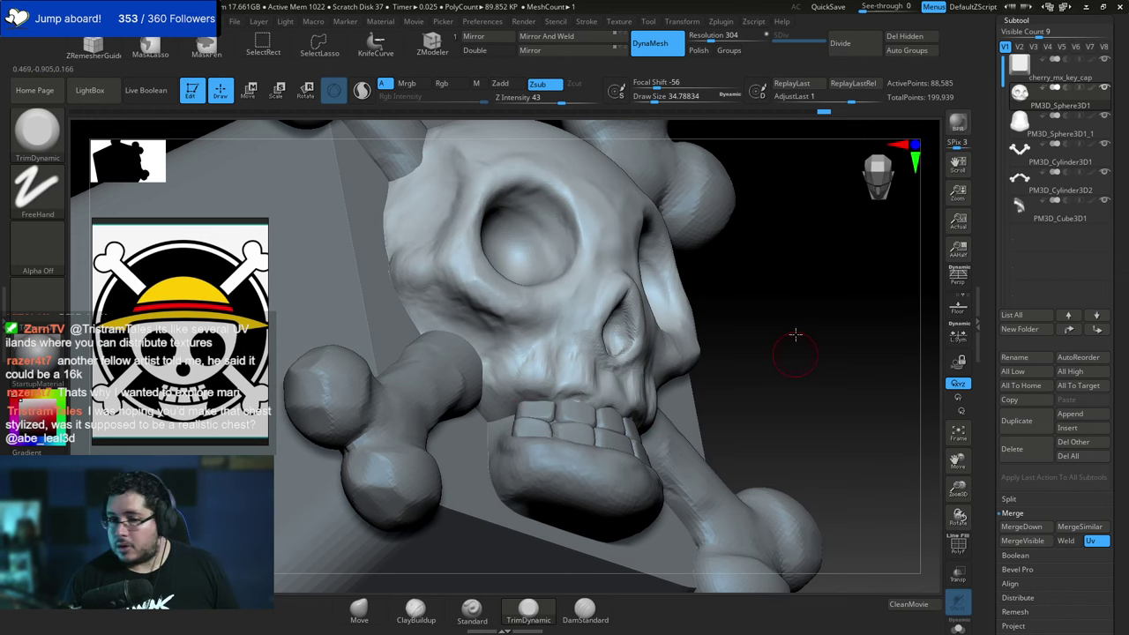
Build up the tooth-root ridges on the upper jaw below the nose with ClayBuildup at a draw size of about 31.
{"action": "mouse_move", "coordinate": [794, 335]}
{"action": "left_mouse_down"}
{"action": "mouse_move", "coordinate": [529, 341]}
{"action": "mouse_move", "coordinate": [548, 345]}
{"action": "mouse_move", "coordinate": [532, 353]}
{"action": "mouse_move", "coordinate": [599, 360]}
{"action": "mouse_move", "coordinate": [576, 354]}
{"action": "left_mouse_up"}
{"action": "key", "text": "b"}
{"action": "key", "text": "c"}
{"action": "key", "text": "b"}
{"action": "key", "text": "["}
{"action": "left_click_drag", "start_coordinate": [771, 297], "coordinate": [705, 304]}
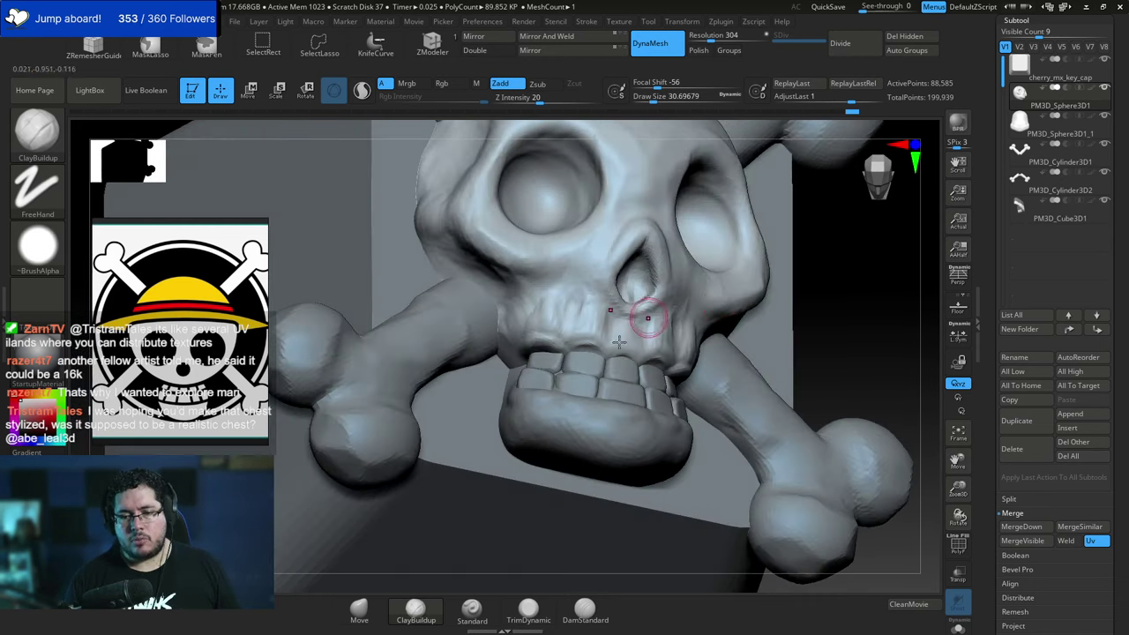
{"action": "left_click_drag", "start_coordinate": [617, 344], "coordinate": [627, 361]}
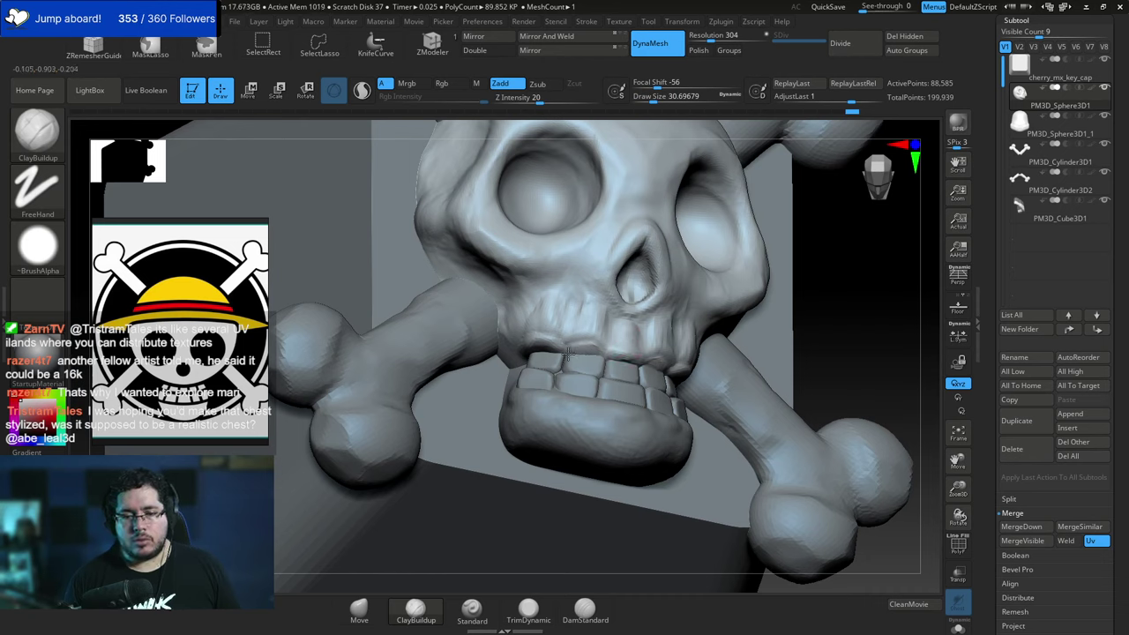
{"action": "left_click_drag", "start_coordinate": [586, 310], "coordinate": [589, 304]}
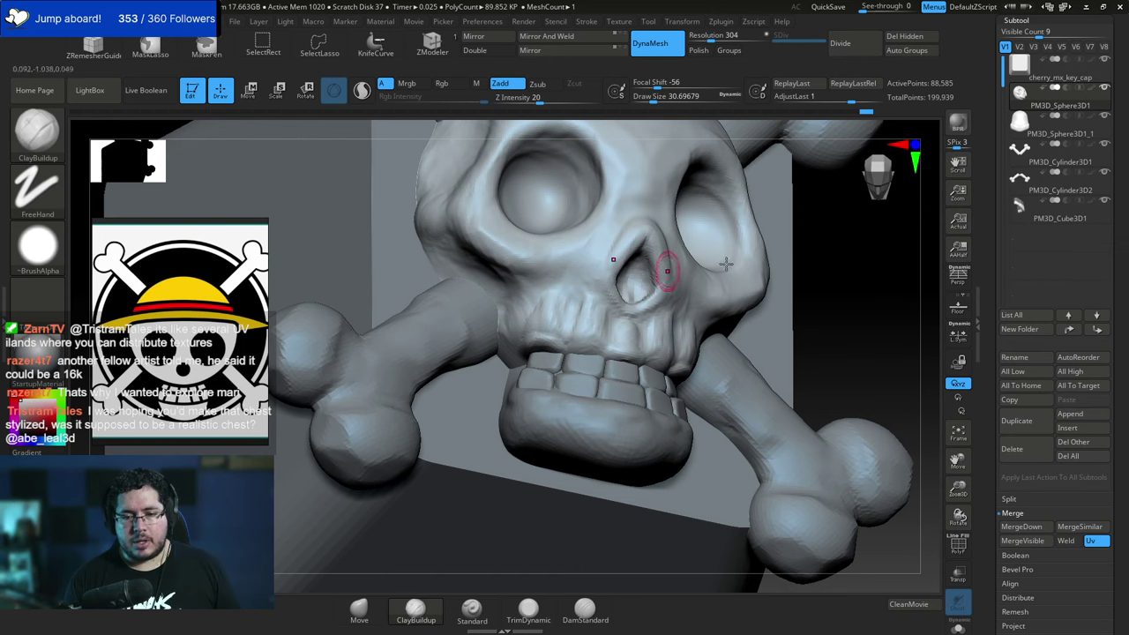
Refine the upper jaw's front and sides above the teeth with ClayBuildup at a draw size of about 44.
{"action": "left_click_drag", "start_coordinate": [784, 284], "coordinate": [730, 285], "text": "shift"}
{"action": "key", "text": "space"}
{"action": "left_click_drag", "start_coordinate": [647, 377], "coordinate": [653, 376]}
{"action": "mouse_move", "coordinate": [637, 337]}
{"action": "left_mouse_down"}
{"action": "mouse_move", "coordinate": [622, 311]}
{"action": "mouse_move", "coordinate": [596, 342]}
{"action": "mouse_move", "coordinate": [621, 333]}
{"action": "left_mouse_up"}
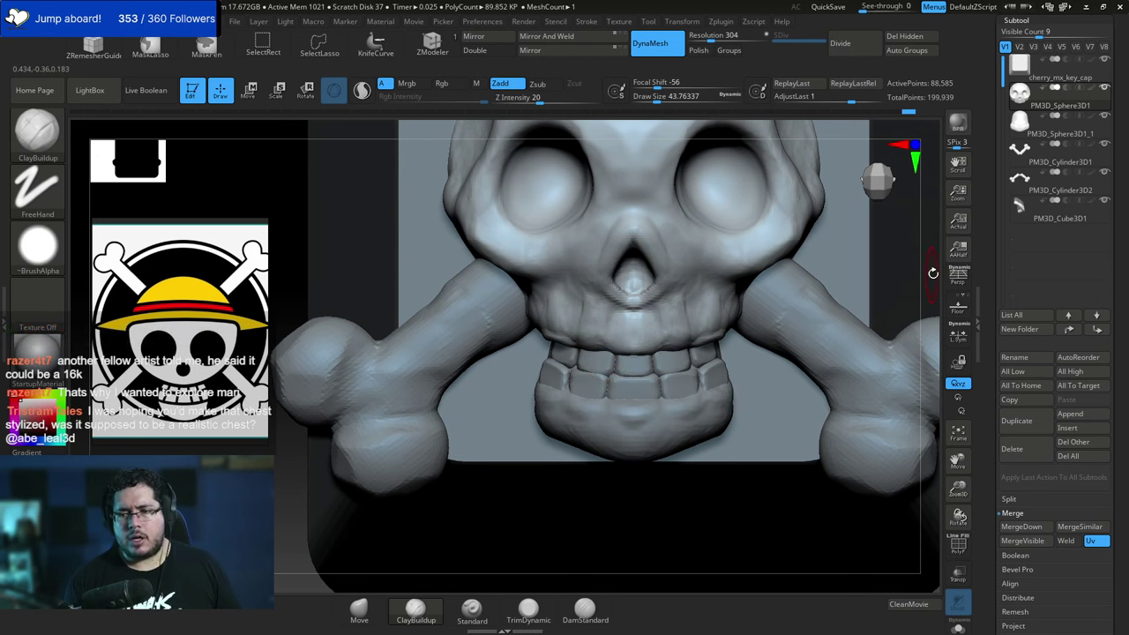
{"action": "right_click_drag", "start_coordinate": [931, 273], "coordinate": [670, 221]}
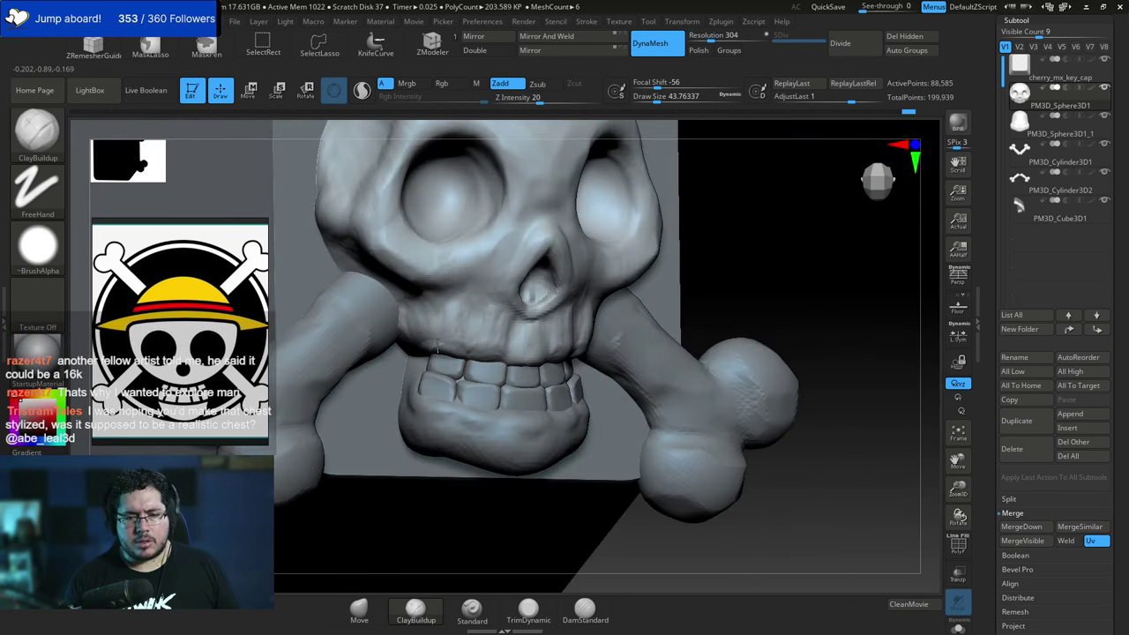
{"action": "right_click_drag", "start_coordinate": [736, 284], "coordinate": [554, 321], "text": "shift"}
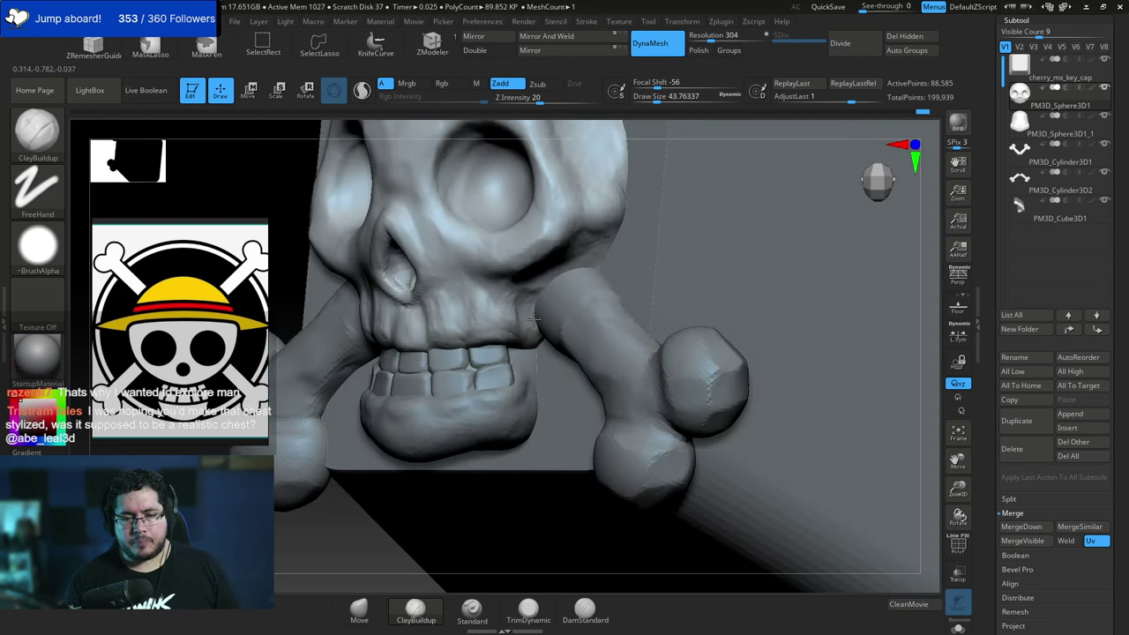
Select the lower jaw and reshape its sides with the Move brush at a draw size of 112.
{"action": "right_click_drag", "start_coordinate": [917, 286], "coordinate": [1040, 275], "text": "alt"}
{"action": "left_click", "coordinate": [464, 374], "text": "alt"}
{"action": "right_click_drag", "start_coordinate": [824, 282], "coordinate": [831, 349], "text": "ctrl"}
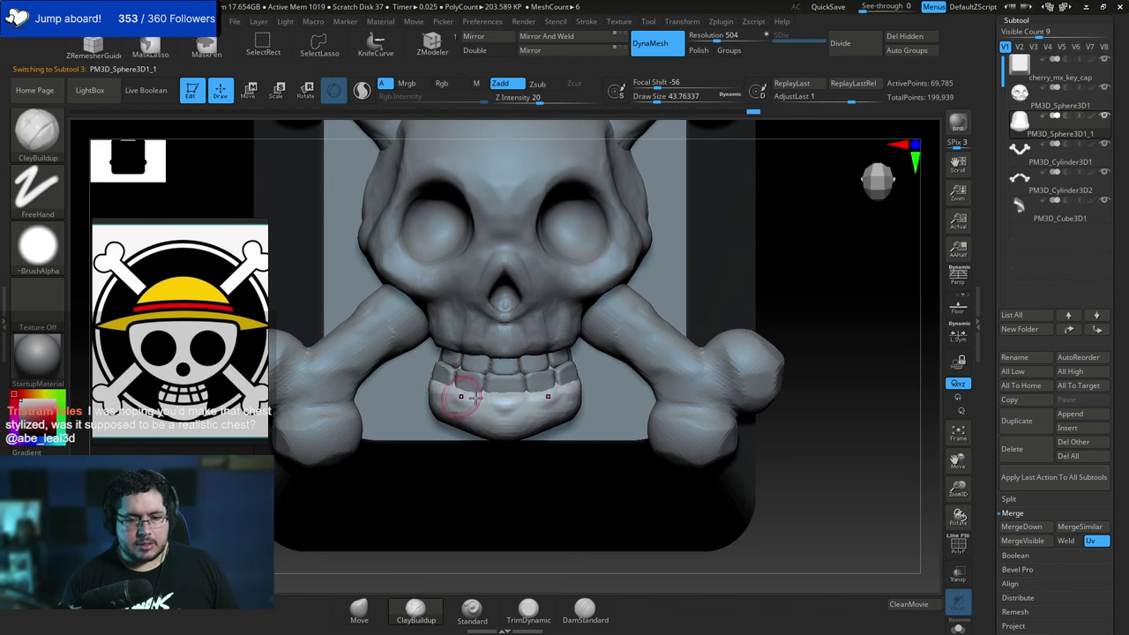
{"action": "left_click_drag", "start_coordinate": [812, 291], "coordinate": [792, 304]}
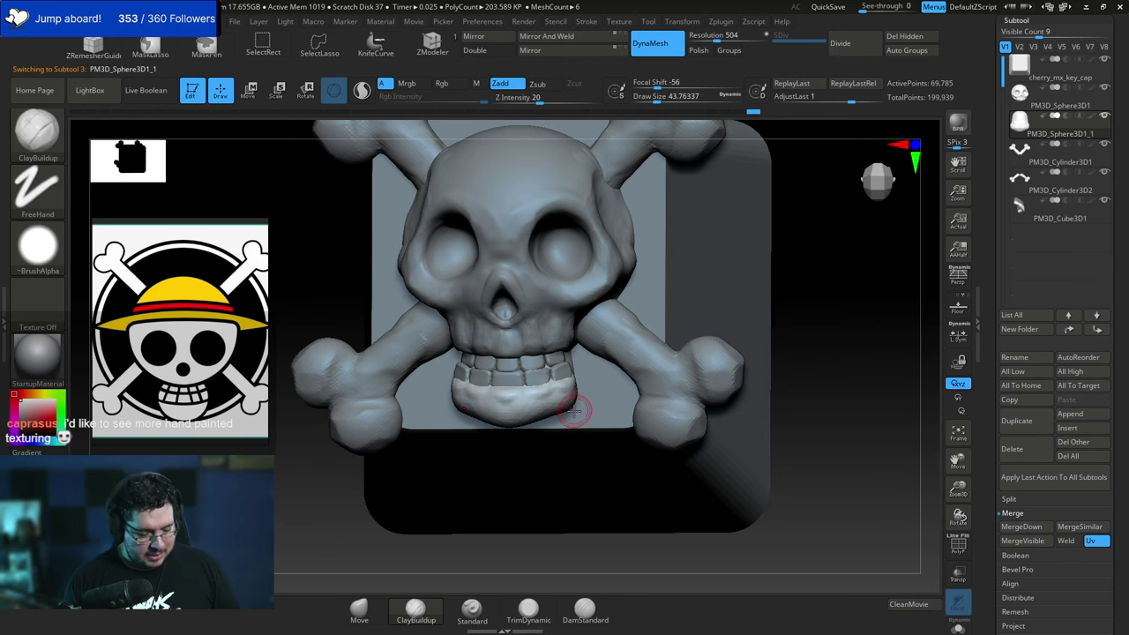
{"action": "key", "text": "b"}
{"action": "key", "text": "m"}
{"action": "key", "text": "v"}
{"action": "key", "text": "space"}
{"action": "left_click", "coordinate": [575, 403]}
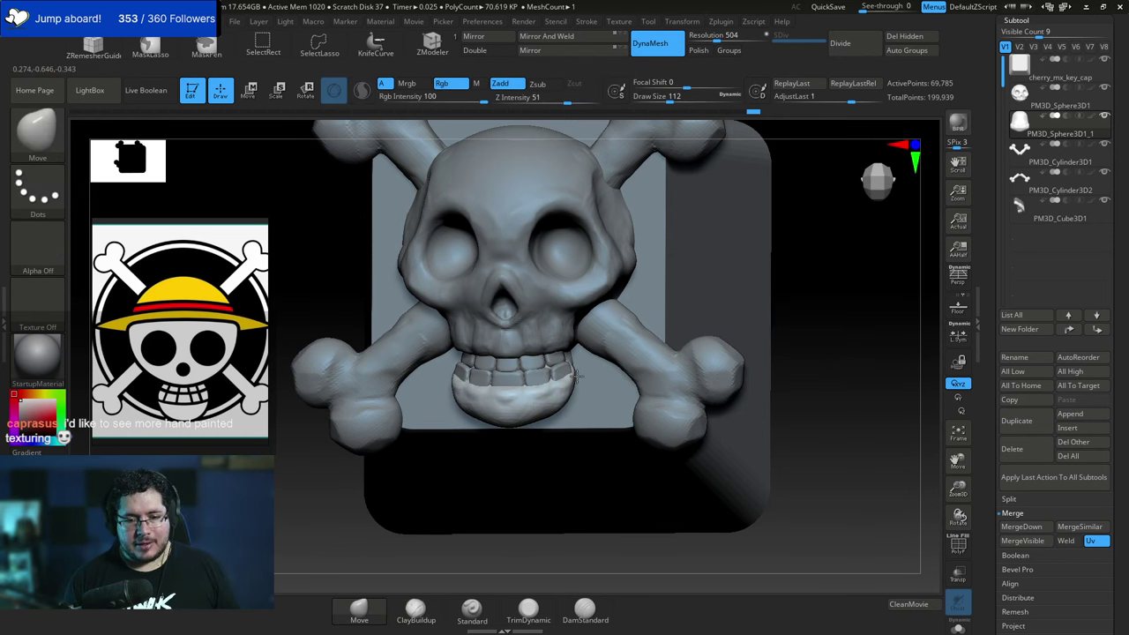
Pull the lower jaw's outer ends up around the teeth with the Move brush at a draw size of about 158.
{"action": "left_click_drag", "start_coordinate": [757, 285], "coordinate": [674, 312]}
{"action": "key", "text": "space"}
{"action": "left_click", "coordinate": [467, 401]}
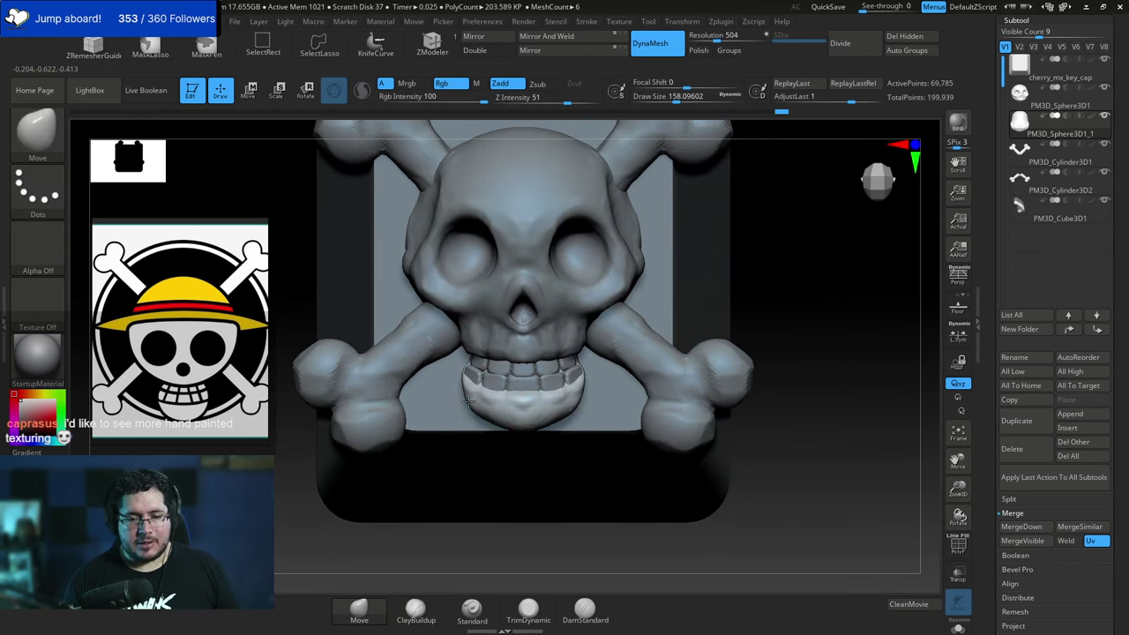
{"action": "key", "text": "space"}
{"action": "left_click", "coordinate": [470, 398]}
{"action": "mouse_move", "coordinate": [477, 394]}
{"action": "left_mouse_down"}
{"action": "mouse_move", "coordinate": [484, 411]}
{"action": "mouse_move", "coordinate": [468, 406]}
{"action": "left_mouse_up"}
{"action": "key", "text": "space"}
{"action": "left_click", "coordinate": [477, 407]}
{"action": "key", "text": "space"}
{"action": "left_click", "coordinate": [466, 402]}
{"action": "key", "text": "space"}
Curve the tooth row and adjust the upper jaw's lower edge with the Move brush, varying the draw size between about 158 and 128.
{"action": "left_click", "coordinate": [502, 377], "text": "alt"}
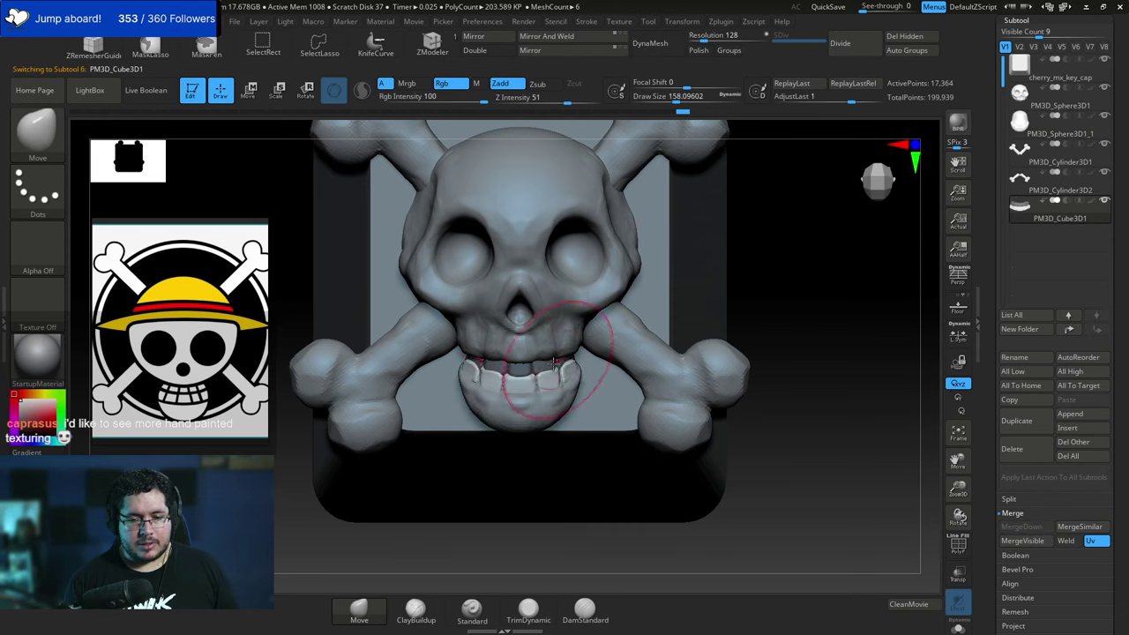
{"action": "left_click", "coordinate": [569, 348], "text": "alt"}
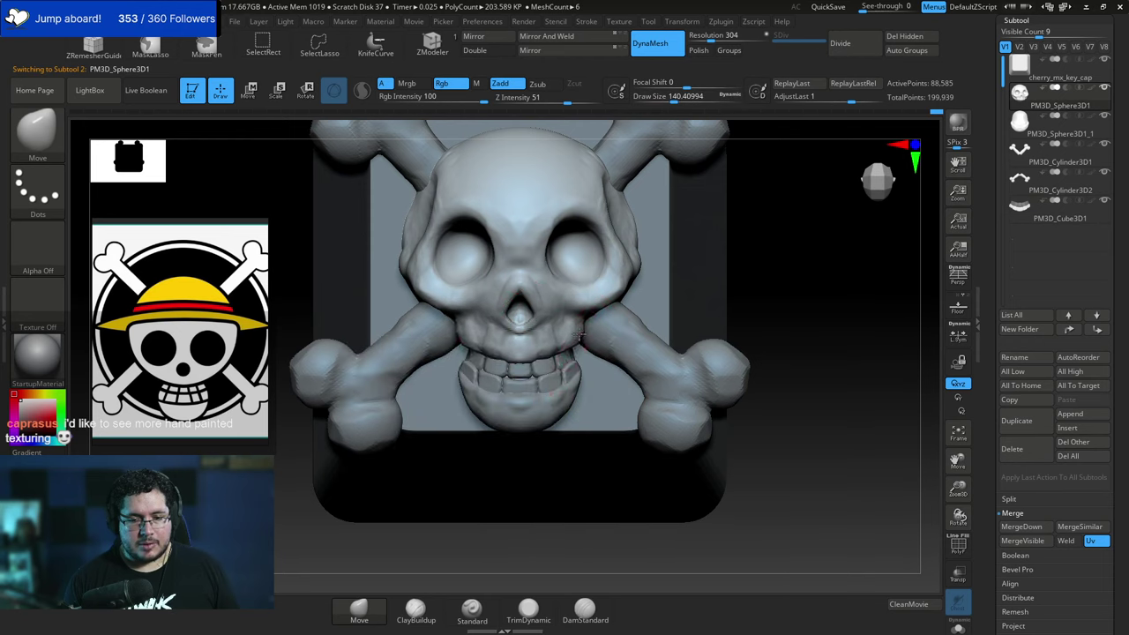
{"action": "key", "text": "["}
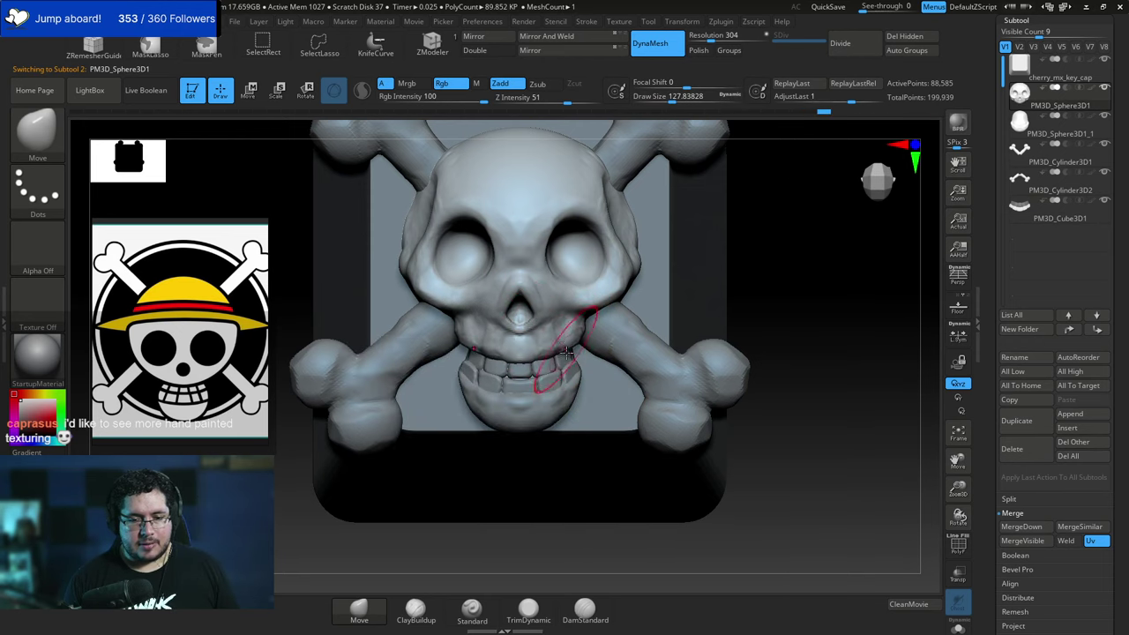
{"action": "key", "text": "space"}
{"action": "key", "text": "space"}
Pull the outer teeth back along the jaw curve with the Move brush at a draw size of about 132 to 128.
{"action": "left_click", "coordinate": [564, 354], "text": "alt"}
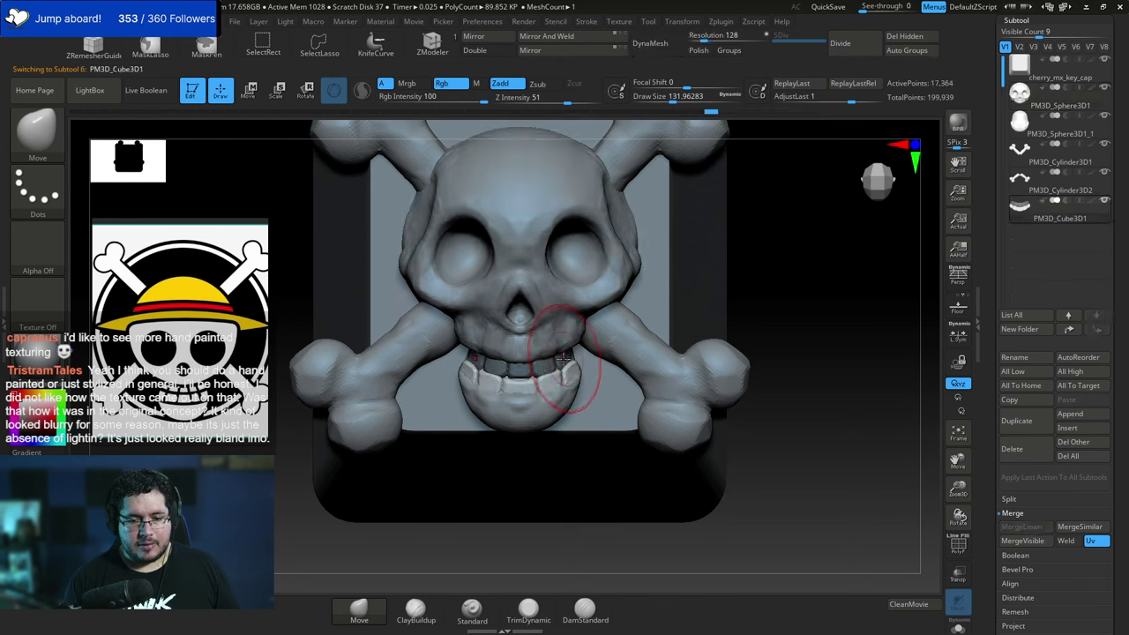
{"action": "left_click_drag", "start_coordinate": [773, 282], "coordinate": [730, 204], "text": "ctrl"}
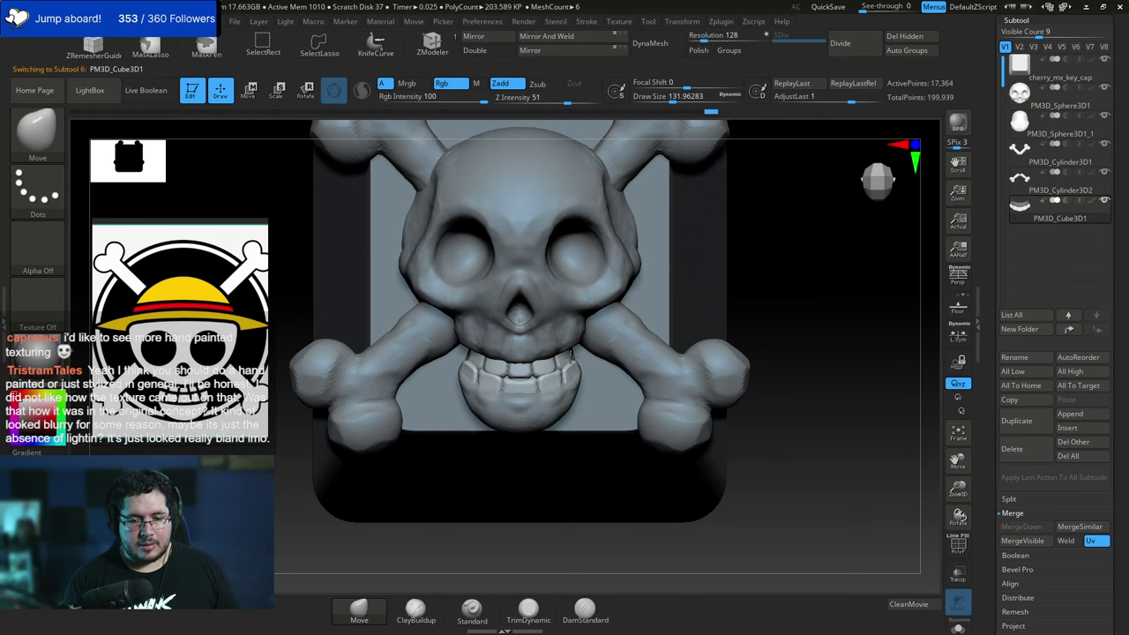
{"action": "key", "text": "space"}
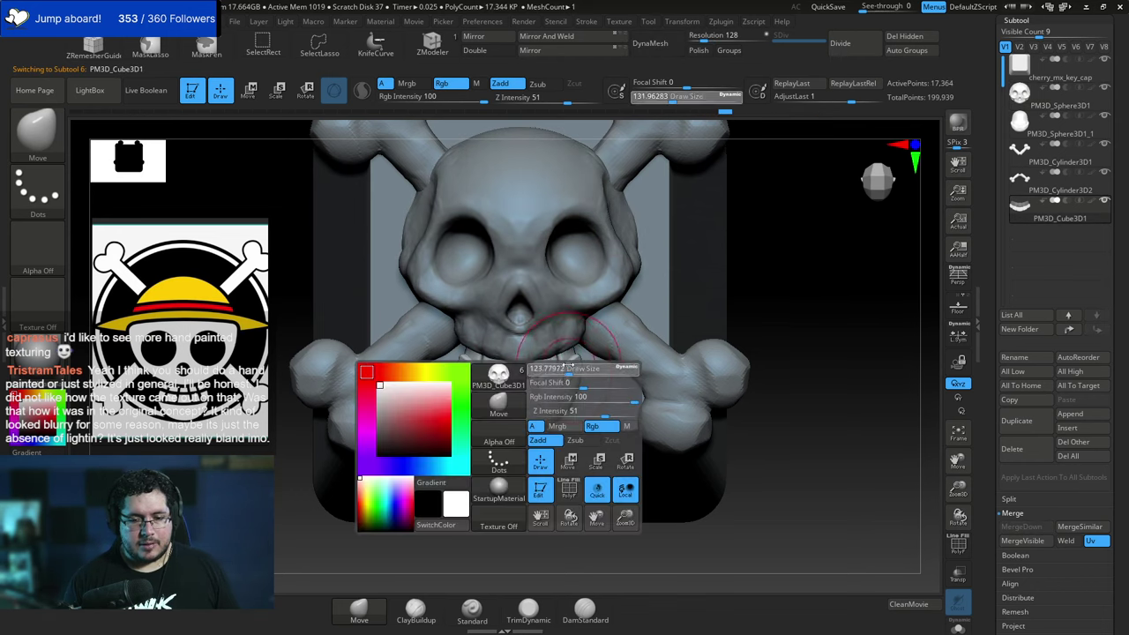
{"action": "left_click_drag", "start_coordinate": [864, 328], "coordinate": [787, 317]}
{"action": "mouse_move", "coordinate": [495, 487]}
{"action": "left_mouse_down"}
{"action": "mouse_move", "coordinate": [458, 502]}
{"action": "mouse_move", "coordinate": [454, 542]}
{"action": "left_mouse_up"}
{"action": "mouse_move", "coordinate": [454, 543]}
{"action": "left_mouse_down", "text": "shift"}
{"action": "mouse_move", "coordinate": [406, 527]}
{"action": "mouse_move", "coordinate": [418, 504]}
{"action": "left_mouse_up", "text": "shift"}
{"action": "left_click_drag", "start_coordinate": [467, 355], "coordinate": [481, 350]}
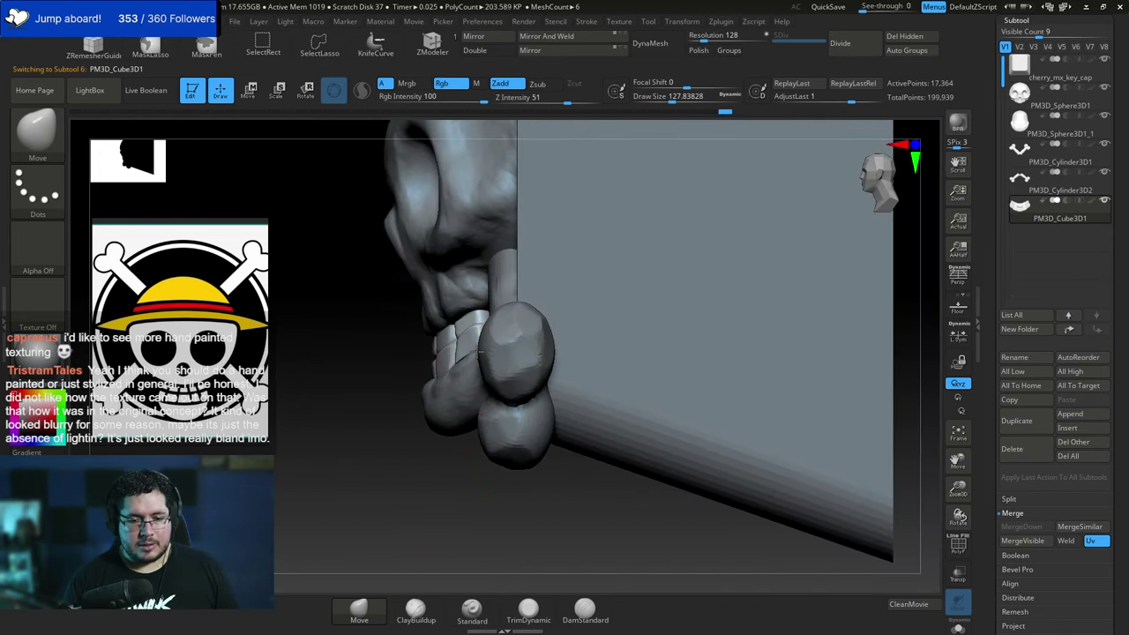
Fit the rear teeth against the lower jaw with the Move brush at a draw size of about 65.
{"action": "left_click_drag", "start_coordinate": [390, 461], "coordinate": [468, 440], "text": "shift"}
{"action": "left_click_drag", "start_coordinate": [736, 283], "coordinate": [728, 335], "text": "alt"}
{"action": "left_click_drag", "start_coordinate": [785, 270], "coordinate": [711, 356]}
{"action": "key", "text": "space"}
{"action": "left_click", "coordinate": [760, 274]}
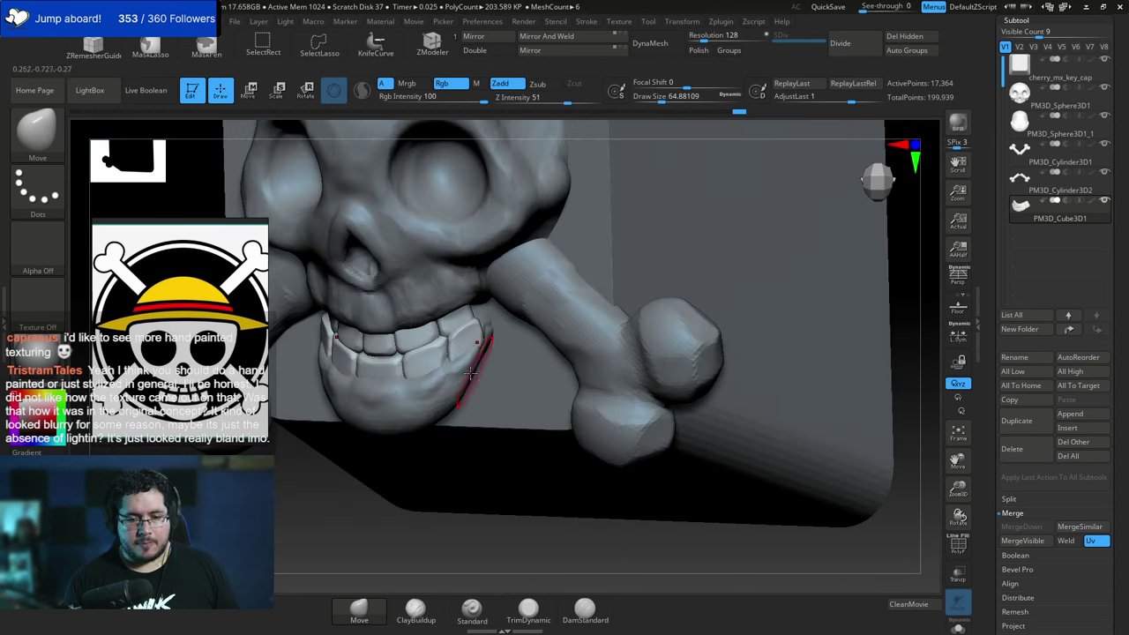
Build up the lower jaw beside the back teeth with ClayBuildup at a draw size of about 51.
{"action": "key", "text": "b"}
{"action": "key", "text": "c"}
{"action": "key", "text": "b"}
{"action": "key", "text": "space"}
{"action": "left_click", "coordinate": [444, 366]}
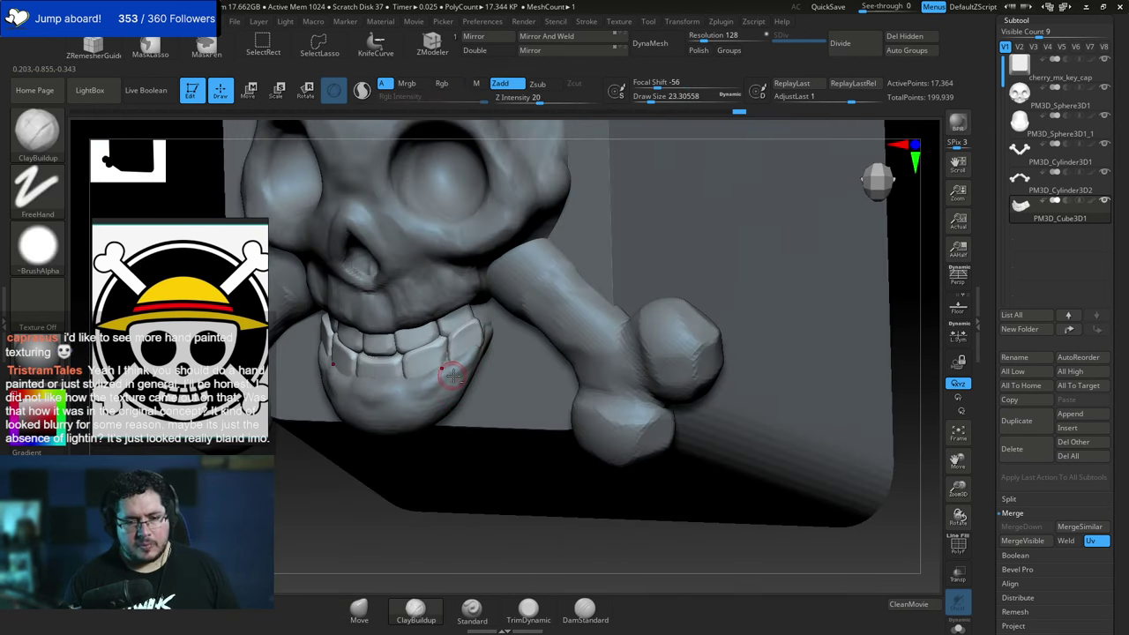
{"action": "left_click", "coordinate": [440, 391], "text": "alt"}
{"action": "key", "text": "space"}
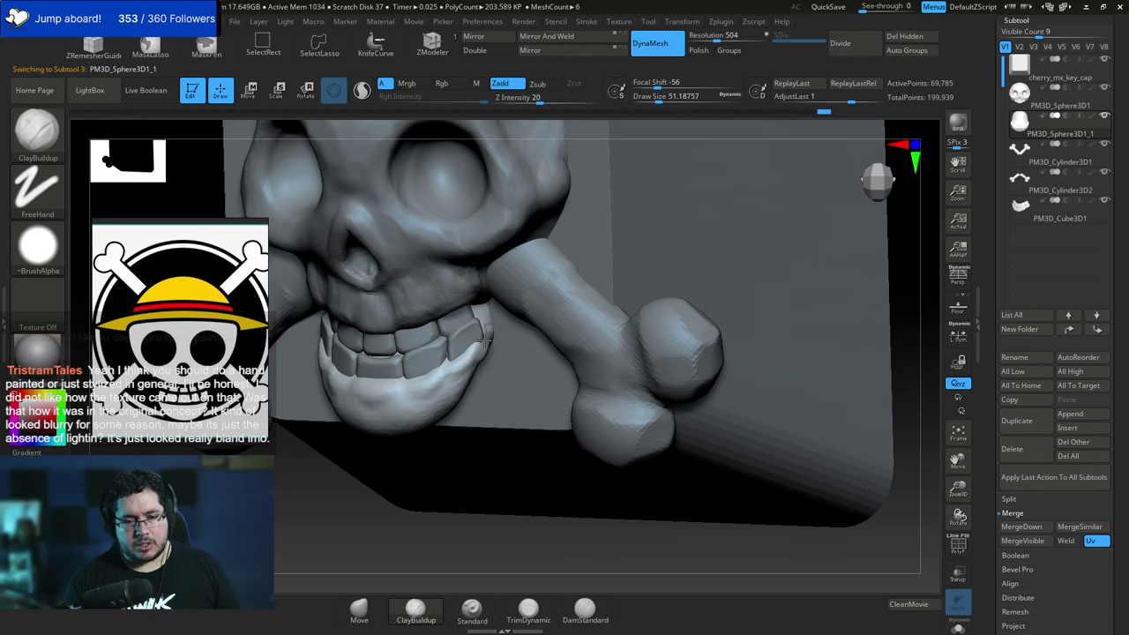
Thicken the lower jaw's raised rear ends with ClayBuildup at a draw size of about 65 and smooth them into the jaw.
{"action": "mouse_move", "coordinate": [464, 509]}
{"action": "left_mouse_down"}
{"action": "mouse_move", "coordinate": [439, 302]}
{"action": "mouse_move", "coordinate": [410, 321]}
{"action": "left_mouse_up"}
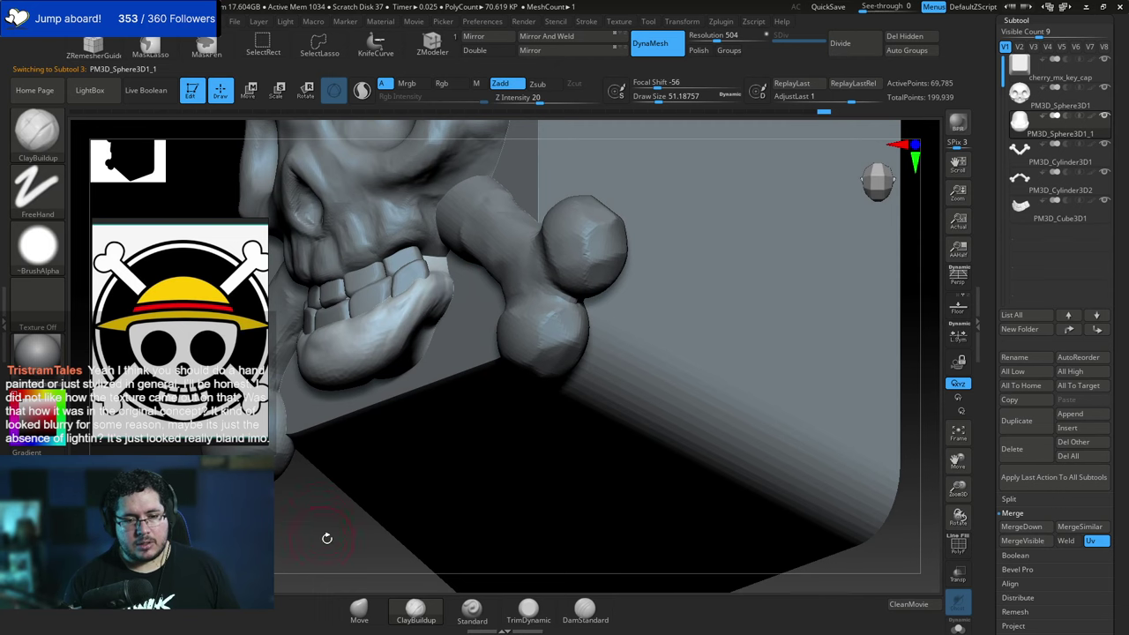
{"action": "left_click_drag", "start_coordinate": [327, 537], "coordinate": [345, 535], "text": "shift"}
{"action": "left_click_drag", "start_coordinate": [346, 534], "coordinate": [361, 508], "text": "alt"}
{"action": "left_click_drag", "start_coordinate": [571, 260], "coordinate": [620, 335], "text": "alt"}
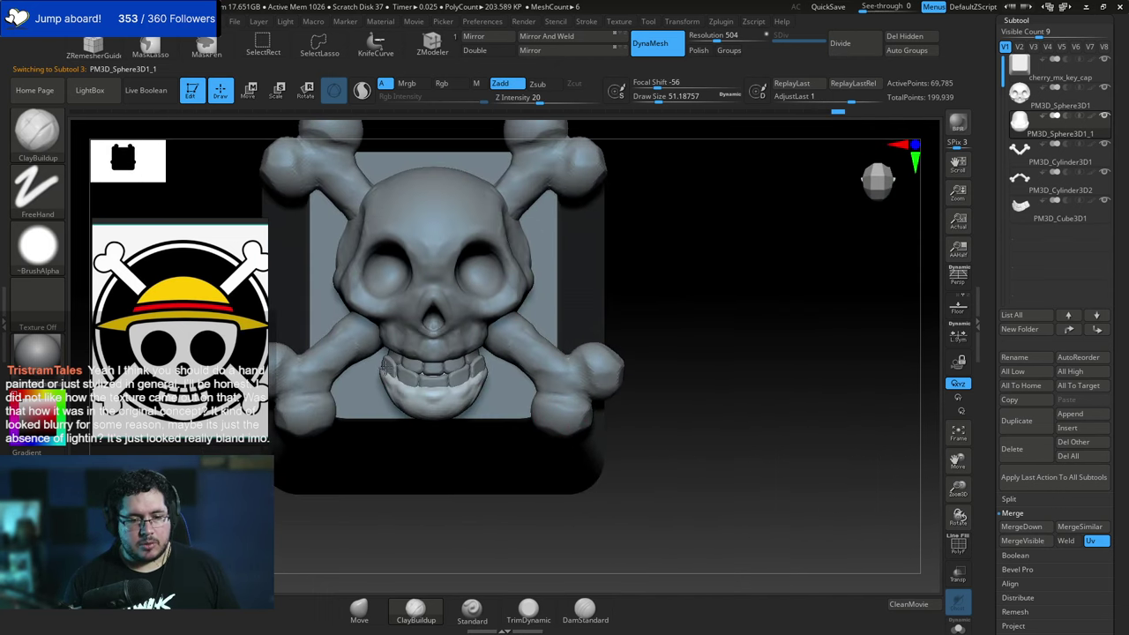
{"action": "mouse_move", "coordinate": [680, 255]}
{"action": "left_mouse_down"}
{"action": "mouse_move", "coordinate": [397, 361]}
{"action": "mouse_move", "coordinate": [372, 353]}
{"action": "left_mouse_up"}
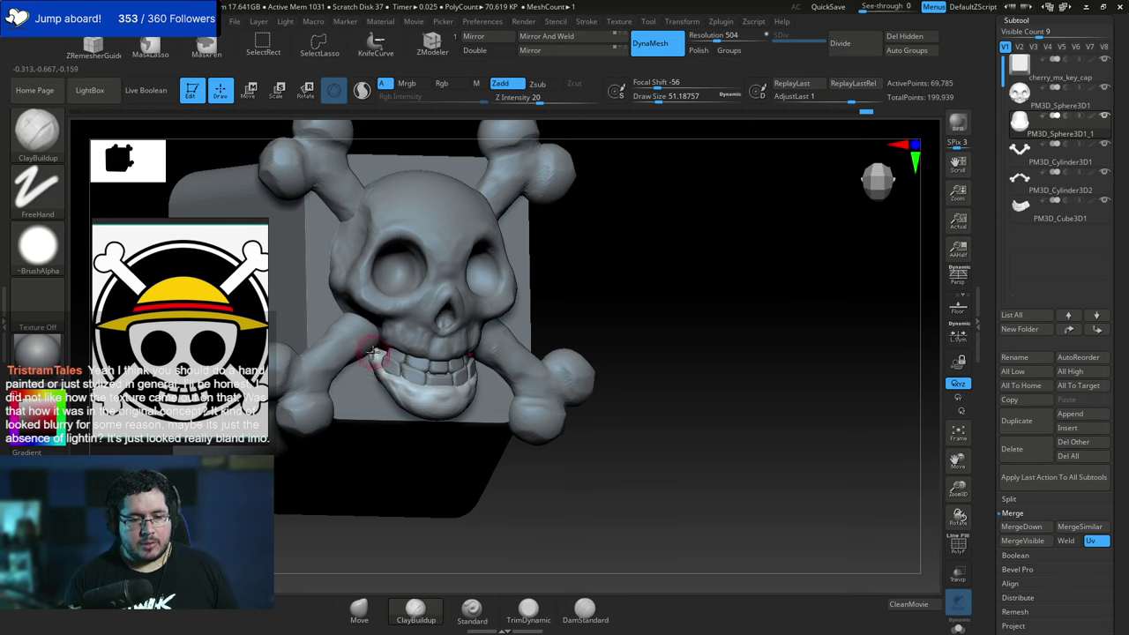
{"action": "left_click_drag", "start_coordinate": [545, 259], "coordinate": [593, 257]}
{"action": "key", "text": "space"}
{"action": "left_click_drag", "start_coordinate": [374, 357], "coordinate": [378, 356]}
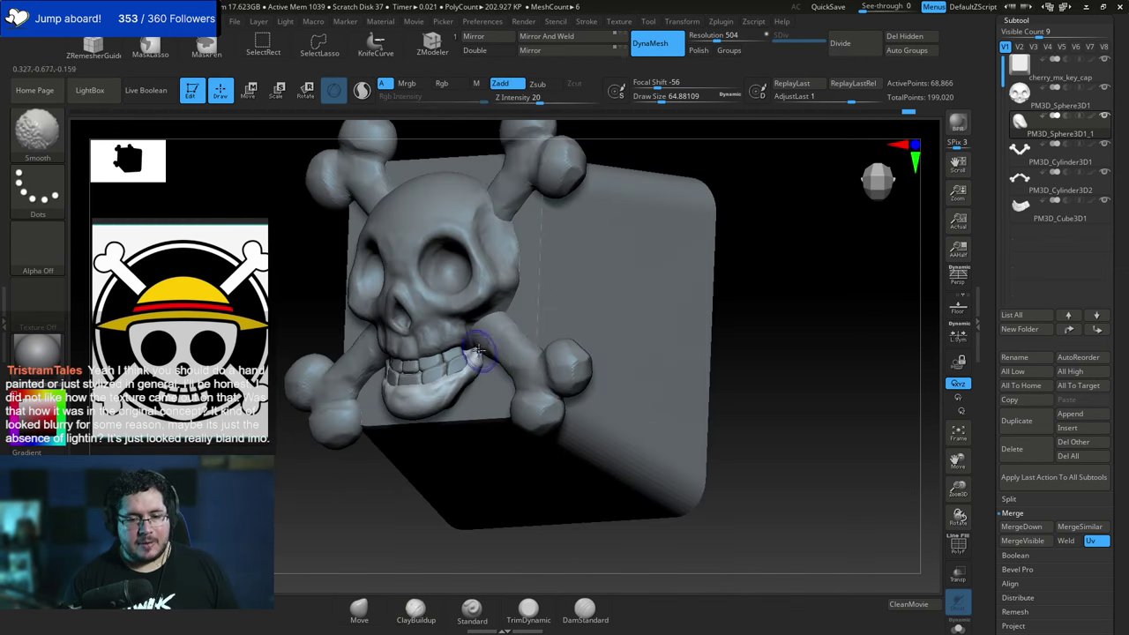
{"action": "left_click_drag", "start_coordinate": [471, 353], "coordinate": [454, 381], "text": "shift"}
{"action": "mouse_move", "coordinate": [726, 285]}
{"action": "left_mouse_down", "text": "alt"}
{"action": "mouse_move", "coordinate": [723, 264]}
{"action": "mouse_move", "coordinate": [772, 271]}
{"action": "left_mouse_up", "text": "alt"}
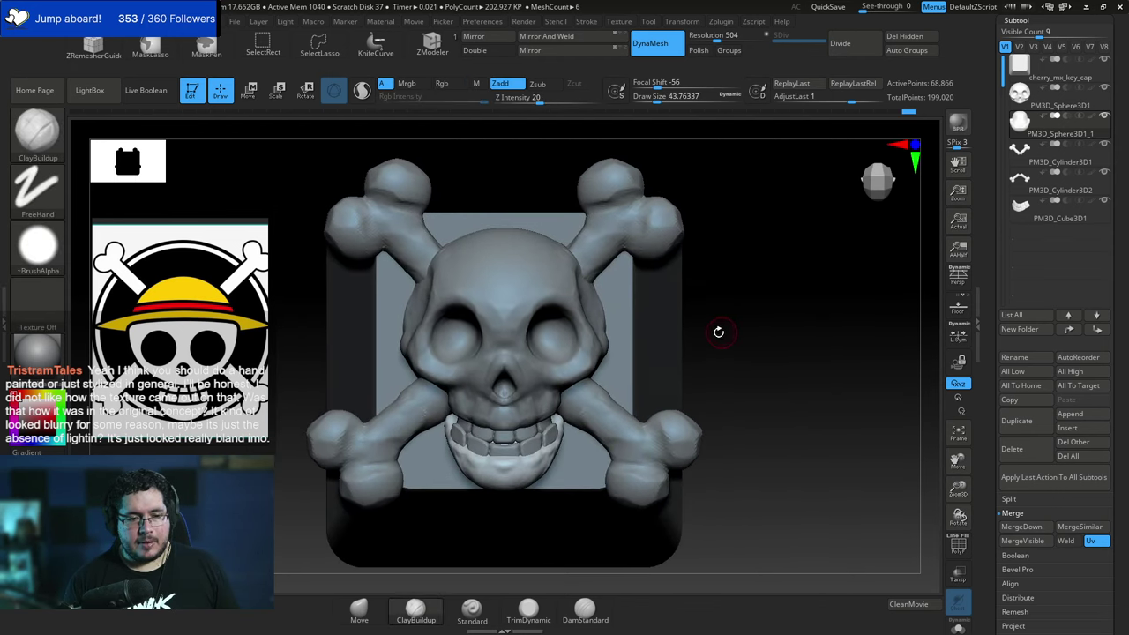
Scale down the lower pair of crossbones and rotate them beside the jaw with the transform gizmo.
{"action": "left_click", "coordinate": [593, 419], "text": "alt"}
{"action": "key", "text": "w"}
{"action": "key", "text": "r"}
{"action": "left_click_drag", "start_coordinate": [611, 423], "coordinate": [603, 495]}
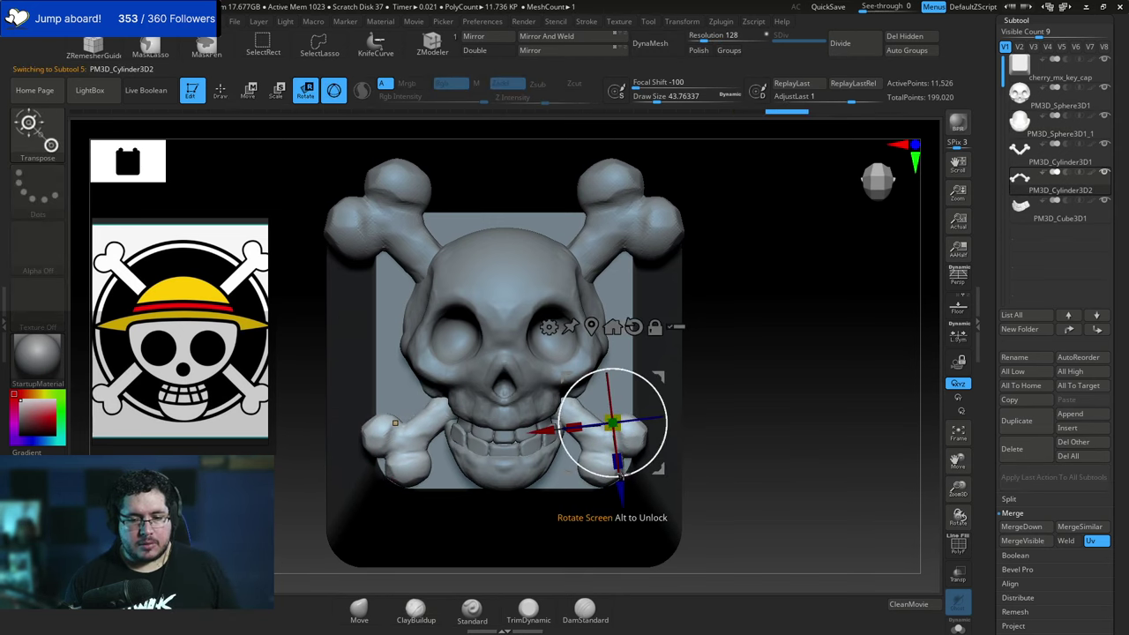
{"action": "left_click_drag", "start_coordinate": [651, 399], "coordinate": [684, 485]}
{"action": "key", "text": "w"}
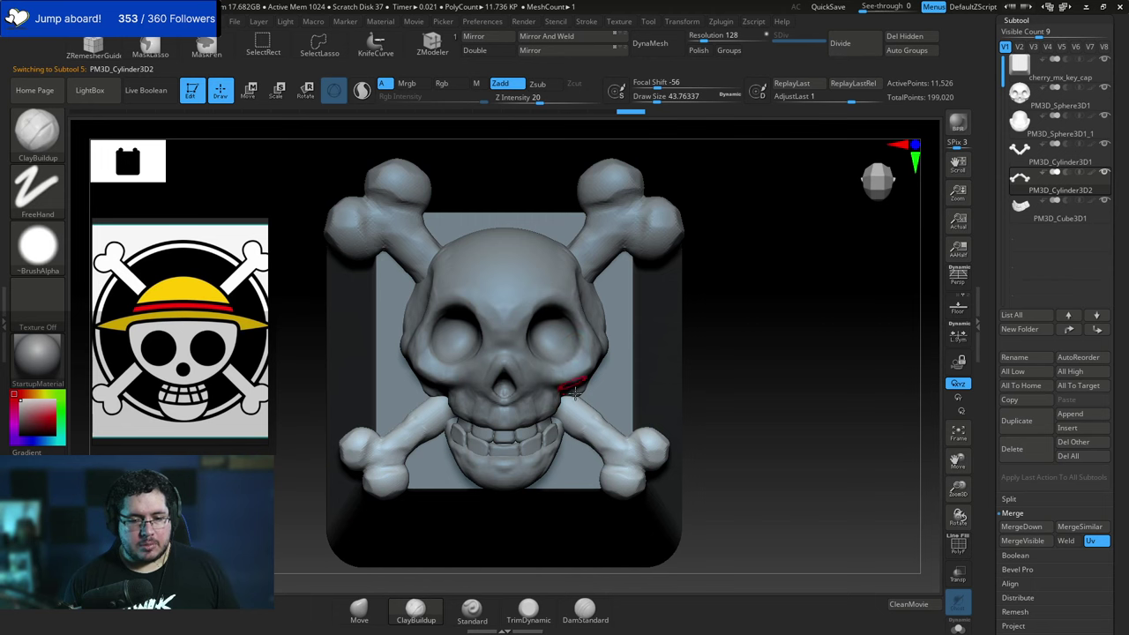
Reshape the shafts of the lower crossbones toward the skull with the Move brush at a draw size of about 177.
{"action": "key", "text": "b"}
{"action": "key", "text": "m"}
{"action": "key", "text": "v"}
{"action": "key", "text": "space"}
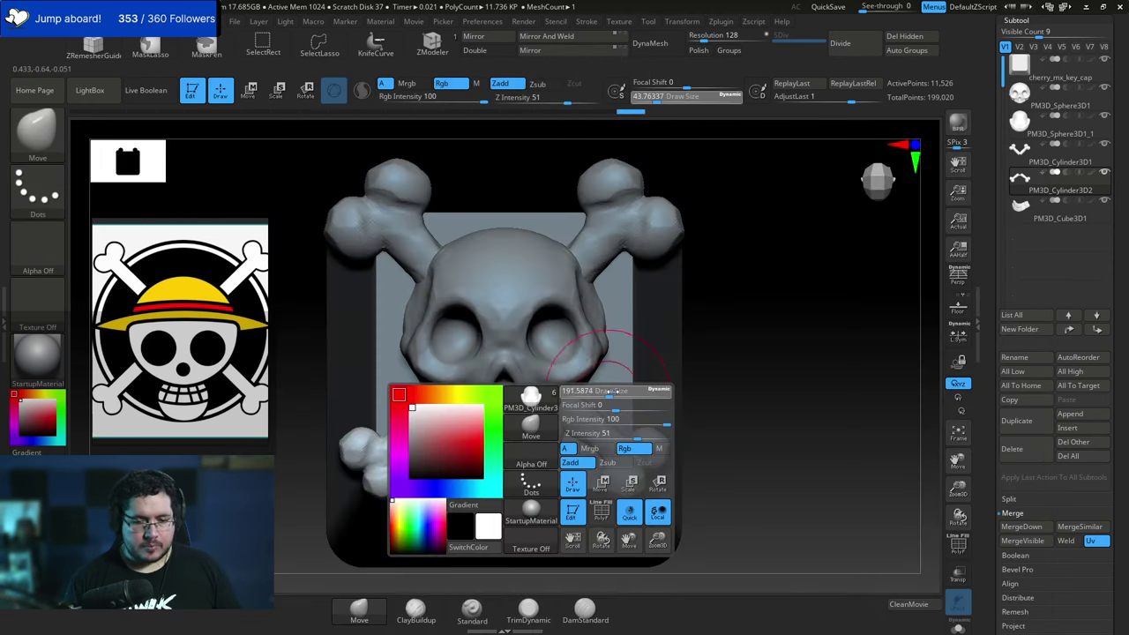
{"action": "key", "text": "space"}
{"action": "left_click_drag", "start_coordinate": [601, 433], "coordinate": [593, 433]}
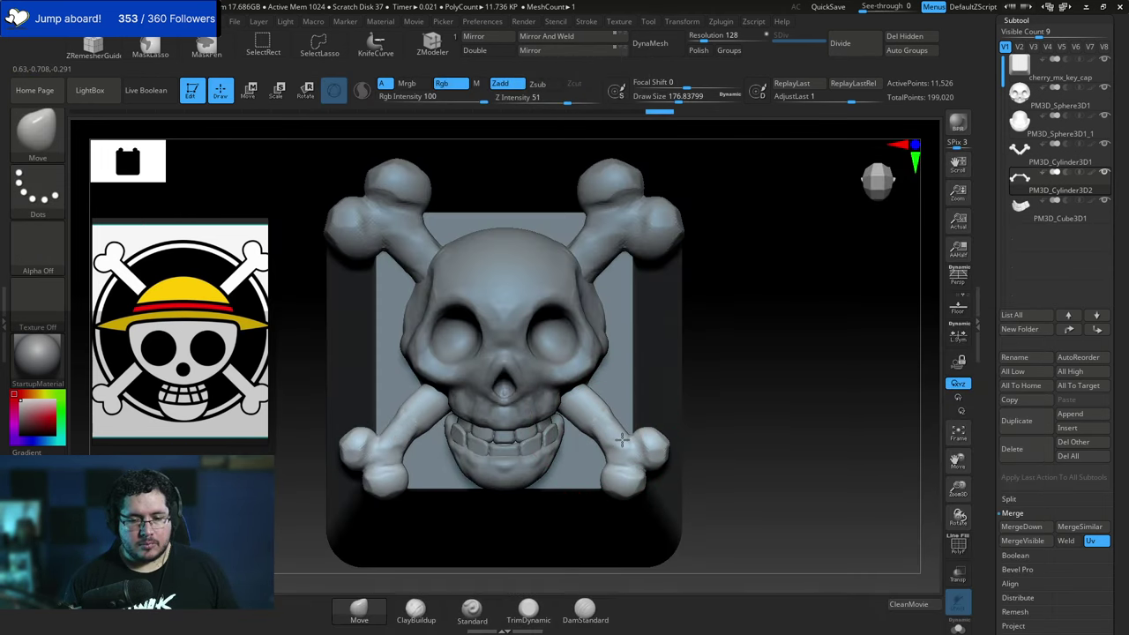
Reposition the lower crossbones behind the jaw with the transform gizmo and check their placement from several angles.
{"action": "key", "text": "w"}
{"action": "left_click_drag", "start_coordinate": [583, 504], "coordinate": [596, 493]}
{"action": "left_click_drag", "start_coordinate": [790, 441], "coordinate": [776, 309]}
{"action": "mouse_move", "coordinate": [759, 388]}
{"action": "left_mouse_down", "text": "shift"}
{"action": "mouse_move", "coordinate": [766, 397]}
{"action": "mouse_move", "coordinate": [730, 283]}
{"action": "mouse_move", "coordinate": [583, 397]}
{"action": "mouse_move", "coordinate": [590, 380]}
{"action": "left_mouse_up", "text": "shift"}
{"action": "left_click_drag", "start_coordinate": [776, 247], "coordinate": [848, 319]}
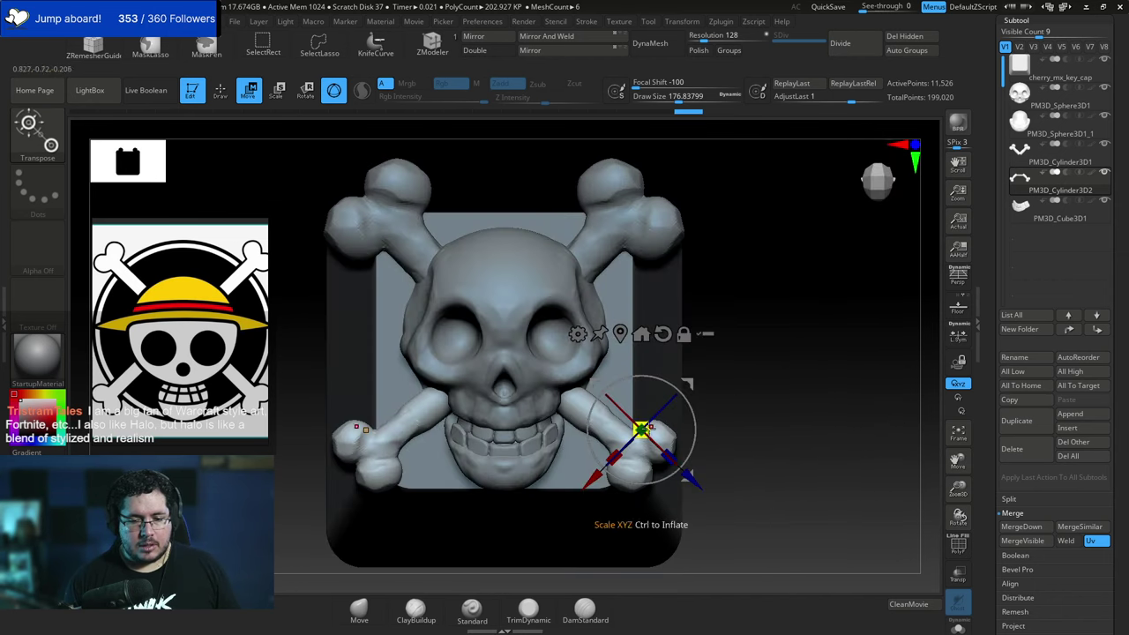
Rotate the lower crossbones slightly and shift them along their length with the transform gizmo.
{"action": "key", "text": "q"}
{"action": "key", "text": "e"}
{"action": "left_click_drag", "start_coordinate": [690, 408], "coordinate": [692, 416]}
{"action": "key", "text": "w"}
{"action": "left_click_drag", "start_coordinate": [588, 475], "coordinate": [592, 476]}
{"action": "key", "text": "q"}
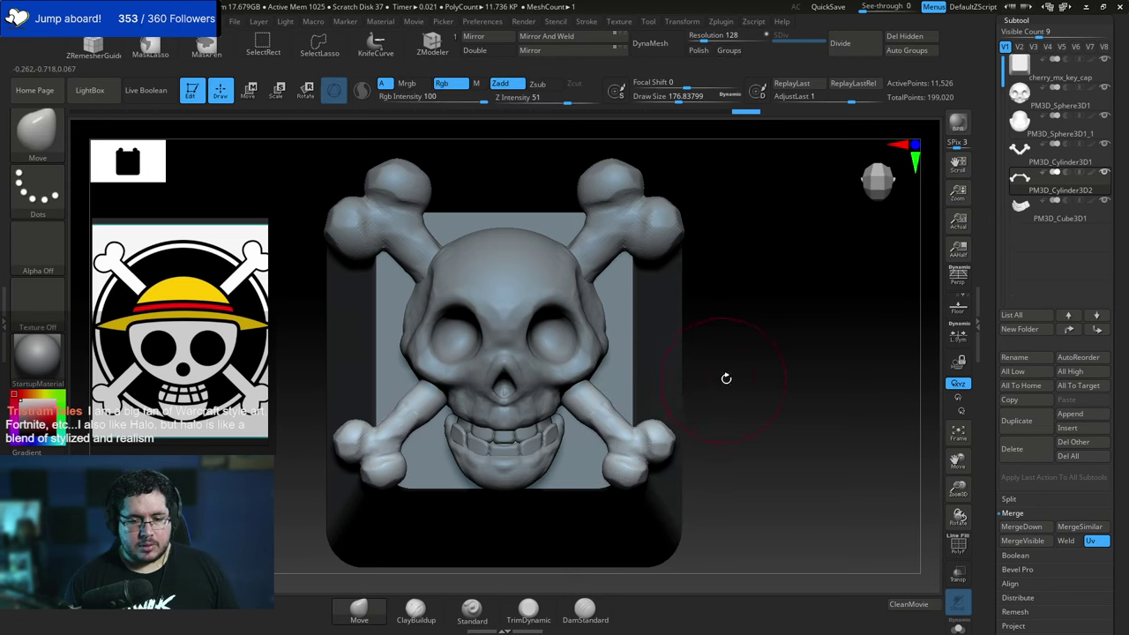
Select the upper crossbones and reposition them with the transform gizmo so their shafts emerge from behind the skull.
{"action": "mouse_move", "coordinate": [725, 378]}
{"action": "left_mouse_down"}
{"action": "mouse_move", "coordinate": [743, 352]}
{"action": "mouse_move", "coordinate": [706, 340]}
{"action": "left_mouse_up"}
{"action": "left_click_drag", "start_coordinate": [706, 340], "coordinate": [681, 347], "text": "shift"}
{"action": "left_click", "coordinate": [634, 282], "text": "alt"}
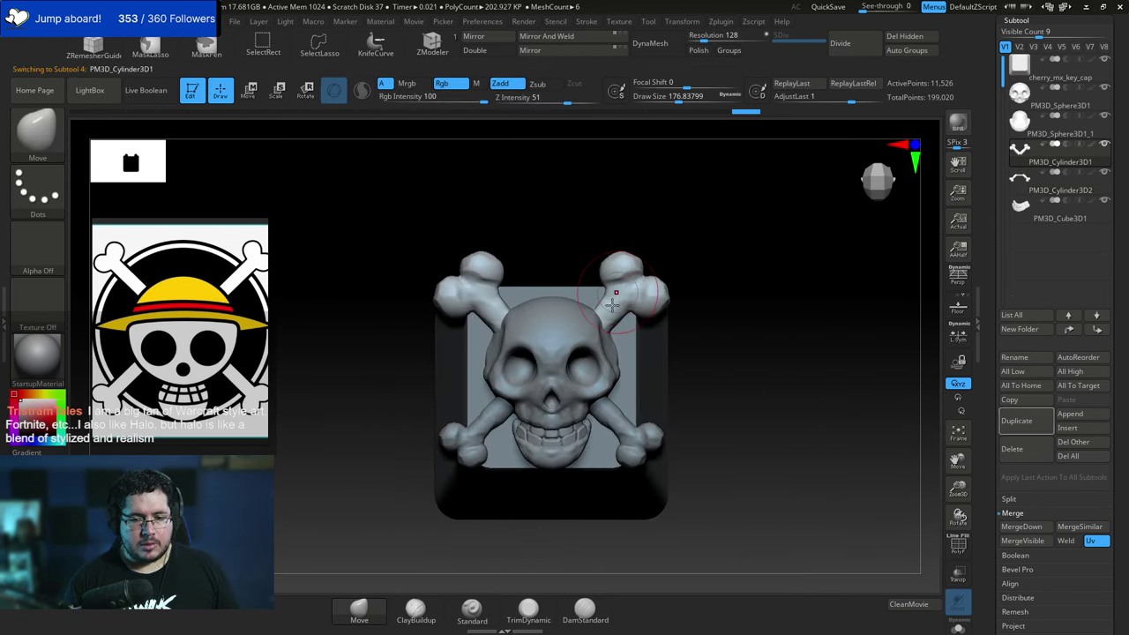
{"action": "key", "text": "r"}
{"action": "left_click_drag", "start_coordinate": [568, 353], "coordinate": [547, 357]}
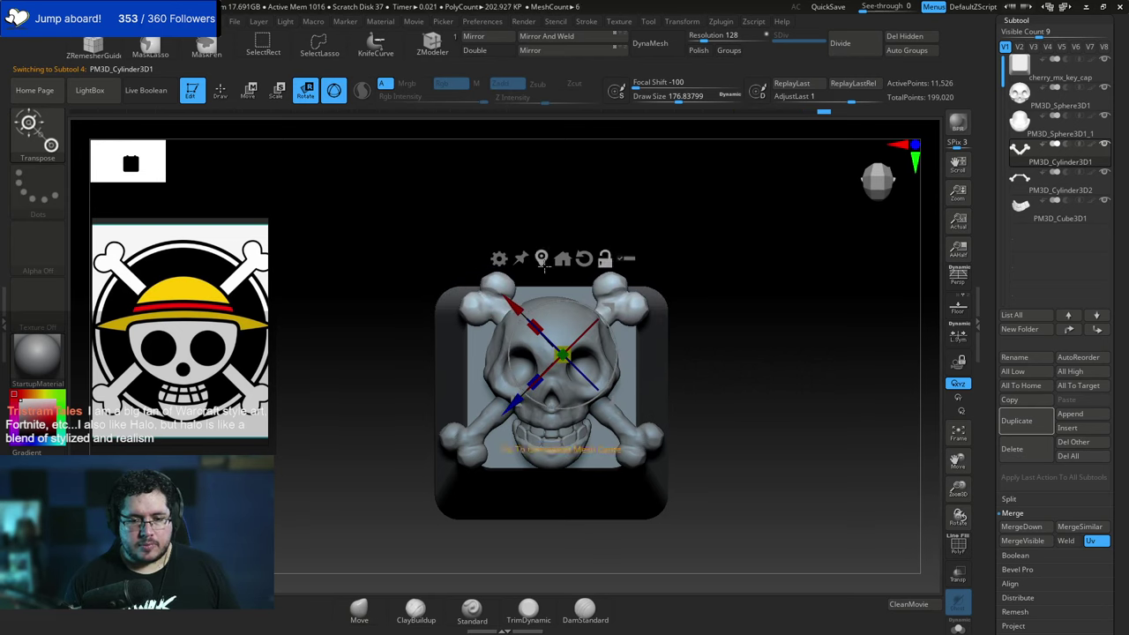
{"action": "left_click_drag", "start_coordinate": [513, 405], "coordinate": [550, 373], "text": "alt"}
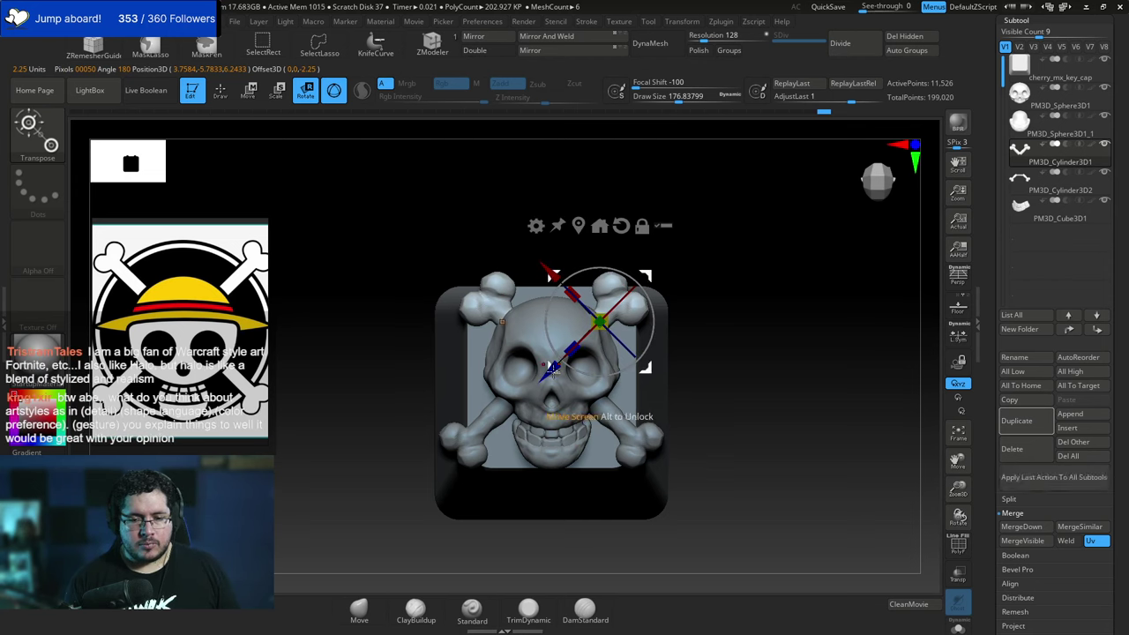
{"action": "left_click_drag", "start_coordinate": [548, 370], "coordinate": [564, 359]}
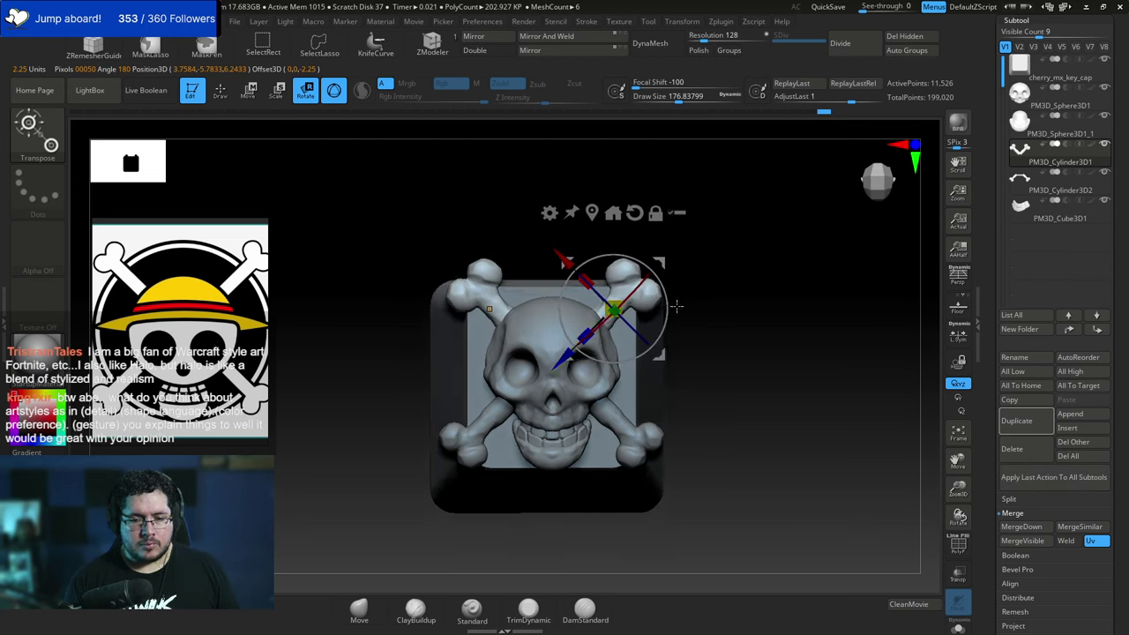
{"action": "left_click_drag", "start_coordinate": [667, 298], "coordinate": [666, 303]}
{"action": "left_click_drag", "start_coordinate": [571, 259], "coordinate": [572, 258]}
{"action": "key", "text": "q"}
{"action": "mouse_move", "coordinate": [688, 295]}
{"action": "left_mouse_down"}
{"action": "mouse_move", "coordinate": [739, 325]}
{"action": "mouse_move", "coordinate": [719, 346]}
{"action": "left_mouse_up"}
{"action": "key", "text": "space"}
{"action": "mouse_move", "coordinate": [727, 352]}
{"action": "left_mouse_down"}
{"action": "mouse_move", "coordinate": [720, 361]}
{"action": "mouse_move", "coordinate": [751, 297]}
{"action": "mouse_move", "coordinate": [740, 296]}
{"action": "left_mouse_up"}
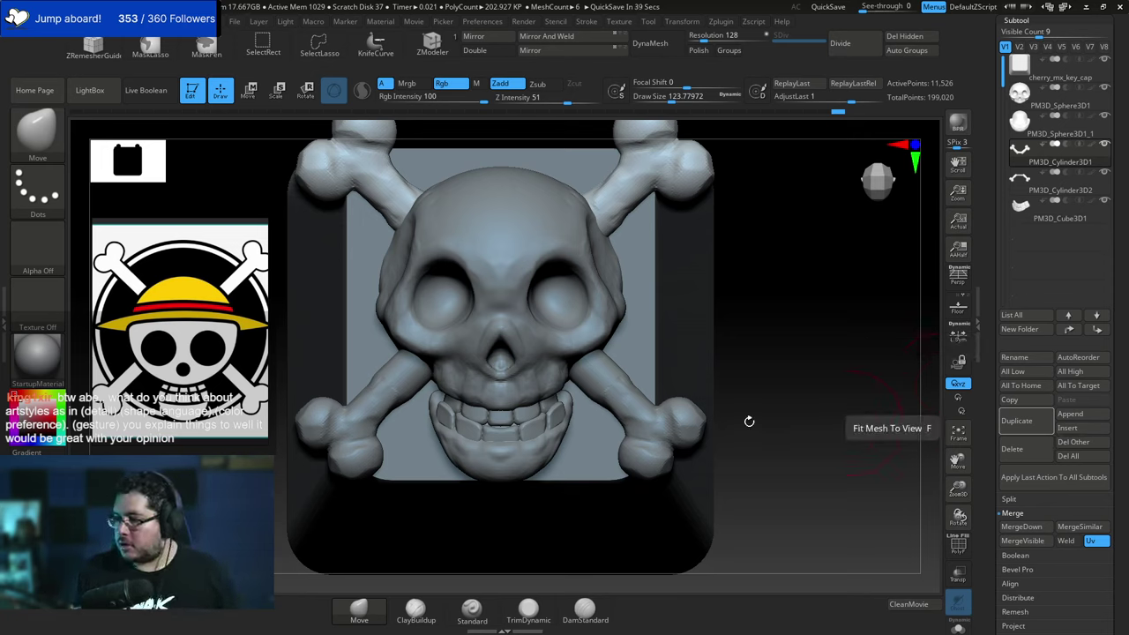
{"action": "mouse_move", "coordinate": [706, 286]}
{"action": "left_mouse_down"}
{"action": "mouse_move", "coordinate": [740, 290]}
{"action": "mouse_move", "coordinate": [718, 265]}
{"action": "mouse_move", "coordinate": [719, 328]}
{"action": "left_mouse_up"}
{"action": "key", "text": "space"}
{"action": "left_click", "coordinate": [705, 305]}
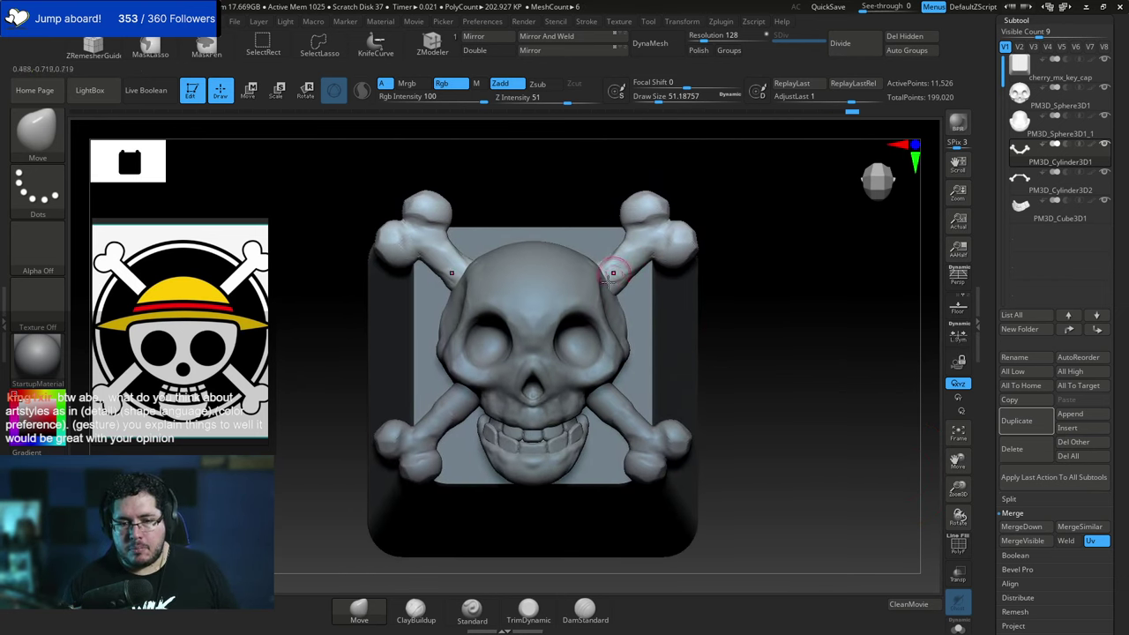
{"action": "key", "text": "b"}
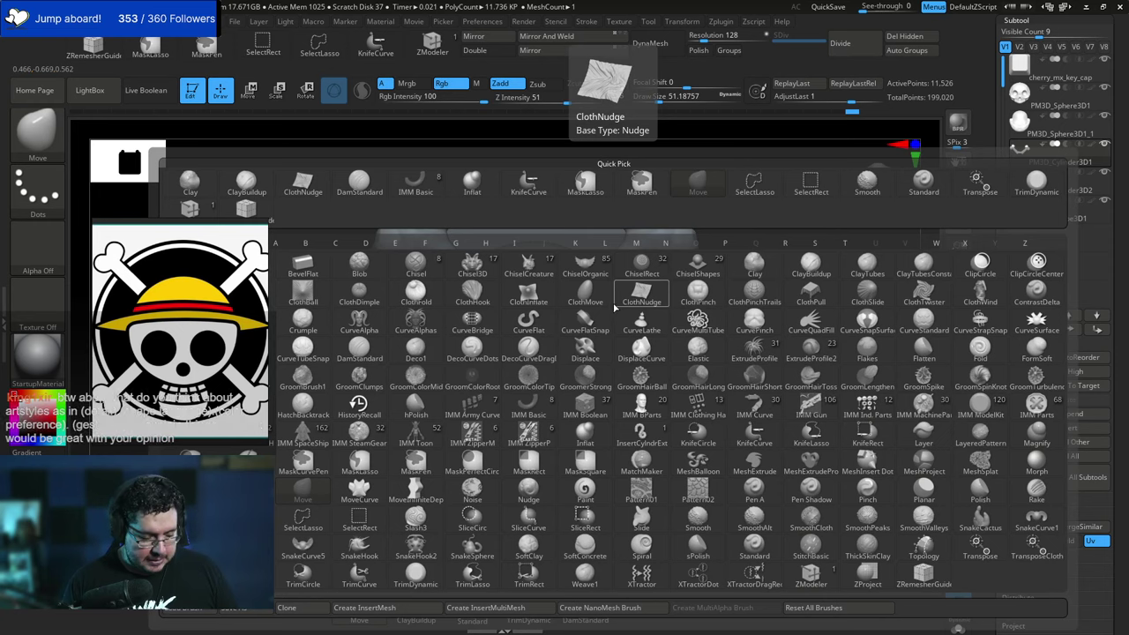
{"action": "left_click", "coordinate": [635, 291]}
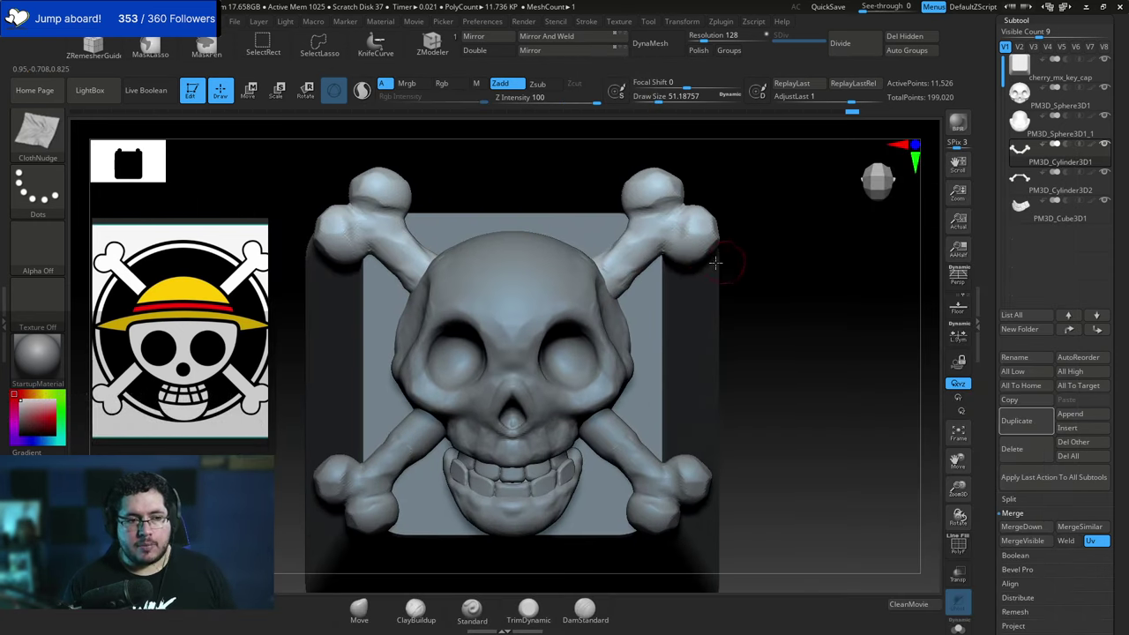
Flatten the shafts of the upper crossbones with the TrimDynamic brush at a draw size of about 94.
{"action": "key", "text": "b"}
{"action": "key", "text": "t"}
{"action": "key", "text": "d"}
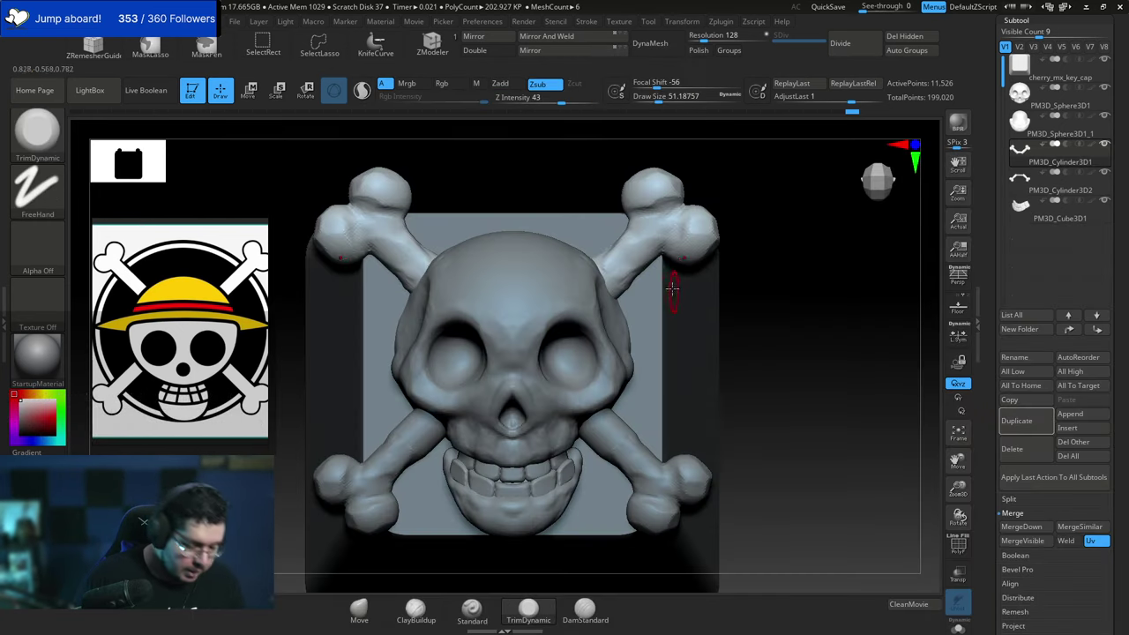
{"action": "left_click_drag", "start_coordinate": [619, 252], "coordinate": [608, 264]}
{"action": "right_click_drag", "start_coordinate": [632, 289], "coordinate": [582, 358]}
{"action": "key", "text": "space"}
{"action": "left_click_drag", "start_coordinate": [654, 294], "coordinate": [631, 286]}
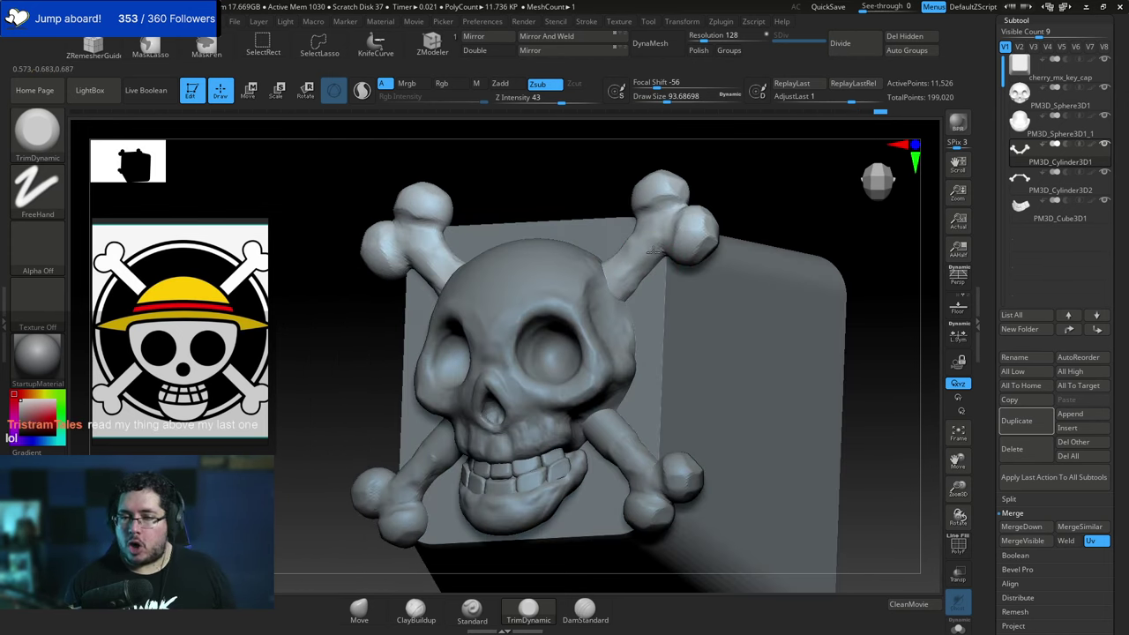
{"action": "right_click_drag", "start_coordinate": [790, 209], "coordinate": [743, 240], "text": "shift"}
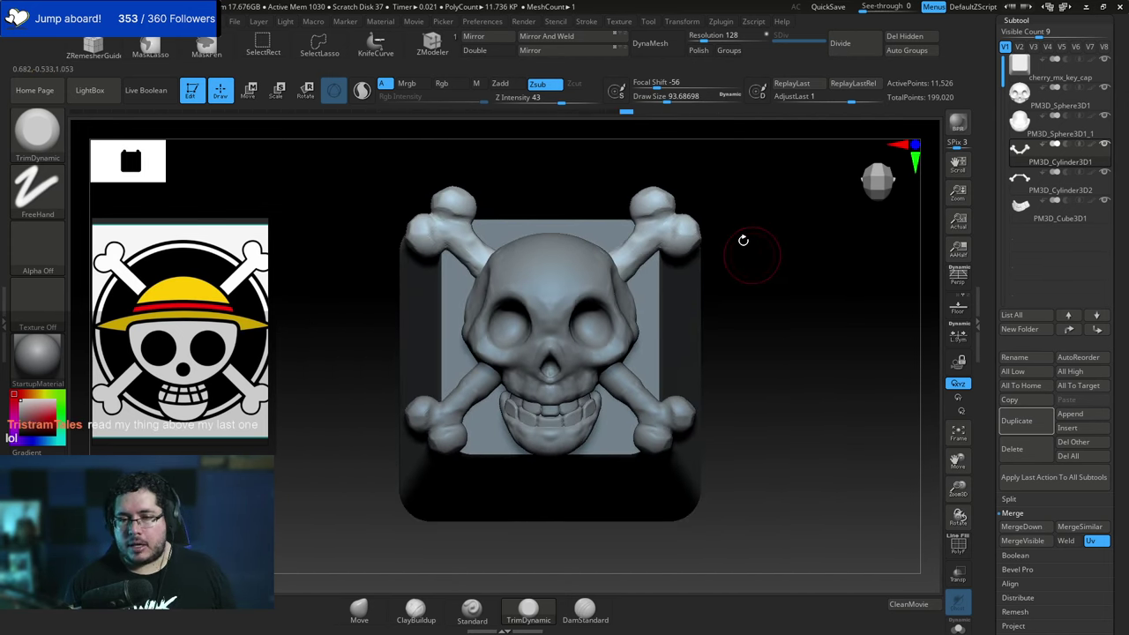
Adjust the shafts of the upper crossbones near the skull with the Move brush at a draw size of about 124.
{"action": "key", "text": "b"}
{"action": "key", "text": "m"}
{"action": "key", "text": "v"}
{"action": "key", "text": "space"}
{"action": "left_click_drag", "start_coordinate": [655, 300], "coordinate": [668, 299]}
{"action": "left_click_drag", "start_coordinate": [627, 256], "coordinate": [624, 257]}
{"action": "key", "text": "space"}
{"action": "left_click", "coordinate": [750, 305]}
{"action": "right_click_drag", "start_coordinate": [750, 305], "coordinate": [705, 304]}
{"action": "key", "text": "space"}
{"action": "left_click_drag", "start_coordinate": [636, 300], "coordinate": [630, 301]}
{"action": "key", "text": "space"}
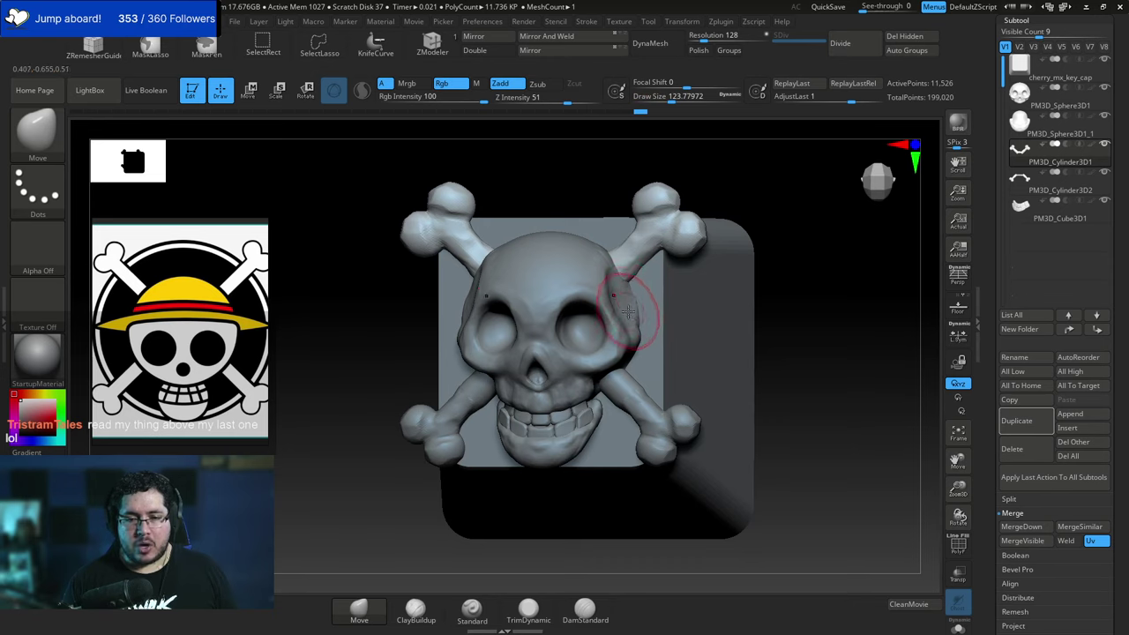
Select the skull and push in its temples above the cheekbones with the Move brush.
{"action": "left_click", "coordinate": [629, 297], "text": "alt"}
{"action": "right_click_drag", "start_coordinate": [792, 274], "coordinate": [671, 293]}
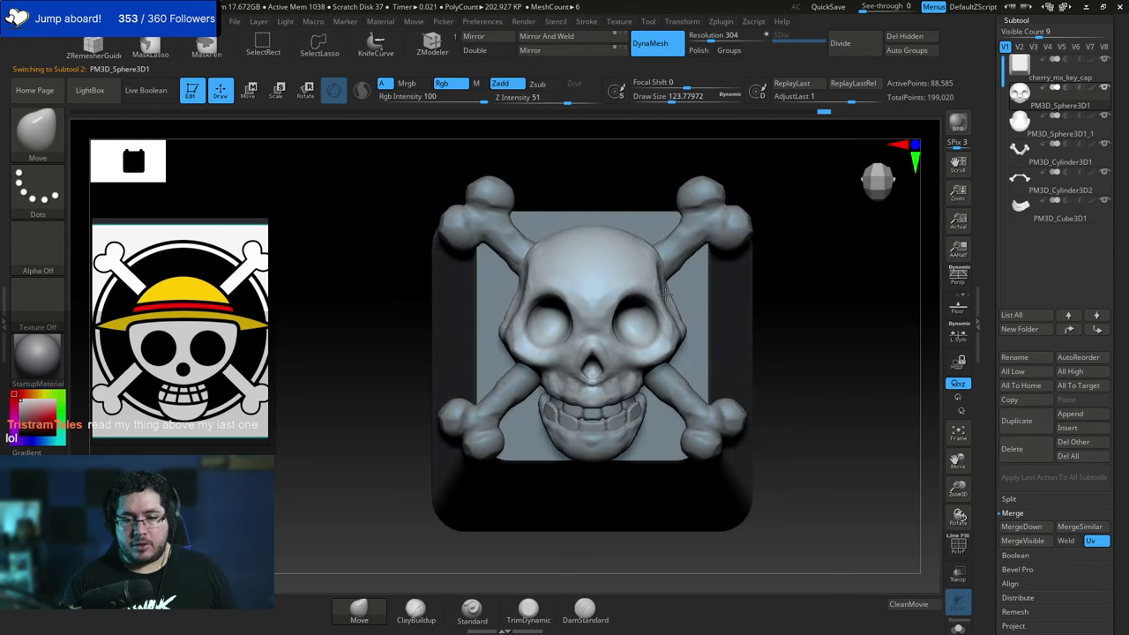
{"action": "mouse_move", "coordinate": [798, 297]}
{"action": "right_mouse_down", "text": "ctrl"}
{"action": "mouse_move", "coordinate": [786, 274]}
{"action": "mouse_move", "coordinate": [788, 324]}
{"action": "right_mouse_up", "text": "ctrl"}
Build up the bone beside the nose cavity with ClayBuildup at a draw size of about 51 and smooth the result.
{"action": "key", "text": "space"}
{"action": "left_click_drag", "start_coordinate": [619, 370], "coordinate": [613, 370]}
{"action": "key", "text": "b"}
{"action": "key", "text": "c"}
{"action": "key", "text": "b"}
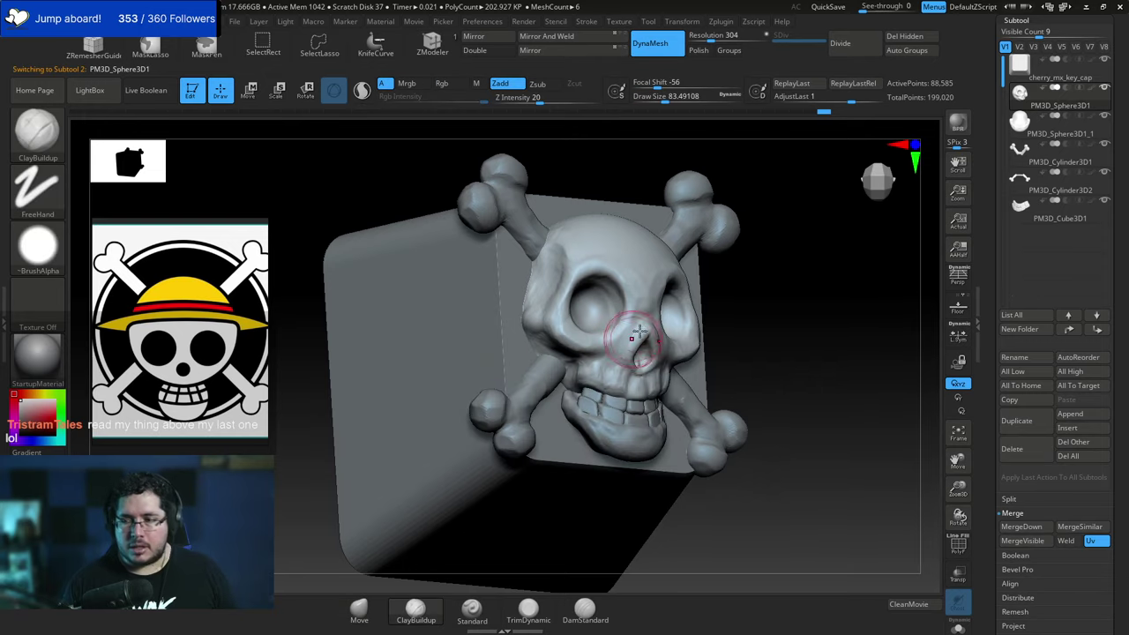
{"action": "key", "text": "space"}
{"action": "left_click_drag", "start_coordinate": [629, 375], "coordinate": [622, 374]}
{"action": "key", "text": "space"}
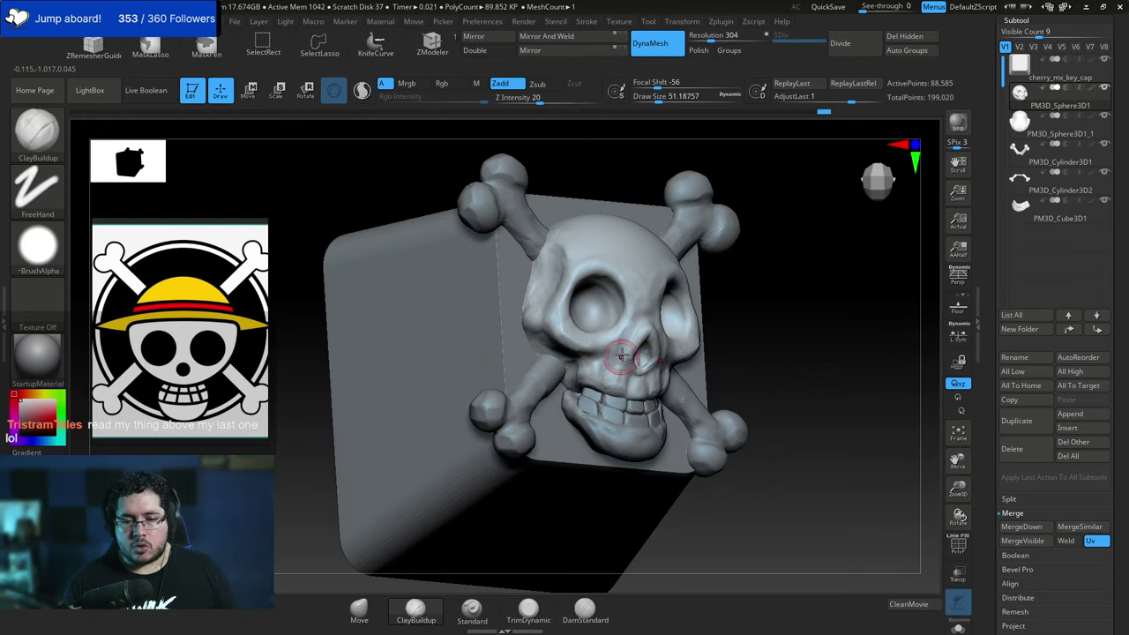
{"action": "right_click_drag", "start_coordinate": [820, 311], "coordinate": [723, 302]}
{"action": "right_click_drag", "start_coordinate": [556, 355], "coordinate": [599, 353]}
{"action": "key", "text": "shift"}
{"action": "left_click_drag", "start_coordinate": [780, 255], "coordinate": [805, 244]}
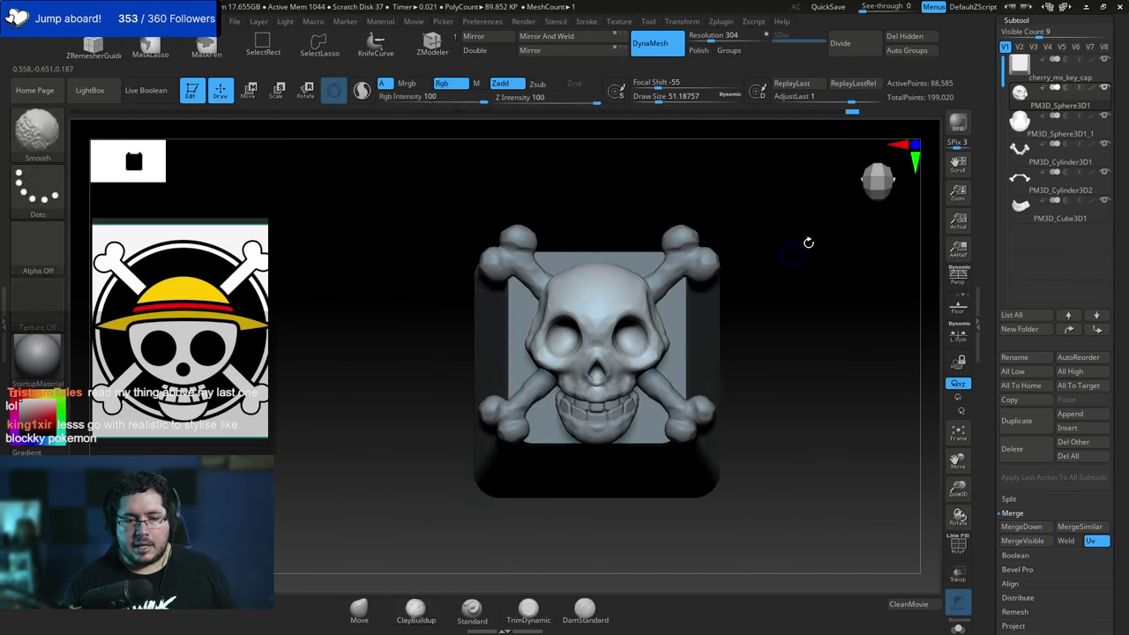
Append a new sphere for the hat and move it forward, clear of the skull and keycap.
{"action": "left_click", "coordinate": [1070, 414]}
{"action": "left_click", "coordinate": [676, 382]}
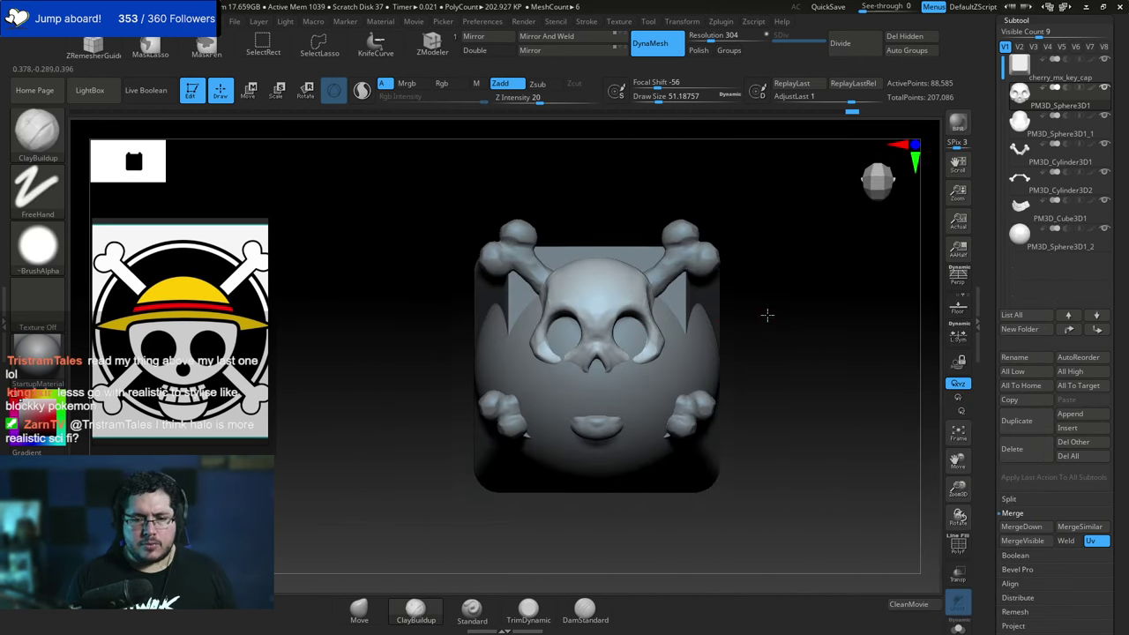
{"action": "key", "text": "w"}
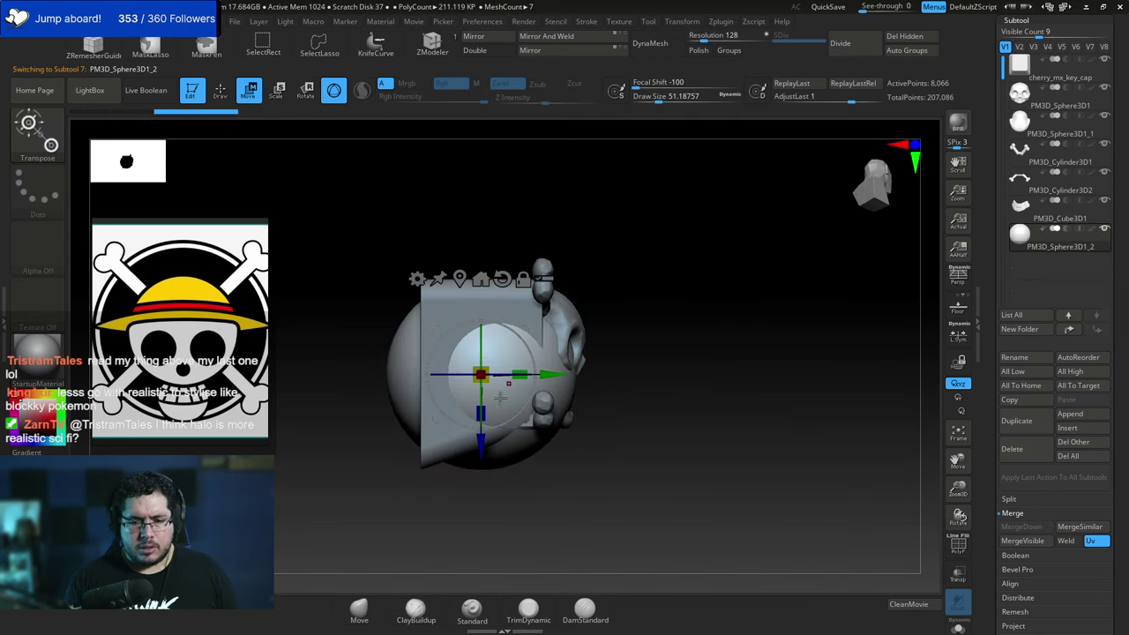
{"action": "left_click_drag", "start_coordinate": [553, 374], "coordinate": [767, 374]}
{"action": "left_click_drag", "start_coordinate": [840, 328], "coordinate": [748, 312], "text": "alt"}
{"action": "key", "text": "q"}
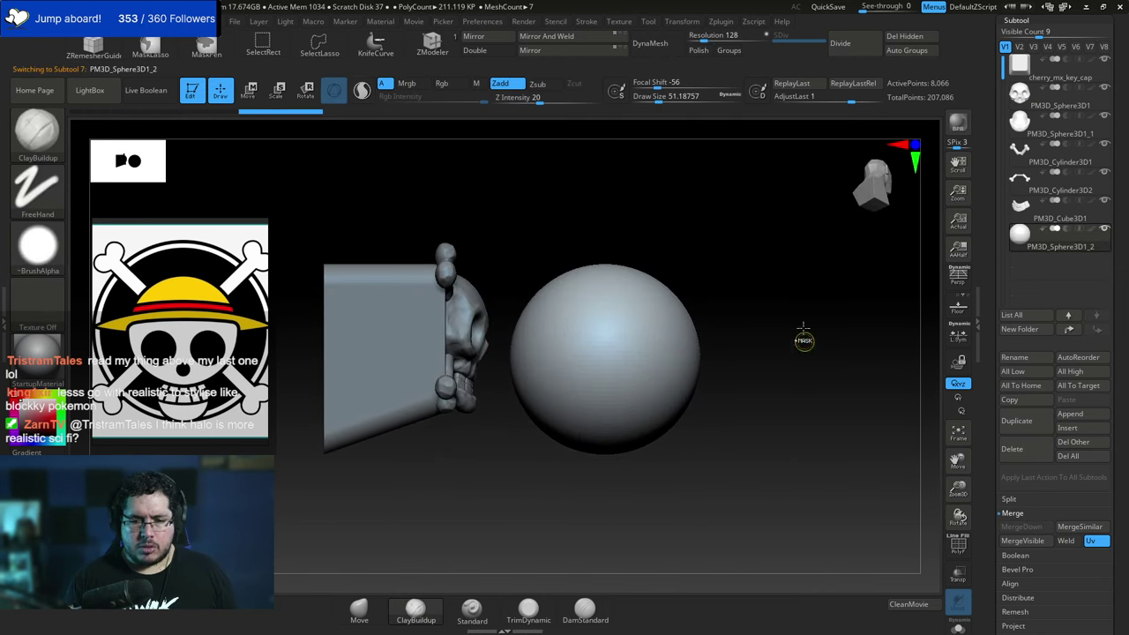
Quick-save the project and slice off the lower half of the sphere to leave a dome.
{"action": "key", "text": "ctrl+shift"}
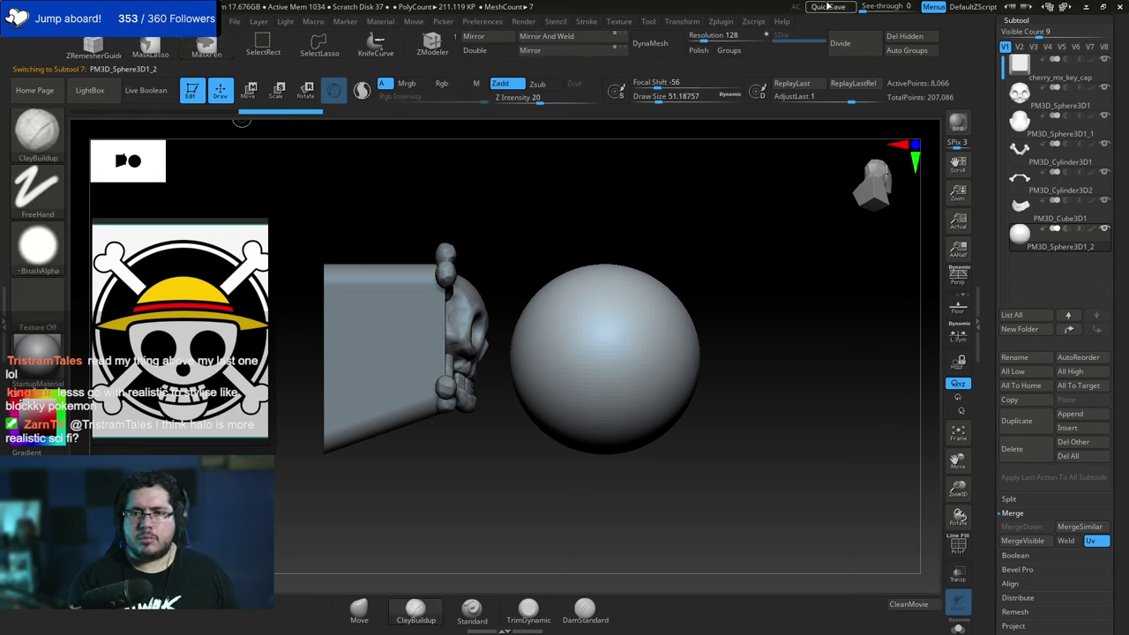
{"action": "left_click", "coordinate": [829, 7]}
{"action": "left_click", "coordinate": [320, 42]}
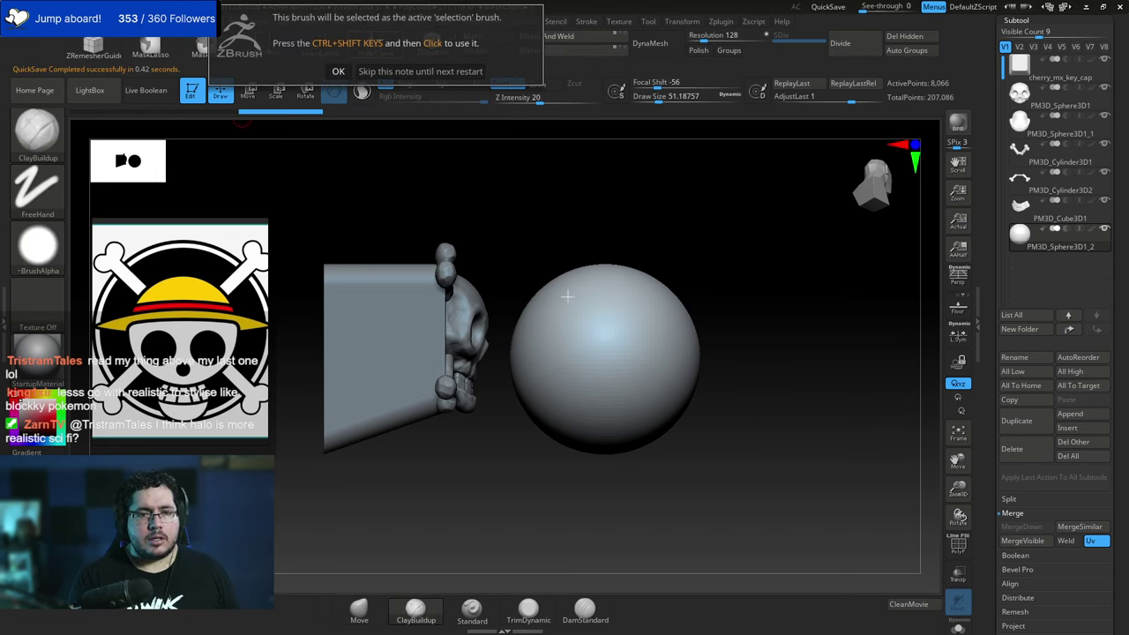
{"action": "left_click", "coordinate": [338, 71]}
{"action": "left_click_drag", "start_coordinate": [725, 355], "coordinate": [326, 355], "text": "ctrl+shift"}
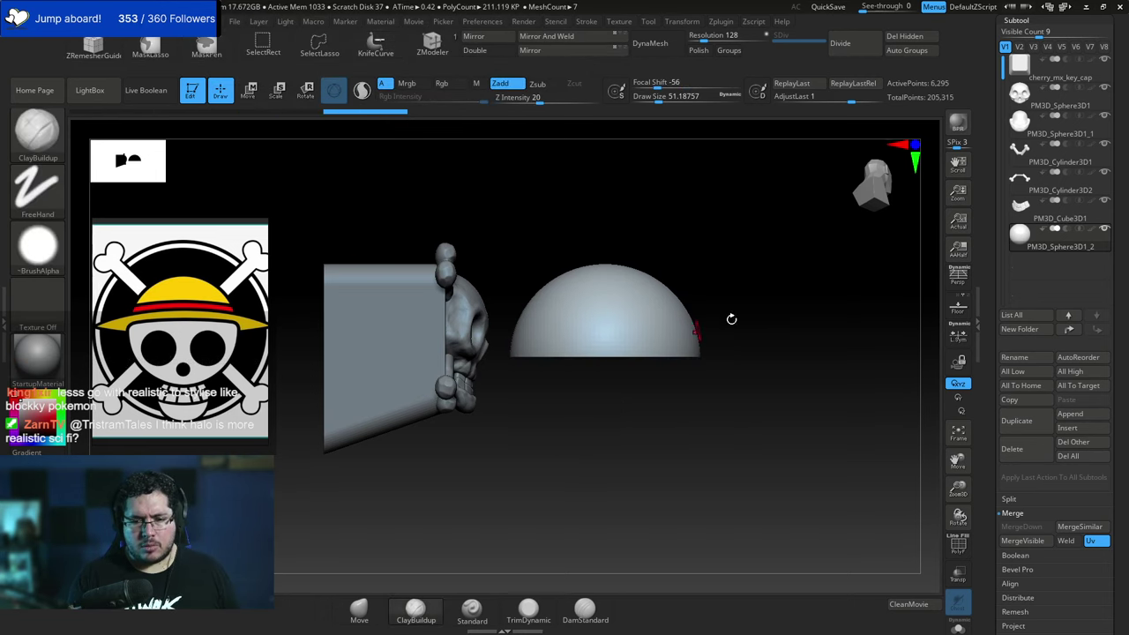
Scale down the dome, place it over the top of the skull and tilt it slightly with the transform gizmo.
{"action": "key", "text": "w"}
{"action": "left_click_drag", "start_coordinate": [605, 358], "coordinate": [361, 379]}
{"action": "left_click_drag", "start_coordinate": [421, 427], "coordinate": [418, 381]}
{"action": "left_click_drag", "start_coordinate": [608, 323], "coordinate": [503, 245], "text": "shift"}
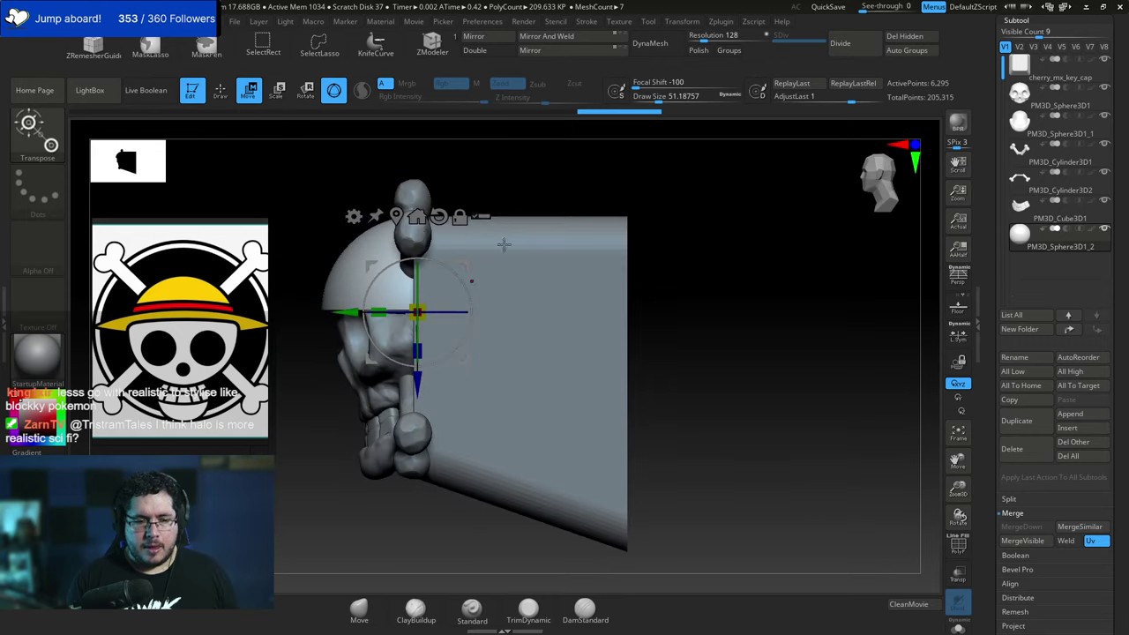
{"action": "left_click_drag", "start_coordinate": [395, 265], "coordinate": [414, 259]}
{"action": "mouse_move", "coordinate": [393, 376]}
{"action": "left_mouse_down"}
{"action": "mouse_move", "coordinate": [385, 396]}
{"action": "mouse_move", "coordinate": [389, 387]}
{"action": "left_mouse_up"}
{"action": "left_click_drag", "start_coordinate": [277, 395], "coordinate": [304, 398]}
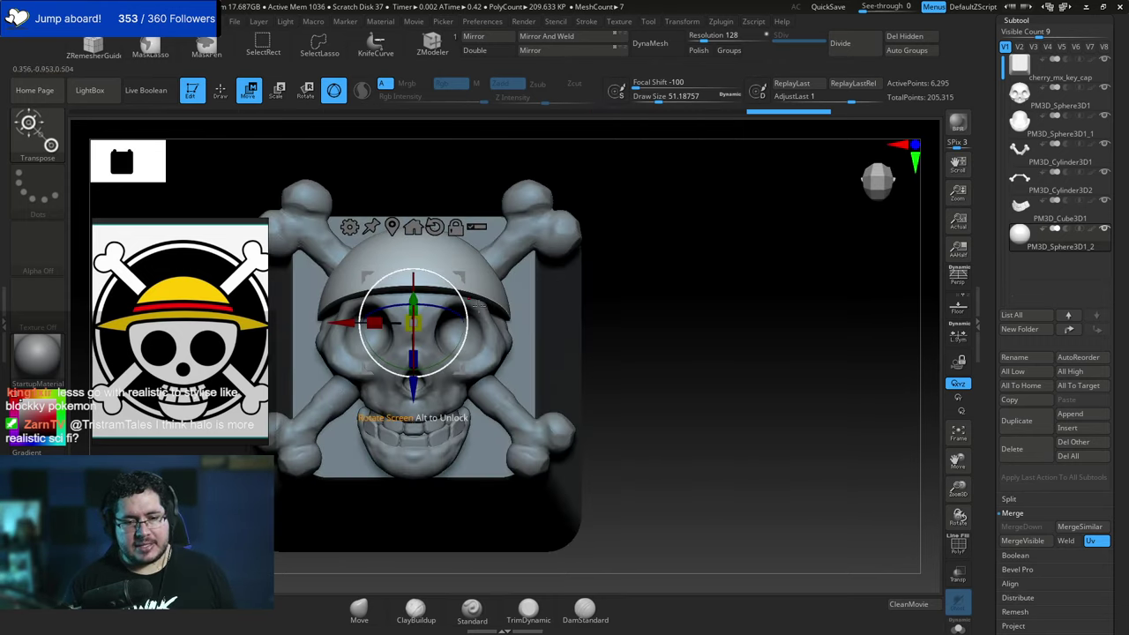
{"action": "mouse_move", "coordinate": [630, 231]}
{"action": "left_mouse_down"}
{"action": "mouse_move", "coordinate": [668, 234]}
{"action": "mouse_move", "coordinate": [675, 255]}
{"action": "mouse_move", "coordinate": [600, 206]}
{"action": "mouse_move", "coordinate": [549, 197]}
{"action": "mouse_move", "coordinate": [584, 202]}
{"action": "mouse_move", "coordinate": [620, 277]}
{"action": "mouse_move", "coordinate": [587, 224]}
{"action": "mouse_move", "coordinate": [564, 226]}
{"action": "left_mouse_up"}
Shape the dome around the skull's cranium with the Move brush, using draw sizes of about 393 and 268.
{"action": "key", "text": "q"}
{"action": "key", "text": "b"}
{"action": "key", "text": "m"}
{"action": "key", "text": "v"}
{"action": "key", "text": "space"}
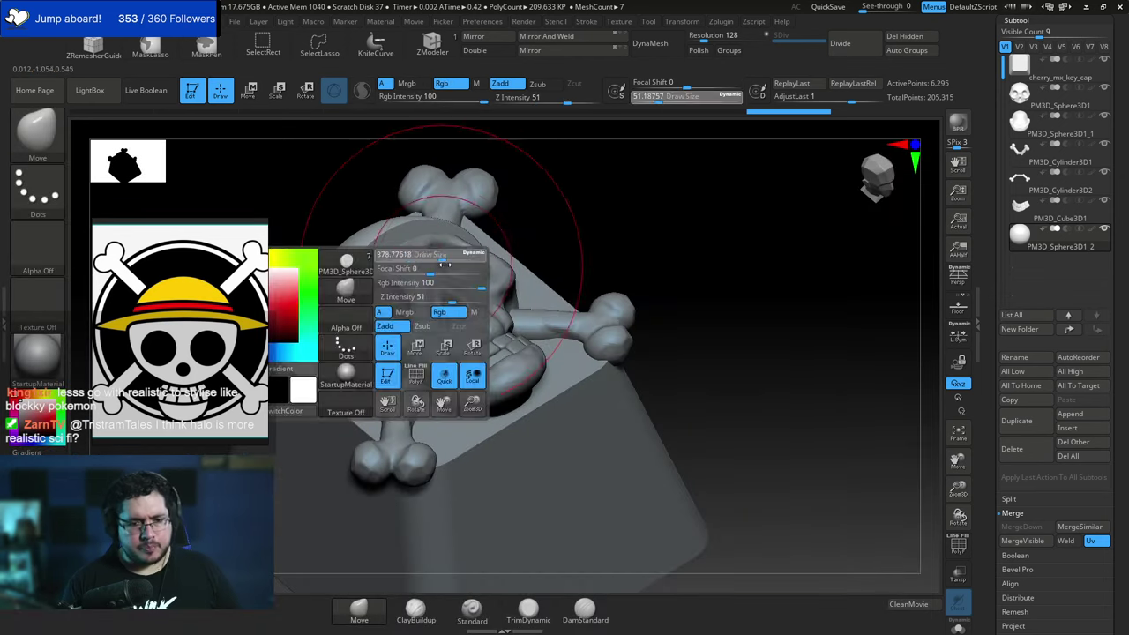
{"action": "key", "text": "space"}
{"action": "mouse_move", "coordinate": [374, 245]}
{"action": "left_mouse_down"}
{"action": "mouse_move", "coordinate": [386, 245]}
{"action": "mouse_move", "coordinate": [366, 255]}
{"action": "left_mouse_up"}
{"action": "key", "text": "ctrl+z"}
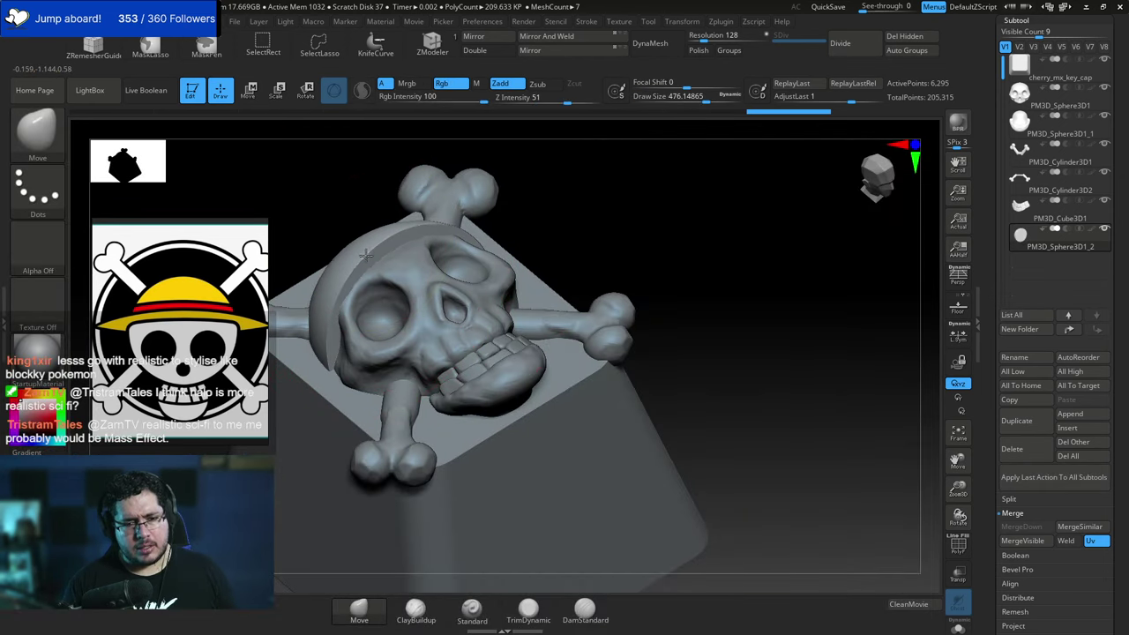
{"action": "left_click_drag", "start_coordinate": [513, 205], "coordinate": [551, 238]}
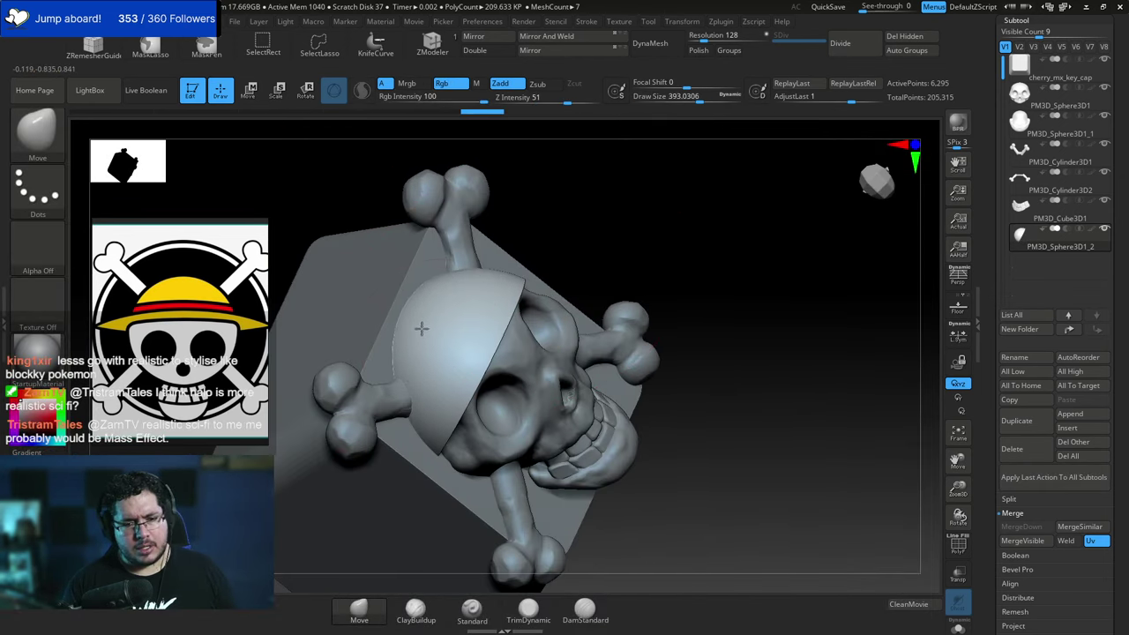
{"action": "left_click_drag", "start_coordinate": [421, 328], "coordinate": [469, 274]}
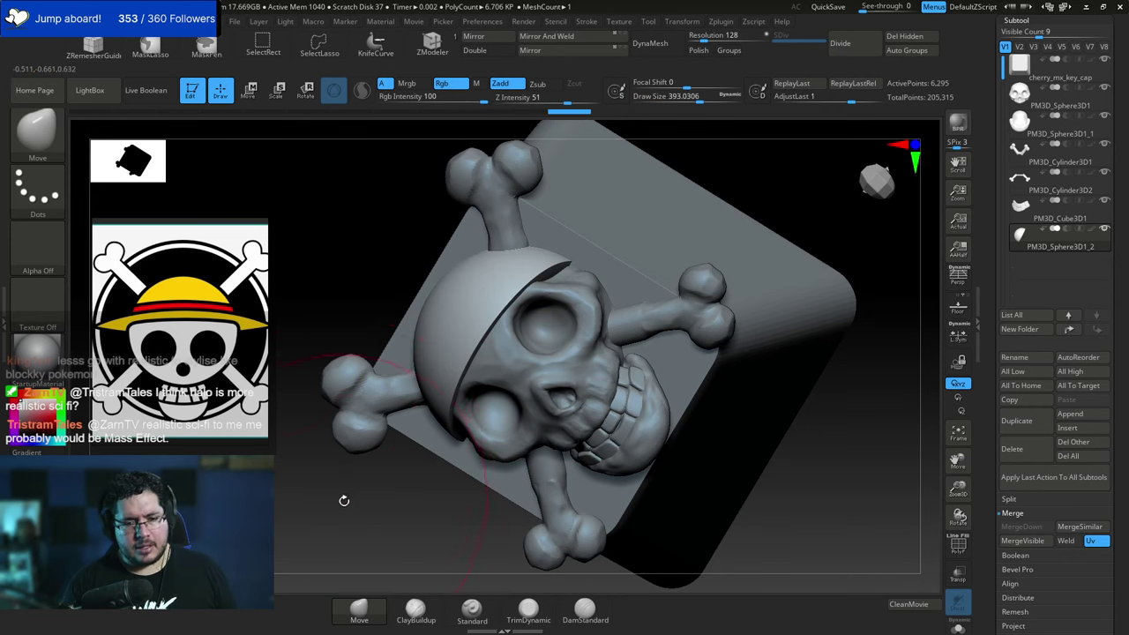
{"action": "mouse_move", "coordinate": [343, 499]}
{"action": "left_mouse_down"}
{"action": "mouse_move", "coordinate": [403, 253]}
{"action": "mouse_move", "coordinate": [730, 201]}
{"action": "mouse_move", "coordinate": [705, 270]}
{"action": "mouse_move", "coordinate": [670, 261]}
{"action": "mouse_move", "coordinate": [684, 282]}
{"action": "mouse_move", "coordinate": [652, 264]}
{"action": "left_mouse_up"}
{"action": "right_click", "coordinate": [649, 268]}
{"action": "left_click", "coordinate": [650, 268]}
Append a cylinder for the hat brim and select it for positioning with the transform gizmo.
{"action": "left_click", "coordinate": [1069, 414]}
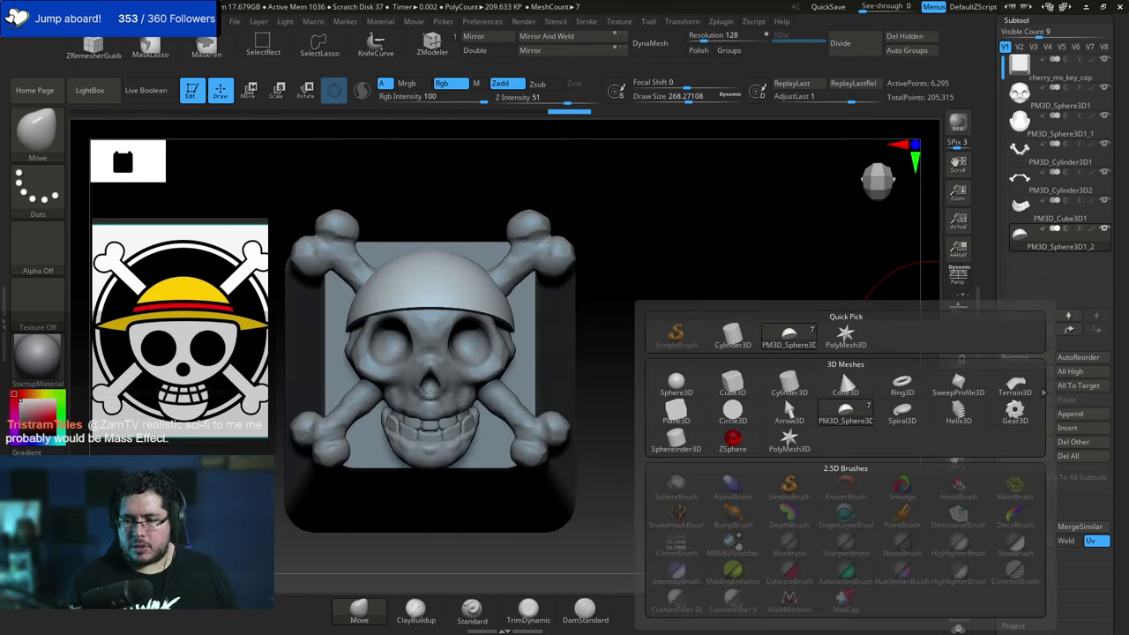
{"action": "left_click", "coordinate": [741, 344]}
{"action": "mouse_move", "coordinate": [738, 340]}
{"action": "left_mouse_down"}
{"action": "mouse_move", "coordinate": [675, 355]}
{"action": "mouse_move", "coordinate": [303, 372]}
{"action": "left_mouse_up"}
{"action": "key", "text": "w"}
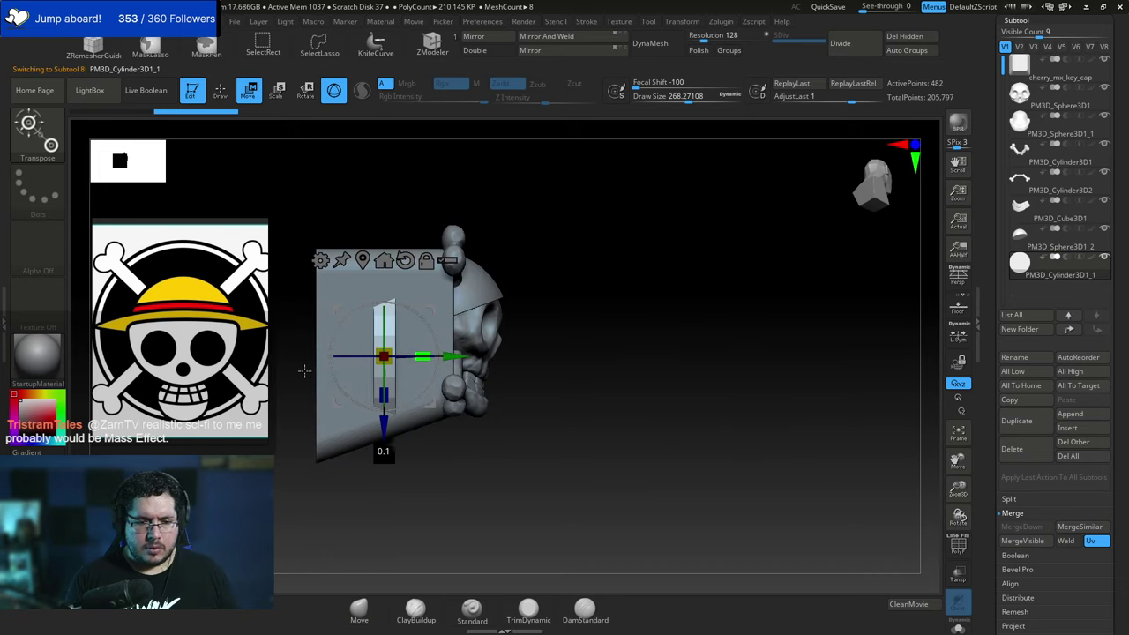
Rotate, scale down and move the flattened cylinder so it sits around the skull's dome as a tilted hat brim.
{"action": "left_click_drag", "start_coordinate": [463, 354], "coordinate": [442, 242]}
{"action": "right_click_drag", "start_coordinate": [511, 265], "coordinate": [440, 287], "text": "shift"}
{"action": "left_click_drag", "start_coordinate": [464, 306], "coordinate": [369, 320]}
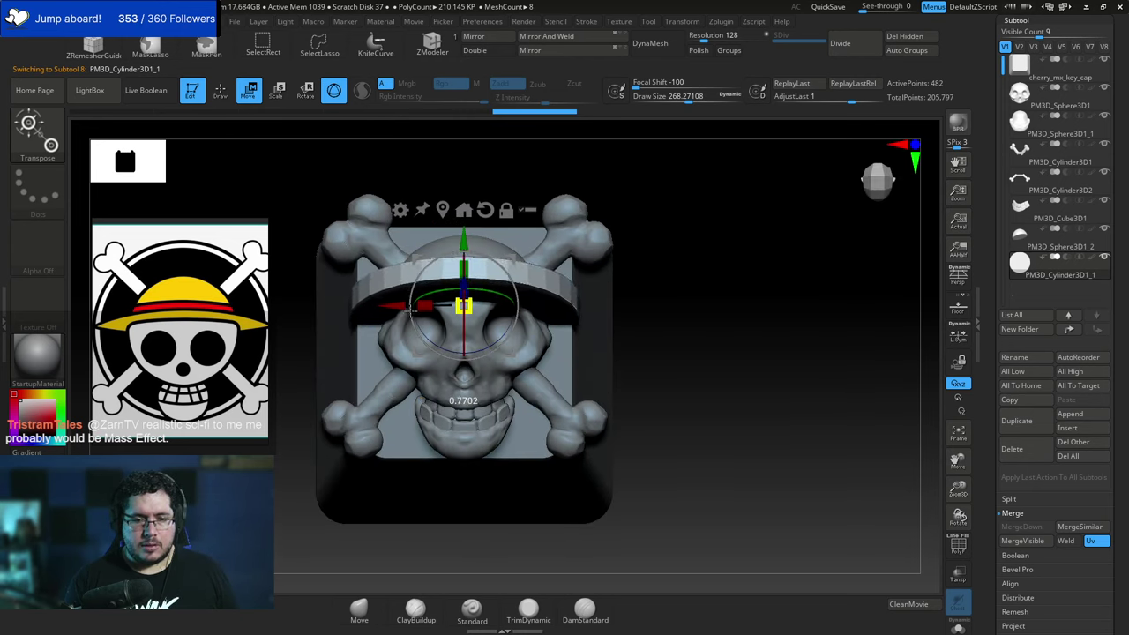
{"action": "left_click_drag", "start_coordinate": [645, 289], "coordinate": [703, 283], "text": "shift"}
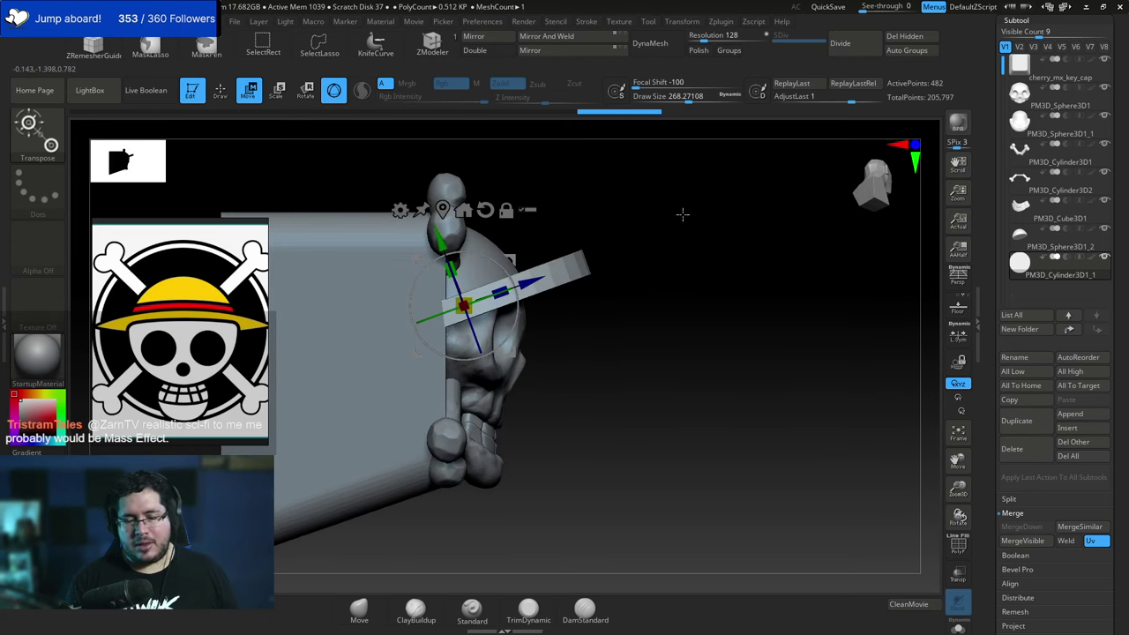
{"action": "left_click_drag", "start_coordinate": [533, 288], "coordinate": [490, 298]}
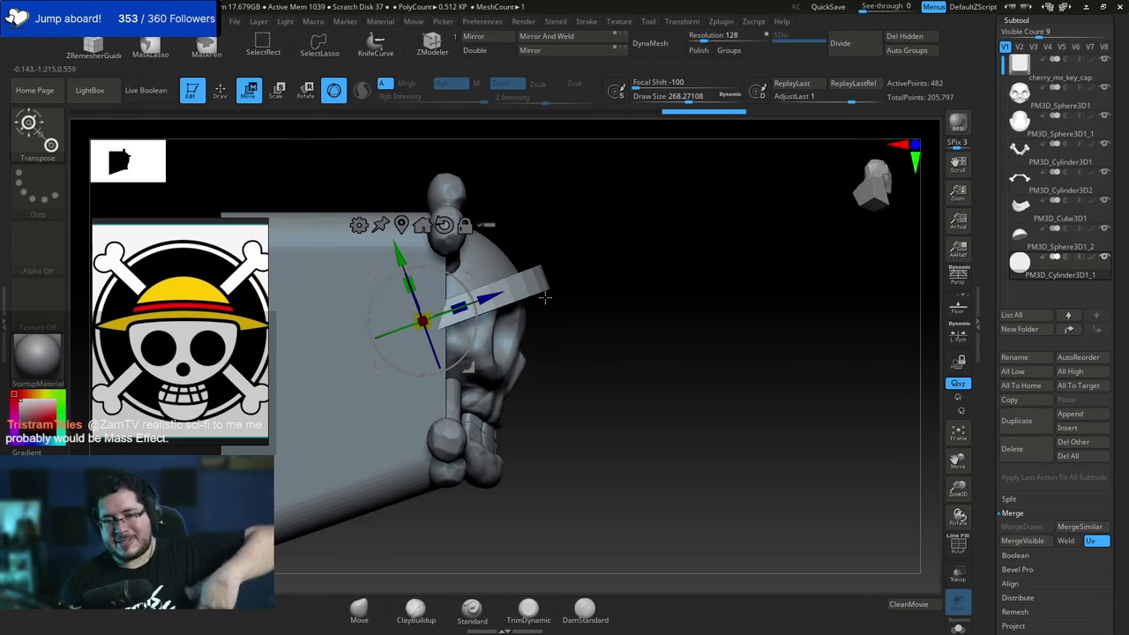
{"action": "left_click_drag", "start_coordinate": [552, 280], "coordinate": [391, 448]}
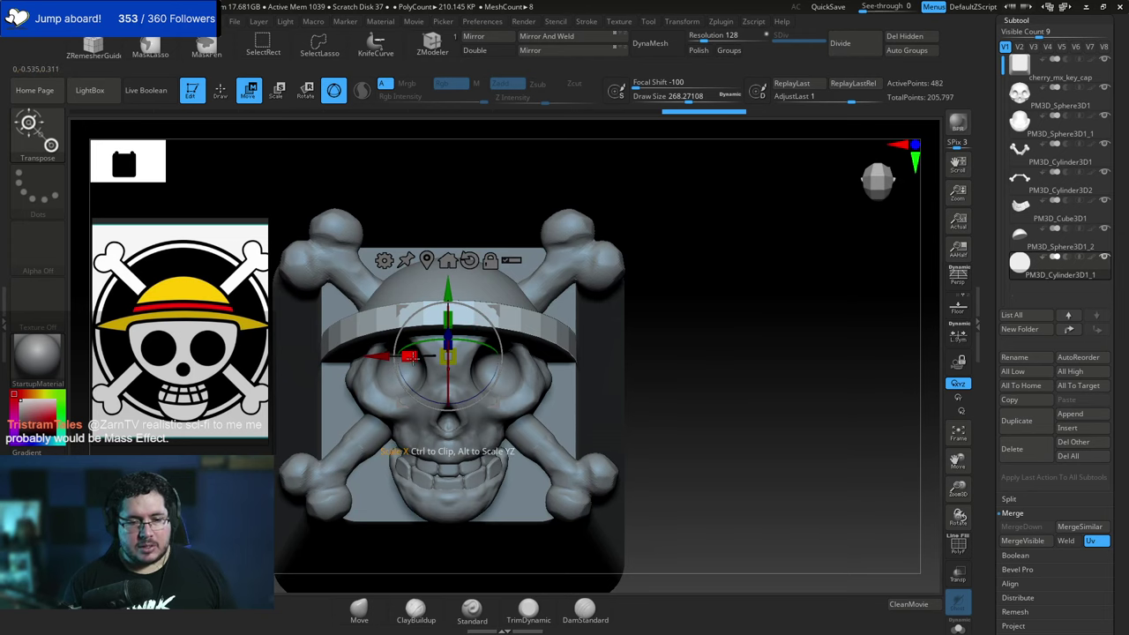
{"action": "mouse_move", "coordinate": [637, 297]}
{"action": "left_mouse_down"}
{"action": "mouse_move", "coordinate": [675, 309]}
{"action": "mouse_move", "coordinate": [665, 335]}
{"action": "mouse_move", "coordinate": [678, 308]}
{"action": "mouse_move", "coordinate": [656, 306]}
{"action": "left_mouse_up"}
{"action": "key", "text": "q"}
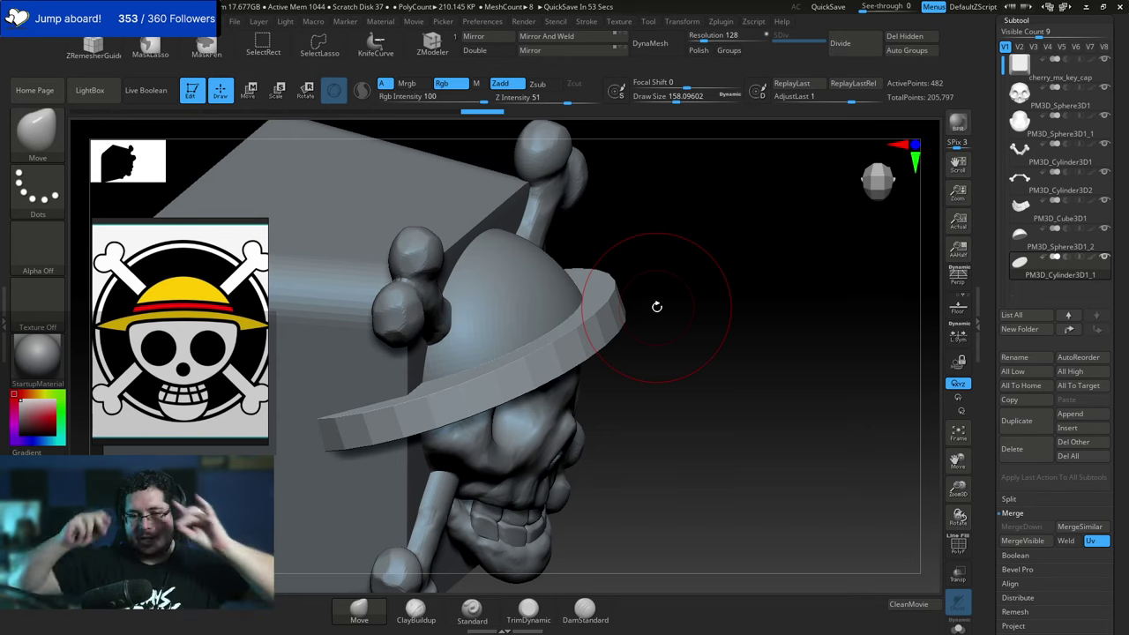
Reduce the draw size to about 62 and show the hat brim's polygon wireframe.
{"action": "mouse_move", "coordinate": [676, 385]}
{"action": "left_mouse_down"}
{"action": "mouse_move", "coordinate": [655, 358]}
{"action": "mouse_move", "coordinate": [683, 370]}
{"action": "mouse_move", "coordinate": [689, 353]}
{"action": "mouse_move", "coordinate": [710, 388]}
{"action": "left_mouse_up"}
{"action": "key", "text": "space"}
{"action": "key", "text": "space"}
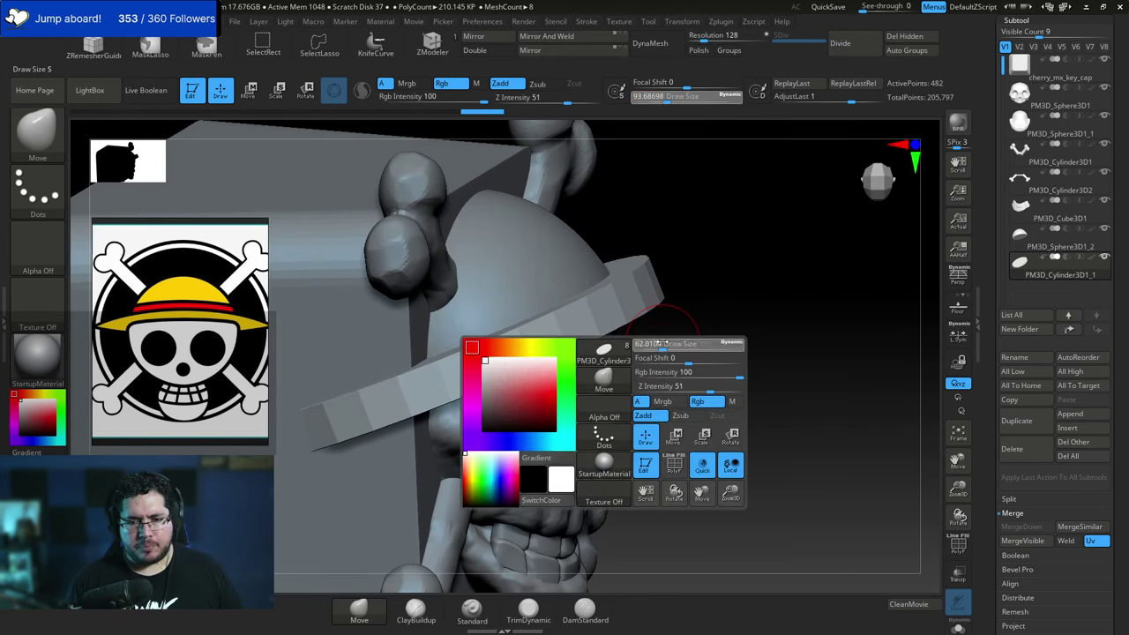
{"action": "left_click_drag", "start_coordinate": [686, 343], "coordinate": [677, 343]}
{"action": "left_click", "coordinate": [958, 545]}
{"action": "left_click_drag", "start_coordinate": [864, 370], "coordinate": [807, 297]}
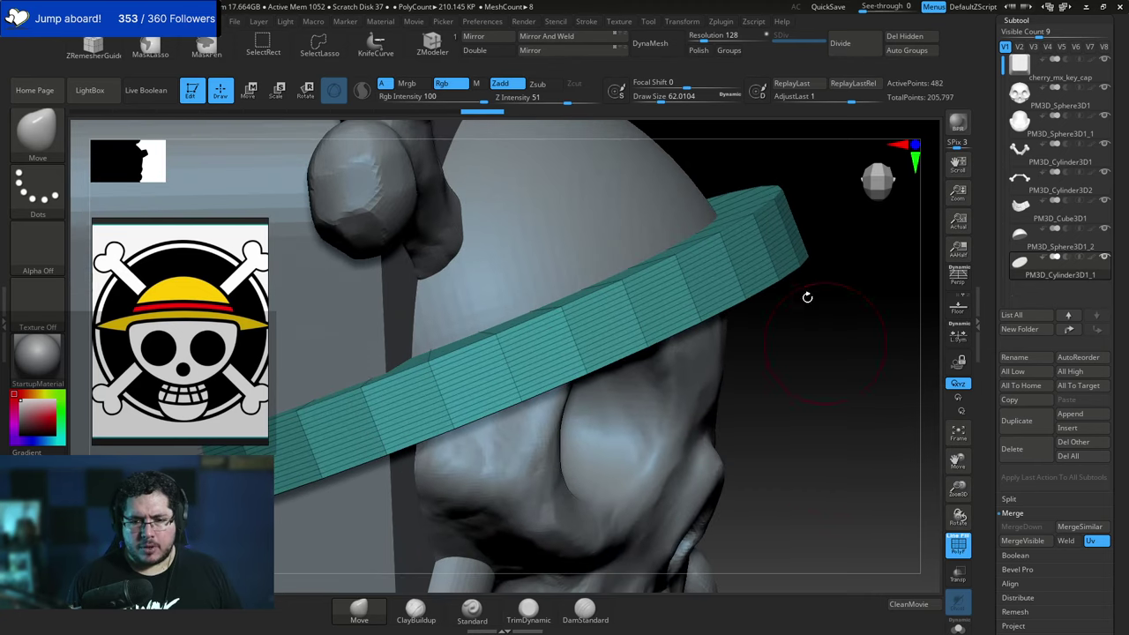
Delete the extra complete edge loops across the hat brim's flat face with ZModeler.
{"action": "left_click", "coordinate": [434, 43]}
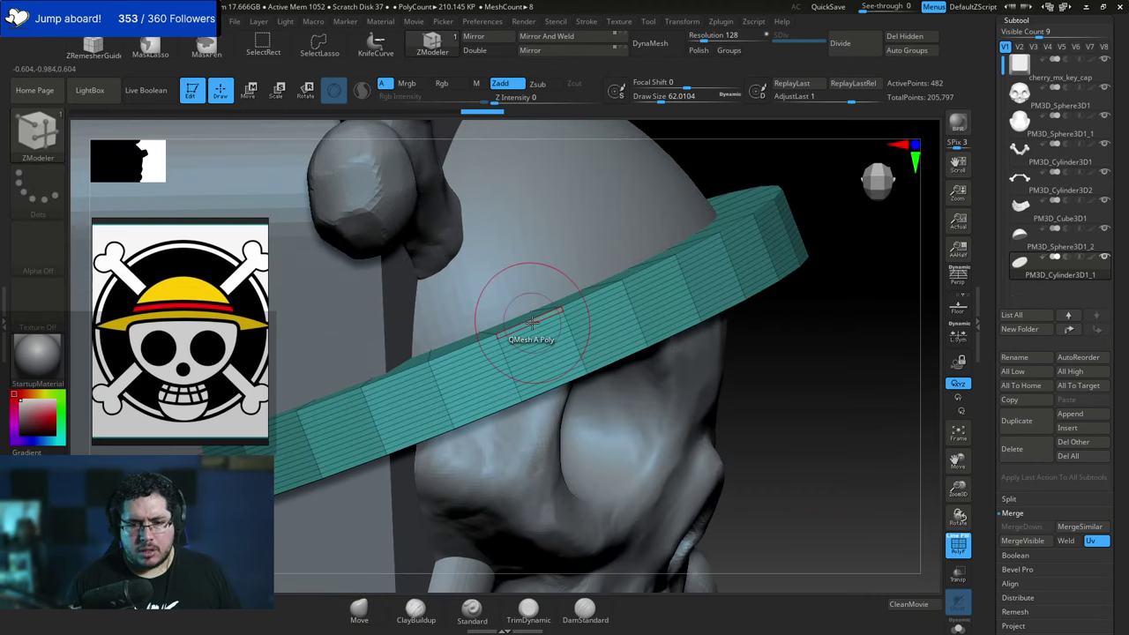
{"action": "key", "text": "space"}
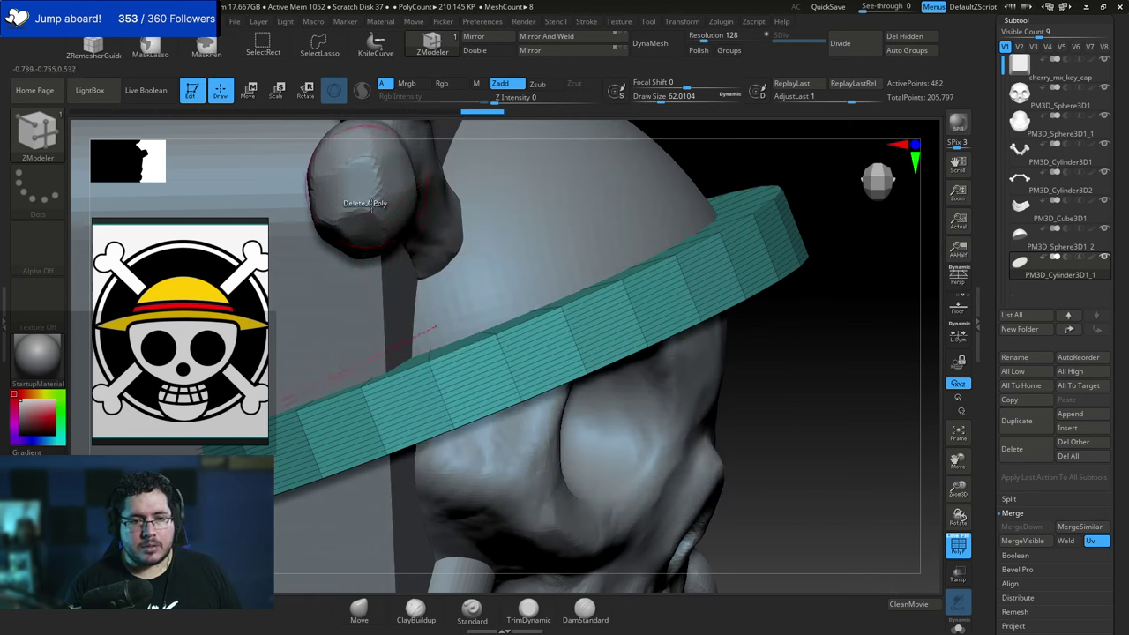
{"action": "key", "text": "space"}
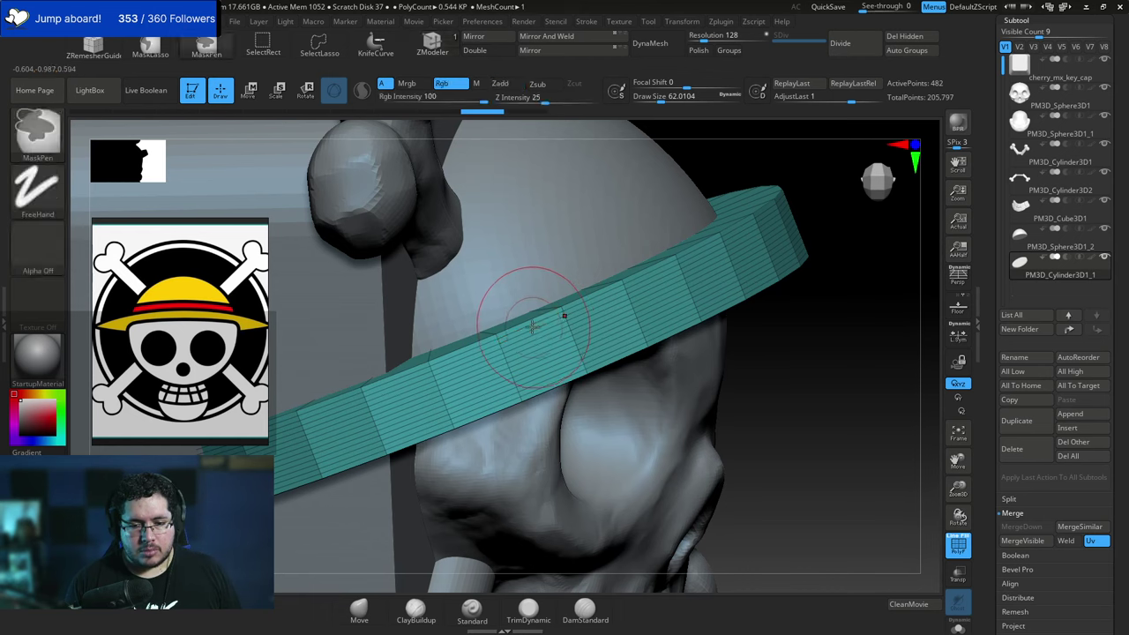
{"action": "key", "text": "space"}
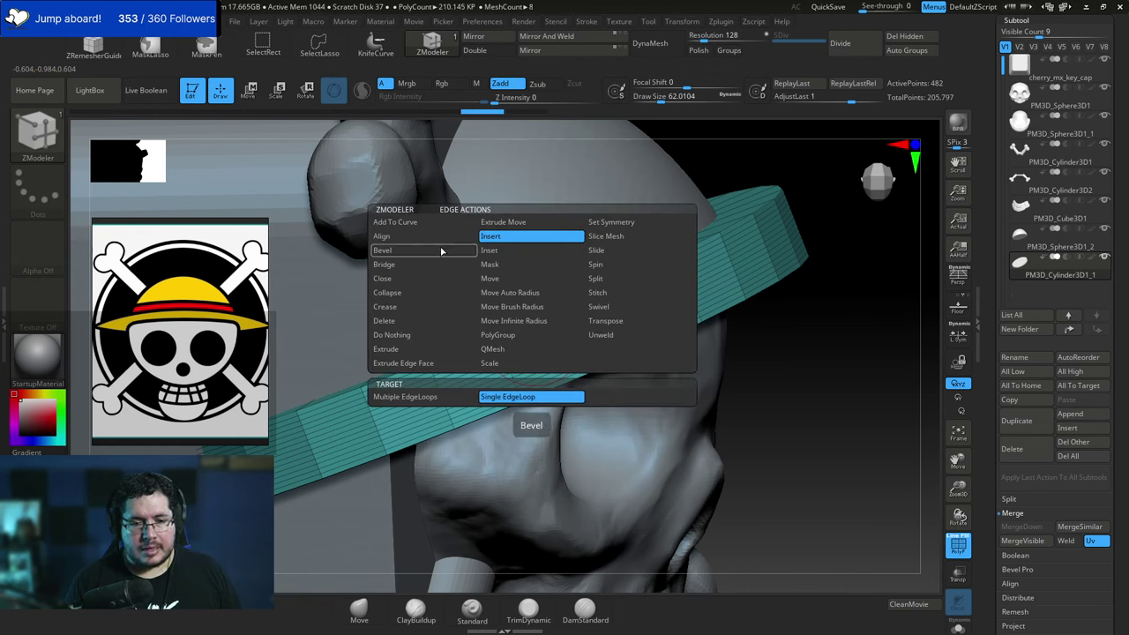
{"action": "left_click", "coordinate": [414, 322]}
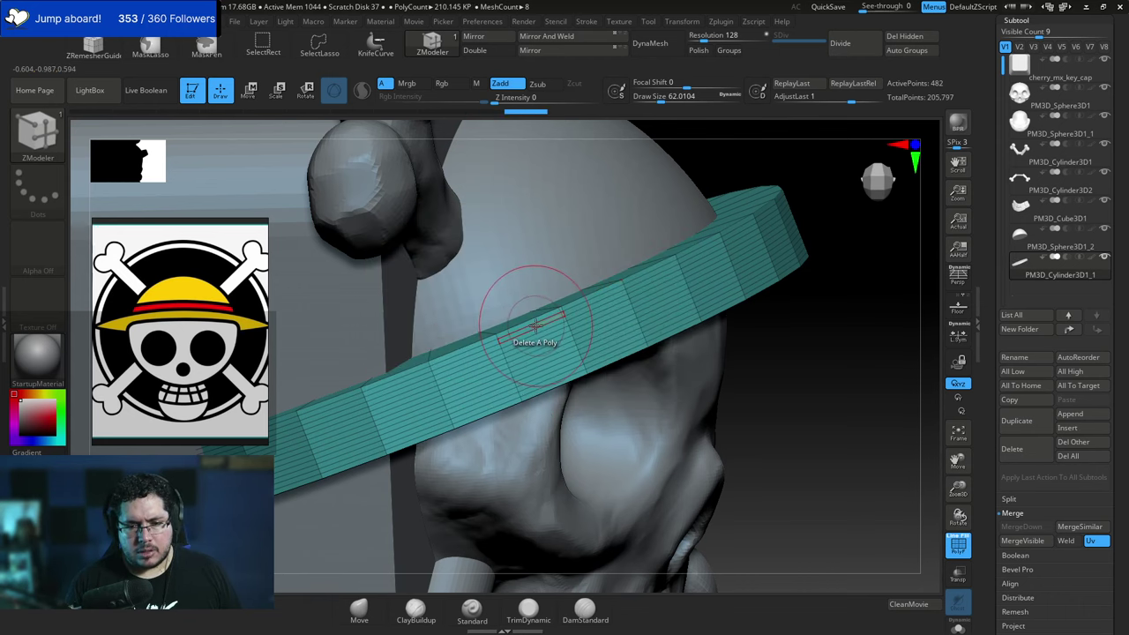
{"action": "left_click", "coordinate": [536, 330]}
{"action": "left_click", "coordinate": [537, 330]}
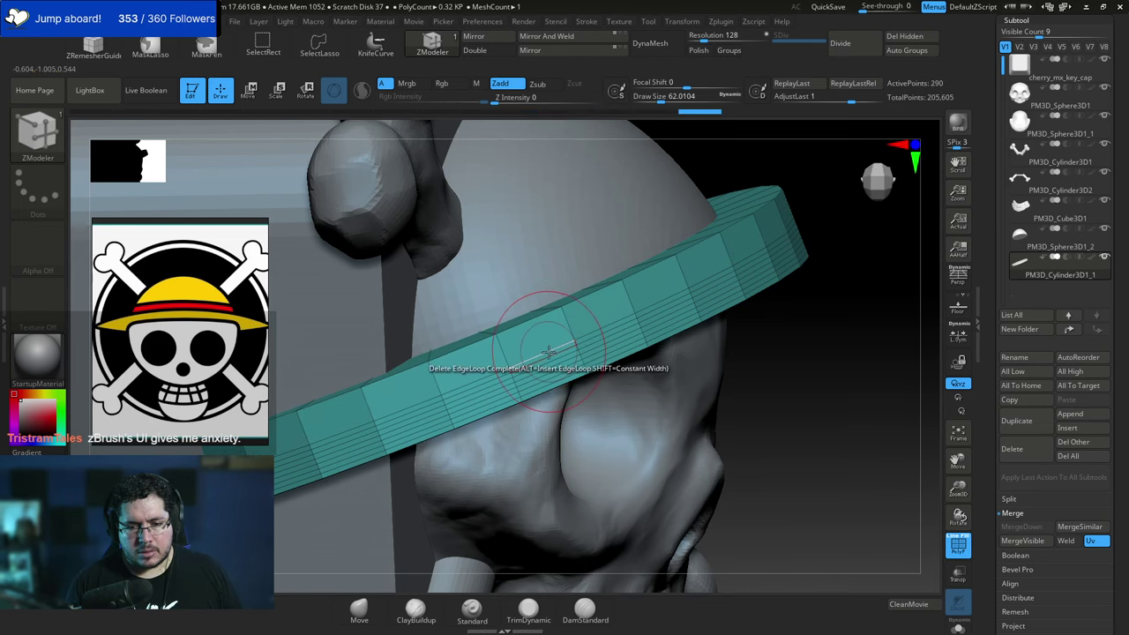
{"action": "left_click", "coordinate": [549, 356]}
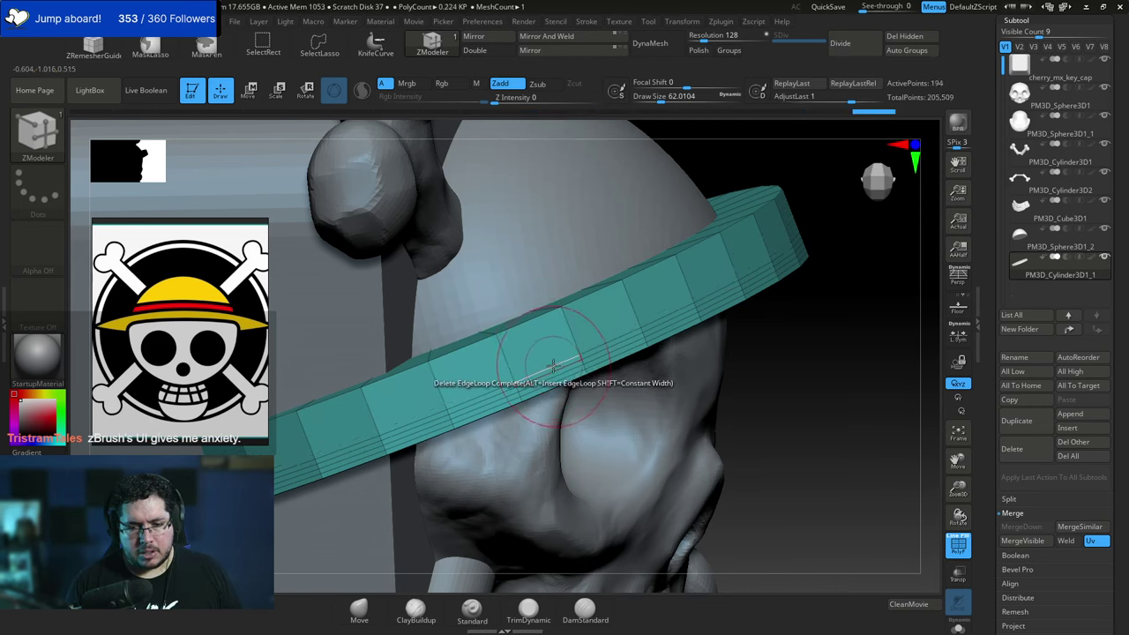
{"action": "left_click", "coordinate": [553, 364]}
{"action": "left_click", "coordinate": [556, 370]}
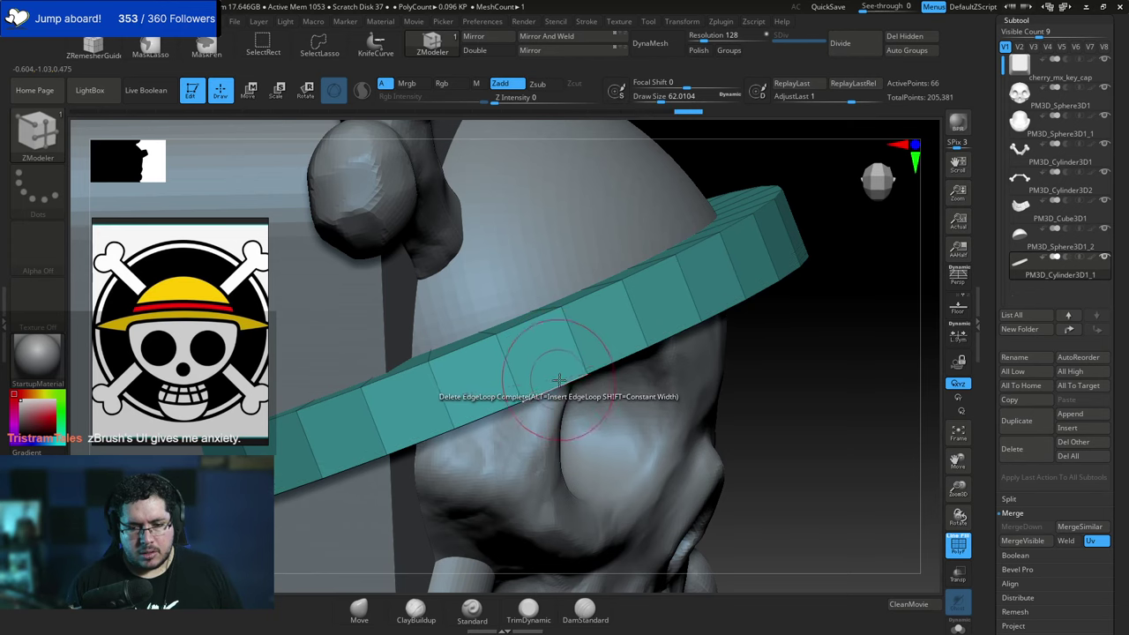
Bevel the complete edge loops along the upper and lower outer edges of the hat brim.
{"action": "key", "text": "space"}
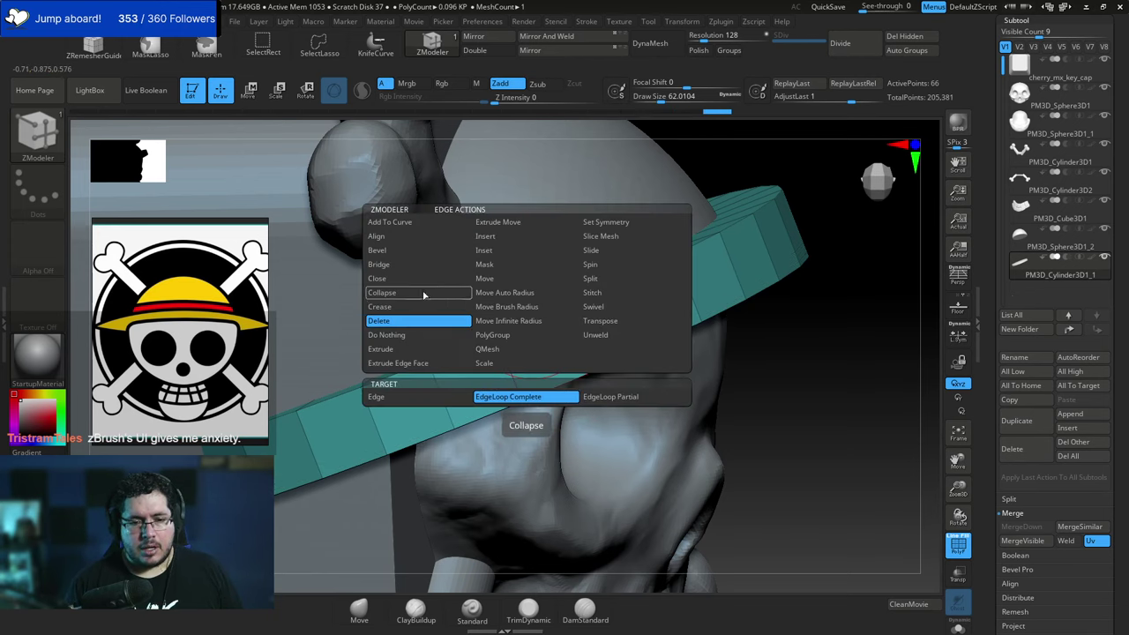
{"action": "left_click", "coordinate": [407, 260]}
{"action": "left_click", "coordinate": [544, 316]}
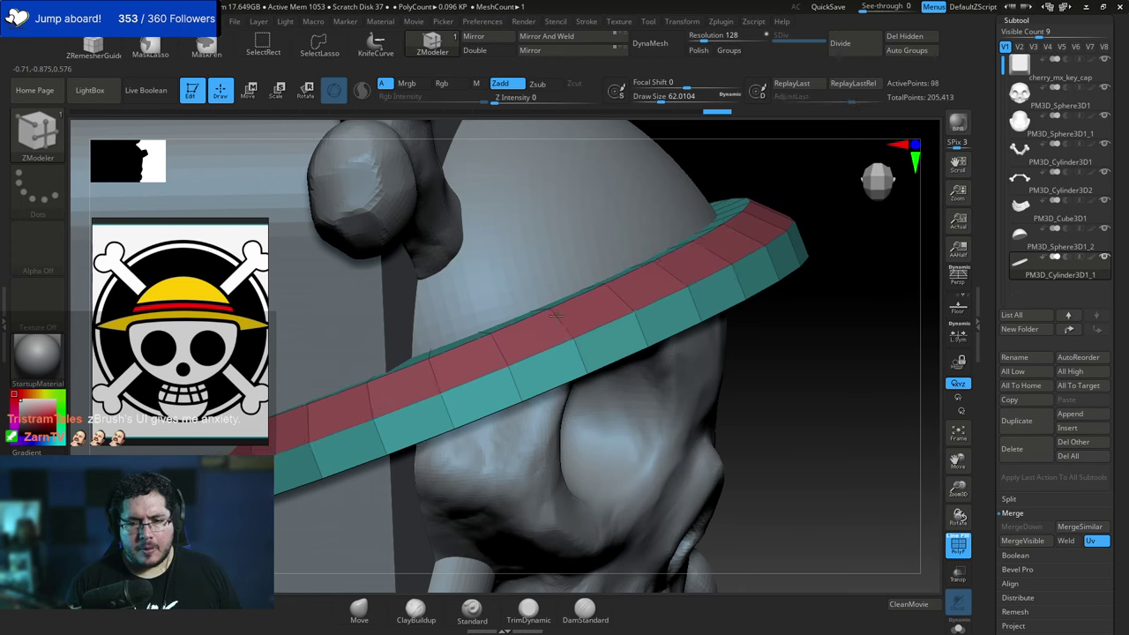
{"action": "left_click", "coordinate": [609, 362]}
Insert single supporting edge loops near both borders of the brim's upper bevelled strip.
{"action": "left_click_drag", "start_coordinate": [725, 321], "coordinate": [547, 234]}
{"action": "left_click_drag", "start_coordinate": [728, 259], "coordinate": [383, 473]}
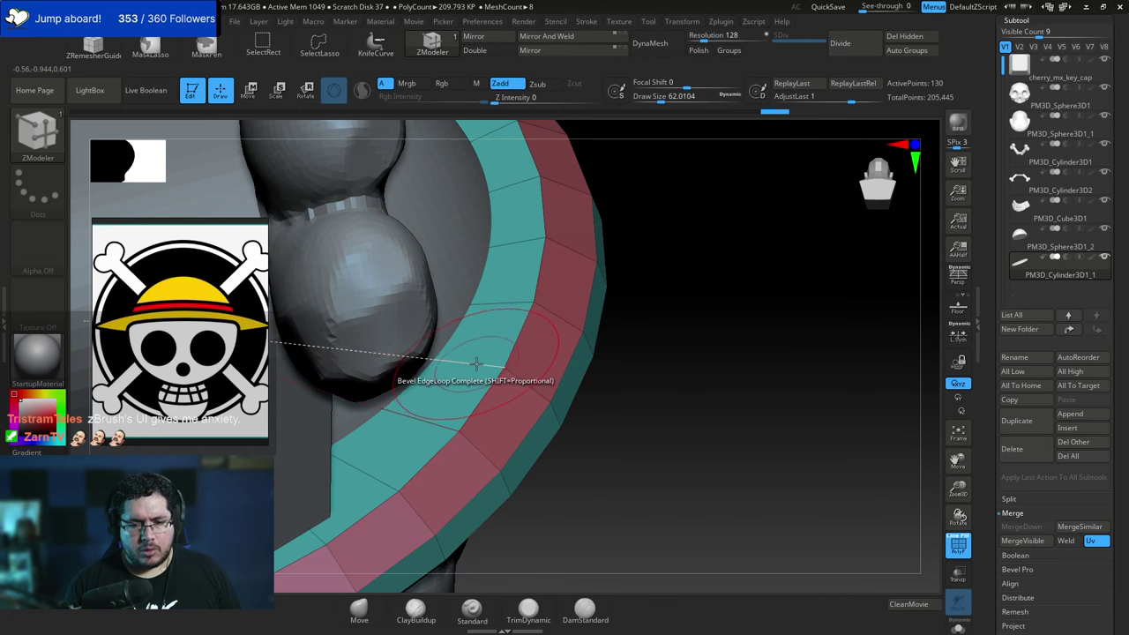
{"action": "key", "text": "space"}
{"action": "left_click", "coordinate": [428, 250]}
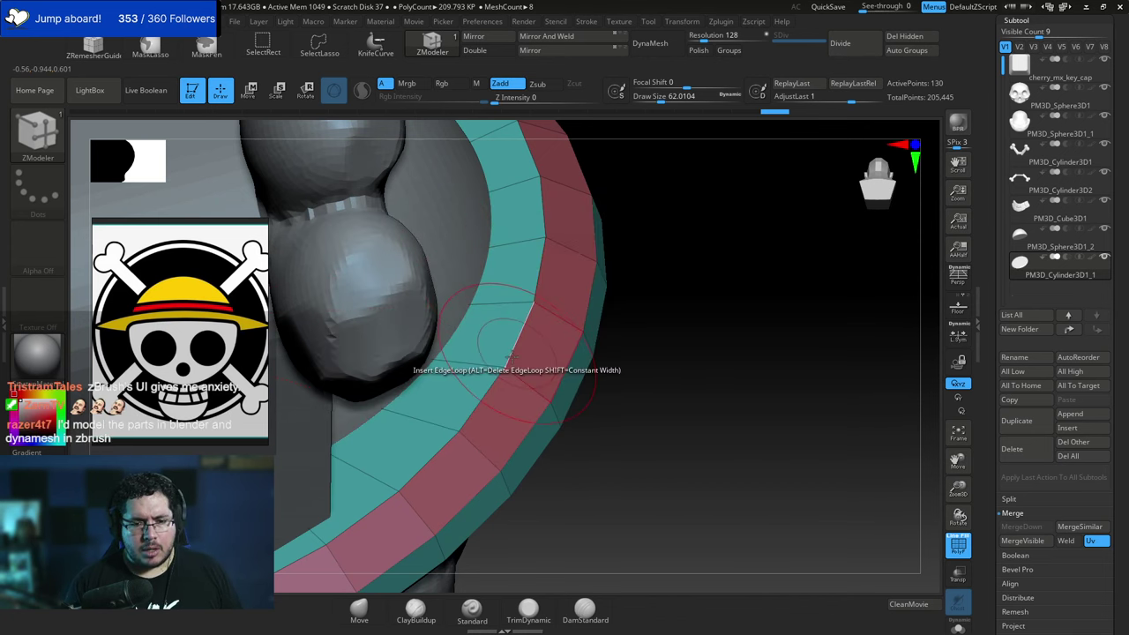
{"action": "left_click", "coordinate": [507, 370]}
{"action": "left_click", "coordinate": [507, 371]}
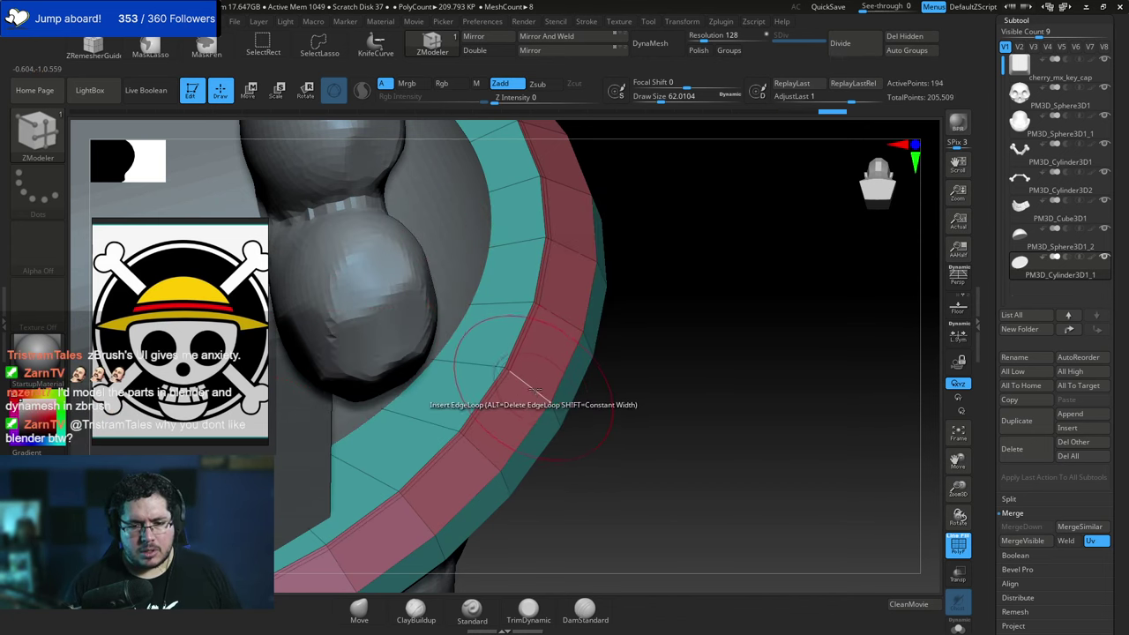
{"action": "left_click", "coordinate": [545, 399]}
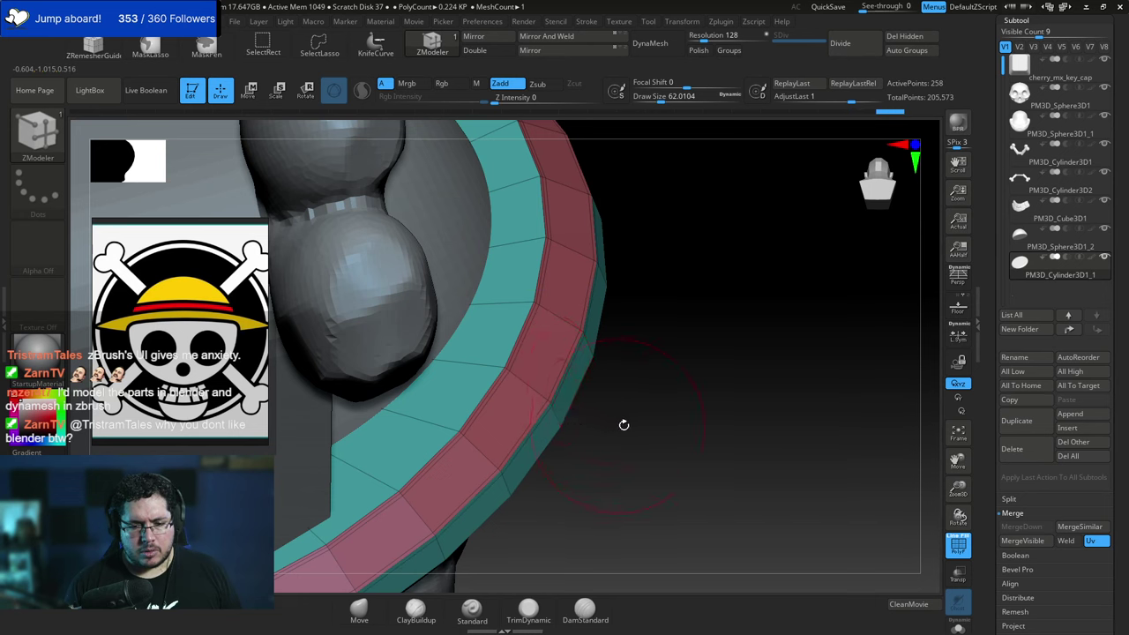
Insert supporting edge loops on the brim's outer wall and near both borders of its lower bevelled strip.
{"action": "left_click_drag", "start_coordinate": [624, 425], "coordinate": [534, 420]}
{"action": "left_click", "coordinate": [531, 425]}
{"action": "left_click_drag", "start_coordinate": [674, 410], "coordinate": [706, 289]}
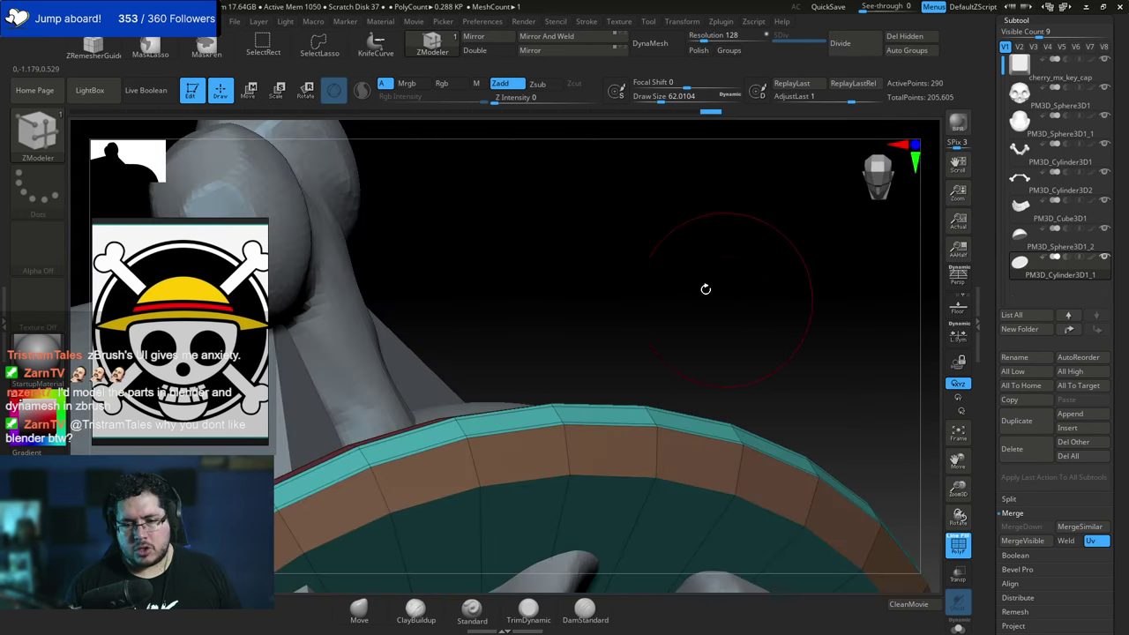
{"action": "left_click", "coordinate": [565, 432]}
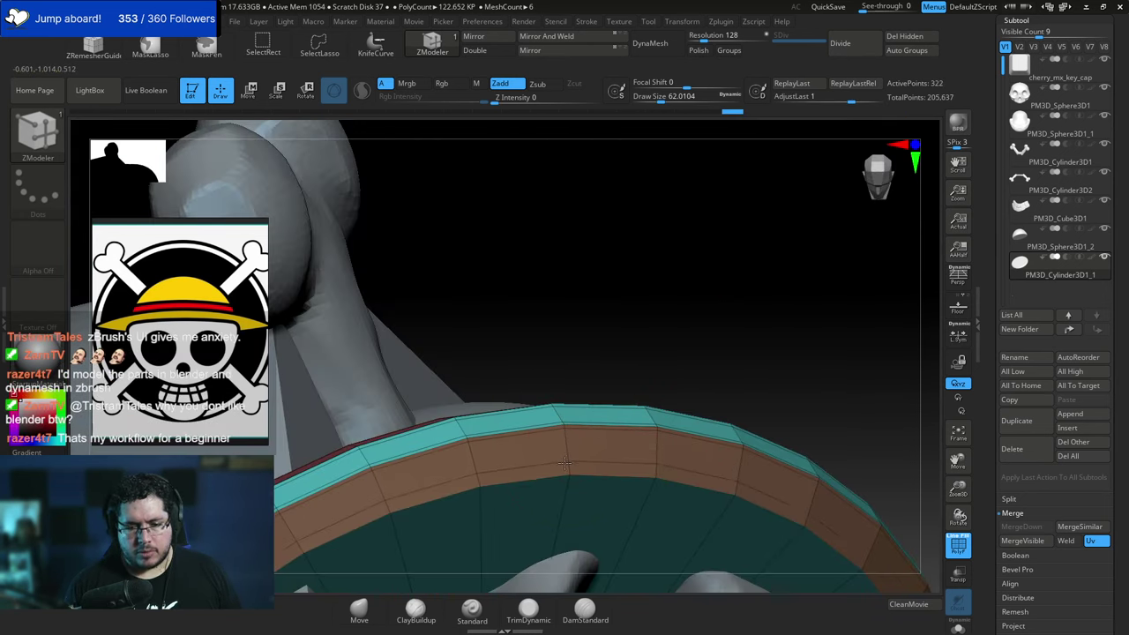
{"action": "left_click", "coordinate": [564, 462]}
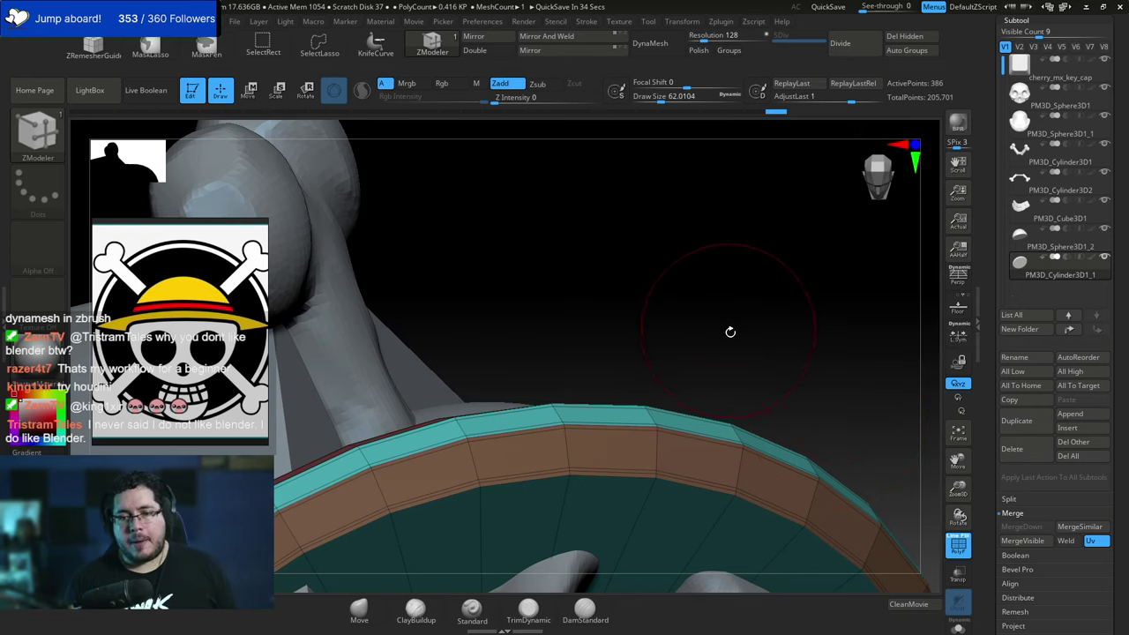
Hide the wireframe and subdivide the hat brim up to subdivision level 4.
{"action": "left_click_drag", "start_coordinate": [728, 330], "coordinate": [740, 366]}
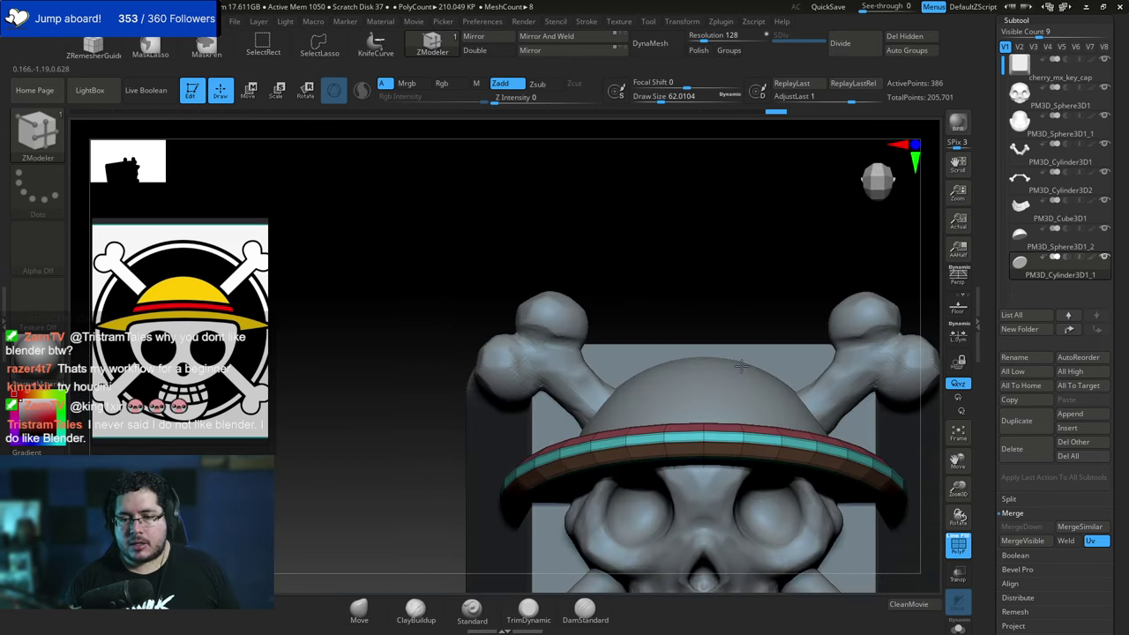
{"action": "key", "text": "space"}
{"action": "mouse_move", "coordinate": [754, 270]}
{"action": "left_mouse_down", "text": "alt"}
{"action": "mouse_move", "coordinate": [713, 271]}
{"action": "mouse_move", "coordinate": [760, 290]}
{"action": "mouse_move", "coordinate": [825, 406]}
{"action": "mouse_move", "coordinate": [770, 409]}
{"action": "mouse_move", "coordinate": [733, 333]}
{"action": "left_mouse_up", "text": "alt"}
{"action": "left_click", "coordinate": [958, 547]}
{"action": "key", "text": "ctrl+d"}
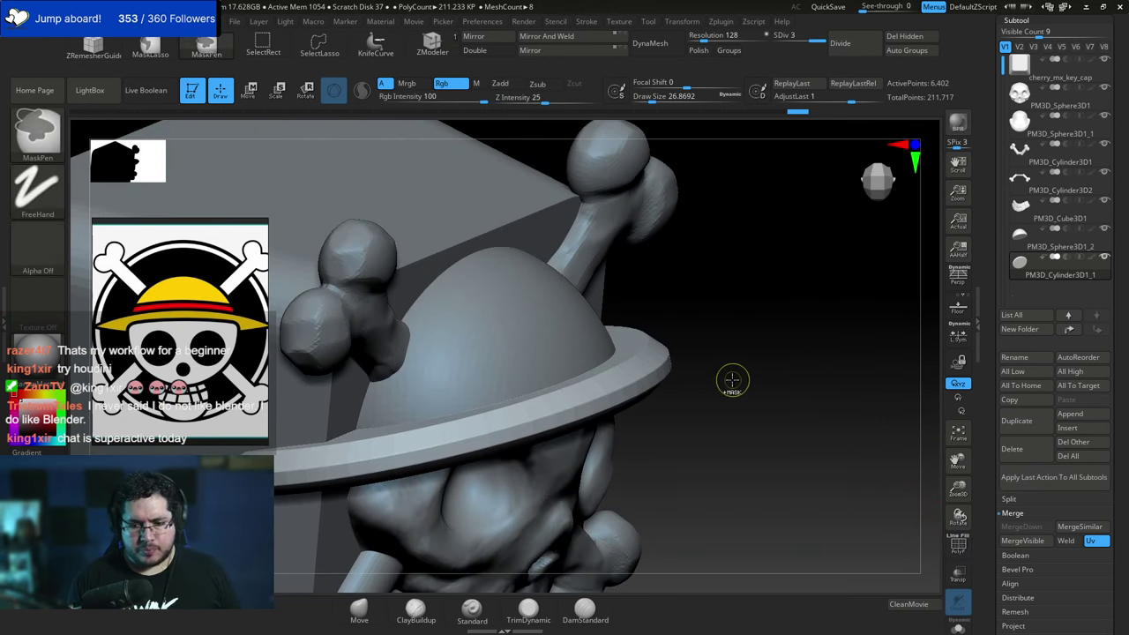
{"action": "key", "text": "ctrl+d"}
{"action": "left_click_drag", "start_coordinate": [746, 394], "coordinate": [876, 399], "text": "shift"}
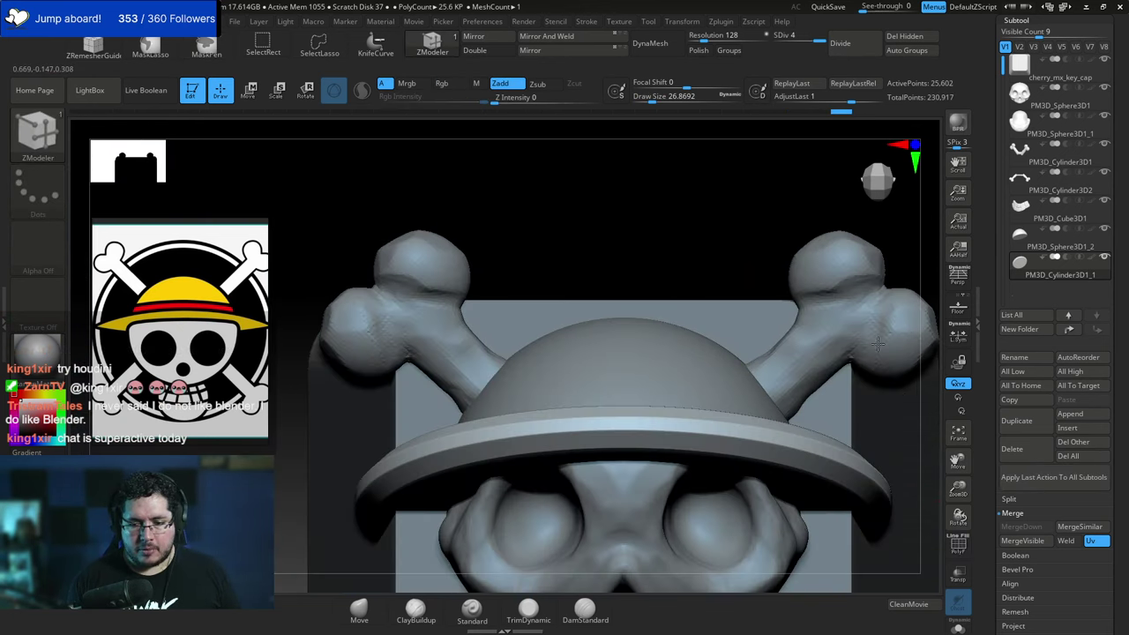
{"action": "left_click_drag", "start_coordinate": [765, 226], "coordinate": [682, 150], "text": "alt"}
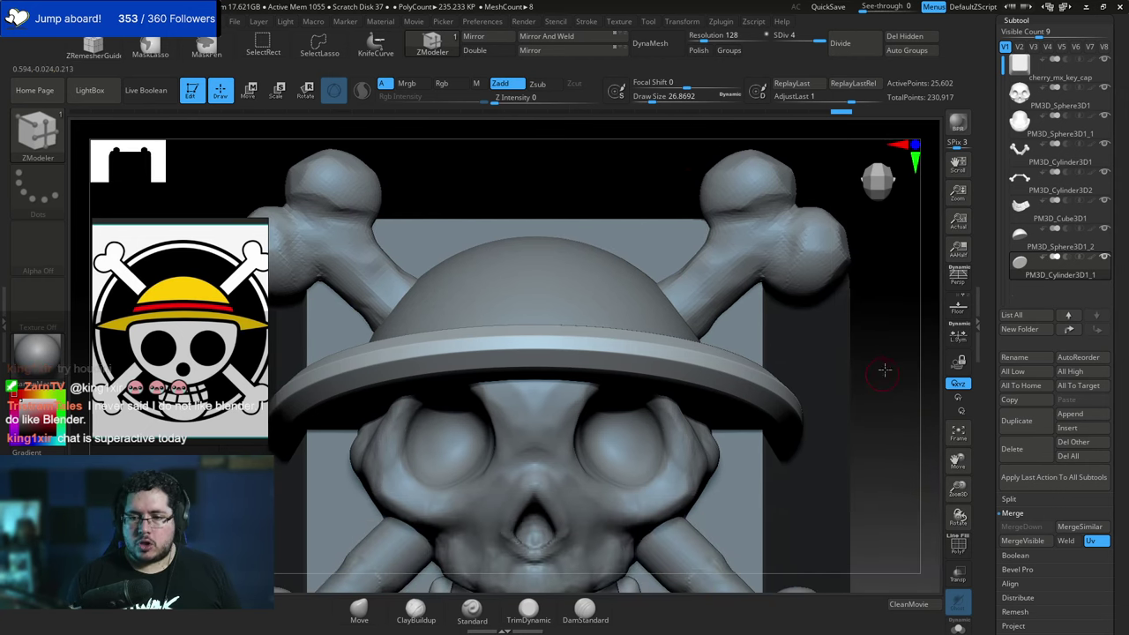
{"action": "left_click_drag", "start_coordinate": [884, 370], "coordinate": [844, 388], "text": "alt"}
{"action": "left_click_drag", "start_coordinate": [845, 388], "coordinate": [850, 367]}
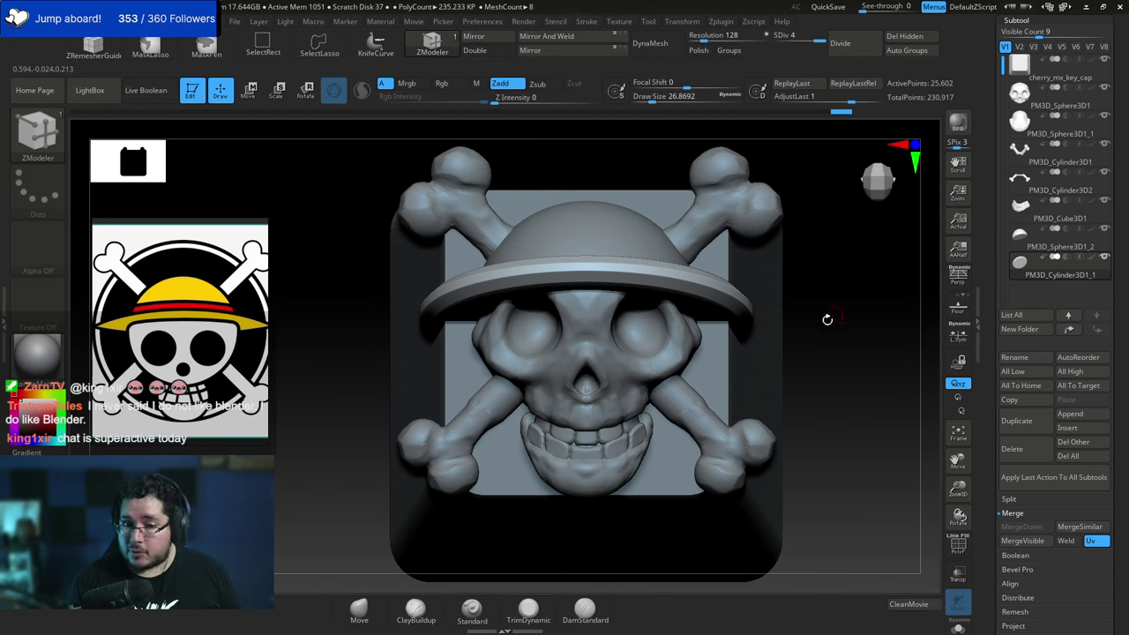
Select the hat's dome subtool and append a Cylinder3D mesh.
{"action": "left_click_drag", "start_coordinate": [827, 320], "coordinate": [814, 373]}
{"action": "left_click", "coordinate": [629, 264], "text": "alt"}
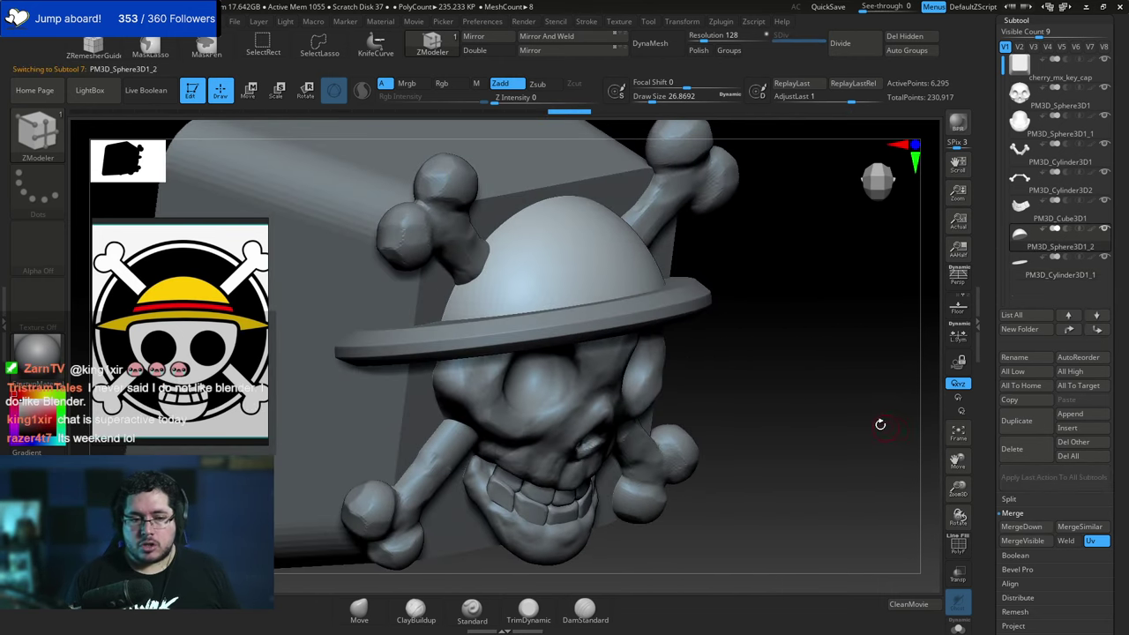
{"action": "left_click", "coordinate": [1064, 416]}
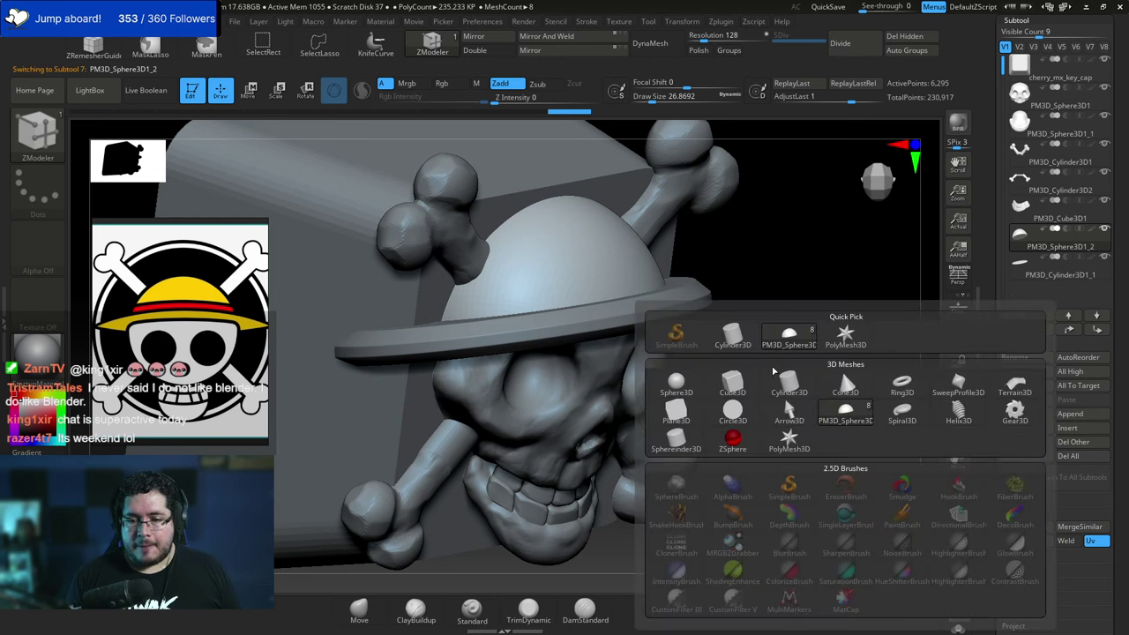
{"action": "left_click", "coordinate": [787, 385]}
Select the newly appended cylinder and flatten it along its axis into a thin disc.
{"action": "left_click_drag", "start_coordinate": [818, 418], "coordinate": [794, 402], "text": "shift"}
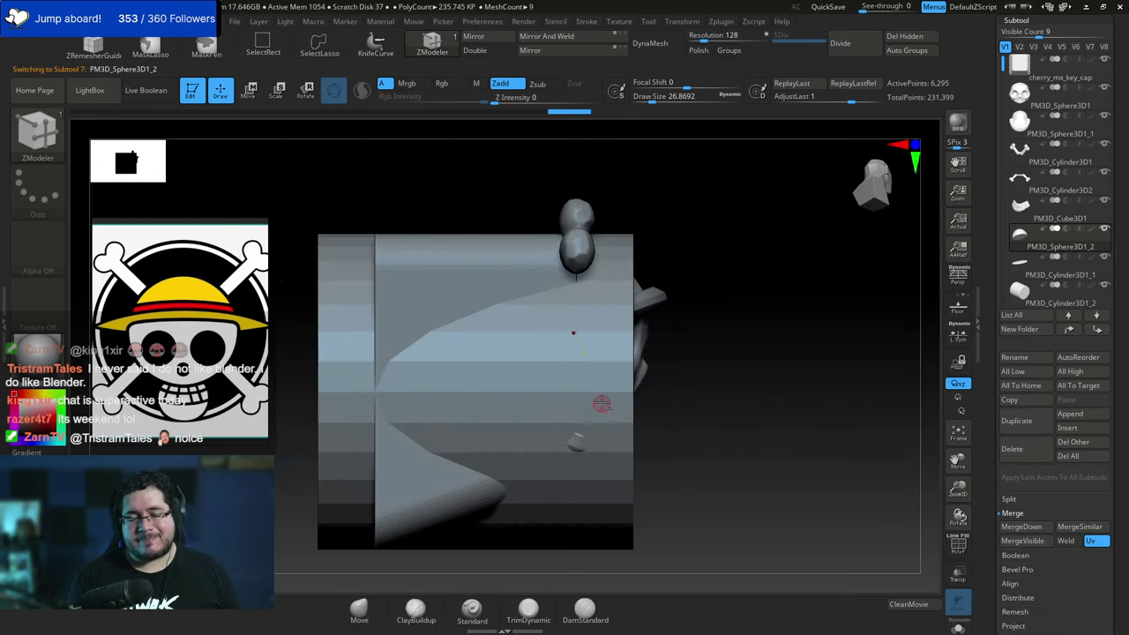
{"action": "left_click", "coordinate": [572, 330], "text": "alt"}
{"action": "key", "text": "w"}
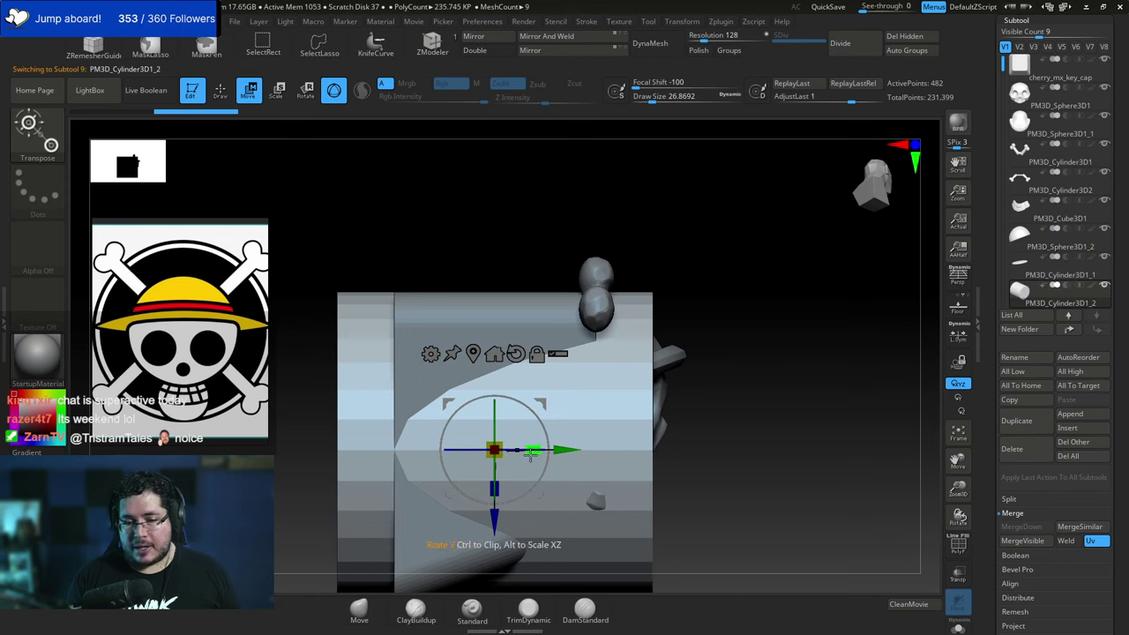
{"action": "left_click_drag", "start_coordinate": [532, 450], "coordinate": [386, 455]}
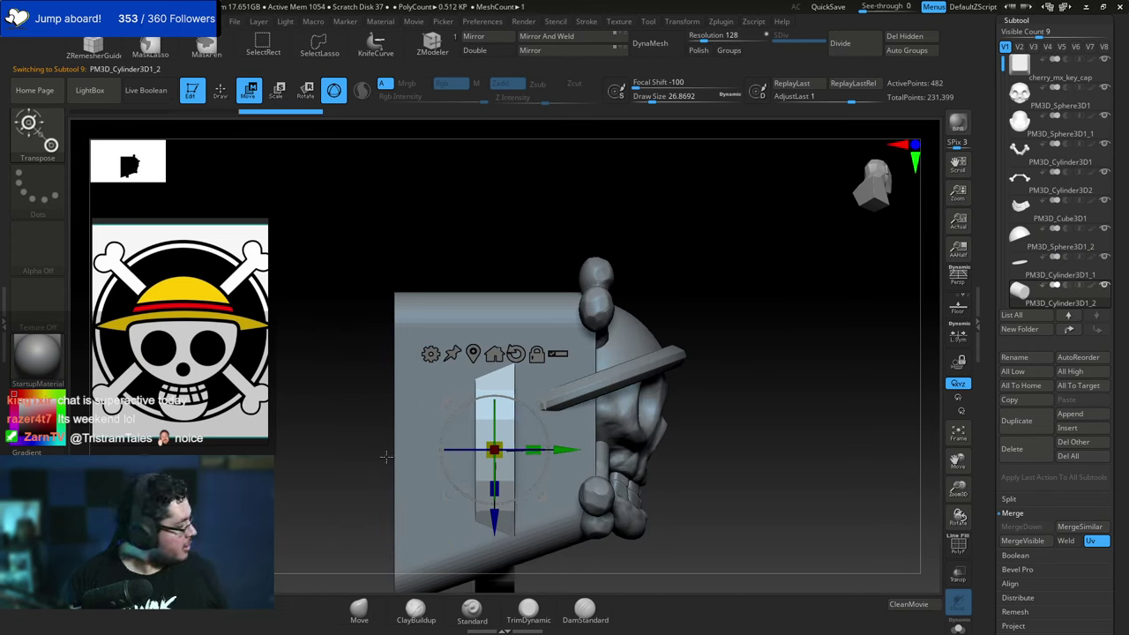
Tilt, scale and move the thin disc so it sits parallel on the brim as a band around the dome.
{"action": "left_click_drag", "start_coordinate": [586, 435], "coordinate": [656, 446]}
{"action": "left_click_drag", "start_coordinate": [761, 403], "coordinate": [650, 312]}
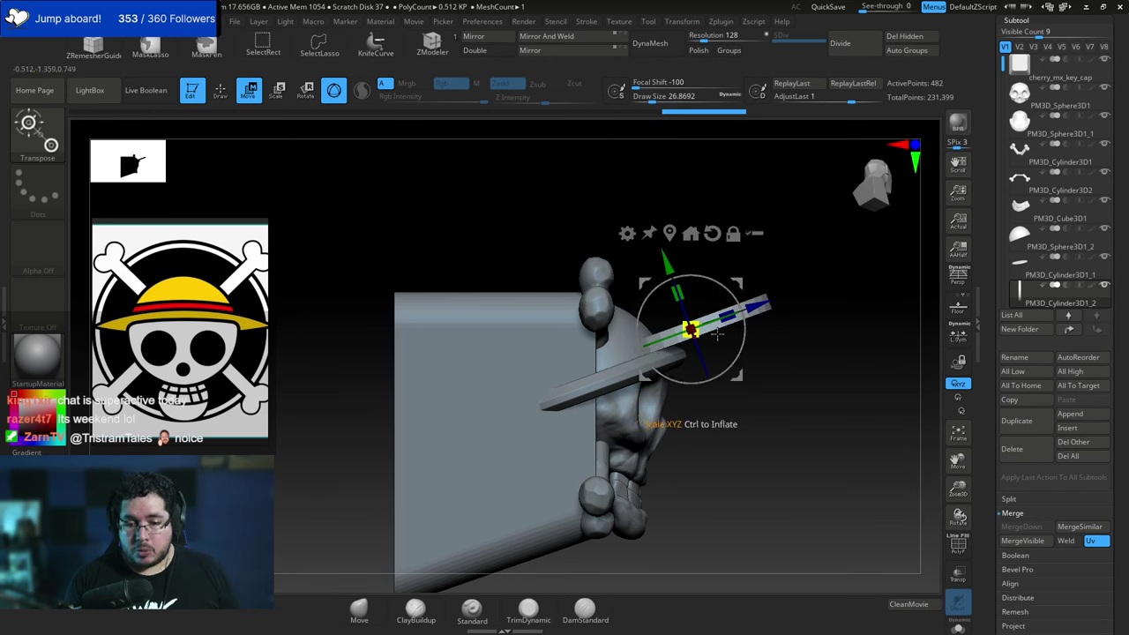
{"action": "left_click_drag", "start_coordinate": [757, 306], "coordinate": [699, 334]}
{"action": "left_click_drag", "start_coordinate": [561, 303], "coordinate": [559, 300]}
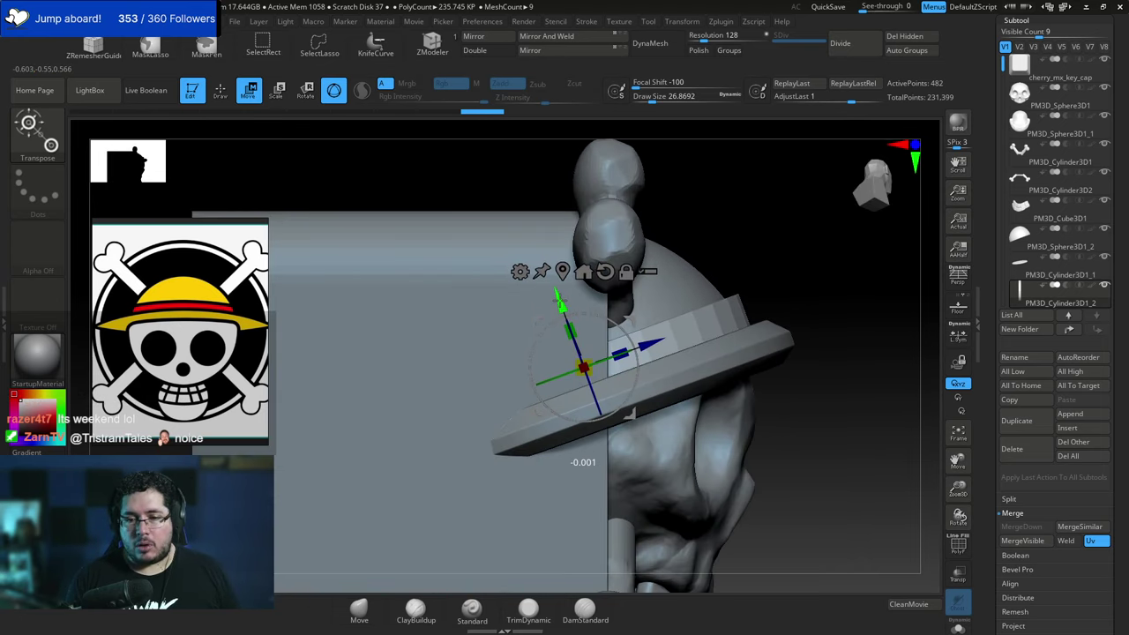
{"action": "left_click_drag", "start_coordinate": [826, 308], "coordinate": [814, 350]}
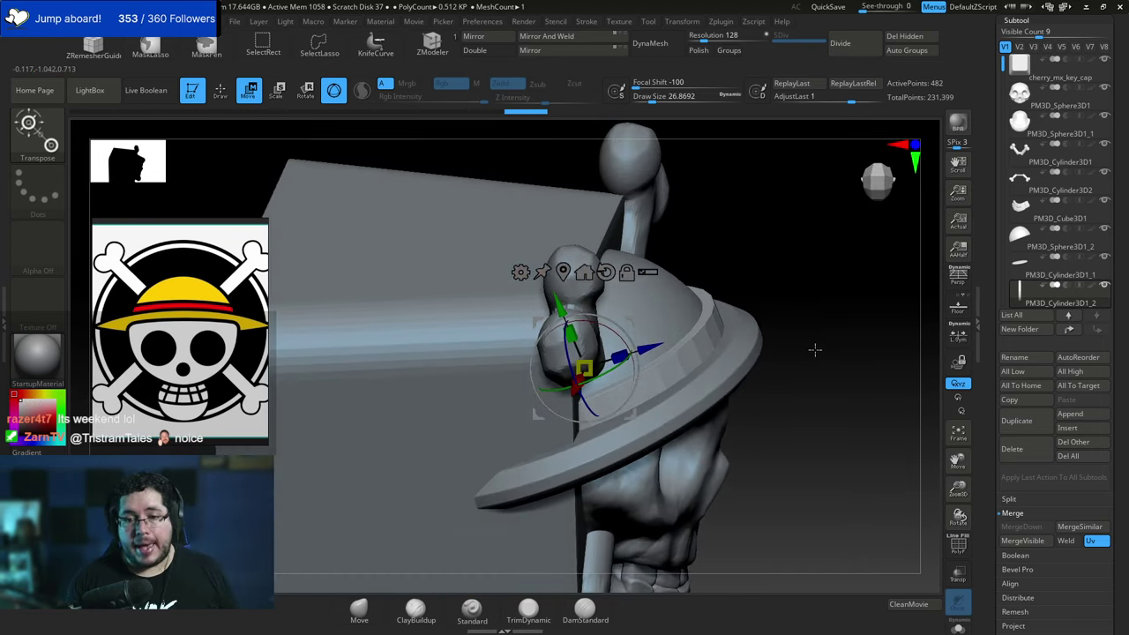
Subdivide the hat band up to subdivision level 4.
{"action": "key", "text": "q"}
{"action": "left_click_drag", "start_coordinate": [808, 397], "coordinate": [770, 397]}
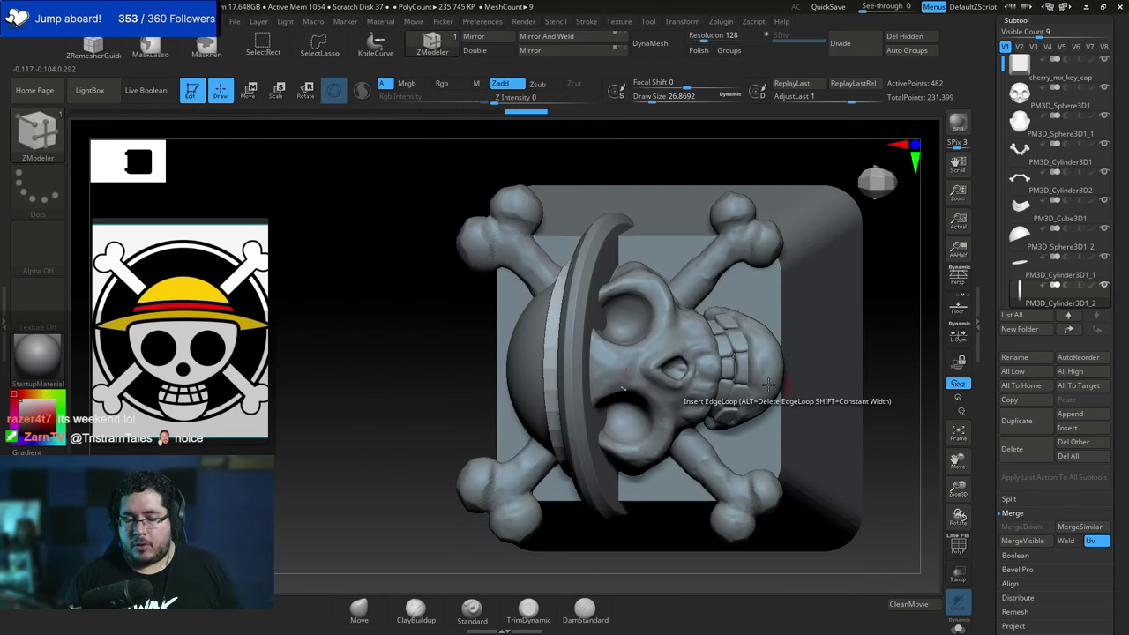
{"action": "left_click_drag", "start_coordinate": [377, 446], "coordinate": [494, 416]}
{"action": "mouse_move", "coordinate": [842, 402]}
{"action": "left_mouse_down", "text": "alt"}
{"action": "mouse_move", "coordinate": [837, 337]}
{"action": "mouse_move", "coordinate": [756, 344]}
{"action": "mouse_move", "coordinate": [884, 361]}
{"action": "mouse_move", "coordinate": [780, 408]}
{"action": "mouse_move", "coordinate": [754, 434]}
{"action": "left_mouse_up", "text": "alt"}
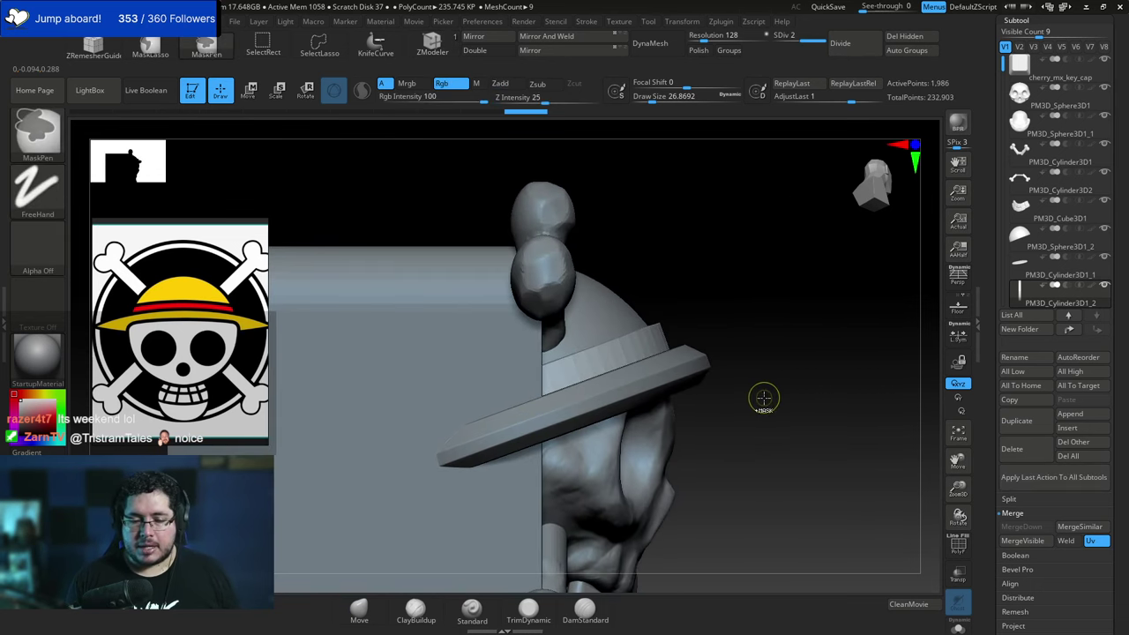
{"action": "left_click_drag", "start_coordinate": [796, 365], "coordinate": [769, 238]}
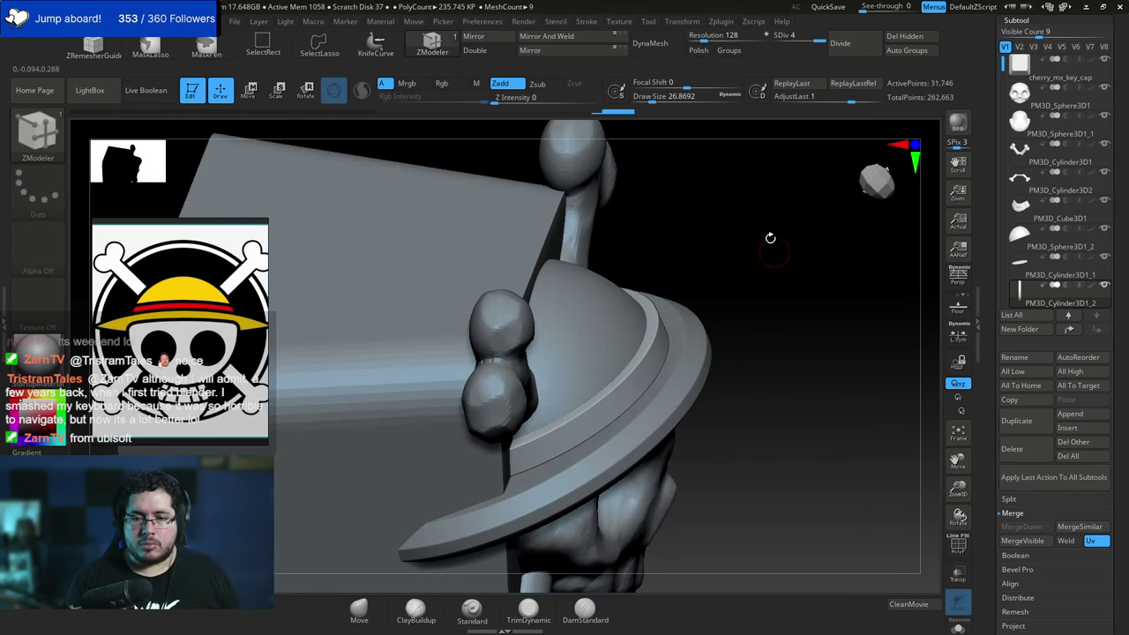
{"action": "left_click", "coordinate": [656, 45]}
{"action": "left_click", "coordinate": [608, 72]}
{"action": "left_click_drag", "start_coordinate": [781, 319], "coordinate": [786, 247]}
{"action": "key", "text": "ctrl+z"}
Set the DynaMesh resolution to 728 and DynaMesh the hat band without freezing its subdivision levels.
{"action": "left_click", "coordinate": [705, 36]}
{"action": "left_click", "coordinate": [659, 49]}
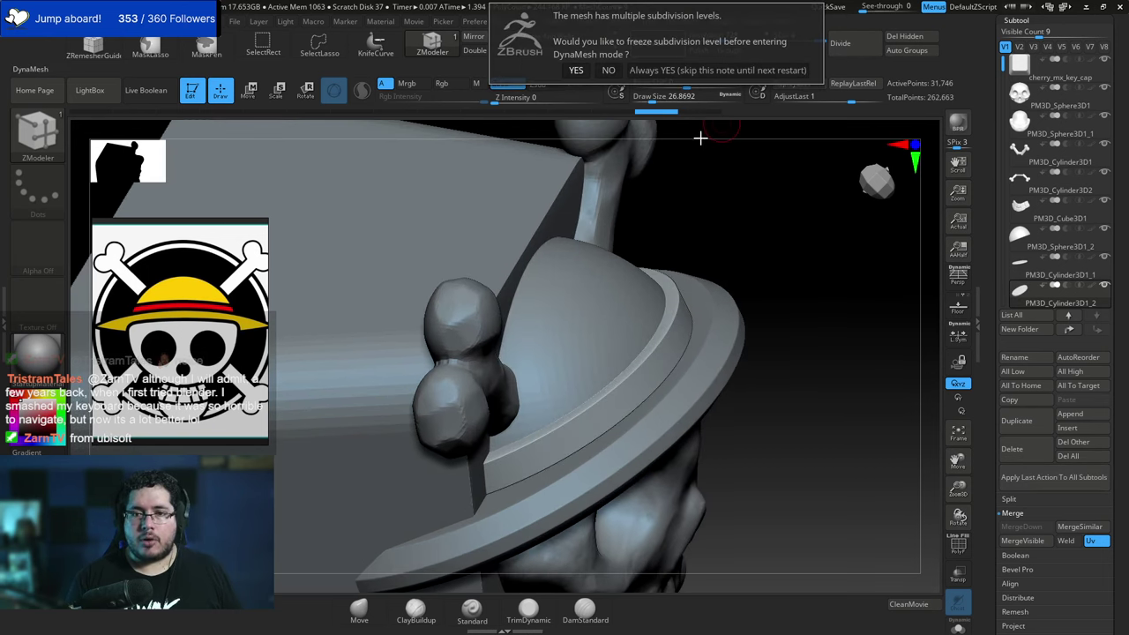
{"action": "left_click", "coordinate": [603, 70]}
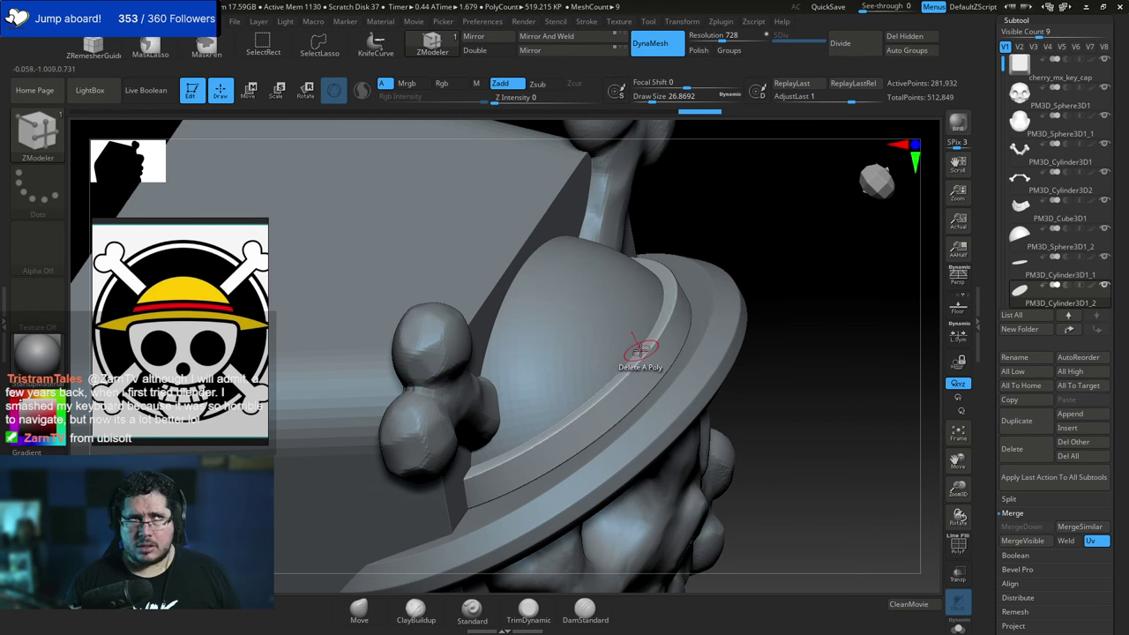
Bevel the hat band's upper outer edge with TrimDynamic strokes at draw size about 44.
{"action": "key", "text": "b"}
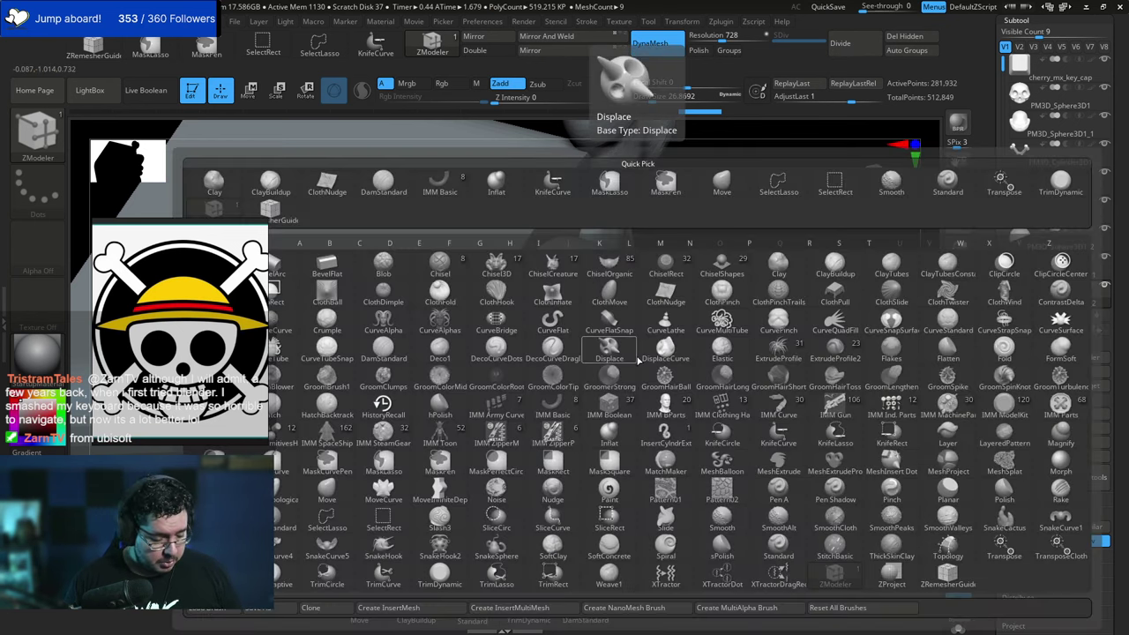
{"action": "key", "text": "t"}
{"action": "key", "text": "d"}
{"action": "key", "text": "space"}
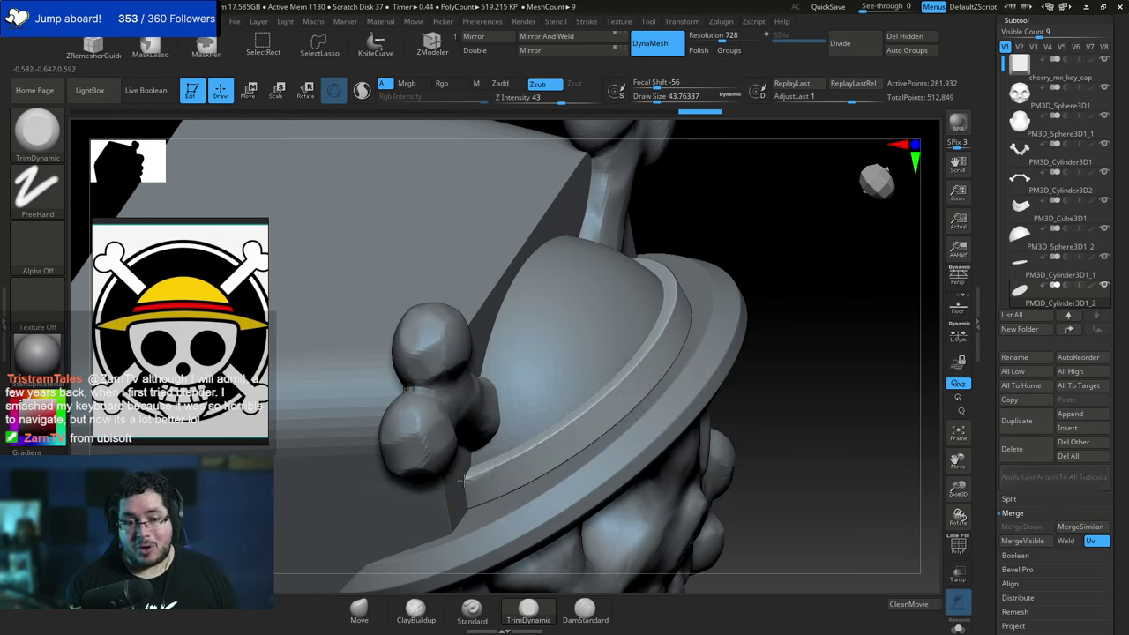
{"action": "left_click_drag", "start_coordinate": [465, 481], "coordinate": [564, 423]}
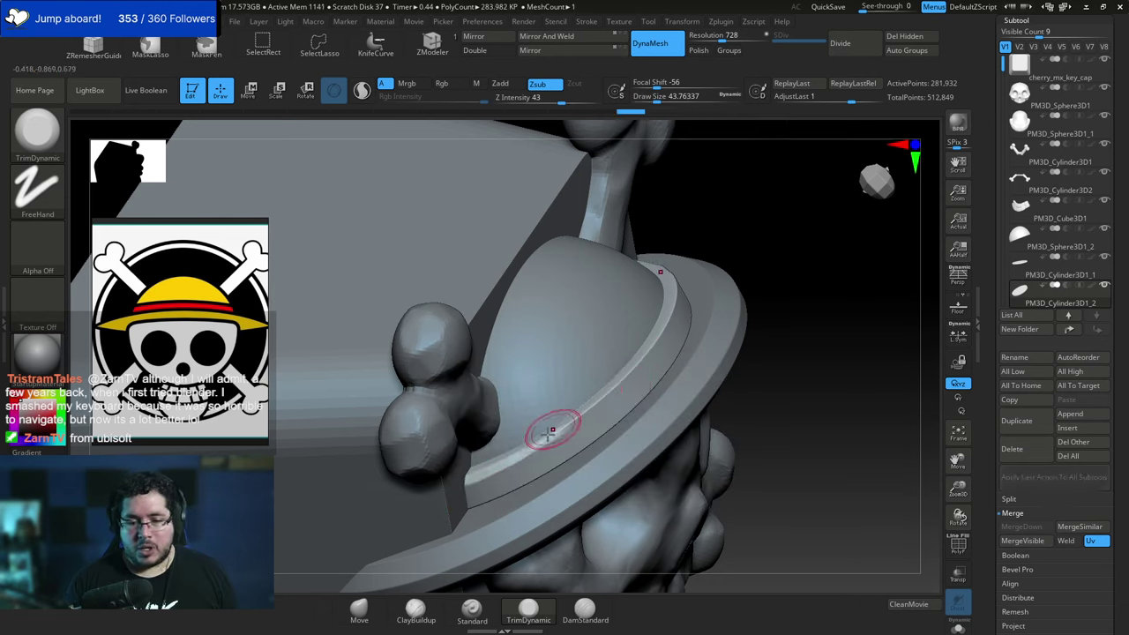
{"action": "left_click_drag", "start_coordinate": [789, 312], "coordinate": [767, 375]}
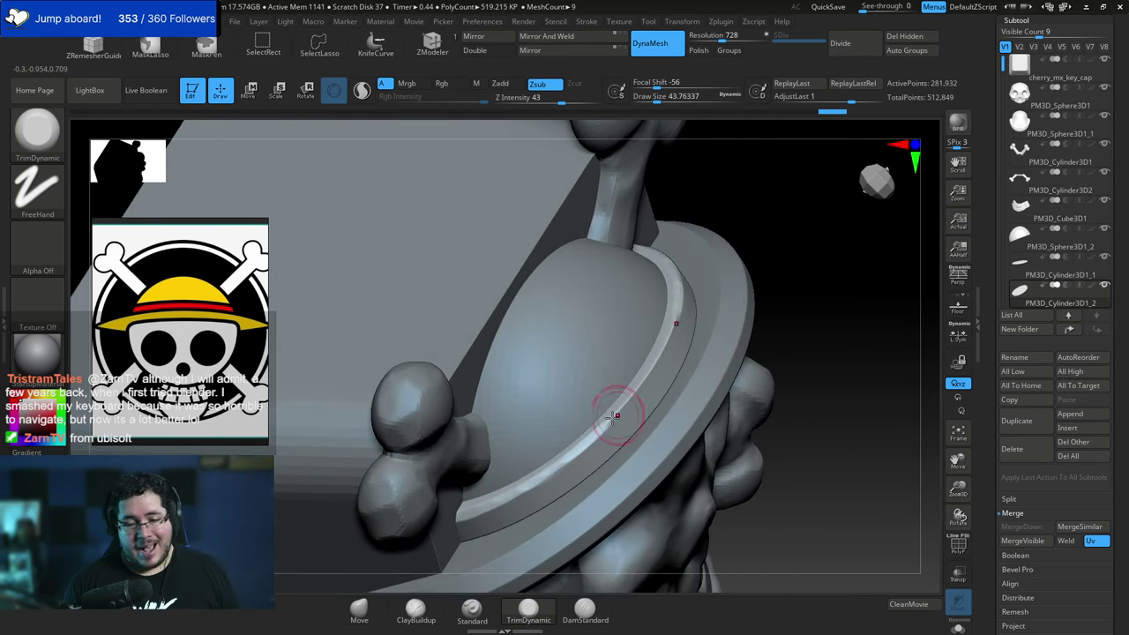
{"action": "left_click_drag", "start_coordinate": [614, 415], "coordinate": [659, 350]}
{"action": "left_click_drag", "start_coordinate": [635, 388], "coordinate": [535, 474]}
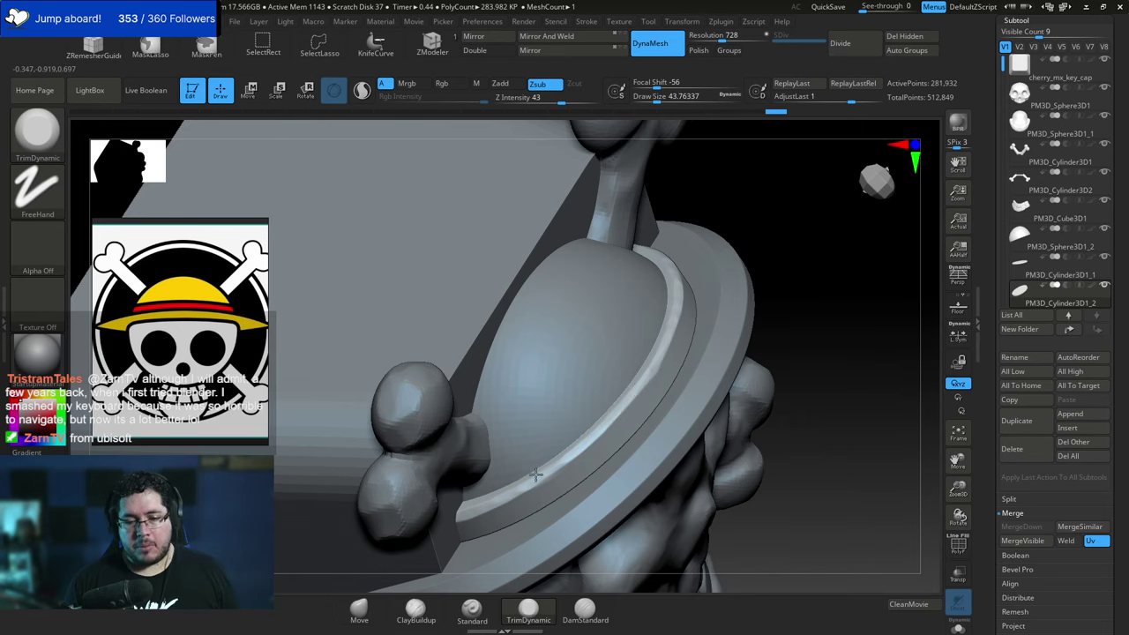
Isolate the hat band, trim its lower outer edge with TrimDynamic, and show all subtools again.
{"action": "left_click", "coordinate": [958, 626]}
{"action": "left_click_drag", "start_coordinate": [846, 458], "coordinate": [774, 364]}
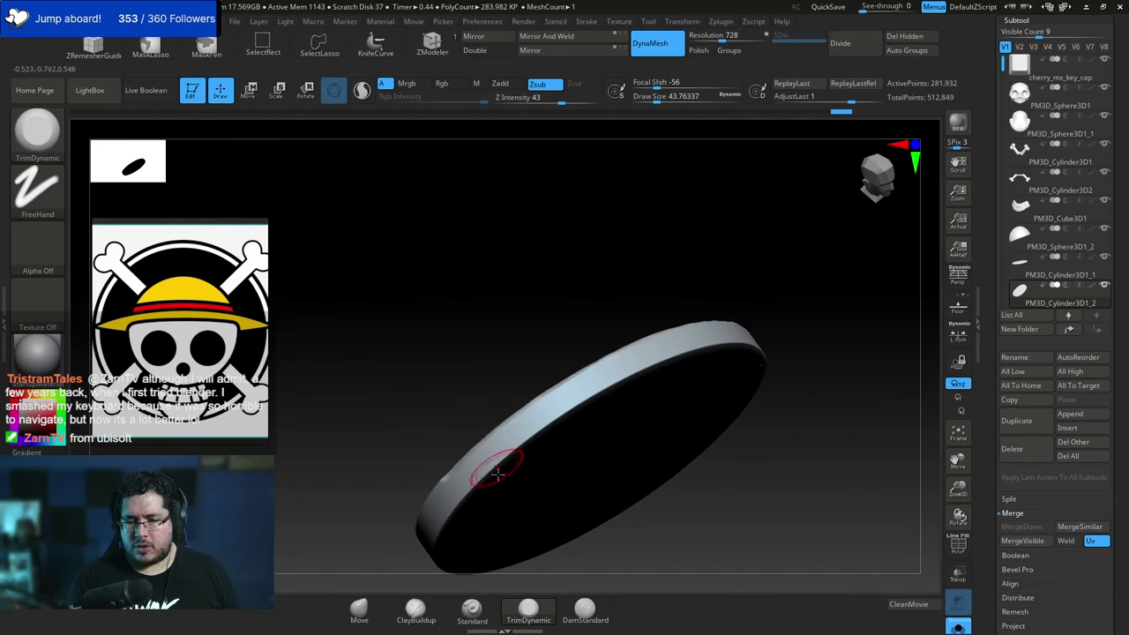
{"action": "mouse_move", "coordinate": [498, 474]}
{"action": "left_mouse_down"}
{"action": "mouse_move", "coordinate": [464, 492]}
{"action": "mouse_move", "coordinate": [555, 414]}
{"action": "mouse_move", "coordinate": [622, 383]}
{"action": "left_mouse_up"}
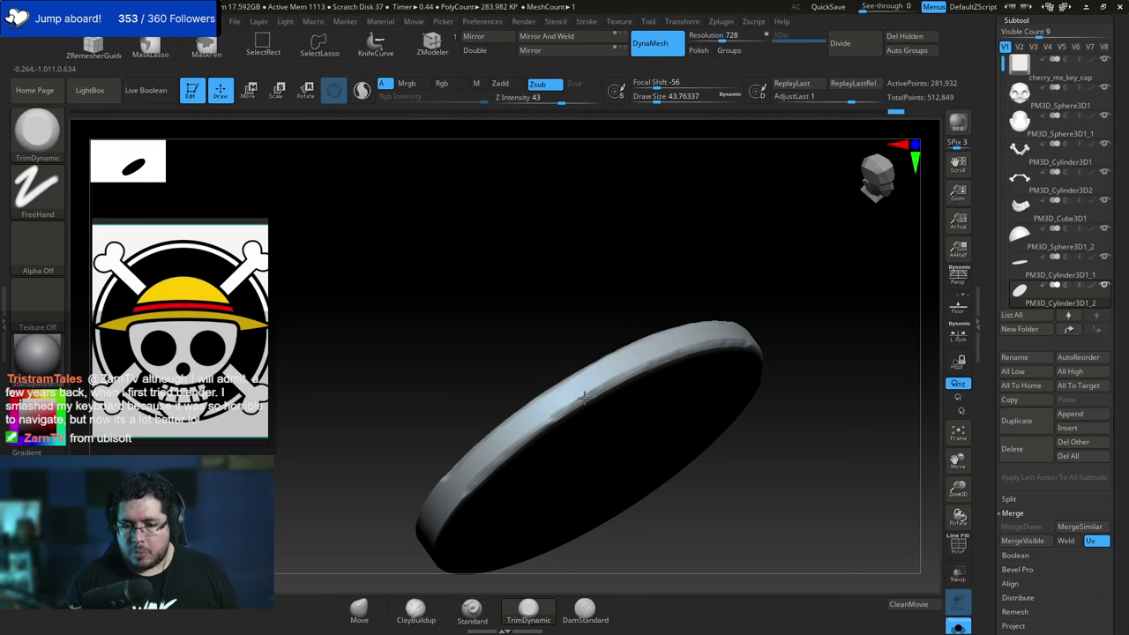
{"action": "left_click_drag", "start_coordinate": [692, 365], "coordinate": [707, 356]}
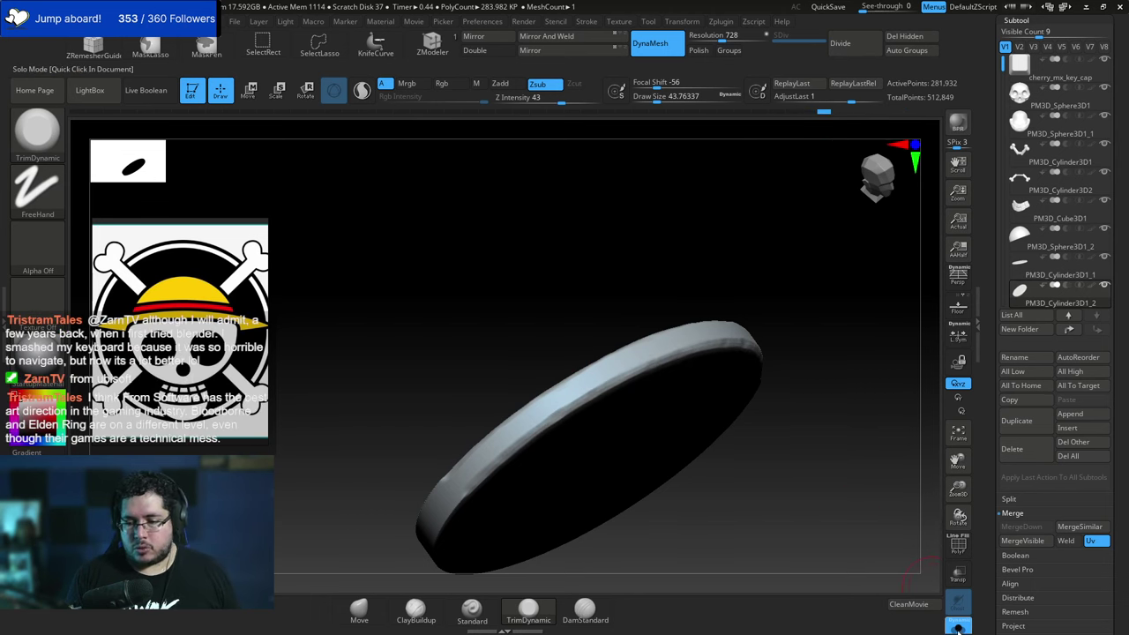
{"action": "left_click", "coordinate": [957, 626]}
Rotate the hat band slightly and nudge it to align with the dome and brim.
{"action": "mouse_move", "coordinate": [832, 354]}
{"action": "left_mouse_down"}
{"action": "mouse_move", "coordinate": [868, 334]}
{"action": "mouse_move", "coordinate": [864, 323]}
{"action": "mouse_move", "coordinate": [844, 328]}
{"action": "left_mouse_up"}
{"action": "key", "text": "r"}
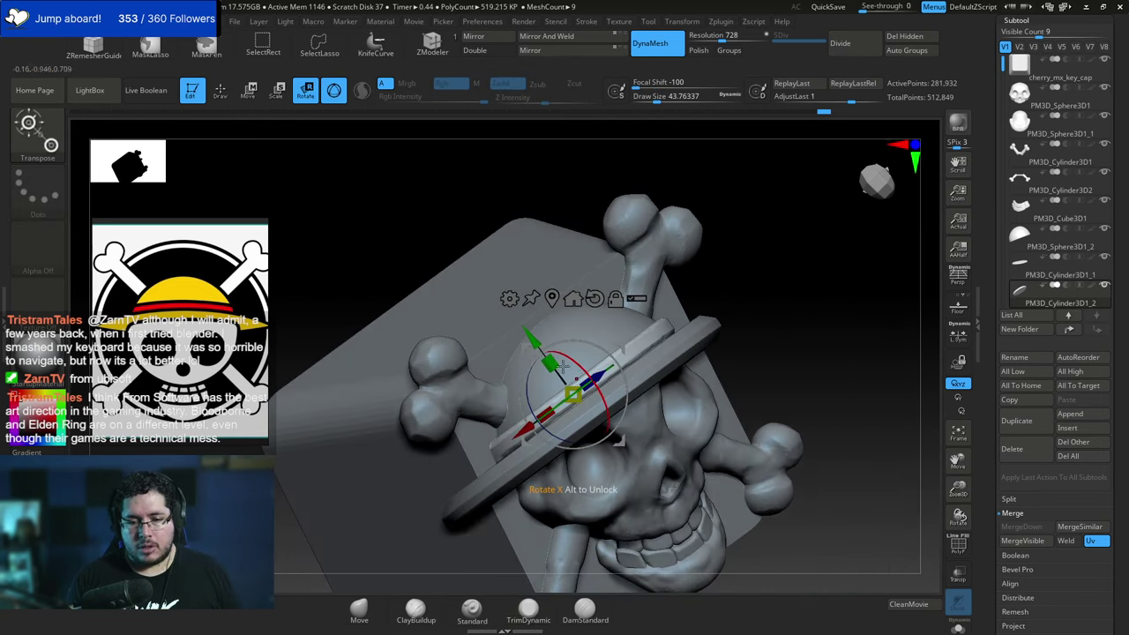
{"action": "left_click_drag", "start_coordinate": [547, 357], "coordinate": [546, 355]}
{"action": "key", "text": "w"}
{"action": "left_click_drag", "start_coordinate": [618, 441], "coordinate": [613, 444]}
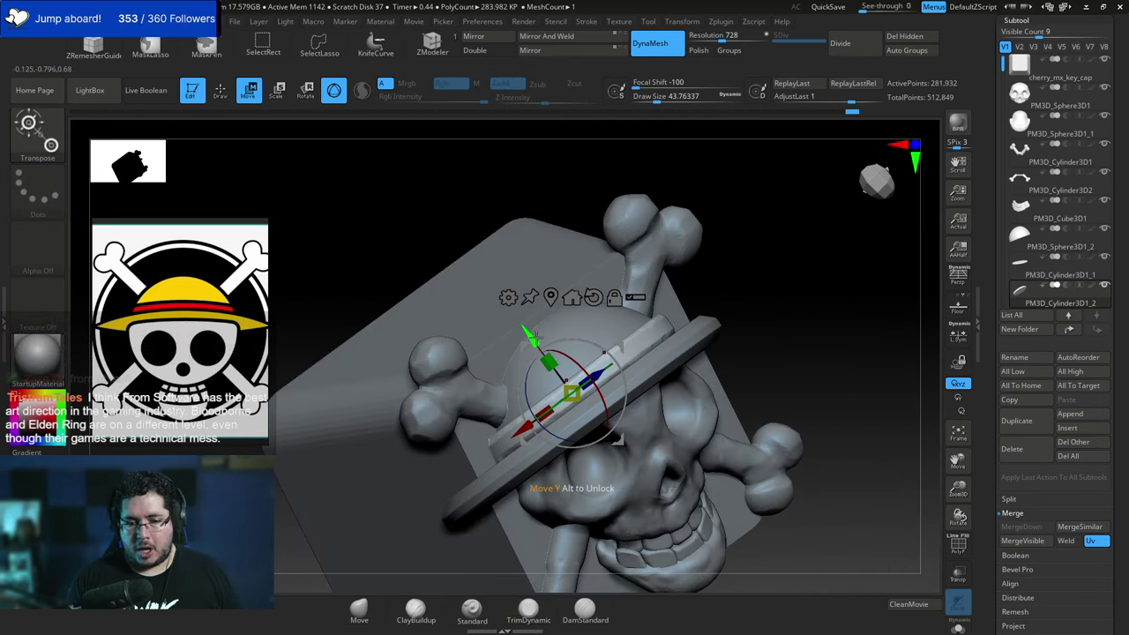
{"action": "key", "text": "q"}
Select the skull and adjust its brow area beneath the brim with the Move brush at draw size about 344.
{"action": "mouse_move", "coordinate": [799, 352]}
{"action": "left_mouse_down"}
{"action": "mouse_move", "coordinate": [761, 330]}
{"action": "mouse_move", "coordinate": [809, 343]}
{"action": "mouse_move", "coordinate": [776, 362]}
{"action": "mouse_move", "coordinate": [766, 419]}
{"action": "mouse_move", "coordinate": [816, 395]}
{"action": "mouse_move", "coordinate": [626, 370]}
{"action": "left_mouse_up"}
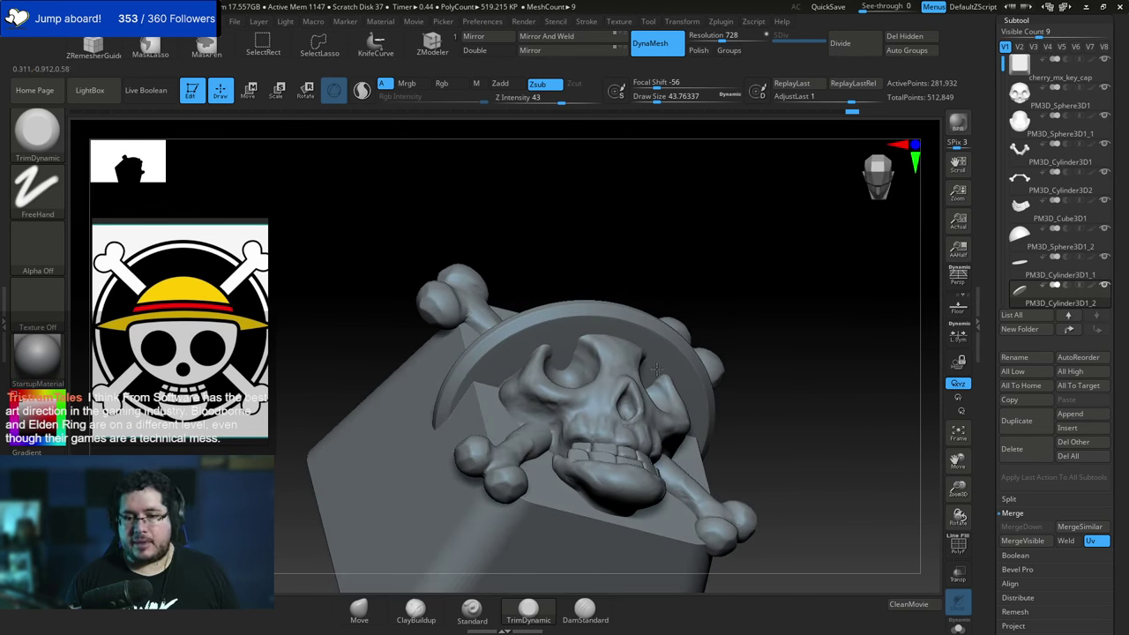
{"action": "left_click", "coordinate": [656, 369], "text": "alt"}
{"action": "left_click_drag", "start_coordinate": [766, 348], "coordinate": [715, 361]}
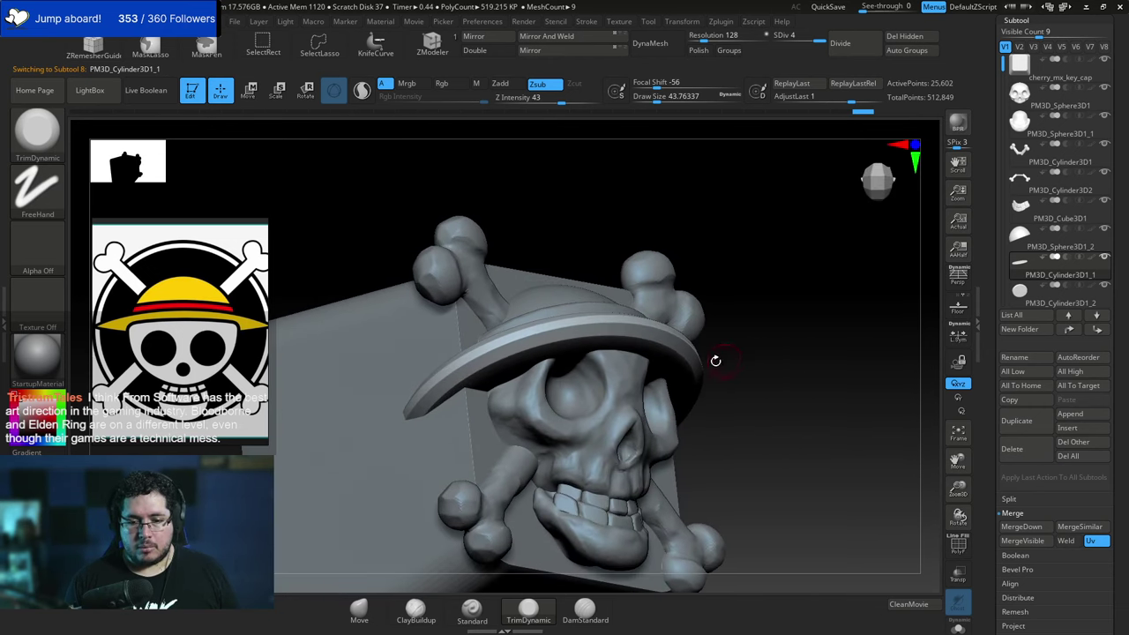
{"action": "left_click", "coordinate": [608, 370], "text": "alt"}
{"action": "key", "text": "b"}
{"action": "key", "text": "m"}
{"action": "key", "text": "v"}
{"action": "key", "text": "space"}
{"action": "key", "text": "space"}
{"action": "left_click_drag", "start_coordinate": [571, 377], "coordinate": [582, 377]}
{"action": "mouse_move", "coordinate": [769, 379]}
{"action": "left_mouse_down"}
{"action": "mouse_move", "coordinate": [684, 364]}
{"action": "mouse_move", "coordinate": [656, 379]}
{"action": "left_mouse_up"}
{"action": "key", "text": "space"}
{"action": "left_click_drag", "start_coordinate": [657, 379], "coordinate": [704, 409]}
{"action": "mouse_move", "coordinate": [708, 244]}
{"action": "left_mouse_down"}
{"action": "mouse_move", "coordinate": [729, 198]}
{"action": "mouse_move", "coordinate": [786, 226]}
{"action": "left_mouse_up"}
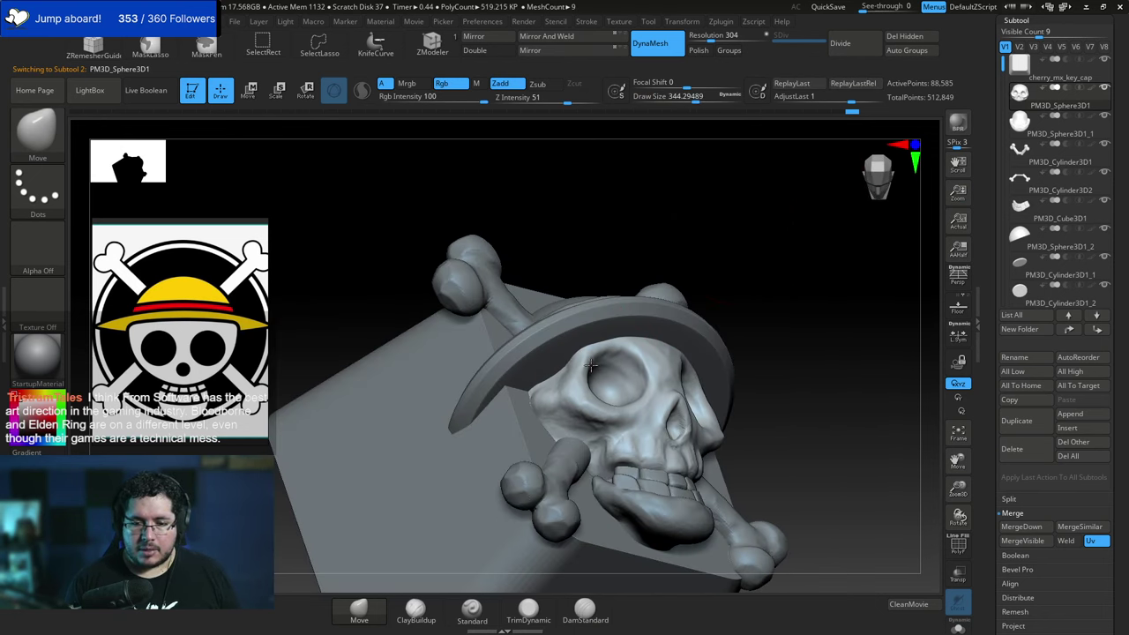
From the front, push the skull's cheek sides slightly inward with the Move brush at draw sizes of about 154 and 104.
{"action": "left_click_drag", "start_coordinate": [689, 196], "coordinate": [624, 236]}
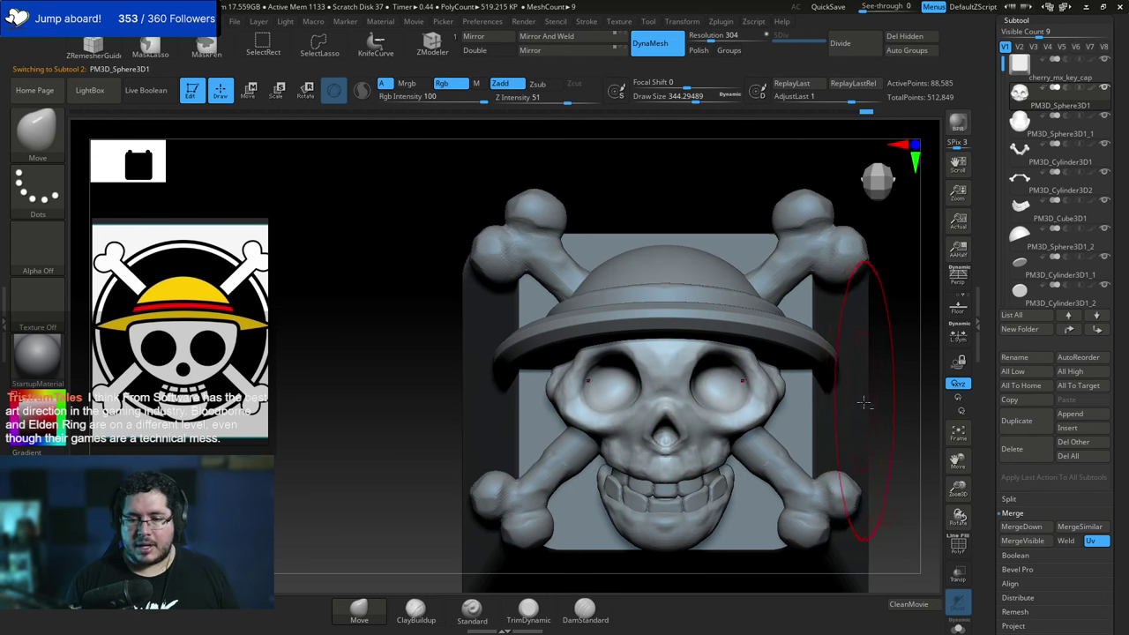
{"action": "mouse_move", "coordinate": [886, 382]}
{"action": "left_mouse_down", "text": "alt"}
{"action": "mouse_move", "coordinate": [803, 372]}
{"action": "mouse_move", "coordinate": [807, 398]}
{"action": "left_mouse_up", "text": "alt"}
{"action": "left_click_drag", "start_coordinate": [808, 398], "coordinate": [810, 365], "text": "alt"}
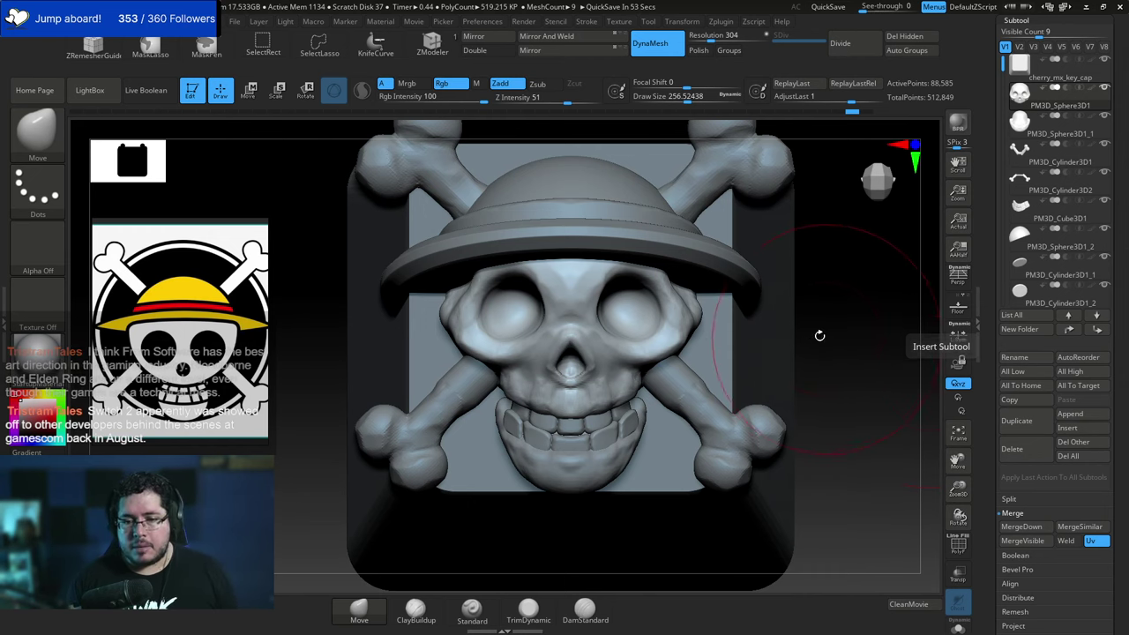
{"action": "key", "text": "space"}
{"action": "left_click_drag", "start_coordinate": [812, 341], "coordinate": [803, 340]}
{"action": "key", "text": "space"}
{"action": "left_click_drag", "start_coordinate": [681, 394], "coordinate": [675, 391]}
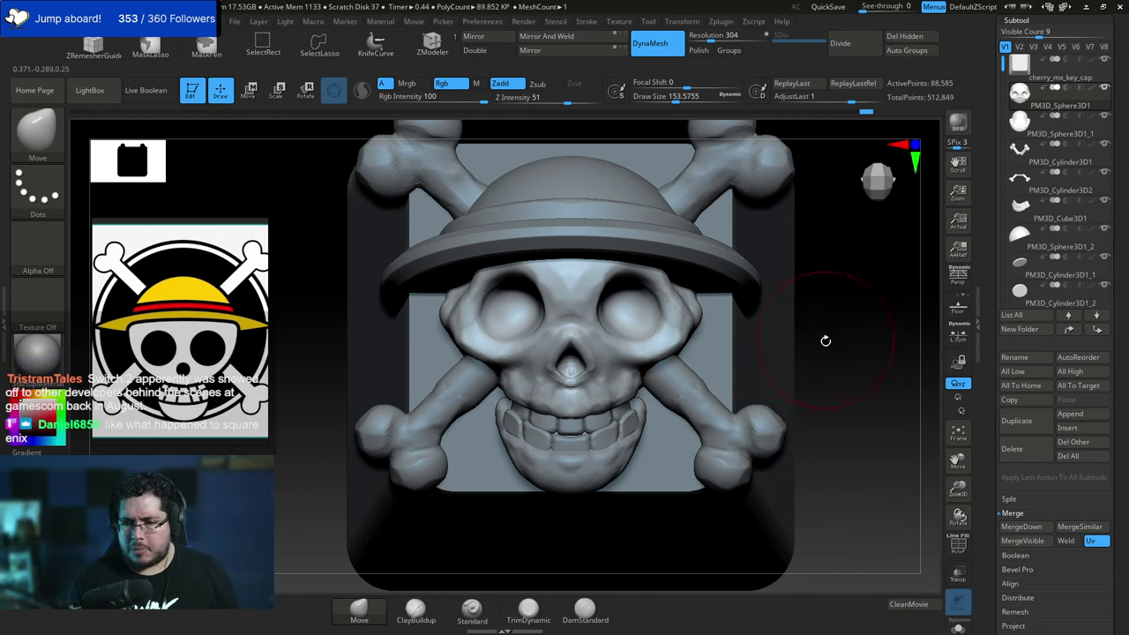
{"action": "left_click_drag", "start_coordinate": [823, 341], "coordinate": [802, 331], "text": "alt"}
{"action": "key", "text": "space"}
{"action": "left_click_drag", "start_coordinate": [669, 389], "coordinate": [662, 389]}
Select the lower crossbones and flatten the shafts beside the skull with TrimDynamic at draw size about 71.
{"action": "mouse_move", "coordinate": [818, 329]}
{"action": "left_mouse_down", "text": "alt"}
{"action": "mouse_move", "coordinate": [796, 312]}
{"action": "mouse_move", "coordinate": [733, 315]}
{"action": "left_mouse_up", "text": "alt"}
{"action": "left_click", "coordinate": [616, 318], "text": "alt"}
{"action": "key", "text": "ctrl+shift+z"}
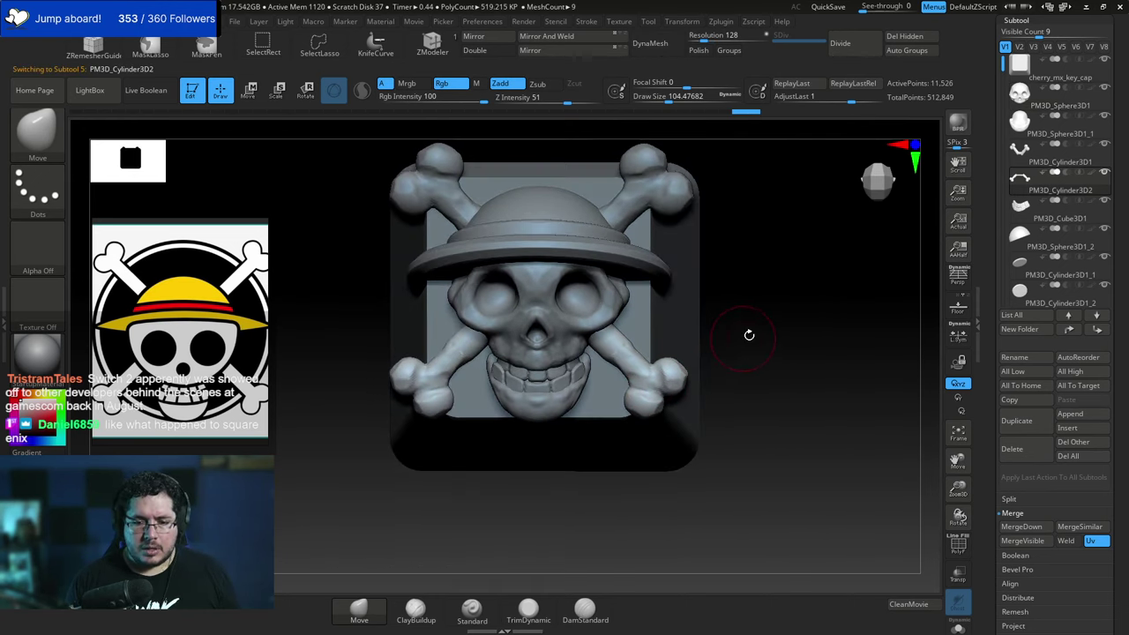
{"action": "key", "text": "b"}
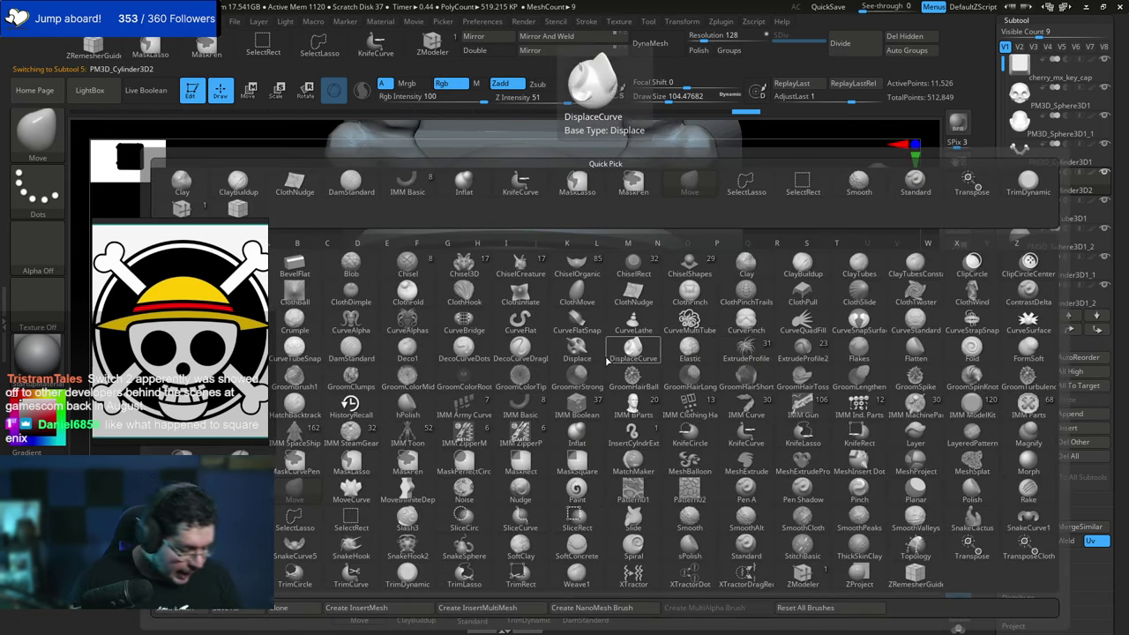
{"action": "key", "text": "t"}
{"action": "key", "text": "d"}
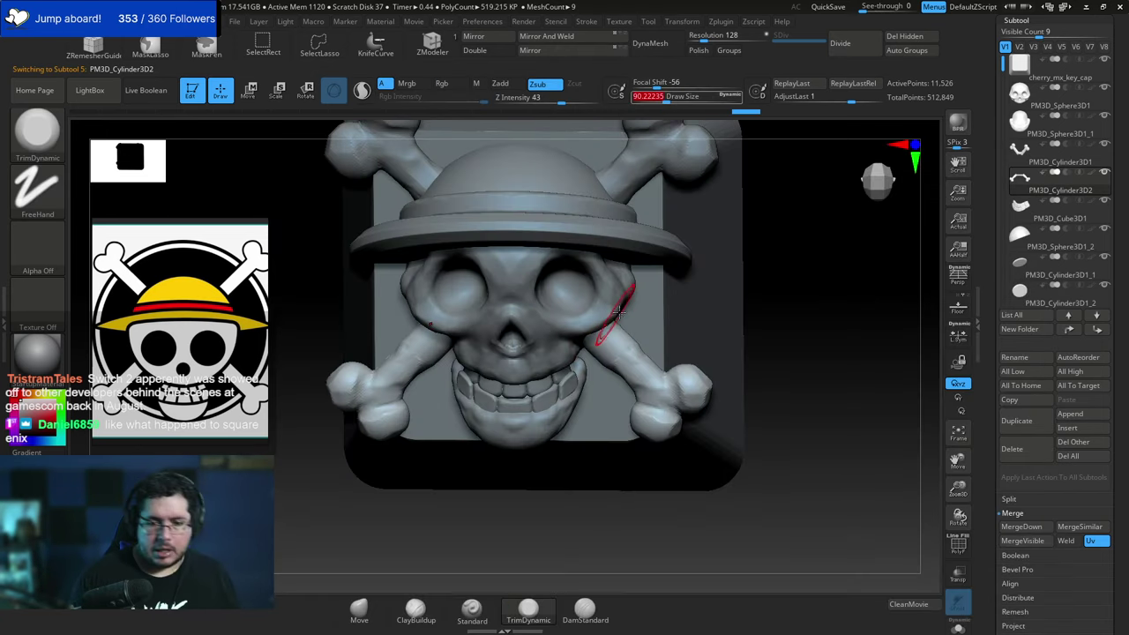
{"action": "right_click_drag", "start_coordinate": [612, 323], "coordinate": [605, 342]}
{"action": "key", "text": "space"}
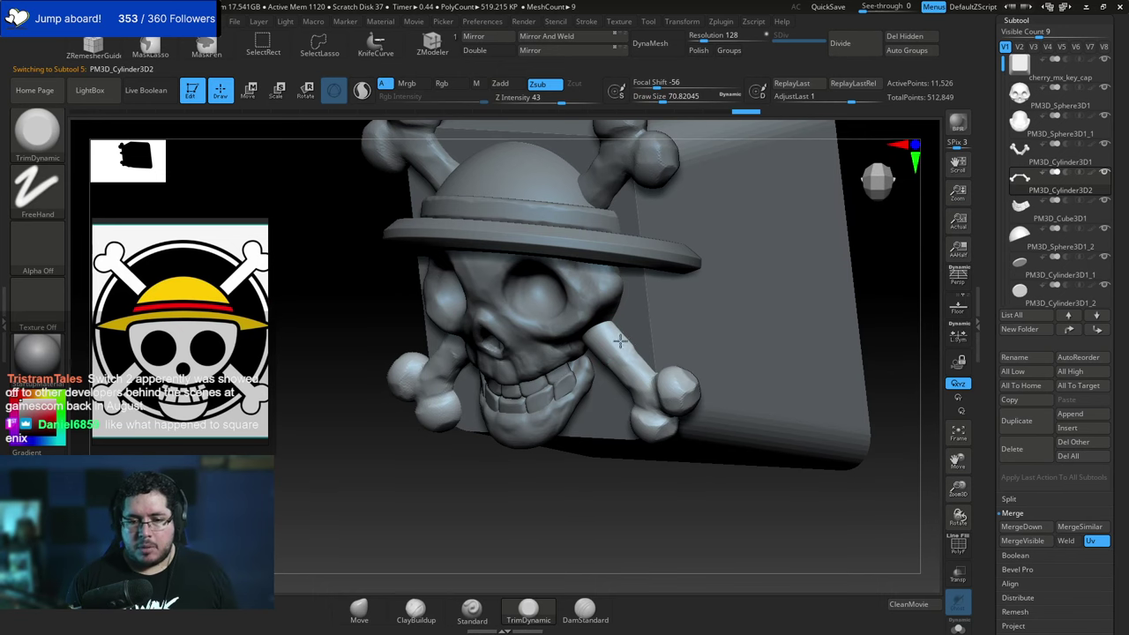
{"action": "right_click_drag", "start_coordinate": [836, 294], "coordinate": [803, 270], "text": "shift"}
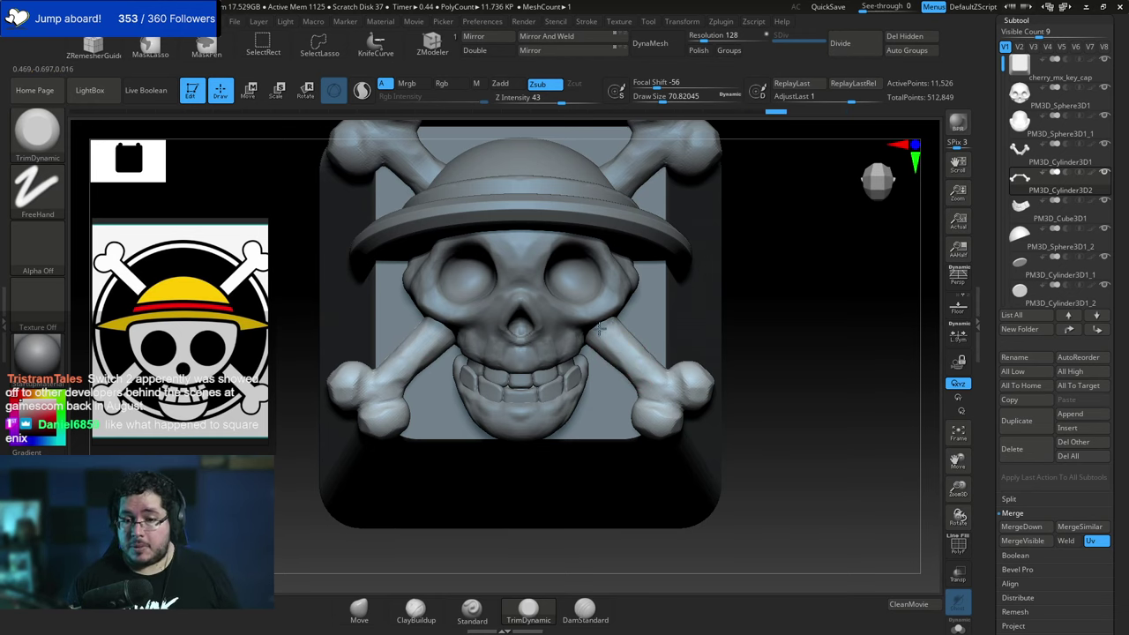
Select the skull and flatten its cheekbones and upper jaw sides with TrimDynamic at draw sizes of about 56, 46 and 54.
{"action": "left_click_drag", "start_coordinate": [749, 298], "coordinate": [706, 344], "text": "alt"}
{"action": "left_click", "coordinate": [620, 240], "text": "alt"}
{"action": "left_click", "coordinate": [564, 304], "text": "alt"}
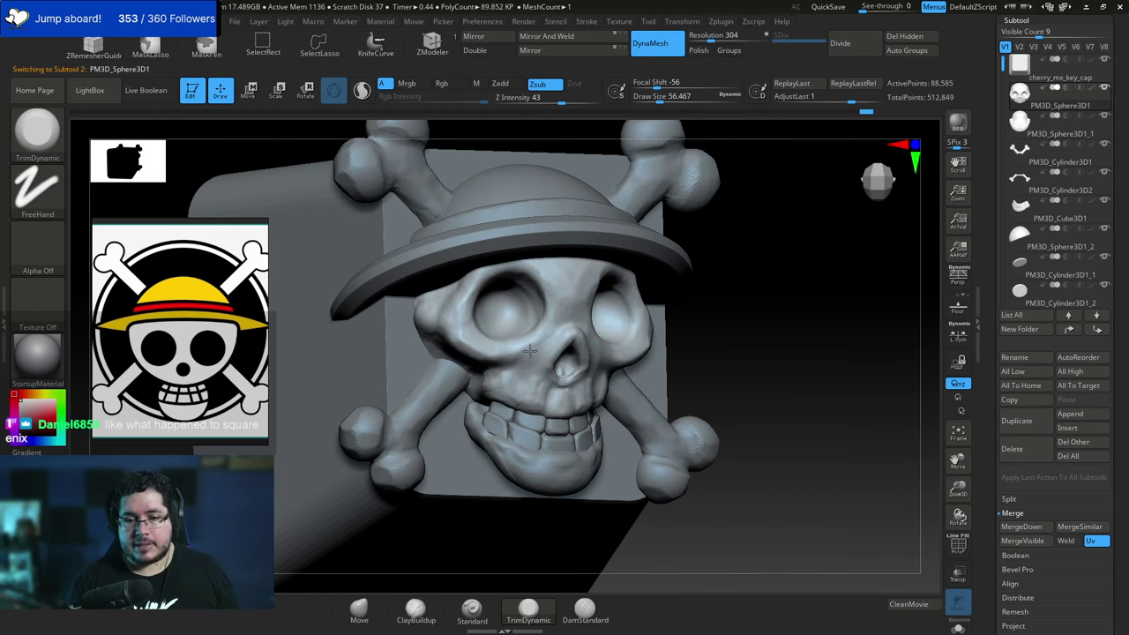
{"action": "left_click_drag", "start_coordinate": [749, 323], "coordinate": [683, 347]}
{"action": "left_click_drag", "start_coordinate": [818, 353], "coordinate": [869, 305]}
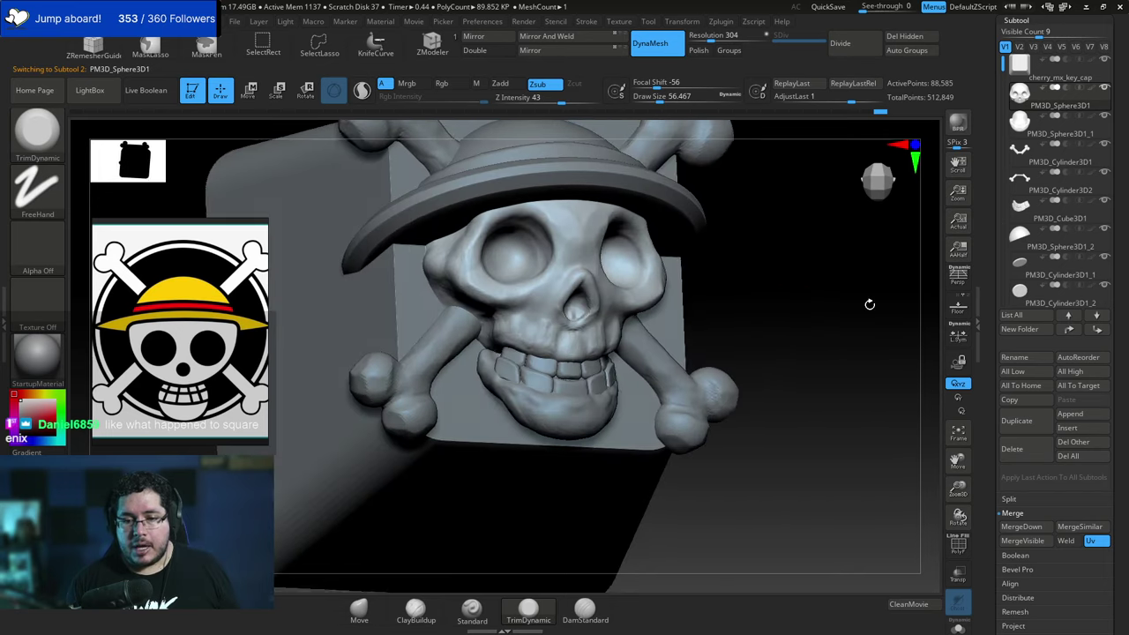
{"action": "key", "text": "space"}
{"action": "left_click", "coordinate": [549, 336]}
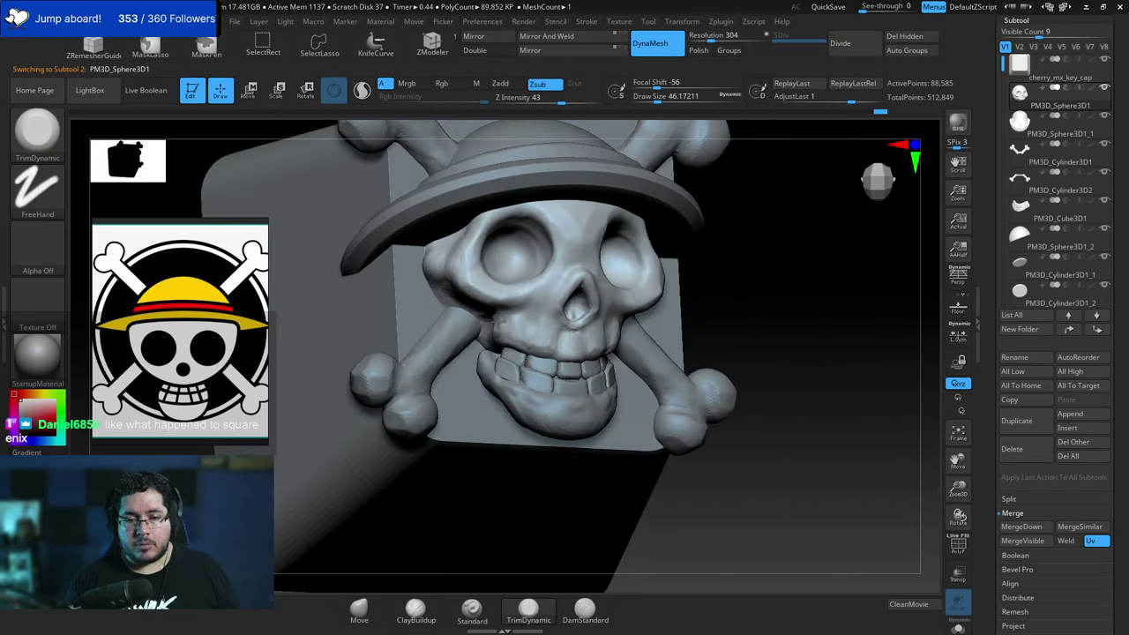
{"action": "left_click_drag", "start_coordinate": [670, 277], "coordinate": [639, 326]}
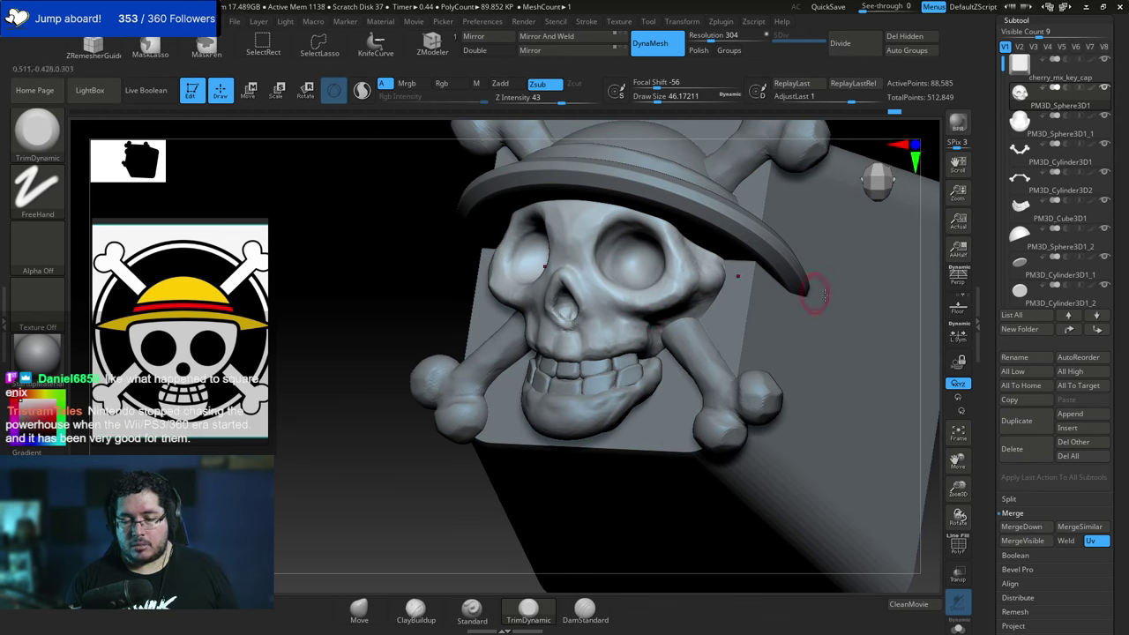
{"action": "key", "text": "space"}
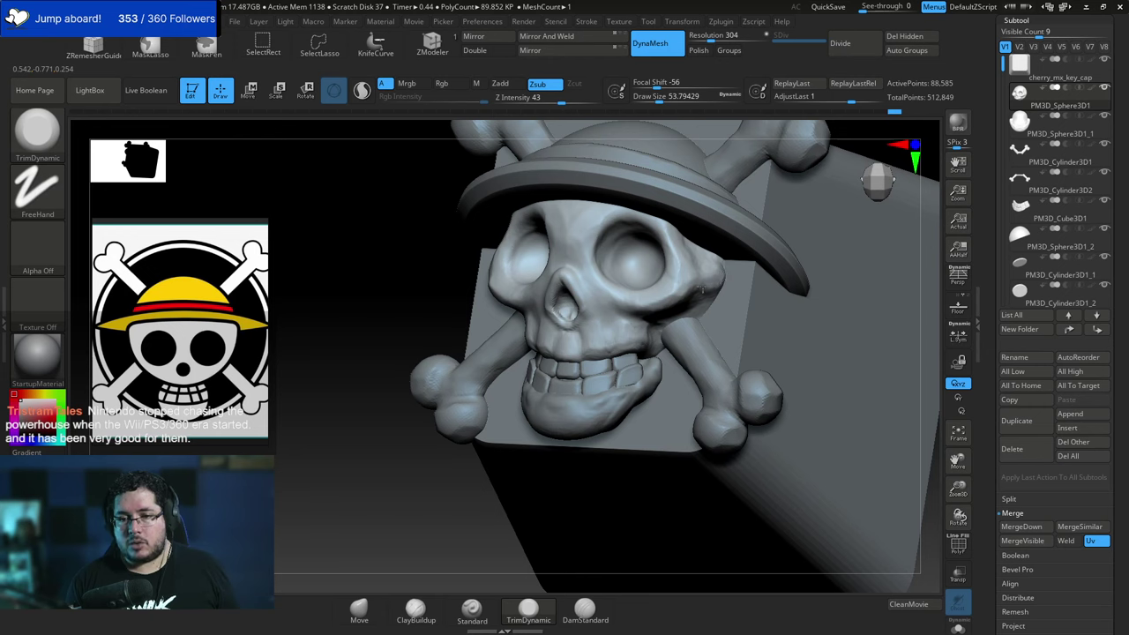
{"action": "left_click_drag", "start_coordinate": [363, 464], "coordinate": [460, 460]}
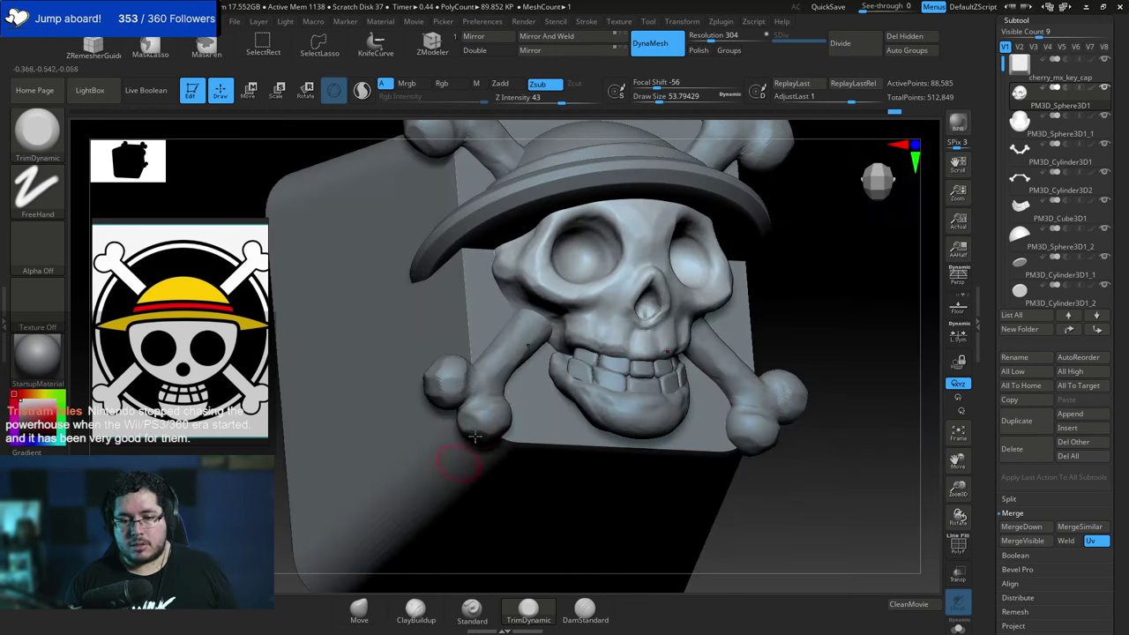
Select the lower jaw and add volume along its side with ClayBuildup at draw size about 62.
{"action": "left_click", "coordinate": [634, 397], "text": "alt"}
{"action": "mouse_move", "coordinate": [634, 397]}
{"action": "right_mouse_down"}
{"action": "mouse_move", "coordinate": [831, 307]}
{"action": "mouse_move", "coordinate": [676, 307]}
{"action": "right_mouse_up"}
{"action": "key", "text": "b"}
{"action": "key", "text": "c"}
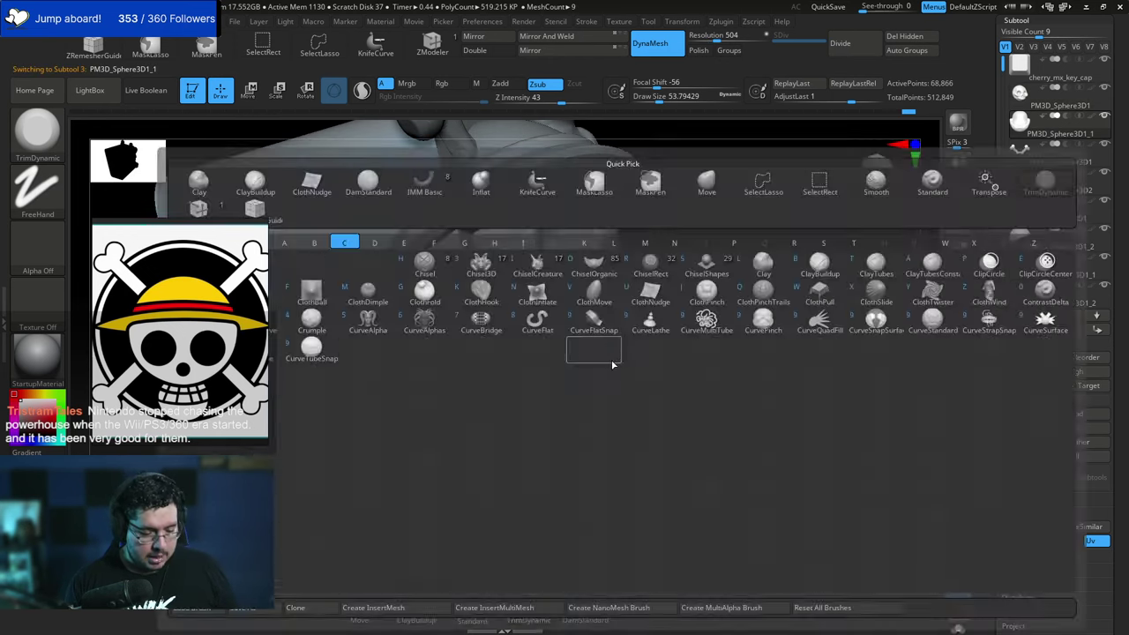
{"action": "key", "text": "b"}
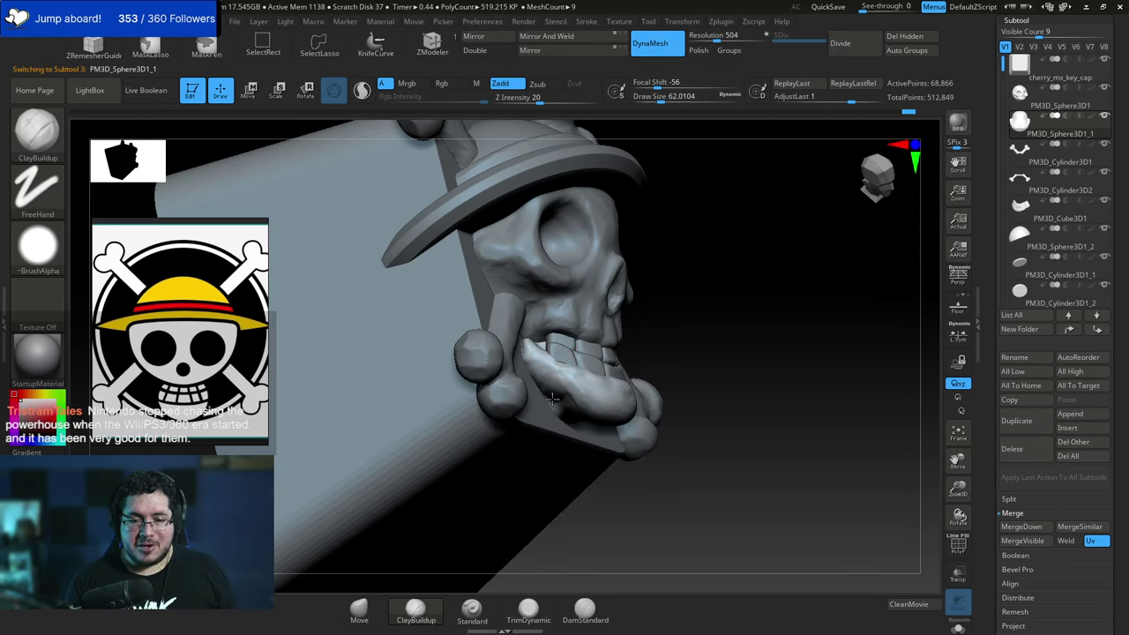
{"action": "left_click_drag", "start_coordinate": [573, 391], "coordinate": [567, 359]}
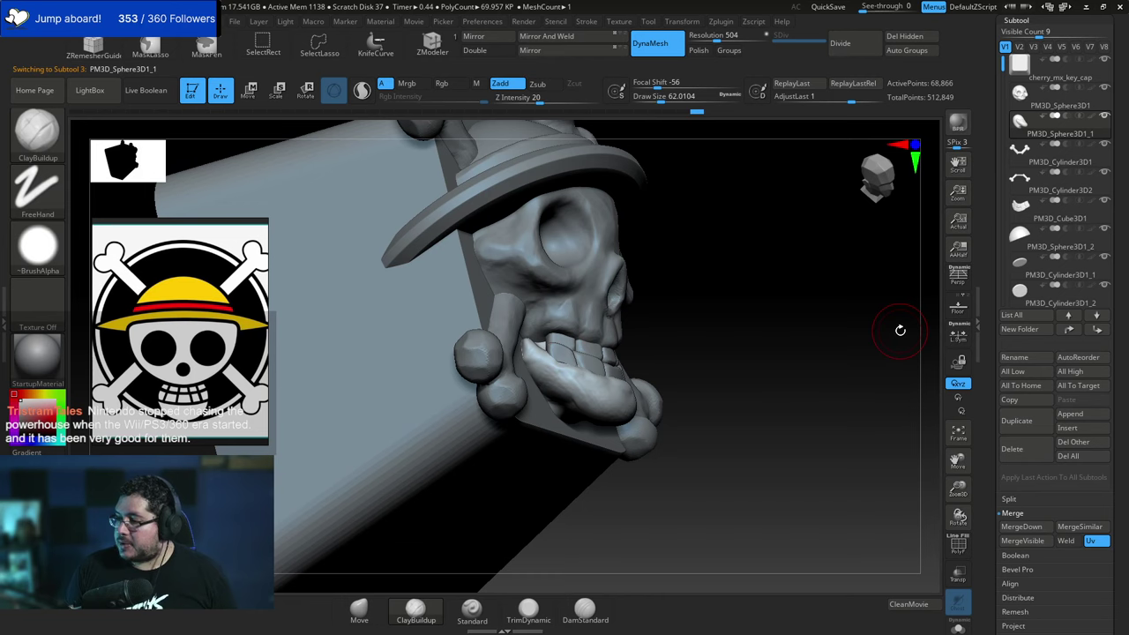
Build up the rear ends and underside of the lower jaw with ClayBuildup at draw size about 46.
{"action": "mouse_move", "coordinate": [617, 299]}
{"action": "right_mouse_down"}
{"action": "mouse_move", "coordinate": [736, 297]}
{"action": "mouse_move", "coordinate": [620, 305]}
{"action": "right_mouse_up"}
{"action": "key", "text": "space"}
{"action": "left_click_drag", "start_coordinate": [573, 355], "coordinate": [567, 355]}
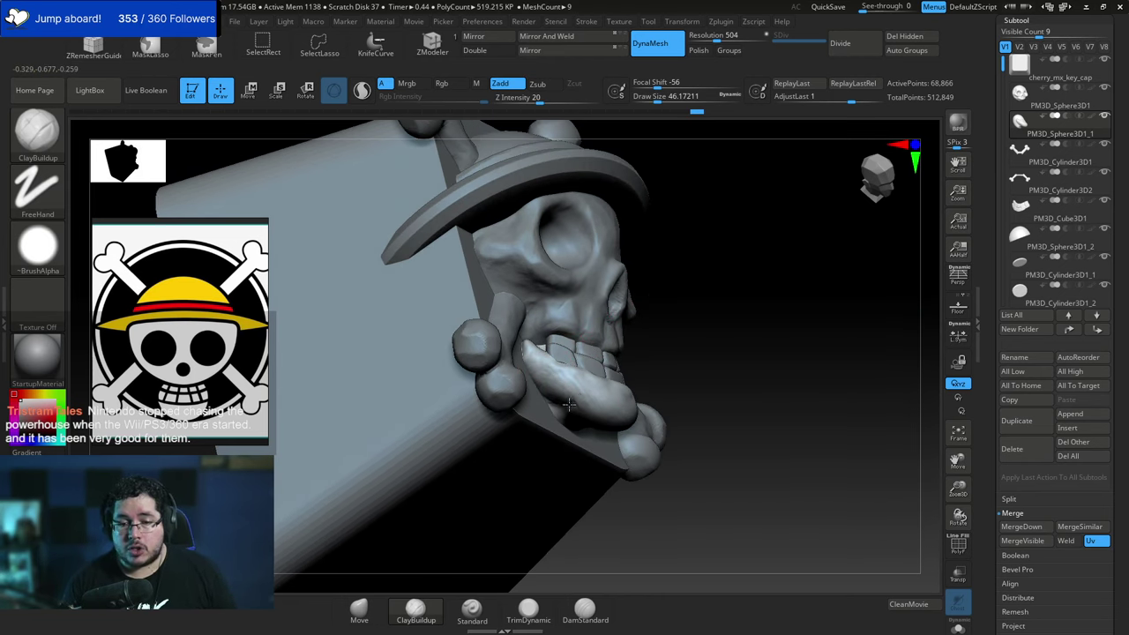
{"action": "right_click_drag", "start_coordinate": [609, 392], "coordinate": [547, 401], "text": "shift"}
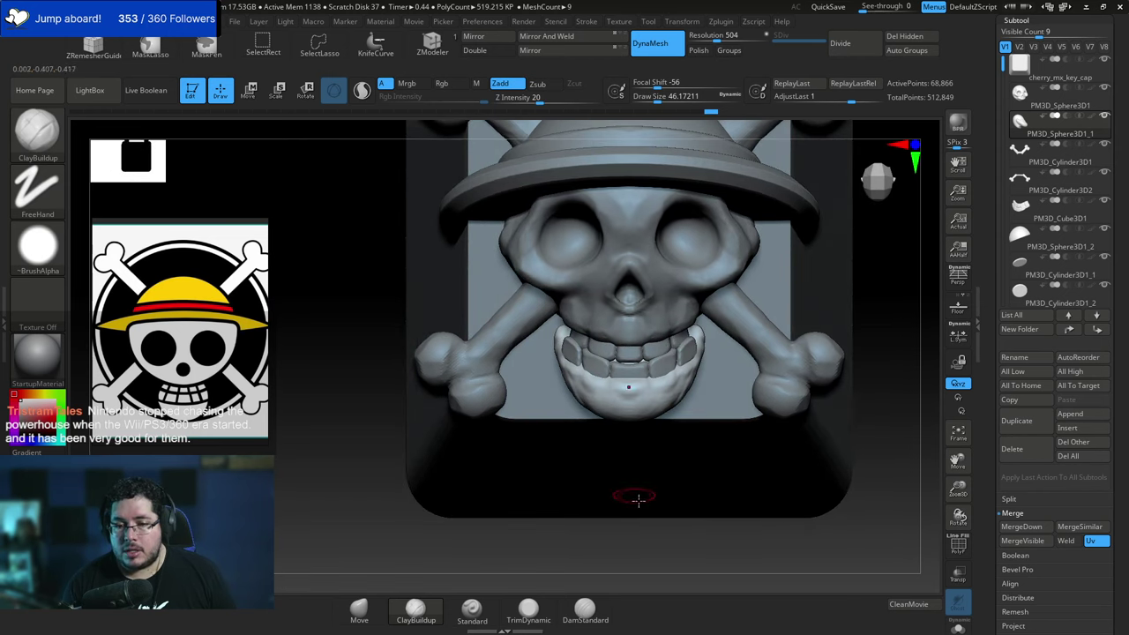
{"action": "right_click_drag", "start_coordinate": [637, 499], "coordinate": [565, 476]}
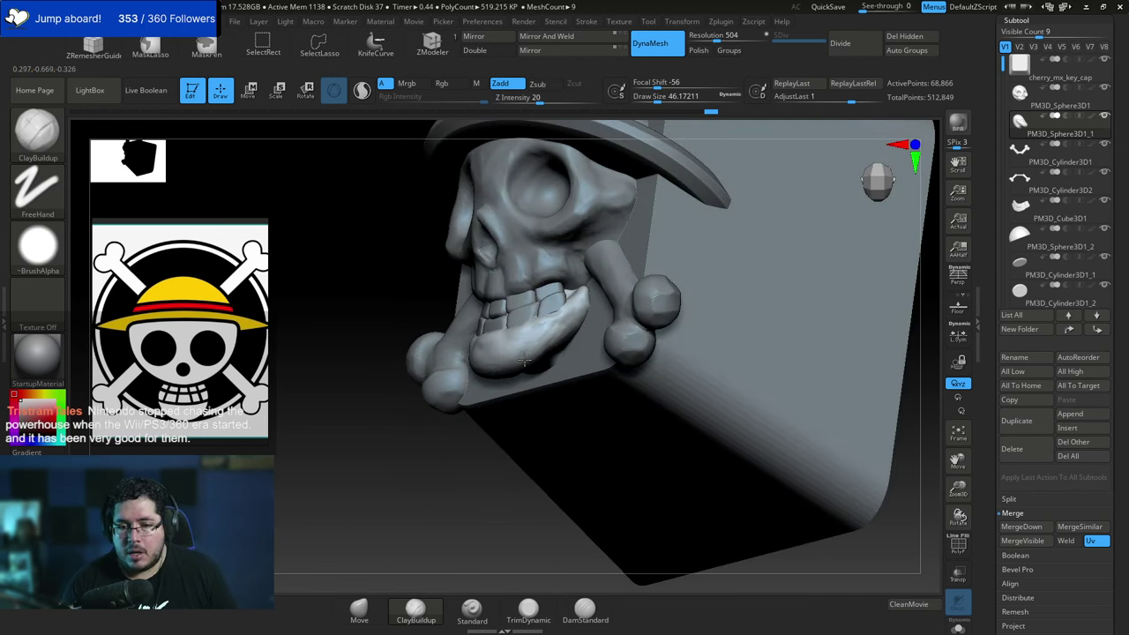
{"action": "left_click_drag", "start_coordinate": [493, 408], "coordinate": [458, 480]}
{"action": "left_click_drag", "start_coordinate": [799, 243], "coordinate": [783, 295], "text": "alt"}
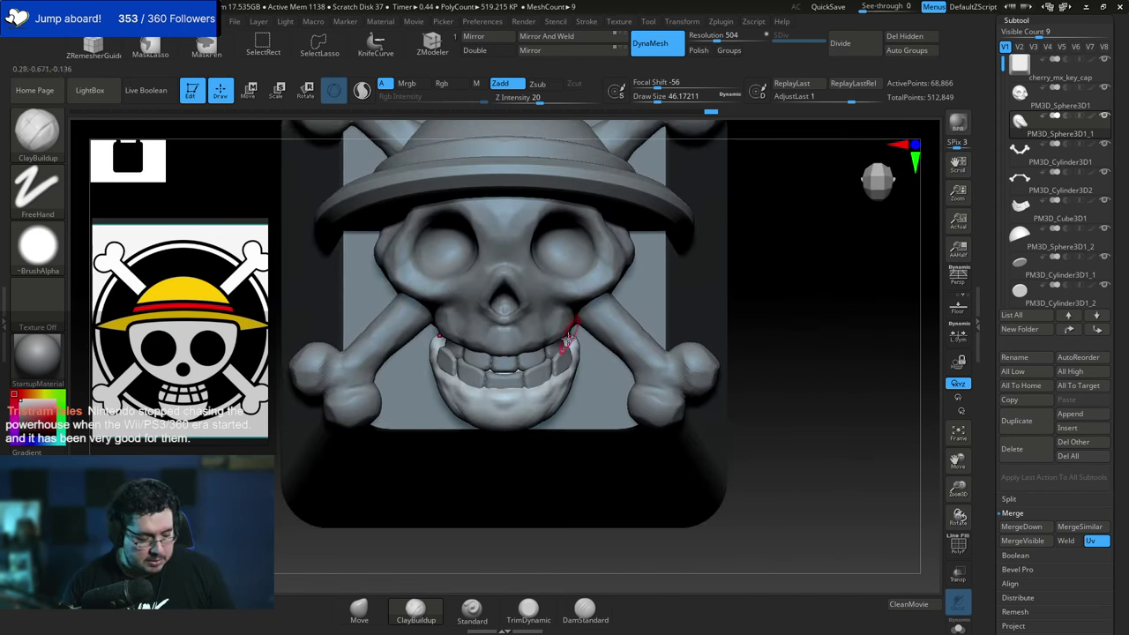
Flatten the lower jaw's sides and chin into planes with TrimDynamic at draw size about 54.
{"action": "key", "text": "b"}
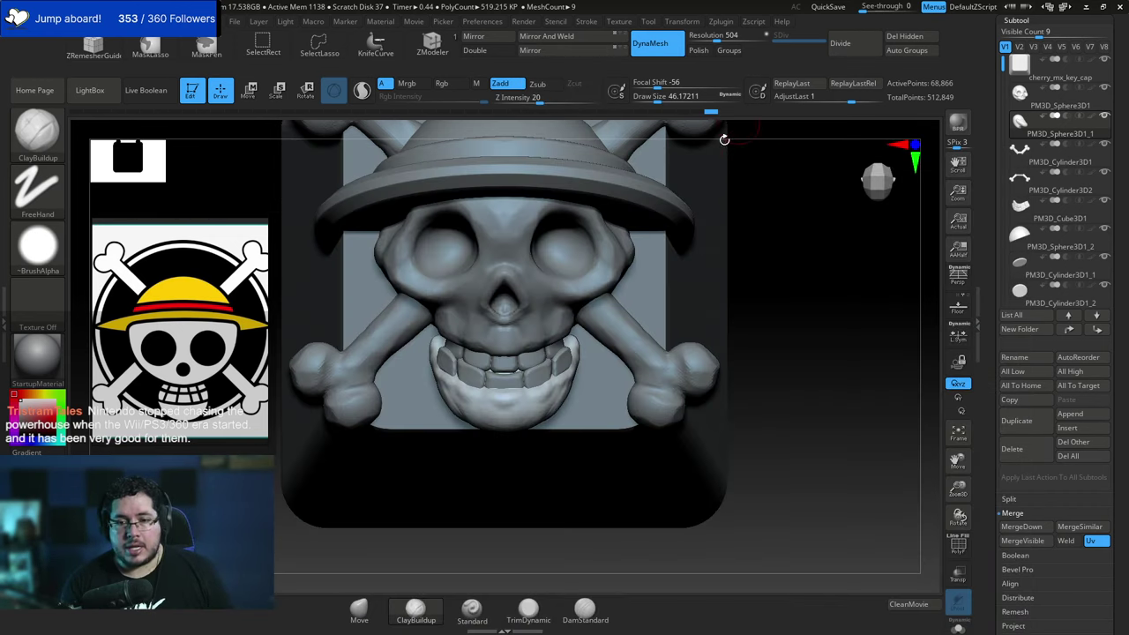
{"action": "left_click_drag", "start_coordinate": [724, 139], "coordinate": [753, 334]}
{"action": "key", "text": "b"}
{"action": "key", "text": "t"}
{"action": "key", "text": "d"}
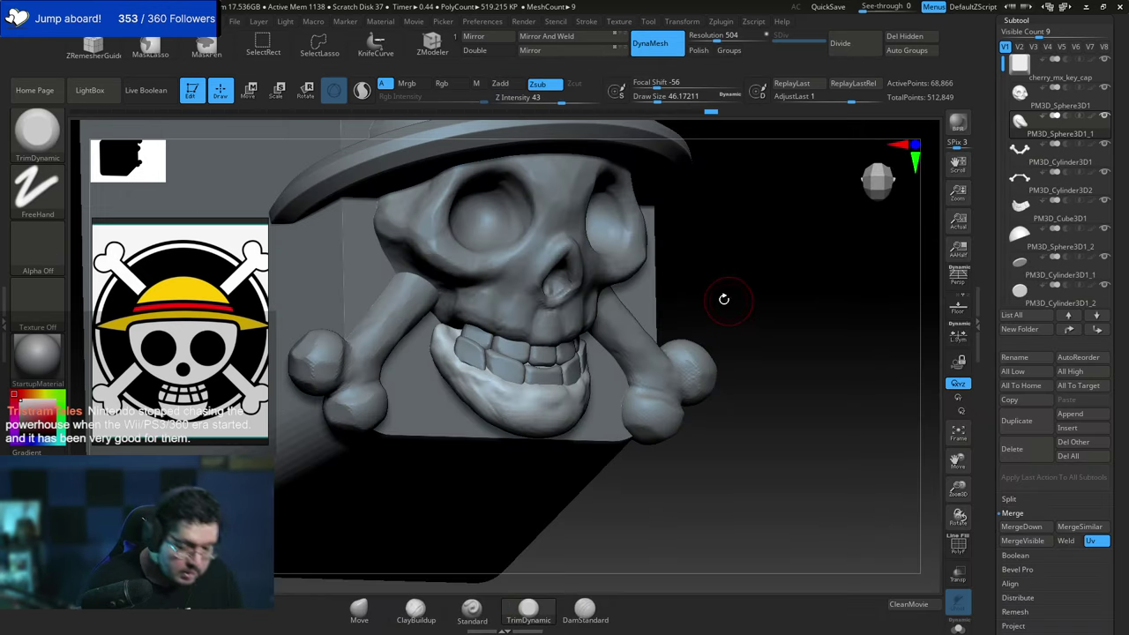
{"action": "left_click_drag", "start_coordinate": [723, 297], "coordinate": [529, 344]}
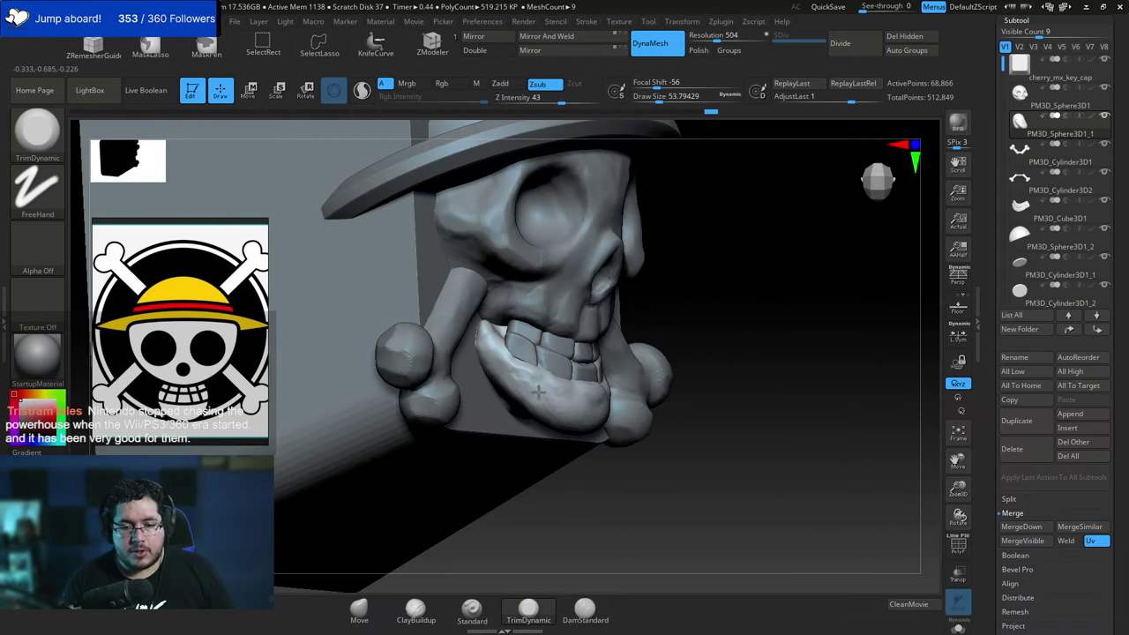
{"action": "left_click_drag", "start_coordinate": [738, 310], "coordinate": [630, 322]}
{"action": "left_click_drag", "start_coordinate": [584, 407], "coordinate": [610, 405]}
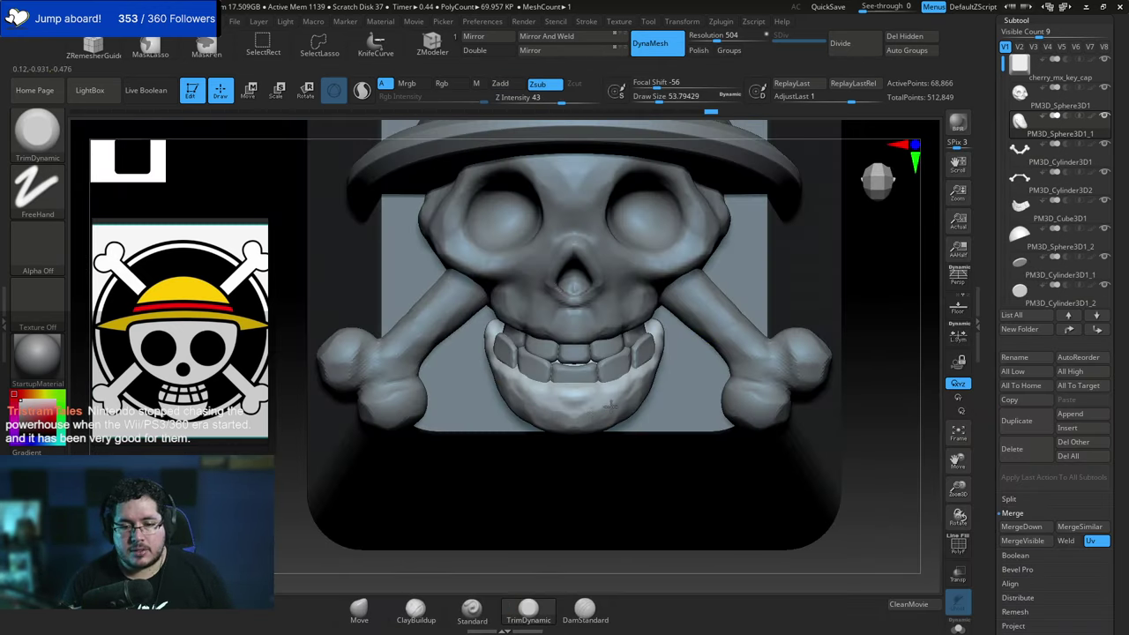
{"action": "right_click_drag", "start_coordinate": [717, 373], "coordinate": [693, 323]}
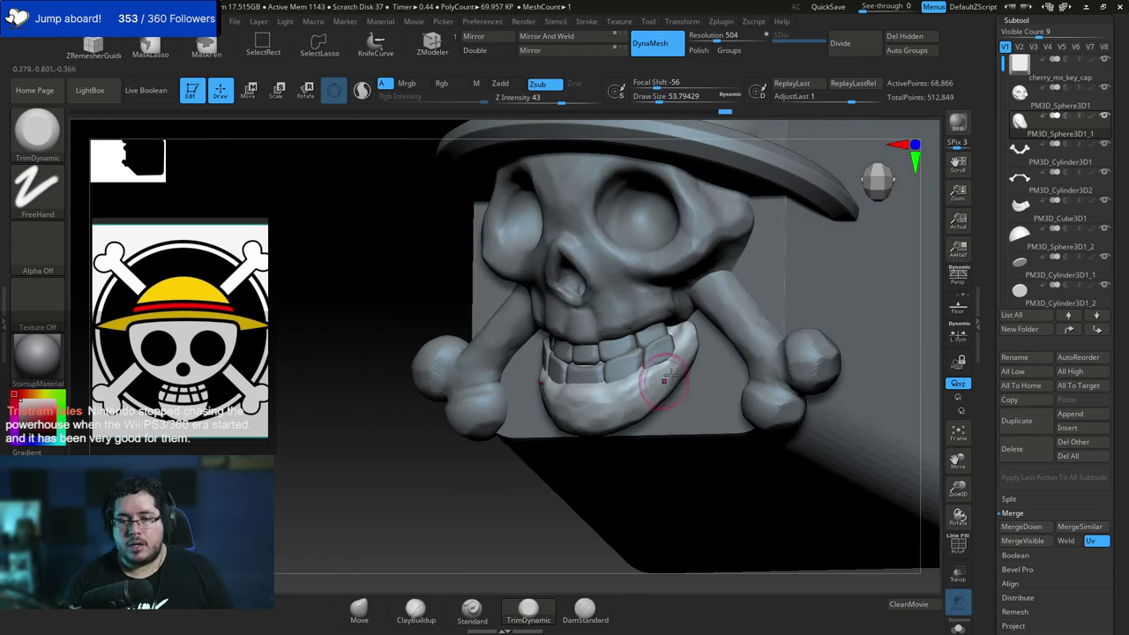
{"action": "mouse_move", "coordinate": [470, 509]}
{"action": "left_mouse_down"}
{"action": "mouse_move", "coordinate": [506, 536]}
{"action": "mouse_move", "coordinate": [512, 493]}
{"action": "left_mouse_up"}
Select the teeth and shift the back teeth from the side with the Move brush at draw sizes of about 74 and 83.
{"action": "key", "text": "space"}
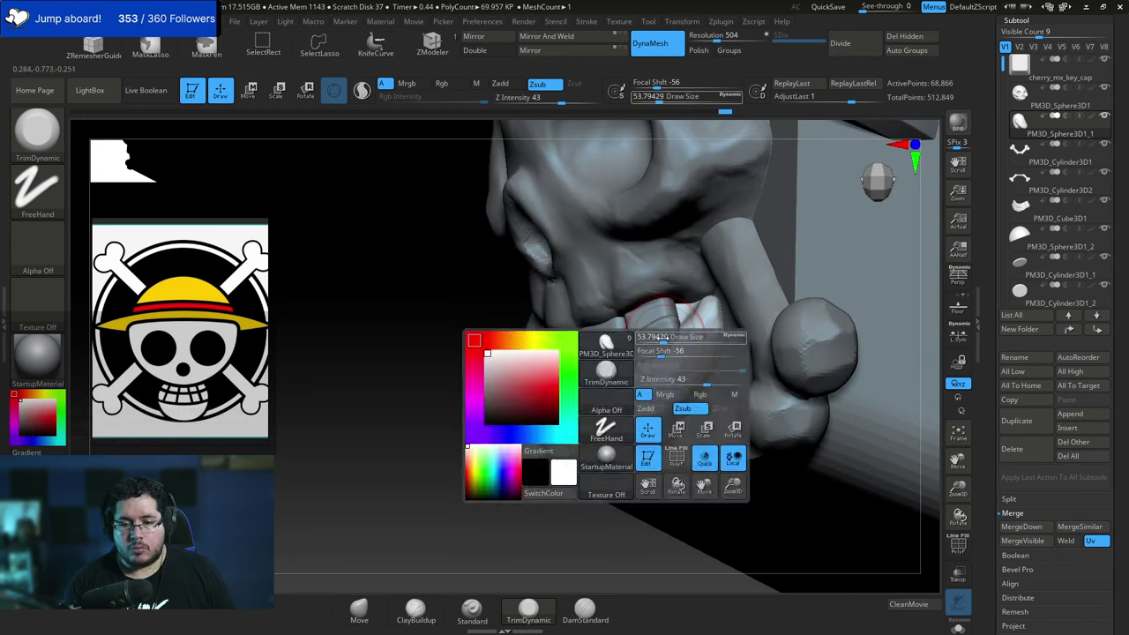
{"action": "left_click_drag", "start_coordinate": [667, 337], "coordinate": [654, 335]}
{"action": "left_click", "coordinate": [657, 342], "text": "alt"}
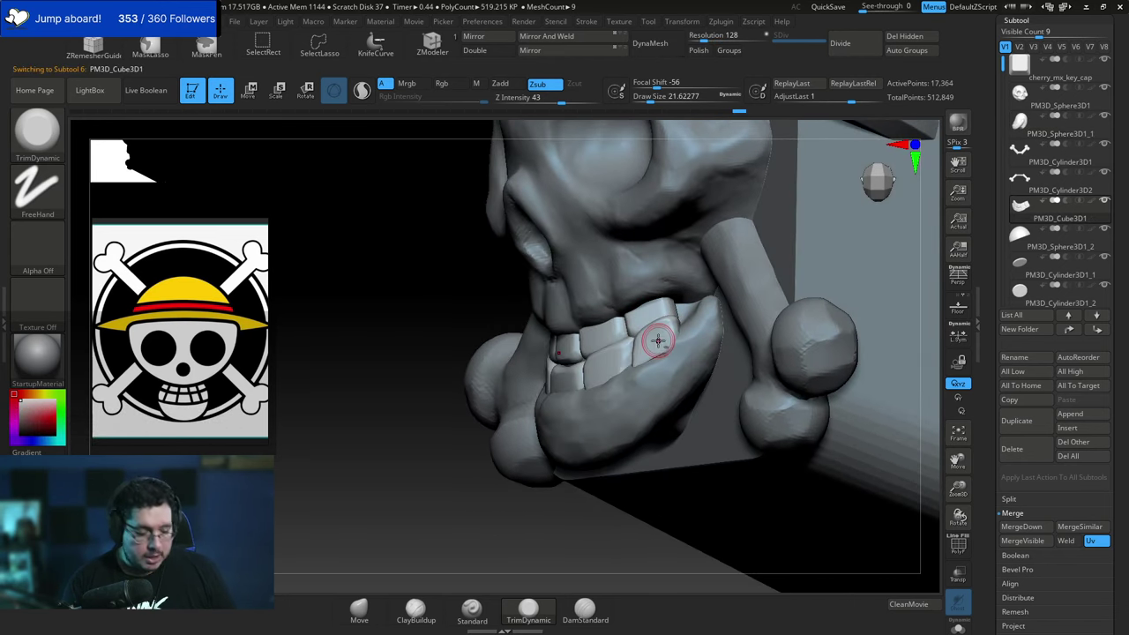
{"action": "key", "text": "b"}
{"action": "key", "text": "m"}
{"action": "key", "text": "v"}
{"action": "key", "text": "space"}
{"action": "left_click_drag", "start_coordinate": [668, 352], "coordinate": [661, 352]}
{"action": "left_click_drag", "start_coordinate": [486, 514], "coordinate": [432, 515]}
{"action": "key", "text": "space"}
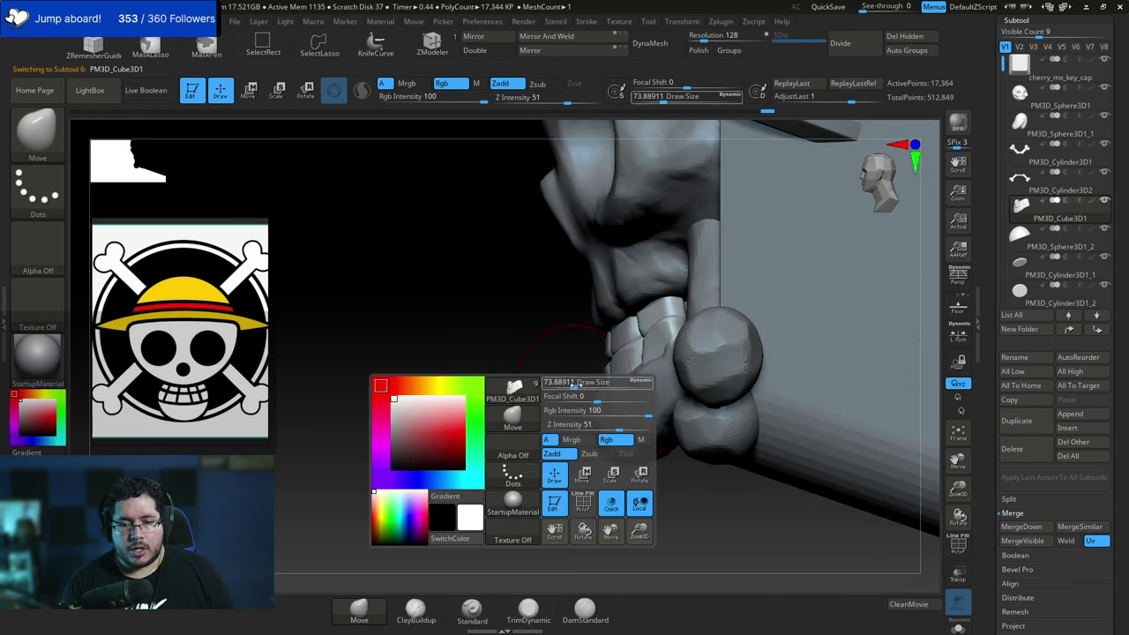
{"action": "left_click_drag", "start_coordinate": [574, 385], "coordinate": [584, 386]}
{"action": "left_click_drag", "start_coordinate": [663, 350], "coordinate": [660, 346]}
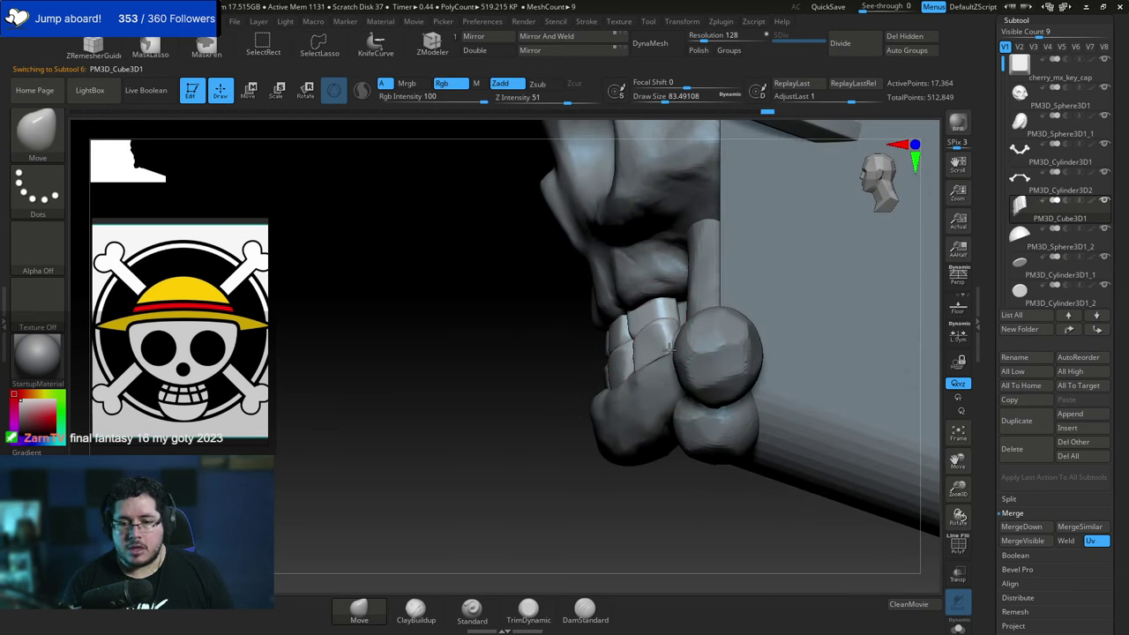
Fit the rear teeth to the curve of the lower jaw with the Move brush at draw size about 71.
{"action": "left_click_drag", "start_coordinate": [525, 410], "coordinate": [604, 405]}
{"action": "key", "text": "space"}
{"action": "left_click_drag", "start_coordinate": [675, 348], "coordinate": [663, 349]}
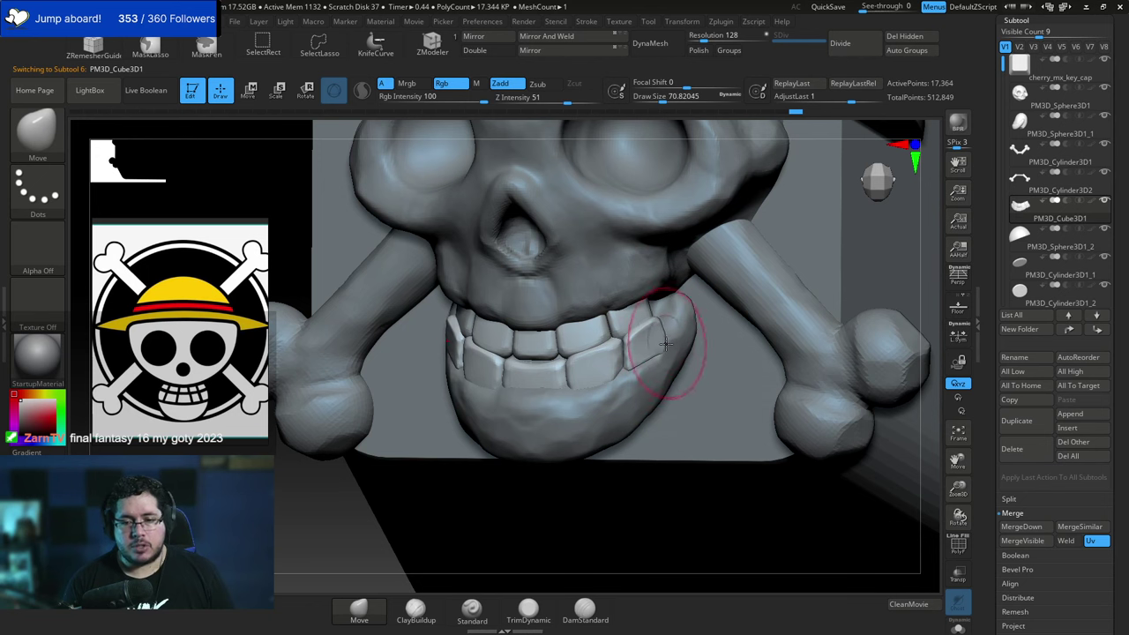
{"action": "left_click_drag", "start_coordinate": [934, 273], "coordinate": [937, 275], "text": "shift"}
{"action": "mouse_move", "coordinate": [654, 339]}
{"action": "left_mouse_down"}
{"action": "mouse_move", "coordinate": [651, 358]}
{"action": "mouse_move", "coordinate": [658, 352]}
{"action": "left_mouse_up"}
{"action": "key", "text": "space"}
Select the lower jaw and sculpt raised root forms below the teeth with ClayBuildup at draw sizes of about 27 and 41.
{"action": "left_click_drag", "start_coordinate": [891, 258], "coordinate": [867, 253], "text": "alt"}
{"action": "mouse_move", "coordinate": [867, 253]}
{"action": "right_mouse_down"}
{"action": "mouse_move", "coordinate": [914, 242]}
{"action": "mouse_move", "coordinate": [859, 287]}
{"action": "mouse_move", "coordinate": [785, 292]}
{"action": "right_mouse_up"}
{"action": "key", "text": "b"}
{"action": "key", "text": "c"}
{"action": "key", "text": "b"}
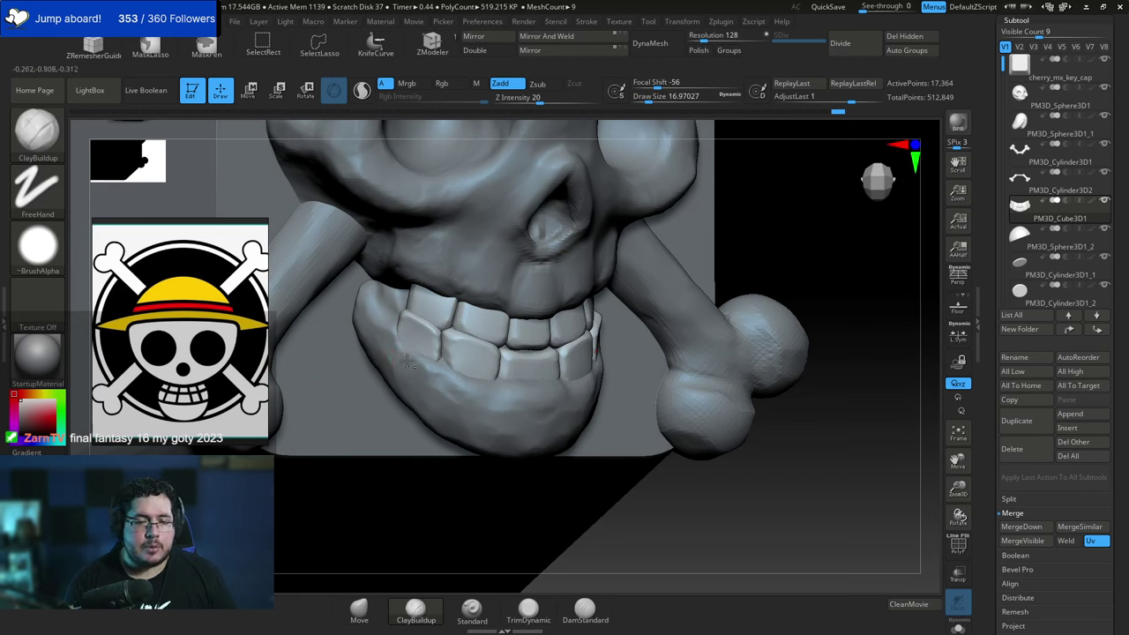
{"action": "left_click", "coordinate": [391, 345], "text": "alt"}
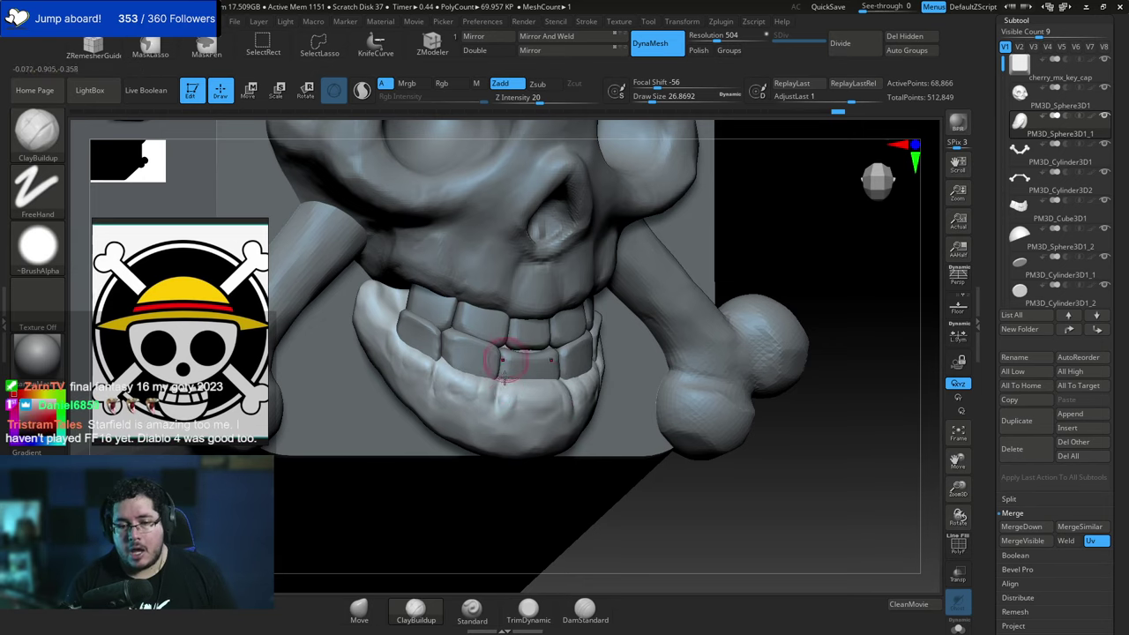
{"action": "key", "text": "space"}
{"action": "left_click_drag", "start_coordinate": [498, 391], "coordinate": [516, 393]}
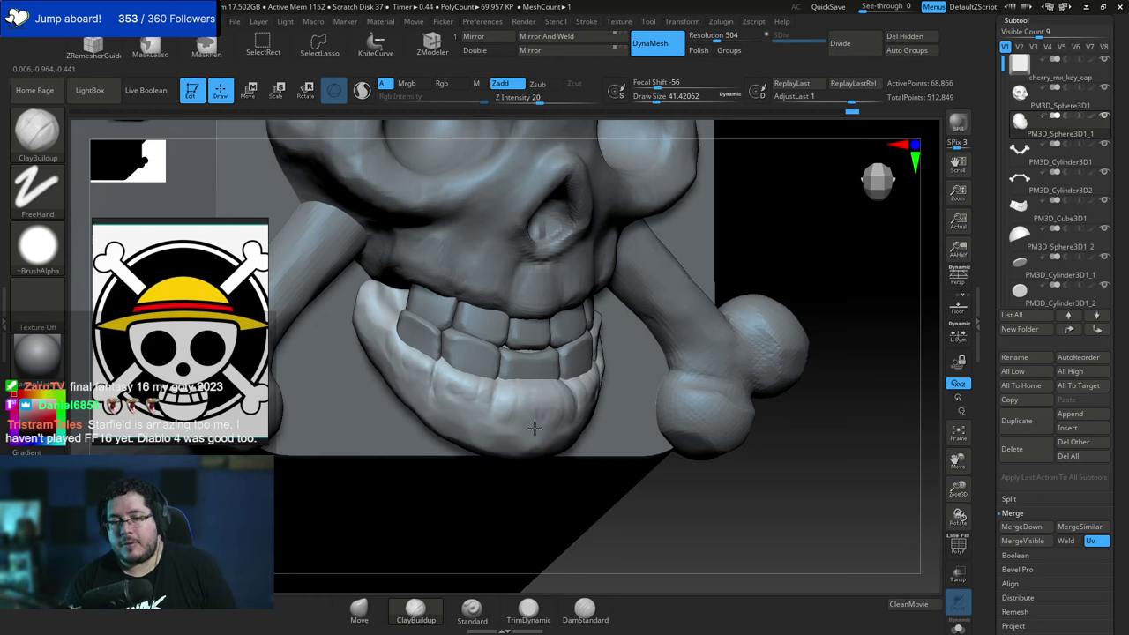
{"action": "left_click_drag", "start_coordinate": [437, 399], "coordinate": [468, 389]}
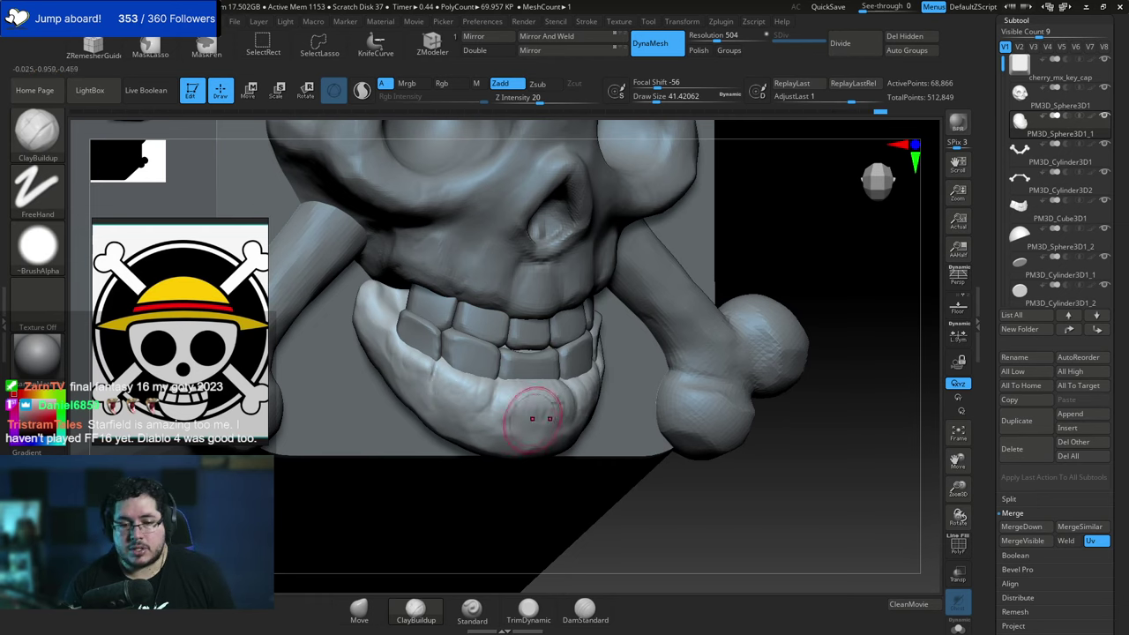
Soften the new root forms on the chin and jaw sides with the Smooth brush at draw size about 41.
{"action": "mouse_move", "coordinate": [788, 270]}
{"action": "left_mouse_down"}
{"action": "mouse_move", "coordinate": [813, 247]}
{"action": "mouse_move", "coordinate": [784, 250]}
{"action": "left_mouse_up"}
{"action": "left_click_drag", "start_coordinate": [512, 402], "coordinate": [504, 417], "text": "shift"}
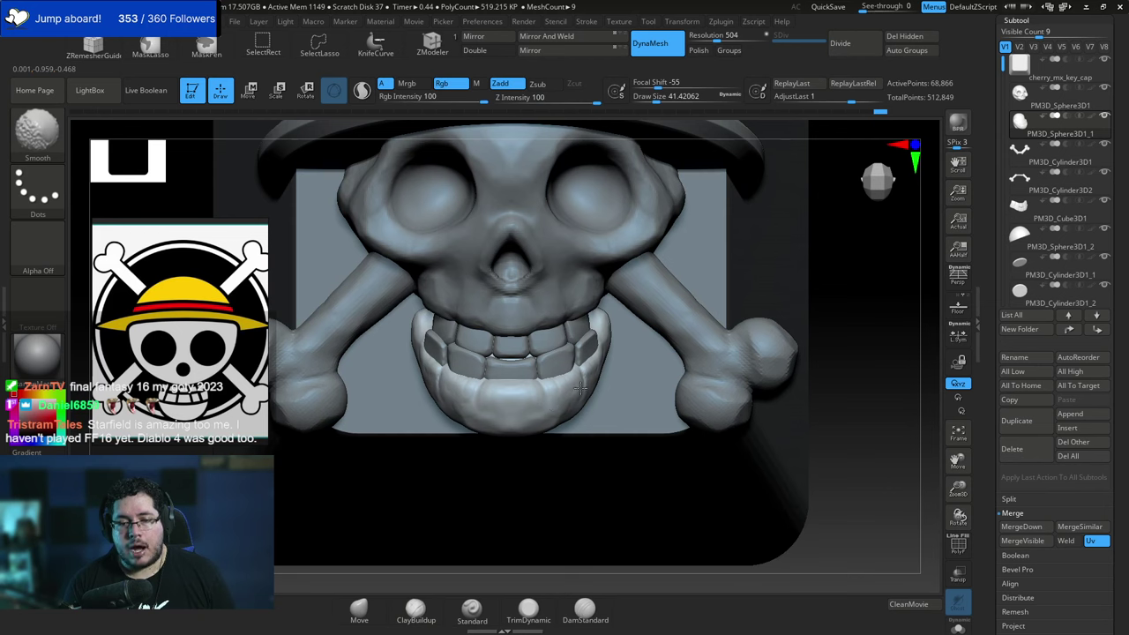
{"action": "left_click_drag", "start_coordinate": [818, 267], "coordinate": [750, 245]}
{"action": "left_click_drag", "start_coordinate": [606, 367], "coordinate": [582, 377], "text": "shift"}
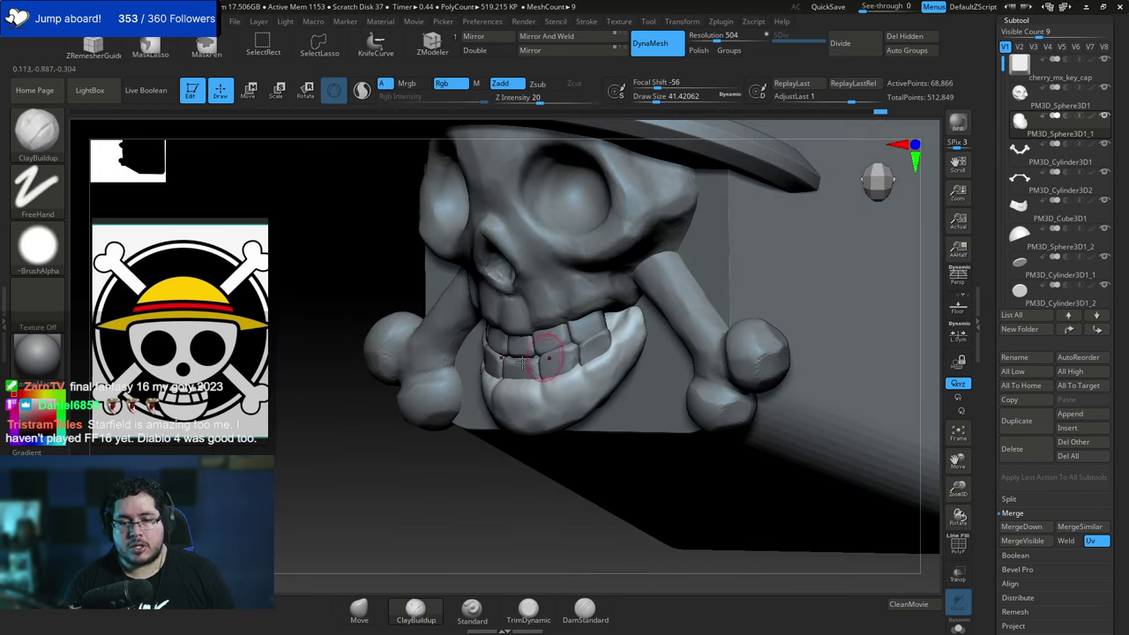
{"action": "left_click_drag", "start_coordinate": [326, 476], "coordinate": [339, 546]}
{"action": "left_click_drag", "start_coordinate": [384, 547], "coordinate": [411, 444], "text": "alt"}
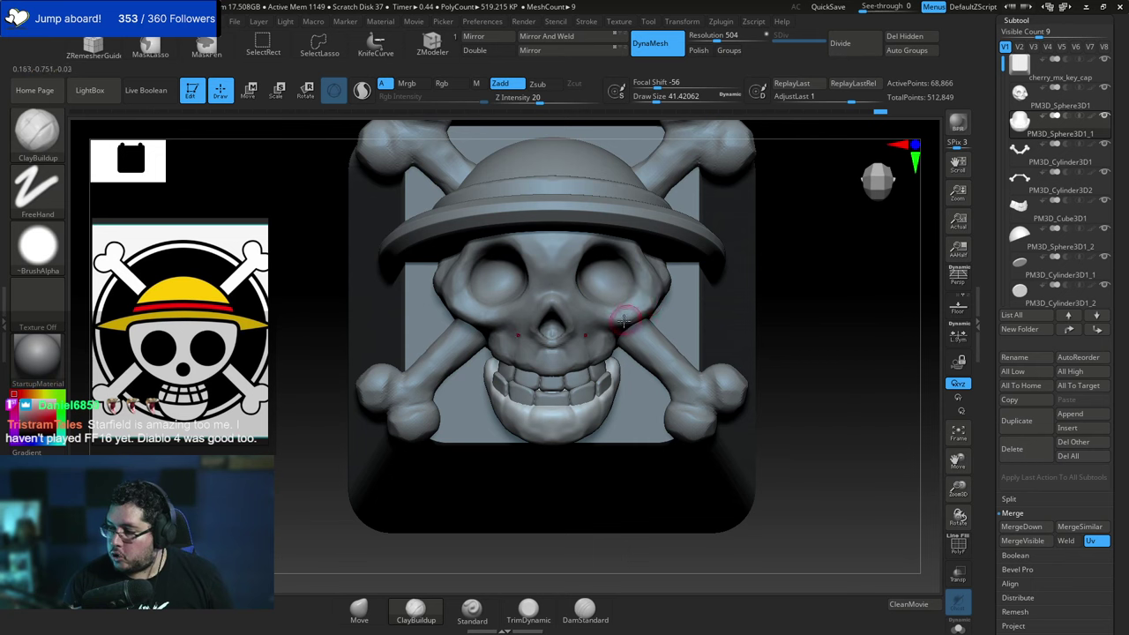
Select the skull and flatten the forehead, brow and nose area with TrimDynamic at draw sizes of about 65, 49 and 35.
{"action": "left_click_drag", "start_coordinate": [802, 307], "coordinate": [783, 296]}
{"action": "left_click", "coordinate": [547, 298], "text": "alt"}
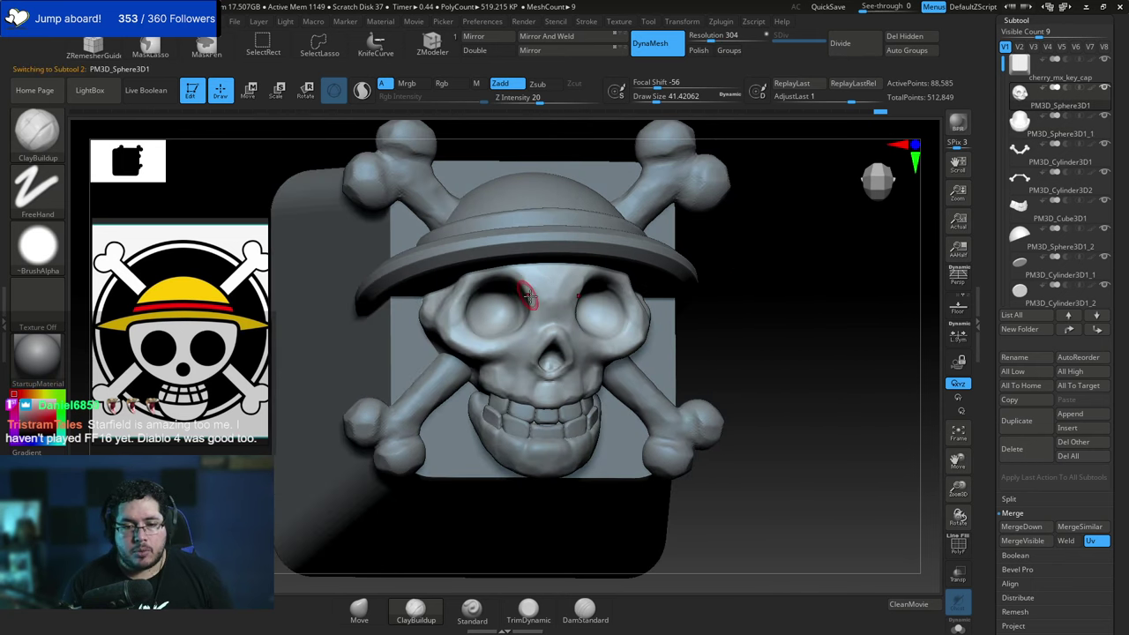
{"action": "key", "text": "b"}
{"action": "key", "text": "t"}
{"action": "key", "text": "d"}
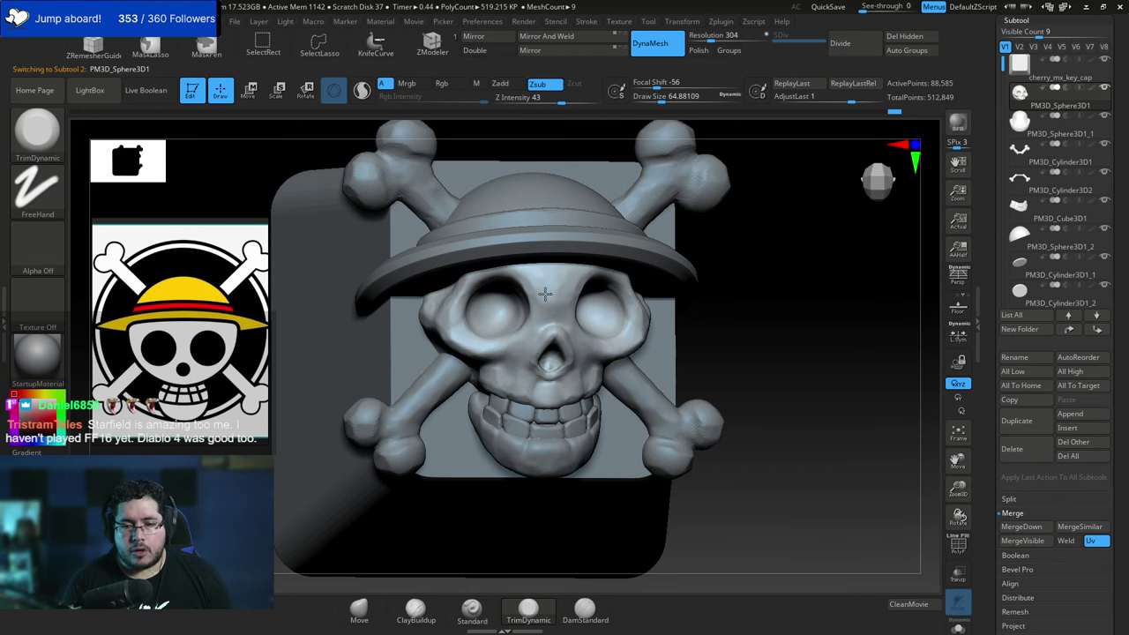
{"action": "left_click_drag", "start_coordinate": [684, 253], "coordinate": [594, 269]}
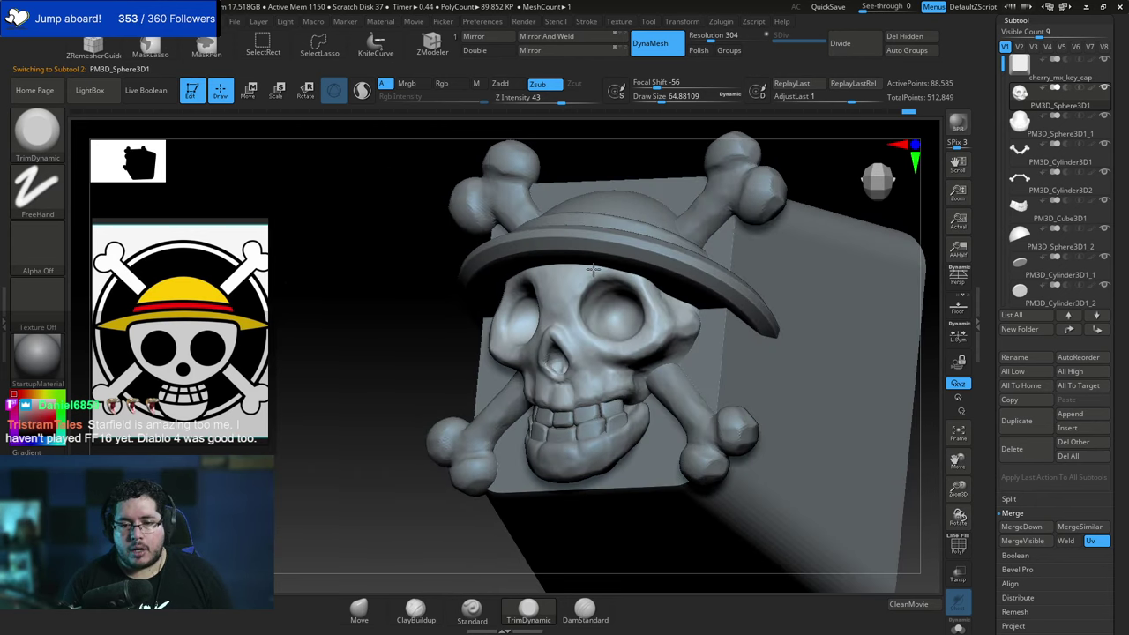
{"action": "left_click_drag", "start_coordinate": [345, 377], "coordinate": [410, 381]}
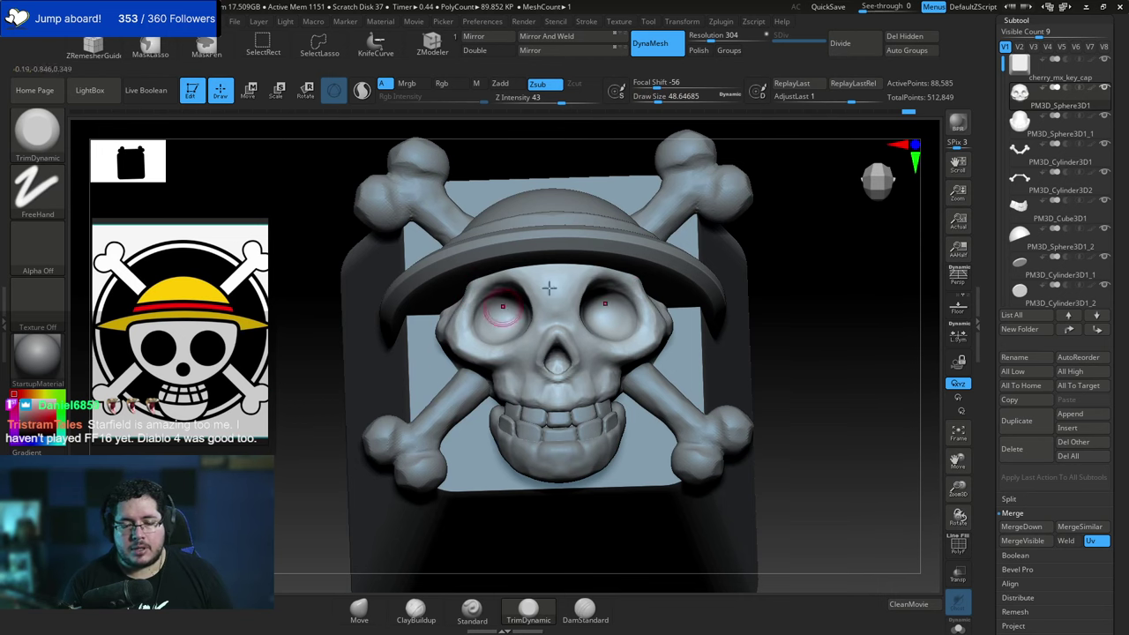
{"action": "mouse_move", "coordinate": [502, 317]}
{"action": "right_mouse_down"}
{"action": "mouse_move", "coordinate": [761, 275]}
{"action": "mouse_move", "coordinate": [757, 330]}
{"action": "mouse_move", "coordinate": [575, 373]}
{"action": "right_mouse_up"}
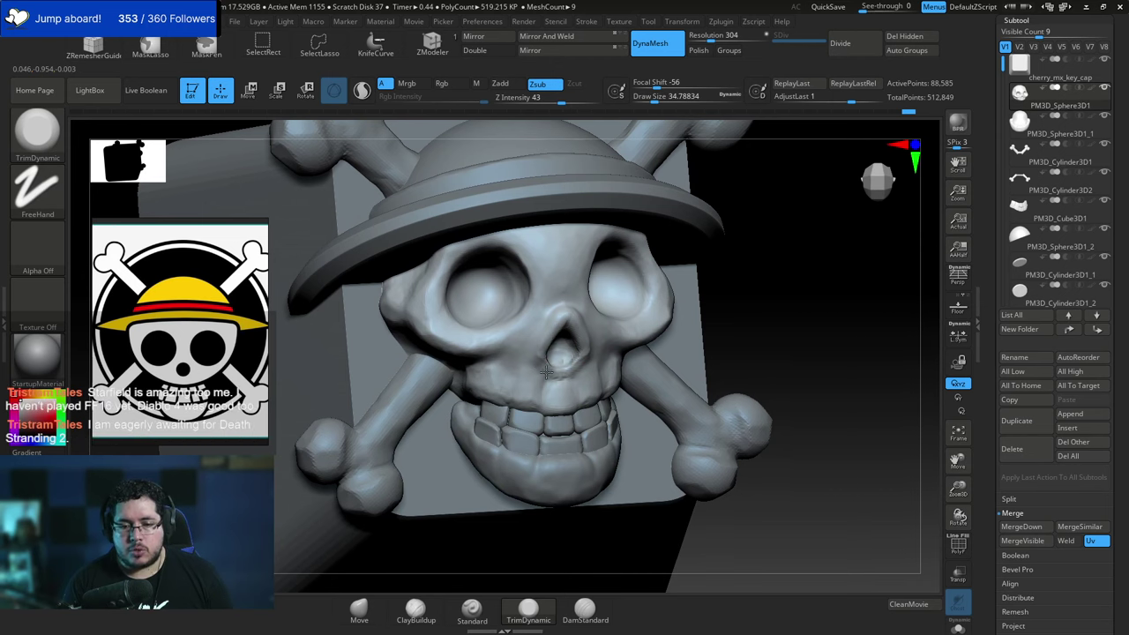
Build up the bridge of the nose on the skull with ClayBuildup at draw size about 54.
{"action": "mouse_move", "coordinate": [541, 333]}
{"action": "right_mouse_down"}
{"action": "mouse_move", "coordinate": [574, 297]}
{"action": "mouse_move", "coordinate": [726, 272]}
{"action": "mouse_move", "coordinate": [700, 305]}
{"action": "mouse_move", "coordinate": [565, 300]}
{"action": "right_mouse_up"}
{"action": "key", "text": "2"}
{"action": "key", "text": "space"}
{"action": "left_click_drag", "start_coordinate": [572, 308], "coordinate": [577, 307]}
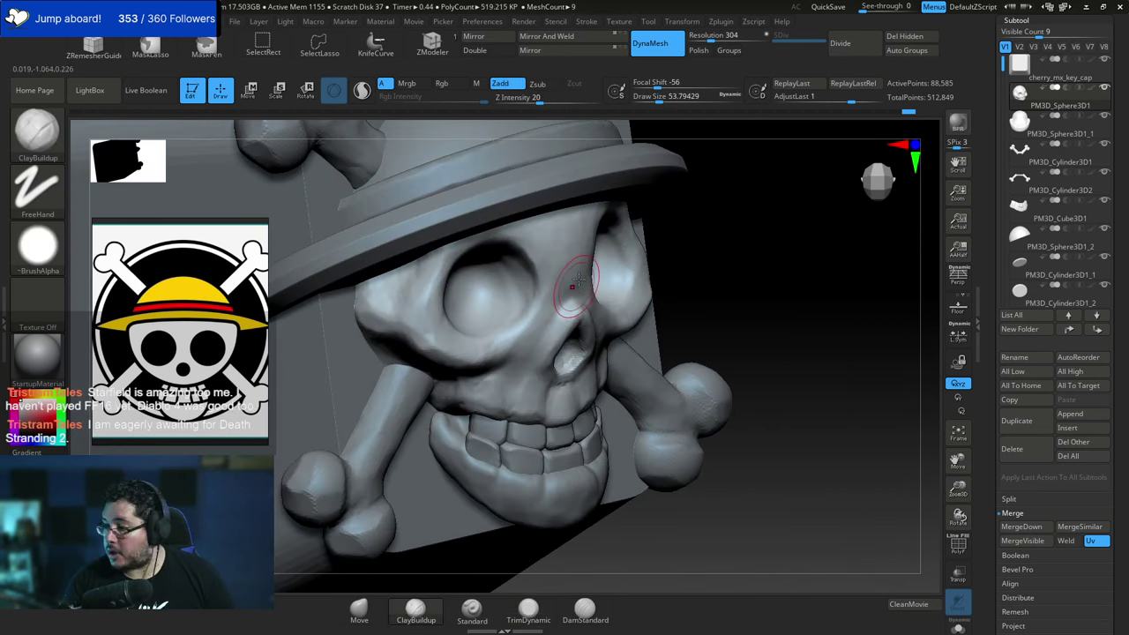
{"action": "left_click_drag", "start_coordinate": [706, 285], "coordinate": [710, 297], "text": "alt"}
{"action": "right_click_drag", "start_coordinate": [709, 297], "coordinate": [564, 322]}
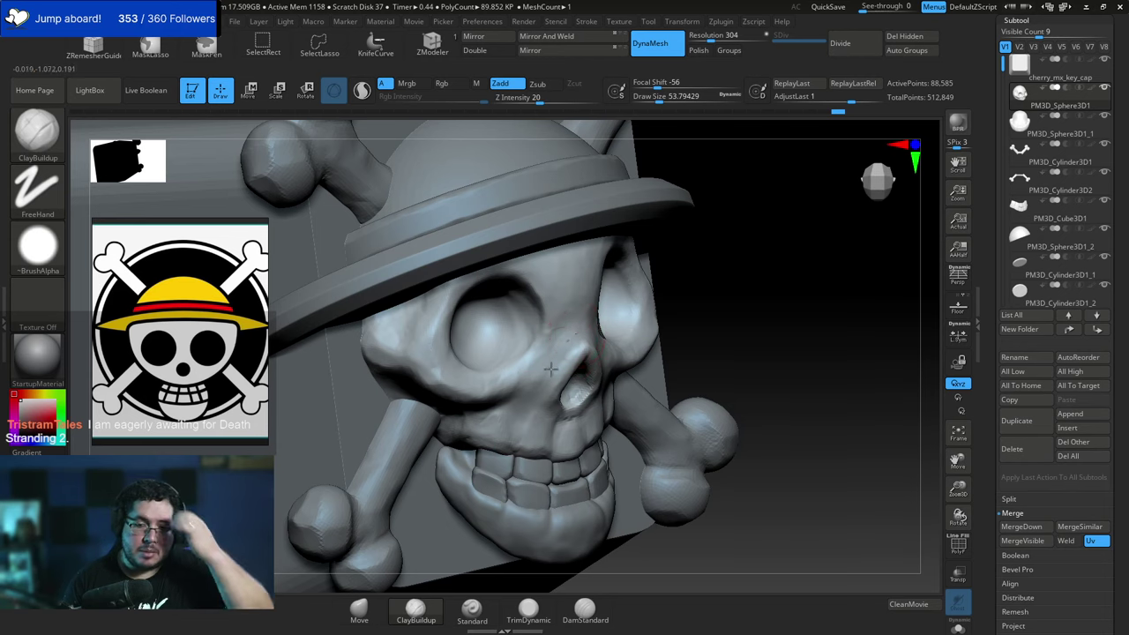
Reselect the skull and add volume to the upper jaw beside the nose with ClayBuildup at draw size about 41.
{"action": "left_click_drag", "start_coordinate": [695, 251], "coordinate": [791, 259]}
{"action": "key", "text": "space"}
{"action": "left_click", "coordinate": [700, 267], "text": "alt"}
{"action": "left_click", "coordinate": [504, 281], "text": "alt"}
{"action": "key", "text": "space"}
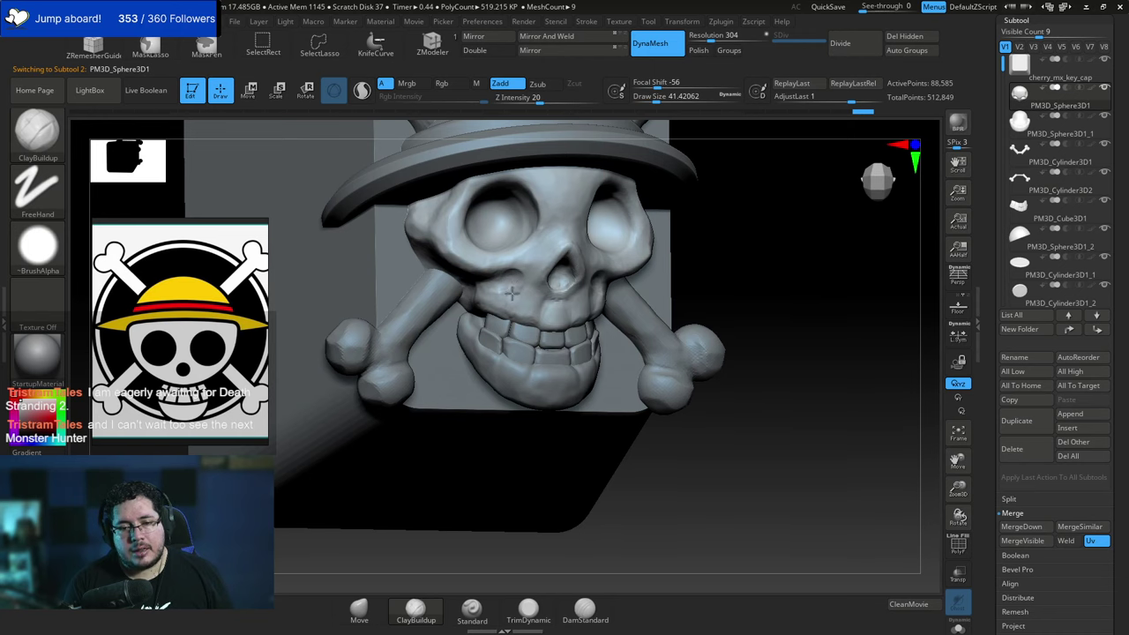
{"action": "left_click_drag", "start_coordinate": [515, 285], "coordinate": [527, 284]}
{"action": "mouse_move", "coordinate": [807, 247]}
{"action": "left_mouse_down"}
{"action": "mouse_move", "coordinate": [715, 247]}
{"action": "mouse_move", "coordinate": [626, 269]}
{"action": "left_mouse_up"}
{"action": "left_click_drag", "start_coordinate": [374, 523], "coordinate": [450, 446], "text": "alt"}
{"action": "left_click_drag", "start_coordinate": [768, 270], "coordinate": [855, 309], "text": "alt"}
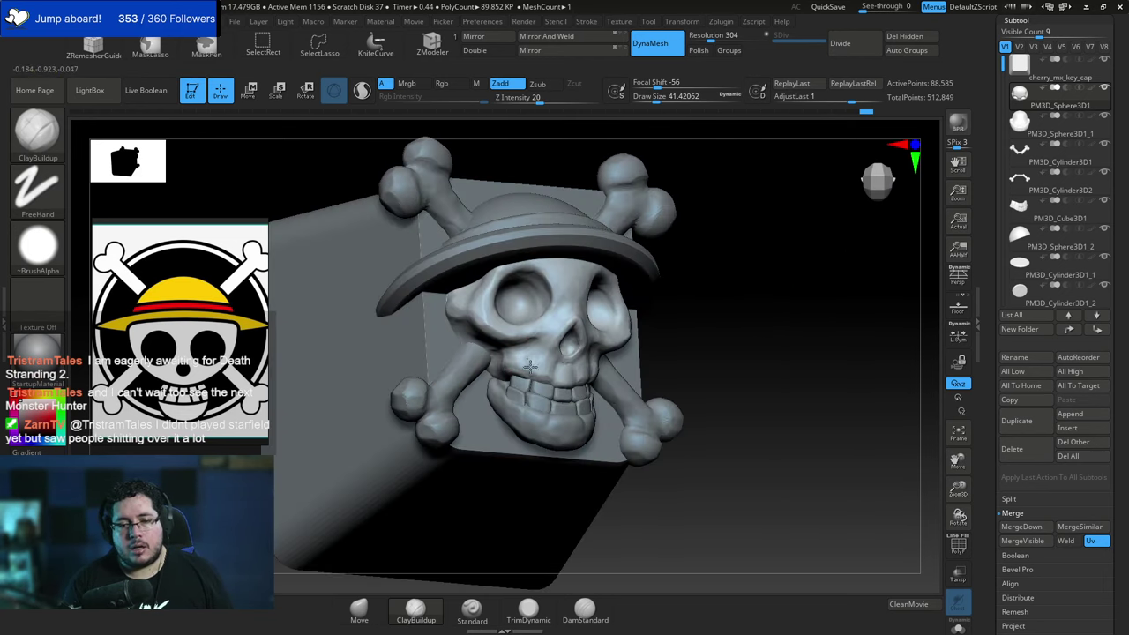
{"action": "left_click_drag", "start_coordinate": [725, 324], "coordinate": [722, 256], "text": "alt"}
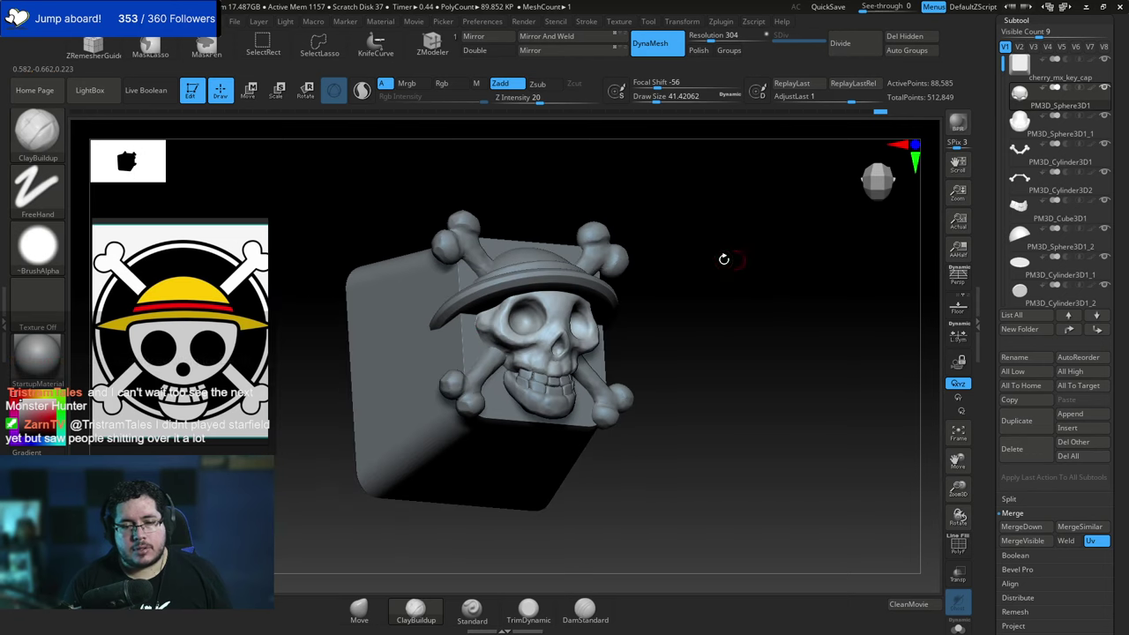
Switch to File Explorer, open the ShipHelm_1.0108 render from the project's images folder, and return to the sculpt.
{"action": "key", "text": "super"}
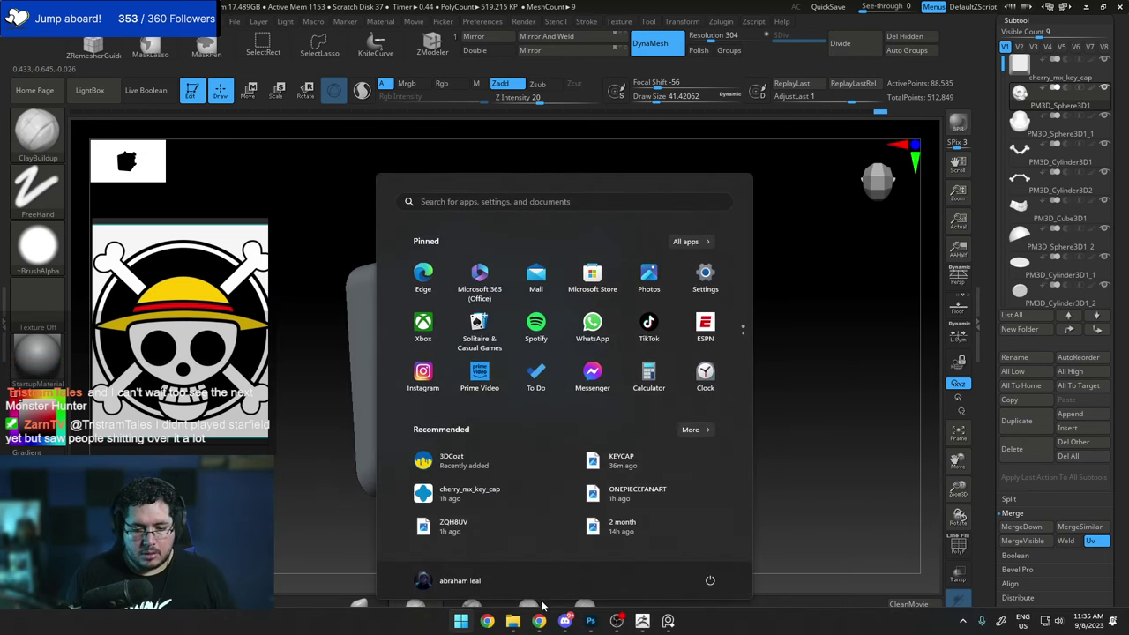
{"action": "left_click", "coordinate": [512, 621]}
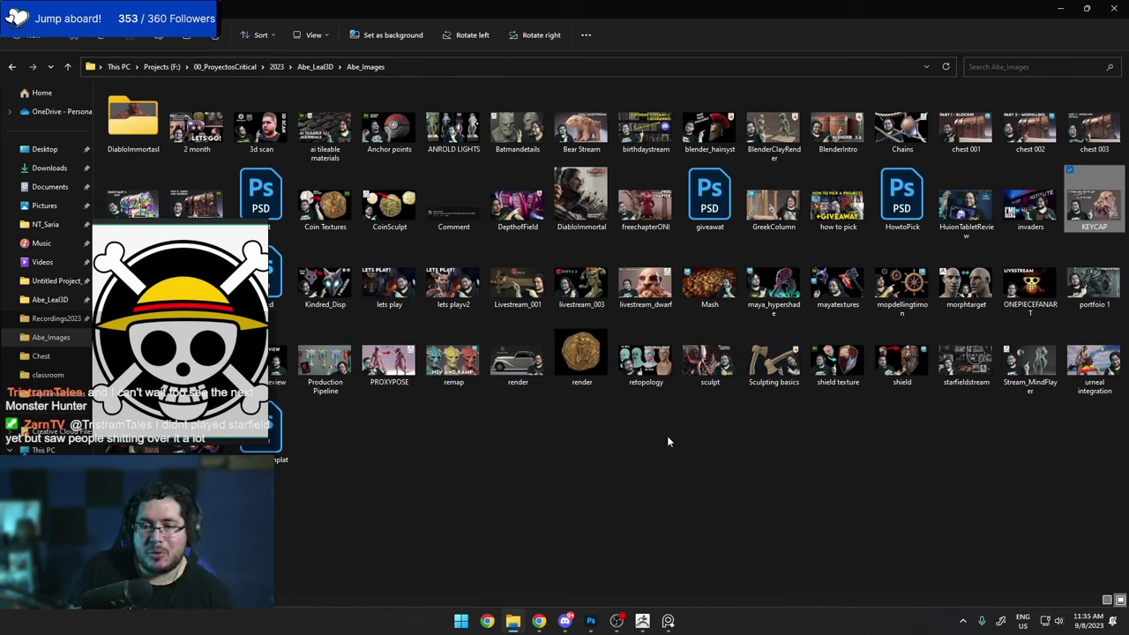
{"action": "right_click_drag", "start_coordinate": [192, 282], "coordinate": [334, 452]}
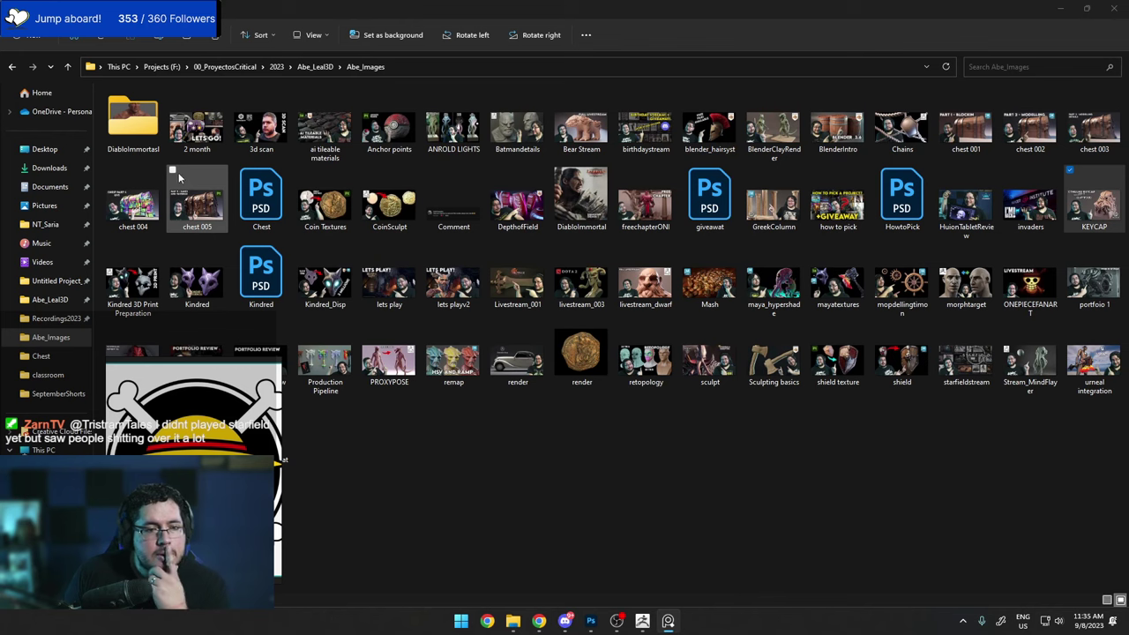
{"action": "left_click", "coordinate": [304, 66]}
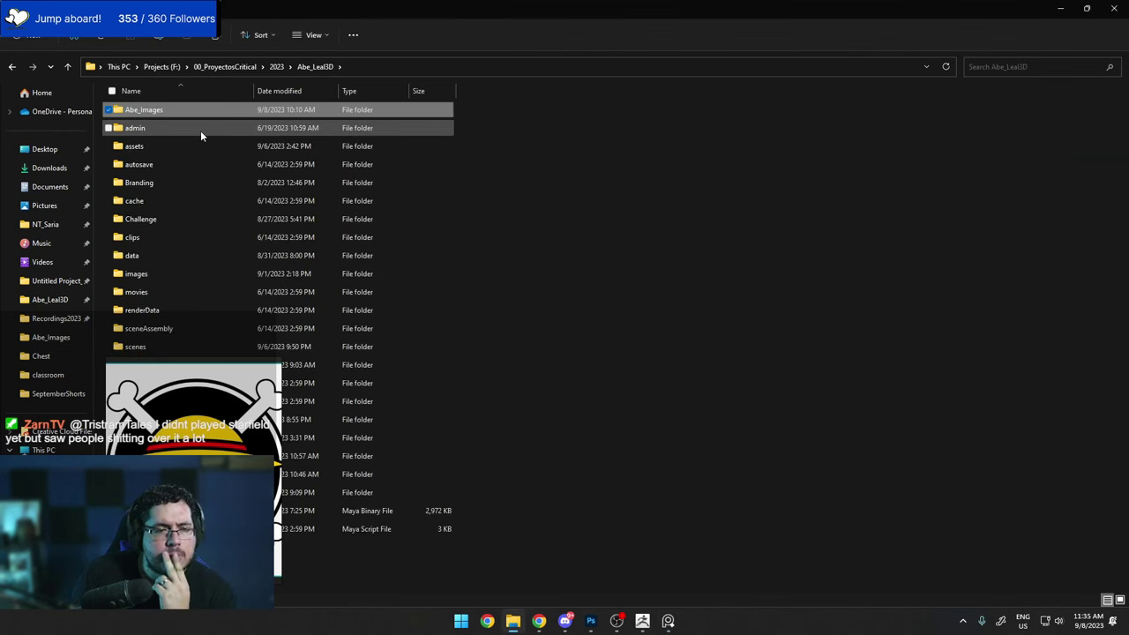
{"action": "double_click", "coordinate": [182, 274]}
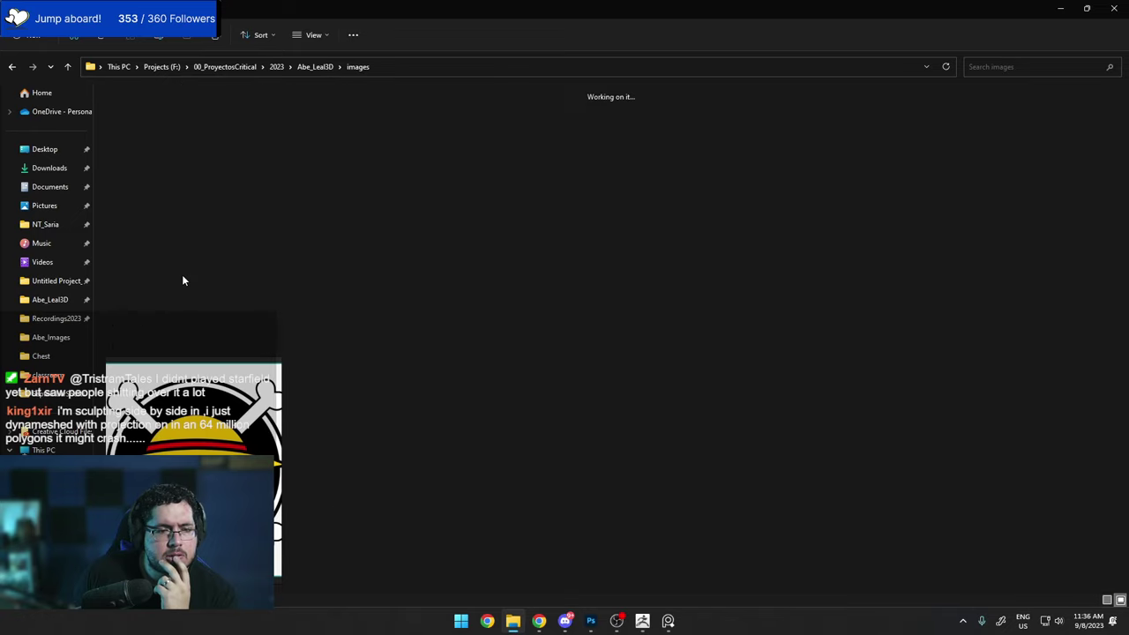
{"action": "scroll", "coordinate": [637, 300], "scroll_direction": "down", "scroll_amount": 5}
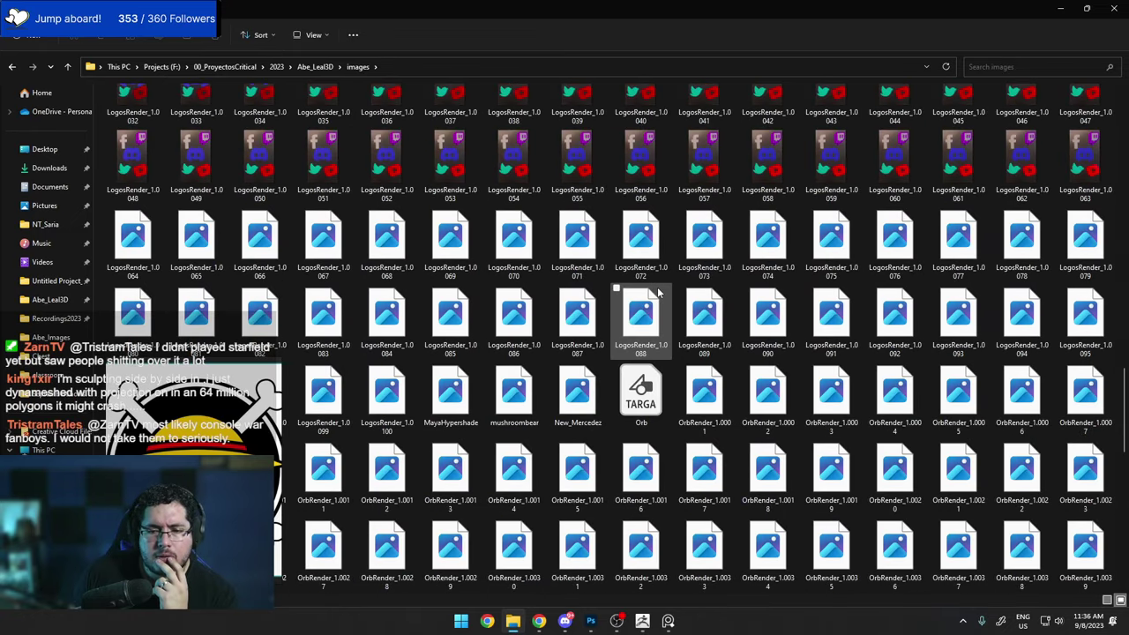
{"action": "scroll", "coordinate": [657, 293], "scroll_direction": "down", "scroll_amount": 10}
{"action": "left_click", "coordinate": [650, 490]}
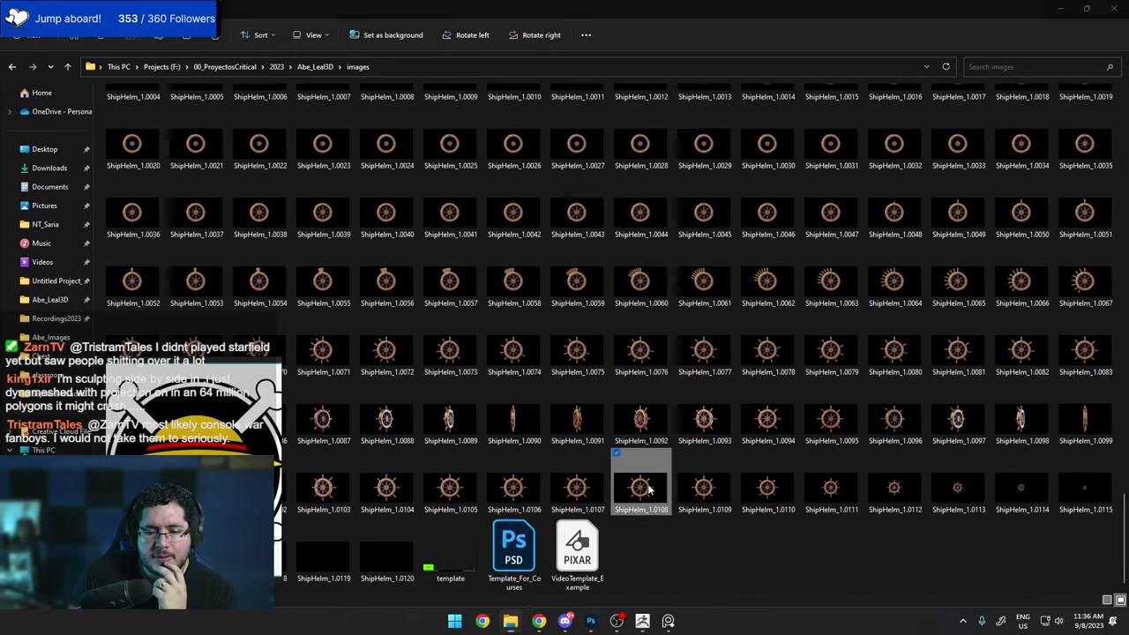
{"action": "double_click", "coordinate": [650, 489]}
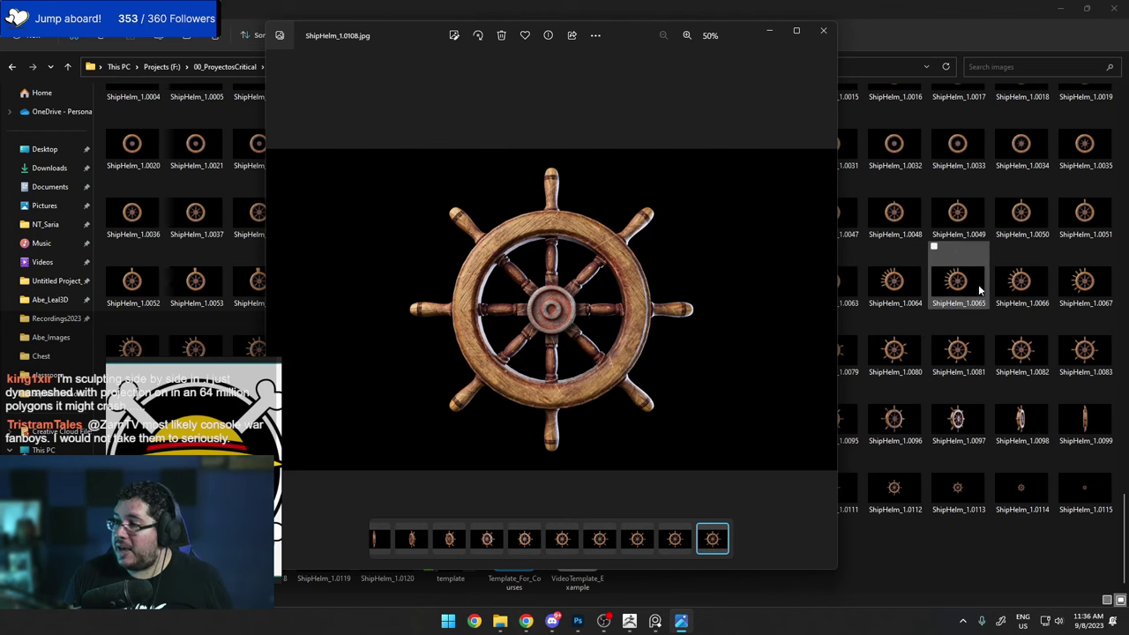
{"action": "left_click", "coordinate": [767, 33]}
{"action": "left_click", "coordinate": [1064, 8]}
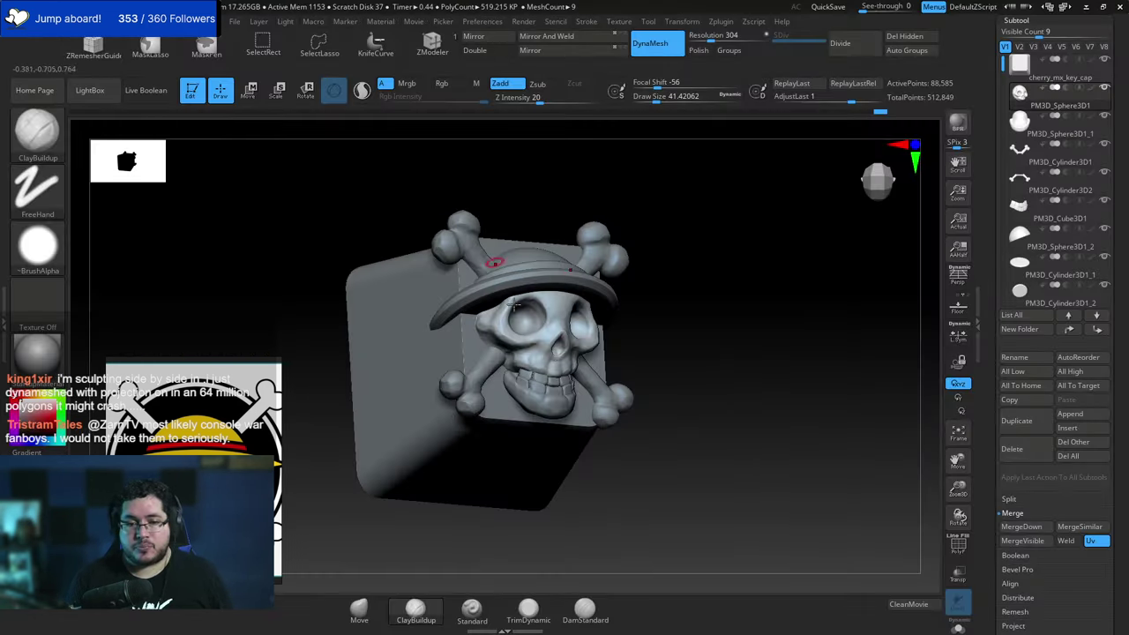
Select the hat brim, quick-save the project, and try to slice the brim level with the keycap top using KnifeCurve.
{"action": "left_click_drag", "start_coordinate": [768, 325], "coordinate": [743, 328]}
{"action": "left_click_drag", "start_coordinate": [743, 328], "coordinate": [759, 357], "text": "alt"}
{"action": "left_click_drag", "start_coordinate": [781, 320], "coordinate": [709, 298], "text": "alt"}
{"action": "mouse_move", "coordinate": [777, 298]}
{"action": "left_mouse_down", "text": "alt"}
{"action": "mouse_move", "coordinate": [764, 267]}
{"action": "mouse_move", "coordinate": [763, 315]}
{"action": "mouse_move", "coordinate": [782, 313]}
{"action": "mouse_move", "coordinate": [771, 264]}
{"action": "mouse_move", "coordinate": [778, 323]}
{"action": "mouse_move", "coordinate": [773, 300]}
{"action": "mouse_move", "coordinate": [714, 321]}
{"action": "mouse_move", "coordinate": [736, 315]}
{"action": "mouse_move", "coordinate": [737, 298]}
{"action": "left_mouse_up", "text": "alt"}
{"action": "left_click", "coordinate": [460, 426], "text": "alt"}
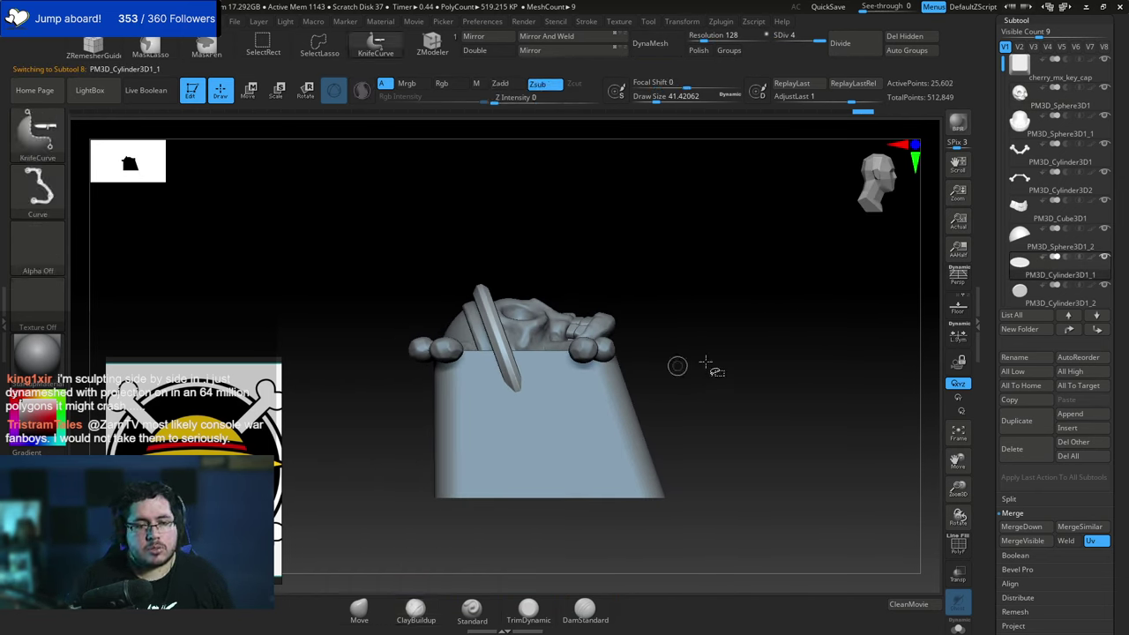
{"action": "left_click", "coordinate": [829, 7]}
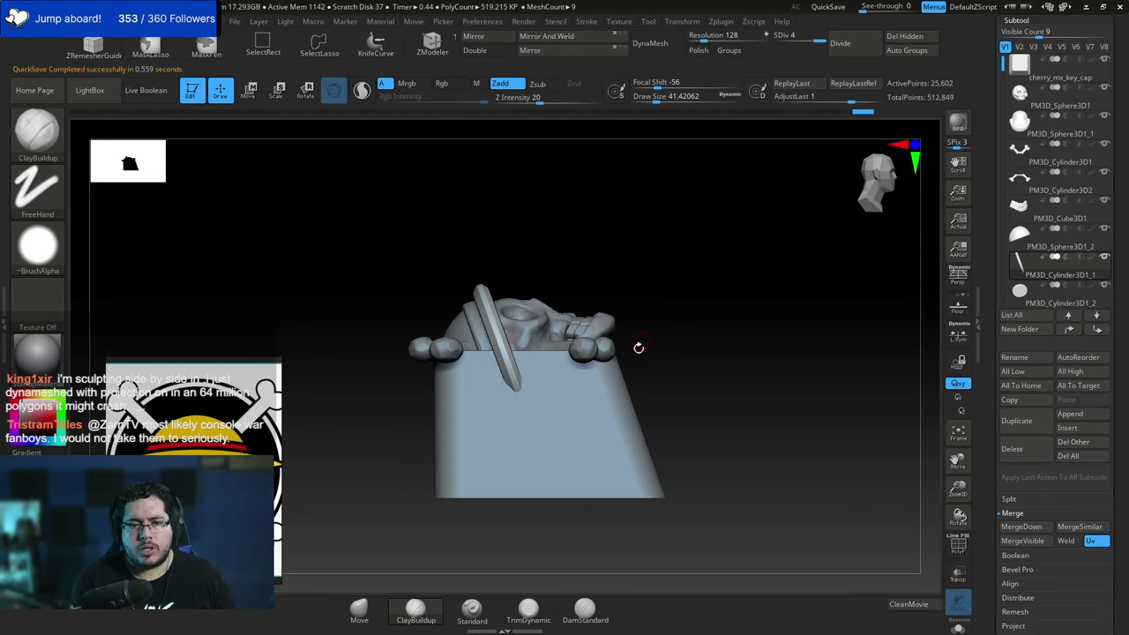
{"action": "key", "text": "ctrl+shift"}
{"action": "mouse_move", "coordinate": [686, 365]}
{"action": "left_mouse_down", "text": "ctrl+shift"}
{"action": "mouse_move", "coordinate": [320, 396]}
{"action": "mouse_move", "coordinate": [328, 350]}
{"action": "left_mouse_up", "text": "ctrl+shift"}
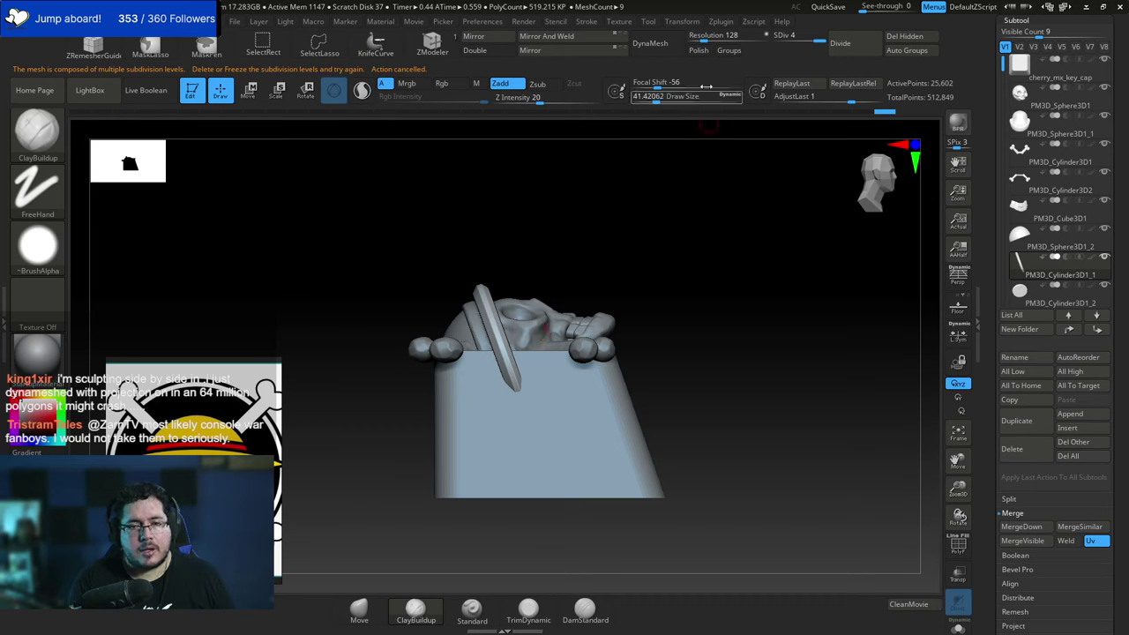
Remesh the hat brim with DynaMesh at resolution 600 with Polish enabled.
{"action": "left_click", "coordinate": [650, 43]}
{"action": "left_click", "coordinate": [612, 67]}
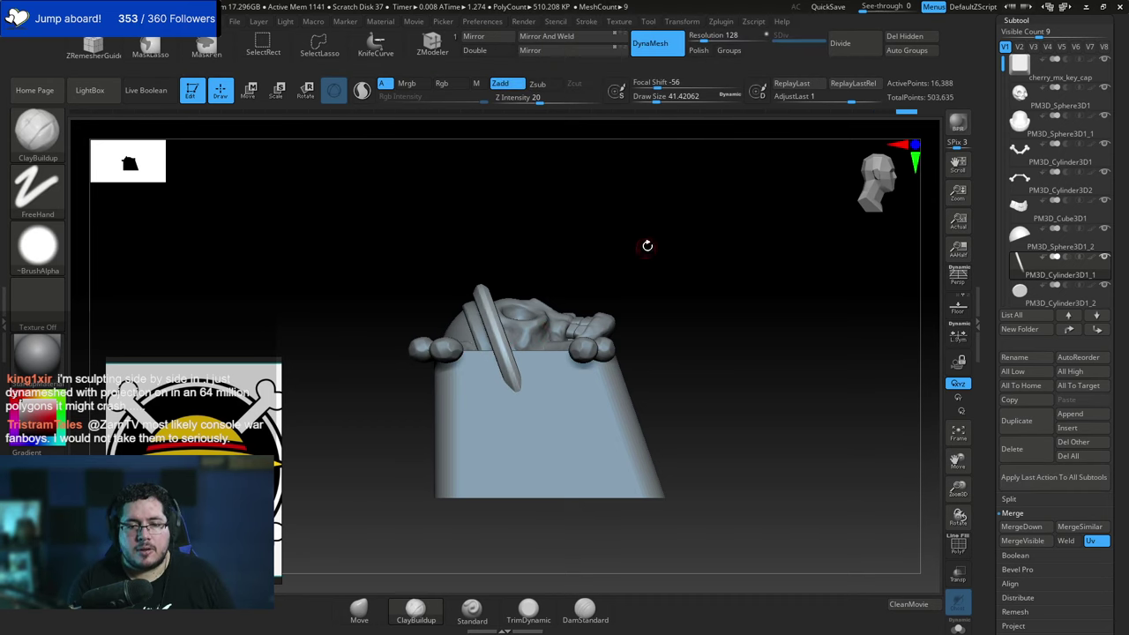
{"action": "left_click", "coordinate": [706, 37]}
{"action": "type", "text": "600"}
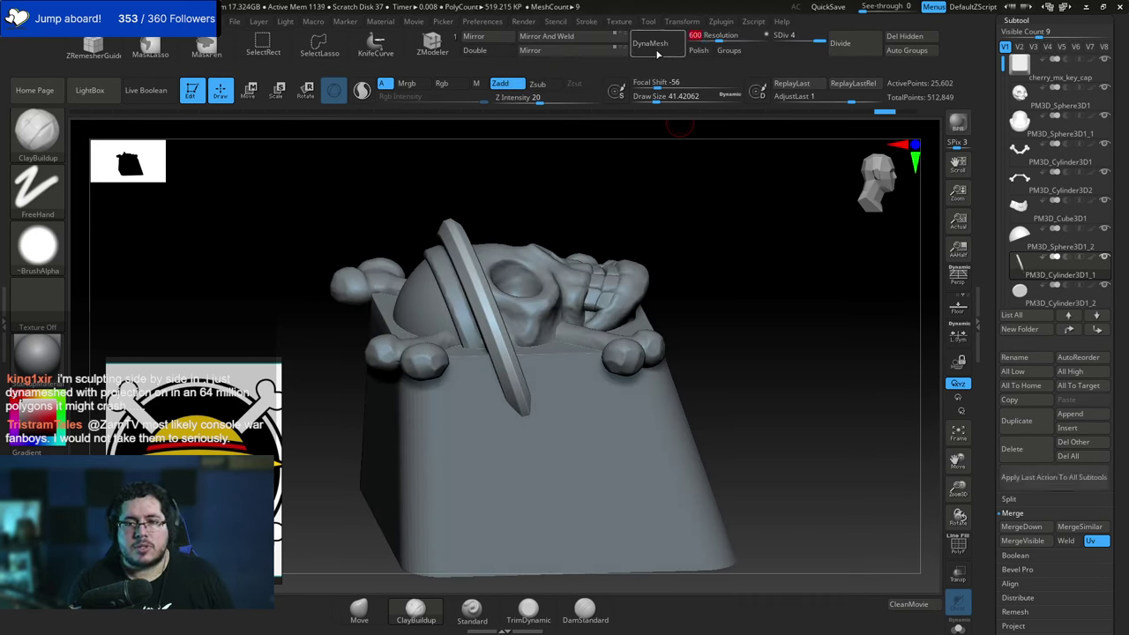
{"action": "left_click", "coordinate": [652, 44]}
{"action": "left_click", "coordinate": [611, 76]}
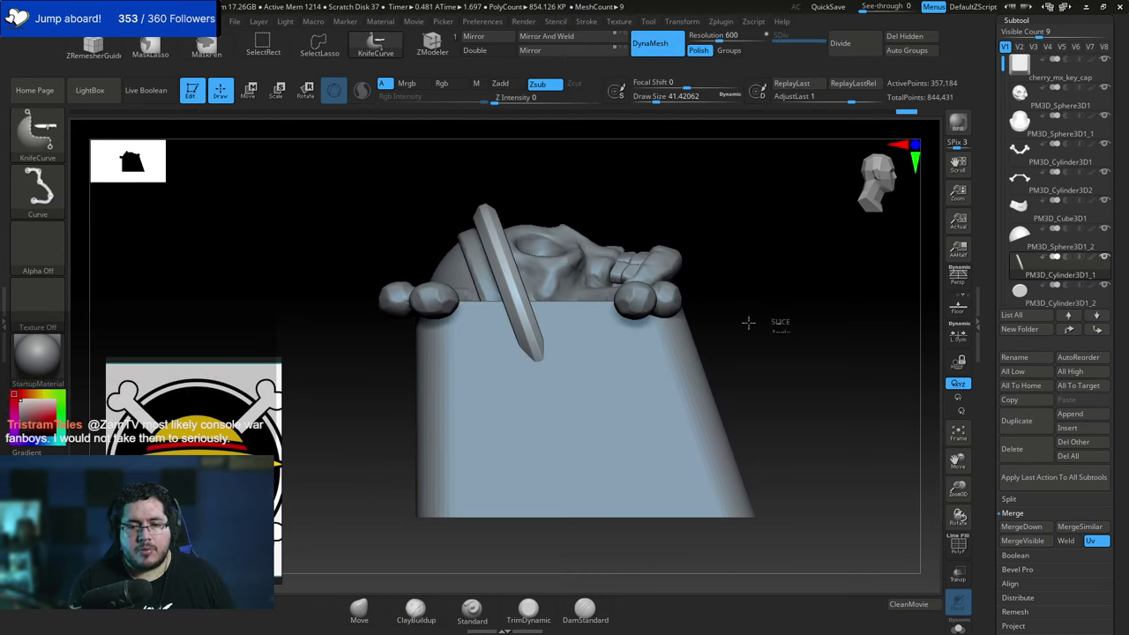
Slice off the part of the hat brim below the keycap's top surface with KnifeCurve.
{"action": "mouse_move", "coordinate": [771, 321]}
{"action": "left_mouse_down", "text": "ctrl+shift"}
{"action": "mouse_move", "coordinate": [368, 323]}
{"action": "mouse_move", "coordinate": [403, 310]}
{"action": "mouse_move", "coordinate": [335, 301]}
{"action": "mouse_move", "coordinate": [335, 340]}
{"action": "mouse_move", "coordinate": [315, 294]}
{"action": "left_mouse_up", "text": "ctrl+shift"}
{"action": "mouse_move", "coordinate": [760, 234]}
{"action": "left_mouse_down"}
{"action": "mouse_move", "coordinate": [779, 204]}
{"action": "mouse_move", "coordinate": [764, 278]}
{"action": "mouse_move", "coordinate": [726, 279]}
{"action": "mouse_move", "coordinate": [714, 378]}
{"action": "mouse_move", "coordinate": [704, 323]}
{"action": "mouse_move", "coordinate": [503, 362]}
{"action": "left_mouse_up"}
{"action": "left_click_drag", "start_coordinate": [451, 427], "coordinate": [500, 372]}
Select the hat's dome and slice away its portion inside the keycap with KnifeCurve.
{"action": "left_click", "coordinate": [500, 372], "text": "alt"}
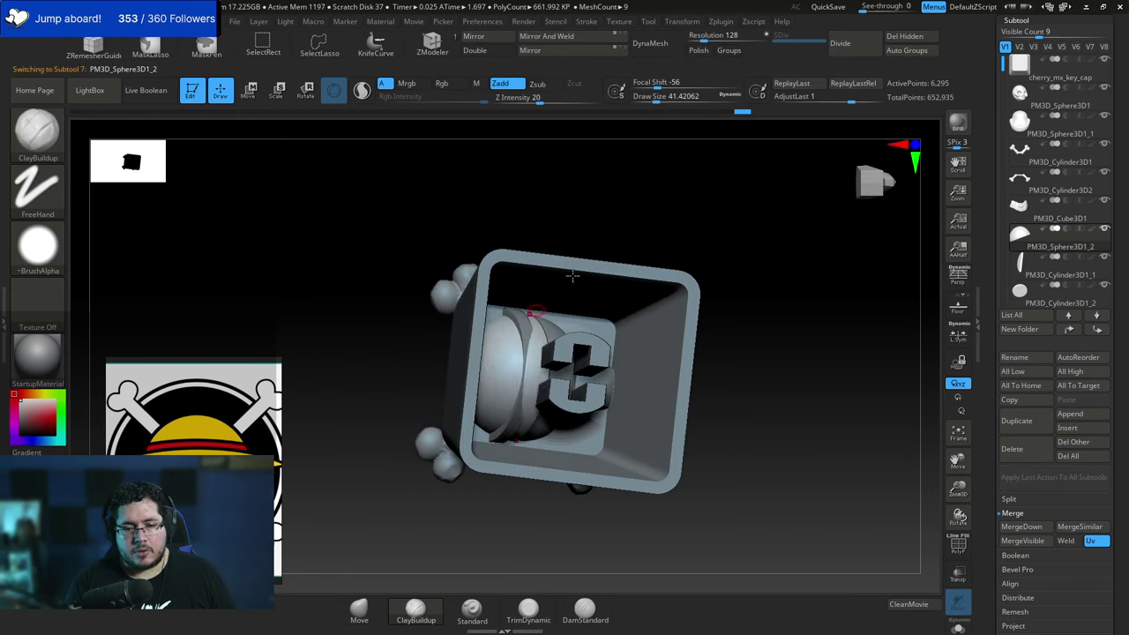
{"action": "left_click_drag", "start_coordinate": [572, 277], "coordinate": [391, 357]}
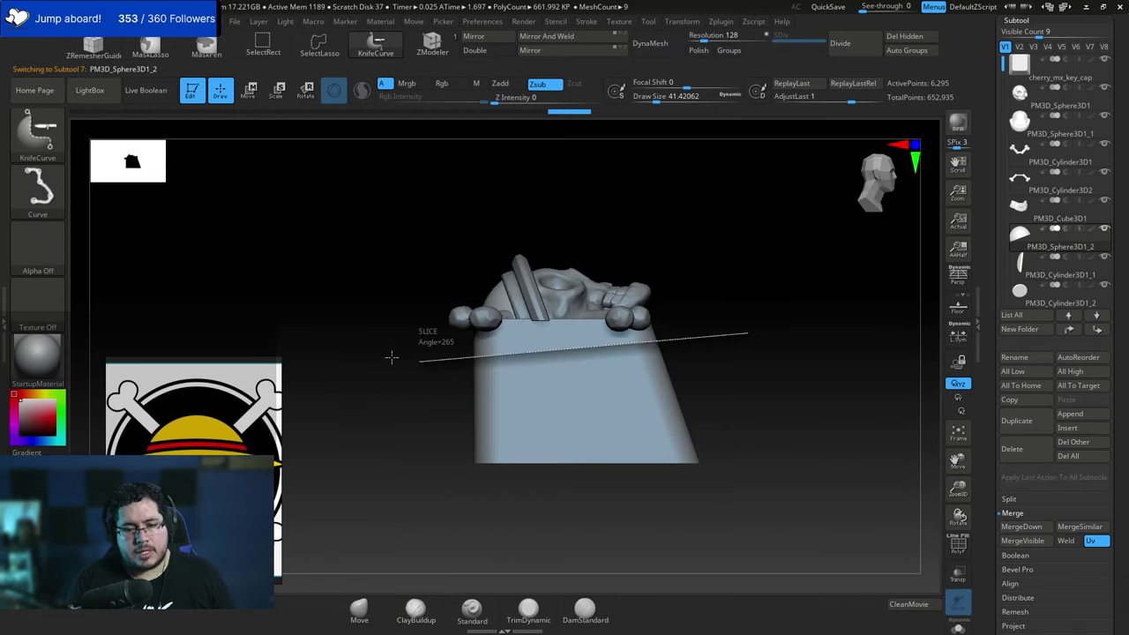
{"action": "left_click_drag", "start_coordinate": [372, 319], "coordinate": [370, 305], "text": "ctrl+shift"}
{"action": "mouse_move", "coordinate": [728, 305]}
{"action": "left_mouse_down"}
{"action": "mouse_move", "coordinate": [749, 209]}
{"action": "mouse_move", "coordinate": [653, 264]}
{"action": "left_mouse_up"}
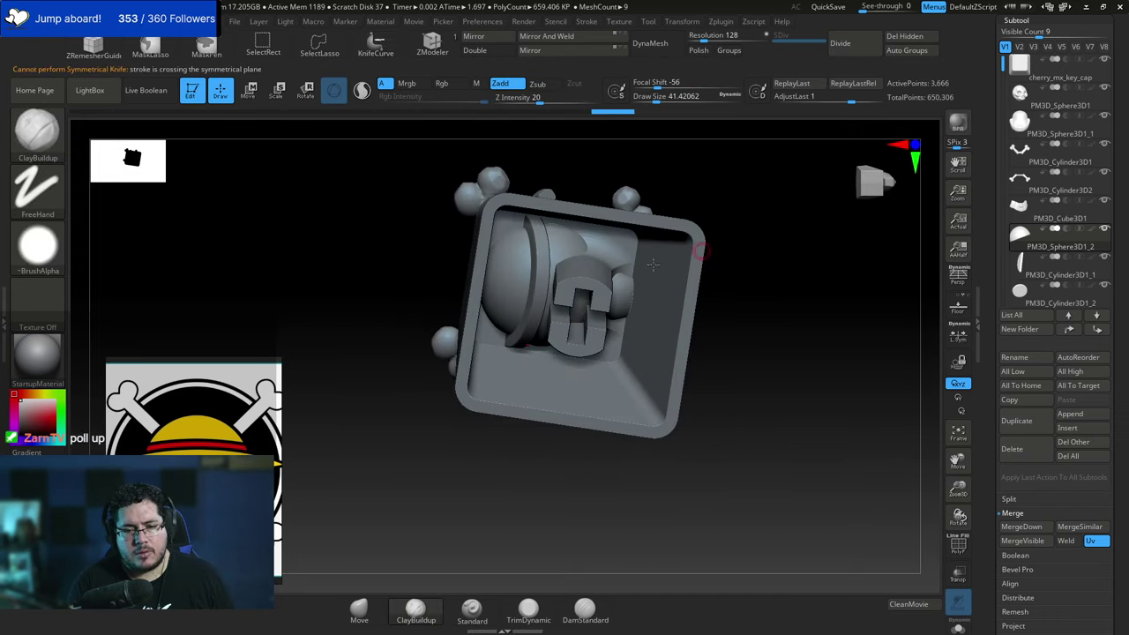
Select the skull and cut off its hidden underside within the keycap using KnifeCurve.
{"action": "left_click", "coordinate": [511, 290], "text": "alt"}
{"action": "left_click_drag", "start_coordinate": [739, 231], "coordinate": [728, 295]}
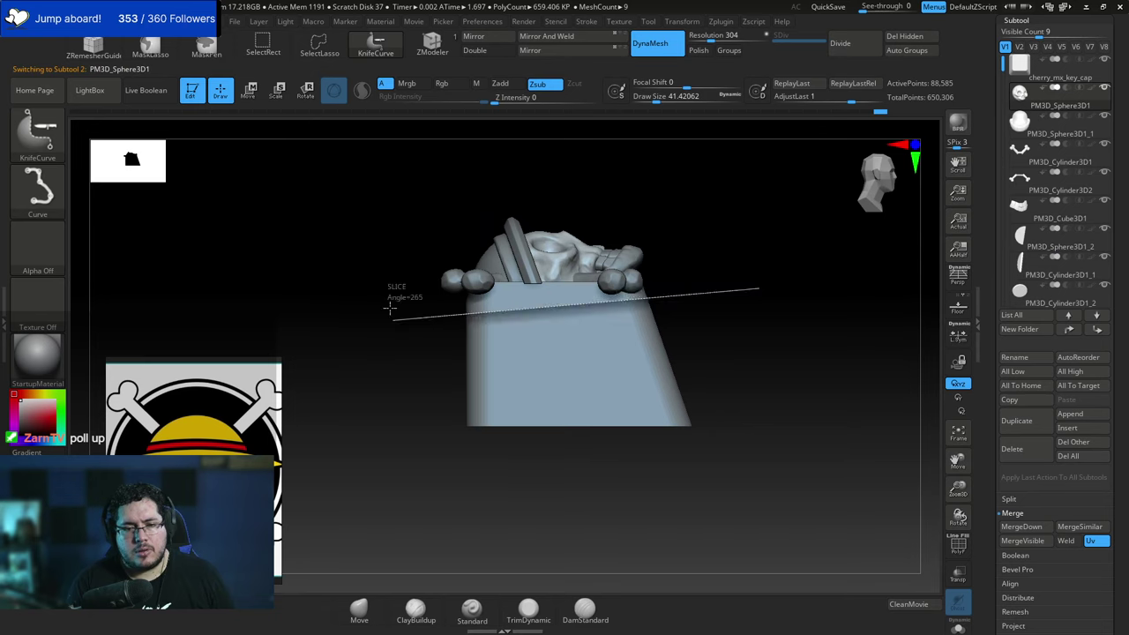
{"action": "left_click_drag", "start_coordinate": [388, 308], "coordinate": [372, 284], "text": "ctrl+shift"}
{"action": "mouse_move", "coordinate": [770, 309]}
{"action": "left_mouse_down"}
{"action": "mouse_move", "coordinate": [806, 222]}
{"action": "mouse_move", "coordinate": [773, 220]}
{"action": "mouse_move", "coordinate": [751, 268]}
{"action": "mouse_move", "coordinate": [646, 271]}
{"action": "left_mouse_up"}
Select the hat band and slice it level with the keycap top using KnifeCurve.
{"action": "left_click", "coordinate": [528, 263], "text": "alt"}
{"action": "mouse_move", "coordinate": [718, 262]}
{"action": "left_mouse_down", "text": "ctrl+shift"}
{"action": "mouse_move", "coordinate": [428, 264]}
{"action": "mouse_move", "coordinate": [397, 253]}
{"action": "left_mouse_up", "text": "ctrl+shift"}
{"action": "mouse_move", "coordinate": [733, 279]}
{"action": "left_mouse_down"}
{"action": "mouse_move", "coordinate": [706, 217]}
{"action": "mouse_move", "coordinate": [700, 227]}
{"action": "mouse_move", "coordinate": [721, 291]}
{"action": "mouse_move", "coordinate": [764, 268]}
{"action": "mouse_move", "coordinate": [765, 213]}
{"action": "mouse_move", "coordinate": [751, 234]}
{"action": "left_mouse_up"}
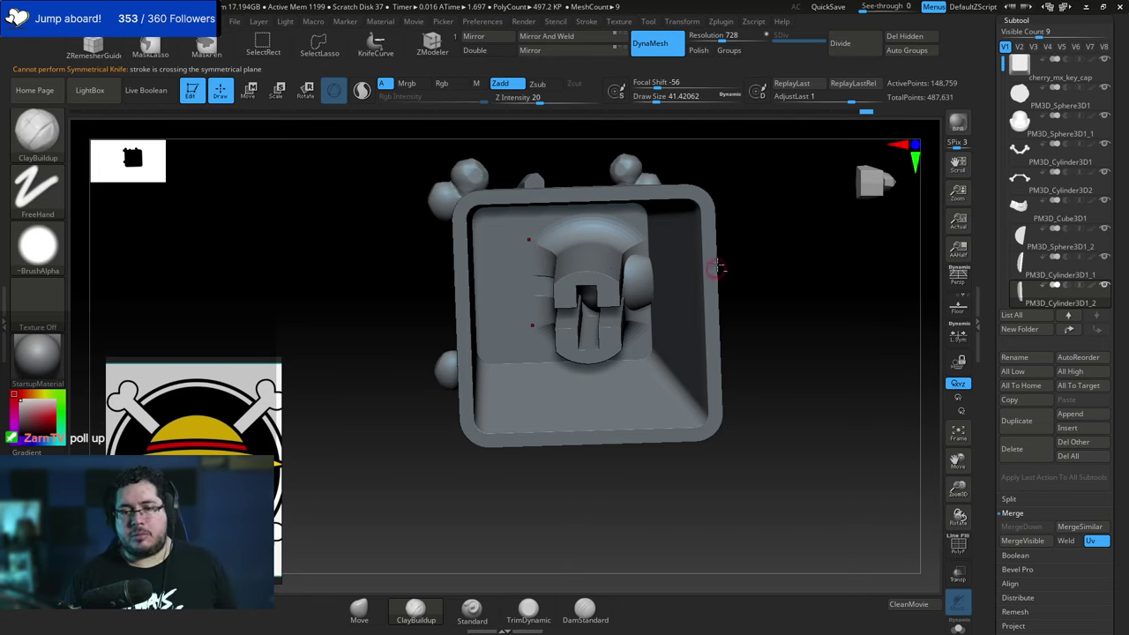
{"action": "left_click_drag", "start_coordinate": [725, 272], "coordinate": [742, 327]}
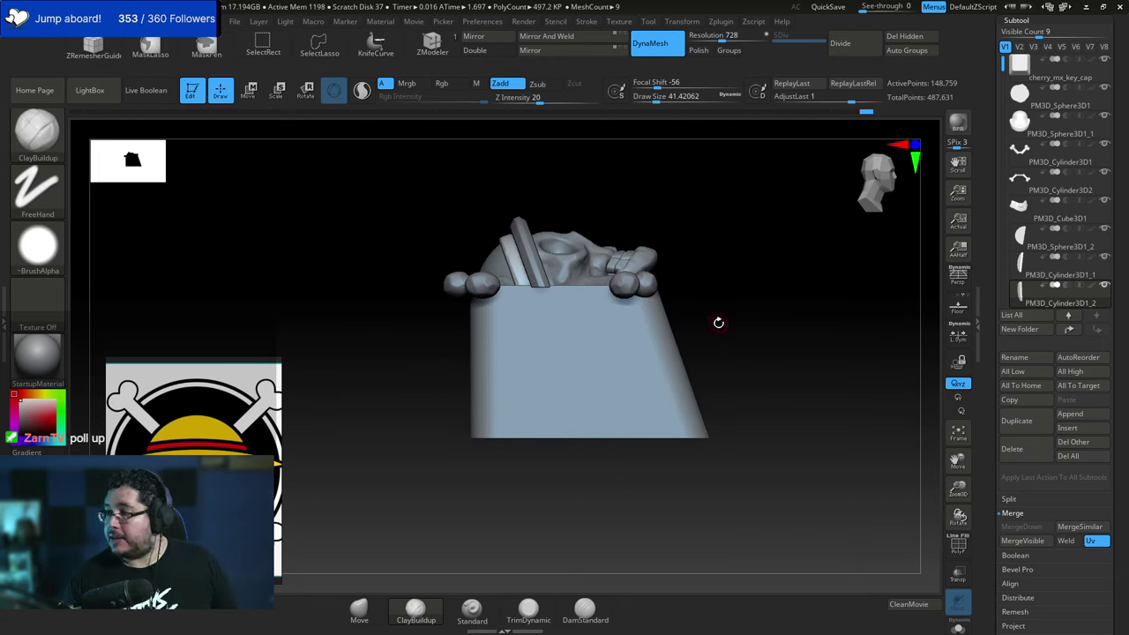
Bring up the ship helm render in the image viewer, then go back to the sculpt.
{"action": "mouse_move", "coordinate": [1019, 206]}
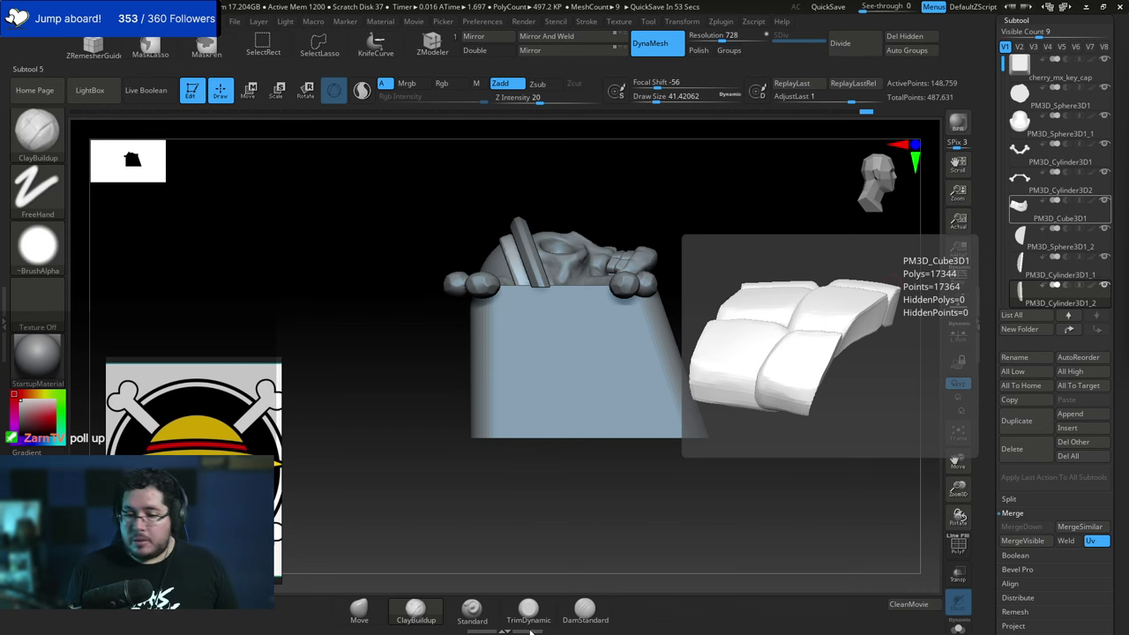
{"action": "key", "text": "super"}
{"action": "left_click", "coordinate": [680, 621]}
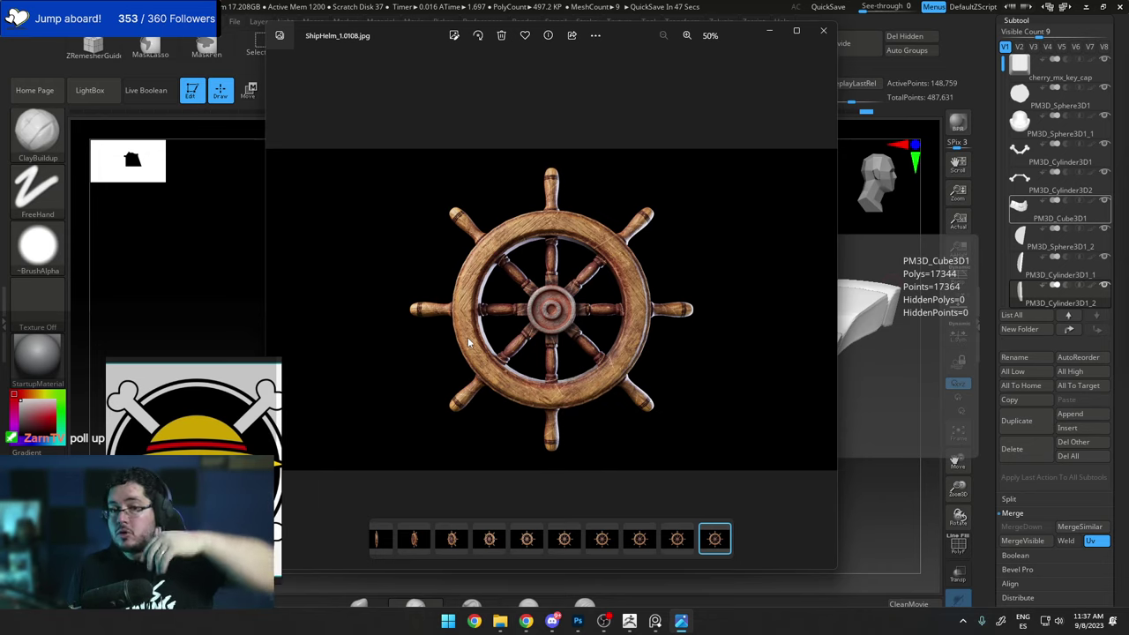
{"action": "left_click", "coordinate": [873, 505]}
Make the skull the active subtool and build up the upper jaw below the nose with ClayBuildup at a draw size of about 51.
{"action": "left_click_drag", "start_coordinate": [794, 417], "coordinate": [822, 488]}
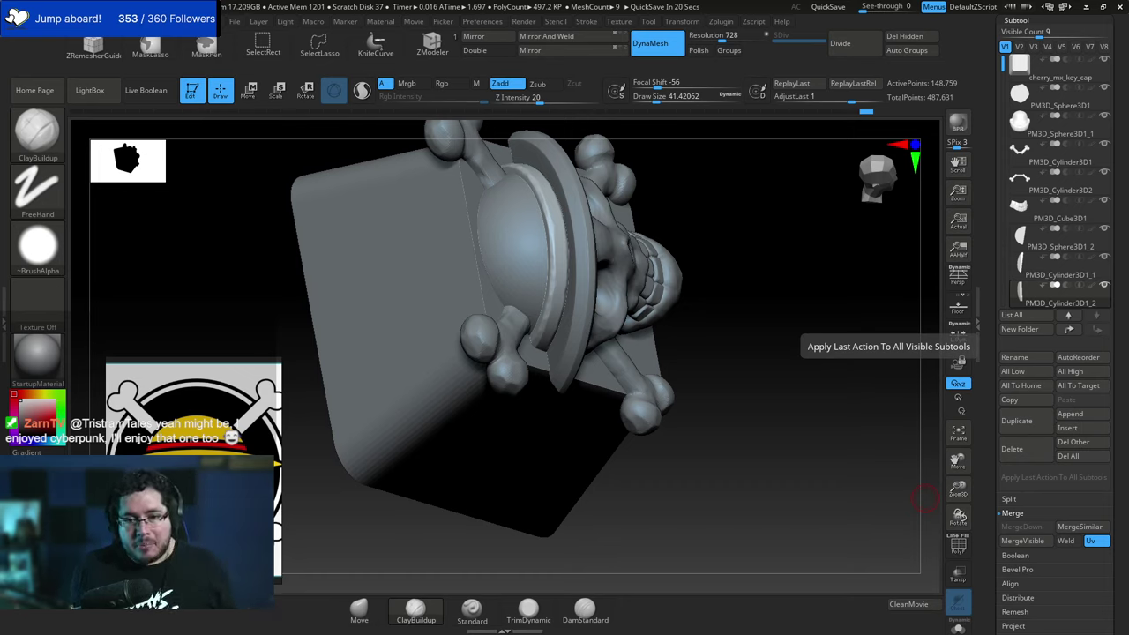
{"action": "left_click_drag", "start_coordinate": [717, 358], "coordinate": [759, 335]}
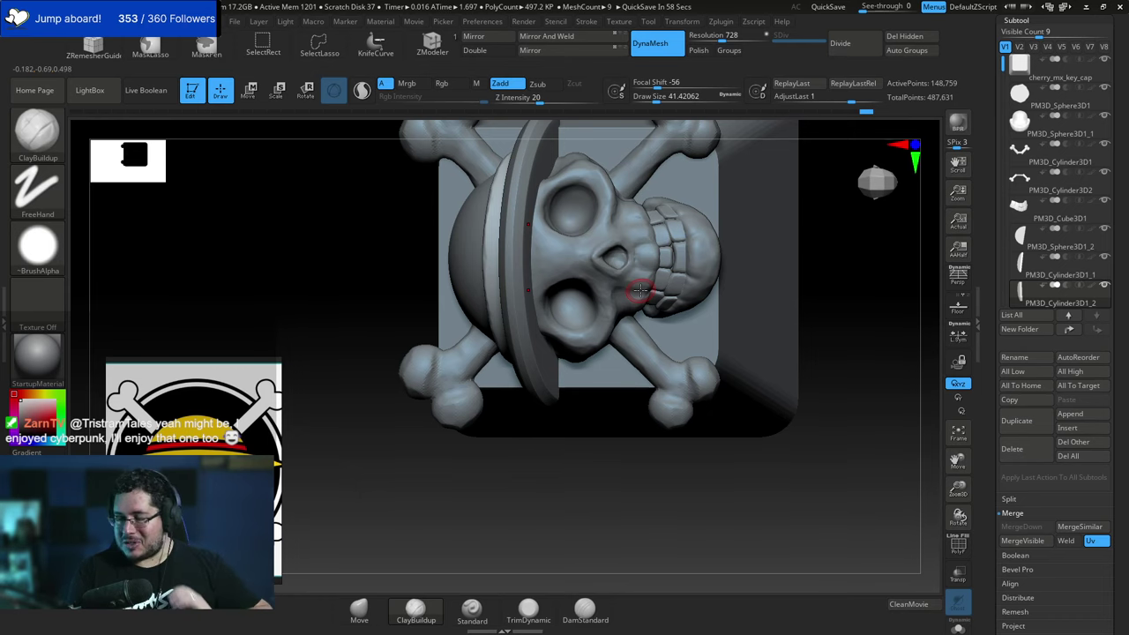
{"action": "left_click_drag", "start_coordinate": [846, 311], "coordinate": [801, 365], "text": "alt"}
{"action": "left_click", "coordinate": [643, 315], "text": "alt"}
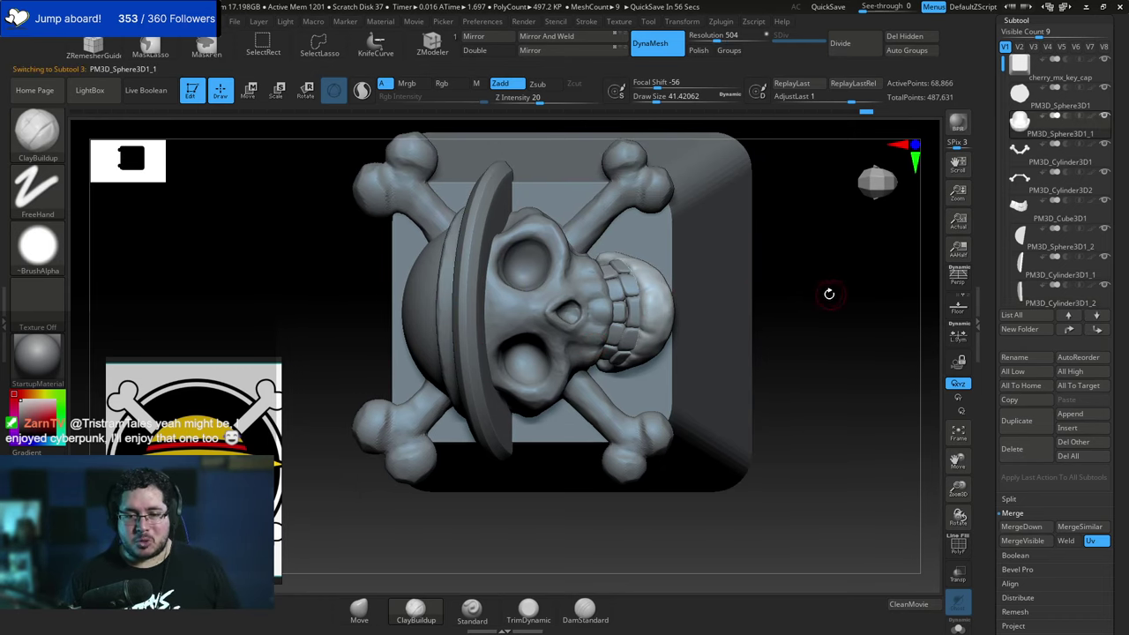
{"action": "left_click_drag", "start_coordinate": [829, 294], "coordinate": [833, 353], "text": "alt"}
{"action": "left_click", "coordinate": [604, 319], "text": "alt"}
{"action": "key", "text": "b"}
{"action": "key", "text": "c"}
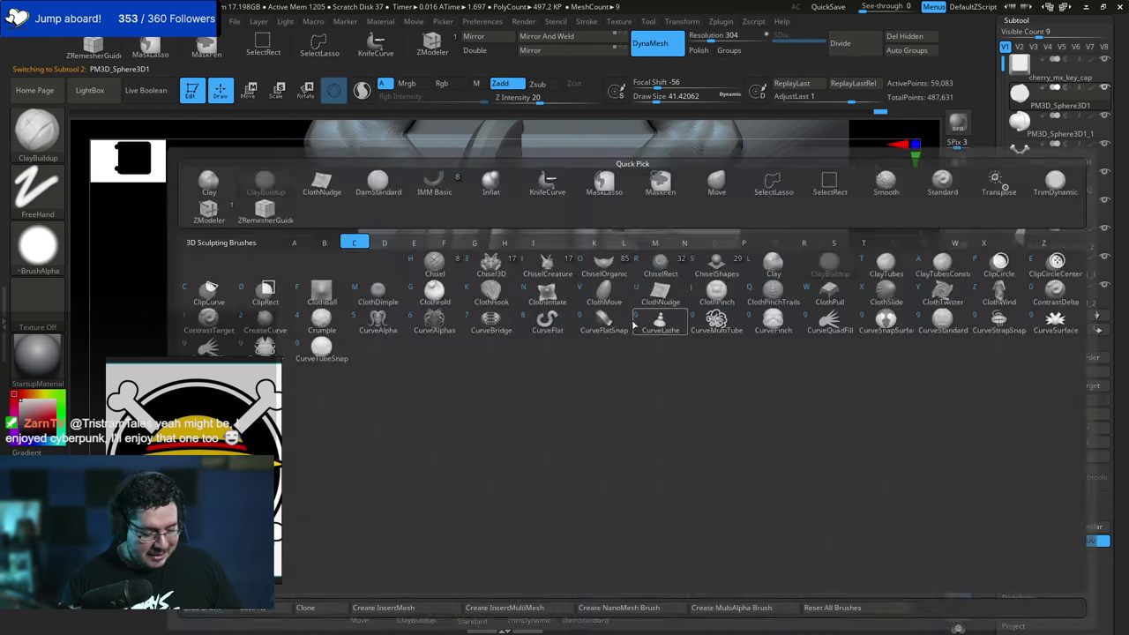
{"action": "key", "text": "b"}
{"action": "key", "text": "space"}
{"action": "left_click", "coordinate": [610, 309]}
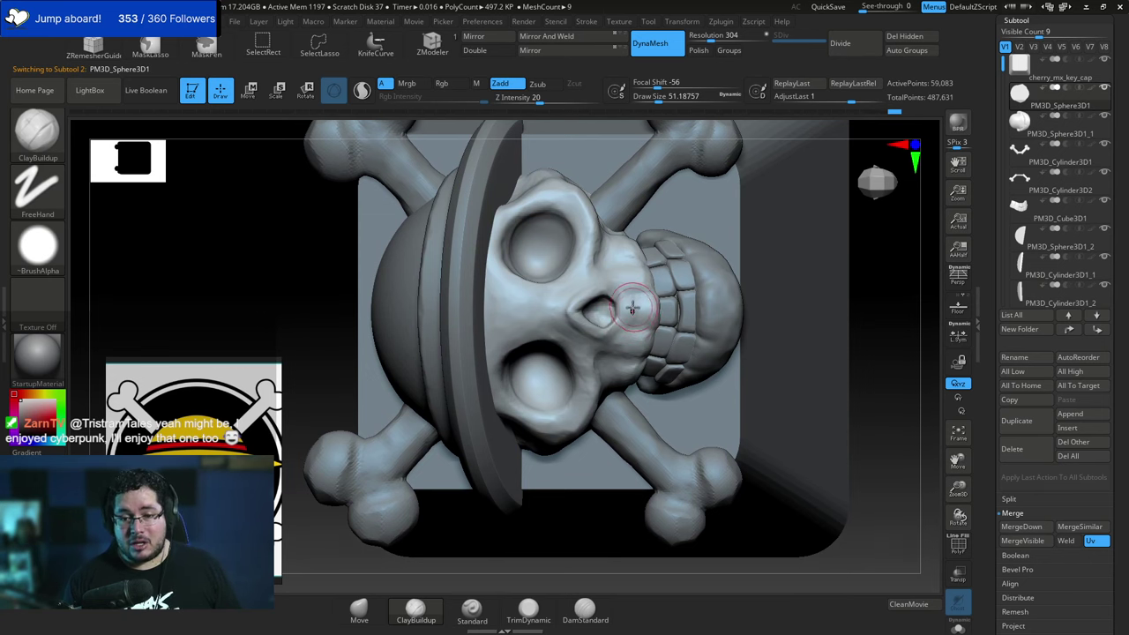
{"action": "left_click_drag", "start_coordinate": [795, 299], "coordinate": [802, 275]}
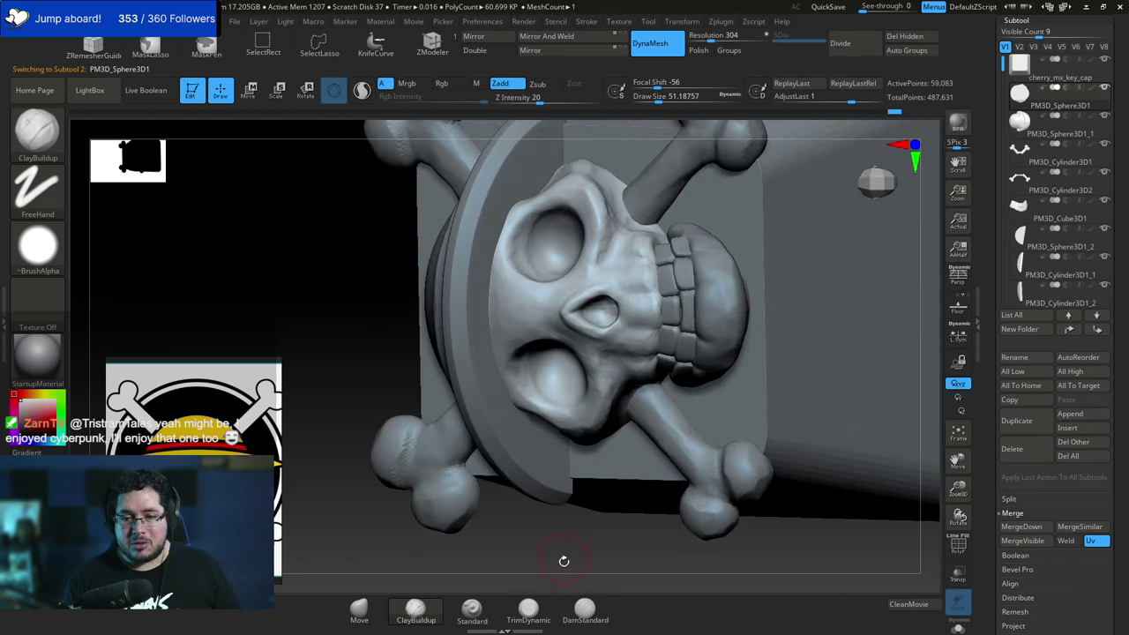
{"action": "mouse_move", "coordinate": [564, 560]}
{"action": "left_mouse_down", "text": "alt"}
{"action": "mouse_move", "coordinate": [605, 453]}
{"action": "mouse_move", "coordinate": [803, 314]}
{"action": "mouse_move", "coordinate": [839, 265]}
{"action": "mouse_move", "coordinate": [887, 298]}
{"action": "mouse_move", "coordinate": [847, 321]}
{"action": "mouse_move", "coordinate": [650, 259]}
{"action": "left_mouse_up", "text": "alt"}
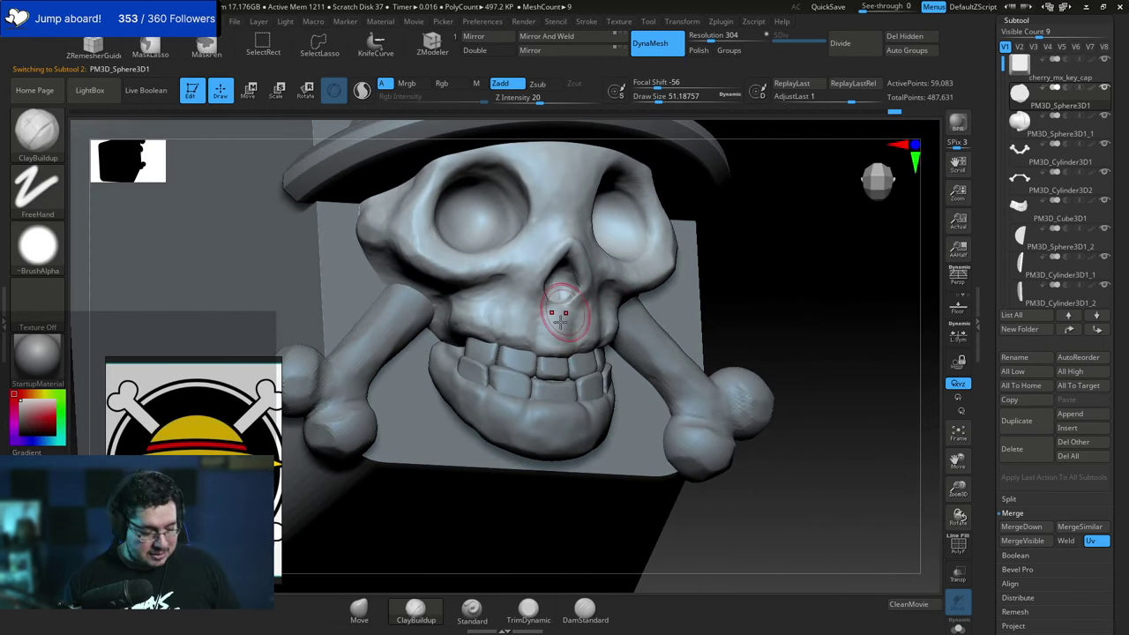
Carve vertical tooth grooves into the skull's upper jaw beneath the nose with DamStandard at a draw size of about 31.
{"action": "key", "text": "b"}
{"action": "key", "text": "d"}
{"action": "key", "text": "s"}
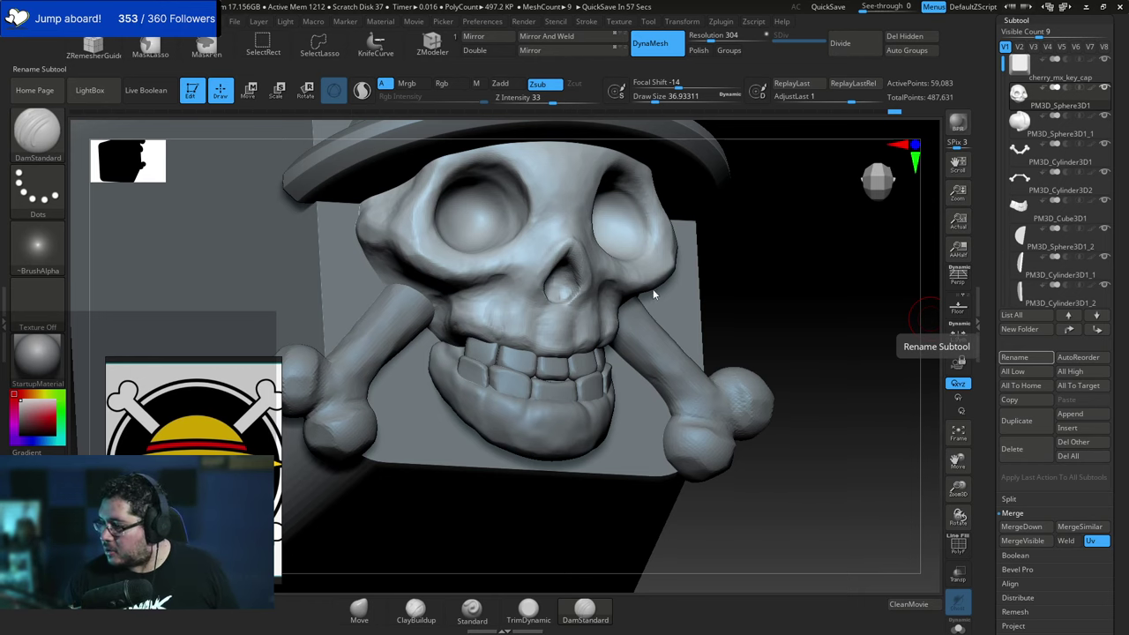
{"action": "key", "text": "space"}
{"action": "left_click_drag", "start_coordinate": [559, 326], "coordinate": [554, 326]}
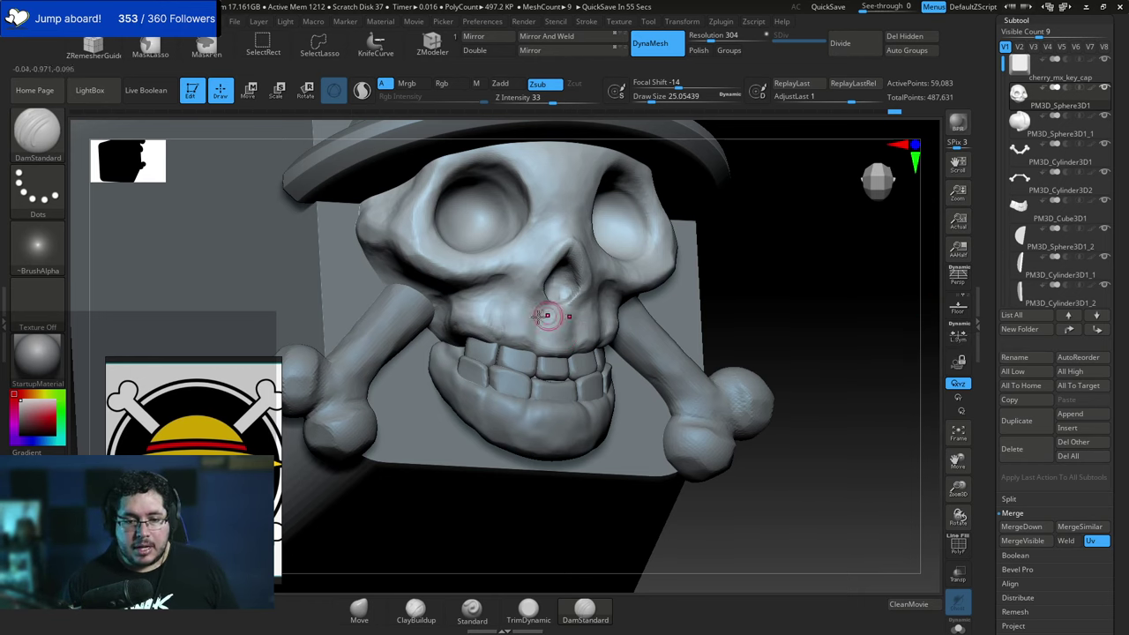
{"action": "key", "text": "b"}
{"action": "key", "text": "space"}
{"action": "left_click", "coordinate": [532, 326]}
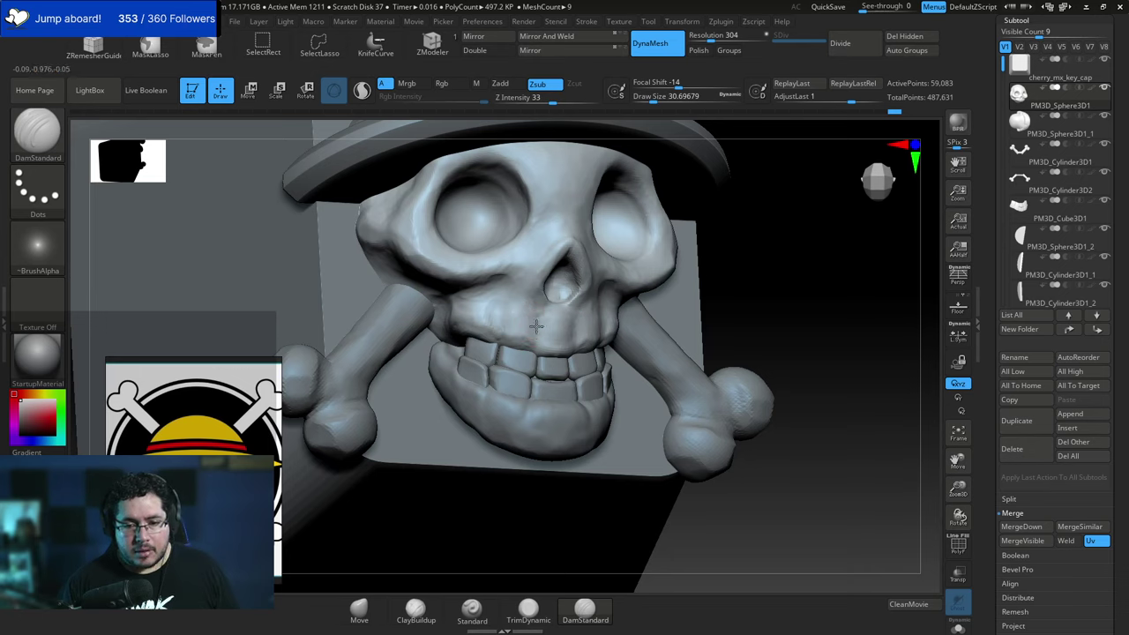
{"action": "left_click_drag", "start_coordinate": [534, 311], "coordinate": [533, 352]}
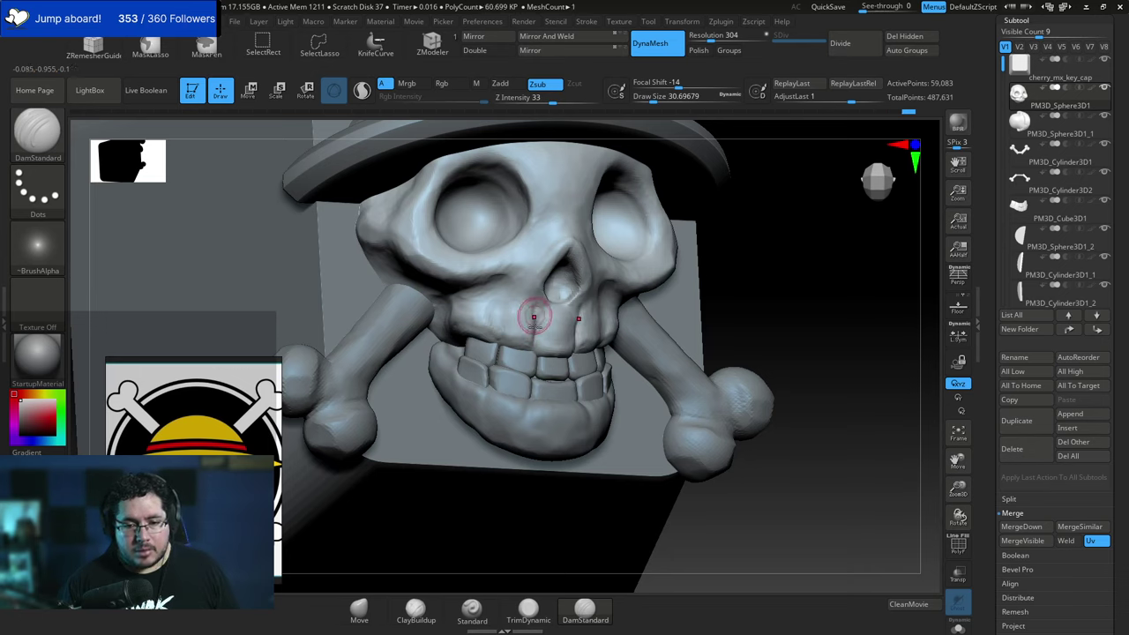
{"action": "mouse_move", "coordinate": [502, 290]}
{"action": "left_mouse_down"}
{"action": "mouse_move", "coordinate": [500, 335]}
{"action": "mouse_move", "coordinate": [501, 313]}
{"action": "left_mouse_up"}
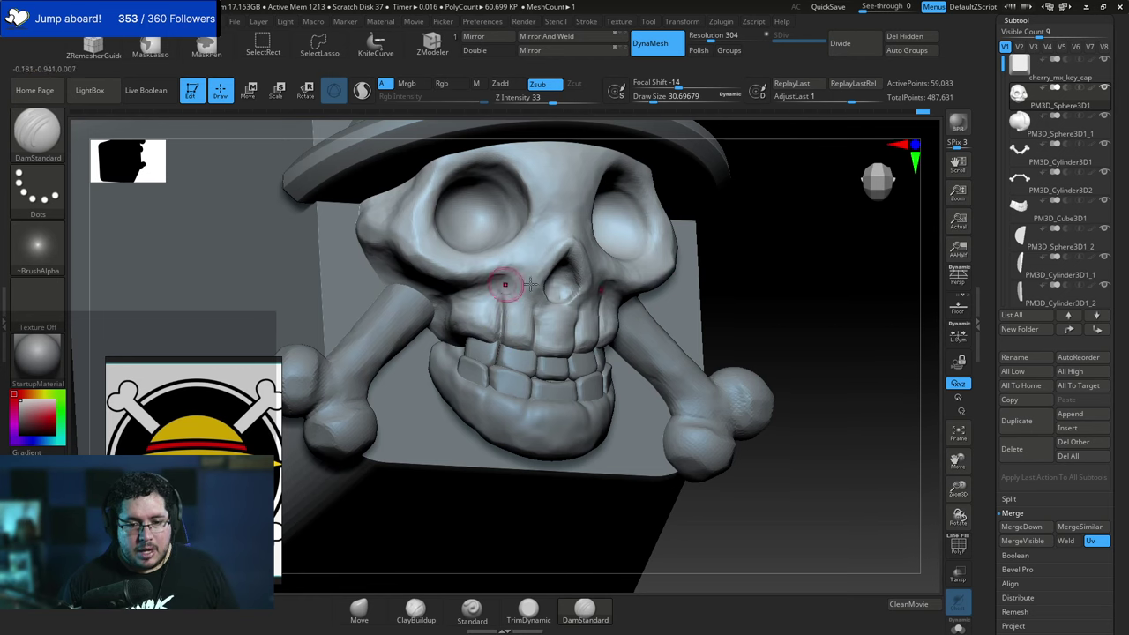
Deepen the front grooves of the upper jaw and carve another toward its back with DamStandard, using draw size 28.75 at the side.
{"action": "left_click_drag", "start_coordinate": [793, 250], "coordinate": [716, 240]}
{"action": "mouse_move", "coordinate": [523, 301]}
{"action": "left_mouse_down"}
{"action": "mouse_move", "coordinate": [529, 357]}
{"action": "mouse_move", "coordinate": [533, 347]}
{"action": "left_mouse_up"}
{"action": "key", "text": "space"}
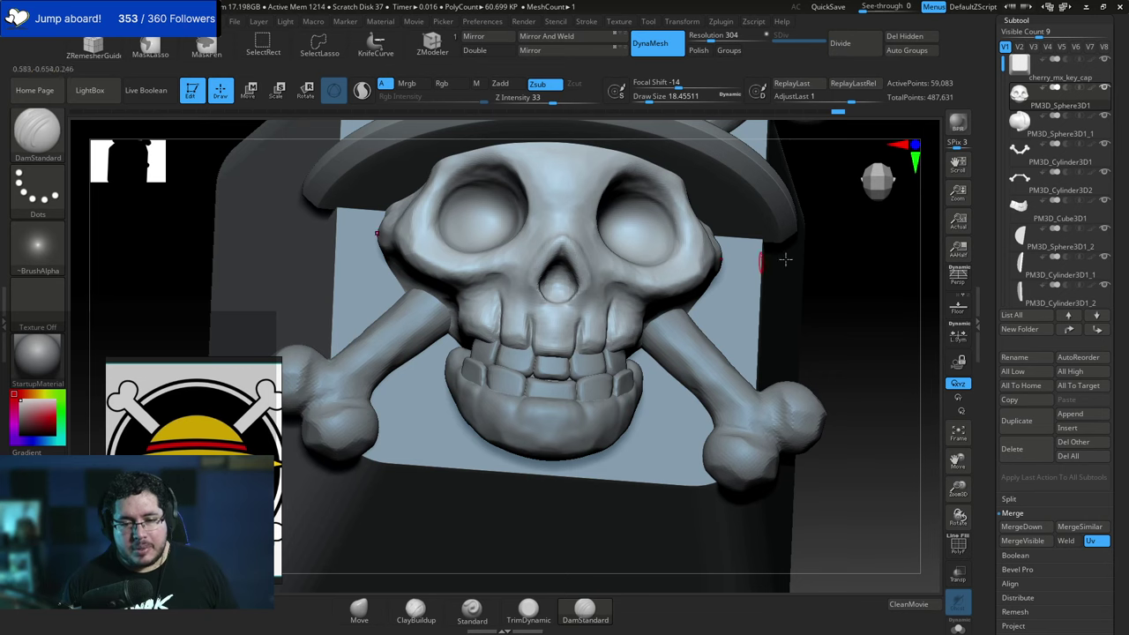
{"action": "left_click_drag", "start_coordinate": [784, 260], "coordinate": [842, 254]}
{"action": "left_click_drag", "start_coordinate": [687, 239], "coordinate": [738, 239]}
{"action": "key", "text": "space"}
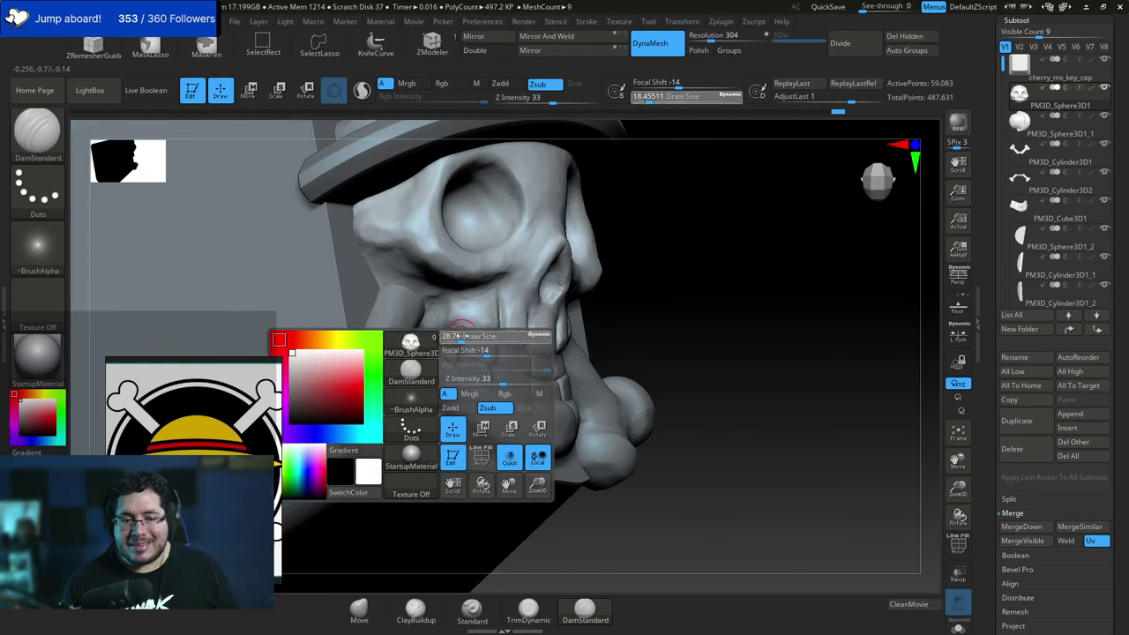
{"action": "left_click_drag", "start_coordinate": [480, 350], "coordinate": [486, 350]}
{"action": "left_click_drag", "start_coordinate": [445, 309], "coordinate": [444, 339]}
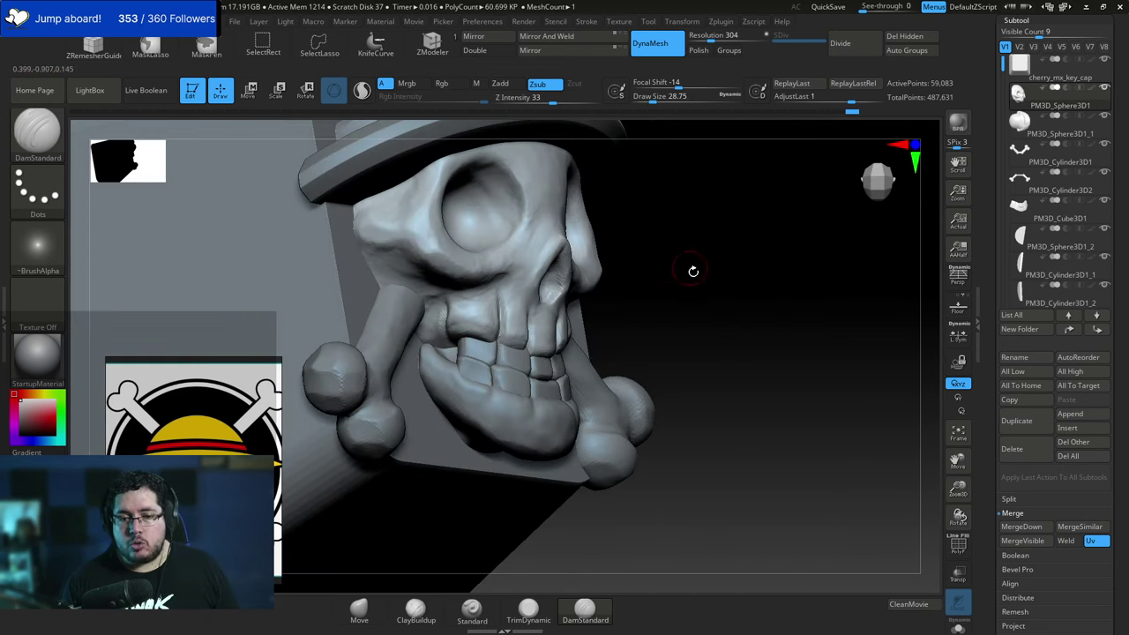
{"action": "left_click_drag", "start_coordinate": [693, 270], "coordinate": [638, 294]}
Add volume to the lower edge of the upper front tooth forms with ClayBuildup at a draw size of about 37.
{"action": "left_click_drag", "start_coordinate": [741, 285], "coordinate": [741, 307], "text": "alt"}
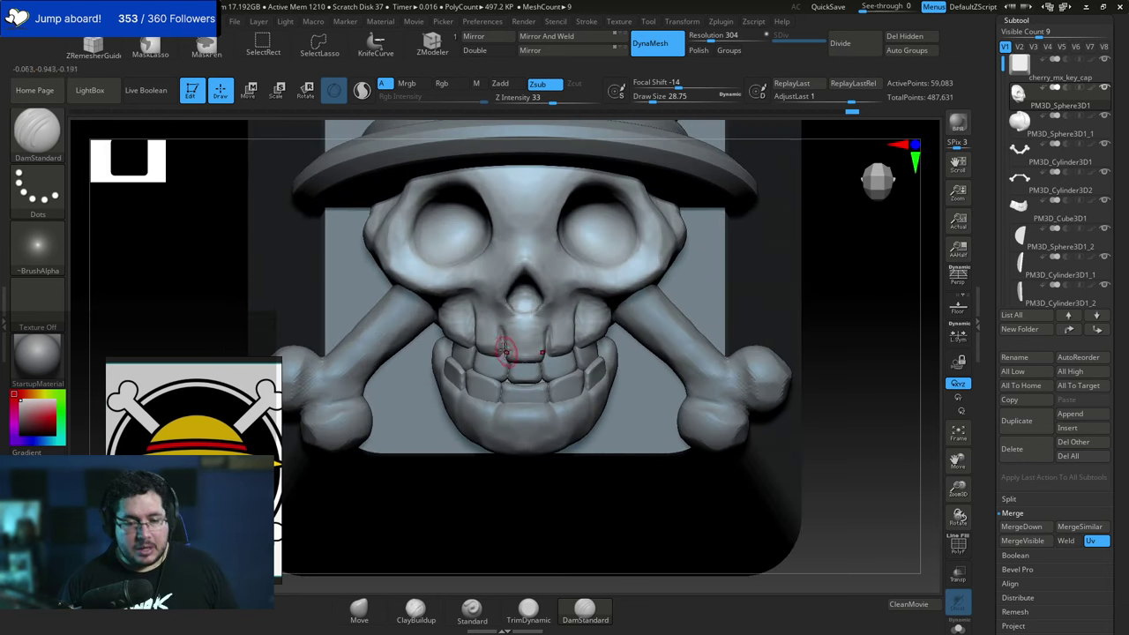
{"action": "key", "text": "b"}
{"action": "key", "text": "c"}
{"action": "key", "text": "b"}
{"action": "left_click_drag", "start_coordinate": [510, 350], "coordinate": [505, 350]}
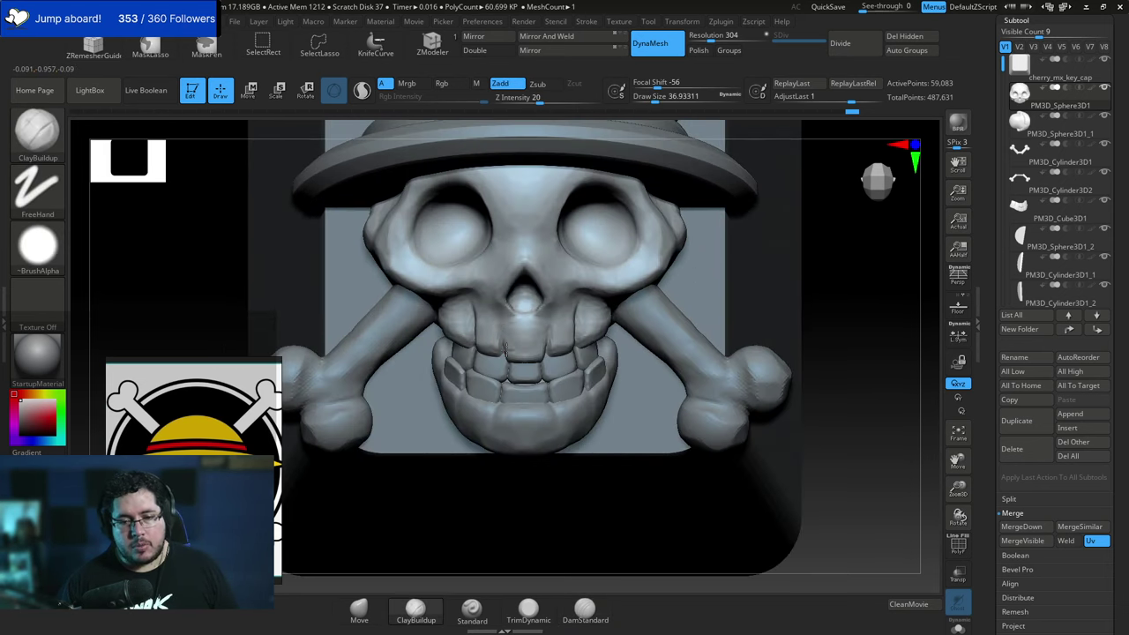
Select the lower jaw, carve root grooves below the teeth with DamStandard at draw size 28.75, and smooth the chin area.
{"action": "left_click_drag", "start_coordinate": [807, 273], "coordinate": [783, 316], "text": "alt"}
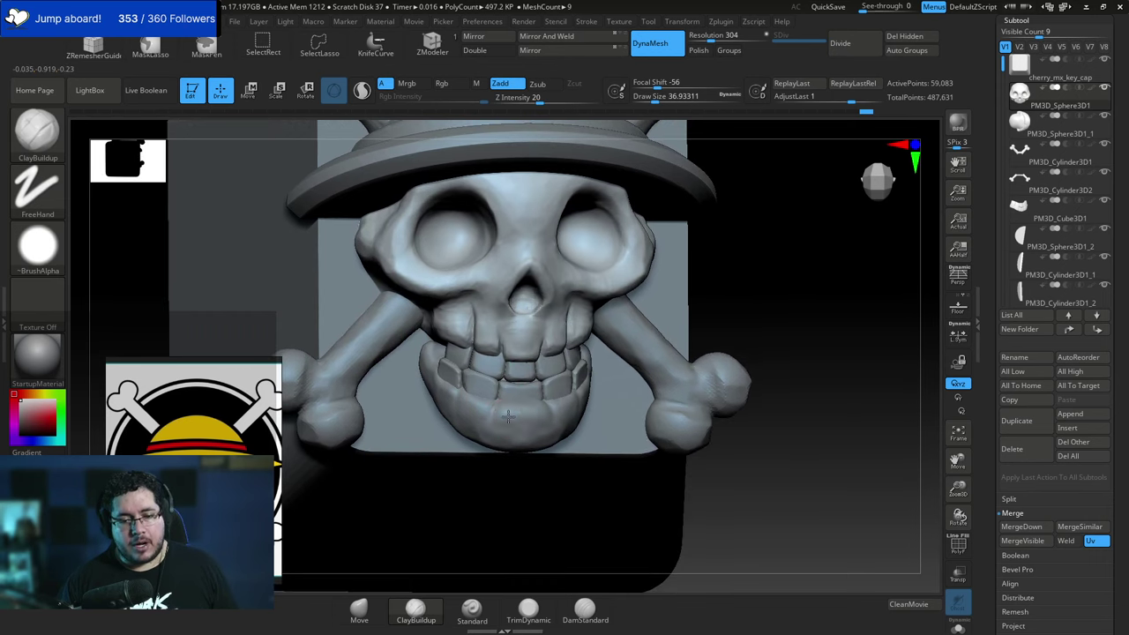
{"action": "left_click", "coordinate": [503, 408], "text": "alt"}
{"action": "key", "text": "b"}
{"action": "key", "text": "d"}
{"action": "key", "text": "s"}
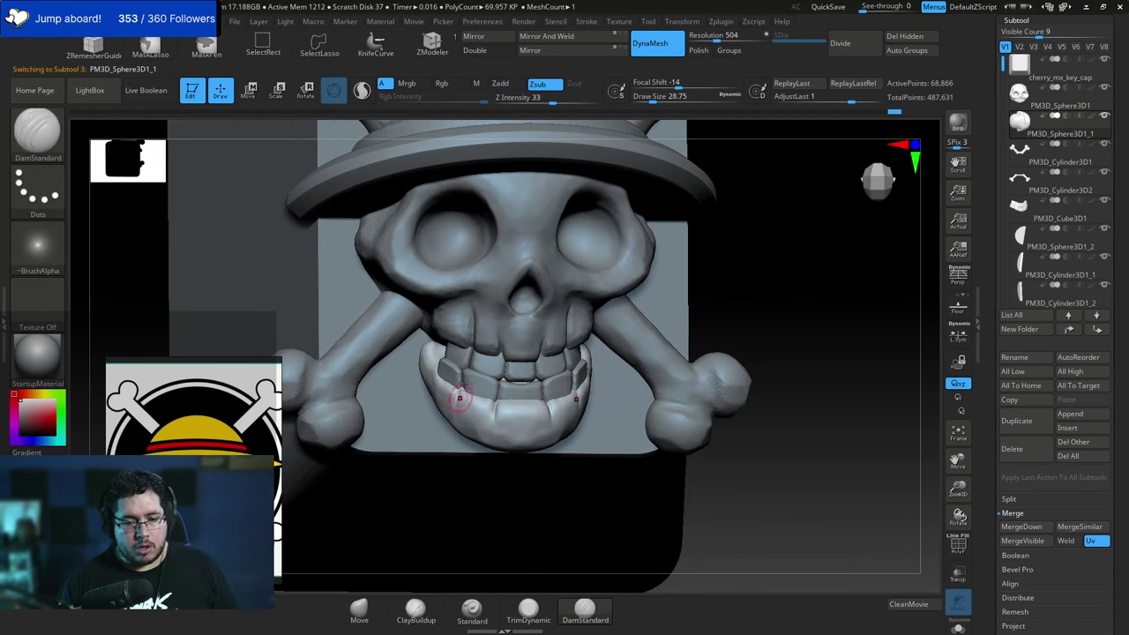
{"action": "left_click_drag", "start_coordinate": [459, 392], "coordinate": [503, 407]}
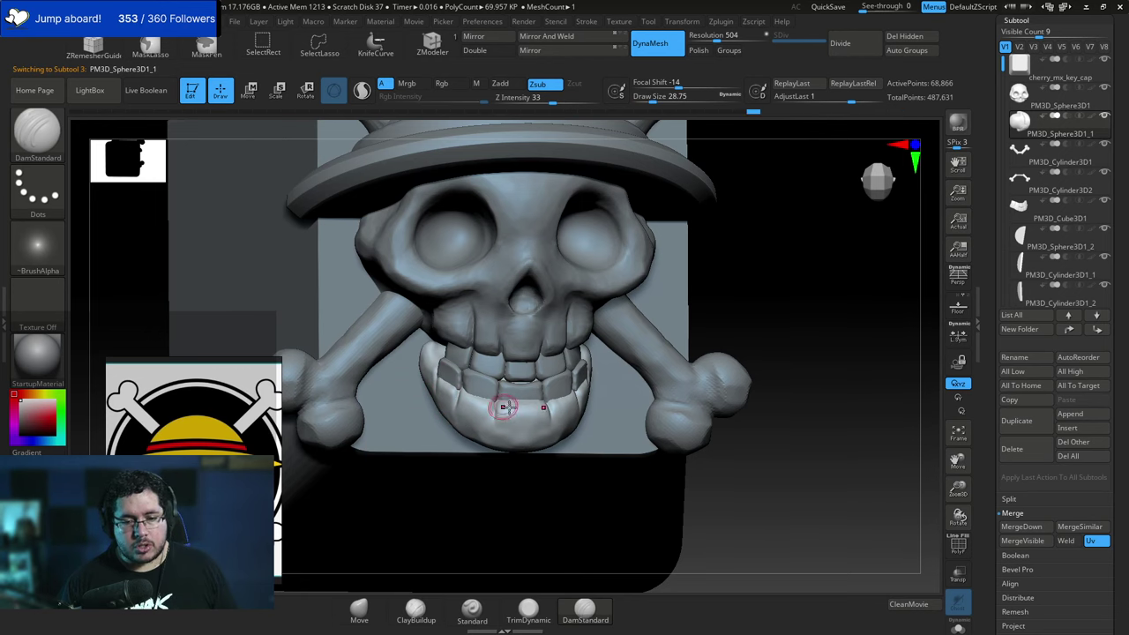
{"action": "mouse_move", "coordinate": [782, 267]}
{"action": "left_mouse_down"}
{"action": "mouse_move", "coordinate": [557, 412]}
{"action": "mouse_move", "coordinate": [556, 402]}
{"action": "left_mouse_up"}
{"action": "mouse_move", "coordinate": [409, 455]}
{"action": "left_mouse_down"}
{"action": "mouse_move", "coordinate": [332, 484]}
{"action": "mouse_move", "coordinate": [680, 305]}
{"action": "mouse_move", "coordinate": [723, 325]}
{"action": "mouse_move", "coordinate": [710, 291]}
{"action": "left_mouse_up"}
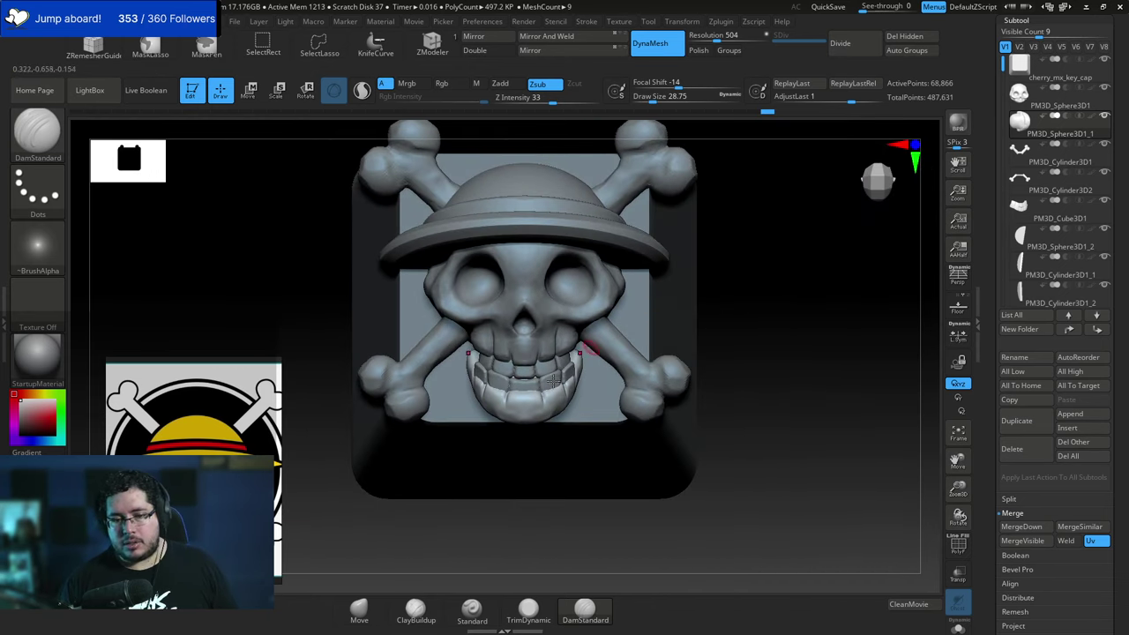
{"action": "left_click_drag", "start_coordinate": [530, 407], "coordinate": [507, 406], "text": "shift"}
Make the rows of teeth between the jaws the active subtool.
{"action": "mouse_move", "coordinate": [704, 312]}
{"action": "left_mouse_down", "text": "alt"}
{"action": "mouse_move", "coordinate": [747, 315]}
{"action": "mouse_move", "coordinate": [754, 401]}
{"action": "left_mouse_up", "text": "alt"}
{"action": "left_click", "coordinate": [530, 383], "text": "alt"}
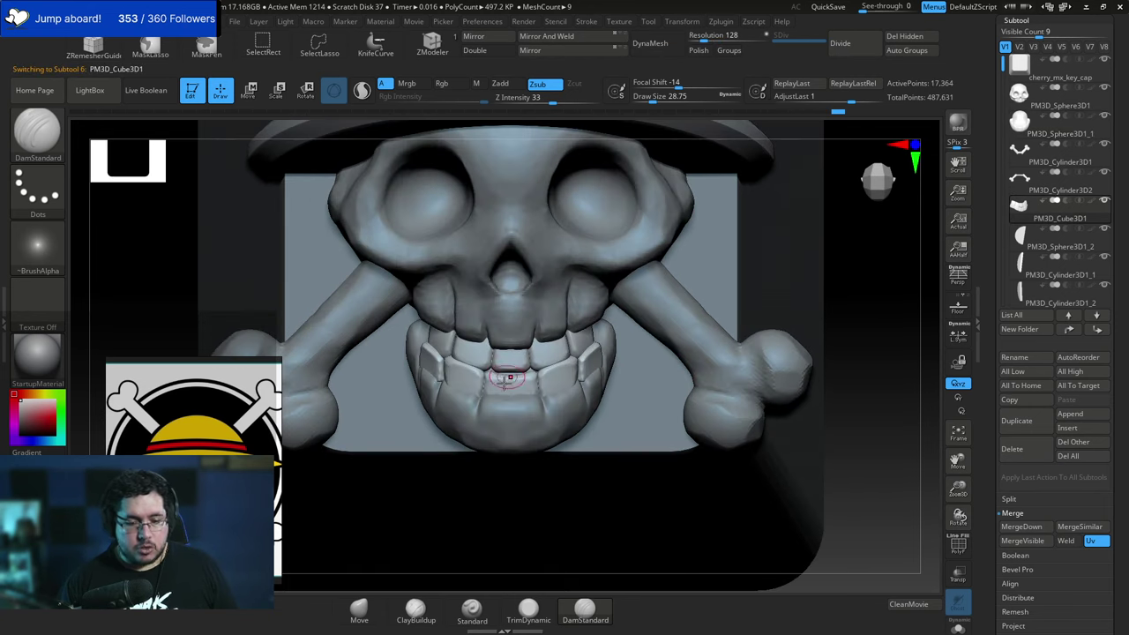
{"action": "key", "text": "b"}
{"action": "key", "text": "m"}
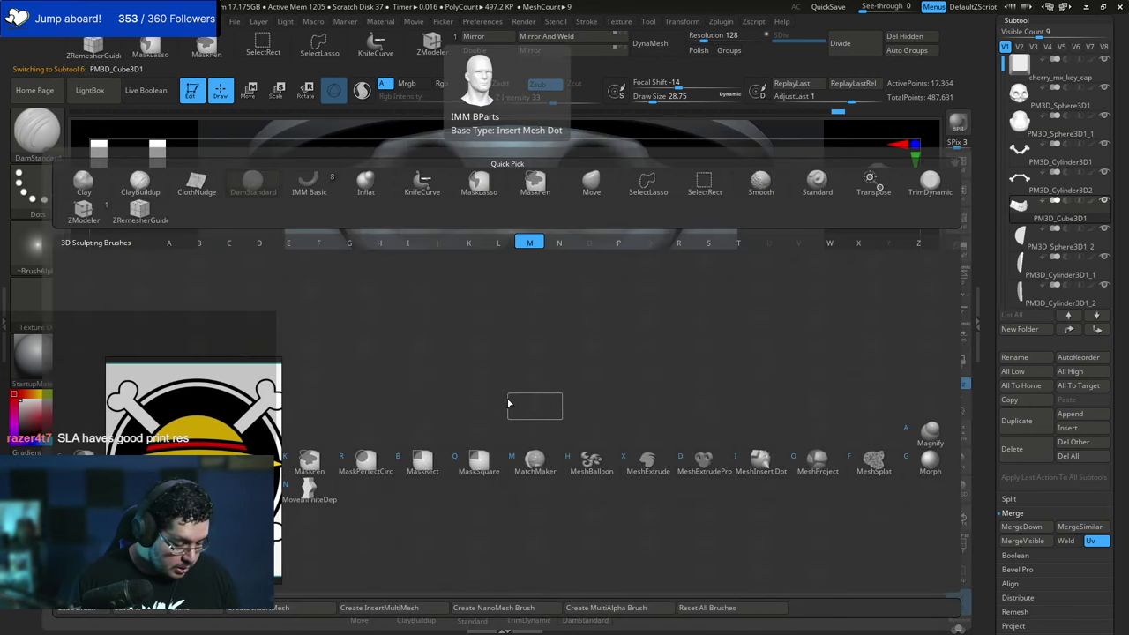
{"action": "left_click", "coordinate": [365, 465]}
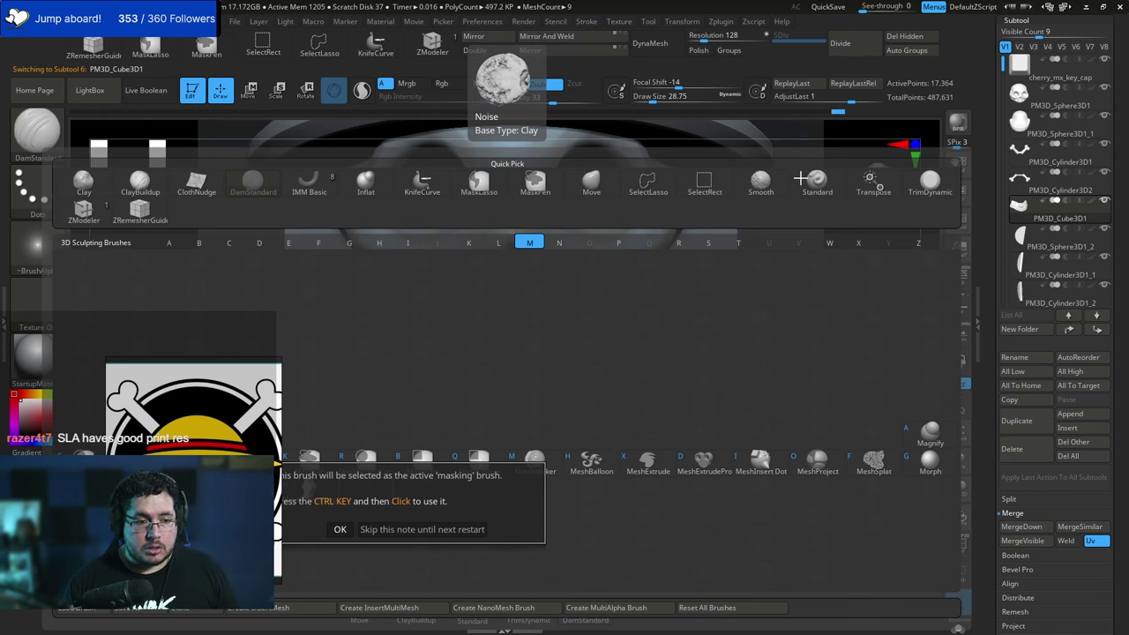
{"action": "left_click", "coordinate": [340, 529]}
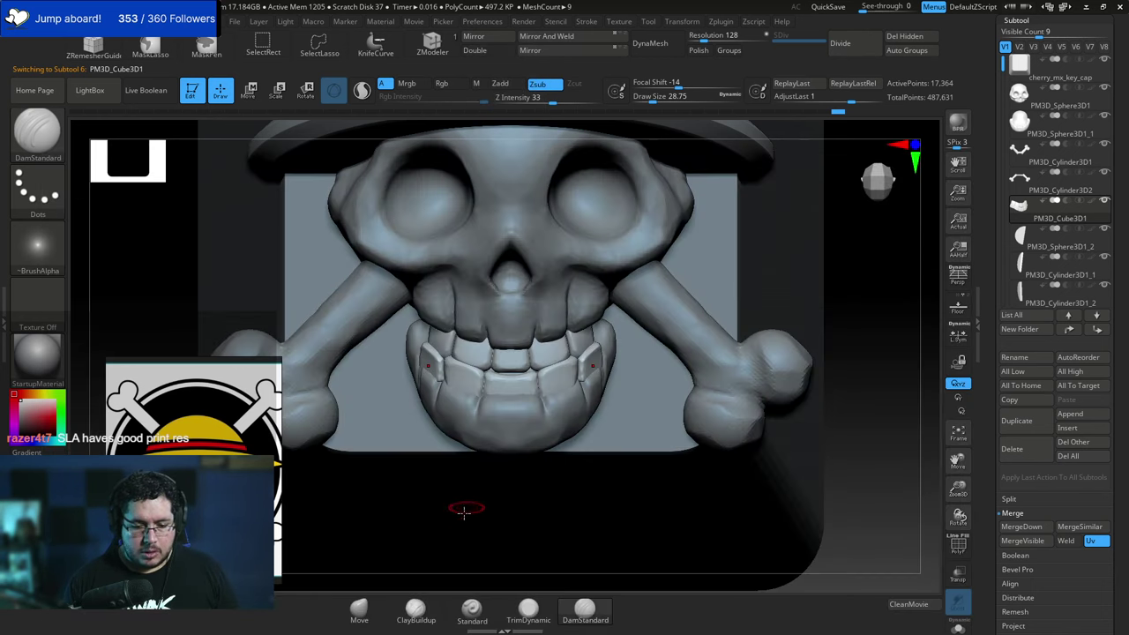
Reshape the front teeth between the jaws with the Move Topological brush at a draw size of about 56.
{"action": "key", "text": "b"}
{"action": "key", "text": "t"}
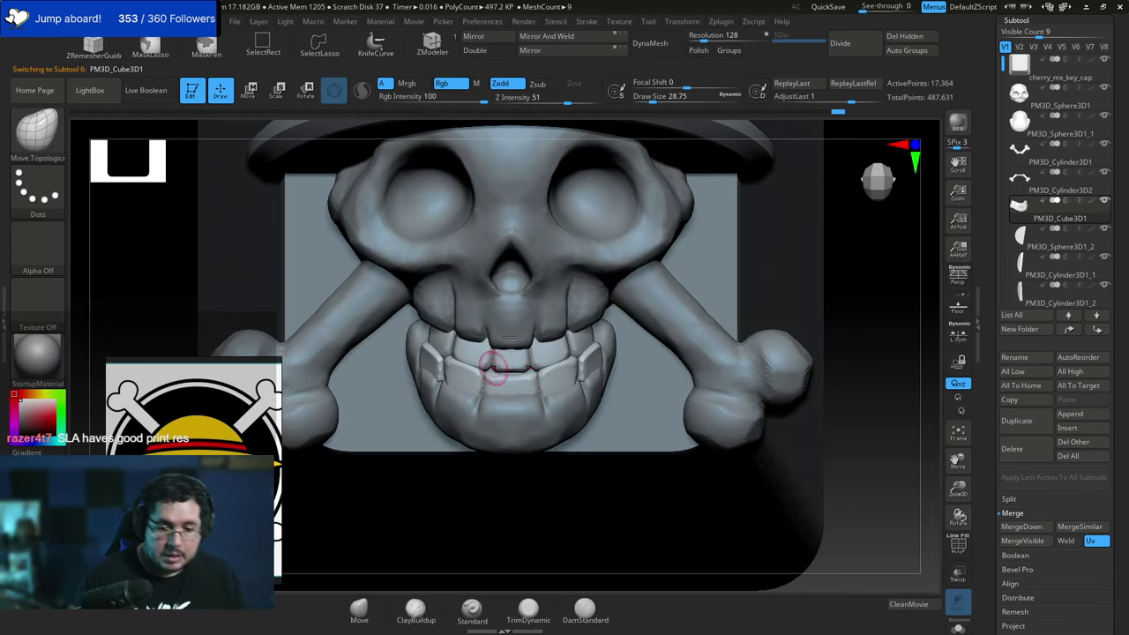
{"action": "key", "text": "space"}
{"action": "key", "text": "space"}
{"action": "left_click_drag", "start_coordinate": [532, 372], "coordinate": [525, 372]}
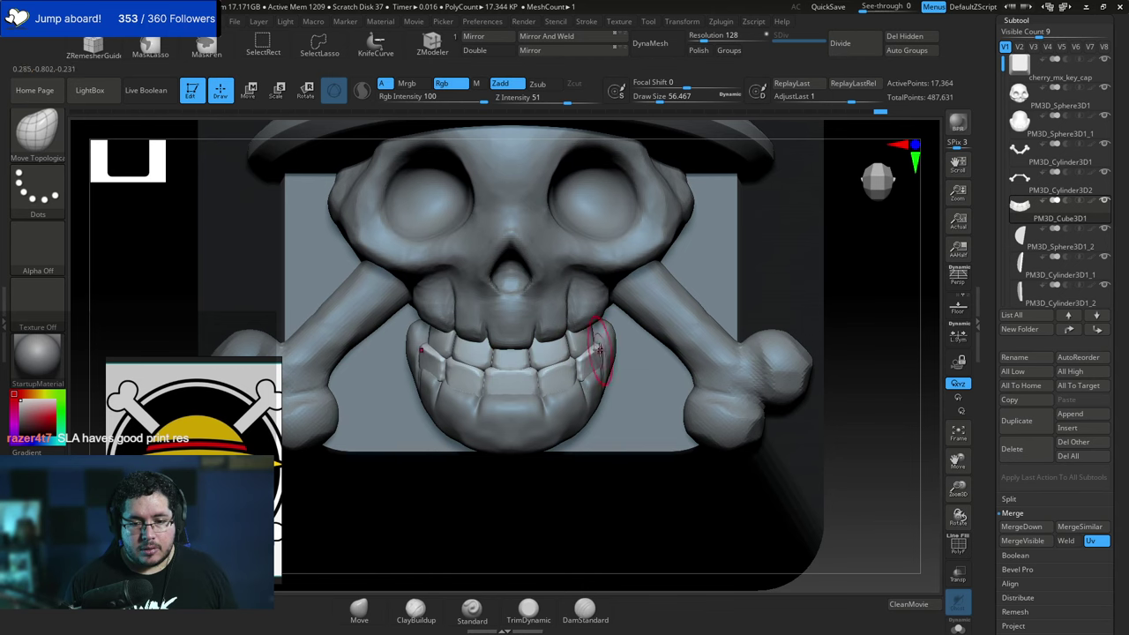
Adjust the side teeth with Move Topological to follow the jaw's curve, varying the draw size between about 44 and 132.
{"action": "left_click_drag", "start_coordinate": [813, 287], "coordinate": [710, 304]}
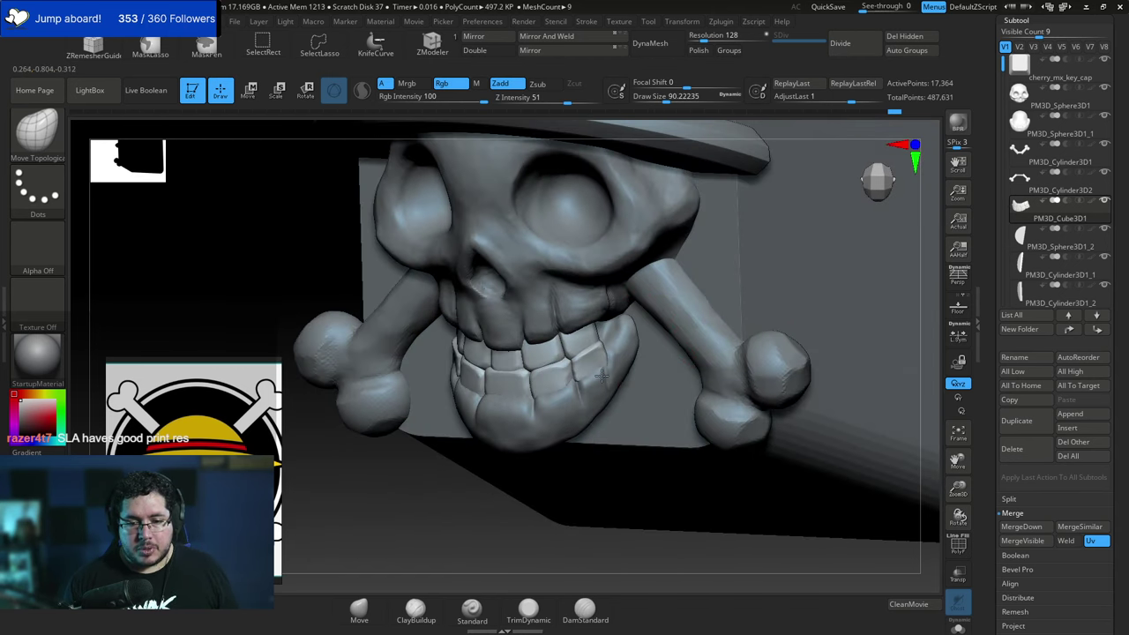
{"action": "mouse_move", "coordinate": [607, 366]}
{"action": "right_mouse_down", "text": "shift"}
{"action": "mouse_move", "coordinate": [819, 297]}
{"action": "mouse_move", "coordinate": [801, 432]}
{"action": "right_mouse_up", "text": "shift"}
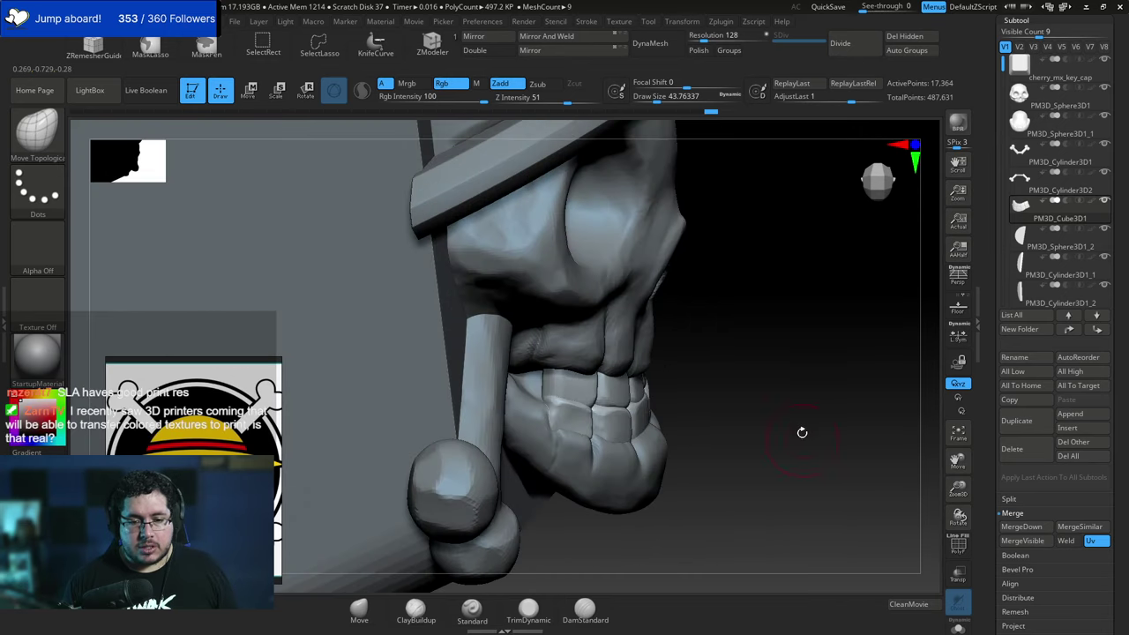
{"action": "mouse_move", "coordinate": [656, 344]}
{"action": "right_mouse_down"}
{"action": "mouse_move", "coordinate": [720, 340]}
{"action": "mouse_move", "coordinate": [616, 378]}
{"action": "mouse_move", "coordinate": [789, 292]}
{"action": "mouse_move", "coordinate": [799, 341]}
{"action": "right_mouse_up"}
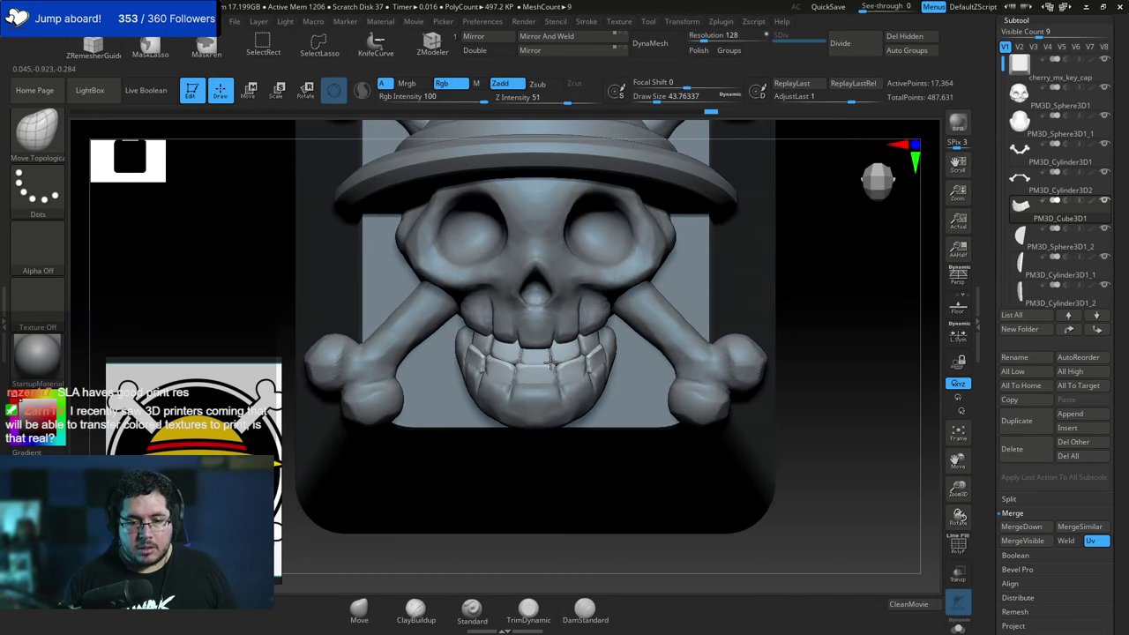
{"action": "right_click_drag", "start_coordinate": [786, 277], "coordinate": [696, 303]}
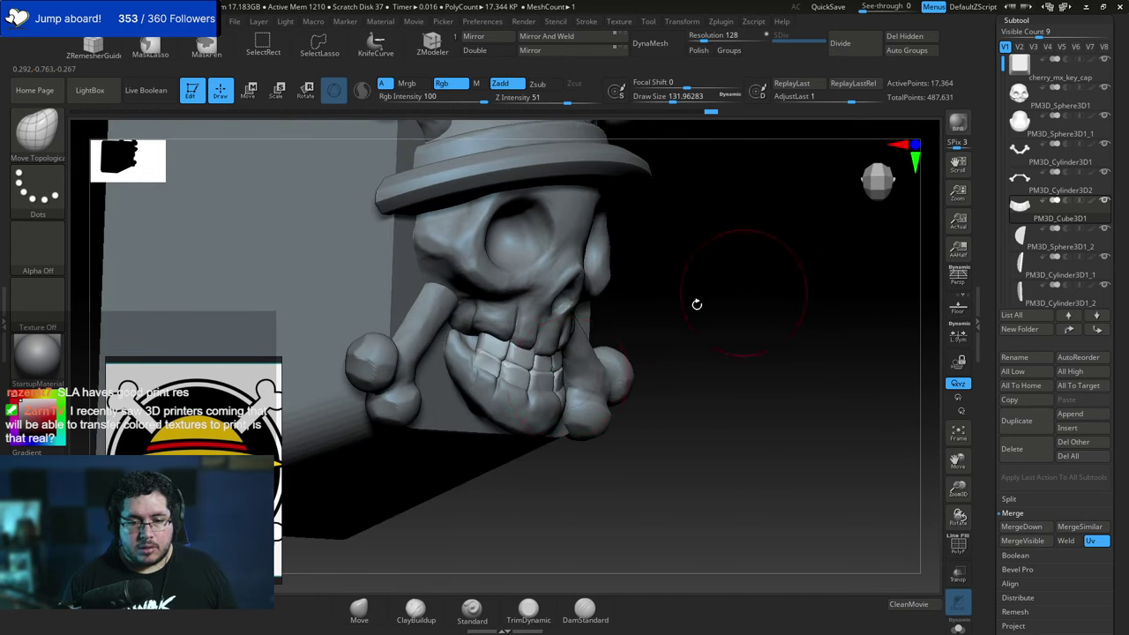
{"action": "right_click_drag", "start_coordinate": [547, 391], "coordinate": [607, 361], "text": "shift"}
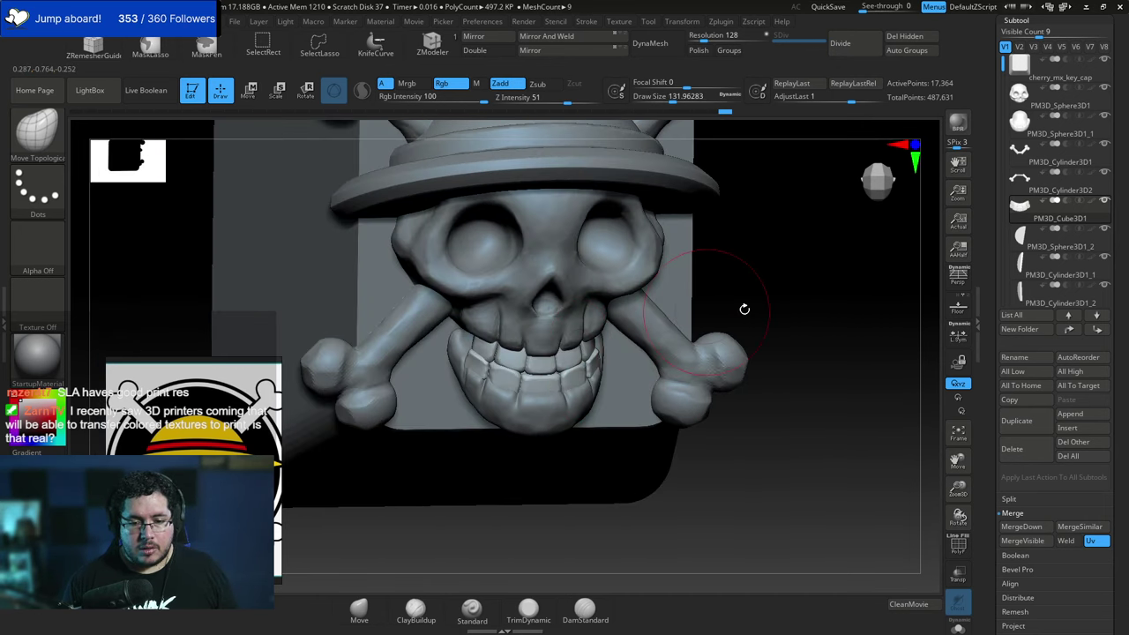
Make the lower jaw the active subtool, build up its sides with ClayBuildup at draw size about 65, and smooth the added clay.
{"action": "mouse_move", "coordinate": [743, 309]}
{"action": "right_mouse_down", "text": "ctrl"}
{"action": "mouse_move", "coordinate": [764, 277]}
{"action": "mouse_move", "coordinate": [786, 294]}
{"action": "mouse_move", "coordinate": [776, 302]}
{"action": "mouse_move", "coordinate": [805, 262]}
{"action": "mouse_move", "coordinate": [852, 270]}
{"action": "right_mouse_up", "text": "ctrl"}
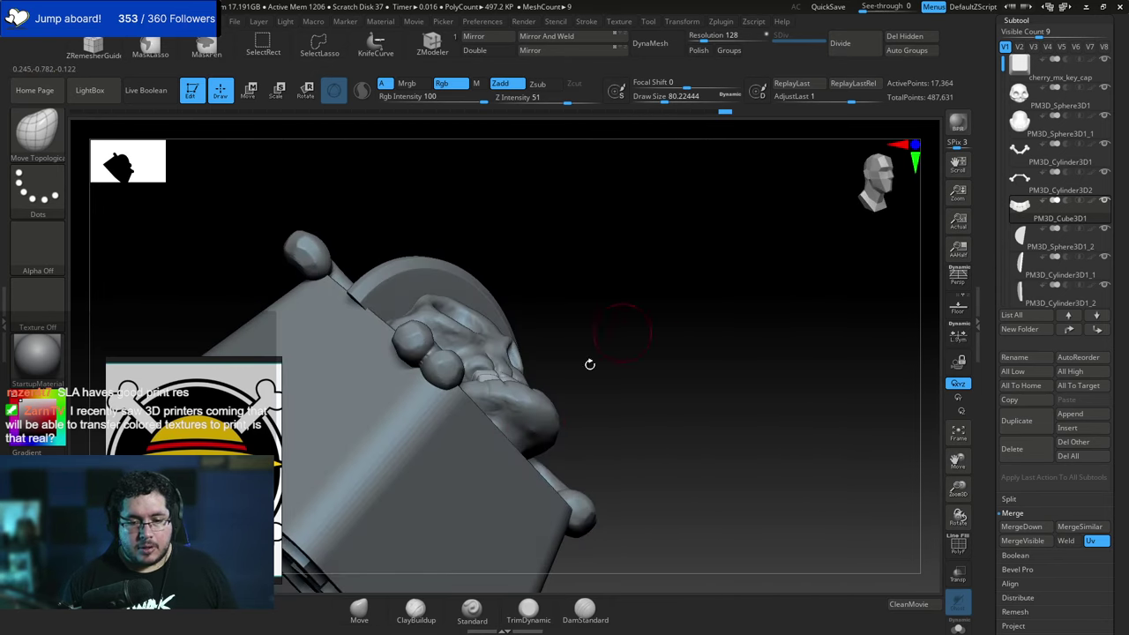
{"action": "left_click", "coordinate": [509, 426], "text": "alt"}
{"action": "key", "text": "b"}
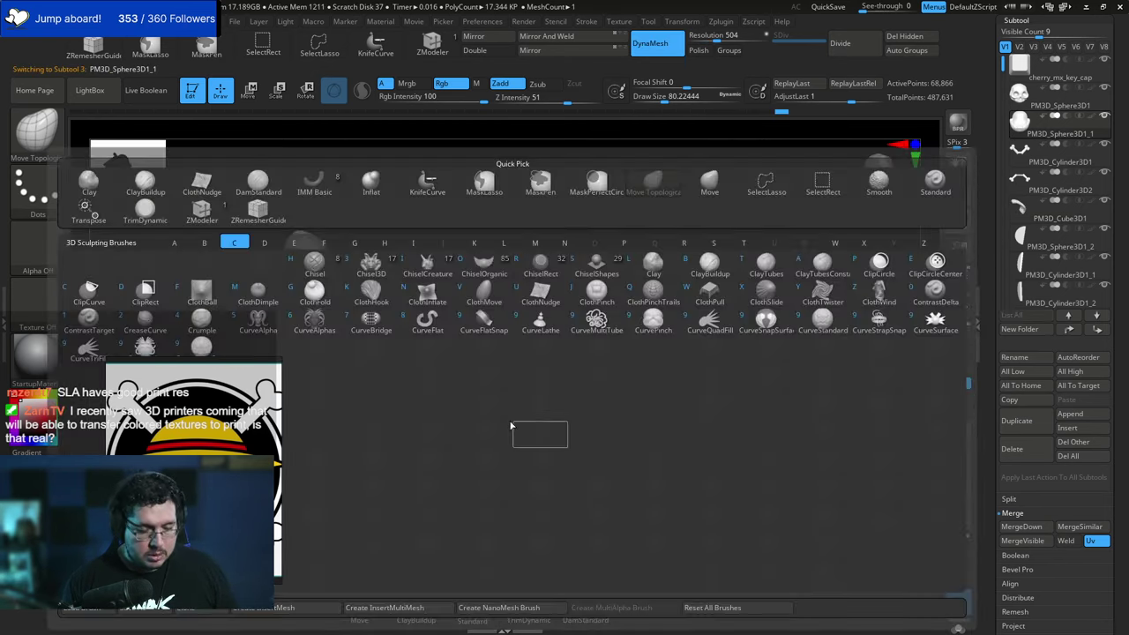
{"action": "key", "text": "c"}
{"action": "key", "text": "b"}
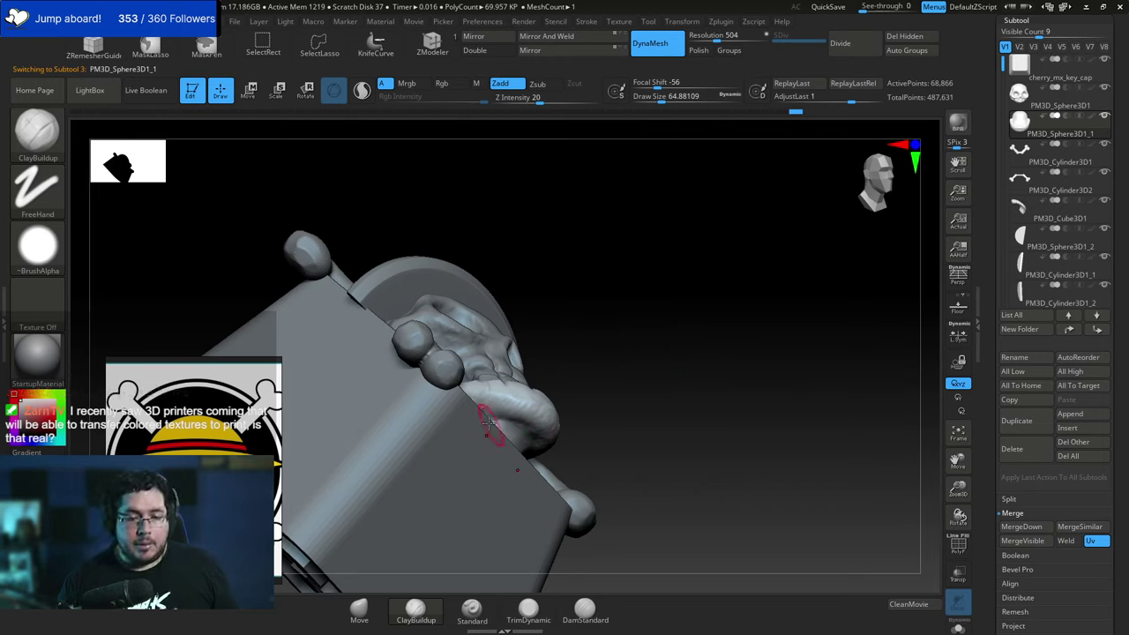
{"action": "left_click_drag", "start_coordinate": [494, 415], "coordinate": [525, 427]}
{"action": "right_click_drag", "start_coordinate": [539, 433], "coordinate": [501, 417]}
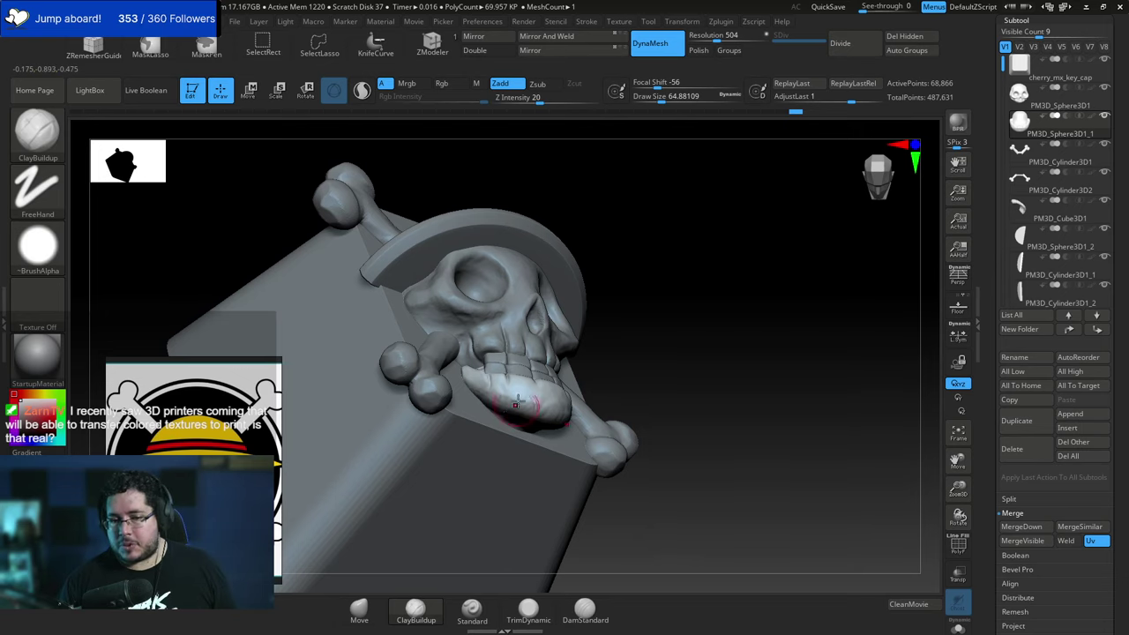
{"action": "key", "text": "shift"}
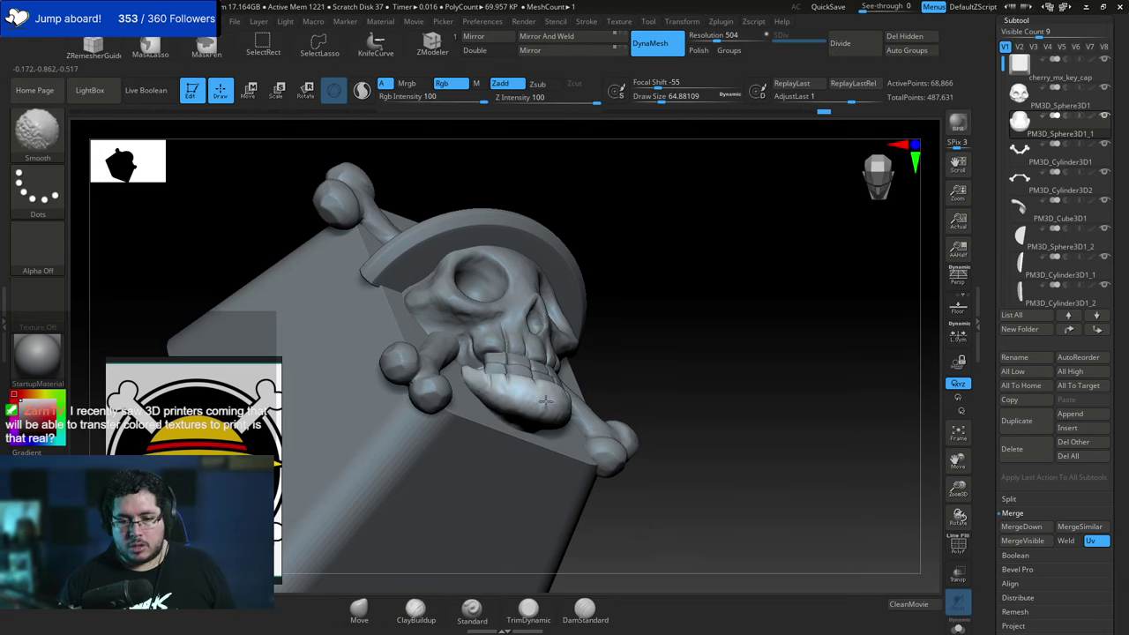
{"action": "left_click_drag", "start_coordinate": [842, 225], "coordinate": [749, 291]}
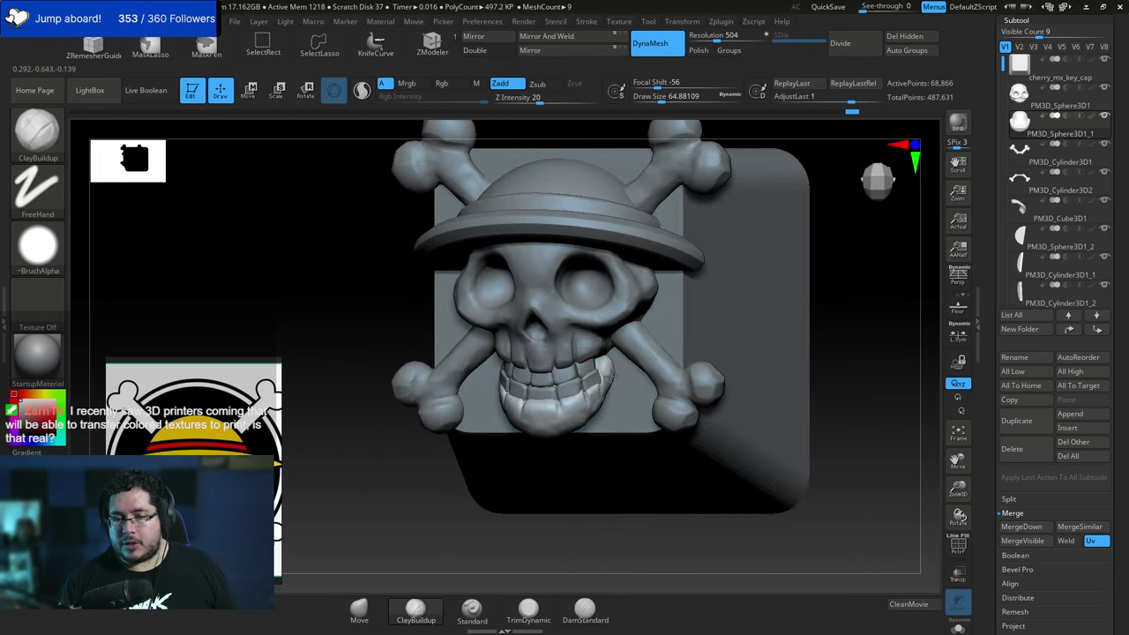
{"action": "left_click_drag", "start_coordinate": [612, 375], "coordinate": [611, 381]}
Make the skull the active subtool and examine the whole keycap design from the front.
{"action": "right_click", "coordinate": [807, 295]}
{"action": "left_click_drag", "start_coordinate": [836, 267], "coordinate": [882, 289], "text": "alt"}
{"action": "left_click", "coordinate": [600, 340], "text": "alt"}
{"action": "left_click_drag", "start_coordinate": [722, 315], "coordinate": [725, 321], "text": "alt"}
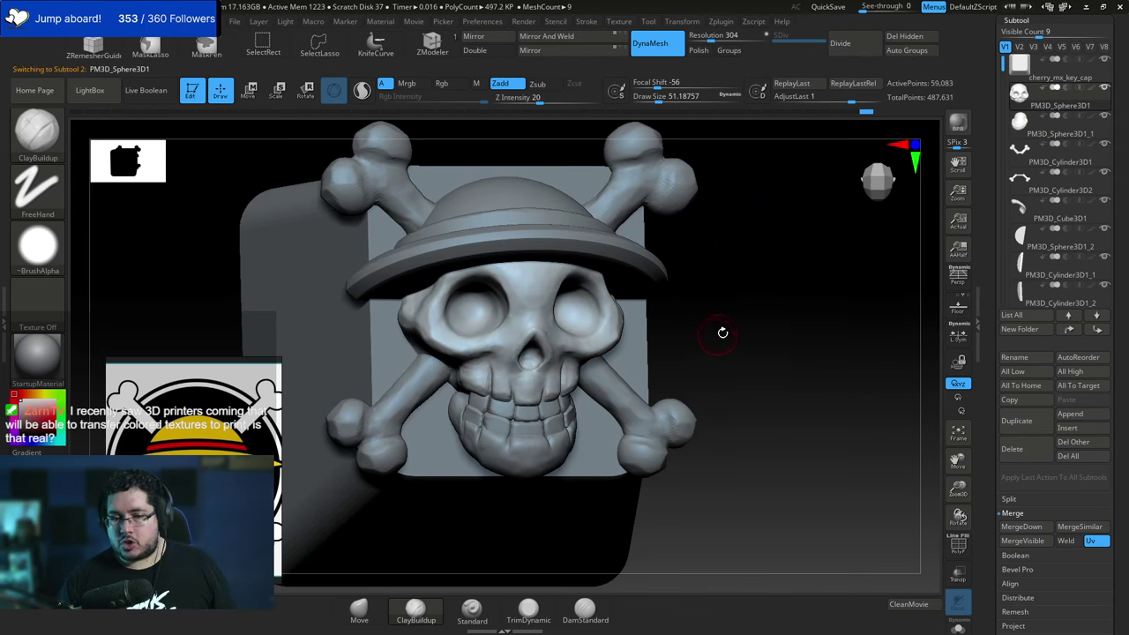
{"action": "right_click_drag", "start_coordinate": [722, 332], "coordinate": [715, 330], "text": "shift"}
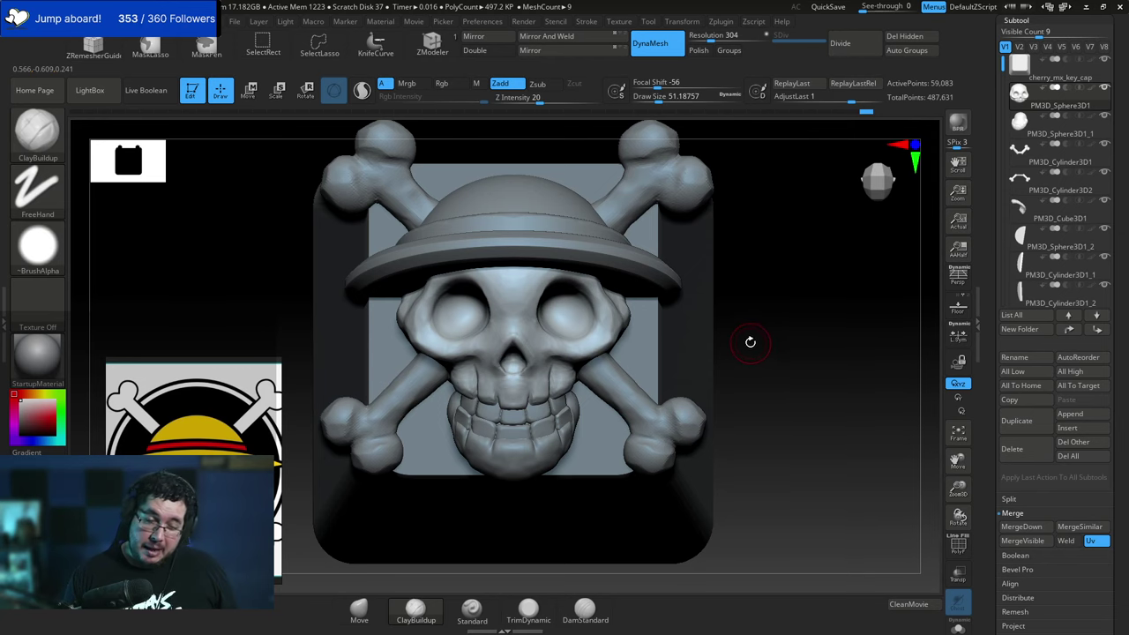
Make the lower crossbones the active subtool and subdivide the mesh to subdivision level 2.
{"action": "left_click", "coordinate": [635, 388], "text": "alt"}
{"action": "scroll", "coordinate": [765, 365], "scroll_direction": "up", "scroll_amount": 2}
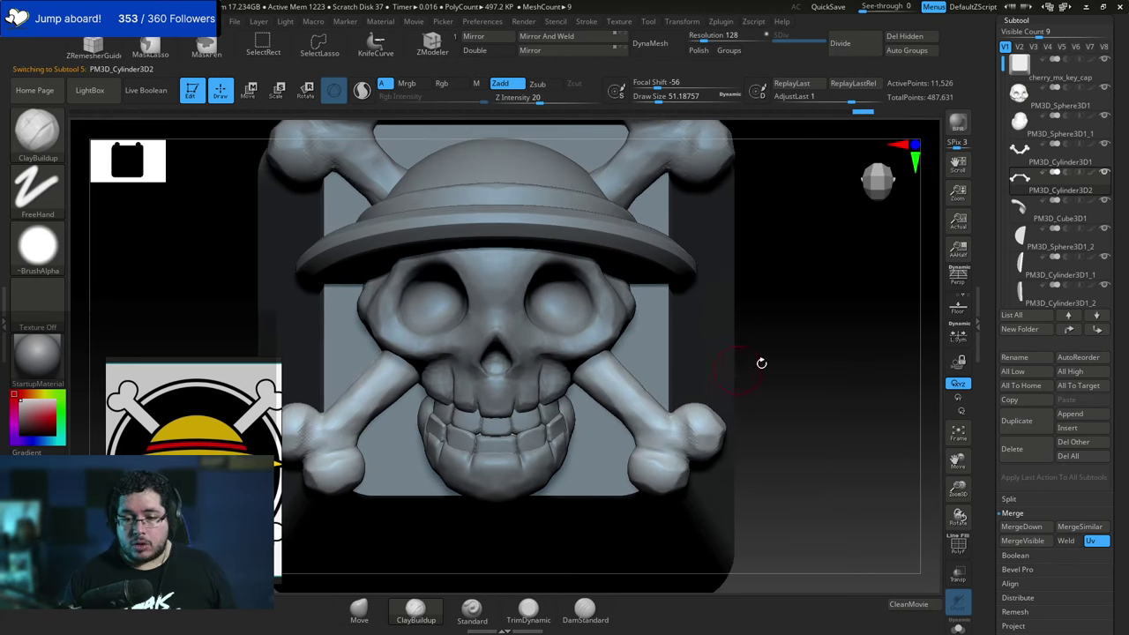
{"action": "scroll", "coordinate": [767, 362], "scroll_direction": "down", "scroll_amount": 2}
{"action": "key", "text": "ctrl+d"}
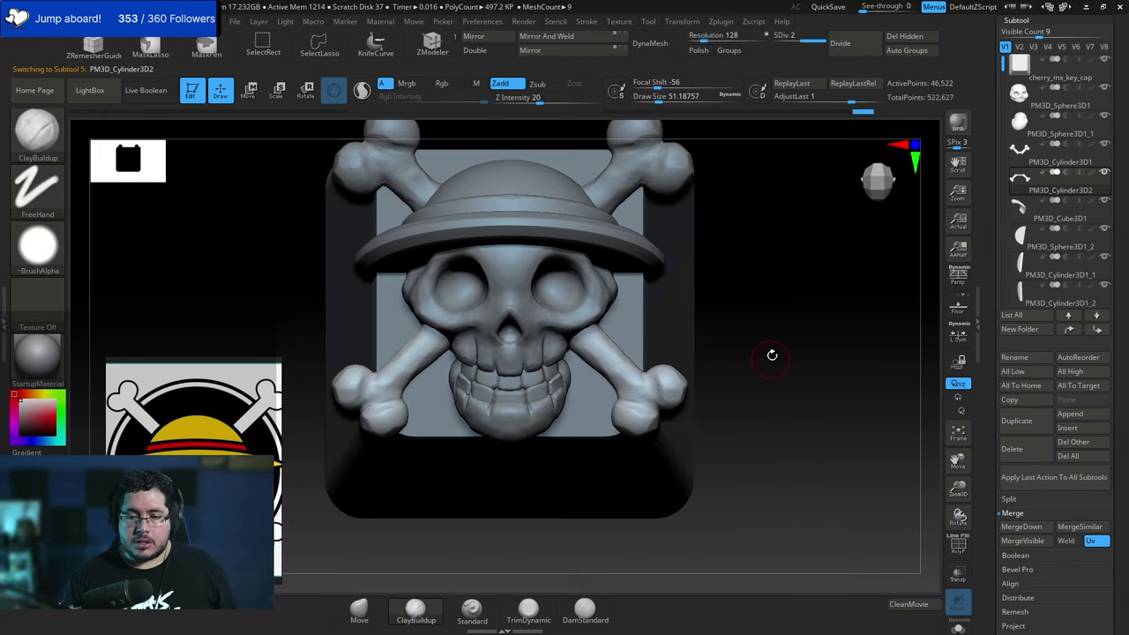
Build up the lower bones' shafts and knob ends with ClayBuildup at a draw size of about 46.
{"action": "scroll", "coordinate": [673, 319], "scroll_direction": "up", "scroll_amount": 2}
{"action": "key", "text": "b"}
{"action": "key", "text": "c"}
{"action": "key", "text": "b"}
{"action": "key", "text": "s"}
{"action": "left_click_drag", "start_coordinate": [629, 350], "coordinate": [625, 350]}
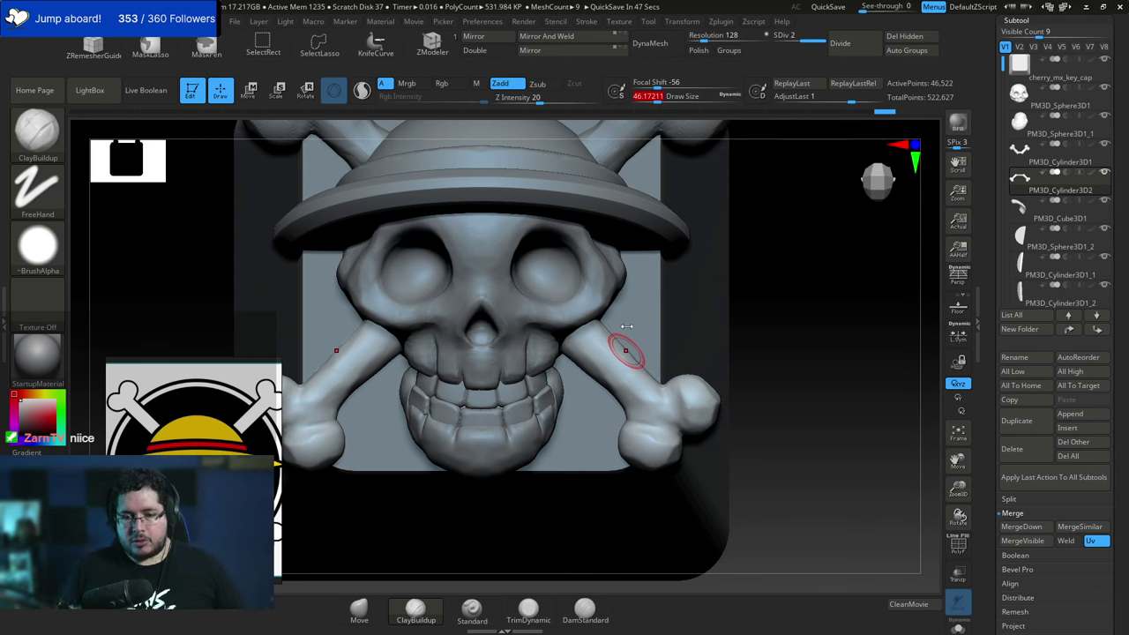
{"action": "left_click_drag", "start_coordinate": [745, 336], "coordinate": [731, 311]}
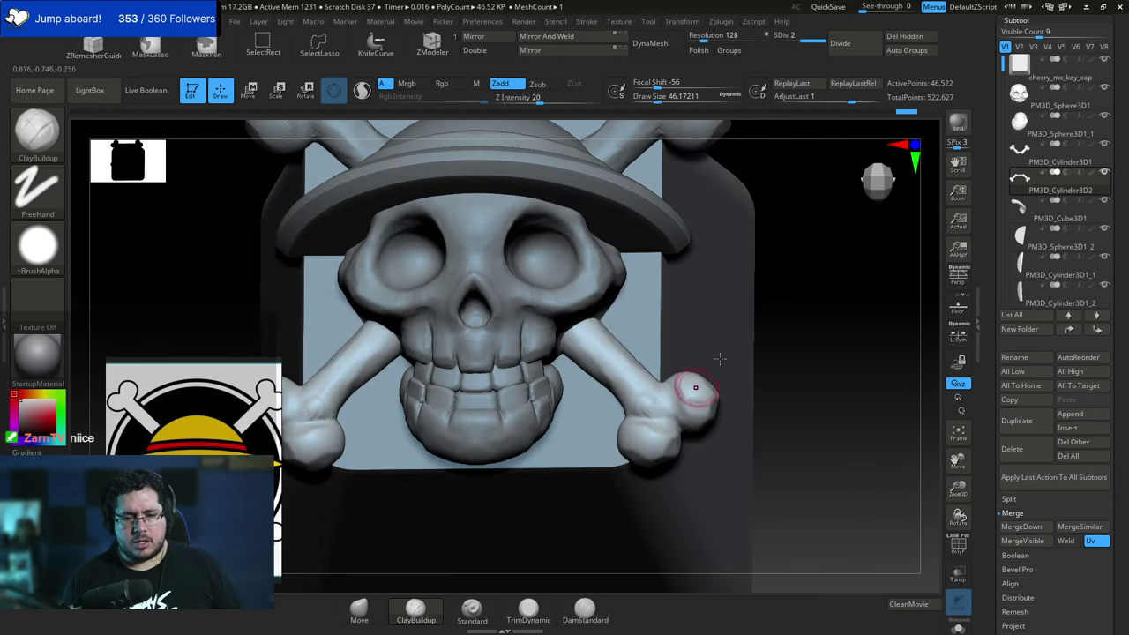
{"action": "right_click_drag", "start_coordinate": [687, 396], "coordinate": [645, 398]}
{"action": "mouse_move", "coordinate": [645, 398]}
{"action": "left_mouse_down"}
{"action": "mouse_move", "coordinate": [656, 390]}
{"action": "mouse_move", "coordinate": [659, 418]}
{"action": "left_mouse_up"}
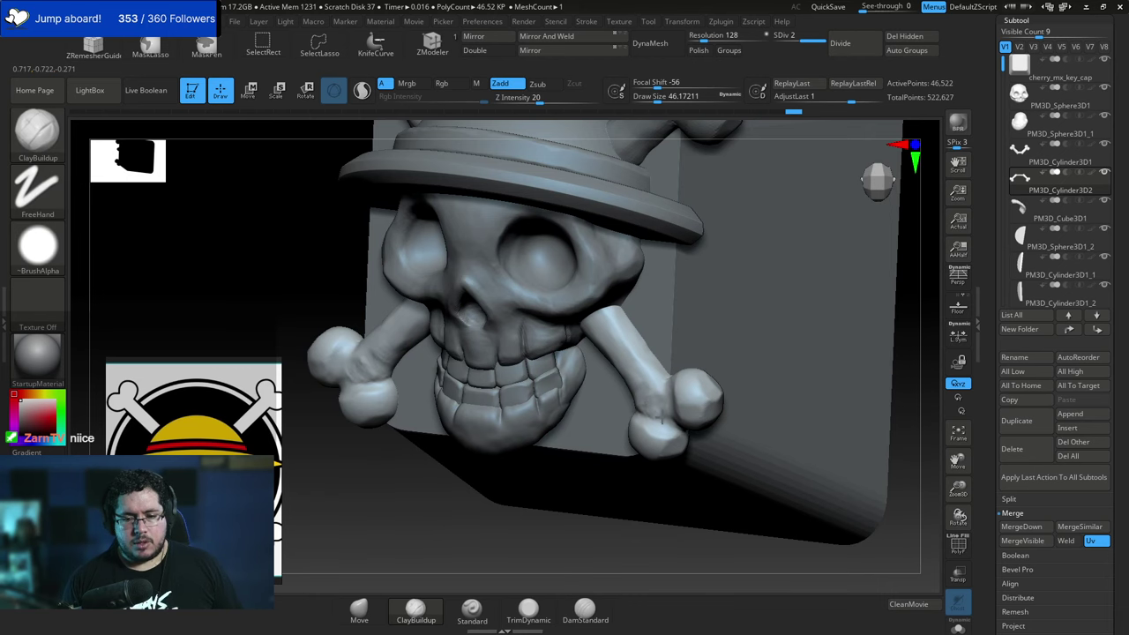
Carve creases between the knobs of the lower bones with DamStandard at a draw size of about 31.
{"action": "left_click_drag", "start_coordinate": [870, 317], "coordinate": [919, 338]}
{"action": "left_click_drag", "start_coordinate": [834, 352], "coordinate": [734, 320], "text": "shift"}
{"action": "key", "text": "b"}
{"action": "key", "text": "d"}
{"action": "key", "text": "s"}
{"action": "key", "text": "space"}
{"action": "key", "text": "space"}
{"action": "left_click_drag", "start_coordinate": [673, 384], "coordinate": [685, 395]}
{"action": "mouse_move", "coordinate": [869, 301]}
{"action": "left_mouse_down"}
{"action": "mouse_move", "coordinate": [883, 295]}
{"action": "mouse_move", "coordinate": [827, 311]}
{"action": "left_mouse_up"}
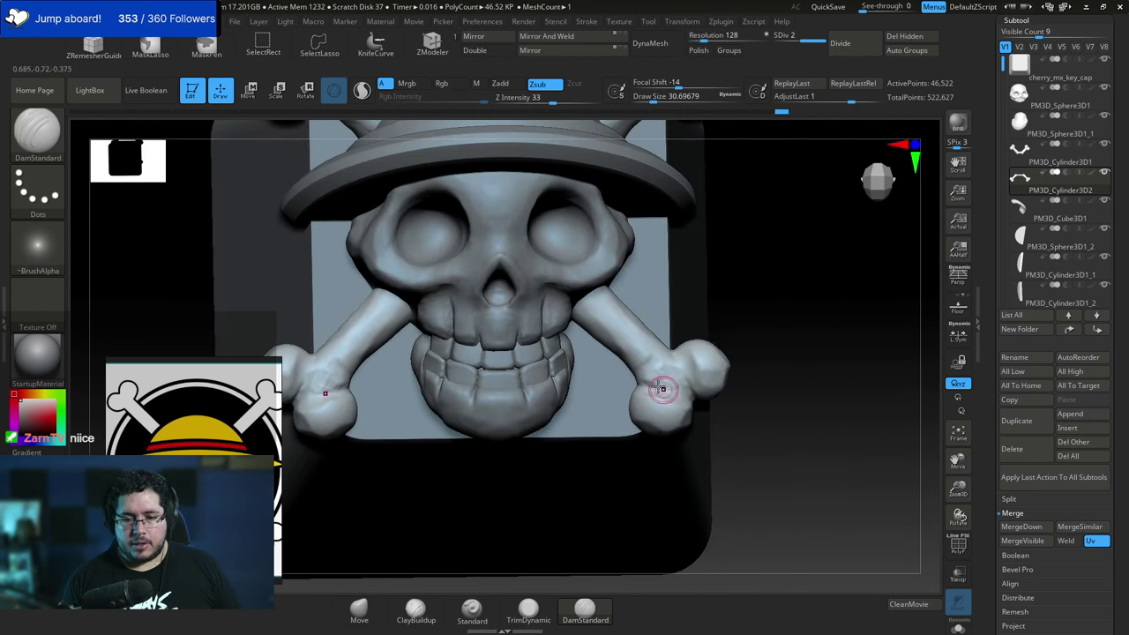
Flatten the surfaces of the lower bones' knobs with TrimDynamic at a draw size of about 54.
{"action": "key", "text": "b"}
{"action": "left_click_drag", "start_coordinate": [649, 373], "coordinate": [655, 373]}
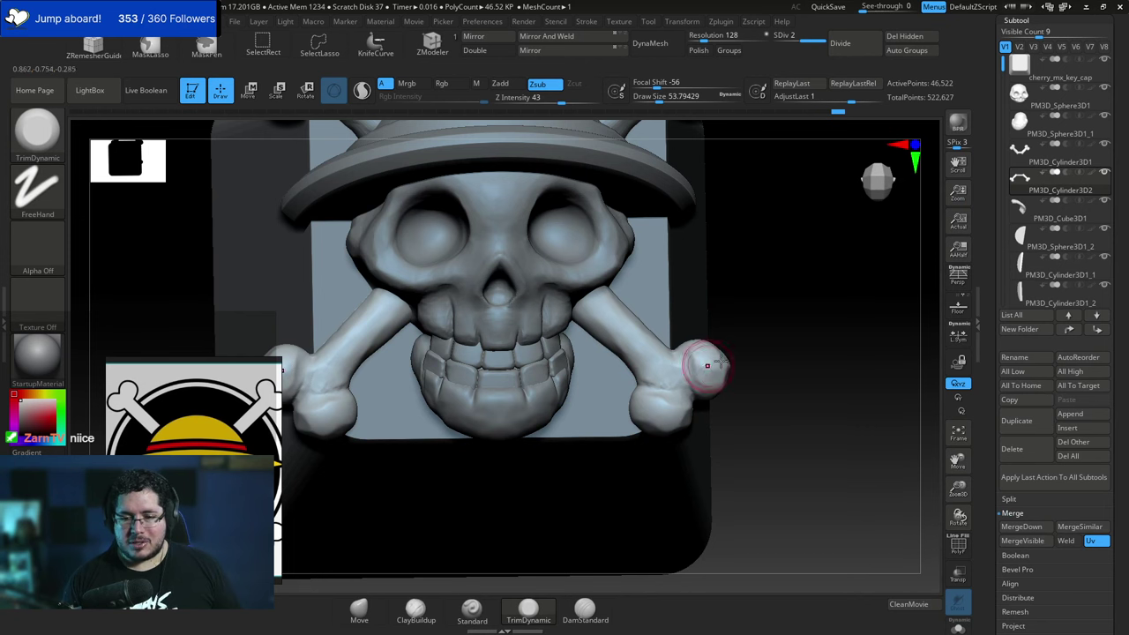
{"action": "left_click_drag", "start_coordinate": [772, 279], "coordinate": [730, 290]}
Add volume to the outer knobs of the lower bones with ClayBuildup, reducing the draw size from about 44 to 39.
{"action": "key", "text": "b"}
{"action": "key", "text": "c"}
{"action": "key", "text": "b"}
{"action": "key", "text": "space"}
{"action": "left_click_drag", "start_coordinate": [666, 351], "coordinate": [662, 351]}
{"action": "left_click_drag", "start_coordinate": [825, 302], "coordinate": [793, 316]}
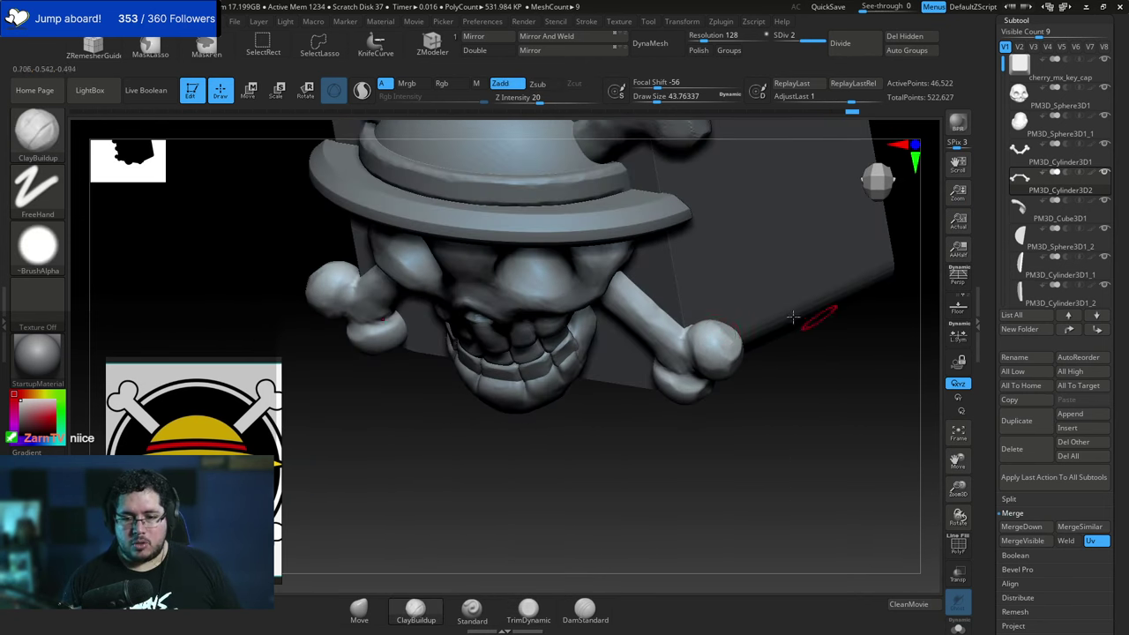
{"action": "key", "text": "space"}
{"action": "left_click_drag", "start_coordinate": [657, 352], "coordinate": [654, 353]}
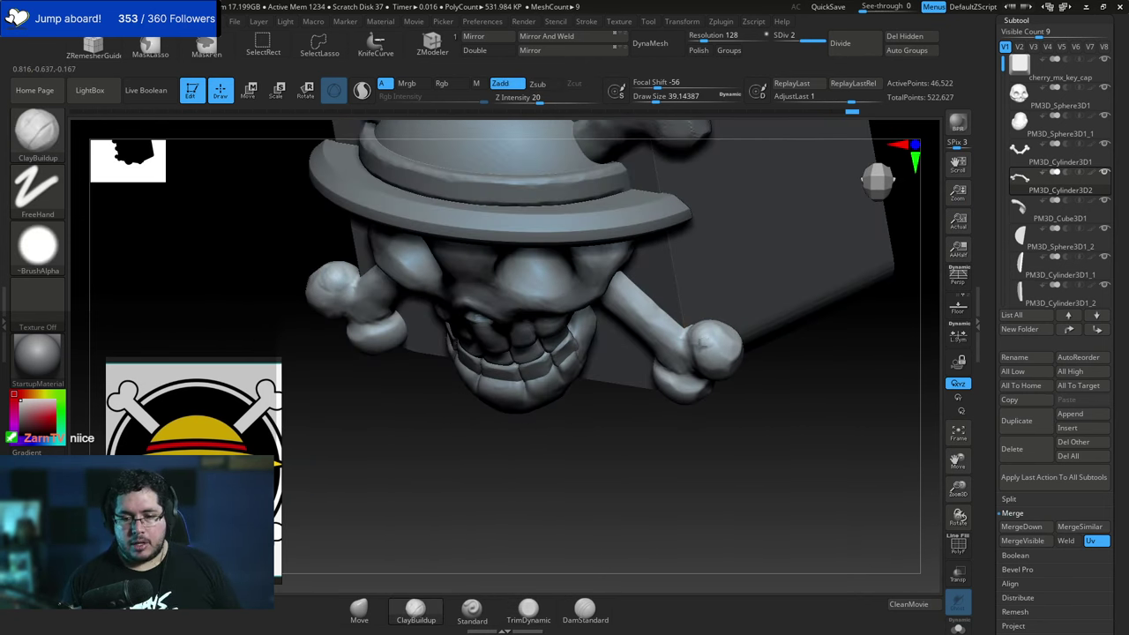
{"action": "left_click_drag", "start_coordinate": [756, 397], "coordinate": [719, 333]}
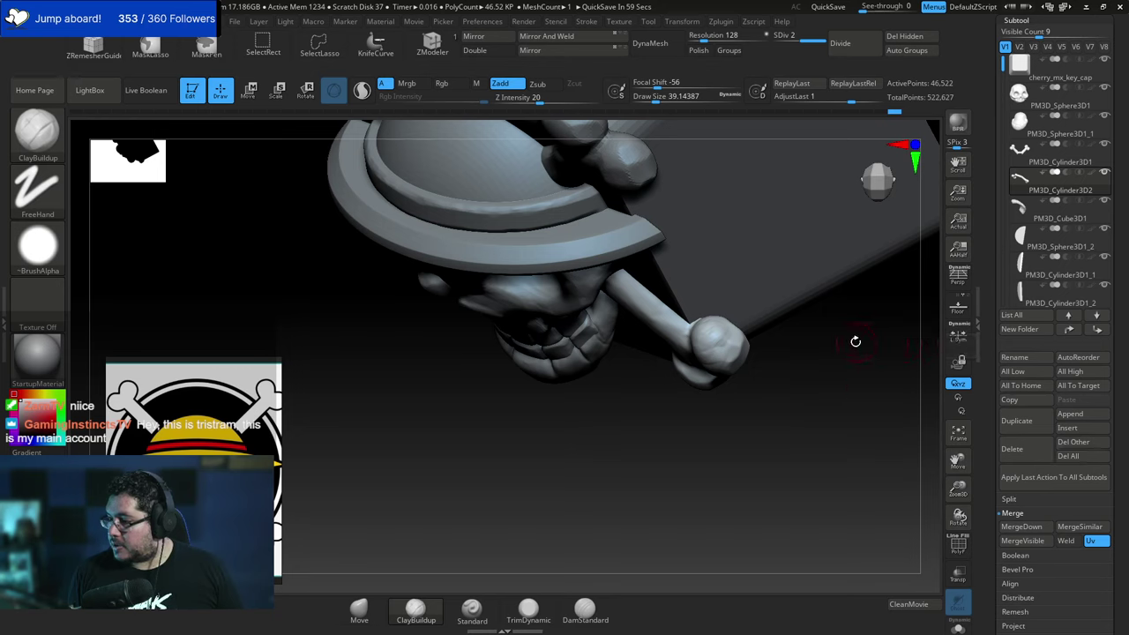
{"action": "left_click_drag", "start_coordinate": [636, 438], "coordinate": [694, 344]}
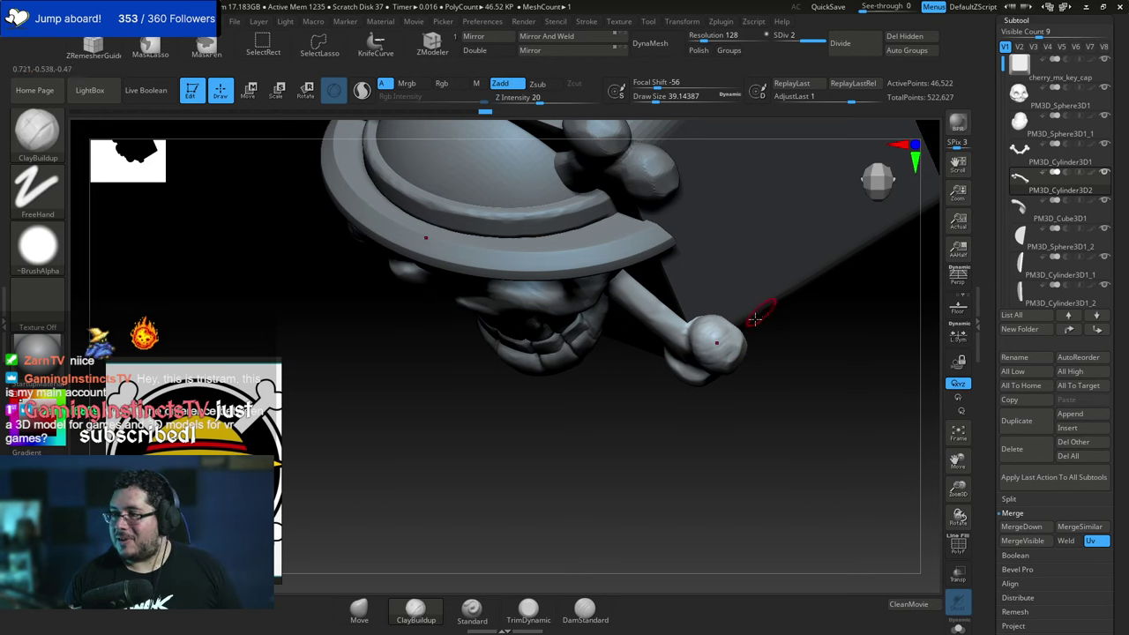
{"action": "left_click_drag", "start_coordinate": [748, 325], "coordinate": [731, 355]}
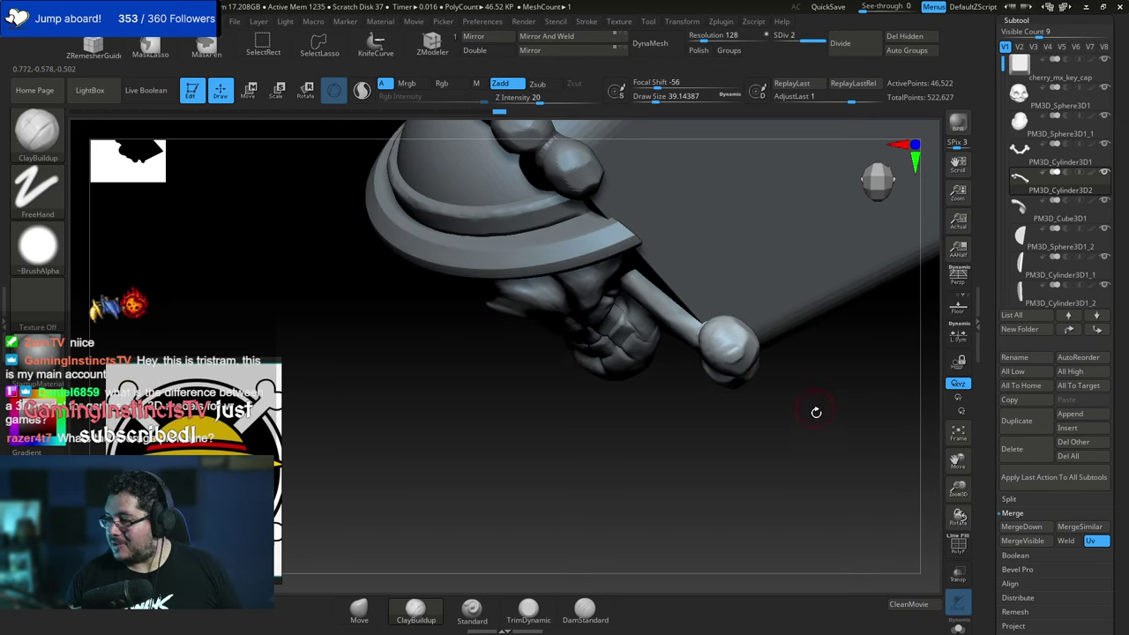
{"action": "left_click_drag", "start_coordinate": [814, 411], "coordinate": [776, 391]}
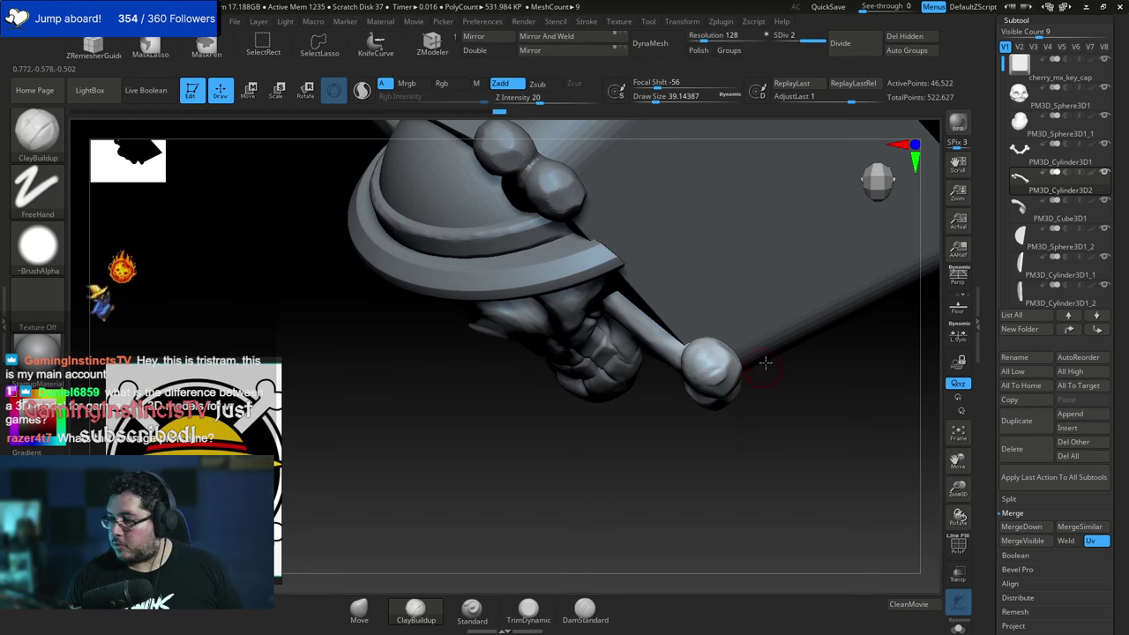
{"action": "key", "text": "b"}
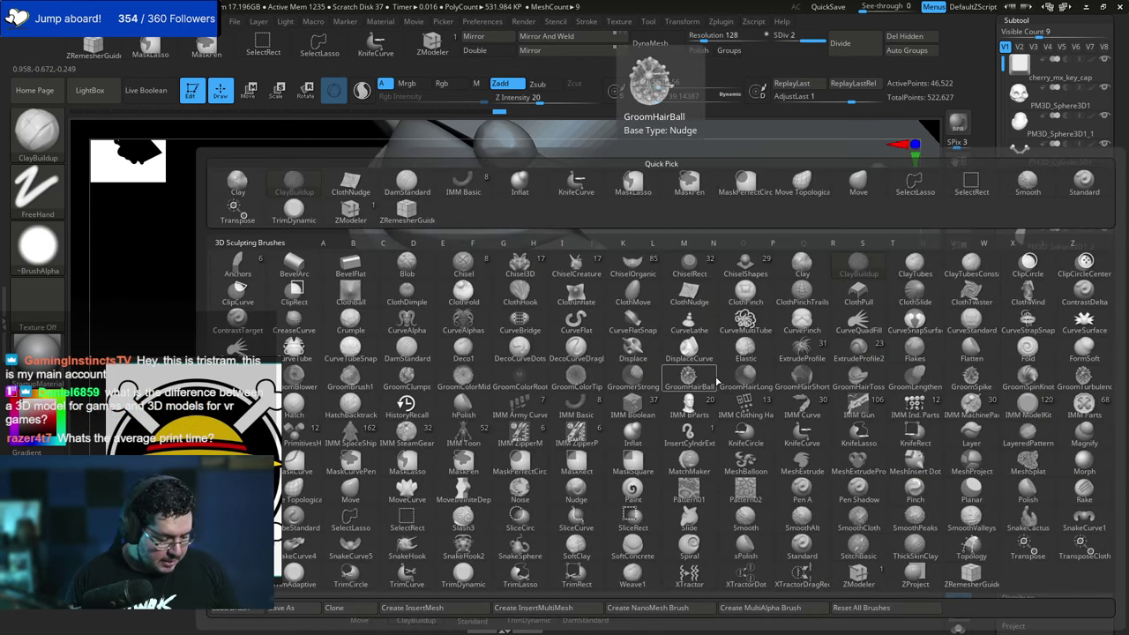
{"action": "key", "text": "r"}
{"action": "left_click", "coordinate": [723, 385]}
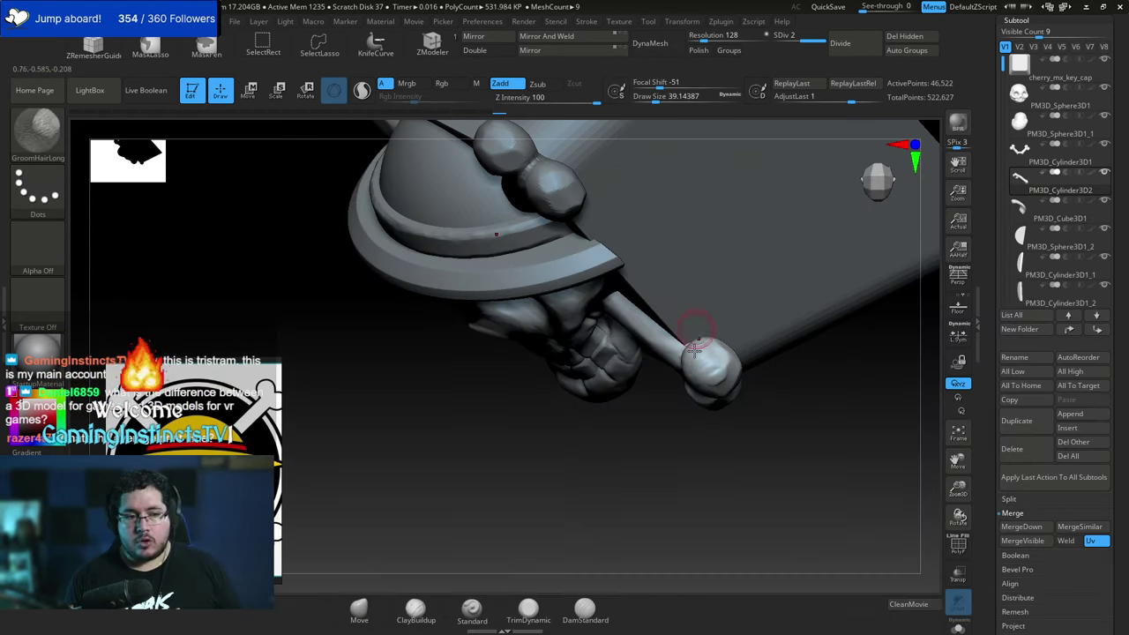
{"action": "key", "text": "b"}
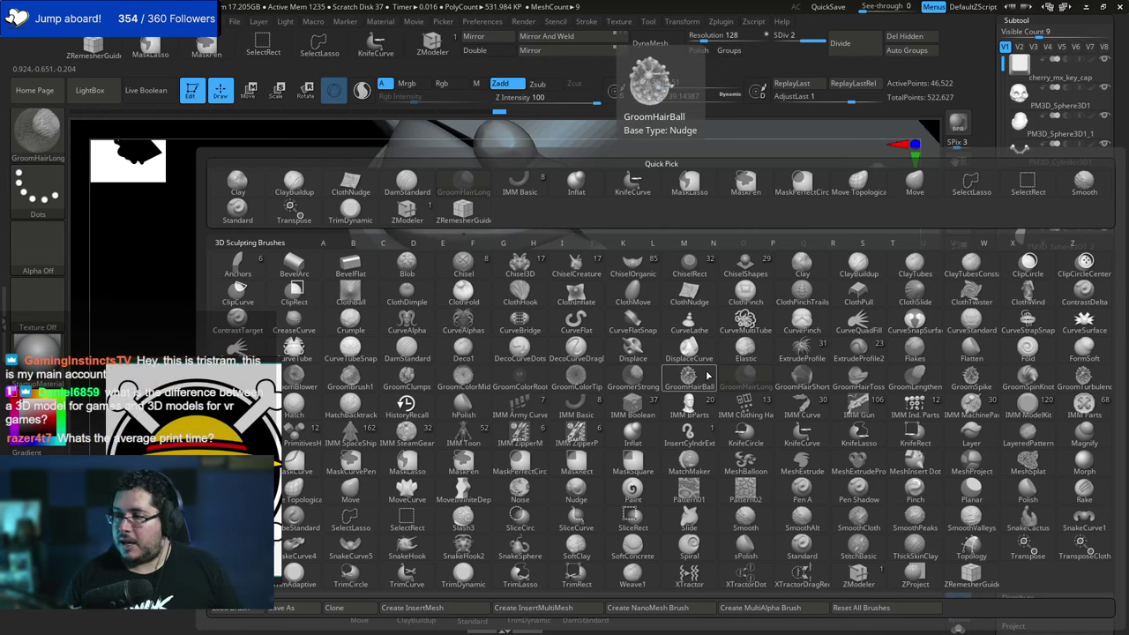
{"action": "key", "text": "f"}
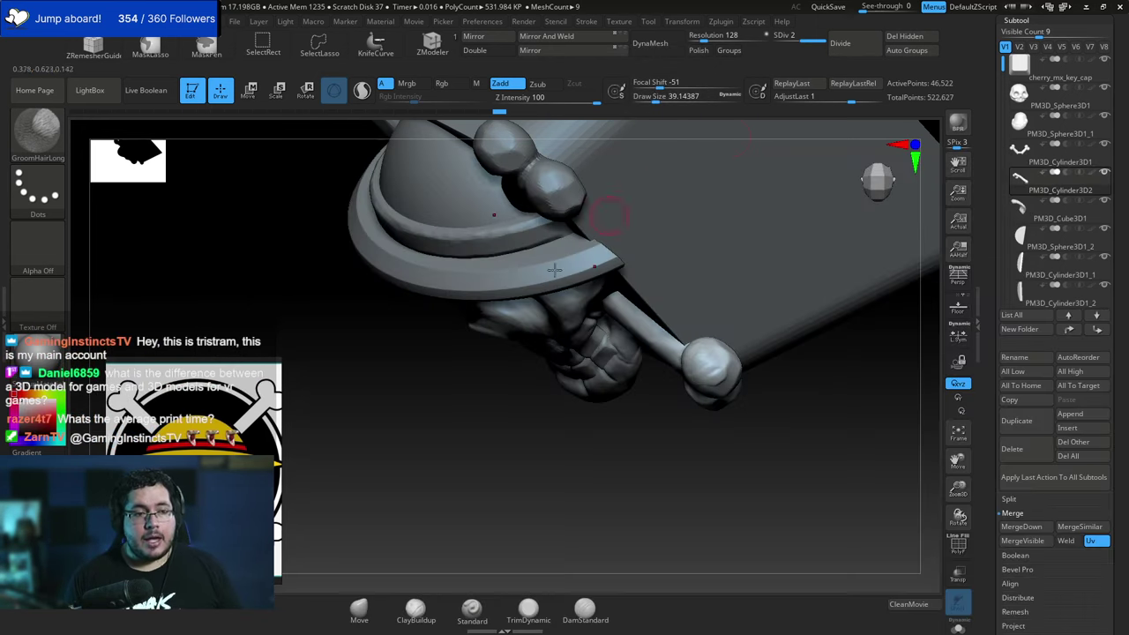
Plane the lower bones' outer knobs and shafts with TrimDynamic at a draw size of about 62.
{"action": "left_click", "coordinate": [529, 608]}
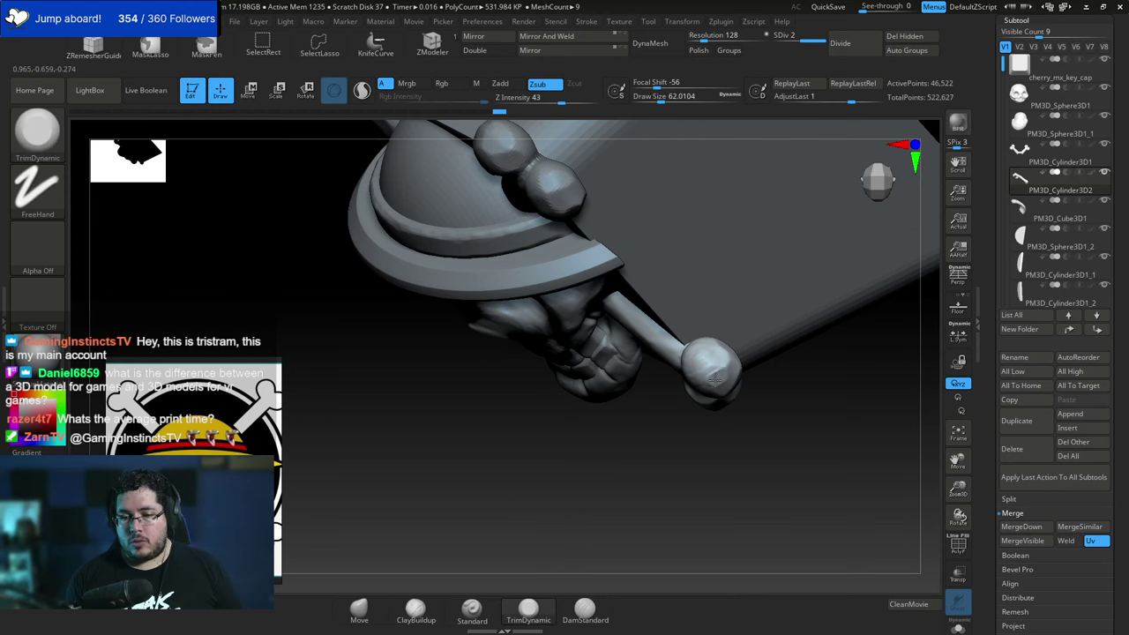
{"action": "left_click_drag", "start_coordinate": [715, 375], "coordinate": [712, 359]}
{"action": "left_click_drag", "start_coordinate": [778, 364], "coordinate": [741, 375]}
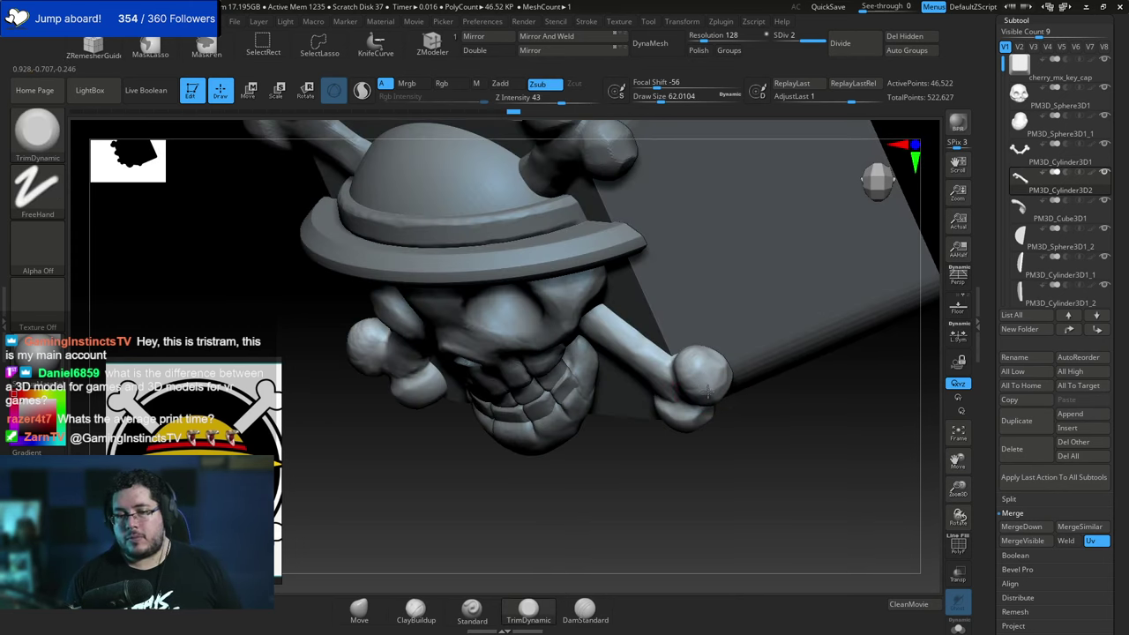
{"action": "right_click_drag", "start_coordinate": [755, 453], "coordinate": [735, 371]}
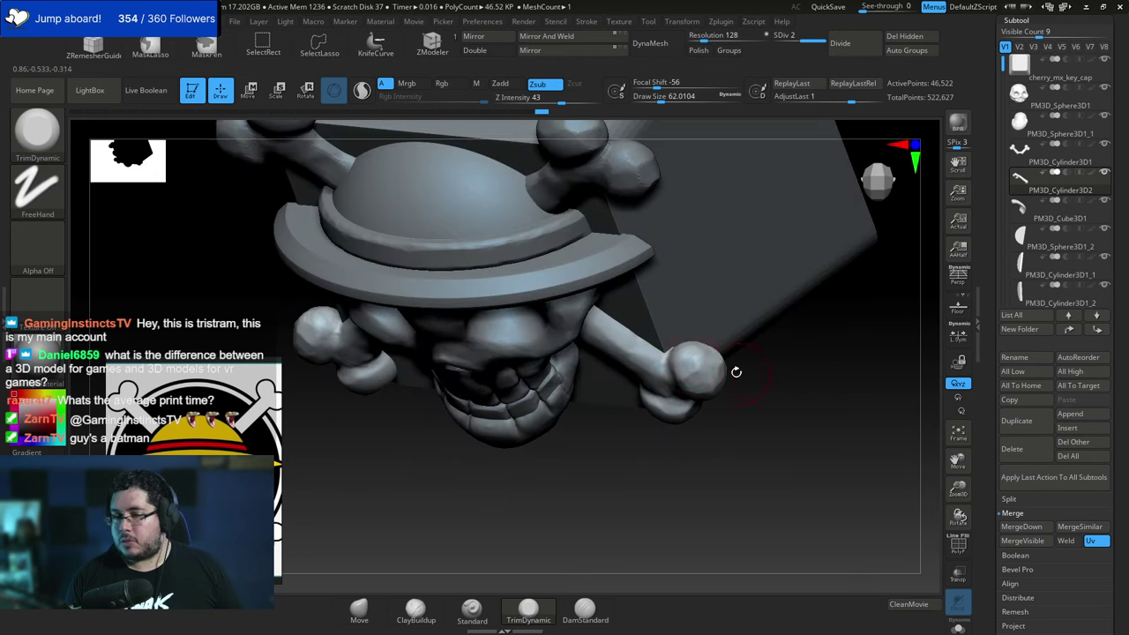
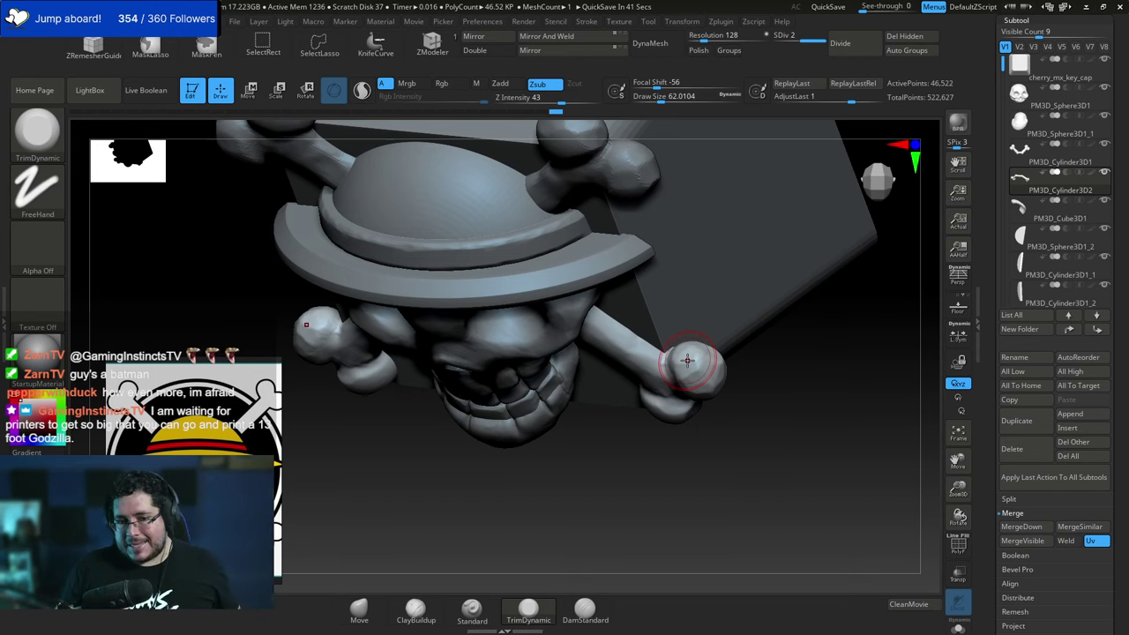
{"action": "left_click_drag", "start_coordinate": [750, 434], "coordinate": [838, 348]}
{"action": "left_click_drag", "start_coordinate": [685, 365], "coordinate": [643, 370]}
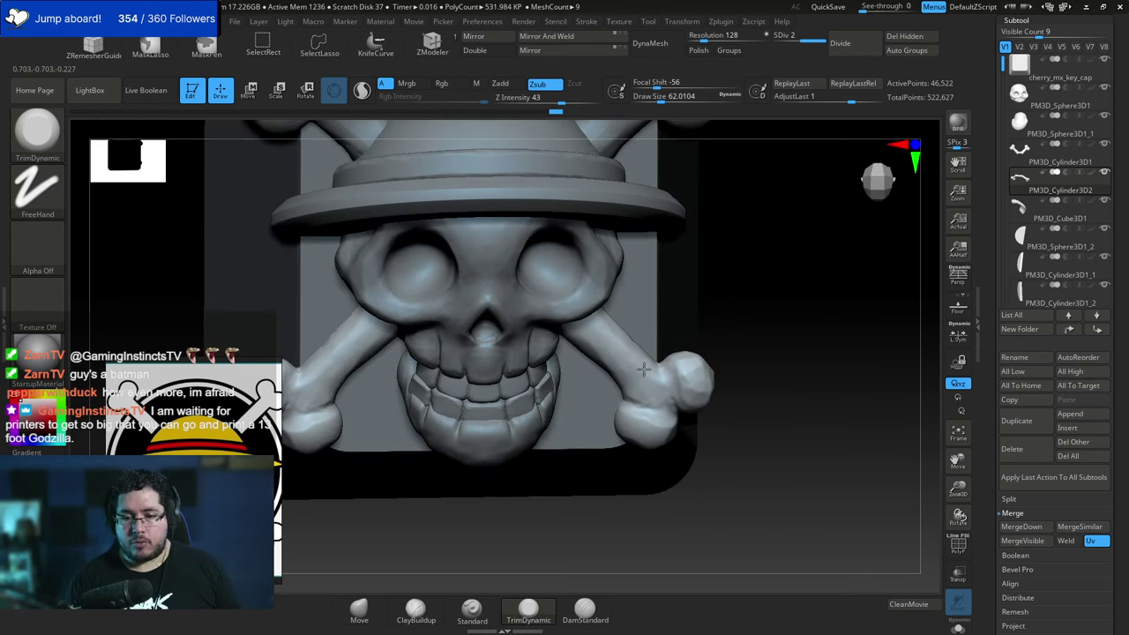
{"action": "left_click_drag", "start_coordinate": [752, 298], "coordinate": [599, 393]}
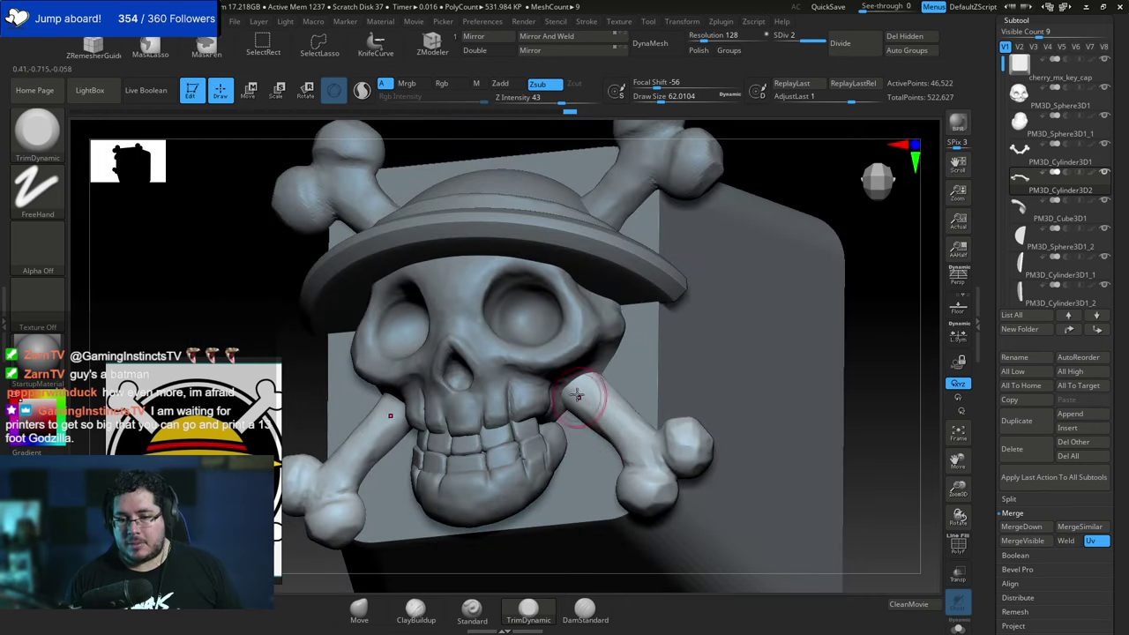
{"action": "left_click_drag", "start_coordinate": [840, 314], "coordinate": [785, 361]}
Make the upper crossbones the active subtool and subdivide them to subdivision level 2.
{"action": "left_click", "coordinate": [654, 264], "text": "alt"}
{"action": "right_click_drag", "start_coordinate": [754, 267], "coordinate": [723, 268], "text": "alt"}
{"action": "right_click_drag", "start_coordinate": [762, 218], "coordinate": [725, 317], "text": "alt"}
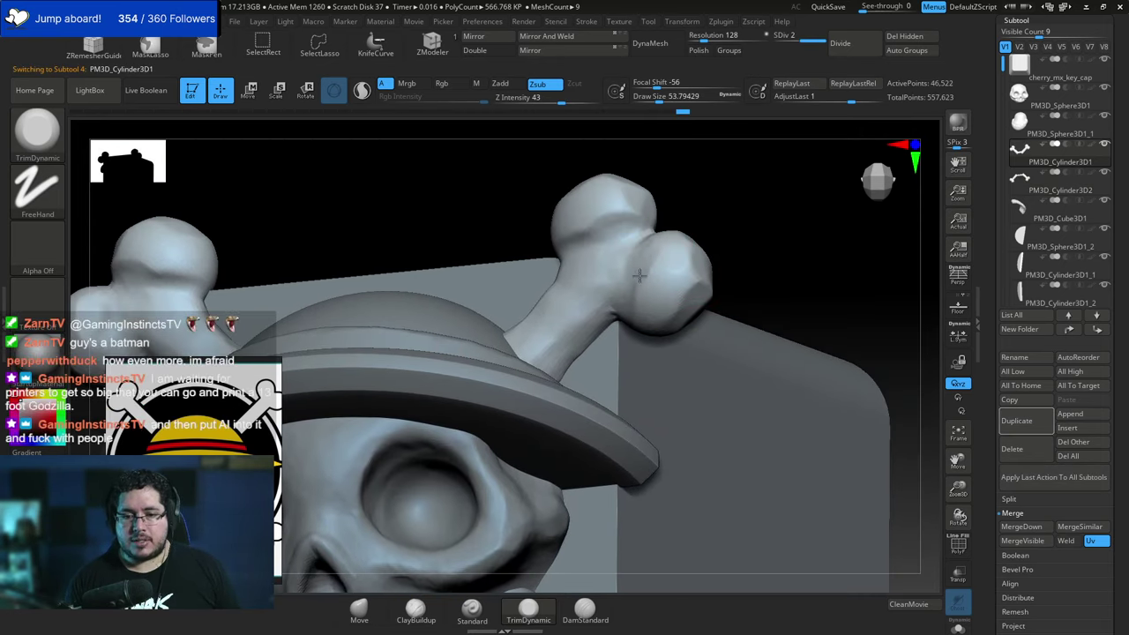
Carve creases where the upper bones' knobs meet the shafts with DamStandard at a draw size of about 22.
{"action": "left_click_drag", "start_coordinate": [726, 233], "coordinate": [711, 283]}
{"action": "key", "text": "b"}
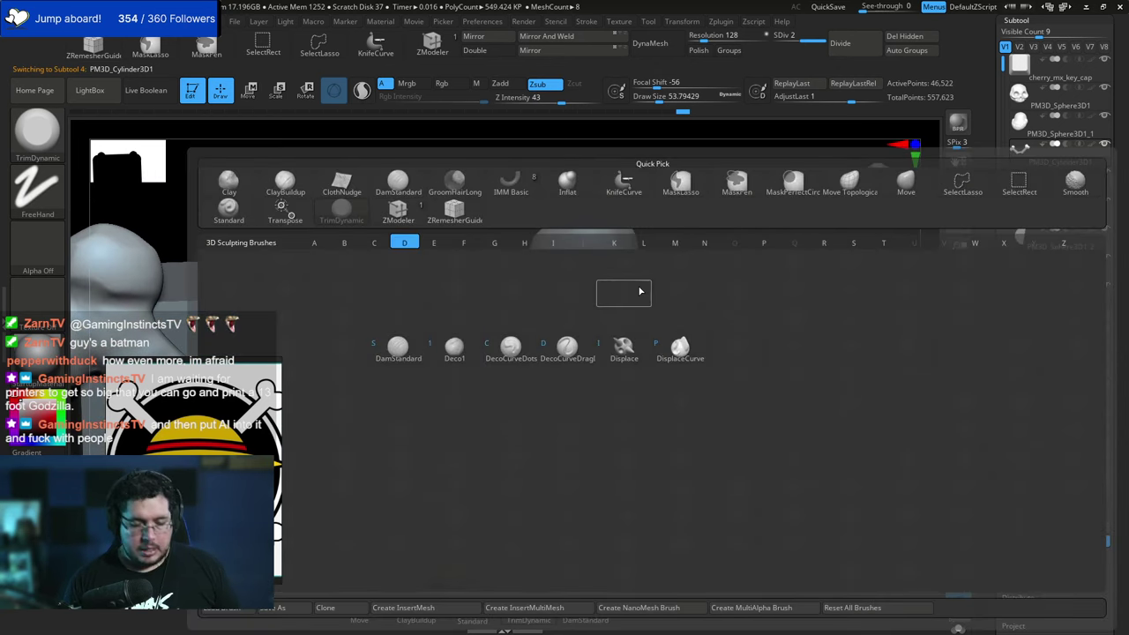
{"action": "key", "text": "d"}
{"action": "key", "text": "s"}
{"action": "left_click_drag", "start_coordinate": [633, 294], "coordinate": [605, 369]}
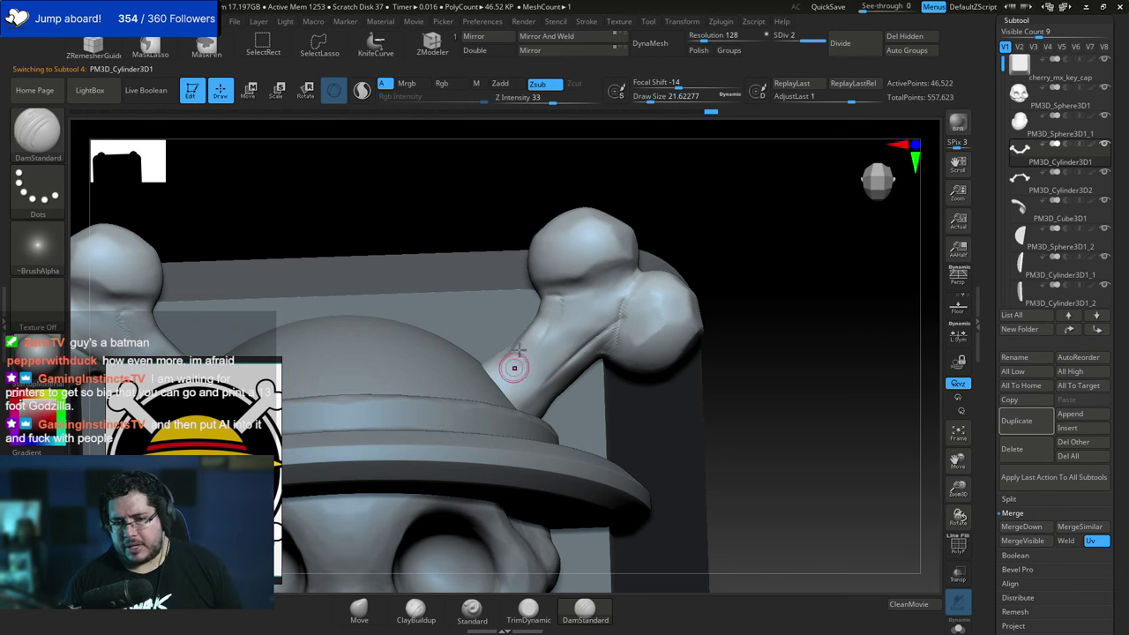
Build up the upper crossbones' shafts below the knobs with ClayBuildup, increasing the draw size from about 37 to 51.
{"action": "key", "text": "b"}
{"action": "key", "text": "c"}
{"action": "key", "text": "b"}
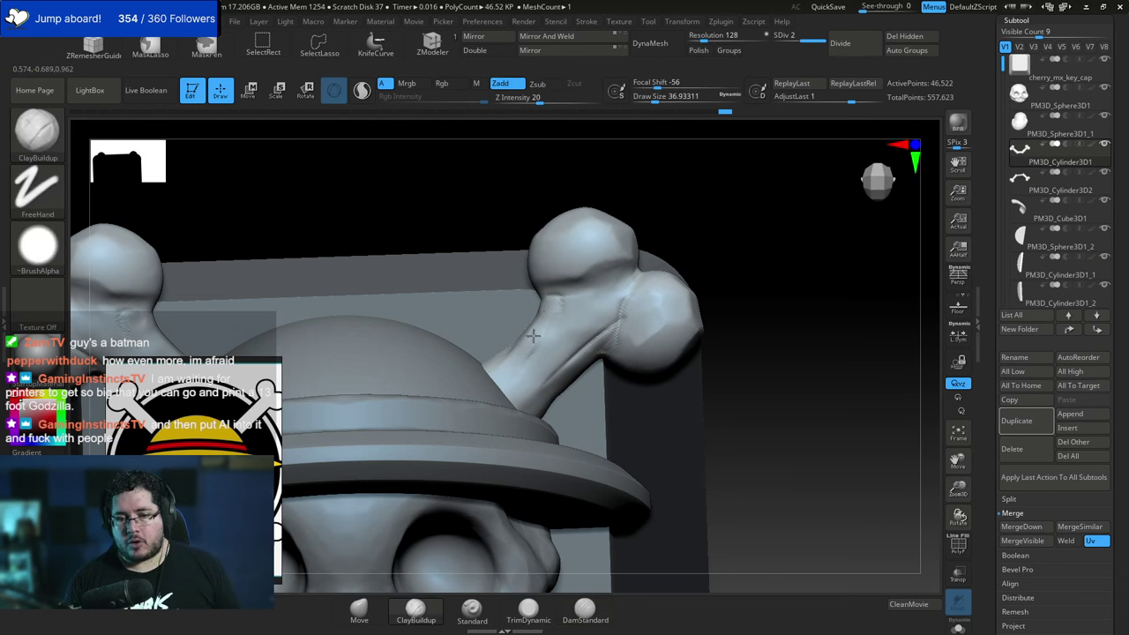
{"action": "mouse_move", "coordinate": [532, 335]}
{"action": "left_mouse_down"}
{"action": "mouse_move", "coordinate": [493, 370]}
{"action": "mouse_move", "coordinate": [529, 341]}
{"action": "mouse_move", "coordinate": [513, 367]}
{"action": "mouse_move", "coordinate": [582, 340]}
{"action": "mouse_move", "coordinate": [559, 372]}
{"action": "left_mouse_up"}
{"action": "mouse_move", "coordinate": [764, 270]}
{"action": "left_mouse_down"}
{"action": "mouse_move", "coordinate": [653, 289]}
{"action": "mouse_move", "coordinate": [718, 271]}
{"action": "left_mouse_up"}
{"action": "key", "text": "space"}
{"action": "mouse_move", "coordinate": [538, 353]}
{"action": "left_mouse_down"}
{"action": "mouse_move", "coordinate": [522, 360]}
{"action": "mouse_move", "coordinate": [566, 369]}
{"action": "mouse_move", "coordinate": [578, 385]}
{"action": "left_mouse_up"}
{"action": "left_click_drag", "start_coordinate": [779, 250], "coordinate": [776, 192], "text": "alt"}
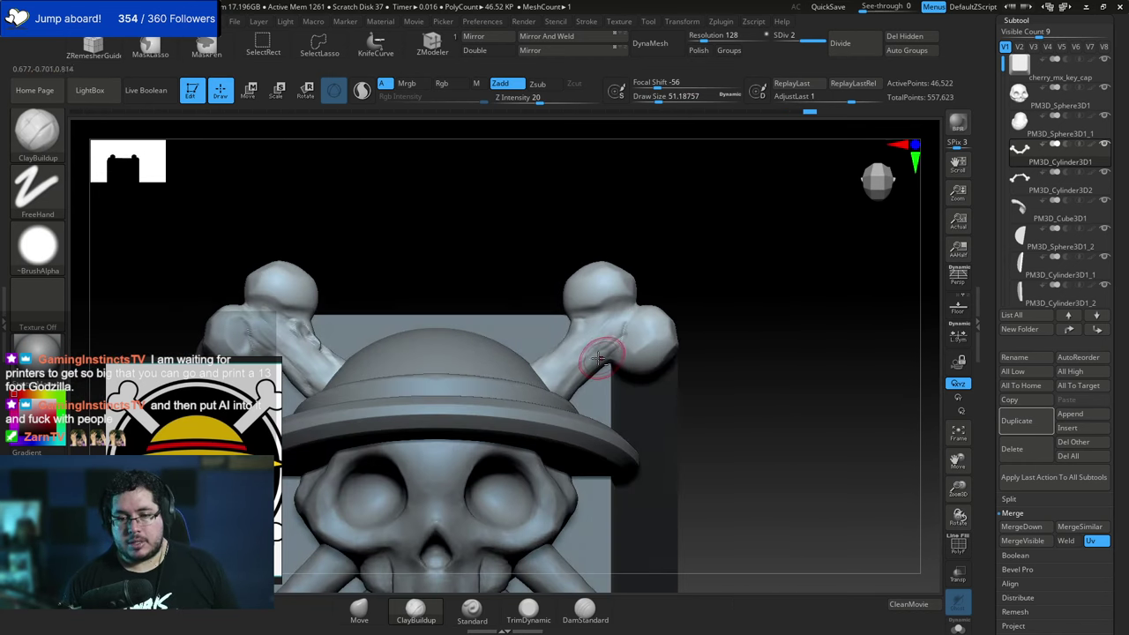
{"action": "left_click_drag", "start_coordinate": [728, 277], "coordinate": [712, 239], "text": "alt"}
{"action": "left_click_drag", "start_coordinate": [671, 273], "coordinate": [753, 247], "text": "alt"}
{"action": "key", "text": "space"}
{"action": "left_click_drag", "start_coordinate": [524, 317], "coordinate": [479, 328]}
{"action": "mouse_move", "coordinate": [522, 251]}
{"action": "left_mouse_down"}
{"action": "mouse_move", "coordinate": [480, 310]}
{"action": "mouse_move", "coordinate": [510, 305]}
{"action": "mouse_move", "coordinate": [504, 288]}
{"action": "left_mouse_up"}
Plane the built-up surfaces of the upper bones with TrimDynamic at a draw size of about 54.
{"action": "key", "text": "b"}
{"action": "key", "text": "t"}
{"action": "key", "text": "d"}
{"action": "key", "text": "space"}
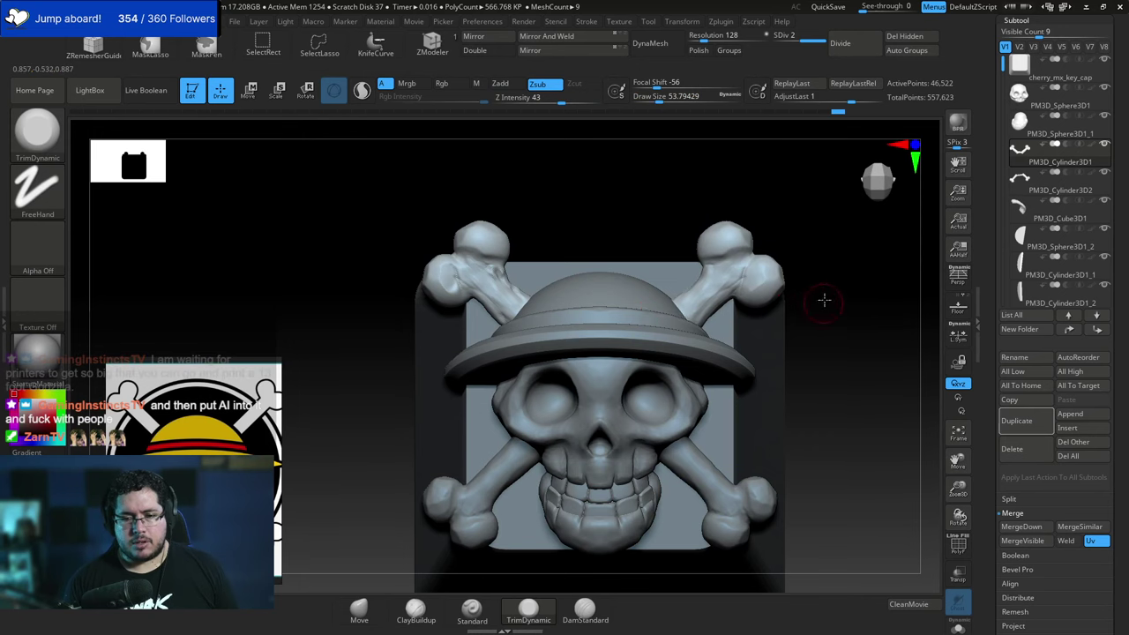
{"action": "left_click_drag", "start_coordinate": [824, 300], "coordinate": [748, 297], "text": "alt"}
Add smaller clay detail where the upper bones' knobs meet the shafts with ClayBuildup at a draw size of about 29.
{"action": "key", "text": "b"}
{"action": "key", "text": "c"}
{"action": "key", "text": "b"}
{"action": "key", "text": "space"}
{"action": "left_click_drag", "start_coordinate": [680, 327], "coordinate": [676, 326]}
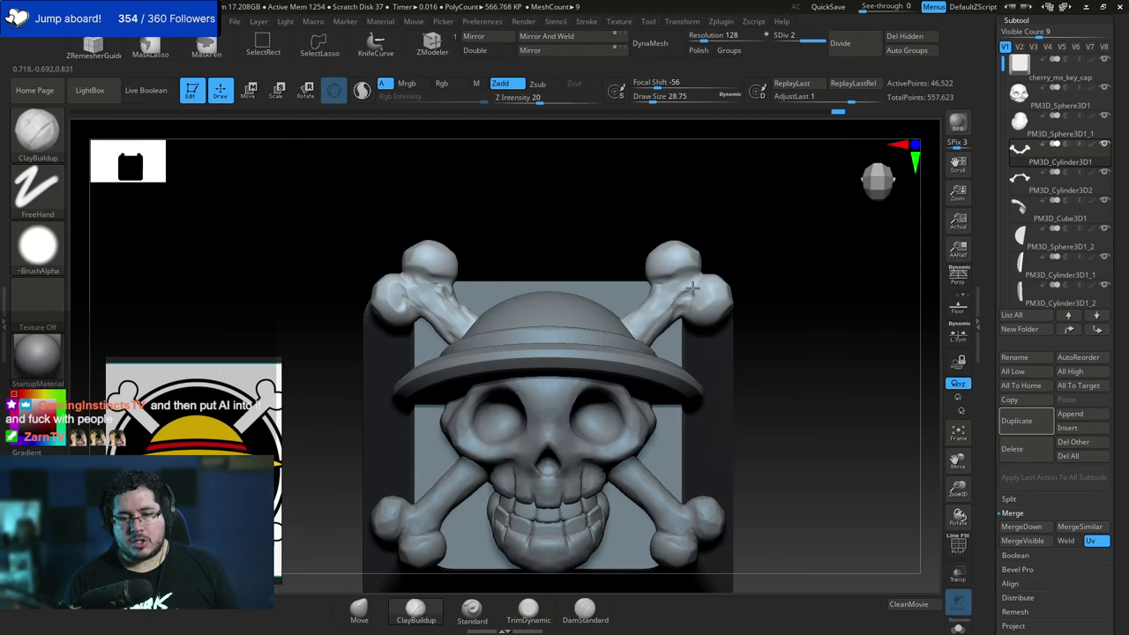
{"action": "left_click_drag", "start_coordinate": [761, 221], "coordinate": [725, 277], "text": "alt"}
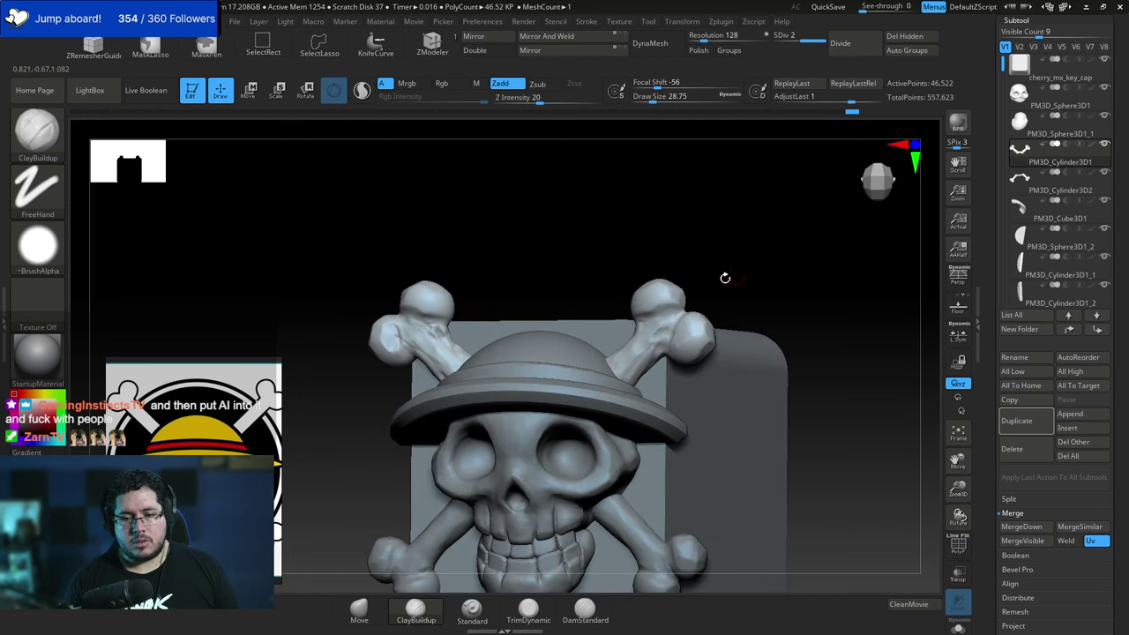
Plane facets into the upper bones' knobs with TrimDynamic at a draw size of about 49, keeping the upper crossbones as the active subtool.
{"action": "key", "text": "b"}
{"action": "key", "text": "t"}
{"action": "key", "text": "d"}
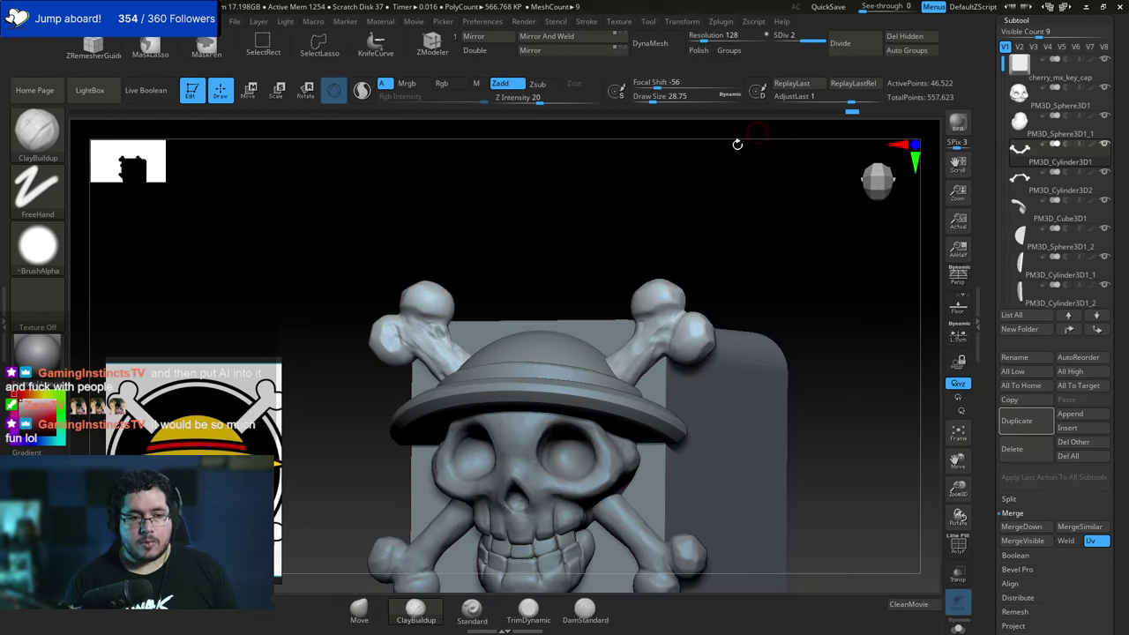
{"action": "key", "text": "b"}
{"action": "key", "text": "r"}
{"action": "key", "text": "Escape"}
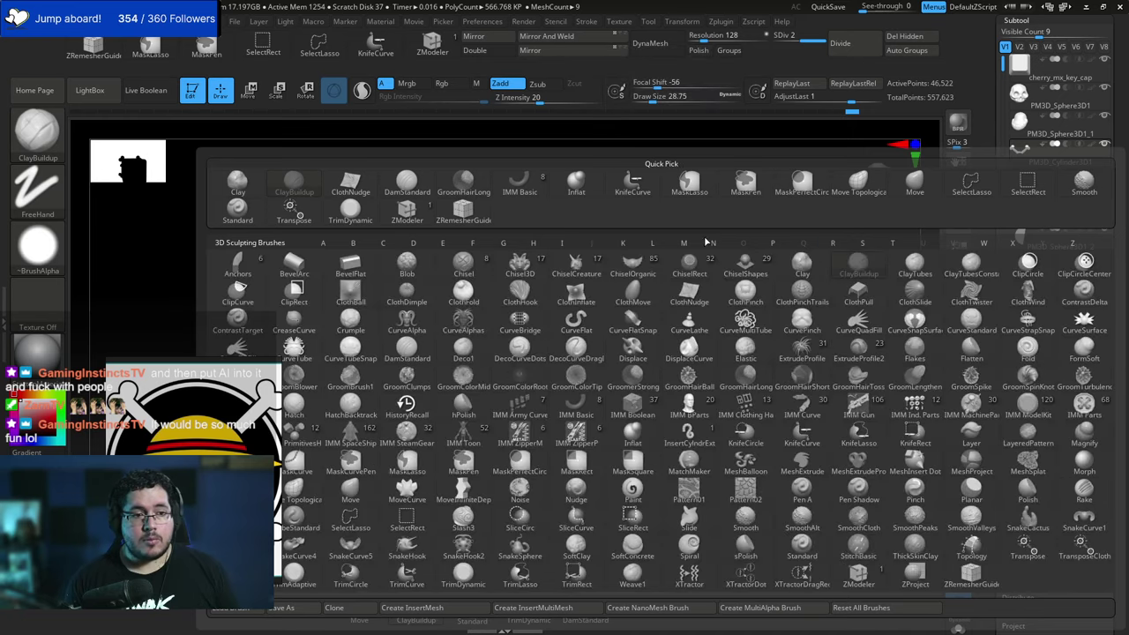
{"action": "key", "text": "Escape"}
{"action": "key", "text": "b"}
{"action": "key", "text": "t"}
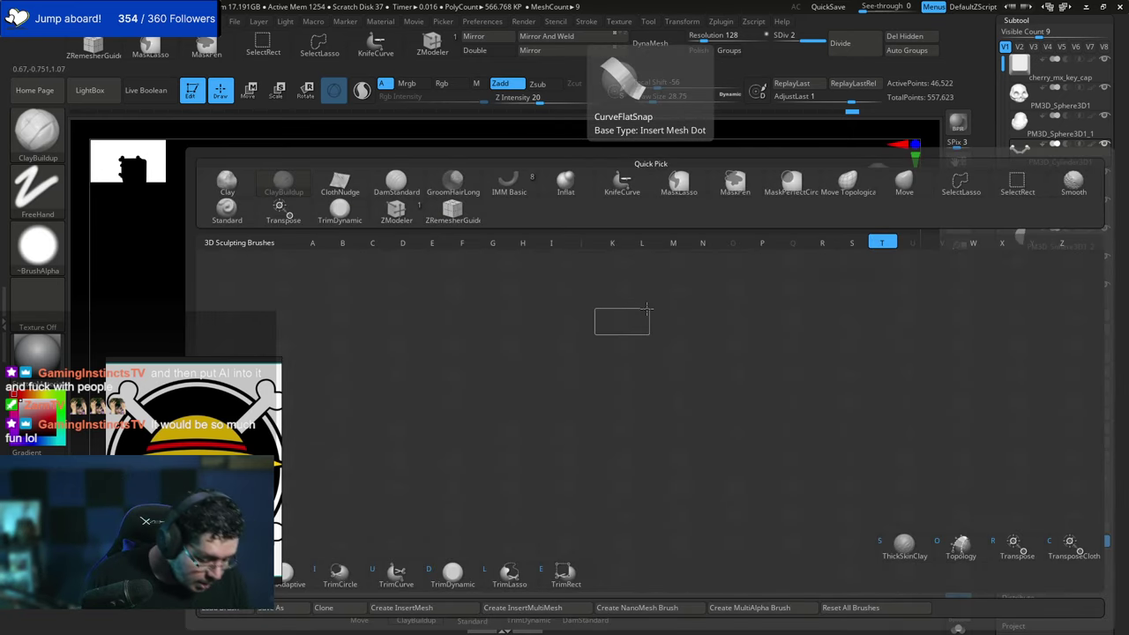
{"action": "key", "text": "d"}
{"action": "left_click", "coordinate": [642, 306], "text": "alt"}
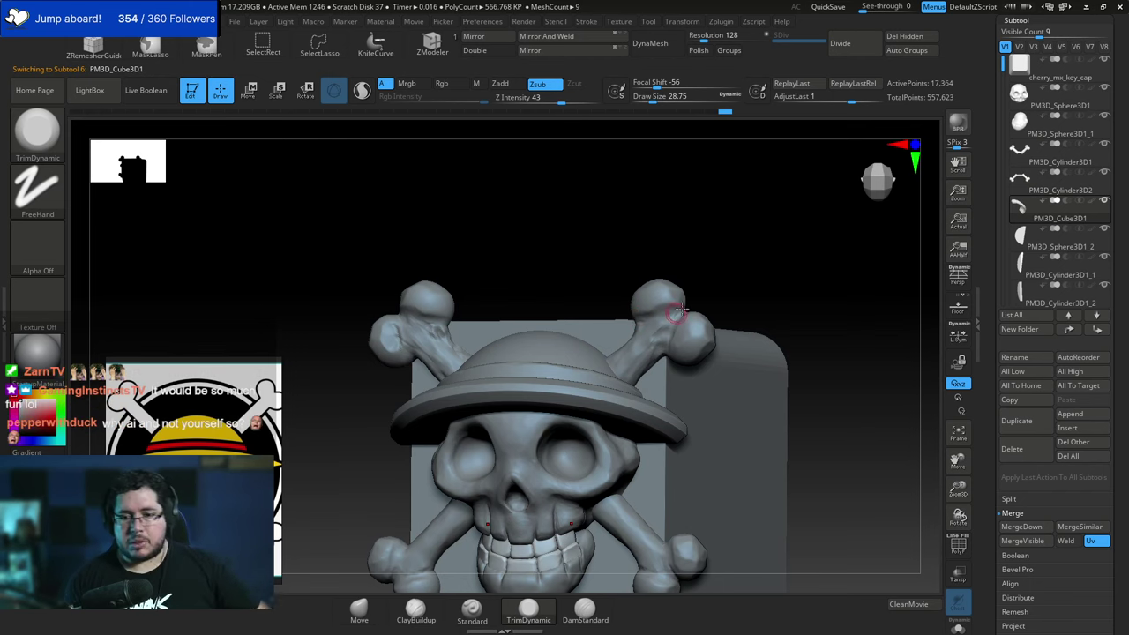
{"action": "right_click_drag", "start_coordinate": [677, 314], "coordinate": [658, 362]}
{"action": "key", "text": "space"}
{"action": "left_click", "coordinate": [703, 283]}
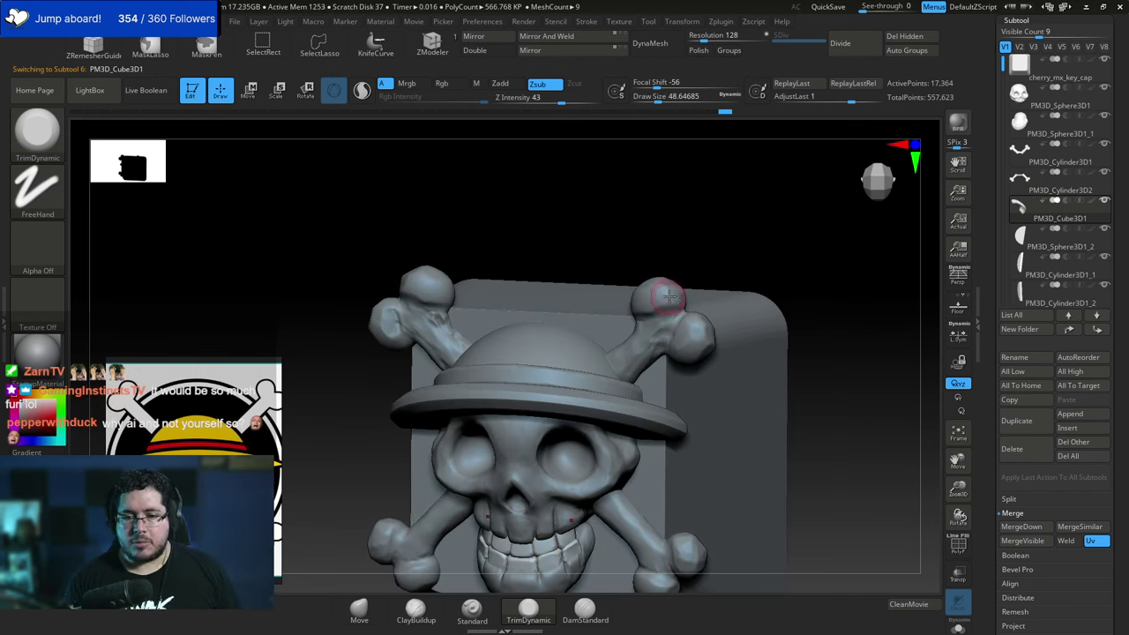
{"action": "left_click", "coordinate": [666, 296], "text": "alt"}
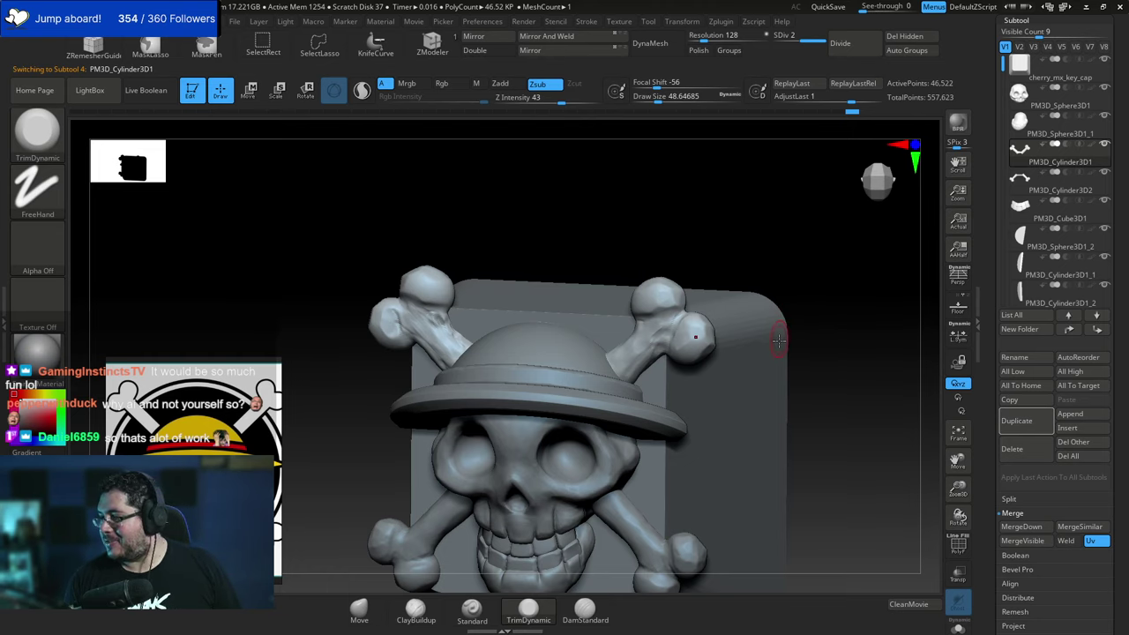
{"action": "right_click_drag", "start_coordinate": [829, 354], "coordinate": [815, 354]}
{"action": "right_click_drag", "start_coordinate": [815, 354], "coordinate": [787, 307], "text": "ctrl"}
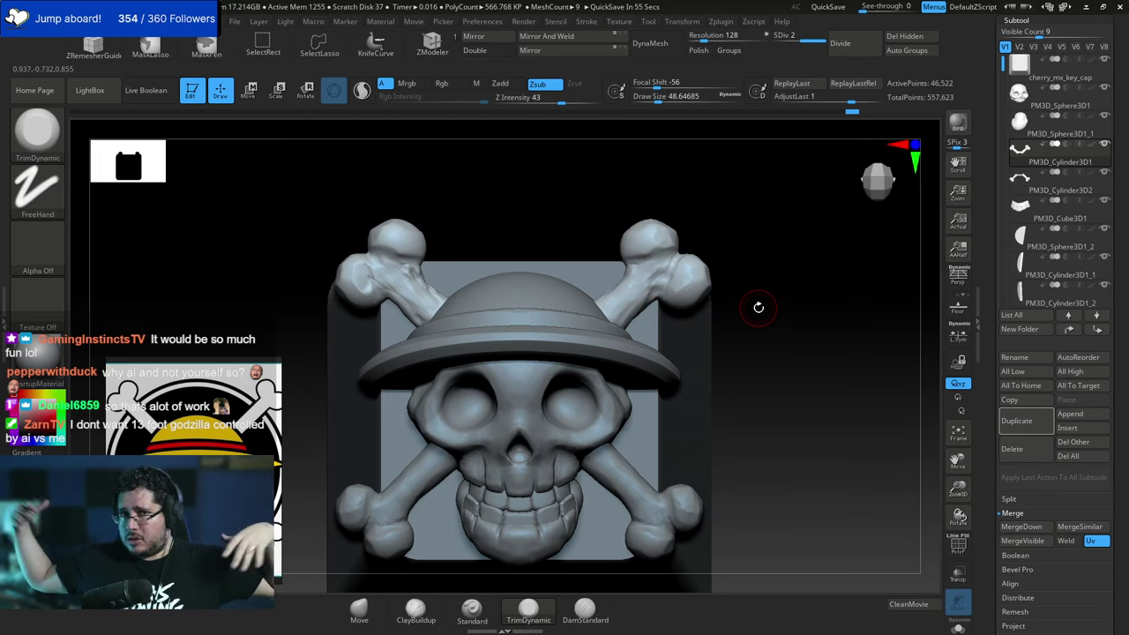
Make the skull the active subtool and prepare ClayBuildup at a draw size of about 33 for the face.
{"action": "left_click_drag", "start_coordinate": [772, 357], "coordinate": [749, 258], "text": "alt"}
{"action": "left_click", "coordinate": [630, 405], "text": "alt"}
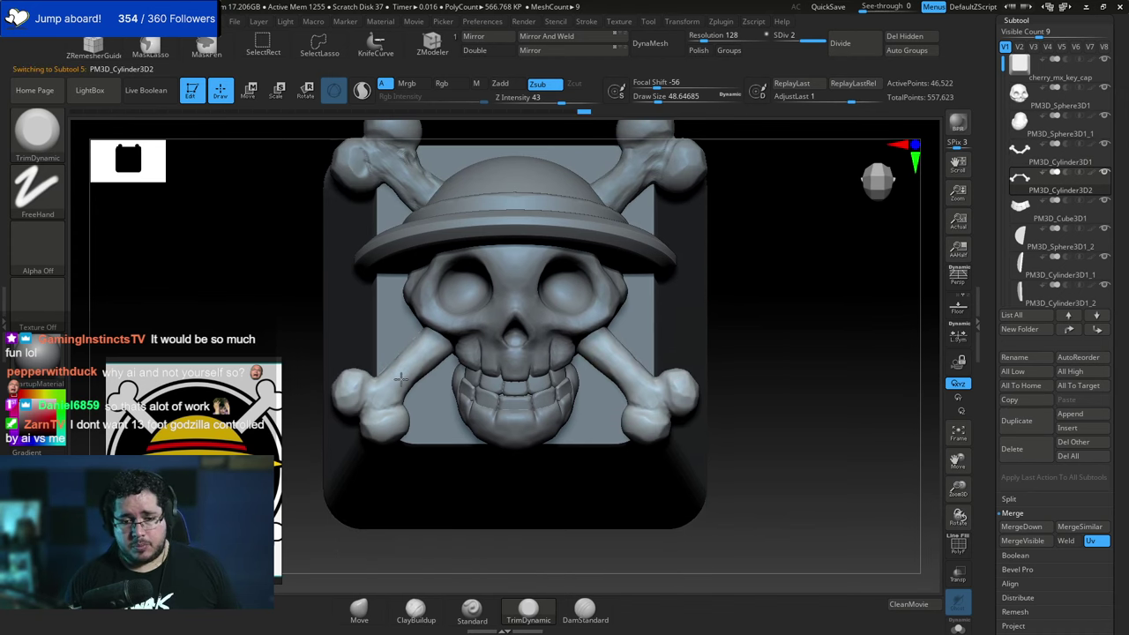
{"action": "left_click", "coordinate": [492, 323], "text": "alt"}
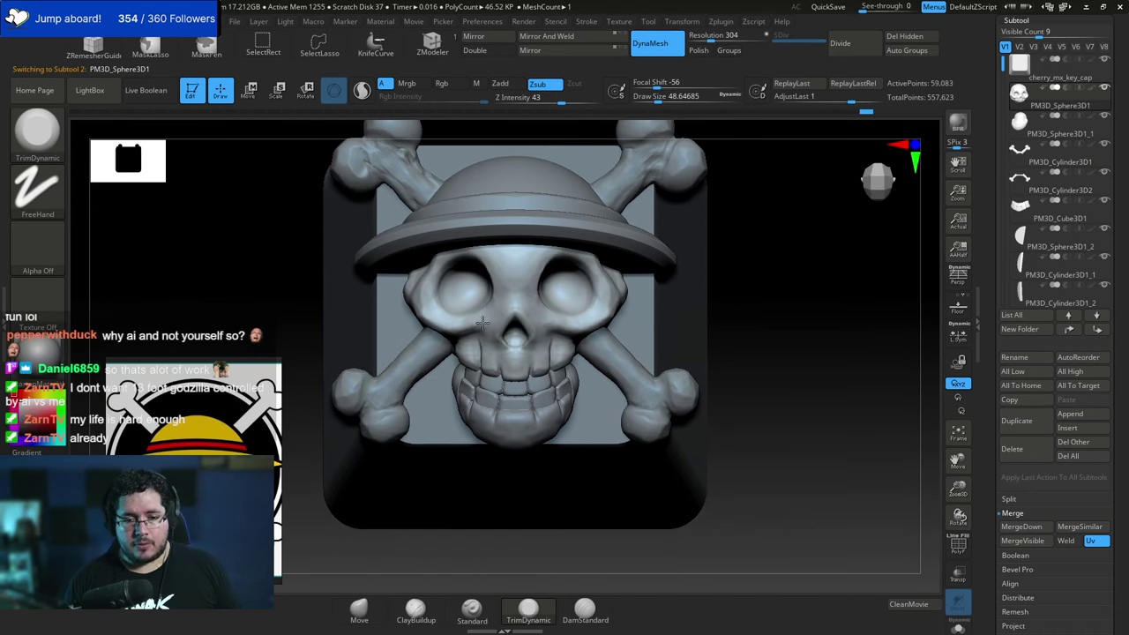
{"action": "key", "text": "b"}
{"action": "key", "text": "c"}
{"action": "key", "text": "b"}
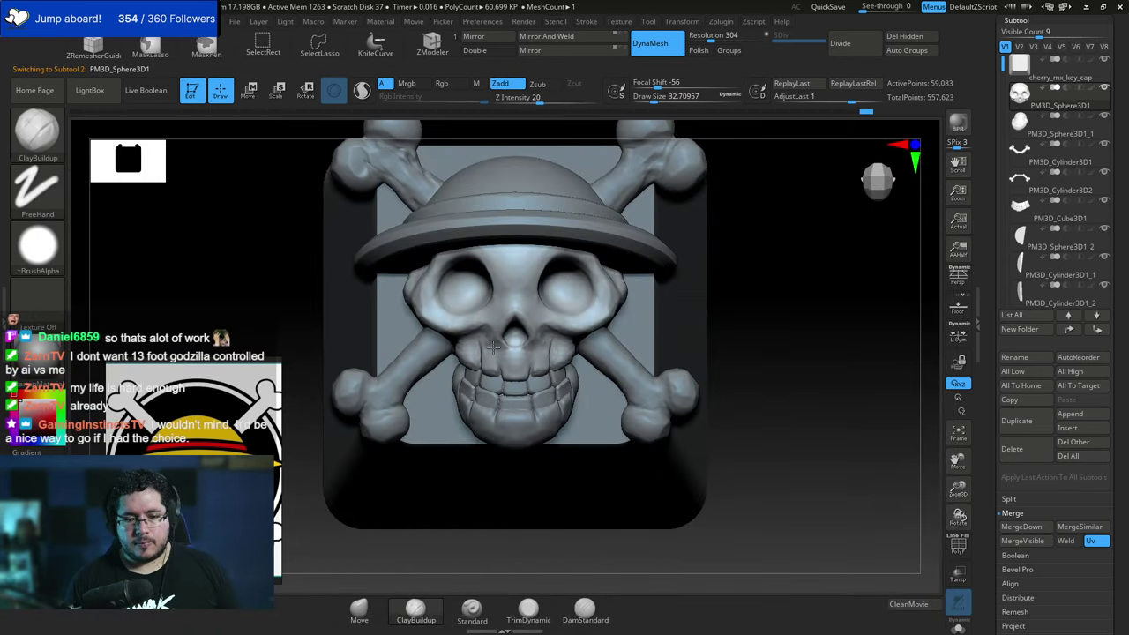
{"action": "right_click_drag", "start_coordinate": [526, 341], "coordinate": [669, 262]}
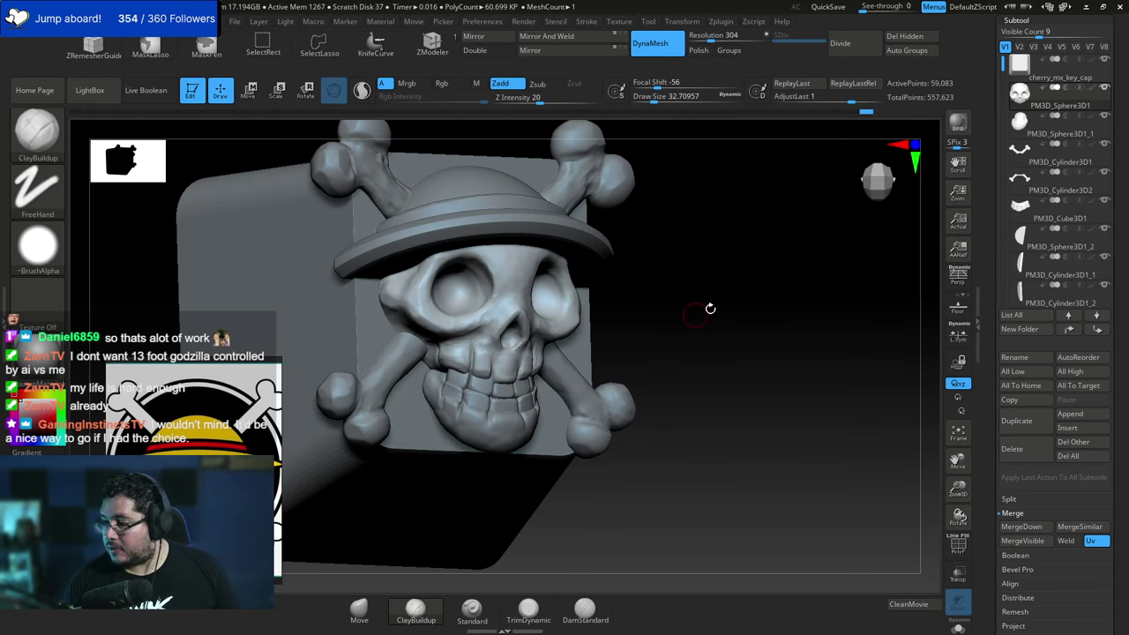
{"action": "right_click_drag", "start_coordinate": [710, 309], "coordinate": [500, 350]}
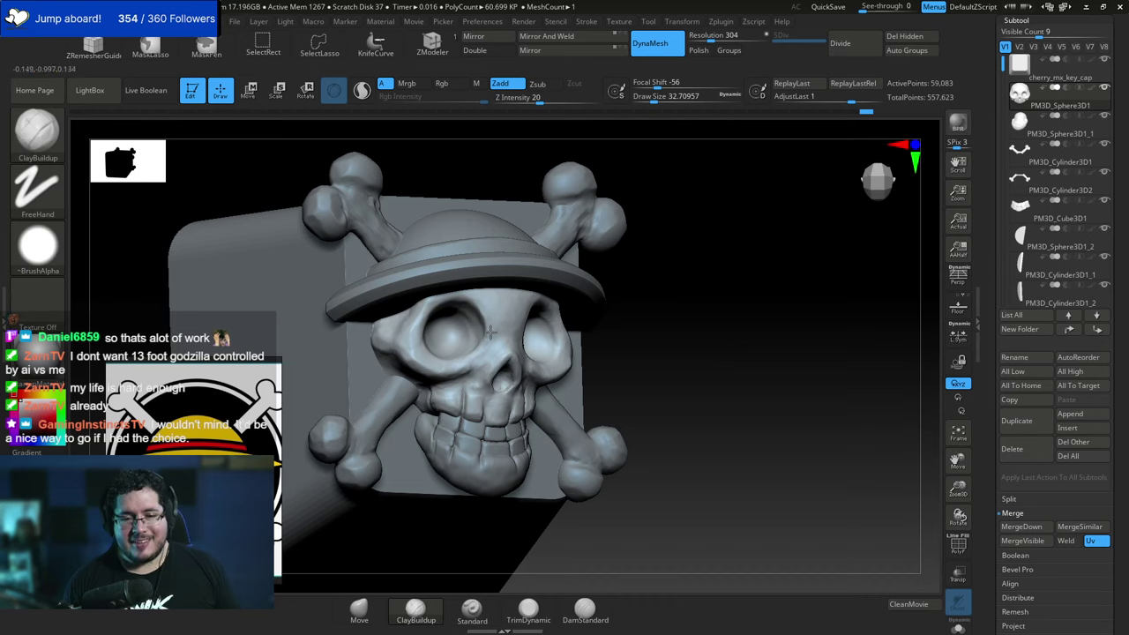
Build up the brow ridges above the skull's eye sockets with ClayBuildup at a draw size of about 46.
{"action": "key", "text": "space"}
{"action": "left_click_drag", "start_coordinate": [490, 329], "coordinate": [495, 328]}
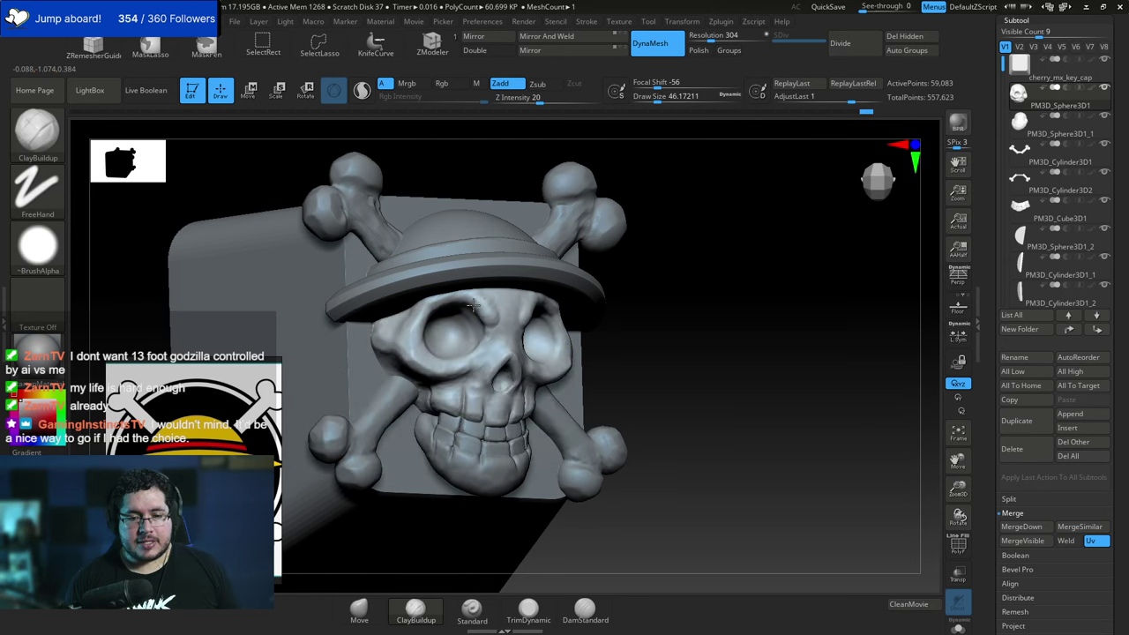
{"action": "left_click_drag", "start_coordinate": [642, 290], "coordinate": [541, 311], "text": "shift"}
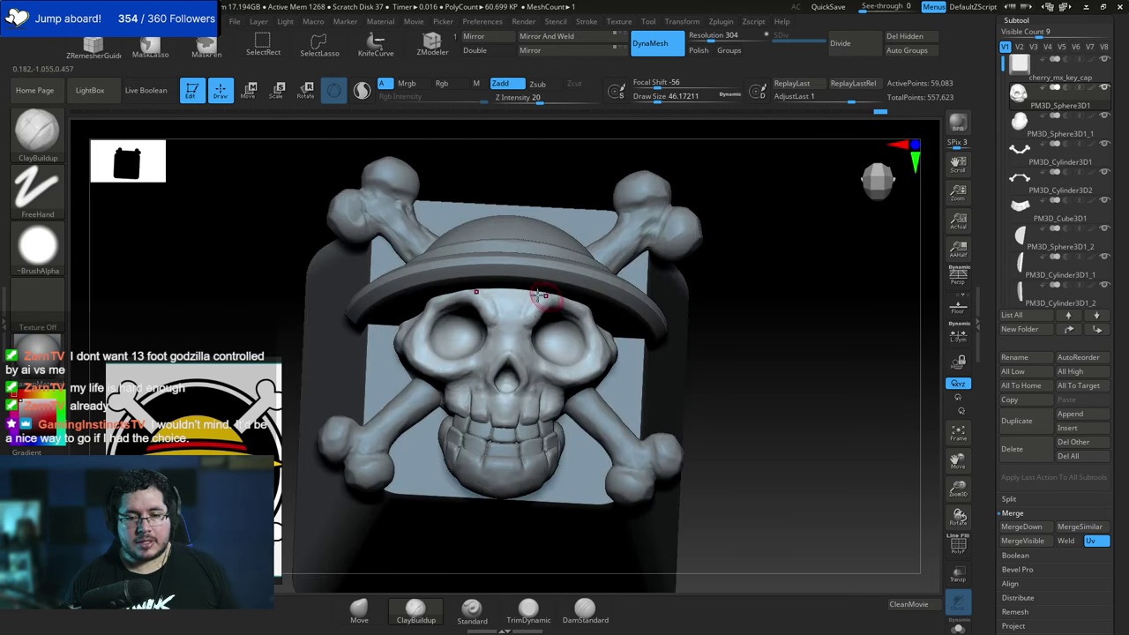
{"action": "left_click_drag", "start_coordinate": [766, 274], "coordinate": [535, 327]}
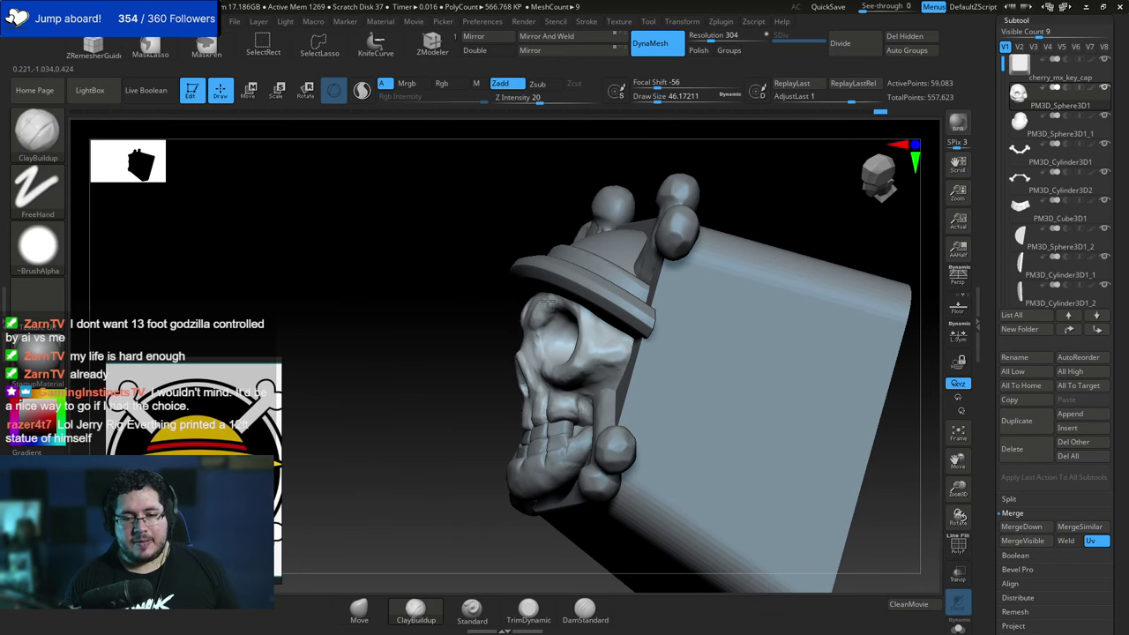
{"action": "left_click_drag", "start_coordinate": [458, 328], "coordinate": [540, 309]}
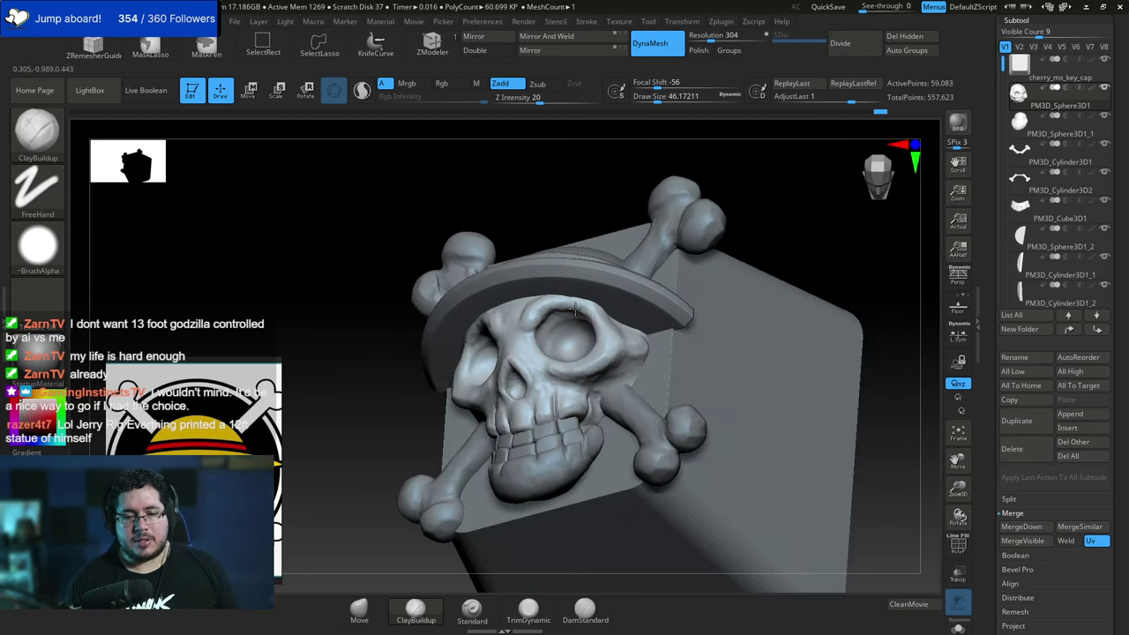
{"action": "left_click_drag", "start_coordinate": [827, 234], "coordinate": [610, 304]}
Make the hat brim the active subtool and carve a notch into its outer edge with ClayBuildup at a draw size of about 23.
{"action": "left_click", "coordinate": [631, 292], "text": "alt"}
{"action": "mouse_move", "coordinate": [869, 284]}
{"action": "left_mouse_down"}
{"action": "mouse_move", "coordinate": [864, 294]}
{"action": "mouse_move", "coordinate": [731, 288]}
{"action": "mouse_move", "coordinate": [734, 388]}
{"action": "left_mouse_up"}
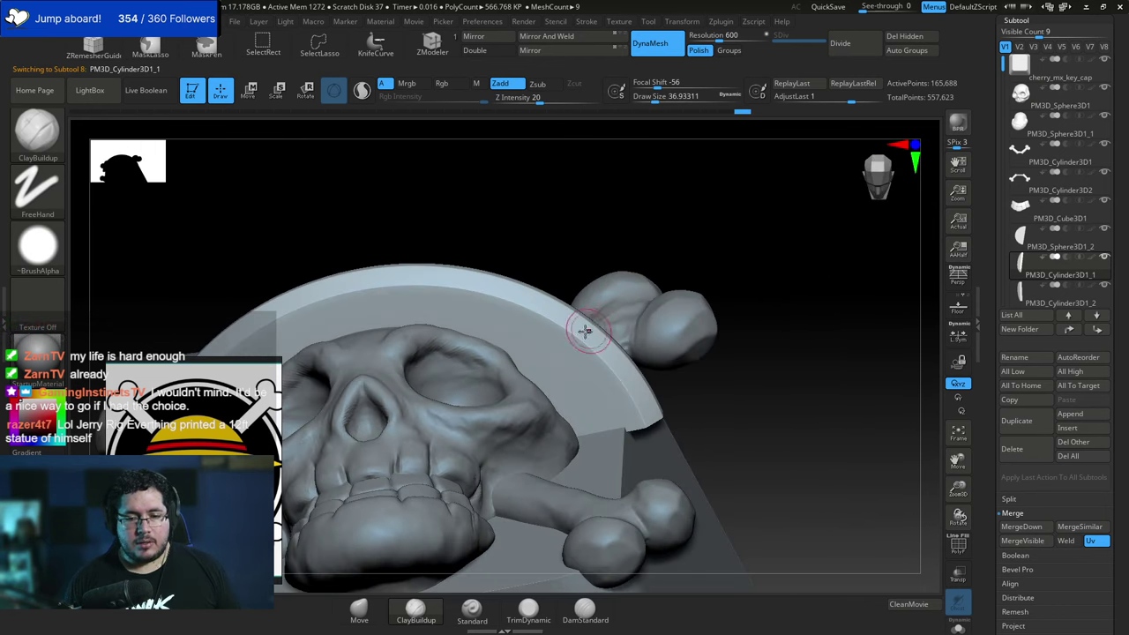
{"action": "key", "text": "space"}
{"action": "mouse_move", "coordinate": [585, 330]}
{"action": "left_mouse_down"}
{"action": "mouse_move", "coordinate": [575, 322]}
{"action": "mouse_move", "coordinate": [587, 294]}
{"action": "left_mouse_up"}
{"action": "key", "text": "space"}
{"action": "left_click_drag", "start_coordinate": [784, 230], "coordinate": [589, 305]}
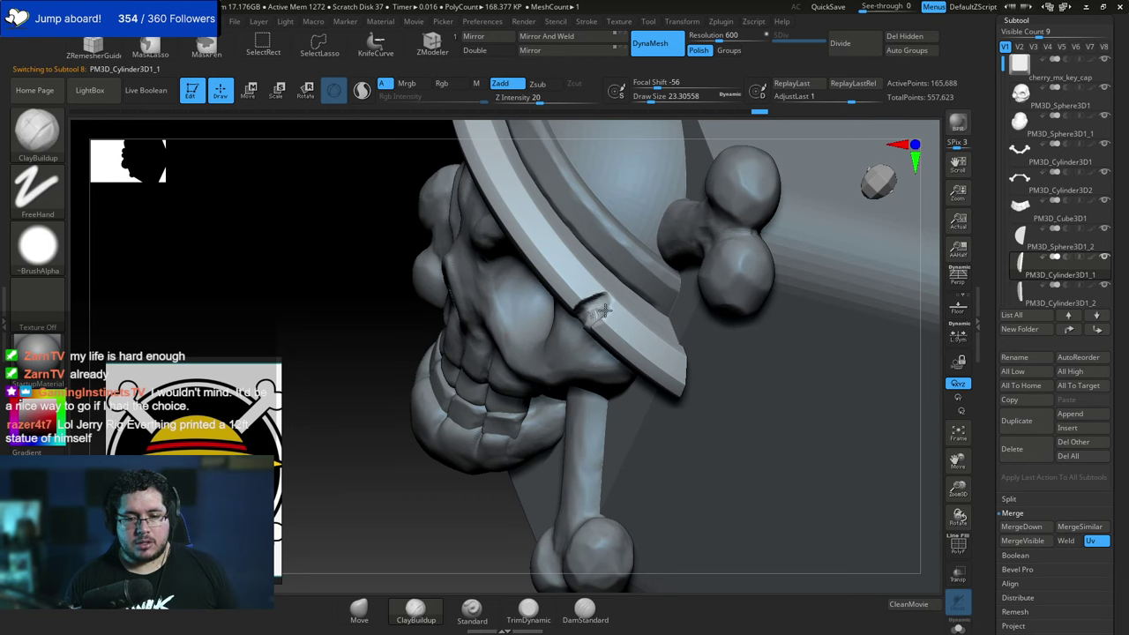
{"action": "left_click_drag", "start_coordinate": [604, 310], "coordinate": [593, 320], "text": "alt"}
{"action": "left_click_drag", "start_coordinate": [390, 448], "coordinate": [593, 371]}
{"action": "left_click_drag", "start_coordinate": [679, 286], "coordinate": [659, 295], "text": "alt"}
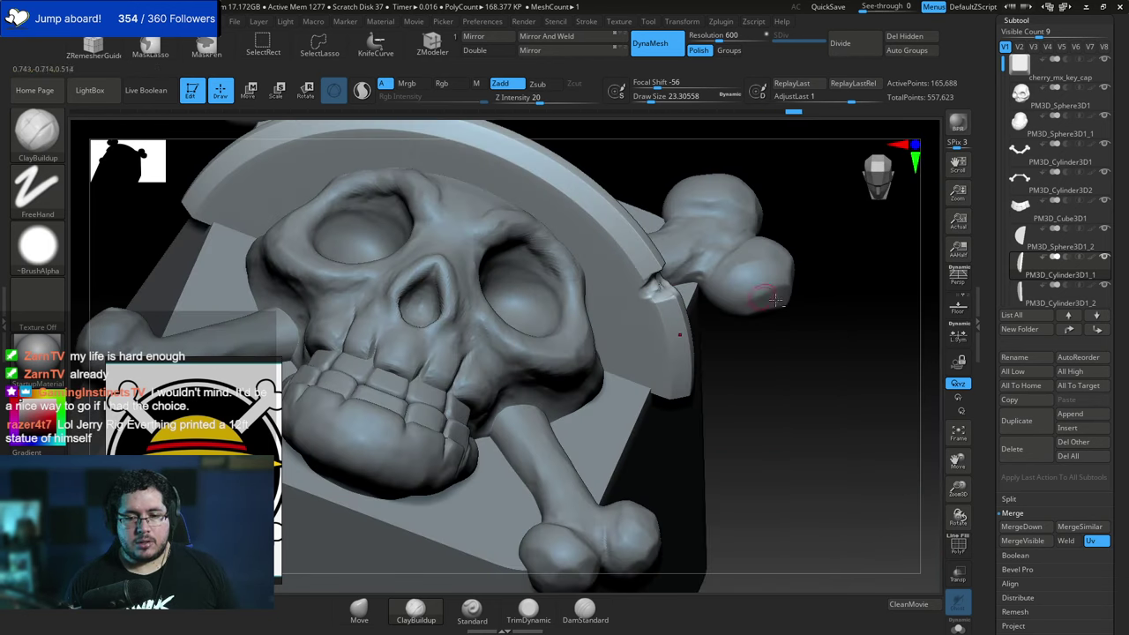
{"action": "mouse_move", "coordinate": [794, 297]}
{"action": "left_mouse_down", "text": "alt"}
{"action": "mouse_move", "coordinate": [802, 275]}
{"action": "mouse_move", "coordinate": [806, 300]}
{"action": "mouse_move", "coordinate": [781, 350]}
{"action": "mouse_move", "coordinate": [791, 385]}
{"action": "left_mouse_up", "text": "alt"}
{"action": "left_click_drag", "start_coordinate": [864, 307], "coordinate": [803, 293], "text": "alt"}
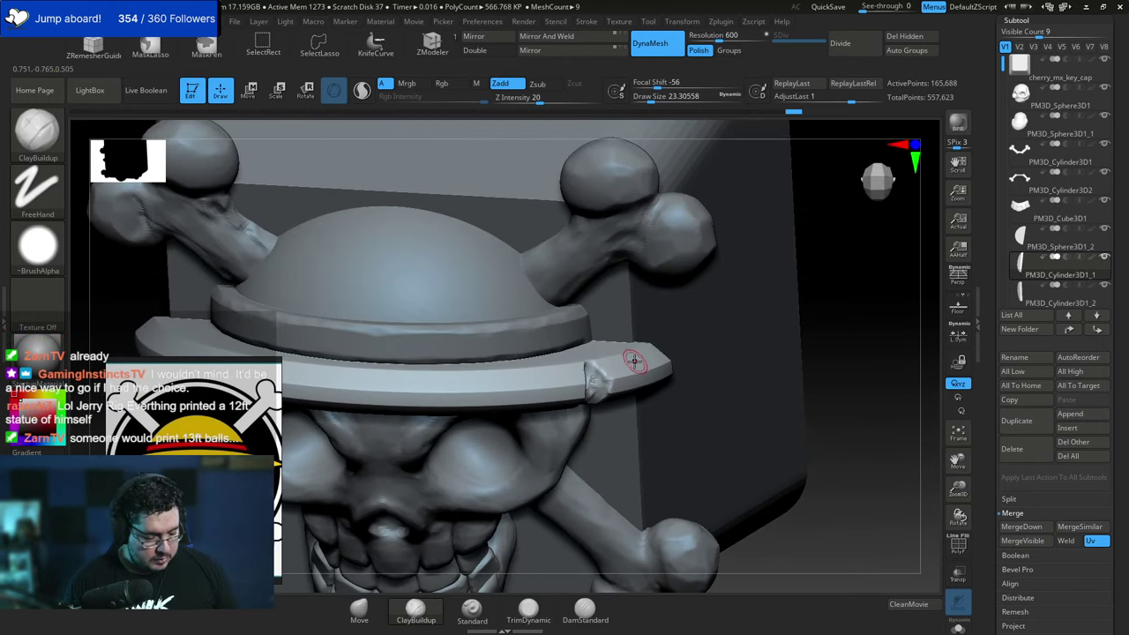
Flatten the brim notch's surfaces with TrimDynamic at a draw size of about 37 and update the brim's DynaMesh at resolution 600.
{"action": "key", "text": "b"}
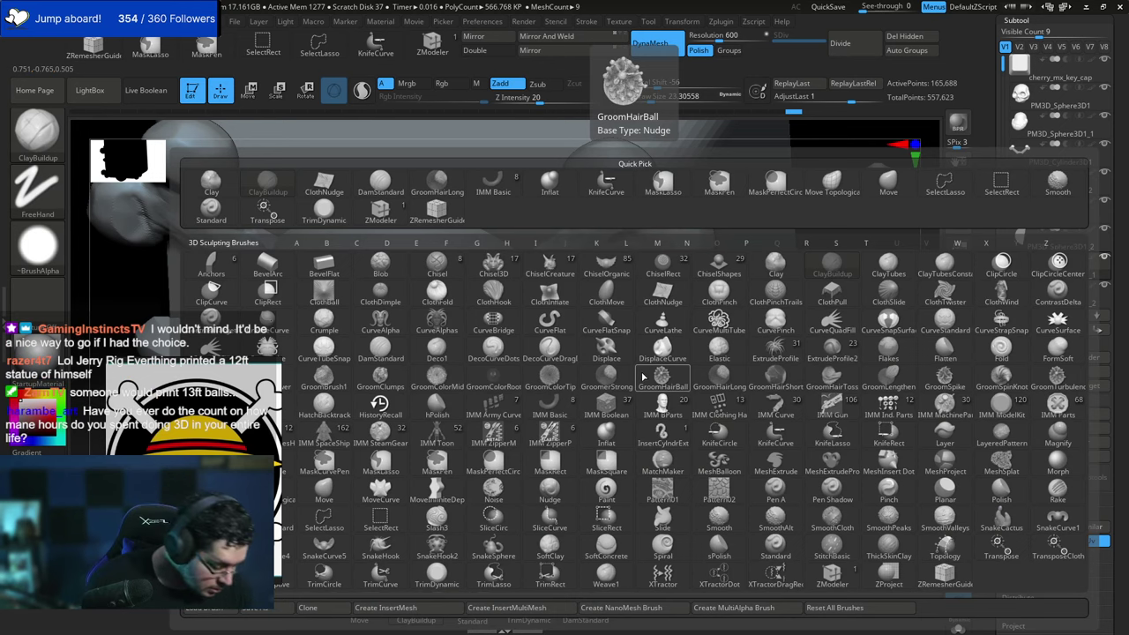
{"action": "key", "text": "t"}
{"action": "key", "text": "d"}
{"action": "key", "text": "space"}
{"action": "left_click_drag", "start_coordinate": [632, 357], "coordinate": [636, 357]}
{"action": "left_click_drag", "start_coordinate": [608, 369], "coordinate": [600, 378]}
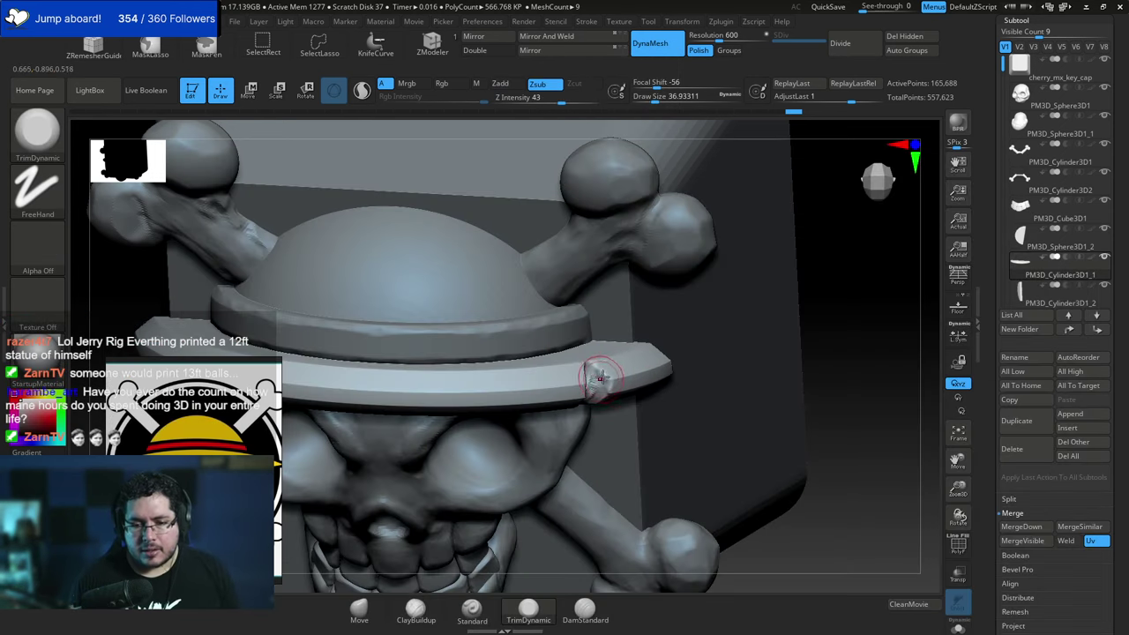
{"action": "mouse_move", "coordinate": [827, 302]}
{"action": "left_mouse_down"}
{"action": "mouse_move", "coordinate": [593, 388]}
{"action": "mouse_move", "coordinate": [574, 378]}
{"action": "mouse_move", "coordinate": [605, 381]}
{"action": "left_mouse_up"}
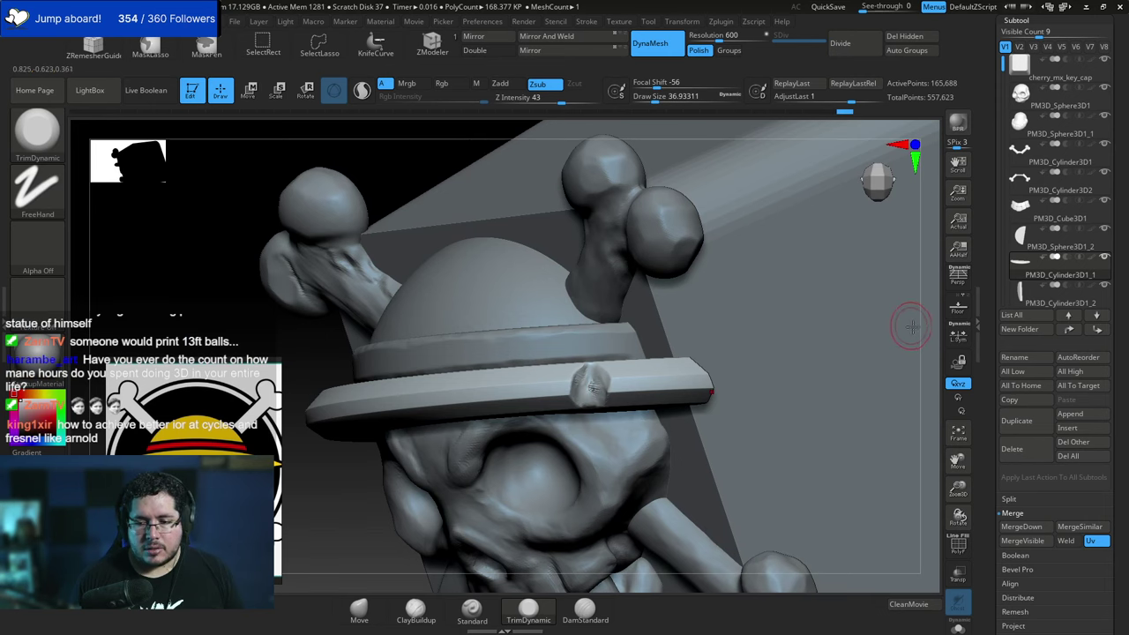
{"action": "left_click_drag", "start_coordinate": [911, 327], "coordinate": [837, 265]}
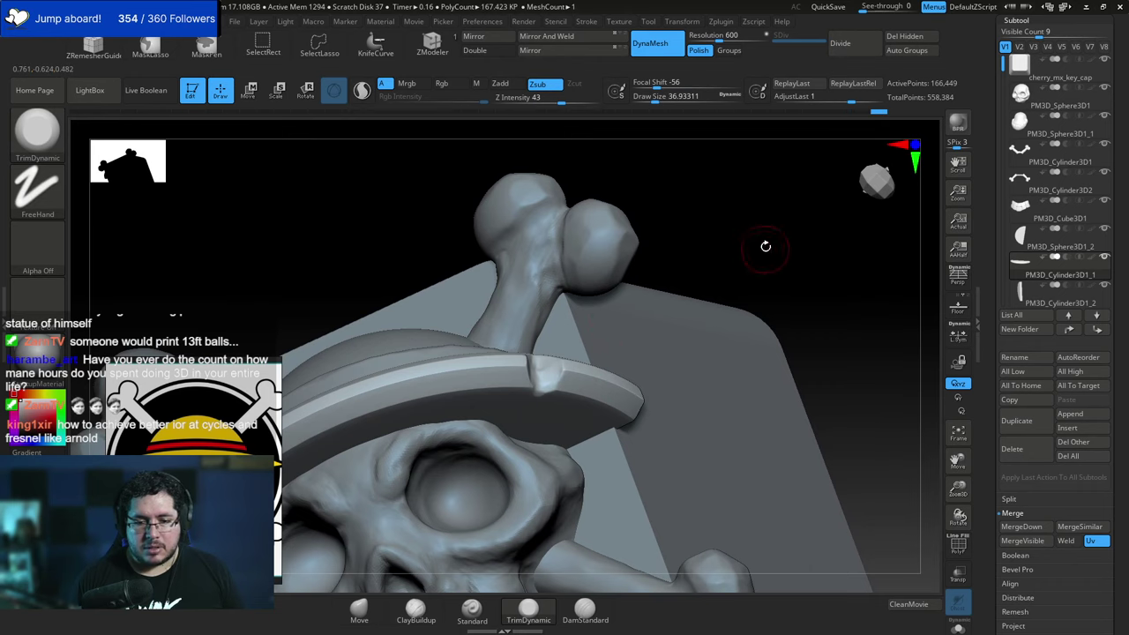
{"action": "left_click_drag", "start_coordinate": [764, 245], "coordinate": [533, 368]}
{"action": "mouse_move", "coordinate": [477, 421]}
{"action": "left_mouse_down"}
{"action": "mouse_move", "coordinate": [576, 330]}
{"action": "mouse_move", "coordinate": [545, 362]}
{"action": "left_mouse_up"}
Sharpen the crease inside the brim notch with DamStandard, reducing the draw size from about 23 to 17.
{"action": "key", "text": "b"}
{"action": "key", "text": "d"}
{"action": "key", "text": "s"}
{"action": "key", "text": "space"}
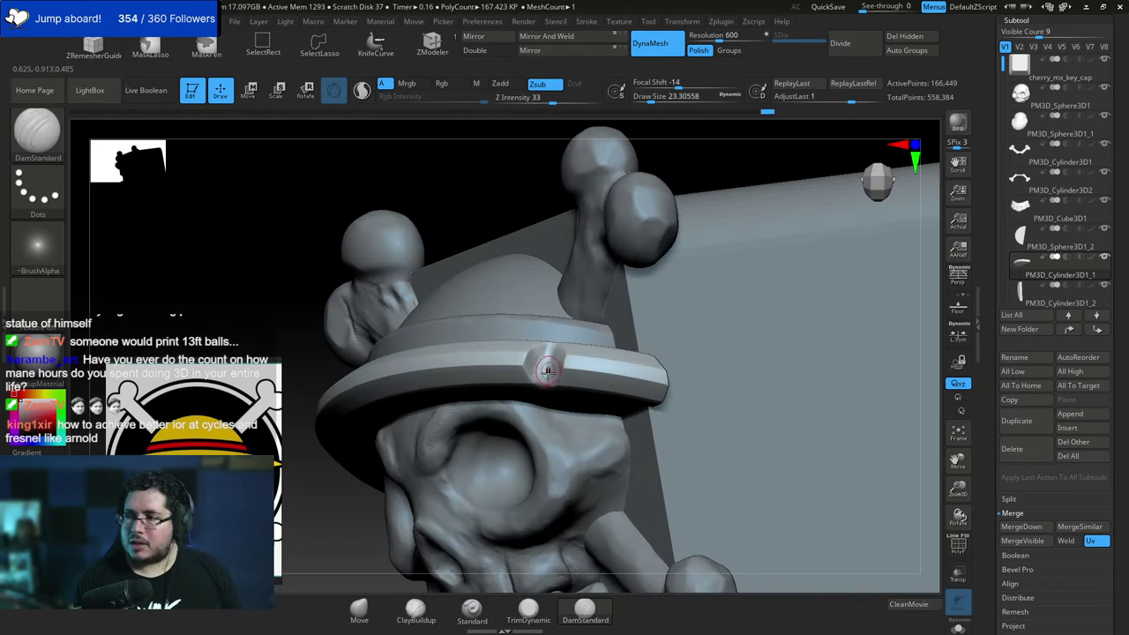
{"action": "left_click_drag", "start_coordinate": [544, 201], "coordinate": [556, 153]}
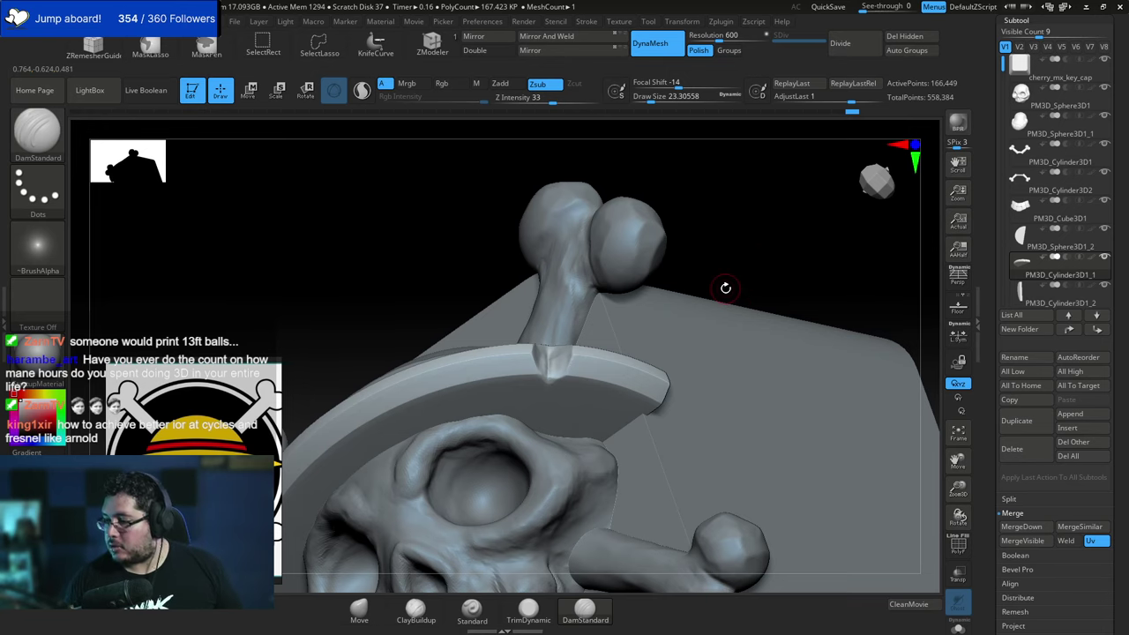
{"action": "right_click_drag", "start_coordinate": [780, 290], "coordinate": [746, 328]}
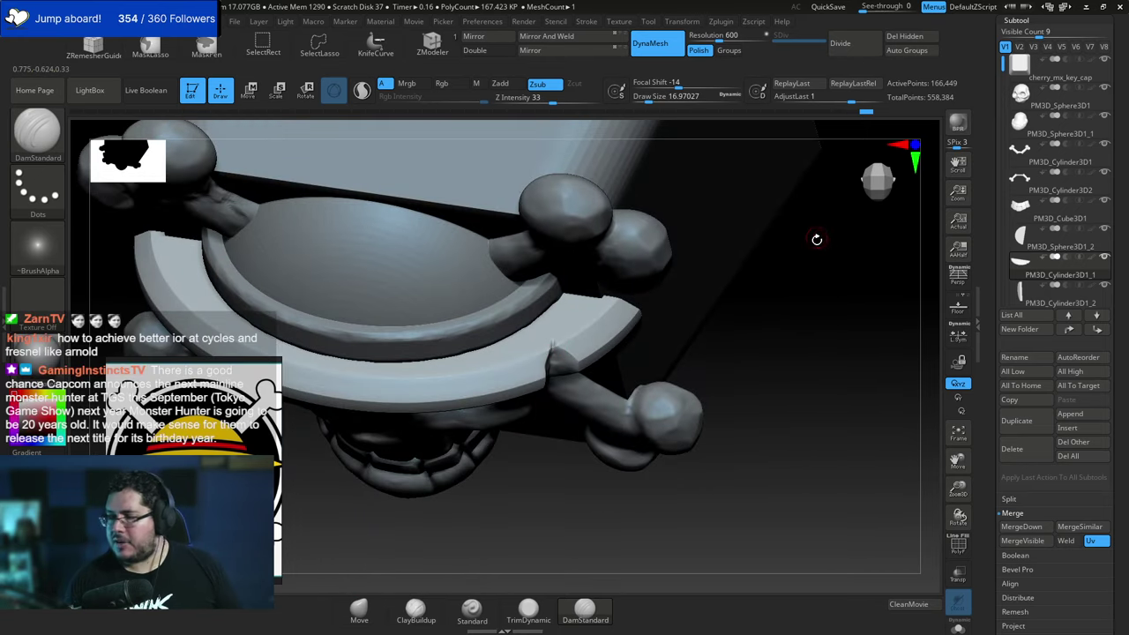
{"action": "left_click_drag", "start_coordinate": [793, 325], "coordinate": [799, 260]}
{"action": "left_click_drag", "start_coordinate": [786, 326], "coordinate": [769, 277], "text": "alt"}
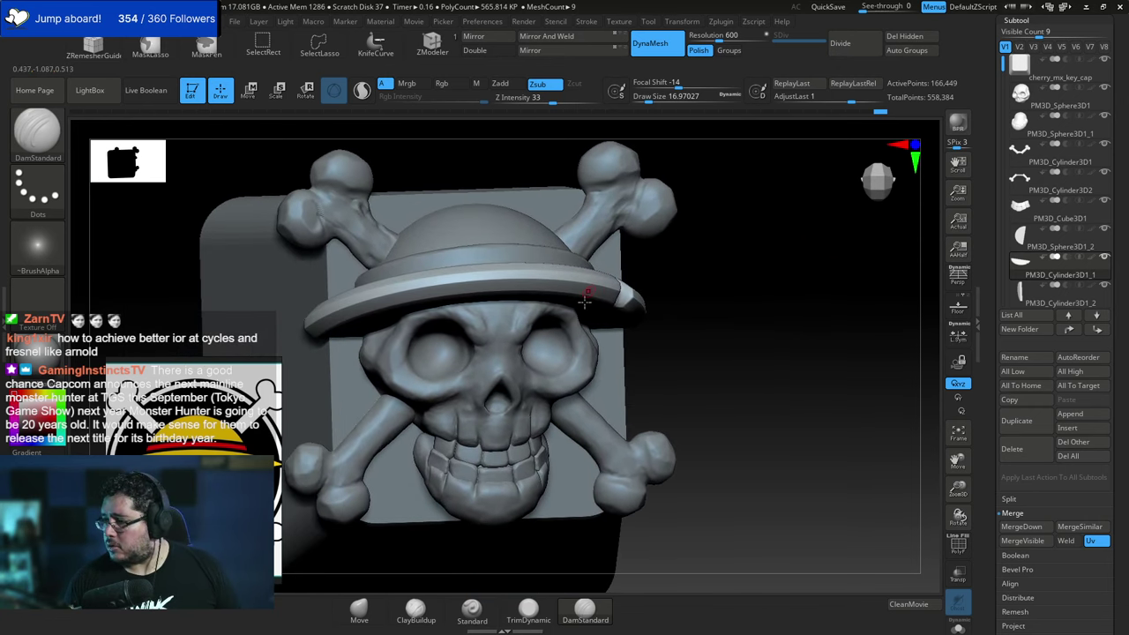
Make the skull the active subtool and flatten its brow ridges with TrimDynamic at a draw size of about 46.
{"action": "left_click", "coordinate": [529, 337], "text": "alt"}
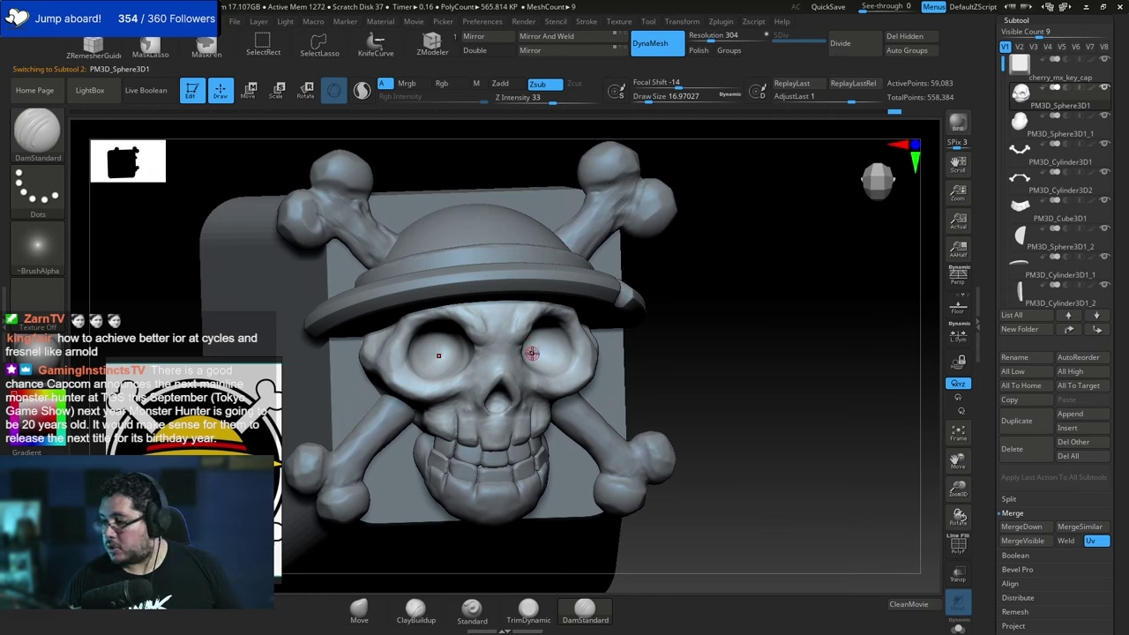
{"action": "left_click_drag", "start_coordinate": [672, 322], "coordinate": [685, 312]}
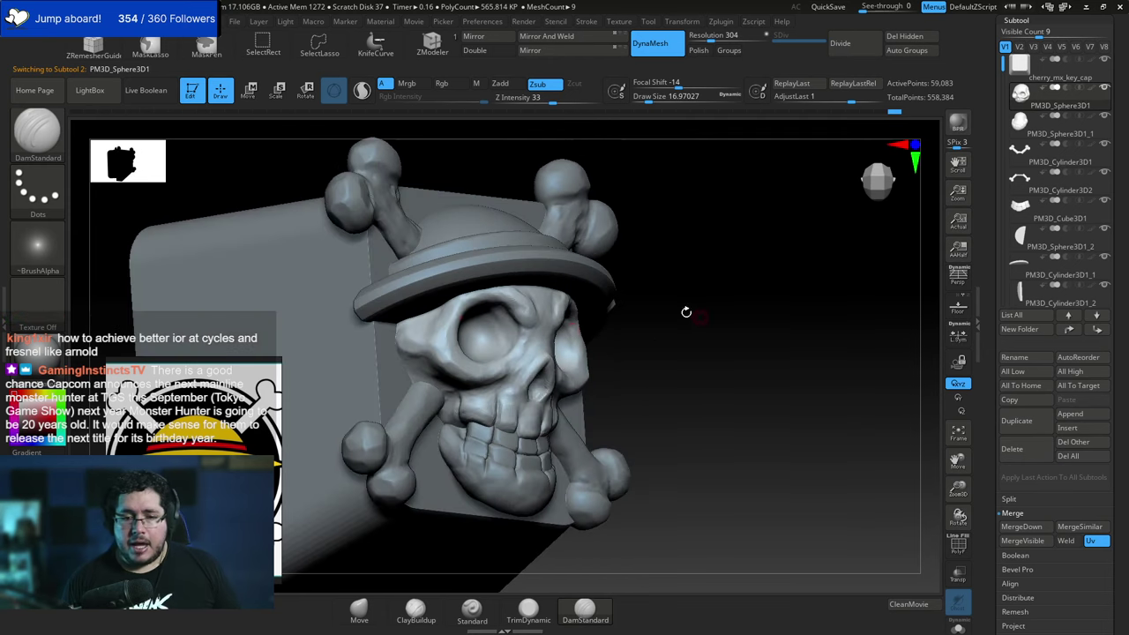
{"action": "key", "text": "b"}
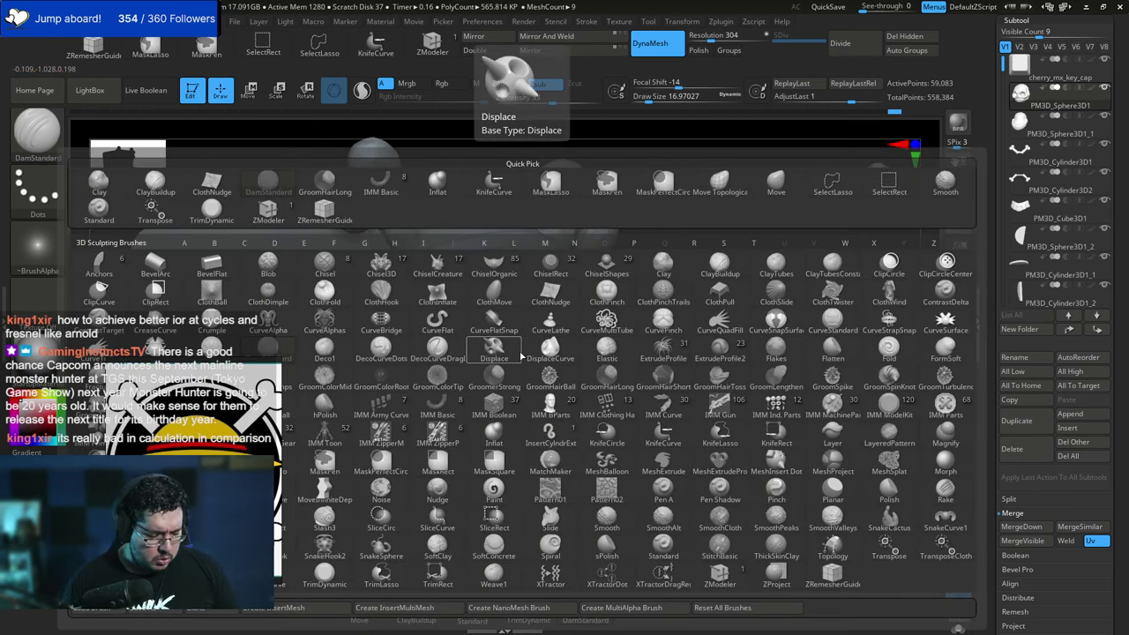
{"action": "key", "text": "t"}
{"action": "key", "text": "d"}
{"action": "right_click", "coordinate": [520, 349]}
{"action": "left_click_drag", "start_coordinate": [523, 349], "coordinate": [528, 348]}
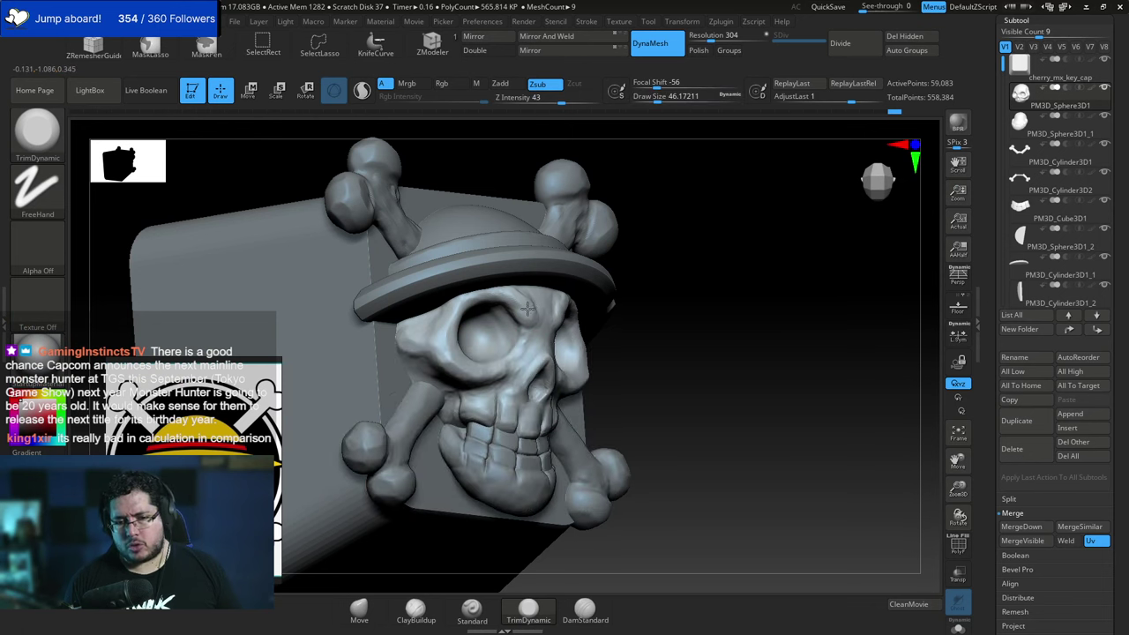
{"action": "left_click_drag", "start_coordinate": [678, 280], "coordinate": [657, 284], "text": "shift"}
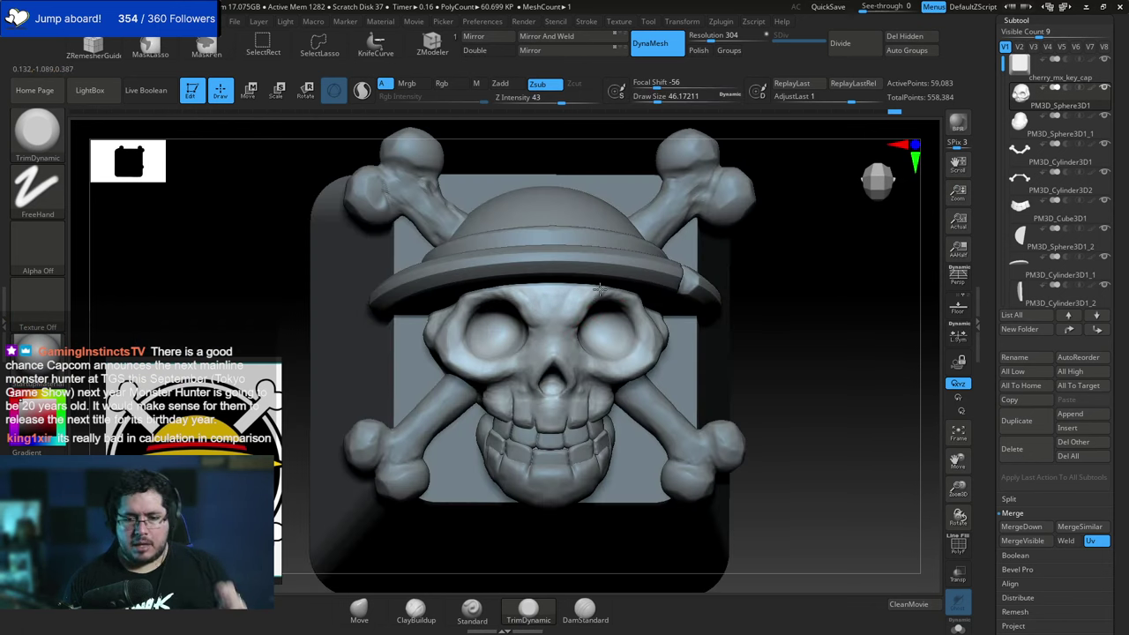
{"action": "left_click_drag", "start_coordinate": [781, 282], "coordinate": [716, 293]}
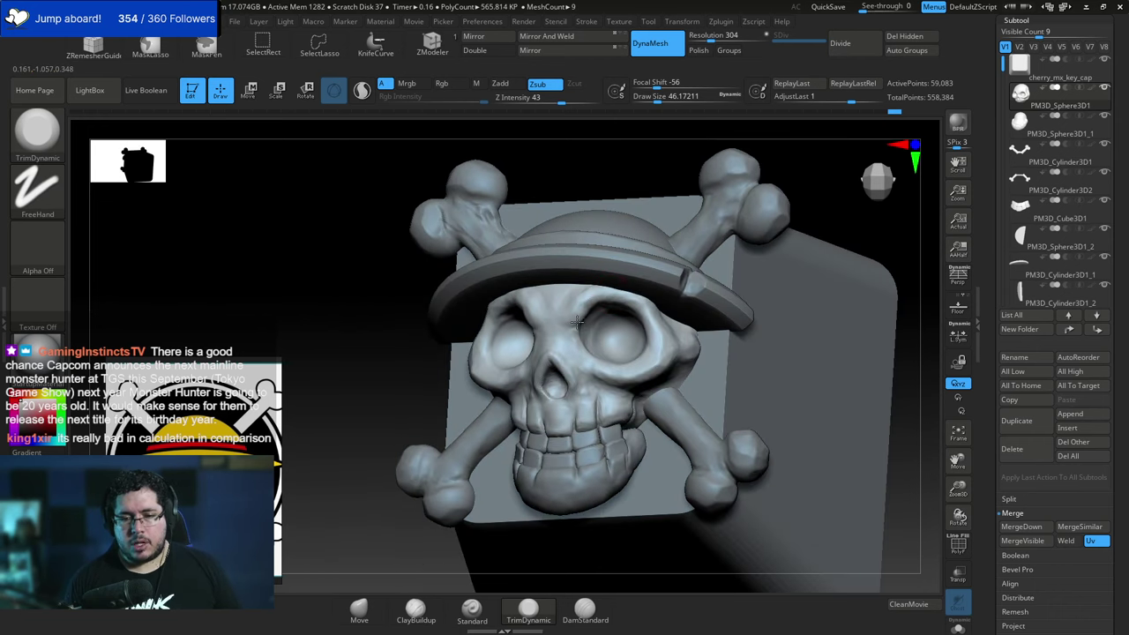
{"action": "left_click_drag", "start_coordinate": [328, 359], "coordinate": [418, 369]}
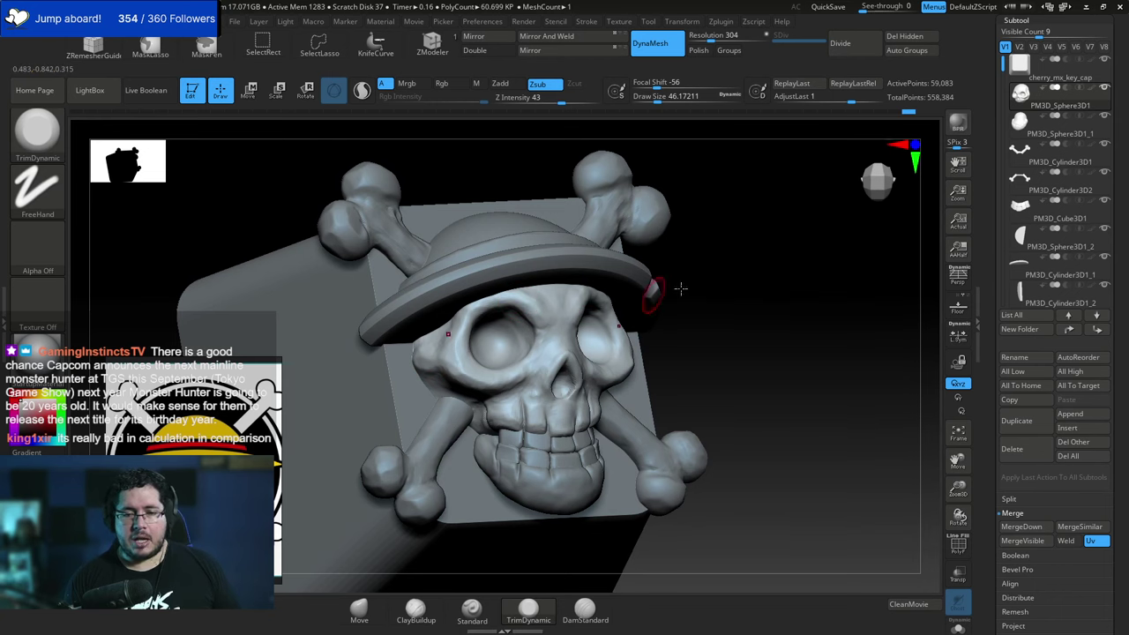
Flatten the planes around the skull's eye sockets, nose bridge and cheekbones with TrimDynamic at a draw size of about 46.
{"action": "left_click_drag", "start_coordinate": [681, 289], "coordinate": [618, 305]}
{"action": "left_click_drag", "start_coordinate": [735, 290], "coordinate": [645, 300]}
{"action": "left_click_drag", "start_coordinate": [838, 284], "coordinate": [752, 285]}
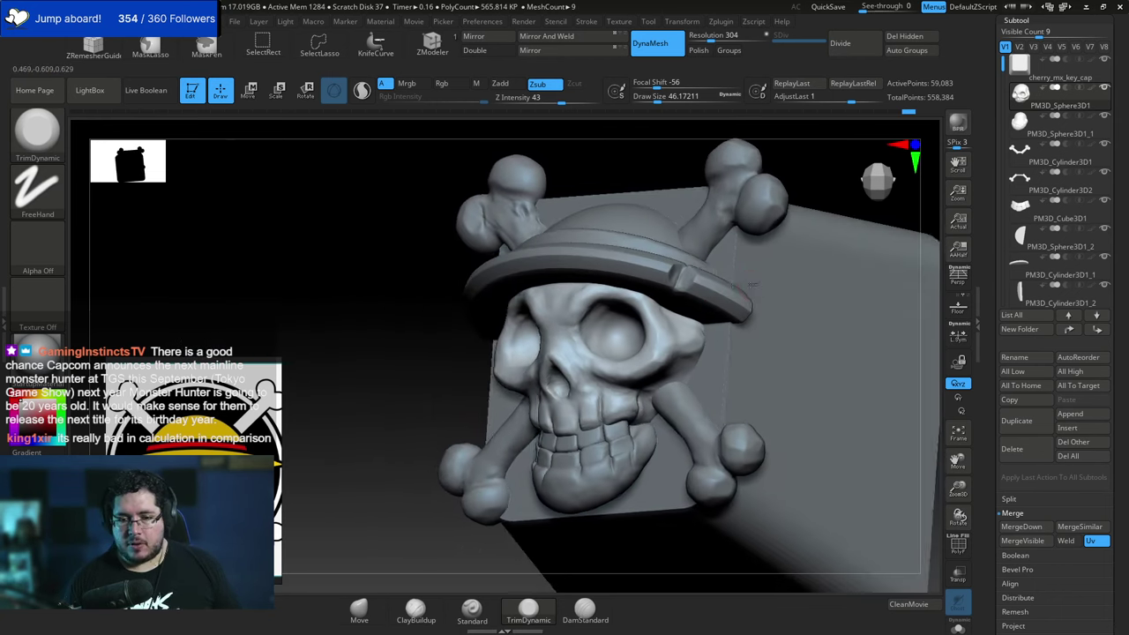
{"action": "right_click_drag", "start_coordinate": [751, 284], "coordinate": [563, 310]}
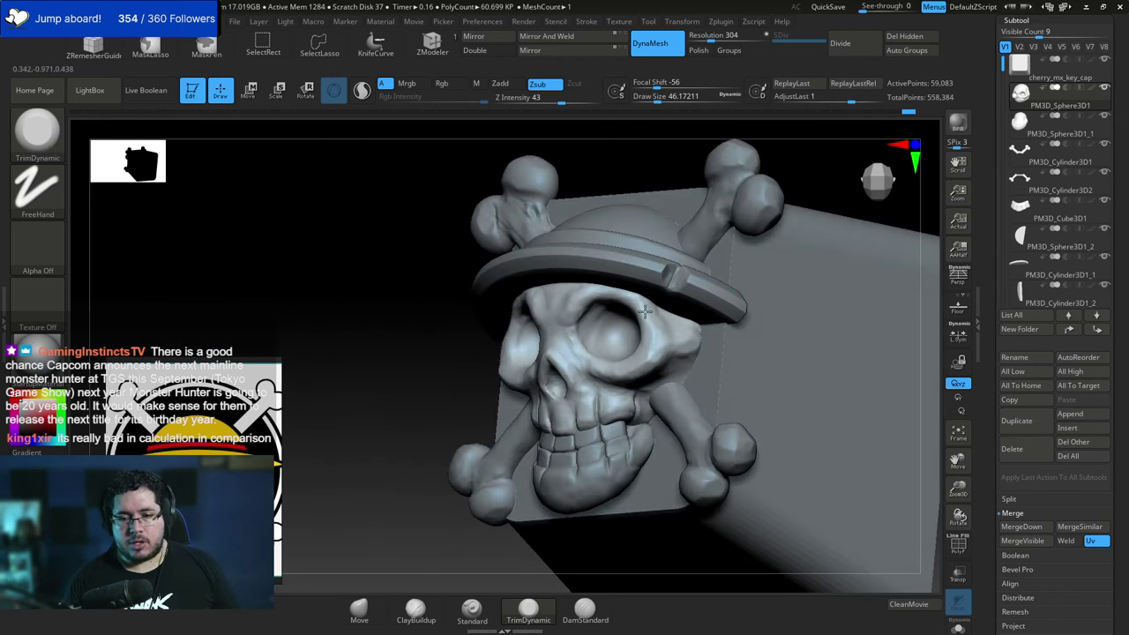
{"action": "left_click_drag", "start_coordinate": [650, 322], "coordinate": [650, 327]}
{"action": "left_click_drag", "start_coordinate": [414, 403], "coordinate": [522, 390]}
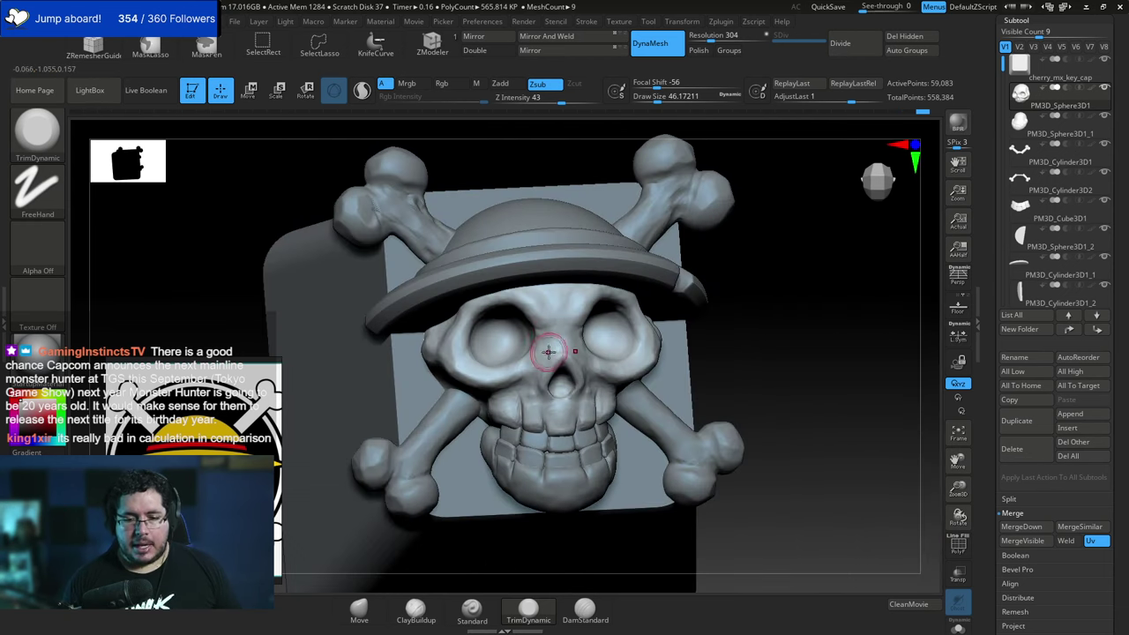
{"action": "left_click_drag", "start_coordinate": [732, 348], "coordinate": [695, 294], "text": "alt"}
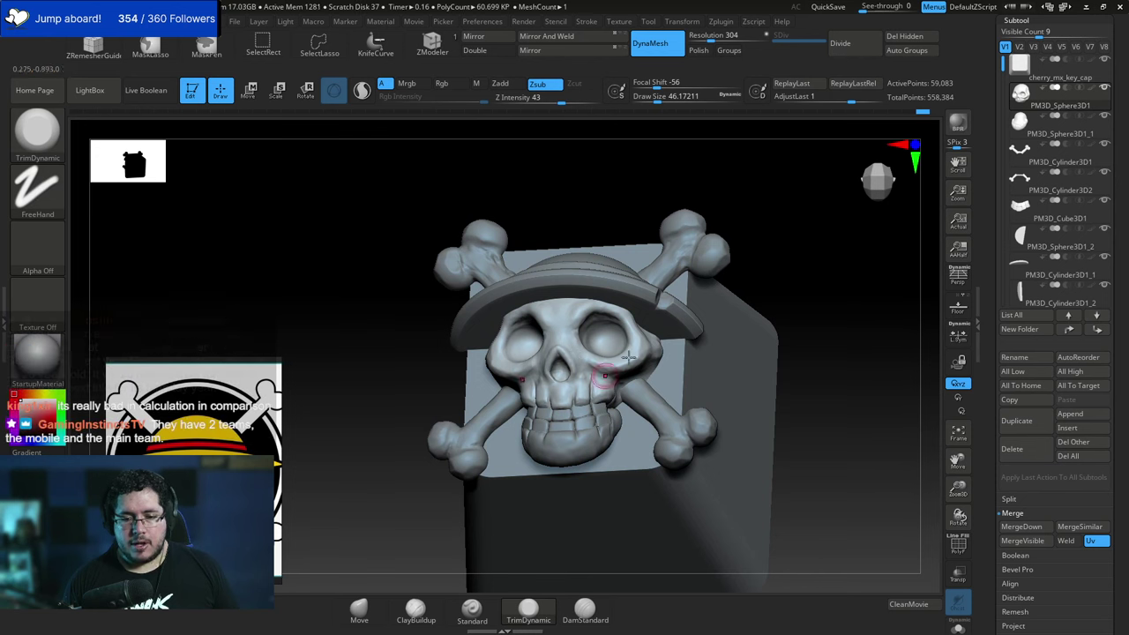
{"action": "mouse_move", "coordinate": [578, 366]}
{"action": "right_mouse_down"}
{"action": "mouse_move", "coordinate": [799, 288]}
{"action": "mouse_move", "coordinate": [549, 375]}
{"action": "right_mouse_up"}
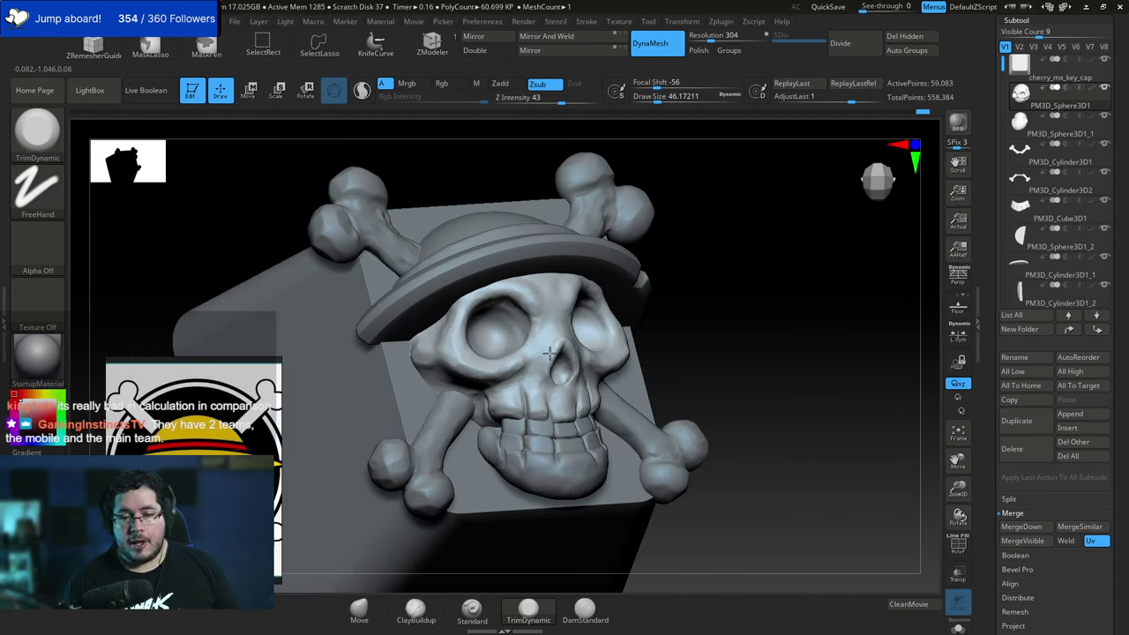
{"action": "mouse_move", "coordinate": [738, 295]}
{"action": "right_mouse_down"}
{"action": "mouse_move", "coordinate": [564, 340]}
{"action": "mouse_move", "coordinate": [756, 302]}
{"action": "mouse_move", "coordinate": [740, 314]}
{"action": "right_mouse_up"}
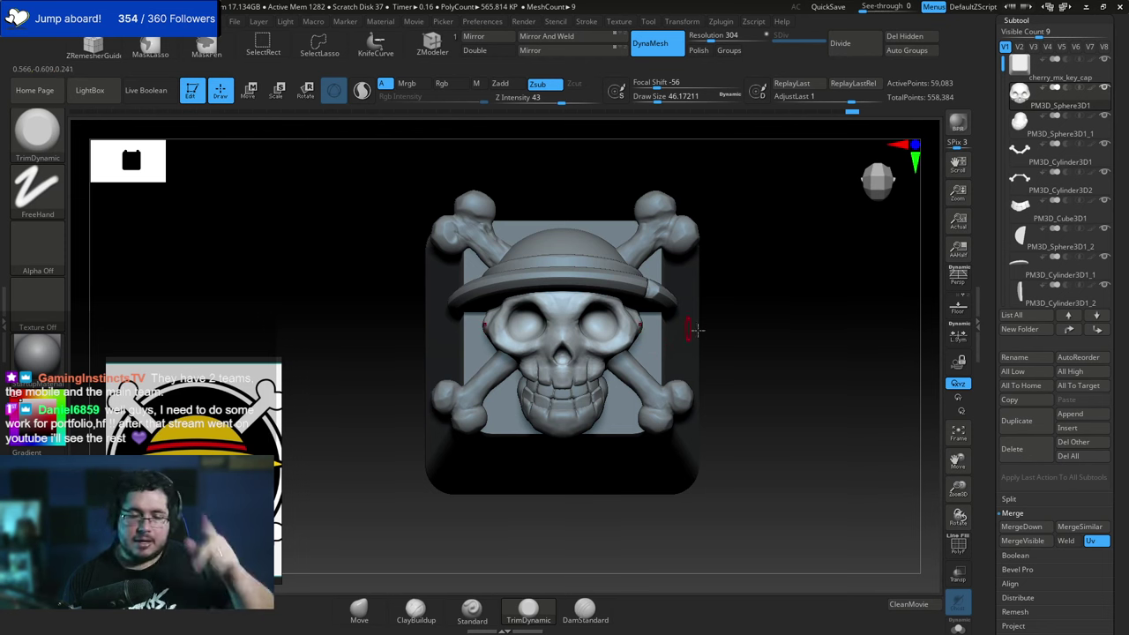
Build up the rims above the skull's eye sockets with ClayBuildup, reducing the draw size from about 59 to 51.
{"action": "left_click_drag", "start_coordinate": [730, 336], "coordinate": [692, 296]}
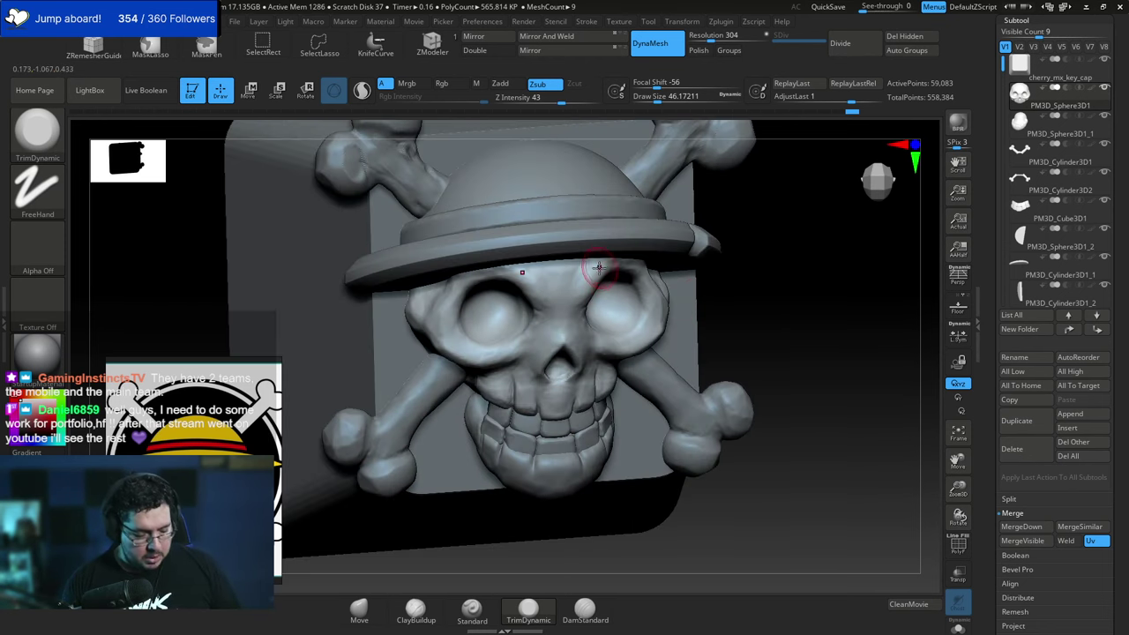
{"action": "key", "text": "b"}
{"action": "key", "text": "c"}
{"action": "key", "text": "b"}
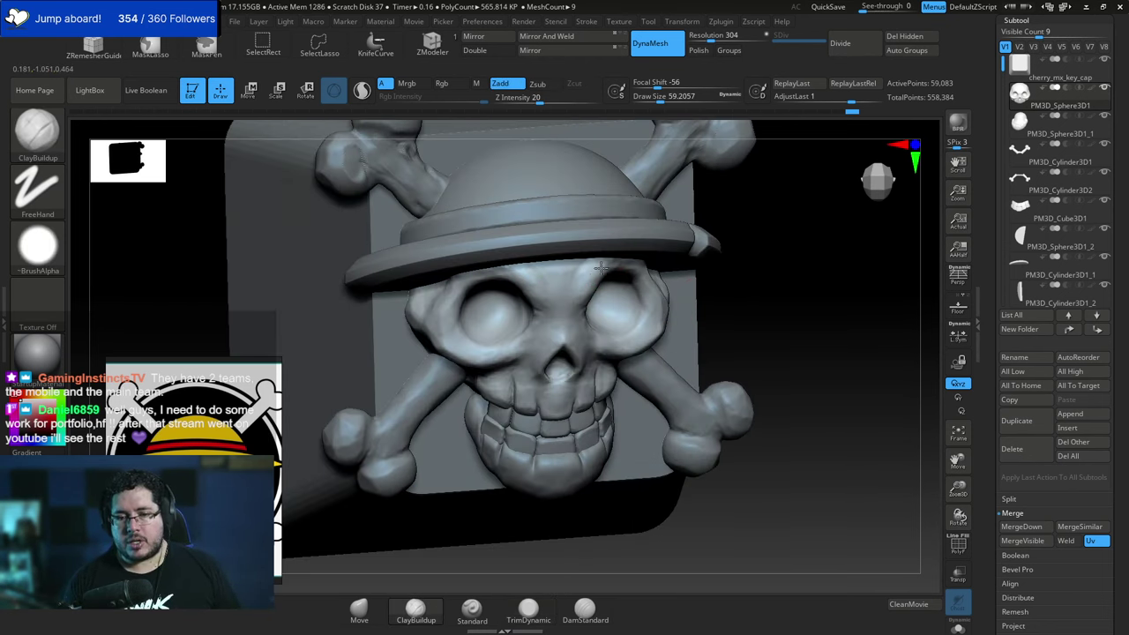
{"action": "right_click_drag", "start_coordinate": [683, 247], "coordinate": [621, 265]}
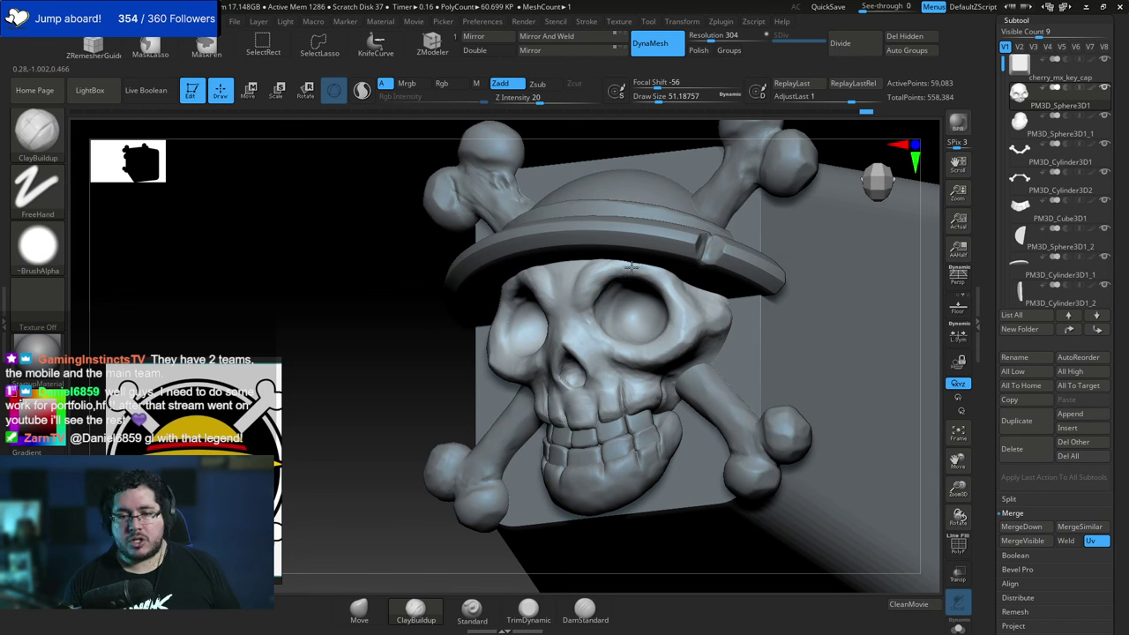
{"action": "right_click_drag", "start_coordinate": [585, 288], "coordinate": [469, 308]}
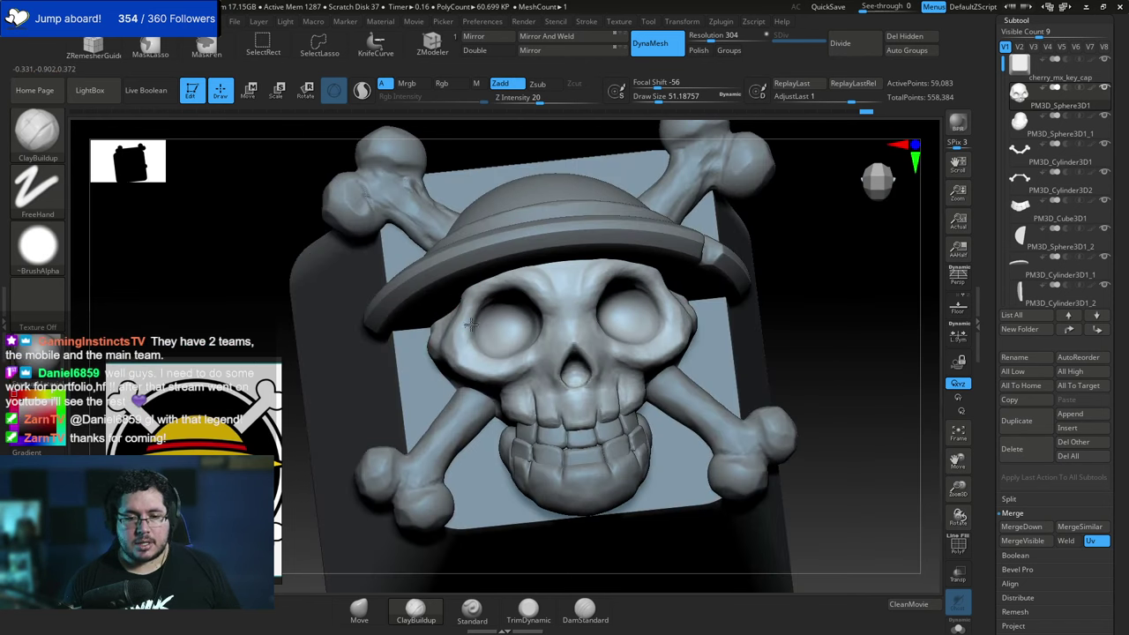
{"action": "right_click_drag", "start_coordinate": [814, 303], "coordinate": [786, 270], "text": "shift"}
{"action": "right_click", "coordinate": [785, 270]}
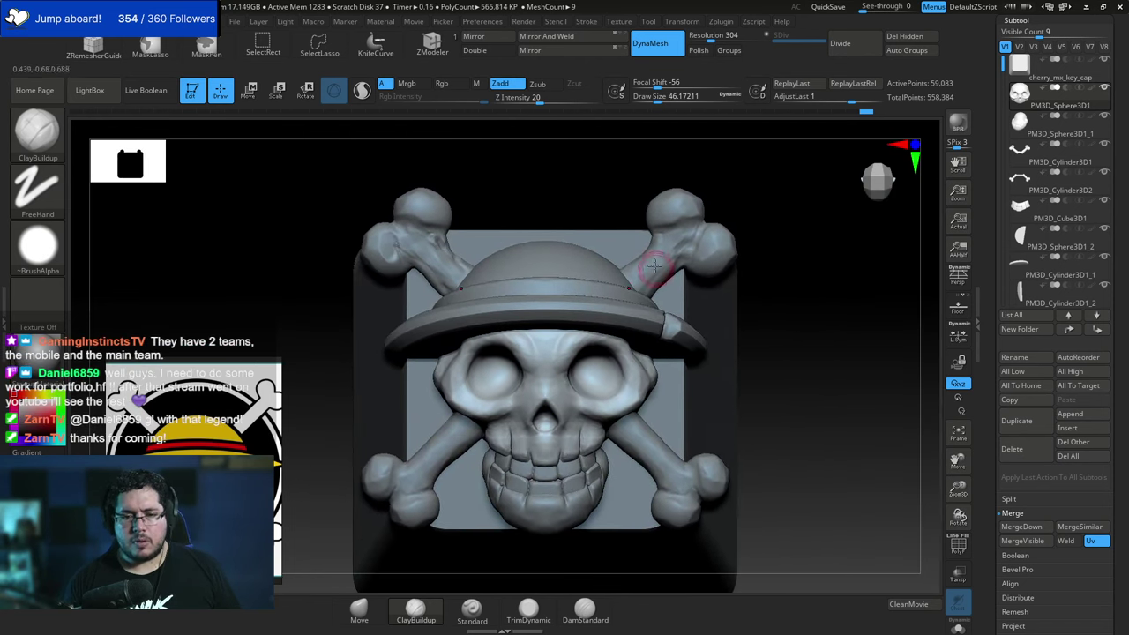
Make the lower crossbones the active subtool and build up ridges along their shafts and knobs with ClayBuildup at a draw size of about 35.
{"action": "left_click", "coordinate": [654, 266], "text": "alt"}
{"action": "right_click_drag", "start_coordinate": [765, 329], "coordinate": [769, 248], "text": "alt"}
{"action": "left_click", "coordinate": [461, 357], "text": "alt"}
{"action": "key", "text": "bracketleft"}
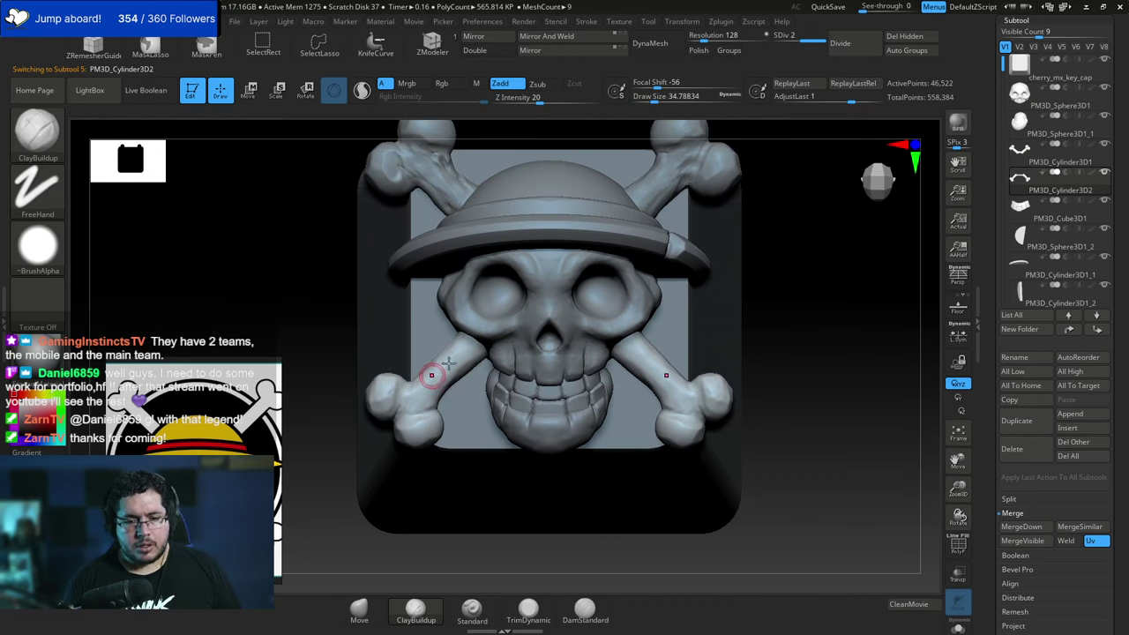
{"action": "left_click_drag", "start_coordinate": [423, 376], "coordinate": [417, 380]}
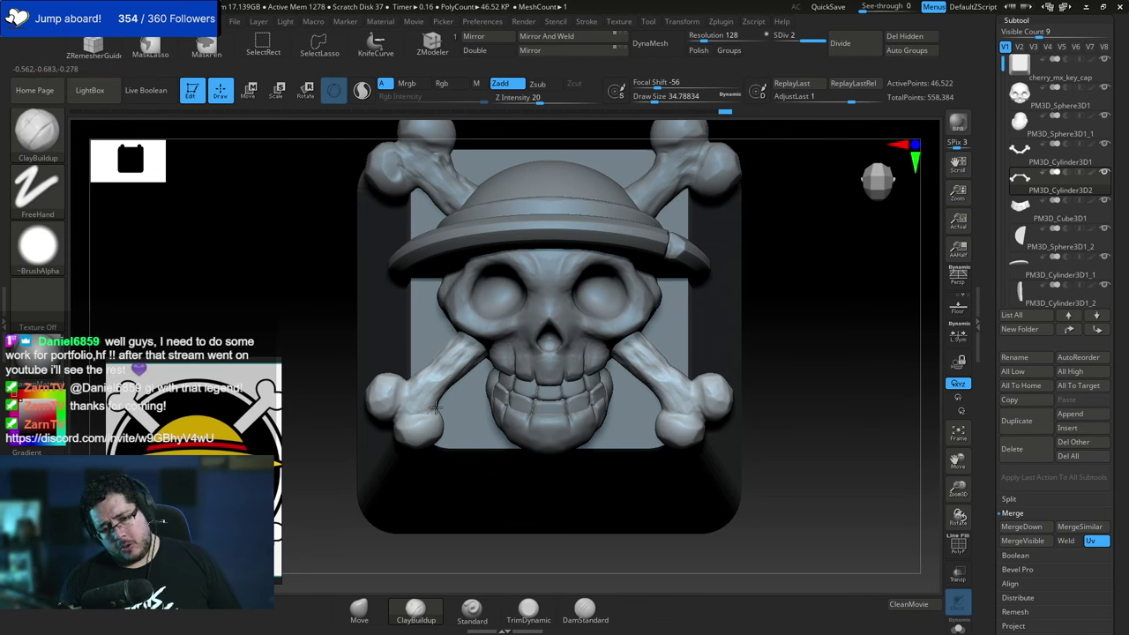
{"action": "left_click_drag", "start_coordinate": [440, 427], "coordinate": [425, 429]}
{"action": "mouse_move", "coordinate": [785, 340]}
{"action": "left_mouse_down", "text": "alt"}
{"action": "mouse_move", "coordinate": [781, 315]}
{"action": "mouse_move", "coordinate": [748, 324]}
{"action": "mouse_move", "coordinate": [766, 342]}
{"action": "mouse_move", "coordinate": [667, 320]}
{"action": "left_mouse_up", "text": "alt"}
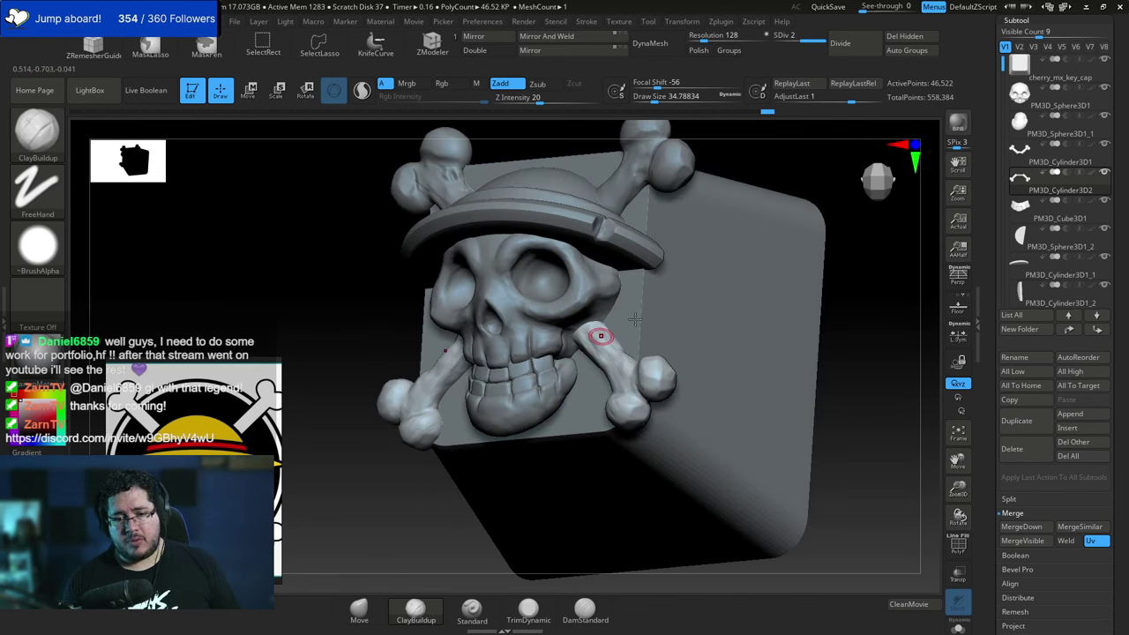
{"action": "mouse_move", "coordinate": [834, 264]}
{"action": "left_mouse_down", "text": "shift"}
{"action": "mouse_move", "coordinate": [838, 313]}
{"action": "mouse_move", "coordinate": [763, 291]}
{"action": "mouse_move", "coordinate": [768, 271]}
{"action": "left_mouse_up", "text": "shift"}
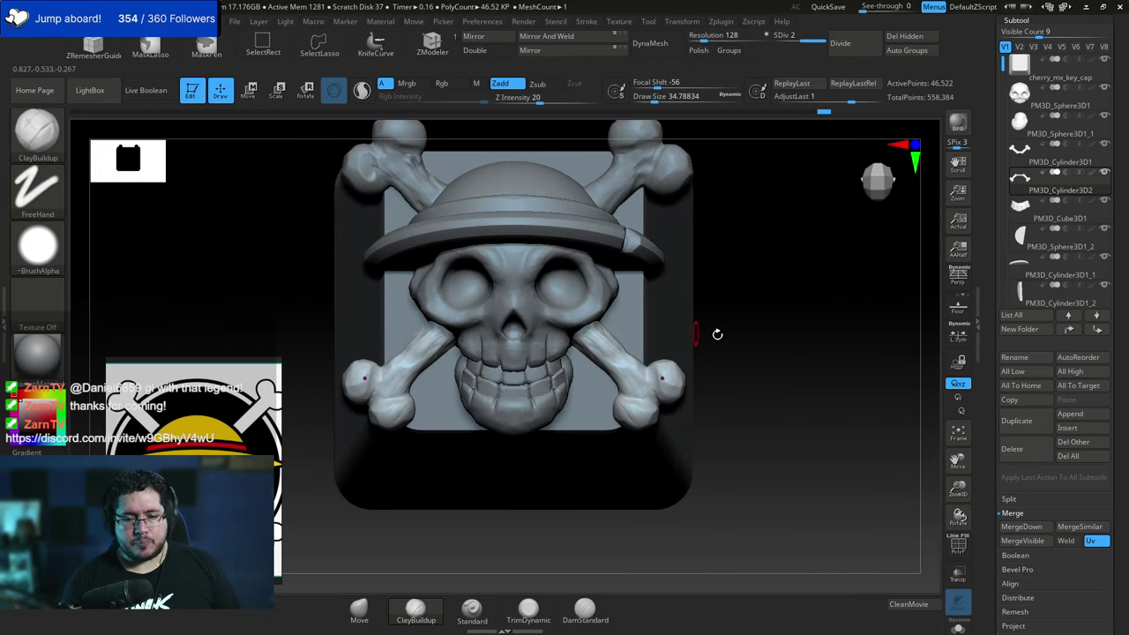
Raise the draw size to about 68 and switch to the TrimDynamic brush for the lower crossbones.
{"action": "left_click_drag", "start_coordinate": [715, 332], "coordinate": [720, 362], "text": "alt"}
{"action": "key", "text": "space"}
{"action": "left_click_drag", "start_coordinate": [614, 340], "coordinate": [626, 340]}
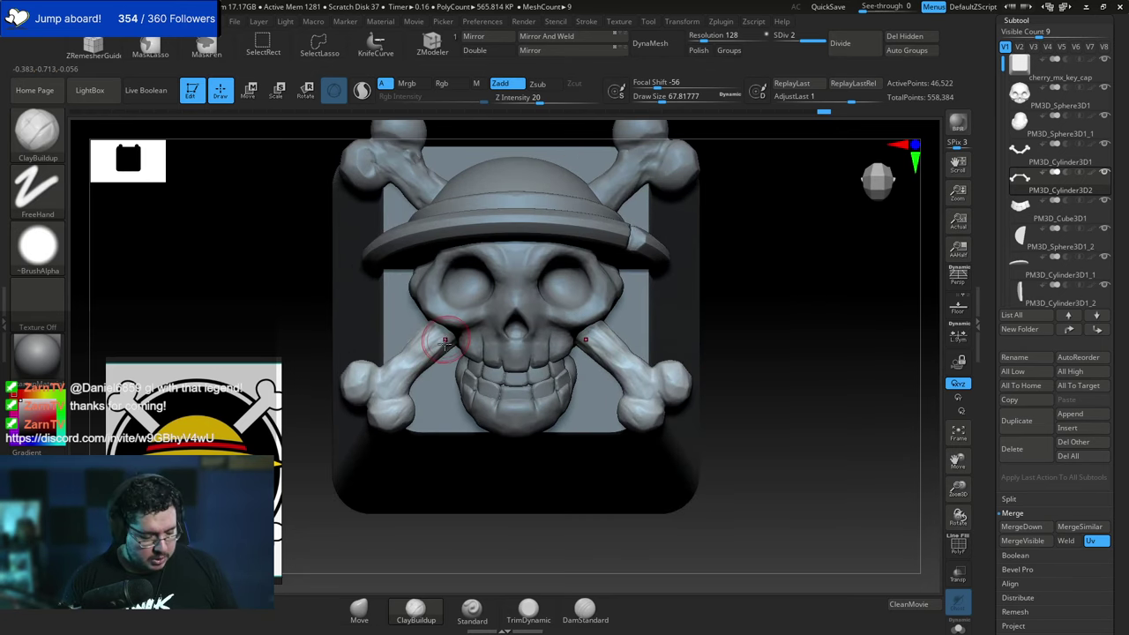
{"action": "key", "text": "b"}
{"action": "key", "text": "d"}
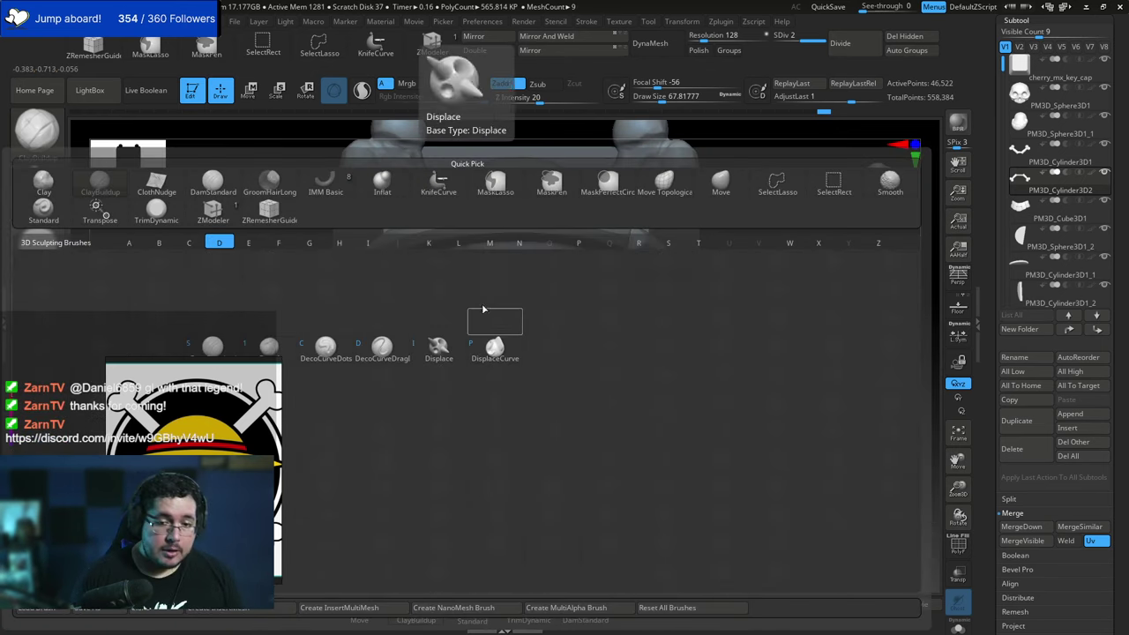
{"action": "key", "text": "Escape"}
{"action": "left_click", "coordinate": [527, 608]}
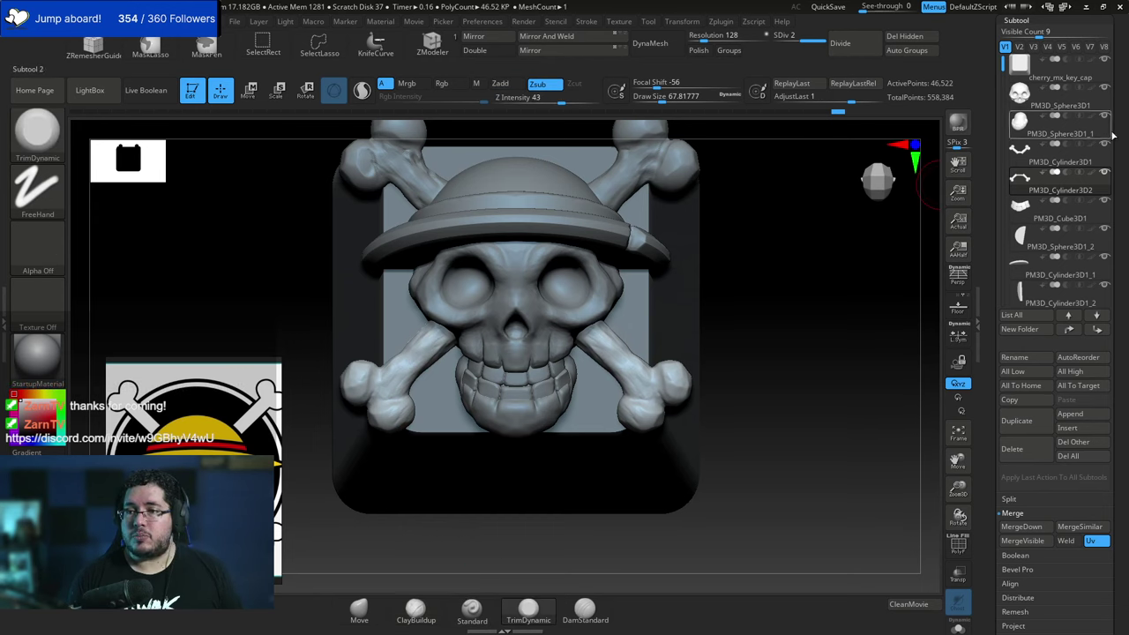
Switch the active tool to PolyMesh3D and open the import of a 3D mesh.
{"action": "left_click_drag", "start_coordinate": [1113, 133], "coordinate": [1114, 371]}
{"action": "left_click", "coordinate": [1070, 180]}
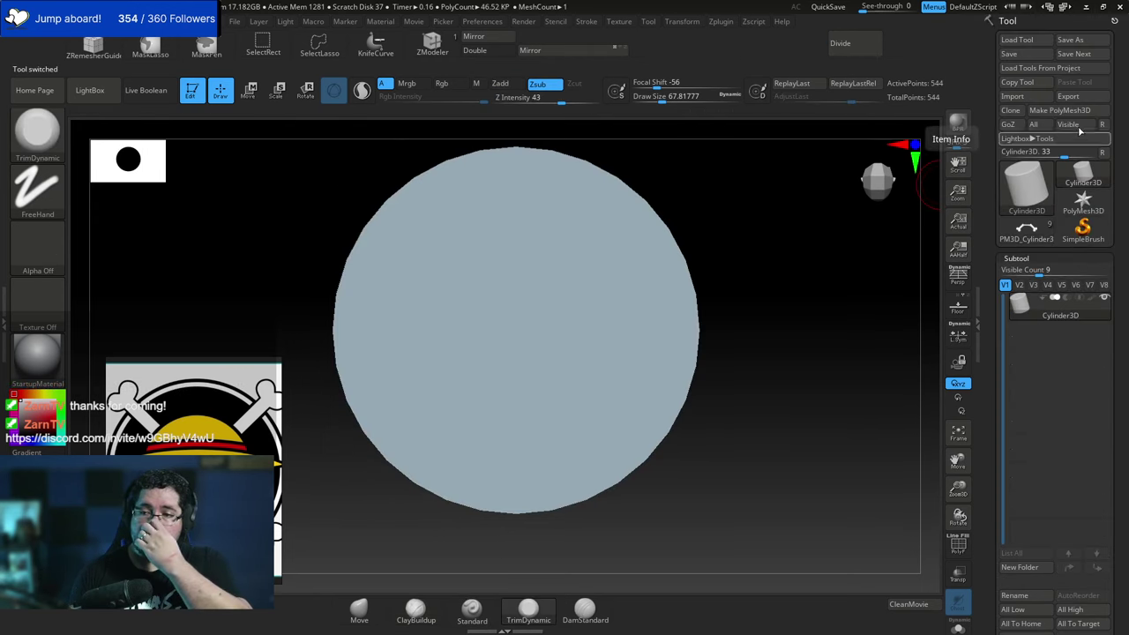
{"action": "left_click", "coordinate": [1012, 96]}
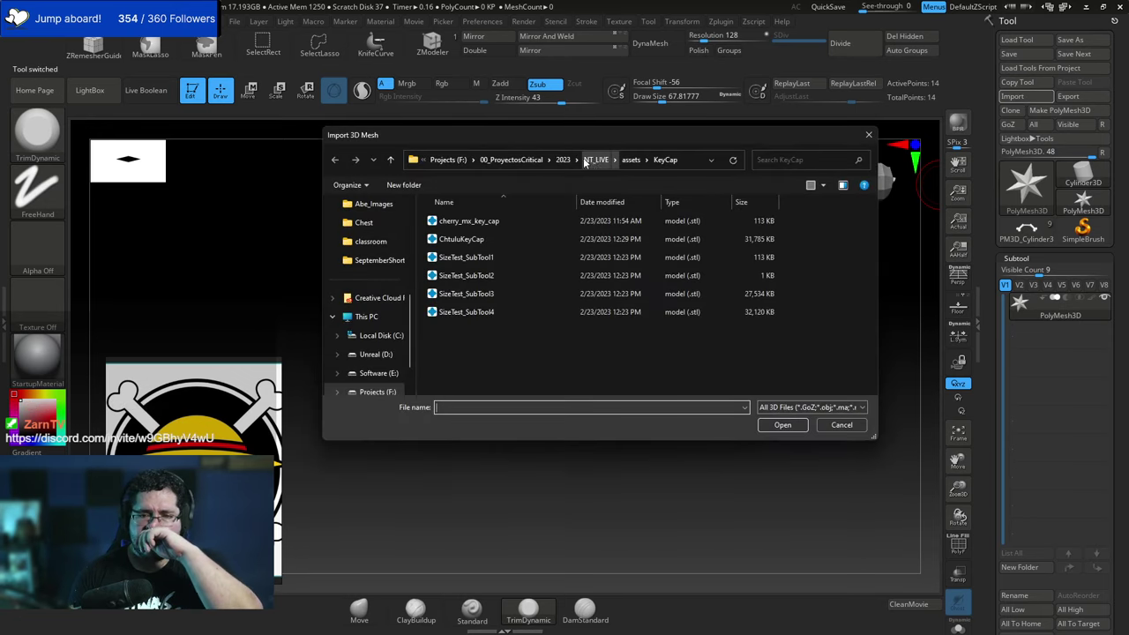
Look through the 2023 project's assets and scenes folders for a mesh to import.
{"action": "left_click", "coordinate": [562, 160]}
{"action": "double_click", "coordinate": [459, 221]}
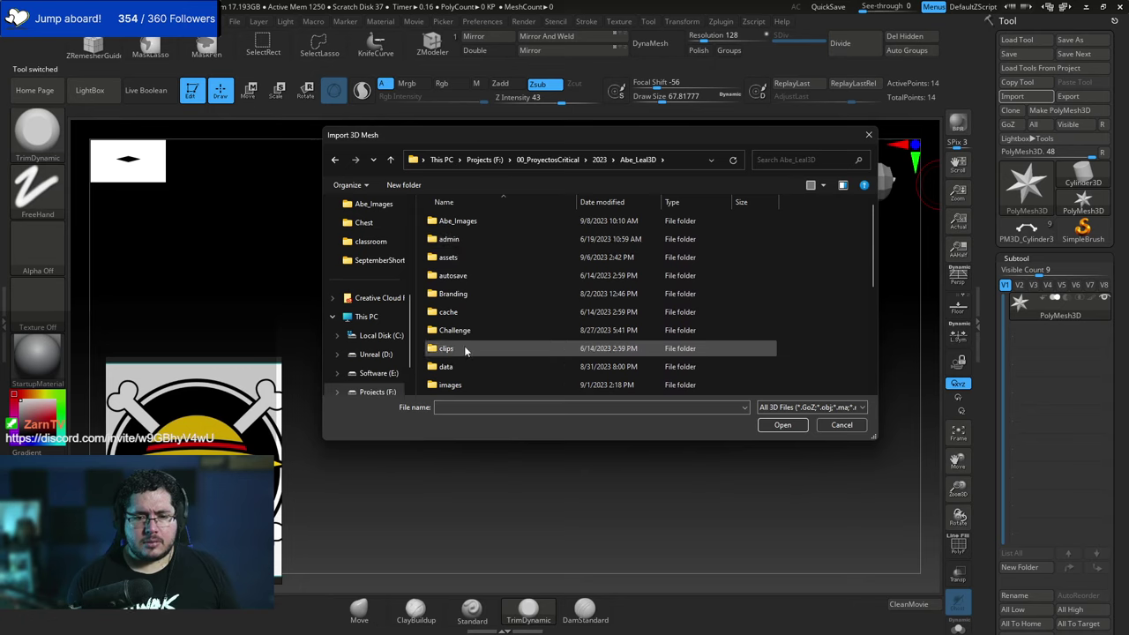
{"action": "double_click", "coordinate": [459, 257]}
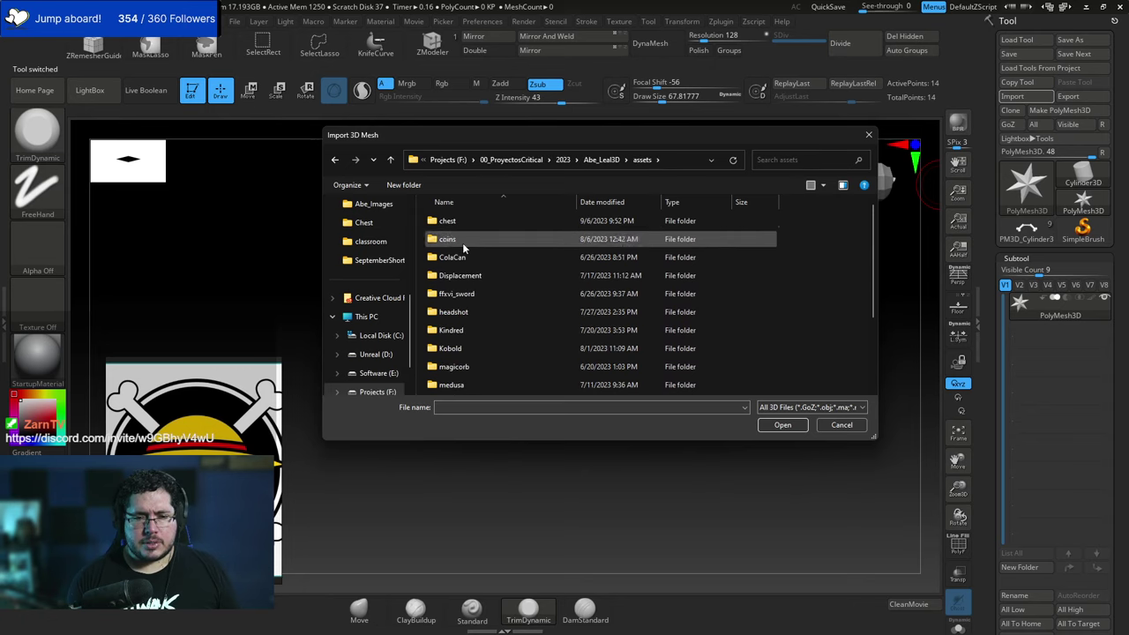
{"action": "left_click_drag", "start_coordinate": [872, 254], "coordinate": [840, 300]}
{"action": "left_click", "coordinate": [586, 159]}
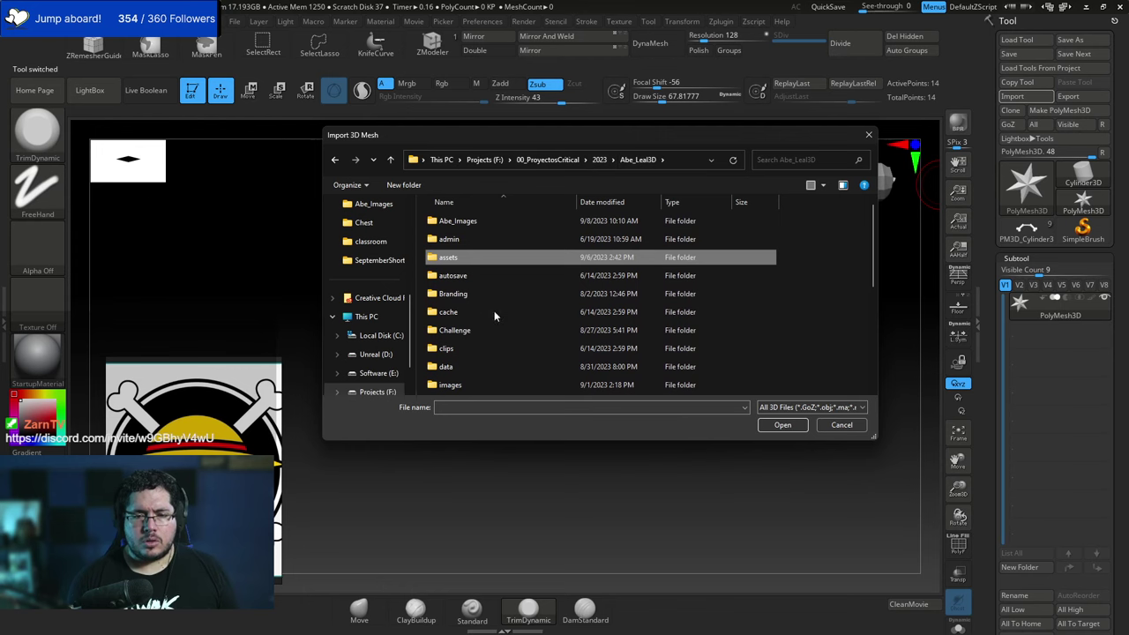
{"action": "scroll", "coordinate": [859, 265], "scroll_direction": "down", "scroll_amount": 2}
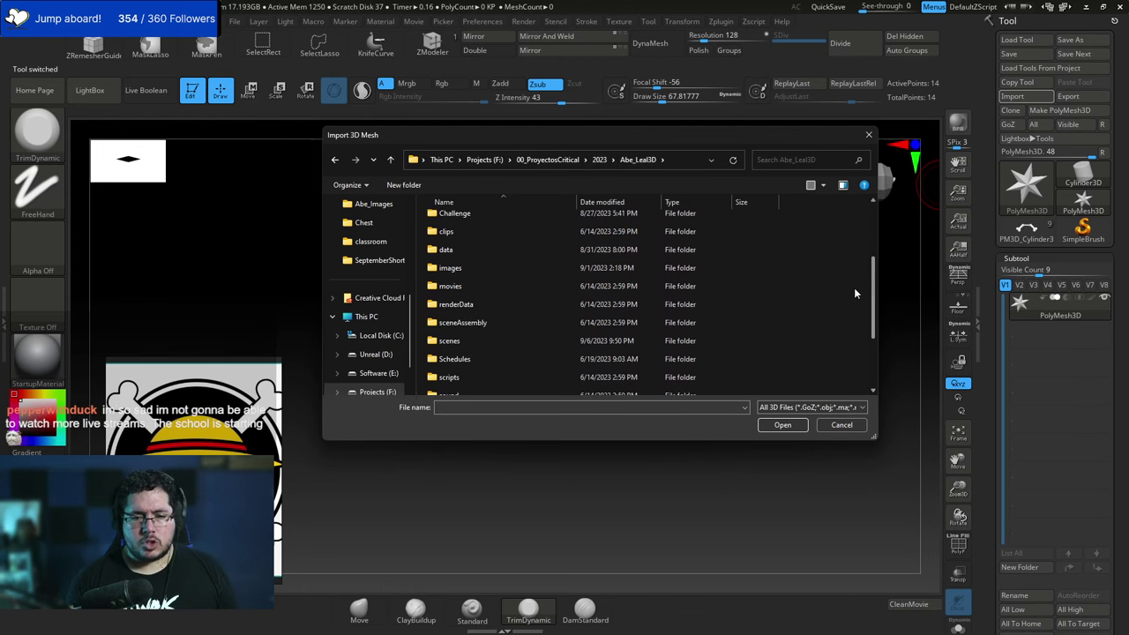
{"action": "double_click", "coordinate": [467, 355]}
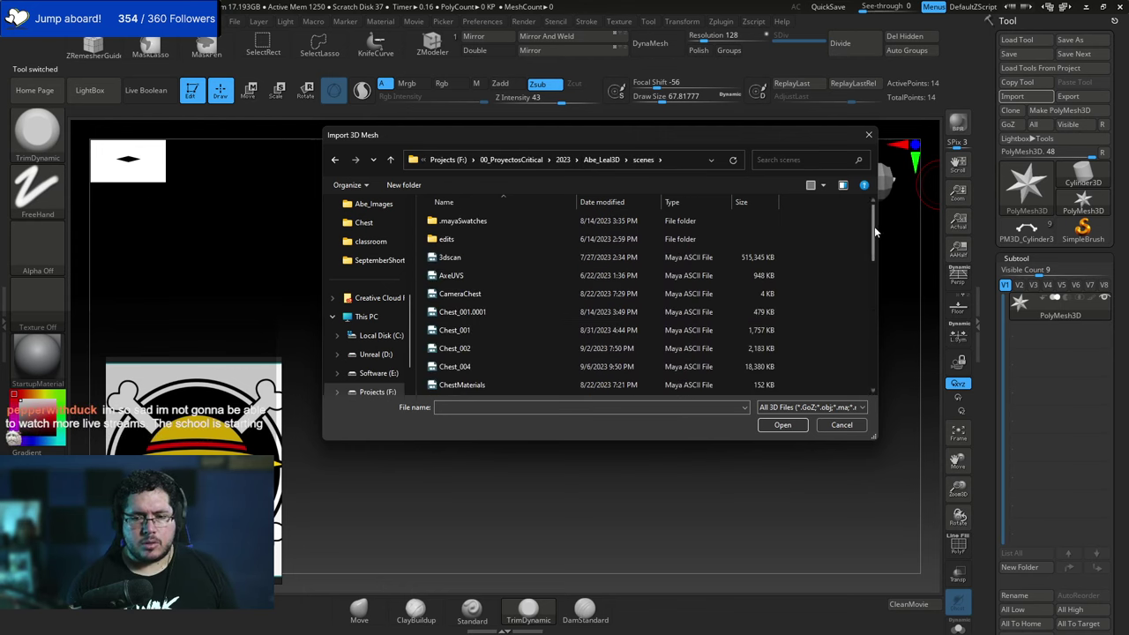
{"action": "left_click_drag", "start_coordinate": [874, 226], "coordinate": [846, 226]}
{"action": "left_click", "coordinate": [597, 161]}
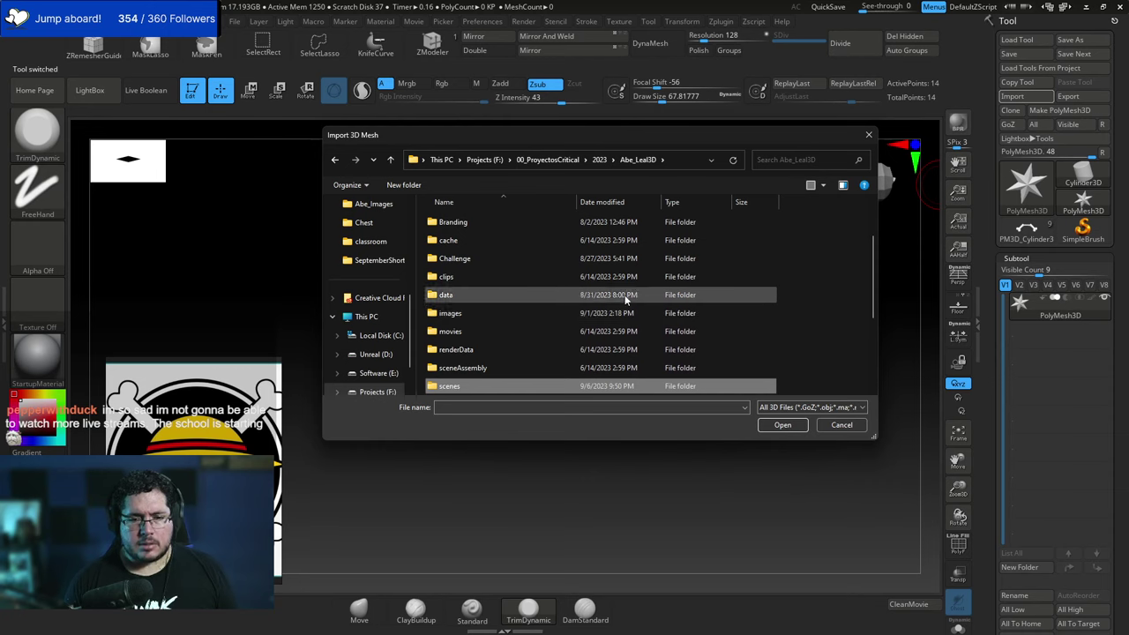
Check the project's data folder and recheck its assets folder for a usable mesh, and close the import without choosing a file.
{"action": "double_click", "coordinate": [485, 294]}
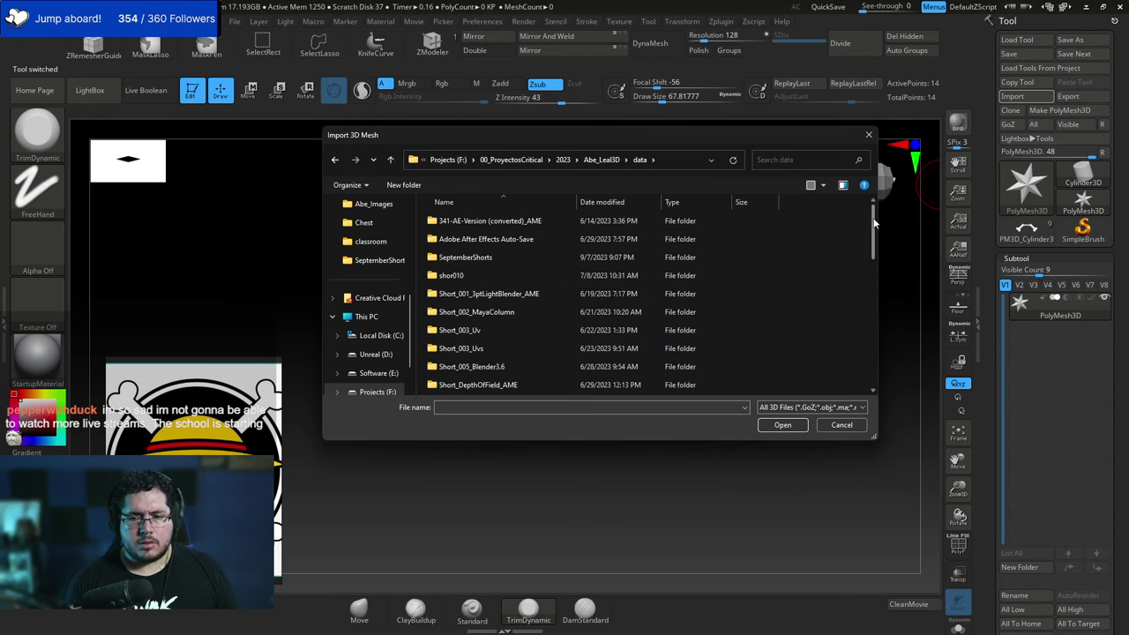
{"action": "scroll", "coordinate": [857, 305], "scroll_direction": "down", "scroll_amount": 10}
{"action": "scroll", "coordinate": [862, 356], "scroll_direction": "up", "scroll_amount": 10}
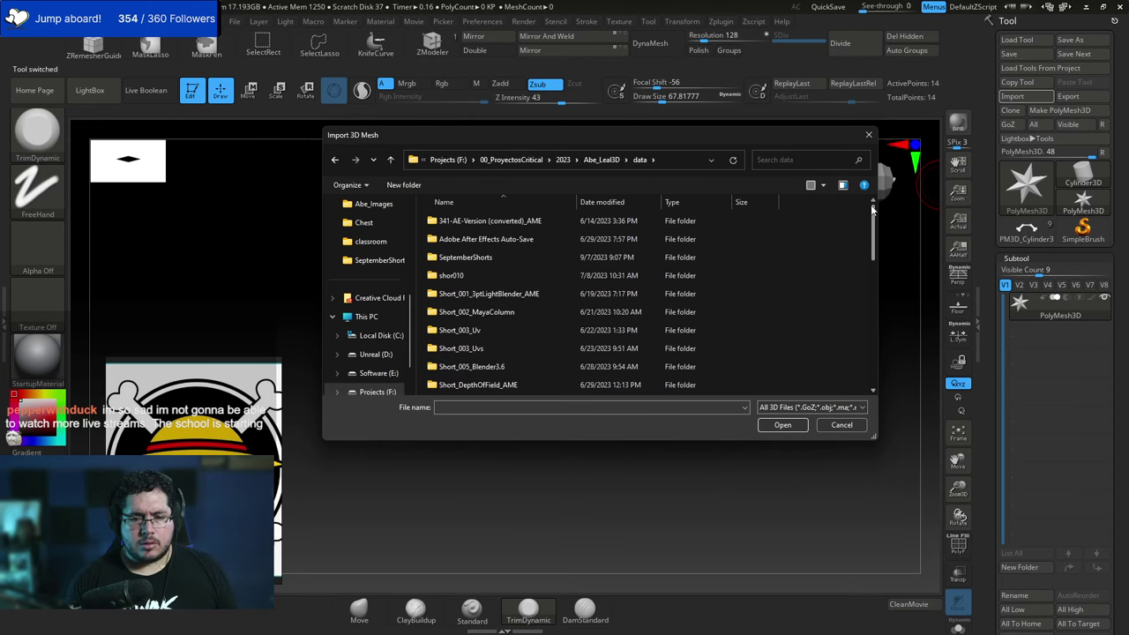
{"action": "left_click", "coordinate": [600, 159]}
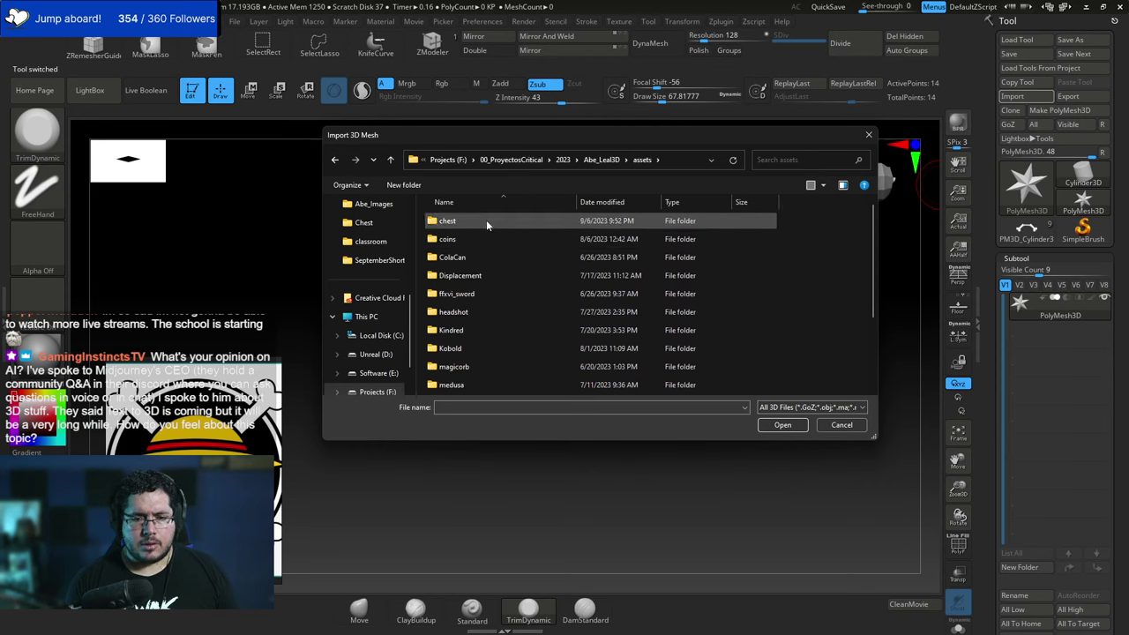
{"action": "double_click", "coordinate": [499, 256]}
{"action": "left_click_drag", "start_coordinate": [871, 246], "coordinate": [858, 306]}
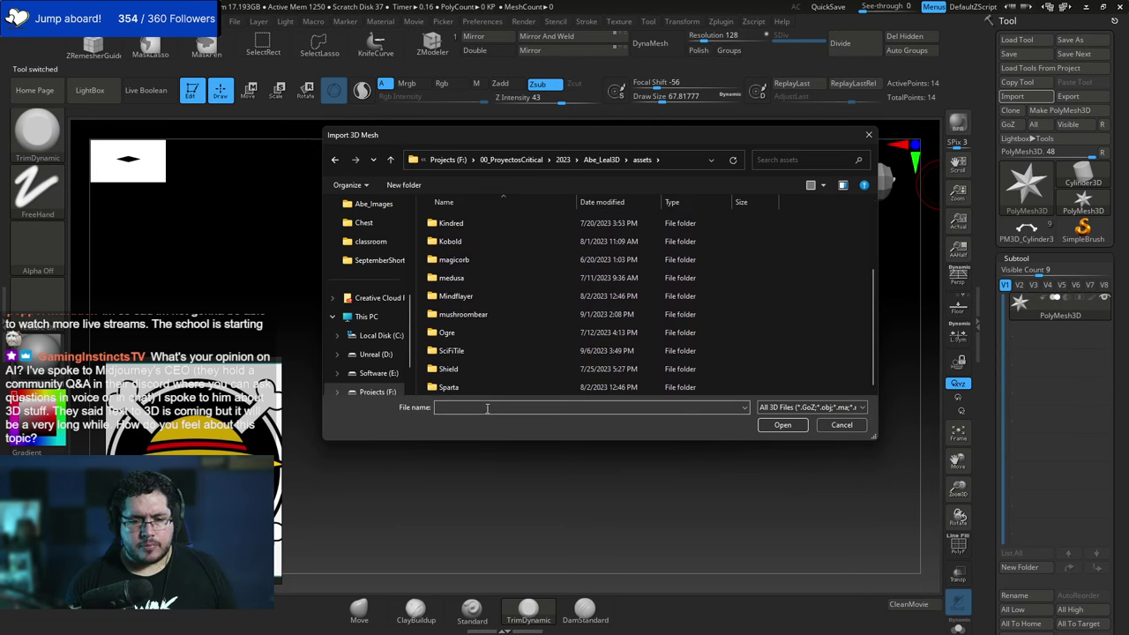
{"action": "left_click", "coordinate": [868, 135]}
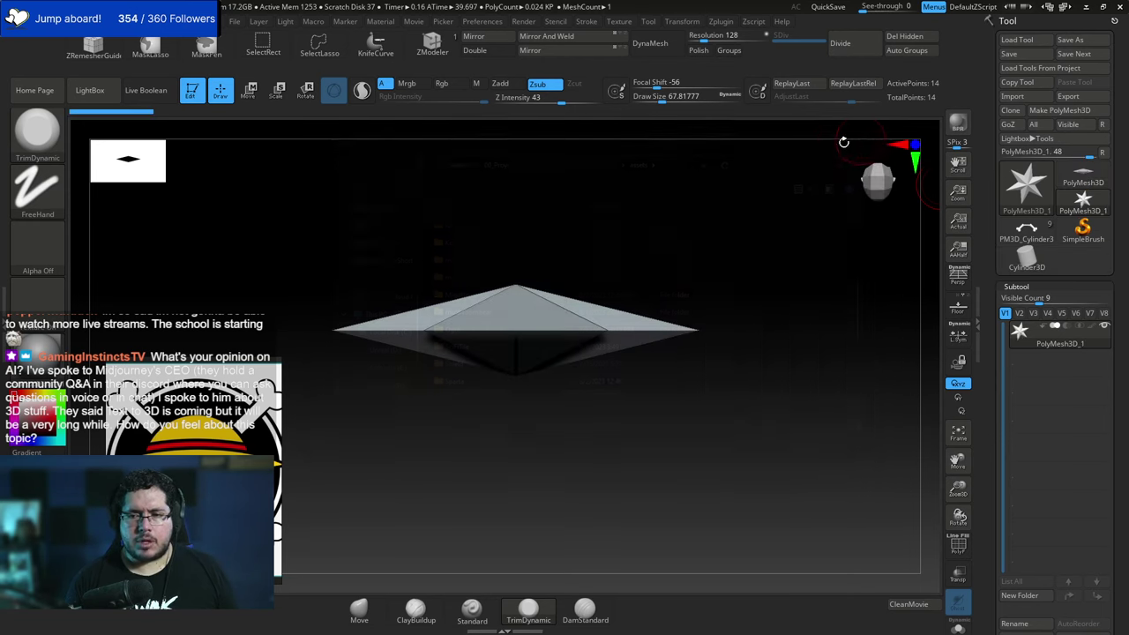
Find Maya 2024 among the installed programs and launch it.
{"action": "key", "text": "super"}
{"action": "type", "text": ".aua"}
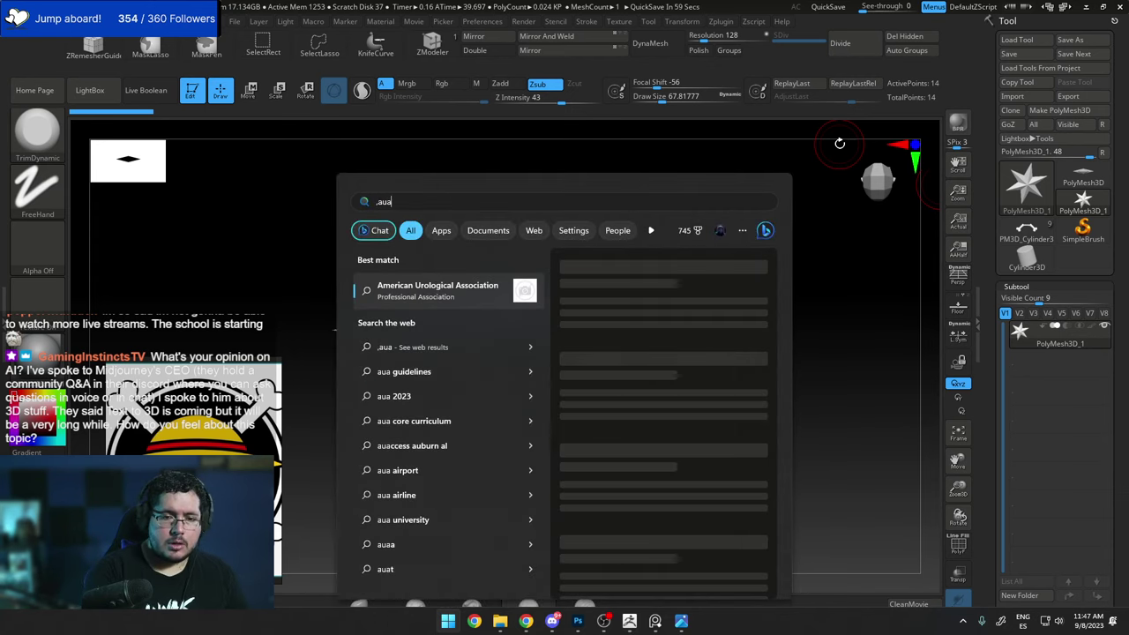
{"action": "key", "text": "BackSpace"}
{"action": "key", "text": "BackSpace"}
{"action": "key", "text": "BackSpace"}
{"action": "key", "text": "BackSpace"}
{"action": "type", "text": ",may"}
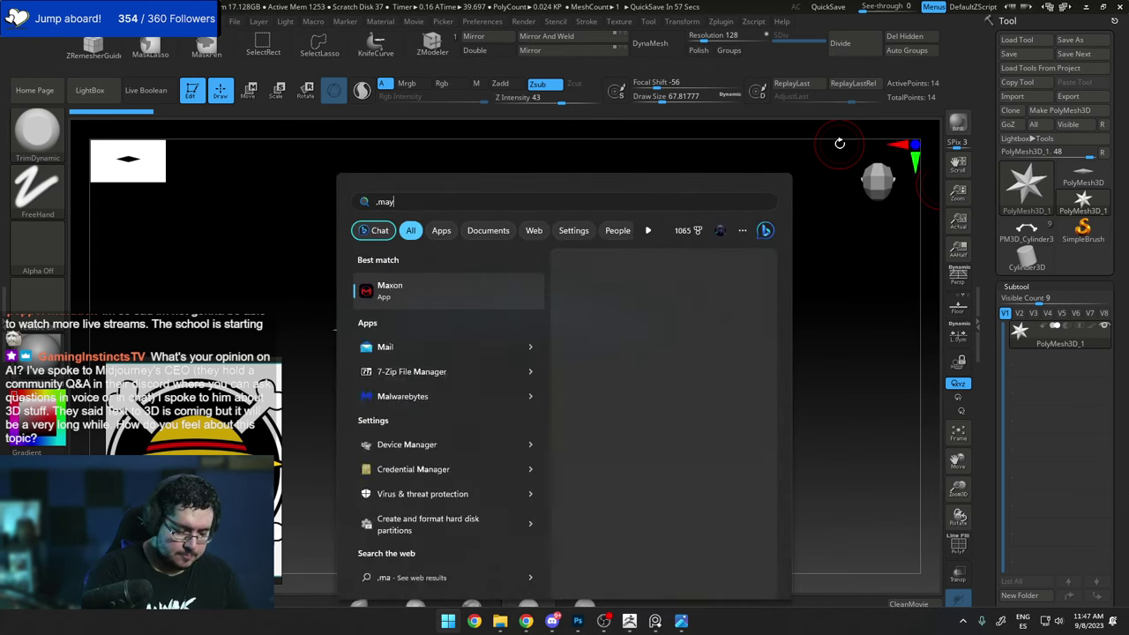
{"action": "key", "text": "BackSpace"}
{"action": "key", "text": "BackSpace"}
{"action": "key", "text": "BackSpace"}
{"action": "key", "text": "BackSpace"}
{"action": "type", "text": "maya2024"}
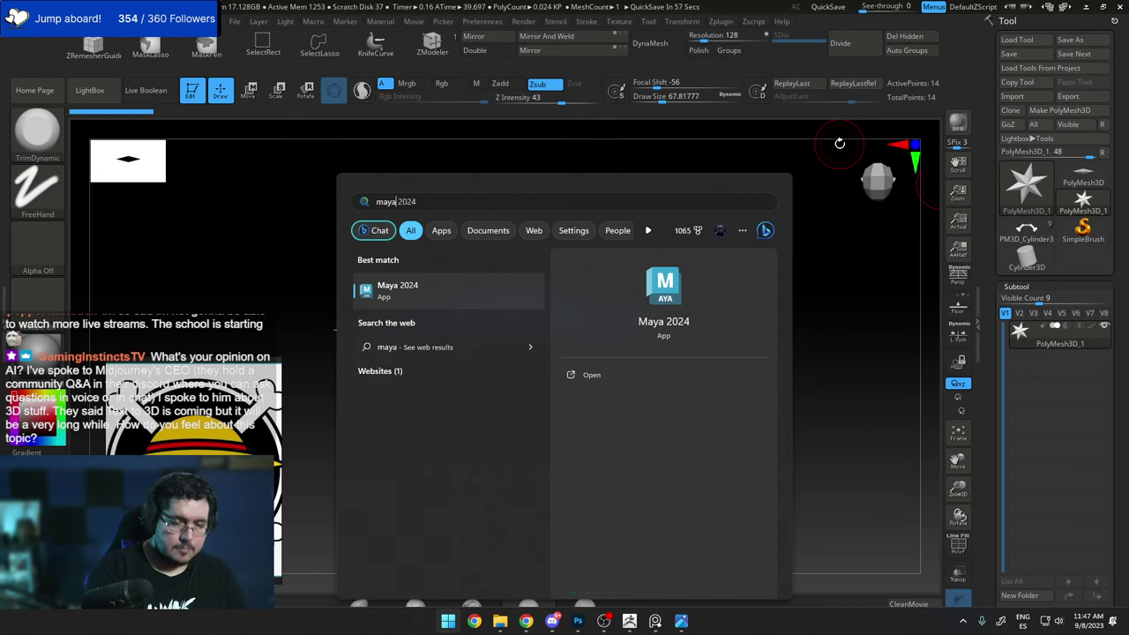
{"action": "key", "text": "Return"}
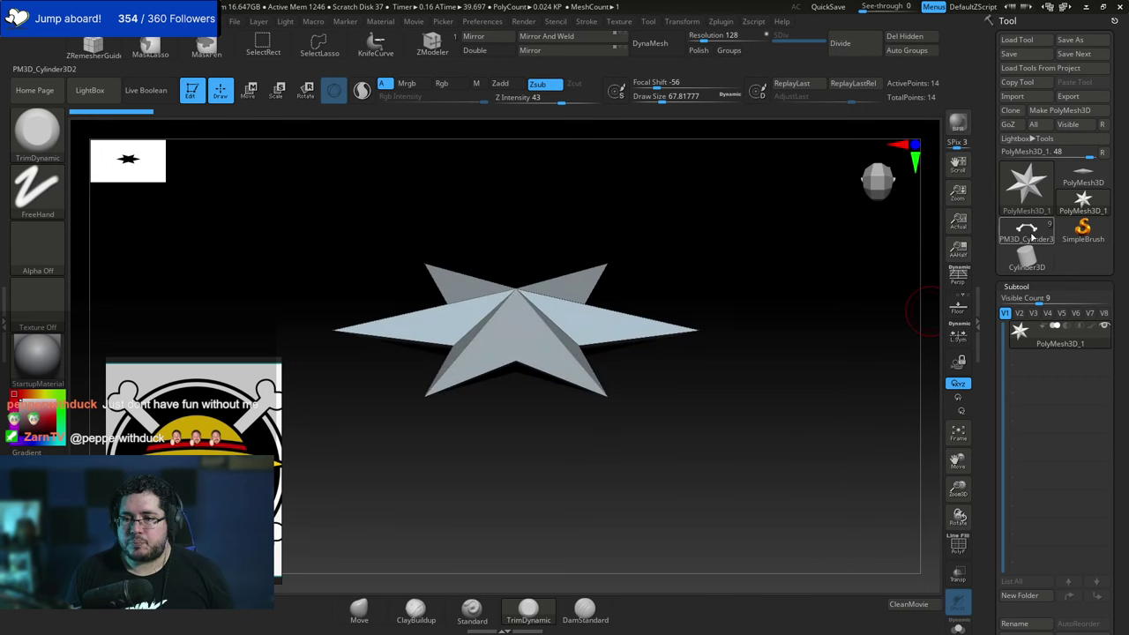
Make the skull keycap the active tool again and bring up Maya 2024 through the system search.
{"action": "mouse_move", "coordinate": [767, 441]}
{"action": "right_mouse_down"}
{"action": "mouse_move", "coordinate": [786, 380]}
{"action": "mouse_move", "coordinate": [774, 461]}
{"action": "mouse_move", "coordinate": [788, 434]}
{"action": "right_mouse_up"}
{"action": "key", "text": "super"}
{"action": "type", "text": "maya 2024"}
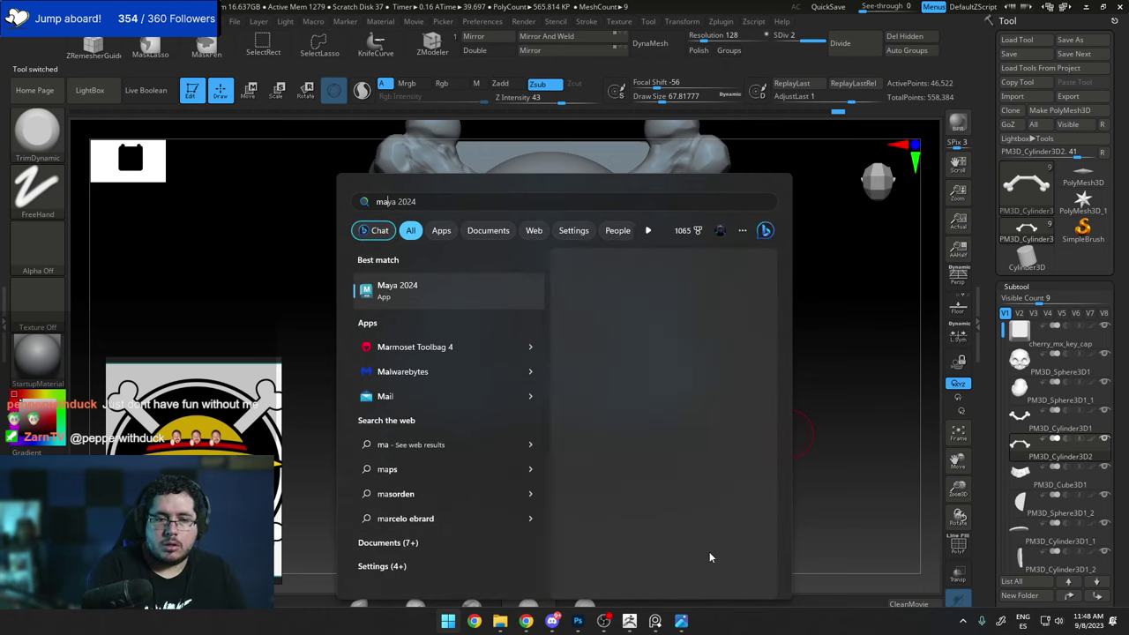
{"action": "key", "text": "BackSpace"}
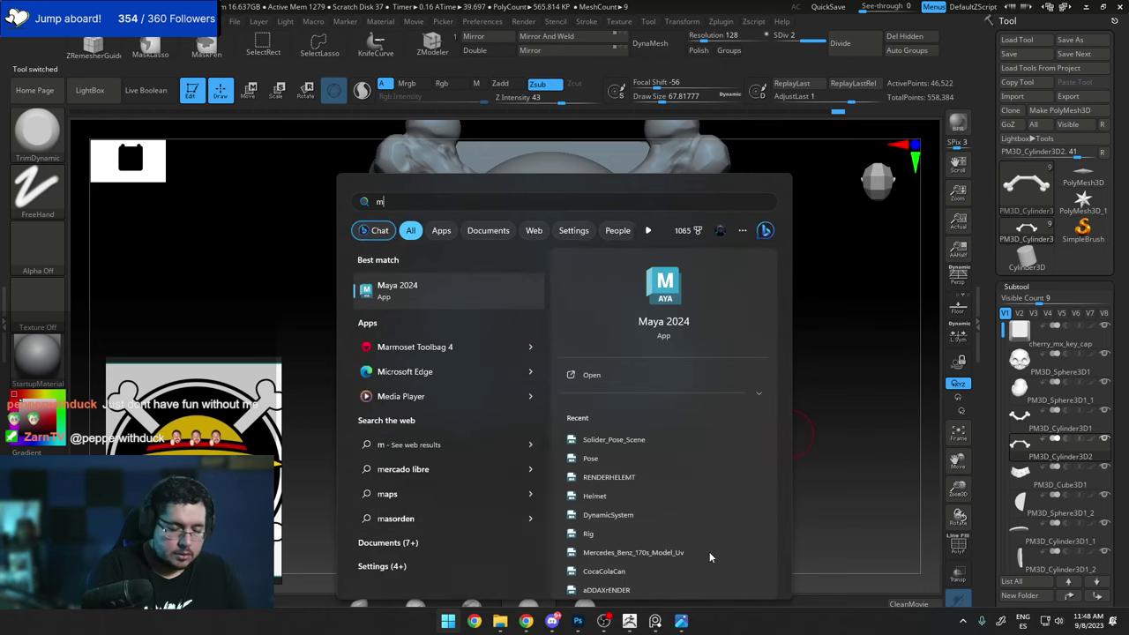
{"action": "left_click", "coordinate": [709, 553]}
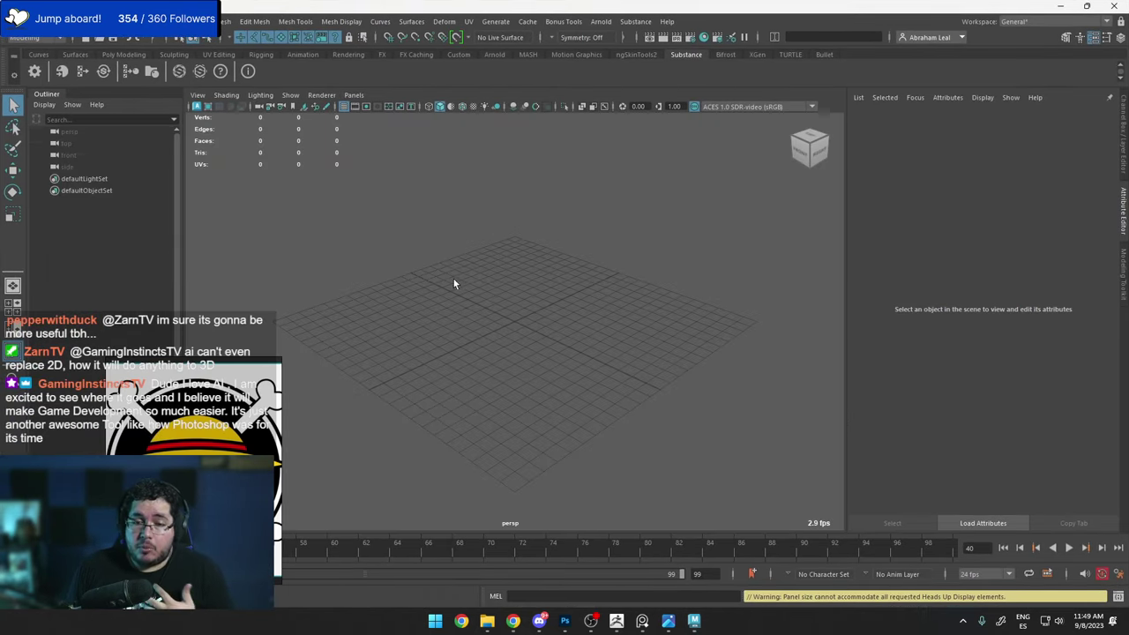
Open the scene file ShipHelm.ma from the project's scenes folder in Maya.
{"action": "left_click", "coordinate": [38, 22]}
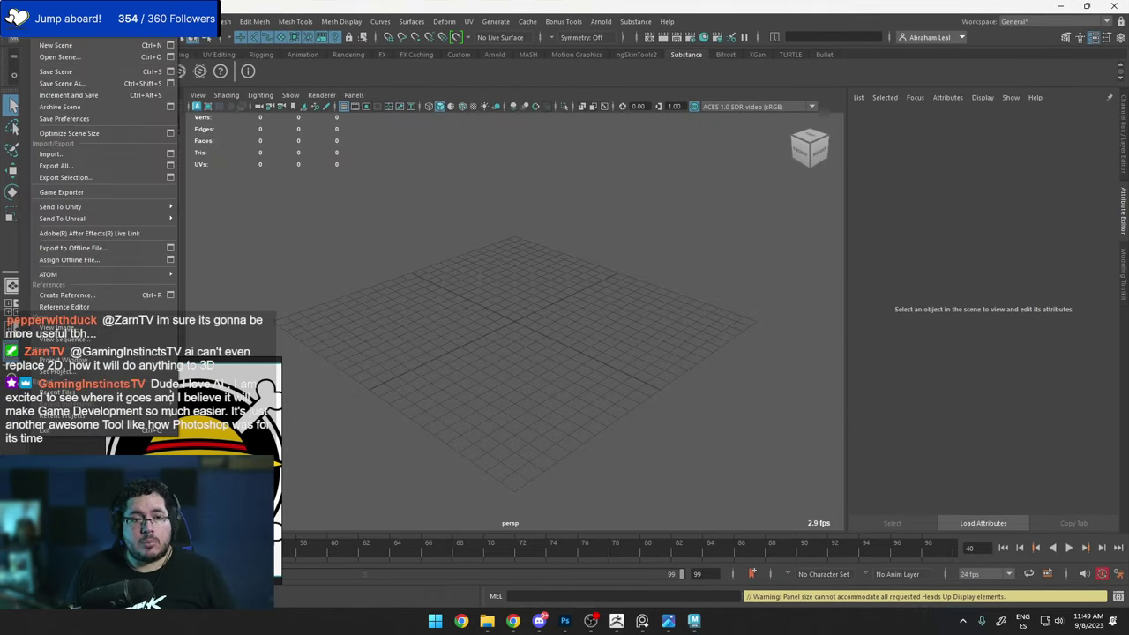
{"action": "left_click", "coordinate": [92, 59]}
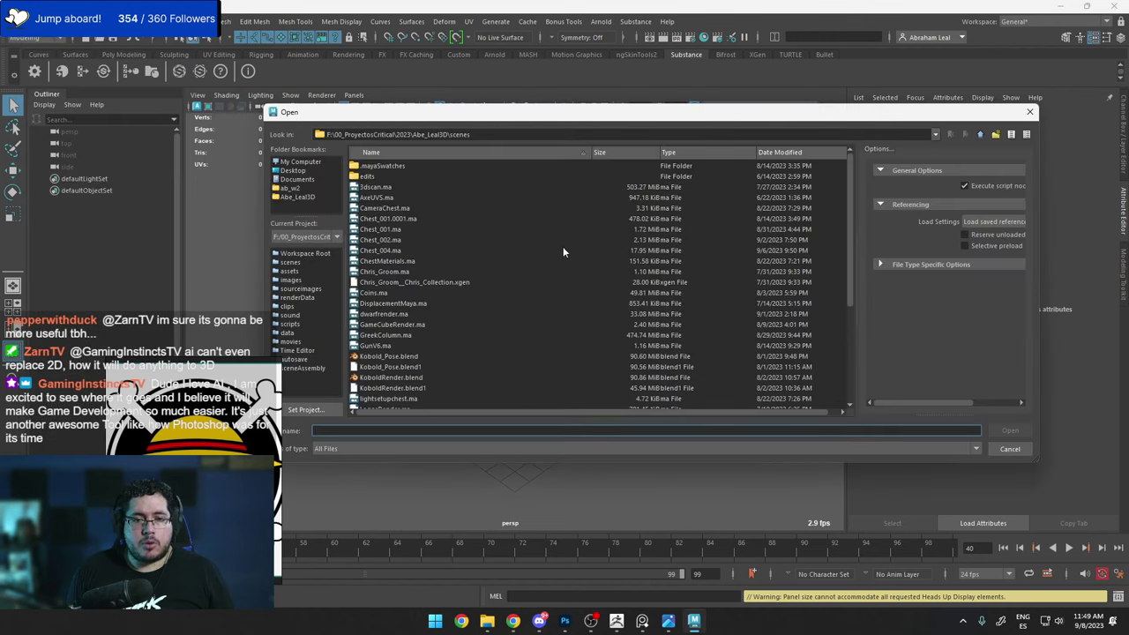
{"action": "left_click_drag", "start_coordinate": [303, 221], "coordinate": [461, 222]}
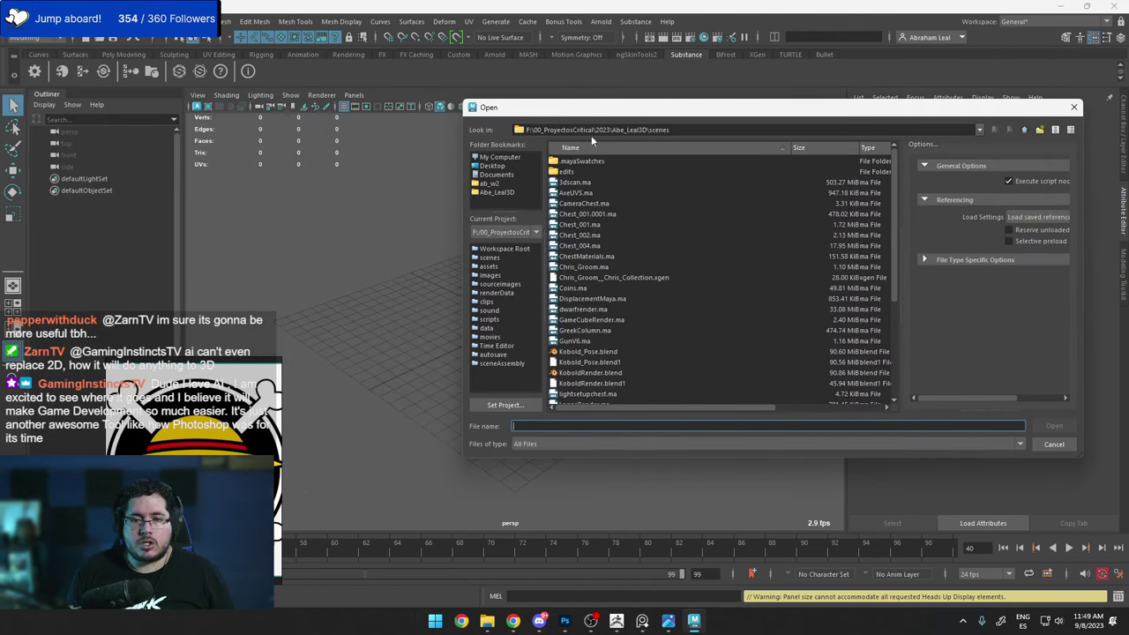
{"action": "left_click_drag", "start_coordinate": [590, 106], "coordinate": [477, 130]}
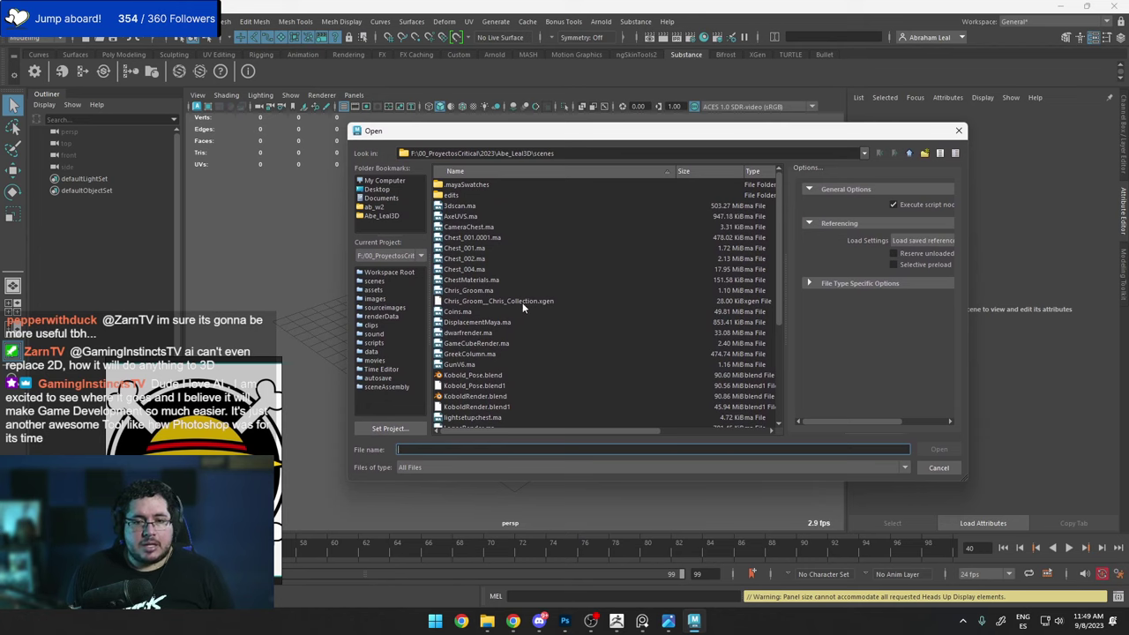
{"action": "scroll", "coordinate": [508, 321], "scroll_direction": "down", "scroll_amount": 5}
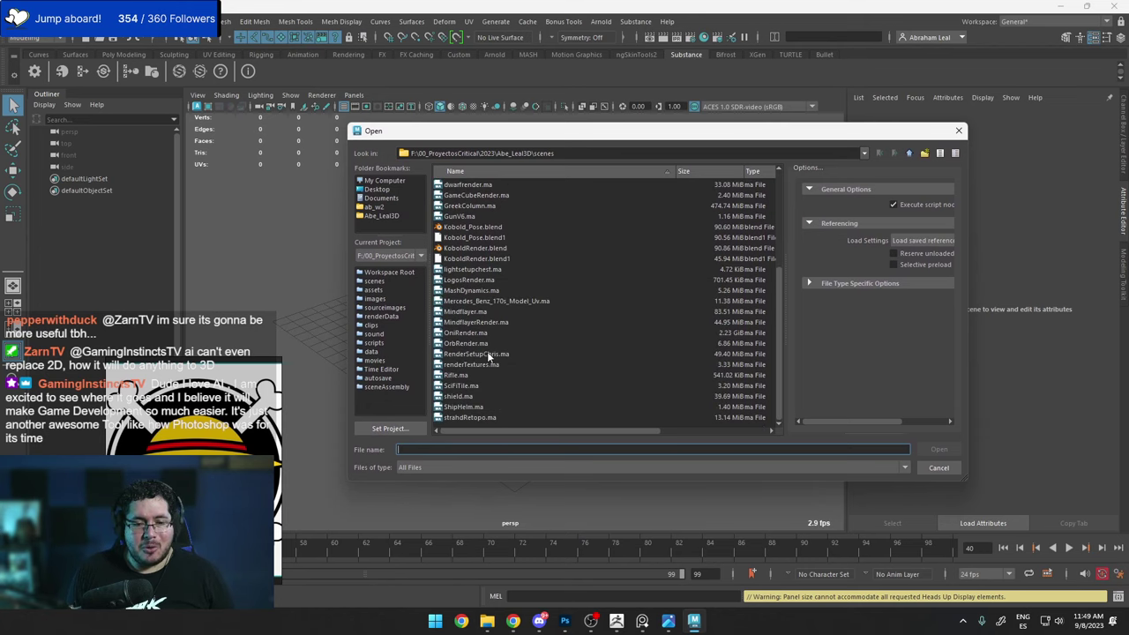
{"action": "double_click", "coordinate": [452, 407]}
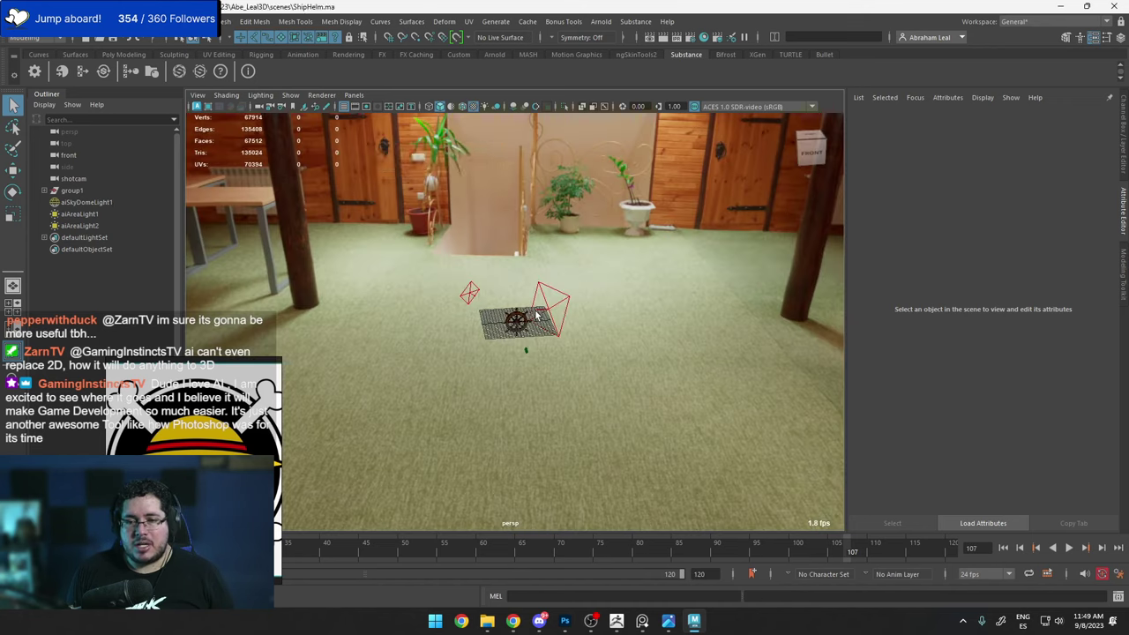
Select the whole ship's wheel group and combine its parts into a single mesh.
{"action": "right_click_drag", "start_coordinate": [534, 314], "coordinate": [549, 459], "text": "alt"}
{"action": "left_click", "coordinate": [548, 326]}
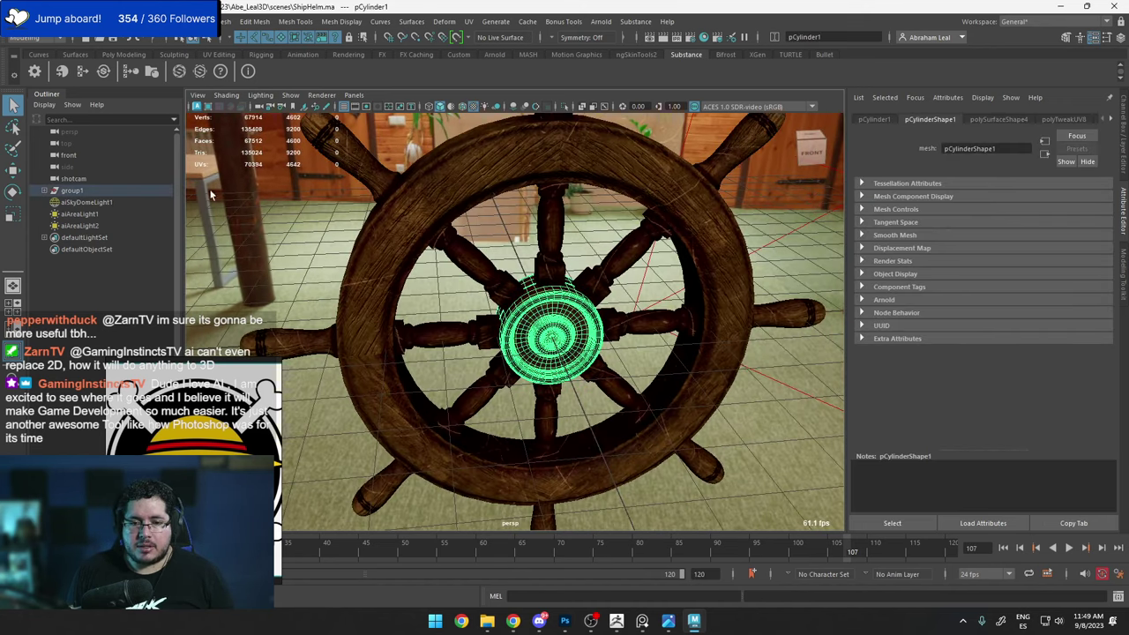
{"action": "left_click", "coordinate": [92, 191]}
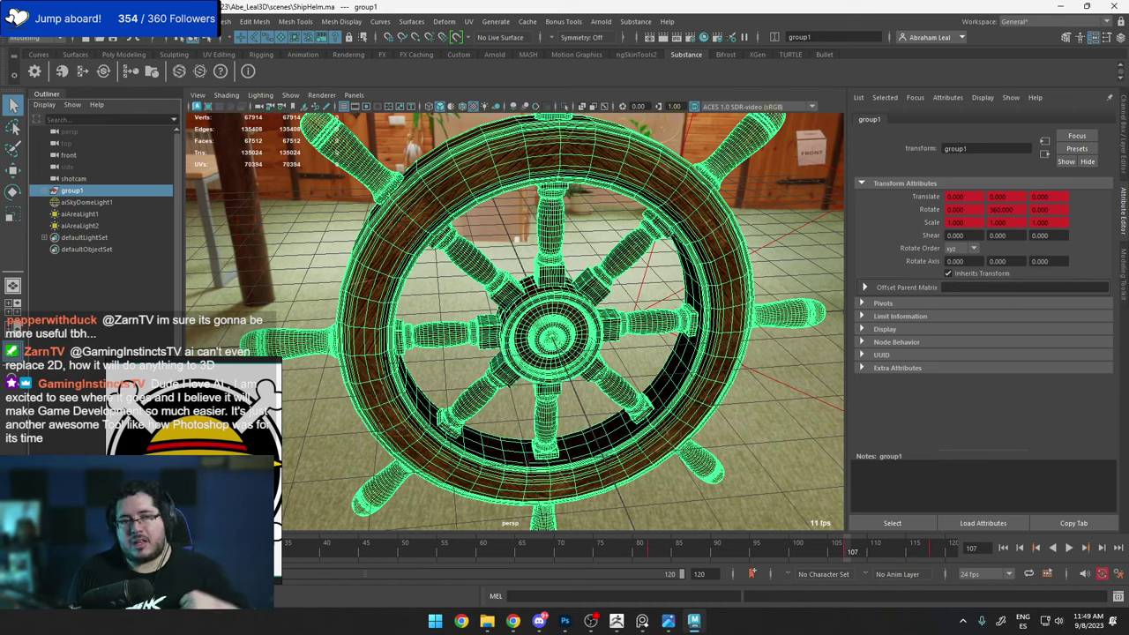
{"action": "left_click", "coordinate": [87, 54]}
{"action": "left_click", "coordinate": [123, 54]}
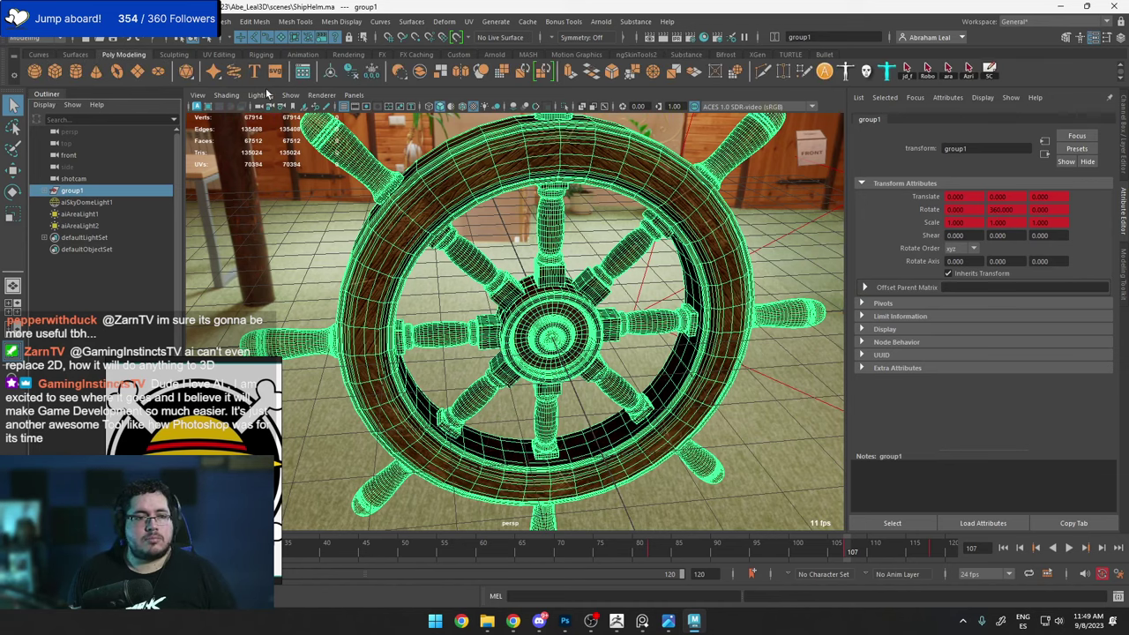
{"action": "left_click", "coordinate": [420, 70]}
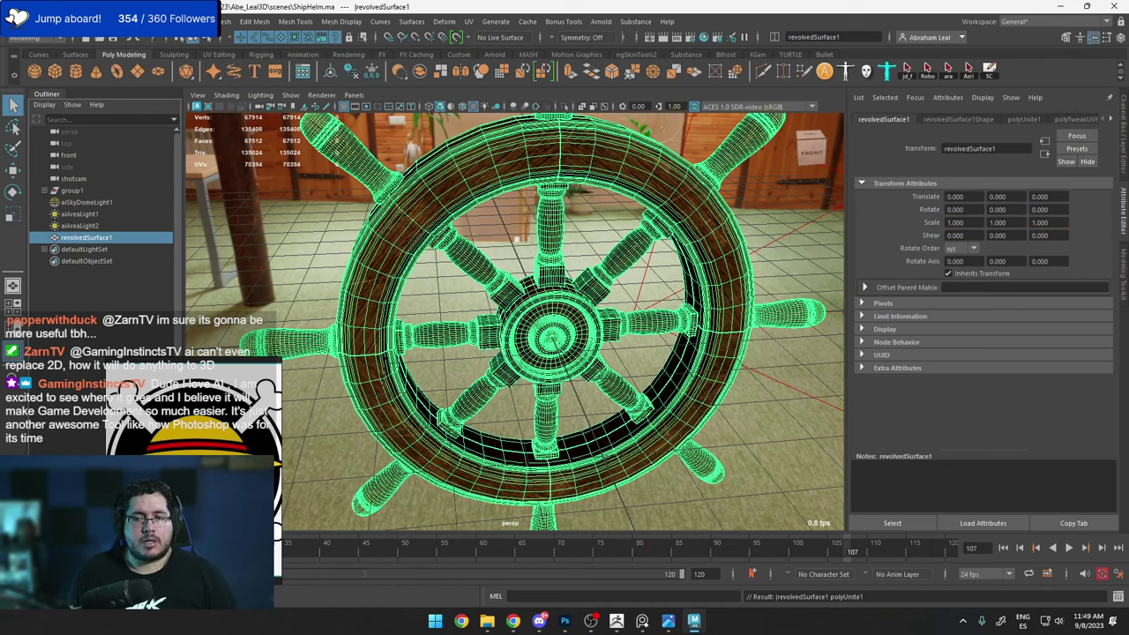
Export the combined ship's wheel to the Desktop as an OBJ file named helm.
{"action": "left_click", "coordinate": [13, 21]}
{"action": "left_click", "coordinate": [86, 177]}
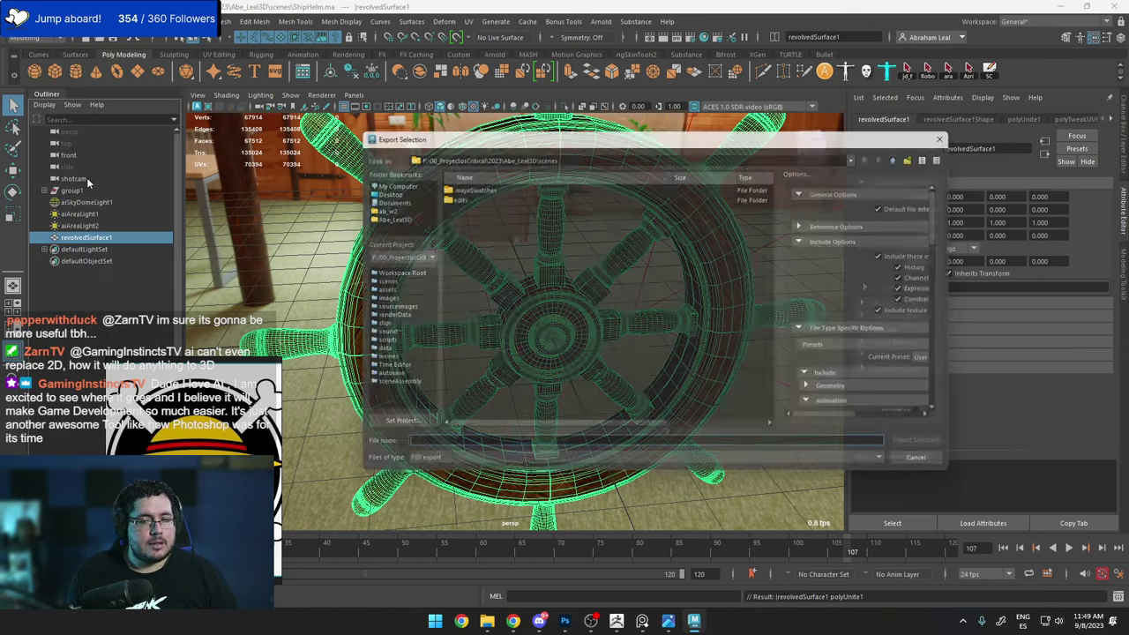
{"action": "left_click", "coordinate": [379, 191]}
{"action": "left_click", "coordinate": [453, 468]}
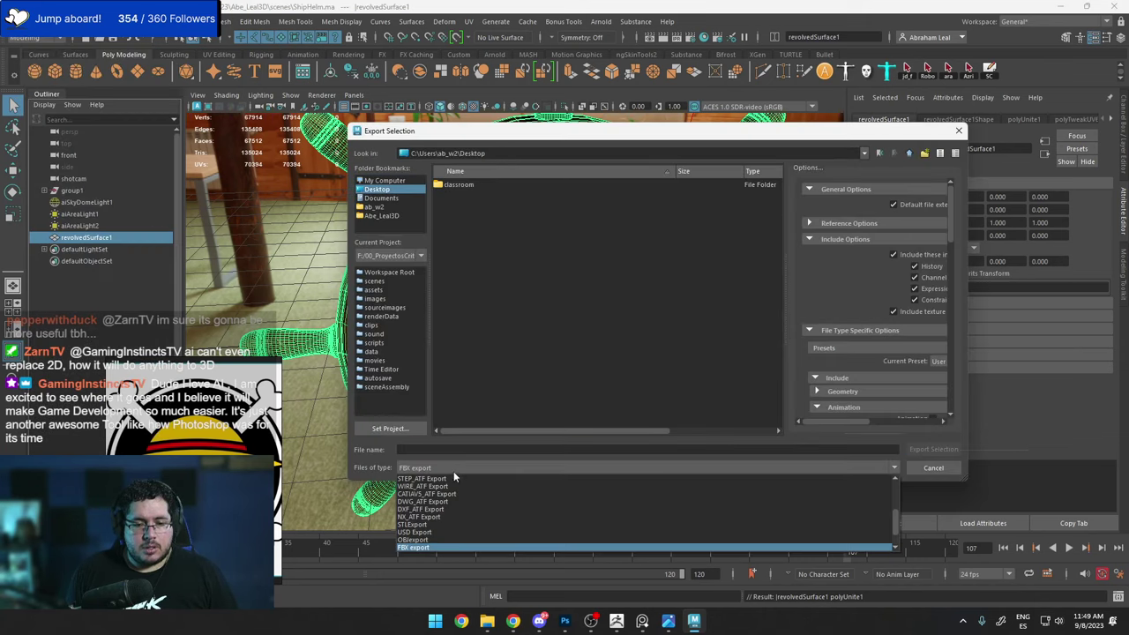
{"action": "left_click", "coordinate": [414, 539]}
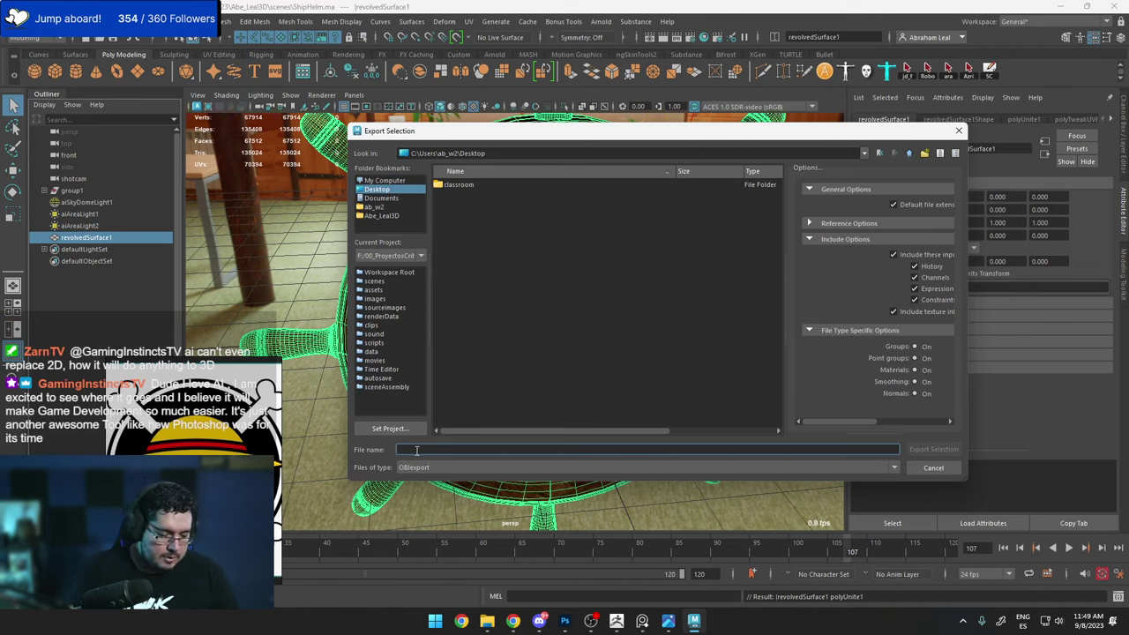
{"action": "type", "text": "helm"}
{"action": "key", "text": "Return"}
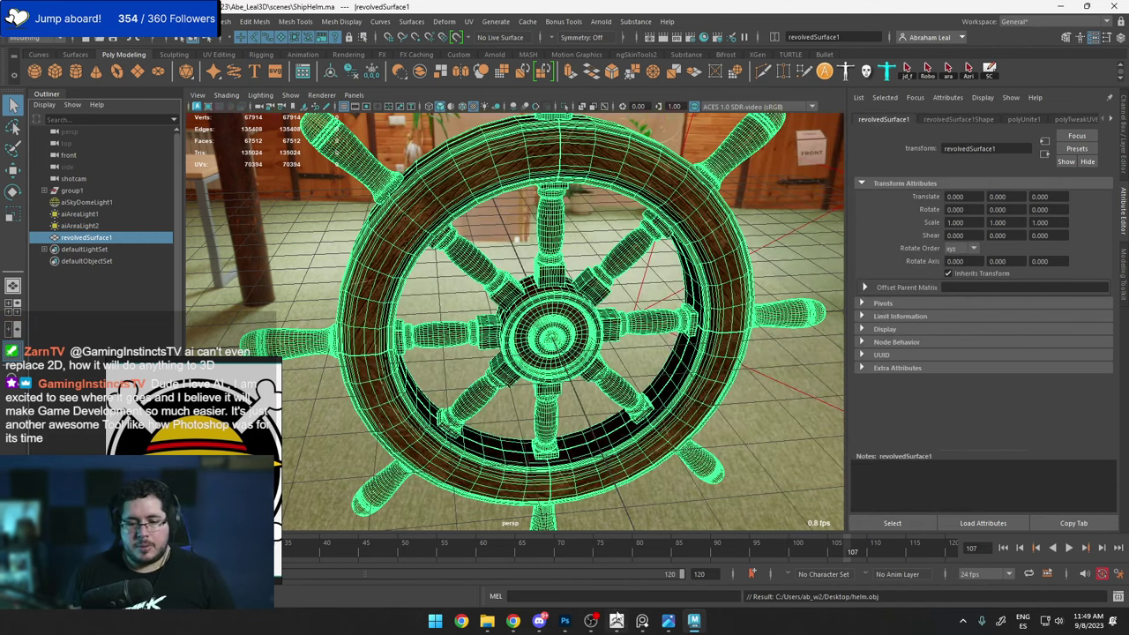
Return to ZBrush and append a Sphere3D to the skull keycap as a new subtool.
{"action": "left_click", "coordinate": [616, 620]}
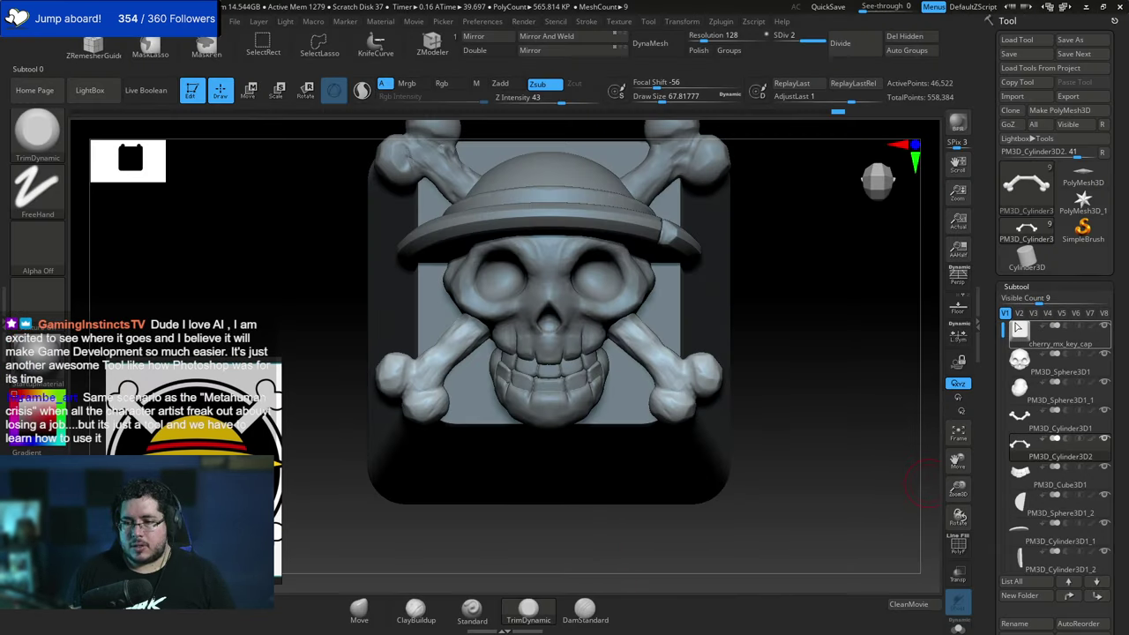
{"action": "scroll", "coordinate": [1058, 397], "scroll_direction": "down", "scroll_amount": 2}
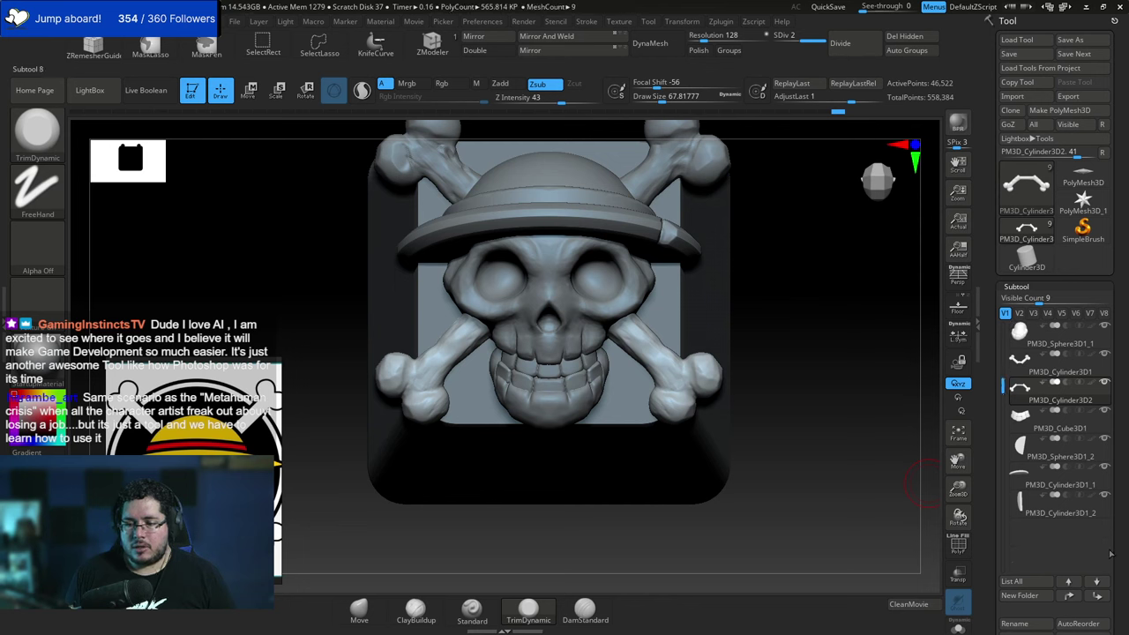
{"action": "scroll", "coordinate": [1110, 553], "scroll_direction": "down", "scroll_amount": 5}
{"action": "left_click", "coordinate": [1069, 543]}
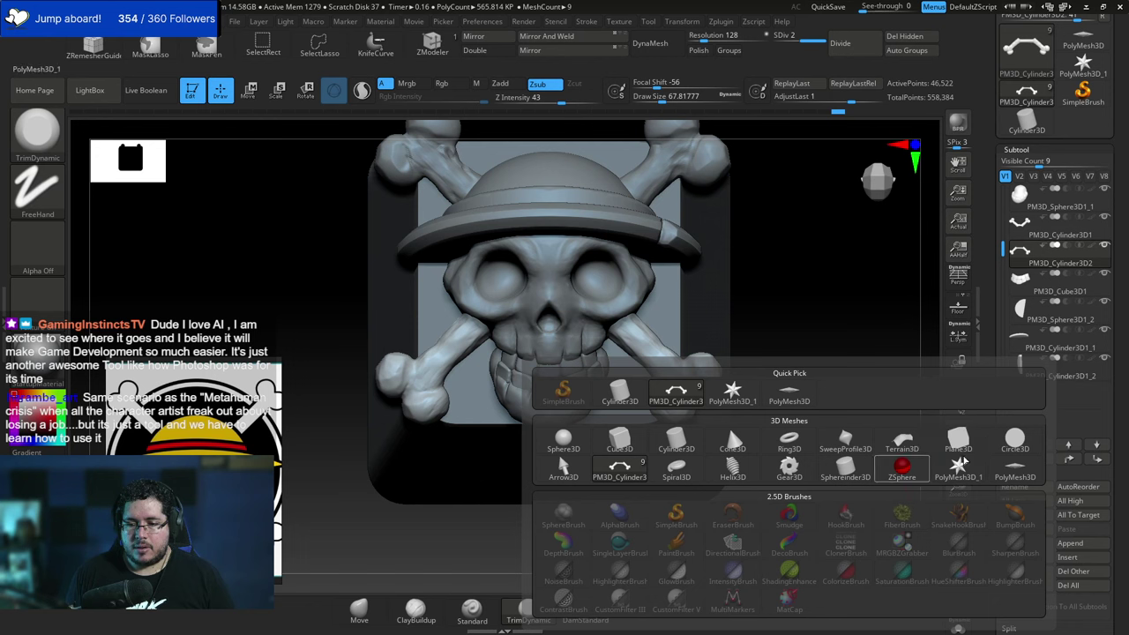
{"action": "left_click", "coordinate": [563, 439]}
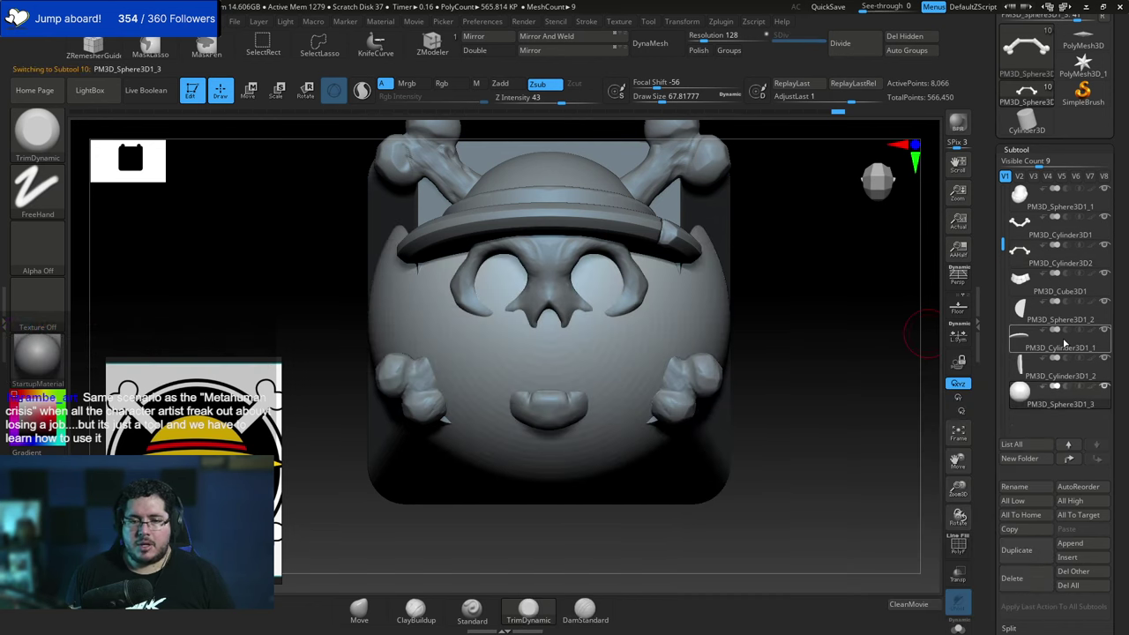
Import the helm mesh from the Desktop in place of the appended sphere.
{"action": "scroll", "coordinate": [1058, 264], "scroll_direction": "up", "scroll_amount": 5}
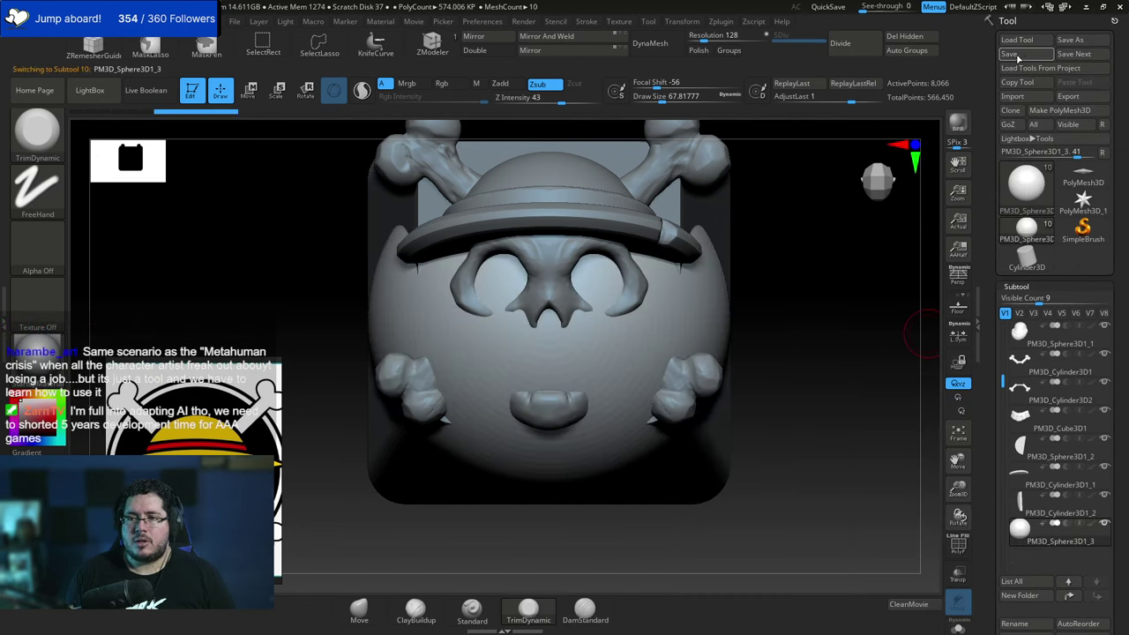
{"action": "left_click", "coordinate": [1012, 96]}
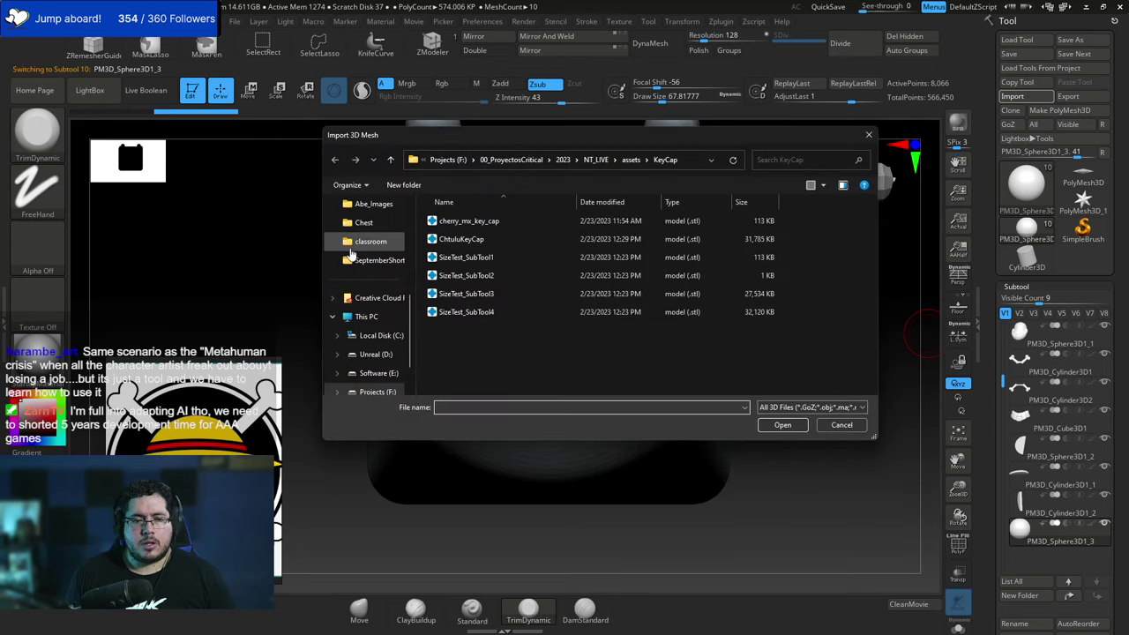
{"action": "scroll", "coordinate": [353, 256], "scroll_direction": "up", "scroll_amount": 10}
{"action": "left_click", "coordinate": [384, 263]}
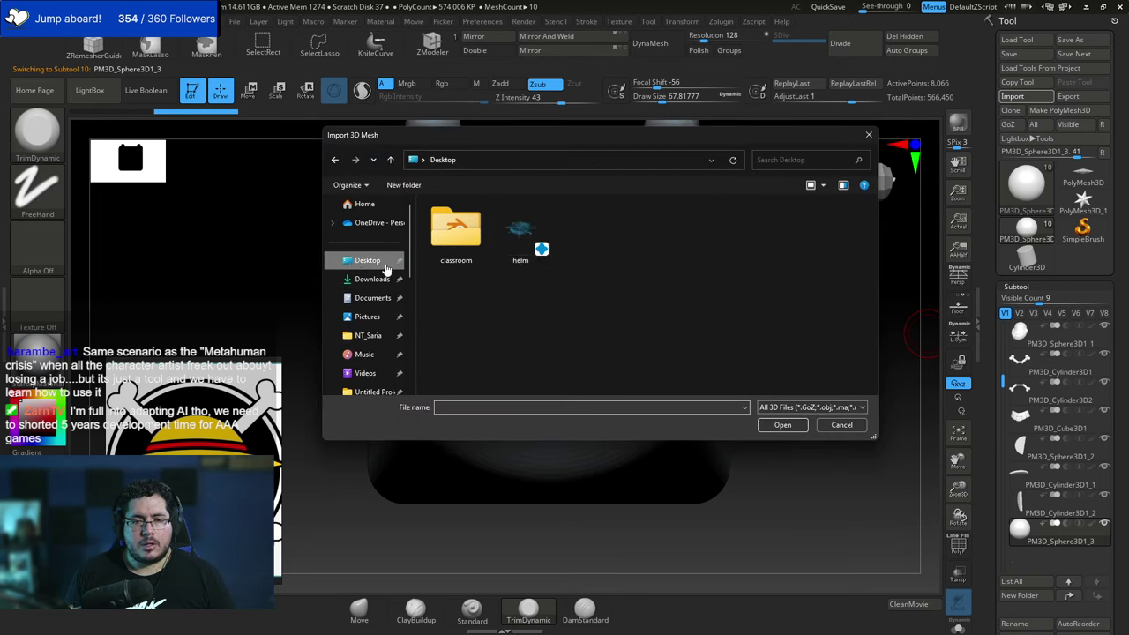
{"action": "double_click", "coordinate": [520, 233]}
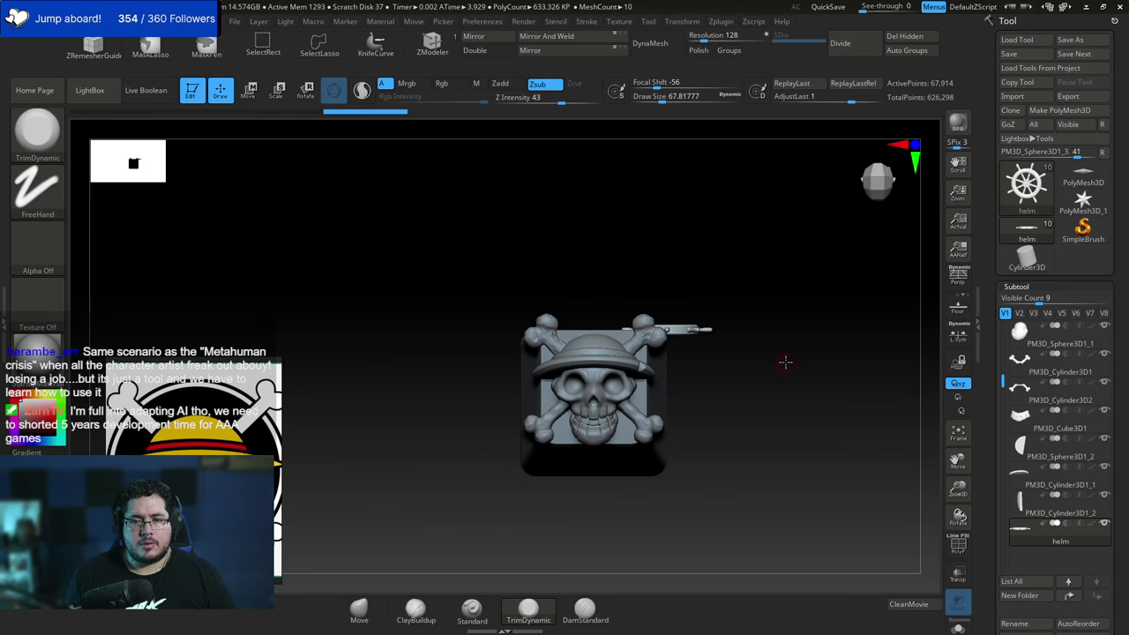
Centre the gizmo on the ship's wheel and move the wheel sideways to the middle of the keycap.
{"action": "left_click_drag", "start_coordinate": [785, 362], "coordinate": [809, 393], "text": "alt"}
{"action": "left_click_drag", "start_coordinate": [810, 394], "coordinate": [794, 318]}
{"action": "key", "text": "w"}
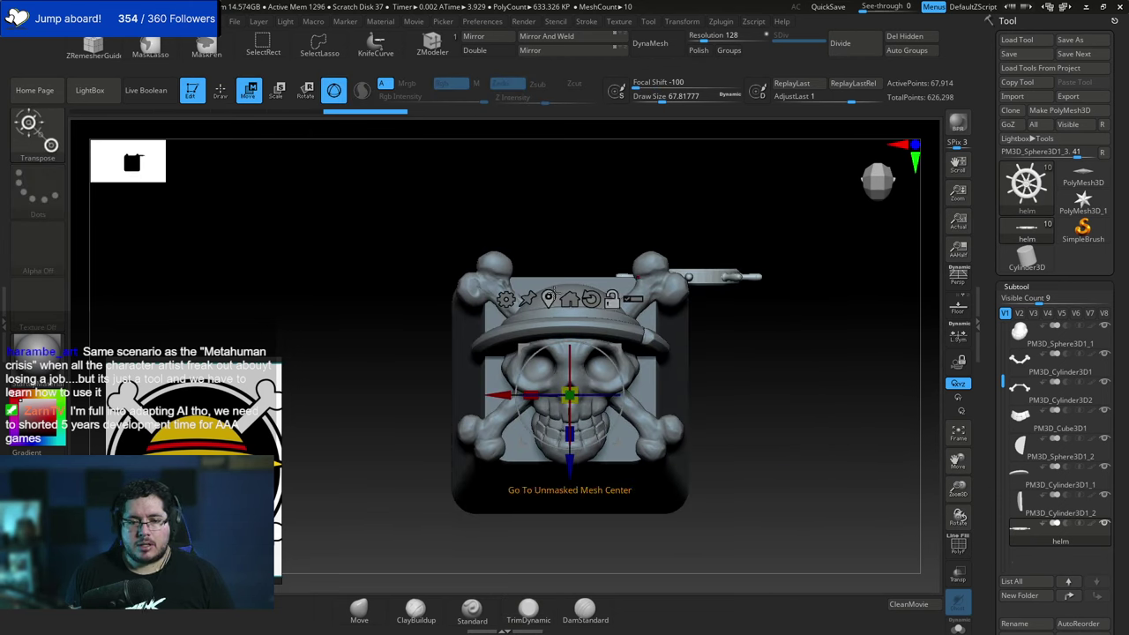
{"action": "left_click", "coordinate": [569, 298]}
{"action": "left_click_drag", "start_coordinate": [620, 276], "coordinate": [505, 267]}
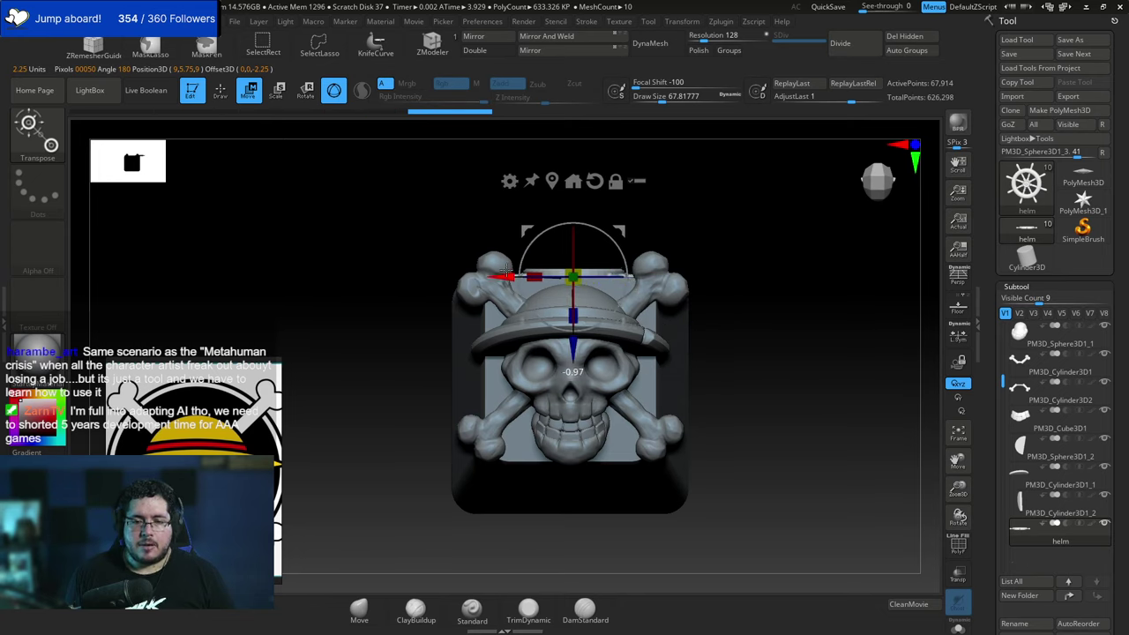
Rotate the ship's wheel 90 degrees so it stands upright and faces the same way as the skull.
{"action": "left_click_drag", "start_coordinate": [705, 221], "coordinate": [608, 267]}
{"action": "left_click_drag", "start_coordinate": [499, 276], "coordinate": [335, 276]}
{"action": "left_click_drag", "start_coordinate": [411, 280], "coordinate": [439, 339]}
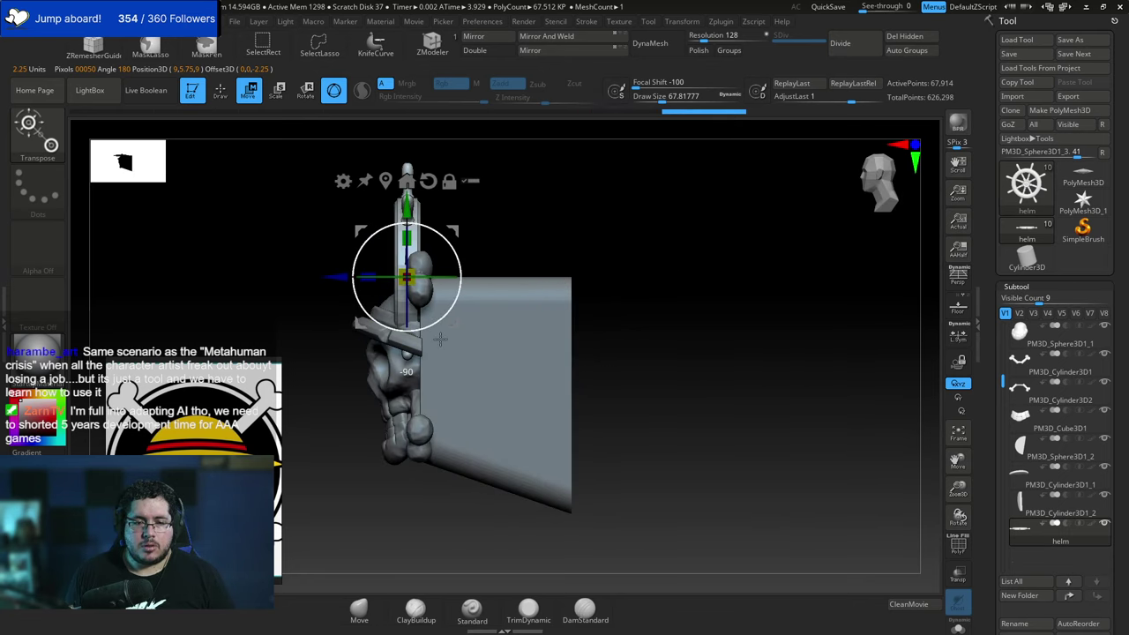
{"action": "left_click_drag", "start_coordinate": [306, 242], "coordinate": [401, 242]}
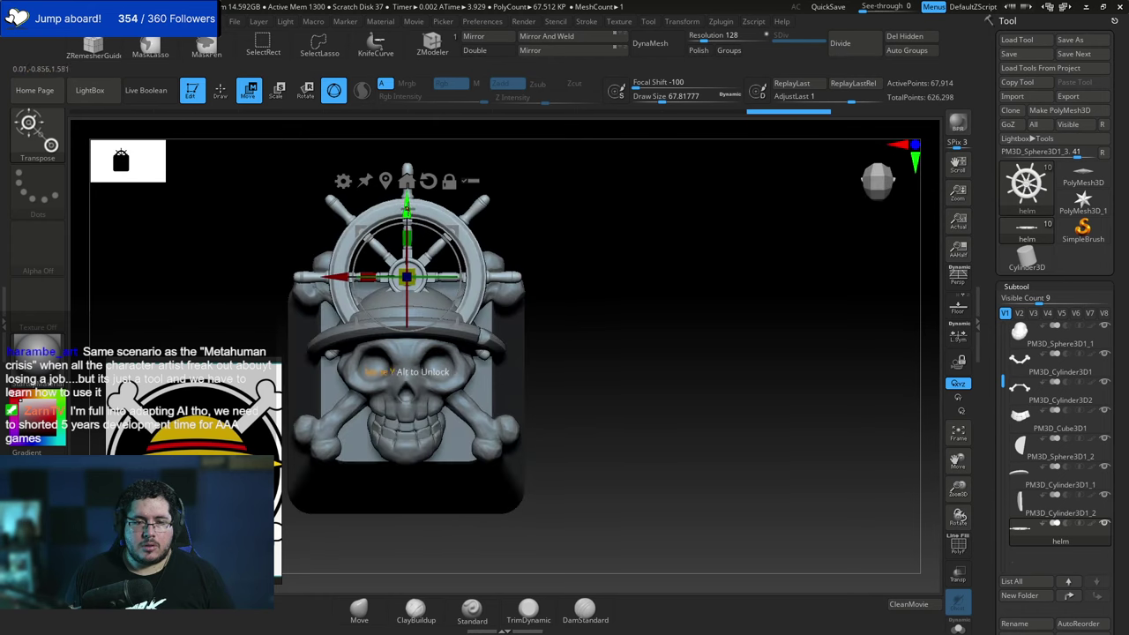
Lower the upright ship's wheel until its hub is centred behind the skull.
{"action": "left_click_drag", "start_coordinate": [599, 338], "coordinate": [608, 393]}
{"action": "left_click_drag", "start_coordinate": [474, 372], "coordinate": [419, 363]}
{"action": "left_click_drag", "start_coordinate": [517, 350], "coordinate": [484, 337], "text": "shift"}
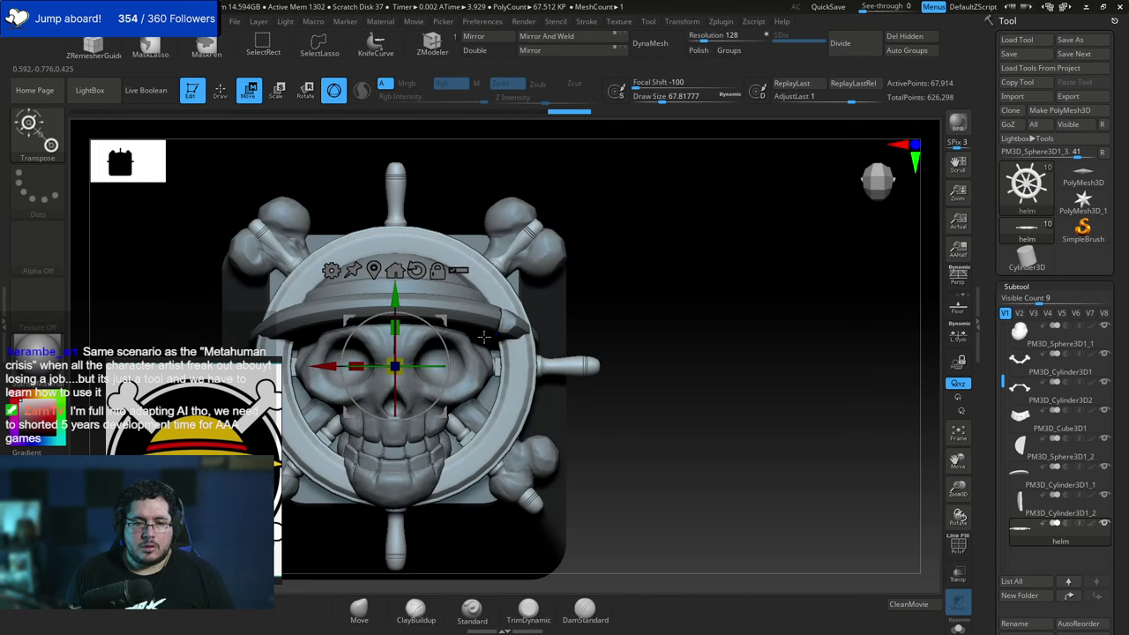
{"action": "left_click_drag", "start_coordinate": [638, 334], "coordinate": [683, 280], "text": "alt"}
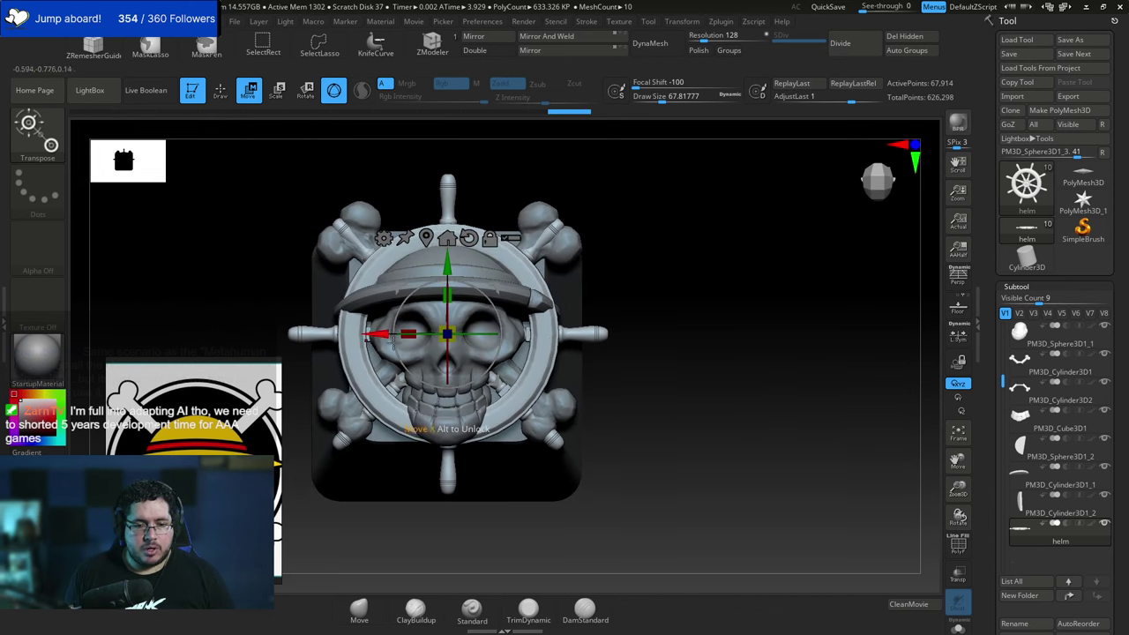
Scale the ship's wheel down uniformly and shift it in depth between the skull and the keycap's front face.
{"action": "left_click_drag", "start_coordinate": [453, 339], "coordinate": [439, 340]}
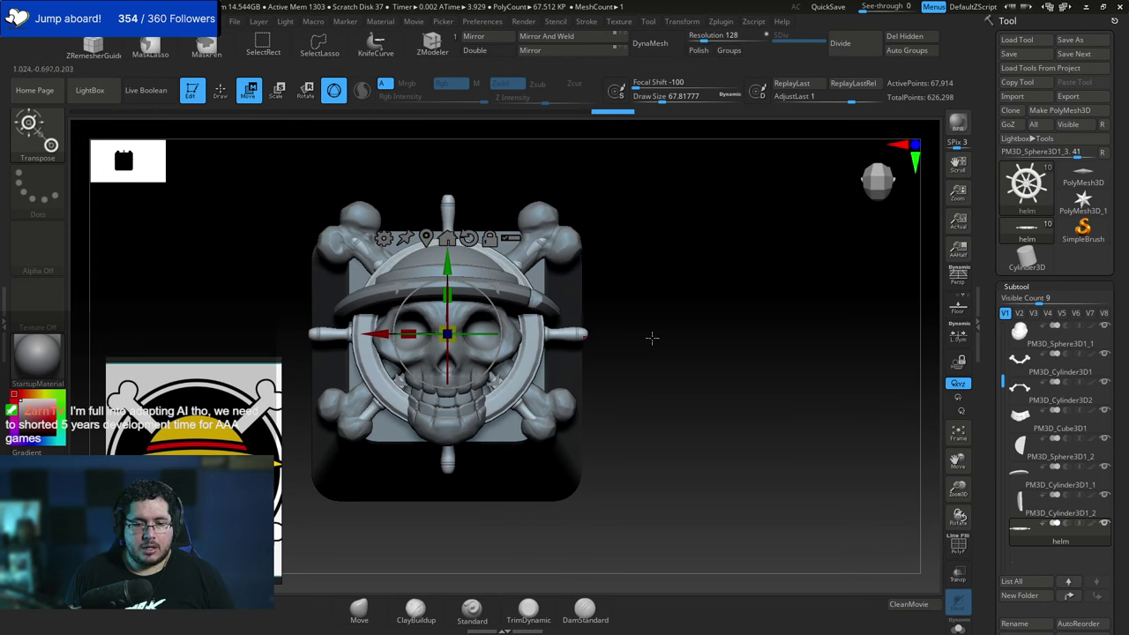
{"action": "left_click_drag", "start_coordinate": [651, 338], "coordinate": [668, 368]}
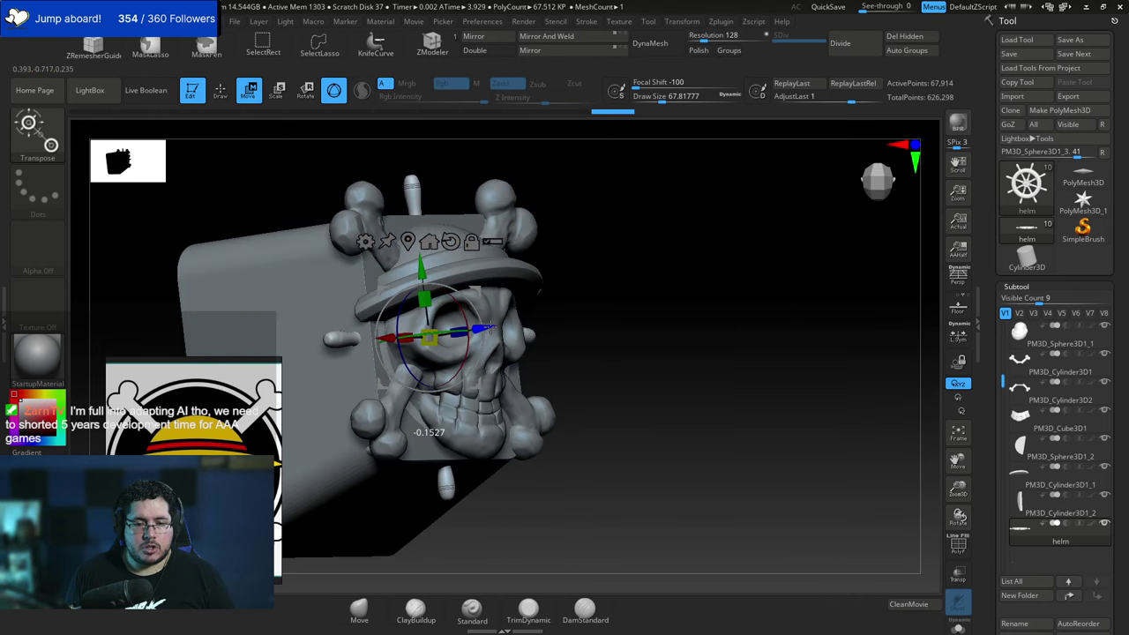
{"action": "left_click_drag", "start_coordinate": [491, 328], "coordinate": [497, 326]}
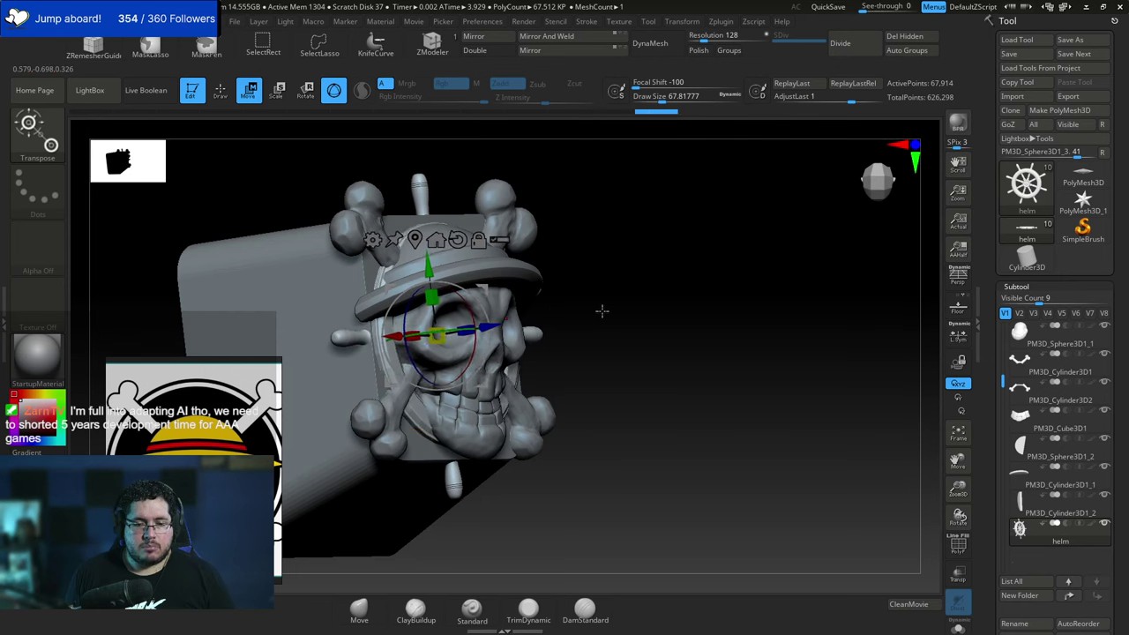
Select the keycap body and move it slightly back from the skull and crossbones.
{"action": "left_click_drag", "start_coordinate": [603, 310], "coordinate": [692, 309], "text": "shift"}
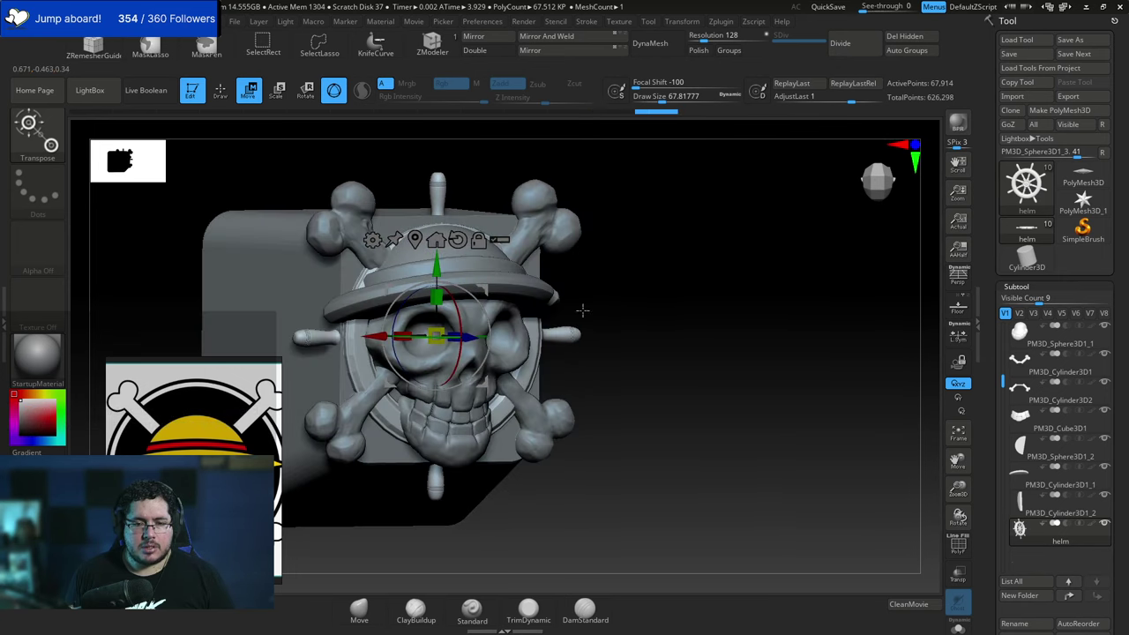
{"action": "left_click", "coordinate": [307, 268], "text": "alt"}
{"action": "left_click_drag", "start_coordinate": [608, 291], "coordinate": [692, 296]}
{"action": "left_click_drag", "start_coordinate": [462, 338], "coordinate": [447, 337]}
{"action": "left_click_drag", "start_coordinate": [593, 282], "coordinate": [641, 281]}
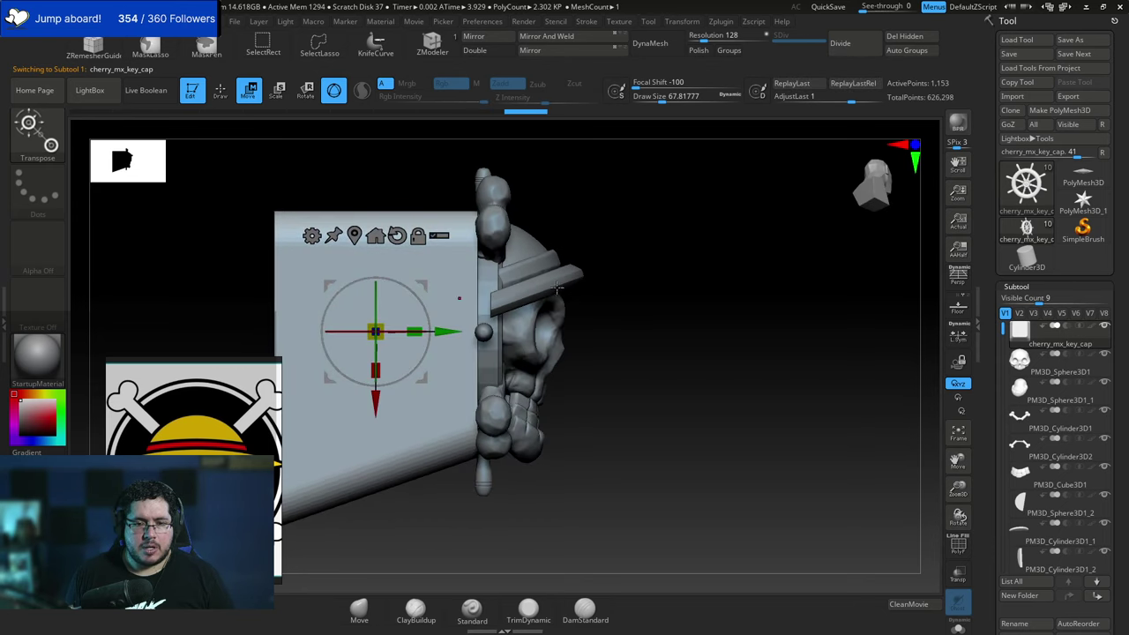
Select the ship's wheel again and nudge it in depth against the keycap's front face.
{"action": "left_click", "coordinate": [492, 285], "text": "alt"}
{"action": "left_click_drag", "start_coordinate": [545, 331], "coordinate": [547, 330]}
{"action": "left_click_drag", "start_coordinate": [662, 284], "coordinate": [599, 312]}
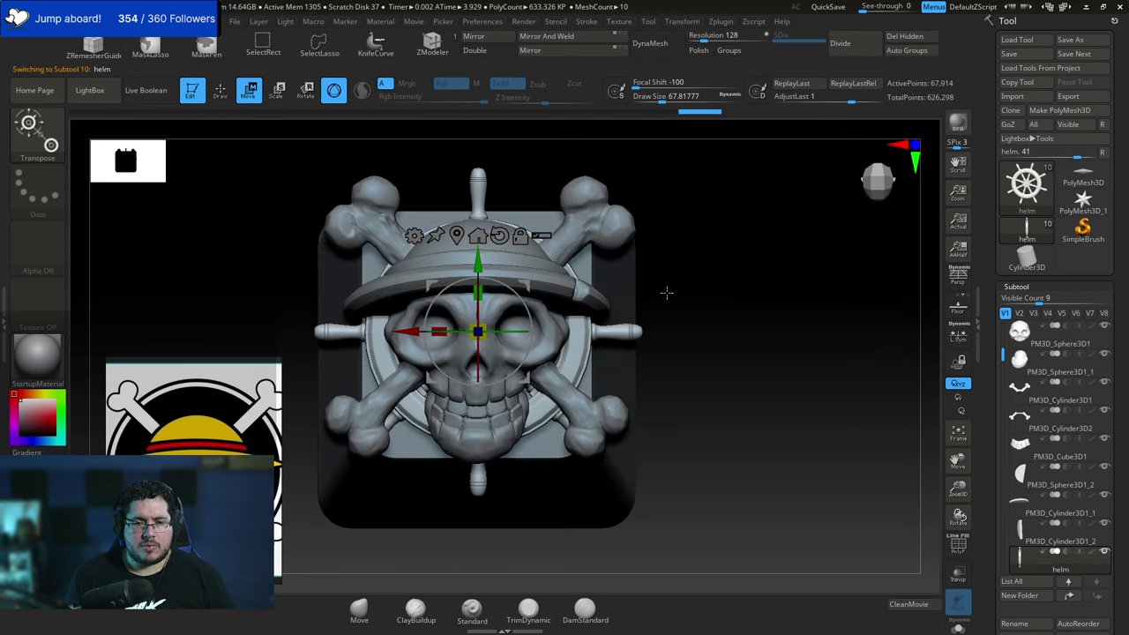
Try enlarging the ship's wheel so its handles extend past the keycap's edges, and undo the scaling.
{"action": "key", "text": "q"}
{"action": "left_click_drag", "start_coordinate": [698, 319], "coordinate": [650, 327], "text": "alt"}
{"action": "key", "text": "r"}
{"action": "left_click_drag", "start_coordinate": [477, 331], "coordinate": [524, 331]}
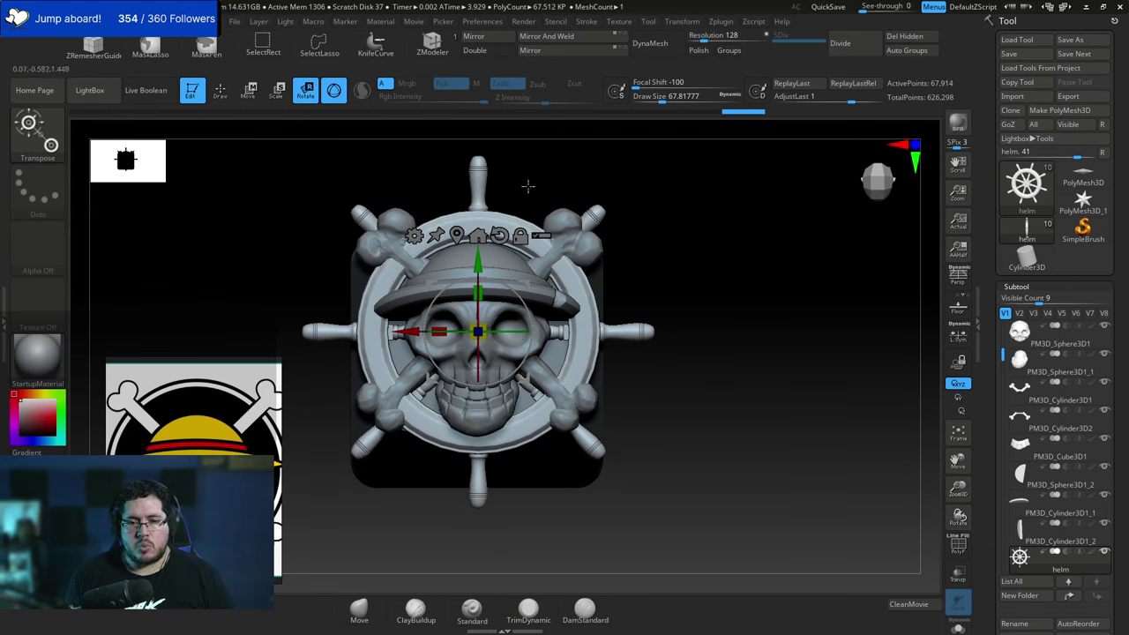
{"action": "mouse_move", "coordinate": [671, 265]}
{"action": "left_mouse_down"}
{"action": "mouse_move", "coordinate": [715, 277]}
{"action": "mouse_move", "coordinate": [671, 297]}
{"action": "mouse_move", "coordinate": [706, 302]}
{"action": "mouse_move", "coordinate": [683, 312]}
{"action": "left_mouse_up"}
{"action": "key", "text": "q"}
{"action": "key", "text": "ctrl+z"}
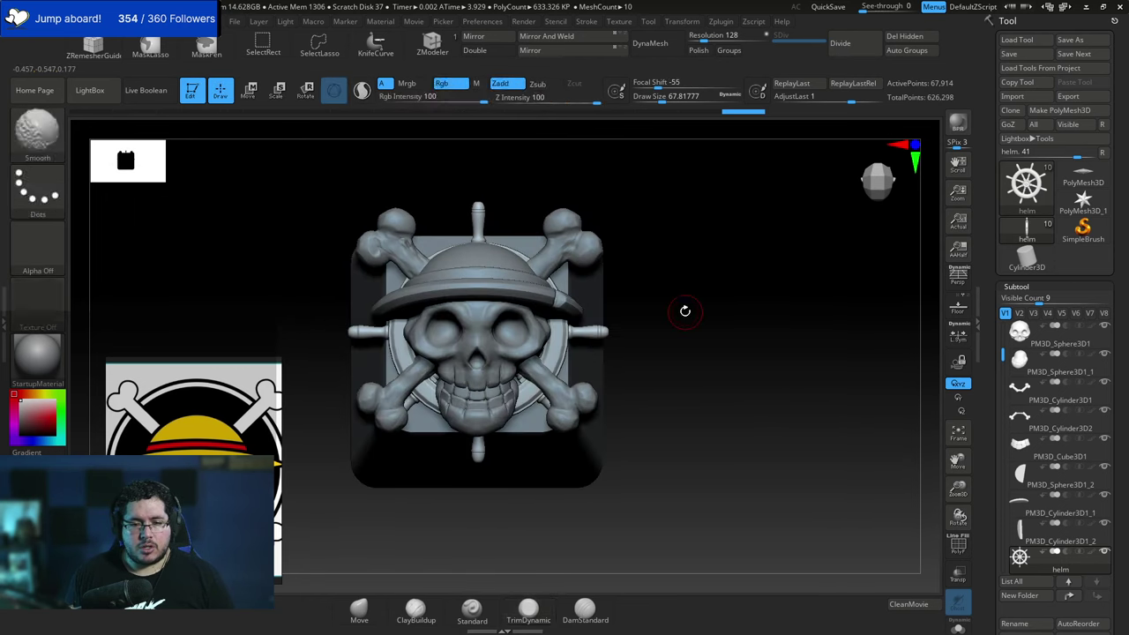
Fine-tune the ship's wheel's depth behind the crossbones and compare it with the keycap's face.
{"action": "key", "text": "e"}
{"action": "left_click_drag", "start_coordinate": [525, 298], "coordinate": [477, 279]}
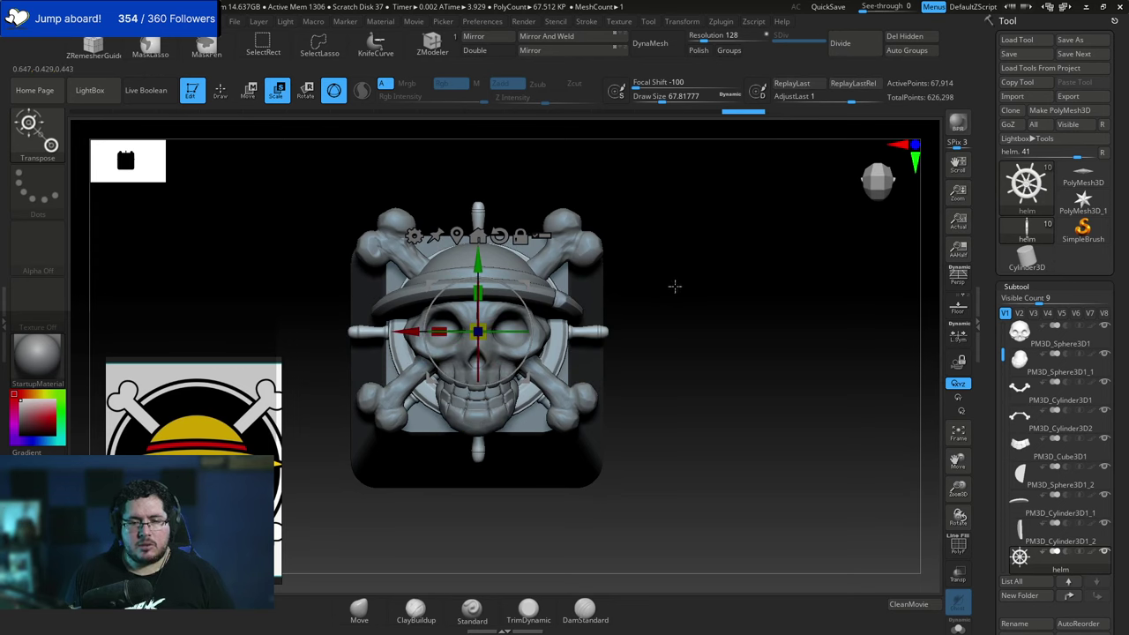
{"action": "mouse_move", "coordinate": [1021, 357]}
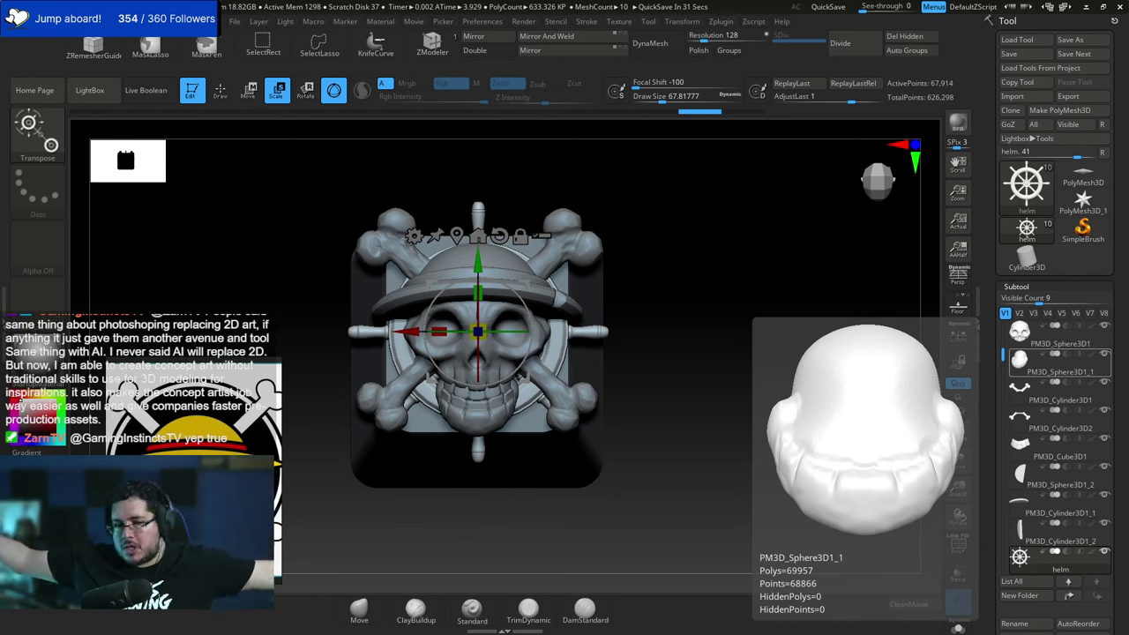
{"action": "left_click_drag", "start_coordinate": [771, 347], "coordinate": [794, 354]}
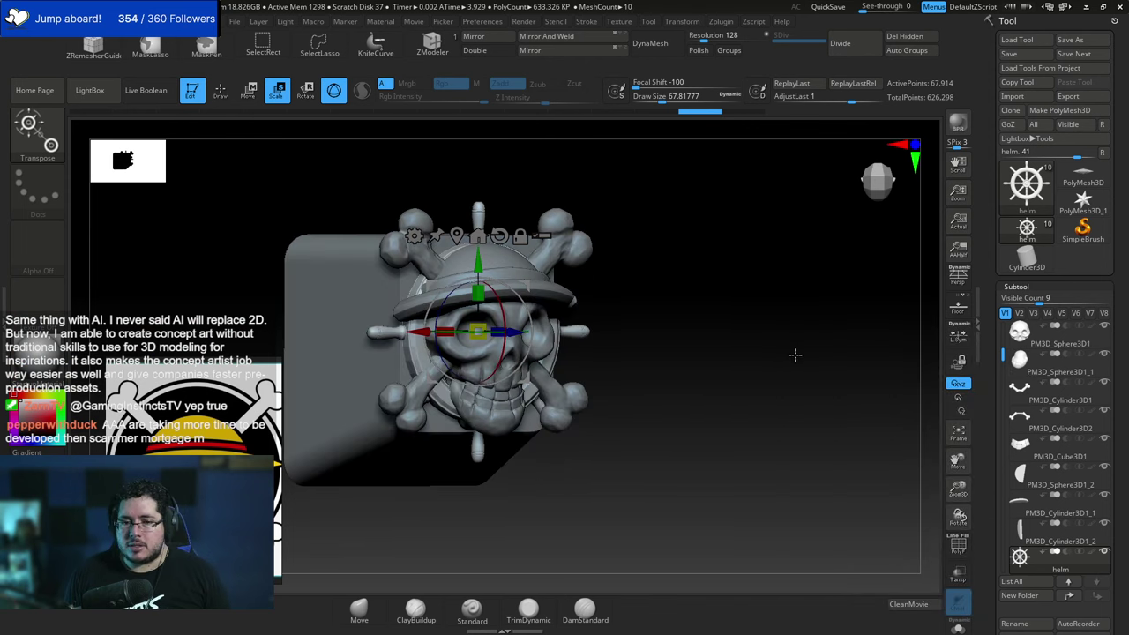
{"action": "left_click_drag", "start_coordinate": [732, 308], "coordinate": [740, 366], "text": "alt"}
{"action": "left_click_drag", "start_coordinate": [555, 331], "coordinate": [555, 332]}
{"action": "left_click_drag", "start_coordinate": [709, 340], "coordinate": [622, 303]}
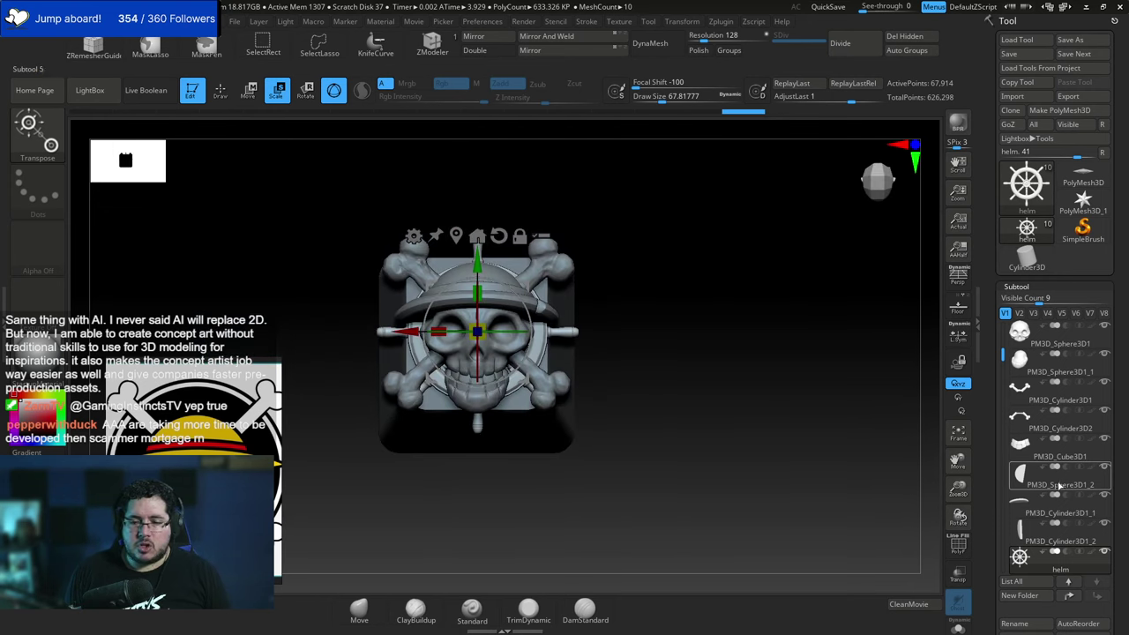
Delete the helm subtool from the keycap model.
{"action": "scroll", "coordinate": [1118, 573], "scroll_direction": "down", "scroll_amount": 3}
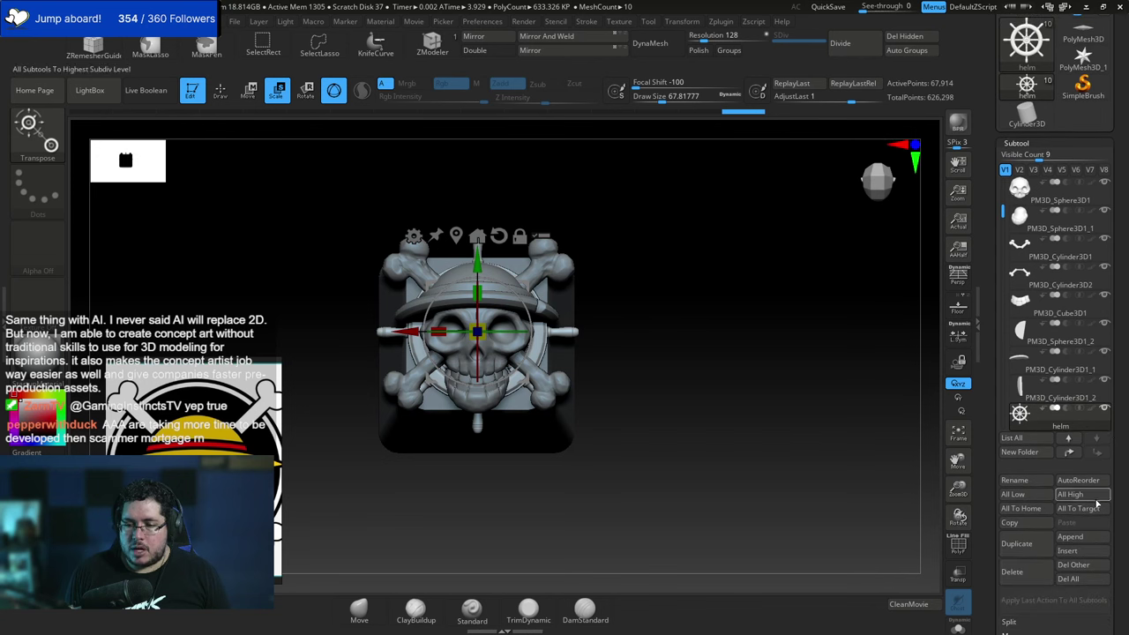
{"action": "left_click", "coordinate": [1016, 575]}
{"action": "left_click", "coordinate": [919, 603]}
Select the keycap body and move it slightly forward toward the backs of the skull and crossbones.
{"action": "left_click_drag", "start_coordinate": [746, 428], "coordinate": [838, 458], "text": "alt"}
{"action": "left_click", "coordinate": [447, 356], "text": "alt"}
{"action": "key", "text": "w"}
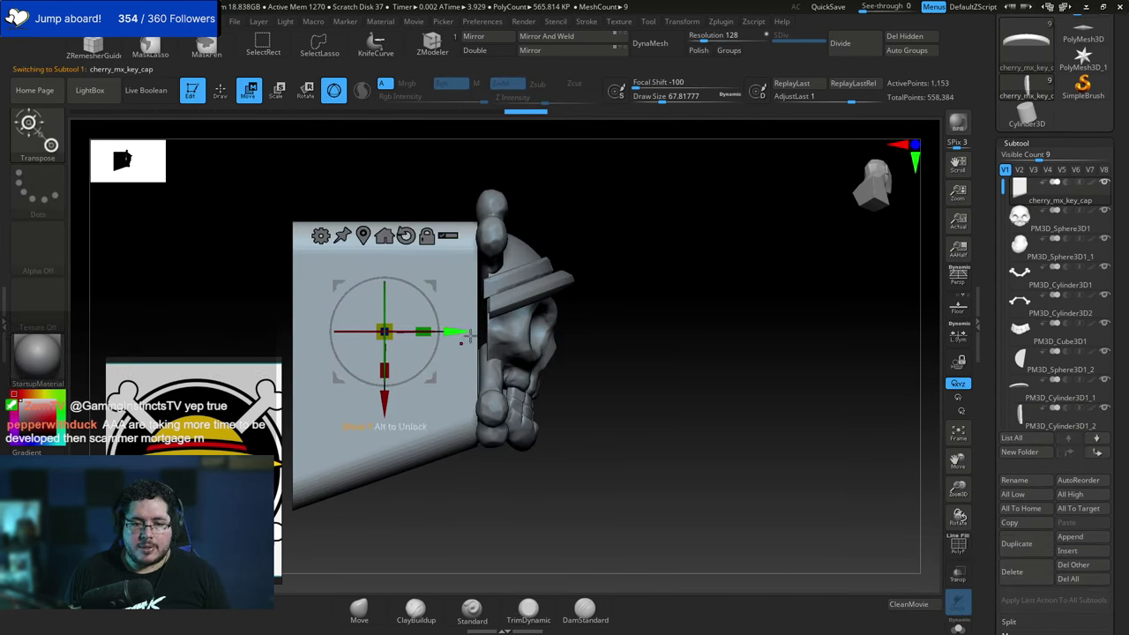
{"action": "left_click_drag", "start_coordinate": [469, 333], "coordinate": [479, 332]}
{"action": "mouse_move", "coordinate": [608, 324]}
{"action": "left_mouse_down"}
{"action": "mouse_move", "coordinate": [655, 328]}
{"action": "mouse_move", "coordinate": [668, 353]}
{"action": "mouse_move", "coordinate": [625, 385]}
{"action": "mouse_move", "coordinate": [647, 356]}
{"action": "mouse_move", "coordinate": [648, 388]}
{"action": "mouse_move", "coordinate": [644, 343]}
{"action": "mouse_move", "coordinate": [643, 364]}
{"action": "left_mouse_up"}
Select the straw hat's brim and step its history back to the full, uncut ring with subdivision levels.
{"action": "key", "text": "q"}
{"action": "left_click", "coordinate": [506, 302], "text": "alt"}
{"action": "left_click_drag", "start_coordinate": [599, 293], "coordinate": [622, 244]}
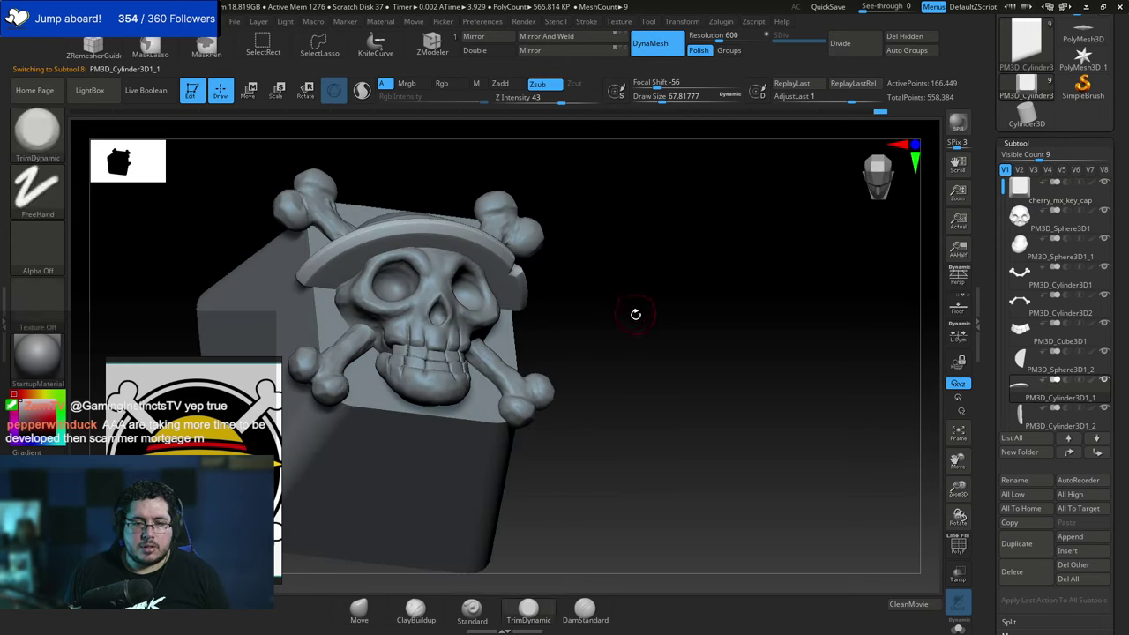
{"action": "left_click_drag", "start_coordinate": [635, 315], "coordinate": [643, 234]}
{"action": "key", "text": "ctrl"}
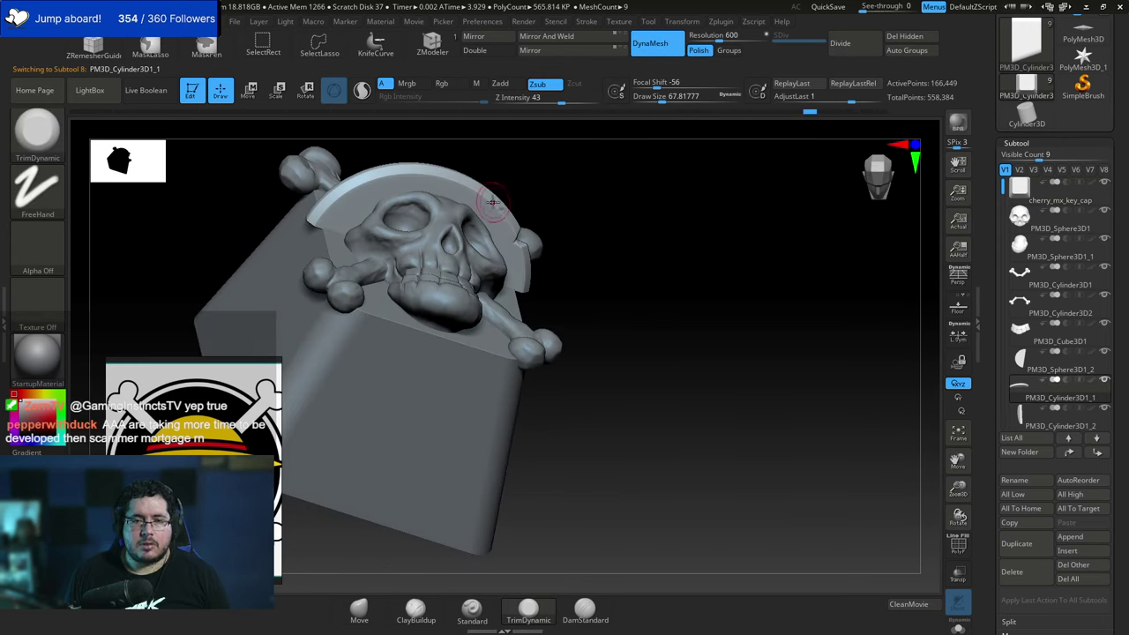
{"action": "key", "text": "ctrl"}
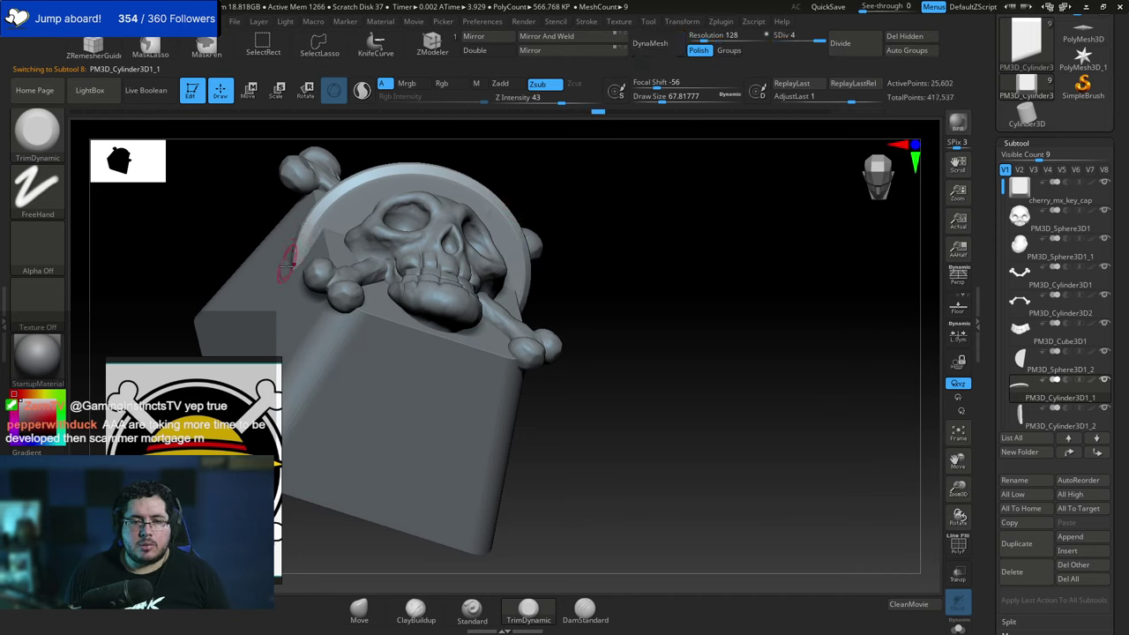
Try to slice the back of the hat brim vertically with KnifeCurve from the side, just behind the keycap's face.
{"action": "mouse_move", "coordinate": [599, 210]}
{"action": "left_mouse_down"}
{"action": "mouse_move", "coordinate": [627, 333]}
{"action": "mouse_move", "coordinate": [711, 267]}
{"action": "mouse_move", "coordinate": [761, 264]}
{"action": "mouse_move", "coordinate": [732, 264]}
{"action": "mouse_move", "coordinate": [761, 292]}
{"action": "left_mouse_up"}
{"action": "key", "text": "ctrl+shift"}
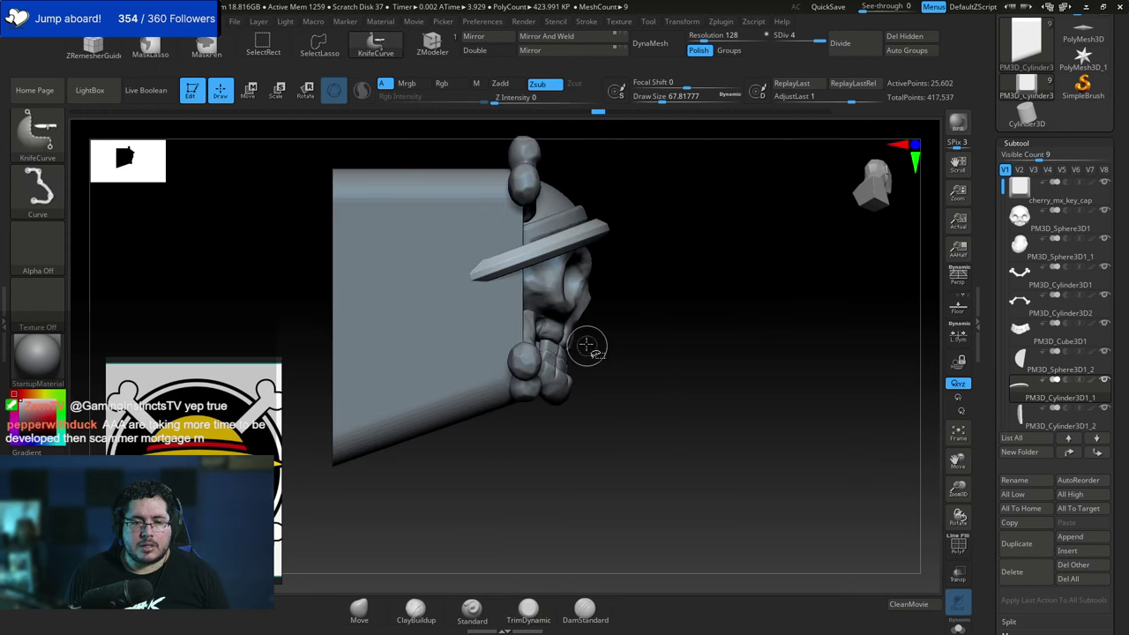
{"action": "mouse_move", "coordinate": [431, 516]}
{"action": "left_mouse_down"}
{"action": "mouse_move", "coordinate": [454, 327]}
{"action": "mouse_move", "coordinate": [429, 138]}
{"action": "mouse_move", "coordinate": [471, 139]}
{"action": "left_mouse_up"}
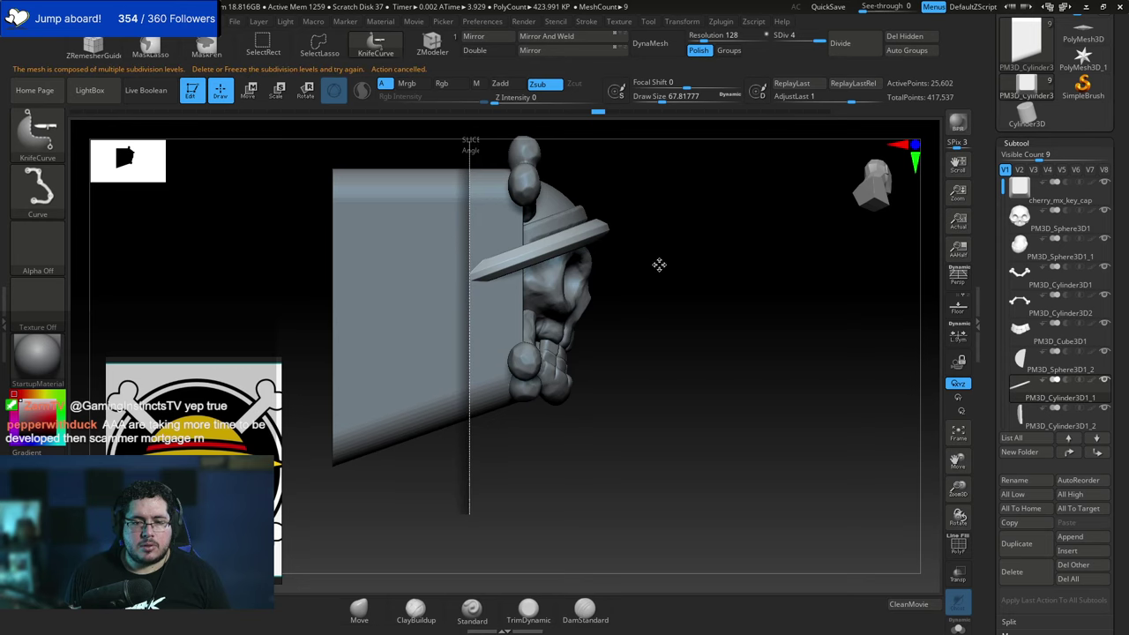
{"action": "mouse_move", "coordinate": [679, 275]}
{"action": "left_mouse_down"}
{"action": "mouse_move", "coordinate": [708, 279]}
{"action": "mouse_move", "coordinate": [662, 272]}
{"action": "mouse_move", "coordinate": [632, 232]}
{"action": "left_mouse_up"}
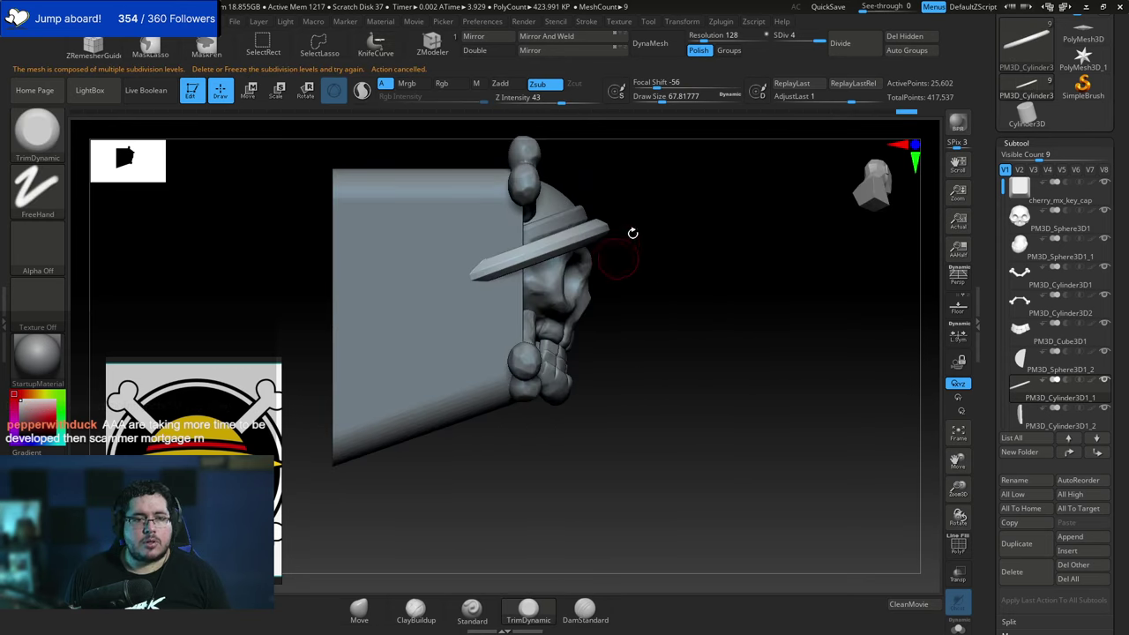
Remesh the hat brim with DynaMesh at resolution 488 and slice its back vertically with KnifeCurve behind the keycap's face.
{"action": "left_click", "coordinate": [649, 42]}
{"action": "left_click", "coordinate": [610, 69]}
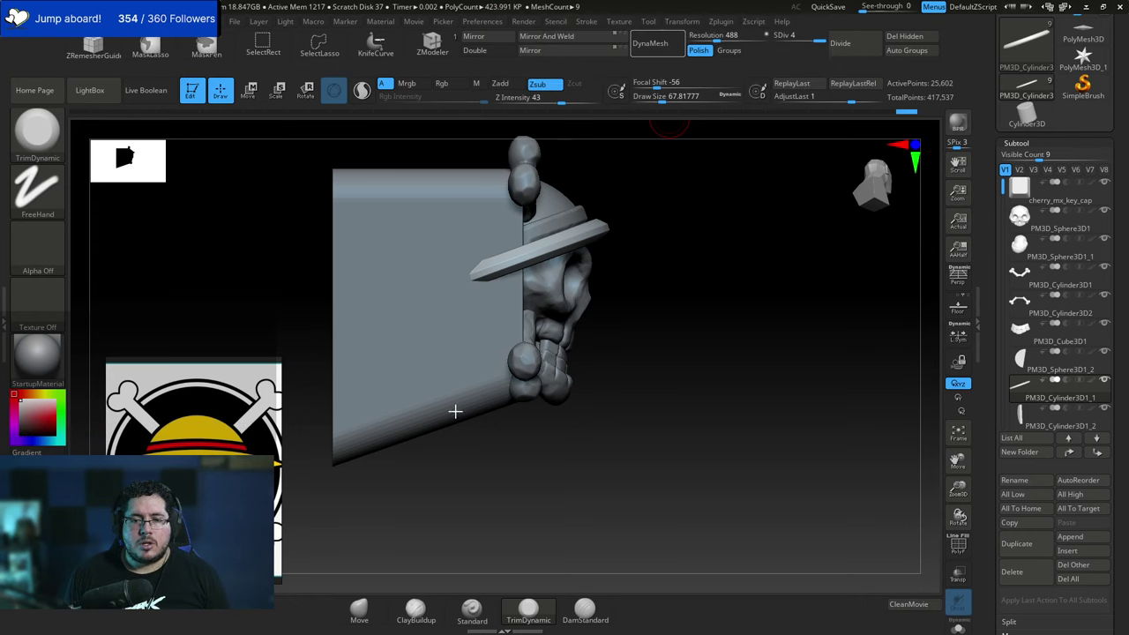
{"action": "mouse_move", "coordinate": [458, 494]}
{"action": "left_mouse_down", "text": "ctrl+shift"}
{"action": "mouse_move", "coordinate": [460, 176]}
{"action": "mouse_move", "coordinate": [475, 144]}
{"action": "left_mouse_up", "text": "ctrl+shift"}
{"action": "mouse_move", "coordinate": [476, 146]}
{"action": "left_mouse_down"}
{"action": "mouse_move", "coordinate": [685, 257]}
{"action": "mouse_move", "coordinate": [838, 255]}
{"action": "mouse_move", "coordinate": [838, 225]}
{"action": "mouse_move", "coordinate": [816, 317]}
{"action": "mouse_move", "coordinate": [705, 409]}
{"action": "left_mouse_up"}
{"action": "left_click_drag", "start_coordinate": [372, 445], "coordinate": [798, 353]}
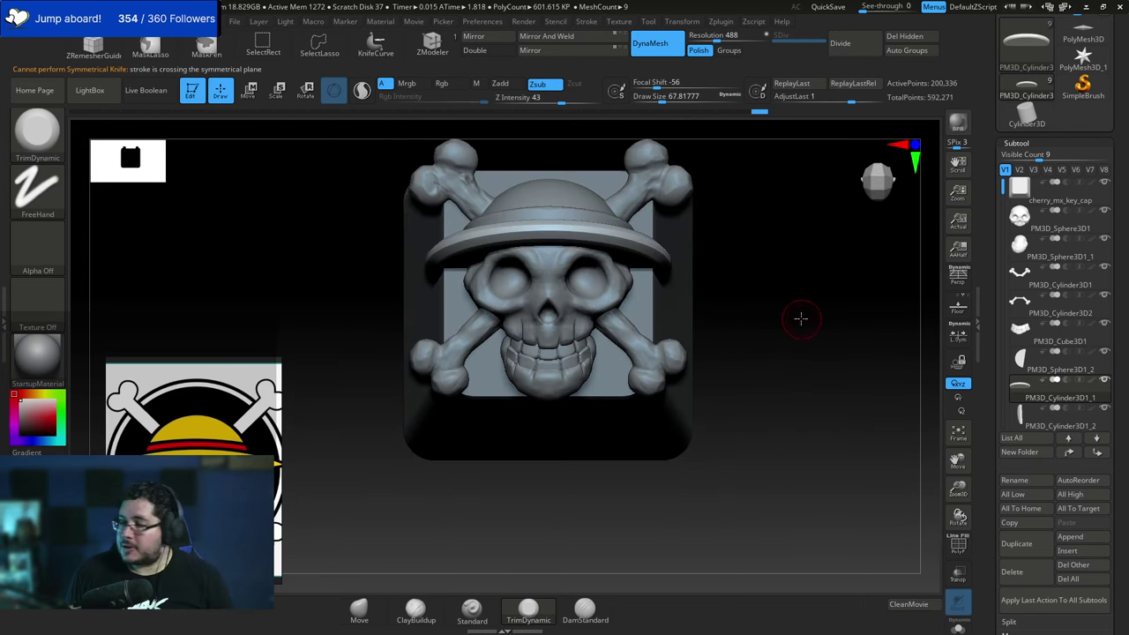
{"action": "key", "text": "f"}
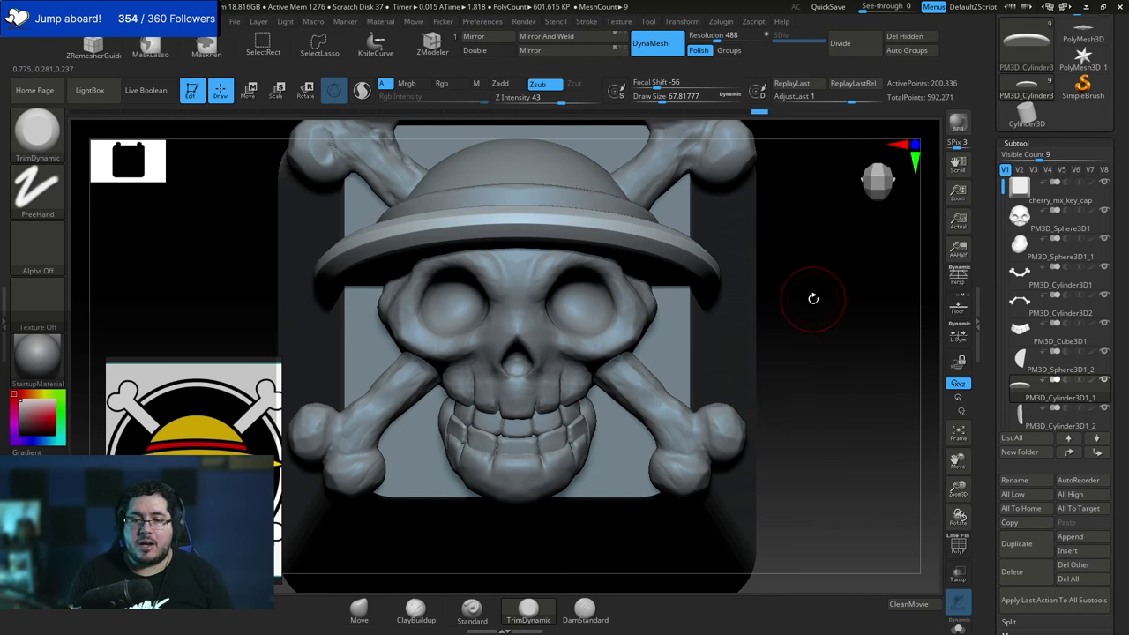
Select the skull and pull the outer rims of the eye sockets outward with the Move brush.
{"action": "left_click", "coordinate": [638, 336], "text": "alt"}
{"action": "key", "text": "f"}
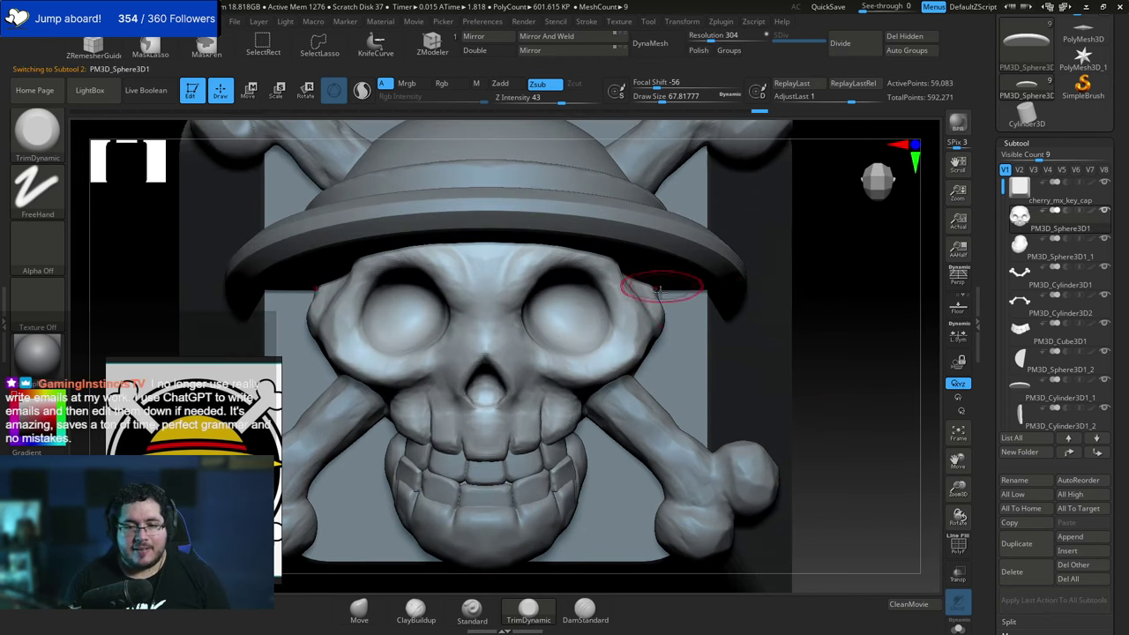
{"action": "key", "text": "b"}
{"action": "key", "text": "m"}
{"action": "key", "text": "v"}
{"action": "key", "text": "space"}
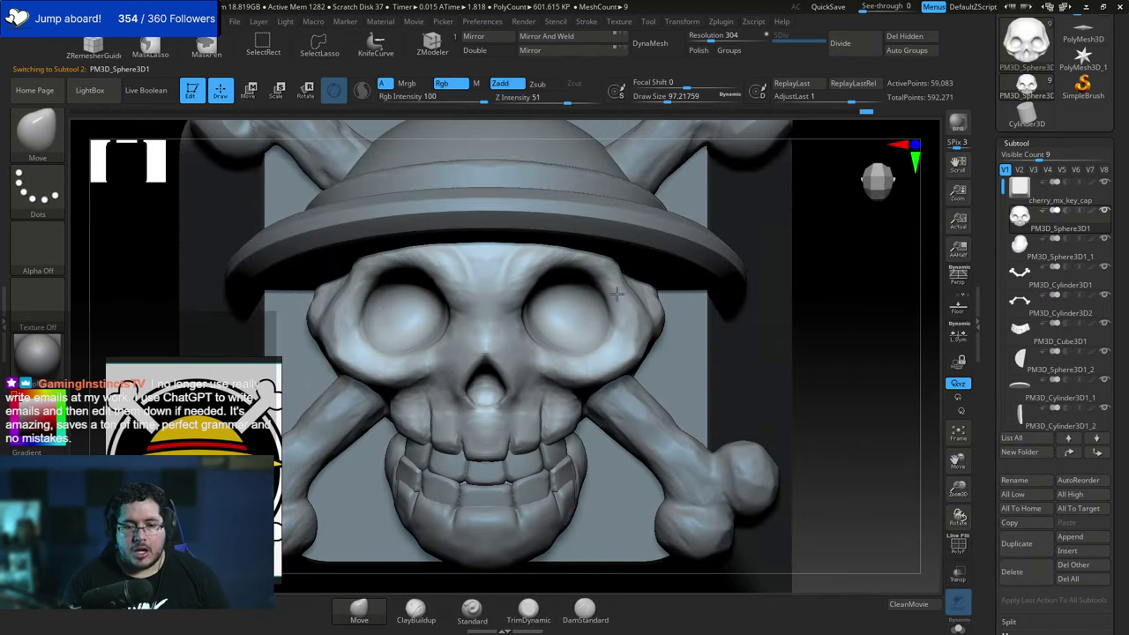
{"action": "left_click_drag", "start_coordinate": [626, 292], "coordinate": [632, 291]}
{"action": "key", "text": "space"}
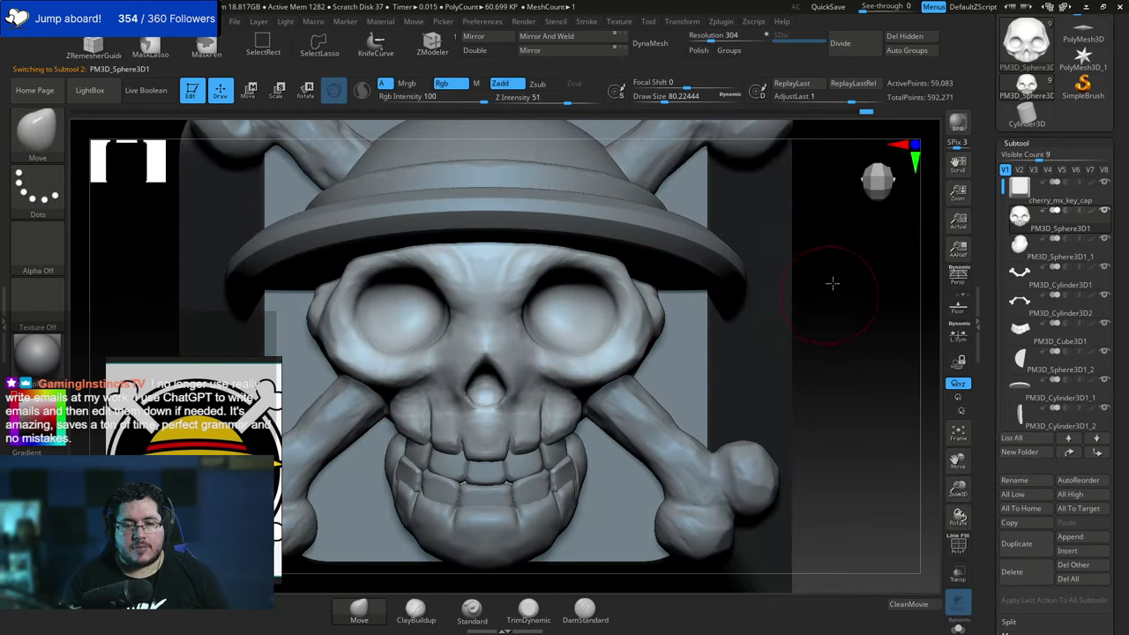
Refine the brow line and inner edges of the skull's eye sockets with a smaller Move brush, about 62 in draw size.
{"action": "left_click_drag", "start_coordinate": [831, 282], "coordinate": [830, 251]}
{"action": "left_click_drag", "start_coordinate": [522, 306], "coordinate": [518, 303]}
{"action": "left_click_drag", "start_coordinate": [847, 259], "coordinate": [793, 272]}
{"action": "key", "text": "space"}
{"action": "left_click_drag", "start_coordinate": [727, 265], "coordinate": [731, 264]}
{"action": "mouse_move", "coordinate": [344, 376]}
{"action": "left_mouse_down"}
{"action": "mouse_move", "coordinate": [454, 375]}
{"action": "mouse_move", "coordinate": [426, 353]}
{"action": "left_mouse_up"}
{"action": "key", "text": "shift"}
{"action": "key", "text": "space"}
{"action": "mouse_move", "coordinate": [577, 270]}
{"action": "left_mouse_down"}
{"action": "mouse_move", "coordinate": [543, 247]}
{"action": "mouse_move", "coordinate": [591, 180]}
{"action": "mouse_move", "coordinate": [630, 287]}
{"action": "mouse_move", "coordinate": [559, 221]}
{"action": "mouse_move", "coordinate": [582, 256]}
{"action": "mouse_move", "coordinate": [506, 330]}
{"action": "mouse_move", "coordinate": [559, 255]}
{"action": "left_mouse_up"}
{"action": "key", "text": "space"}
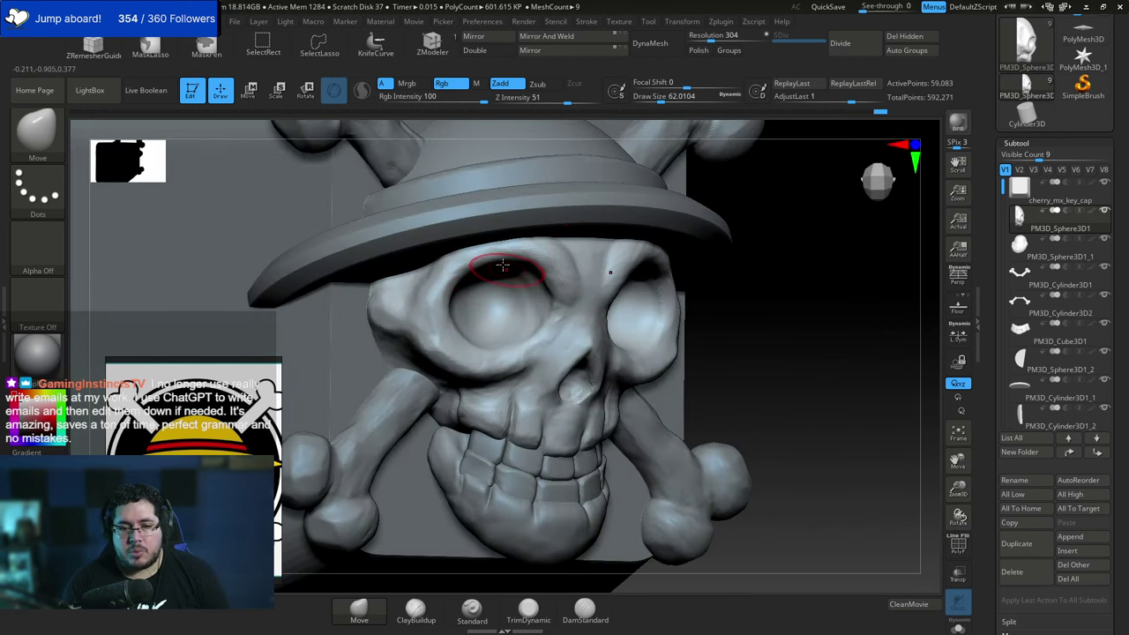
Build up the skull's brow beside the nose bridge with ClayBuildup and smooth the inner eye-socket edge.
{"action": "key", "text": "b"}
{"action": "key", "text": "d"}
{"action": "key", "text": "s"}
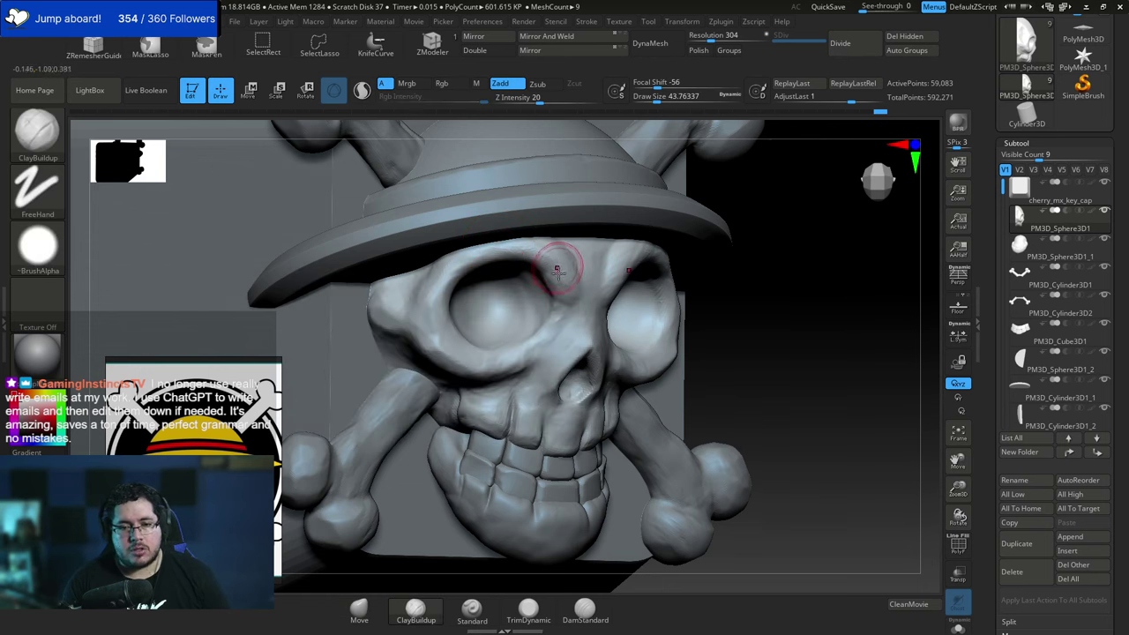
{"action": "key", "text": "shift"}
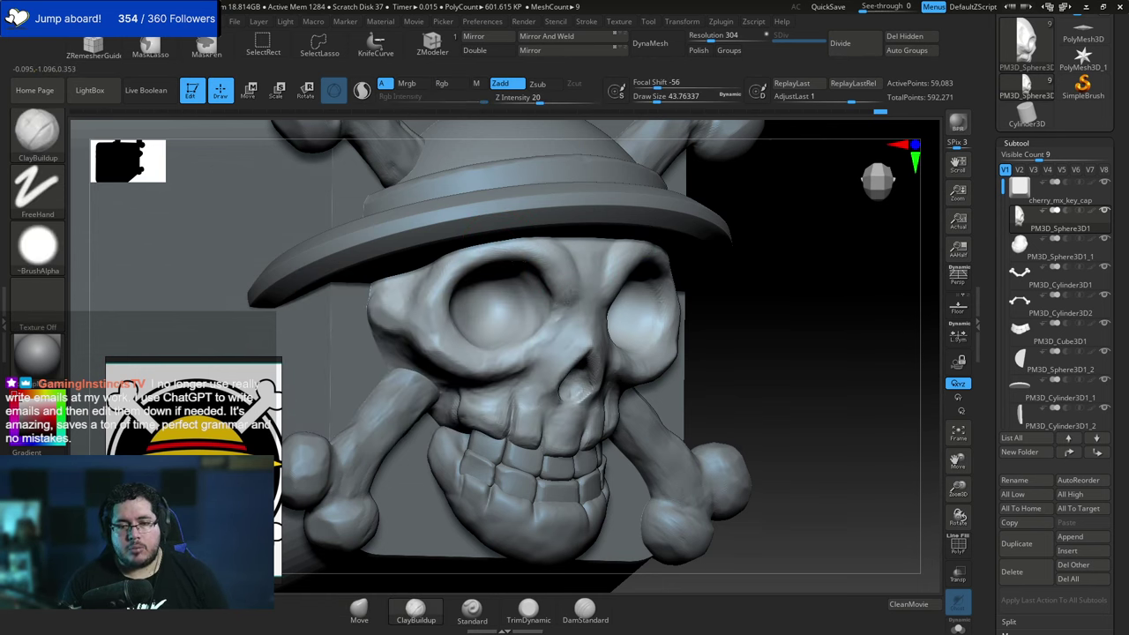
{"action": "left_click_drag", "start_coordinate": [554, 315], "coordinate": [554, 324]}
{"action": "left_click_drag", "start_coordinate": [554, 326], "coordinate": [548, 328], "text": "shift"}
Flatten the skull's temples and cheekbones with TrimDynamic, and reduce the draw size to about 39 for the upper jaw.
{"action": "key", "text": "b"}
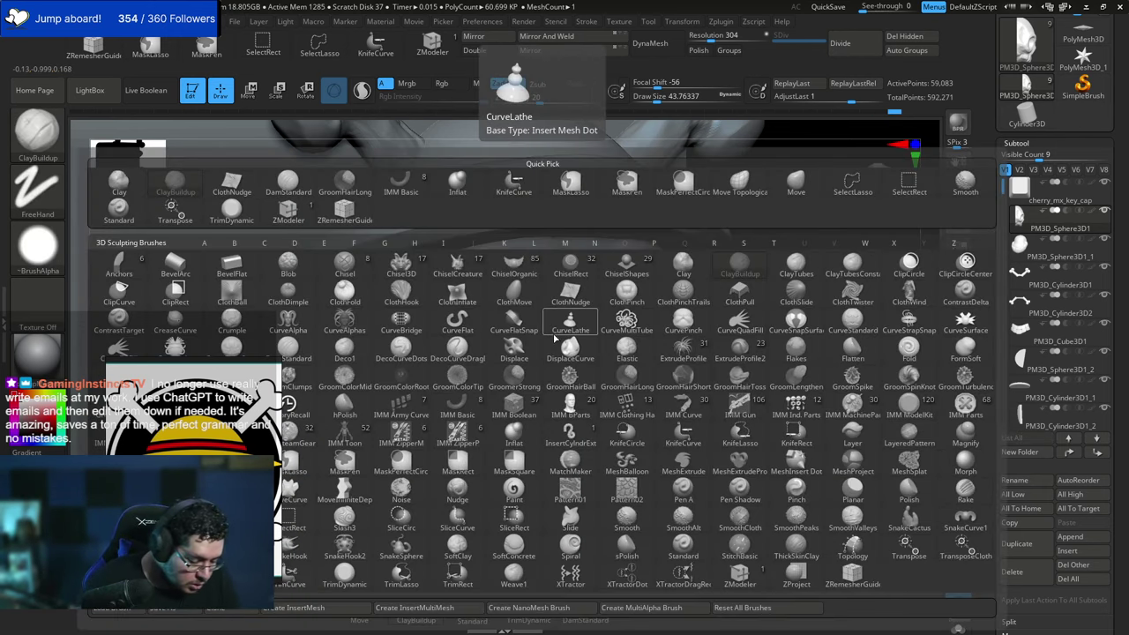
{"action": "key", "text": "t"}
{"action": "key", "text": "d"}
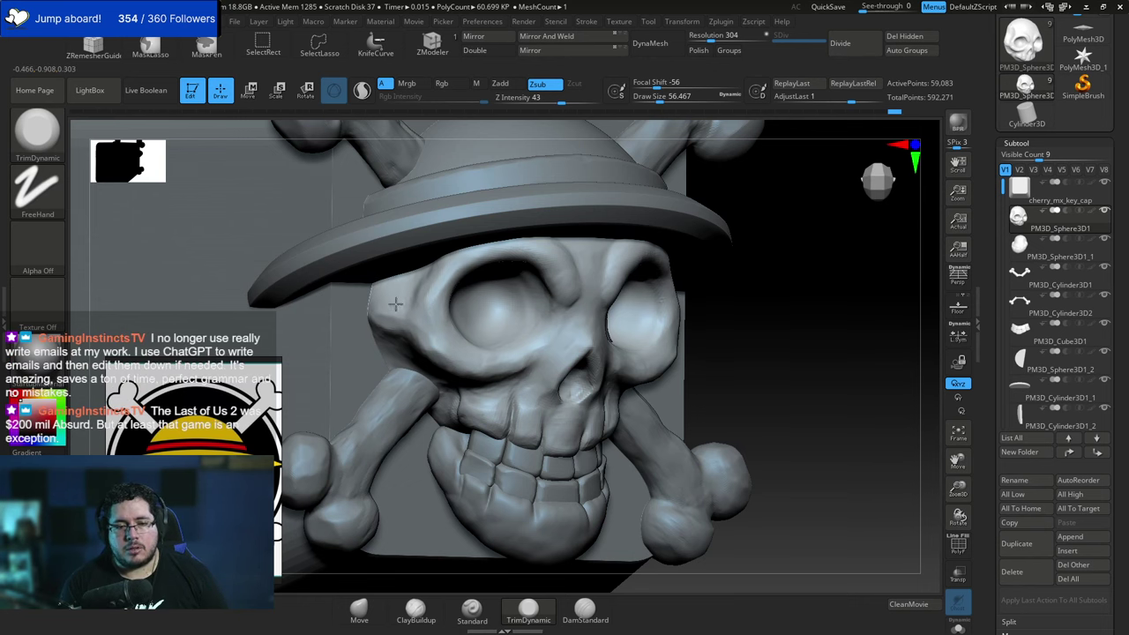
{"action": "right_click_drag", "start_coordinate": [396, 304], "coordinate": [623, 294]}
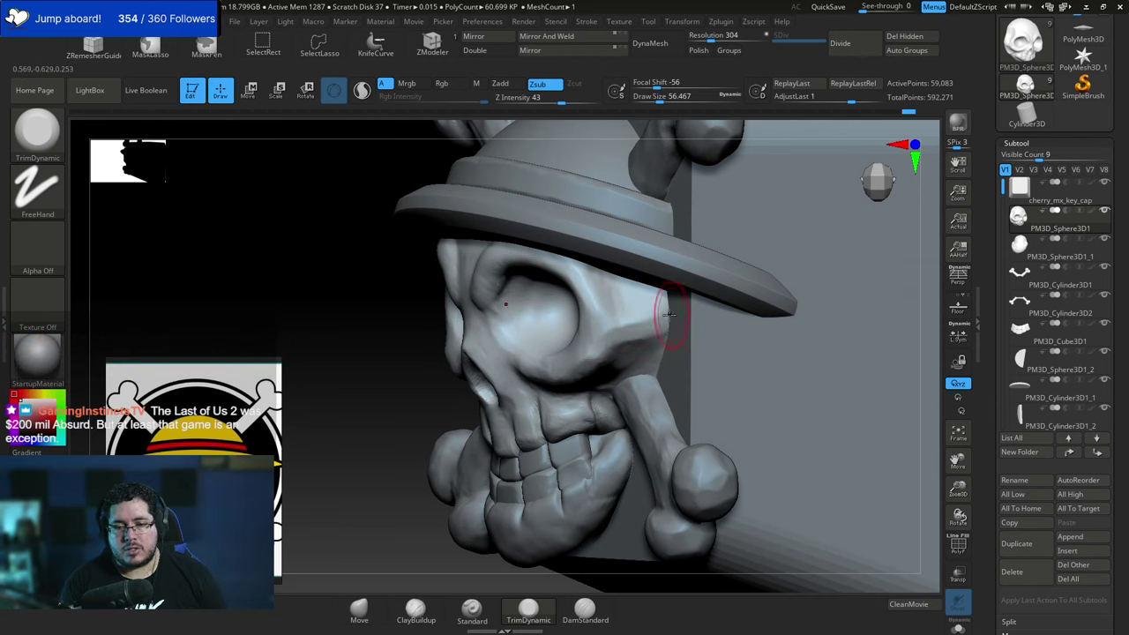
{"action": "left_click_drag", "start_coordinate": [358, 421], "coordinate": [450, 381]}
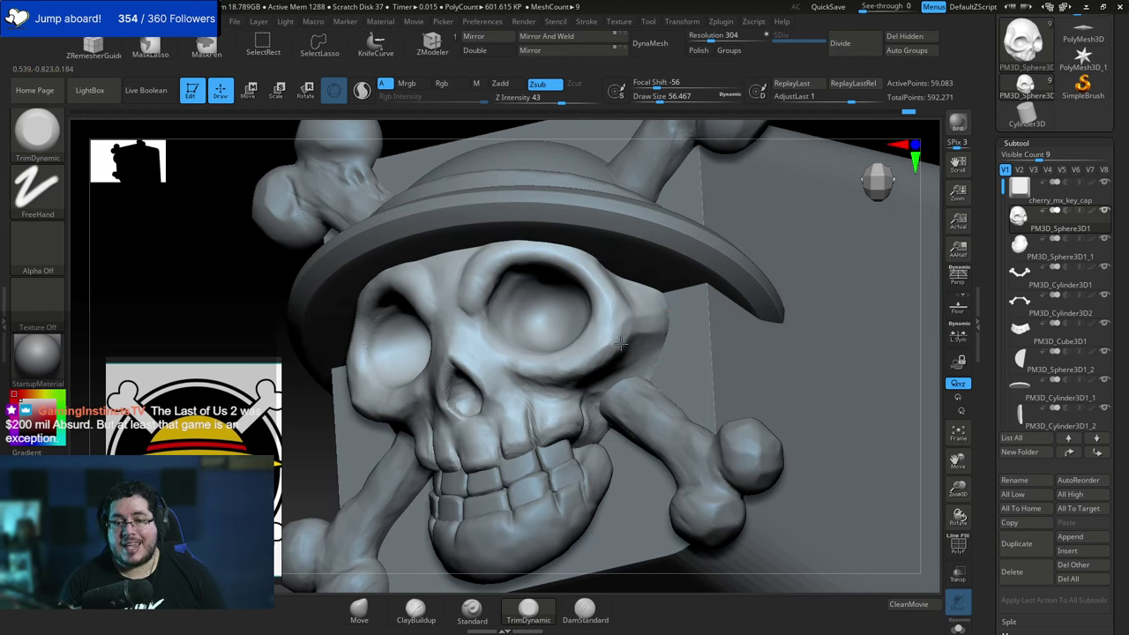
{"action": "left_click_drag", "start_coordinate": [924, 285], "coordinate": [900, 181], "text": "alt"}
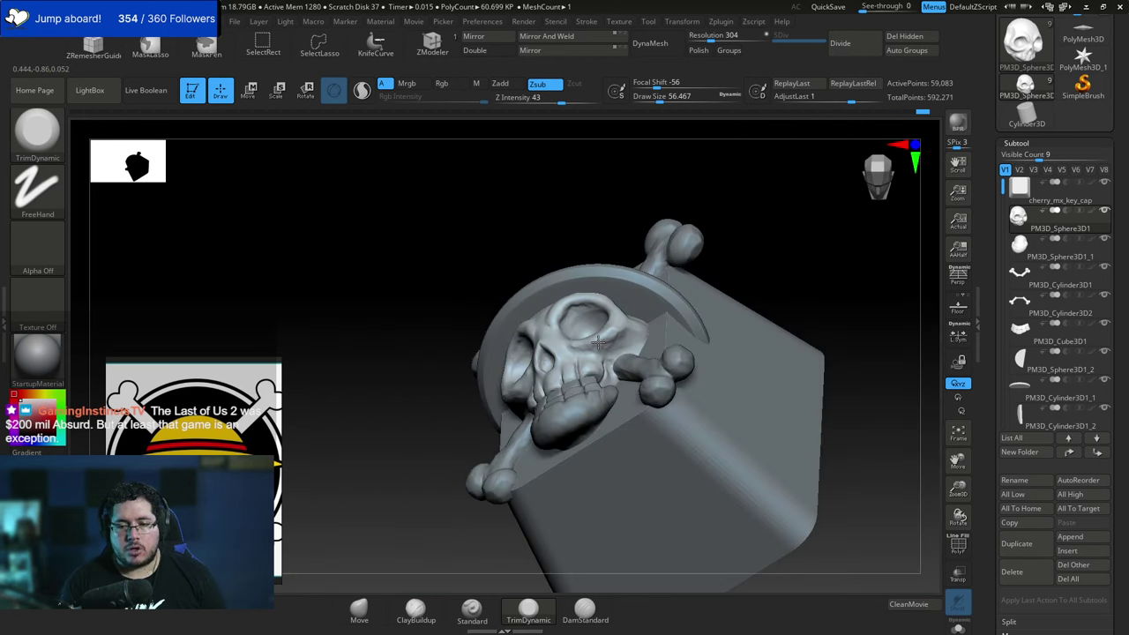
{"action": "right_click_drag", "start_coordinate": [622, 323], "coordinate": [612, 324]}
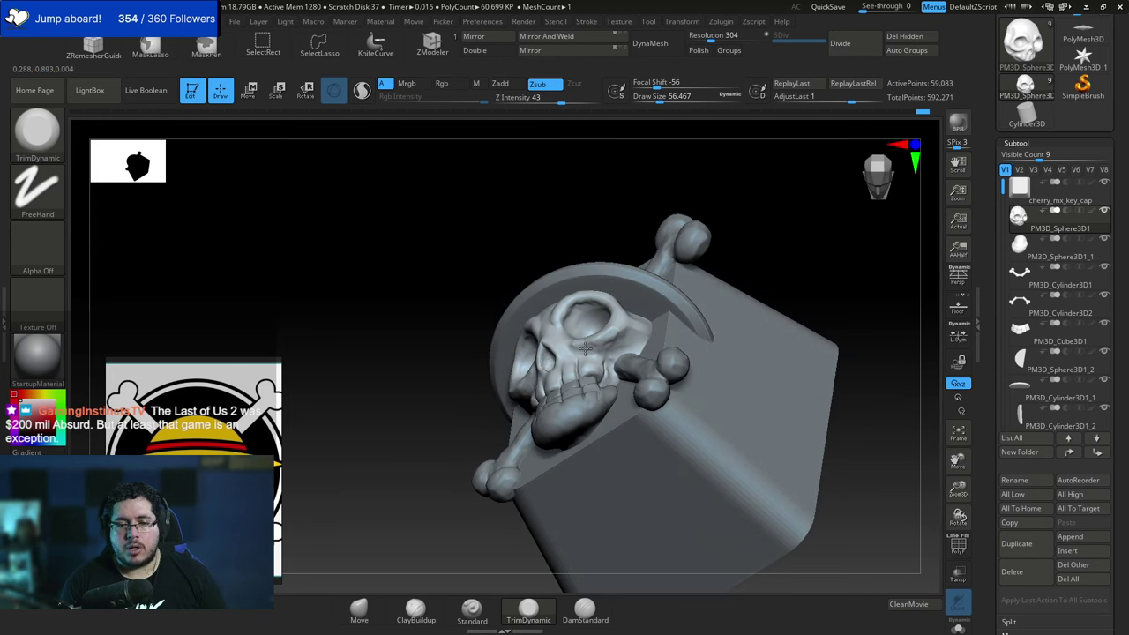
{"action": "right_click_drag", "start_coordinate": [650, 321], "coordinate": [775, 309], "text": "shift"}
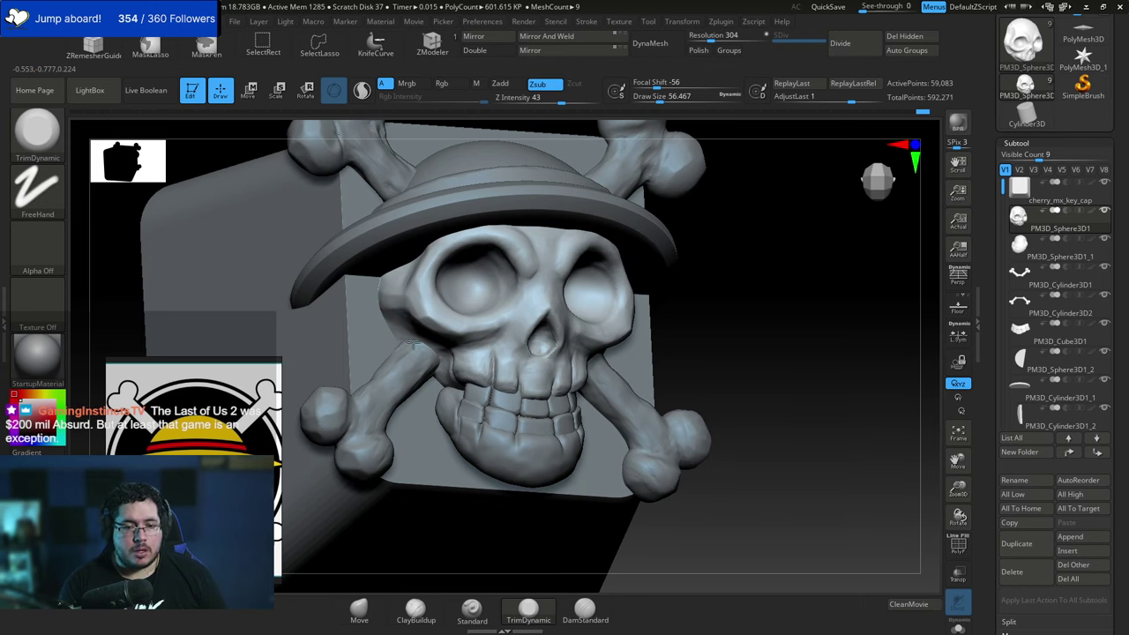
{"action": "key", "text": "space"}
{"action": "left_click", "coordinate": [512, 365]}
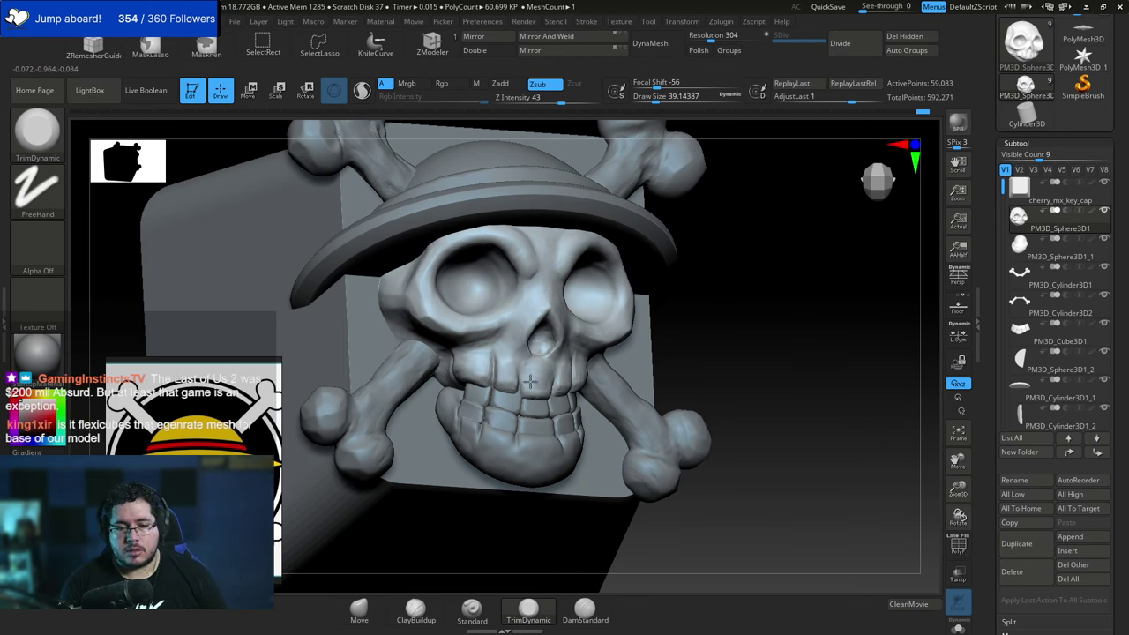
{"action": "left_click_drag", "start_coordinate": [685, 345], "coordinate": [643, 282]}
Reshape the skull's upper jaw around the front teeth with the Move brush at a draw size of about 62.
{"action": "key", "text": "b"}
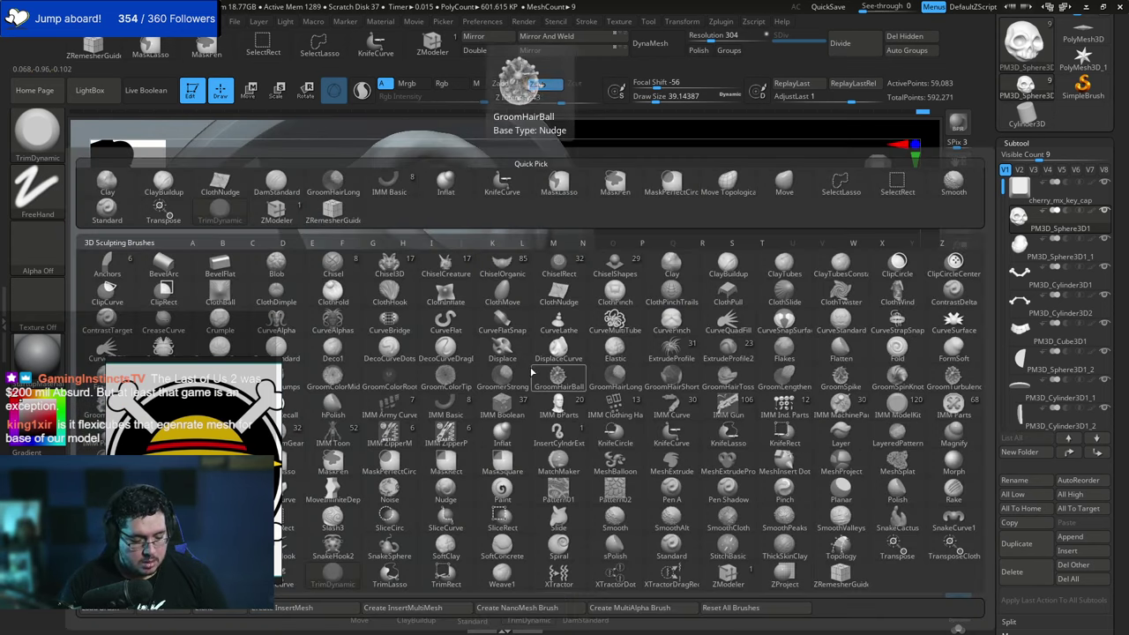
{"action": "key", "text": "b"}
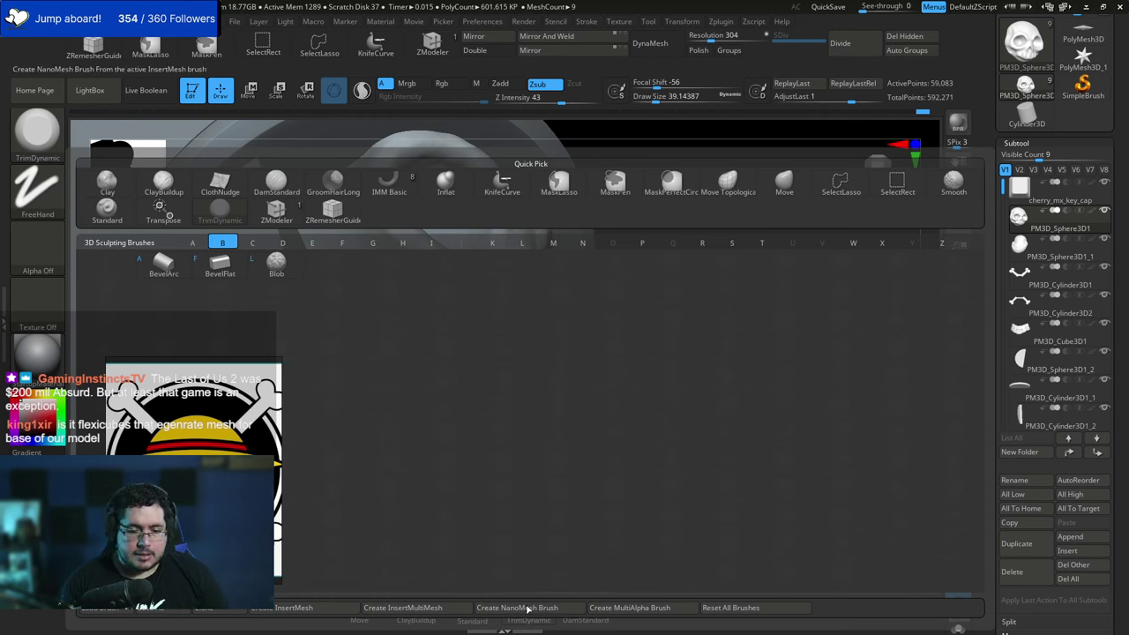
{"action": "key", "text": "space"}
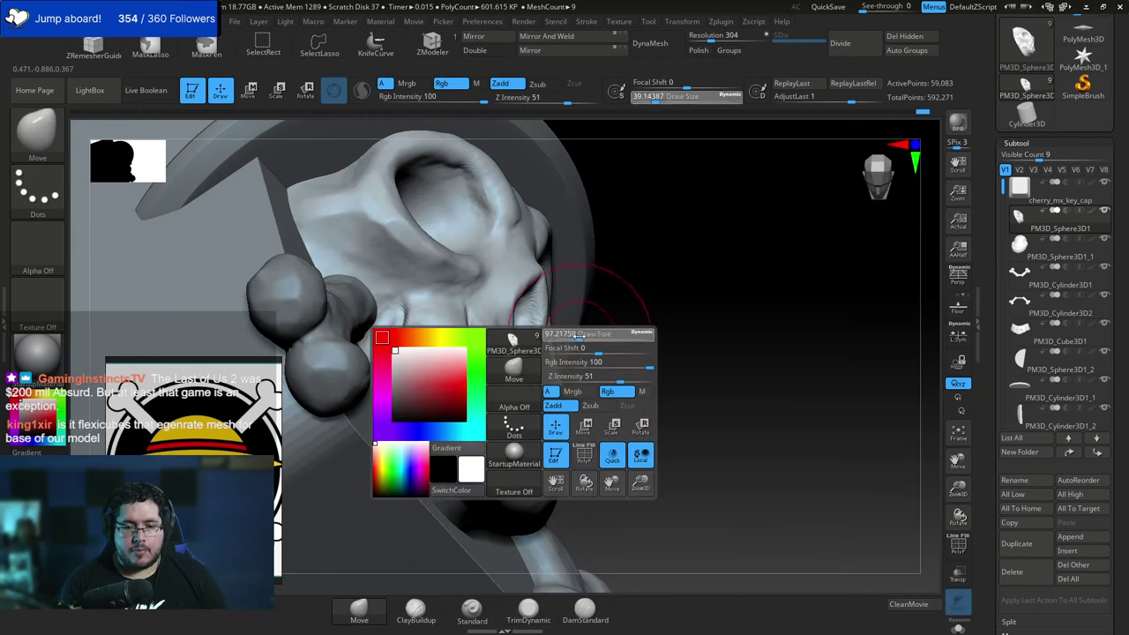
{"action": "left_click_drag", "start_coordinate": [601, 345], "coordinate": [467, 361]}
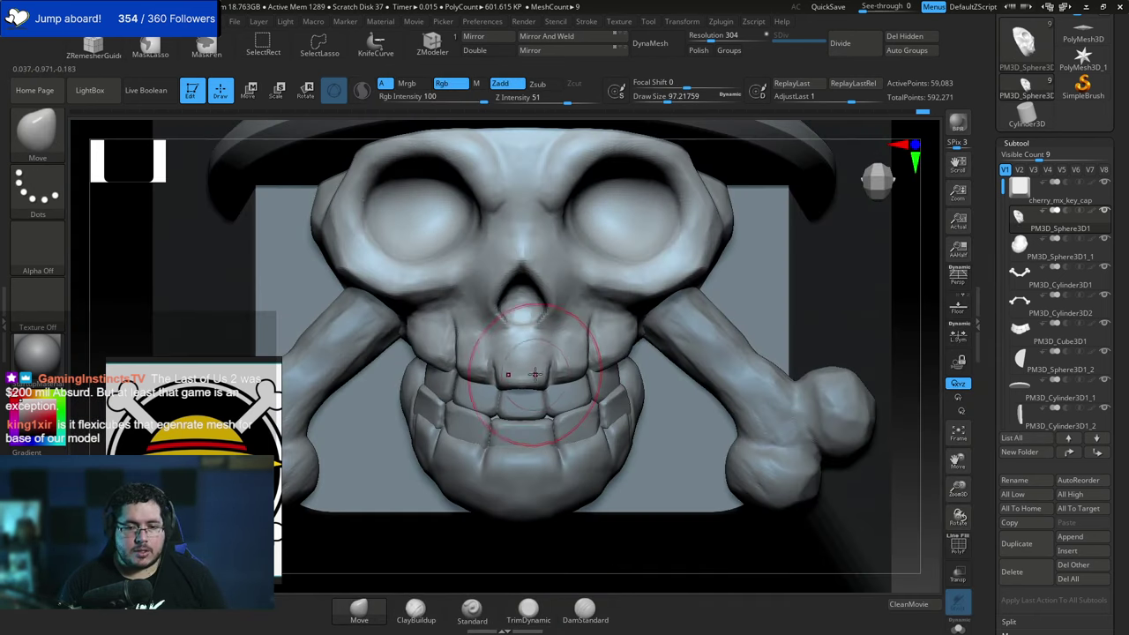
{"action": "key", "text": "space"}
{"action": "left_click", "coordinate": [551, 388]}
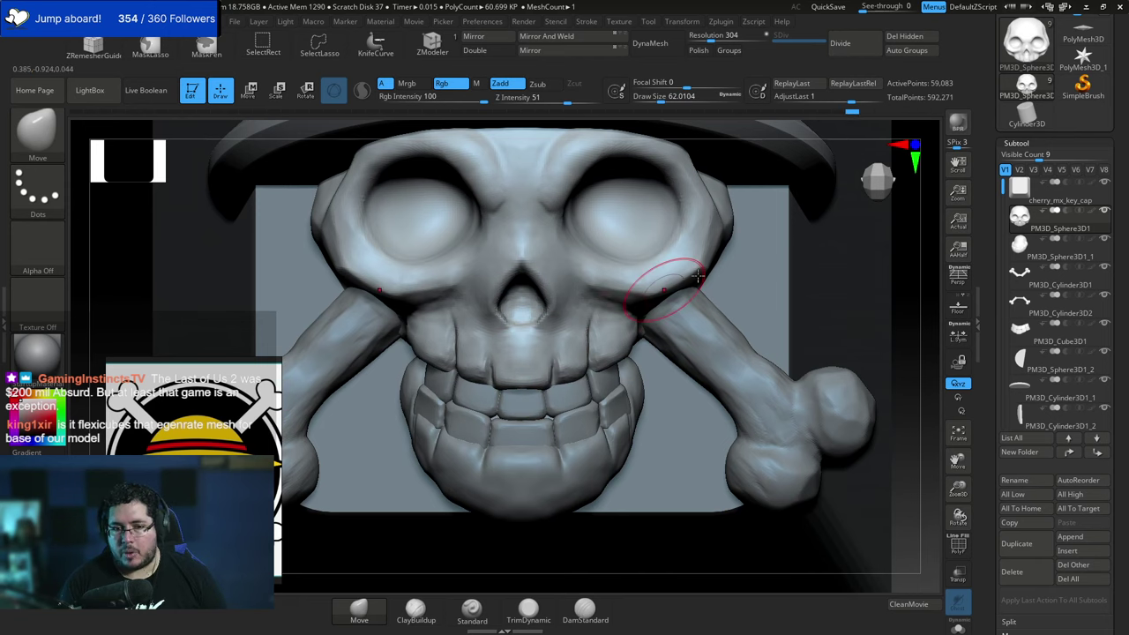
Adjust the underside of the skull's cheekbones with the Move brush at a draw size of about 35.
{"action": "left_click_drag", "start_coordinate": [916, 283], "coordinate": [870, 232], "text": "alt"}
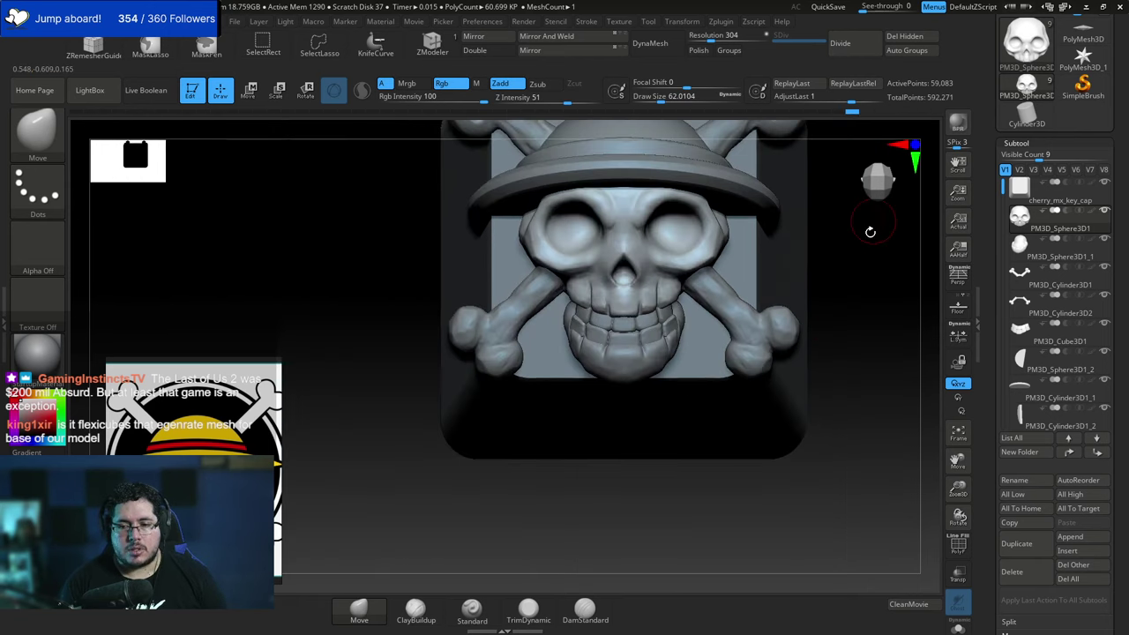
{"action": "mouse_move", "coordinate": [854, 305]}
{"action": "left_mouse_down"}
{"action": "mouse_move", "coordinate": [839, 309]}
{"action": "mouse_move", "coordinate": [859, 279]}
{"action": "mouse_move", "coordinate": [844, 298]}
{"action": "left_mouse_up"}
{"action": "mouse_move", "coordinate": [843, 298]}
{"action": "right_mouse_down"}
{"action": "mouse_move", "coordinate": [832, 300]}
{"action": "mouse_move", "coordinate": [850, 308]}
{"action": "mouse_move", "coordinate": [856, 290]}
{"action": "mouse_move", "coordinate": [835, 287]}
{"action": "right_mouse_up"}
{"action": "left_click_drag", "start_coordinate": [835, 288], "coordinate": [819, 268]}
{"action": "key", "text": "space"}
{"action": "left_click_drag", "start_coordinate": [651, 280], "coordinate": [642, 275]}
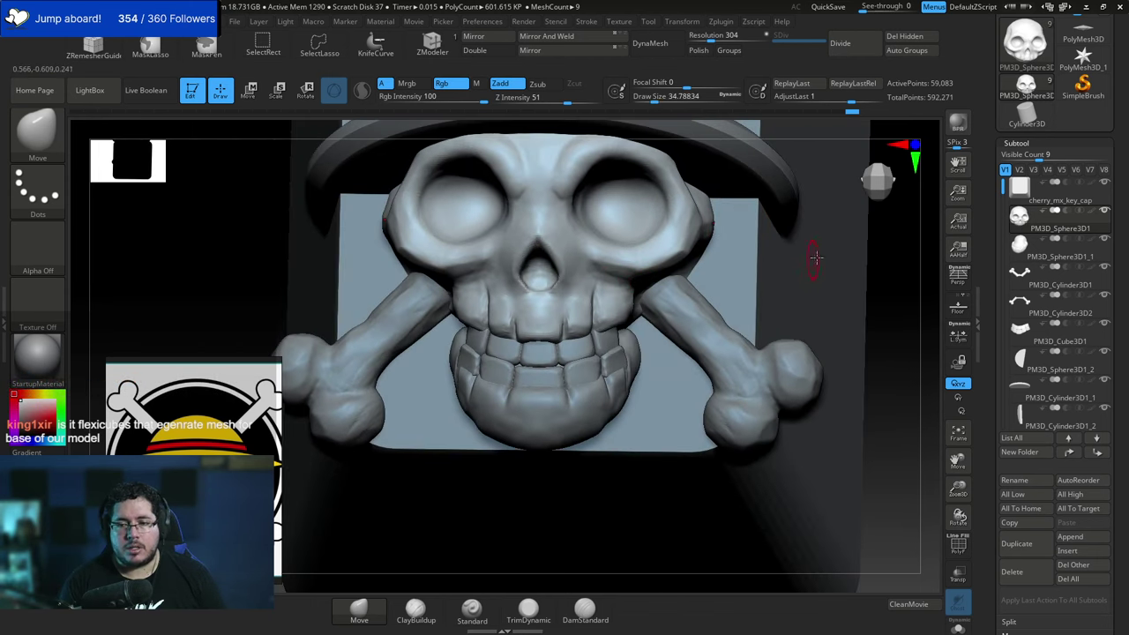
{"action": "right_click_drag", "start_coordinate": [814, 258], "coordinate": [600, 271]}
{"action": "key", "text": "shift"}
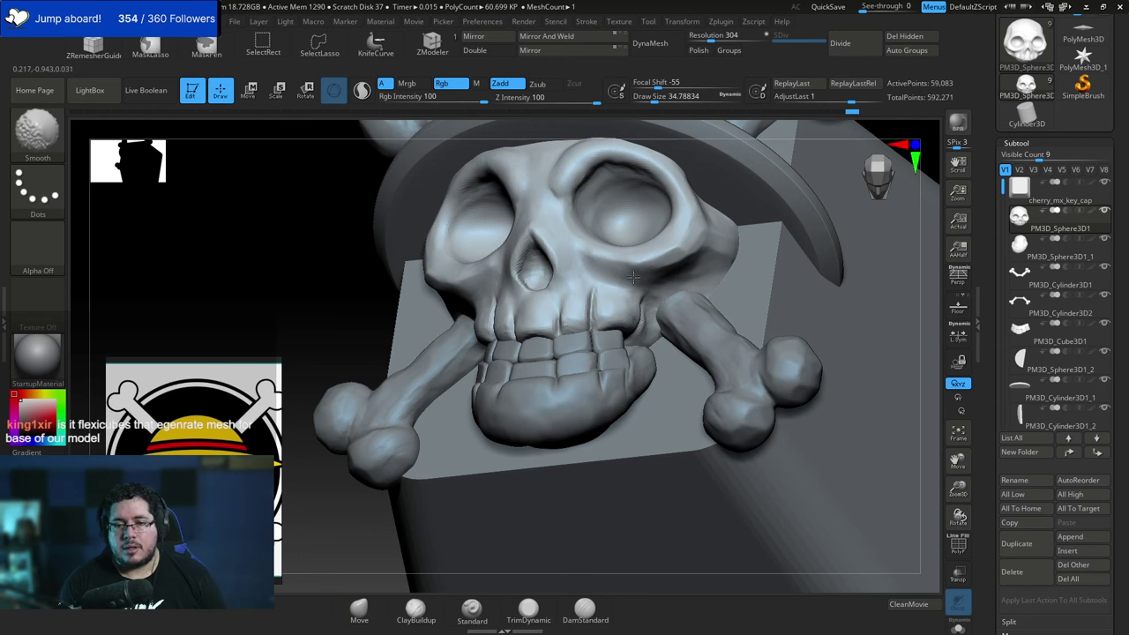
Build up the cheek below the eye socket with ClayBuildup at draw size about 51, and render a BPR preview of the keycap.
{"action": "key", "text": "b"}
{"action": "key", "text": "m"}
{"action": "key", "text": "v"}
{"action": "key", "text": "b"}
{"action": "key", "text": "c"}
{"action": "key", "text": "b"}
{"action": "key", "text": "space"}
{"action": "left_click_drag", "start_coordinate": [608, 271], "coordinate": [612, 272]}
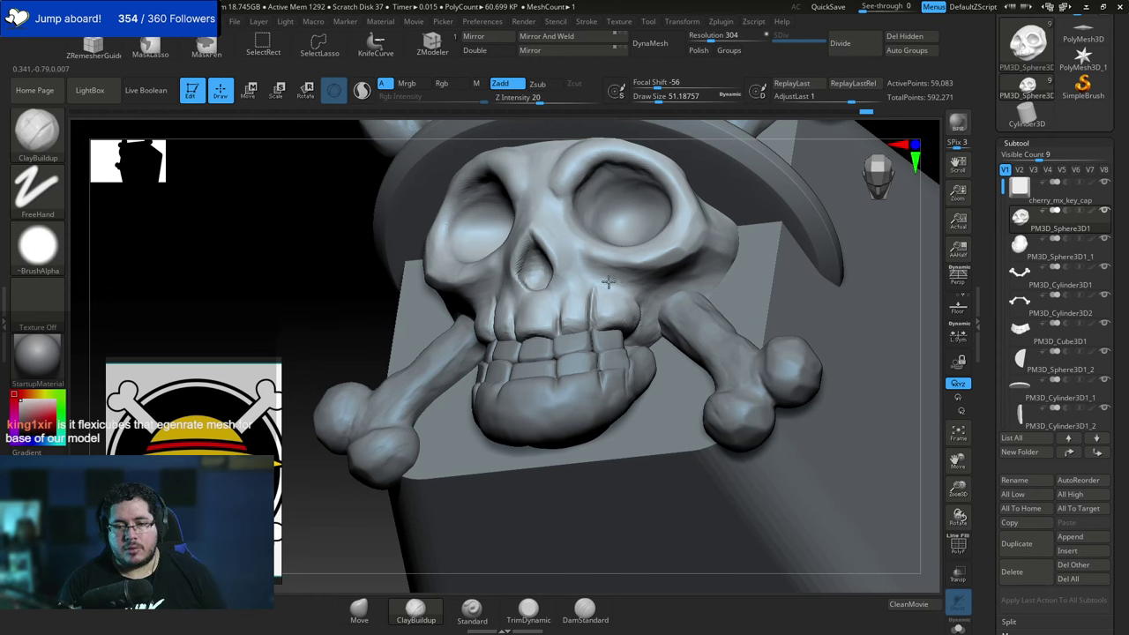
{"action": "mouse_move", "coordinate": [908, 277]}
{"action": "left_mouse_down", "text": "alt"}
{"action": "mouse_move", "coordinate": [723, 221]}
{"action": "mouse_move", "coordinate": [744, 253]}
{"action": "mouse_move", "coordinate": [755, 241]}
{"action": "mouse_move", "coordinate": [768, 348]}
{"action": "mouse_move", "coordinate": [785, 325]}
{"action": "mouse_move", "coordinate": [749, 299]}
{"action": "left_mouse_up", "text": "alt"}
{"action": "left_click", "coordinate": [948, 131]}
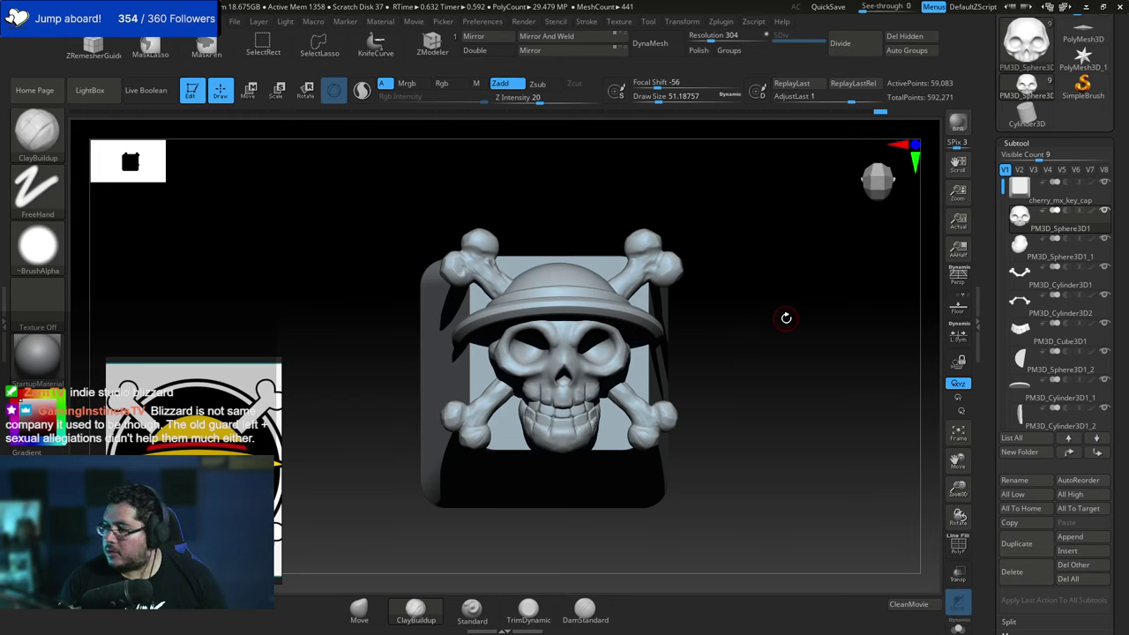
Check the hat crown and crossbones against the keycap from the side, and select the lower crossbones.
{"action": "left_click_drag", "start_coordinate": [746, 332], "coordinate": [593, 253]}
{"action": "left_click", "coordinate": [593, 253], "text": "alt"}
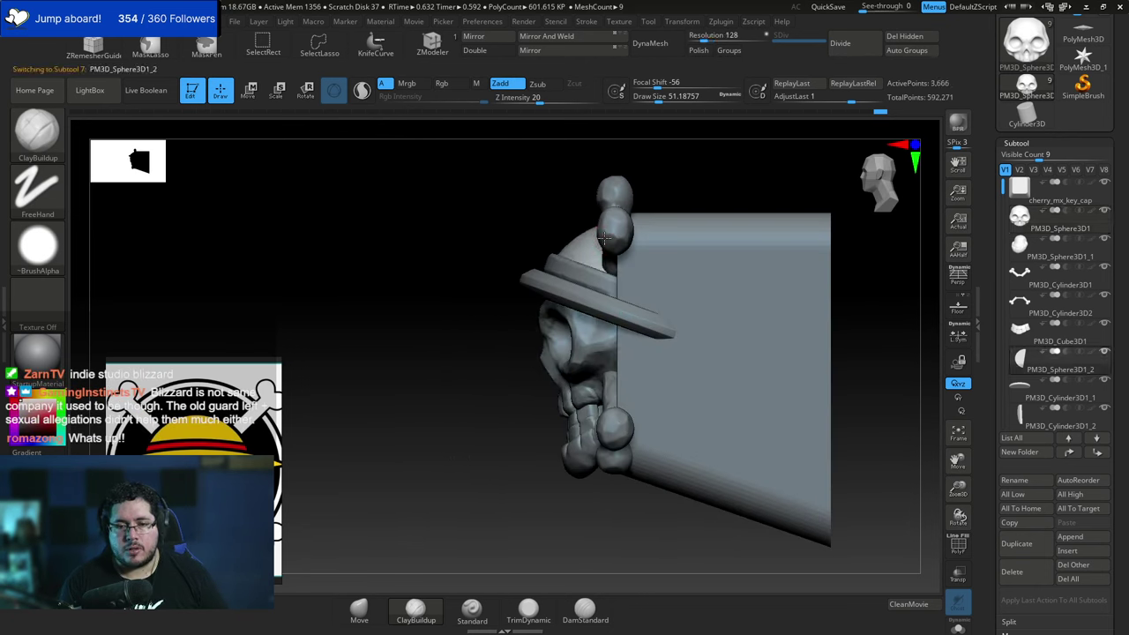
{"action": "key", "text": "w"}
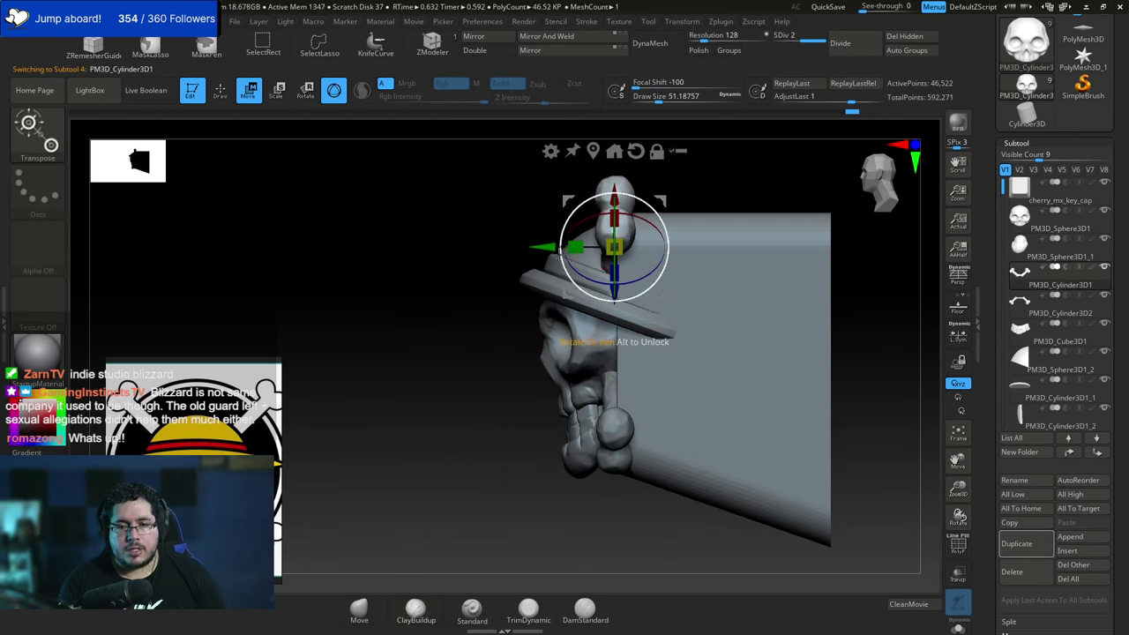
{"action": "left_click", "coordinate": [574, 414], "text": "alt"}
{"action": "mouse_move", "coordinate": [441, 467]}
{"action": "left_mouse_down"}
{"action": "mouse_move", "coordinate": [504, 474]}
{"action": "mouse_move", "coordinate": [609, 441]}
{"action": "left_mouse_up"}
{"action": "key", "text": "q"}
{"action": "mouse_move", "coordinate": [741, 284]}
{"action": "left_mouse_down"}
{"action": "mouse_move", "coordinate": [748, 292]}
{"action": "mouse_move", "coordinate": [733, 284]}
{"action": "mouse_move", "coordinate": [731, 297]}
{"action": "mouse_move", "coordinate": [725, 271]}
{"action": "left_mouse_up"}
Sculpt the shafts of the lower crossbones with ClayBuildup, adding form where they emerge from behind the skull.
{"action": "key", "text": "b"}
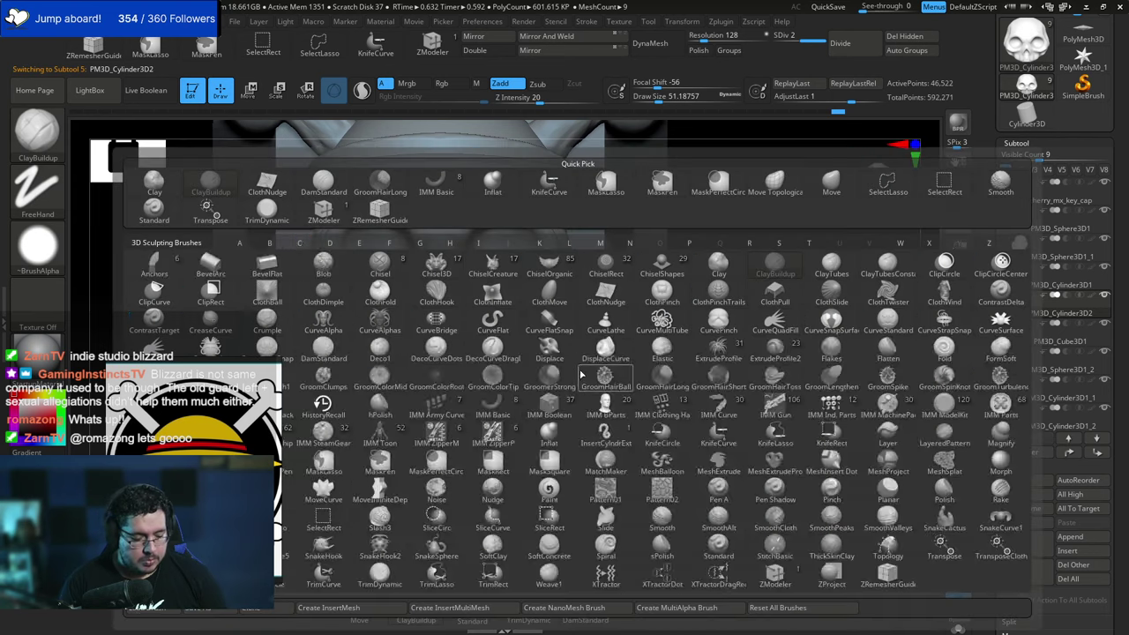
{"action": "key", "text": "c"}
{"action": "key", "text": "b"}
{"action": "left_click_drag", "start_coordinate": [632, 309], "coordinate": [571, 330]}
{"action": "key", "text": "space"}
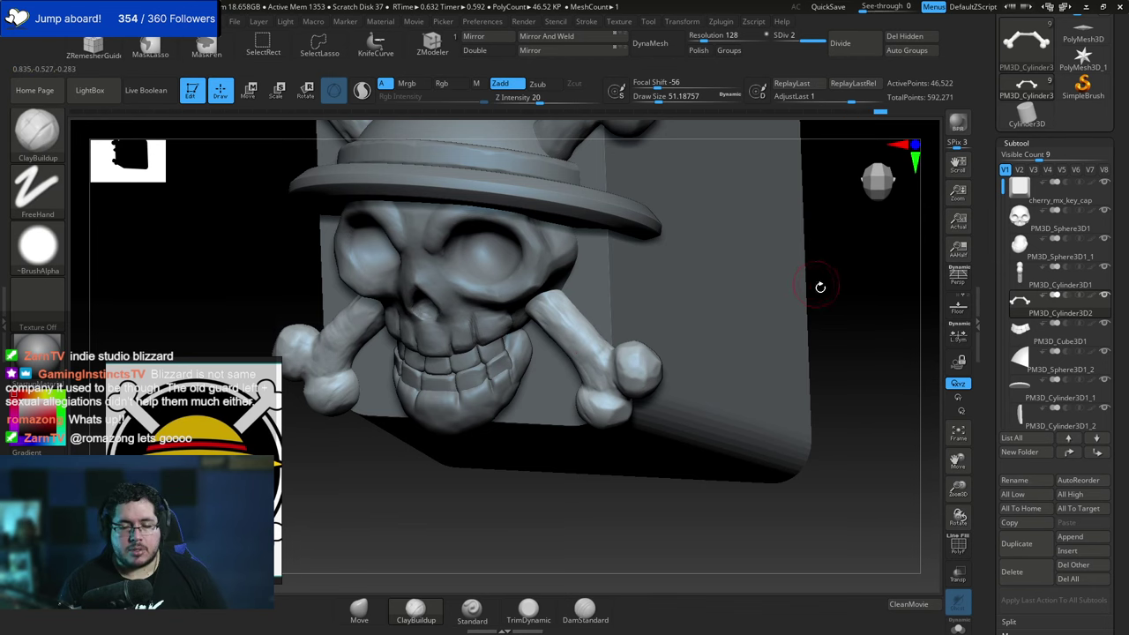
{"action": "left_click_drag", "start_coordinate": [820, 286], "coordinate": [801, 291], "text": "shift"}
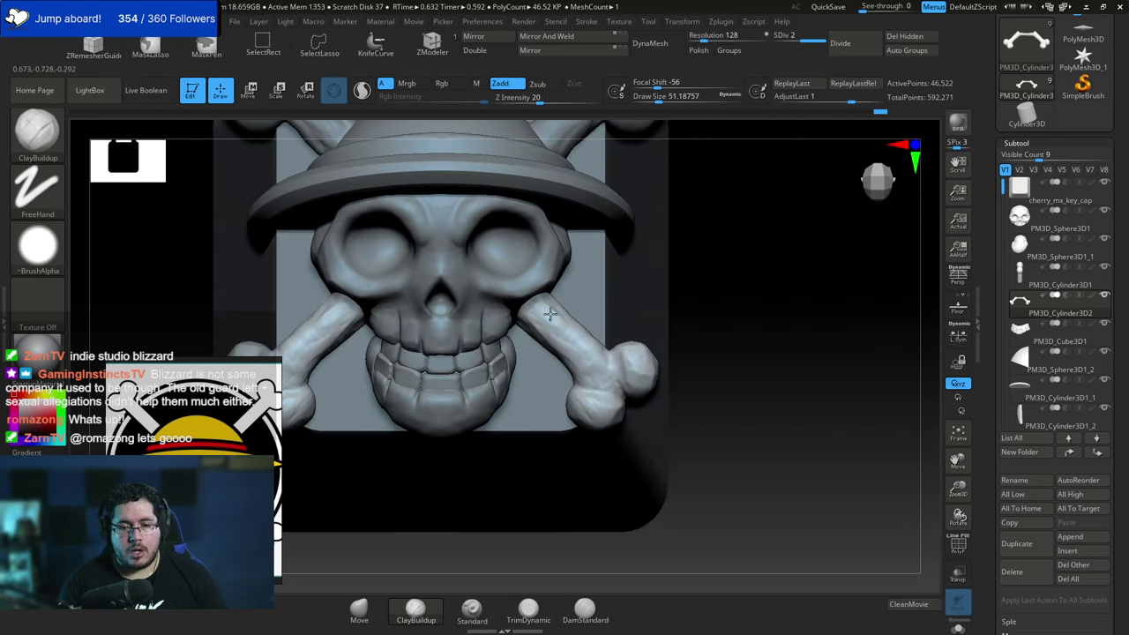
{"action": "mouse_move", "coordinate": [718, 275]}
{"action": "left_mouse_down", "text": "alt"}
{"action": "mouse_move", "coordinate": [668, 289]}
{"action": "mouse_move", "coordinate": [708, 342]}
{"action": "mouse_move", "coordinate": [732, 329]}
{"action": "left_mouse_up", "text": "alt"}
{"action": "key", "text": "space"}
{"action": "mouse_move", "coordinate": [635, 333]}
{"action": "left_mouse_down"}
{"action": "mouse_move", "coordinate": [607, 332]}
{"action": "mouse_move", "coordinate": [617, 344]}
{"action": "left_mouse_up"}
Select the skull and sculpt the cheek area beneath the eye sockets with ClayBuildup at a draw size of about 59.
{"action": "left_click", "coordinate": [574, 358], "text": "alt"}
{"action": "left_click_drag", "start_coordinate": [714, 304], "coordinate": [630, 312]}
{"action": "key", "text": "space"}
{"action": "left_click_drag", "start_coordinate": [549, 381], "coordinate": [565, 381]}
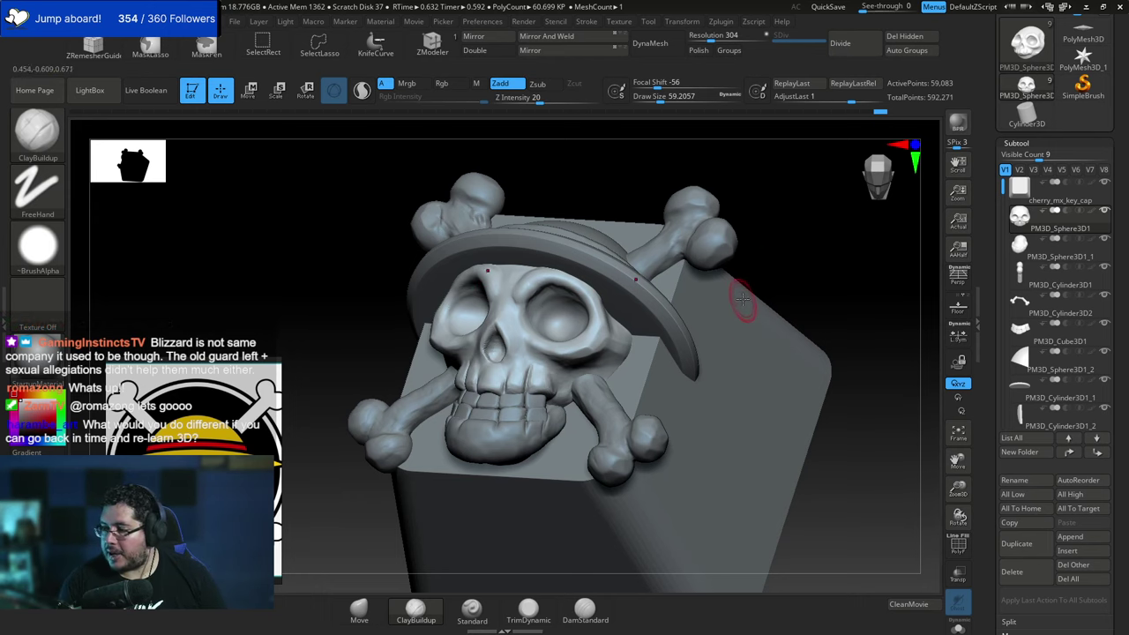
{"action": "left_click_drag", "start_coordinate": [784, 276], "coordinate": [653, 262], "text": "shift"}
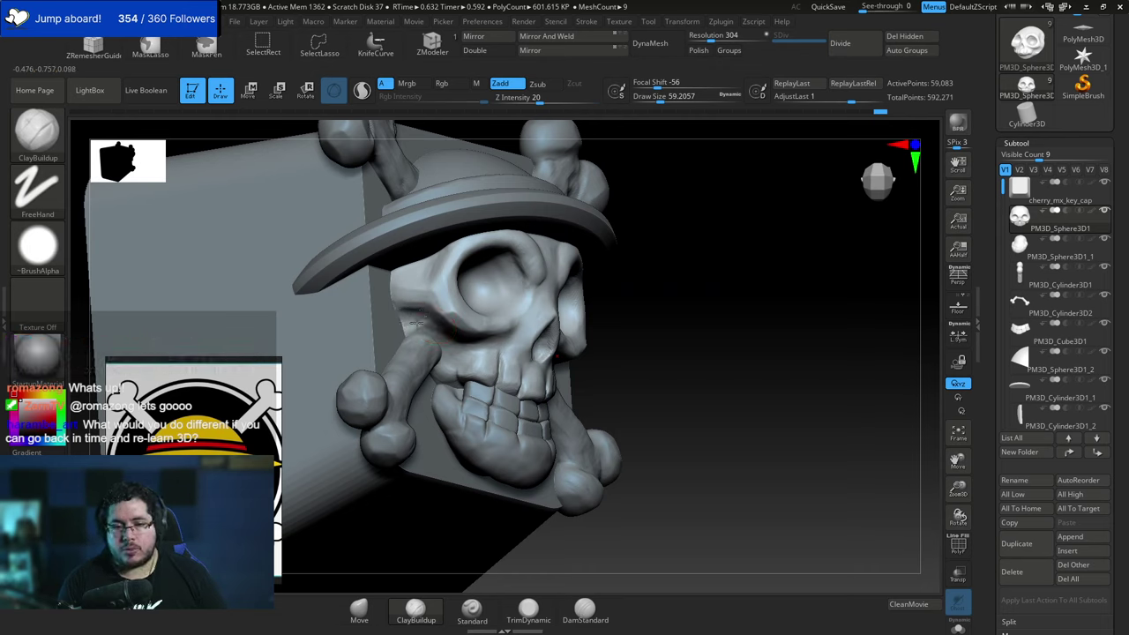
{"action": "left_click_drag", "start_coordinate": [677, 305], "coordinate": [681, 258]}
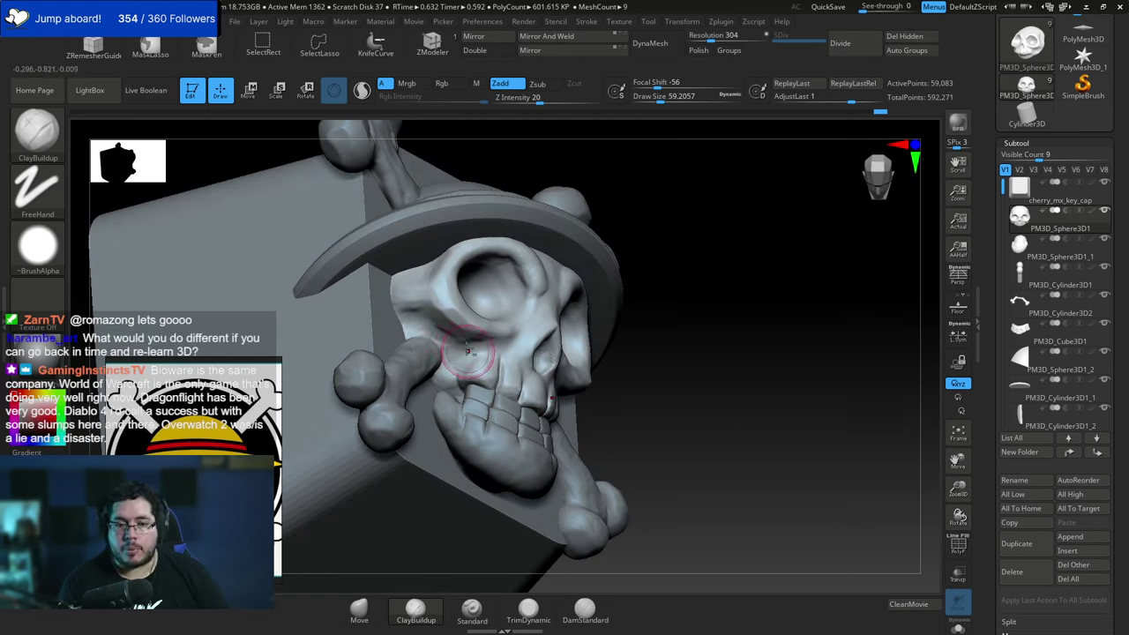
{"action": "mouse_move", "coordinate": [454, 343]}
{"action": "left_mouse_down"}
{"action": "mouse_move", "coordinate": [433, 333]}
{"action": "mouse_move", "coordinate": [456, 358]}
{"action": "left_mouse_up"}
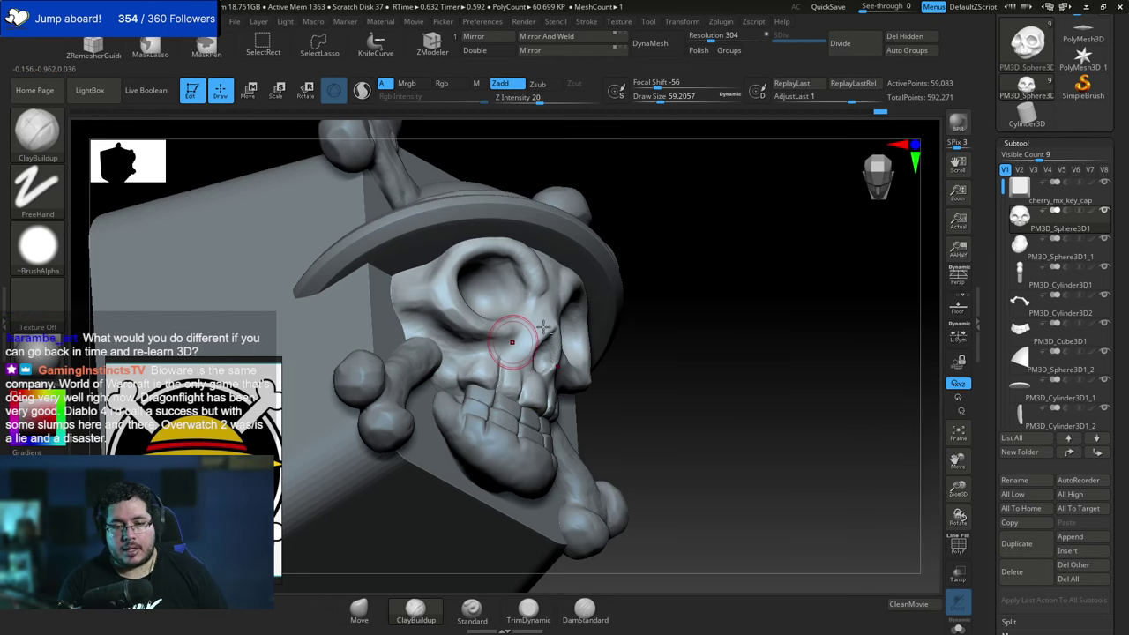
{"action": "mouse_move", "coordinate": [785, 304]}
{"action": "left_mouse_down"}
{"action": "mouse_move", "coordinate": [684, 318]}
{"action": "mouse_move", "coordinate": [769, 289]}
{"action": "left_mouse_up"}
{"action": "right_click_drag", "start_coordinate": [769, 289], "coordinate": [582, 322]}
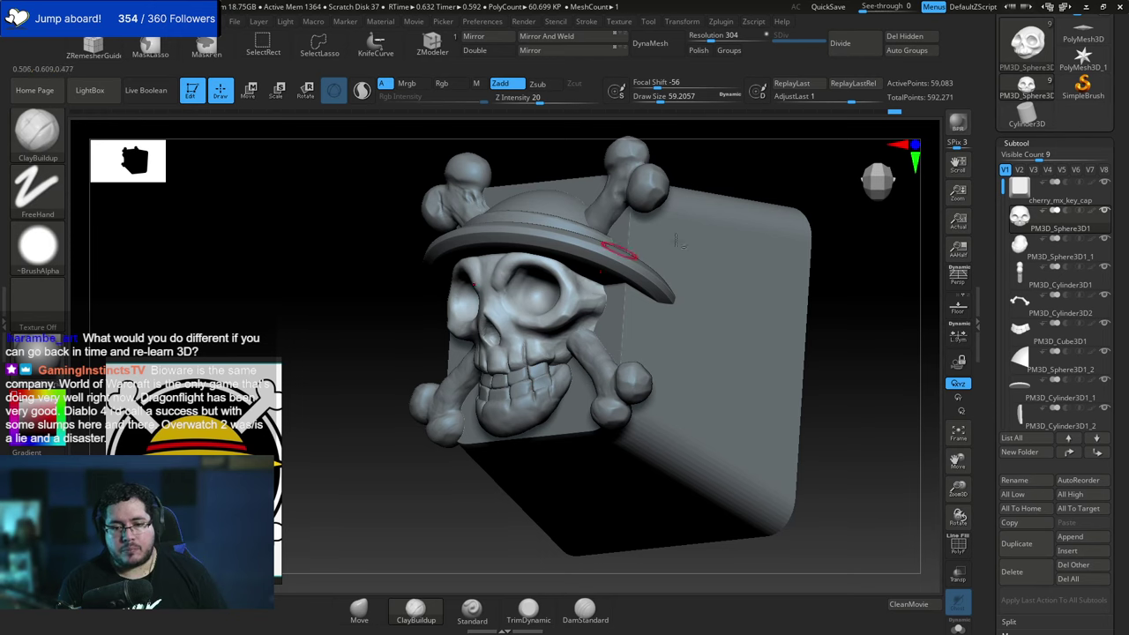
{"action": "left_click_drag", "start_coordinate": [829, 228], "coordinate": [783, 233]}
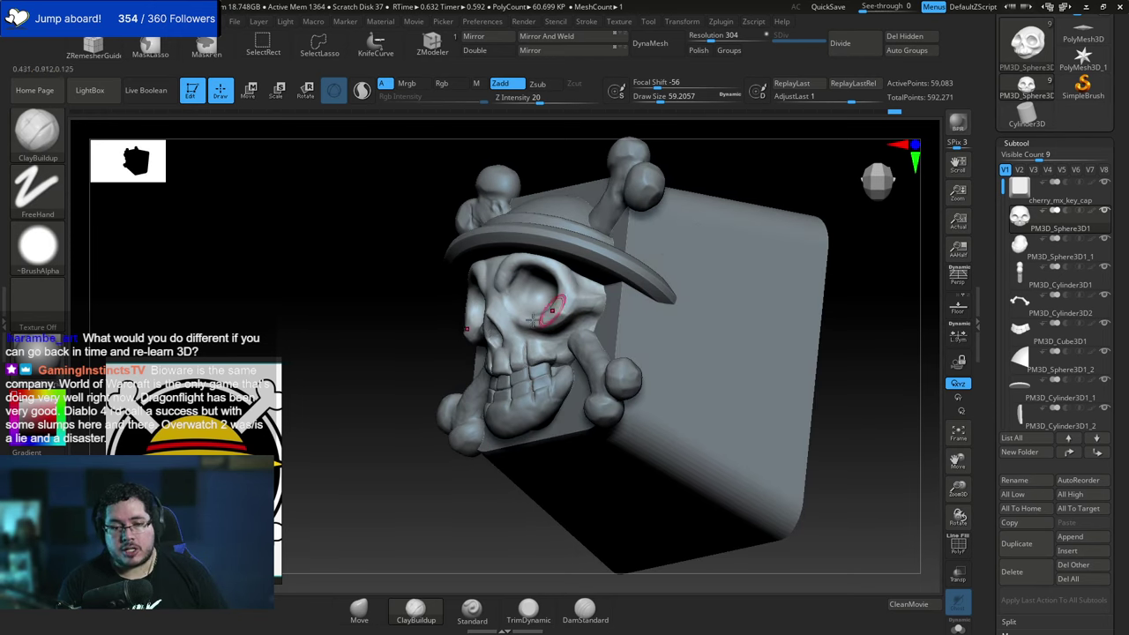
{"action": "mouse_move", "coordinate": [571, 276]}
{"action": "right_mouse_down", "text": "shift"}
{"action": "mouse_move", "coordinate": [632, 284]}
{"action": "mouse_move", "coordinate": [507, 310]}
{"action": "right_mouse_up", "text": "shift"}
Refine the upper jaw beside the nose with ClayBuildup at draw size about 49, and smooth the cheekbones at about 41.
{"action": "key", "text": "space"}
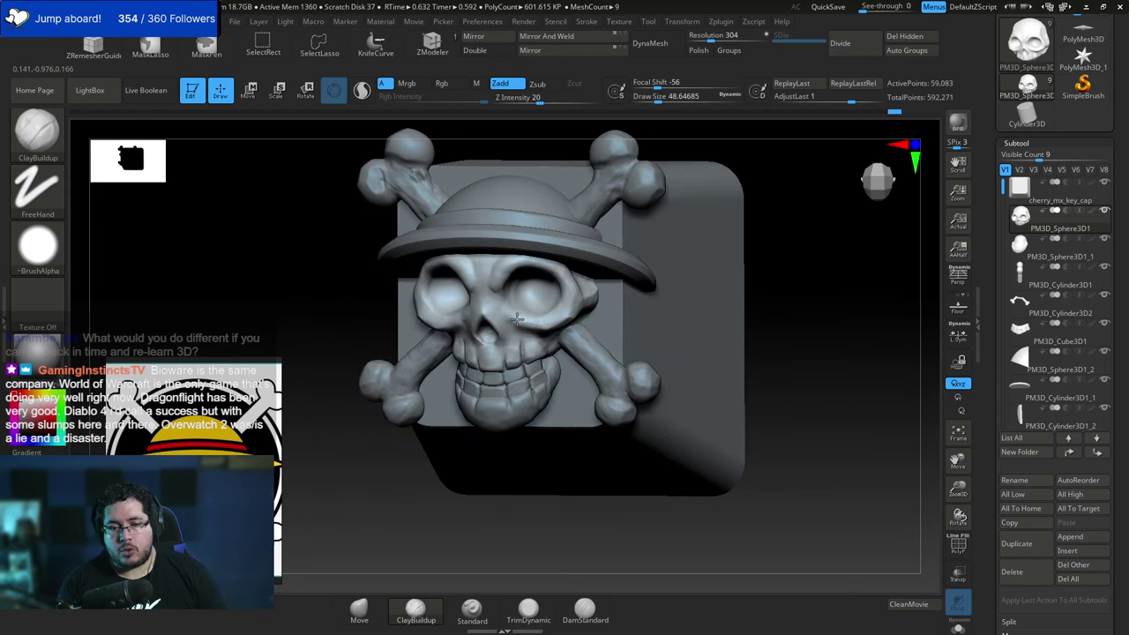
{"action": "left_click_drag", "start_coordinate": [335, 350], "coordinate": [361, 350], "text": "shift"}
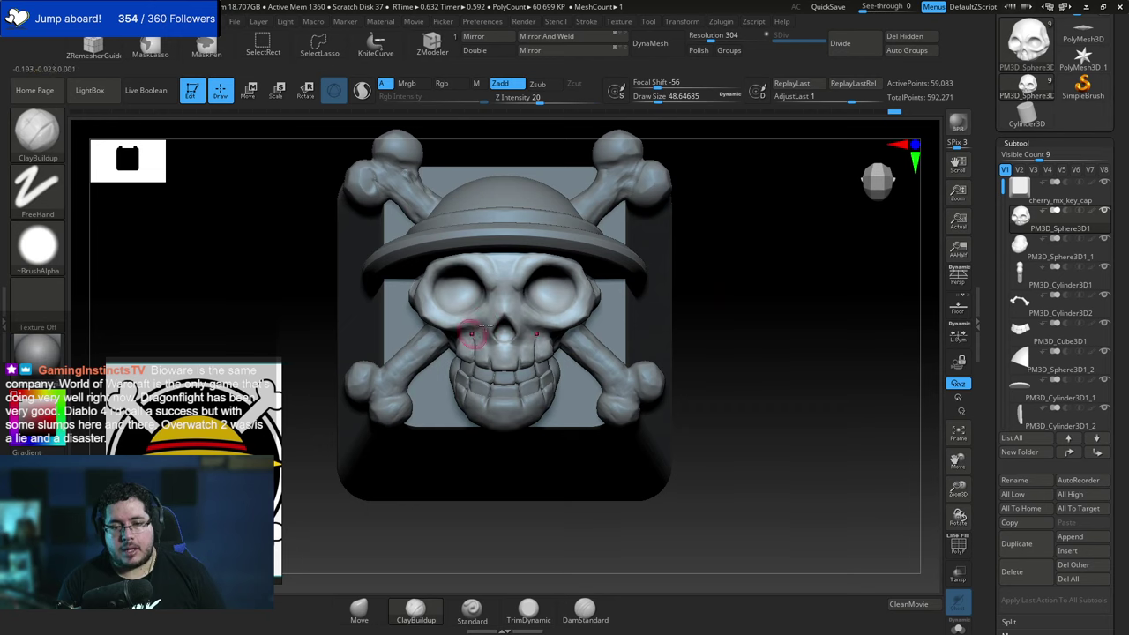
{"action": "right_click_drag", "start_coordinate": [476, 334], "coordinate": [688, 245]}
{"action": "key", "text": "space"}
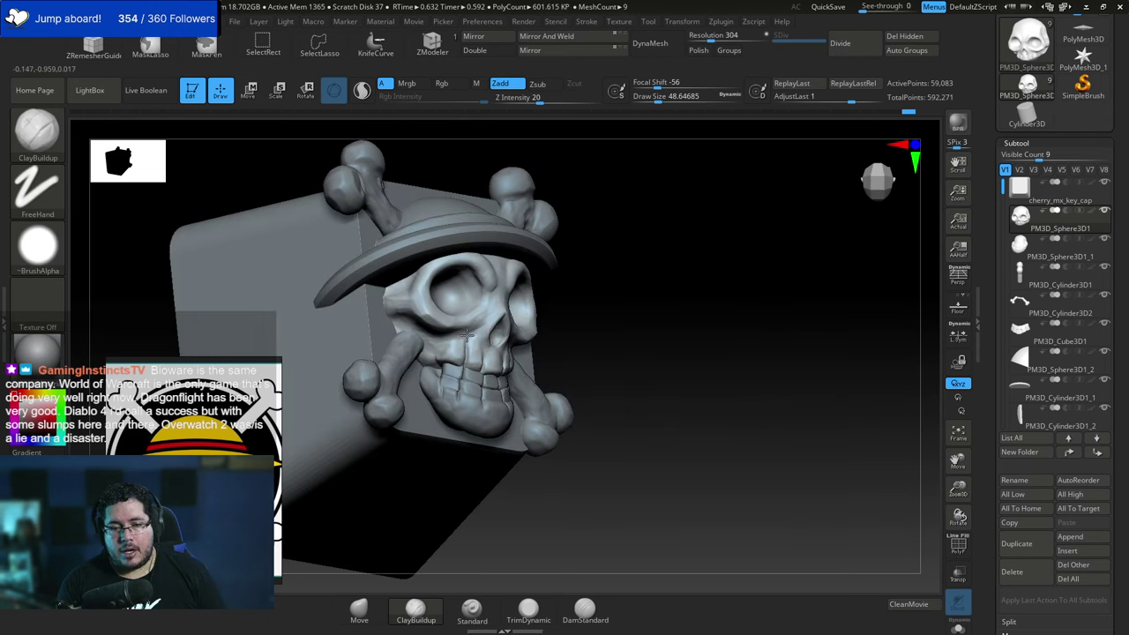
{"action": "left_click_drag", "start_coordinate": [488, 311], "coordinate": [481, 312]}
{"action": "key", "text": "space"}
{"action": "key", "text": "shift"}
{"action": "right_click_drag", "start_coordinate": [465, 335], "coordinate": [569, 314], "text": "shift"}
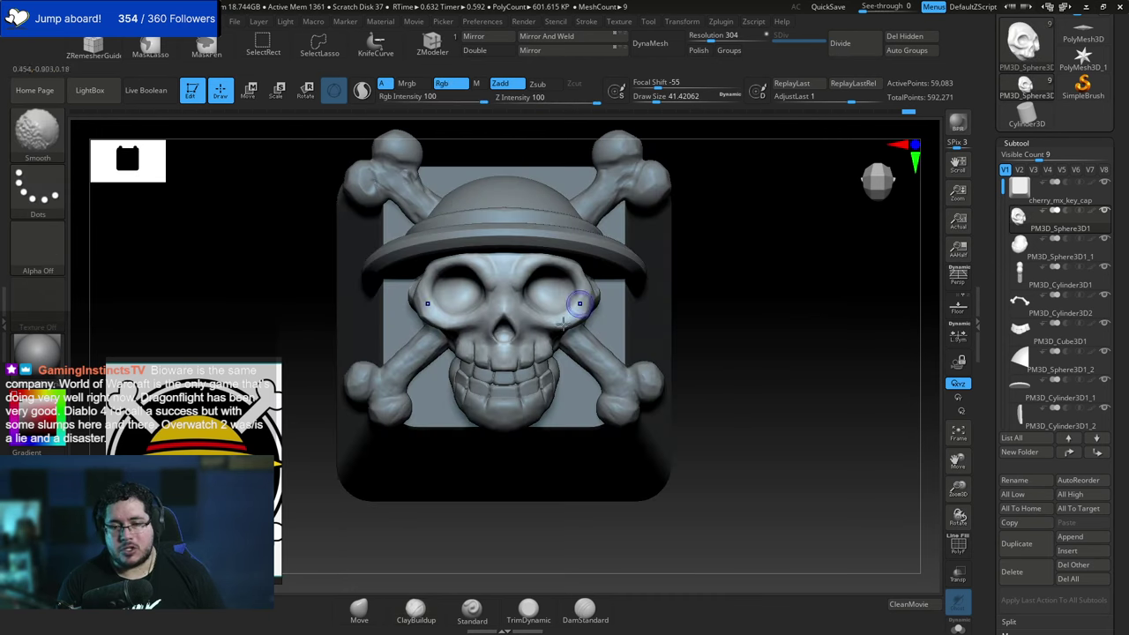
{"action": "right_click_drag", "start_coordinate": [680, 310], "coordinate": [695, 339]}
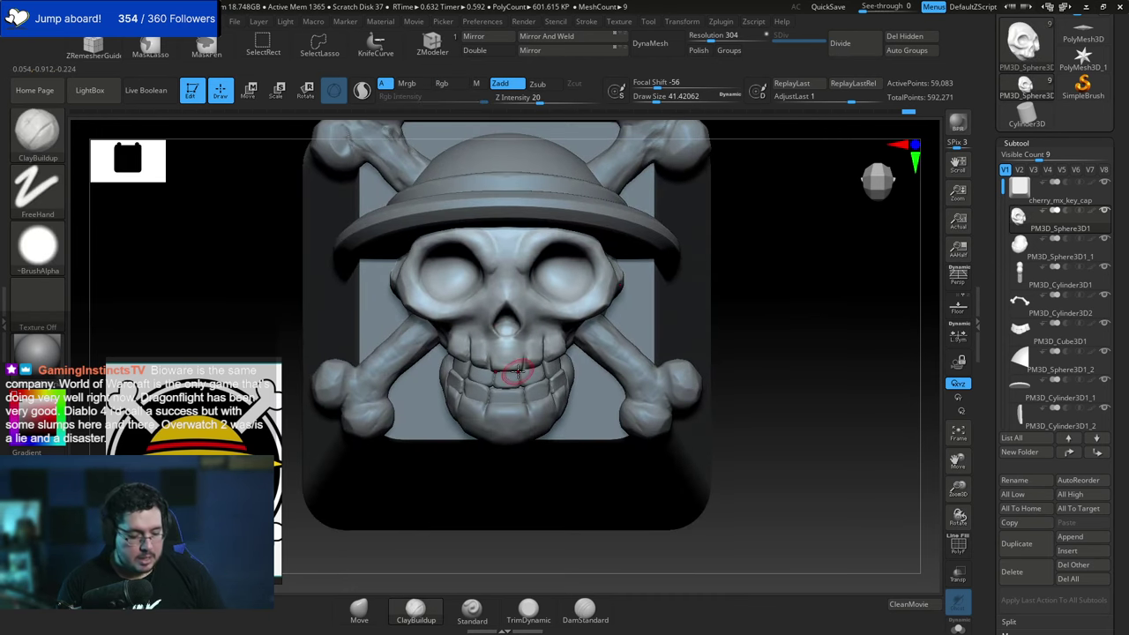
Carve the grooves between the skull's upper teeth with the DamStandard brush at a draw size of about 18.
{"action": "key", "text": "b"}
{"action": "key", "text": "d"}
{"action": "key", "text": "s"}
{"action": "key", "text": "space"}
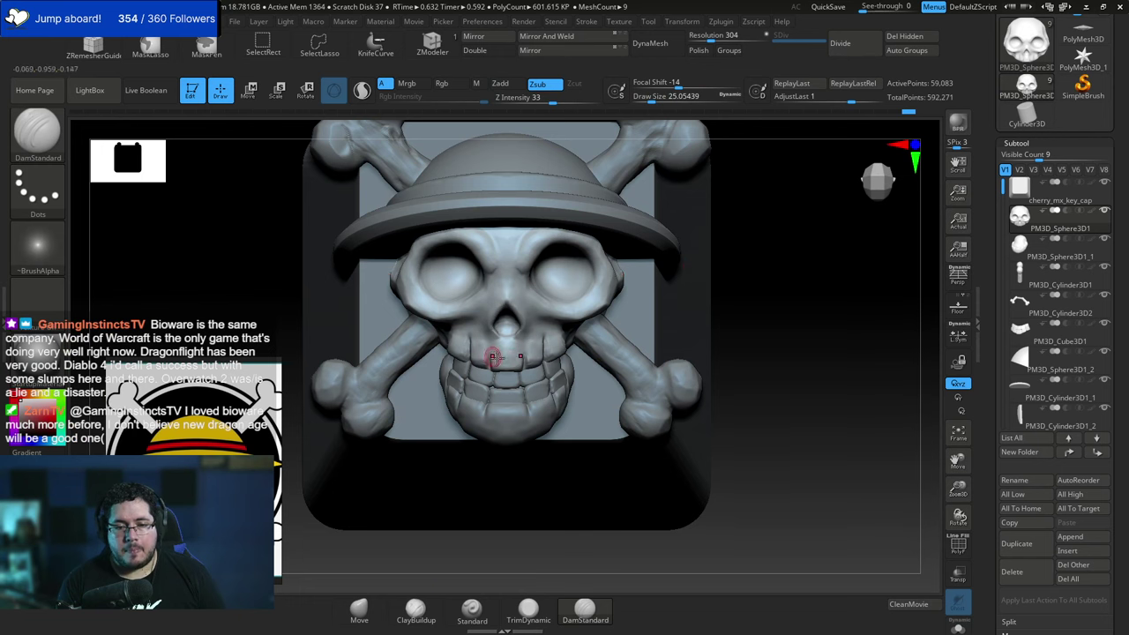
{"action": "right_click_drag", "start_coordinate": [709, 263], "coordinate": [668, 267]}
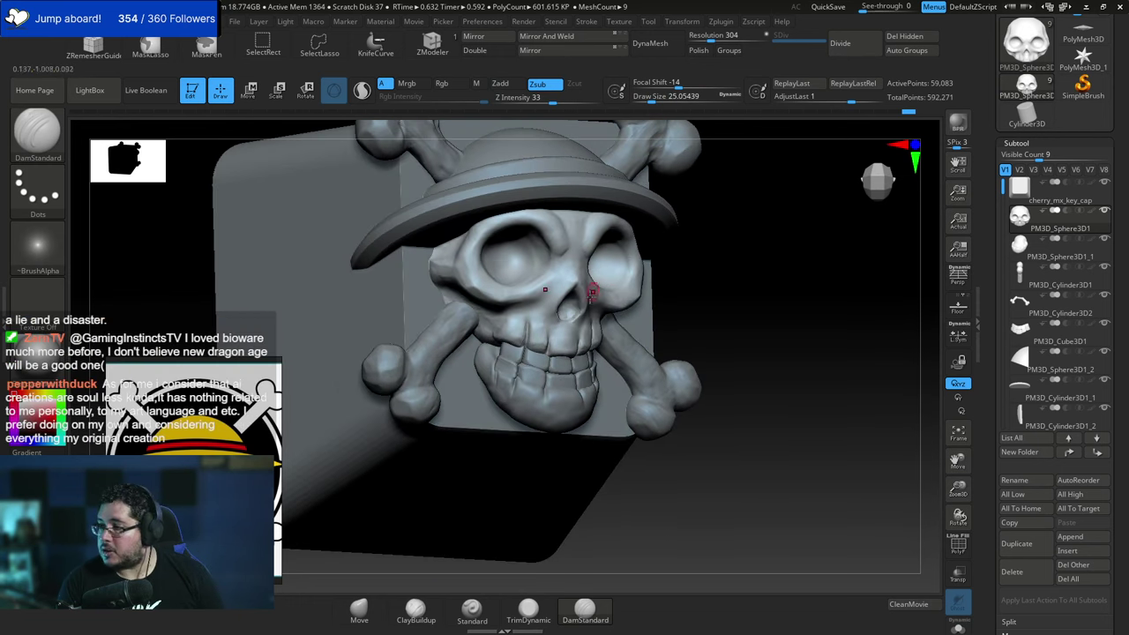
{"action": "key", "text": "space"}
{"action": "left_click_drag", "start_coordinate": [568, 333], "coordinate": [562, 329]}
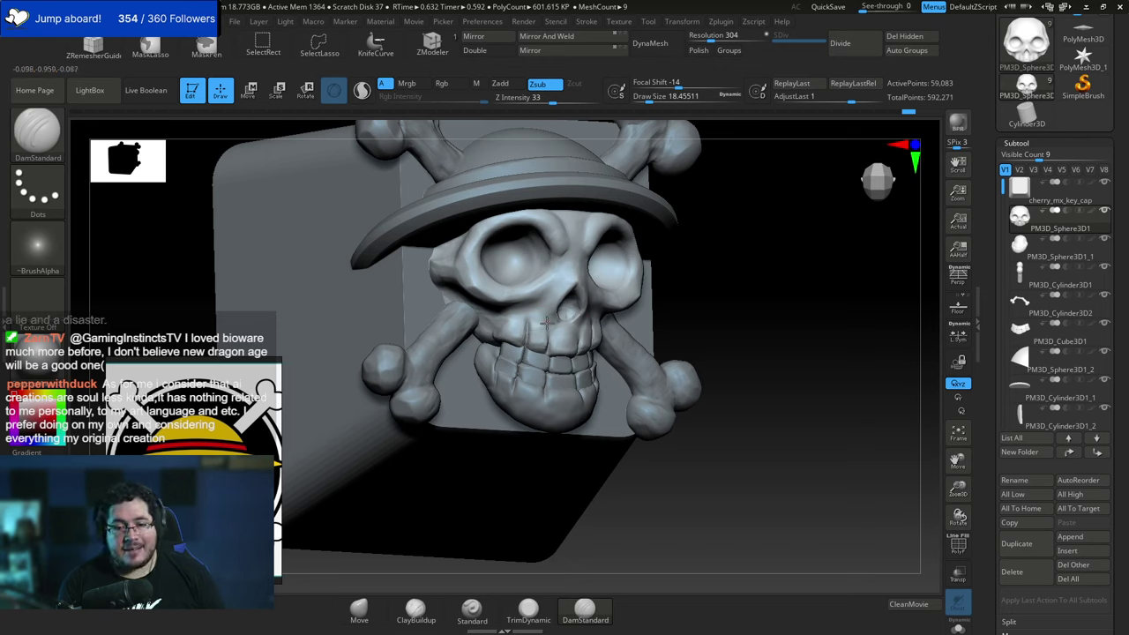
{"action": "left_click_drag", "start_coordinate": [549, 324], "coordinate": [546, 355]}
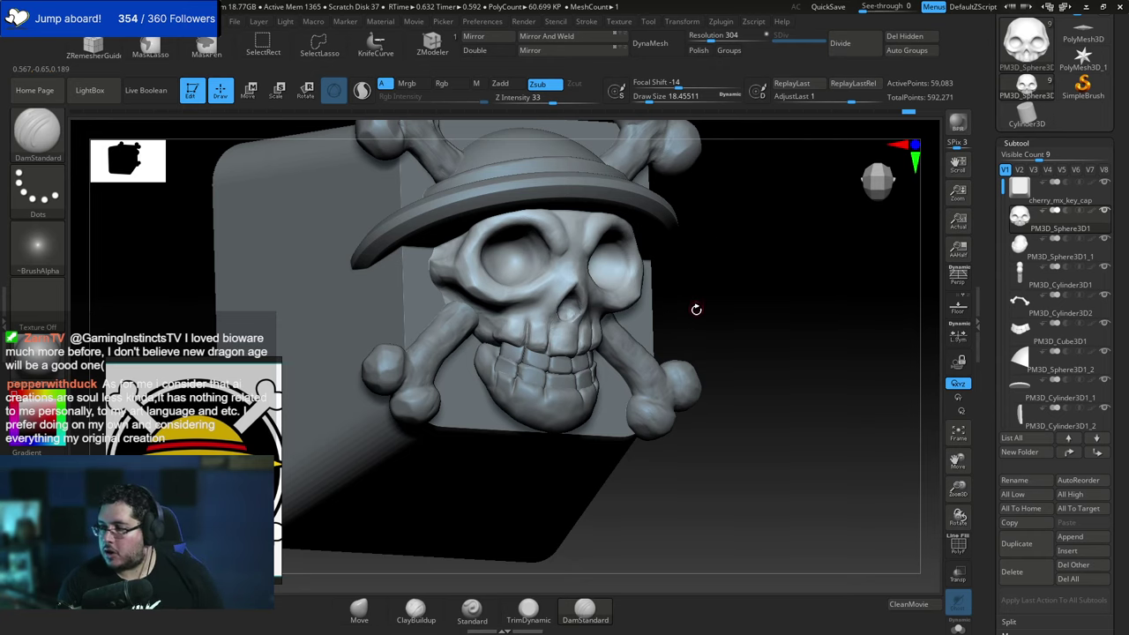
{"action": "left_click_drag", "start_coordinate": [742, 285], "coordinate": [711, 292], "text": "shift"}
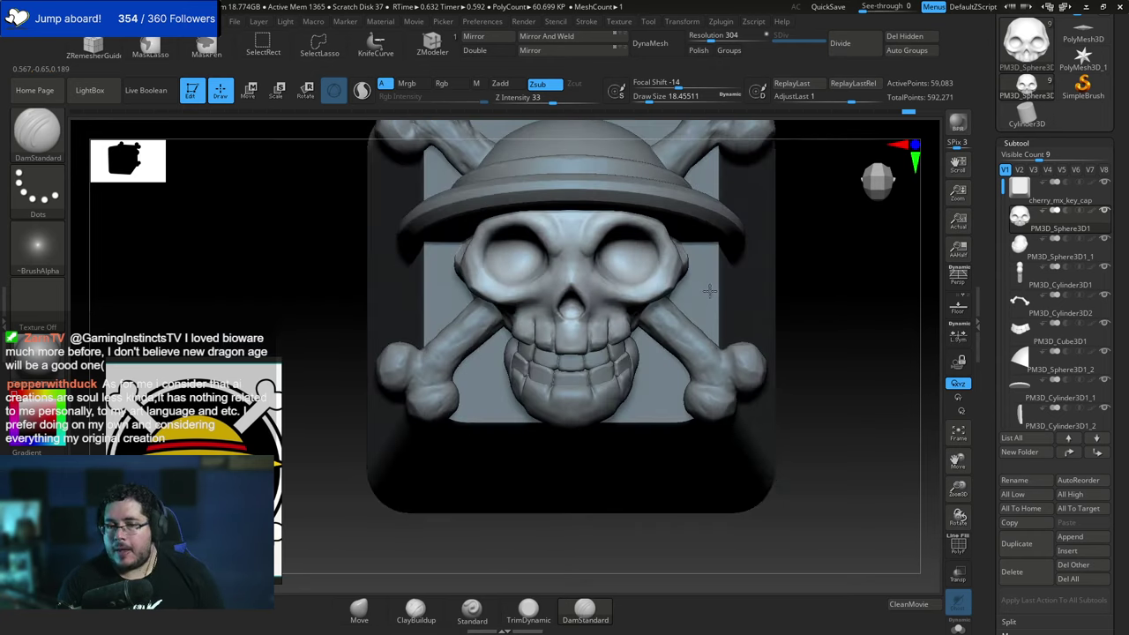
Flatten the side of the upper teeth with the TrimDynamic brush at a draw size of about 46.
{"action": "left_click_drag", "start_coordinate": [798, 264], "coordinate": [699, 283]}
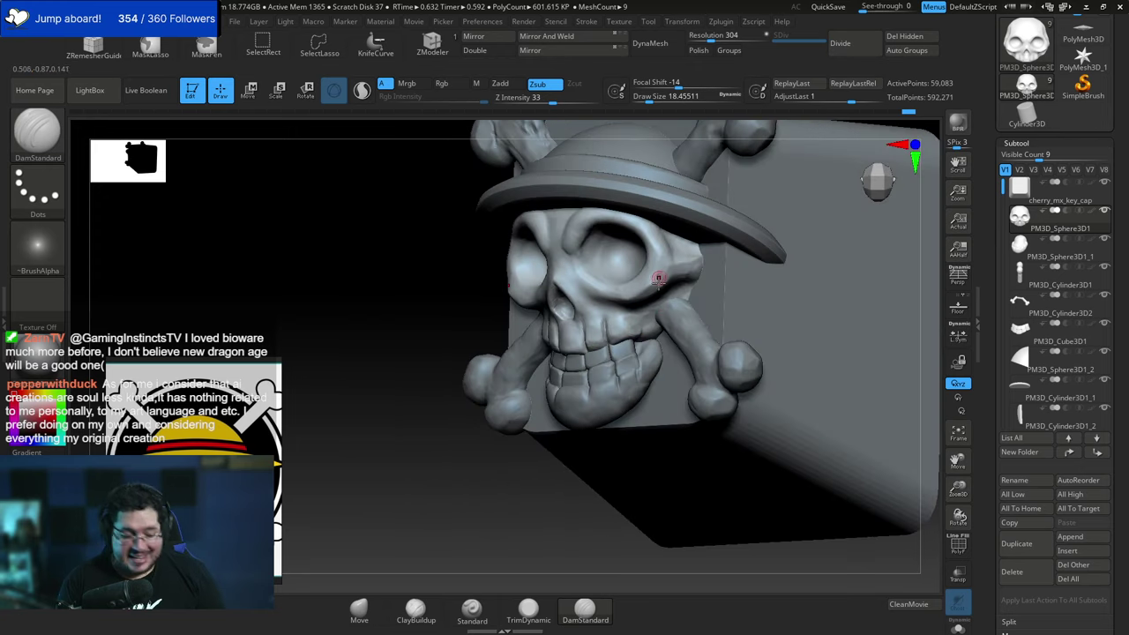
{"action": "key", "text": "b"}
{"action": "left_click", "coordinate": [737, 204]}
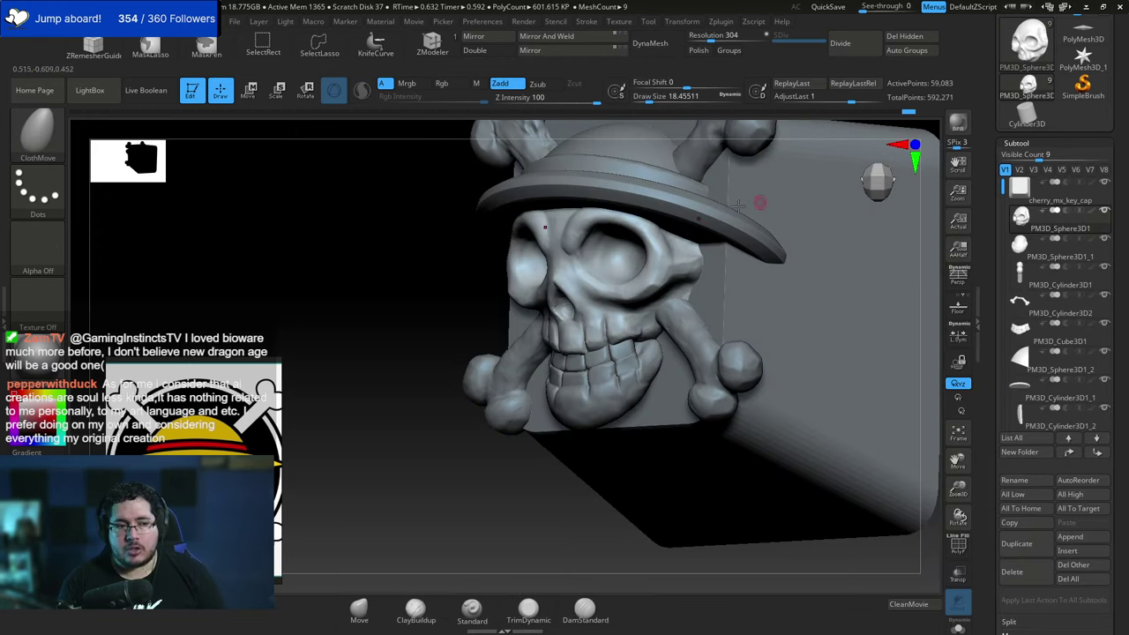
{"action": "left_click", "coordinate": [528, 609]}
{"action": "key", "text": "space"}
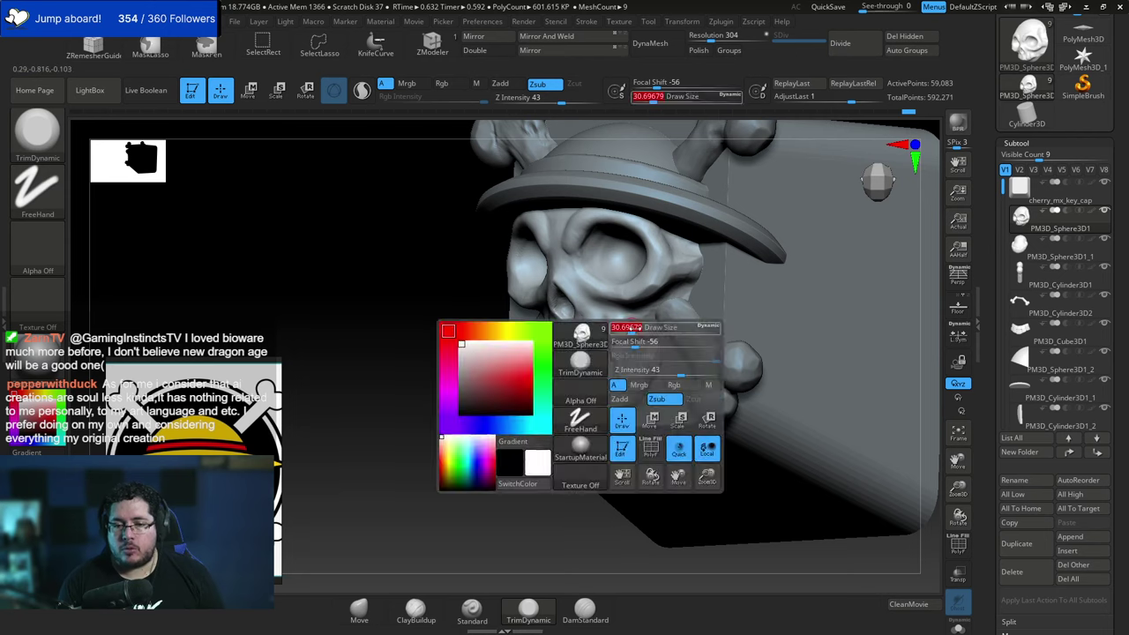
{"action": "key", "text": "]"}
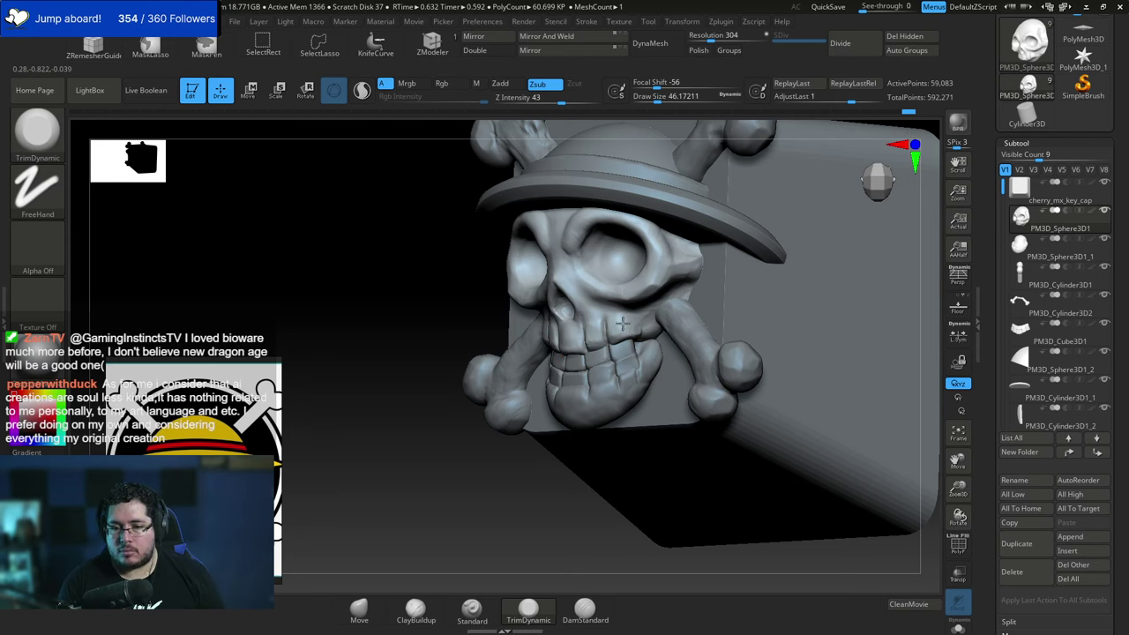
{"action": "mouse_move", "coordinate": [428, 472]}
{"action": "left_mouse_down"}
{"action": "mouse_move", "coordinate": [486, 511]}
{"action": "mouse_move", "coordinate": [501, 476]}
{"action": "mouse_move", "coordinate": [423, 485]}
{"action": "left_mouse_up"}
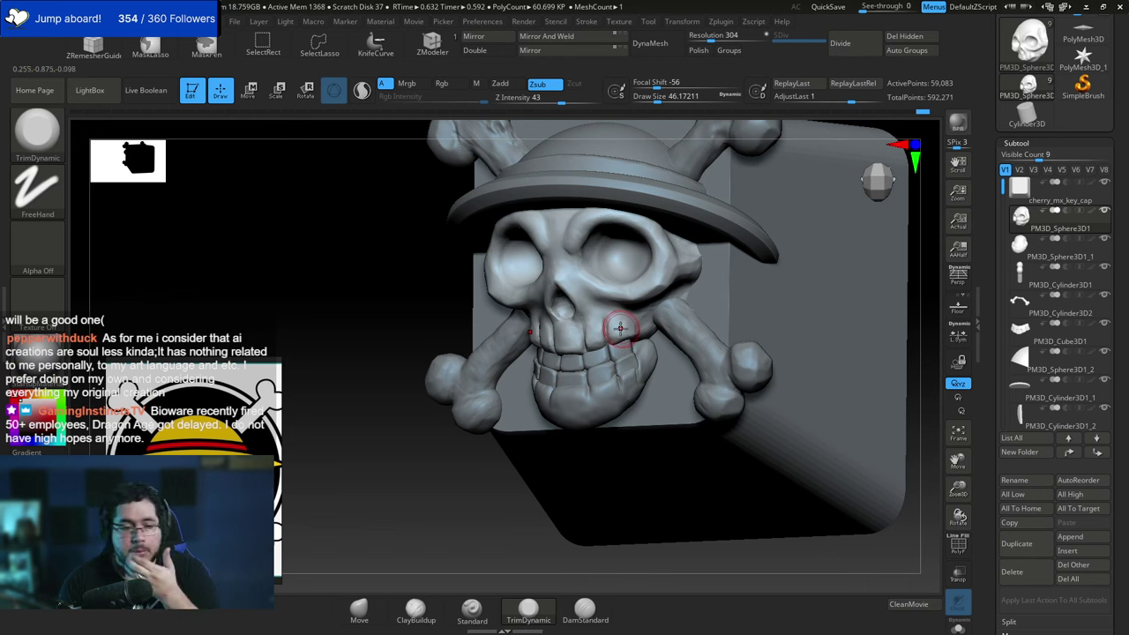
Select the lower jaw subtool and build up volume along the chin with the ClayBuildup brush at a draw size of about 44.
{"action": "left_click", "coordinate": [625, 322], "text": "alt"}
{"action": "right_click_drag", "start_coordinate": [624, 323], "coordinate": [573, 385]}
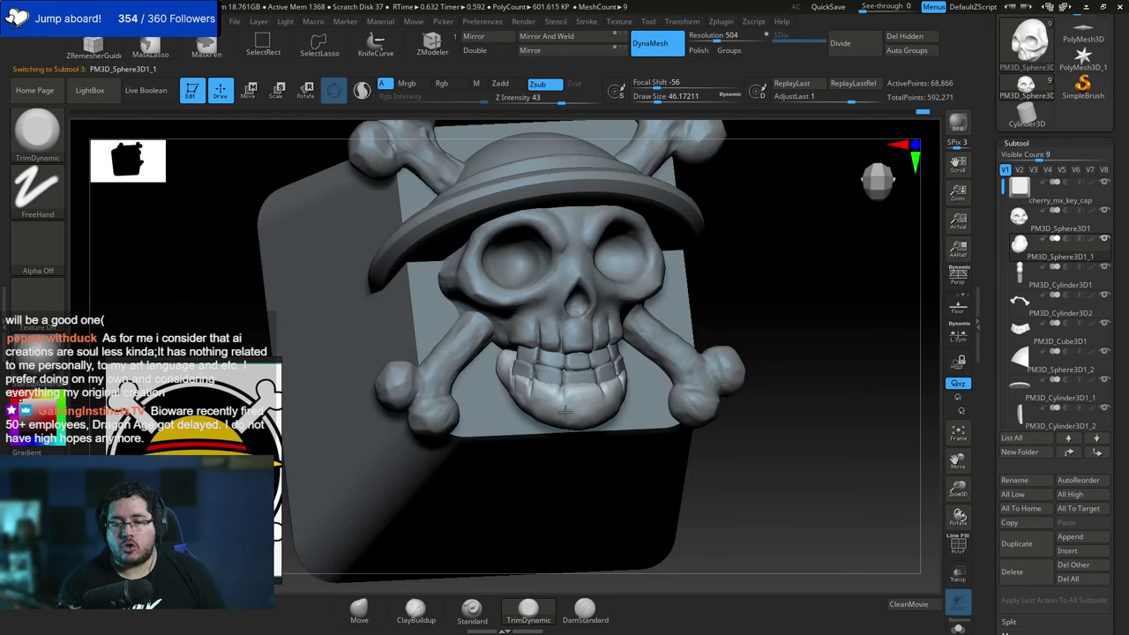
{"action": "right_click_drag", "start_coordinate": [568, 410], "coordinate": [556, 337]}
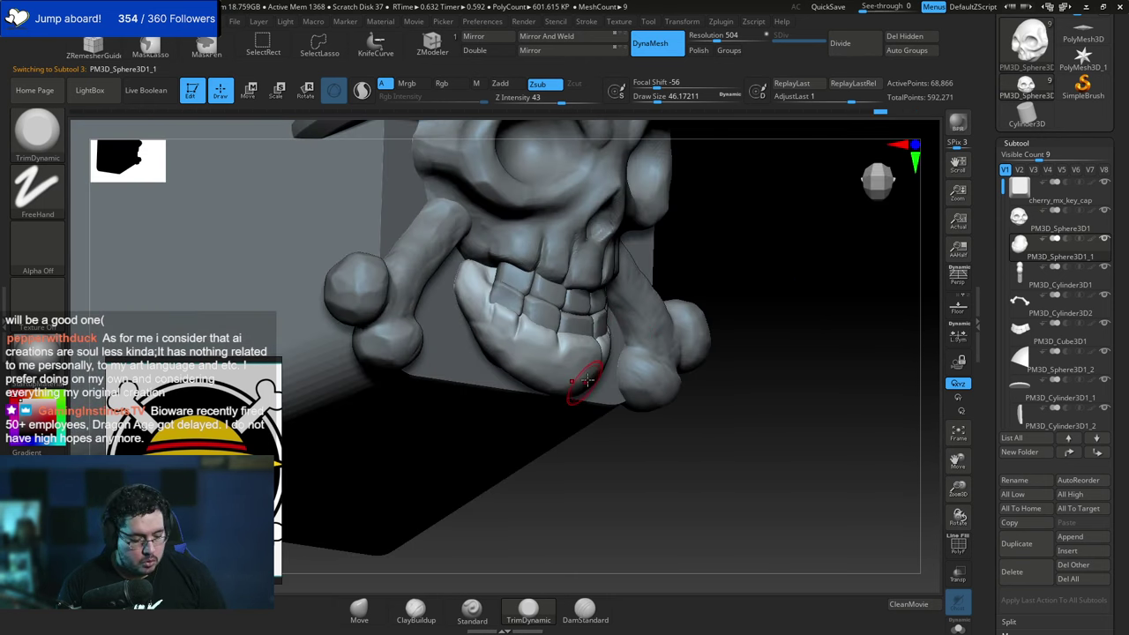
{"action": "key", "text": "2"}
{"action": "key", "text": "space"}
{"action": "left_click_drag", "start_coordinate": [583, 365], "coordinate": [578, 365]}
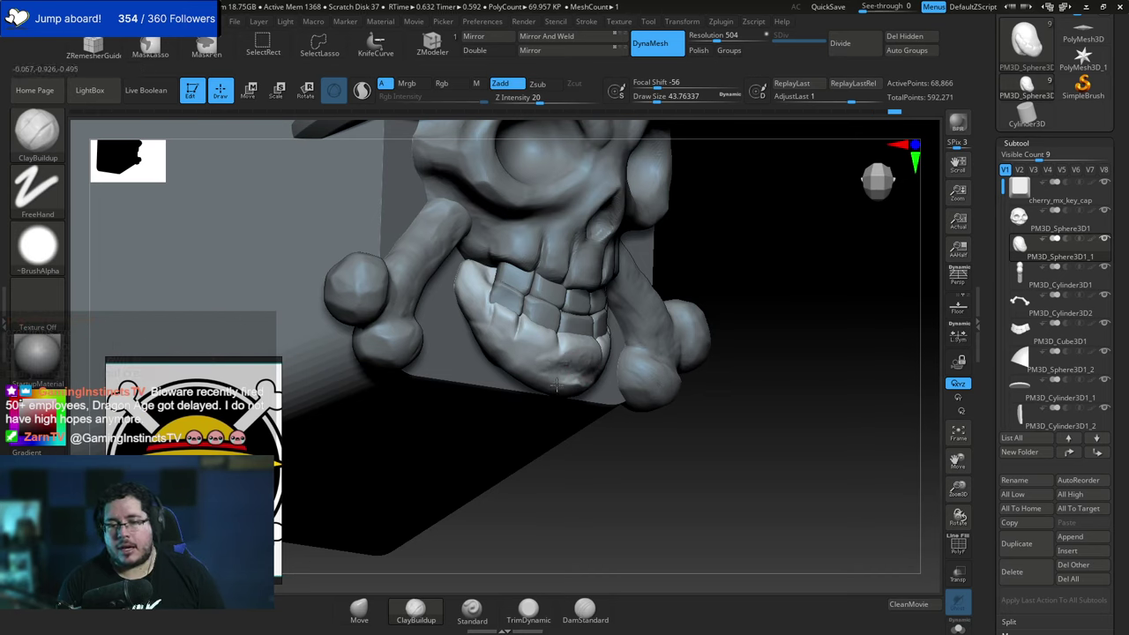
{"action": "mouse_move", "coordinate": [721, 315]}
{"action": "left_mouse_down"}
{"action": "mouse_move", "coordinate": [578, 388]}
{"action": "mouse_move", "coordinate": [617, 415]}
{"action": "mouse_move", "coordinate": [652, 406]}
{"action": "left_mouse_up"}
{"action": "key", "text": "space"}
{"action": "mouse_move", "coordinate": [550, 384]}
{"action": "left_mouse_down"}
{"action": "mouse_move", "coordinate": [564, 391]}
{"action": "mouse_move", "coordinate": [548, 407]}
{"action": "mouse_move", "coordinate": [538, 388]}
{"action": "left_mouse_up"}
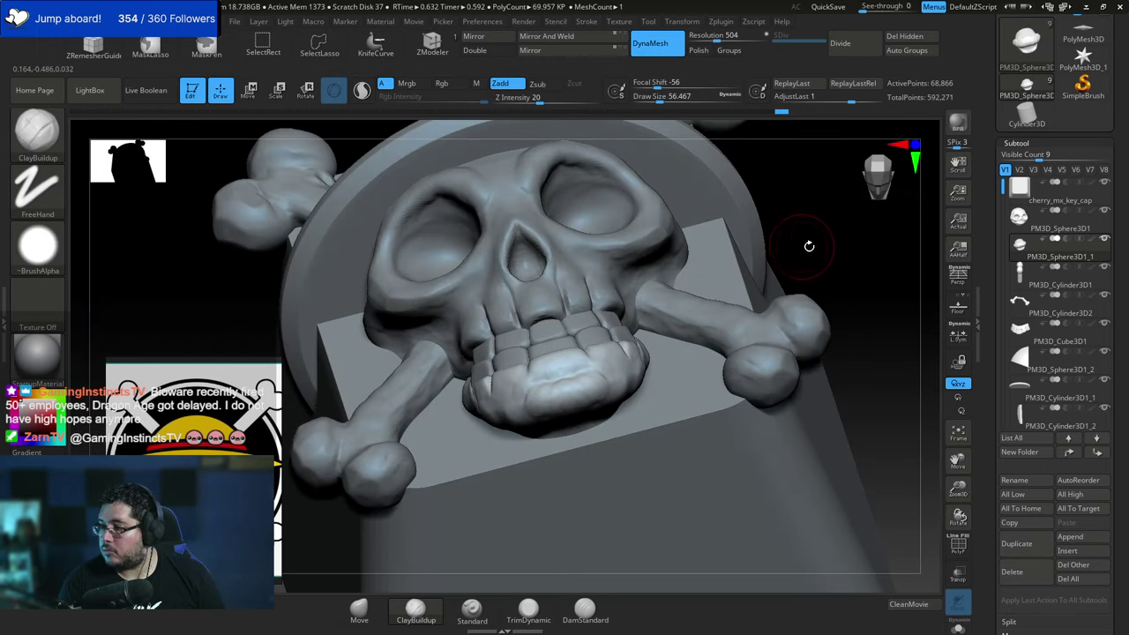
Add clay to the front of the jaw below the lower teeth with ClayBuildup at draw sizes of about 39 and 46.
{"action": "right_click_drag", "start_coordinate": [809, 244], "coordinate": [659, 309]}
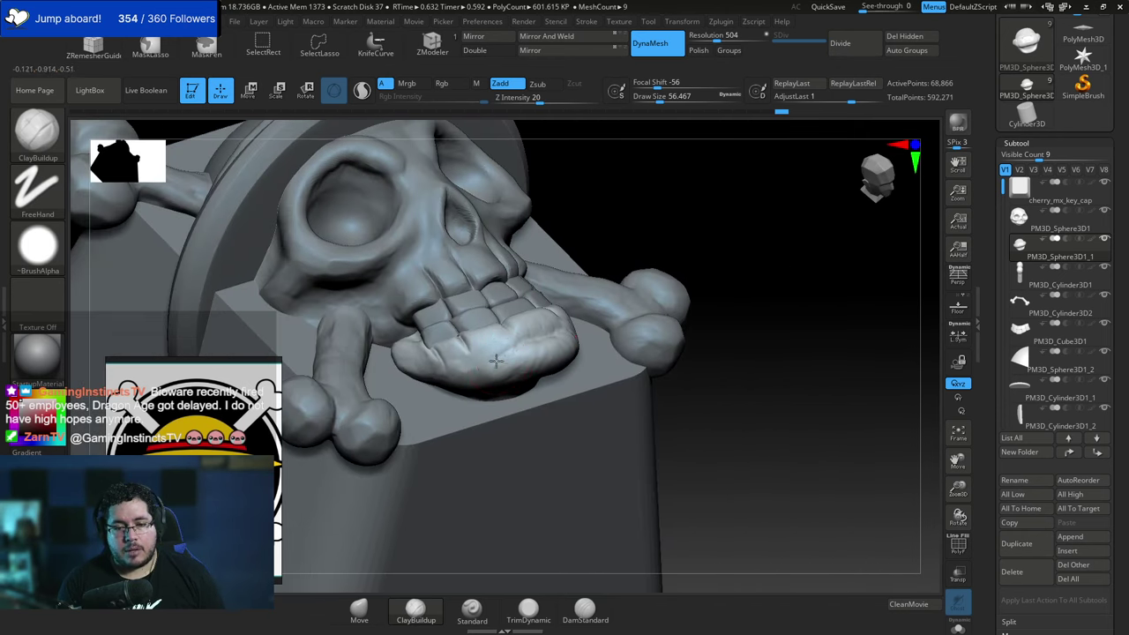
{"action": "key", "text": "space"}
{"action": "left_click_drag", "start_coordinate": [495, 361], "coordinate": [516, 343]}
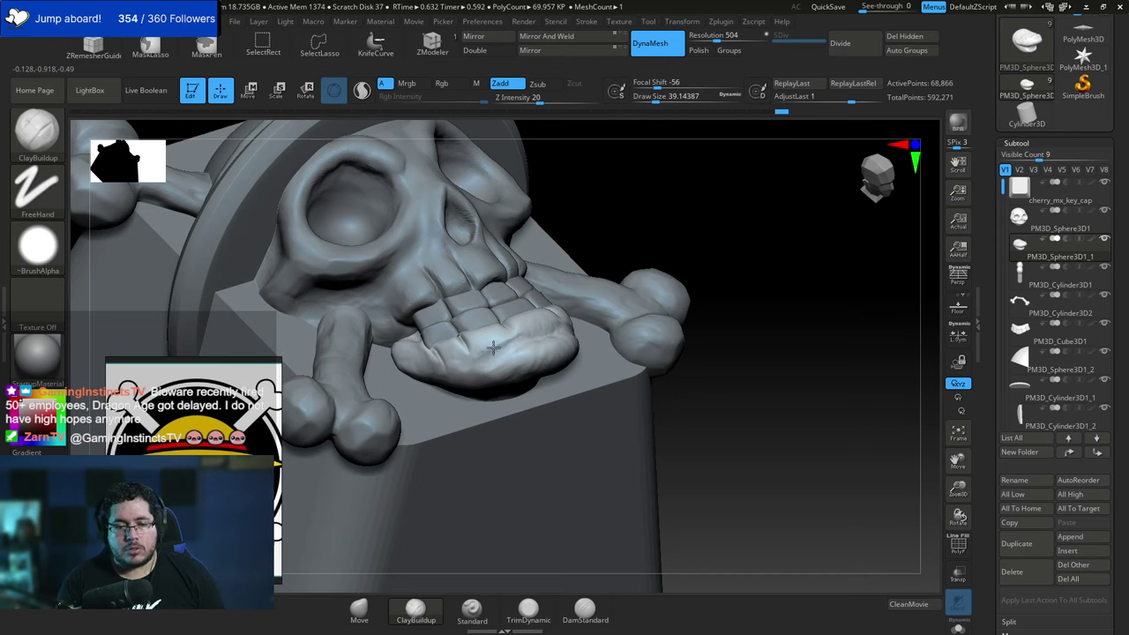
{"action": "key", "text": "space"}
{"action": "left_click", "coordinate": [500, 345]}
{"action": "left_click_drag", "start_coordinate": [509, 338], "coordinate": [514, 335]}
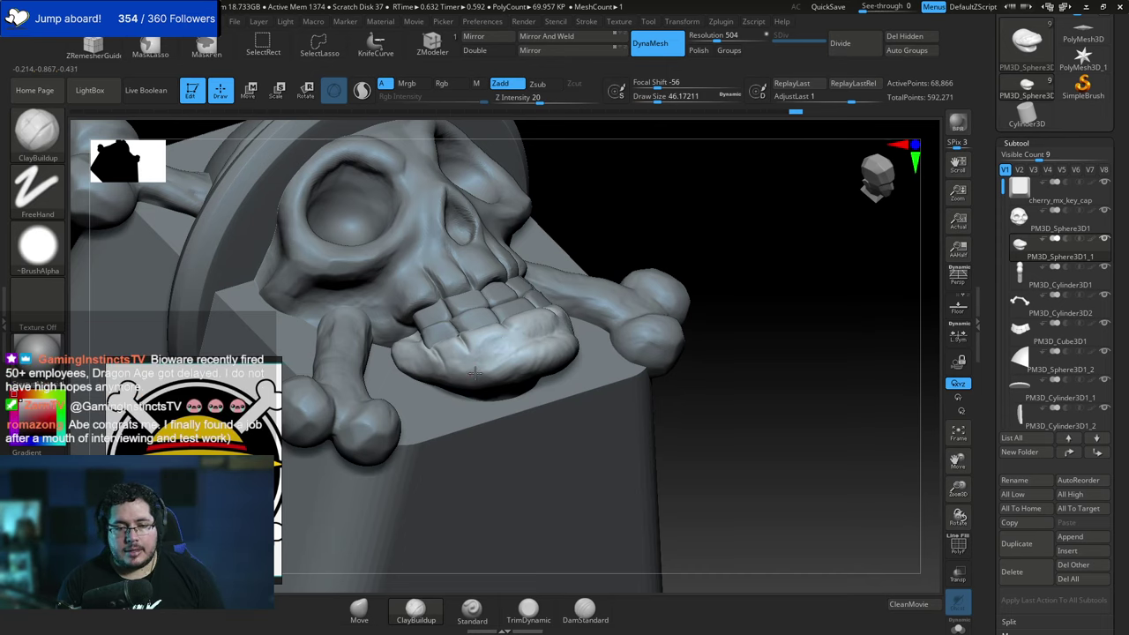
Build up the side of the jaw and its rear corner beside the back teeth, reducing the ClayBuildup draw size to about 29.
{"action": "left_click_drag", "start_coordinate": [726, 242], "coordinate": [542, 403], "text": "shift"}
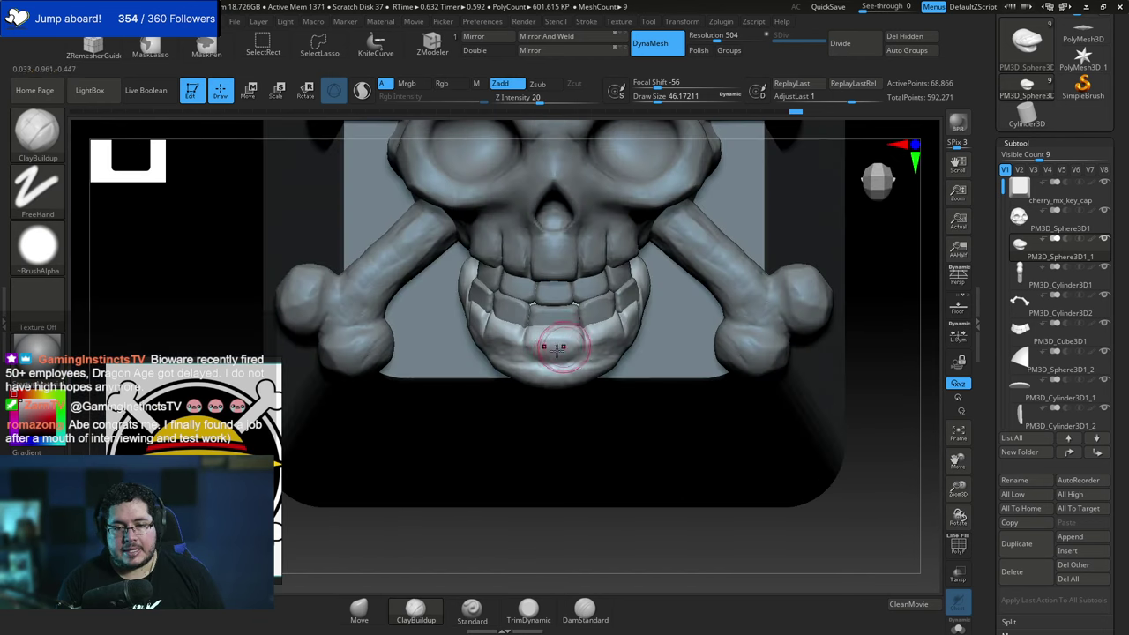
{"action": "left_click_drag", "start_coordinate": [521, 492], "coordinate": [493, 462]}
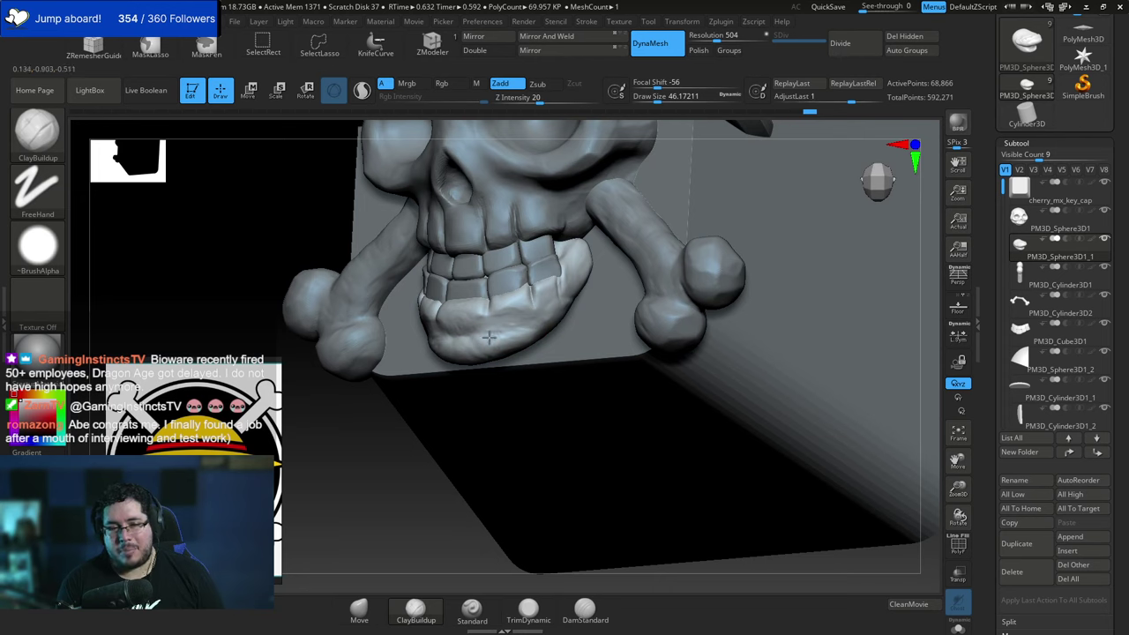
{"action": "left_click_drag", "start_coordinate": [508, 337], "coordinate": [542, 313]}
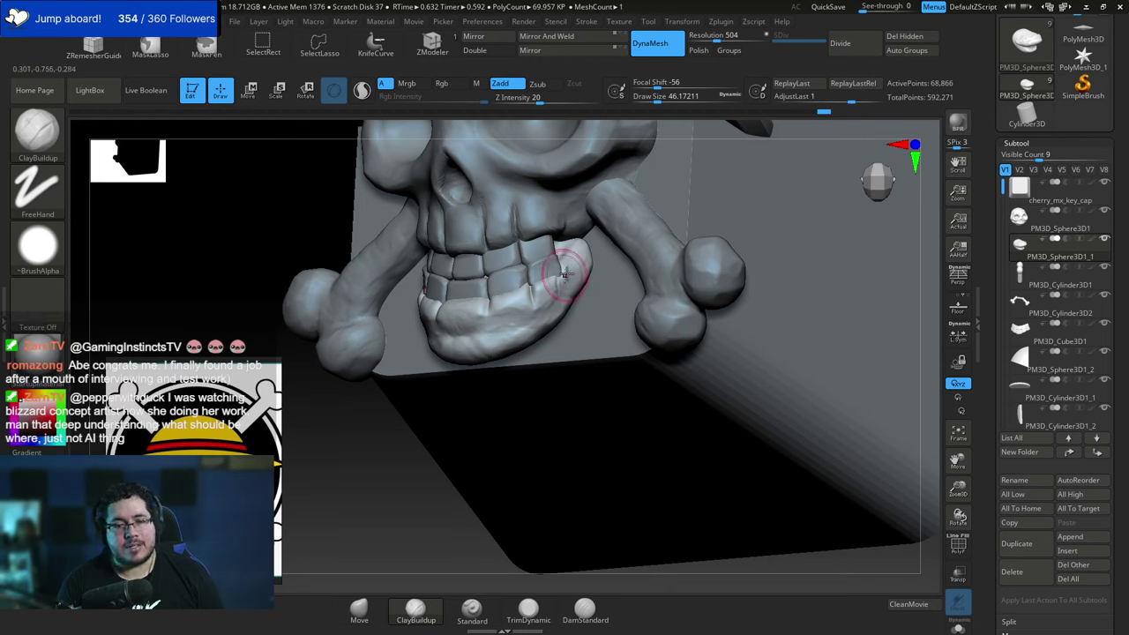
{"action": "key", "text": "["}
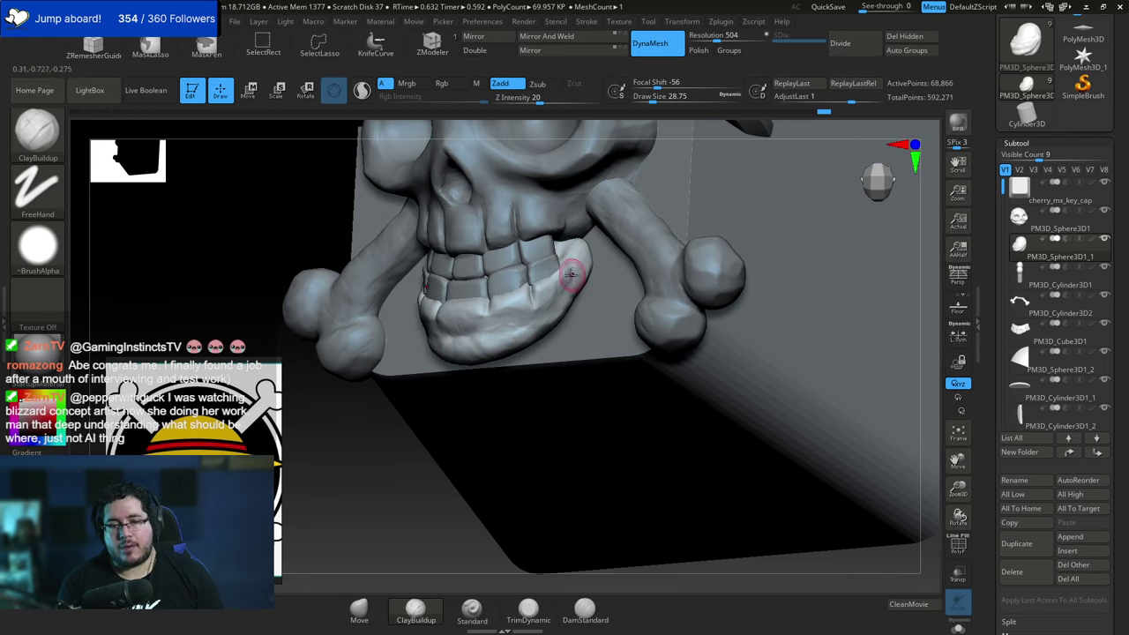
{"action": "mouse_move", "coordinate": [571, 275]}
{"action": "left_mouse_down"}
{"action": "mouse_move", "coordinate": [557, 298]}
{"action": "mouse_move", "coordinate": [571, 285]}
{"action": "left_mouse_up"}
{"action": "key", "text": "space"}
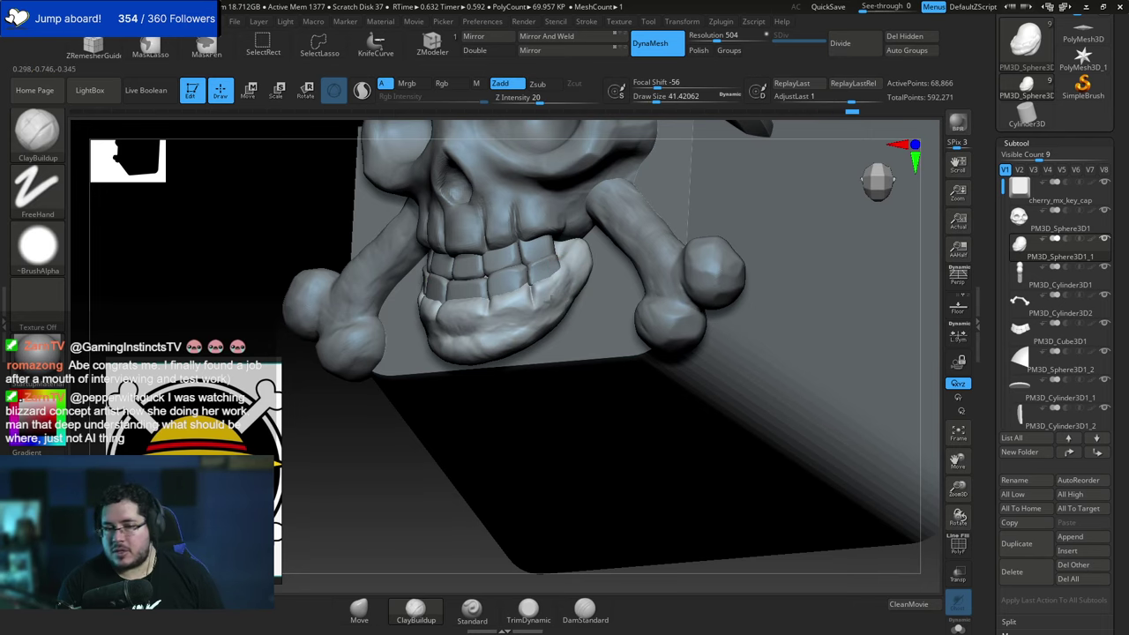
Build up the outer side and underside of the jaw with ClayBuildup at a draw size of about 71.
{"action": "left_click_drag", "start_coordinate": [416, 472], "coordinate": [494, 454]}
{"action": "left_click_drag", "start_coordinate": [791, 288], "coordinate": [763, 252], "text": "alt"}
{"action": "left_click_drag", "start_coordinate": [763, 252], "coordinate": [747, 323], "text": "alt"}
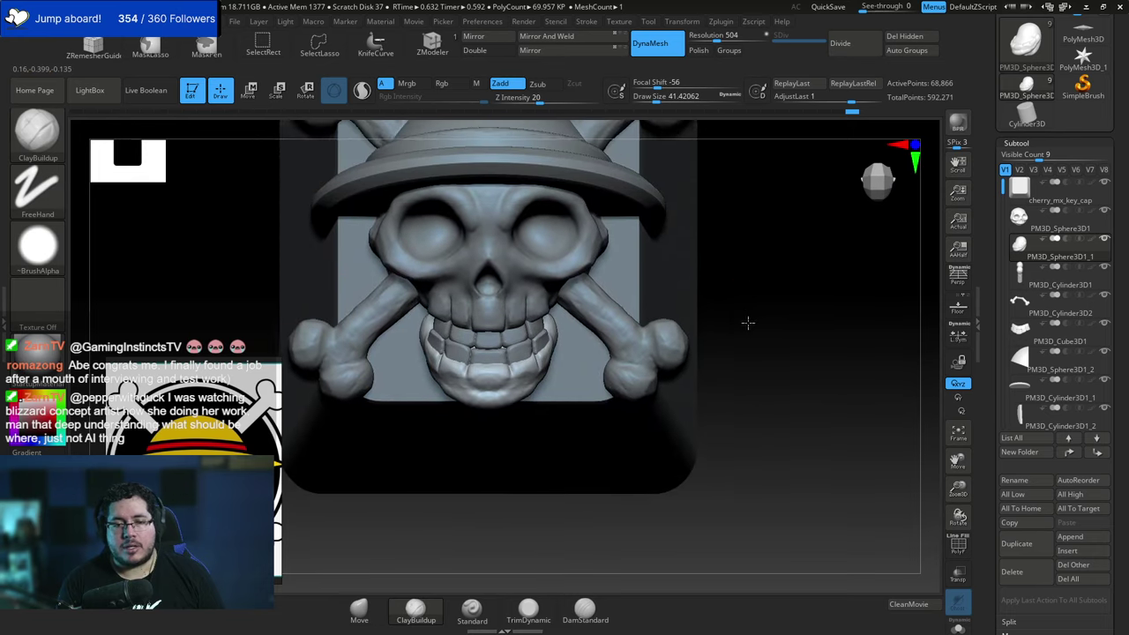
{"action": "right_click_drag", "start_coordinate": [748, 322], "coordinate": [661, 256]}
{"action": "right_click_drag", "start_coordinate": [458, 343], "coordinate": [471, 353]}
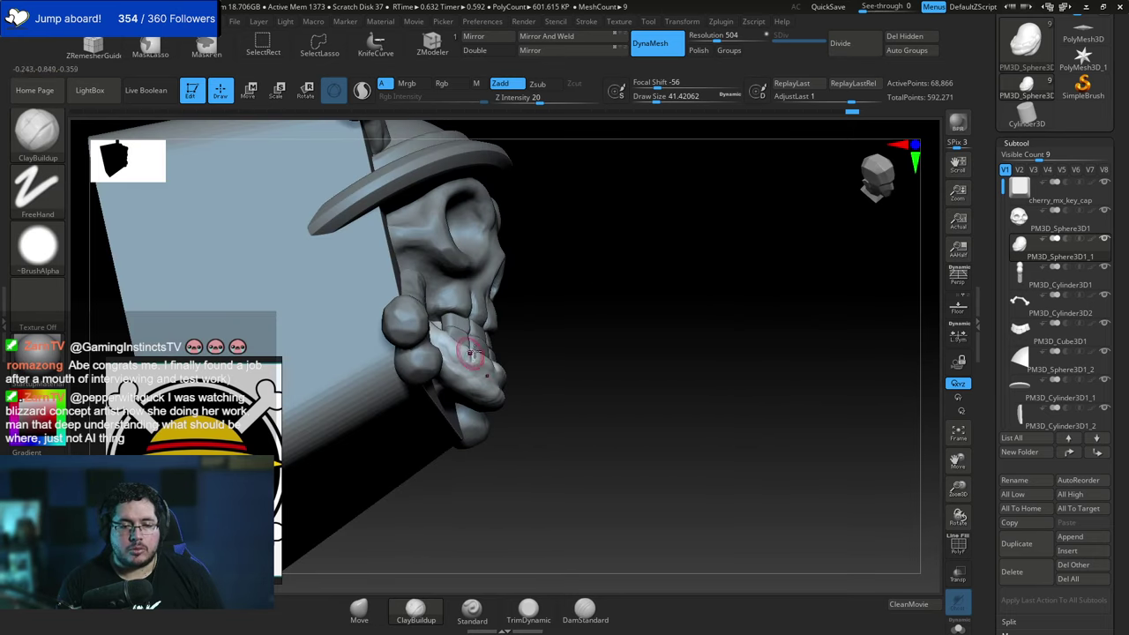
{"action": "key", "text": "space"}
{"action": "left_click_drag", "start_coordinate": [441, 415], "coordinate": [451, 413]}
{"action": "left_click_drag", "start_coordinate": [584, 310], "coordinate": [531, 266]}
{"action": "left_click_drag", "start_coordinate": [442, 349], "coordinate": [433, 356]}
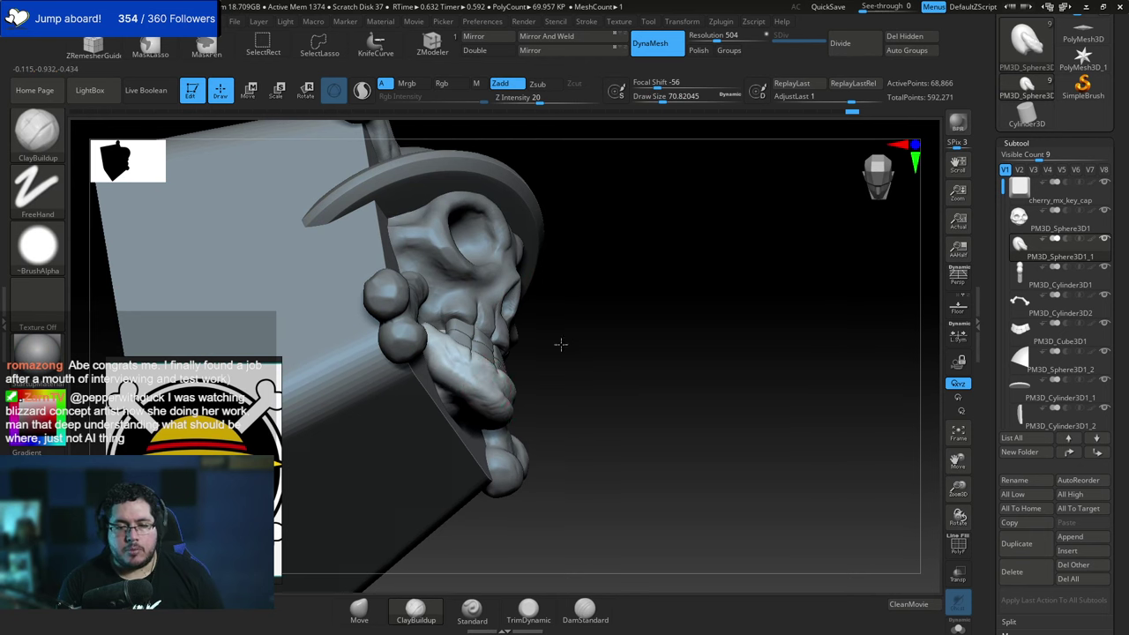
{"action": "left_click_drag", "start_coordinate": [559, 344], "coordinate": [494, 363]}
{"action": "left_click_drag", "start_coordinate": [571, 499], "coordinate": [534, 513]}
{"action": "right_click_drag", "start_coordinate": [534, 514], "coordinate": [463, 371]}
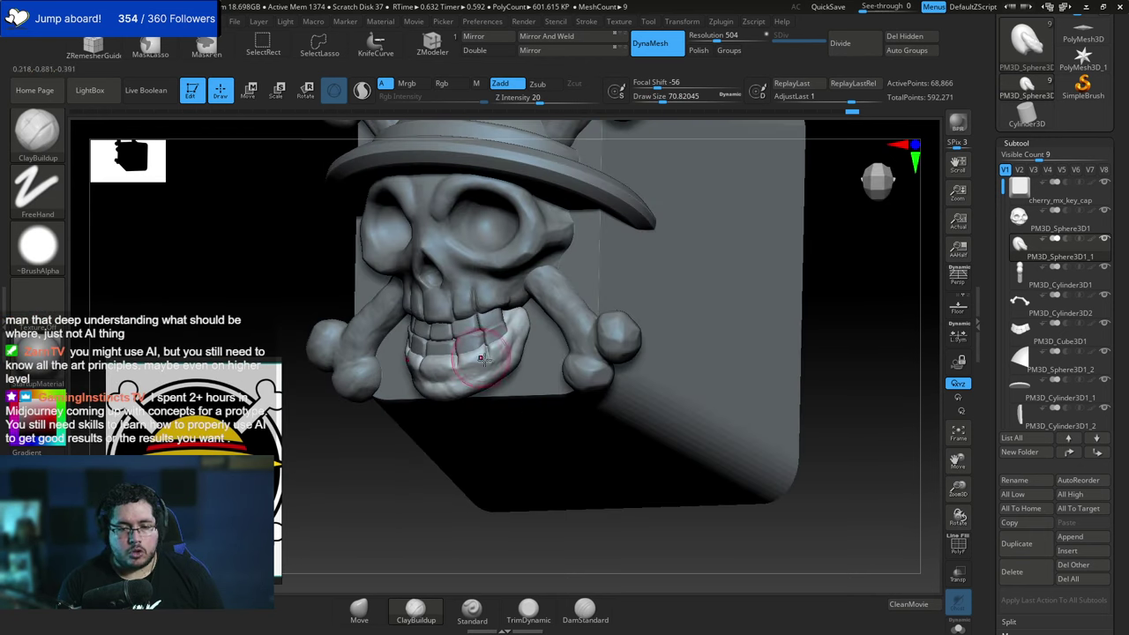
Flatten the jaw's sides below the teeth with the TrimDynamic brush, reducing the draw size from about 68 to about 31.
{"action": "key", "text": "b"}
{"action": "key", "text": "t"}
{"action": "key", "text": "d"}
{"action": "key", "text": "space"}
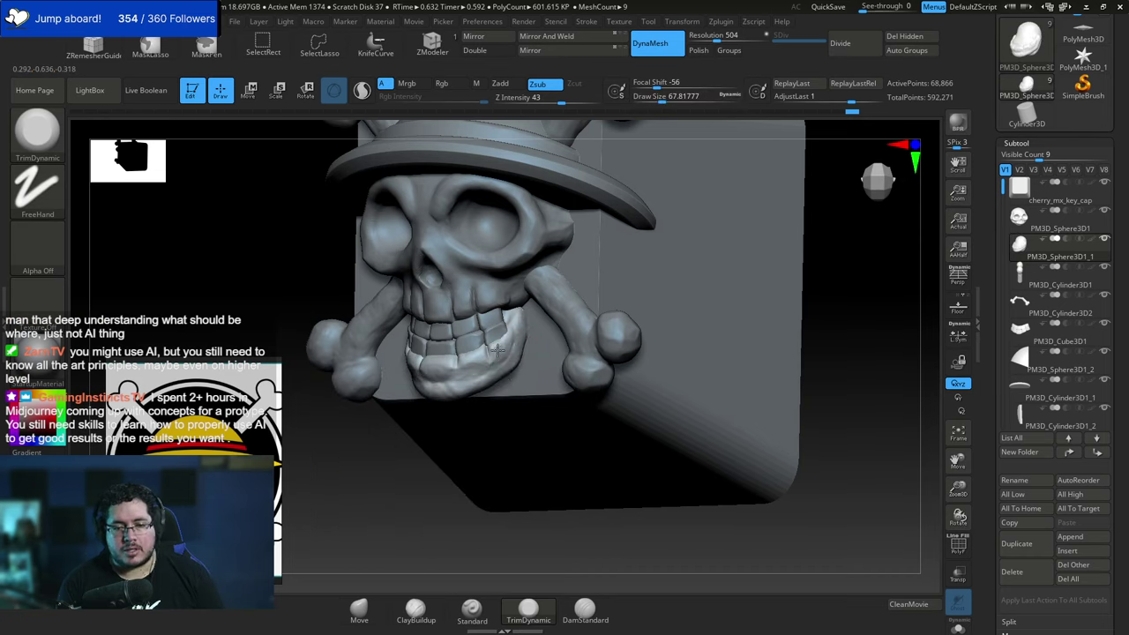
{"action": "left_click_drag", "start_coordinate": [436, 380], "coordinate": [413, 401]}
{"action": "mouse_move", "coordinate": [411, 407]}
{"action": "right_mouse_down"}
{"action": "mouse_move", "coordinate": [440, 370]}
{"action": "mouse_move", "coordinate": [516, 319]}
{"action": "right_mouse_up"}
{"action": "key", "text": "space"}
{"action": "left_click_drag", "start_coordinate": [432, 361], "coordinate": [409, 356]}
{"action": "key", "text": "space"}
{"action": "key", "text": "shift"}
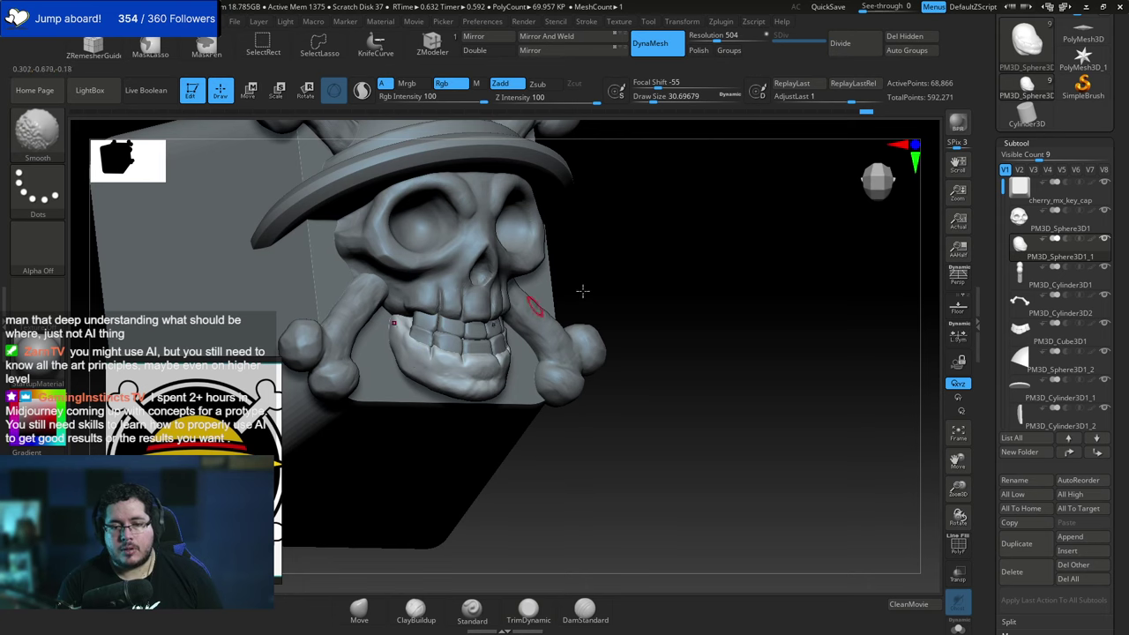
Smooth the side of the jaw and render the keycap with BPR from the front.
{"action": "right_click_drag", "start_coordinate": [582, 290], "coordinate": [655, 302], "text": "shift"}
{"action": "left_click_drag", "start_coordinate": [499, 384], "coordinate": [515, 372], "text": "shift"}
{"action": "mouse_move", "coordinate": [725, 309]}
{"action": "right_mouse_down", "text": "ctrl"}
{"action": "mouse_move", "coordinate": [736, 268]}
{"action": "mouse_move", "coordinate": [743, 326]}
{"action": "mouse_move", "coordinate": [697, 318]}
{"action": "mouse_move", "coordinate": [750, 364]}
{"action": "mouse_move", "coordinate": [773, 305]}
{"action": "mouse_move", "coordinate": [725, 307]}
{"action": "right_mouse_up", "text": "ctrl"}
{"action": "left_click", "coordinate": [958, 123]}
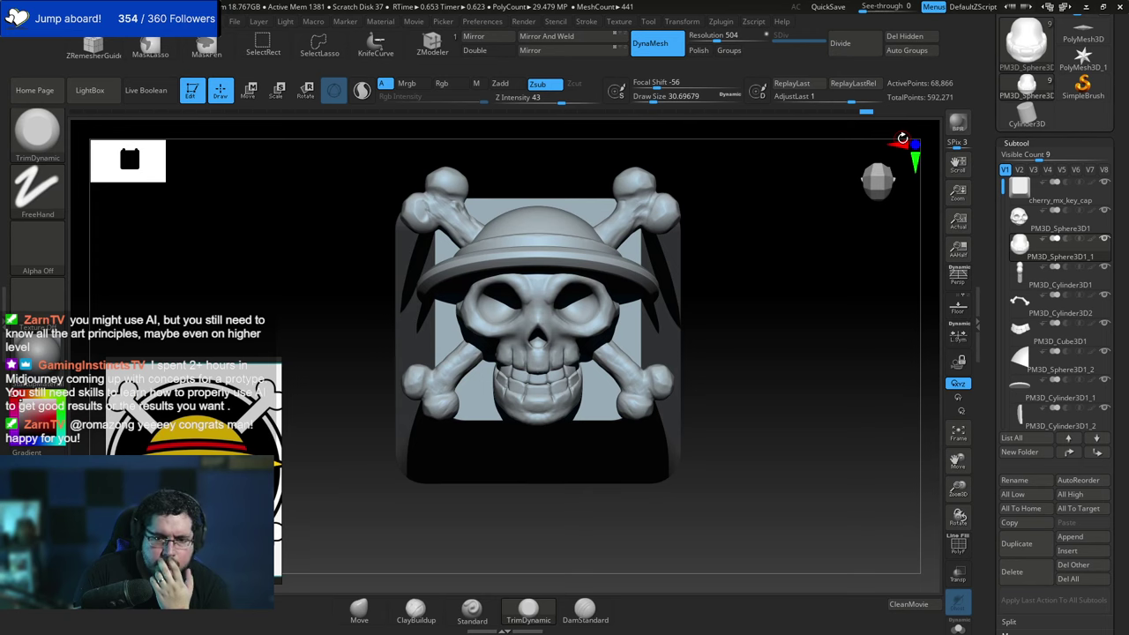
Switch to the Move brush over the jaw and set its draw size to about 59.
{"action": "left_click_drag", "start_coordinate": [751, 356], "coordinate": [714, 320]}
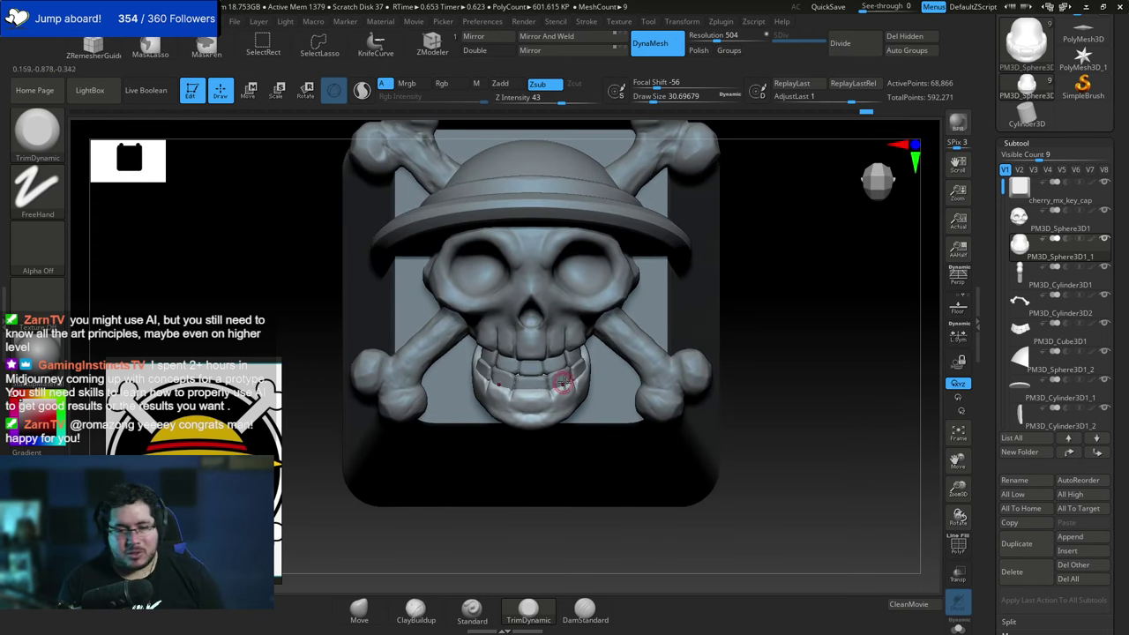
{"action": "key", "text": "b"}
{"action": "key", "text": "m"}
{"action": "key", "text": "v"}
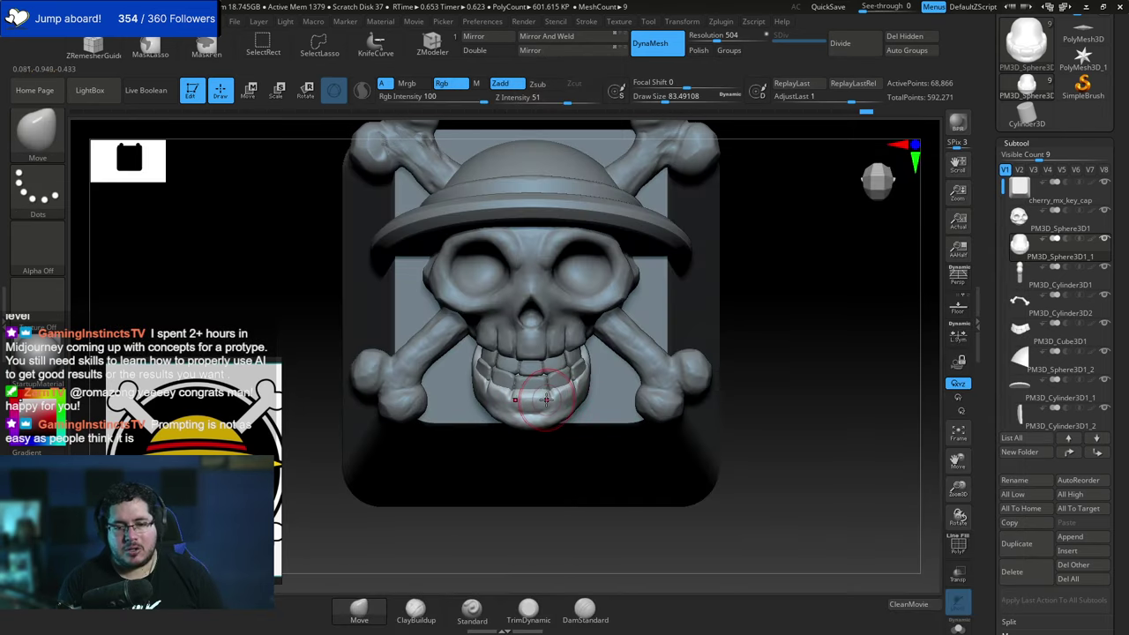
{"action": "left_click_drag", "start_coordinate": [763, 312], "coordinate": [703, 333], "text": "alt"}
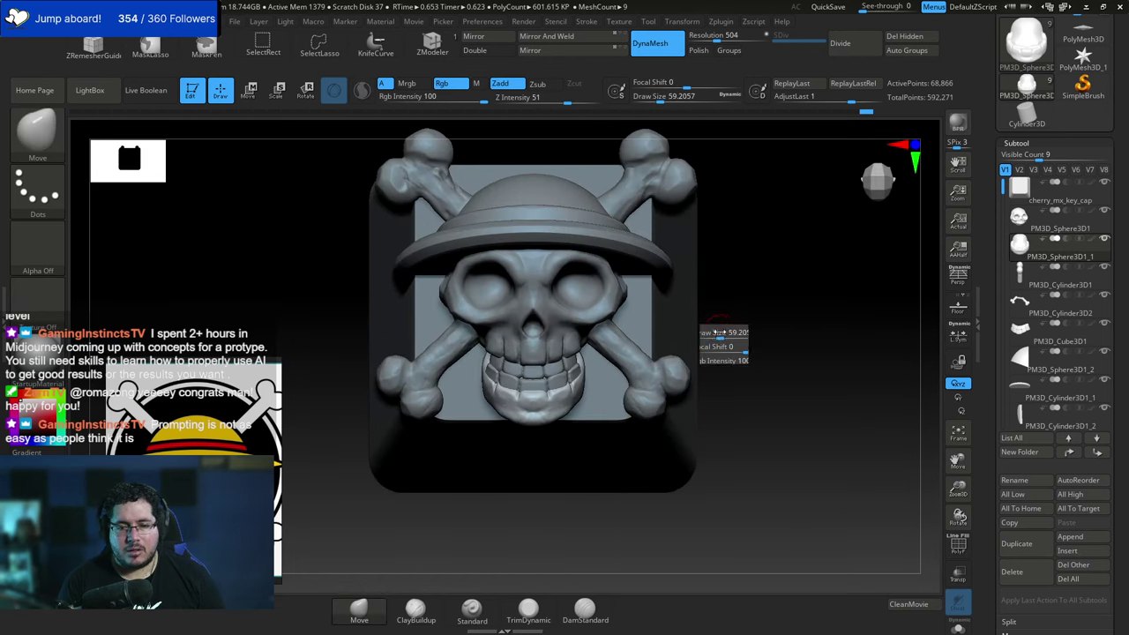
Select the skull subtool and carve creases into the cheeks beside the nose with DamStandard at a draw size of about 35.
{"action": "left_click", "coordinate": [578, 304], "text": "alt"}
{"action": "key", "text": "b"}
{"action": "key", "text": "d"}
{"action": "key", "text": "s"}
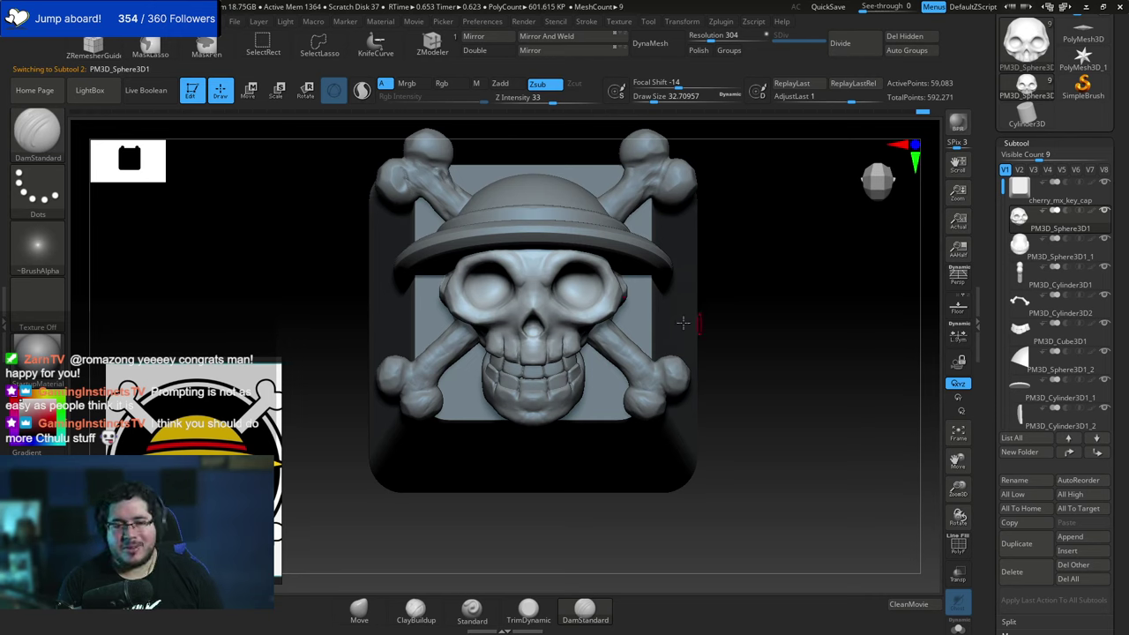
{"action": "left_click_drag", "start_coordinate": [734, 302], "coordinate": [514, 300]}
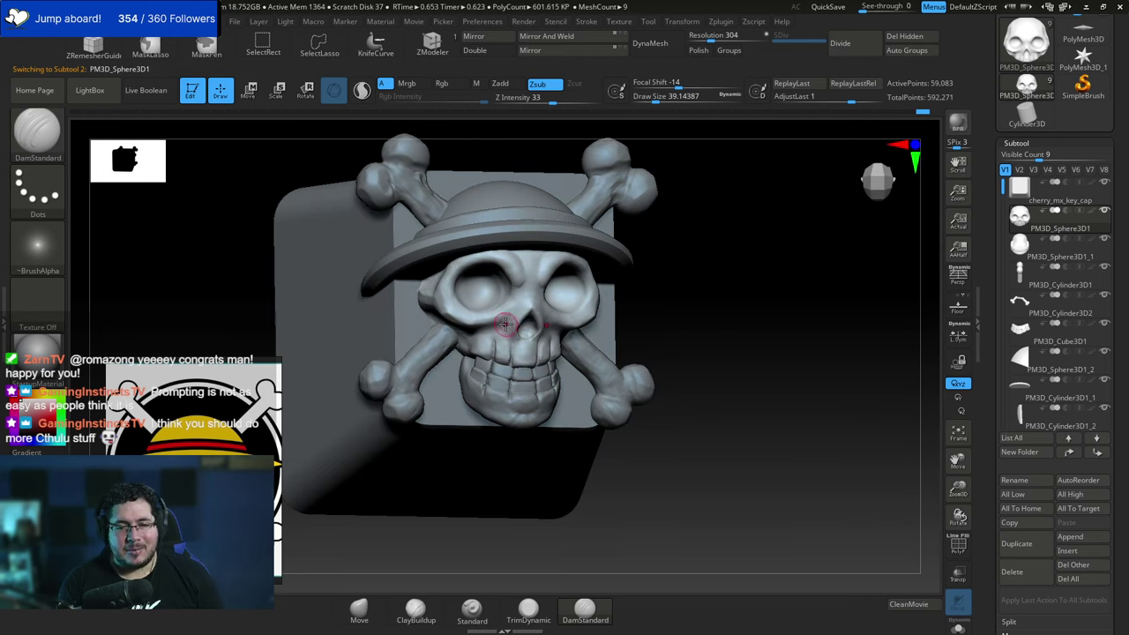
{"action": "key", "text": "bracketleft"}
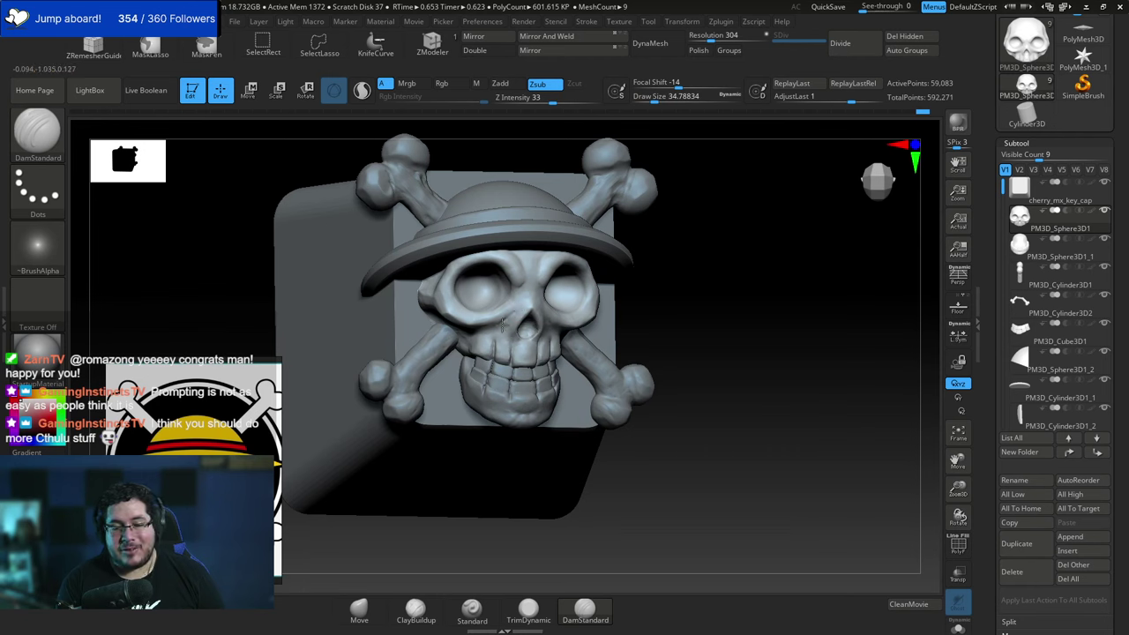
{"action": "right_click_drag", "start_coordinate": [504, 325], "coordinate": [557, 333]}
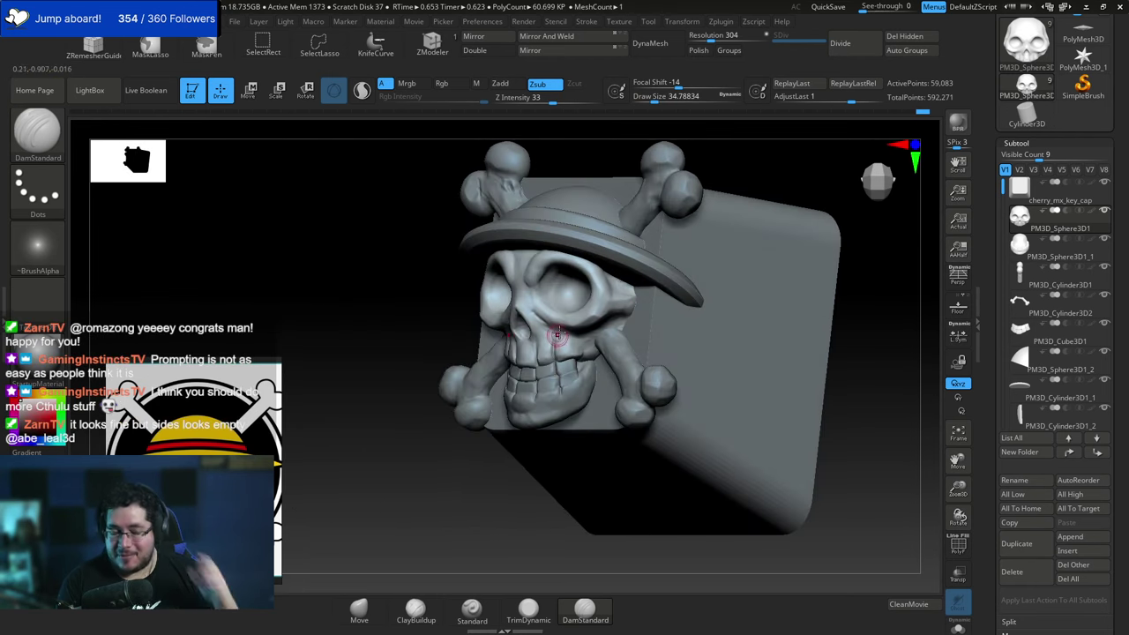
{"action": "right_click_drag", "start_coordinate": [403, 357], "coordinate": [521, 350]}
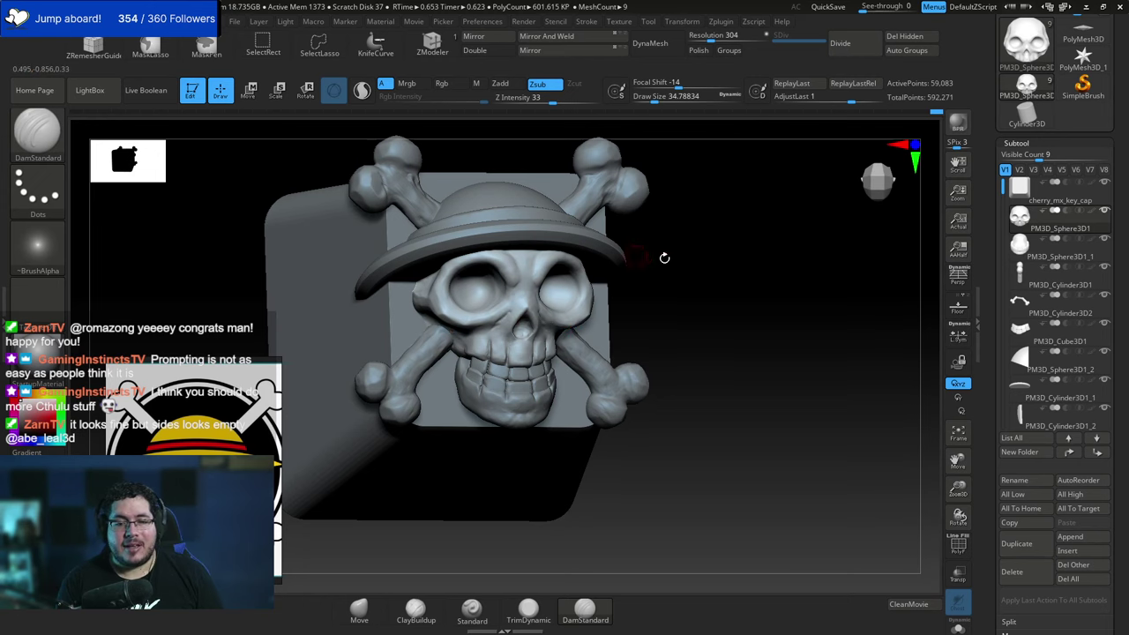
Carve creases along the nose bridge, between the brows and around the cheekbone of the skull with DamStandard.
{"action": "right_click_drag", "start_coordinate": [662, 255], "coordinate": [530, 329]}
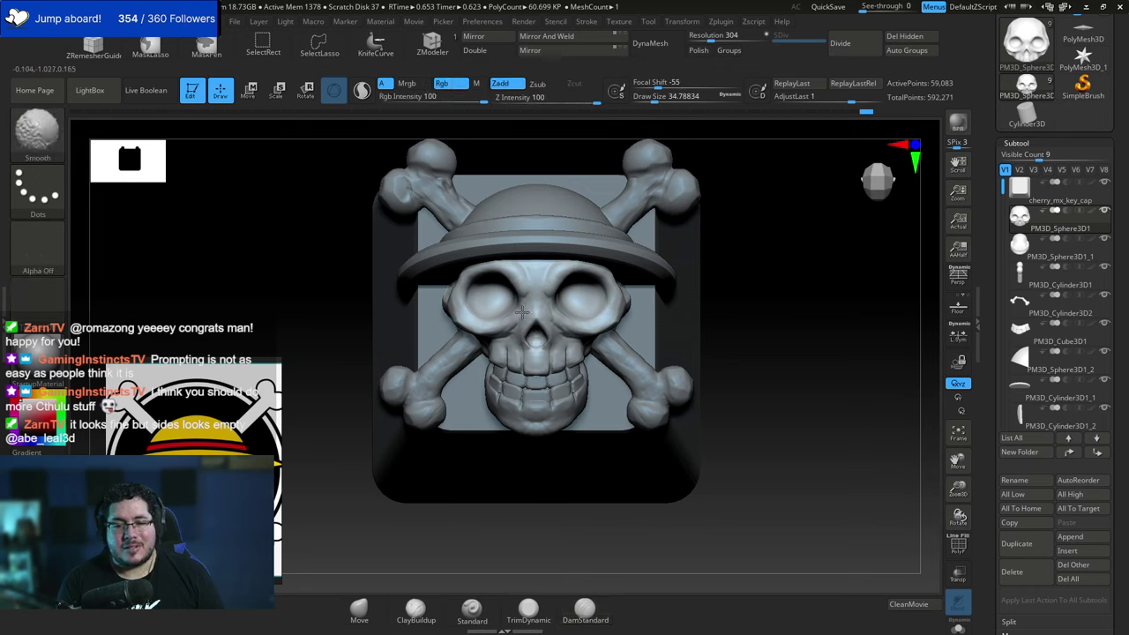
{"action": "left_click_drag", "start_coordinate": [524, 296], "coordinate": [522, 300]}
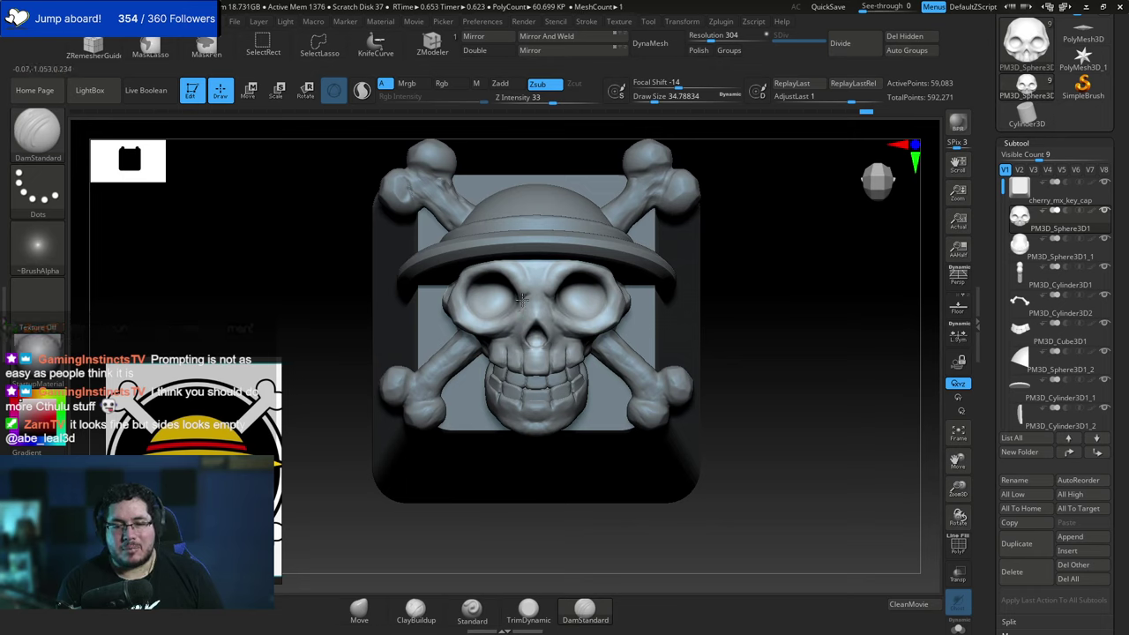
{"action": "left_click_drag", "start_coordinate": [716, 226], "coordinate": [766, 224]}
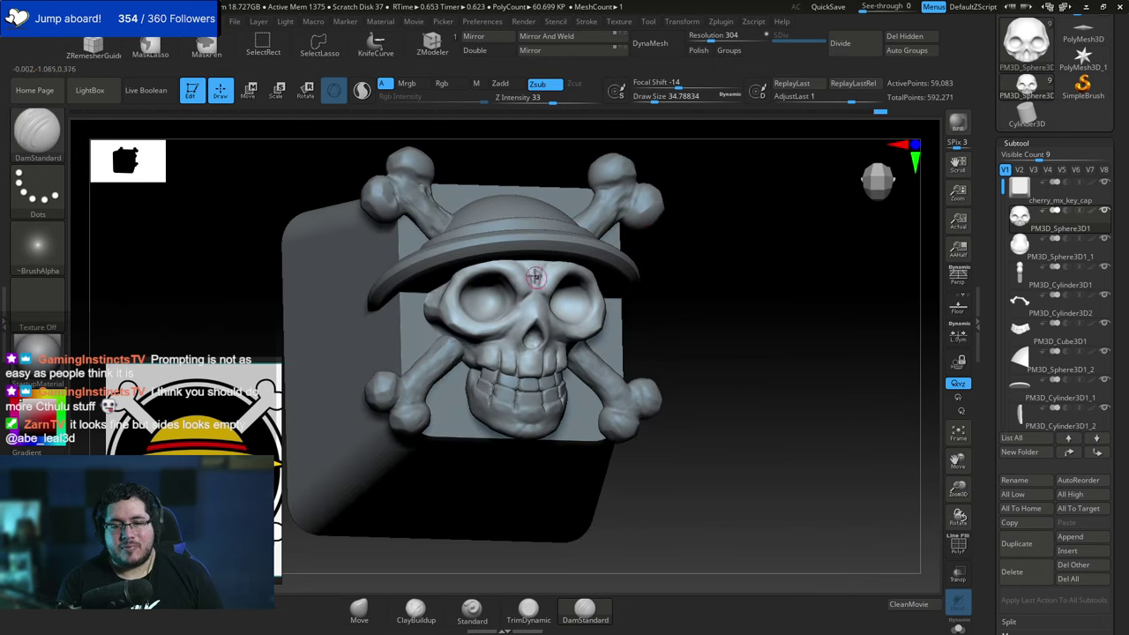
{"action": "left_click_drag", "start_coordinate": [692, 227], "coordinate": [746, 206]}
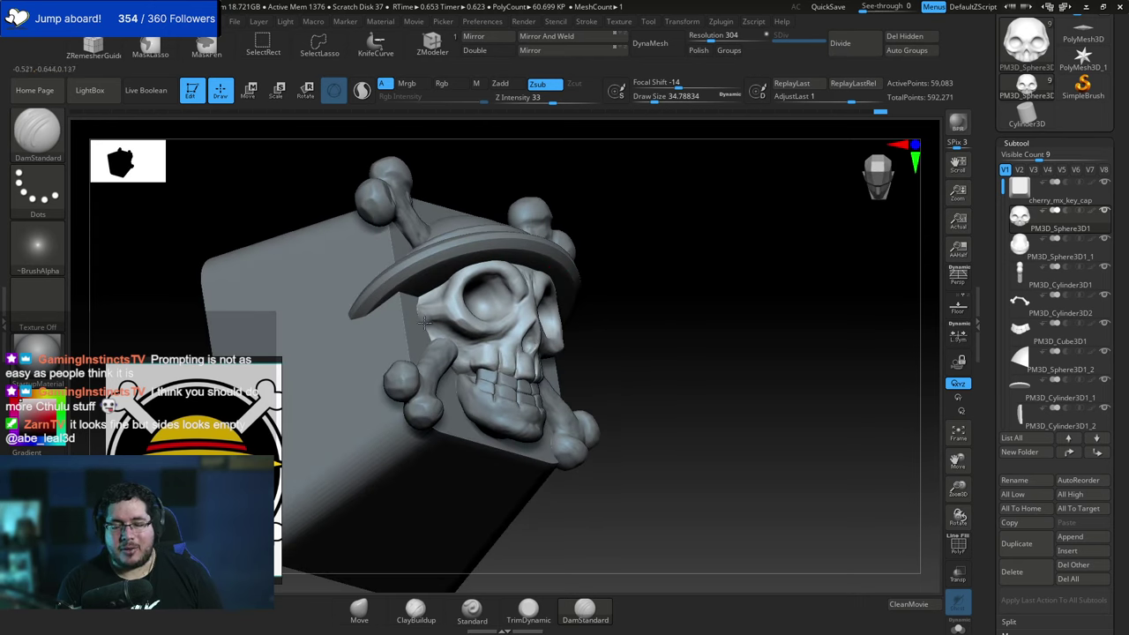
{"action": "left_click_drag", "start_coordinate": [530, 257], "coordinate": [450, 289]}
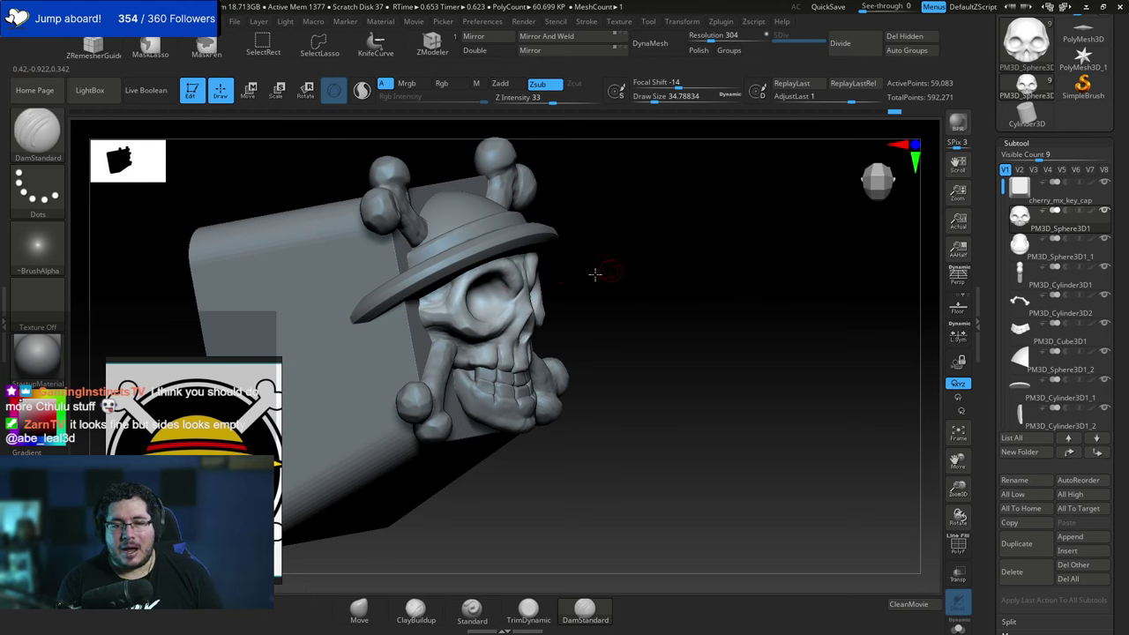
Inspect the skull and crossbones from the side and front, selecting the upper bones subtool.
{"action": "left_click_drag", "start_coordinate": [595, 274], "coordinate": [641, 281]}
{"action": "left_click_drag", "start_coordinate": [625, 341], "coordinate": [610, 374]}
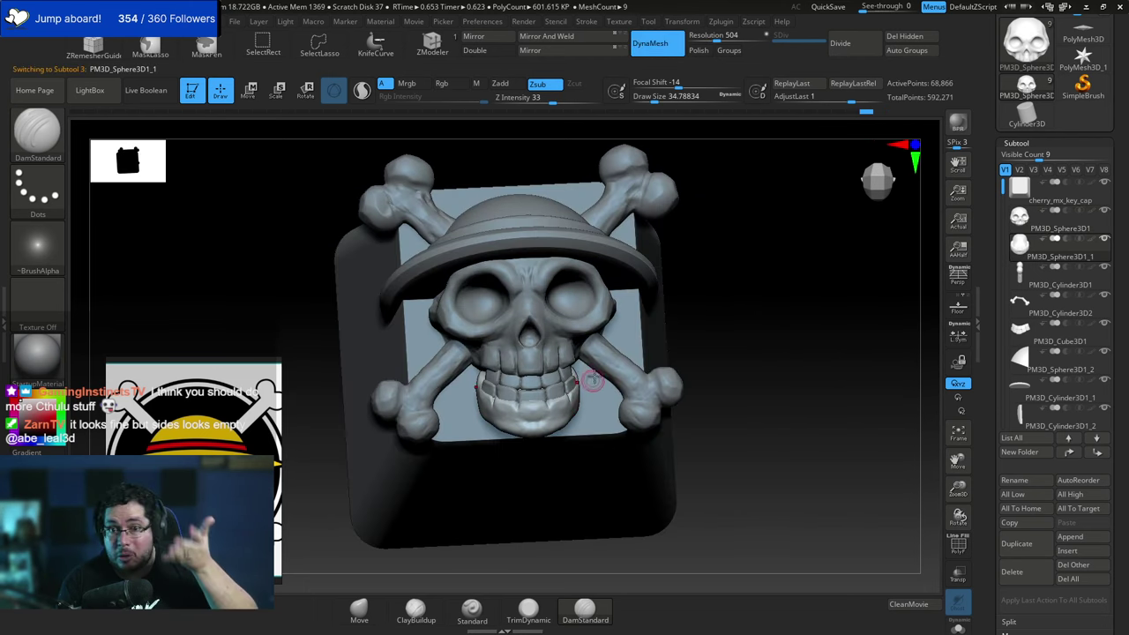
{"action": "left_click_drag", "start_coordinate": [713, 277], "coordinate": [670, 315]}
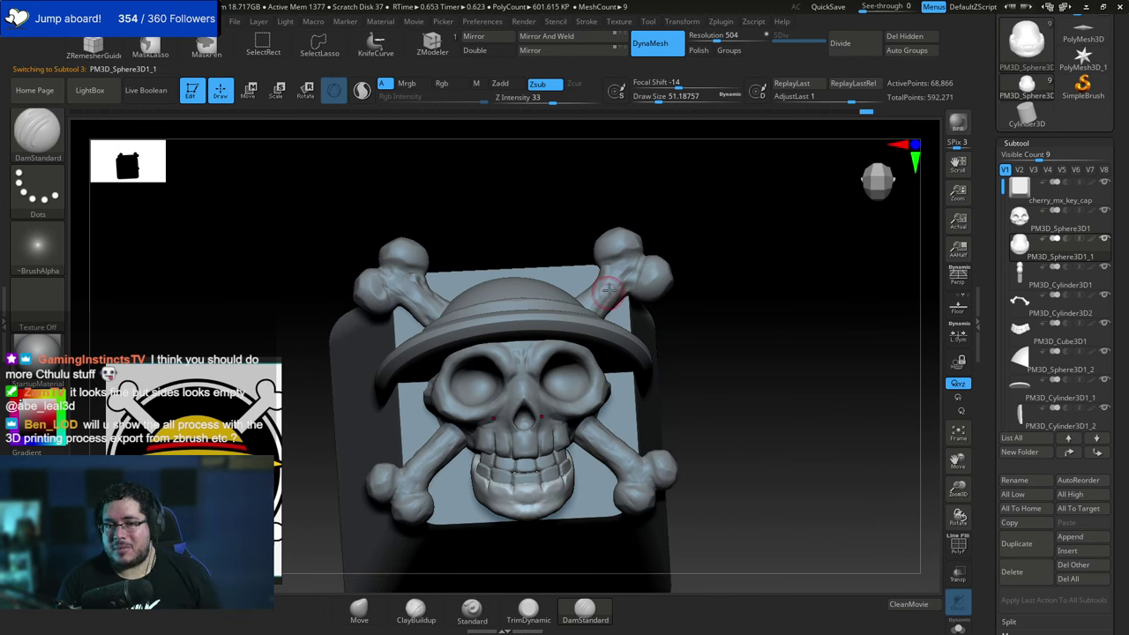
{"action": "left_click", "coordinate": [634, 299], "text": "alt"}
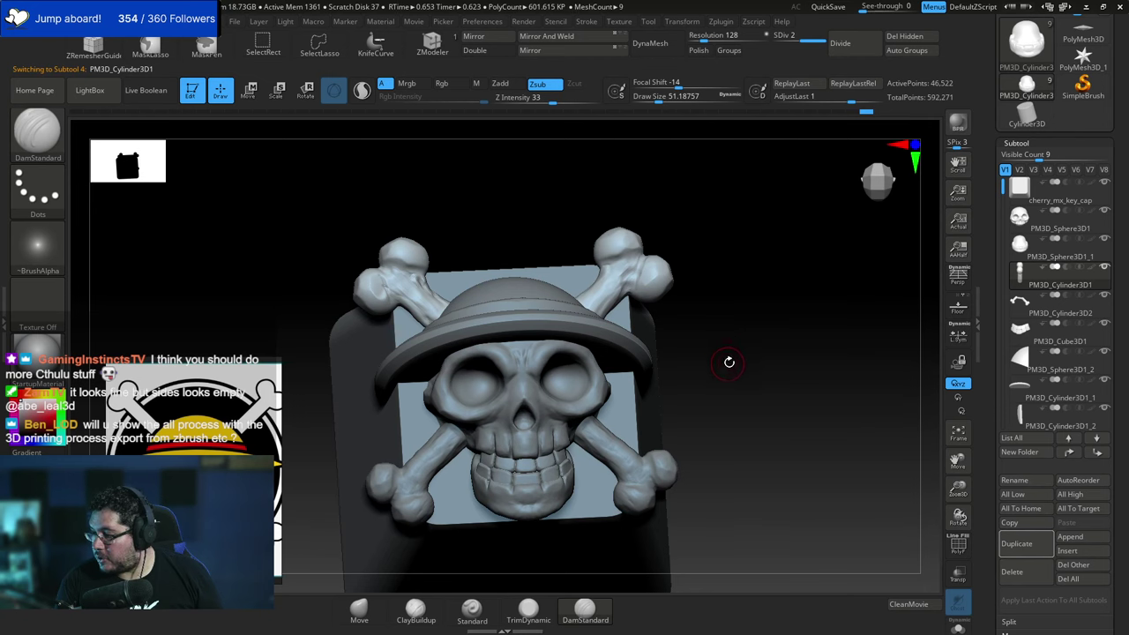
{"action": "left_click_drag", "start_coordinate": [728, 361], "coordinate": [693, 380], "text": "alt"}
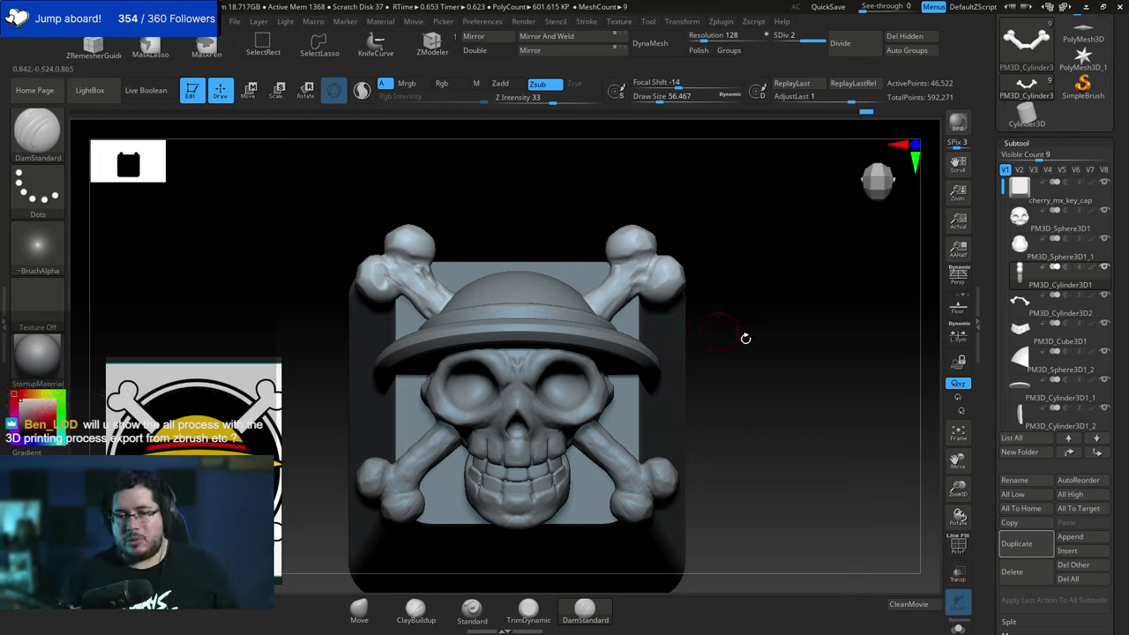
{"action": "left_click_drag", "start_coordinate": [745, 339], "coordinate": [670, 349], "text": "alt"}
Select the keycap body subtool and examine its hollow underside, stem and side profile.
{"action": "left_click", "coordinate": [671, 362], "text": "alt"}
{"action": "left_click_drag", "start_coordinate": [797, 392], "coordinate": [731, 398]}
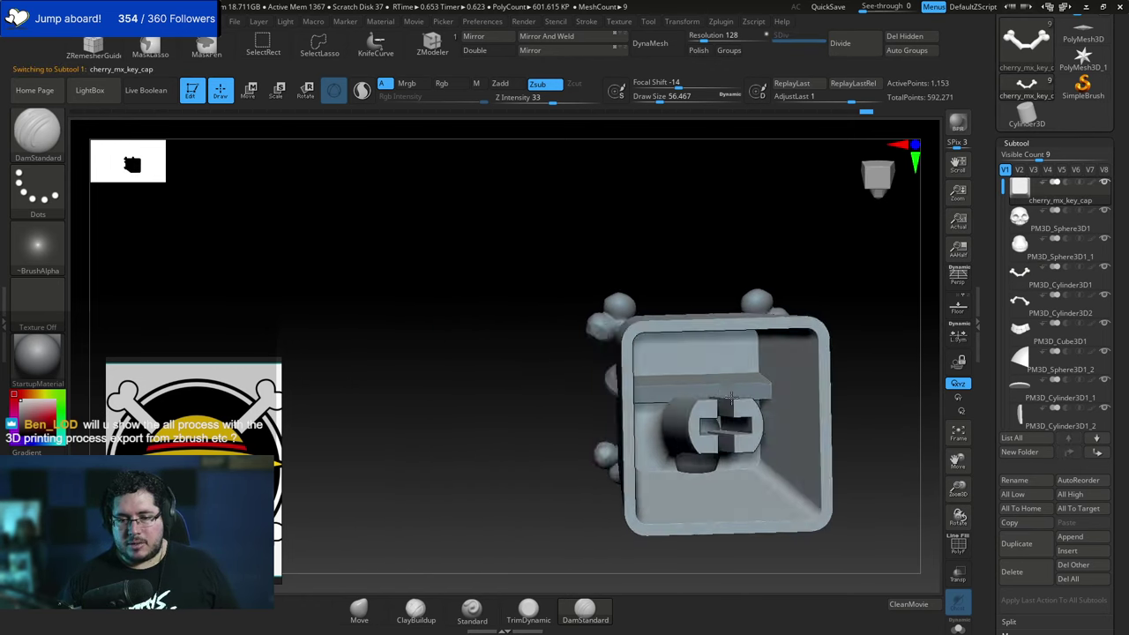
{"action": "right_click_drag", "start_coordinate": [730, 398], "coordinate": [750, 344]}
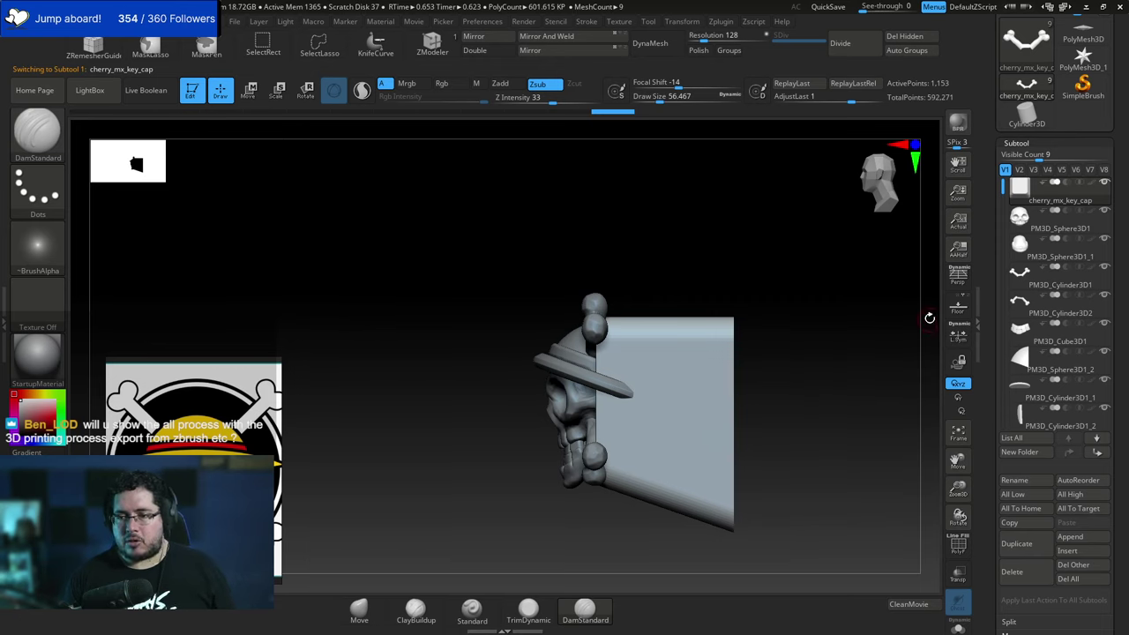
{"action": "right_click_drag", "start_coordinate": [902, 366], "coordinate": [780, 408]}
{"action": "right_click_drag", "start_coordinate": [780, 409], "coordinate": [750, 439], "text": "ctrl"}
{"action": "right_click_drag", "start_coordinate": [751, 439], "coordinate": [856, 305], "text": "alt"}
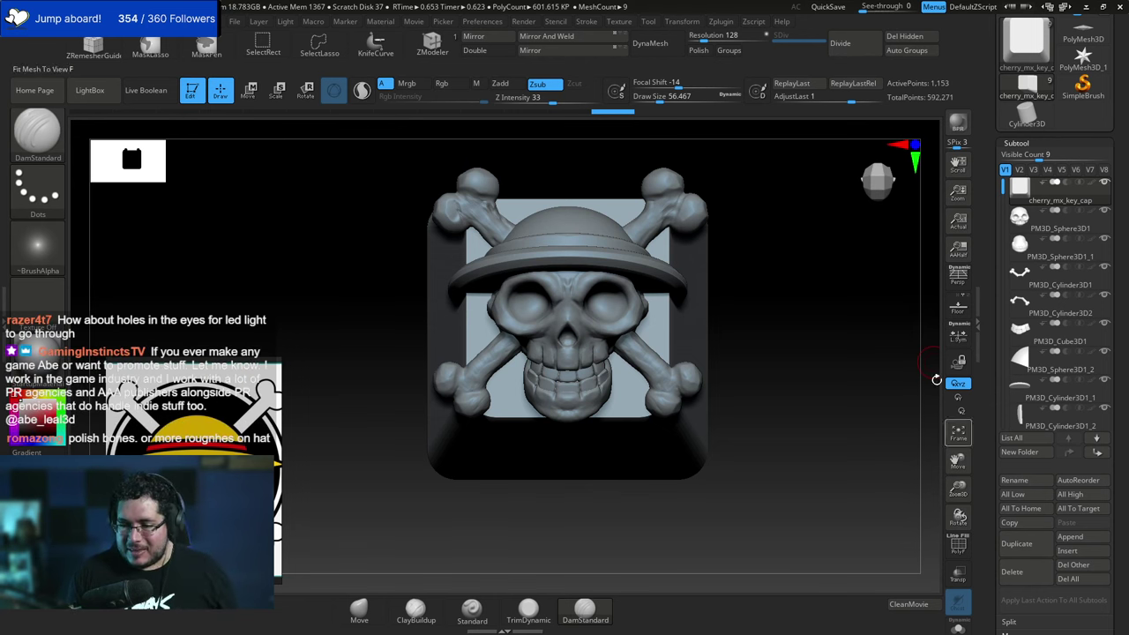
Turn on Live Boolean, make a boolean mesh from all the keycap's subtools and open the resulting UMesh tool.
{"action": "left_click", "coordinate": [1036, 142]}
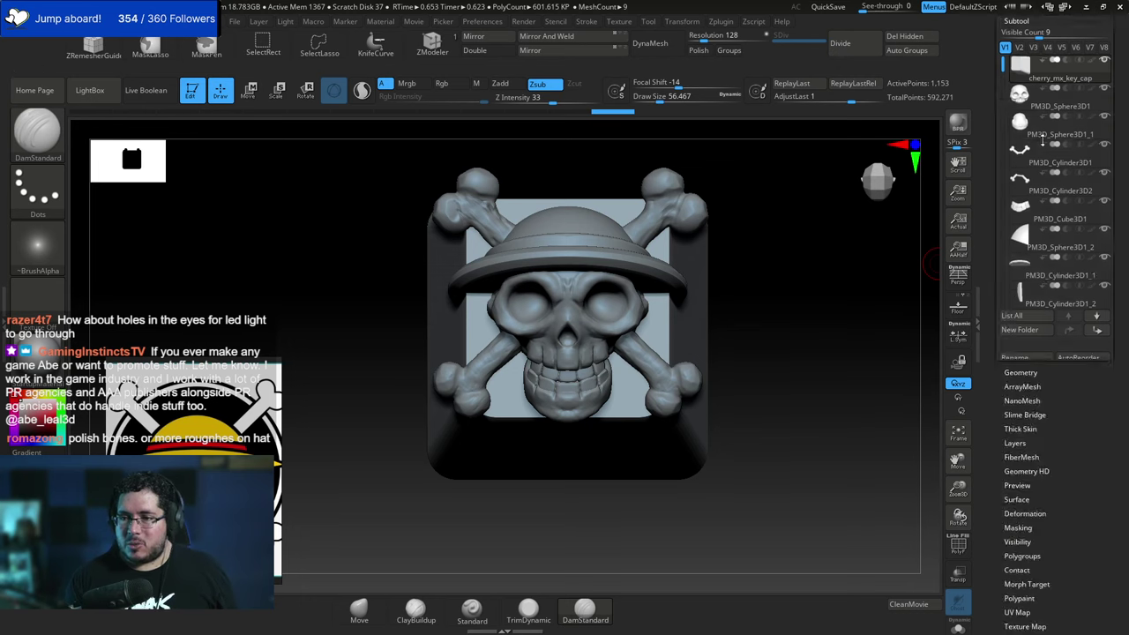
{"action": "left_click", "coordinate": [146, 89]}
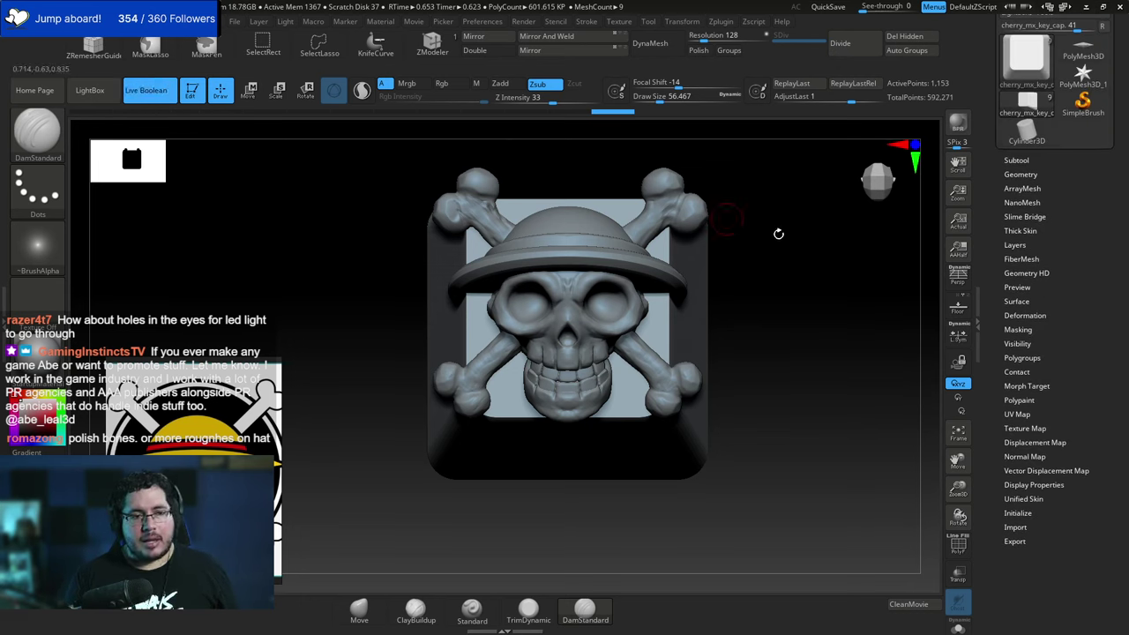
{"action": "left_click_drag", "start_coordinate": [778, 232], "coordinate": [493, 370]}
{"action": "left_click", "coordinate": [1015, 161]}
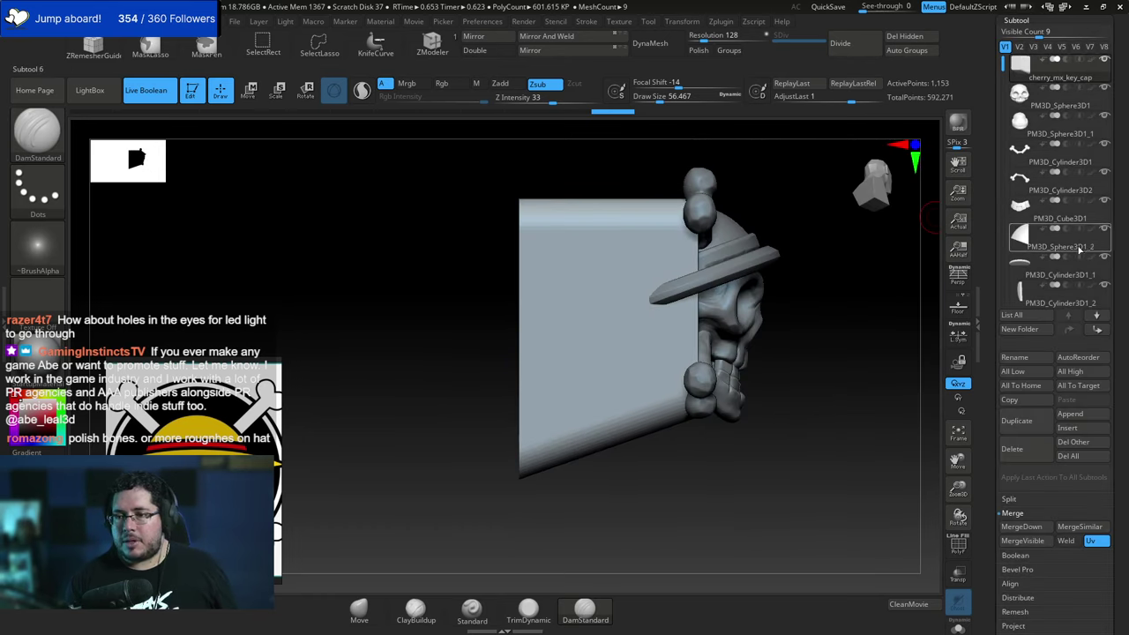
{"action": "scroll", "coordinate": [1029, 407], "scroll_direction": "down", "scroll_amount": 3}
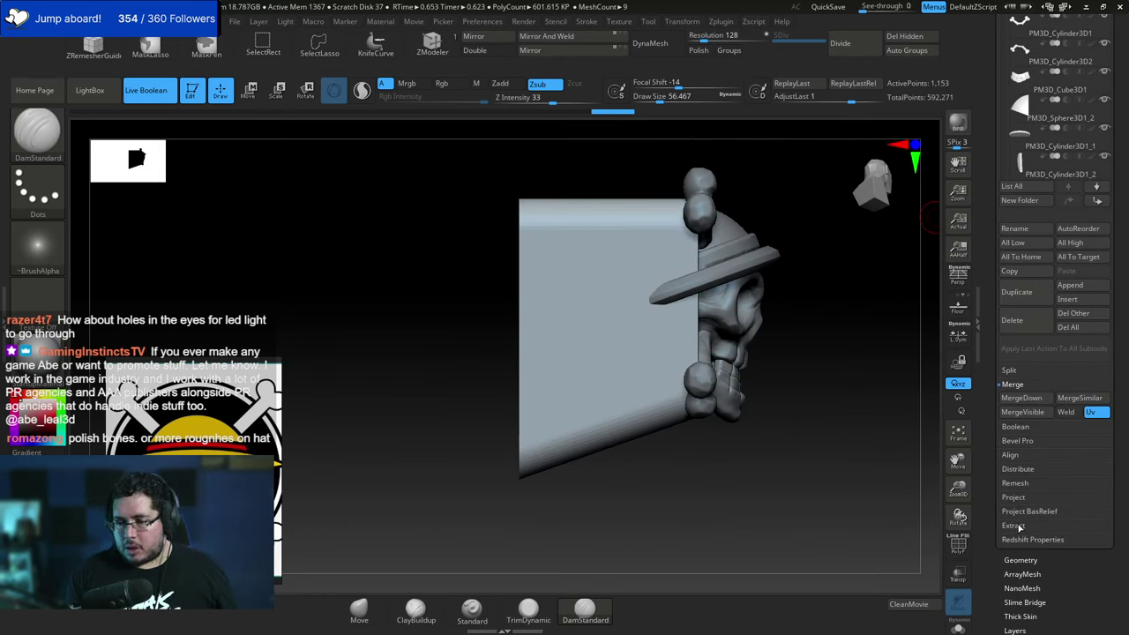
{"action": "left_click", "coordinate": [1022, 427]}
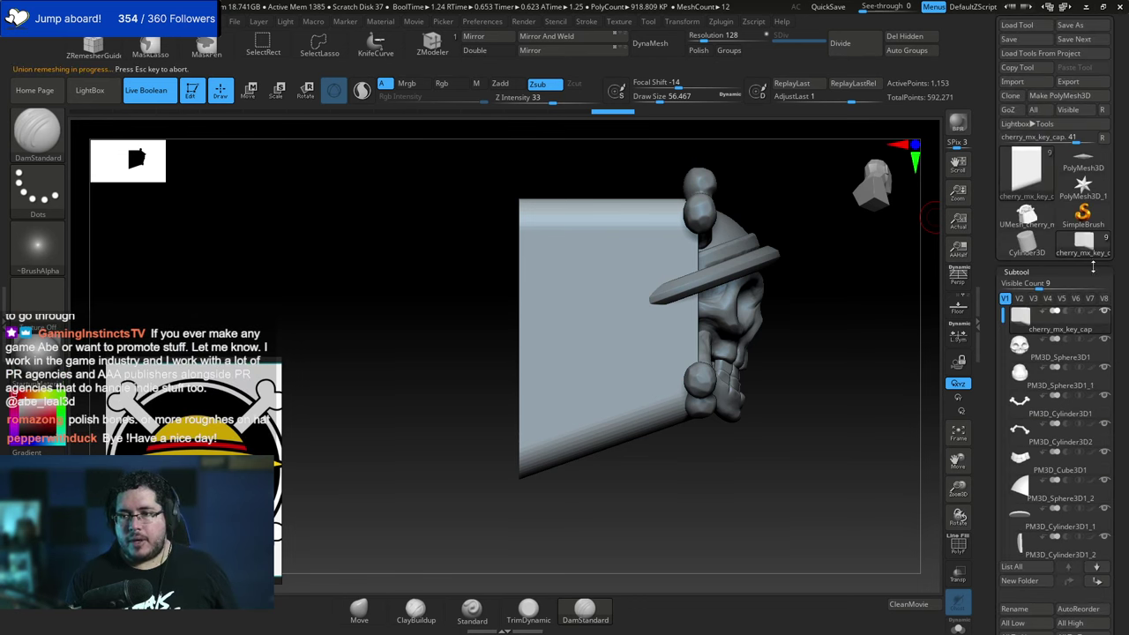
{"action": "left_click", "coordinate": [1027, 219]}
Append a Cylinder3D to the merged keycap and select it as the active subtool.
{"action": "left_click_drag", "start_coordinate": [831, 306], "coordinate": [817, 277]}
{"action": "left_click_drag", "start_coordinate": [1119, 463], "coordinate": [1116, 142]}
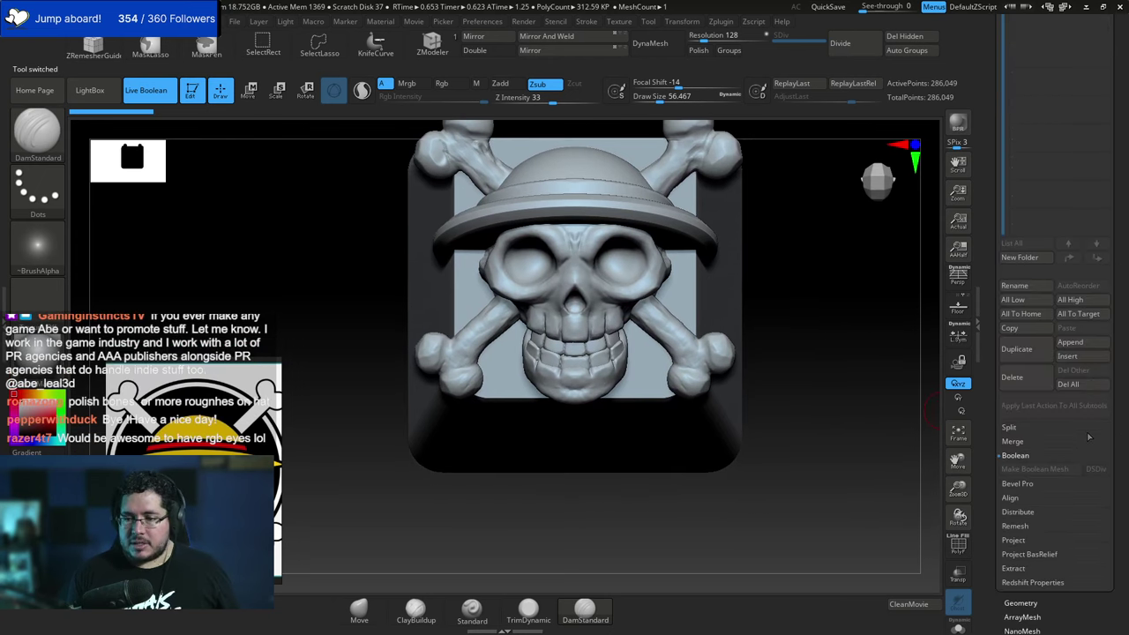
{"action": "left_click", "coordinate": [1069, 343]}
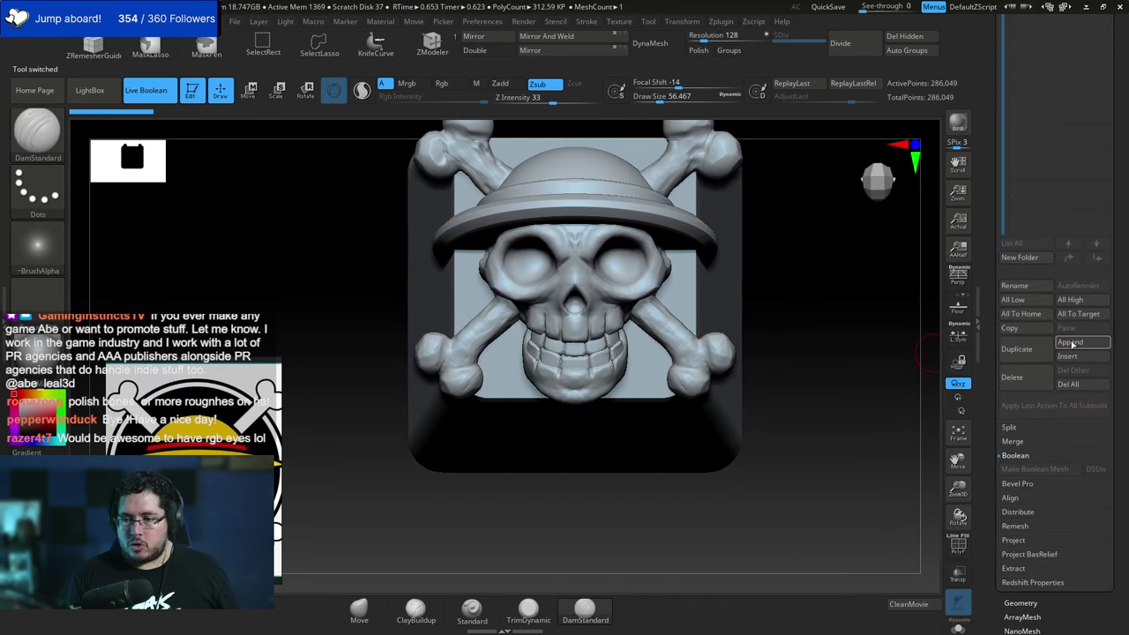
{"action": "left_click", "coordinate": [1069, 342]}
{"action": "left_click", "coordinate": [727, 397]}
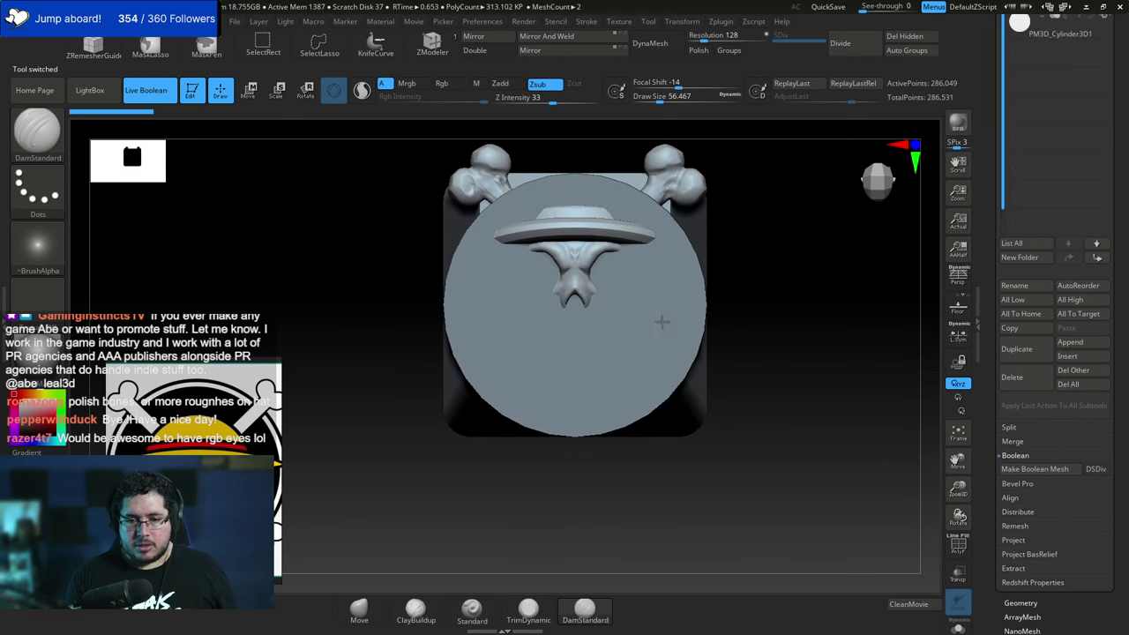
{"action": "left_click", "coordinate": [661, 322], "text": "alt"}
Lengthen the cylinder along its axis and scale it down to about the size of an eye socket.
{"action": "left_click_drag", "start_coordinate": [798, 323], "coordinate": [436, 339], "text": "shift"}
{"action": "key", "text": "w"}
{"action": "left_click_drag", "start_coordinate": [501, 354], "coordinate": [498, 443], "text": "alt"}
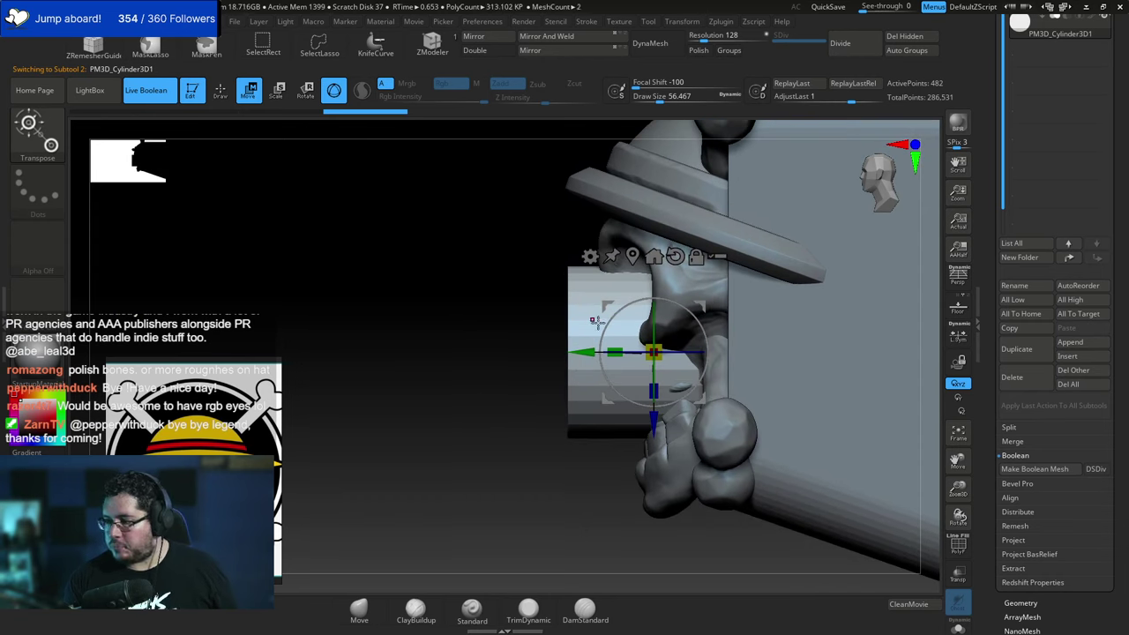
{"action": "left_click_drag", "start_coordinate": [615, 352], "coordinate": [535, 362]}
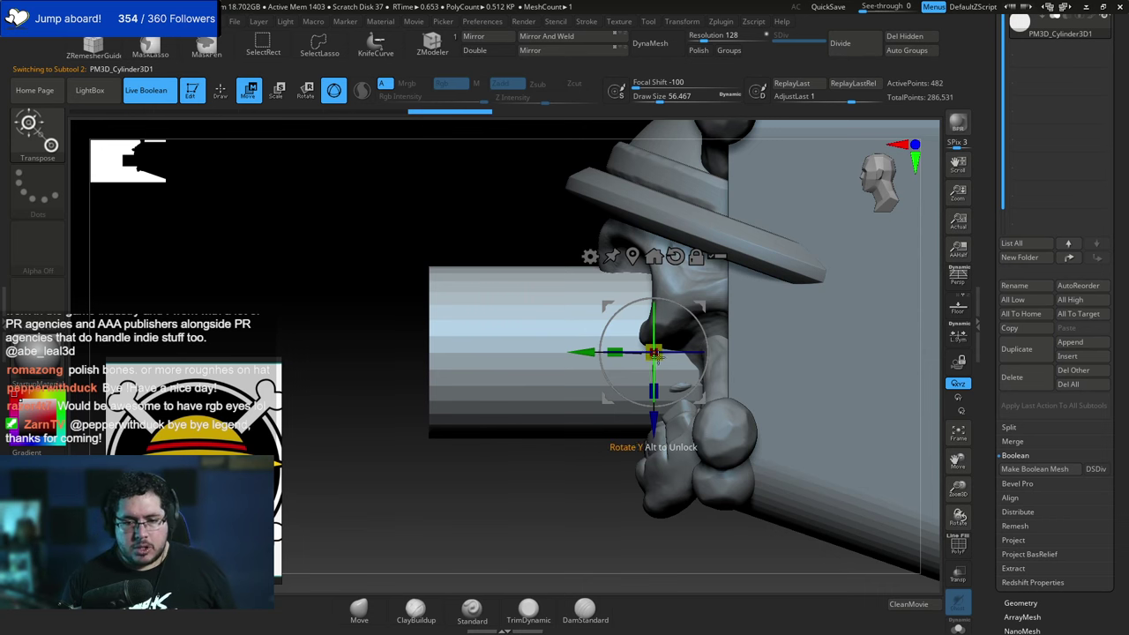
{"action": "left_click_drag", "start_coordinate": [655, 355], "coordinate": [505, 376]}
{"action": "left_click_drag", "start_coordinate": [504, 377], "coordinate": [650, 357], "text": "shift"}
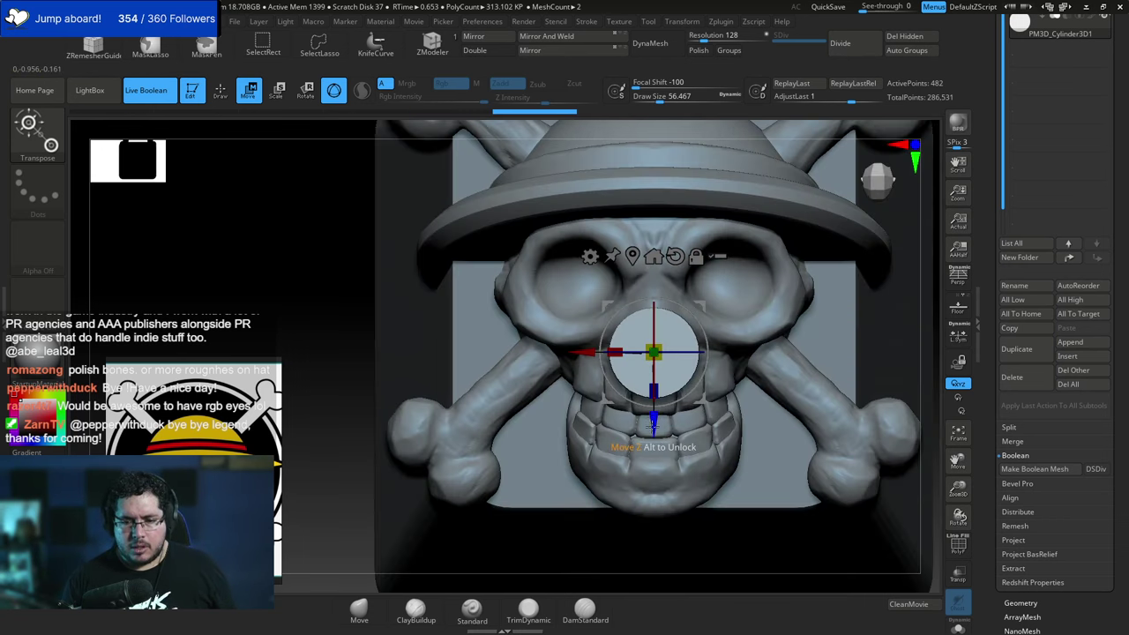
Move the cylinder up and sideways so it is centred over one of the skull's eye sockets.
{"action": "left_click_drag", "start_coordinate": [652, 425], "coordinate": [652, 354]}
{"action": "left_click_drag", "start_coordinate": [582, 282], "coordinate": [662, 282]}
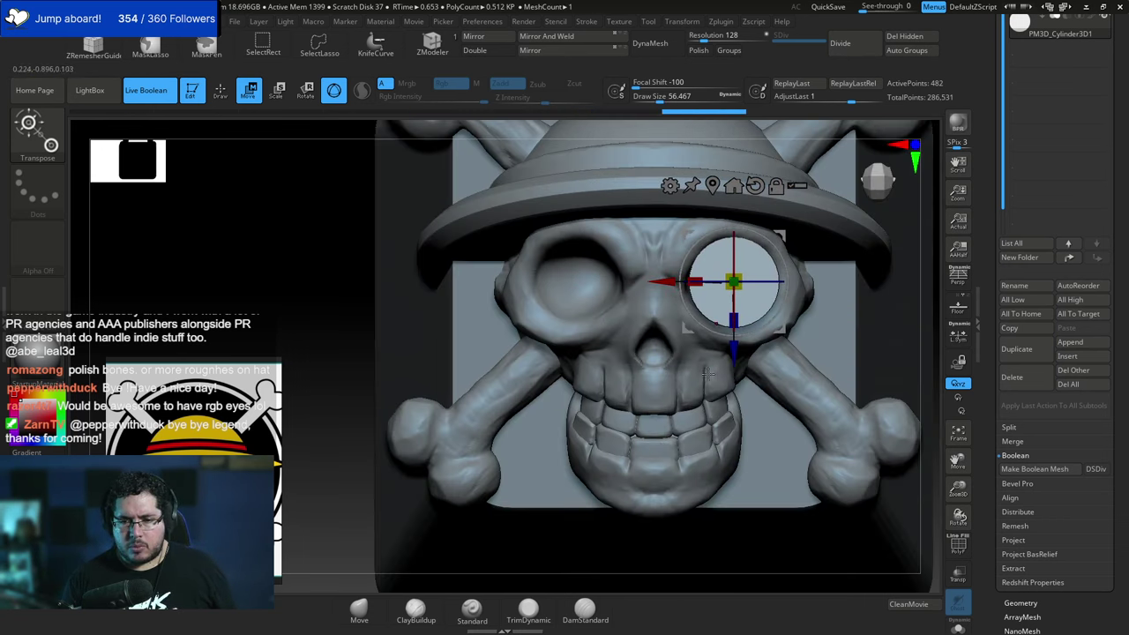
{"action": "left_click_drag", "start_coordinate": [739, 356], "coordinate": [739, 353]}
{"action": "key", "text": "q"}
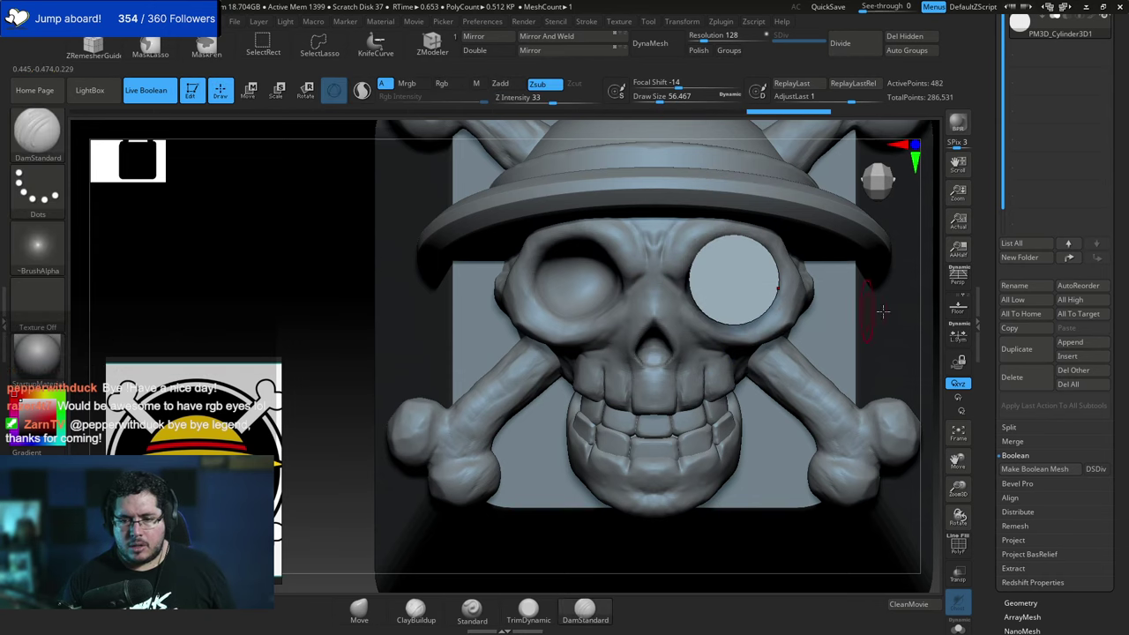
Push the cylinder along its axis through the eye socket until it passes into the keycap's hollow interior.
{"action": "left_click_drag", "start_coordinate": [926, 310], "coordinate": [705, 305], "text": "alt"}
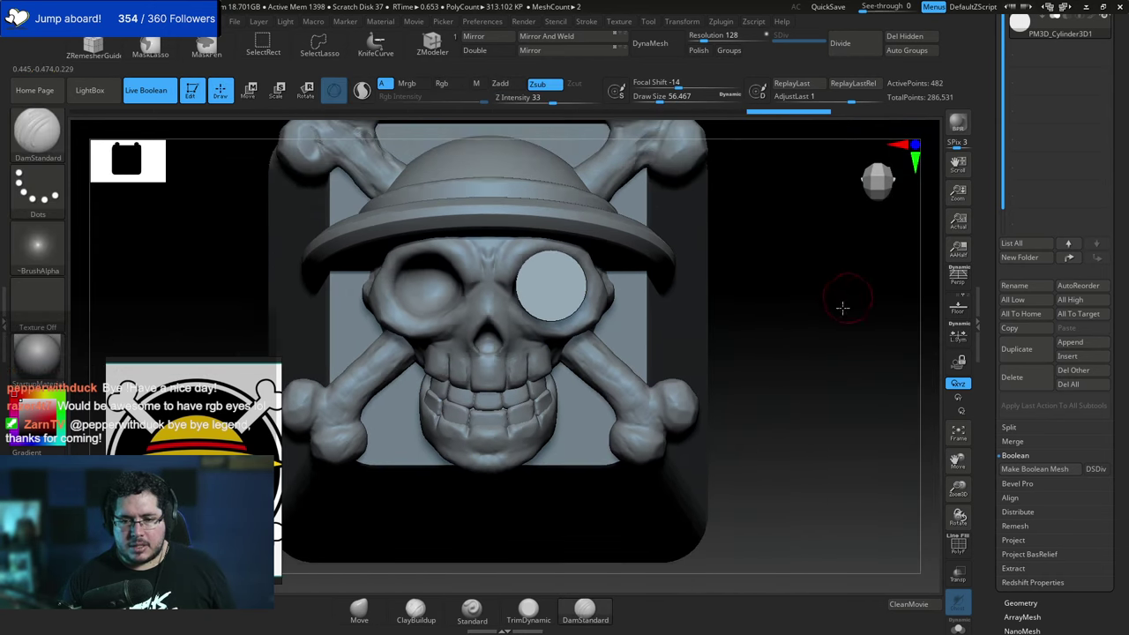
{"action": "left_click_drag", "start_coordinate": [844, 307], "coordinate": [653, 302]}
{"action": "left_click_drag", "start_coordinate": [441, 399], "coordinate": [653, 331]}
{"action": "left_click_drag", "start_coordinate": [385, 403], "coordinate": [609, 318]}
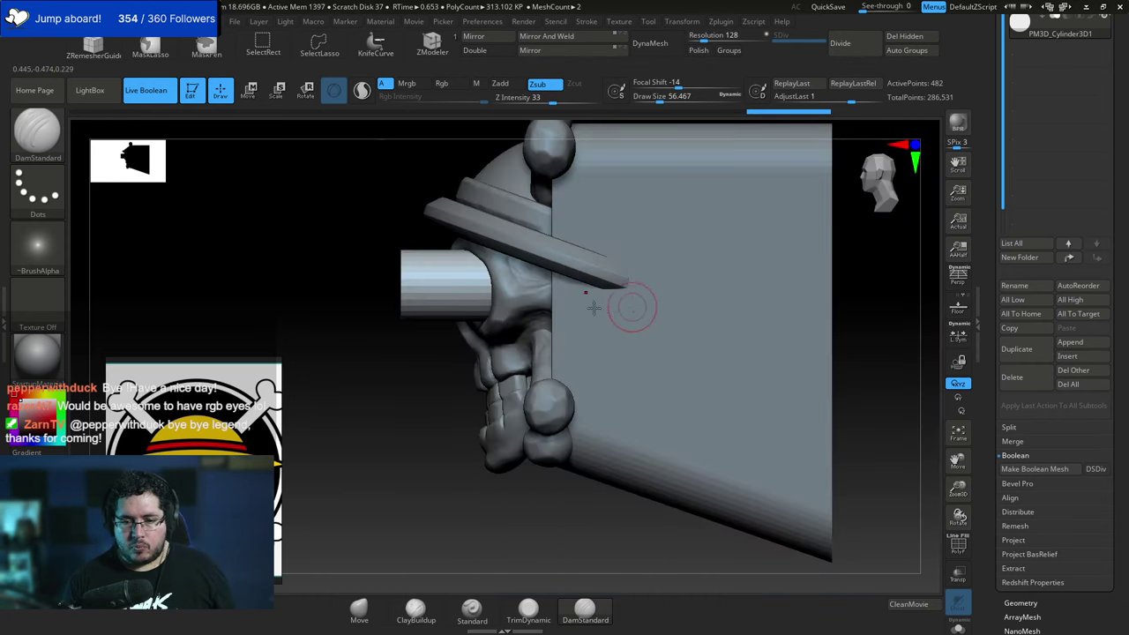
{"action": "key", "text": "w"}
{"action": "left_click_drag", "start_coordinate": [452, 288], "coordinate": [588, 293]}
{"action": "left_click_drag", "start_coordinate": [384, 416], "coordinate": [415, 370]}
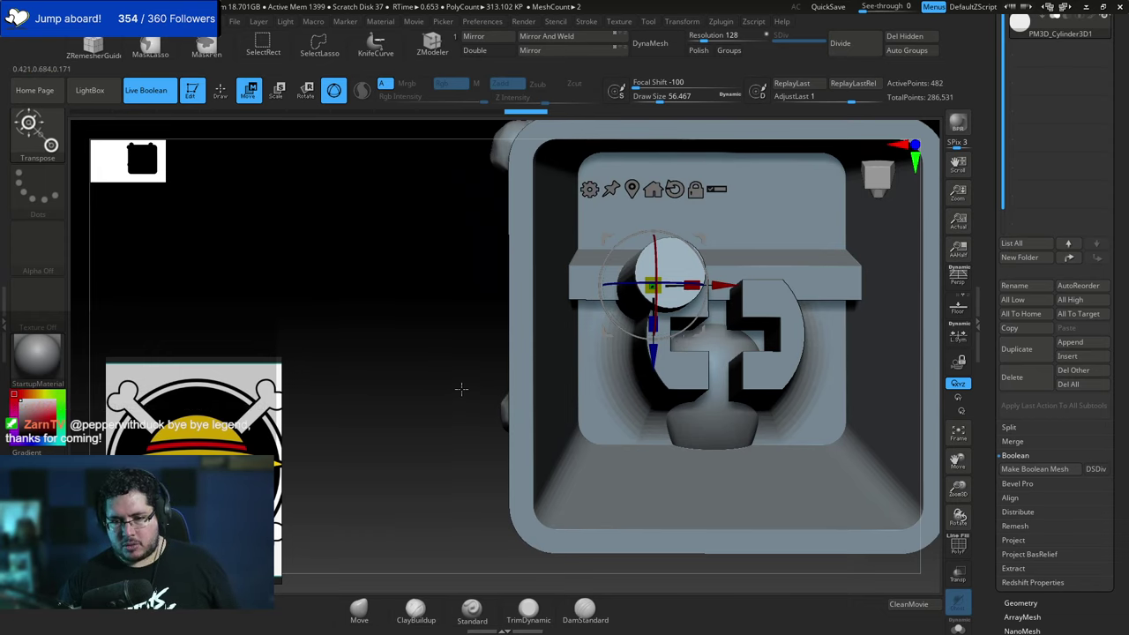
{"action": "left_click_drag", "start_coordinate": [460, 389], "coordinate": [479, 432]}
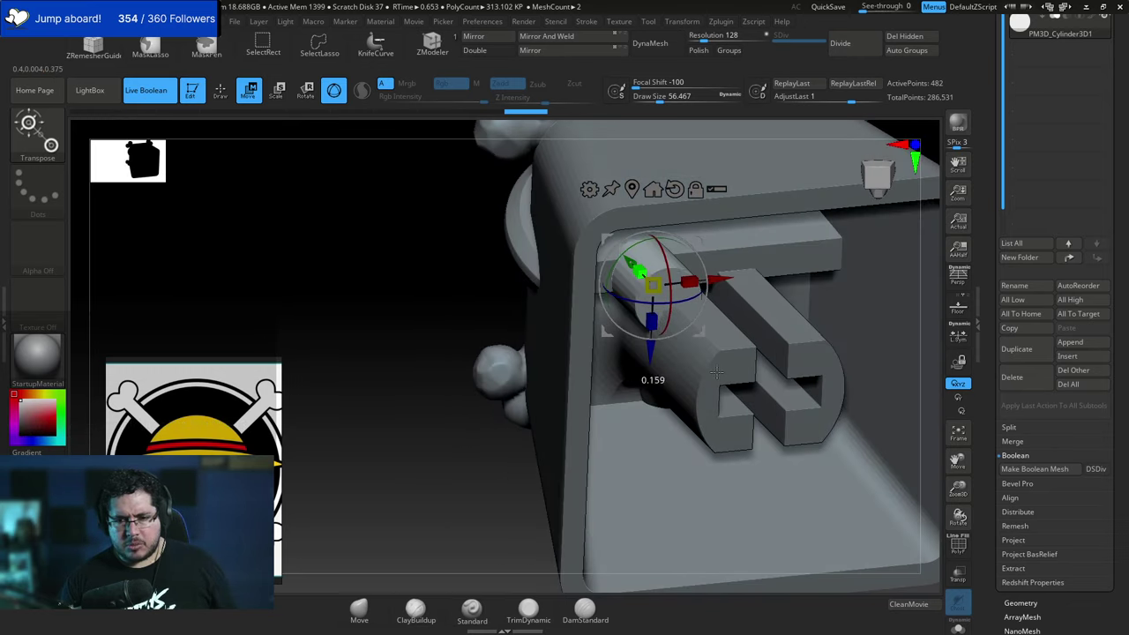
{"action": "left_click_drag", "start_coordinate": [652, 300], "coordinate": [628, 269]}
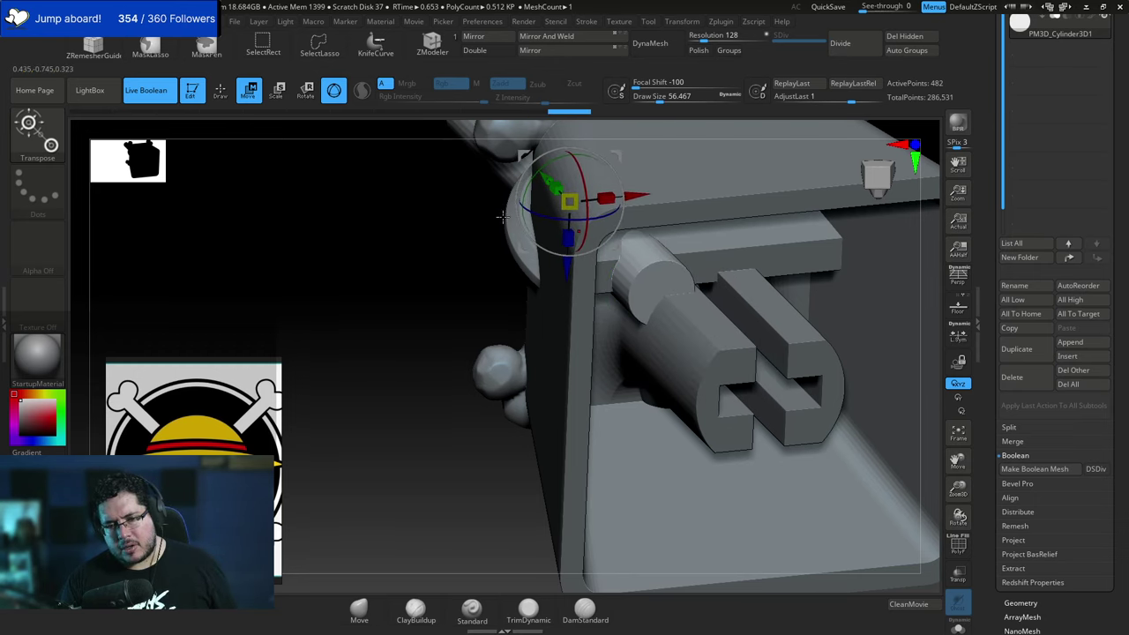
{"action": "left_click_drag", "start_coordinate": [502, 217], "coordinate": [775, 292]}
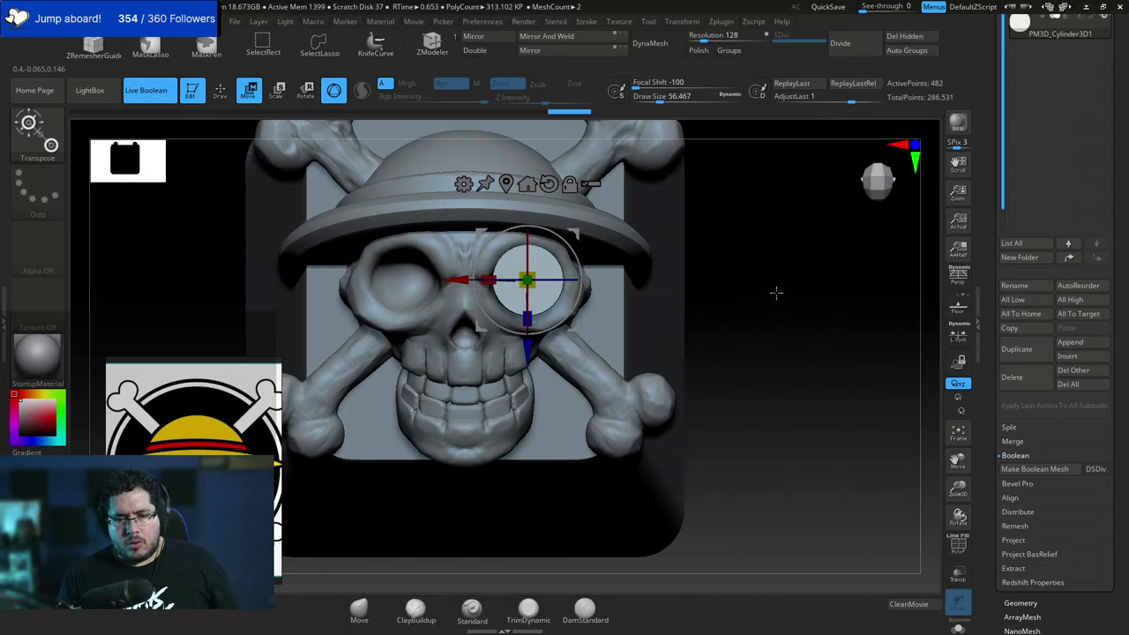
Mirror and weld the cylinder onto the other eye socket and set the subtool to subtract from the keycap.
{"action": "left_click", "coordinate": [550, 39]}
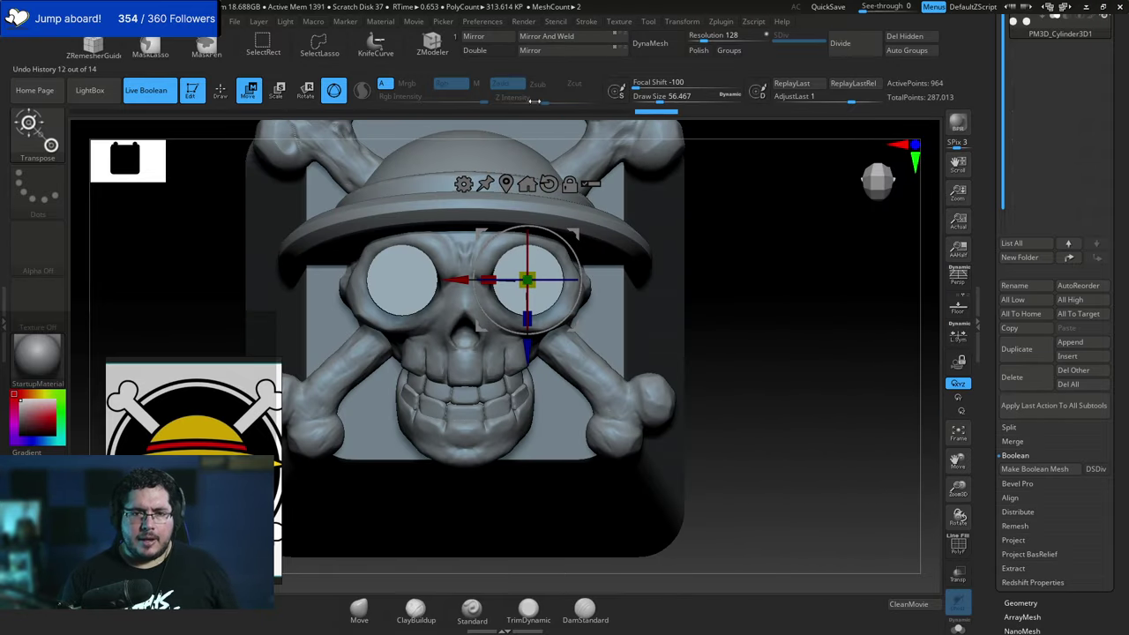
{"action": "key", "text": "q"}
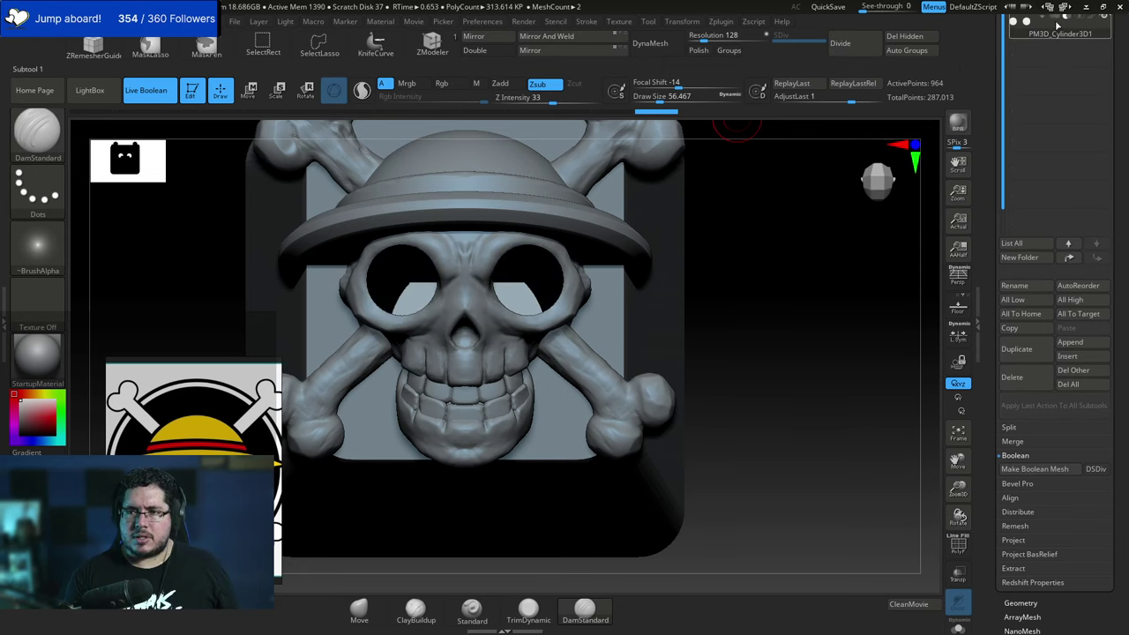
{"action": "left_click_drag", "start_coordinate": [764, 319], "coordinate": [550, 430]}
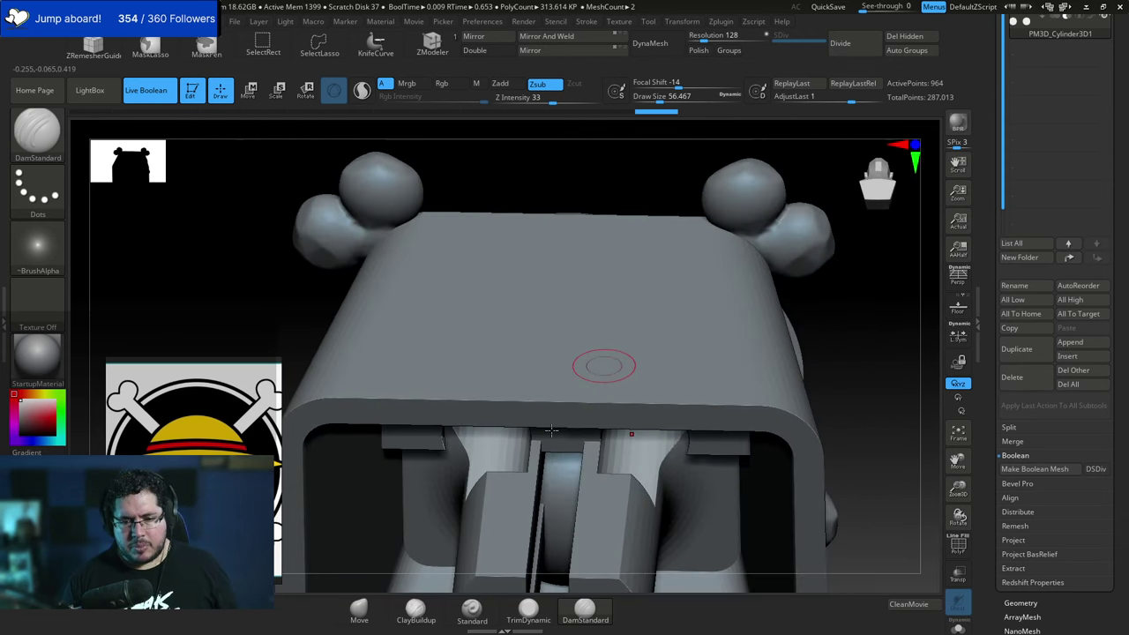
Rotate the subtracting cylinders so the eye holes angle away from the stem inside the keycap.
{"action": "left_click_drag", "start_coordinate": [891, 343], "coordinate": [944, 313]}
{"action": "key", "text": "w"}
{"action": "key", "text": "r"}
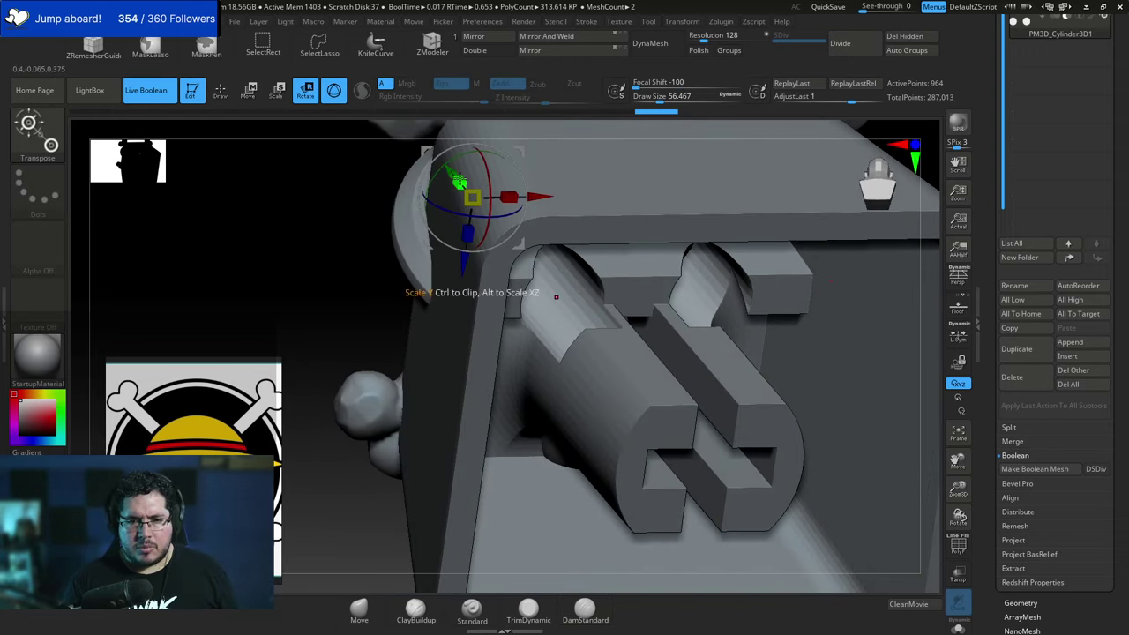
{"action": "mouse_move", "coordinate": [474, 201]}
{"action": "left_mouse_down"}
{"action": "mouse_move", "coordinate": [489, 220]}
{"action": "mouse_move", "coordinate": [473, 202]}
{"action": "left_mouse_up"}
{"action": "left_click_drag", "start_coordinate": [390, 297], "coordinate": [324, 306]}
{"action": "left_click_drag", "start_coordinate": [919, 298], "coordinate": [608, 301]}
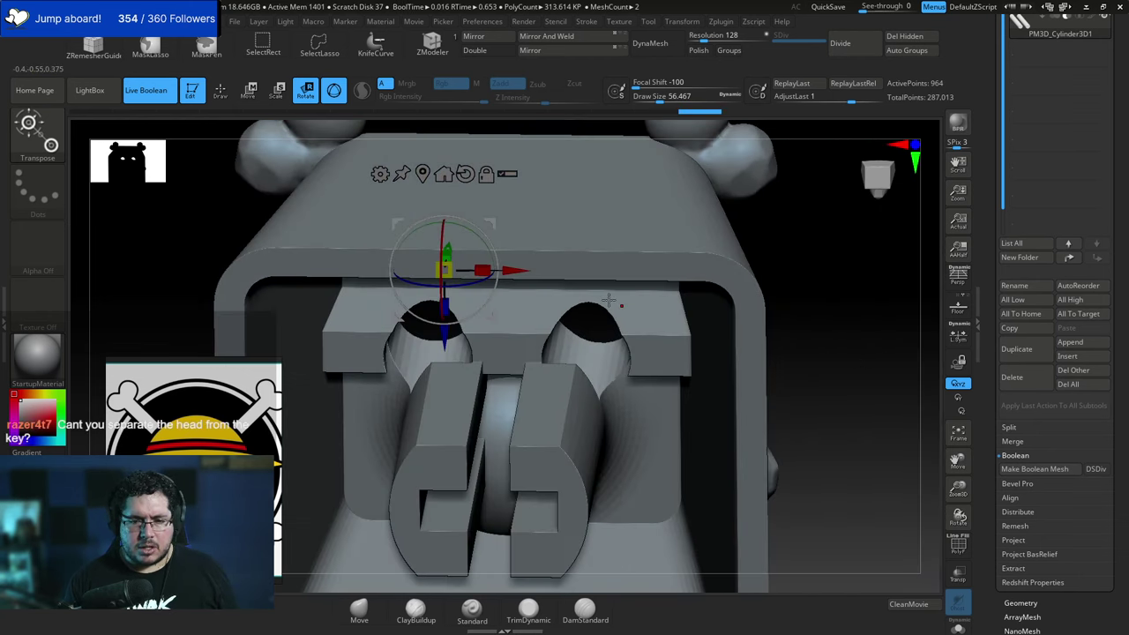
Centre the gizmo between the two cylinders and nudge the pair slightly sideways to align the eye holes.
{"action": "left_click", "coordinate": [424, 176]}
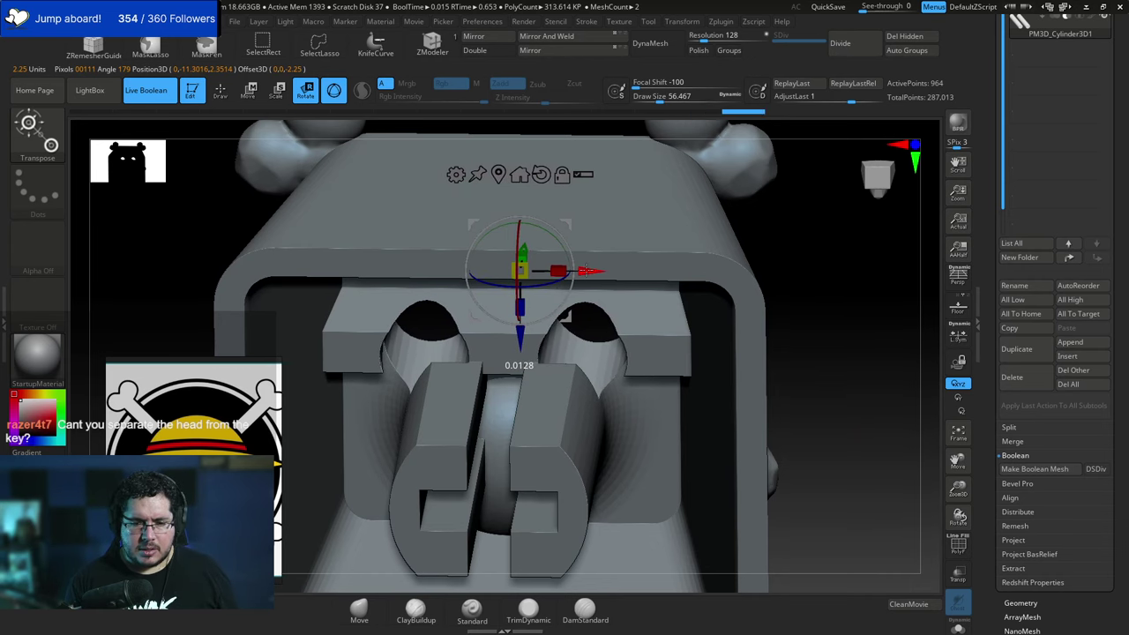
{"action": "left_click_drag", "start_coordinate": [810, 286], "coordinate": [894, 277]}
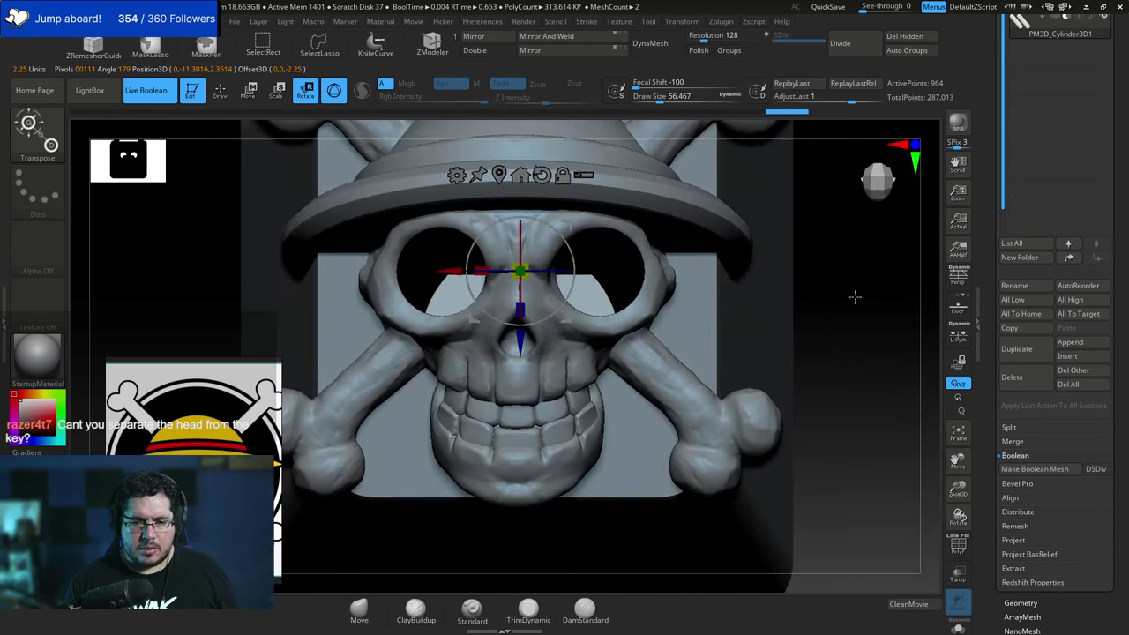
{"action": "mouse_move", "coordinate": [830, 310]}
{"action": "left_mouse_down"}
{"action": "mouse_move", "coordinate": [864, 290]}
{"action": "mouse_move", "coordinate": [826, 295]}
{"action": "mouse_move", "coordinate": [826, 263]}
{"action": "mouse_move", "coordinate": [847, 252]}
{"action": "mouse_move", "coordinate": [827, 210]}
{"action": "mouse_move", "coordinate": [763, 244]}
{"action": "mouse_move", "coordinate": [672, 266]}
{"action": "mouse_move", "coordinate": [746, 247]}
{"action": "mouse_move", "coordinate": [750, 312]}
{"action": "mouse_move", "coordinate": [773, 274]}
{"action": "mouse_move", "coordinate": [751, 268]}
{"action": "mouse_move", "coordinate": [748, 242]}
{"action": "mouse_move", "coordinate": [756, 252]}
{"action": "mouse_move", "coordinate": [764, 245]}
{"action": "mouse_move", "coordinate": [744, 219]}
{"action": "mouse_move", "coordinate": [763, 174]}
{"action": "mouse_move", "coordinate": [753, 270]}
{"action": "mouse_move", "coordinate": [763, 240]}
{"action": "mouse_move", "coordinate": [726, 252]}
{"action": "mouse_move", "coordinate": [751, 262]}
{"action": "mouse_move", "coordinate": [759, 242]}
{"action": "mouse_move", "coordinate": [759, 258]}
{"action": "mouse_move", "coordinate": [776, 194]}
{"action": "mouse_move", "coordinate": [761, 242]}
{"action": "mouse_move", "coordinate": [882, 249]}
{"action": "mouse_move", "coordinate": [802, 290]}
{"action": "mouse_move", "coordinate": [833, 250]}
{"action": "left_mouse_up"}
Make a boolean mesh of the keycap with the eye holes, open the resulting tool and check its underside.
{"action": "key", "text": "q"}
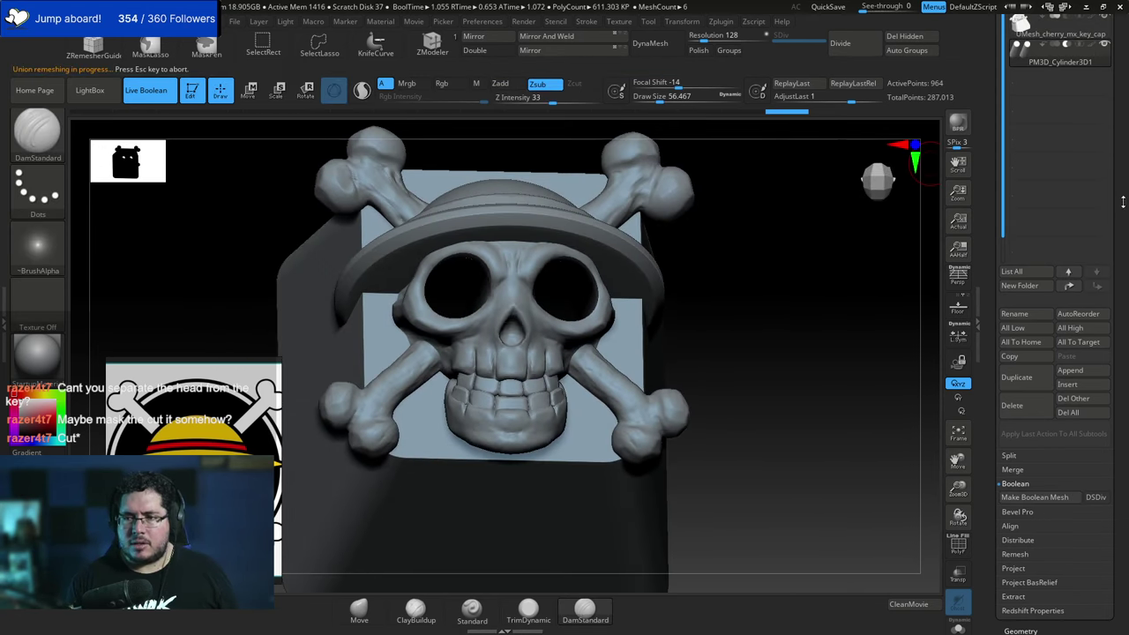
{"action": "left_click", "coordinate": [1027, 60]}
{"action": "left_click_drag", "start_coordinate": [801, 235], "coordinate": [706, 291], "text": "alt"}
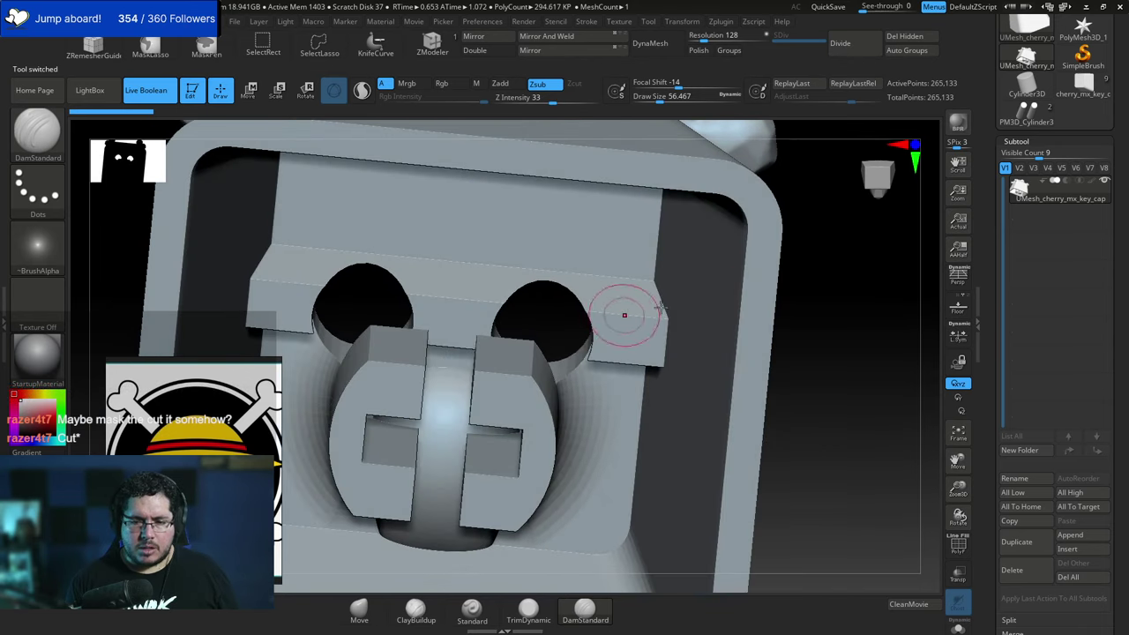
Reopen the tool that still has the separate cylinders subtool and append a cube to it.
{"action": "key", "text": "ctrl"}
{"action": "mouse_move", "coordinate": [813, 300]}
{"action": "left_mouse_down"}
{"action": "mouse_move", "coordinate": [837, 252]}
{"action": "mouse_move", "coordinate": [811, 254]}
{"action": "left_mouse_up"}
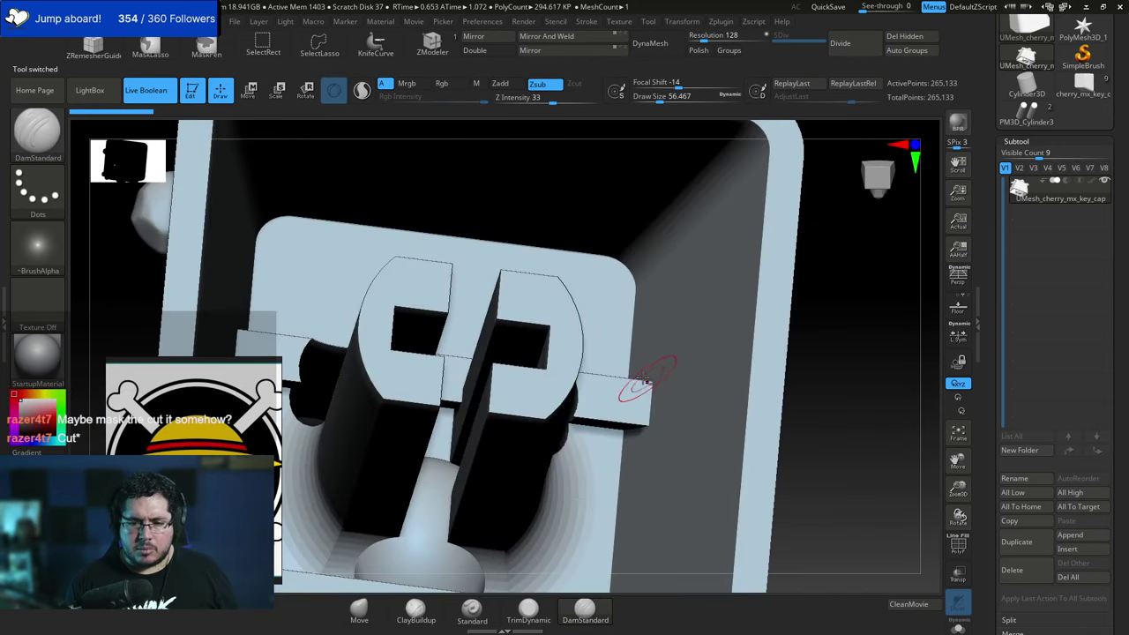
{"action": "left_click_drag", "start_coordinate": [707, 331], "coordinate": [823, 313]}
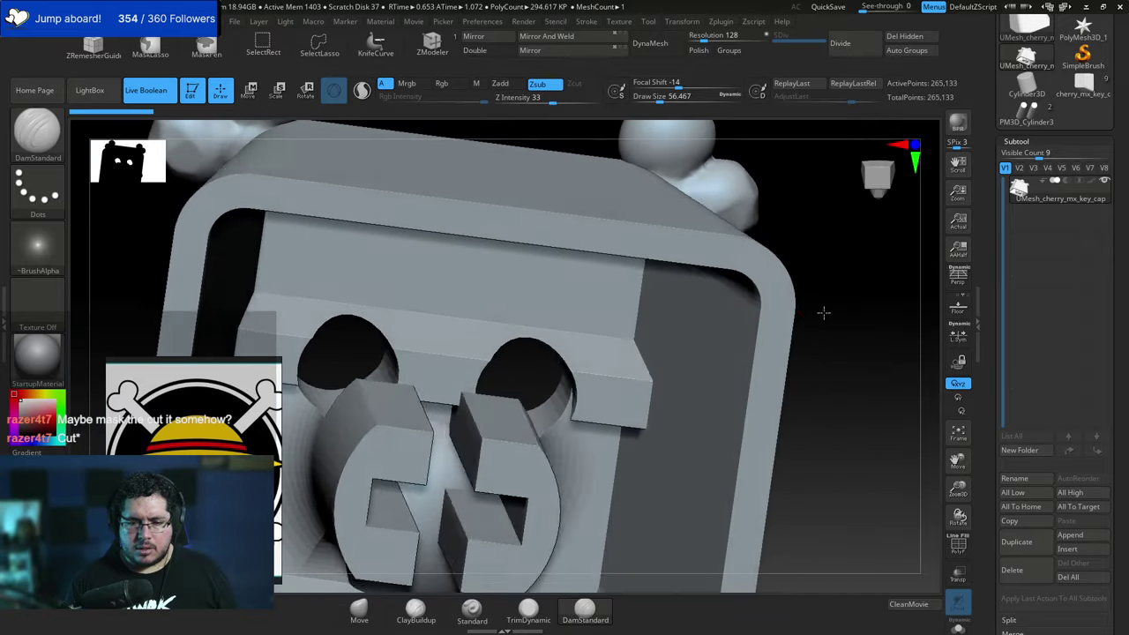
{"action": "left_click", "coordinate": [1025, 114]}
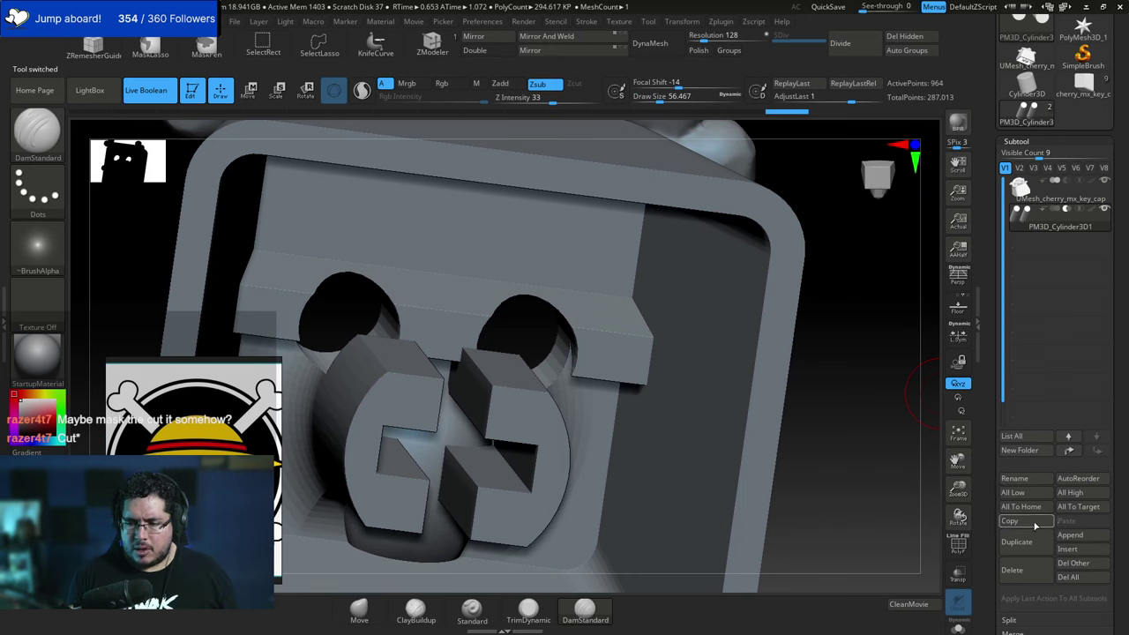
{"action": "left_click", "coordinate": [1070, 534]}
{"action": "left_click", "coordinate": [621, 415]}
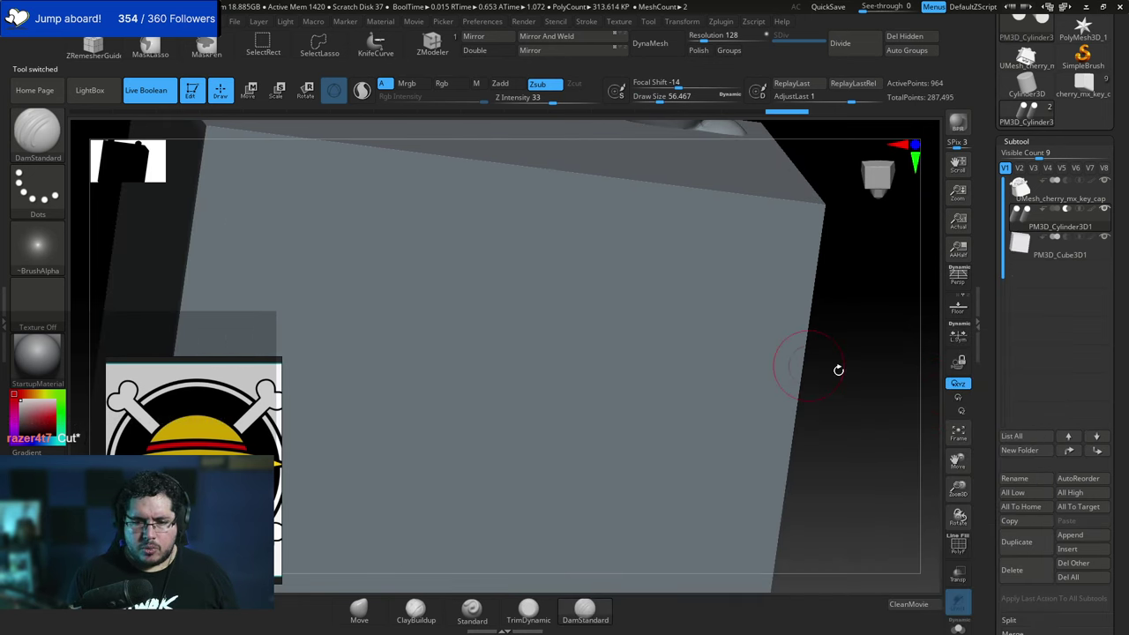
Shrink the appended cube to a small block and place it over the inner ledge beside one eye hole.
{"action": "key", "text": "f"}
{"action": "left_click_drag", "start_coordinate": [837, 375], "coordinate": [802, 373], "text": "shift"}
{"action": "left_click", "coordinate": [467, 343], "text": "alt"}
{"action": "key", "text": "w"}
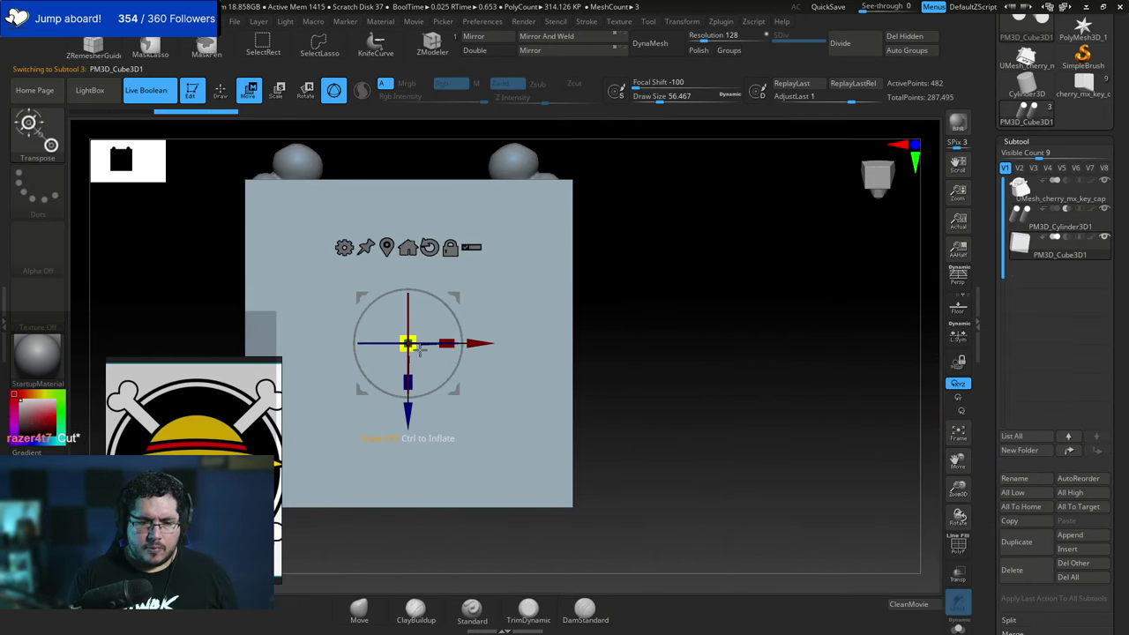
{"action": "left_click_drag", "start_coordinate": [412, 347], "coordinate": [375, 347]}
{"action": "left_click_drag", "start_coordinate": [488, 346], "coordinate": [560, 348]}
{"action": "left_click_drag", "start_coordinate": [482, 345], "coordinate": [489, 303]}
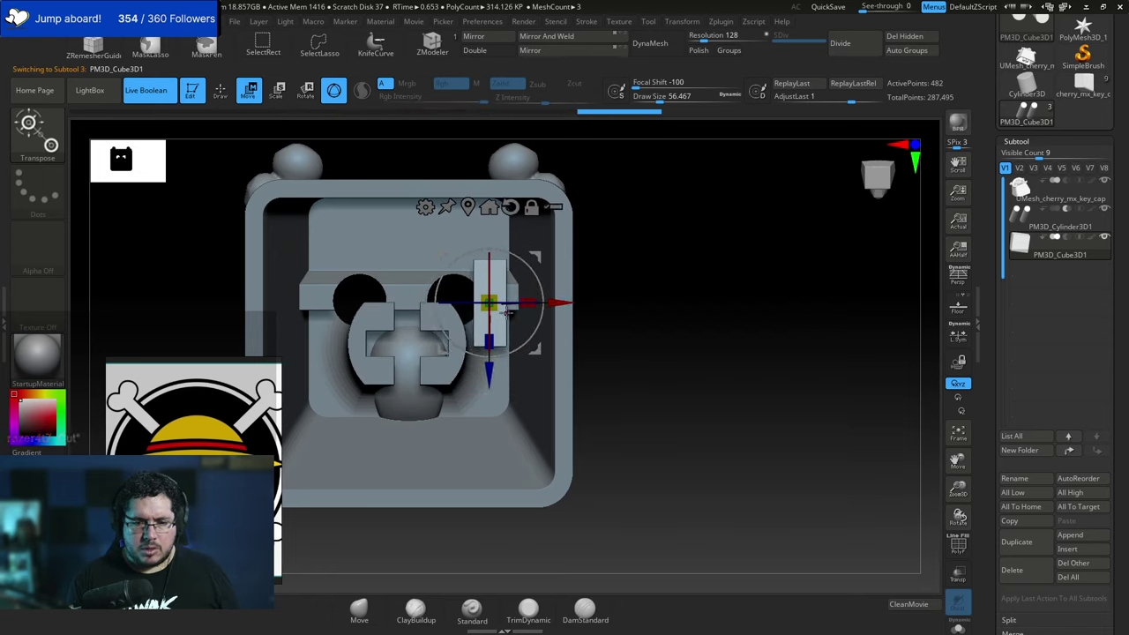
Push the cube deeper into the keycap, fit it to the end of the ledge and set it to subtract.
{"action": "left_click_drag", "start_coordinate": [586, 280], "coordinate": [509, 326]}
{"action": "left_click_drag", "start_coordinate": [462, 271], "coordinate": [445, 255]}
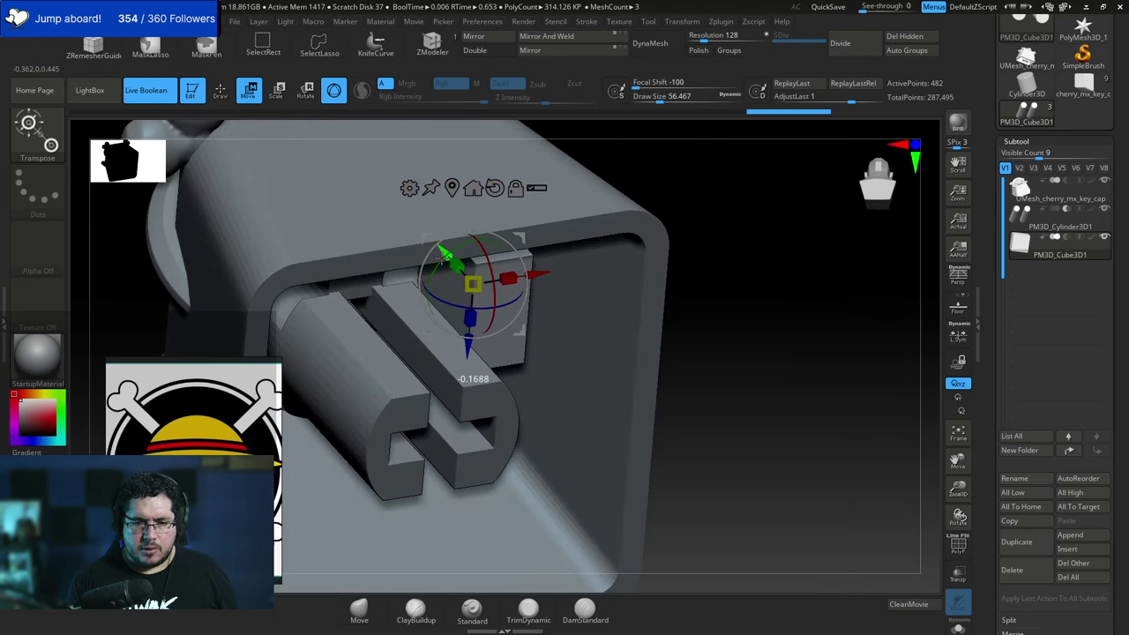
{"action": "left_click_drag", "start_coordinate": [832, 291], "coordinate": [747, 315]}
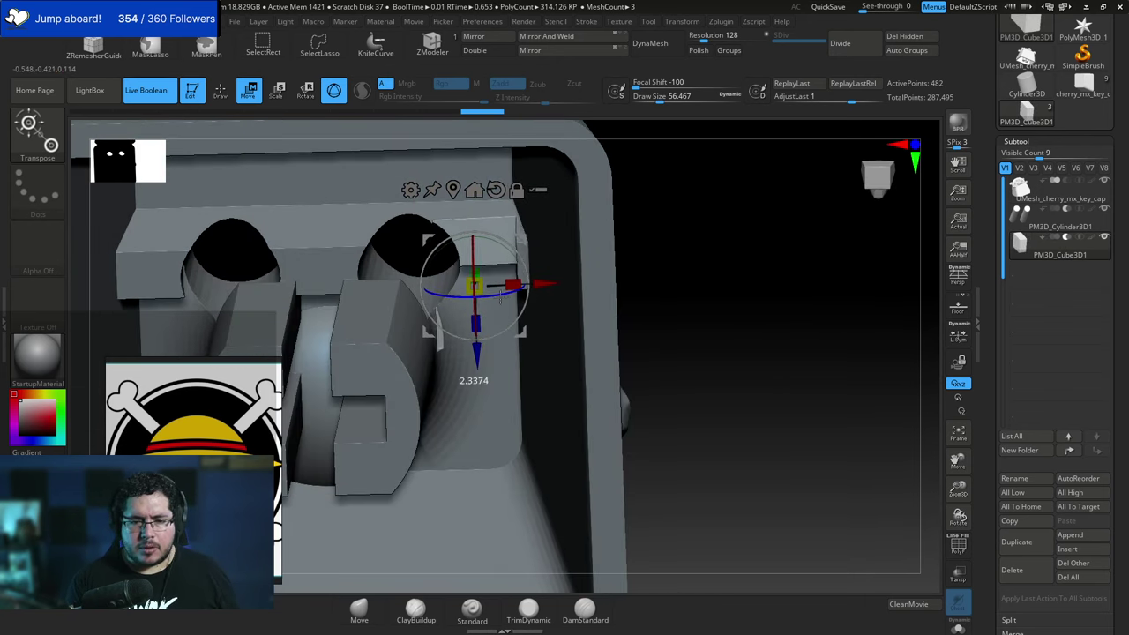
{"action": "left_click_drag", "start_coordinate": [507, 296], "coordinate": [617, 298]}
{"action": "key", "text": "e"}
{"action": "key", "text": "w"}
{"action": "left_click_drag", "start_coordinate": [443, 279], "coordinate": [428, 278]}
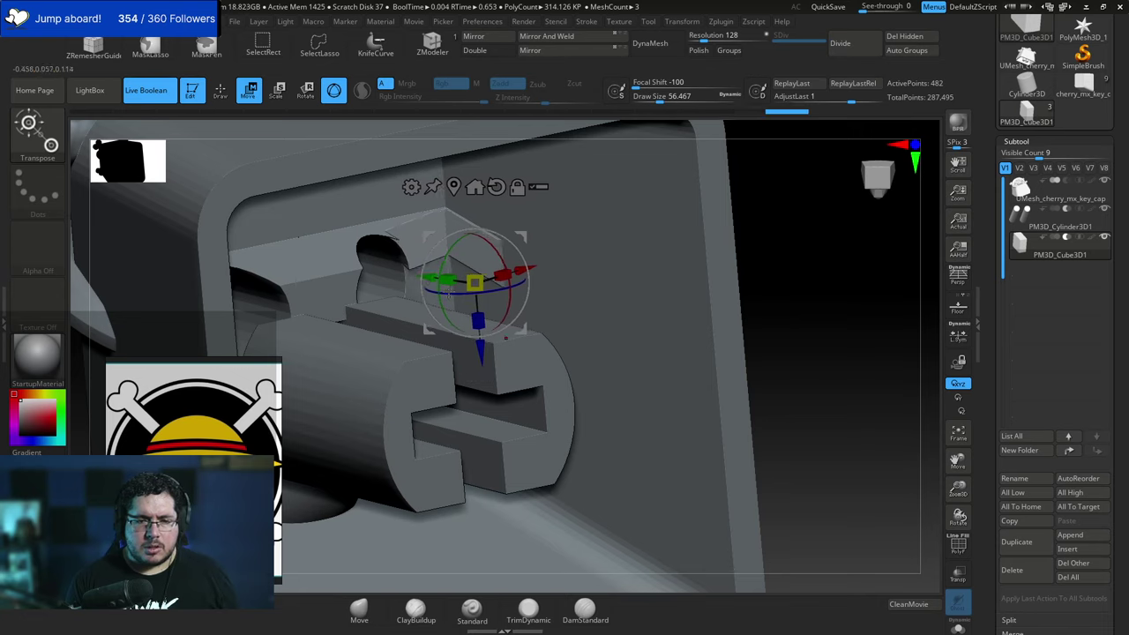
Fine-tune the subtracting cube's sideways position against the ledge next to the eye hole, checking the cut from several angles.
{"action": "key", "text": "e"}
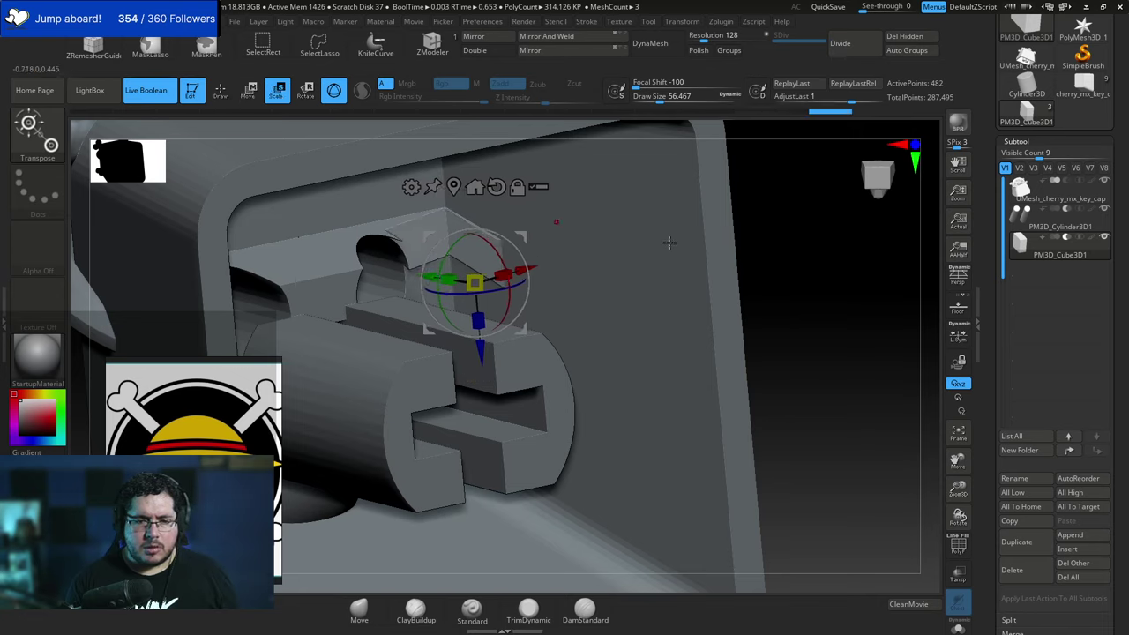
{"action": "key", "text": "q"}
{"action": "key", "text": "e"}
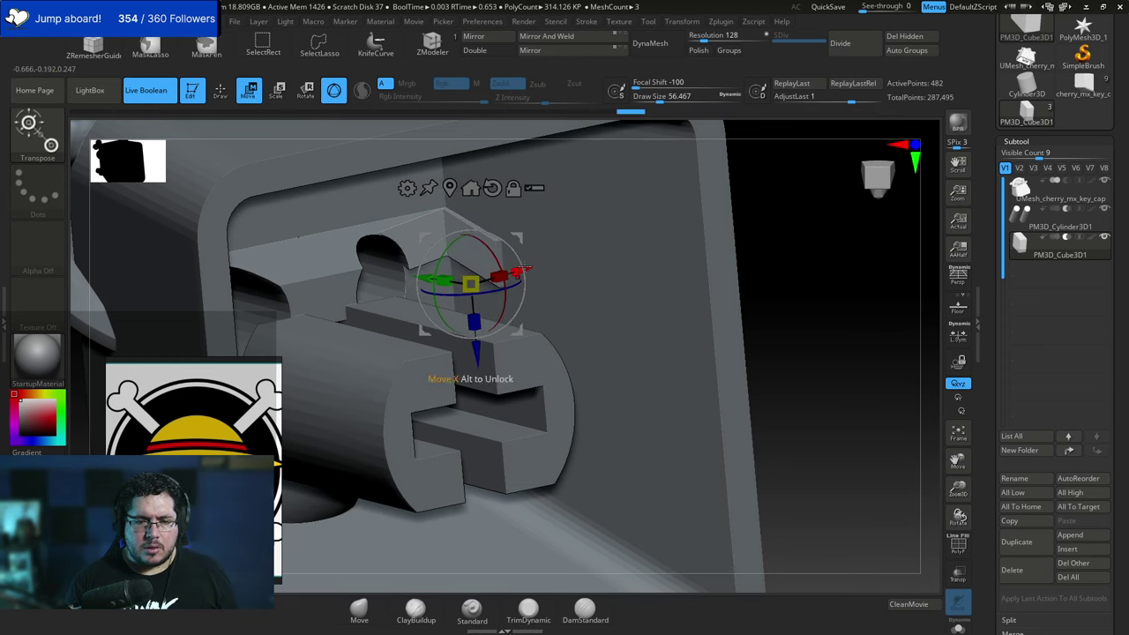
{"action": "left_click_drag", "start_coordinate": [751, 218], "coordinate": [554, 272]}
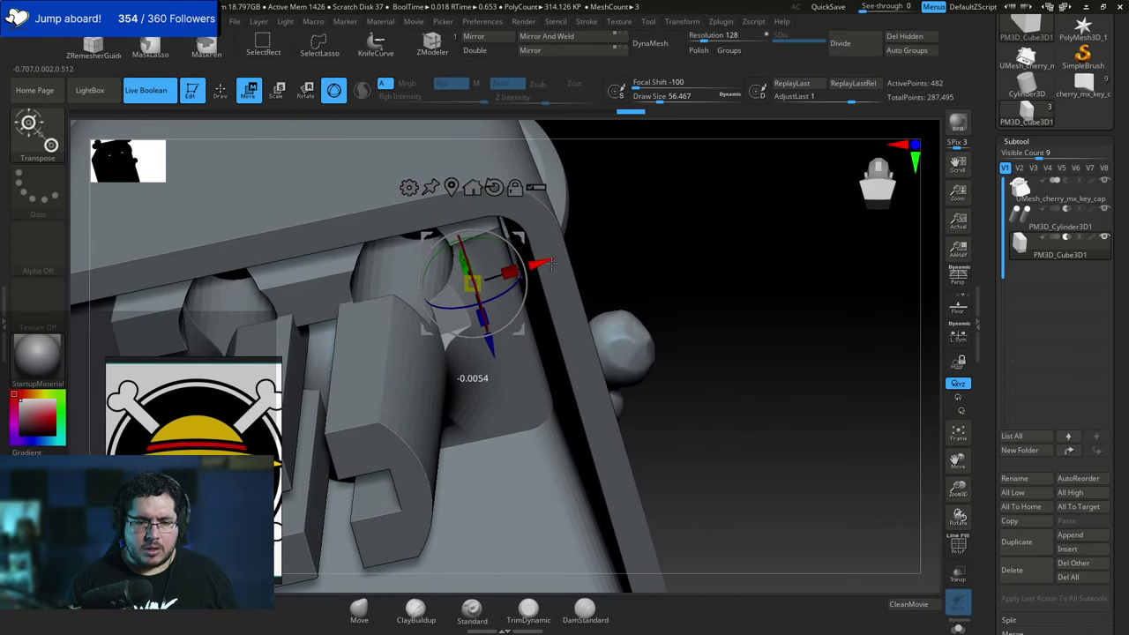
{"action": "left_click_drag", "start_coordinate": [634, 240], "coordinate": [630, 221]}
{"action": "left_click_drag", "start_coordinate": [627, 280], "coordinate": [609, 238]}
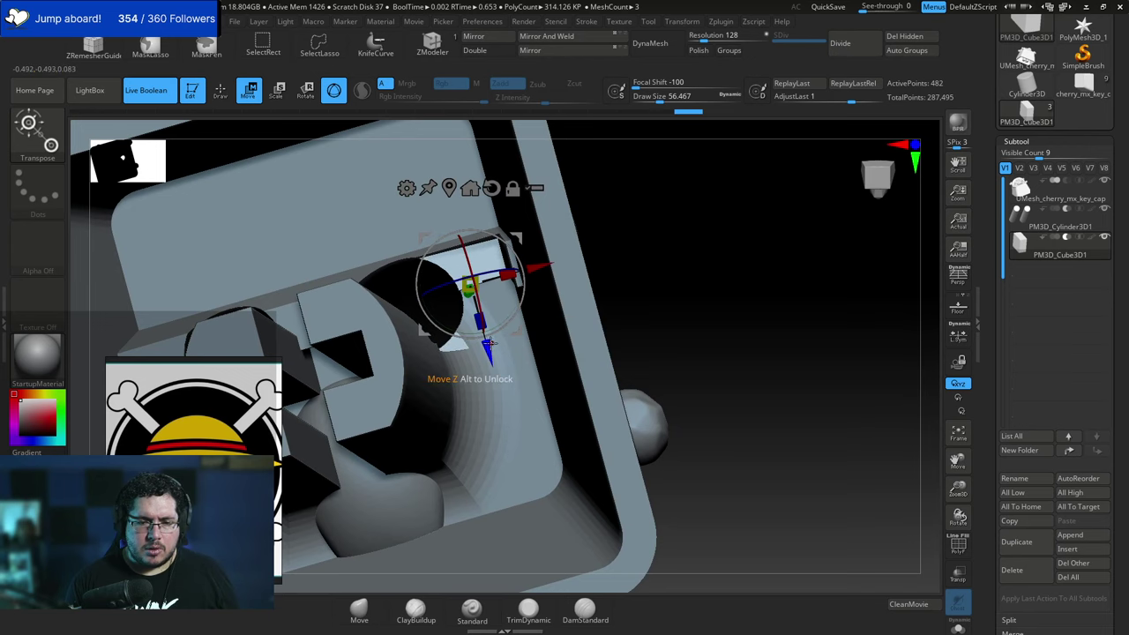
Mirror and weld the subtracting cube onto the opposite side of the keycap's underside.
{"action": "left_click_drag", "start_coordinate": [642, 242], "coordinate": [725, 272]}
{"action": "key", "text": "q"}
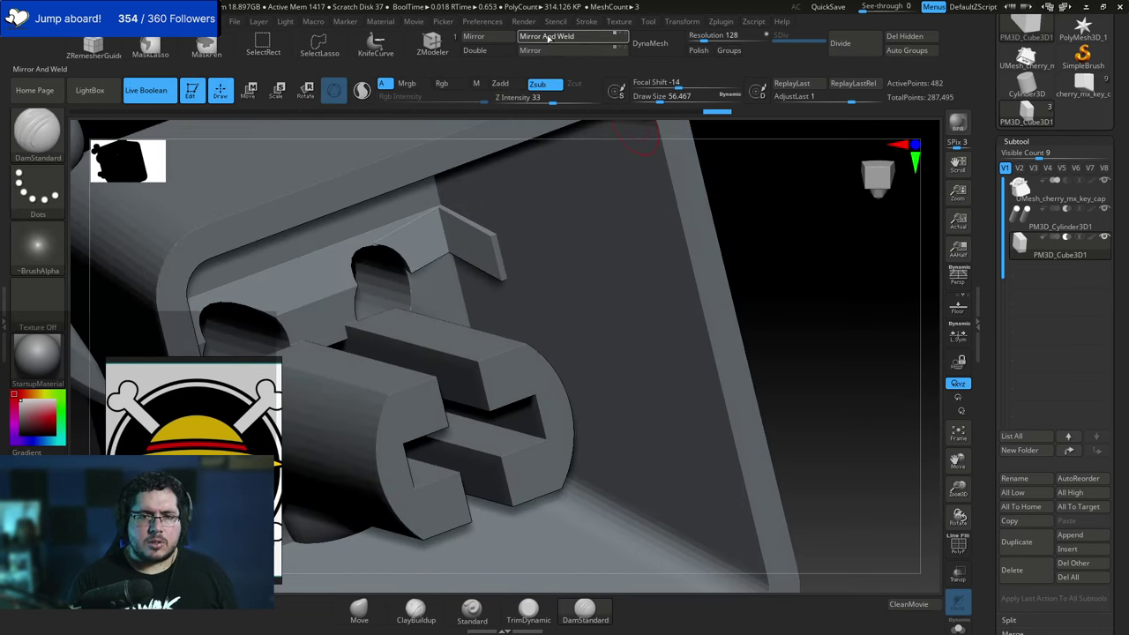
{"action": "left_click_drag", "start_coordinate": [745, 234], "coordinate": [700, 232]}
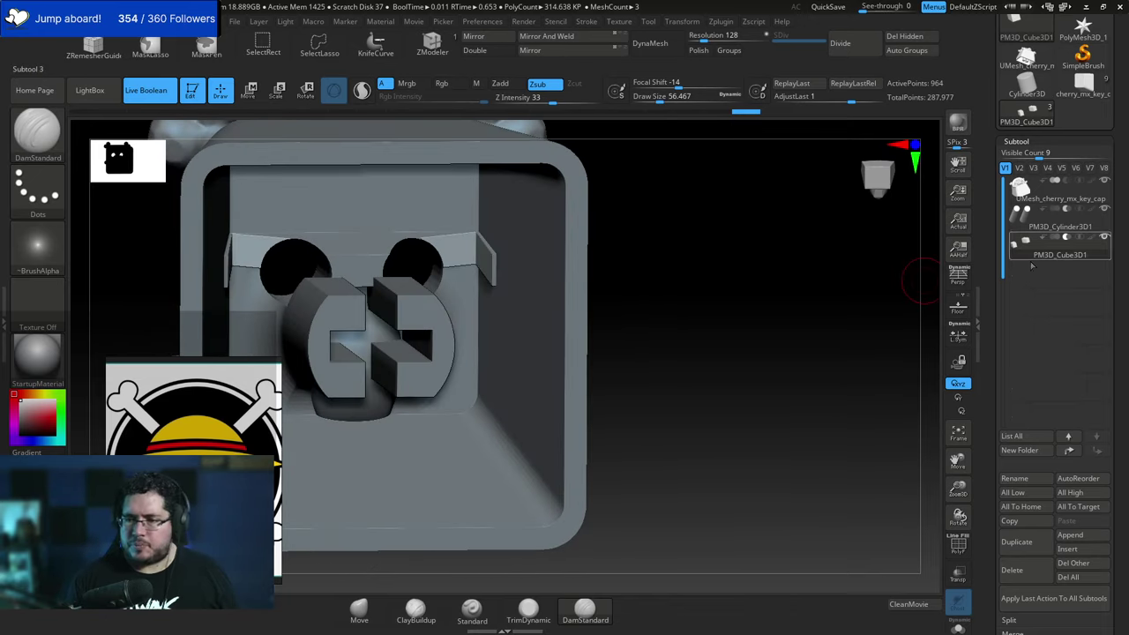
Make a boolean mesh of the keycap with both cylinder and cube cuts, and open the resulting tool.
{"action": "scroll", "coordinate": [1093, 388], "scroll_direction": "down", "scroll_amount": 5}
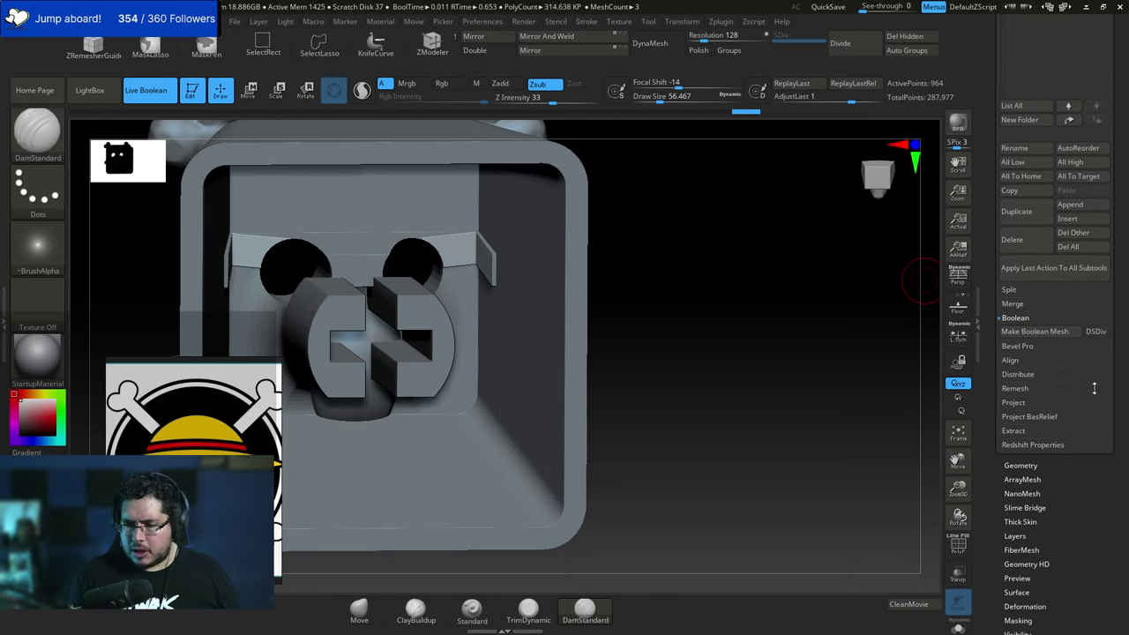
{"action": "left_click", "coordinate": [1033, 331]}
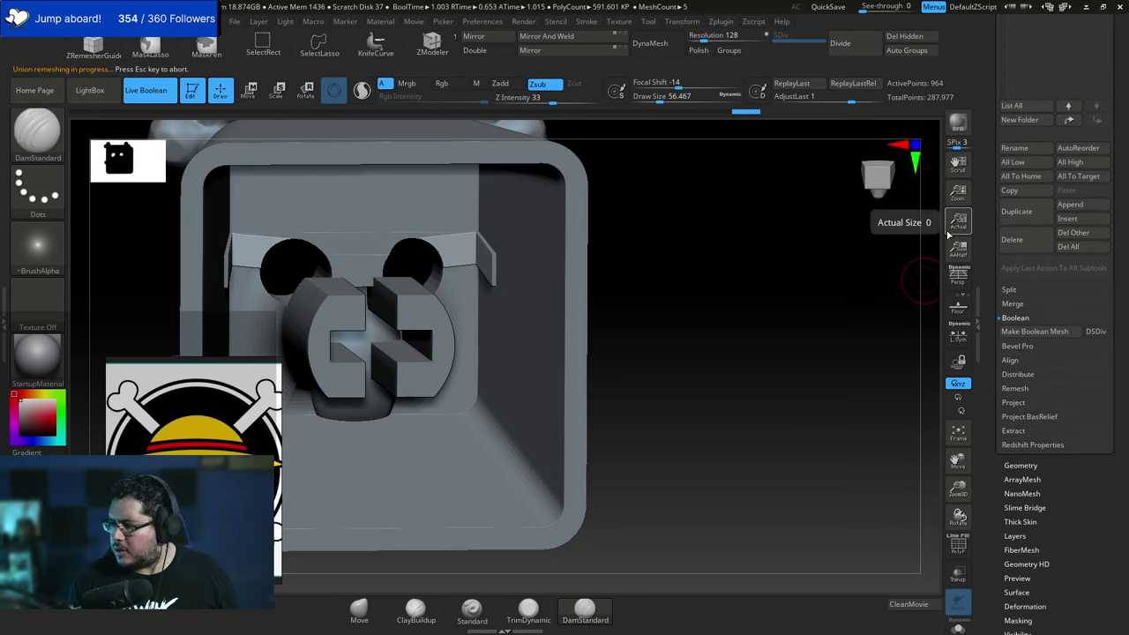
{"action": "scroll", "coordinate": [1029, 253], "scroll_direction": "up", "scroll_amount": 8}
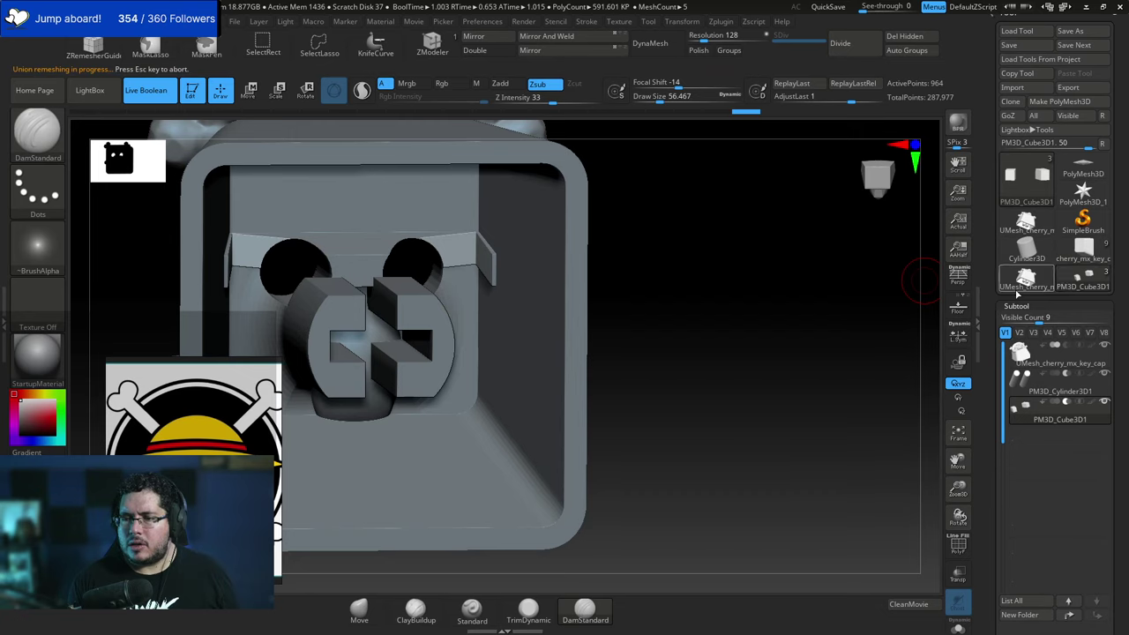
{"action": "left_click", "coordinate": [1017, 292]}
{"action": "left_click_drag", "start_coordinate": [879, 277], "coordinate": [770, 389]}
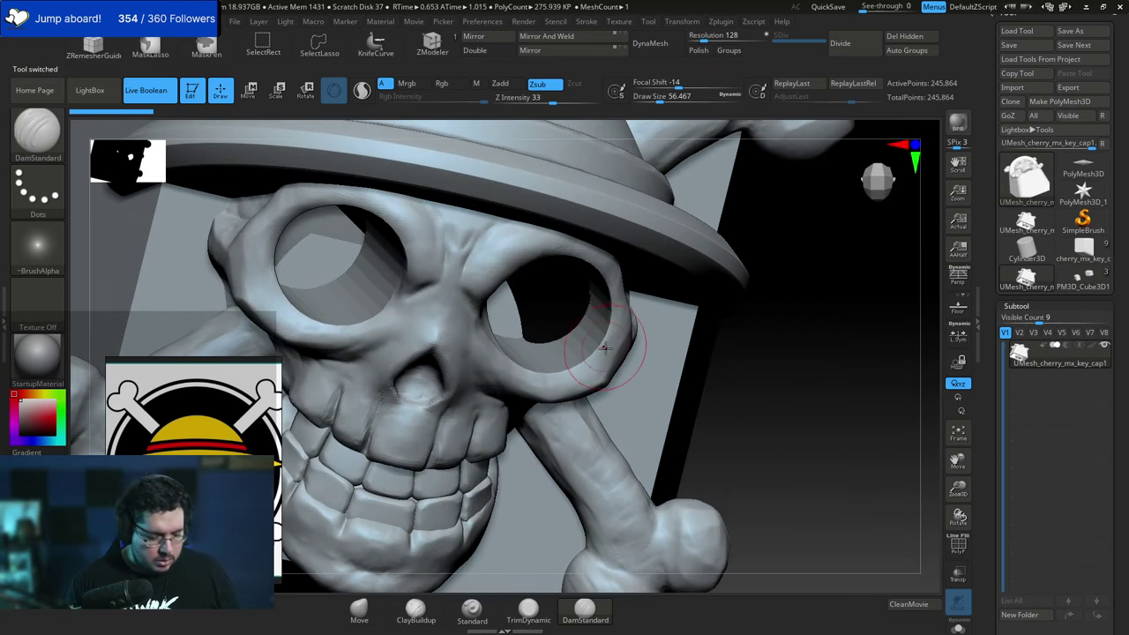
Choose the TrimDynamic brush and reduce its draw size to about 21.6.
{"action": "key", "text": "b"}
{"action": "key", "text": "t"}
{"action": "key", "text": "d"}
{"action": "key", "text": "space"}
{"action": "key", "text": "space"}
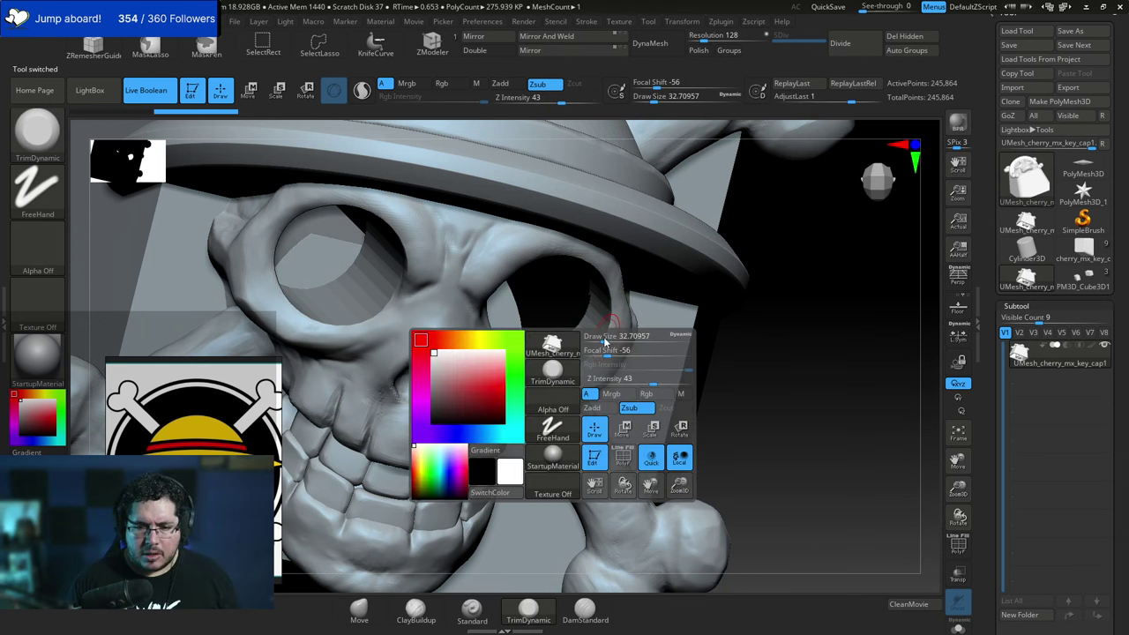
{"action": "left_click_drag", "start_coordinate": [605, 341], "coordinate": [600, 338]}
Try DynaMesh on the merged keycap at resolution 416, inspect the skull's detail and undo it.
{"action": "left_click_drag", "start_coordinate": [778, 330], "coordinate": [870, 272], "text": "alt"}
{"action": "left_click", "coordinate": [714, 39]}
{"action": "key", "text": "f"}
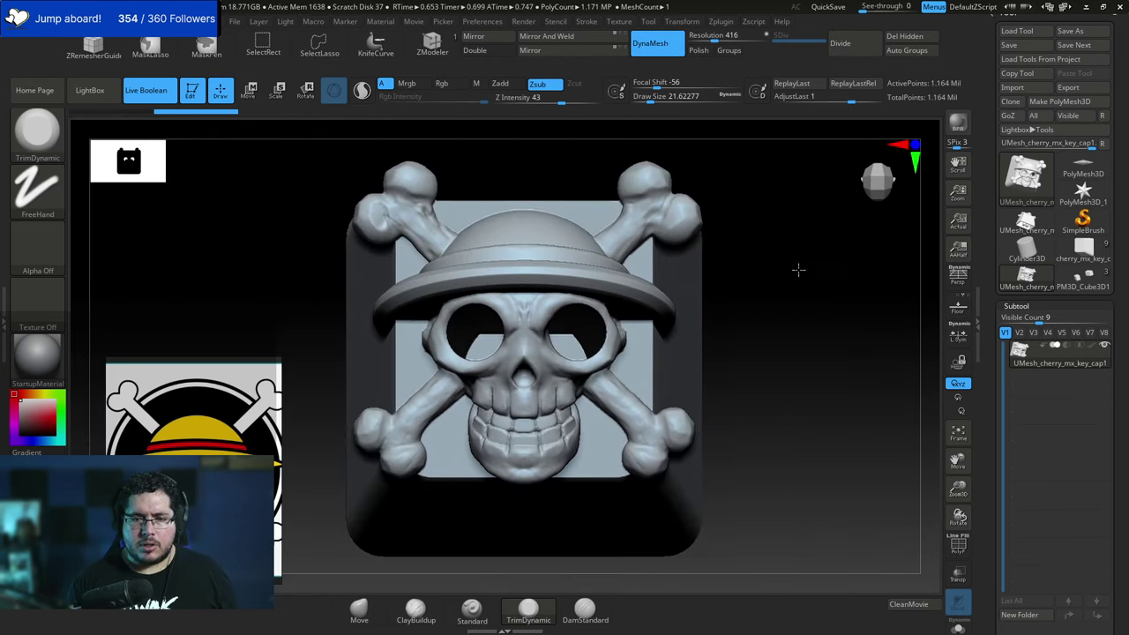
{"action": "left_click_drag", "start_coordinate": [798, 269], "coordinate": [892, 292]}
{"action": "left_click_drag", "start_coordinate": [812, 243], "coordinate": [745, 219], "text": "alt"}
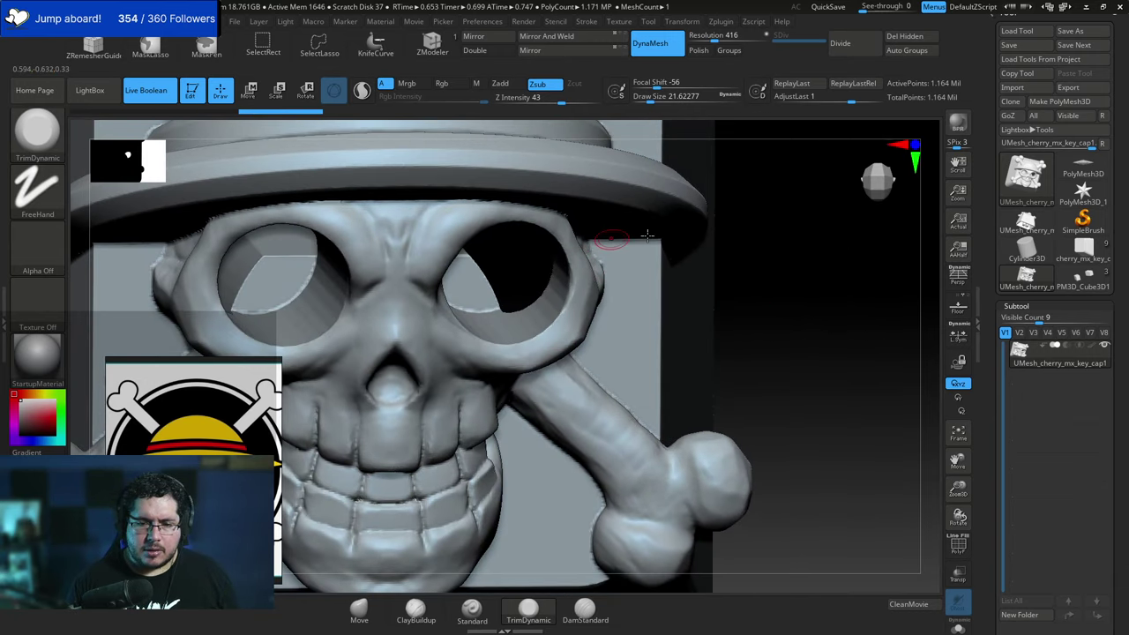
{"action": "left_click_drag", "start_coordinate": [750, 269], "coordinate": [776, 220]}
{"action": "key", "text": "ctrl+z"}
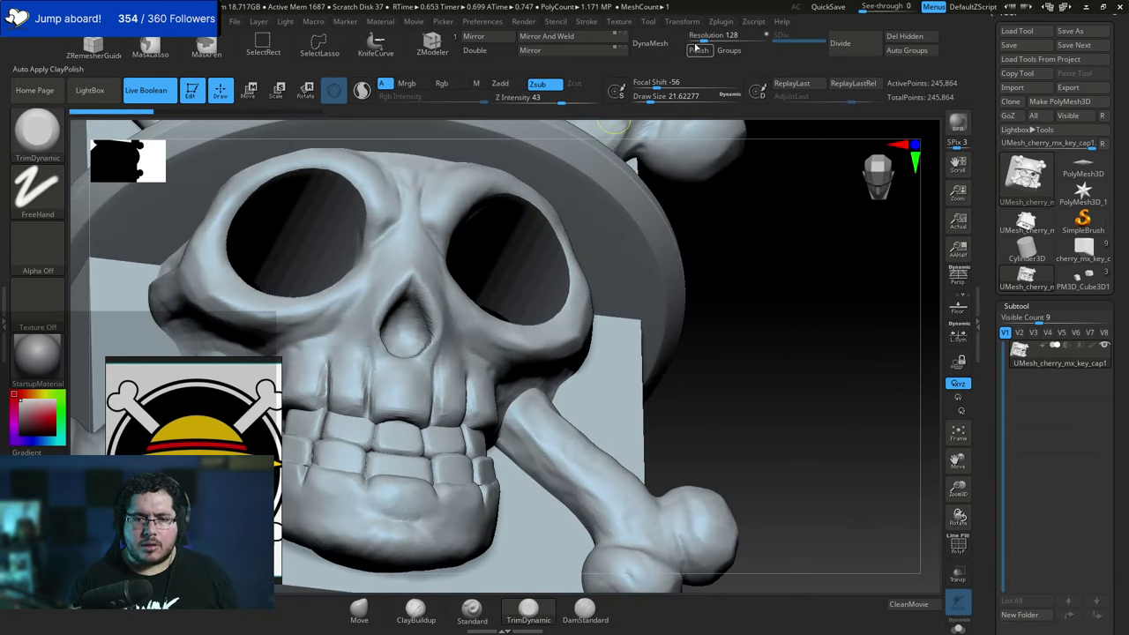
Try DynaMesh on the merged keycap at resolution 1160 and undo it.
{"action": "left_click", "coordinate": [710, 36]}
{"action": "left_click_drag", "start_coordinate": [730, 36], "coordinate": [732, 35]}
{"action": "left_click", "coordinate": [667, 44]}
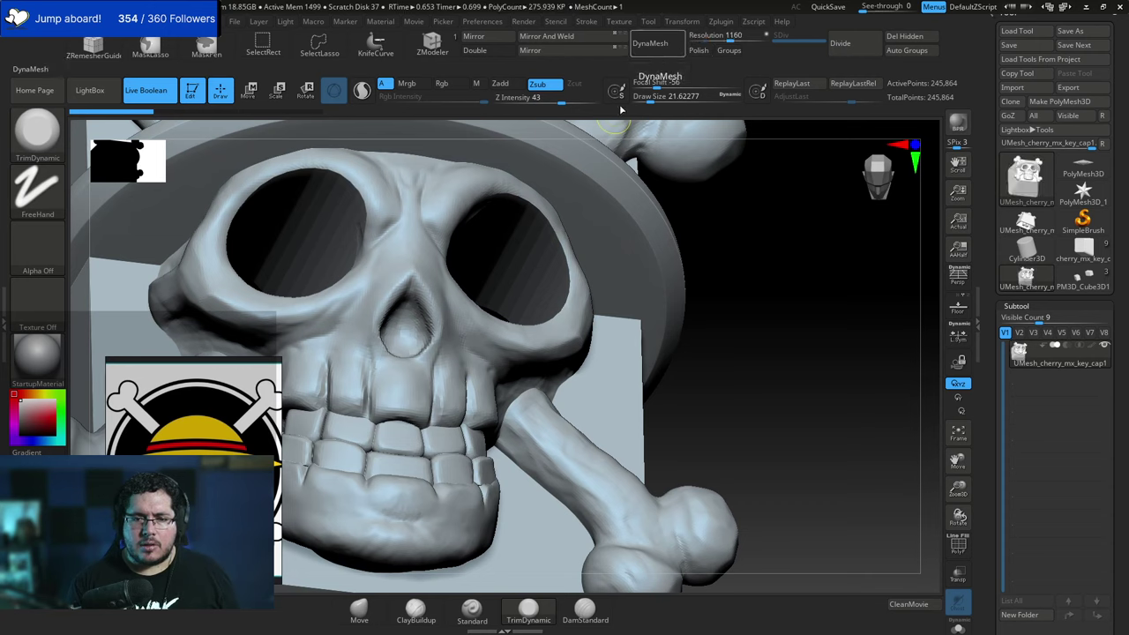
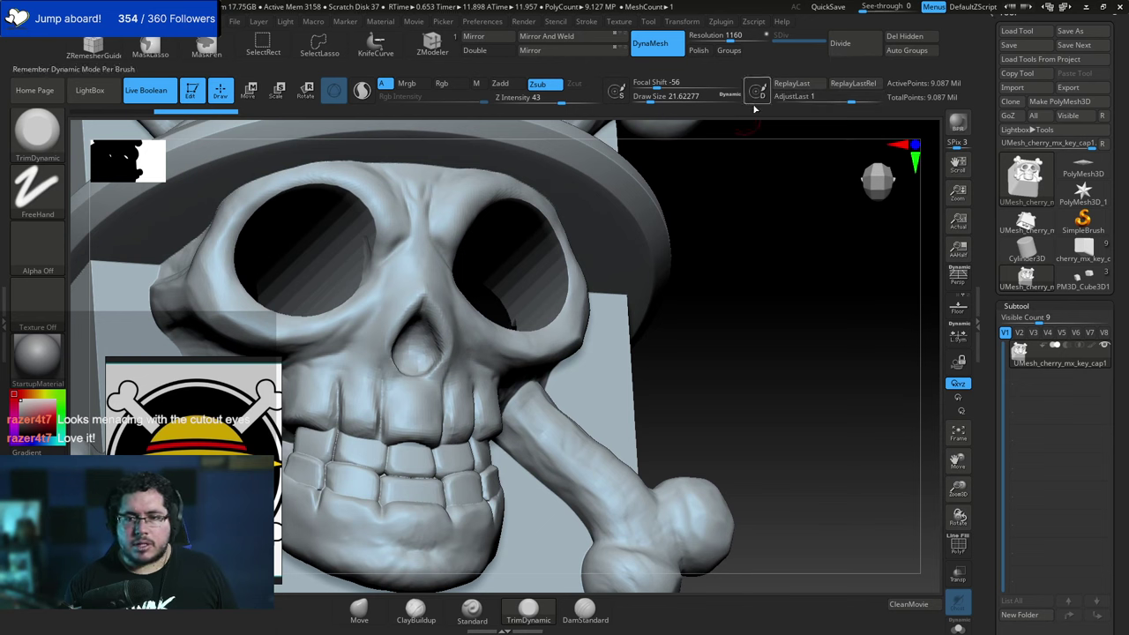
{"action": "key", "text": "ctrl+z"}
DynaMesh the merged keycap at resolution 576 and check the rims of the eye sockets.
{"action": "left_click_drag", "start_coordinate": [708, 36], "coordinate": [720, 36]}
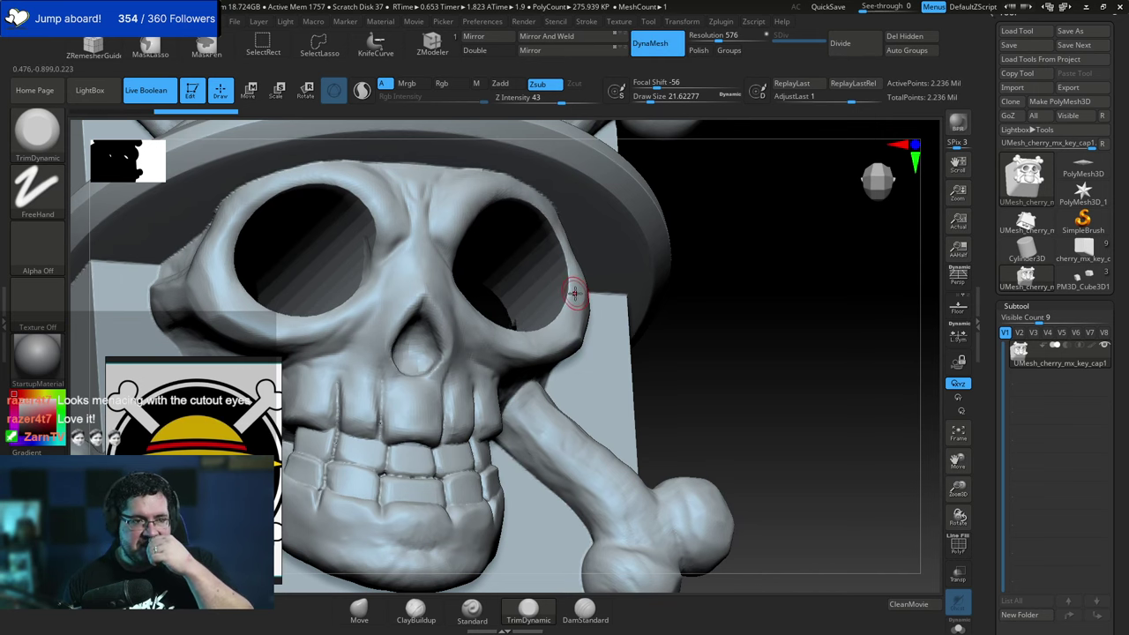
{"action": "right_click_drag", "start_coordinate": [624, 217], "coordinate": [638, 246]}
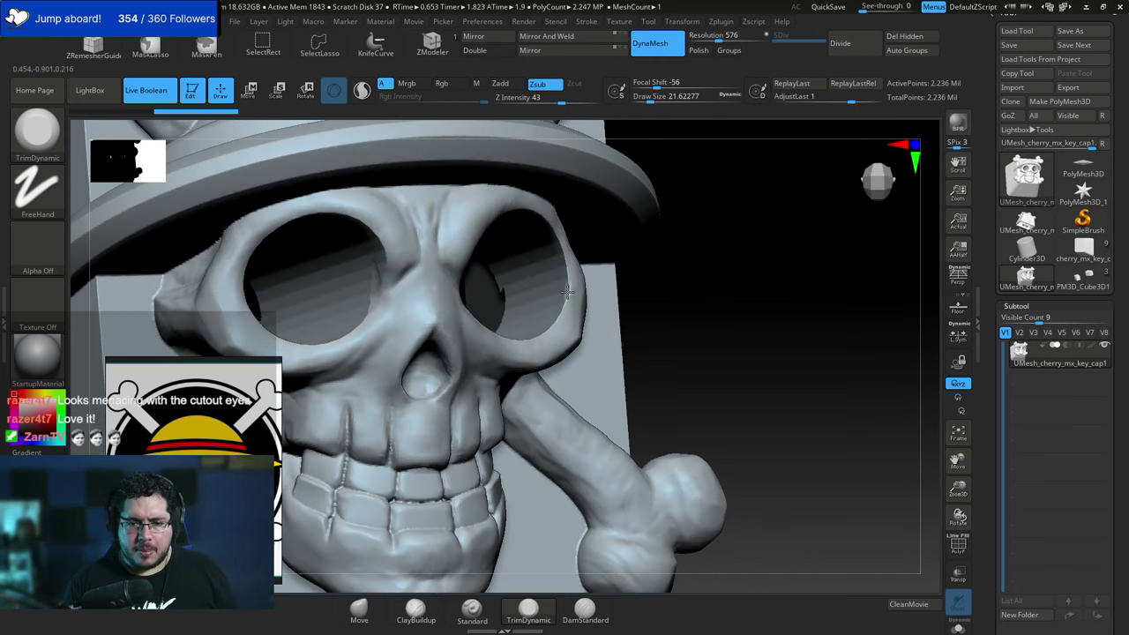
{"action": "key", "text": "space"}
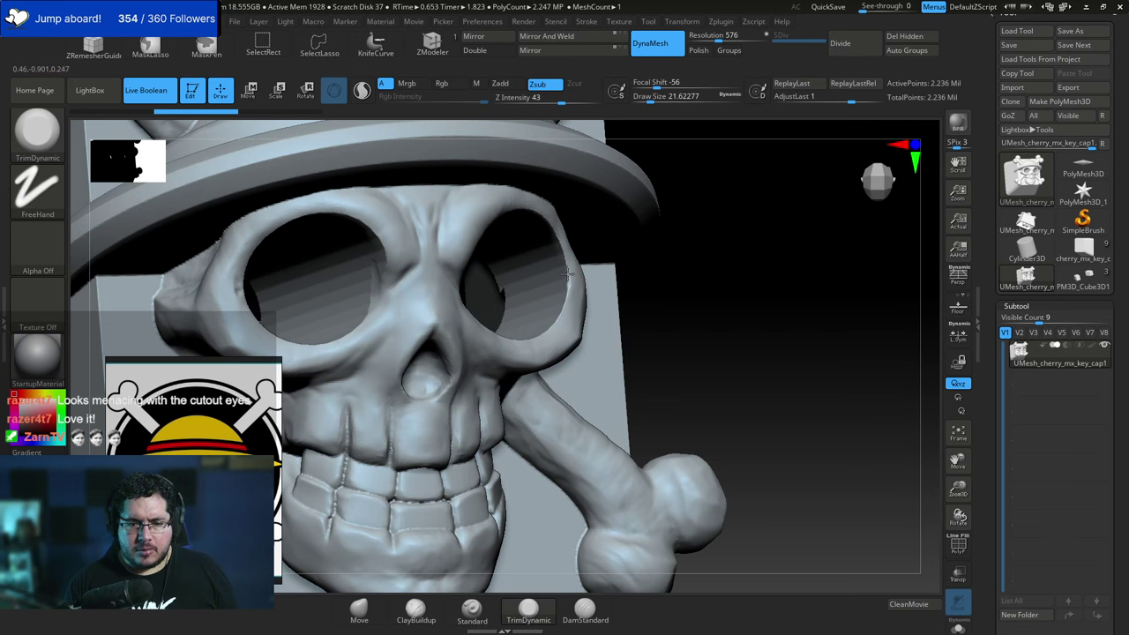
{"action": "left_click_drag", "start_coordinate": [691, 239], "coordinate": [590, 249], "text": "shift"}
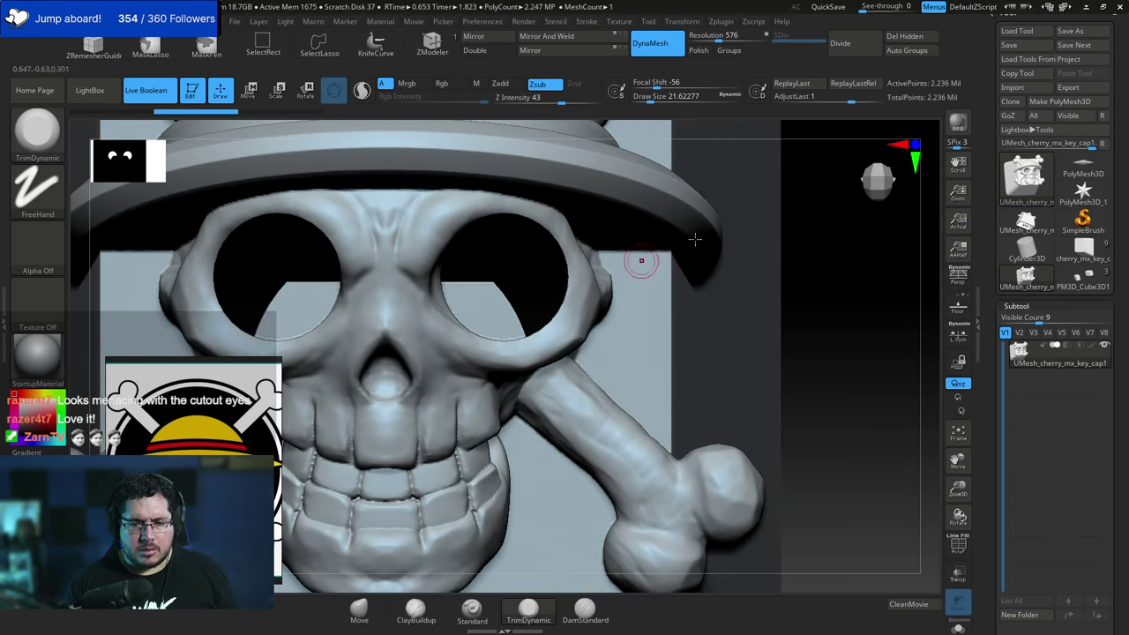
Trim the rim of the skull's left eye socket with the TrimDynamic brush, working around it from several angles.
{"action": "left_click_drag", "start_coordinate": [794, 238], "coordinate": [837, 275]}
{"action": "left_click_drag", "start_coordinate": [851, 397], "coordinate": [639, 252], "text": "alt"}
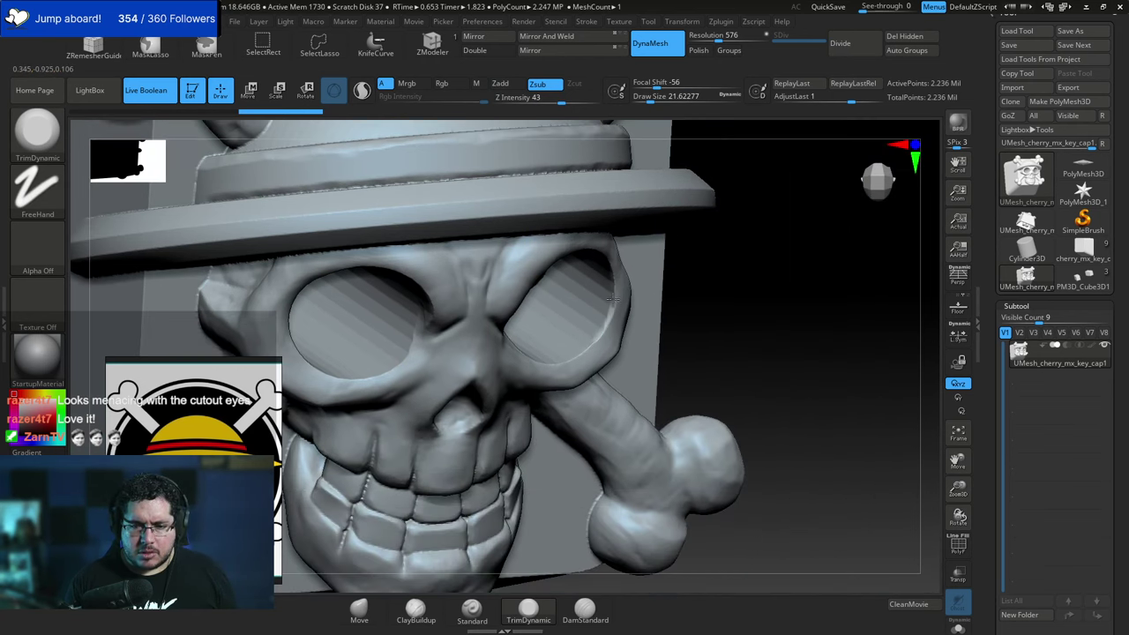
{"action": "mouse_move", "coordinate": [611, 300]}
{"action": "left_mouse_down"}
{"action": "mouse_move", "coordinate": [723, 207]}
{"action": "mouse_move", "coordinate": [612, 297]}
{"action": "left_mouse_up"}
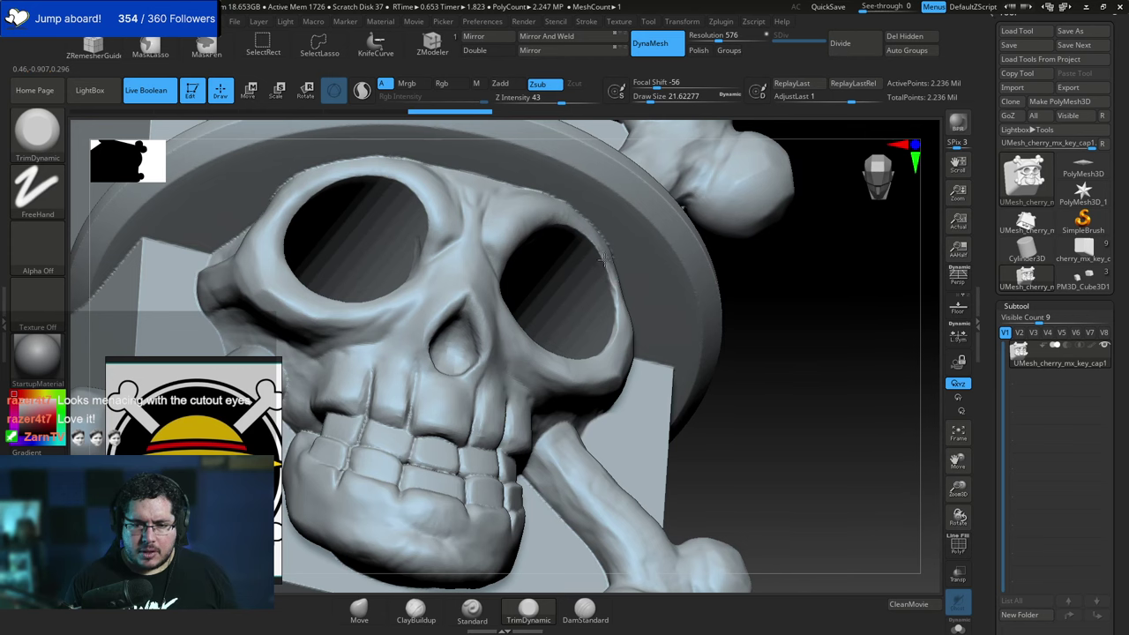
{"action": "right_click_drag", "start_coordinate": [639, 214], "coordinate": [592, 221]}
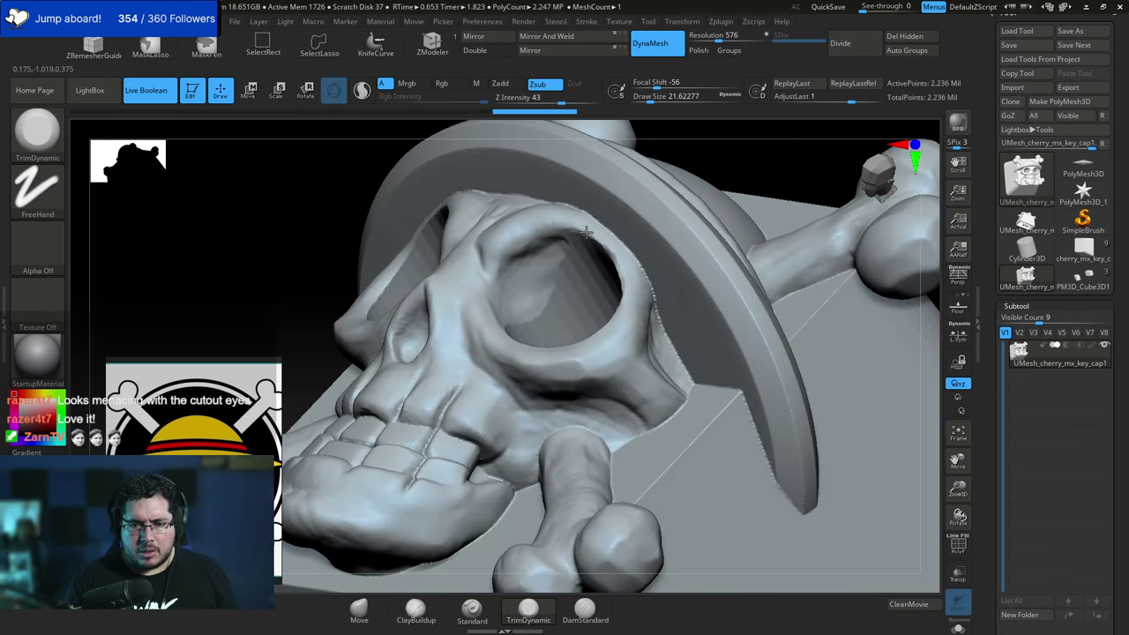
{"action": "left_click_drag", "start_coordinate": [315, 264], "coordinate": [453, 326]}
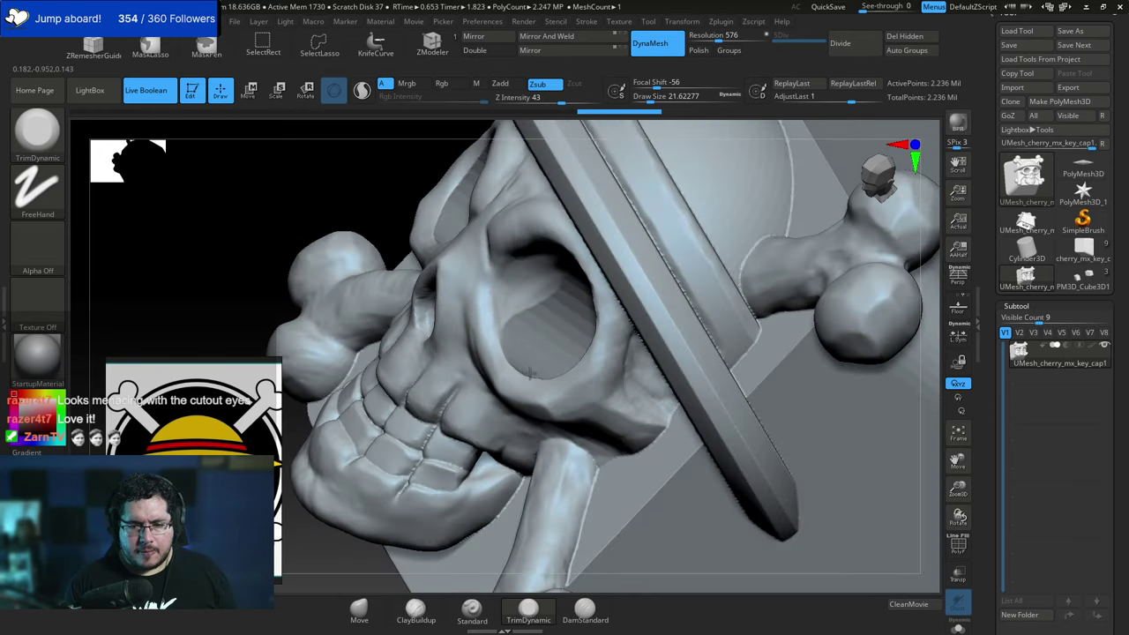
{"action": "left_click_drag", "start_coordinate": [320, 194], "coordinate": [492, 385]}
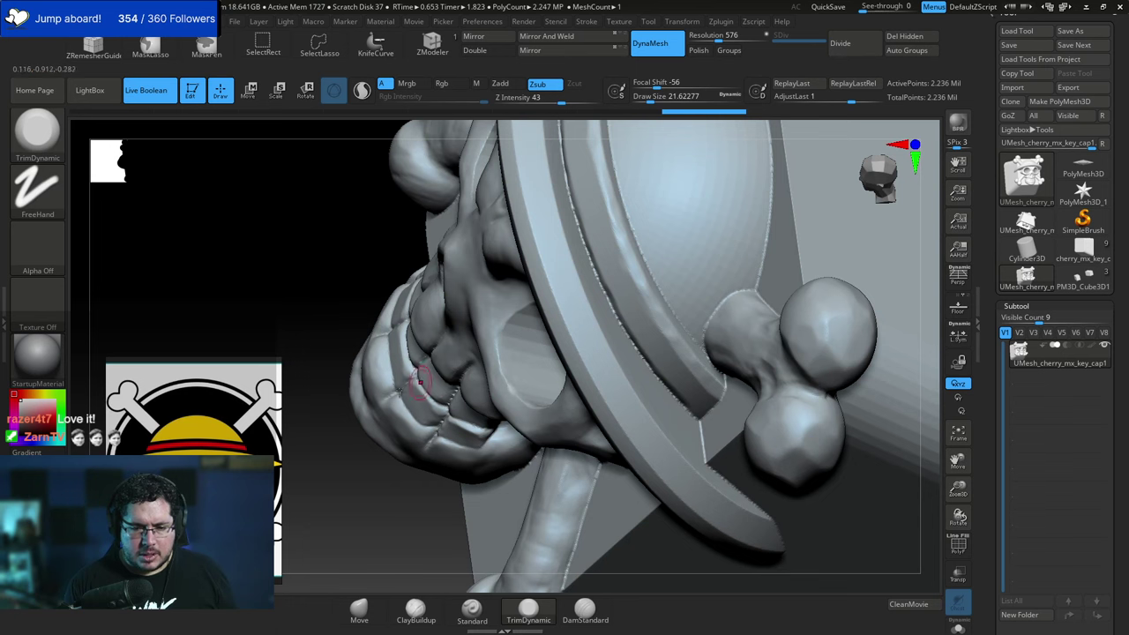
{"action": "left_click_drag", "start_coordinate": [346, 486], "coordinate": [411, 471]}
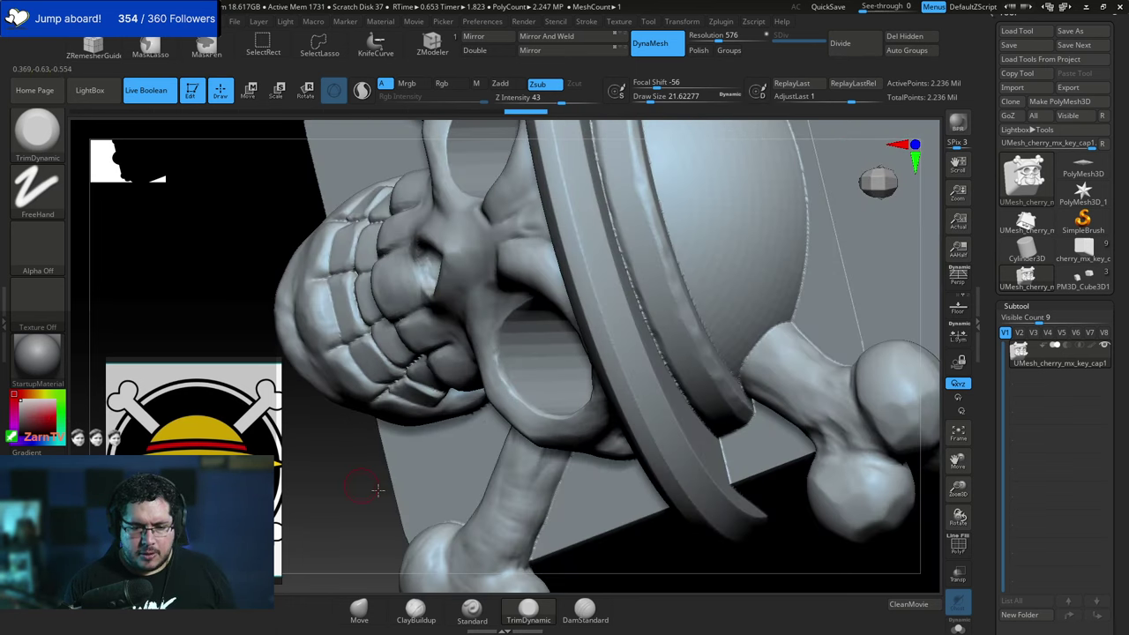
Trim the upper and outer rim of the skull's right eye socket with the TrimDynamic brush.
{"action": "left_click_drag", "start_coordinate": [376, 489], "coordinate": [565, 420]}
{"action": "left_click_drag", "start_coordinate": [811, 281], "coordinate": [677, 180]}
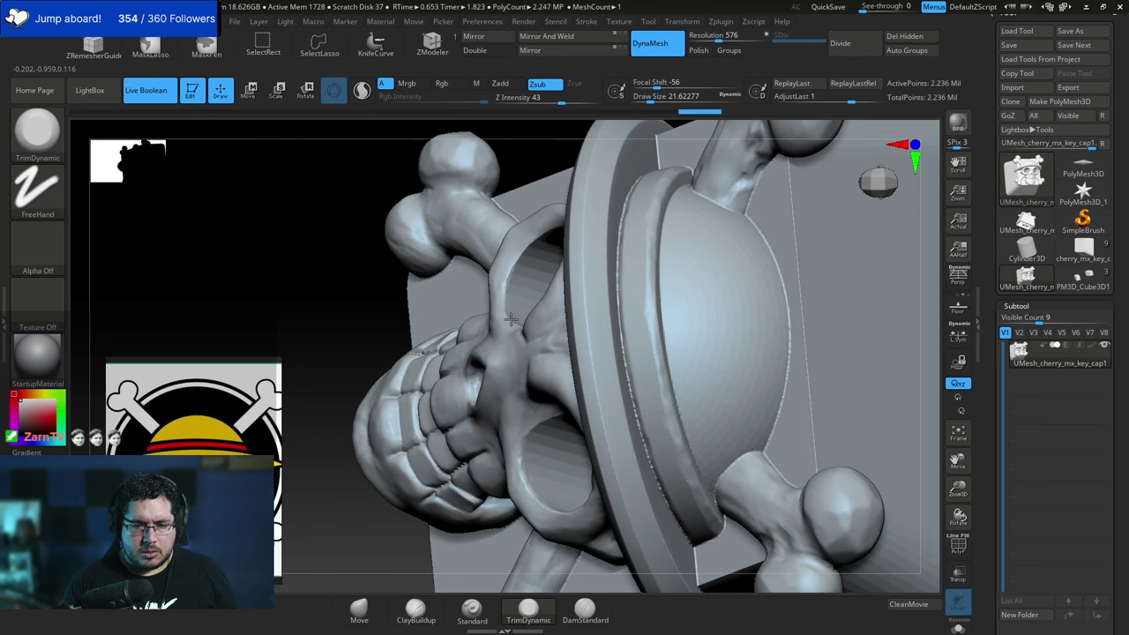
{"action": "left_click_drag", "start_coordinate": [526, 245], "coordinate": [505, 262]}
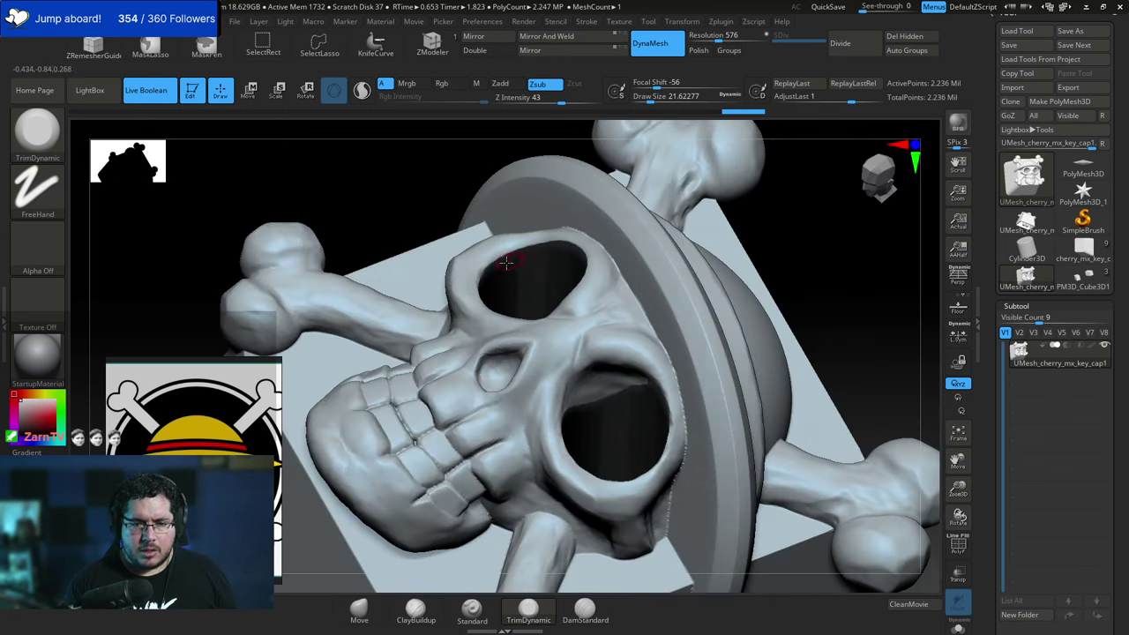
{"action": "left_click_drag", "start_coordinate": [568, 231], "coordinate": [605, 217]}
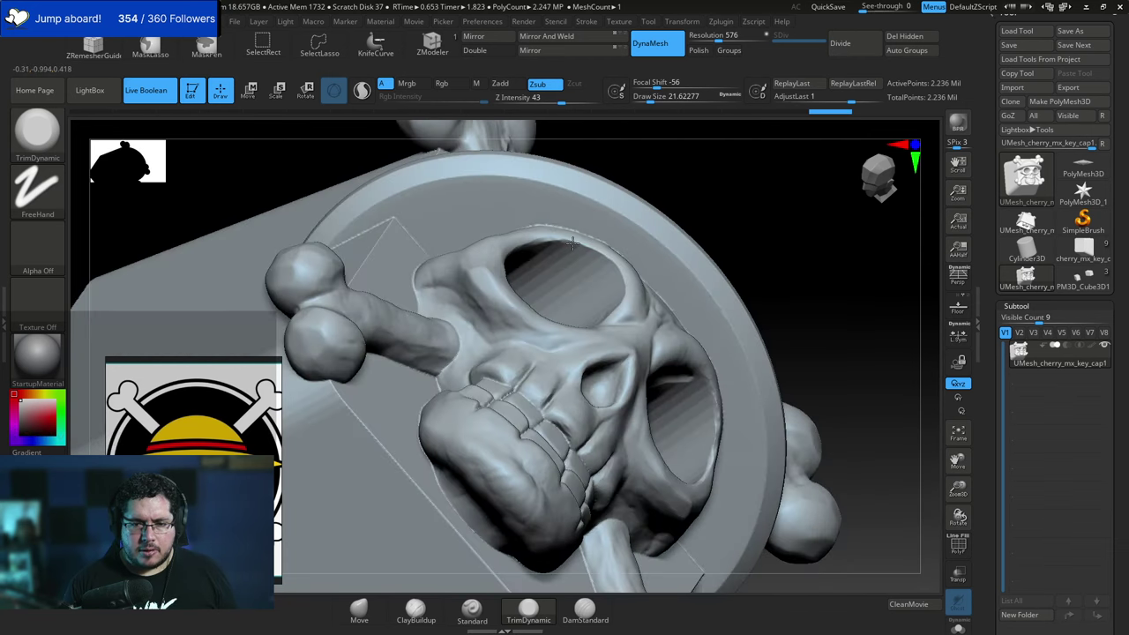
{"action": "right_click_drag", "start_coordinate": [646, 256], "coordinate": [771, 334]}
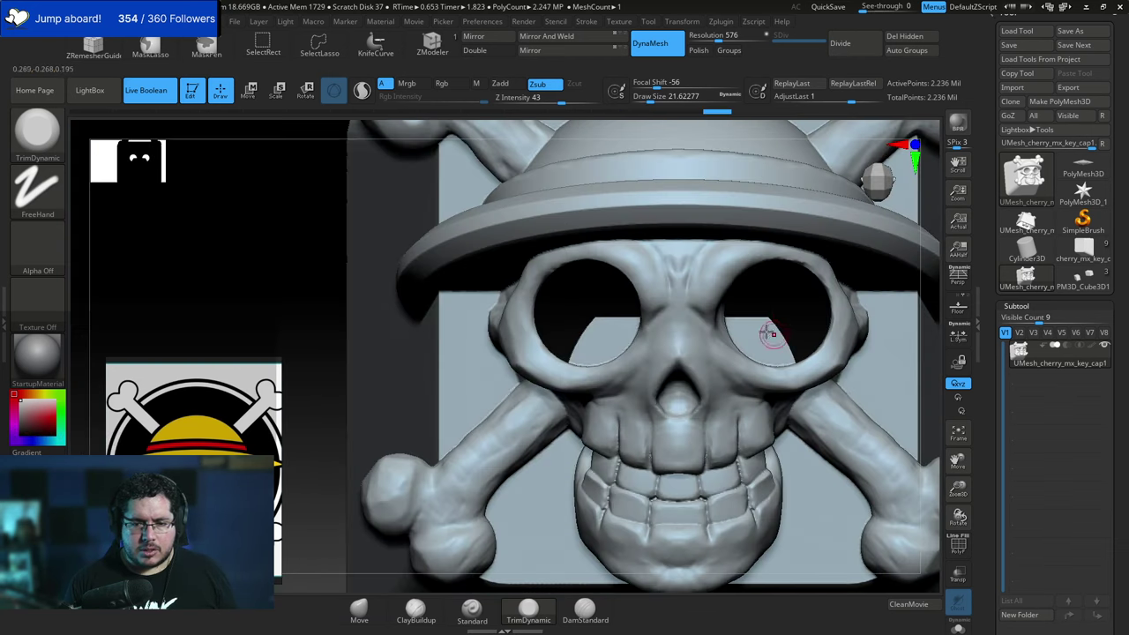
Set the brush draw size to about 83.5 and start smoothing the inside wall of the skull's right eye hole.
{"action": "key", "text": "space"}
{"action": "left_click_drag", "start_coordinate": [770, 335], "coordinate": [781, 335]}
{"action": "right_click_drag", "start_coordinate": [320, 320], "coordinate": [319, 280]}
{"action": "right_click_drag", "start_coordinate": [319, 280], "coordinate": [330, 263]}
{"action": "key", "text": "space"}
{"action": "left_click_drag", "start_coordinate": [529, 337], "coordinate": [541, 337]}
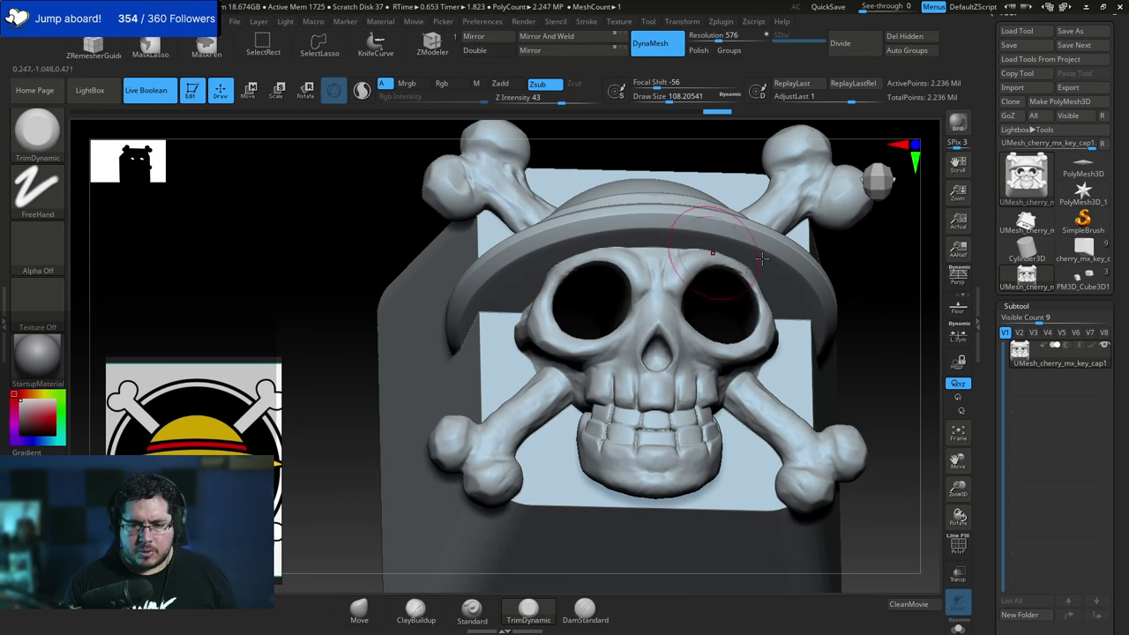
{"action": "right_click_drag", "start_coordinate": [783, 271], "coordinate": [818, 206]}
{"action": "key", "text": "space"}
{"action": "left_click_drag", "start_coordinate": [600, 295], "coordinate": [594, 296]}
{"action": "left_click_drag", "start_coordinate": [594, 297], "coordinate": [595, 295], "text": "shift"}
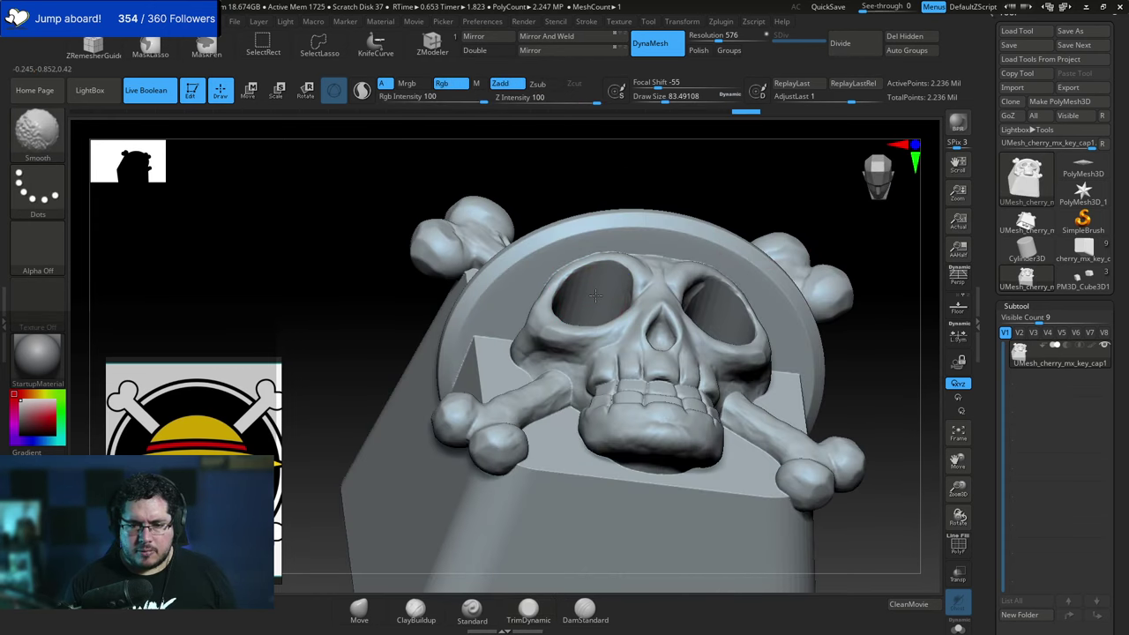
Smooth the inner walls and edges of both eye holes from different sides.
{"action": "mouse_move", "coordinate": [703, 234]}
{"action": "left_mouse_down"}
{"action": "mouse_move", "coordinate": [708, 304]}
{"action": "mouse_move", "coordinate": [730, 309]}
{"action": "left_mouse_up"}
{"action": "right_click_drag", "start_coordinate": [776, 282], "coordinate": [758, 339]}
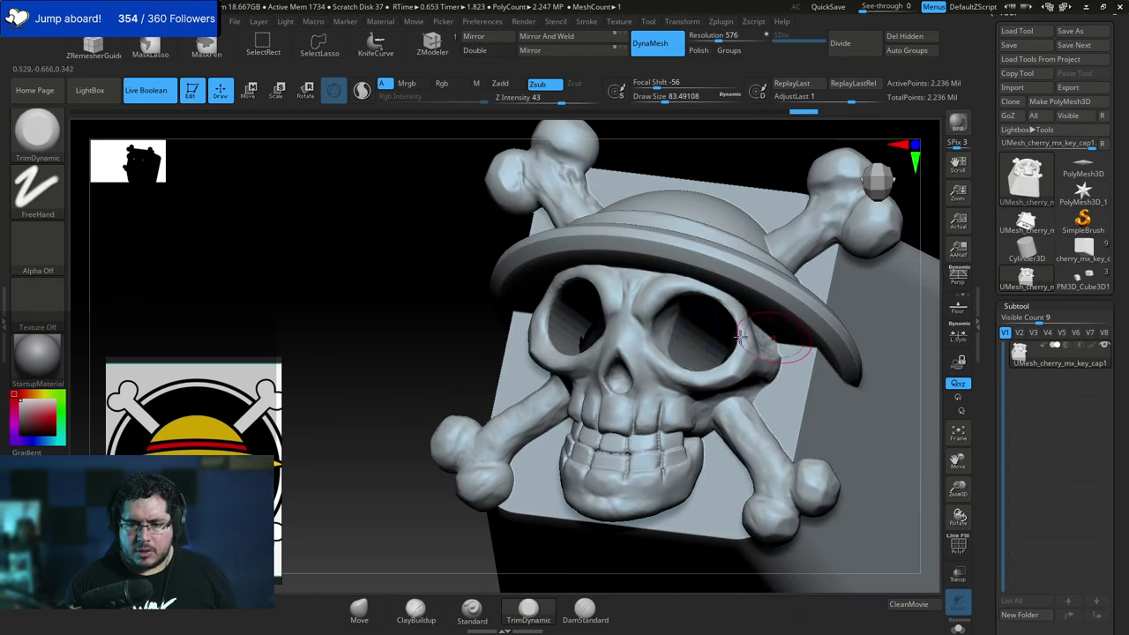
{"action": "left_click_drag", "start_coordinate": [682, 321], "coordinate": [685, 339], "text": "shift"}
{"action": "right_click_drag", "start_coordinate": [473, 308], "coordinate": [445, 309]}
{"action": "left_click_drag", "start_coordinate": [565, 315], "coordinate": [567, 317], "text": "shift"}
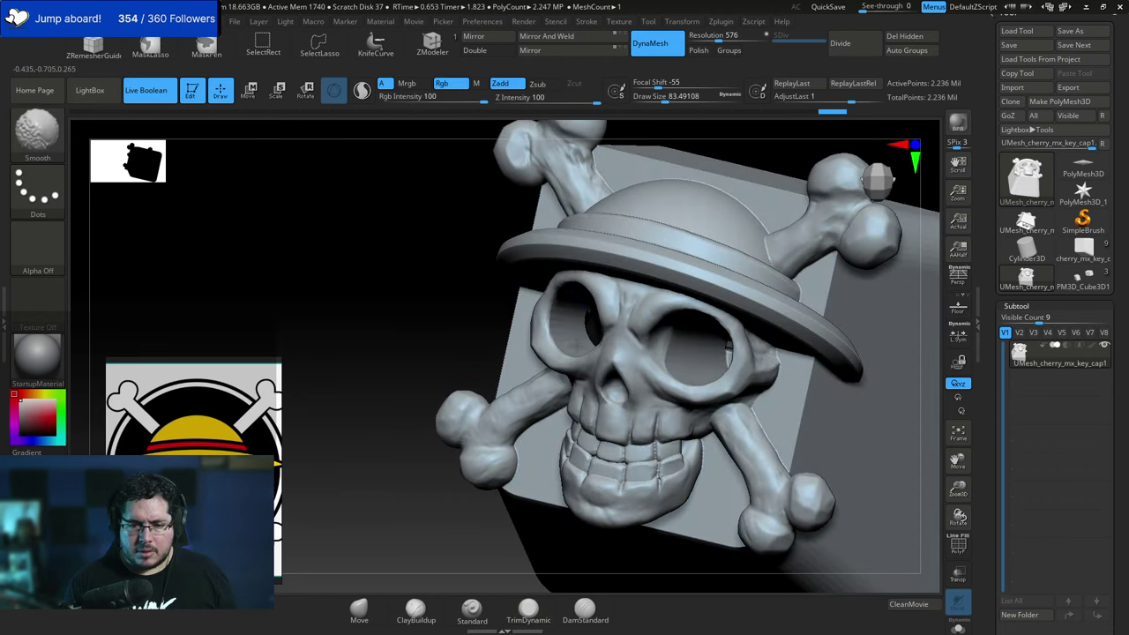
{"action": "mouse_move", "coordinate": [573, 322]}
{"action": "right_mouse_down"}
{"action": "mouse_move", "coordinate": [511, 315]}
{"action": "mouse_move", "coordinate": [529, 319]}
{"action": "right_mouse_up"}
{"action": "left_click_drag", "start_coordinate": [575, 335], "coordinate": [596, 342], "text": "shift"}
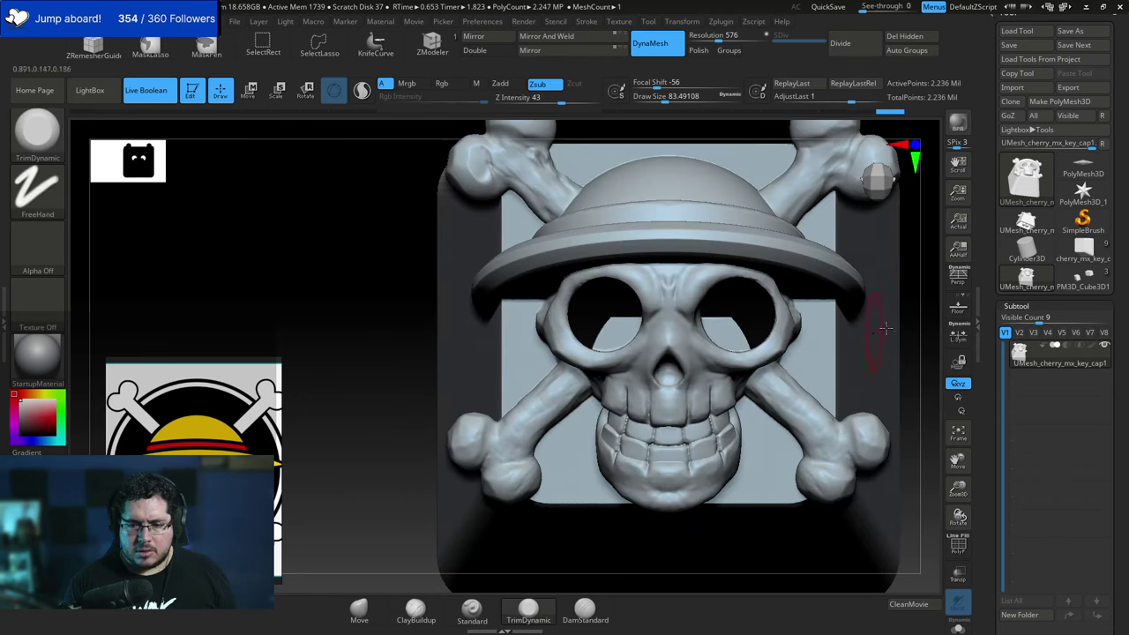
{"action": "left_click_drag", "start_coordinate": [919, 349], "coordinate": [732, 322]}
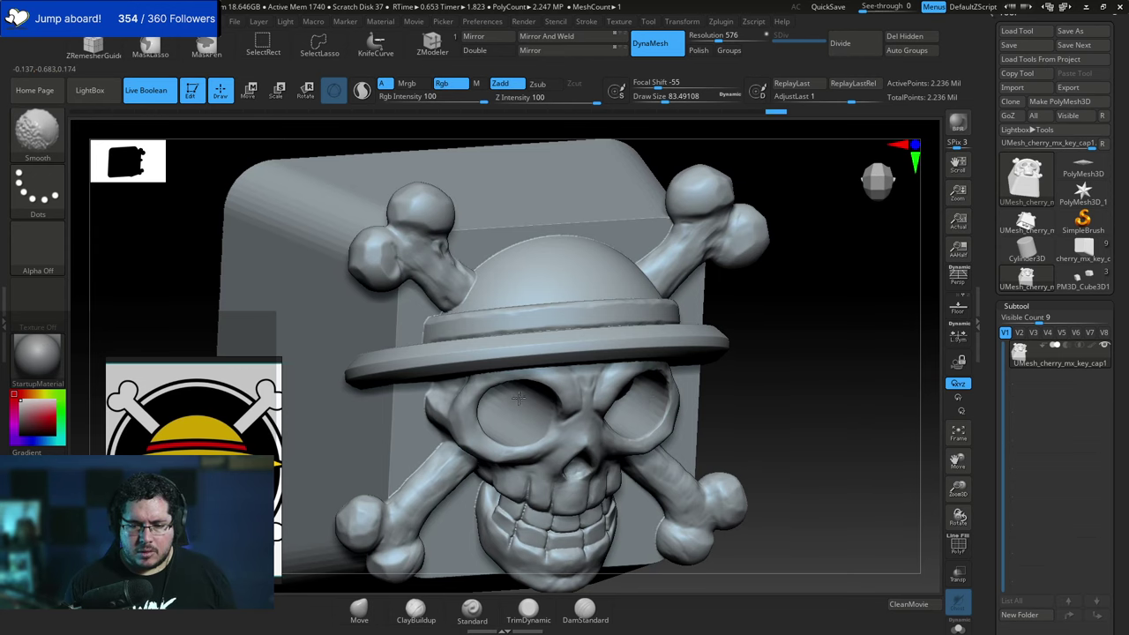
{"action": "left_click_drag", "start_coordinate": [519, 398], "coordinate": [646, 399], "text": "shift"}
{"action": "mouse_move", "coordinate": [824, 357]}
{"action": "left_mouse_down"}
{"action": "mouse_move", "coordinate": [733, 315]}
{"action": "mouse_move", "coordinate": [674, 309]}
{"action": "left_mouse_up"}
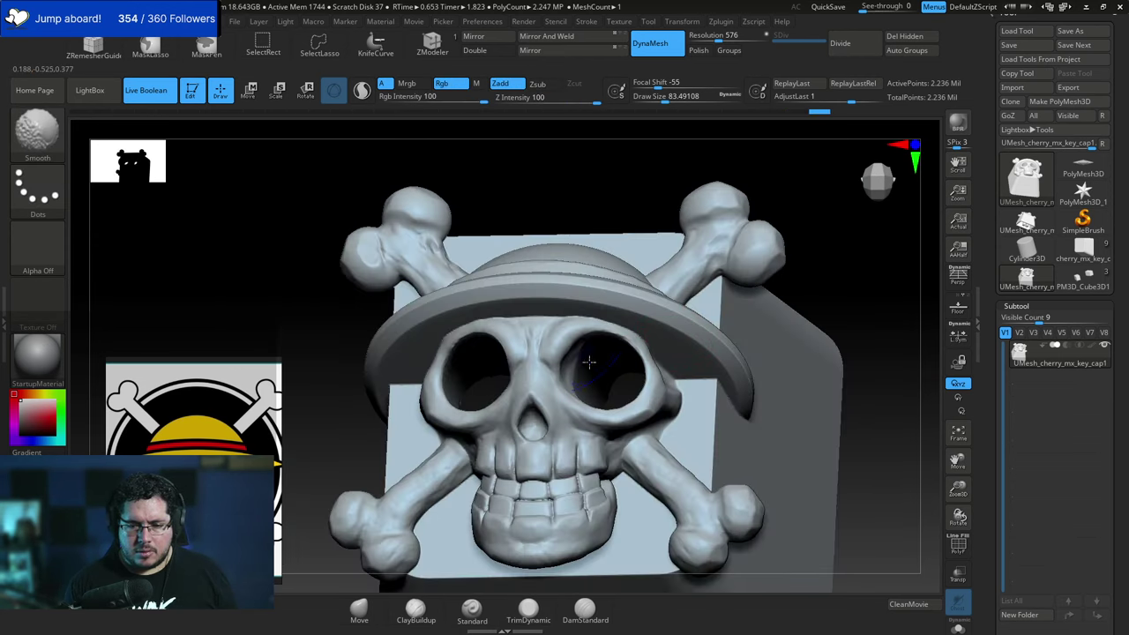
Append a Cube3D as a new subtool to the keycap and ready it for moving.
{"action": "mouse_move", "coordinate": [837, 172]}
{"action": "left_mouse_down"}
{"action": "mouse_move", "coordinate": [852, 197]}
{"action": "mouse_move", "coordinate": [773, 320]}
{"action": "mouse_move", "coordinate": [743, 305]}
{"action": "mouse_move", "coordinate": [758, 349]}
{"action": "mouse_move", "coordinate": [837, 337]}
{"action": "mouse_move", "coordinate": [736, 323]}
{"action": "mouse_move", "coordinate": [741, 291]}
{"action": "mouse_move", "coordinate": [775, 362]}
{"action": "mouse_move", "coordinate": [787, 311]}
{"action": "left_mouse_up"}
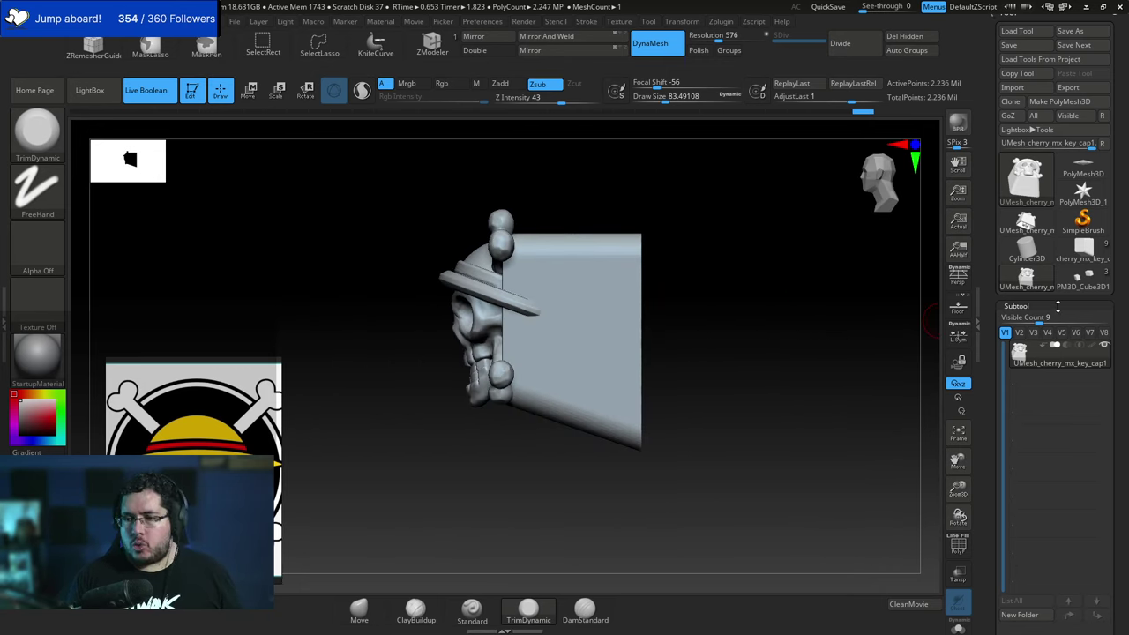
{"action": "left_click", "coordinate": [1014, 306]}
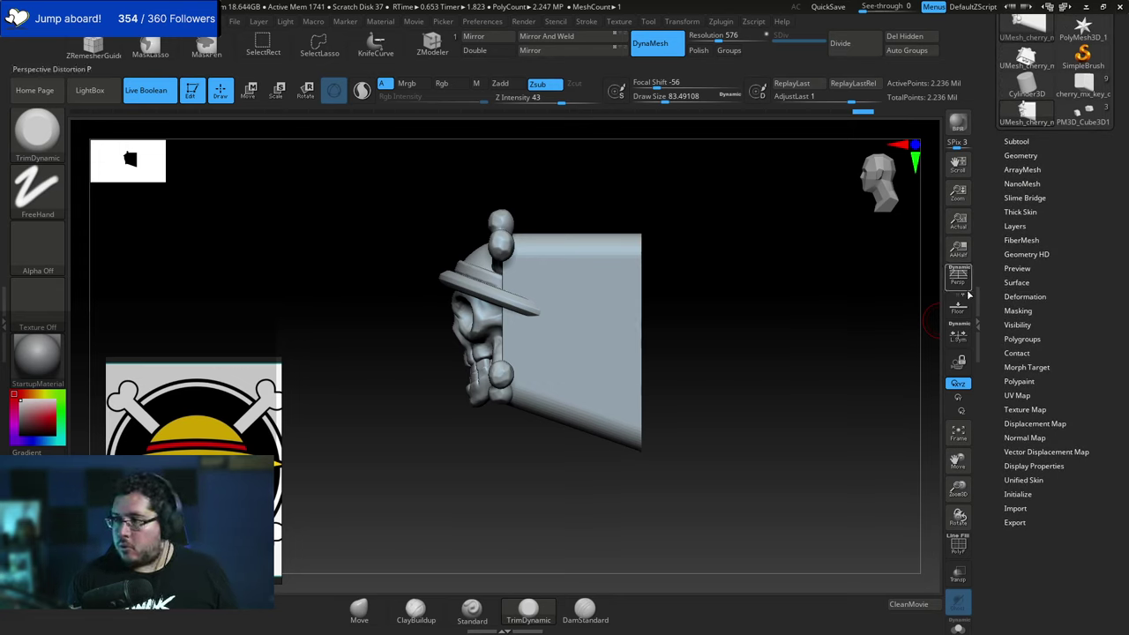
{"action": "scroll", "coordinate": [1034, 291], "scroll_direction": "up", "scroll_amount": 3}
{"action": "left_click", "coordinate": [1035, 257]}
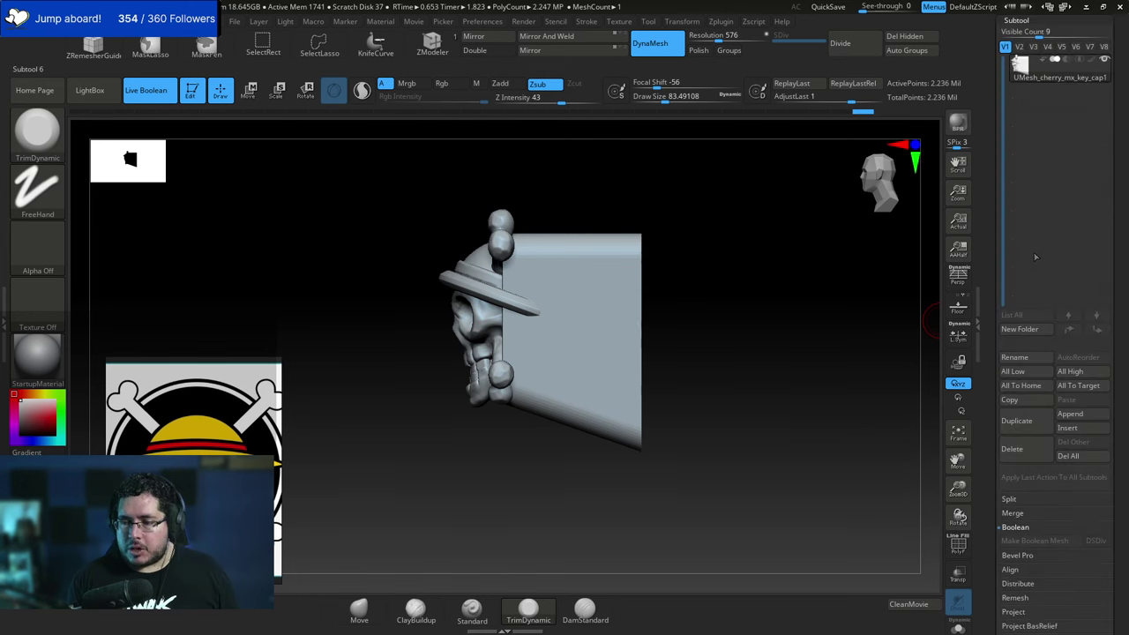
{"action": "left_click", "coordinate": [1067, 414]}
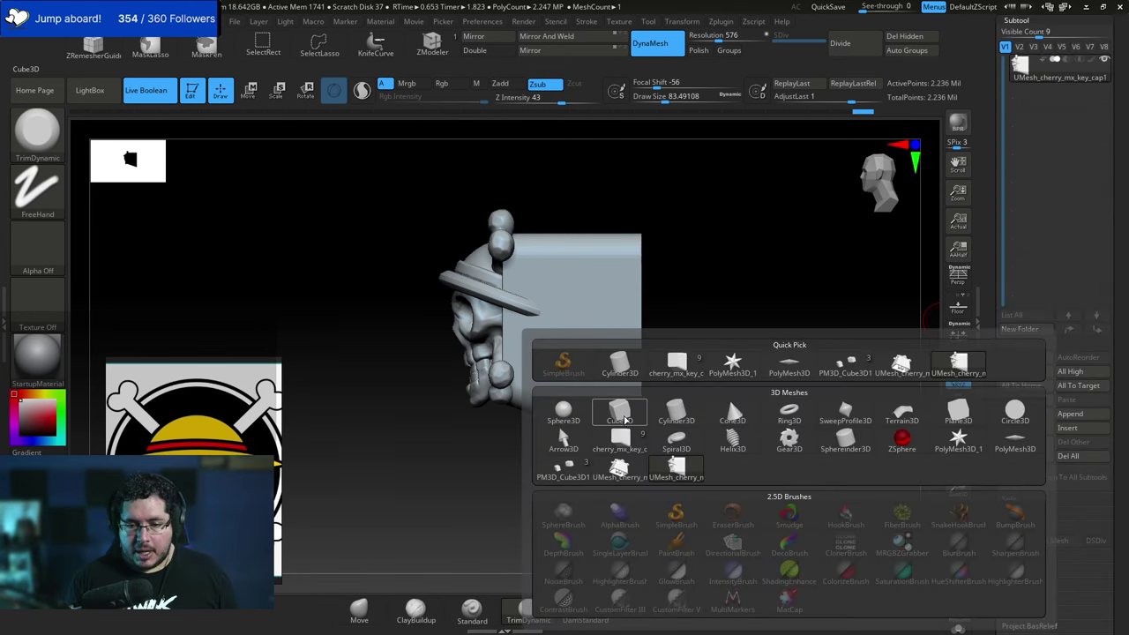
{"action": "left_click", "coordinate": [620, 412]}
{"action": "key", "text": "w"}
{"action": "left_click_drag", "start_coordinate": [573, 346], "coordinate": [600, 362]}
{"action": "key", "text": "ctrl+z"}
{"action": "left_click", "coordinate": [675, 324], "text": "alt"}
{"action": "key", "text": "ctrl+z"}
{"action": "left_click_drag", "start_coordinate": [517, 343], "coordinate": [595, 348]}
{"action": "key", "text": "ctrl+z"}
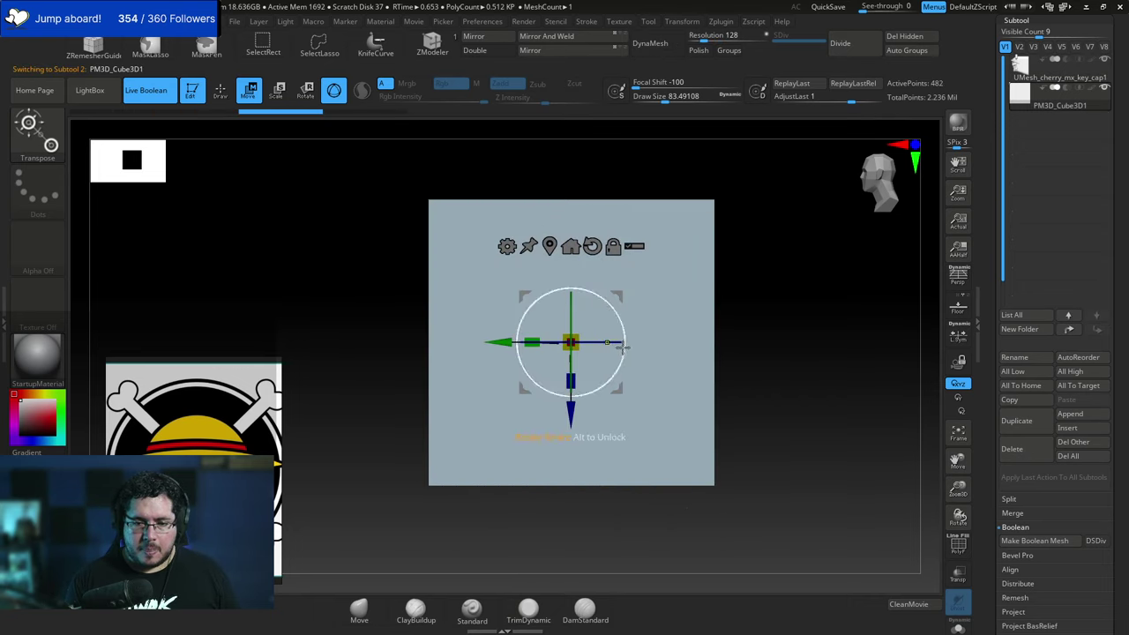
Place the cube in front of the keycap as a subtractive cutter and push it into the skull's face.
{"action": "left_click_drag", "start_coordinate": [498, 344], "coordinate": [202, 385]}
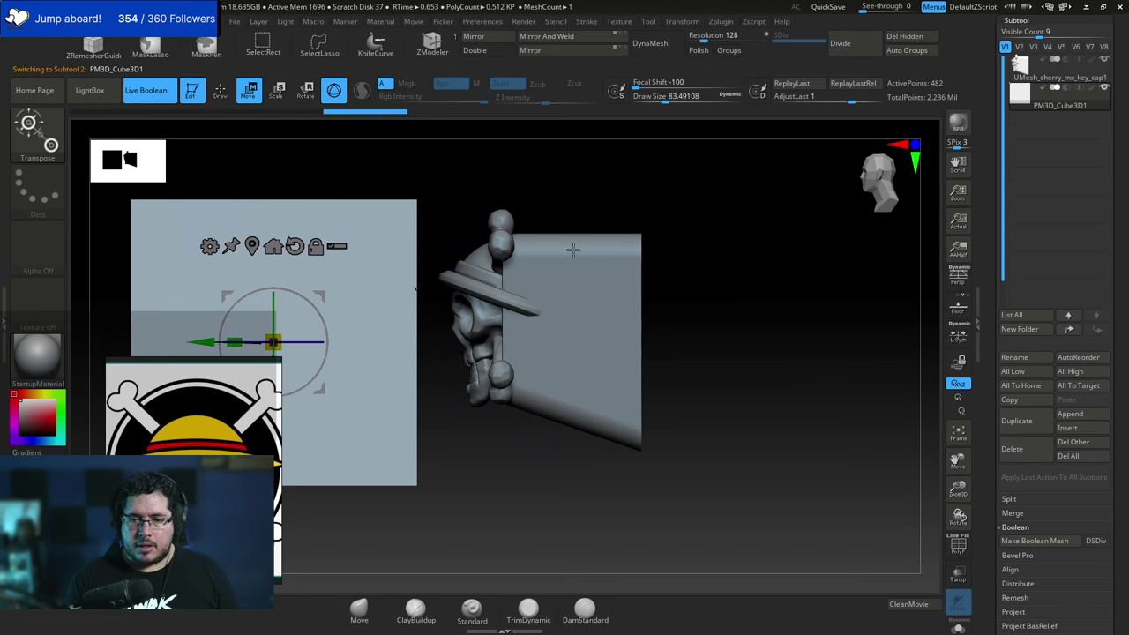
{"action": "left_click", "coordinate": [1067, 90]}
{"action": "left_click_drag", "start_coordinate": [772, 261], "coordinate": [747, 264]}
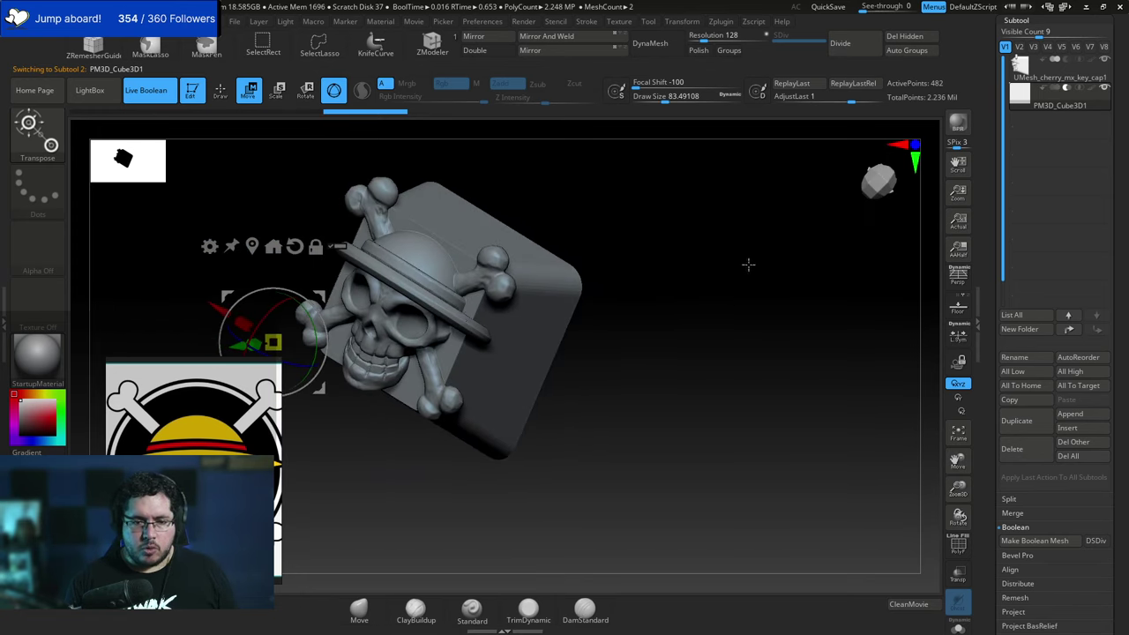
{"action": "left_click_drag", "start_coordinate": [238, 347], "coordinate": [276, 342]}
Examine the cut section through the skull, eye holes and jaw for hollow pockets inside the mesh.
{"action": "left_click_drag", "start_coordinate": [585, 264], "coordinate": [518, 393]}
{"action": "left_click_drag", "start_coordinate": [522, 400], "coordinate": [527, 394]}
{"action": "right_click_drag", "start_coordinate": [504, 469], "coordinate": [633, 387], "text": "ctrl"}
{"action": "right_click_drag", "start_coordinate": [586, 447], "coordinate": [495, 386], "text": "alt"}
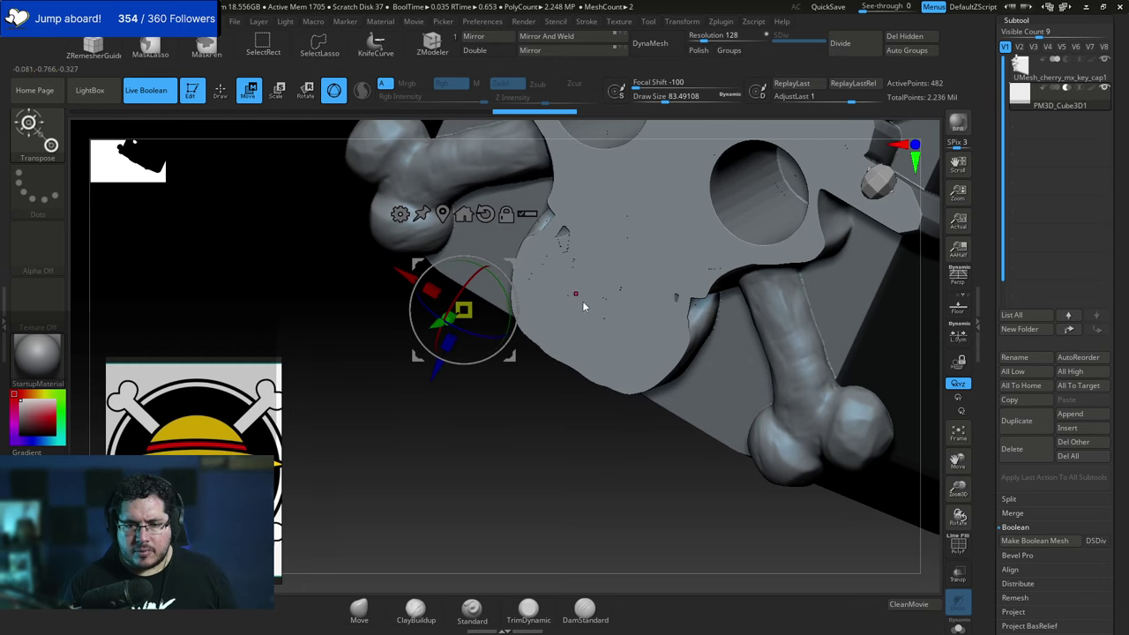
{"action": "right_click_drag", "start_coordinate": [524, 446], "coordinate": [550, 535], "text": "ctrl"}
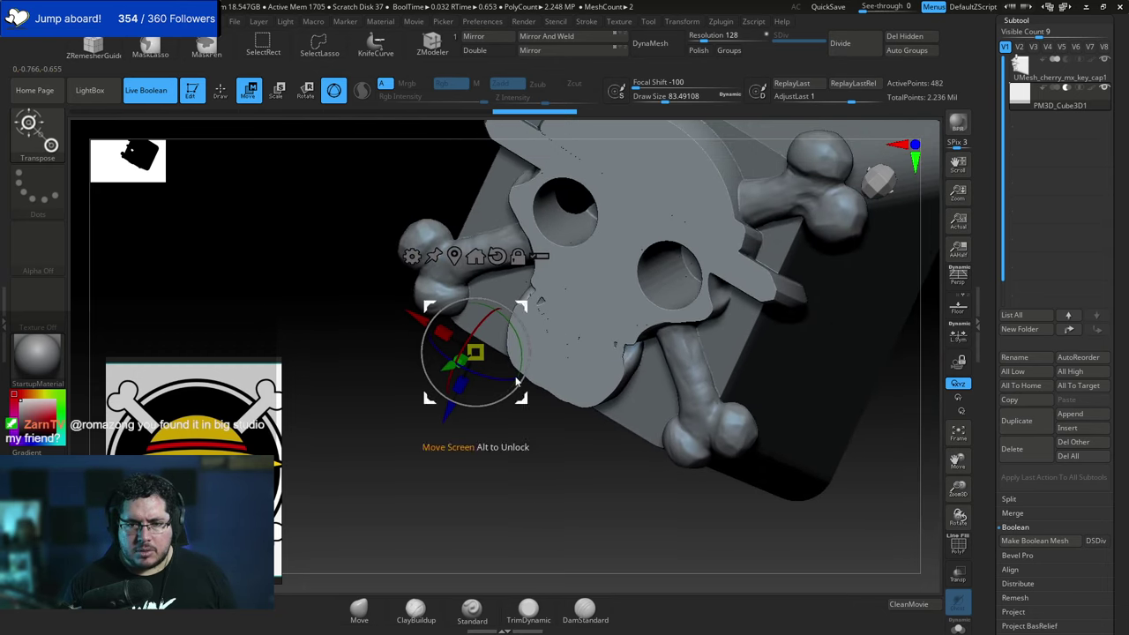
{"action": "mouse_move", "coordinate": [448, 372]}
{"action": "left_mouse_down"}
{"action": "mouse_move", "coordinate": [530, 342]}
{"action": "mouse_move", "coordinate": [648, 260]}
{"action": "mouse_move", "coordinate": [416, 374]}
{"action": "mouse_move", "coordinate": [450, 374]}
{"action": "left_mouse_up"}
{"action": "key", "text": "q"}
{"action": "mouse_move", "coordinate": [578, 444]}
{"action": "left_mouse_down"}
{"action": "mouse_move", "coordinate": [544, 453]}
{"action": "mouse_move", "coordinate": [529, 401]}
{"action": "mouse_move", "coordinate": [597, 489]}
{"action": "mouse_move", "coordinate": [615, 461]}
{"action": "left_mouse_up"}
{"action": "left_click_drag", "start_coordinate": [733, 435], "coordinate": [400, 467], "text": "alt"}
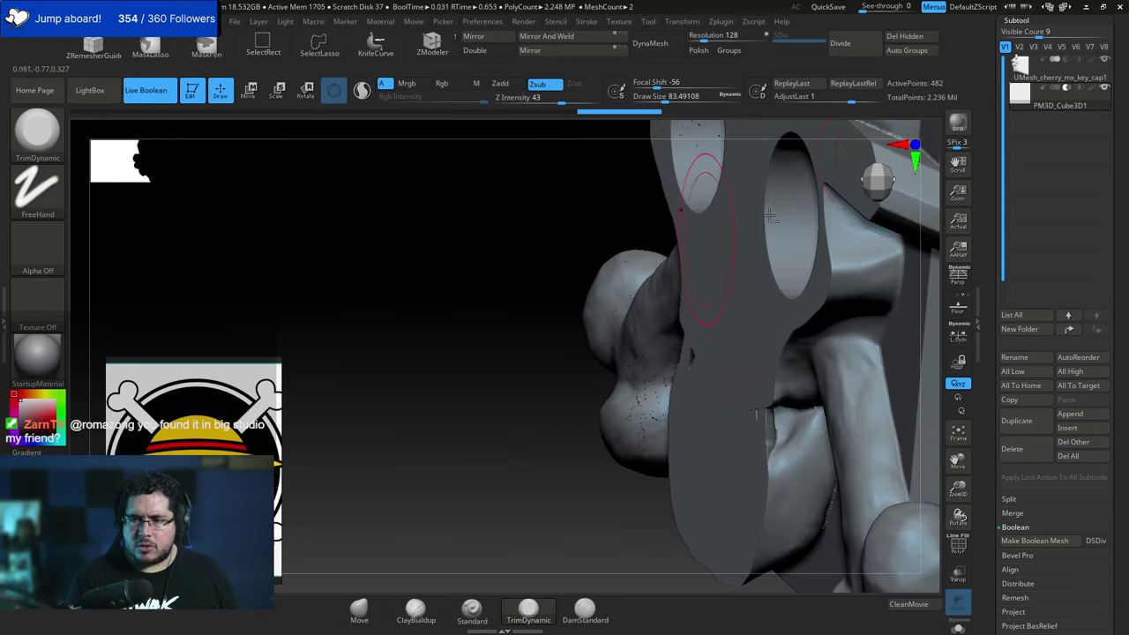
Turn off the cube cutter, select the keycap subtool and switch to the Inflat brush.
{"action": "left_click", "coordinate": [1062, 88]}
{"action": "left_click", "coordinate": [1036, 74]}
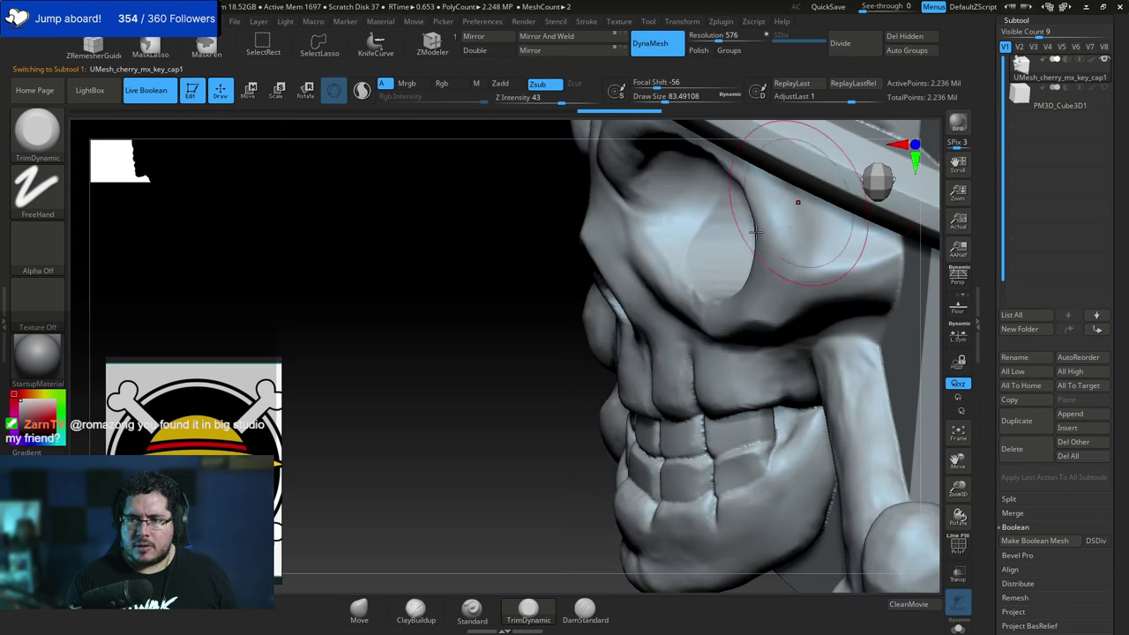
{"action": "left_click_drag", "start_coordinate": [447, 399], "coordinate": [544, 319]}
{"action": "key", "text": "b"}
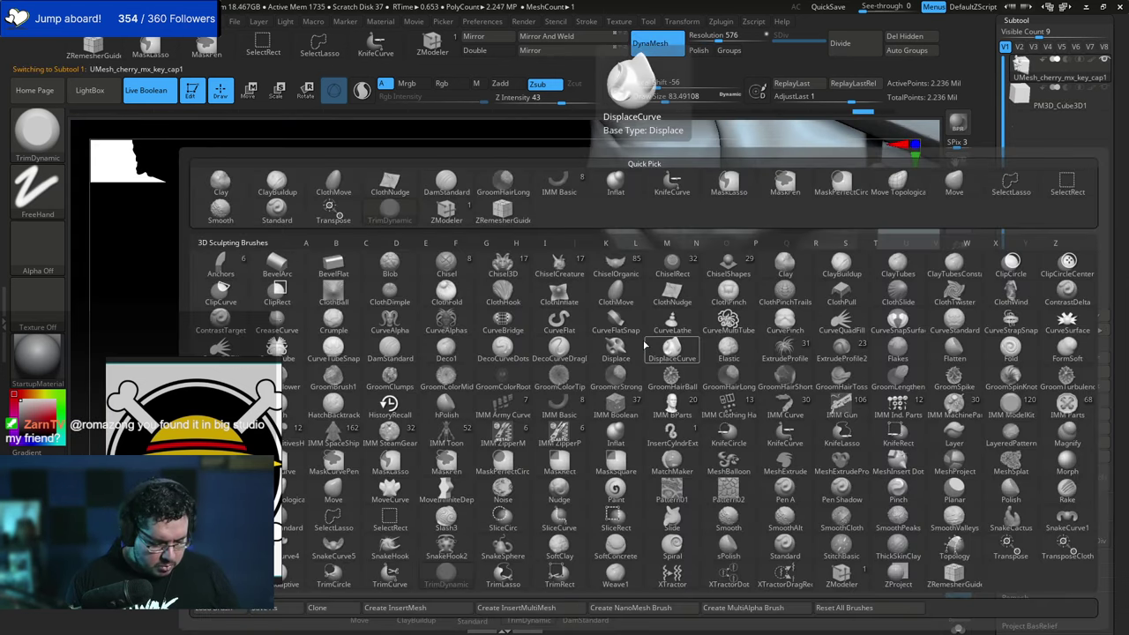
{"action": "left_click", "coordinate": [619, 139]}
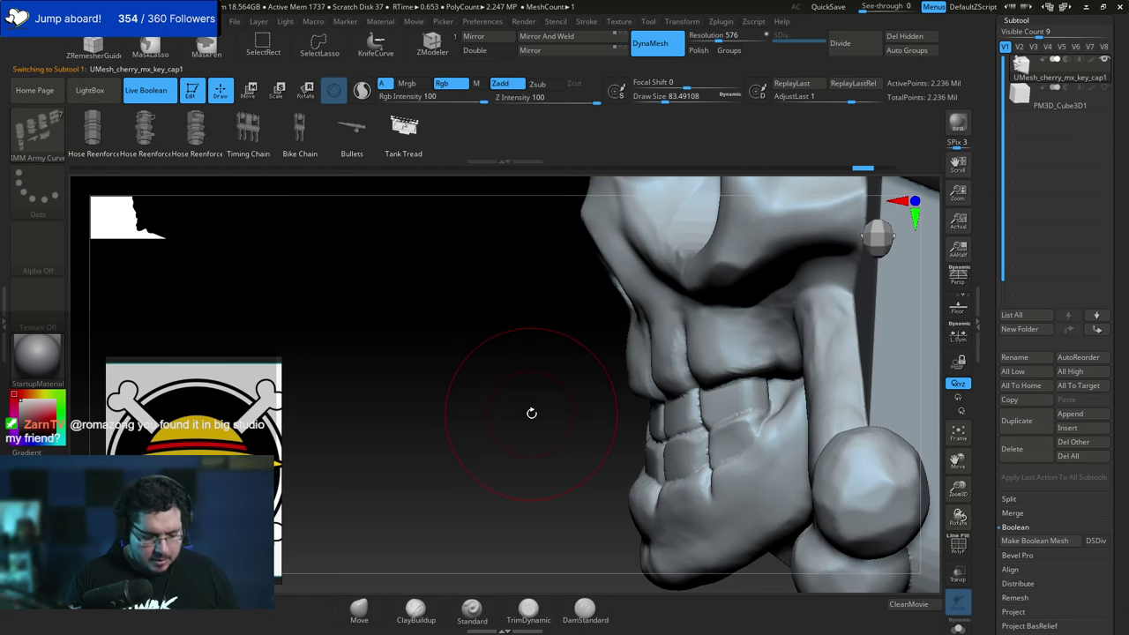
{"action": "key", "text": "b"}
{"action": "key", "text": "i"}
{"action": "key", "text": "n"}
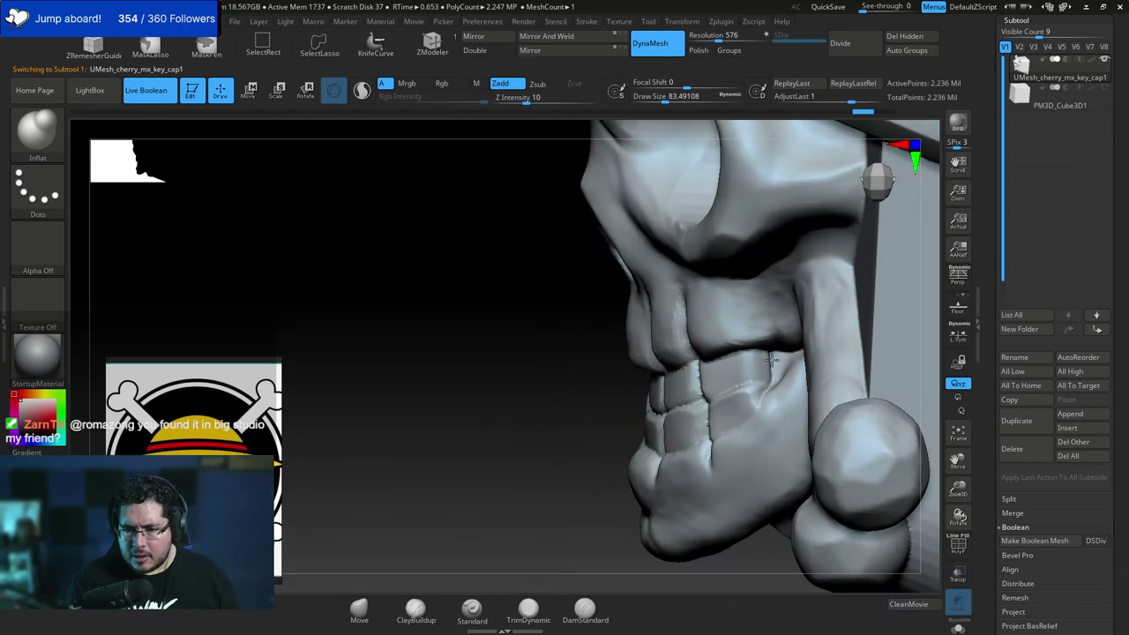
Inspect both sides of the skull's jaw and teeth, and rerun DynaMesh on the keycap at resolution 576.
{"action": "left_click_drag", "start_coordinate": [620, 360], "coordinate": [733, 333]}
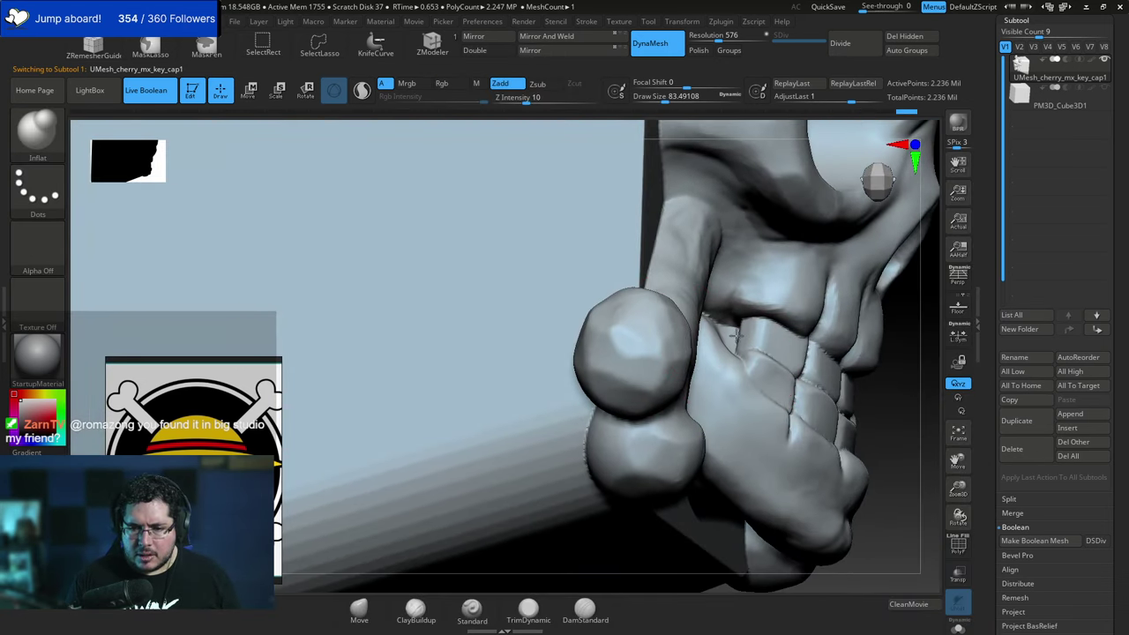
{"action": "mouse_move", "coordinate": [911, 392]}
{"action": "right_mouse_down"}
{"action": "mouse_move", "coordinate": [675, 414]}
{"action": "mouse_move", "coordinate": [750, 388]}
{"action": "right_mouse_up"}
{"action": "right_click_drag", "start_coordinate": [861, 375], "coordinate": [859, 319], "text": "ctrl"}
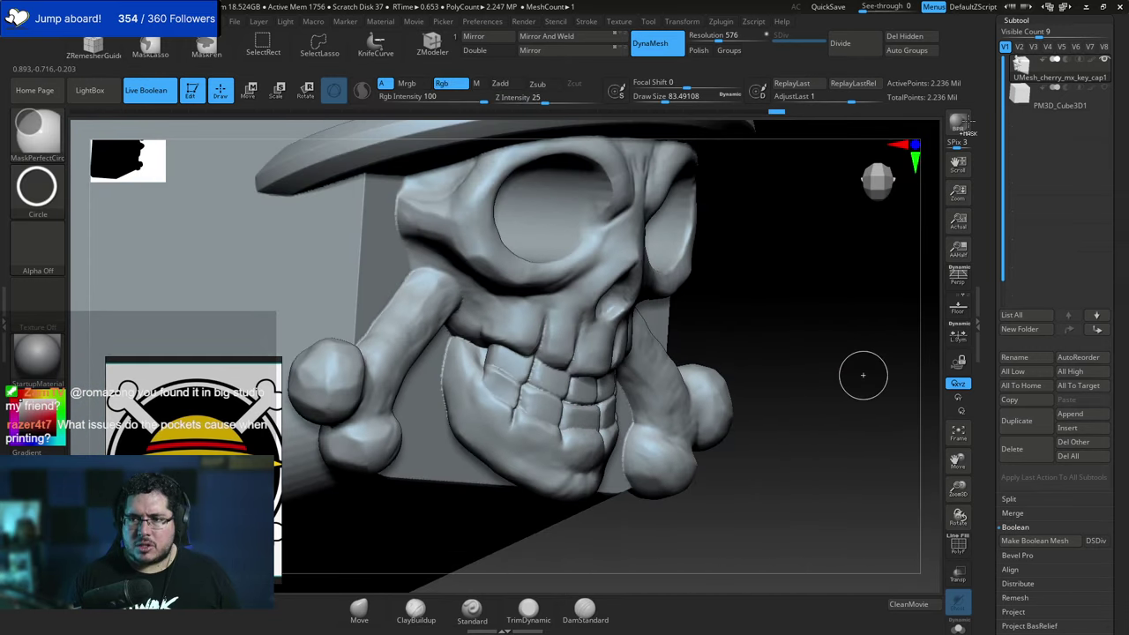
{"action": "mouse_move", "coordinate": [824, 265]}
{"action": "left_mouse_down"}
{"action": "mouse_move", "coordinate": [827, 286]}
{"action": "mouse_move", "coordinate": [755, 292]}
{"action": "left_mouse_up"}
Select the cube cutter subtool and turn its visibility back on.
{"action": "key", "text": "w"}
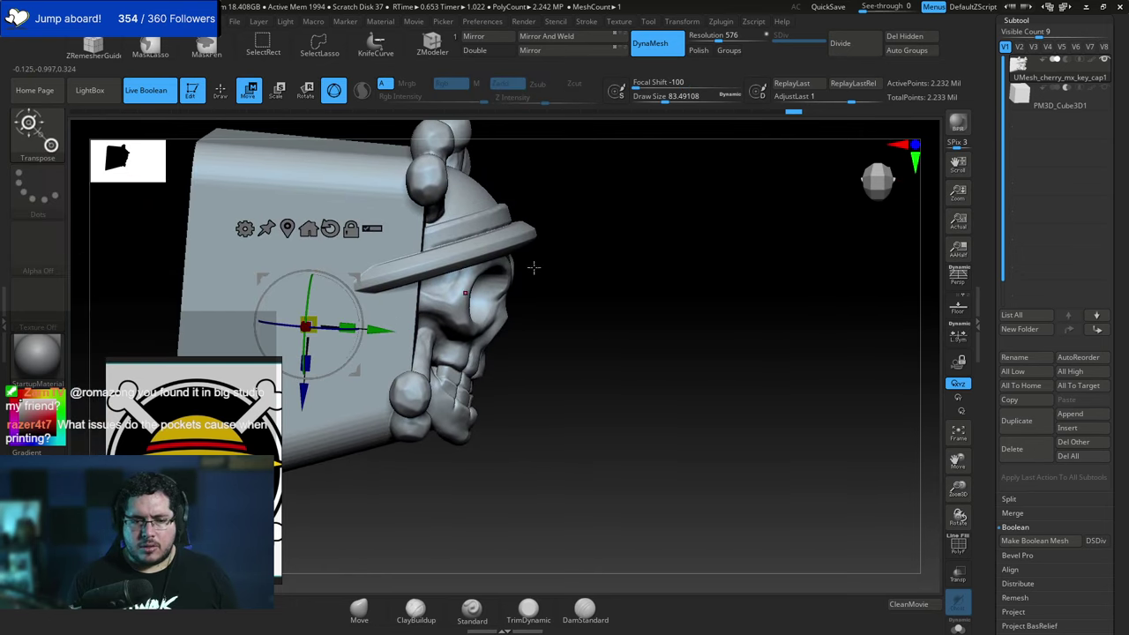
{"action": "left_click", "coordinate": [999, 119]}
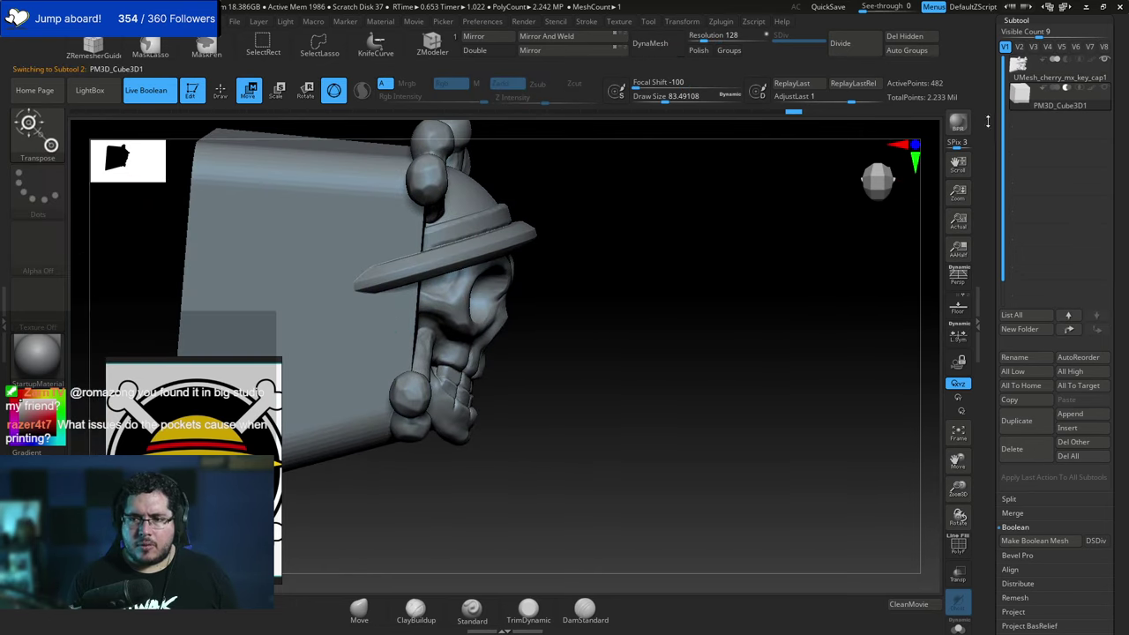
{"action": "left_click", "coordinate": [1108, 89]}
{"action": "left_click_drag", "start_coordinate": [764, 363], "coordinate": [838, 291]}
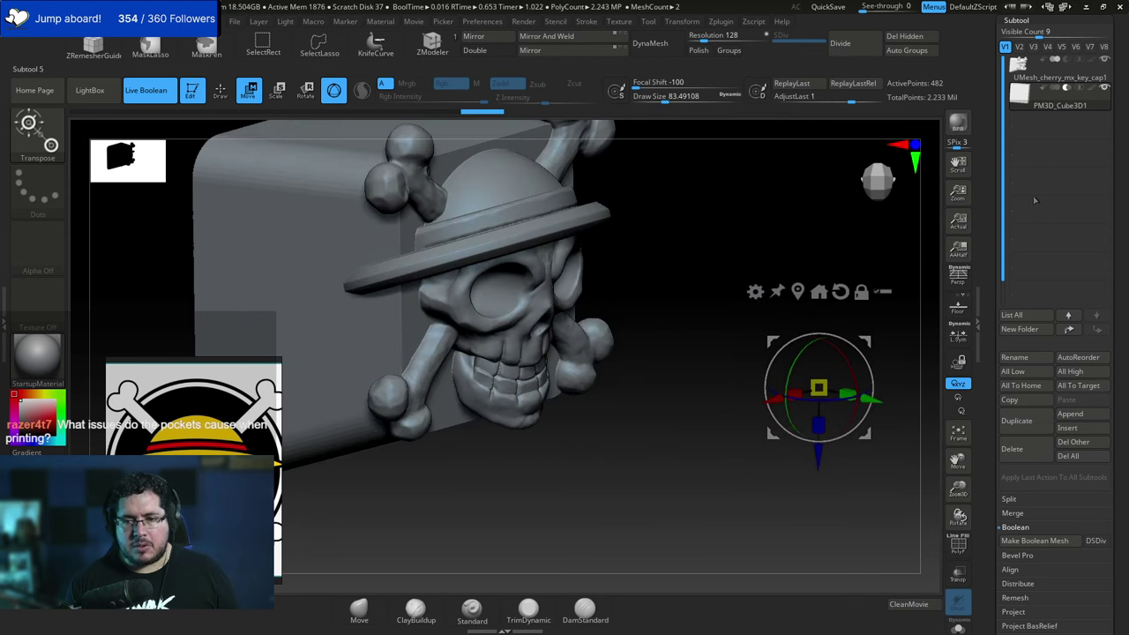
Clone the cube cutter as a separate tool.
{"action": "key", "text": "q"}
{"action": "left_click_drag", "start_coordinate": [1124, 163], "coordinate": [1121, 291]}
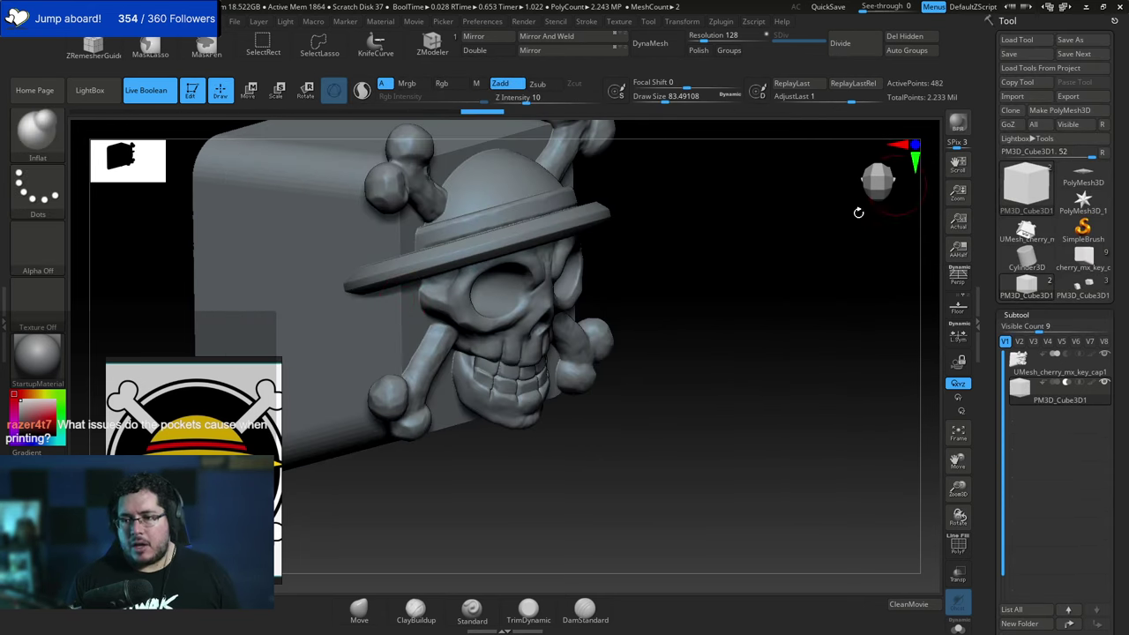
{"action": "left_click_drag", "start_coordinate": [858, 213], "coordinate": [798, 225]}
{"action": "left_click", "coordinate": [1010, 110]}
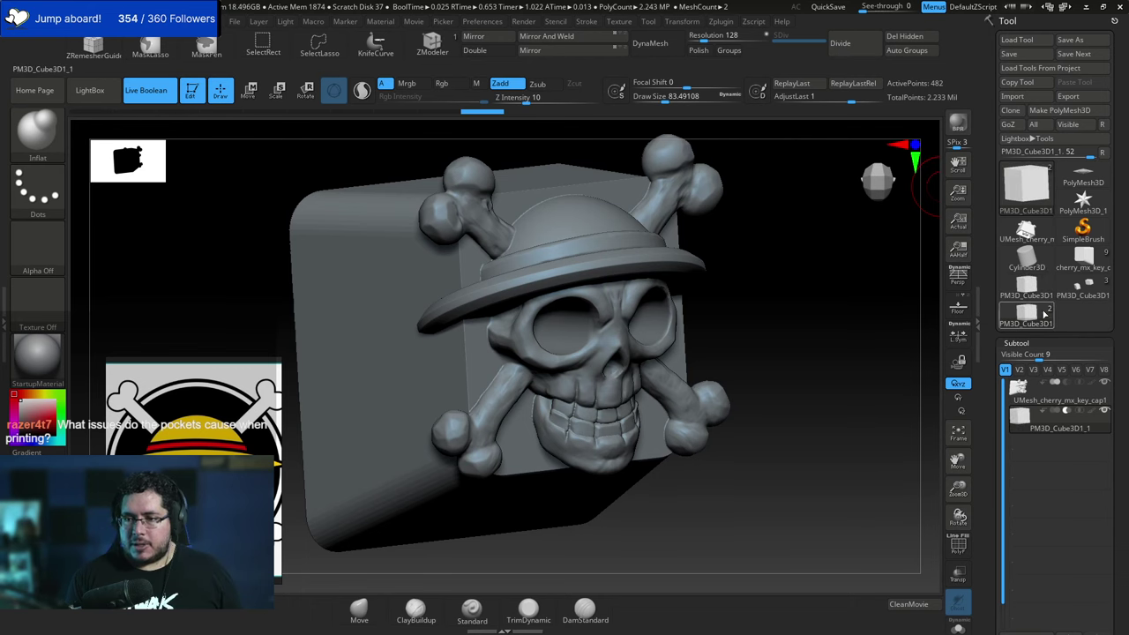
Look through the loaded tools for the finished merged keycap.
{"action": "left_click", "coordinate": [1026, 231]}
{"action": "mouse_move", "coordinate": [864, 304]}
{"action": "left_mouse_down"}
{"action": "mouse_move", "coordinate": [809, 315]}
{"action": "mouse_move", "coordinate": [829, 304]}
{"action": "mouse_move", "coordinate": [849, 351]}
{"action": "mouse_move", "coordinate": [899, 327]}
{"action": "mouse_move", "coordinate": [820, 300]}
{"action": "mouse_move", "coordinate": [805, 278]}
{"action": "mouse_move", "coordinate": [796, 291]}
{"action": "mouse_move", "coordinate": [820, 281]}
{"action": "mouse_move", "coordinate": [782, 238]}
{"action": "left_mouse_up"}
{"action": "left_click", "coordinate": [720, 21]}
{"action": "left_click_drag", "start_coordinate": [785, 239], "coordinate": [864, 327], "text": "alt"}
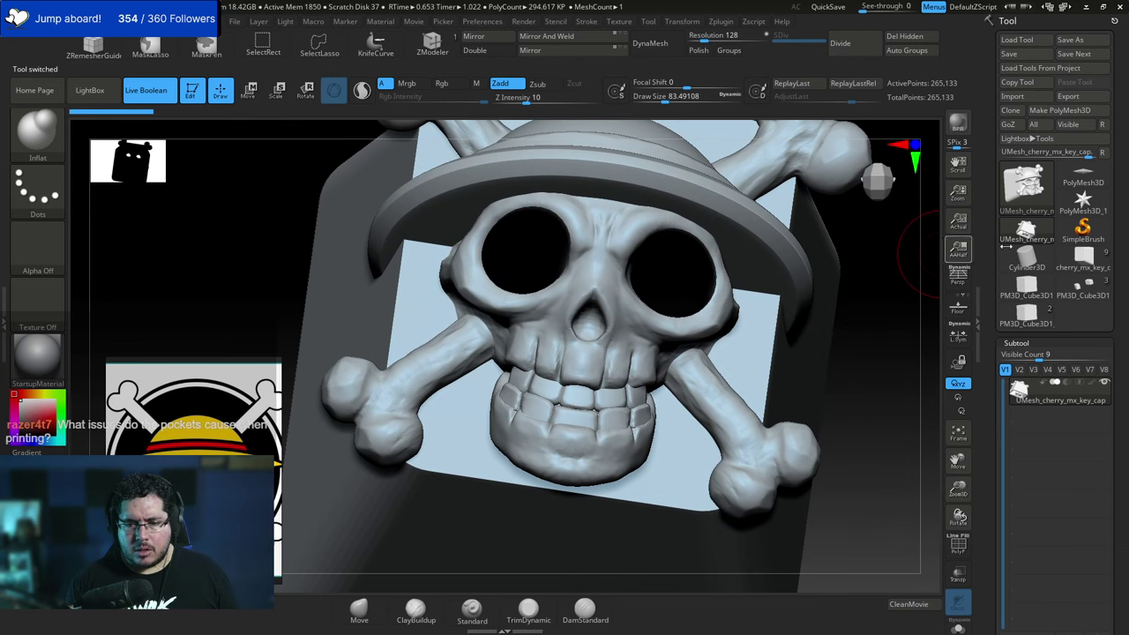
{"action": "left_click", "coordinate": [1068, 264]}
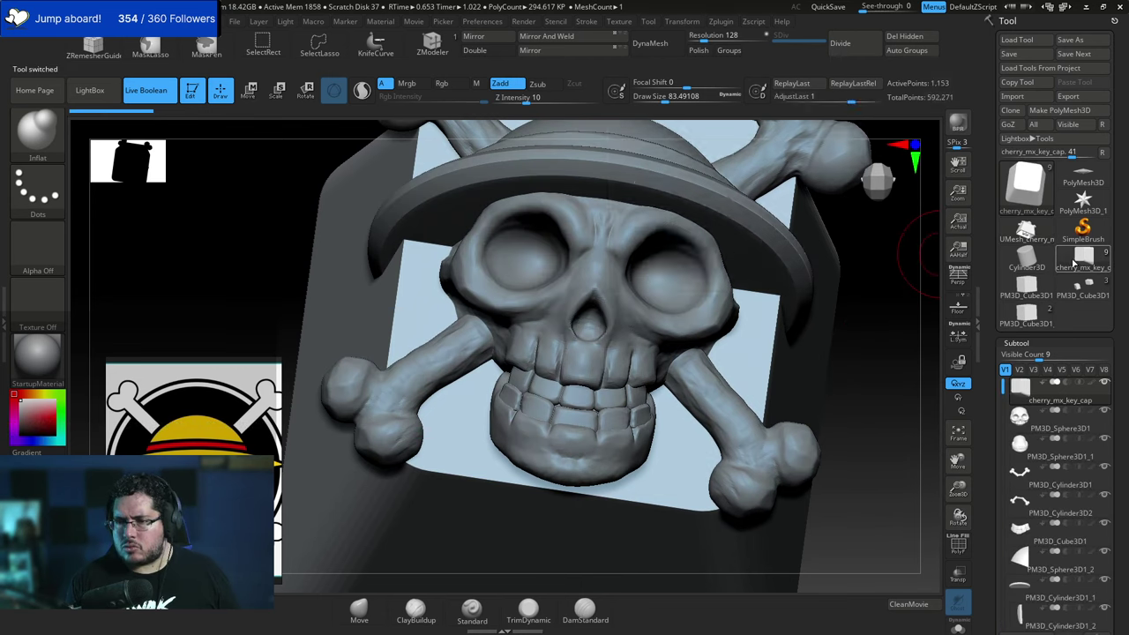
{"action": "left_click", "coordinate": [1021, 289]}
{"action": "left_click", "coordinate": [1023, 313]}
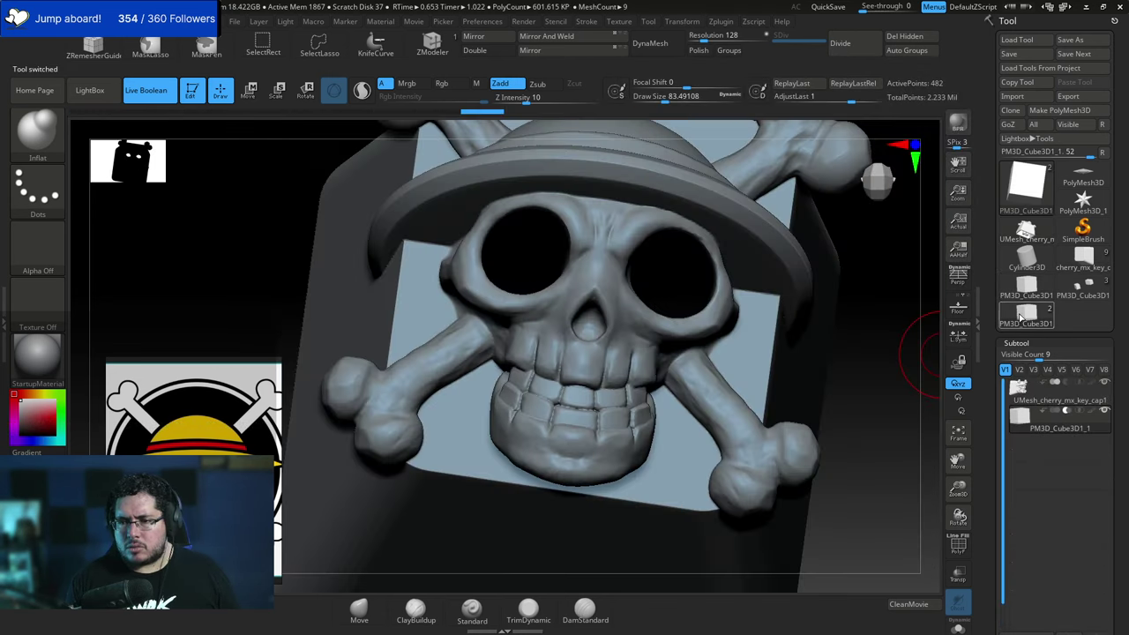
{"action": "left_click", "coordinate": [1023, 291]}
{"action": "left_click", "coordinate": [1065, 295]}
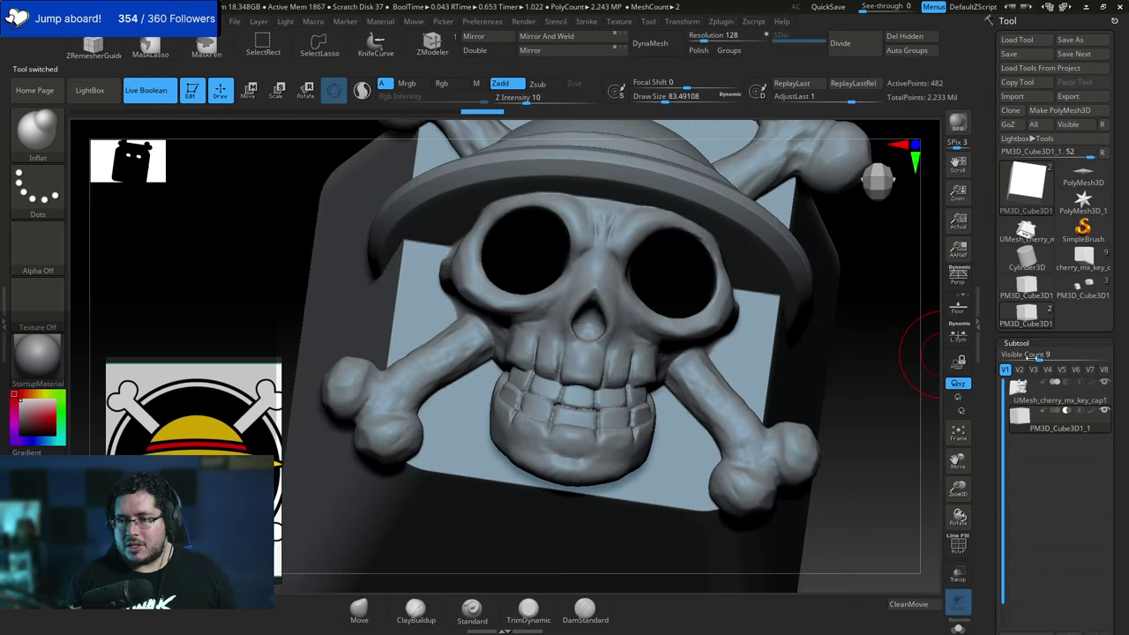
Clone the merged keycap subtool as a separate tool and frame the clone in a straight front view.
{"action": "left_click", "coordinate": [1028, 388]}
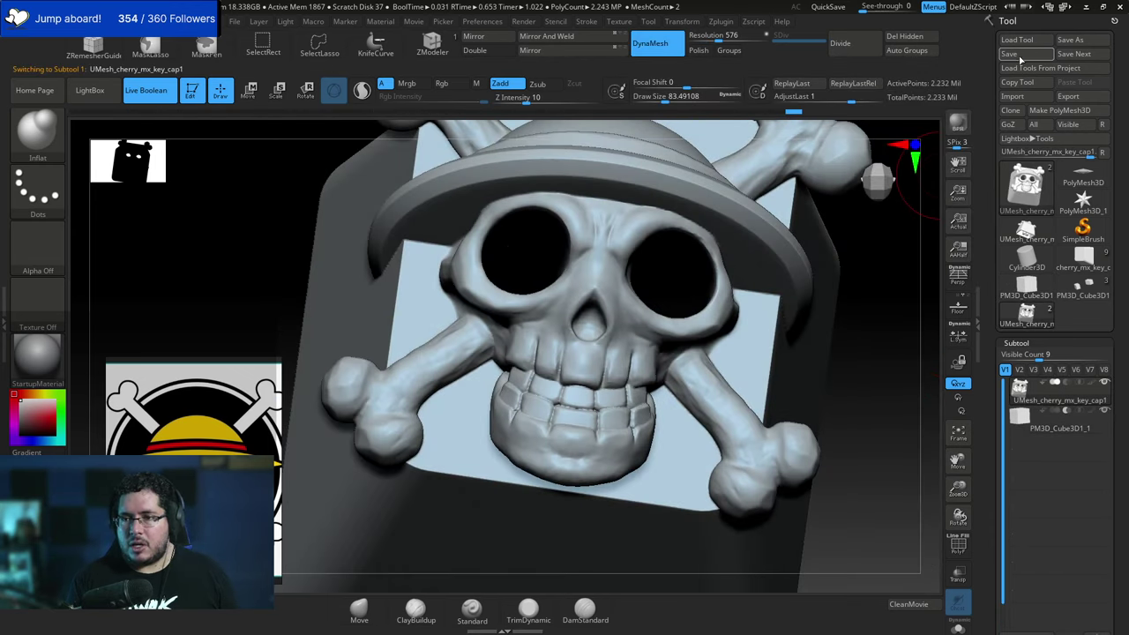
{"action": "left_click", "coordinate": [1011, 110]}
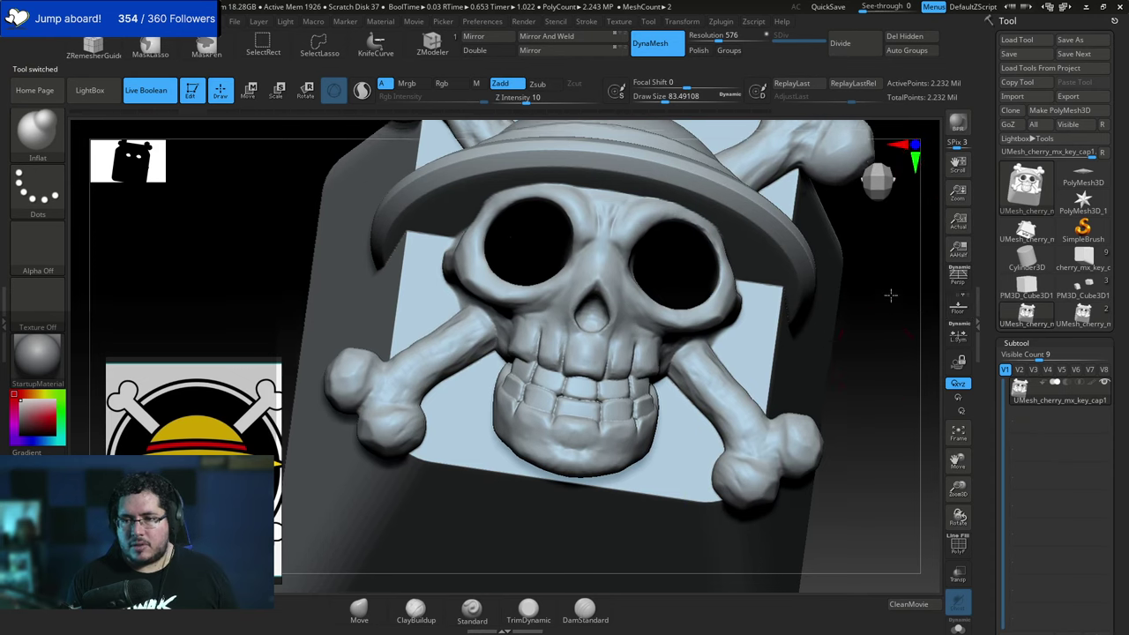
{"action": "key", "text": "f"}
{"action": "left_click_drag", "start_coordinate": [823, 302], "coordinate": [827, 276], "text": "shift"}
Decimate the cloned keycap with the 250 k preset of Decimation Master.
{"action": "left_click", "coordinate": [723, 23]}
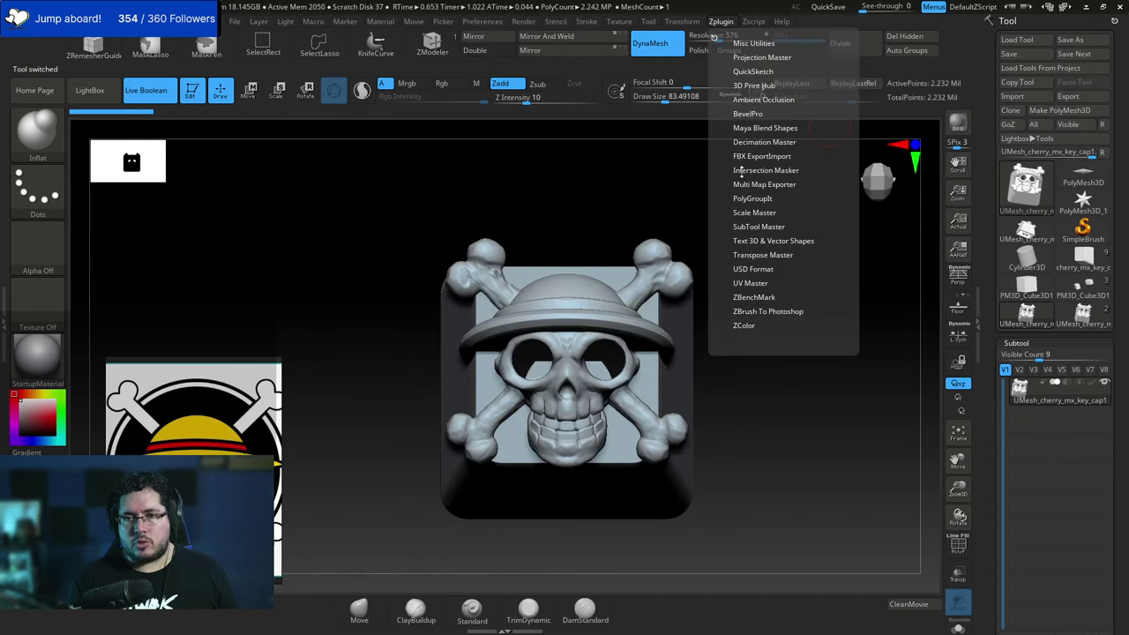
{"action": "left_click", "coordinate": [764, 142]}
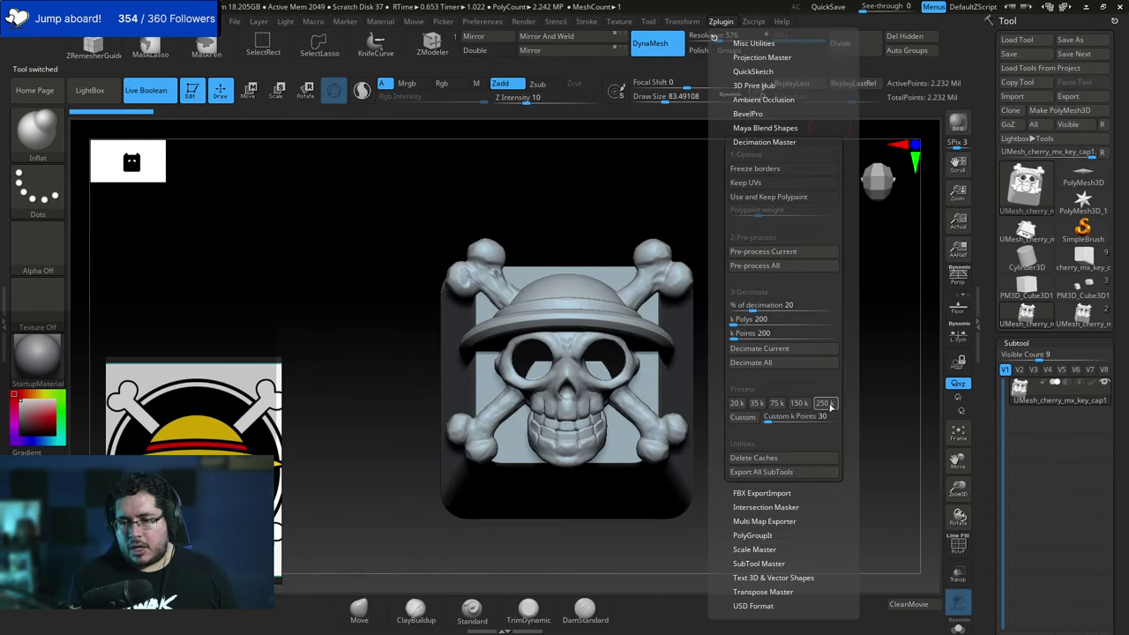
{"action": "left_click", "coordinate": [800, 402]}
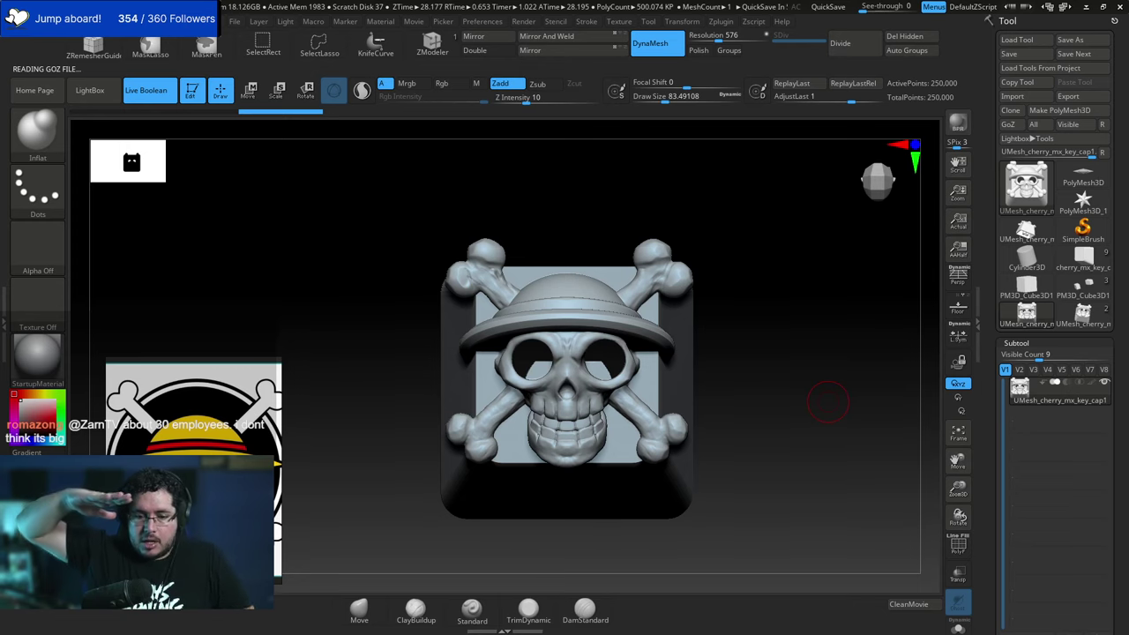
{"action": "mouse_move", "coordinate": [781, 338]}
{"action": "left_mouse_down"}
{"action": "mouse_move", "coordinate": [836, 375]}
{"action": "mouse_move", "coordinate": [849, 362]}
{"action": "mouse_move", "coordinate": [837, 362]}
{"action": "mouse_move", "coordinate": [891, 374]}
{"action": "mouse_move", "coordinate": [847, 385]}
{"action": "mouse_move", "coordinate": [806, 373]}
{"action": "left_mouse_up"}
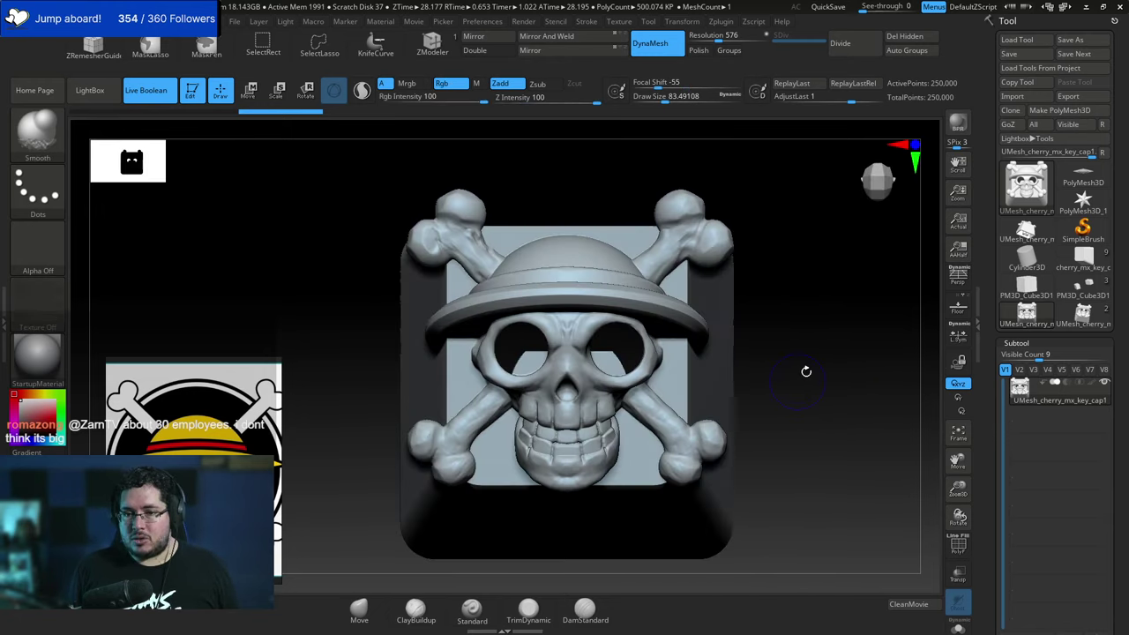
Export the decimated keycap to the Desktop as UMesh_cherry_mx_key_cap1 in binary STL format, with only the selected subtool included.
{"action": "left_click", "coordinate": [1069, 97]}
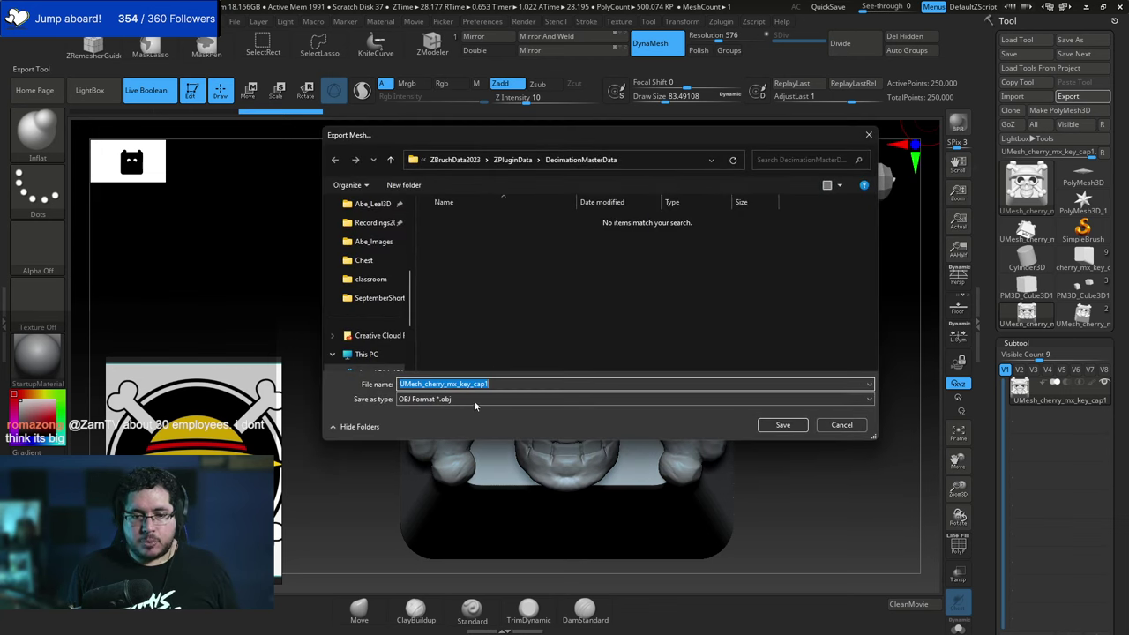
{"action": "left_click", "coordinate": [473, 401]}
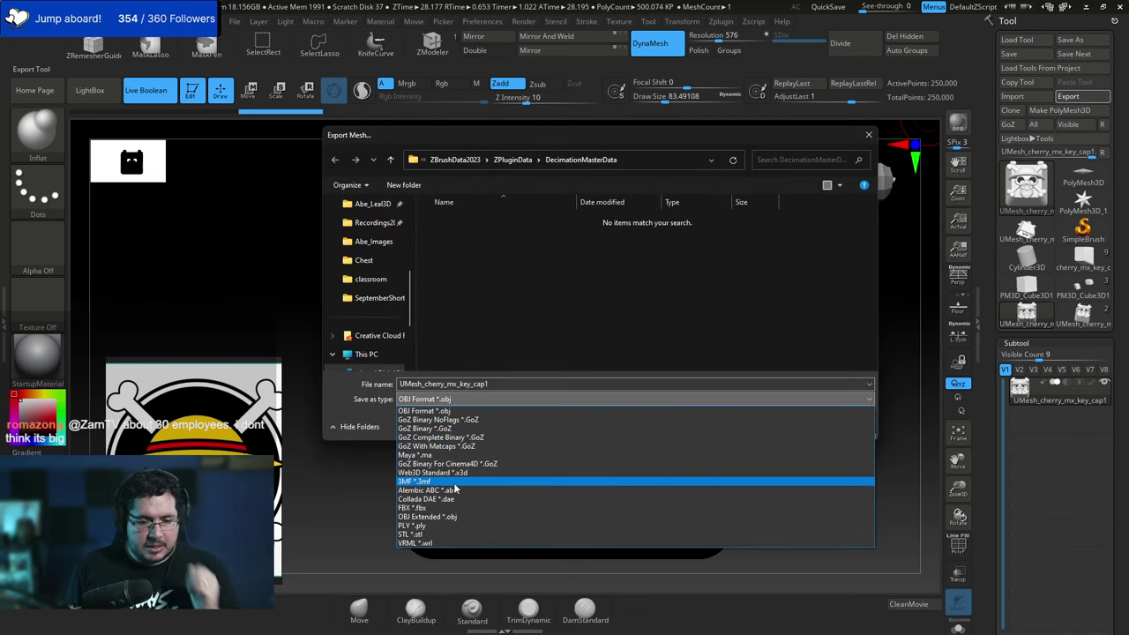
{"action": "left_click", "coordinate": [432, 533]}
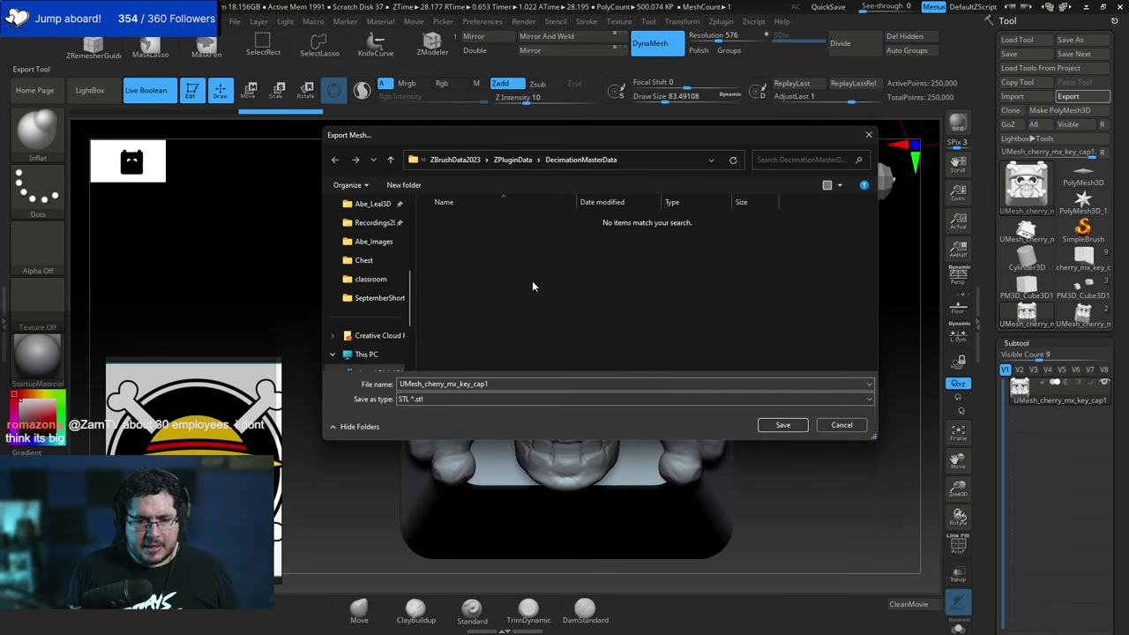
{"action": "scroll", "coordinate": [370, 256], "scroll_direction": "up", "scroll_amount": 5}
{"action": "left_click", "coordinate": [365, 262]}
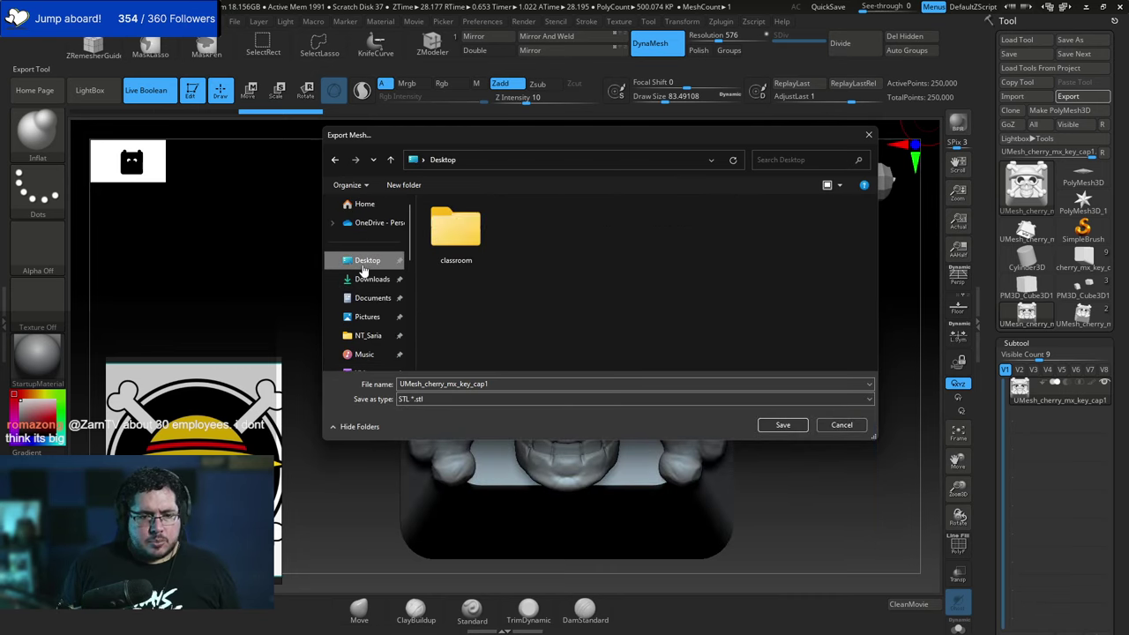
{"action": "left_click", "coordinate": [783, 425]}
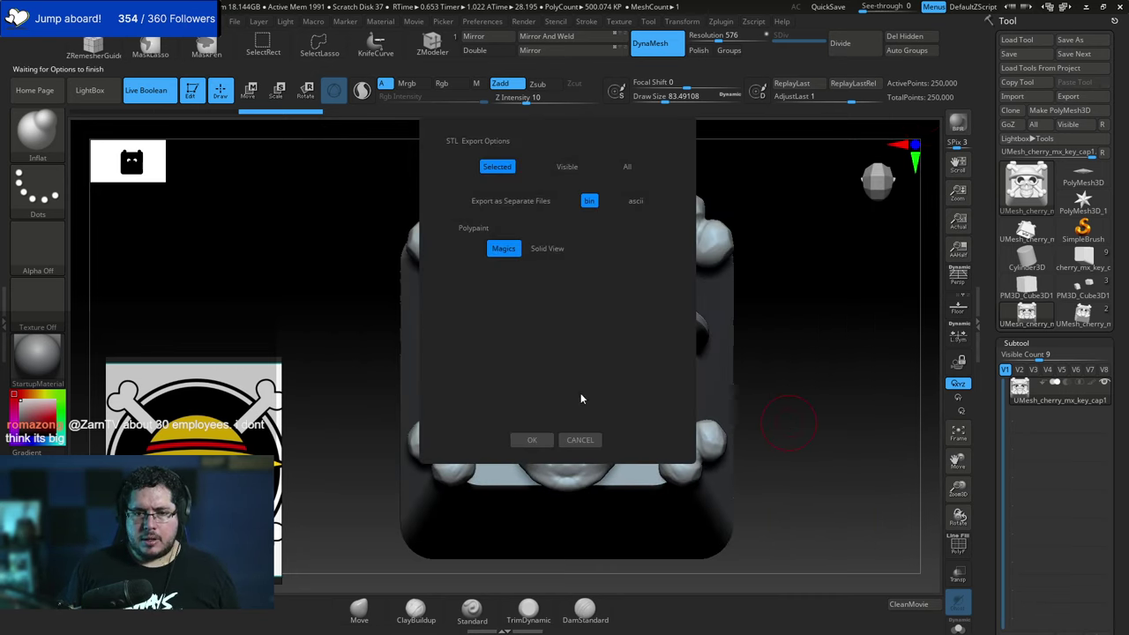
{"action": "left_click", "coordinate": [535, 439]}
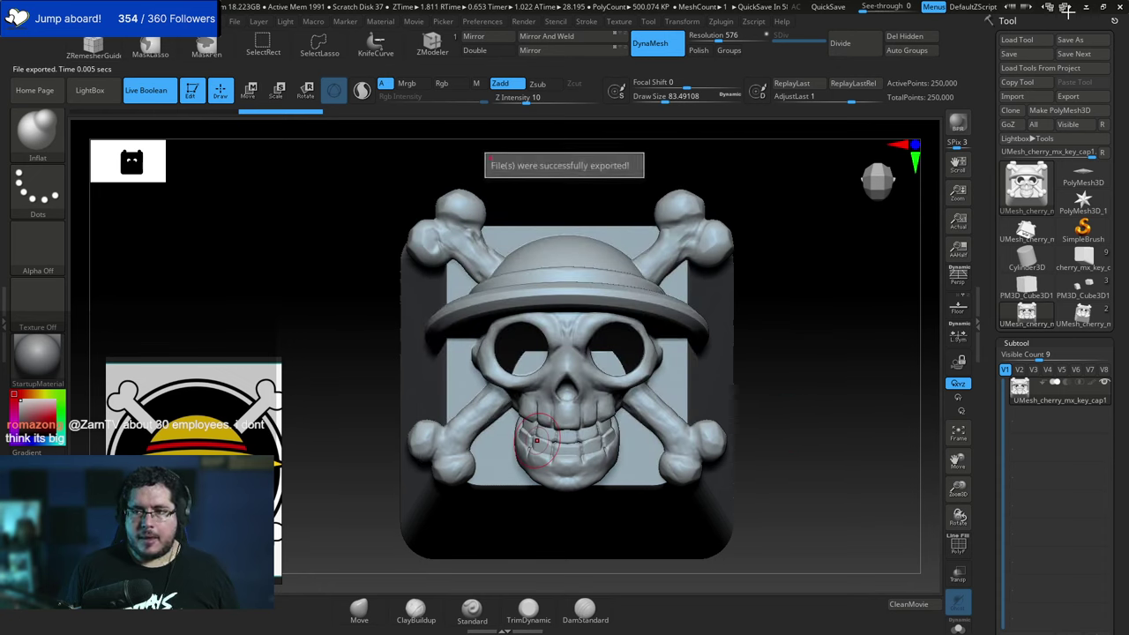
Minimize ZBrush and close Maya and the ship helm image viewer to clear the desktop.
{"action": "left_click", "coordinate": [1068, 7]}
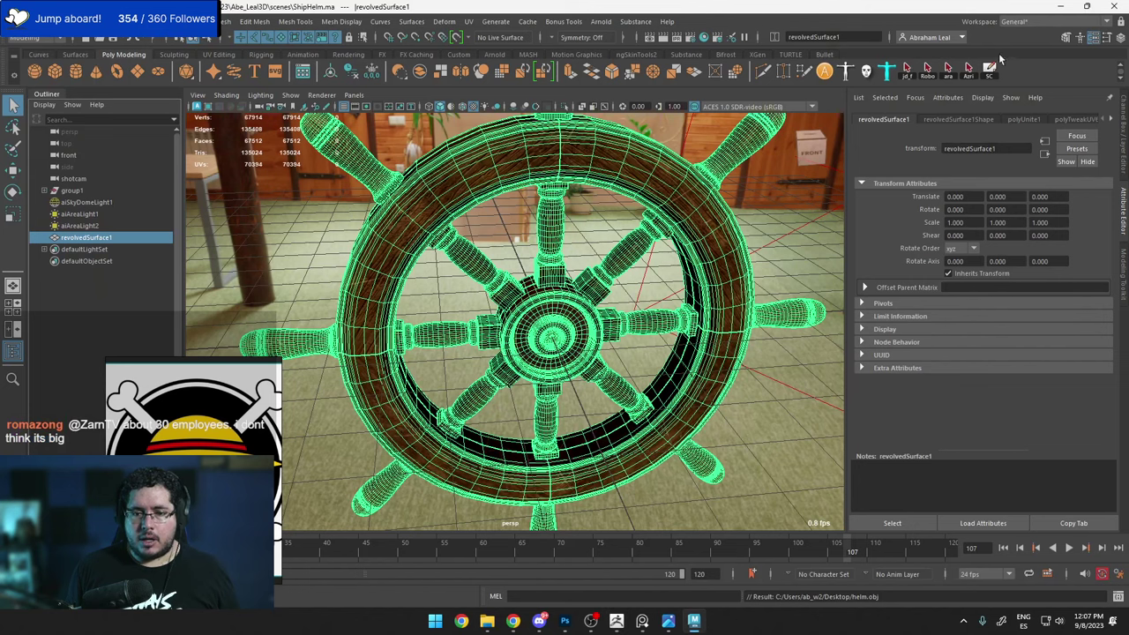
{"action": "left_click", "coordinate": [1111, 7]}
{"action": "left_click", "coordinate": [595, 312]}
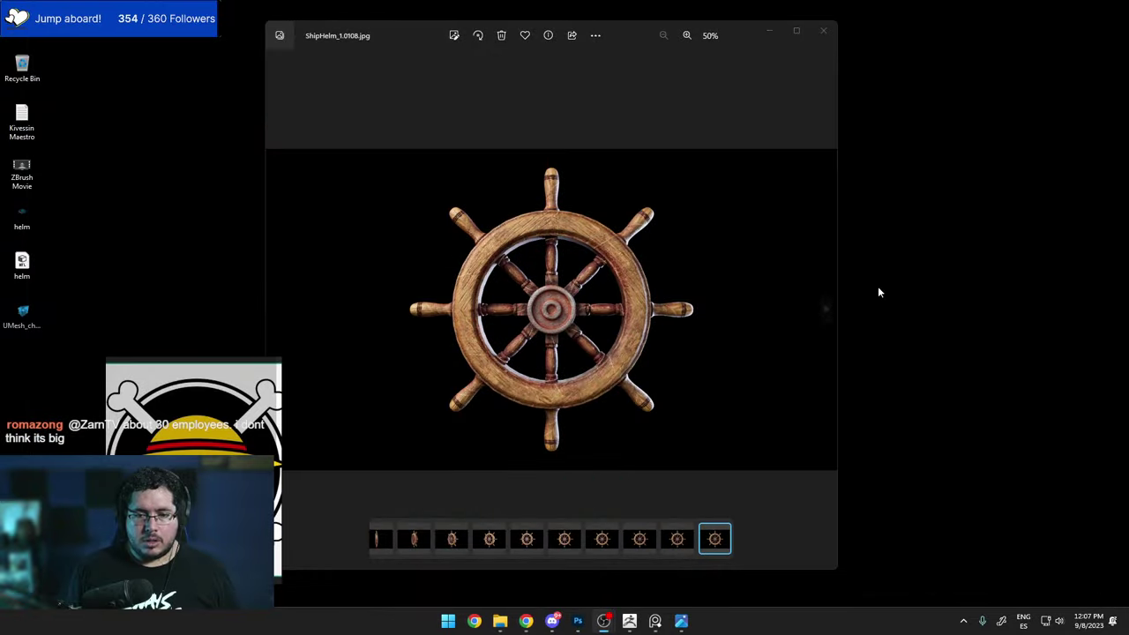
{"action": "left_click", "coordinate": [818, 27]}
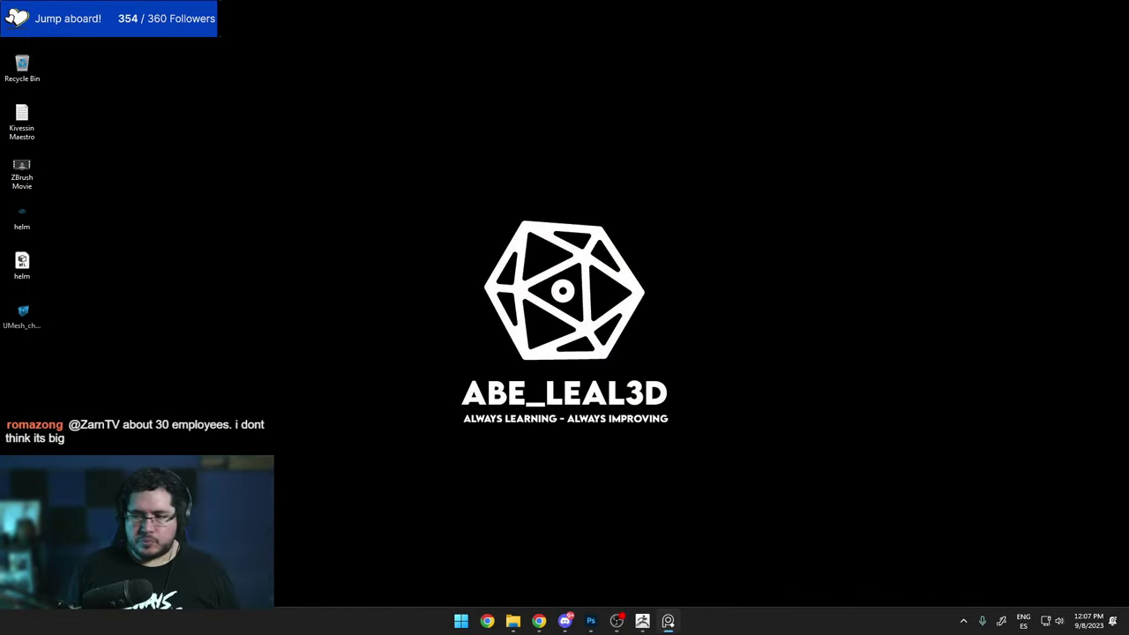
Find and launch the CHITUBOX slicer.
{"action": "key", "text": "super"}
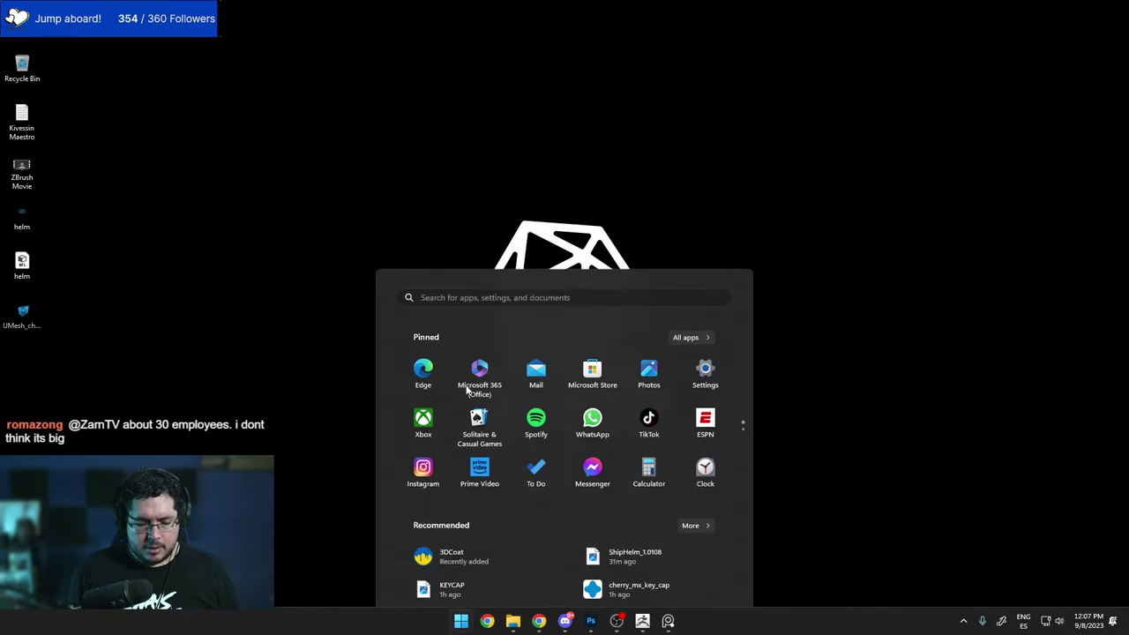
{"action": "type", "text": "ch"}
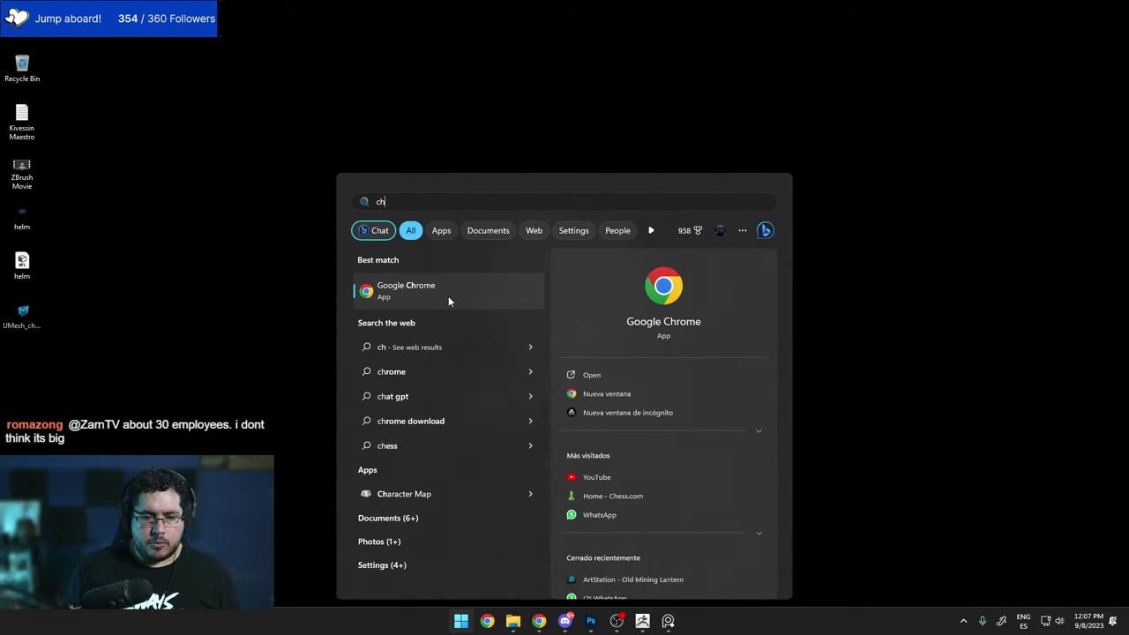
{"action": "type", "text": "i"}
{"action": "left_click", "coordinate": [448, 300]}
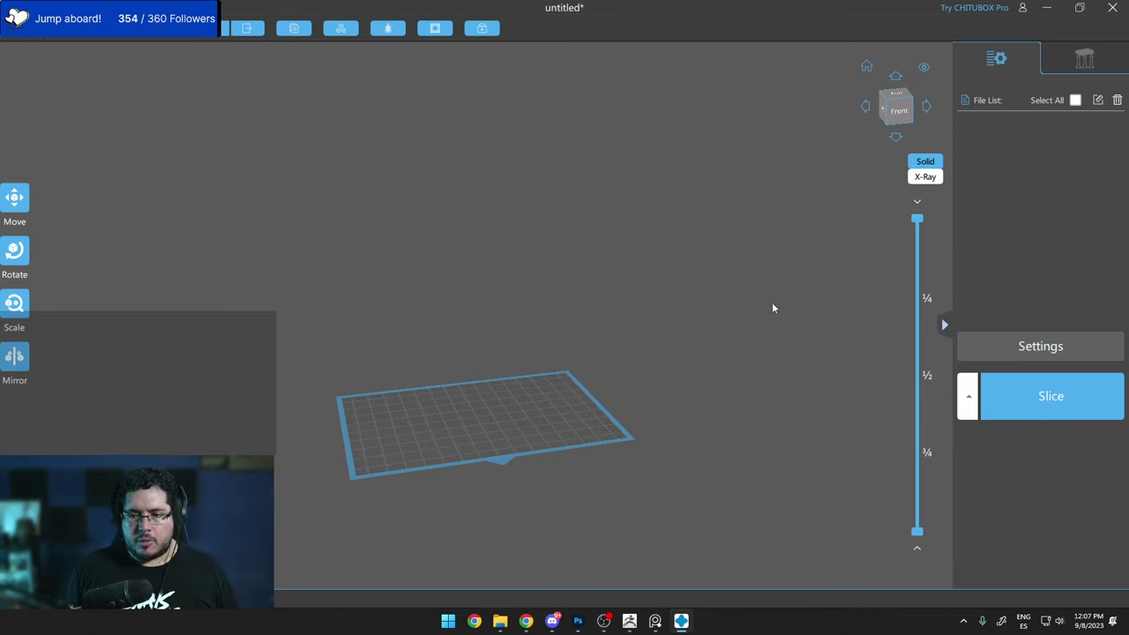
Load UMesh_cherry_mx_key_cap1.stl from the Desktop onto the build plate.
{"action": "left_click", "coordinate": [13, 32]}
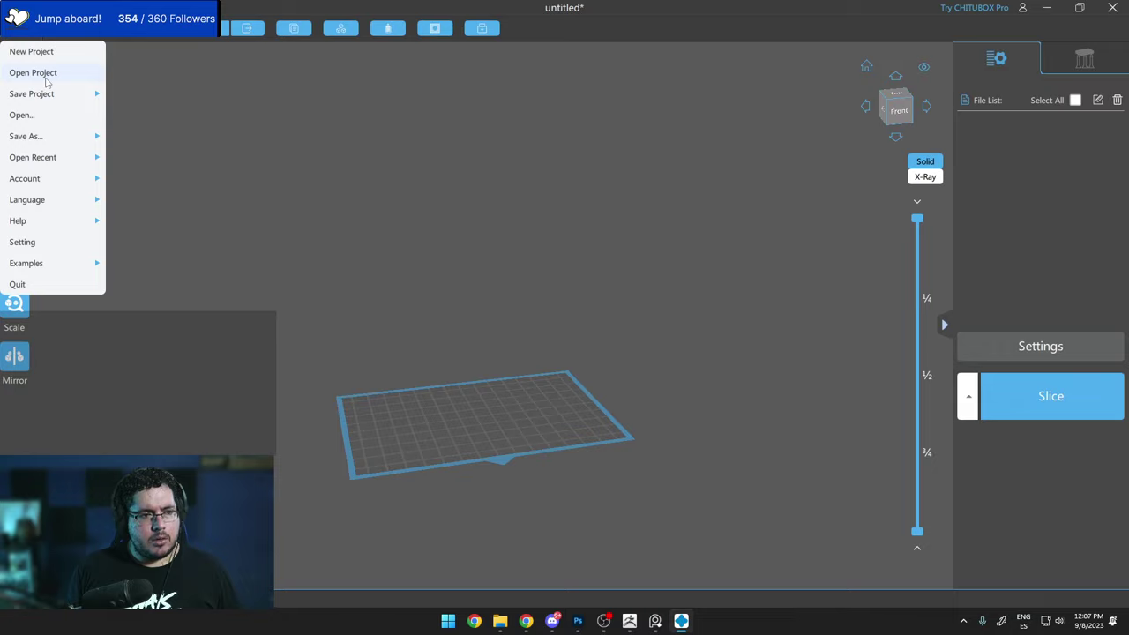
{"action": "left_click", "coordinate": [44, 114]}
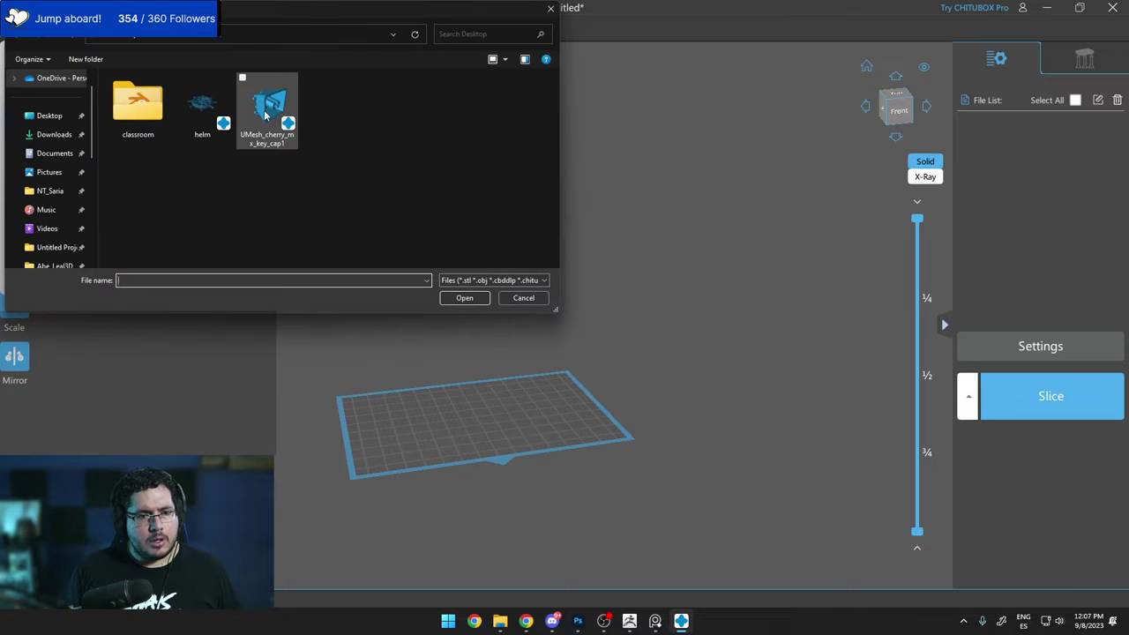
{"action": "double_click", "coordinate": [265, 113]}
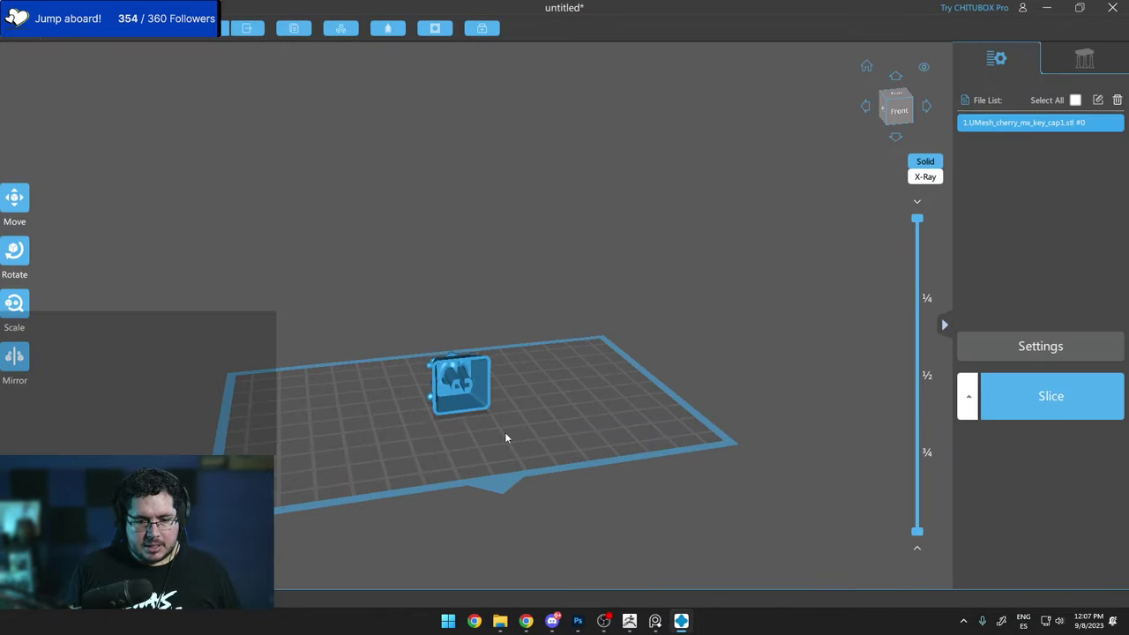
Examine the imported keycap on the build plate, including the skull face, crossed bones and through eye holes.
{"action": "scroll", "coordinate": [504, 432], "scroll_direction": "up", "scroll_amount": 5}
{"action": "right_click_drag", "start_coordinate": [505, 432], "coordinate": [567, 380]}
{"action": "scroll", "coordinate": [457, 371], "scroll_direction": "down", "scroll_amount": 4}
{"action": "scroll", "coordinate": [457, 371], "scroll_direction": "up", "scroll_amount": 4}
{"action": "scroll", "coordinate": [464, 361], "scroll_direction": "up", "scroll_amount": 6}
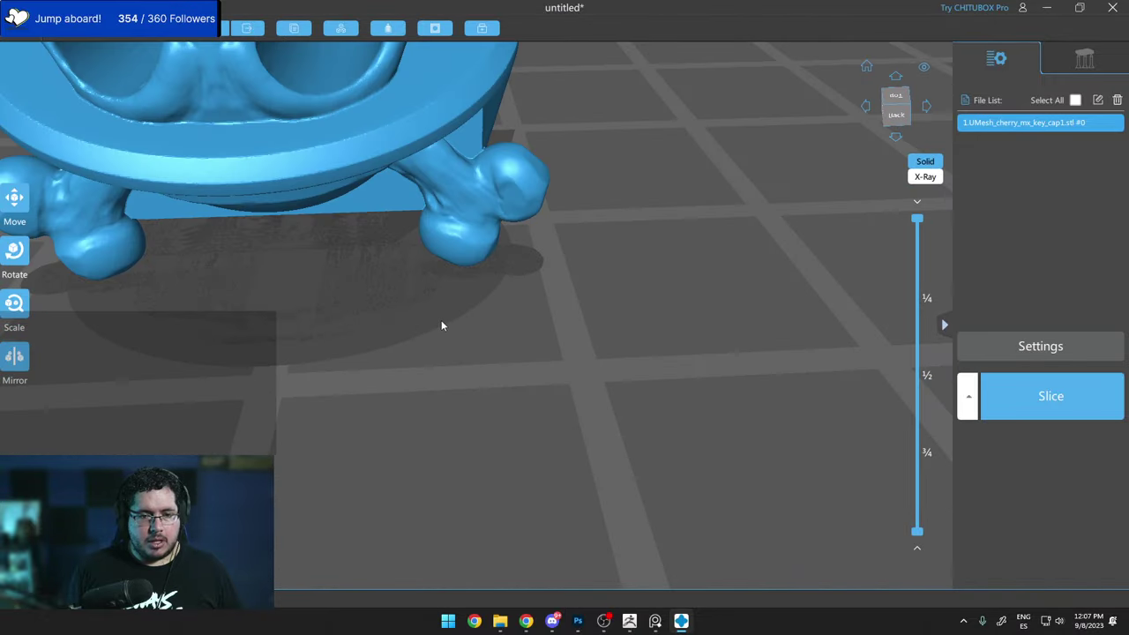
{"action": "right_click_drag", "start_coordinate": [442, 326], "coordinate": [479, 391]}
{"action": "scroll", "coordinate": [466, 310], "scroll_direction": "down", "scroll_amount": 4}
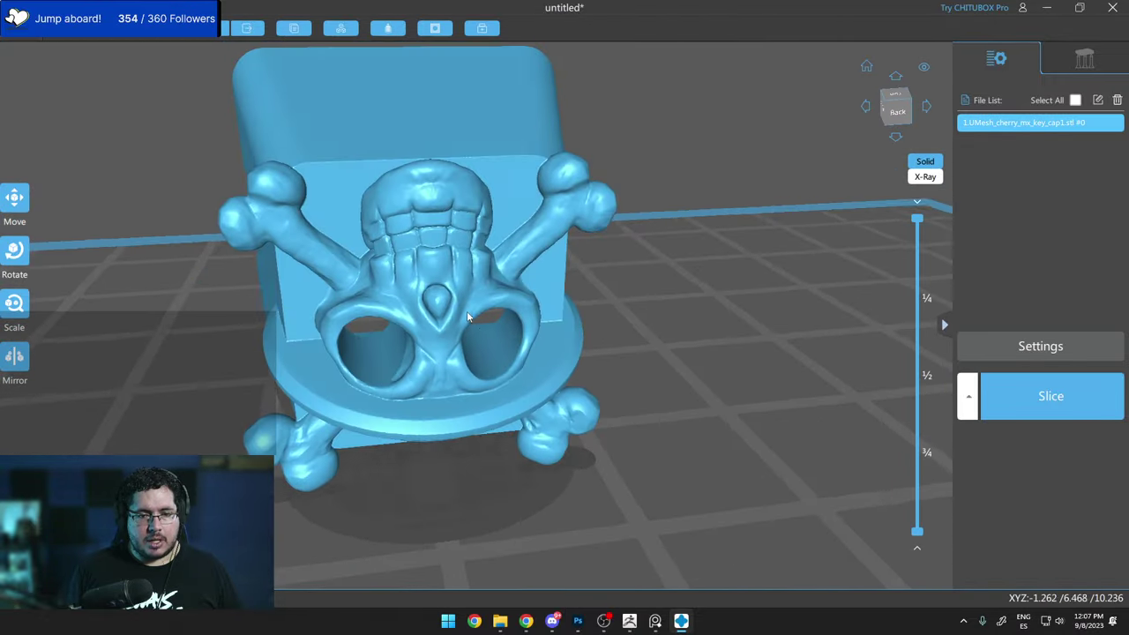
{"action": "scroll", "coordinate": [468, 310], "scroll_direction": "down", "scroll_amount": 4}
{"action": "right_click_drag", "start_coordinate": [470, 307], "coordinate": [453, 291]}
{"action": "scroll", "coordinate": [452, 290], "scroll_direction": "up", "scroll_amount": 6}
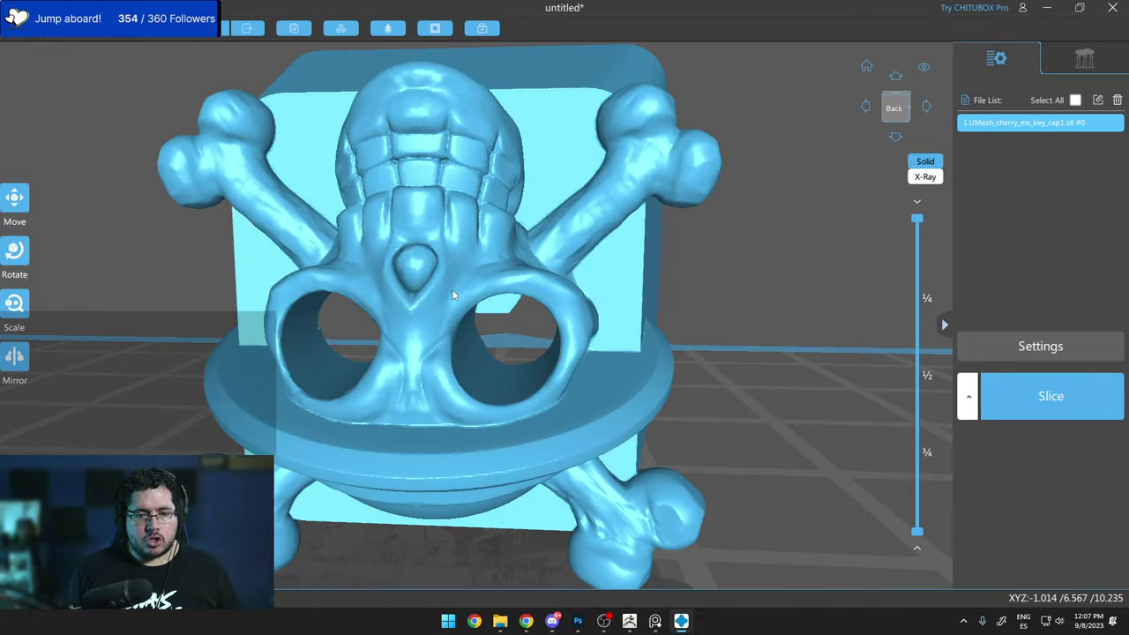
Rotate the keycap about the X axis to 136° so the skull side tilts upward.
{"action": "scroll", "coordinate": [434, 349], "scroll_direction": "down", "scroll_amount": 6}
{"action": "right_click_drag", "start_coordinate": [435, 349], "coordinate": [686, 290]}
{"action": "scroll", "coordinate": [494, 337], "scroll_direction": "up", "scroll_amount": 3}
{"action": "left_click", "coordinate": [1083, 60]}
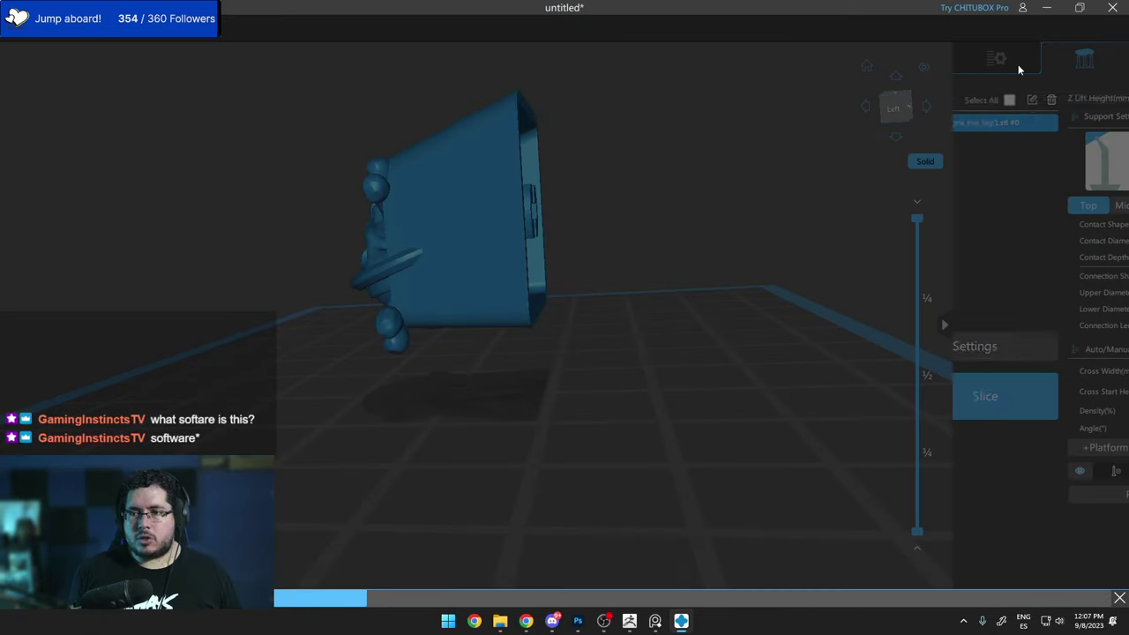
{"action": "left_click", "coordinate": [996, 58]}
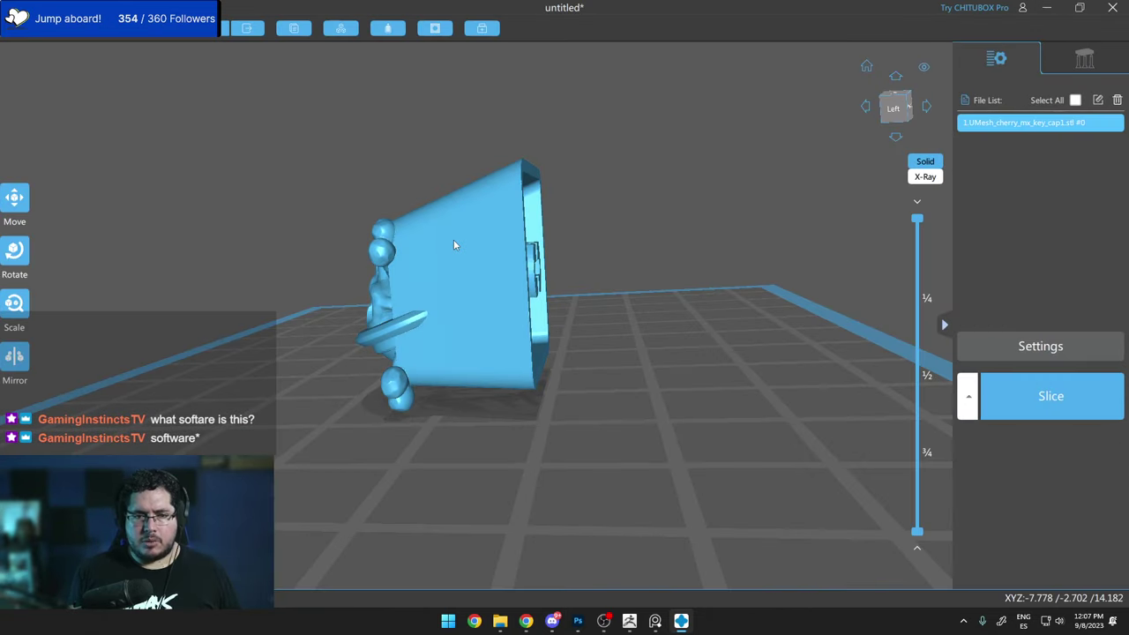
{"action": "right_click_drag", "start_coordinate": [453, 239], "coordinate": [655, 234]}
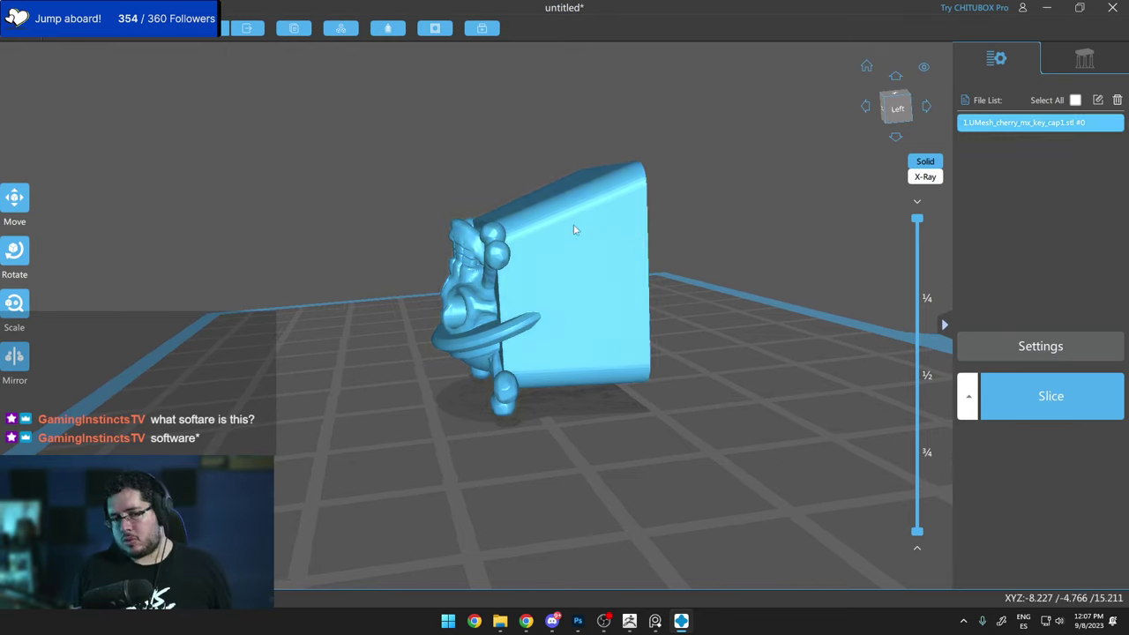
{"action": "left_click", "coordinate": [15, 251]}
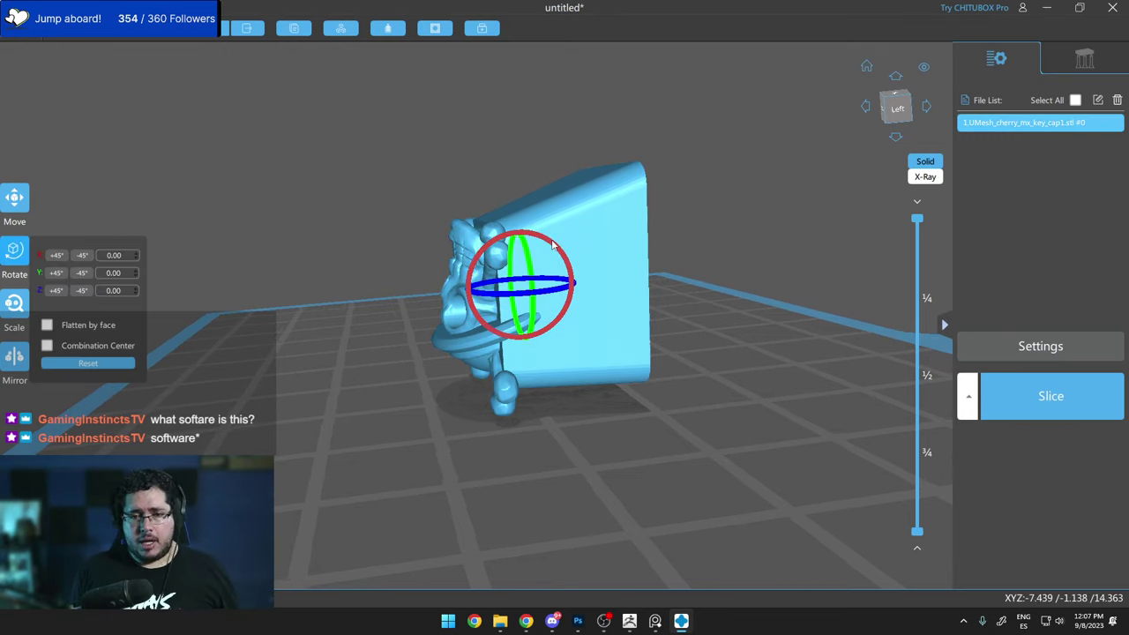
{"action": "left_click_drag", "start_coordinate": [553, 246], "coordinate": [578, 282]}
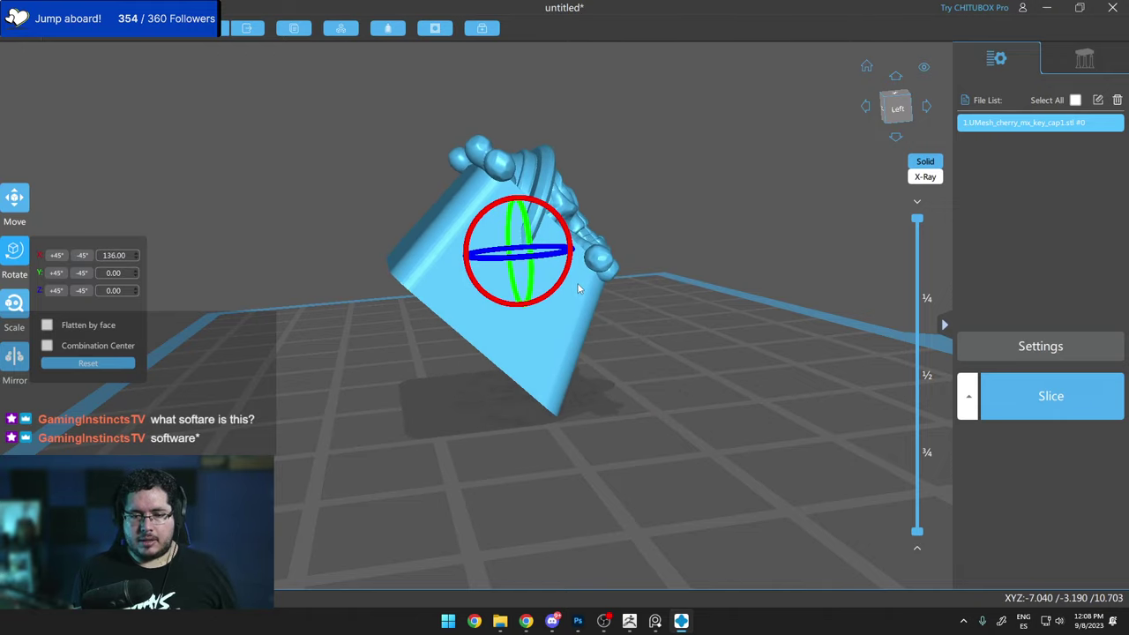
{"action": "right_click_drag", "start_coordinate": [683, 337], "coordinate": [632, 342]}
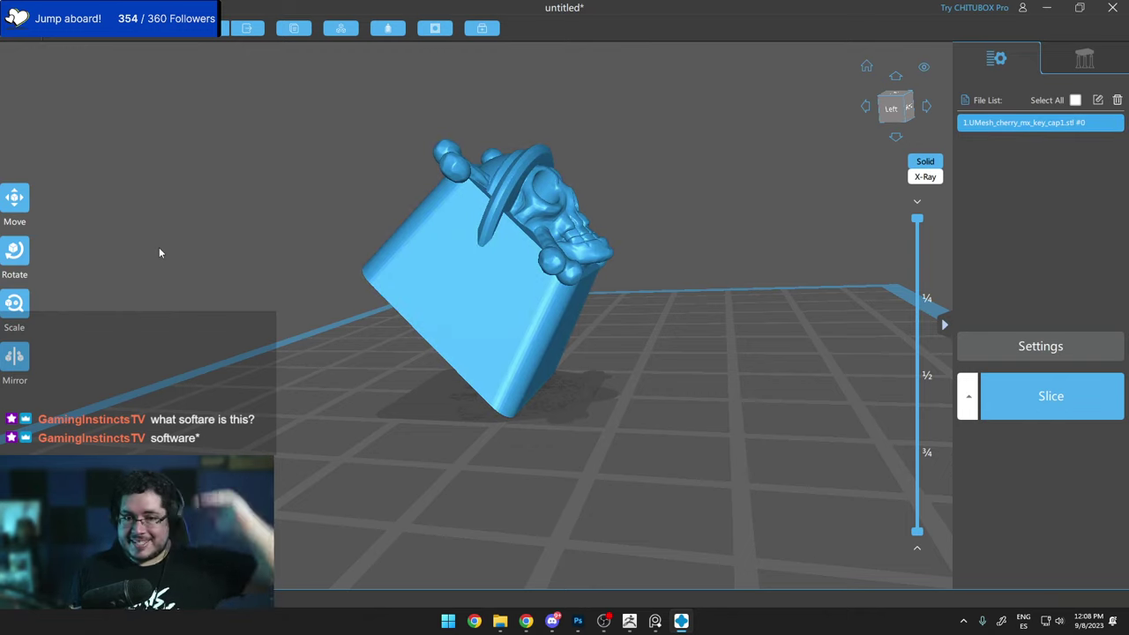
Try the keycap's X rotation at 89°, then tilt it back to 137°.
{"action": "left_click", "coordinate": [15, 251]}
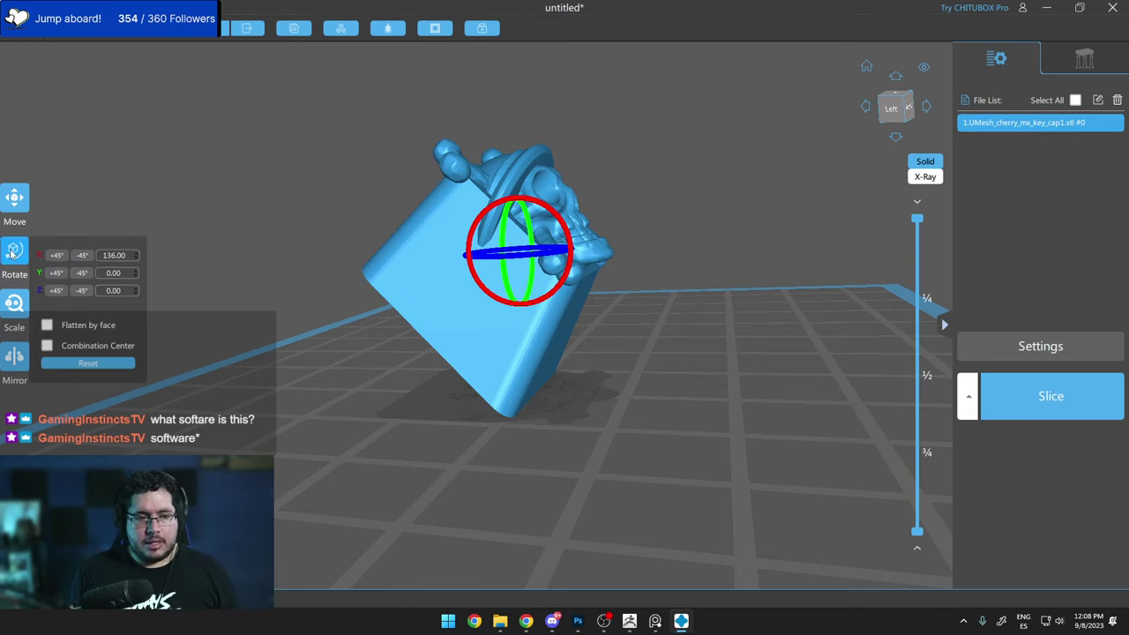
{"action": "left_click_drag", "start_coordinate": [557, 217], "coordinate": [530, 204]}
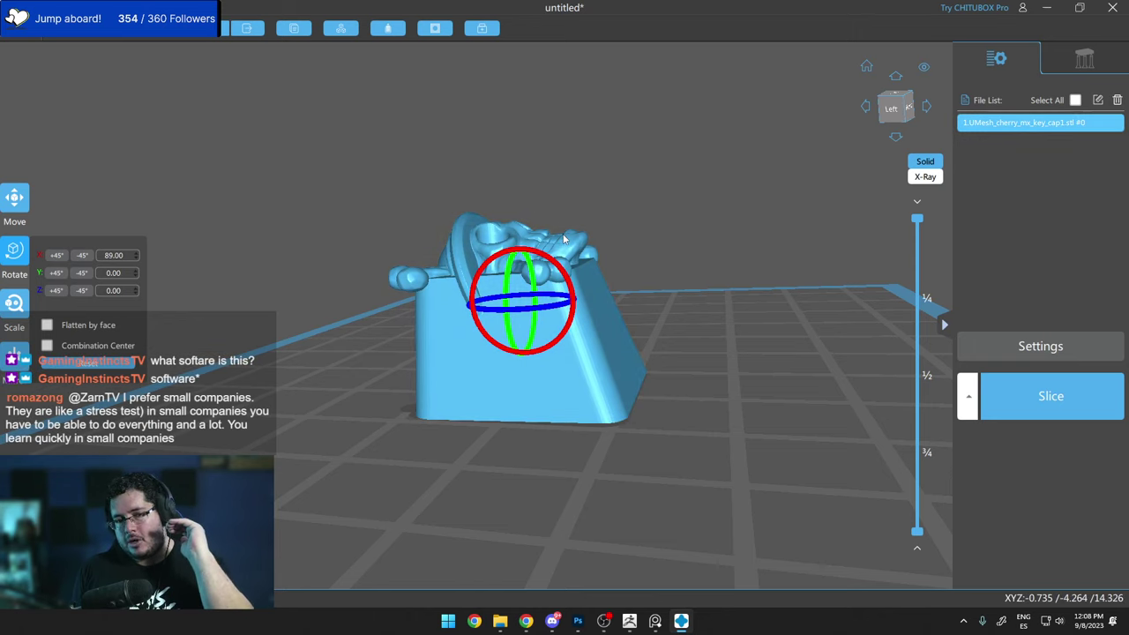
{"action": "left_click_drag", "start_coordinate": [559, 266], "coordinate": [581, 293]}
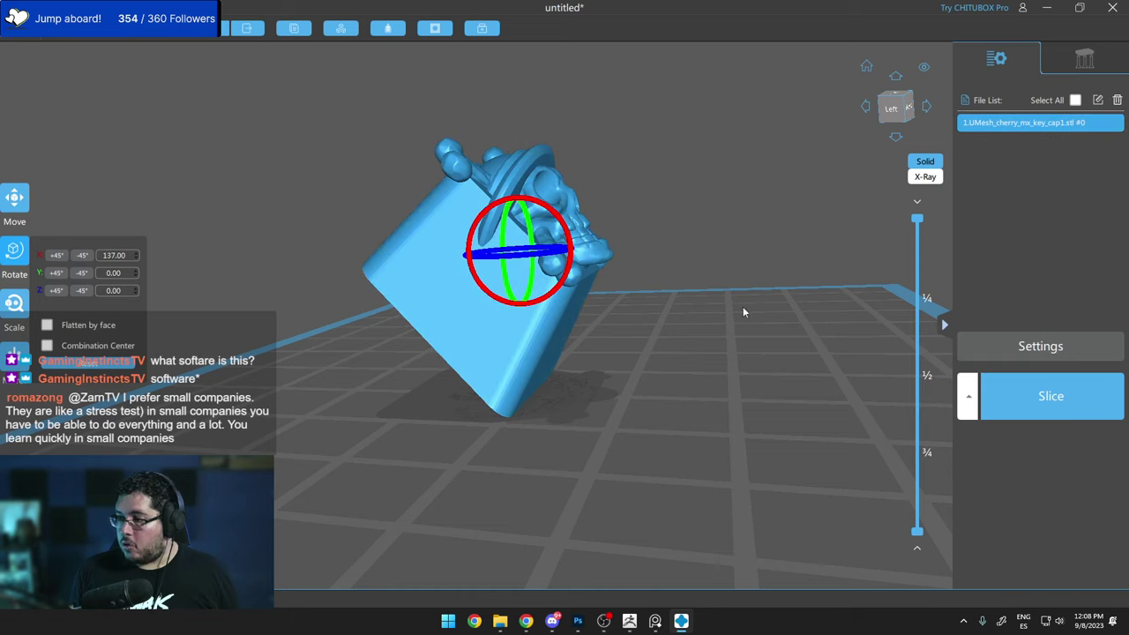
Fine-tune the keycap's X rotation to 132°.
{"action": "left_click", "coordinate": [719, 265]}
{"action": "right_click_drag", "start_coordinate": [719, 264], "coordinate": [689, 279]}
{"action": "scroll", "coordinate": [670, 278], "scroll_direction": "up", "scroll_amount": 5}
{"action": "scroll", "coordinate": [660, 279], "scroll_direction": "down", "scroll_amount": 7}
{"action": "scroll", "coordinate": [689, 278], "scroll_direction": "up", "scroll_amount": 3}
{"action": "left_click_drag", "start_coordinate": [691, 282], "coordinate": [670, 269]}
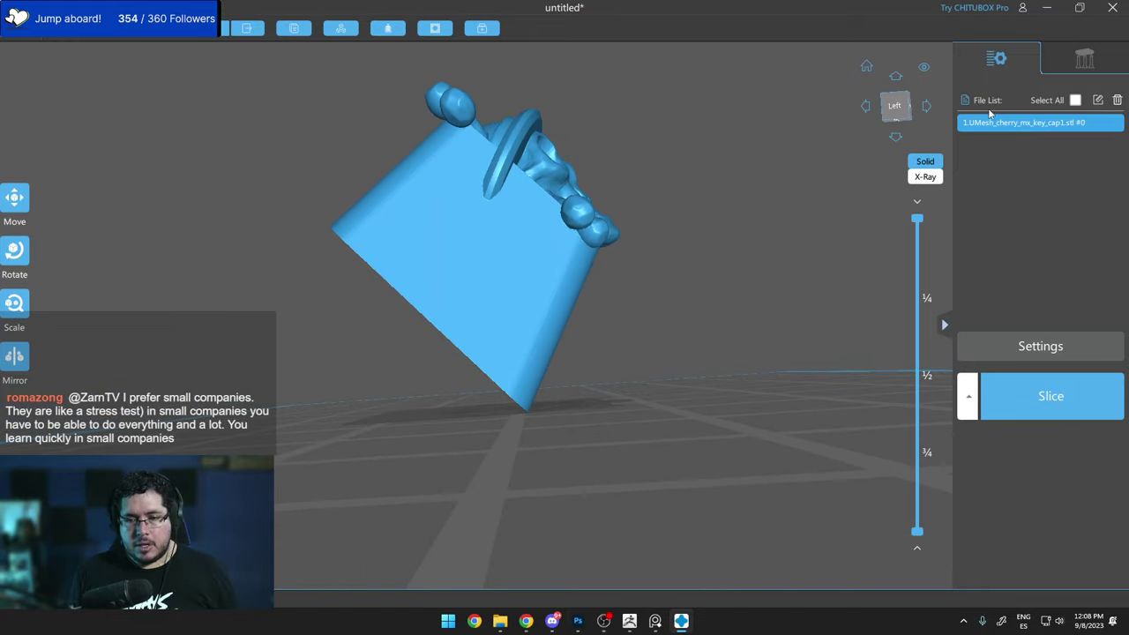
{"action": "left_click", "coordinate": [15, 252]}
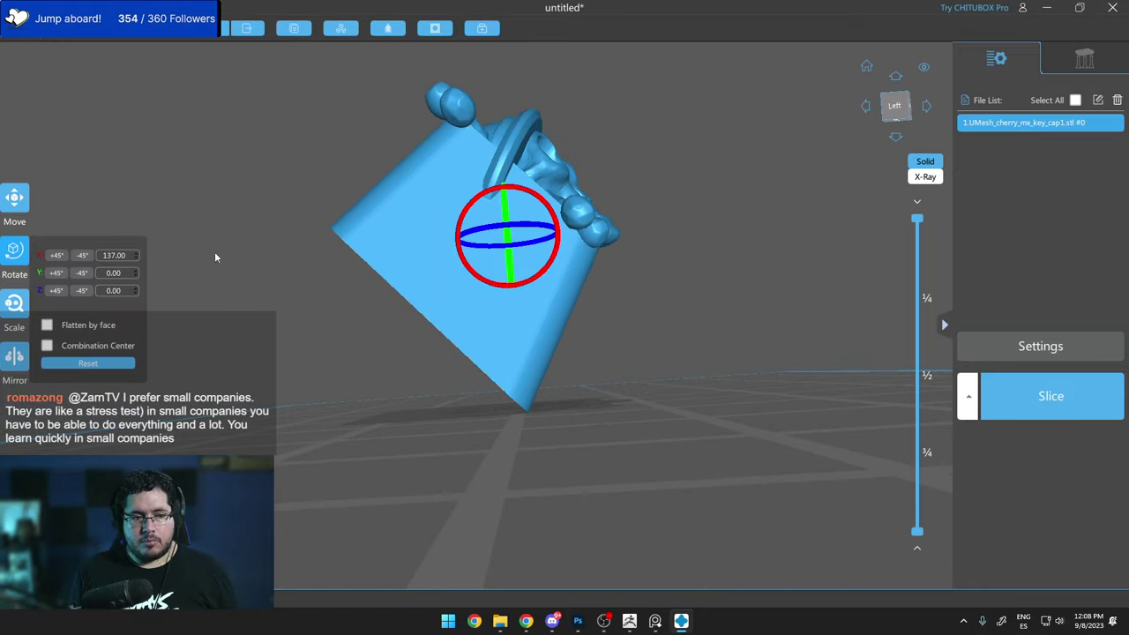
{"action": "left_click_drag", "start_coordinate": [546, 202], "coordinate": [496, 187]}
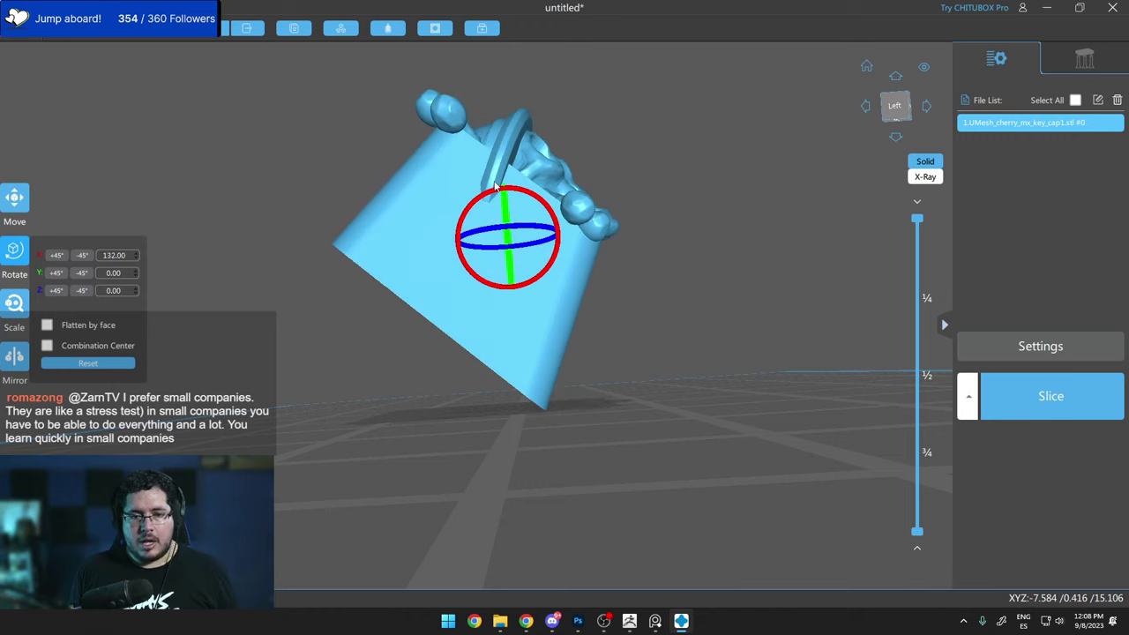
Start support editing, lower the layer view to about 5.19 mm at the keycap's lowest edge, and choose the Light support preset.
{"action": "left_click", "coordinate": [601, 149]}
{"action": "right_click_drag", "start_coordinate": [601, 148], "coordinate": [540, 147]}
{"action": "right_click_drag", "start_coordinate": [590, 222], "coordinate": [831, 262]}
{"action": "left_click", "coordinate": [1084, 59]}
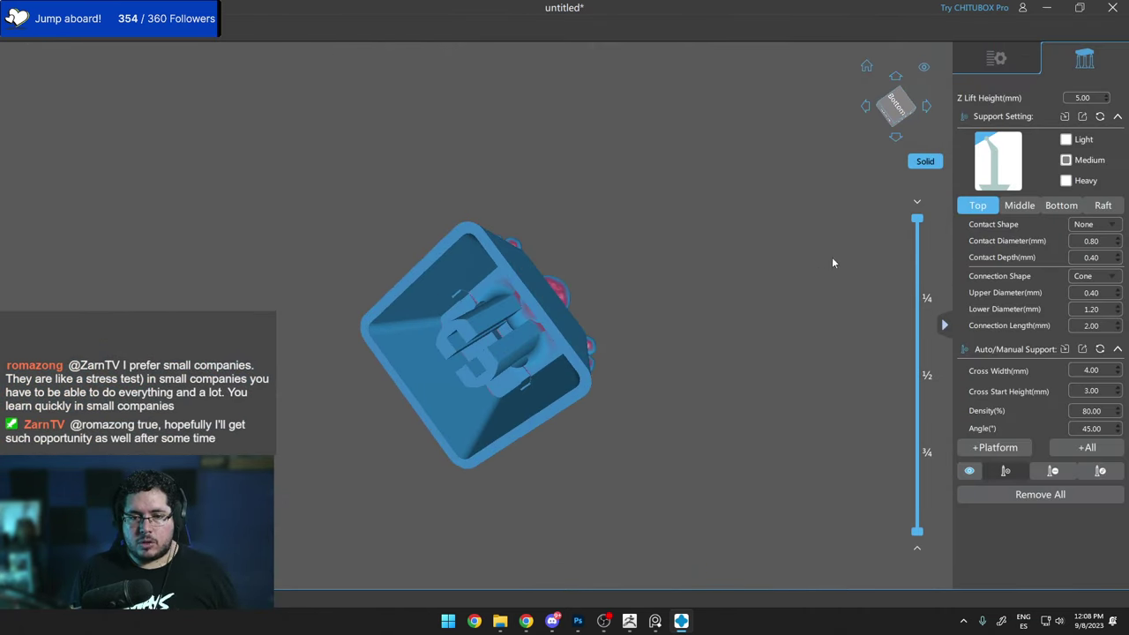
{"action": "left_click_drag", "start_coordinate": [917, 257], "coordinate": [926, 439]}
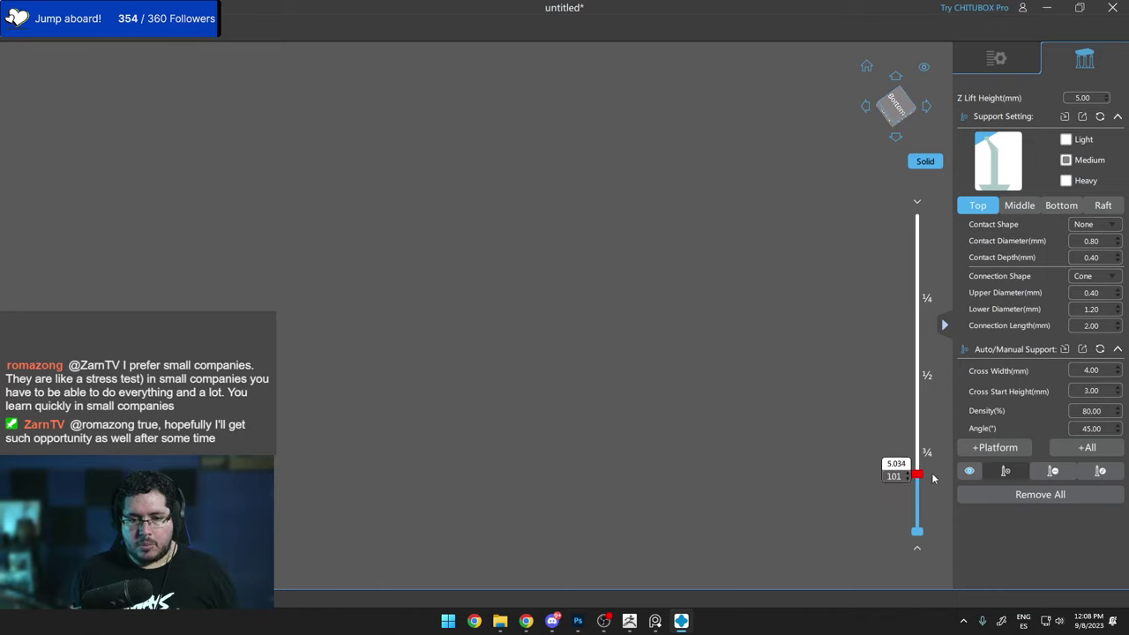
{"action": "scroll", "coordinate": [643, 358], "scroll_direction": "down", "scroll_amount": 2}
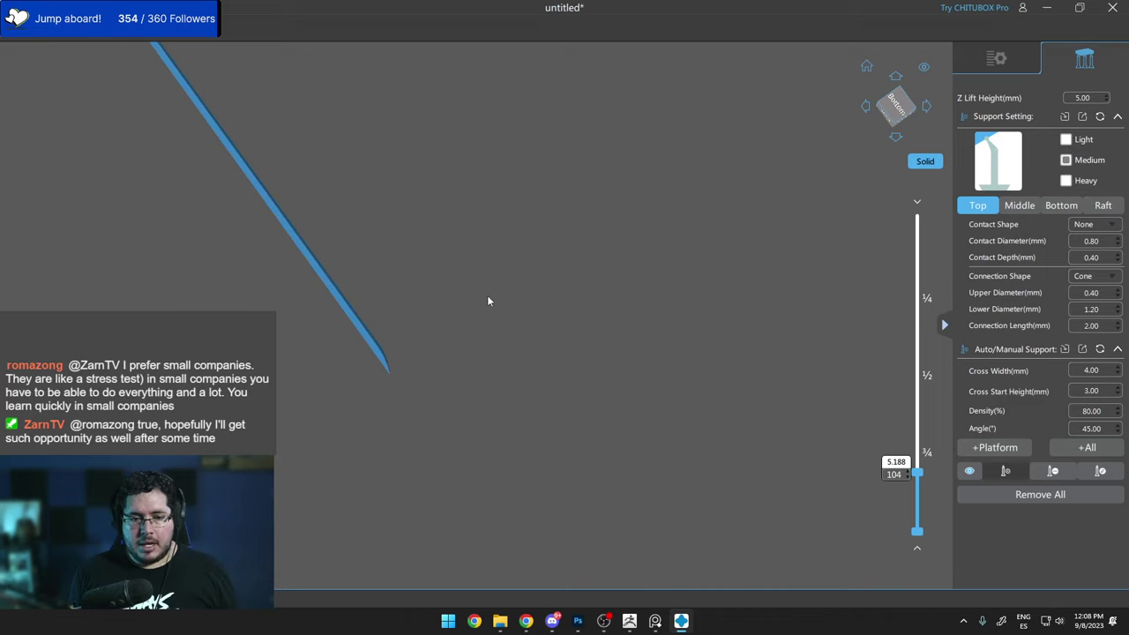
{"action": "right_click_drag", "start_coordinate": [602, 340], "coordinate": [659, 389]}
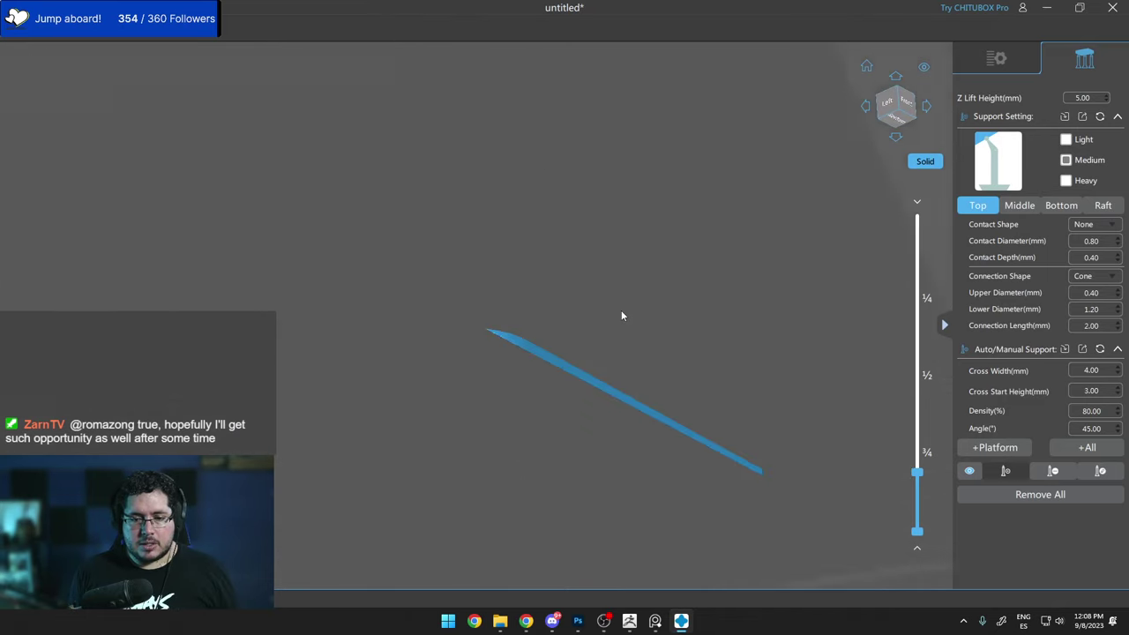
{"action": "right_click_drag", "start_coordinate": [621, 315], "coordinate": [892, 222]}
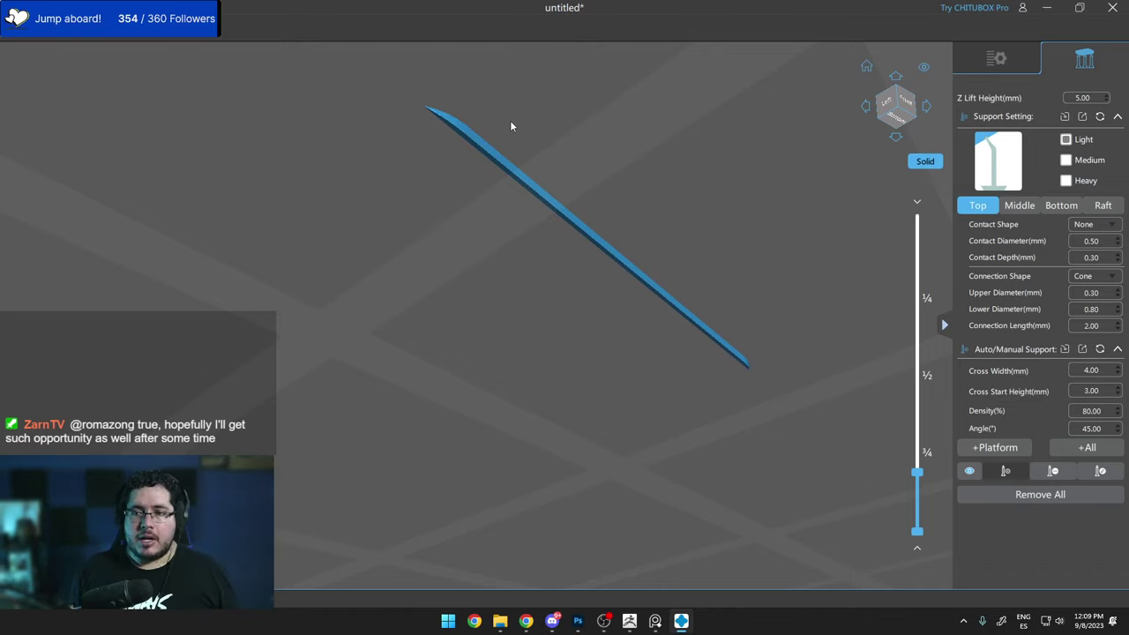
Place Light supports in a row from one end of the keycap's lowest edge to its middle.
{"action": "left_click", "coordinate": [459, 132]}
{"action": "right_click_drag", "start_coordinate": [460, 132], "coordinate": [399, 199]}
{"action": "scroll", "coordinate": [383, 185], "scroll_direction": "up", "scroll_amount": 6}
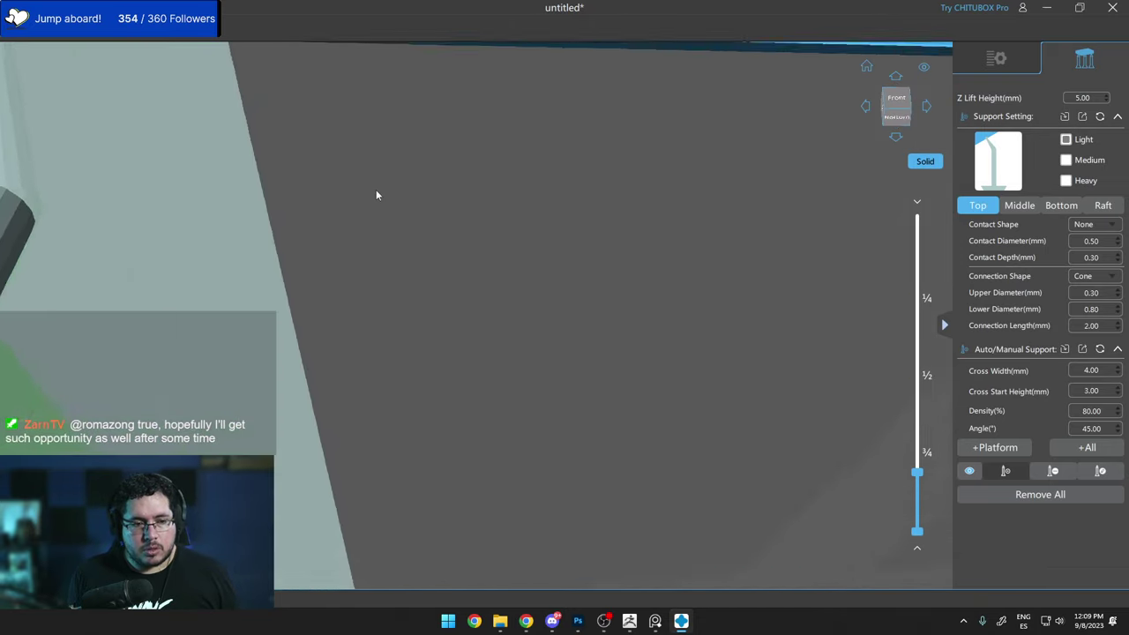
{"action": "scroll", "coordinate": [376, 189], "scroll_direction": "down", "scroll_amount": 3}
{"action": "scroll", "coordinate": [191, 227], "scroll_direction": "down", "scroll_amount": 3}
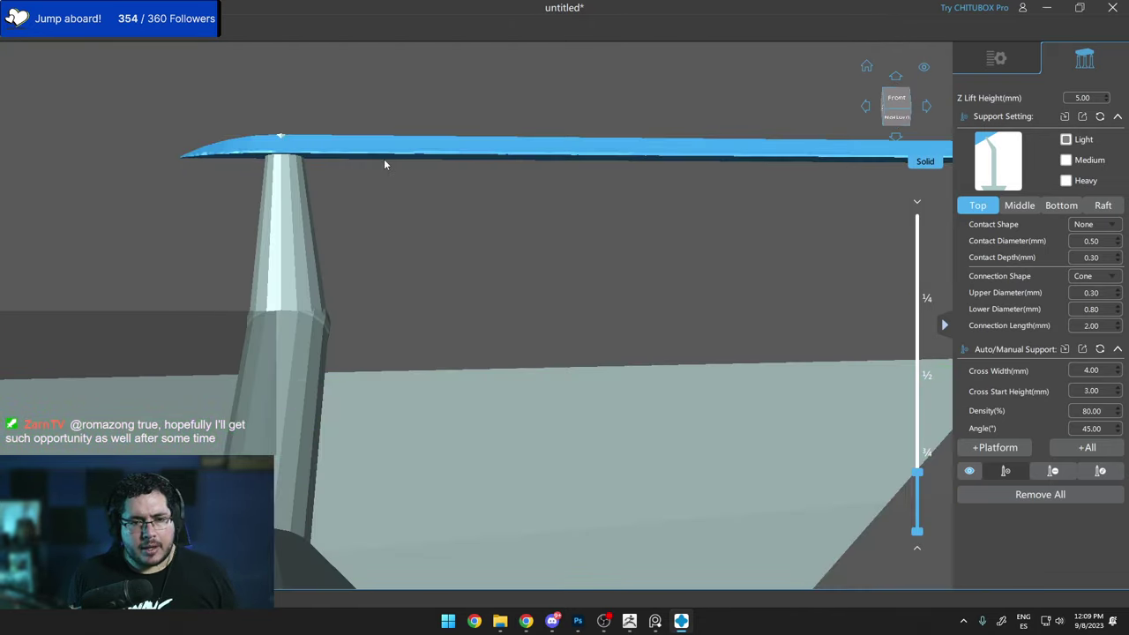
{"action": "left_click", "coordinate": [384, 160]}
{"action": "scroll", "coordinate": [440, 187], "scroll_direction": "up", "scroll_amount": 4}
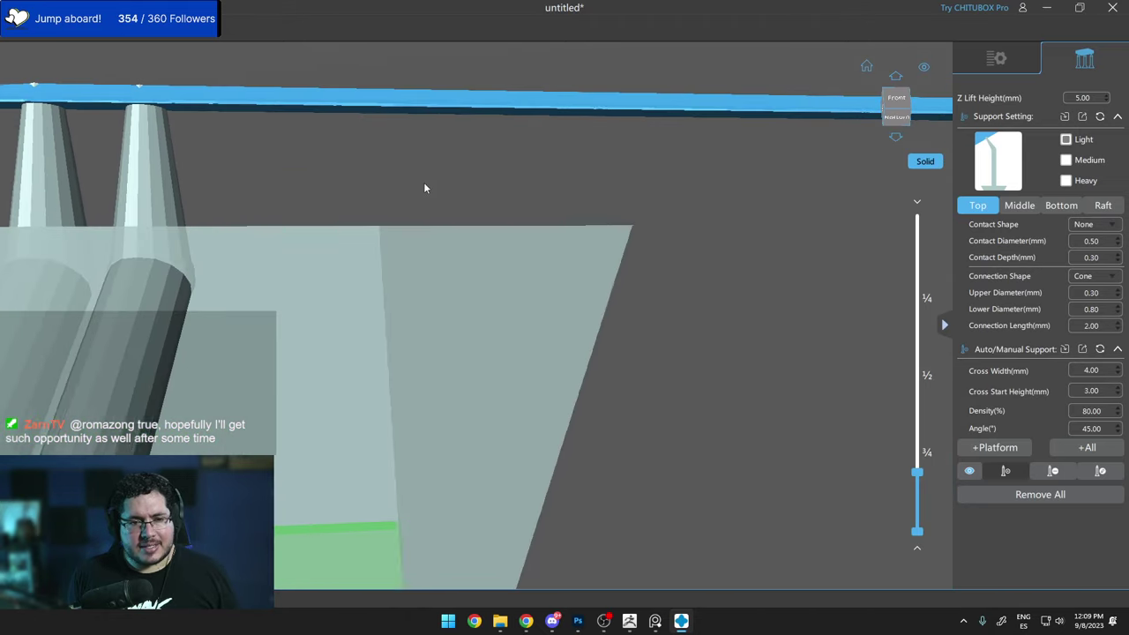
{"action": "left_click", "coordinate": [252, 112]}
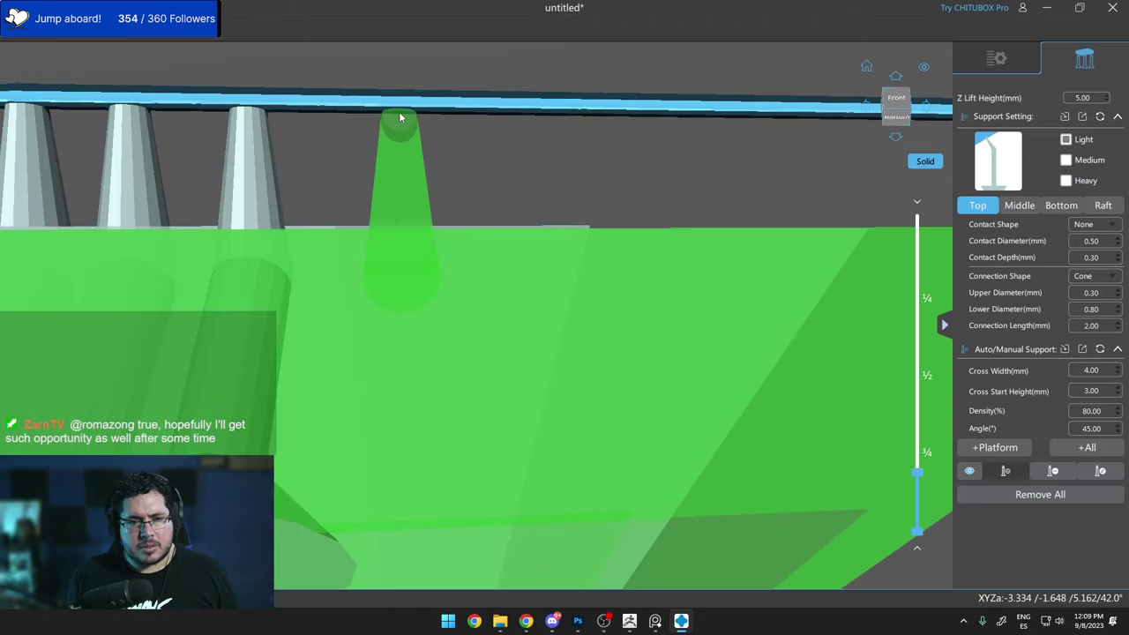
{"action": "left_click", "coordinate": [399, 111]}
{"action": "scroll", "coordinate": [411, 146], "scroll_direction": "up", "scroll_amount": 4}
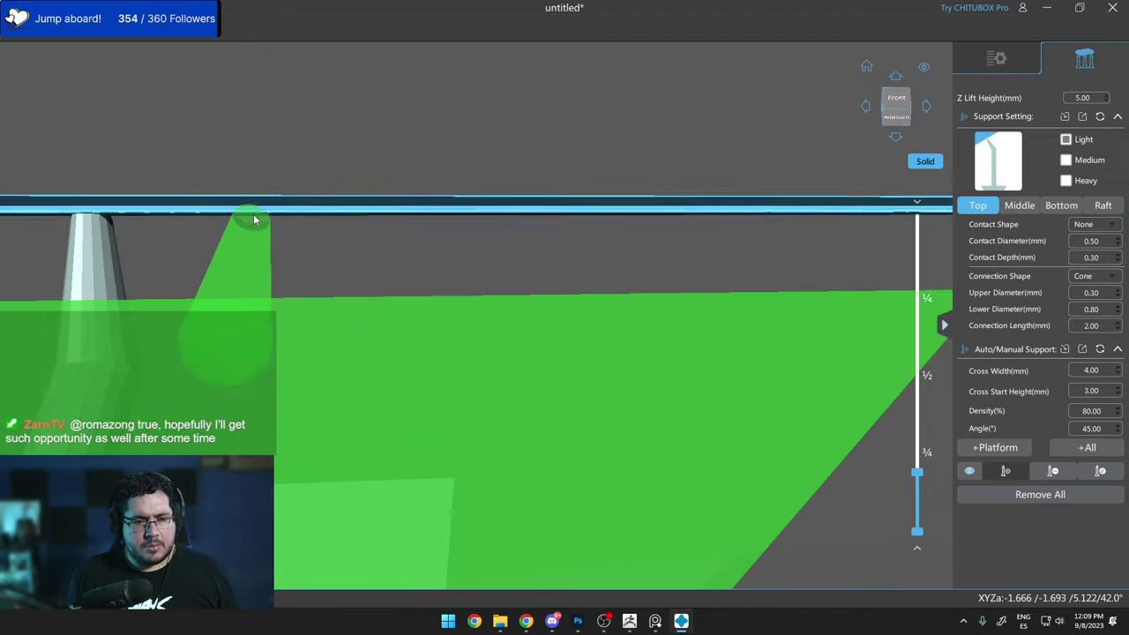
{"action": "left_click", "coordinate": [255, 220]}
Continue the row of Light supports from the middle of the lowest edge to its other end.
{"action": "scroll", "coordinate": [305, 229], "scroll_direction": "up", "scroll_amount": 4}
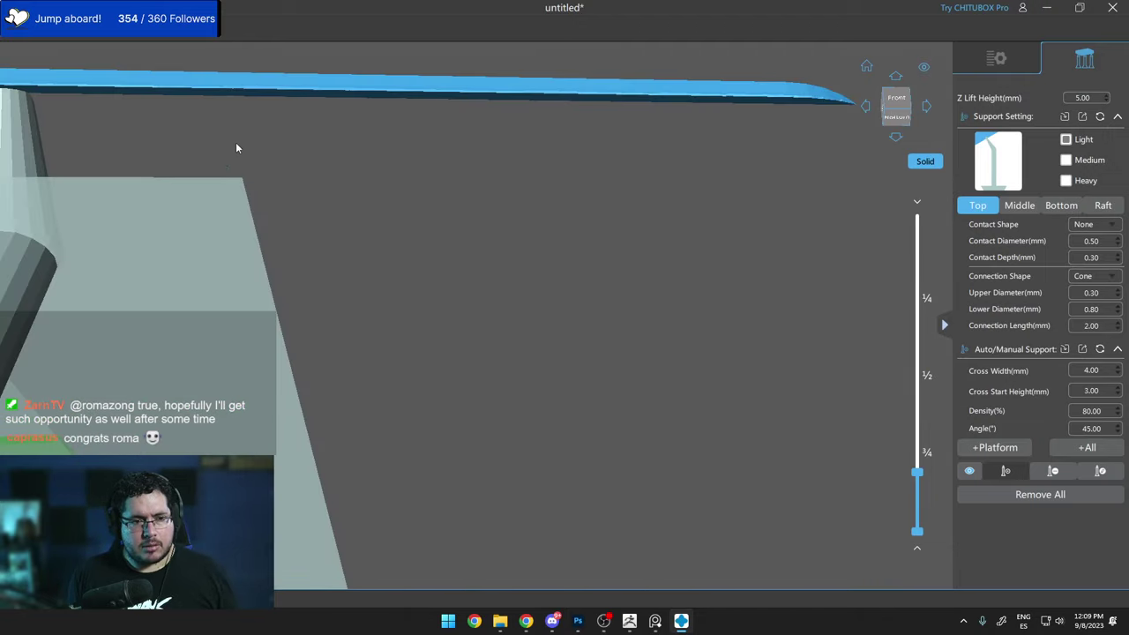
{"action": "scroll", "coordinate": [216, 100], "scroll_direction": "down", "scroll_amount": 3}
{"action": "left_click", "coordinate": [217, 96]}
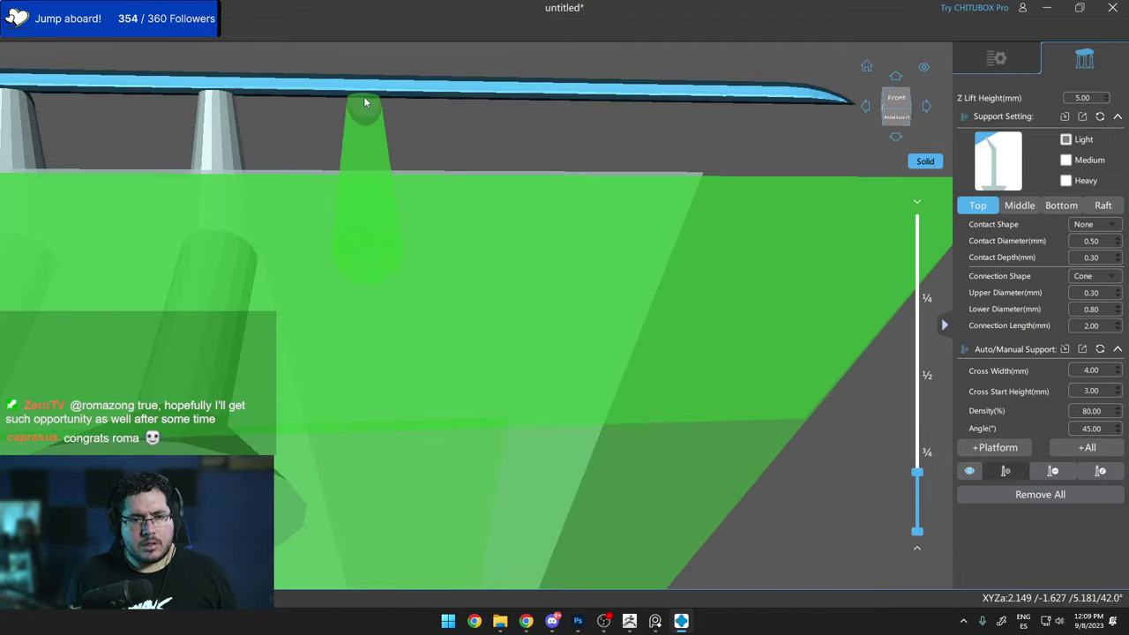
{"action": "left_click", "coordinate": [365, 104]}
{"action": "left_click", "coordinate": [491, 100]}
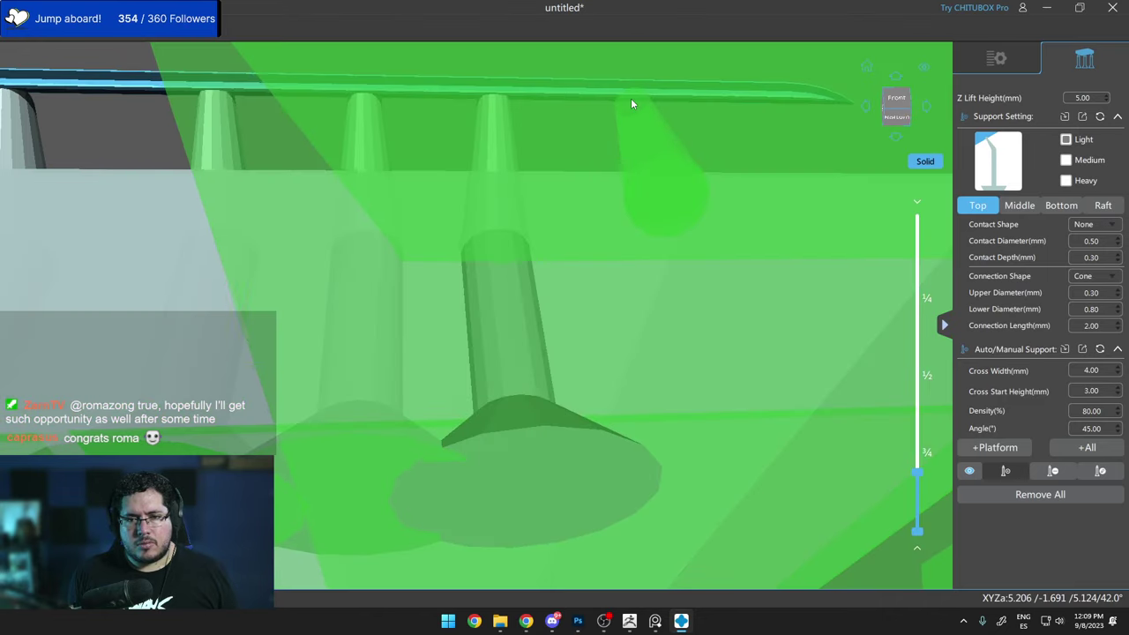
{"action": "left_click", "coordinate": [630, 99]}
{"action": "left_click", "coordinate": [728, 100]}
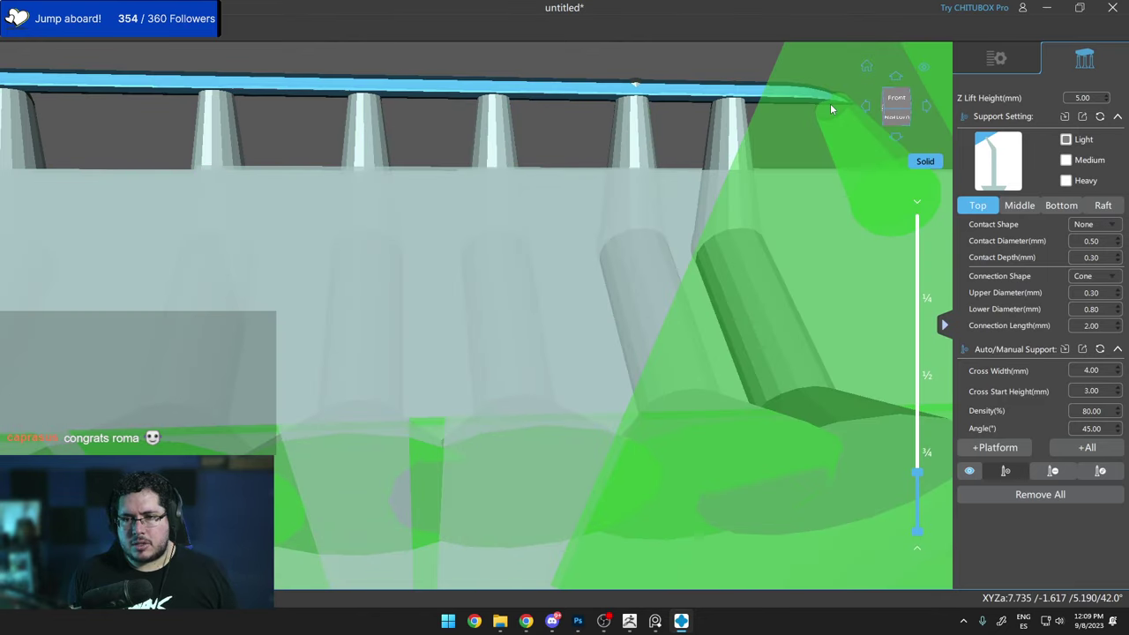
Fill the gap near the middle of the lowest edge with one more Light support.
{"action": "right_click_drag", "start_coordinate": [806, 120], "coordinate": [724, 162]}
{"action": "scroll", "coordinate": [648, 192], "scroll_direction": "down", "scroll_amount": 8}
{"action": "scroll", "coordinate": [578, 224], "scroll_direction": "up", "scroll_amount": 5}
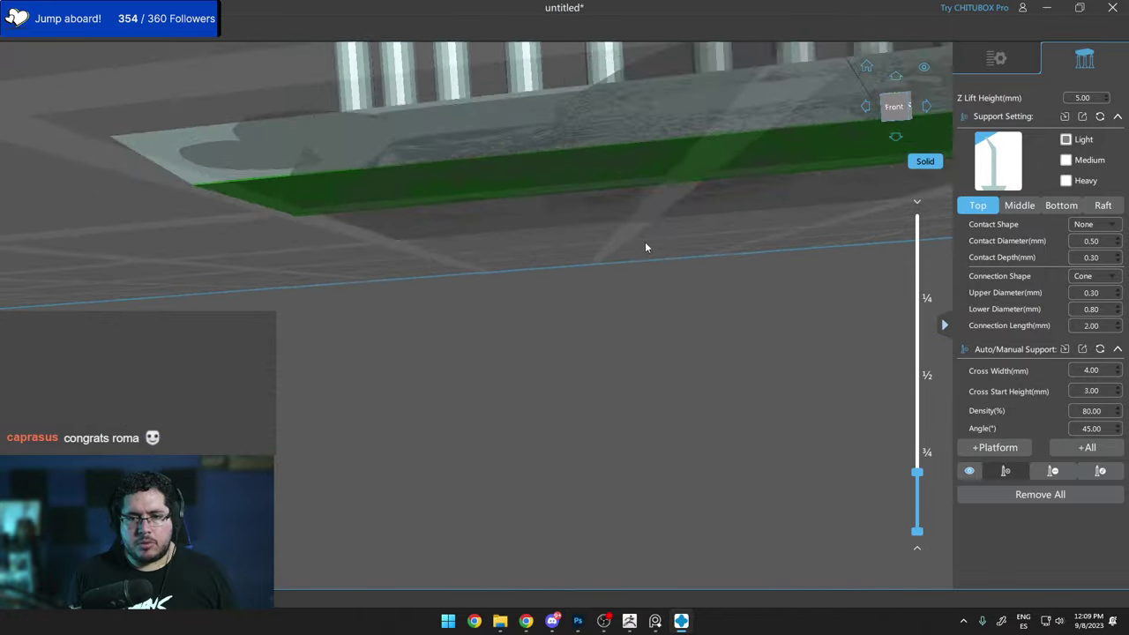
{"action": "right_click_drag", "start_coordinate": [644, 245], "coordinate": [555, 179]}
{"action": "scroll", "coordinate": [561, 168], "scroll_direction": "up", "scroll_amount": 5}
{"action": "left_click_drag", "start_coordinate": [556, 179], "coordinate": [463, 124]}
{"action": "left_click", "coordinate": [431, 70]}
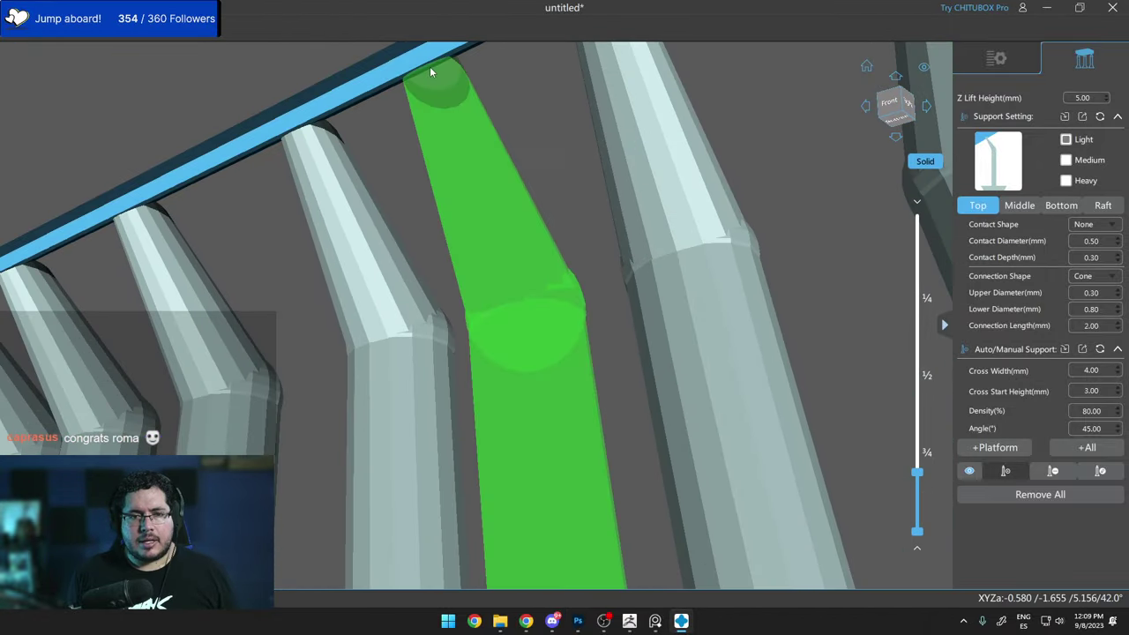
Raise the layer view and place Medium supports around both rounded corners and up the side walls of the keycap's rim.
{"action": "scroll", "coordinate": [441, 99], "scroll_direction": "down", "scroll_amount": 8}
{"action": "right_click_drag", "start_coordinate": [512, 204], "coordinate": [595, 262]}
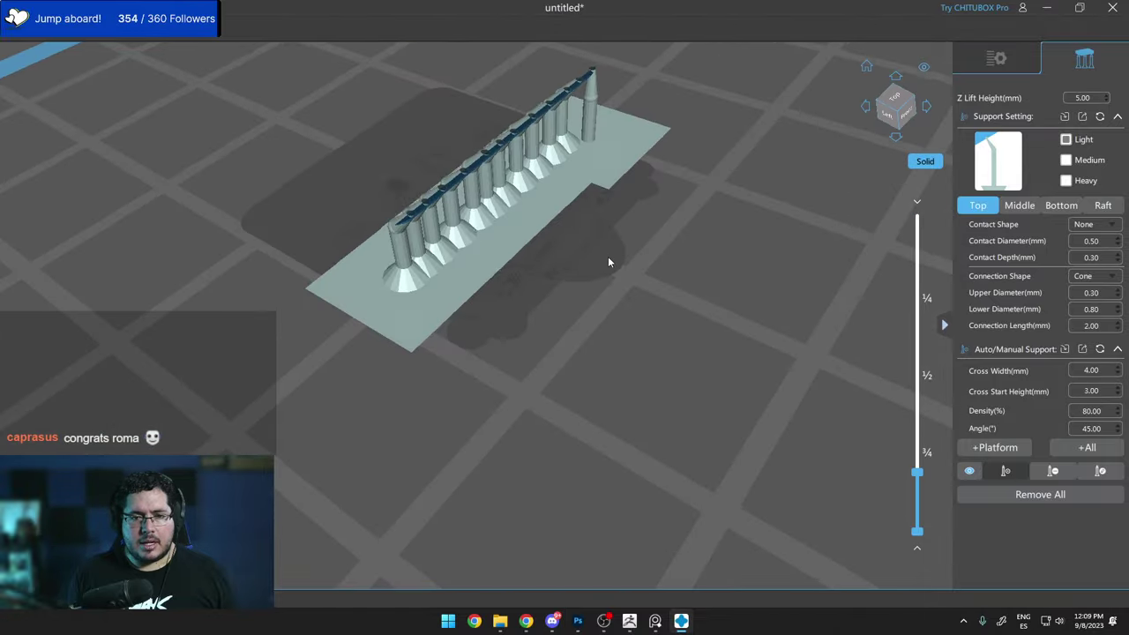
{"action": "left_click_drag", "start_coordinate": [607, 261], "coordinate": [886, 229]}
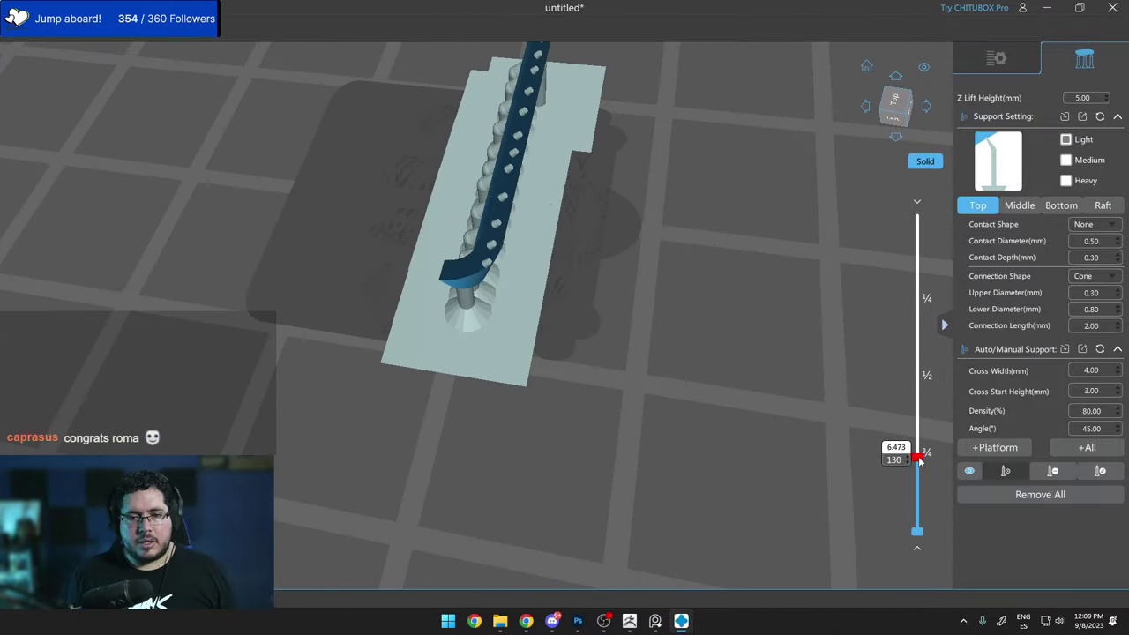
{"action": "left_click_drag", "start_coordinate": [916, 430], "coordinate": [916, 416]}
{"action": "right_click_drag", "start_coordinate": [749, 385], "coordinate": [769, 275]}
{"action": "scroll", "coordinate": [657, 337], "scroll_direction": "up", "scroll_amount": 5}
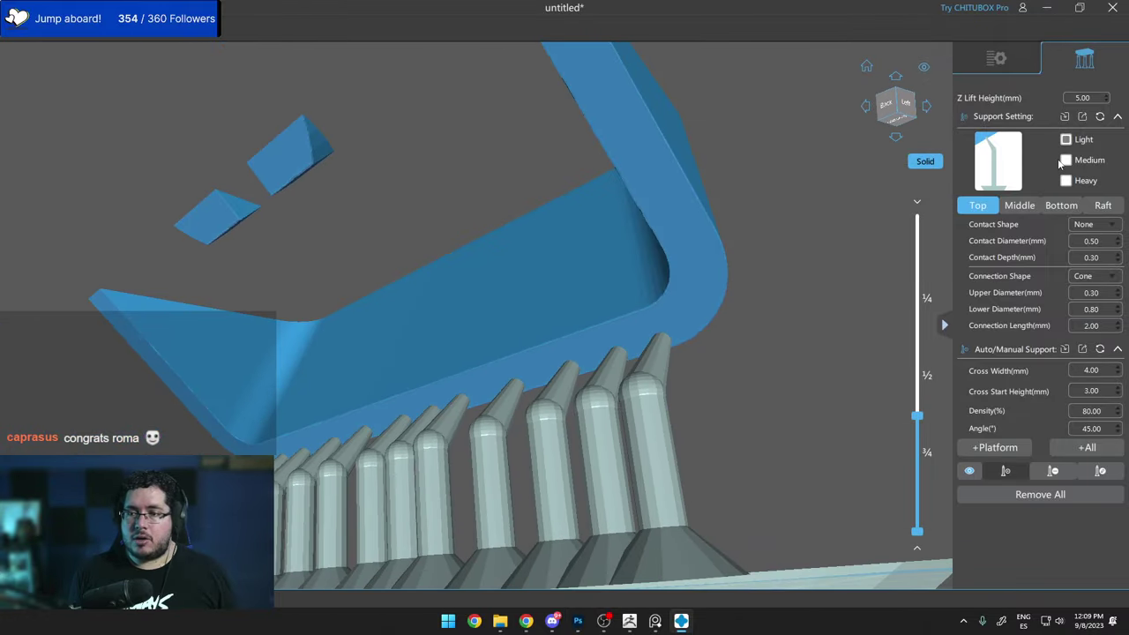
{"action": "left_click_drag", "start_coordinate": [671, 320], "coordinate": [544, 373]}
{"action": "right_click_drag", "start_coordinate": [544, 370], "coordinate": [537, 376]}
{"action": "left_click_drag", "start_coordinate": [366, 362], "coordinate": [755, 171]}
{"action": "scroll", "coordinate": [683, 258], "scroll_direction": "down", "scroll_amount": 5}
{"action": "right_click_drag", "start_coordinate": [680, 260], "coordinate": [719, 307]}
{"action": "left_click_drag", "start_coordinate": [719, 307], "coordinate": [950, 231]}
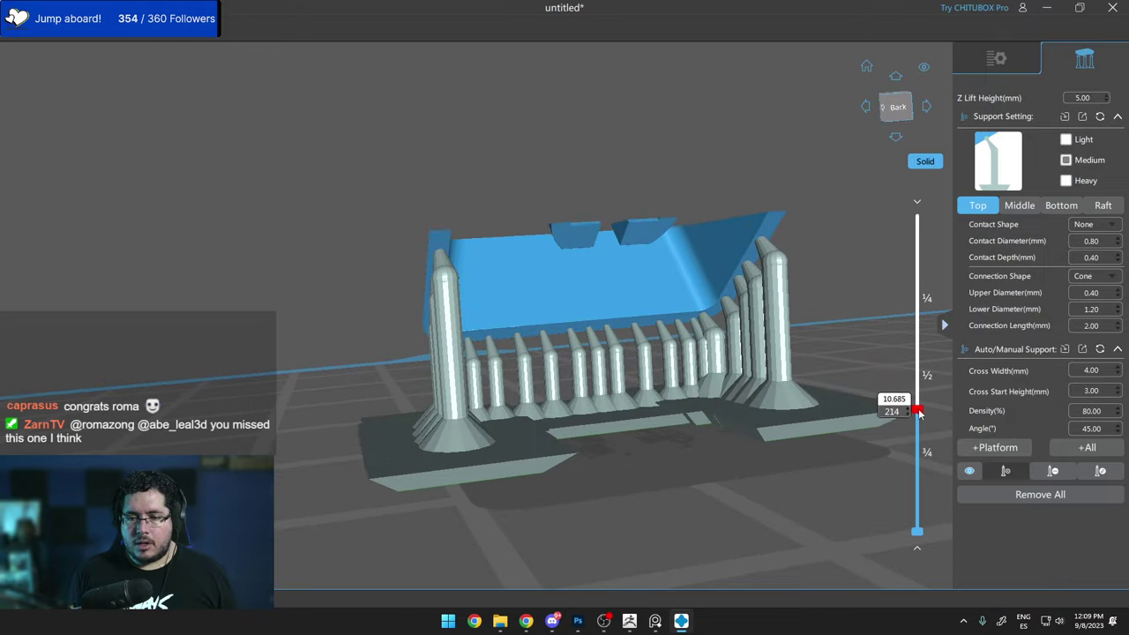
Raise the layer view, switch to Light supports and place them along the lowest edges of both stem halves.
{"action": "left_click_drag", "start_coordinate": [919, 413], "coordinate": [919, 395]}
{"action": "scroll", "coordinate": [723, 314], "scroll_direction": "up", "scroll_amount": 5}
{"action": "right_click_drag", "start_coordinate": [723, 315], "coordinate": [619, 275]}
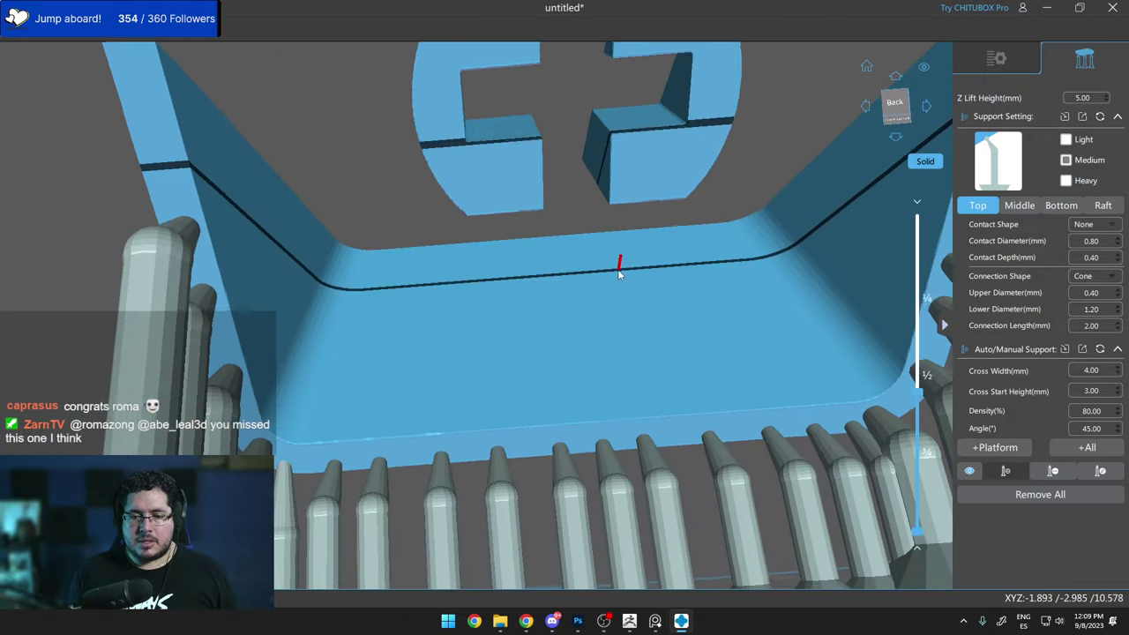
{"action": "middle_click_drag", "start_coordinate": [619, 166], "coordinate": [616, 169]}
{"action": "left_click", "coordinate": [1066, 140]}
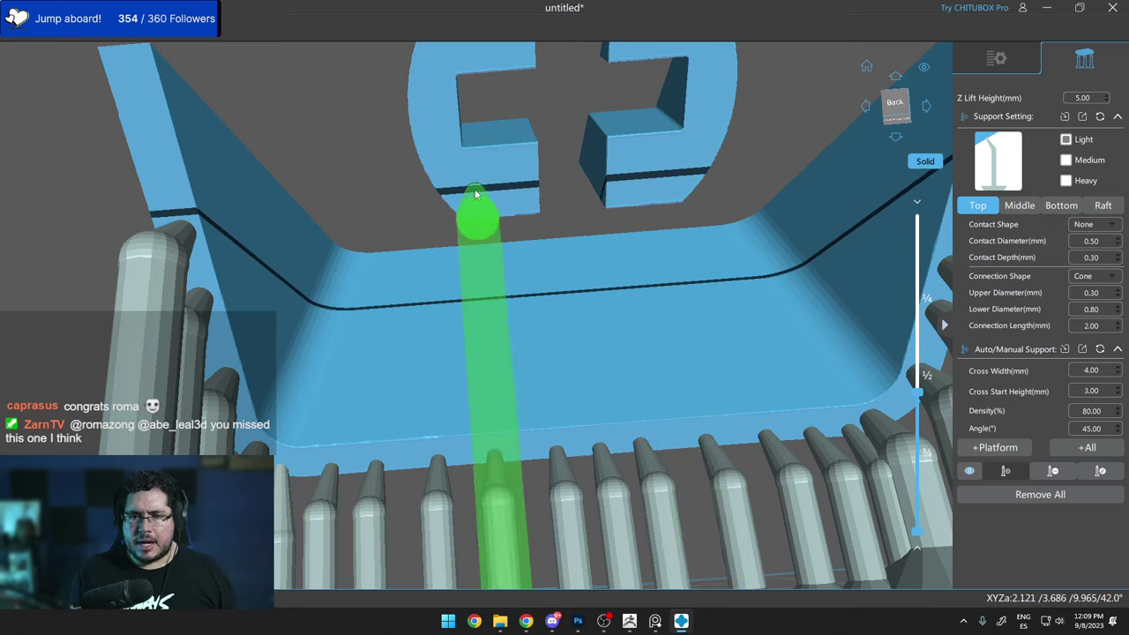
{"action": "left_click", "coordinate": [485, 213]}
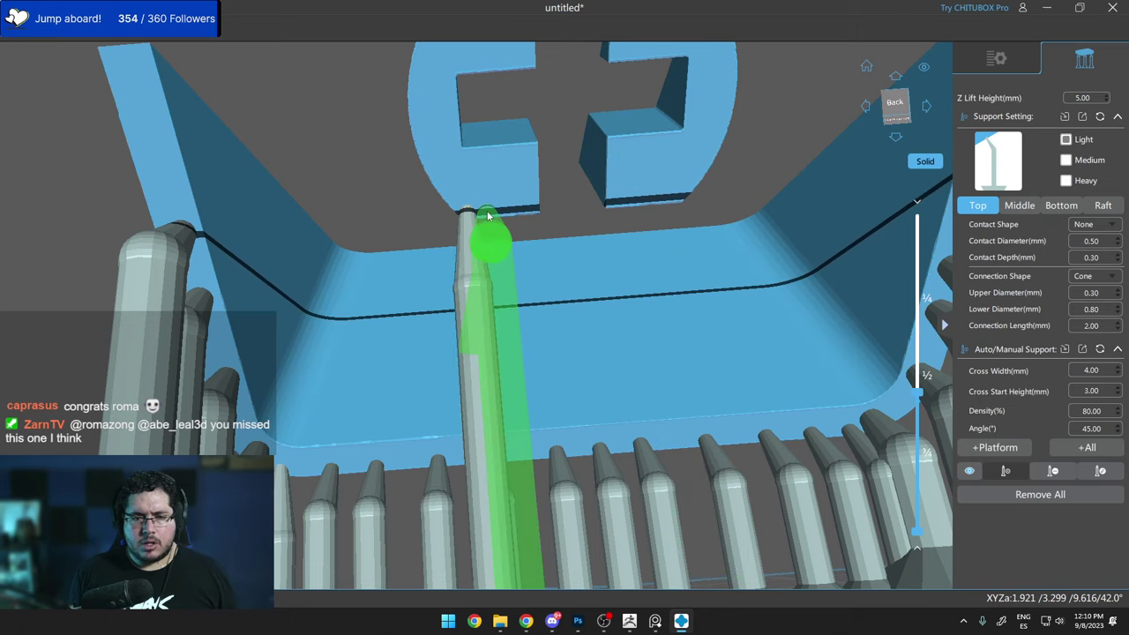
{"action": "left_click", "coordinate": [529, 209]}
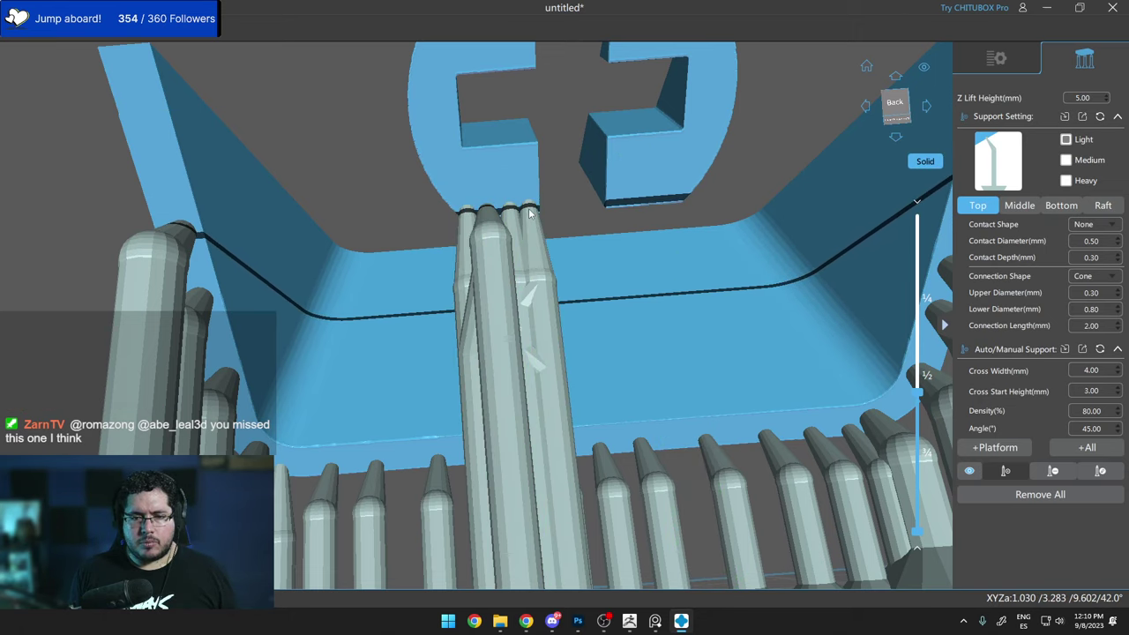
{"action": "left_click", "coordinate": [618, 202]}
{"action": "left_click", "coordinate": [654, 204]}
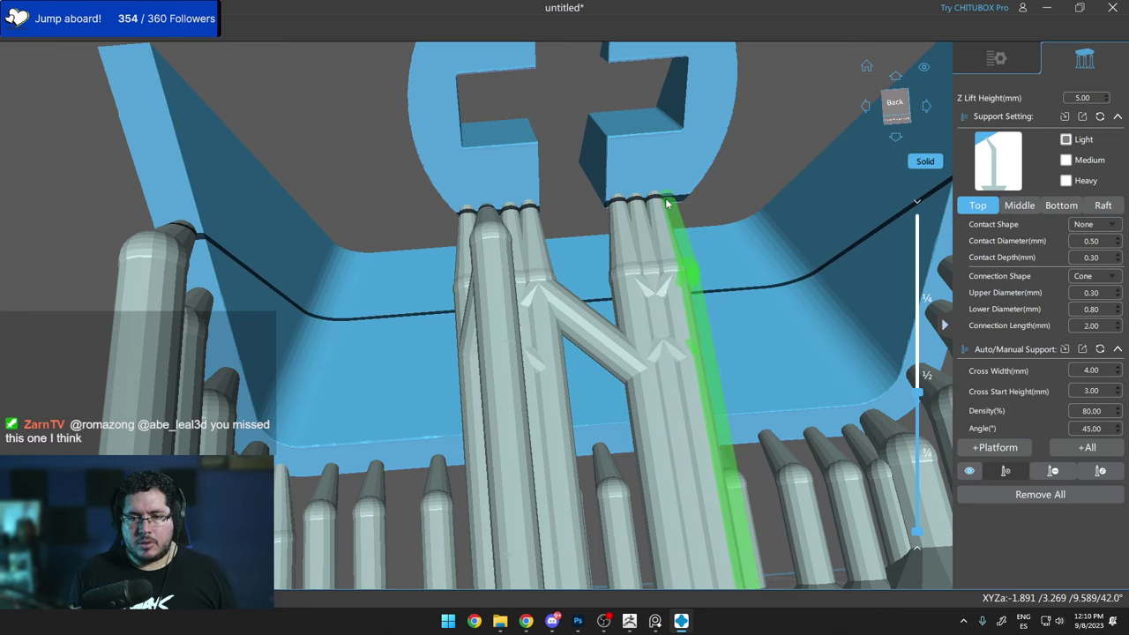
Add Light supports on the end faces of both stem halves and up the outer side of one half to its upper edge.
{"action": "middle_click_drag", "start_coordinate": [674, 104], "coordinate": [673, 199]}
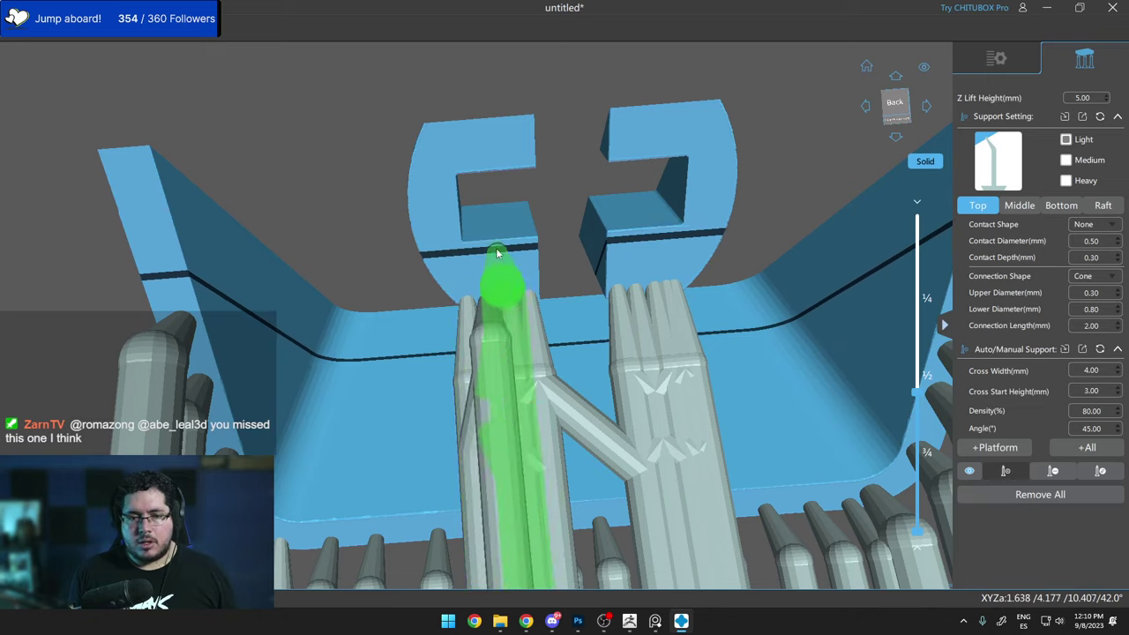
{"action": "left_click", "coordinate": [486, 267]}
{"action": "left_click", "coordinate": [649, 263]}
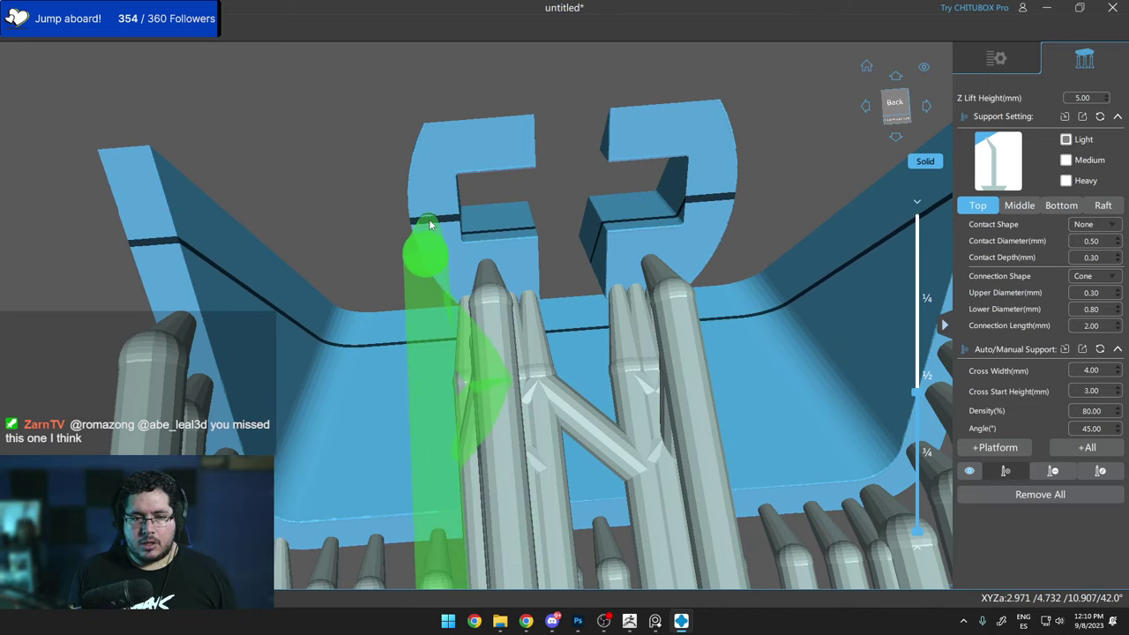
{"action": "left_click", "coordinate": [430, 214]}
{"action": "left_click", "coordinate": [450, 156]}
{"action": "left_click", "coordinate": [495, 152]}
Place Light supports up the end face of the other stem half to its upper edge.
{"action": "right_click_drag", "start_coordinate": [616, 191], "coordinate": [568, 220]}
{"action": "left_click", "coordinate": [628, 245]}
{"action": "left_click", "coordinate": [628, 174]}
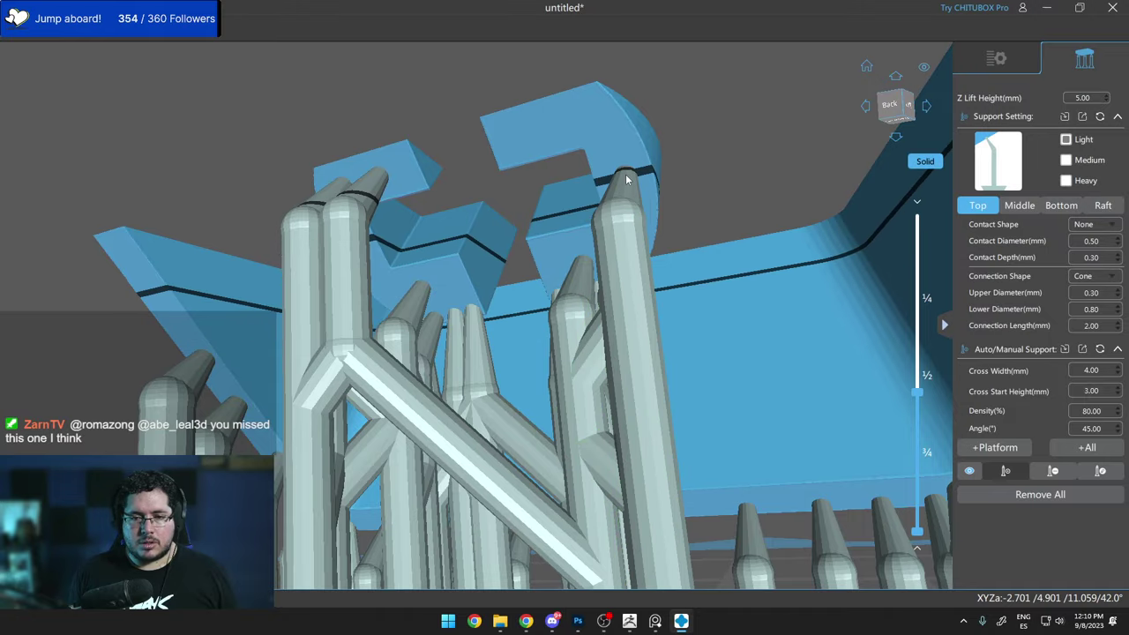
{"action": "left_click", "coordinate": [595, 122]}
{"action": "left_click", "coordinate": [559, 131]}
Check the stem supports from several sides and add a Light support to the underside of a stem half.
{"action": "right_click_drag", "start_coordinate": [551, 141], "coordinate": [520, 148]}
{"action": "scroll", "coordinate": [564, 168], "scroll_direction": "down", "scroll_amount": 8}
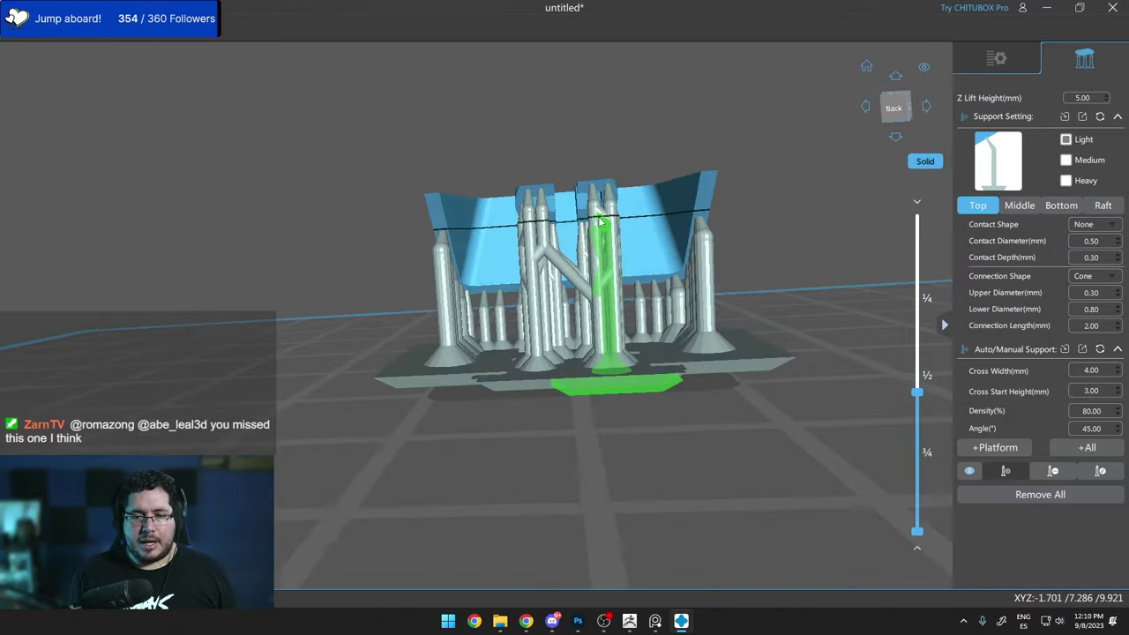
{"action": "right_click_drag", "start_coordinate": [606, 196], "coordinate": [375, 228]}
{"action": "scroll", "coordinate": [666, 278], "scroll_direction": "up", "scroll_amount": 8}
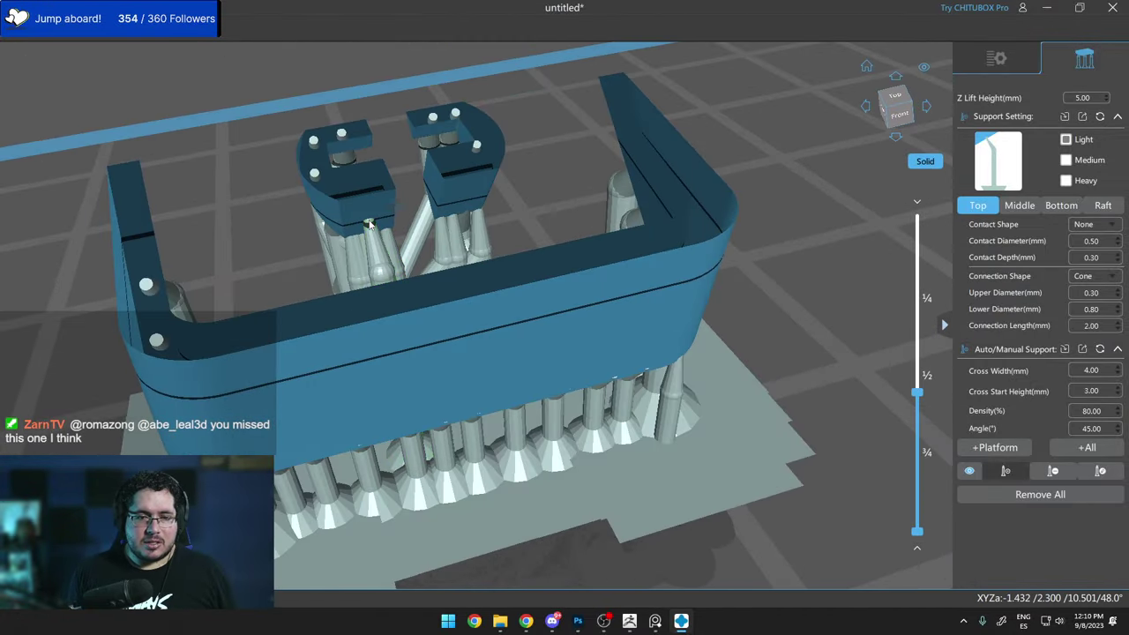
{"action": "left_click", "coordinate": [465, 209]}
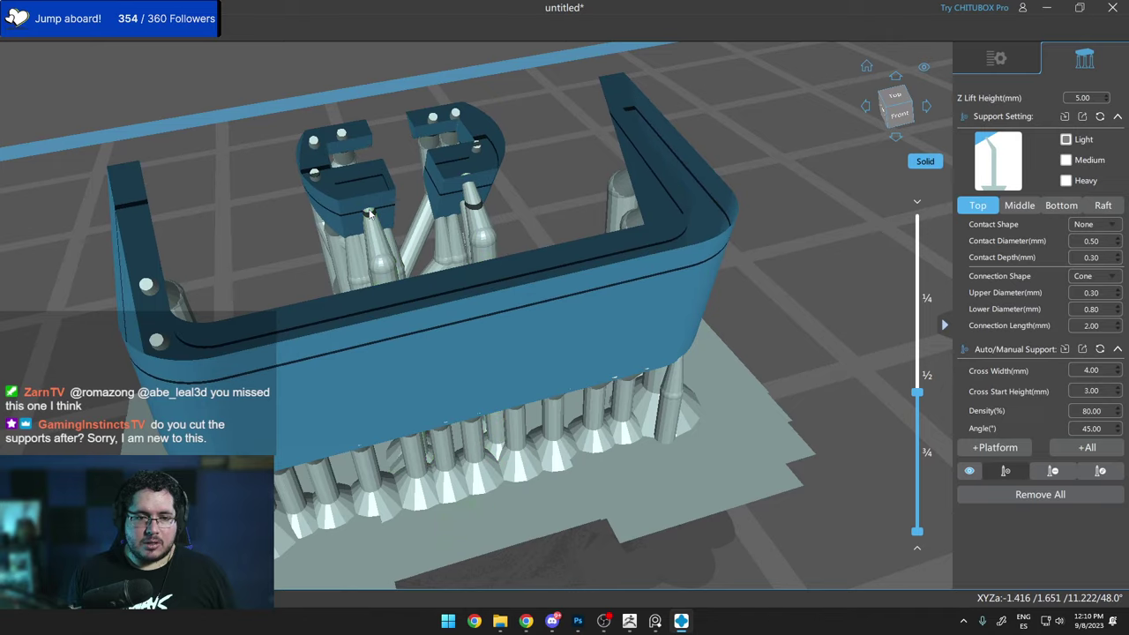
{"action": "right_click_drag", "start_coordinate": [371, 212], "coordinate": [857, 374]}
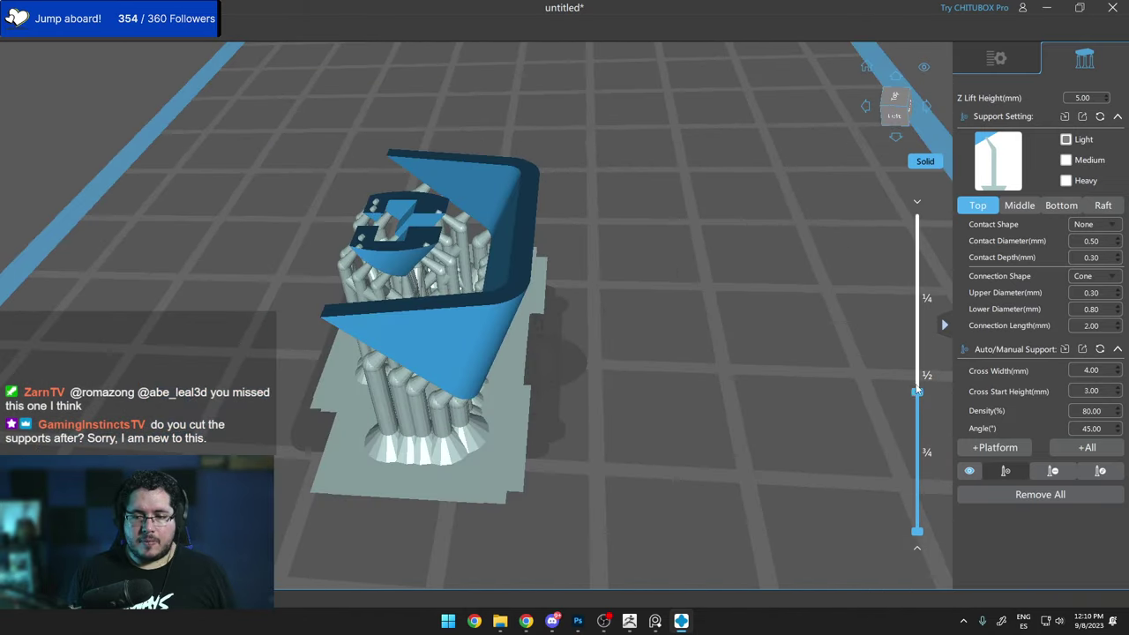
Raise the layer view and place Light supports up one side of the keycap's rim to its upper corner.
{"action": "left_click_drag", "start_coordinate": [917, 390], "coordinate": [913, 304]}
{"action": "right_click_drag", "start_coordinate": [842, 304], "coordinate": [451, 278]}
{"action": "scroll", "coordinate": [657, 201], "scroll_direction": "up", "scroll_amount": 5}
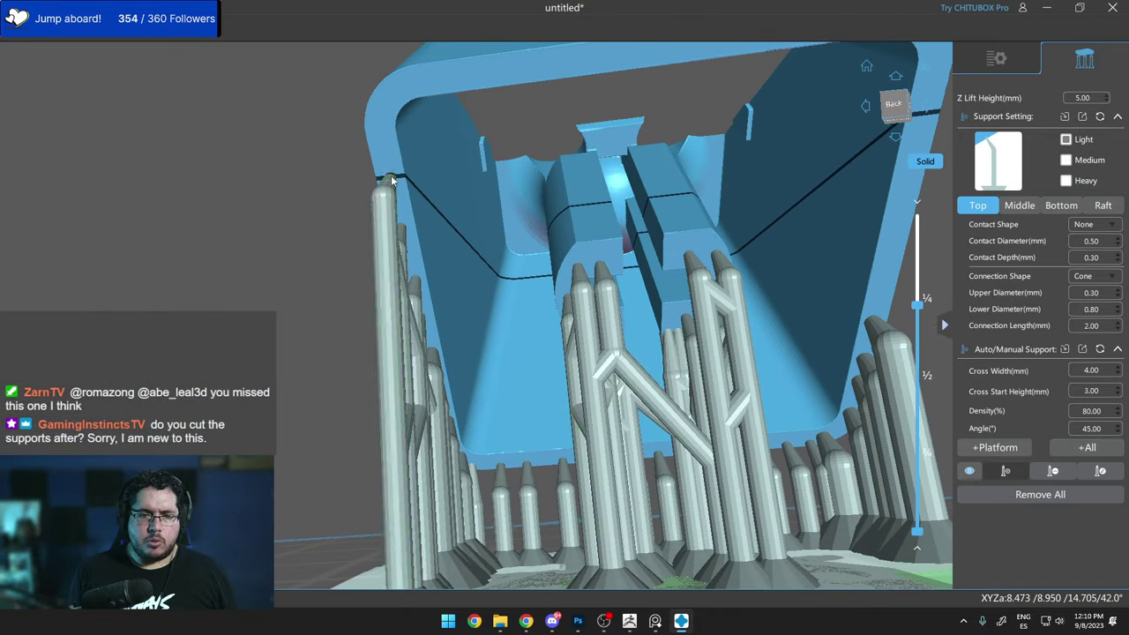
{"action": "left_click", "coordinate": [393, 97]}
{"action": "left_click", "coordinate": [430, 82]}
Continue the row of Light supports across the upper edge of the rim toward the opposite corner.
{"action": "middle_click_drag", "start_coordinate": [587, 49], "coordinate": [432, 130]}
{"action": "left_click", "coordinate": [310, 163]}
{"action": "left_click", "coordinate": [350, 156]}
{"action": "left_click", "coordinate": [426, 147]}
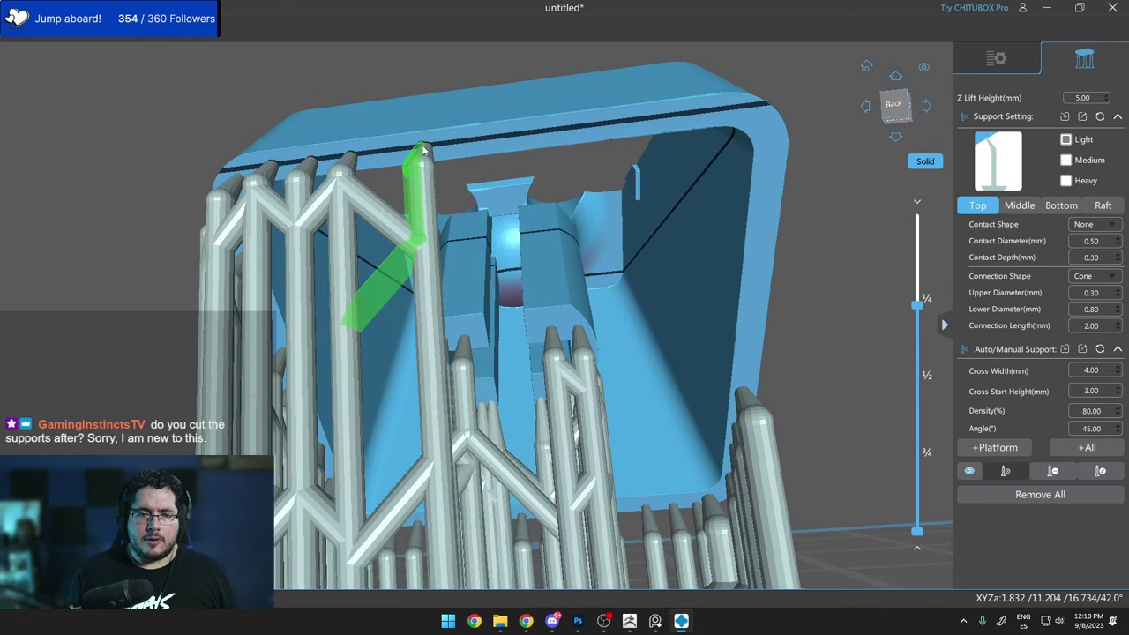
{"action": "left_click", "coordinate": [487, 142]}
{"action": "left_click", "coordinate": [551, 132]}
{"action": "left_click", "coordinate": [627, 125]}
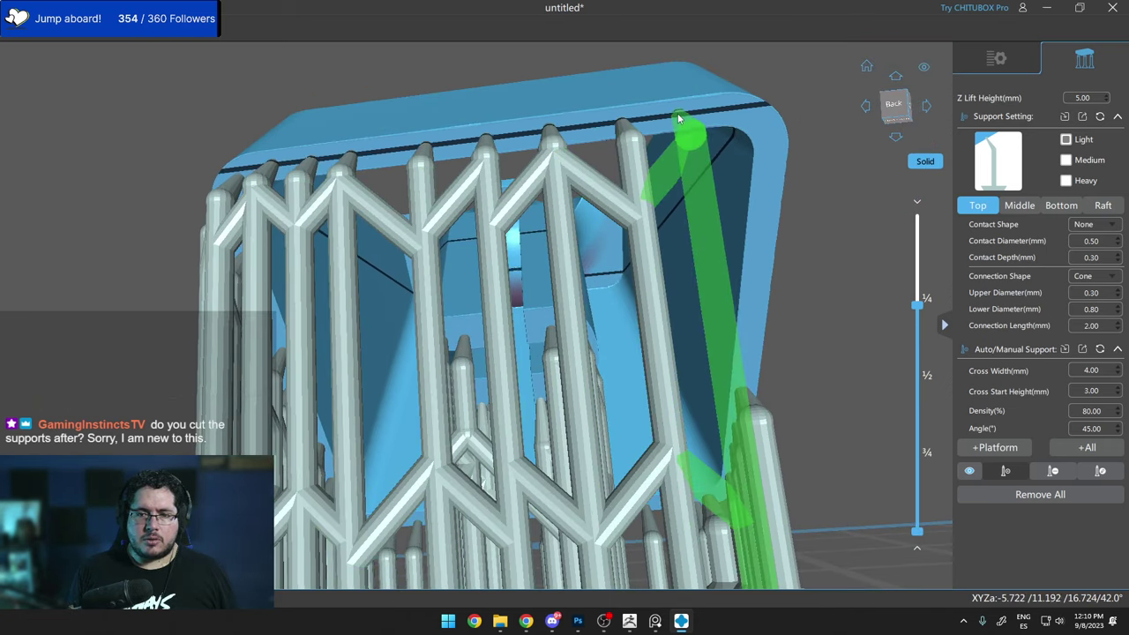
{"action": "left_click", "coordinate": [679, 116]}
Place Light supports around the remaining upper corner and down the adjoining side wall of the rim.
{"action": "right_click_drag", "start_coordinate": [726, 128], "coordinate": [441, 194]}
{"action": "left_click", "coordinate": [529, 106]}
{"action": "left_click", "coordinate": [575, 105]}
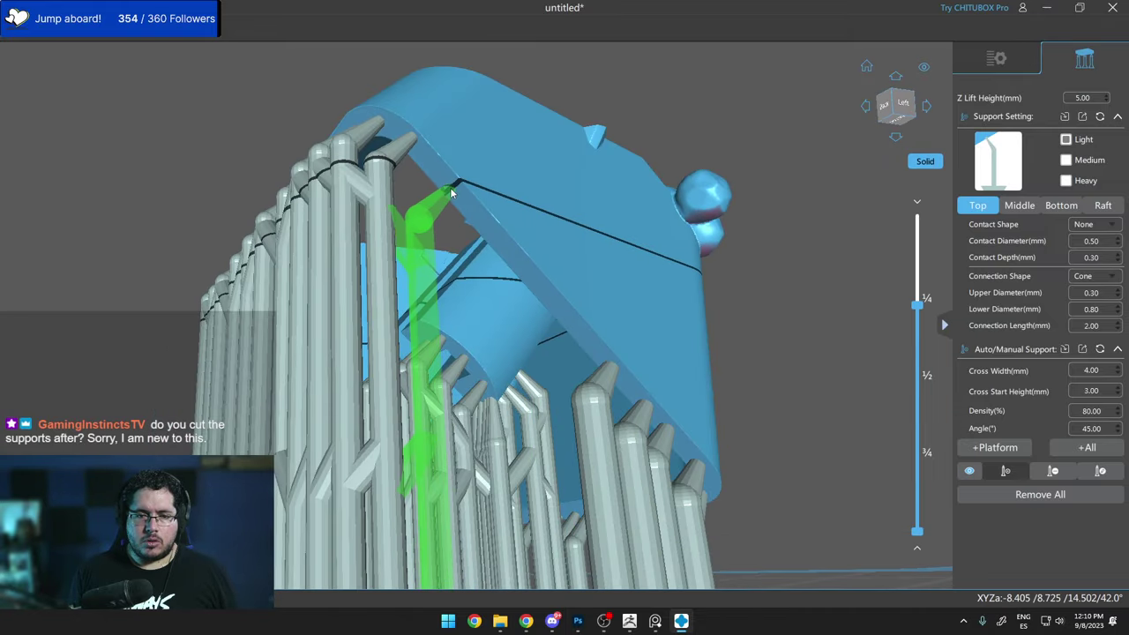
{"action": "left_click", "coordinate": [500, 234]}
{"action": "left_click", "coordinate": [531, 273]}
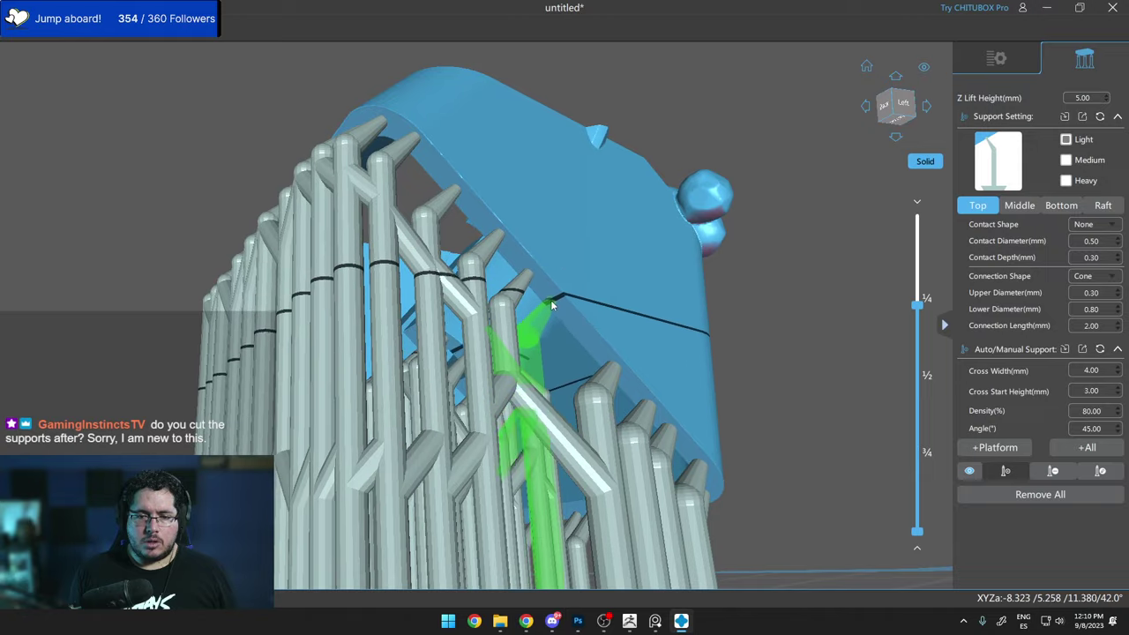
Set the layer view to layer 332 and place Light supports on the red overhang between the stem and the keycap's inner wall.
{"action": "right_click_drag", "start_coordinate": [579, 344], "coordinate": [622, 170]}
{"action": "scroll", "coordinate": [521, 354], "scroll_direction": "down", "scroll_amount": 5}
{"action": "right_click_drag", "start_coordinate": [490, 396], "coordinate": [522, 384]}
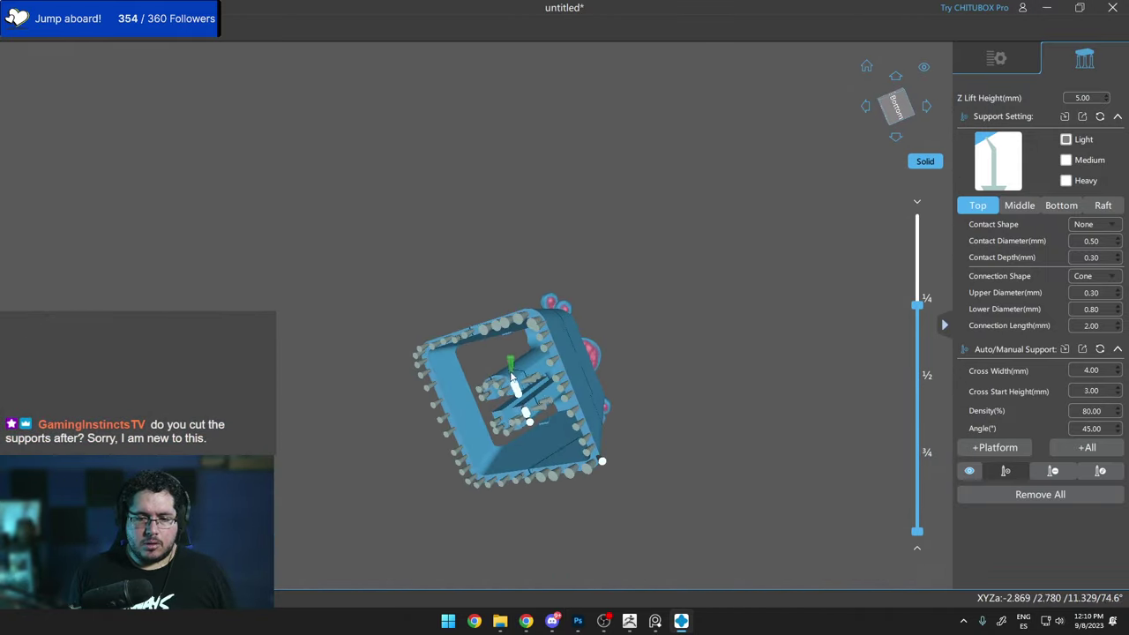
{"action": "scroll", "coordinate": [522, 388], "scroll_direction": "up", "scroll_amount": 10}
{"action": "right_click_drag", "start_coordinate": [654, 324], "coordinate": [922, 310]}
{"action": "left_click_drag", "start_coordinate": [918, 316], "coordinate": [915, 350]}
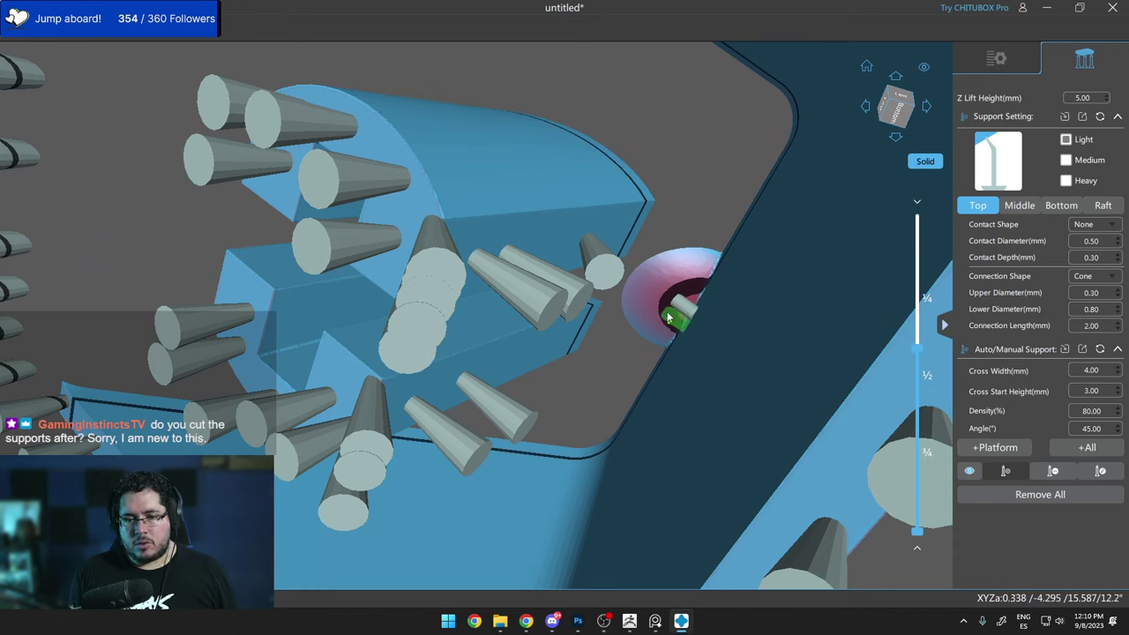
{"action": "left_click_drag", "start_coordinate": [916, 349], "coordinate": [916, 341]}
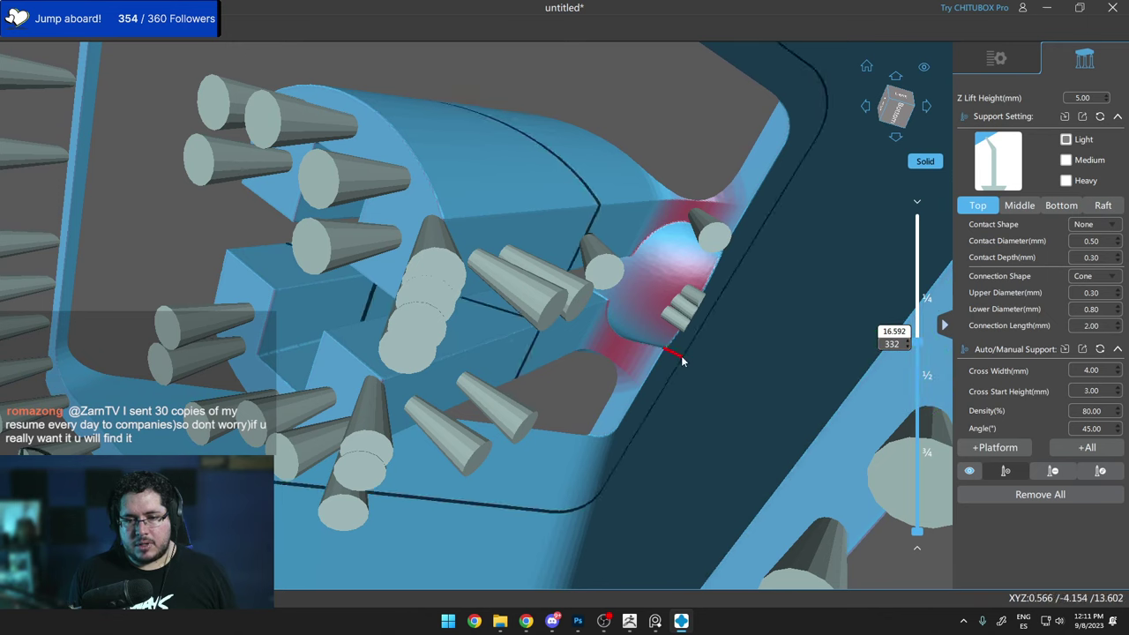
{"action": "left_click", "coordinate": [623, 338]}
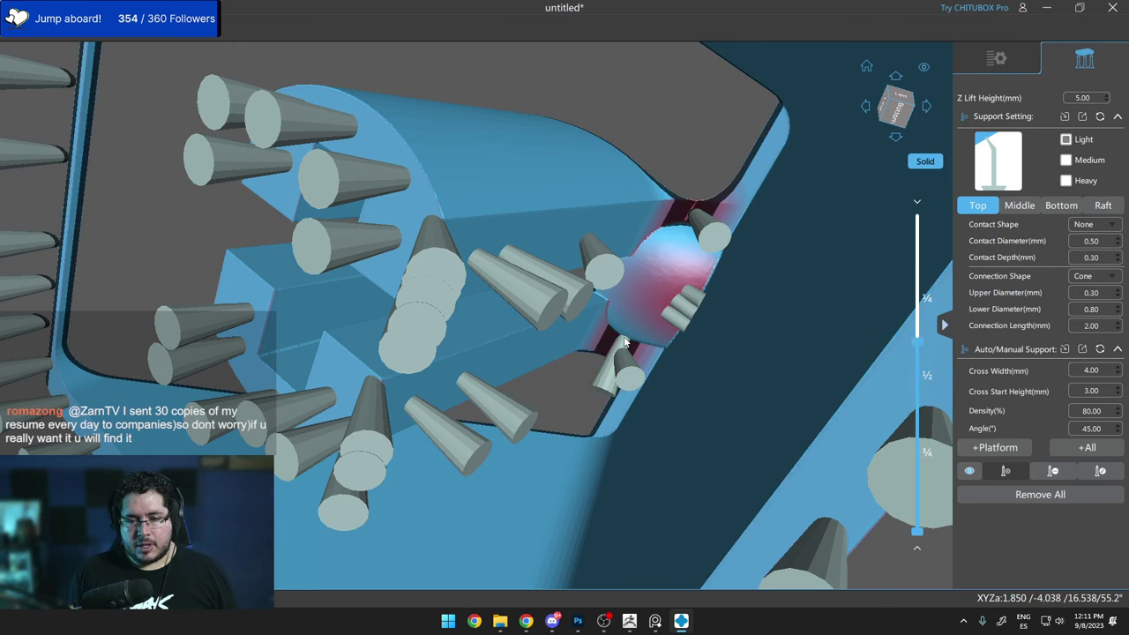
{"action": "left_click", "coordinate": [688, 208]}
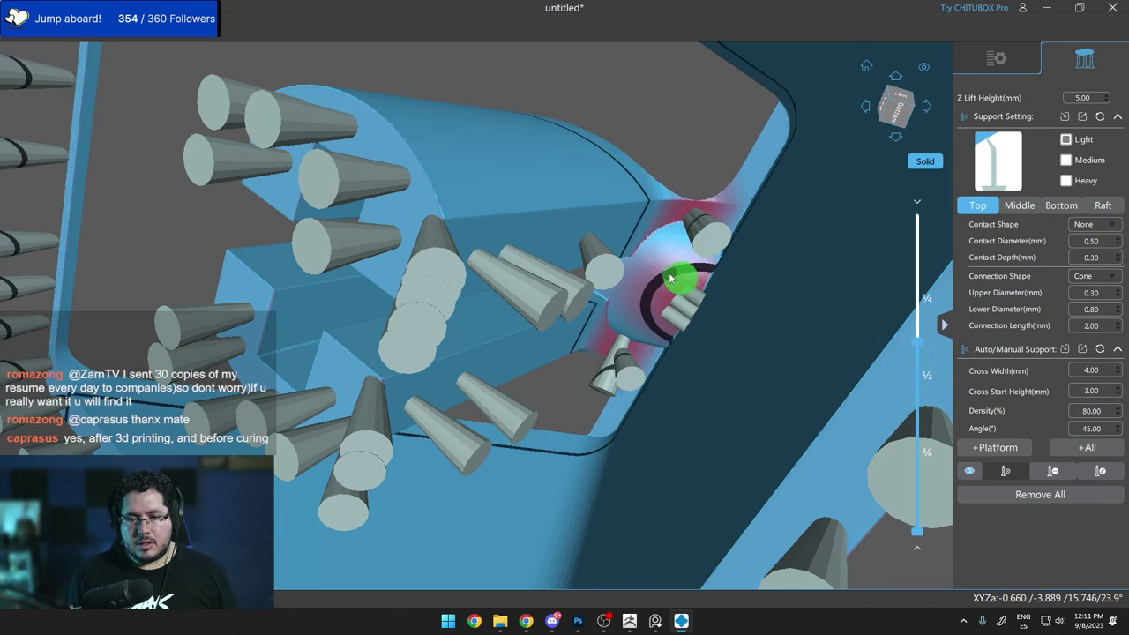
{"action": "left_click", "coordinate": [669, 273]}
{"action": "left_click", "coordinate": [660, 222]}
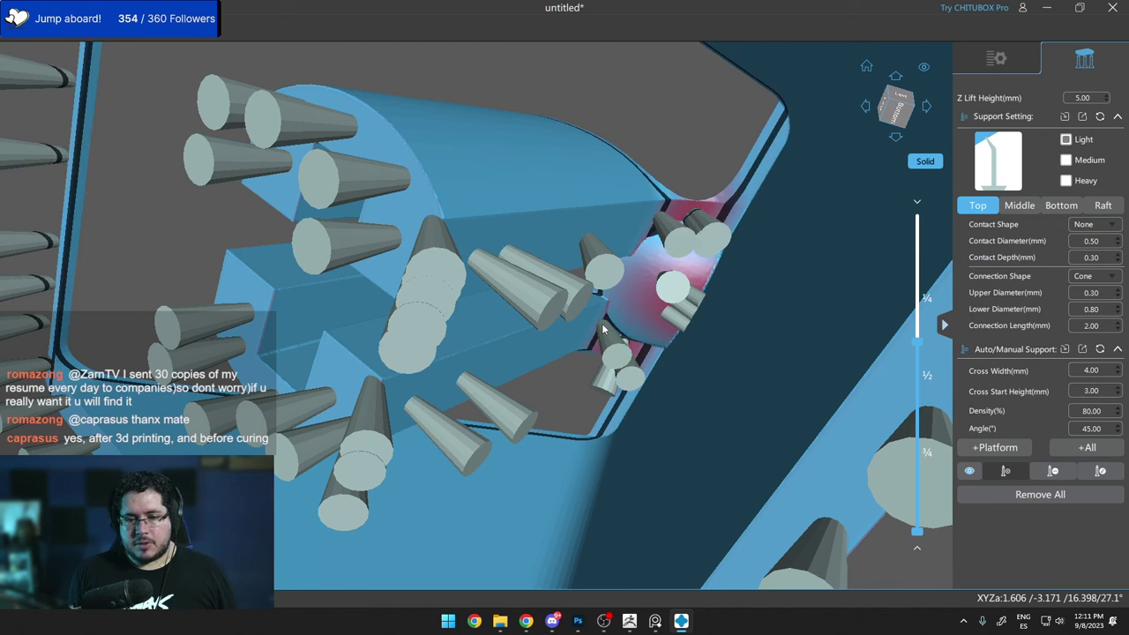
Examine the keycap's inner overhang, outer walls and upper sculpted parts for areas that still need supports.
{"action": "scroll", "coordinate": [625, 316], "scroll_direction": "down", "scroll_amount": 5}
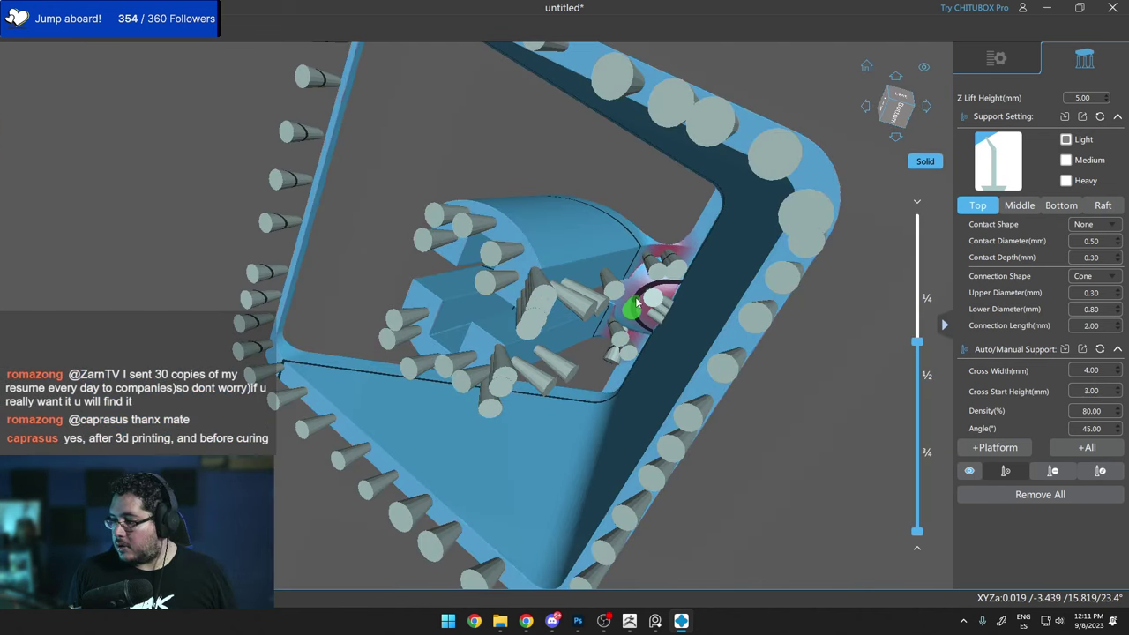
{"action": "scroll", "coordinate": [635, 309], "scroll_direction": "up", "scroll_amount": 6}
{"action": "scroll", "coordinate": [614, 303], "scroll_direction": "down", "scroll_amount": 4}
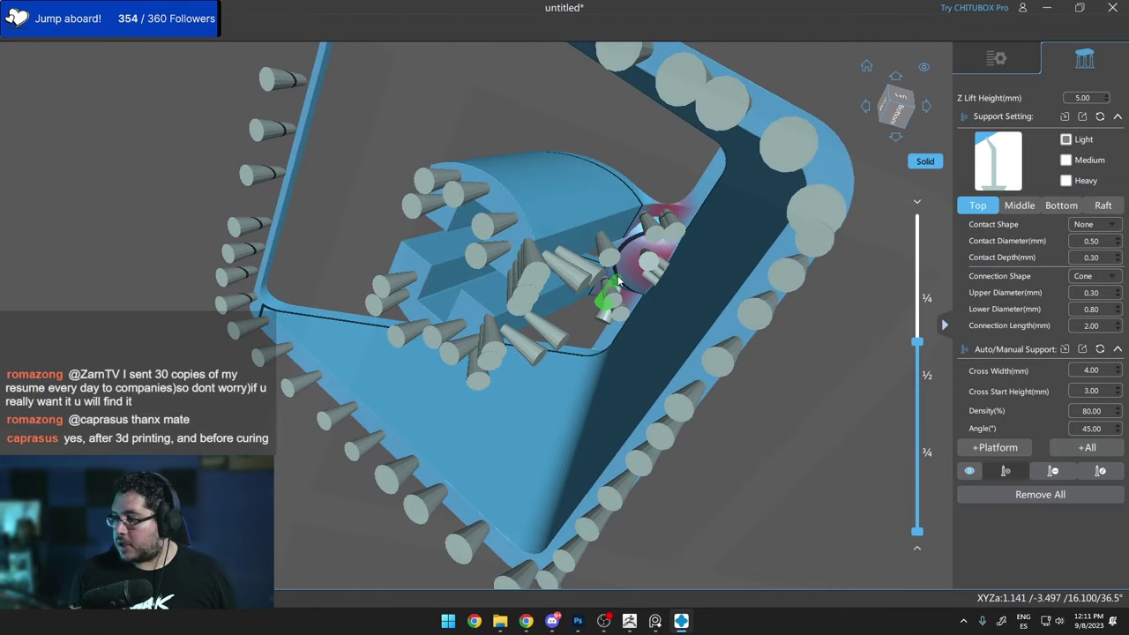
{"action": "right_click_drag", "start_coordinate": [616, 277], "coordinate": [526, 371]}
{"action": "scroll", "coordinate": [596, 312], "scroll_direction": "down", "scroll_amount": 5}
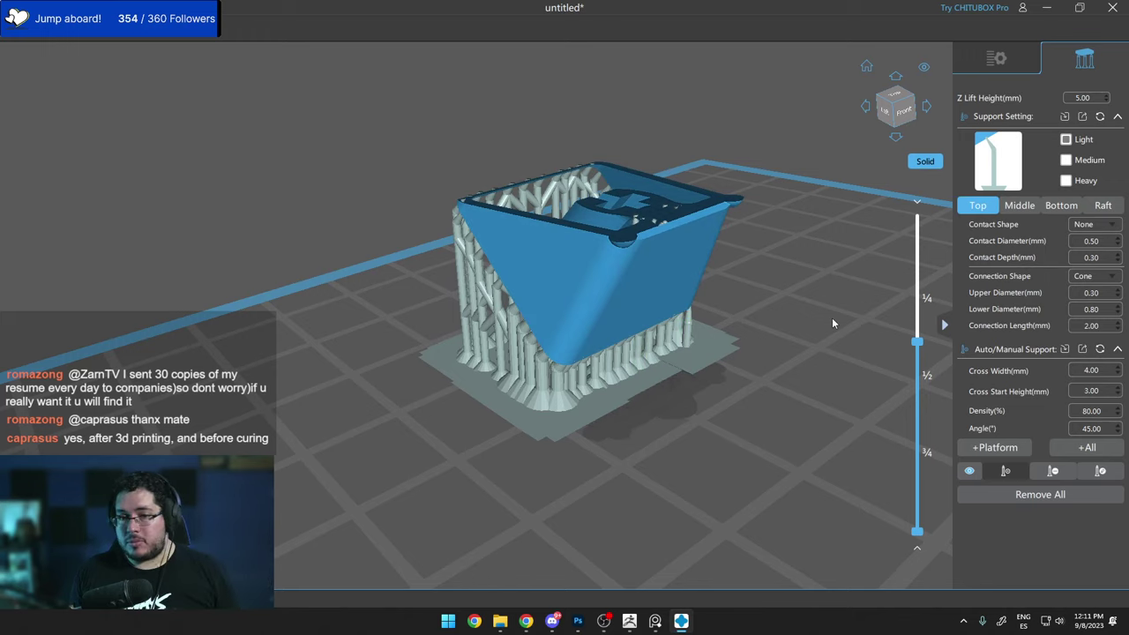
{"action": "left_click_drag", "start_coordinate": [915, 345], "coordinate": [915, 258]}
{"action": "right_click_drag", "start_coordinate": [804, 309], "coordinate": [696, 205]}
{"action": "scroll", "coordinate": [697, 206], "scroll_direction": "up", "scroll_amount": 5}
{"action": "scroll", "coordinate": [662, 201], "scroll_direction": "up", "scroll_amount": 5}
{"action": "scroll", "coordinate": [706, 216], "scroll_direction": "down", "scroll_amount": 9}
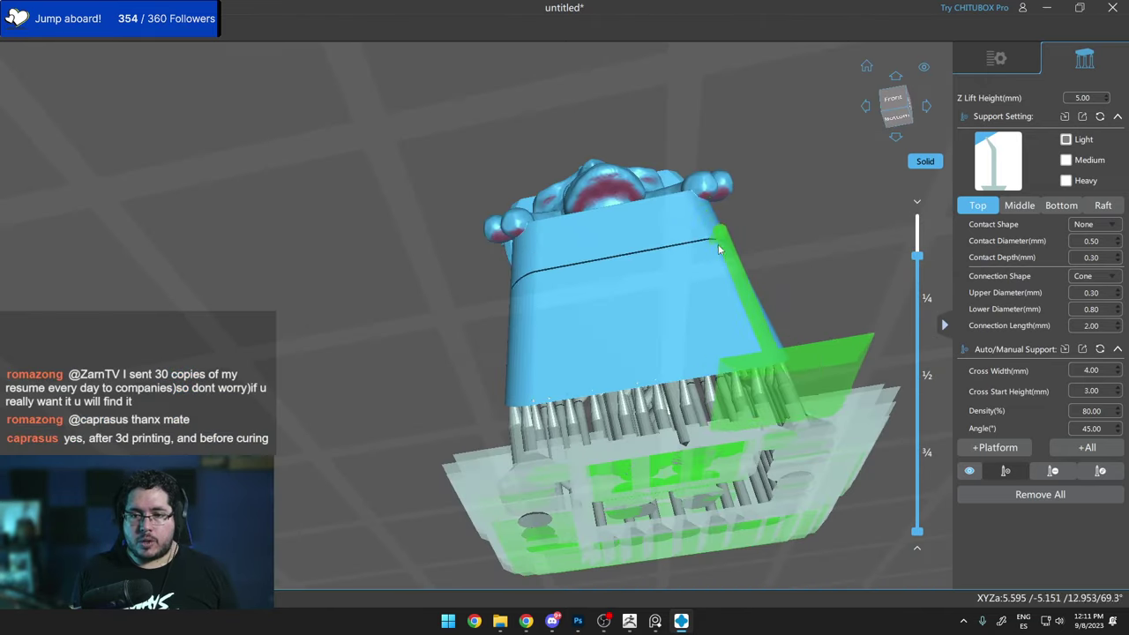
Lower the layer view to layer 320 and place Light supports under the knobs at both front corners.
{"action": "left_click_drag", "start_coordinate": [918, 257], "coordinate": [914, 345]}
{"action": "scroll", "coordinate": [620, 268], "scroll_direction": "up", "scroll_amount": 6}
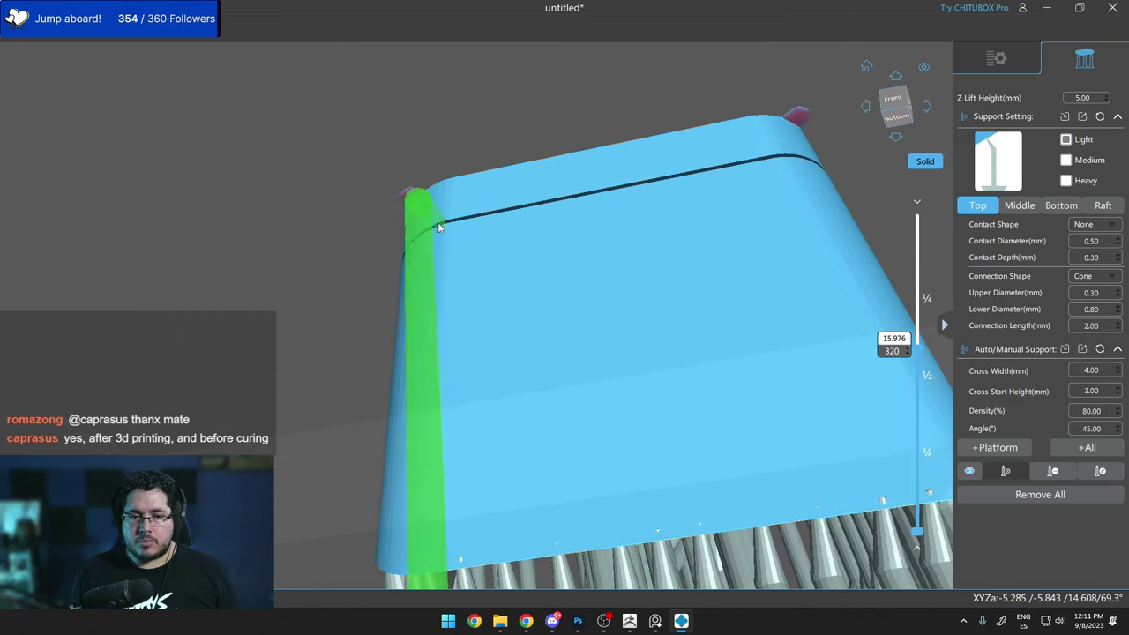
{"action": "left_click", "coordinate": [801, 120]}
{"action": "right_click_drag", "start_coordinate": [805, 159], "coordinate": [662, 282]}
{"action": "scroll", "coordinate": [686, 258], "scroll_direction": "down", "scroll_amount": 5}
{"action": "scroll", "coordinate": [617, 296], "scroll_direction": "up", "scroll_amount": 8}
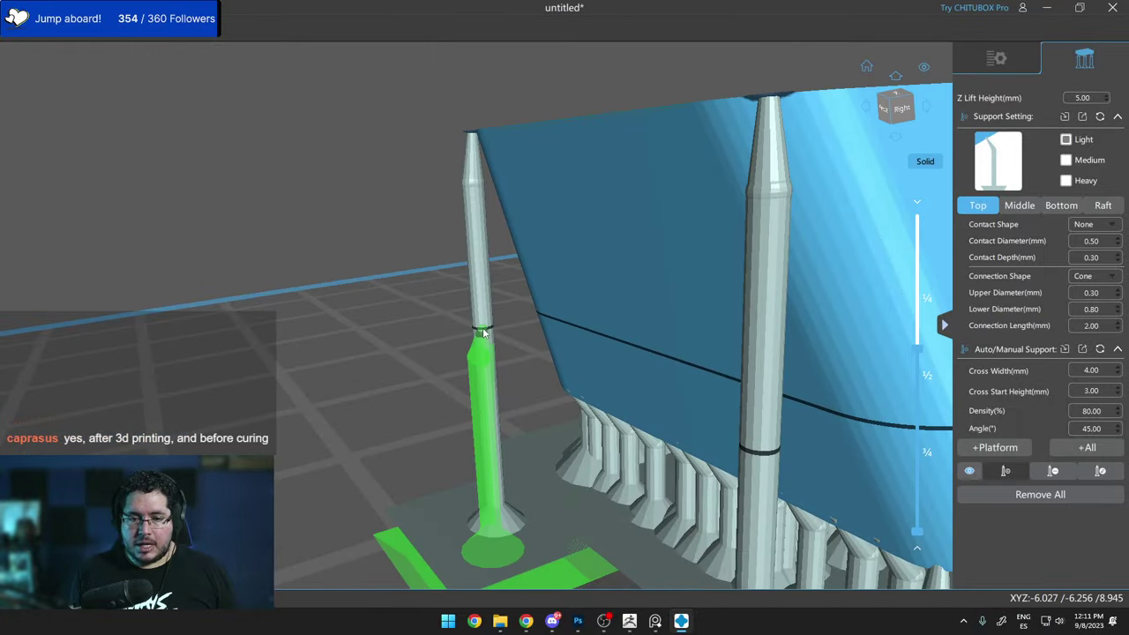
Brace the two tall front corner supports with extra Light supports attached at their lower and upper sections.
{"action": "right_click_drag", "start_coordinate": [483, 332], "coordinate": [683, 340]}
{"action": "scroll", "coordinate": [644, 330], "scroll_direction": "down", "scroll_amount": 4}
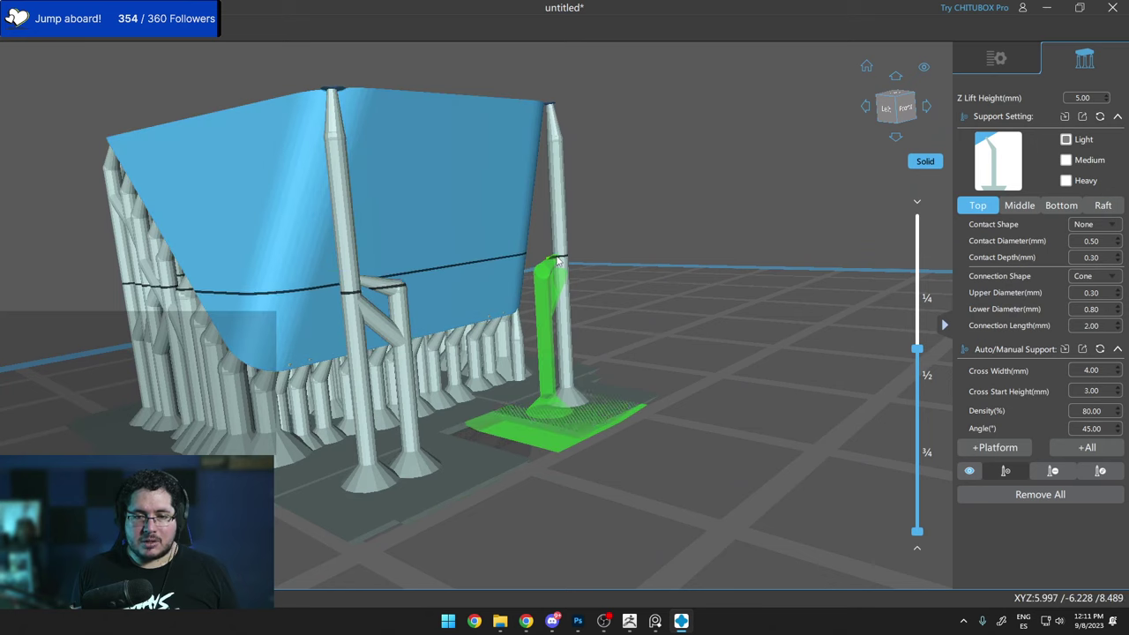
{"action": "left_click", "coordinate": [559, 252]}
{"action": "right_click_drag", "start_coordinate": [579, 255], "coordinate": [589, 359]}
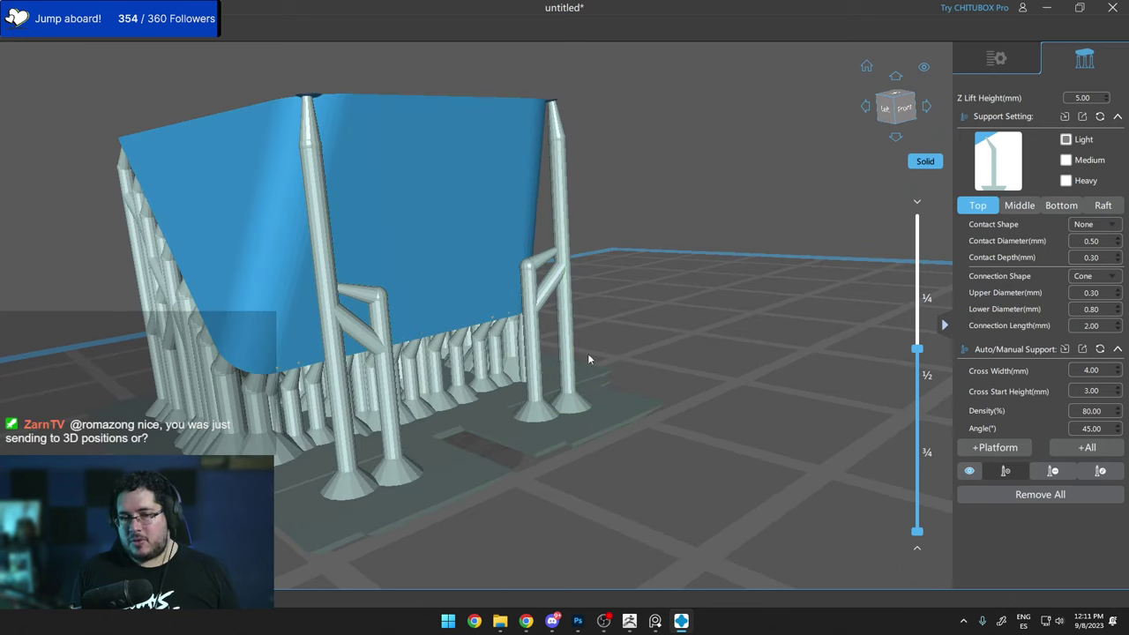
{"action": "right_click_drag", "start_coordinate": [635, 298], "coordinate": [570, 166]}
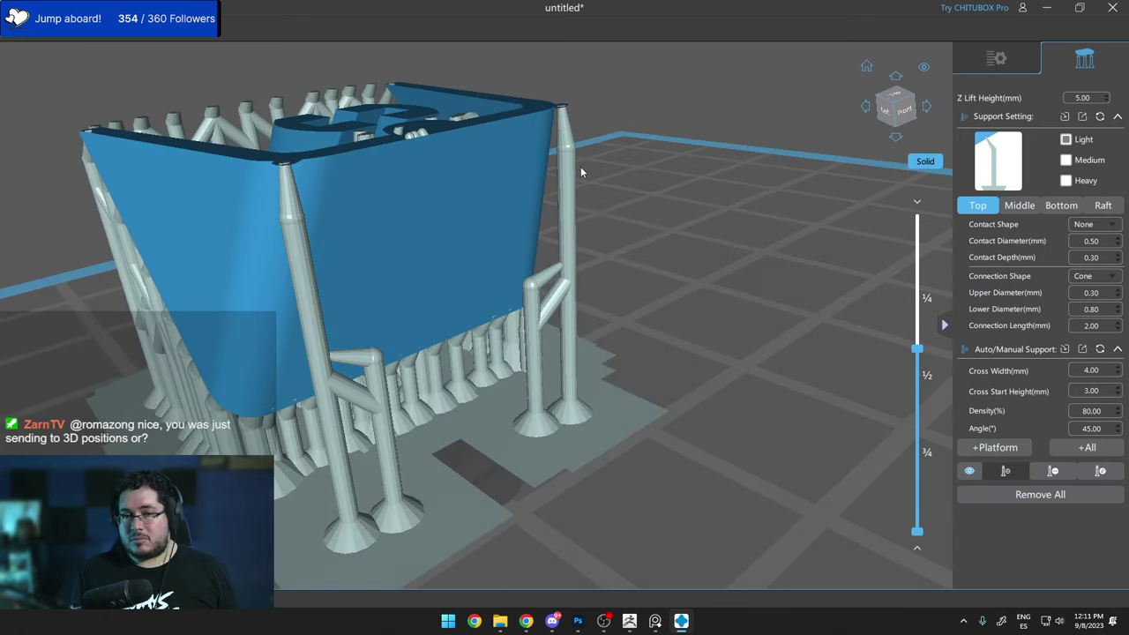
{"action": "left_click", "coordinate": [573, 155]}
{"action": "left_click", "coordinate": [295, 218]}
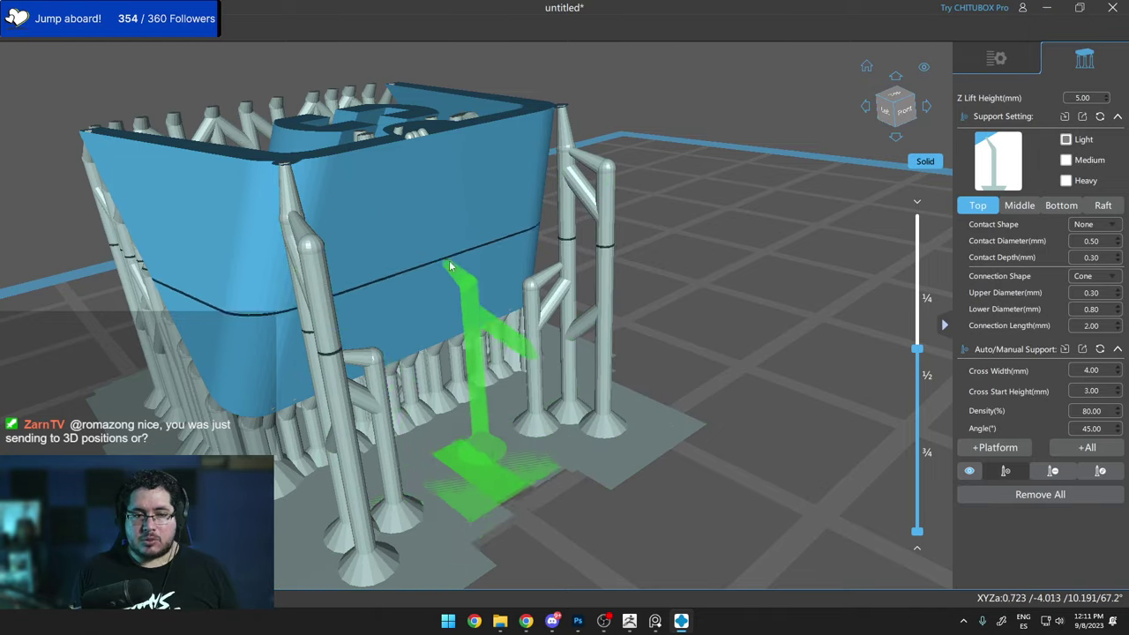
Set the layer view to layer 341 and add Light supports under the outer bone knobs at the front corners.
{"action": "right_click_drag", "start_coordinate": [468, 268], "coordinate": [834, 281]}
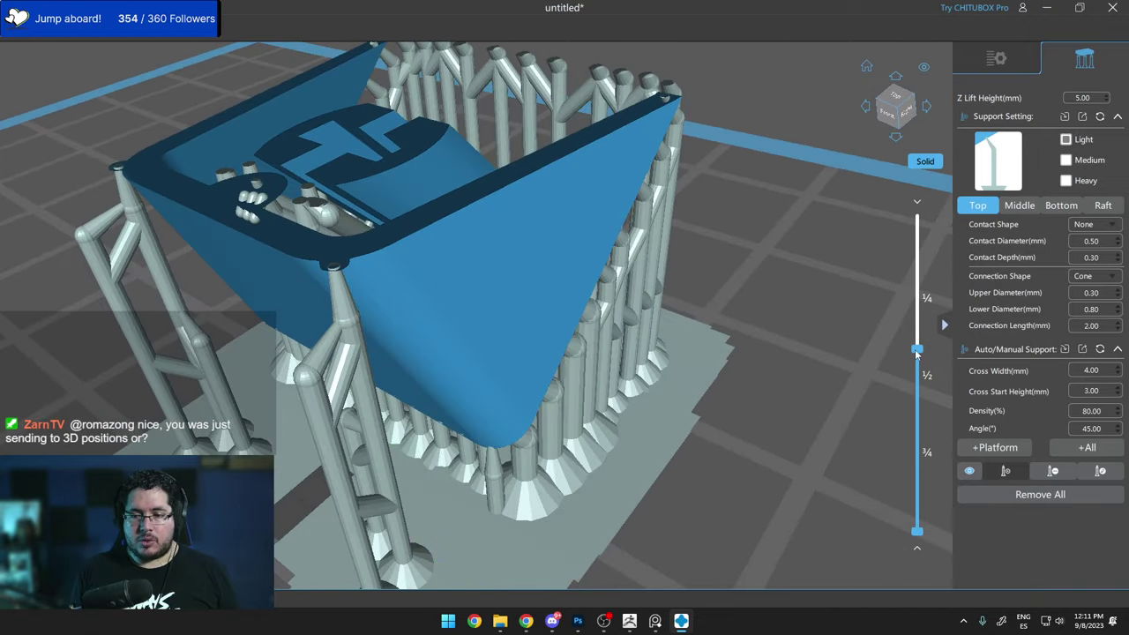
{"action": "left_click_drag", "start_coordinate": [917, 351], "coordinate": [920, 341]}
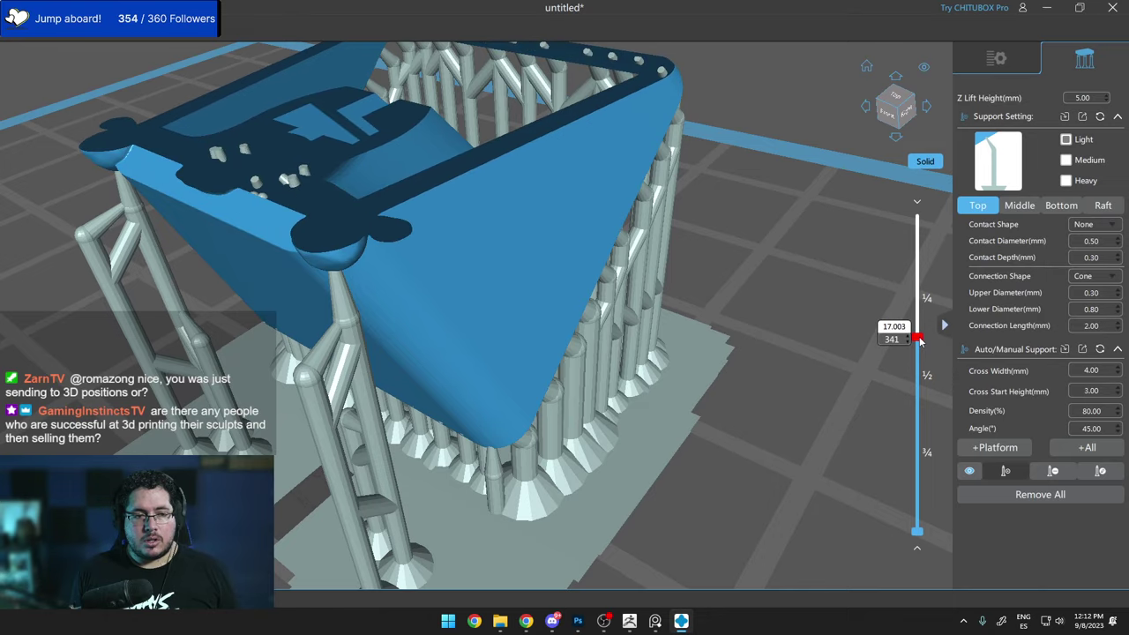
{"action": "right_click_drag", "start_coordinate": [489, 321], "coordinate": [443, 185]}
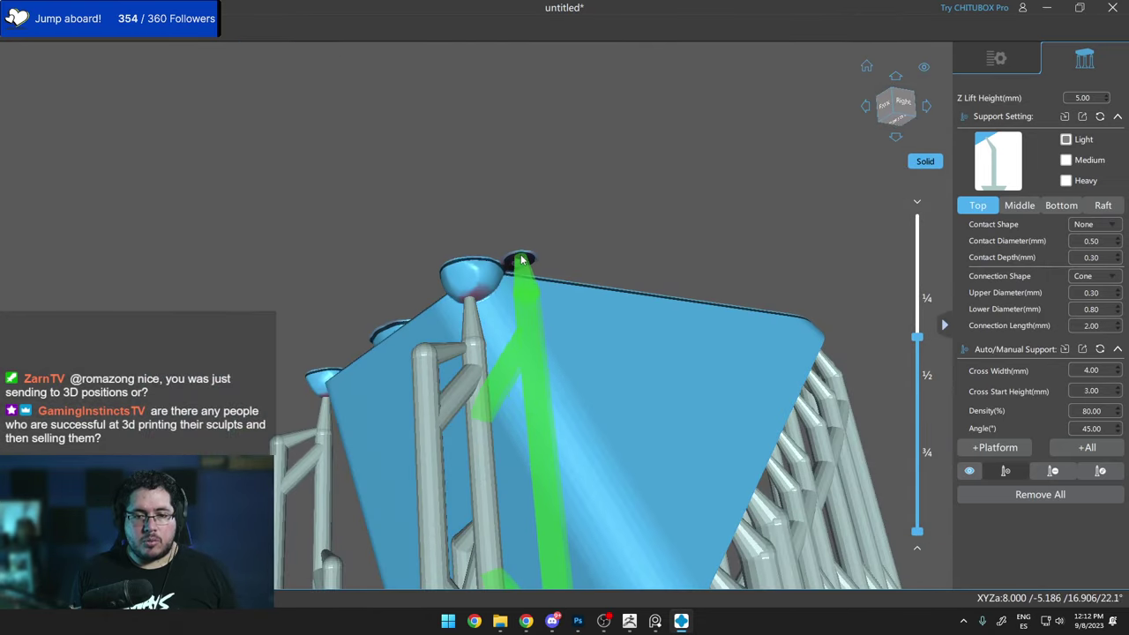
{"action": "right_click_drag", "start_coordinate": [522, 263], "coordinate": [546, 331]}
{"action": "left_click", "coordinate": [518, 272]}
{"action": "scroll", "coordinate": [508, 267], "scroll_direction": "down", "scroll_amount": 4}
{"action": "scroll", "coordinate": [547, 331], "scroll_direction": "up", "scroll_amount": 3}
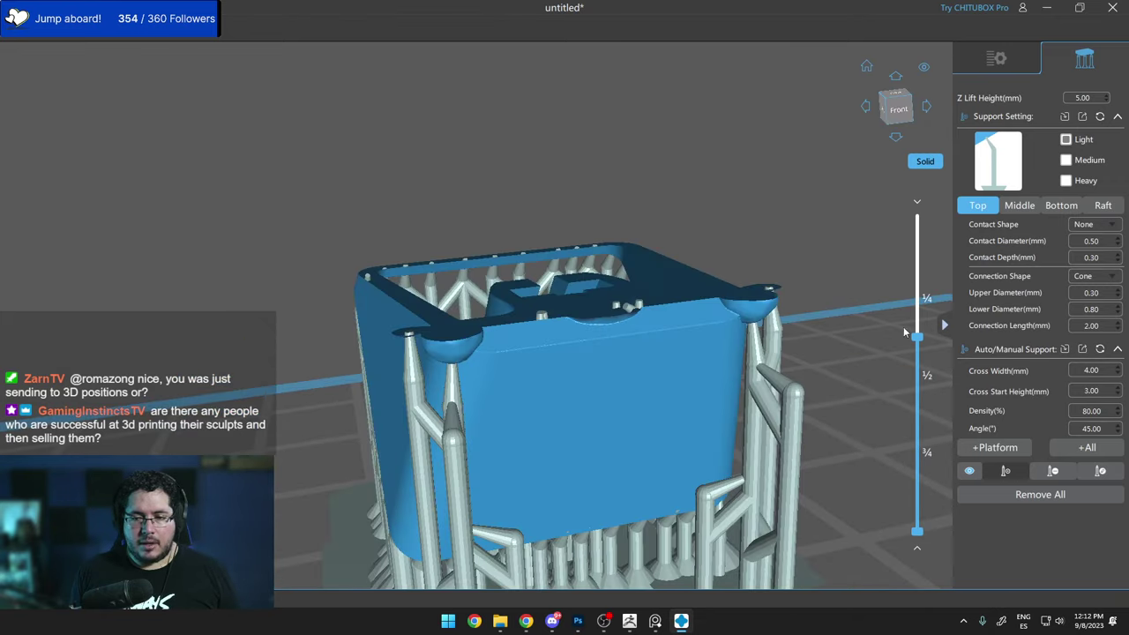
Set the layer view to layer 345 and slightly above, placing Light supports across the red overhang under the skull's jaw.
{"action": "left_click_drag", "start_coordinate": [916, 340], "coordinate": [919, 313]}
{"action": "right_click_drag", "start_coordinate": [798, 300], "coordinate": [738, 254]}
{"action": "scroll", "coordinate": [737, 253], "scroll_direction": "up", "scroll_amount": 4}
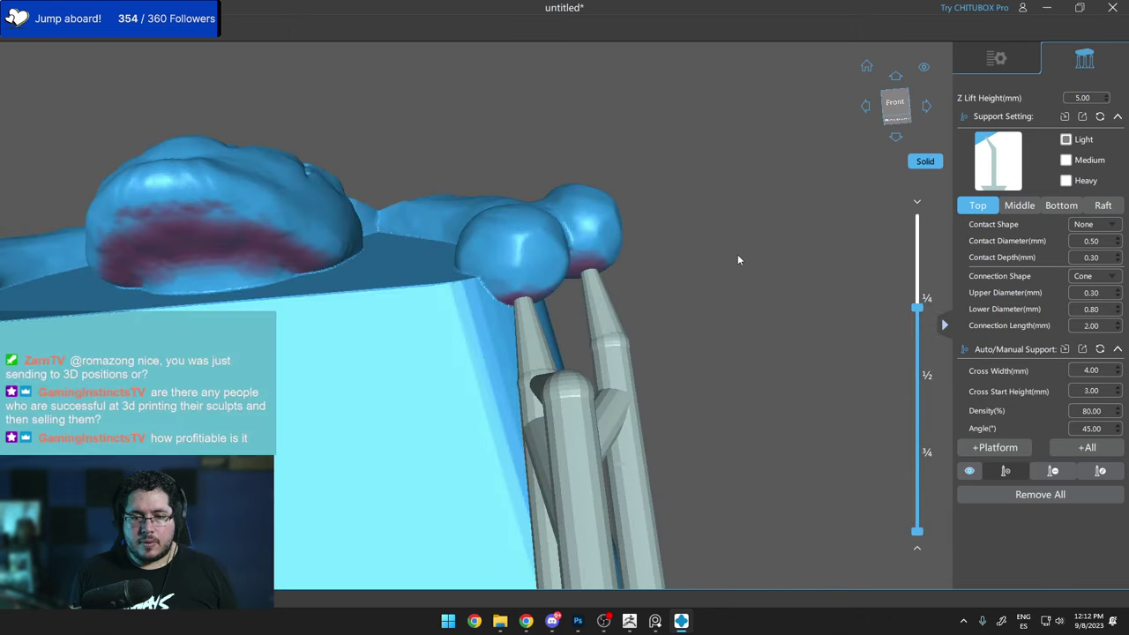
{"action": "middle_click_drag", "start_coordinate": [186, 232], "coordinate": [310, 244]}
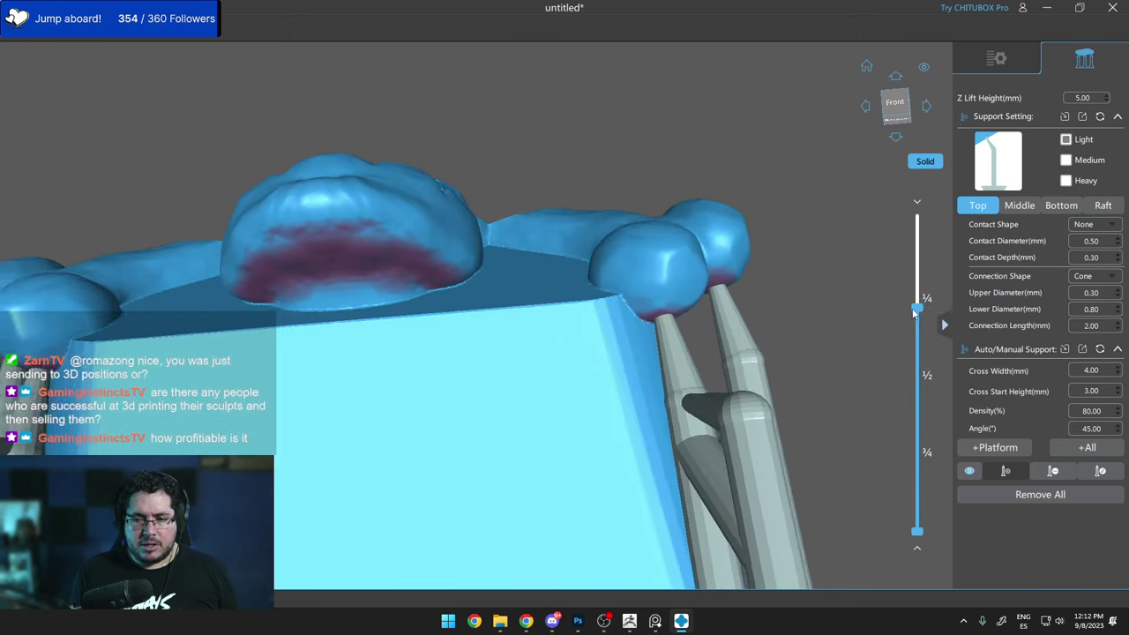
{"action": "left_click_drag", "start_coordinate": [917, 308], "coordinate": [920, 335]}
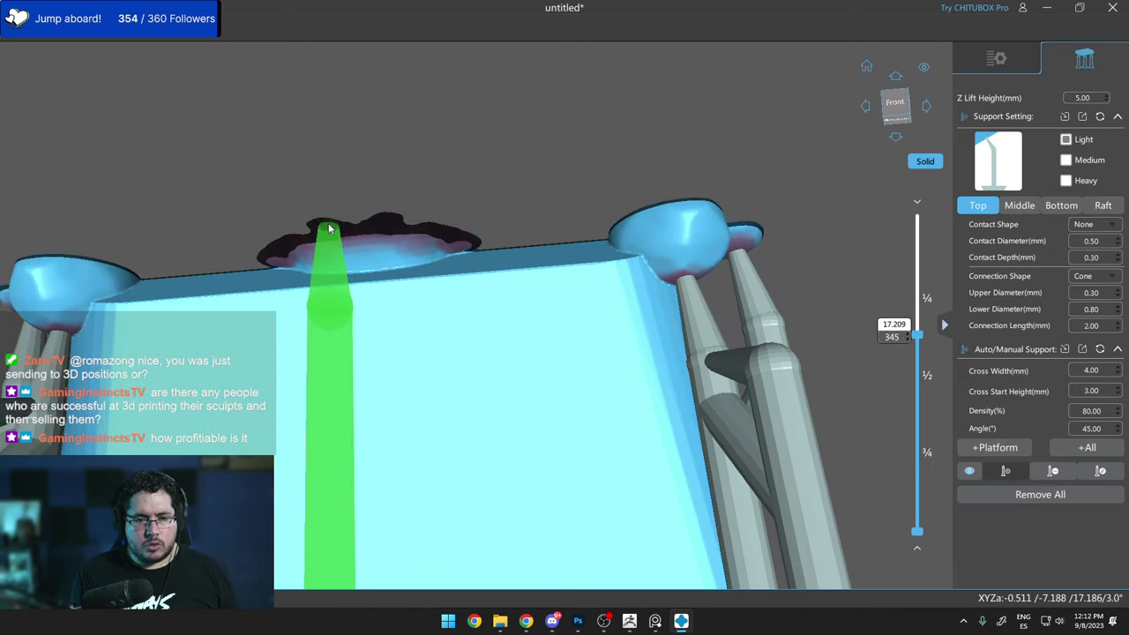
{"action": "left_click", "coordinate": [326, 231]}
{"action": "left_click", "coordinate": [386, 220]}
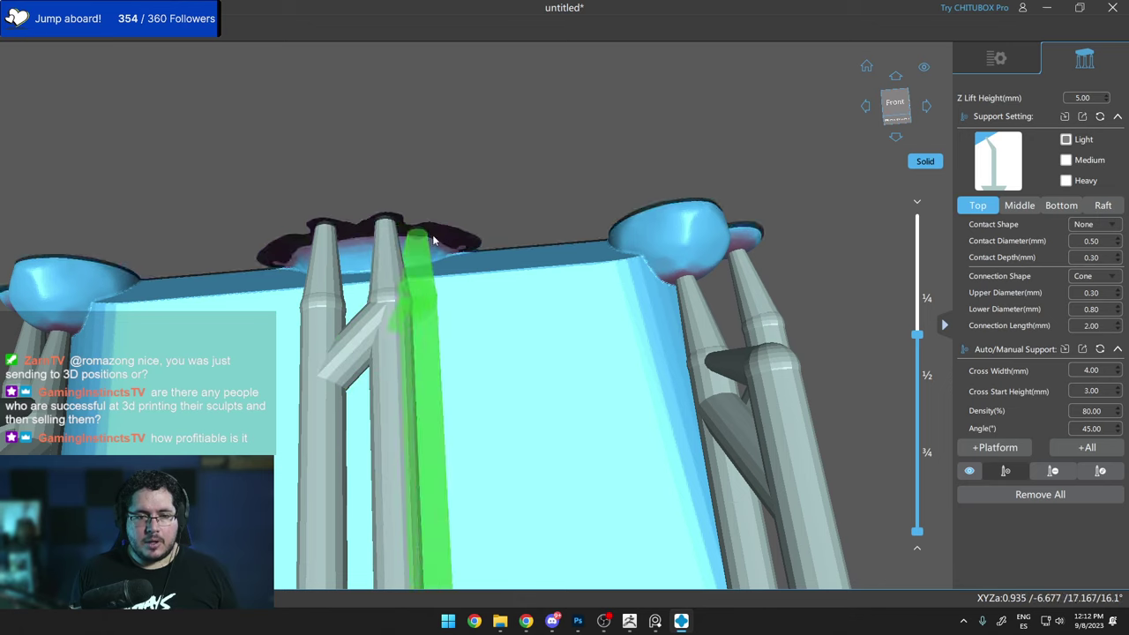
{"action": "left_click_drag", "start_coordinate": [917, 334], "coordinate": [917, 315]}
{"action": "left_click", "coordinate": [441, 225]}
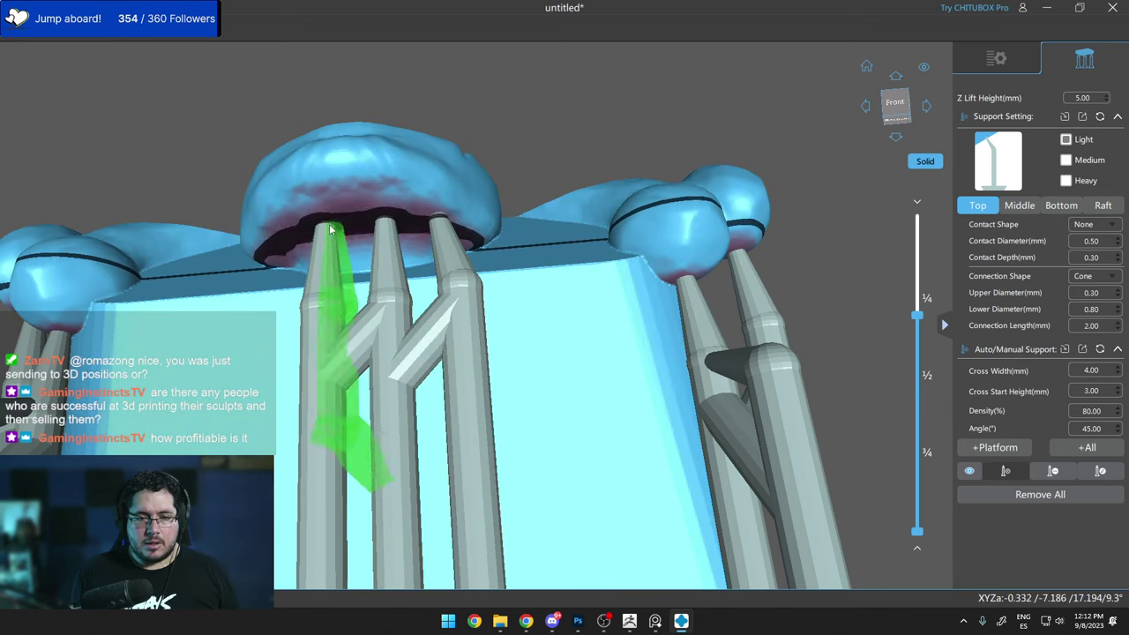
{"action": "left_click", "coordinate": [280, 234]}
Set the layer view to layer 477 and place a Light support under the rear bone knob on the keycap's left side.
{"action": "scroll", "coordinate": [291, 236], "scroll_direction": "down", "scroll_amount": 5}
{"action": "right_click_drag", "start_coordinate": [412, 245], "coordinate": [878, 359]}
{"action": "left_click_drag", "start_coordinate": [917, 319], "coordinate": [892, 258]}
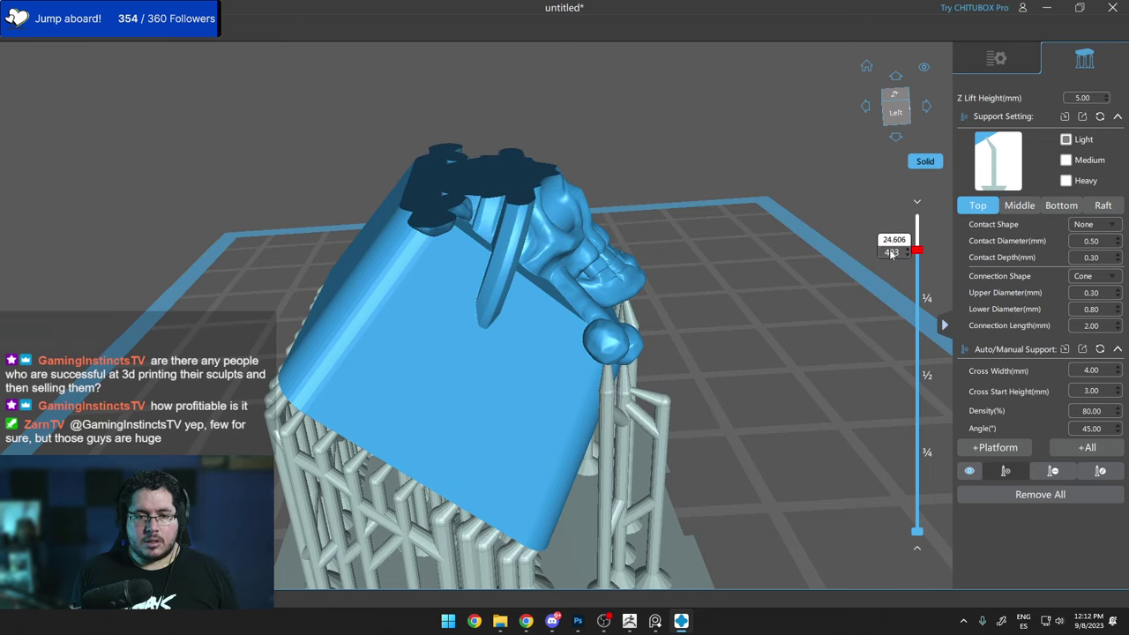
{"action": "right_click_drag", "start_coordinate": [648, 251], "coordinate": [511, 102]}
{"action": "scroll", "coordinate": [553, 150], "scroll_direction": "up", "scroll_amount": 6}
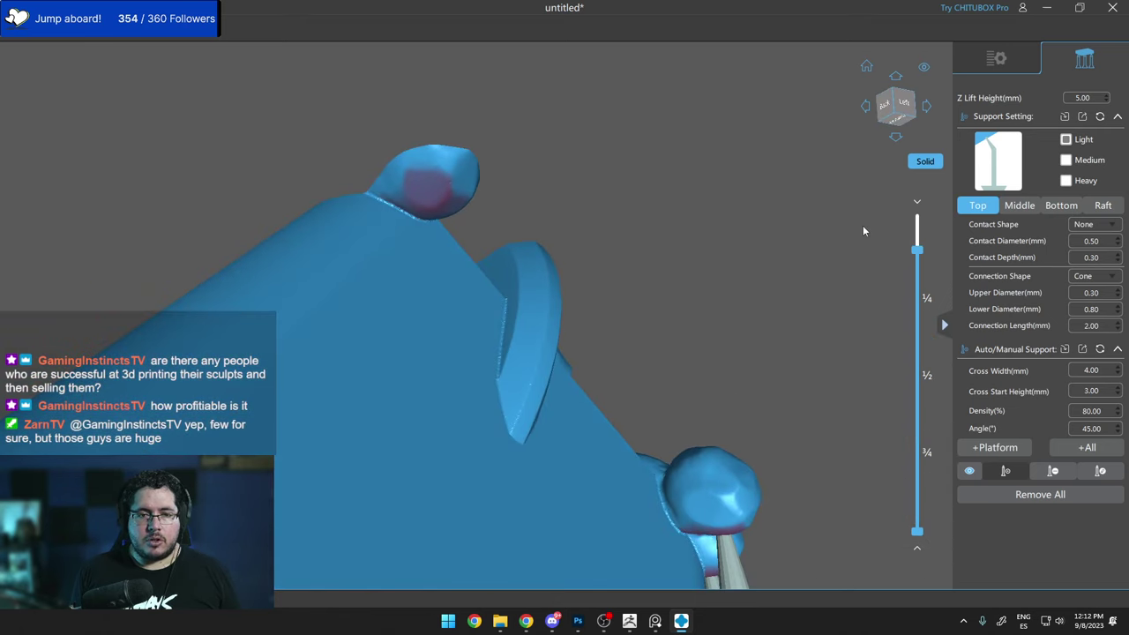
{"action": "left_click_drag", "start_coordinate": [918, 253], "coordinate": [919, 262]}
{"action": "scroll", "coordinate": [563, 238], "scroll_direction": "up", "scroll_amount": 6}
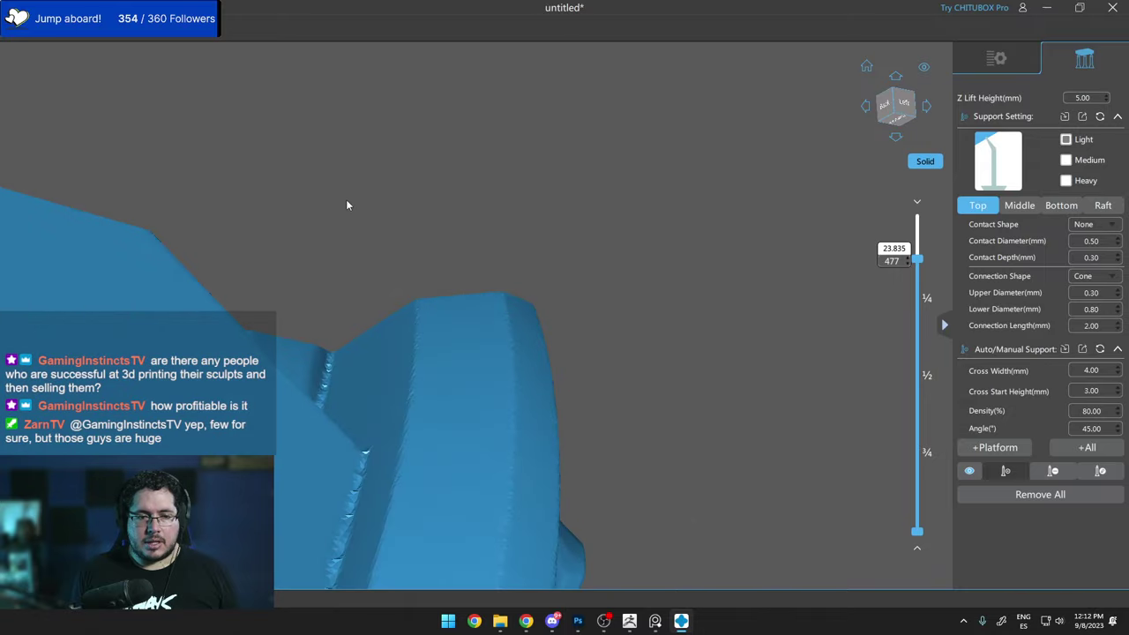
{"action": "middle_click_drag", "start_coordinate": [347, 201], "coordinate": [548, 203]}
{"action": "left_click", "coordinate": [369, 148]}
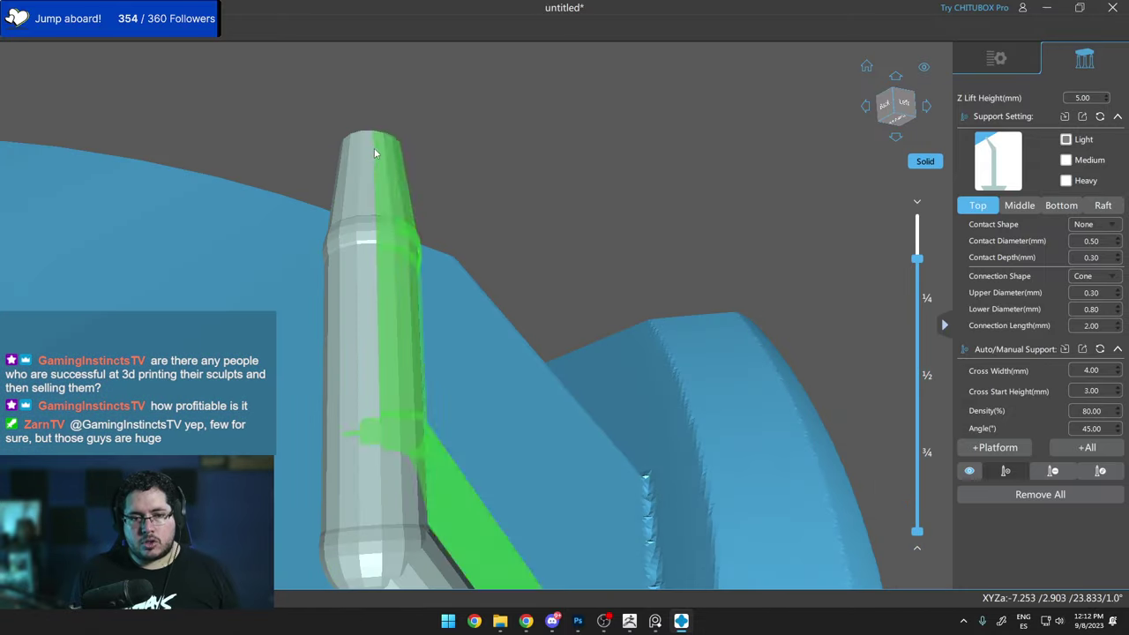
Place a matching Light support under the rear bone knob on the keycap's right side.
{"action": "scroll", "coordinate": [374, 149], "scroll_direction": "down", "scroll_amount": 8}
{"action": "right_click_drag", "start_coordinate": [388, 154], "coordinate": [538, 208]}
{"action": "middle_click_drag", "start_coordinate": [391, 209], "coordinate": [511, 201]}
{"action": "scroll", "coordinate": [414, 144], "scroll_direction": "up", "scroll_amount": 6}
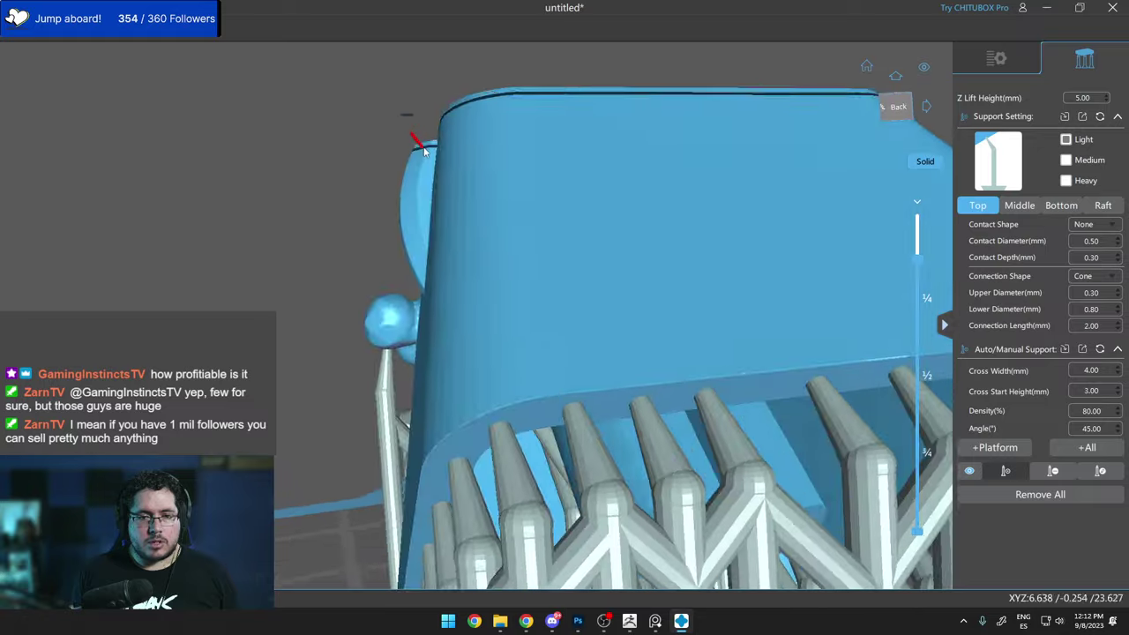
{"action": "left_click", "coordinate": [409, 116]}
{"action": "right_click_drag", "start_coordinate": [409, 120], "coordinate": [361, 177]}
{"action": "scroll", "coordinate": [448, 187], "scroll_direction": "down", "scroll_amount": 6}
{"action": "scroll", "coordinate": [450, 173], "scroll_direction": "up", "scroll_amount": 6}
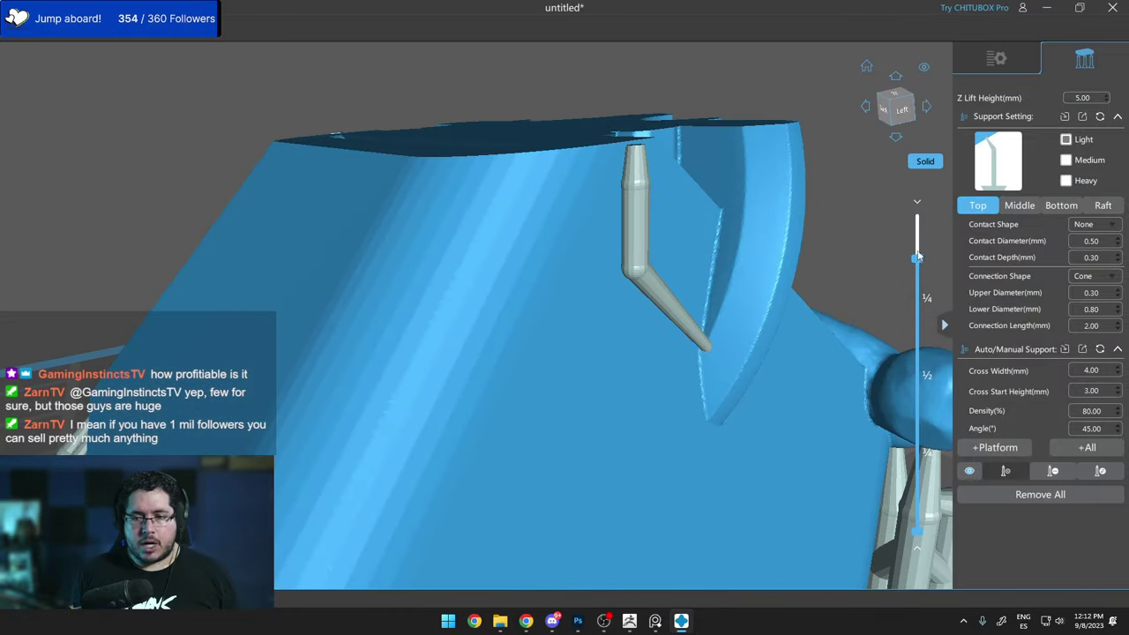
Raise the layer view slightly and add more Light supports under the red area of the left rear bone knob.
{"action": "left_click_drag", "start_coordinate": [917, 259], "coordinate": [917, 248]}
{"action": "right_click_drag", "start_coordinate": [851, 212], "coordinate": [381, 201]}
{"action": "scroll", "coordinate": [519, 150], "scroll_direction": "down", "scroll_amount": 5}
{"action": "scroll", "coordinate": [363, 196], "scroll_direction": "up", "scroll_amount": 4}
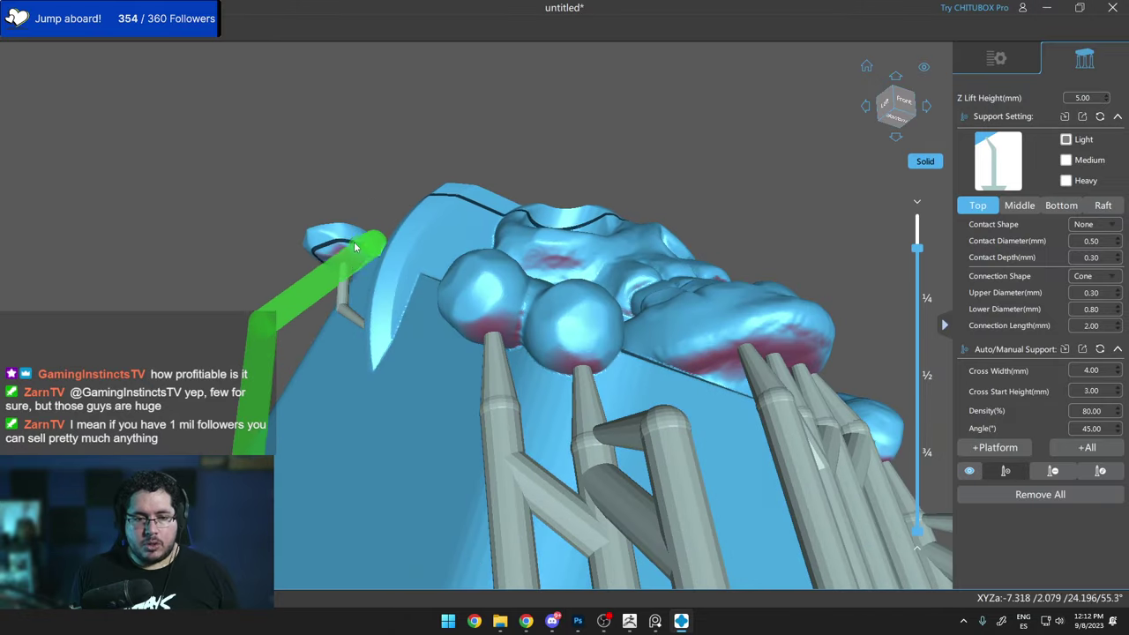
{"action": "left_click", "coordinate": [344, 255]}
{"action": "right_click_drag", "start_coordinate": [305, 266], "coordinate": [406, 253]}
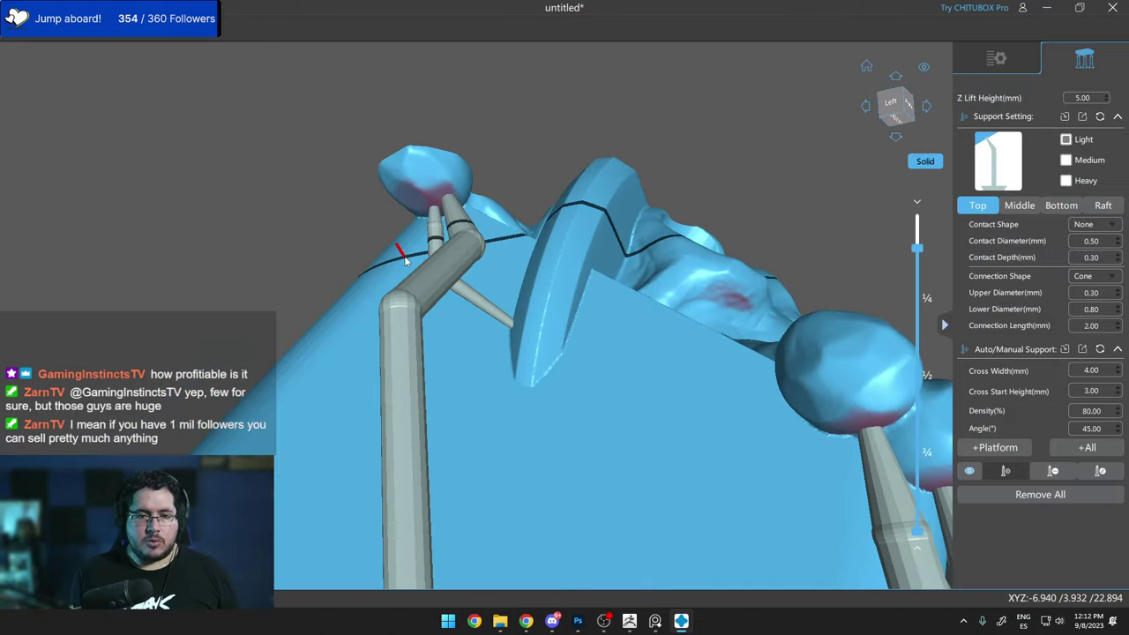
{"action": "left_click", "coordinate": [431, 200]}
Add another Light support under the right rear bone knob to match the opposite side.
{"action": "scroll", "coordinate": [414, 201], "scroll_direction": "down", "scroll_amount": 5}
{"action": "scroll", "coordinate": [542, 259], "scroll_direction": "up", "scroll_amount": 3}
{"action": "right_click_drag", "start_coordinate": [414, 203], "coordinate": [448, 214]}
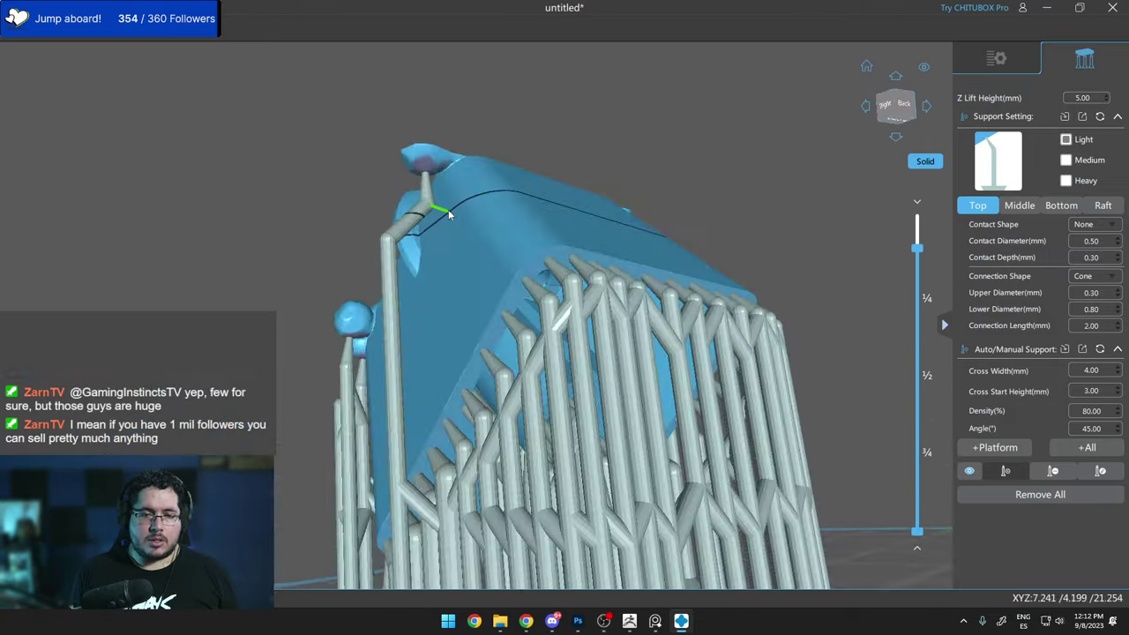
{"action": "left_click", "coordinate": [428, 171]}
{"action": "right_click_drag", "start_coordinate": [429, 172], "coordinate": [544, 216]}
{"action": "right_click_drag", "start_coordinate": [591, 166], "coordinate": [863, 286]}
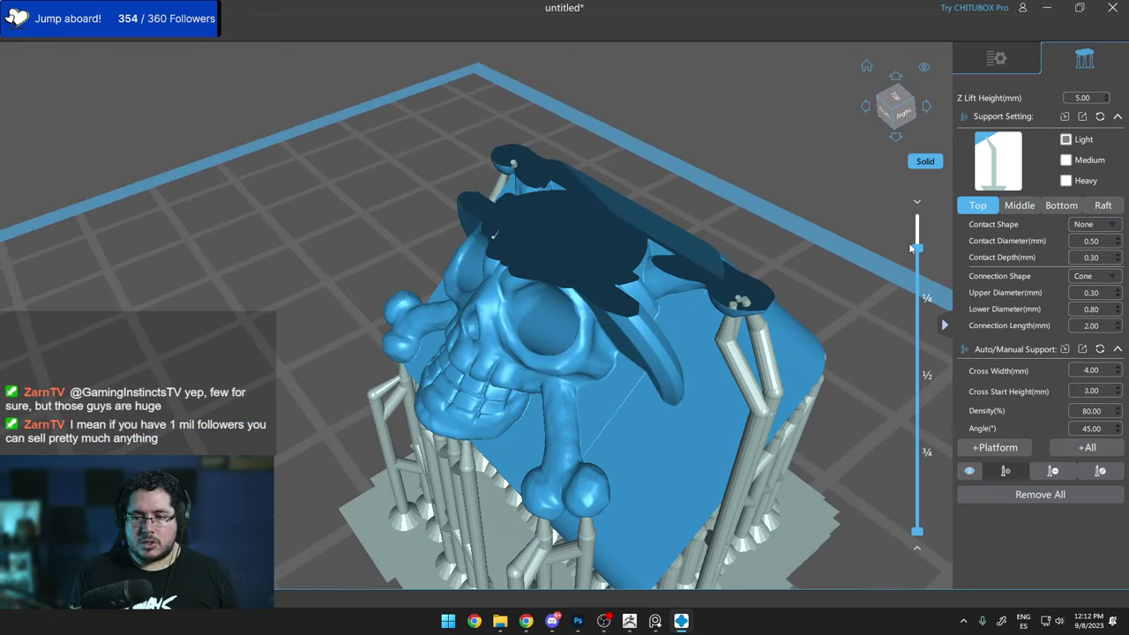
Restore the full layer view, slice the supported keycap to check its print estimate, and return to the build plate.
{"action": "left_click_drag", "start_coordinate": [912, 249], "coordinate": [904, 201]}
{"action": "scroll", "coordinate": [742, 211], "scroll_direction": "down", "scroll_amount": 6}
{"action": "right_click_drag", "start_coordinate": [714, 264], "coordinate": [705, 287]}
{"action": "middle_click_drag", "start_coordinate": [807, 275], "coordinate": [718, 267]}
{"action": "right_click_drag", "start_coordinate": [718, 267], "coordinate": [764, 238]}
{"action": "left_click", "coordinate": [1000, 58]}
{"action": "left_click", "coordinate": [1026, 393]}
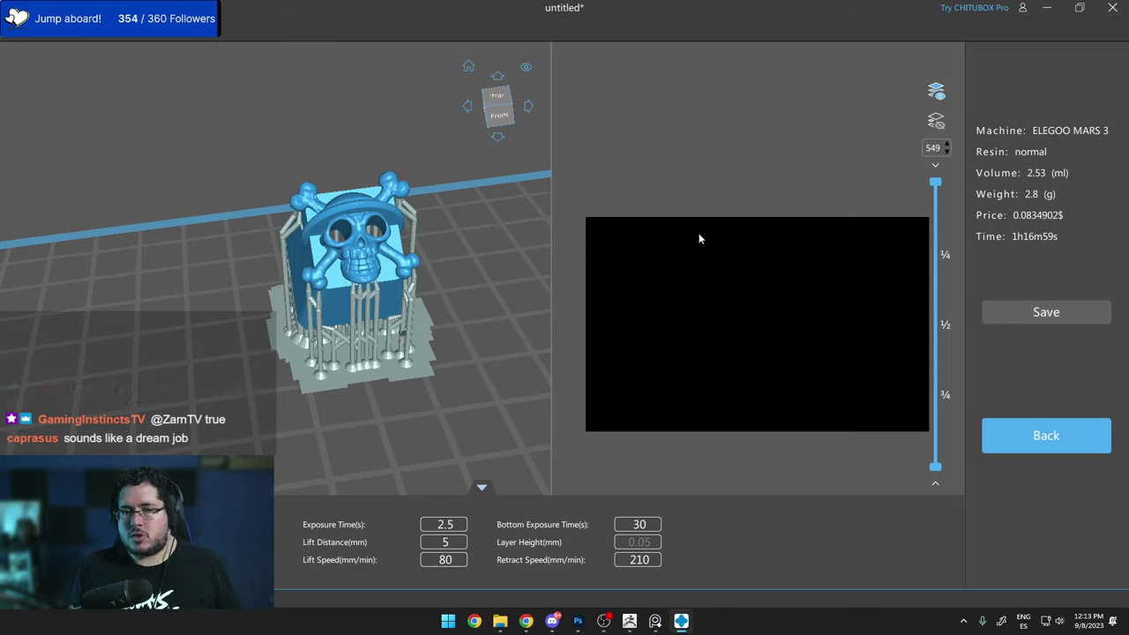
{"action": "left_click", "coordinate": [1045, 435]}
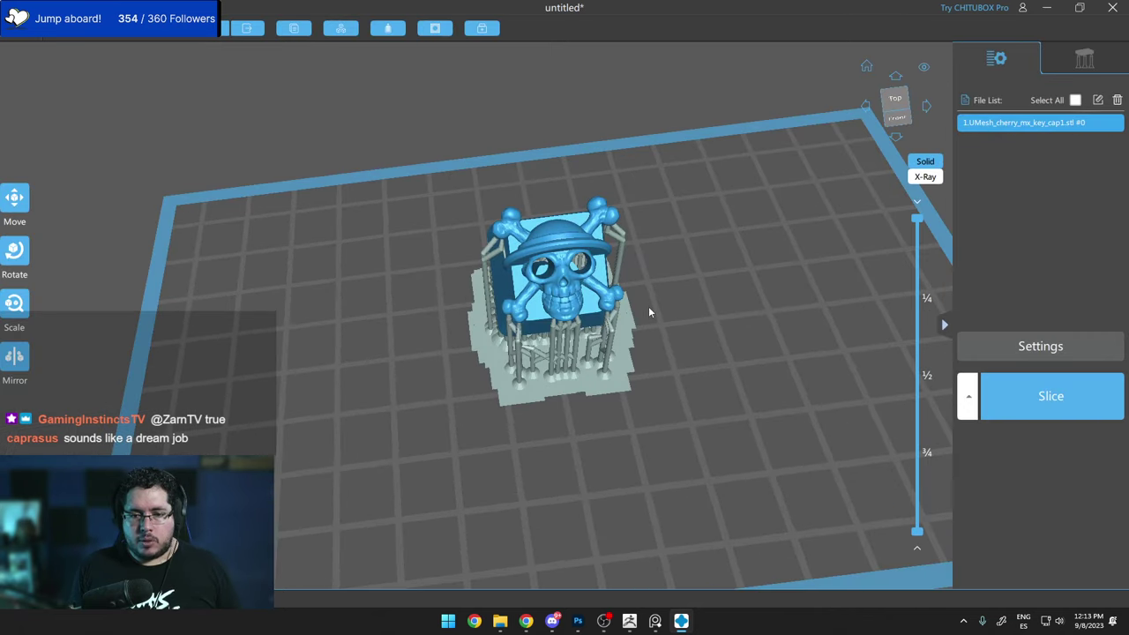
Move the keycap to the plate's left half and paste two copies, placing them in a row beside it.
{"action": "left_click", "coordinate": [568, 296]}
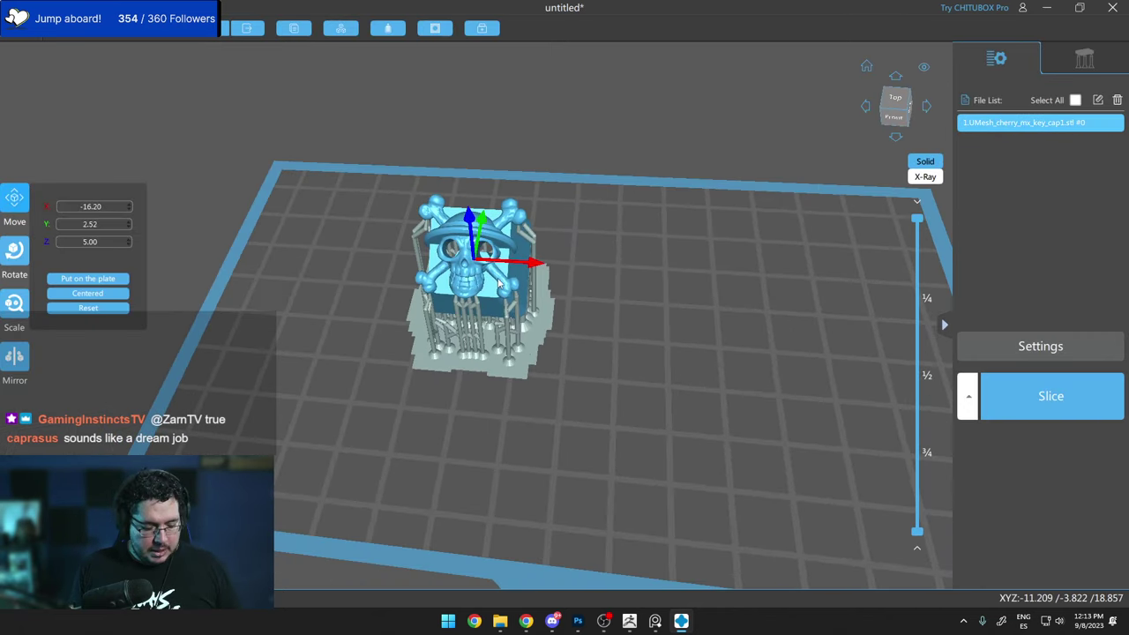
{"action": "key", "text": "ctrl+v"}
{"action": "left_click", "coordinate": [629, 304]}
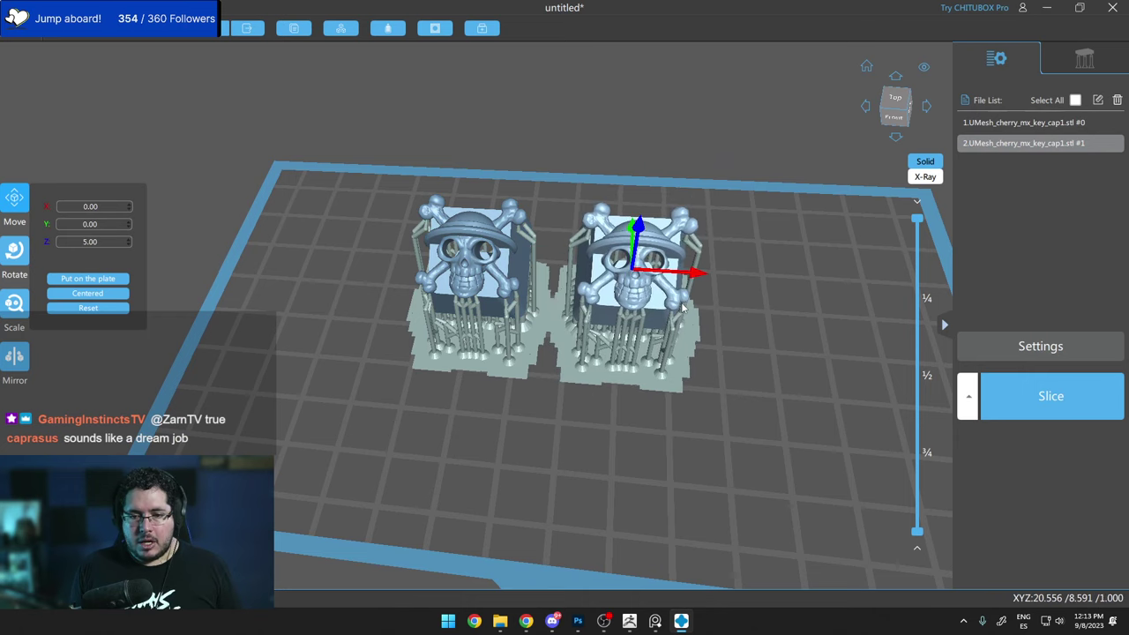
{"action": "key", "text": "ctrl+v"}
{"action": "left_click", "coordinate": [829, 304]}
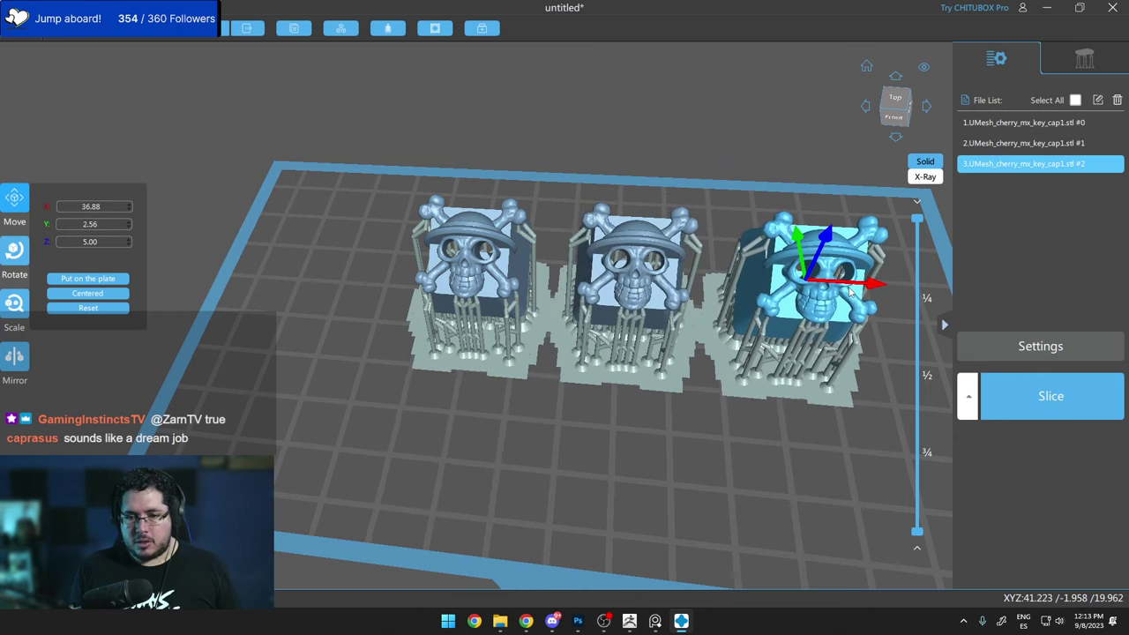
Space the three keycaps along the plate, with the first near X -22.7, Y 3.1 and the third near X 35.7, Y 1.9.
{"action": "right_click_drag", "start_coordinate": [837, 361], "coordinate": [807, 311]}
{"action": "left_click_drag", "start_coordinate": [467, 300], "coordinate": [435, 302]}
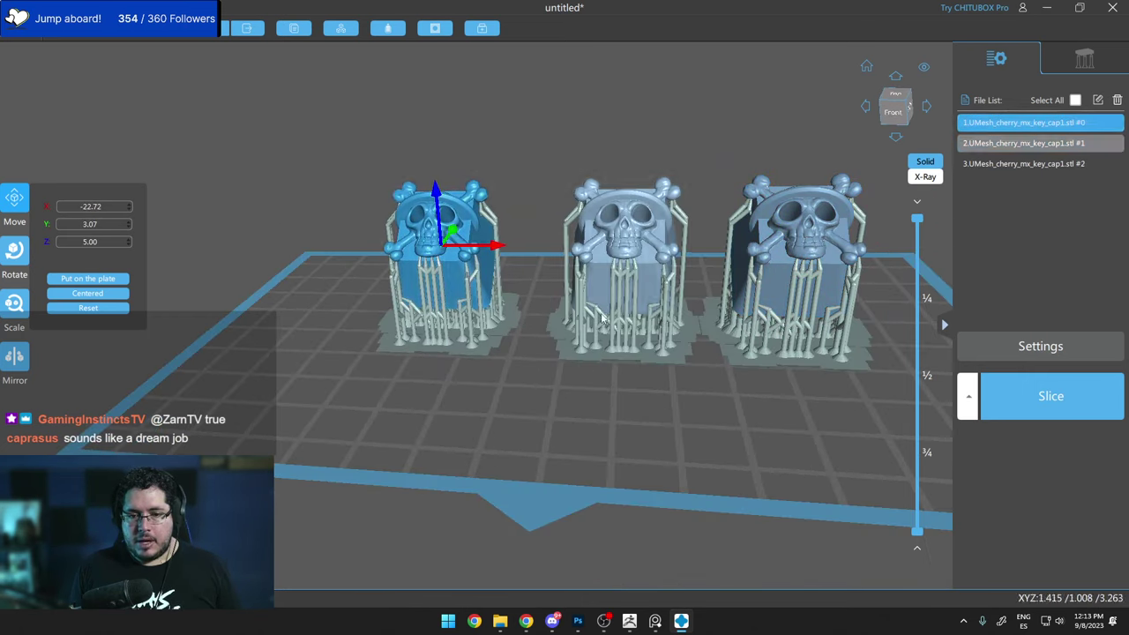
{"action": "left_click_drag", "start_coordinate": [607, 315], "coordinate": [588, 316]}
{"action": "left_click_drag", "start_coordinate": [778, 316], "coordinate": [766, 320]}
{"action": "right_click_drag", "start_coordinate": [766, 320], "coordinate": [785, 351]}
{"action": "left_click_drag", "start_coordinate": [785, 351], "coordinate": [781, 343]}
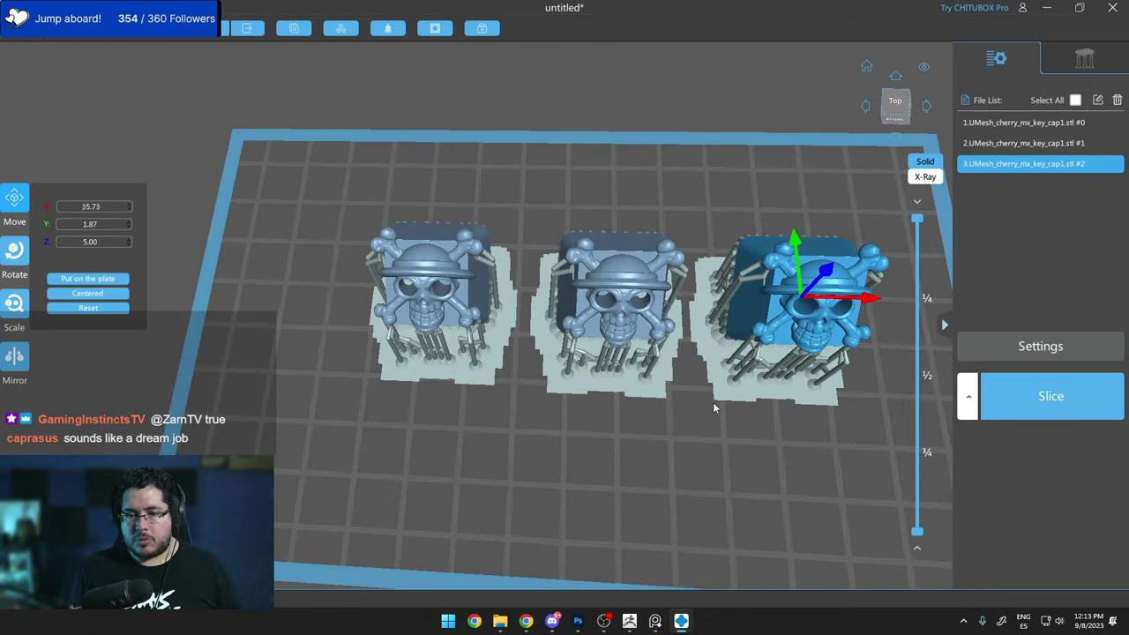
{"action": "left_click", "coordinate": [710, 404]}
Slice the plate of three keycaps and set the lift speed to 50 mm/min.
{"action": "right_click_drag", "start_coordinate": [690, 411], "coordinate": [709, 308]}
{"action": "scroll", "coordinate": [732, 391], "scroll_direction": "down", "scroll_amount": 2}
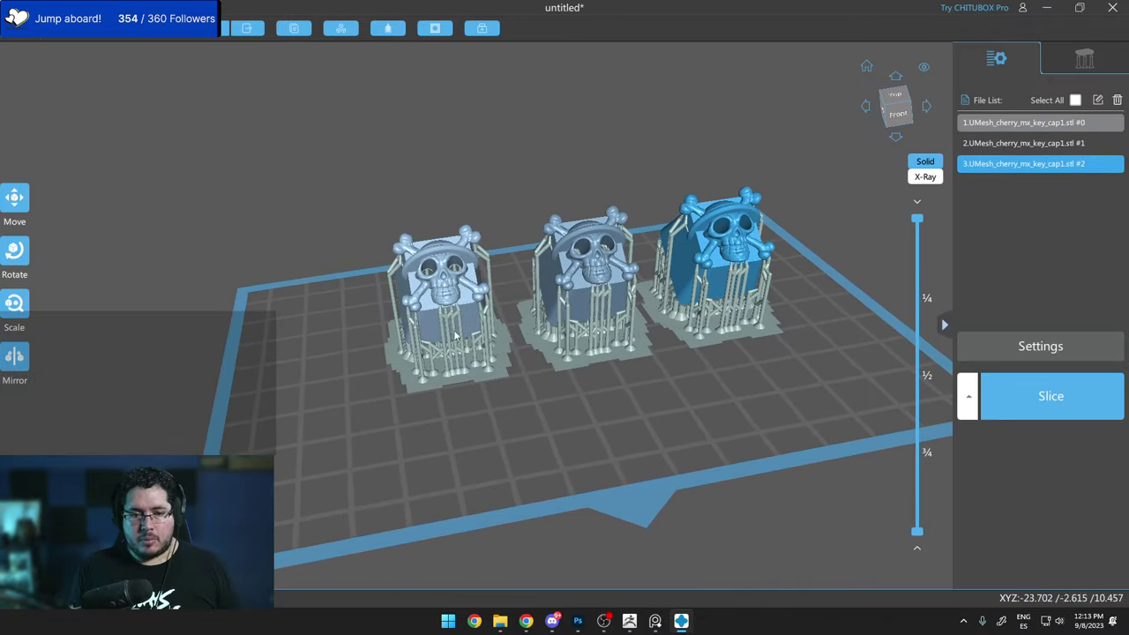
{"action": "right_click_drag", "start_coordinate": [739, 368], "coordinate": [649, 399]}
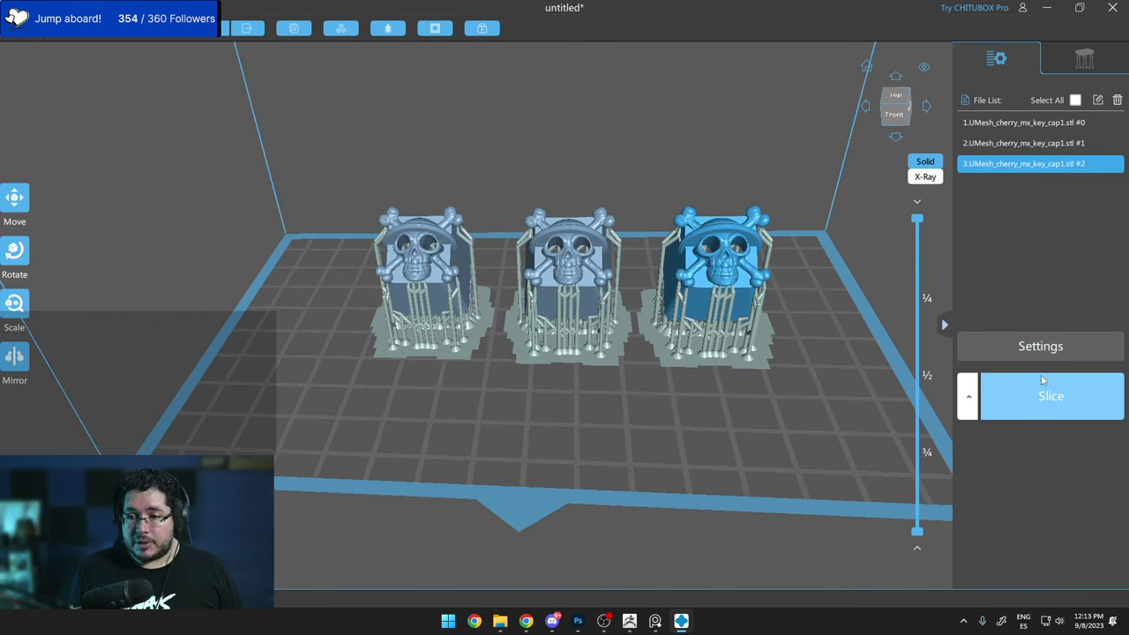
{"action": "left_click", "coordinate": [1051, 405]}
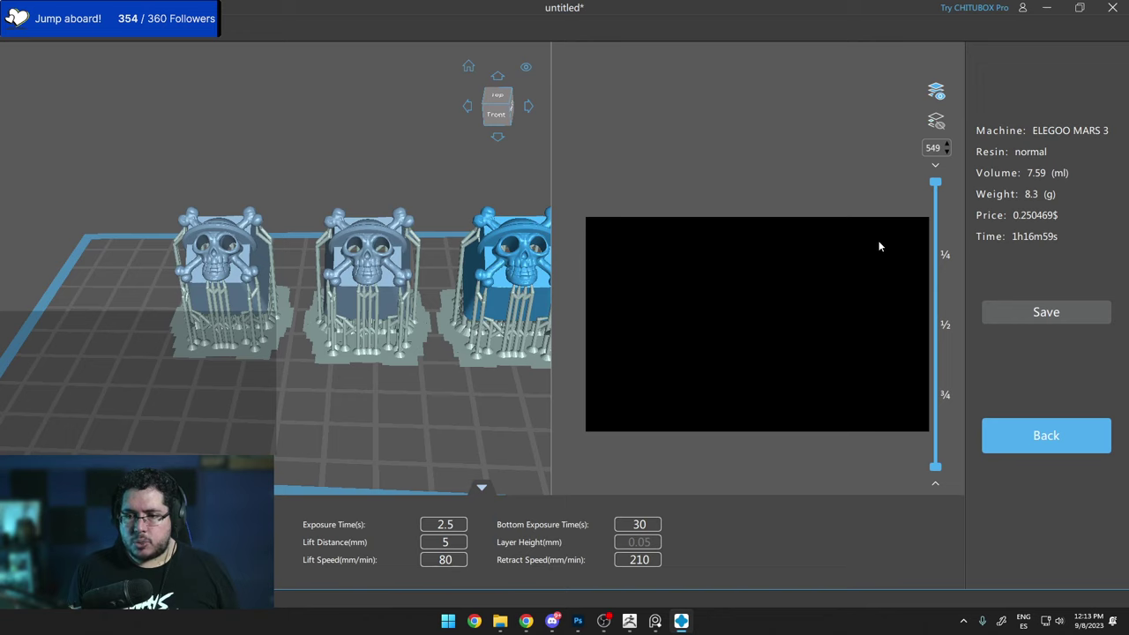
{"action": "left_click_drag", "start_coordinate": [936, 205], "coordinate": [941, 151]}
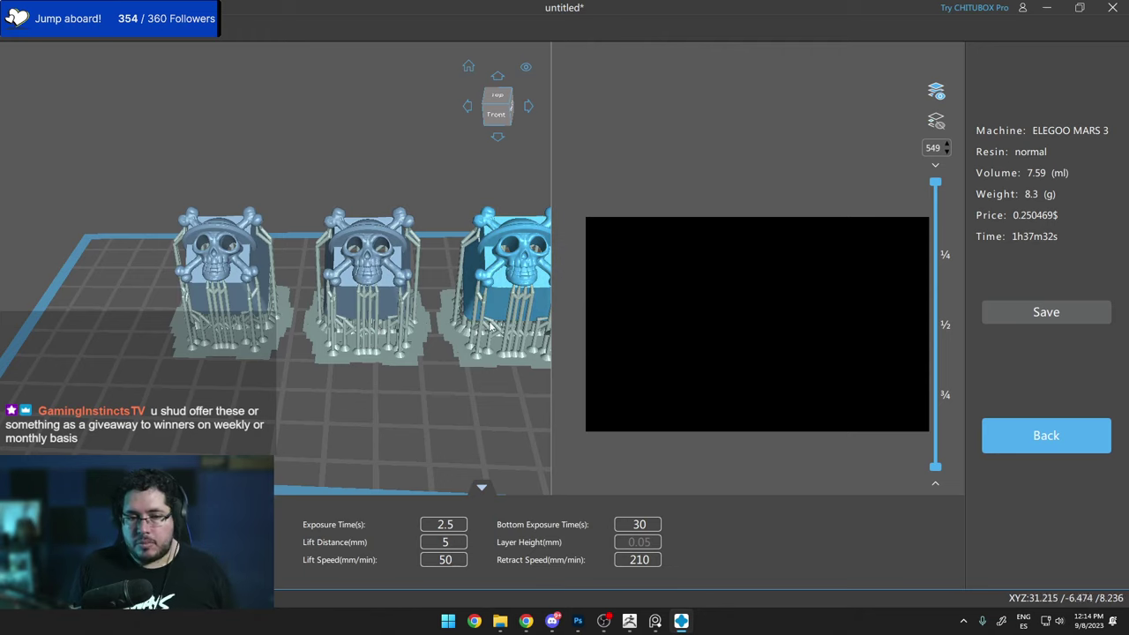
Save the sliced file to the Desktop as ONEPIECE in CHITUBOX slicer (*.ctb) format.
{"action": "left_click", "coordinate": [1046, 312]}
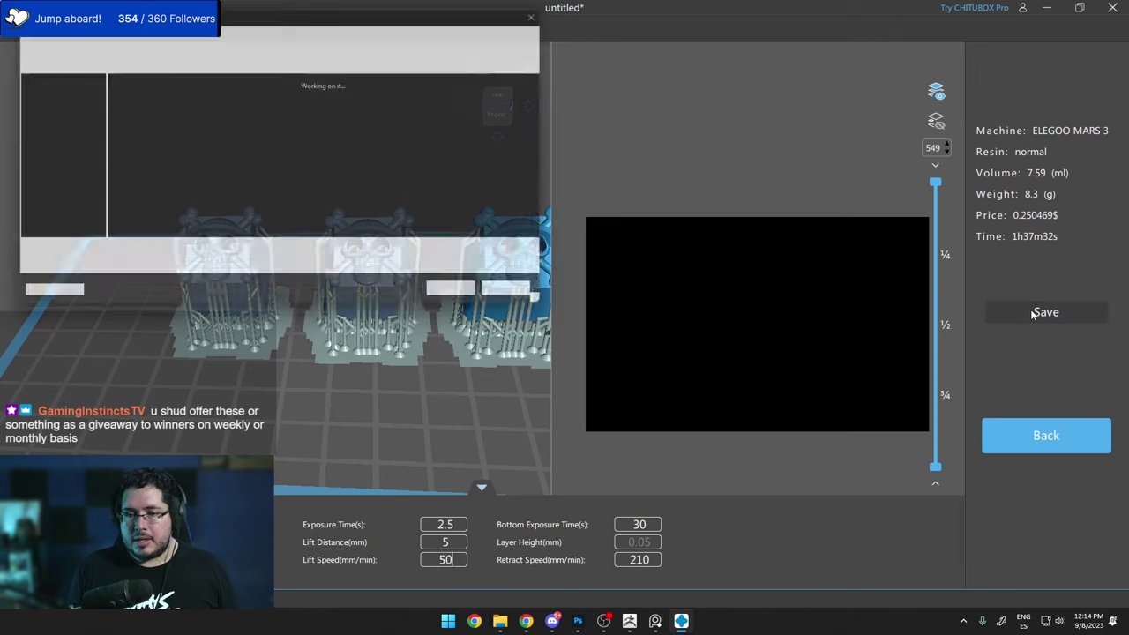
{"action": "left_click", "coordinate": [51, 122]}
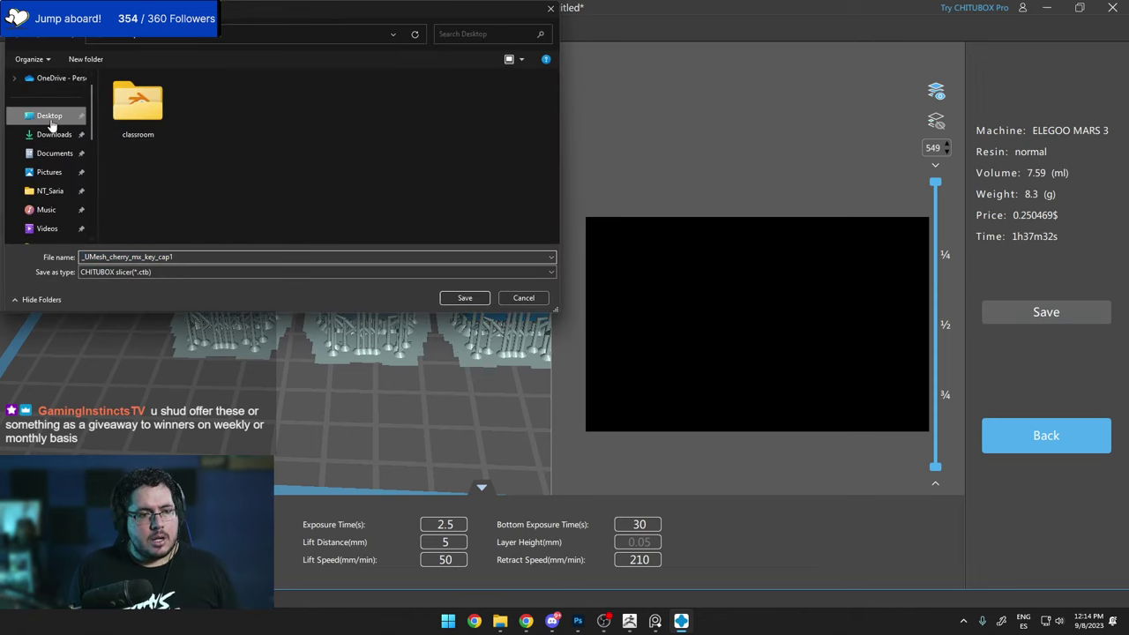
{"action": "double_click", "coordinate": [204, 261]}
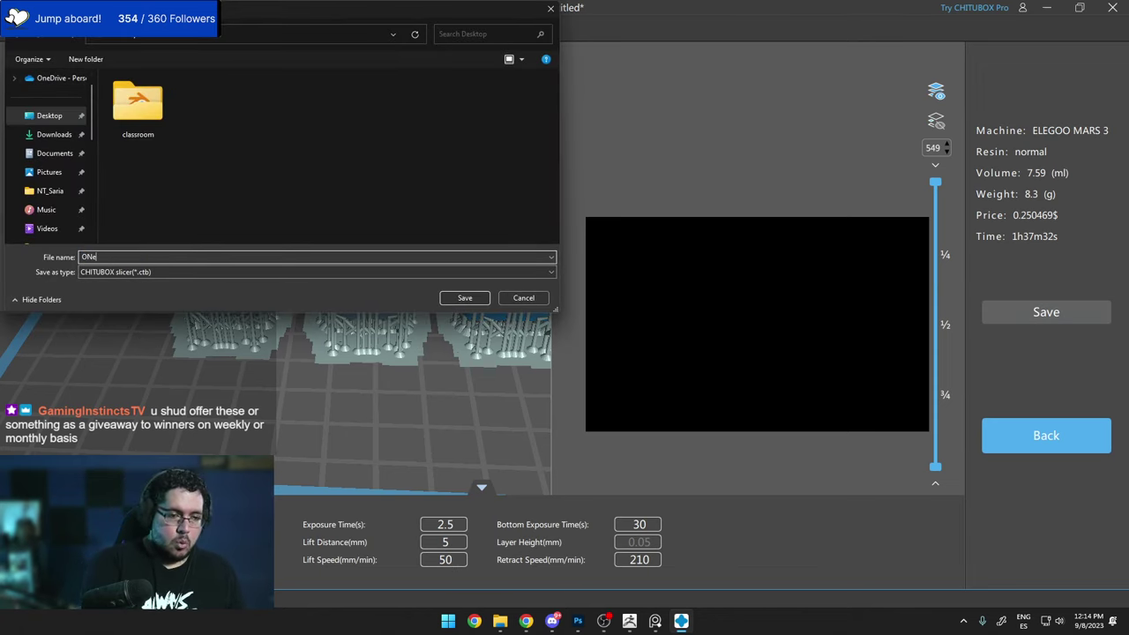
{"action": "type", "text": "ONEPIEC"}
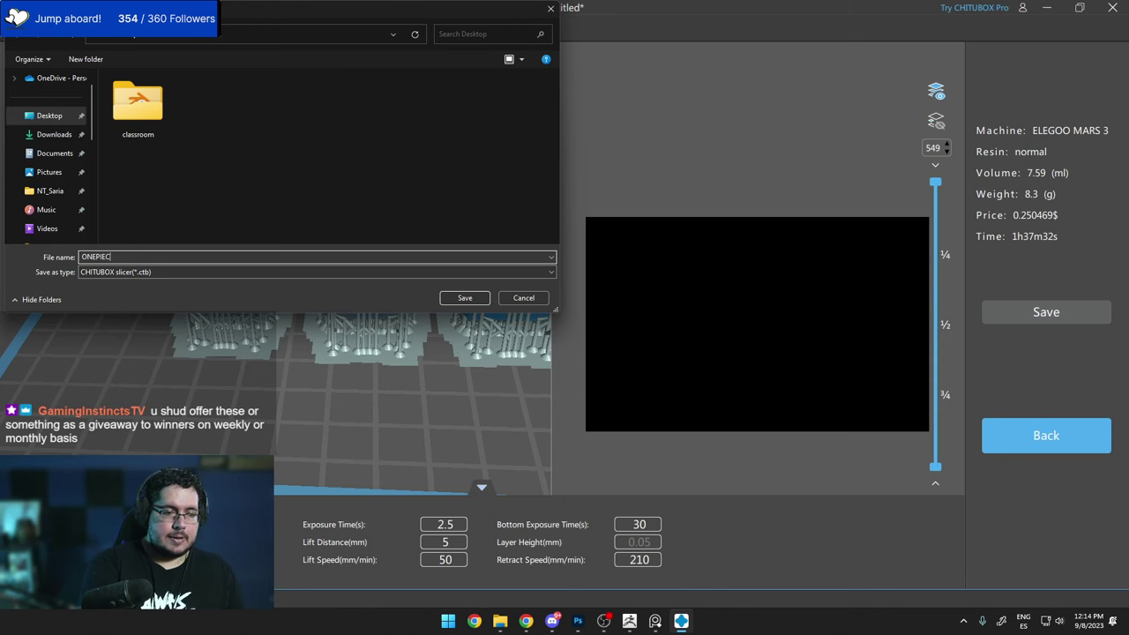
{"action": "type", "text": "E"}
{"action": "key", "text": "Return"}
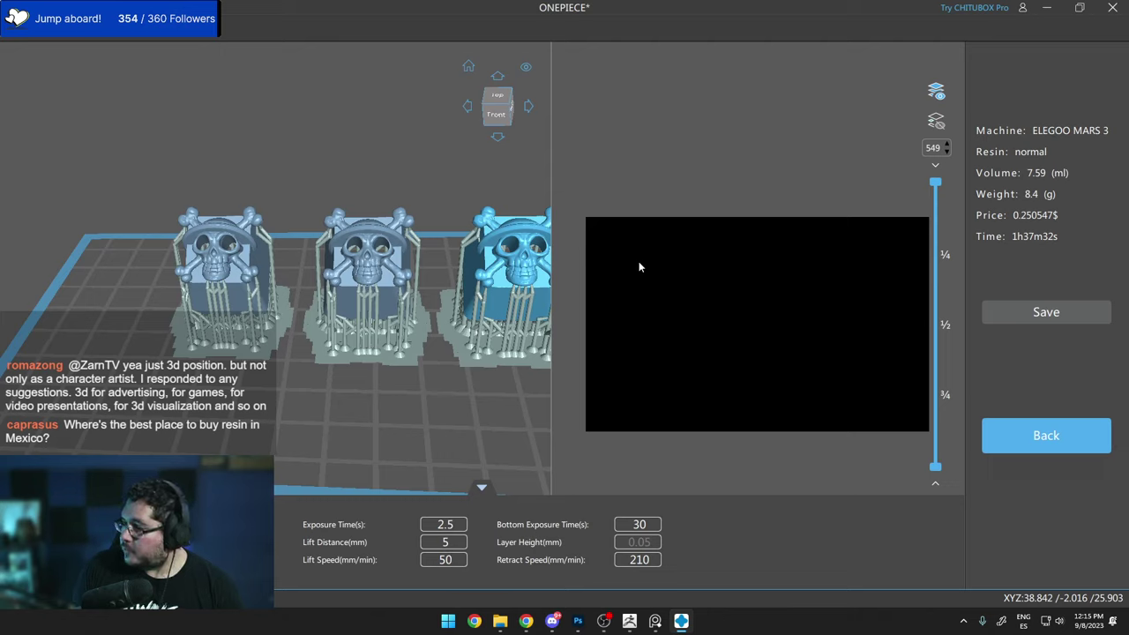
Quit CHITUBOX, confirming the exit, and switch back to ZBrush with the keycap model.
{"action": "left_click", "coordinate": [1110, 10]}
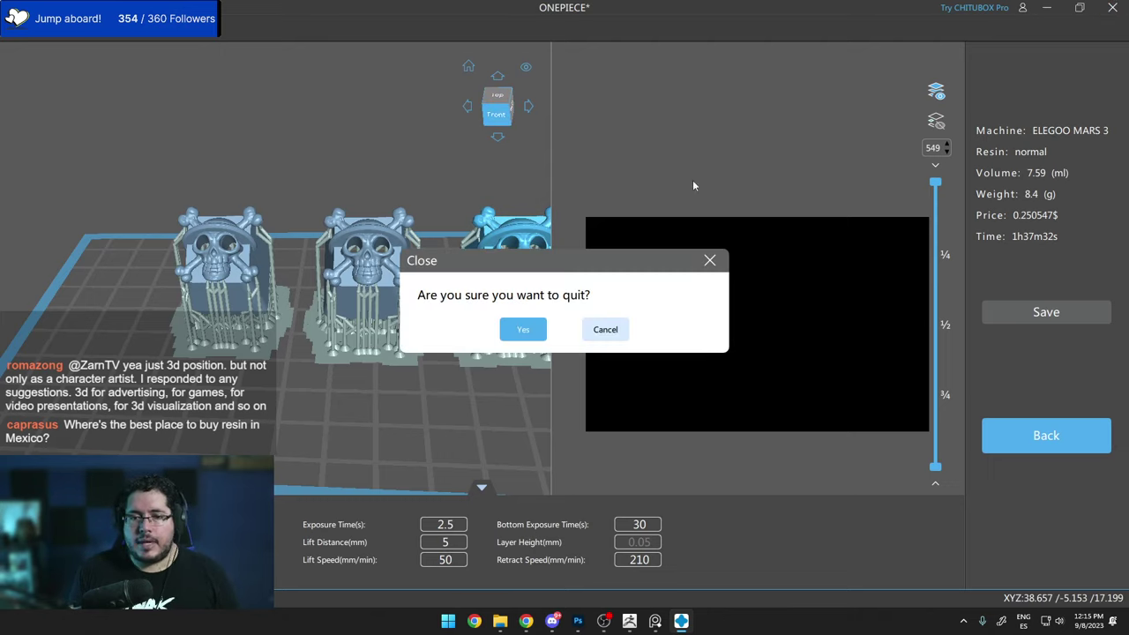
{"action": "left_click", "coordinate": [524, 329]}
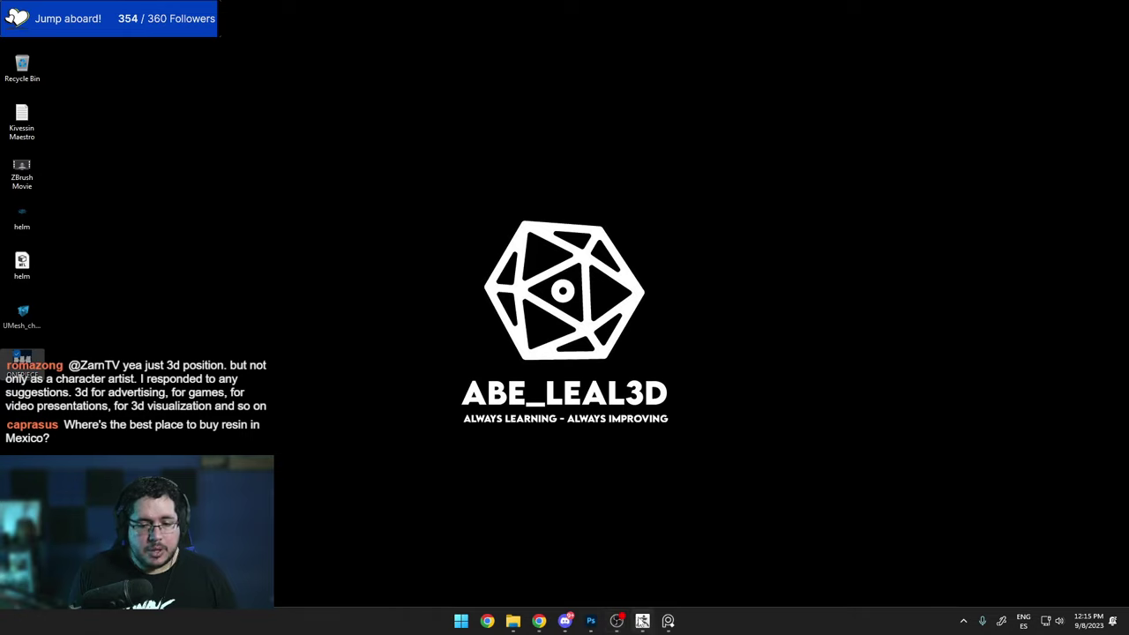
{"action": "left_click", "coordinate": [645, 624]}
{"action": "left_click_drag", "start_coordinate": [829, 408], "coordinate": [776, 412]}
{"action": "left_click_drag", "start_coordinate": [248, 455], "coordinate": [287, 407]}
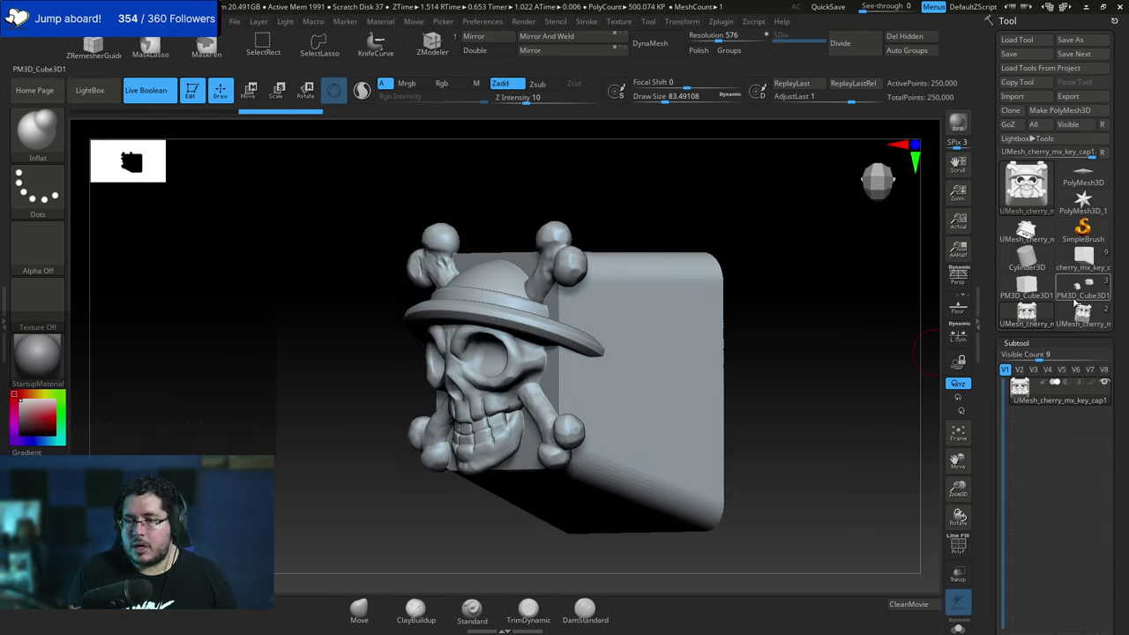
Switch to the nine-subtool cherry_mx_key_cap tool and hide its keycap subtool so only the skull, hat and bones show.
{"action": "left_click", "coordinate": [1081, 263]}
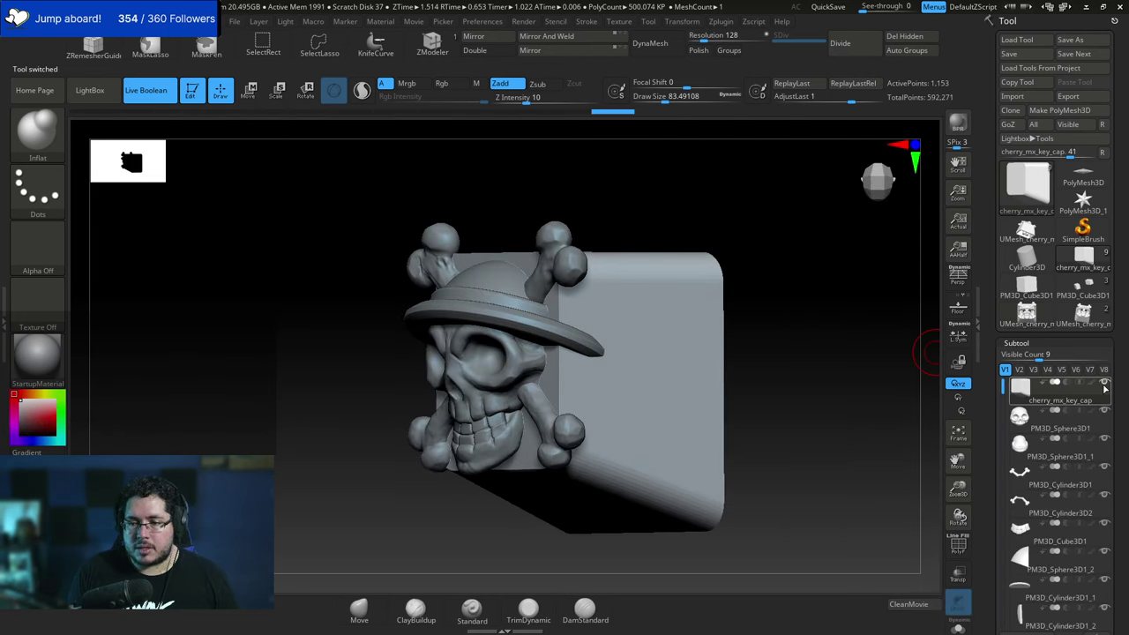
{"action": "left_click", "coordinate": [537, 325], "text": "alt"}
{"action": "mouse_move", "coordinate": [725, 333]}
{"action": "left_mouse_down"}
{"action": "mouse_move", "coordinate": [655, 336]}
{"action": "mouse_move", "coordinate": [705, 340]}
{"action": "left_mouse_up"}
{"action": "left_click_drag", "start_coordinate": [706, 341], "coordinate": [660, 352], "text": "alt"}
{"action": "right_click_drag", "start_coordinate": [659, 351], "coordinate": [703, 345]}
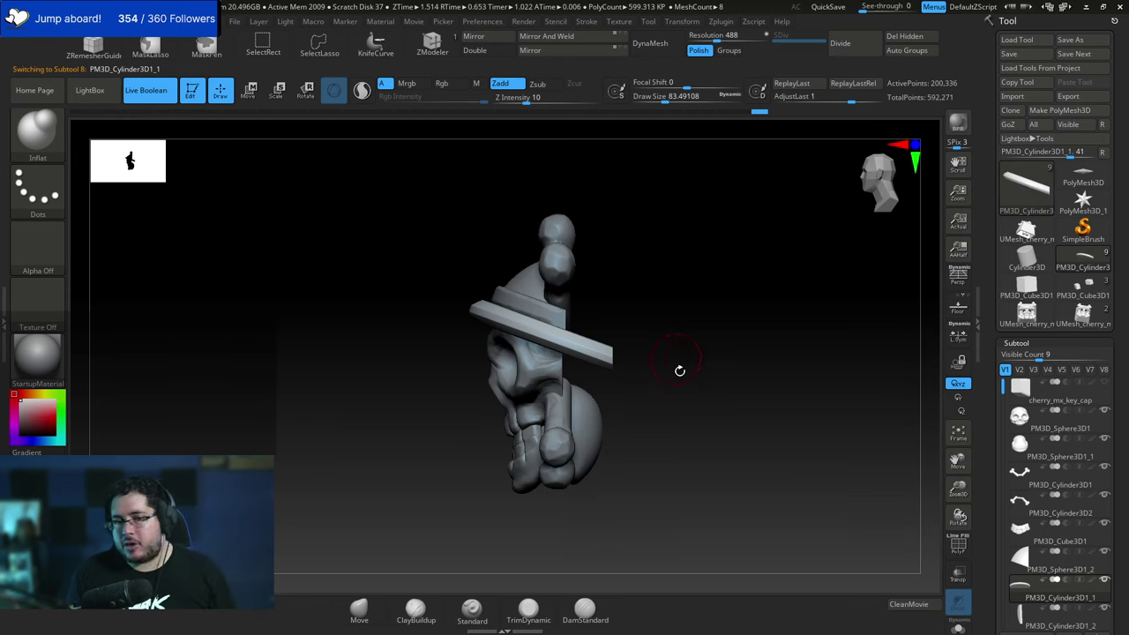
Make a Boolean mesh from the visible skull, hat and bones, and open the merged result as the active tool.
{"action": "scroll", "coordinate": [1037, 501], "scroll_direction": "down", "scroll_amount": 8}
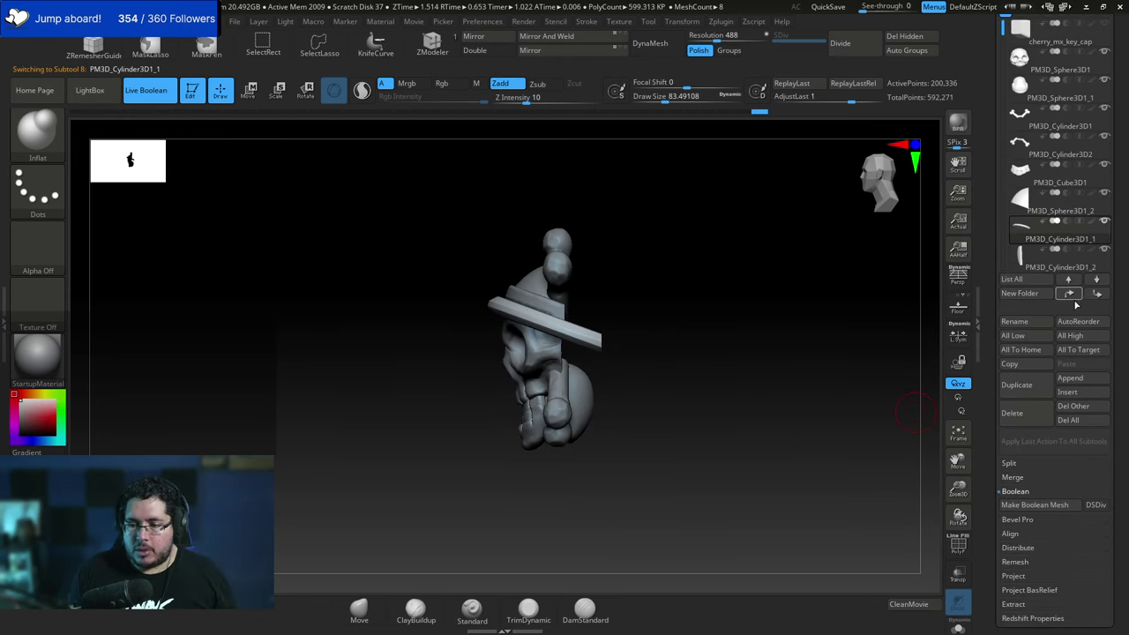
{"action": "left_click", "coordinate": [1034, 504]}
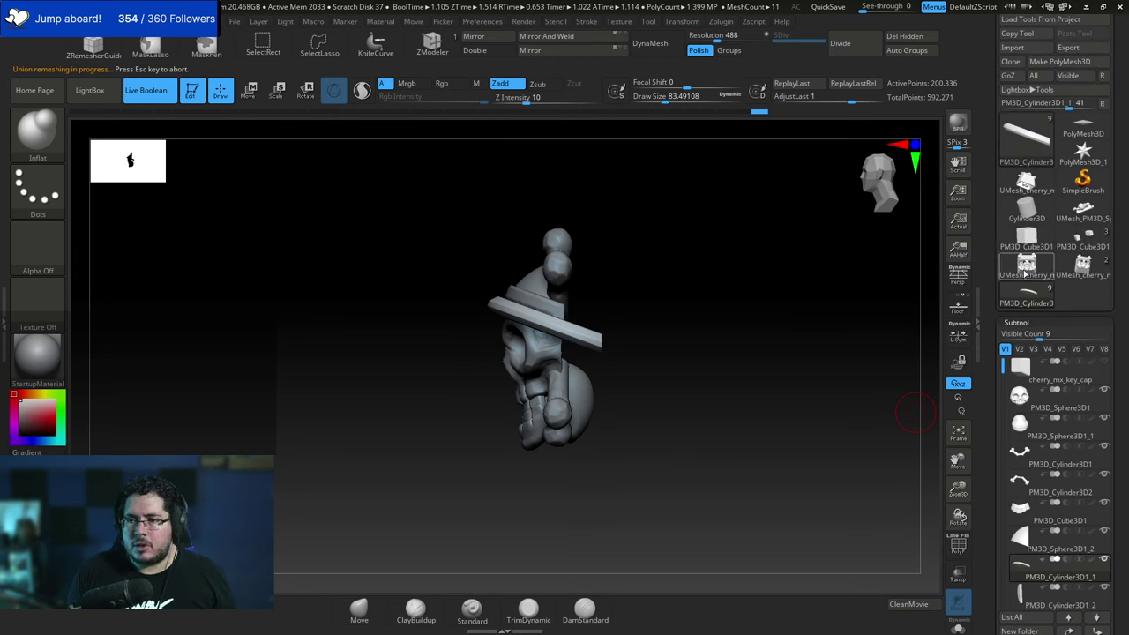
{"action": "left_click", "coordinate": [1086, 209]}
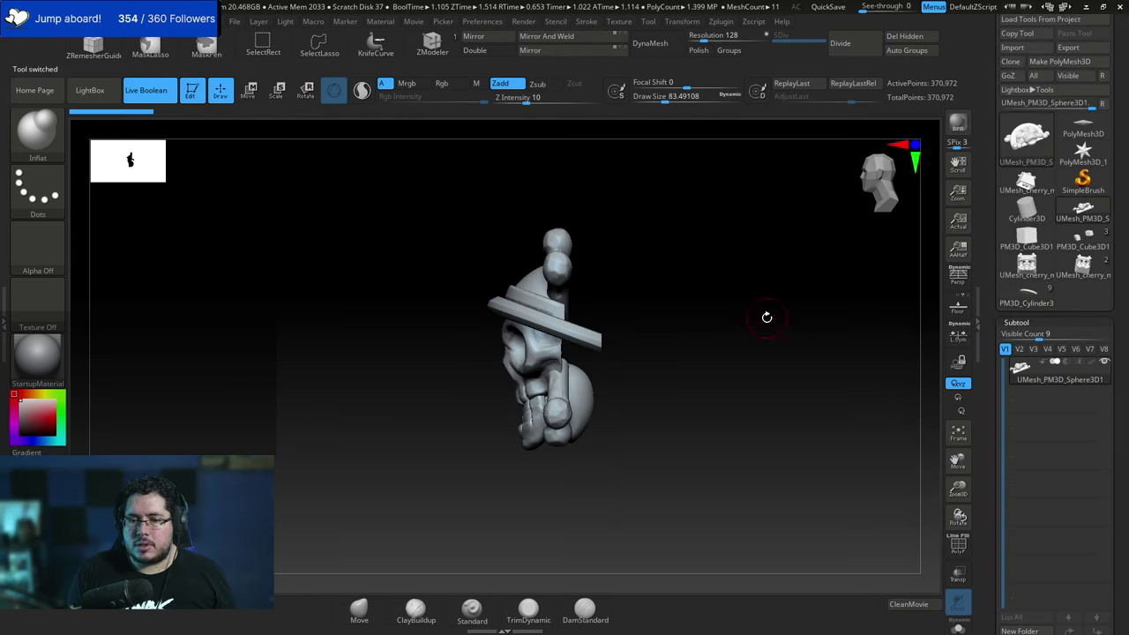
DynaMesh the merged straw-hat skull at resolution 528.
{"action": "right_click_drag", "start_coordinate": [765, 315], "coordinate": [765, 337], "text": "ctrl"}
{"action": "left_click_drag", "start_coordinate": [700, 300], "coordinate": [630, 221]}
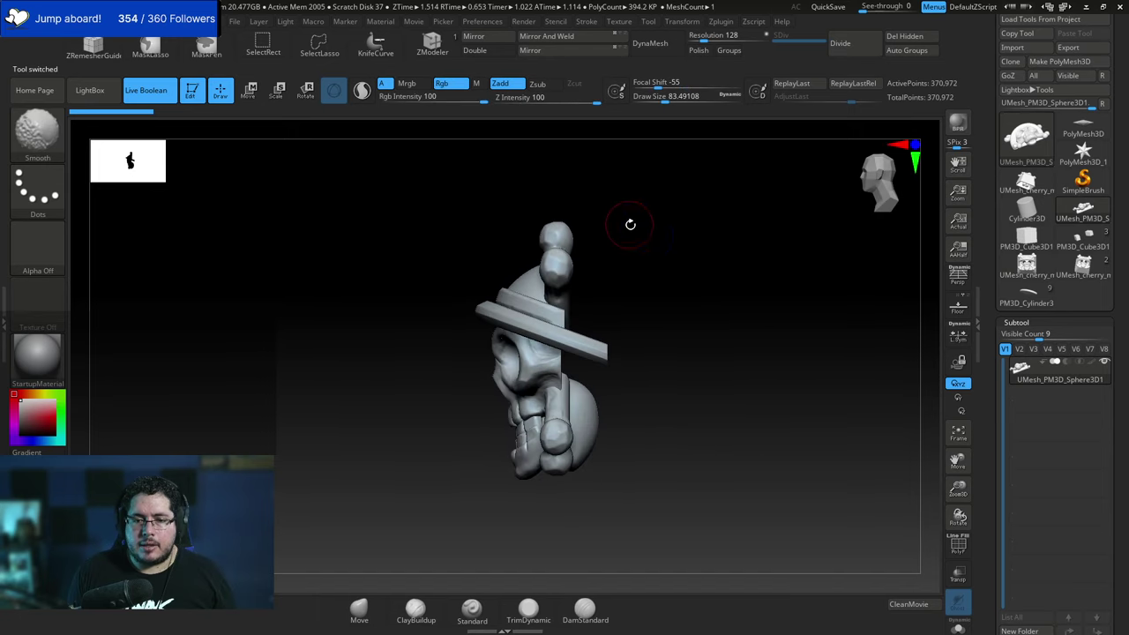
{"action": "left_click_drag", "start_coordinate": [720, 38], "coordinate": [715, 38]}
{"action": "left_click", "coordinate": [650, 43]}
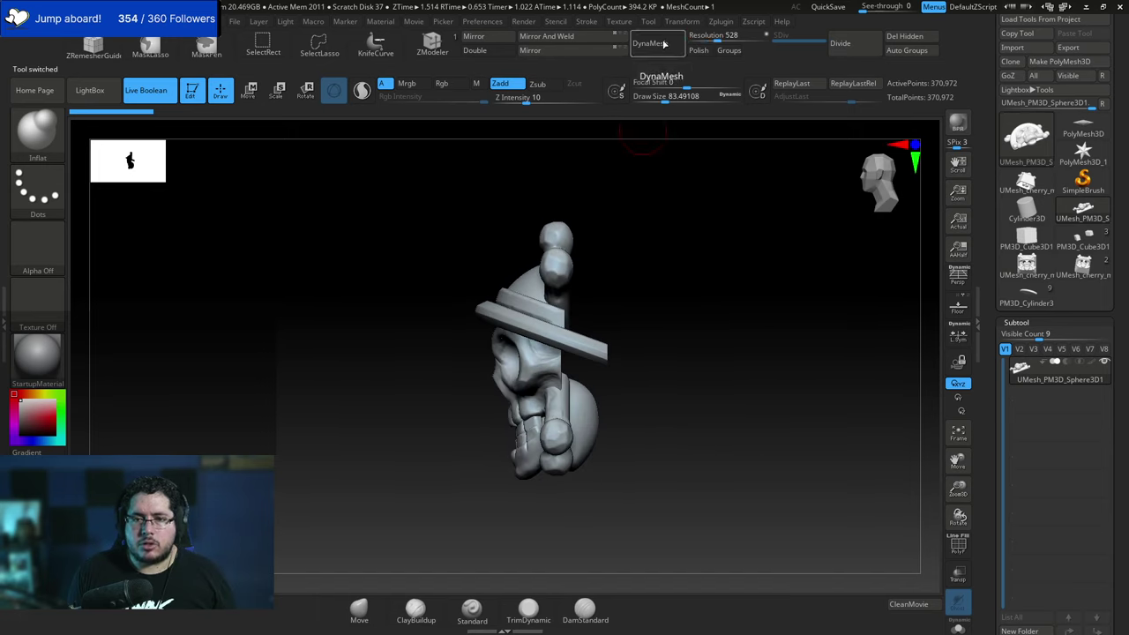
Slice off the back of the skull with straight knife cuts to leave it flat, and update the DynaMesh.
{"action": "left_click_drag", "start_coordinate": [653, 250], "coordinate": [660, 240]}
{"action": "mouse_move", "coordinate": [616, 181]}
{"action": "left_mouse_down", "text": "ctrl+shift"}
{"action": "mouse_move", "coordinate": [597, 568]}
{"action": "mouse_move", "coordinate": [557, 562]}
{"action": "left_mouse_up", "text": "ctrl+shift"}
{"action": "mouse_move", "coordinate": [647, 403]}
{"action": "left_mouse_down"}
{"action": "mouse_move", "coordinate": [613, 264]}
{"action": "mouse_move", "coordinate": [593, 481]}
{"action": "left_mouse_up"}
{"action": "left_click_drag", "start_coordinate": [672, 345], "coordinate": [723, 345]}
{"action": "mouse_move", "coordinate": [641, 178]}
{"action": "left_mouse_down", "text": "ctrl+shift"}
{"action": "mouse_move", "coordinate": [606, 544]}
{"action": "mouse_move", "coordinate": [676, 540]}
{"action": "mouse_move", "coordinate": [592, 549]}
{"action": "left_mouse_up", "text": "ctrl+shift"}
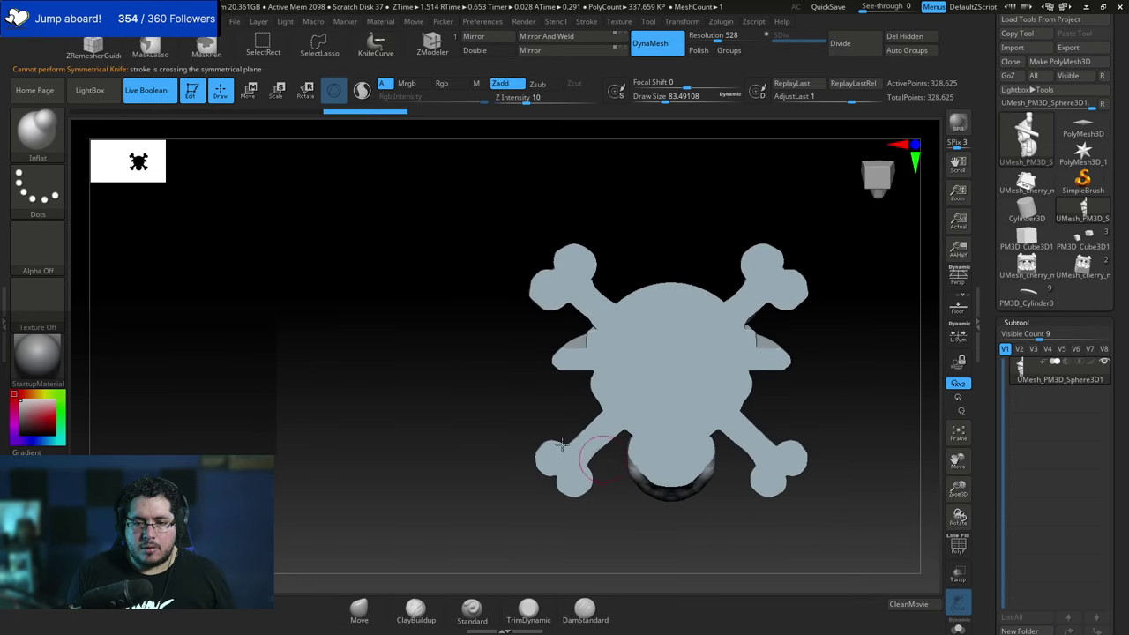
{"action": "left_click_drag", "start_coordinate": [721, 336], "coordinate": [769, 345], "text": "ctrl"}
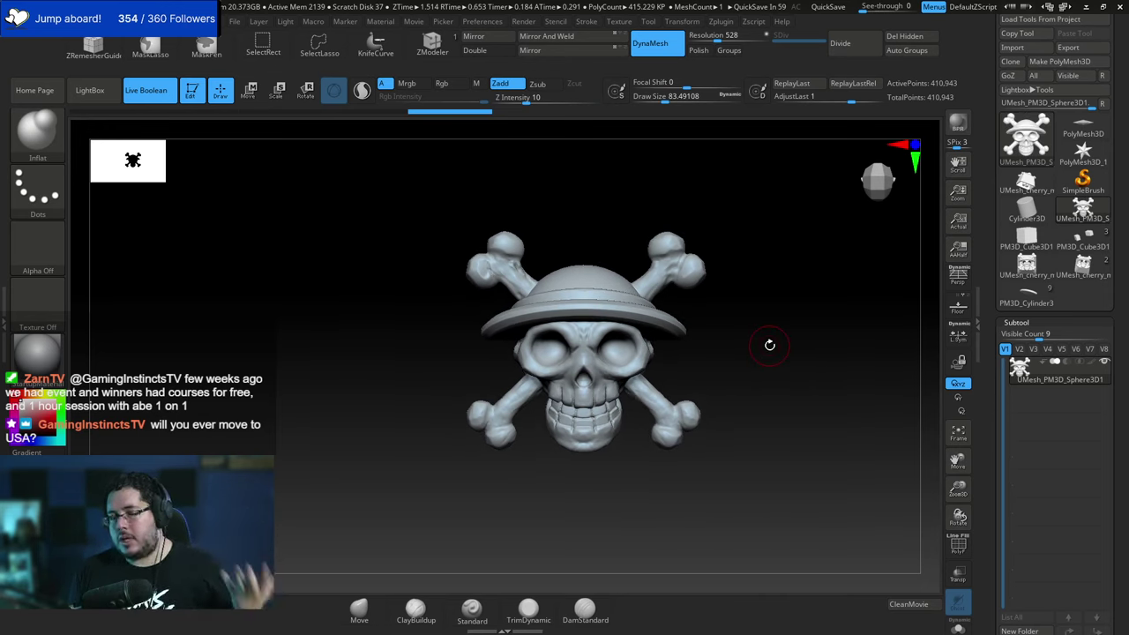
{"action": "left_click_drag", "start_coordinate": [749, 375], "coordinate": [791, 351]}
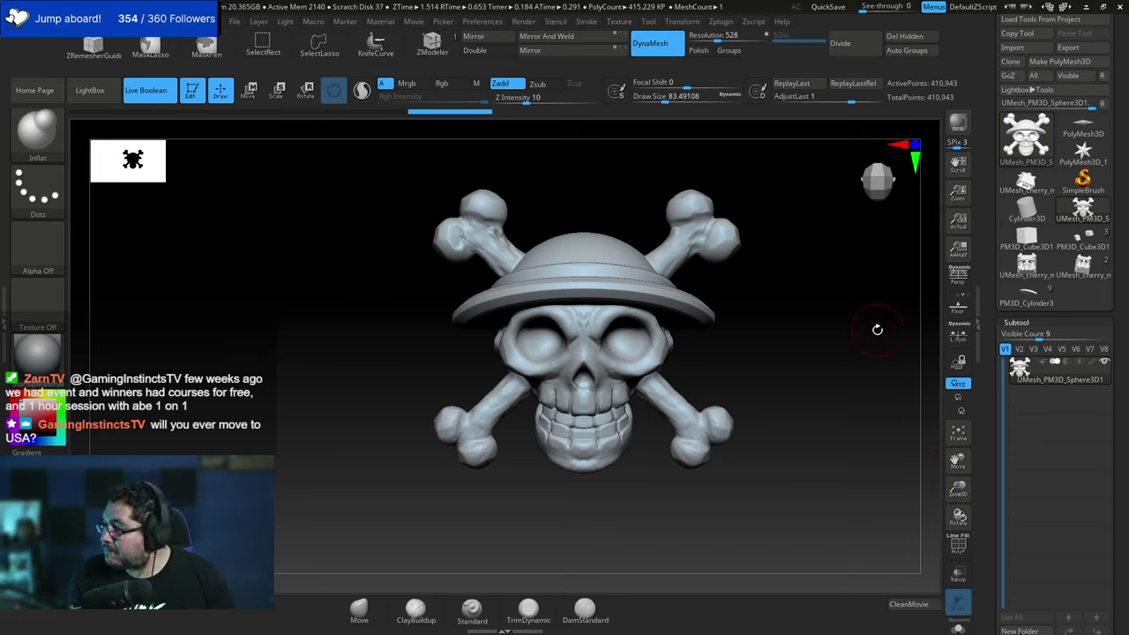
{"action": "left_click_drag", "start_coordinate": [786, 323], "coordinate": [820, 381]}
{"action": "scroll", "coordinate": [820, 380], "scroll_direction": "down", "scroll_amount": 5}
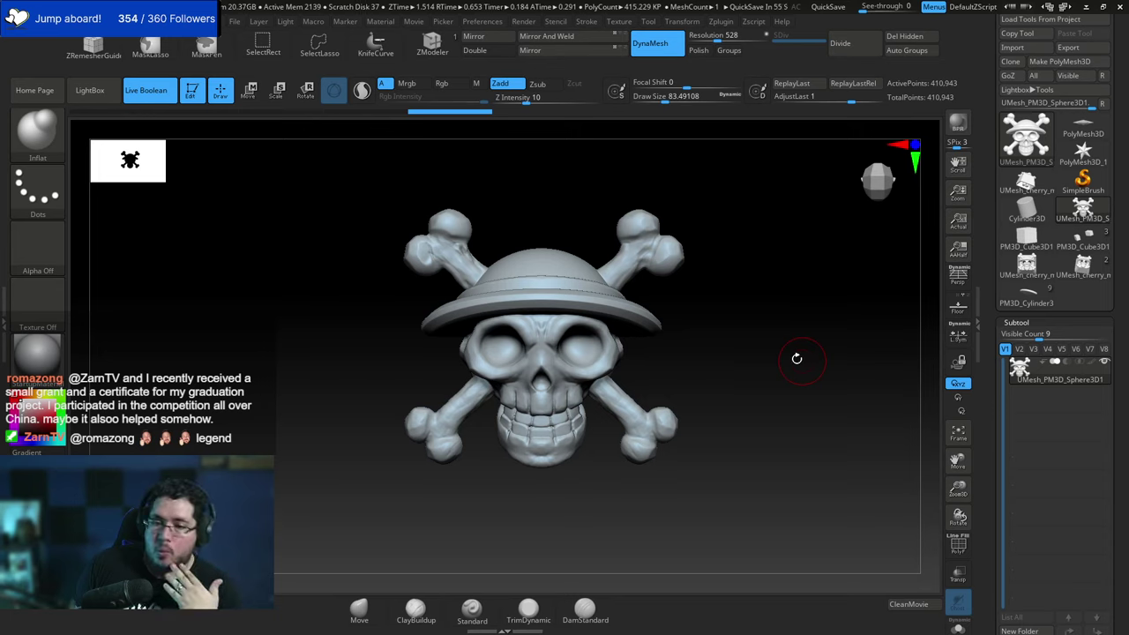
{"action": "left_click_drag", "start_coordinate": [747, 353], "coordinate": [827, 403], "text": "alt"}
{"action": "scroll", "coordinate": [773, 379], "scroll_direction": "up", "scroll_amount": 1}
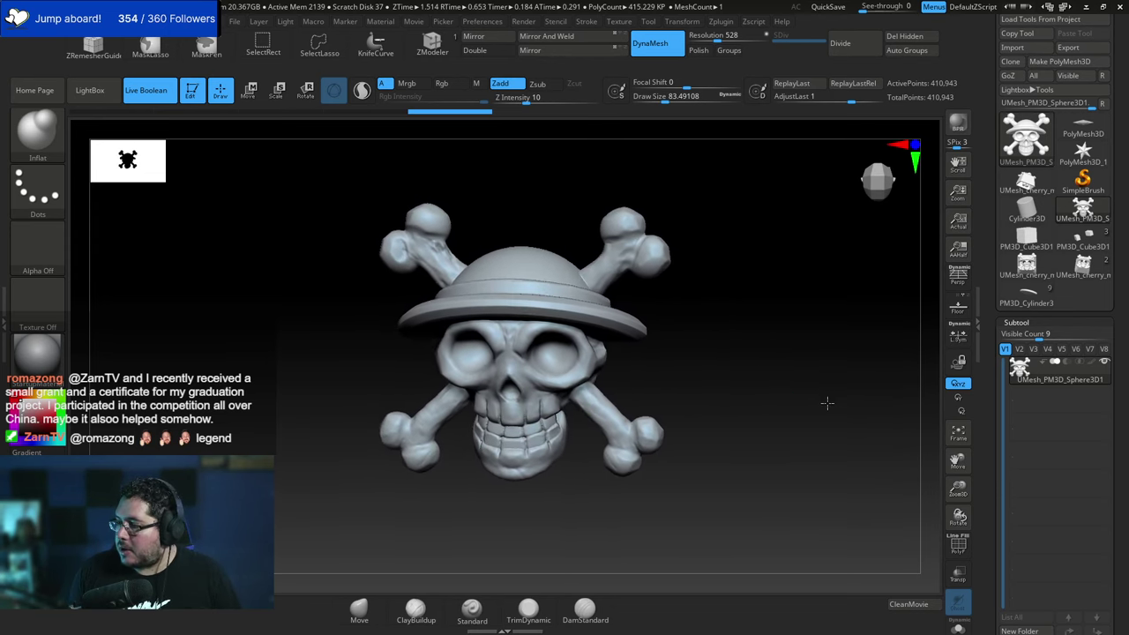
{"action": "scroll", "coordinate": [829, 415], "scroll_direction": "up", "scroll_amount": 3}
{"action": "left_click_drag", "start_coordinate": [888, 347], "coordinate": [842, 305]}
{"action": "mouse_move", "coordinate": [843, 305]}
{"action": "right_mouse_down", "text": "alt"}
{"action": "mouse_move", "coordinate": [841, 365]}
{"action": "mouse_move", "coordinate": [840, 324]}
{"action": "right_mouse_up", "text": "alt"}
{"action": "left_click_drag", "start_coordinate": [839, 324], "coordinate": [840, 323]}
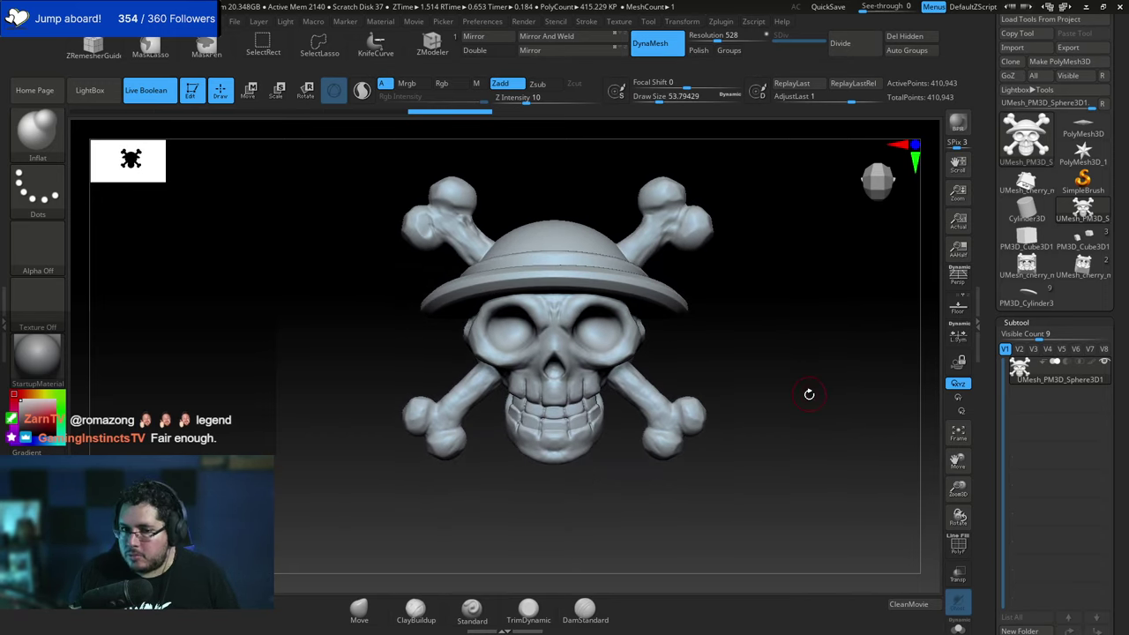
{"action": "mouse_move", "coordinate": [808, 394]}
{"action": "left_mouse_down"}
{"action": "mouse_move", "coordinate": [816, 362]}
{"action": "mouse_move", "coordinate": [838, 390]}
{"action": "mouse_move", "coordinate": [940, 402]}
{"action": "mouse_move", "coordinate": [871, 380]}
{"action": "mouse_move", "coordinate": [907, 338]}
{"action": "left_mouse_up"}
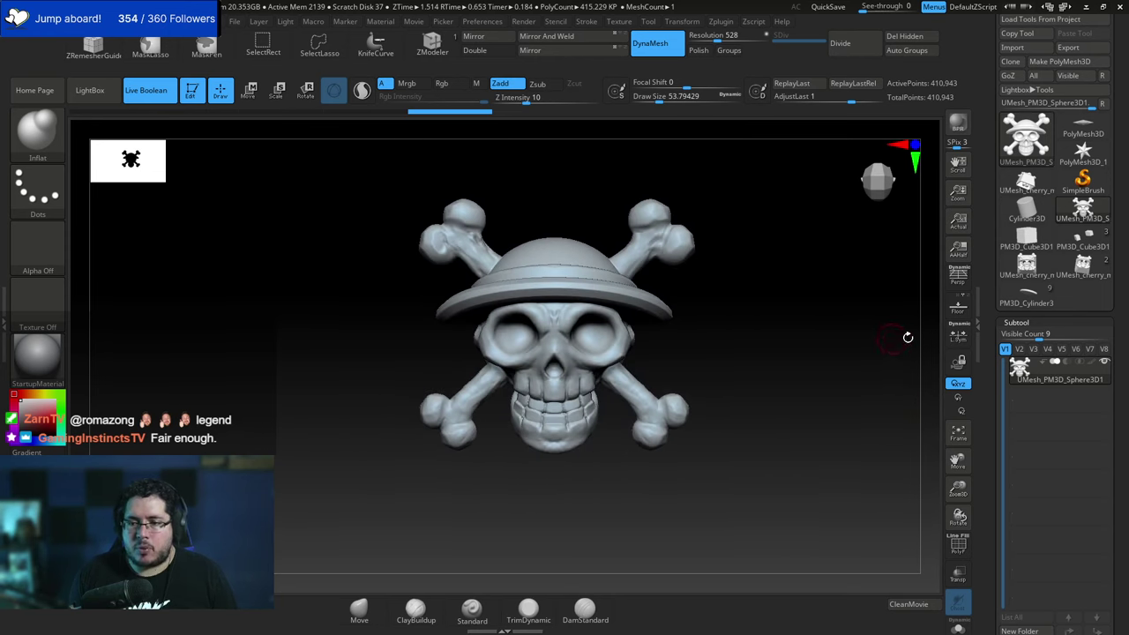
{"action": "mouse_move", "coordinate": [819, 338]}
{"action": "left_mouse_down", "text": "alt"}
{"action": "mouse_move", "coordinate": [801, 330]}
{"action": "mouse_move", "coordinate": [827, 355]}
{"action": "left_mouse_up", "text": "alt"}
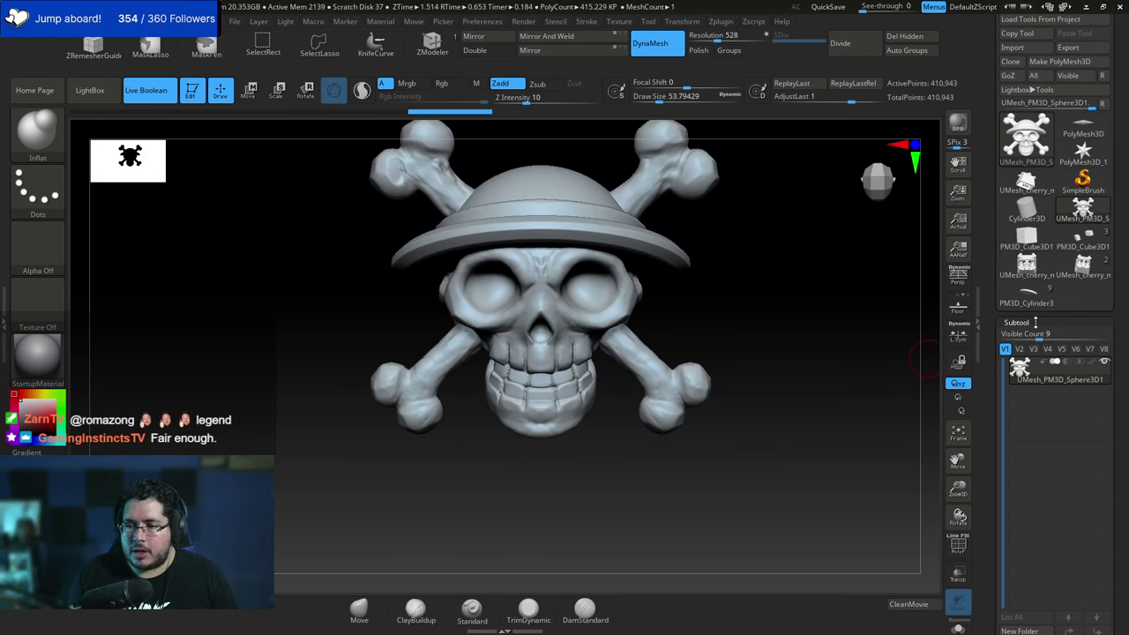
{"action": "left_click_drag", "start_coordinate": [864, 273], "coordinate": [871, 338], "text": "alt"}
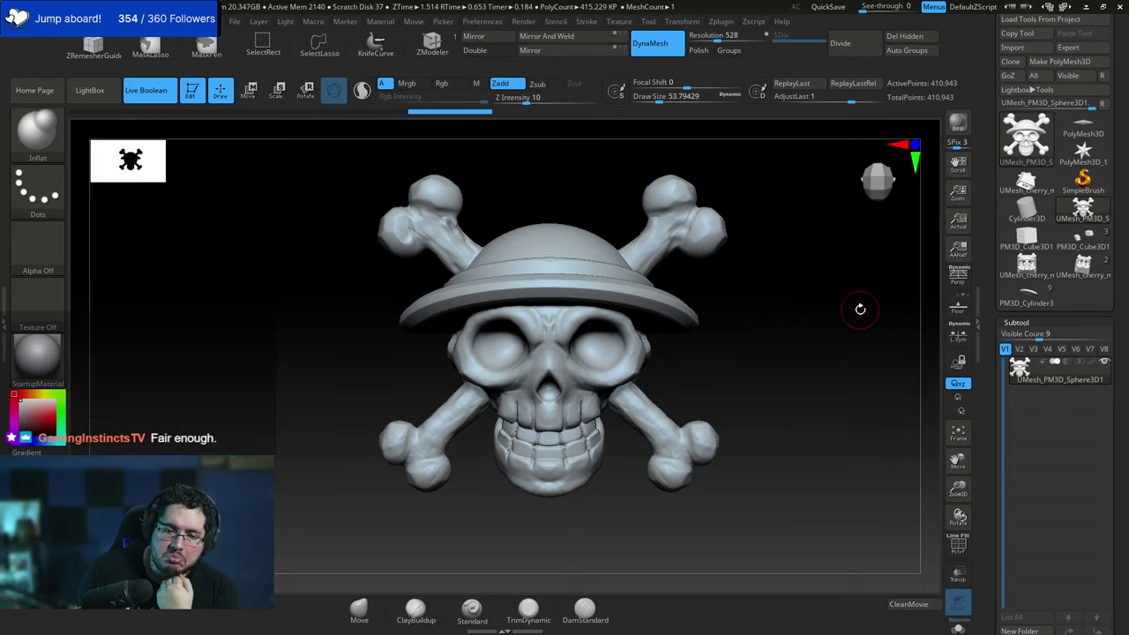
{"action": "mouse_move", "coordinate": [836, 360]}
{"action": "left_mouse_down"}
{"action": "mouse_move", "coordinate": [933, 355]}
{"action": "mouse_move", "coordinate": [830, 362]}
{"action": "left_mouse_up"}
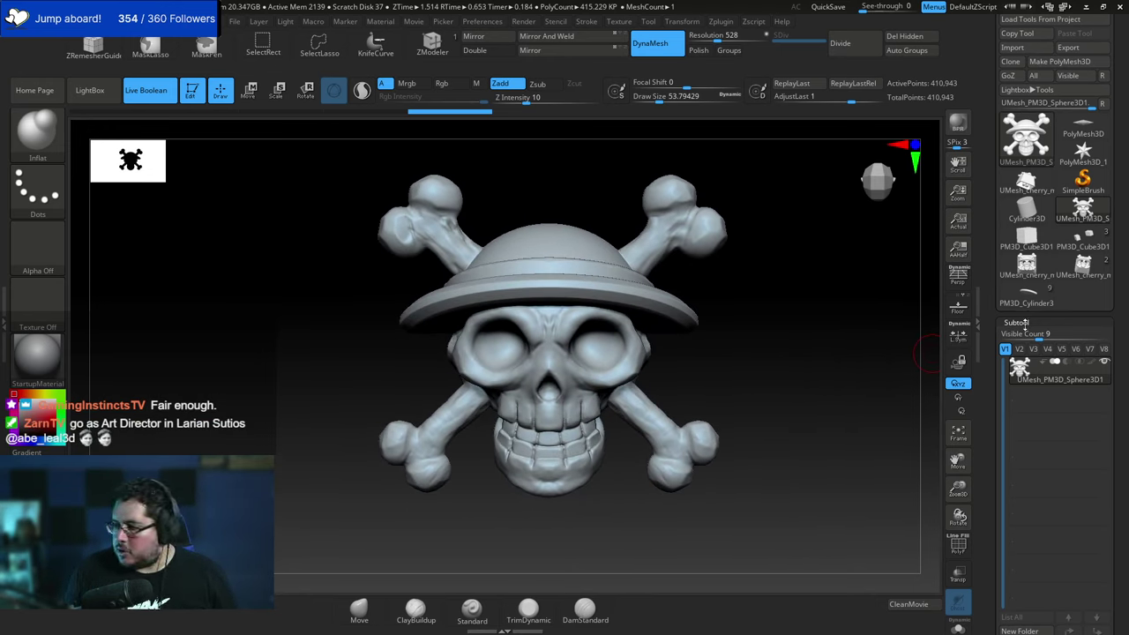
Duplicate the flat-backed skull subtool and hide the original, keeping the copy active.
{"action": "left_click", "coordinate": [1016, 20]}
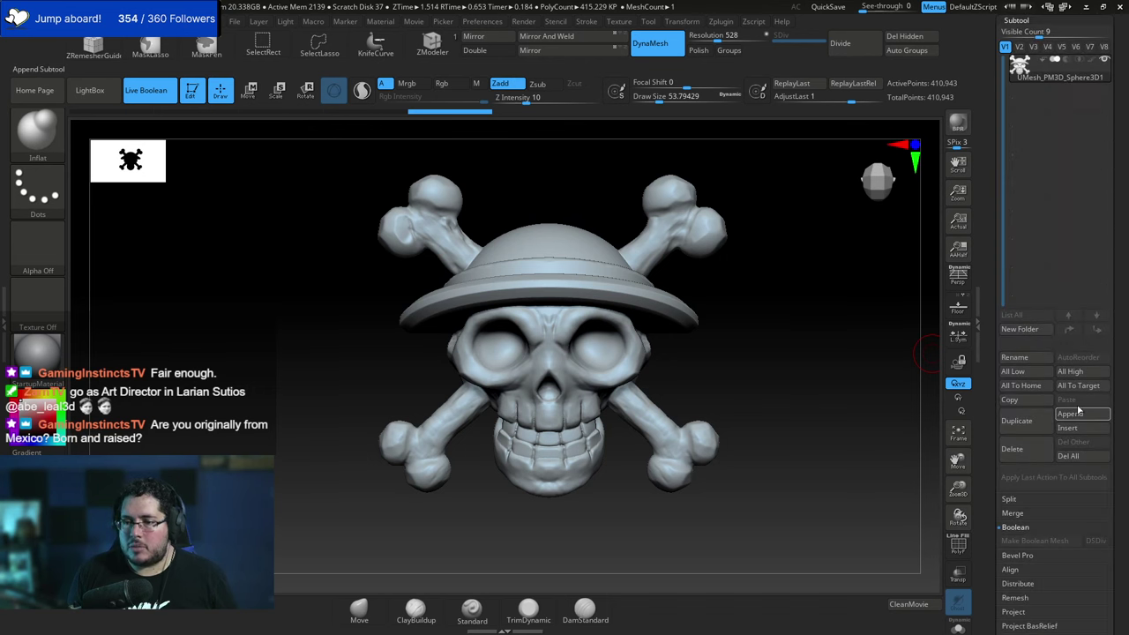
{"action": "left_click", "coordinate": [1069, 414]}
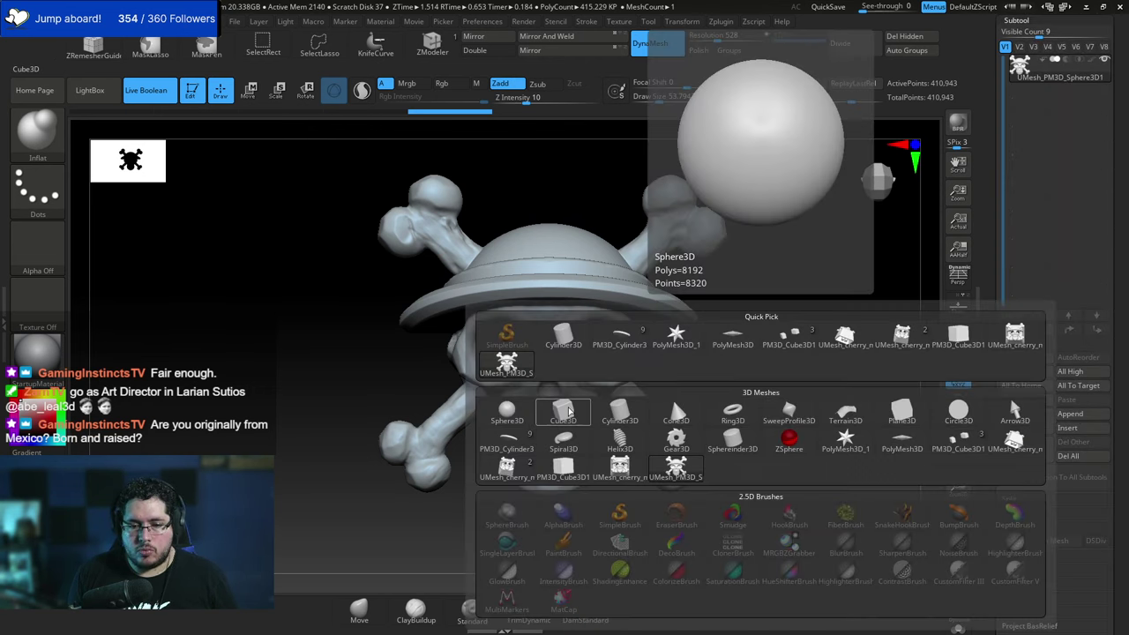
{"action": "left_click", "coordinate": [1016, 421]}
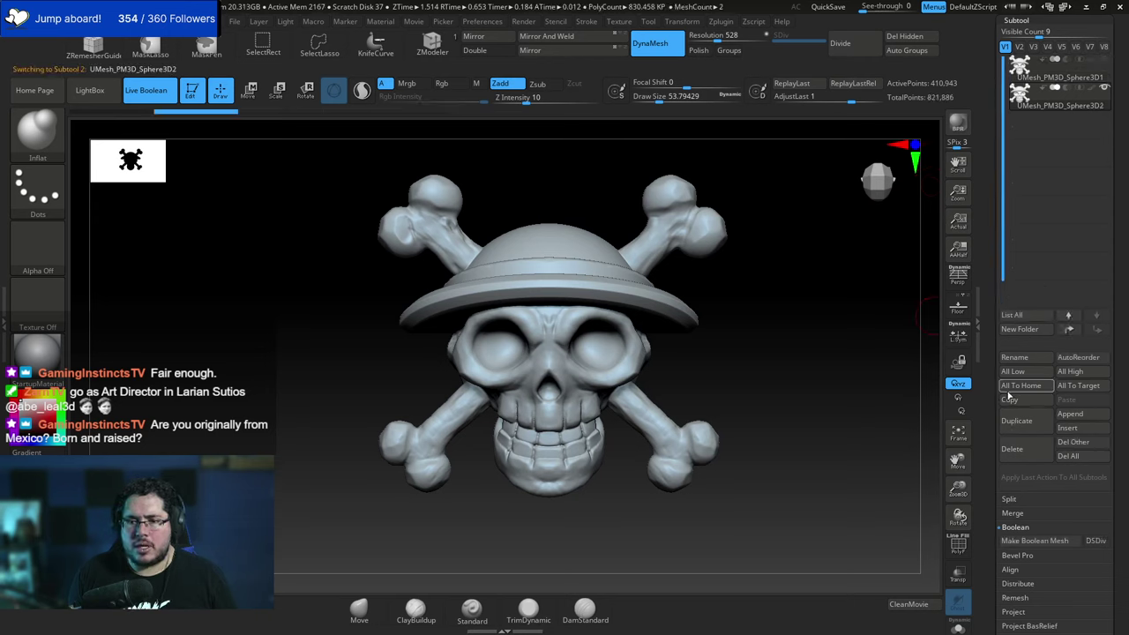
{"action": "scroll", "coordinate": [1010, 379], "scroll_direction": "down", "scroll_amount": 5}
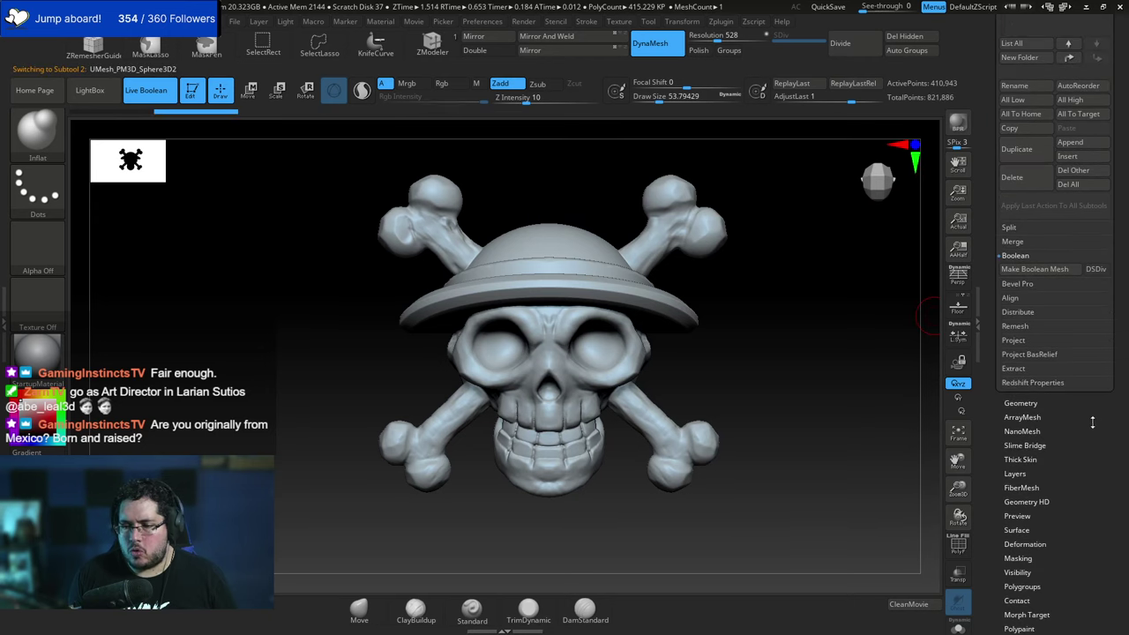
ZRemesh the duplicated skull with a target polygon count of 5 and Adapt enabled.
{"action": "left_click", "coordinate": [1020, 404]}
{"action": "left_click", "coordinate": [1016, 274]}
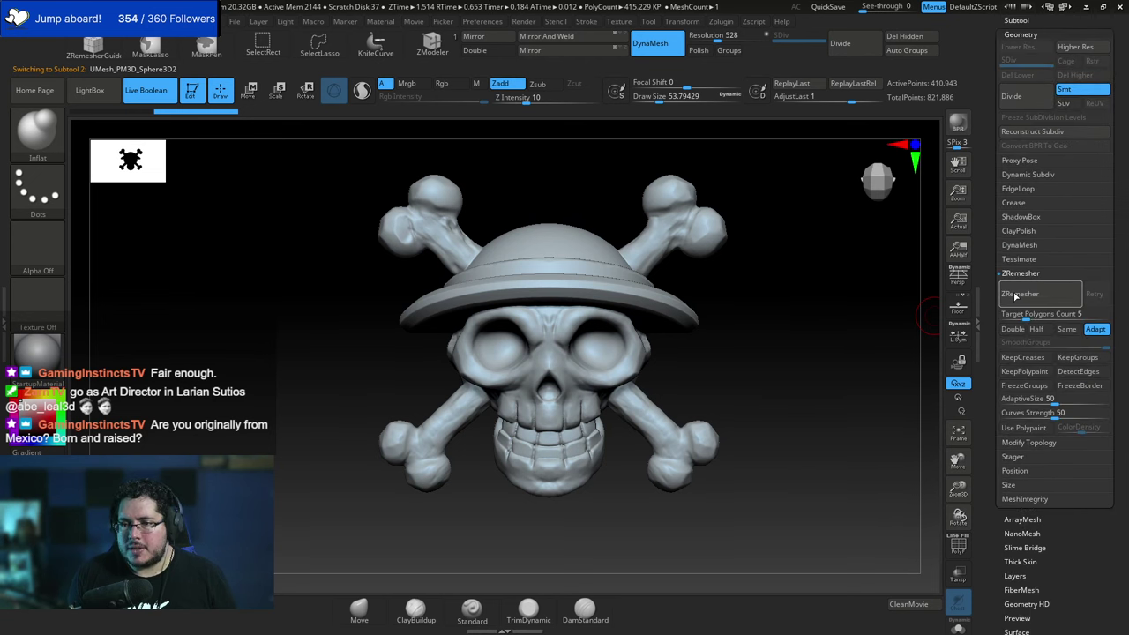
{"action": "left_click", "coordinate": [1017, 295]}
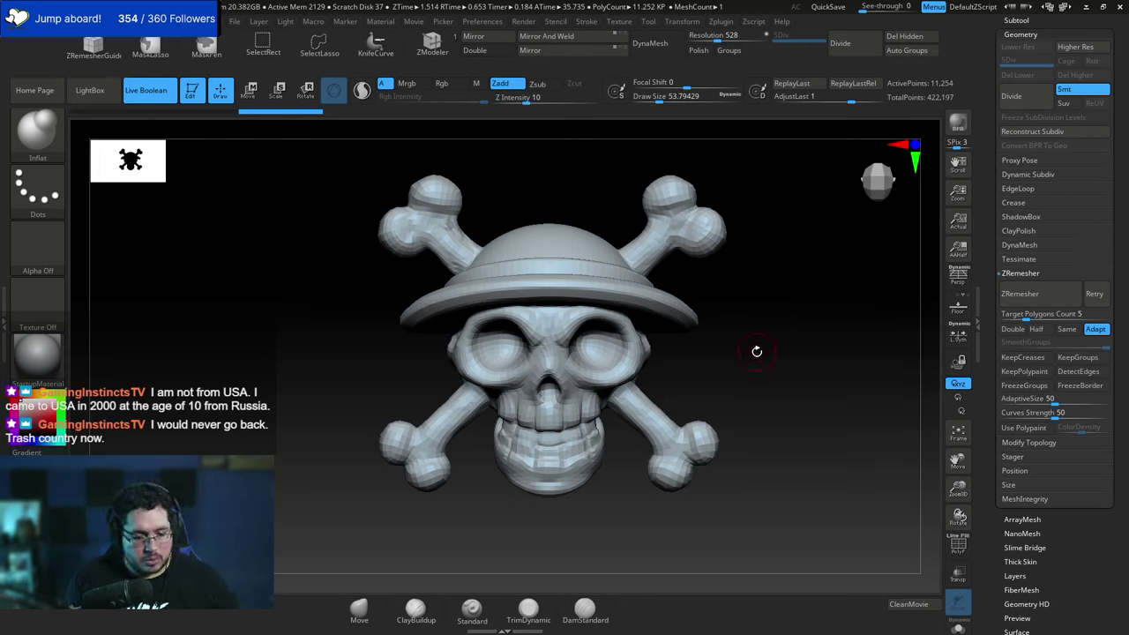
Examine the remeshed skull's edge flow across the back with PolyFrame on, and check its shape from the side and front.
{"action": "right_click_drag", "start_coordinate": [802, 331], "coordinate": [849, 359], "text": "ctrl"}
{"action": "left_click_drag", "start_coordinate": [849, 360], "coordinate": [639, 381]}
{"action": "left_click_drag", "start_coordinate": [638, 381], "coordinate": [809, 400], "text": "alt"}
{"action": "left_click", "coordinate": [950, 546]}
{"action": "left_click_drag", "start_coordinate": [824, 505], "coordinate": [763, 454]}
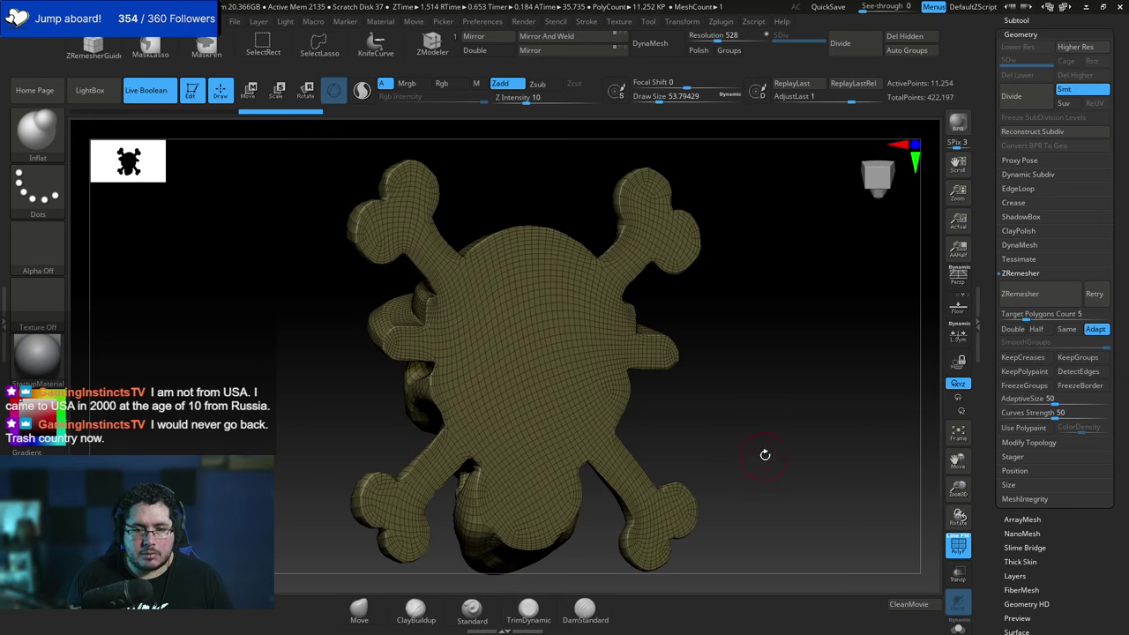
{"action": "right_click_drag", "start_coordinate": [764, 454], "coordinate": [822, 463], "text": "ctrl"}
{"action": "left_click_drag", "start_coordinate": [821, 463], "coordinate": [784, 418]}
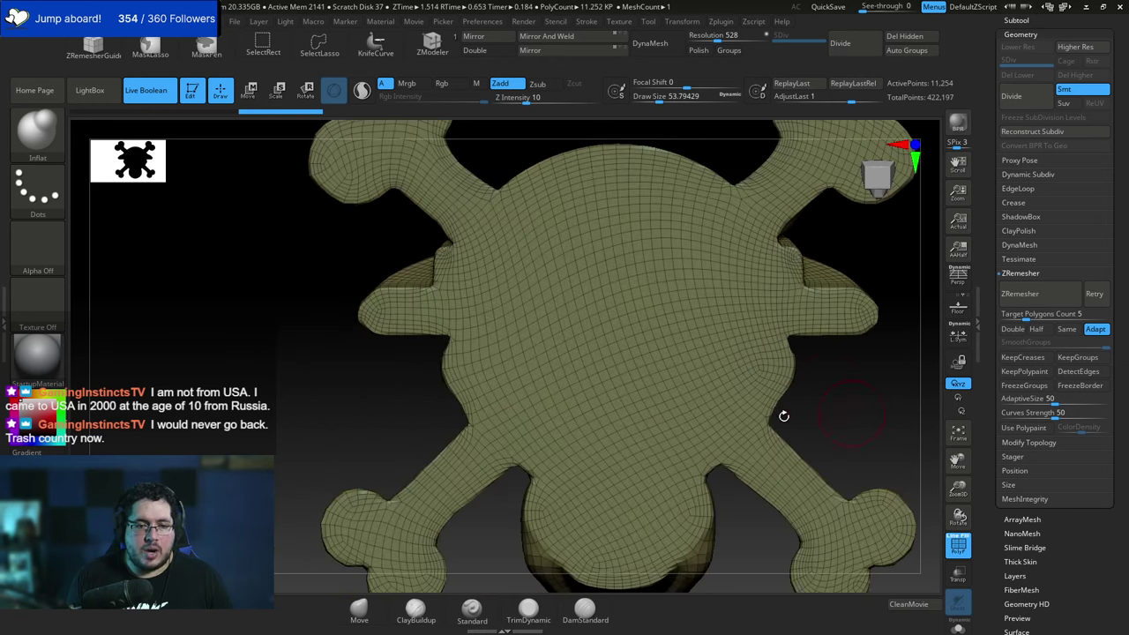
{"action": "left_click", "coordinate": [958, 545]}
{"action": "left_click_drag", "start_coordinate": [872, 435], "coordinate": [955, 443], "text": "shift"}
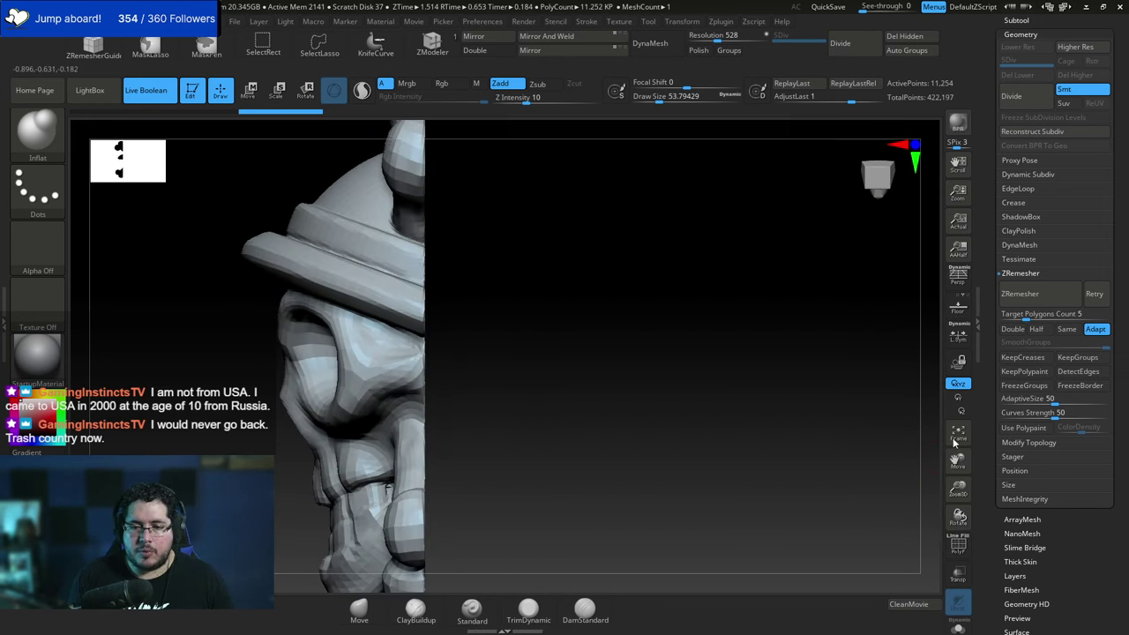
{"action": "right_click_drag", "start_coordinate": [772, 388], "coordinate": [721, 370], "text": "ctrl"}
{"action": "left_click_drag", "start_coordinate": [721, 370], "coordinate": [892, 441], "text": "shift"}
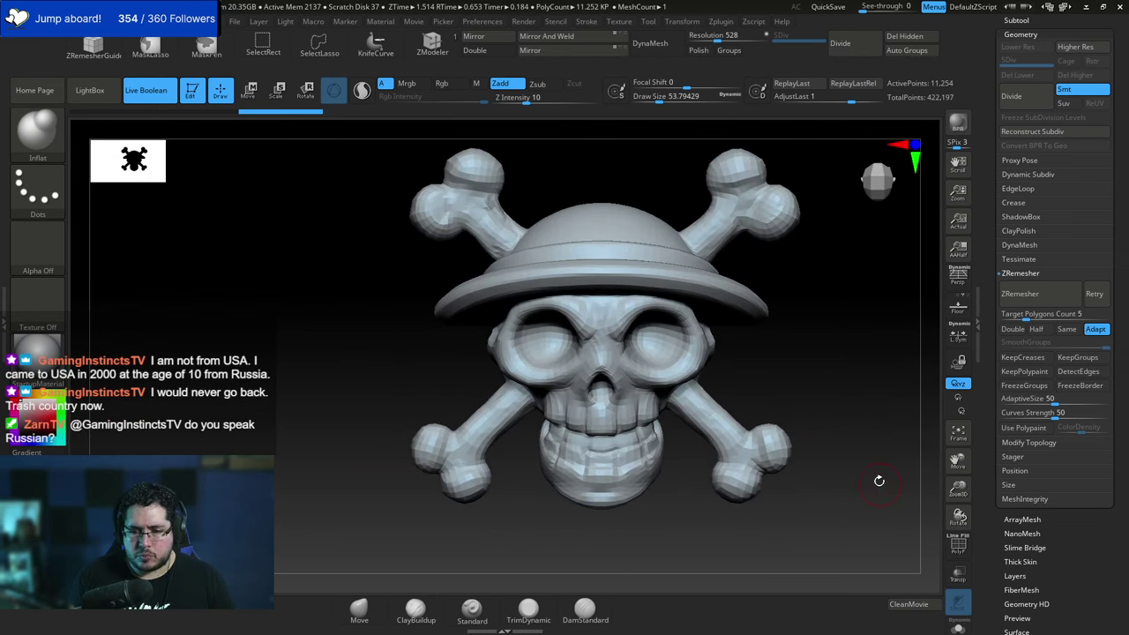
{"action": "left_click_drag", "start_coordinate": [787, 396], "coordinate": [822, 426], "text": "alt"}
{"action": "key", "text": "f"}
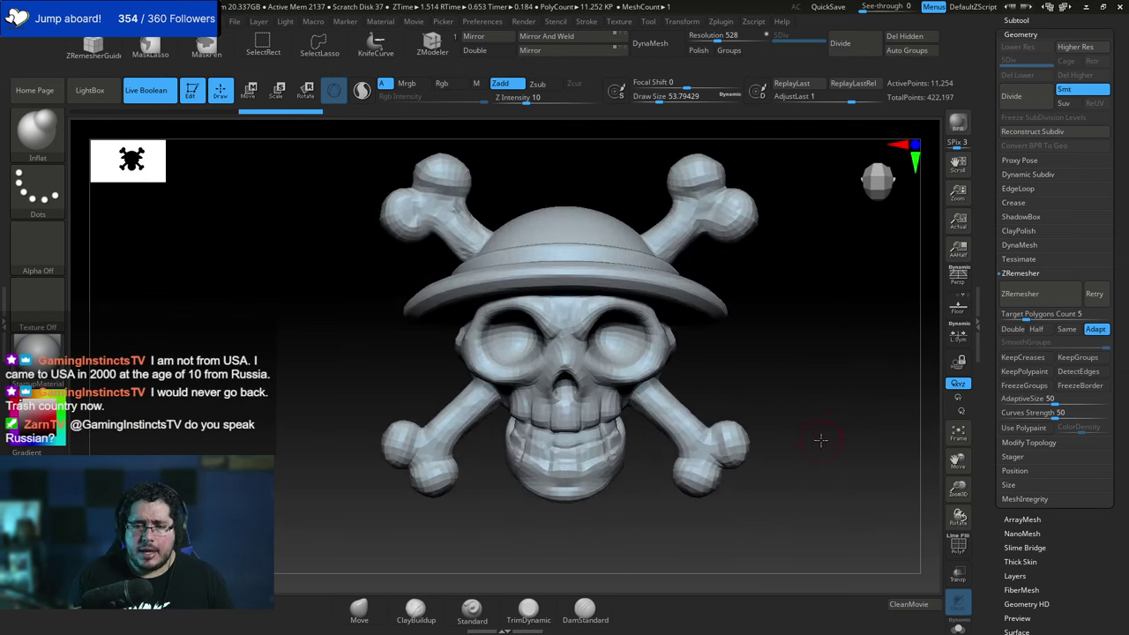
Subdivide the remeshed skull three times to reach subdivision level 4.
{"action": "key", "text": "ctrl+d"}
{"action": "key", "text": "ctrl+d"}
{"action": "key", "text": "ctrl+d"}
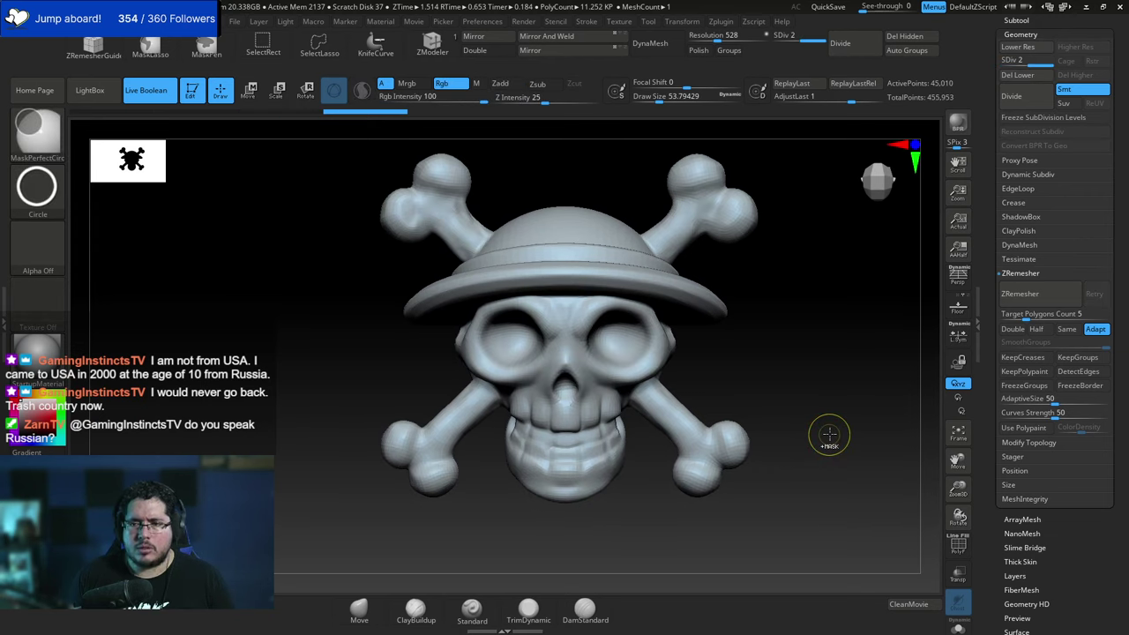
Show the original skull subtool and project all its detail onto the subdivided copy with ProjectAll.
{"action": "left_click", "coordinate": [1020, 34]}
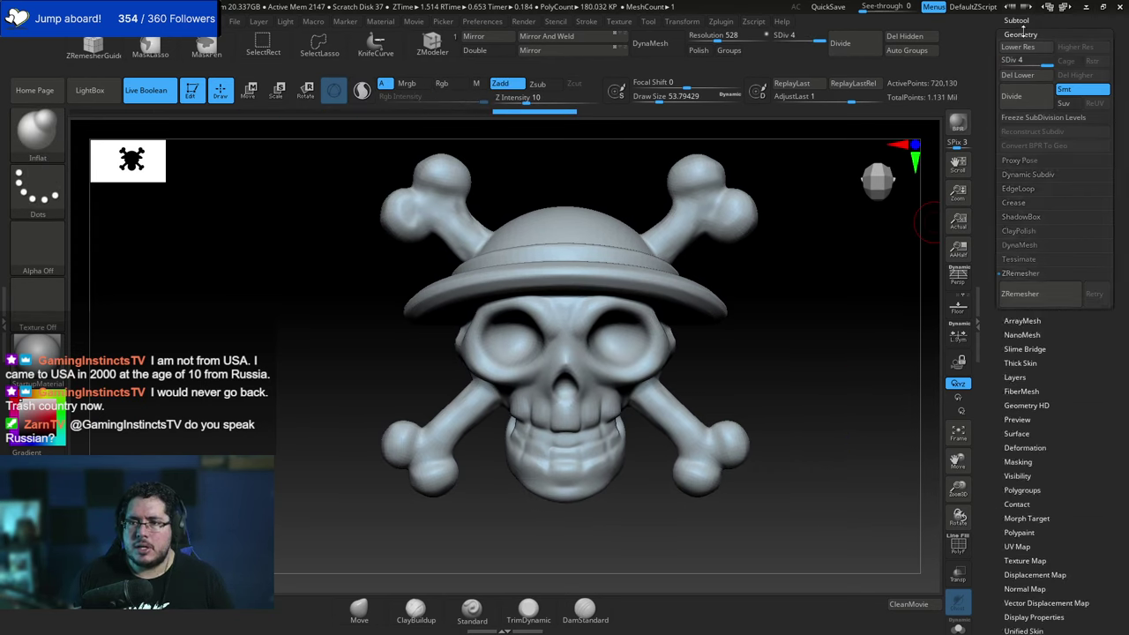
{"action": "left_click", "coordinate": [1018, 83]}
{"action": "left_click", "coordinate": [1104, 59]}
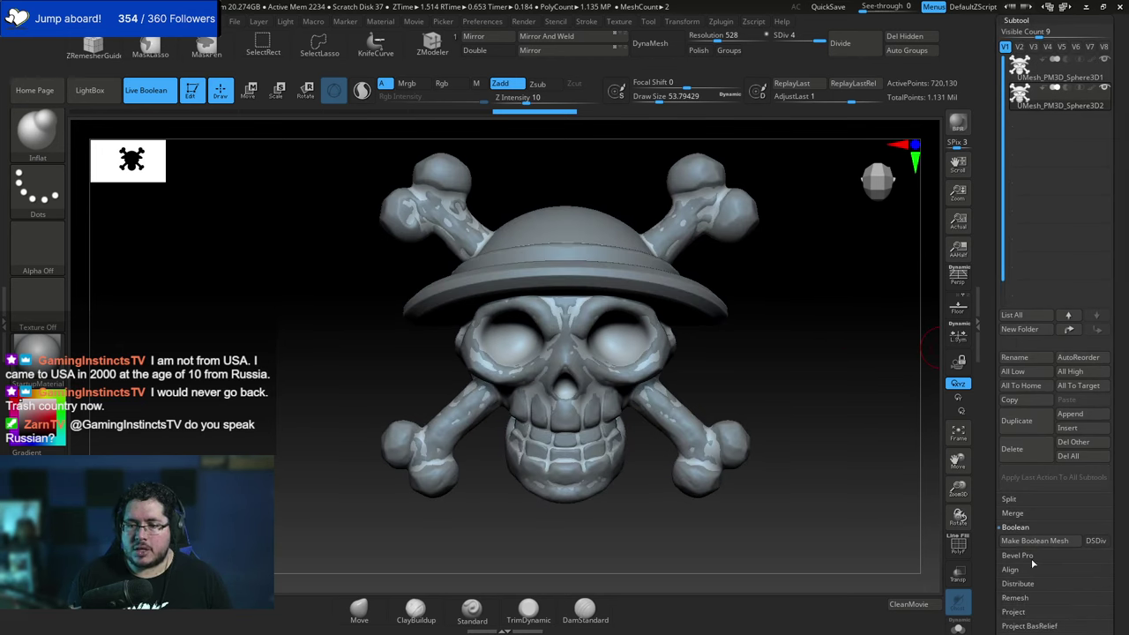
{"action": "left_click", "coordinate": [1014, 611]}
{"action": "left_click", "coordinate": [1016, 611]}
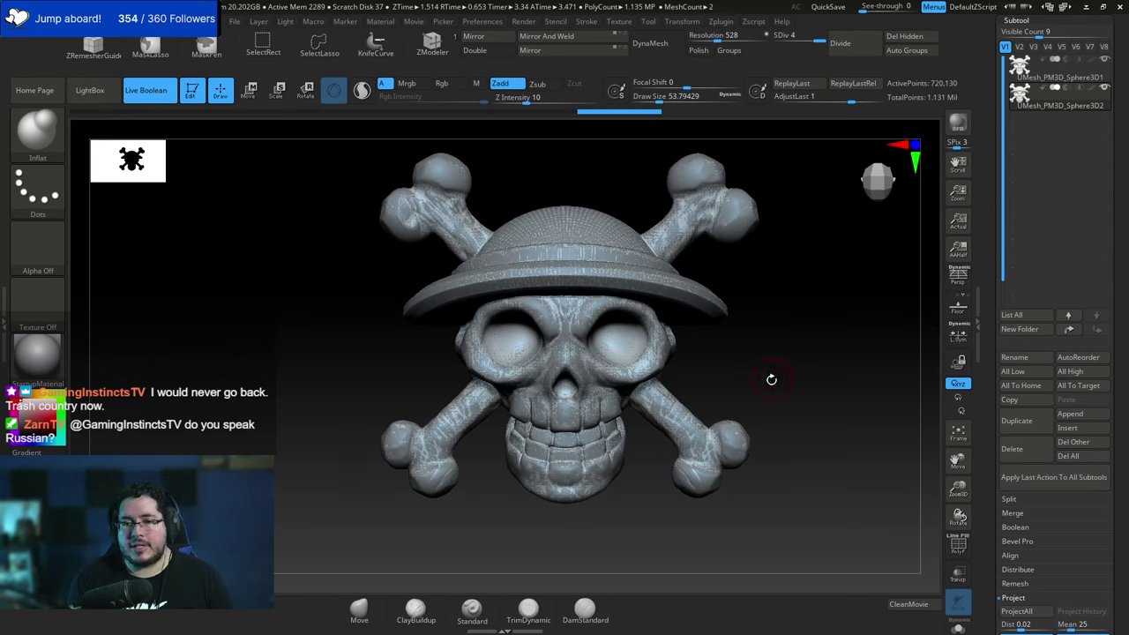
Lower the reprojected skull copy to subdivision level 1.
{"action": "left_click_drag", "start_coordinate": [866, 293], "coordinate": [862, 358]}
{"action": "key", "text": "shift+d"}
{"action": "key", "text": "shift+d"}
{"action": "key", "text": "shift+d"}
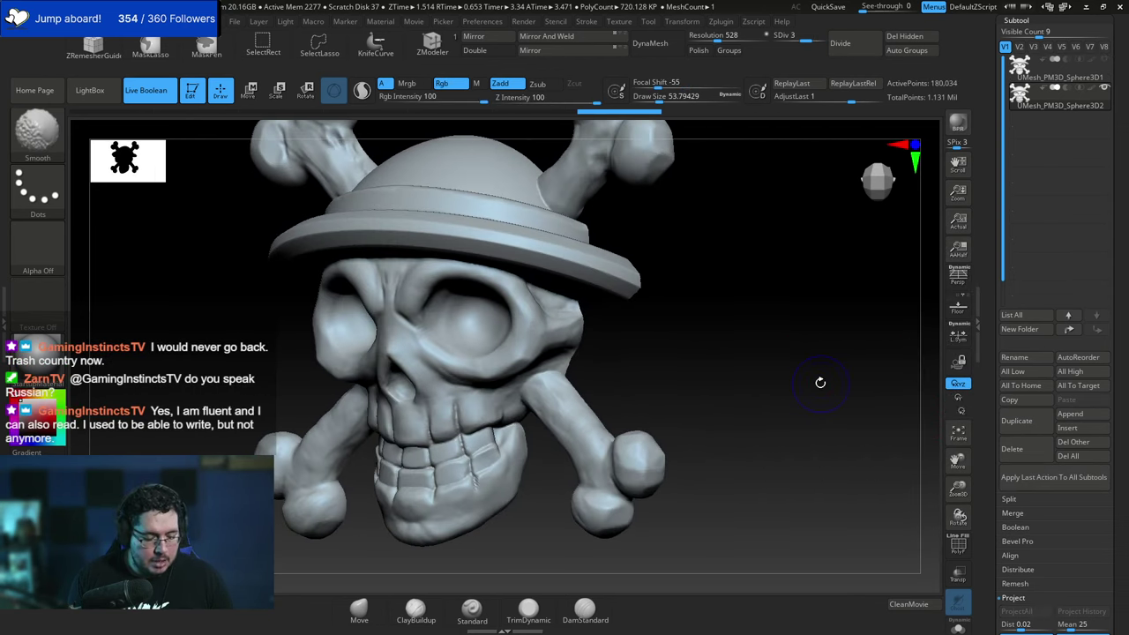
{"action": "left_click_drag", "start_coordinate": [801, 389], "coordinate": [848, 363]}
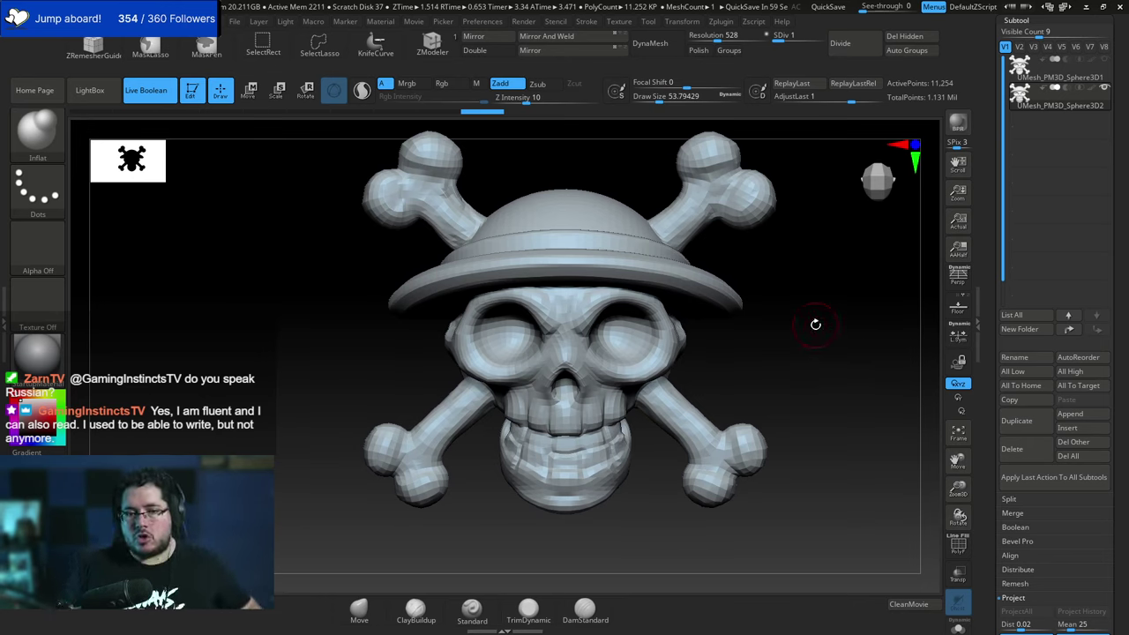
Start exporting the low-resolution skull to the desktop and set the file type to FBX.
{"action": "left_click_drag", "start_coordinate": [1115, 179], "coordinate": [1117, 298]}
{"action": "left_click_drag", "start_coordinate": [1114, 64], "coordinate": [1115, 120]}
{"action": "left_click", "coordinate": [1068, 95]}
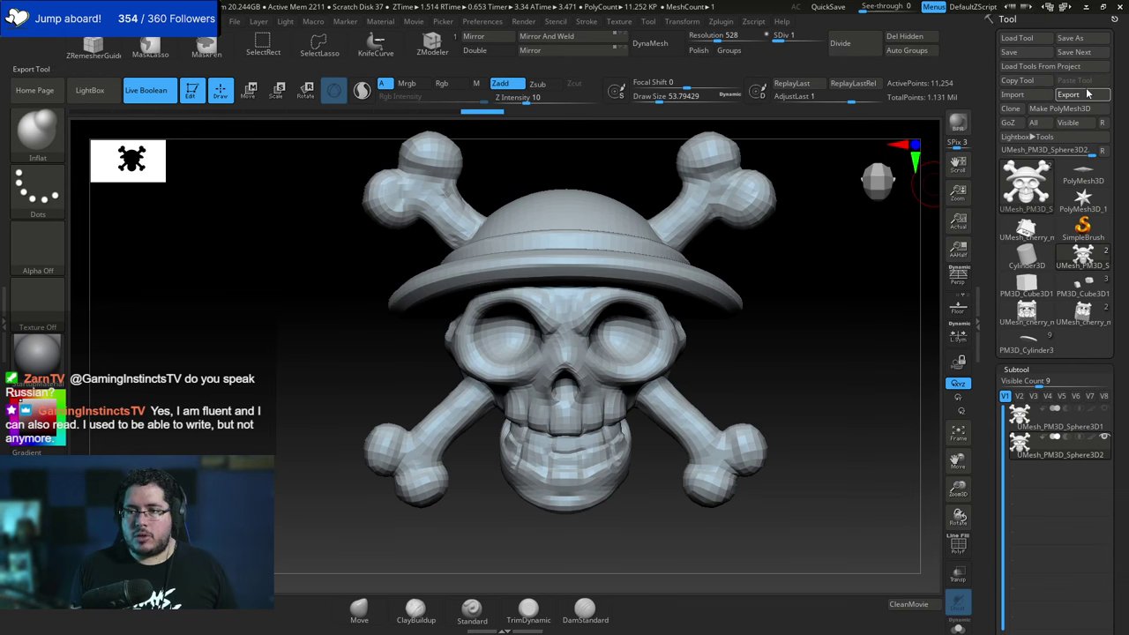
{"action": "left_click", "coordinate": [488, 399]}
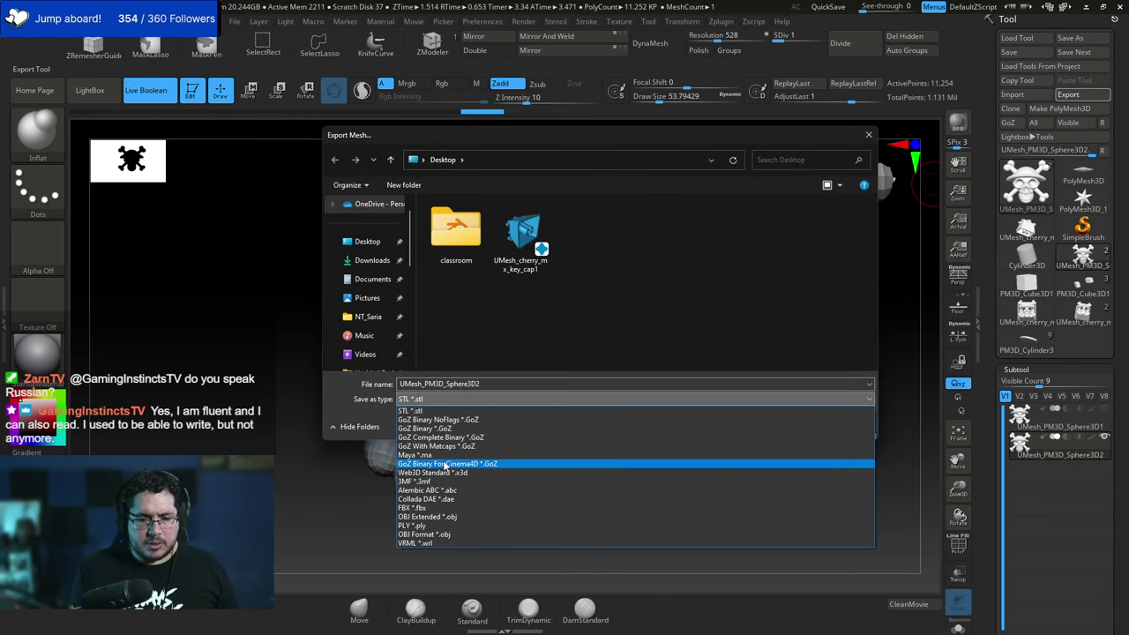
{"action": "left_click", "coordinate": [452, 504]}
Name the export file Skull_lOW and save it with the default FBX export options.
{"action": "double_click", "coordinate": [474, 384]}
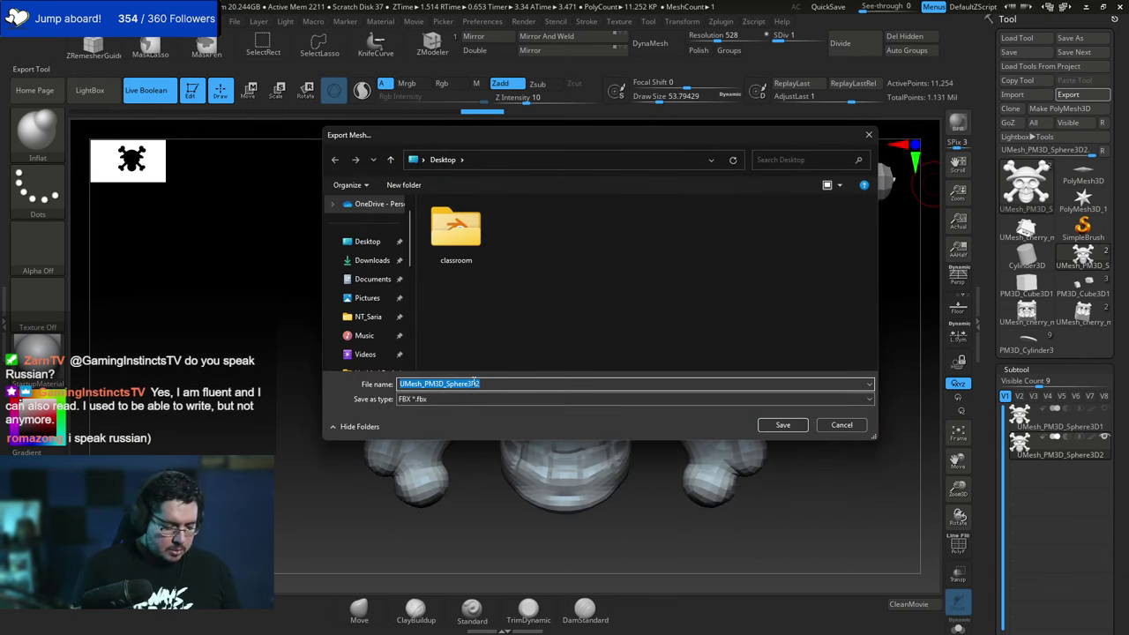
{"action": "type", "text": "IO"}
{"action": "key", "text": "BackSpace"}
{"action": "key", "text": "BackSpace"}
{"action": "key", "text": "BackSpace"}
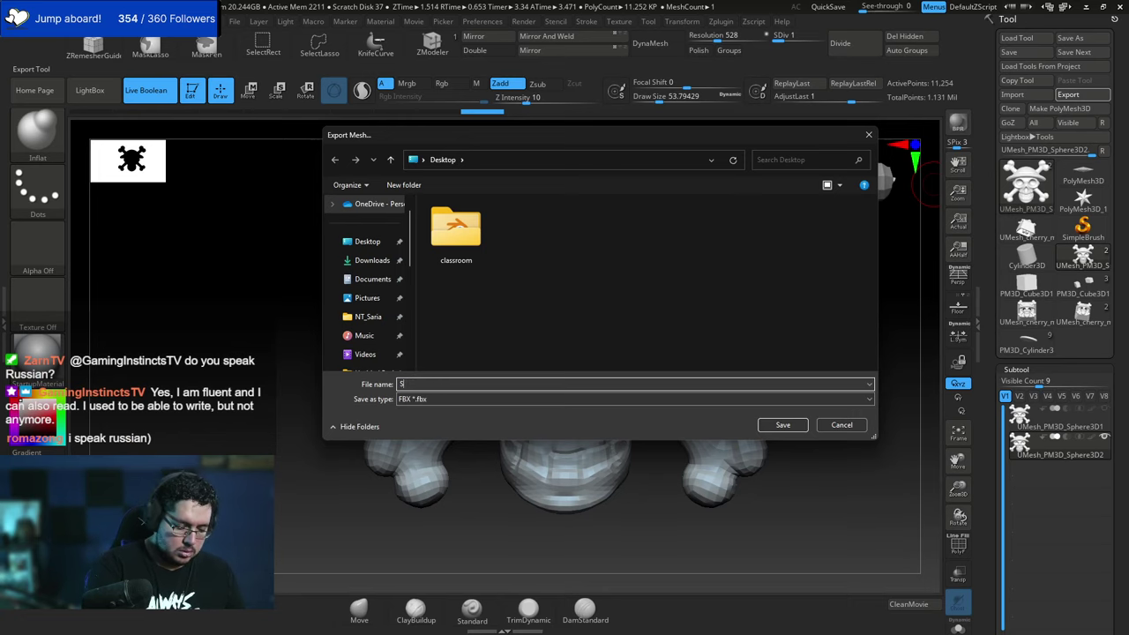
{"action": "type", "text": "Skull_LOW"}
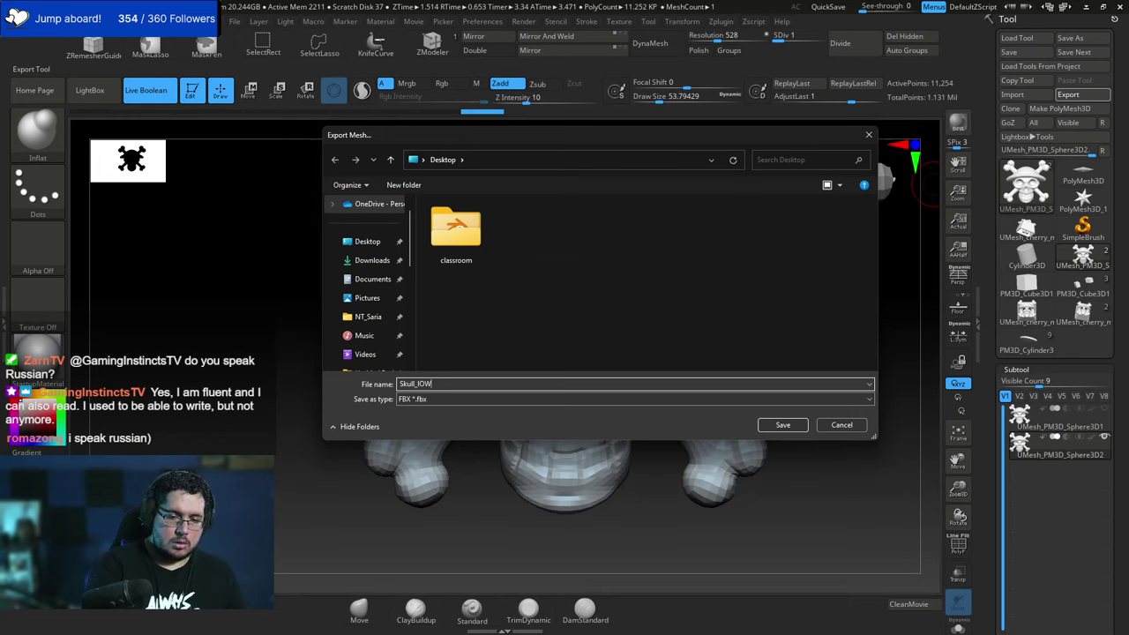
{"action": "key", "text": "Return"}
{"action": "left_click", "coordinate": [527, 436]}
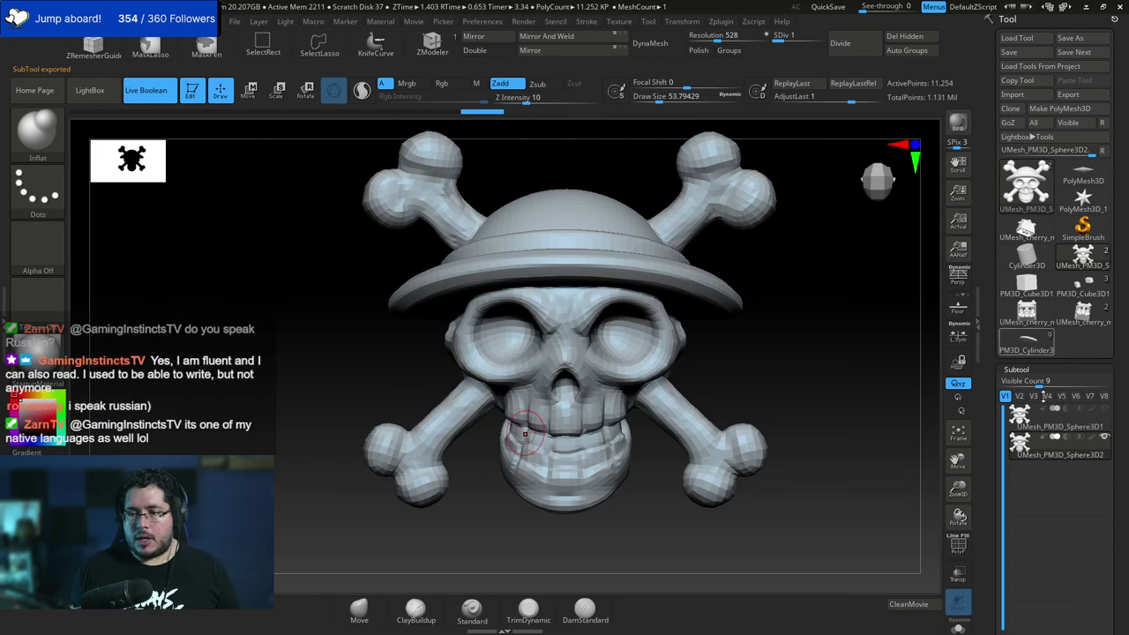
Raise the skull copy back up to subdivision level 4.
{"action": "key", "text": "d"}
{"action": "key", "text": "d"}
{"action": "key", "text": "d"}
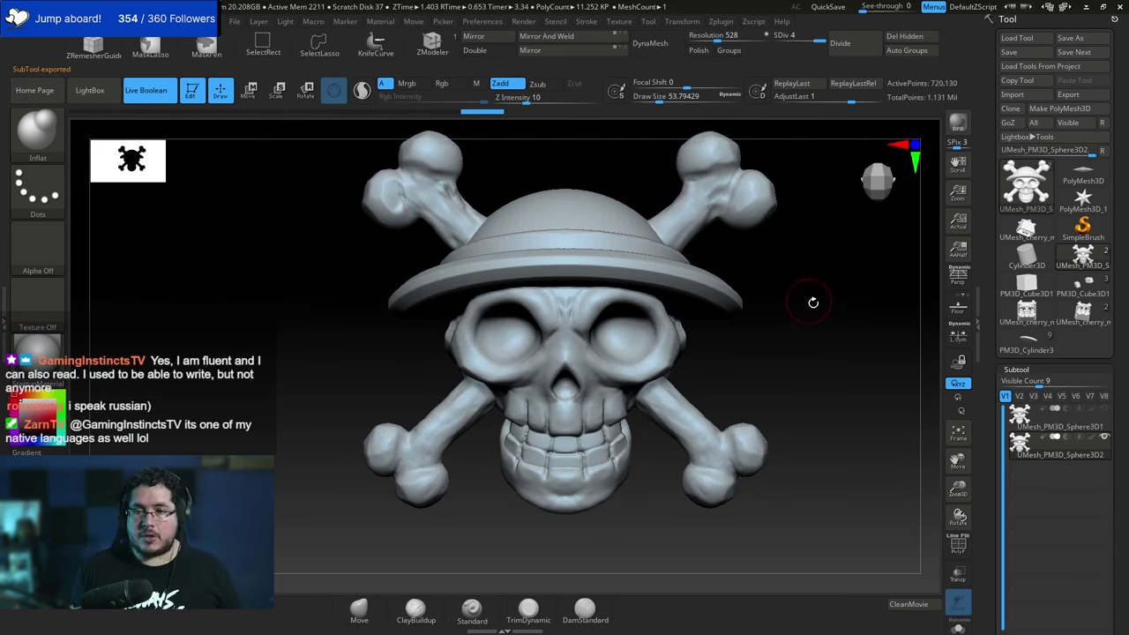
Export the high-resolution skull to the desktop as Skull_HIGH.fbx with the default FBX options.
{"action": "left_click", "coordinate": [1068, 95]}
{"action": "left_click", "coordinate": [505, 261]}
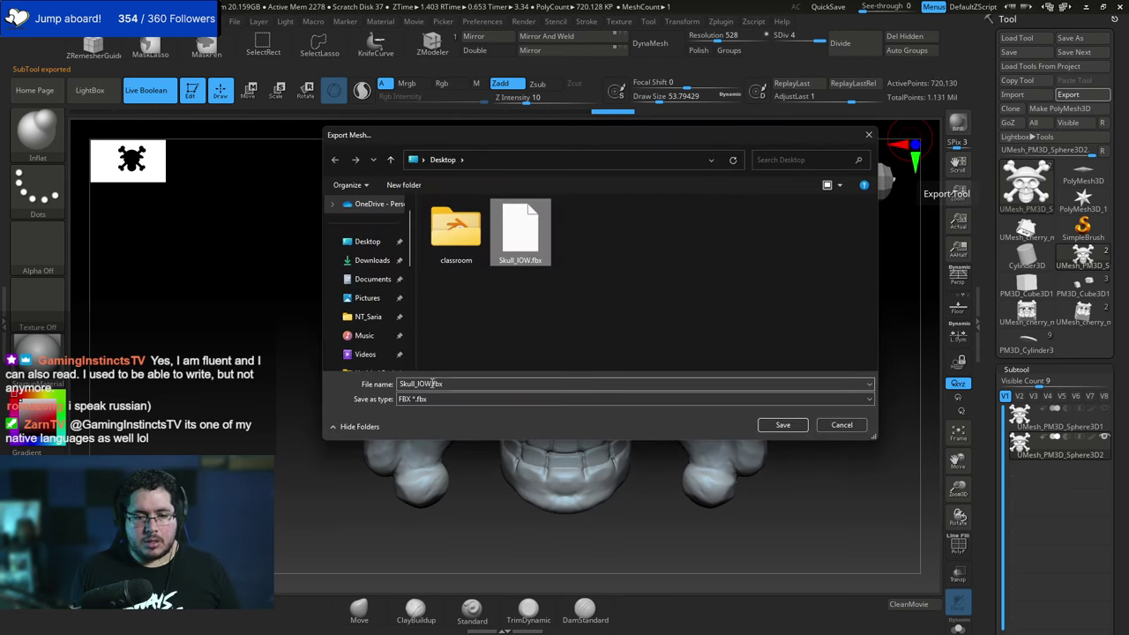
{"action": "left_click", "coordinate": [432, 383]}
{"action": "left_click", "coordinate": [432, 383]}
{"action": "key", "text": "BackSpace"}
{"action": "key", "text": "BackSpace"}
{"action": "key", "text": "BackSpace"}
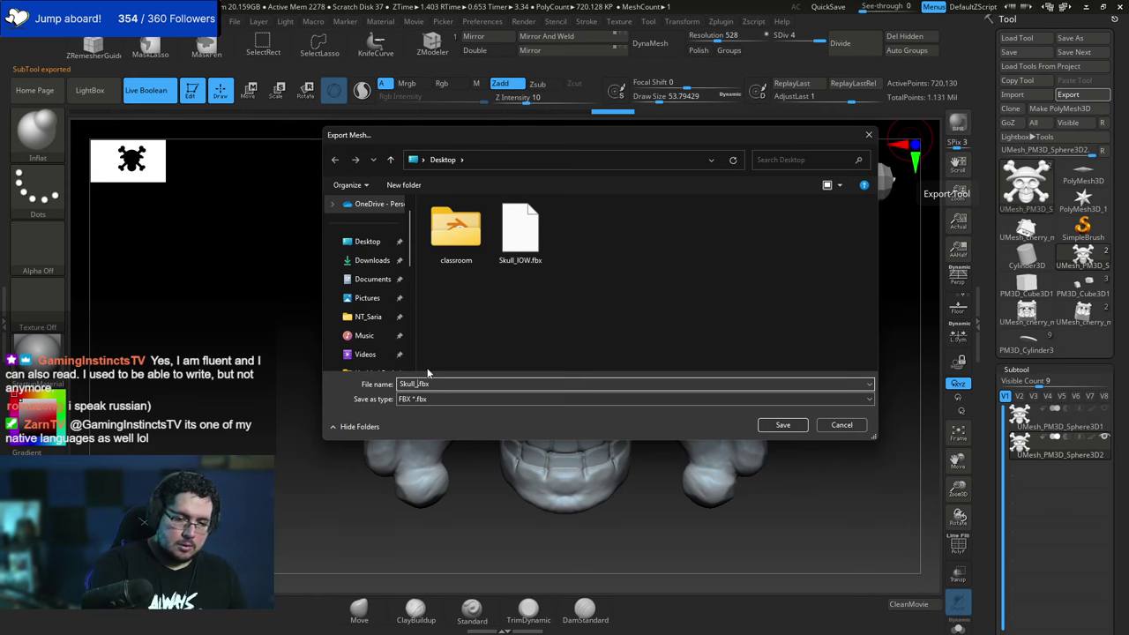
{"action": "type", "text": "HIGH"}
{"action": "key", "text": "Return"}
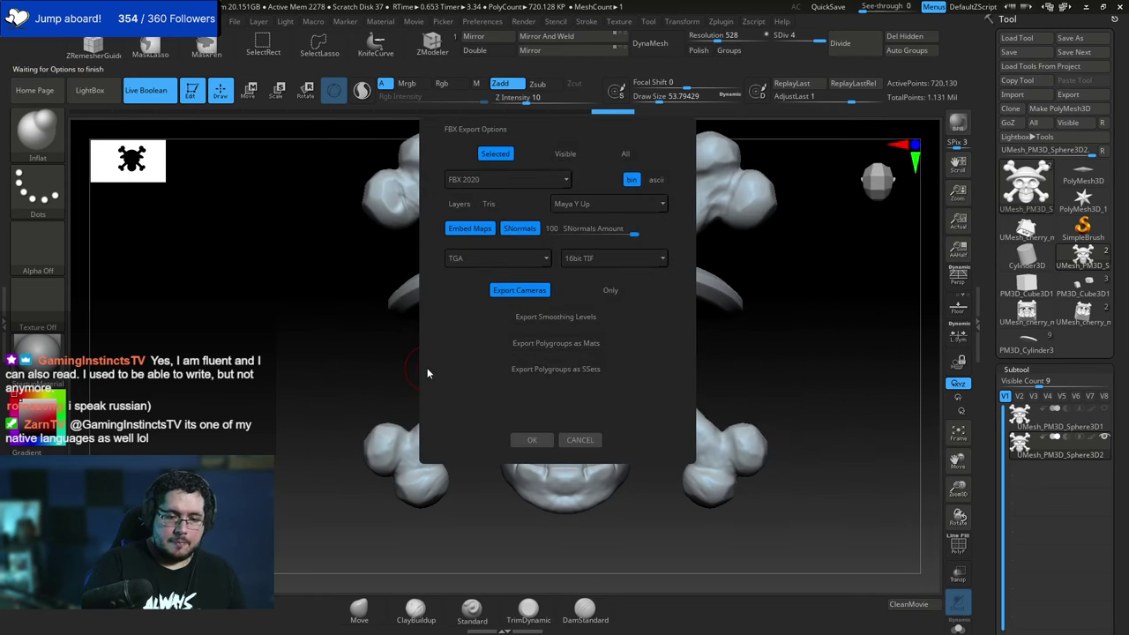
{"action": "left_click", "coordinate": [529, 438]}
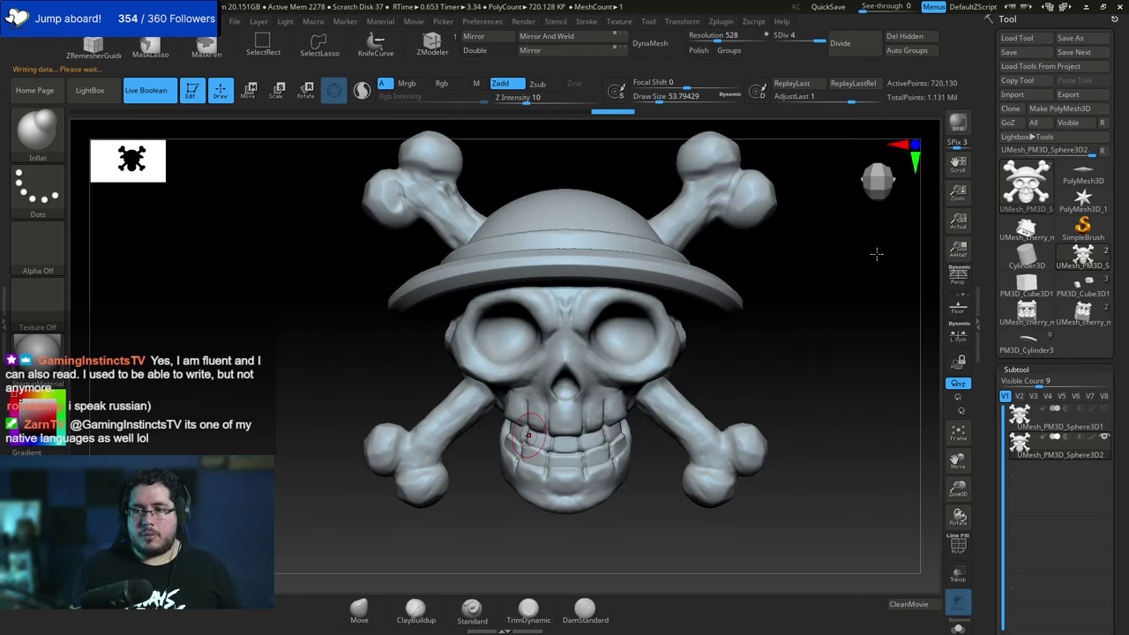
Launch Maya from the system search.
{"action": "key", "text": "super"}
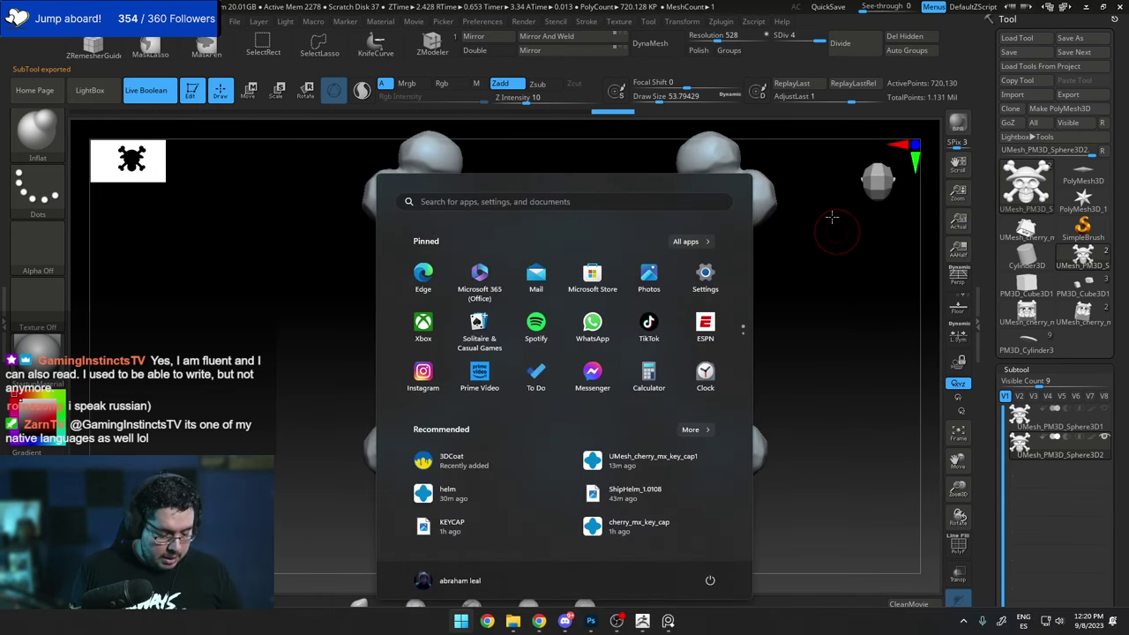
{"action": "type", "text": "MAU"}
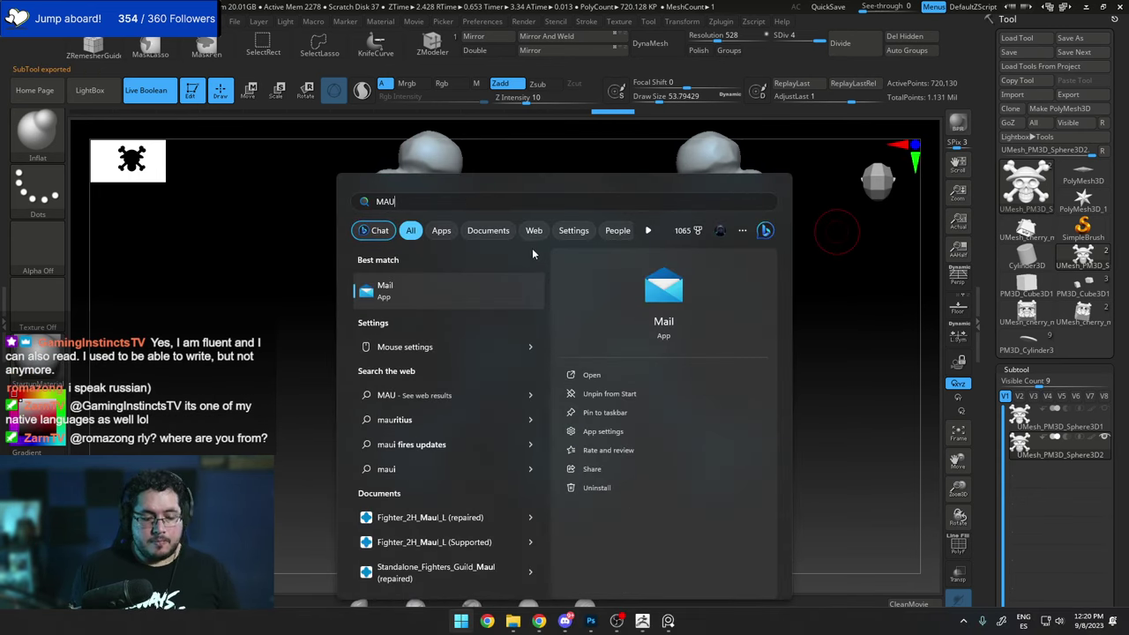
{"action": "key", "text": "BackSpace"}
{"action": "type", "text": "YA"}
{"action": "left_click", "coordinate": [434, 294]}
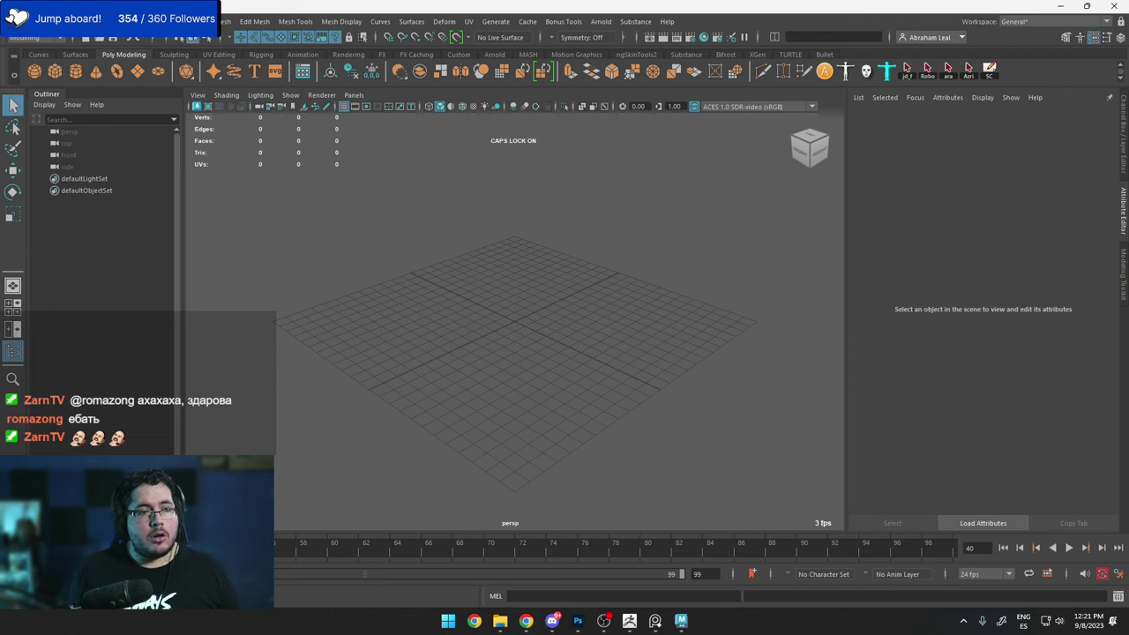
Import Skull_lOW.fbx from the desktop into the empty Maya scene.
{"action": "left_click", "coordinate": [17, 22]}
{"action": "left_click", "coordinate": [78, 150]}
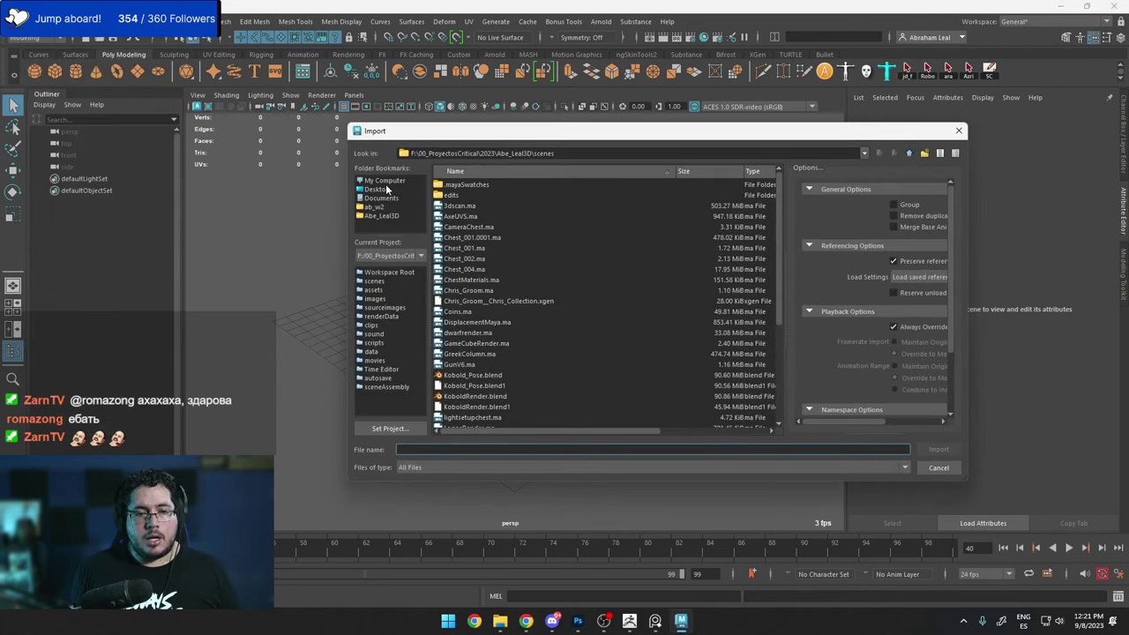
{"action": "left_click", "coordinate": [383, 188]}
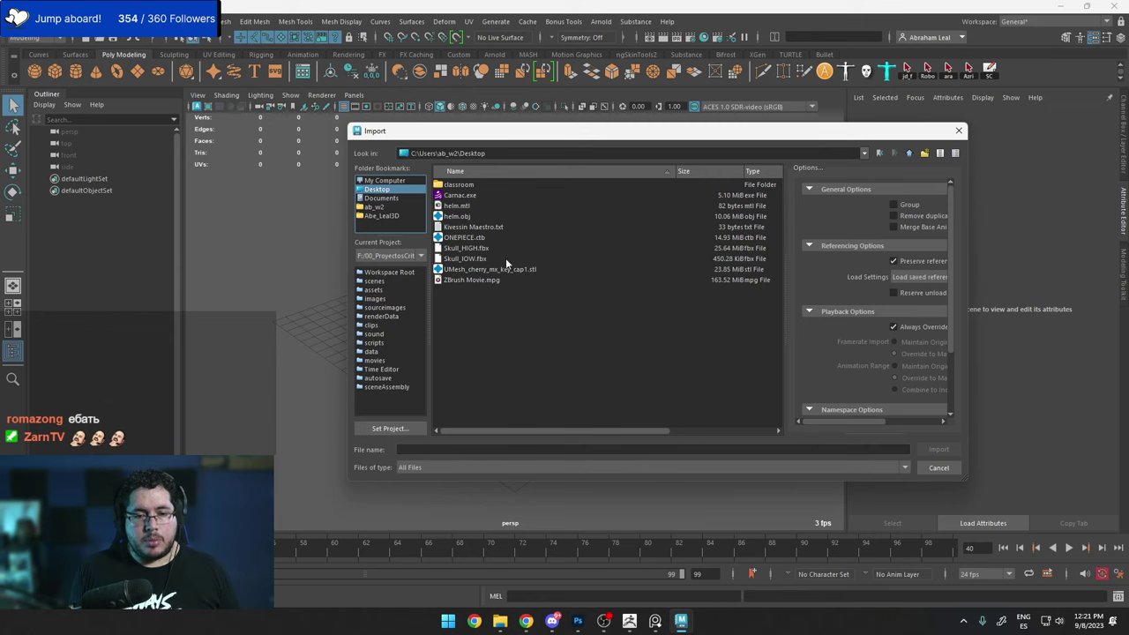
{"action": "left_click", "coordinate": [466, 258]}
Select the imported skull and examine its mesh from the front, above and the flat back.
{"action": "middle_click_drag", "start_coordinate": [422, 275], "coordinate": [488, 358], "text": "alt"}
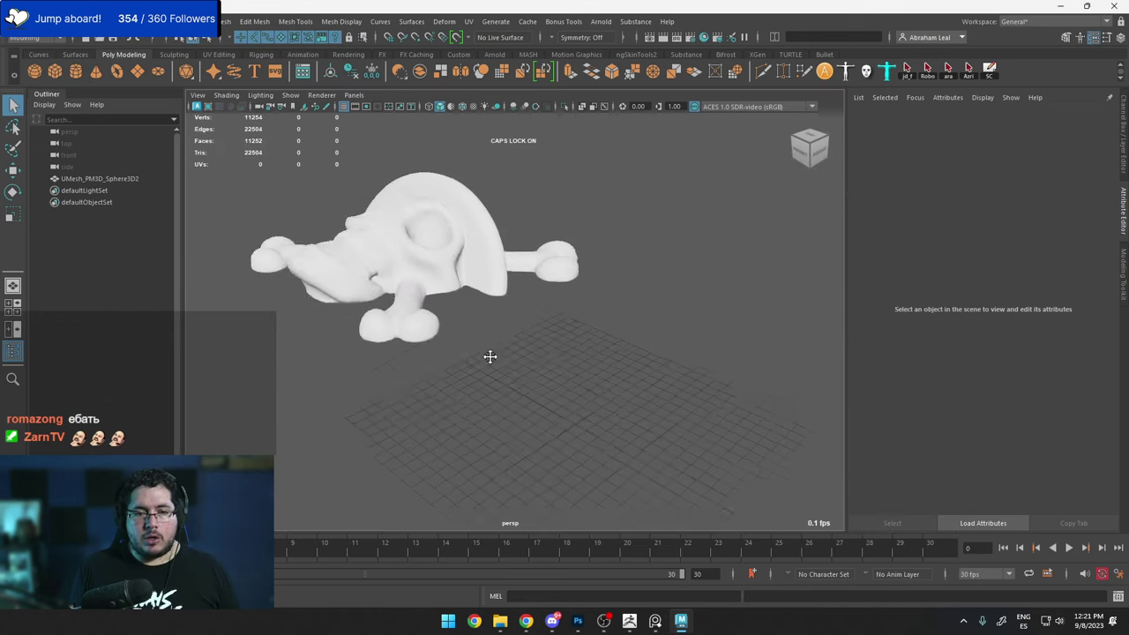
{"action": "left_click_drag", "start_coordinate": [488, 358], "coordinate": [562, 361], "text": "alt"}
{"action": "right_click_drag", "start_coordinate": [563, 360], "coordinate": [494, 361], "text": "alt"}
{"action": "mouse_move", "coordinate": [494, 361]}
{"action": "left_mouse_down", "text": "alt"}
{"action": "mouse_move", "coordinate": [484, 421]}
{"action": "mouse_move", "coordinate": [483, 374]}
{"action": "left_mouse_up", "text": "alt"}
{"action": "right_click_drag", "start_coordinate": [484, 375], "coordinate": [529, 413], "text": "alt"}
{"action": "left_click_drag", "start_coordinate": [529, 413], "coordinate": [497, 313], "text": "alt"}
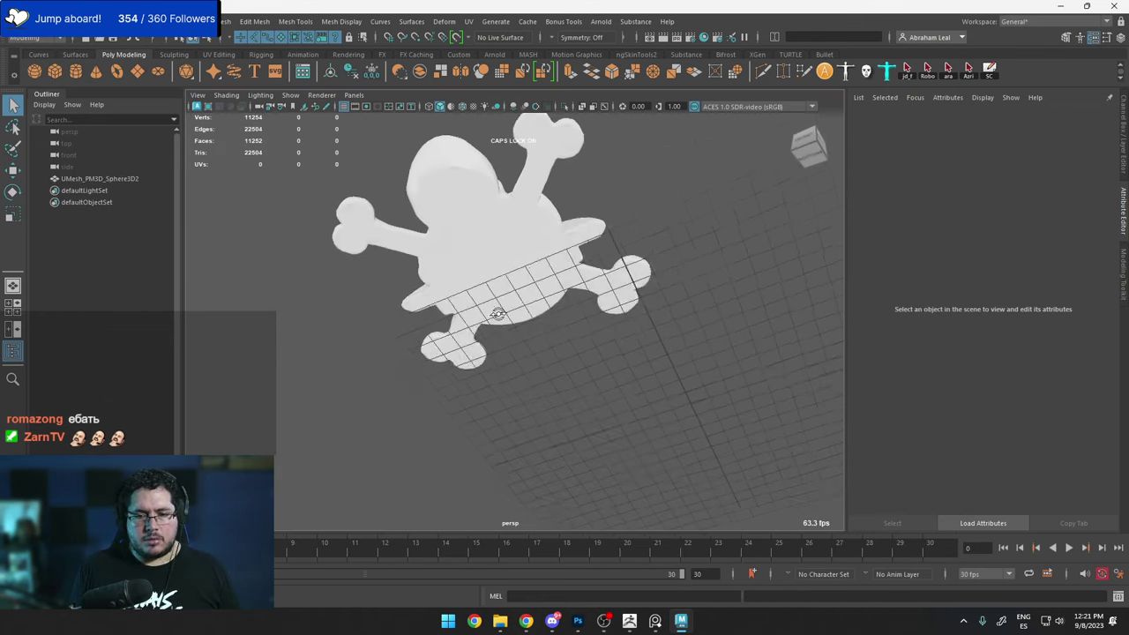
{"action": "right_click_drag", "start_coordinate": [496, 312], "coordinate": [519, 350], "text": "alt"}
{"action": "left_click_drag", "start_coordinate": [519, 350], "coordinate": [512, 381], "text": "alt"}
{"action": "left_click", "coordinate": [484, 249]}
{"action": "left_click_drag", "start_coordinate": [484, 250], "coordinate": [490, 296], "text": "alt"}
{"action": "right_click_drag", "start_coordinate": [490, 296], "coordinate": [527, 282], "text": "alt"}
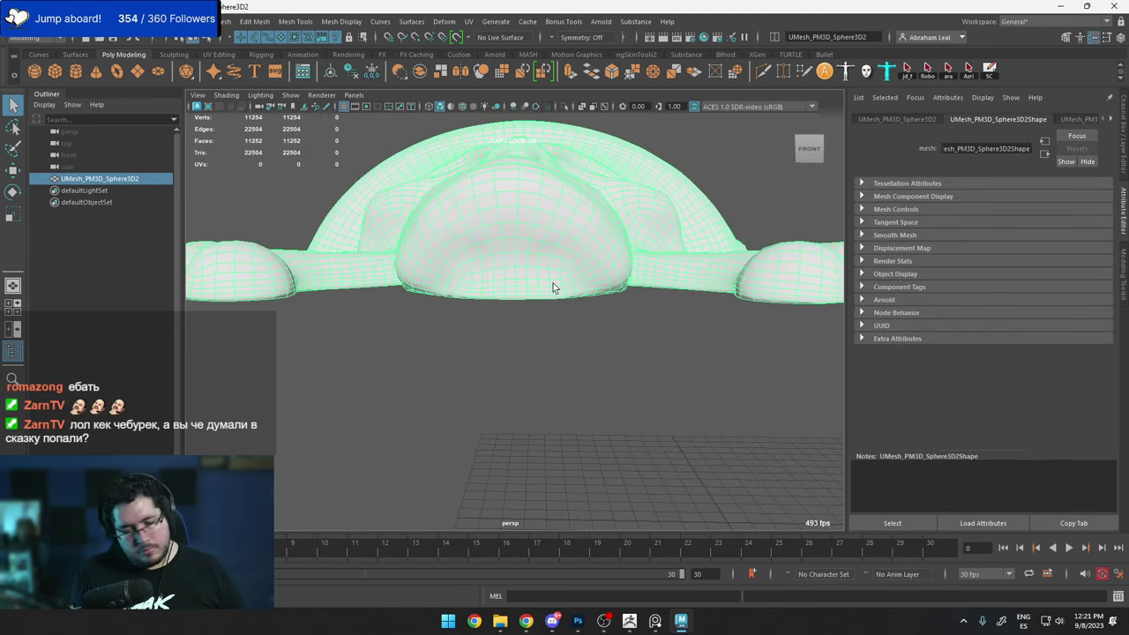
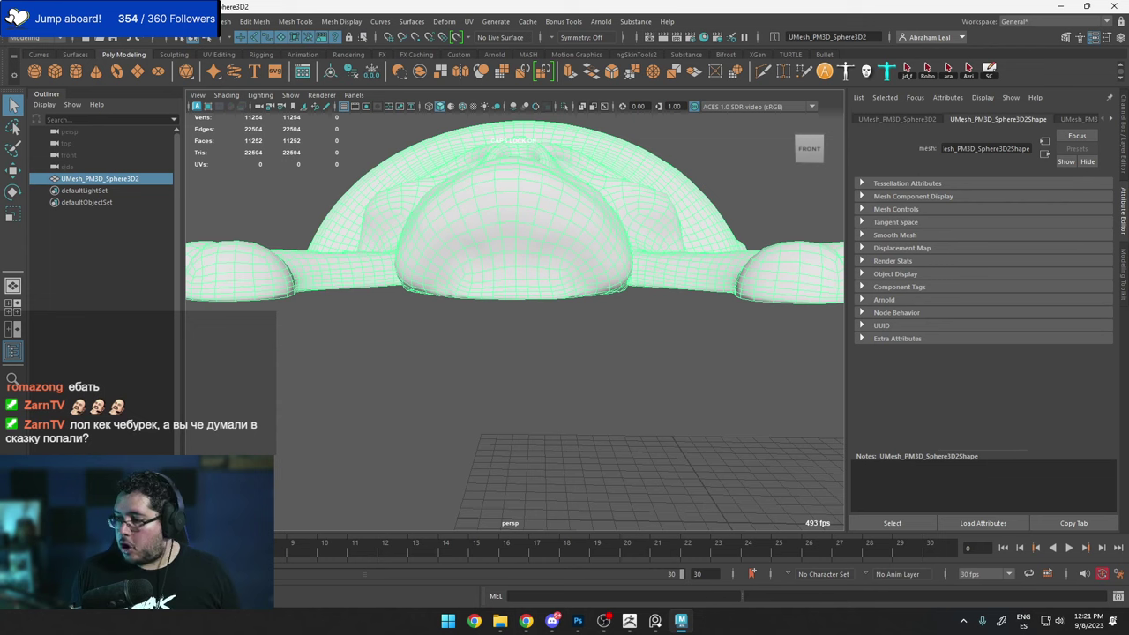
{"action": "left_click_drag", "start_coordinate": [601, 298], "coordinate": [516, 375], "text": "alt"}
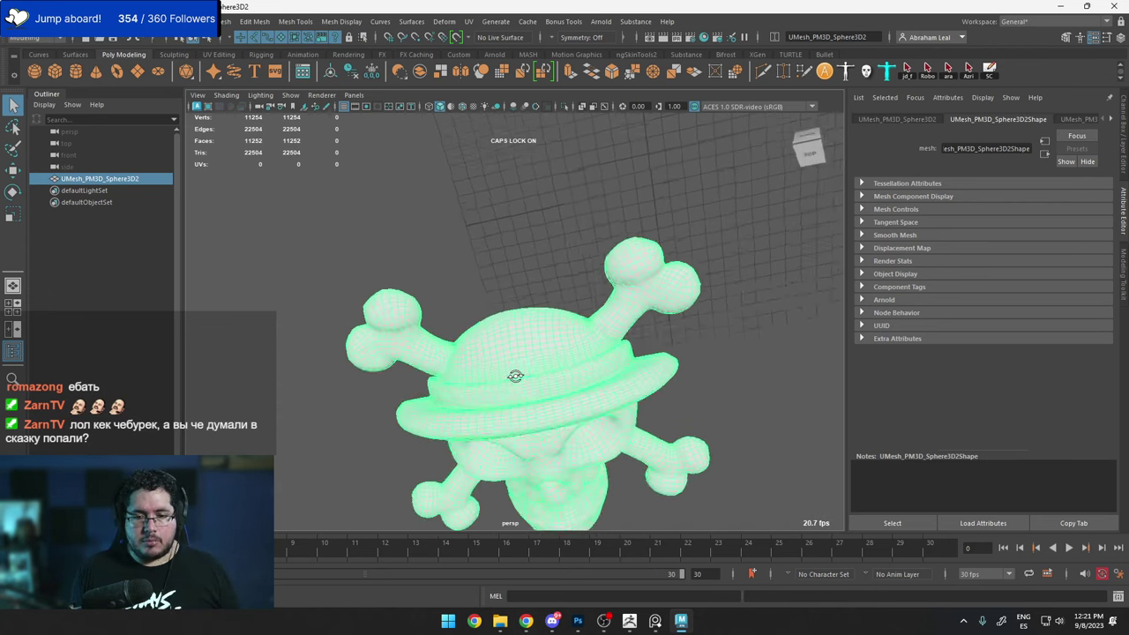
{"action": "right_click_drag", "start_coordinate": [516, 375], "coordinate": [622, 384], "text": "alt"}
{"action": "left_click_drag", "start_coordinate": [623, 385], "coordinate": [612, 298], "text": "alt"}
{"action": "right_click_drag", "start_coordinate": [612, 297], "coordinate": [619, 240], "text": "alt"}
{"action": "left_click_drag", "start_coordinate": [620, 240], "coordinate": [632, 234], "text": "alt"}
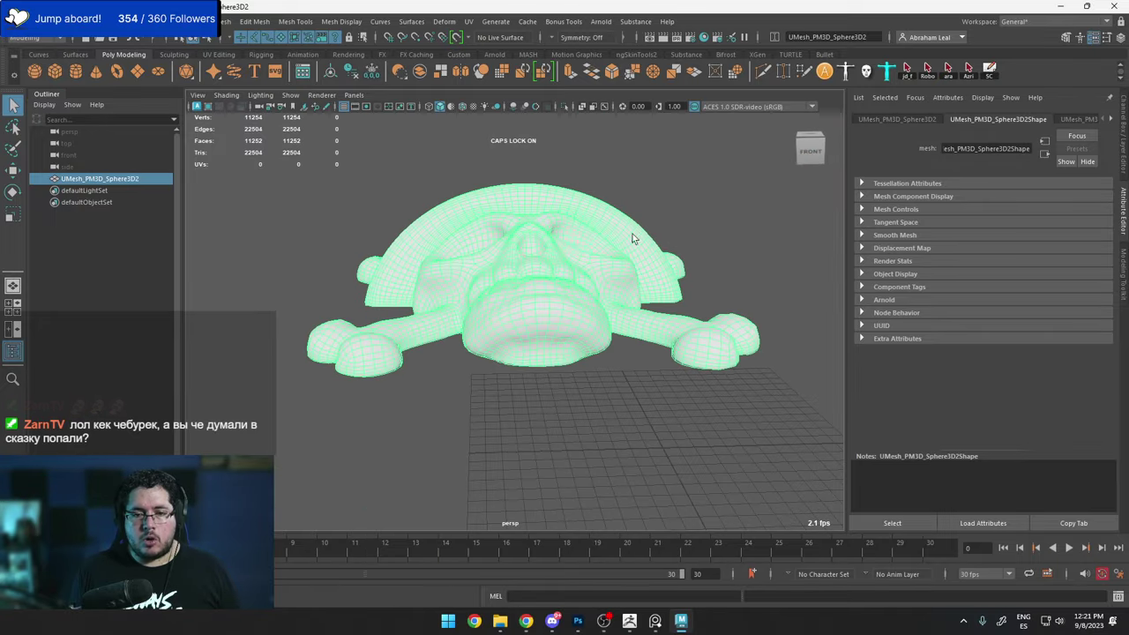
Assign the existing lambert1 material to the skull and show the material's attributes.
{"action": "mouse_move", "coordinate": [568, 235]}
{"action": "right_mouse_down"}
{"action": "mouse_move", "coordinate": [601, 563]}
{"action": "mouse_move", "coordinate": [670, 560]}
{"action": "right_mouse_up"}
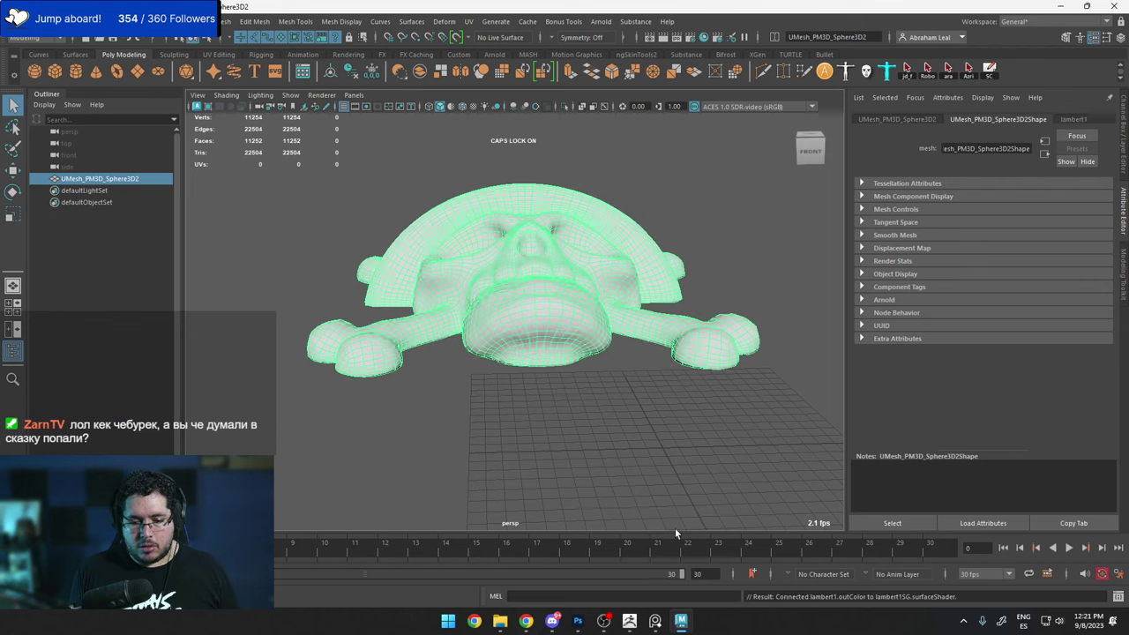
{"action": "left_click_drag", "start_coordinate": [749, 268], "coordinate": [615, 279], "text": "alt"}
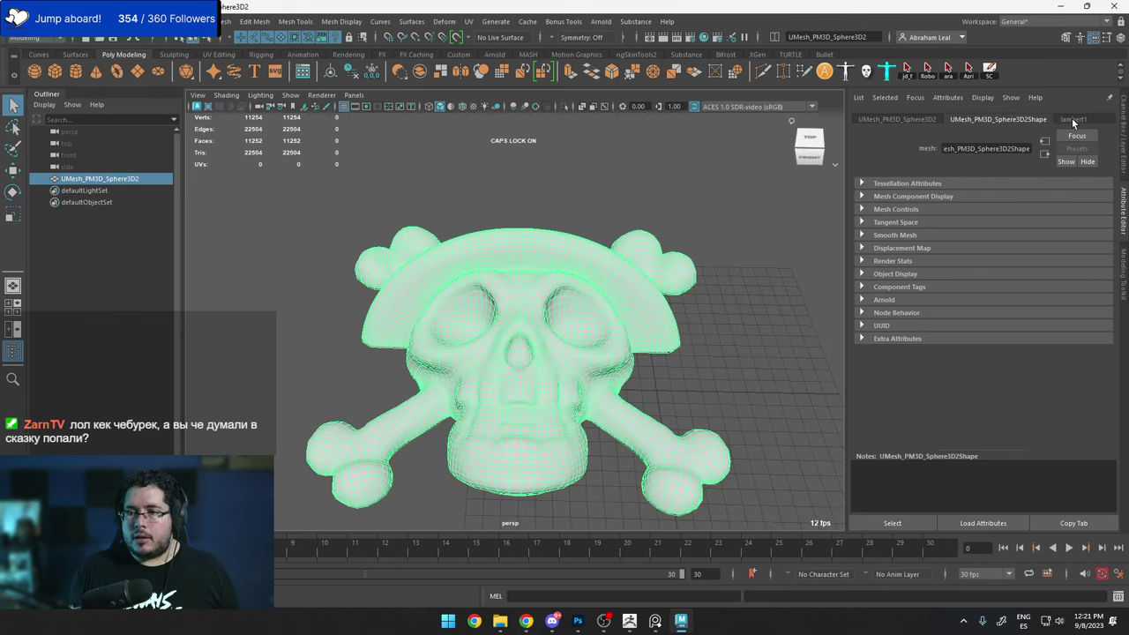
{"action": "left_click", "coordinate": [1071, 117]}
{"action": "left_click", "coordinate": [726, 347]}
Check how flat the skull's back is in the front orthographic view, and return to the perspective view.
{"action": "left_click_drag", "start_coordinate": [726, 346], "coordinate": [590, 332], "text": "alt"}
{"action": "left_click", "coordinate": [586, 305]}
{"action": "key", "text": "space"}
{"action": "middle_click_drag", "start_coordinate": [589, 332], "coordinate": [644, 377], "text": "alt"}
{"action": "right_click_drag", "start_coordinate": [644, 378], "coordinate": [525, 183], "text": "alt"}
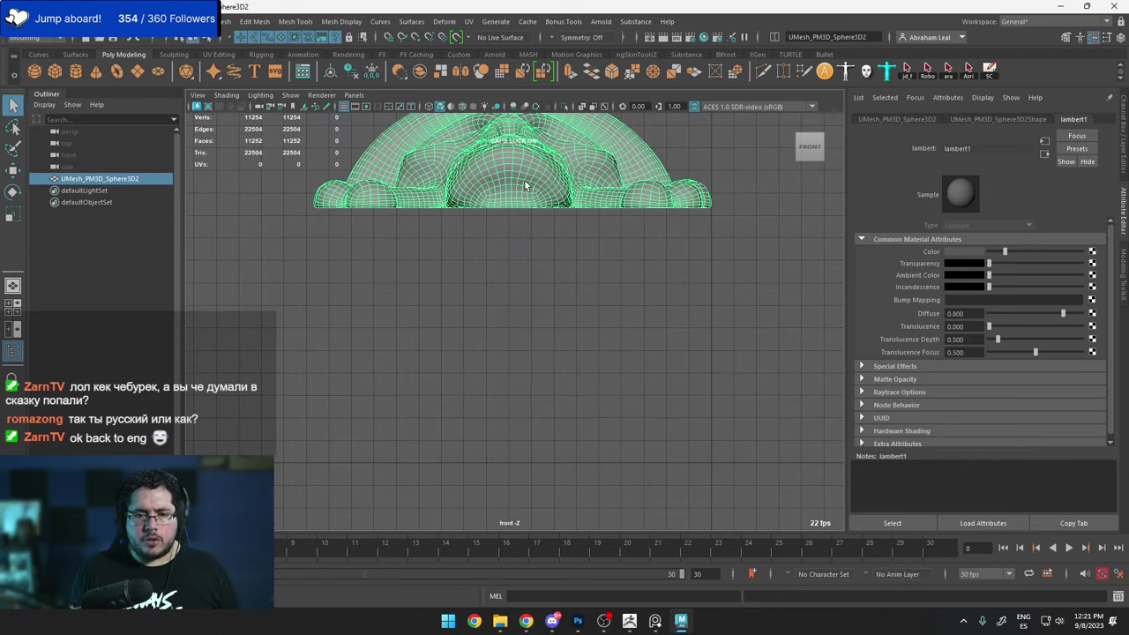
{"action": "middle_click_drag", "start_coordinate": [526, 185], "coordinate": [533, 290], "text": "alt"}
{"action": "key", "text": "space"}
{"action": "left_click_drag", "start_coordinate": [573, 237], "coordinate": [574, 209]}
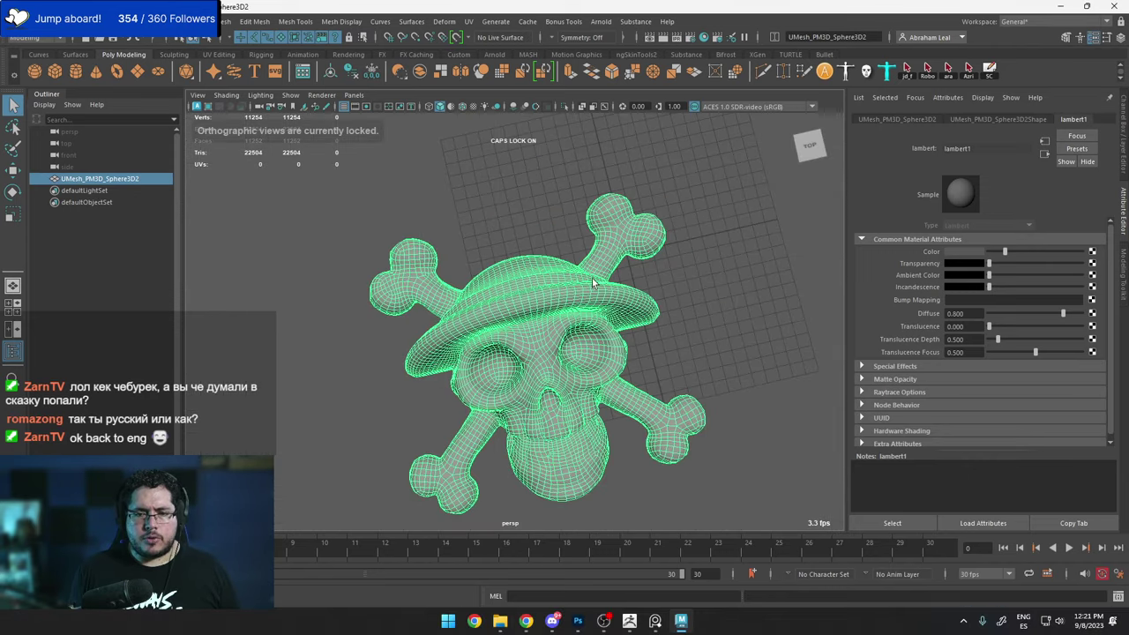
Create a camera-based UV projection for the whole skull.
{"action": "right_click_drag", "start_coordinate": [574, 210], "coordinate": [521, 212], "text": "alt"}
{"action": "left_click_drag", "start_coordinate": [516, 221], "coordinate": [470, 142], "text": "alt"}
{"action": "left_click", "coordinate": [469, 22]}
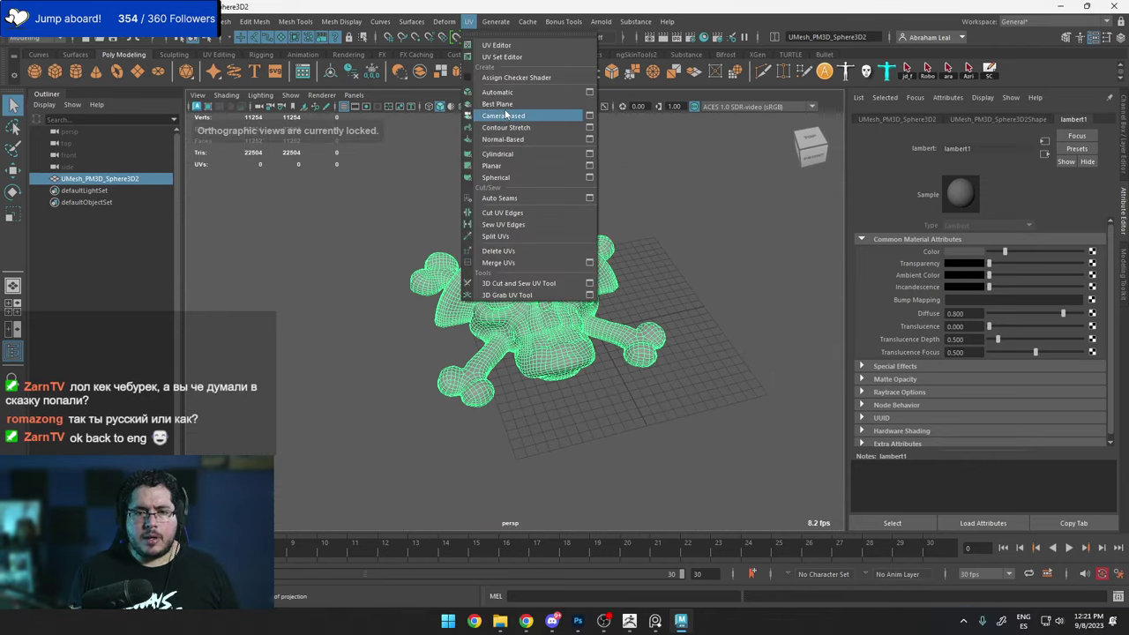
{"action": "left_click", "coordinate": [503, 115]}
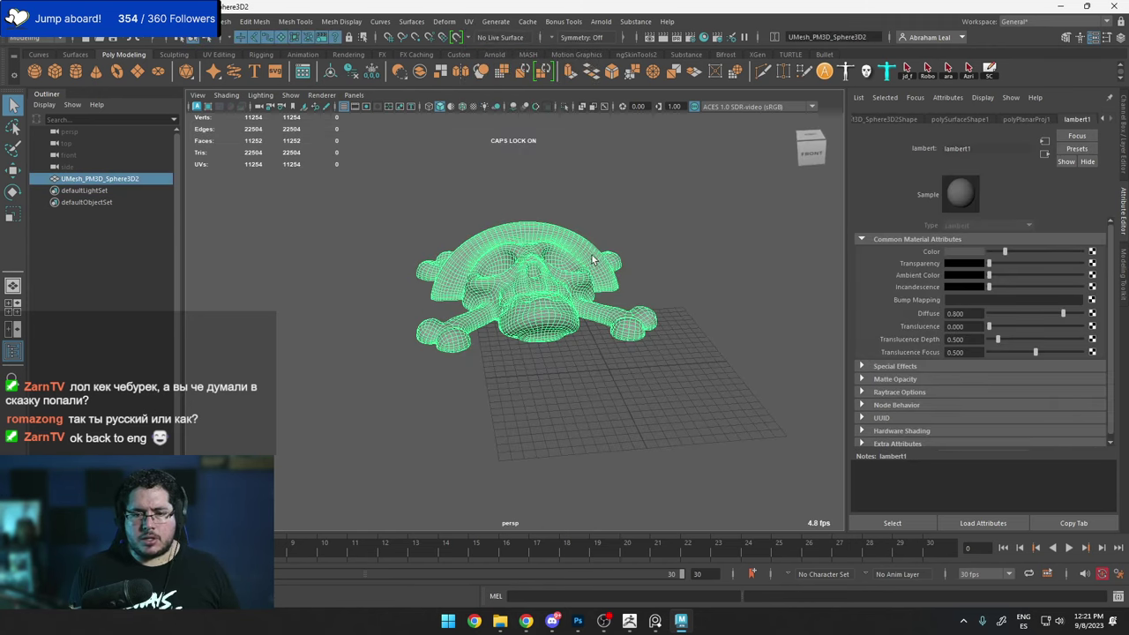
Select the faces of the skull's flat back in the front view and check the selection from underneath.
{"action": "key", "text": "space"}
{"action": "left_click_drag", "start_coordinate": [591, 257], "coordinate": [594, 285]}
{"action": "right_click_drag", "start_coordinate": [534, 284], "coordinate": [548, 307], "text": "alt"}
{"action": "left_click_drag", "start_coordinate": [803, 452], "coordinate": [616, 417]}
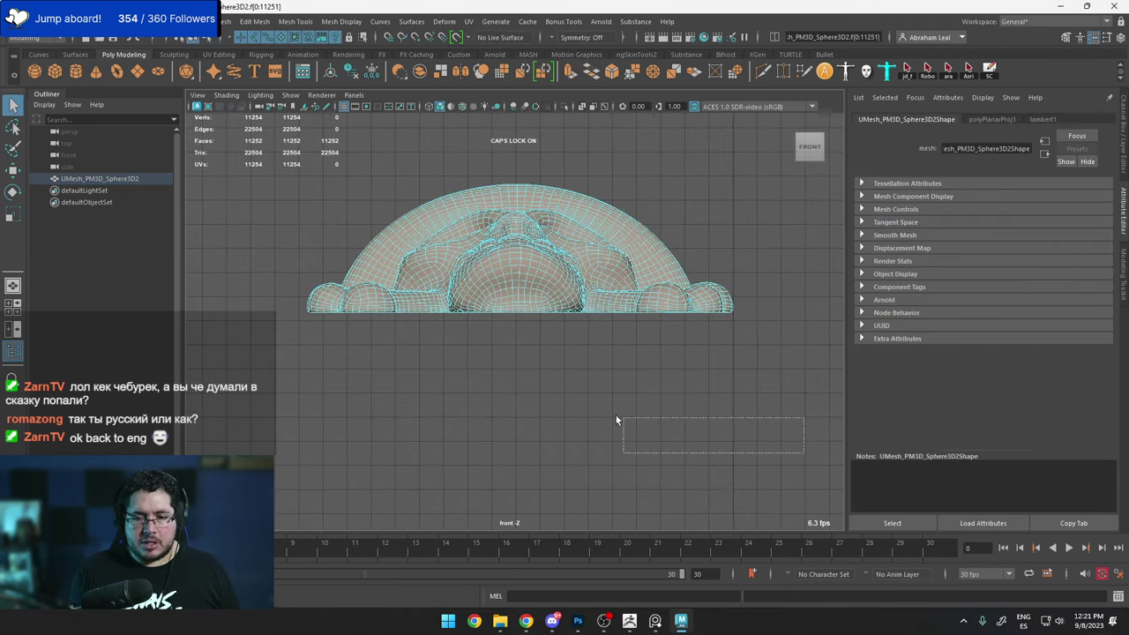
{"action": "left_click_drag", "start_coordinate": [278, 314], "coordinate": [299, 312]}
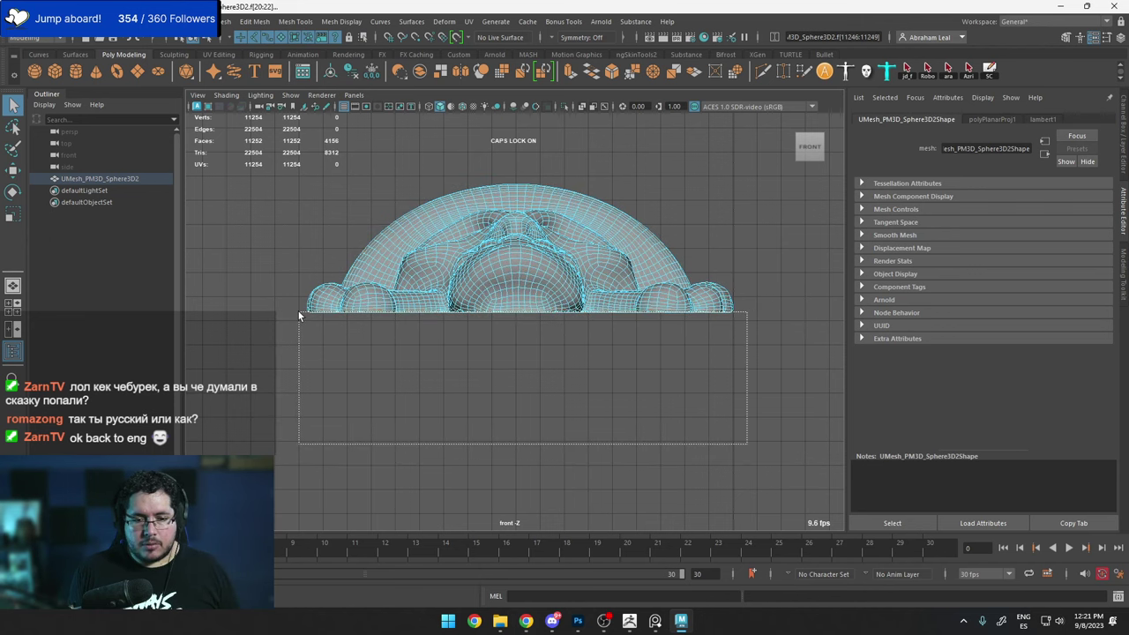
{"action": "key", "text": "space"}
{"action": "left_click_drag", "start_coordinate": [471, 355], "coordinate": [472, 325]}
{"action": "left_click_drag", "start_coordinate": [472, 324], "coordinate": [493, 287], "text": "alt"}
{"action": "right_click_drag", "start_coordinate": [493, 286], "coordinate": [613, 280], "text": "alt"}
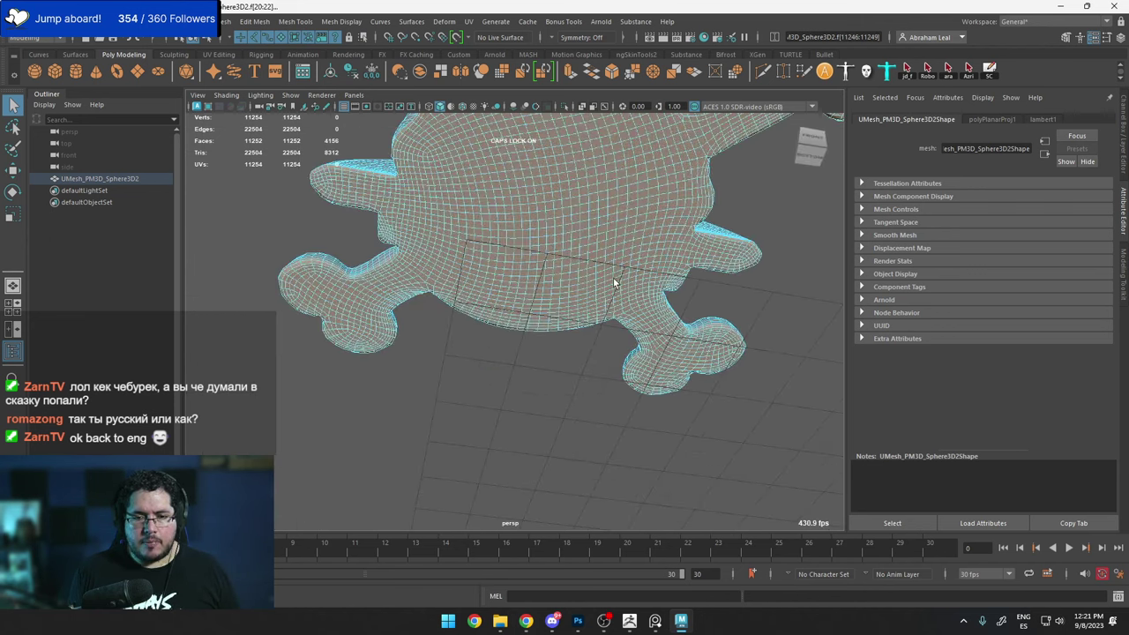
Project planar UVs along the Z axis onto the selected faces of the skull's flat back.
{"action": "middle_click_drag", "start_coordinate": [613, 280], "coordinate": [608, 357], "text": "alt"}
{"action": "right_click_drag", "start_coordinate": [609, 357], "coordinate": [548, 361], "text": "alt"}
{"action": "left_click_drag", "start_coordinate": [548, 360], "coordinate": [501, 112], "text": "alt"}
{"action": "left_click", "coordinate": [469, 21]}
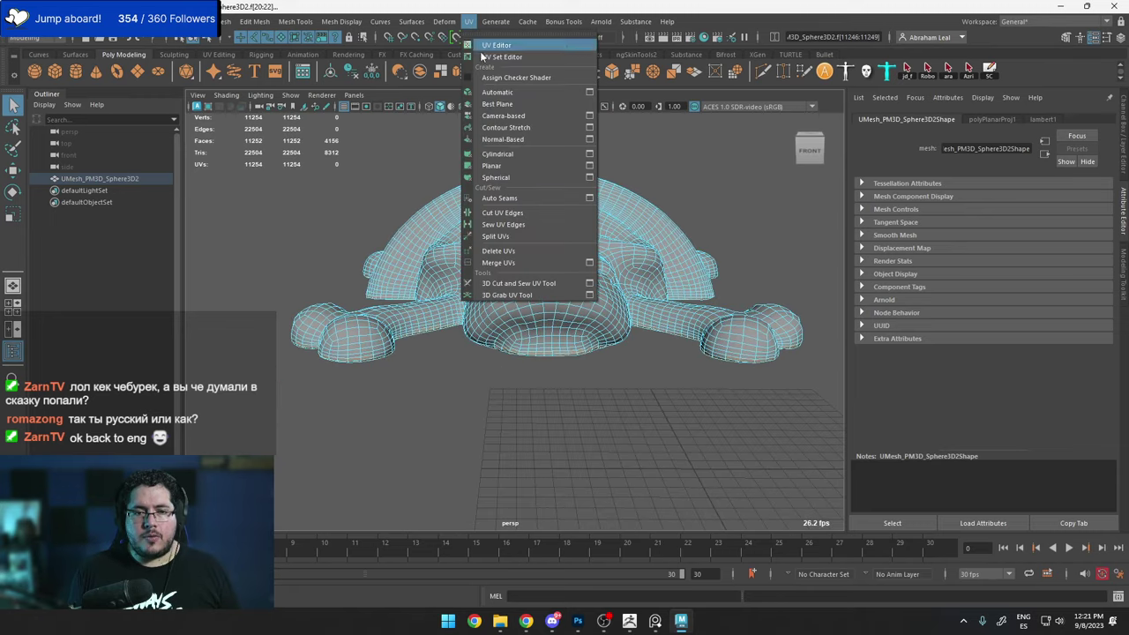
{"action": "left_click", "coordinate": [588, 165]}
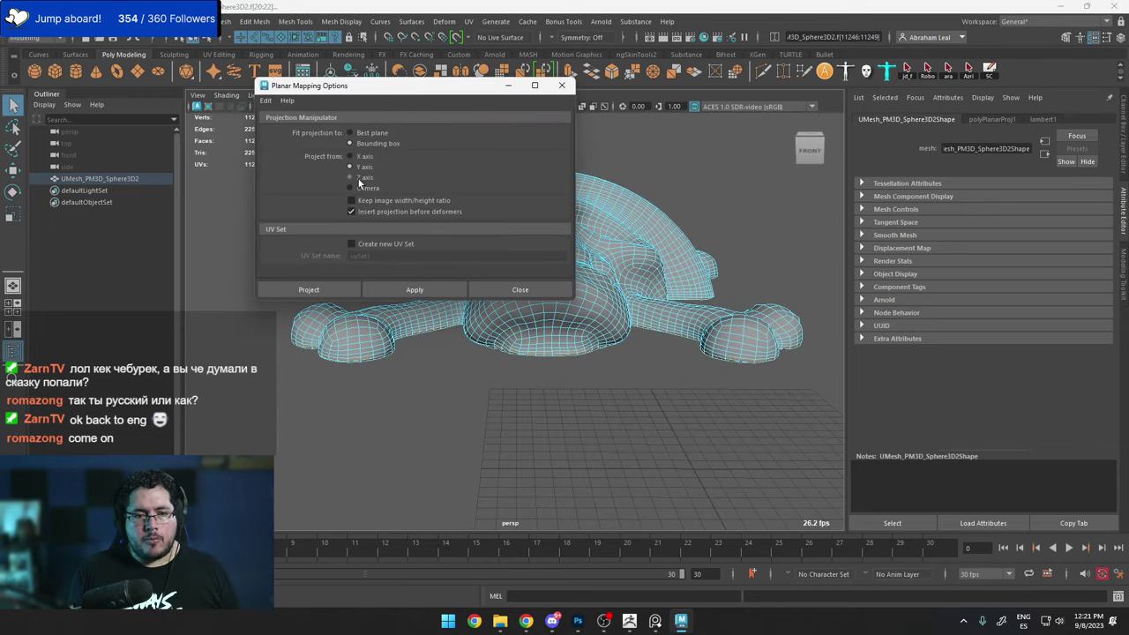
{"action": "left_click", "coordinate": [417, 286]}
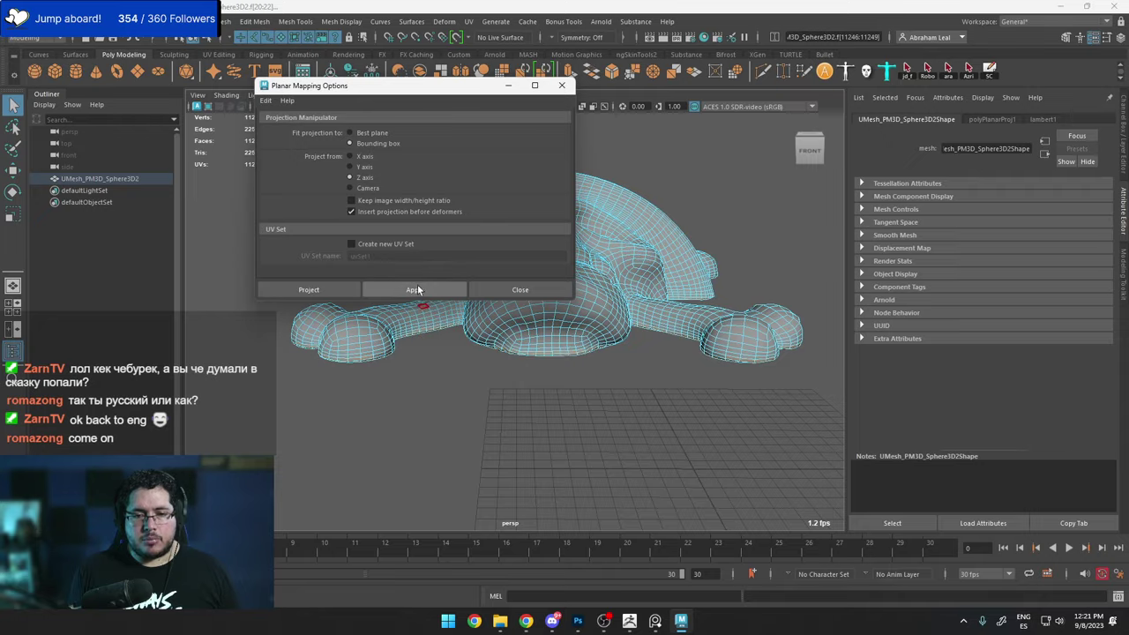
{"action": "left_click_drag", "start_coordinate": [596, 366], "coordinate": [608, 399], "text": "alt"}
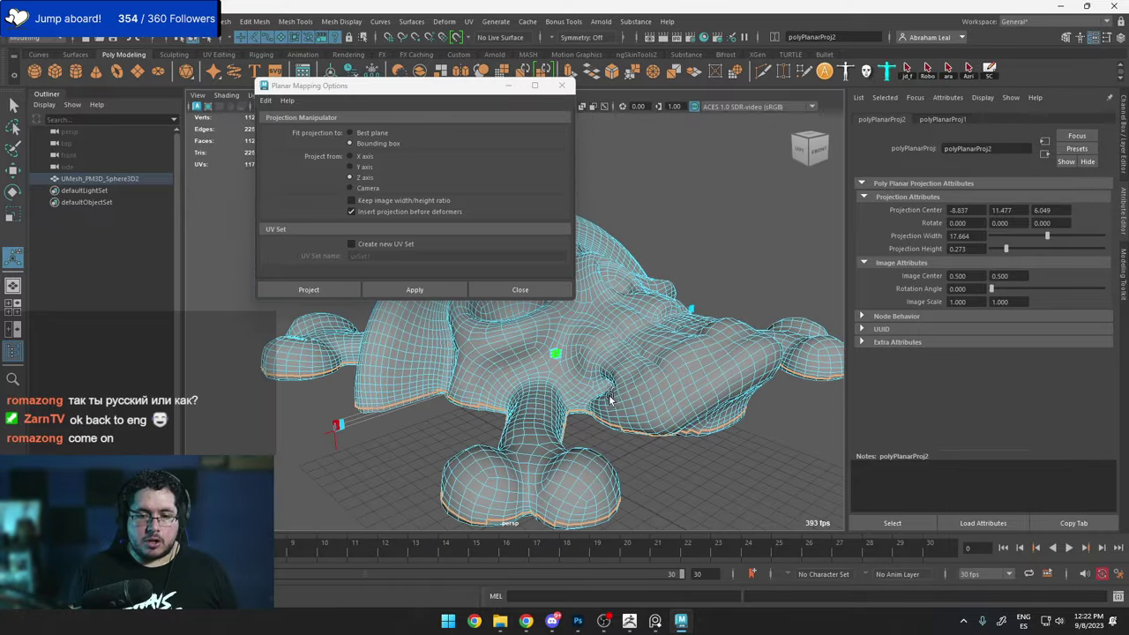
{"action": "left_click", "coordinate": [562, 85]}
Select the whole skull and cut a UV seam loop around the base of one lower crossbone with the 3D Cut and Sew UV Tool.
{"action": "scroll", "coordinate": [500, 279], "scroll_direction": "up", "scroll_amount": 5}
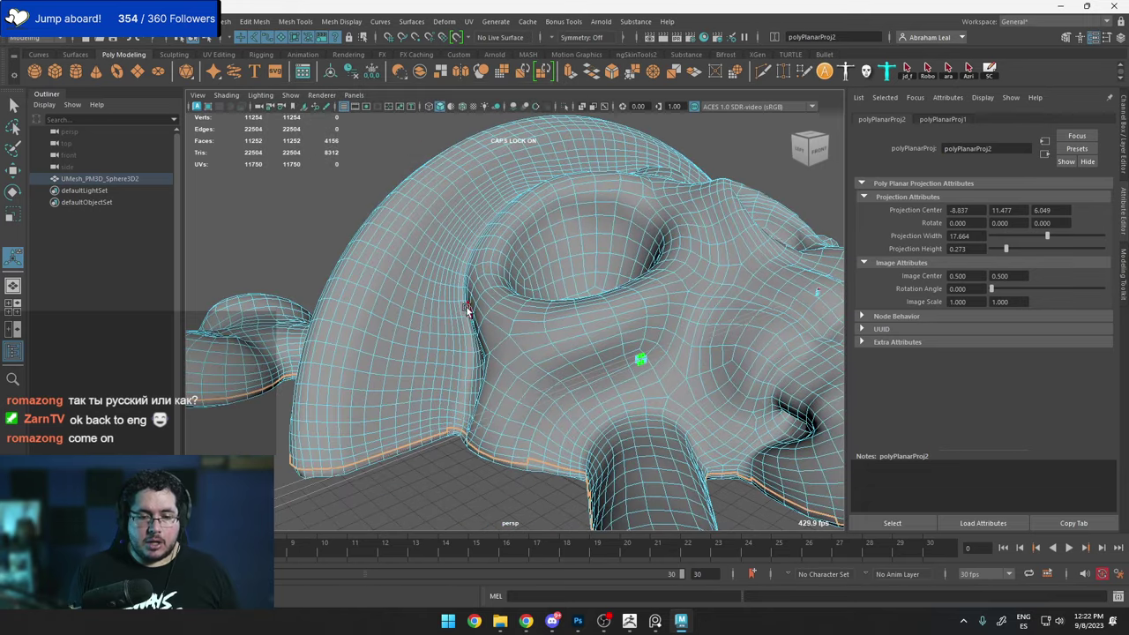
{"action": "right_click_drag", "start_coordinate": [467, 306], "coordinate": [484, 210]}
{"action": "right_click_drag", "start_coordinate": [444, 159], "coordinate": [468, 132]}
{"action": "left_click", "coordinate": [445, 136]}
{"action": "left_click", "coordinate": [441, 205]}
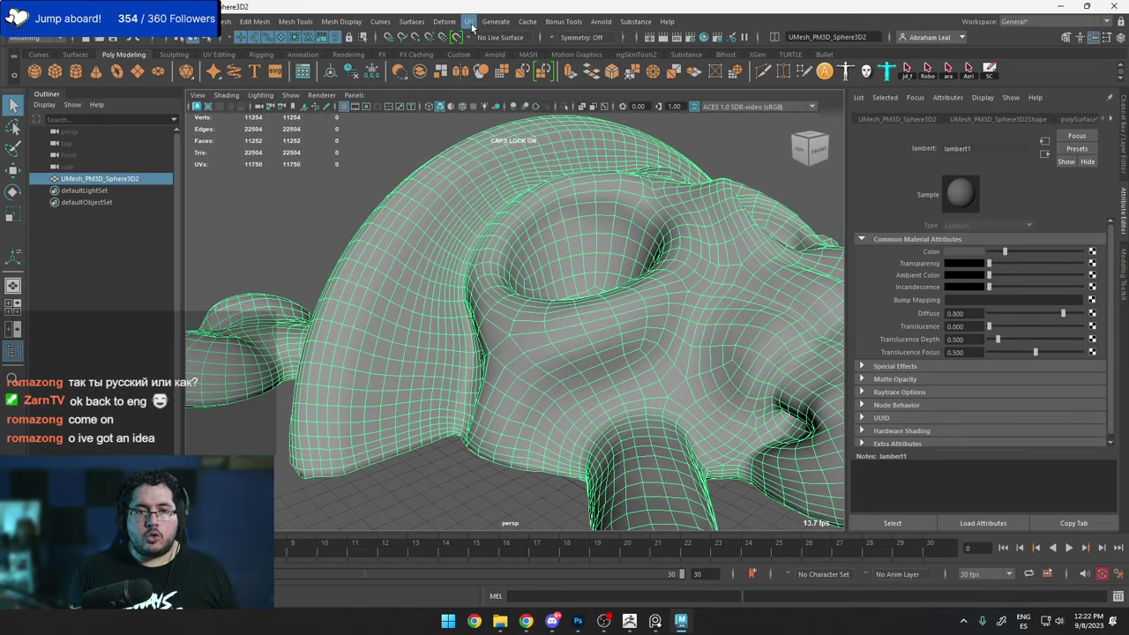
{"action": "left_click", "coordinate": [468, 22]}
{"action": "left_click", "coordinate": [522, 287]}
{"action": "left_click_drag", "start_coordinate": [522, 290], "coordinate": [608, 265], "text": "alt"}
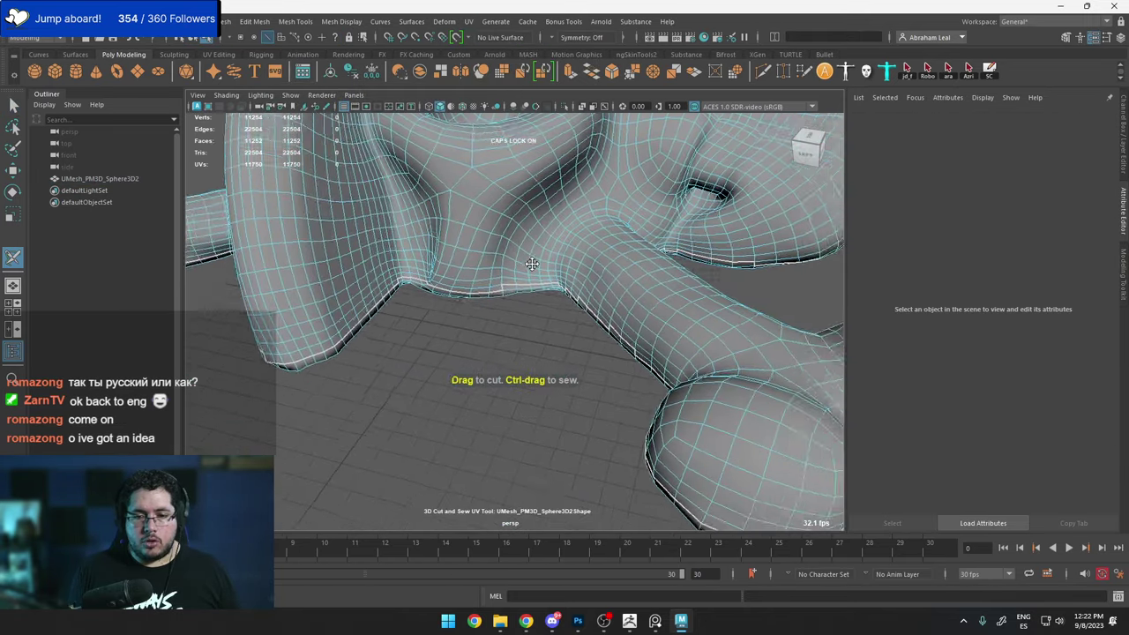
{"action": "scroll", "coordinate": [617, 282], "scroll_direction": "up", "scroll_amount": 4}
{"action": "middle_click_drag", "start_coordinate": [627, 288], "coordinate": [564, 397], "text": "alt"}
{"action": "double_click", "coordinate": [560, 354]}
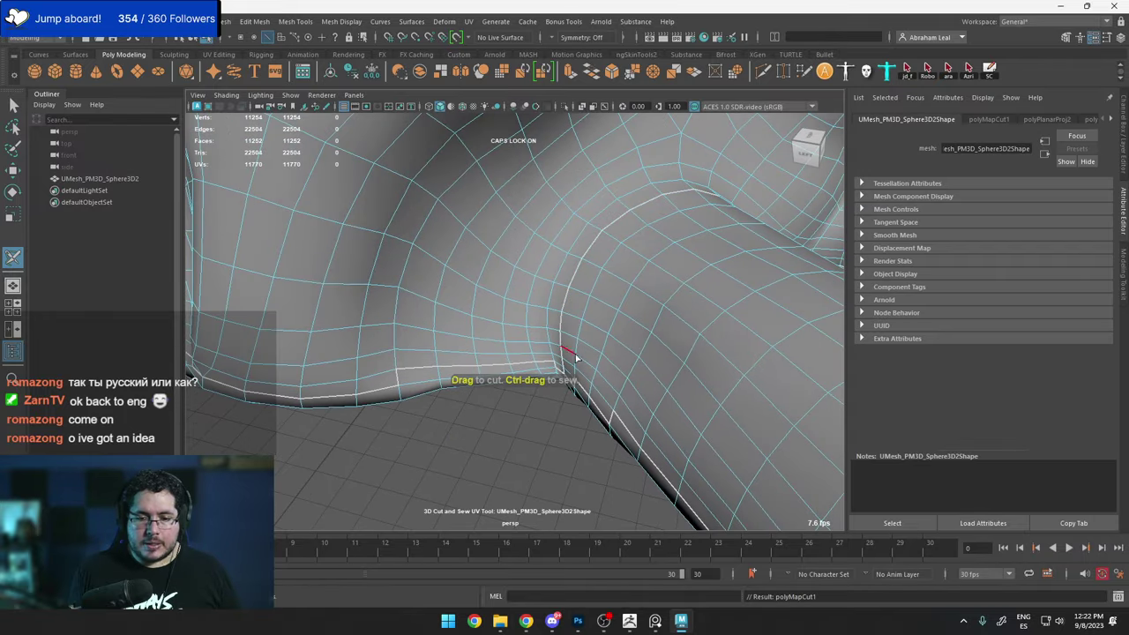
Cut a UV seam around the base of the opposite lower crossbone.
{"action": "left_click_drag", "start_coordinate": [570, 353], "coordinate": [387, 352], "text": "alt"}
{"action": "scroll", "coordinate": [574, 340], "scroll_direction": "down", "scroll_amount": 4}
{"action": "scroll", "coordinate": [514, 344], "scroll_direction": "up", "scroll_amount": 4}
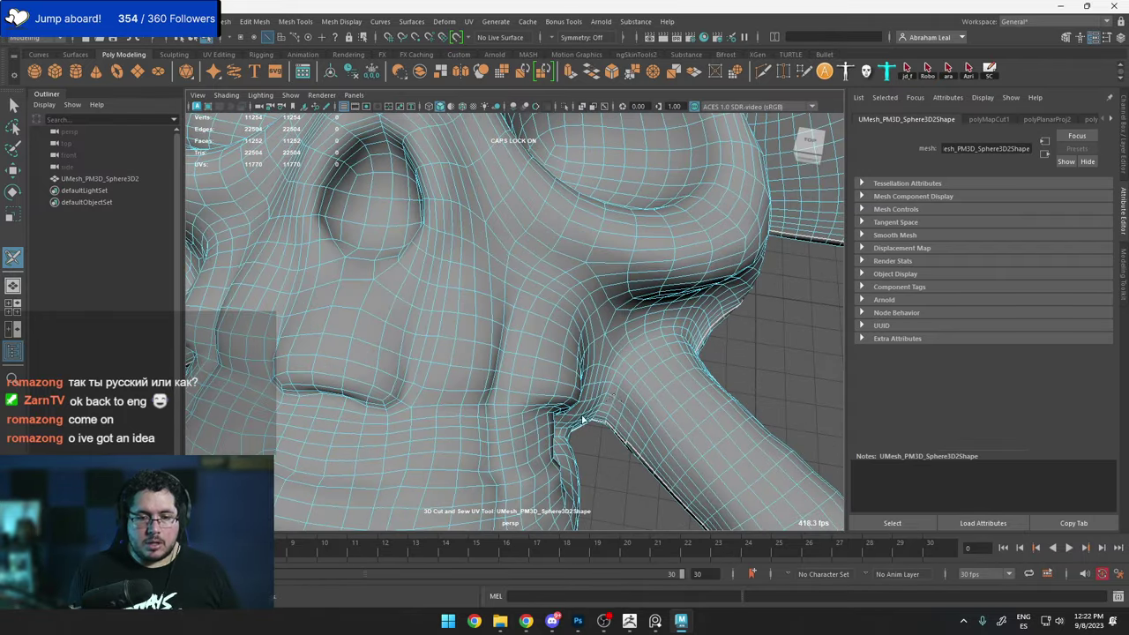
{"action": "middle_click_drag", "start_coordinate": [626, 369], "coordinate": [574, 338], "text": "alt"}
{"action": "left_click_drag", "start_coordinate": [565, 327], "coordinate": [516, 330], "text": "alt"}
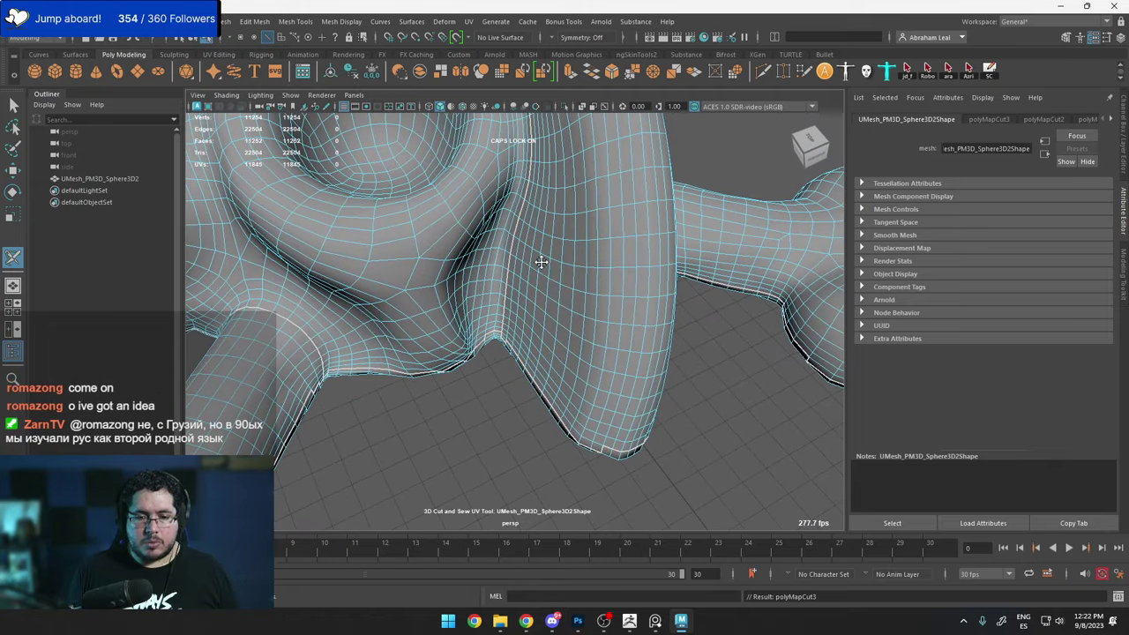
Undo the seam cut along the hat brim and try another edge loop above the forehead, undoing that too.
{"action": "left_click_drag", "start_coordinate": [542, 262], "coordinate": [527, 379], "text": "alt"}
{"action": "scroll", "coordinate": [565, 322], "scroll_direction": "down", "scroll_amount": 3}
{"action": "scroll", "coordinate": [564, 309], "scroll_direction": "up", "scroll_amount": 5}
{"action": "left_click_drag", "start_coordinate": [591, 282], "coordinate": [529, 296], "text": "alt"}
{"action": "key", "text": "ctrl+z"}
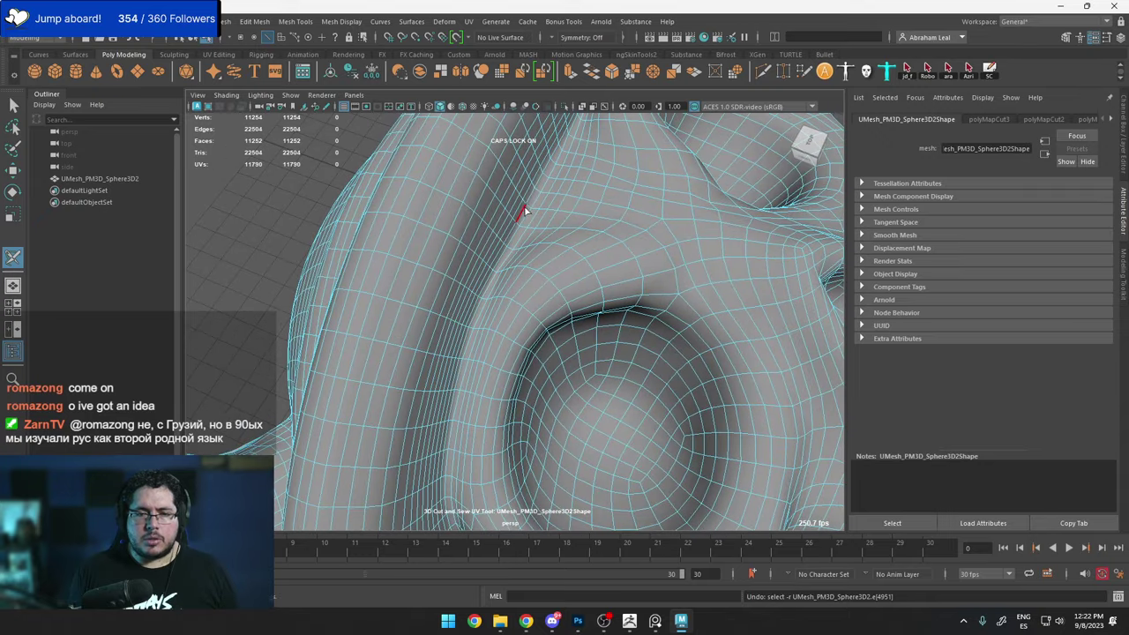
{"action": "double_click", "coordinate": [526, 209]}
{"action": "scroll", "coordinate": [498, 212], "scroll_direction": "down", "scroll_amount": 4}
{"action": "left_click_drag", "start_coordinate": [498, 213], "coordinate": [496, 449], "text": "alt"}
{"action": "key", "text": "ctrl+z"}
Try other edge loops beside the eye socket as the seam between hat and face, undoing each one.
{"action": "scroll", "coordinate": [501, 467], "scroll_direction": "up", "scroll_amount": 4}
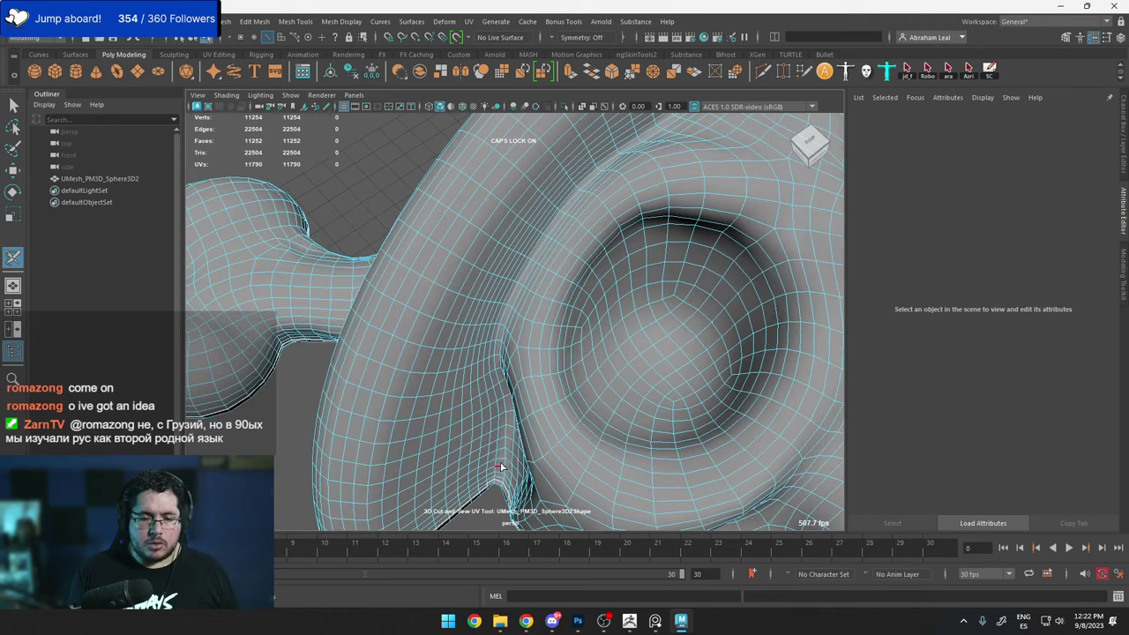
{"action": "left_click_drag", "start_coordinate": [504, 380], "coordinate": [517, 418], "text": "alt"}
{"action": "double_click", "coordinate": [536, 403]}
{"action": "left_click_drag", "start_coordinate": [567, 382], "coordinate": [560, 318], "text": "alt"}
{"action": "key", "text": "ctrl+z"}
{"action": "double_click", "coordinate": [629, 309]}
{"action": "scroll", "coordinate": [561, 317], "scroll_direction": "down", "scroll_amount": 4}
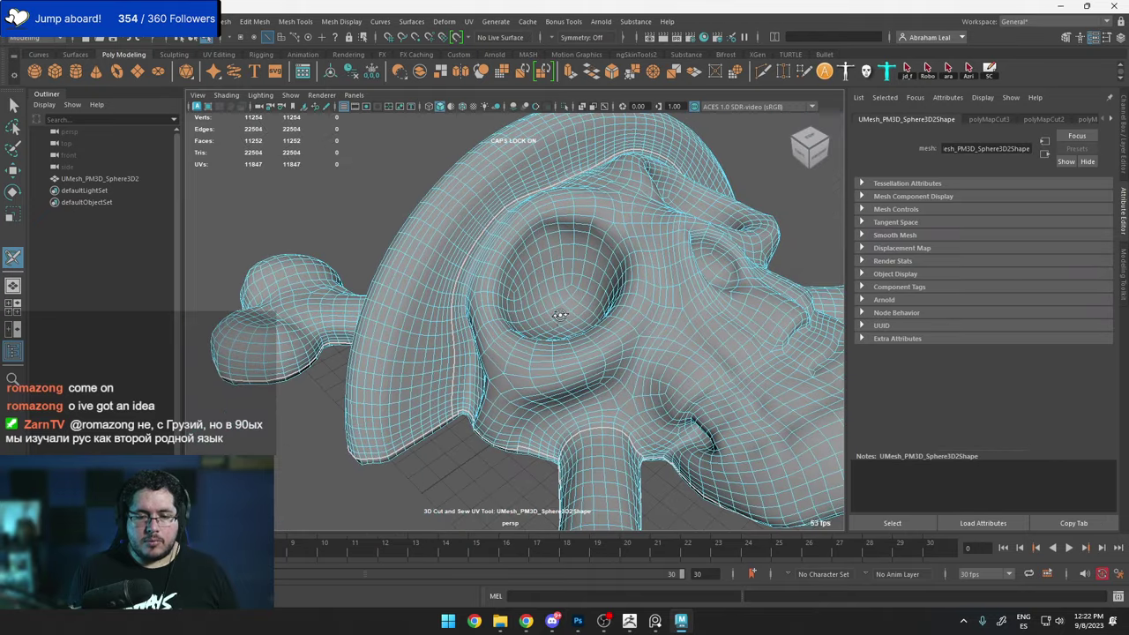
{"action": "key", "text": "ctrl+z"}
Cut a UV seam along the edge loop that separates the hat brim from the face.
{"action": "scroll", "coordinate": [538, 367], "scroll_direction": "up", "scroll_amount": 4}
{"action": "left_click_drag", "start_coordinate": [473, 373], "coordinate": [608, 337], "text": "alt"}
{"action": "double_click", "coordinate": [525, 322]}
Cut a UV seam around the base of one upper crossbone behind the hat.
{"action": "scroll", "coordinate": [522, 331], "scroll_direction": "down", "scroll_amount": 4}
{"action": "scroll", "coordinate": [609, 335], "scroll_direction": "up", "scroll_amount": 5}
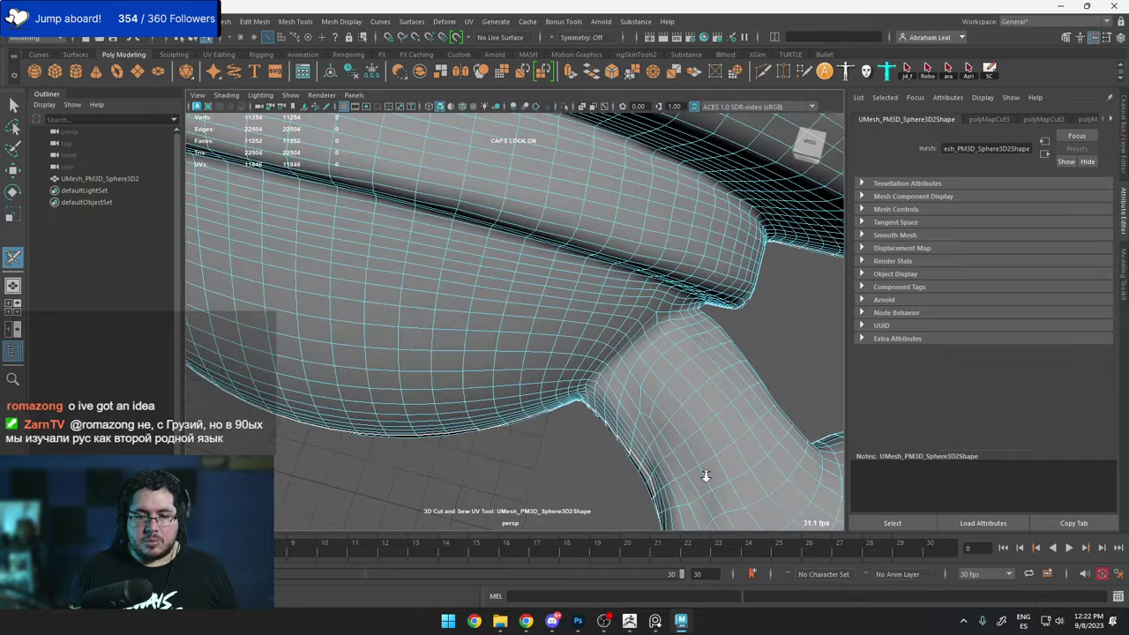
{"action": "key", "text": "ctrl+z"}
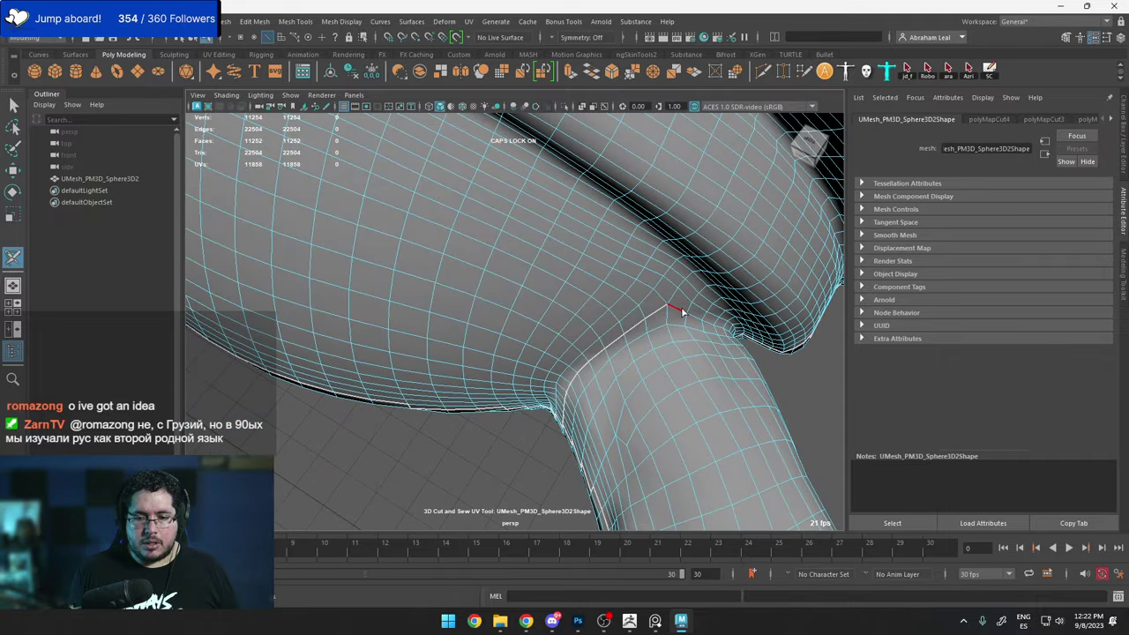
{"action": "key", "text": "ctrl+z"}
{"action": "key", "text": "ctrl+z"}
{"action": "key", "text": "ctrl+z"}
{"action": "key", "text": "ctrl+z"}
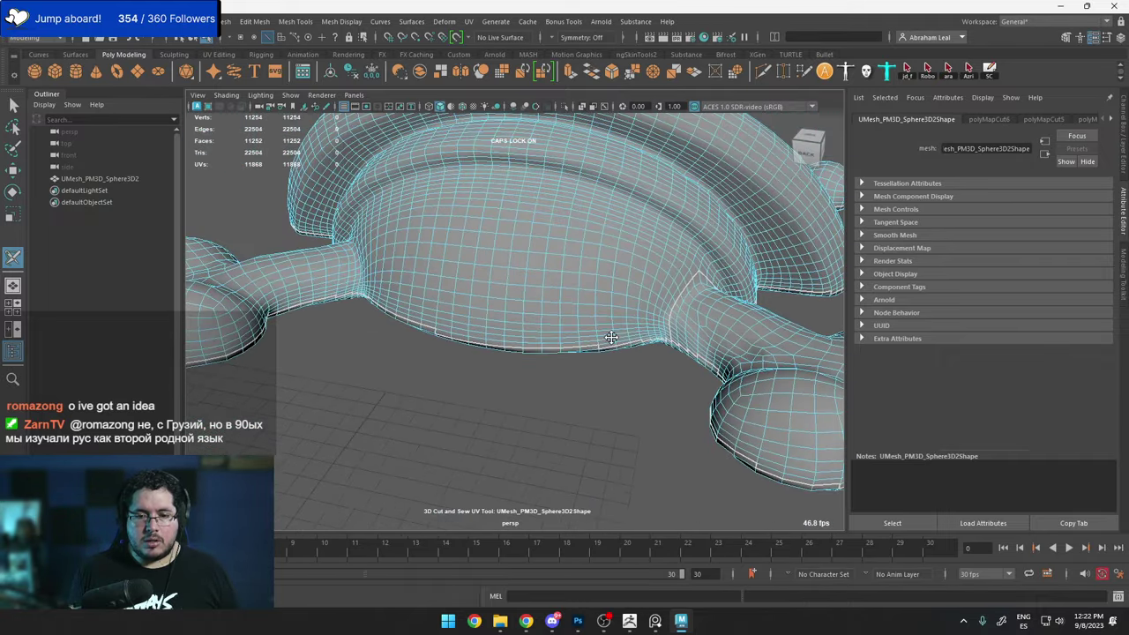
Cut a UV seam around the base of the other upper crossbone and return to selecting the whole skull.
{"action": "middle_click_drag", "start_coordinate": [611, 337], "coordinate": [670, 347], "text": "alt"}
{"action": "scroll", "coordinate": [591, 353], "scroll_direction": "up", "scroll_amount": 4}
{"action": "left_click_drag", "start_coordinate": [471, 245], "coordinate": [492, 274], "text": "alt"}
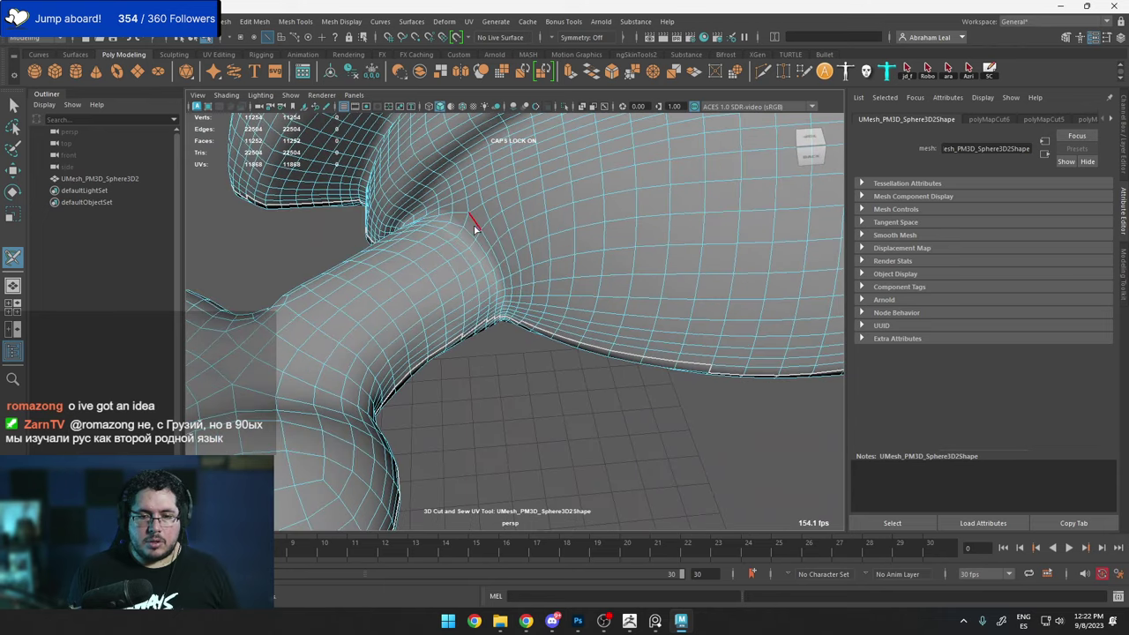
{"action": "key", "text": "ctrl+z"}
{"action": "key", "text": "ctrl+z"}
{"action": "key", "text": "ctrl+z"}
{"action": "key", "text": "ctrl+z"}
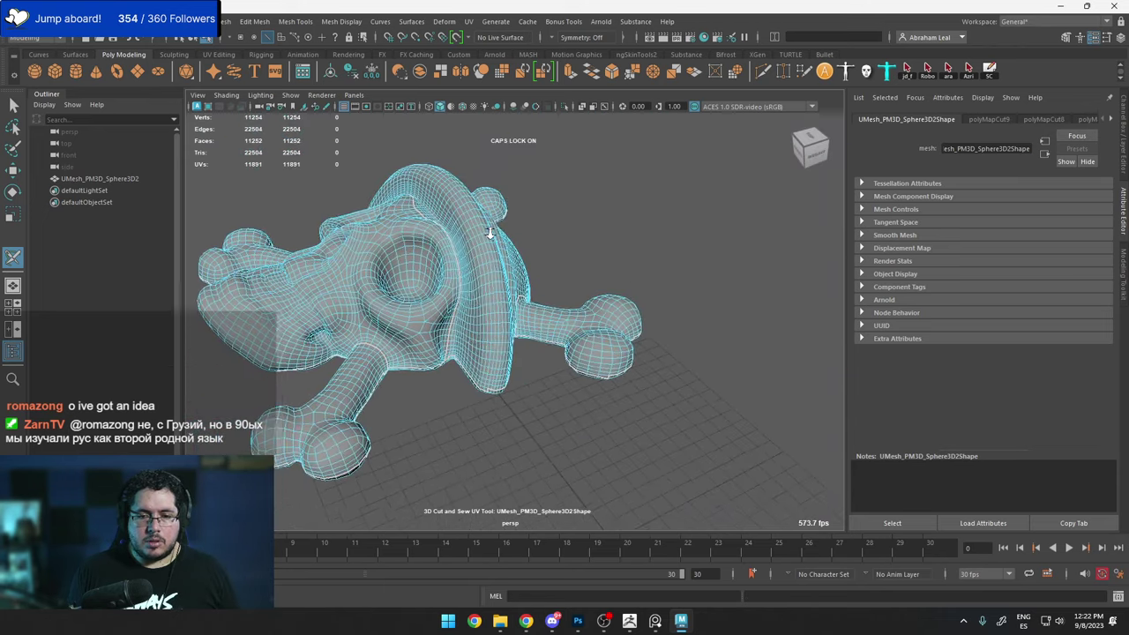
{"action": "key", "text": "ctrl+z"}
{"action": "key", "text": "ctrl+z"}
{"action": "key", "text": "ctrl+z"}
{"action": "key", "text": "ctrl+z"}
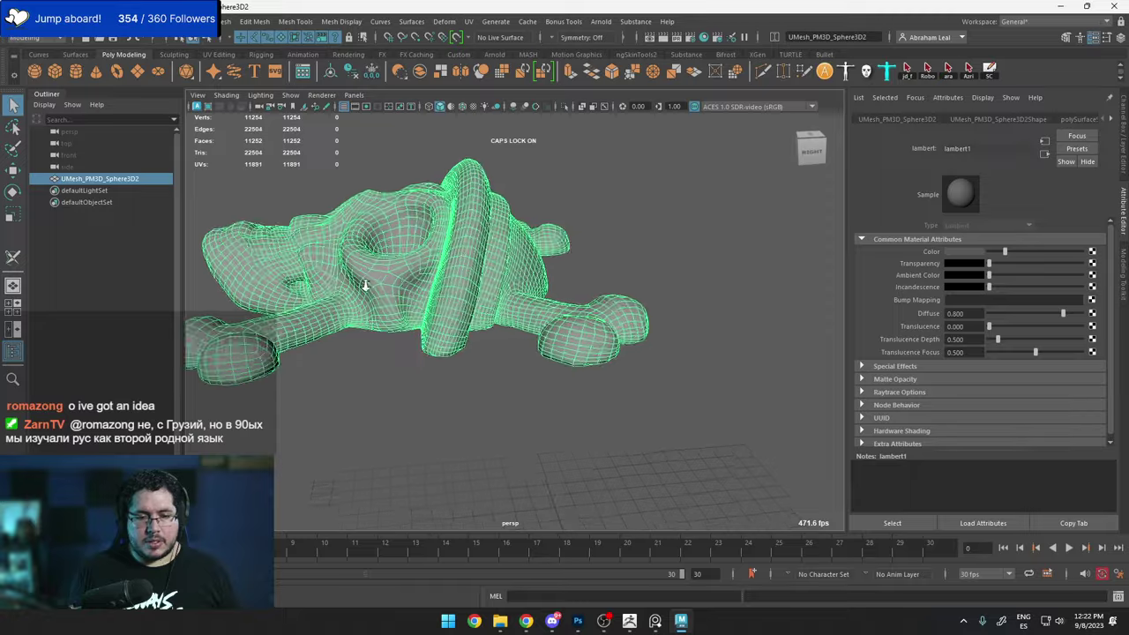
Examine the skull's jaw, teeth, nose and eye sockets for places that need further UV seams.
{"action": "scroll", "coordinate": [593, 404], "scroll_direction": "up", "scroll_amount": 5}
{"action": "left_click_drag", "start_coordinate": [600, 388], "coordinate": [667, 340], "text": "alt"}
{"action": "scroll", "coordinate": [649, 456], "scroll_direction": "up", "scroll_amount": 6}
{"action": "key", "text": "ctrl+z"}
{"action": "key", "text": "ctrl+z"}
{"action": "key", "text": "ctrl+z"}
{"action": "key", "text": "ctrl+z"}
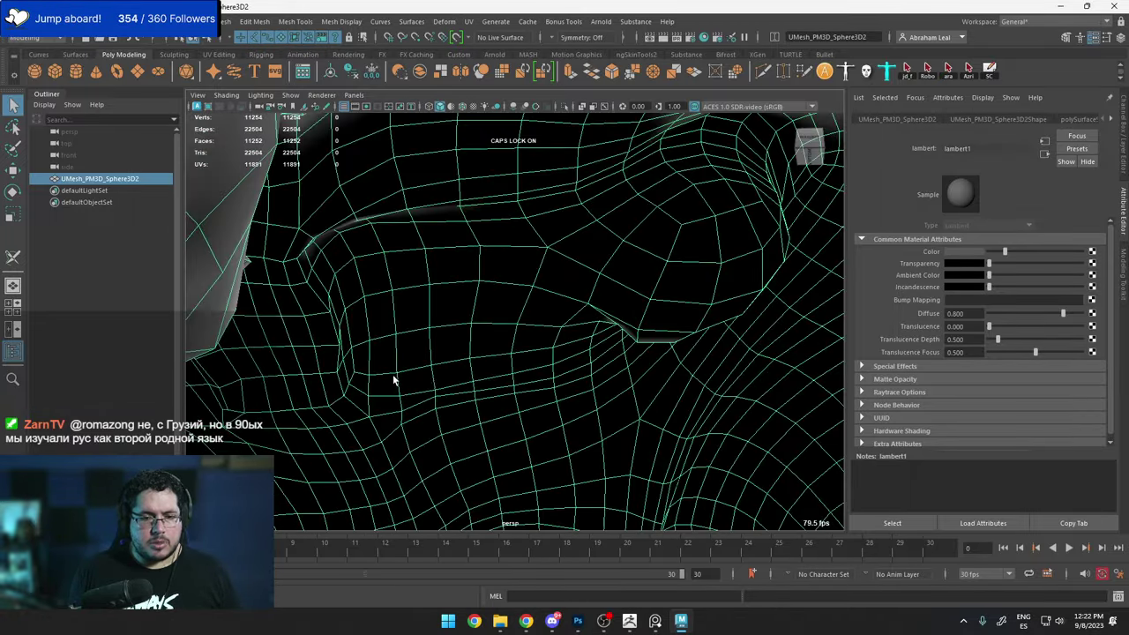
{"action": "key", "text": "ctrl+z"}
{"action": "key", "text": "ctrl+z"}
{"action": "key", "text": "ctrl+z"}
{"action": "key", "text": "ctrl+z"}
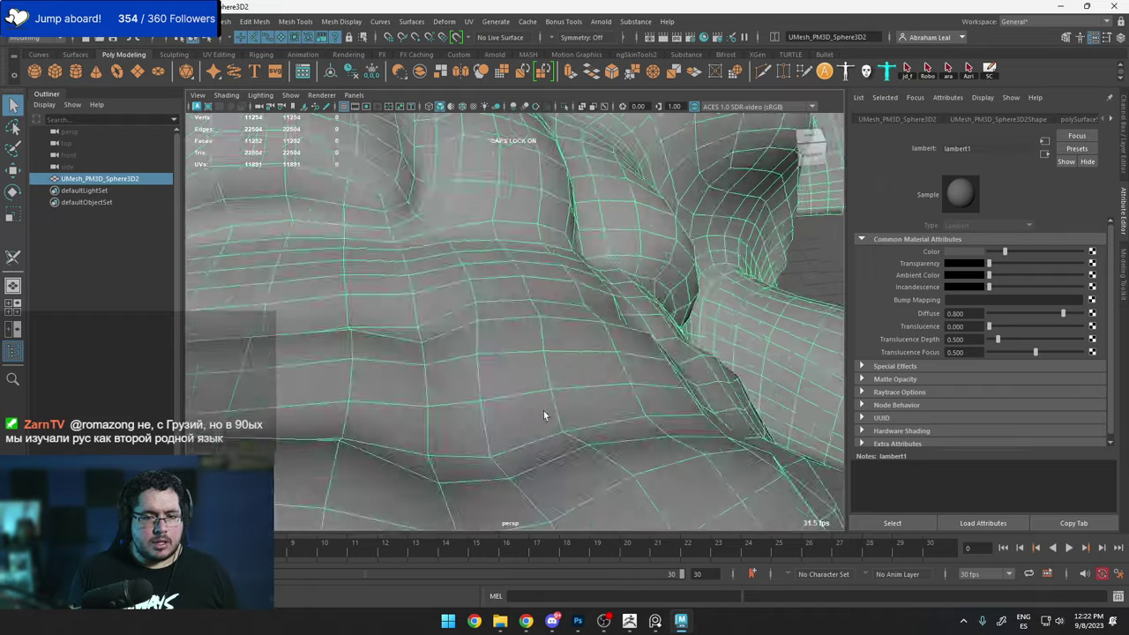
{"action": "key", "text": "ctrl+z"}
{"action": "key", "text": "ctrl+z"}
{"action": "key", "text": "ctrl+z"}
{"action": "key", "text": "ctrl+z"}
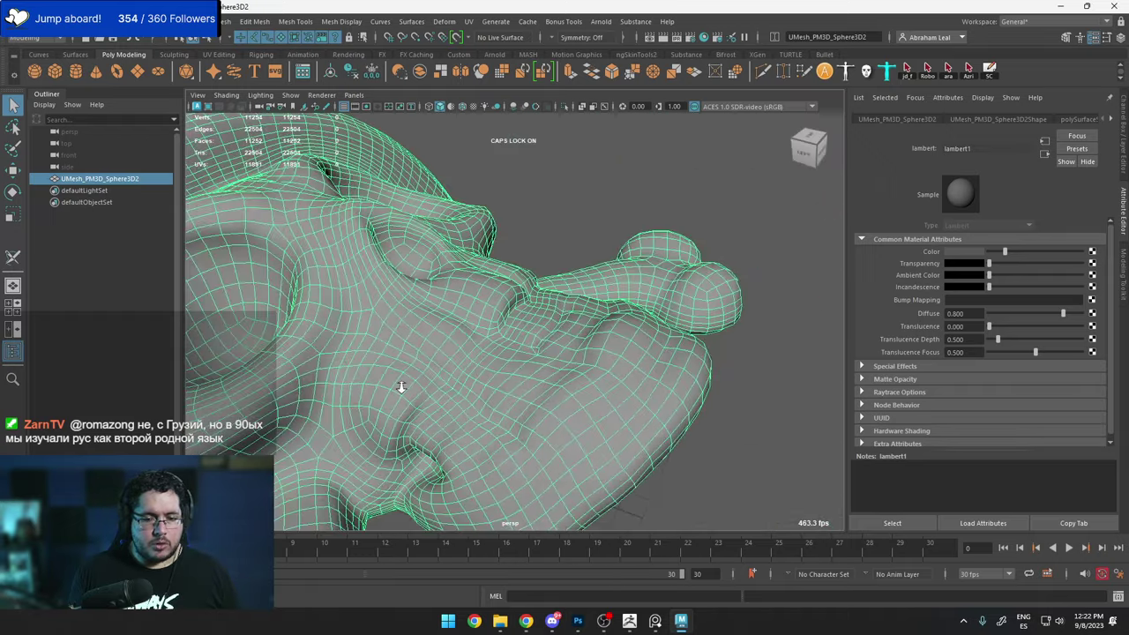
{"action": "left_click_drag", "start_coordinate": [453, 418], "coordinate": [444, 354], "text": "alt"}
{"action": "middle_click_drag", "start_coordinate": [444, 354], "coordinate": [475, 429], "text": "alt"}
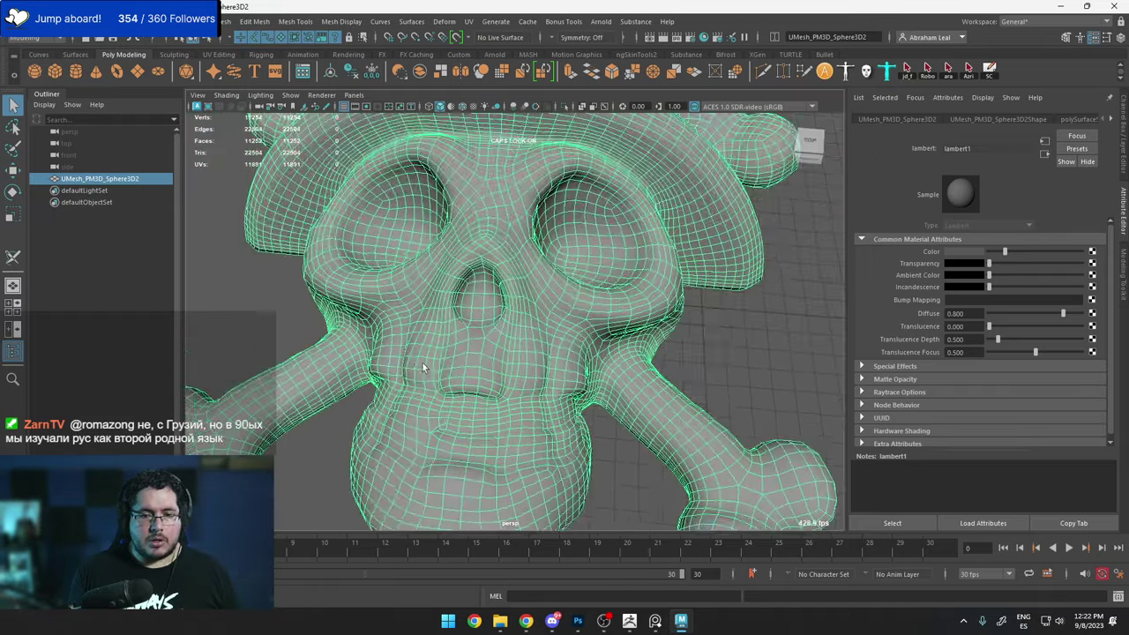
{"action": "left_click_drag", "start_coordinate": [520, 423], "coordinate": [470, 352], "text": "alt"}
{"action": "left_click_drag", "start_coordinate": [525, 322], "coordinate": [504, 359], "text": "alt"}
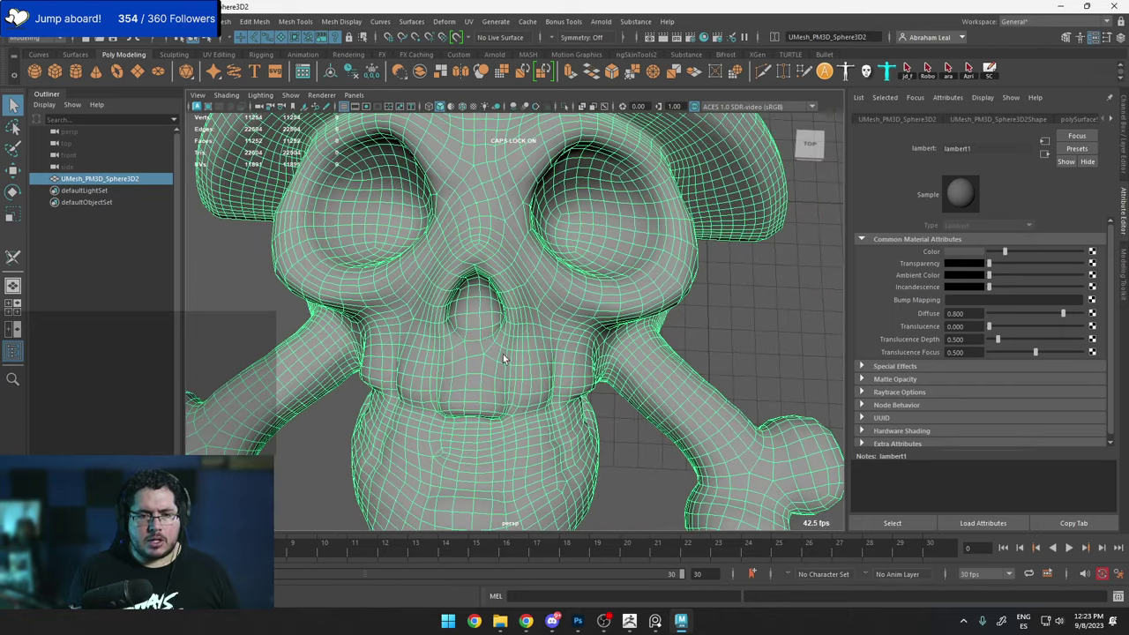
Cut UV seam loops around the inside of both eye sockets with the 3D Cut and Sew UV Tool.
{"action": "left_click", "coordinate": [467, 21]}
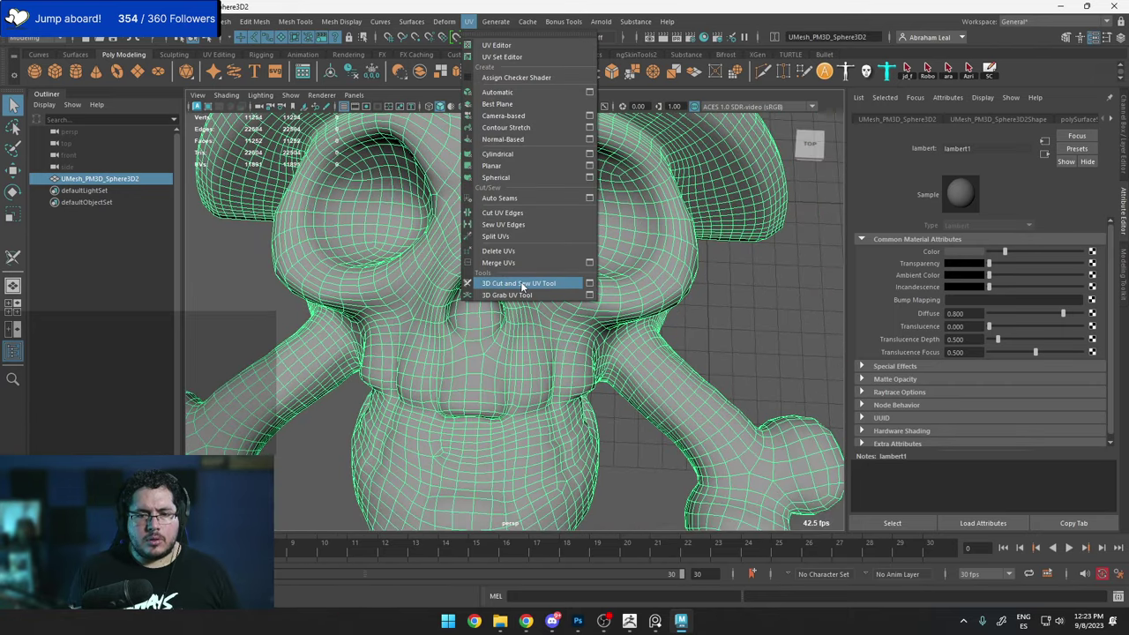
{"action": "left_click", "coordinate": [520, 283]}
{"action": "double_click", "coordinate": [363, 175]}
{"action": "left_click_drag", "start_coordinate": [512, 194], "coordinate": [560, 200], "text": "alt"}
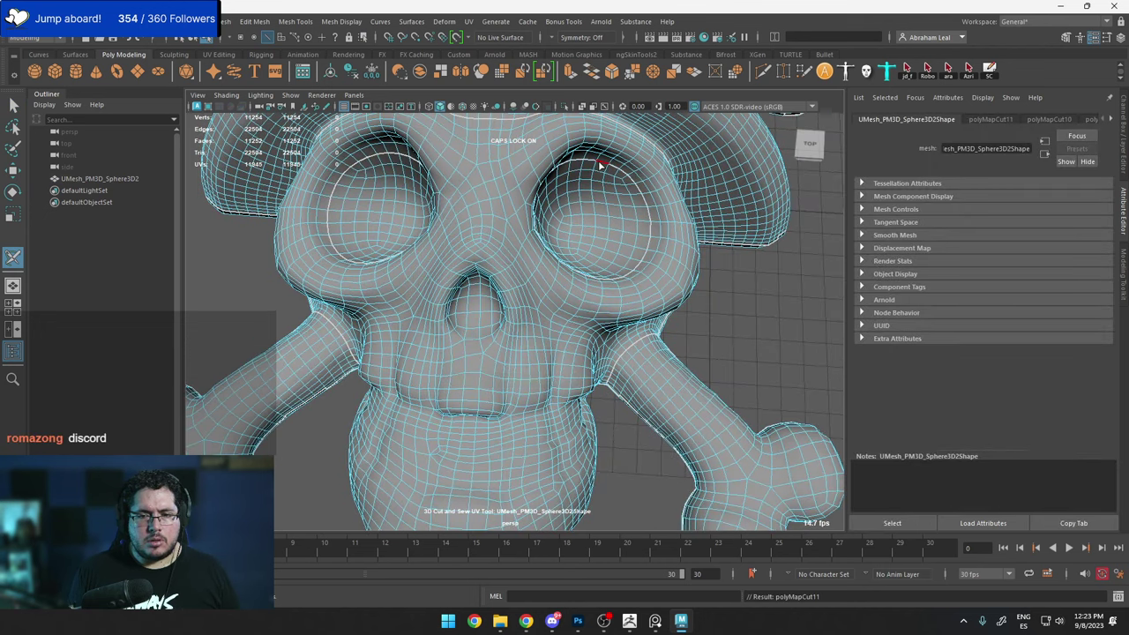
Cut a UV seam loop around the inside of the nose cavity and leave the cutting tool.
{"action": "left_click_drag", "start_coordinate": [628, 220], "coordinate": [534, 231], "text": "alt"}
{"action": "right_click_drag", "start_coordinate": [535, 231], "coordinate": [604, 286], "text": "alt"}
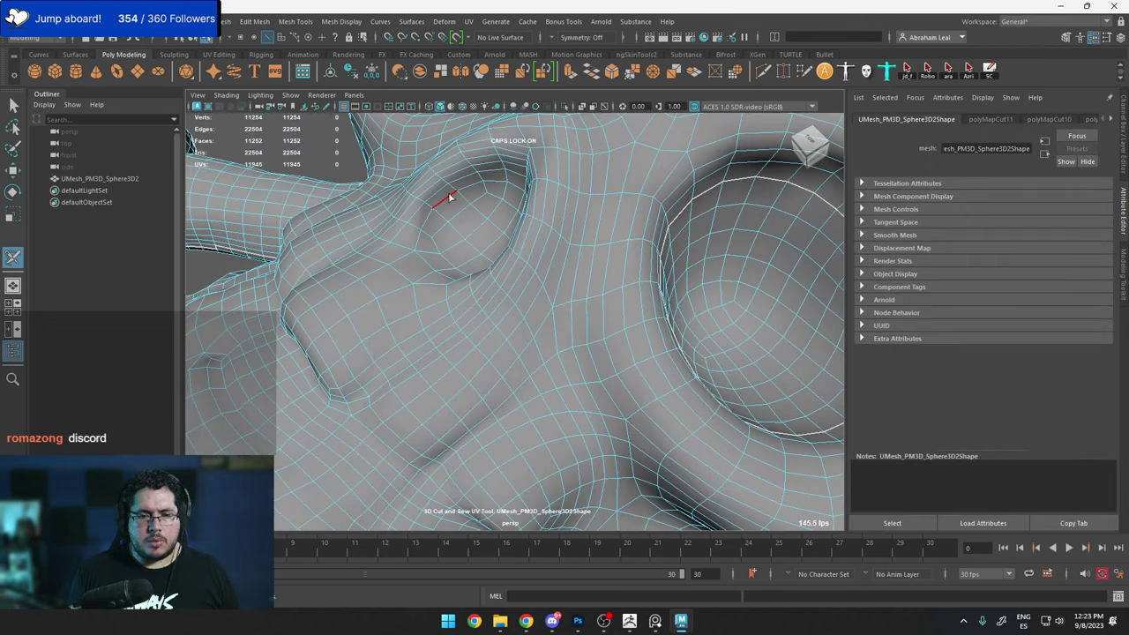
{"action": "double_click", "coordinate": [442, 202]}
{"action": "left_click_drag", "start_coordinate": [444, 204], "coordinate": [474, 274], "text": "alt"}
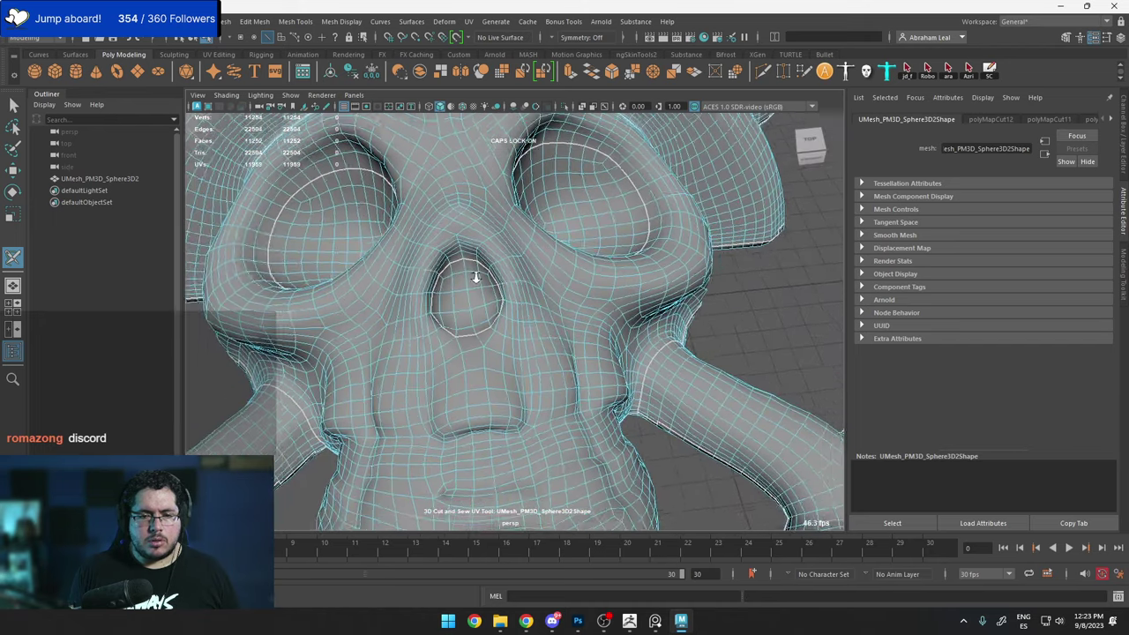
{"action": "key", "text": "q"}
Show the skull's UVs in the UV Editor, select all UV shells and unfold them.
{"action": "right_click_drag", "start_coordinate": [473, 274], "coordinate": [534, 233], "text": "alt"}
{"action": "right_click_drag", "start_coordinate": [534, 233], "coordinate": [507, 256], "text": "alt"}
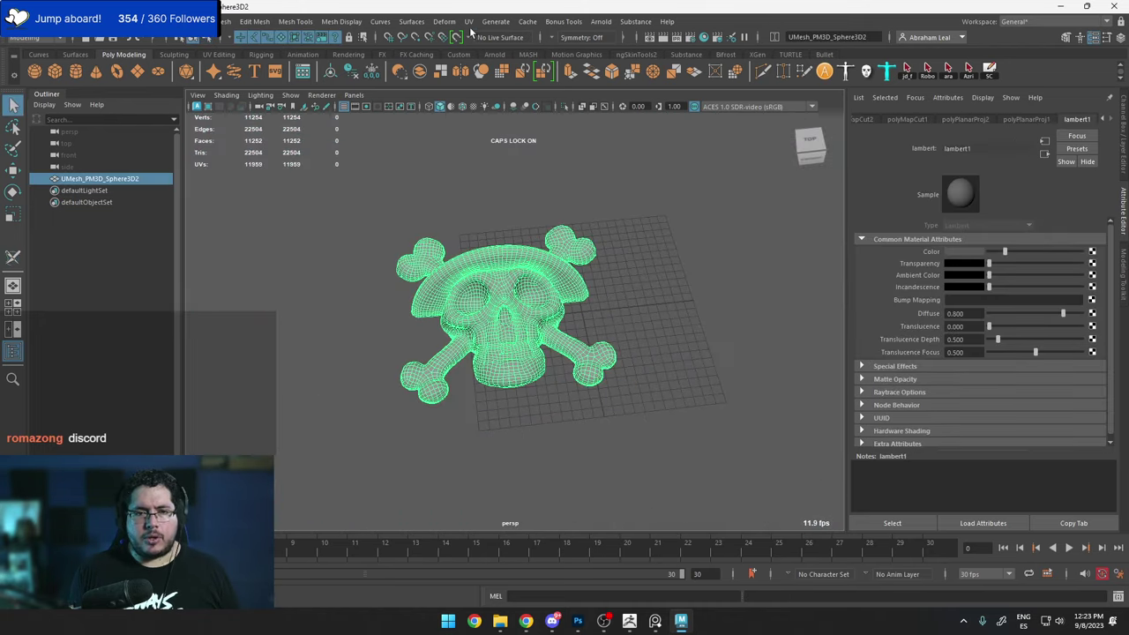
{"action": "left_click", "coordinate": [468, 21]}
{"action": "left_click", "coordinate": [491, 43]}
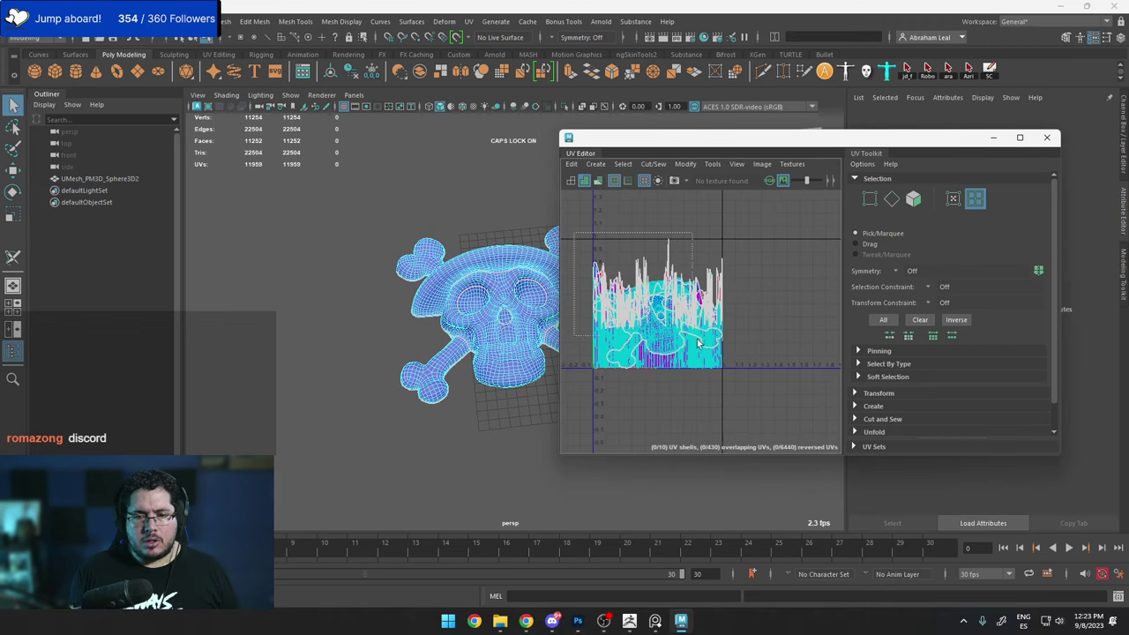
{"action": "left_click_drag", "start_coordinate": [698, 342], "coordinate": [743, 401]}
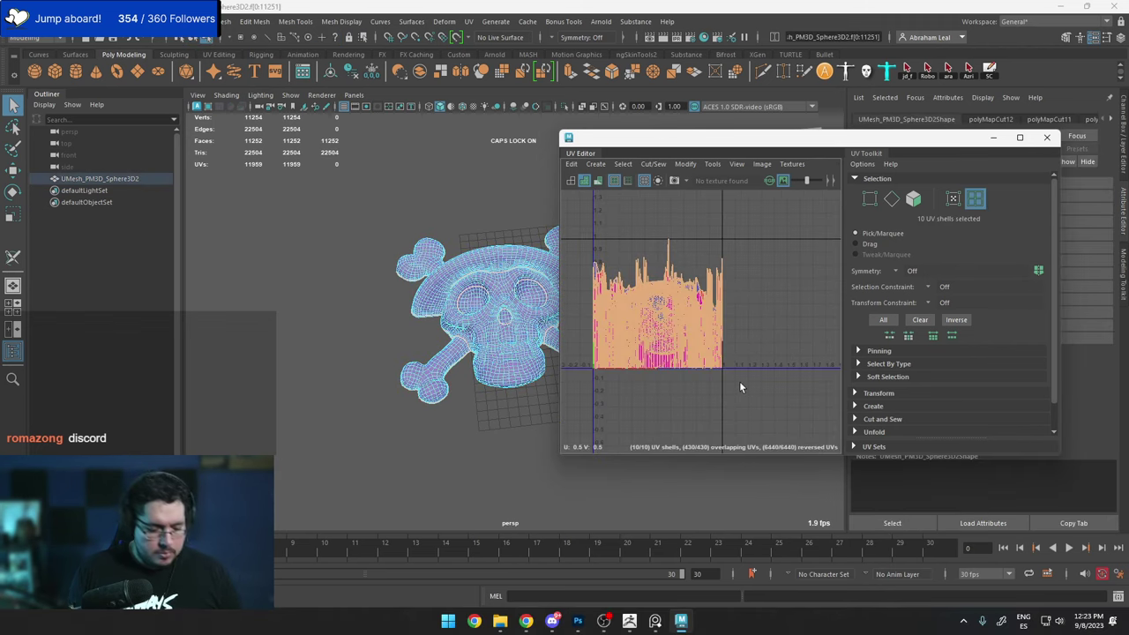
{"action": "key", "text": "ctrl+u"}
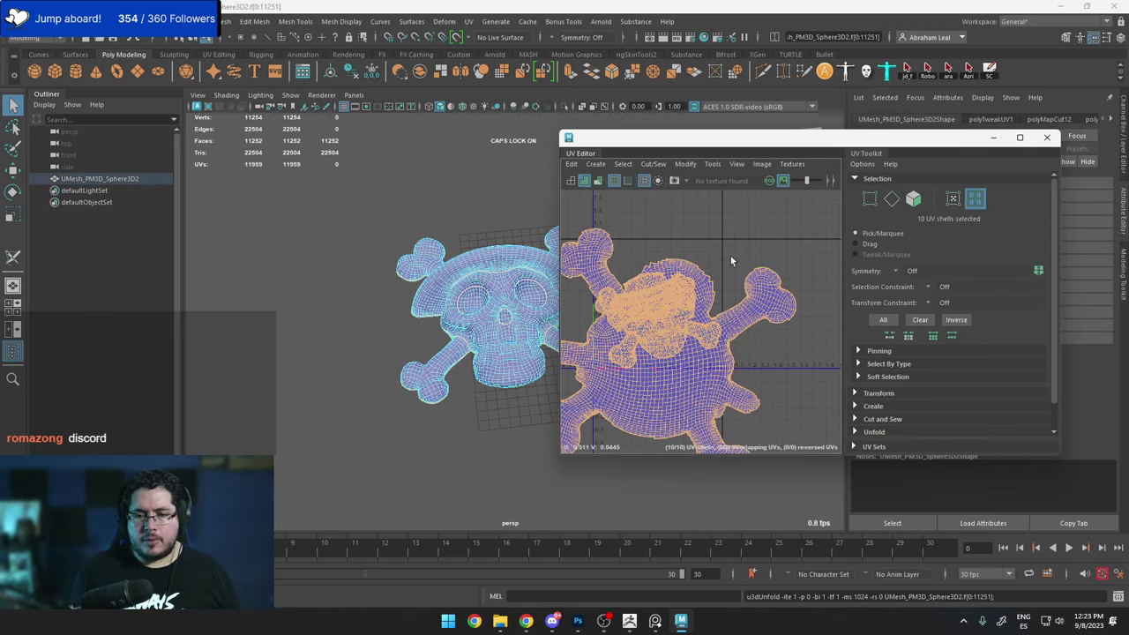
Lay out the unfolded shells within the 0–1 UV tile and inspect the packed result.
{"action": "scroll", "coordinate": [773, 238], "scroll_direction": "down", "scroll_amount": 4}
{"action": "left_click", "coordinate": [773, 242]}
{"action": "left_click_drag", "start_coordinate": [669, 370], "coordinate": [642, 379]}
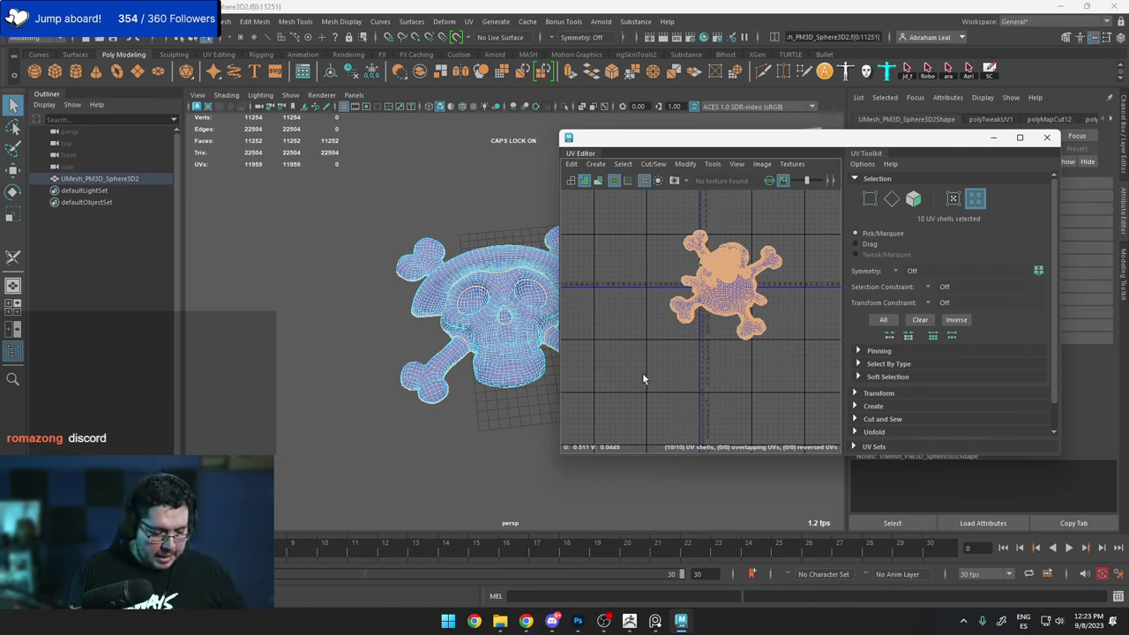
{"action": "key", "text": "ctrl+l"}
{"action": "left_click", "coordinate": [643, 375]}
{"action": "scroll", "coordinate": [679, 292], "scroll_direction": "up", "scroll_amount": 5}
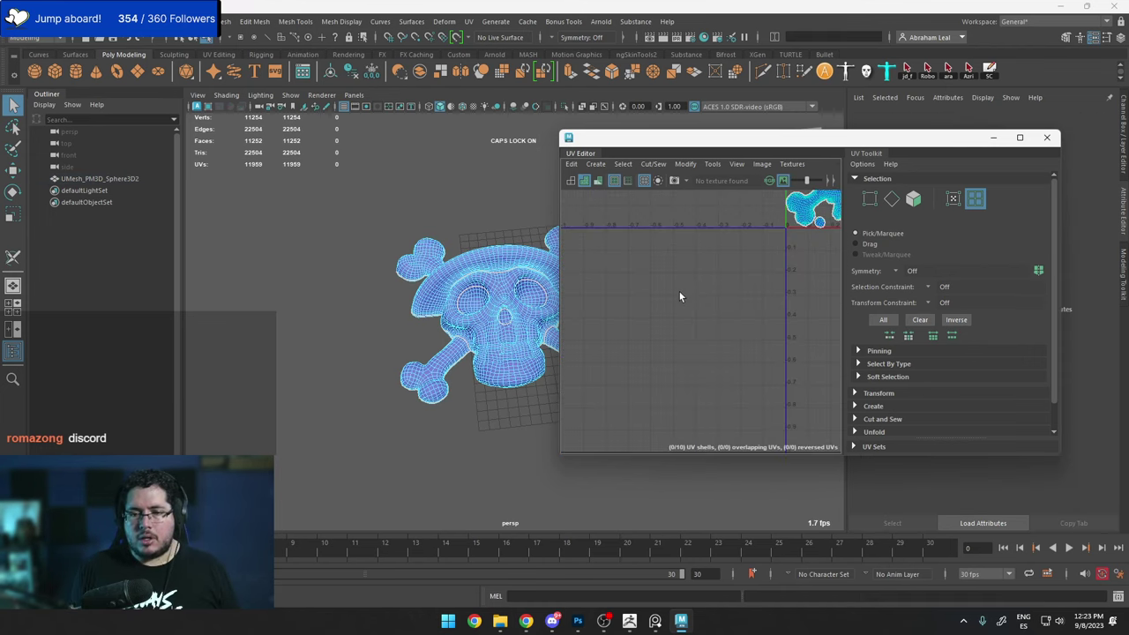
{"action": "middle_click_drag", "start_coordinate": [806, 201], "coordinate": [605, 379], "text": "alt"}
{"action": "middle_click_drag", "start_coordinate": [717, 357], "coordinate": [707, 413], "text": "alt"}
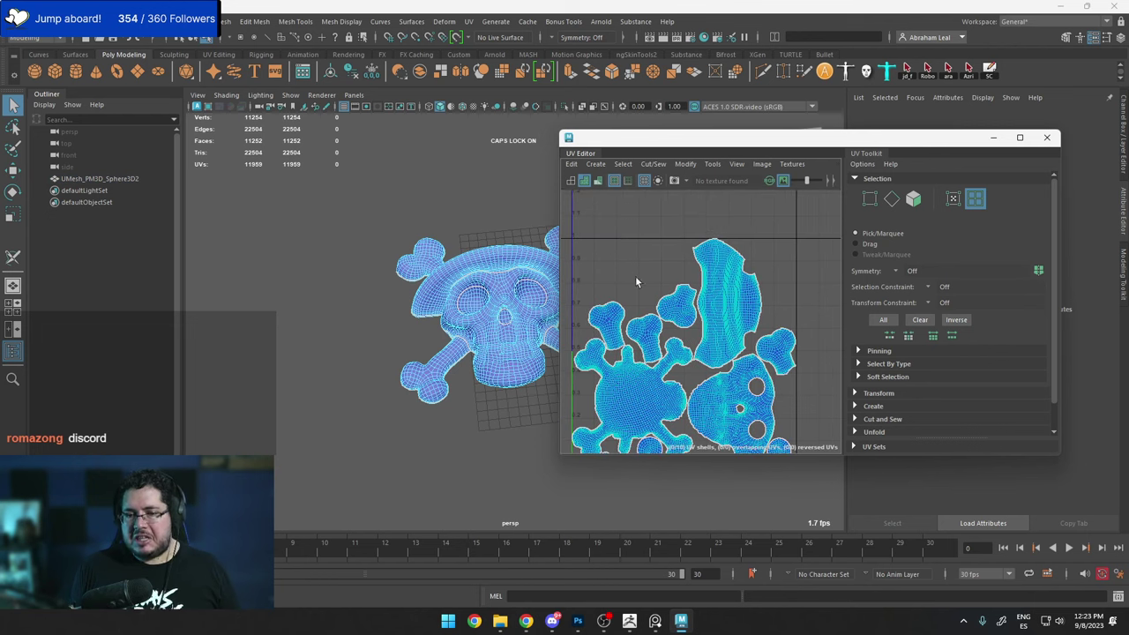
Close the UV Editor and select the whole low-poly skull mesh in the viewport.
{"action": "middle_click_drag", "start_coordinate": [721, 318], "coordinate": [752, 283], "text": "alt"}
{"action": "scroll", "coordinate": [739, 293], "scroll_direction": "down", "scroll_amount": 3}
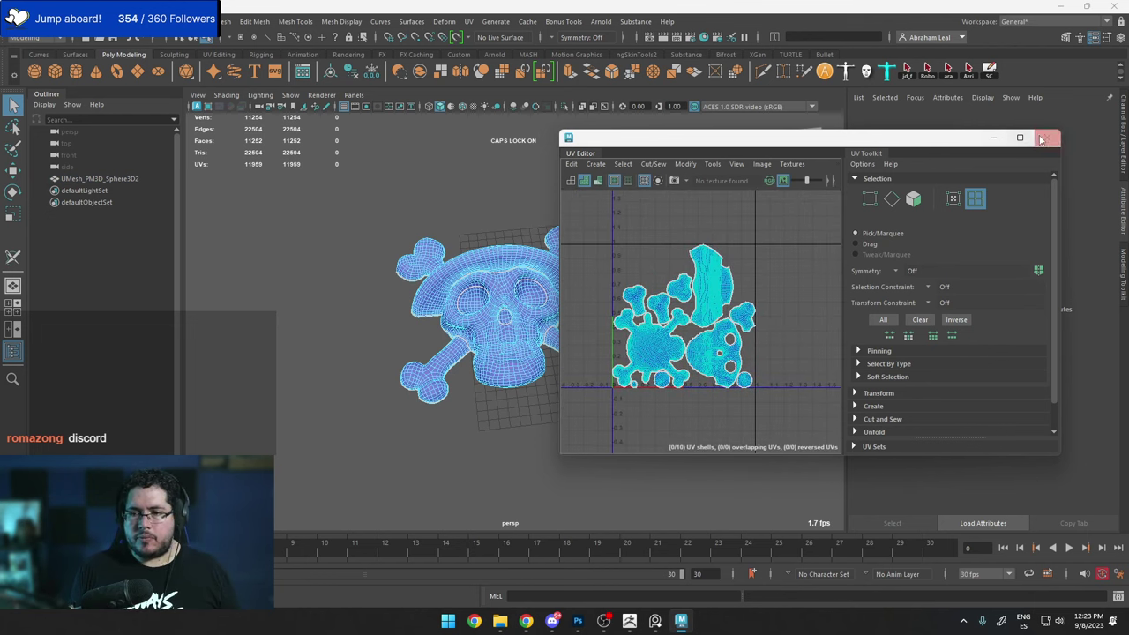
{"action": "left_click", "coordinate": [1042, 138]}
{"action": "left_click", "coordinate": [543, 277]}
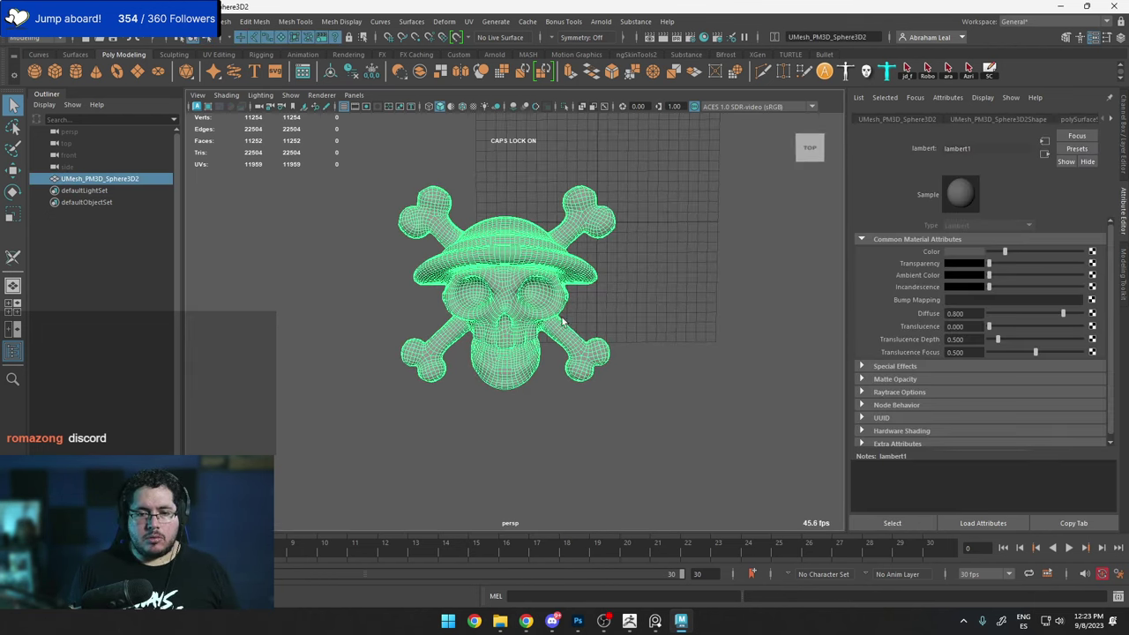
Import the high-poly skull file Skull_HIGH.fbx from the Desktop into the current scene.
{"action": "left_click", "coordinate": [16, 21]}
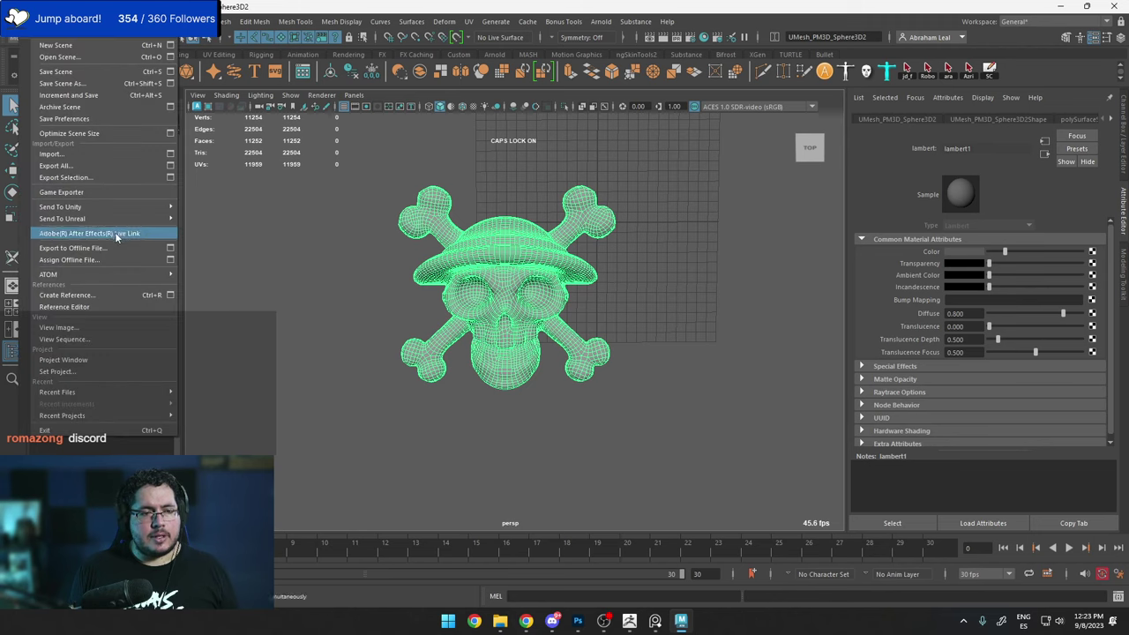
{"action": "left_click", "coordinate": [93, 179]}
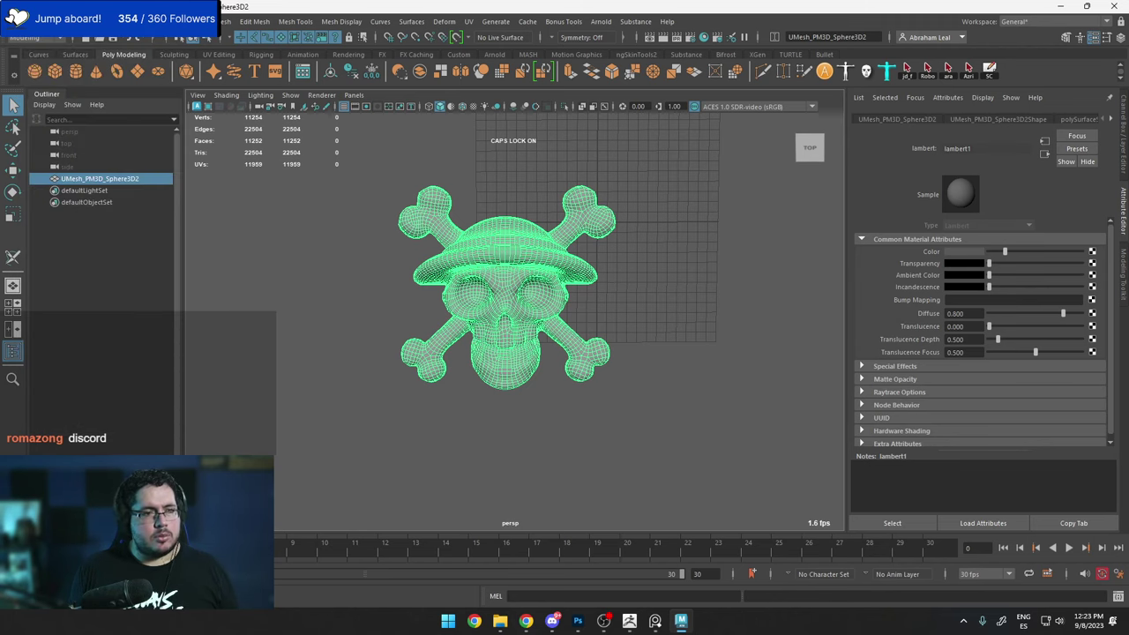
{"action": "left_click", "coordinate": [16, 21]}
{"action": "left_click", "coordinate": [52, 153]}
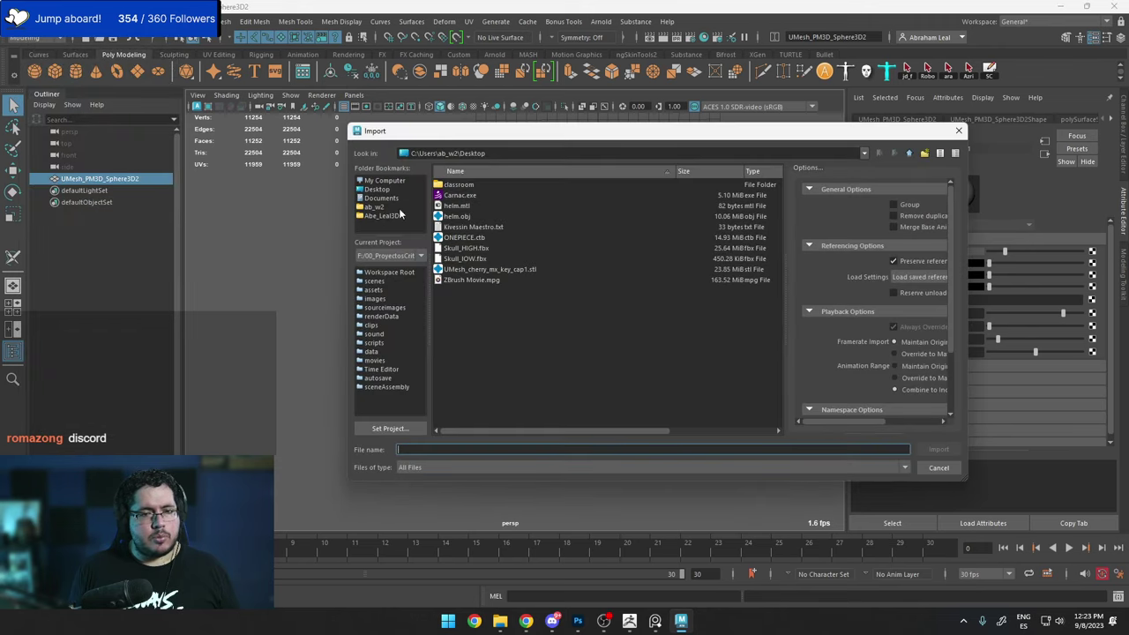
{"action": "double_click", "coordinate": [464, 248]}
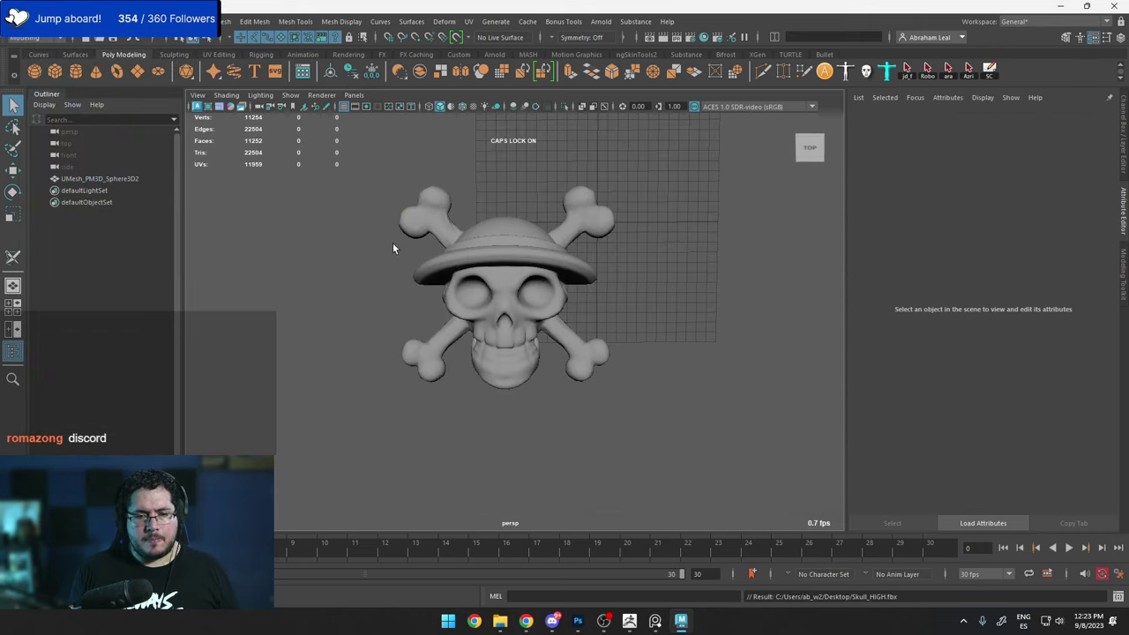
Examine the low-poly skull mesh from several angles and look at it in the UV Editor.
{"action": "left_click", "coordinate": [561, 309]}
{"action": "left_click_drag", "start_coordinate": [438, 372], "coordinate": [416, 324], "text": "alt"}
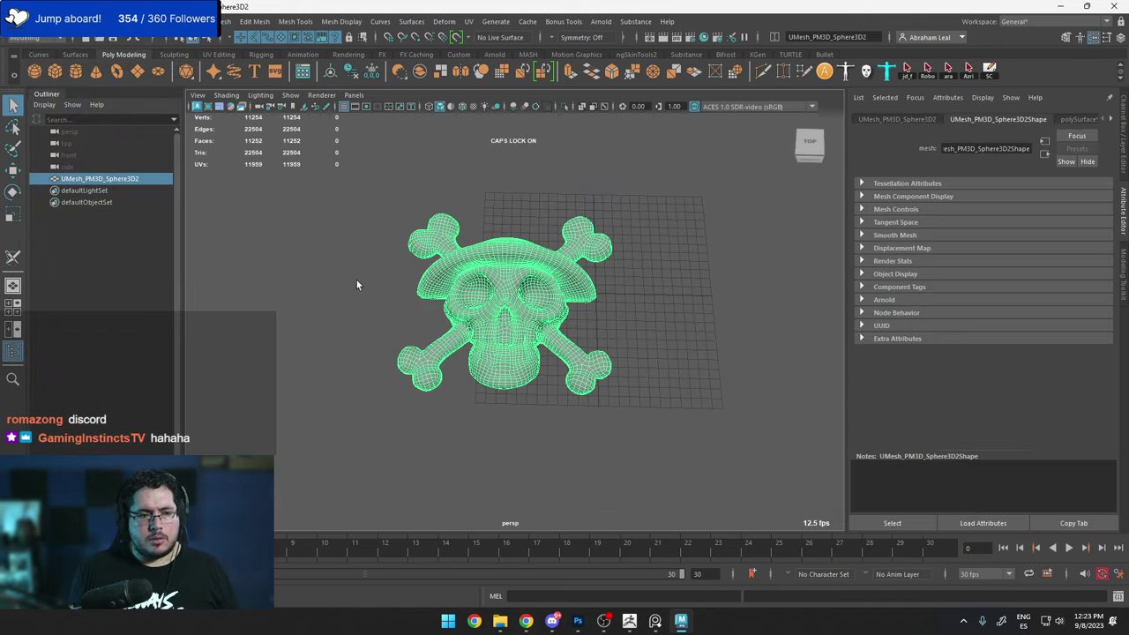
{"action": "left_click", "coordinate": [356, 279]}
{"action": "left_click_drag", "start_coordinate": [356, 280], "coordinate": [407, 254], "text": "alt"}
{"action": "left_click", "coordinate": [488, 333]}
{"action": "key", "text": "f"}
{"action": "left_click", "coordinate": [468, 21]}
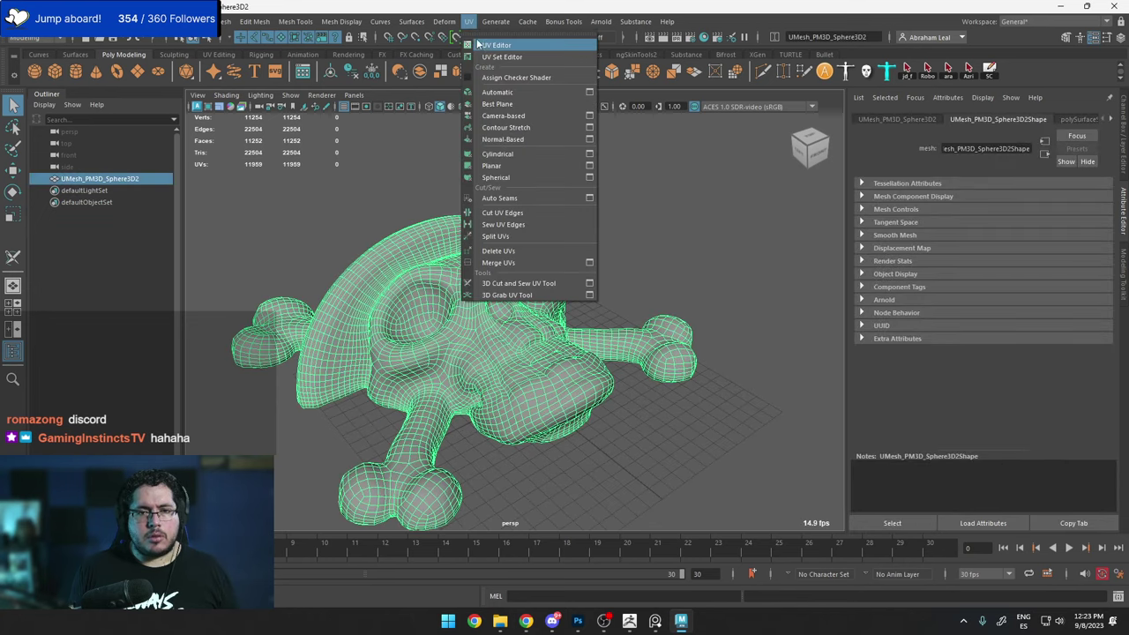
{"action": "left_click", "coordinate": [494, 44]}
{"action": "left_click", "coordinate": [682, 207]}
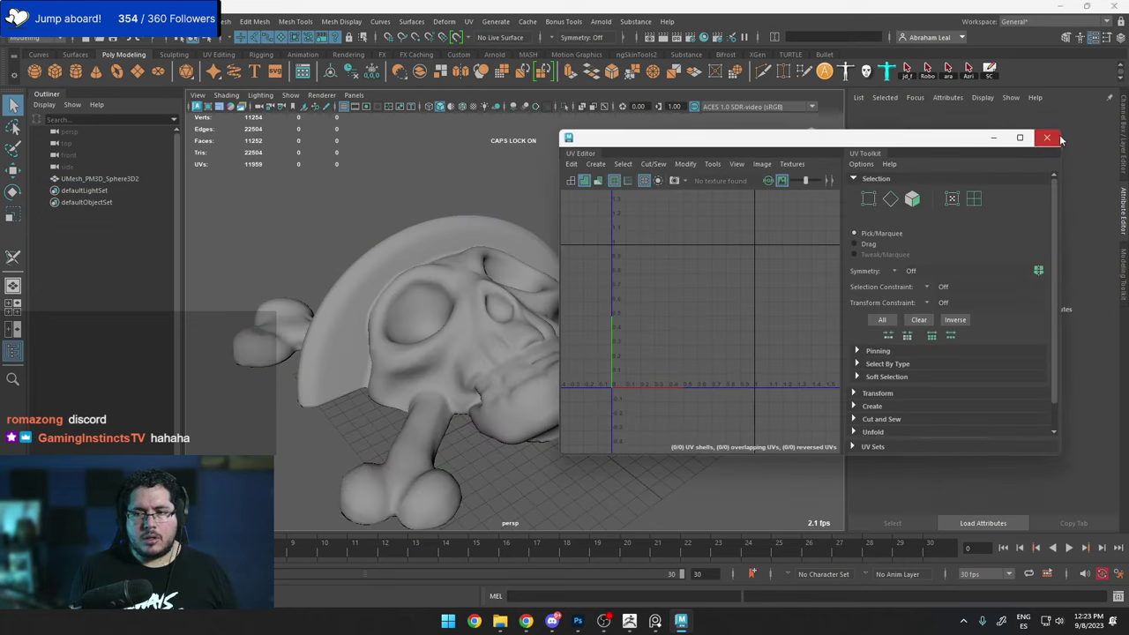
{"action": "left_click", "coordinate": [1057, 138]}
Rename the skull mesh in the scene as LOW.
{"action": "double_click", "coordinate": [114, 178]}
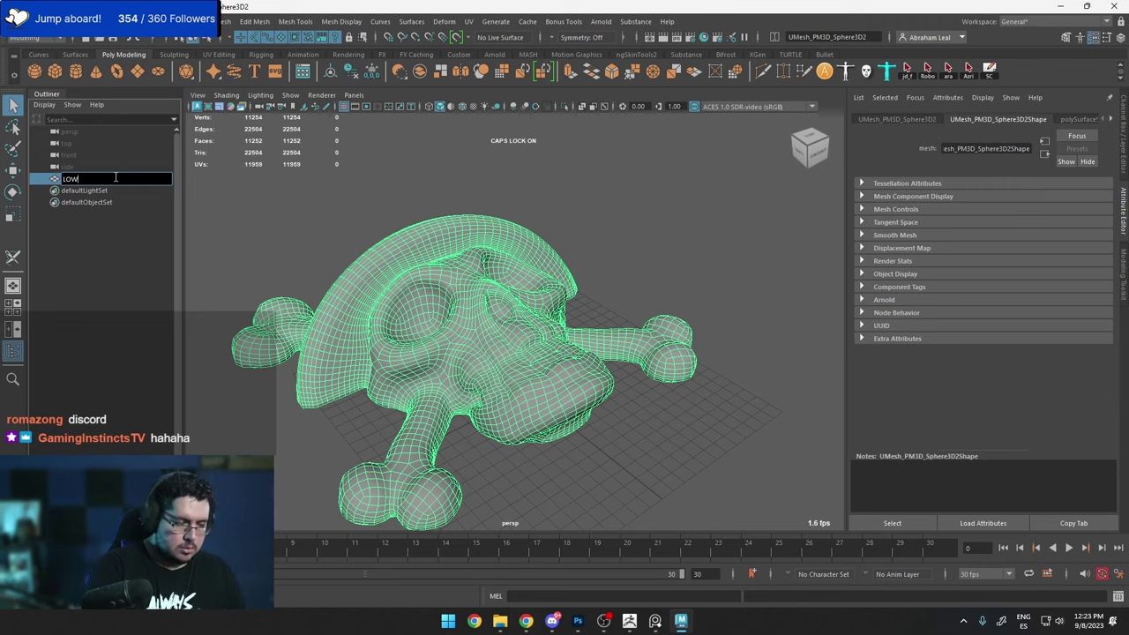
{"action": "type", "text": "LOW"}
{"action": "key", "text": "Return"}
Import the high-poly skull from Skull_HIGH.fbx on the Desktop.
{"action": "left_click", "coordinate": [14, 21]}
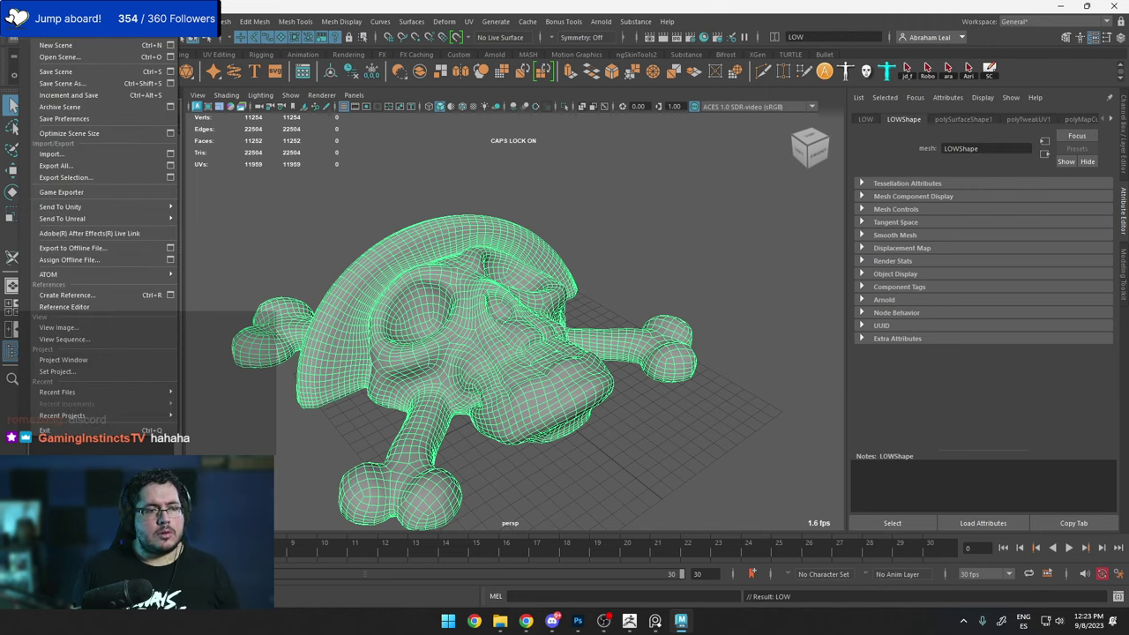
{"action": "left_click", "coordinate": [53, 154]}
{"action": "double_click", "coordinate": [465, 258]}
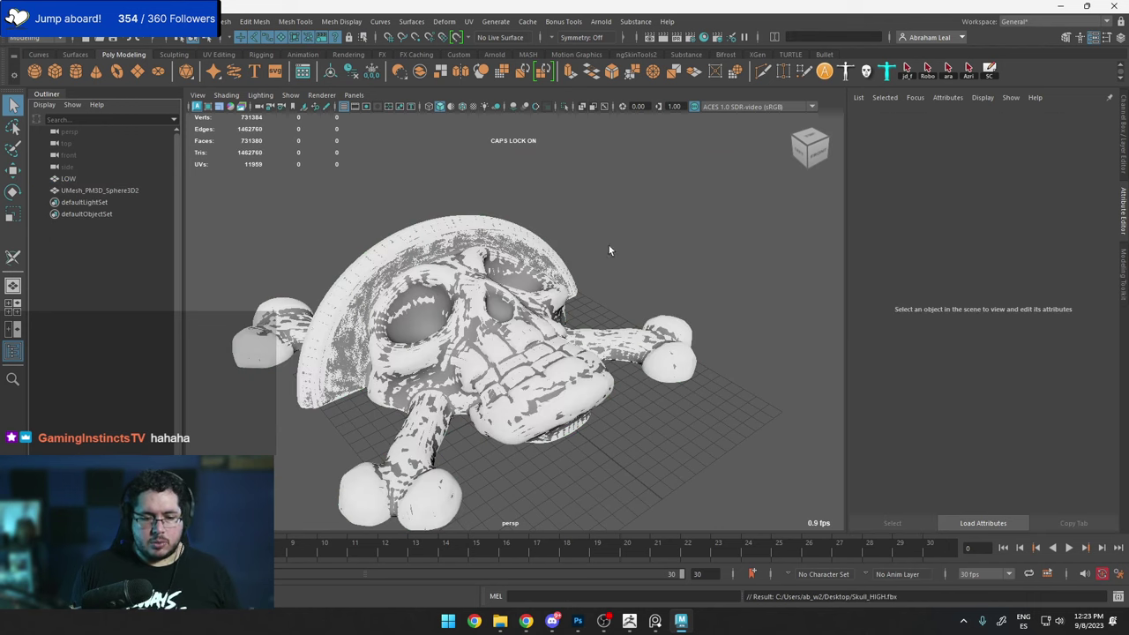
Select both skull meshes and move them together with grid snapping to the centre of the grid.
{"action": "left_click_drag", "start_coordinate": [645, 208], "coordinate": [568, 277], "text": "alt"}
{"action": "left_click_drag", "start_coordinate": [631, 242], "coordinate": [492, 303]}
{"action": "scroll", "coordinate": [492, 303], "scroll_direction": "down", "scroll_amount": 5}
{"action": "key", "text": "w"}
{"action": "left_click_drag", "start_coordinate": [626, 296], "coordinate": [548, 280], "text": "alt"}
{"action": "left_click_drag", "start_coordinate": [537, 205], "coordinate": [542, 384], "text": "alt"}
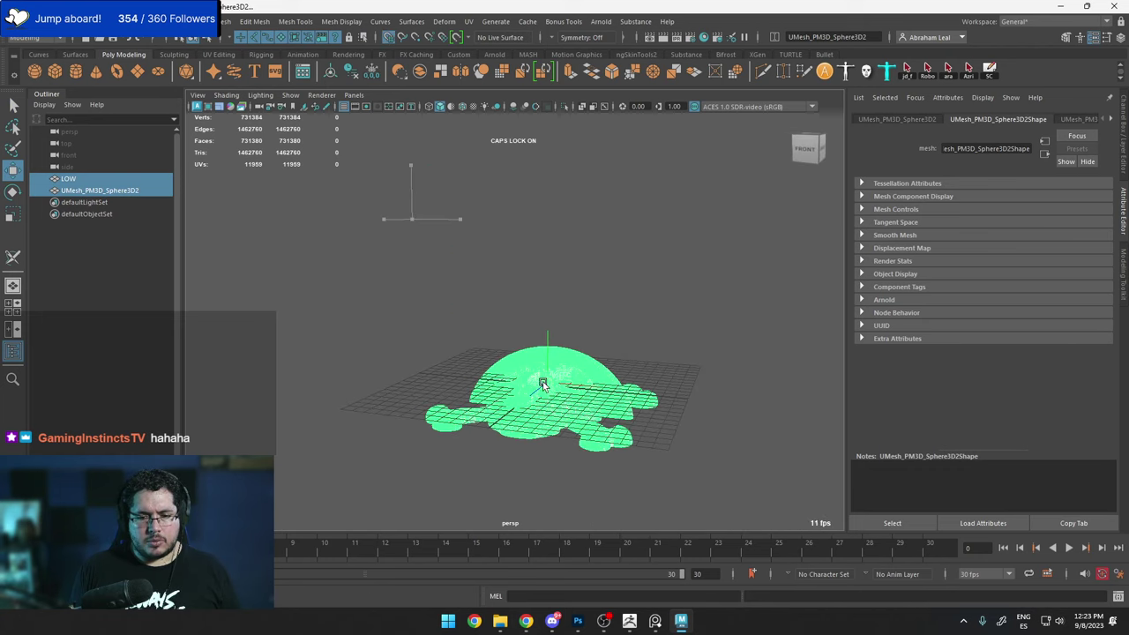
{"action": "left_click_drag", "start_coordinate": [531, 247], "coordinate": [547, 327], "text": "alt"}
{"action": "scroll", "coordinate": [548, 327], "scroll_direction": "up", "scroll_amount": 5}
{"action": "middle_click_drag", "start_coordinate": [547, 327], "coordinate": [481, 352], "text": "alt"}
{"action": "scroll", "coordinate": [463, 323], "scroll_direction": "up", "scroll_amount": 3}
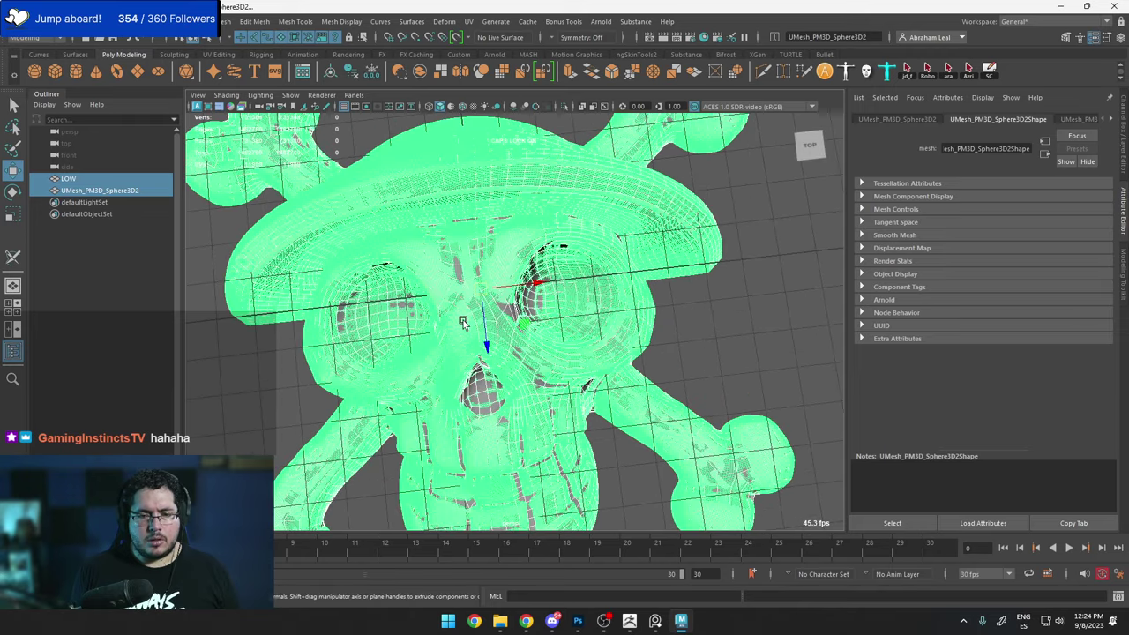
Shift both skull meshes slightly along X in the top view to centre them on the grid, checking the alignment in wireframe.
{"action": "key", "text": "space"}
{"action": "left_click_drag", "start_coordinate": [514, 286], "coordinate": [464, 289]}
{"action": "scroll", "coordinate": [484, 296], "scroll_direction": "up", "scroll_amount": 6}
{"action": "middle_click_drag", "start_coordinate": [544, 468], "coordinate": [518, 244], "text": "alt"}
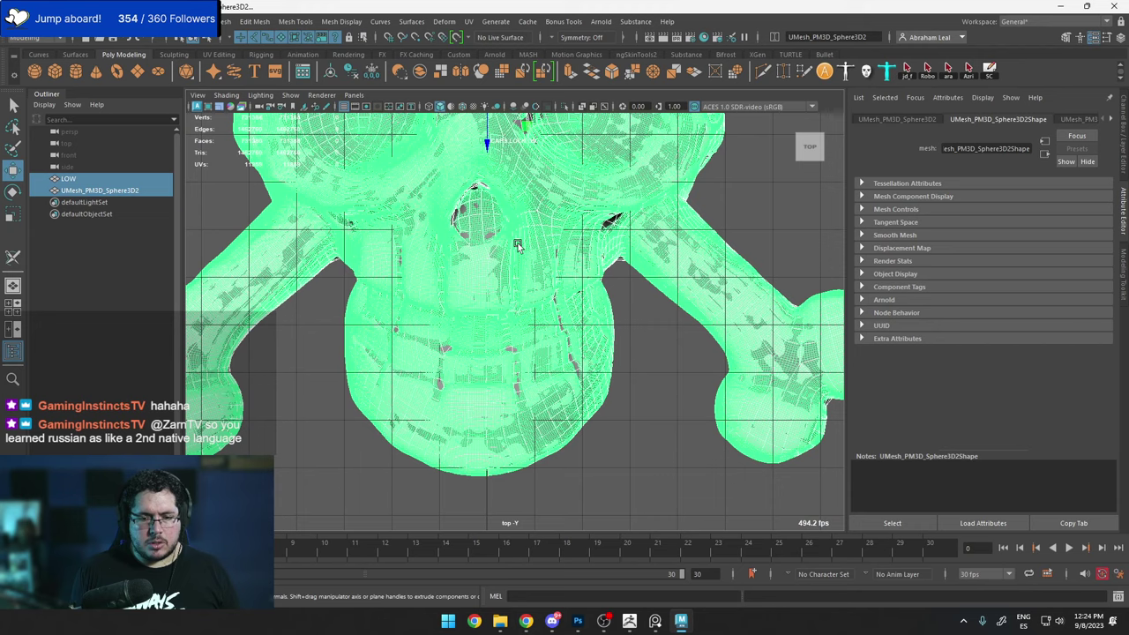
{"action": "middle_click_drag", "start_coordinate": [537, 114], "coordinate": [550, 229], "text": "alt"}
{"action": "scroll", "coordinate": [549, 212], "scroll_direction": "up", "scroll_amount": 2}
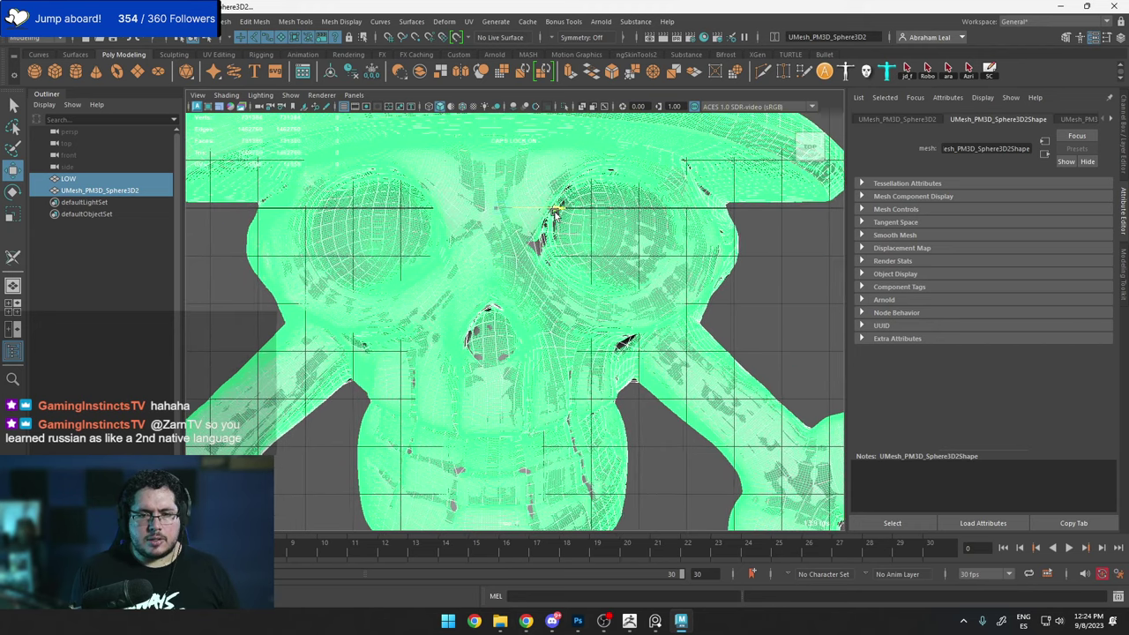
{"action": "scroll", "coordinate": [557, 214], "scroll_direction": "down", "scroll_amount": 5}
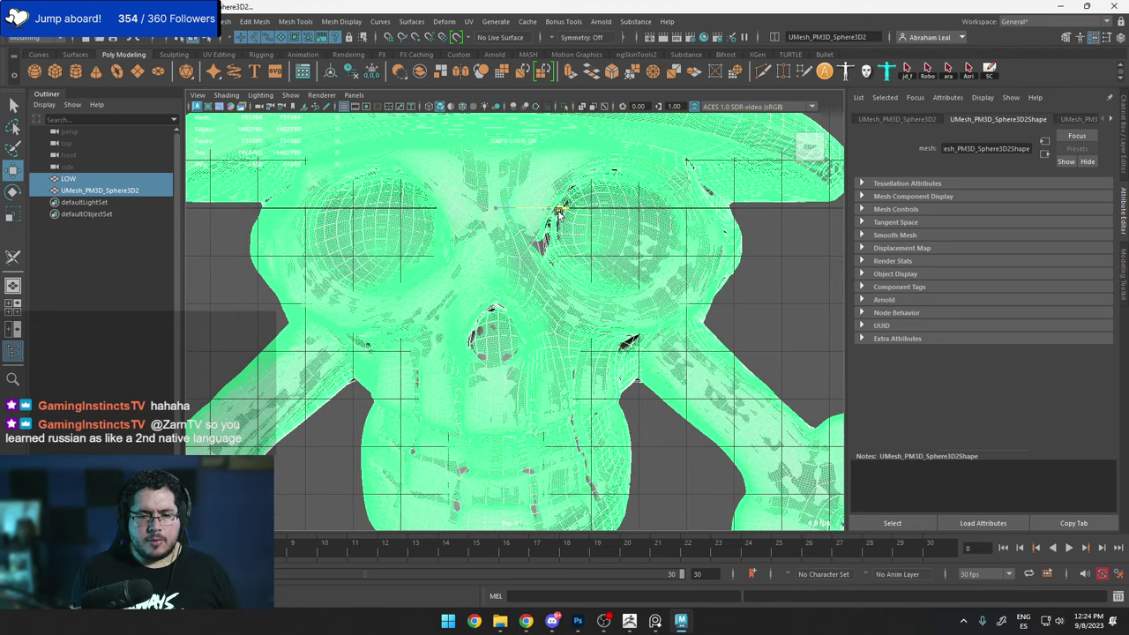
{"action": "key", "text": "4"}
{"action": "scroll", "coordinate": [526, 234], "scroll_direction": "up", "scroll_amount": 2}
{"action": "middle_click_drag", "start_coordinate": [523, 229], "coordinate": [536, 323], "text": "alt"}
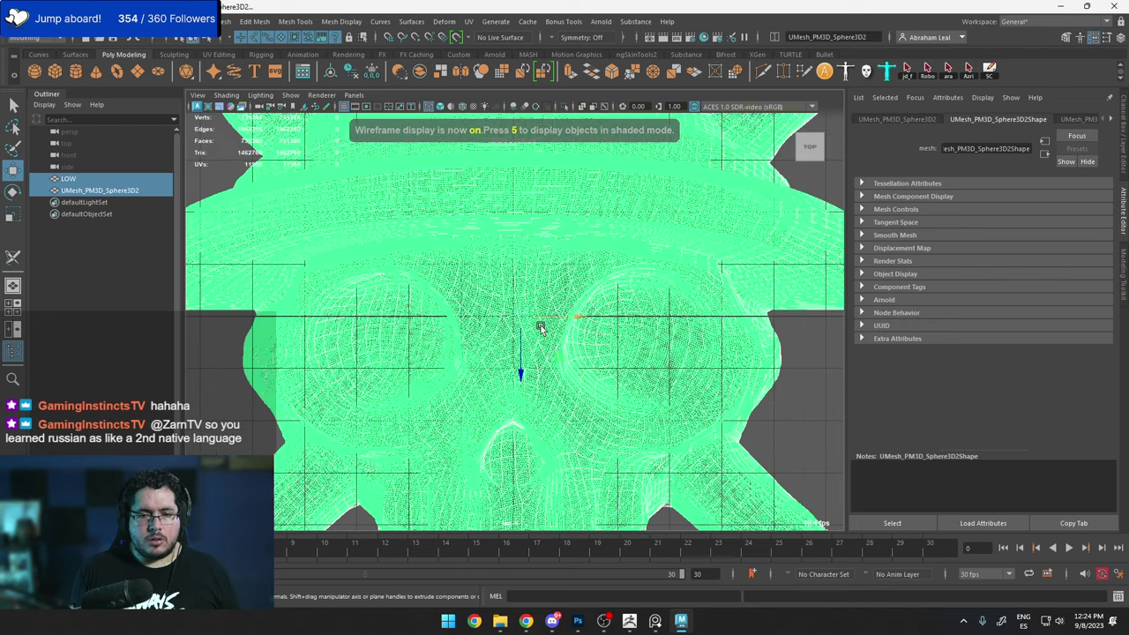
{"action": "scroll", "coordinate": [567, 324], "scroll_direction": "down", "scroll_amount": 2}
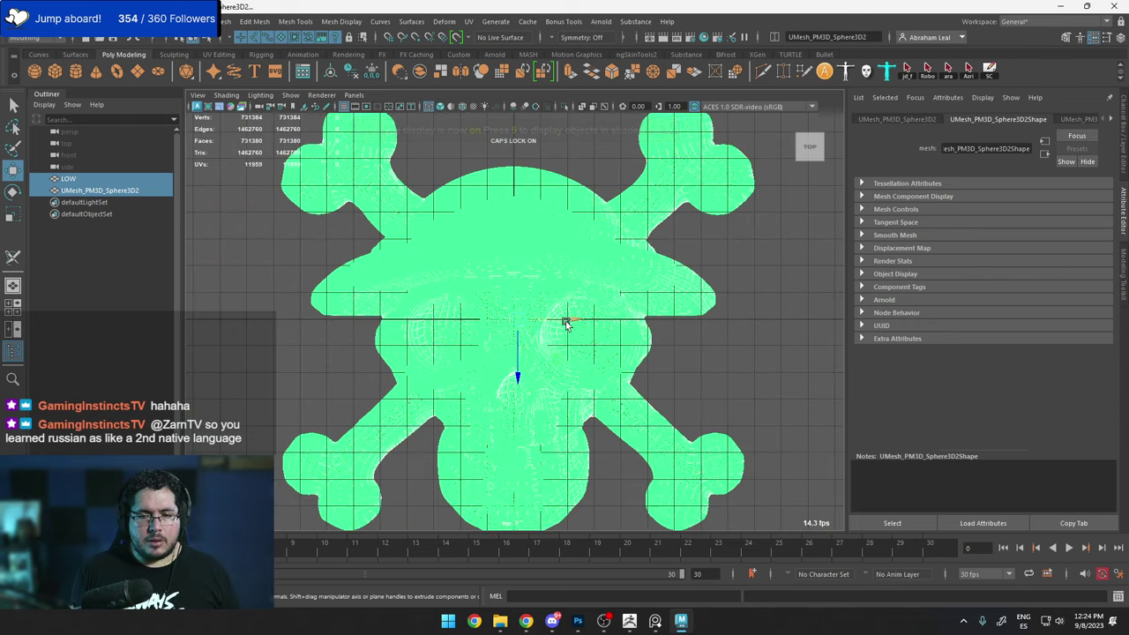
{"action": "scroll", "coordinate": [566, 322], "scroll_direction": "up", "scroll_amount": 4}
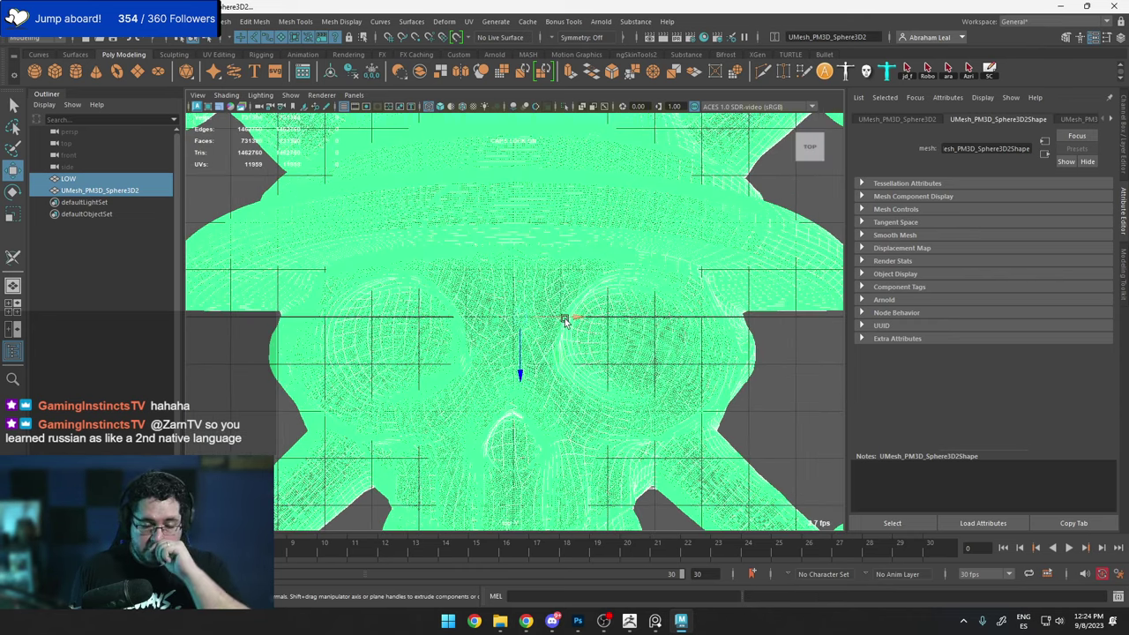
{"action": "scroll", "coordinate": [565, 321], "scroll_direction": "down", "scroll_amount": 4}
Deselect the meshes and return to the perspective view with shaded display.
{"action": "left_click", "coordinate": [669, 327]}
{"action": "key", "text": "space"}
{"action": "mouse_move", "coordinate": [667, 327]}
{"action": "left_mouse_down"}
{"action": "mouse_move", "coordinate": [613, 321]}
{"action": "mouse_move", "coordinate": [609, 300]}
{"action": "left_mouse_up"}
{"action": "key", "text": "5"}
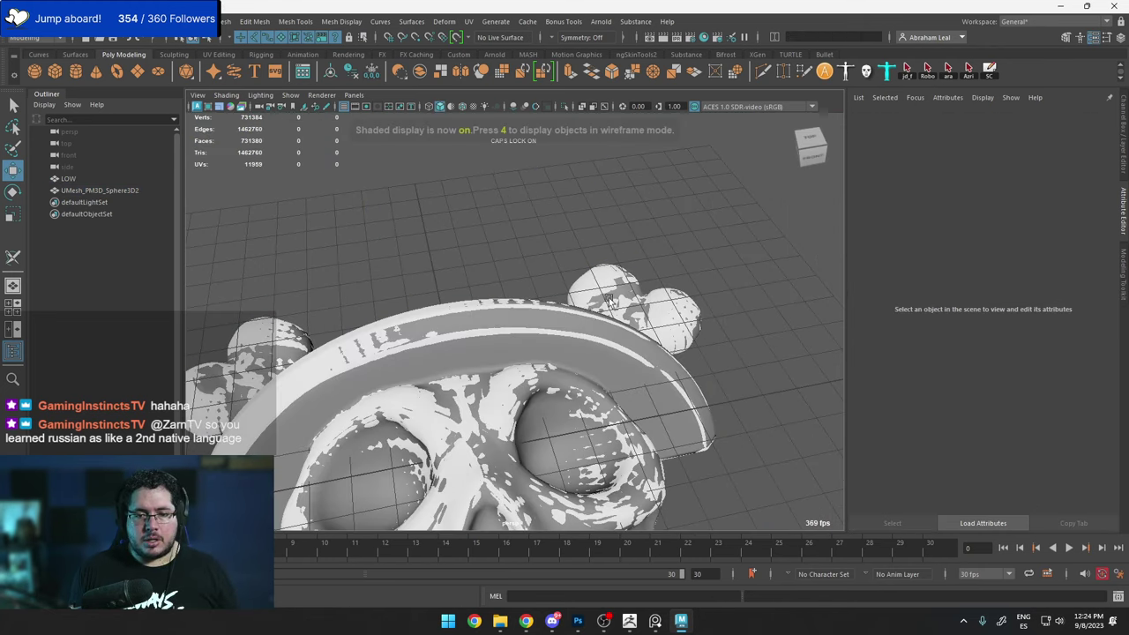
{"action": "right_click_drag", "start_coordinate": [609, 301], "coordinate": [500, 315], "text": "alt"}
Export only the high-poly skull to the Desktop in FBX format, replacing Skull_HIGH.fbx.
{"action": "left_click", "coordinate": [519, 355]}
{"action": "left_click_drag", "start_coordinate": [519, 356], "coordinate": [507, 379], "text": "alt"}
{"action": "left_click", "coordinate": [16, 21]}
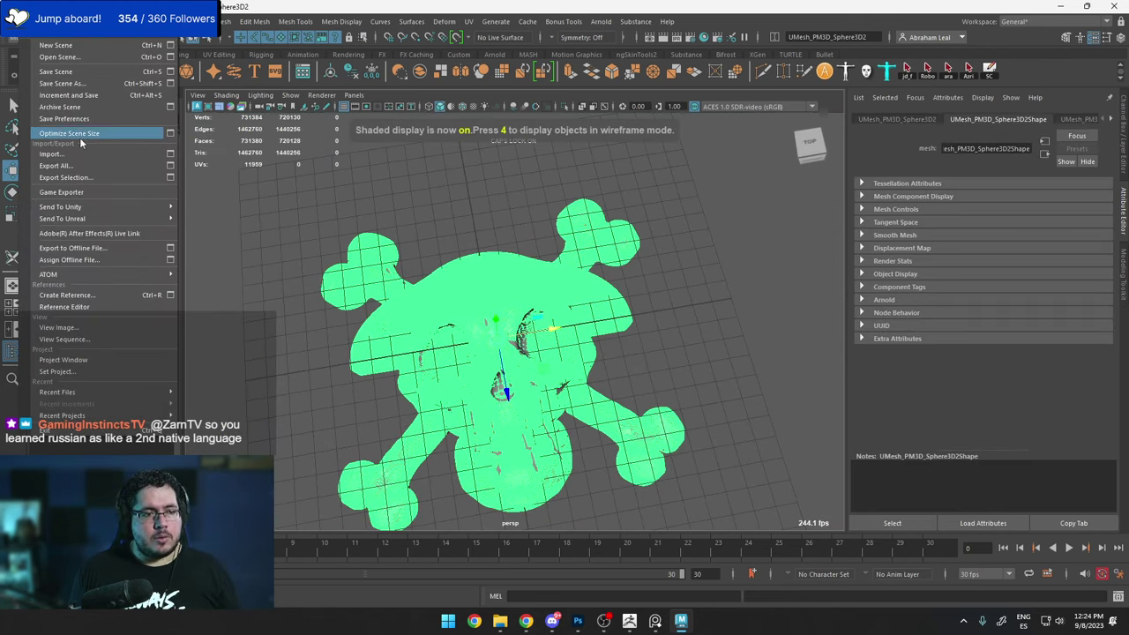
{"action": "left_click", "coordinate": [65, 177]}
{"action": "left_click", "coordinate": [377, 189]}
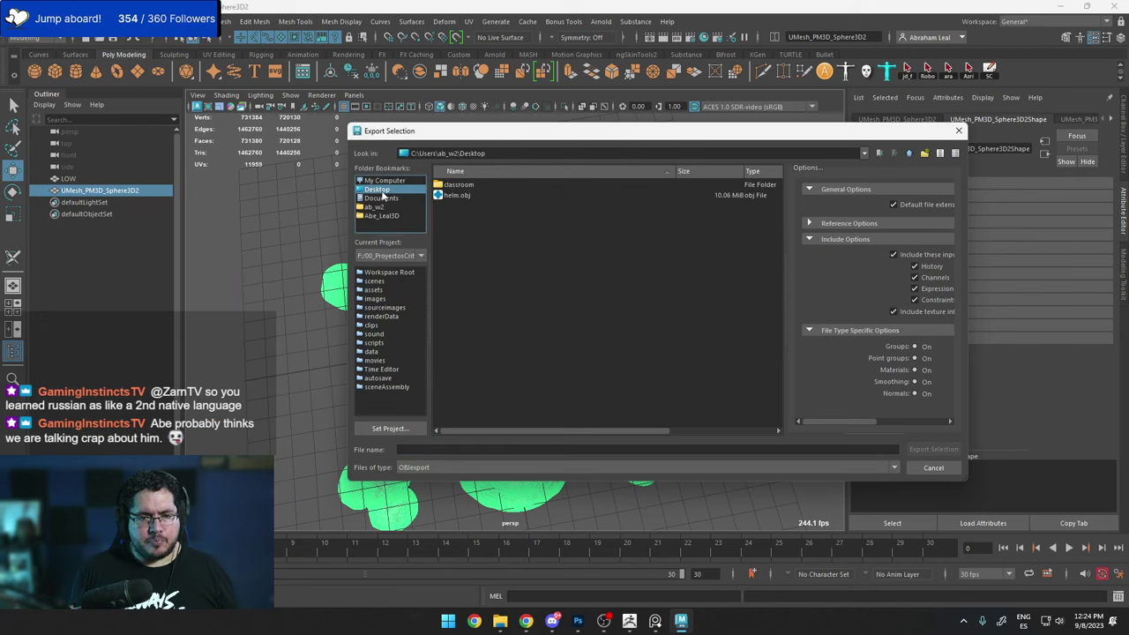
{"action": "left_click", "coordinate": [427, 464]}
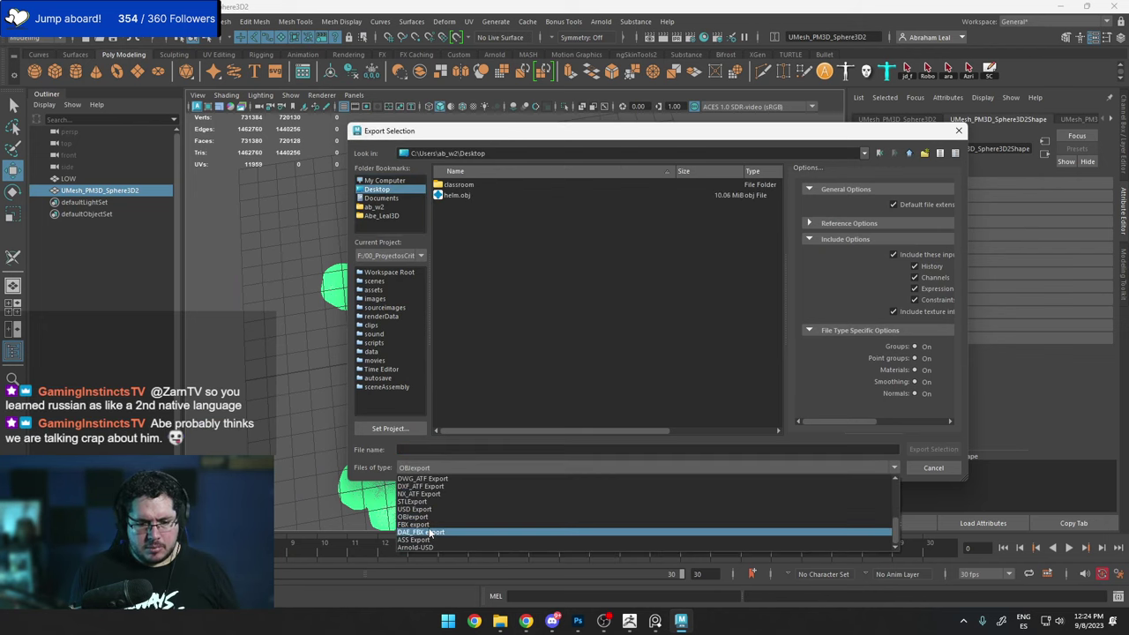
{"action": "left_click", "coordinate": [426, 523]}
{"action": "double_click", "coordinate": [460, 201]}
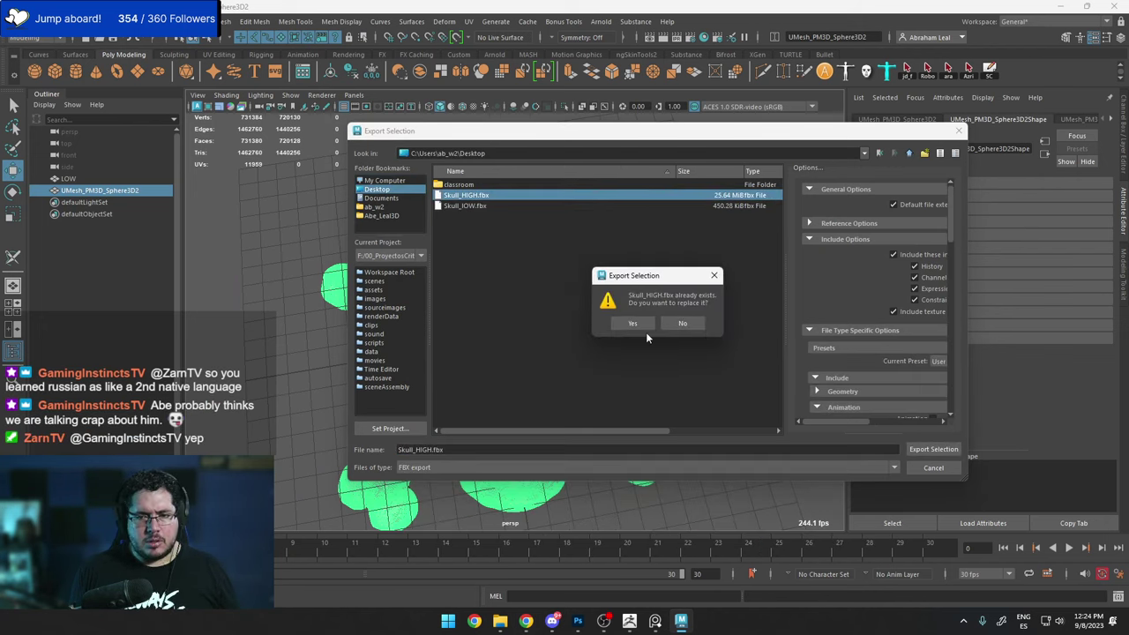
{"action": "left_click", "coordinate": [645, 323]}
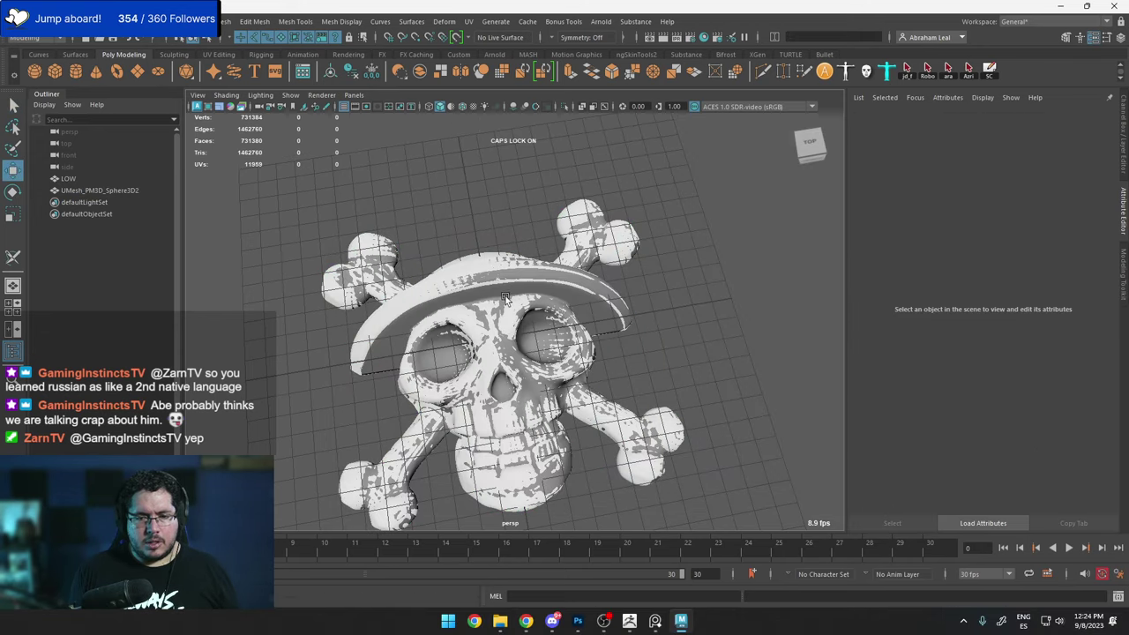
Export only the LOW mesh to the Desktop in FBX format, overwriting Skull_lOW.fbx.
{"action": "left_click", "coordinate": [470, 351], "text": "ctrl"}
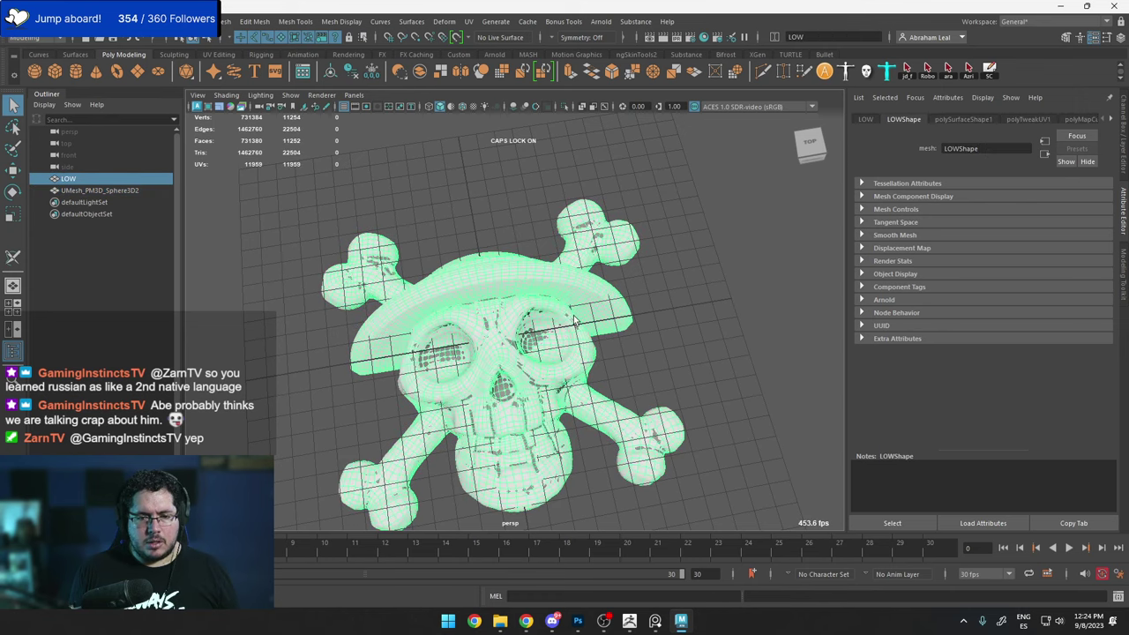
{"action": "left_click", "coordinate": [26, 21]}
{"action": "left_click", "coordinate": [62, 177]}
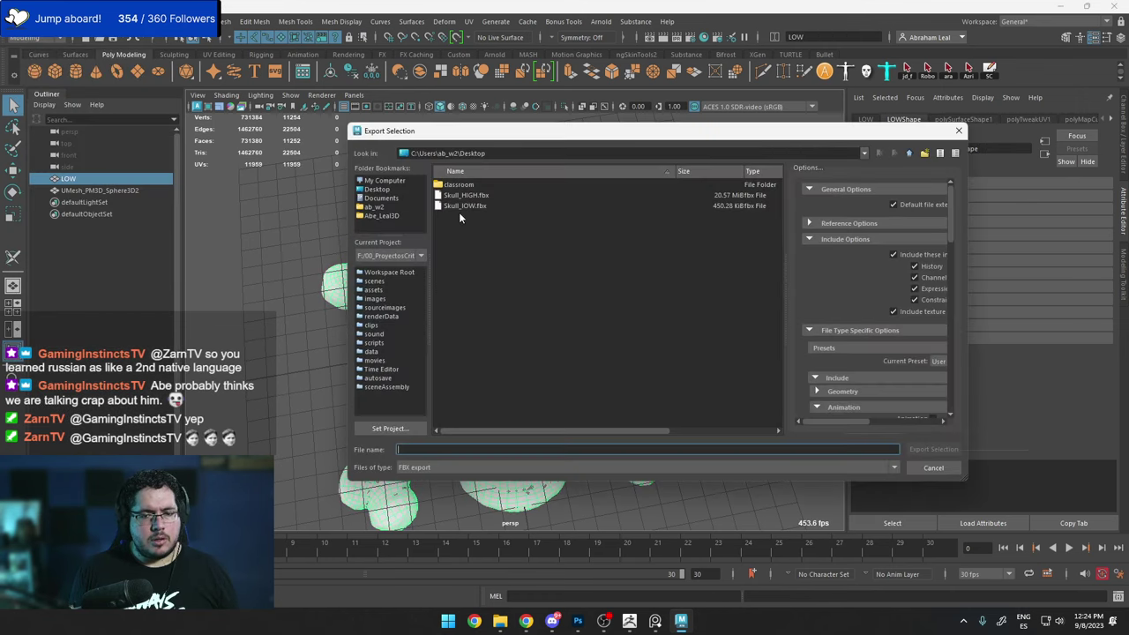
{"action": "double_click", "coordinate": [464, 207]}
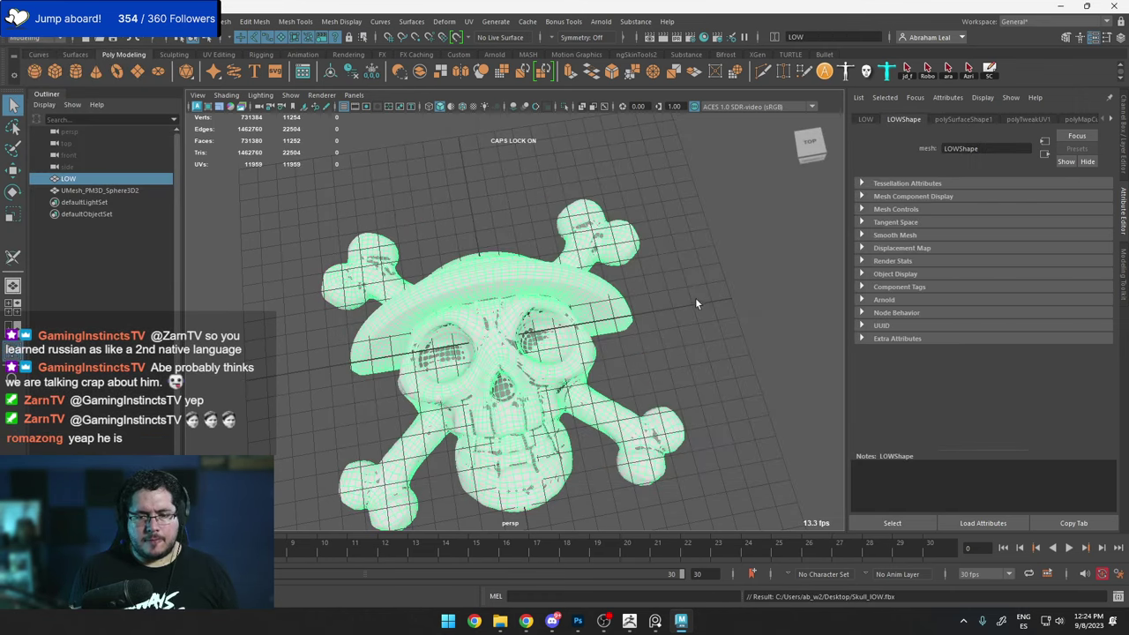
{"action": "left_click", "coordinate": [696, 301]}
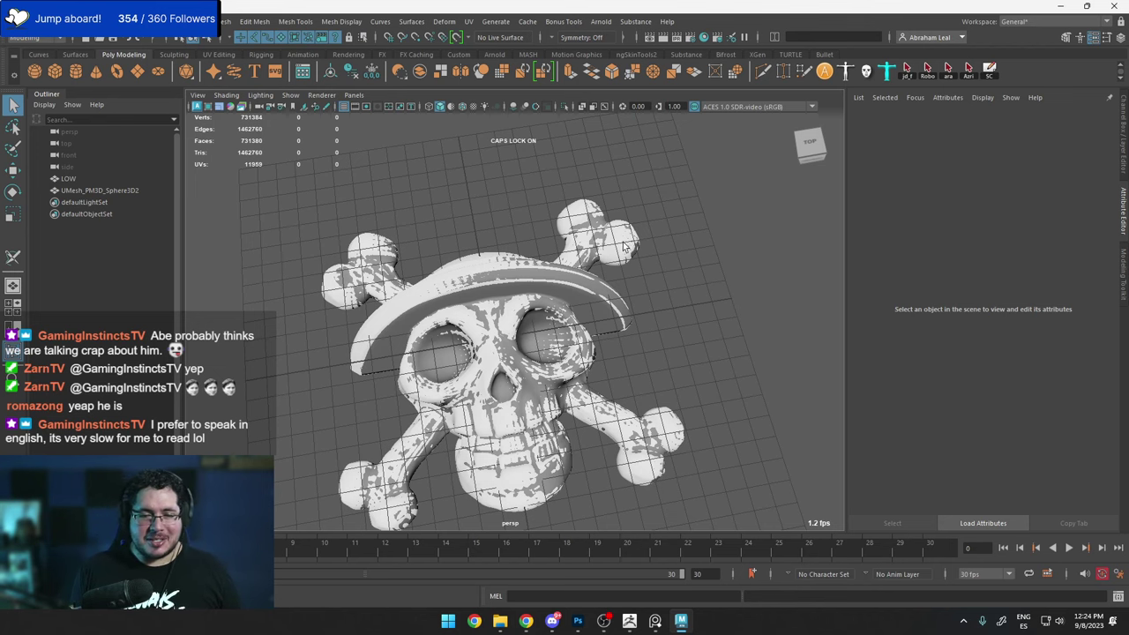
{"action": "left_click_drag", "start_coordinate": [623, 246], "coordinate": [692, 286], "text": "alt"}
Switch to ZBrush and save the nine-subtool PM3D_Cylinder3D1_1 tool to the Desktop as ONEPIECE.
{"action": "left_click", "coordinate": [1064, 6]}
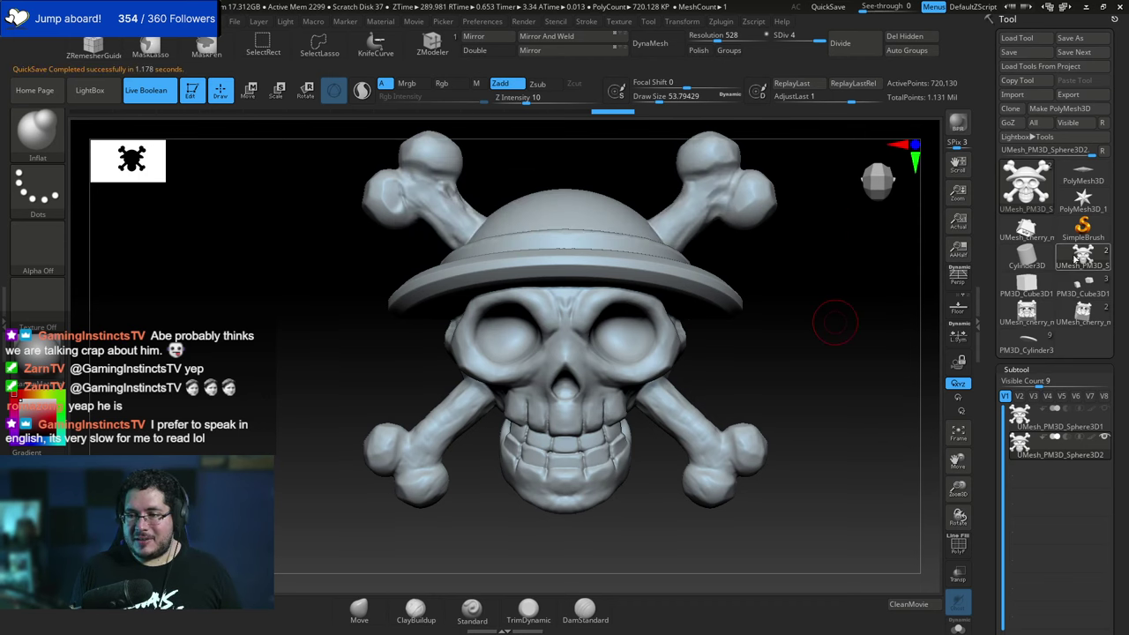
{"action": "left_click", "coordinate": [1027, 341]}
{"action": "left_click", "coordinate": [1085, 38]}
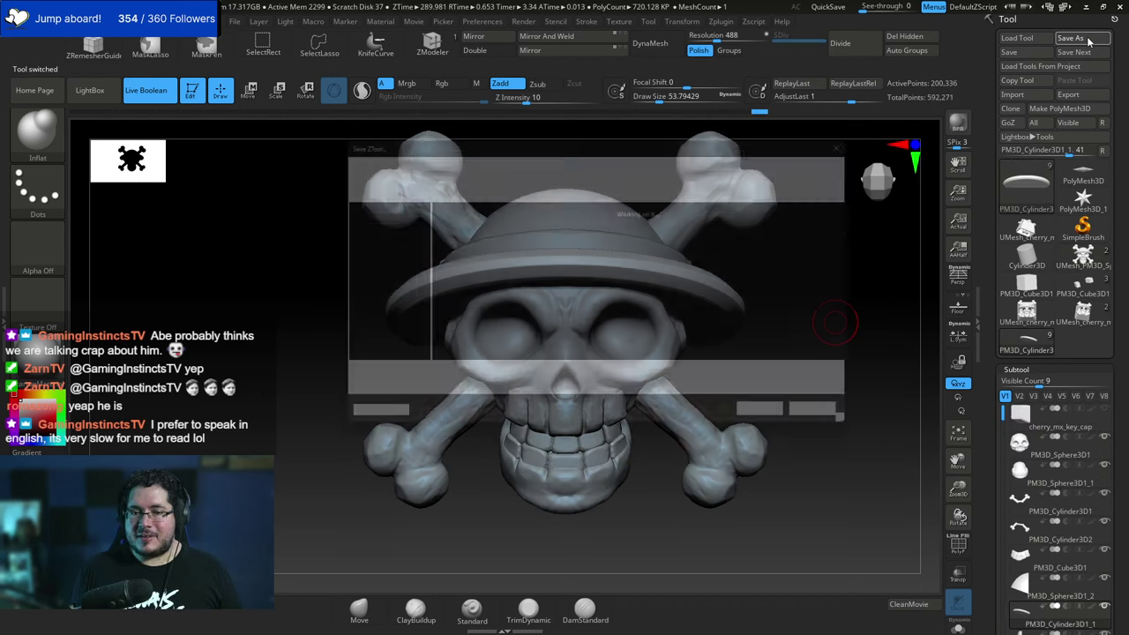
{"action": "type", "text": "ON"}
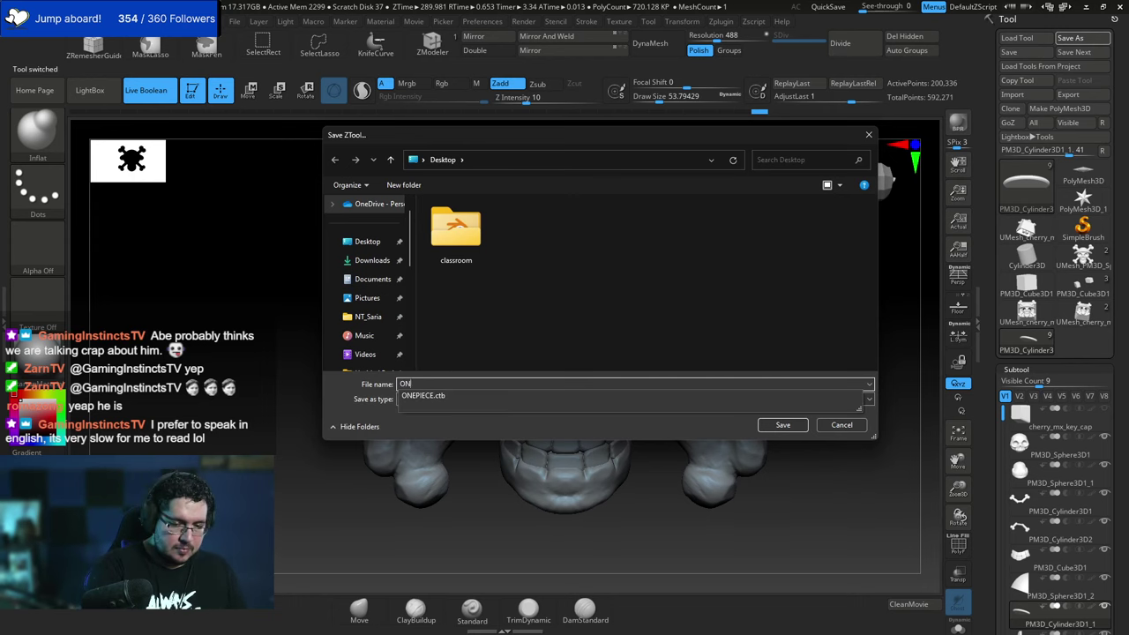
{"action": "type", "text": "EPIECE"}
{"action": "key", "text": "Return"}
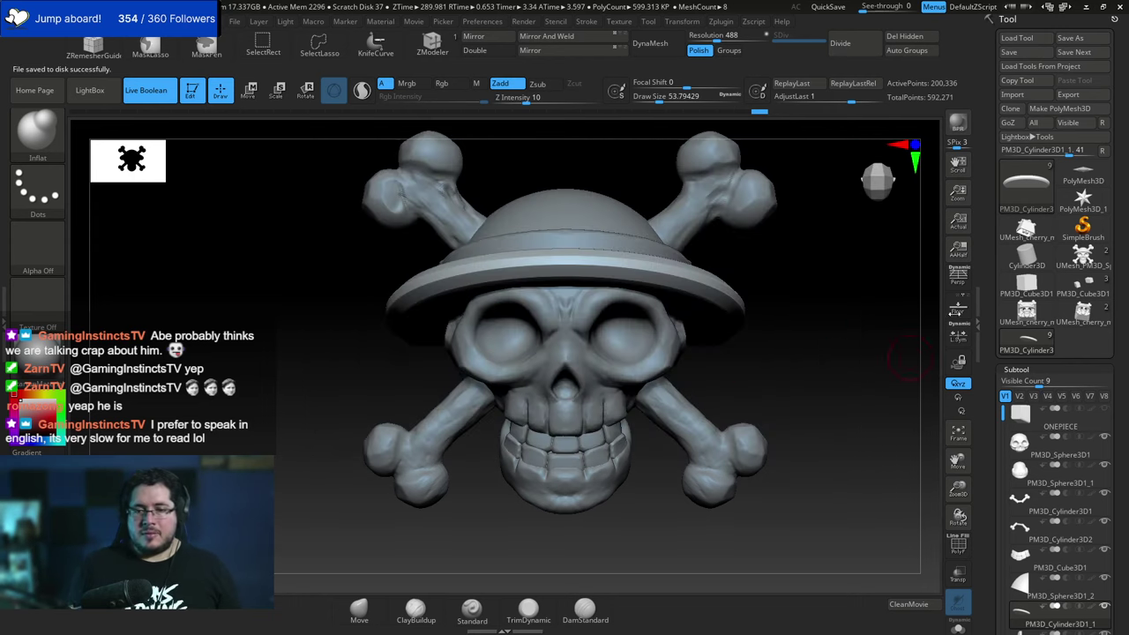
Quick-save the sculpt project and close ZBrush.
{"action": "left_click", "coordinate": [831, 7]}
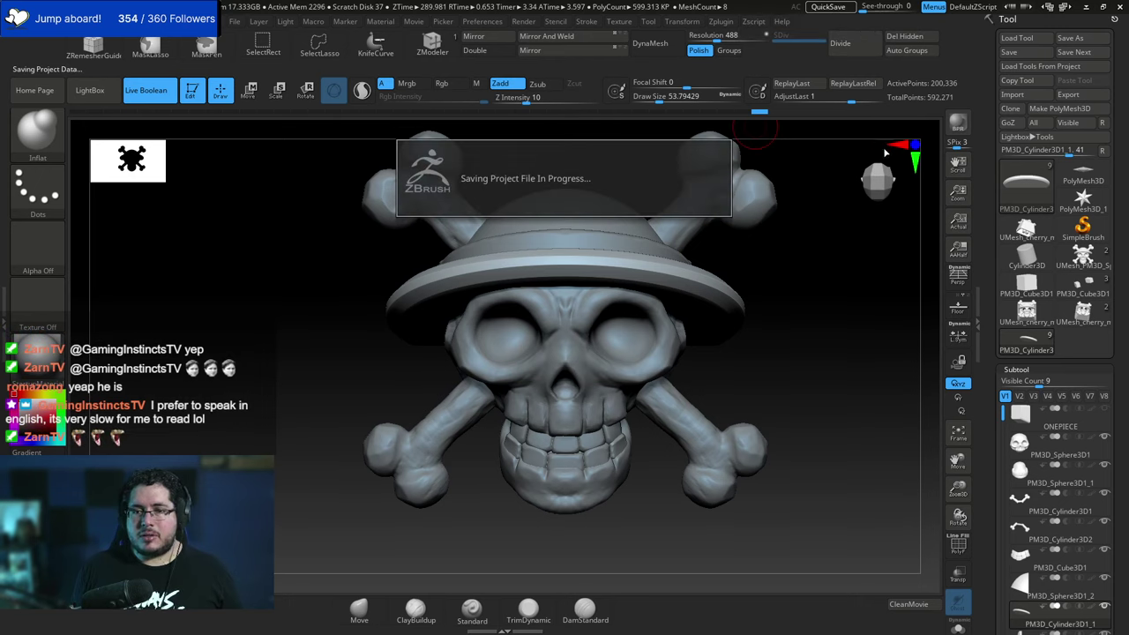
{"action": "left_click", "coordinate": [1120, 7]}
{"action": "left_click", "coordinate": [588, 350]}
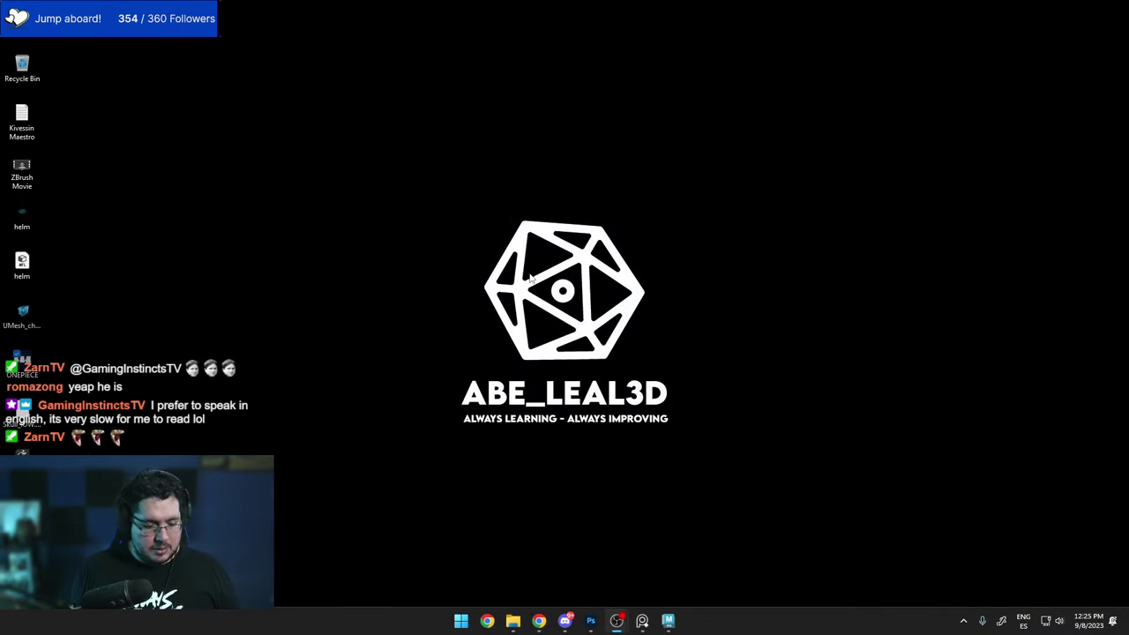
Launch Adobe Substance 3D Painter and dismiss its home screen.
{"action": "key", "text": "super"}
{"action": "type", "text": "s"}
{"action": "left_click", "coordinate": [441, 368]}
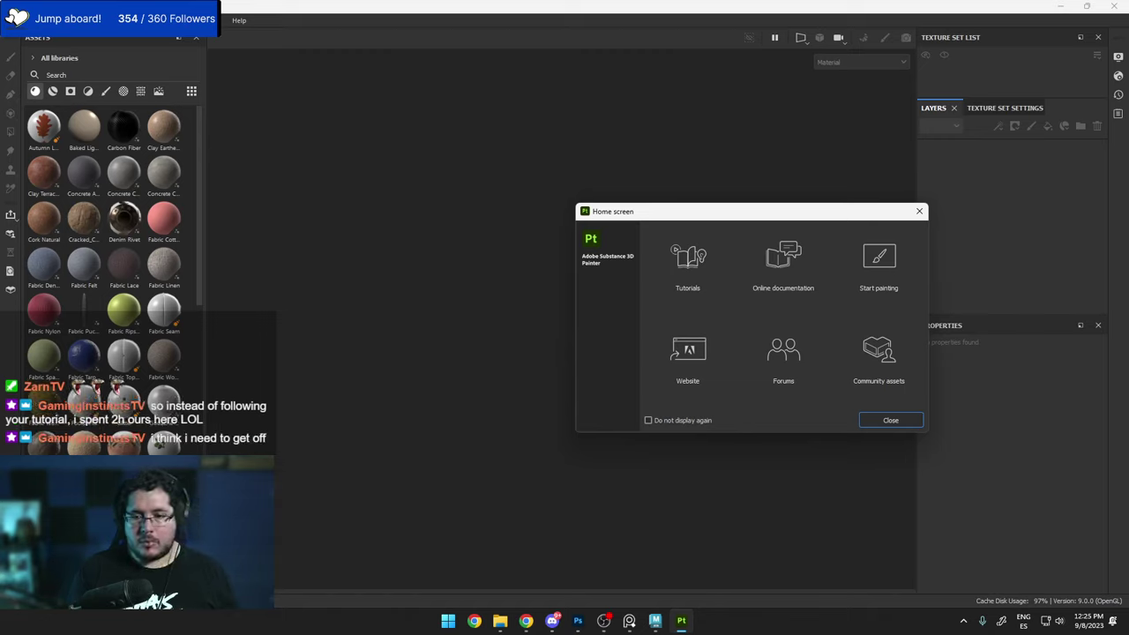
{"action": "left_click", "coordinate": [918, 211]}
Start a new project and select Skull_lOW.fbx from the Desktop as its mesh.
{"action": "left_click", "coordinate": [11, 20]}
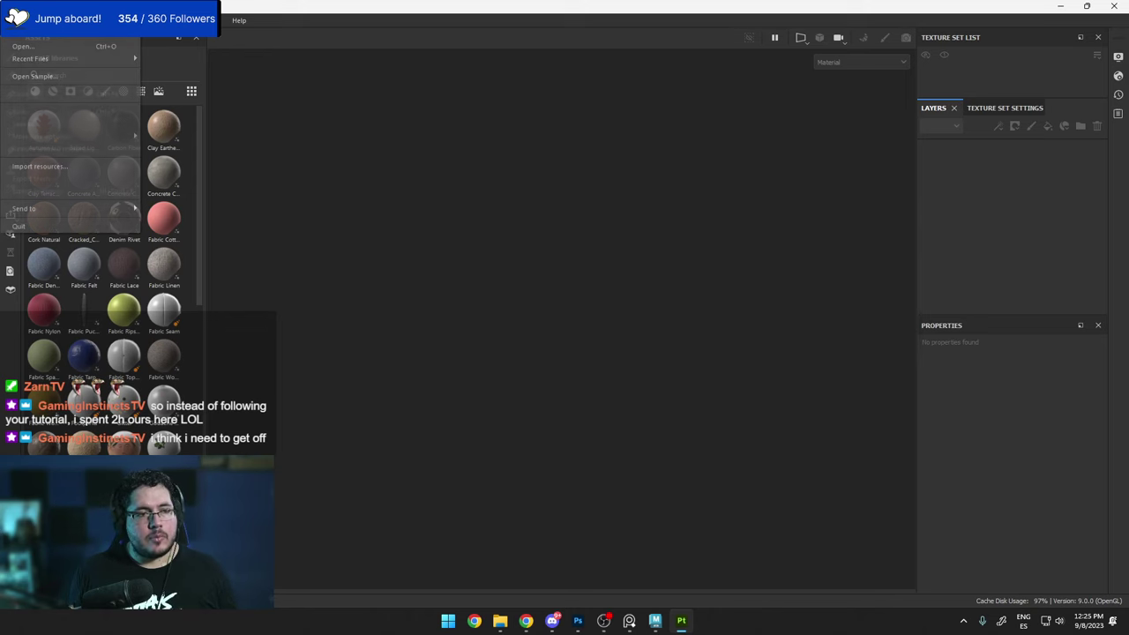
{"action": "left_click", "coordinate": [33, 45]}
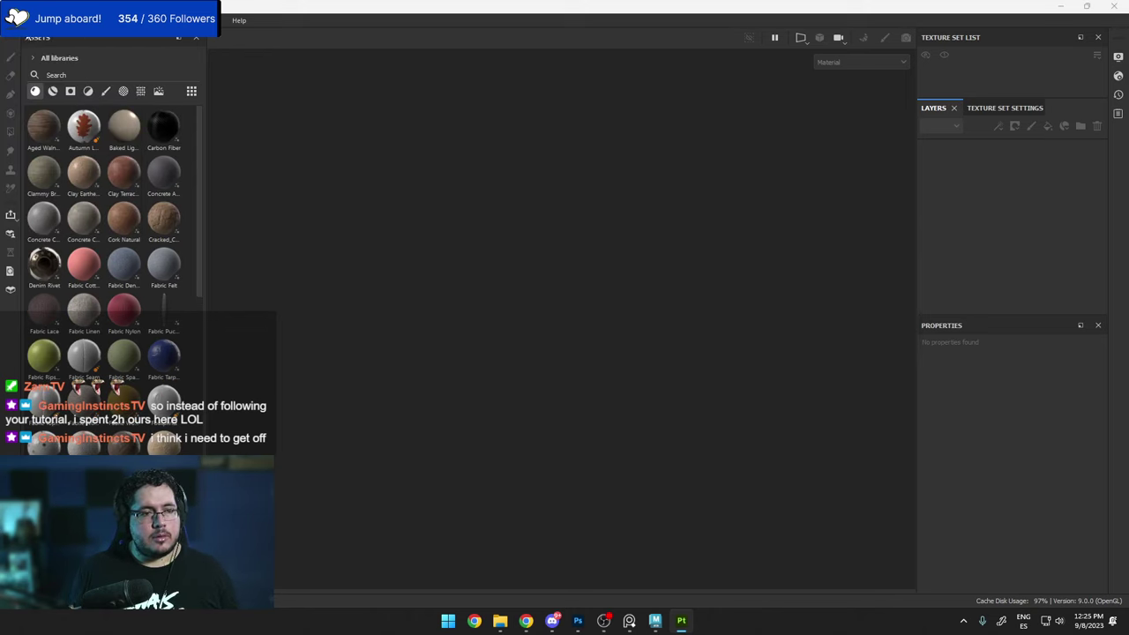
{"action": "left_click", "coordinate": [676, 178]}
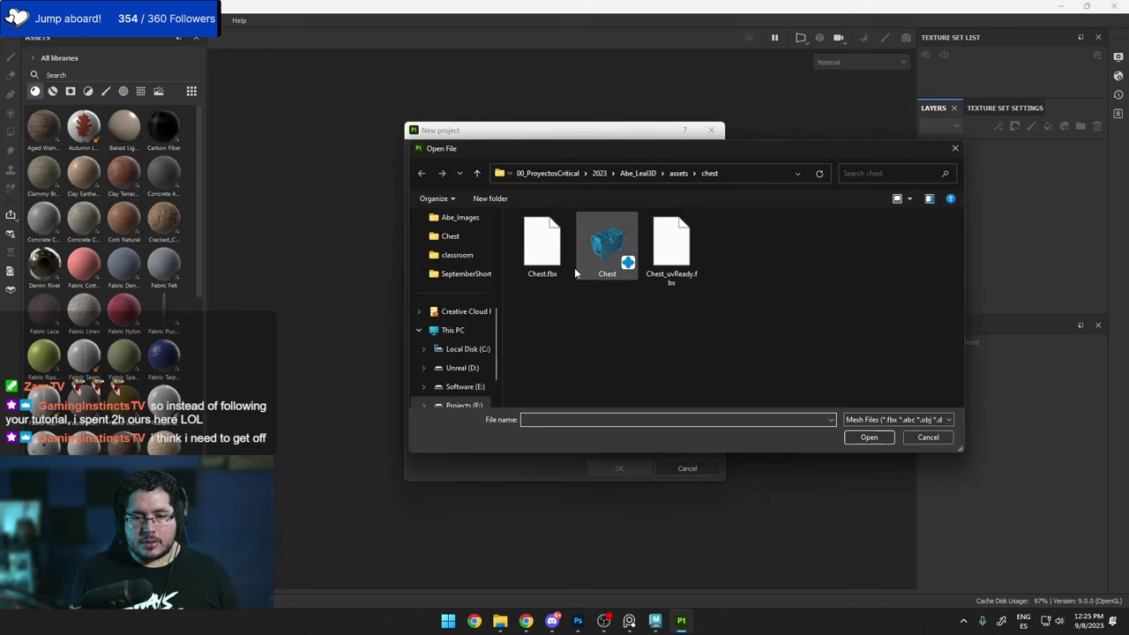
{"action": "scroll", "coordinate": [458, 260], "scroll_direction": "up", "scroll_amount": 2}
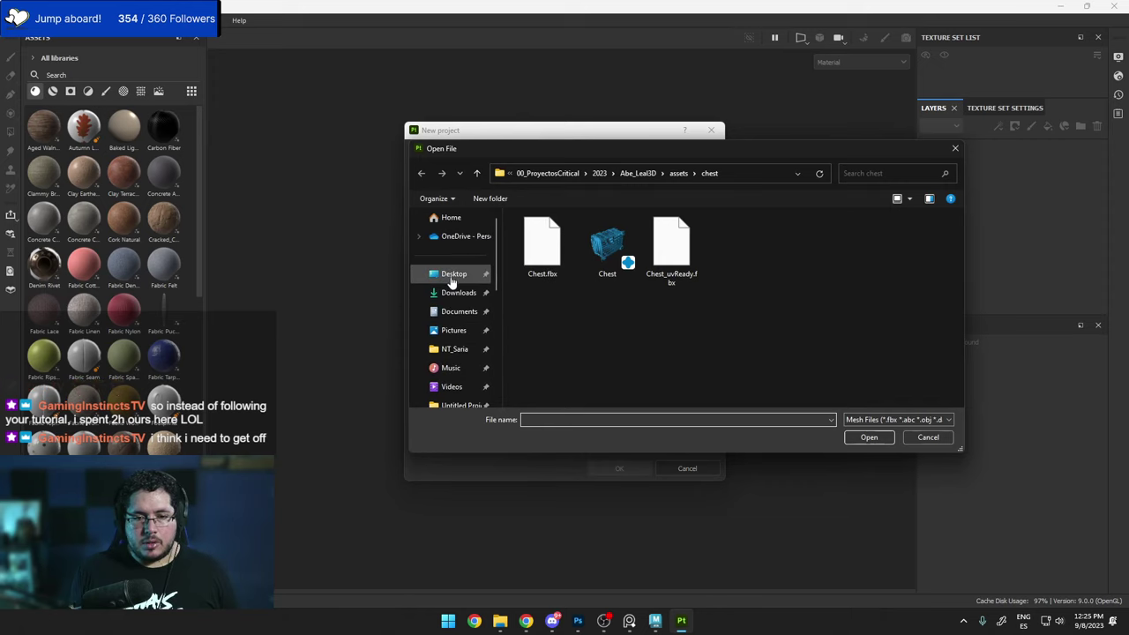
{"action": "left_click", "coordinate": [453, 273]}
{"action": "double_click", "coordinate": [735, 247]}
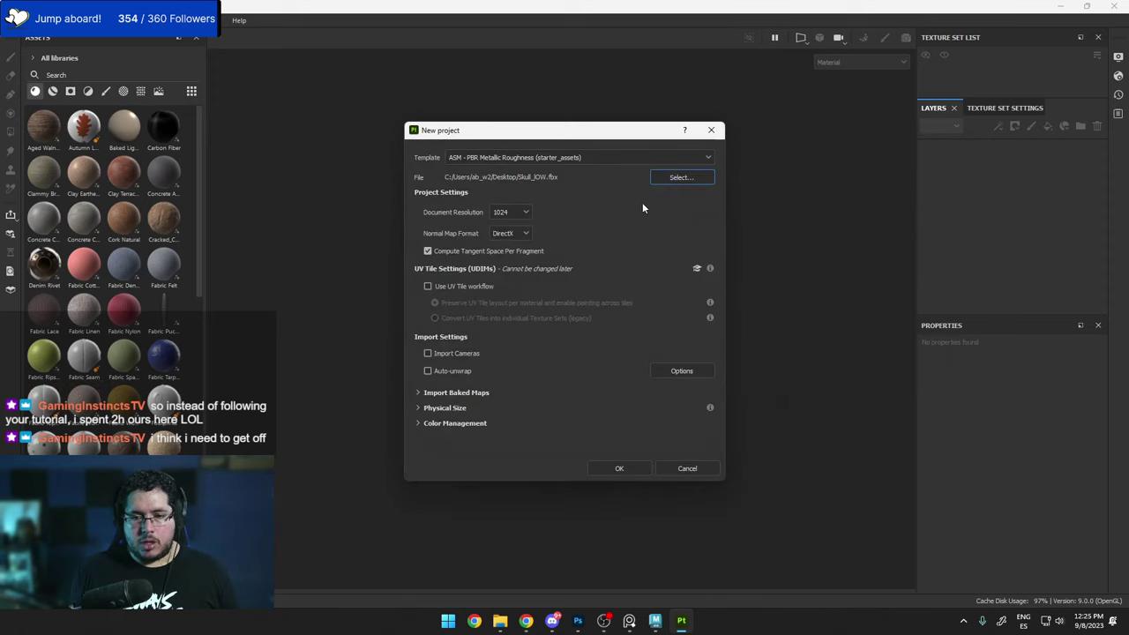
Set the document resolution to 2048, choose the normal map format, and create the project.
{"action": "left_click", "coordinate": [518, 211]}
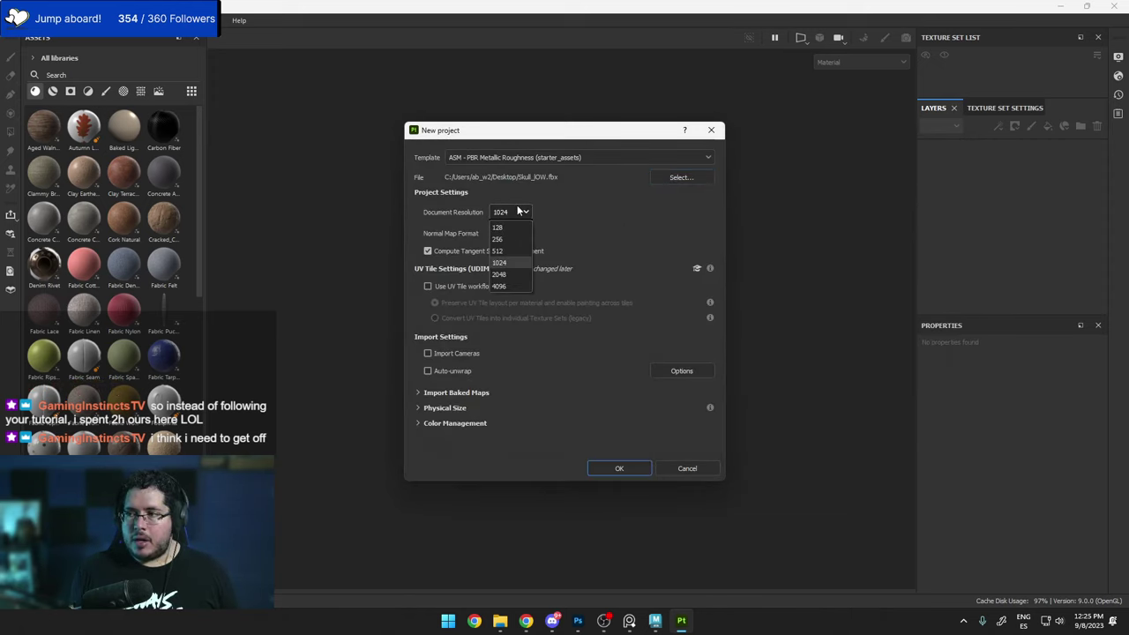
{"action": "left_click", "coordinate": [511, 275]}
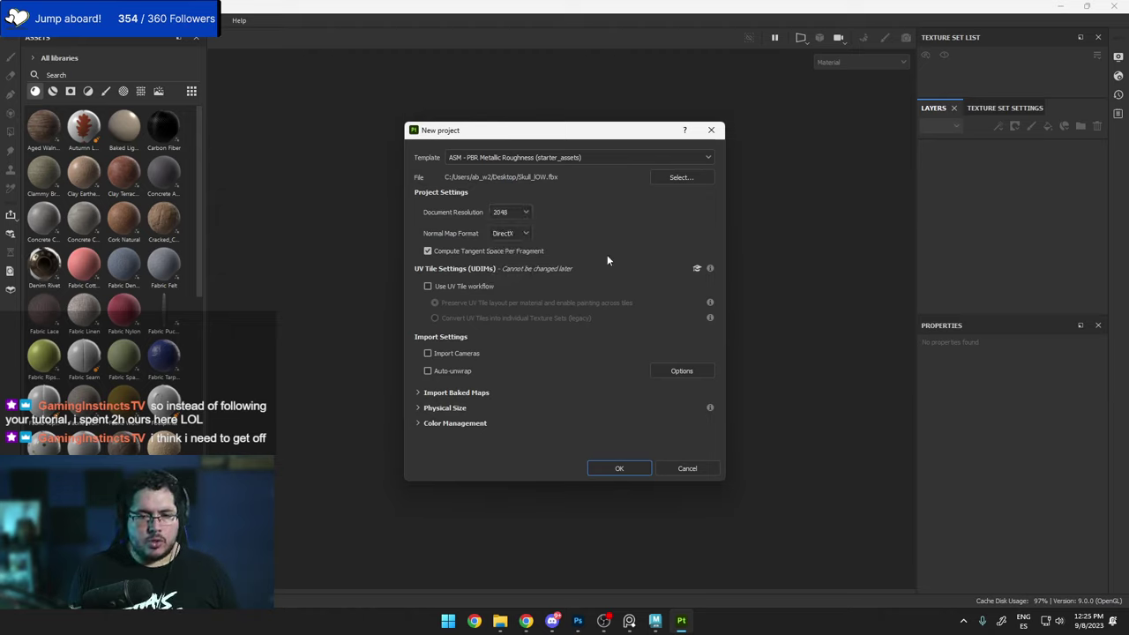
{"action": "left_click", "coordinate": [522, 234]}
{"action": "left_click", "coordinate": [507, 262]}
{"action": "left_click", "coordinate": [630, 468]}
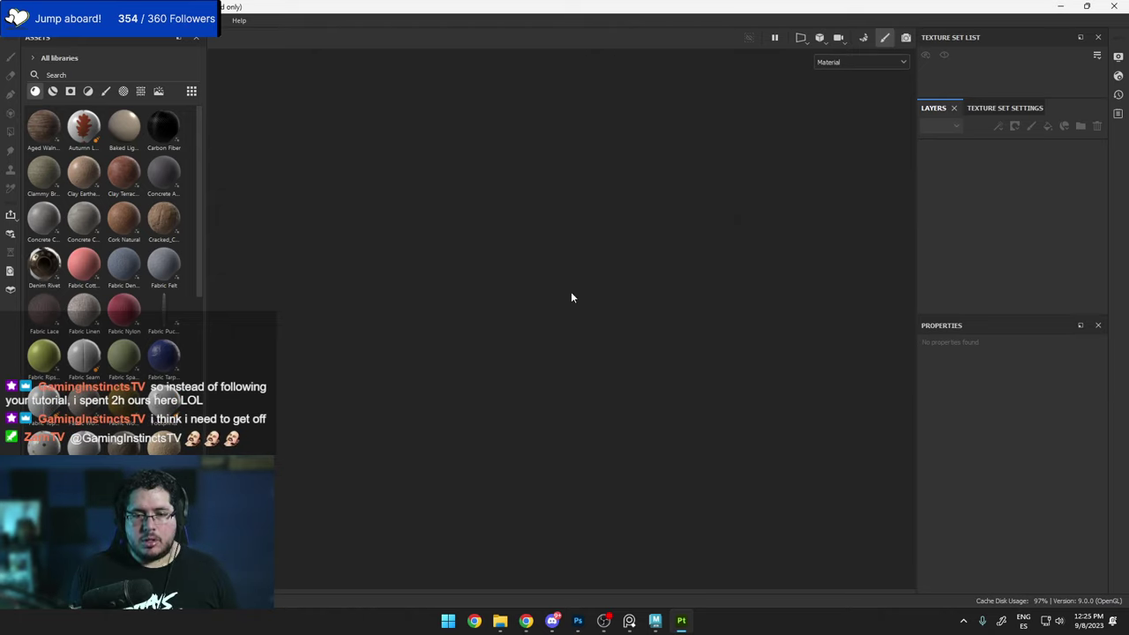
Enter baking mode and load Skull_HIGH.fbx from the Desktop as the high definition mesh.
{"action": "mouse_move", "coordinate": [614, 343]}
{"action": "left_mouse_down", "text": "alt"}
{"action": "mouse_move", "coordinate": [605, 365]}
{"action": "mouse_move", "coordinate": [522, 361]}
{"action": "left_mouse_up", "text": "alt"}
{"action": "middle_click_drag", "start_coordinate": [523, 361], "coordinate": [545, 271], "text": "alt"}
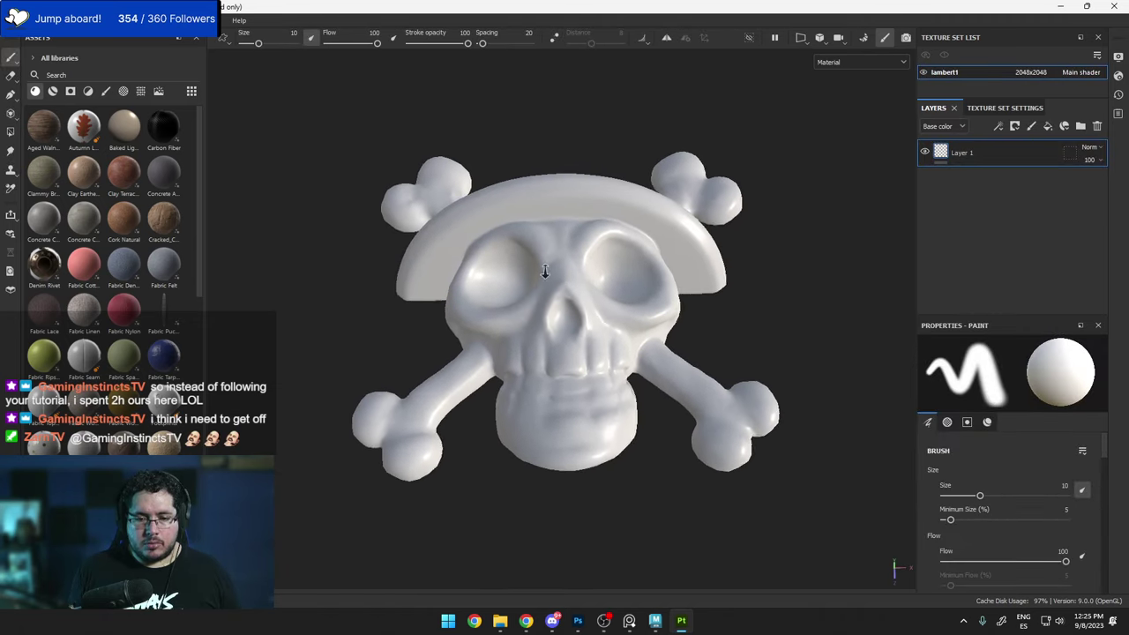
{"action": "left_click_drag", "start_coordinate": [544, 271], "coordinate": [555, 372], "text": "alt"}
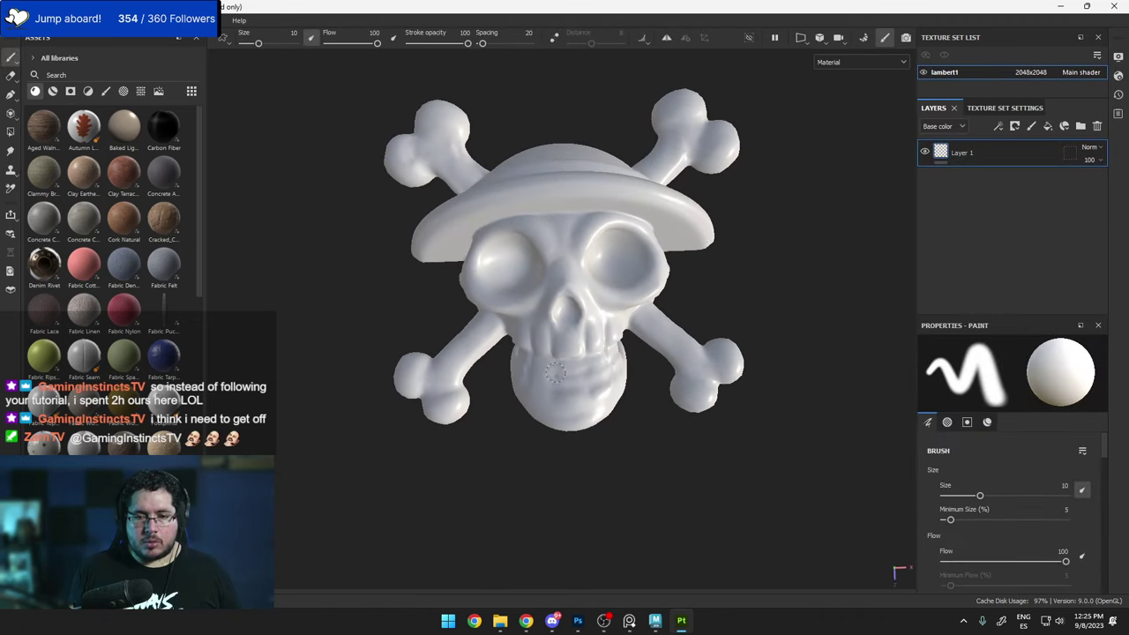
{"action": "left_click", "coordinate": [865, 37]}
{"action": "left_click", "coordinate": [292, 77]}
{"action": "left_click", "coordinate": [238, 158]}
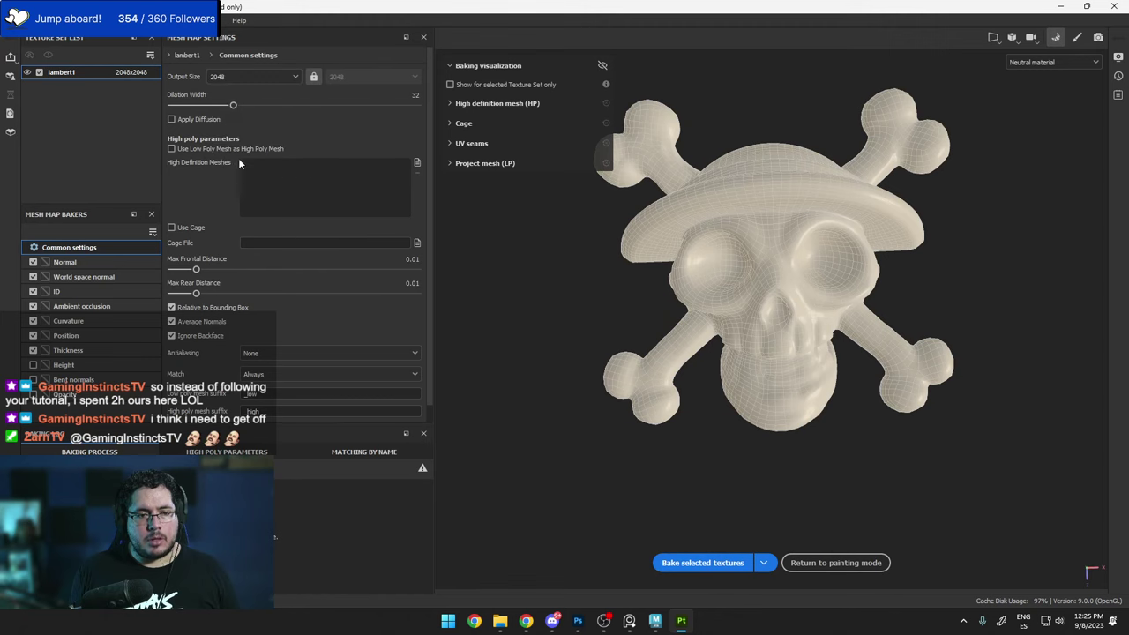
{"action": "left_click", "coordinate": [416, 163]}
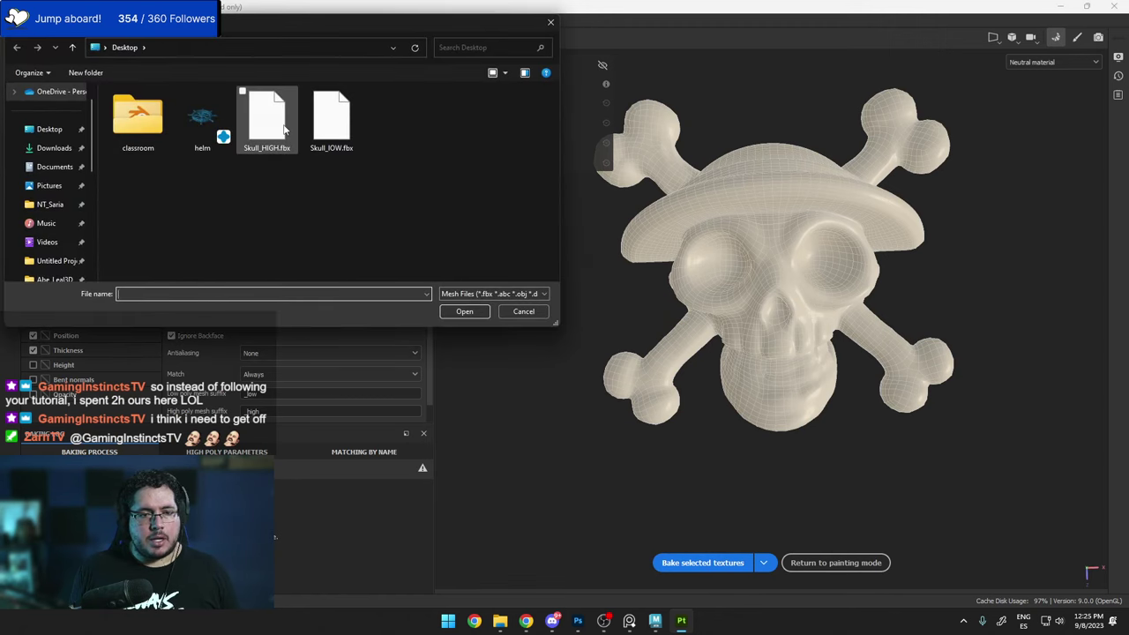
{"action": "double_click", "coordinate": [282, 129]}
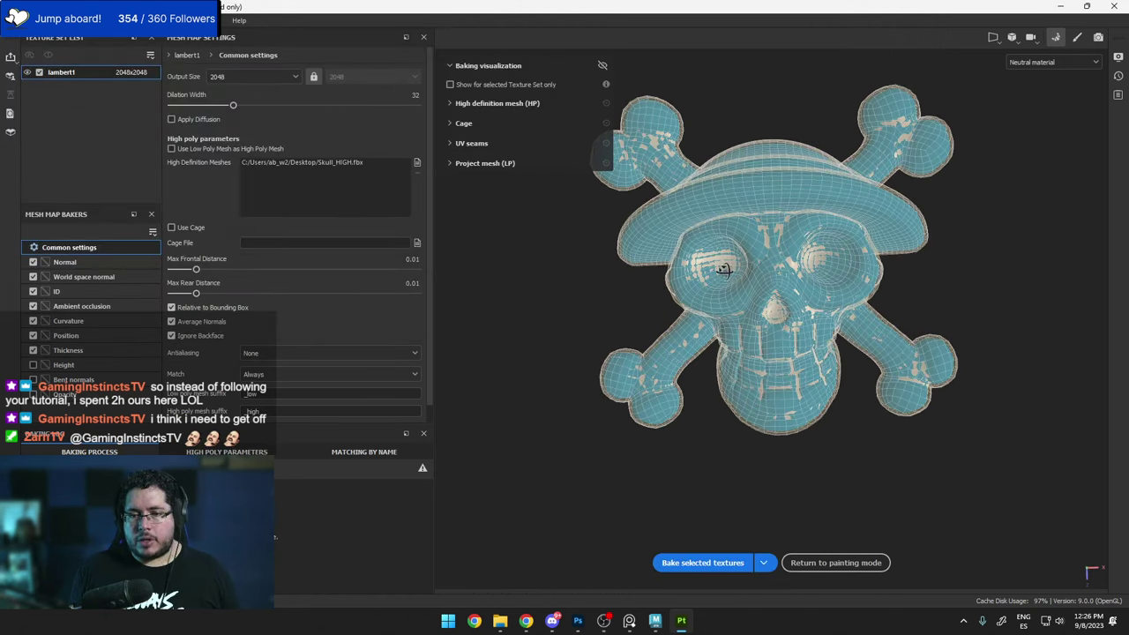
Bake the selected mesh maps with Supersampling 4x antialiasing and return to painting mode.
{"action": "left_click_drag", "start_coordinate": [723, 271], "coordinate": [811, 325], "text": "alt"}
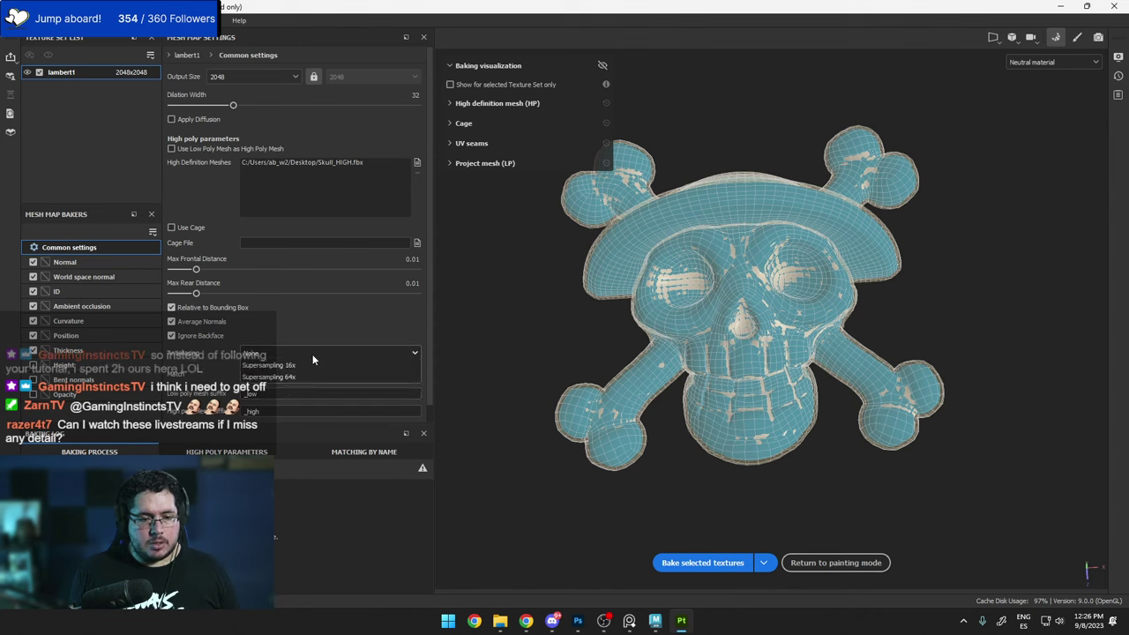
{"action": "left_click", "coordinate": [703, 563]}
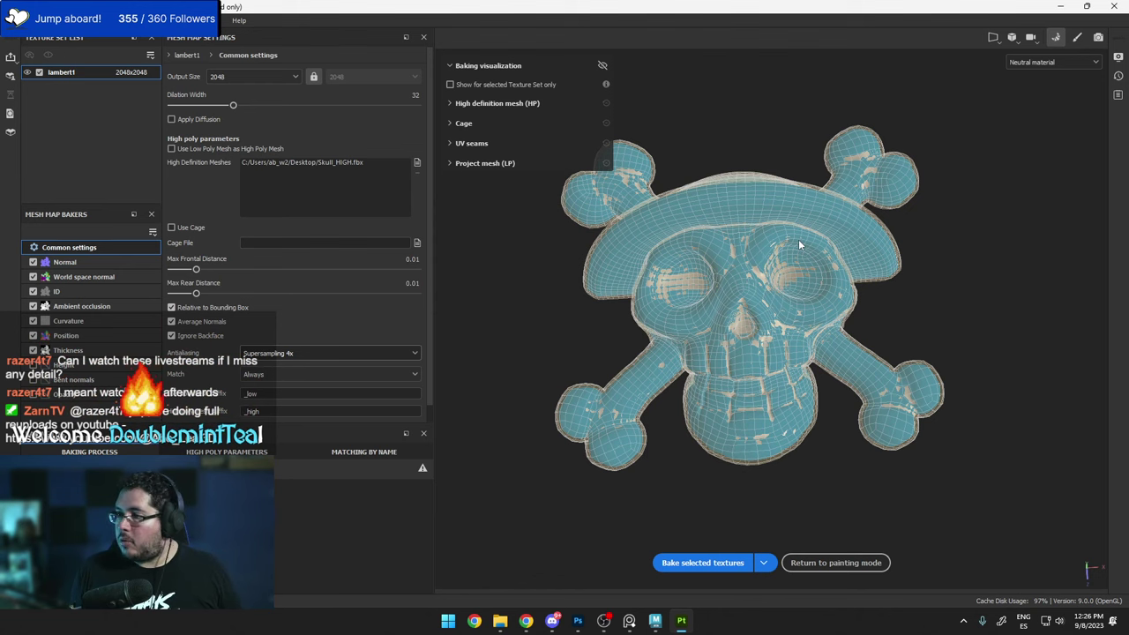
{"action": "left_click_drag", "start_coordinate": [833, 226], "coordinate": [988, 264], "text": "alt"}
{"action": "left_click", "coordinate": [1079, 43]}
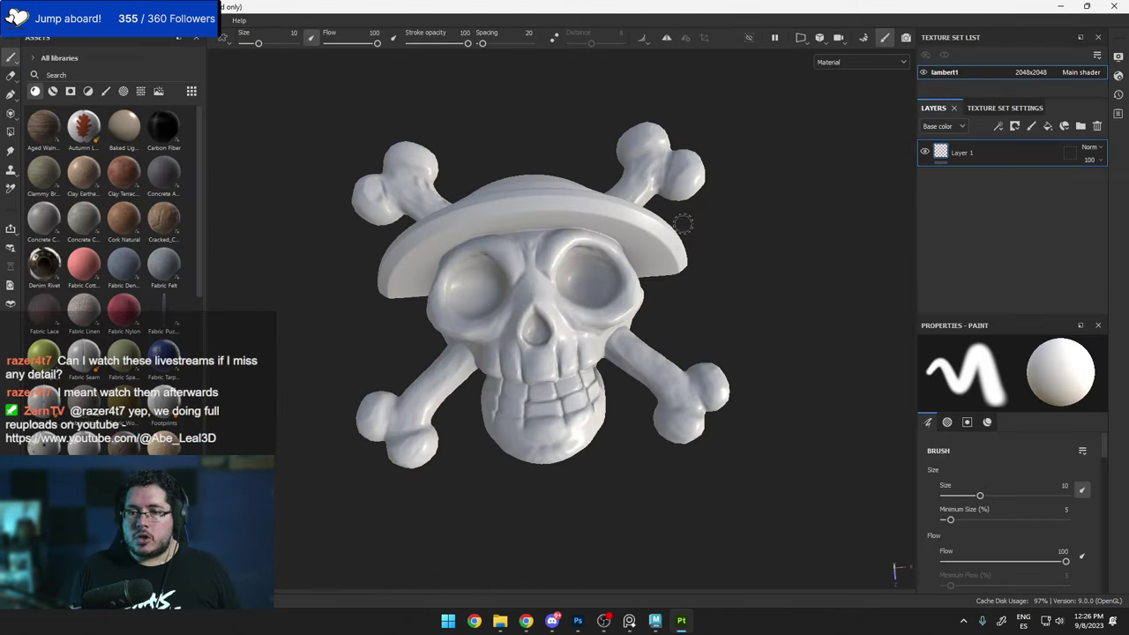
Add a fill layer with only the color and roughness channels enabled, and set its roughness to 1.
{"action": "scroll", "coordinate": [683, 371], "scroll_direction": "up", "scroll_amount": 1}
{"action": "mouse_move", "coordinate": [682, 371]}
{"action": "left_mouse_down", "text": "alt"}
{"action": "mouse_move", "coordinate": [676, 385]}
{"action": "mouse_move", "coordinate": [420, 259]}
{"action": "mouse_move", "coordinate": [597, 221]}
{"action": "mouse_move", "coordinate": [708, 335]}
{"action": "mouse_move", "coordinate": [723, 388]}
{"action": "mouse_move", "coordinate": [737, 392]}
{"action": "mouse_move", "coordinate": [687, 378]}
{"action": "mouse_move", "coordinate": [737, 244]}
{"action": "mouse_move", "coordinate": [559, 246]}
{"action": "mouse_move", "coordinate": [815, 361]}
{"action": "mouse_move", "coordinate": [542, 395]}
{"action": "mouse_move", "coordinate": [608, 396]}
{"action": "mouse_move", "coordinate": [486, 297]}
{"action": "mouse_move", "coordinate": [712, 373]}
{"action": "mouse_move", "coordinate": [719, 388]}
{"action": "left_mouse_up", "text": "alt"}
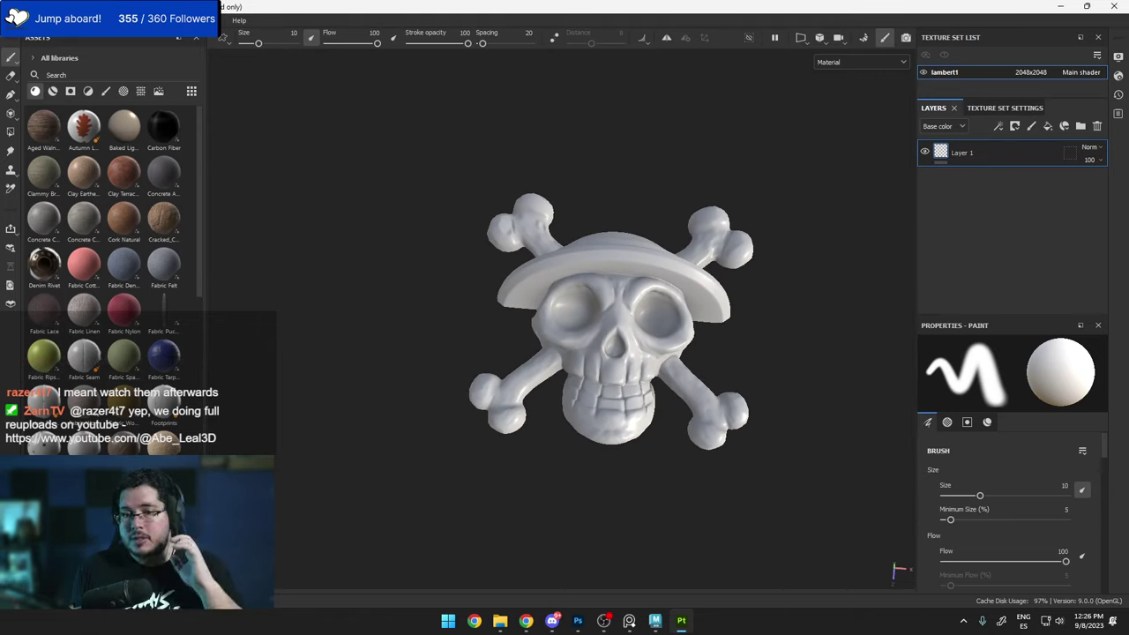
{"action": "scroll", "coordinate": [710, 295], "scroll_direction": "up", "scroll_amount": 3}
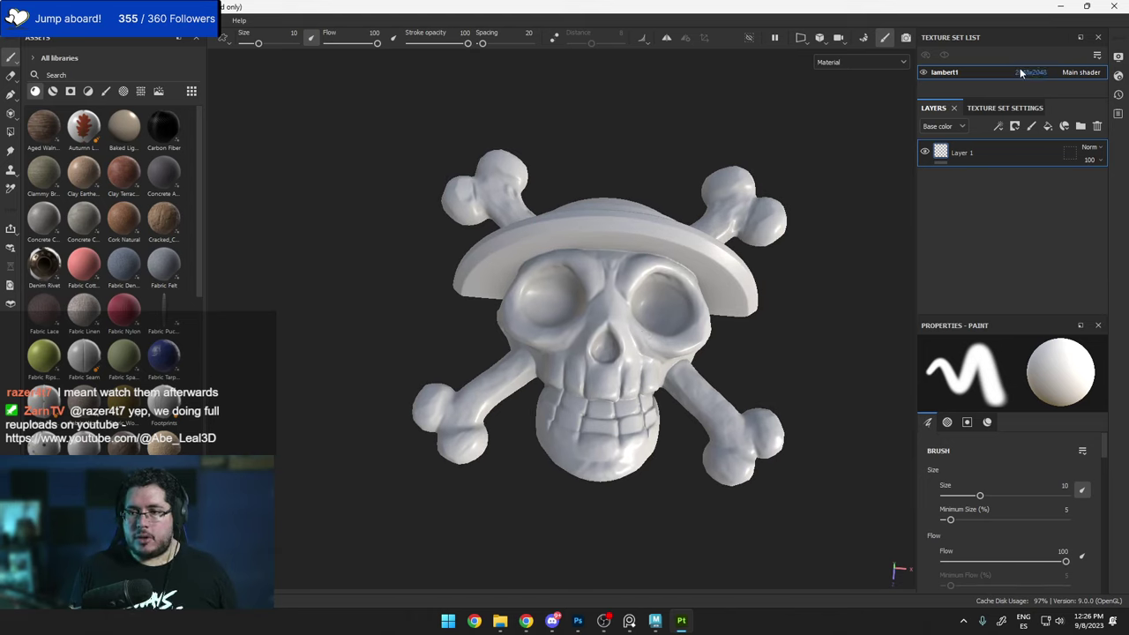
{"action": "left_click", "coordinate": [1046, 126]}
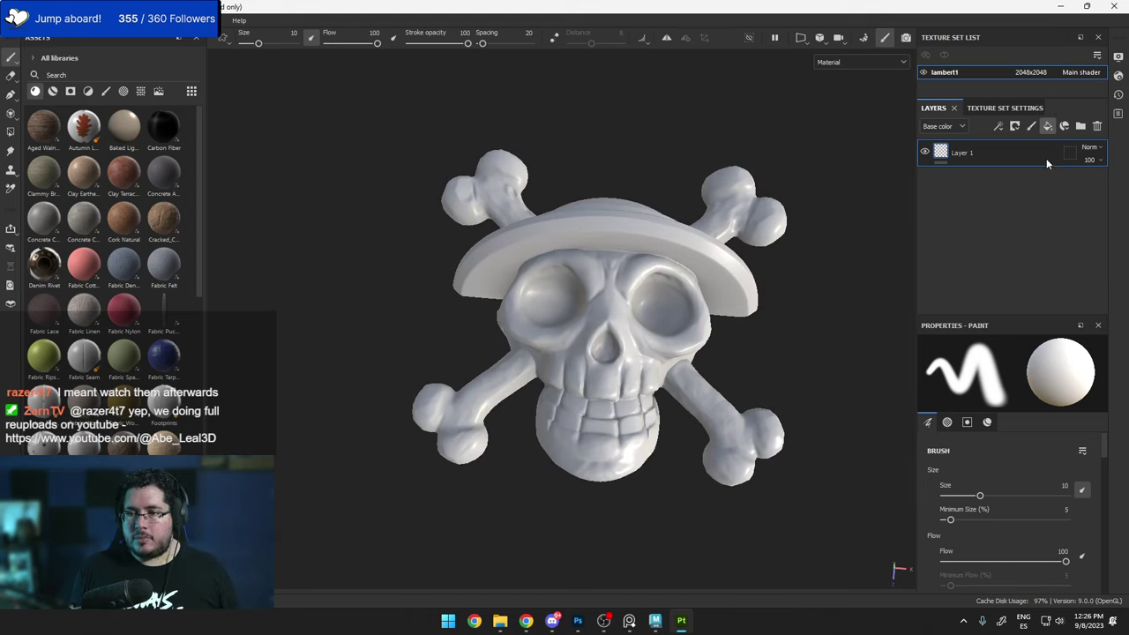
{"action": "scroll", "coordinate": [999, 421], "scroll_direction": "down", "scroll_amount": 3}
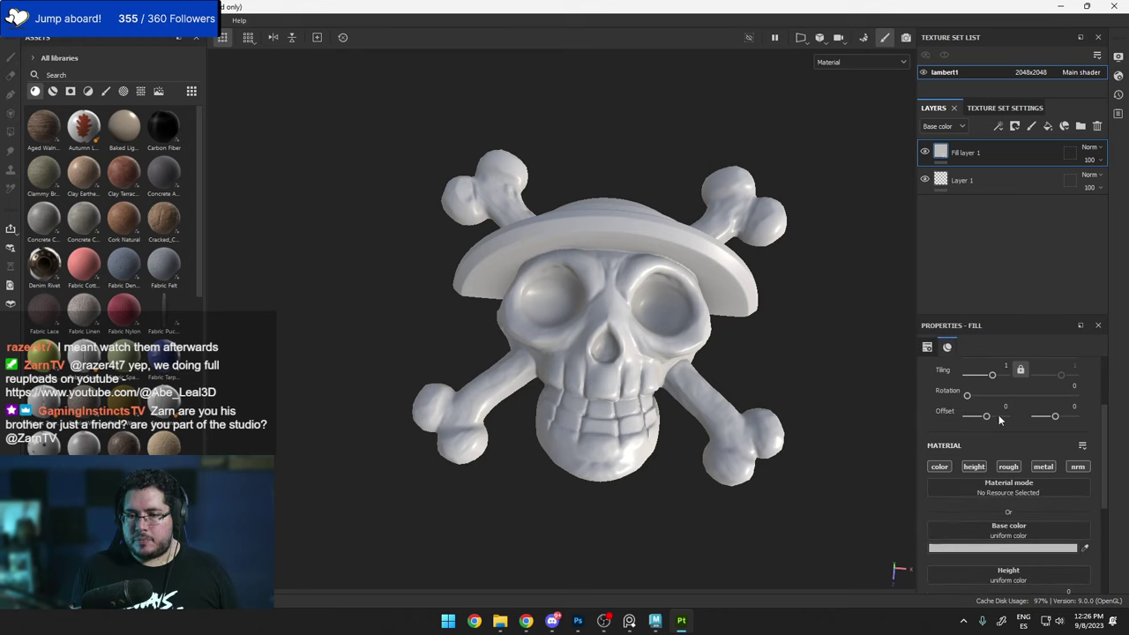
{"action": "left_click", "coordinate": [1004, 548]}
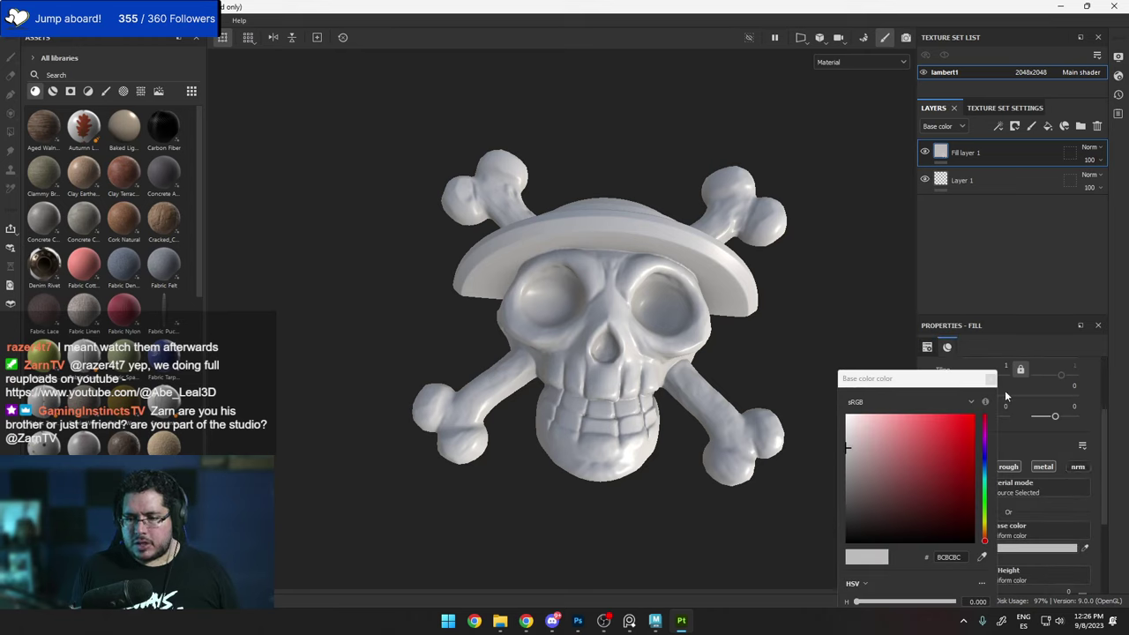
{"action": "left_click", "coordinate": [973, 467]}
{"action": "left_click", "coordinate": [1043, 466]}
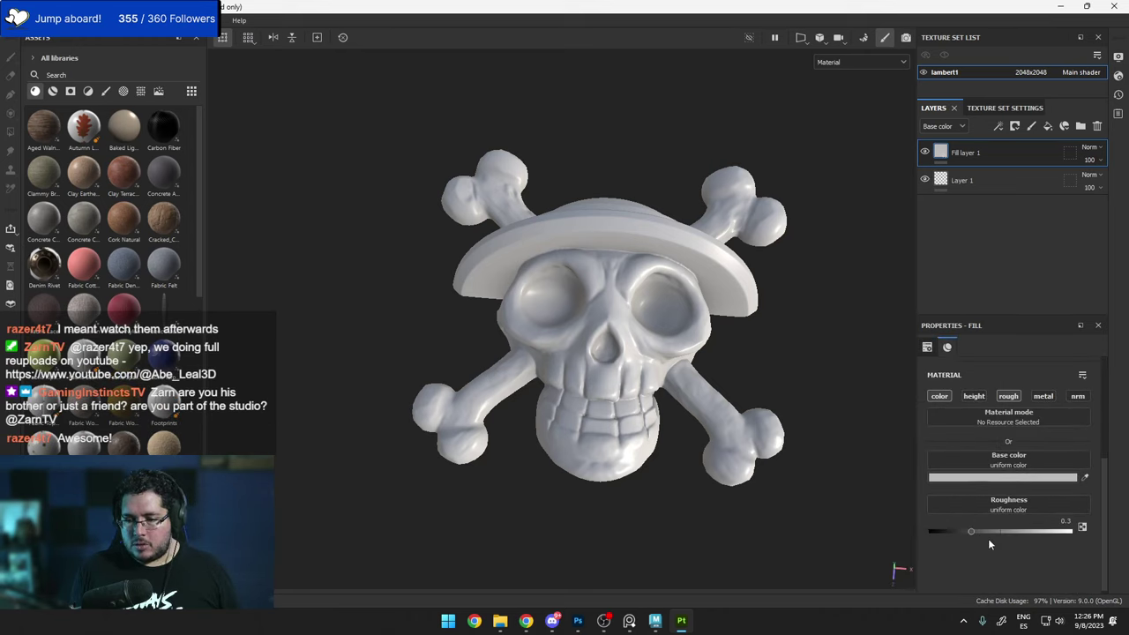
{"action": "left_click_drag", "start_coordinate": [972, 530], "coordinate": [1070, 530]}
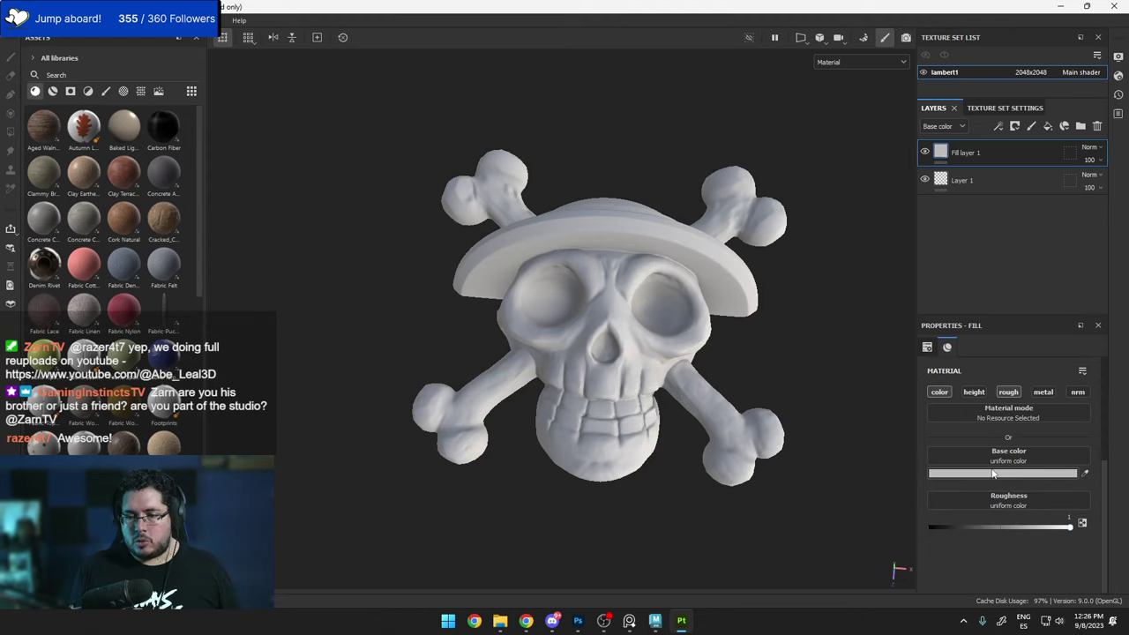
Set the base color of Fill layer 1 to a dark brown, 3E2D22.
{"action": "left_click_drag", "start_coordinate": [670, 375], "coordinate": [673, 345], "text": "alt"}
{"action": "right_click_drag", "start_coordinate": [673, 345], "coordinate": [673, 402], "text": "alt"}
{"action": "mouse_move", "coordinate": [673, 403]}
{"action": "left_mouse_down", "text": "alt"}
{"action": "mouse_move", "coordinate": [658, 398]}
{"action": "mouse_move", "coordinate": [697, 402]}
{"action": "mouse_move", "coordinate": [650, 394]}
{"action": "left_mouse_up", "text": "alt"}
{"action": "left_click", "coordinate": [1006, 475]}
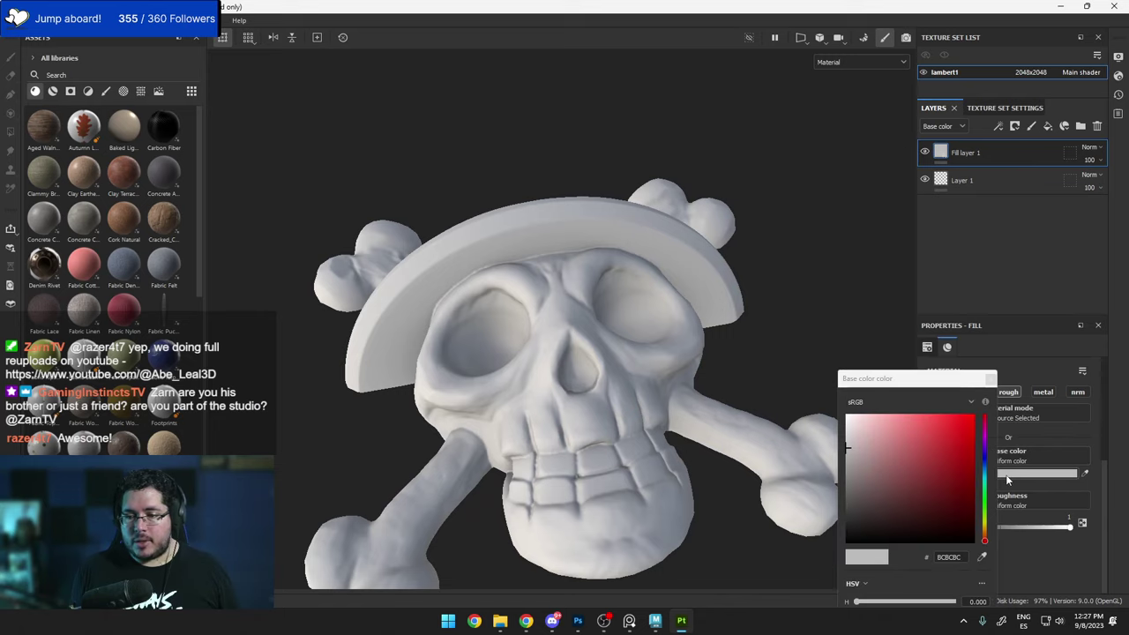
{"action": "left_click", "coordinate": [902, 510]}
{"action": "left_click", "coordinate": [985, 536]}
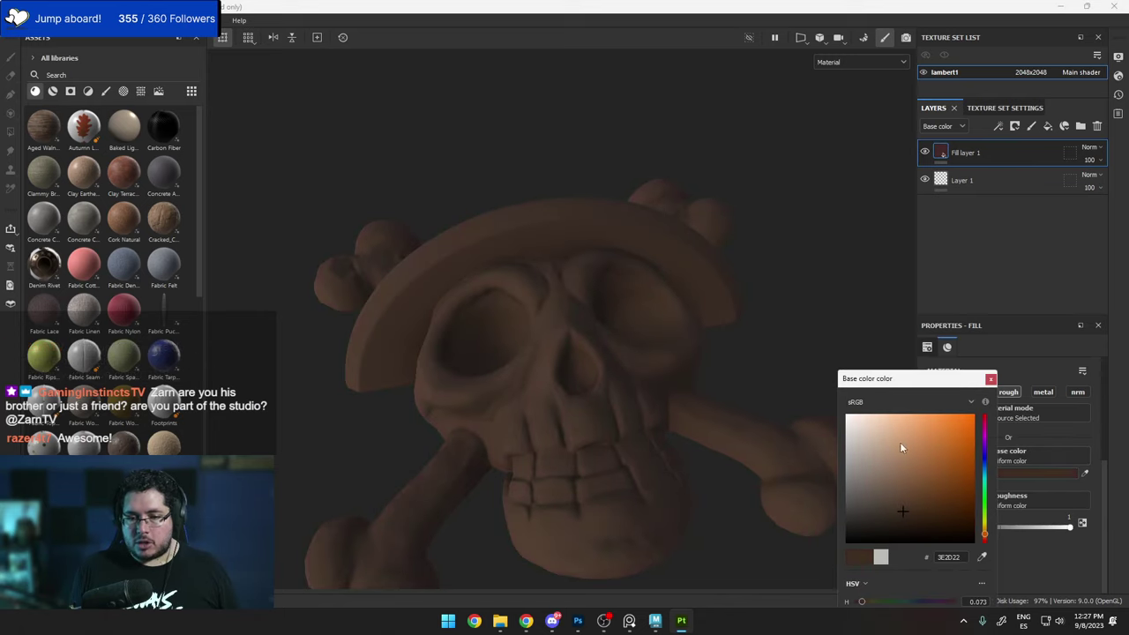
{"action": "left_click", "coordinate": [990, 380]}
{"action": "left_click_drag", "start_coordinate": [846, 374], "coordinate": [693, 378], "text": "alt"}
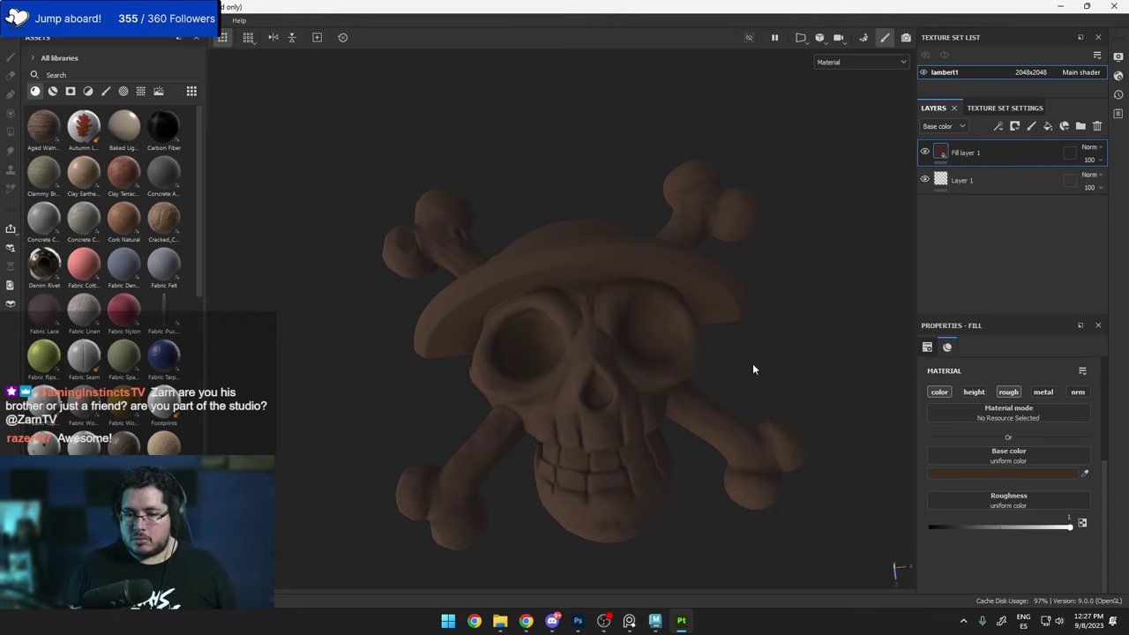
Add a second fill layer on top and give it a pale olive-khaki base color.
{"action": "left_click_drag", "start_coordinate": [752, 369], "coordinate": [521, 152], "text": "alt"}
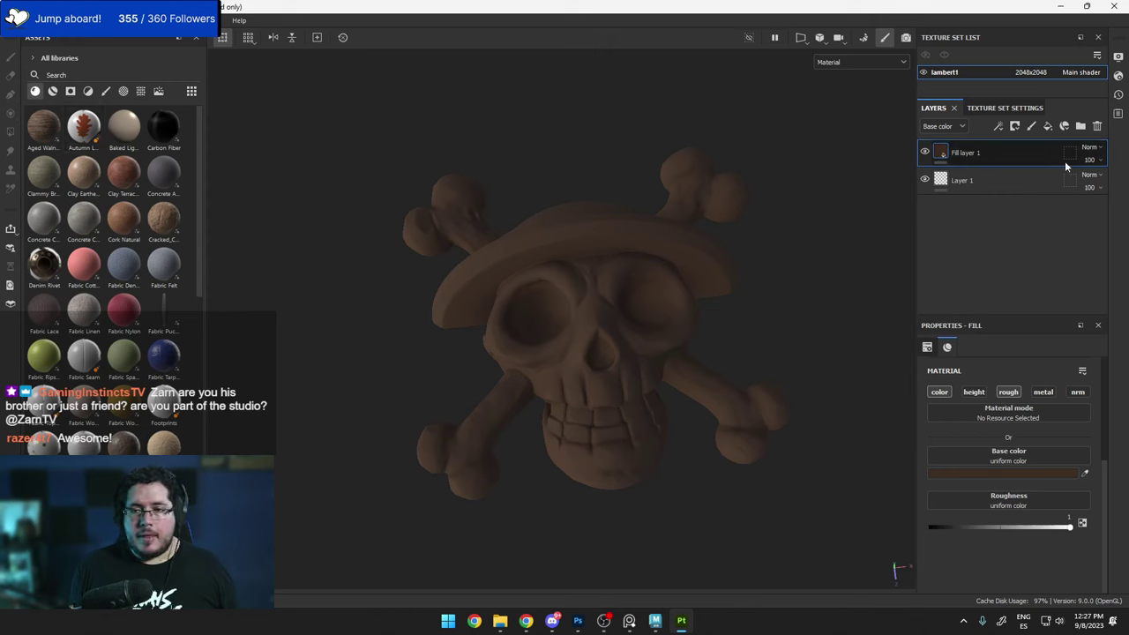
{"action": "left_click", "coordinate": [1049, 126]}
{"action": "left_click", "coordinate": [1012, 474]}
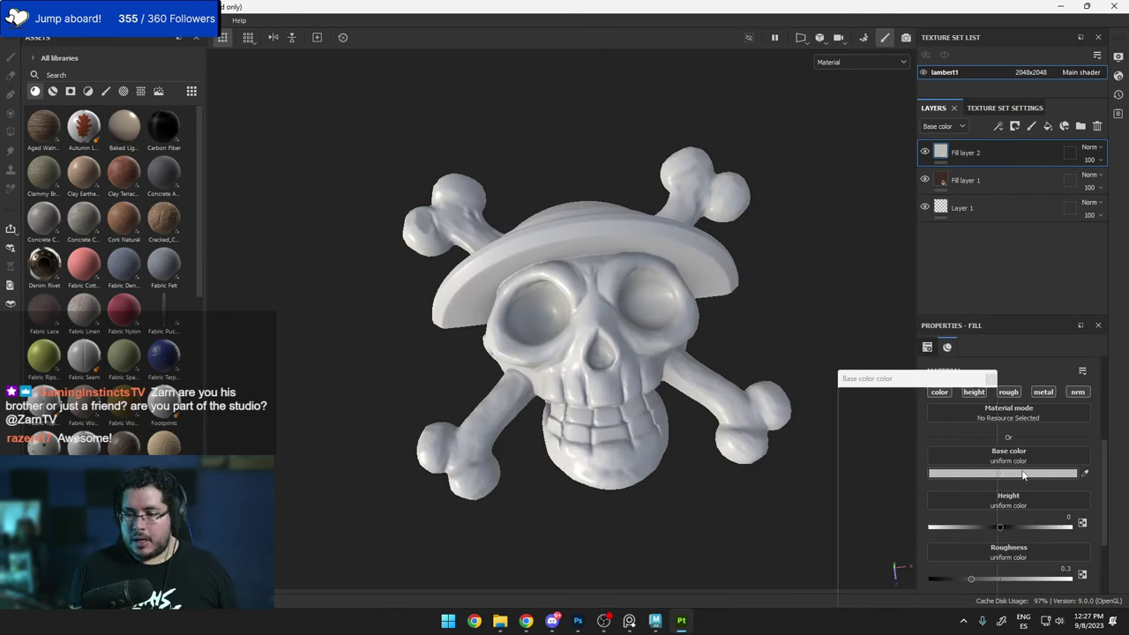
{"action": "left_click", "coordinate": [986, 527]}
{"action": "left_click_drag", "start_coordinate": [918, 493], "coordinate": [884, 473]}
{"action": "left_click", "coordinate": [990, 378]}
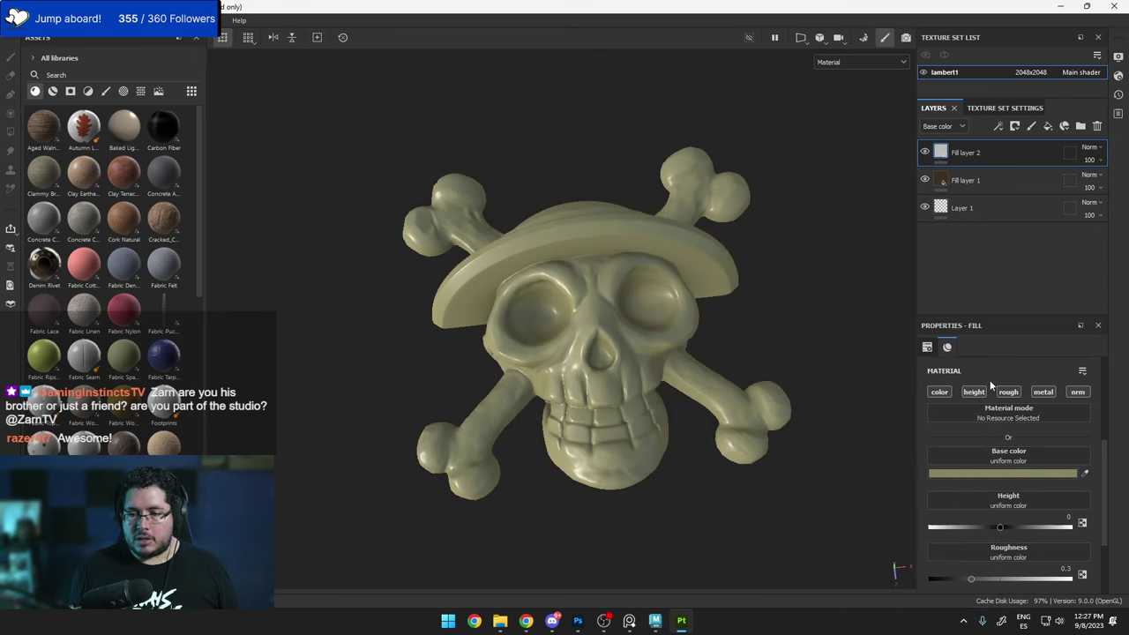
Add a black mask to Fill layer 2 and disable every channel of its material except color.
{"action": "right_click", "coordinate": [981, 153]}
{"action": "left_click", "coordinate": [992, 22]}
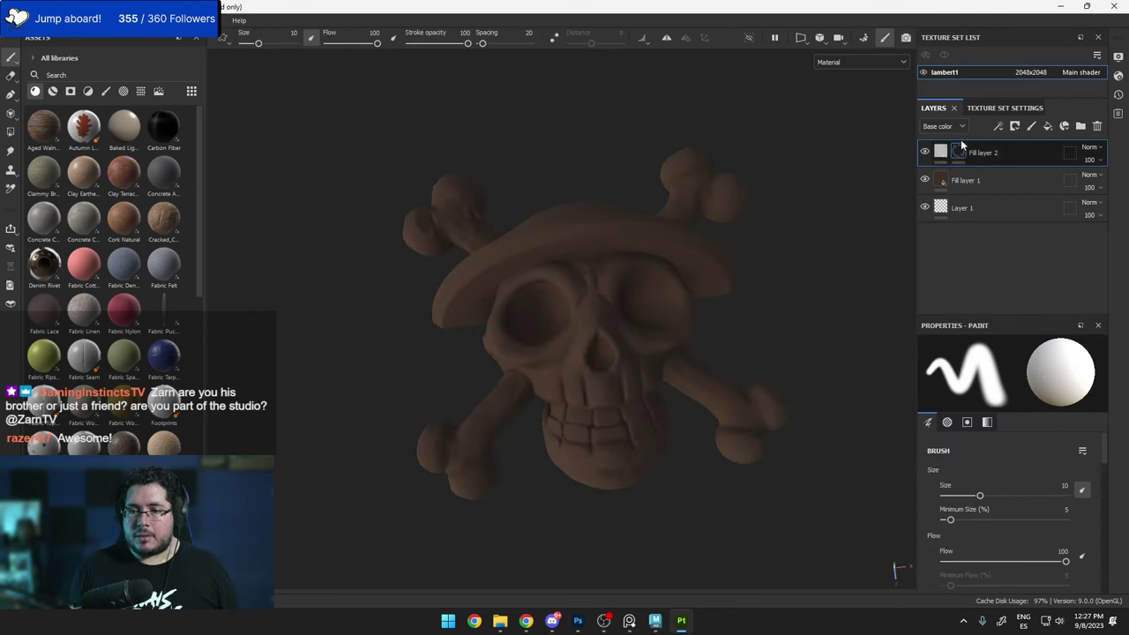
{"action": "left_click", "coordinate": [940, 152]}
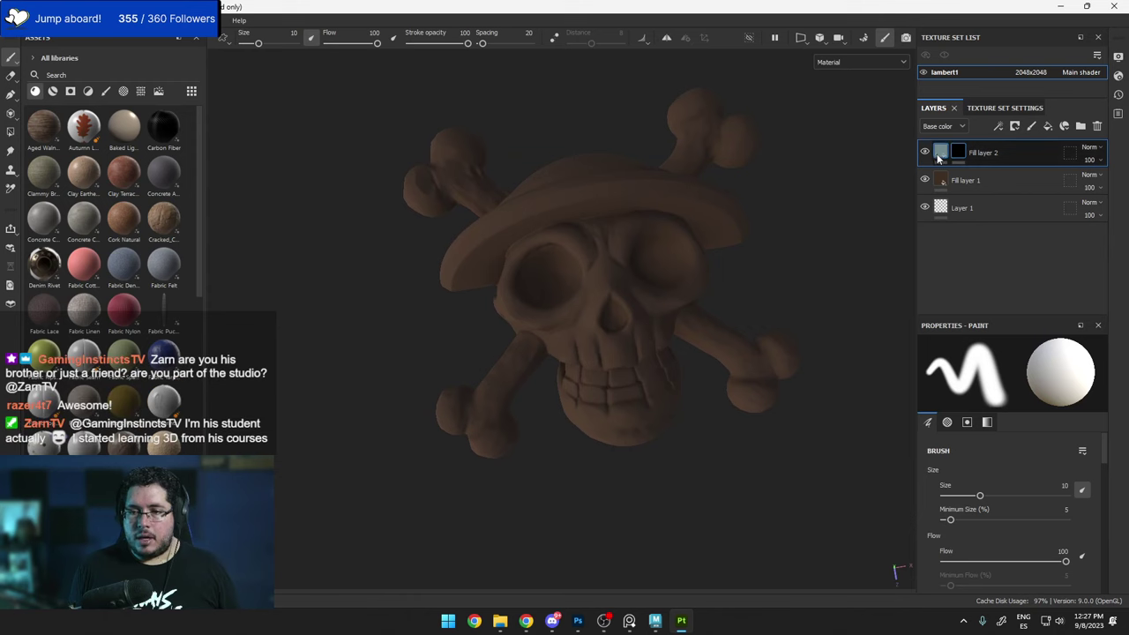
{"action": "left_click", "coordinate": [1014, 392]}
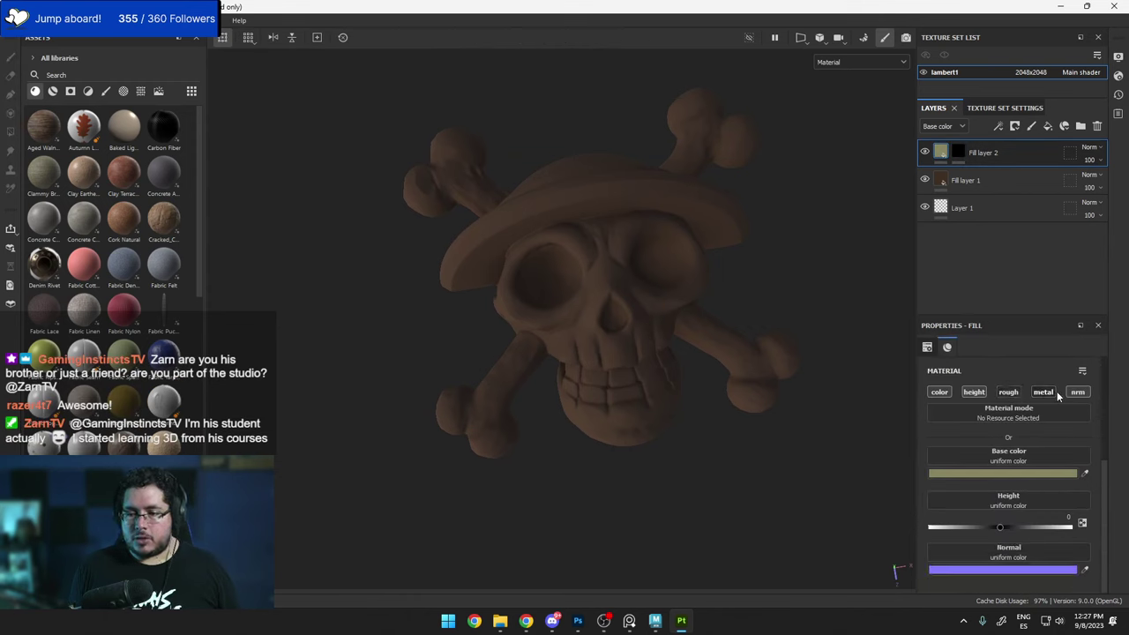
{"action": "left_click", "coordinate": [942, 394], "text": "alt"}
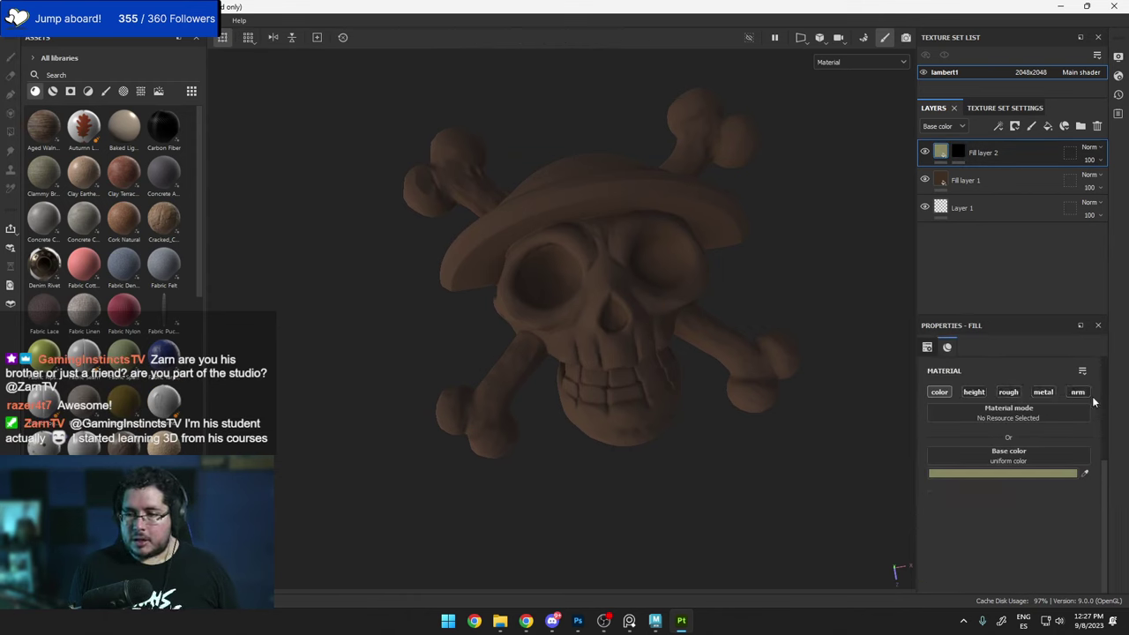
Paint Fill layer 2's mask over the teeth, jaw and lower crossbones with a brush size of about 46.
{"action": "left_click", "coordinate": [958, 152]}
{"action": "mouse_move", "coordinate": [657, 353]}
{"action": "left_mouse_down"}
{"action": "mouse_move", "coordinate": [578, 407]}
{"action": "mouse_move", "coordinate": [650, 411]}
{"action": "left_mouse_up"}
{"action": "right_click_drag", "start_coordinate": [651, 411], "coordinate": [674, 411], "text": "ctrl"}
{"action": "mouse_move", "coordinate": [652, 419]}
{"action": "left_mouse_down"}
{"action": "mouse_move", "coordinate": [749, 395]}
{"action": "mouse_move", "coordinate": [727, 346]}
{"action": "mouse_move", "coordinate": [623, 357]}
{"action": "mouse_move", "coordinate": [481, 419]}
{"action": "mouse_move", "coordinate": [577, 319]}
{"action": "left_mouse_up"}
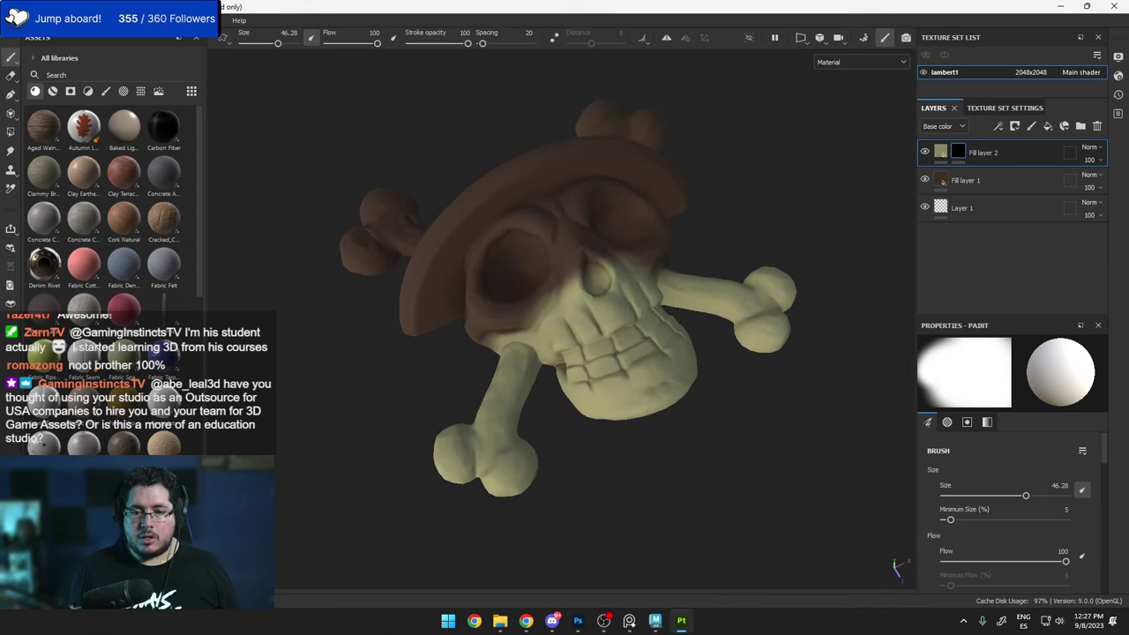
Enable symmetry and paint Fill layer 2's mask over the eye sockets, cheeks and brow of the skull with a brush size of 29.4.
{"action": "left_click", "coordinate": [667, 44]}
{"action": "left_click_drag", "start_coordinate": [512, 271], "coordinate": [597, 244], "text": "alt"}
{"action": "mouse_move", "coordinate": [597, 244]}
{"action": "right_mouse_down", "text": "alt"}
{"action": "mouse_move", "coordinate": [579, 264]}
{"action": "mouse_move", "coordinate": [552, 251]}
{"action": "right_mouse_up", "text": "alt"}
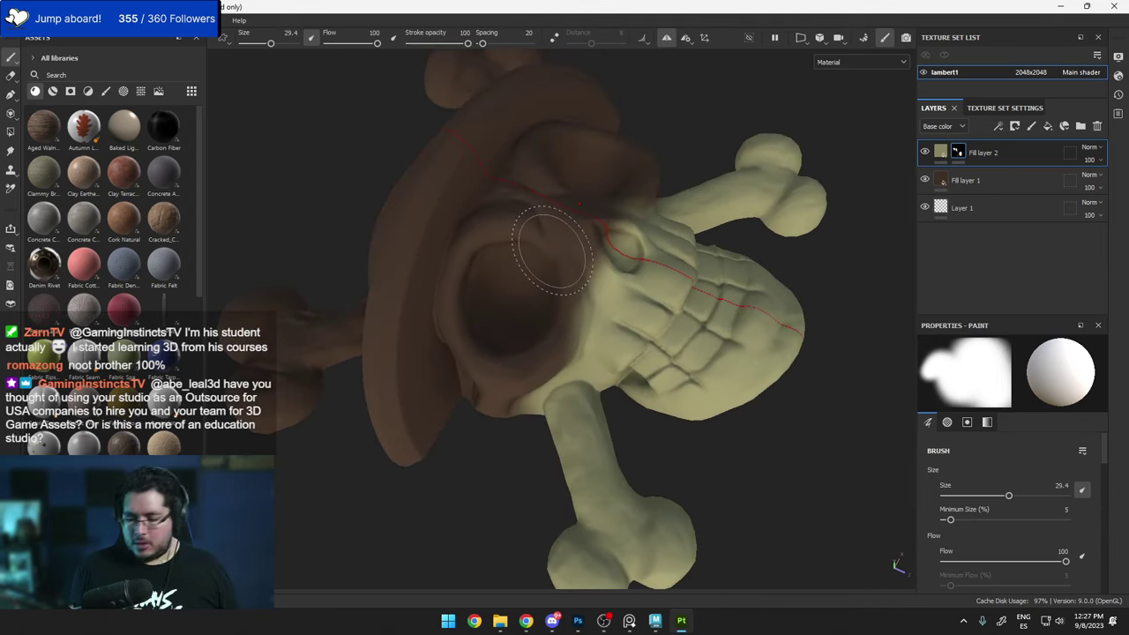
{"action": "mouse_move", "coordinate": [529, 211]}
{"action": "left_mouse_down"}
{"action": "mouse_move", "coordinate": [569, 234]}
{"action": "mouse_move", "coordinate": [573, 284]}
{"action": "mouse_move", "coordinate": [524, 203]}
{"action": "mouse_move", "coordinate": [494, 217]}
{"action": "mouse_move", "coordinate": [505, 204]}
{"action": "mouse_move", "coordinate": [522, 260]}
{"action": "left_mouse_up"}
{"action": "mouse_move", "coordinate": [522, 260]}
{"action": "left_mouse_down", "text": "alt"}
{"action": "mouse_move", "coordinate": [518, 240]}
{"action": "mouse_move", "coordinate": [458, 264]}
{"action": "mouse_move", "coordinate": [516, 322]}
{"action": "mouse_move", "coordinate": [566, 326]}
{"action": "mouse_move", "coordinate": [521, 386]}
{"action": "mouse_move", "coordinate": [478, 331]}
{"action": "left_mouse_up", "text": "alt"}
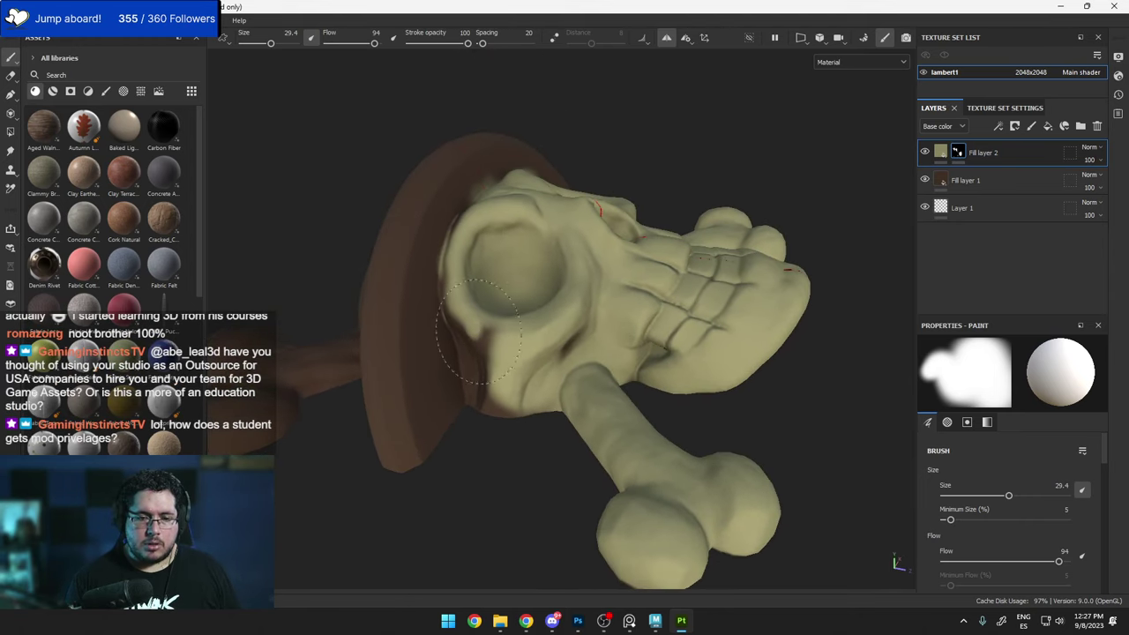
{"action": "mouse_move", "coordinate": [454, 291]}
{"action": "left_mouse_down"}
{"action": "mouse_move", "coordinate": [454, 362]}
{"action": "mouse_move", "coordinate": [489, 407]}
{"action": "mouse_move", "coordinate": [578, 323]}
{"action": "left_mouse_up"}
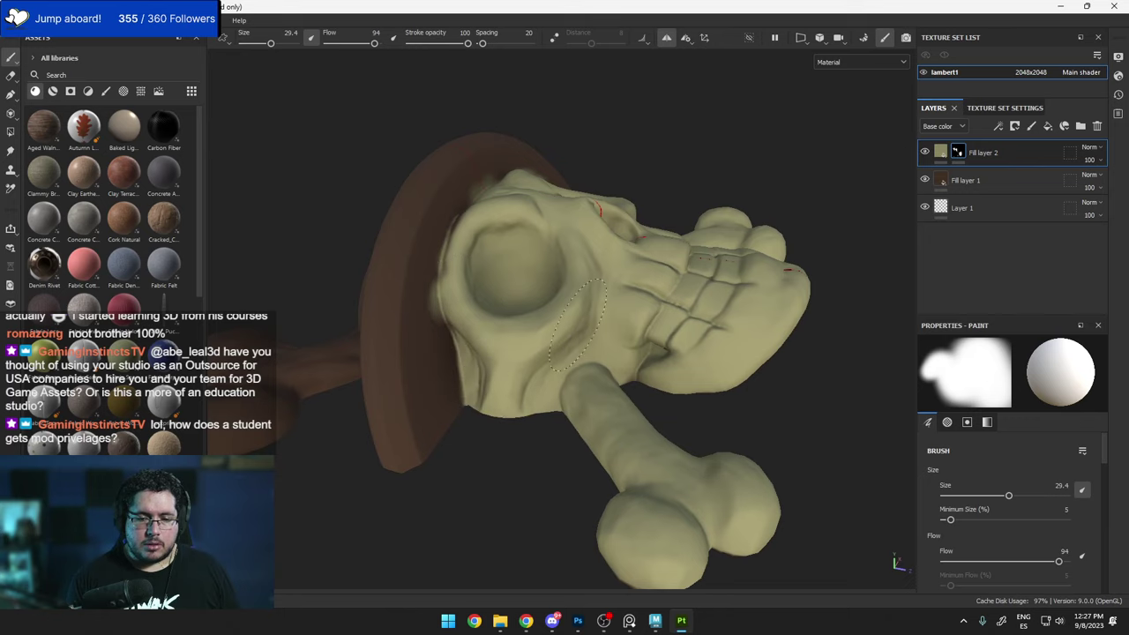
Paint Fill layer 2's mask over the upper crossbones, including the knobs and shafts up to the hat.
{"action": "left_click_drag", "start_coordinate": [813, 253], "coordinate": [701, 319], "text": "alt"}
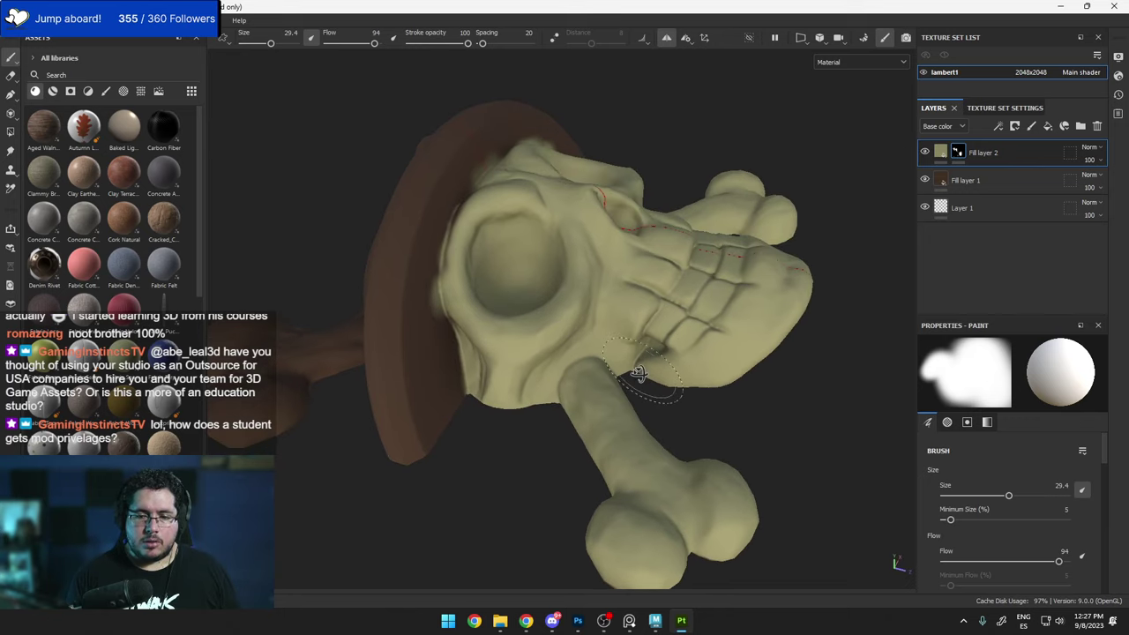
{"action": "mouse_move", "coordinate": [637, 374]}
{"action": "left_mouse_down", "text": "alt"}
{"action": "mouse_move", "coordinate": [661, 353]}
{"action": "mouse_move", "coordinate": [680, 277]}
{"action": "mouse_move", "coordinate": [684, 379]}
{"action": "mouse_move", "coordinate": [751, 421]}
{"action": "left_mouse_up", "text": "alt"}
{"action": "left_click_drag", "start_coordinate": [633, 375], "coordinate": [663, 350], "text": "alt"}
{"action": "right_click_drag", "start_coordinate": [663, 350], "coordinate": [503, 283], "text": "alt"}
{"action": "left_click_drag", "start_coordinate": [503, 282], "coordinate": [482, 349], "text": "alt"}
{"action": "left_click", "coordinate": [472, 267]}
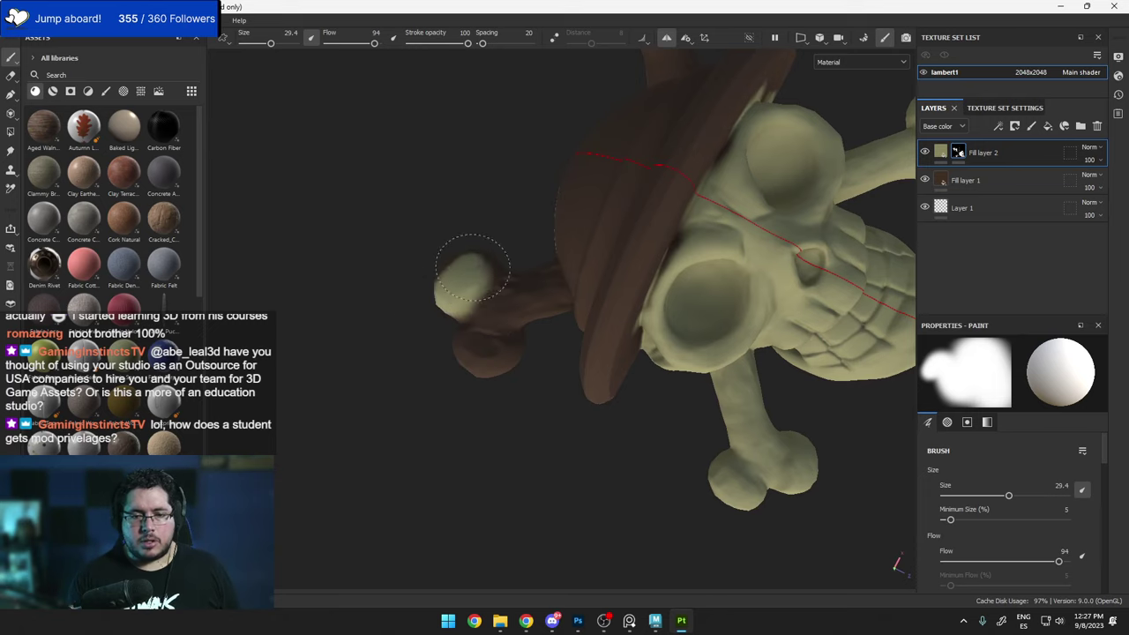
{"action": "mouse_move", "coordinate": [467, 298]}
{"action": "left_mouse_down"}
{"action": "mouse_move", "coordinate": [494, 340]}
{"action": "mouse_move", "coordinate": [520, 282]}
{"action": "mouse_move", "coordinate": [539, 269]}
{"action": "mouse_move", "coordinate": [521, 263]}
{"action": "mouse_move", "coordinate": [567, 197]}
{"action": "mouse_move", "coordinate": [521, 353]}
{"action": "left_mouse_up"}
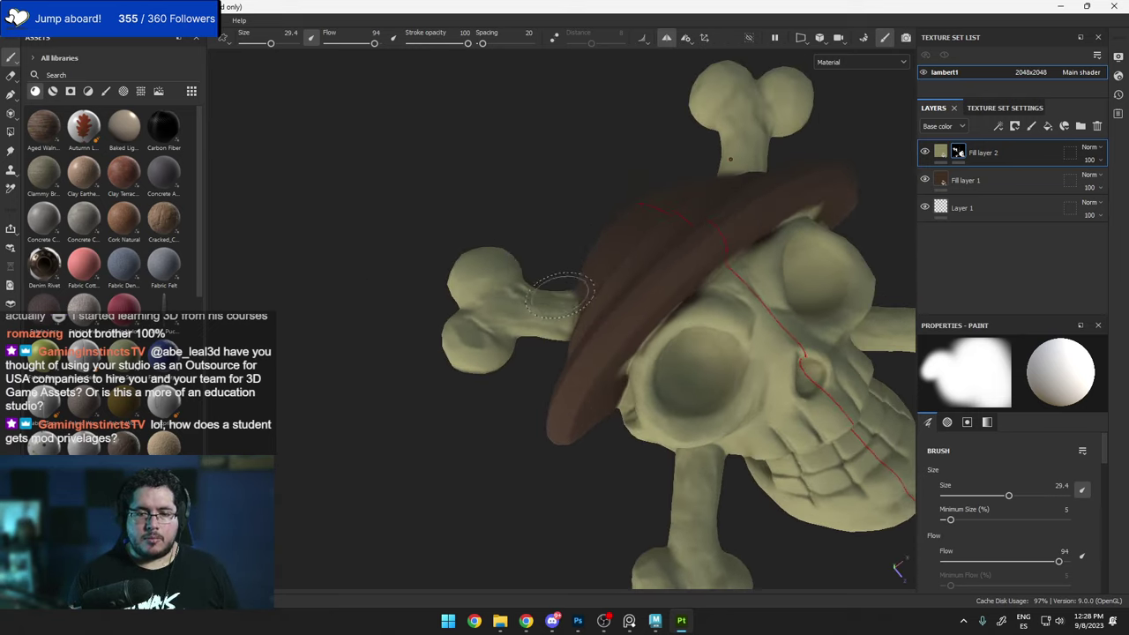
Add a third fill layer on top and set its base color to a mustard yellow, BDB03E.
{"action": "right_click_drag", "start_coordinate": [533, 392], "coordinate": [262, 254], "text": "alt"}
{"action": "left_click_drag", "start_coordinate": [262, 255], "coordinate": [471, 361], "text": "alt+shift"}
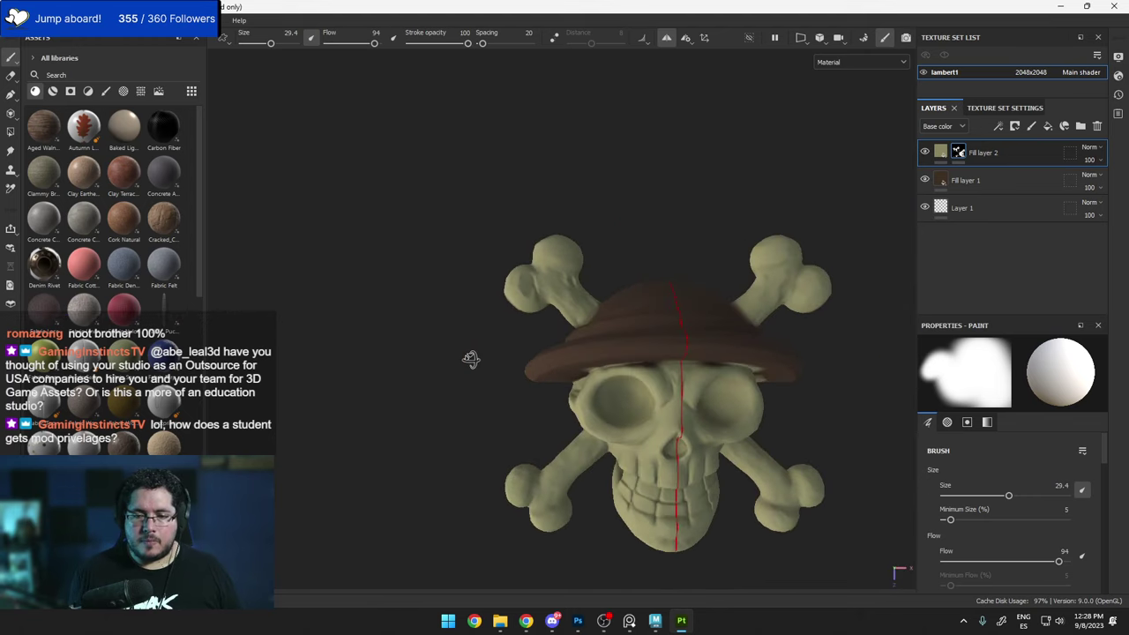
{"action": "middle_click_drag", "start_coordinate": [577, 379], "coordinate": [471, 326], "text": "alt"}
{"action": "scroll", "coordinate": [726, 358], "scroll_direction": "up", "scroll_amount": 2}
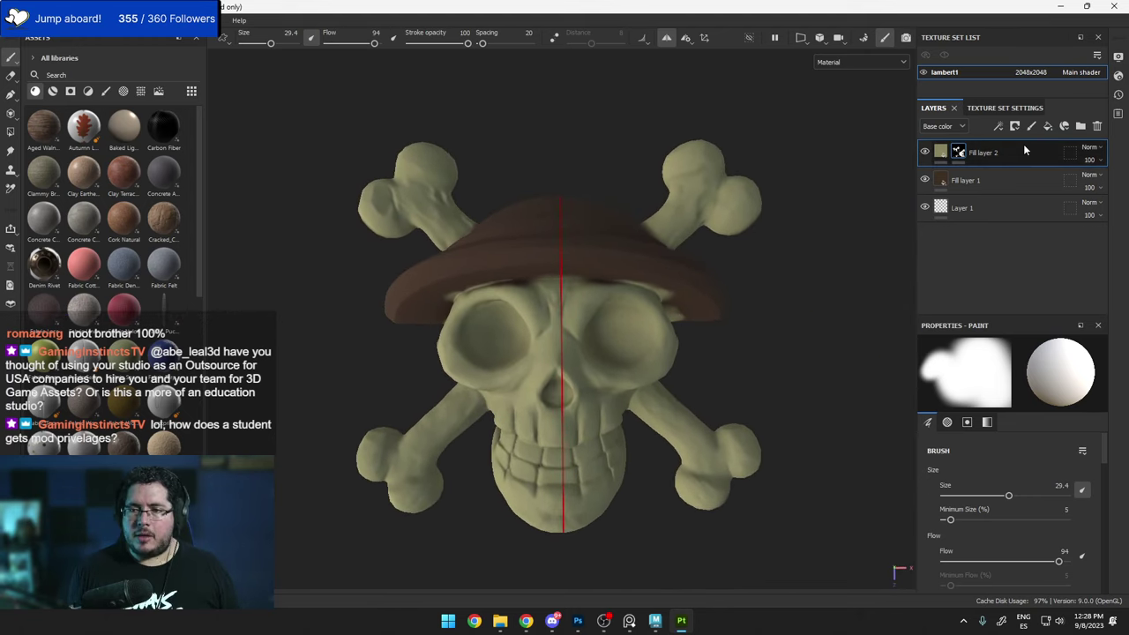
{"action": "left_click", "coordinate": [1046, 126]}
{"action": "left_click", "coordinate": [1032, 472]}
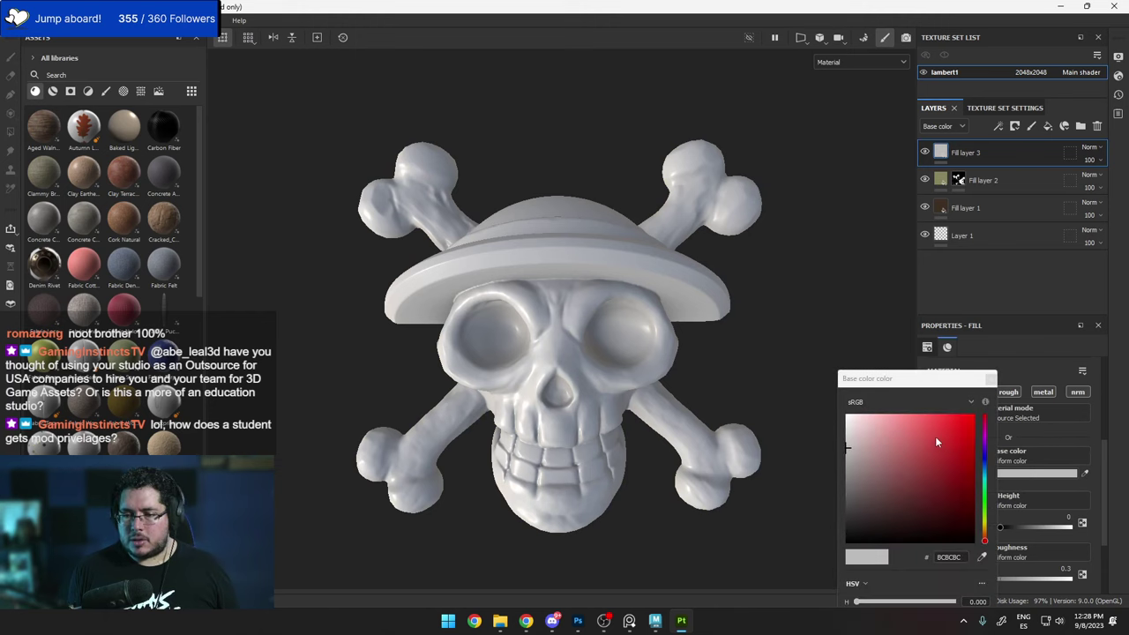
{"action": "left_click", "coordinate": [912, 489]}
{"action": "left_click", "coordinate": [985, 524]}
{"action": "left_click_drag", "start_coordinate": [945, 497], "coordinate": [931, 449]}
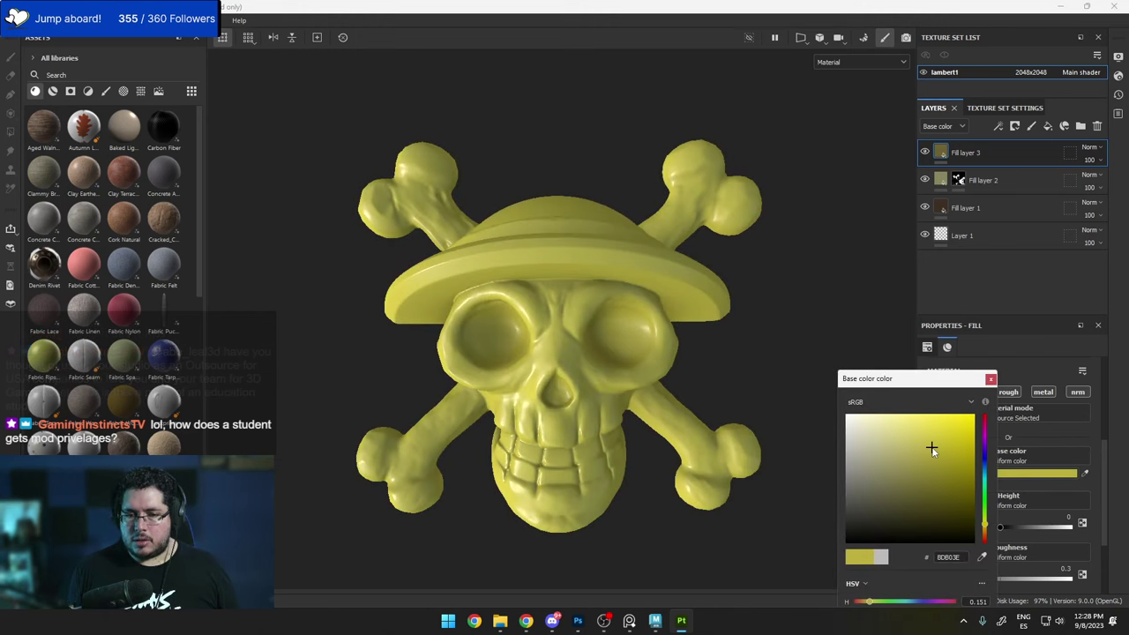
{"action": "left_click", "coordinate": [989, 380]}
Keep only the color channel active on Fill layer 3 and add a black mask to it.
{"action": "left_click", "coordinate": [944, 393], "text": "alt"}
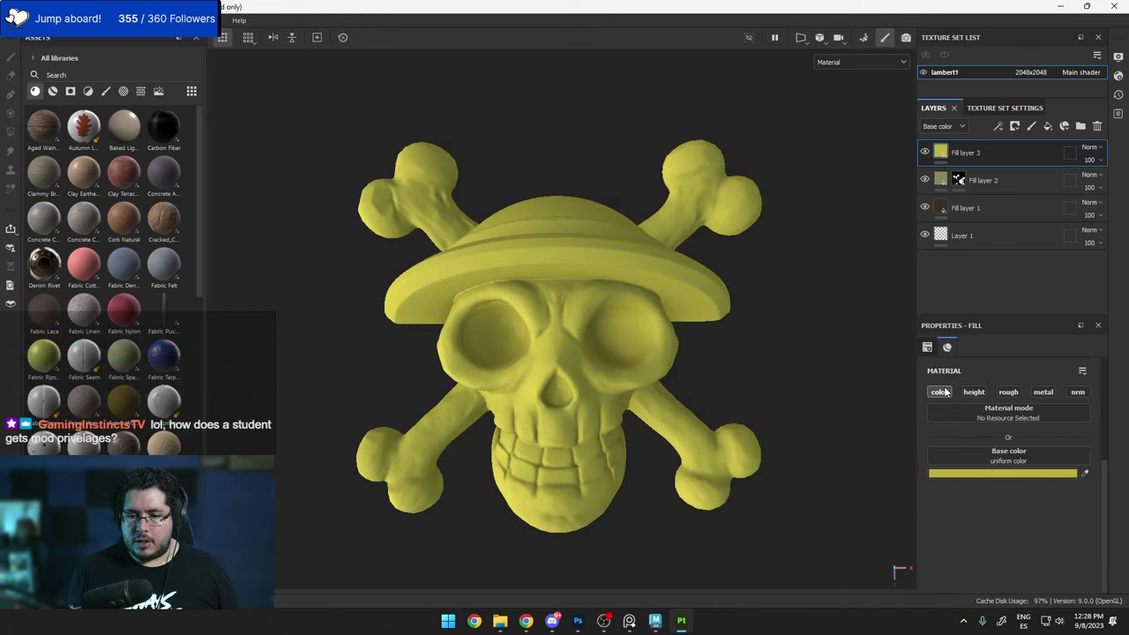
{"action": "right_click", "coordinate": [960, 155]}
{"action": "left_click", "coordinate": [992, 26]}
Paint Fill layer 3's mask over the crown and brim of the straw hat with a brush size of 29.4.
{"action": "left_click_drag", "start_coordinate": [734, 182], "coordinate": [901, 186], "text": "alt"}
{"action": "left_click_drag", "start_coordinate": [740, 226], "coordinate": [693, 212], "text": "alt"}
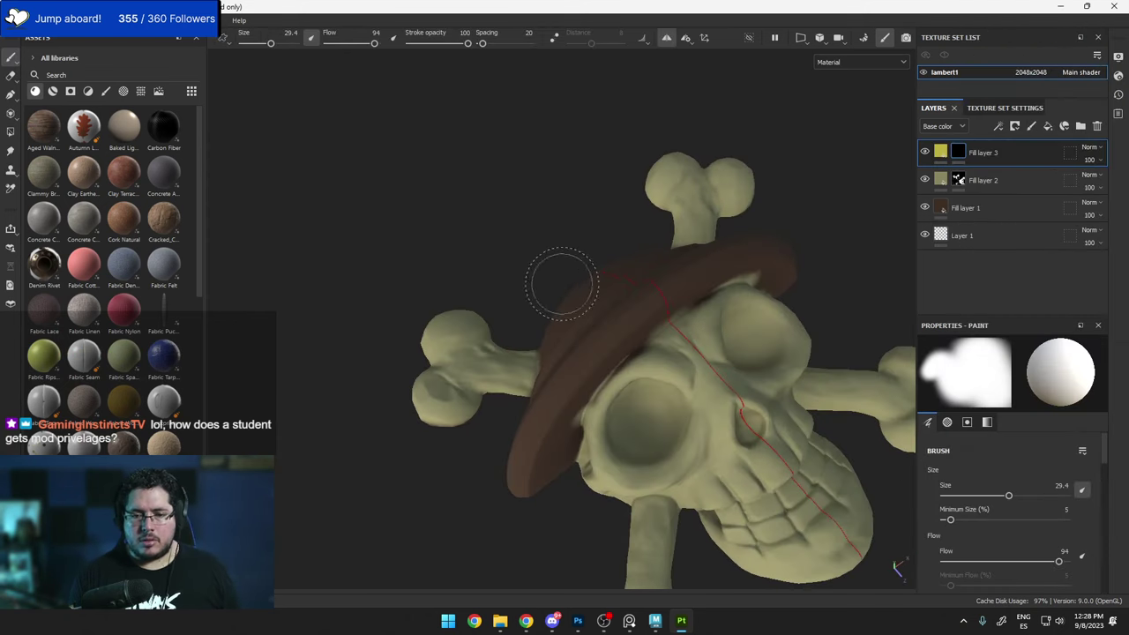
{"action": "mouse_move", "coordinate": [561, 284]}
{"action": "left_mouse_down"}
{"action": "mouse_move", "coordinate": [727, 246]}
{"action": "mouse_move", "coordinate": [598, 344]}
{"action": "mouse_move", "coordinate": [536, 281]}
{"action": "left_mouse_up"}
{"action": "mouse_move", "coordinate": [571, 368]}
{"action": "left_mouse_down"}
{"action": "mouse_move", "coordinate": [667, 347]}
{"action": "mouse_move", "coordinate": [574, 372]}
{"action": "mouse_move", "coordinate": [516, 408]}
{"action": "mouse_move", "coordinate": [495, 449]}
{"action": "mouse_move", "coordinate": [564, 397]}
{"action": "mouse_move", "coordinate": [503, 481]}
{"action": "mouse_move", "coordinate": [526, 463]}
{"action": "mouse_move", "coordinate": [521, 529]}
{"action": "mouse_move", "coordinate": [516, 411]}
{"action": "mouse_move", "coordinate": [529, 397]}
{"action": "left_mouse_up"}
{"action": "mouse_move", "coordinate": [529, 393]}
{"action": "left_mouse_down"}
{"action": "mouse_move", "coordinate": [512, 416]}
{"action": "mouse_move", "coordinate": [547, 243]}
{"action": "mouse_move", "coordinate": [585, 190]}
{"action": "mouse_move", "coordinate": [568, 198]}
{"action": "mouse_move", "coordinate": [608, 225]}
{"action": "mouse_move", "coordinate": [661, 150]}
{"action": "mouse_move", "coordinate": [688, 163]}
{"action": "mouse_move", "coordinate": [661, 188]}
{"action": "mouse_move", "coordinate": [587, 206]}
{"action": "mouse_move", "coordinate": [474, 206]}
{"action": "mouse_move", "coordinate": [620, 206]}
{"action": "left_mouse_up"}
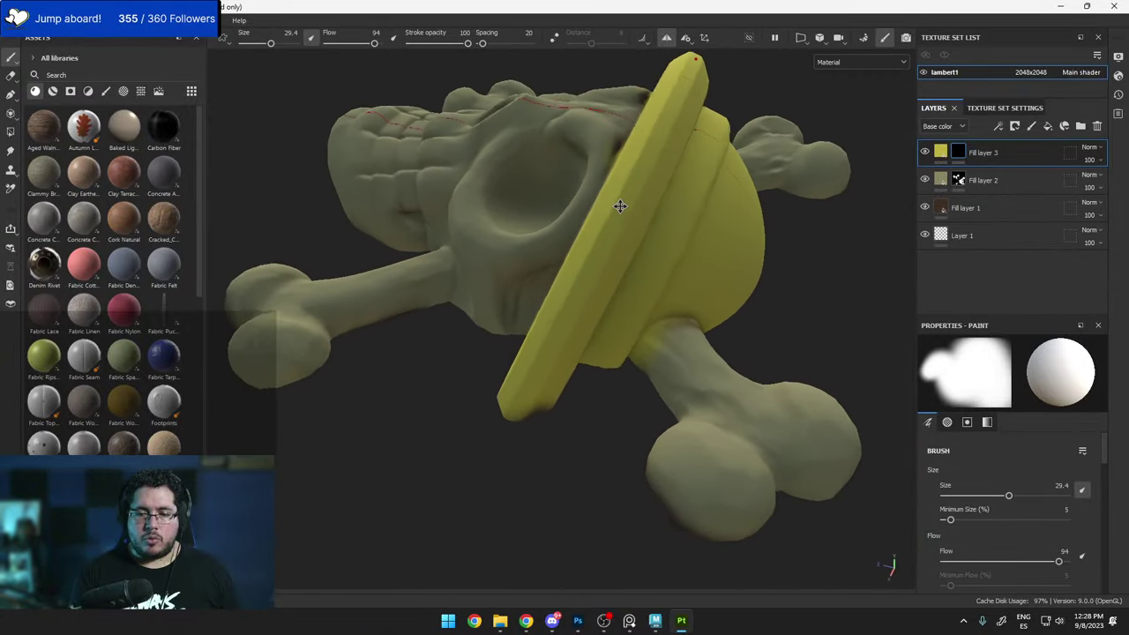
{"action": "middle_click_drag", "start_coordinate": [620, 205], "coordinate": [534, 155], "text": "alt"}
{"action": "left_click_drag", "start_coordinate": [559, 353], "coordinate": [630, 386], "text": "alt"}
{"action": "middle_click_drag", "start_coordinate": [692, 293], "coordinate": [559, 194], "text": "alt"}
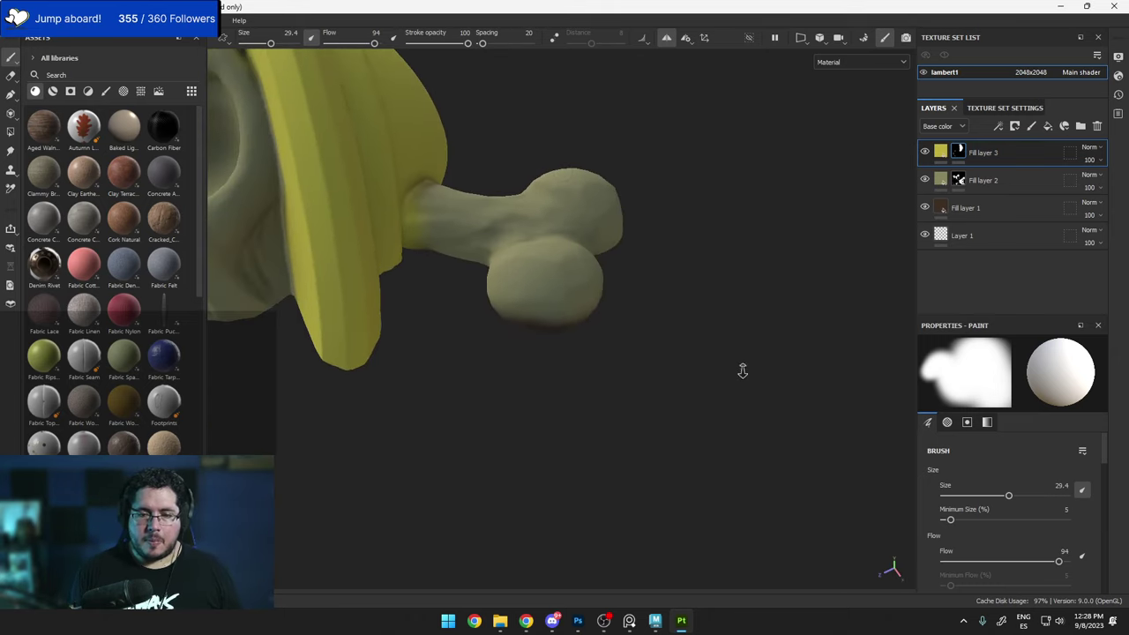
{"action": "right_click_drag", "start_coordinate": [743, 370], "coordinate": [637, 302], "text": "alt"}
{"action": "left_click_drag", "start_coordinate": [636, 302], "coordinate": [609, 403], "text": "alt"}
{"action": "middle_click_drag", "start_coordinate": [547, 374], "coordinate": [684, 353], "text": "alt"}
{"action": "right_click_drag", "start_coordinate": [684, 353], "coordinate": [584, 304], "text": "alt"}
{"action": "left_click_drag", "start_coordinate": [585, 304], "coordinate": [601, 379], "text": "alt"}
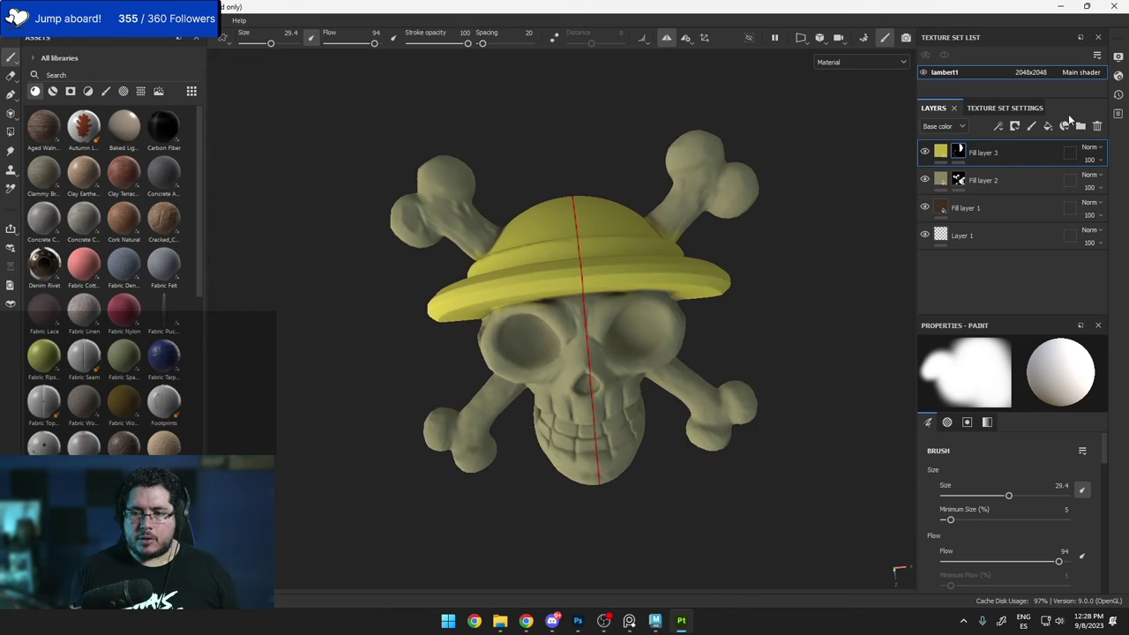
Add a fourth fill layer on top with only the color channel active and a bright red base color.
{"action": "left_click", "coordinate": [1065, 125]}
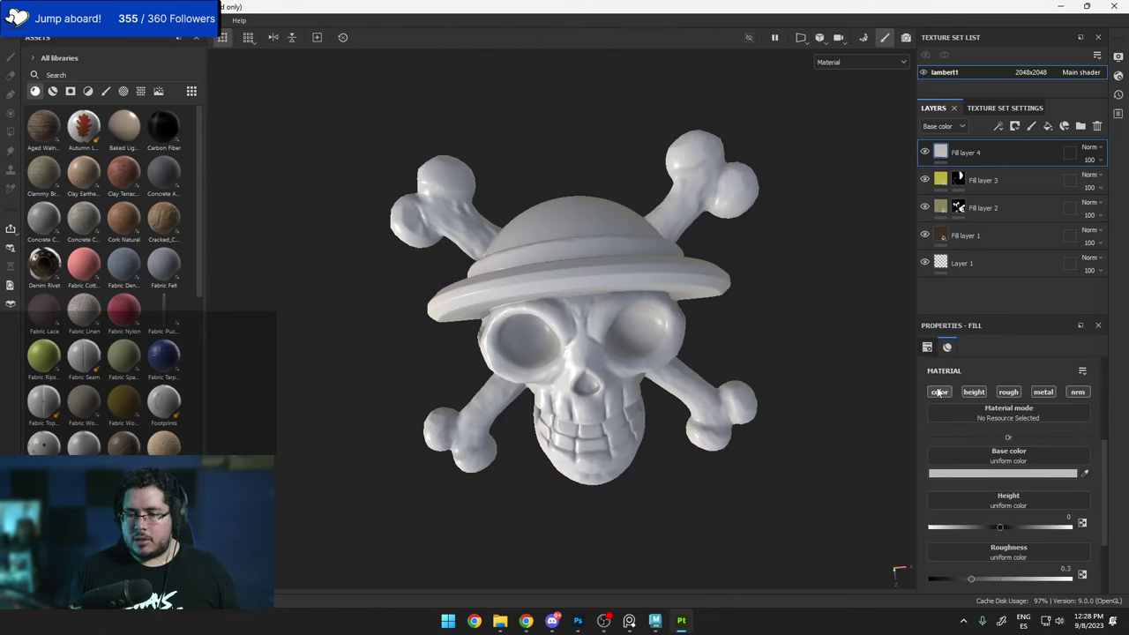
{"action": "left_click", "coordinate": [939, 391]}
{"action": "left_click", "coordinate": [1002, 472]}
{"action": "left_click", "coordinate": [956, 430]}
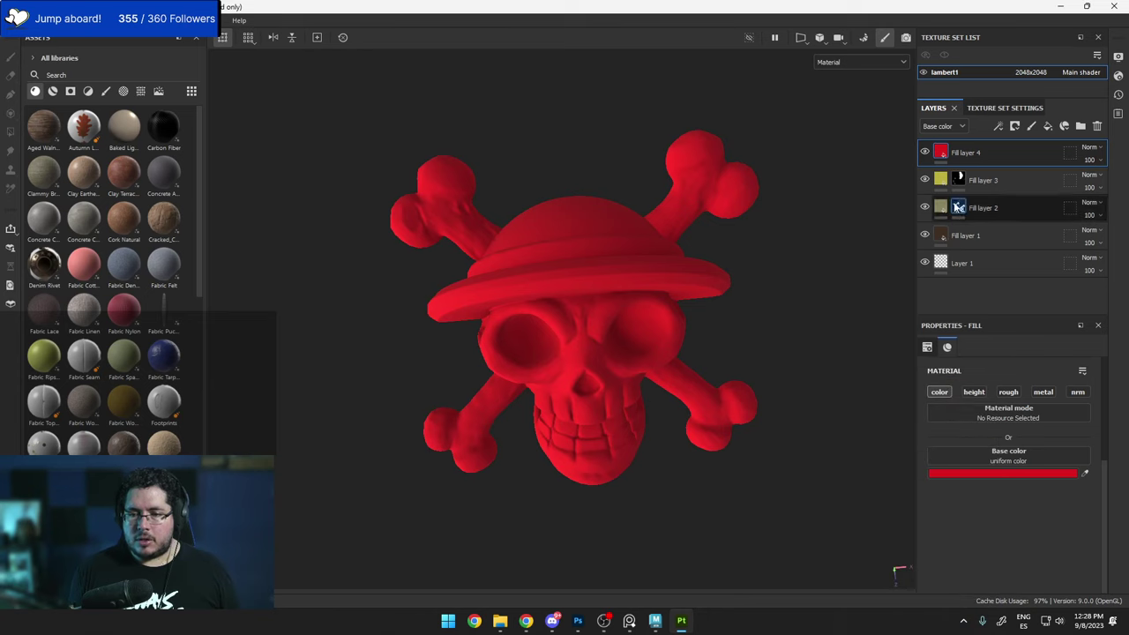
Add a black mask to Fill layer 4.
{"action": "right_click", "coordinate": [969, 152]}
{"action": "left_click", "coordinate": [990, 38]}
{"action": "left_click_drag", "start_coordinate": [637, 308], "coordinate": [651, 259], "text": "alt"}
{"action": "right_click_drag", "start_coordinate": [651, 260], "coordinate": [689, 275], "text": "alt"}
{"action": "left_click_drag", "start_coordinate": [689, 275], "coordinate": [652, 295], "text": "alt"}
{"action": "right_click", "coordinate": [950, 161]}
{"action": "left_click", "coordinate": [998, 24]}
Paint Fill layer 4's mask along the band around the hat's crown with a brush size of 14.29.
{"action": "mouse_move", "coordinate": [705, 216]}
{"action": "left_mouse_down", "text": "alt"}
{"action": "mouse_move", "coordinate": [659, 238]}
{"action": "mouse_move", "coordinate": [876, 139]}
{"action": "mouse_move", "coordinate": [706, 229]}
{"action": "left_mouse_up", "text": "alt"}
{"action": "mouse_move", "coordinate": [564, 273]}
{"action": "right_mouse_down", "text": "alt"}
{"action": "mouse_move", "coordinate": [609, 299]}
{"action": "mouse_move", "coordinate": [554, 284]}
{"action": "right_mouse_up", "text": "alt"}
{"action": "mouse_move", "coordinate": [420, 333]}
{"action": "left_mouse_down"}
{"action": "mouse_move", "coordinate": [384, 351]}
{"action": "mouse_move", "coordinate": [529, 281]}
{"action": "left_mouse_up"}
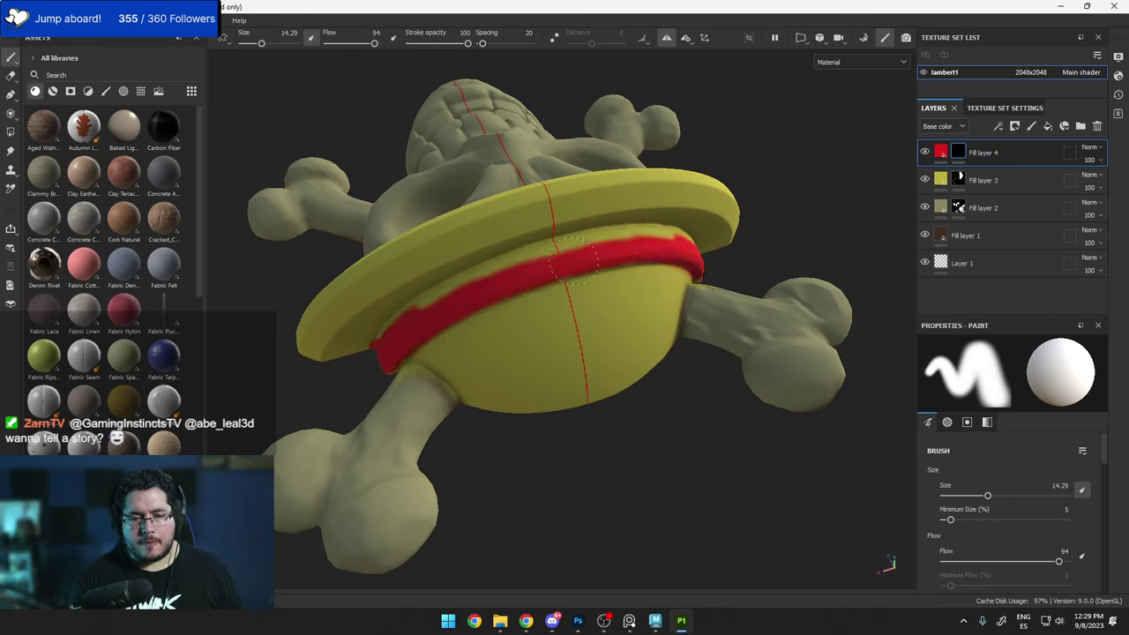
{"action": "left_click_drag", "start_coordinate": [417, 320], "coordinate": [554, 256]}
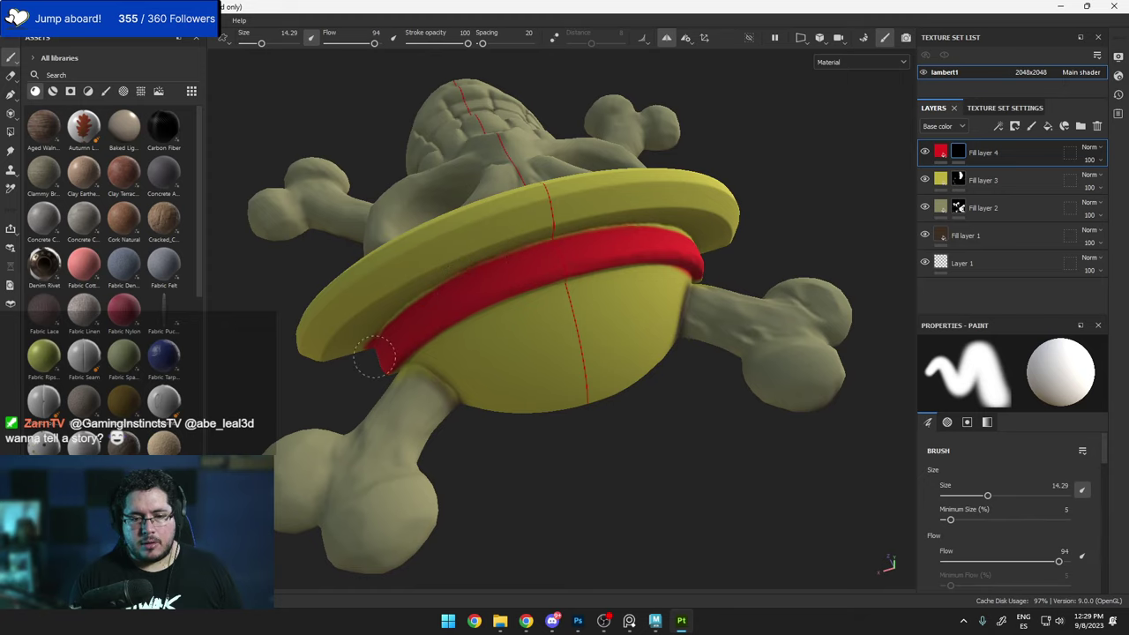
{"action": "left_click_drag", "start_coordinate": [373, 356], "coordinate": [392, 335]}
{"action": "mouse_move", "coordinate": [393, 337]}
{"action": "left_mouse_down", "text": "alt"}
{"action": "mouse_move", "coordinate": [453, 333]}
{"action": "mouse_move", "coordinate": [478, 309]}
{"action": "left_mouse_up", "text": "alt"}
{"action": "right_click_drag", "start_coordinate": [565, 341], "coordinate": [503, 348], "text": "alt"}
{"action": "mouse_move", "coordinate": [507, 349]}
{"action": "left_mouse_down", "text": "alt"}
{"action": "mouse_move", "coordinate": [492, 390]}
{"action": "mouse_move", "coordinate": [667, 411]}
{"action": "mouse_move", "coordinate": [524, 423]}
{"action": "mouse_move", "coordinate": [615, 365]}
{"action": "mouse_move", "coordinate": [527, 403]}
{"action": "mouse_move", "coordinate": [630, 368]}
{"action": "left_mouse_up", "text": "alt"}
{"action": "scroll", "coordinate": [609, 368], "scroll_direction": "up", "scroll_amount": 3}
{"action": "scroll", "coordinate": [629, 368], "scroll_direction": "up", "scroll_amount": 2}
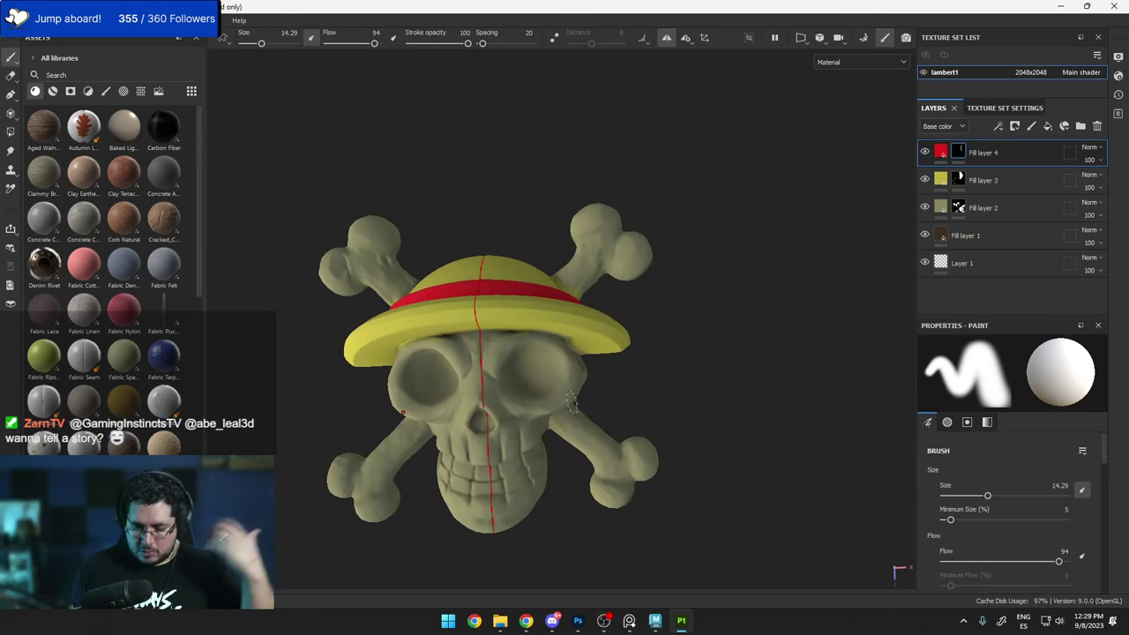
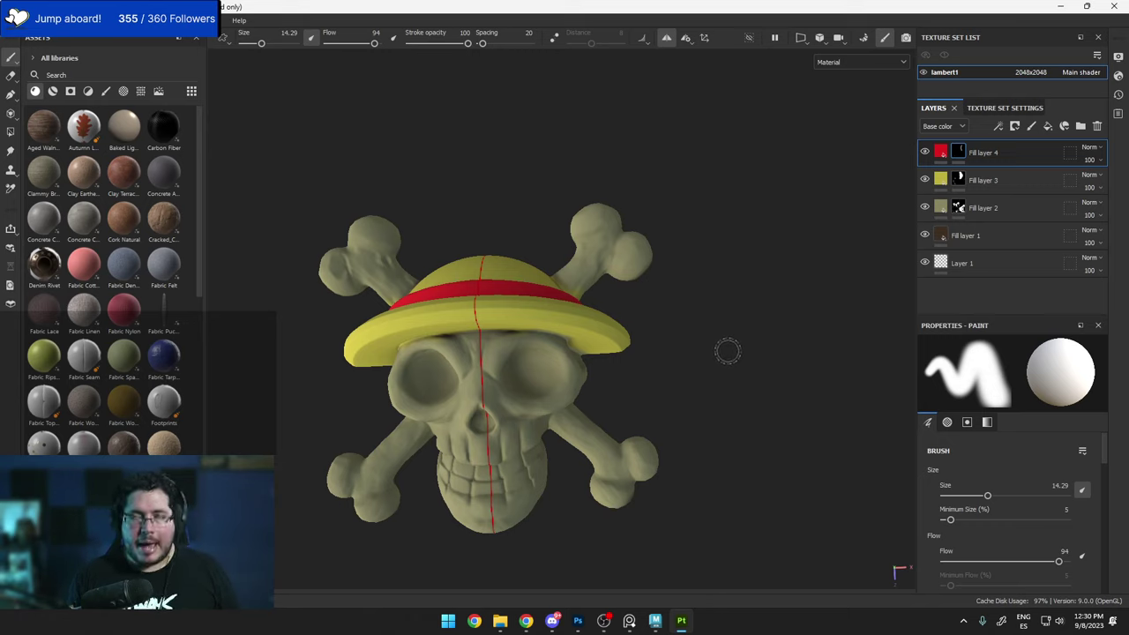
{"action": "left_click_drag", "start_coordinate": [721, 418], "coordinate": [716, 313], "text": "alt"}
{"action": "left_click", "coordinate": [964, 182]}
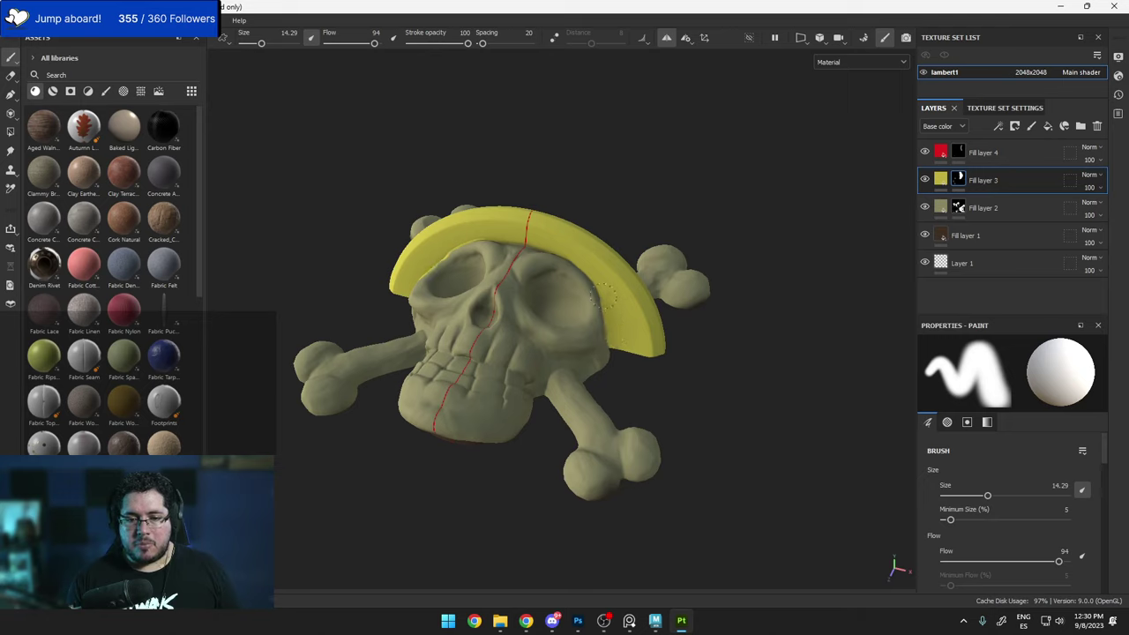
{"action": "mouse_move", "coordinate": [606, 295]}
{"action": "left_mouse_down", "text": "alt"}
{"action": "mouse_move", "coordinate": [649, 320]}
{"action": "mouse_move", "coordinate": [675, 265]}
{"action": "mouse_move", "coordinate": [696, 305]}
{"action": "mouse_move", "coordinate": [654, 286]}
{"action": "left_mouse_up", "text": "alt"}
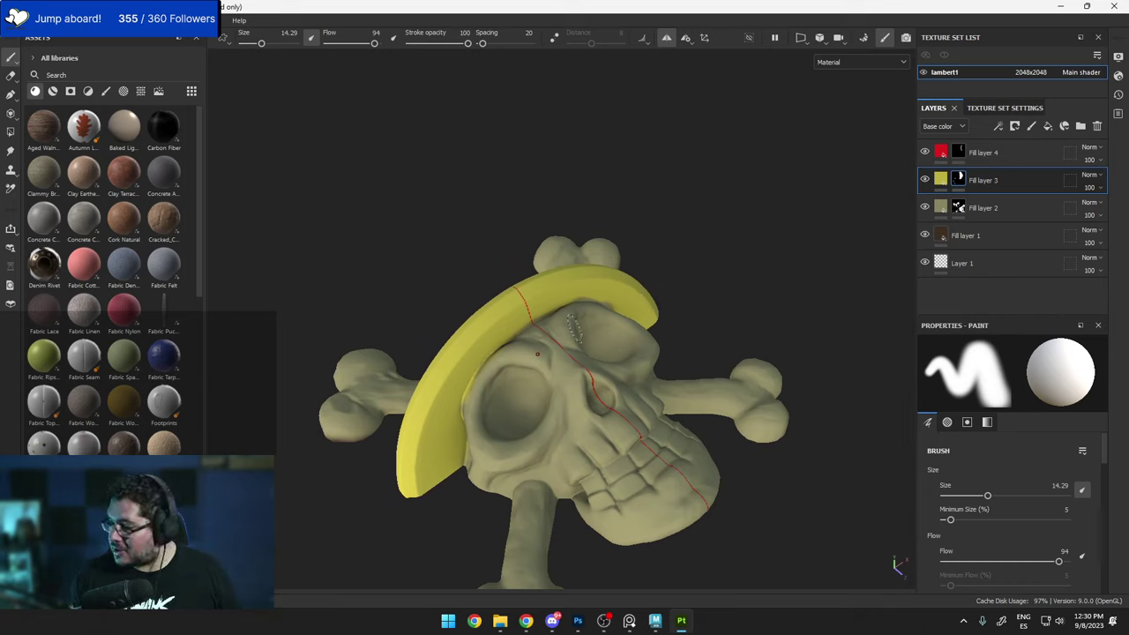
{"action": "left_click_drag", "start_coordinate": [536, 354], "coordinate": [608, 302], "text": "alt"}
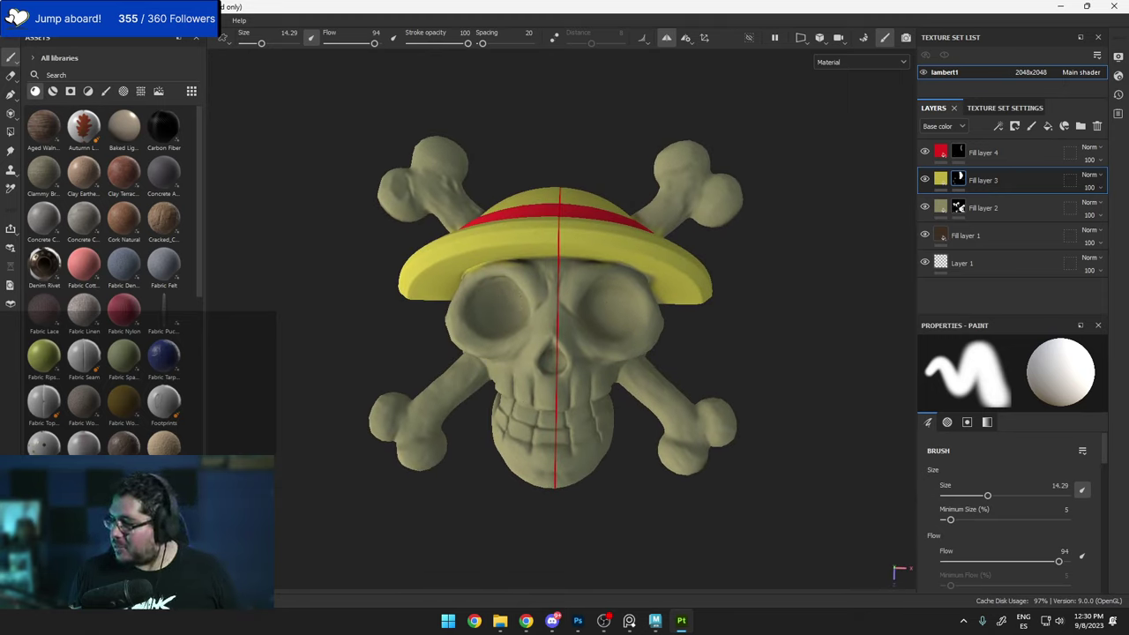
Add a fifth fill layer and move it to the top of the layer stack.
{"action": "left_click", "coordinate": [941, 211]}
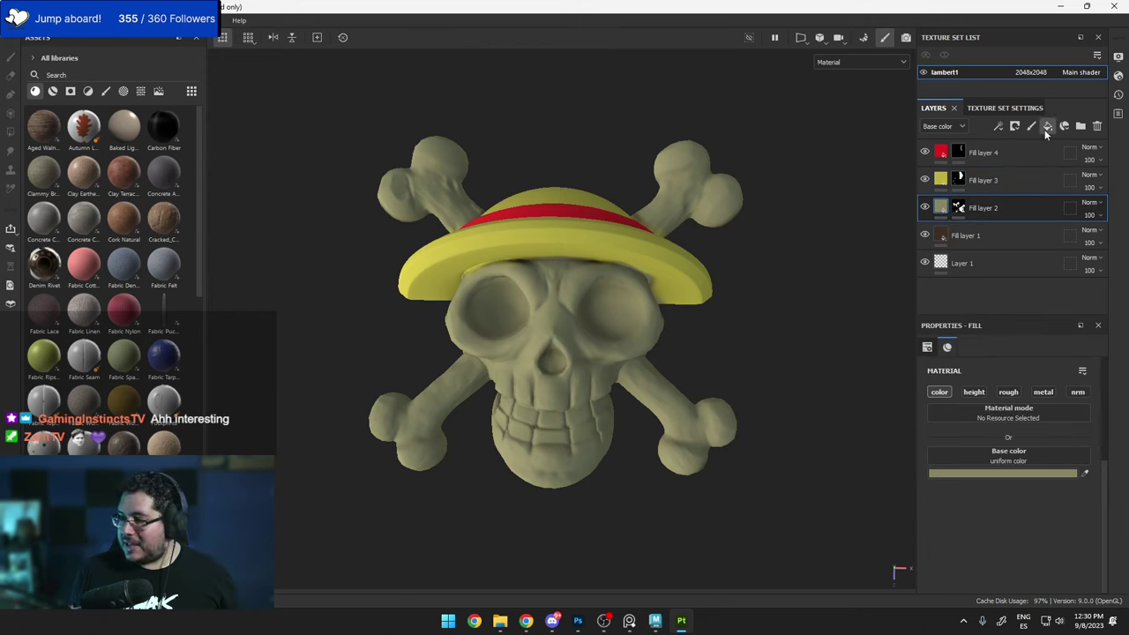
{"action": "left_click", "coordinate": [1045, 128]}
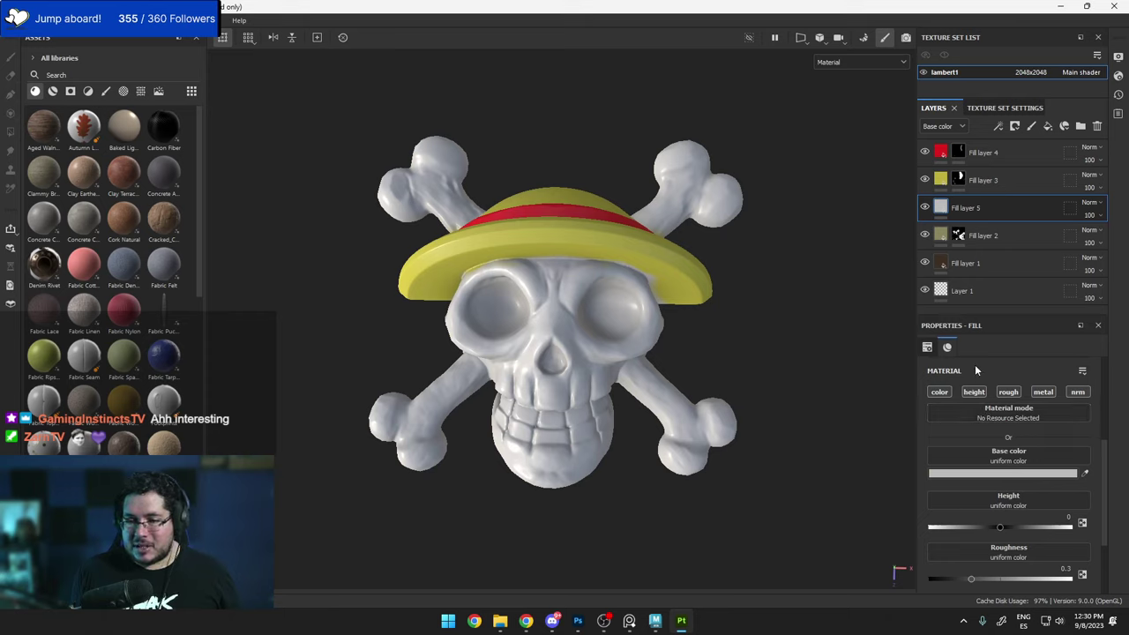
{"action": "left_click_drag", "start_coordinate": [974, 208], "coordinate": [997, 150]}
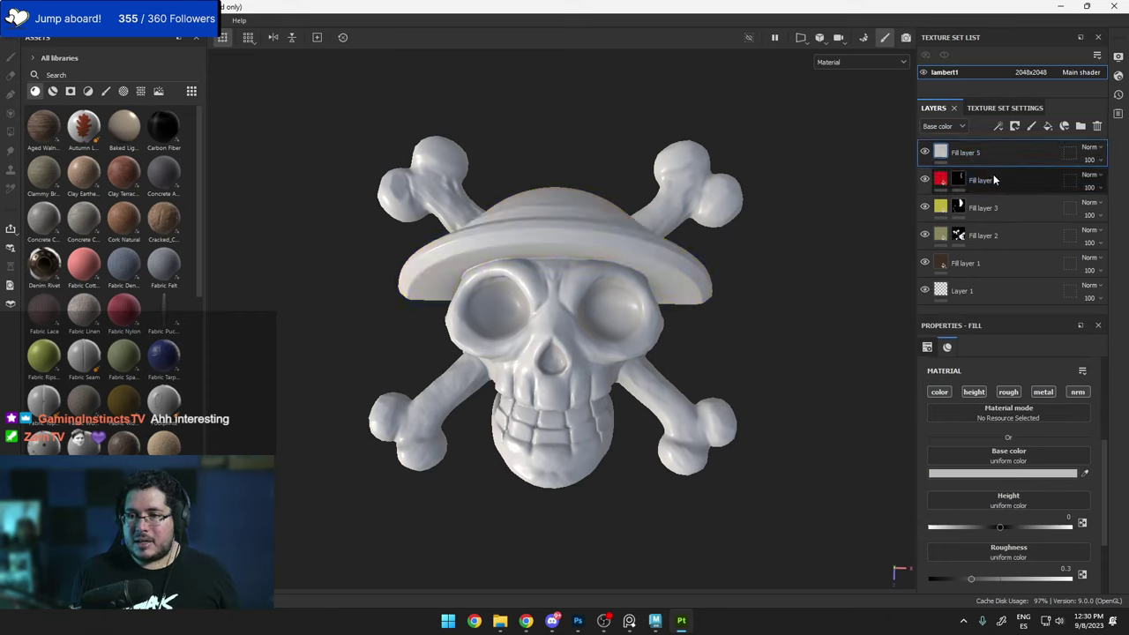
Disable the height, roughness, metallic and normal channels of Fill layer 5, leaving only color.
{"action": "left_click", "coordinate": [974, 392]}
{"action": "left_click", "coordinate": [1008, 391]}
{"action": "left_click", "coordinate": [1043, 392]}
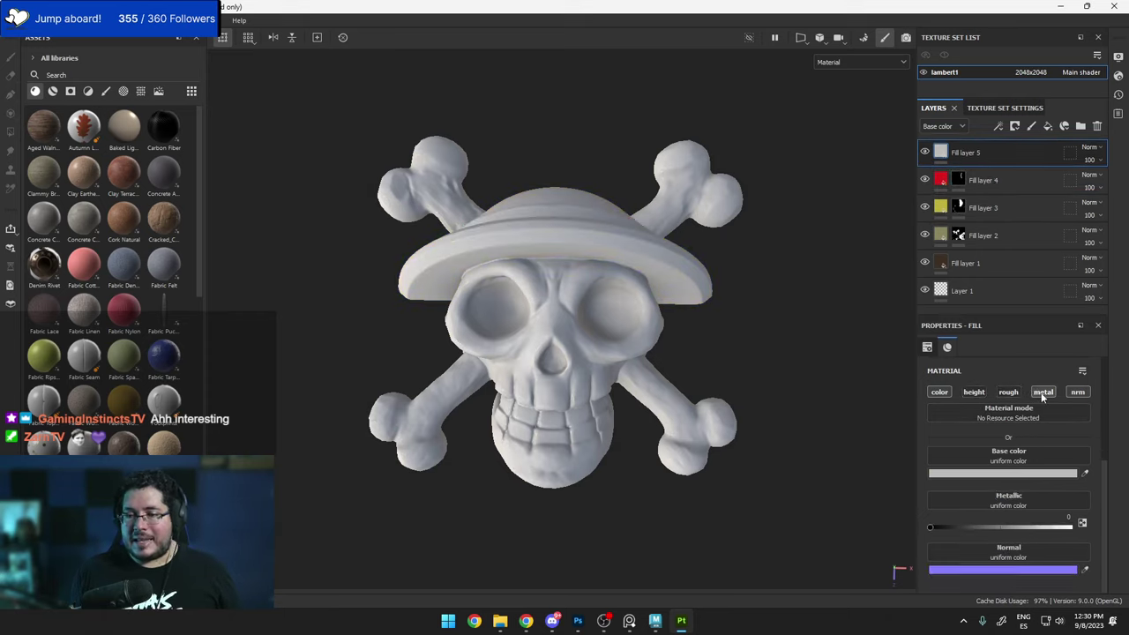
{"action": "left_click", "coordinate": [1043, 391]}
{"action": "left_click", "coordinate": [1077, 392]}
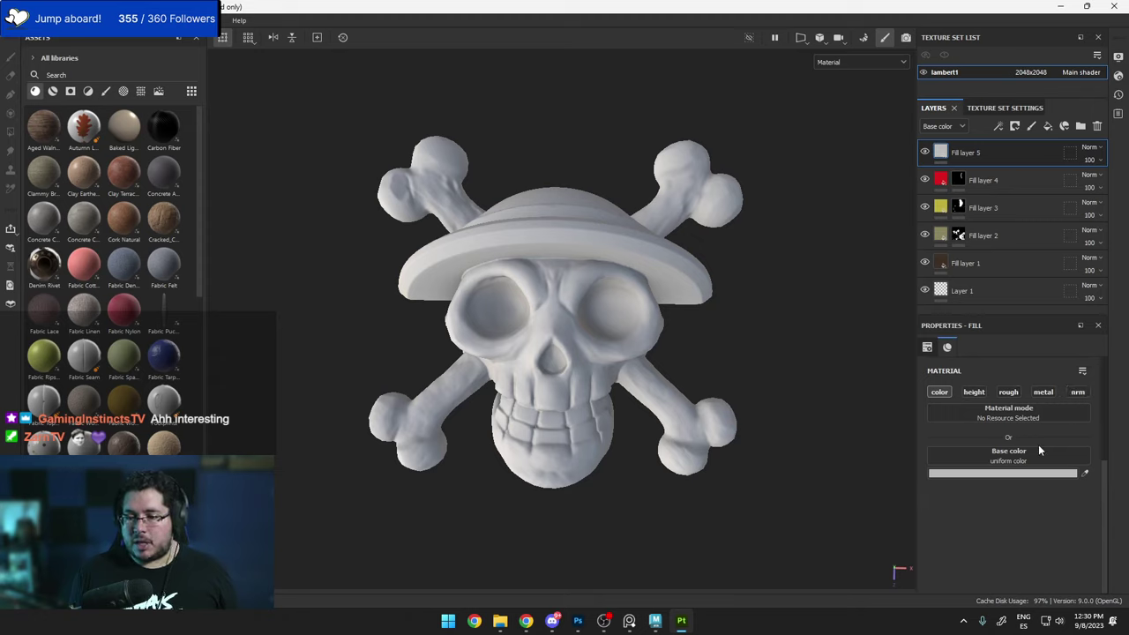
Set the base color of Fill layer 5 to a very dark brown, 130B03.
{"action": "left_click", "coordinate": [1002, 473]}
{"action": "left_click", "coordinate": [941, 495]}
{"action": "left_click", "coordinate": [985, 532]}
{"action": "left_click", "coordinate": [951, 529]}
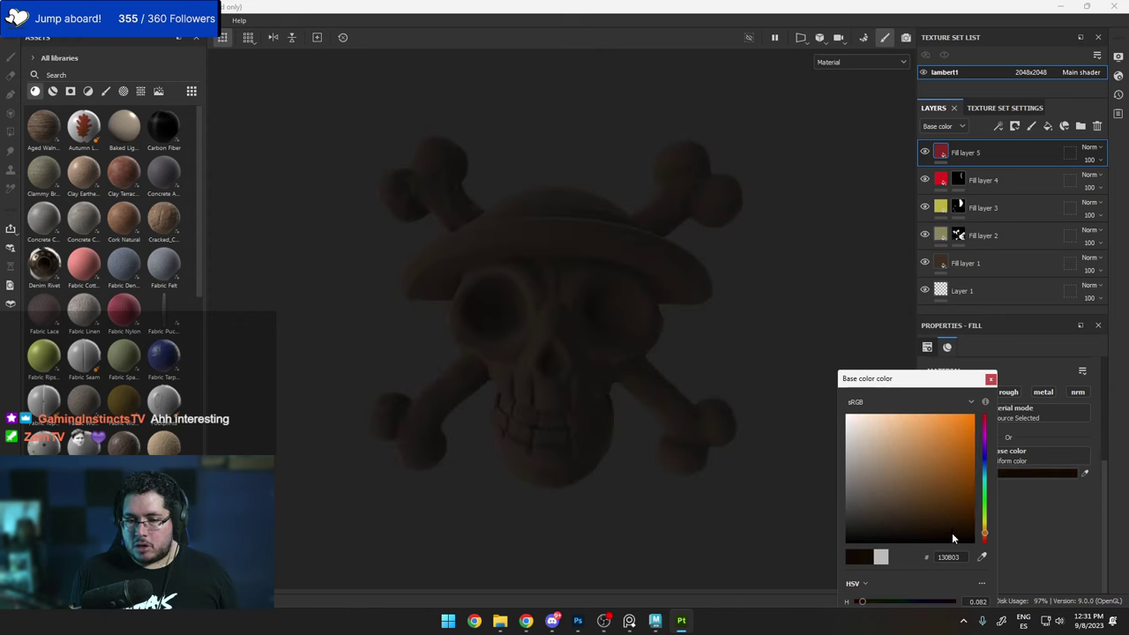
{"action": "left_click", "coordinate": [990, 379]}
Add a black mask to Fill layer 5 and add a fill effect to that mask.
{"action": "right_click", "coordinate": [952, 152]}
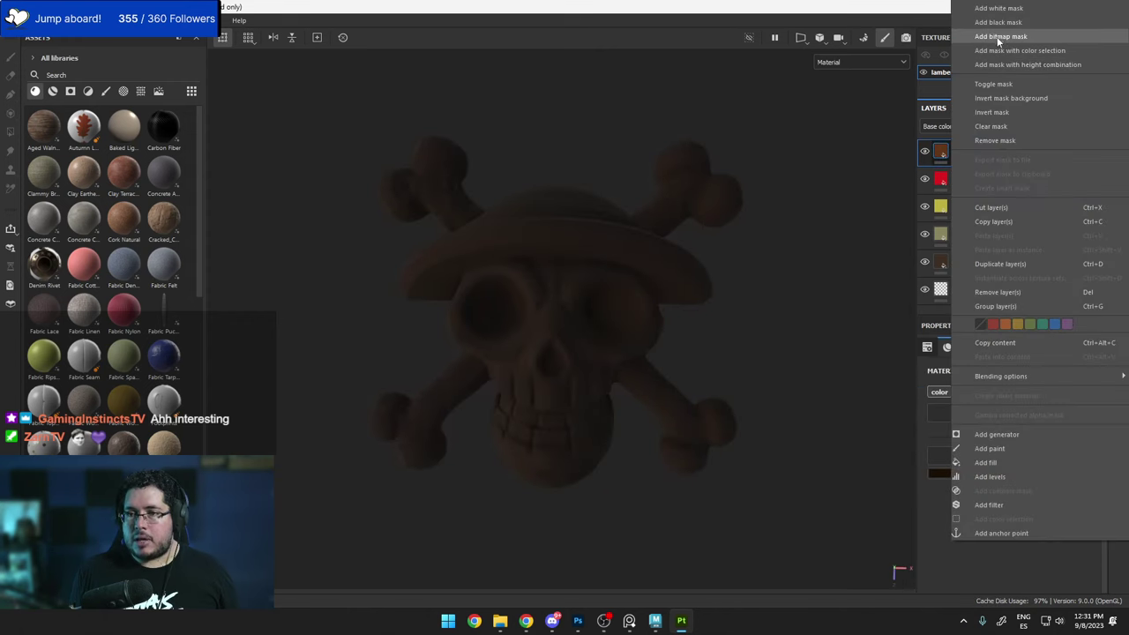
{"action": "left_click", "coordinate": [996, 37]}
{"action": "right_click", "coordinate": [961, 151]}
{"action": "left_click", "coordinate": [1011, 396]}
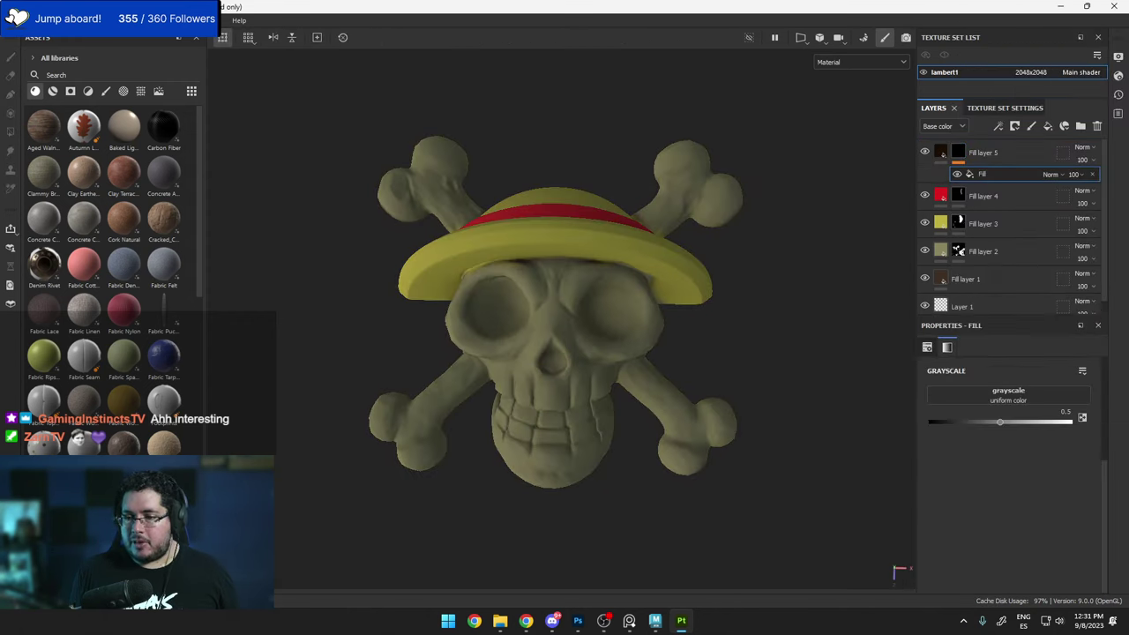
Assign the mesh's Ambient Occlusion map as the grayscale source of the fill effect in Fill layer 5's mask.
{"action": "key", "text": "alt+Tab"}
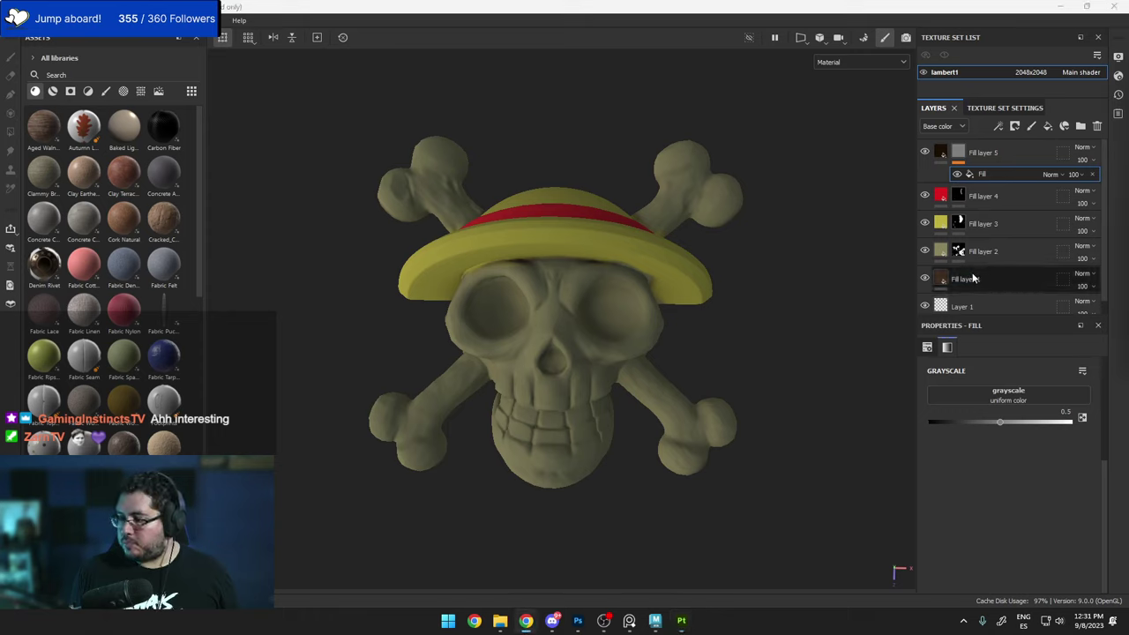
{"action": "left_click", "coordinate": [1014, 399]}
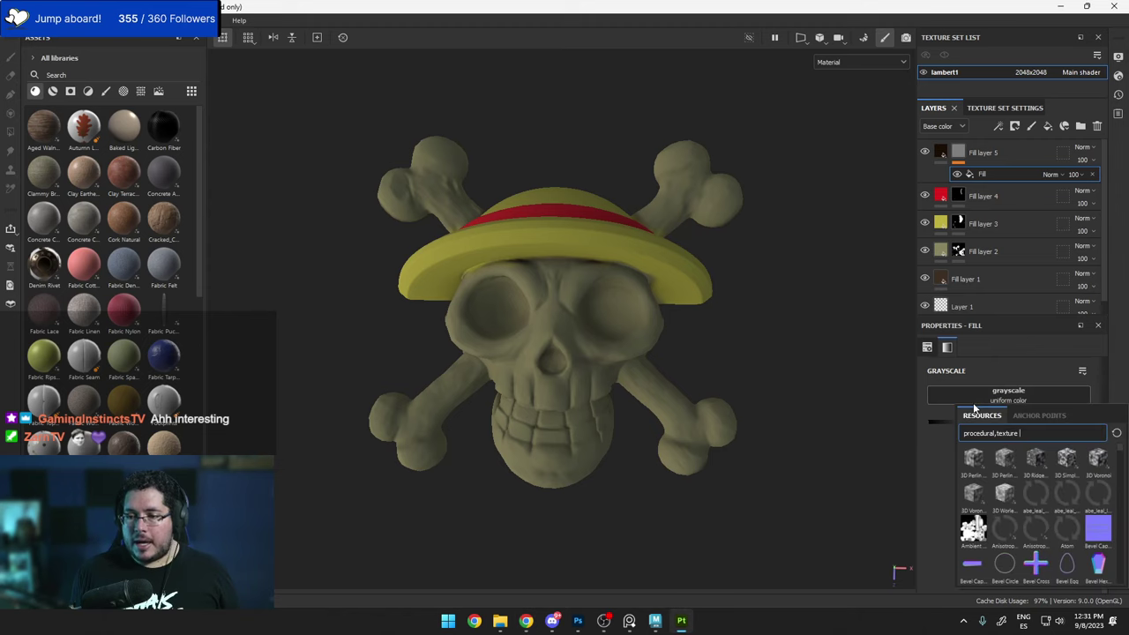
{"action": "left_click", "coordinate": [1028, 433]}
{"action": "type", "text": "AMB"}
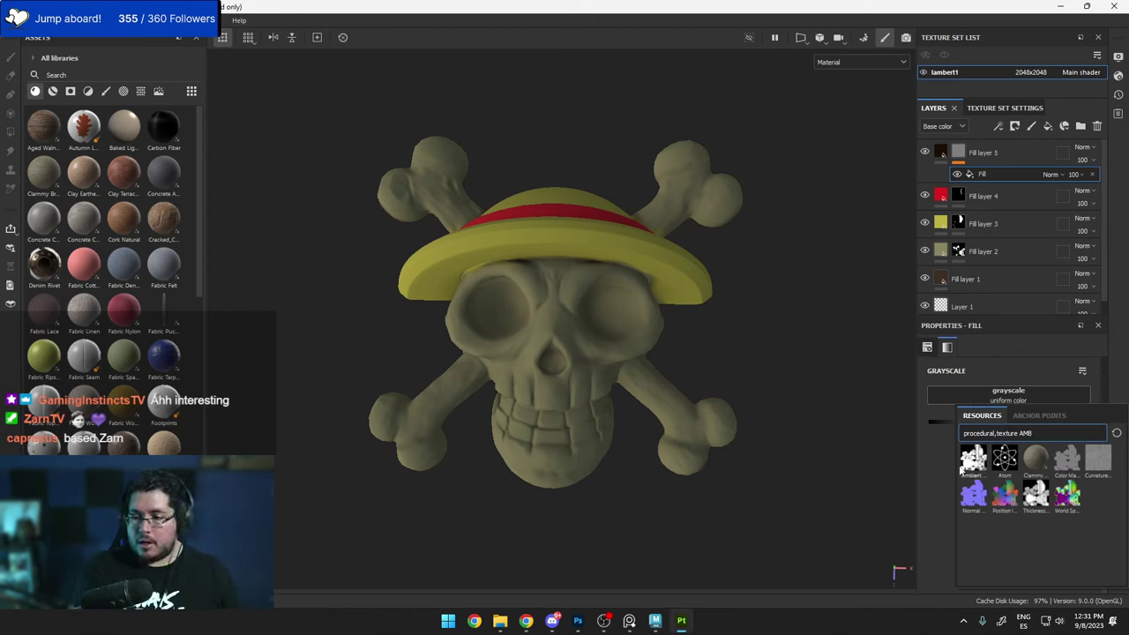
{"action": "left_click", "coordinate": [967, 461]}
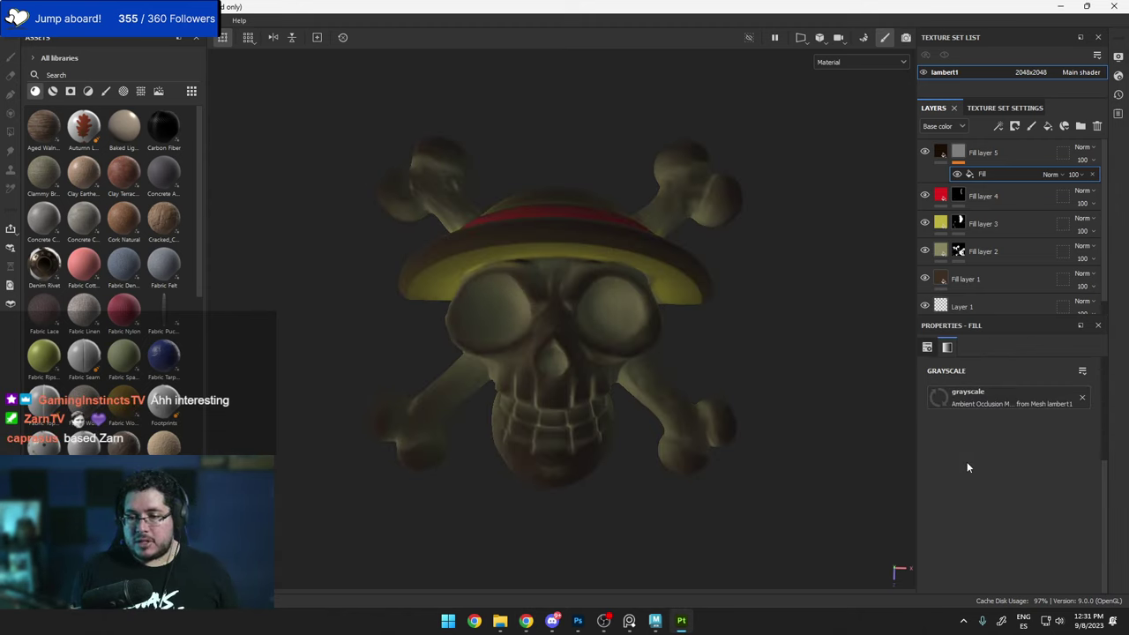
Add a Levels effect to Fill layer 5's mask, invert it and set its midtone to about 3.218.
{"action": "right_click", "coordinate": [958, 176]}
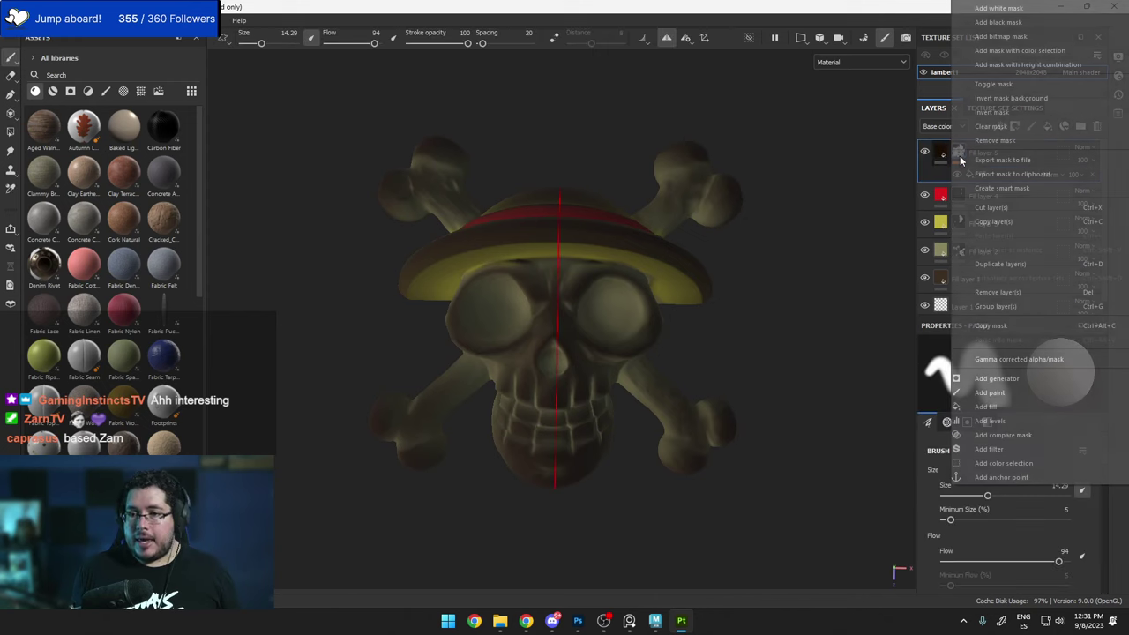
{"action": "left_click", "coordinate": [995, 422]}
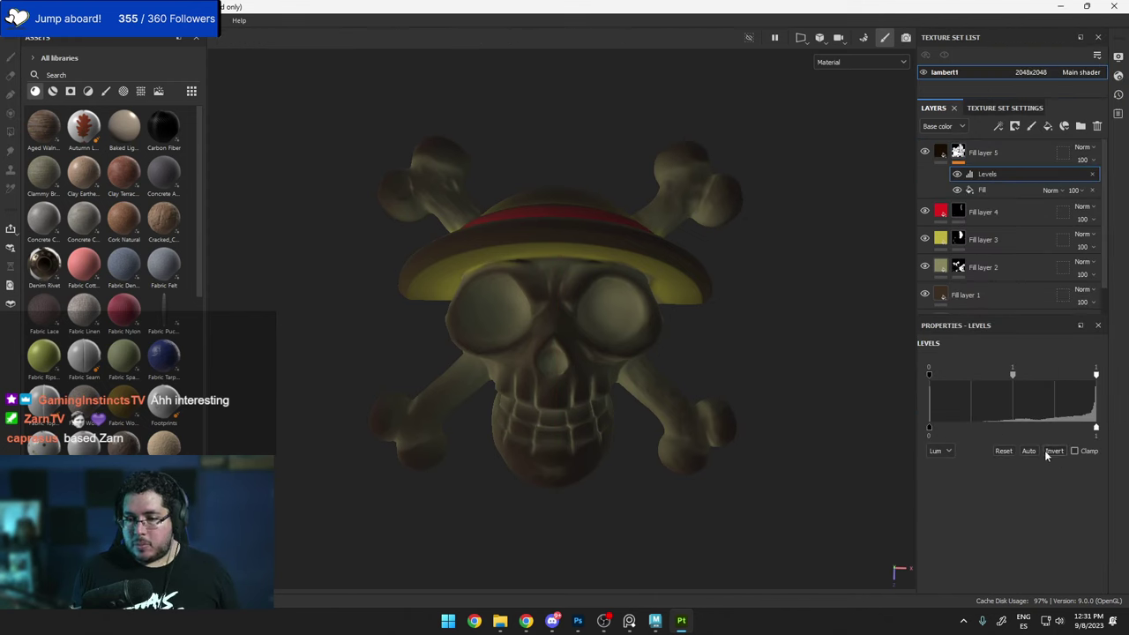
{"action": "left_click", "coordinate": [1053, 450]}
{"action": "mouse_move", "coordinate": [1013, 373]}
{"action": "left_mouse_down"}
{"action": "mouse_move", "coordinate": [1054, 374]}
{"action": "mouse_move", "coordinate": [1024, 376]}
{"action": "left_mouse_up"}
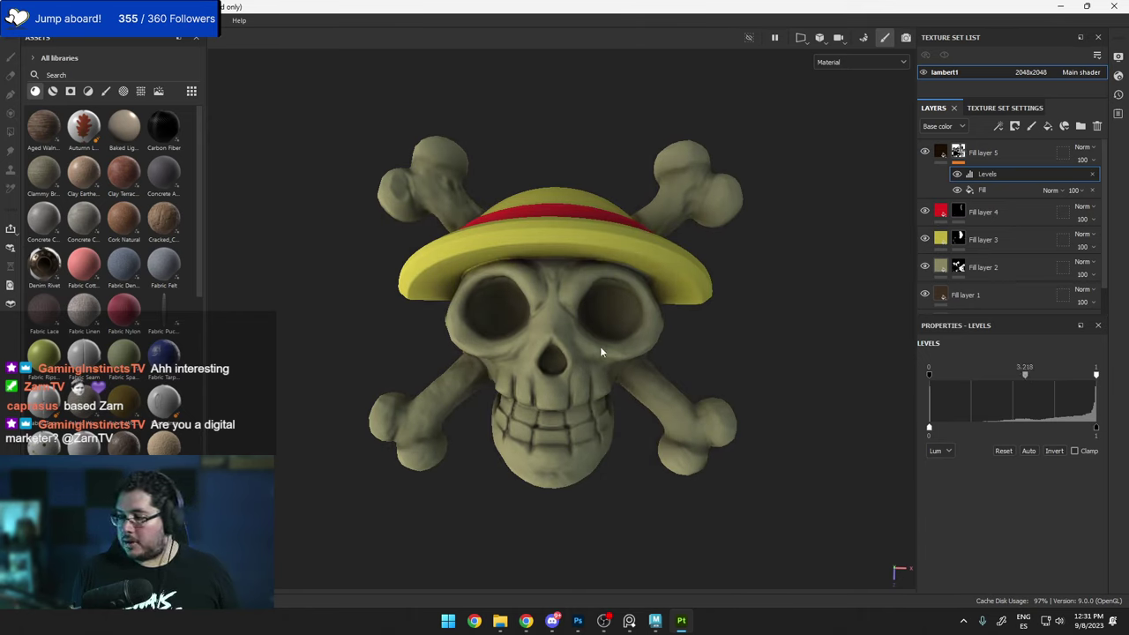
{"action": "left_click_drag", "start_coordinate": [601, 351], "coordinate": [766, 270], "text": "alt"}
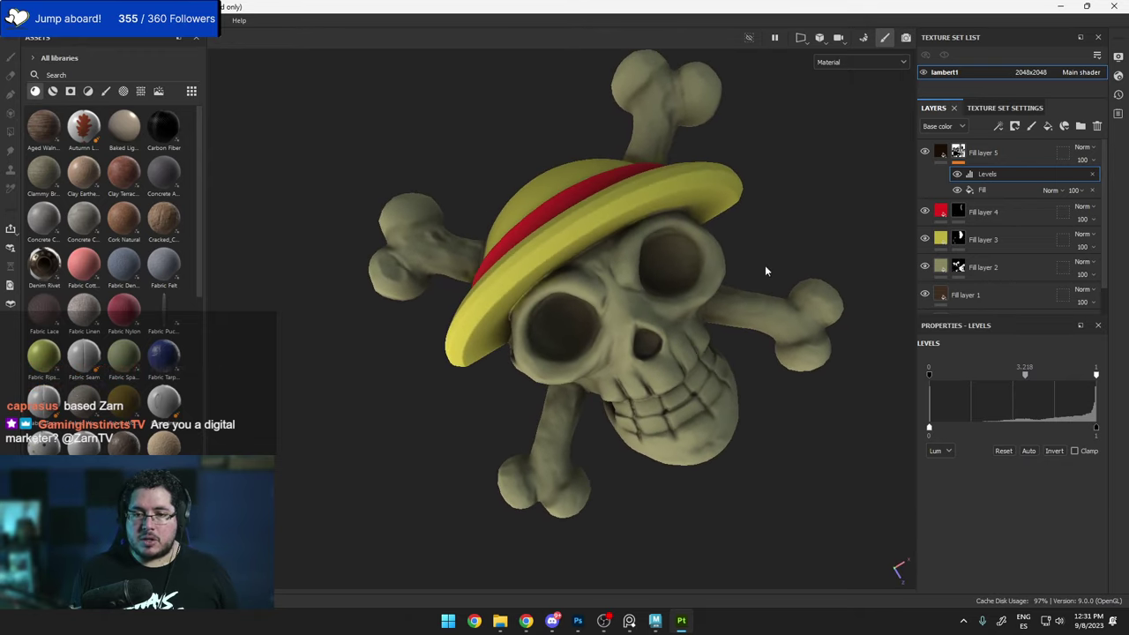
Set the base color blending mode of Fill layer 5 to Overlay.
{"action": "left_click", "coordinate": [1081, 148]}
{"action": "left_click", "coordinate": [1073, 326]}
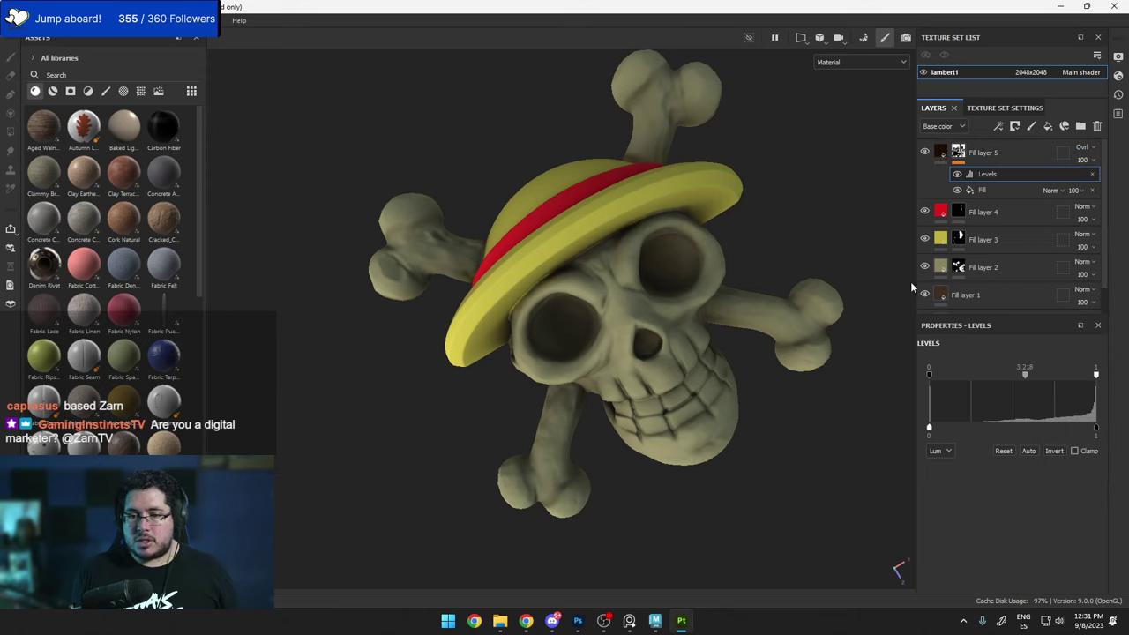
{"action": "left_click_drag", "start_coordinate": [820, 296], "coordinate": [890, 271], "text": "alt"}
{"action": "left_click_drag", "start_coordinate": [792, 226], "coordinate": [837, 177], "text": "alt"}
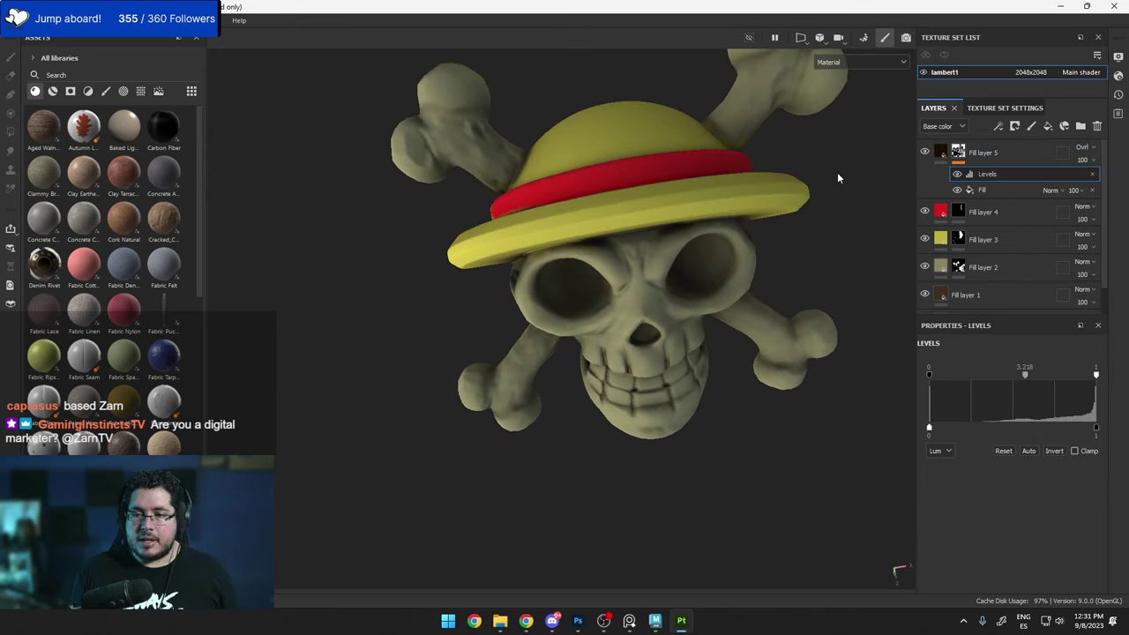
Raise the black input of the mask's Levels to about 0.225 and shift its midtone further toward the white end.
{"action": "left_click_drag", "start_coordinate": [928, 375], "coordinate": [966, 376]}
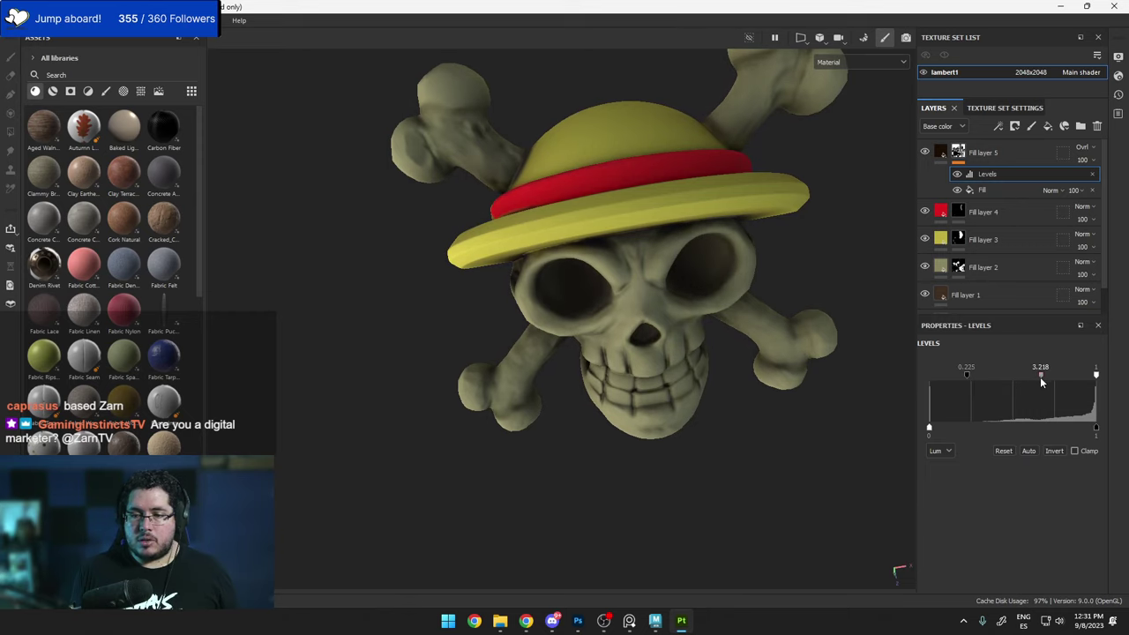
{"action": "left_click_drag", "start_coordinate": [1040, 376], "coordinate": [1075, 376]}
{"action": "left_click_drag", "start_coordinate": [820, 300], "coordinate": [732, 310], "text": "alt"}
Set the opacity of Fill layer 5 to 62.
{"action": "left_click", "coordinate": [1082, 159]}
{"action": "left_click_drag", "start_coordinate": [1118, 182], "coordinate": [1104, 183]}
{"action": "left_click_drag", "start_coordinate": [677, 210], "coordinate": [814, 358], "text": "alt"}
Change the base color of Fill layer 5 to a medium brown, about 5E3207.
{"action": "left_click", "coordinate": [942, 152]}
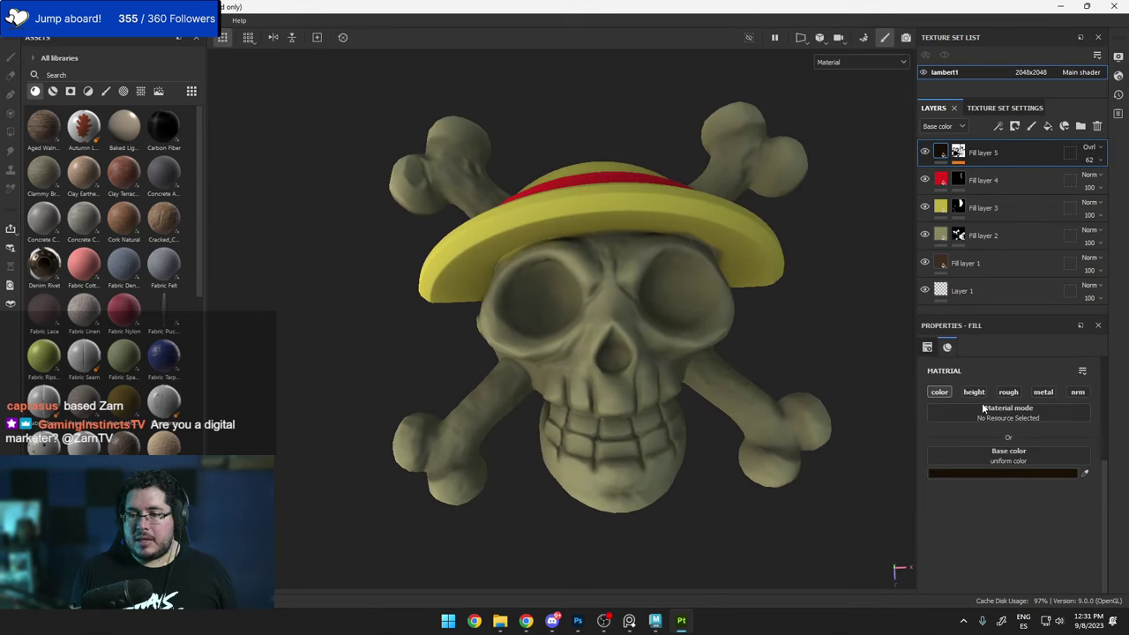
{"action": "left_click", "coordinate": [988, 473]}
{"action": "left_click_drag", "start_coordinate": [953, 534], "coordinate": [963, 499]}
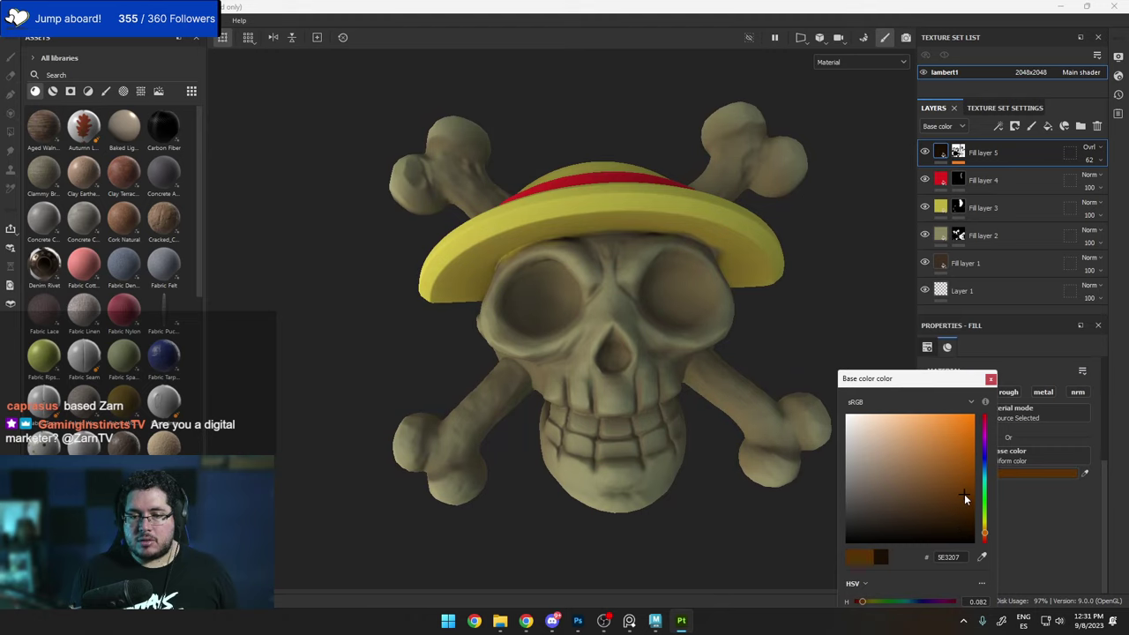
{"action": "left_click", "coordinate": [990, 378]}
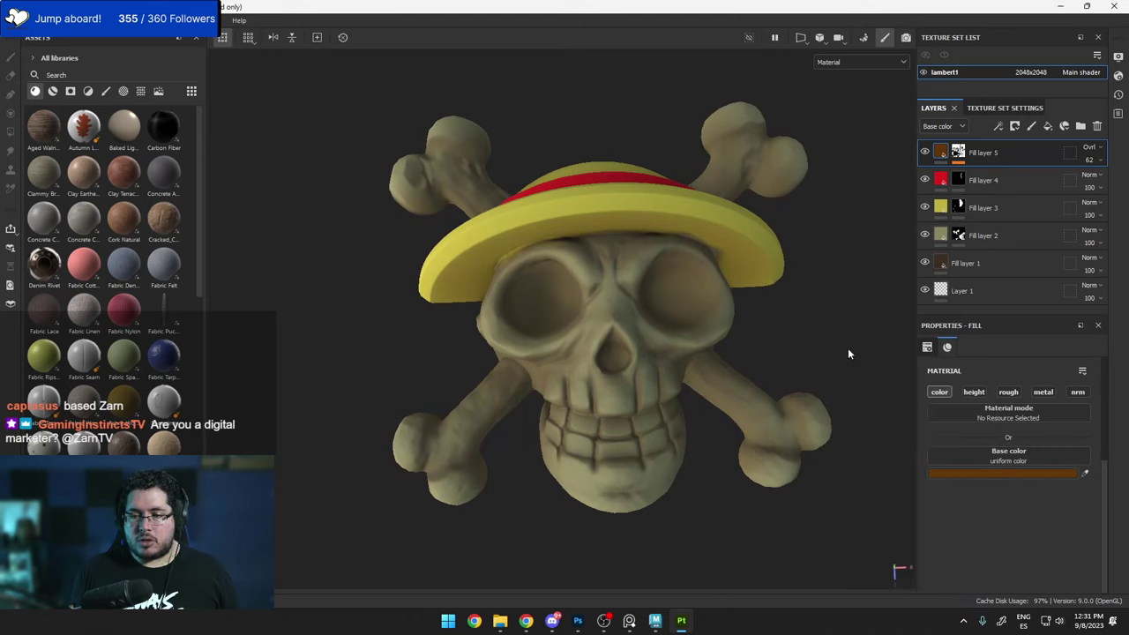
Add a sixth fill layer on top with only the color channel enabled and a light orange base color.
{"action": "scroll", "coordinate": [847, 354], "scroll_direction": "down", "scroll_amount": 2}
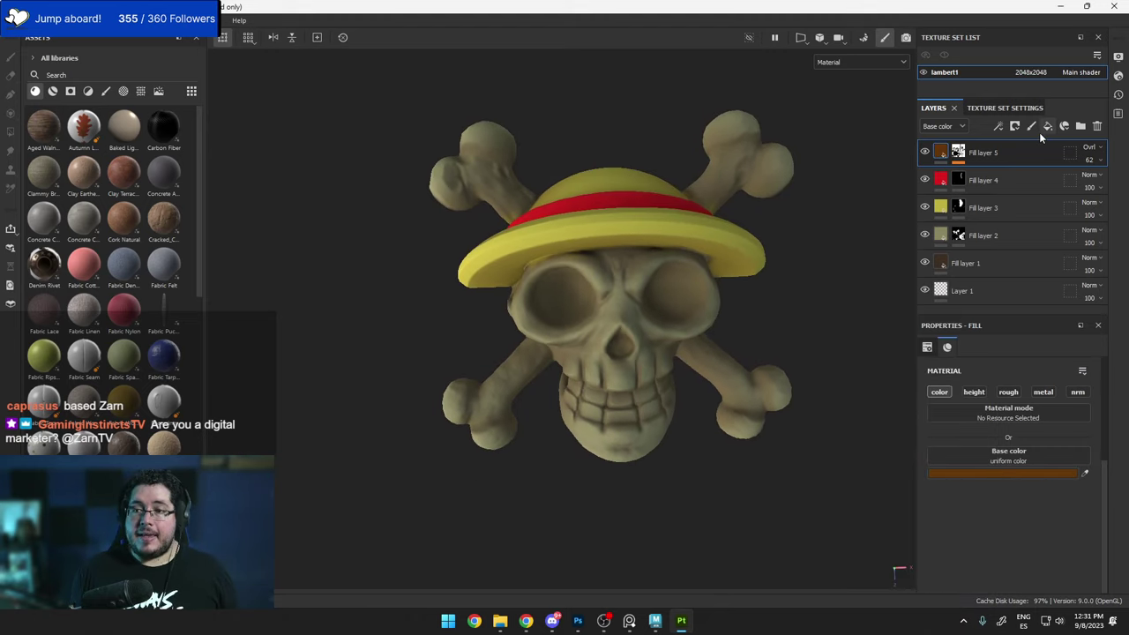
{"action": "left_click", "coordinate": [1046, 126]}
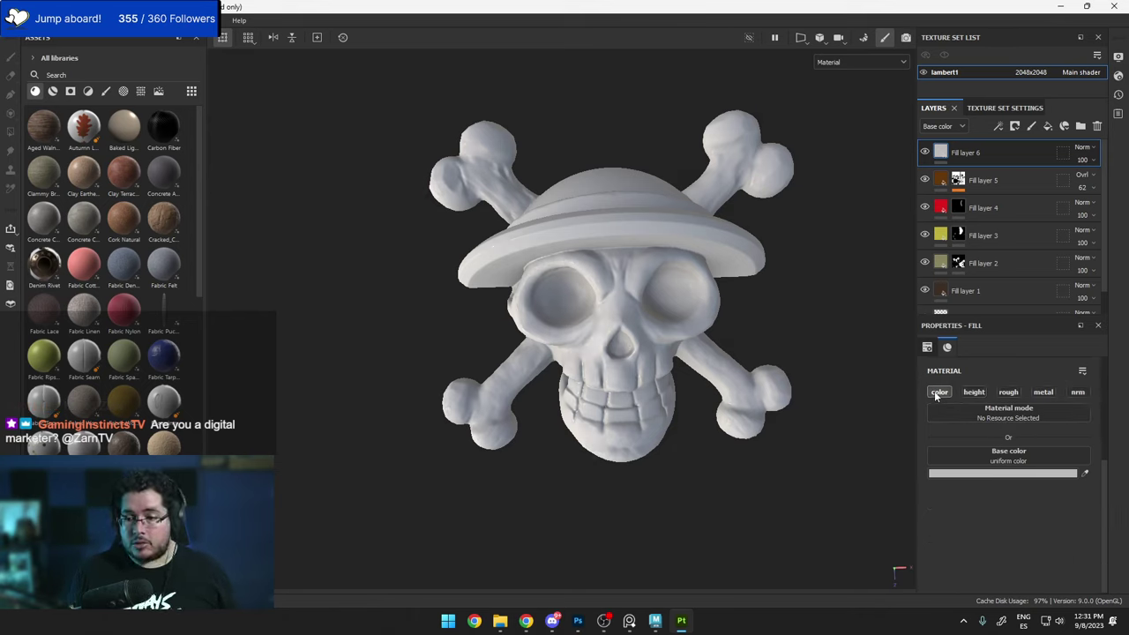
{"action": "left_click", "coordinate": [973, 474]}
{"action": "left_click", "coordinate": [984, 533]}
{"action": "left_click_drag", "start_coordinate": [934, 467], "coordinate": [908, 423]}
{"action": "left_click", "coordinate": [990, 379]}
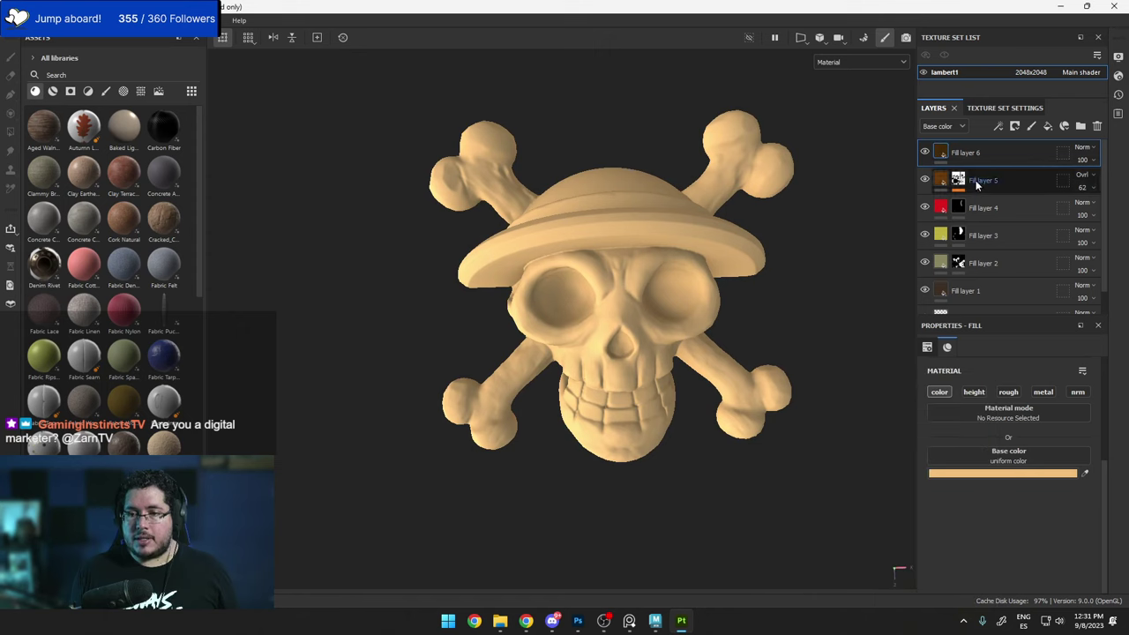
{"action": "right_click", "coordinate": [975, 162]}
{"action": "left_click", "coordinate": [1000, 436]}
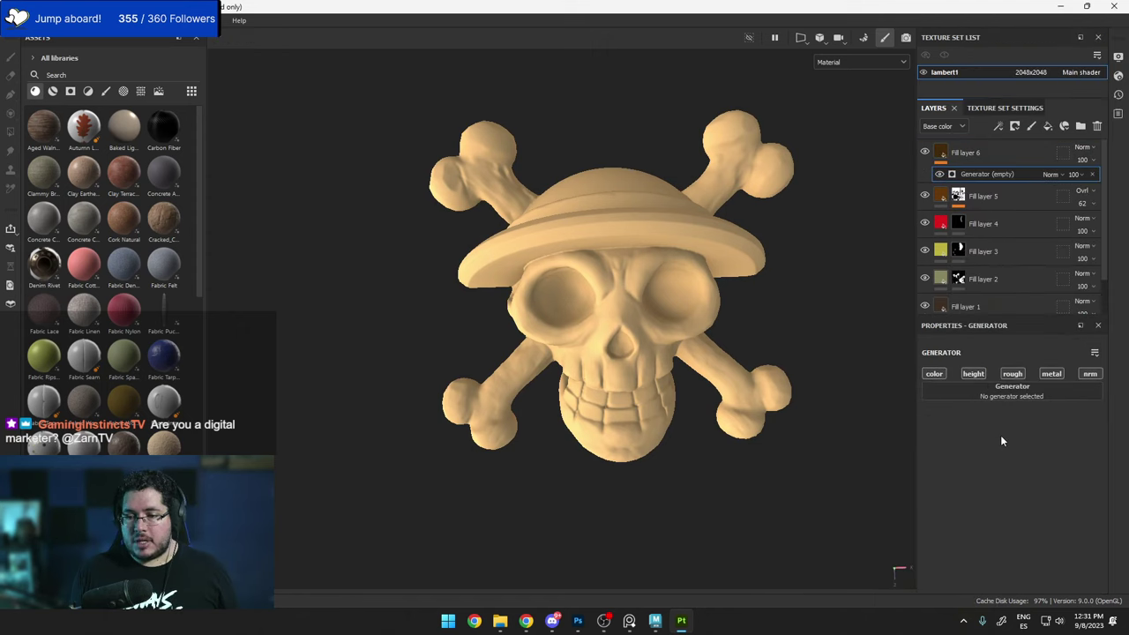
{"action": "key", "text": "ctrl+z"}
Add a black mask to Fill layer 6 and add an empty generator to that mask.
{"action": "right_click", "coordinate": [978, 161]}
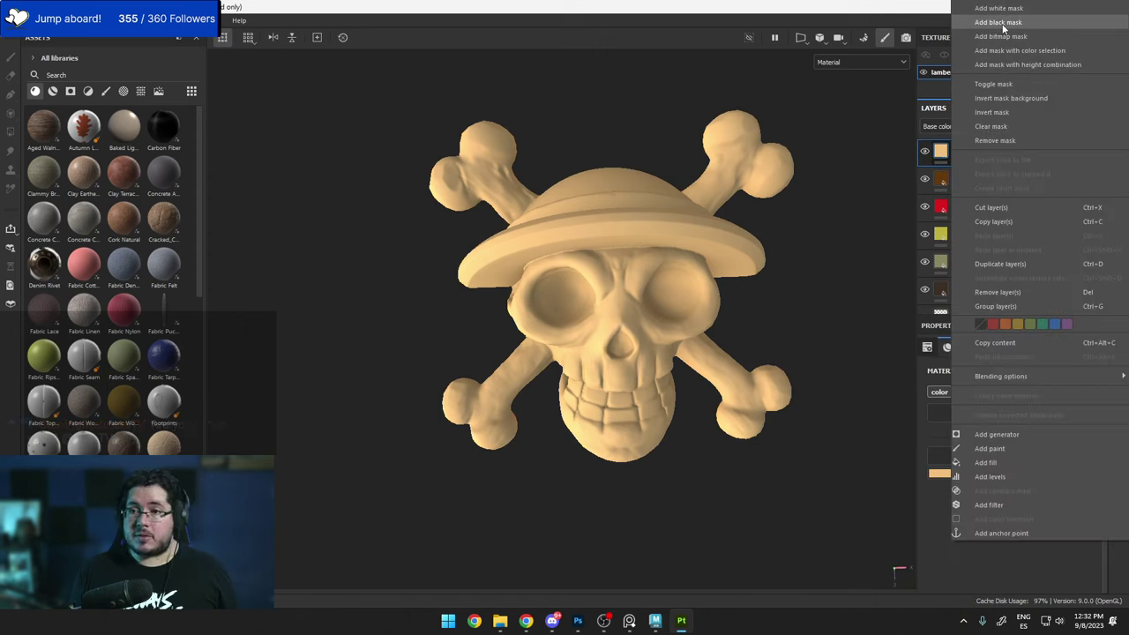
{"action": "left_click", "coordinate": [998, 22]}
{"action": "right_click", "coordinate": [962, 151]}
{"action": "left_click", "coordinate": [1001, 433]}
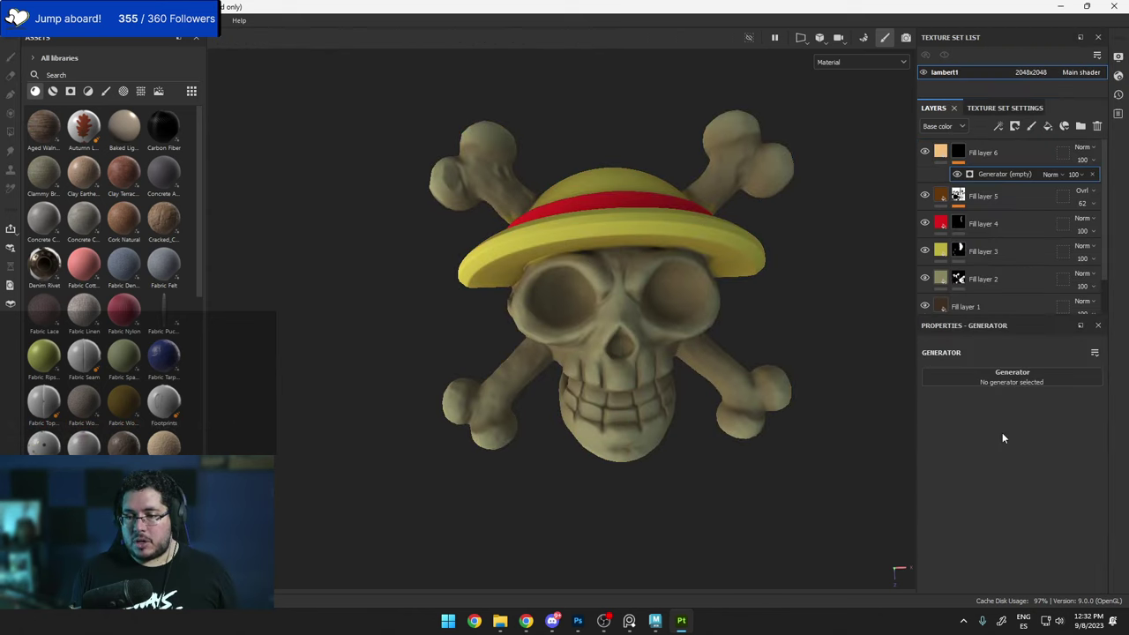
Try the Light generator on Fill layer 6's mask with horizontal angle 100, vertical angle 185 and highlight glossiness 0.58.
{"action": "left_click", "coordinate": [989, 375]}
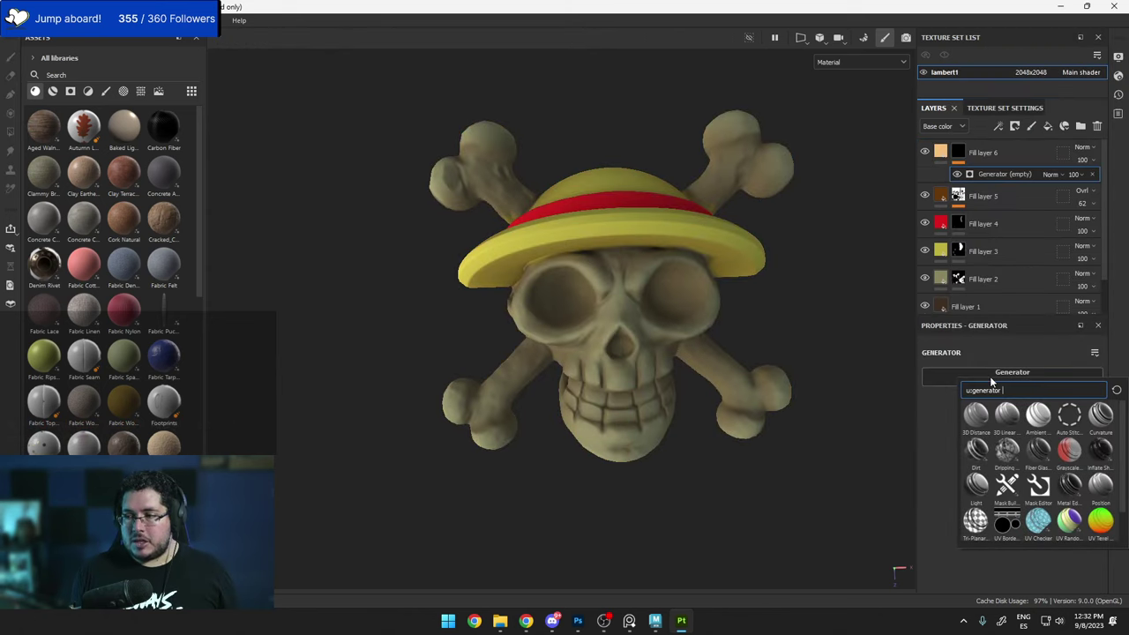
{"action": "left_click", "coordinate": [976, 485]}
{"action": "left_click_drag", "start_coordinate": [998, 501], "coordinate": [1002, 517]}
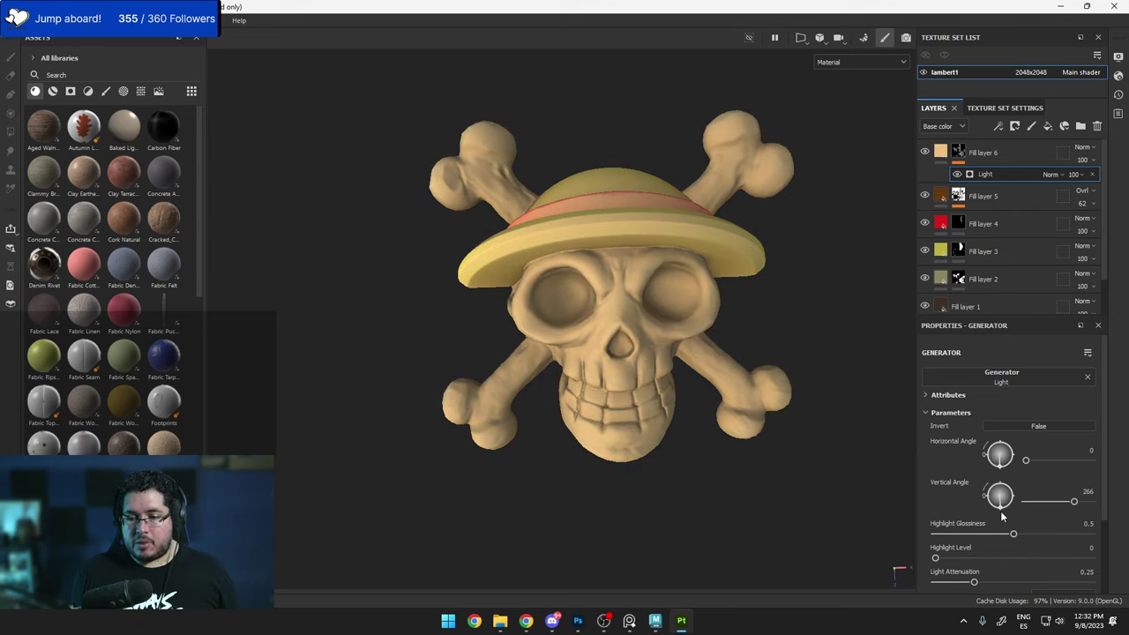
{"action": "left_click_drag", "start_coordinate": [829, 476], "coordinate": [811, 420], "text": "alt"}
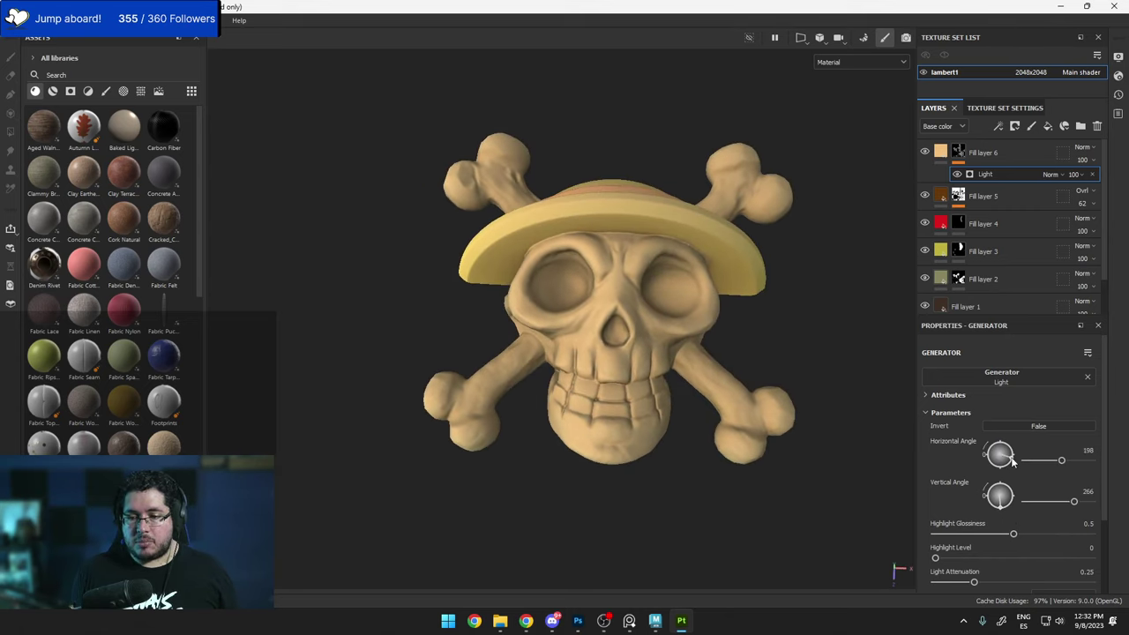
{"action": "mouse_move", "coordinate": [1010, 536]}
{"action": "left_mouse_down"}
{"action": "mouse_move", "coordinate": [1091, 537]}
{"action": "mouse_move", "coordinate": [1025, 547]}
{"action": "left_mouse_up"}
{"action": "left_click_drag", "start_coordinate": [999, 468], "coordinate": [1012, 448]}
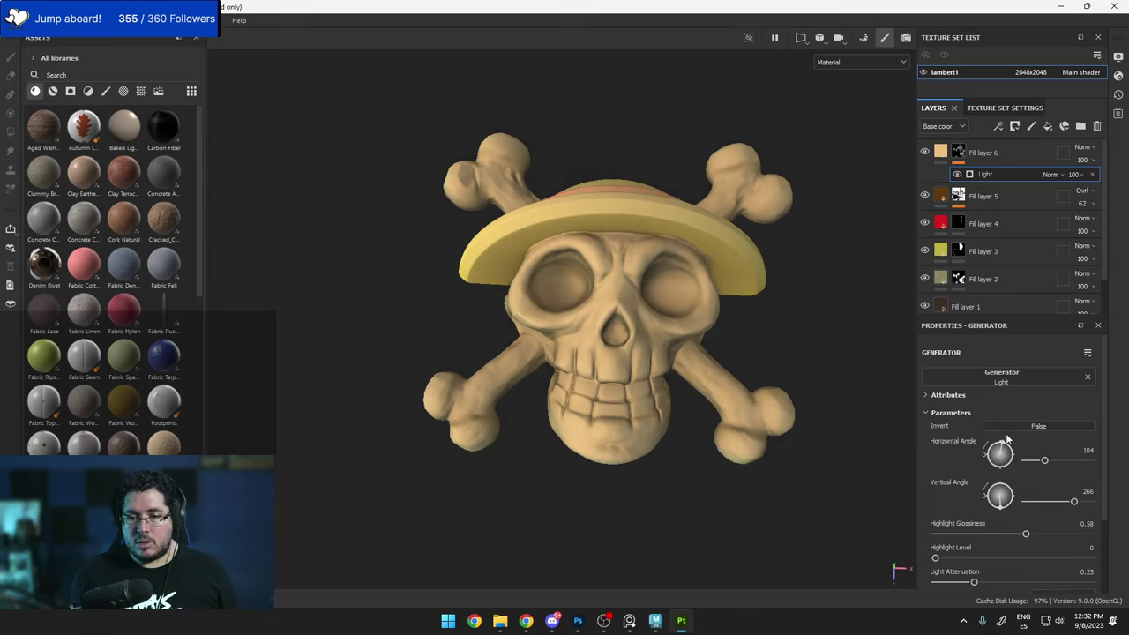
{"action": "left_click_drag", "start_coordinate": [1000, 501], "coordinate": [1023, 500]}
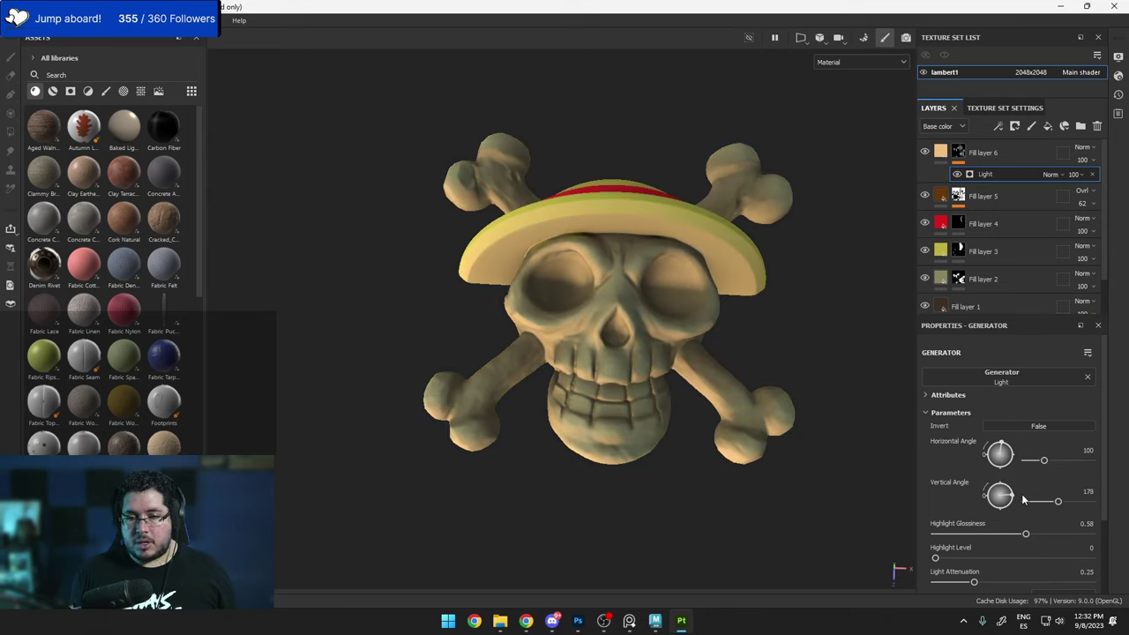
Try inverting the Light generator with horizontal angle 263 and vertical angle 229, and inspect the skull from the side.
{"action": "left_click", "coordinate": [1046, 429]}
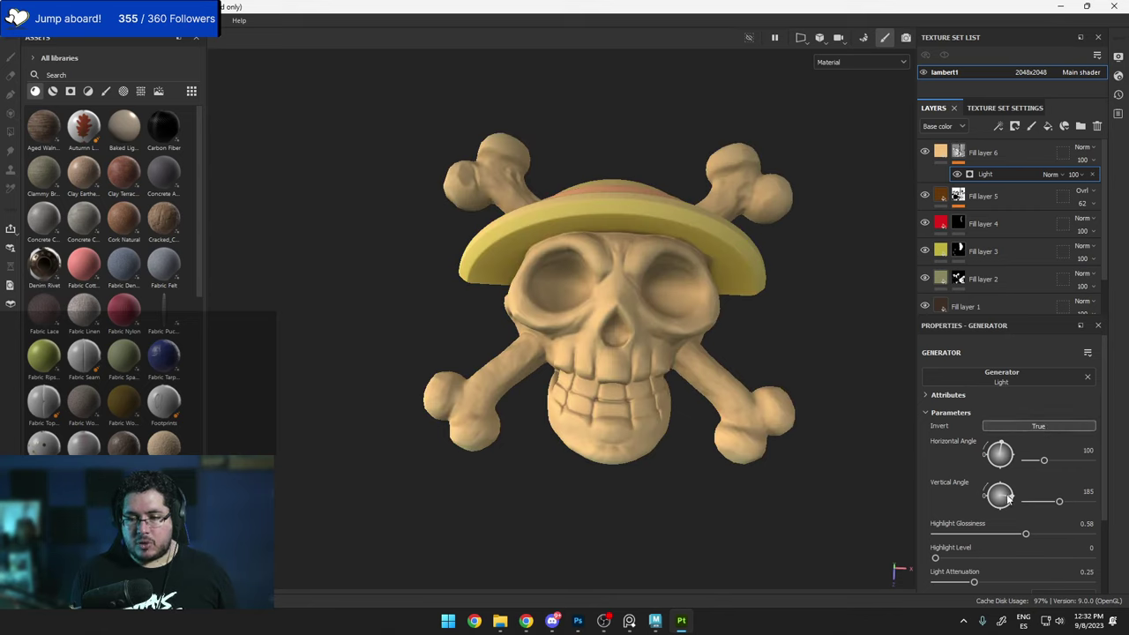
{"action": "mouse_move", "coordinate": [1008, 499]}
{"action": "left_mouse_down"}
{"action": "mouse_move", "coordinate": [1007, 520]}
{"action": "mouse_move", "coordinate": [1016, 514]}
{"action": "left_mouse_up"}
{"action": "mouse_move", "coordinate": [1001, 452]}
{"action": "left_mouse_down"}
{"action": "mouse_move", "coordinate": [1013, 471]}
{"action": "mouse_move", "coordinate": [1003, 473]}
{"action": "left_mouse_up"}
{"action": "left_click_drag", "start_coordinate": [785, 441], "coordinate": [967, 349], "text": "alt"}
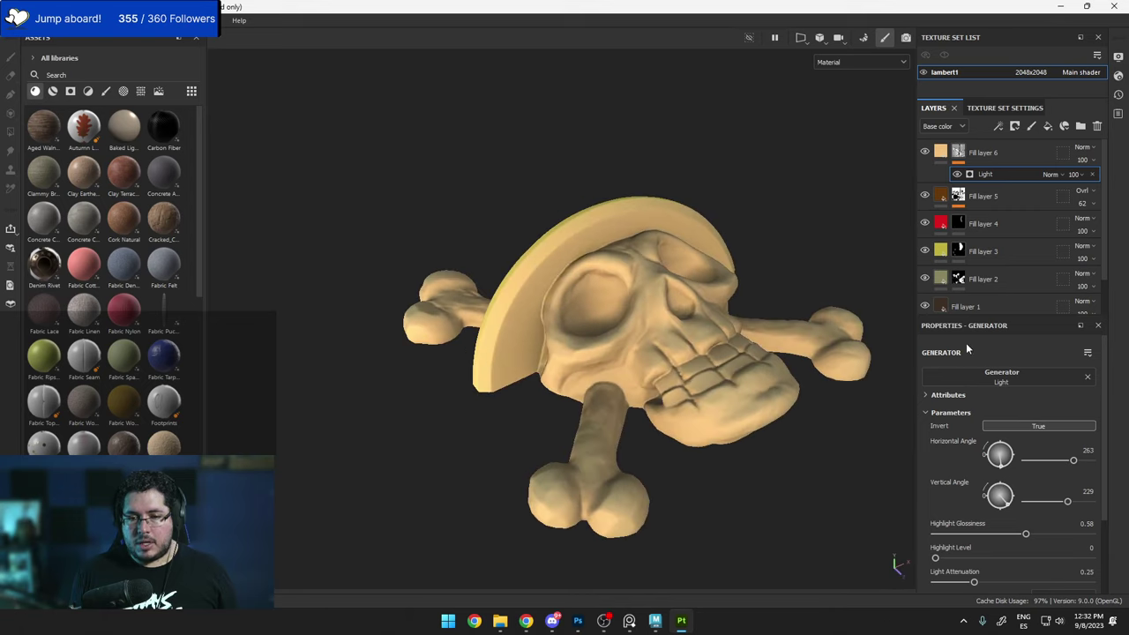
{"action": "left_click_drag", "start_coordinate": [706, 362], "coordinate": [816, 305], "text": "alt"}
Undo the last Light generator adjustments and remove the generator from Fill layer 6's mask.
{"action": "key", "text": "ctrl+z"}
{"action": "key", "text": "ctrl+z"}
{"action": "key", "text": "ctrl+z"}
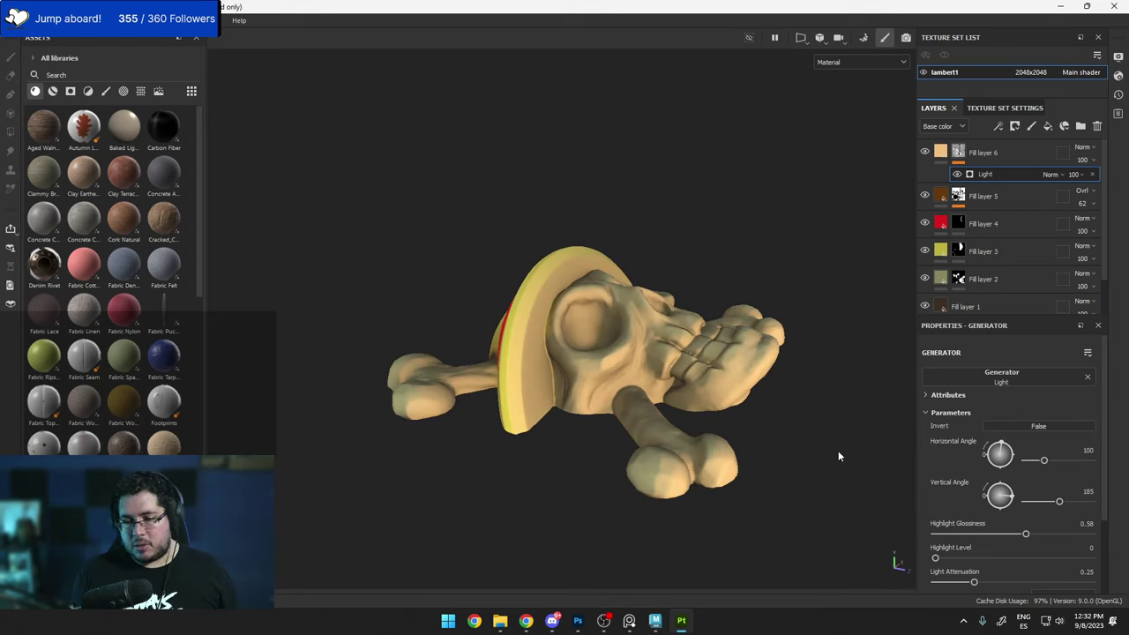
{"action": "left_click_drag", "start_coordinate": [837, 456], "coordinate": [987, 387], "text": "alt"}
{"action": "left_click", "coordinate": [1090, 176]}
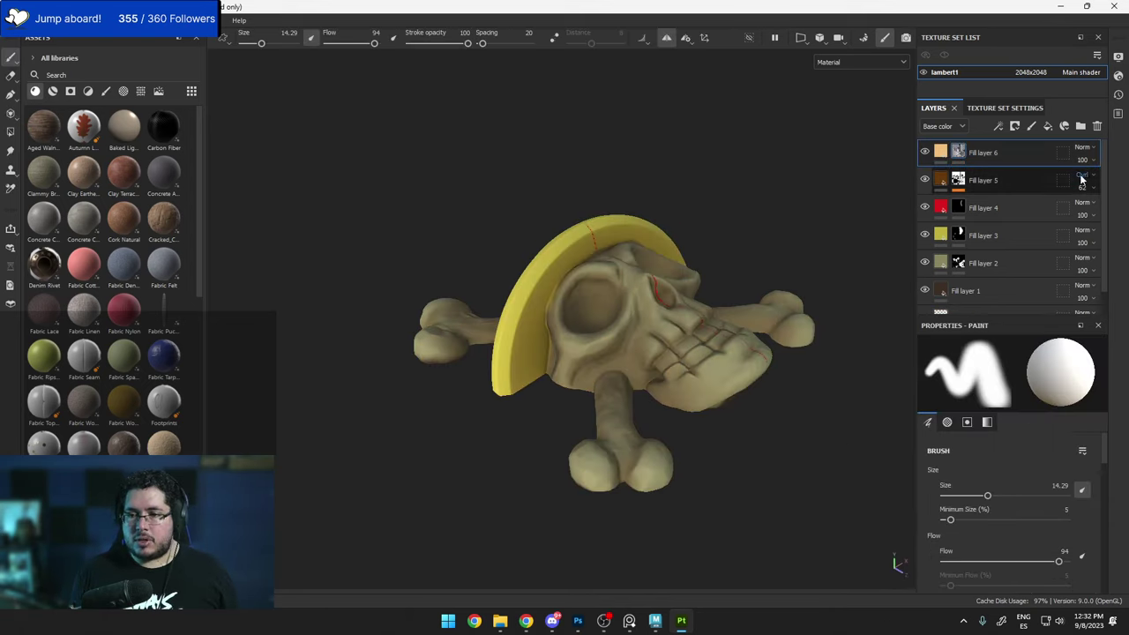
Add a Position generator to the mask of Fill layer 6.
{"action": "right_click", "coordinate": [958, 152]}
{"action": "left_click", "coordinate": [995, 434]}
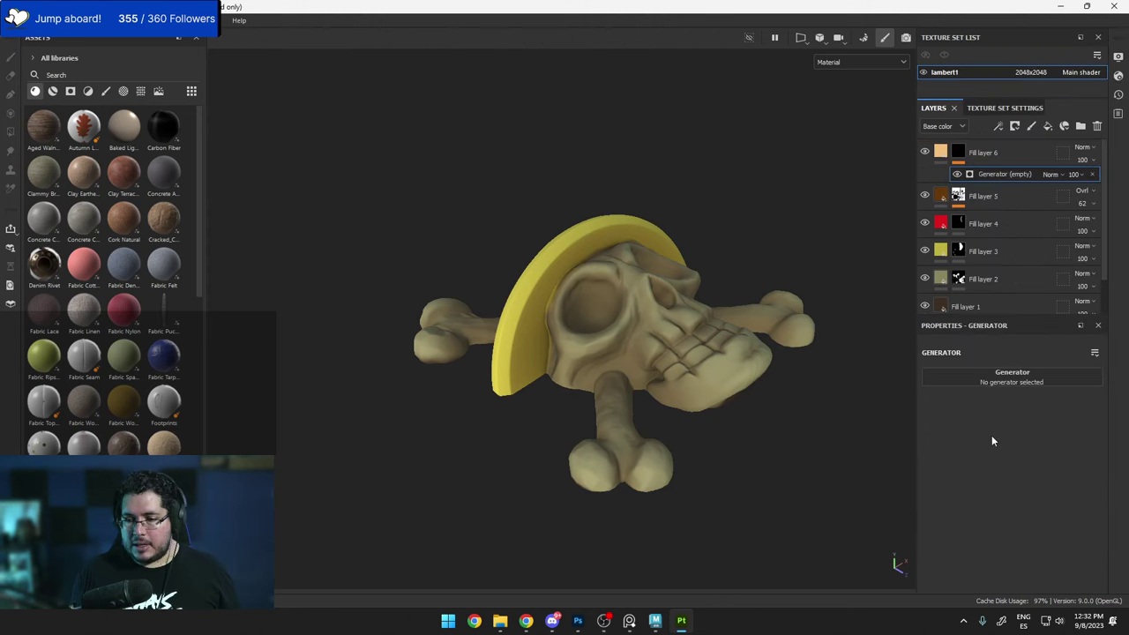
{"action": "left_click", "coordinate": [995, 381]}
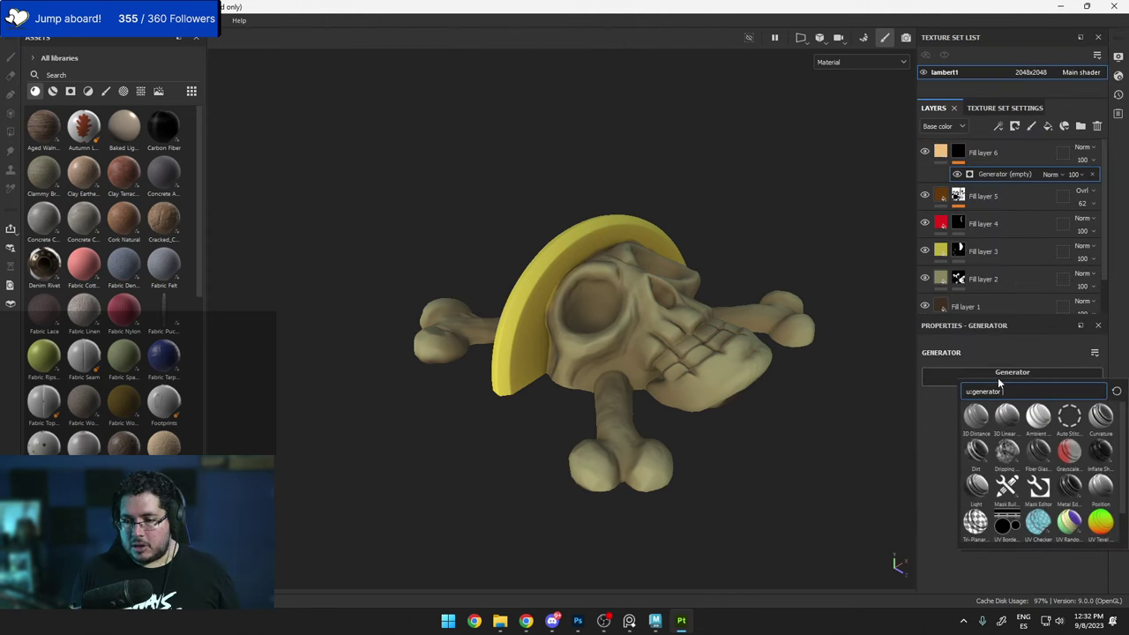
{"action": "left_click", "coordinate": [1100, 494]}
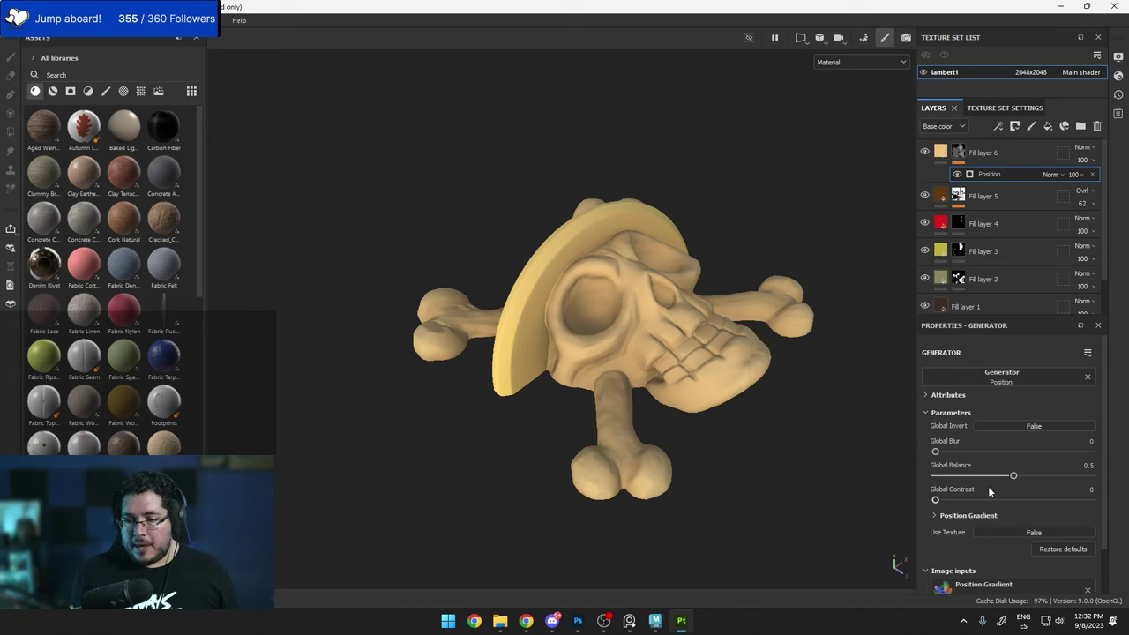
Switch the Position generator's gradient direction by setting Top To Bottom to 0 and Front to Back to 1.
{"action": "scroll", "coordinate": [988, 492], "scroll_direction": "down", "scroll_amount": 1}
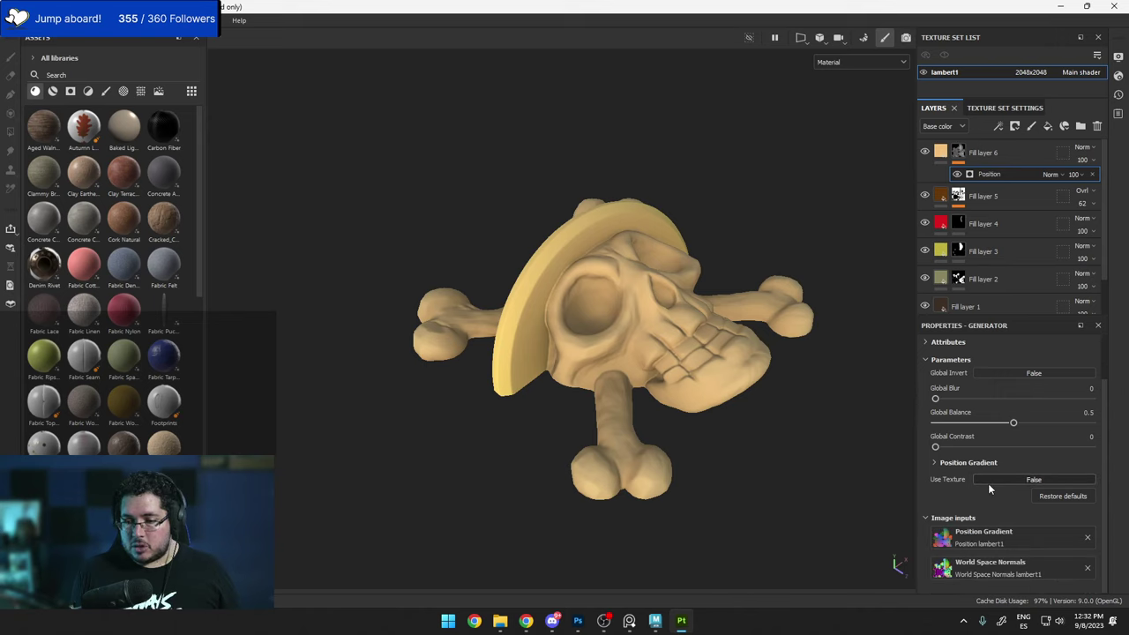
{"action": "left_click", "coordinate": [939, 464]}
{"action": "scroll", "coordinate": [933, 465], "scroll_direction": "down", "scroll_amount": 1}
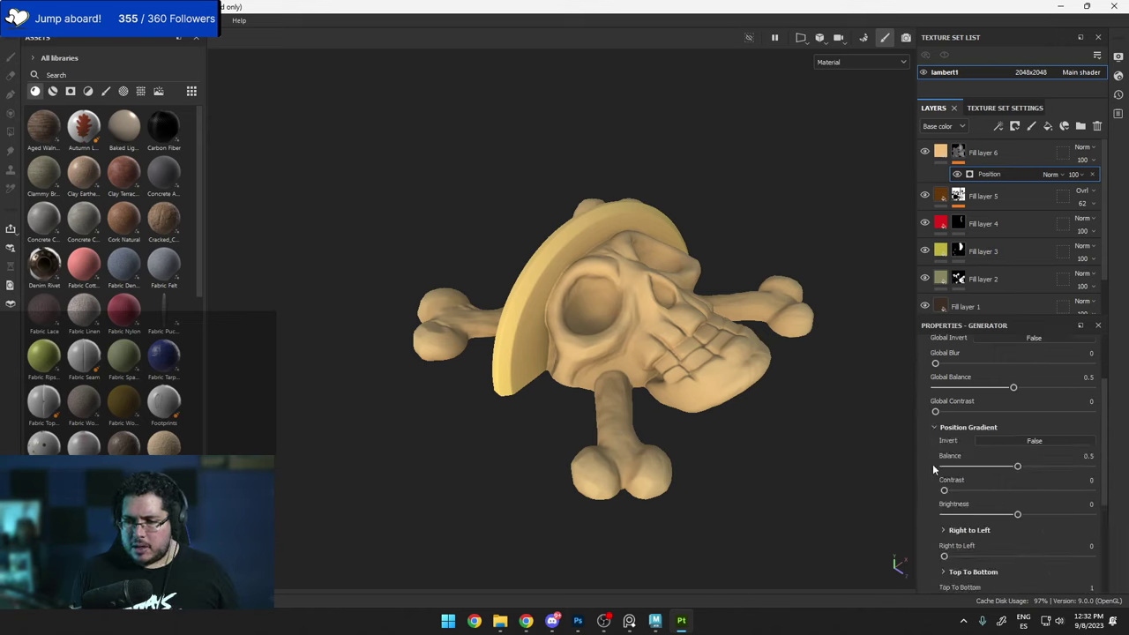
{"action": "scroll", "coordinate": [934, 467], "scroll_direction": "down", "scroll_amount": 2}
{"action": "mouse_move", "coordinate": [943, 488]}
{"action": "left_mouse_down"}
{"action": "mouse_move", "coordinate": [1027, 487]}
{"action": "mouse_move", "coordinate": [928, 494]}
{"action": "left_mouse_up"}
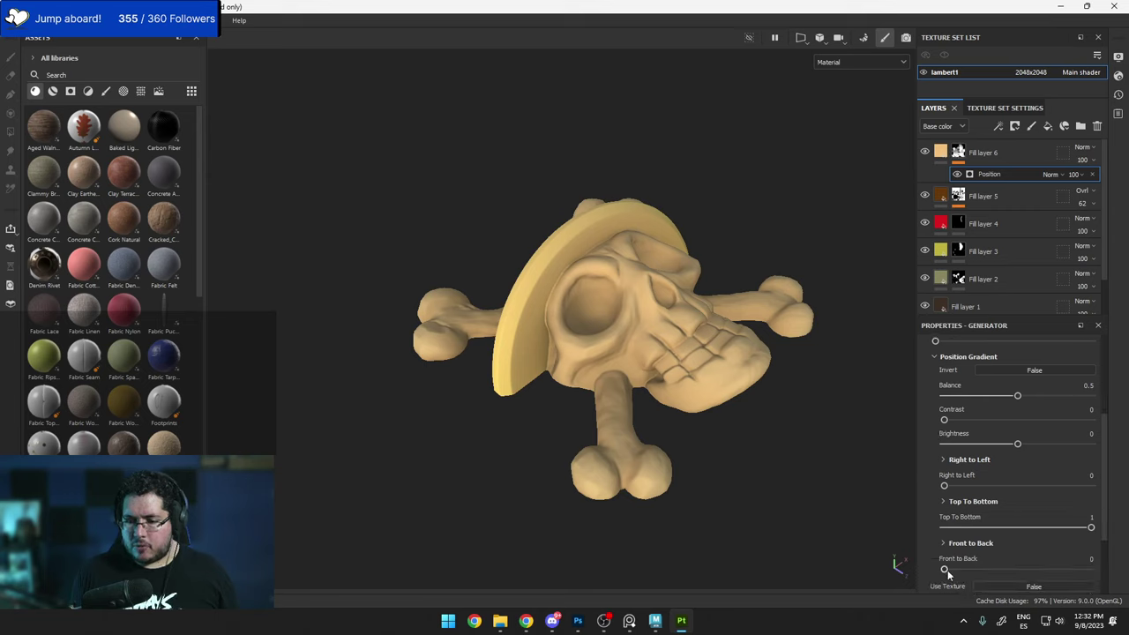
{"action": "left_click_drag", "start_coordinate": [1085, 526], "coordinate": [943, 527]}
{"action": "left_click_drag", "start_coordinate": [944, 570], "coordinate": [1091, 570]}
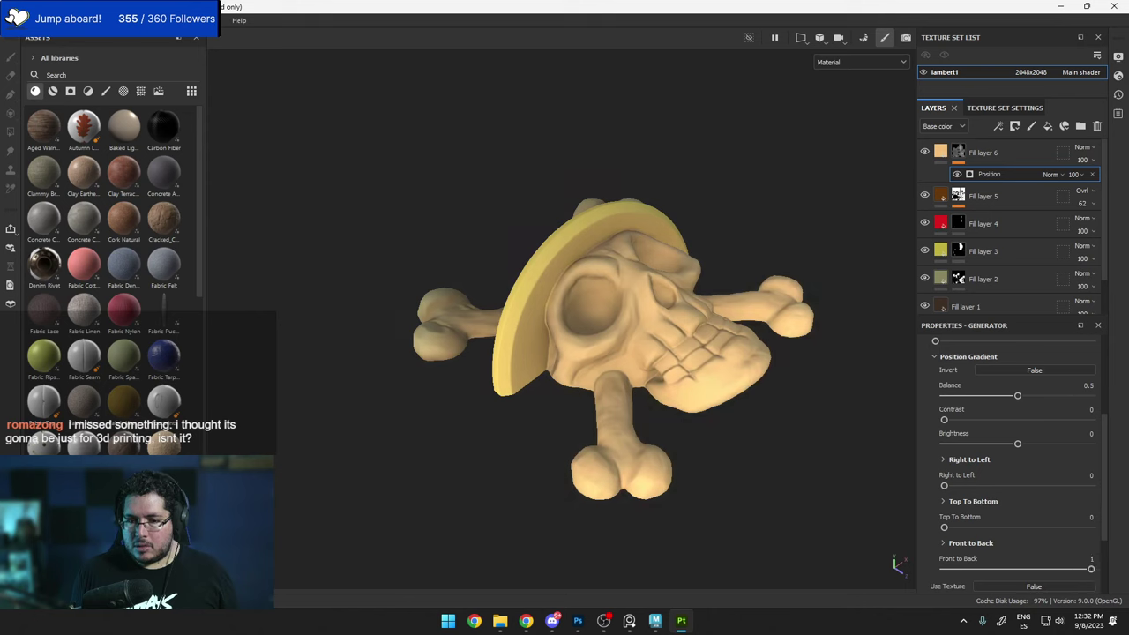
{"action": "left_click_drag", "start_coordinate": [767, 476], "coordinate": [816, 451], "text": "alt"}
{"action": "scroll", "coordinate": [971, 429], "scroll_direction": "up", "scroll_amount": 5}
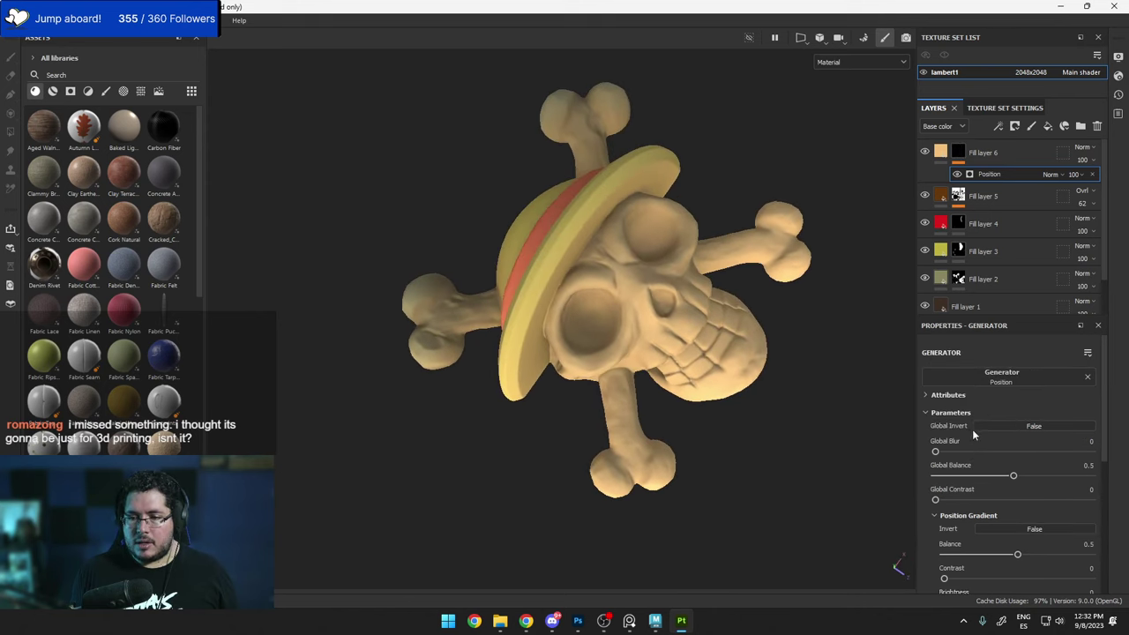
Set the Position generator's Global Balance to 0.46 and Global Contrast to 0.08, and invert its gradient with a balance of 0.64.
{"action": "mouse_move", "coordinate": [1012, 476]}
{"action": "left_mouse_down"}
{"action": "mouse_move", "coordinate": [1043, 473]}
{"action": "mouse_move", "coordinate": [1007, 477]}
{"action": "left_mouse_up"}
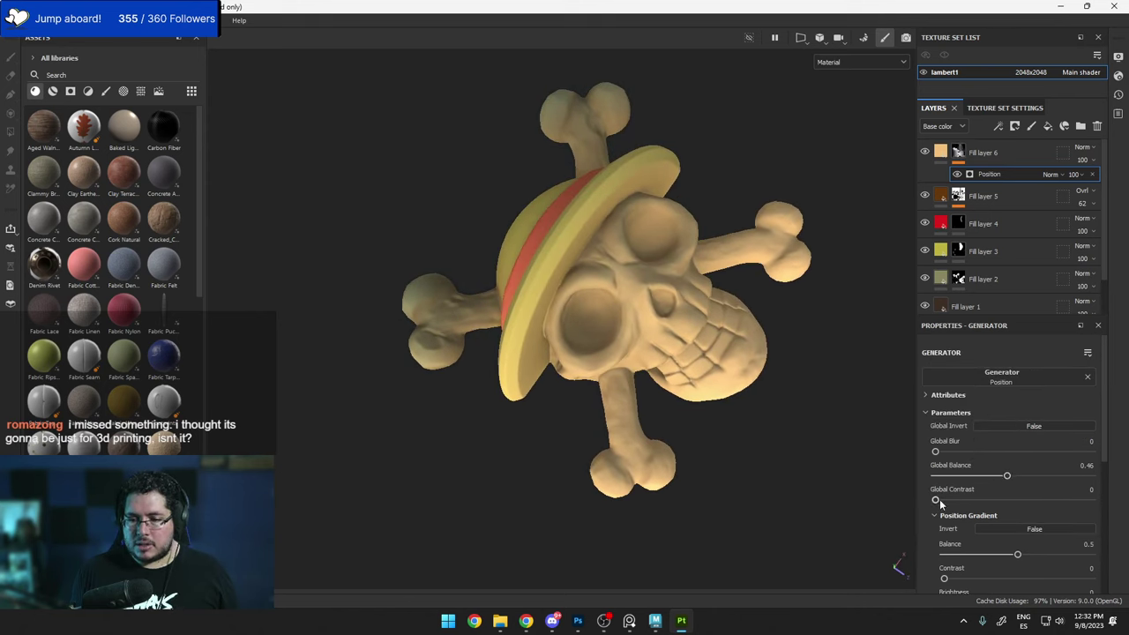
{"action": "mouse_move", "coordinate": [955, 503]}
{"action": "left_mouse_down"}
{"action": "mouse_move", "coordinate": [964, 496]}
{"action": "mouse_move", "coordinate": [939, 500]}
{"action": "left_mouse_up"}
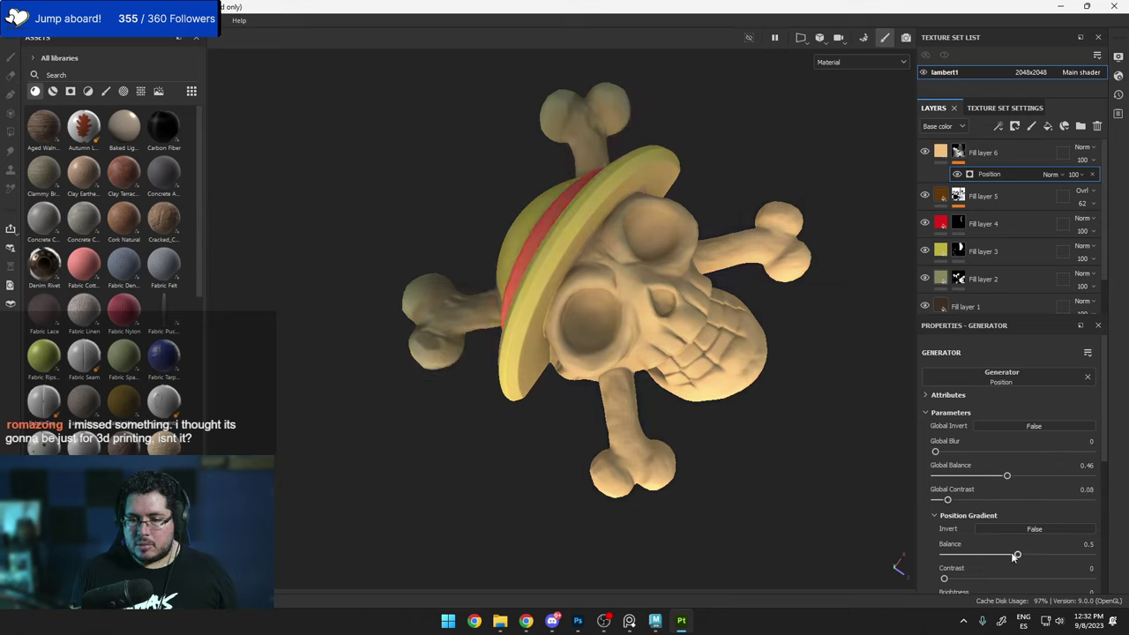
{"action": "mouse_move", "coordinate": [1014, 555]}
{"action": "left_mouse_down"}
{"action": "mouse_move", "coordinate": [1060, 554]}
{"action": "mouse_move", "coordinate": [1000, 553]}
{"action": "mouse_move", "coordinate": [1036, 553]}
{"action": "mouse_move", "coordinate": [1002, 538]}
{"action": "mouse_move", "coordinate": [1038, 537]}
{"action": "left_mouse_up"}
{"action": "left_click", "coordinate": [1026, 528]}
{"action": "left_click_drag", "start_coordinate": [766, 363], "coordinate": [701, 290], "text": "alt"}
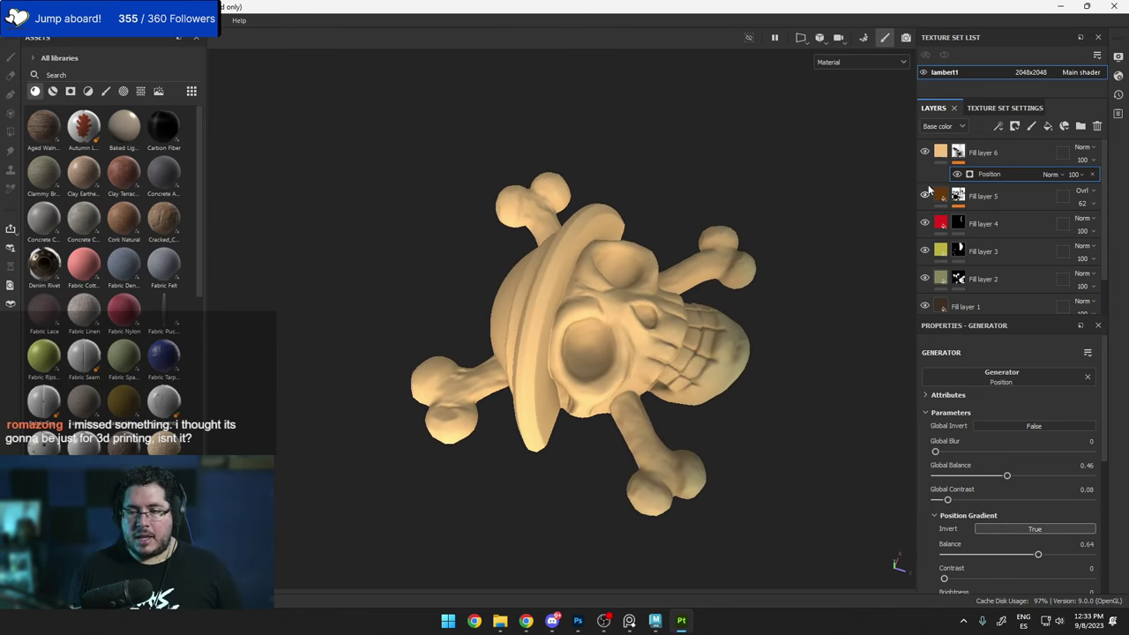
{"action": "left_click", "coordinate": [961, 156]}
{"action": "right_click", "coordinate": [961, 155]}
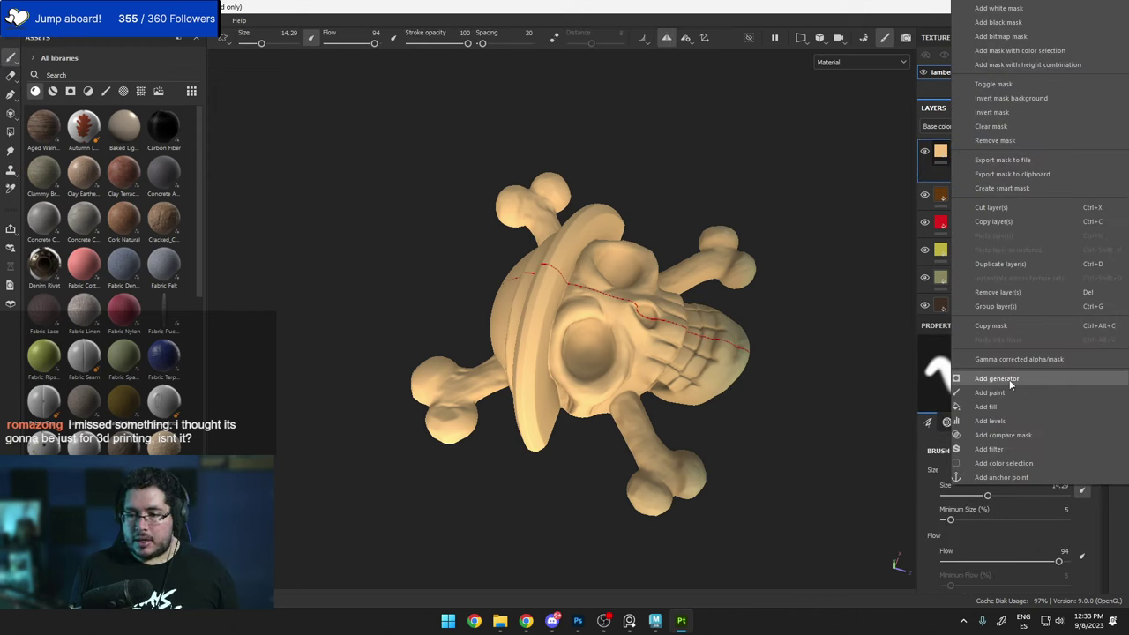
{"action": "left_click", "coordinate": [997, 408]}
{"action": "left_click", "coordinate": [988, 173]}
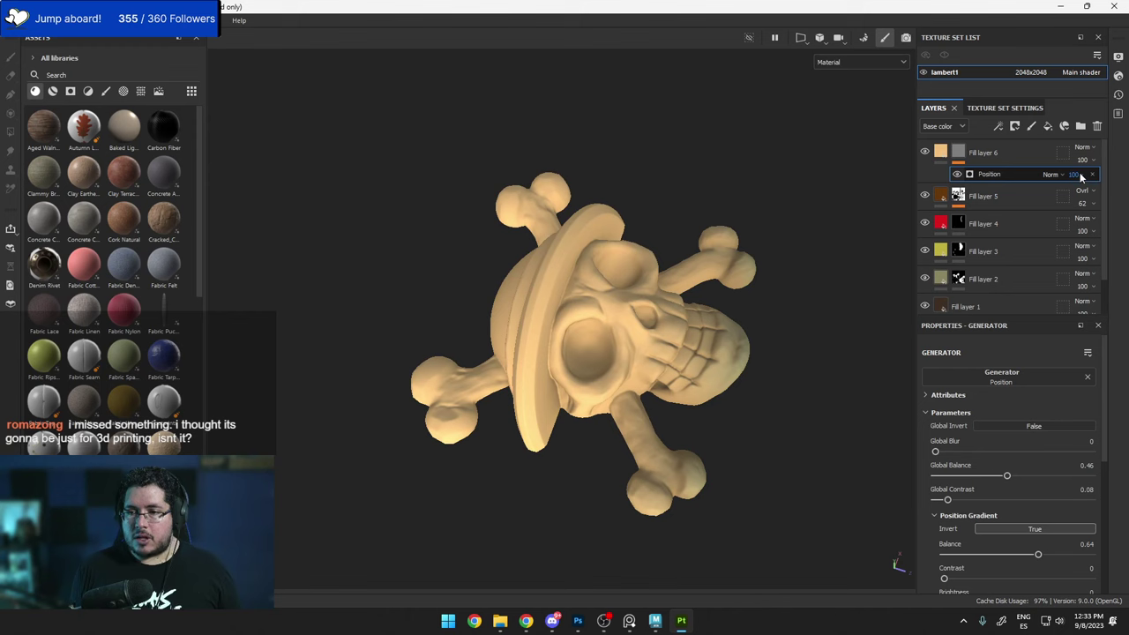
Add a Dirt generator above the Position generator in Fill layer 6's mask.
{"action": "right_click", "coordinate": [956, 152]}
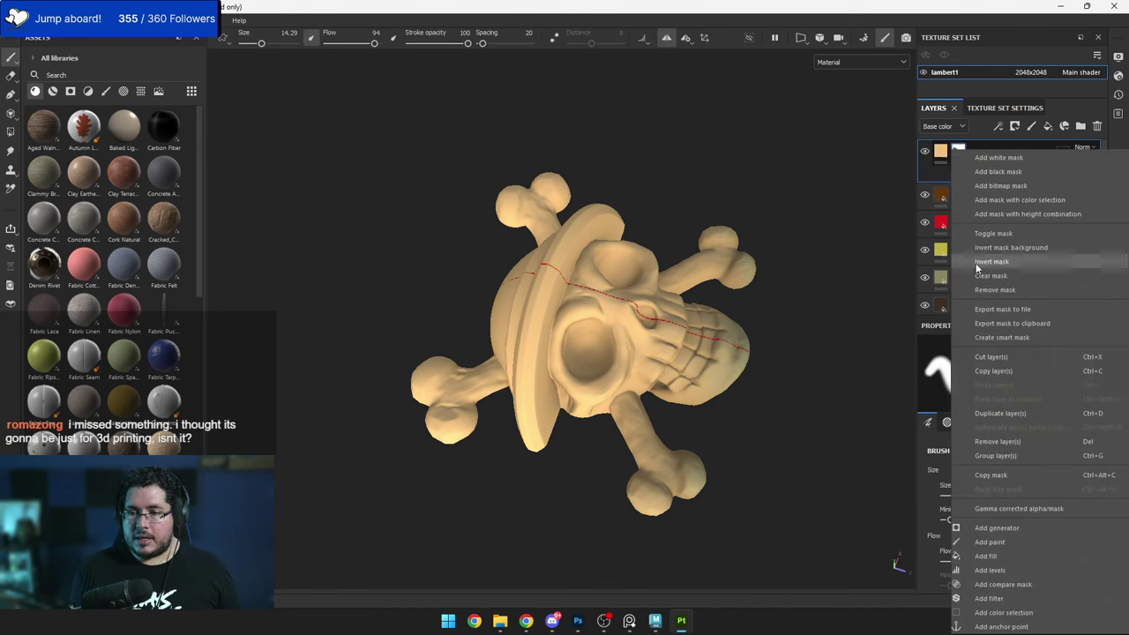
{"action": "left_click", "coordinate": [987, 527]}
{"action": "left_click", "coordinate": [999, 382]}
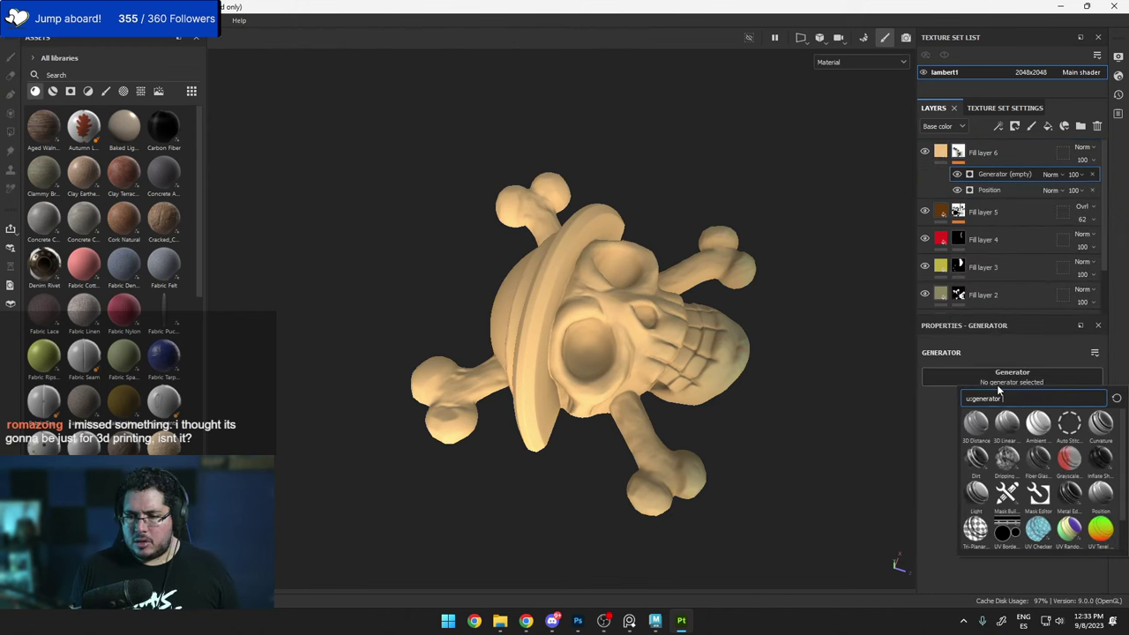
{"action": "left_click", "coordinate": [979, 461]}
Try the Divide blend mode on the Dirt generator, settle on Multiply, and invert the generator.
{"action": "left_click", "coordinate": [1052, 174]}
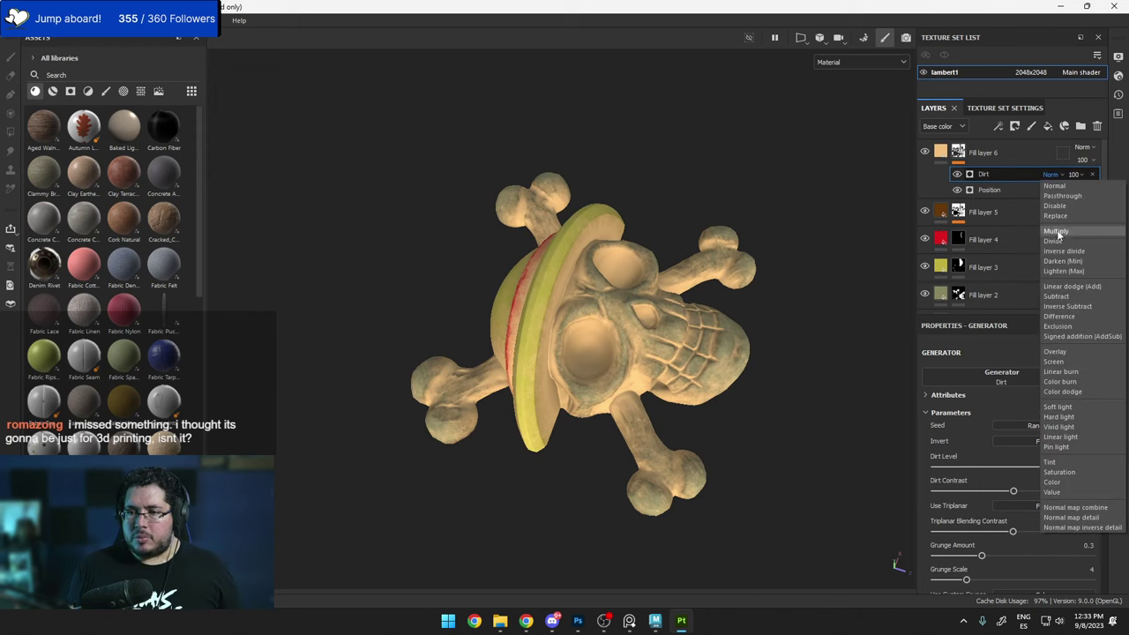
{"action": "left_click", "coordinate": [1056, 232]}
{"action": "left_click", "coordinate": [1049, 177]}
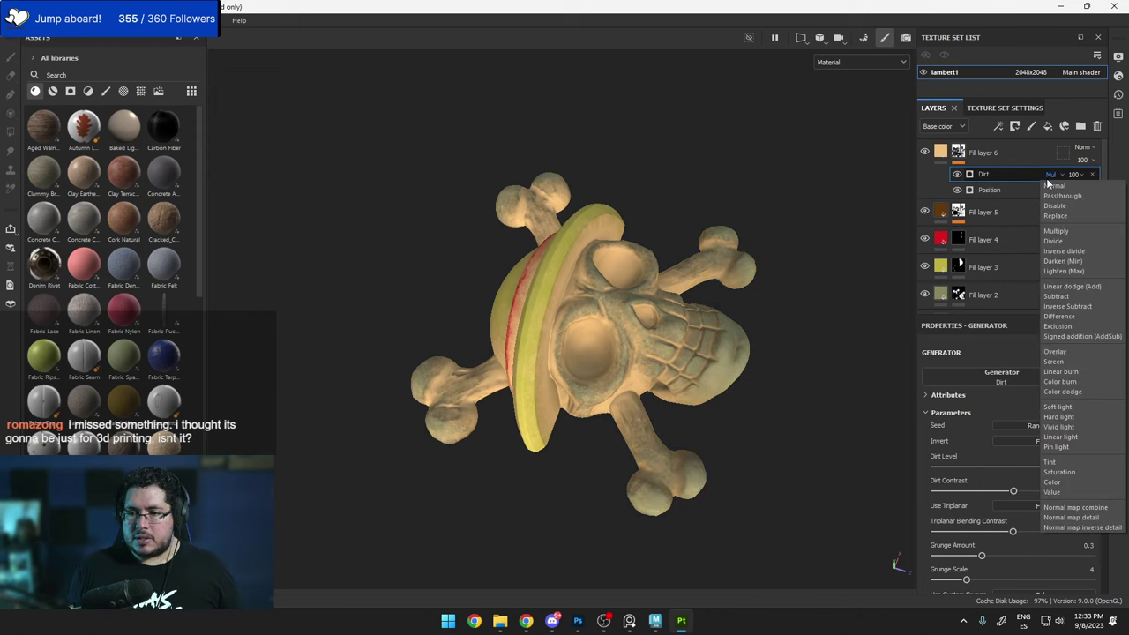
{"action": "left_click", "coordinate": [1056, 240]}
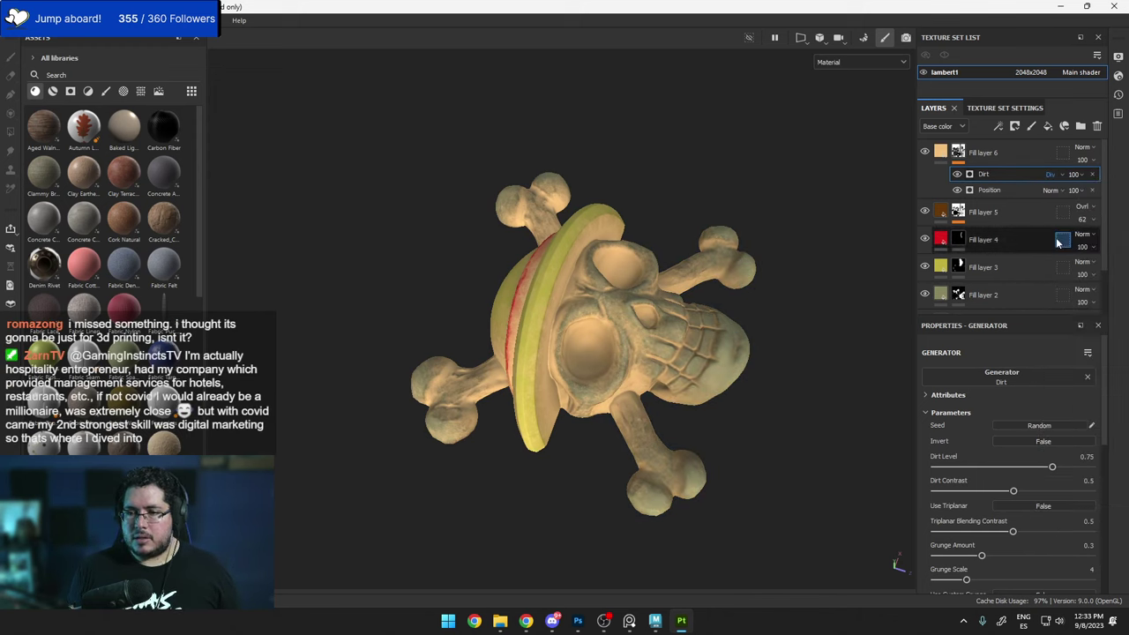
{"action": "left_click", "coordinate": [1051, 173]}
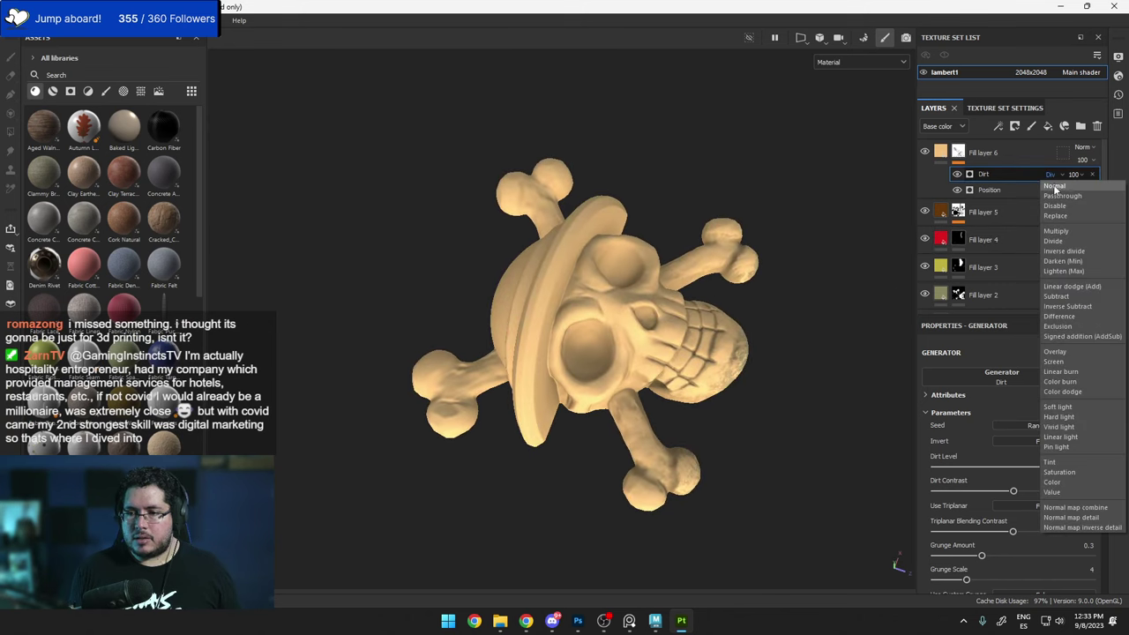
{"action": "left_click", "coordinate": [1061, 233]}
{"action": "left_click_drag", "start_coordinate": [882, 370], "coordinate": [749, 339], "text": "alt"}
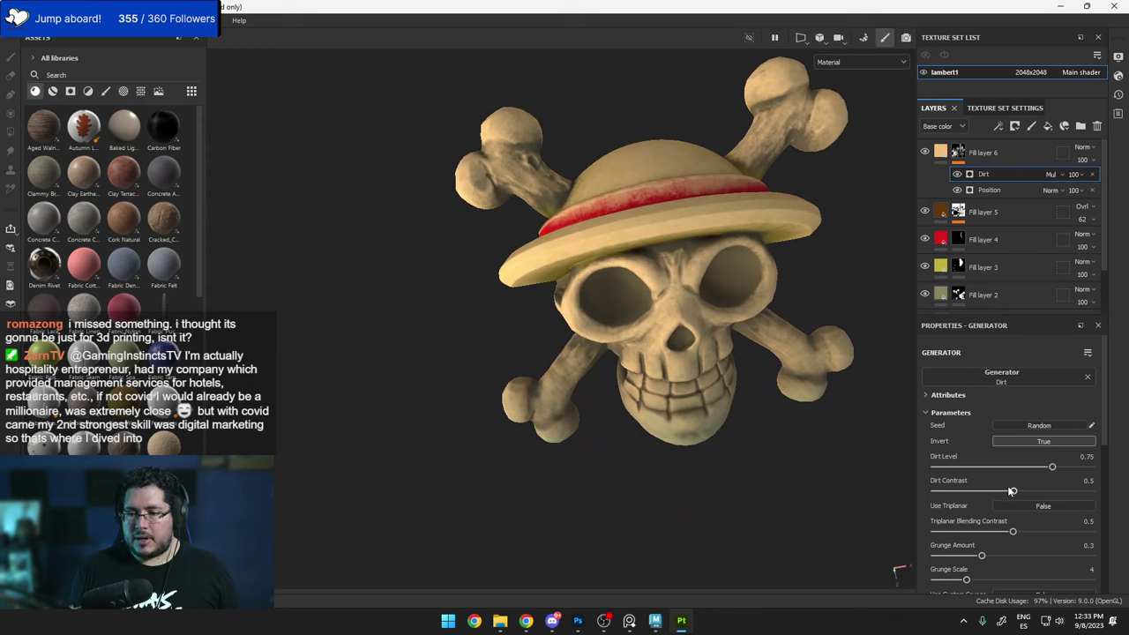
Lower the Dirt generator's contrast to 0.04 and slightly raise its dirt level.
{"action": "left_click_drag", "start_coordinate": [1013, 492], "coordinate": [935, 491]}
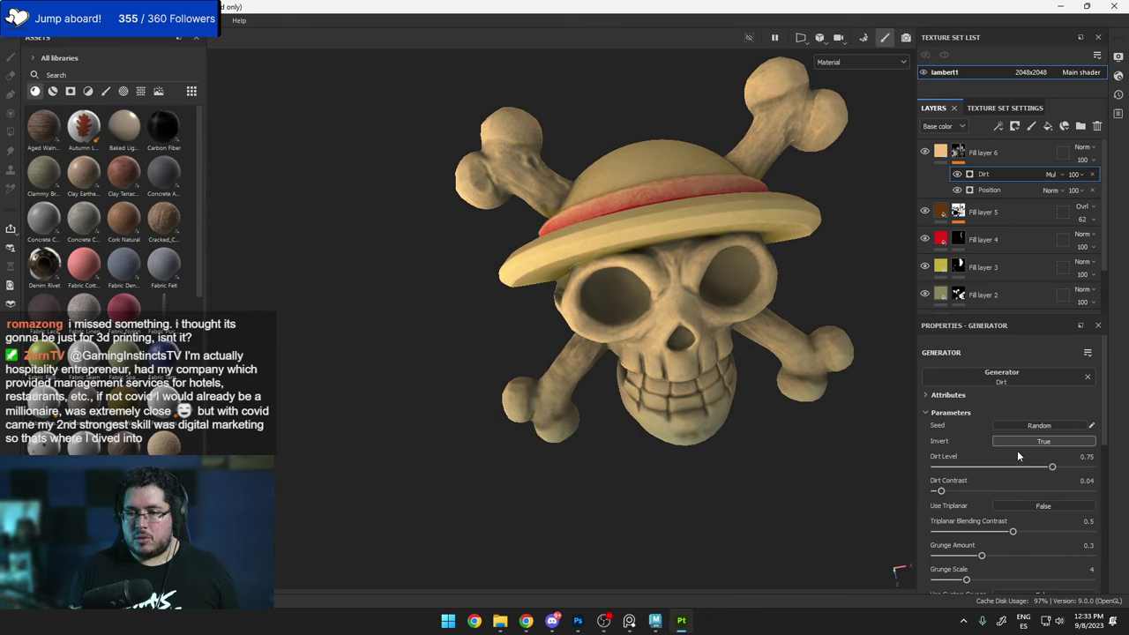
{"action": "left_click_drag", "start_coordinate": [1051, 467], "coordinate": [1061, 465]}
{"action": "left_click_drag", "start_coordinate": [914, 411], "coordinate": [908, 252], "text": "alt"}
Add a Blur filter to the mask of Fill layer 6 above the Dirt generator.
{"action": "right_click", "coordinate": [959, 152]}
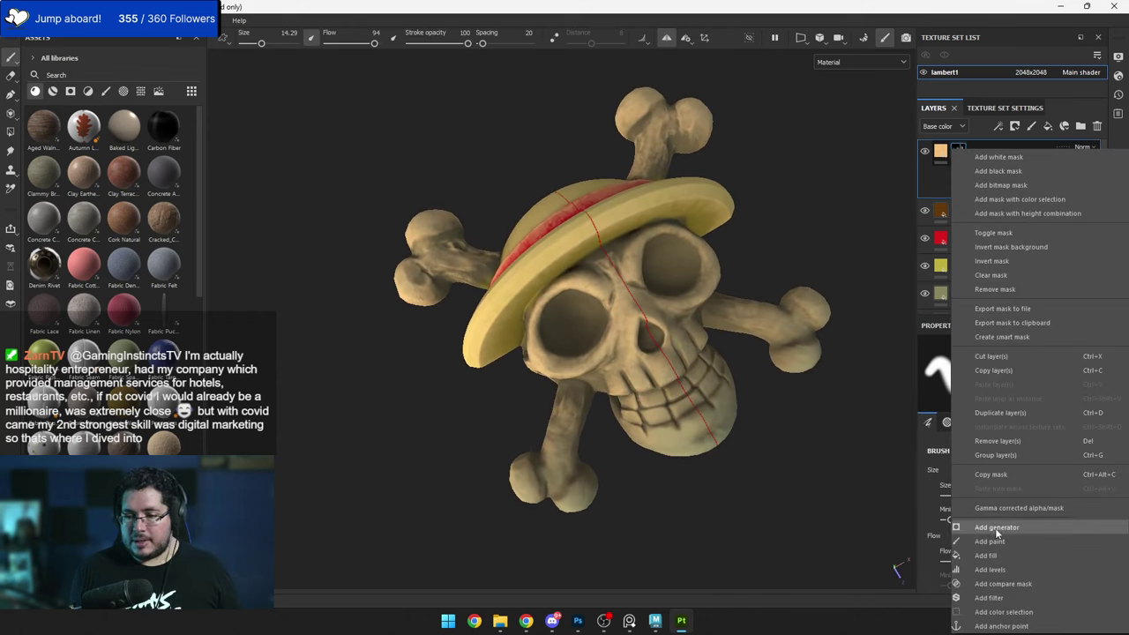
{"action": "left_click", "coordinate": [994, 601]}
{"action": "left_click", "coordinate": [1005, 379]}
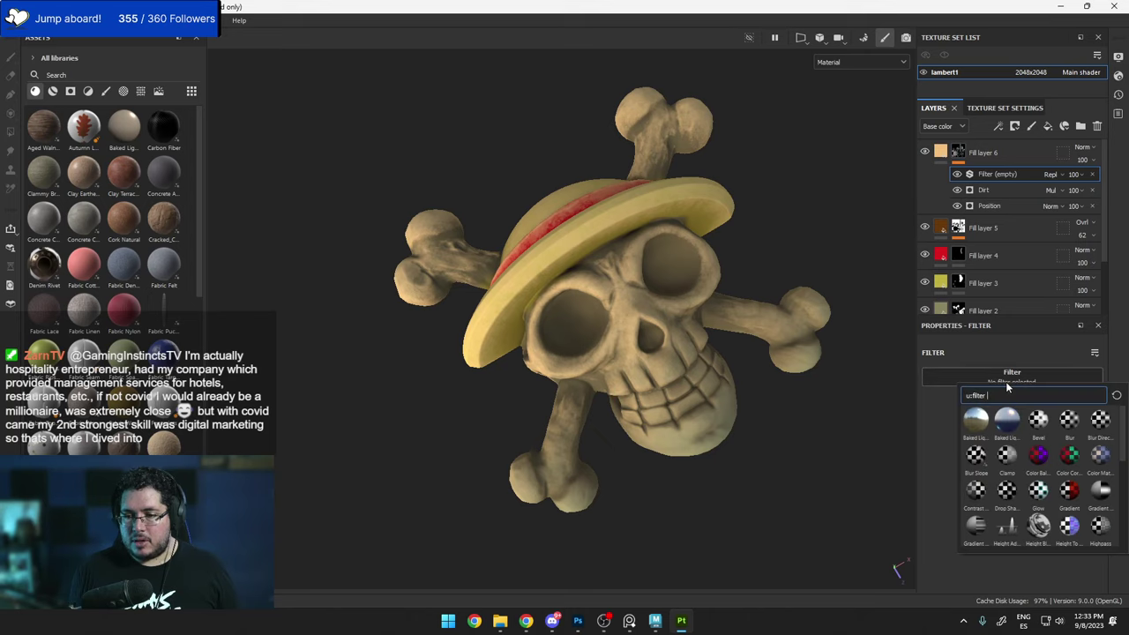
{"action": "left_click", "coordinate": [1068, 422]}
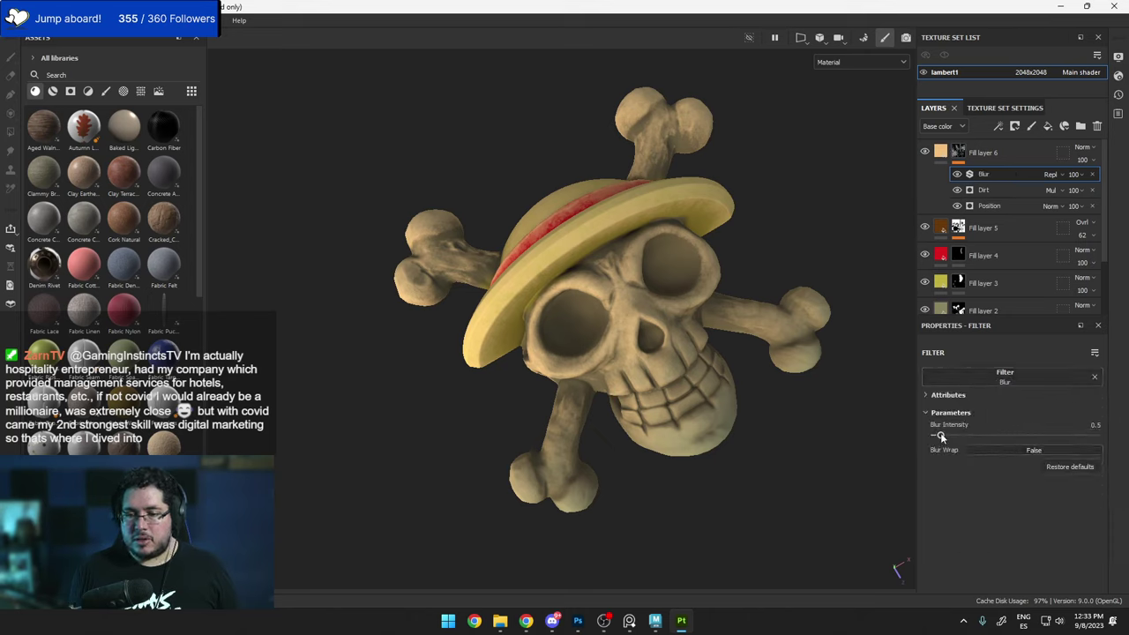
Blend Fill layer 6 with Linear dodge (Add) at 68 opacity, and compare the model with the layer hidden and shown.
{"action": "left_click", "coordinate": [1078, 148]}
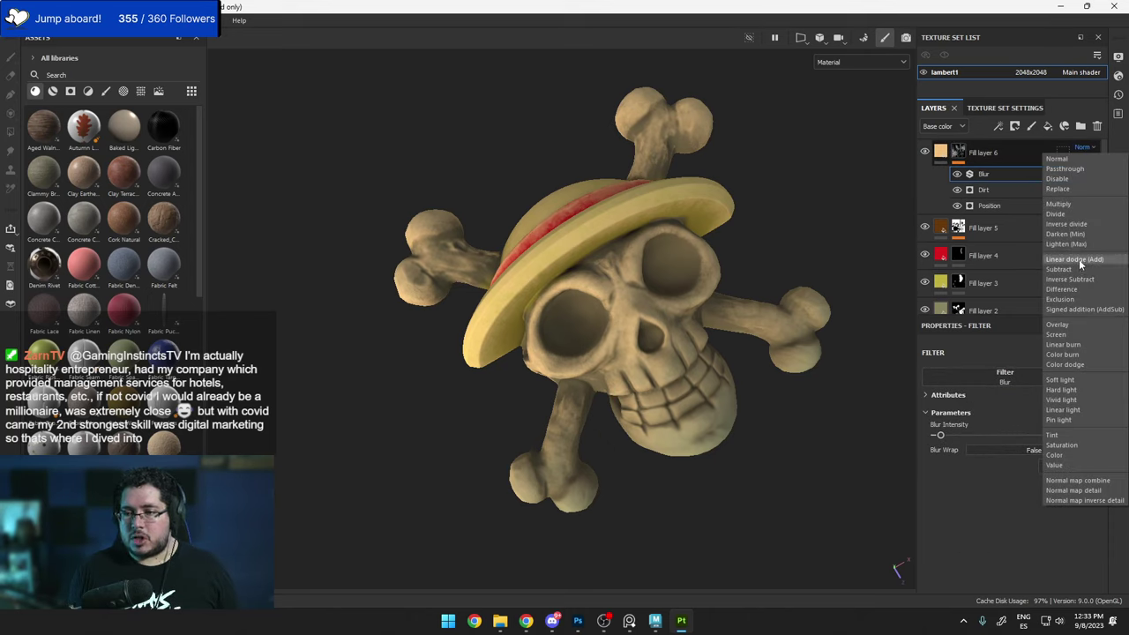
{"action": "left_click", "coordinate": [1075, 259]}
{"action": "left_click_drag", "start_coordinate": [1083, 176], "coordinate": [1104, 182]}
{"action": "left_click", "coordinate": [1088, 160]}
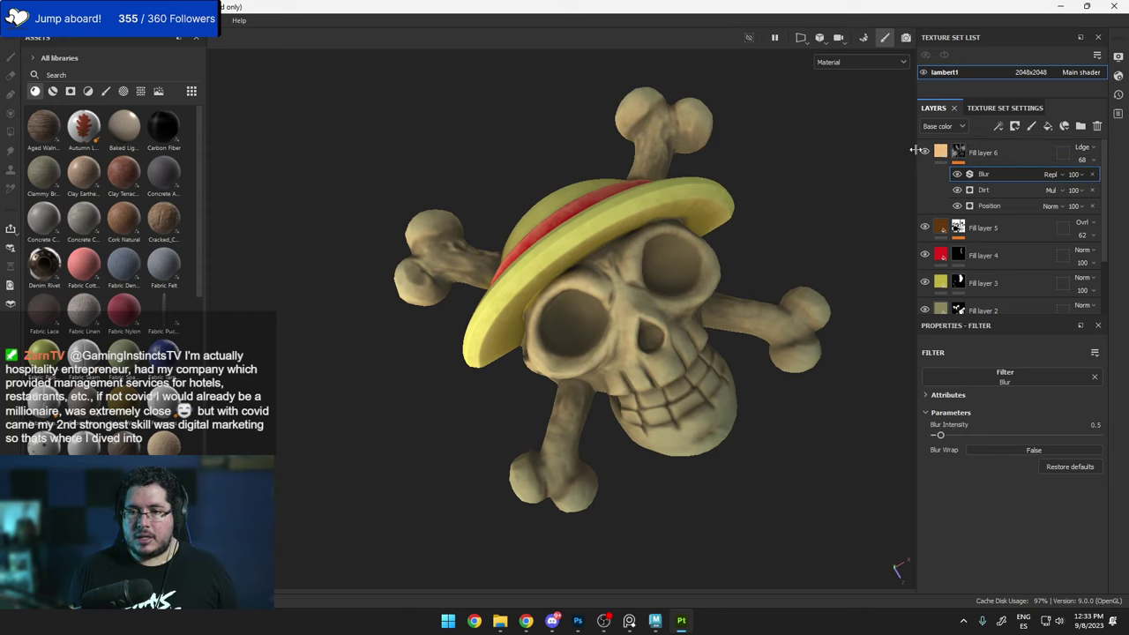
{"action": "left_click", "coordinate": [924, 152]}
{"action": "left_click", "coordinate": [924, 152]}
Inspect the textured skull, hat and crossbones from the front, the side and below.
{"action": "left_click_drag", "start_coordinate": [818, 260], "coordinate": [683, 350], "text": "alt"}
{"action": "middle_click_drag", "start_coordinate": [829, 349], "coordinate": [706, 344], "text": "alt"}
{"action": "right_click_drag", "start_coordinate": [705, 343], "coordinate": [738, 338], "text": "alt"}
{"action": "left_click_drag", "start_coordinate": [738, 338], "coordinate": [728, 379], "text": "alt"}
{"action": "right_click_drag", "start_coordinate": [727, 379], "coordinate": [697, 328], "text": "alt"}
{"action": "left_click_drag", "start_coordinate": [696, 328], "coordinate": [675, 355], "text": "alt"}
{"action": "right_click_drag", "start_coordinate": [674, 354], "coordinate": [612, 311], "text": "alt"}
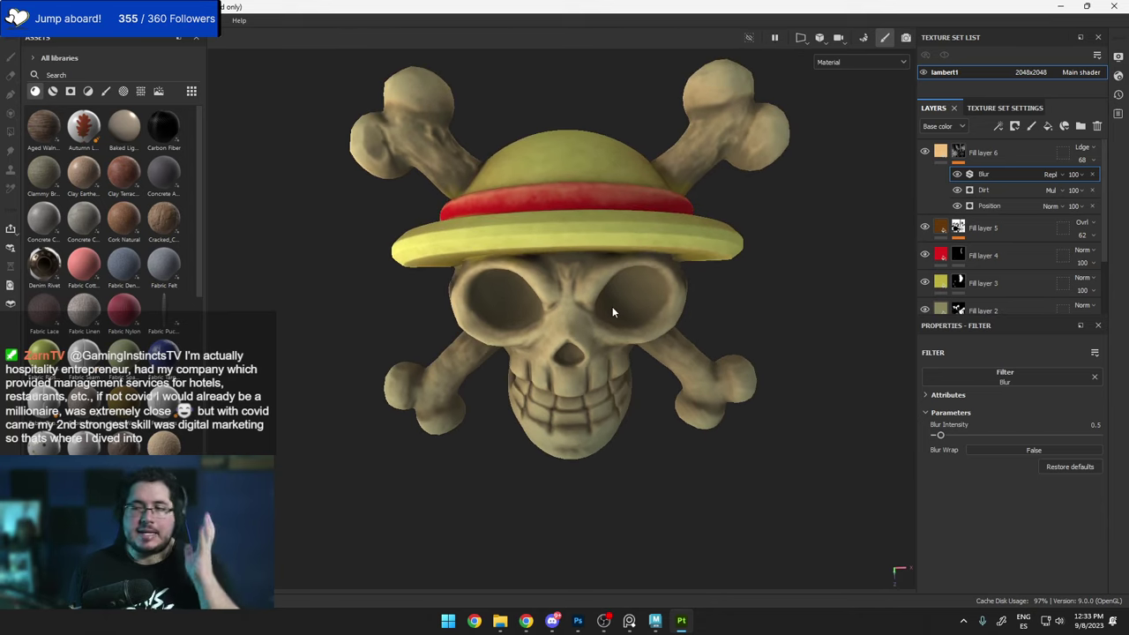
{"action": "right_click_drag", "start_coordinate": [740, 335], "coordinate": [599, 270], "text": "alt"}
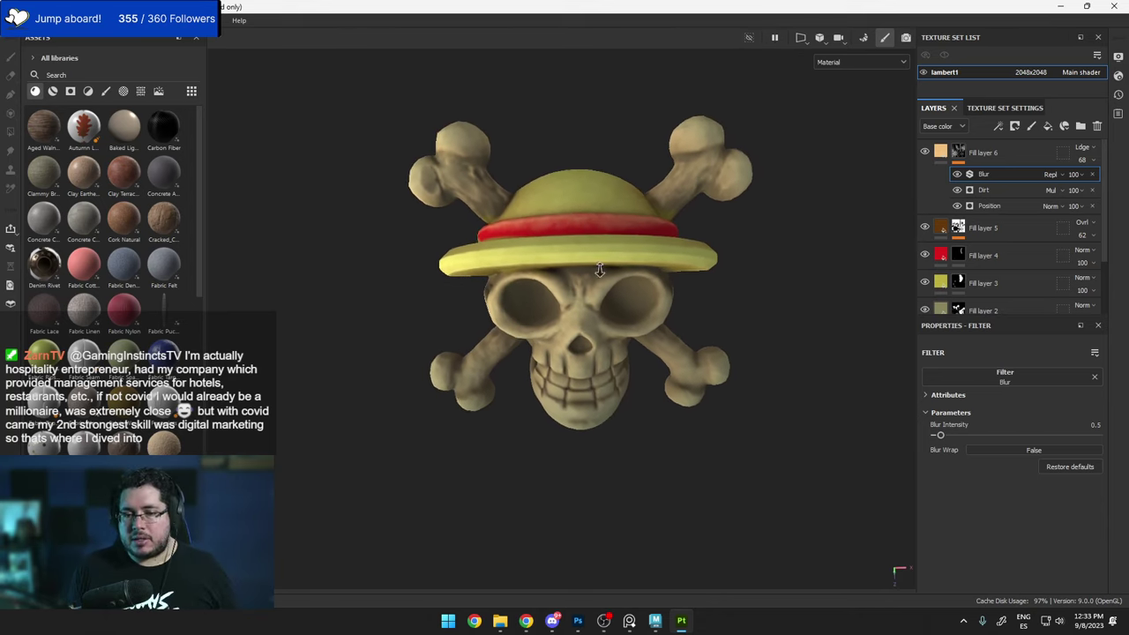
{"action": "left_click_drag", "start_coordinate": [598, 270], "coordinate": [680, 257], "text": "alt"}
{"action": "left_click_drag", "start_coordinate": [725, 361], "coordinate": [751, 384], "text": "alt"}
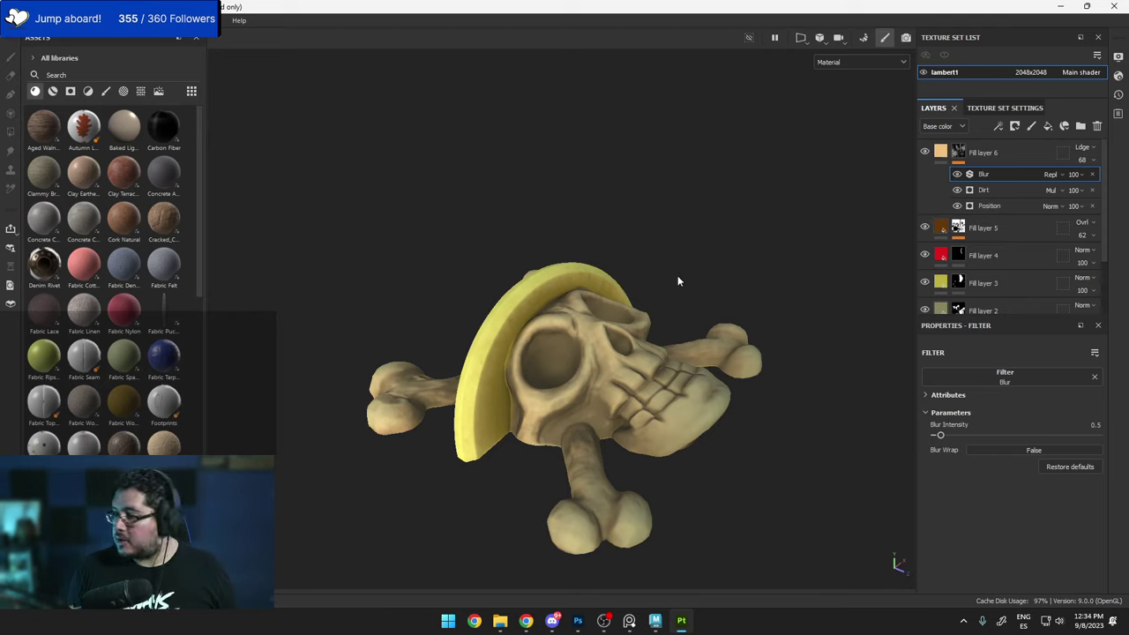
{"action": "left_click_drag", "start_coordinate": [724, 256], "coordinate": [699, 254], "text": "alt"}
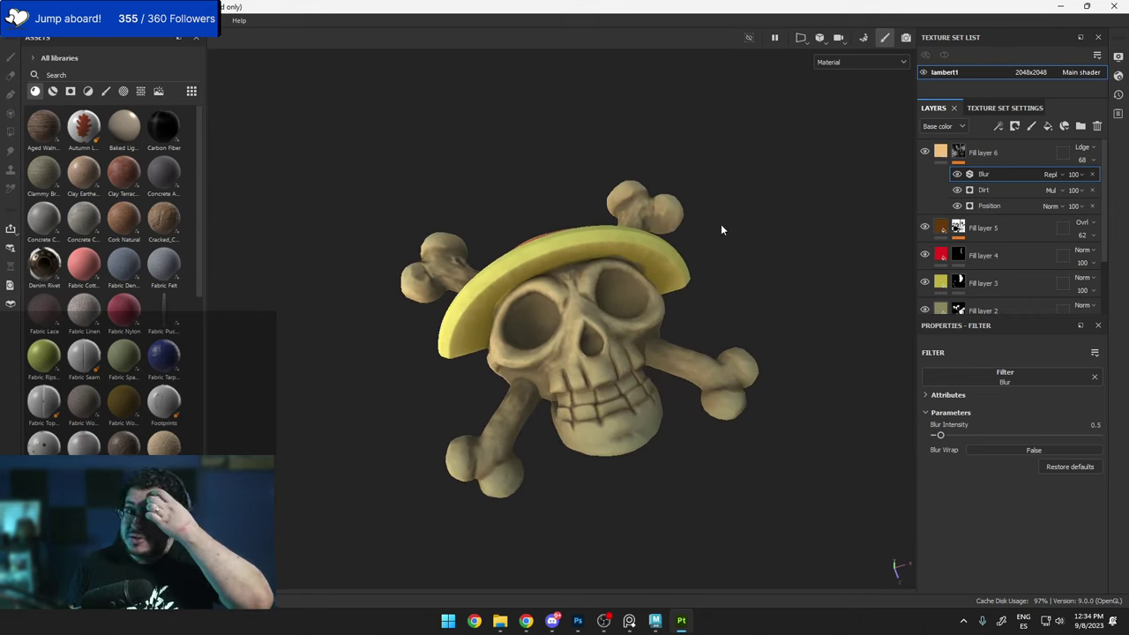
{"action": "left_click_drag", "start_coordinate": [715, 290], "coordinate": [763, 351], "text": "alt"}
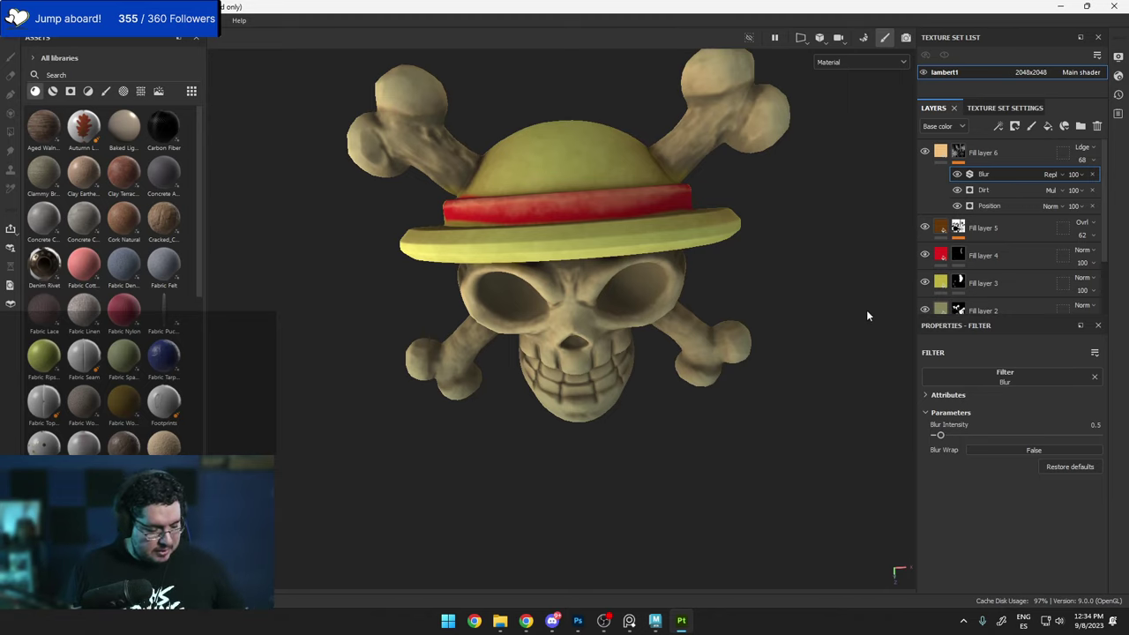
{"action": "left_click_drag", "start_coordinate": [865, 312], "coordinate": [854, 252], "text": "alt"}
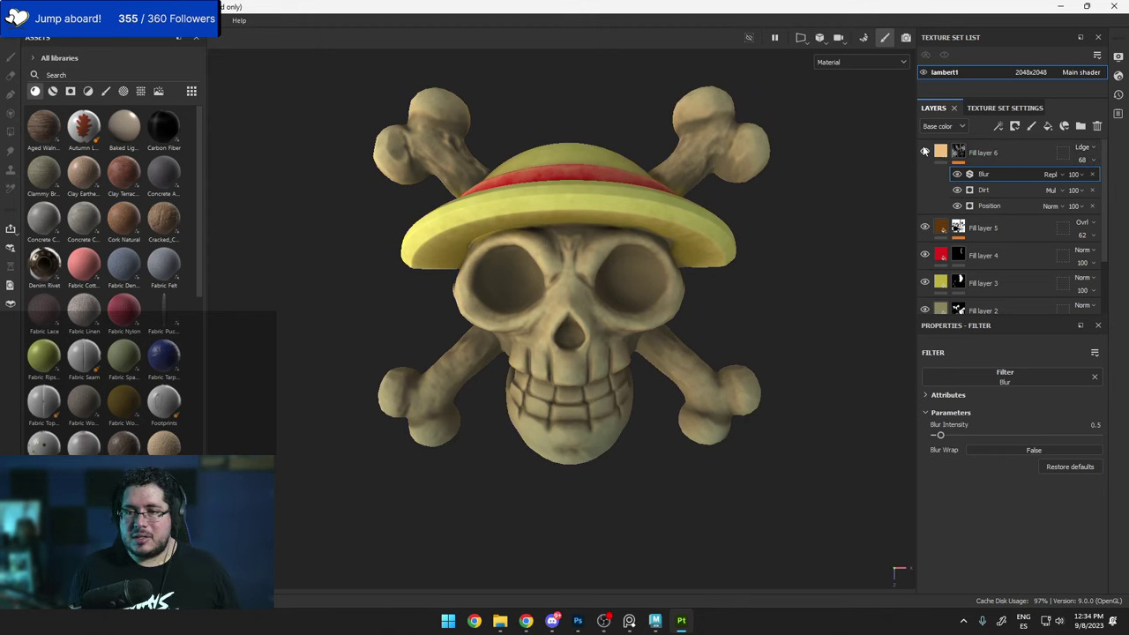
{"action": "key", "text": "super"}
{"action": "type", "text": "3D"}
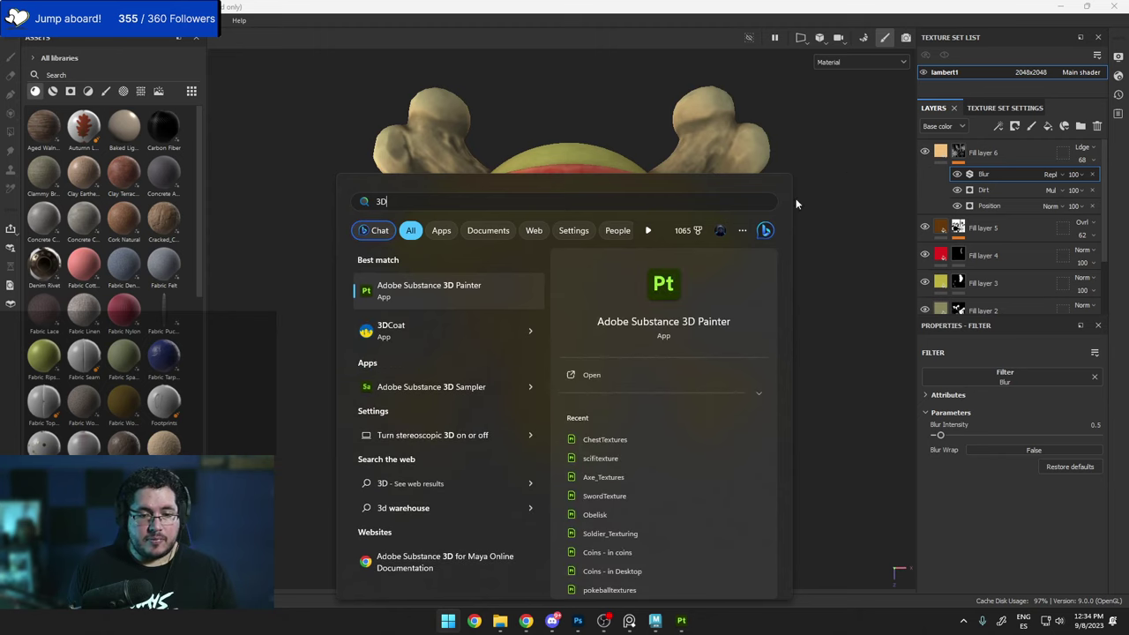
{"action": "left_click", "coordinate": [868, 217]}
Delete all layers from Fill layer 6 down to Layer 1.
{"action": "left_click_drag", "start_coordinate": [844, 253], "coordinate": [844, 313], "text": "alt"}
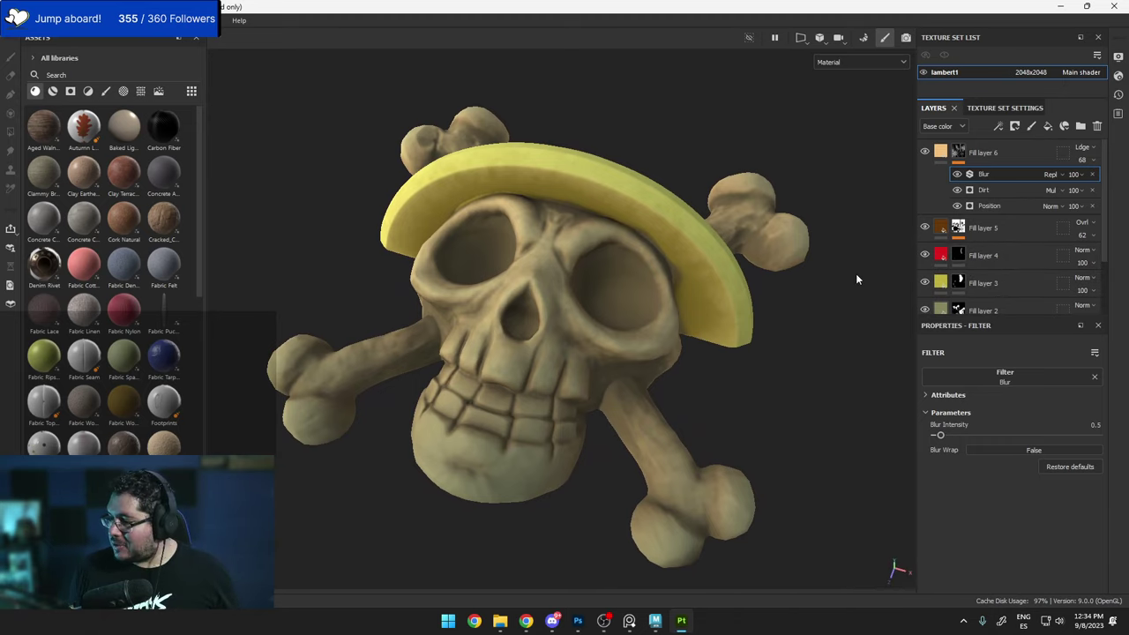
{"action": "left_click_drag", "start_coordinate": [776, 363], "coordinate": [746, 298], "text": "alt"}
{"action": "left_click_drag", "start_coordinate": [729, 191], "coordinate": [793, 202], "text": "alt"}
{"action": "scroll", "coordinate": [790, 198], "scroll_direction": "up", "scroll_amount": 2}
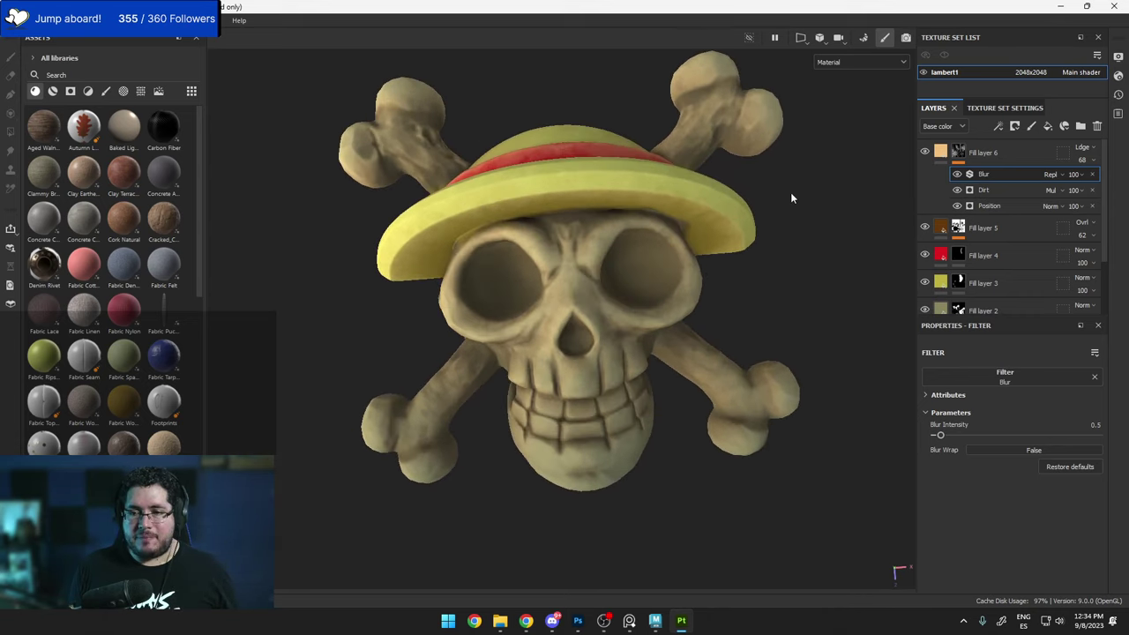
{"action": "left_click", "coordinate": [986, 152]}
{"action": "scroll", "coordinate": [998, 212], "scroll_direction": "down", "scroll_amount": 3}
{"action": "left_click", "coordinate": [988, 294], "text": "shift"}
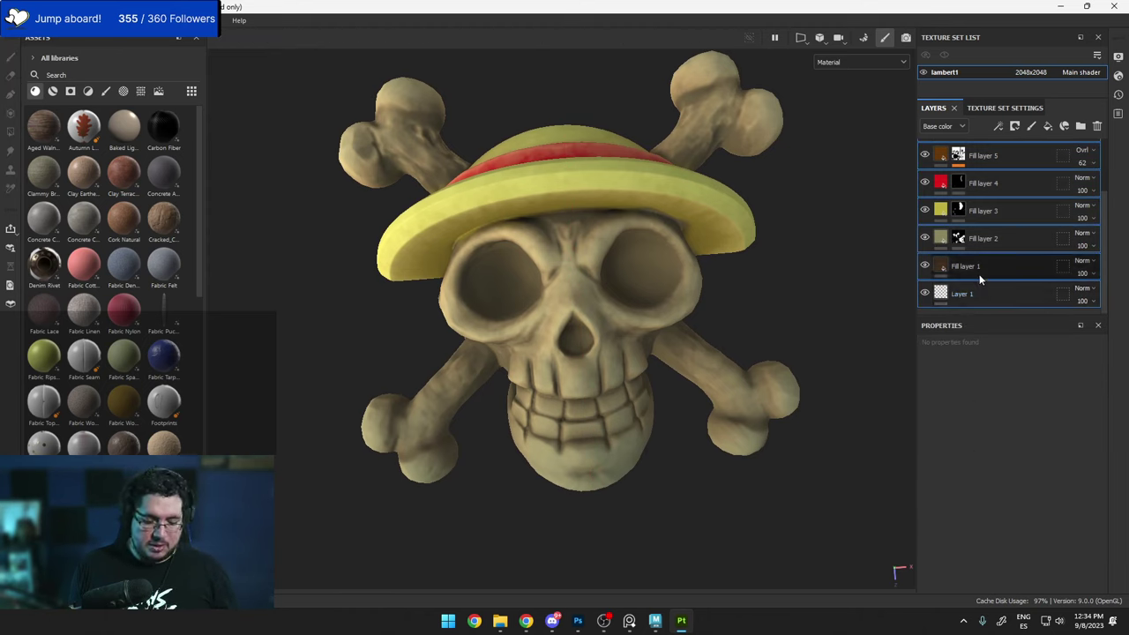
{"action": "left_click", "coordinate": [985, 157]}
{"action": "key", "text": "Delete"}
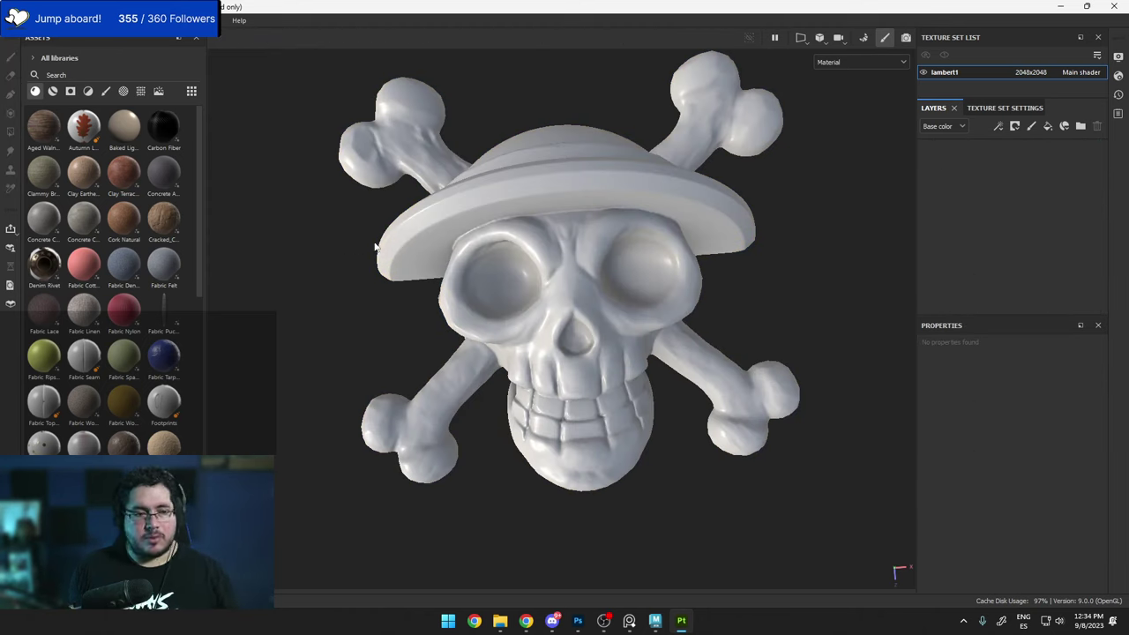
Add the Bronze Armor smart material to the layer stack and place Bronze Corroded above it.
{"action": "left_click", "coordinate": [52, 92]}
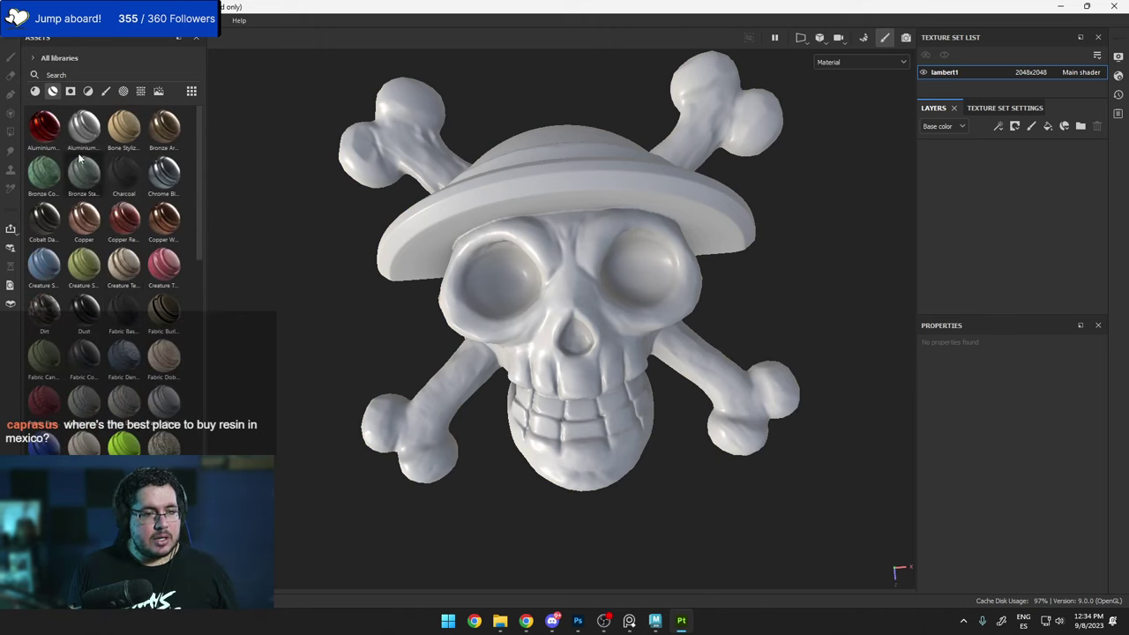
{"action": "left_click_drag", "start_coordinate": [164, 126], "coordinate": [924, 151]}
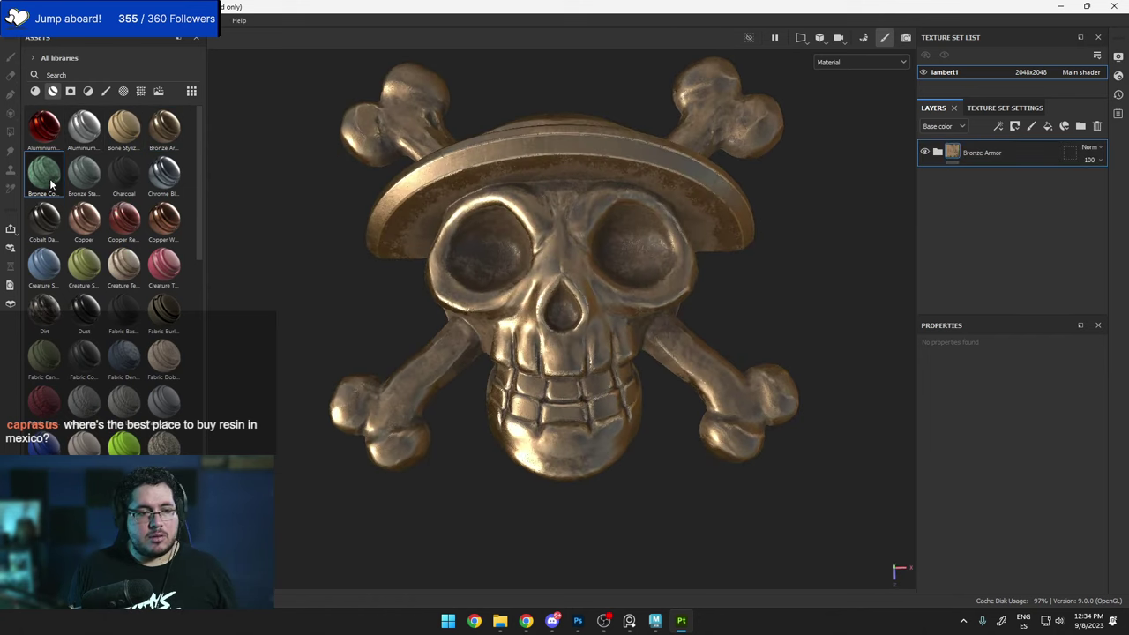
{"action": "left_click_drag", "start_coordinate": [50, 182], "coordinate": [997, 150]}
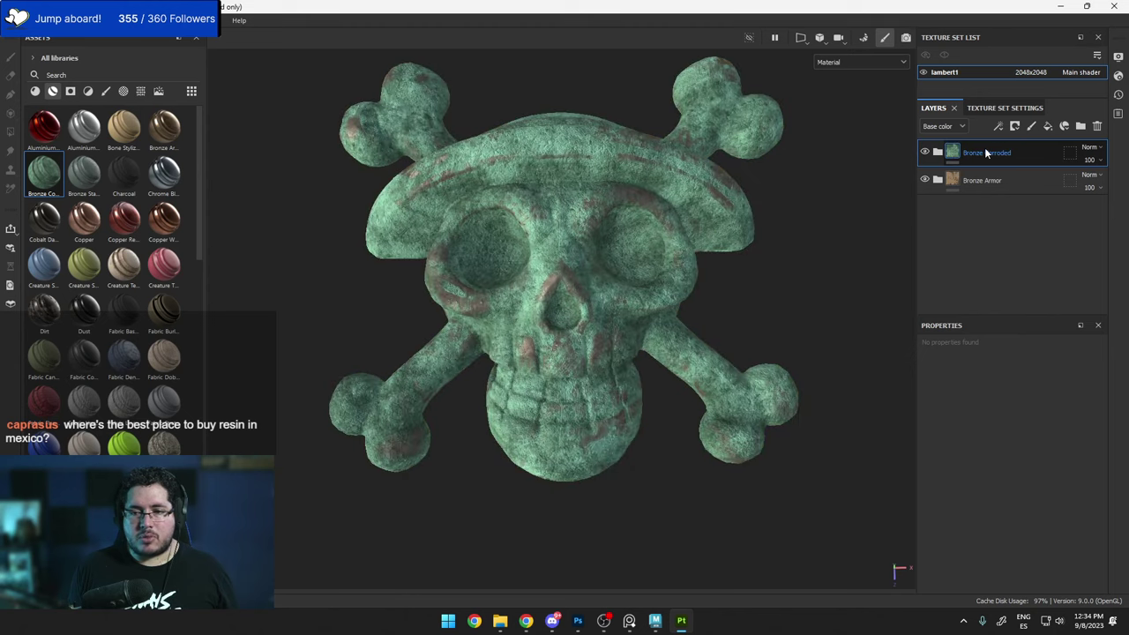
{"action": "right_click", "coordinate": [985, 149]}
{"action": "left_click", "coordinate": [1004, 433]}
{"action": "key", "text": "ctrl+z"}
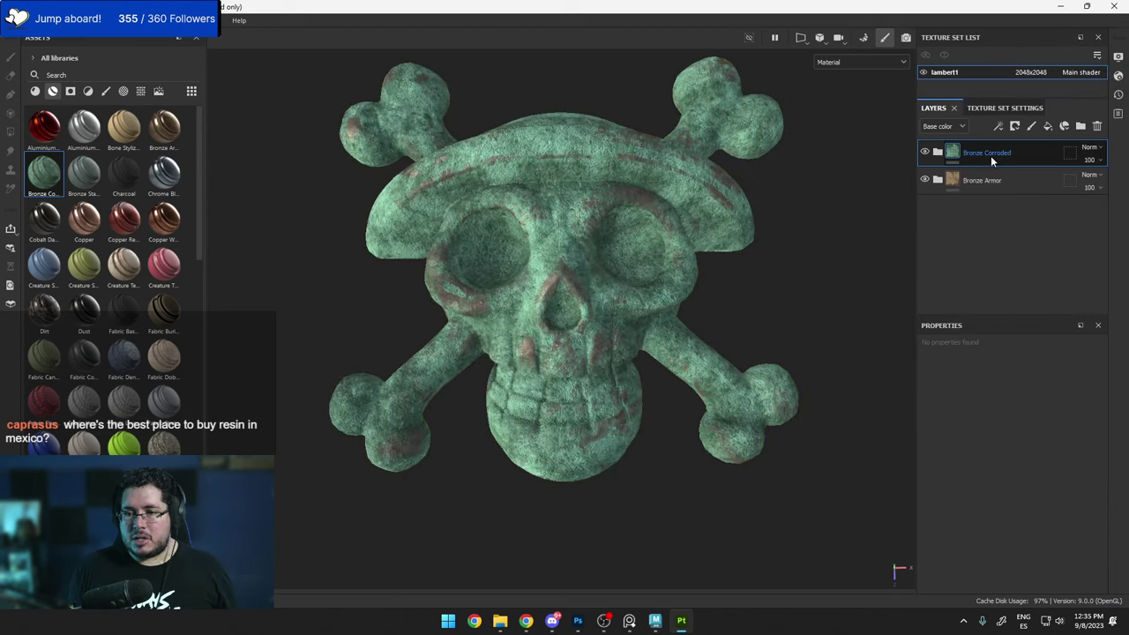
Give the Bronze Corroded layer a black mask driven by a Dirt generator.
{"action": "right_click", "coordinate": [990, 155]}
{"action": "left_click", "coordinate": [1002, 24]}
{"action": "right_click", "coordinate": [970, 151]}
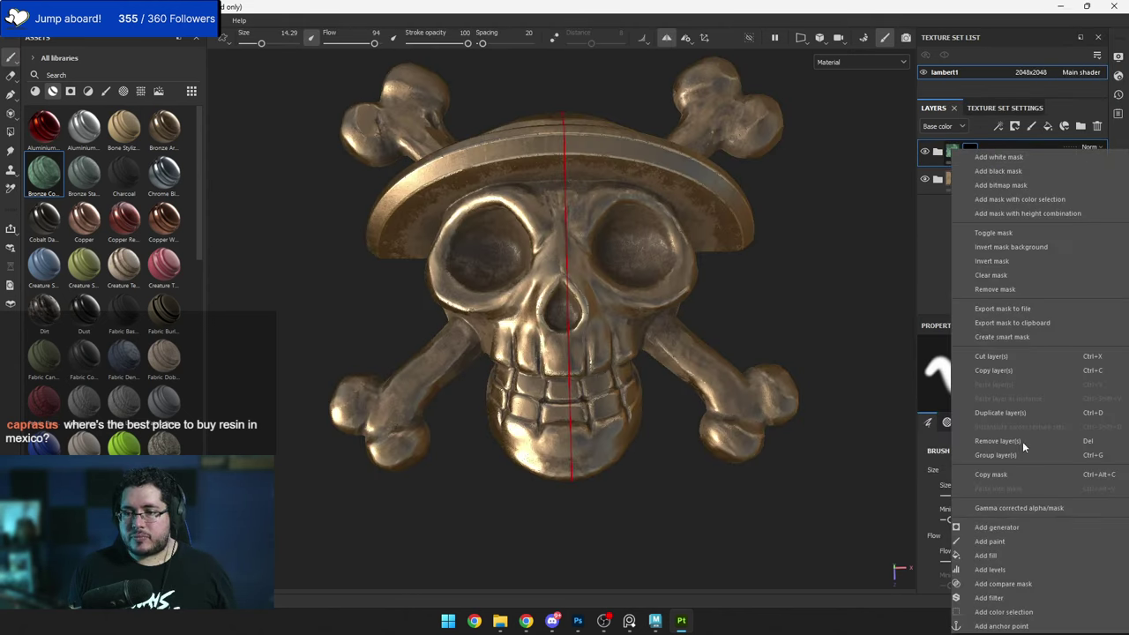
{"action": "left_click", "coordinate": [996, 527]}
{"action": "left_click", "coordinate": [1002, 377]}
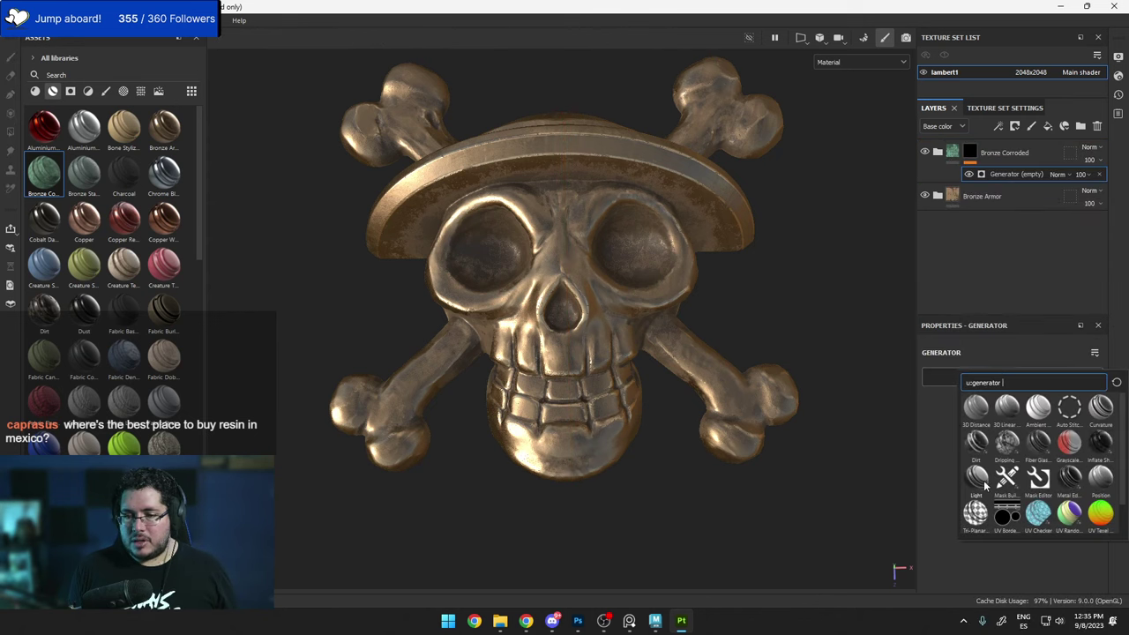
{"action": "left_click", "coordinate": [974, 443]}
Set the generator's Dirt Level to 0.67 and Dirt Contrast to 0.79, and blend Bronze Corroded with Overlay.
{"action": "left_click", "coordinate": [969, 468]}
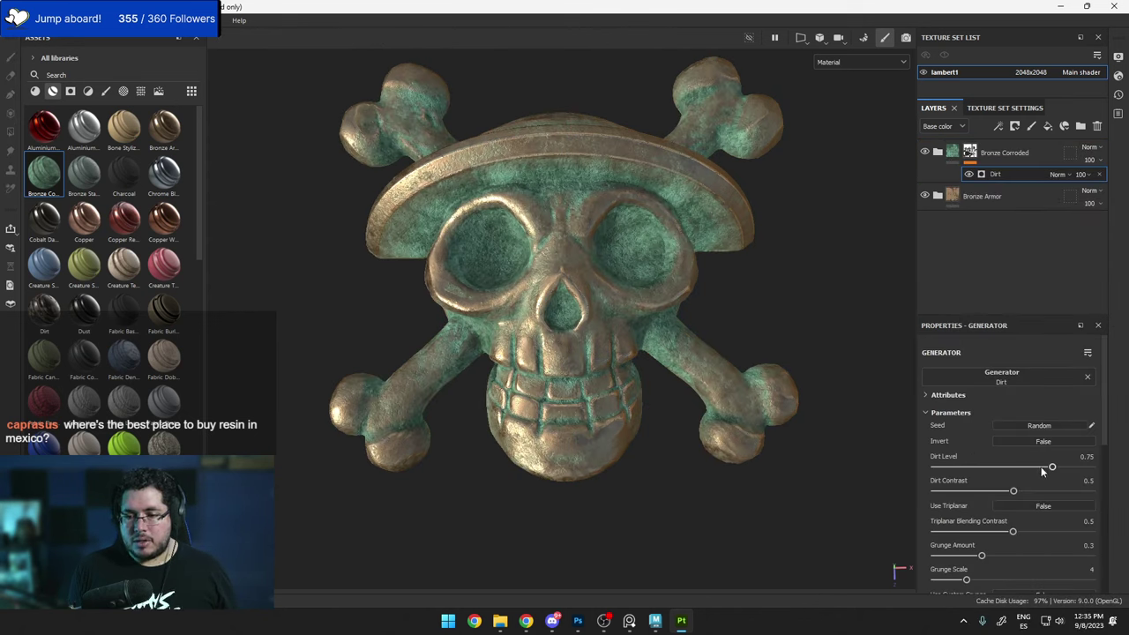
{"action": "left_click_drag", "start_coordinate": [967, 468], "coordinate": [1040, 474]}
{"action": "left_click", "coordinate": [1090, 147]}
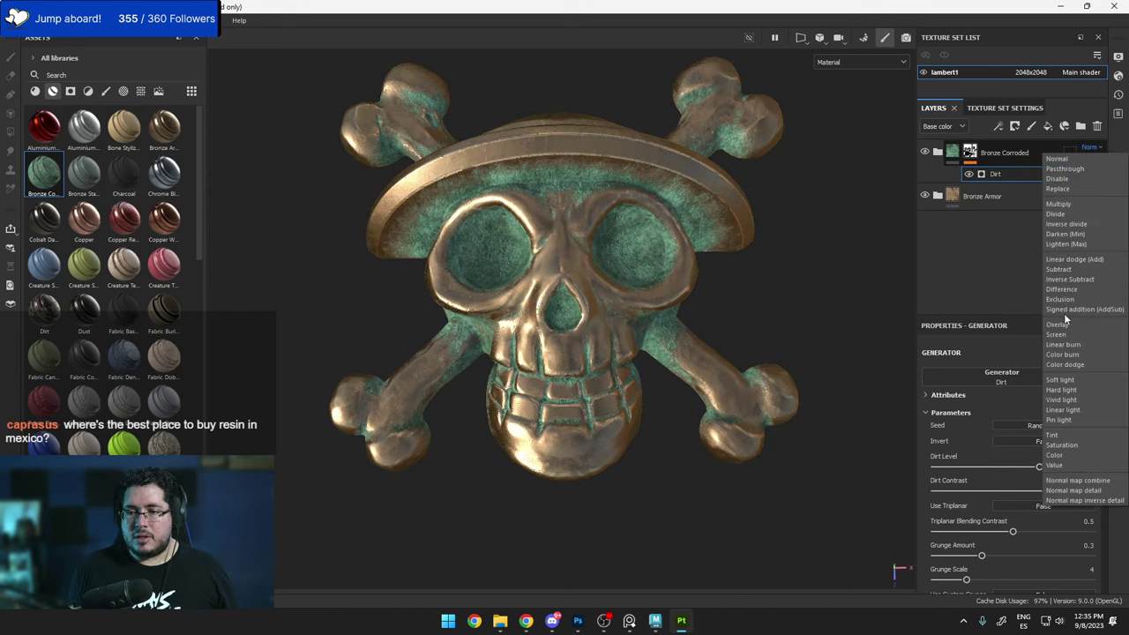
{"action": "left_click", "coordinate": [1063, 321]}
{"action": "left_click_drag", "start_coordinate": [732, 282], "coordinate": [727, 387], "text": "alt"}
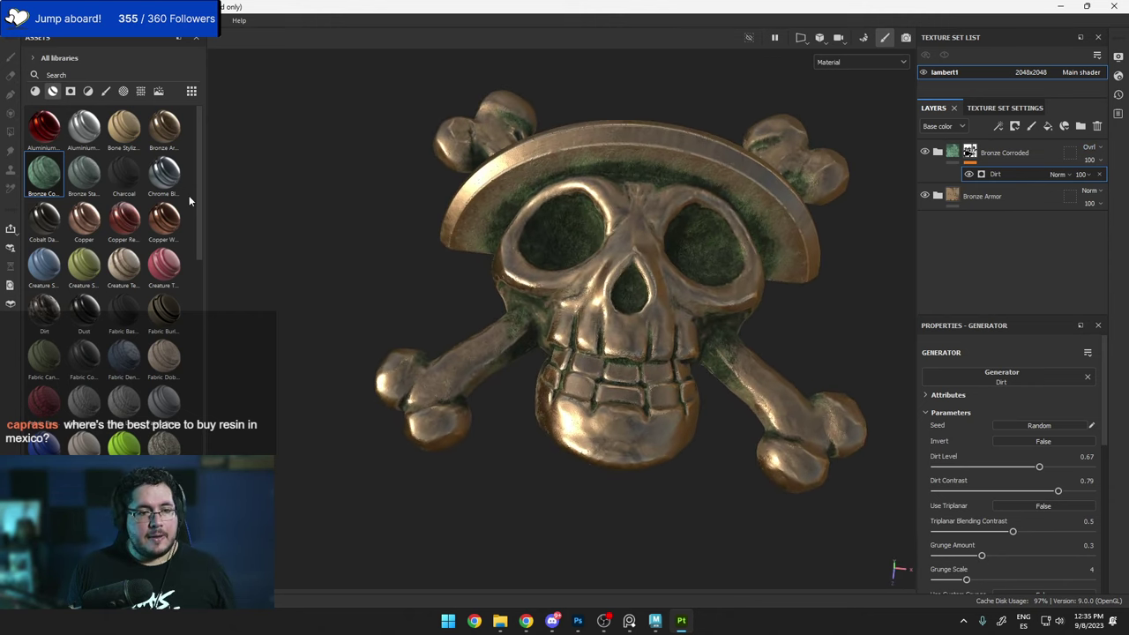
Add the Aluminium Brushed Worn smart material above Bronze Corroded and give it a black mask.
{"action": "mouse_move", "coordinate": [84, 128]}
{"action": "left_mouse_down"}
{"action": "mouse_move", "coordinate": [991, 194]}
{"action": "mouse_move", "coordinate": [981, 151]}
{"action": "left_mouse_up"}
{"action": "right_click", "coordinate": [983, 149]}
{"action": "left_click", "coordinate": [1003, 442]}
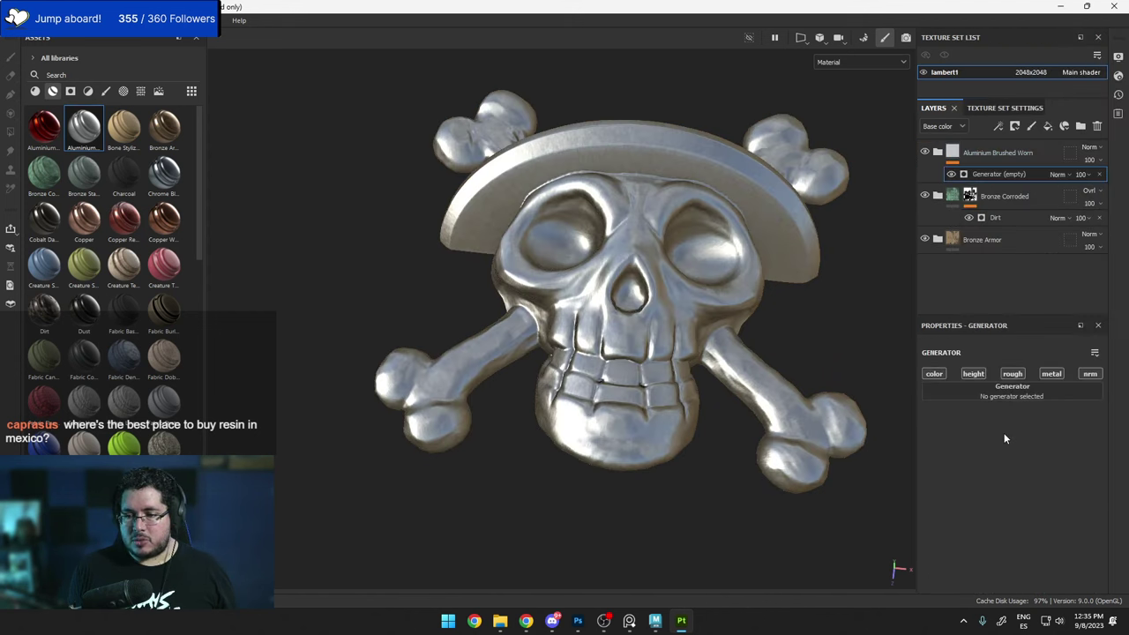
{"action": "left_click", "coordinate": [970, 155]}
{"action": "right_click", "coordinate": [969, 154]}
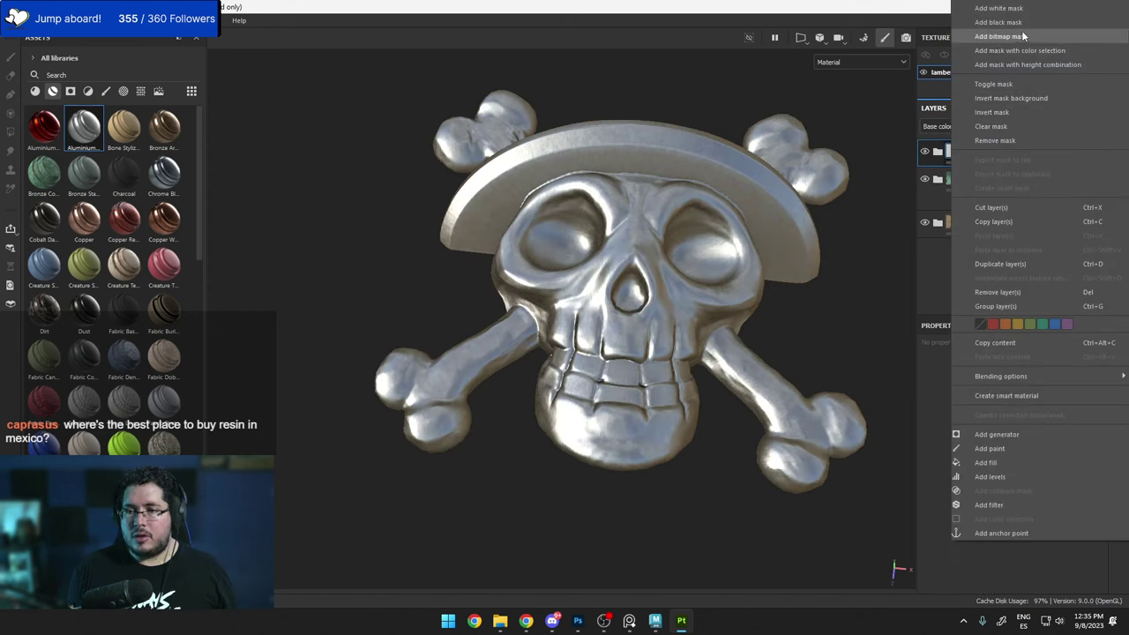
{"action": "left_click", "coordinate": [998, 22]}
Add a Metal Edge Wear generator to the Aluminium Brushed Worn mask and blend the layer with Linear dodge (Add).
{"action": "right_click", "coordinate": [974, 156]}
{"action": "left_click", "coordinate": [995, 377]}
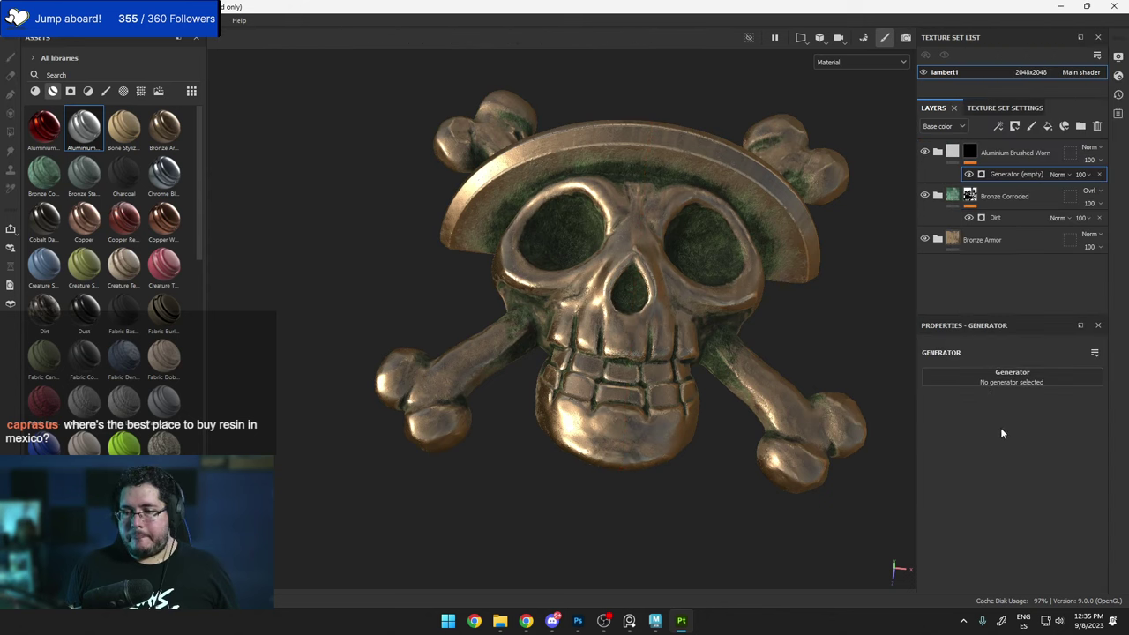
{"action": "left_click", "coordinate": [1009, 377]}
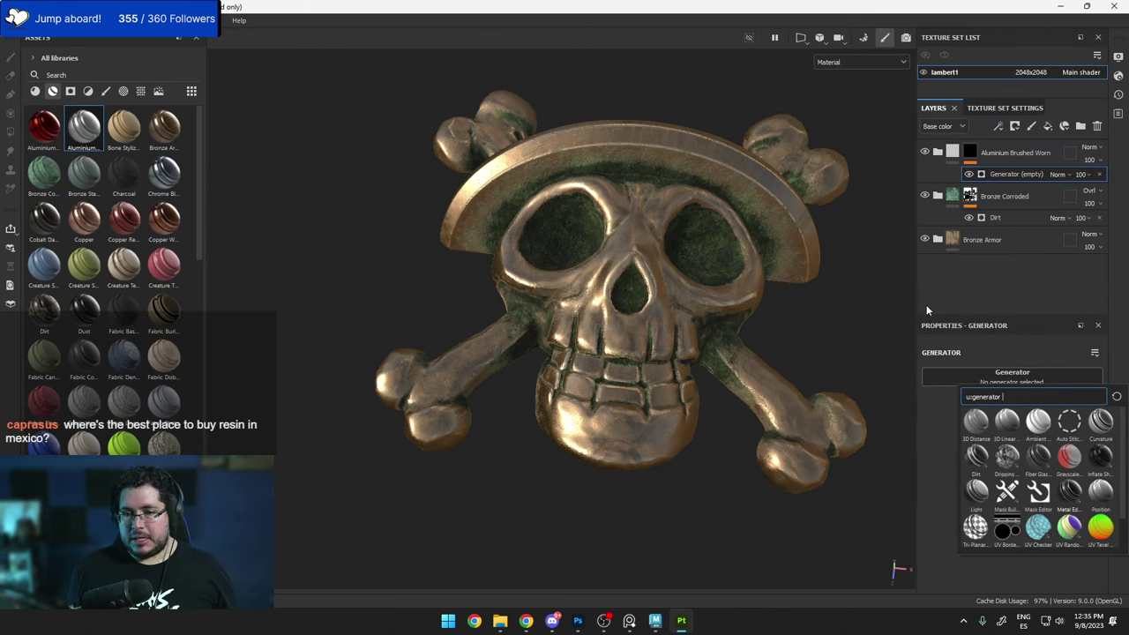
{"action": "left_click", "coordinate": [1069, 491]}
{"action": "left_click", "coordinate": [1090, 147]}
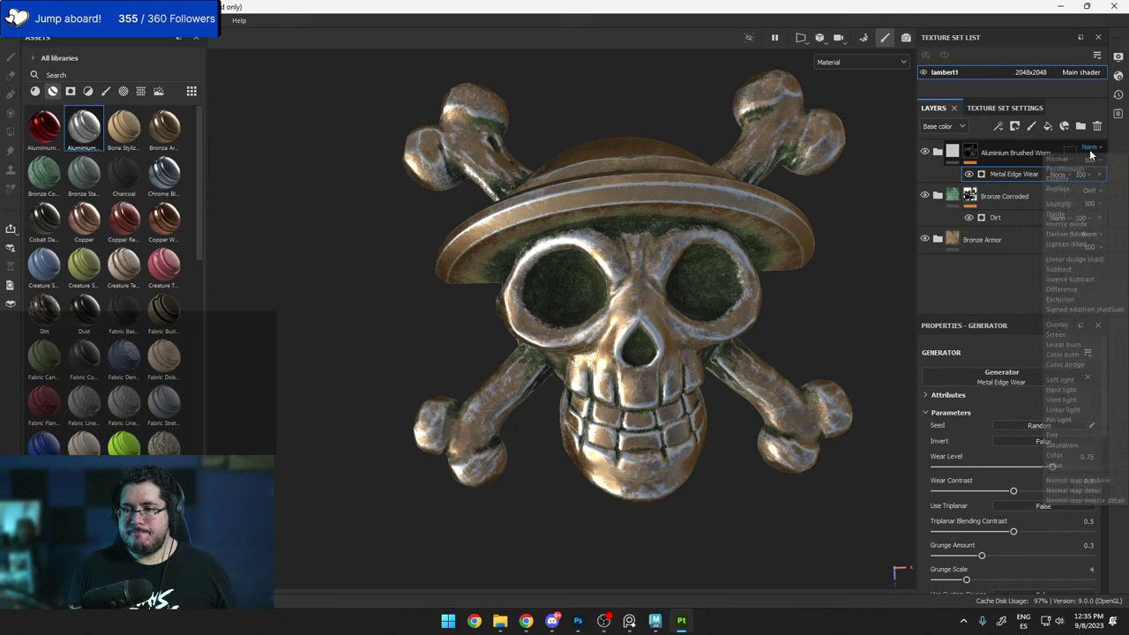
{"action": "left_click", "coordinate": [1074, 260]}
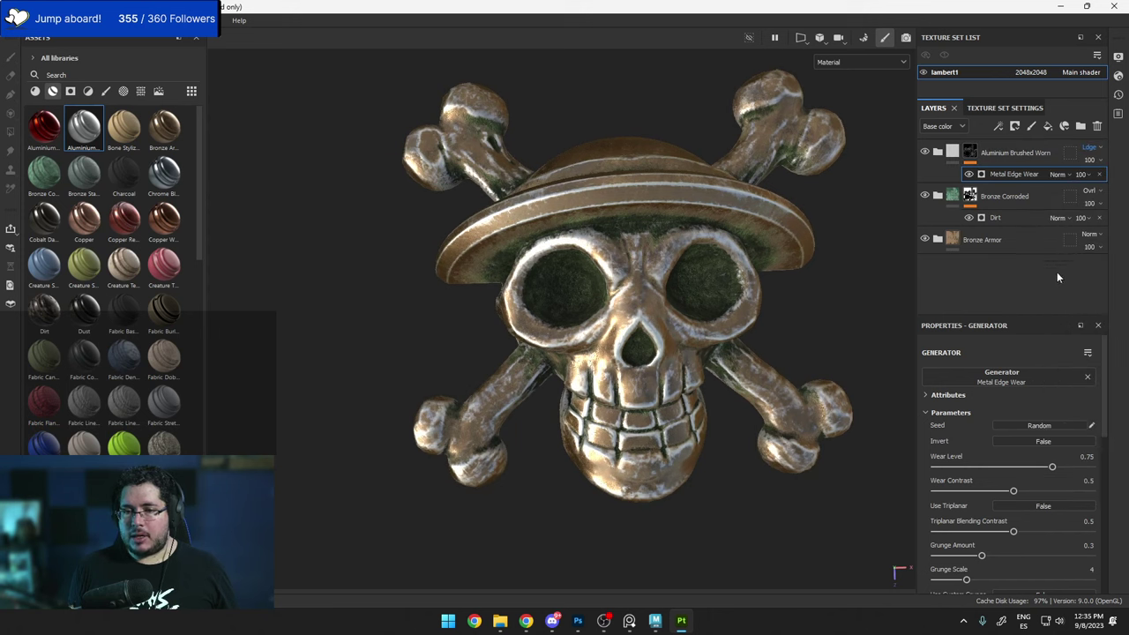
Set the base color of Aluminium Base inside Aluminium Brushed Worn to EABF90, sampled from the bronze near the nose.
{"action": "left_click", "coordinate": [970, 159]}
{"action": "left_click", "coordinate": [936, 153]}
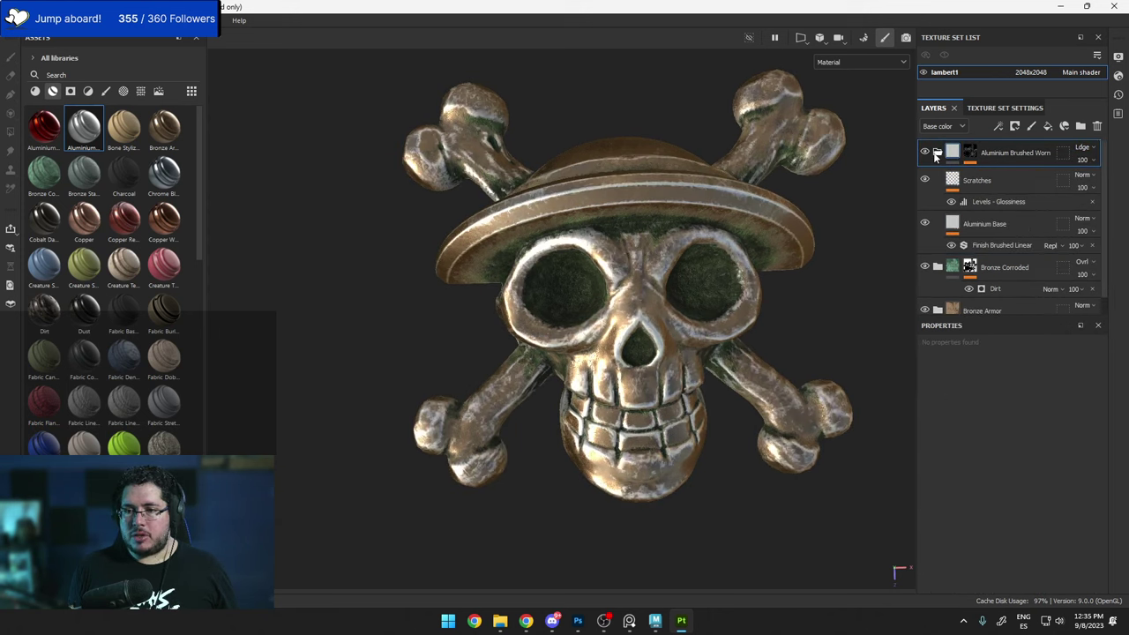
{"action": "left_click", "coordinate": [996, 225]}
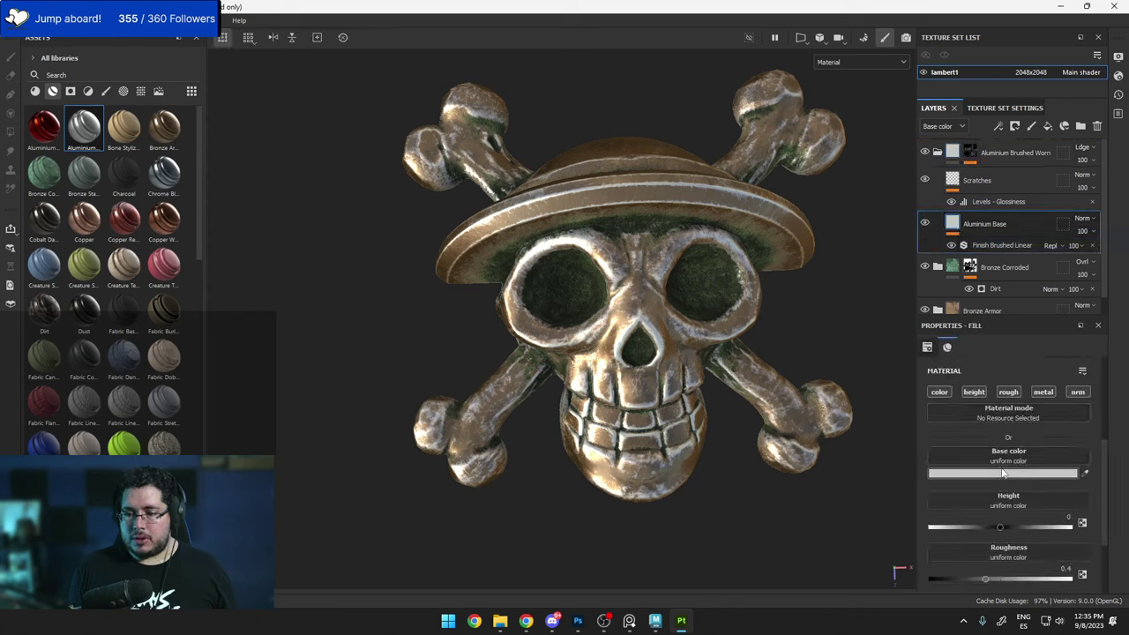
{"action": "left_click", "coordinate": [1001, 473]}
{"action": "left_click", "coordinate": [984, 558]}
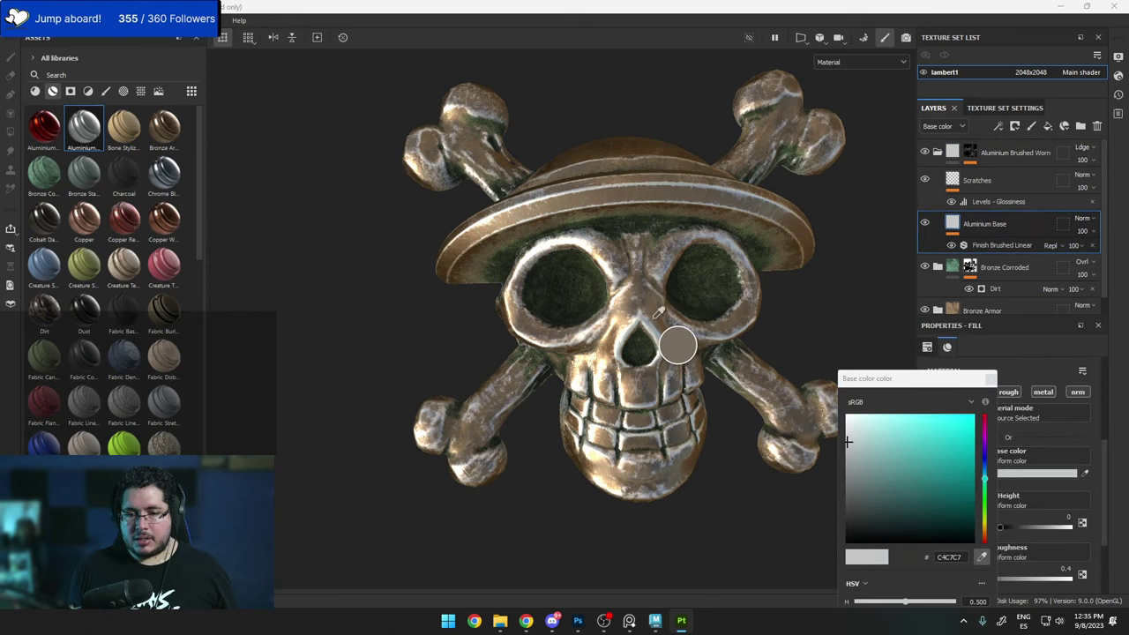
{"action": "left_click", "coordinate": [647, 346]}
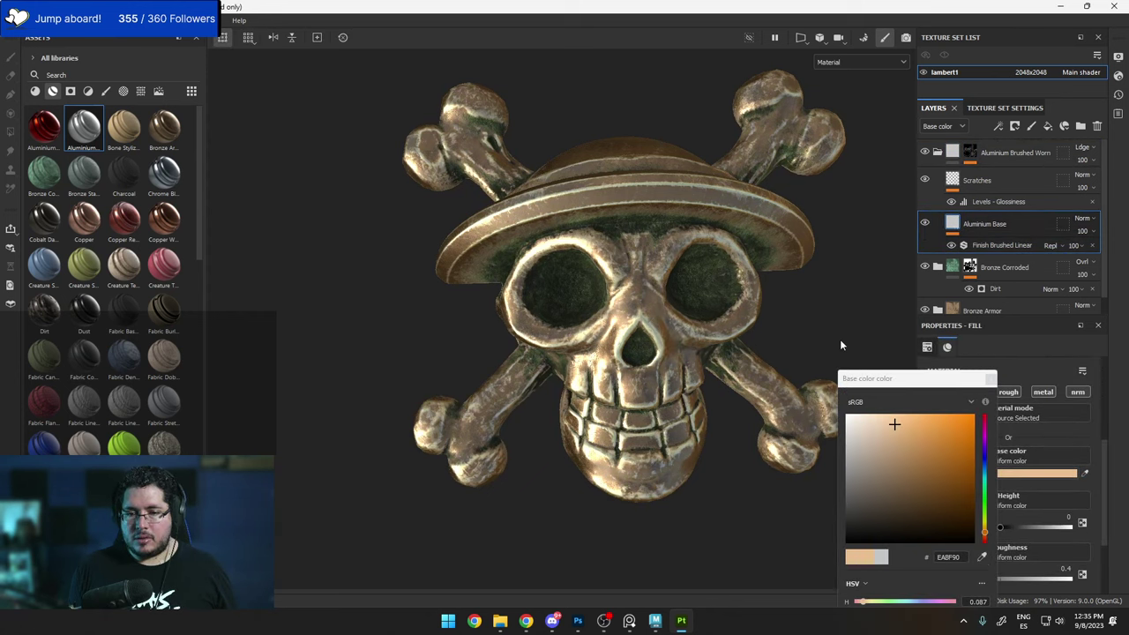
{"action": "left_click", "coordinate": [990, 378]}
{"action": "left_click", "coordinate": [938, 153]}
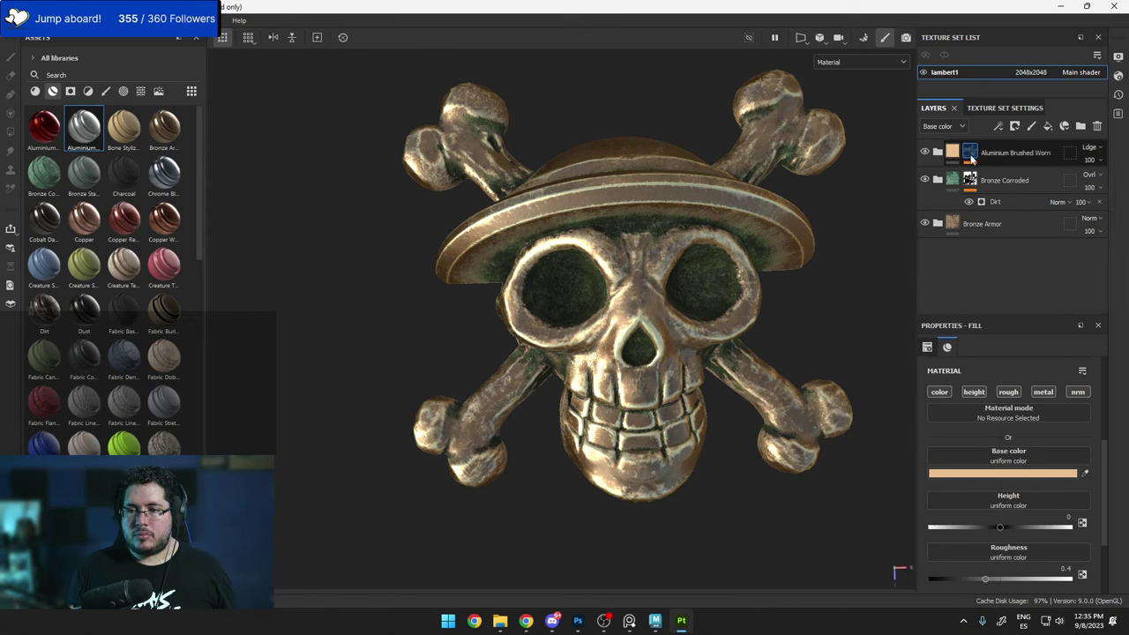
Add a fill to the Aluminium Brushed Worn mask above Metal Edge Wear and use the Clouds 3 texture as its grayscale.
{"action": "right_click", "coordinate": [970, 157]}
{"action": "left_click", "coordinate": [1005, 407]}
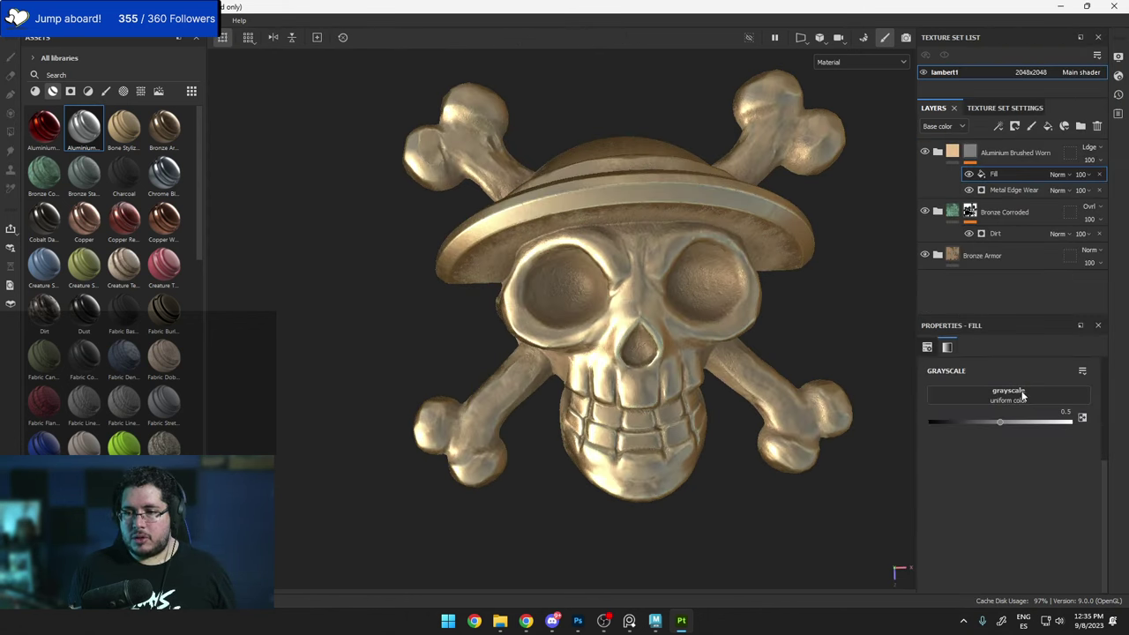
{"action": "left_click", "coordinate": [1020, 399]}
{"action": "type", "text": "A"}
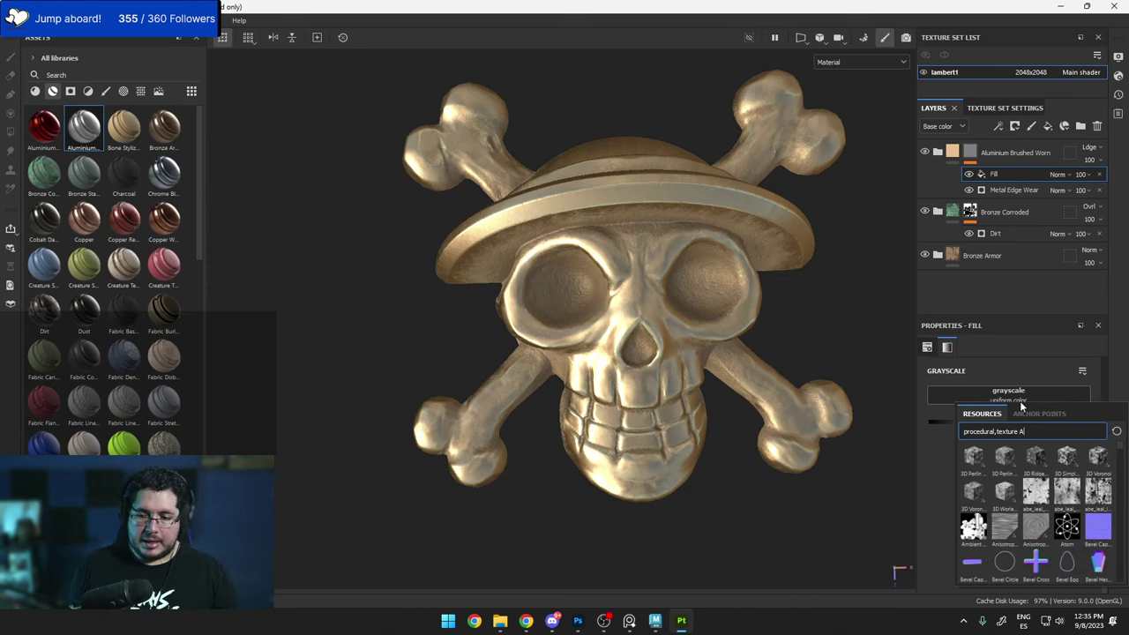
{"action": "key", "text": "BackSpace"}
{"action": "type", "text": "VLO"}
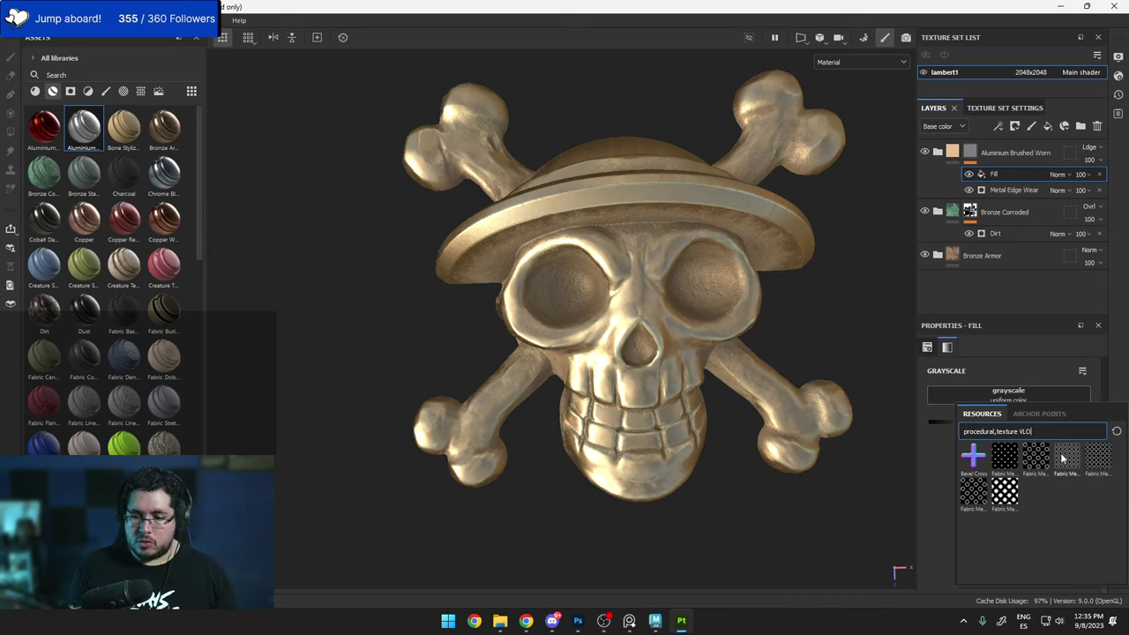
{"action": "key", "text": "BackSpace"}
{"action": "key", "text": "BackSpace"}
{"action": "key", "text": "BackSpace"}
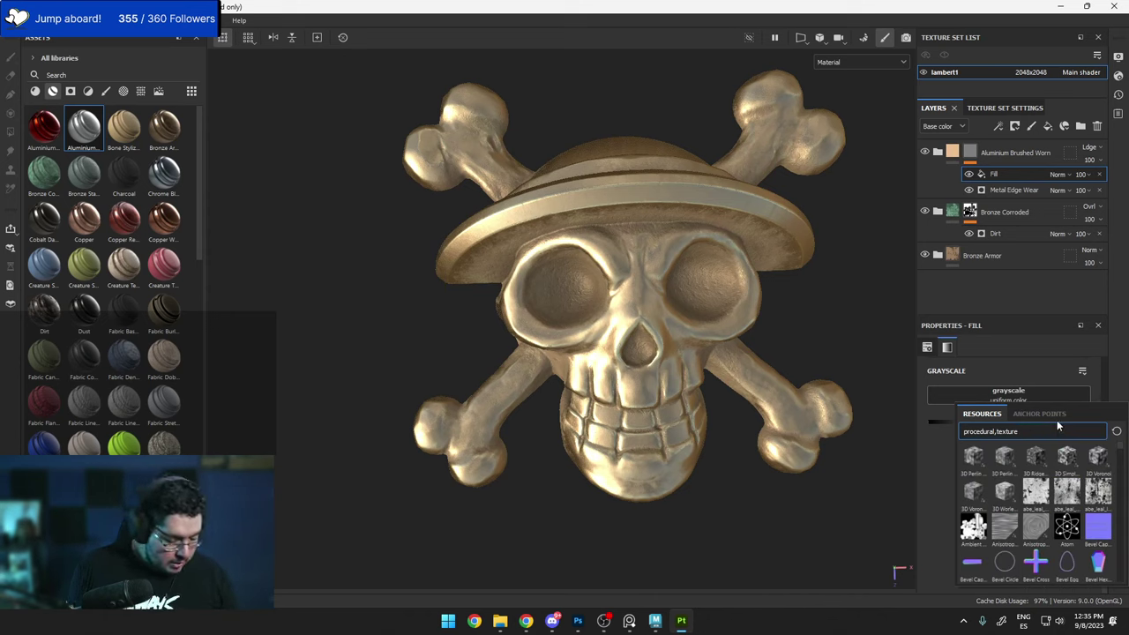
{"action": "type", "text": "Cl"}
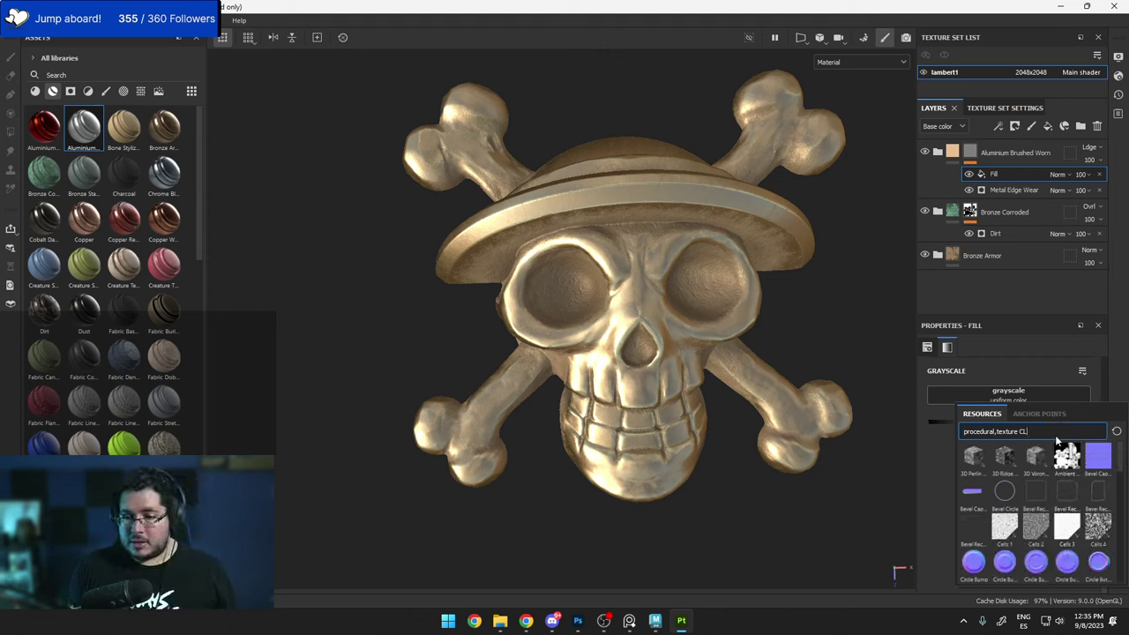
{"action": "type", "text": "O"}
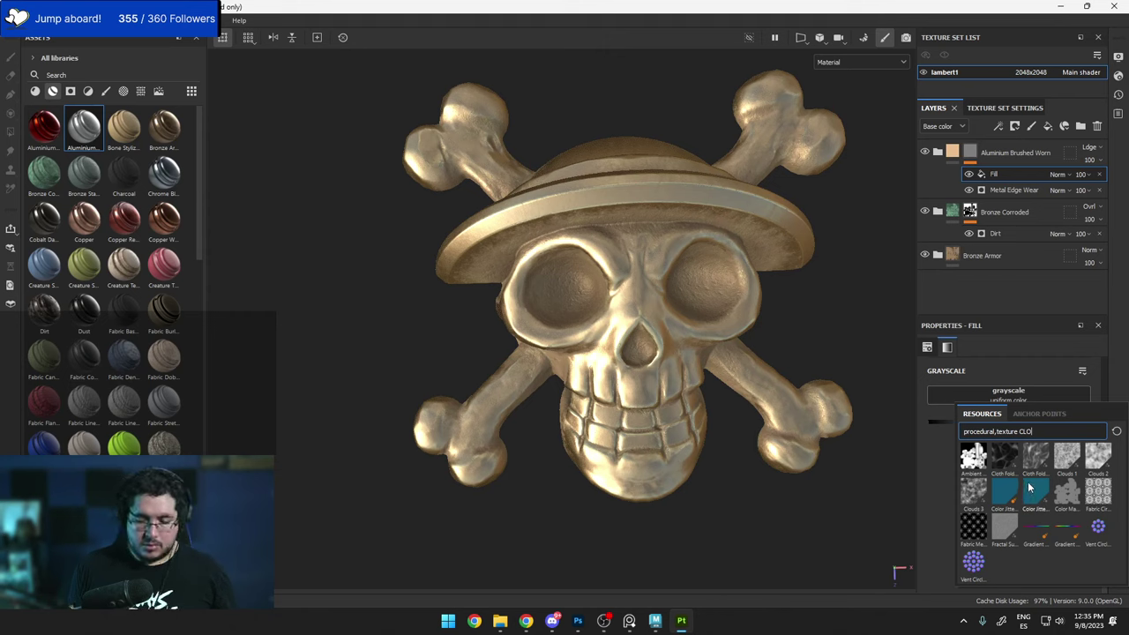
{"action": "key", "text": "BackSpace"}
{"action": "key", "text": "BackSpace"}
{"action": "key", "text": "BackSpace"}
{"action": "key", "text": "BackSpace"}
{"action": "key", "text": "BackSpace"}
{"action": "key", "text": "BackSpace"}
{"action": "key", "text": "BackSpace"}
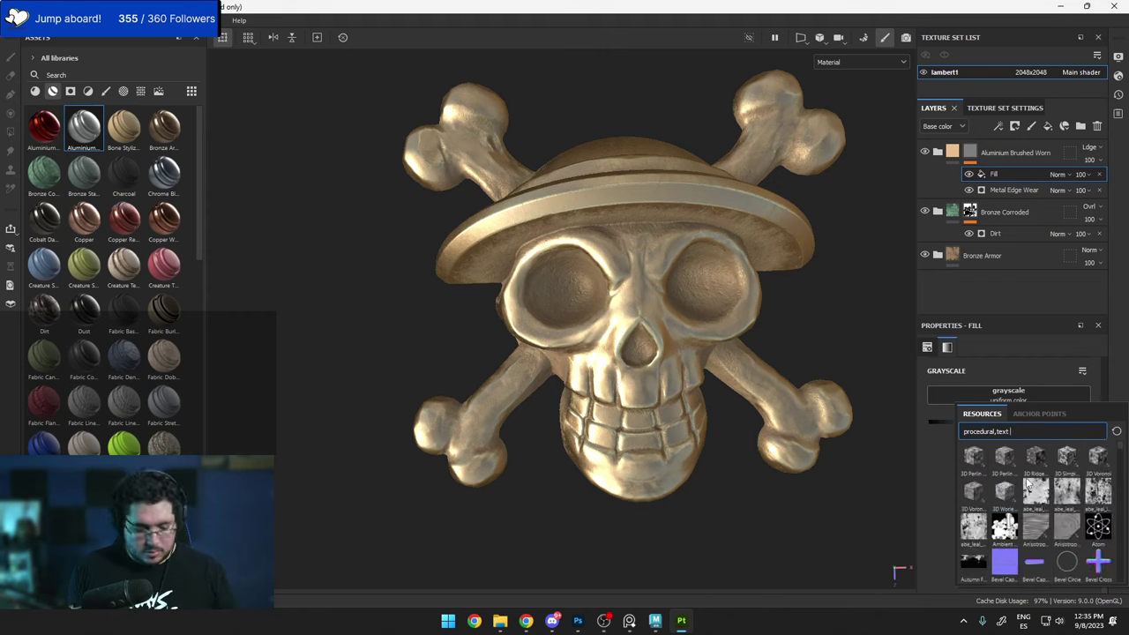
{"action": "type", "text": "CLO"}
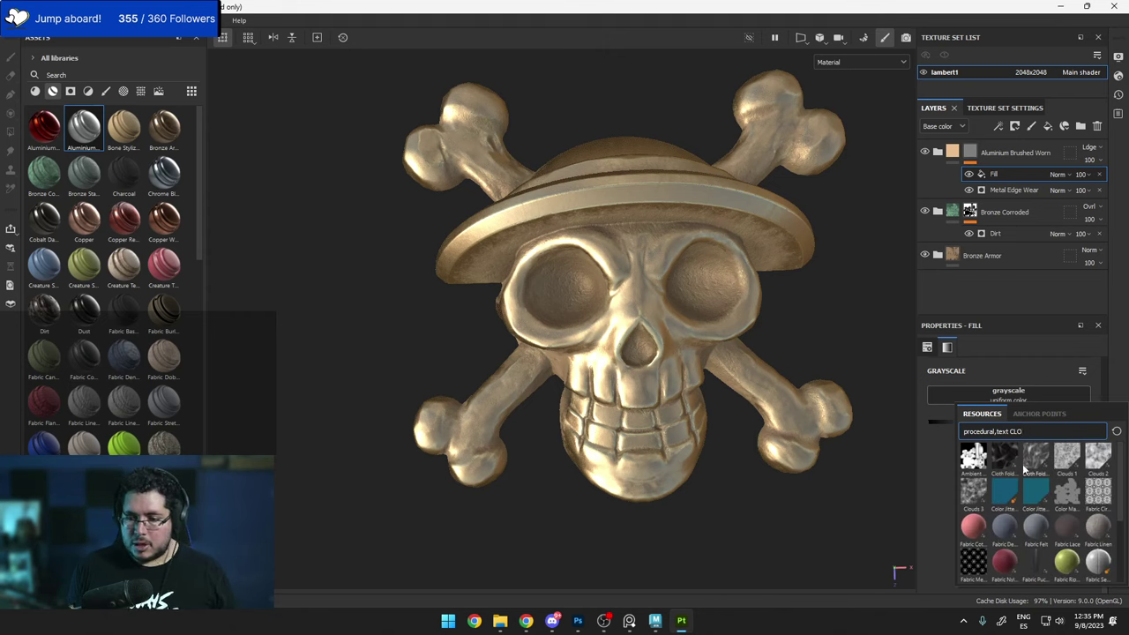
{"action": "mouse_move", "coordinate": [1023, 468]}
{"action": "key", "text": "BackSpace"}
{"action": "key", "text": "BackSpace"}
{"action": "key", "text": "BackSpace"}
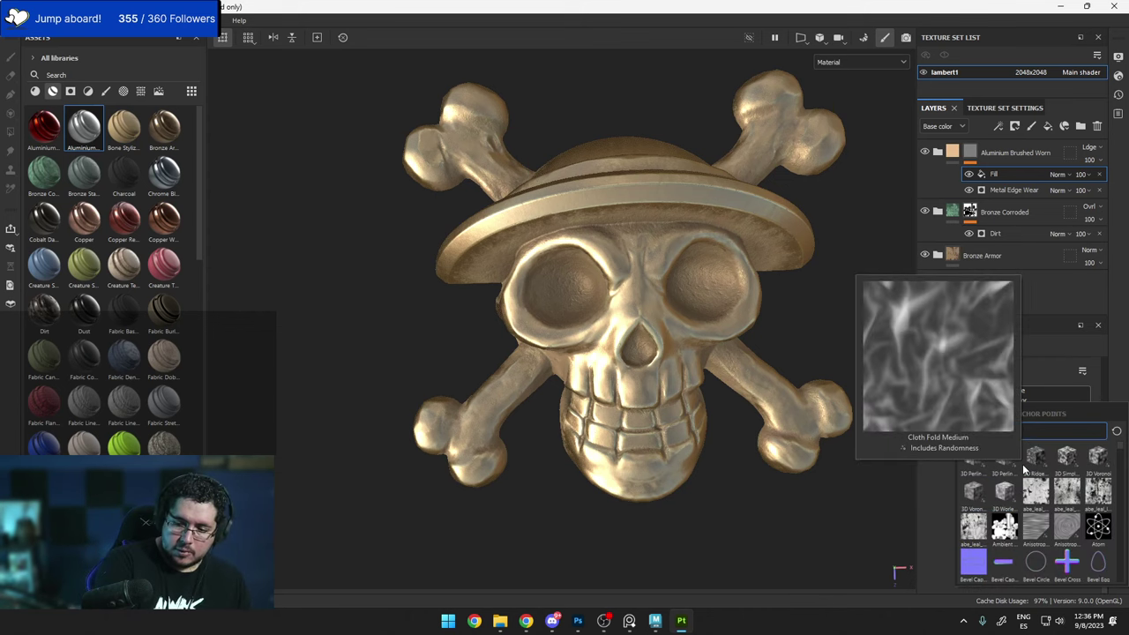
{"action": "type", "text": "C"}
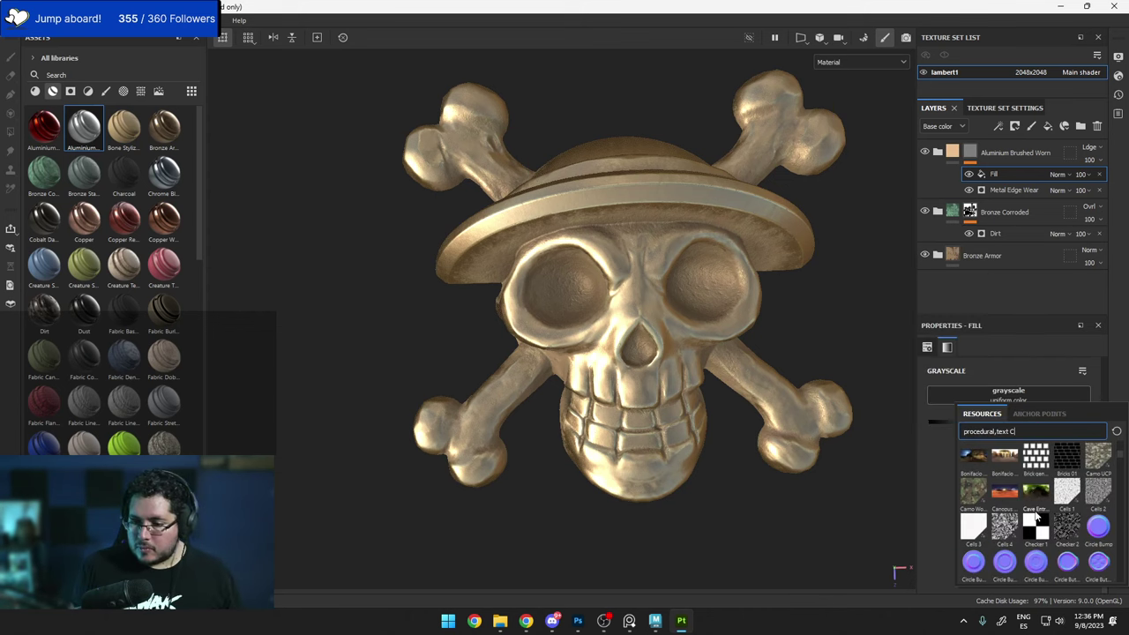
{"action": "scroll", "coordinate": [1089, 522], "scroll_direction": "down", "scroll_amount": 3}
{"action": "left_click", "coordinate": [1064, 528]}
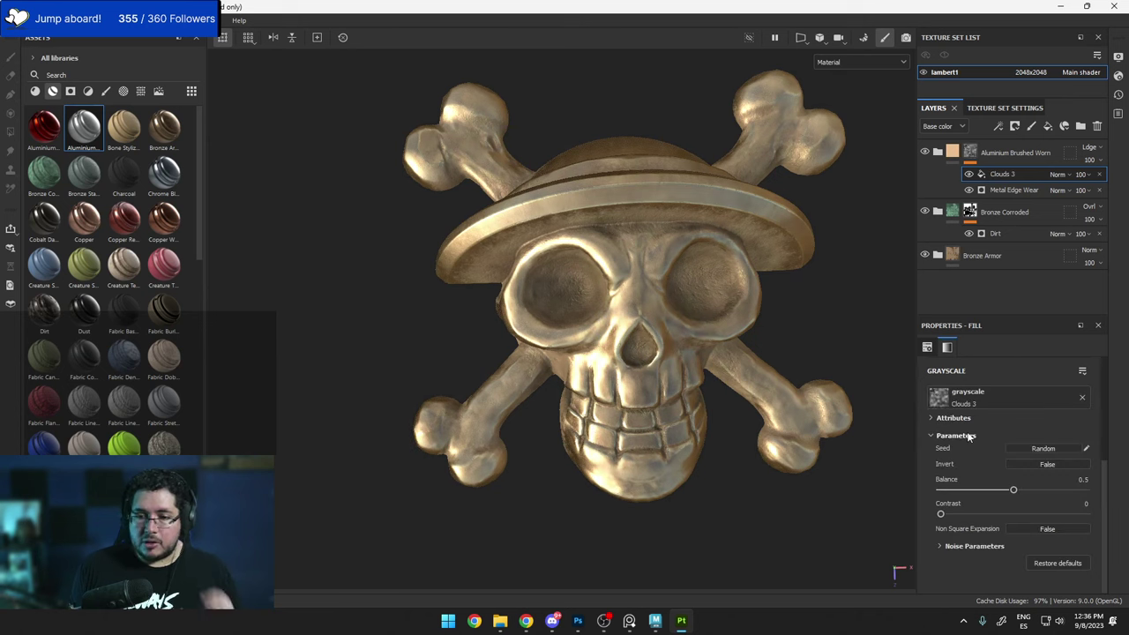
Set the Clouds 3 fill's Balance to 0.54 and Contrast to 0.66, and blend it with Multiply.
{"action": "left_click_drag", "start_coordinate": [940, 513], "coordinate": [1017, 491]}
{"action": "left_click", "coordinate": [1057, 174]}
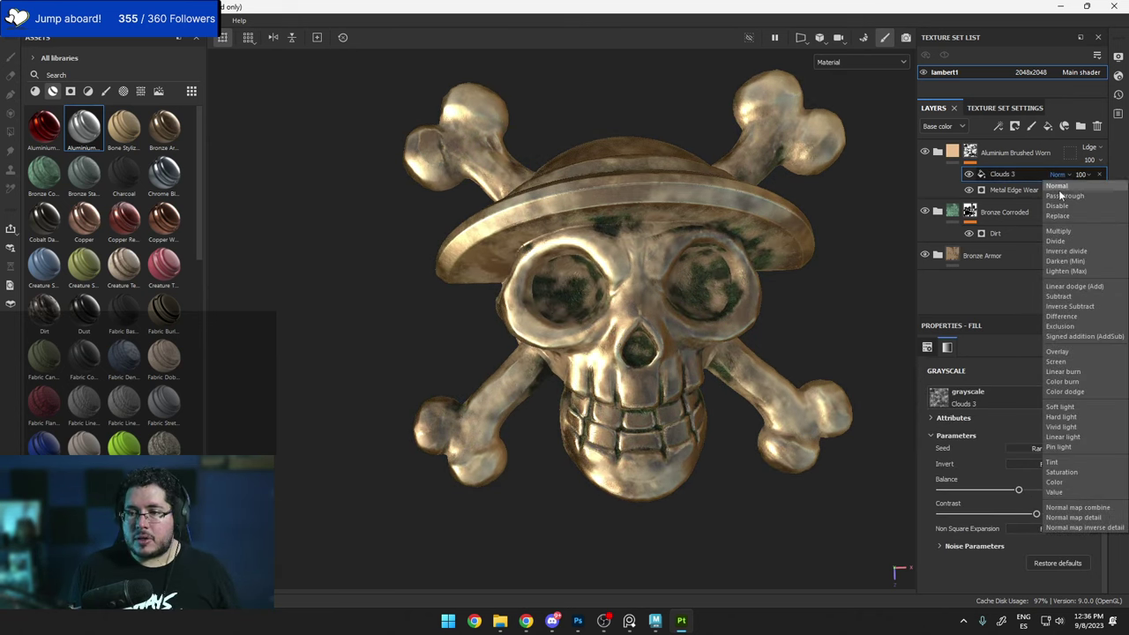
{"action": "left_click", "coordinate": [1063, 232]}
{"action": "left_click_drag", "start_coordinate": [844, 290], "coordinate": [864, 268], "text": "alt"}
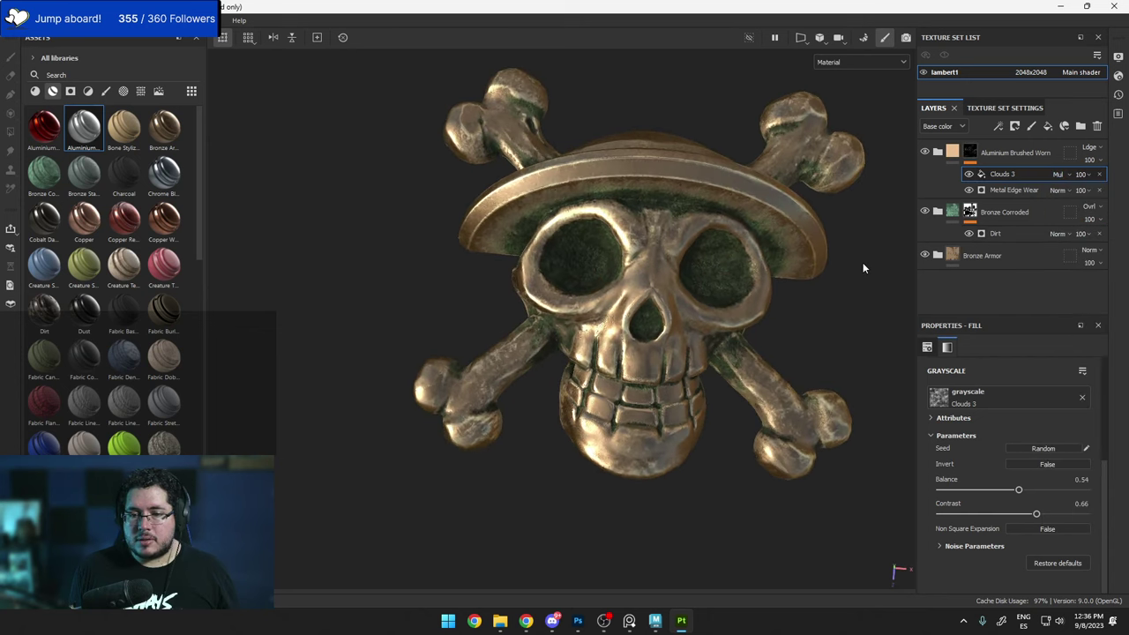
Compare the skull's edge wear with the Clouds 3 fill hidden and shown.
{"action": "left_click", "coordinate": [968, 175]}
{"action": "left_click", "coordinate": [969, 175]}
{"action": "scroll", "coordinate": [708, 252], "scroll_direction": "down", "scroll_amount": 2}
{"action": "mouse_move", "coordinate": [708, 252]}
{"action": "left_mouse_down", "text": "alt"}
{"action": "mouse_move", "coordinate": [630, 224]}
{"action": "mouse_move", "coordinate": [719, 255]}
{"action": "left_mouse_up", "text": "alt"}
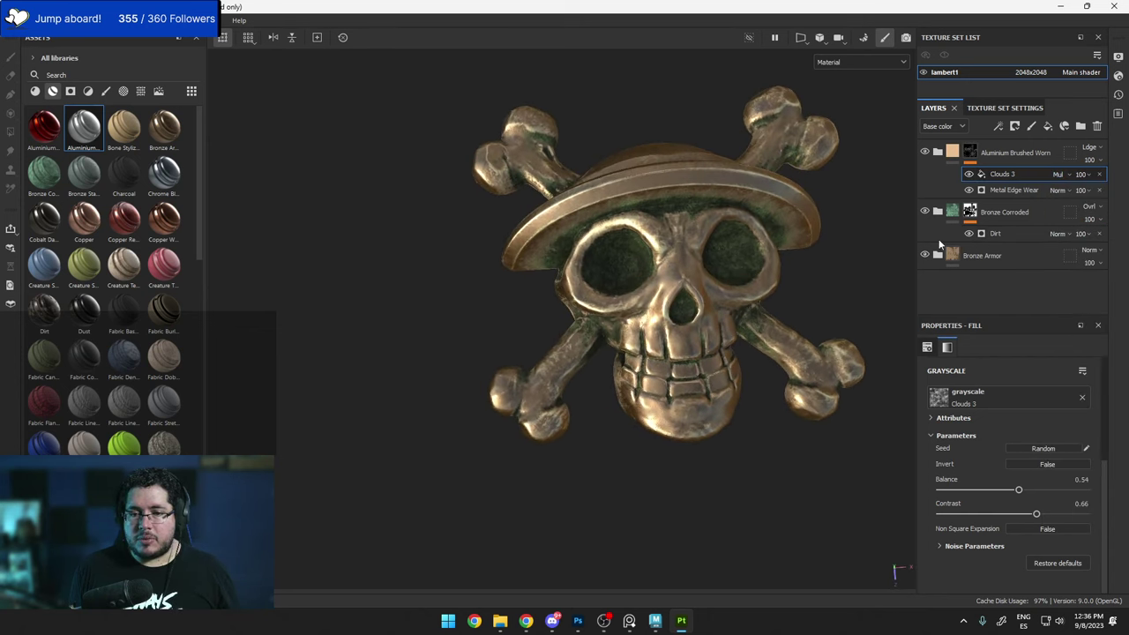
Add a fill to the Bronze Corroded mask above Dirt, use Dirt 4 as its grayscale, and blend it with Multiply.
{"action": "right_click", "coordinate": [964, 219]}
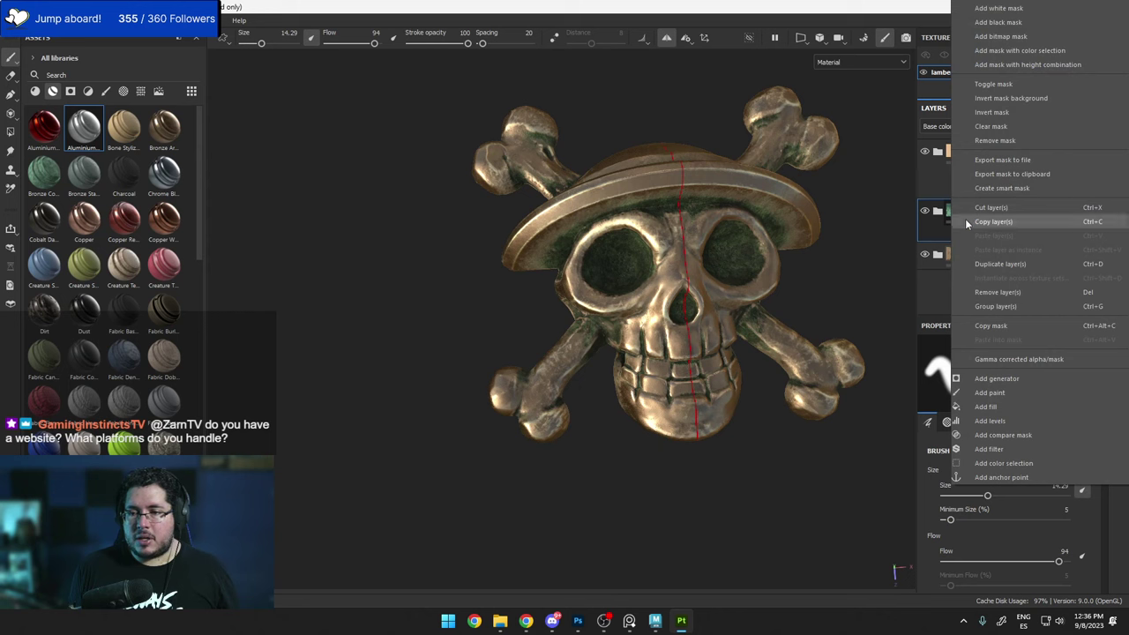
{"action": "left_click", "coordinate": [1000, 405]}
{"action": "left_click", "coordinate": [1004, 396]}
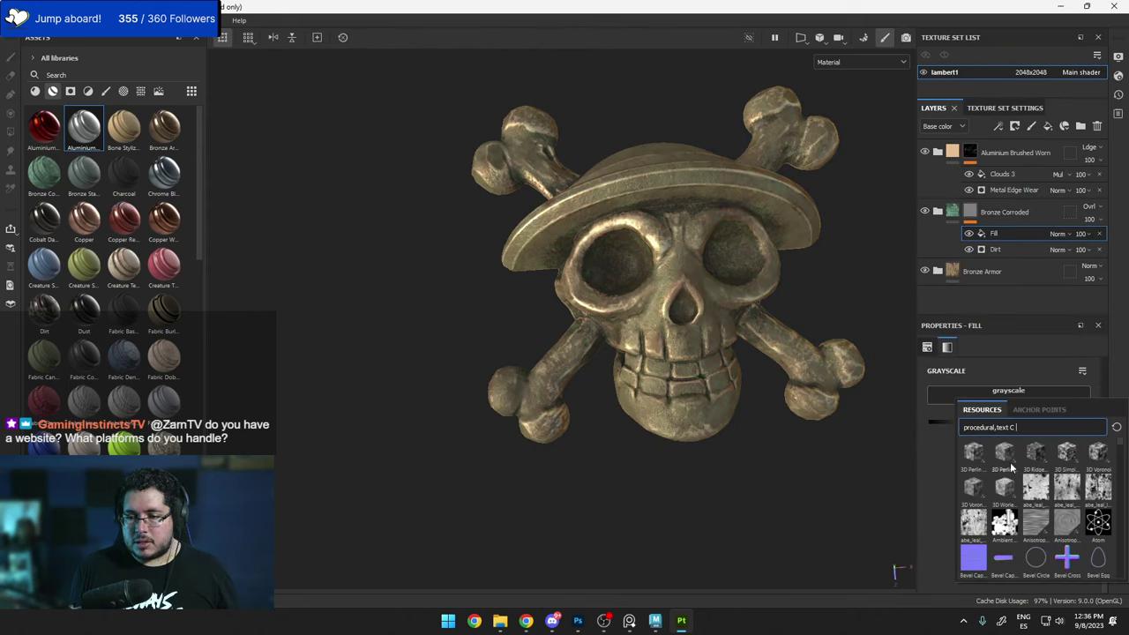
{"action": "scroll", "coordinate": [999, 486], "scroll_direction": "down", "scroll_amount": 5}
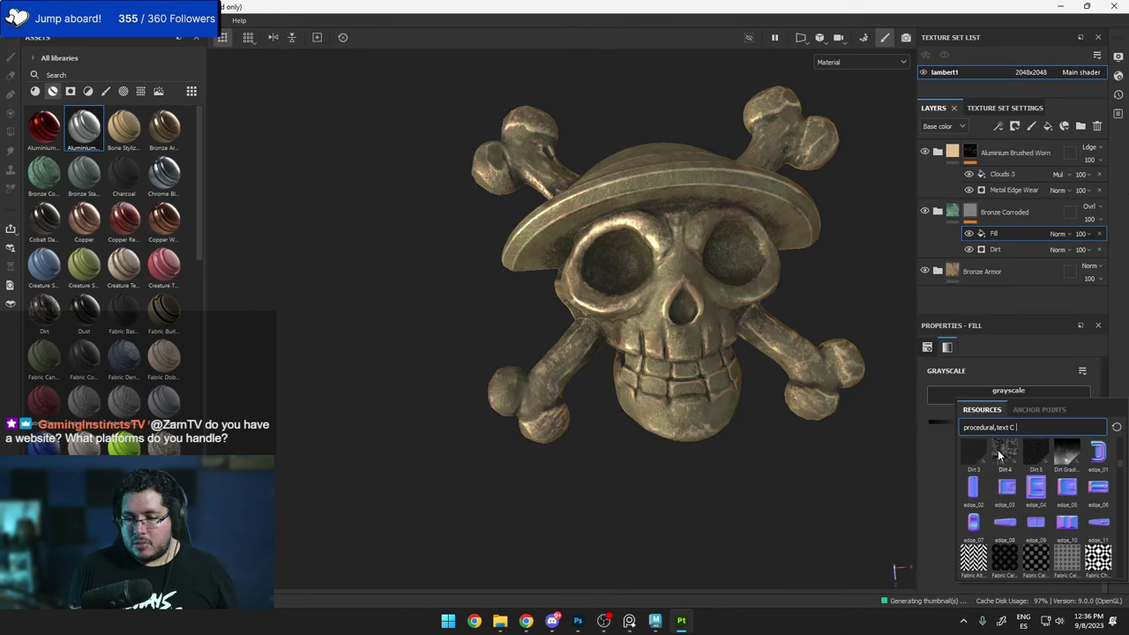
{"action": "left_click", "coordinate": [1000, 453]}
{"action": "left_click", "coordinate": [1059, 235]}
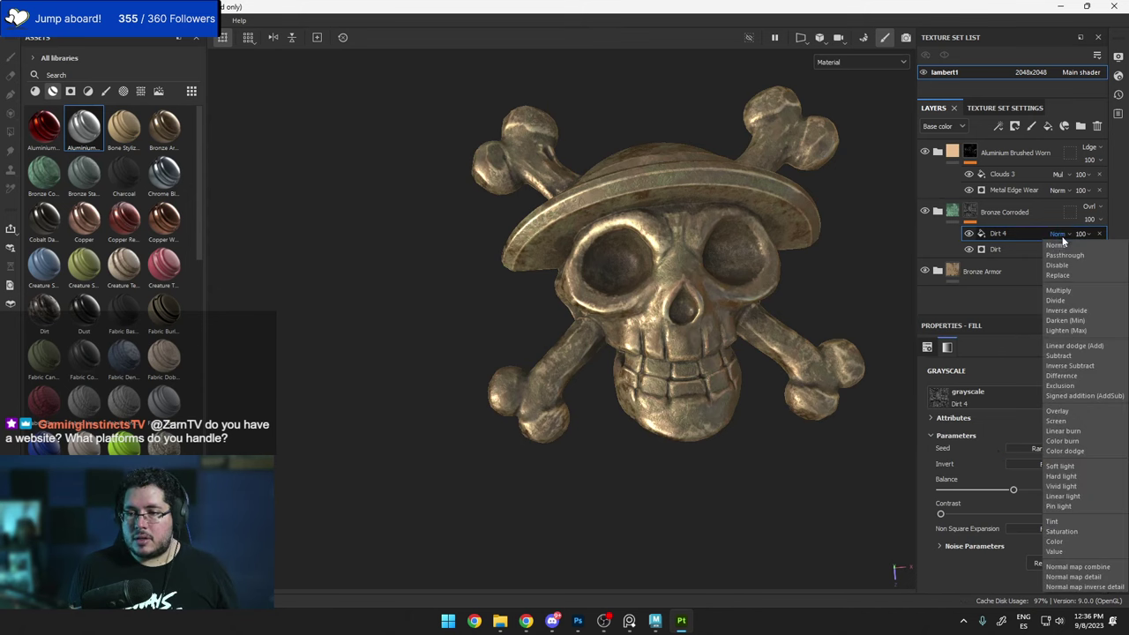
{"action": "left_click", "coordinate": [1061, 291]}
Compare the skull with the Dirt 4 fill hidden and shown, and set the fill's Balance to 0.82.
{"action": "left_click", "coordinate": [969, 235]}
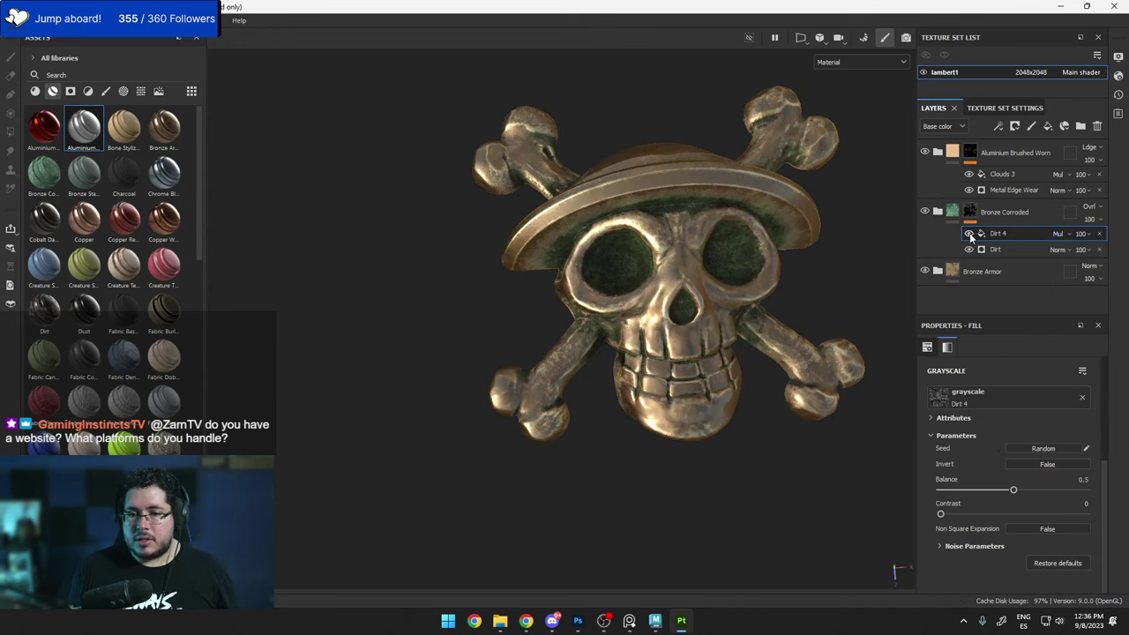
{"action": "left_click", "coordinate": [969, 234]}
{"action": "left_click_drag", "start_coordinate": [670, 282], "coordinate": [732, 247], "text": "alt"}
{"action": "scroll", "coordinate": [731, 247], "scroll_direction": "up", "scroll_amount": 2}
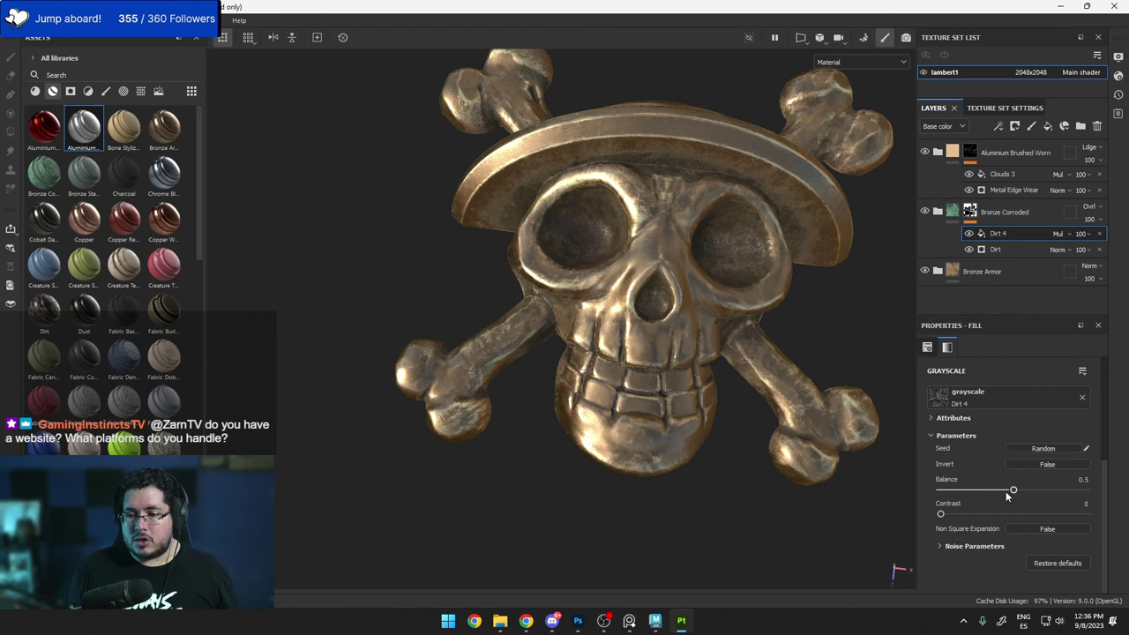
{"action": "left_click_drag", "start_coordinate": [1013, 489], "coordinate": [1060, 490]}
Examine the green corrosion around the eye sockets, teeth, bones and hat band from several angles.
{"action": "right_click_drag", "start_coordinate": [872, 369], "coordinate": [749, 352], "text": "alt"}
{"action": "middle_click_drag", "start_coordinate": [750, 353], "coordinate": [678, 401], "text": "alt"}
{"action": "left_click_drag", "start_coordinate": [679, 401], "coordinate": [748, 378], "text": "alt"}
{"action": "right_click_drag", "start_coordinate": [749, 378], "coordinate": [882, 364], "text": "alt"}
{"action": "left_click_drag", "start_coordinate": [882, 364], "coordinate": [759, 396], "text": "alt"}
{"action": "scroll", "coordinate": [681, 332], "scroll_direction": "up", "scroll_amount": 2}
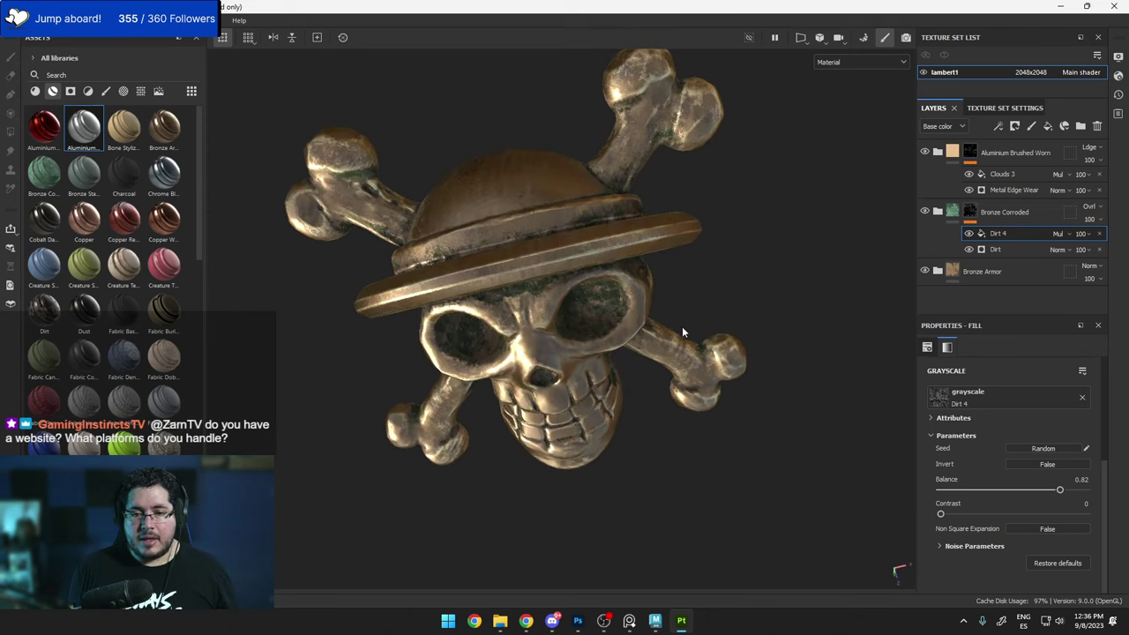
{"action": "left_click_drag", "start_coordinate": [681, 331], "coordinate": [635, 340], "text": "alt"}
{"action": "scroll", "coordinate": [634, 340], "scroll_direction": "up", "scroll_amount": 2}
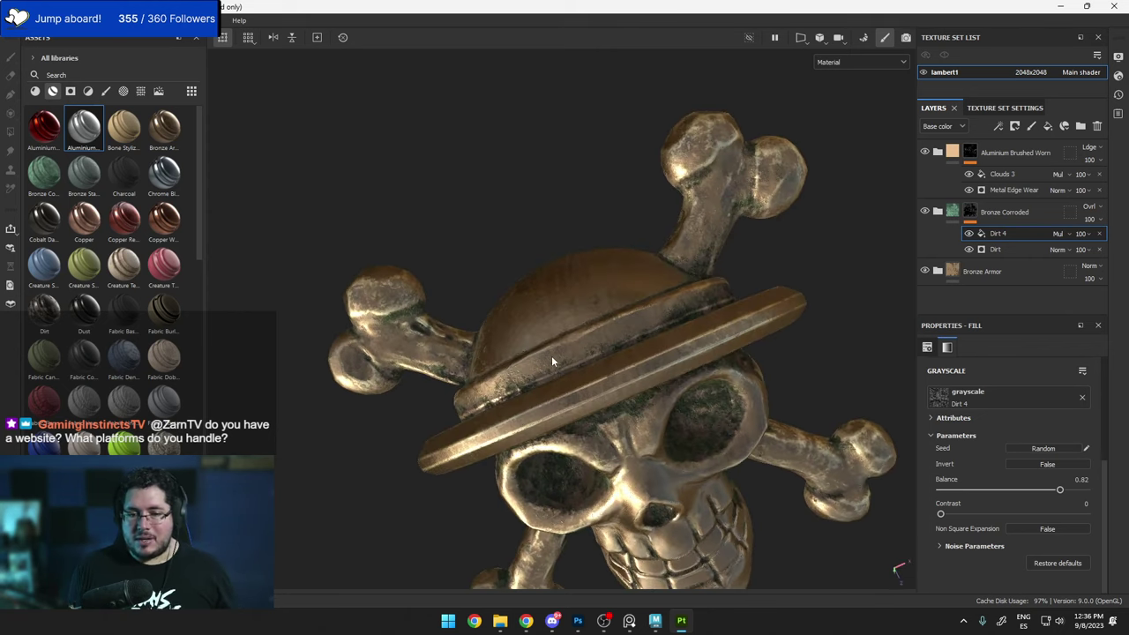
{"action": "left_click_drag", "start_coordinate": [552, 361], "coordinate": [591, 371], "text": "alt"}
Add a fill layer on top that affects only color, set it to pure bright red, and give it a black mask.
{"action": "left_click", "coordinate": [1047, 126]}
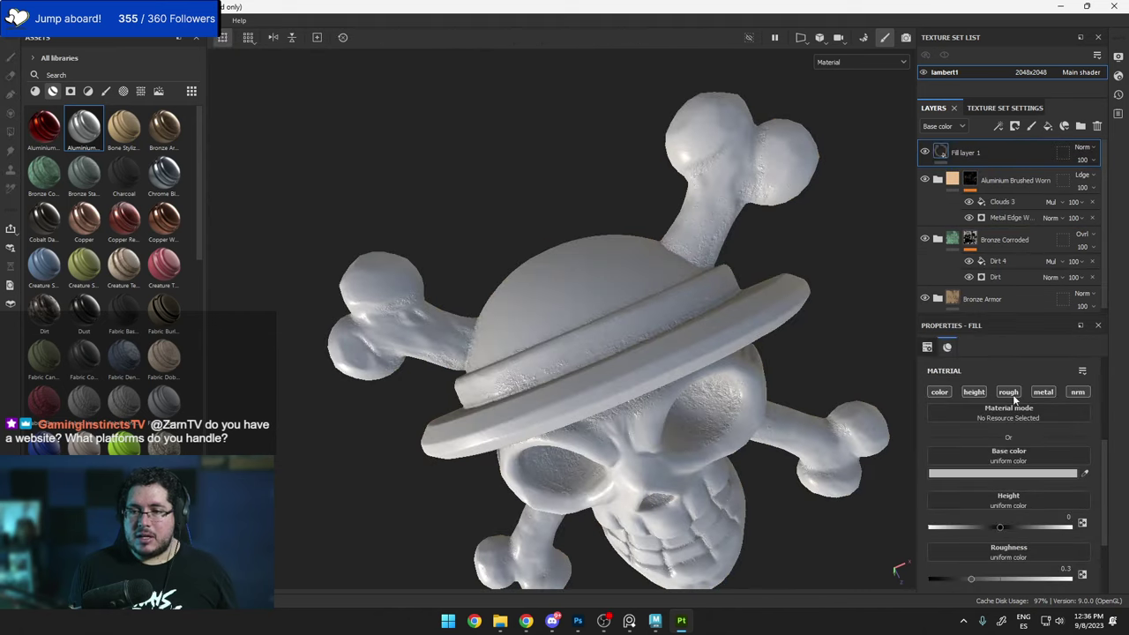
{"action": "left_click", "coordinate": [946, 395], "text": "alt"}
{"action": "left_click", "coordinate": [978, 474]}
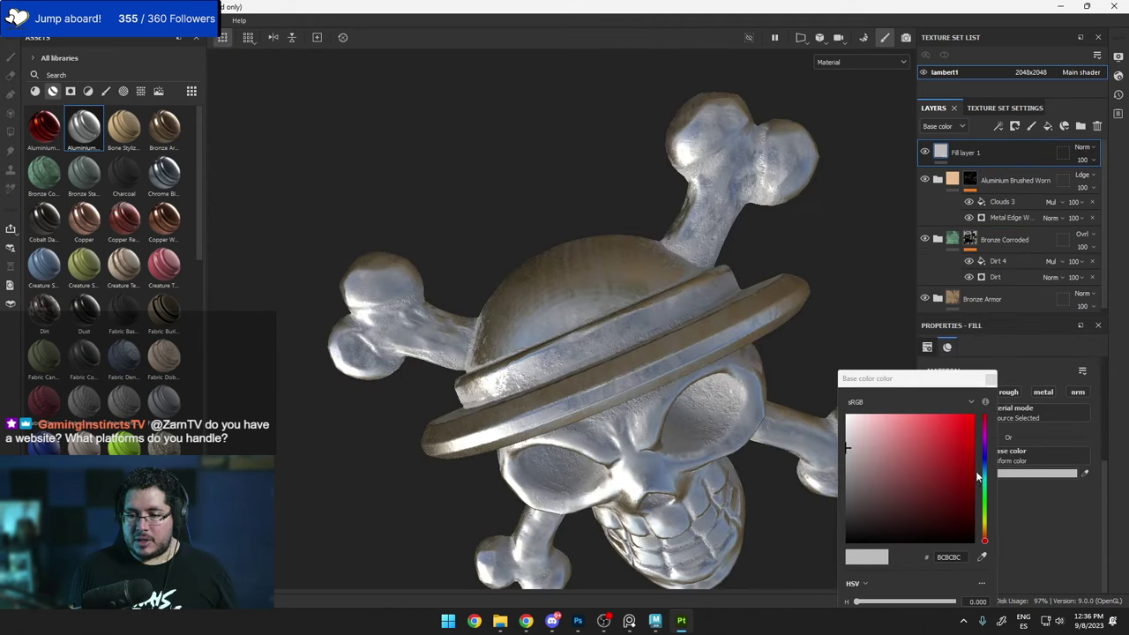
{"action": "left_click_drag", "start_coordinate": [962, 454], "coordinate": [973, 415]}
{"action": "left_click", "coordinate": [990, 379]}
{"action": "right_click", "coordinate": [983, 153]}
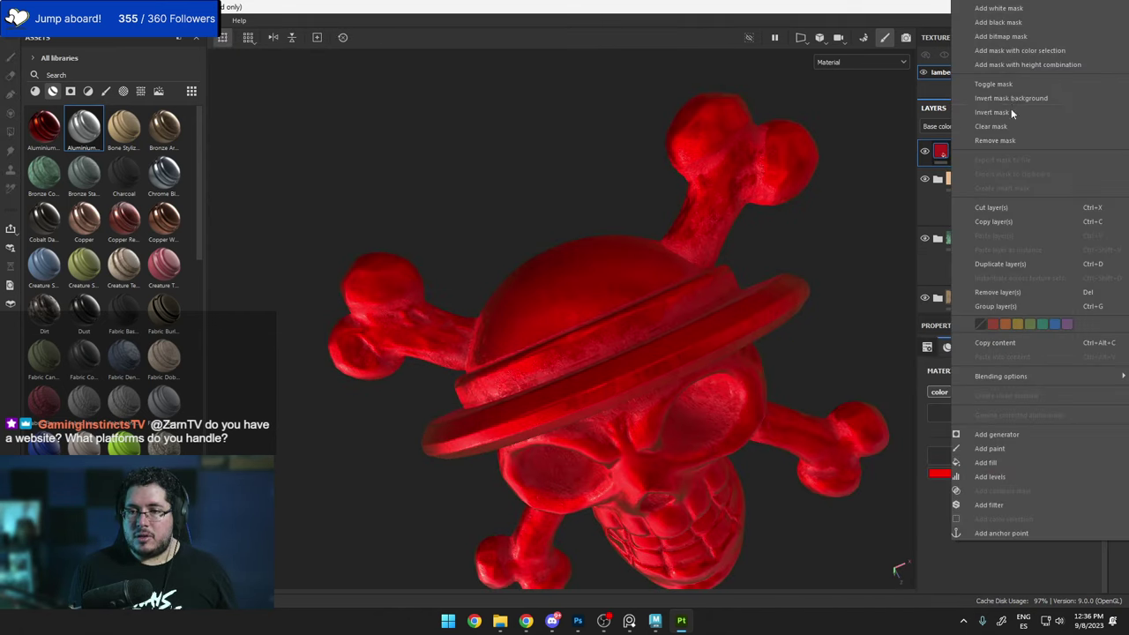
{"action": "left_click", "coordinate": [1008, 20]}
Paint the red layer's mask along the whole hat band with a brush size of about 9.4 and clean up its edges.
{"action": "scroll", "coordinate": [675, 336], "scroll_direction": "up", "scroll_amount": 4}
{"action": "right_click_drag", "start_coordinate": [621, 298], "coordinate": [608, 298], "text": "ctrl"}
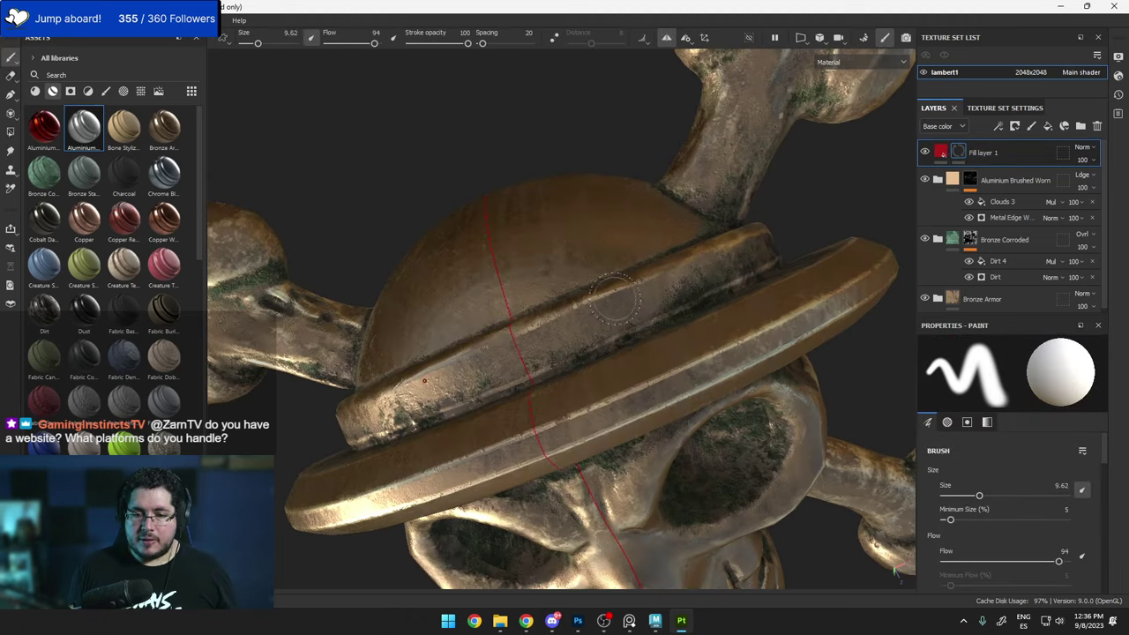
{"action": "mouse_move", "coordinate": [520, 355]}
{"action": "left_mouse_down"}
{"action": "mouse_move", "coordinate": [541, 347]}
{"action": "mouse_move", "coordinate": [540, 333]}
{"action": "mouse_move", "coordinate": [701, 275]}
{"action": "left_mouse_up"}
{"action": "left_click_drag", "start_coordinate": [701, 275], "coordinate": [598, 307], "text": "alt"}
{"action": "left_click_drag", "start_coordinate": [712, 245], "coordinate": [758, 170]}
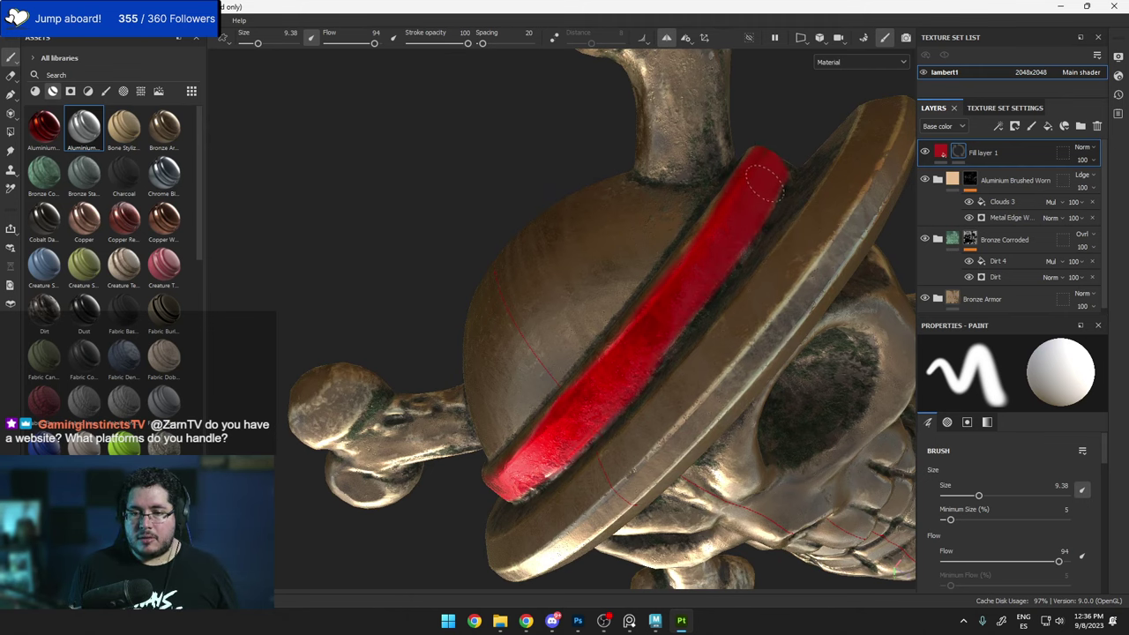
{"action": "left_click_drag", "start_coordinate": [784, 152], "coordinate": [617, 282], "text": "alt"}
{"action": "left_click_drag", "start_coordinate": [546, 314], "coordinate": [652, 270]}
{"action": "left_click_drag", "start_coordinate": [709, 212], "coordinate": [664, 255], "text": "alt"}
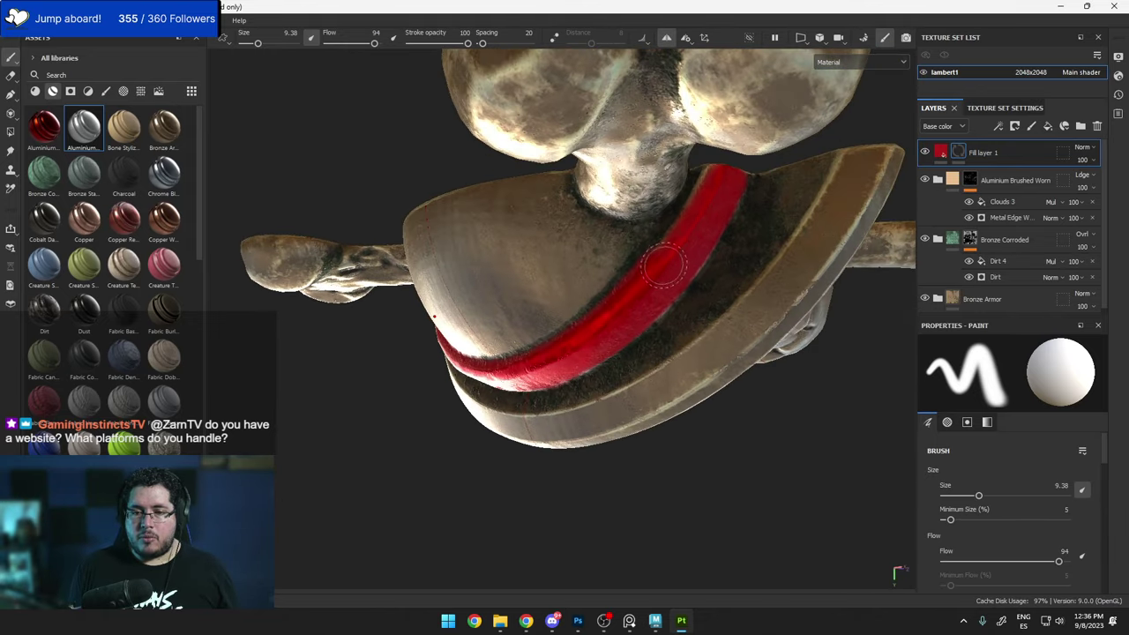
{"action": "left_click_drag", "start_coordinate": [702, 201], "coordinate": [730, 181], "text": "alt"}
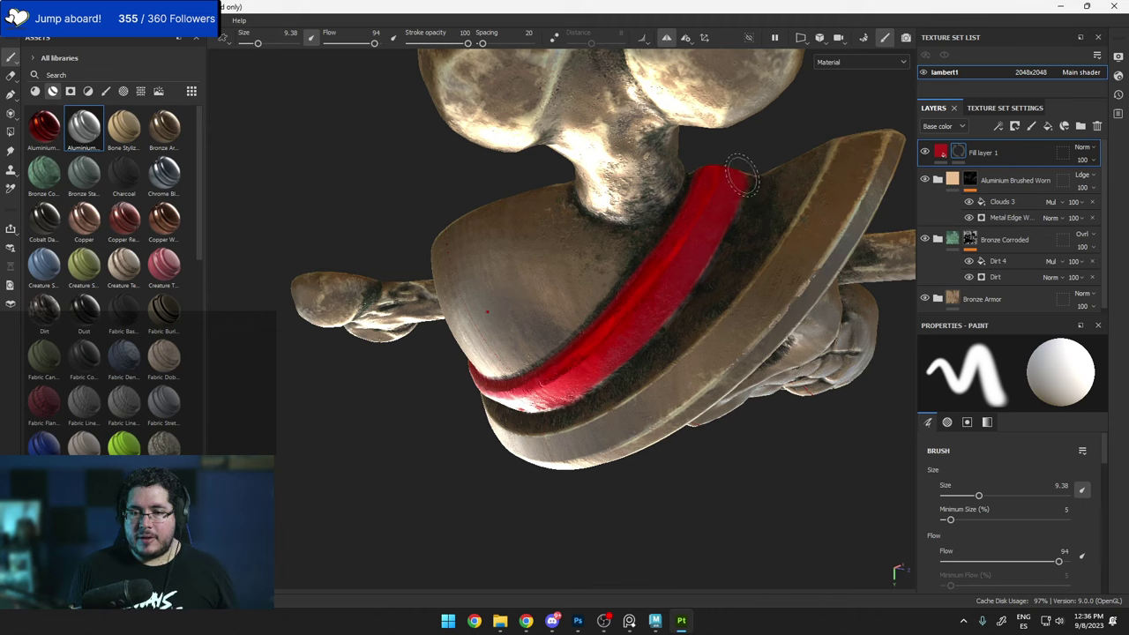
{"action": "left_click_drag", "start_coordinate": [609, 349], "coordinate": [609, 205], "text": "alt"}
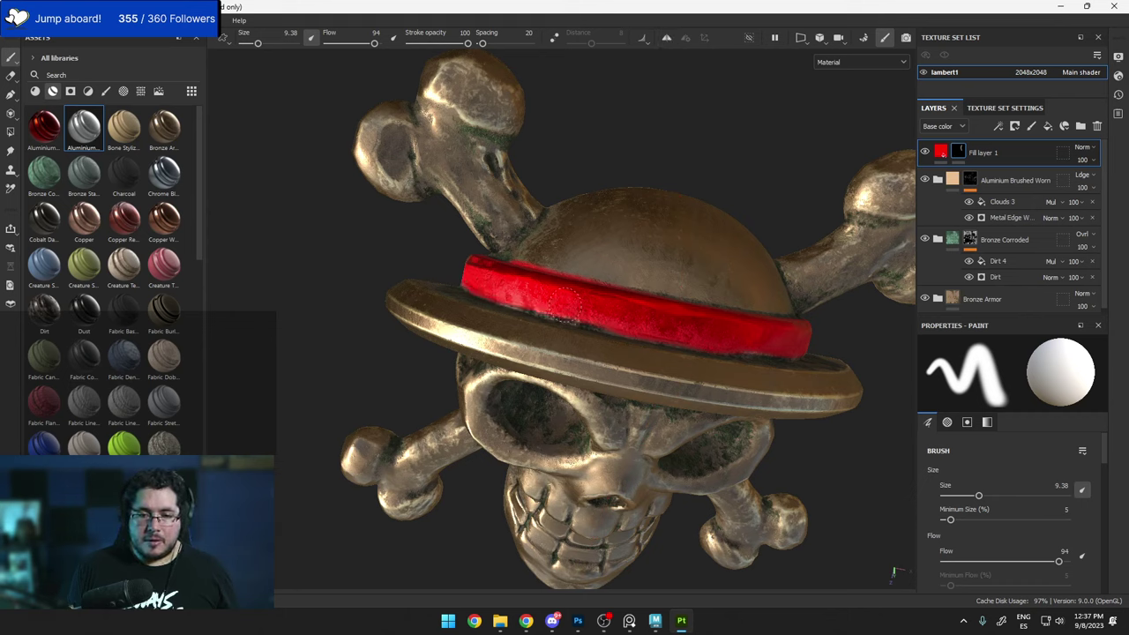
{"action": "left_click_drag", "start_coordinate": [726, 320], "coordinate": [759, 335], "text": "alt"}
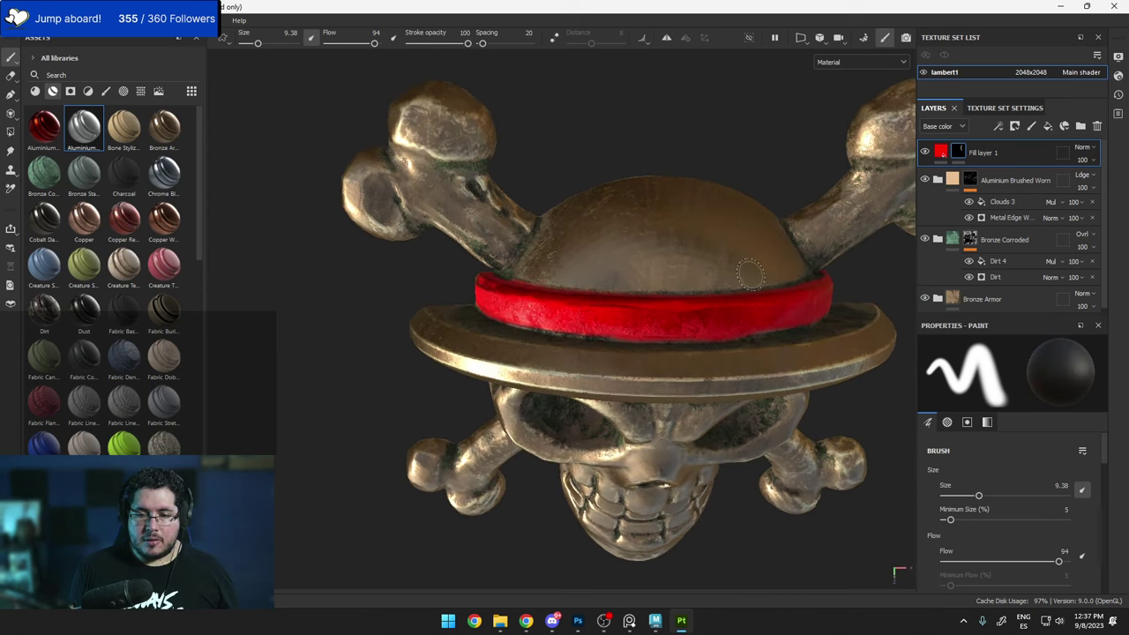
{"action": "mouse_move", "coordinate": [750, 274]}
{"action": "left_mouse_down", "text": "alt"}
{"action": "mouse_move", "coordinate": [629, 233]}
{"action": "mouse_move", "coordinate": [596, 241]}
{"action": "mouse_move", "coordinate": [618, 251]}
{"action": "mouse_move", "coordinate": [704, 204]}
{"action": "left_mouse_up", "text": "alt"}
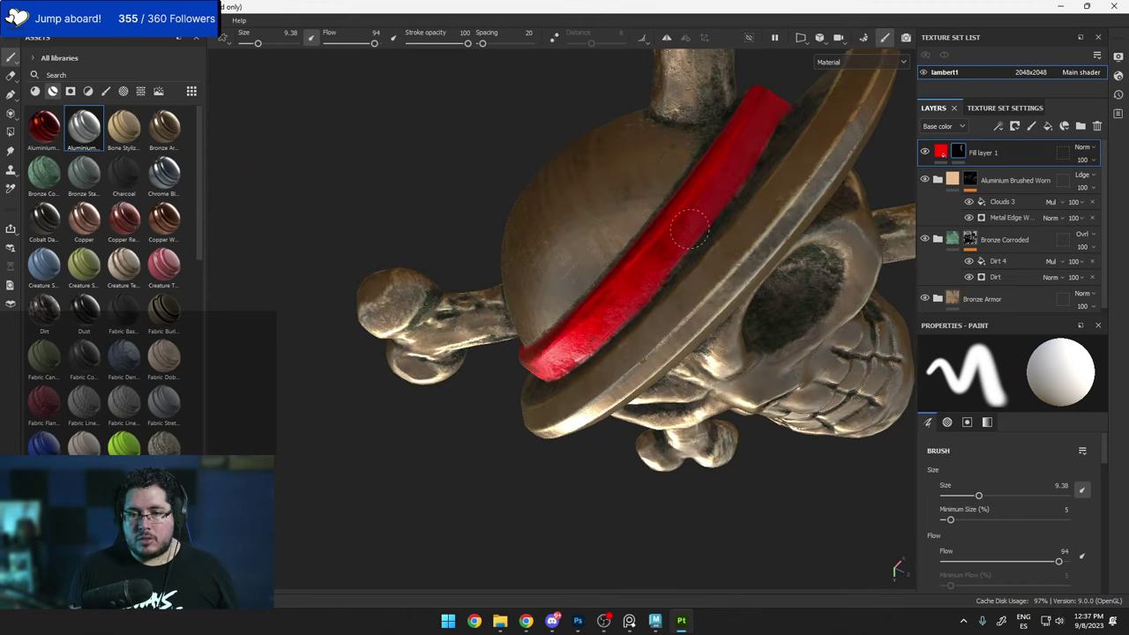
{"action": "left_click_drag", "start_coordinate": [625, 282], "coordinate": [624, 260], "text": "alt"}
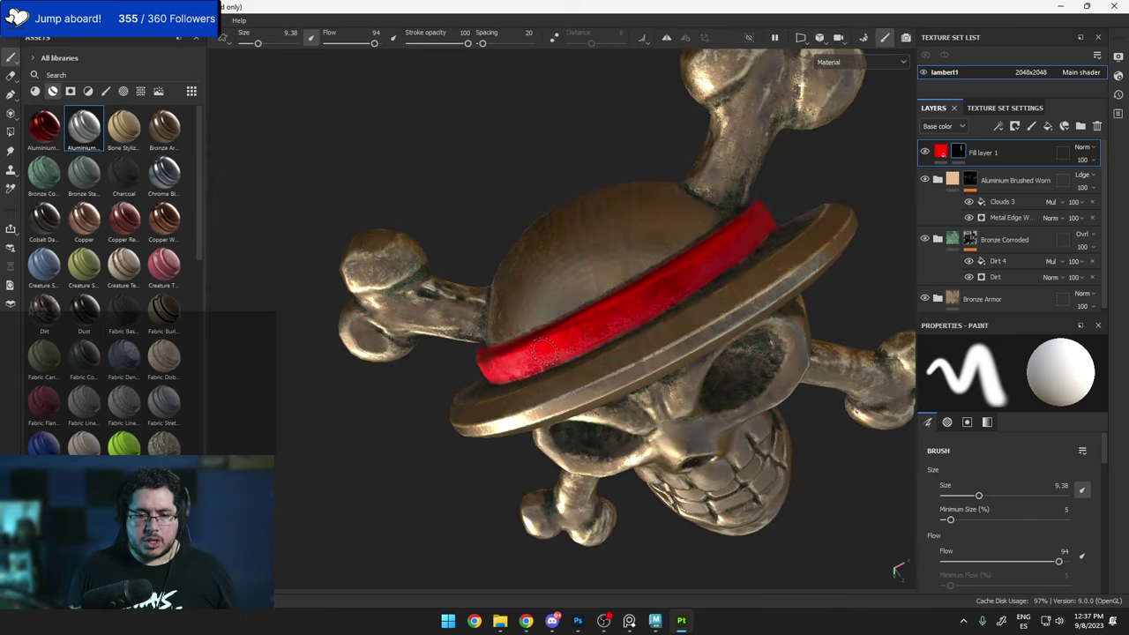
Examine the red hat band against the bronze skull from the front and from an angle.
{"action": "key", "text": "f"}
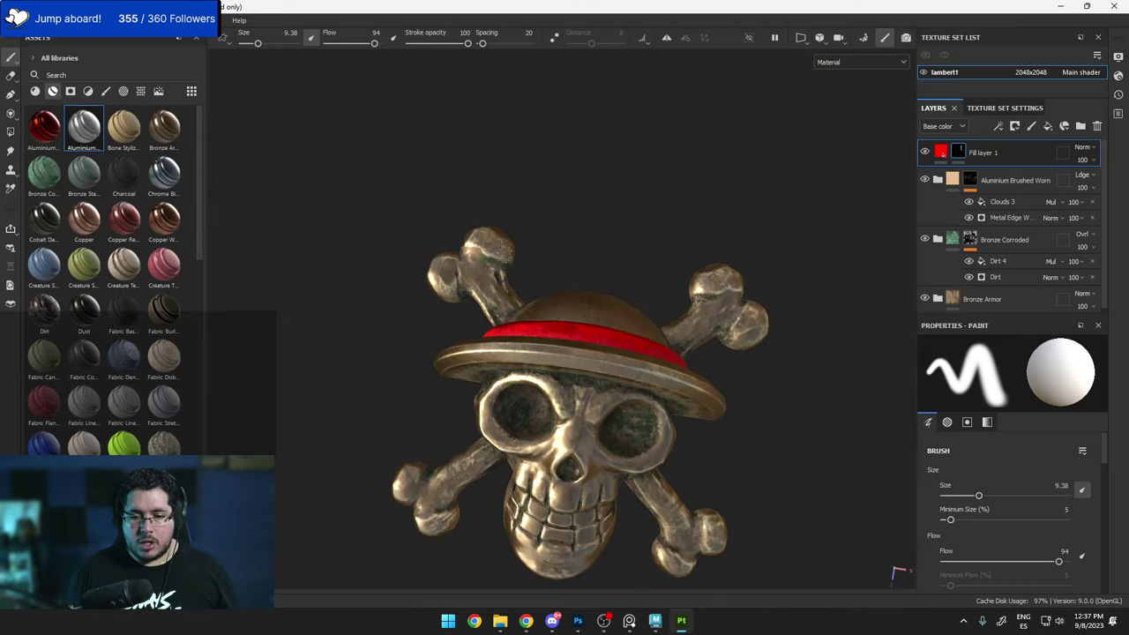
{"action": "right_click_drag", "start_coordinate": [596, 247], "coordinate": [637, 350], "text": "alt"}
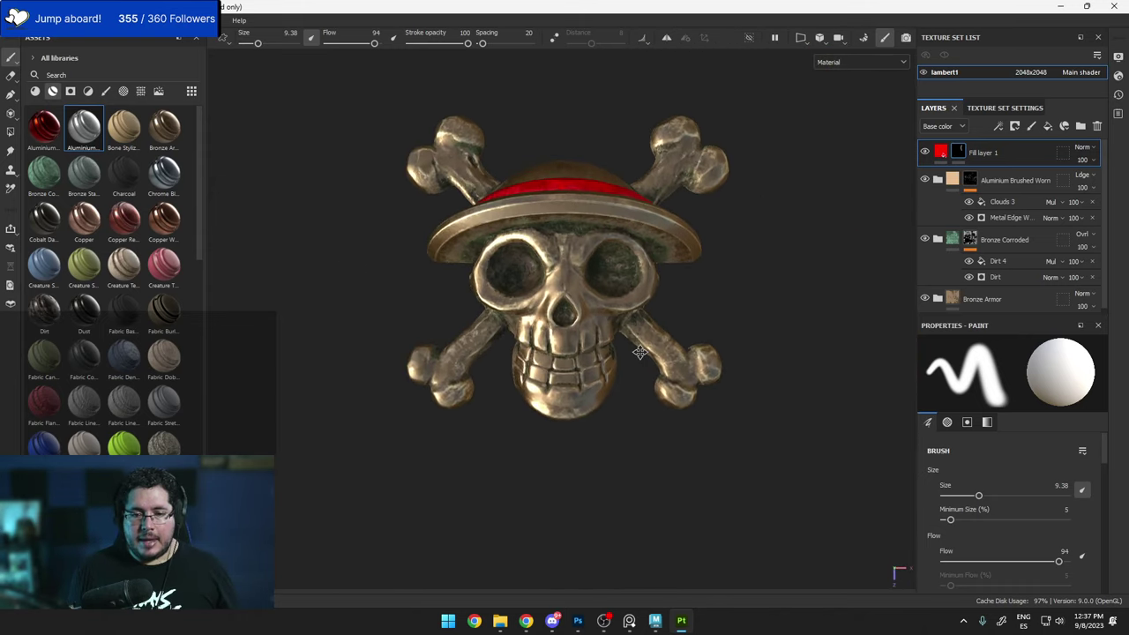
{"action": "middle_click_drag", "start_coordinate": [637, 350], "coordinate": [630, 329], "text": "alt"}
{"action": "right_click_drag", "start_coordinate": [630, 329], "coordinate": [661, 339], "text": "alt"}
{"action": "left_click_drag", "start_coordinate": [582, 255], "coordinate": [644, 307], "text": "alt"}
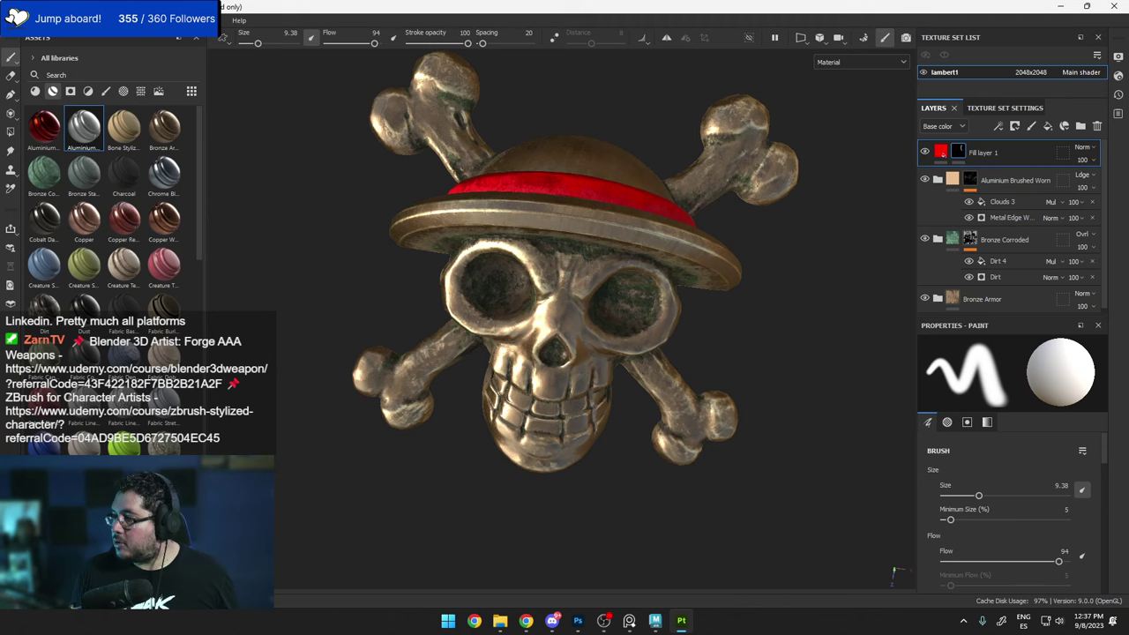
{"action": "left_click_drag", "start_coordinate": [745, 350], "coordinate": [804, 281], "text": "alt"}
{"action": "right_click_drag", "start_coordinate": [806, 278], "coordinate": [815, 312], "text": "alt"}
{"action": "middle_click_drag", "start_coordinate": [814, 311], "coordinate": [775, 392], "text": "alt"}
Set the red fill layer's blending mode to Overlay and check the hat band from several angles.
{"action": "left_click", "coordinate": [1081, 148]}
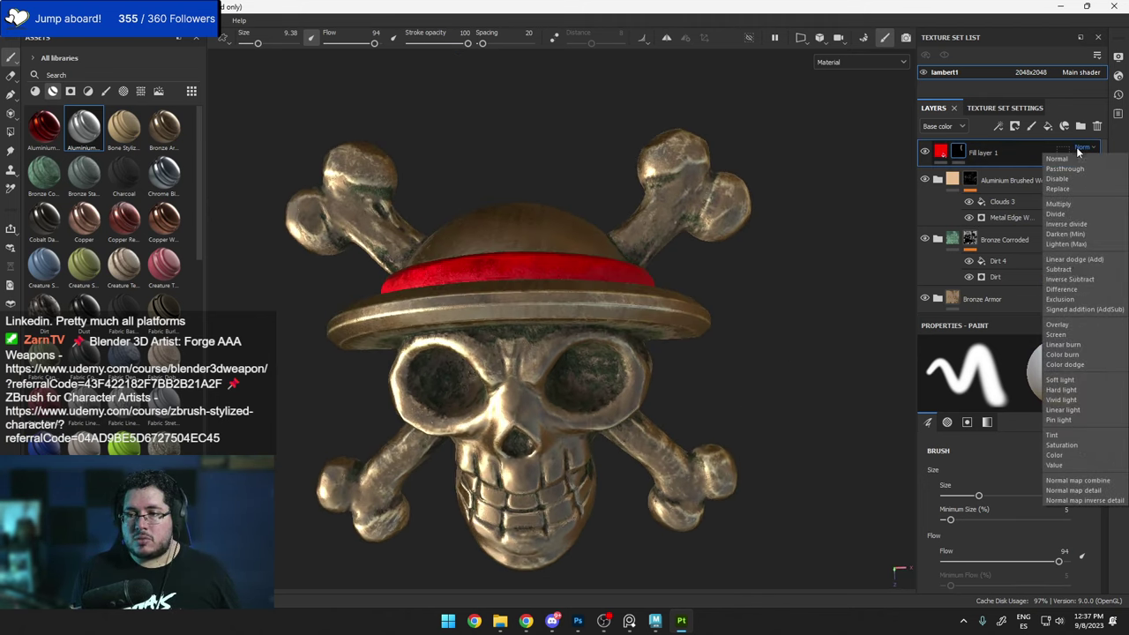
{"action": "left_click", "coordinate": [1061, 324]}
{"action": "left_click_drag", "start_coordinate": [882, 282], "coordinate": [806, 300], "text": "alt"}
{"action": "right_click_drag", "start_coordinate": [806, 300], "coordinate": [517, 289], "text": "alt"}
{"action": "left_click_drag", "start_coordinate": [517, 290], "coordinate": [701, 355], "text": "alt"}
{"action": "middle_click_drag", "start_coordinate": [701, 354], "coordinate": [740, 304], "text": "alt"}
{"action": "right_click_drag", "start_coordinate": [741, 304], "coordinate": [756, 339], "text": "alt"}
{"action": "middle_click_drag", "start_coordinate": [756, 339], "coordinate": [776, 307], "text": "alt"}
{"action": "left_click_drag", "start_coordinate": [776, 307], "coordinate": [702, 283], "text": "alt"}
Open the texture export settings and set the output directory to the Desktop.
{"action": "left_click", "coordinate": [13, 19]}
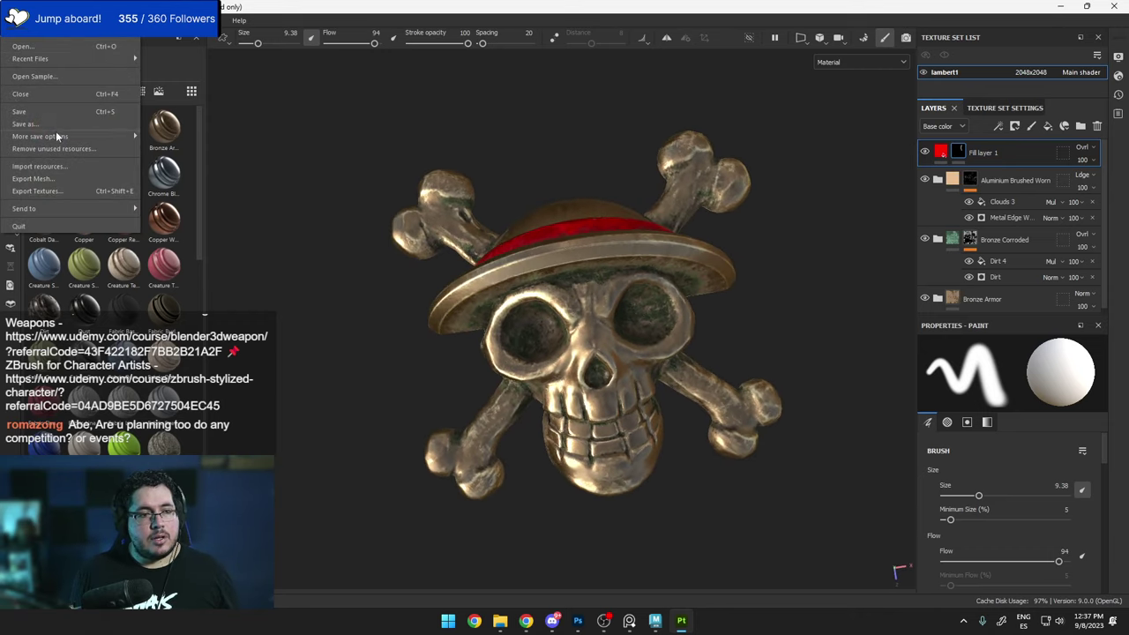
{"action": "left_click", "coordinate": [73, 190]}
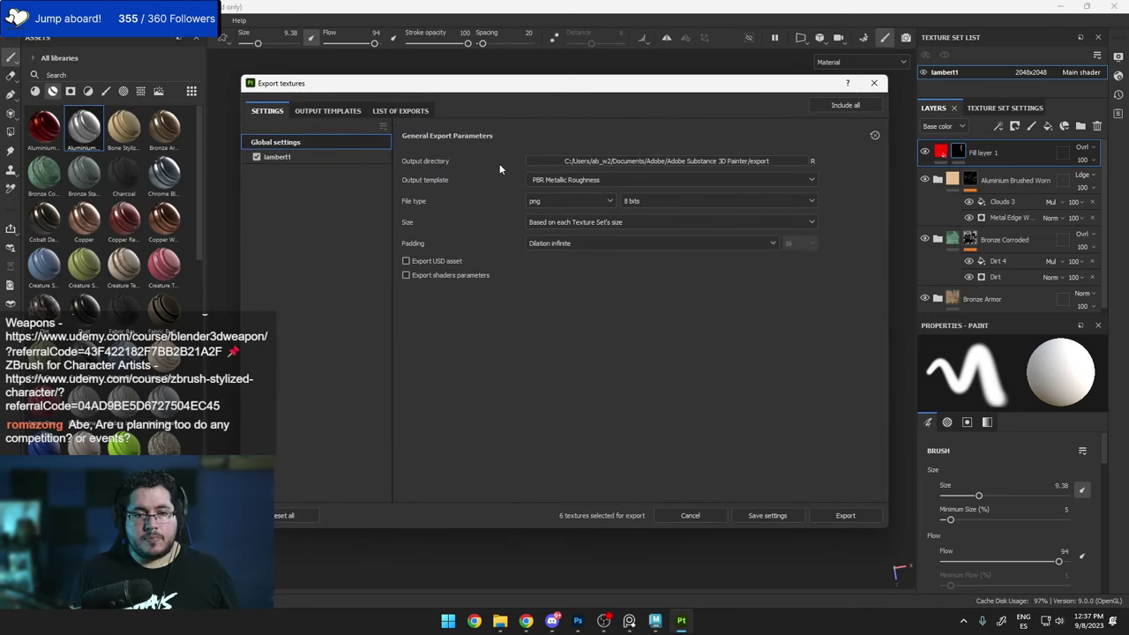
{"action": "left_click", "coordinate": [607, 159]}
{"action": "left_click", "coordinate": [300, 210]}
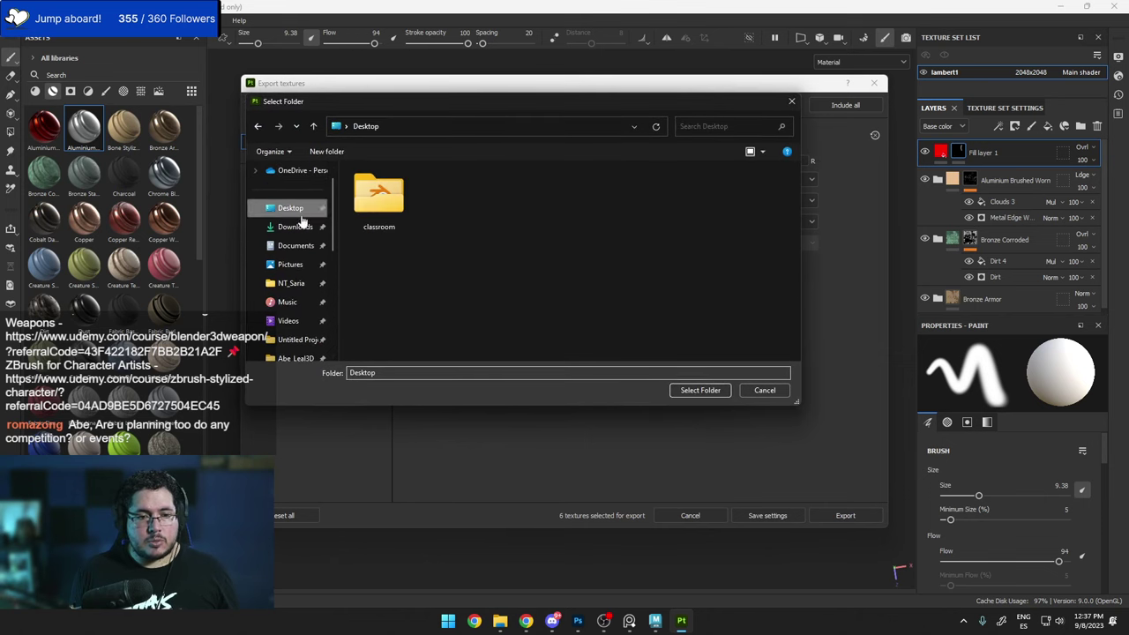
{"action": "left_click", "coordinate": [713, 391]}
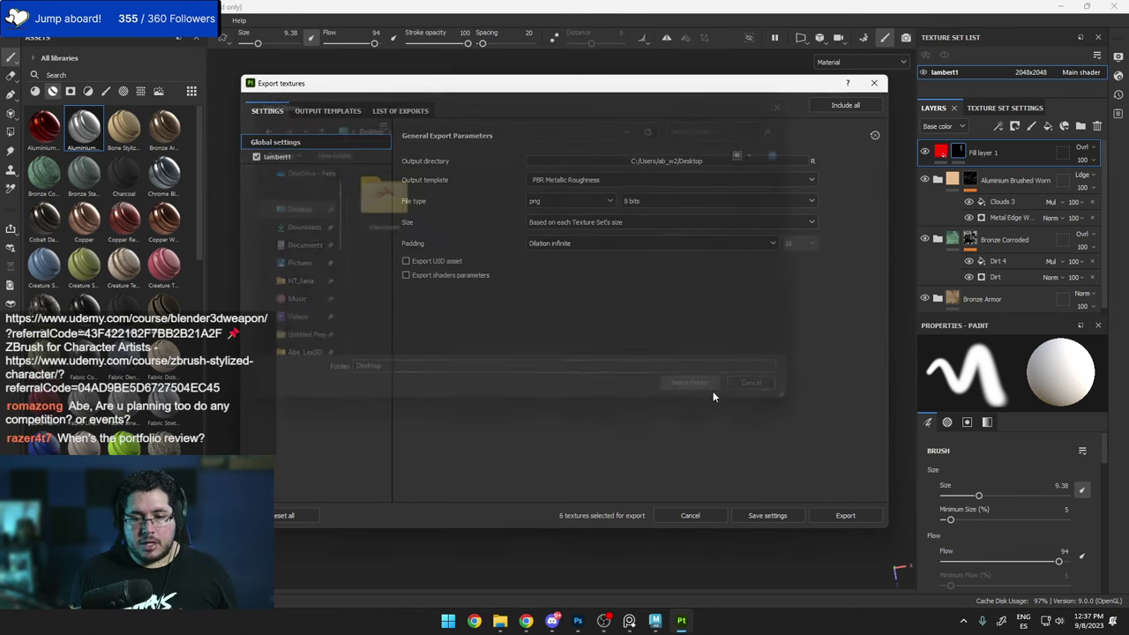
Choose the Arnold (AiStandard) output template, export the textures as 8-bit PNG, and close the export window.
{"action": "left_click", "coordinate": [586, 183]}
{"action": "scroll", "coordinate": [579, 250], "scroll_direction": "down", "scroll_amount": 5}
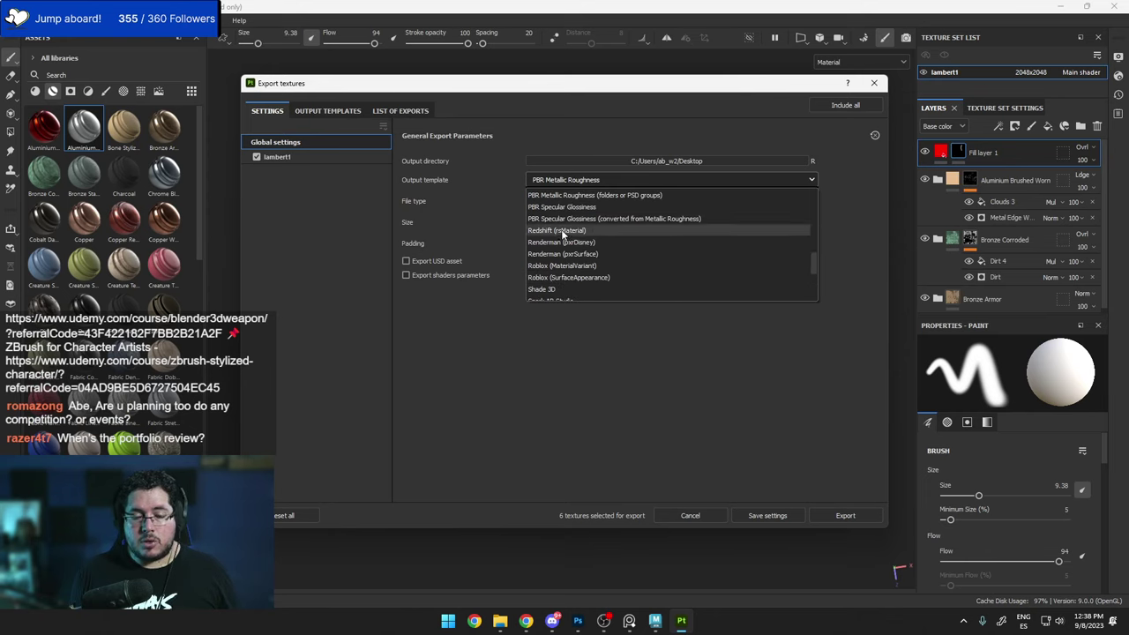
{"action": "scroll", "coordinate": [562, 233], "scroll_direction": "up", "scroll_amount": 5}
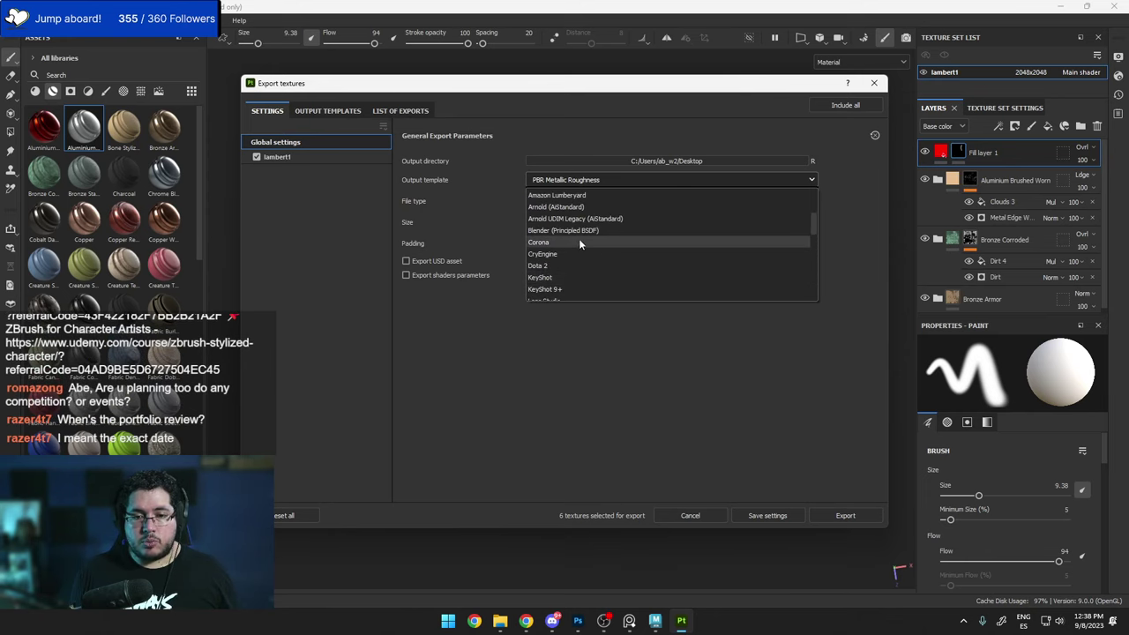
{"action": "left_click", "coordinate": [564, 206]}
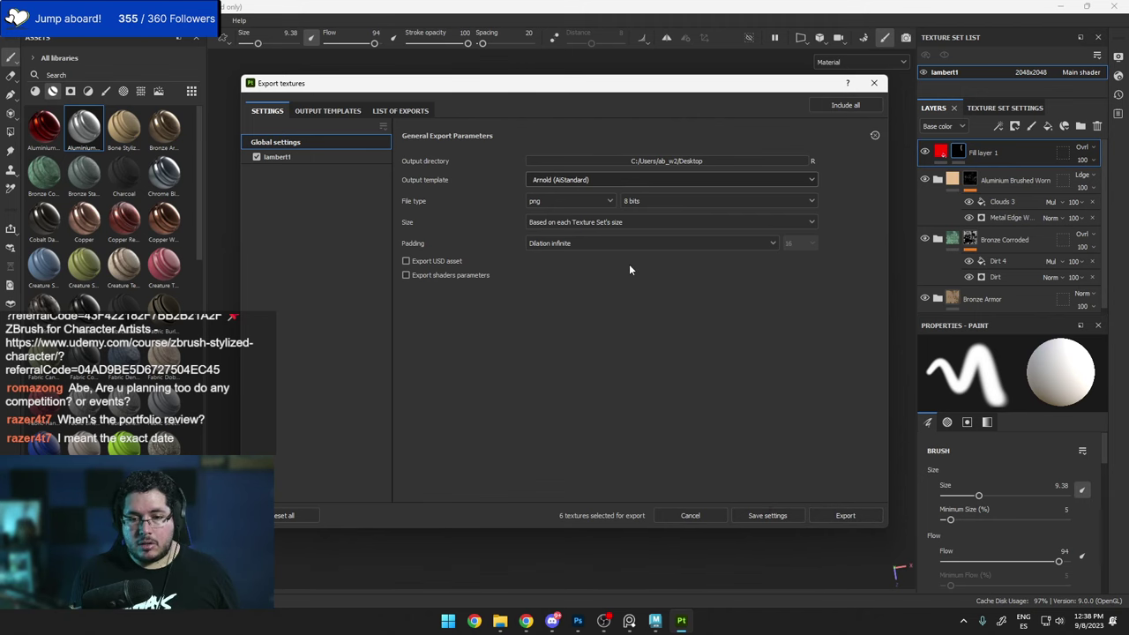
{"action": "left_click", "coordinate": [843, 516]}
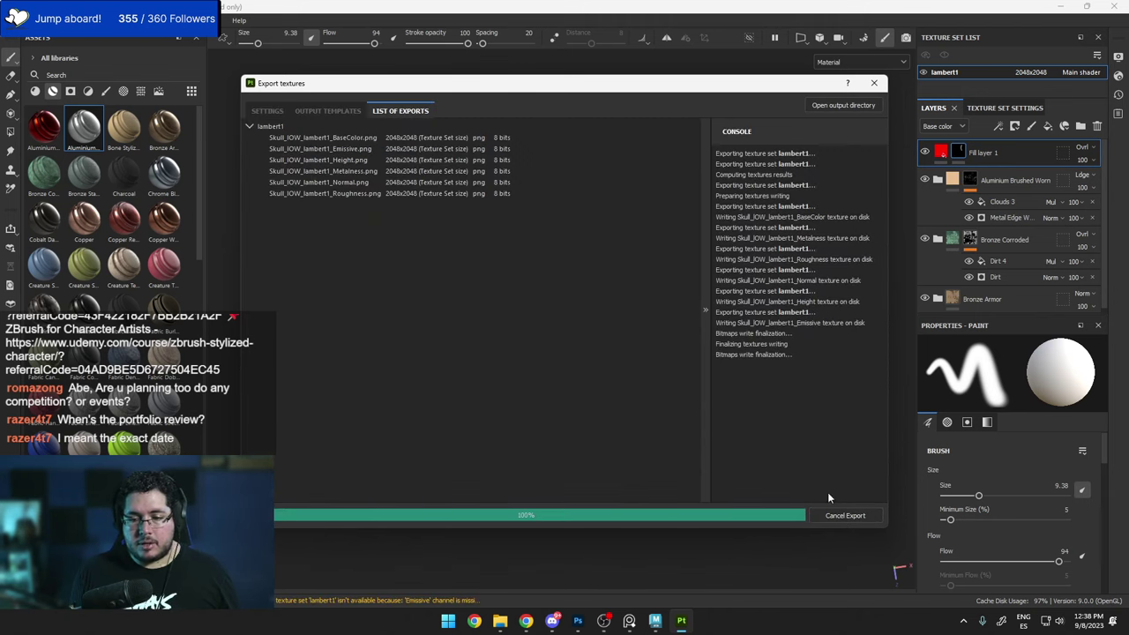
{"action": "left_click", "coordinate": [874, 83]}
Close Substance 3D Painter, saving the project to the Desktop as onepiecetexutres, and switch to Maya.
{"action": "left_click", "coordinate": [1112, 7]}
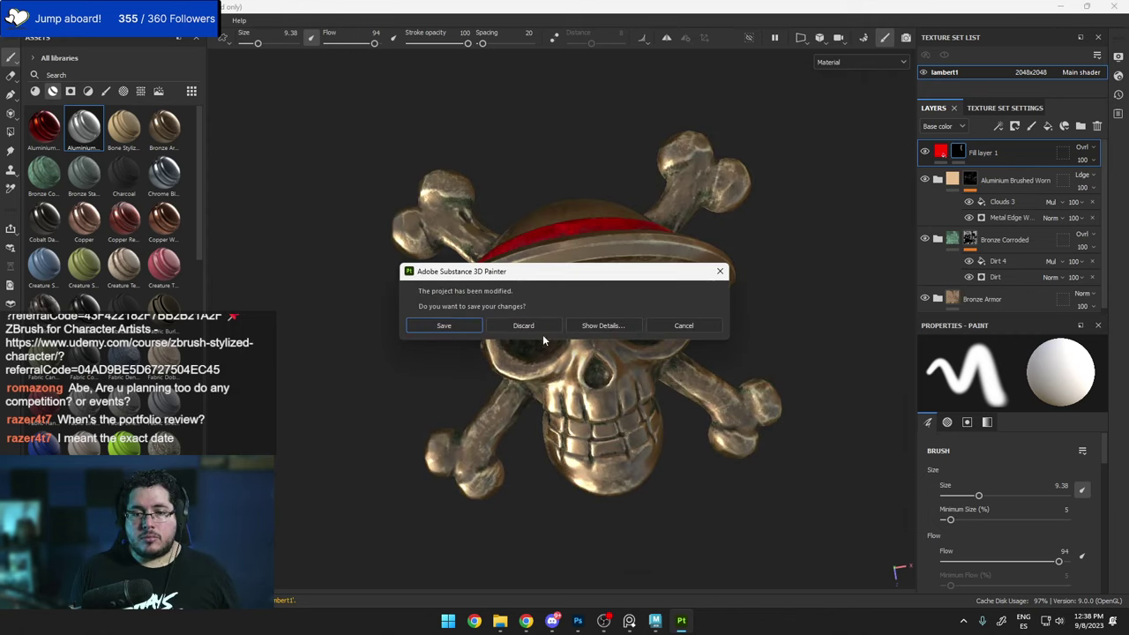
{"action": "left_click", "coordinate": [457, 329]}
{"action": "scroll", "coordinate": [53, 112], "scroll_direction": "up", "scroll_amount": 5}
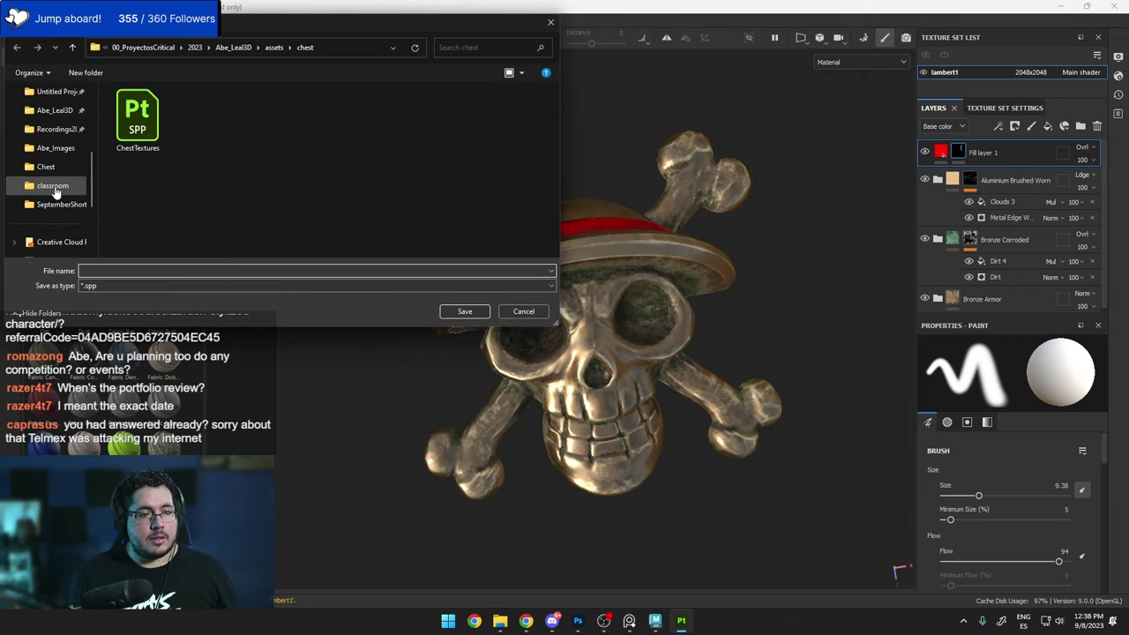
{"action": "scroll", "coordinate": [53, 112], "scroll_direction": "up", "scroll_amount": 2}
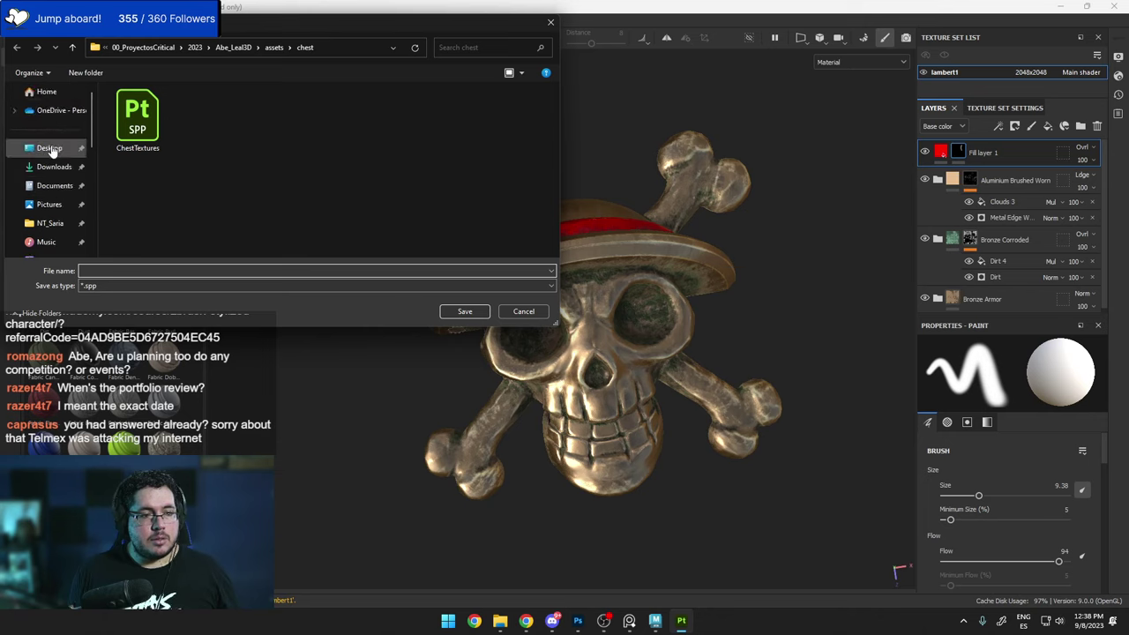
{"action": "left_click", "coordinate": [49, 147]}
{"action": "left_click", "coordinate": [162, 274]}
{"action": "type", "text": "onepiecetexut"}
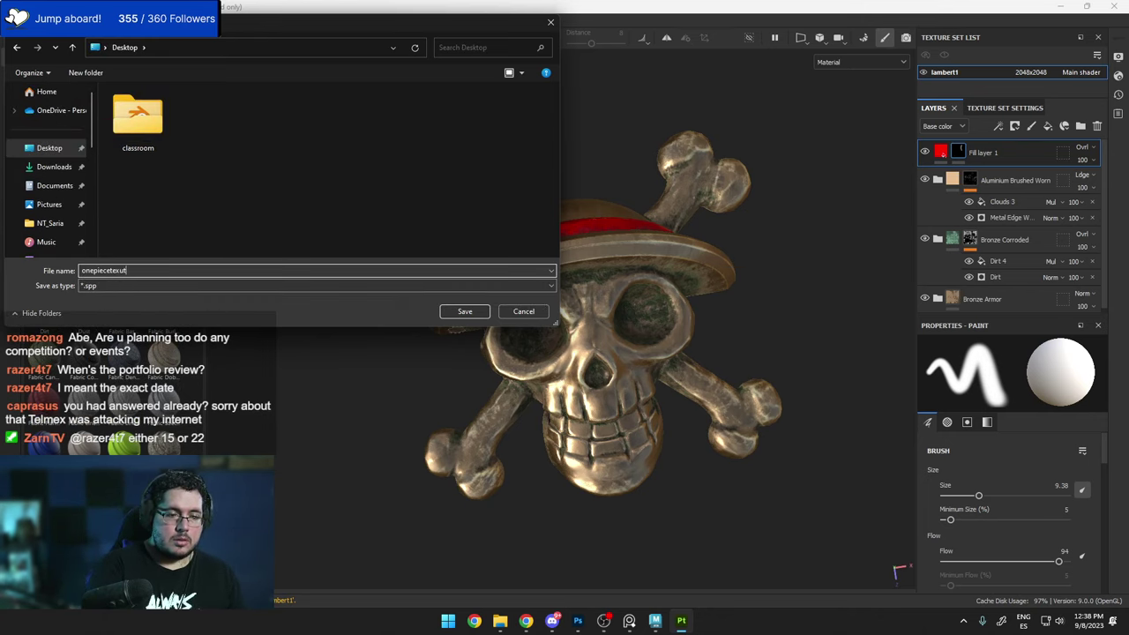
{"action": "type", "text": "res"}
{"action": "key", "text": "Return"}
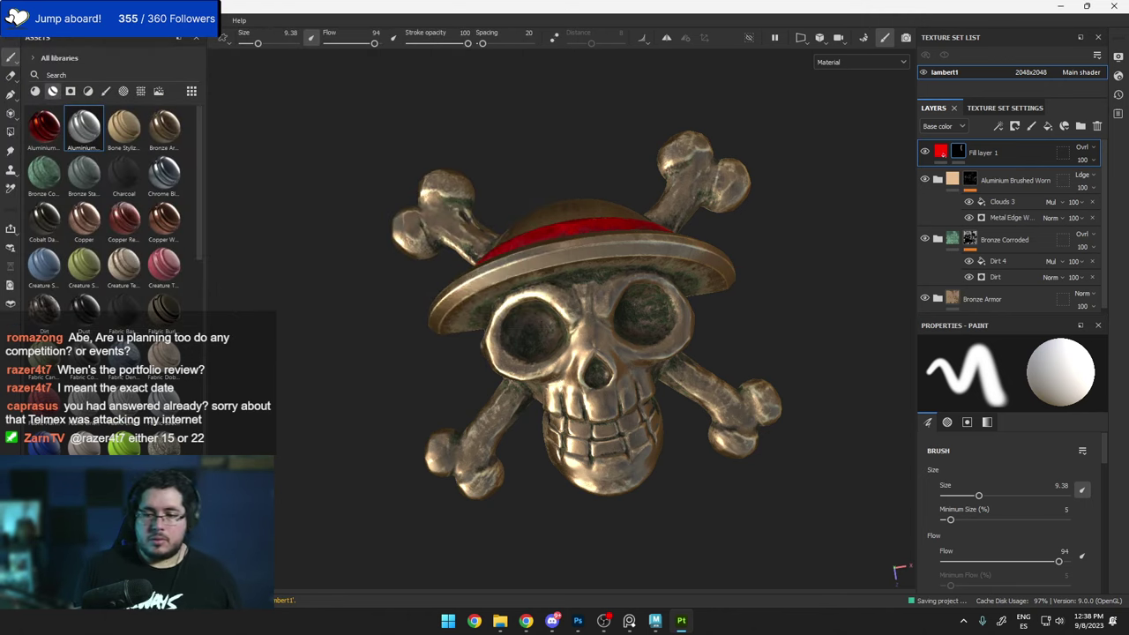
{"action": "key", "text": "alt+F4"}
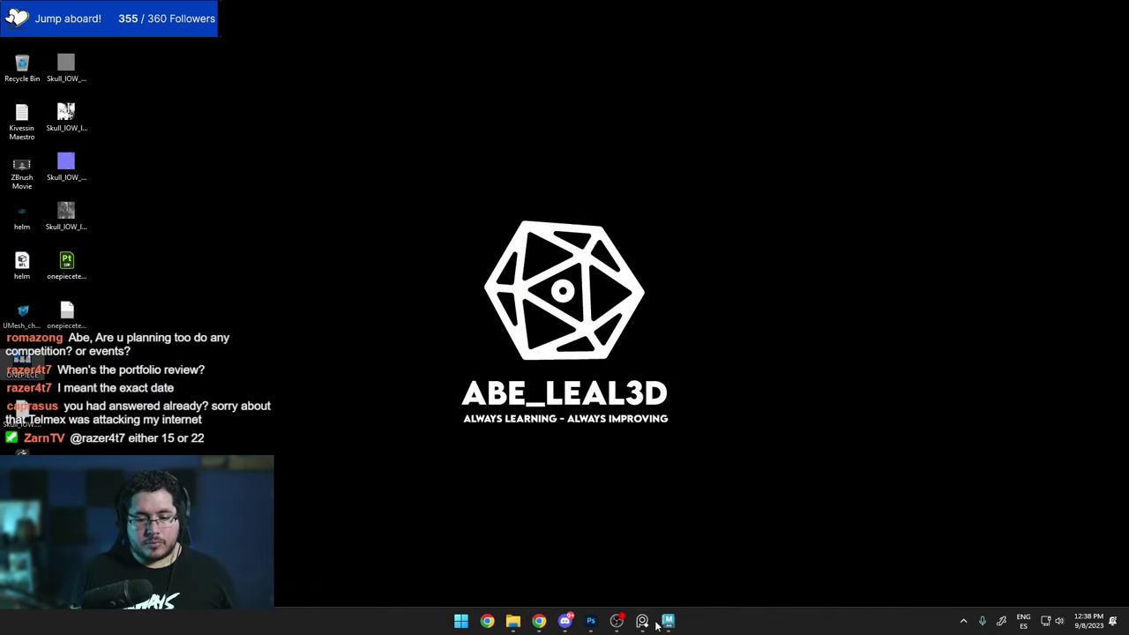
{"action": "left_click", "coordinate": [668, 620]}
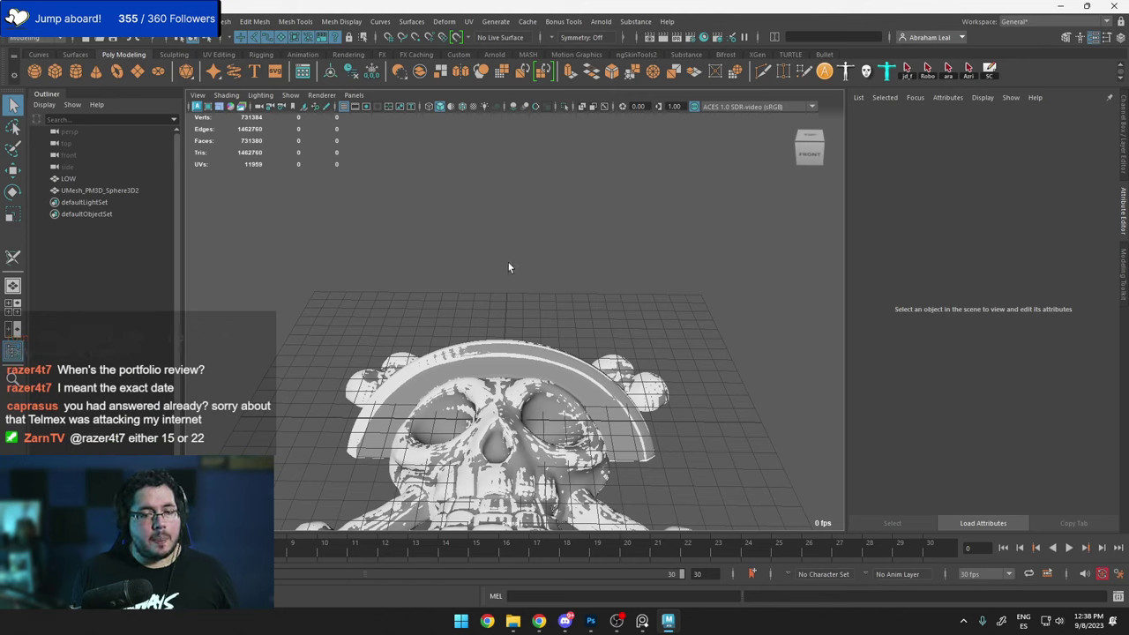
{"action": "scroll", "coordinate": [508, 262], "scroll_direction": "down", "scroll_amount": 5}
{"action": "left_click_drag", "start_coordinate": [598, 309], "coordinate": [448, 427]}
{"action": "key", "text": "Delete"}
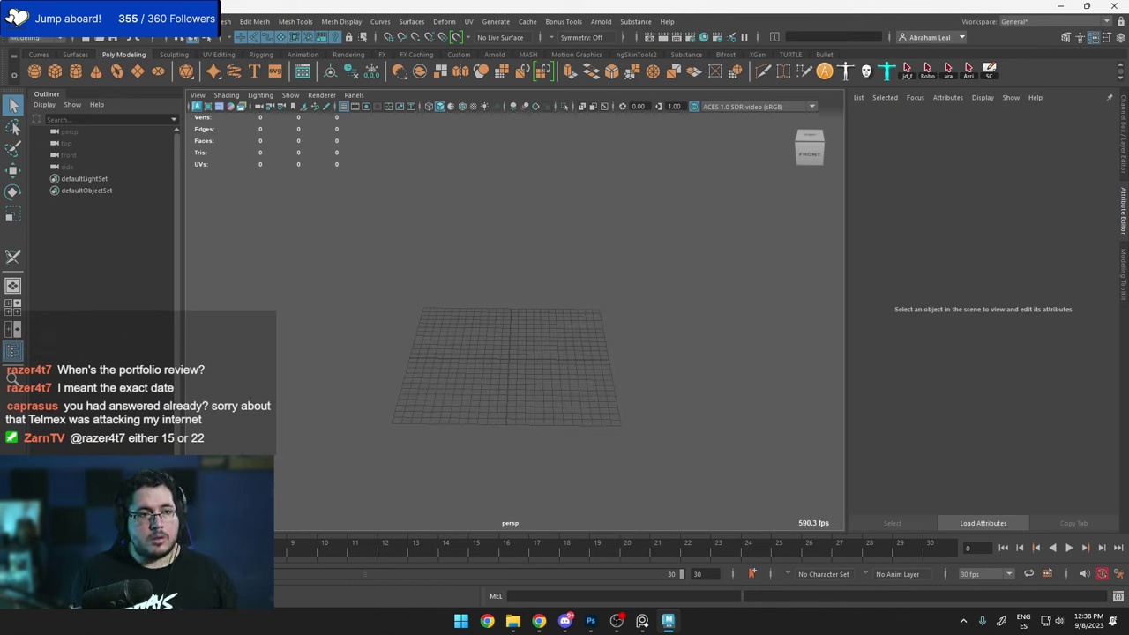
{"action": "key", "text": "ctrl+z"}
Delete the high-poly UMesh skull from the scene, keeping the LOW mesh.
{"action": "left_click", "coordinate": [591, 350]}
{"action": "left_click", "coordinate": [141, 192]}
{"action": "key", "text": "Delete"}
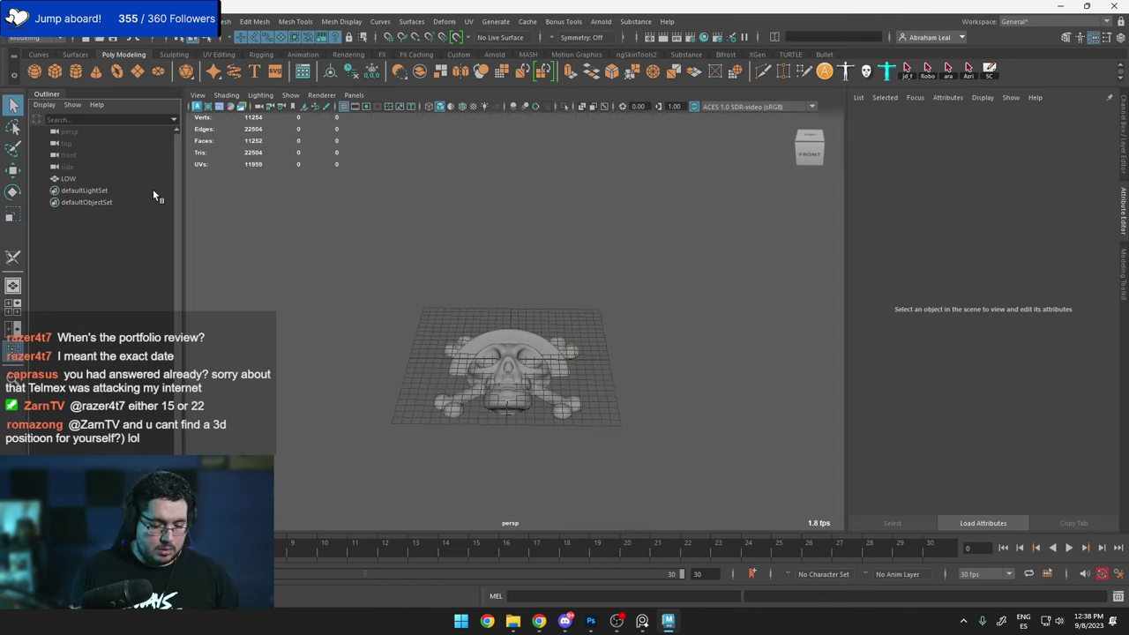
Rotate the LOW skull upright and raise it above the grid.
{"action": "left_click", "coordinate": [495, 340]}
{"action": "key", "text": "e"}
{"action": "left_click_drag", "start_coordinate": [510, 366], "coordinate": [554, 357]}
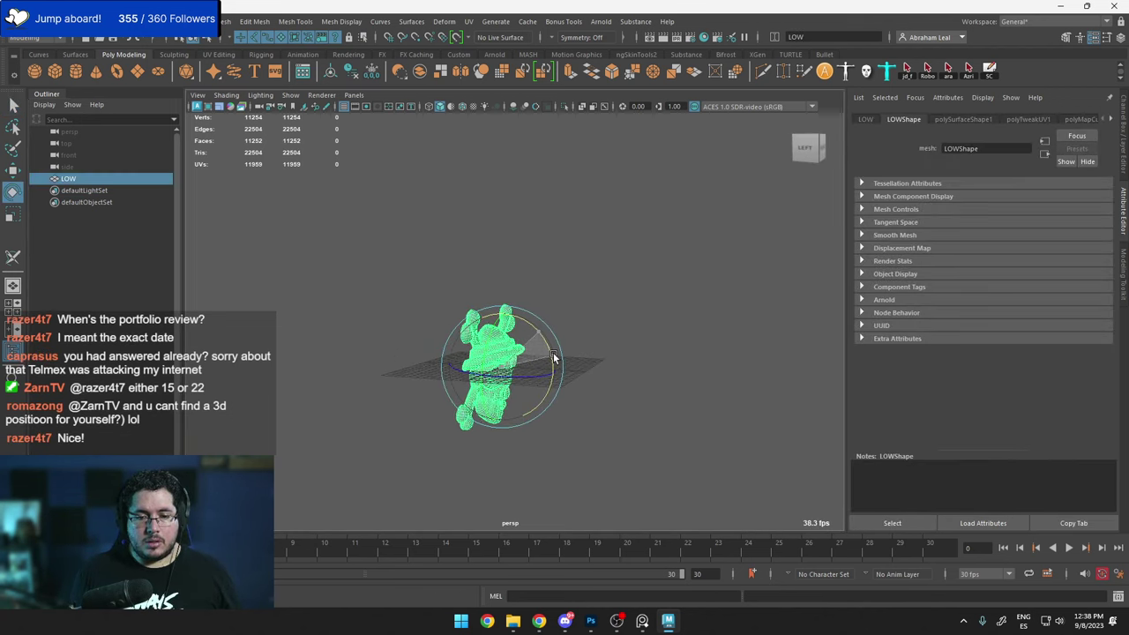
{"action": "key", "text": "w"}
{"action": "left_click_drag", "start_coordinate": [501, 419], "coordinate": [502, 332]}
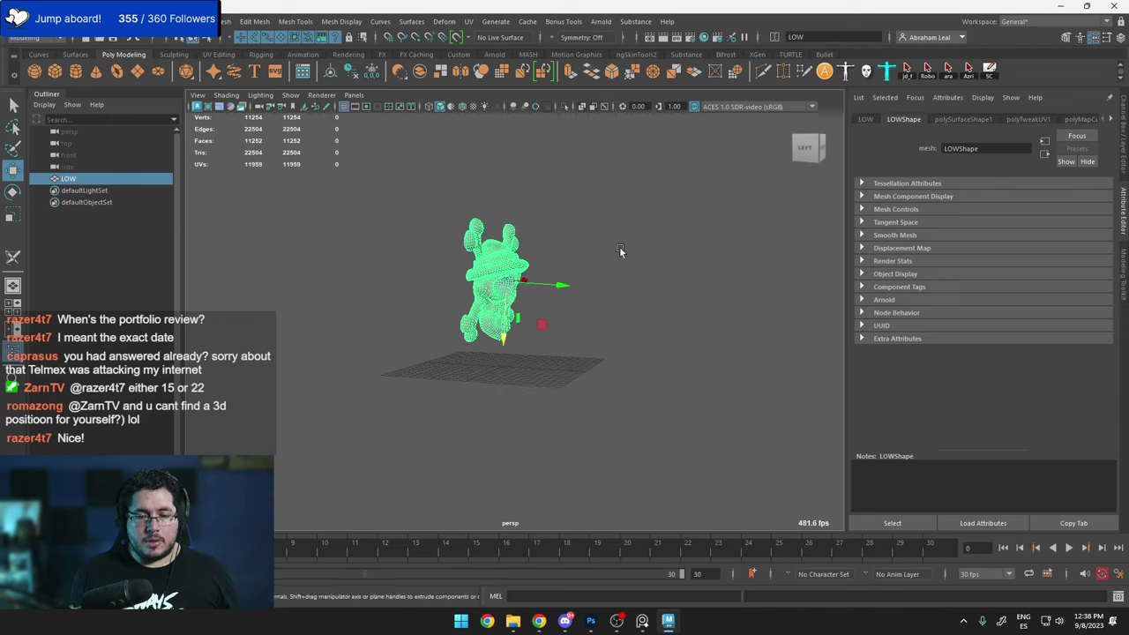
{"action": "left_click", "coordinate": [622, 250]}
Create a new camera in the scene and look through it.
{"action": "left_click", "coordinate": [346, 55]}
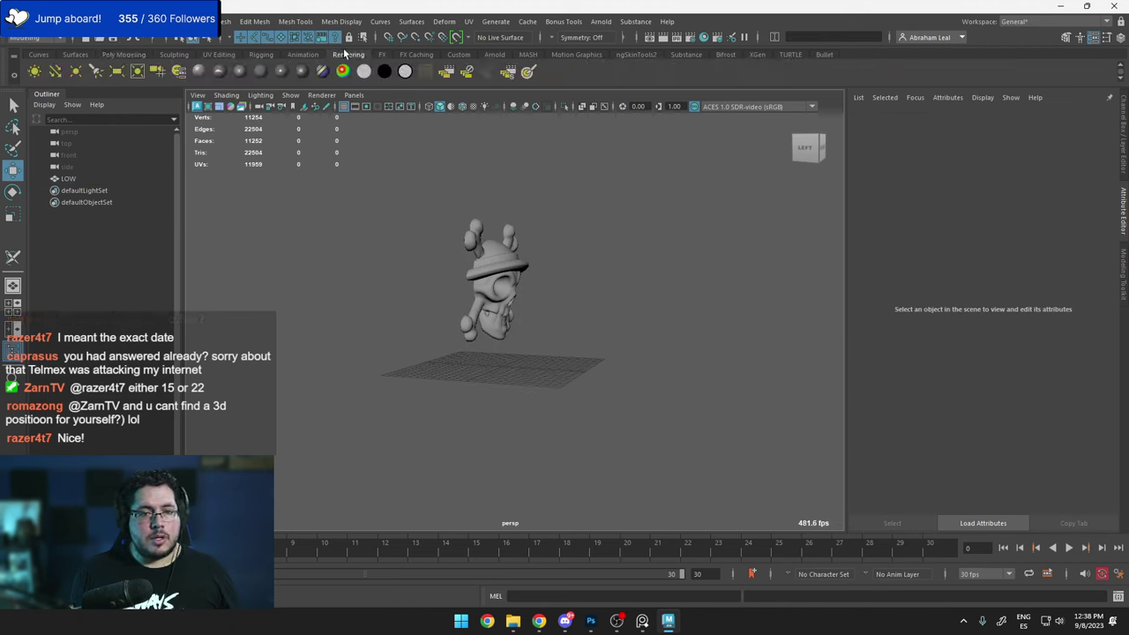
{"action": "left_click", "coordinate": [163, 72]}
{"action": "left_click", "coordinate": [351, 96]}
{"action": "left_click", "coordinate": [403, 142]}
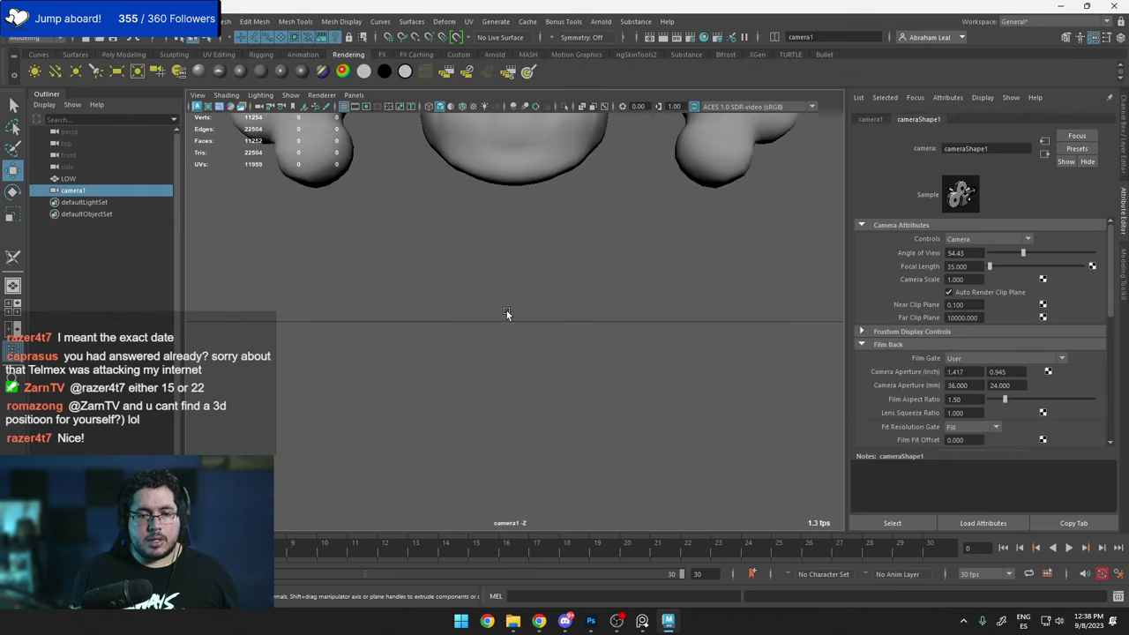
Frame the skull from the front in the camera view and show the resolution gate around it.
{"action": "scroll", "coordinate": [506, 311], "scroll_direction": "down", "scroll_amount": 8}
{"action": "middle_click_drag", "start_coordinate": [506, 300], "coordinate": [506, 329], "text": "alt"}
{"action": "scroll", "coordinate": [494, 291], "scroll_direction": "up", "scroll_amount": 5}
{"action": "middle_click_drag", "start_coordinate": [600, 176], "coordinate": [610, 247], "text": "alt"}
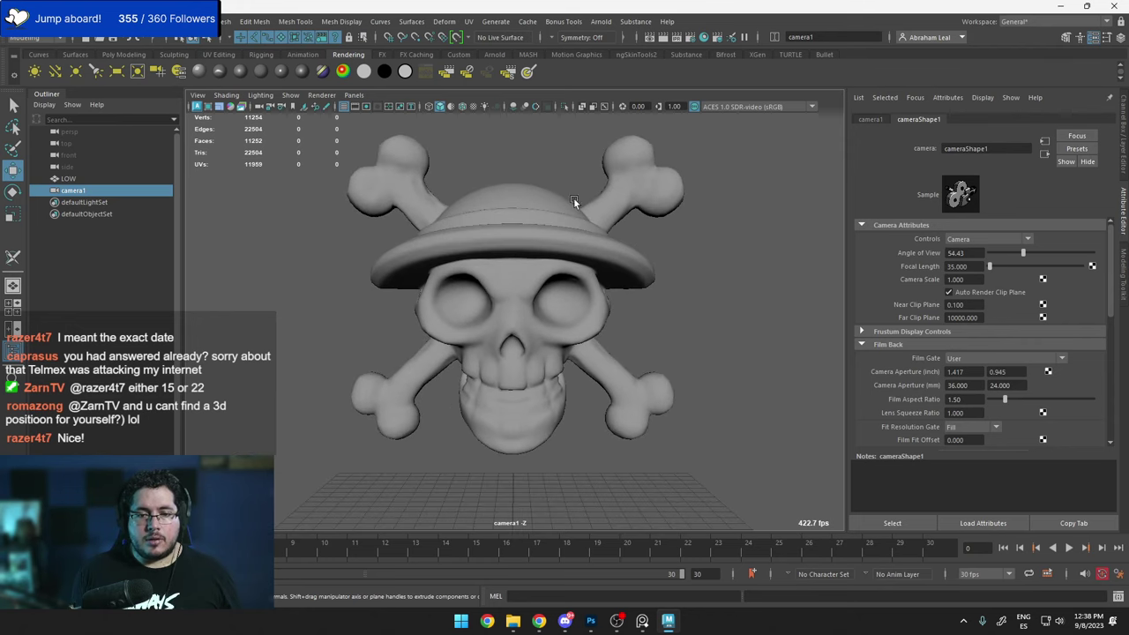
{"action": "left_click", "coordinate": [376, 106]}
{"action": "scroll", "coordinate": [472, 236], "scroll_direction": "down", "scroll_amount": 3}
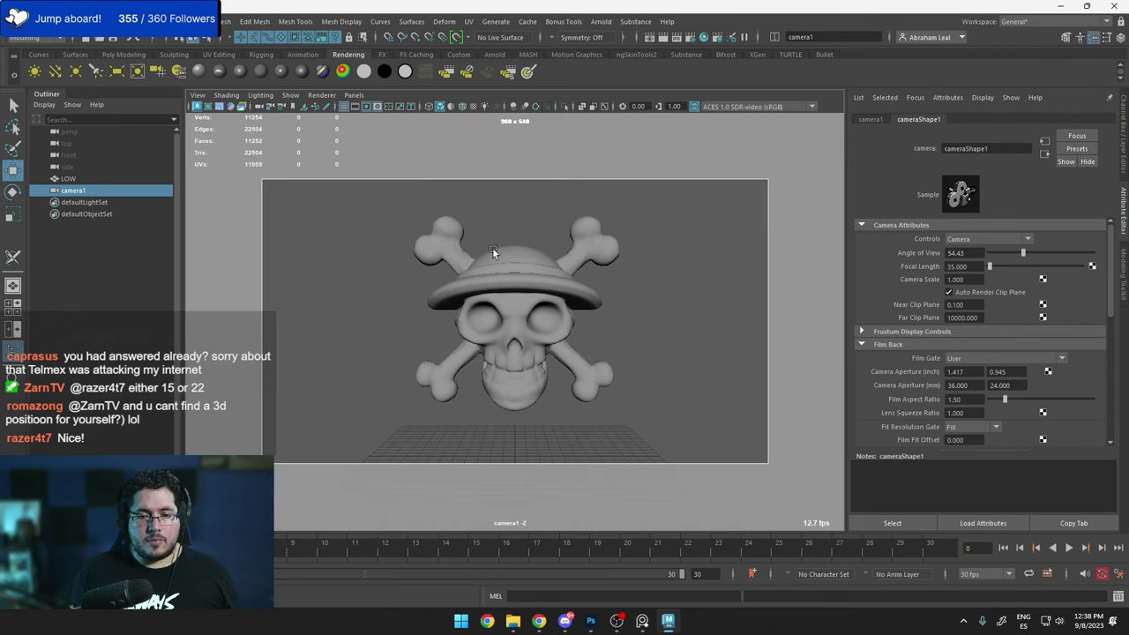
{"action": "scroll", "coordinate": [498, 254], "scroll_direction": "up", "scroll_amount": 2}
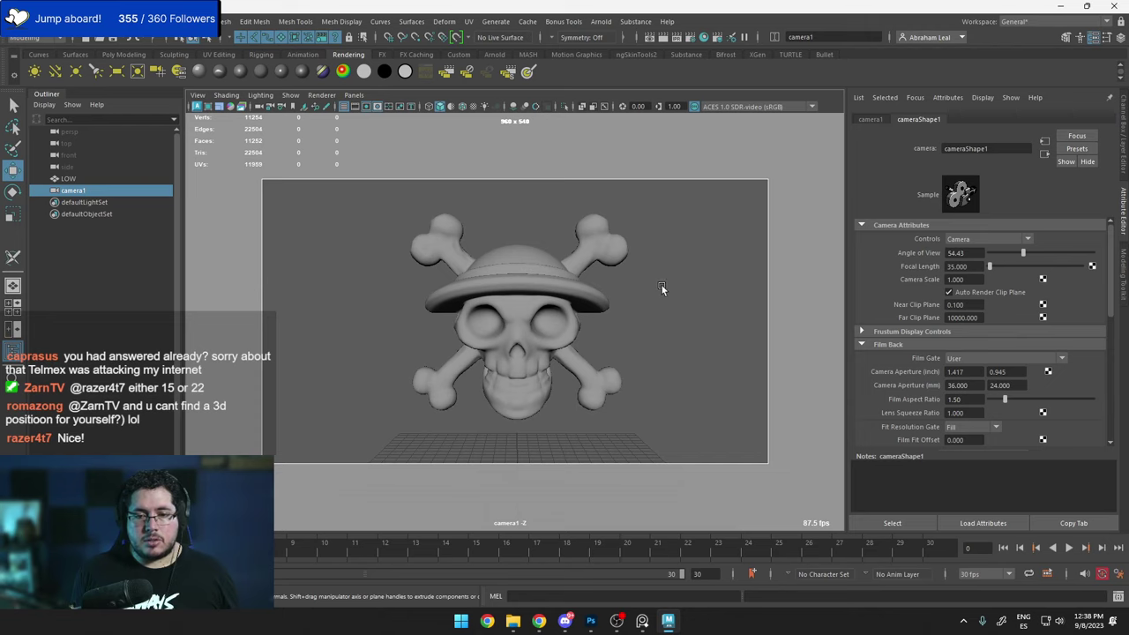
Return to the perspective view and add an Arnold Skydome Light to the scene.
{"action": "left_click", "coordinate": [698, 301]}
{"action": "key", "text": "space"}
{"action": "left_click_drag", "start_coordinate": [699, 328], "coordinate": [697, 296]}
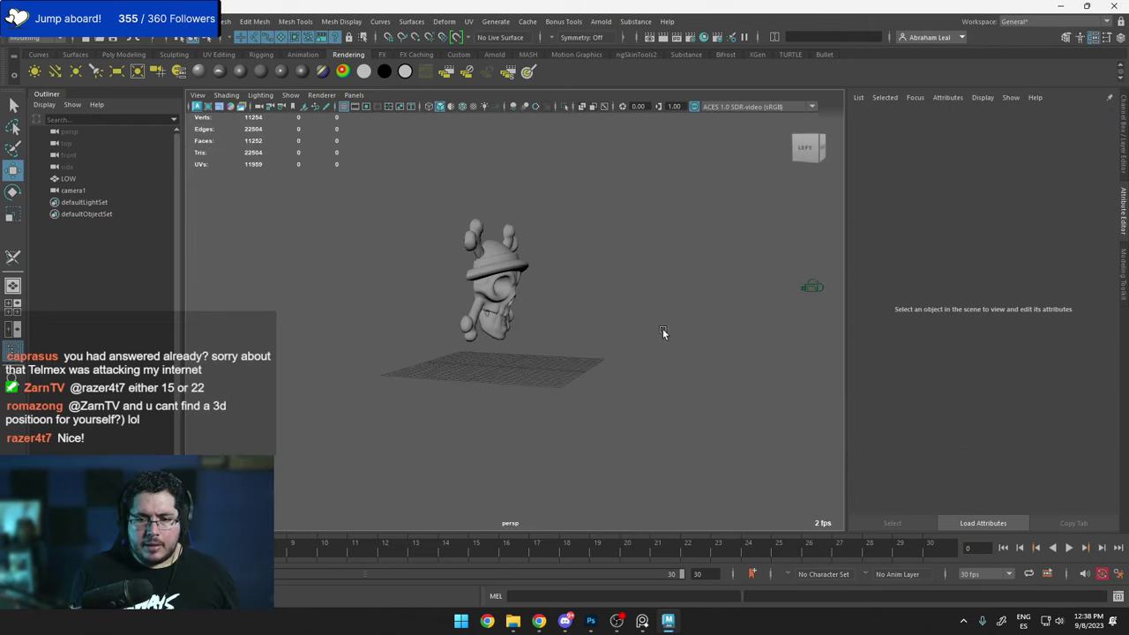
{"action": "left_click_drag", "start_coordinate": [662, 328], "coordinate": [696, 326], "text": "alt"}
{"action": "left_click", "coordinate": [600, 22]}
{"action": "mouse_move", "coordinate": [628, 72]}
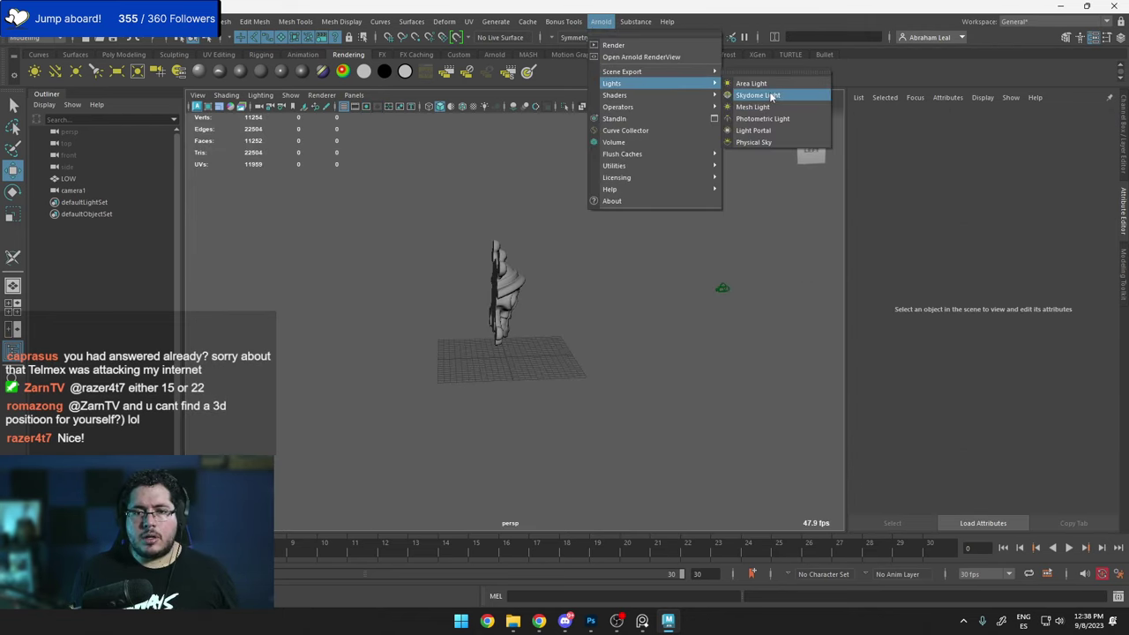
{"action": "left_click", "coordinate": [769, 92]}
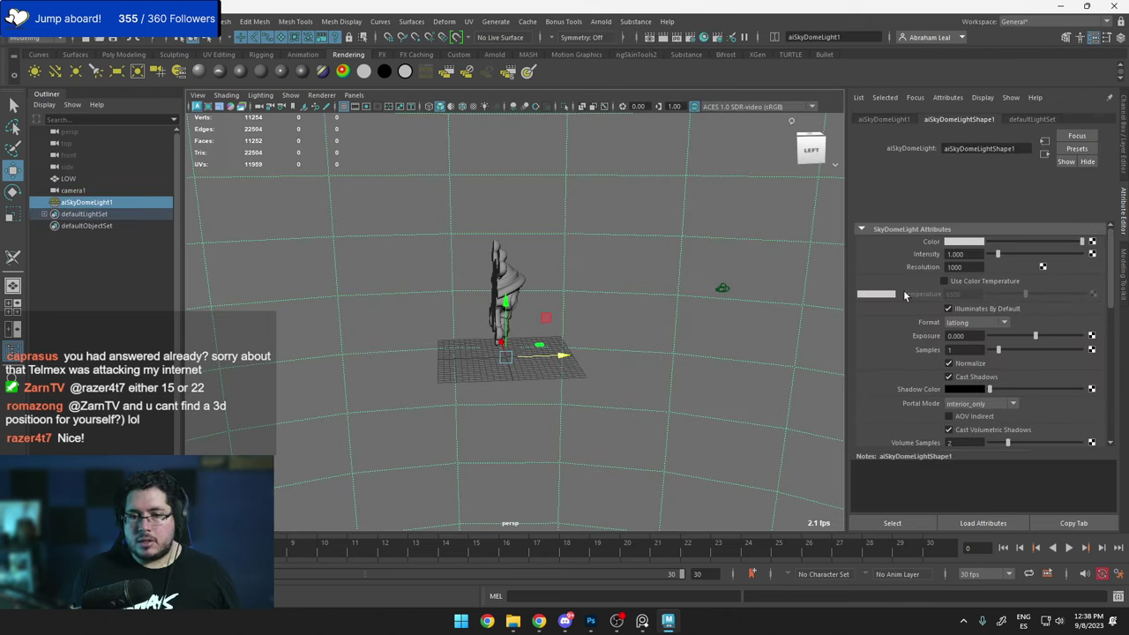
Connect a file texture to the skydome light's color and load dancing_hall_4k.exr from the project's sourceimages folder.
{"action": "left_click", "coordinate": [503, 314]}
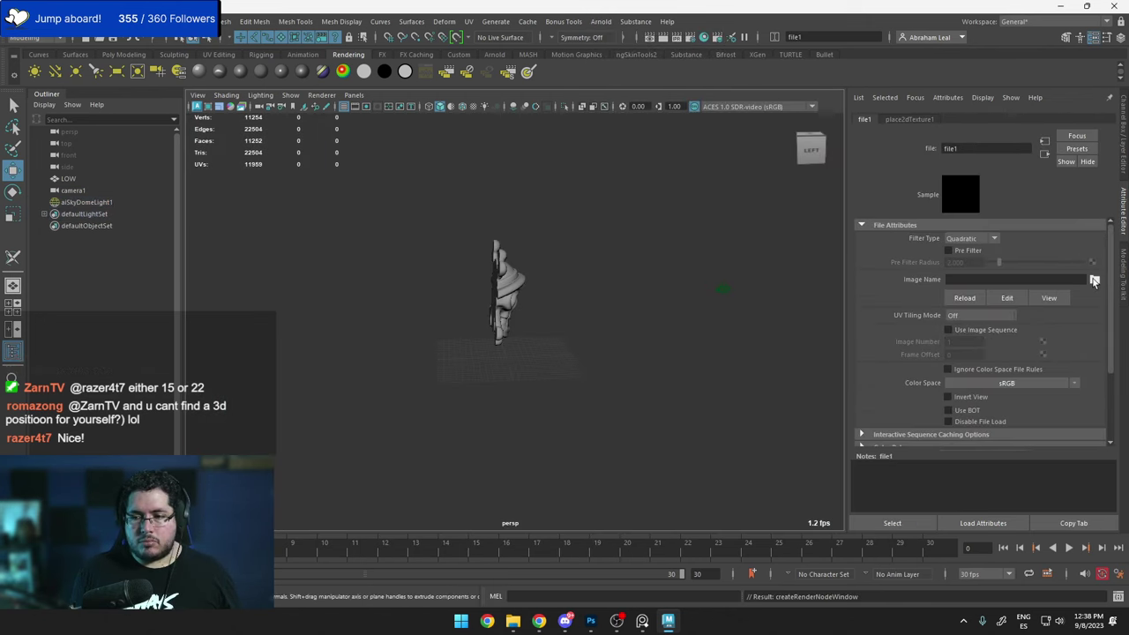
{"action": "left_click", "coordinate": [1094, 280]}
{"action": "left_click", "coordinate": [463, 281]}
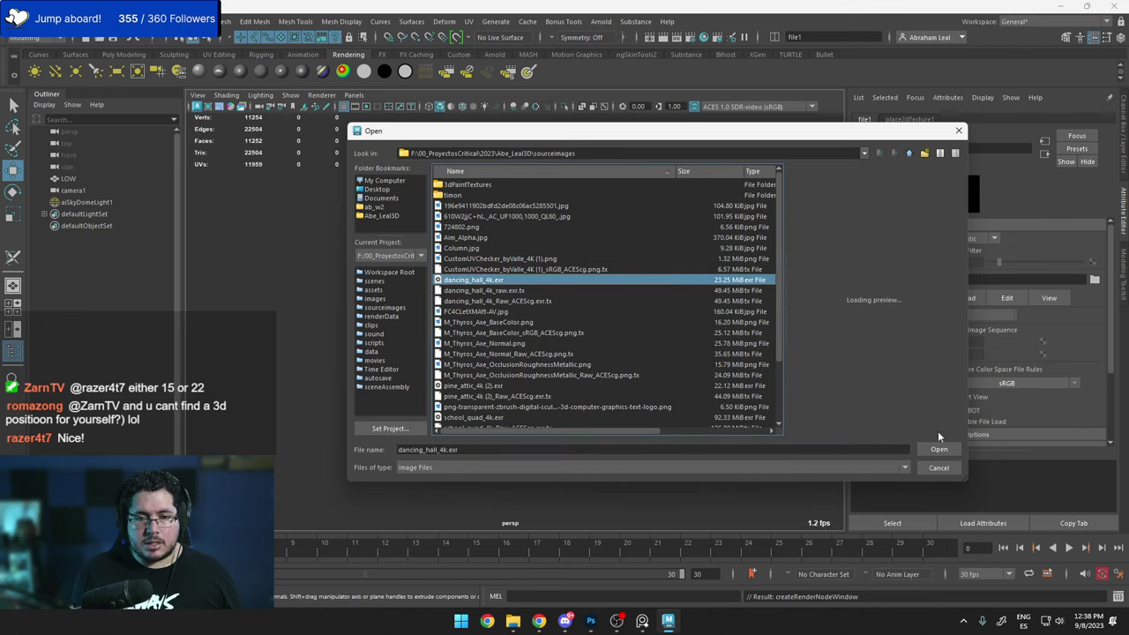
{"action": "left_click", "coordinate": [939, 449]}
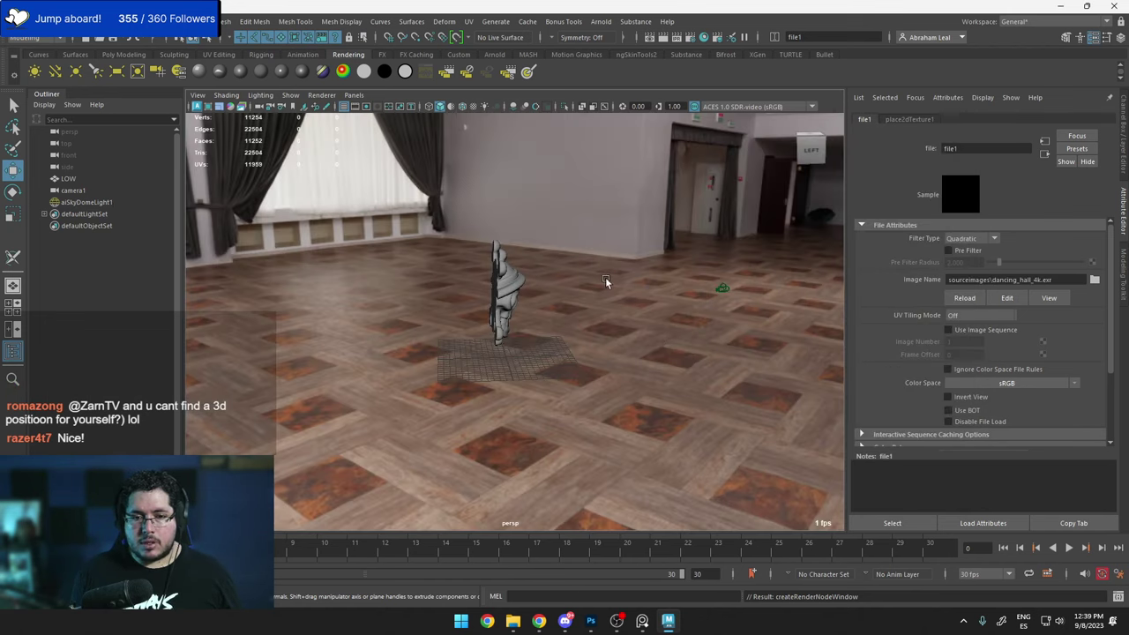
{"action": "left_click_drag", "start_coordinate": [605, 278], "coordinate": [377, 192], "text": "alt"}
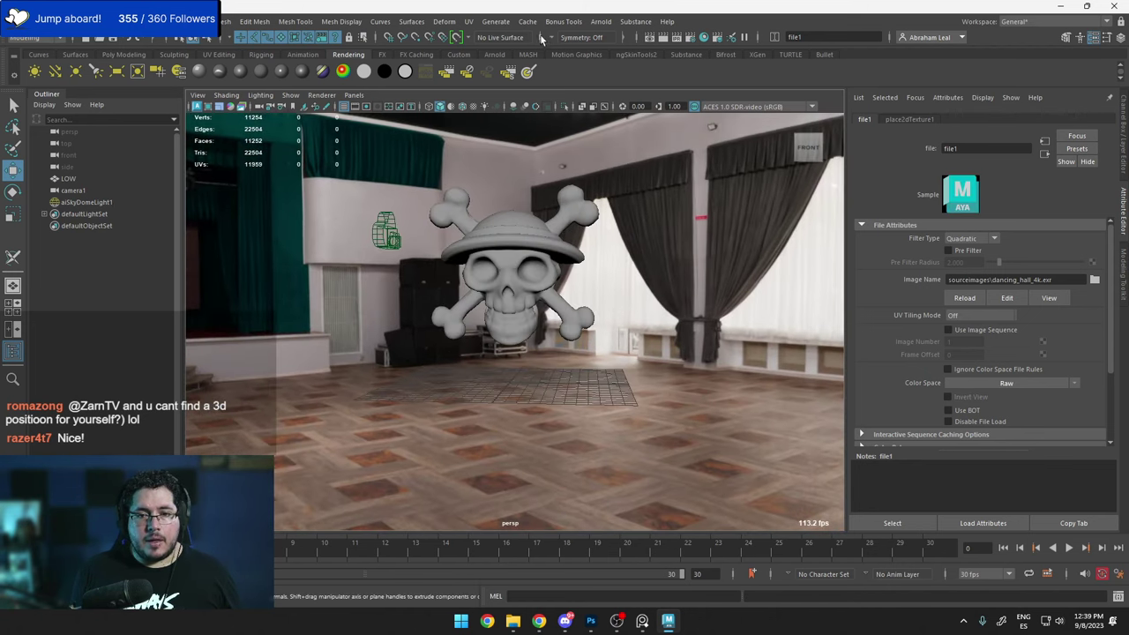
Apply the Substance Arnold workflow to the skull's BaseColor, Metalness, Normal and Roughness PNG maps from the Desktop.
{"action": "left_click", "coordinate": [689, 55]}
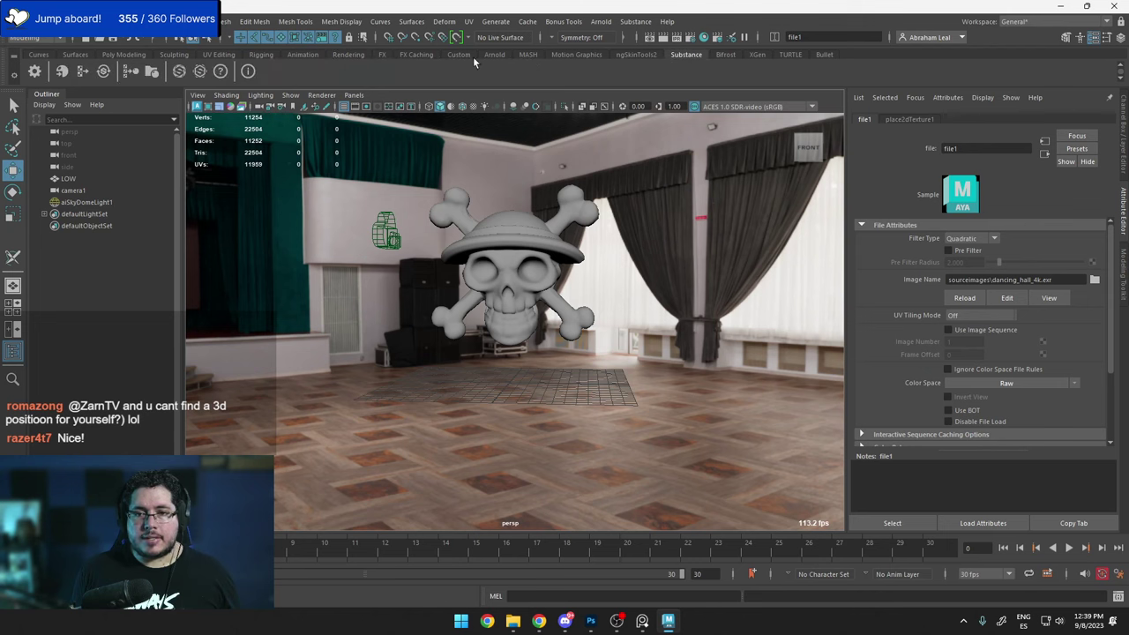
{"action": "left_click", "coordinate": [132, 72]}
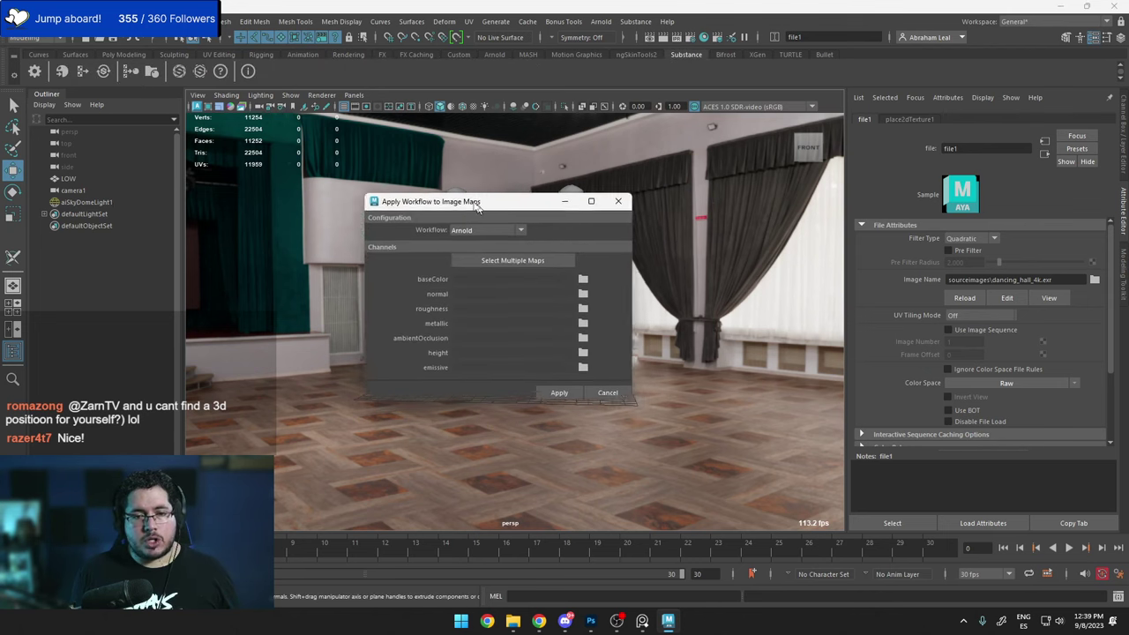
{"action": "left_click", "coordinate": [439, 207]}
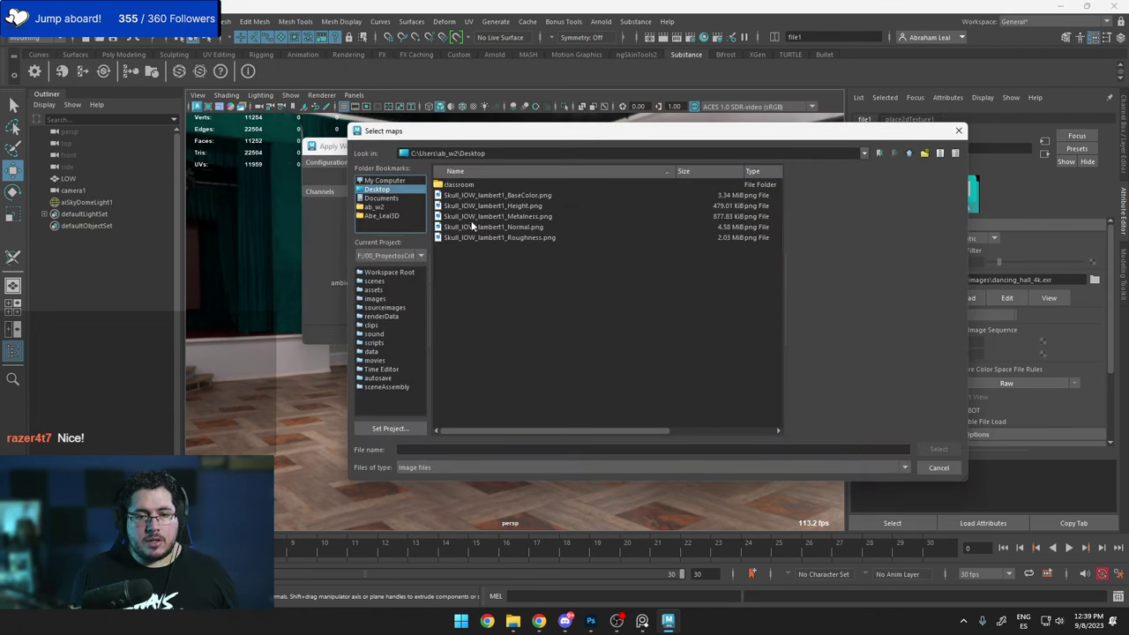
{"action": "left_click", "coordinate": [484, 196]}
{"action": "left_click", "coordinate": [503, 216], "text": "ctrl"}
{"action": "left_click", "coordinate": [507, 227], "text": "ctrl"}
{"action": "left_click", "coordinate": [508, 238], "text": "ctrl"}
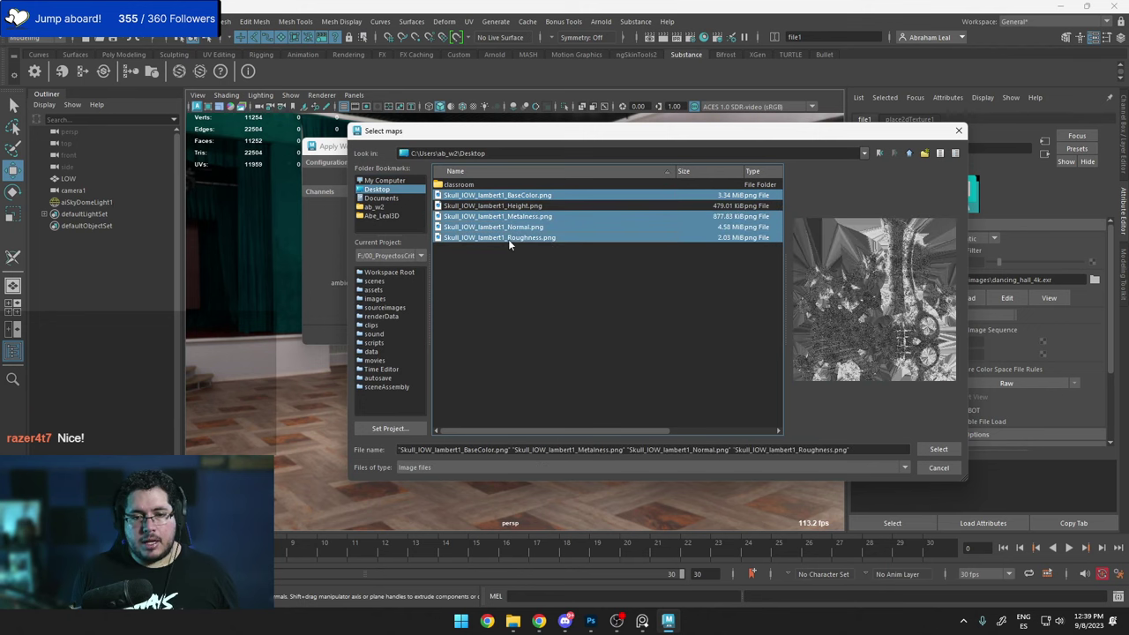
{"action": "left_click", "coordinate": [938, 449]}
{"action": "left_click", "coordinate": [497, 339]}
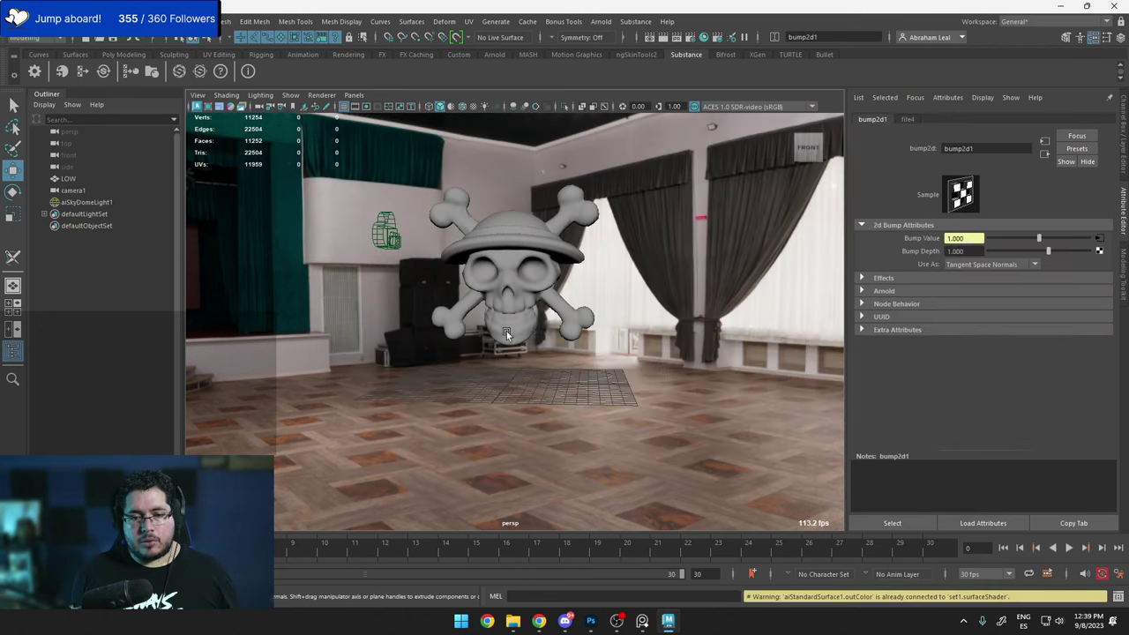
Assign the new aiStandardSurface1 material to the LOW skull mesh.
{"action": "left_click", "coordinate": [523, 251]}
{"action": "right_click_drag", "start_coordinate": [523, 243], "coordinate": [628, 533]}
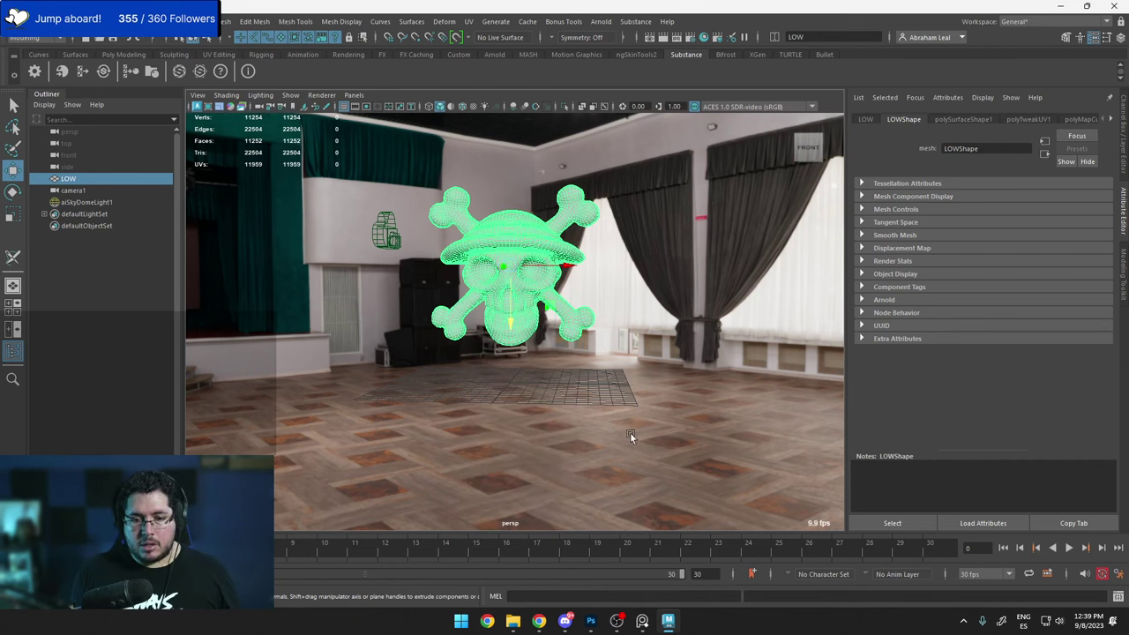
{"action": "left_click", "coordinate": [630, 333]}
{"action": "scroll", "coordinate": [585, 288], "scroll_direction": "up", "scroll_amount": 5}
{"action": "left_click_drag", "start_coordinate": [580, 285], "coordinate": [585, 320], "text": "alt"}
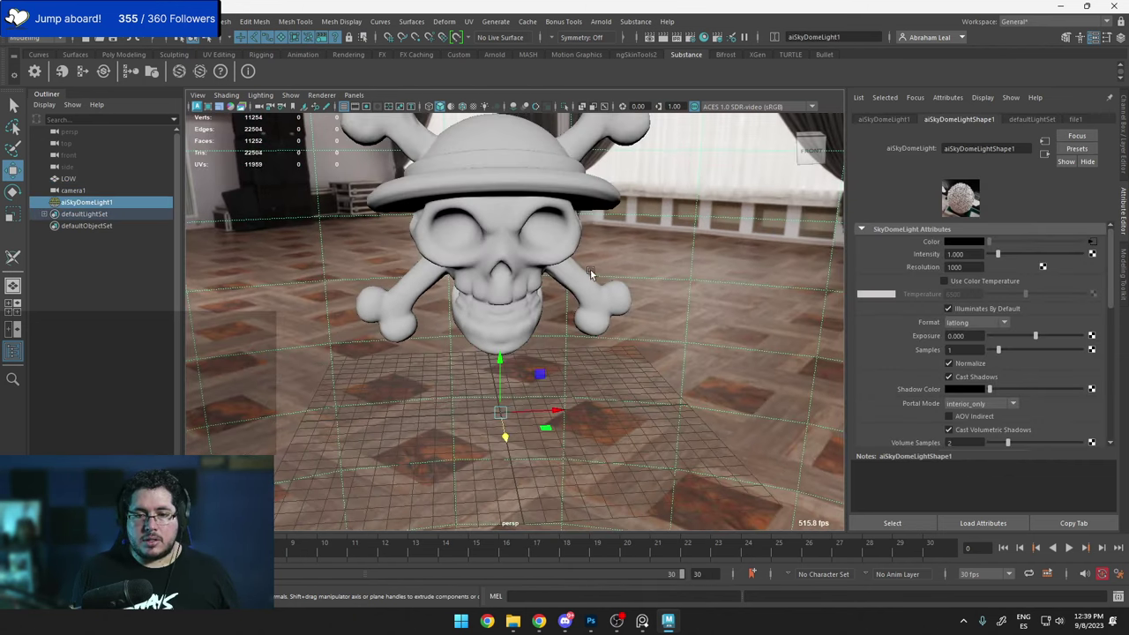
Delete the LOW skull's construction history and open its aiStandardSurface1 material attributes.
{"action": "left_click", "coordinate": [1075, 119]}
{"action": "left_click", "coordinate": [959, 119]}
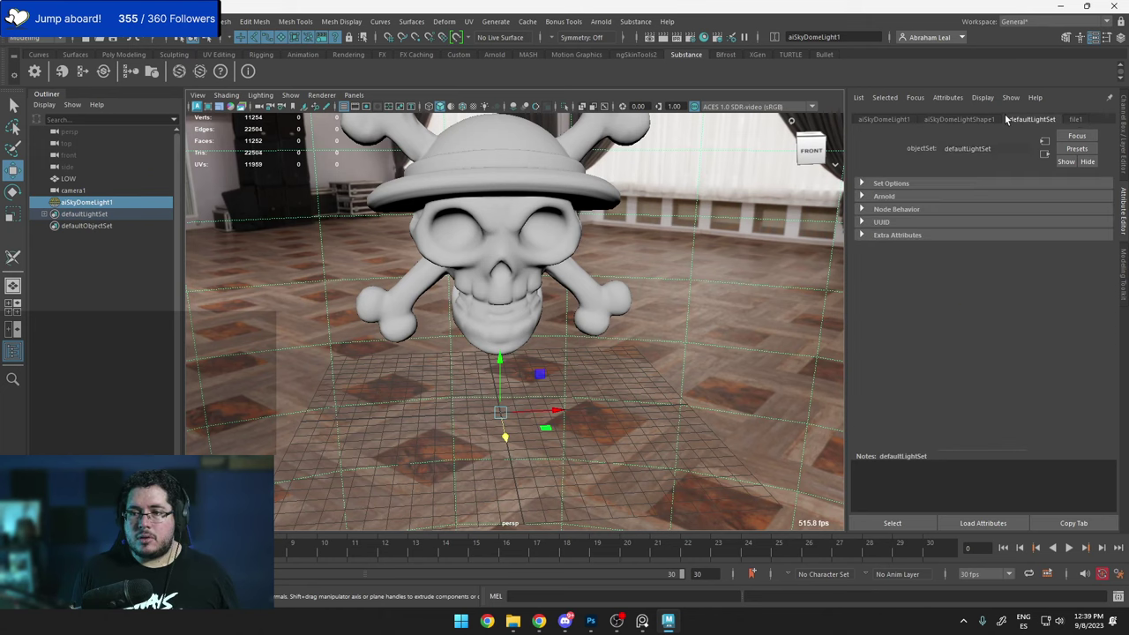
{"action": "left_click", "coordinate": [543, 204]}
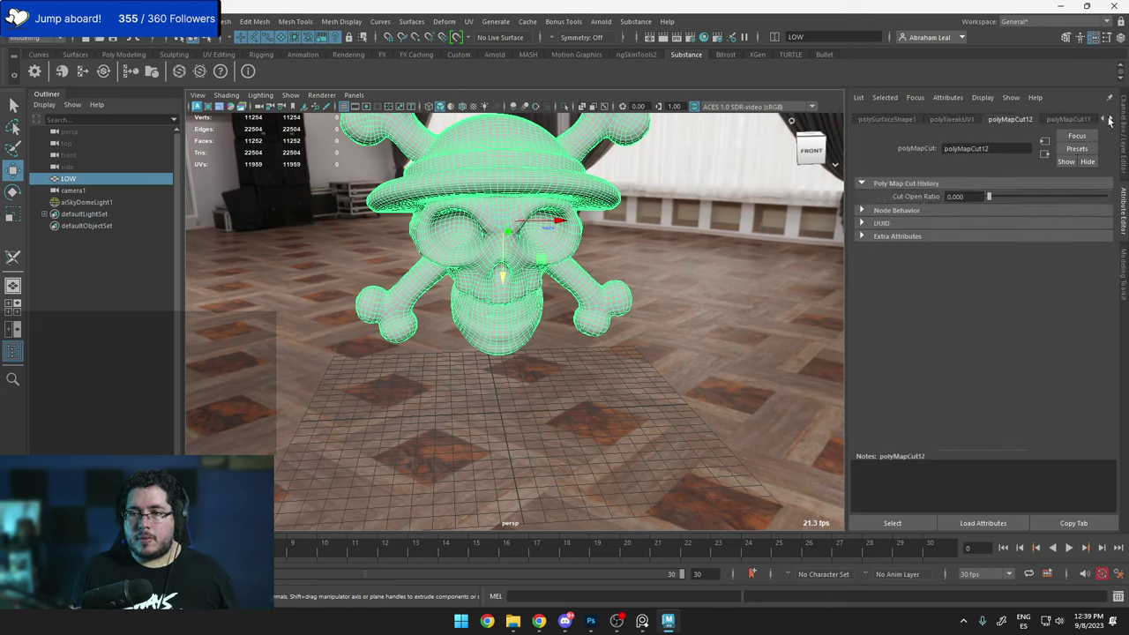
{"action": "left_click", "coordinate": [133, 55]}
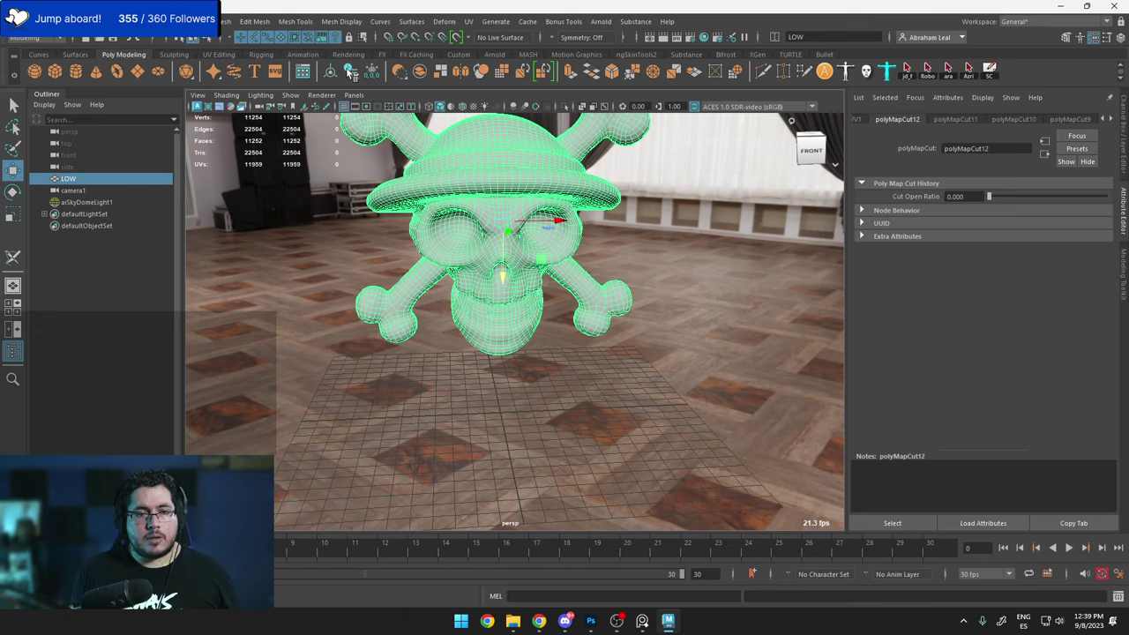
{"action": "left_click", "coordinate": [970, 119]}
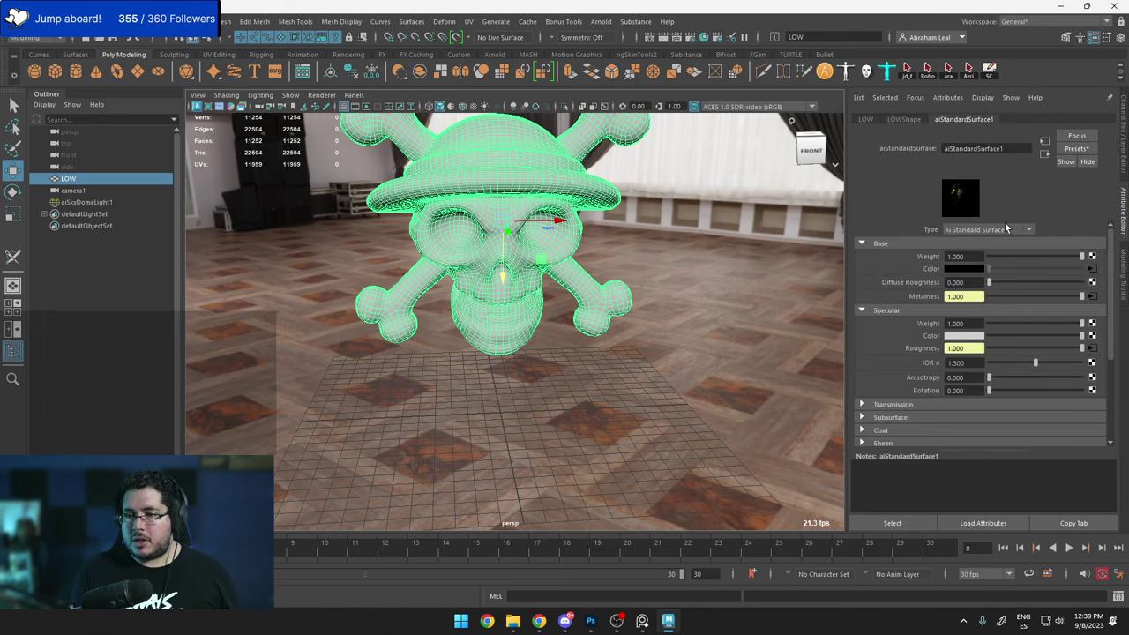
View the skull from the front and turn on textured display in the perspective view.
{"action": "left_click_drag", "start_coordinate": [564, 295], "coordinate": [541, 201], "text": "alt"}
{"action": "middle_click_drag", "start_coordinate": [534, 243], "coordinate": [544, 298], "text": "alt"}
{"action": "key", "text": "6"}
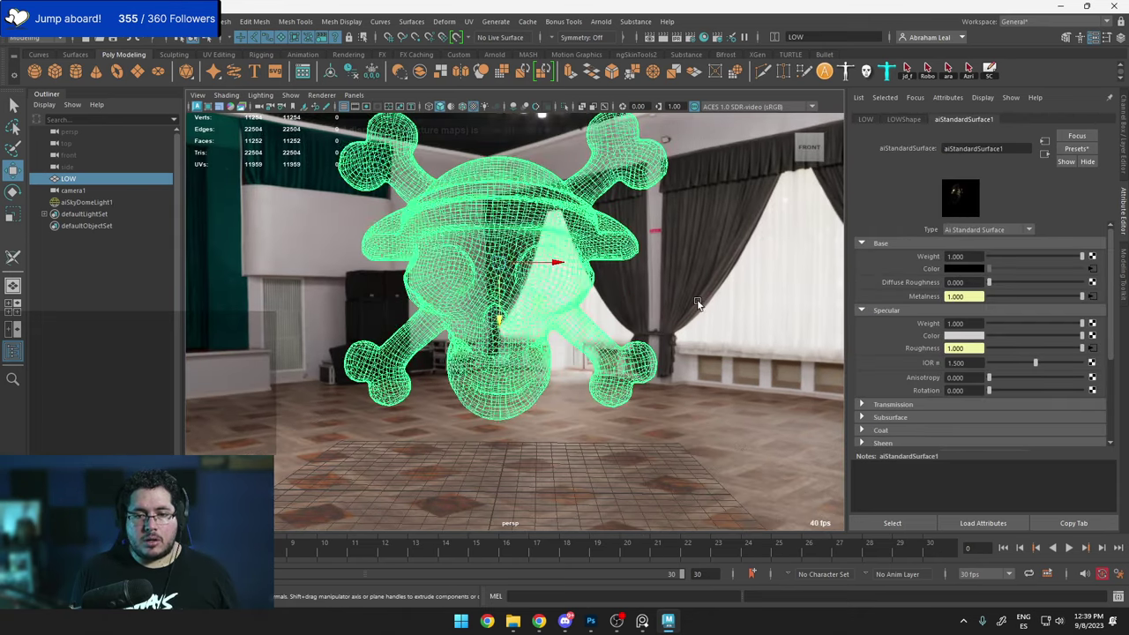
Light the perspective view with all scene lights and frame the textured skull from the front against the HDRI room.
{"action": "left_click_drag", "start_coordinate": [697, 303], "coordinate": [715, 292], "text": "alt"}
{"action": "left_click", "coordinate": [715, 291]}
{"action": "scroll", "coordinate": [608, 294], "scroll_direction": "up", "scroll_amount": 5}
{"action": "mouse_move", "coordinate": [597, 295]}
{"action": "left_mouse_down", "text": "alt"}
{"action": "mouse_move", "coordinate": [643, 280]}
{"action": "mouse_move", "coordinate": [520, 280]}
{"action": "mouse_move", "coordinate": [589, 294]}
{"action": "left_mouse_up", "text": "alt"}
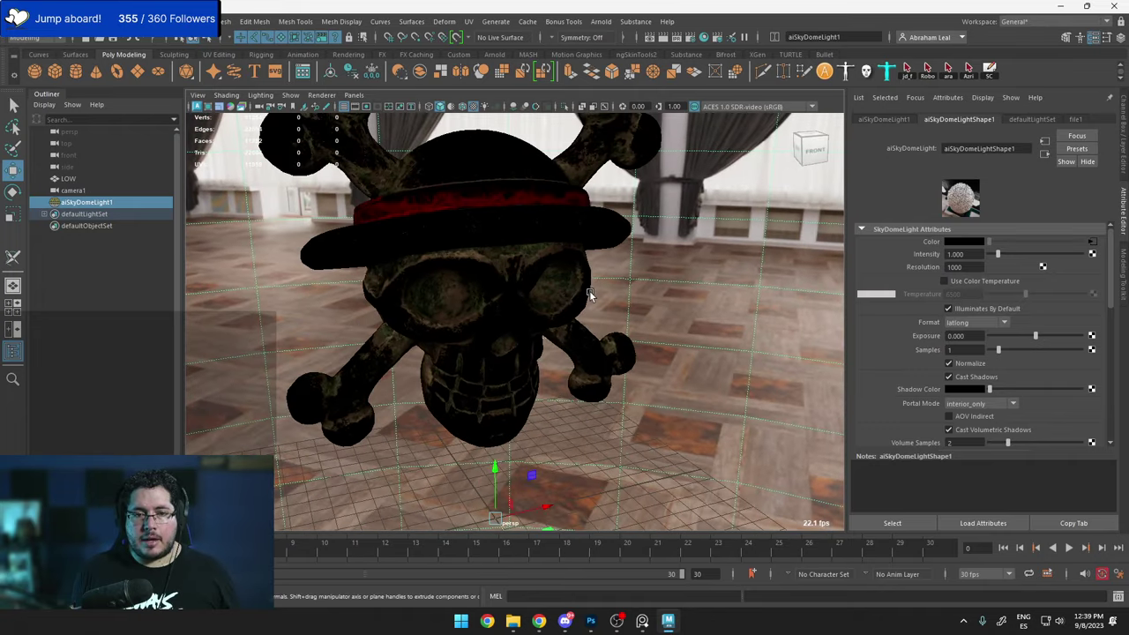
{"action": "scroll", "coordinate": [589, 295], "scroll_direction": "down", "scroll_amount": 3}
{"action": "left_click", "coordinate": [484, 108]}
{"action": "left_click_drag", "start_coordinate": [610, 375], "coordinate": [683, 378], "text": "alt"}
{"action": "scroll", "coordinate": [666, 409], "scroll_direction": "up", "scroll_amount": 5}
{"action": "scroll", "coordinate": [682, 378], "scroll_direction": "down", "scroll_amount": 10}
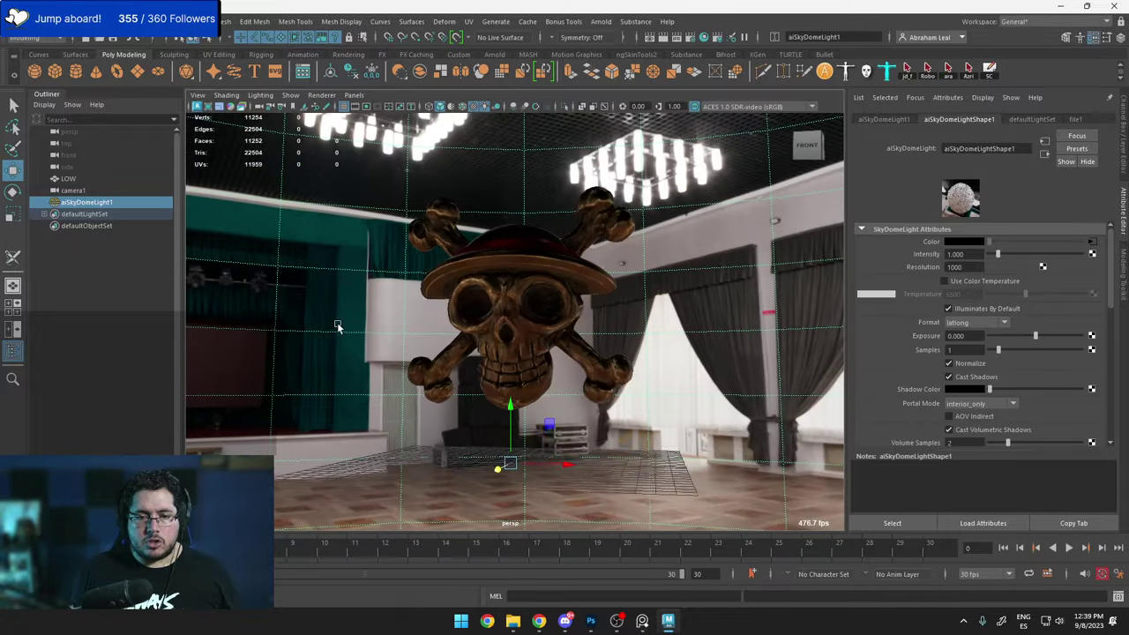
Save the Maya scene under the new name OnePIECE in the project's scenes folder.
{"action": "key", "text": "ctrl+shift+s"}
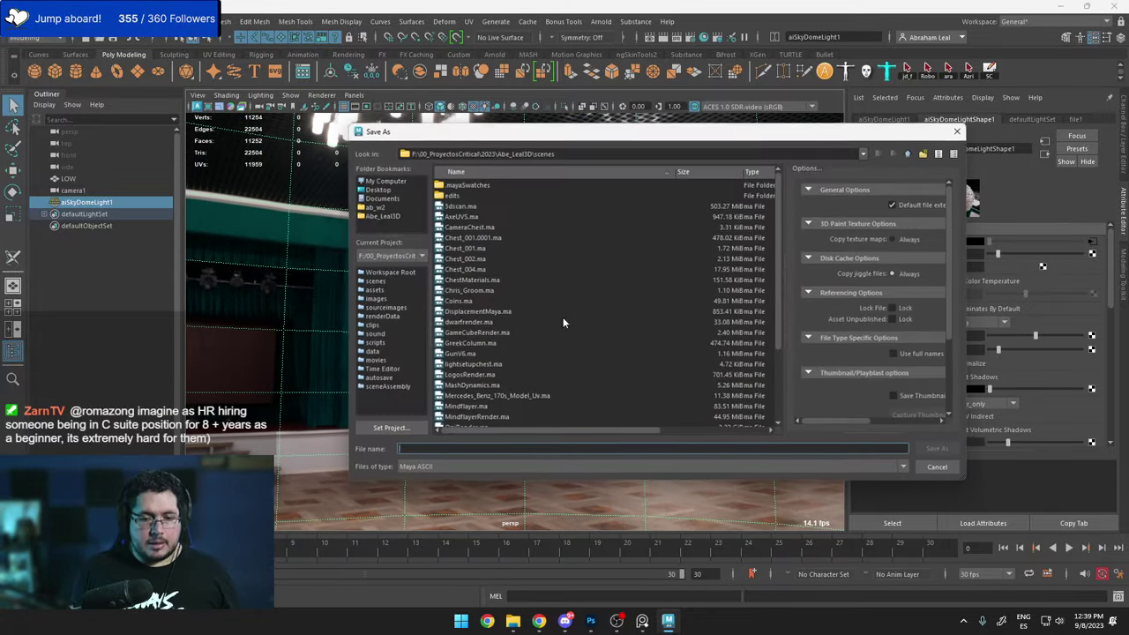
{"action": "type", "text": "One"}
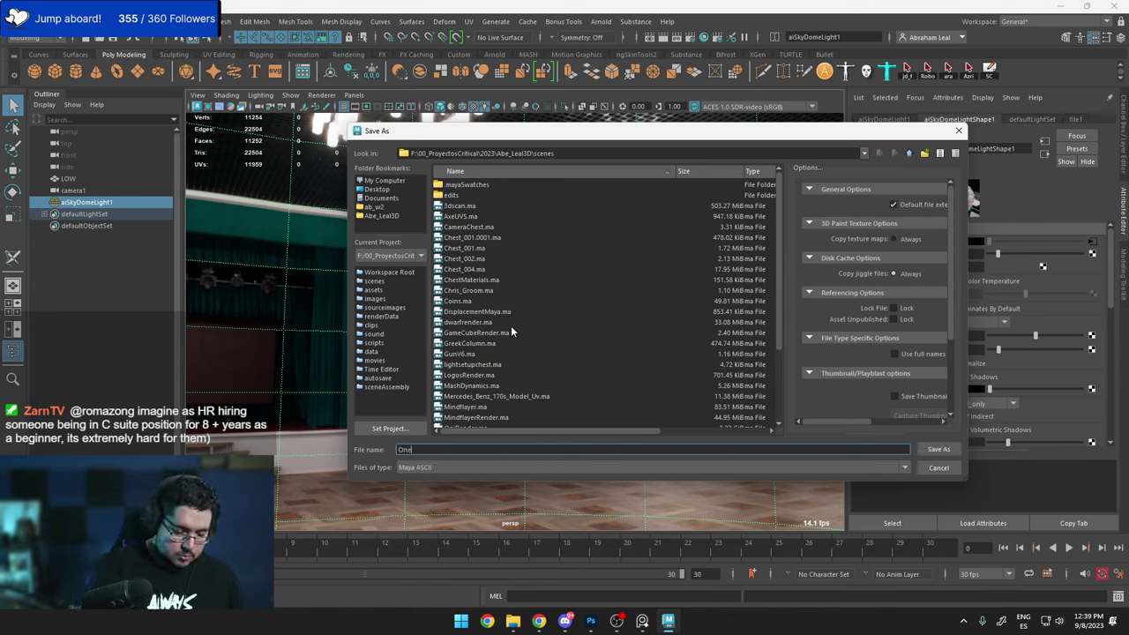
{"action": "type", "text": "PIECE"}
{"action": "key", "text": "Return"}
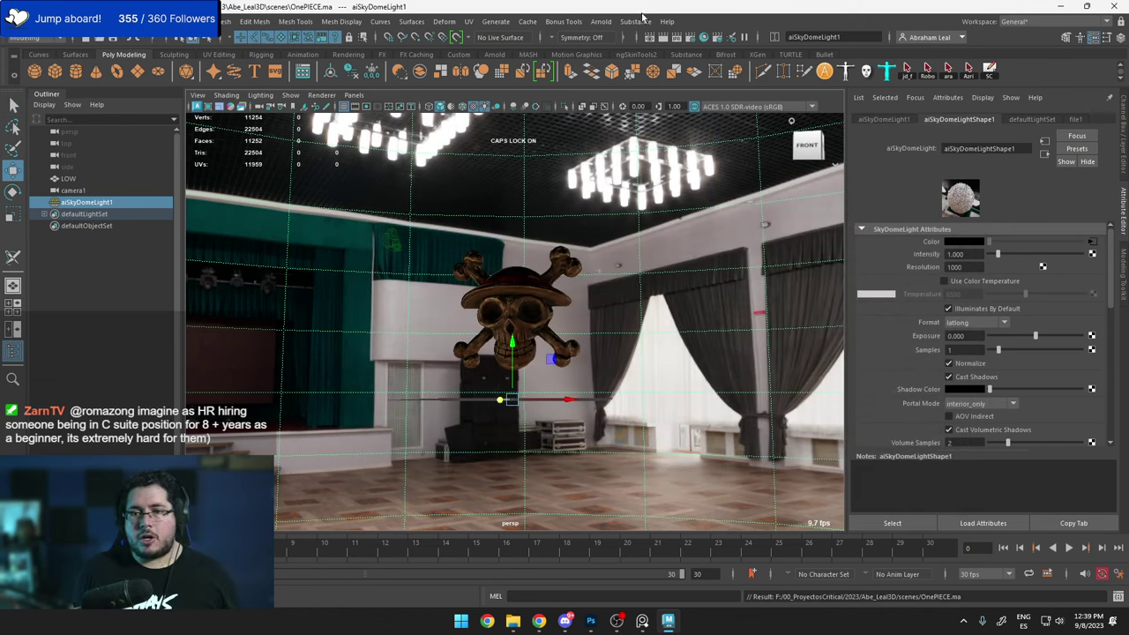
Check the Arnold system render settings, then render the skull through cameraShape1 in the Arnold RenderView.
{"action": "left_click", "coordinate": [689, 38]}
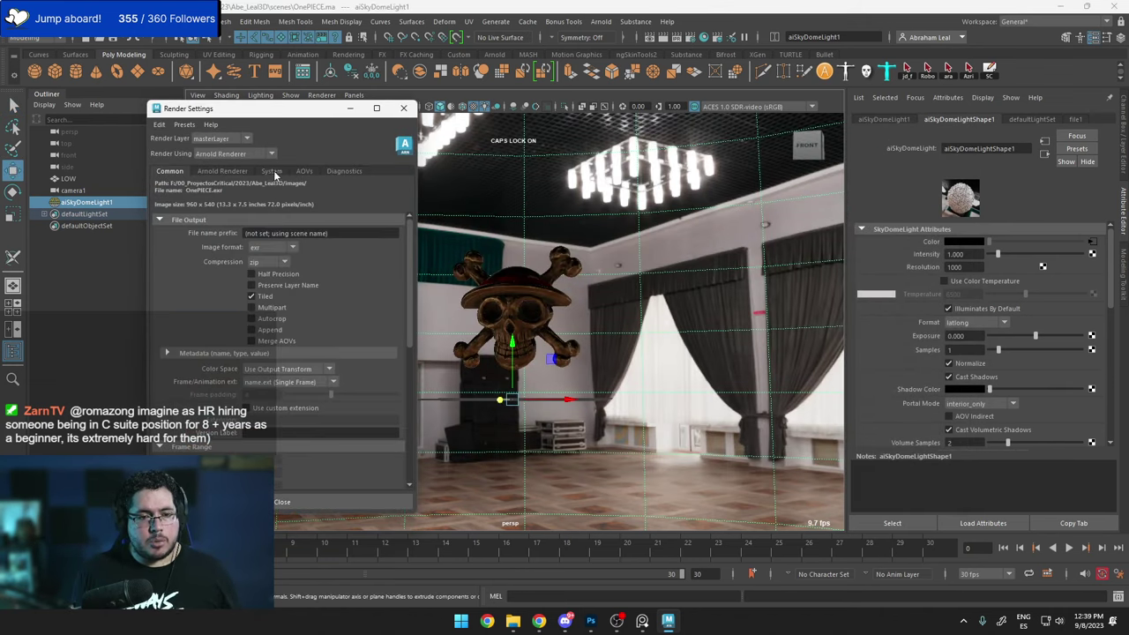
{"action": "left_click", "coordinate": [273, 171]}
{"action": "left_click", "coordinate": [403, 107]}
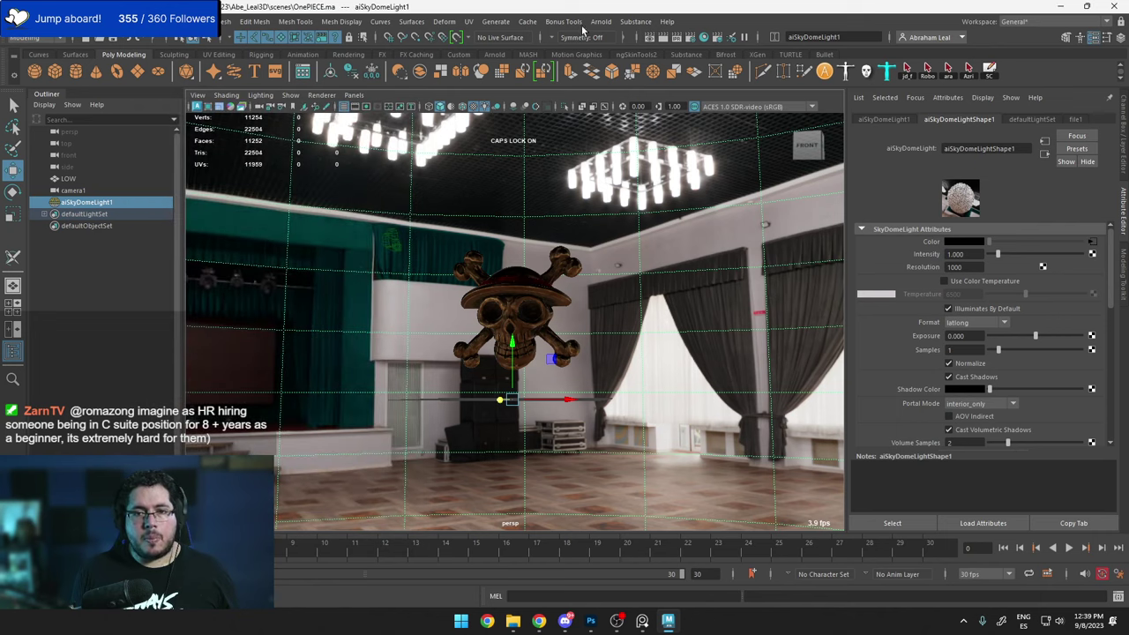
{"action": "left_click", "coordinate": [595, 23]}
{"action": "left_click", "coordinate": [598, 45]}
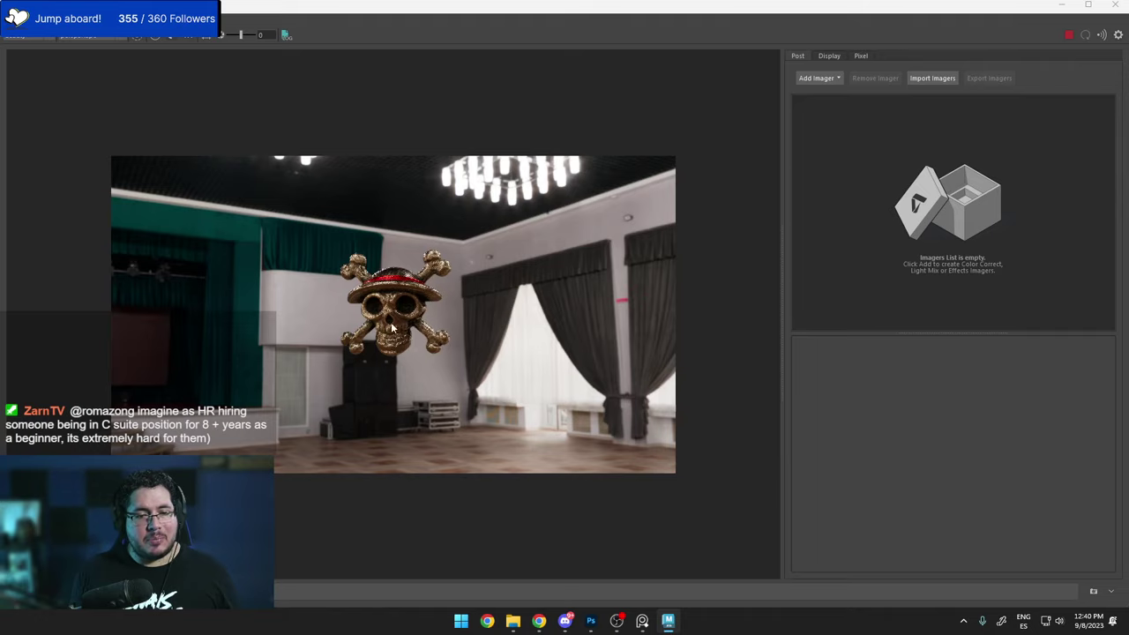
{"action": "left_click", "coordinate": [100, 37]}
{"action": "left_click", "coordinate": [101, 55]}
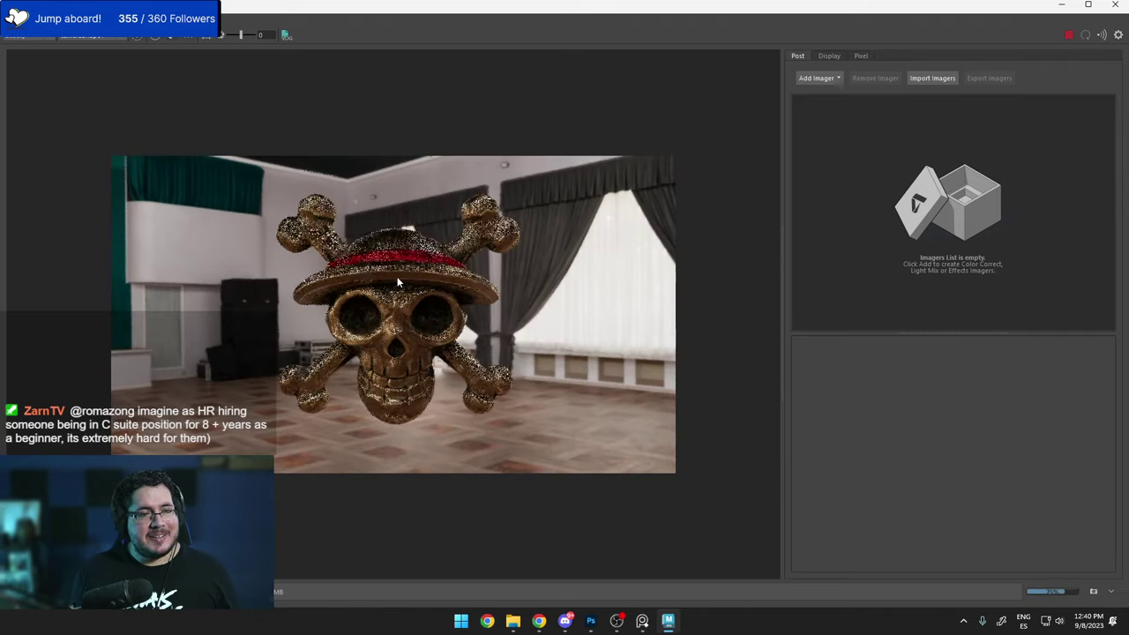
Examine the rendered skull up close and as a whole, checking the metal surface for noise.
{"action": "scroll", "coordinate": [449, 374], "scroll_direction": "up", "scroll_amount": 2}
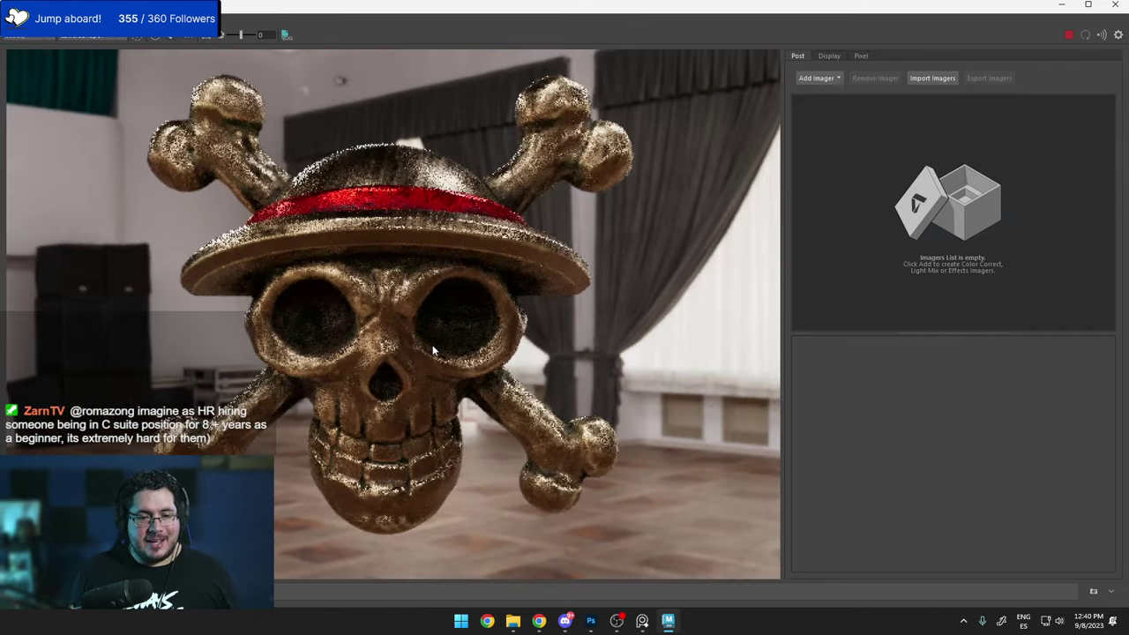
{"action": "scroll", "coordinate": [368, 352], "scroll_direction": "down", "scroll_amount": 3}
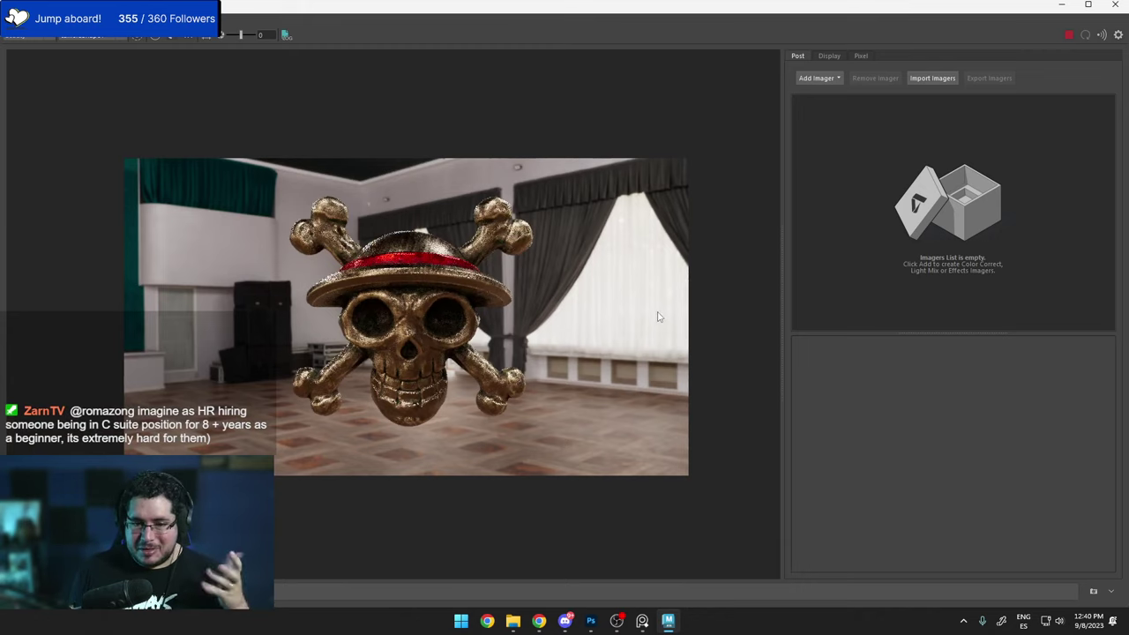
{"action": "scroll", "coordinate": [604, 298], "scroll_direction": "up", "scroll_amount": 3}
{"action": "scroll", "coordinate": [603, 298], "scroll_direction": "down", "scroll_amount": 3}
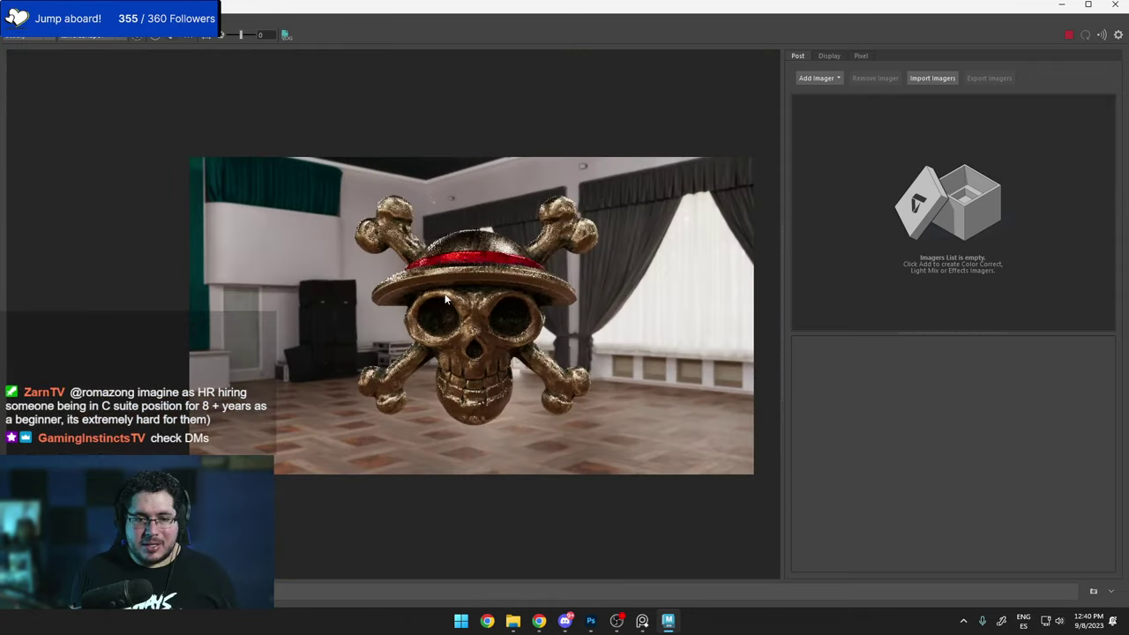
{"action": "scroll", "coordinate": [582, 264], "scroll_direction": "up", "scroll_amount": 2}
{"action": "scroll", "coordinate": [571, 252], "scroll_direction": "down", "scroll_amount": 2}
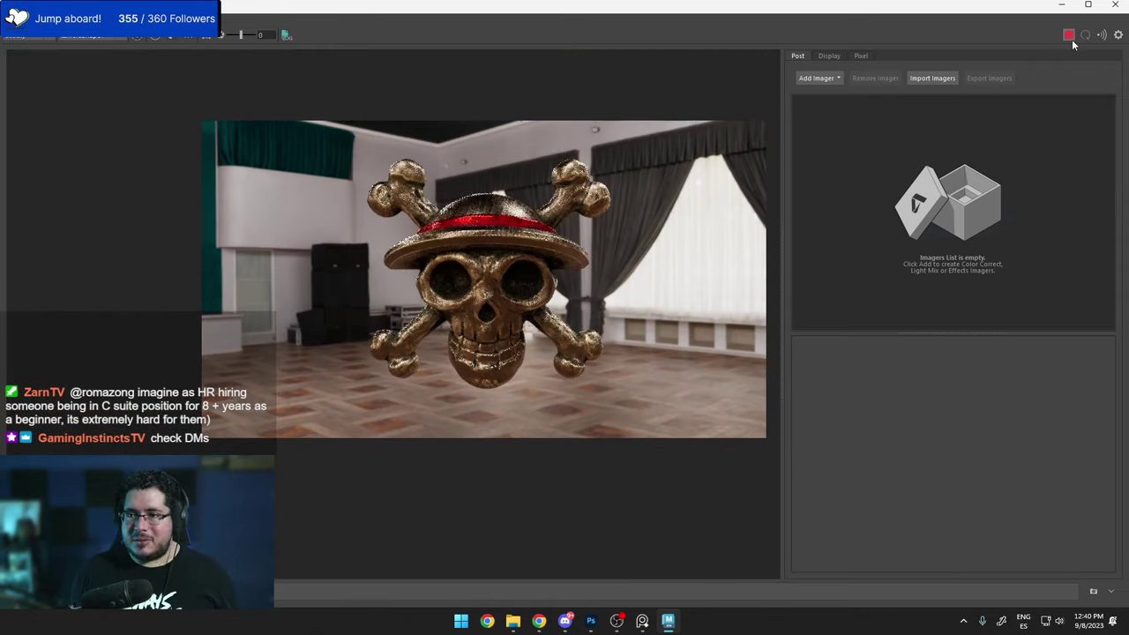
{"action": "left_click", "coordinate": [1061, 5]}
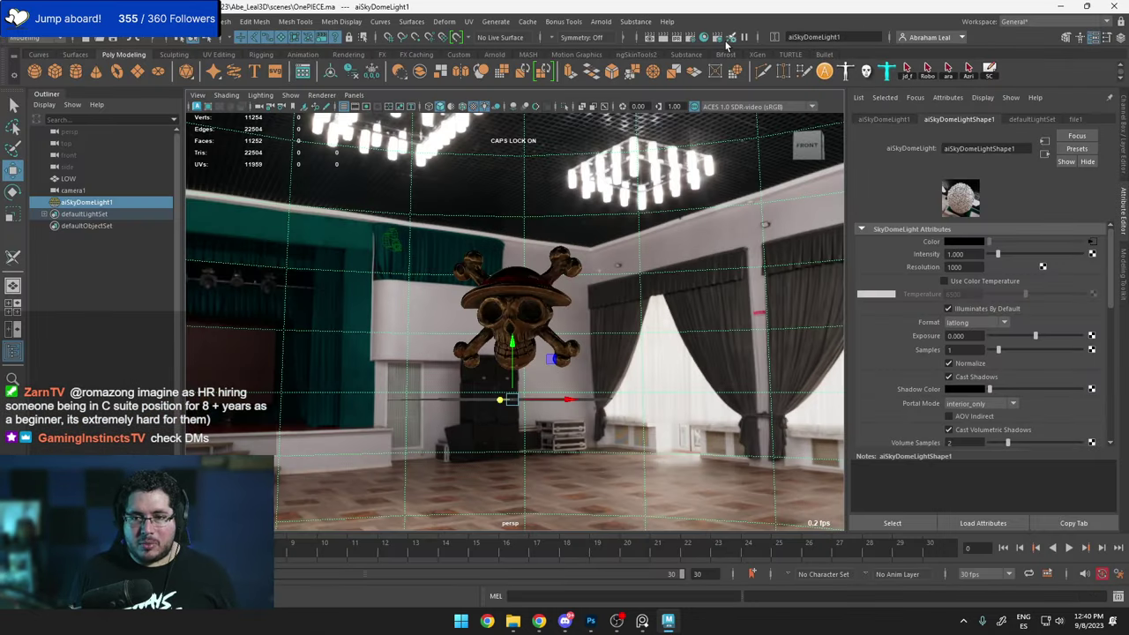
Set the render image size to the HD_1080 preset and check the render device.
{"action": "left_click", "coordinate": [695, 37]}
{"action": "left_click", "coordinate": [171, 171]}
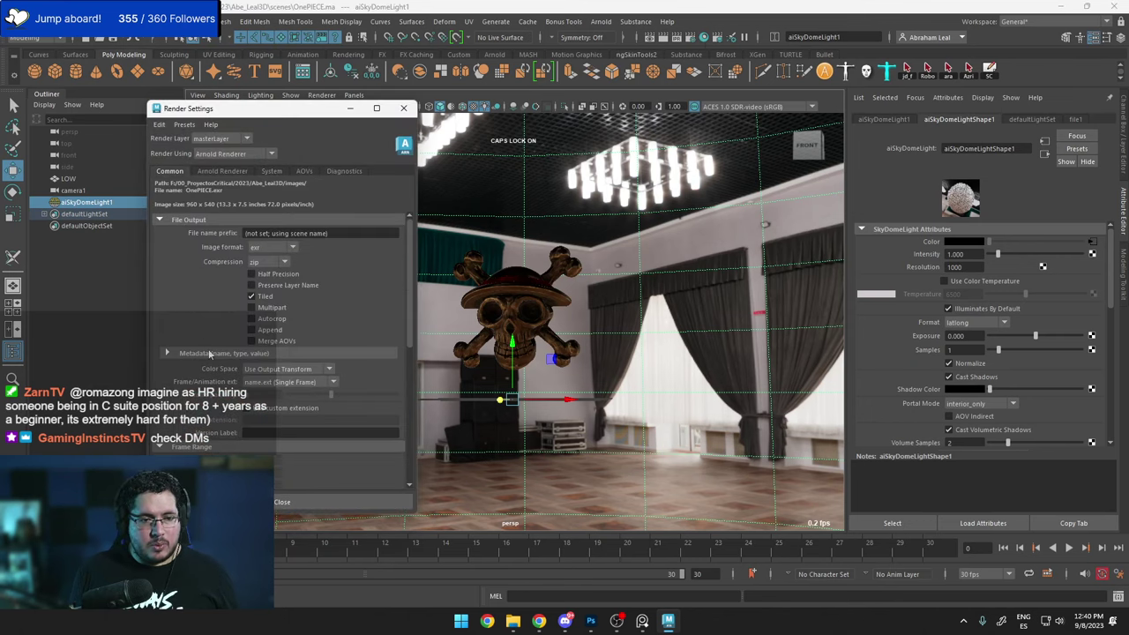
{"action": "scroll", "coordinate": [212, 356], "scroll_direction": "down", "scroll_amount": 5}
{"action": "left_click", "coordinate": [264, 325]}
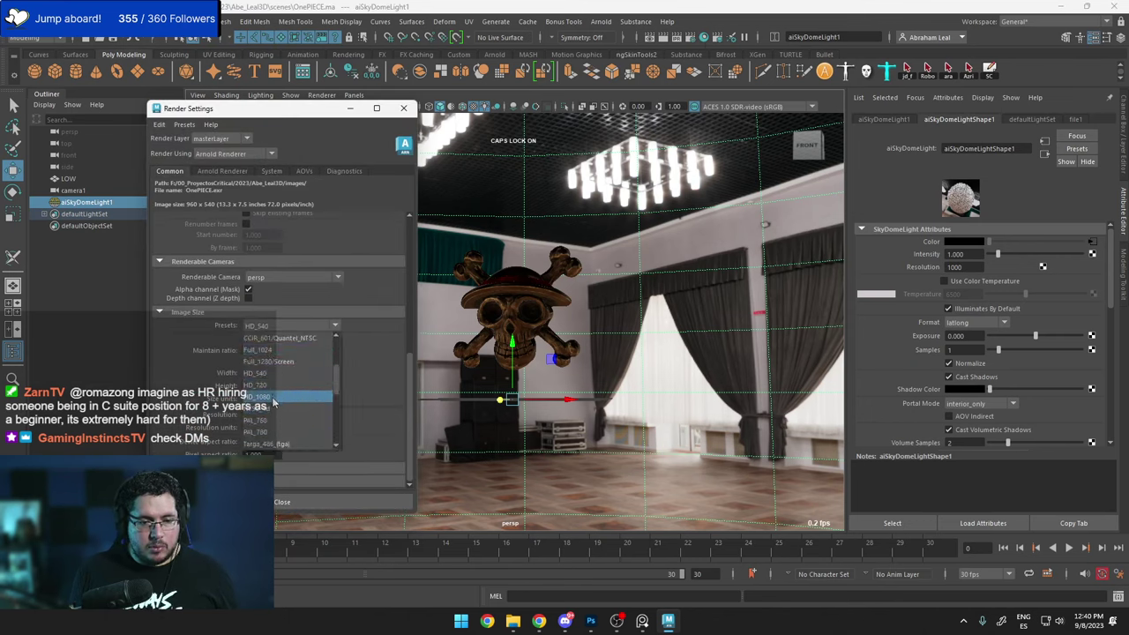
{"action": "left_click", "coordinate": [271, 398]}
{"action": "left_click", "coordinate": [271, 171]}
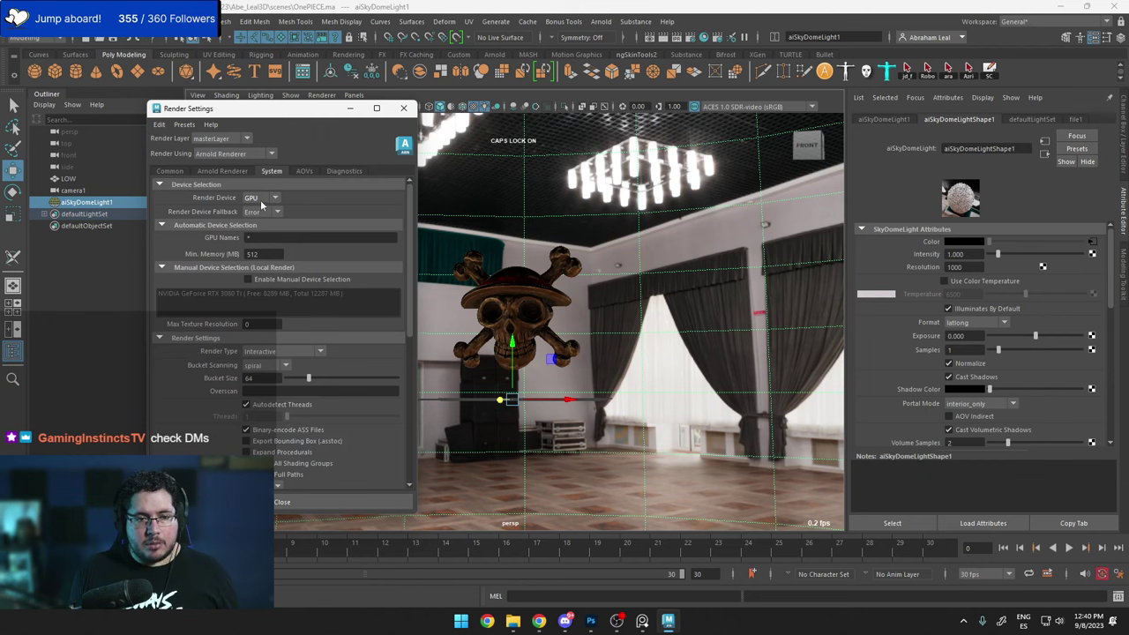
{"action": "left_click", "coordinate": [403, 108]}
Return to the Arnold RenderView and add a Denoiser Optix imager.
{"action": "left_click", "coordinate": [662, 37]}
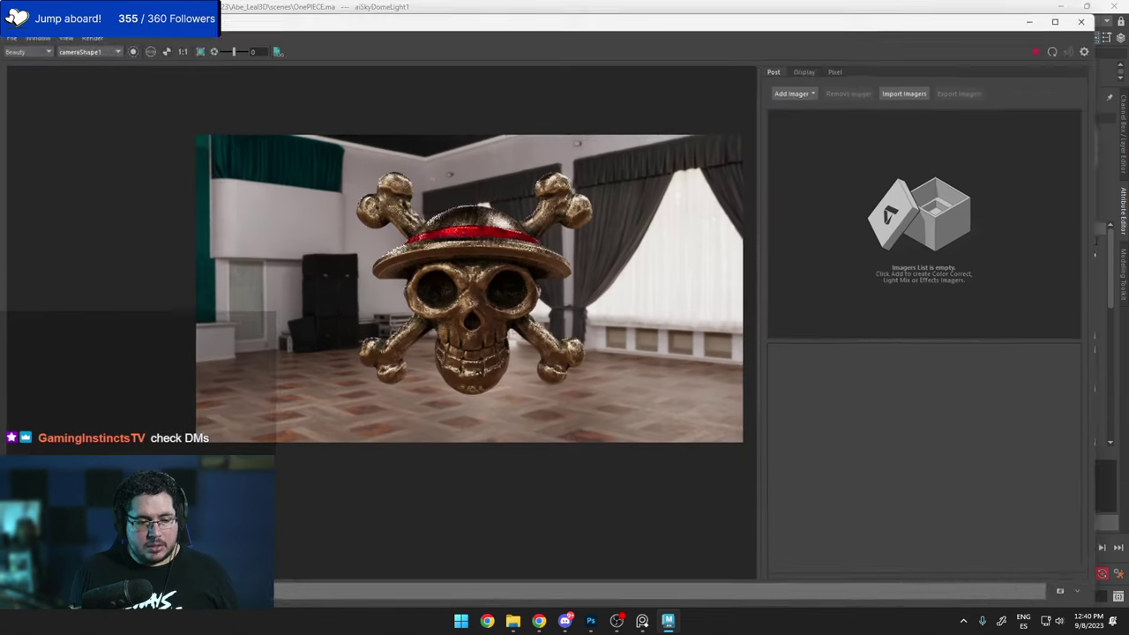
{"action": "left_click", "coordinate": [816, 77]}
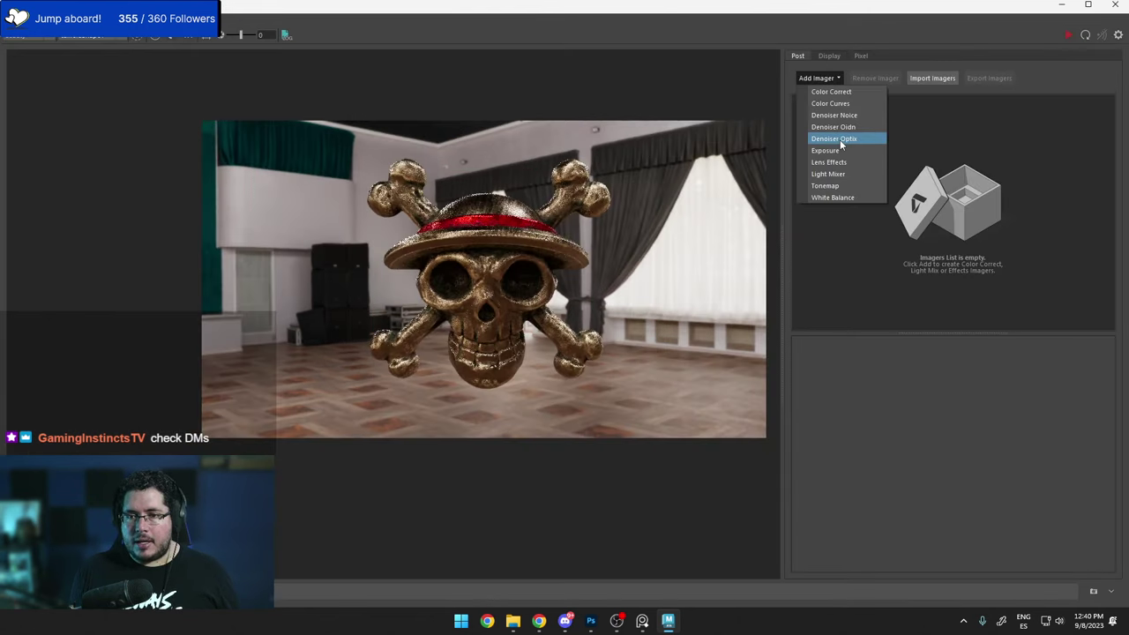
{"action": "left_click", "coordinate": [839, 140]}
Examine the skull render with the Optix denoiser applied at several magnifications, then stop the render.
{"action": "scroll", "coordinate": [529, 273], "scroll_direction": "up", "scroll_amount": 3}
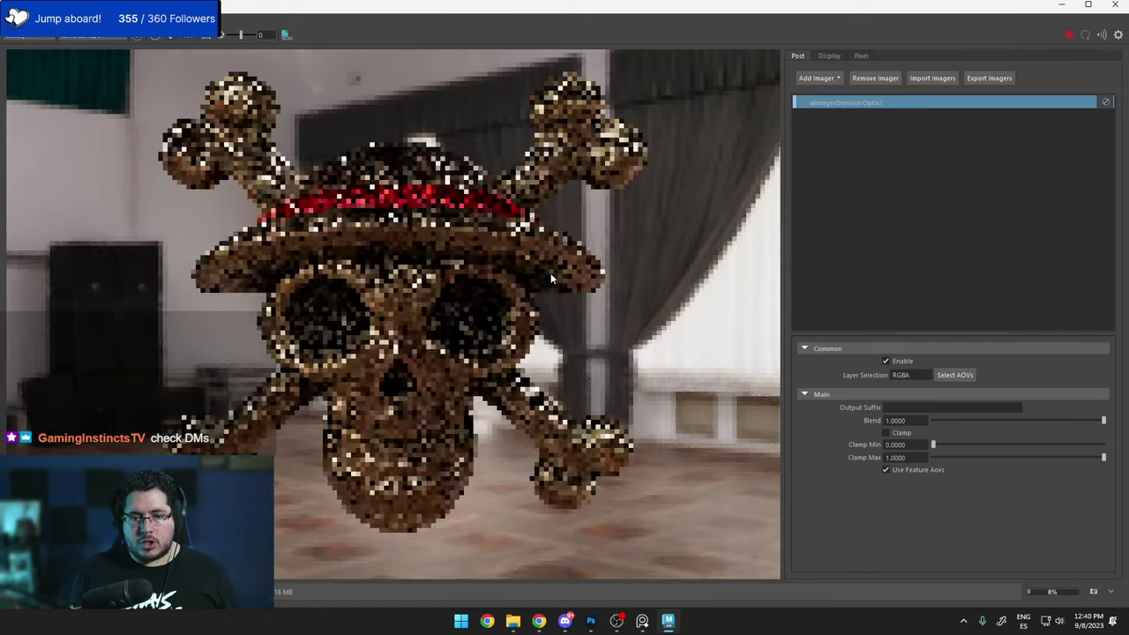
{"action": "scroll", "coordinate": [394, 282], "scroll_direction": "up", "scroll_amount": 3}
{"action": "scroll", "coordinate": [464, 270], "scroll_direction": "down", "scroll_amount": 2}
{"action": "scroll", "coordinate": [464, 269], "scroll_direction": "down", "scroll_amount": 3}
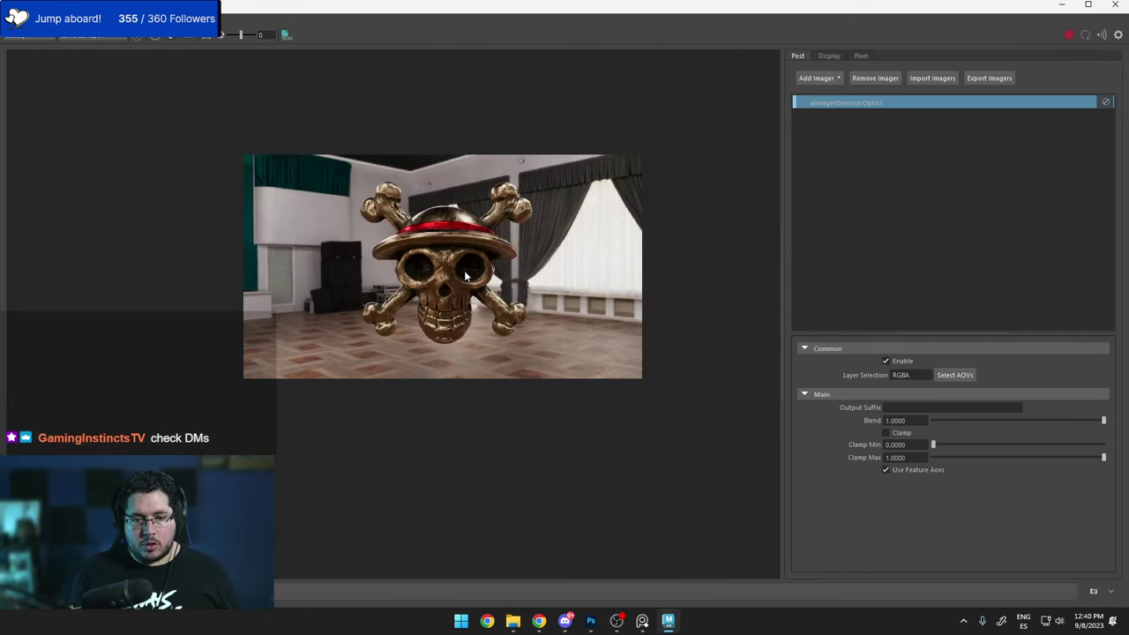
{"action": "scroll", "coordinate": [468, 256], "scroll_direction": "up", "scroll_amount": 2}
{"action": "scroll", "coordinate": [473, 240], "scroll_direction": "up", "scroll_amount": 2}
{"action": "scroll", "coordinate": [464, 257], "scroll_direction": "down", "scroll_amount": 2}
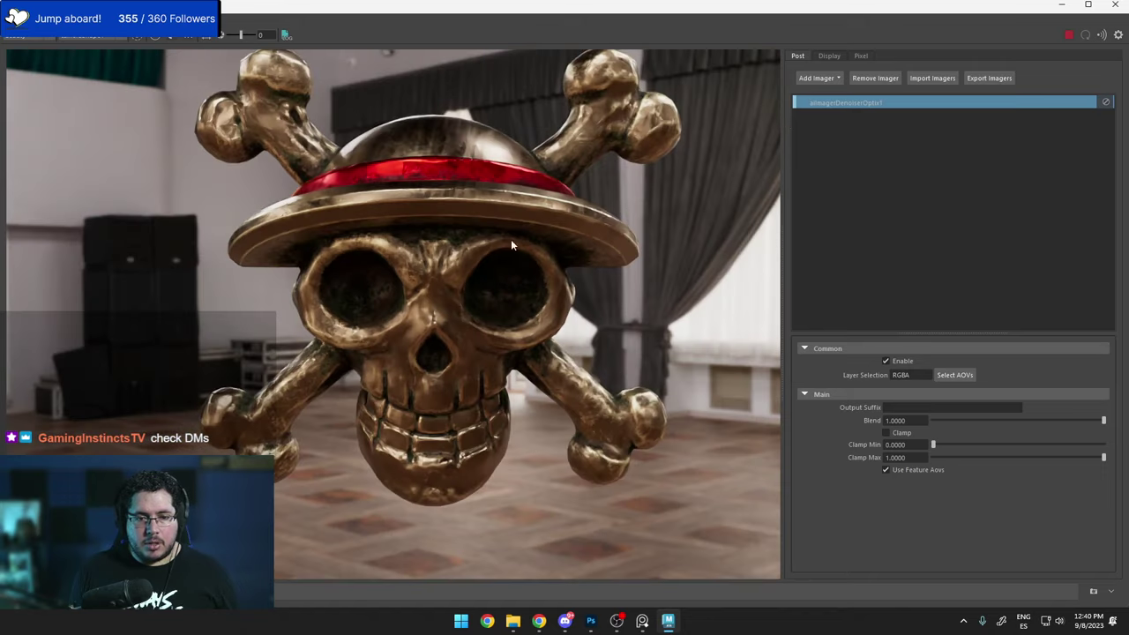
{"action": "left_click", "coordinate": [1067, 38]}
{"action": "left_click", "coordinate": [1061, 5]}
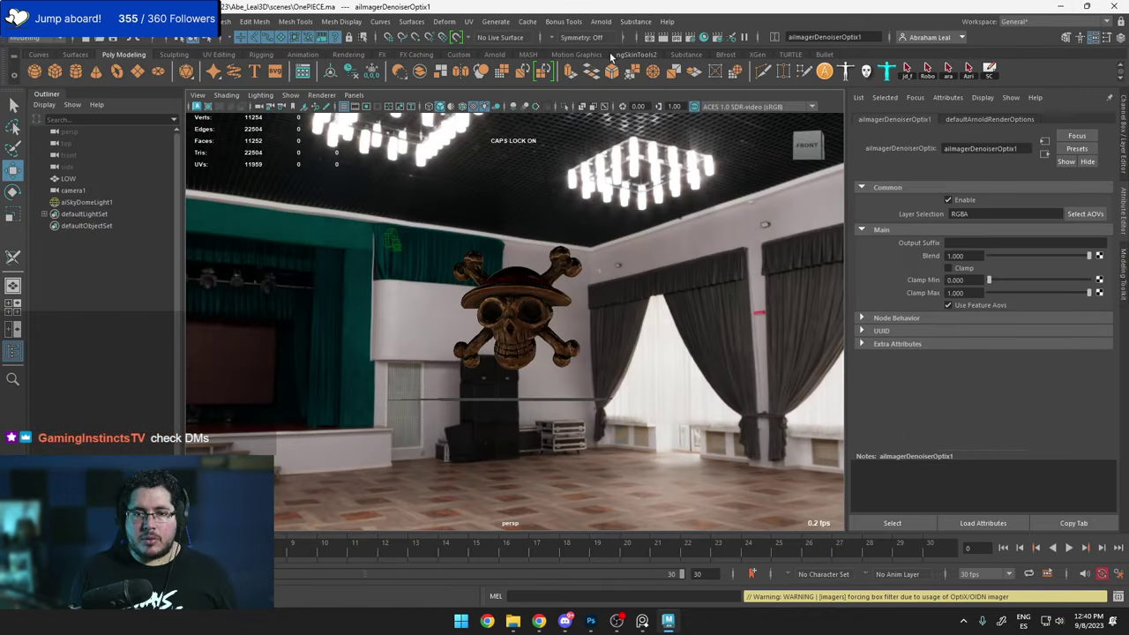
Enable Arnold adaptive sampling with a maximum Camera (AA) value of 10.
{"action": "left_click", "coordinate": [690, 37]}
{"action": "left_click", "coordinate": [215, 173]}
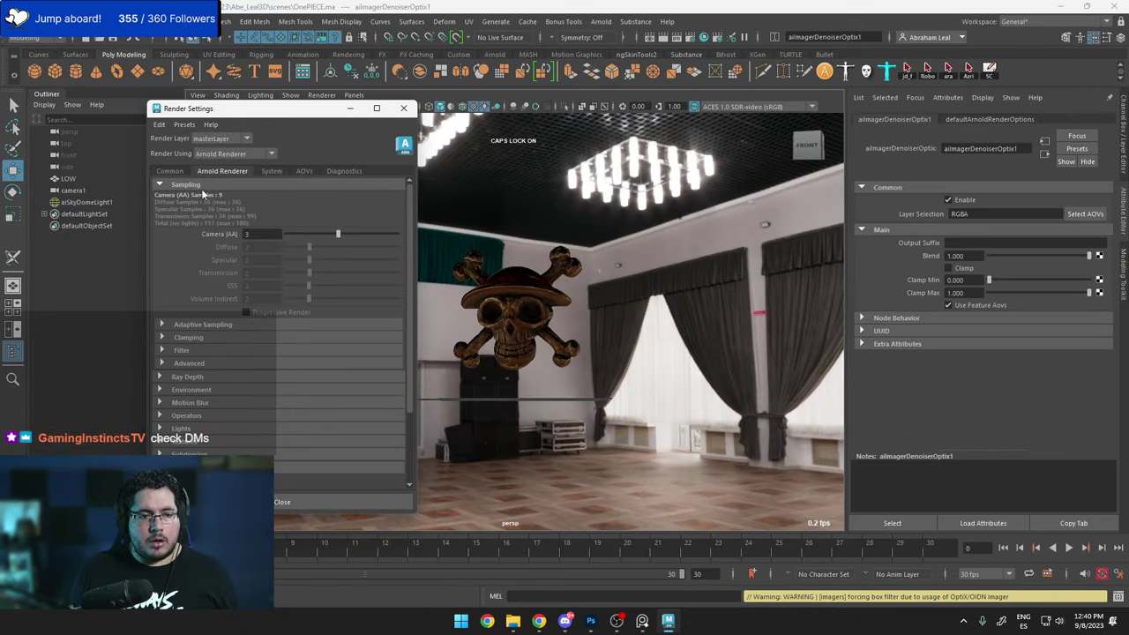
{"action": "left_click", "coordinate": [198, 324]}
{"action": "double_click", "coordinate": [251, 348]}
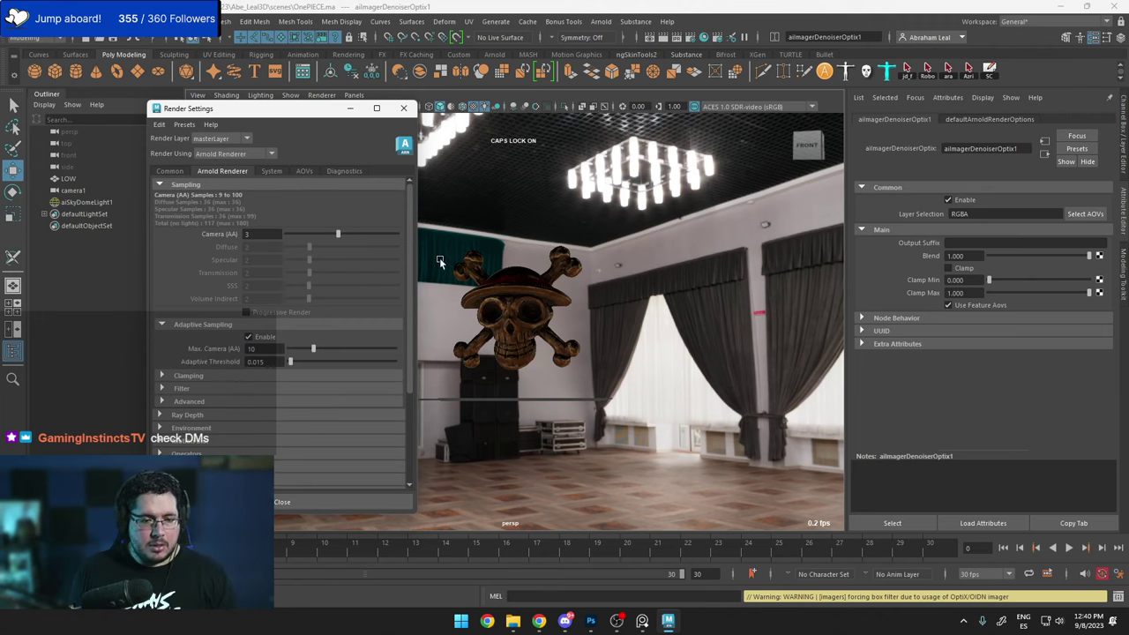
Re-render the skull with adaptive sampling, examine the brow and eye-socket detail, and stop the render.
{"action": "left_click", "coordinate": [824, 72]}
{"action": "scroll", "coordinate": [589, 282], "scroll_direction": "down", "scroll_amount": 4}
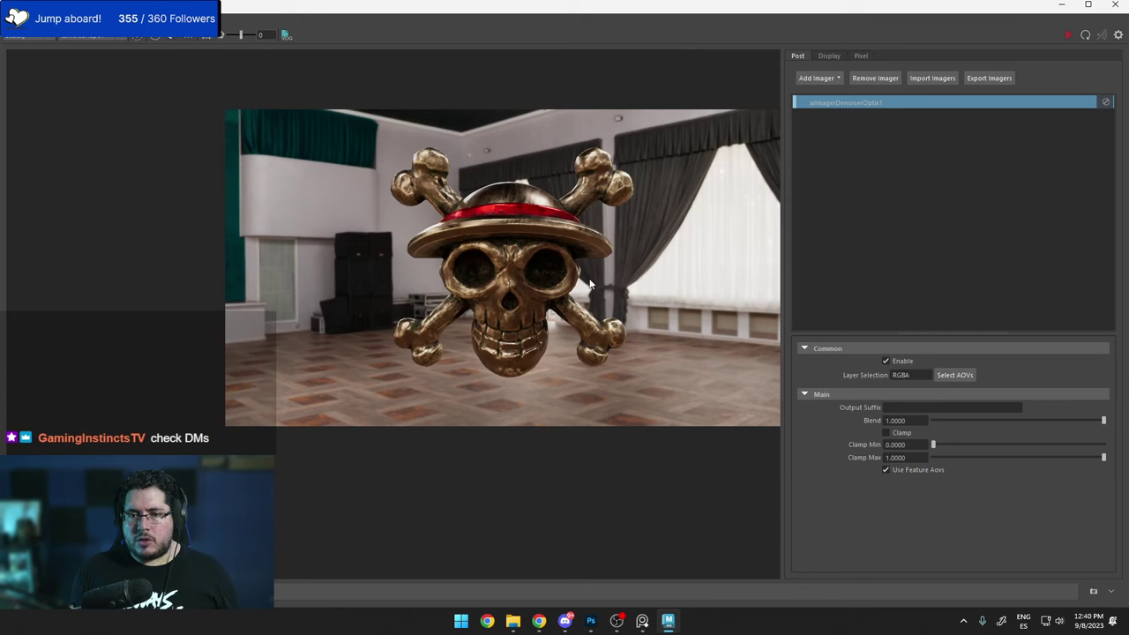
{"action": "left_click", "coordinate": [1068, 35]}
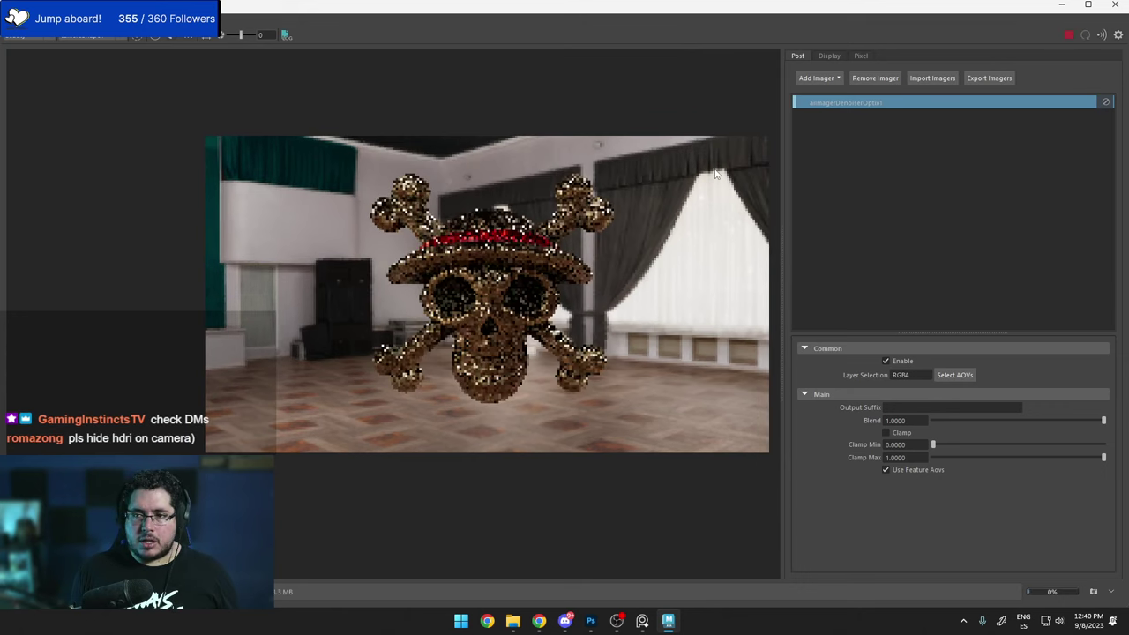
{"action": "scroll", "coordinate": [530, 306], "scroll_direction": "up", "scroll_amount": 3}
{"action": "scroll", "coordinate": [457, 326], "scroll_direction": "up", "scroll_amount": 4}
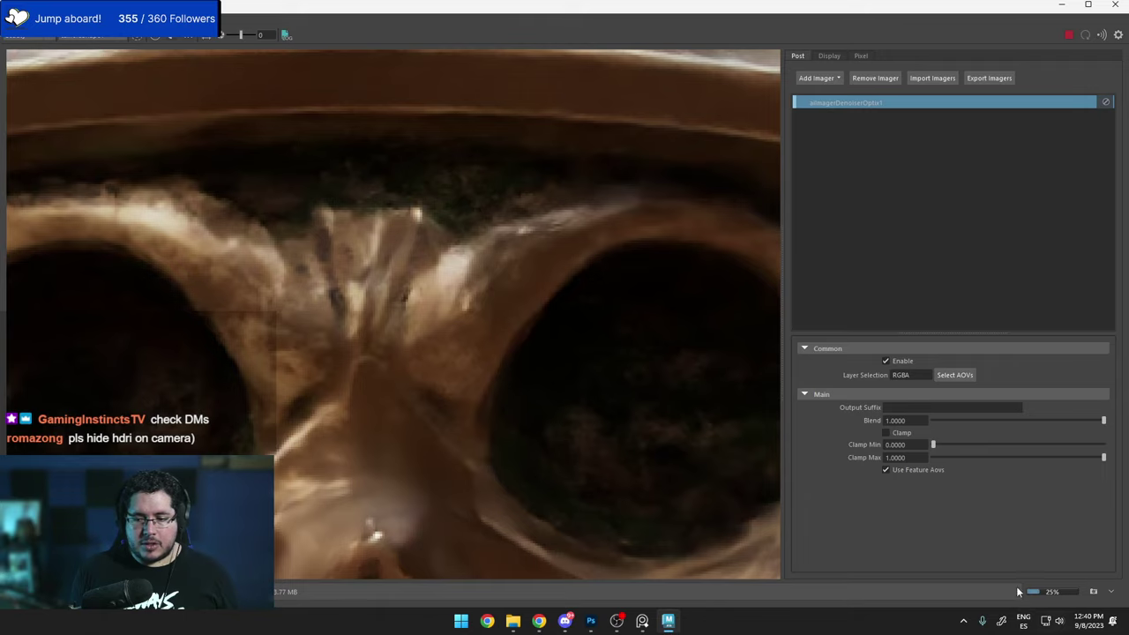
{"action": "scroll", "coordinate": [337, 297], "scroll_direction": "down", "scroll_amount": 6}
{"action": "left_click", "coordinate": [1068, 34]}
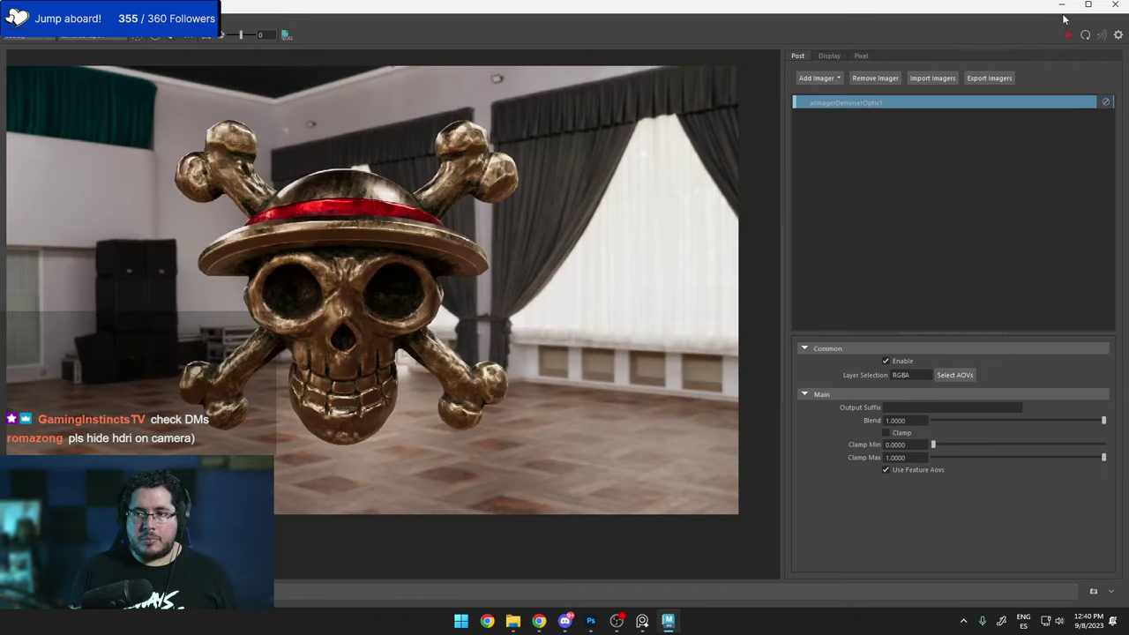
{"action": "left_click", "coordinate": [1061, 6]}
Select the skydome light, close the render settings and set the light's exposure to -3.
{"action": "left_click", "coordinate": [580, 231]}
{"action": "left_click", "coordinate": [403, 109]}
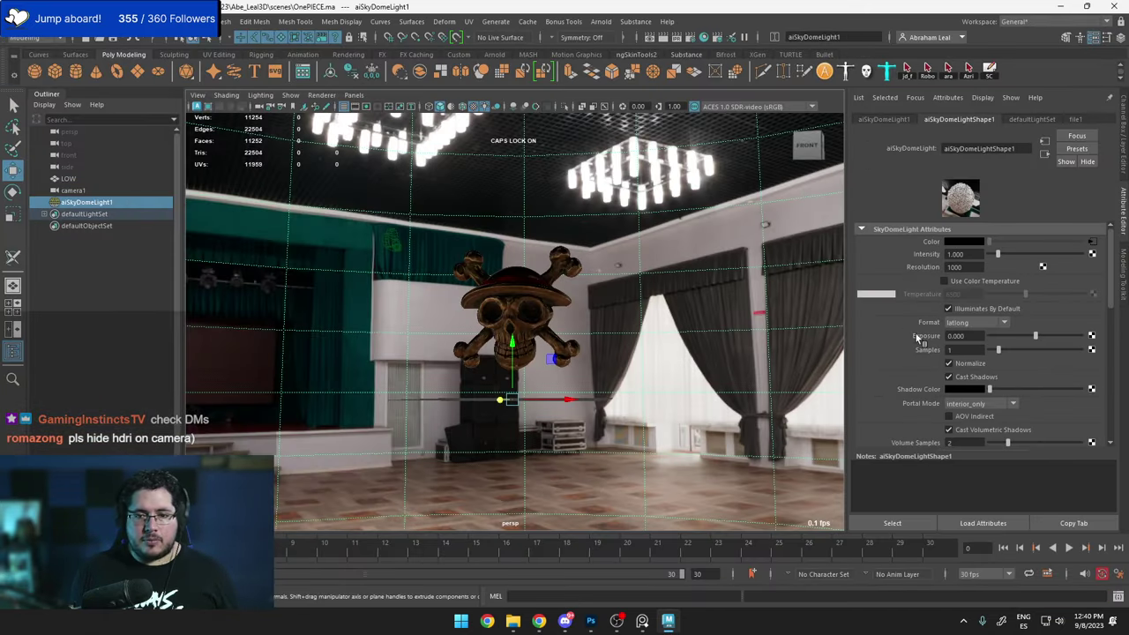
{"action": "left_click_drag", "start_coordinate": [973, 338], "coordinate": [900, 335]}
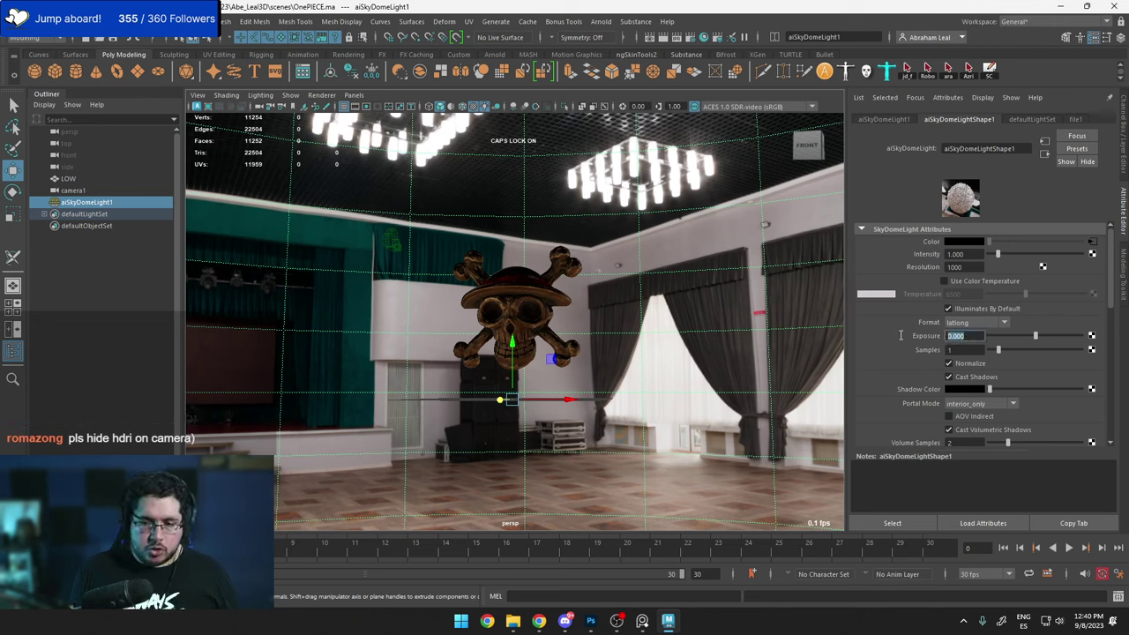
{"action": "key", "text": "BackSpace"}
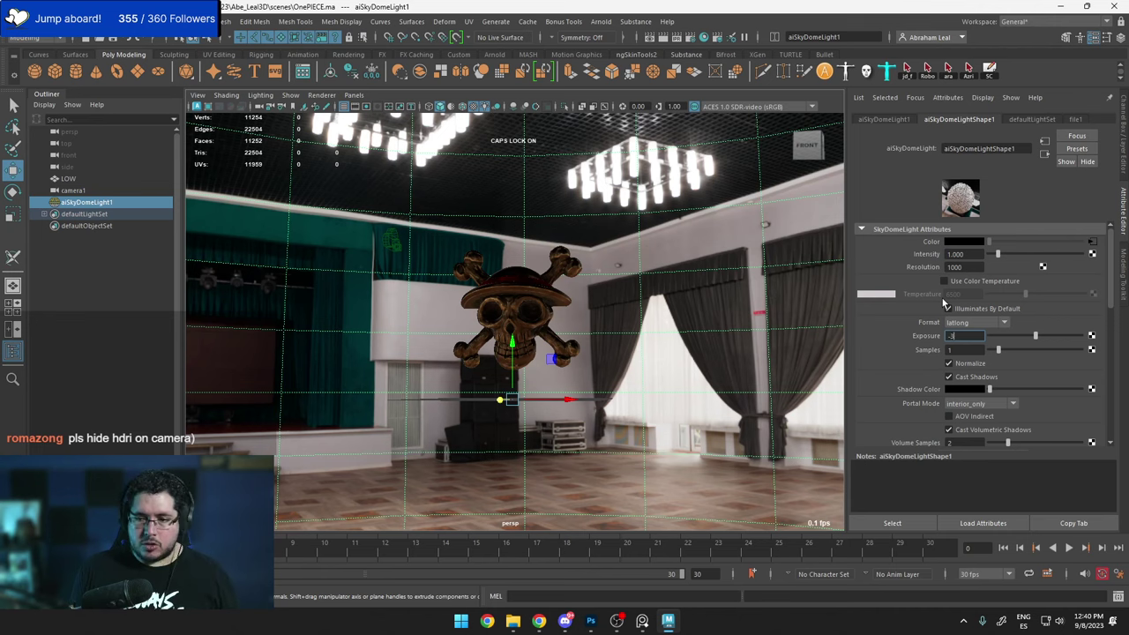
{"action": "type", "text": "-3"}
{"action": "key", "text": "Return"}
Render the skull again to check the reduced skydome exposure, then return to the scene.
{"action": "key", "text": "alt+Tab"}
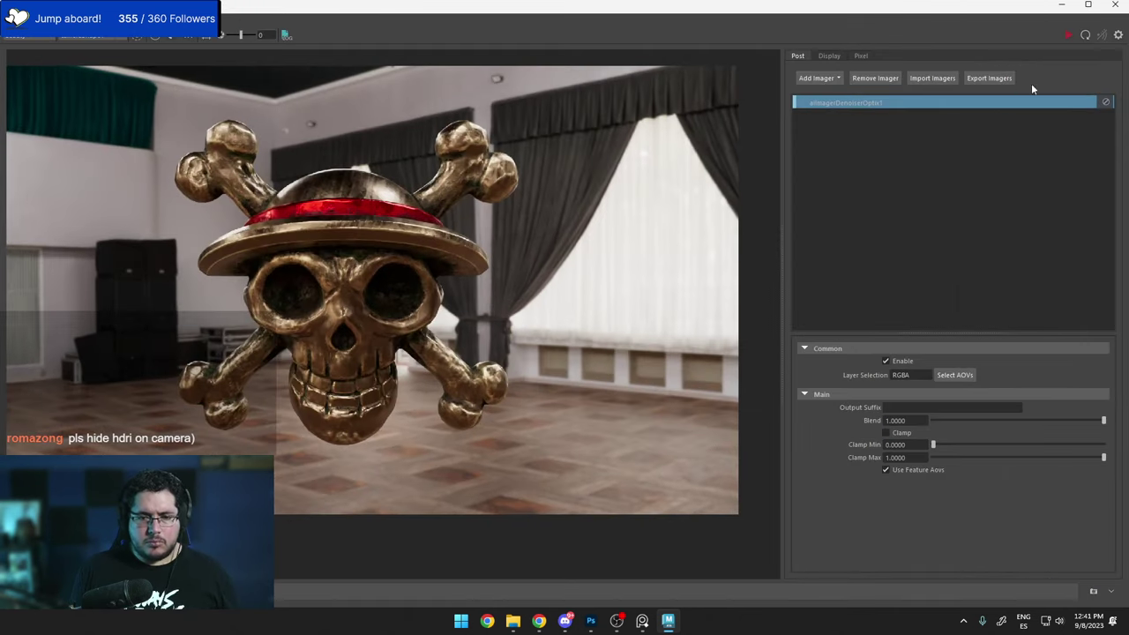
{"action": "left_click", "coordinate": [1068, 39]}
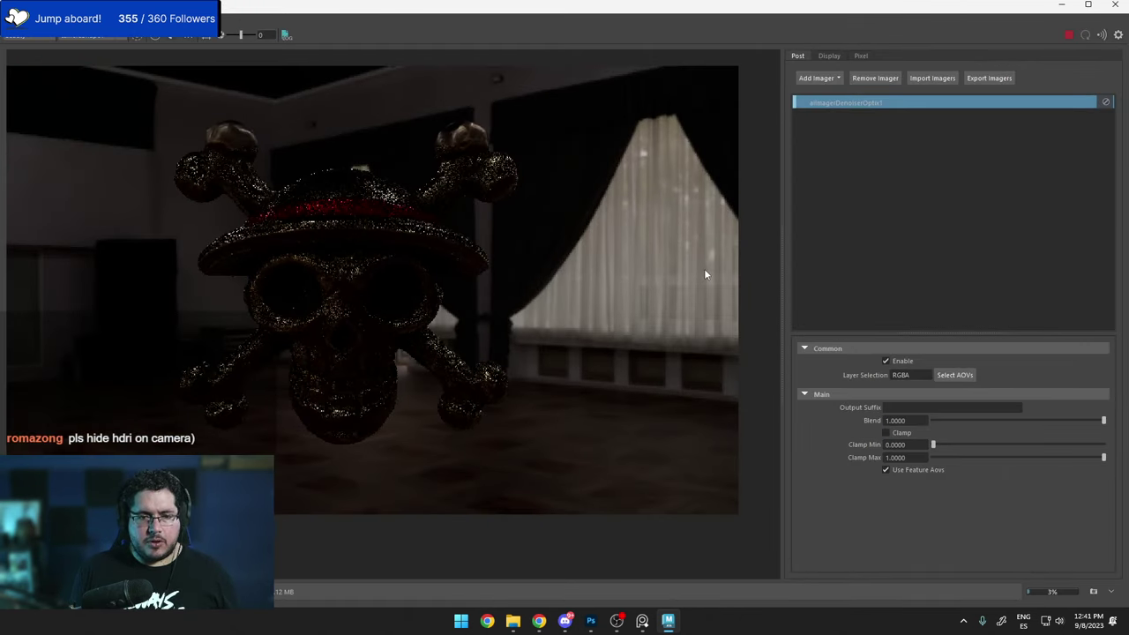
{"action": "left_click", "coordinate": [1062, 5]}
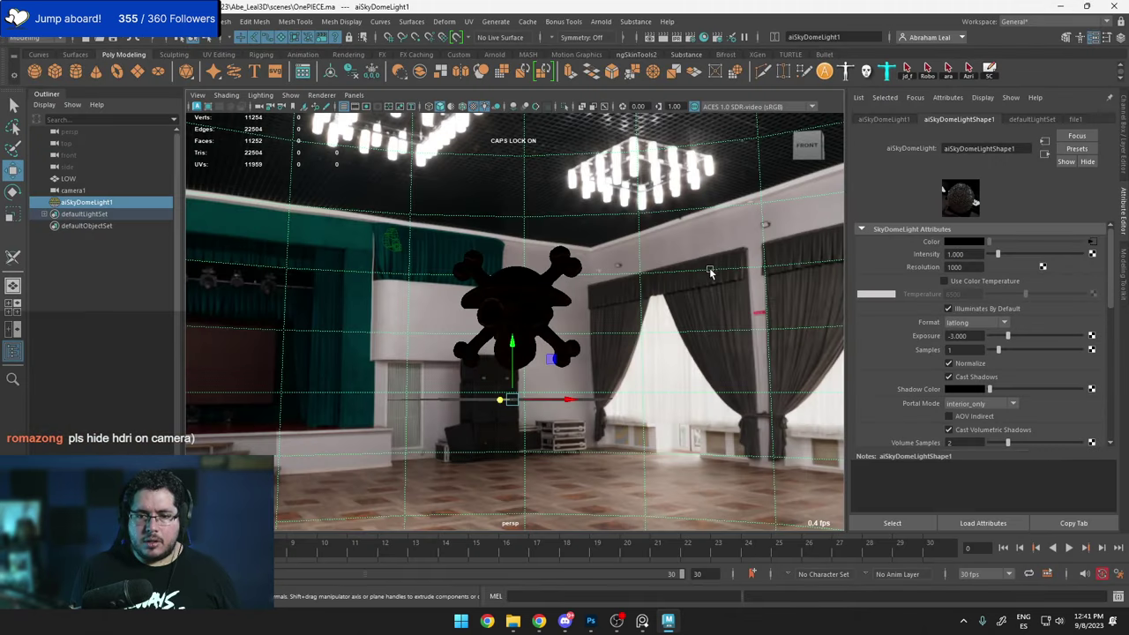
Set the skydome light's Camera visibility to 0 and render the skull to check the hidden background.
{"action": "scroll", "coordinate": [908, 394], "scroll_direction": "down", "scroll_amount": 3}
{"action": "left_click_drag", "start_coordinate": [1065, 368], "coordinate": [978, 366]}
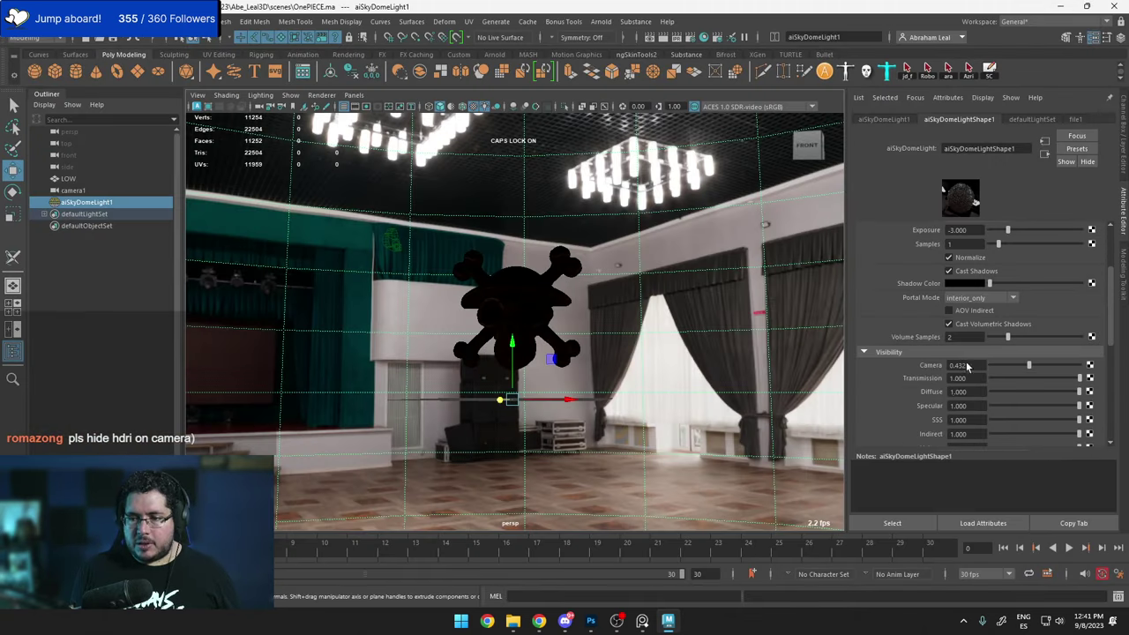
{"action": "key", "text": "alt+Tab"}
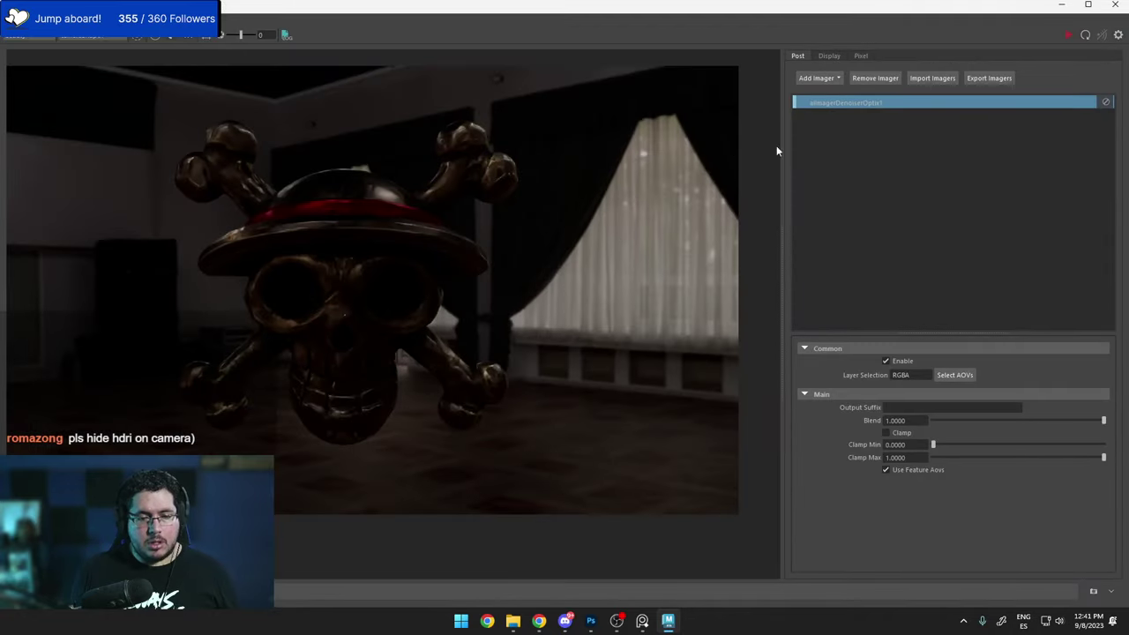
{"action": "left_click", "coordinate": [1066, 36]}
{"action": "scroll", "coordinate": [360, 299], "scroll_direction": "down", "scroll_amount": 2}
{"action": "middle_click_drag", "start_coordinate": [416, 298], "coordinate": [507, 326]}
{"action": "scroll", "coordinate": [465, 288], "scroll_direction": "up", "scroll_amount": 1}
{"action": "scroll", "coordinate": [397, 260], "scroll_direction": "up", "scroll_amount": 2}
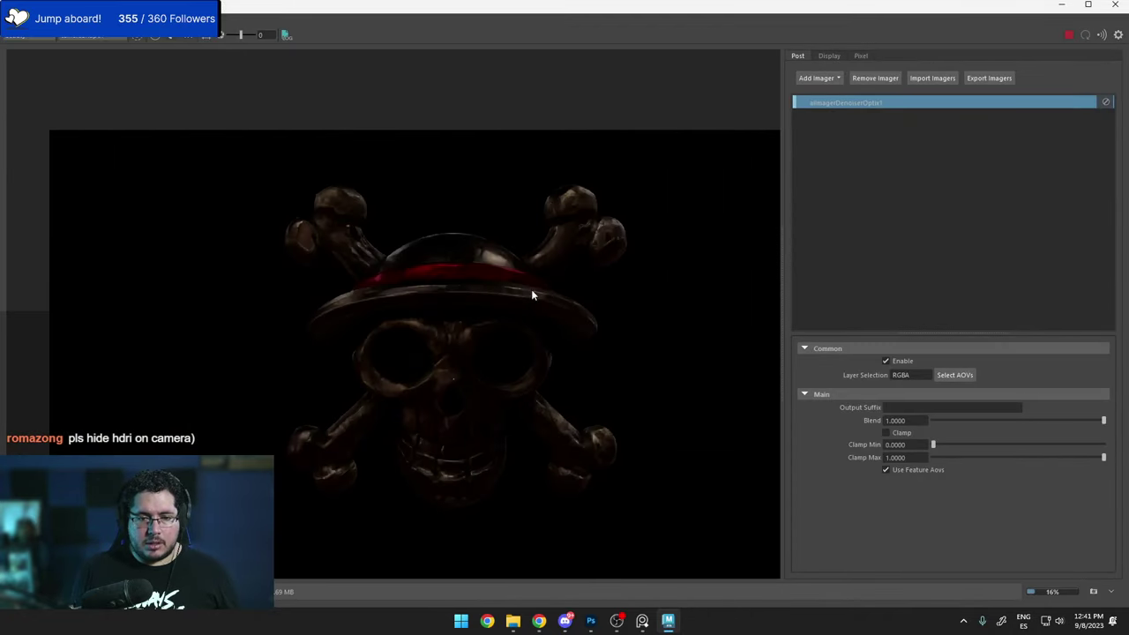
{"action": "left_click", "coordinate": [1070, 36]}
{"action": "left_click", "coordinate": [1061, 5]}
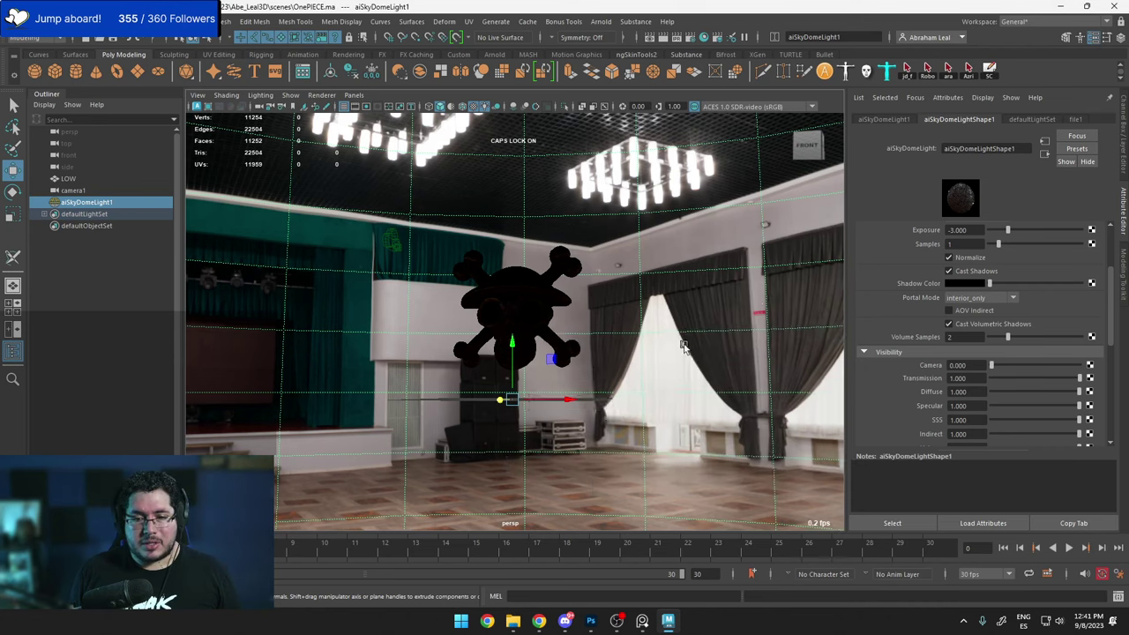
Create an Arnold area light and scale it up at the base of the skull.
{"action": "left_click_drag", "start_coordinate": [683, 346], "coordinate": [677, 425], "text": "alt"}
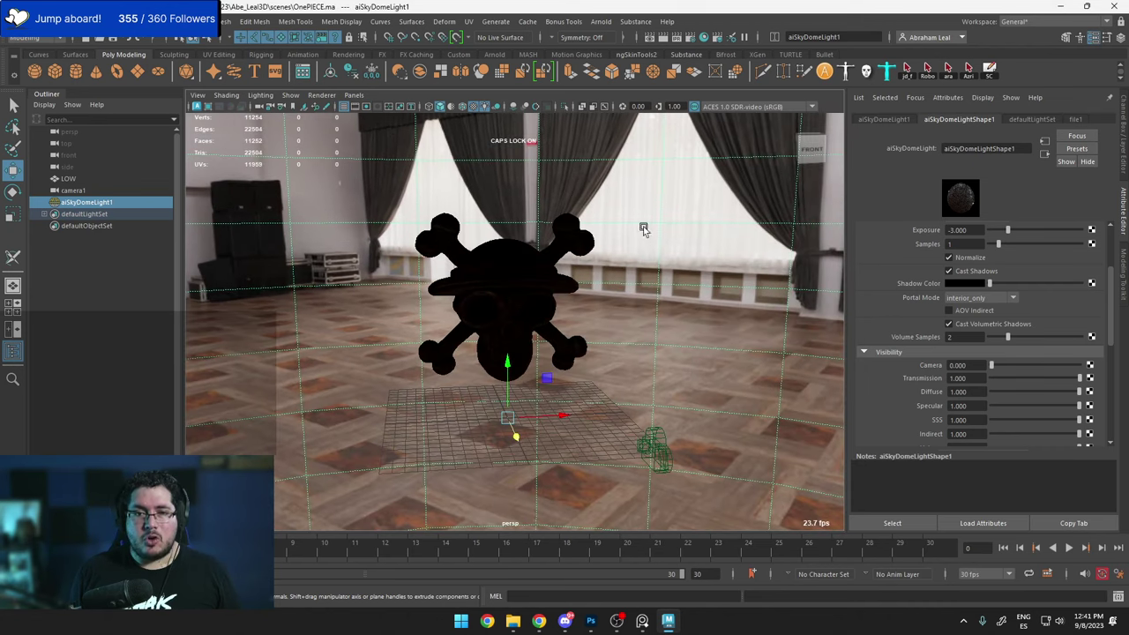
{"action": "left_click", "coordinate": [600, 21]}
{"action": "mouse_move", "coordinate": [661, 83]}
{"action": "left_click", "coordinate": [743, 84]}
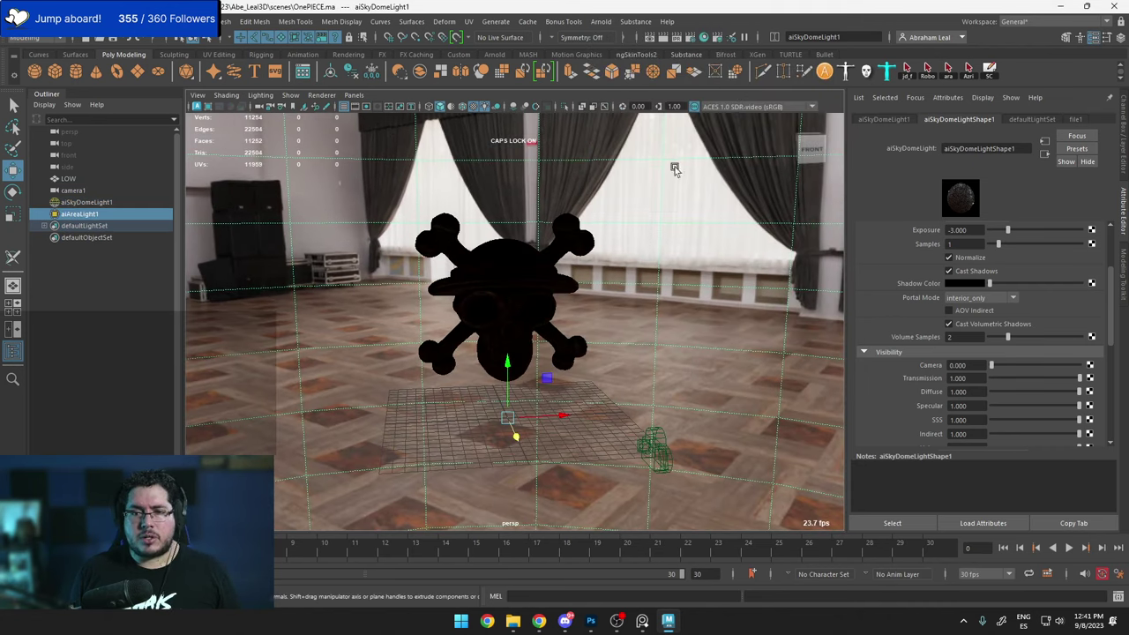
{"action": "left_click_drag", "start_coordinate": [642, 306], "coordinate": [520, 290], "text": "alt"}
{"action": "key", "text": "r"}
{"action": "left_click_drag", "start_coordinate": [522, 333], "coordinate": [638, 327]}
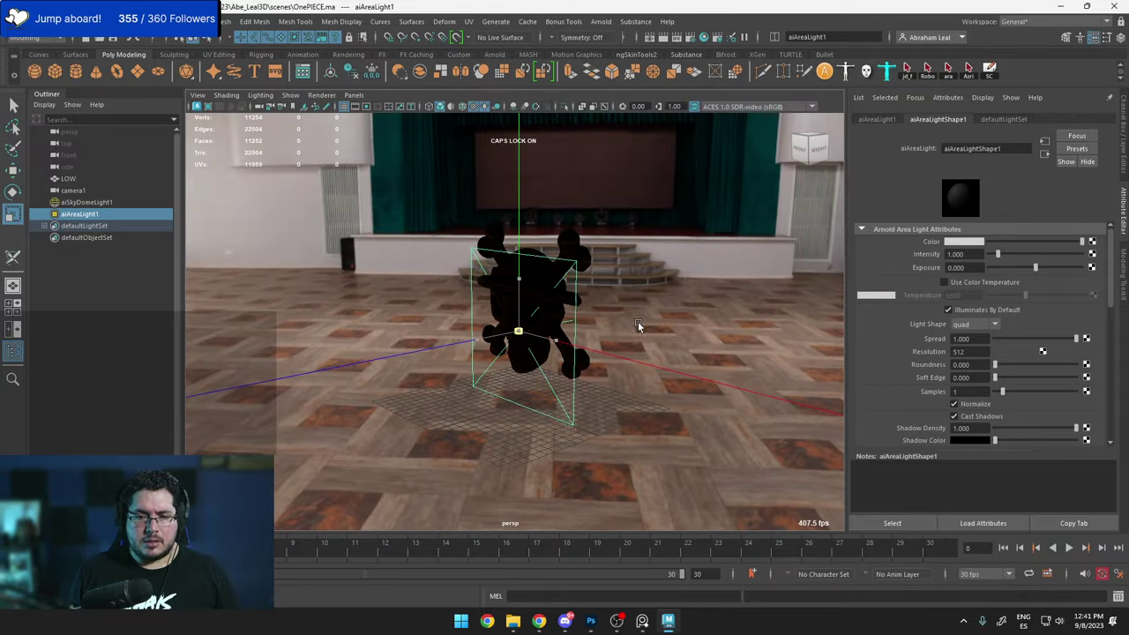
Rotate the area light toward the skull, move it out to the skull's left side and enlarge it.
{"action": "key", "text": "e"}
{"action": "left_click_drag", "start_coordinate": [525, 344], "coordinate": [453, 338]}
{"action": "left_click_drag", "start_coordinate": [646, 347], "coordinate": [534, 358], "text": "alt"}
{"action": "left_click_drag", "start_coordinate": [580, 310], "coordinate": [561, 347], "text": "alt"}
{"action": "key", "text": "w"}
{"action": "left_click_drag", "start_coordinate": [467, 326], "coordinate": [255, 335]}
{"action": "left_click_drag", "start_coordinate": [347, 351], "coordinate": [276, 304], "text": "alt"}
{"action": "key", "text": "r"}
{"action": "left_click_drag", "start_coordinate": [331, 273], "coordinate": [853, 282]}
{"action": "key", "text": "w"}
Set the area light's exposure to 10 and render the skull to check its brightness.
{"action": "left_click", "coordinate": [969, 267]}
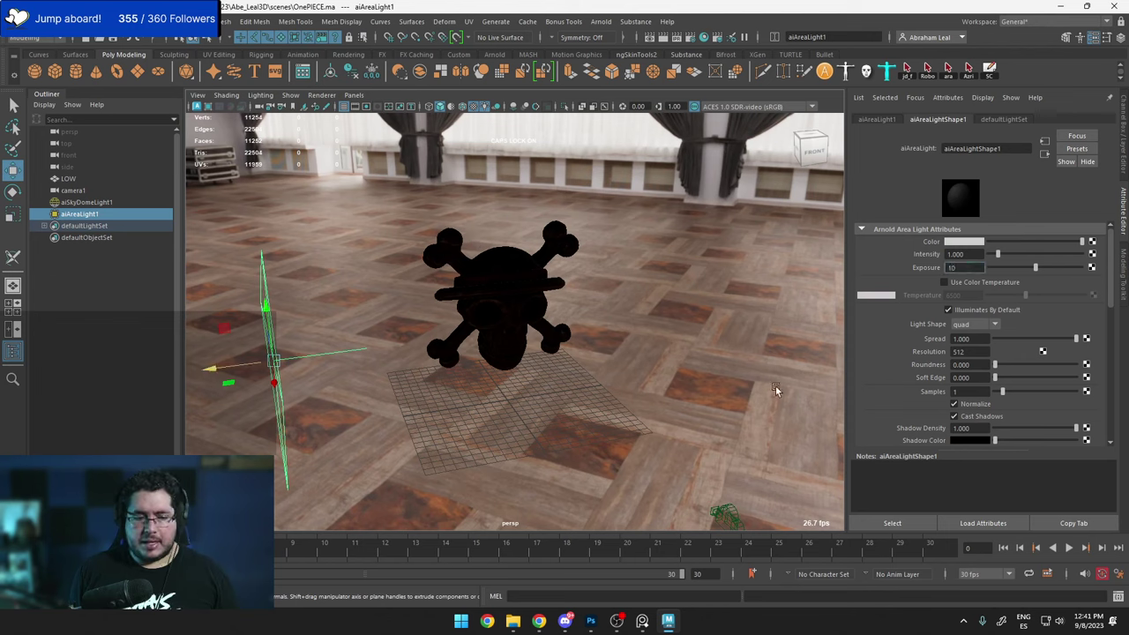
{"action": "key", "text": "Return"}
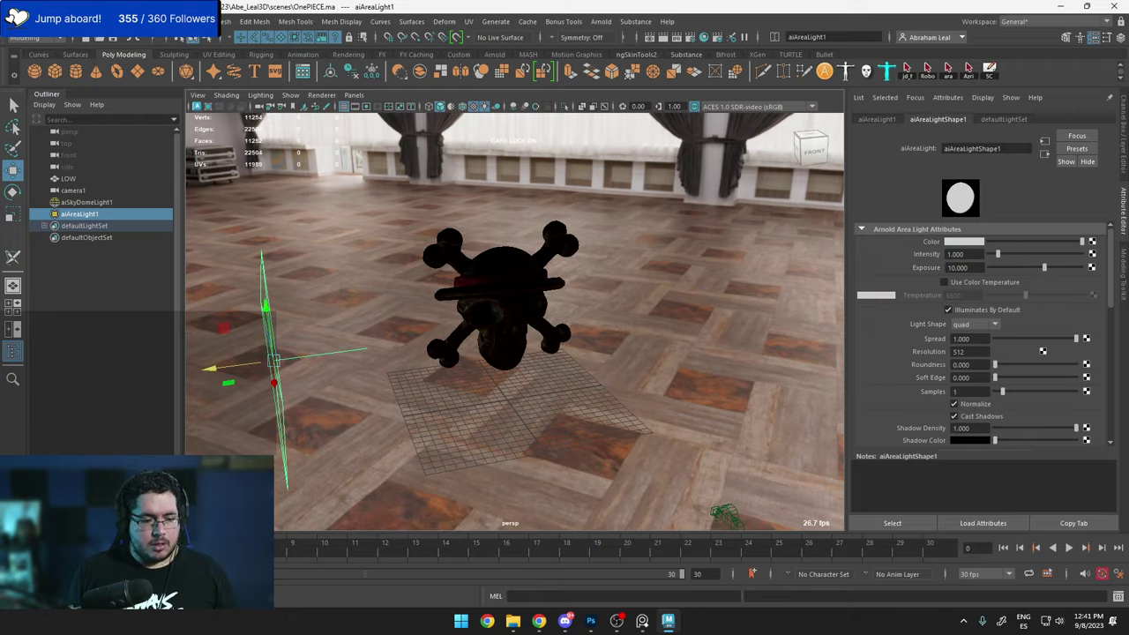
{"action": "left_click", "coordinate": [58, 600]}
{"action": "left_click", "coordinate": [1065, 37]}
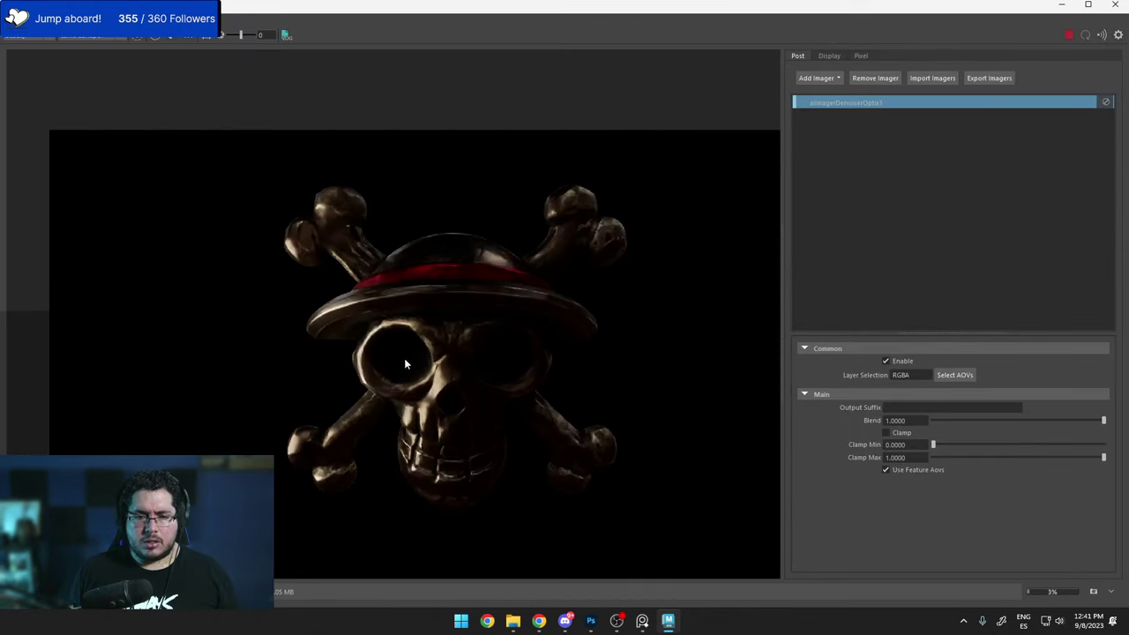
{"action": "scroll", "coordinate": [433, 343], "scroll_direction": "down", "scroll_amount": 3}
{"action": "scroll", "coordinate": [544, 298], "scroll_direction": "up", "scroll_amount": 2}
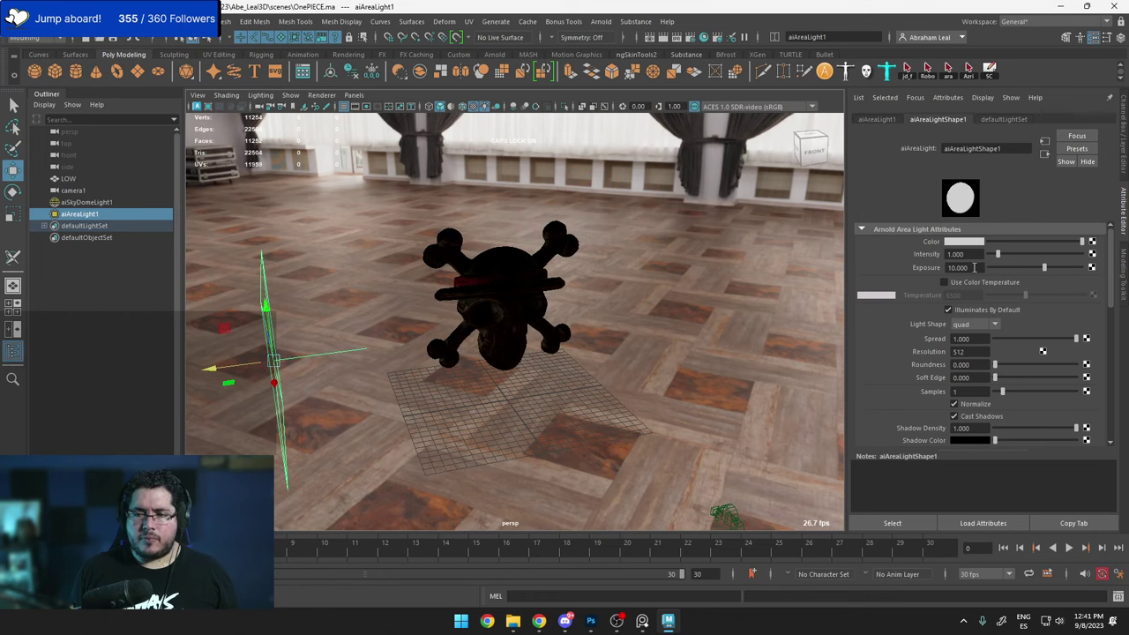
Set the area light's exposure to 12, re-render to check the brighter side light, and return to the scene.
{"action": "left_click", "coordinate": [974, 267]}
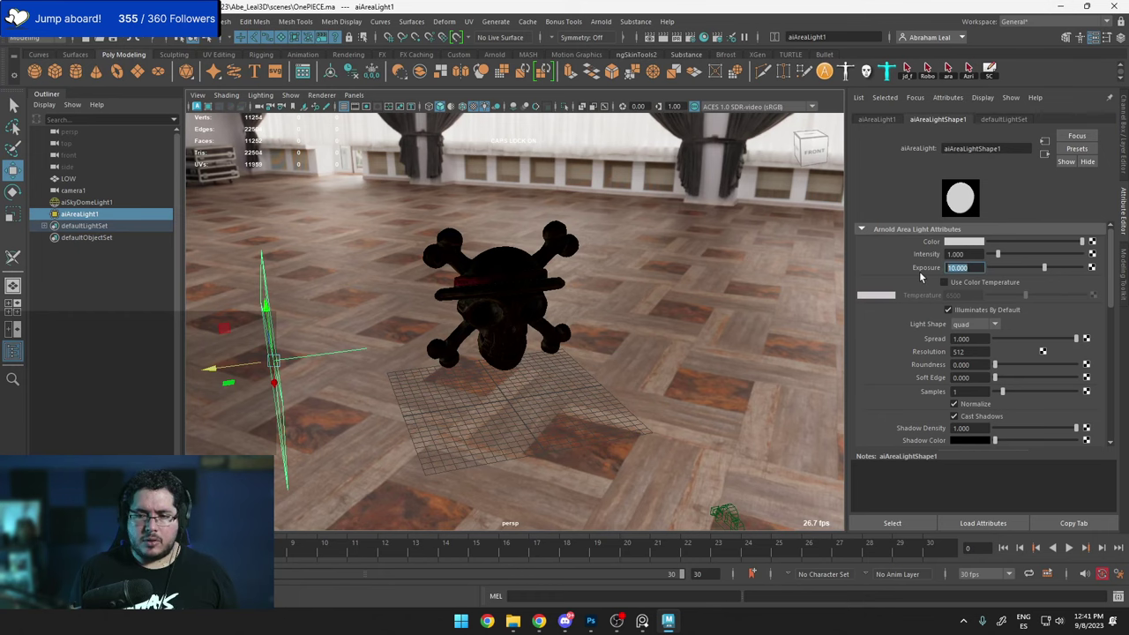
{"action": "type", "text": "12"}
{"action": "key", "text": "Return"}
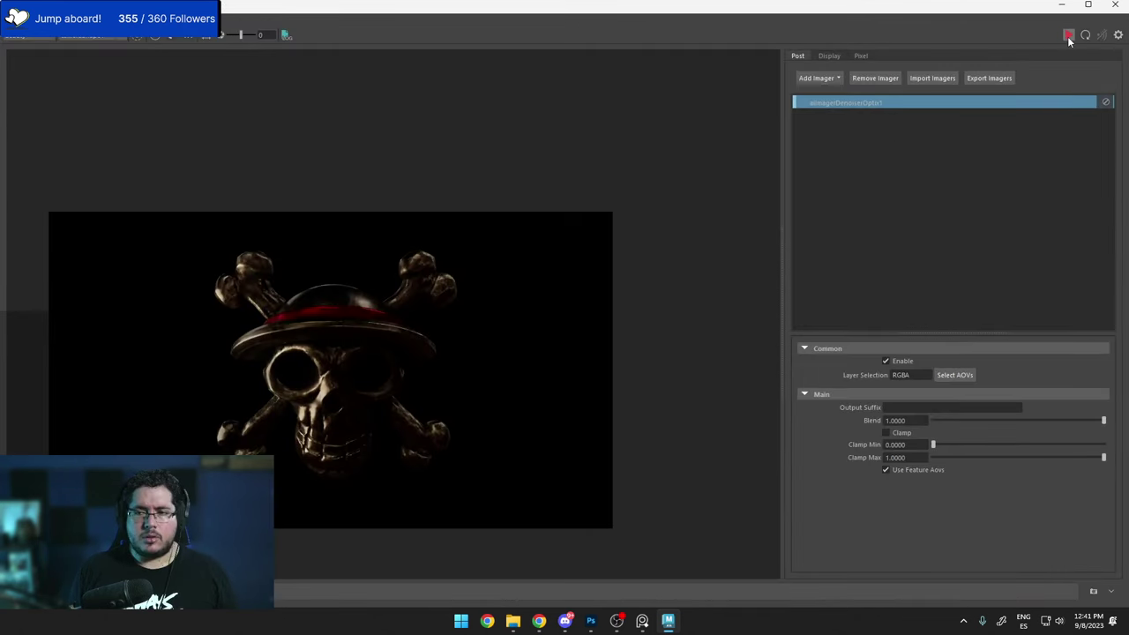
{"action": "left_click", "coordinate": [1068, 36]}
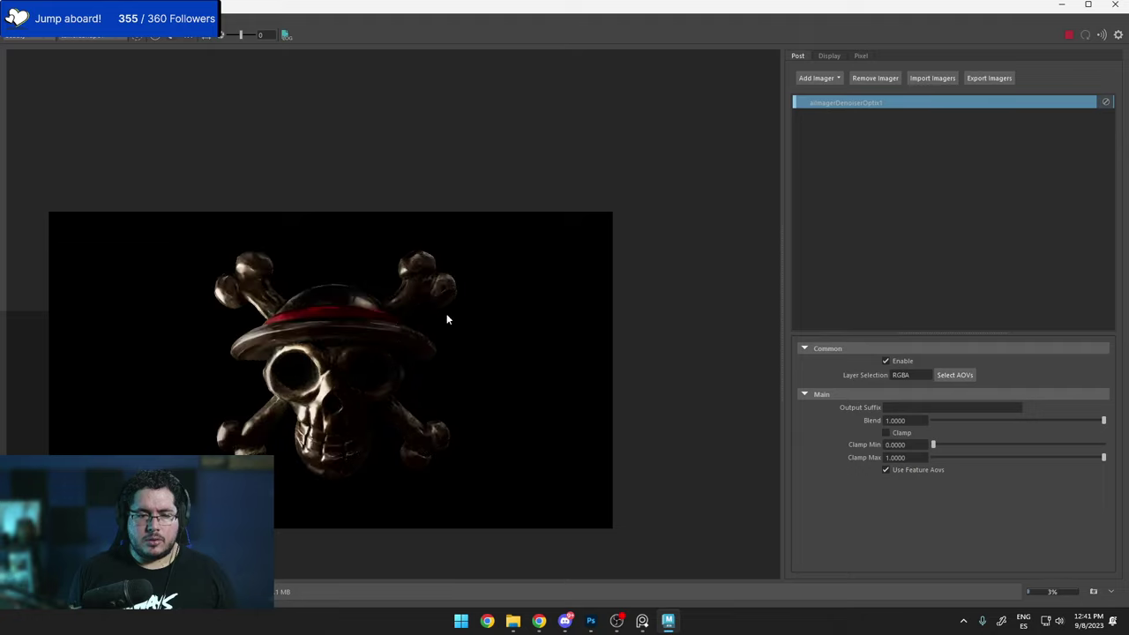
{"action": "scroll", "coordinate": [309, 353], "scroll_direction": "up", "scroll_amount": 3}
{"action": "scroll", "coordinate": [276, 385], "scroll_direction": "down", "scroll_amount": 2}
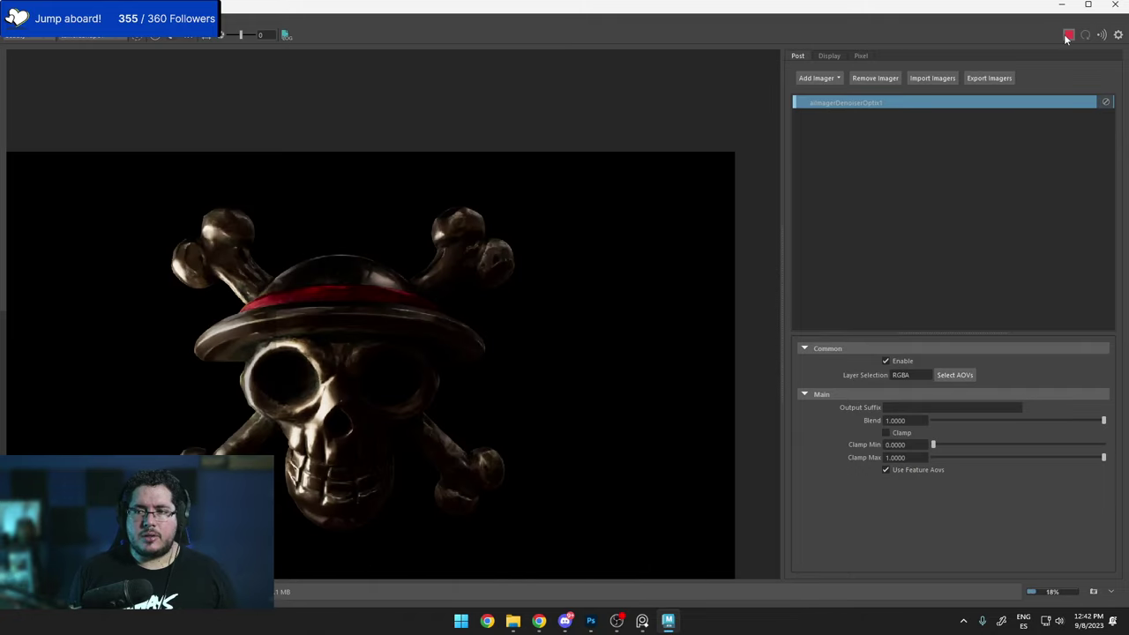
{"action": "left_click", "coordinate": [1067, 35]}
{"action": "left_click", "coordinate": [1062, 6]}
Duplicate the area light, move the copy to the opposite side of the skull and rotate it to face the model.
{"action": "key", "text": "ctrl+d"}
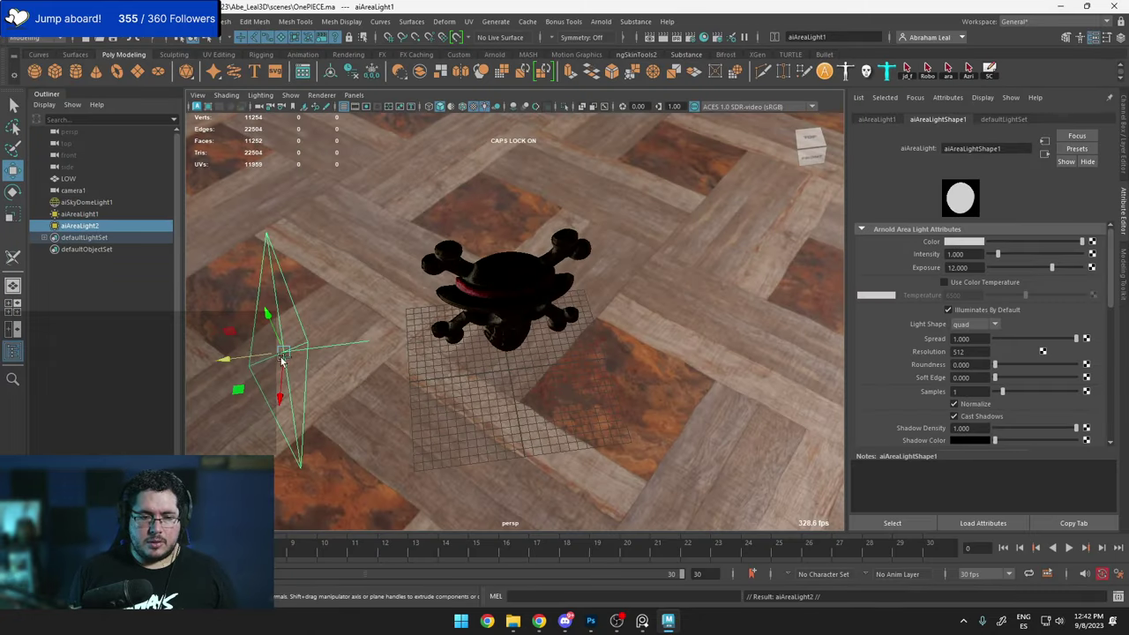
{"action": "left_click_drag", "start_coordinate": [236, 388], "coordinate": [734, 246]}
{"action": "key", "text": "e"}
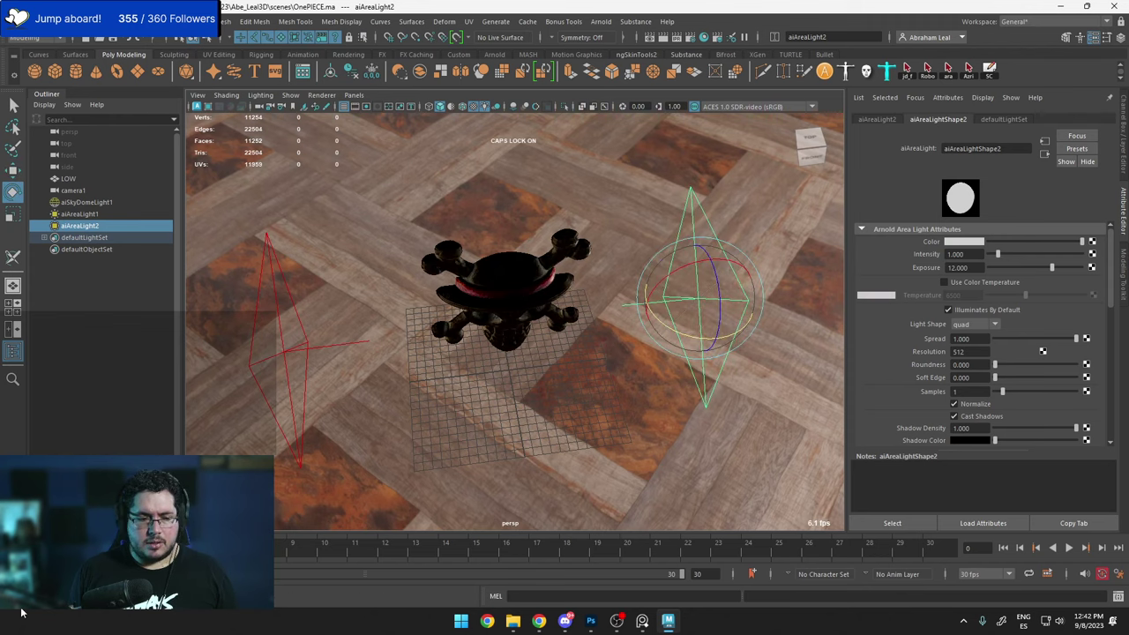
Render the skull with both area lights, examine the hat and eye sockets, and return to the scene.
{"action": "left_click", "coordinate": [21, 608]}
{"action": "left_click", "coordinate": [1070, 36]}
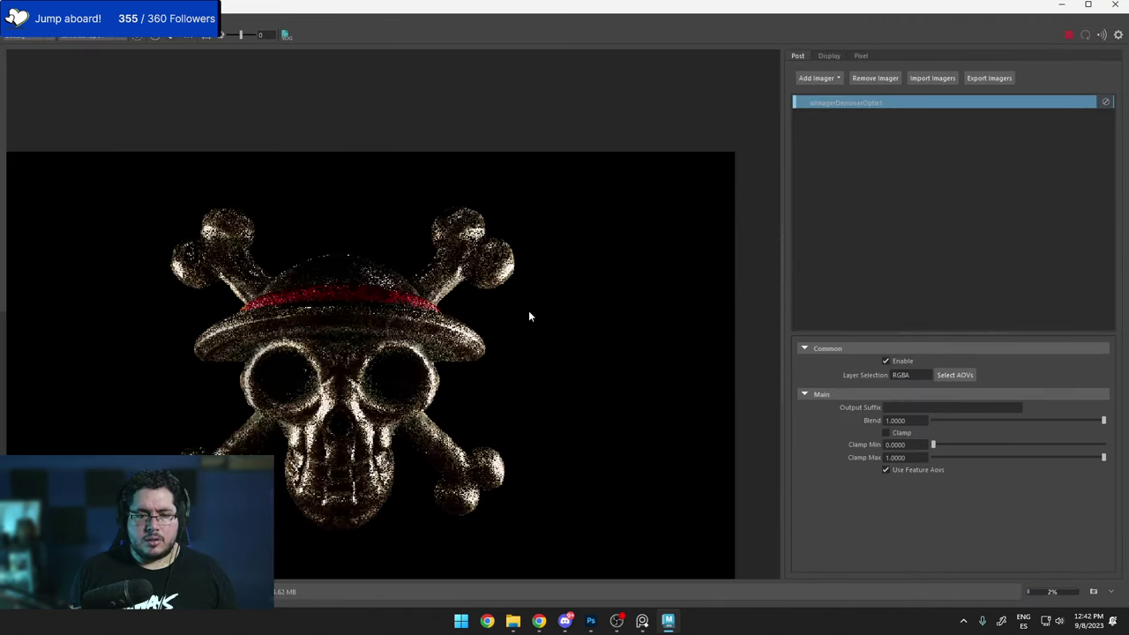
{"action": "scroll", "coordinate": [457, 345], "scroll_direction": "down", "scroll_amount": 2}
{"action": "middle_click_drag", "start_coordinate": [463, 354], "coordinate": [526, 300]}
{"action": "scroll", "coordinate": [473, 326], "scroll_direction": "up", "scroll_amount": 5}
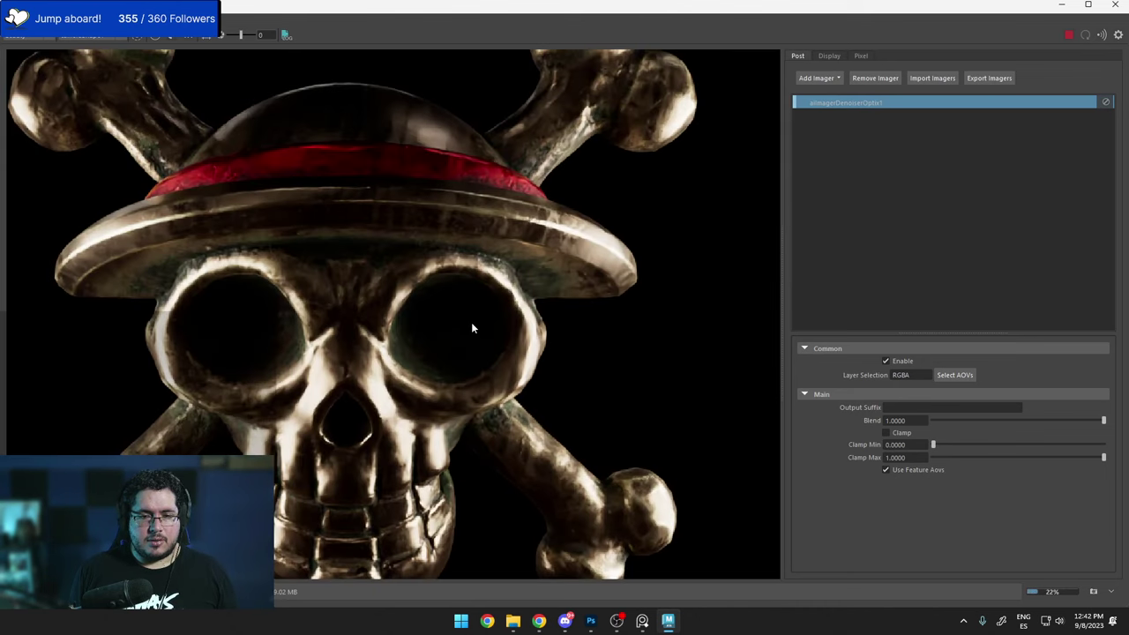
{"action": "scroll", "coordinate": [472, 328], "scroll_direction": "down", "scroll_amount": 2}
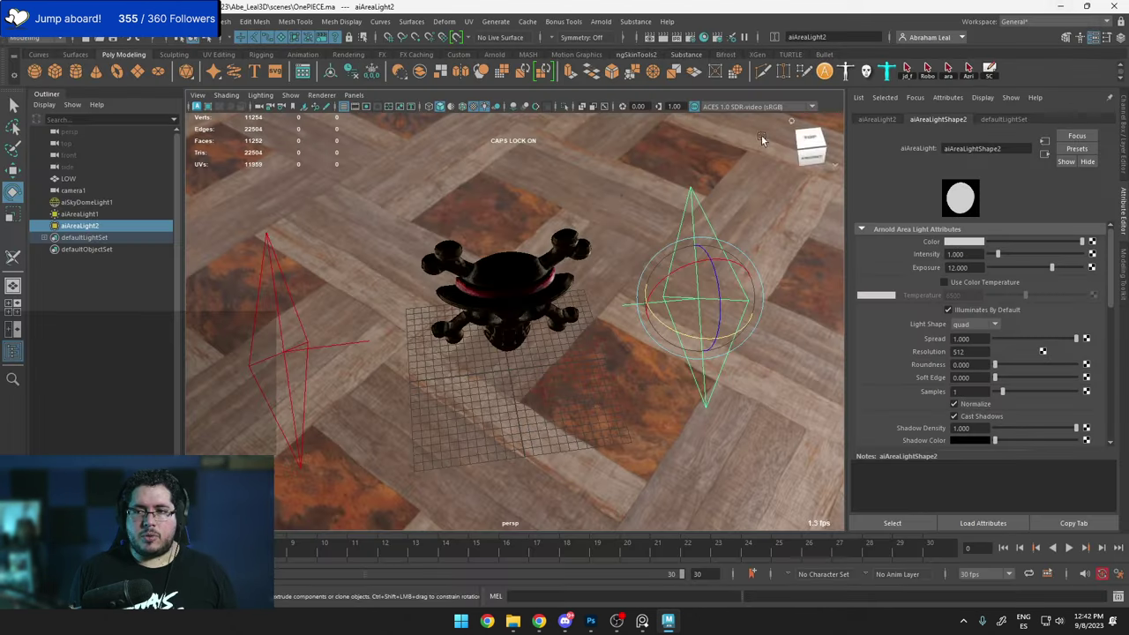
{"action": "left_click", "coordinate": [1062, 5]}
Enable color temperature on both area lights, using 4865 for the original and 8902 for the duplicate.
{"action": "left_click", "coordinate": [273, 270]}
{"action": "left_click", "coordinate": [276, 265]}
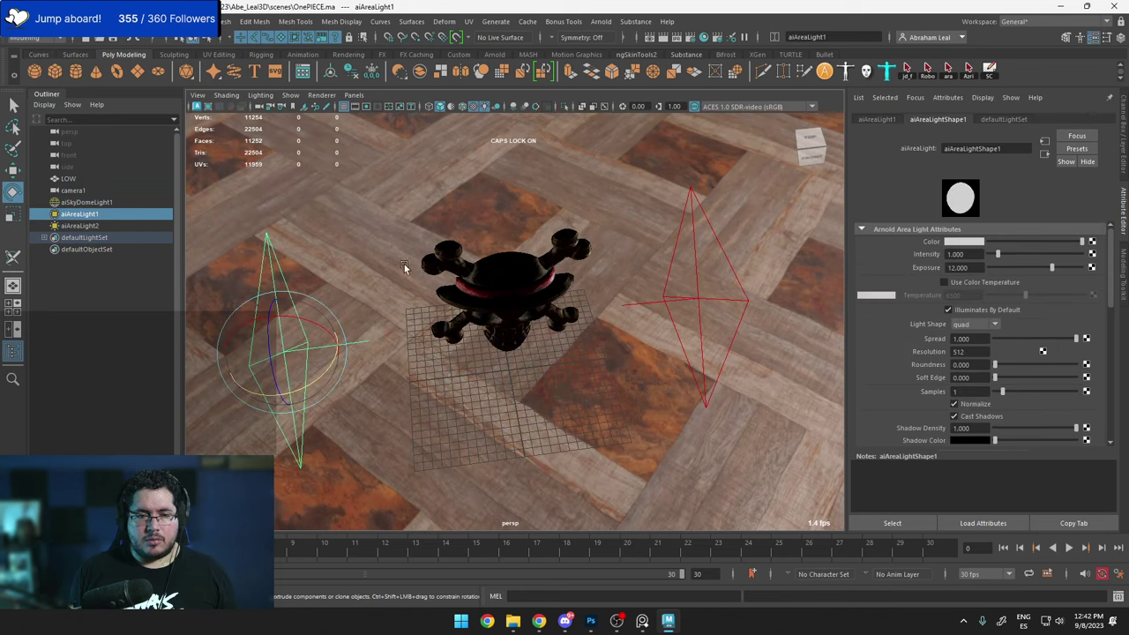
{"action": "left_click", "coordinate": [945, 282]}
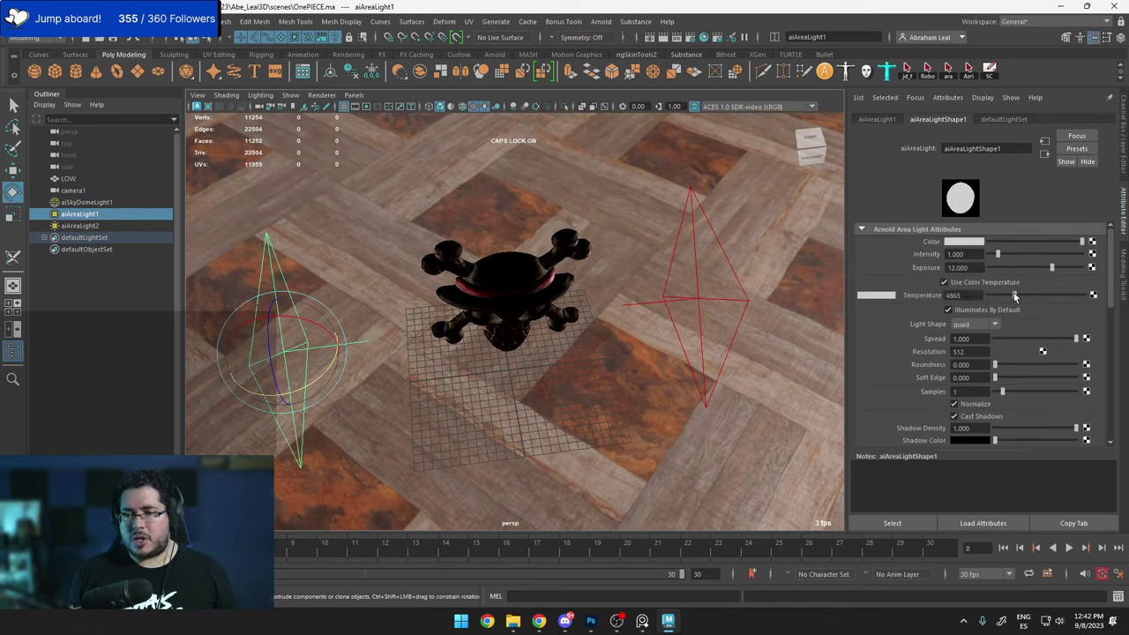
{"action": "left_click", "coordinate": [697, 254]}
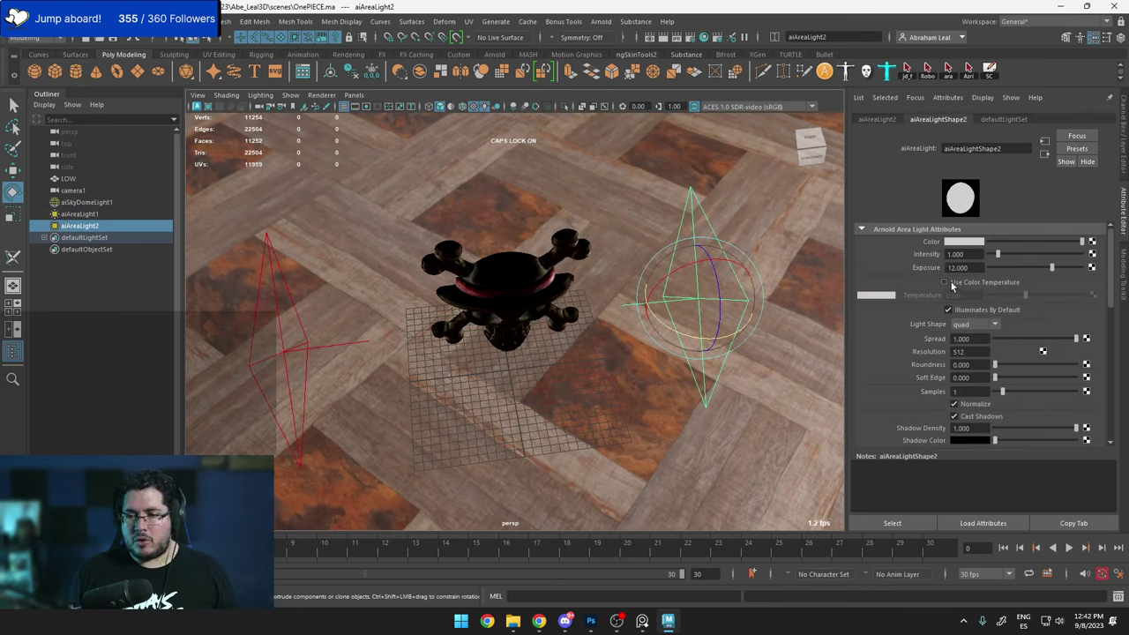
{"action": "left_click", "coordinate": [947, 283]}
Render the skull to check the warm and cool lighting, stop the render and return to the scene.
{"action": "left_click", "coordinate": [53, 600]}
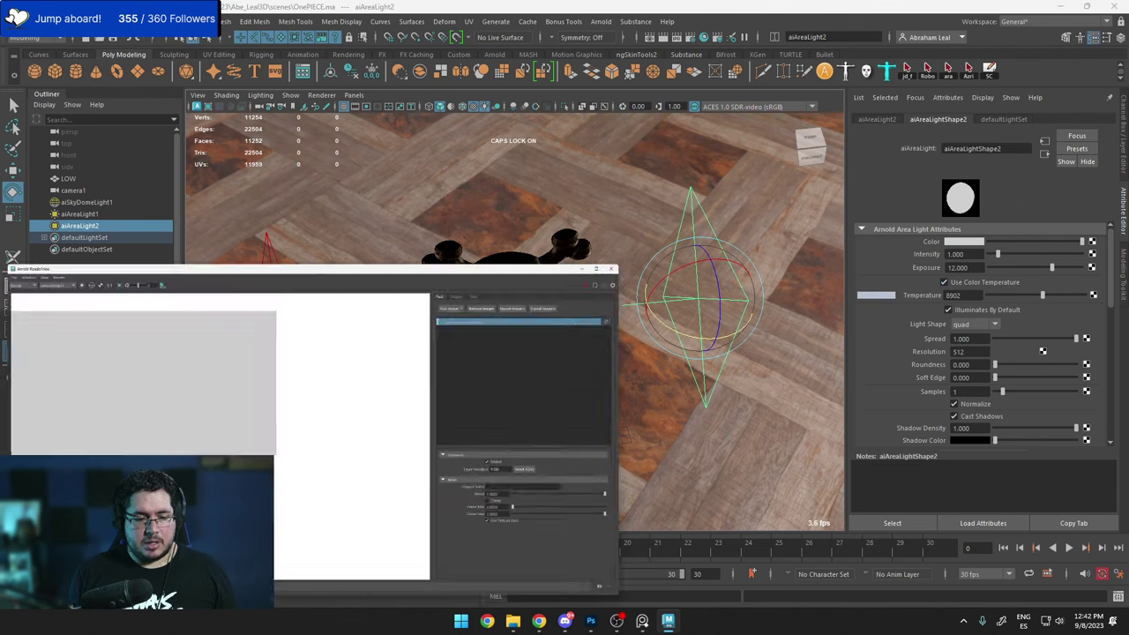
{"action": "left_click", "coordinate": [1068, 36]}
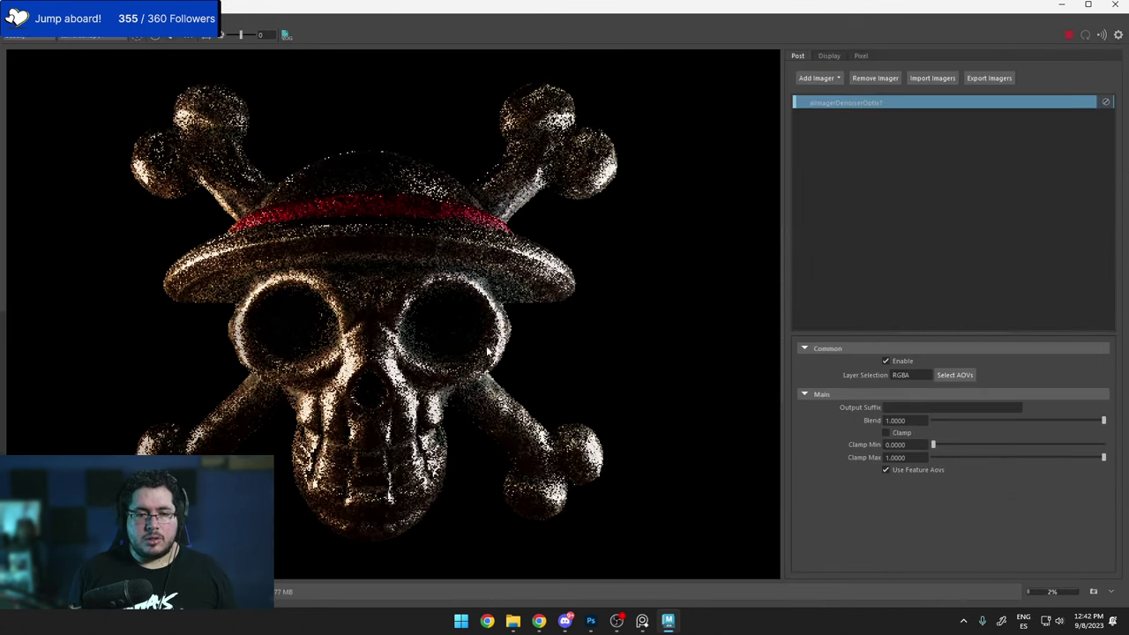
{"action": "middle_click_drag", "start_coordinate": [536, 353], "coordinate": [610, 324]}
{"action": "scroll", "coordinate": [626, 292], "scroll_direction": "down", "scroll_amount": 2}
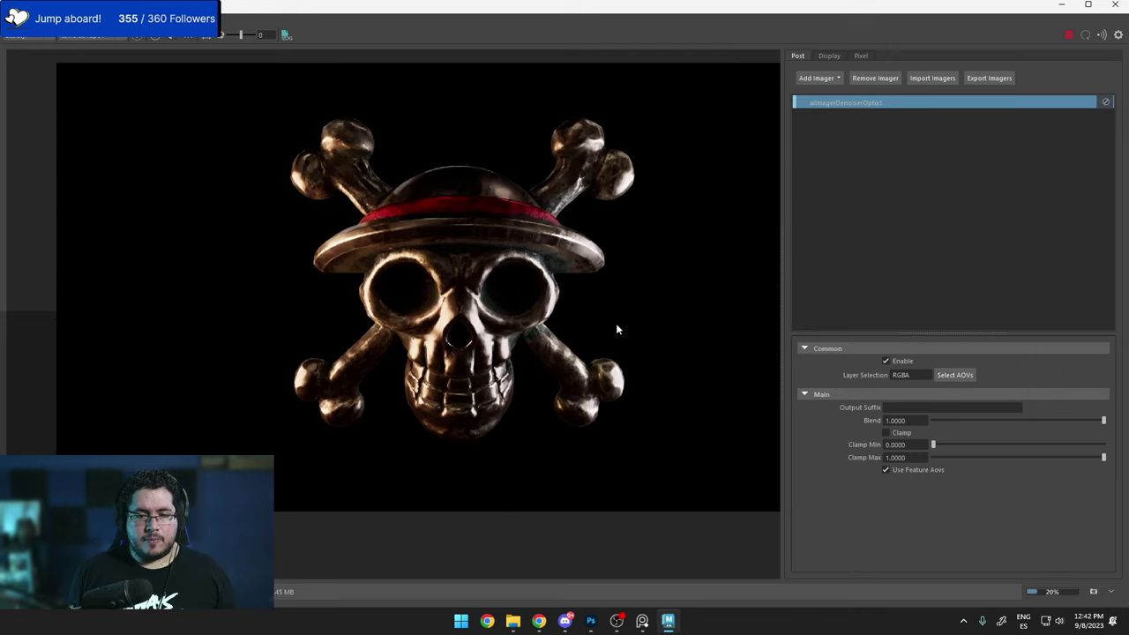
{"action": "scroll", "coordinate": [631, 334], "scroll_direction": "up", "scroll_amount": 2}
{"action": "scroll", "coordinate": [631, 335], "scroll_direction": "down", "scroll_amount": 2}
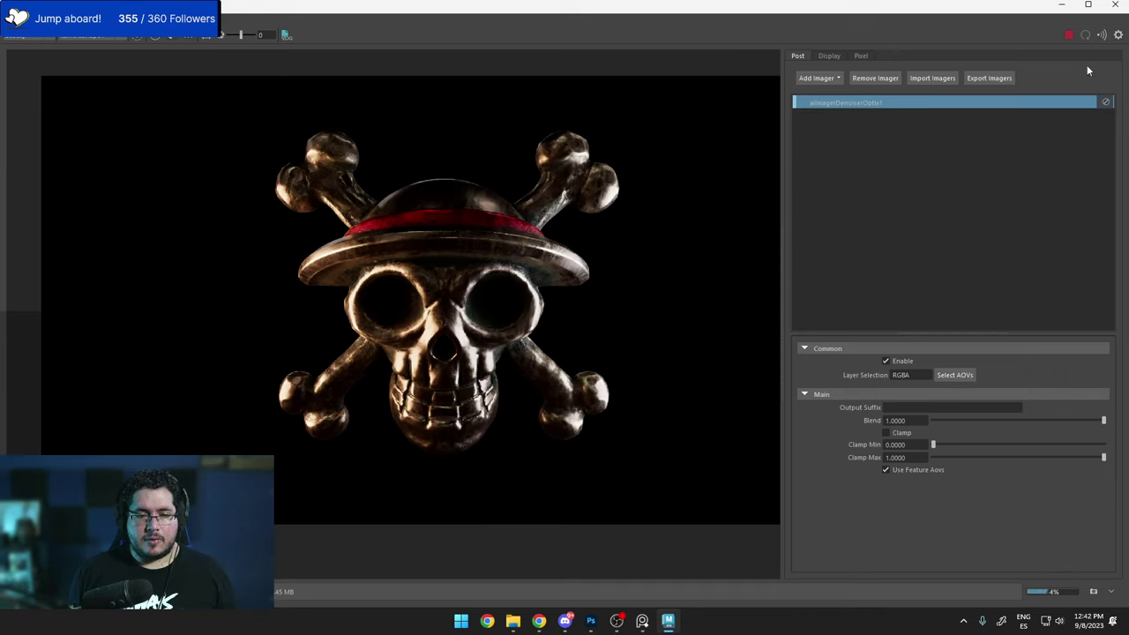
{"action": "left_click", "coordinate": [1066, 36]}
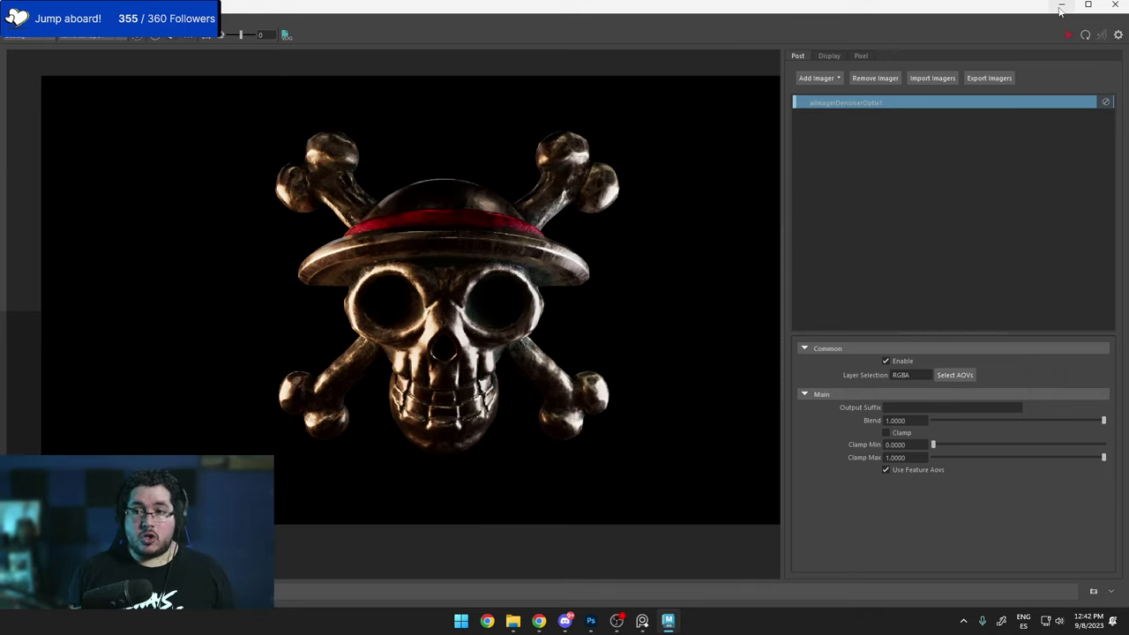
{"action": "left_click", "coordinate": [1059, 9]}
Move the warm area light further in front of the skull and rotate it toward the model.
{"action": "left_click_drag", "start_coordinate": [438, 365], "coordinate": [413, 391], "text": "alt"}
{"action": "left_click", "coordinate": [361, 300]}
{"action": "key", "text": "w"}
{"action": "key", "text": "e"}
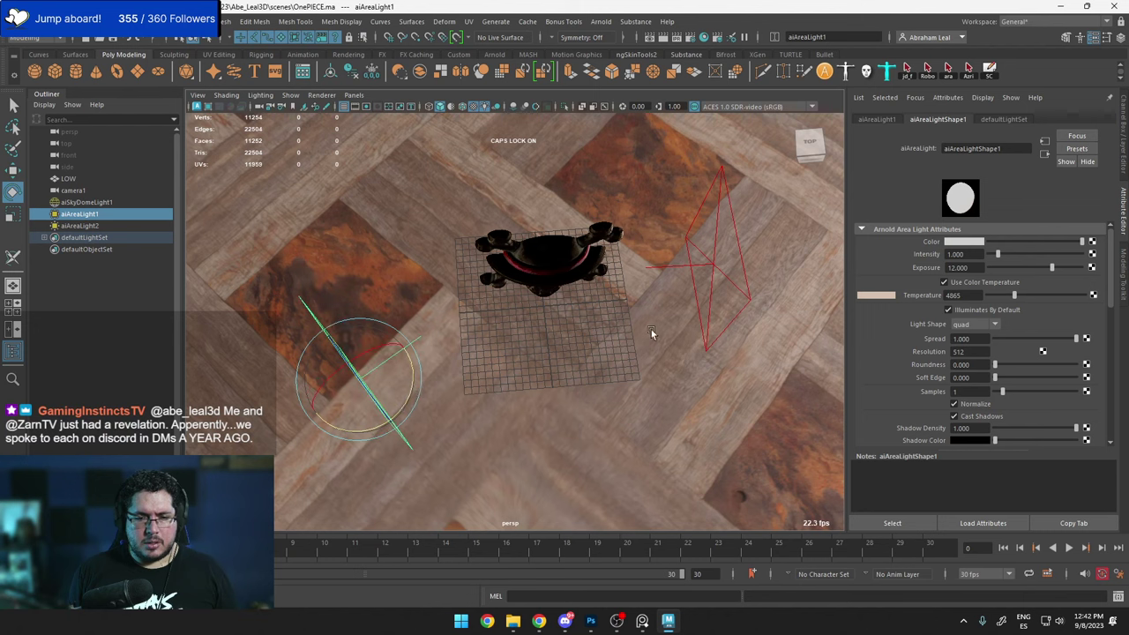
Bring the cool area light forward on its side and rotate it to face the front of the skull.
{"action": "left_click", "coordinate": [714, 260]}
{"action": "key", "text": "w"}
{"action": "left_click_drag", "start_coordinate": [715, 260], "coordinate": [723, 344]}
{"action": "key", "text": "e"}
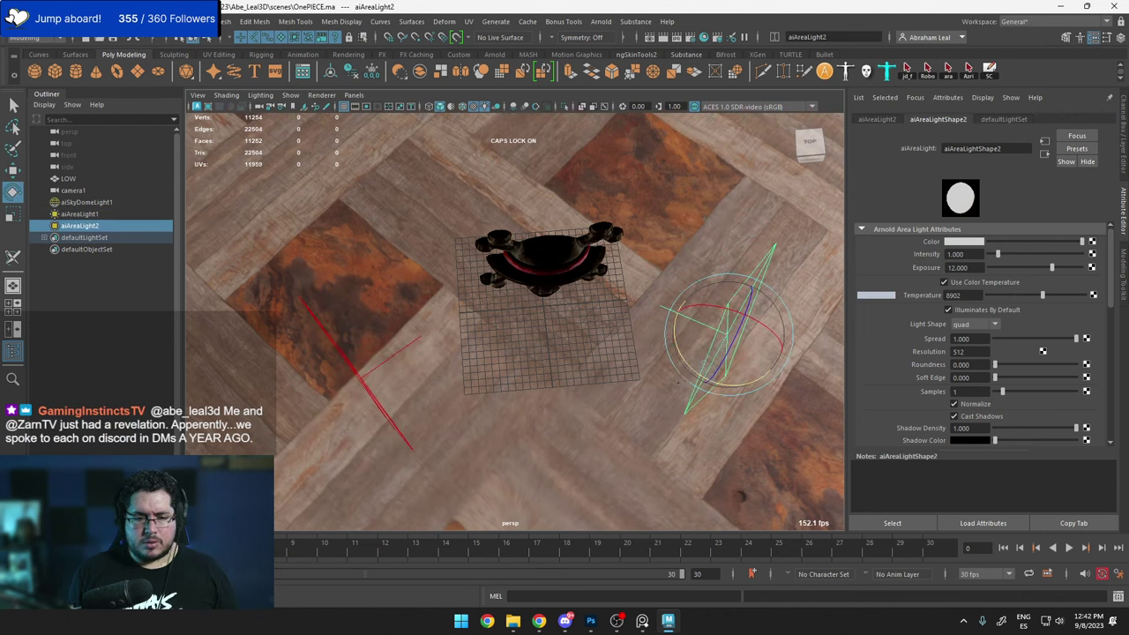
Re-render the skull to examine the repositioned lights, stop the render and return to the scene.
{"action": "key", "text": "alt+Tab"}
{"action": "left_click", "coordinate": [1068, 36]}
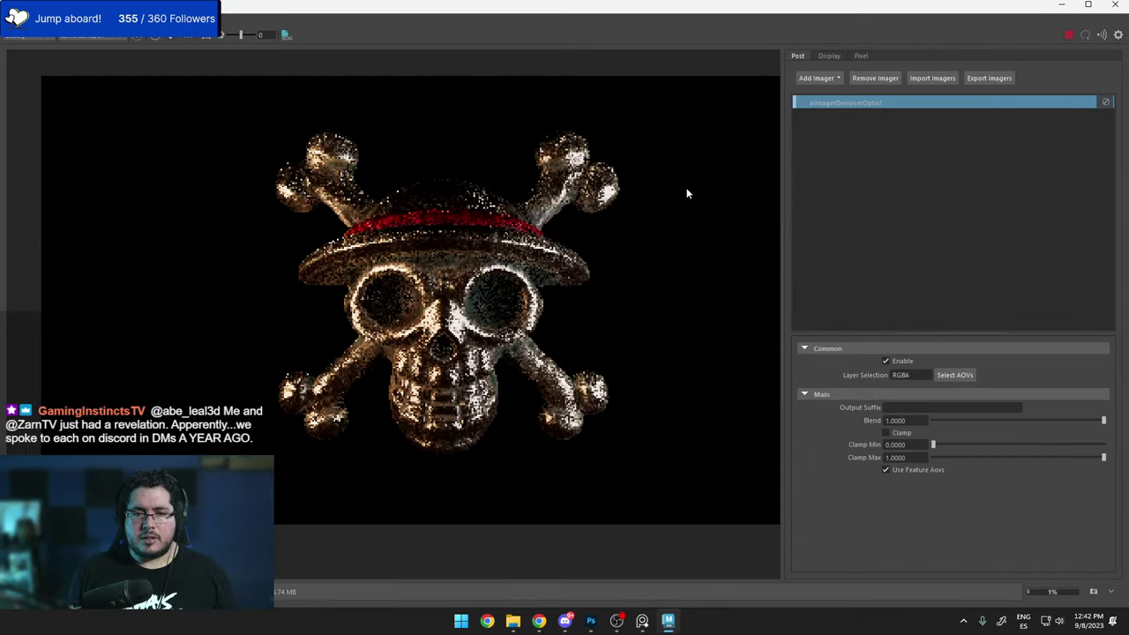
{"action": "scroll", "coordinate": [509, 340], "scroll_direction": "up", "scroll_amount": 5}
{"action": "scroll", "coordinate": [509, 339], "scroll_direction": "down", "scroll_amount": 5}
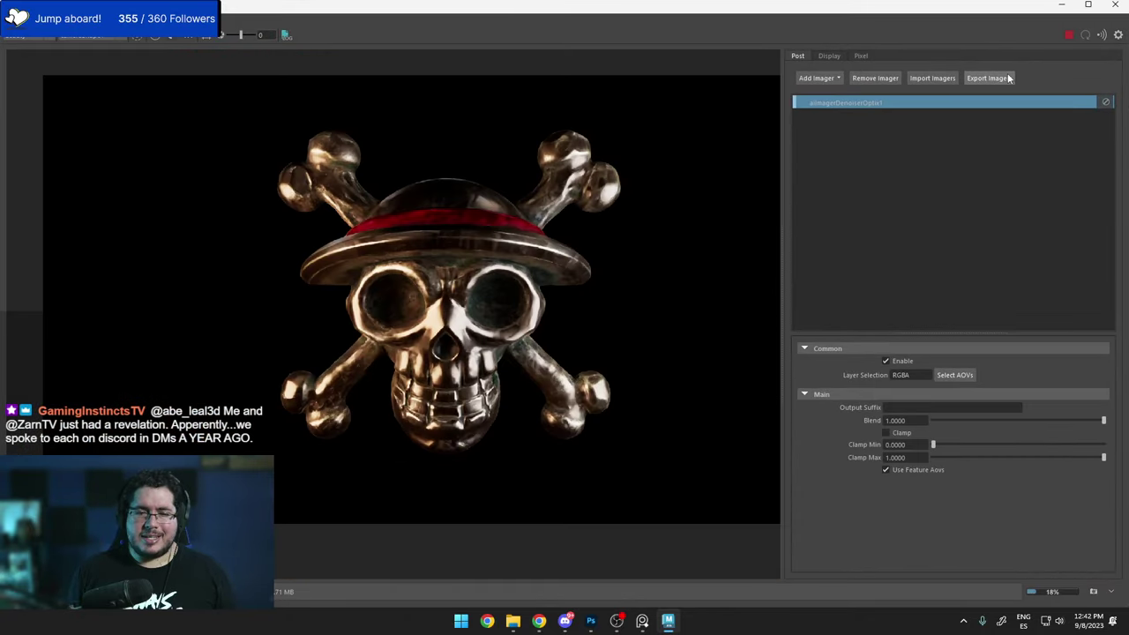
{"action": "left_click", "coordinate": [1068, 35]}
{"action": "left_click", "coordinate": [1062, 6]}
Move the warm area light back and outward from the front of the skull and adjust its rotation toward the model.
{"action": "left_click_drag", "start_coordinate": [416, 323], "coordinate": [406, 346], "text": "alt"}
{"action": "left_click", "coordinate": [352, 377]}
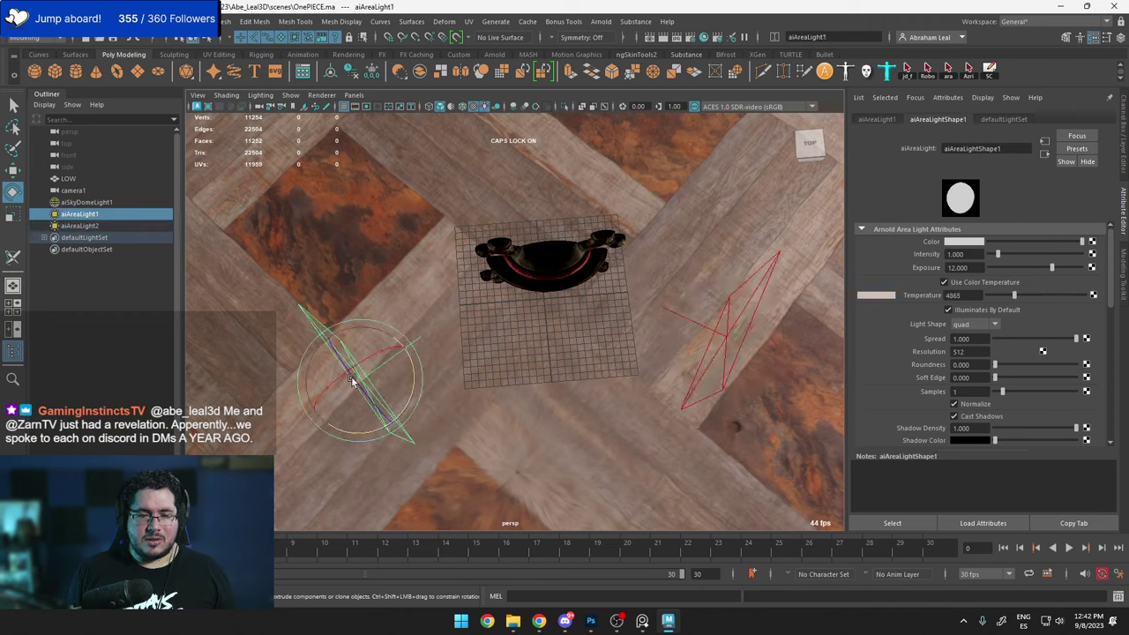
{"action": "key", "text": "w"}
{"action": "left_click_drag", "start_coordinate": [388, 418], "coordinate": [354, 377]}
{"action": "key", "text": "e"}
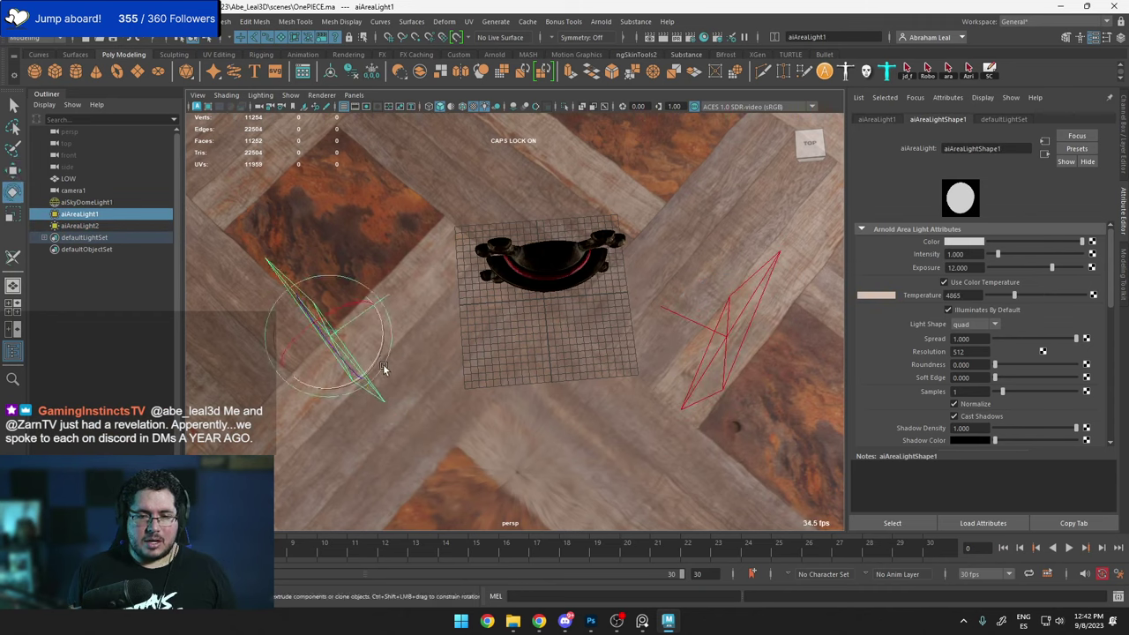
{"action": "left_click", "coordinate": [706, 332]}
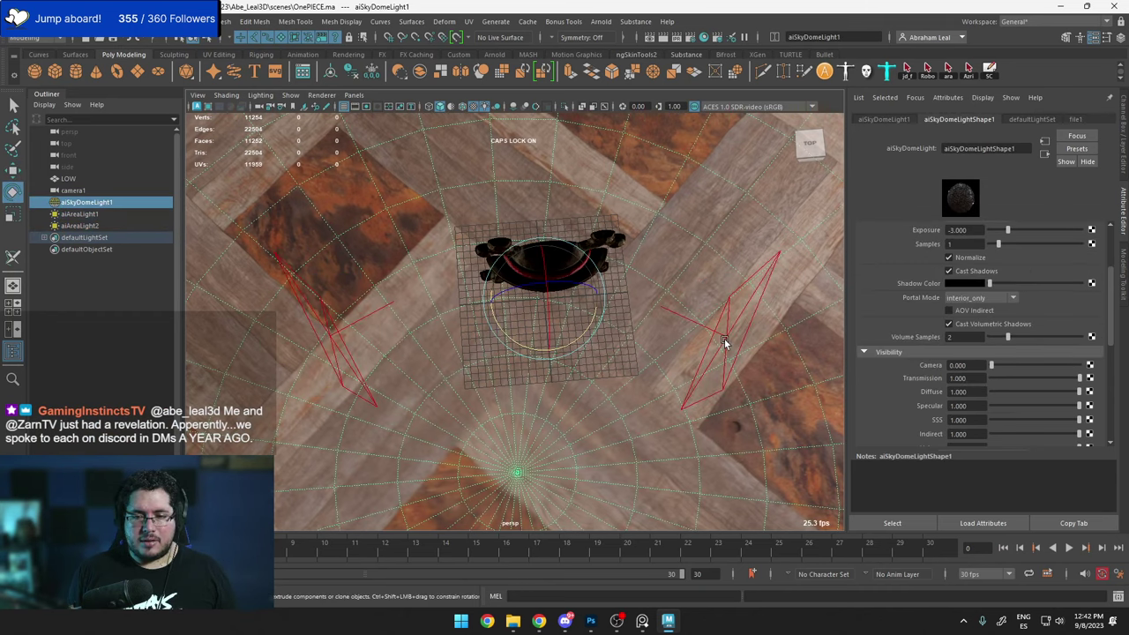
Move the cool area light back and slightly outward along the skull's side and restart the Arnold render.
{"action": "key", "text": "w"}
{"action": "left_click_drag", "start_coordinate": [739, 300], "coordinate": [752, 269]}
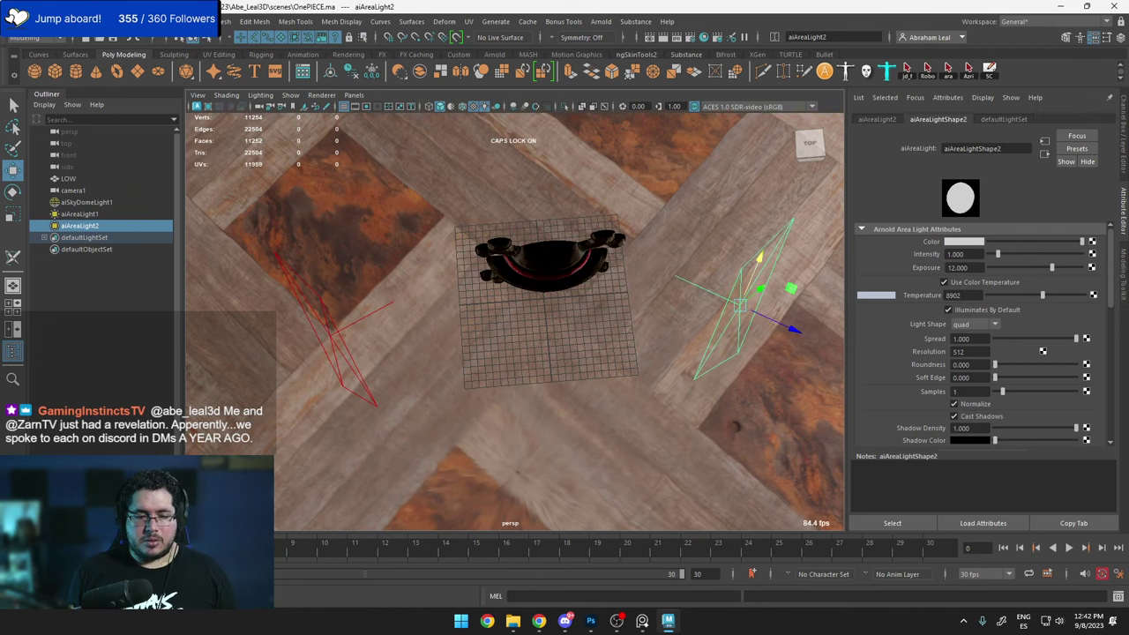
{"action": "left_click", "coordinate": [67, 597]}
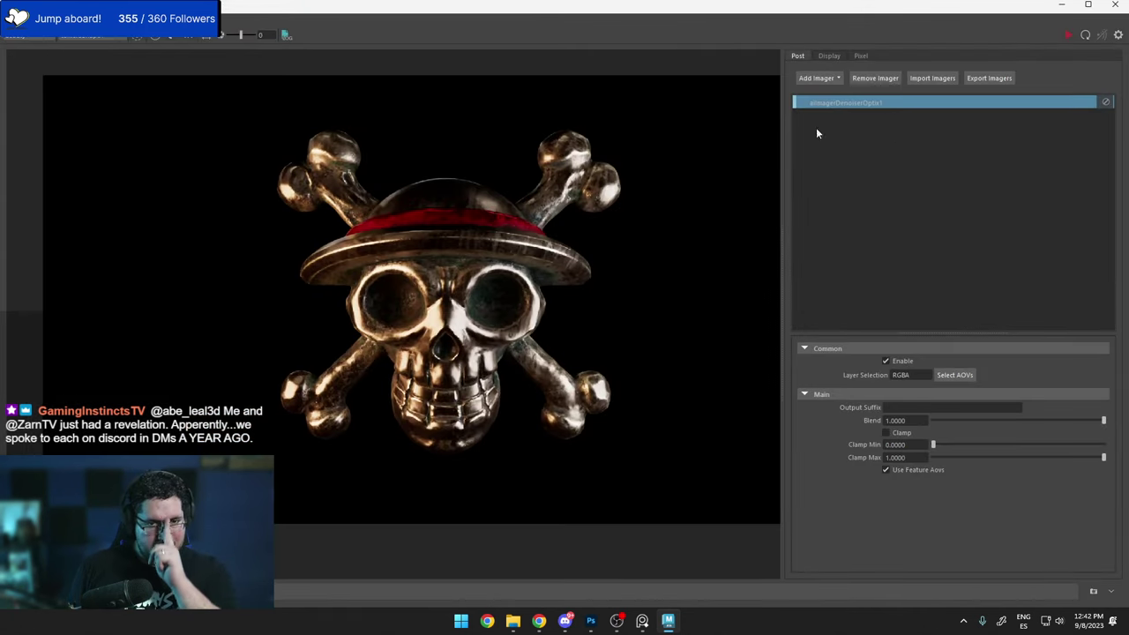
{"action": "left_click", "coordinate": [1069, 35]}
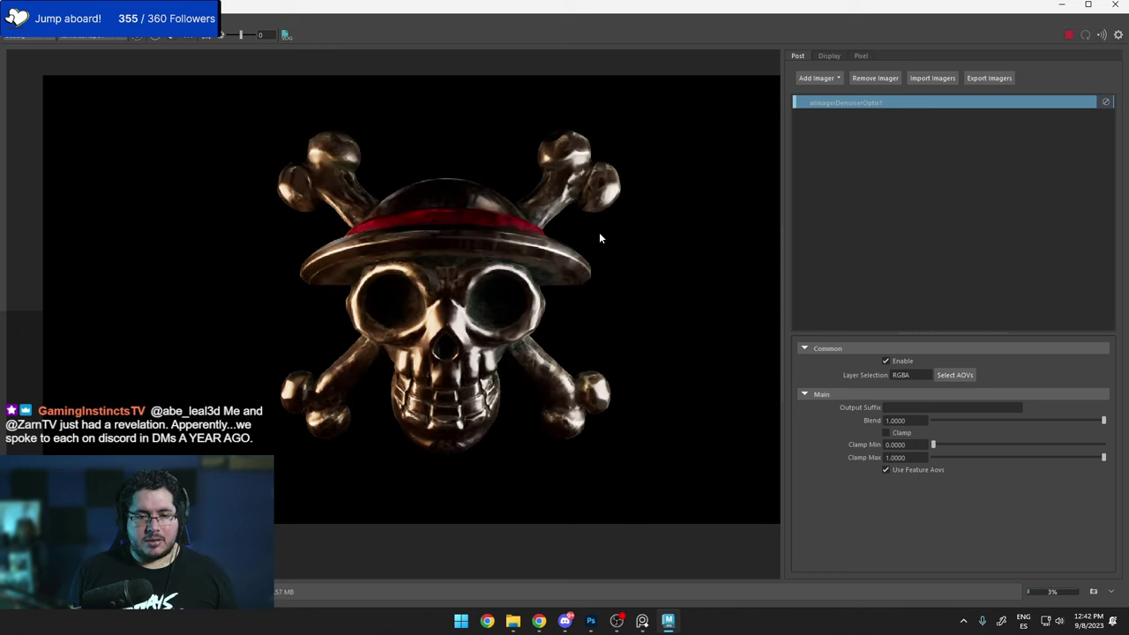
Examine the updated render up close around the hat and eye sockets and as a whole, and close the render view.
{"action": "scroll", "coordinate": [606, 291], "scroll_direction": "up", "scroll_amount": 5}
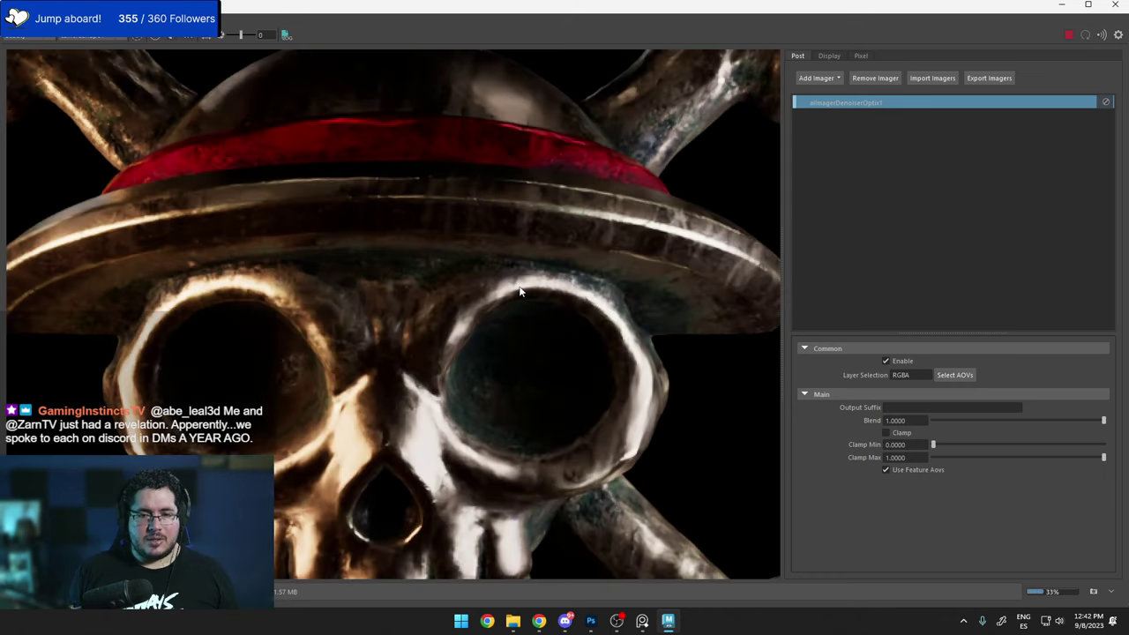
{"action": "scroll", "coordinate": [522, 298], "scroll_direction": "down", "scroll_amount": 3}
{"action": "middle_click_drag", "start_coordinate": [533, 292], "coordinate": [508, 238]}
{"action": "scroll", "coordinate": [524, 225], "scroll_direction": "down", "scroll_amount": 4}
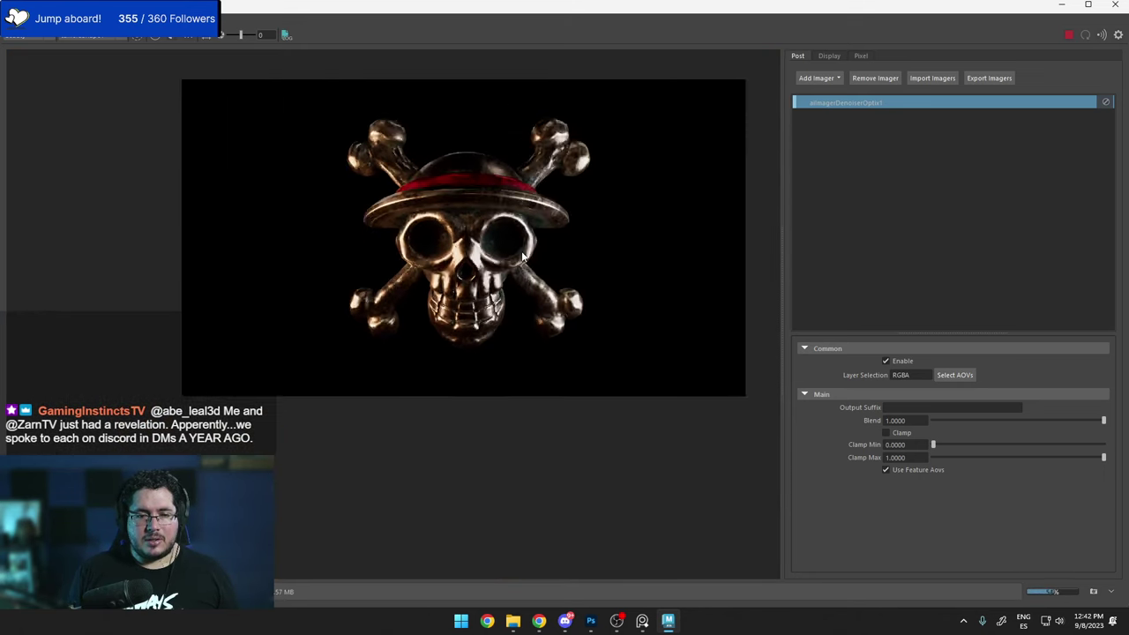
{"action": "scroll", "coordinate": [532, 242], "scroll_direction": "up", "scroll_amount": 4}
{"action": "scroll", "coordinate": [532, 253], "scroll_direction": "up", "scroll_amount": 2}
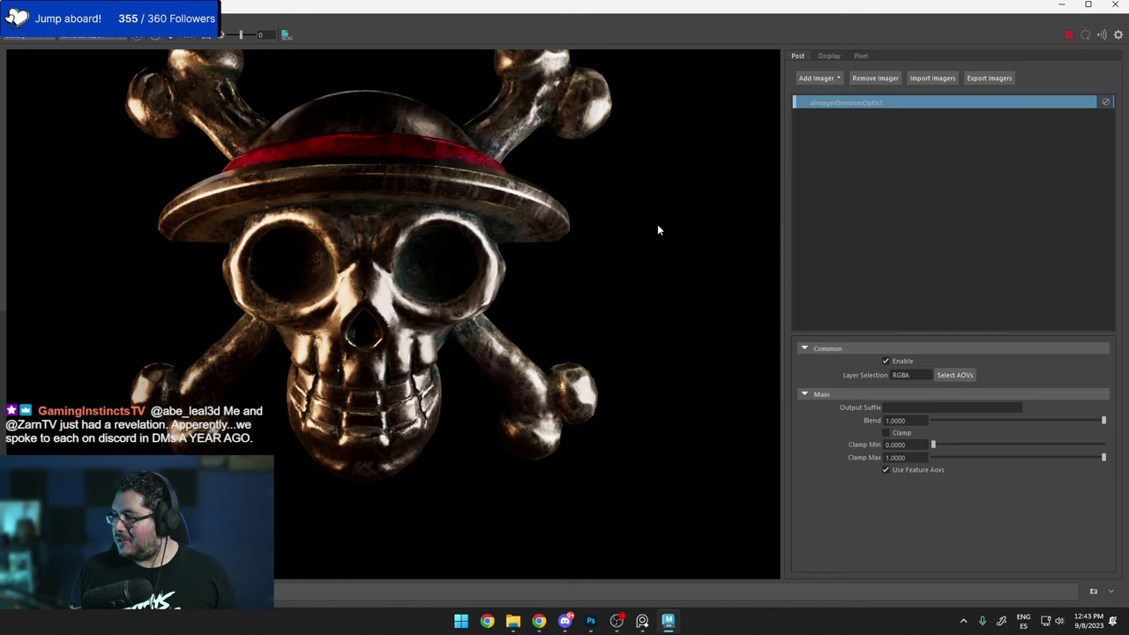
{"action": "scroll", "coordinate": [492, 263], "scroll_direction": "down", "scroll_amount": 3}
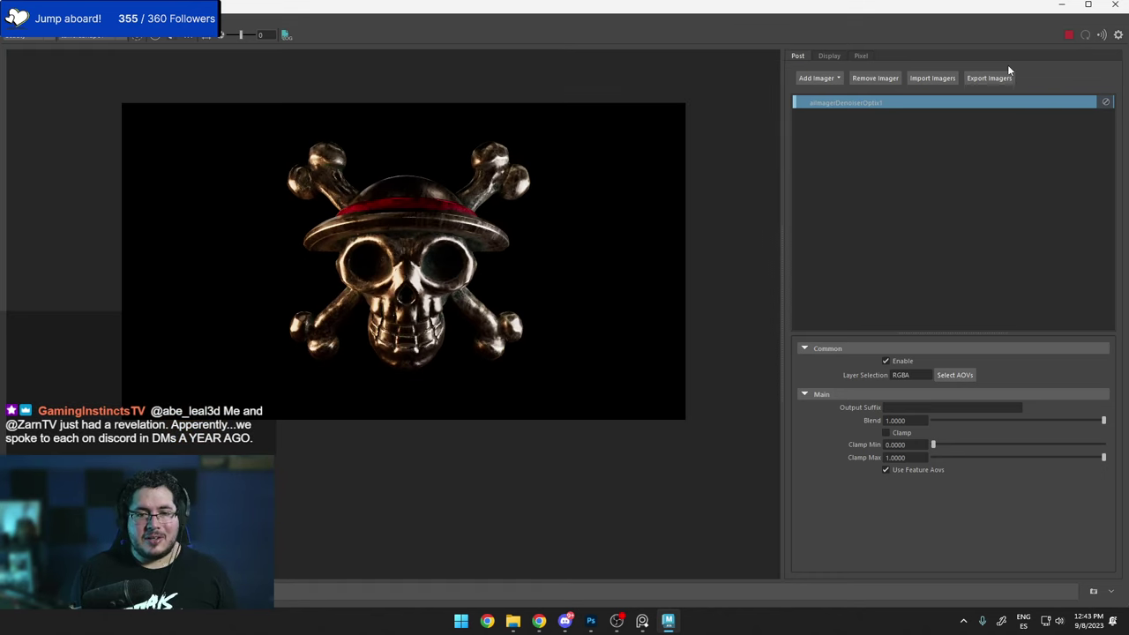
{"action": "left_click", "coordinate": [1115, 4]}
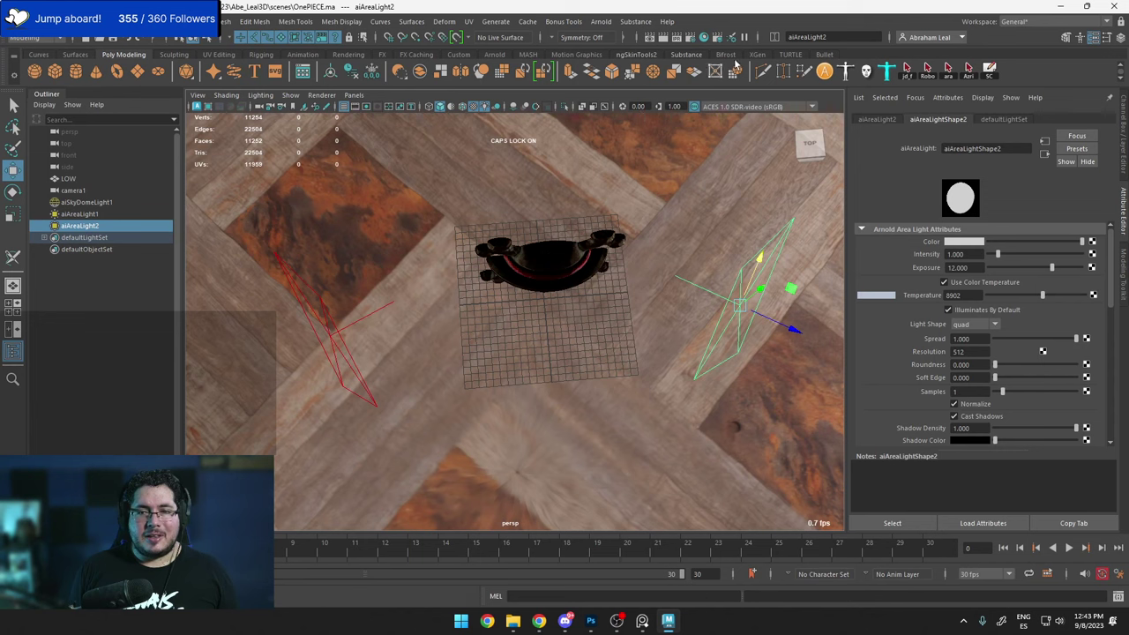
Check the image size presets in the common render settings and close the settings window.
{"action": "left_click", "coordinate": [691, 37]}
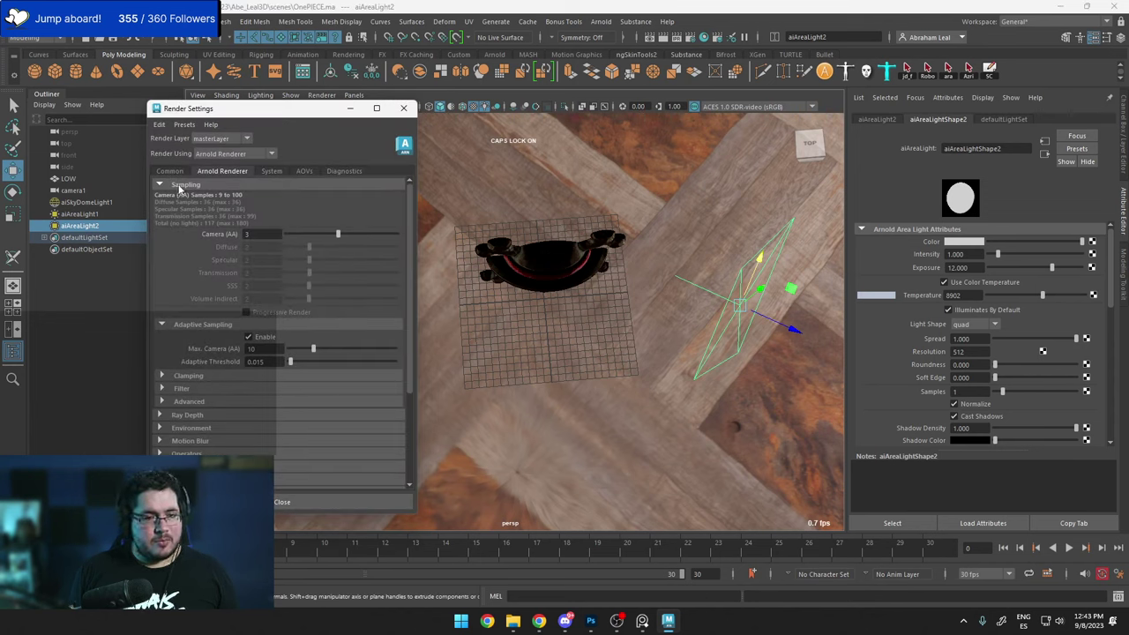
{"action": "left_click", "coordinate": [171, 171]}
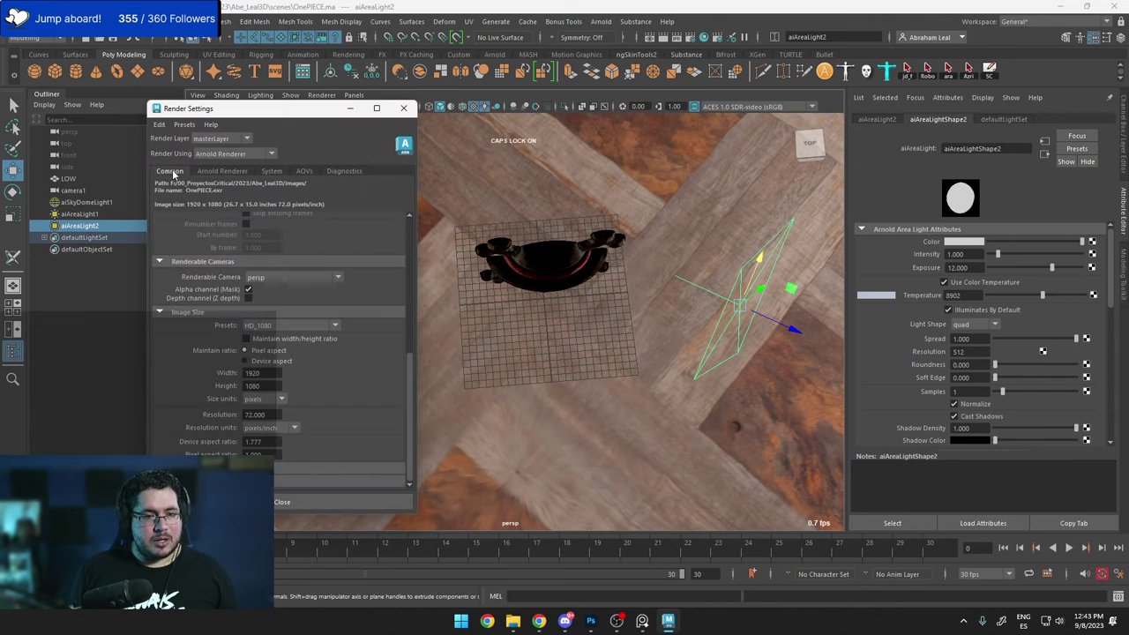
{"action": "left_click", "coordinate": [289, 325]}
{"action": "left_click", "coordinate": [357, 371]}
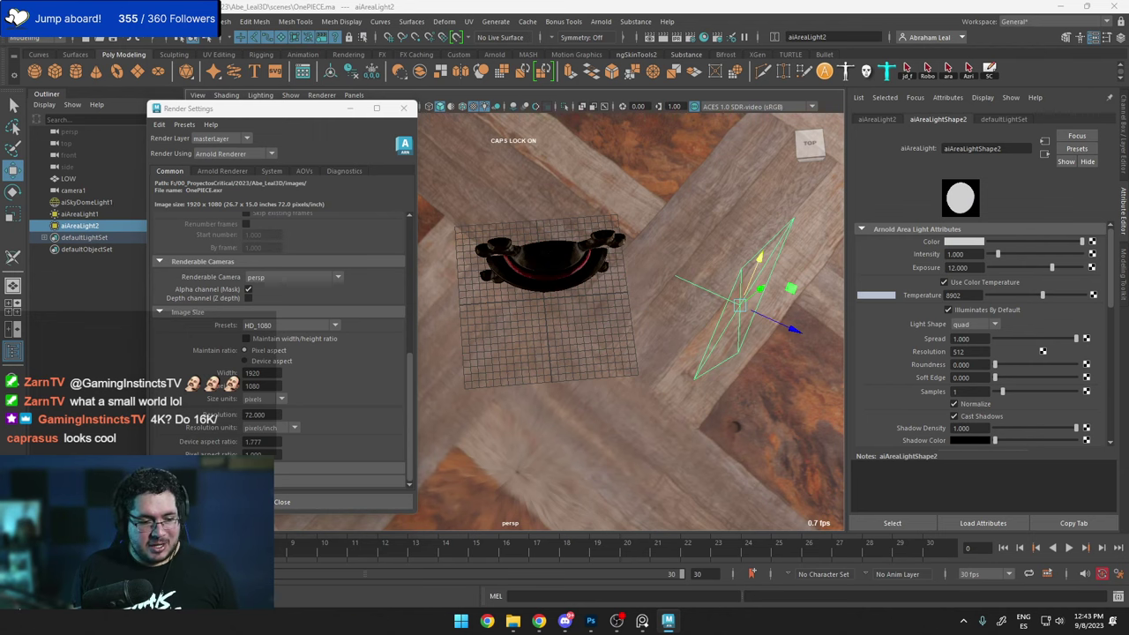
{"action": "left_click", "coordinate": [62, 600]}
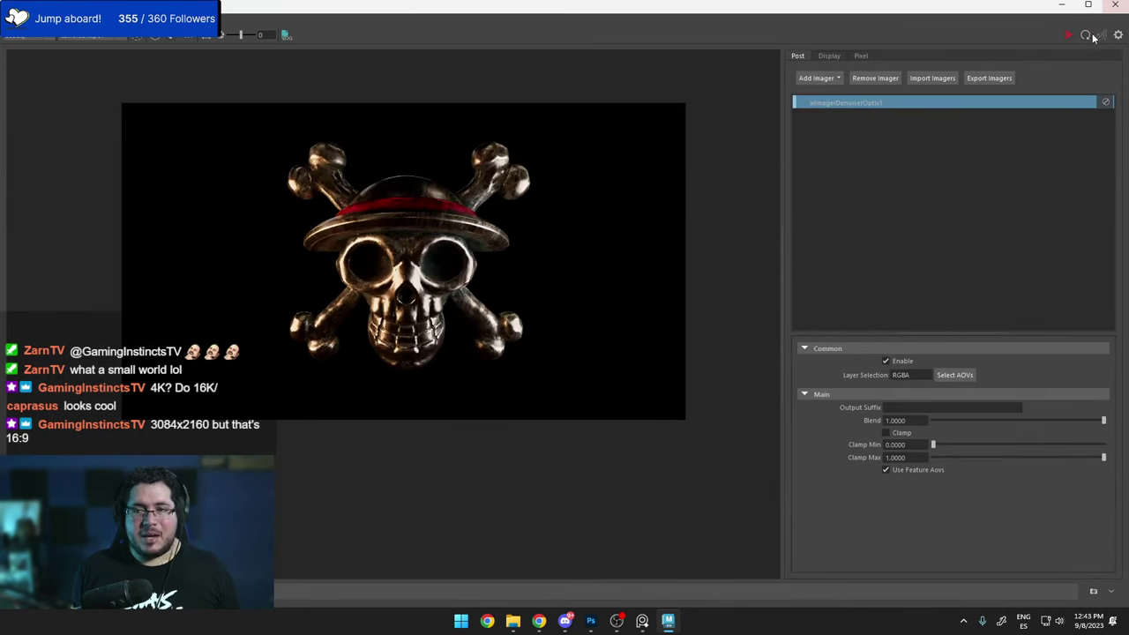
{"action": "left_click", "coordinate": [1062, 7]}
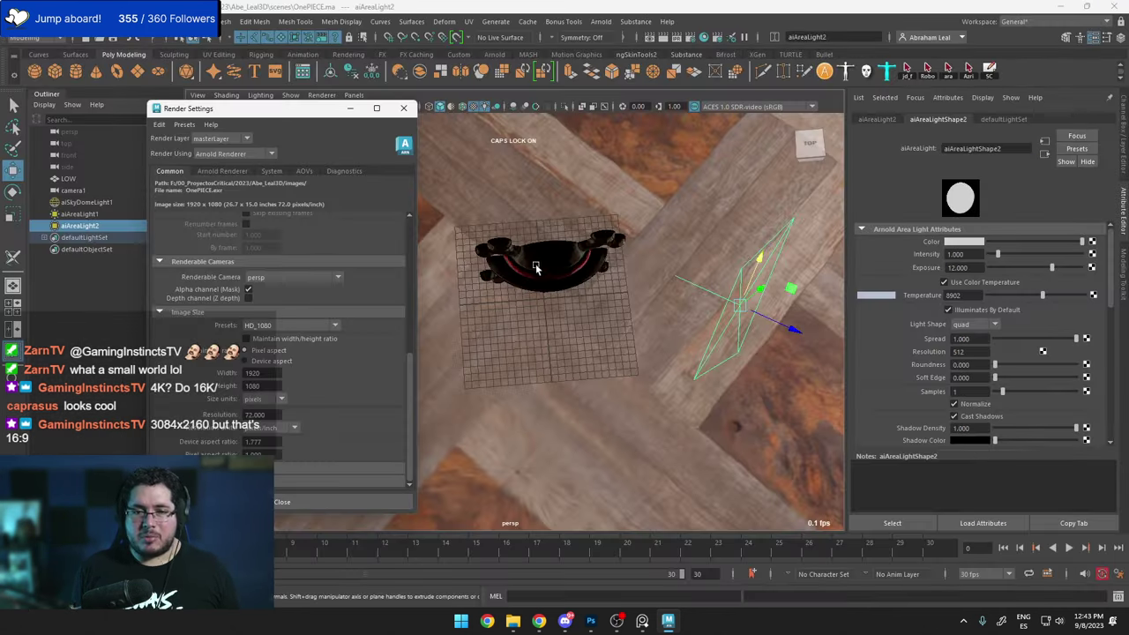
{"action": "left_click", "coordinate": [738, 284]}
{"action": "left_click", "coordinate": [404, 108]}
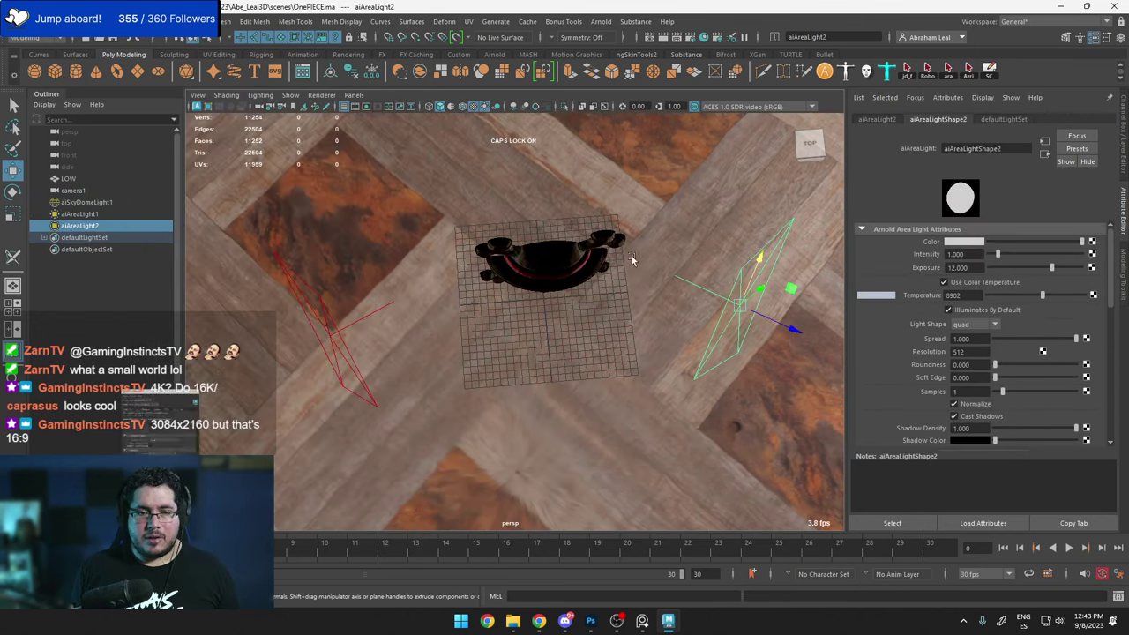
Duplicate the cool area light, rotate the copy to face downward and place it above the skull.
{"action": "left_click_drag", "start_coordinate": [632, 256], "coordinate": [556, 222], "text": "alt"}
{"action": "key", "text": "ctrl+d"}
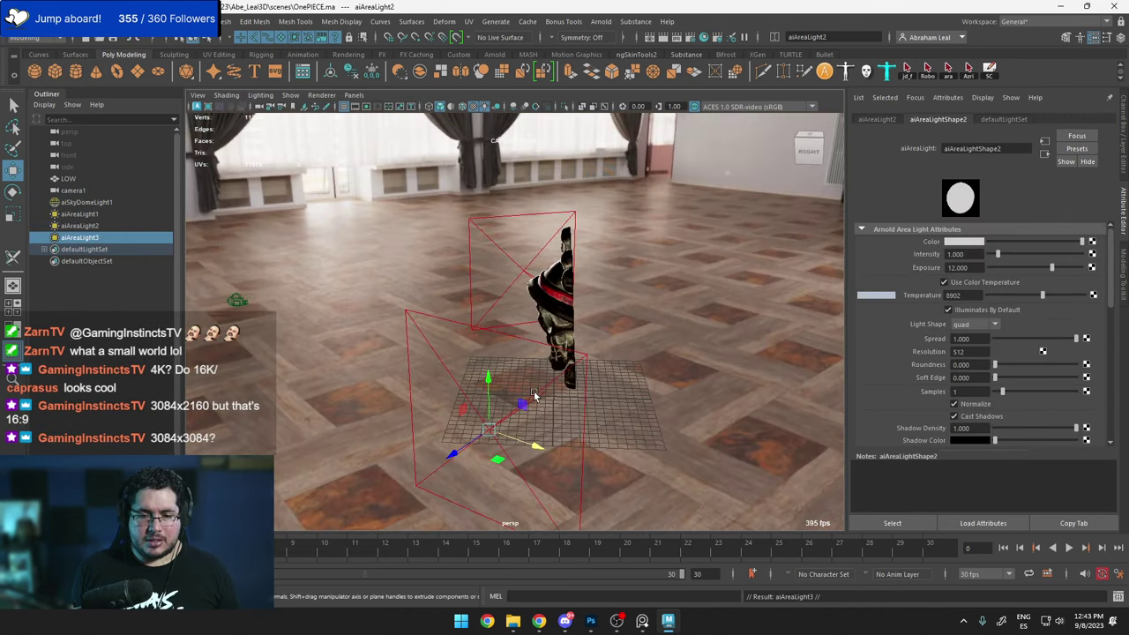
{"action": "scroll", "coordinate": [525, 400], "scroll_direction": "down", "scroll_amount": 5}
{"action": "left_click_drag", "start_coordinate": [534, 391], "coordinate": [649, 248], "text": "alt"}
{"action": "key", "text": "e"}
{"action": "key", "text": "w"}
{"action": "left_click_drag", "start_coordinate": [652, 264], "coordinate": [510, 288], "text": "alt"}
{"action": "left_click_drag", "start_coordinate": [632, 320], "coordinate": [696, 200]}
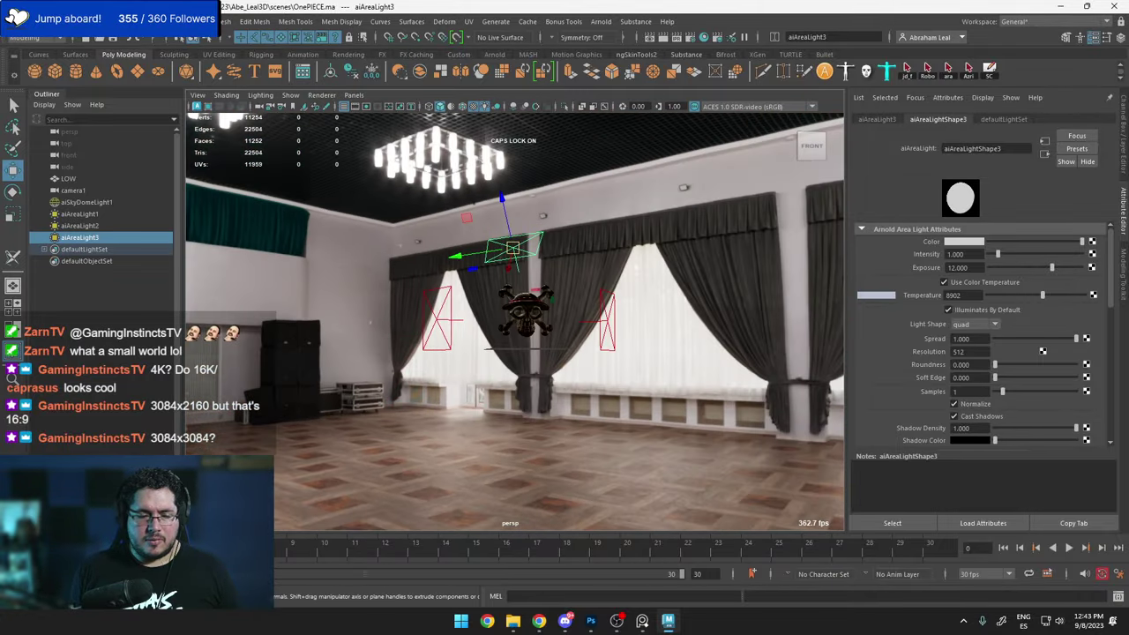
Re-render the skull to examine the overhead light on the hat, stop the render and return to the scene.
{"action": "key", "text": "alt+Tab"}
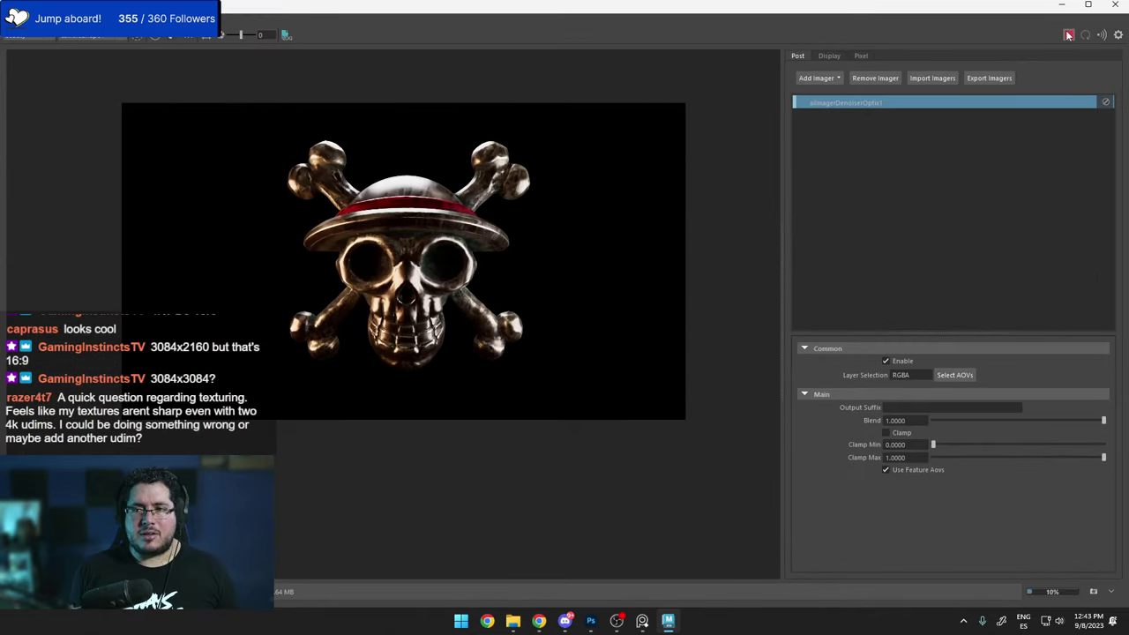
{"action": "left_click", "coordinate": [1068, 35]}
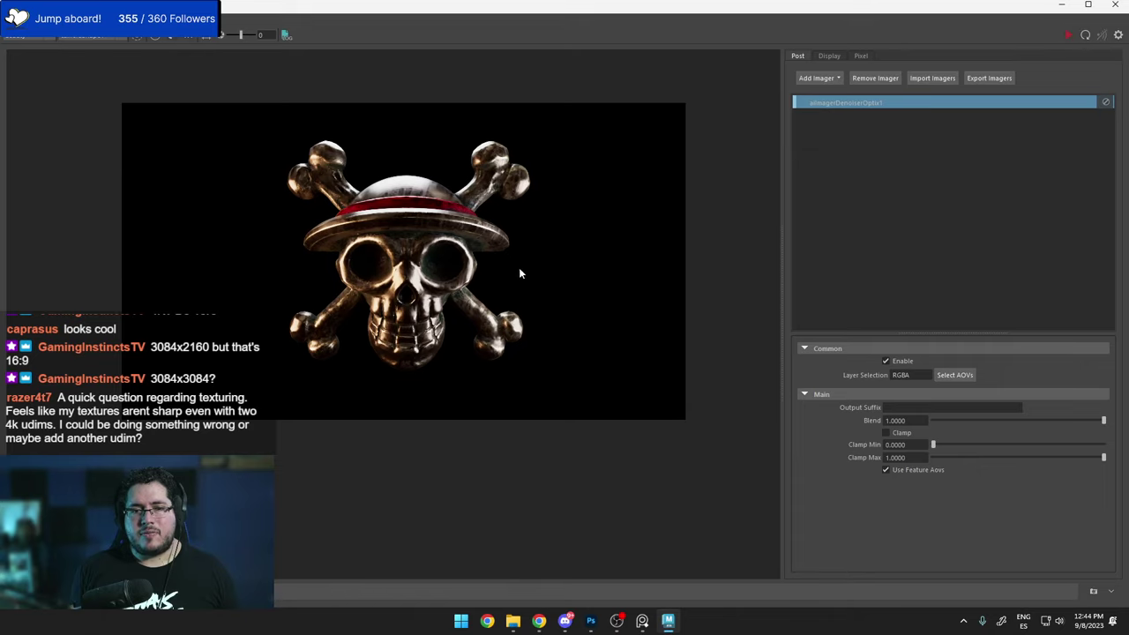
{"action": "scroll", "coordinate": [529, 260], "scroll_direction": "down", "scroll_amount": 1}
{"action": "key", "text": "f"}
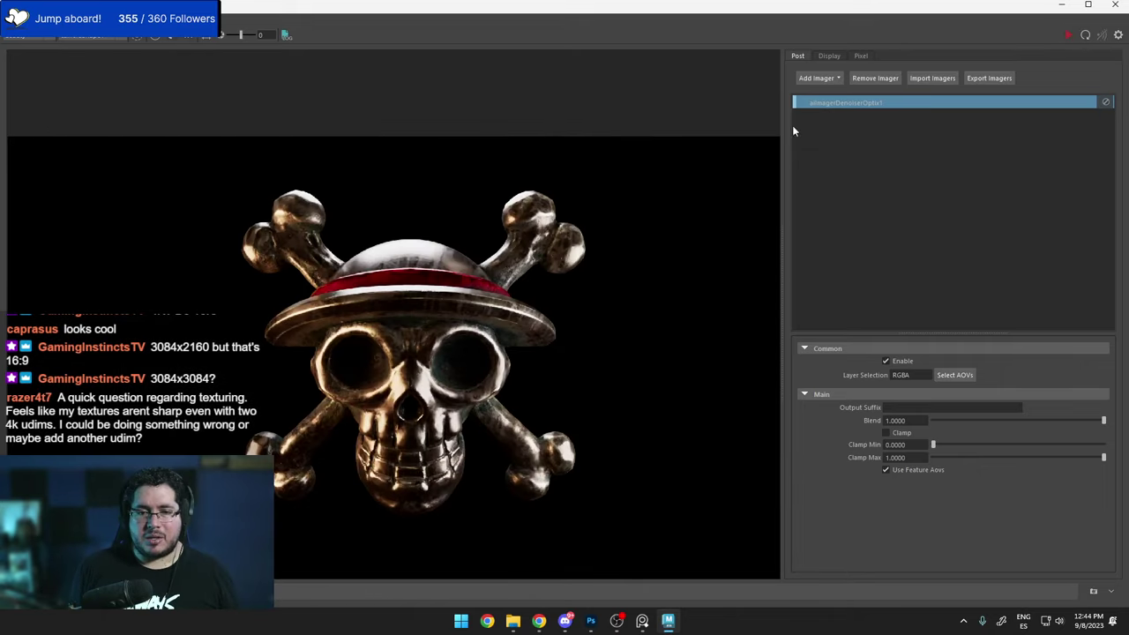
{"action": "left_click", "coordinate": [1062, 7]}
Move the overhead area light further back above the skull.
{"action": "left_click_drag", "start_coordinate": [511, 242], "coordinate": [441, 318], "text": "alt"}
{"action": "scroll", "coordinate": [441, 318], "scroll_direction": "up", "scroll_amount": 4}
{"action": "left_click_drag", "start_coordinate": [627, 217], "coordinate": [730, 185]}
Render the skull again to check the moved overhead light, stop the render and return to the scene.
{"action": "key", "text": "alt+Tab"}
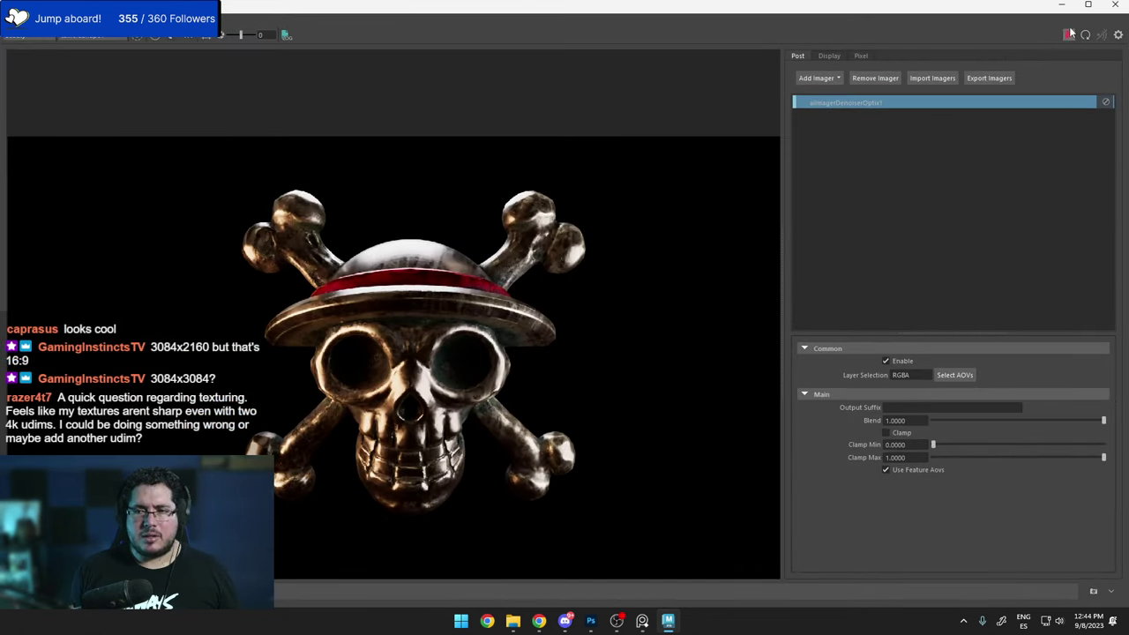
{"action": "left_click", "coordinate": [1067, 35]}
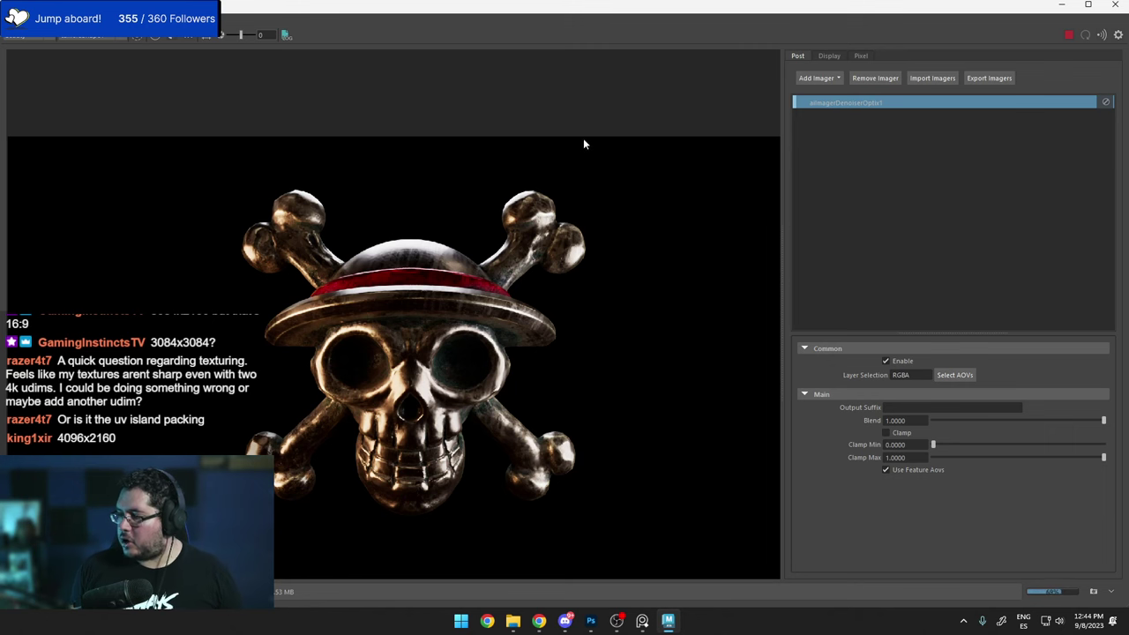
{"action": "left_click", "coordinate": [1068, 36]}
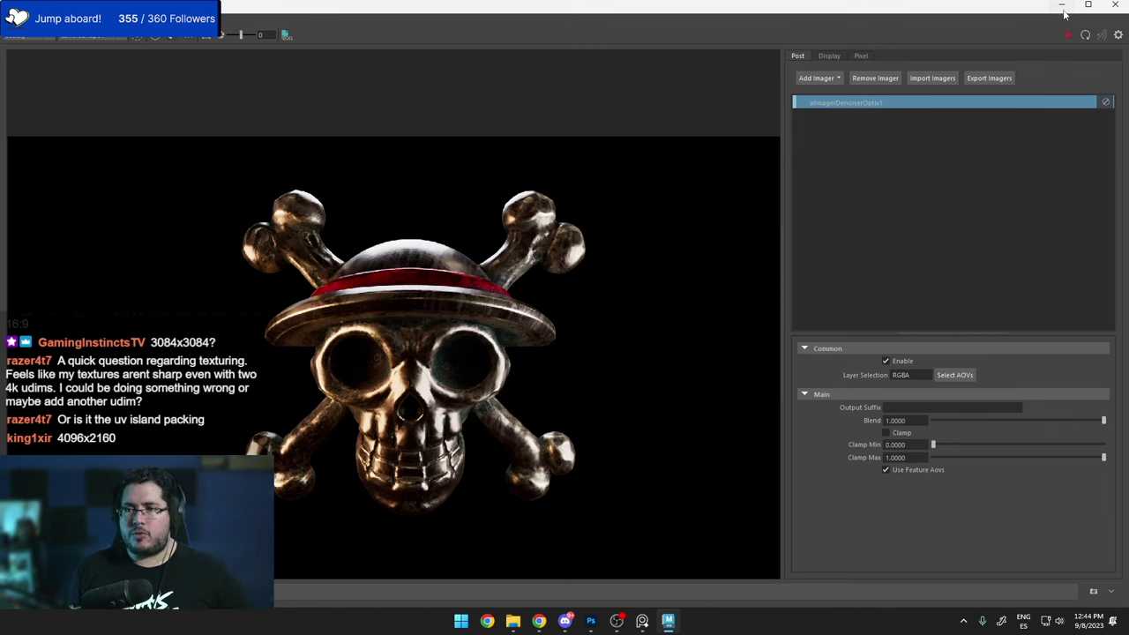
{"action": "left_click", "coordinate": [1062, 6]}
Set the render image size to 4096 pixels wide and 2160 pixels high and close the render settings.
{"action": "left_click", "coordinate": [691, 37]}
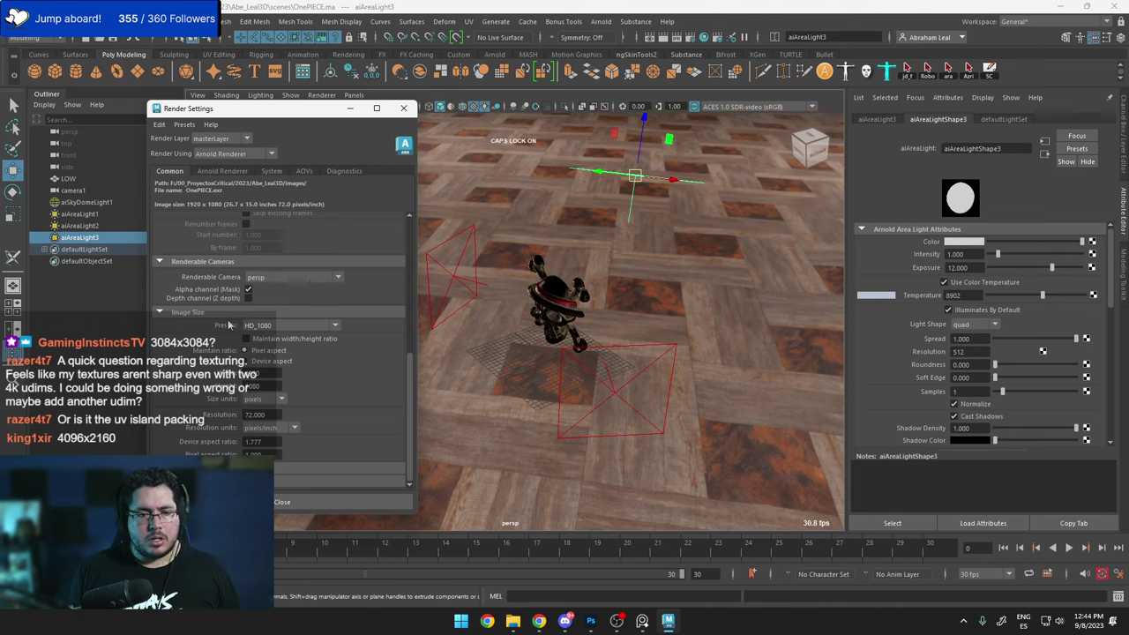
{"action": "double_click", "coordinate": [263, 373]}
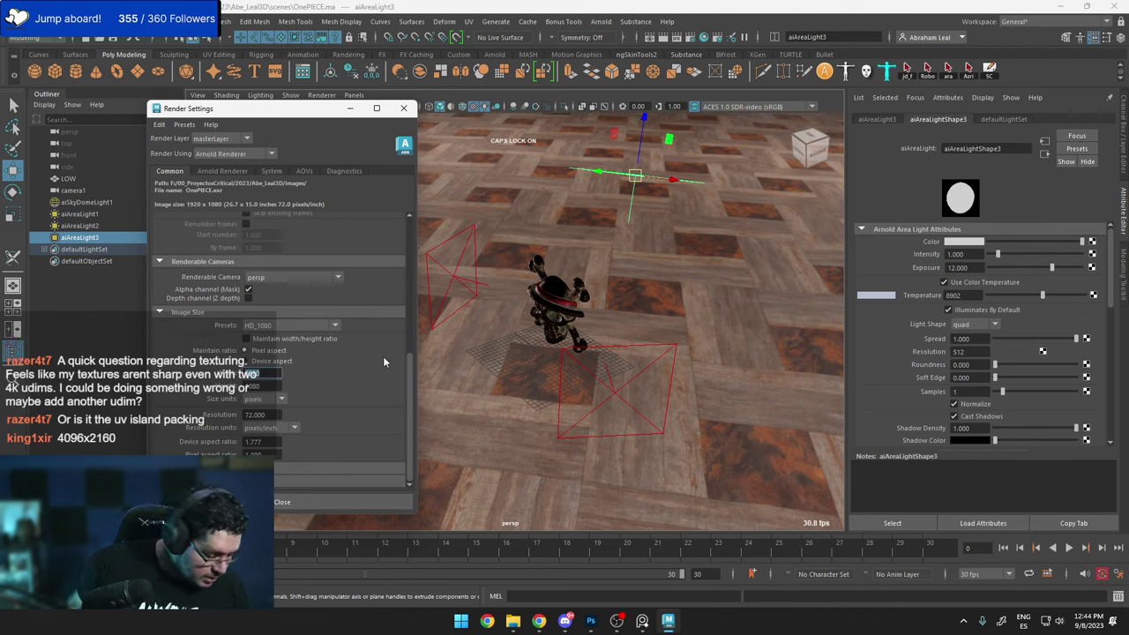
{"action": "type", "text": "4096"}
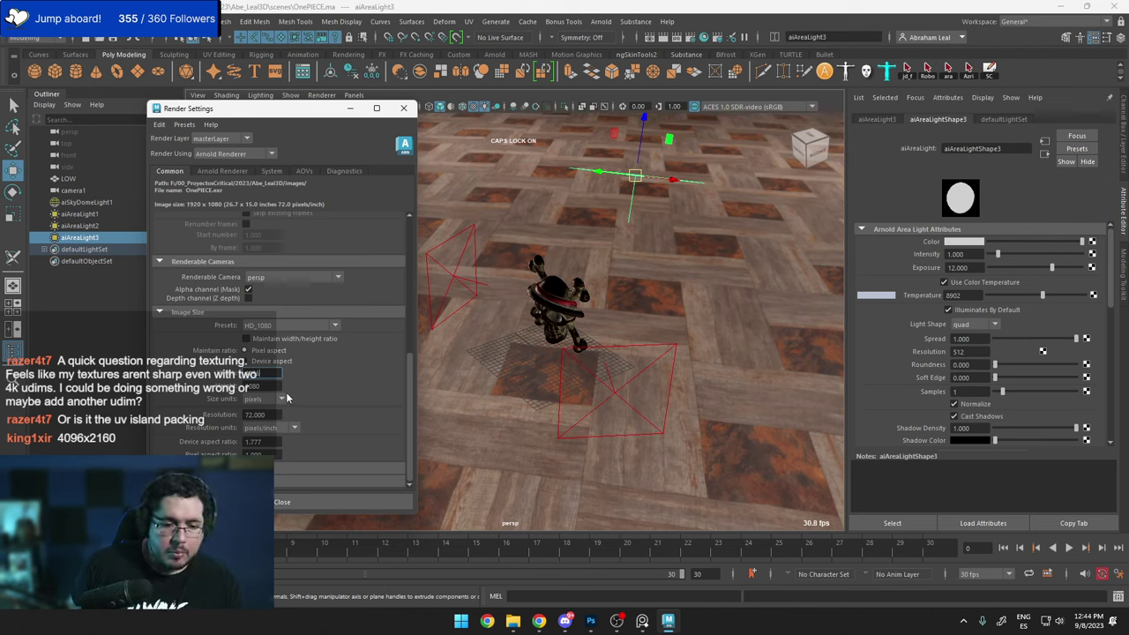
{"action": "key", "text": "Tab"}
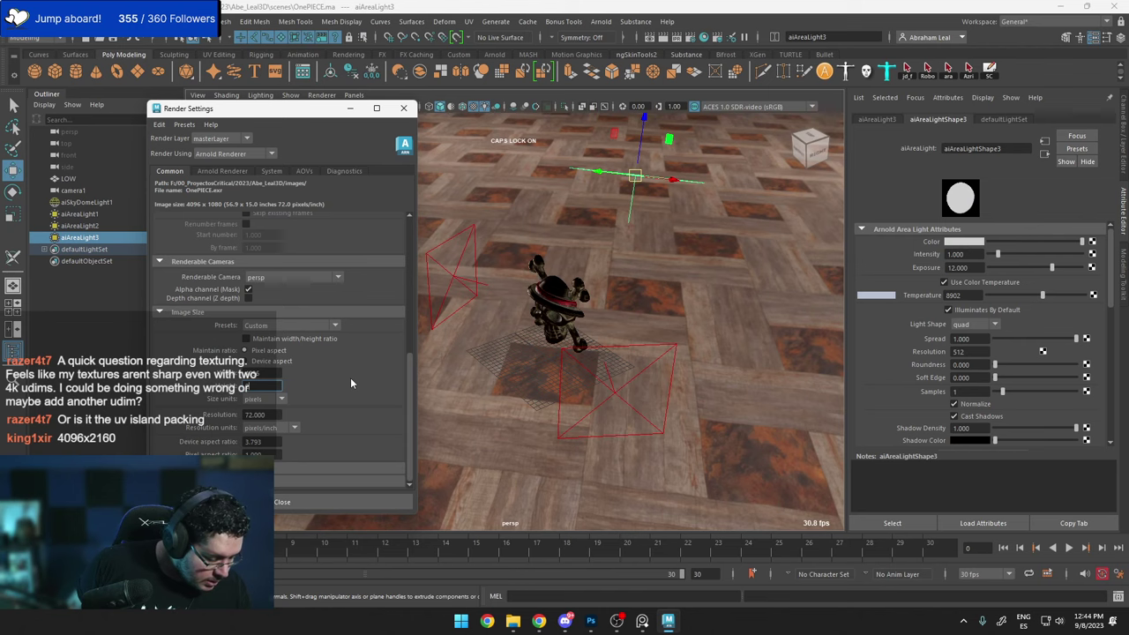
{"action": "type", "text": "2160"}
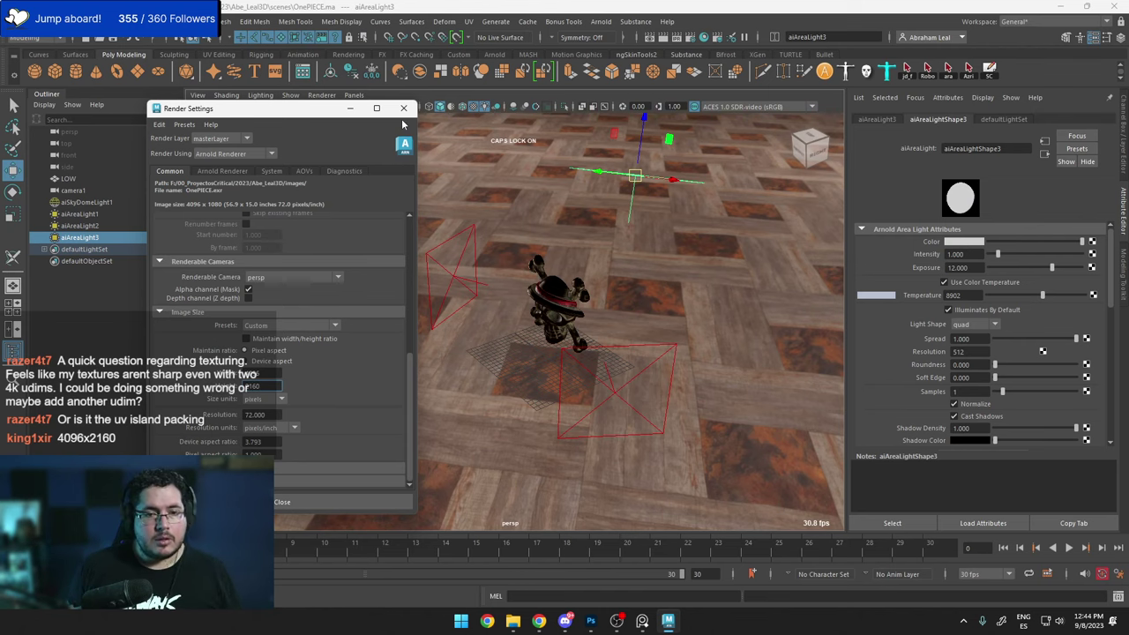
{"action": "left_click", "coordinate": [403, 107]}
Render the skull at the new image size and examine the brow, eye sockets and hat brim close up.
{"action": "left_click", "coordinate": [30, 601]}
{"action": "left_click", "coordinate": [1067, 38]}
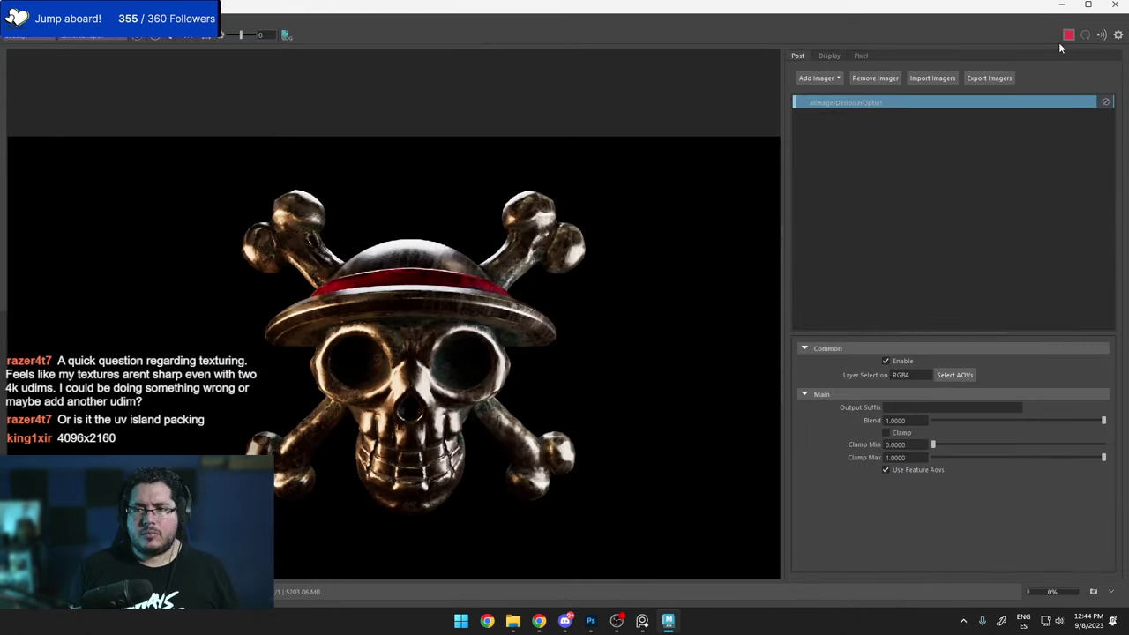
{"action": "scroll", "coordinate": [481, 331], "scroll_direction": "down", "scroll_amount": 5}
{"action": "scroll", "coordinate": [418, 317], "scroll_direction": "up", "scroll_amount": 5}
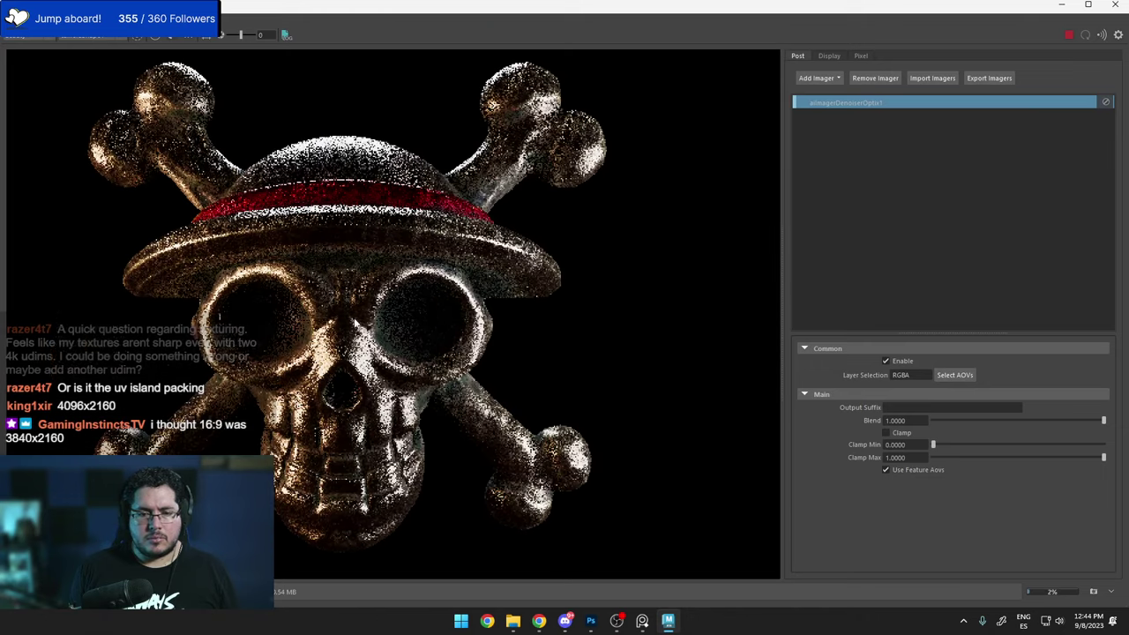
{"action": "scroll", "coordinate": [427, 335], "scroll_direction": "down", "scroll_amount": 2}
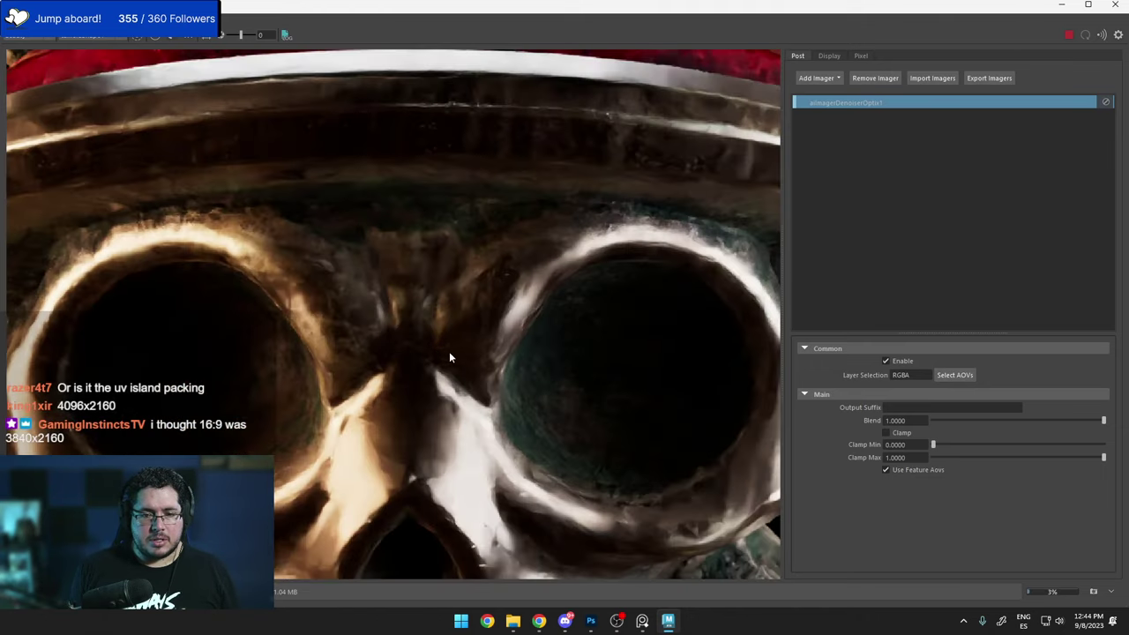
{"action": "scroll", "coordinate": [448, 357], "scroll_direction": "down", "scroll_amount": 2}
{"action": "scroll", "coordinate": [449, 357], "scroll_direction": "down", "scroll_amount": 3}
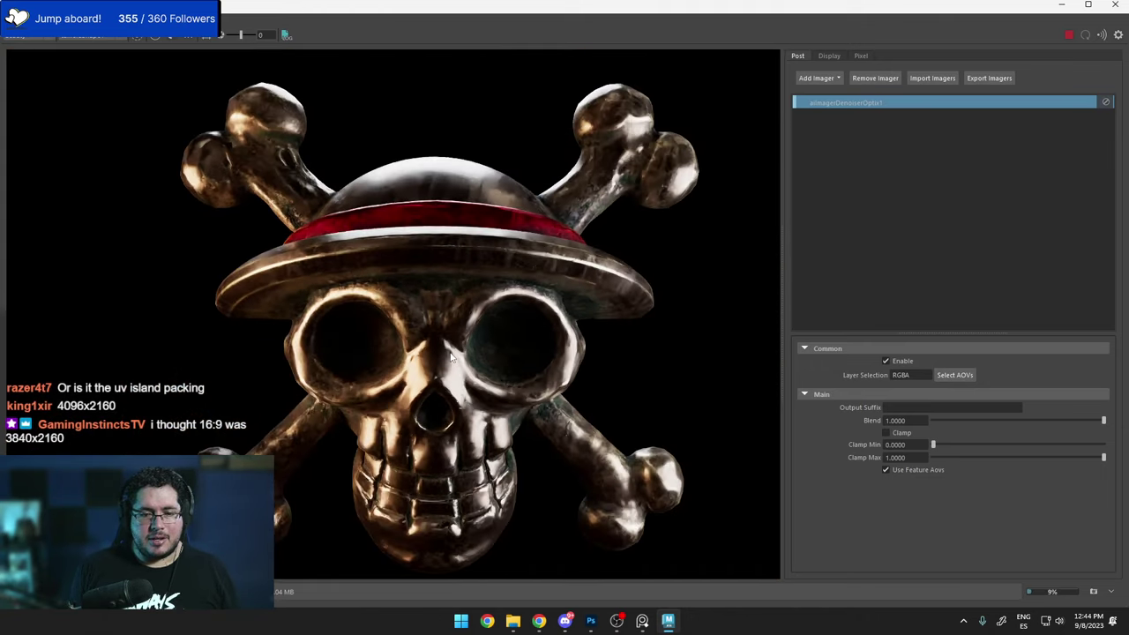
Examine the face detail and overall composition as the high-resolution render completes, ending with the whole image in view.
{"action": "scroll", "coordinate": [522, 343], "scroll_direction": "down", "scroll_amount": 2}
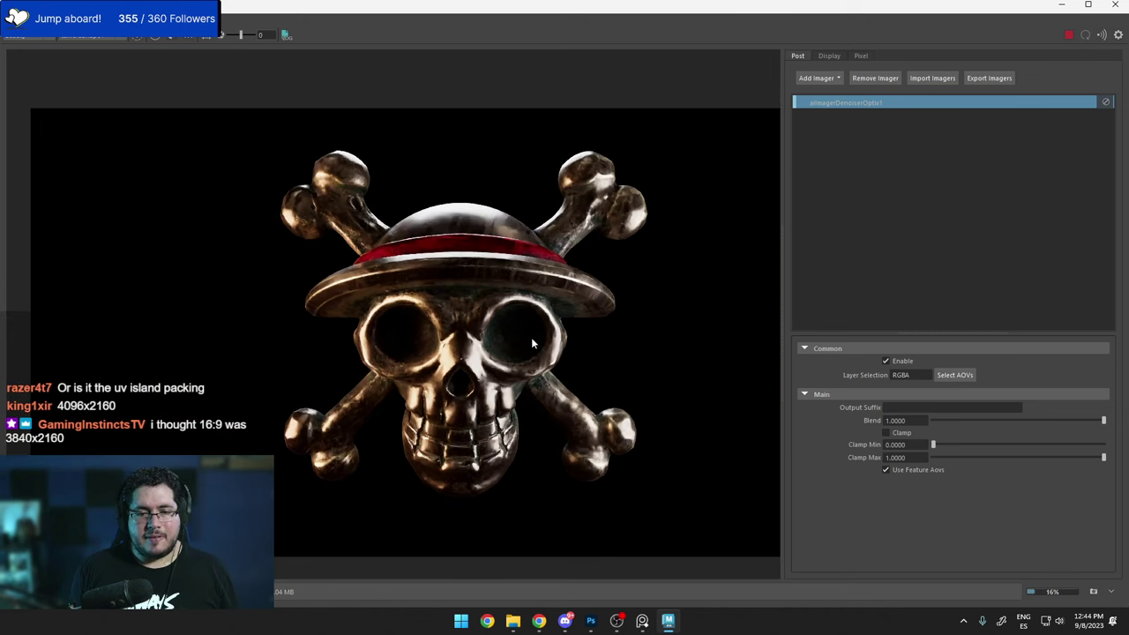
{"action": "scroll", "coordinate": [530, 337], "scroll_direction": "up", "scroll_amount": 1}
{"action": "scroll", "coordinate": [417, 335], "scroll_direction": "up", "scroll_amount": 1}
{"action": "scroll", "coordinate": [417, 338], "scroll_direction": "up", "scroll_amount": 2}
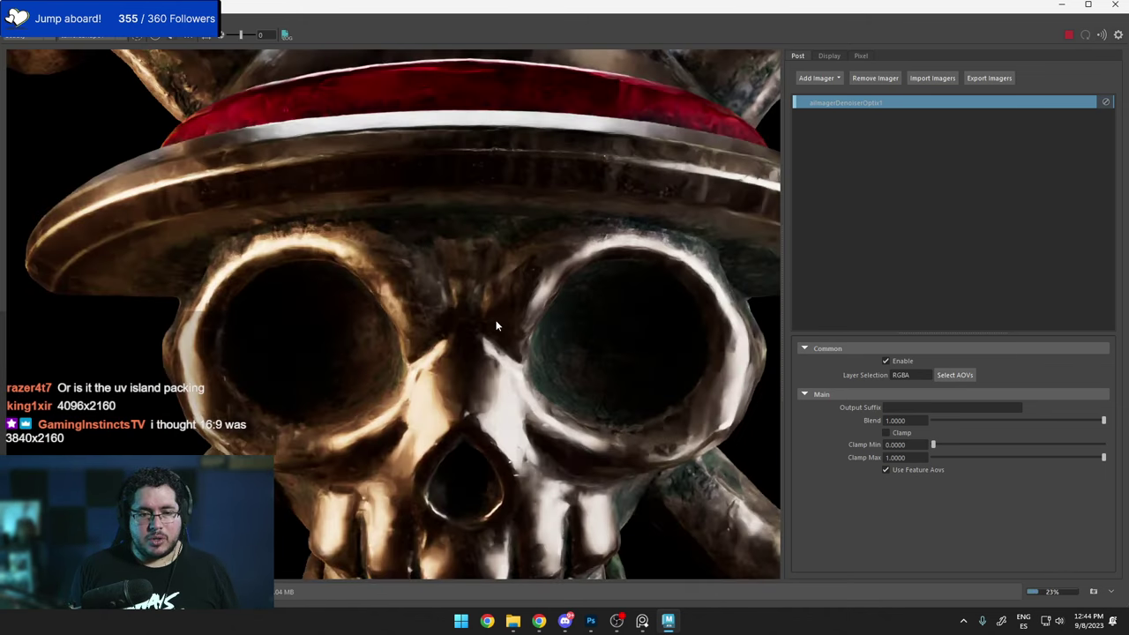
{"action": "scroll", "coordinate": [496, 326], "scroll_direction": "down", "scroll_amount": 2}
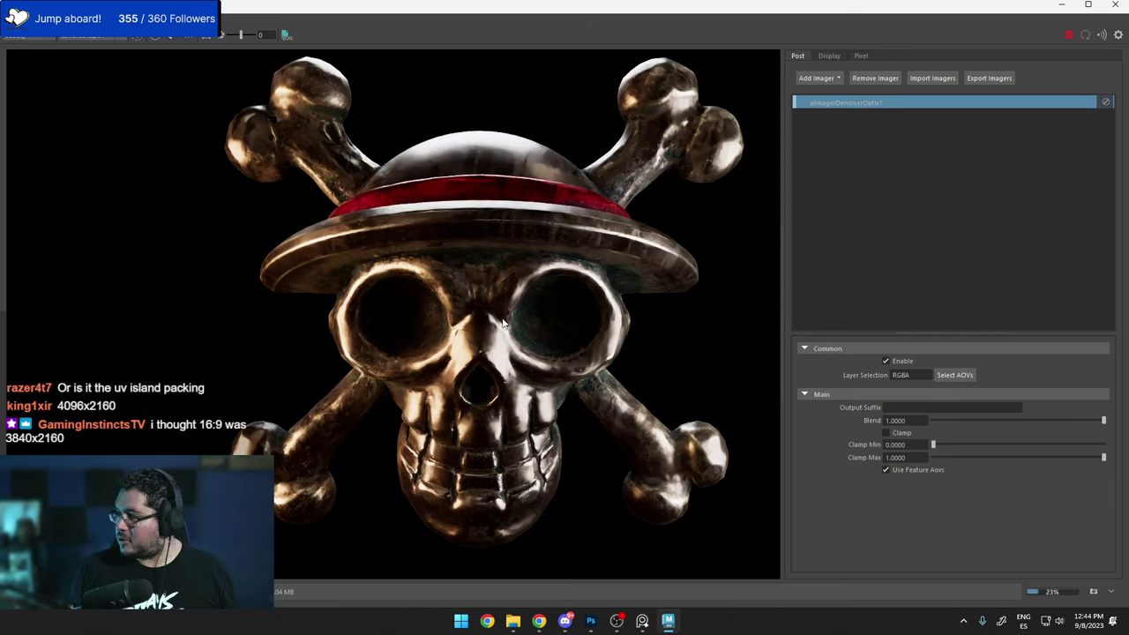
{"action": "scroll", "coordinate": [525, 315], "scroll_direction": "down", "scroll_amount": 3}
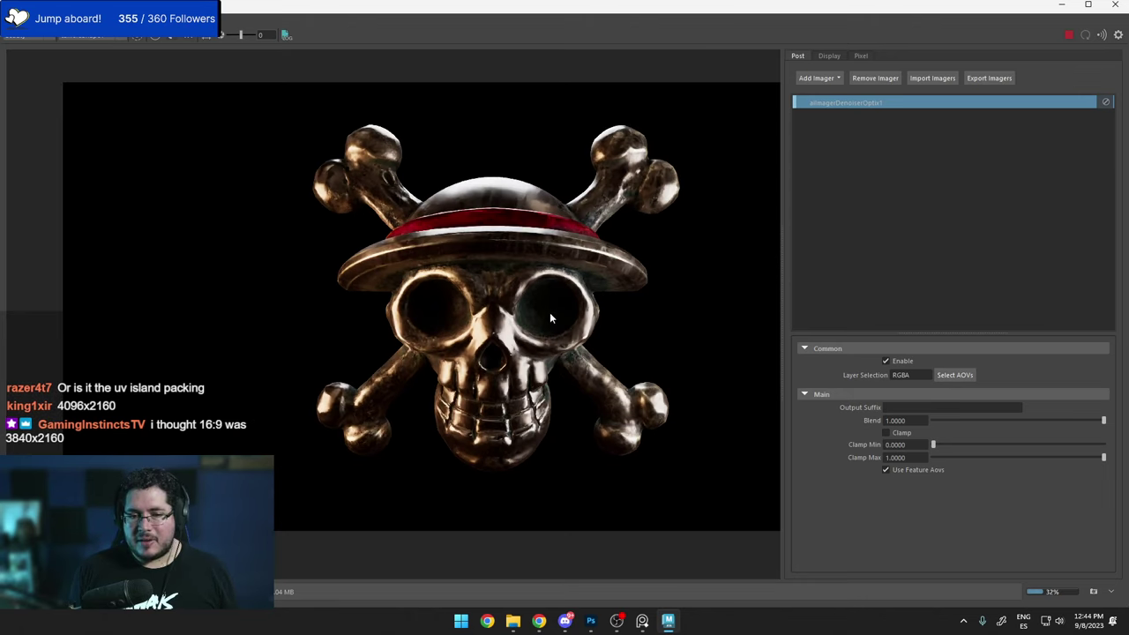
{"action": "middle_click_drag", "start_coordinate": [535, 323], "coordinate": [515, 332]}
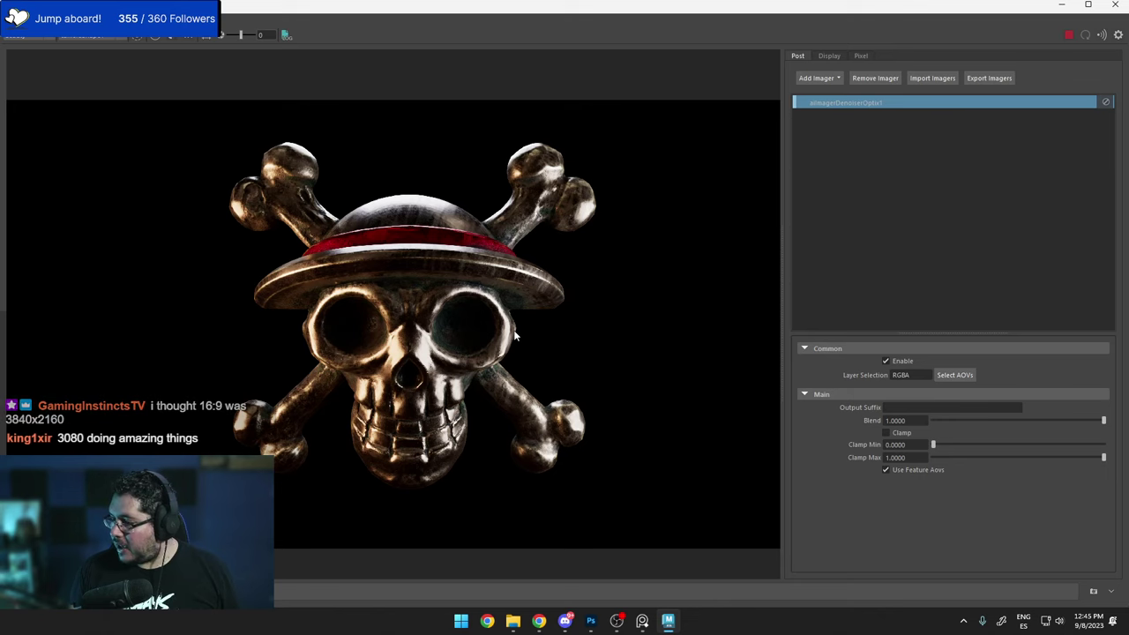
{"action": "scroll", "coordinate": [369, 268], "scroll_direction": "down", "scroll_amount": 1}
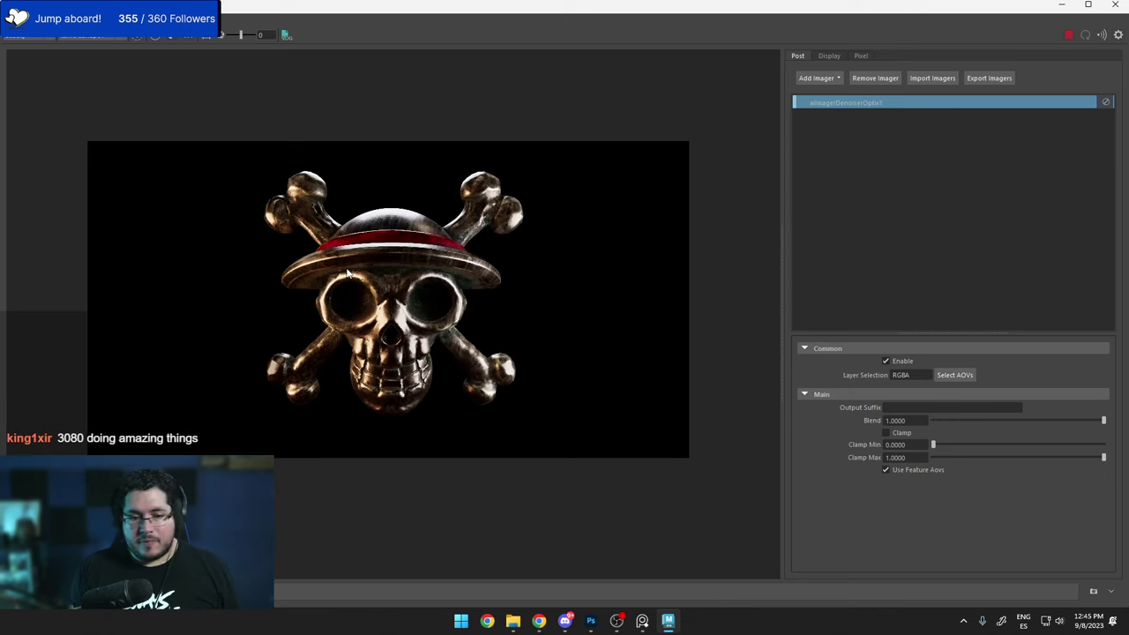